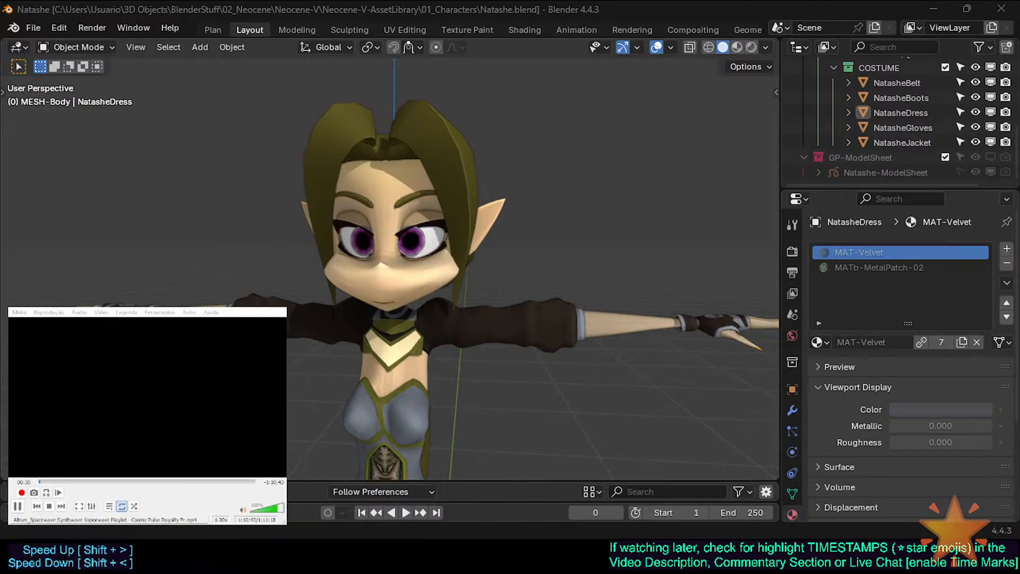
{"action": "left_click", "coordinate": [31, 27]}
{"action": "left_click", "coordinate": [29, 27]}
{"action": "left_click", "coordinate": [12, 29]}
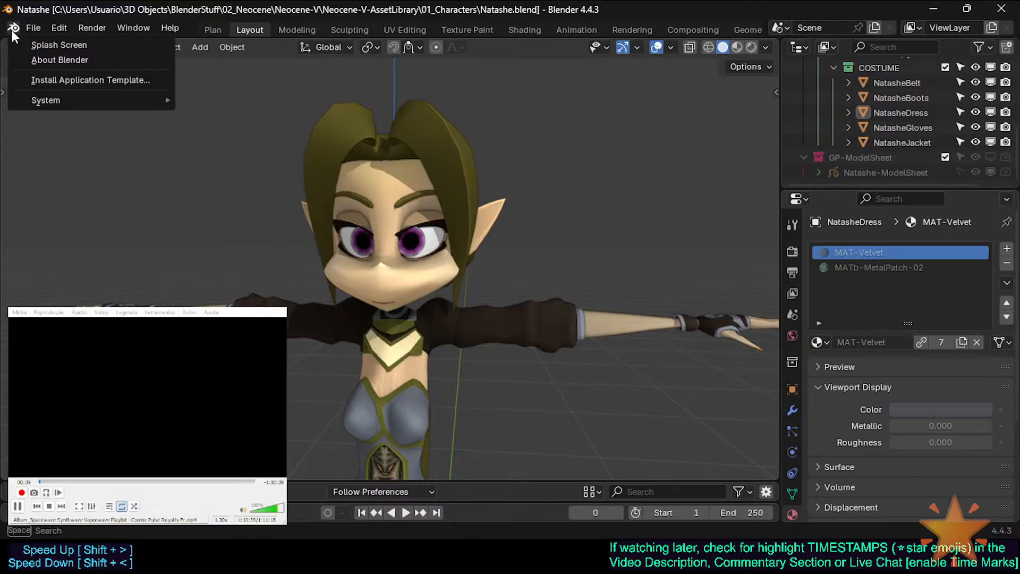
{"action": "left_click", "coordinate": [36, 45]}
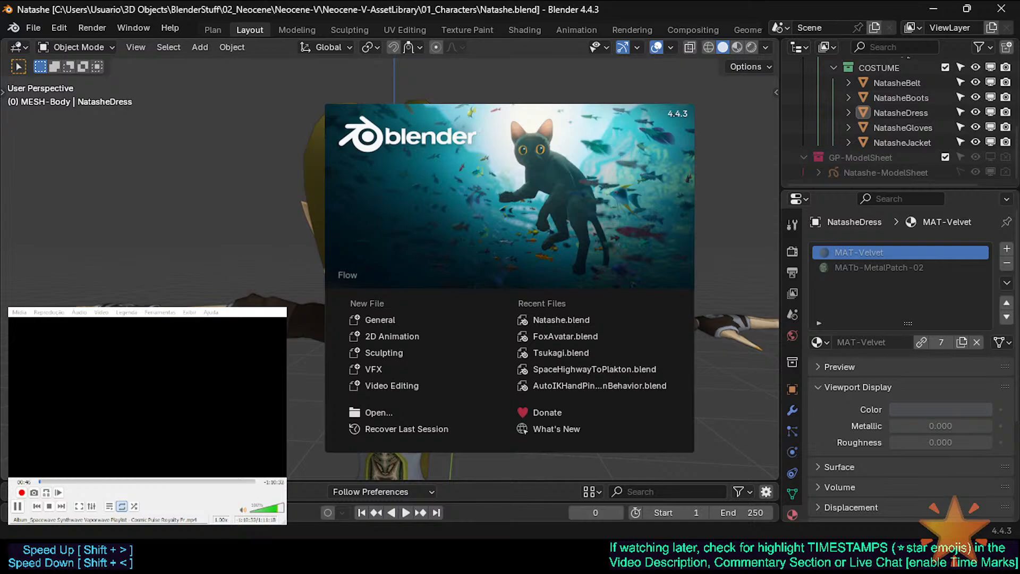
{"action": "left_click", "coordinate": [191, 212]}
{"action": "left_click", "coordinate": [31, 18]}
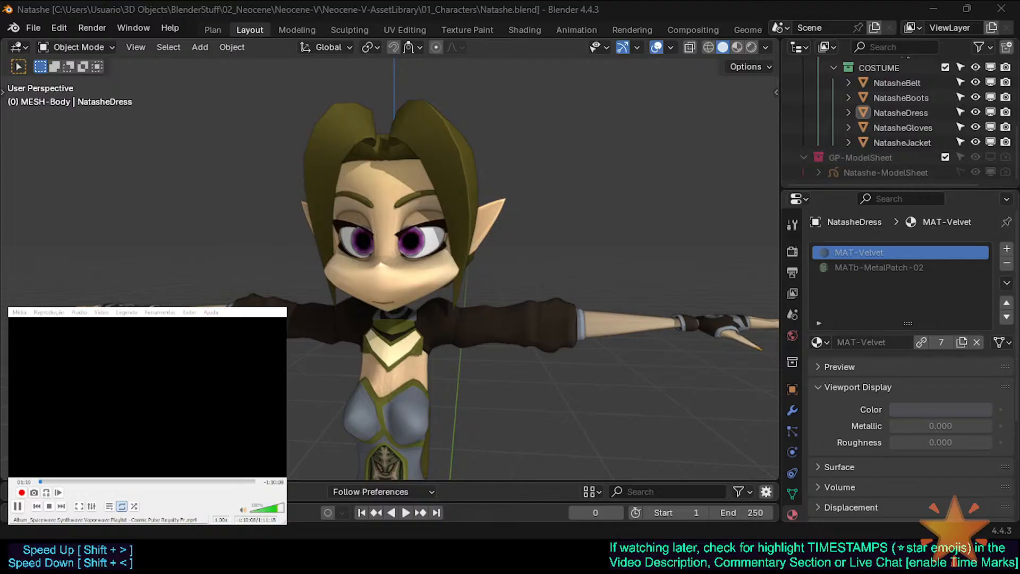
{"action": "key", "text": "ctrl+o"}
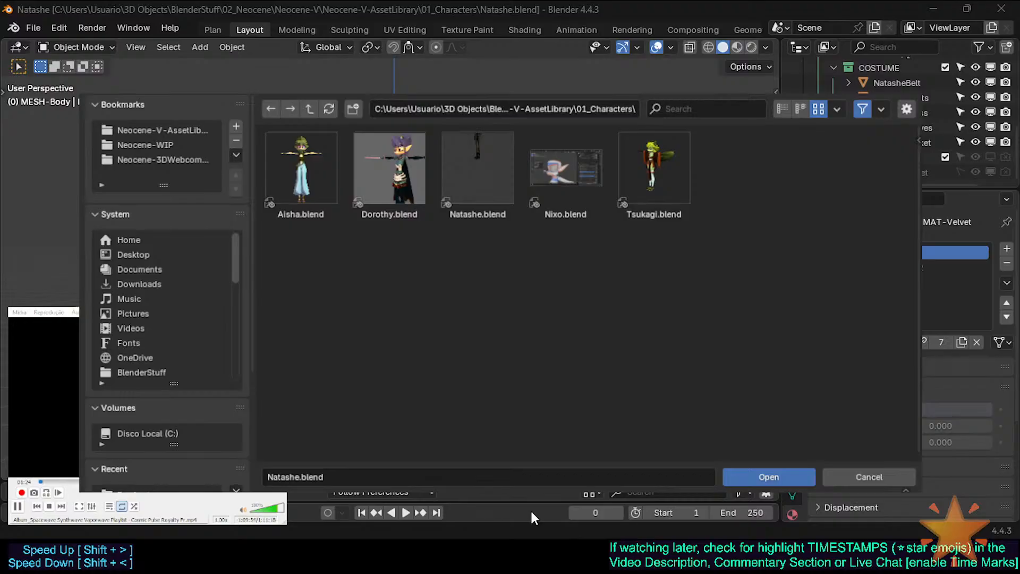
{"action": "left_click", "coordinate": [857, 474]}
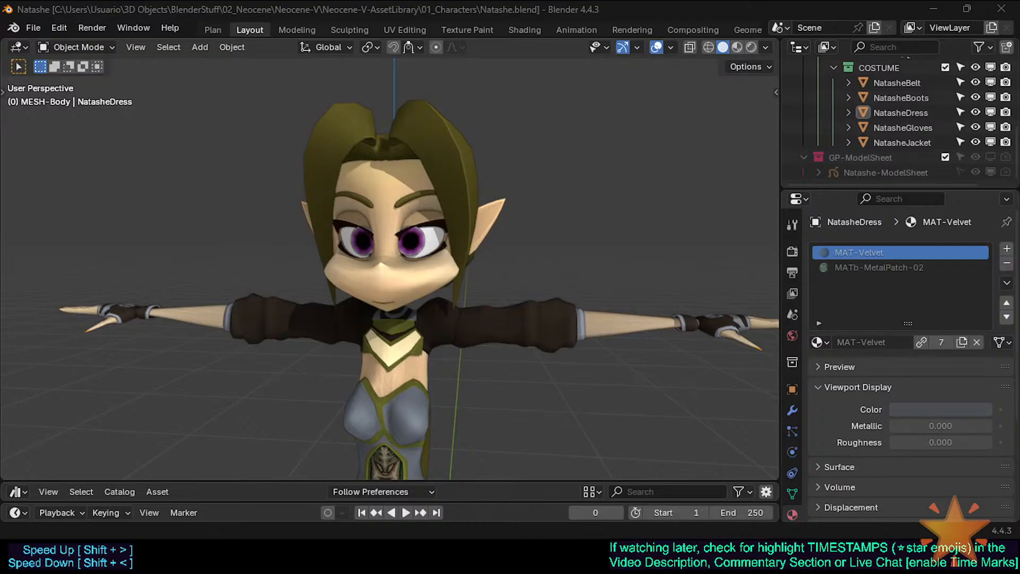
Show the GP-ModelSheet collection in the viewport so its costume sketch overlays the character
{"action": "middle_click_drag", "start_coordinate": [410, 255], "coordinate": [319, 298]}
{"action": "middle_click_drag", "start_coordinate": [463, 250], "coordinate": [413, 294]}
{"action": "scroll", "coordinate": [439, 308], "scroll_direction": "up", "scroll_amount": 3}
{"action": "scroll", "coordinate": [404, 250], "scroll_direction": "down", "scroll_amount": 3}
{"action": "key", "text": "alt+w"}
{"action": "scroll", "coordinate": [427, 271], "scroll_direction": "up", "scroll_amount": 3}
{"action": "key", "text": "alt+w"}
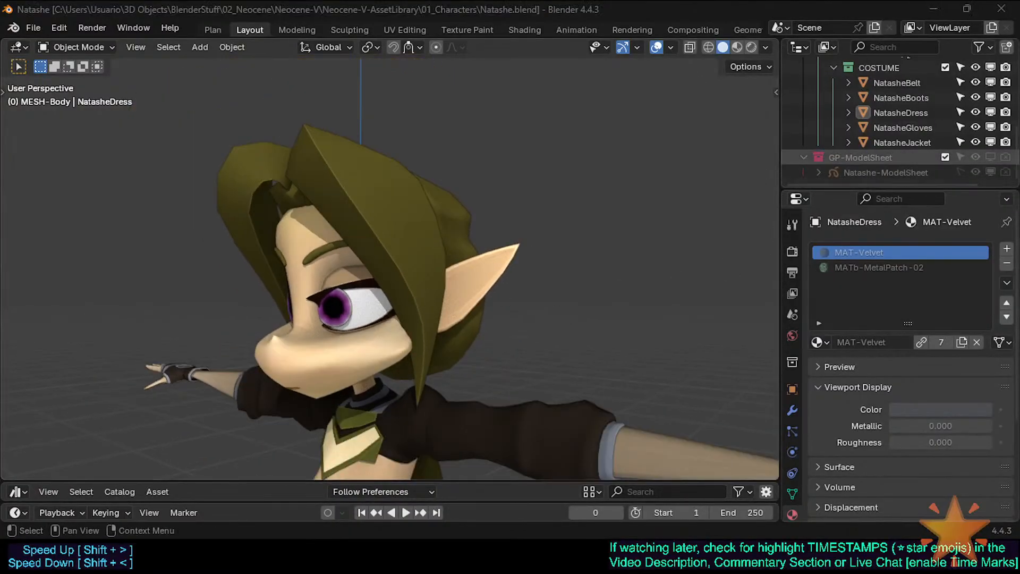
{"action": "left_click", "coordinate": [991, 157]}
{"action": "middle_click_drag", "start_coordinate": [394, 177], "coordinate": [352, 175]}
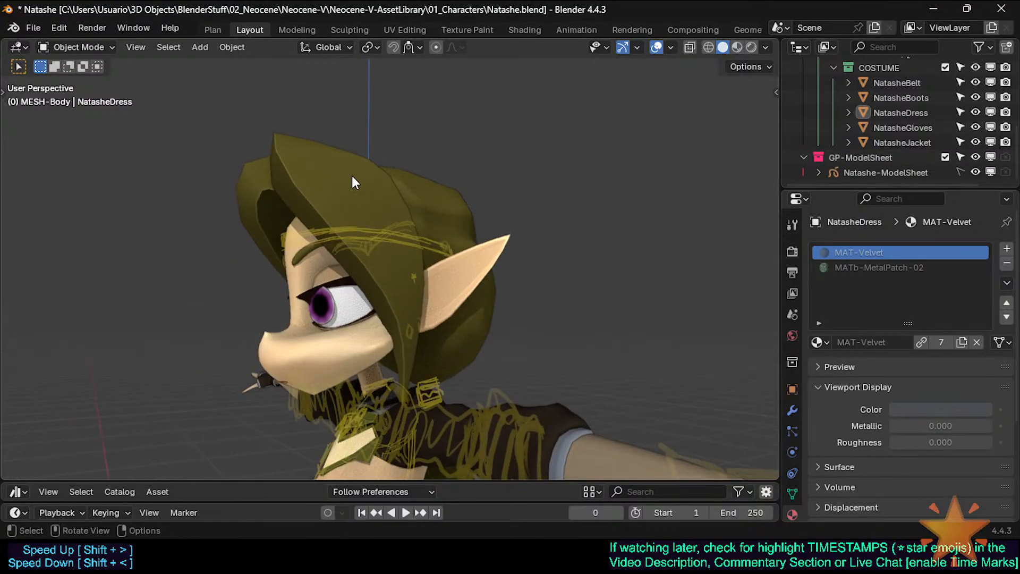
Examine how the model sheet sketch fits the head, ear and ponytail in front and right orthographic views
{"action": "key", "text": "KP_3"}
{"action": "key", "text": "KP_1"}
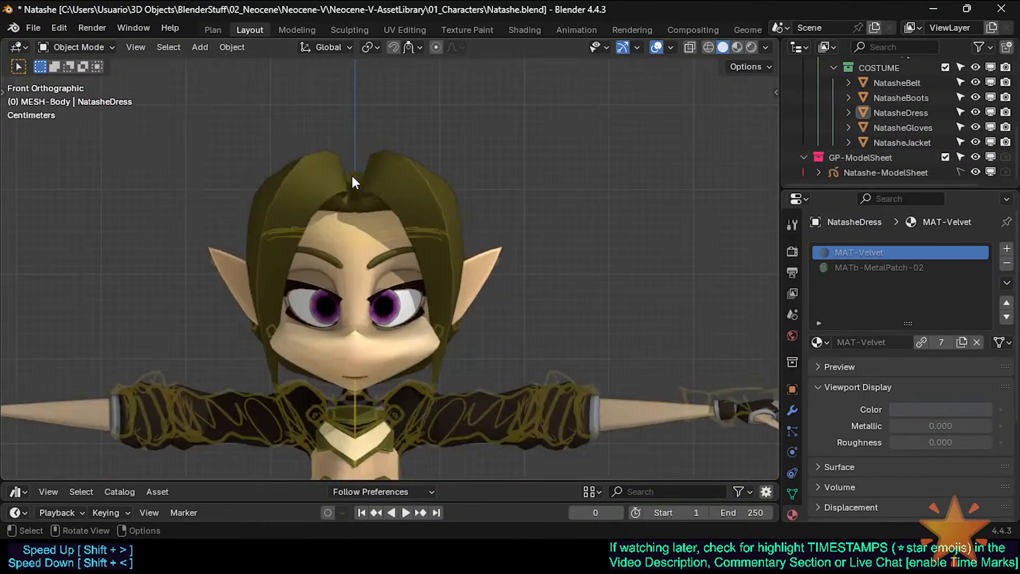
{"action": "key", "text": "KP_3"}
{"action": "scroll", "coordinate": [366, 174], "scroll_direction": "up", "scroll_amount": 2}
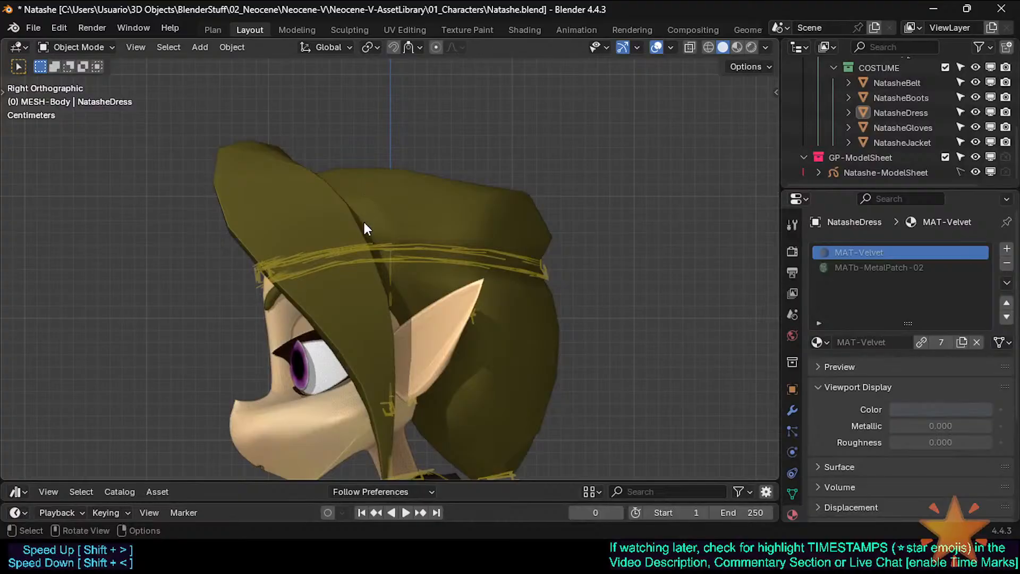
{"action": "key", "text": "KP_1"}
{"action": "key", "text": "KP_3"}
{"action": "middle_click_drag", "start_coordinate": [400, 343], "coordinate": [371, 266], "text": "shift"}
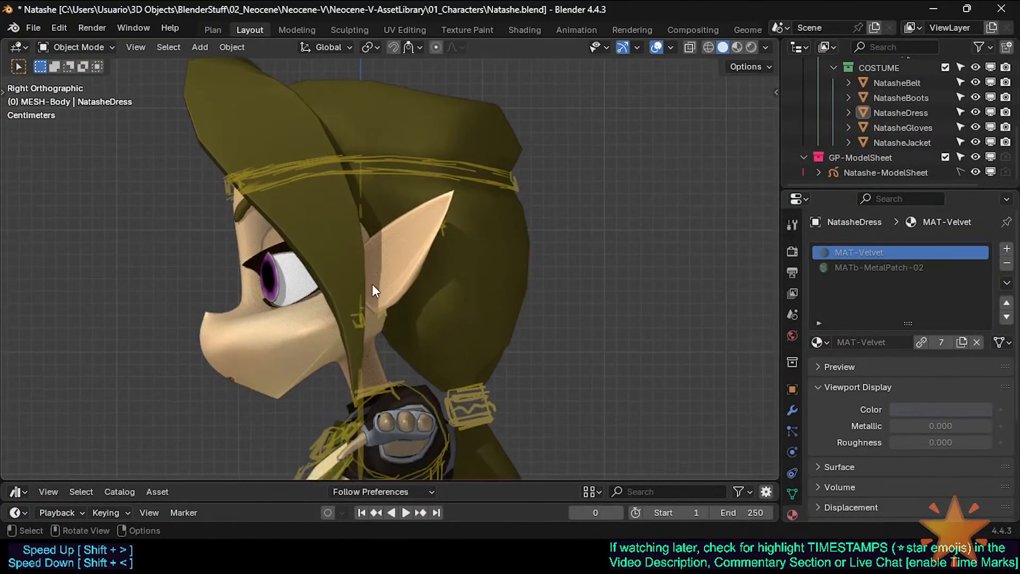
{"action": "scroll", "coordinate": [370, 353], "scroll_direction": "up", "scroll_amount": 2}
{"action": "middle_click_drag", "start_coordinate": [370, 365], "coordinate": [352, 318], "text": "shift"}
{"action": "scroll", "coordinate": [342, 265], "scroll_direction": "up", "scroll_amount": 1}
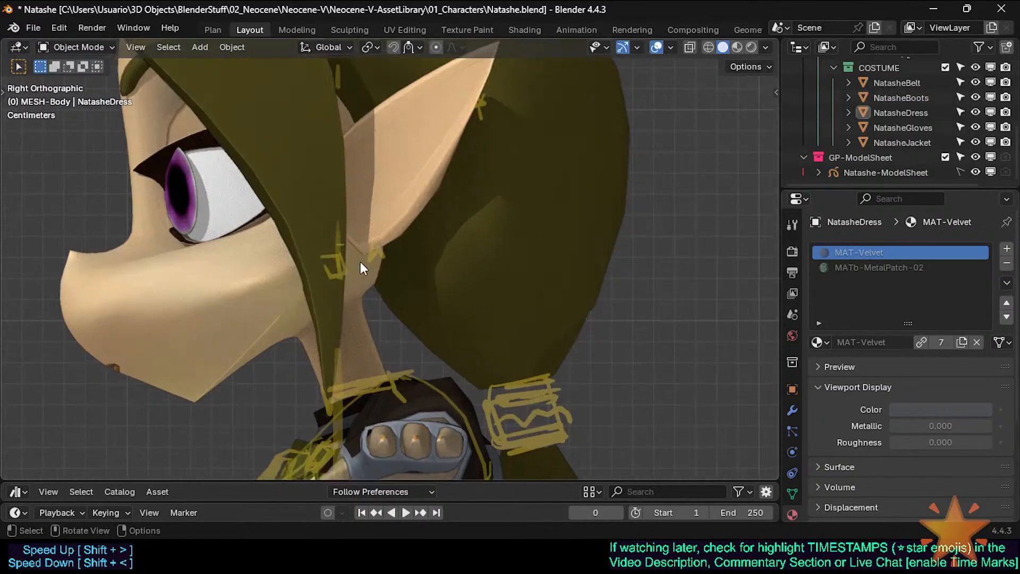
{"action": "key", "text": "KP_1"}
{"action": "middle_click_drag", "start_coordinate": [360, 262], "coordinate": [359, 314], "text": "shift"}
{"action": "key", "text": "KP_3"}
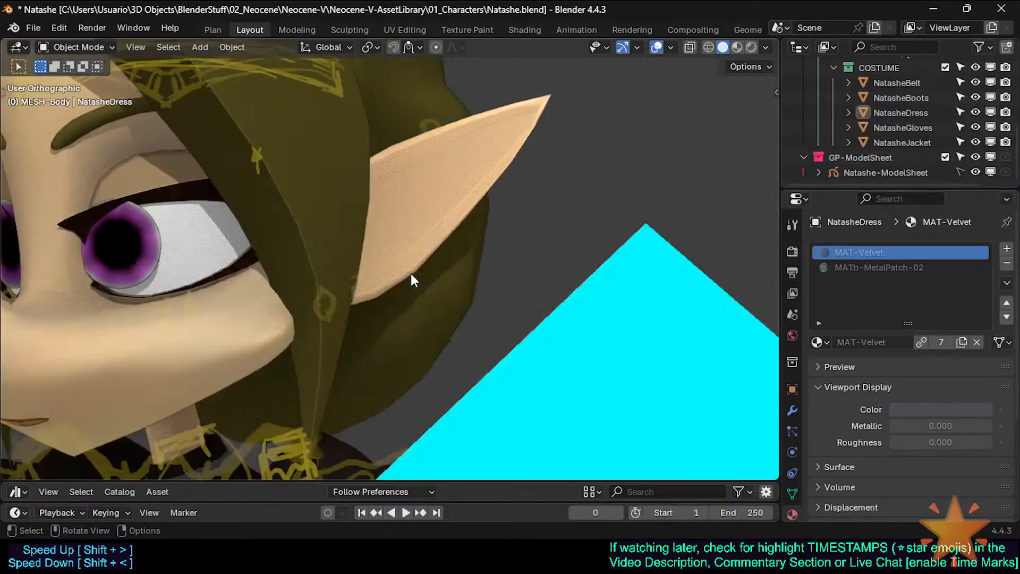
{"action": "middle_click_drag", "start_coordinate": [382, 334], "coordinate": [369, 284], "text": "shift"}
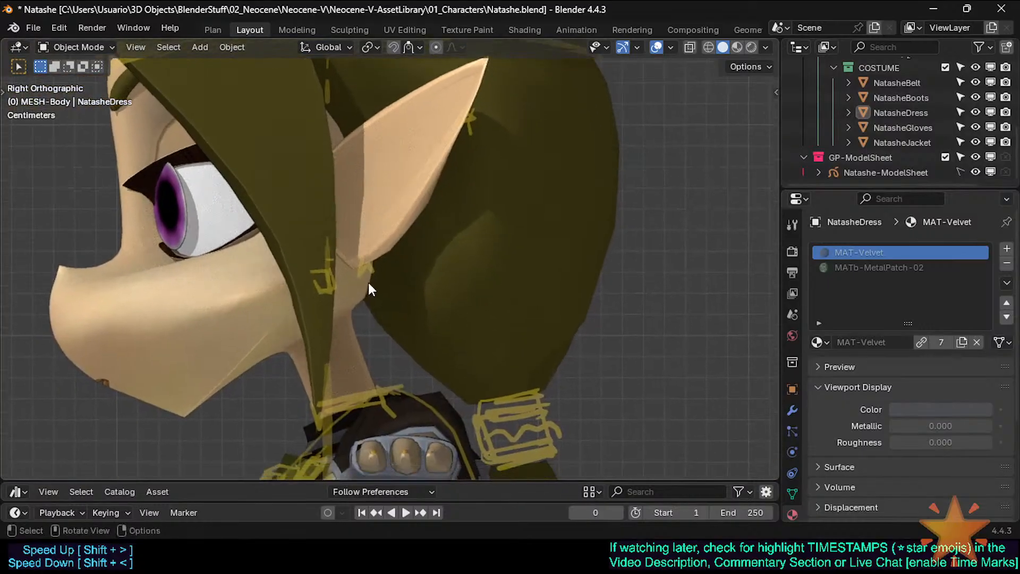
{"action": "scroll", "coordinate": [403, 354], "scroll_direction": "down", "scroll_amount": 3}
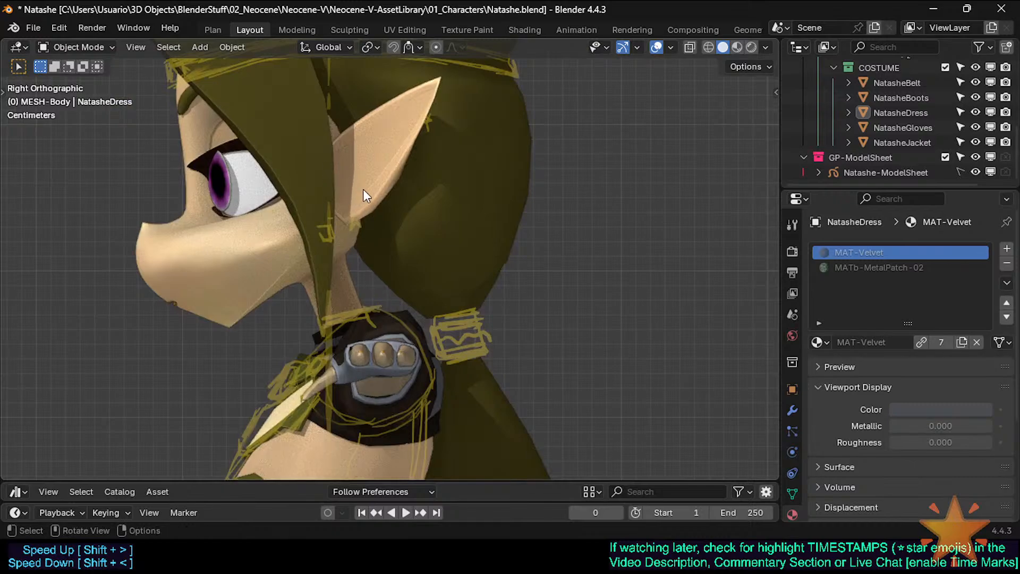
Select the character's hair scalp object, 5b-HairScalp
{"action": "left_click", "coordinate": [363, 190]}
{"action": "key", "text": "Tab"}
{"action": "key", "text": "Tab"}
Compare the hair's outline with the headband, ponytail and neck sketch lines from the right side and front
{"action": "middle_click_drag", "start_coordinate": [380, 343], "coordinate": [433, 248], "text": "shift"}
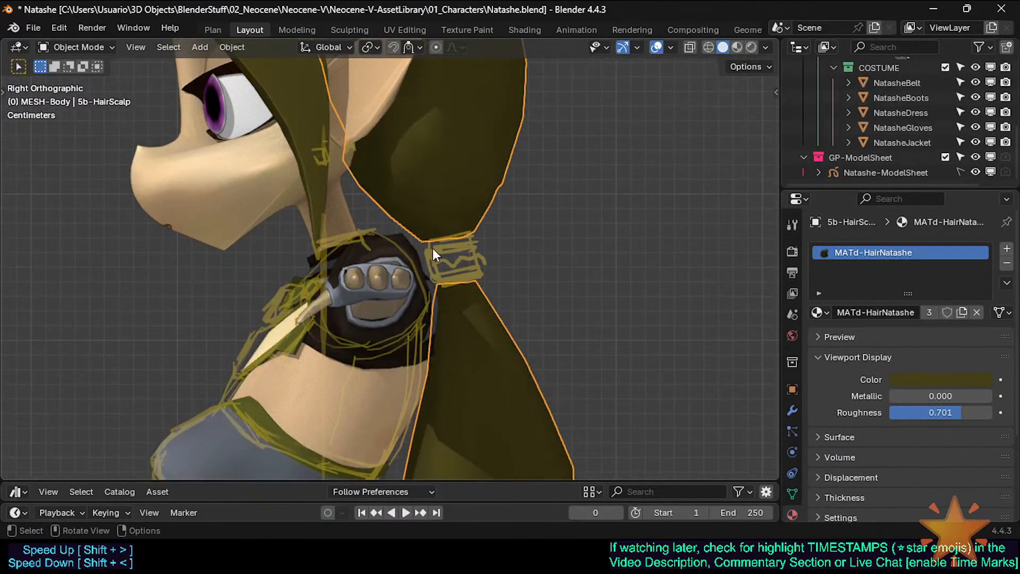
{"action": "middle_click_drag", "start_coordinate": [388, 190], "coordinate": [385, 273], "text": "shift"}
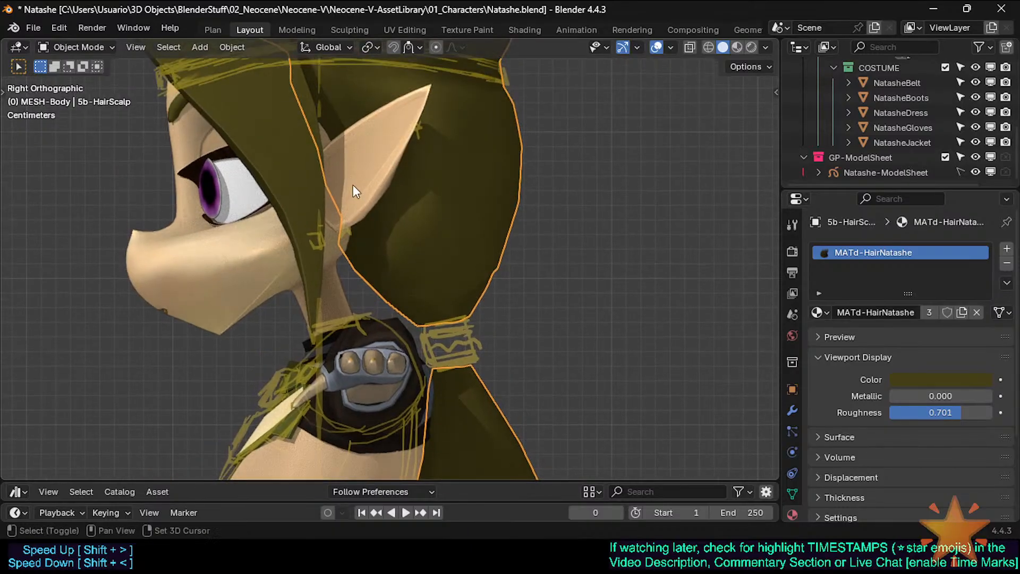
{"action": "middle_click_drag", "start_coordinate": [353, 184], "coordinate": [367, 265], "text": "shift"}
{"action": "scroll", "coordinate": [361, 174], "scroll_direction": "down", "scroll_amount": 2}
{"action": "scroll", "coordinate": [374, 232], "scroll_direction": "up", "scroll_amount": 2}
{"action": "mouse_move", "coordinate": [359, 209]}
{"action": "middle_mouse_down", "text": "shift"}
{"action": "mouse_move", "coordinate": [355, 274]}
{"action": "mouse_move", "coordinate": [340, 211]}
{"action": "middle_mouse_up", "text": "shift"}
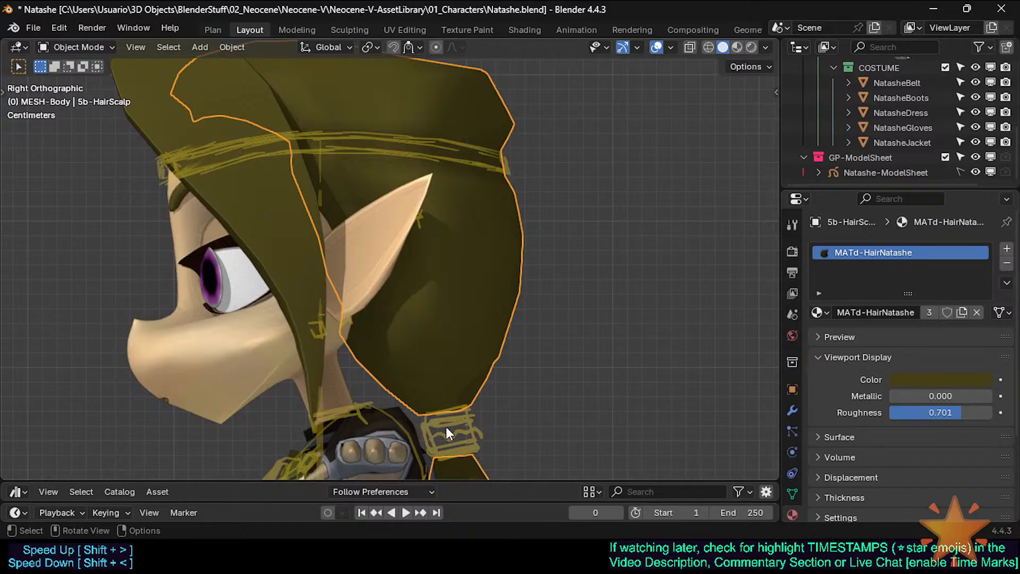
{"action": "middle_click_drag", "start_coordinate": [367, 307], "coordinate": [419, 293], "text": "shift"}
{"action": "scroll", "coordinate": [420, 292], "scroll_direction": "down", "scroll_amount": 2}
{"action": "middle_click_drag", "start_coordinate": [337, 227], "coordinate": [336, 283], "text": "shift"}
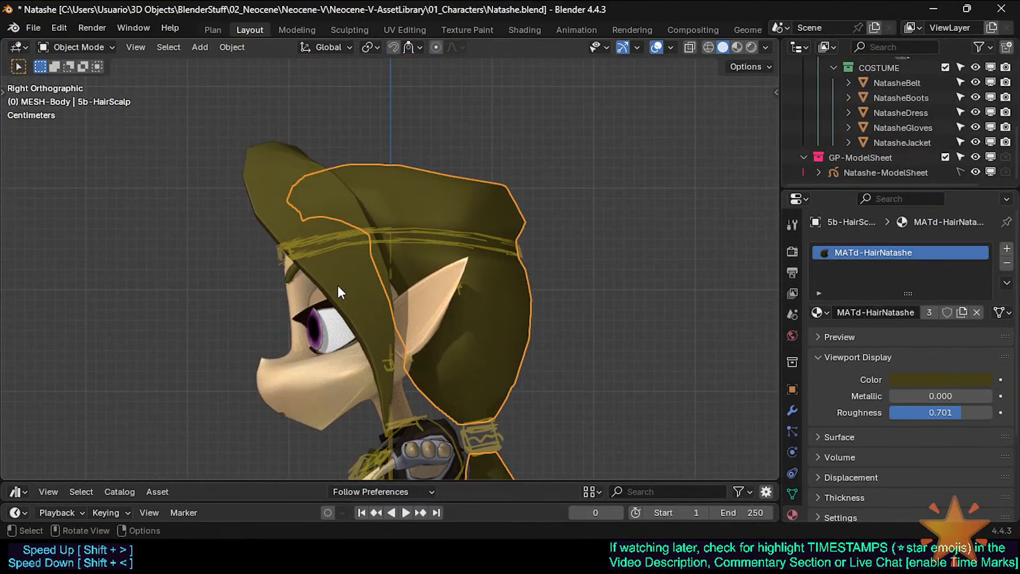
{"action": "scroll", "coordinate": [340, 288], "scroll_direction": "up", "scroll_amount": 2}
{"action": "key", "text": "KP_1"}
{"action": "scroll", "coordinate": [339, 288], "scroll_direction": "down", "scroll_amount": 2}
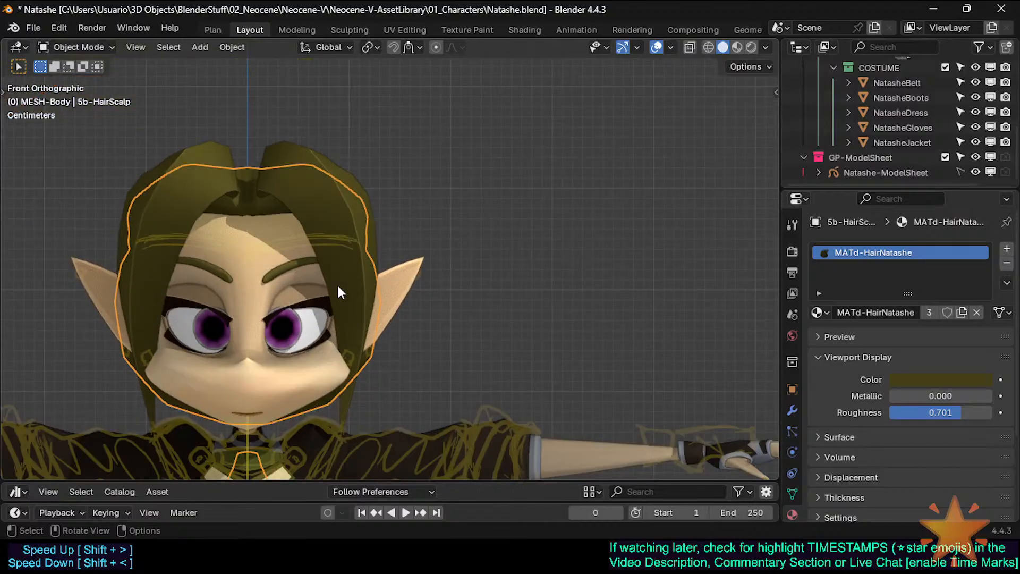
{"action": "middle_click_drag", "start_coordinate": [337, 283], "coordinate": [337, 241], "text": "shift"}
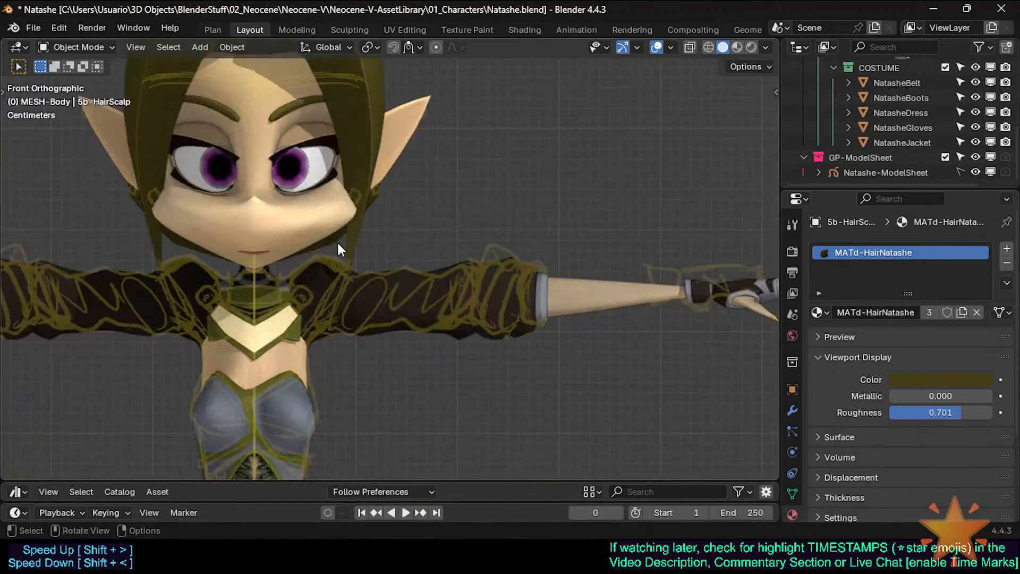
Edit the scalp mesh with X-ray on, moving its lower outer vertex up and inwards at a proportional size of about 0.07 m
{"action": "key", "text": "Tab"}
{"action": "scroll", "coordinate": [327, 245], "scroll_direction": "up", "scroll_amount": 1}
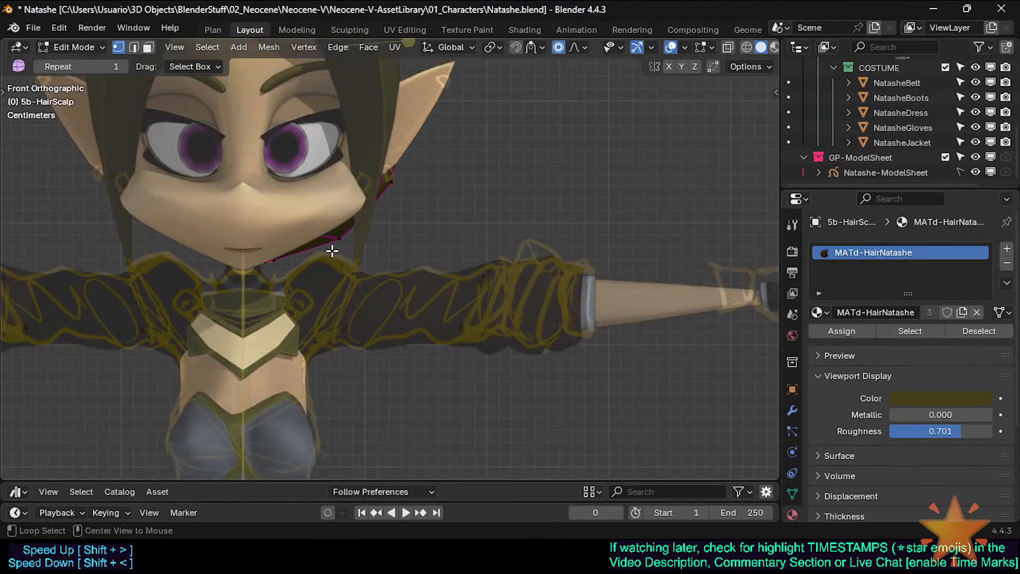
{"action": "key", "text": "alt+z"}
{"action": "key", "text": "g"}
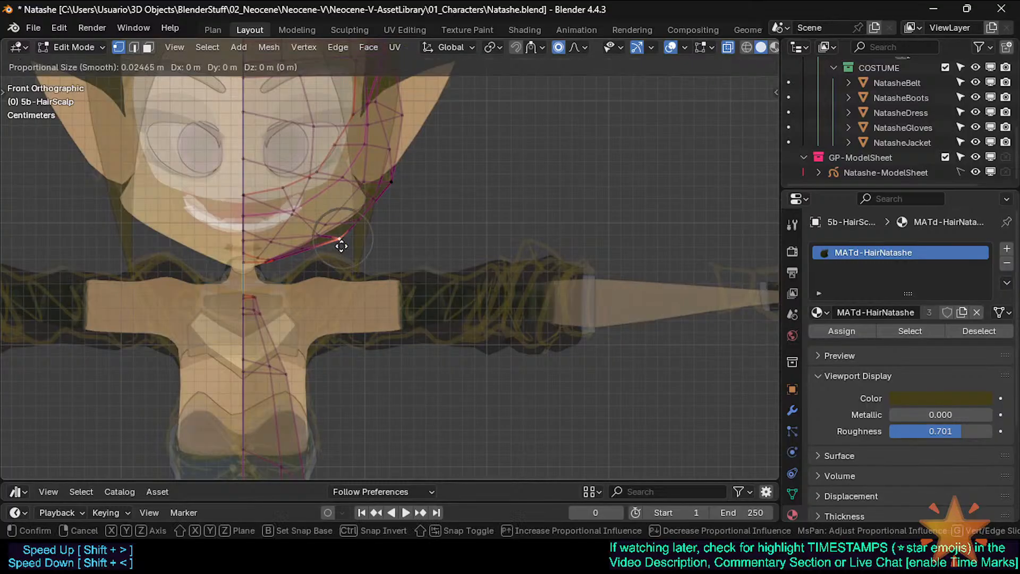
{"action": "scroll", "coordinate": [340, 244], "scroll_direction": "down", "scroll_amount": 11}
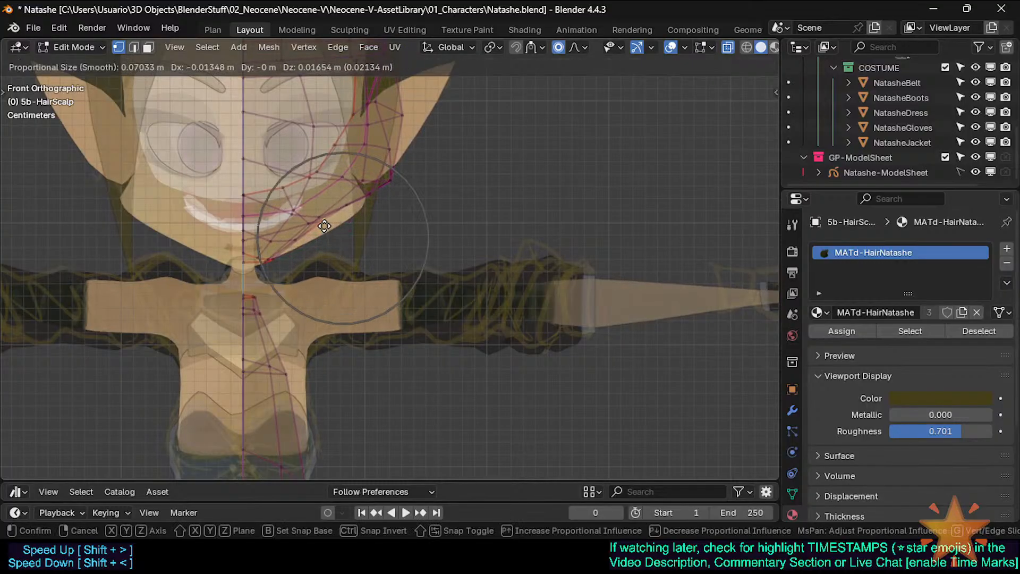
{"action": "left_click", "coordinate": [325, 227]}
Move the scalp's bottom vertex near the neck outwards and the vertex beside the jaw down and outwards with proportional editing
{"action": "left_click", "coordinate": [270, 260]}
{"action": "key", "text": "g"}
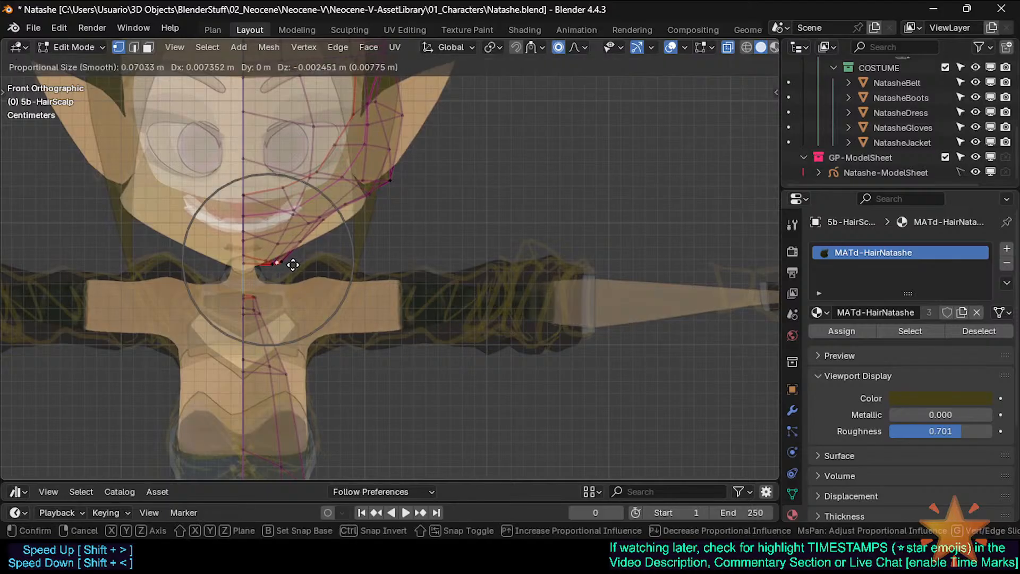
{"action": "left_click", "coordinate": [295, 266]}
{"action": "left_click", "coordinate": [327, 217]}
{"action": "key", "text": "g"}
{"action": "left_click", "coordinate": [356, 234]}
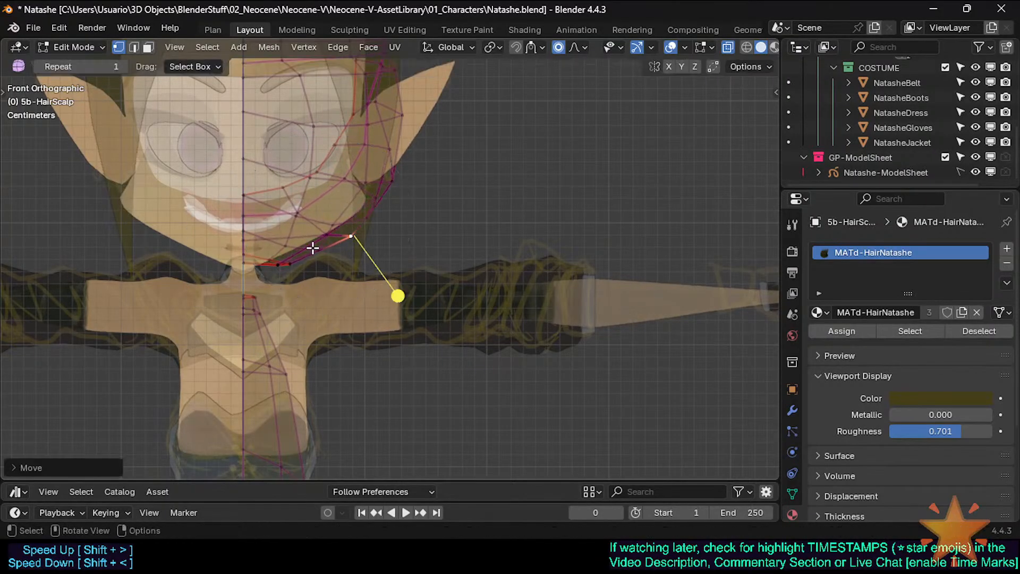
Reposition the vertices along the scalp's lower edge between neck and jaw into a flatter, rounder curve
{"action": "left_click", "coordinate": [295, 259]}
{"action": "key", "text": "g"}
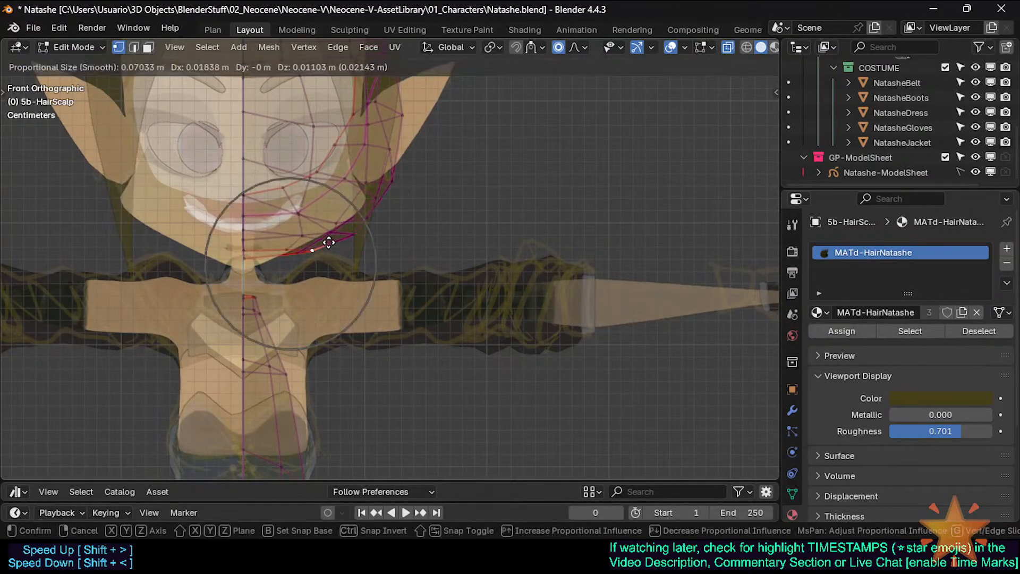
{"action": "left_click", "coordinate": [324, 240]}
{"action": "left_click", "coordinate": [346, 236]}
{"action": "key", "text": "g"}
{"action": "left_click", "coordinate": [338, 244]}
{"action": "left_click", "coordinate": [268, 254]}
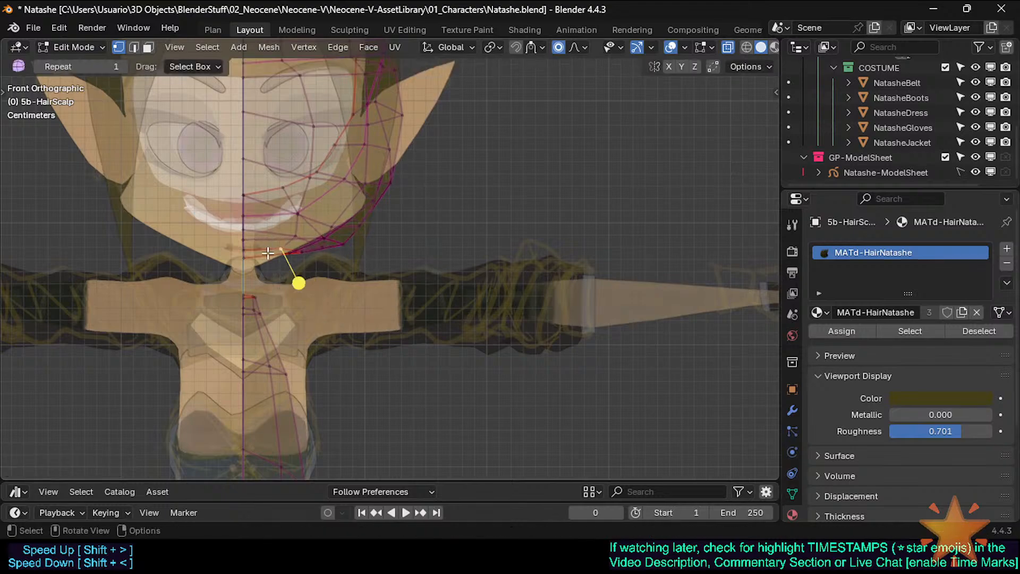
{"action": "key", "text": "g"}
{"action": "left_click", "coordinate": [273, 258]}
Raise the scalp's lowest centre-line vertices slightly to level the hair's bottom edge
{"action": "left_click", "coordinate": [241, 255]}
{"action": "key", "text": "g"}
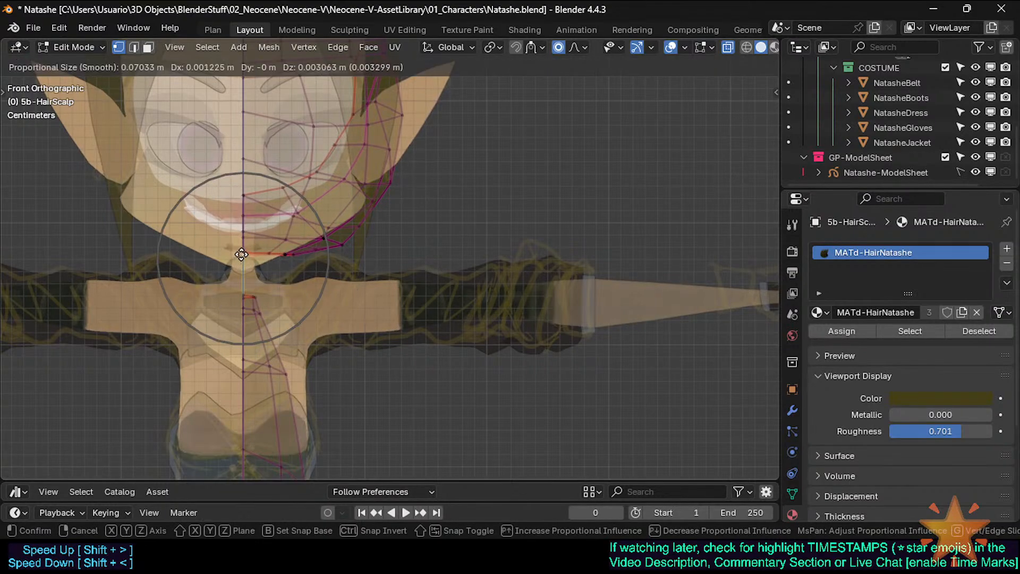
{"action": "left_click", "coordinate": [246, 246]}
{"action": "key", "text": "g"}
{"action": "left_click", "coordinate": [247, 247]}
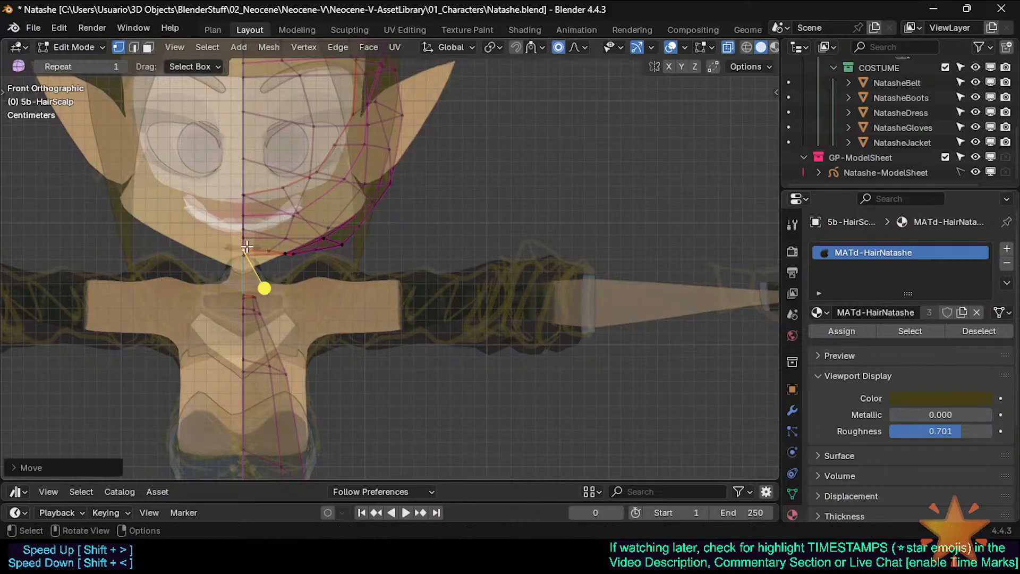
{"action": "key", "text": "g"}
{"action": "left_click", "coordinate": [244, 240]}
Check the reshaped lower hair from the front in Object Mode with X-ray off and the selection cleared
{"action": "key", "text": "Tab"}
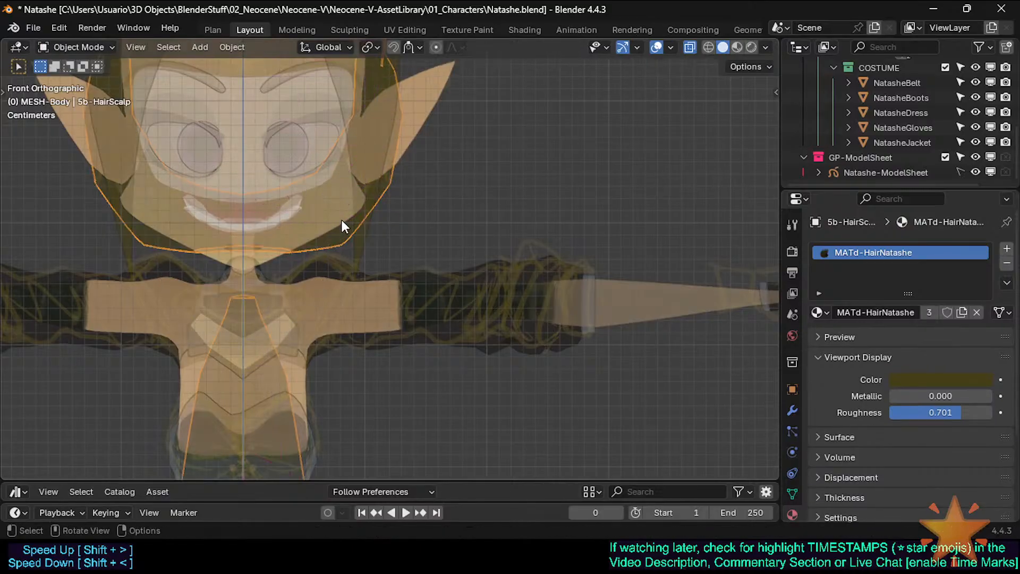
{"action": "scroll", "coordinate": [342, 220], "scroll_direction": "down", "scroll_amount": 4}
{"action": "key", "text": "alt+z"}
{"action": "middle_click_drag", "start_coordinate": [361, 219], "coordinate": [365, 244], "text": "shift"}
{"action": "scroll", "coordinate": [365, 244], "scroll_direction": "up", "scroll_amount": 1}
{"action": "key", "text": "alt+a"}
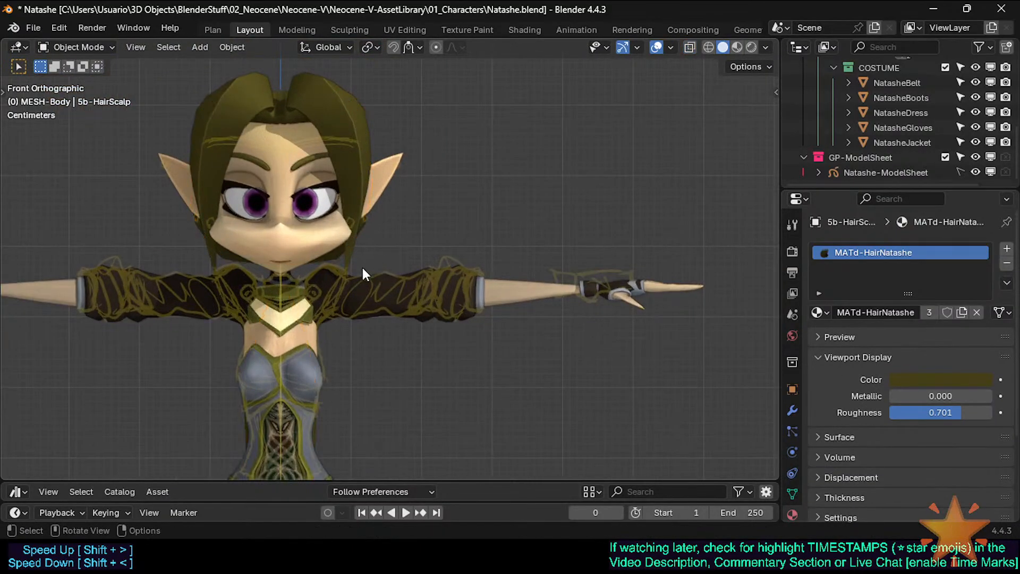
Adjust the scalp's lower edge beneath the jaw and pull the side vertex below the ear outwards with proportional editing
{"action": "scroll", "coordinate": [363, 267], "scroll_direction": "up", "scroll_amount": 2}
{"action": "key", "text": "Tab"}
{"action": "left_click", "coordinate": [322, 255]}
{"action": "key", "text": "g"}
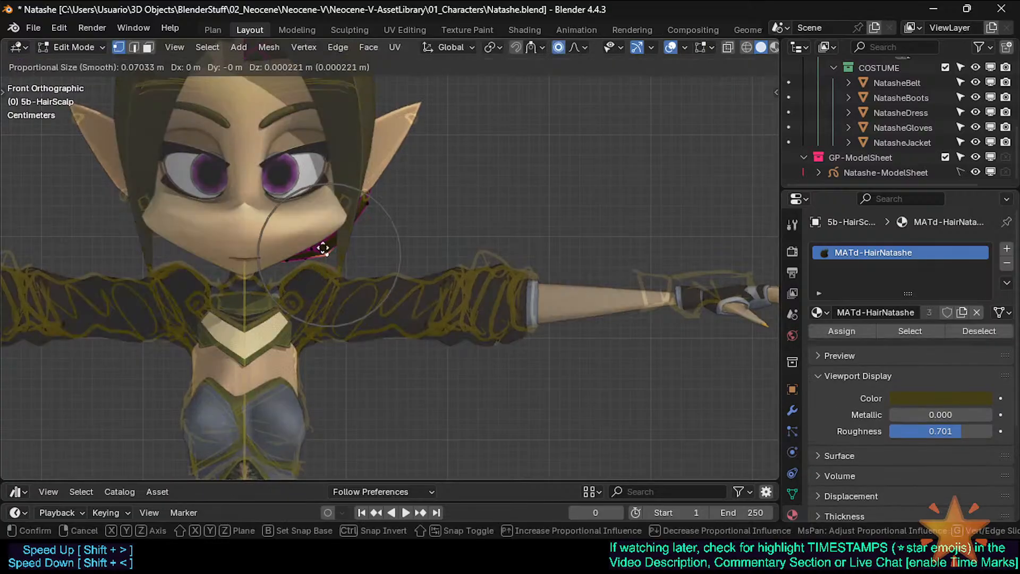
{"action": "left_click", "coordinate": [319, 213]}
{"action": "scroll", "coordinate": [319, 213], "scroll_direction": "down", "scroll_amount": 2}
{"action": "key", "text": "g"}
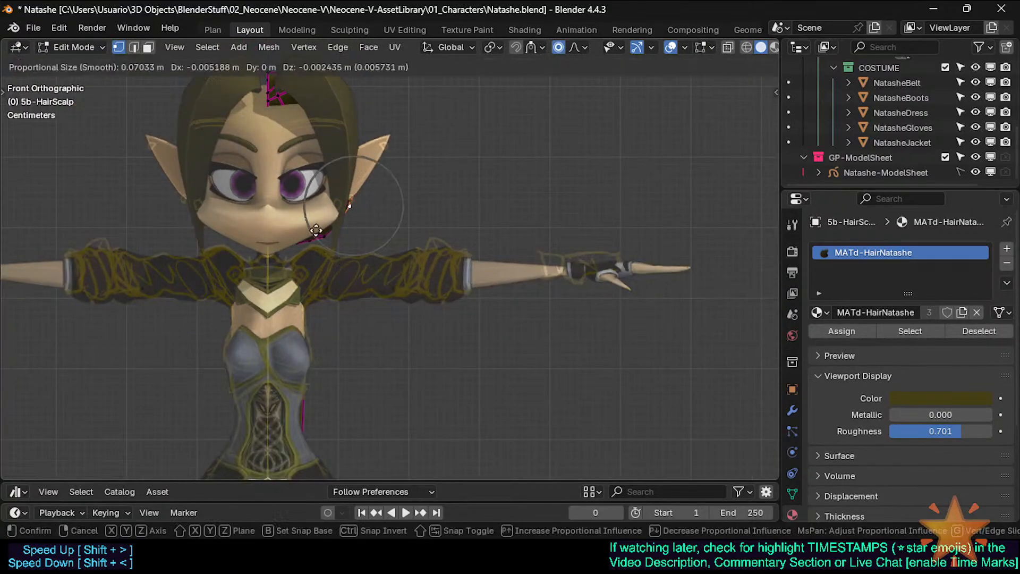
{"action": "left_click", "coordinate": [526, 152]}
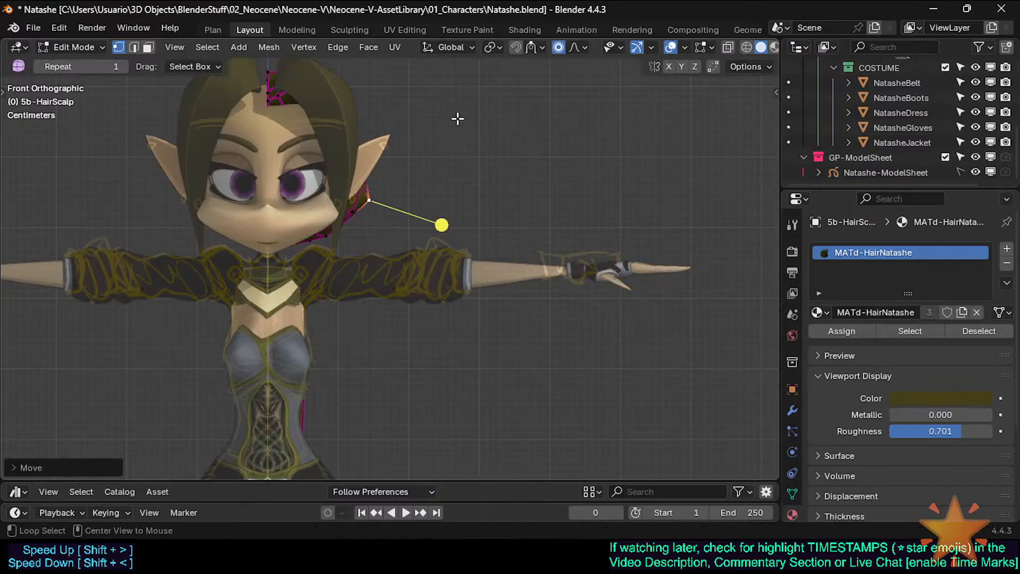
Turn X-ray on and pull the scalp's side vertex at the upper ear slightly outwards
{"action": "key", "text": "alt+z"}
{"action": "left_click", "coordinate": [361, 140]}
{"action": "key", "text": "g"}
{"action": "left_click", "coordinate": [427, 137]}
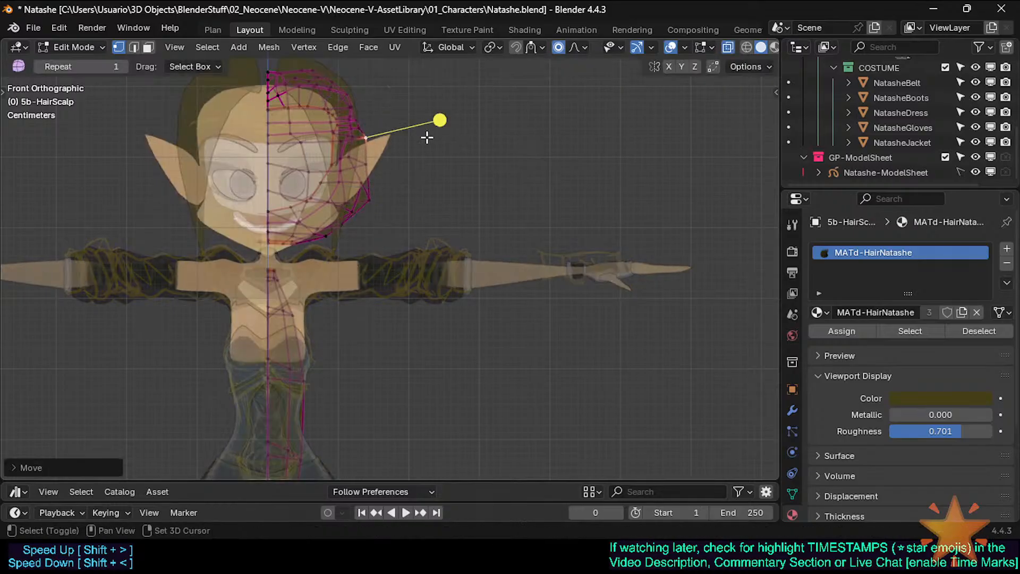
Nudge the scalp's side vertex above the ear upwards and pull the upper-ear vertex slightly inwards with proportional editing
{"action": "key", "text": "r"}
{"action": "left_click", "coordinate": [428, 129]}
{"action": "left_click", "coordinate": [366, 113]}
{"action": "key", "text": "g"}
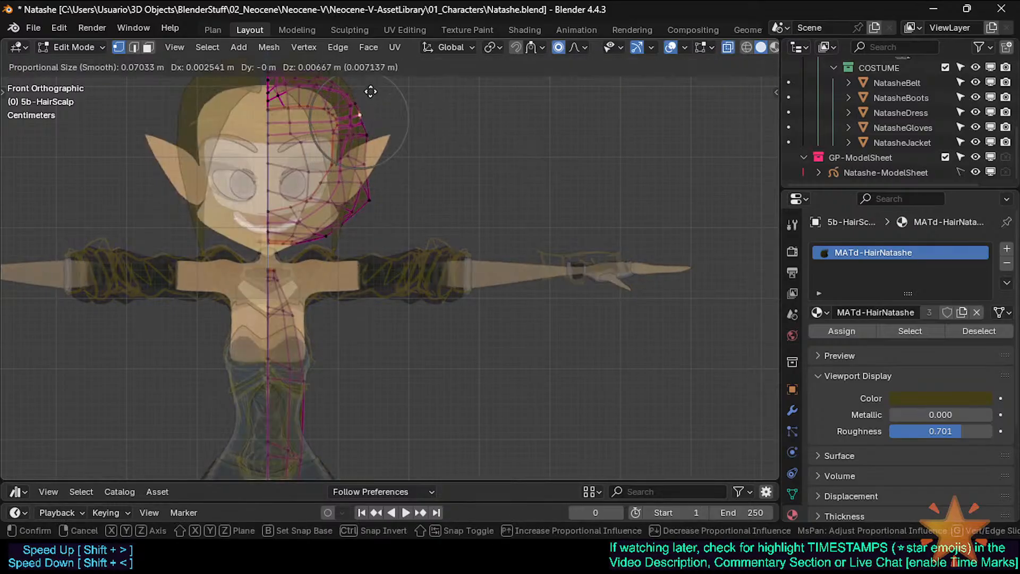
{"action": "left_click", "coordinate": [371, 93]}
{"action": "left_click", "coordinate": [369, 135]}
{"action": "key", "text": "g"}
{"action": "left_click", "coordinate": [357, 141]}
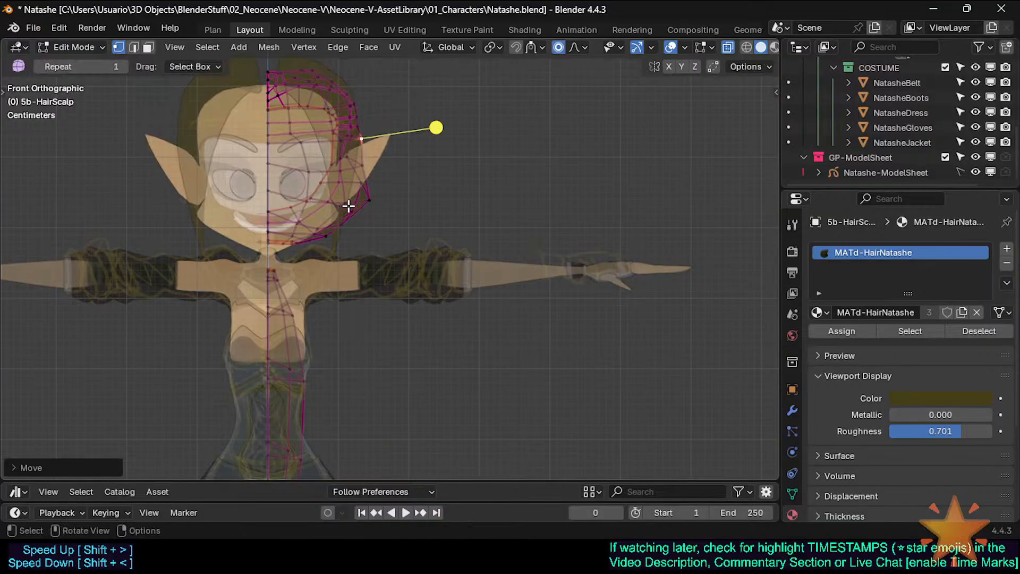
Adjust the scalp's lower side vertices below the ear down and outwards, and check the hair in Object Mode with X-ray off
{"action": "left_click", "coordinate": [349, 208]}
{"action": "key", "text": "g"}
{"action": "left_click", "coordinate": [372, 222]}
{"action": "left_click", "coordinate": [372, 199]}
{"action": "key", "text": "g"}
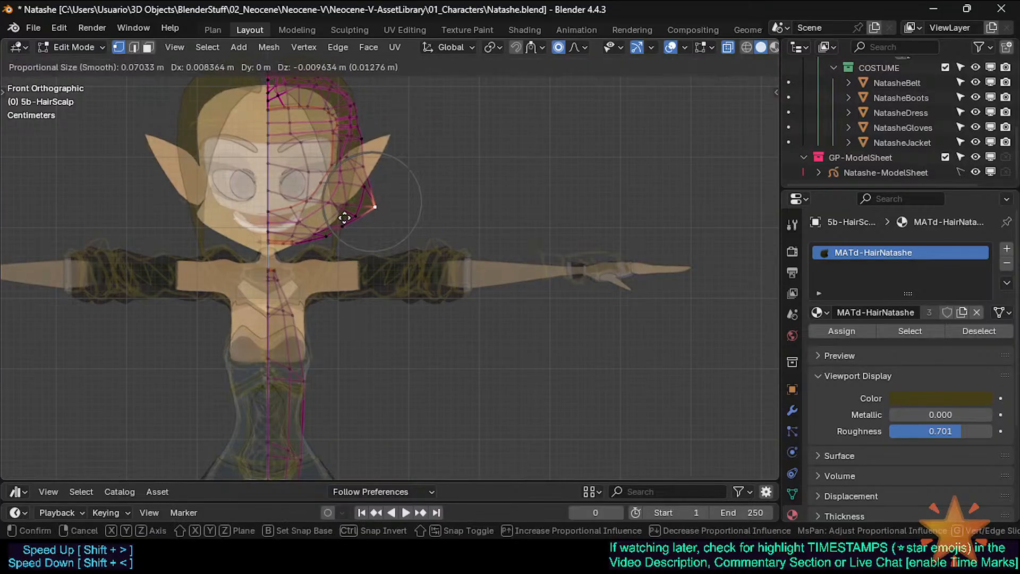
{"action": "left_click", "coordinate": [344, 218]}
{"action": "key", "text": "Tab"}
{"action": "key", "text": "alt+z"}
{"action": "scroll", "coordinate": [384, 206], "scroll_direction": "down", "scroll_amount": 2}
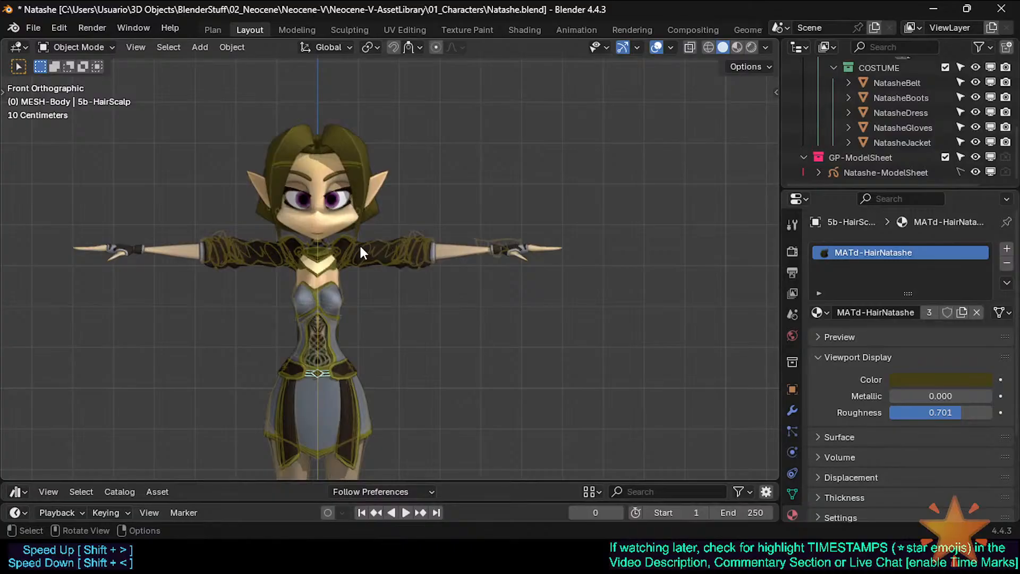
Pull the scalp's lower side corner inwards and down in Edit Mode, widening the proportional size to about 0.137 m
{"action": "scroll", "coordinate": [360, 248], "scroll_direction": "up", "scroll_amount": 3}
{"action": "key", "text": "Tab"}
{"action": "key", "text": "g"}
{"action": "scroll", "coordinate": [315, 219], "scroll_direction": "down", "scroll_amount": 6}
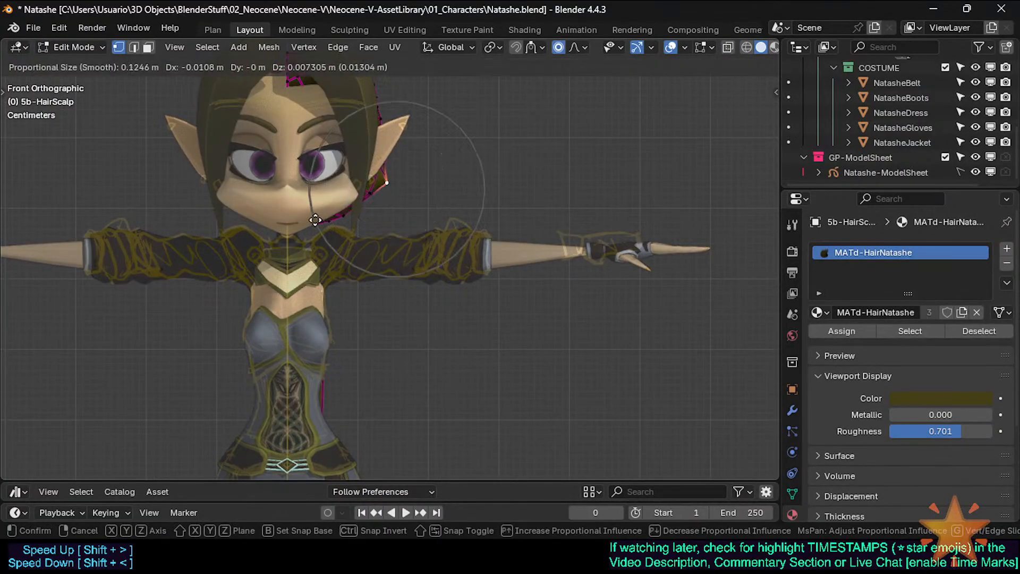
{"action": "scroll", "coordinate": [315, 219], "scroll_direction": "down", "scroll_amount": 1}
{"action": "left_click", "coordinate": [340, 244]}
{"action": "key", "text": "g"}
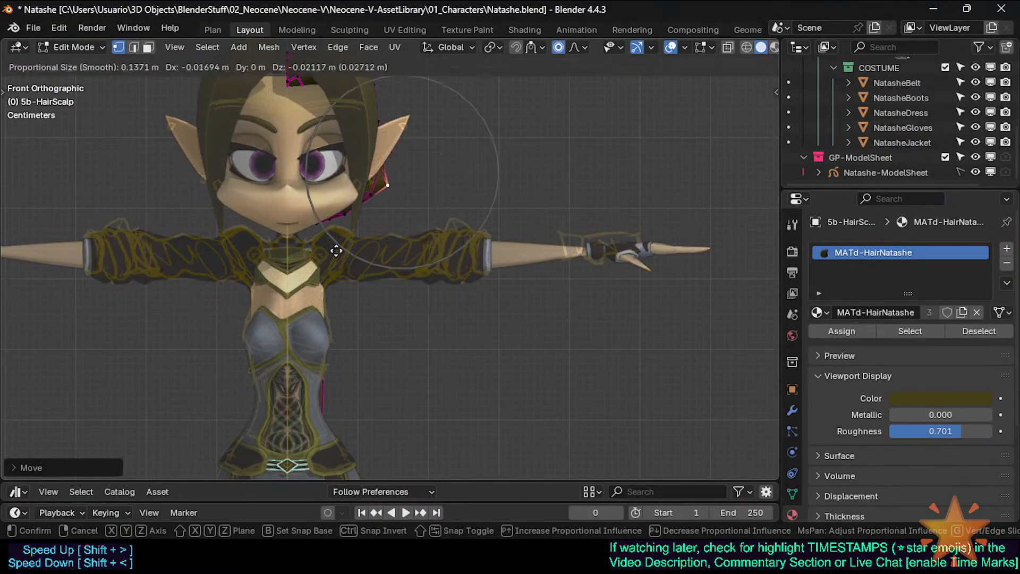
{"action": "left_click", "coordinate": [323, 267]}
Select the scalp's bottom vertices above the hair tie in side view and lower them towards the tie
{"action": "left_click", "coordinate": [322, 229]}
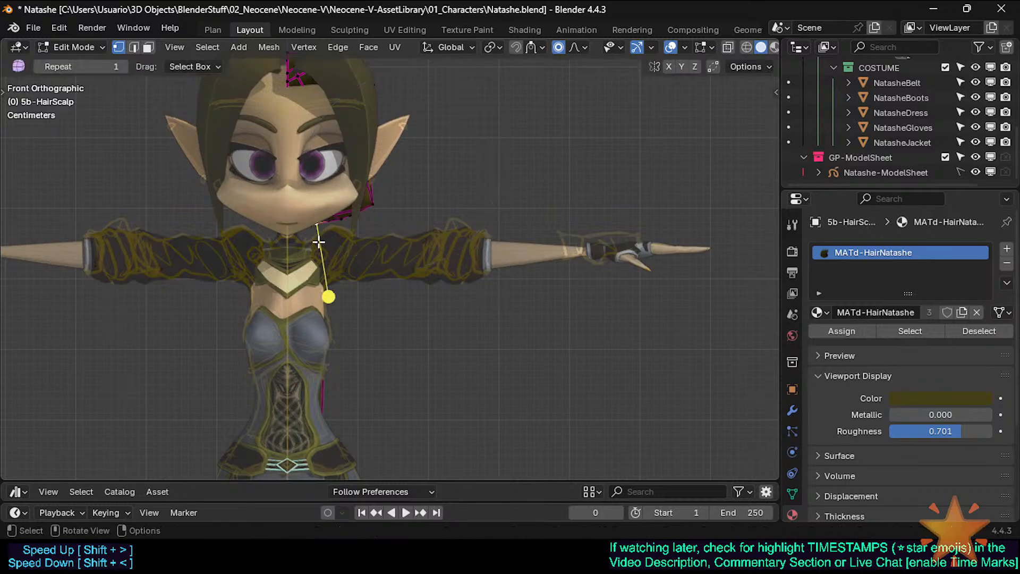
{"action": "key", "text": "alt+z"}
{"action": "key", "text": "alt+z"}
{"action": "key", "text": "KP_3"}
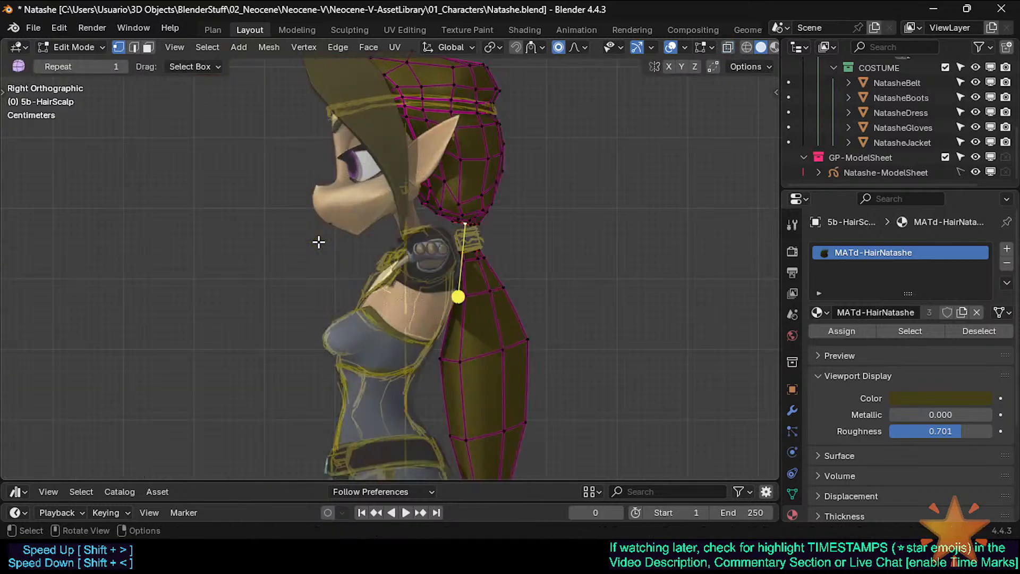
{"action": "key", "text": "c"}
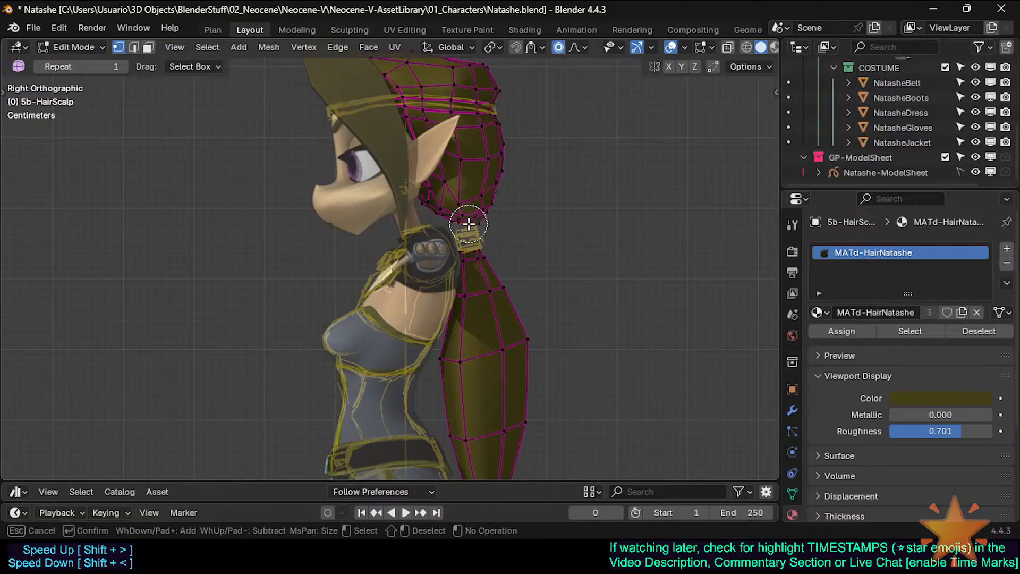
{"action": "left_click", "coordinate": [468, 224]}
{"action": "right_click", "coordinate": [468, 224]}
{"action": "key", "text": "g"}
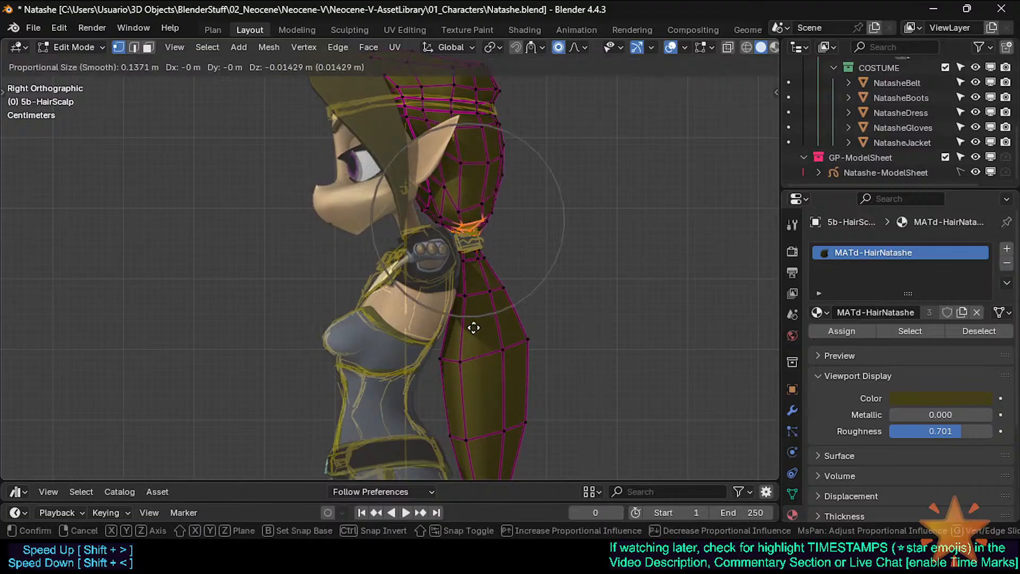
{"action": "left_click", "coordinate": [450, 282]}
Pull the scalp's lower side corner in towards the jaw from the front, rotating it slightly and fine-tuning its position
{"action": "key", "text": "KP_1"}
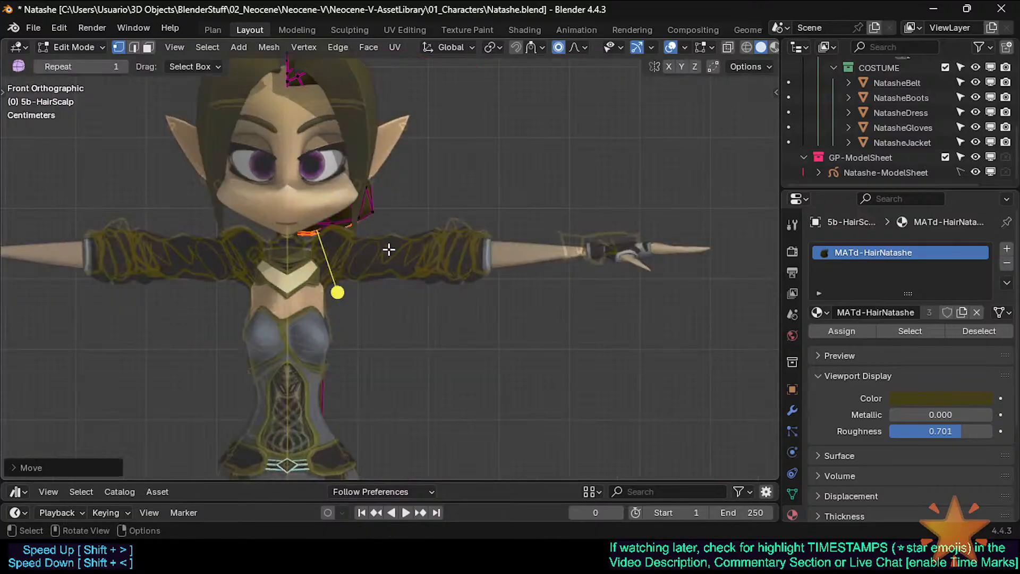
{"action": "scroll", "coordinate": [383, 246], "scroll_direction": "up", "scroll_amount": 1}
{"action": "scroll", "coordinate": [354, 234], "scroll_direction": "up", "scroll_amount": 1}
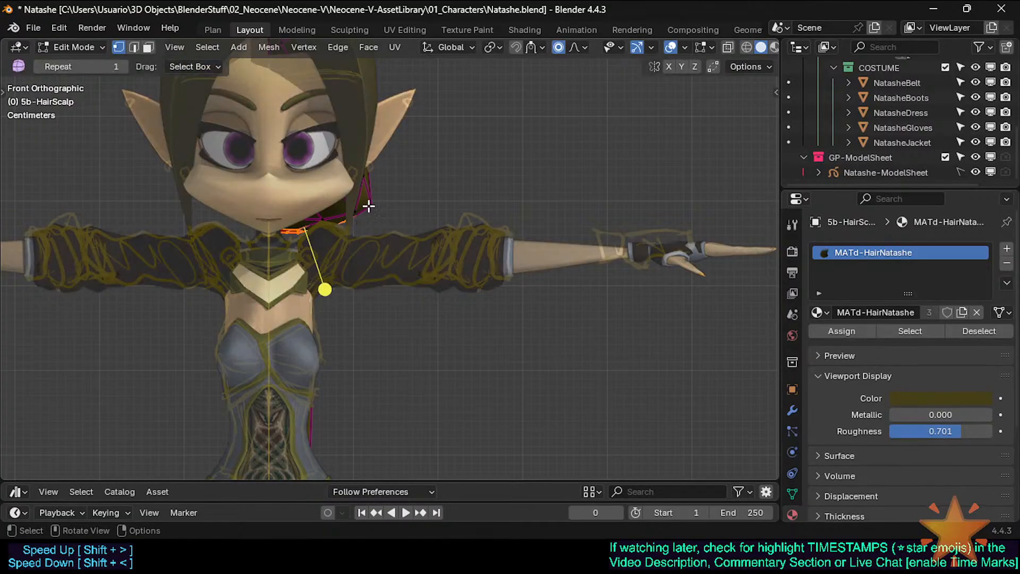
{"action": "key", "text": "g"}
{"action": "left_click", "coordinate": [162, 209], "text": "shift"}
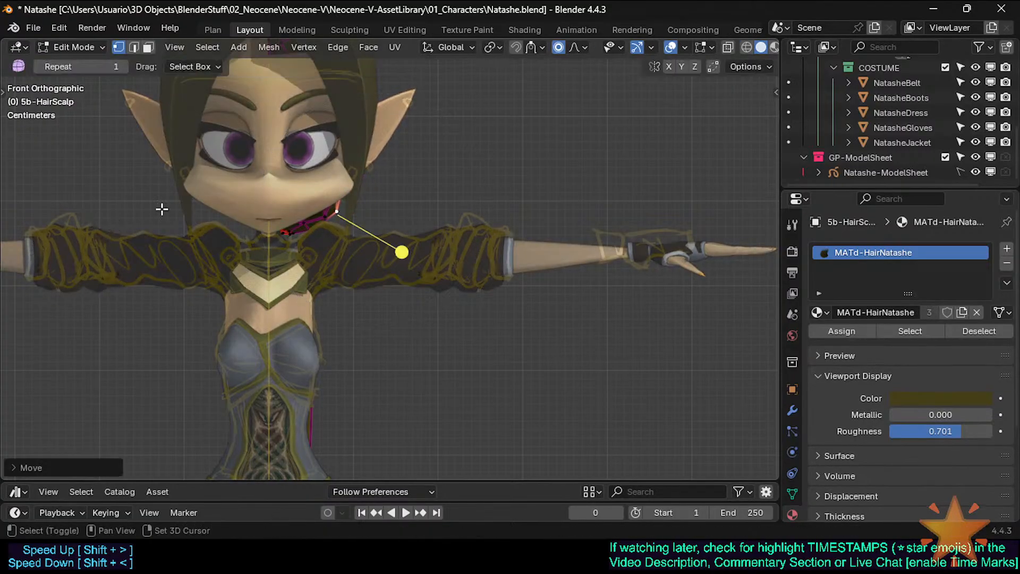
{"action": "key", "text": "r"}
{"action": "left_click", "coordinate": [433, 212]}
{"action": "key", "text": "g"}
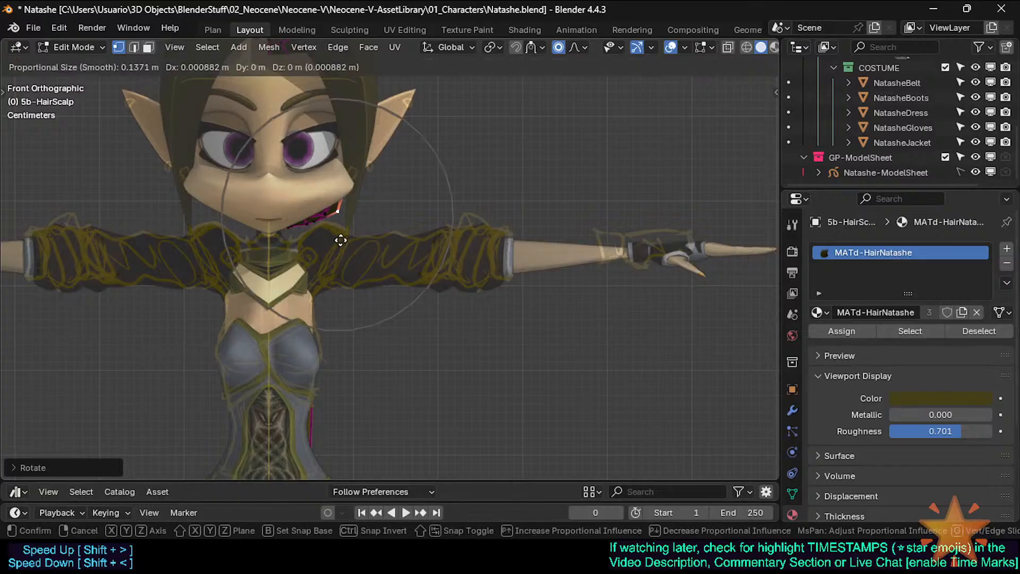
{"action": "left_click", "coordinate": [342, 237]}
{"action": "key", "text": "g"}
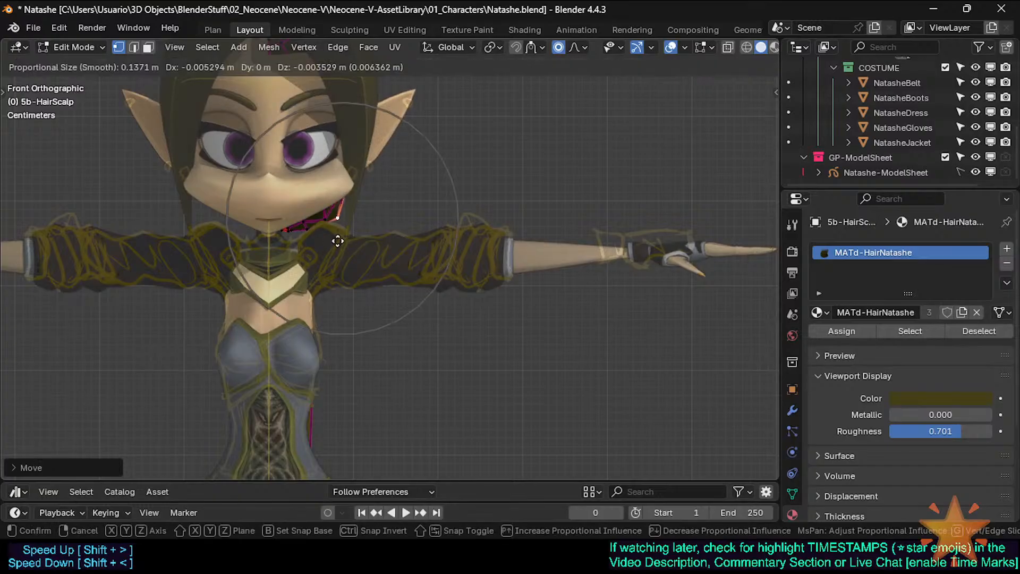
{"action": "left_click", "coordinate": [337, 241]}
Check the jaw outline in Object Mode and reposition the scalp's lowest vertex beneath the chin
{"action": "key", "text": "Tab"}
{"action": "scroll", "coordinate": [315, 250], "scroll_direction": "down", "scroll_amount": 2}
{"action": "scroll", "coordinate": [314, 250], "scroll_direction": "up", "scroll_amount": 3}
{"action": "key", "text": "Tab"}
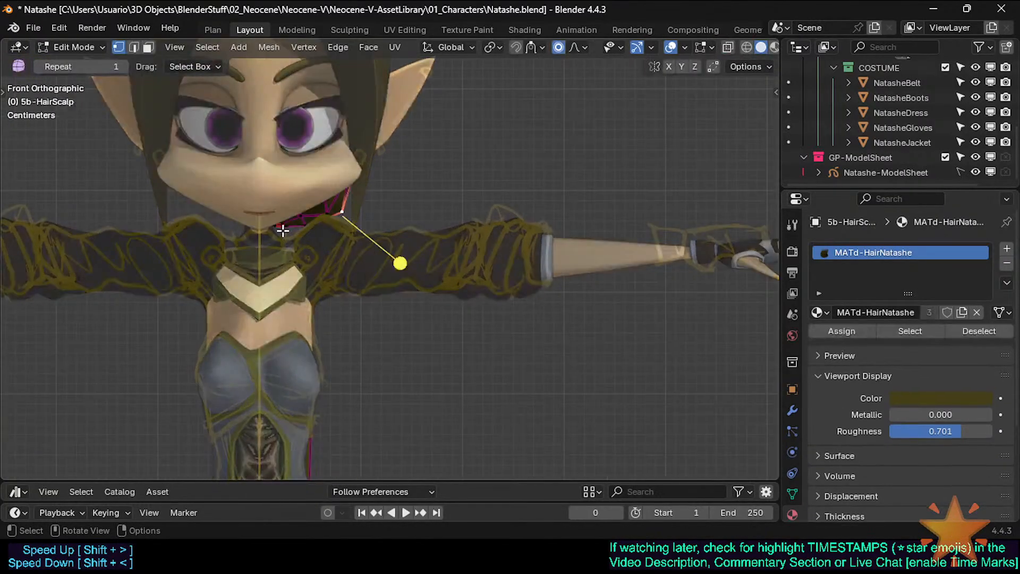
{"action": "left_click", "coordinate": [283, 231]}
{"action": "key", "text": "g"}
{"action": "left_click", "coordinate": [314, 261]}
Move the scalp's lower side corner inwards under the jaw with a proportional size of about 0.064 m
{"action": "left_click", "coordinate": [312, 236]}
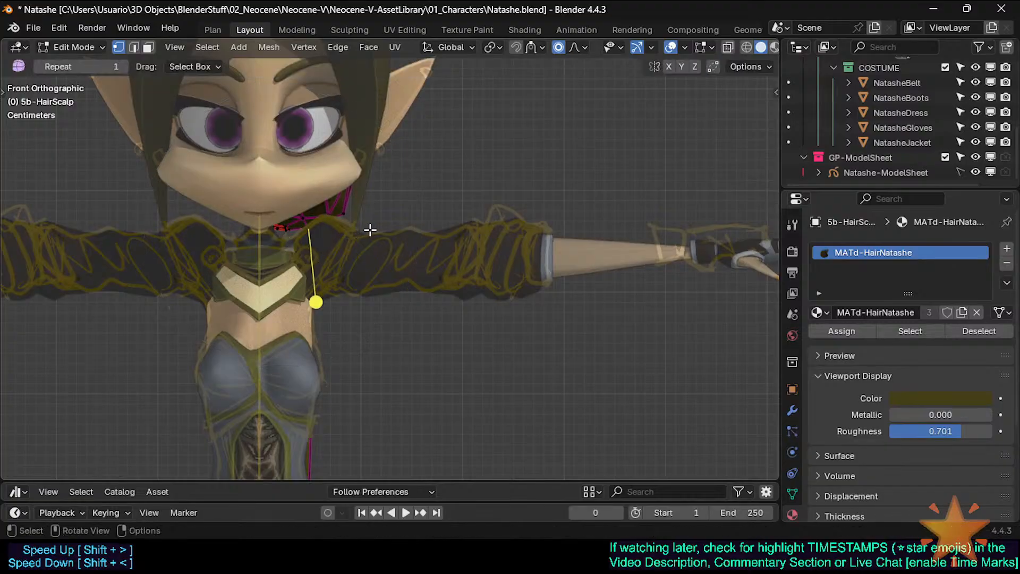
{"action": "key", "text": "g"}
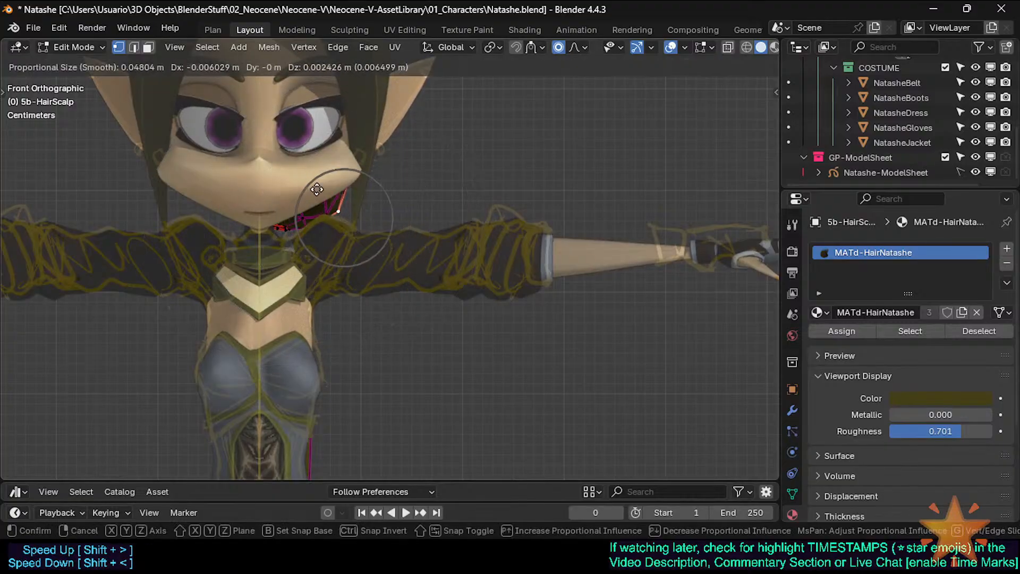
{"action": "scroll", "coordinate": [239, 172], "scroll_direction": "down", "scroll_amount": 3}
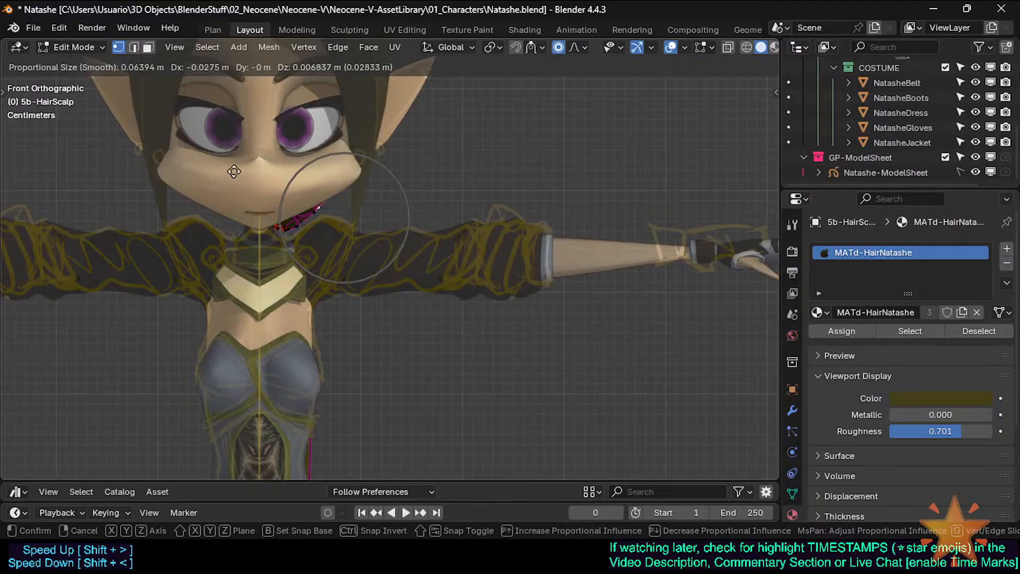
{"action": "left_click", "coordinate": [234, 171]}
{"action": "key", "text": "Tab"}
{"action": "scroll", "coordinate": [323, 235], "scroll_direction": "down", "scroll_amount": 2}
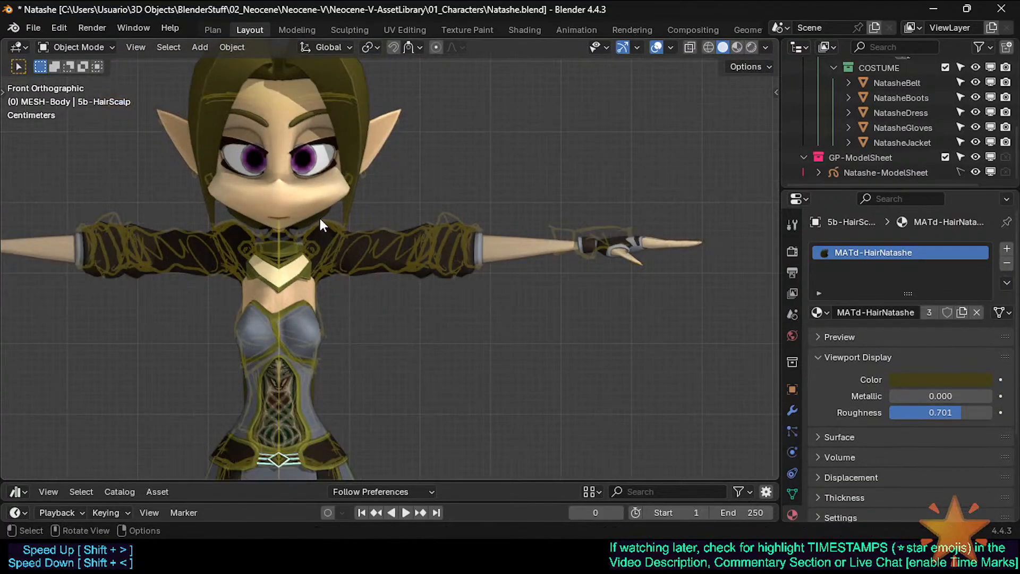
Bring the scalp's lower side corner back outwards past the jaw and rotate the surrounding vertices slightly
{"action": "key", "text": "Tab"}
{"action": "key", "text": "g"}
{"action": "left_click", "coordinate": [455, 214]}
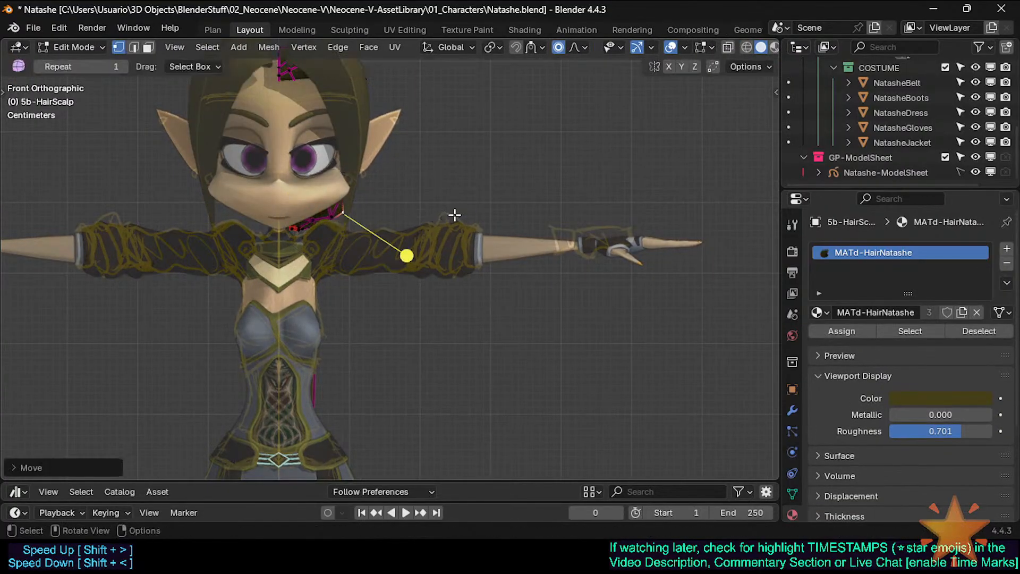
{"action": "key", "text": "Tab"}
{"action": "key", "text": "Tab"}
{"action": "key", "text": "g"}
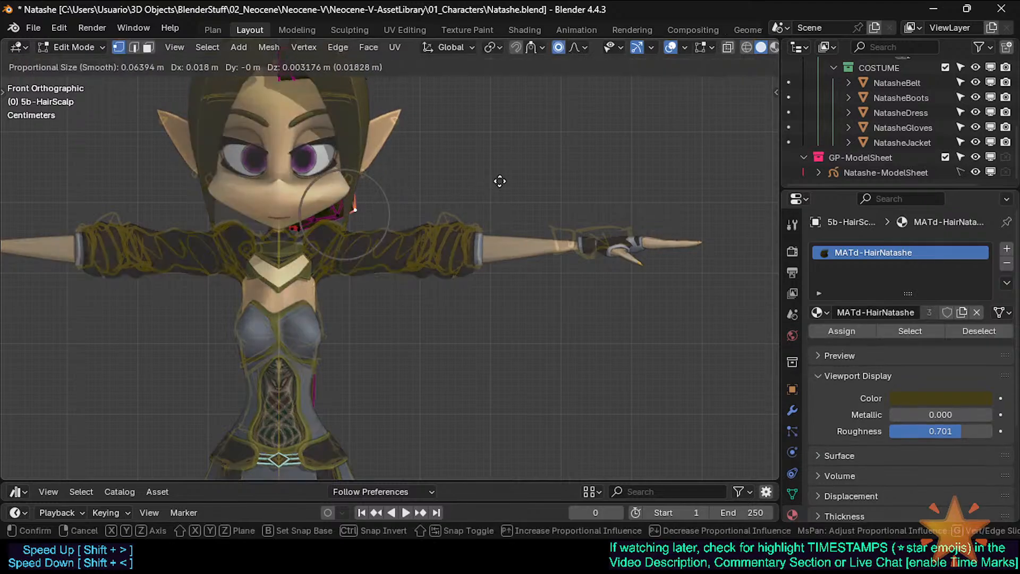
{"action": "left_click", "coordinate": [460, 164]}
{"action": "key", "text": "r"}
{"action": "left_click", "coordinate": [389, 163]}
Turn X-ray on and pull the scalp's side vertex beside the ear outwards
{"action": "key", "text": "alt+z"}
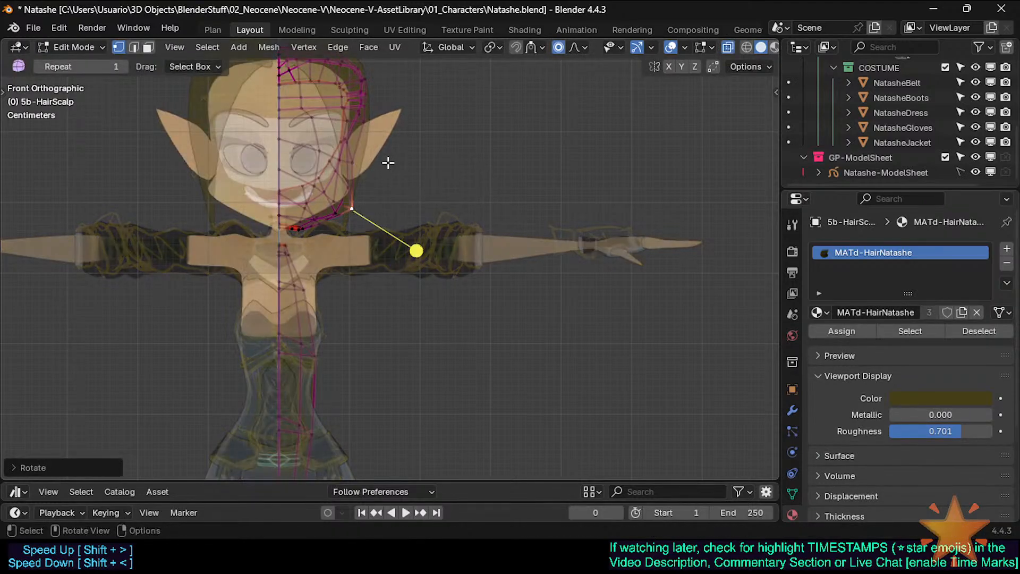
{"action": "left_click", "coordinate": [352, 155]}
{"action": "key", "text": "g"}
{"action": "left_click", "coordinate": [445, 153]}
Shift the scalp's lower side vertex inwards and the upper-ear vertex outwards from the back view with X-ray off
{"action": "key", "text": "ctrl+KP_1"}
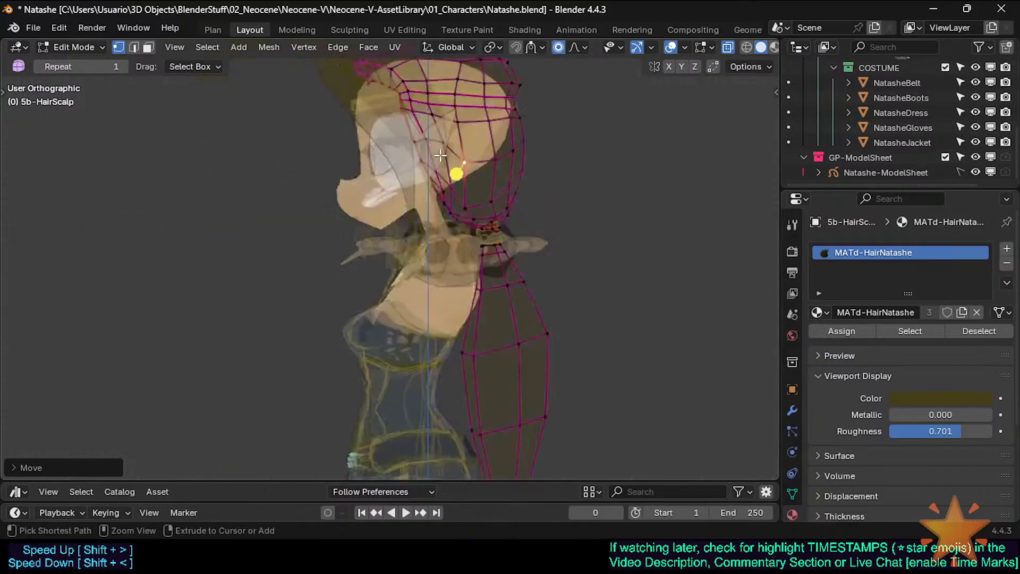
{"action": "key", "text": "alt+z"}
{"action": "middle_click_drag", "start_coordinate": [456, 174], "coordinate": [414, 237], "text": "shift"}
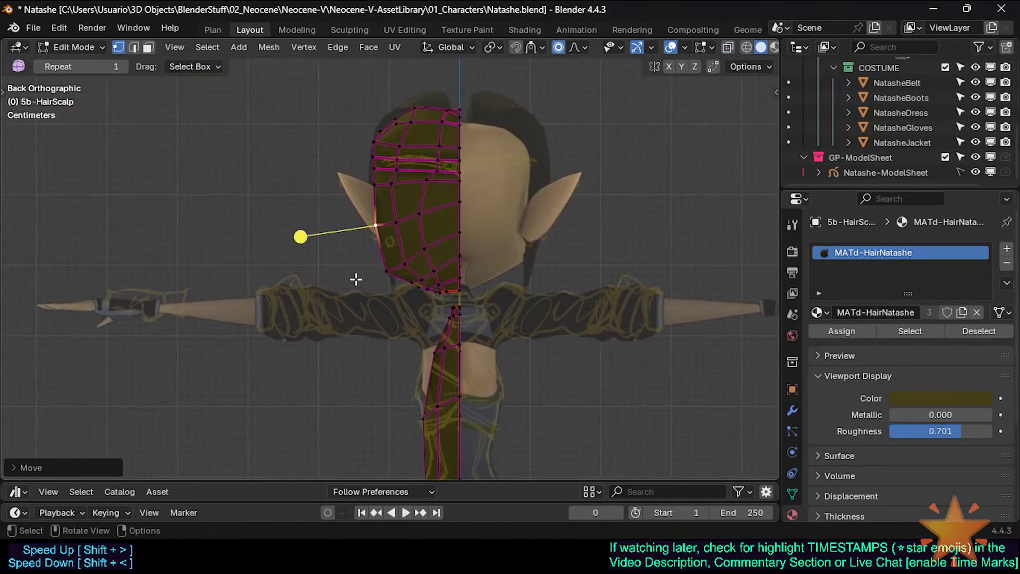
{"action": "left_click", "coordinate": [385, 271]}
{"action": "key", "text": "g"}
{"action": "left_click", "coordinate": [389, 238]}
{"action": "left_click", "coordinate": [371, 184]}
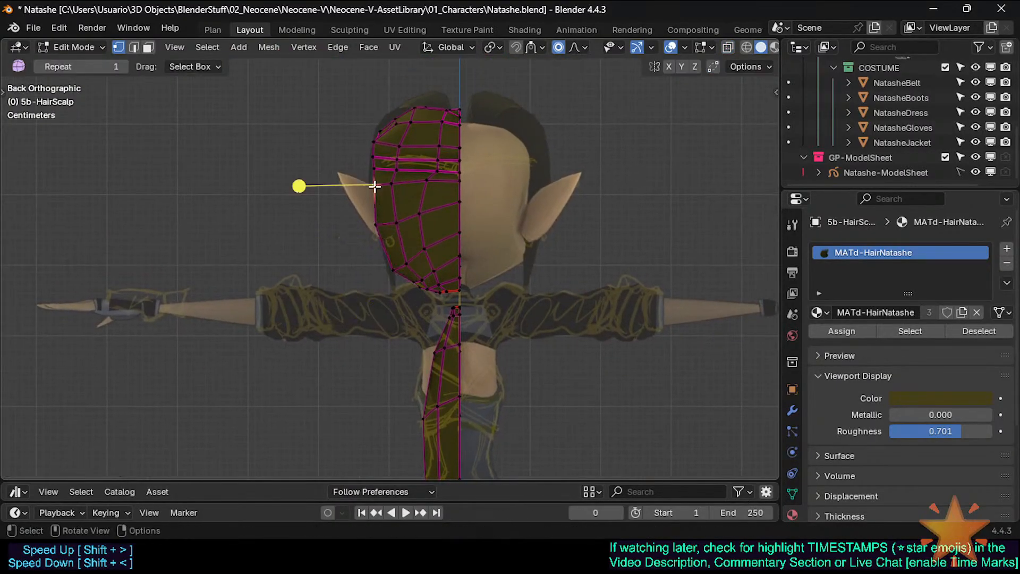
{"action": "key", "text": "g"}
{"action": "left_click", "coordinate": [320, 197]}
Round out the scalp's upper contour from behind by moving the upper side vertex outwards and raising the crown vertices
{"action": "left_click", "coordinate": [371, 142]}
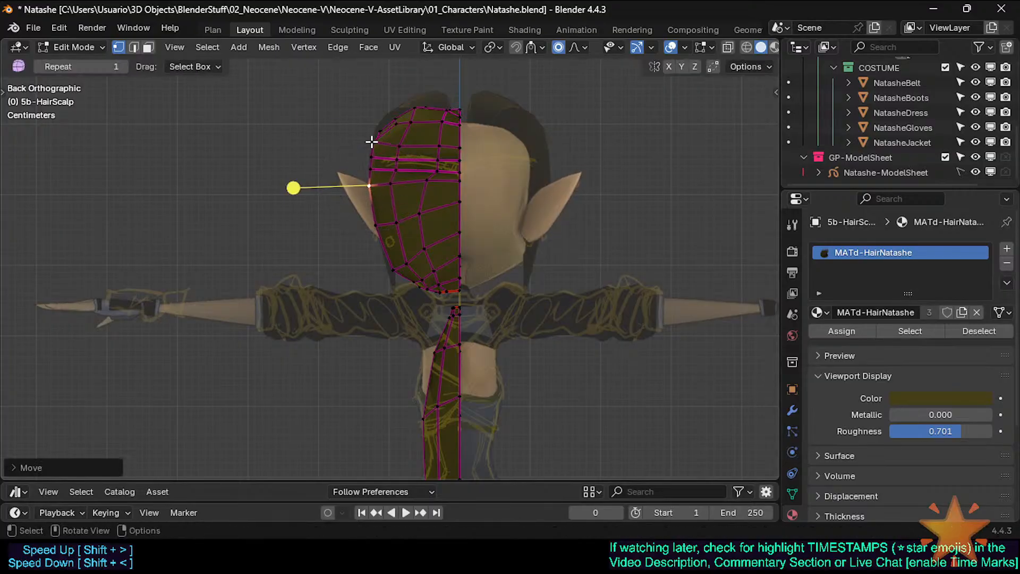
{"action": "key", "text": "g"}
{"action": "left_click", "coordinate": [329, 138]}
{"action": "left_click", "coordinate": [397, 125]}
{"action": "key", "text": "g"}
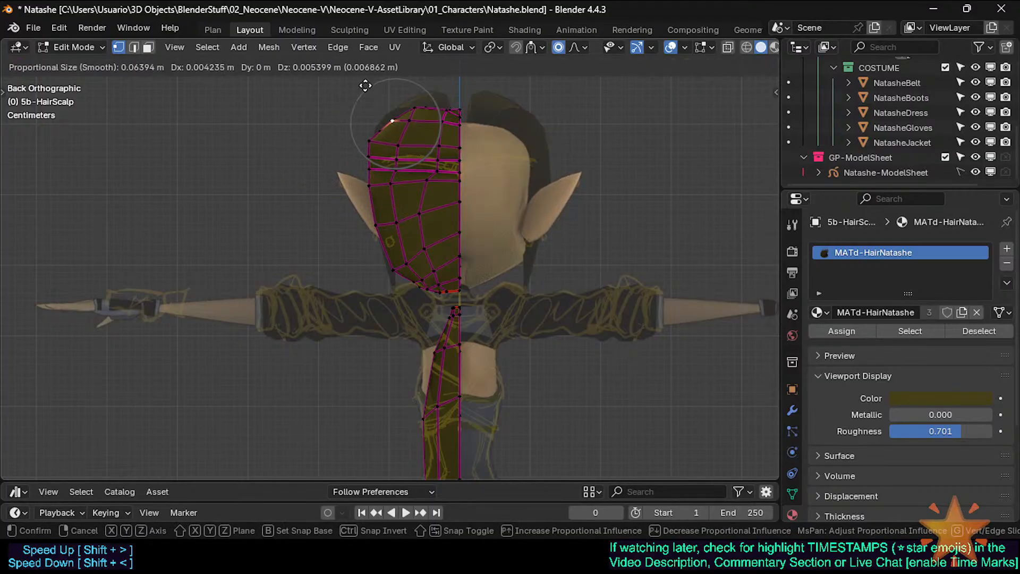
{"action": "left_click", "coordinate": [365, 85]}
{"action": "scroll", "coordinate": [366, 85], "scroll_direction": "down", "scroll_amount": 1}
{"action": "left_click", "coordinate": [408, 102]}
{"action": "key", "text": "g"}
{"action": "left_click", "coordinate": [389, 84]}
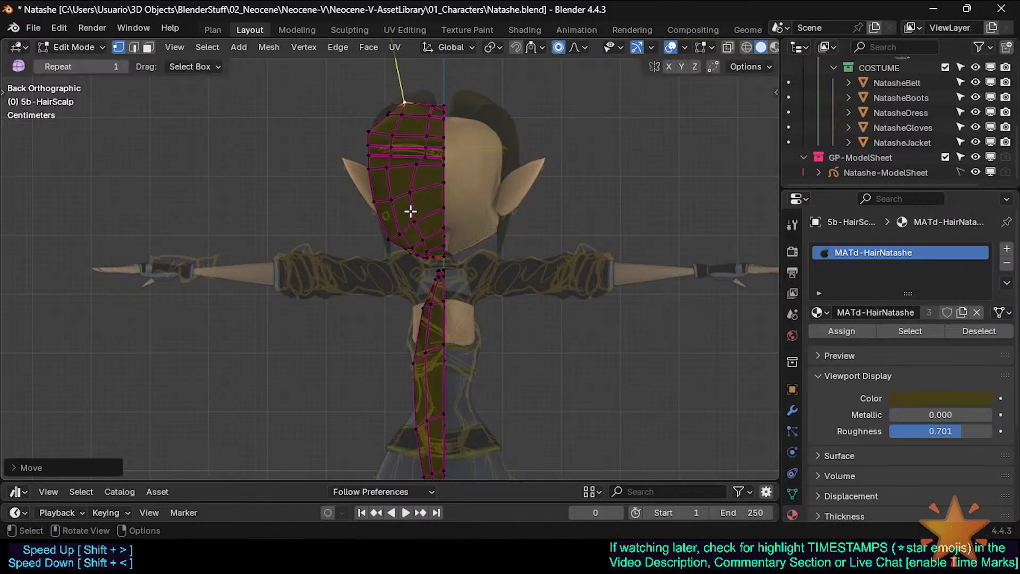
Adjust the scalp's lower contour vertex near the nape and lower the bottom centre edge slightly
{"action": "left_click", "coordinate": [414, 249]}
{"action": "key", "text": "g"}
{"action": "left_click", "coordinate": [425, 270]}
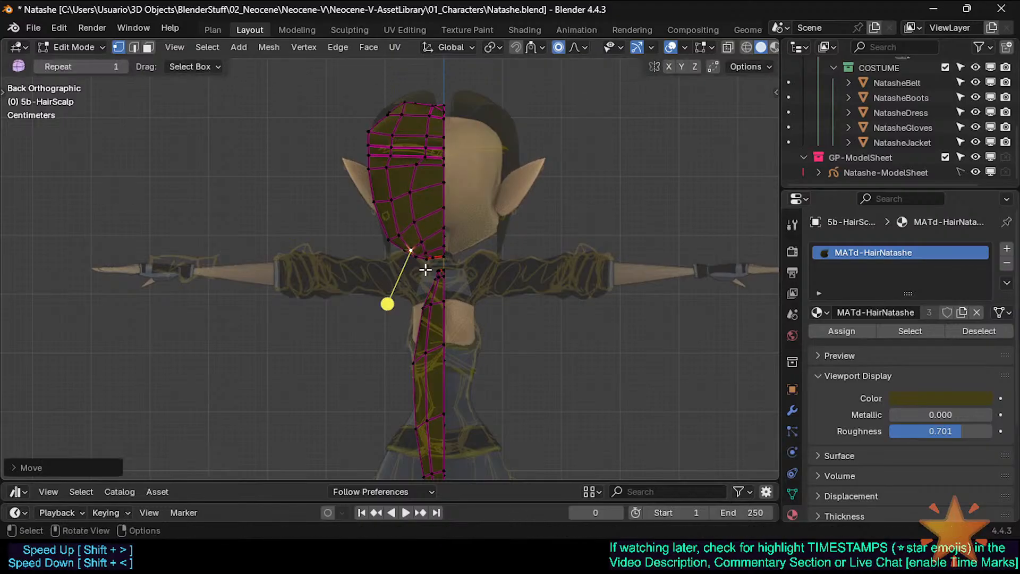
{"action": "key", "text": "g"}
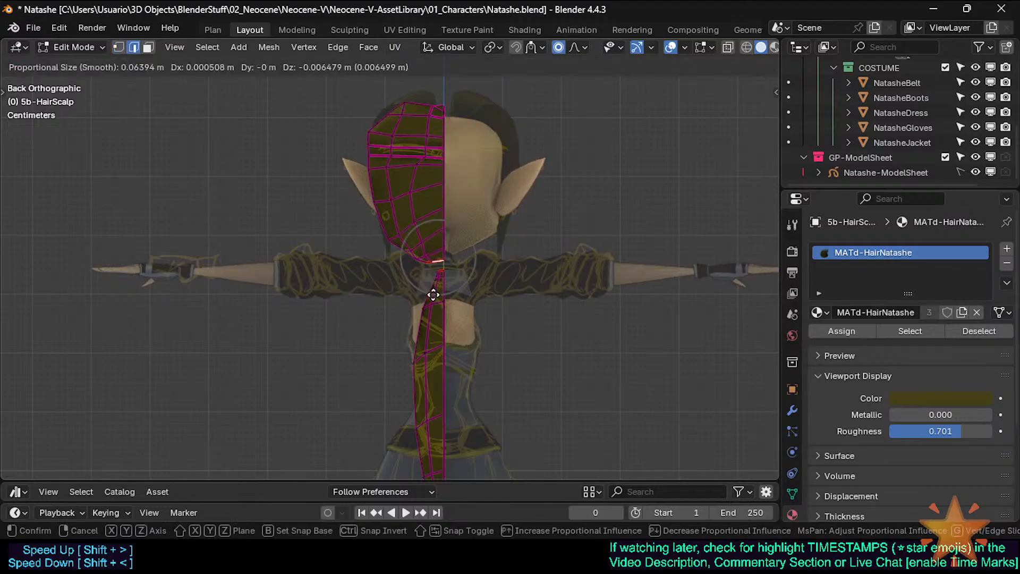
{"action": "left_click", "coordinate": [428, 282]}
Check the hair from the front in Object Mode, and move and slide the scalp's lower side vertex beside the jaw
{"action": "key", "text": "Tab"}
{"action": "key", "text": "KP_1"}
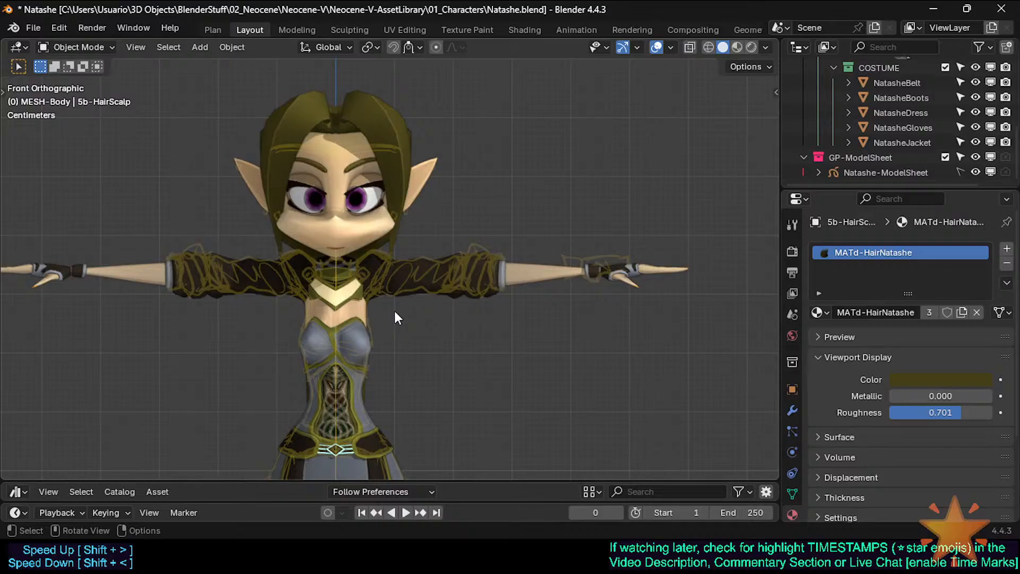
{"action": "scroll", "coordinate": [394, 308], "scroll_direction": "up", "scroll_amount": 2}
{"action": "scroll", "coordinate": [362, 230], "scroll_direction": "up", "scroll_amount": 2}
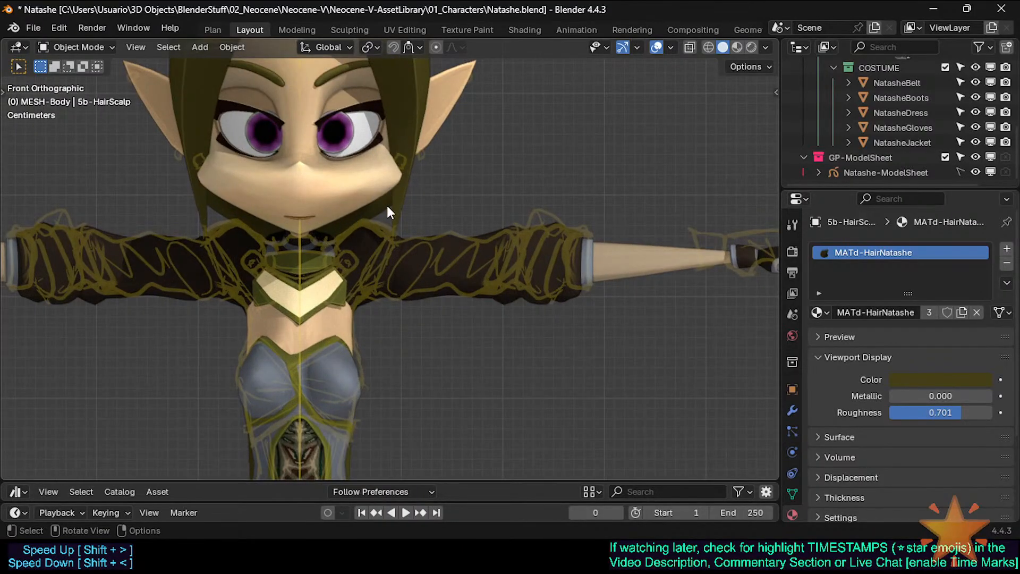
{"action": "key", "text": "Tab"}
{"action": "key", "text": "g"}
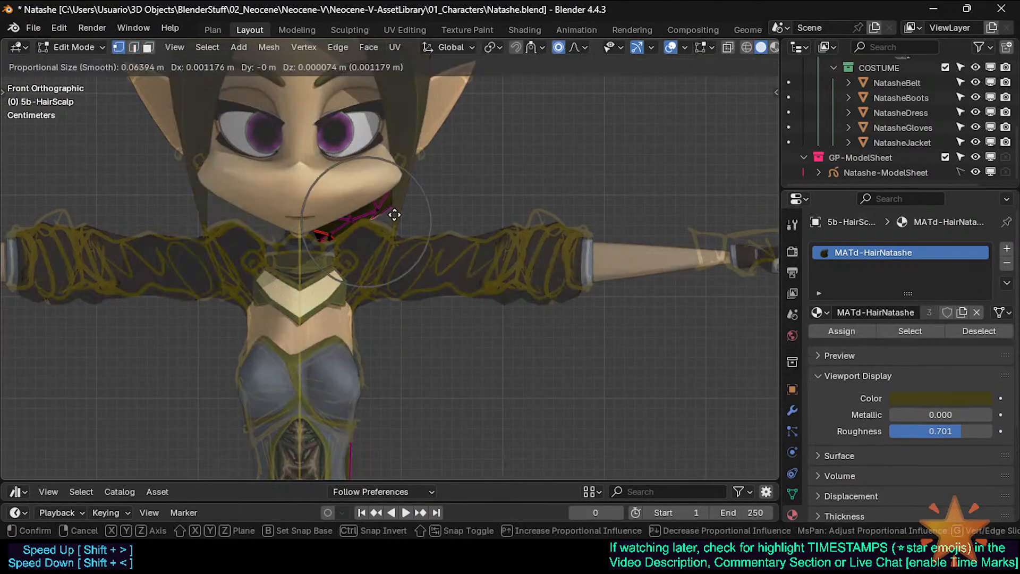
{"action": "left_click", "coordinate": [393, 215]}
{"action": "key", "text": "g"}
{"action": "key", "text": "g"}
{"action": "left_click", "coordinate": [388, 218]}
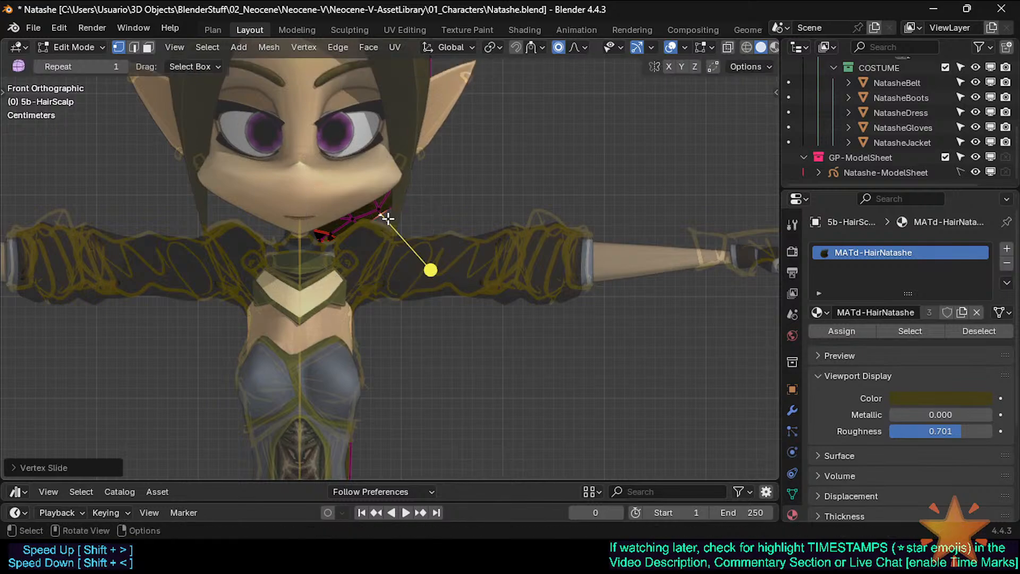
Move and rotate the scalp's lower side vertex beside the jaw with proportional editing, and return to Object Mode
{"action": "key", "text": "g"}
{"action": "left_click", "coordinate": [342, 279]}
{"action": "key", "text": "r"}
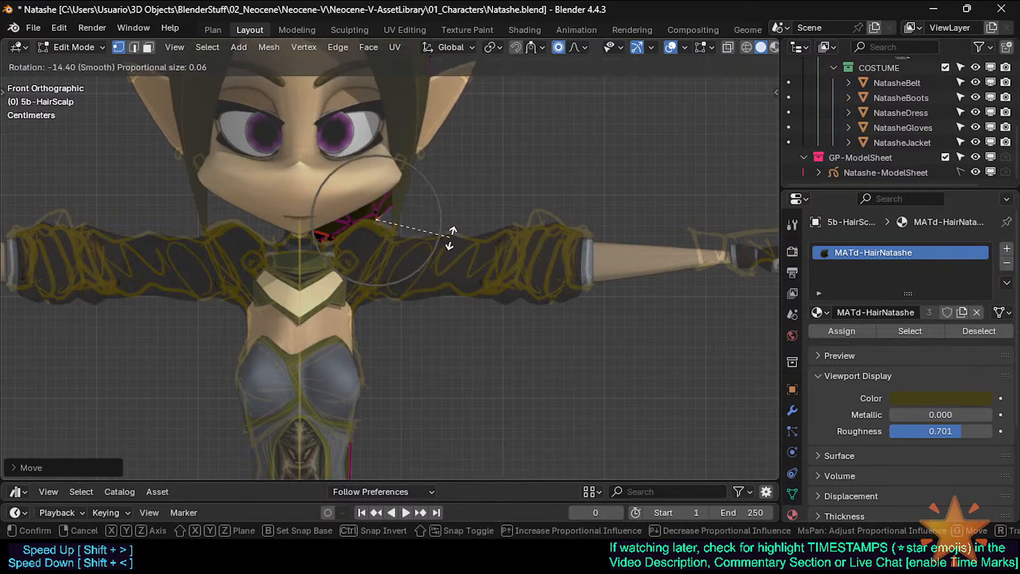
{"action": "left_click", "coordinate": [451, 237]}
{"action": "scroll", "coordinate": [451, 238], "scroll_direction": "down", "scroll_amount": 4}
{"action": "key", "text": "Tab"}
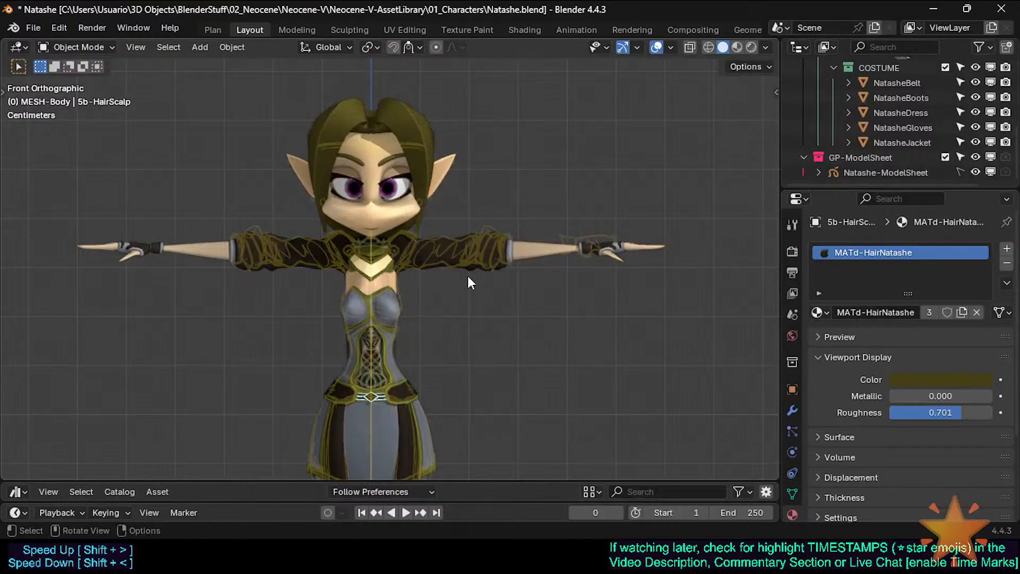
Check the hair from a three-quarter angle and save the file
{"action": "key", "text": "KP_3"}
{"action": "middle_click_drag", "start_coordinate": [467, 274], "coordinate": [391, 298]}
{"action": "scroll", "coordinate": [391, 298], "scroll_direction": "up", "scroll_amount": 5}
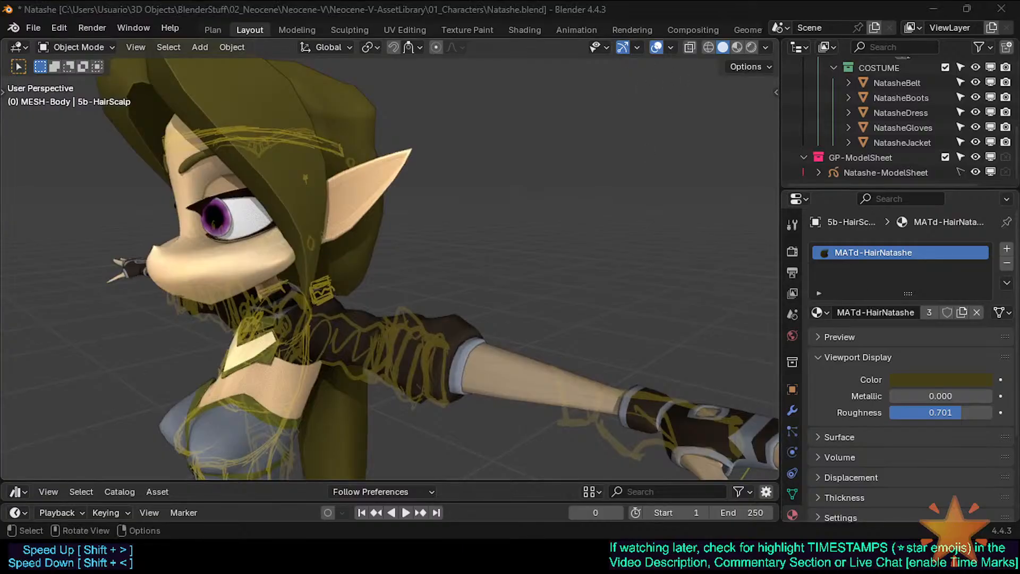
{"action": "scroll", "coordinate": [372, 282], "scroll_direction": "down", "scroll_amount": 3}
{"action": "middle_click_drag", "start_coordinate": [370, 283], "coordinate": [402, 253], "text": "shift"}
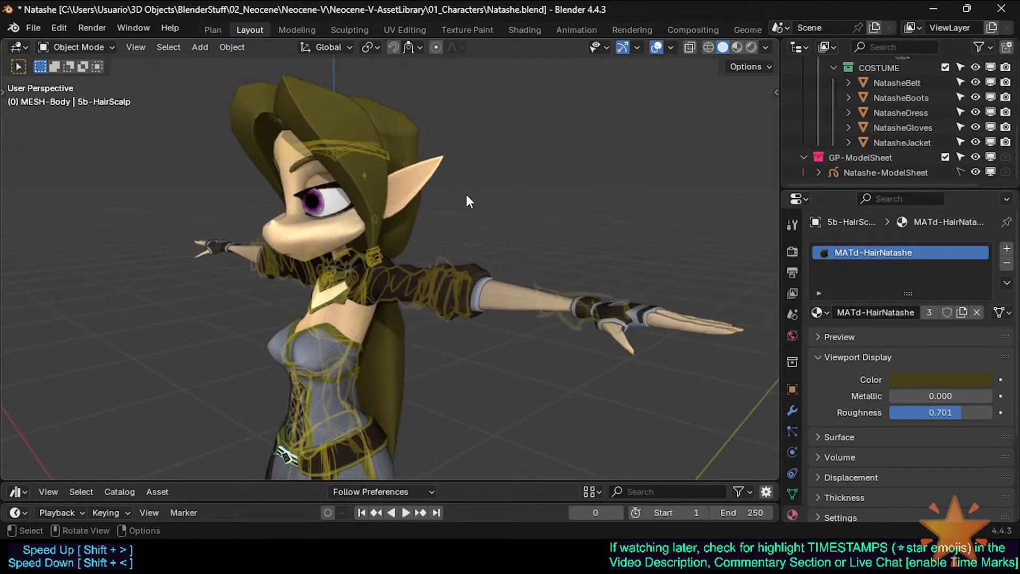
{"action": "key", "text": "ctrl+s"}
{"action": "scroll", "coordinate": [444, 268], "scroll_direction": "up", "scroll_amount": 1}
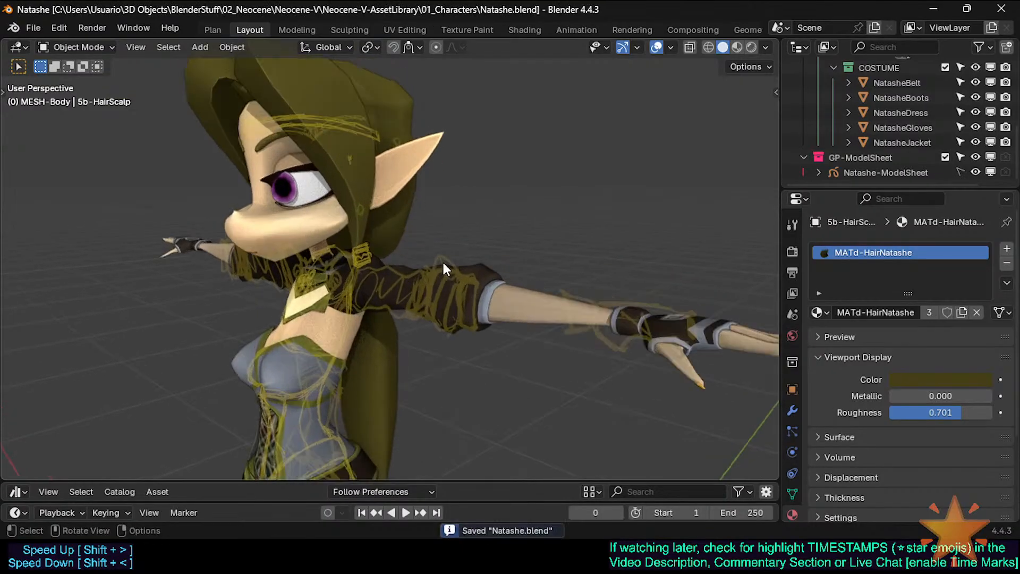
Widen the Properties editor and select the Natashe-ModelSheet grease pencil object
{"action": "left_click", "coordinate": [413, 289]}
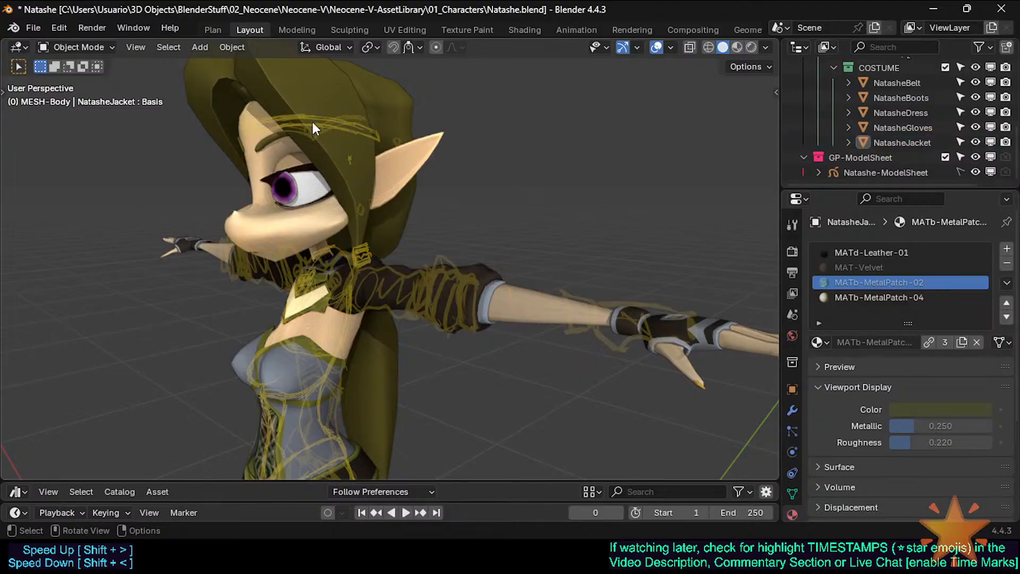
{"action": "left_click_drag", "start_coordinate": [780, 386], "coordinate": [659, 391]}
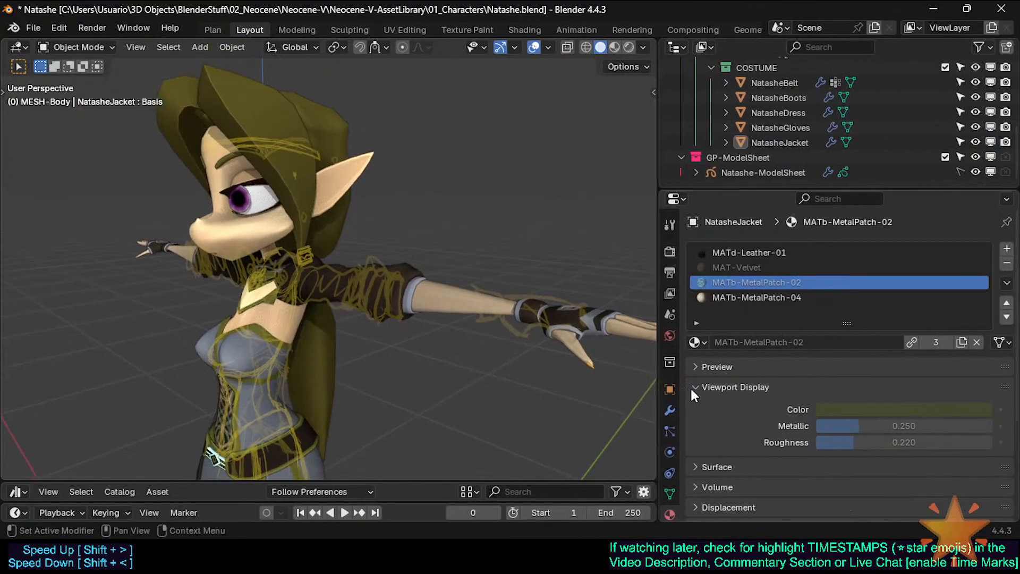
{"action": "scroll", "coordinate": [662, 479], "scroll_direction": "down", "scroll_amount": 1}
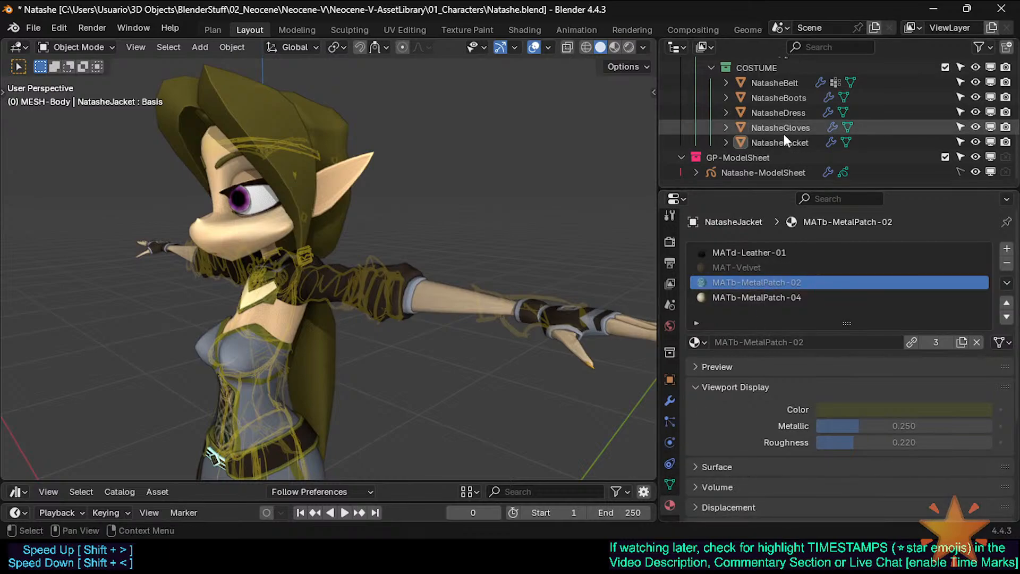
{"action": "left_click", "coordinate": [773, 173]}
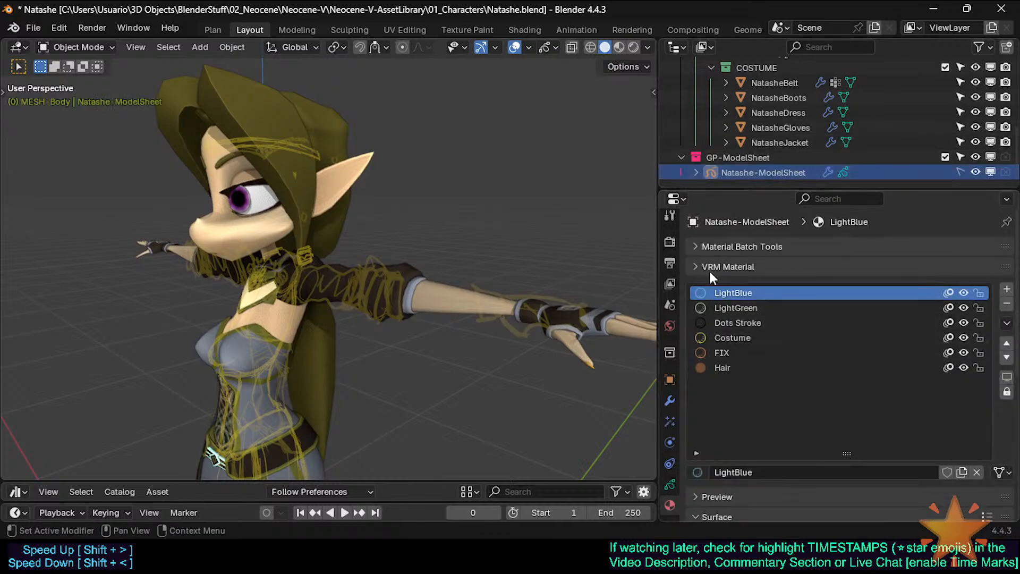
Review the VRM Material export notes, collapse them, and rearrange the panels so the model sheet's material list comes first
{"action": "left_click", "coordinate": [694, 265]}
{"action": "left_click", "coordinate": [729, 264]}
{"action": "left_click", "coordinate": [697, 266]}
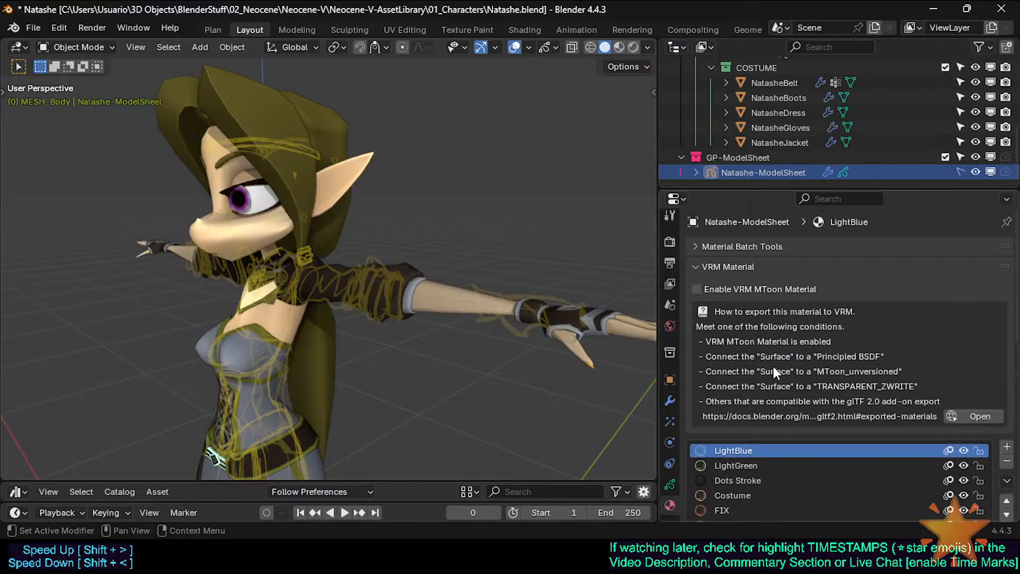
{"action": "left_click", "coordinate": [707, 264]}
{"action": "scroll", "coordinate": [749, 357], "scroll_direction": "down", "scroll_amount": 4}
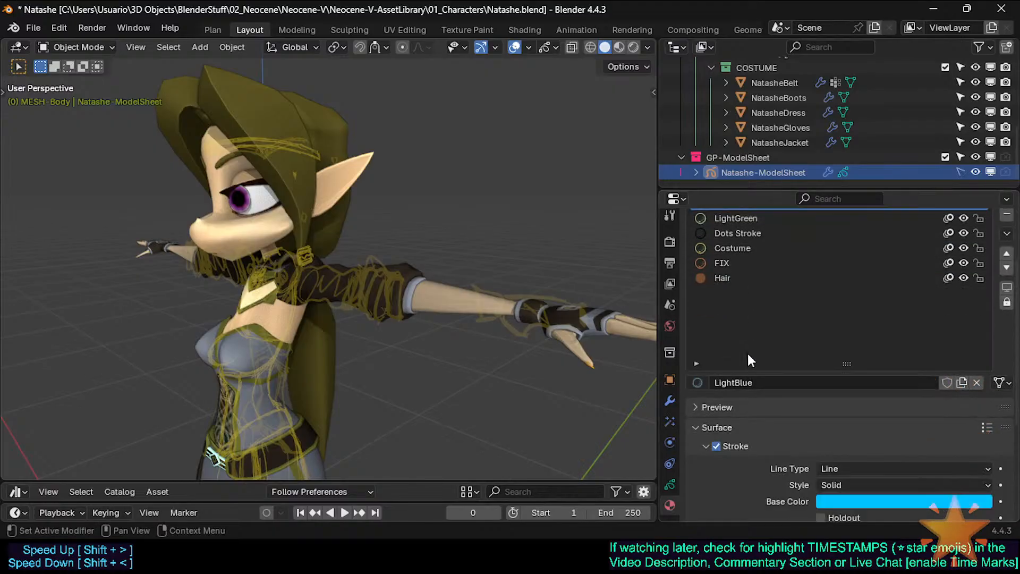
{"action": "scroll", "coordinate": [748, 355], "scroll_direction": "up", "scroll_amount": 4}
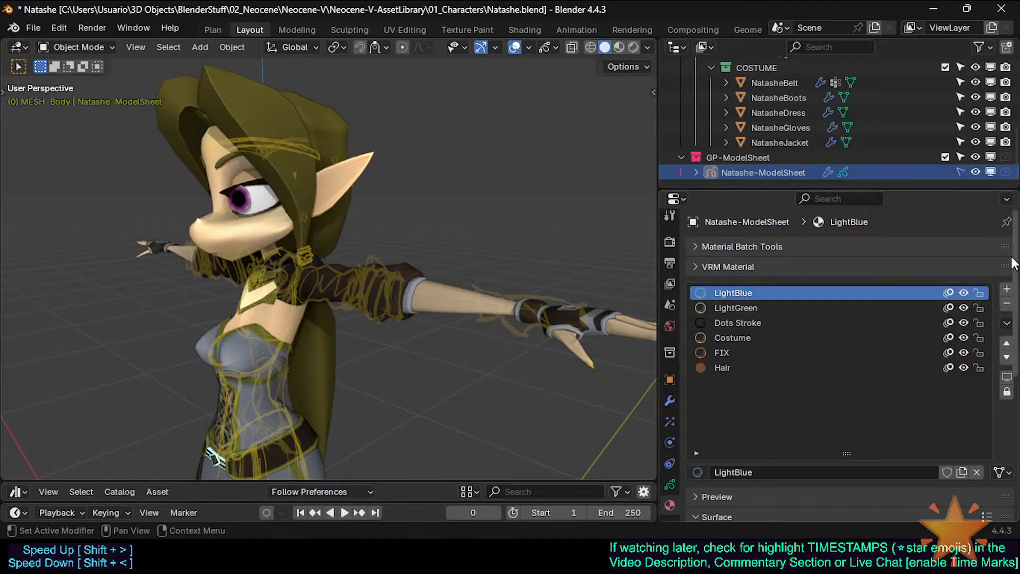
{"action": "left_click_drag", "start_coordinate": [1008, 265], "coordinate": [1010, 236]}
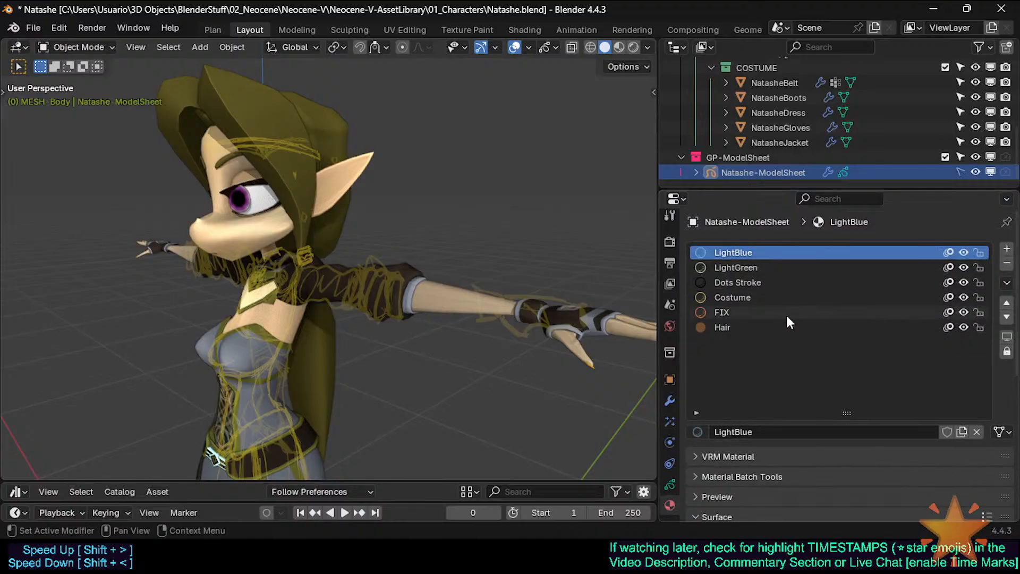
{"action": "scroll", "coordinate": [727, 416], "scroll_direction": "down", "scroll_amount": 3}
{"action": "scroll", "coordinate": [757, 416], "scroll_direction": "up", "scroll_amount": 3}
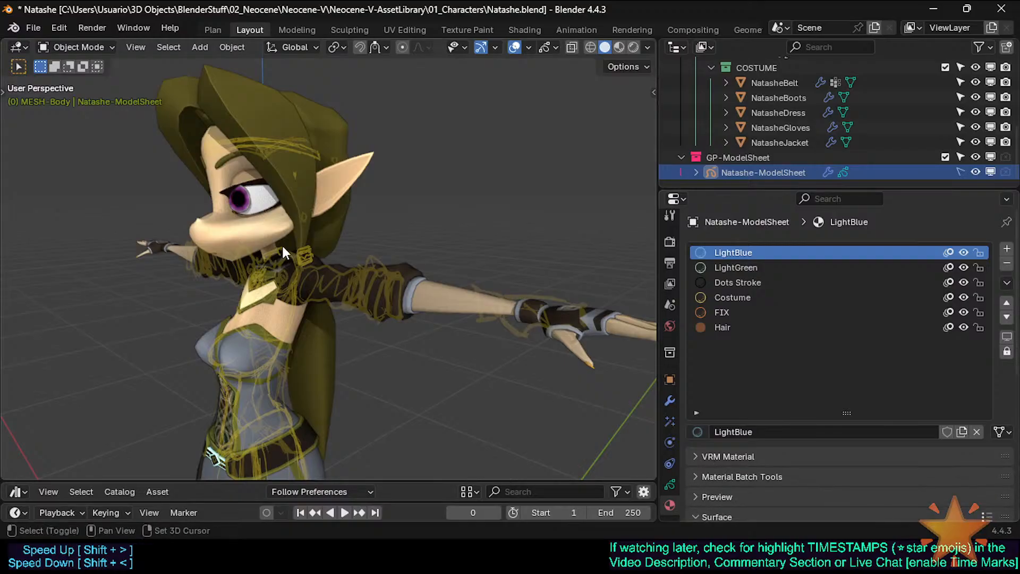
{"action": "key", "text": "shift+a"}
{"action": "mouse_move", "coordinate": [244, 353]}
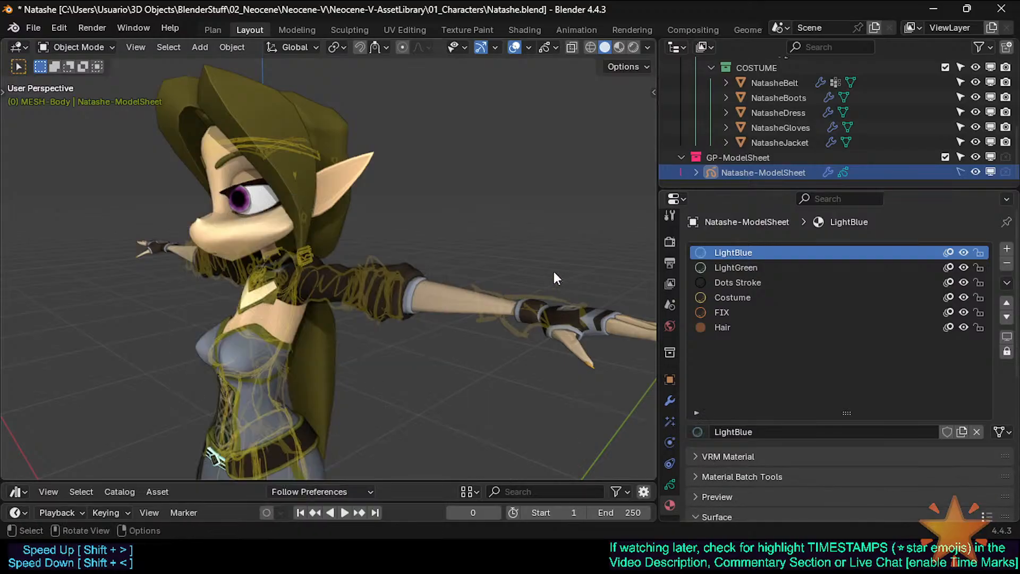
{"action": "scroll", "coordinate": [875, 437], "scroll_direction": "down", "scroll_amount": 4}
{"action": "scroll", "coordinate": [875, 438], "scroll_direction": "up", "scroll_amount": 4}
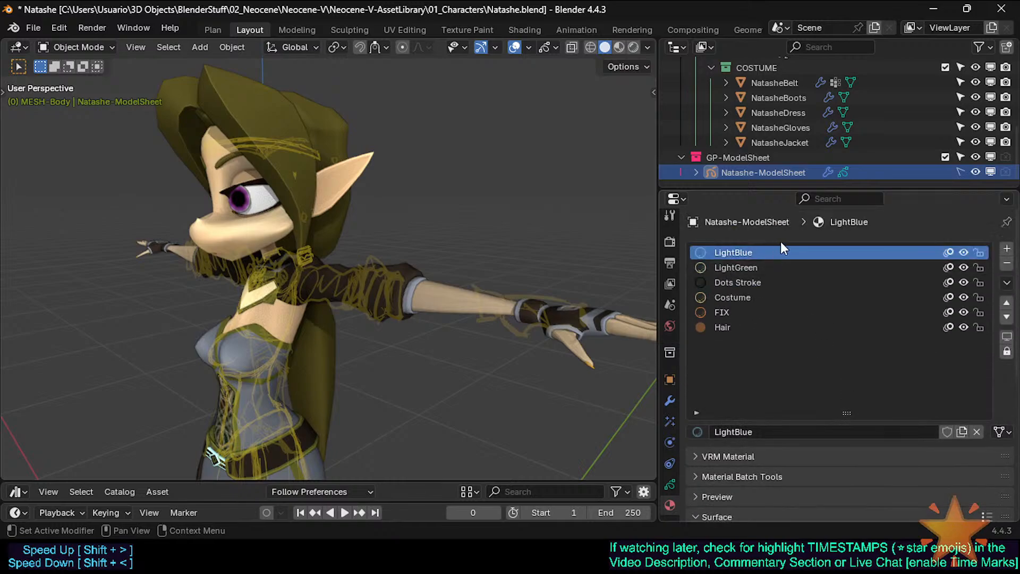
Collapse the Surface settings of the model sheet's LightBlue material
{"action": "scroll", "coordinate": [885, 411], "scroll_direction": "down", "scroll_amount": 5}
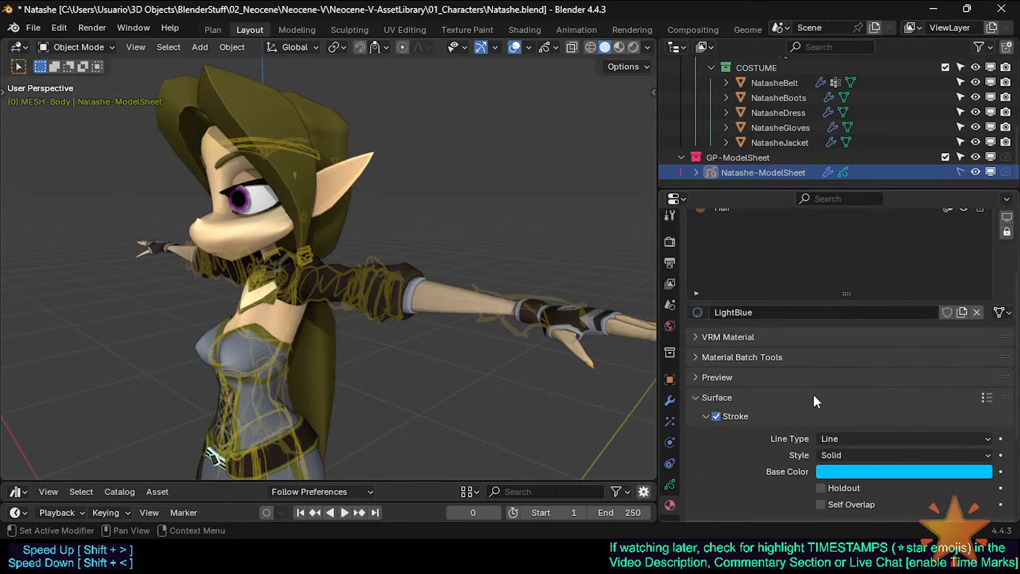
{"action": "scroll", "coordinate": [812, 392], "scroll_direction": "down", "scroll_amount": 3}
{"action": "scroll", "coordinate": [792, 410], "scroll_direction": "up", "scroll_amount": 3}
{"action": "left_click", "coordinate": [696, 399]}
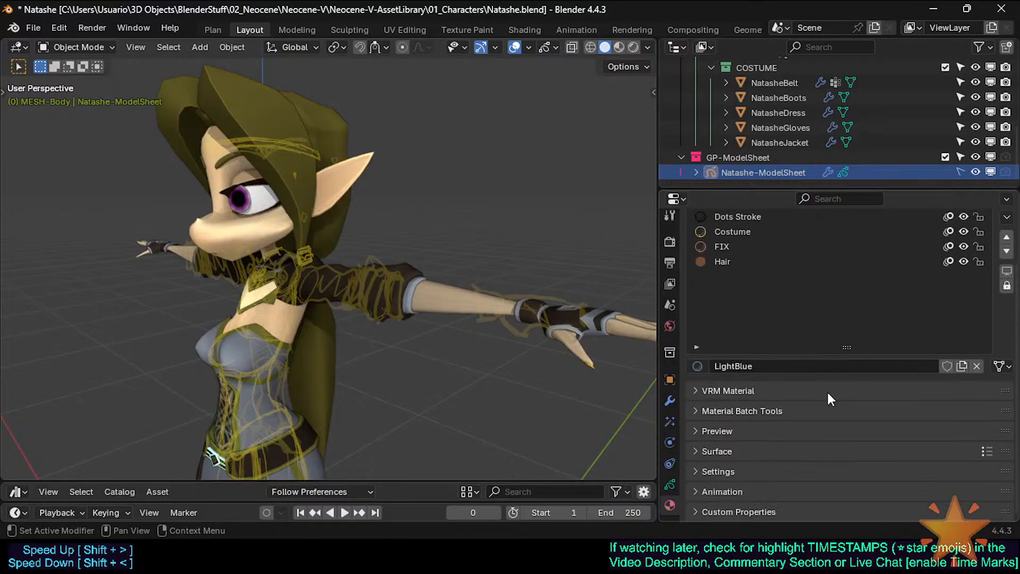
{"action": "scroll", "coordinate": [764, 410], "scroll_direction": "up", "scroll_amount": 4}
{"action": "scroll", "coordinate": [900, 417], "scroll_direction": "down", "scroll_amount": 4}
Show the model sheet's grease pencil layers and raise the CostumeFront layer's opacity slightly, using CostumeSide for comparison
{"action": "left_click", "coordinate": [668, 484]}
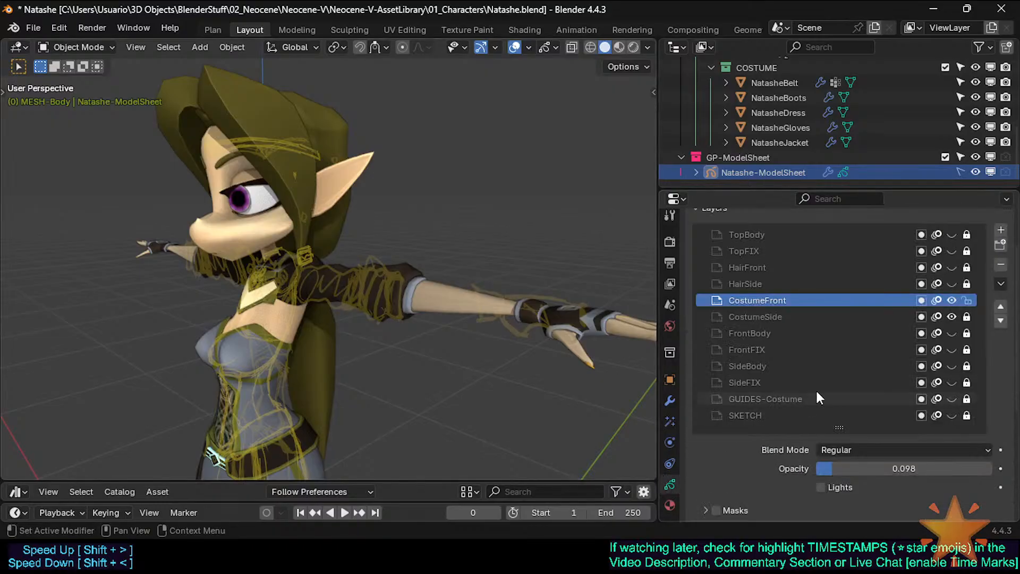
{"action": "scroll", "coordinate": [758, 310], "scroll_direction": "up", "scroll_amount": 3}
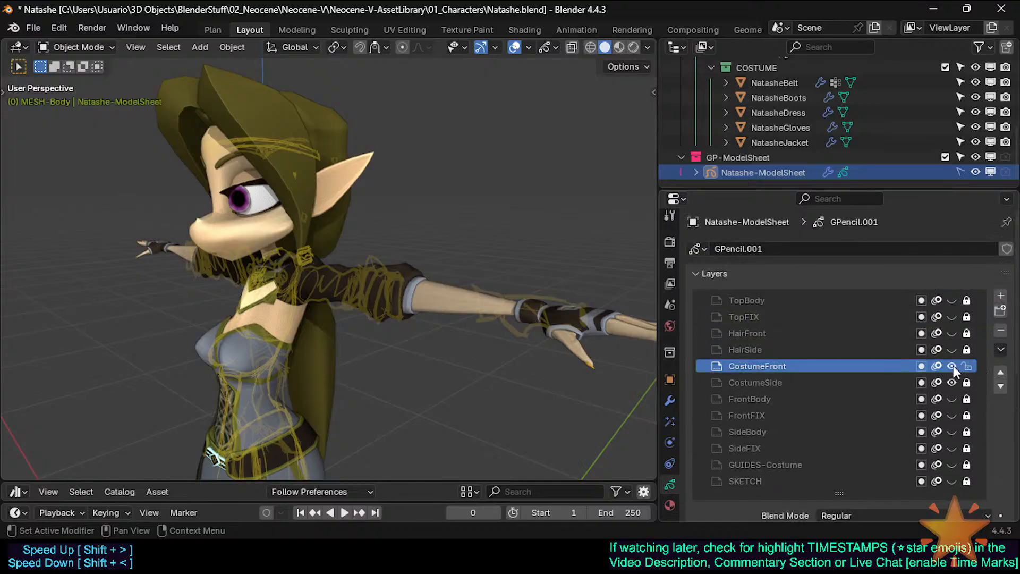
{"action": "scroll", "coordinate": [853, 365], "scroll_direction": "down", "scroll_amount": 5}
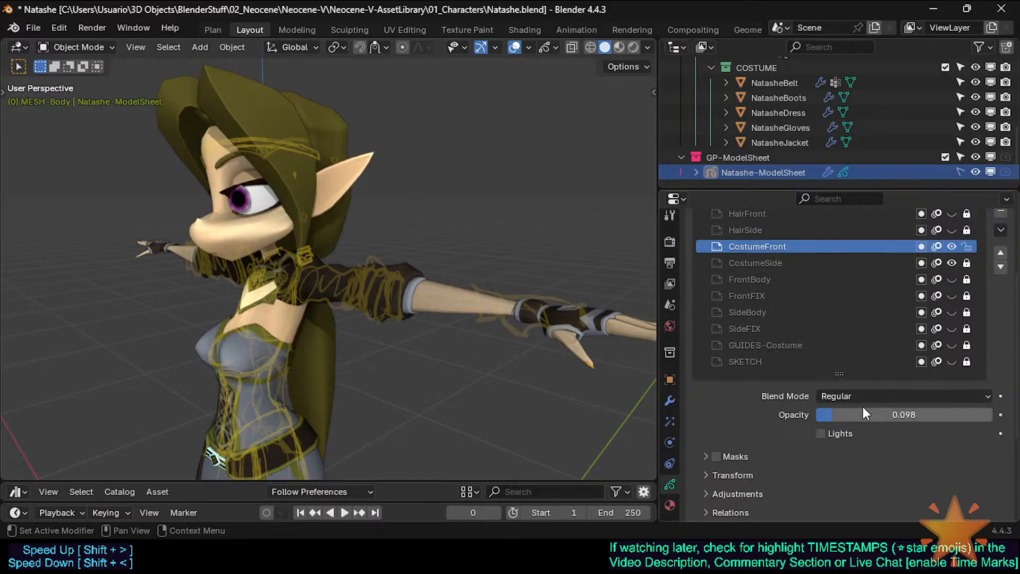
{"action": "scroll", "coordinate": [871, 396], "scroll_direction": "up", "scroll_amount": 1}
{"action": "left_click", "coordinate": [745, 295]}
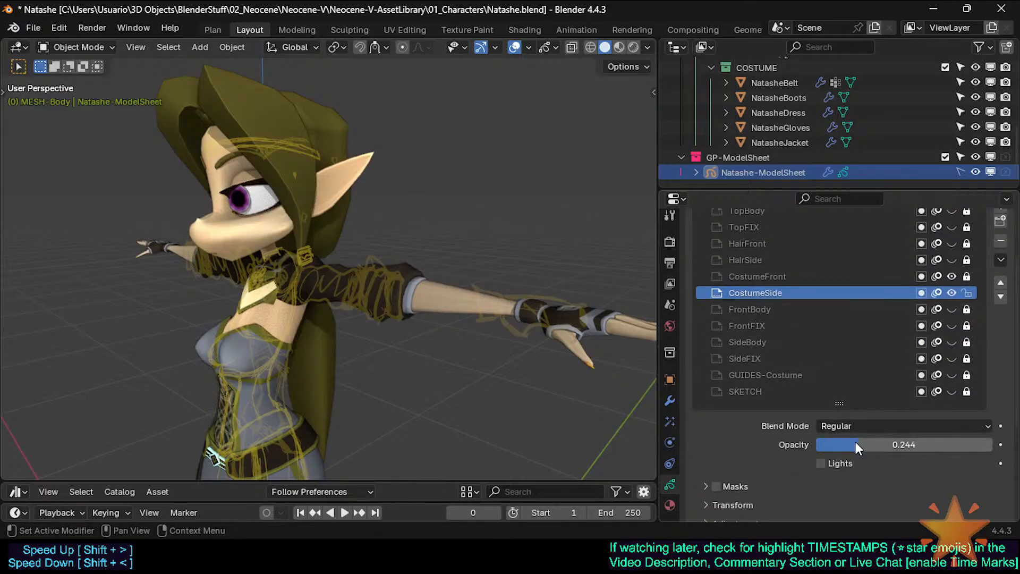
{"action": "left_click", "coordinate": [789, 273]}
{"action": "mouse_move", "coordinate": [849, 445]}
{"action": "left_mouse_down"}
{"action": "mouse_move", "coordinate": [916, 445]}
{"action": "mouse_move", "coordinate": [832, 444]}
{"action": "mouse_move", "coordinate": [863, 444]}
{"action": "left_mouse_up"}
{"action": "left_click", "coordinate": [792, 293]}
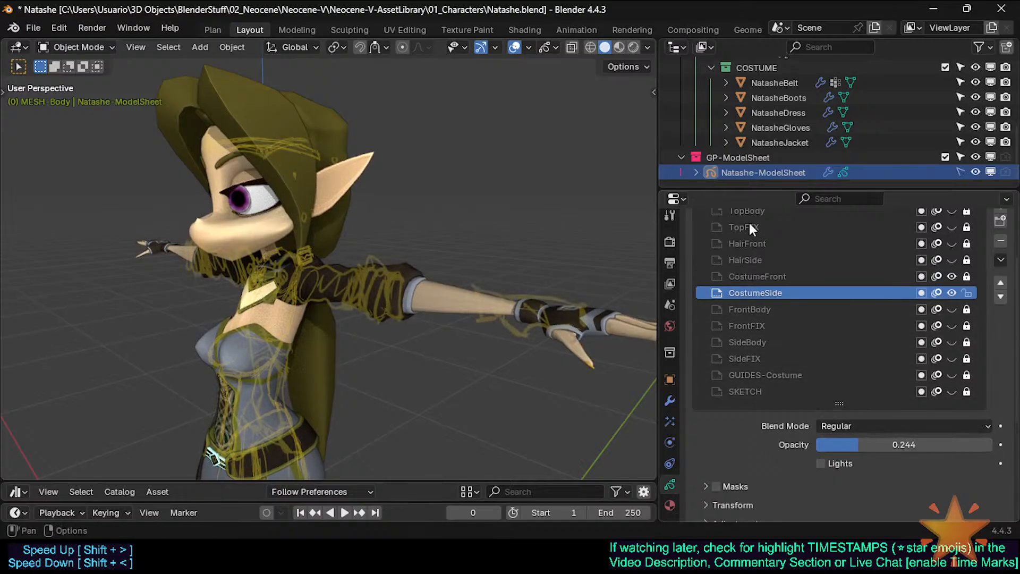
Examine the options offered for the CostumeSide layer's opacity value, leaving them unused
{"action": "scroll", "coordinate": [759, 285], "scroll_direction": "up", "scroll_amount": 4}
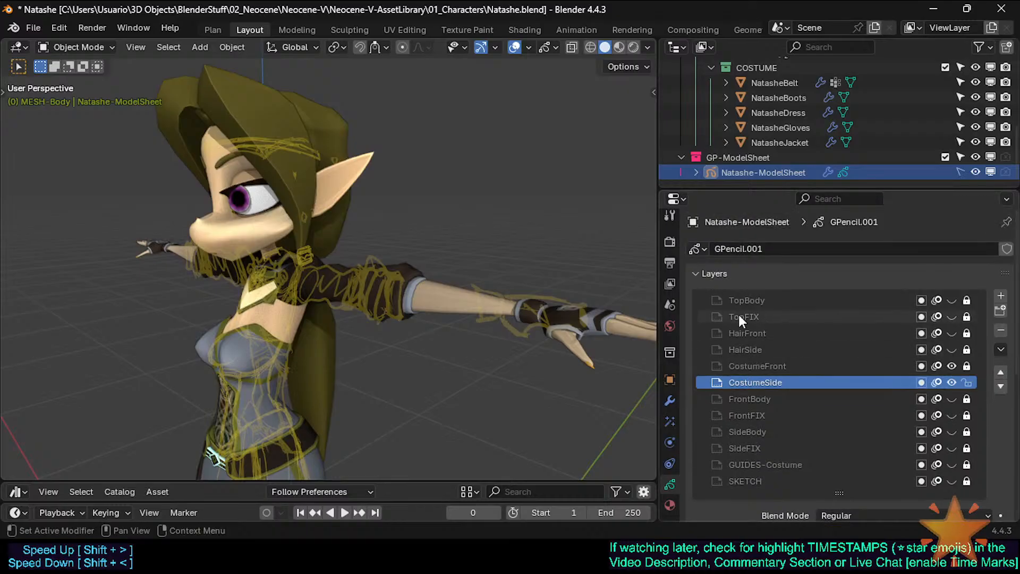
{"action": "scroll", "coordinate": [796, 380], "scroll_direction": "down", "scroll_amount": 4}
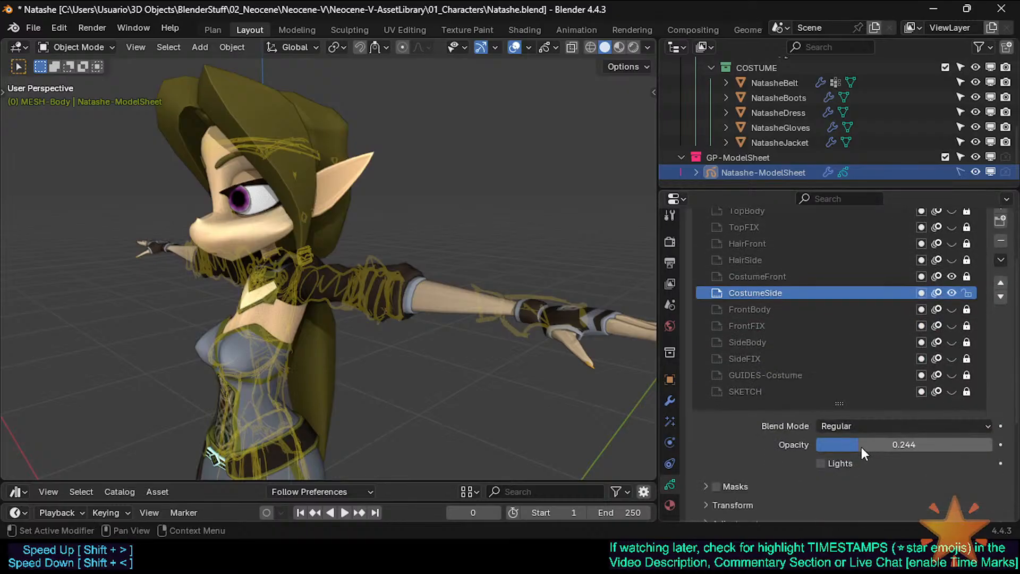
{"action": "right_click", "coordinate": [862, 448]}
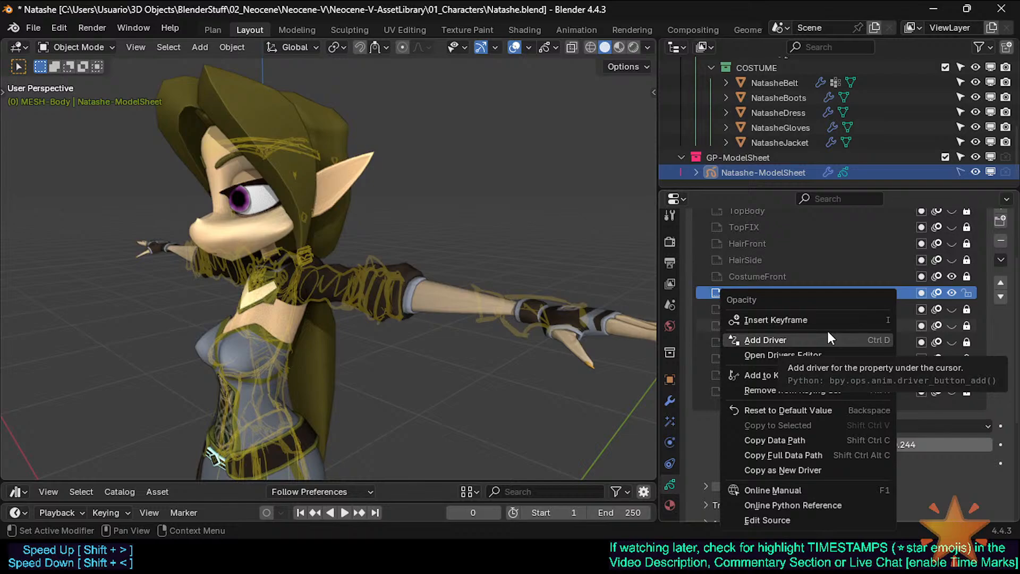
{"action": "key", "text": "Escape"}
{"action": "scroll", "coordinate": [845, 404], "scroll_direction": "up", "scroll_amount": 2}
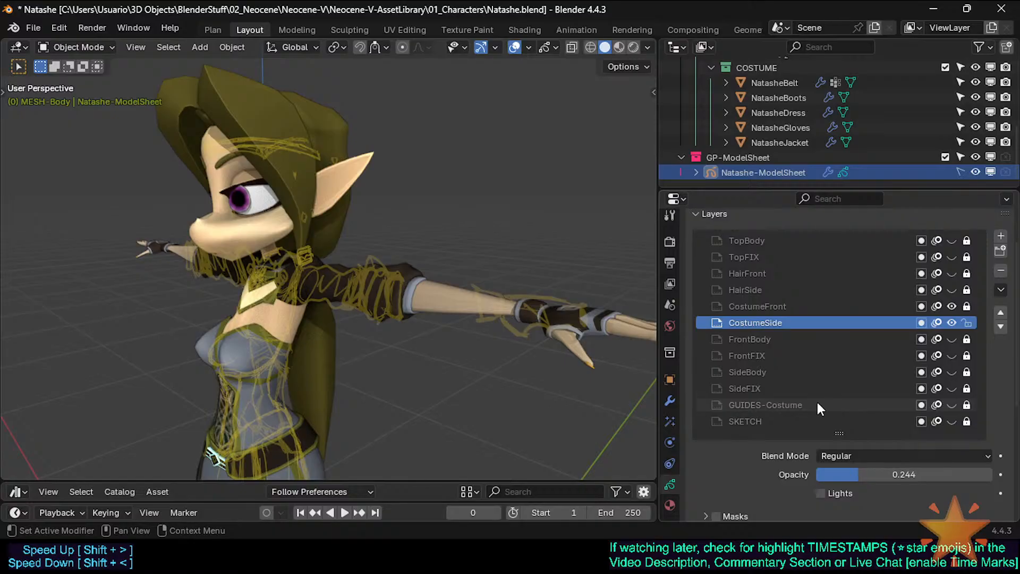
Go through the model sheet's layers between SKETCH and TopBody to compare their individual opacity settings
{"action": "left_click", "coordinate": [789, 426]}
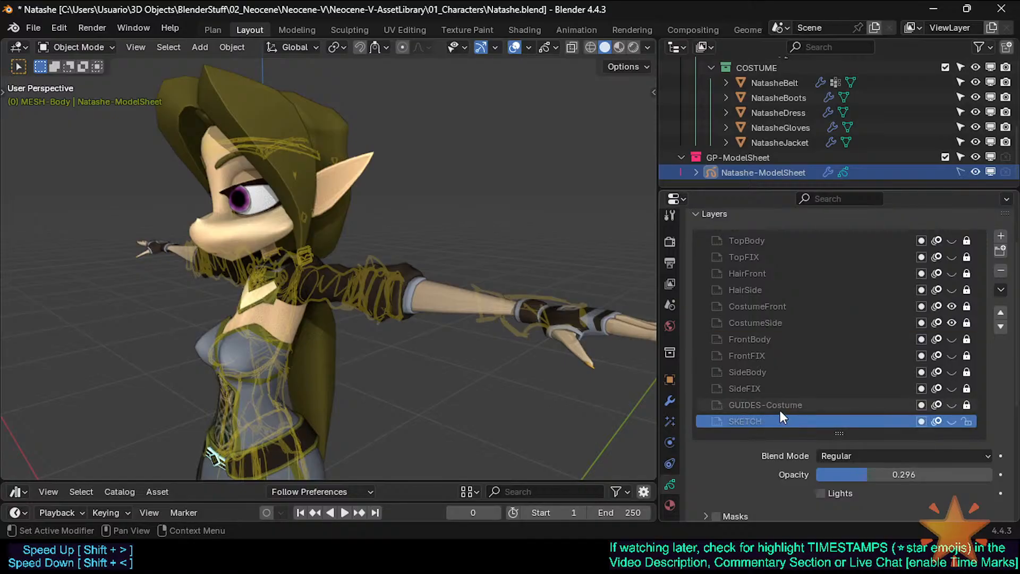
{"action": "left_click", "coordinate": [780, 408]}
{"action": "left_click", "coordinate": [771, 389]}
{"action": "left_click", "coordinate": [768, 376]}
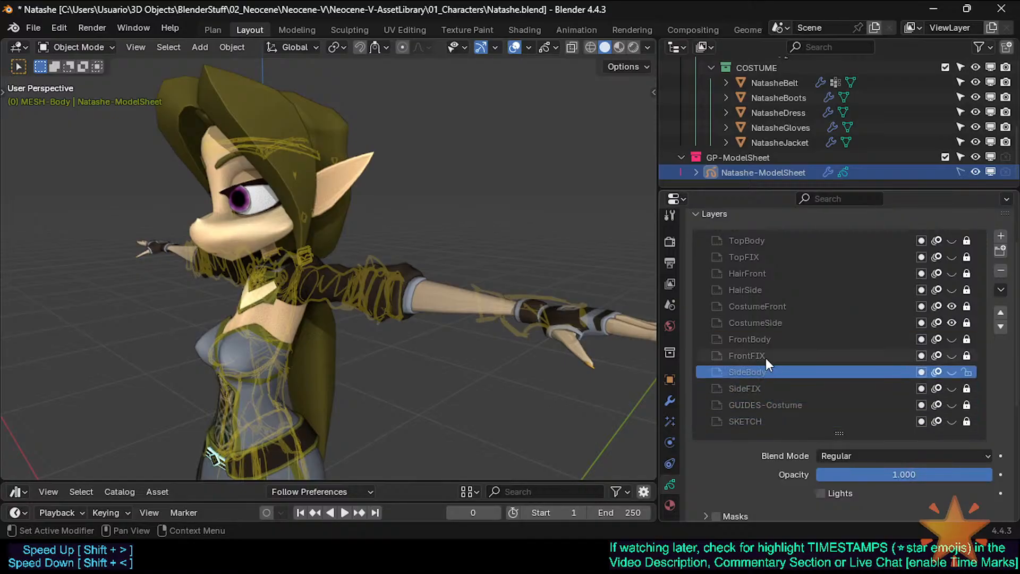
{"action": "left_click", "coordinate": [766, 356]}
{"action": "left_click", "coordinate": [766, 339]}
{"action": "left_click", "coordinate": [766, 308]}
{"action": "left_click", "coordinate": [761, 289]}
{"action": "left_click", "coordinate": [758, 257]}
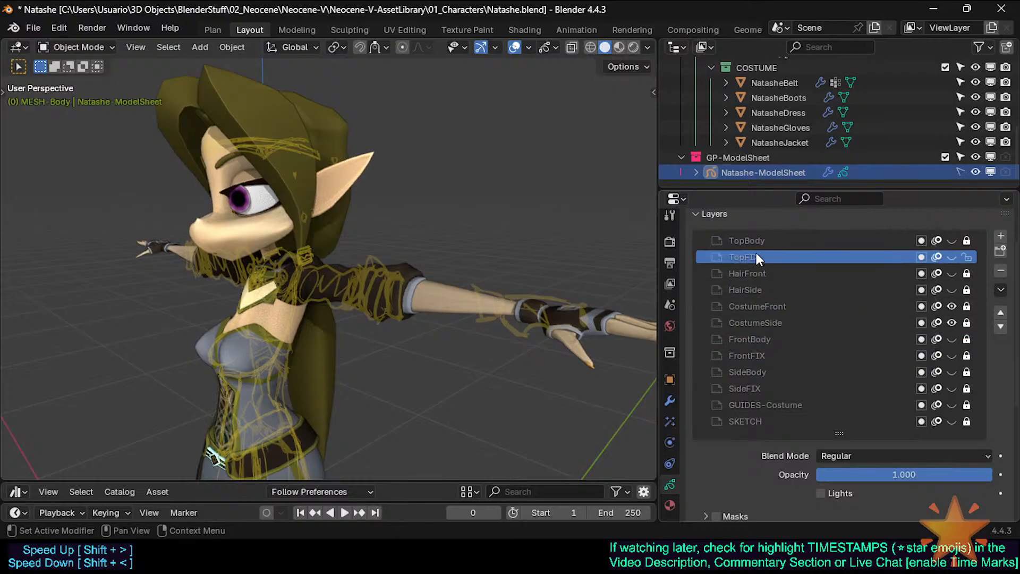
{"action": "left_click", "coordinate": [757, 241]}
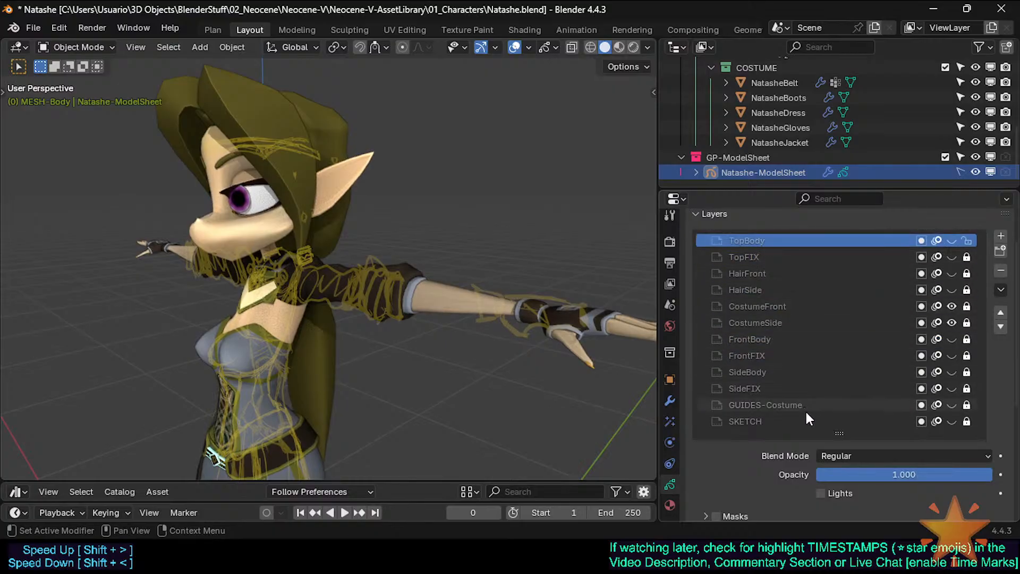
{"action": "left_click", "coordinate": [754, 255]}
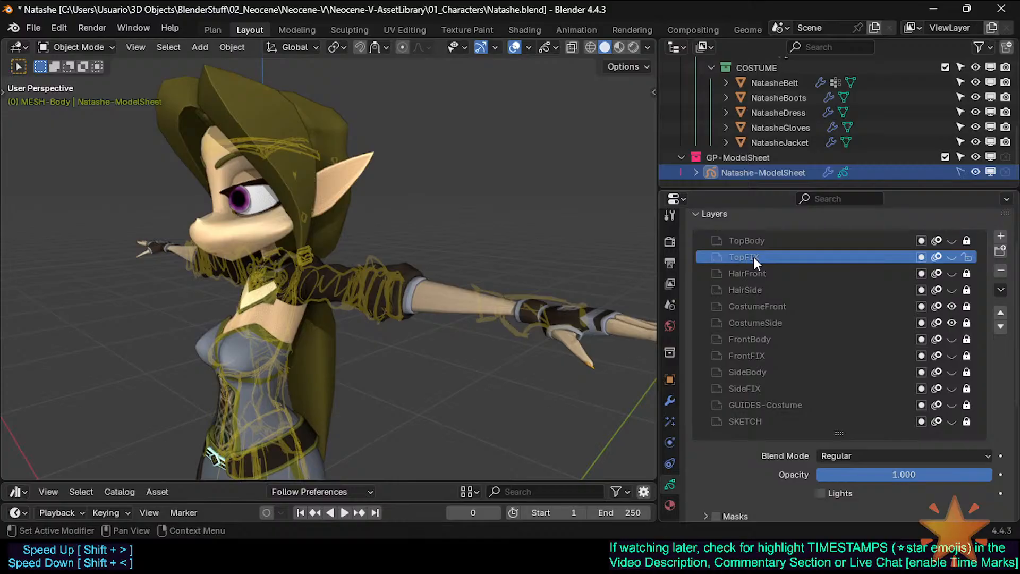
{"action": "left_click", "coordinate": [762, 243]}
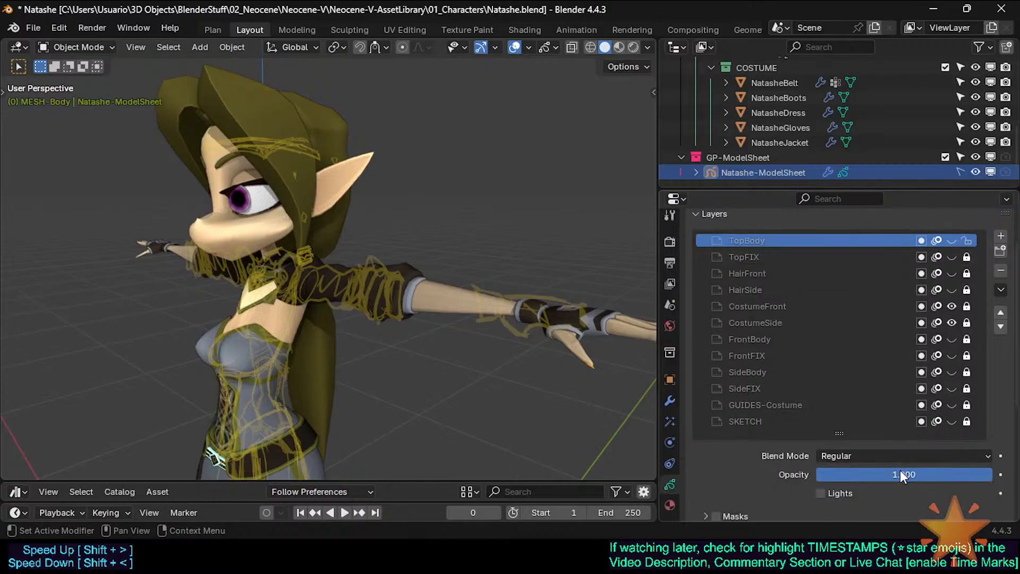
{"action": "left_click", "coordinate": [761, 421]}
{"action": "left_click", "coordinate": [753, 239]}
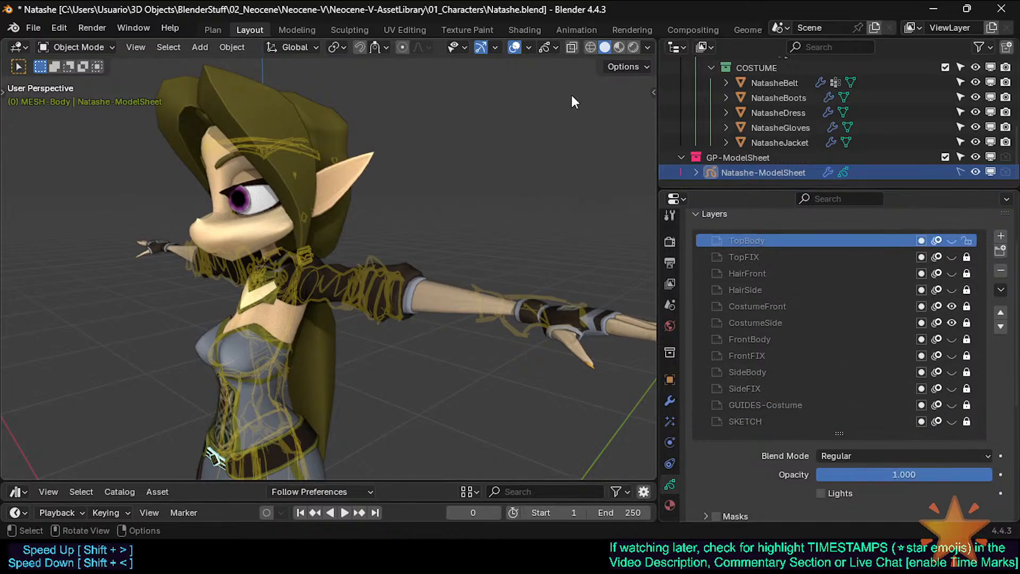
{"action": "scroll", "coordinate": [732, 435], "scroll_direction": "down", "scroll_amount": 1}
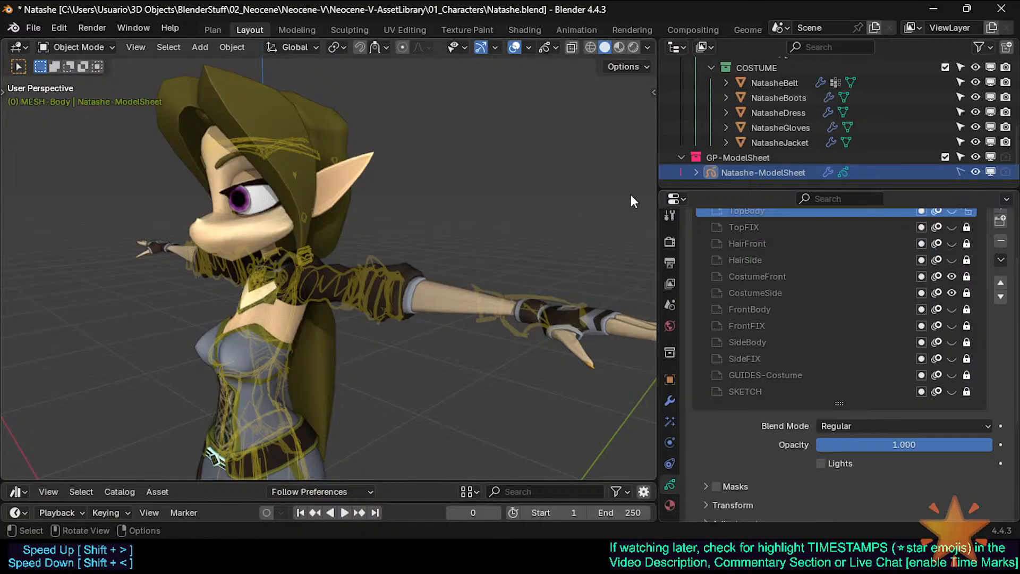
Expand the custom properties of the model sheet's grease pencil data and return to its layer list
{"action": "scroll", "coordinate": [771, 468], "scroll_direction": "down", "scroll_amount": 6}
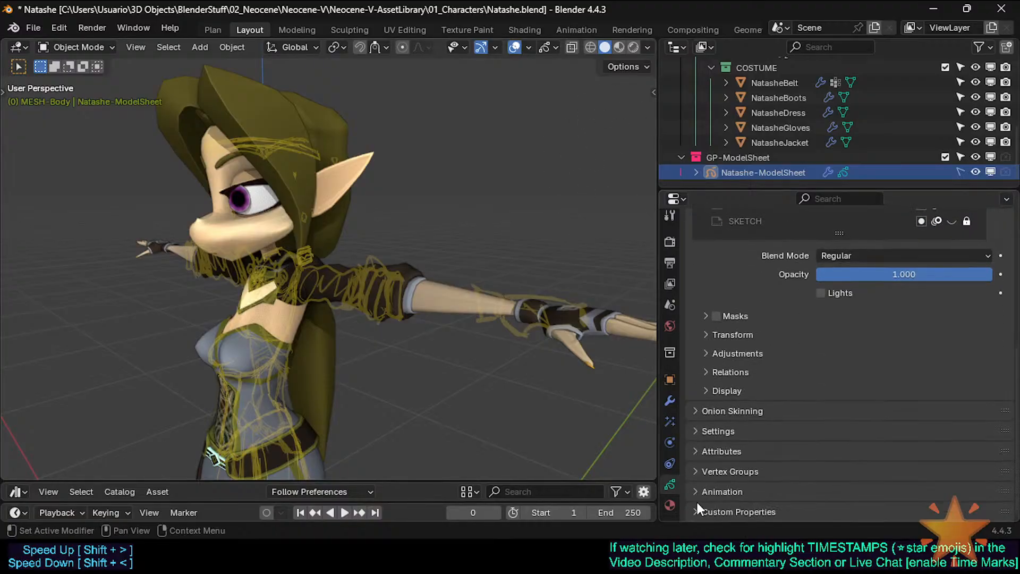
{"action": "left_click", "coordinate": [712, 510]}
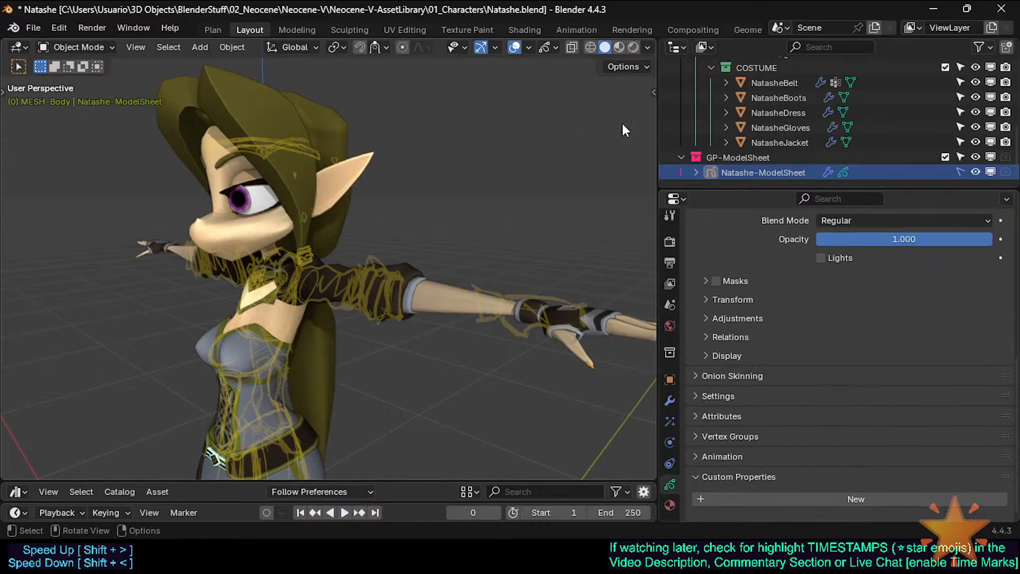
{"action": "key", "text": "n"}
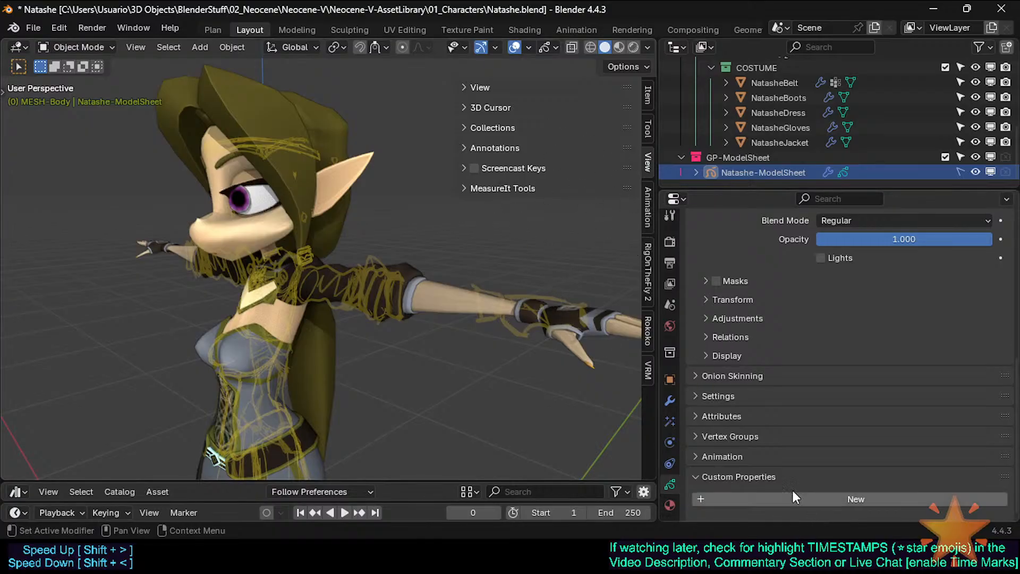
{"action": "scroll", "coordinate": [818, 320], "scroll_direction": "up", "scroll_amount": 5}
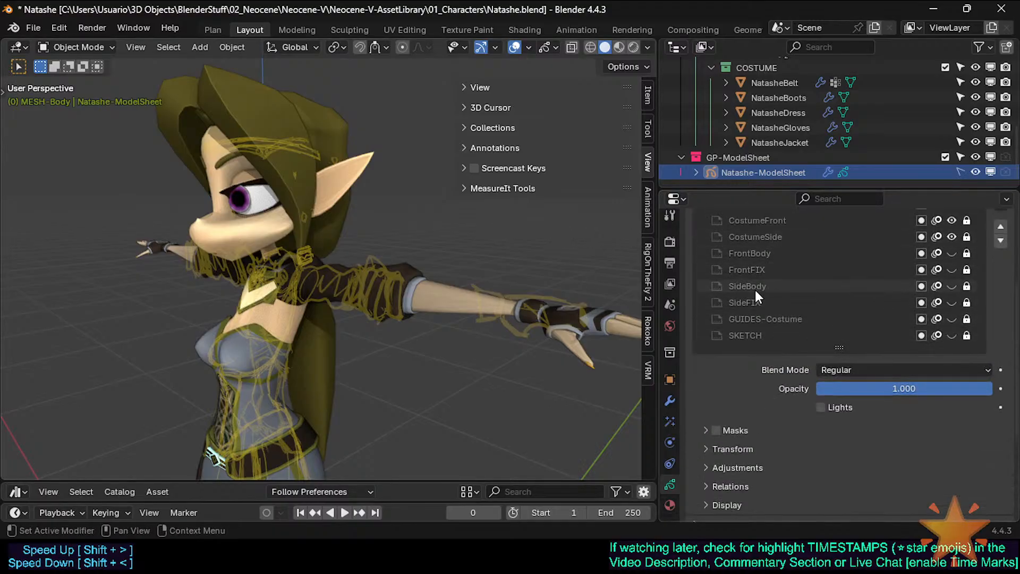
{"action": "key", "text": "n"}
{"action": "scroll", "coordinate": [752, 332], "scroll_direction": "up", "scroll_amount": 2}
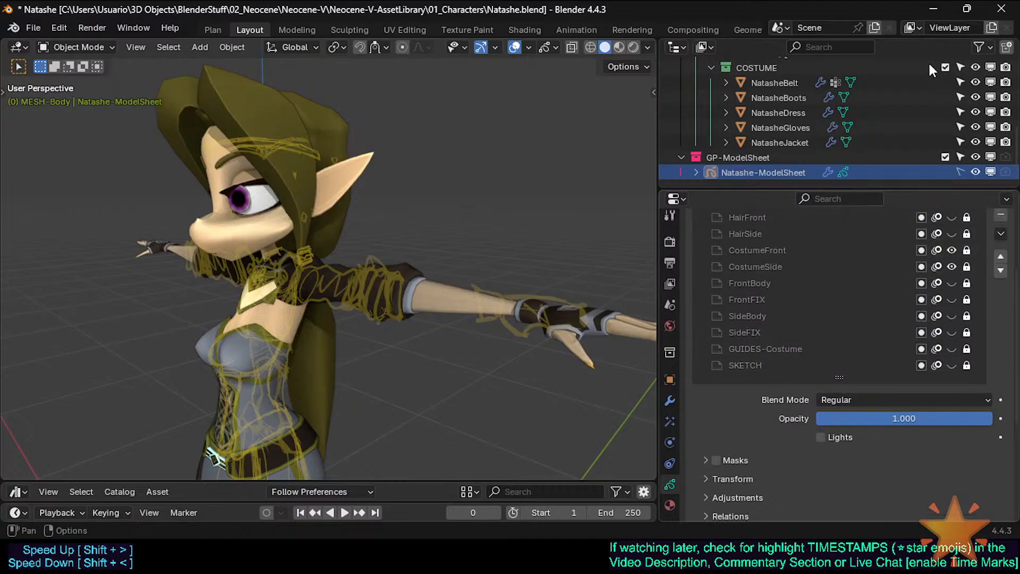
Make TopBody the active layer of the model sheet and copy the full data path of its opacity
{"action": "left_click", "coordinate": [760, 315]}
{"action": "left_click", "coordinate": [742, 218]}
{"action": "scroll", "coordinate": [742, 218], "scroll_direction": "up", "scroll_amount": 6}
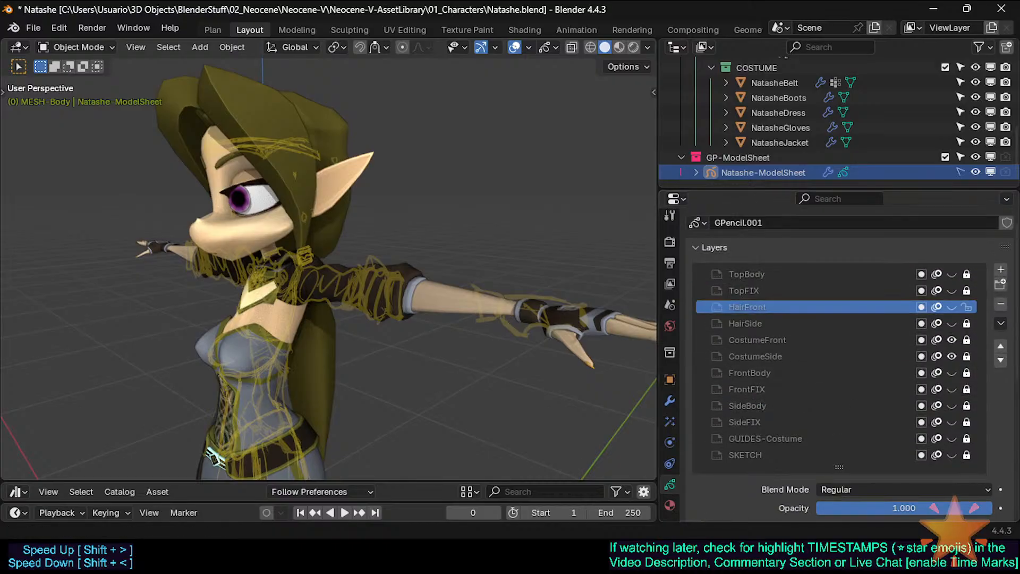
{"action": "left_click", "coordinate": [770, 273]}
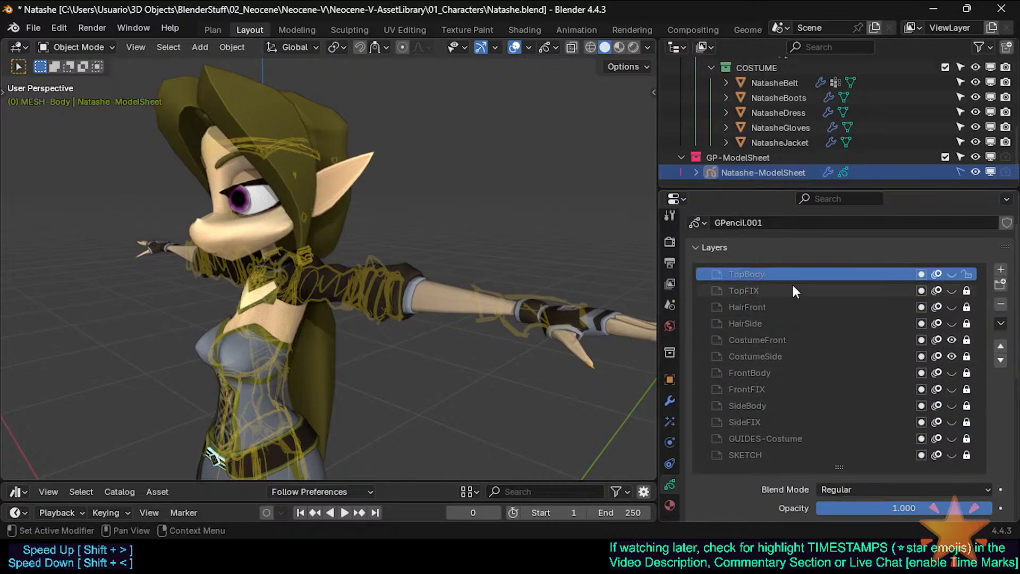
{"action": "scroll", "coordinate": [870, 473], "scroll_direction": "down", "scroll_amount": 2}
{"action": "right_click", "coordinate": [884, 449]}
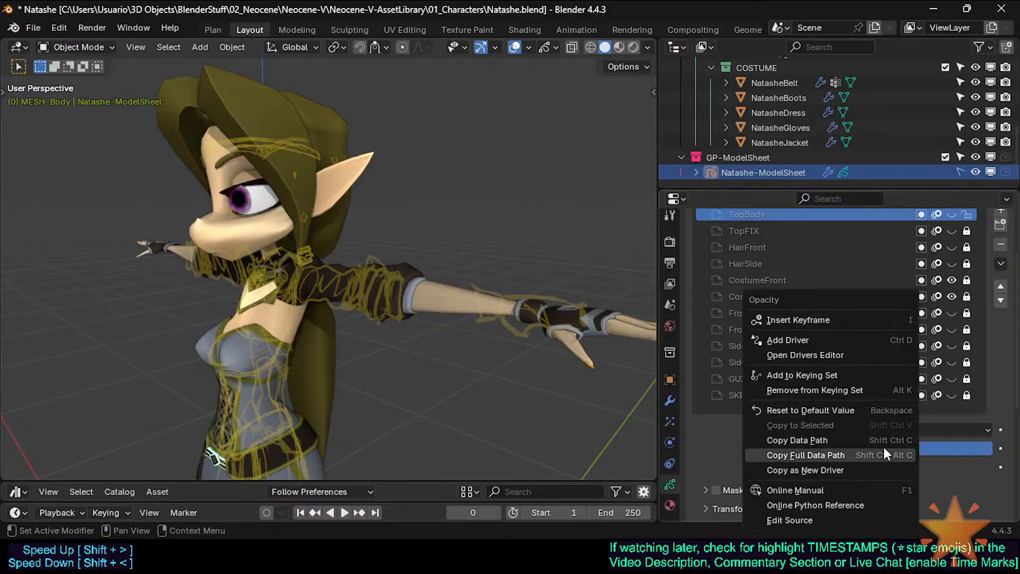
{"action": "left_click", "coordinate": [884, 453]}
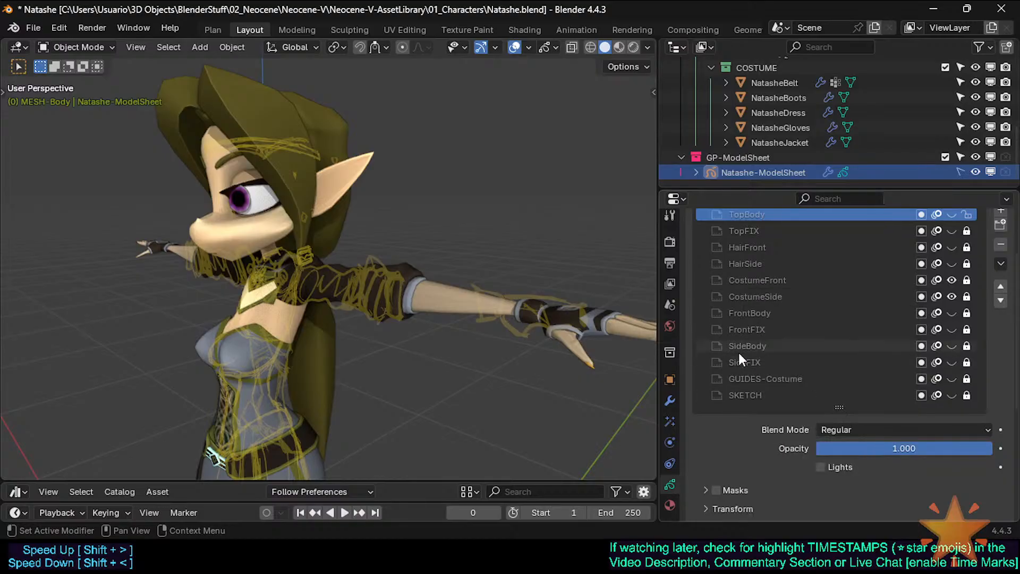
Add a new custom property to the model sheet's grease pencil data and open its settings, keeping the Float type
{"action": "scroll", "coordinate": [910, 474], "scroll_direction": "down", "scroll_amount": 8}
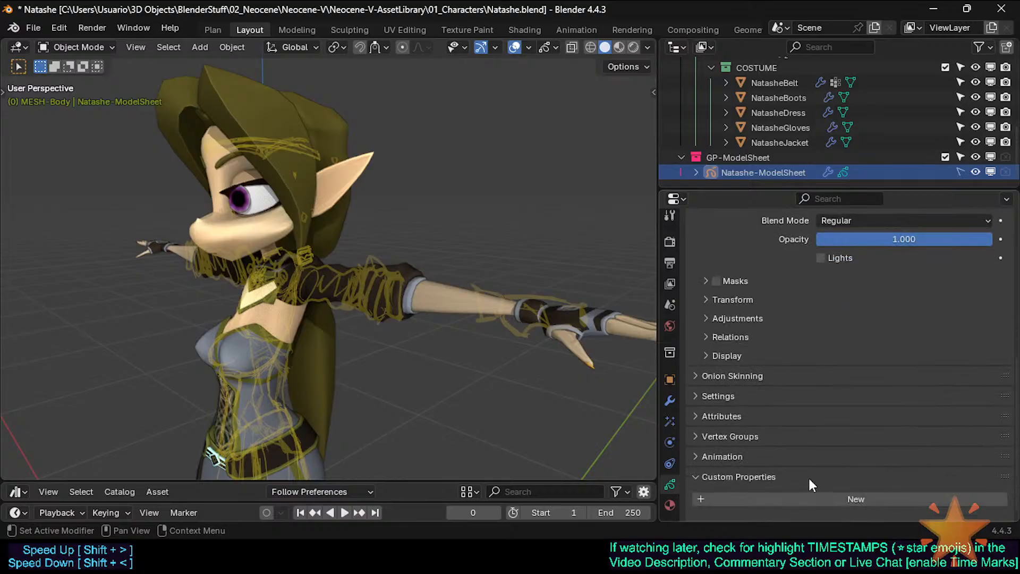
{"action": "left_click", "coordinate": [776, 498]}
{"action": "left_click", "coordinate": [867, 505]}
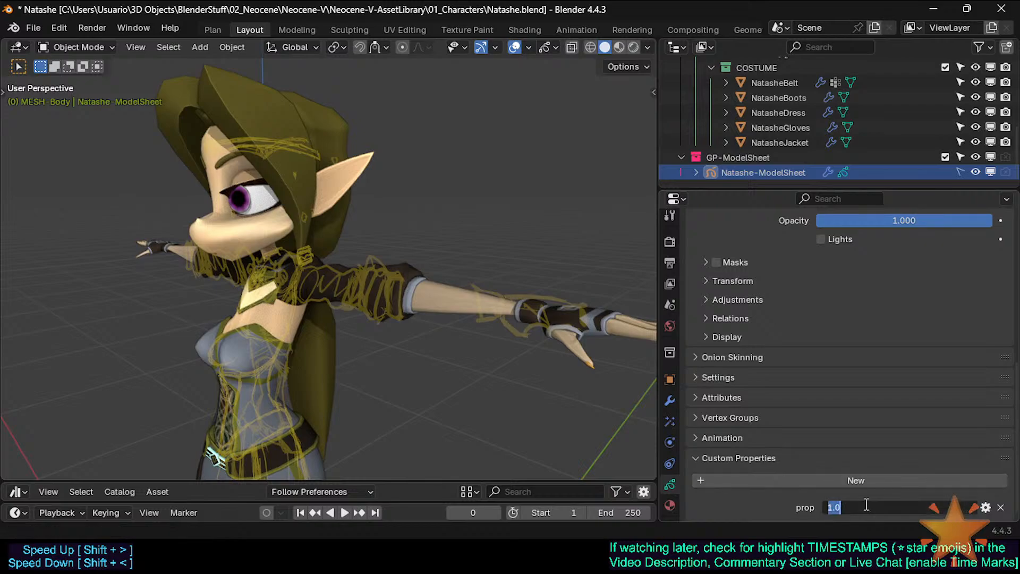
{"action": "left_click", "coordinate": [790, 506]}
{"action": "left_click", "coordinate": [985, 507]}
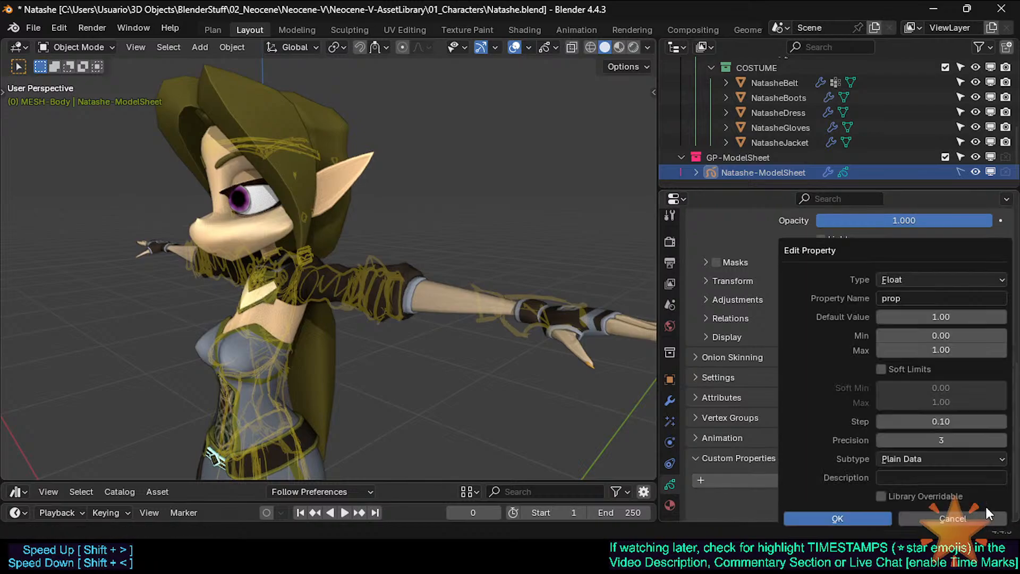
{"action": "left_click", "coordinate": [923, 279]}
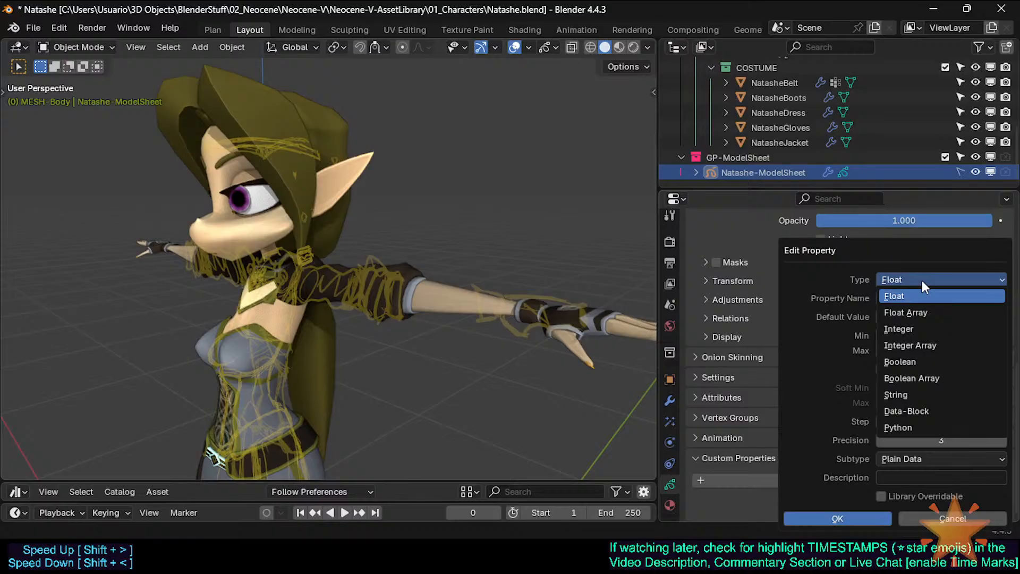
{"action": "left_click", "coordinate": [923, 280]}
{"action": "left_click", "coordinate": [941, 296]}
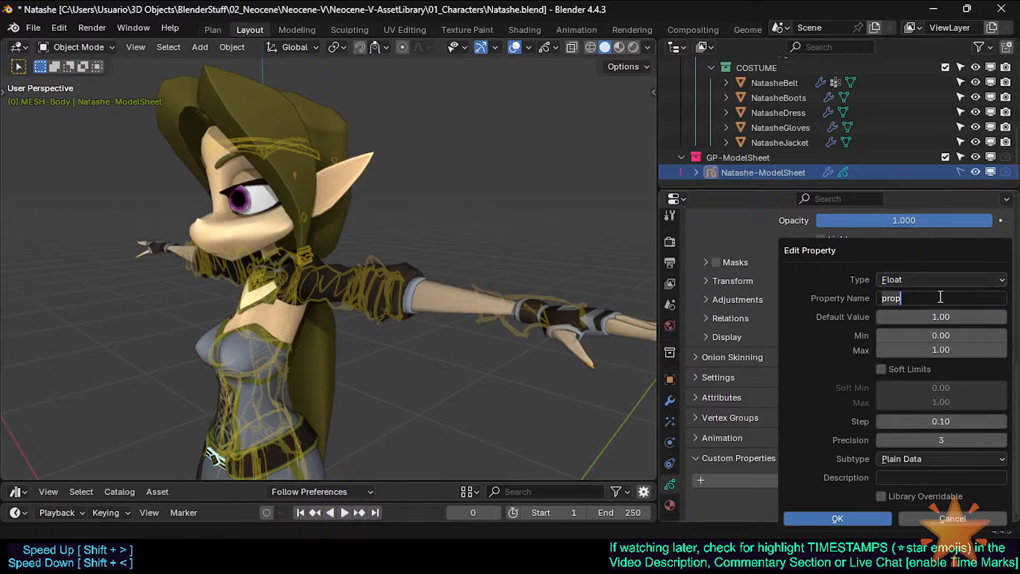
Name the new float property GP-Layers-Opacity, keeping its default value at 1.00
{"action": "key", "text": "BackSpace"}
{"action": "key", "text": "BackSpace"}
{"action": "key", "text": "BackSpace"}
{"action": "key", "text": "BackSpace"}
{"action": "type", "text": "Opaci"}
{"action": "type", "text": "GP-"}
{"action": "type", "text": "Layers-"}
{"action": "key", "text": "Return"}
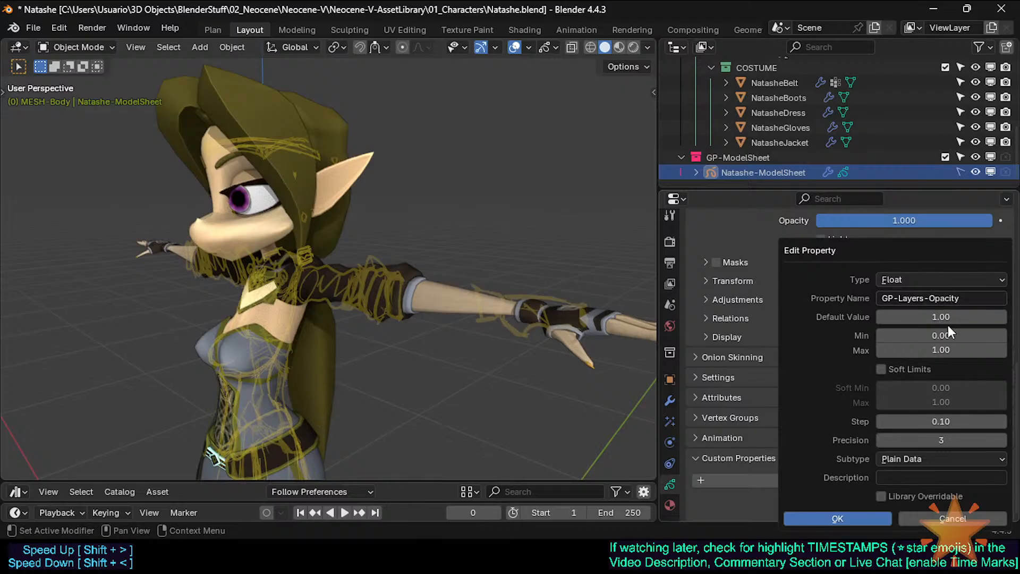
{"action": "left_click", "coordinate": [941, 321]}
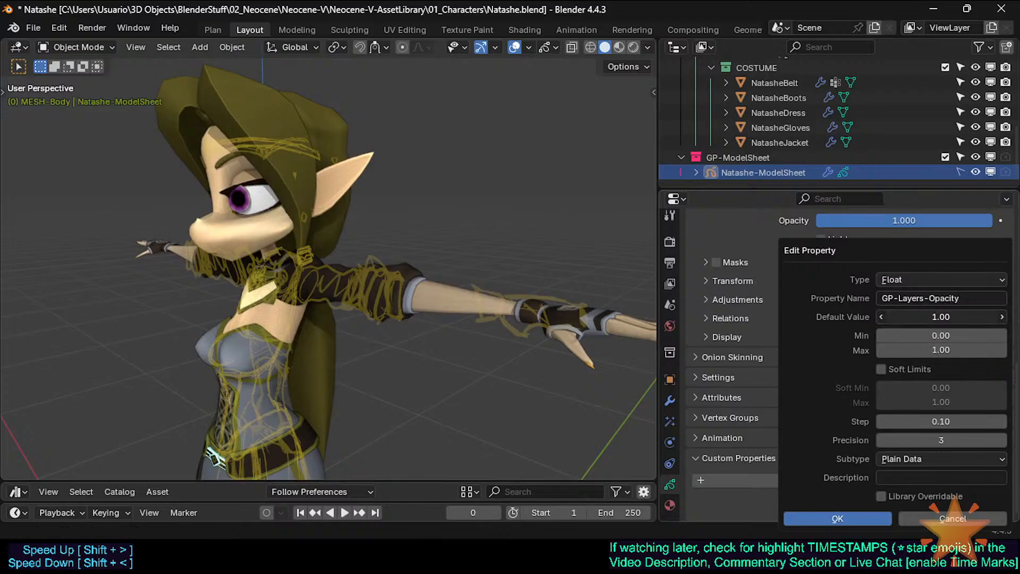
{"action": "key", "text": "Return"}
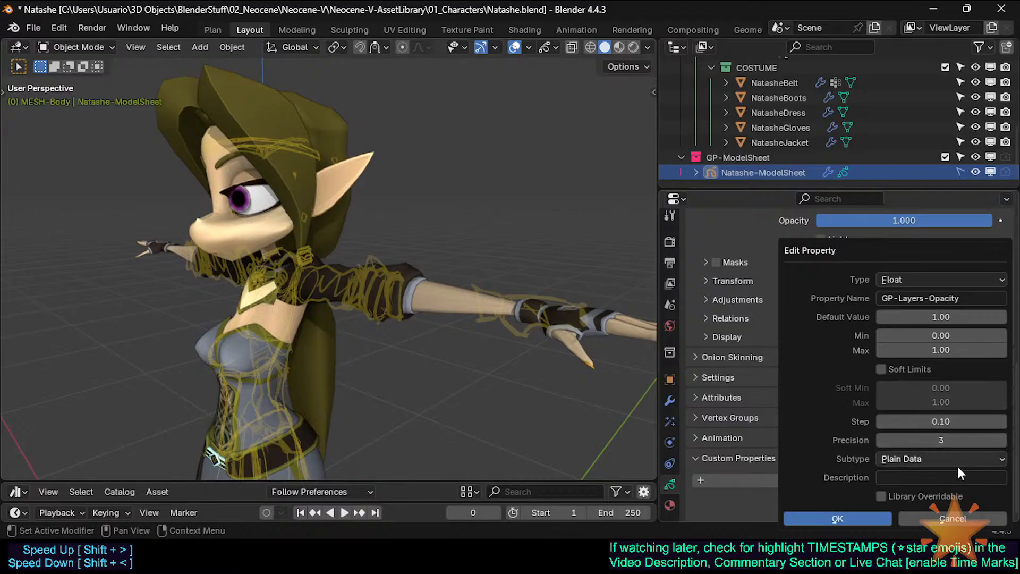
Keep the property's Plain Data subtype, give it the description "Batch GP Layers Opacities" and apply the settings
{"action": "left_click", "coordinate": [904, 458]}
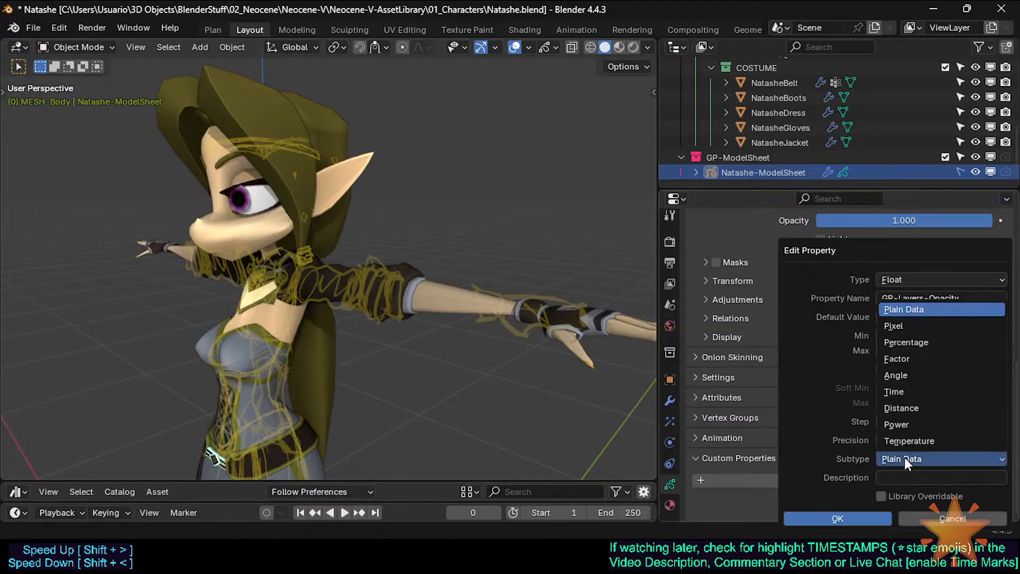
{"action": "left_click", "coordinate": [905, 457]}
{"action": "left_click", "coordinate": [893, 477]}
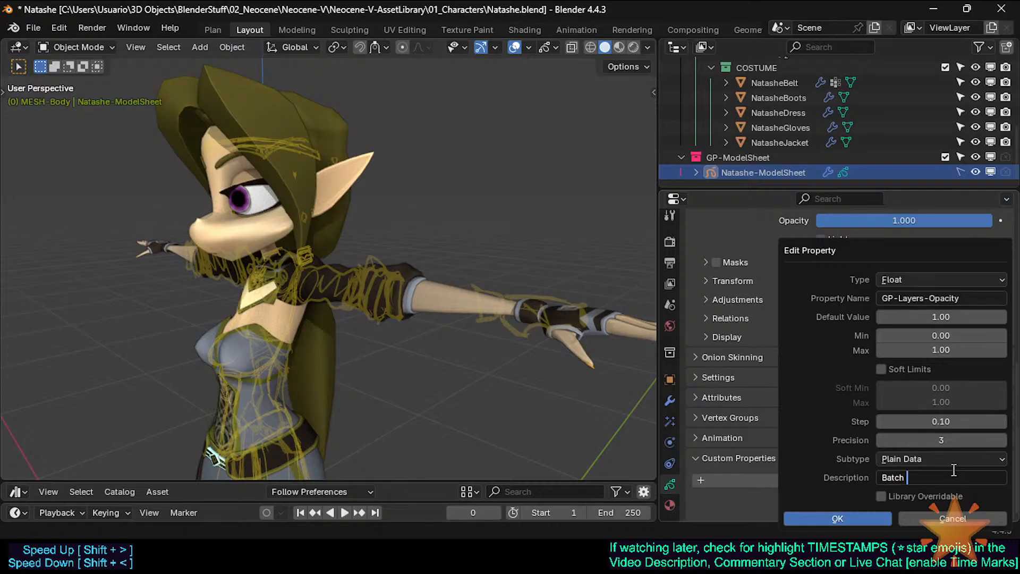
{"action": "type", "text": "Batch Layers Opa"}
{"action": "type", "text": "GP Layers Opacities"}
{"action": "key", "text": "Return"}
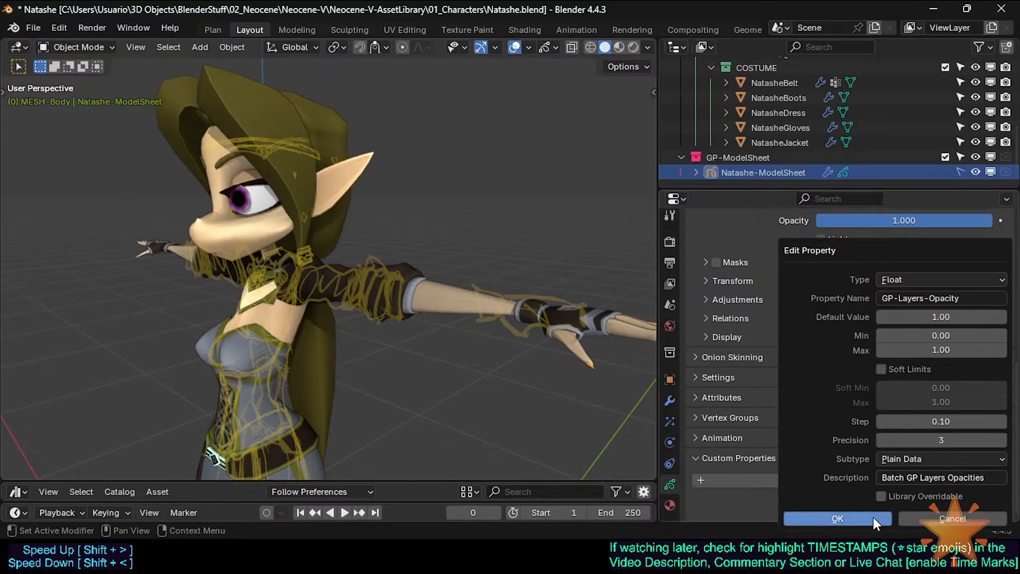
{"action": "left_click", "coordinate": [857, 521]}
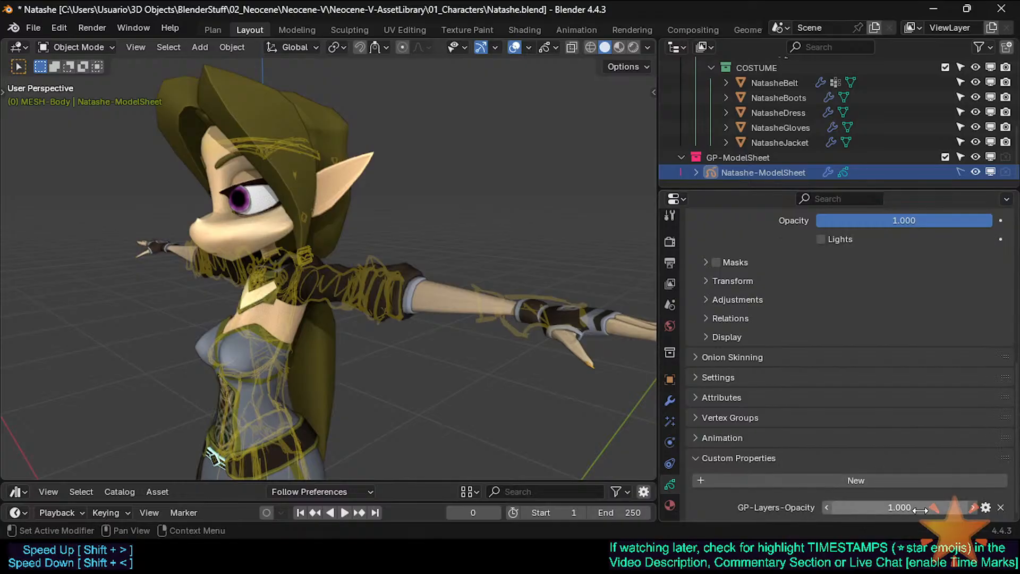
{"action": "left_click_drag", "start_coordinate": [919, 511], "coordinate": [899, 510]}
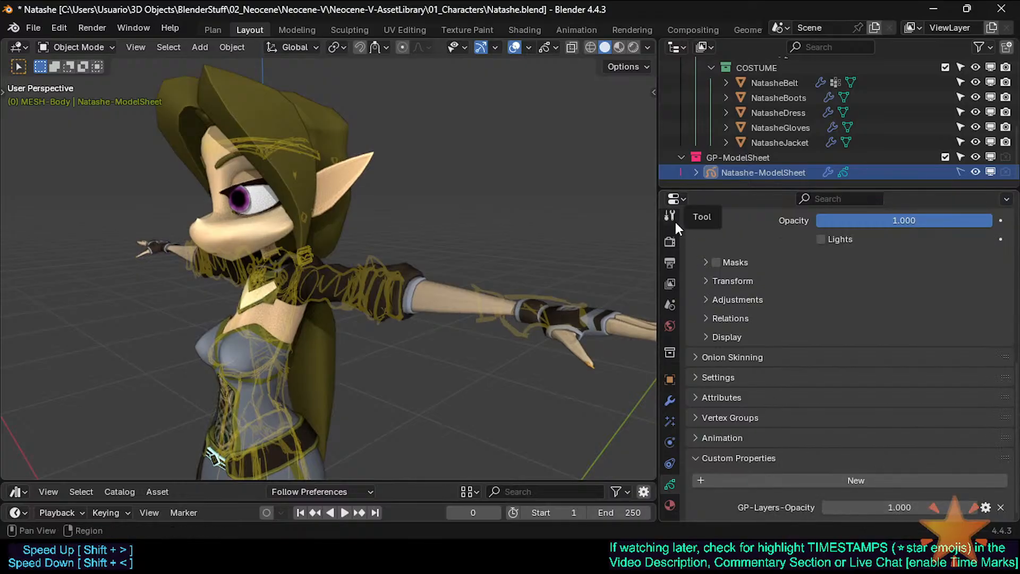
Look through the viewport sidebar's View, Item and Tool settings, collapsing each section after checking it
{"action": "key", "text": "n"}
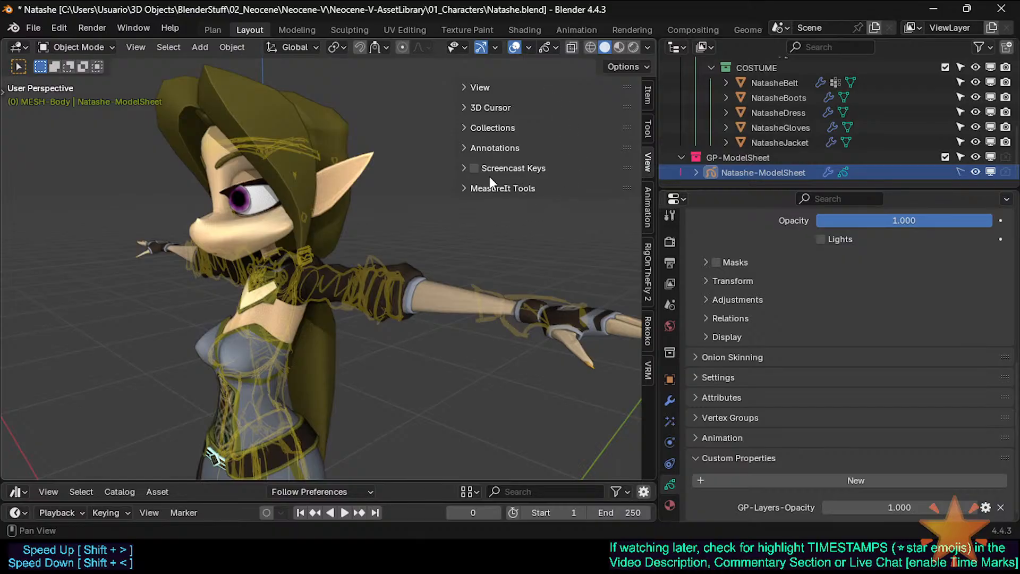
{"action": "left_click", "coordinate": [481, 88]}
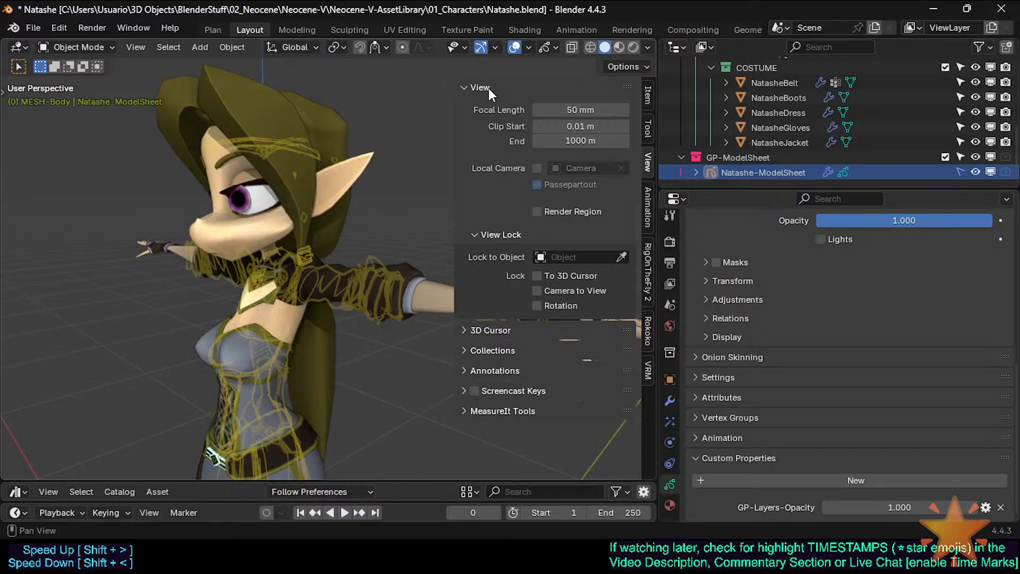
{"action": "left_click", "coordinate": [488, 87]}
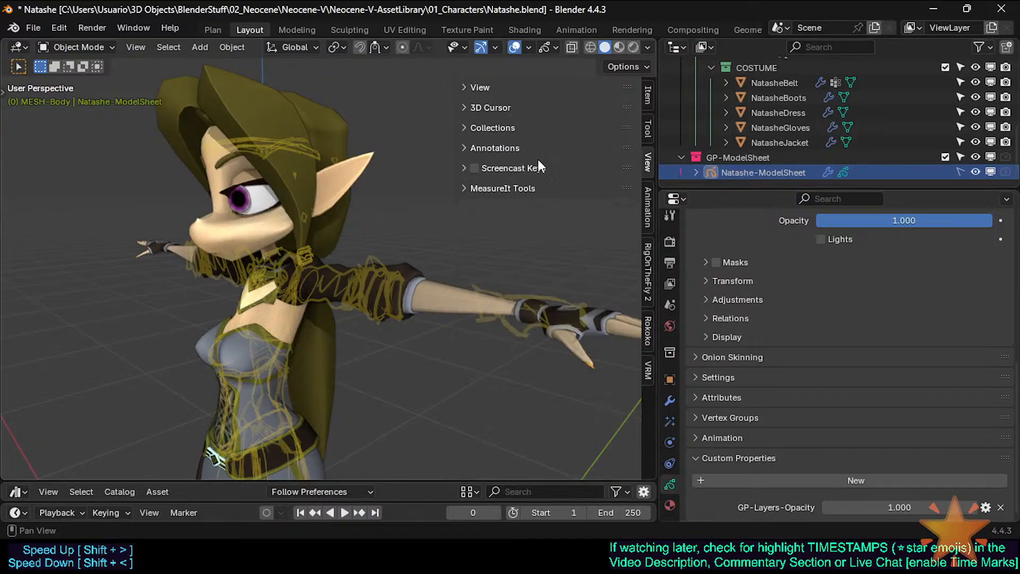
{"action": "left_click", "coordinate": [646, 97]}
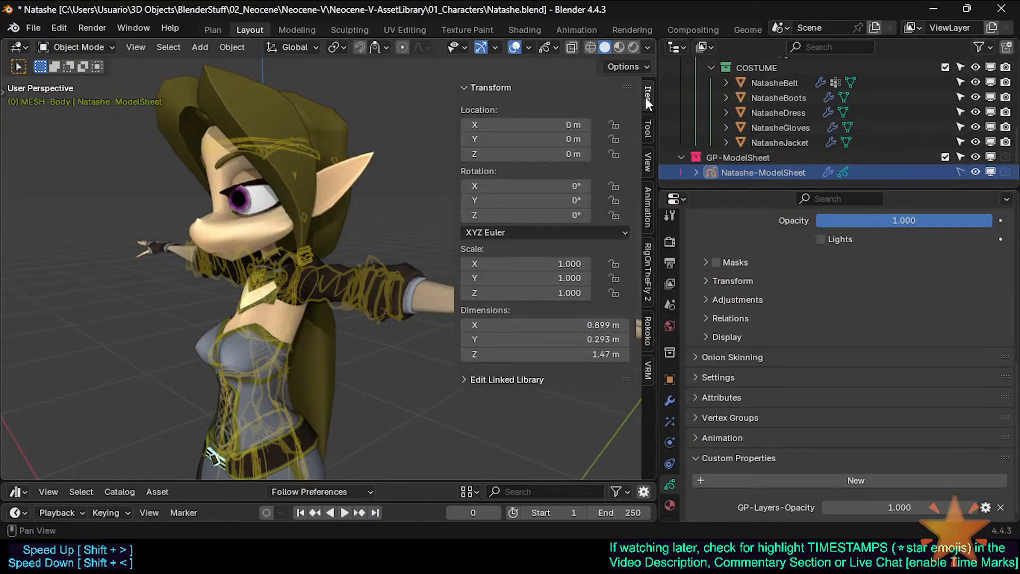
{"action": "left_click", "coordinate": [502, 86]}
{"action": "left_click", "coordinate": [647, 128]}
{"action": "left_click", "coordinate": [489, 105]}
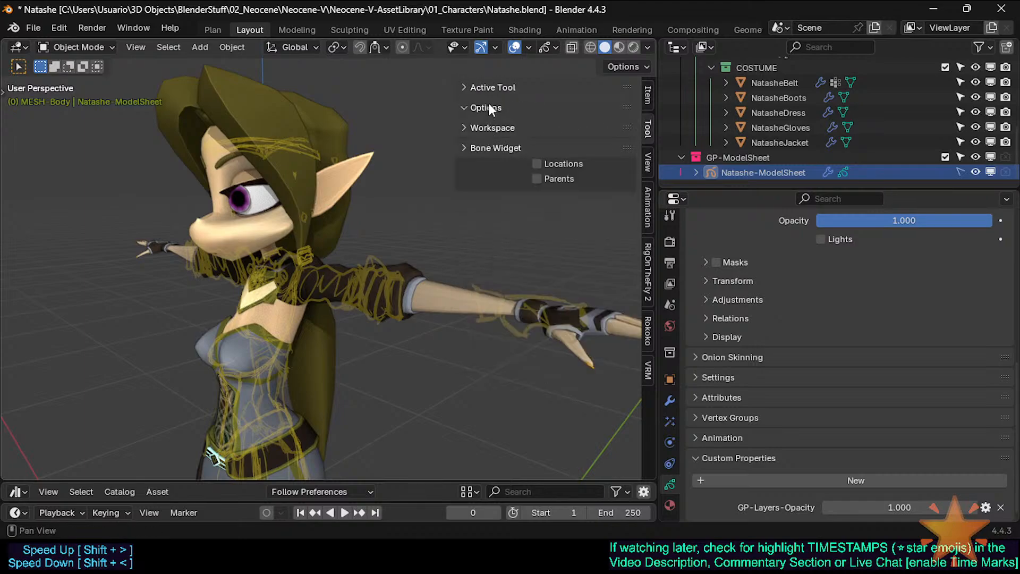
{"action": "left_click", "coordinate": [489, 103]}
{"action": "left_click", "coordinate": [502, 86]}
{"action": "left_click", "coordinate": [502, 86]}
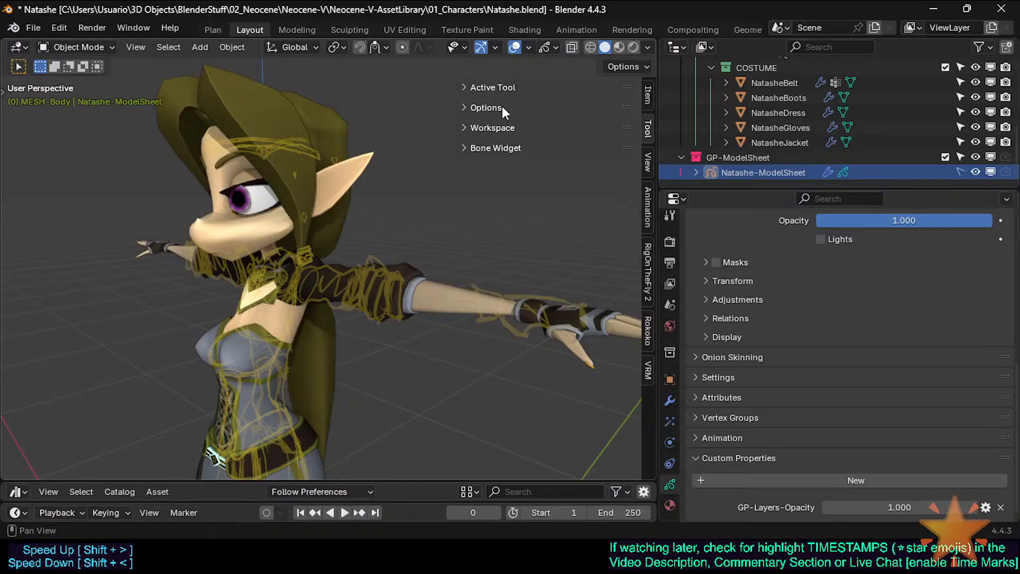
{"action": "left_click", "coordinate": [498, 128]}
{"action": "left_click", "coordinate": [498, 127]}
{"action": "left_click", "coordinate": [504, 148]}
{"action": "left_click", "coordinate": [504, 148]}
{"action": "left_click", "coordinate": [506, 126]}
{"action": "left_click", "coordinate": [506, 127]}
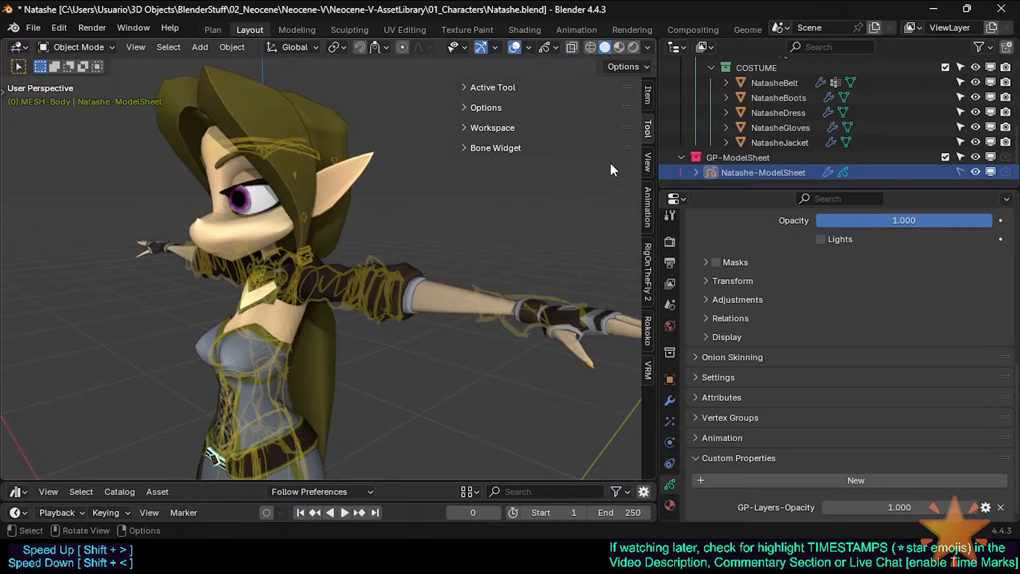
Check the sidebar's View, Animation, RigOnTheFly 2, Rokoko and VRM categories, collapsing the expanded sections along the way
{"action": "left_click", "coordinate": [648, 159]}
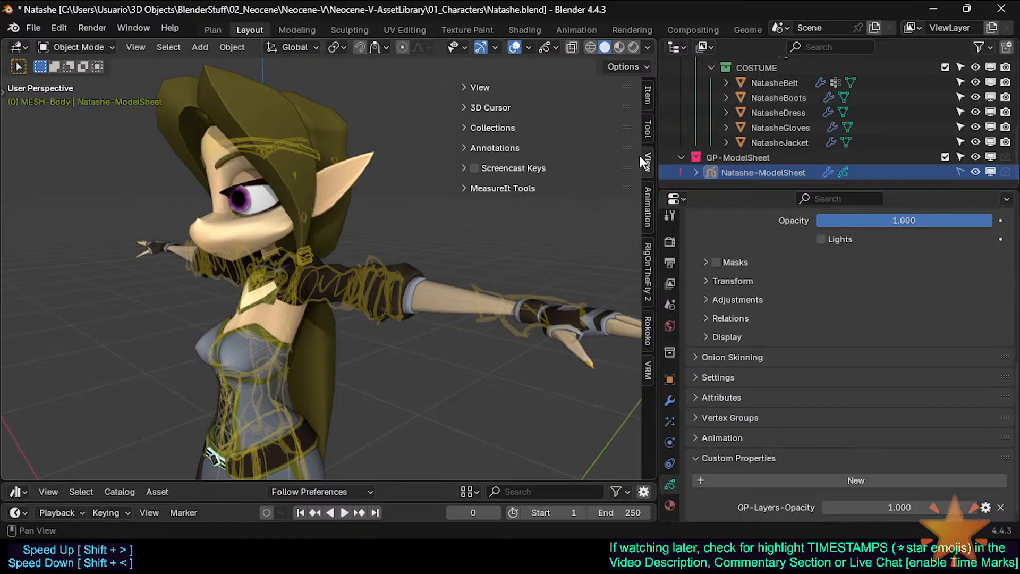
{"action": "left_click", "coordinate": [649, 196]}
{"action": "left_click", "coordinate": [496, 133]}
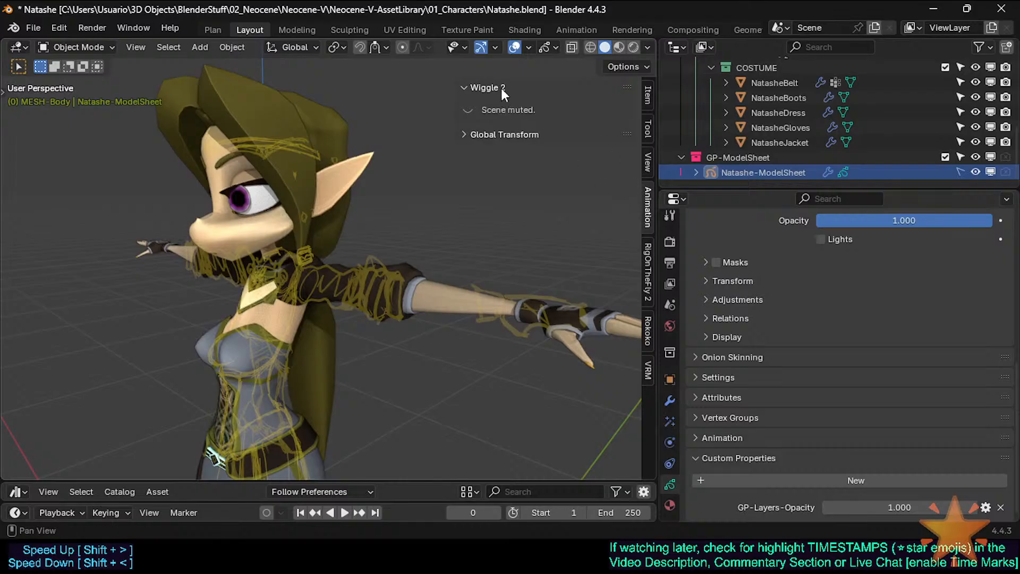
{"action": "left_click", "coordinate": [647, 255]}
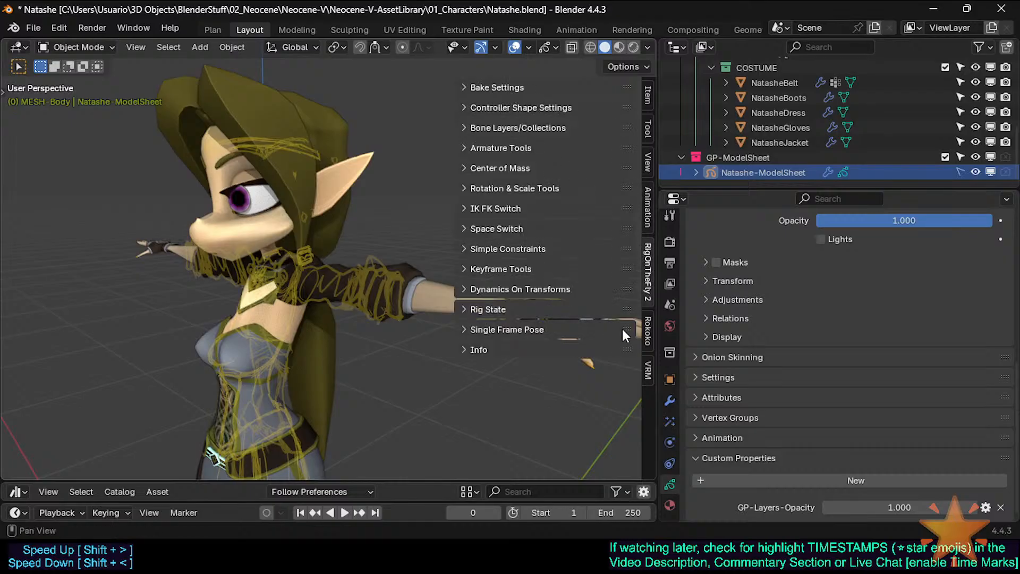
{"action": "left_click", "coordinate": [648, 322]}
{"action": "left_click", "coordinate": [491, 87]}
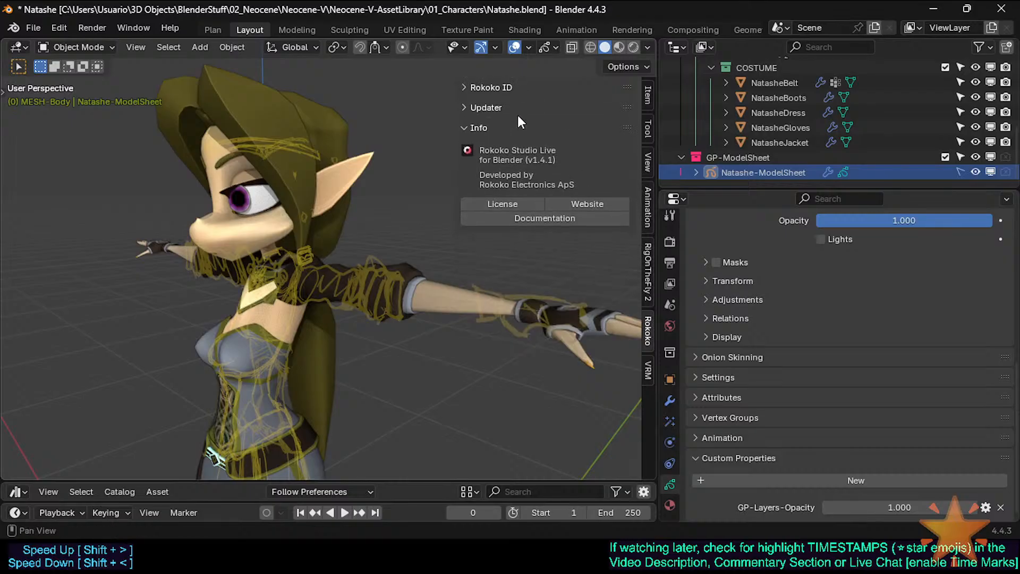
{"action": "left_click", "coordinate": [502, 121]}
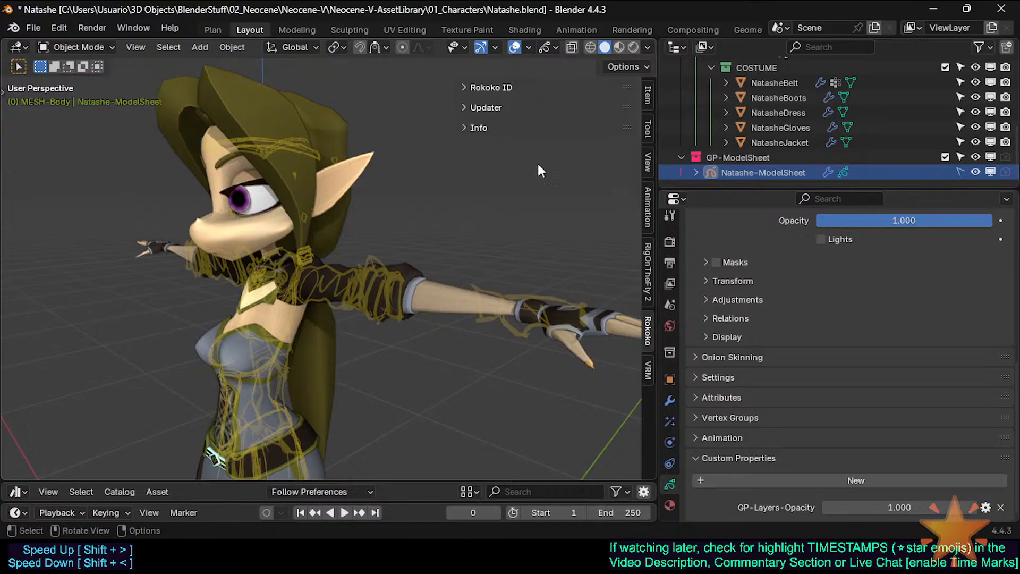
{"action": "left_click", "coordinate": [648, 375]}
{"action": "left_click", "coordinate": [496, 87]}
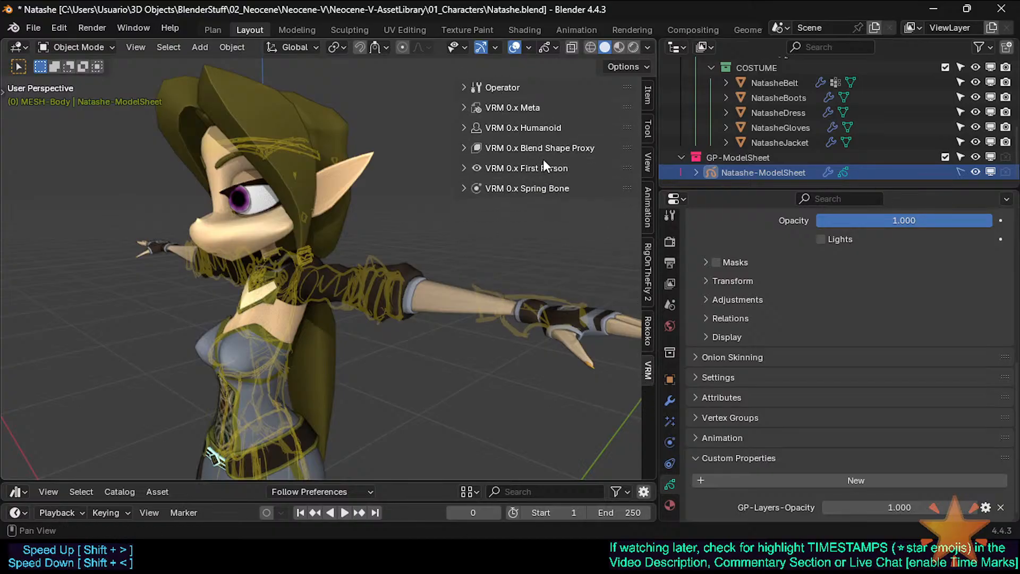
Recheck the viewport sidebar's Rokoko, RigOnTheFly 2, View and Item categories for the custom property
{"action": "left_click", "coordinate": [648, 332]}
{"action": "left_click", "coordinate": [649, 269]}
{"action": "left_click", "coordinate": [648, 160]}
{"action": "left_click", "coordinate": [650, 93]}
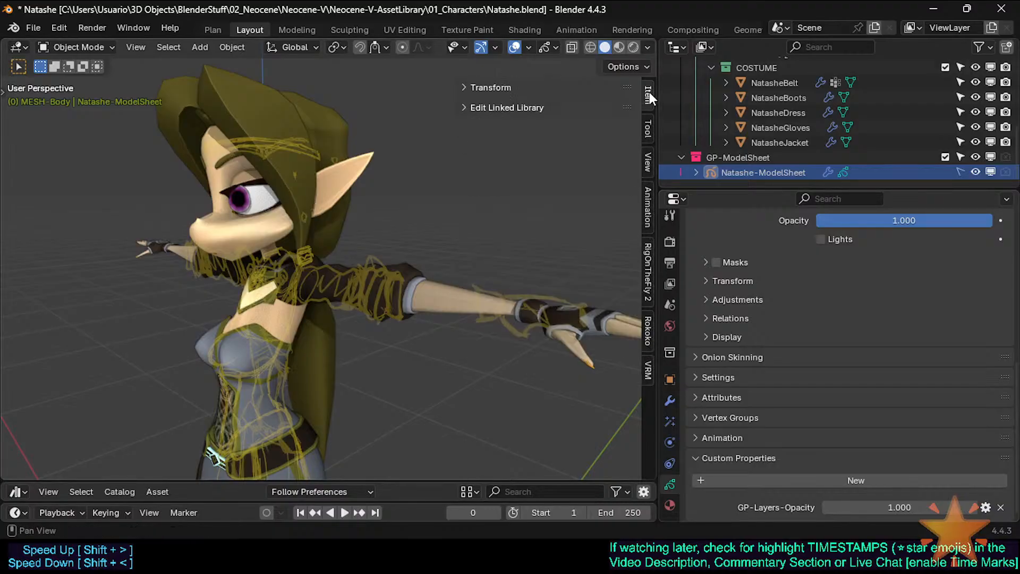
{"action": "left_click", "coordinate": [646, 65]}
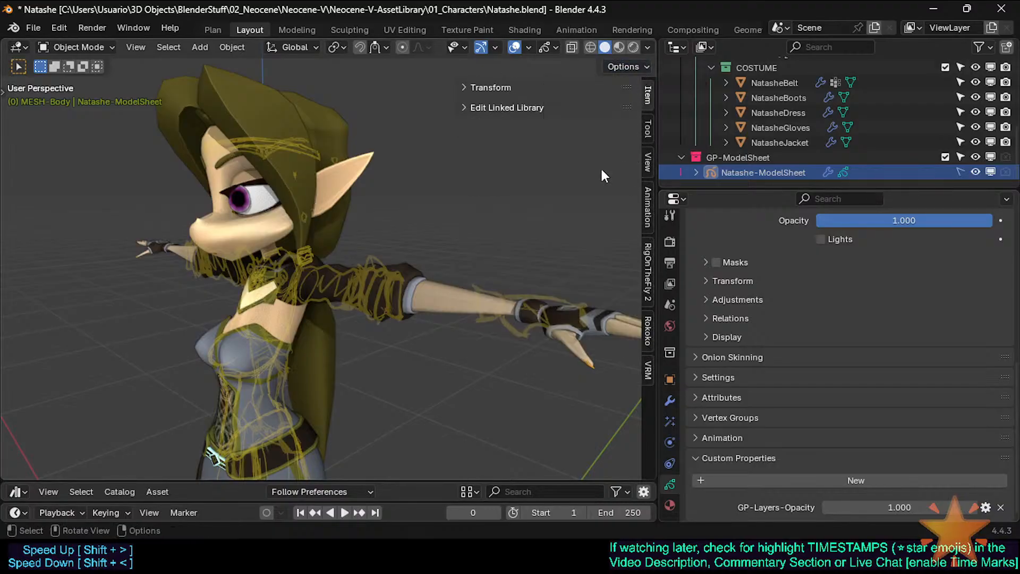
Search the available commands for "custom property", closing the search without running any of them
{"action": "key", "text": "F3"}
{"action": "type", "text": "cus"}
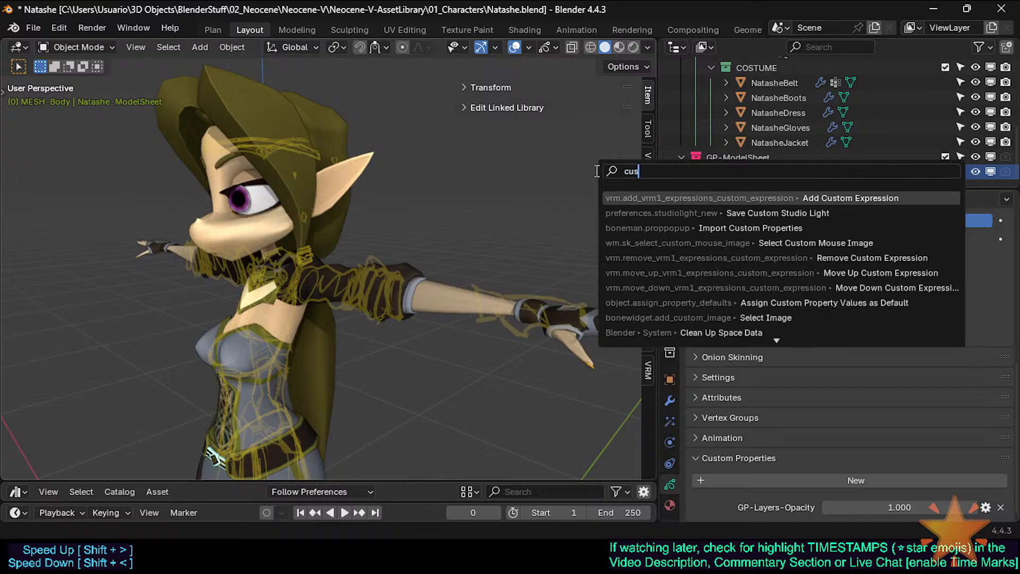
{"action": "type", "text": "tom propert"}
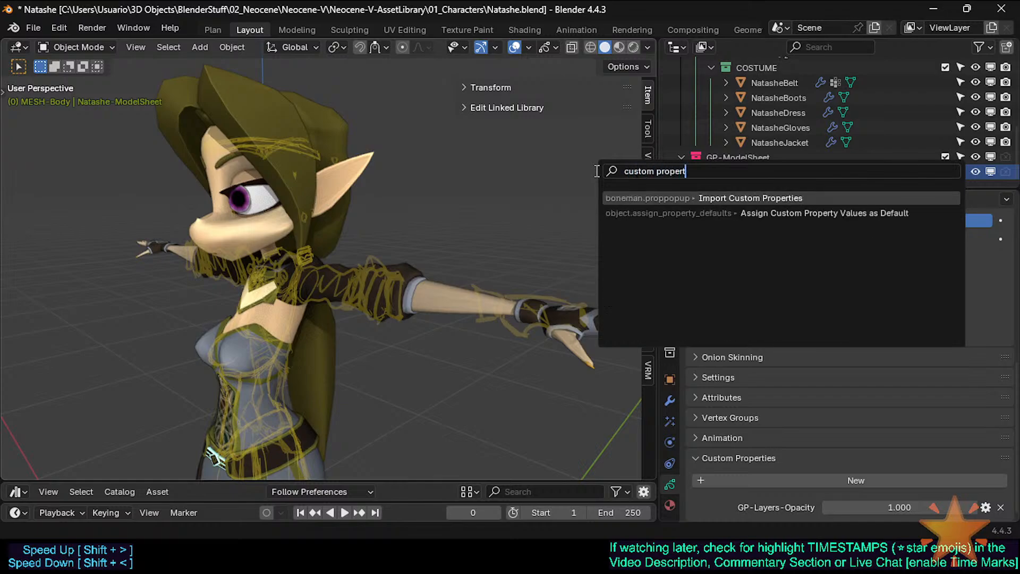
{"action": "type", "text": "y"}
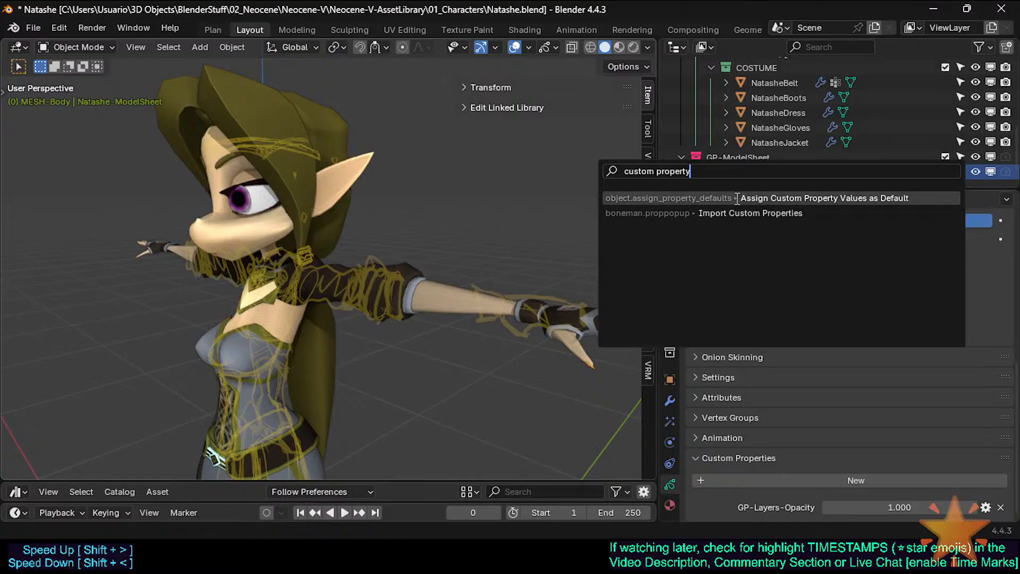
{"action": "key", "text": "Escape"}
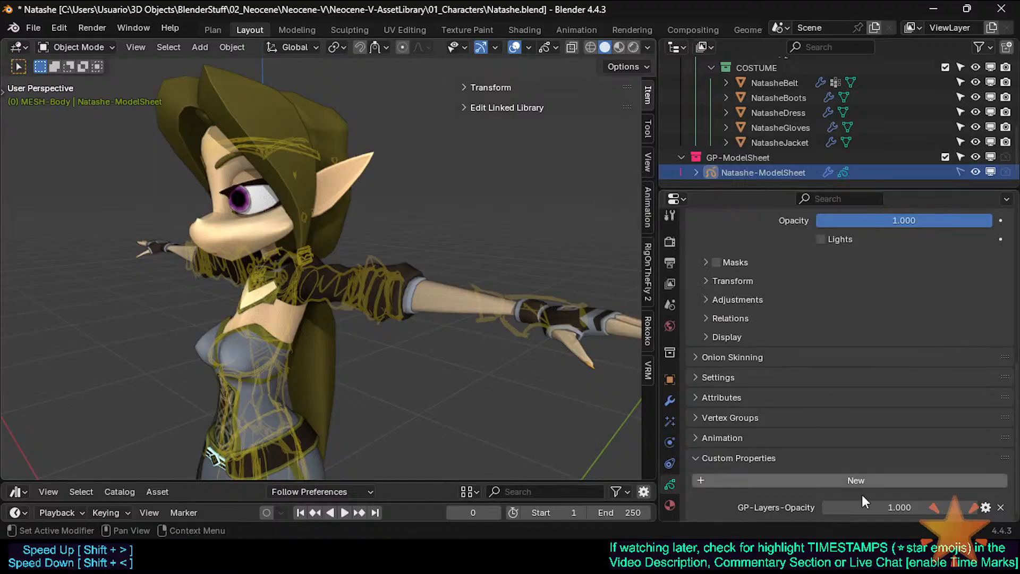
Copy the GP-Layers-Opacity property as a new driver and paste it onto the TopBody layer's opacity
{"action": "right_click", "coordinate": [888, 506]}
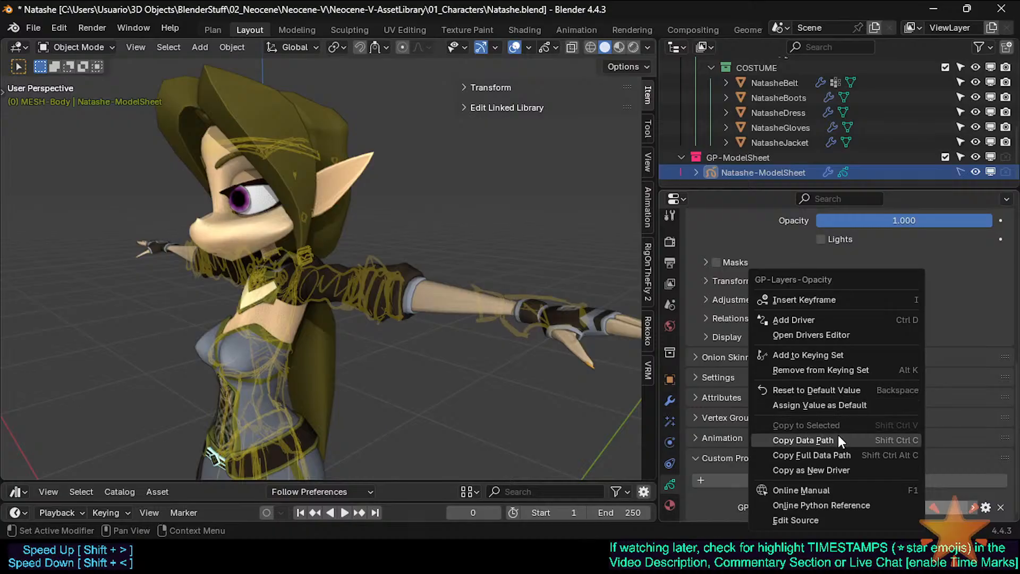
{"action": "left_click", "coordinate": [817, 470]}
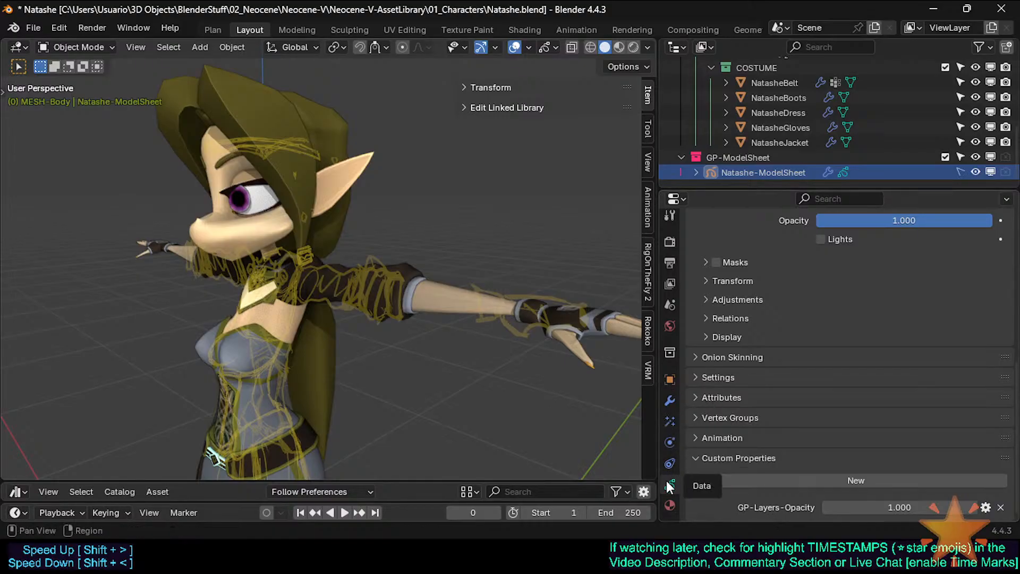
{"action": "scroll", "coordinate": [749, 378], "scroll_direction": "up", "scroll_amount": 6}
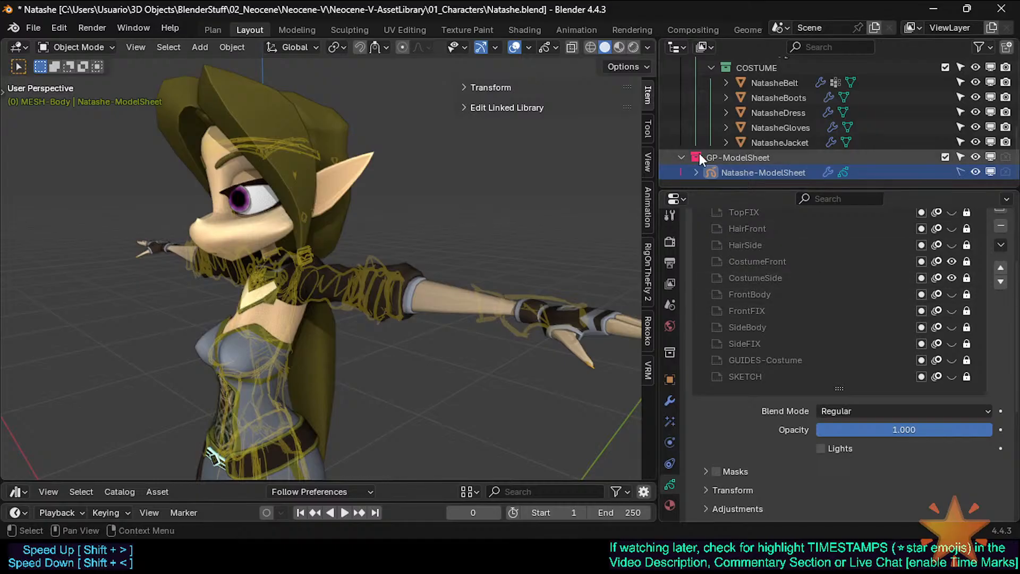
{"action": "scroll", "coordinate": [764, 257], "scroll_direction": "up", "scroll_amount": 5}
{"action": "scroll", "coordinate": [757, 330], "scroll_direction": "down", "scroll_amount": 2}
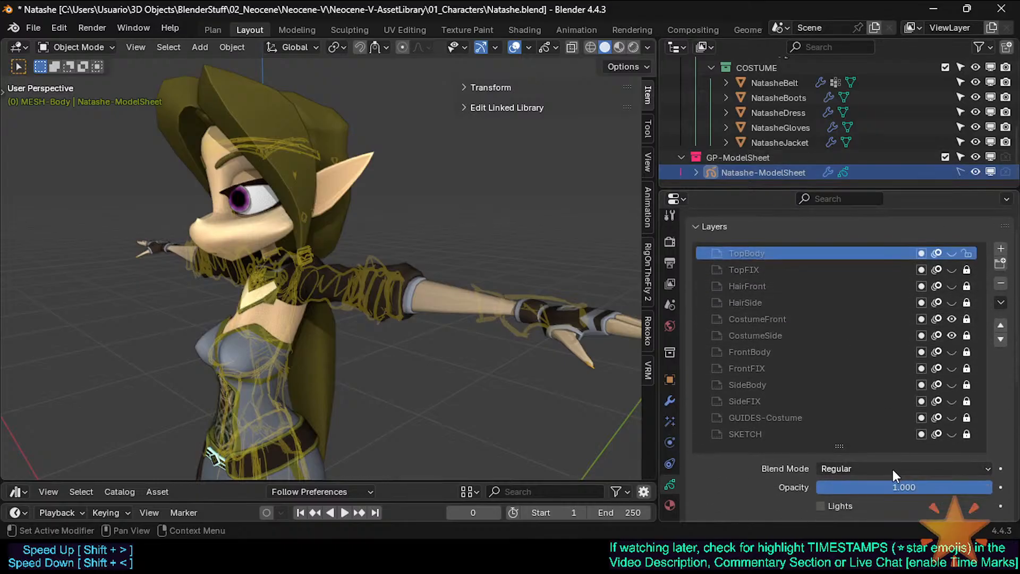
{"action": "right_click", "coordinate": [888, 485]}
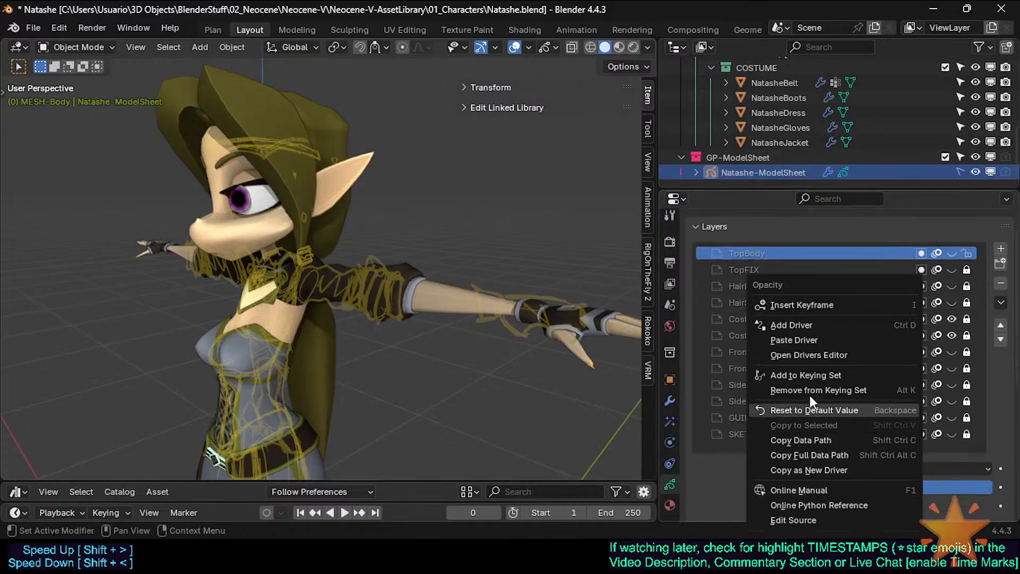
{"action": "left_click", "coordinate": [813, 340]}
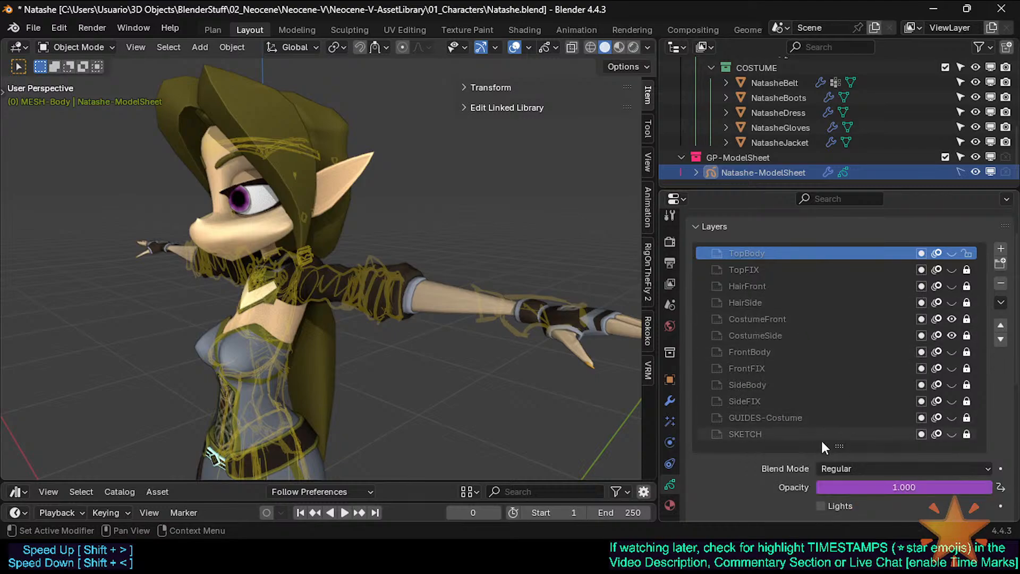
Nudge the GP-Layers-Opacity value slightly, and paste the copied driver onto the TopFIX layer's opacity
{"action": "scroll", "coordinate": [821, 439], "scroll_direction": "down", "scroll_amount": 12}
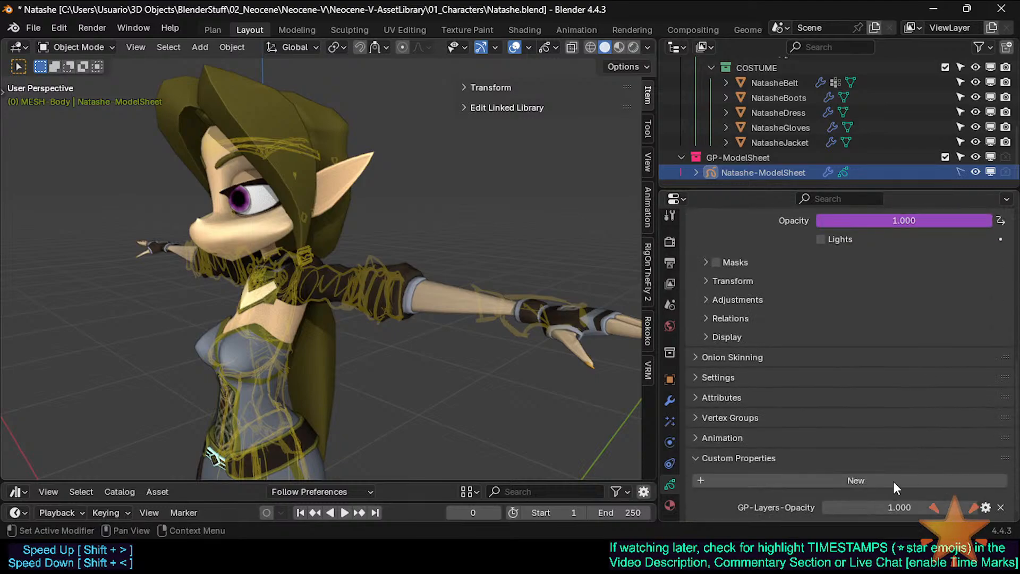
{"action": "mouse_move", "coordinate": [898, 508]}
{"action": "left_mouse_down"}
{"action": "mouse_move", "coordinate": [707, 507]}
{"action": "mouse_move", "coordinate": [899, 508]}
{"action": "left_mouse_up"}
{"action": "scroll", "coordinate": [765, 346], "scroll_direction": "up", "scroll_amount": 8}
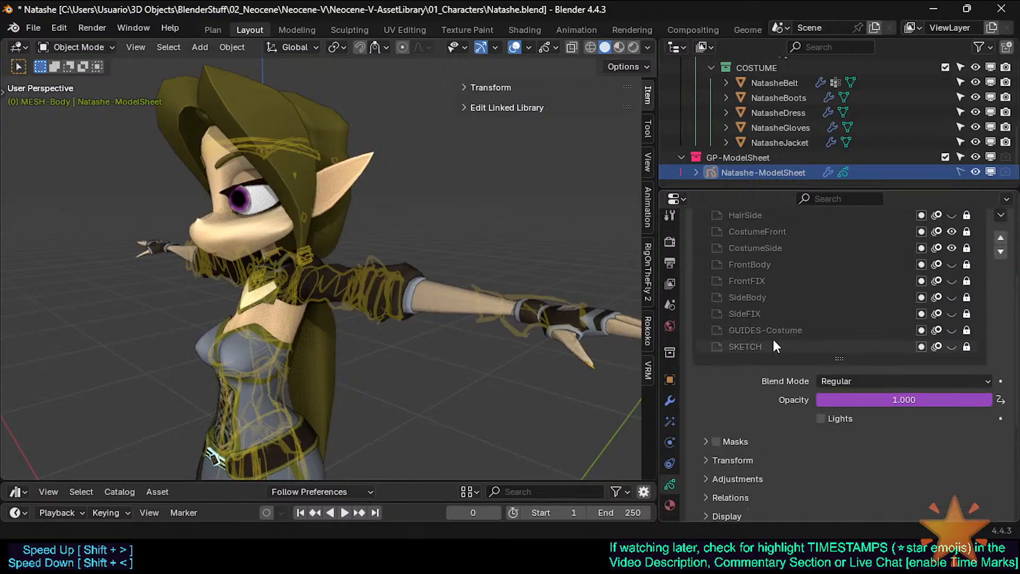
{"action": "scroll", "coordinate": [848, 447], "scroll_direction": "up", "scroll_amount": 5}
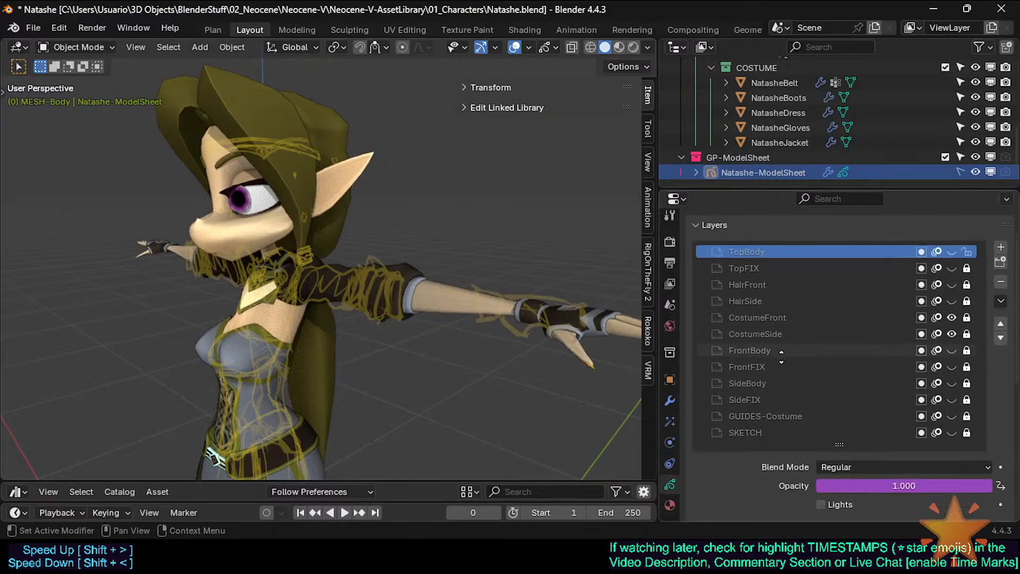
{"action": "left_click", "coordinate": [776, 281]}
{"action": "right_click", "coordinate": [876, 504]}
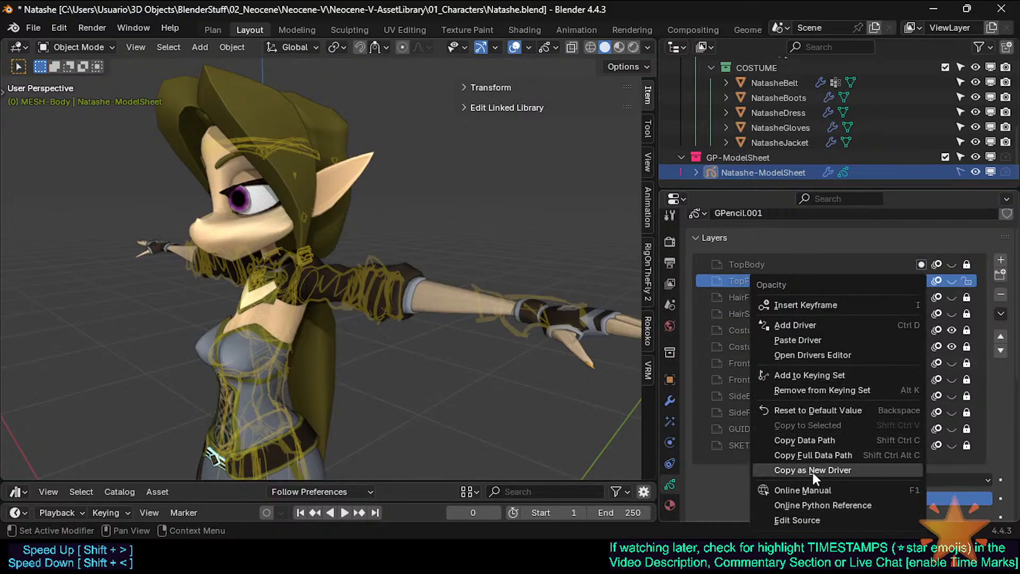
{"action": "left_click", "coordinate": [807, 340]}
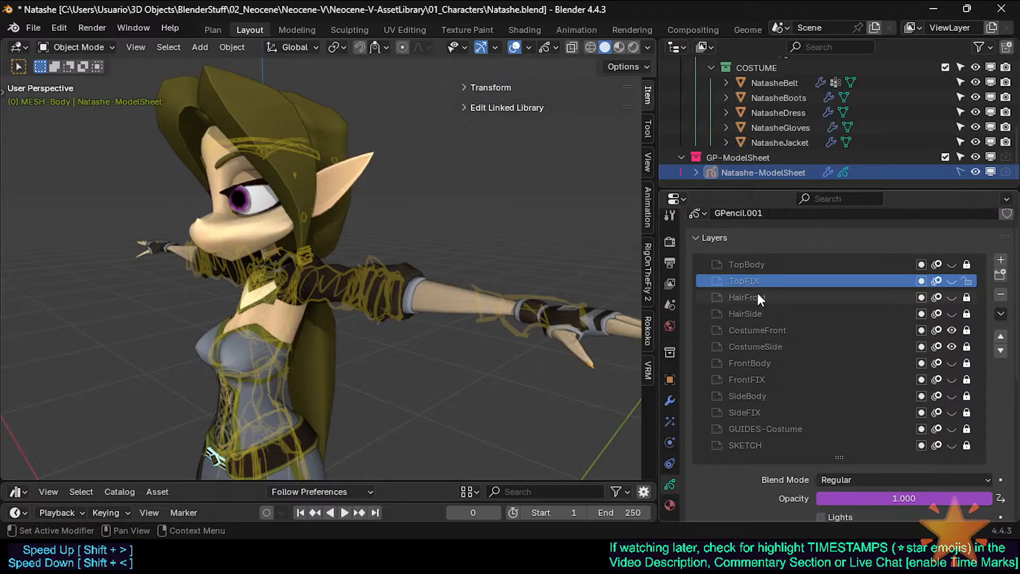
Select the HairFront layer and check Quick Favorites and the layer's context options
{"action": "left_click", "coordinate": [759, 298]}
{"action": "key", "text": "q"}
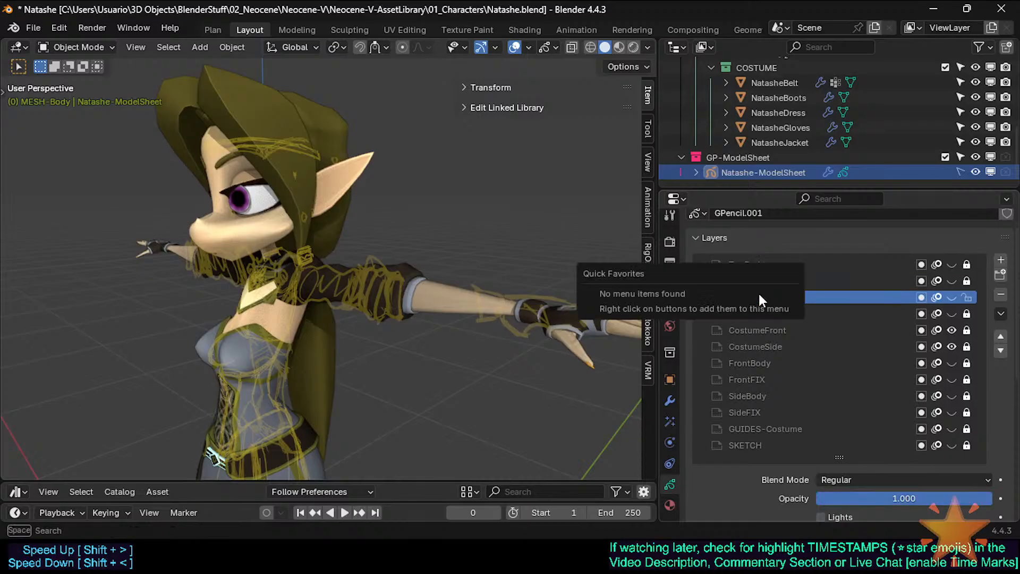
{"action": "key", "text": "Escape"}
{"action": "right_click", "coordinate": [768, 299]}
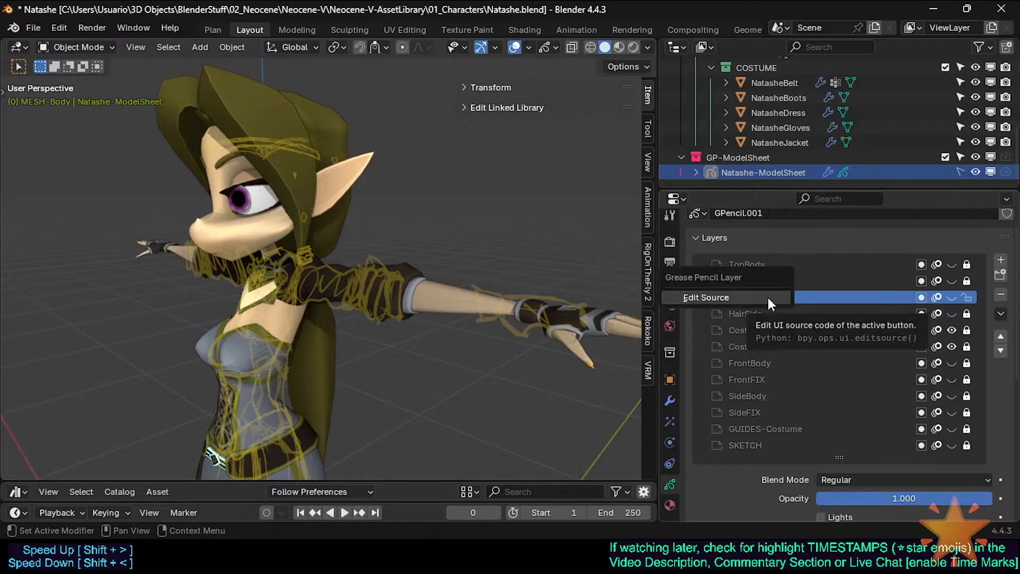
{"action": "key", "text": "Escape"}
{"action": "key", "text": "q"}
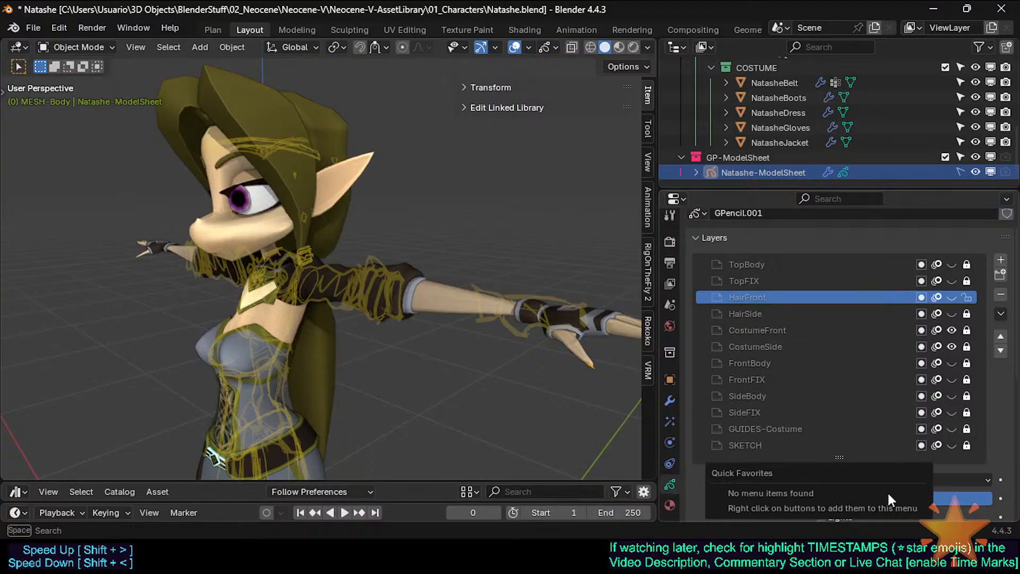
{"action": "key", "text": "Escape"}
Bring up the context options for the opacity of the HairFront and HairSide layers, closing them each time
{"action": "right_click", "coordinate": [896, 492]}
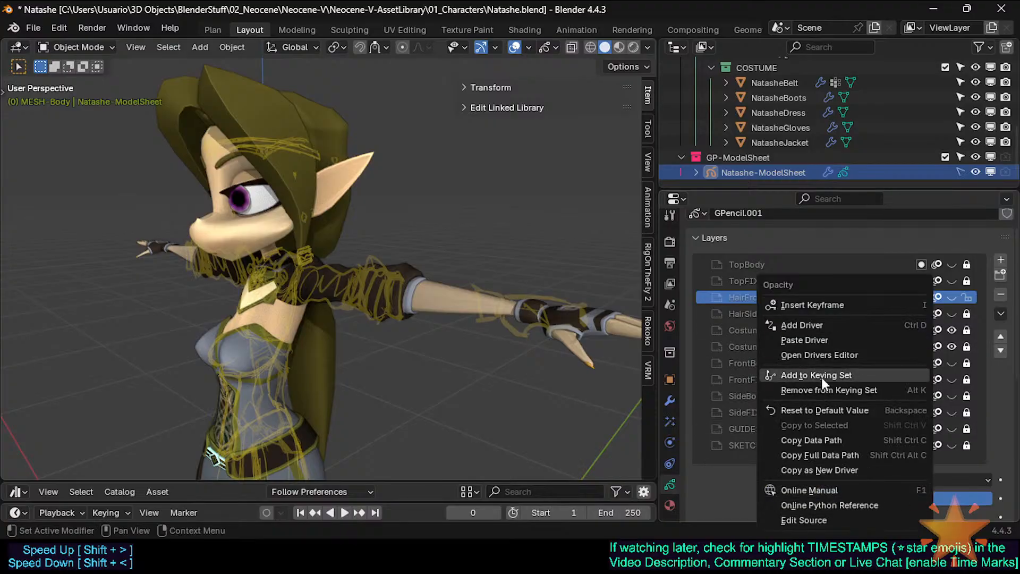
{"action": "key", "text": "Escape"}
{"action": "left_click", "coordinate": [757, 312]}
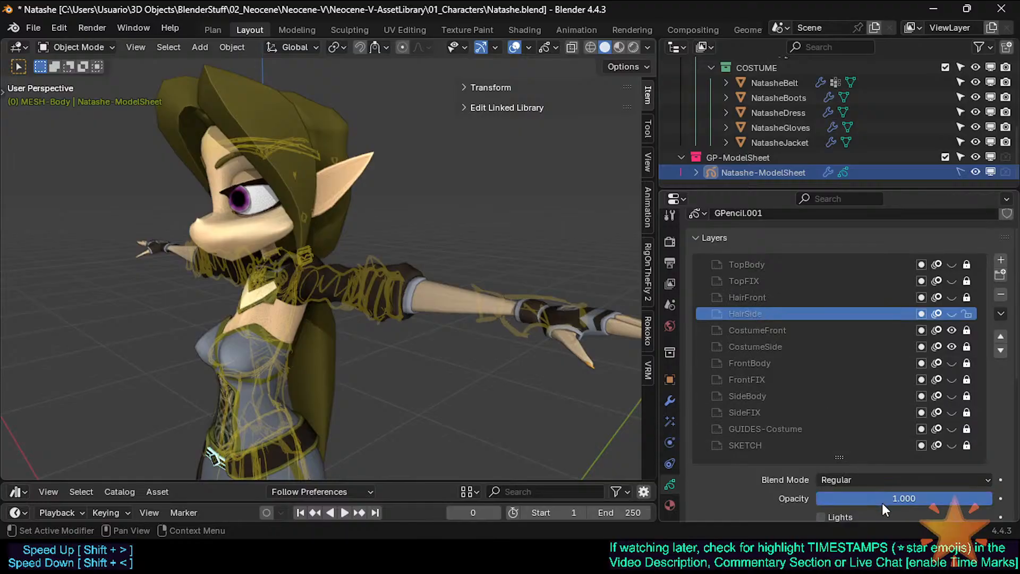
{"action": "right_click", "coordinate": [882, 502]}
{"action": "key", "text": "Escape"}
Paste the copied driver onto the opacity of the CostumeFront and CostumeSide layers
{"action": "left_click", "coordinate": [770, 331]}
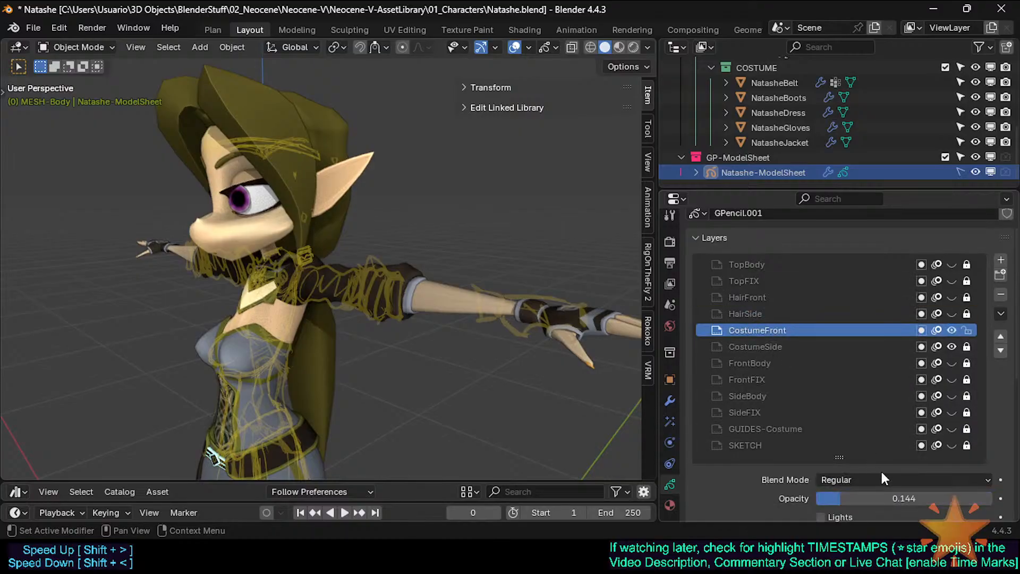
{"action": "right_click", "coordinate": [893, 494]}
{"action": "left_click", "coordinate": [805, 340]}
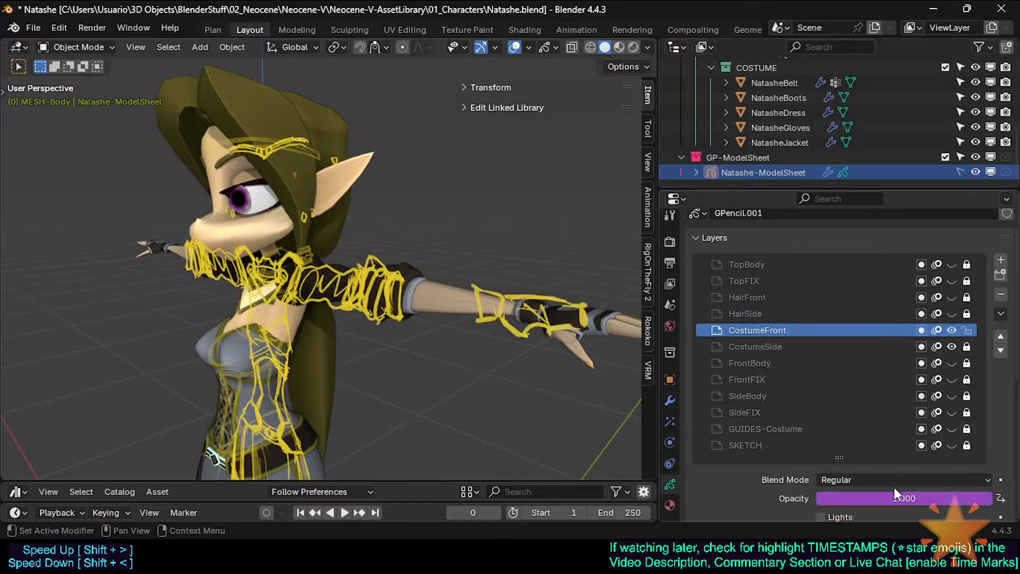
{"action": "left_click", "coordinate": [775, 347]}
{"action": "right_click", "coordinate": [880, 496]}
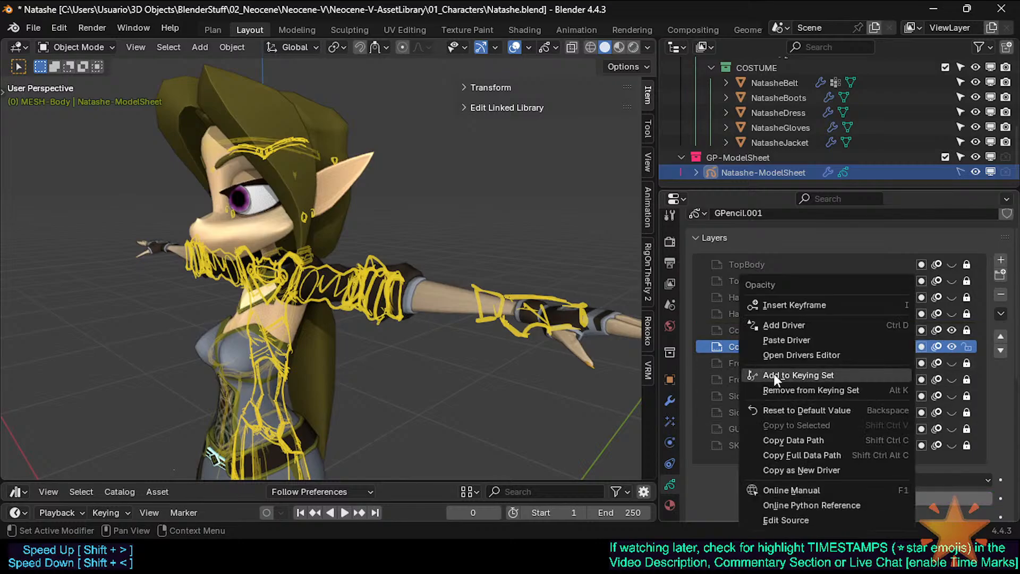
{"action": "left_click", "coordinate": [786, 340]}
Paste the copied driver onto the opacity of the FrontBody and FrontFIX layers
{"action": "left_click", "coordinate": [773, 362]}
{"action": "right_click", "coordinate": [880, 495]}
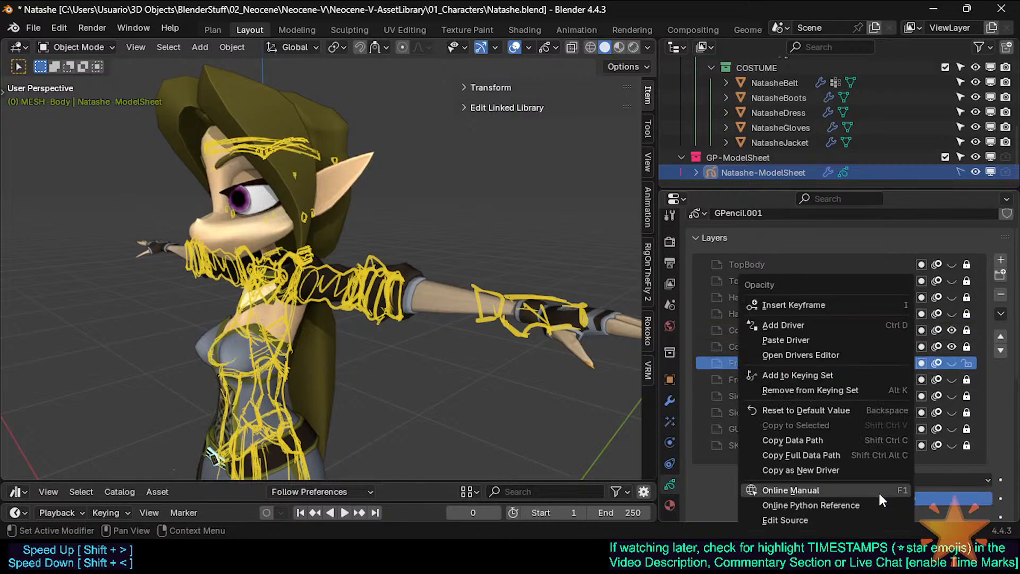
{"action": "left_click", "coordinate": [808, 341]}
{"action": "left_click", "coordinate": [790, 379]}
{"action": "right_click", "coordinate": [880, 499]}
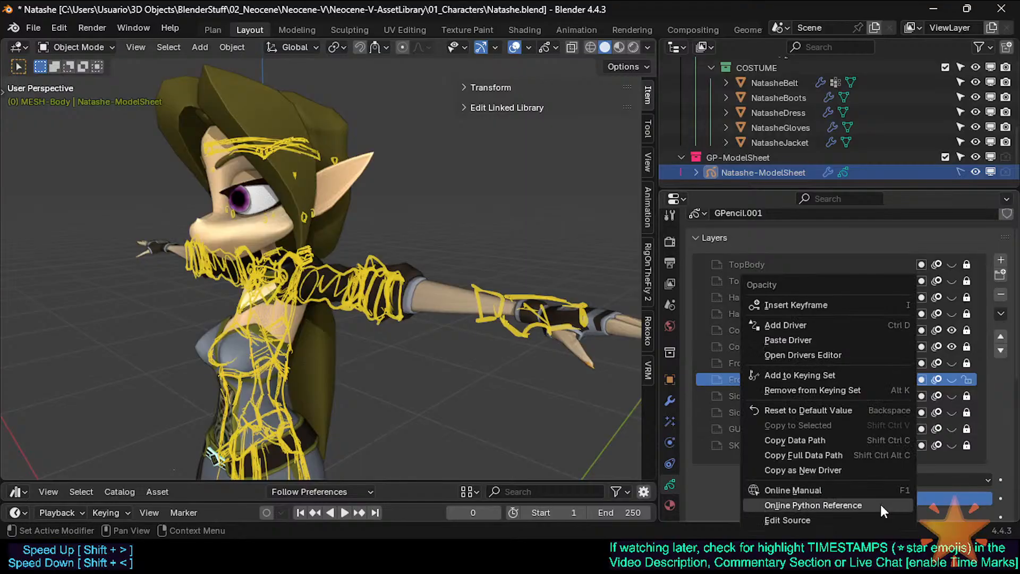
{"action": "left_click", "coordinate": [807, 340]}
Paste the copied driver onto the opacity of the SideBody and SideFIX layers
{"action": "left_click", "coordinate": [779, 396]}
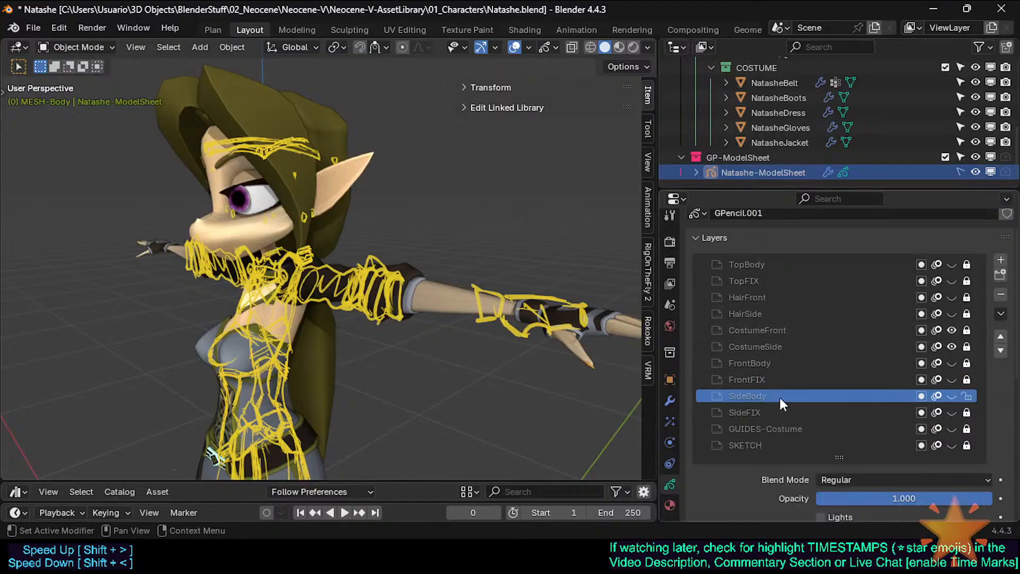
{"action": "right_click", "coordinate": [881, 503]}
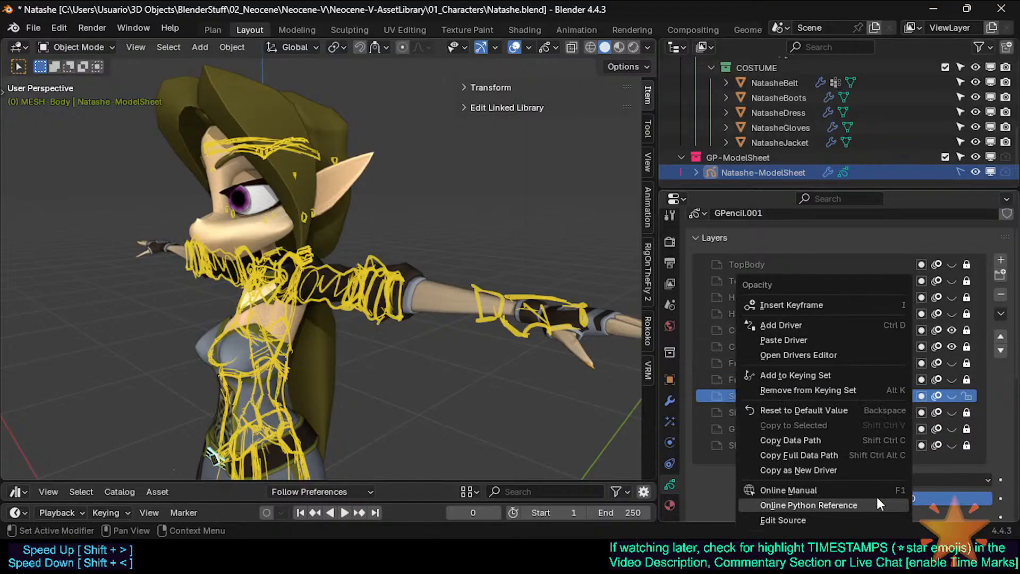
{"action": "left_click", "coordinate": [819, 342]}
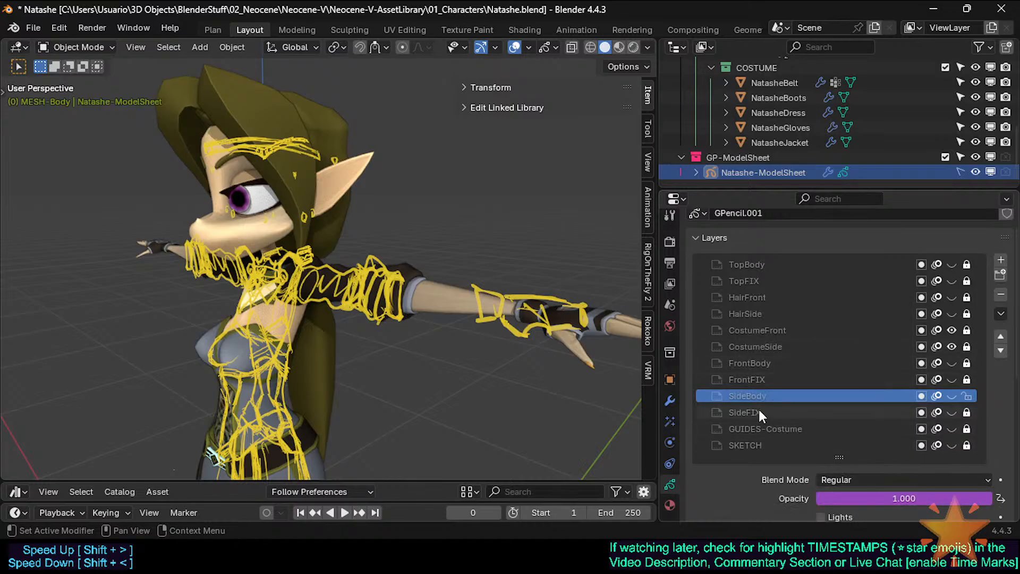
{"action": "left_click", "coordinate": [759, 411]}
{"action": "right_click", "coordinate": [870, 497]}
{"action": "left_click", "coordinate": [802, 340]}
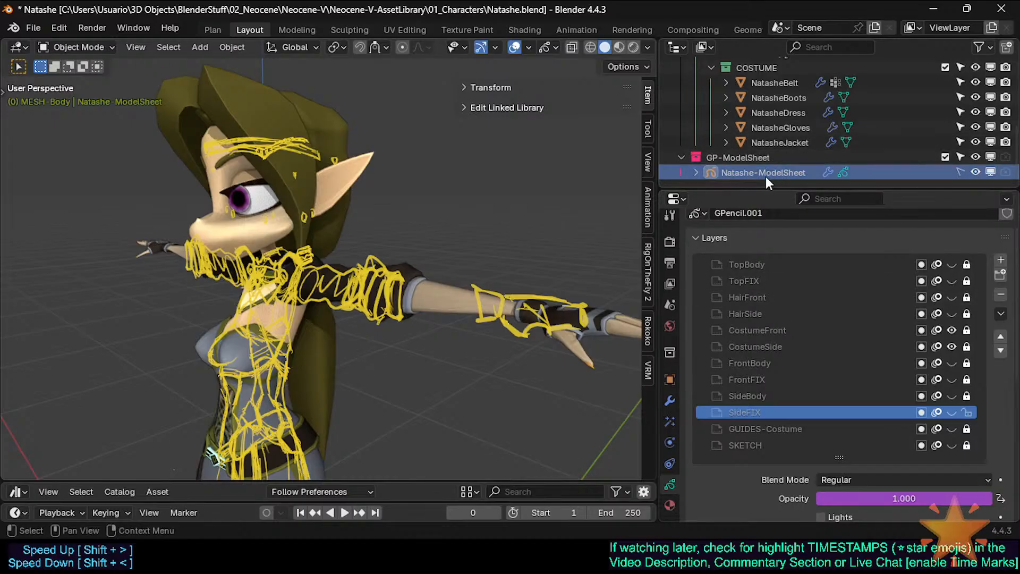
Recheck the layers around SideFIX and paste the copied driver onto the GUIDES-Costume layer's opacity
{"action": "left_click", "coordinate": [765, 397]}
{"action": "left_click", "coordinate": [763, 425]}
{"action": "left_click", "coordinate": [758, 418]}
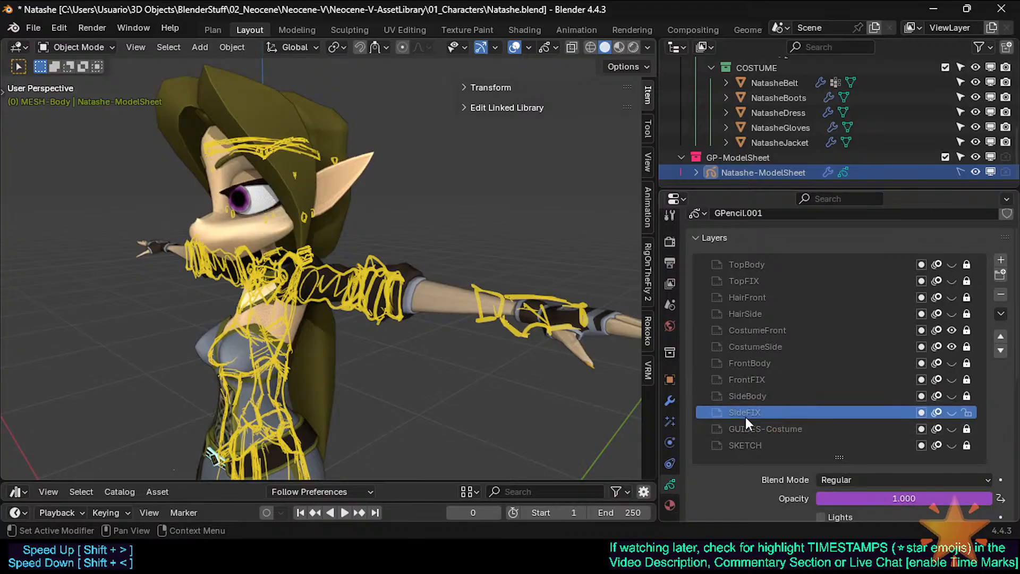
{"action": "left_click", "coordinate": [746, 426]}
{"action": "right_click", "coordinate": [868, 496]}
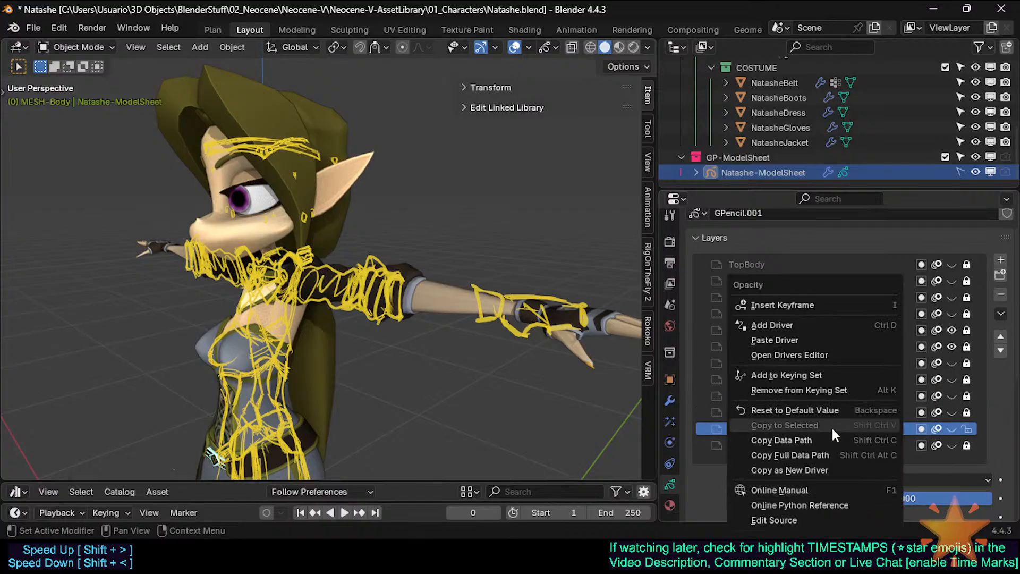
{"action": "left_click", "coordinate": [806, 343]}
Recheck the SideFIX and GUIDES-Costume layers and paste the copied driver onto the SKETCH layer's opacity
{"action": "left_click", "coordinate": [745, 414]}
{"action": "left_click", "coordinate": [747, 395]}
{"action": "left_click", "coordinate": [752, 413]}
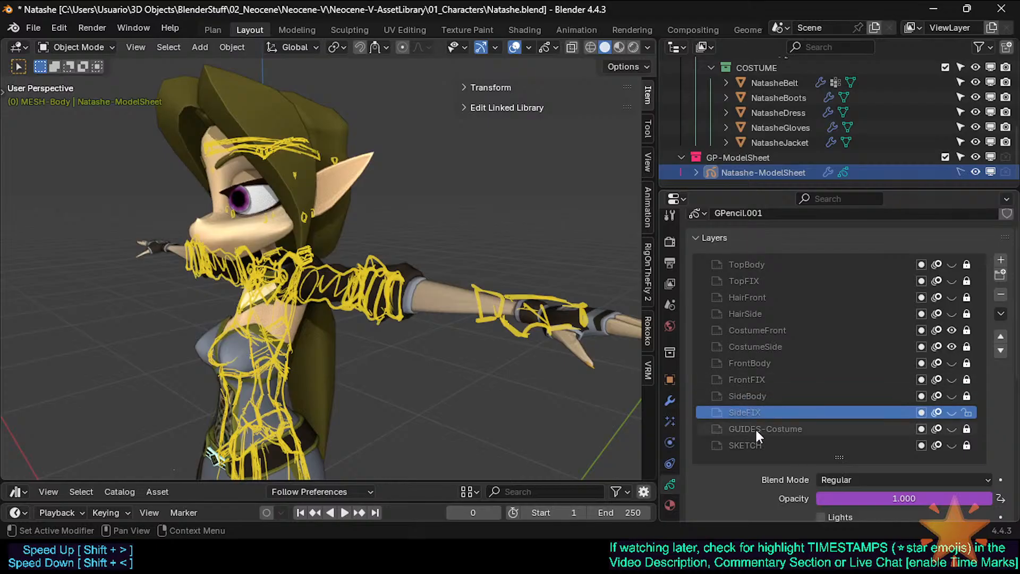
{"action": "left_click", "coordinate": [757, 431]}
{"action": "left_click", "coordinate": [753, 447]}
{"action": "right_click", "coordinate": [861, 498]}
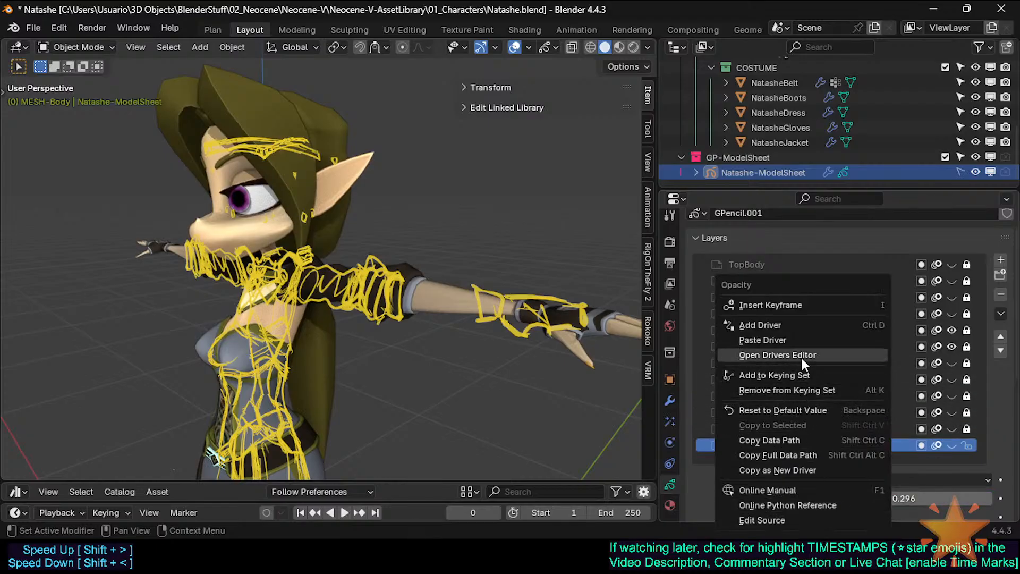
{"action": "left_click", "coordinate": [805, 341]}
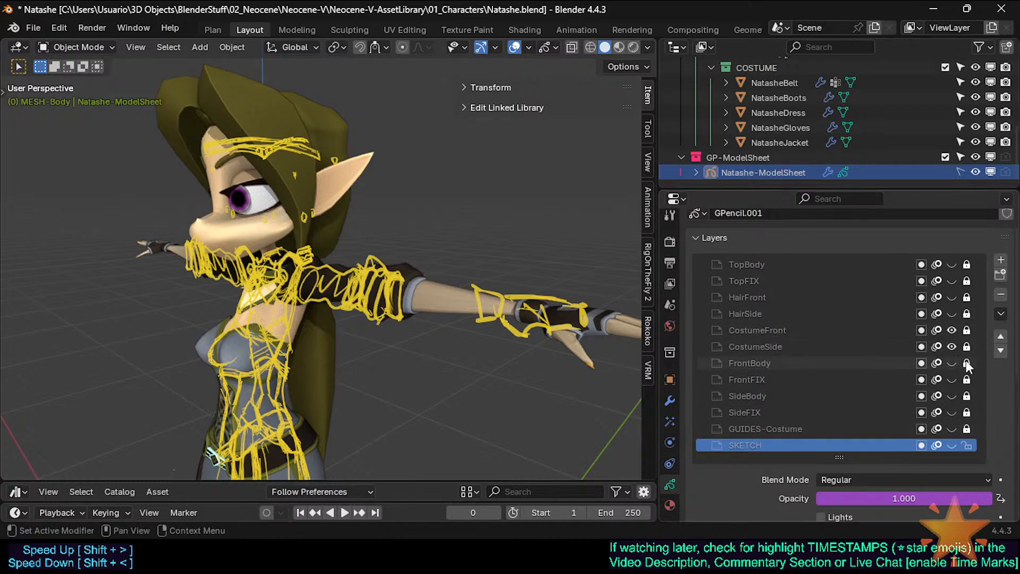
Examine the settings of the driver pasted onto the SKETCH layer's opacity
{"action": "scroll", "coordinate": [978, 415], "scroll_direction": "down", "scroll_amount": 8}
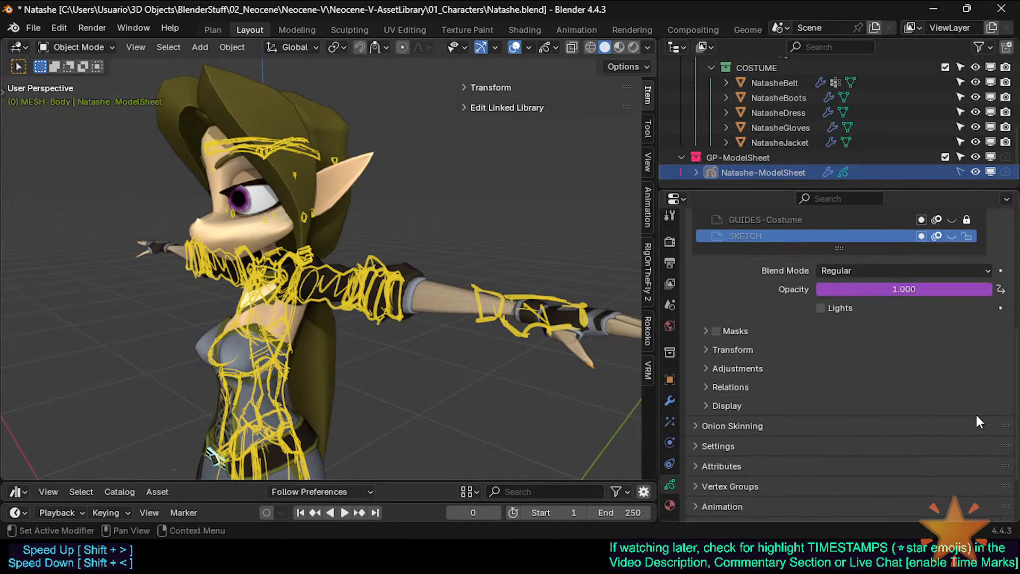
{"action": "scroll", "coordinate": [980, 421], "scroll_direction": "down", "scroll_amount": 3}
{"action": "scroll", "coordinate": [917, 291], "scroll_direction": "up", "scroll_amount": 4}
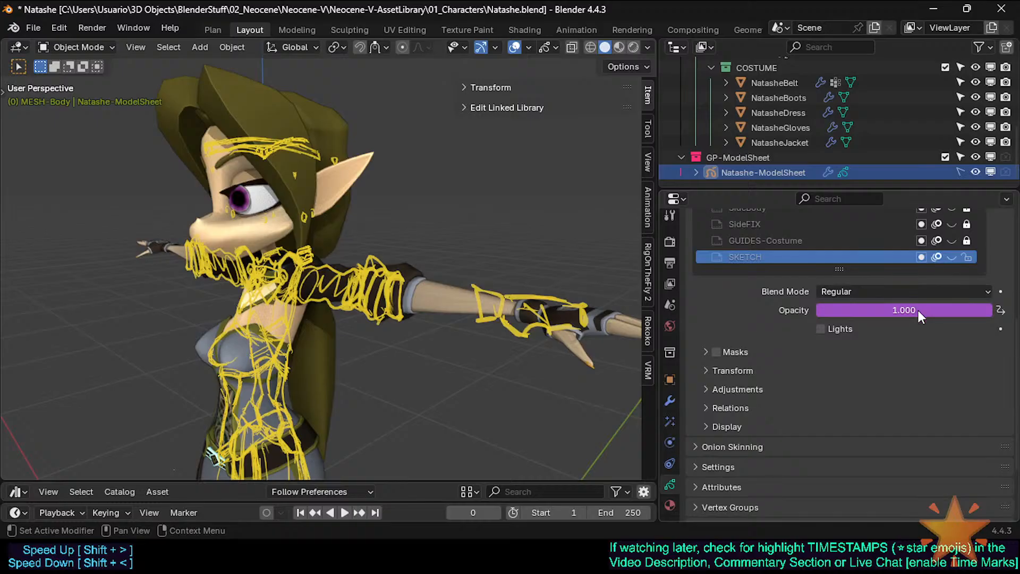
{"action": "left_click", "coordinate": [919, 311]}
{"action": "scroll", "coordinate": [835, 355], "scroll_direction": "up", "scroll_amount": 3}
{"action": "right_click", "coordinate": [891, 370]}
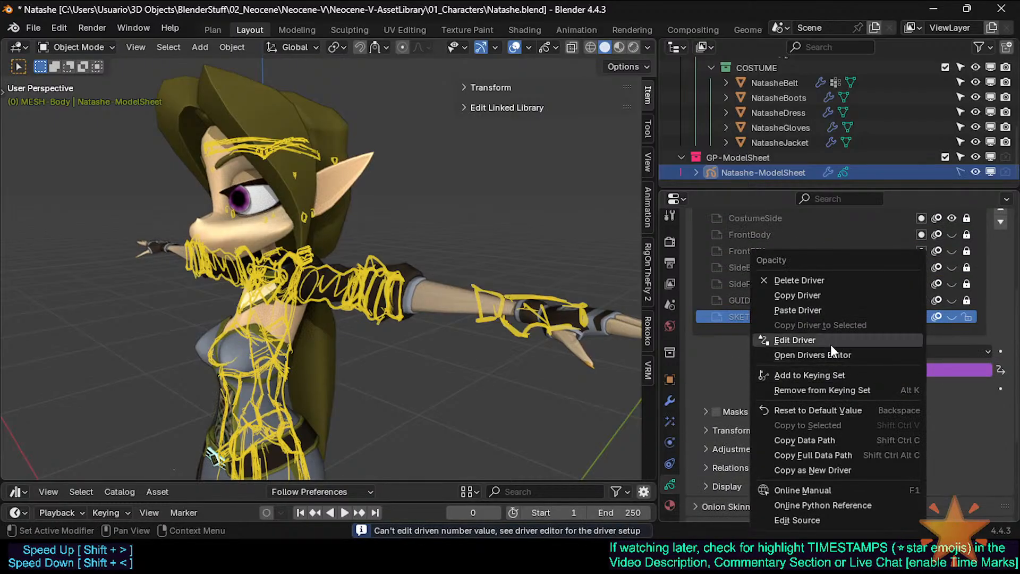
{"action": "double_click", "coordinate": [915, 370]}
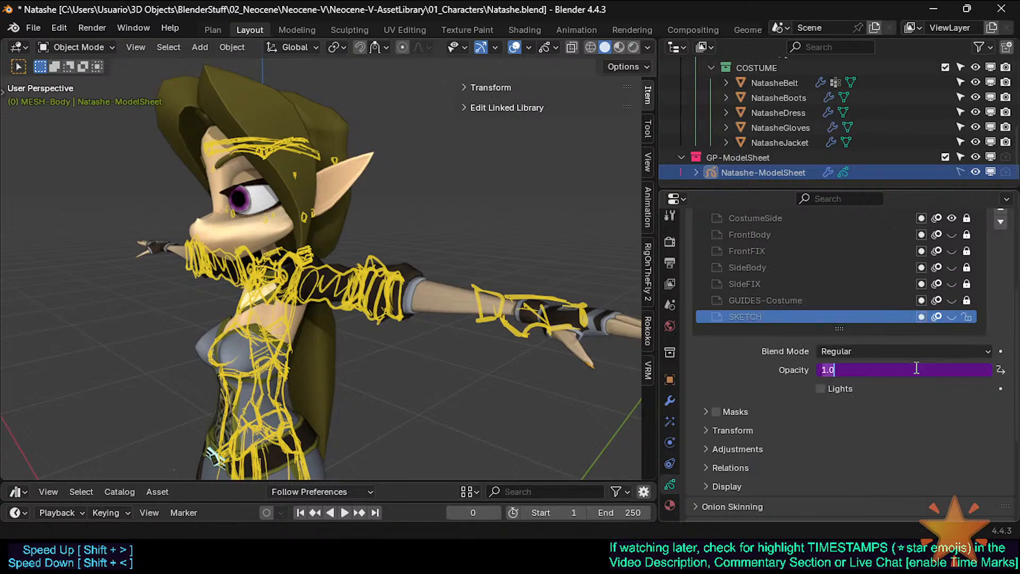
{"action": "left_click", "coordinate": [892, 410]}
{"action": "right_click", "coordinate": [889, 369]}
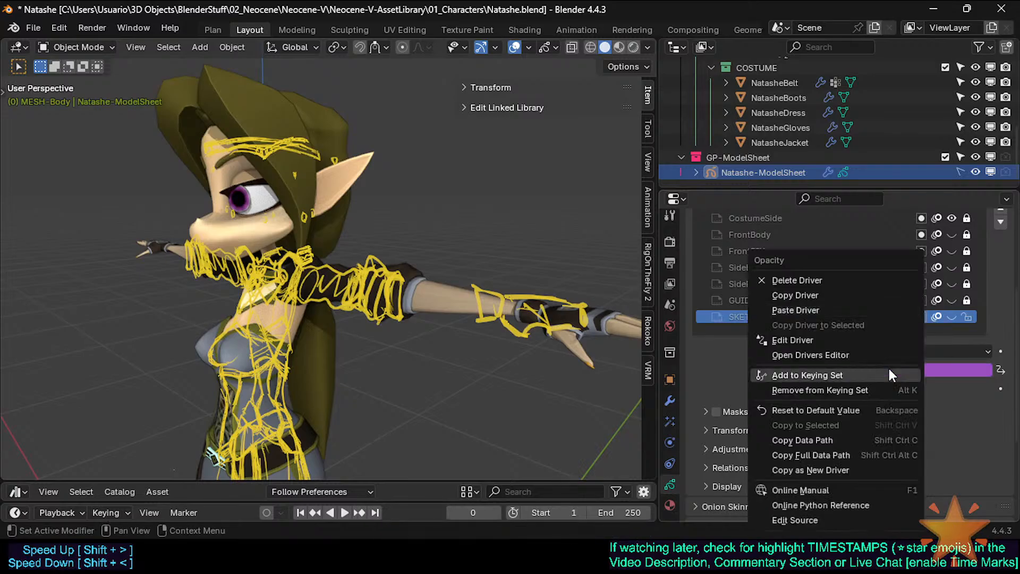
{"action": "left_click", "coordinate": [795, 341]}
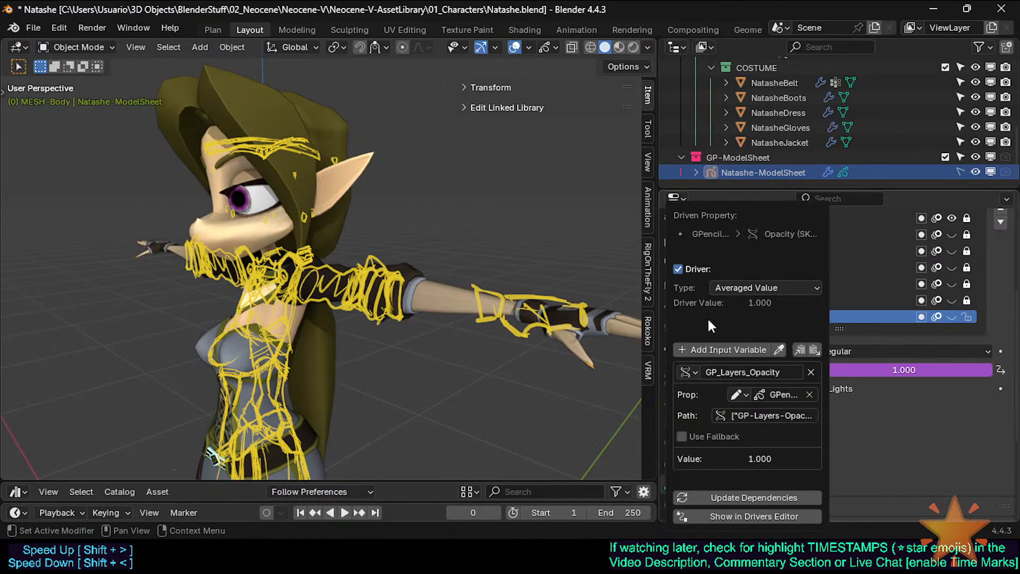
{"action": "left_click", "coordinate": [691, 269]}
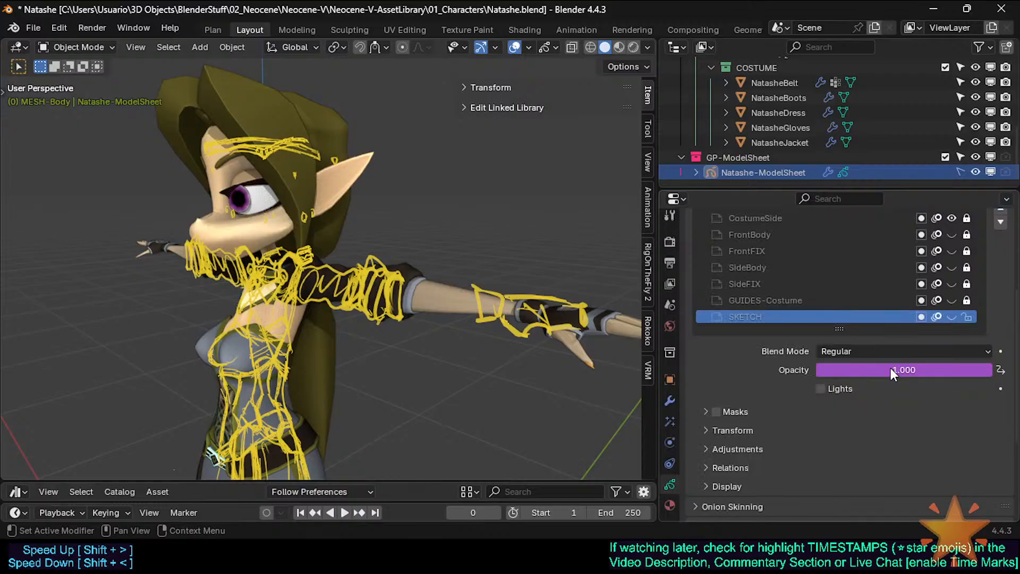
Try overriding the SKETCH layer's driven opacity with 0.571 and set the GP-Layers-Opacity custom property to 0.940
{"action": "left_click_drag", "start_coordinate": [898, 369], "coordinate": [826, 370]}
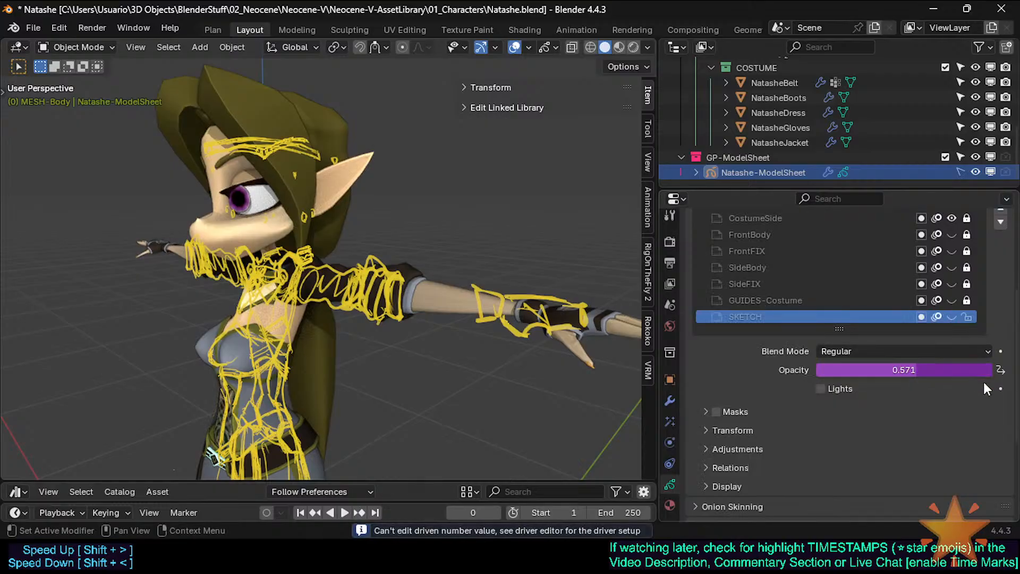
{"action": "scroll", "coordinate": [864, 446], "scroll_direction": "down", "scroll_amount": 7}
{"action": "mouse_move", "coordinate": [900, 508]}
{"action": "left_mouse_down"}
{"action": "mouse_move", "coordinate": [787, 507]}
{"action": "mouse_move", "coordinate": [897, 508]}
{"action": "left_mouse_up"}
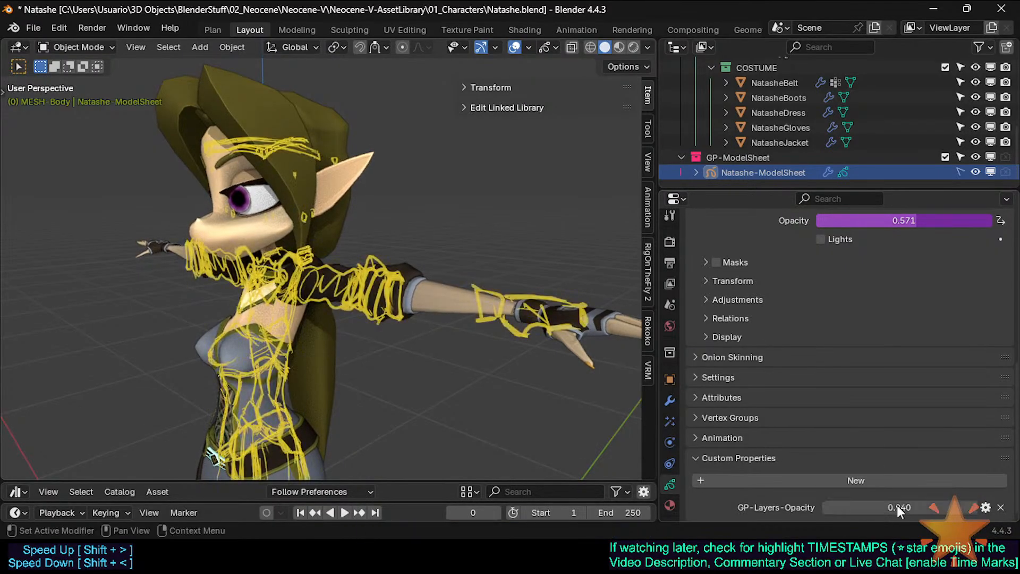
{"action": "scroll", "coordinate": [802, 354], "scroll_direction": "up", "scroll_amount": 7}
Unhide the SKETCH layer and try lowering its driven opacity directly to 0.336
{"action": "left_click", "coordinate": [906, 429]}
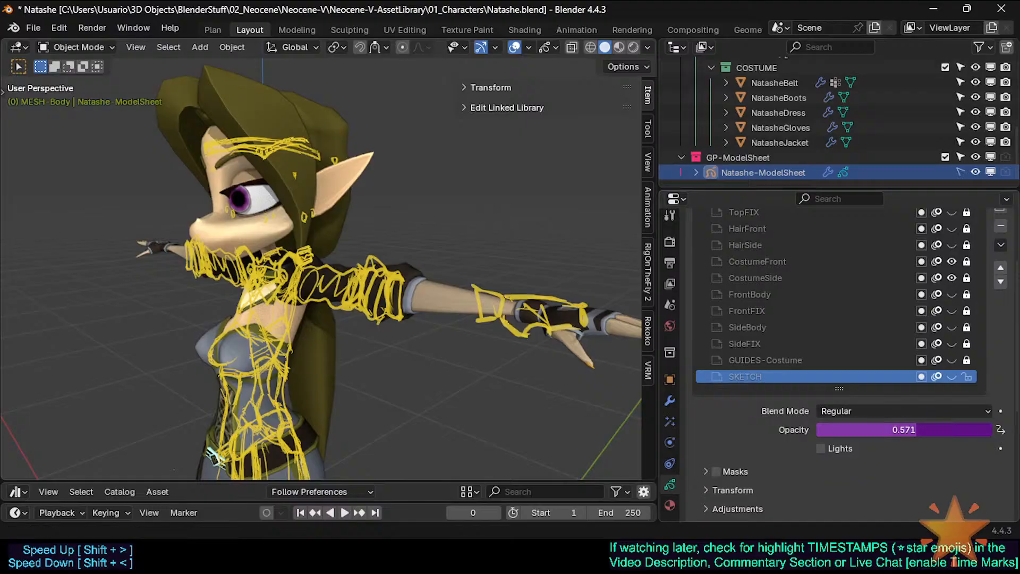
{"action": "scroll", "coordinate": [461, 343], "scroll_direction": "down", "scroll_amount": 6}
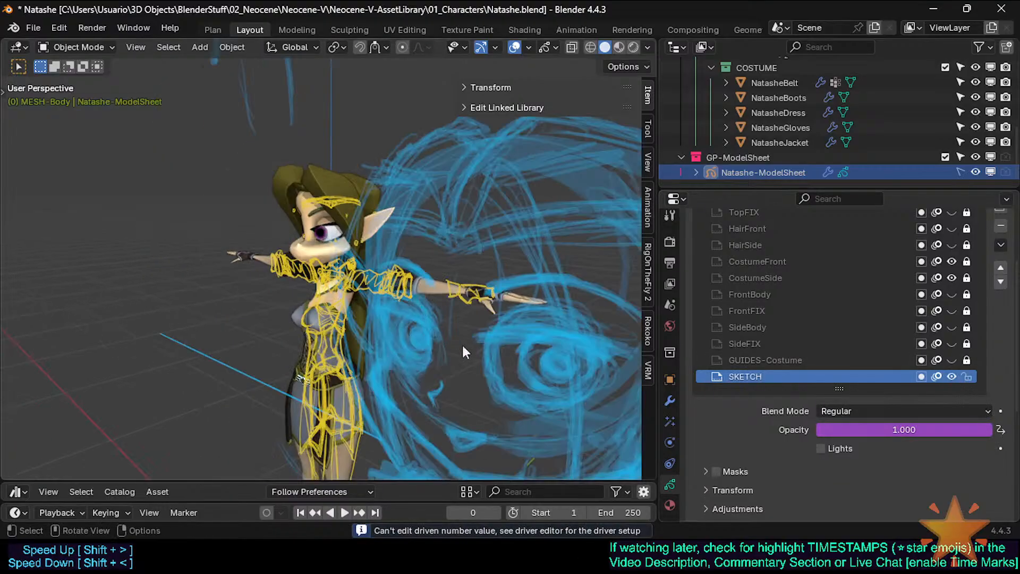
{"action": "mouse_move", "coordinate": [985, 431]}
{"action": "left_mouse_down"}
{"action": "mouse_move", "coordinate": [829, 430]}
{"action": "mouse_move", "coordinate": [894, 429]}
{"action": "mouse_move", "coordinate": [875, 428]}
{"action": "left_mouse_up"}
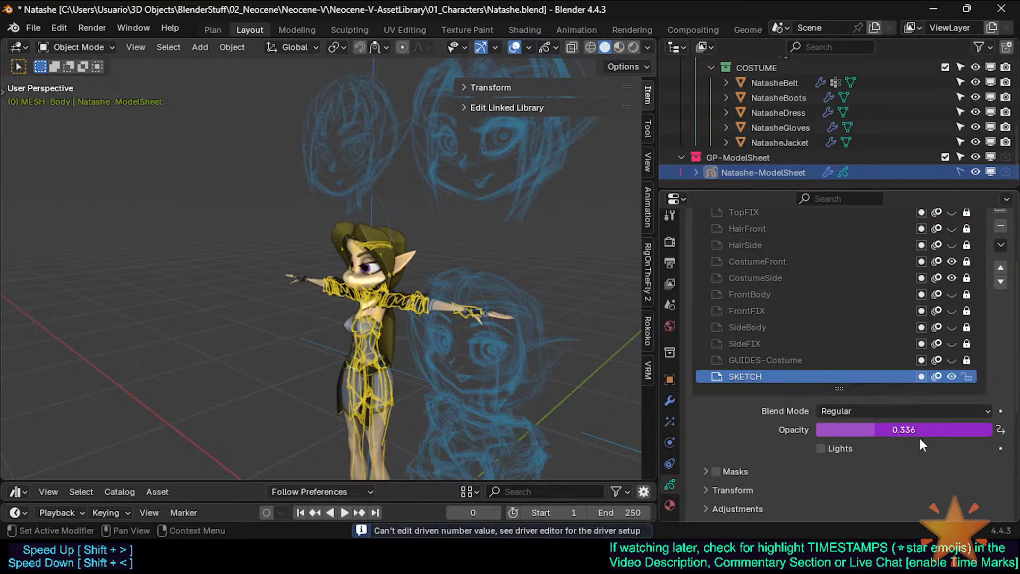
Lower the GP-Layers-Opacity custom property to 0.271
{"action": "scroll", "coordinate": [932, 430], "scroll_direction": "down", "scroll_amount": 8}
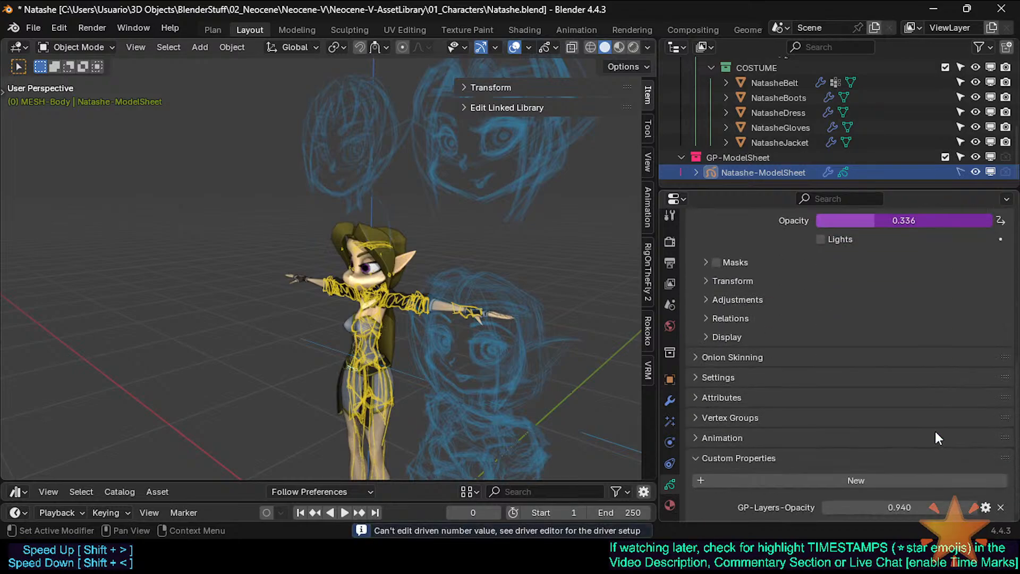
{"action": "mouse_move", "coordinate": [904, 508]}
{"action": "left_mouse_down"}
{"action": "mouse_move", "coordinate": [913, 508]}
{"action": "mouse_move", "coordinate": [771, 509]}
{"action": "mouse_move", "coordinate": [925, 508]}
{"action": "mouse_move", "coordinate": [755, 508]}
{"action": "mouse_move", "coordinate": [885, 467]}
{"action": "left_mouse_up"}
{"action": "scroll", "coordinate": [887, 349], "scroll_direction": "up", "scroll_amount": 8}
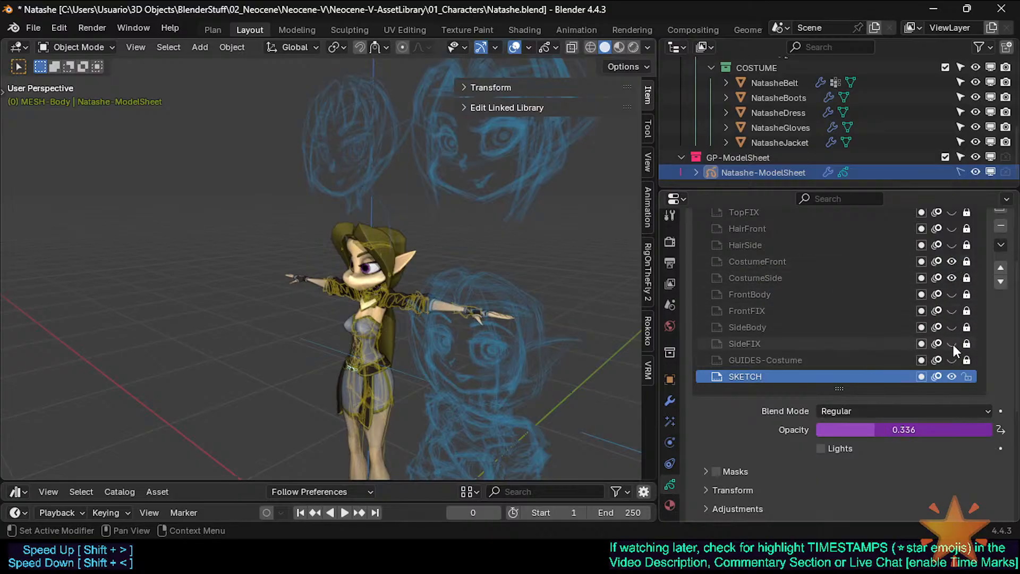
Toggle the visibility of the FrontBody, CostumeFront and CostumeSide layers in turn to check their driven opacity
{"action": "left_click", "coordinate": [950, 295]}
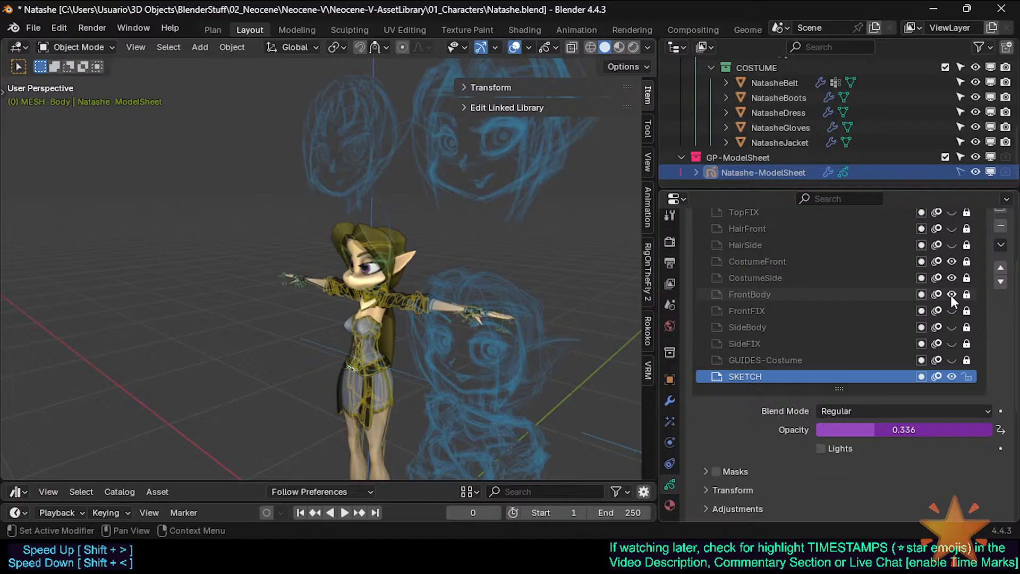
{"action": "left_click", "coordinate": [950, 294]}
{"action": "left_click", "coordinate": [952, 295]}
{"action": "left_click", "coordinate": [952, 294]}
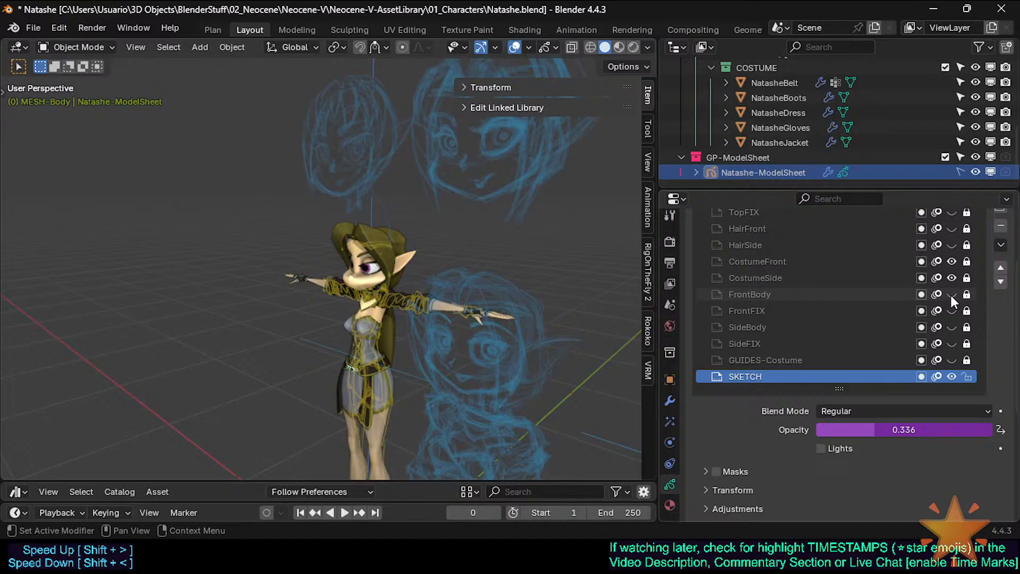
{"action": "left_click", "coordinate": [952, 261]}
{"action": "left_click", "coordinate": [952, 261]}
{"action": "left_click", "coordinate": [952, 277]}
{"action": "left_click", "coordinate": [952, 277]}
Check the SKETCH layer's opacity driver again and try to edit the driven value directly
{"action": "right_click", "coordinate": [873, 431]}
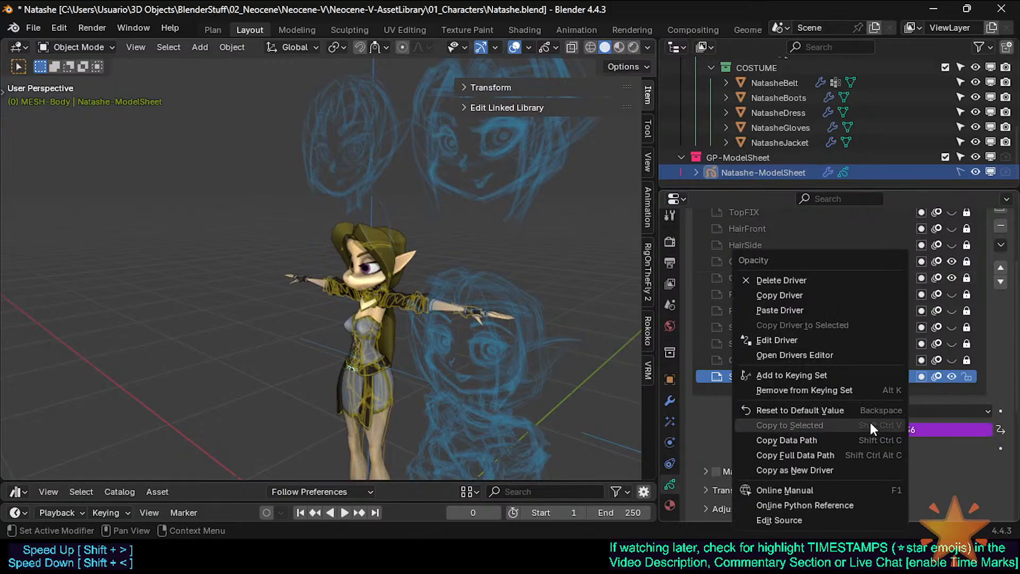
{"action": "left_click", "coordinate": [789, 339]}
{"action": "left_click", "coordinate": [718, 269]}
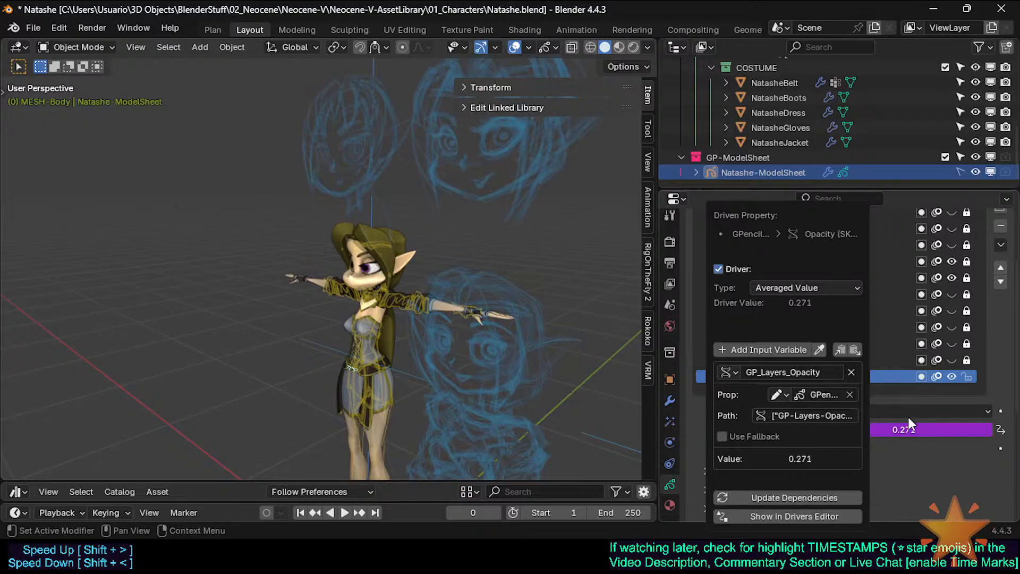
{"action": "left_click", "coordinate": [840, 429]}
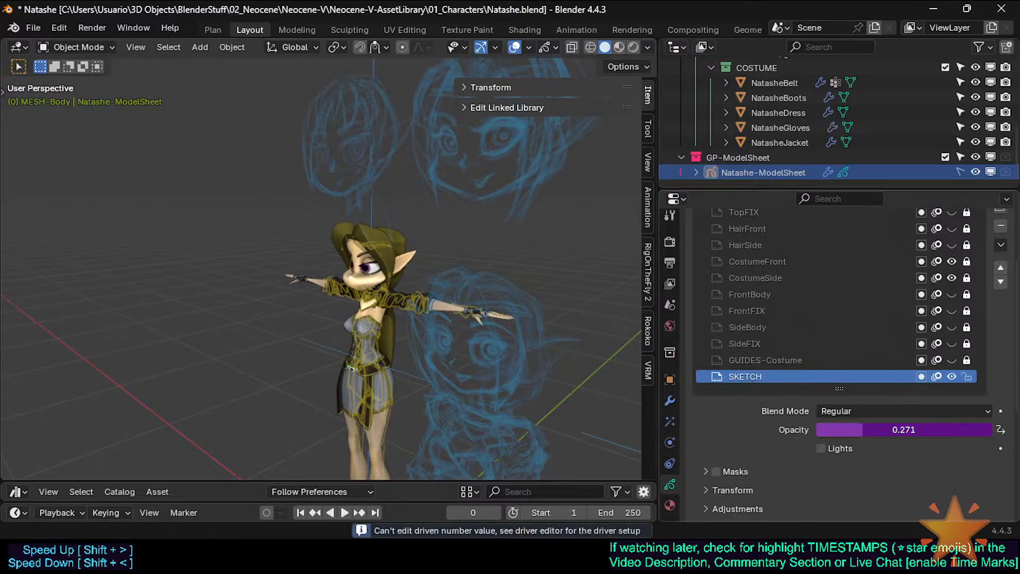
Set the GP-Layers-Opacity custom property to 0.296 and collapse the Custom Properties section
{"action": "scroll", "coordinate": [904, 455], "scroll_direction": "down", "scroll_amount": 8}
{"action": "left_click_drag", "start_coordinate": [898, 507], "coordinate": [912, 507]}
{"action": "left_click", "coordinate": [696, 458]}
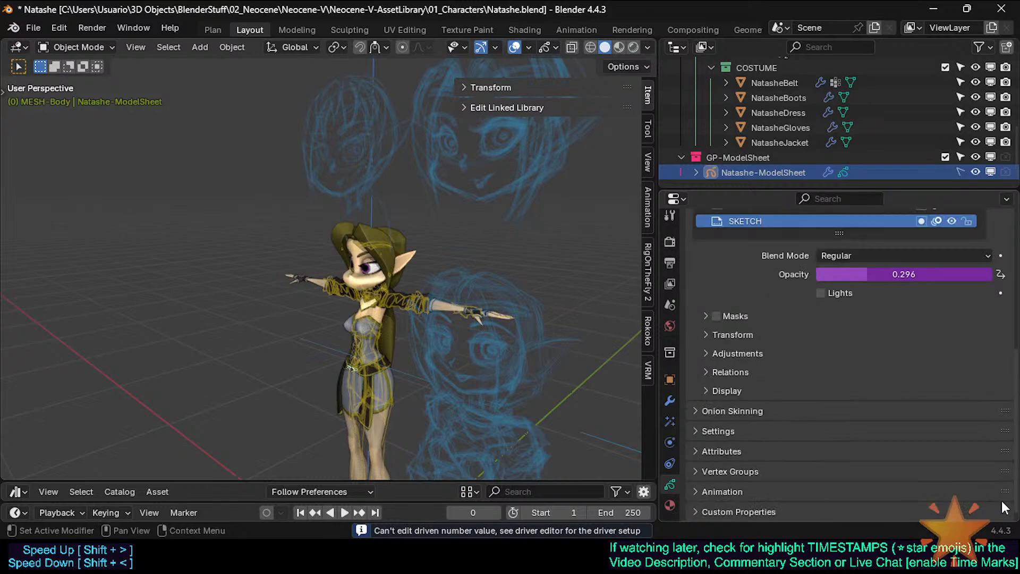
Reorder the Custom Properties section above Layers and leave both sections collapsed
{"action": "scroll", "coordinate": [691, 278], "scroll_direction": "up", "scroll_amount": 10}
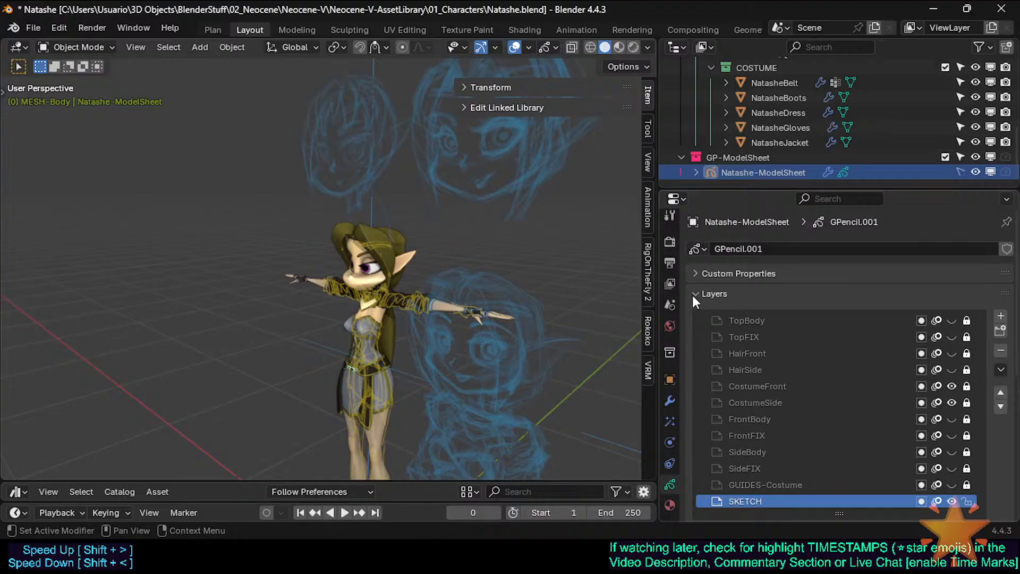
{"action": "left_click", "coordinate": [694, 295]}
{"action": "left_click", "coordinate": [690, 270]}
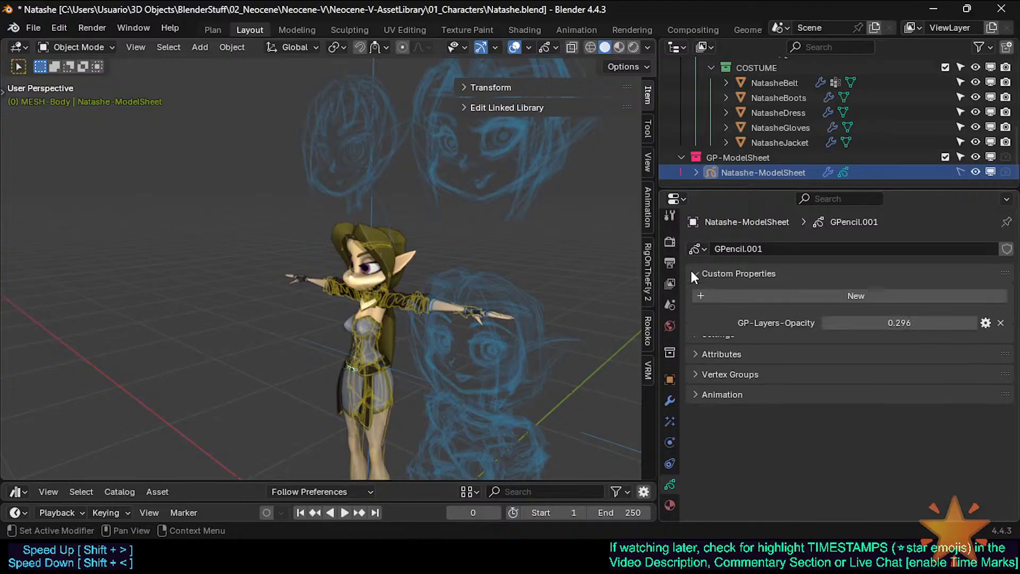
{"action": "left_click", "coordinate": [690, 270]}
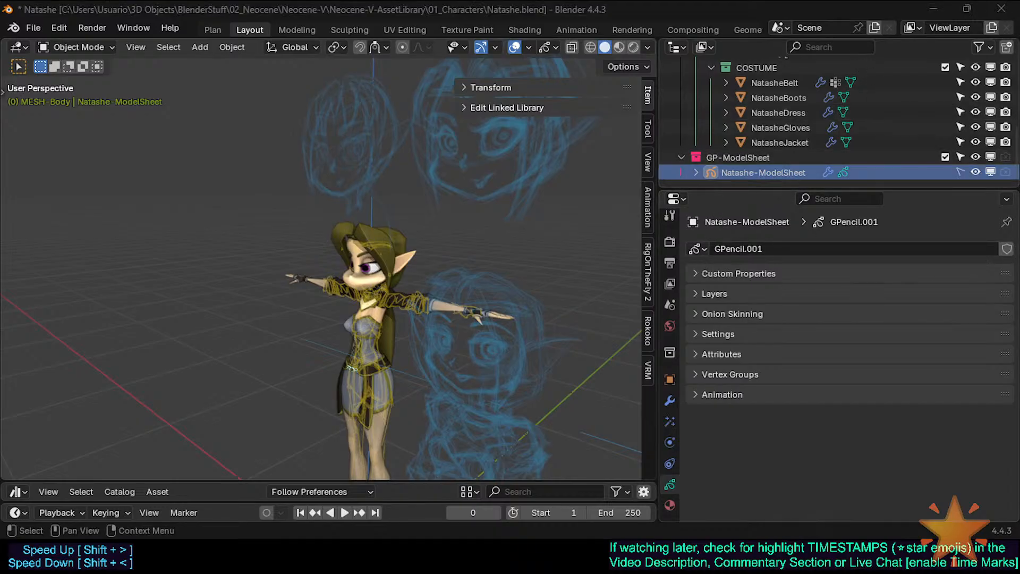
Mark the Natashe-ModelSheet object as an asset
{"action": "right_click", "coordinate": [717, 171]}
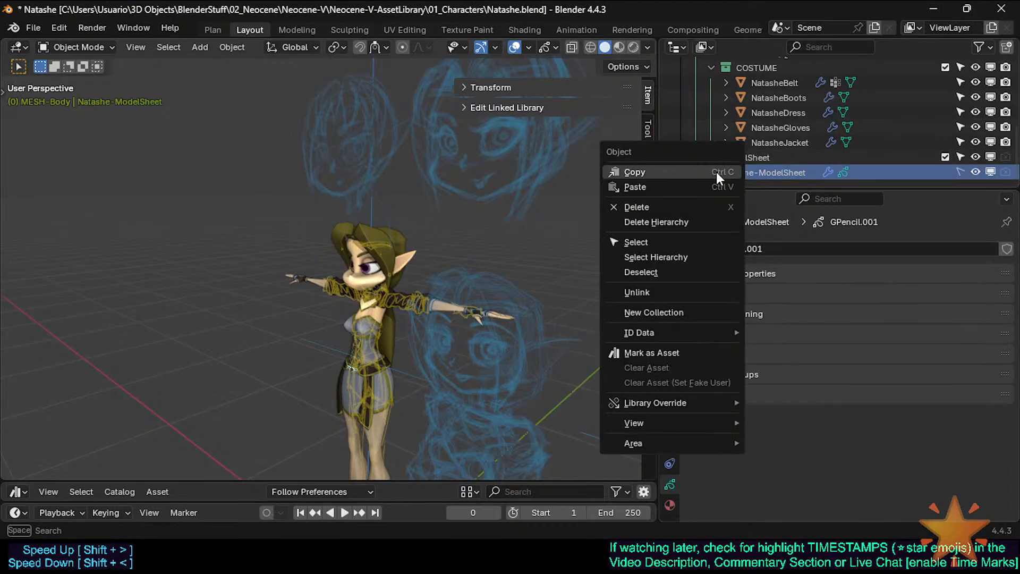
{"action": "left_click", "coordinate": [674, 352]}
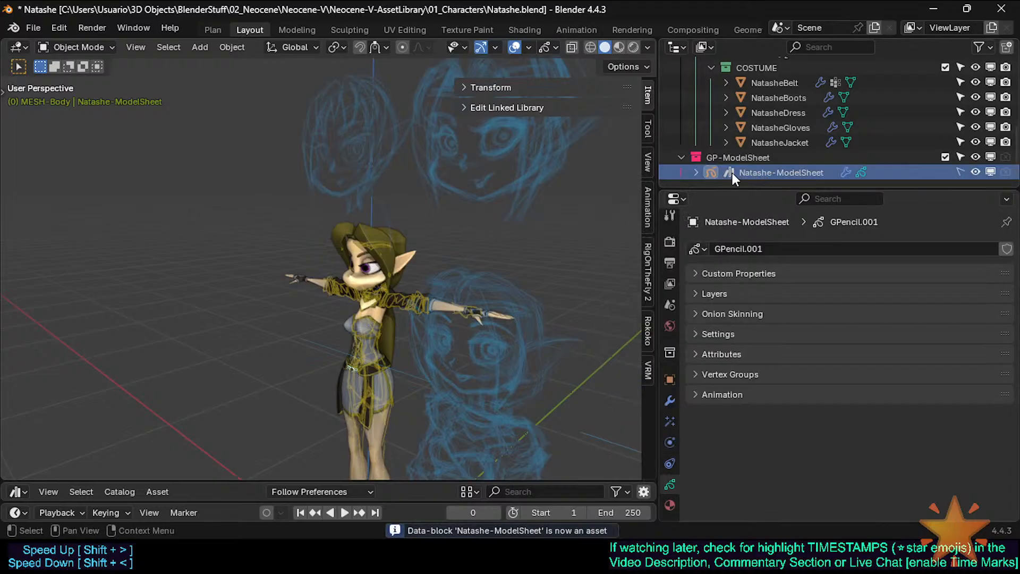
Enlarge the asset browser and look through the Unassigned assets of Neocene-V-AssetLibrary for the model sheet
{"action": "left_click_drag", "start_coordinate": [182, 482], "coordinate": [183, 230]}
{"action": "scroll", "coordinate": [257, 432], "scroll_direction": "down", "scroll_amount": 2}
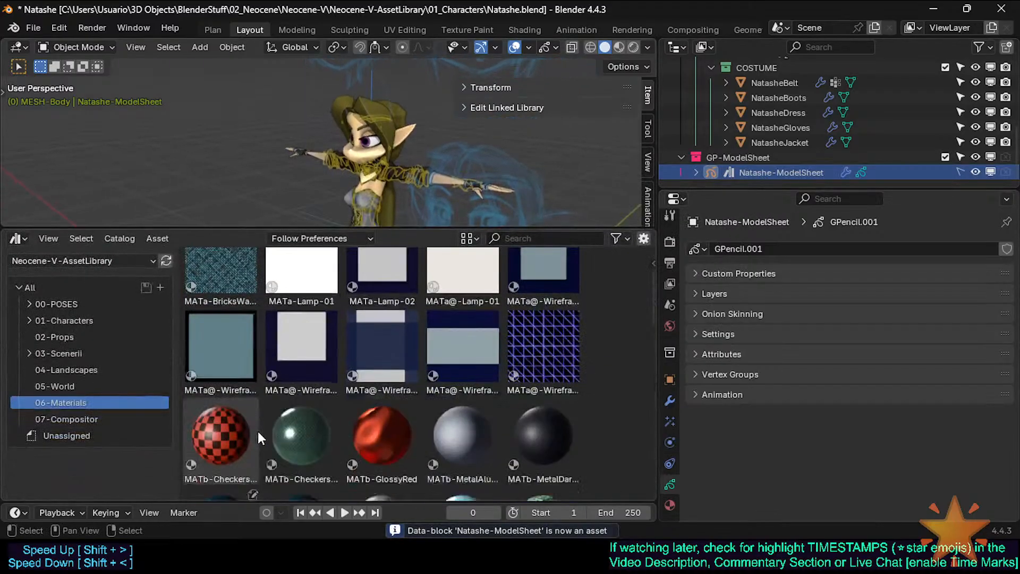
{"action": "scroll", "coordinate": [257, 431], "scroll_direction": "down", "scroll_amount": 3}
{"action": "left_click", "coordinate": [63, 437]}
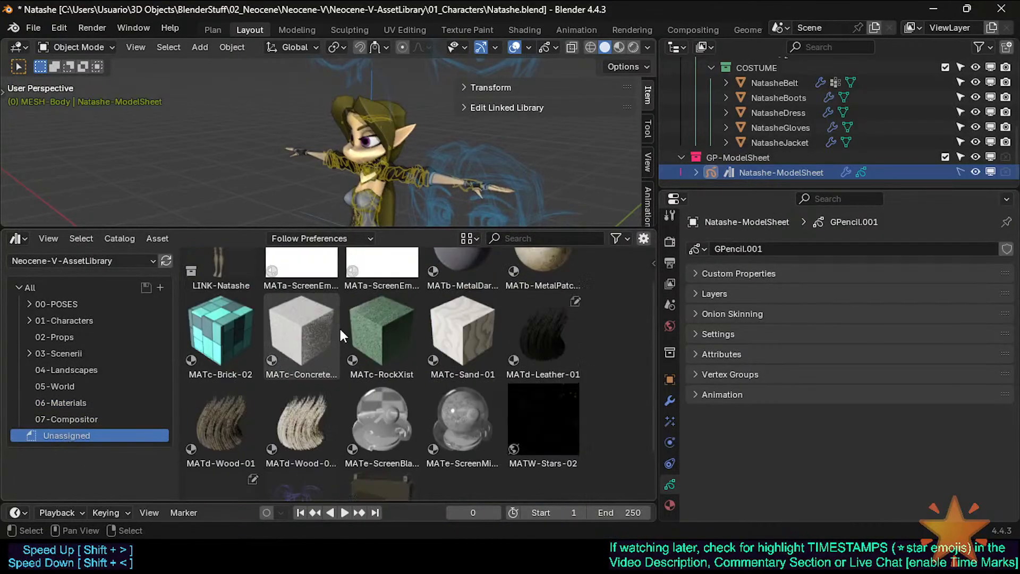
{"action": "scroll", "coordinate": [339, 326], "scroll_direction": "up", "scroll_amount": 2}
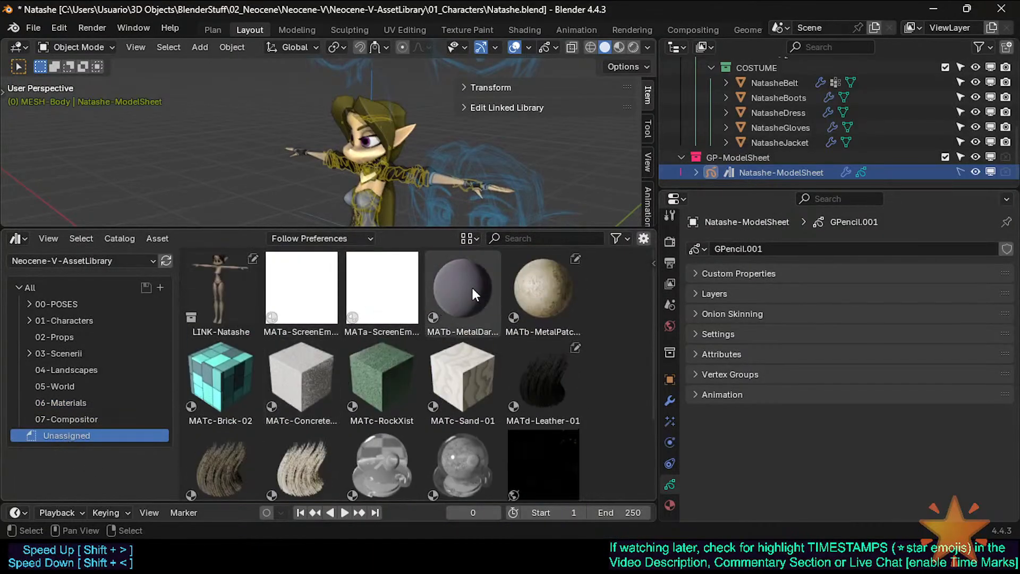
{"action": "scroll", "coordinate": [341, 436], "scroll_direction": "down", "scroll_amount": 3}
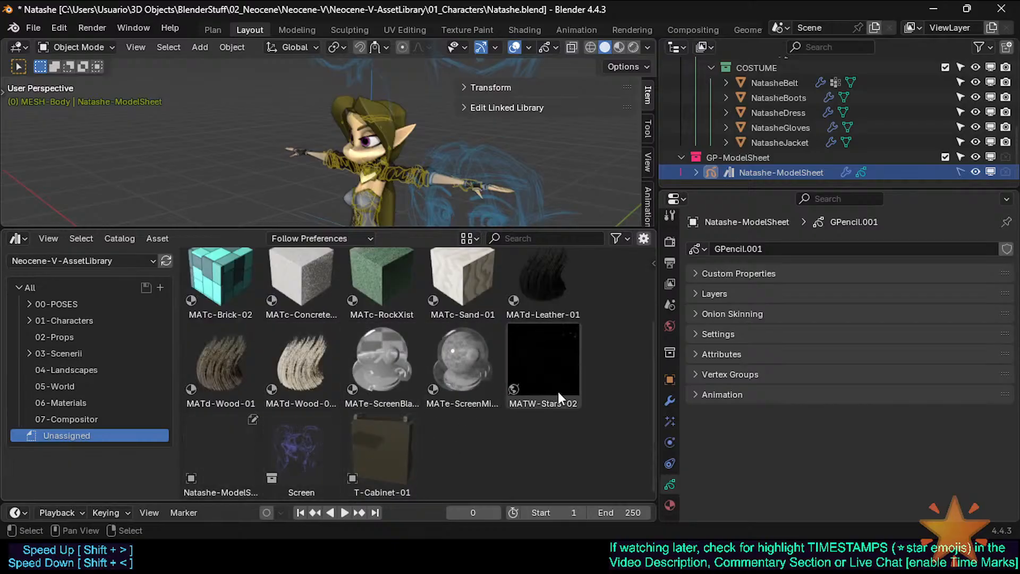
Select the unassigned material assets from MATa-ScreenEmission to MATe-ScreenMirror and assign them to the 06-Materials catalog
{"action": "left_click", "coordinate": [470, 350], "text": "shift"}
{"action": "scroll", "coordinate": [470, 349], "scroll_direction": "up", "scroll_amount": 5}
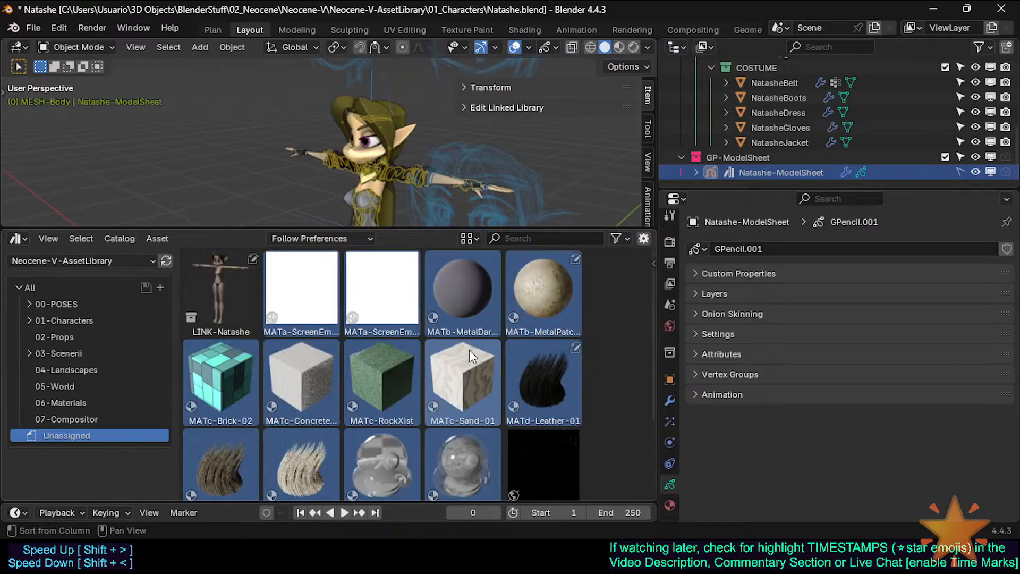
{"action": "scroll", "coordinate": [438, 393], "scroll_direction": "down", "scroll_amount": 3}
{"action": "scroll", "coordinate": [437, 394], "scroll_direction": "up", "scroll_amount": 1}
{"action": "scroll", "coordinate": [433, 397], "scroll_direction": "down", "scroll_amount": 1}
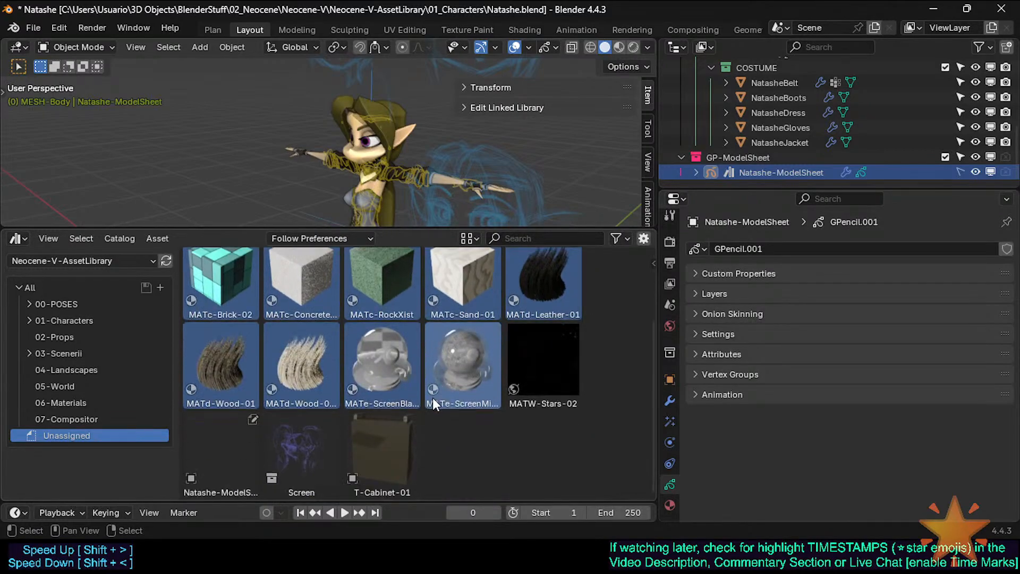
{"action": "scroll", "coordinate": [433, 397], "scroll_direction": "up", "scroll_amount": 3}
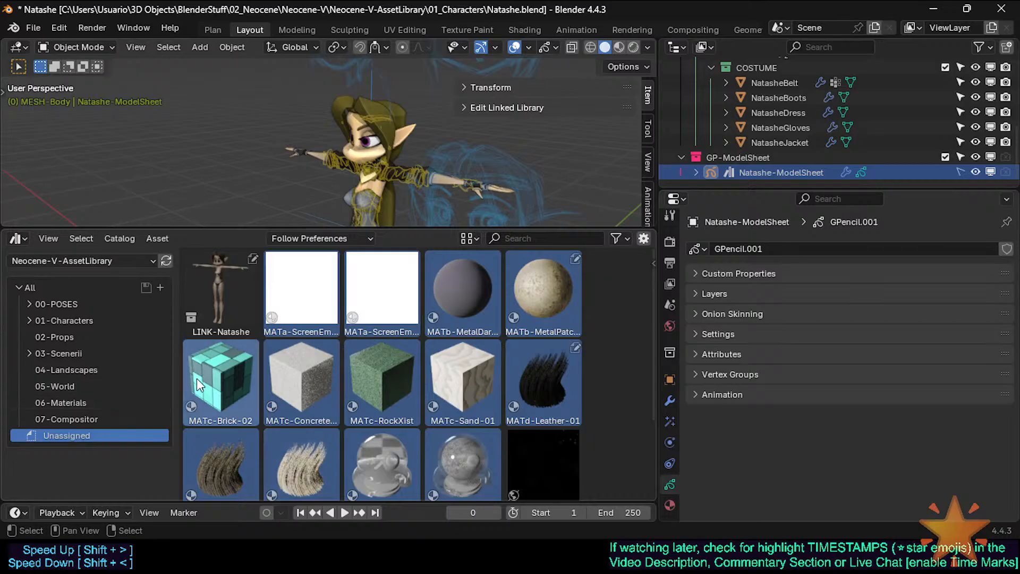
{"action": "left_click_drag", "start_coordinate": [196, 379], "coordinate": [103, 401]}
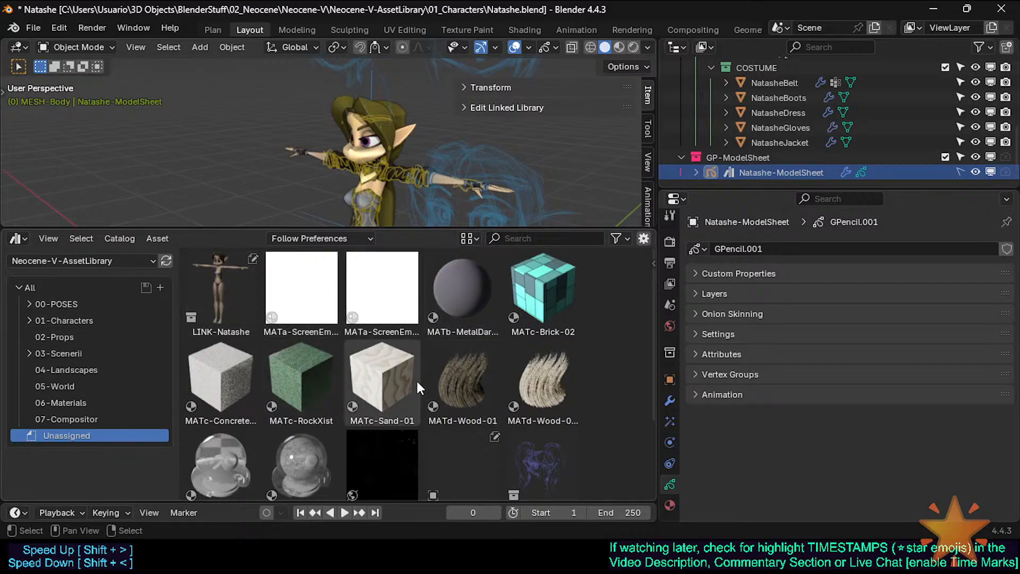
Check the asset details of MATb-MetalDark-02 and look over the remaining unassigned assets
{"action": "left_click", "coordinate": [464, 307]}
{"action": "key", "text": "n"}
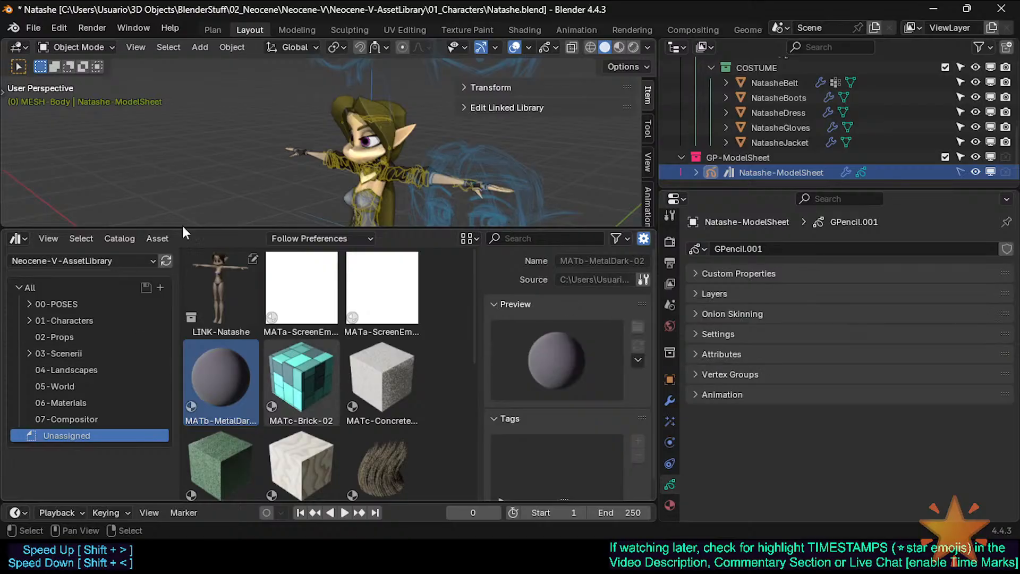
{"action": "key", "text": "n"}
{"action": "scroll", "coordinate": [343, 377], "scroll_direction": "down", "scroll_amount": 2}
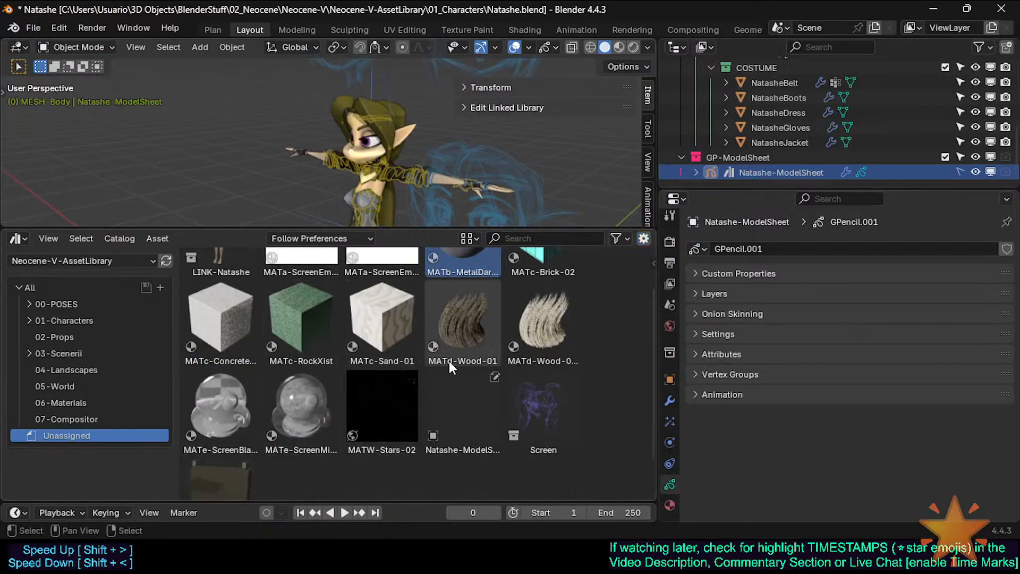
{"action": "scroll", "coordinate": [449, 365], "scroll_direction": "up", "scroll_amount": 2}
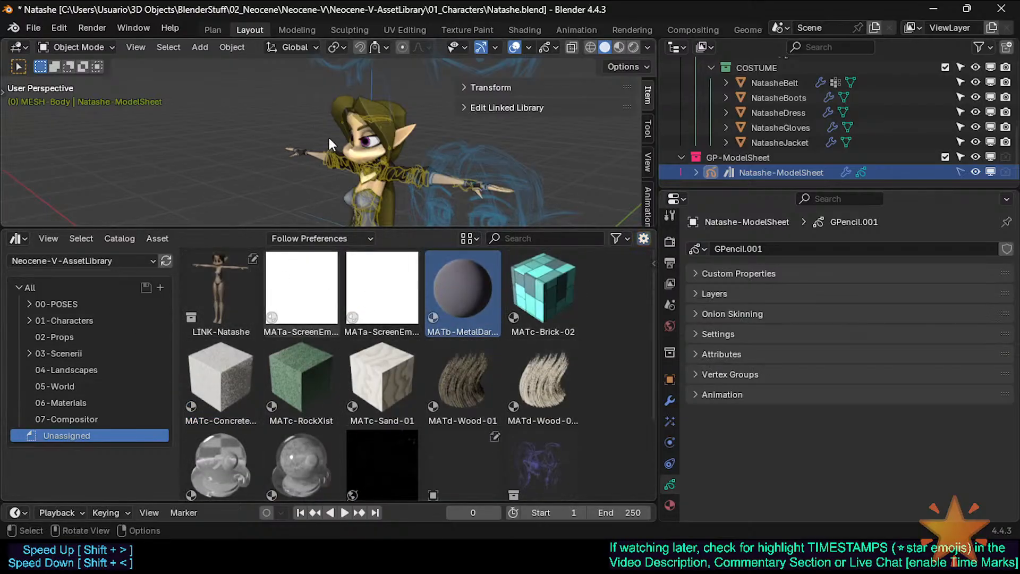
Regenerate the preview image of the LINK-Natashe asset and assign it to the 01-Characters catalog
{"action": "left_click", "coordinate": [225, 282]}
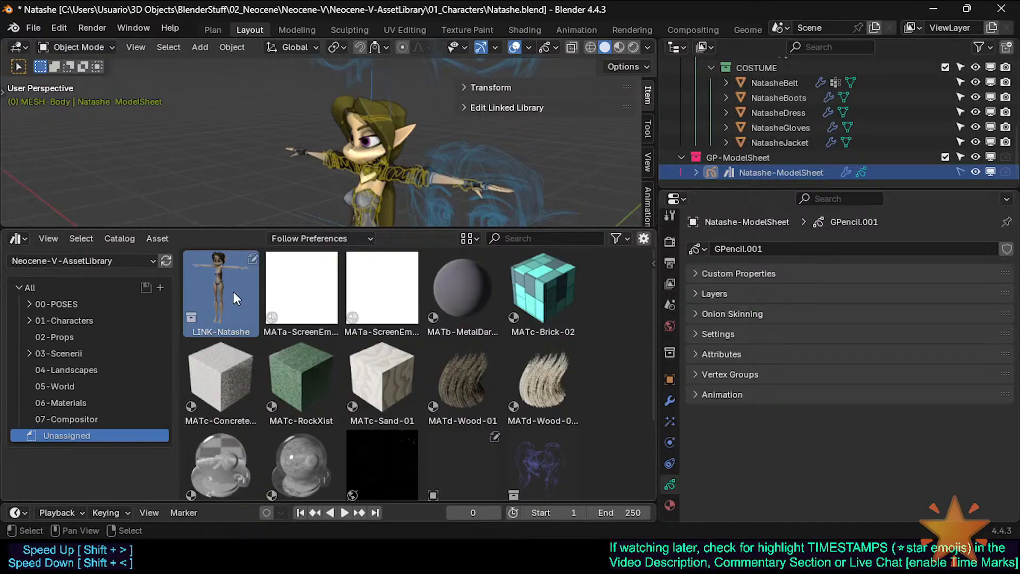
{"action": "key", "text": "n"}
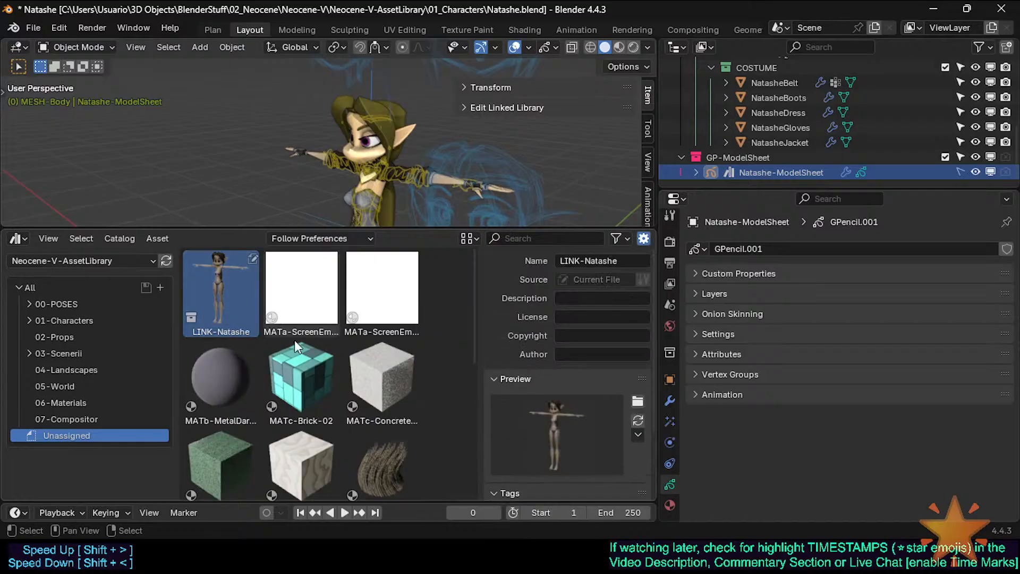
{"action": "left_click", "coordinate": [639, 421]}
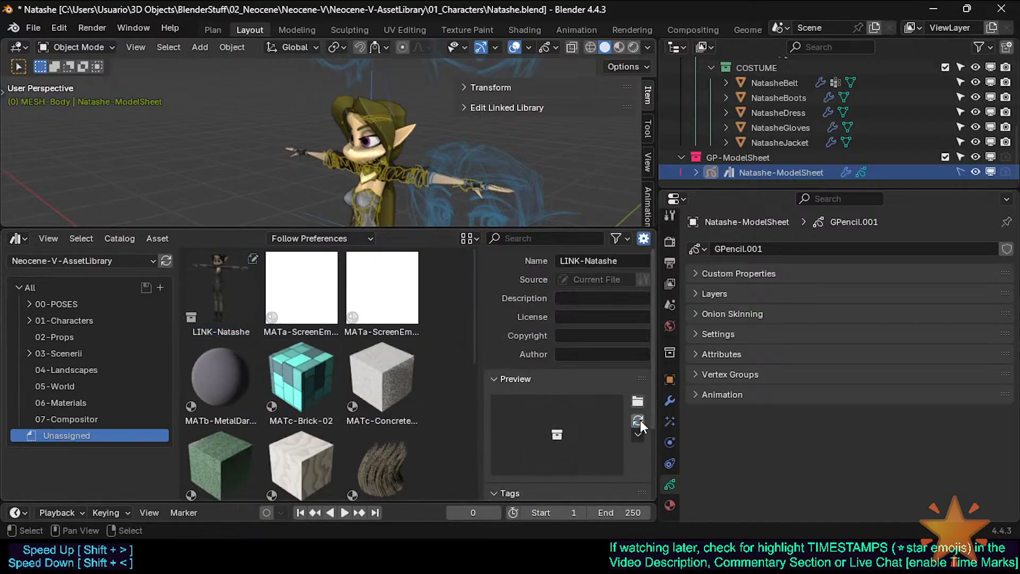
{"action": "left_click_drag", "start_coordinate": [220, 301], "coordinate": [85, 319]}
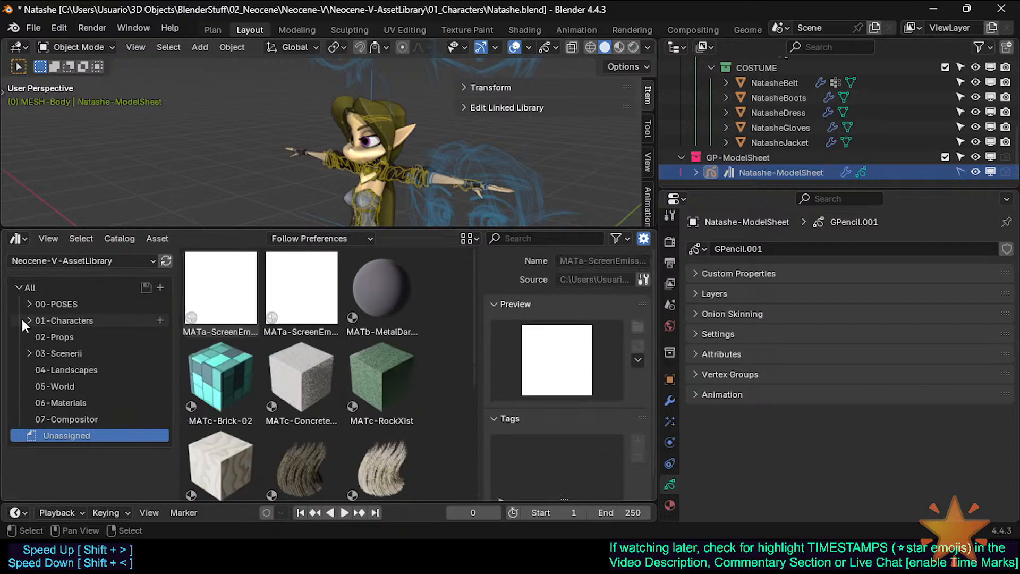
Expand the 01-Characters catalog and compare its assets with those in the Aisha and Dorothy subcatalogs
{"action": "left_click", "coordinate": [22, 321]}
{"action": "left_click", "coordinate": [28, 321]}
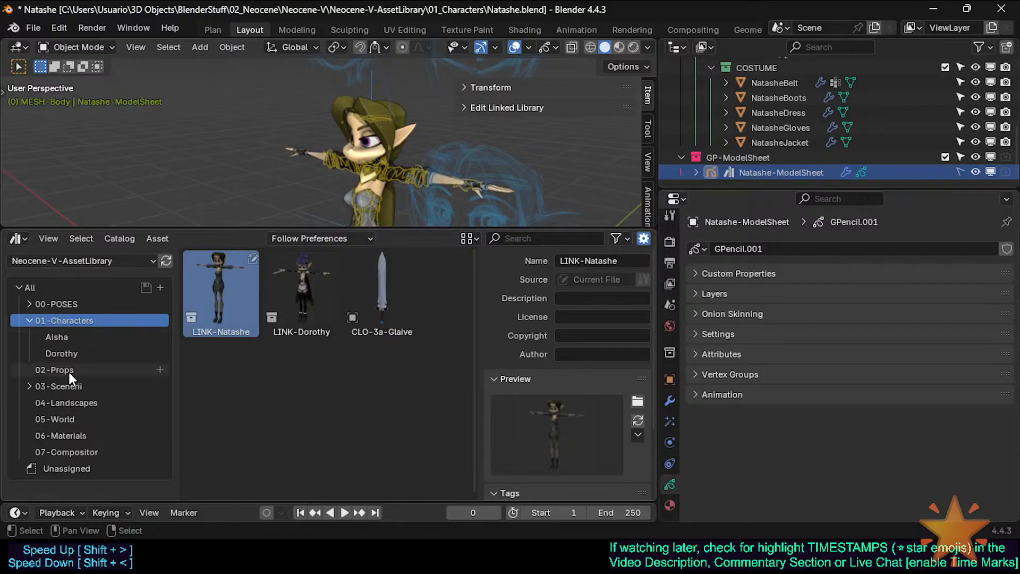
{"action": "left_click", "coordinate": [69, 349]}
{"action": "left_click", "coordinate": [62, 323]}
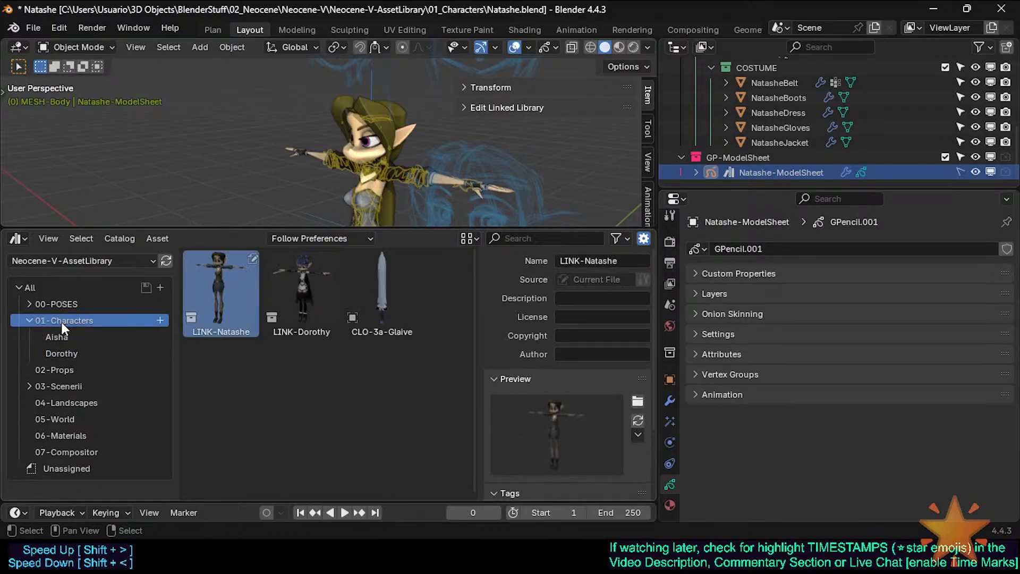
{"action": "left_click", "coordinate": [63, 336]}
{"action": "left_click", "coordinate": [64, 349]}
{"action": "left_click", "coordinate": [68, 324]}
{"action": "left_click", "coordinate": [63, 337]}
{"action": "left_click", "coordinate": [67, 353]}
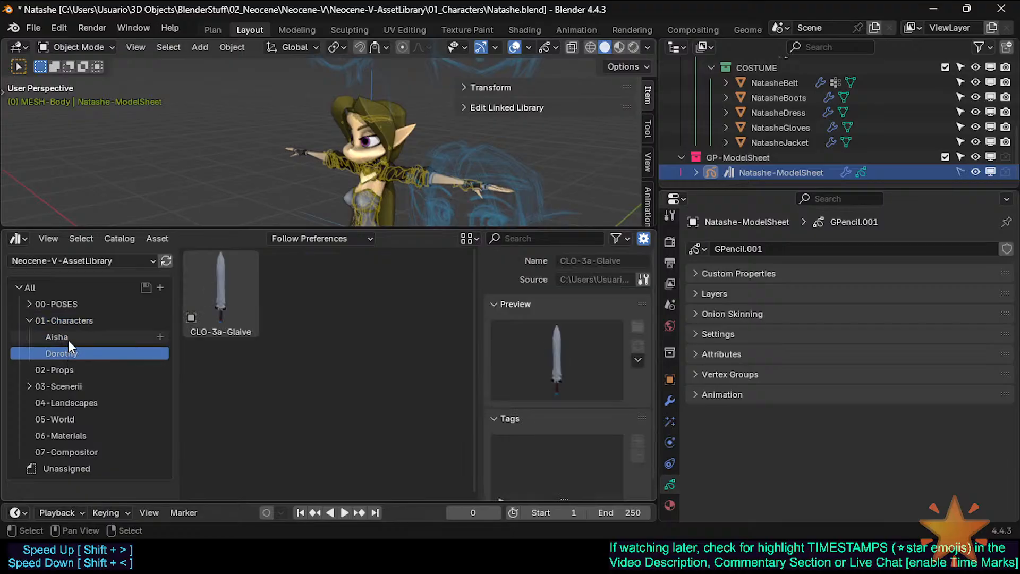
{"action": "left_click", "coordinate": [67, 321]}
{"action": "left_click", "coordinate": [60, 337]}
{"action": "left_click", "coordinate": [66, 352]}
{"action": "left_click", "coordinate": [65, 337]}
{"action": "left_click", "coordinate": [65, 320]}
{"action": "left_click", "coordinate": [61, 339]}
{"action": "left_click", "coordinate": [63, 352]}
{"action": "left_click", "coordinate": [65, 337]}
{"action": "left_click", "coordinate": [68, 320]}
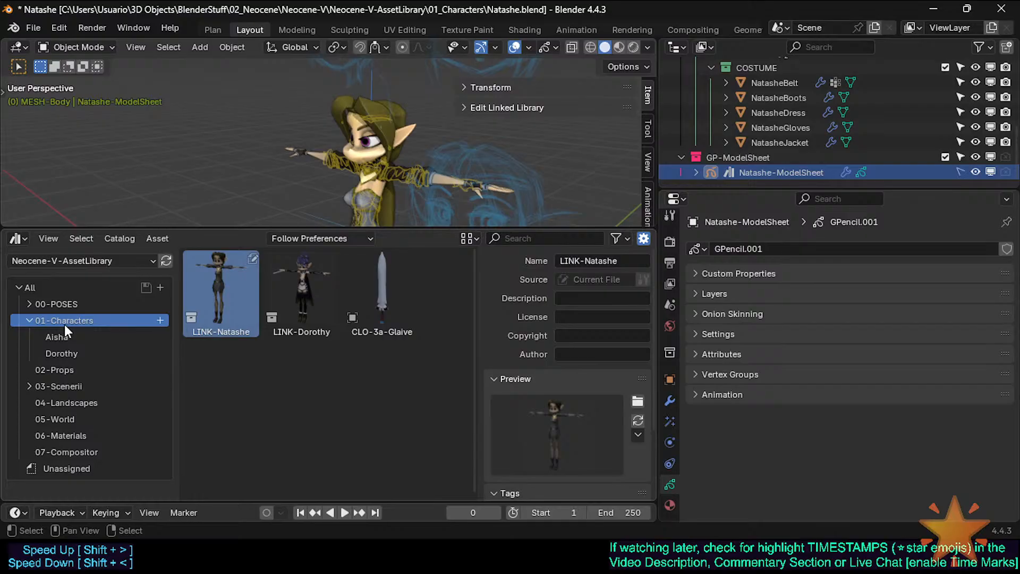
Add a catalog named Natashe inside 01-Characters and save the asset catalogs of Neocene-V-AssetLibrary
{"action": "left_click", "coordinate": [160, 287]}
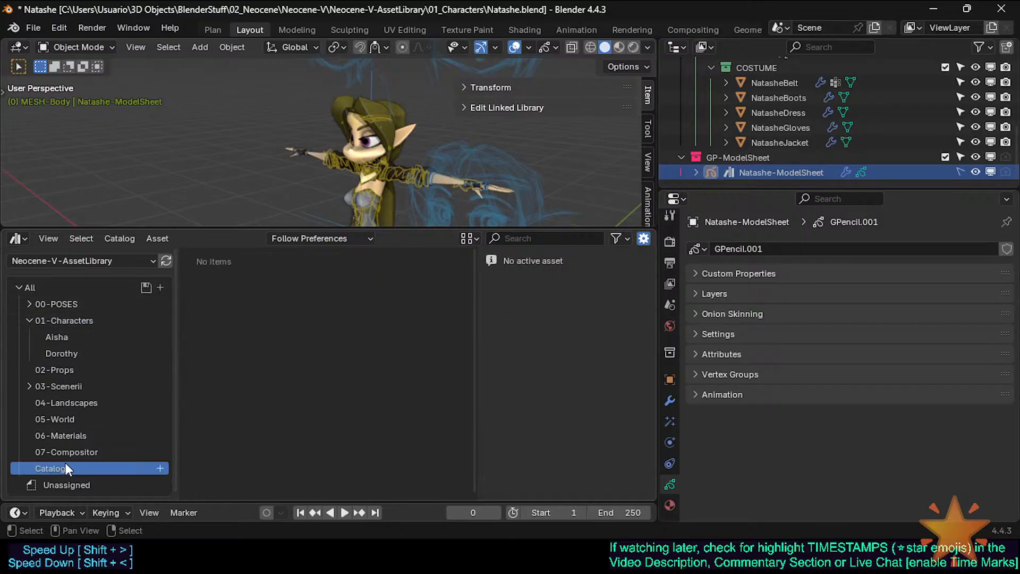
{"action": "left_click_drag", "start_coordinate": [65, 468], "coordinate": [74, 325]}
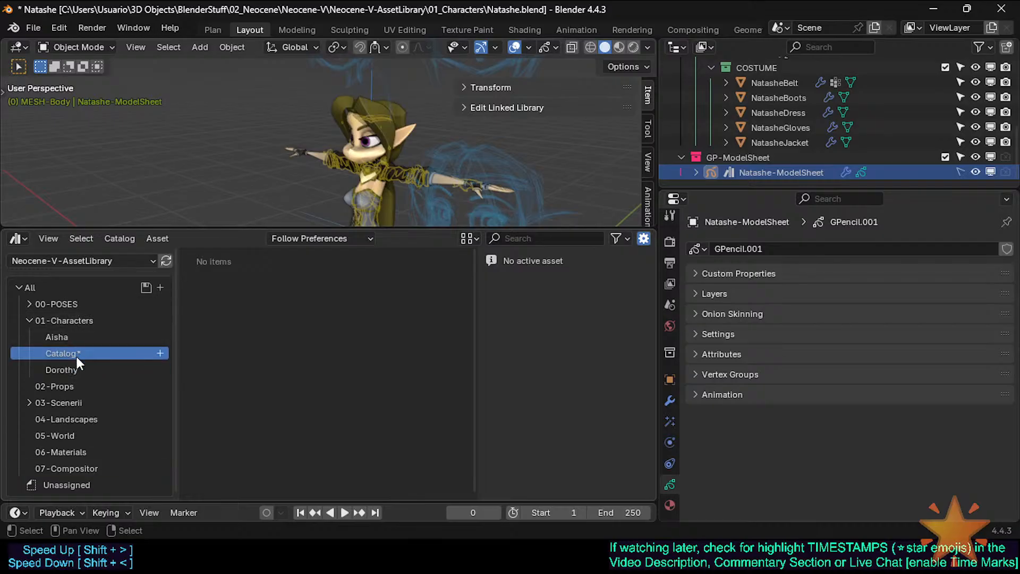
{"action": "double_click", "coordinate": [77, 355]}
{"action": "type", "text": "Natashe"}
{"action": "key", "text": "Return"}
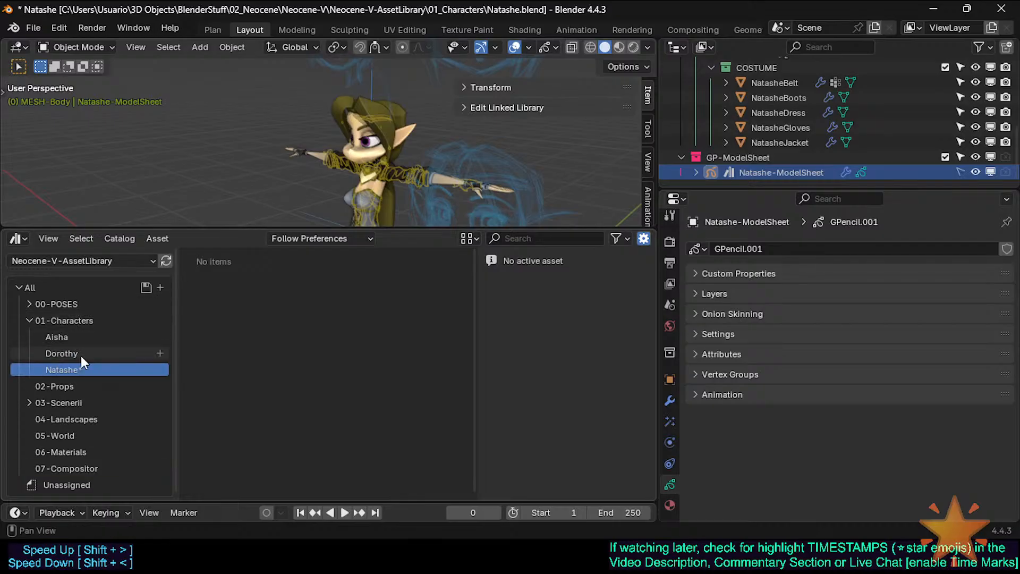
{"action": "left_click", "coordinate": [144, 285]}
{"action": "left_click", "coordinate": [67, 261]}
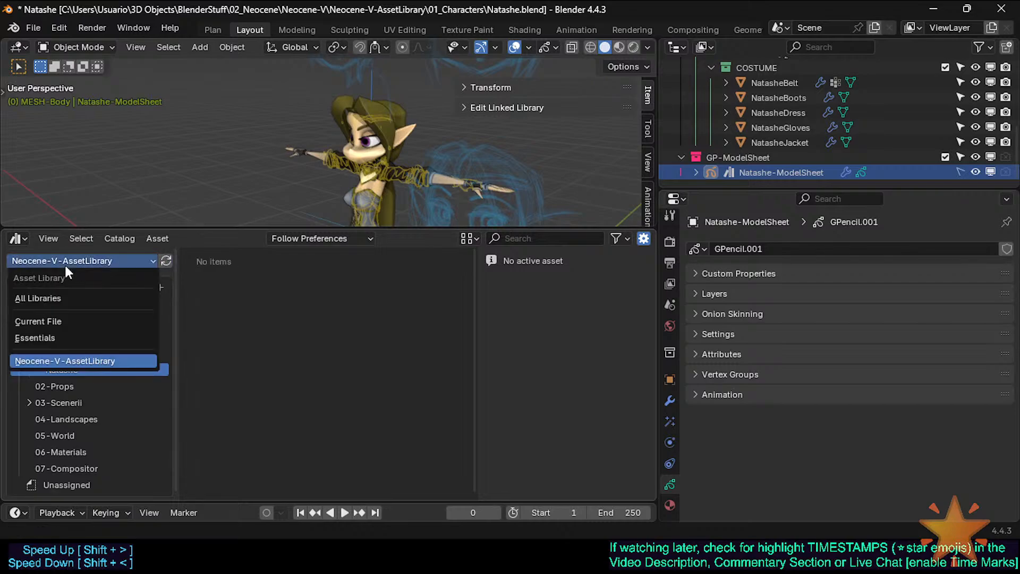
{"action": "left_click", "coordinate": [68, 263]}
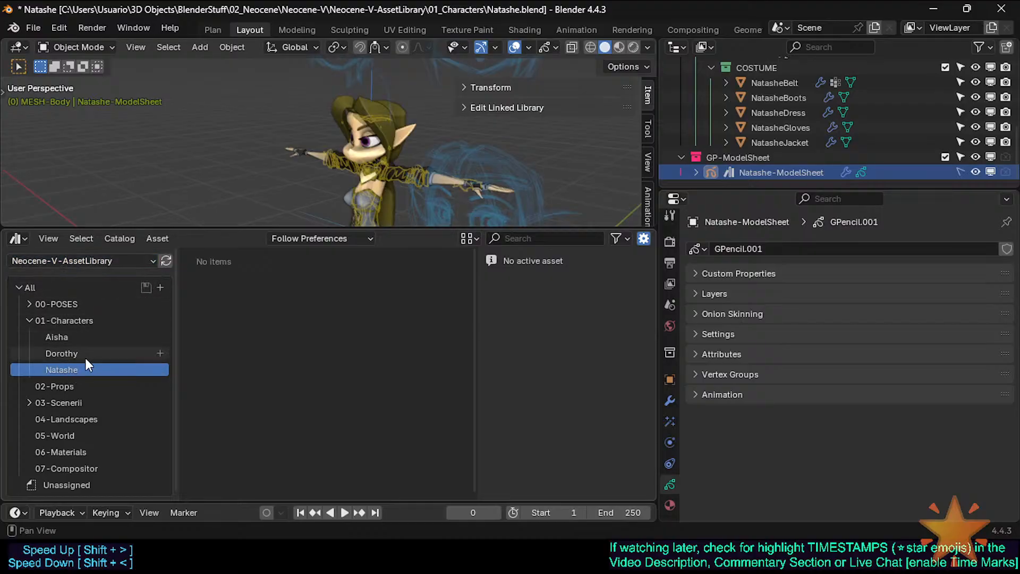
Try to move the MATW-Stars-02 asset from Unassigned into another catalog
{"action": "left_click", "coordinate": [75, 486]}
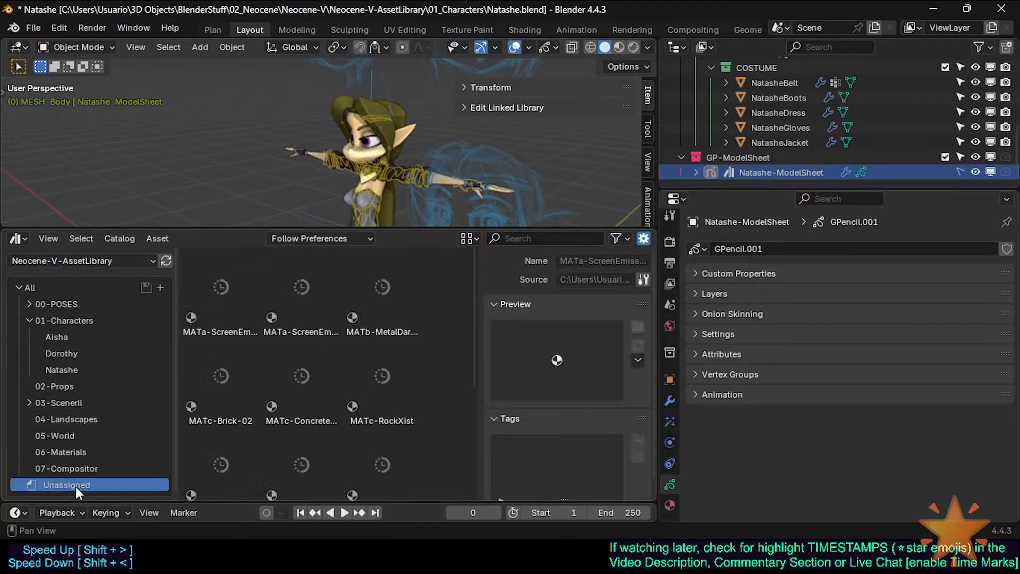
{"action": "scroll", "coordinate": [292, 364], "scroll_direction": "down", "scroll_amount": 4}
{"action": "left_click", "coordinate": [417, 361]}
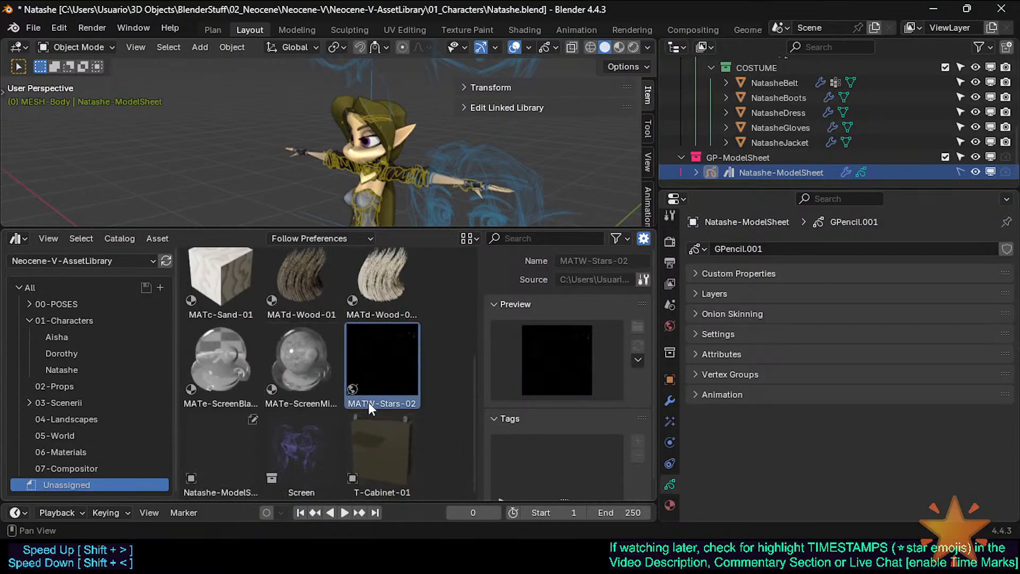
{"action": "left_click", "coordinate": [218, 457]}
{"action": "left_click", "coordinate": [393, 372]}
{"action": "left_click_drag", "start_coordinate": [394, 374], "coordinate": [87, 422]}
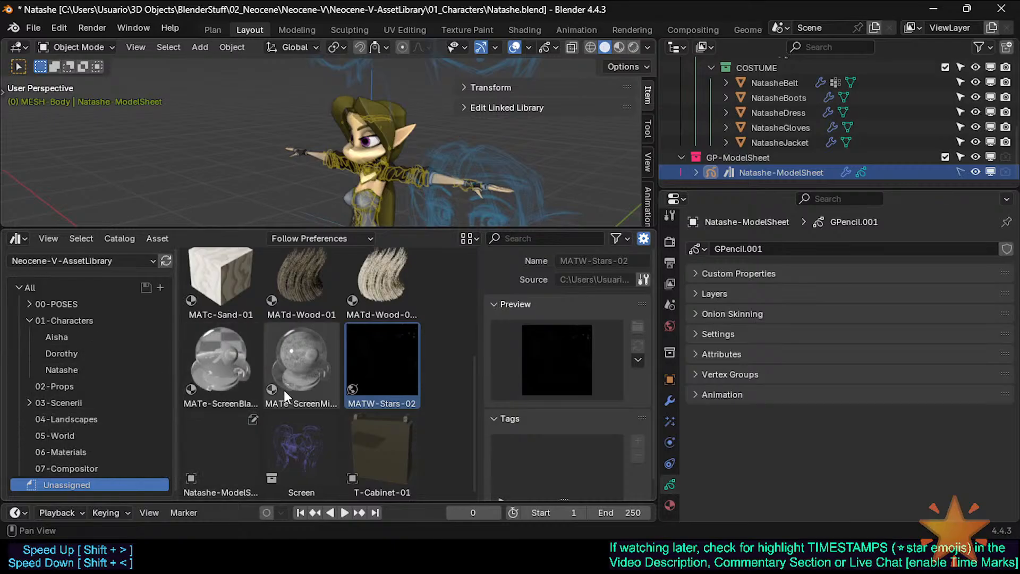
Try to assign both unassigned MATe-Screen materials to the 06-Materials catalog
{"action": "left_click", "coordinate": [319, 386]}
{"action": "left_click", "coordinate": [255, 370], "text": "shift"}
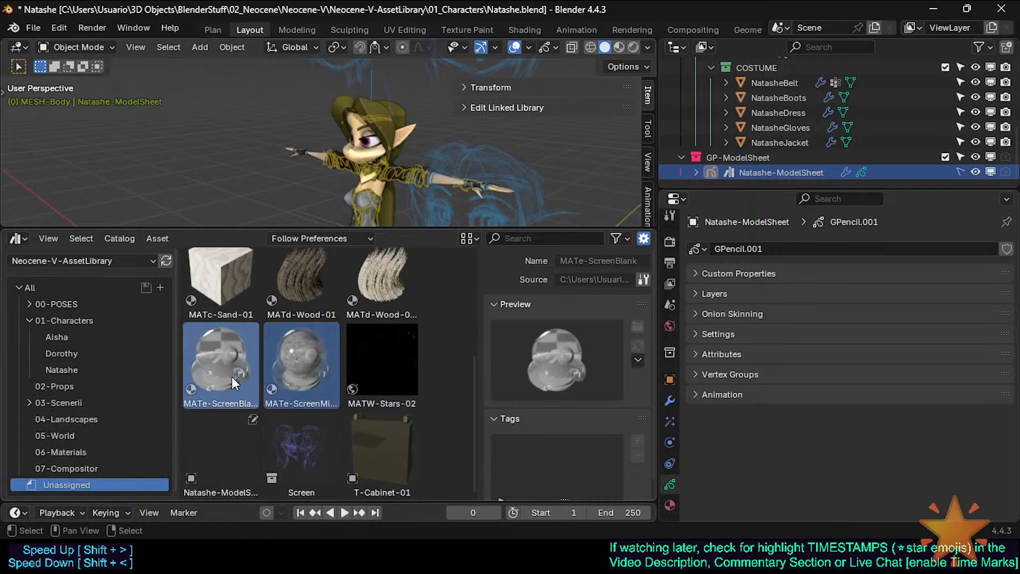
{"action": "left_click_drag", "start_coordinate": [232, 378], "coordinate": [96, 450]}
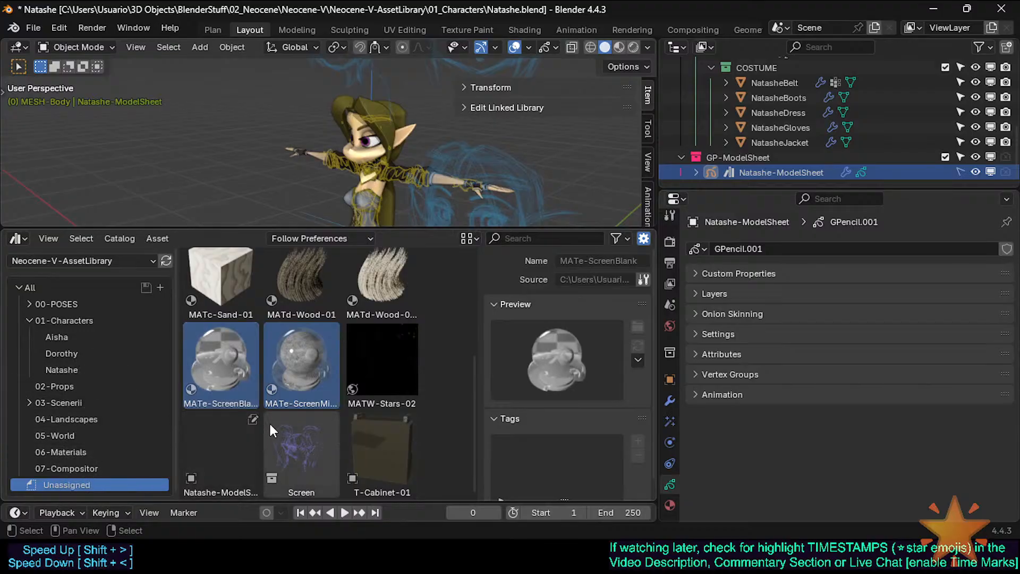
Assign the unassigned Natashe-ModelSheet asset to the Natashe catalog under 01-Characters
{"action": "left_click", "coordinate": [287, 428]}
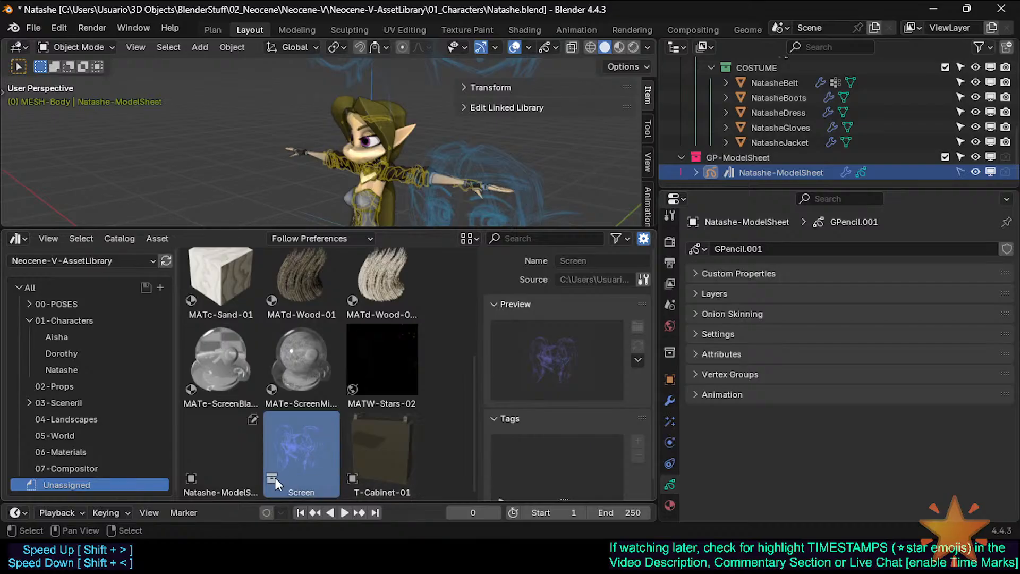
{"action": "left_click", "coordinate": [245, 450]}
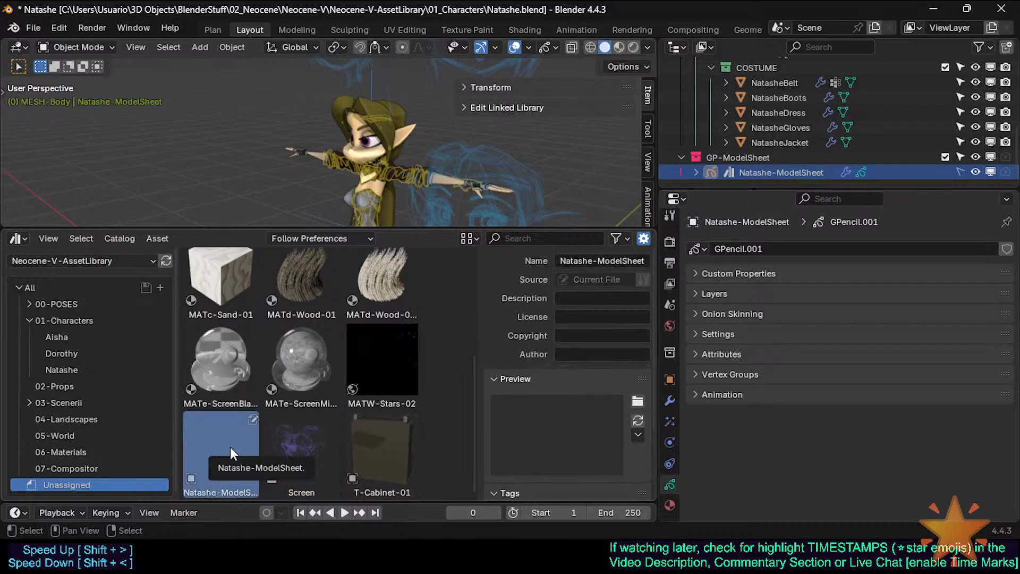
{"action": "left_click_drag", "start_coordinate": [218, 449], "coordinate": [73, 368]}
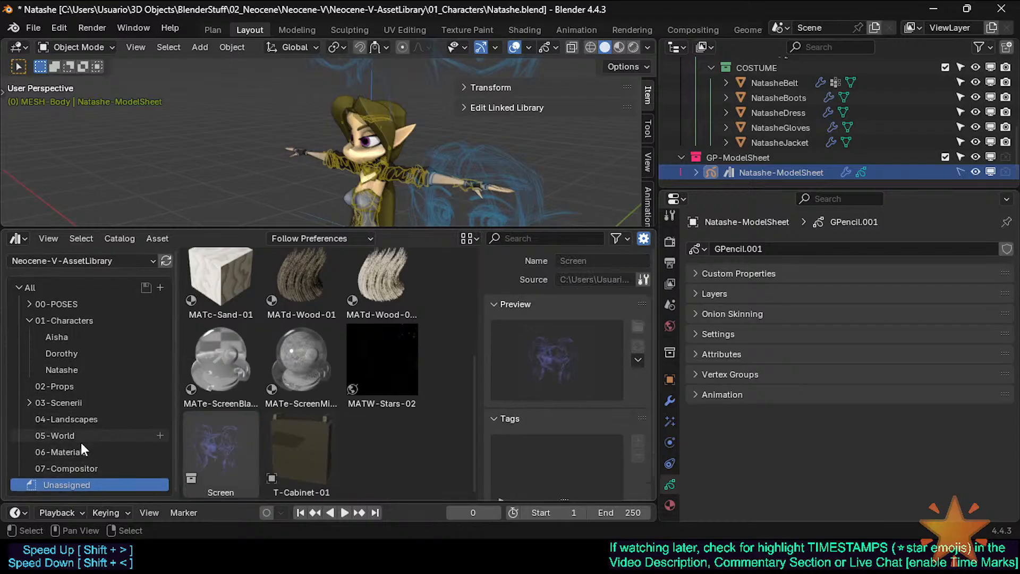
Show the Natashe catalog and regenerate the preview image of its Natashe-ModelSheet asset
{"action": "left_click", "coordinate": [310, 472]}
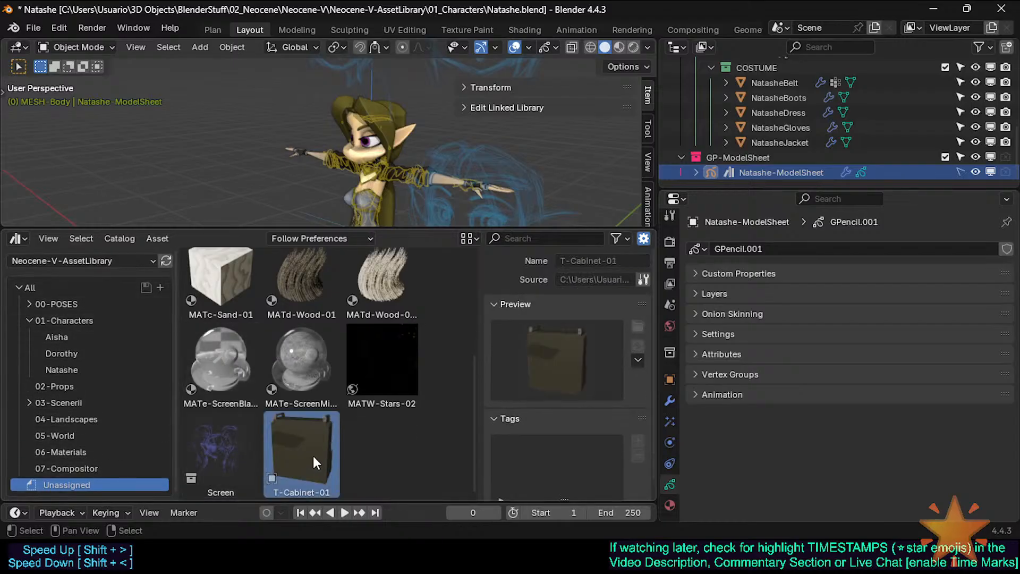
{"action": "left_click", "coordinate": [57, 371]}
{"action": "left_click", "coordinate": [222, 327]}
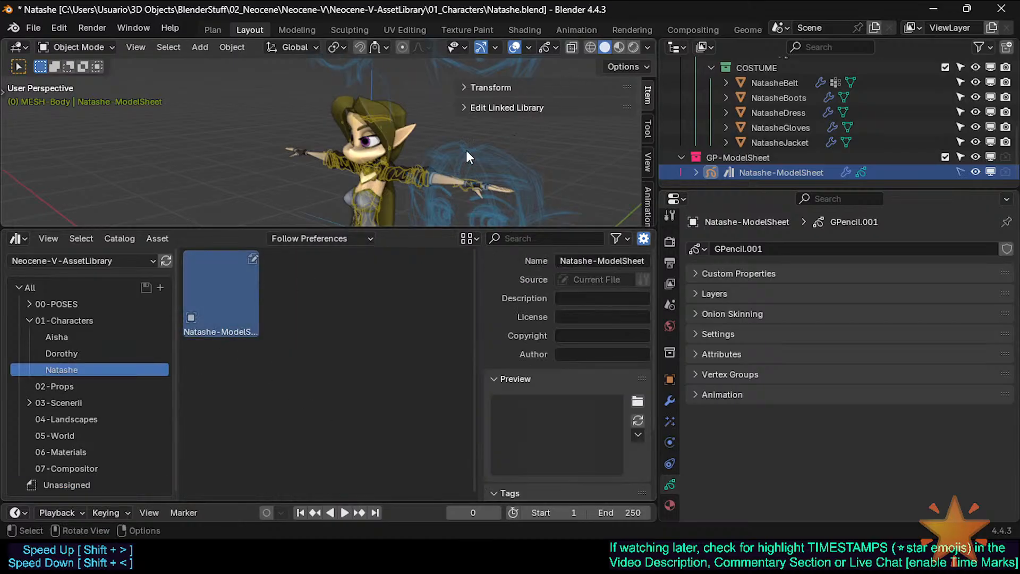
{"action": "left_click", "coordinate": [638, 422]}
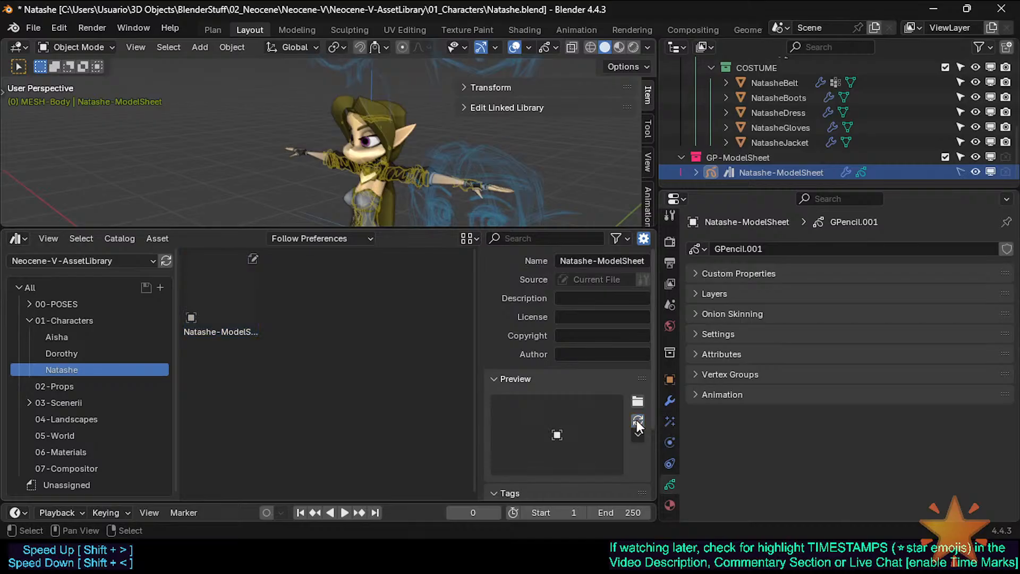
Switch to the camera view and walk the camera forward until the blue model sheet face drawing fills the frame
{"action": "key", "text": "KP_0"}
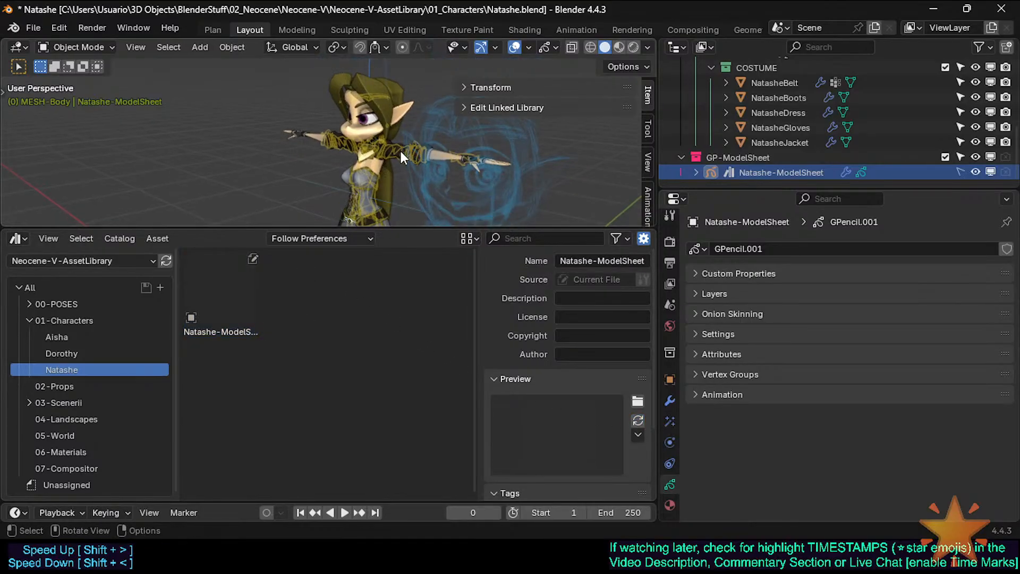
{"action": "key", "text": "shift+grave"}
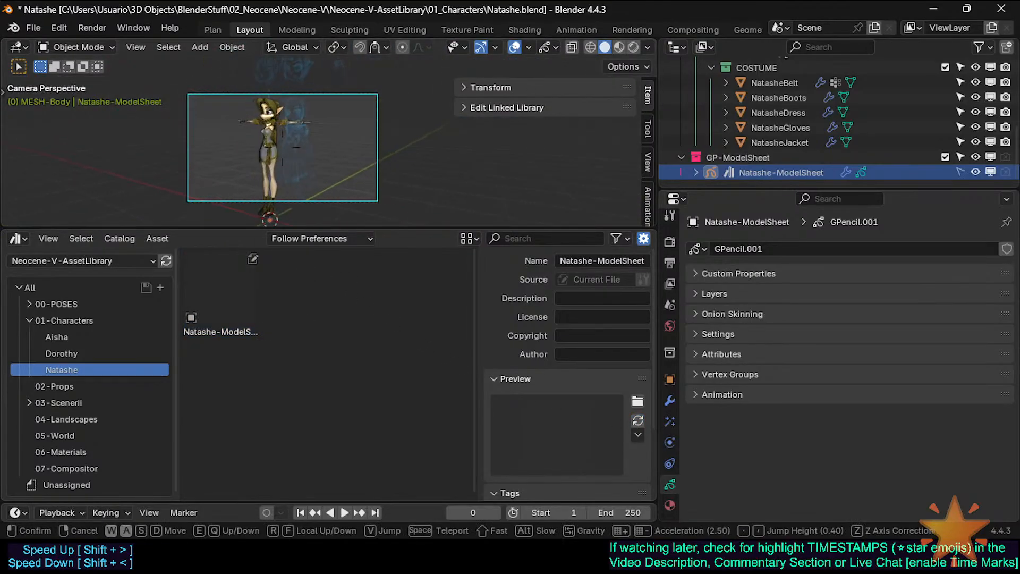
{"action": "key", "text": "w"}
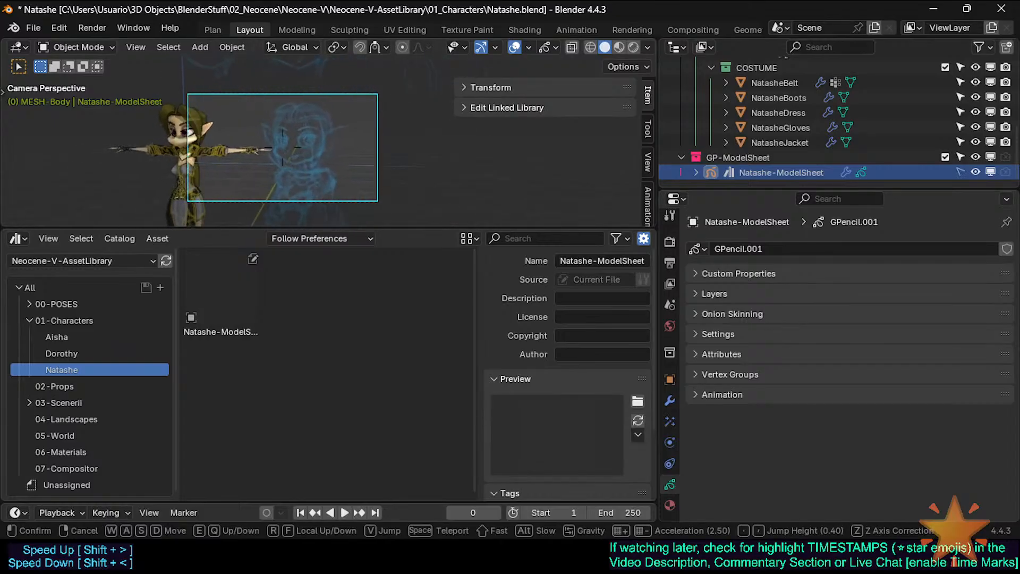
{"action": "left_click", "coordinate": [282, 148]}
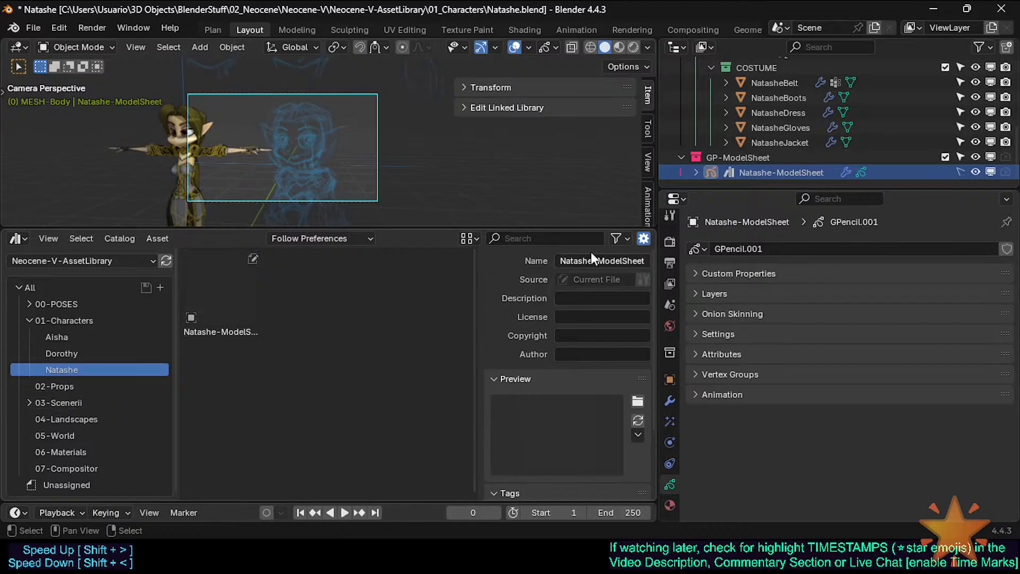
Try to regenerate the Natashe-ModelSheet asset's preview in material preview shading, and return to solid shading
{"action": "left_click", "coordinate": [622, 47]}
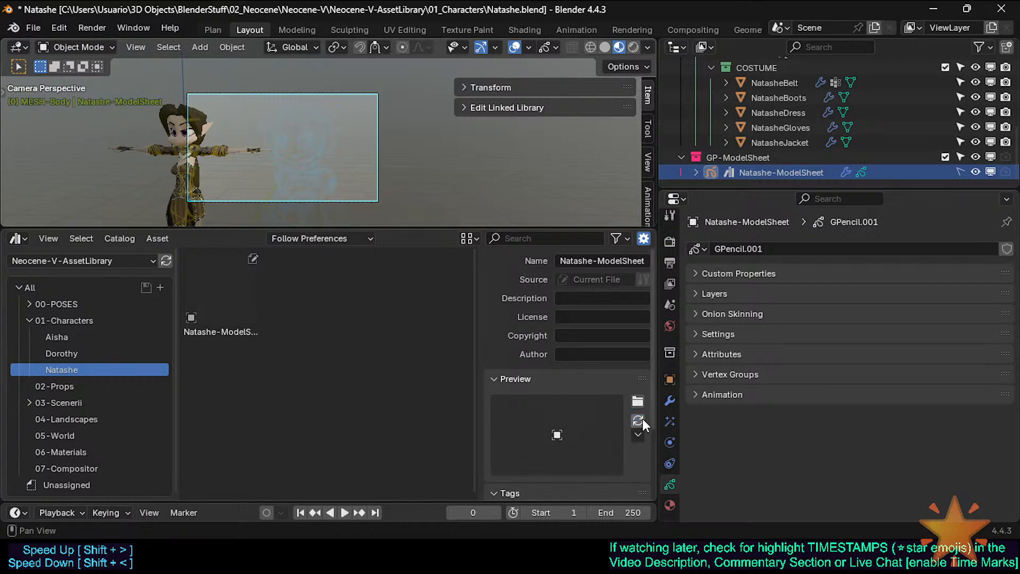
{"action": "left_click", "coordinate": [605, 47]}
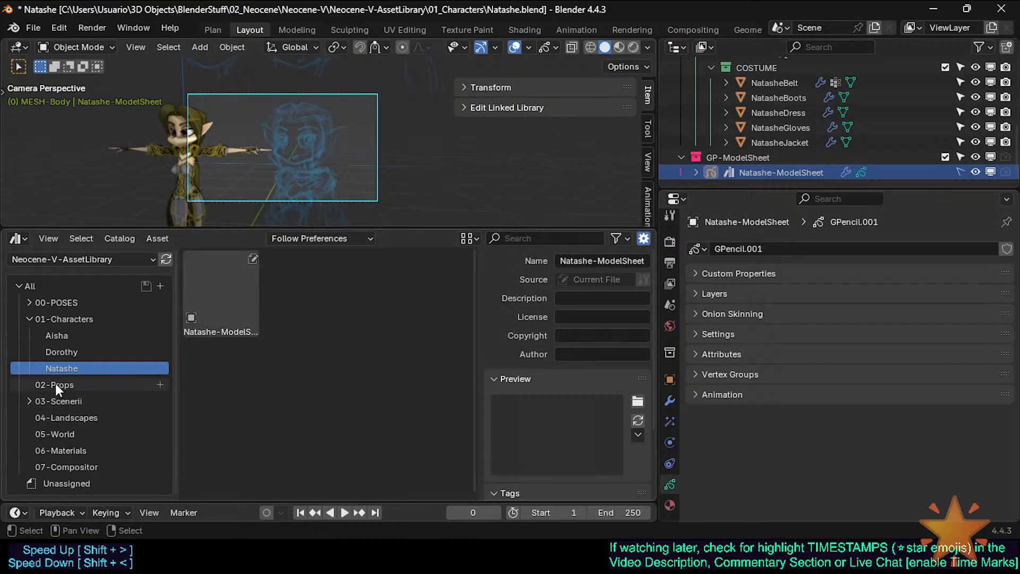
Browse the unassigned assets in the library, including T-Cabinet-01, and return to the full asset list
{"action": "left_click", "coordinate": [28, 321]}
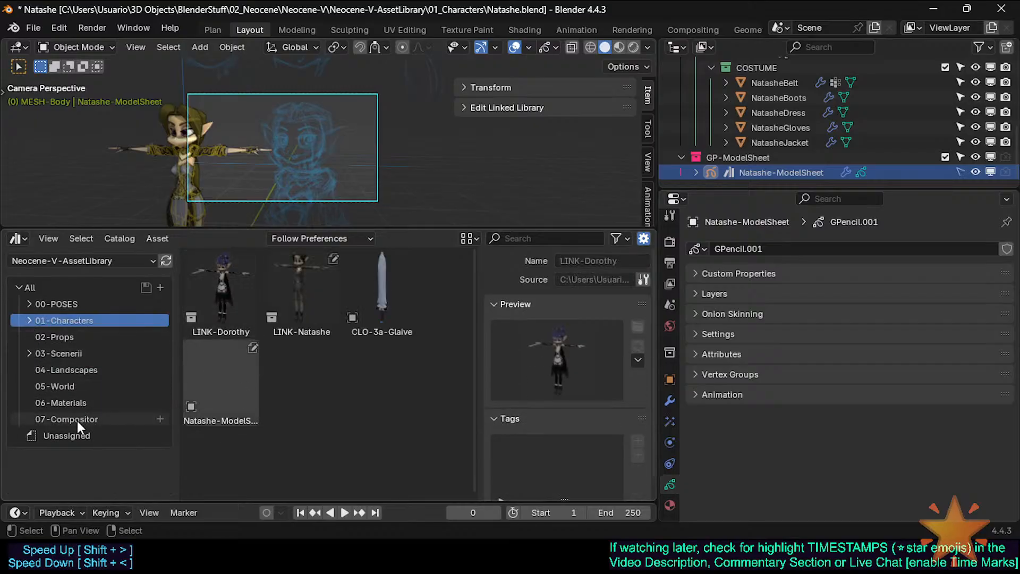
{"action": "left_click", "coordinate": [69, 434]}
{"action": "scroll", "coordinate": [297, 393], "scroll_direction": "down", "scroll_amount": 3}
{"action": "scroll", "coordinate": [306, 336], "scroll_direction": "down", "scroll_amount": 2}
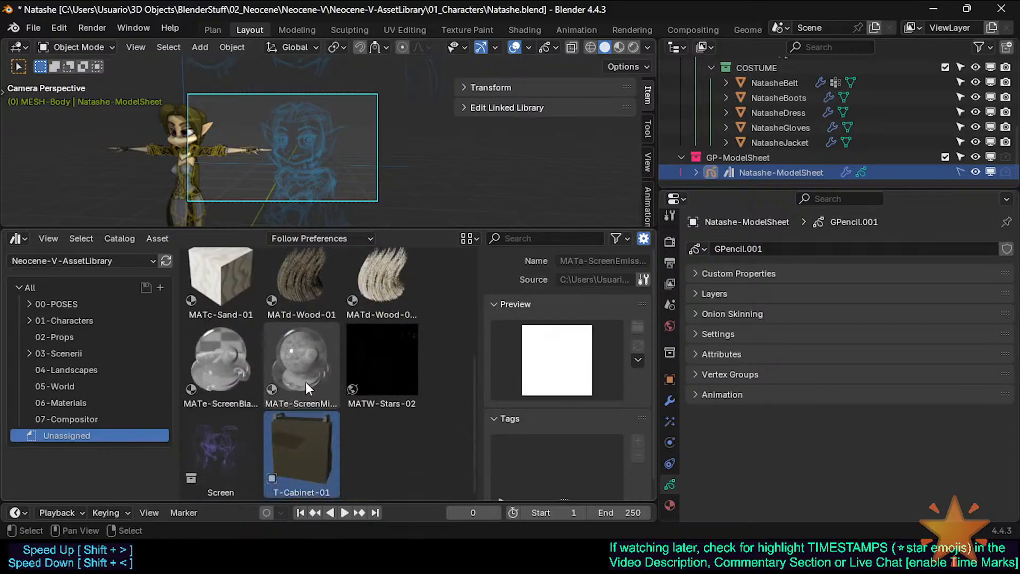
{"action": "left_click", "coordinate": [318, 431]}
{"action": "left_click_drag", "start_coordinate": [312, 446], "coordinate": [256, 397]}
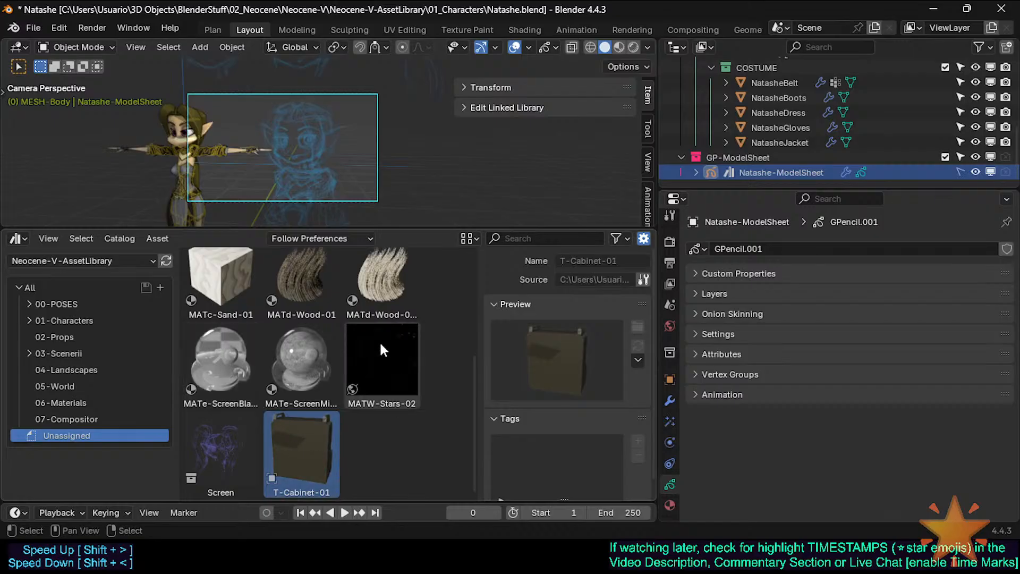
{"action": "scroll", "coordinate": [384, 386], "scroll_direction": "up", "scroll_amount": 5}
{"action": "left_click", "coordinate": [36, 289]}
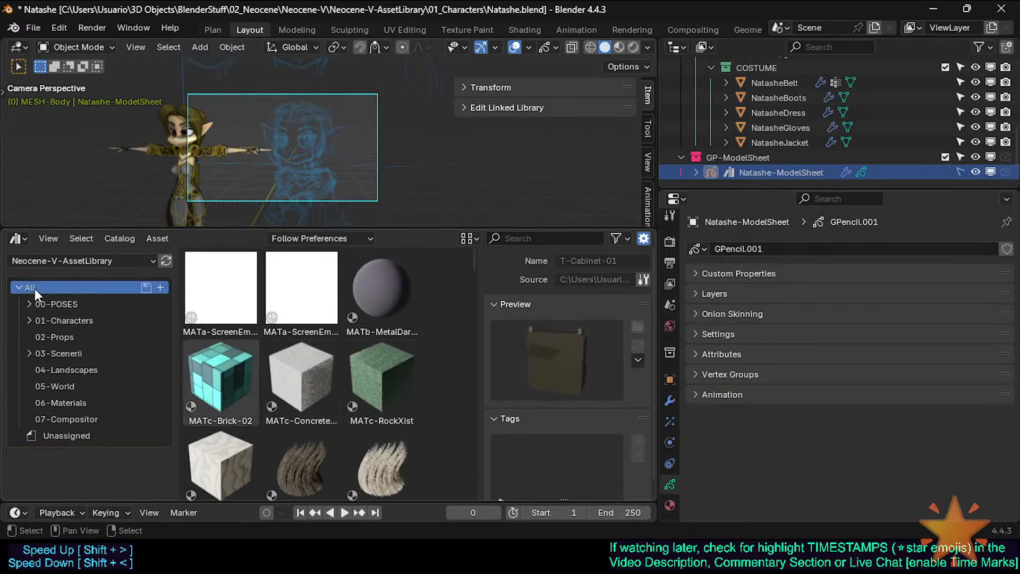
Save the file and leave the camera view, backing away in an enlarged viewport until the character and the camera are both visible
{"action": "left_click_drag", "start_coordinate": [348, 224], "coordinate": [347, 394]}
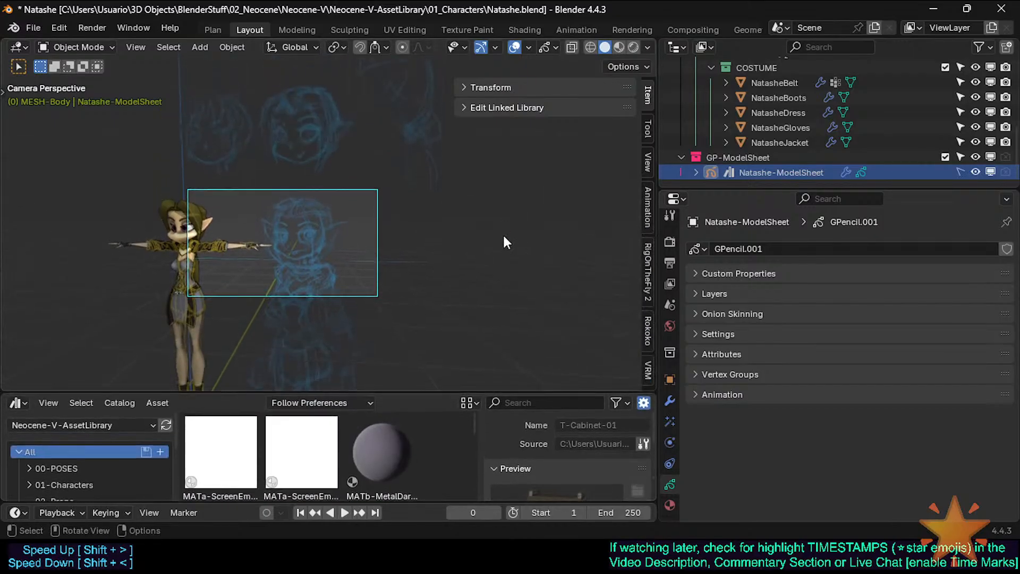
{"action": "key", "text": "KP_0"}
{"action": "key", "text": "ctrl+s"}
{"action": "key", "text": "shift+grave"}
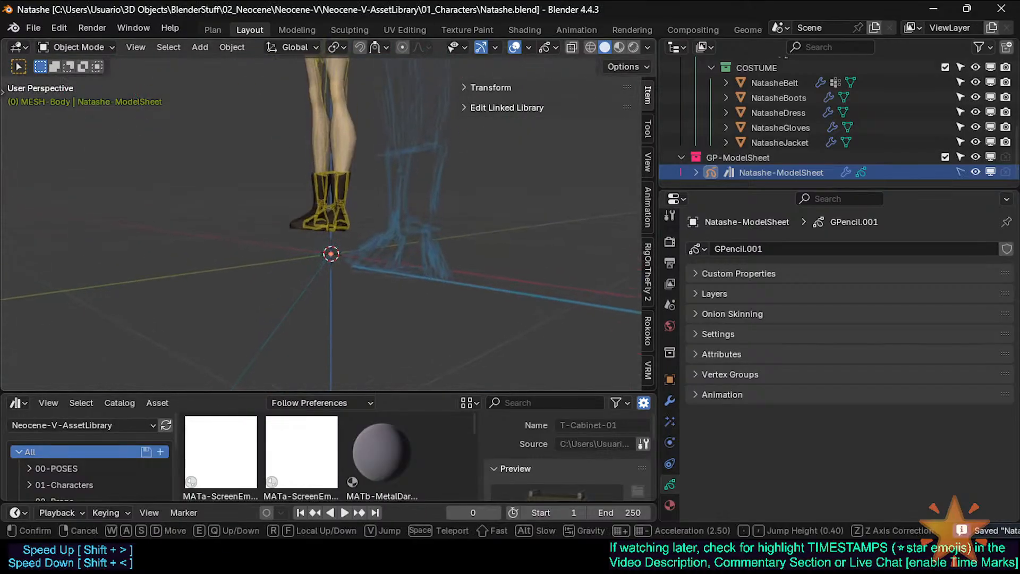
{"action": "key", "text": "s"}
{"action": "key", "text": "q"}
{"action": "left_click", "coordinate": [447, 215]}
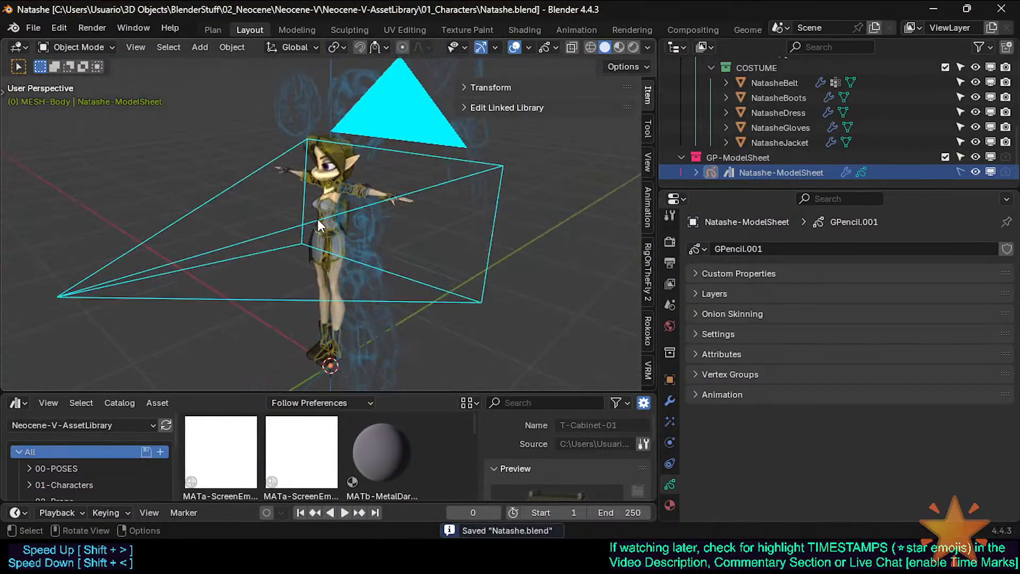
Select the camera and move it along the global Y axis, away from the character
{"action": "scroll", "coordinate": [872, 123], "scroll_direction": "up", "scroll_amount": 6}
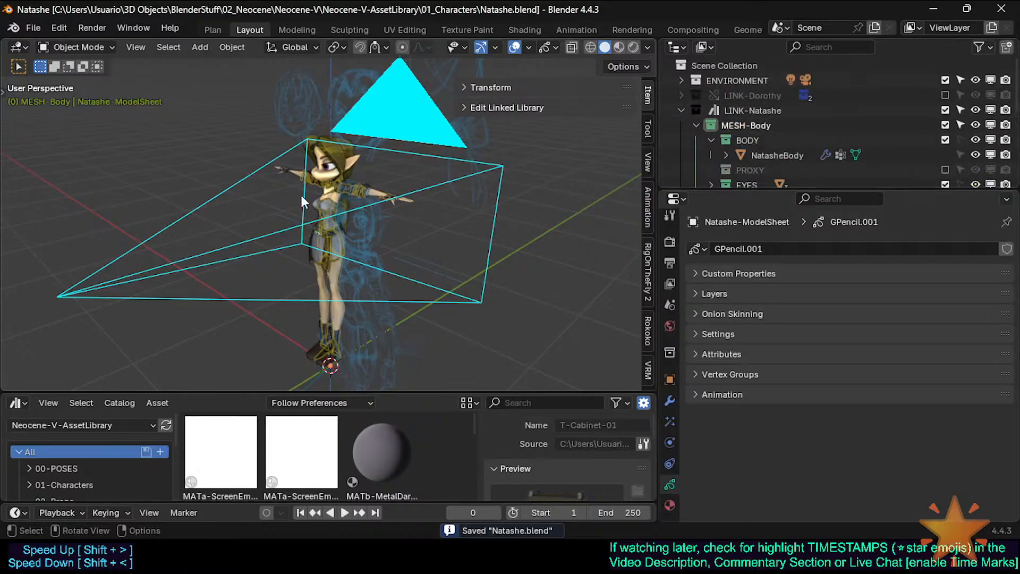
{"action": "left_click", "coordinate": [265, 235]}
{"action": "key", "text": "g"}
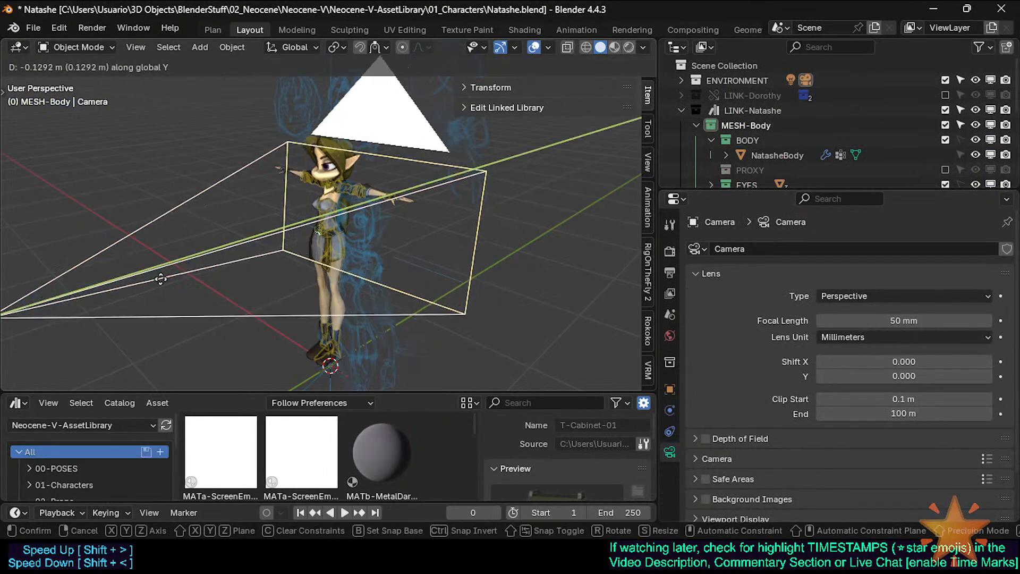
{"action": "left_click", "coordinate": [487, 244]}
{"action": "key", "text": "g"}
{"action": "key", "text": "y"}
{"action": "left_click", "coordinate": [448, 249]}
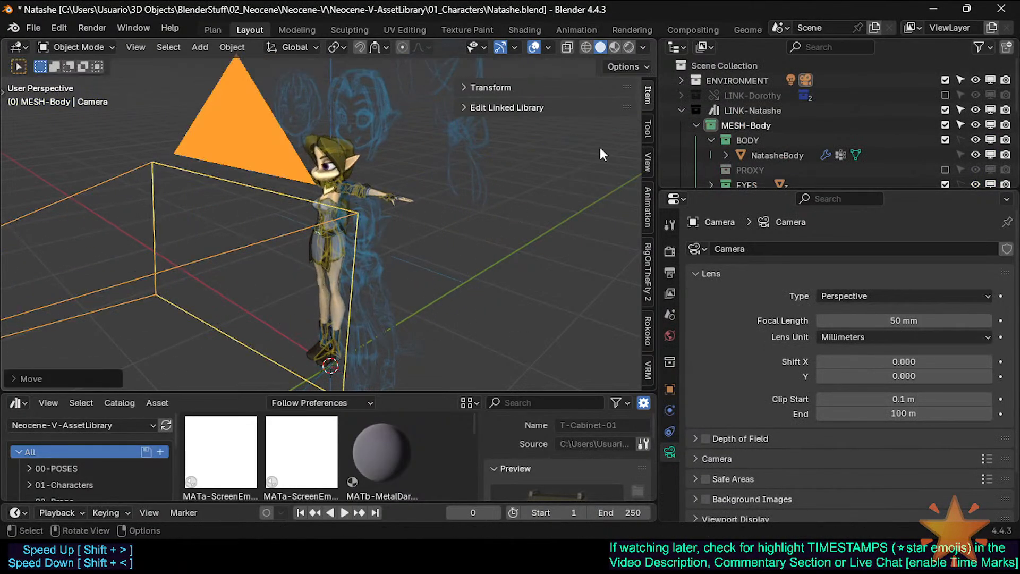
Exclude the ENVIRONMENT collection from the view layer and view the character from the front
{"action": "left_click", "coordinate": [945, 79]}
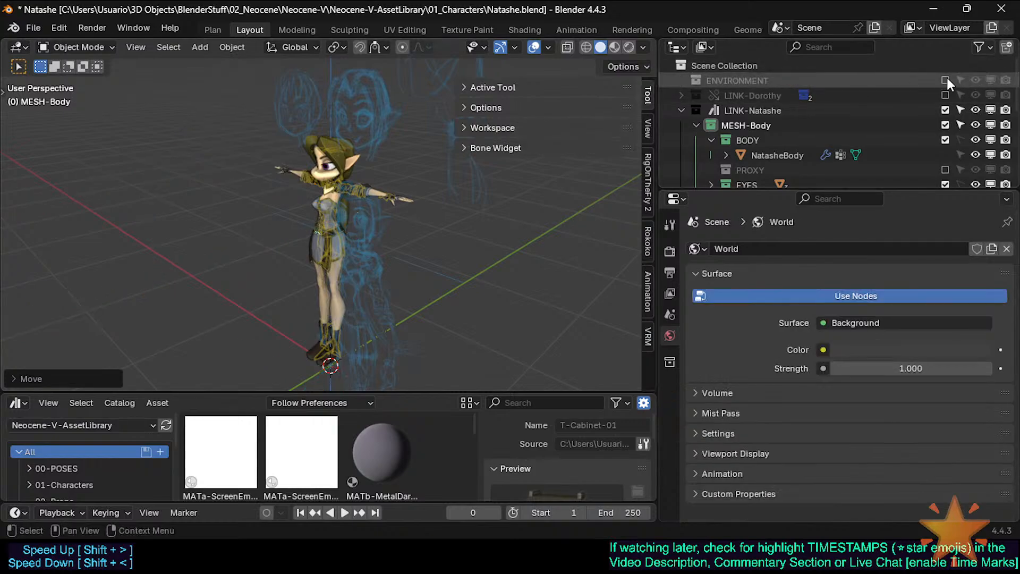
{"action": "middle_click_drag", "start_coordinate": [186, 202], "coordinate": [396, 252]}
{"action": "scroll", "coordinate": [371, 258], "scroll_direction": "up", "scroll_amount": 1}
{"action": "scroll", "coordinate": [396, 252], "scroll_direction": "up", "scroll_amount": 2}
{"action": "key", "text": "KP_1"}
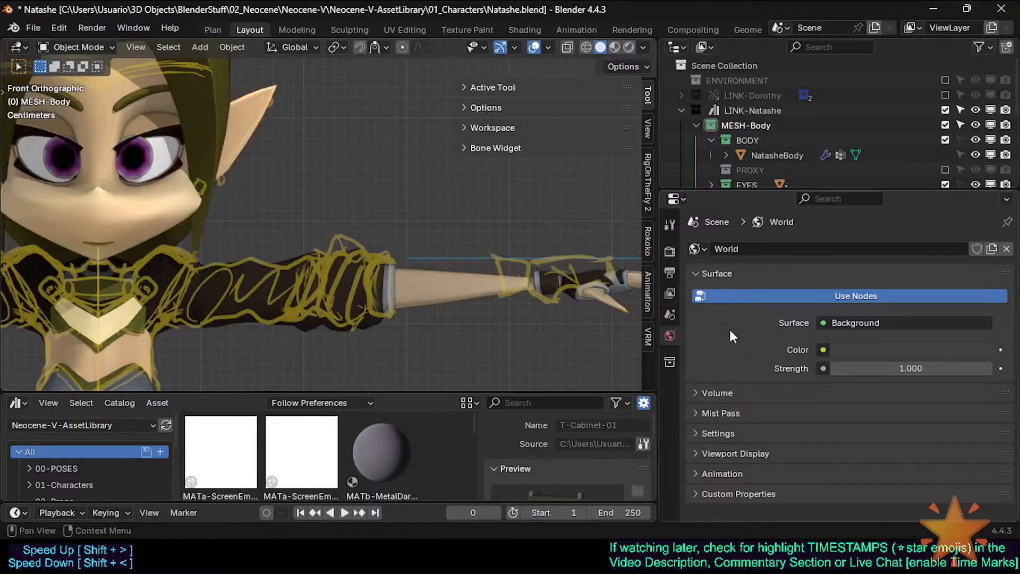
{"action": "key", "text": "alt+Tab"}
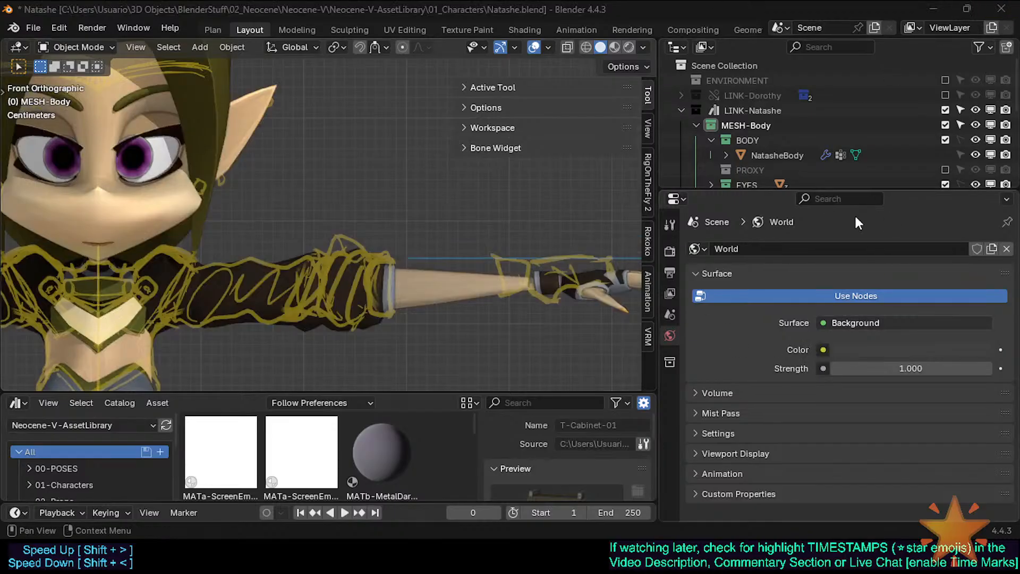
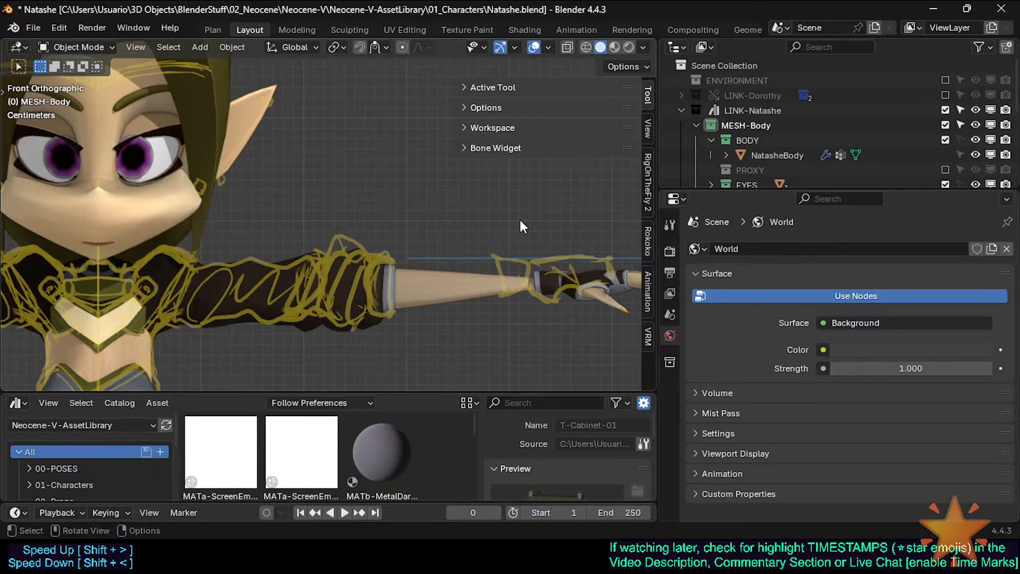
Set the GP-Layers-Opacity custom property of Natashe-ModelSheet to 0.117 and save the file
{"action": "scroll", "coordinate": [748, 171], "scroll_direction": "down", "scroll_amount": 5}
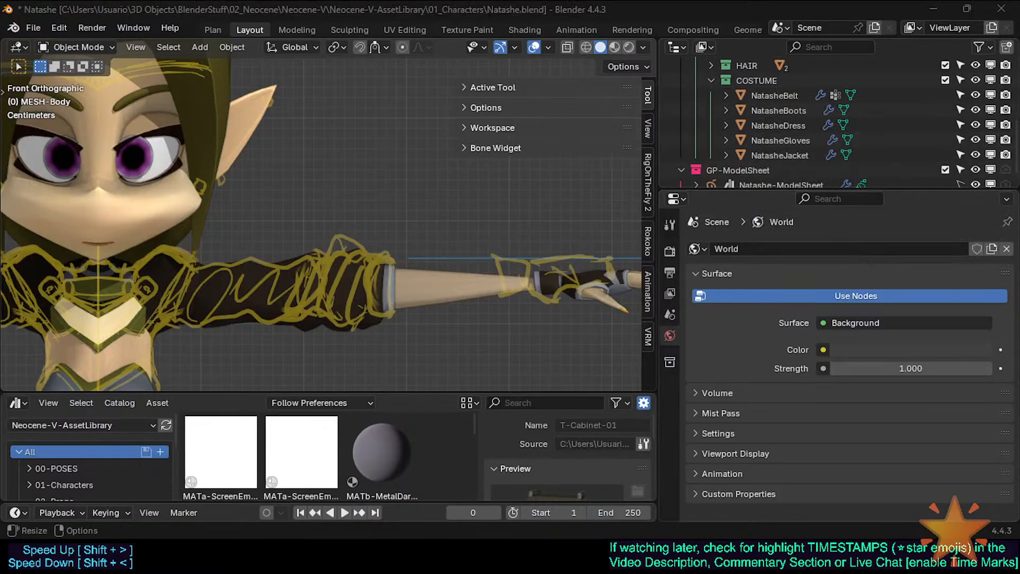
{"action": "left_click_drag", "start_coordinate": [748, 191], "coordinate": [745, 254]}
{"action": "left_click", "coordinate": [747, 247]}
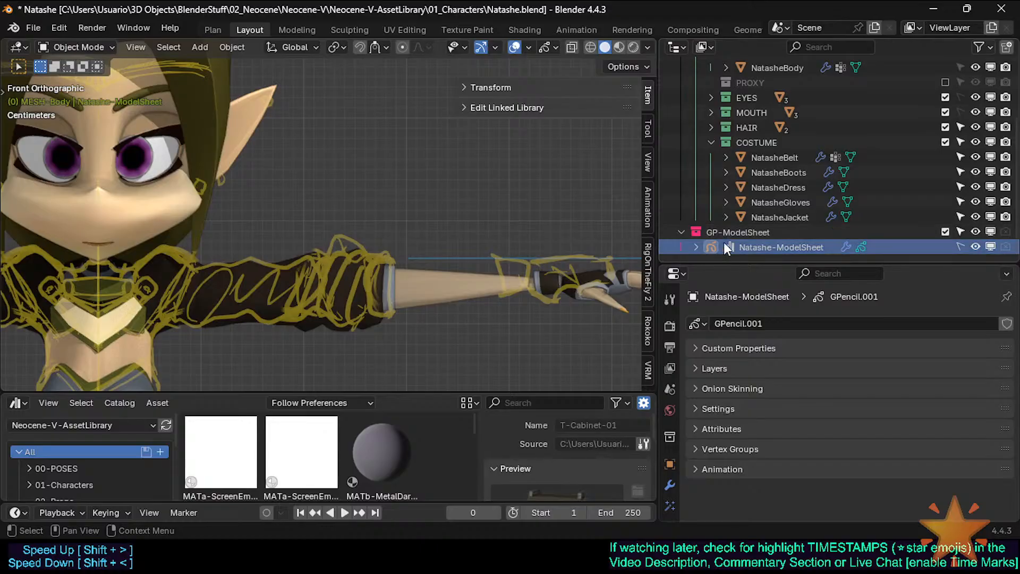
{"action": "scroll", "coordinate": [671, 490], "scroll_direction": "down", "scroll_amount": 4}
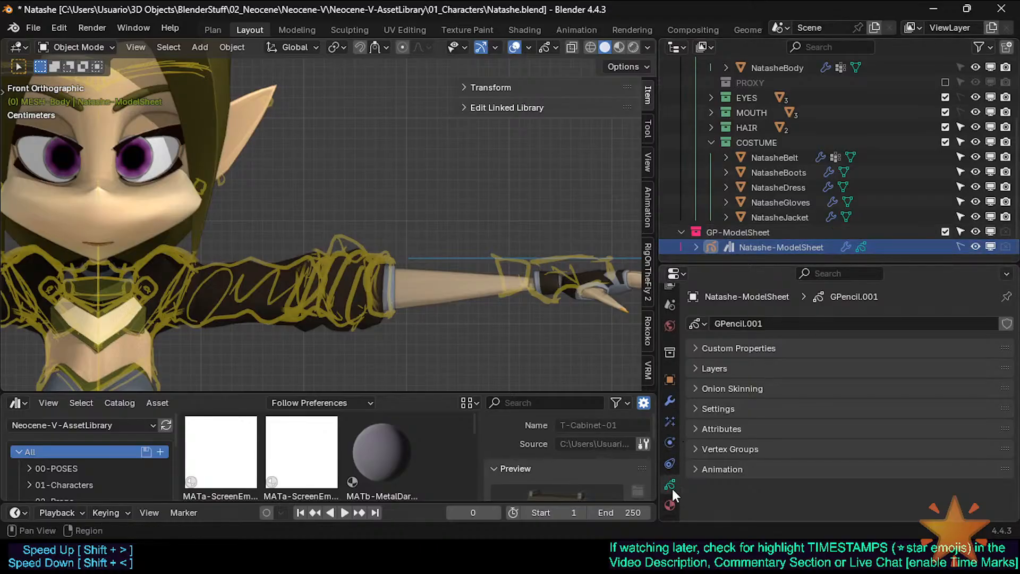
{"action": "left_click", "coordinate": [693, 349]}
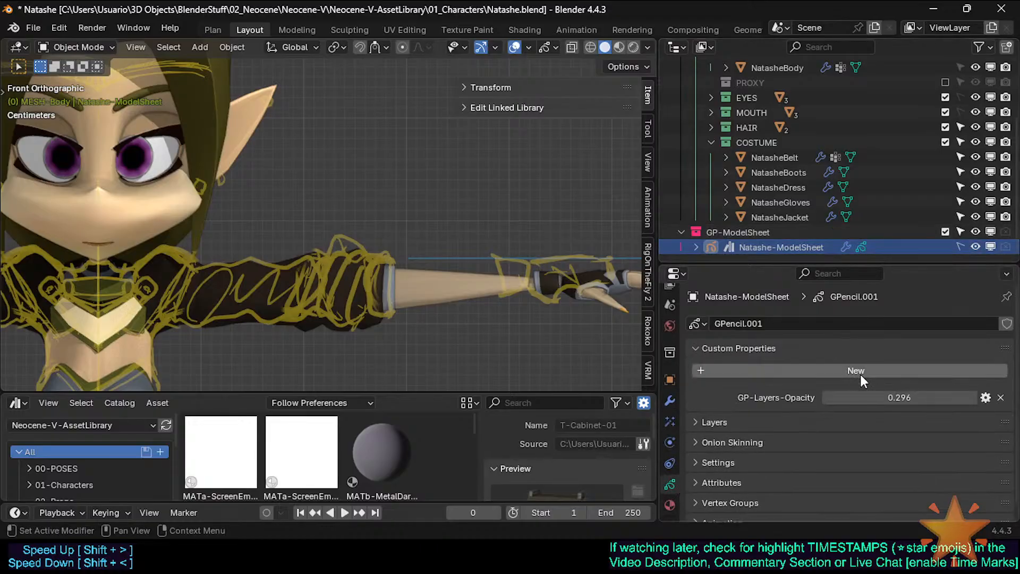
{"action": "mouse_move", "coordinate": [899, 398]}
{"action": "left_mouse_down"}
{"action": "mouse_move", "coordinate": [949, 398]}
{"action": "mouse_move", "coordinate": [770, 399]}
{"action": "left_mouse_up"}
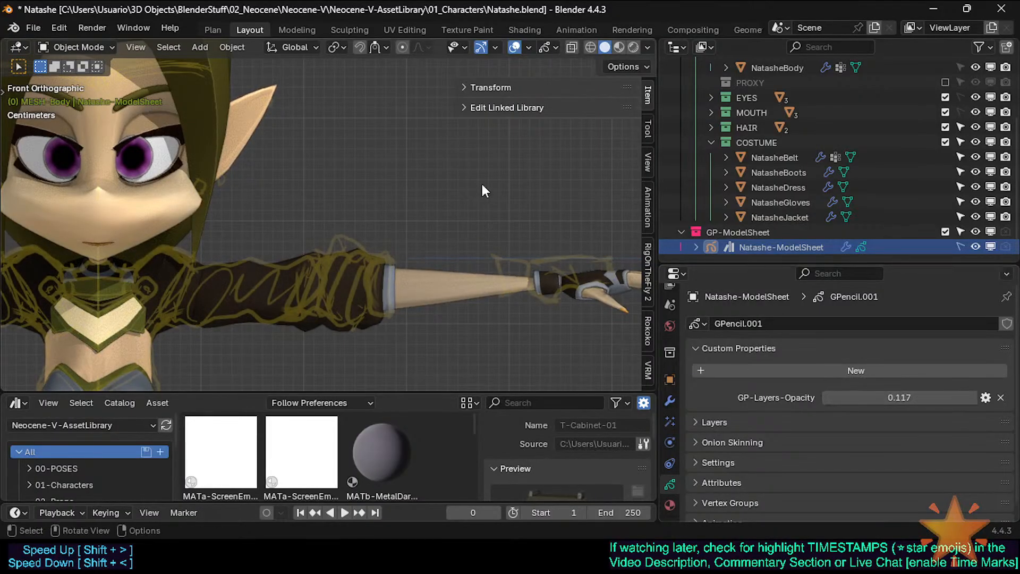
{"action": "scroll", "coordinate": [482, 183], "scroll_direction": "down", "scroll_amount": 2}
{"action": "key", "text": "ctrl+s"}
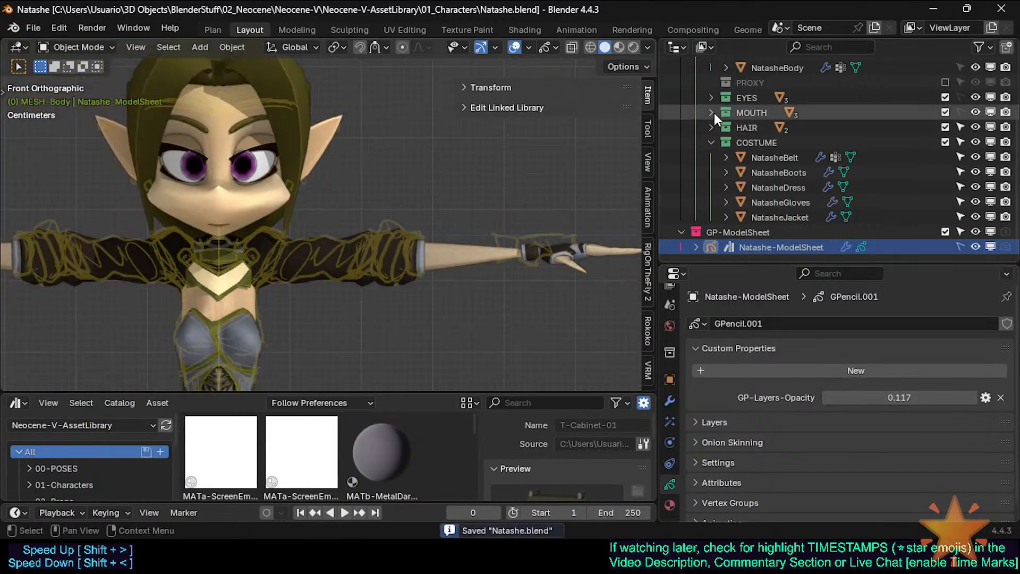
Look through the viewport sidebar's transform, tool, view and animation settings for the selected model sheet
{"action": "left_click", "coordinate": [489, 87]}
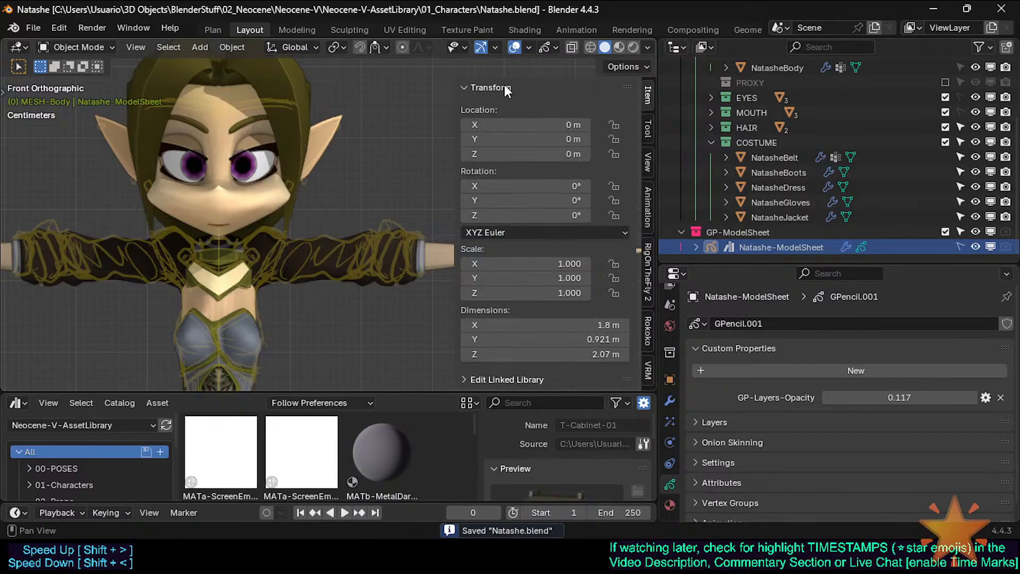
{"action": "left_click", "coordinate": [506, 88]}
{"action": "left_click", "coordinate": [642, 128]}
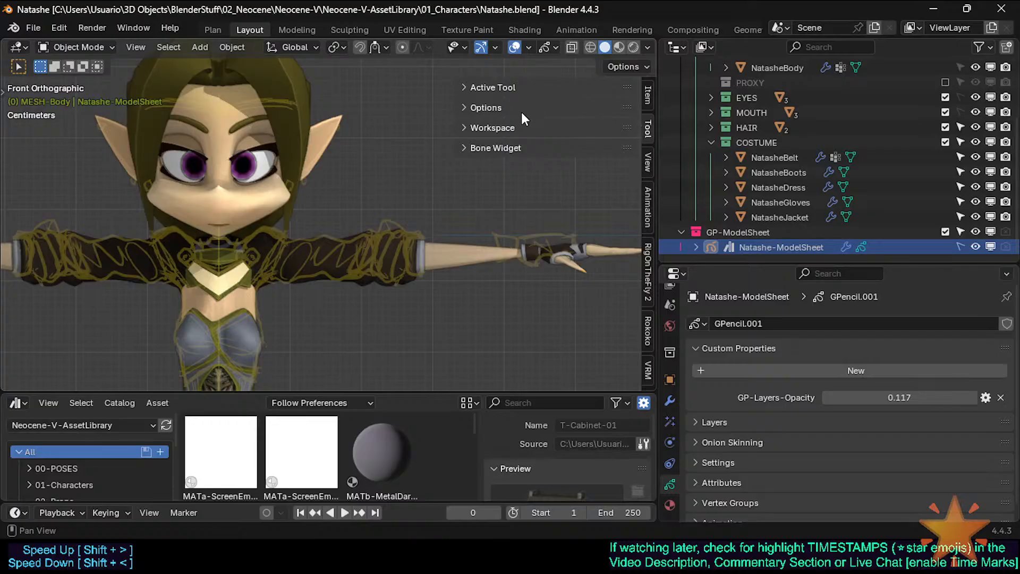
{"action": "left_click", "coordinate": [558, 108]}
{"action": "left_click", "coordinate": [647, 161]}
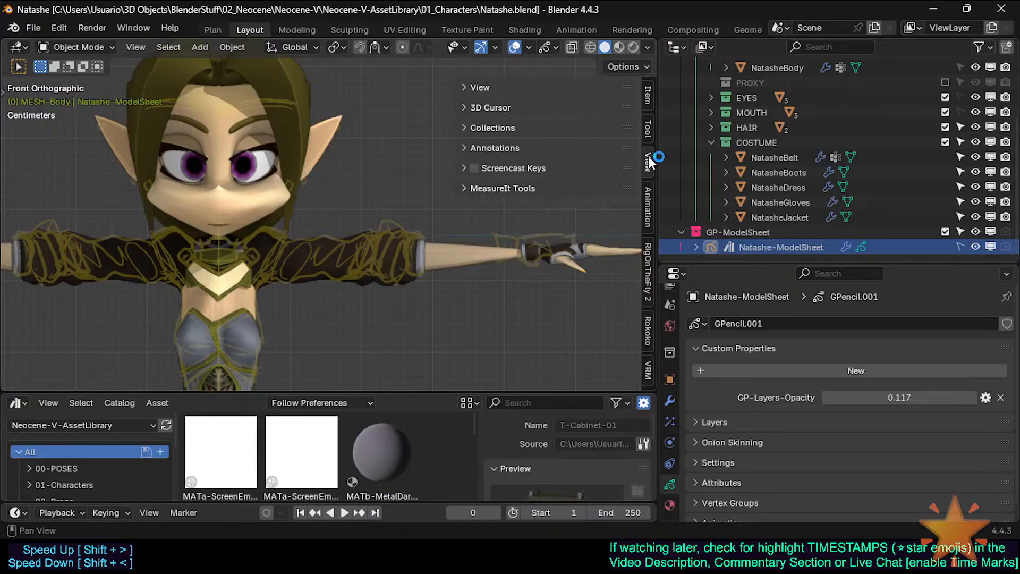
{"action": "left_click", "coordinate": [508, 127]}
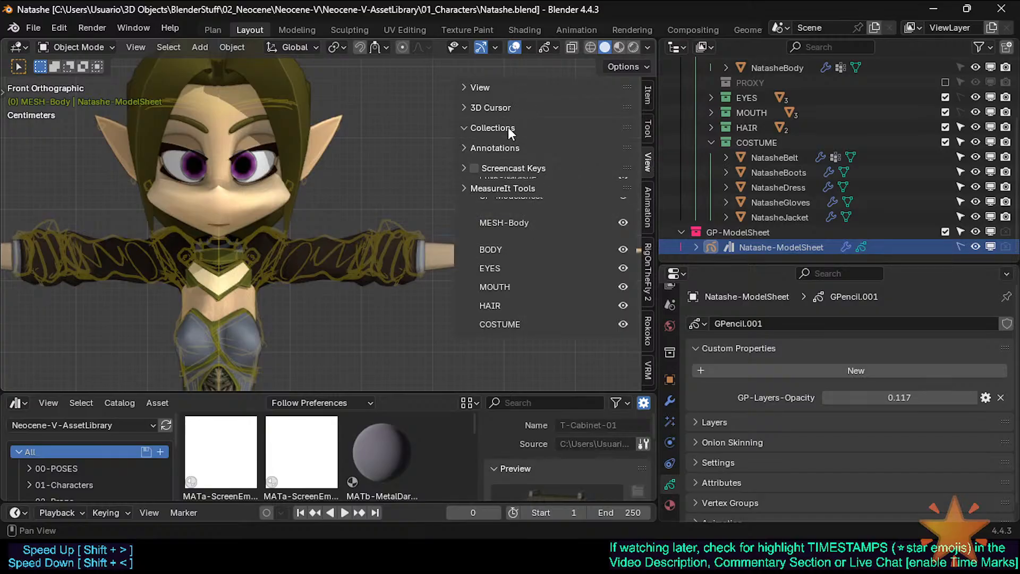
{"action": "left_click", "coordinate": [508, 128]}
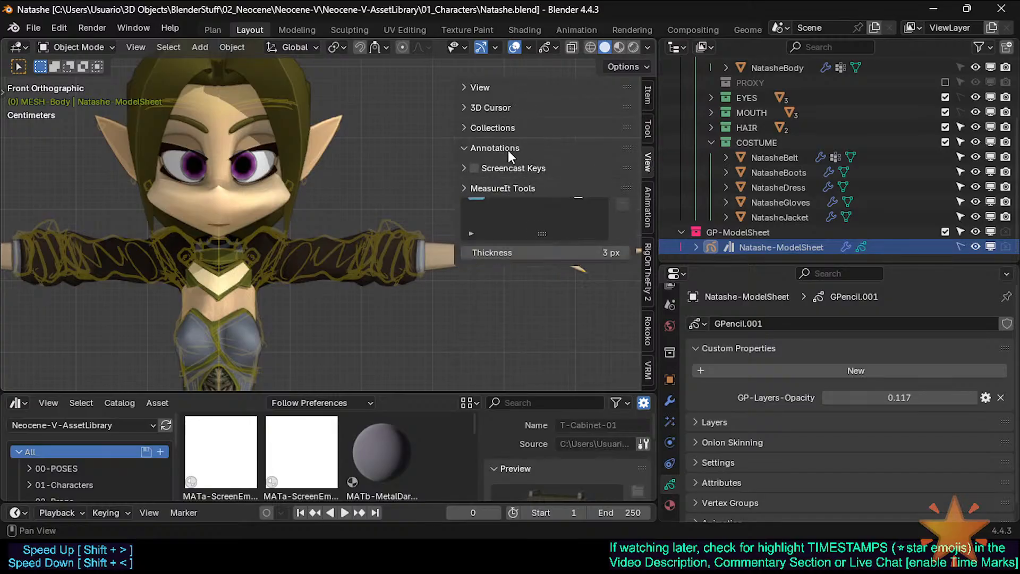
{"action": "left_click", "coordinate": [502, 107]}
{"action": "left_click", "coordinate": [501, 106]}
{"action": "left_click", "coordinate": [502, 85]}
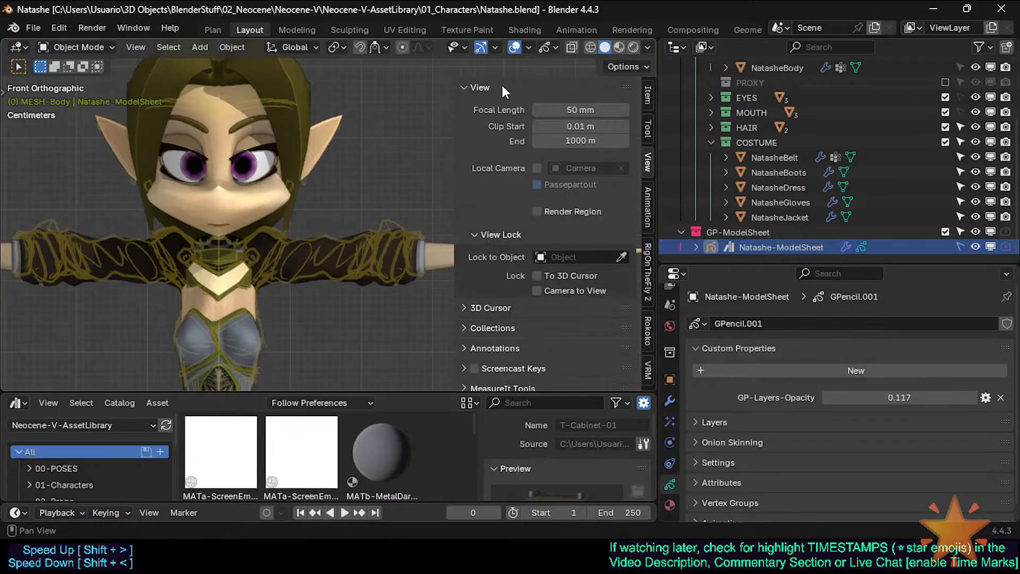
{"action": "left_click", "coordinate": [502, 86]}
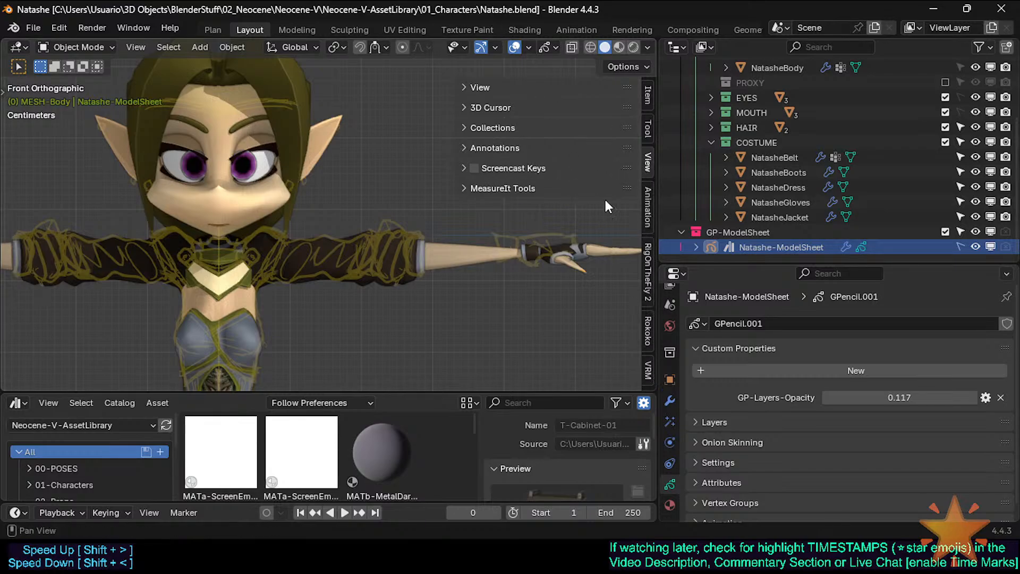
{"action": "left_click", "coordinate": [648, 207]}
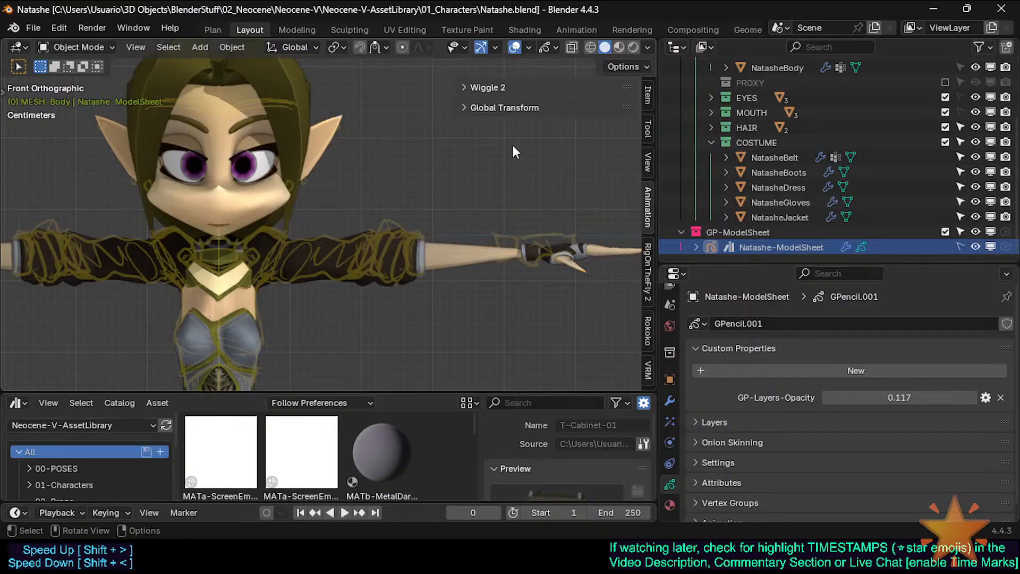
Examine the character's face and hair closely in the front view
{"action": "mouse_move", "coordinate": [448, 179]}
{"action": "middle_mouse_down"}
{"action": "mouse_move", "coordinate": [374, 194]}
{"action": "mouse_move", "coordinate": [389, 277]}
{"action": "middle_mouse_up"}
{"action": "key", "text": "KP_1"}
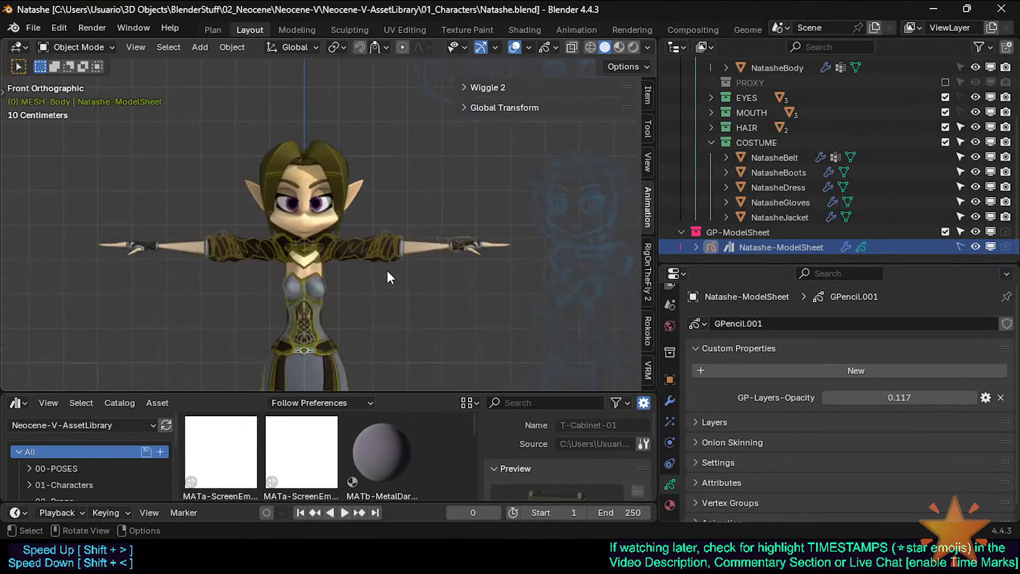
{"action": "scroll", "coordinate": [387, 270], "scroll_direction": "up", "scroll_amount": 5}
{"action": "middle_click_drag", "start_coordinate": [269, 140], "coordinate": [379, 221], "text": "shift"}
{"action": "scroll", "coordinate": [380, 221], "scroll_direction": "up", "scroll_amount": 2}
{"action": "scroll", "coordinate": [380, 221], "scroll_direction": "up", "scroll_amount": 2}
{"action": "middle_click_drag", "start_coordinate": [325, 194], "coordinate": [410, 257], "text": "shift"}
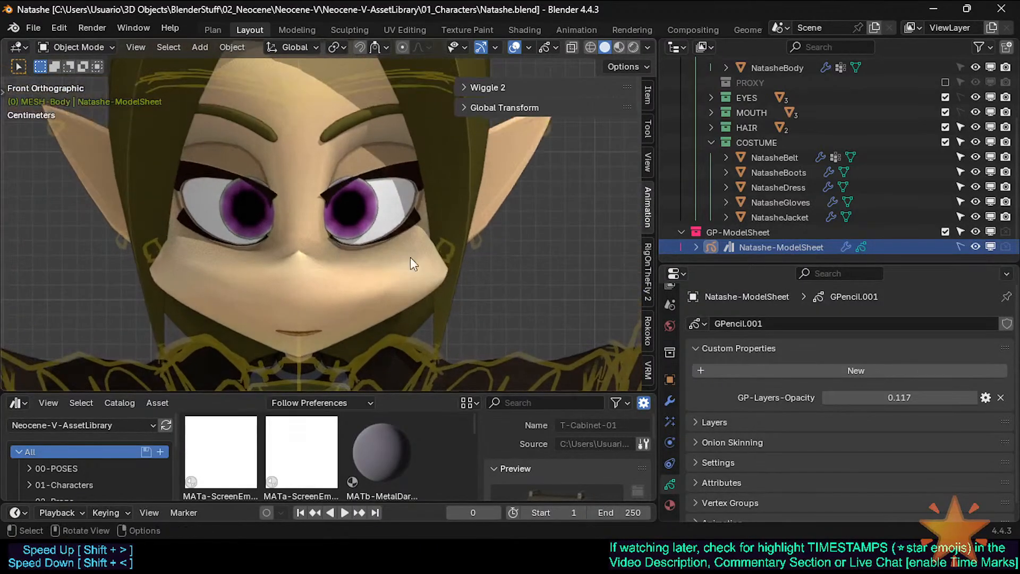
{"action": "scroll", "coordinate": [411, 258], "scroll_direction": "up", "scroll_amount": 1}
{"action": "middle_click_drag", "start_coordinate": [348, 155], "coordinate": [404, 235], "text": "shift"}
{"action": "scroll", "coordinate": [404, 235], "scroll_direction": "down", "scroll_amount": 6}
Select 5b-HairScalp, check its mesh in Edit Mode with wireframe shading, and hide the viewport sidebar
{"action": "key", "text": "shift+z"}
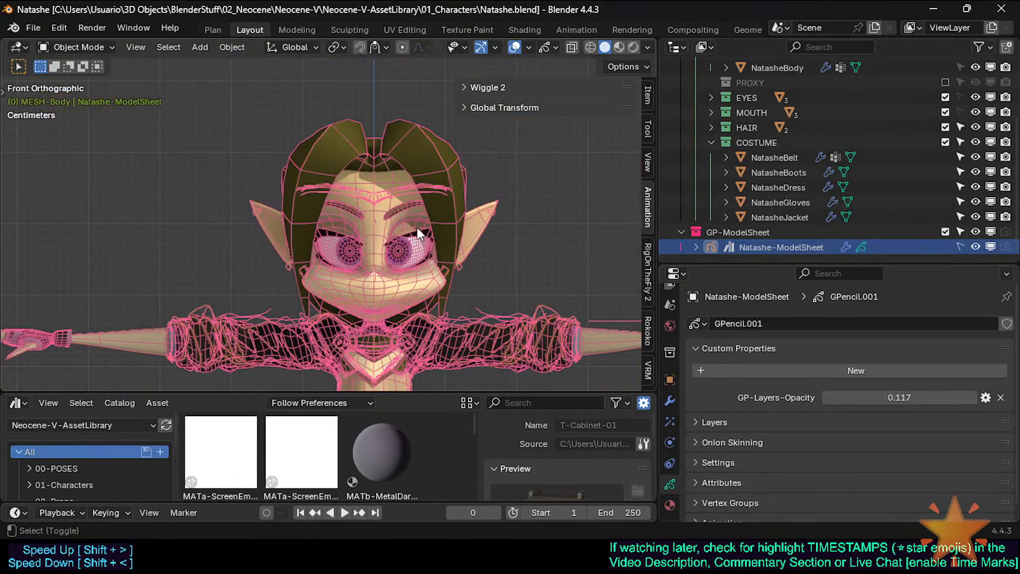
{"action": "scroll", "coordinate": [400, 181], "scroll_direction": "up", "scroll_amount": 3}
{"action": "left_click", "coordinate": [401, 204]}
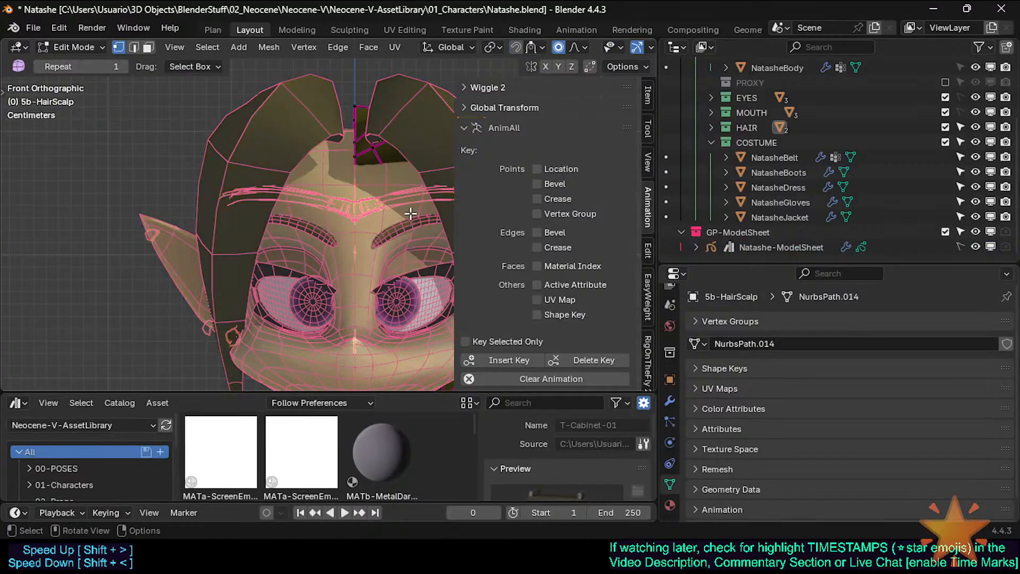
{"action": "key", "text": "n"}
{"action": "key", "text": "shift+z"}
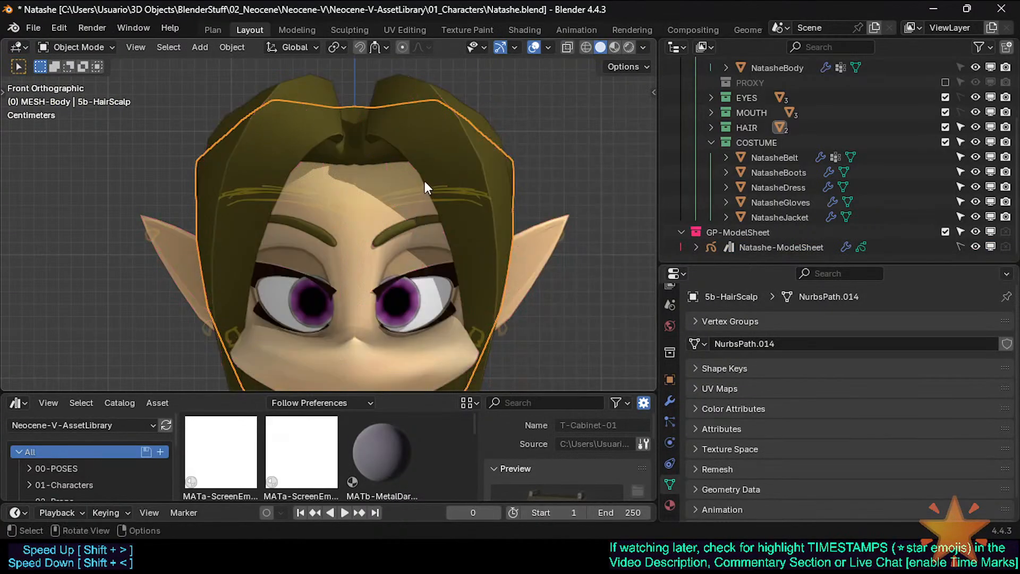
Check the 5b-HairScalp mesh in Edit Mode and examine the character from the head down to the costume in front view
{"action": "left_click", "coordinate": [417, 171]}
{"action": "left_click", "coordinate": [416, 171]}
{"action": "key", "text": "Tab"}
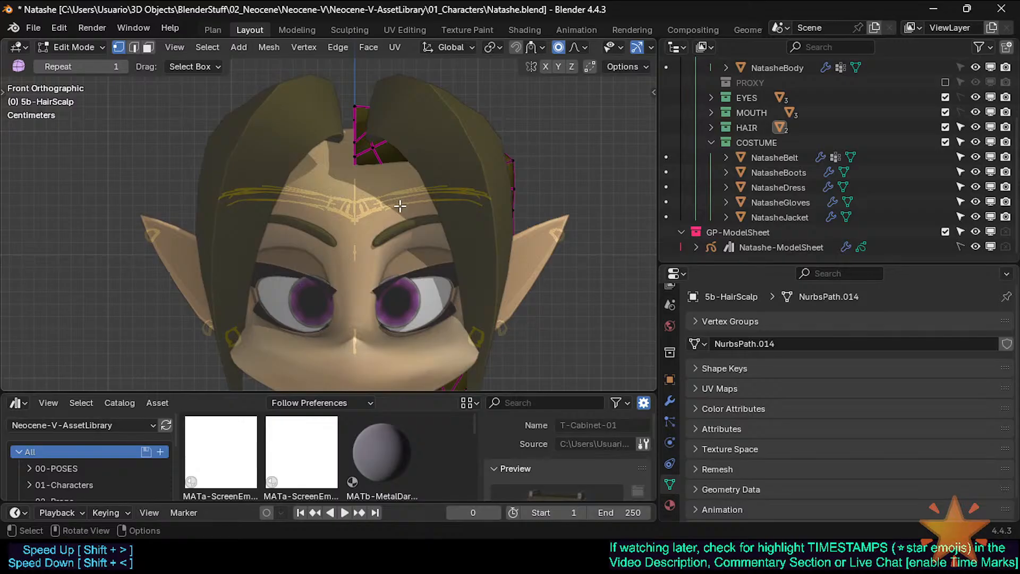
{"action": "scroll", "coordinate": [395, 207], "scroll_direction": "down", "scroll_amount": 5}
{"action": "middle_click_drag", "start_coordinate": [405, 307], "coordinate": [384, 148], "text": "shift"}
{"action": "scroll", "coordinate": [385, 147], "scroll_direction": "down", "scroll_amount": 2}
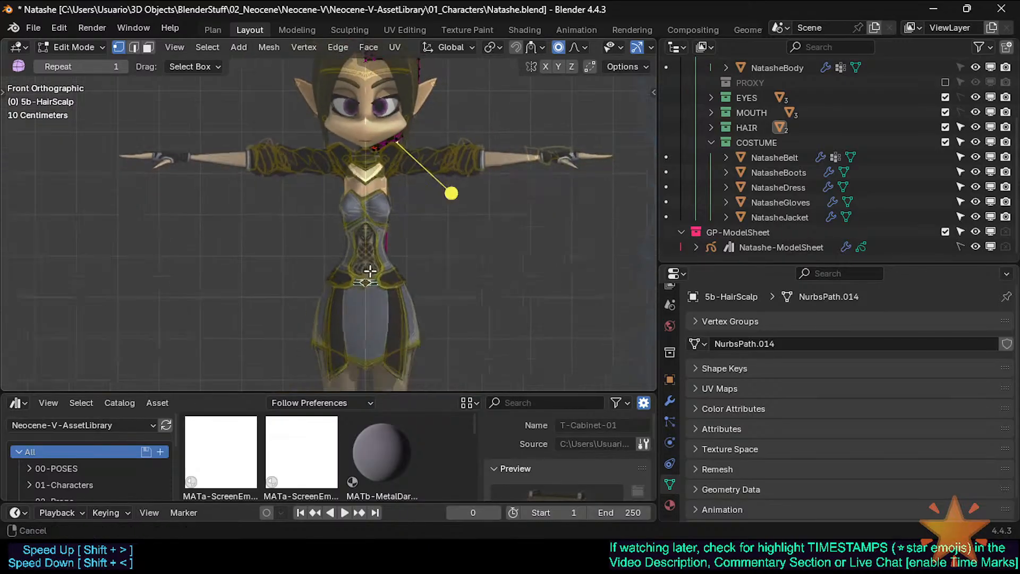
{"action": "middle_click_drag", "start_coordinate": [372, 295], "coordinate": [369, 272], "text": "shift"}
{"action": "scroll", "coordinate": [370, 272], "scroll_direction": "up", "scroll_amount": 5}
{"action": "middle_click_drag", "start_coordinate": [418, 69], "coordinate": [353, 75], "text": "shift"}
{"action": "key", "text": "Tab"}
Check the NatasheJacket object's mesh in Edit Mode around the waist and belt
{"action": "left_click", "coordinate": [365, 194]}
{"action": "scroll", "coordinate": [396, 183], "scroll_direction": "down", "scroll_amount": 2}
{"action": "scroll", "coordinate": [359, 193], "scroll_direction": "up", "scroll_amount": 3}
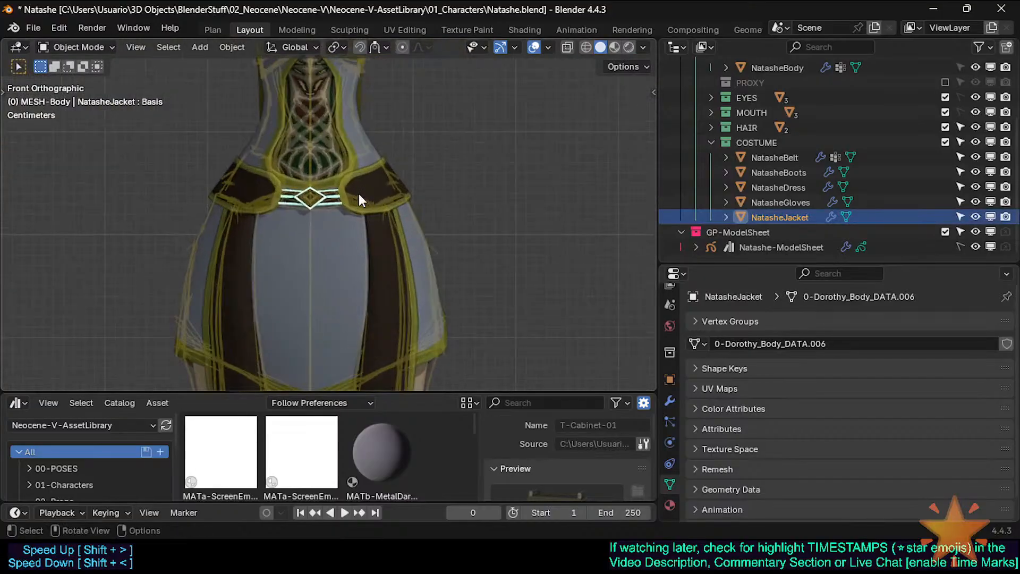
{"action": "key", "text": "Tab"}
{"action": "scroll", "coordinate": [361, 206], "scroll_direction": "up", "scroll_amount": 1}
{"action": "key", "text": "Tab"}
Duplicate the face loop of NatasheBelt's hip band in place and separate the copy into its own object
{"action": "left_click", "coordinate": [422, 164]}
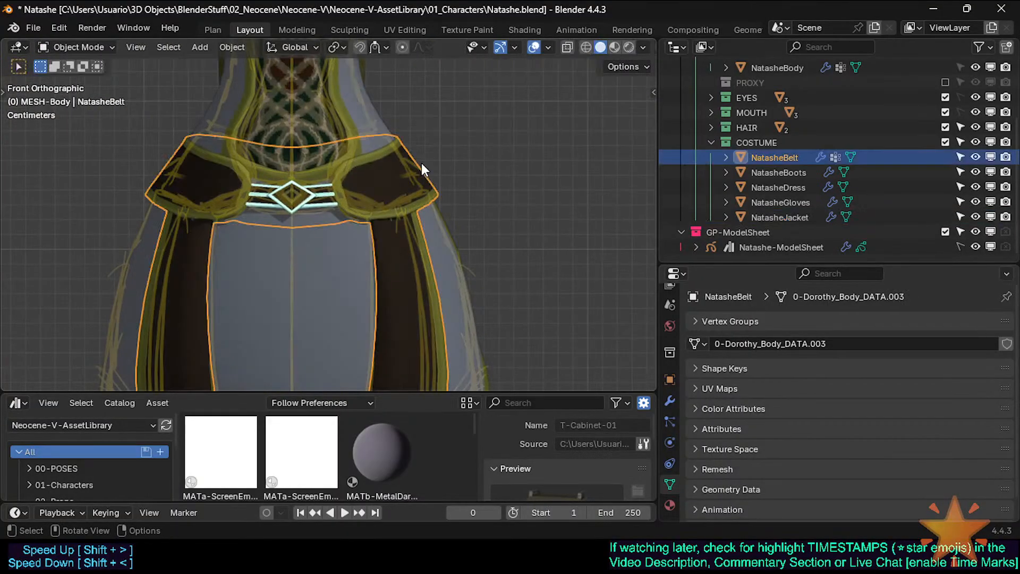
{"action": "key", "text": "Tab"}
{"action": "key", "text": "alt+a"}
{"action": "key", "text": "3"}
{"action": "left_click", "coordinate": [387, 177], "text": "alt"}
{"action": "middle_click_drag", "start_coordinate": [416, 158], "coordinate": [271, 239], "text": "shift"}
{"action": "key", "text": "alt+z"}
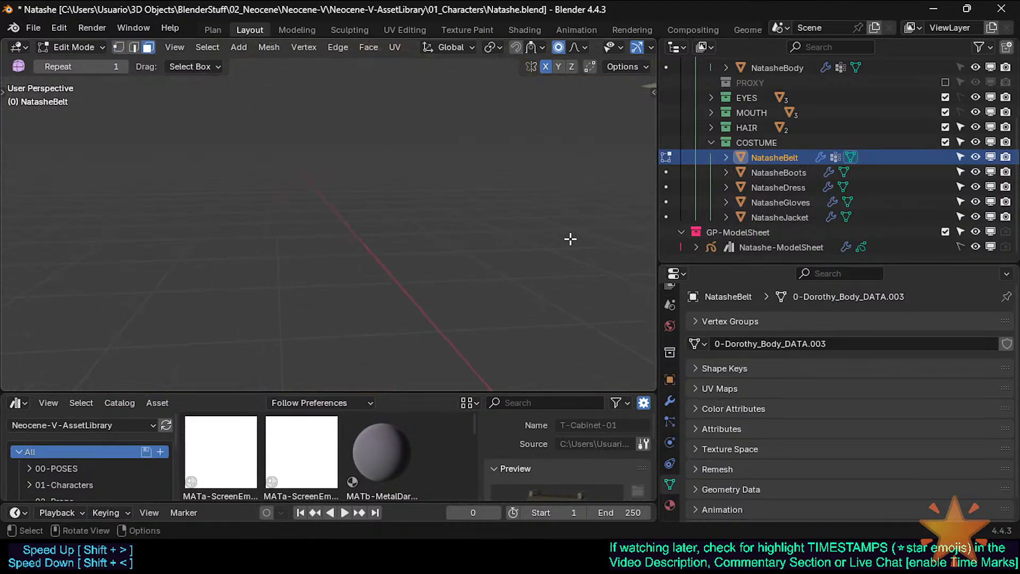
{"action": "middle_click_drag", "start_coordinate": [570, 240], "coordinate": [131, 213]}
{"action": "scroll", "coordinate": [355, 218], "scroll_direction": "up", "scroll_amount": 5}
{"action": "middle_click_drag", "start_coordinate": [383, 227], "coordinate": [381, 263], "text": "shift"}
{"action": "key", "text": "shift+d"}
{"action": "right_click", "coordinate": [389, 259]}
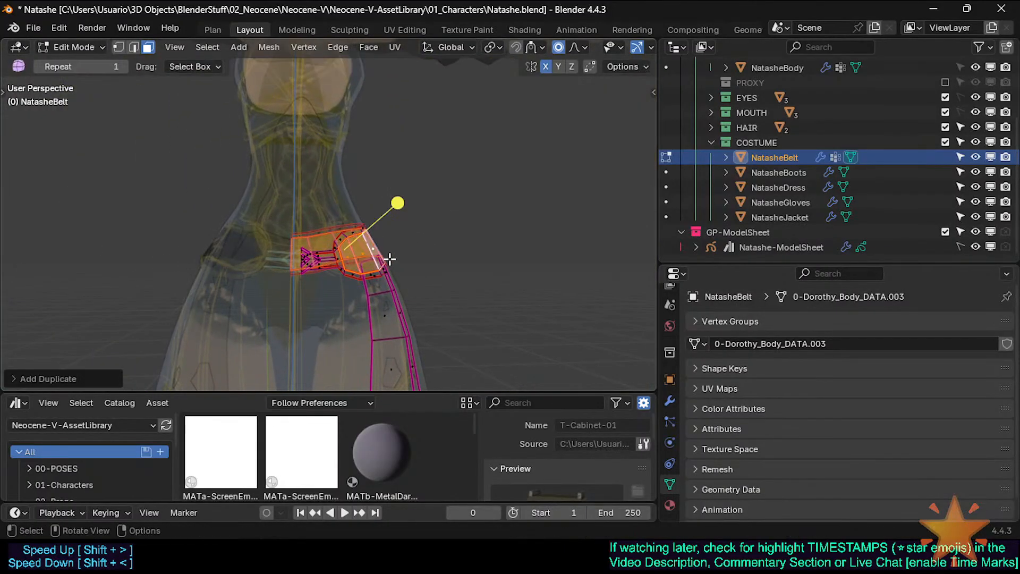
{"action": "key", "text": "p"}
{"action": "left_click", "coordinate": [390, 259]}
Return to Object Mode and rename the separated belt piece NatasheCirclet
{"action": "key", "text": "ctrl+Tab"}
{"action": "left_click", "coordinate": [266, 259]}
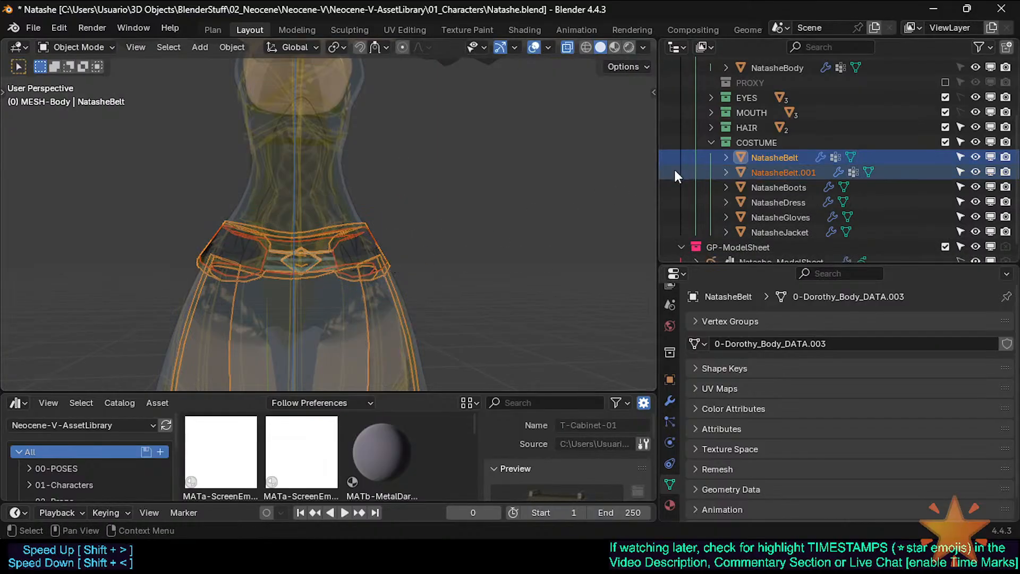
{"action": "left_click", "coordinate": [773, 172]}
{"action": "double_click", "coordinate": [773, 172]}
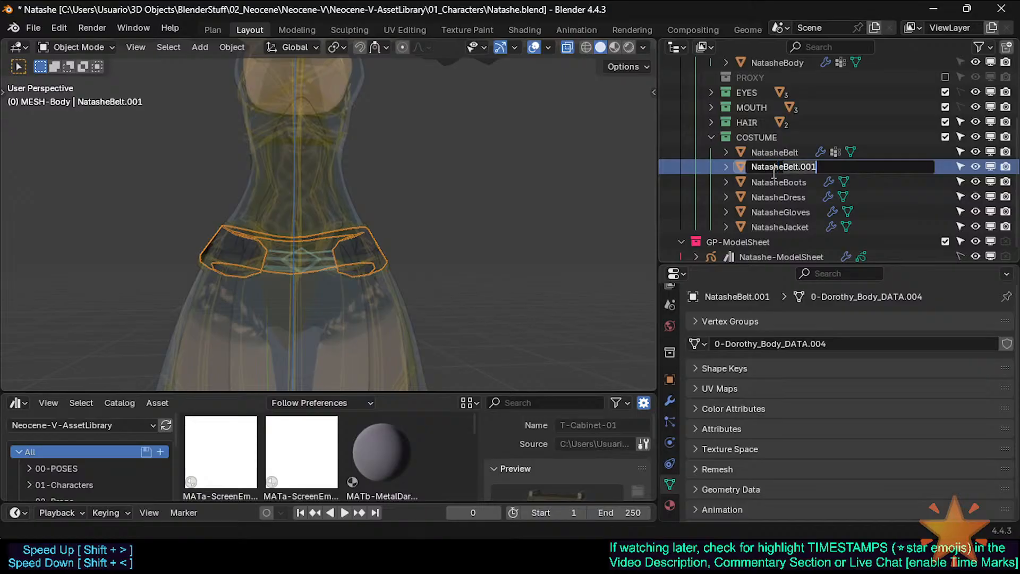
{"action": "type", "text": "NatasheCirclet"}
{"action": "key", "text": "Return"}
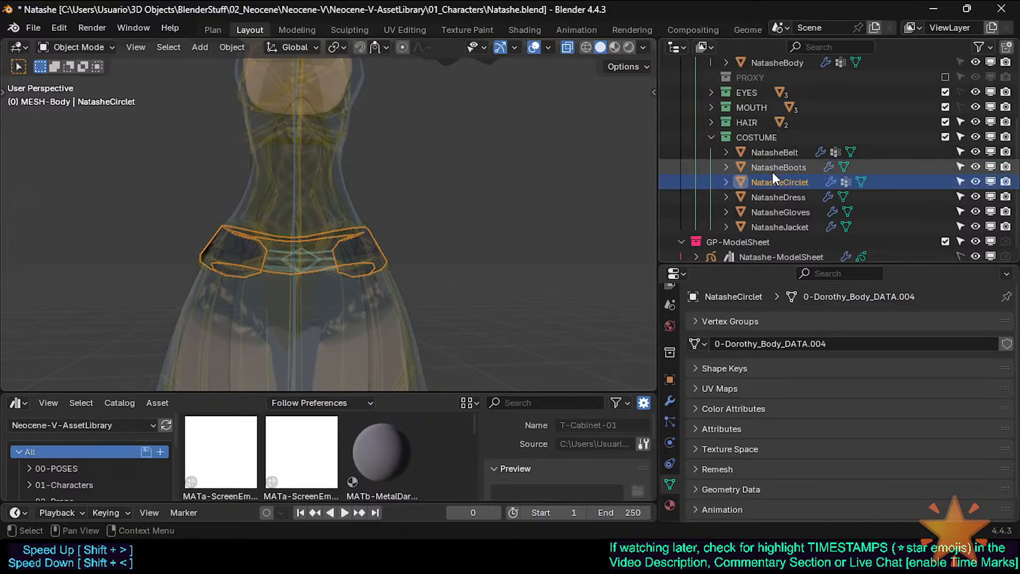
Move all of NatasheCirclet's geometry up along Z from the hips to the forehead in Edit Mode
{"action": "scroll", "coordinate": [378, 219], "scroll_direction": "down", "scroll_amount": 5}
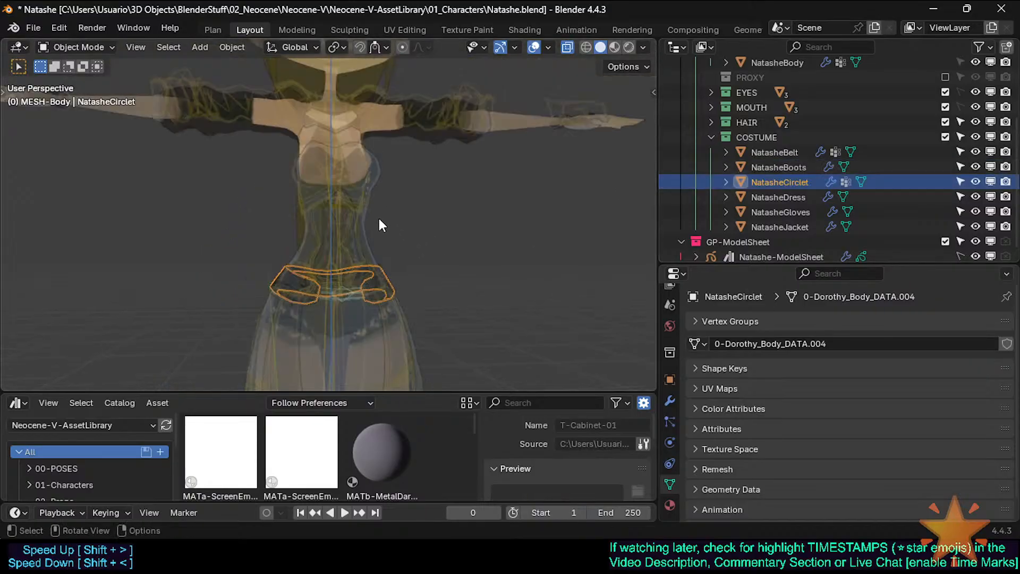
{"action": "key", "text": "Tab"}
{"action": "key", "text": "a"}
{"action": "key", "text": "g"}
{"action": "key", "text": "z"}
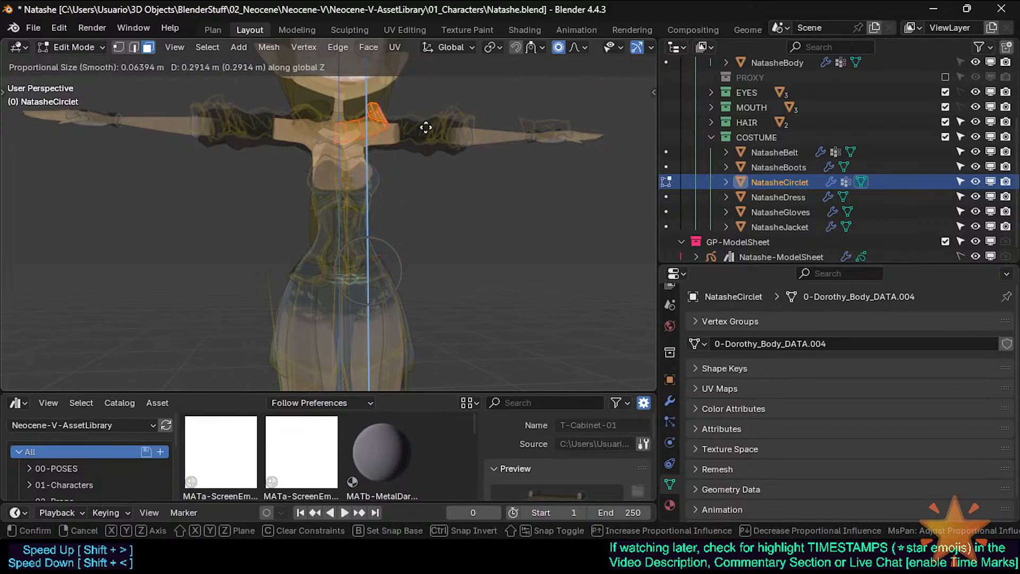
{"action": "left_click", "coordinate": [425, 129]}
{"action": "middle_click_drag", "start_coordinate": [401, 151], "coordinate": [369, 289], "text": "shift"}
{"action": "key", "text": "g"}
{"action": "key", "text": "z"}
{"action": "left_click", "coordinate": [357, 151]}
{"action": "key", "text": "KP_1"}
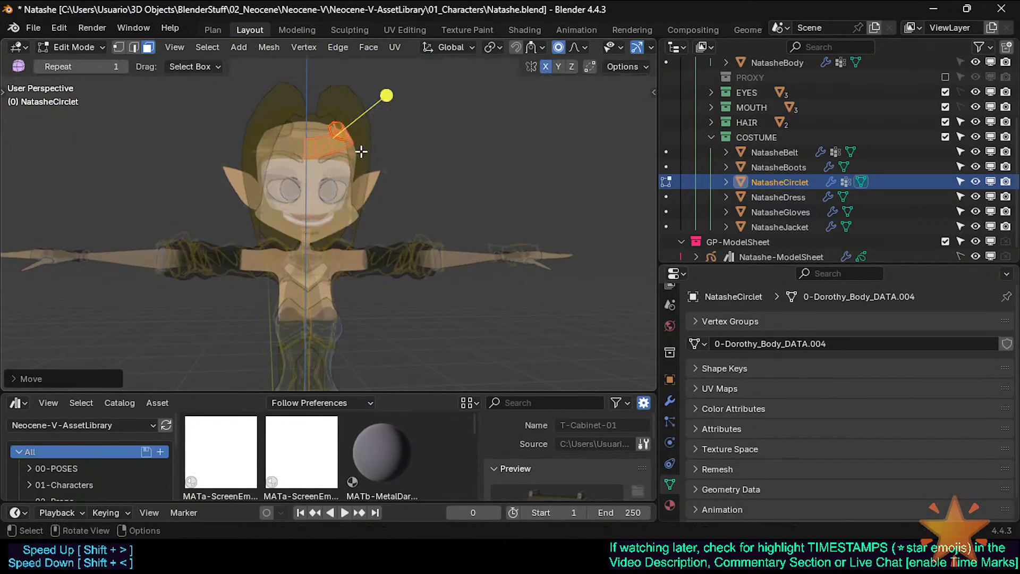
Turn off X-ray and lower the NatasheCirclet object slightly along Z to meet the model sheet's circlet line
{"action": "key", "text": "Tab"}
{"action": "scroll", "coordinate": [340, 167], "scroll_direction": "up", "scroll_amount": 6}
{"action": "key", "text": "alt+z"}
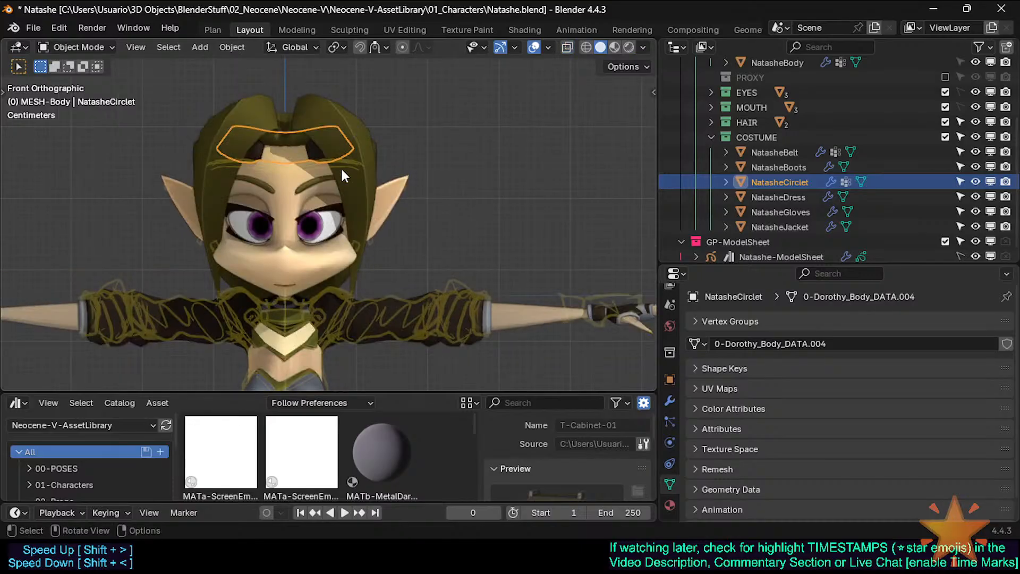
{"action": "key", "text": "g"}
{"action": "key", "text": "z"}
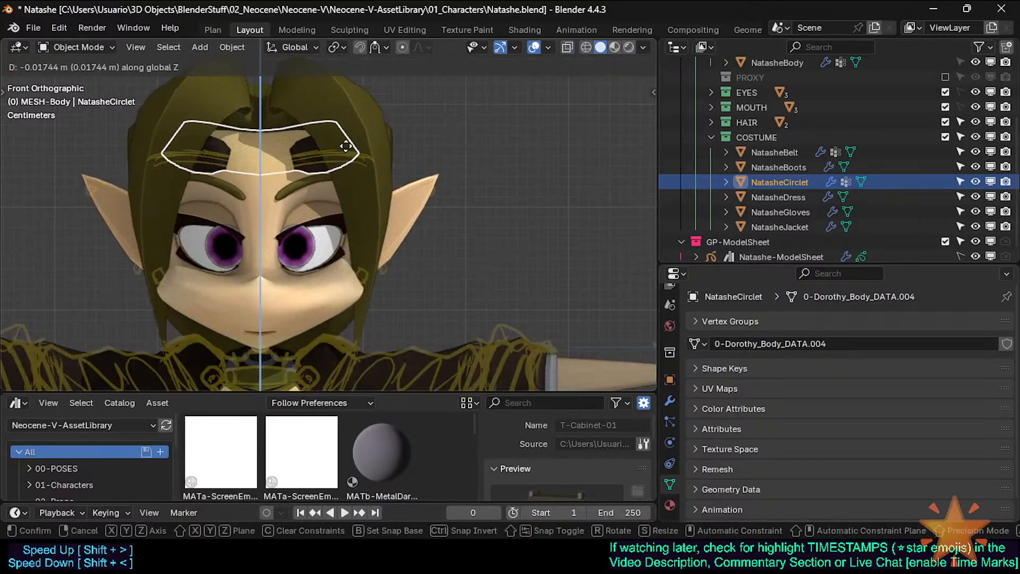
{"action": "left_click", "coordinate": [345, 157]}
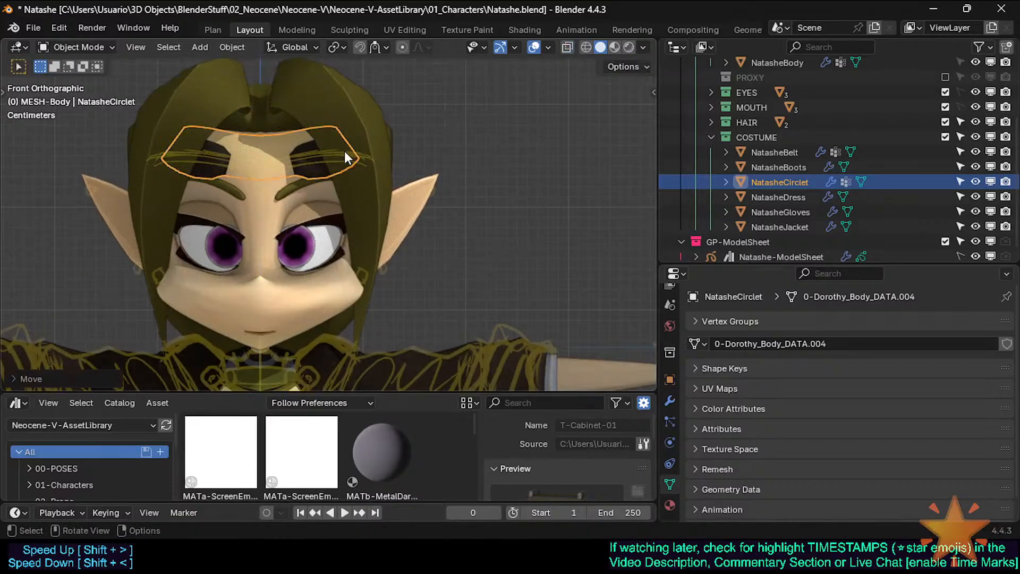
Hide 5d-HairStrandLeft.001, then select NatasheCirclet and show the wireframe over the head
{"action": "left_click", "coordinate": [372, 135]}
{"action": "key", "text": "h"}
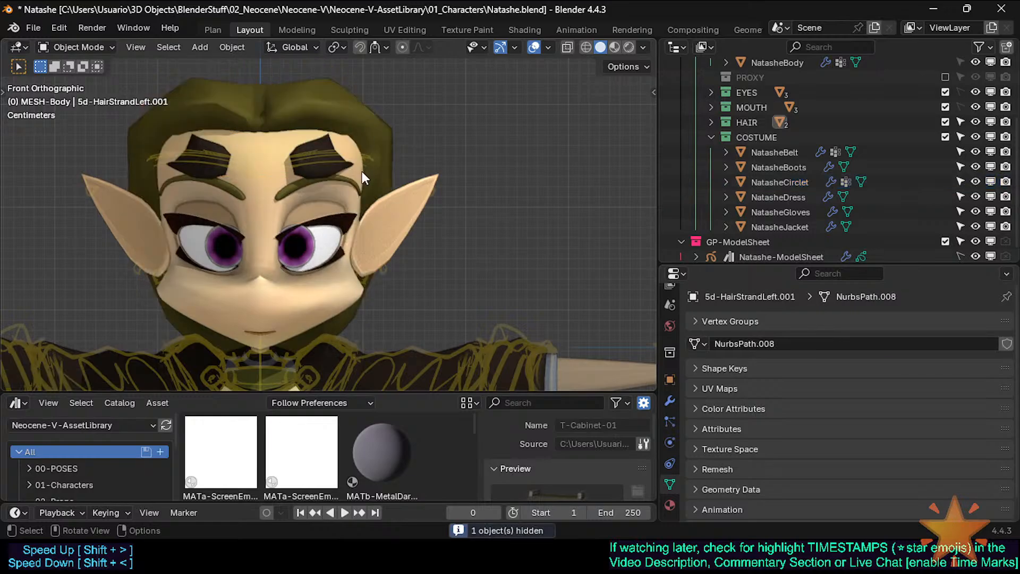
{"action": "left_click", "coordinate": [333, 160]}
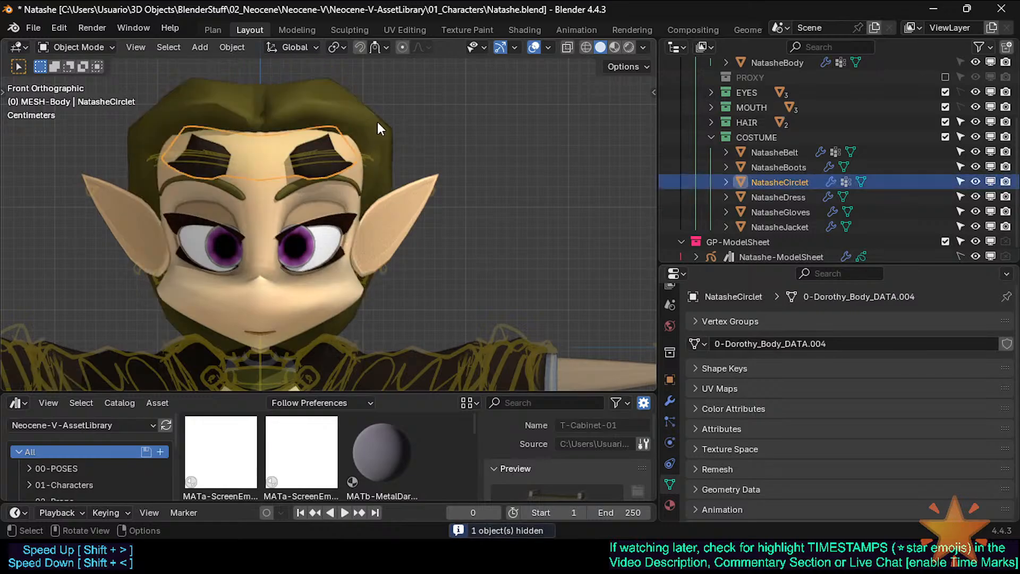
{"action": "key", "text": "shift+z"}
{"action": "middle_click_drag", "start_coordinate": [380, 121], "coordinate": [382, 174], "text": "shift"}
{"action": "scroll", "coordinate": [365, 183], "scroll_direction": "up", "scroll_amount": 2}
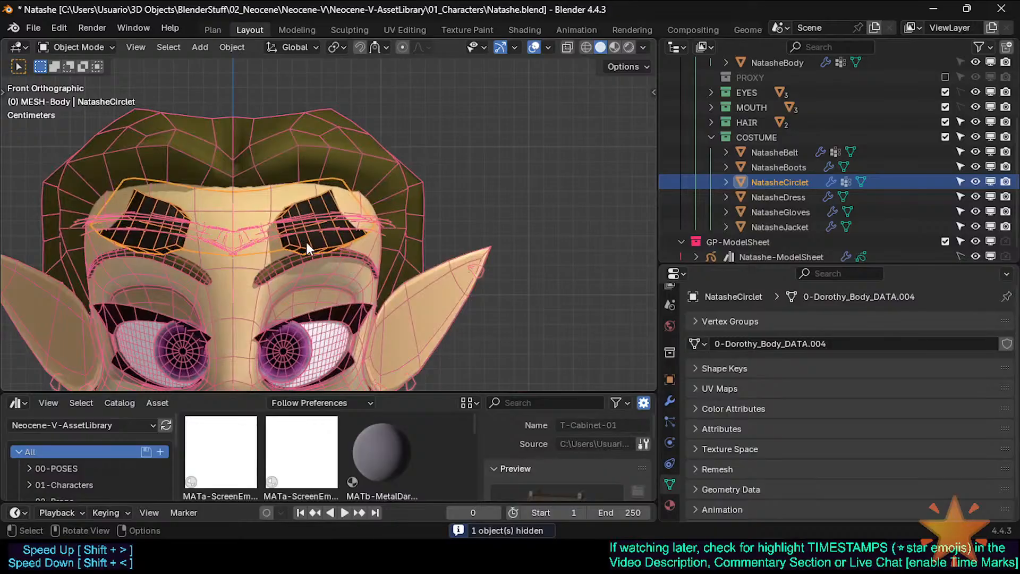
Pull the circlet's inner edge to the centre line and shape its upper and lower vertices to the sketch using proportional editing
{"action": "key", "text": "Tab"}
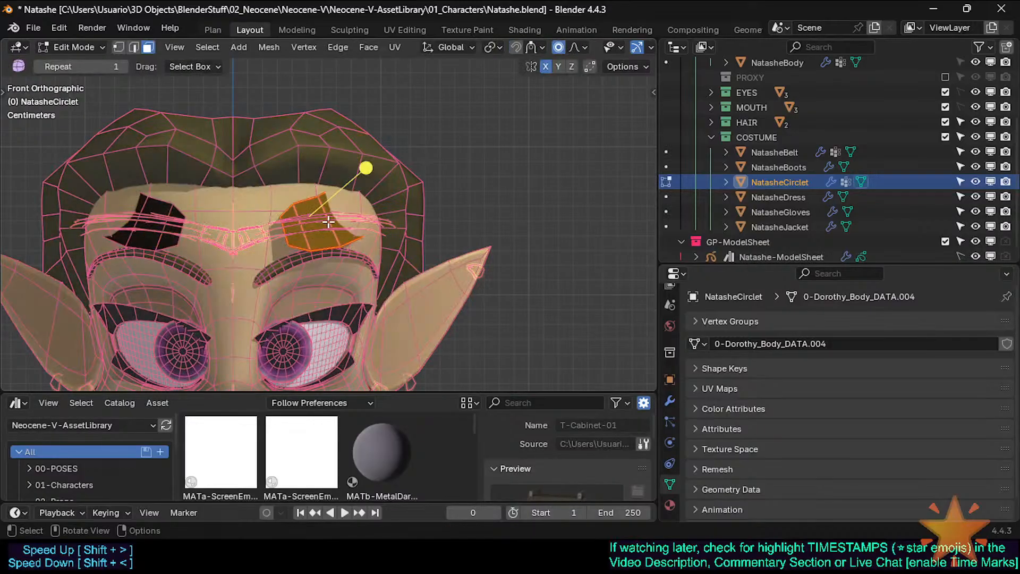
{"action": "key", "text": "alt+a"}
{"action": "key", "text": "2"}
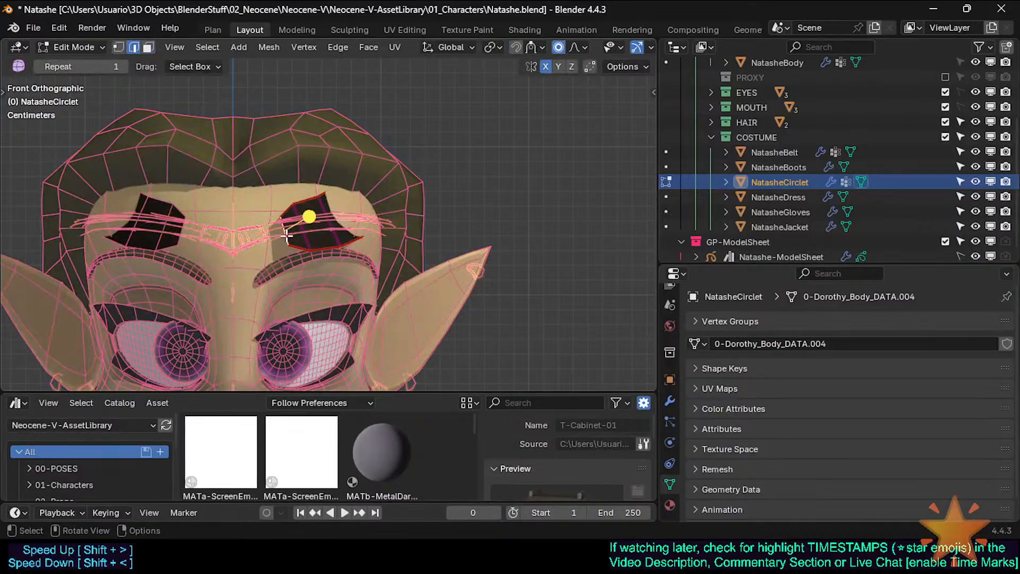
{"action": "key", "text": "g"}
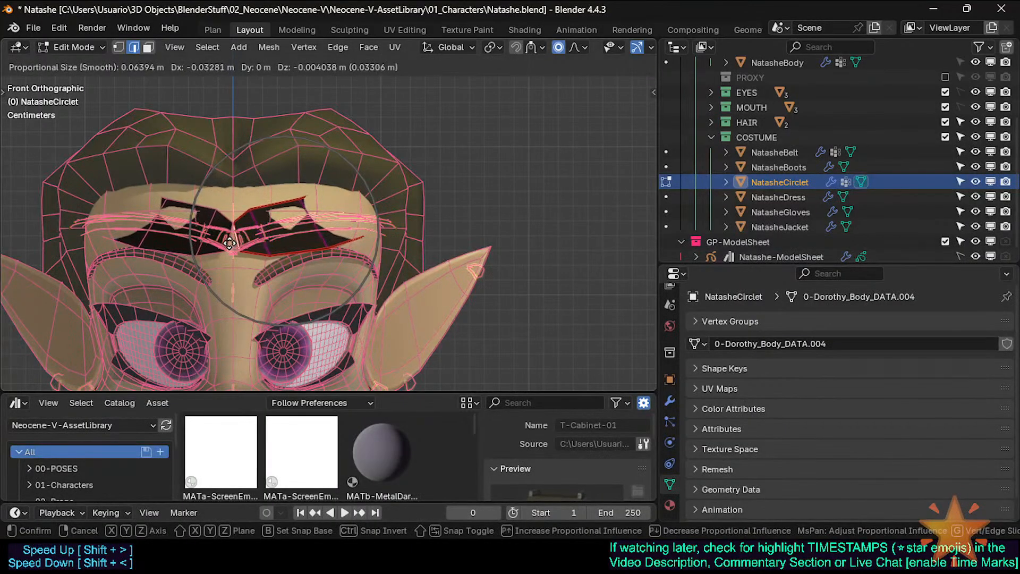
{"action": "left_click", "coordinate": [240, 236]}
{"action": "key", "text": "g"}
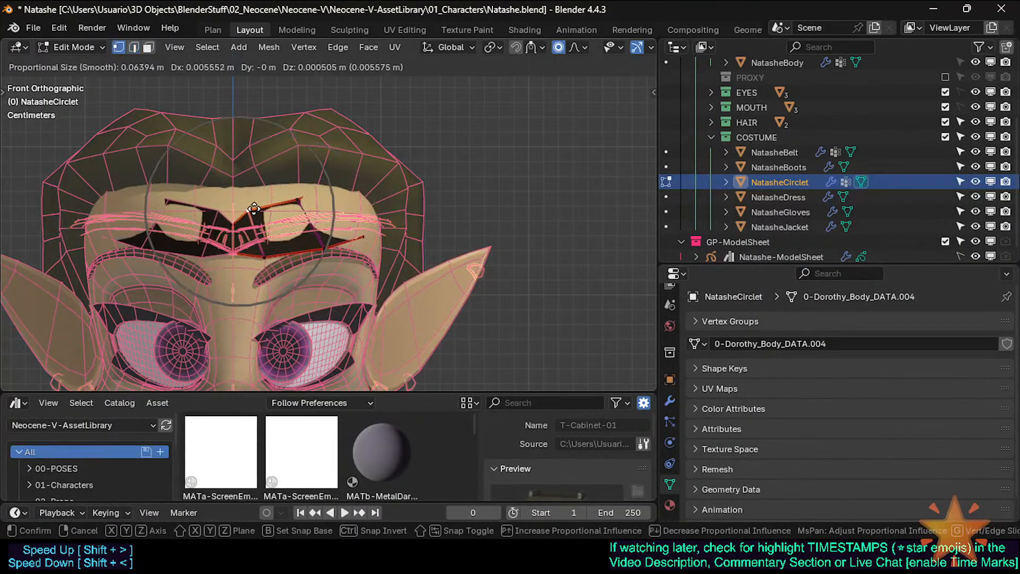
{"action": "left_click", "coordinate": [266, 208]}
{"action": "key", "text": "g"}
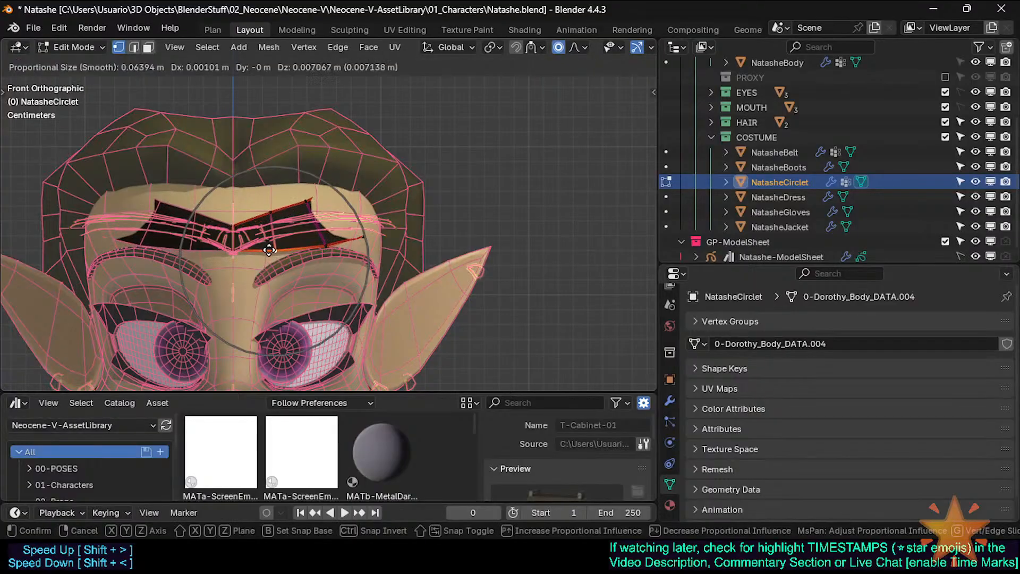
{"action": "left_click", "coordinate": [276, 244]}
Clear the seam from the circlet's centre edge
{"action": "key", "text": "a"}
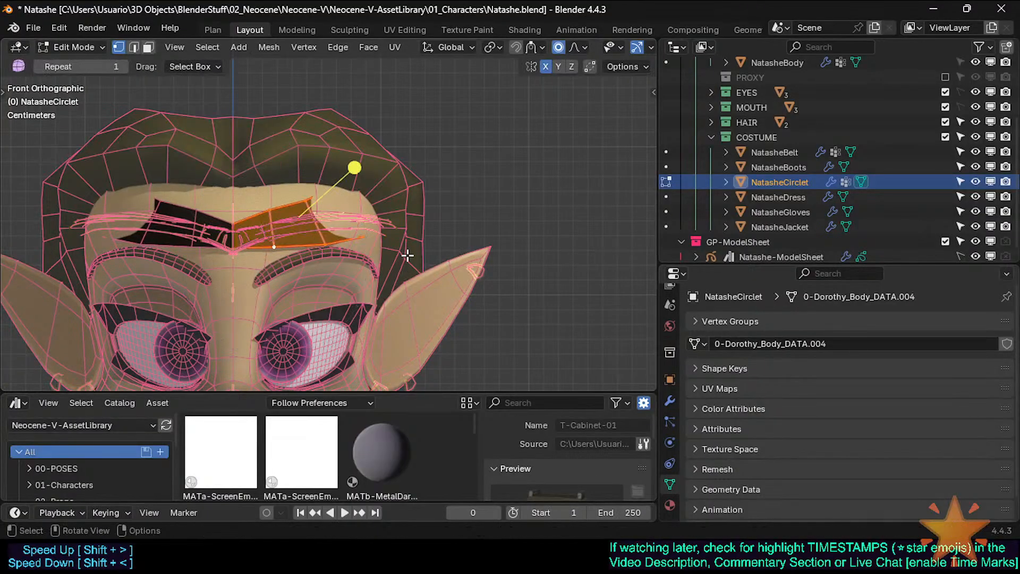
{"action": "key", "text": "alt+a"}
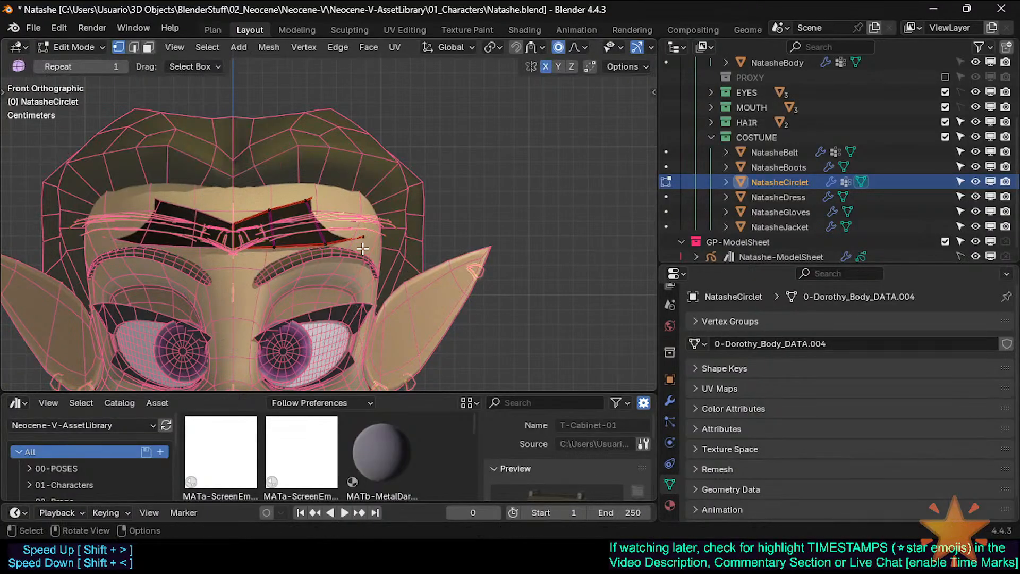
{"action": "left_click", "coordinate": [233, 237]}
{"action": "key", "text": "ctrl+e"}
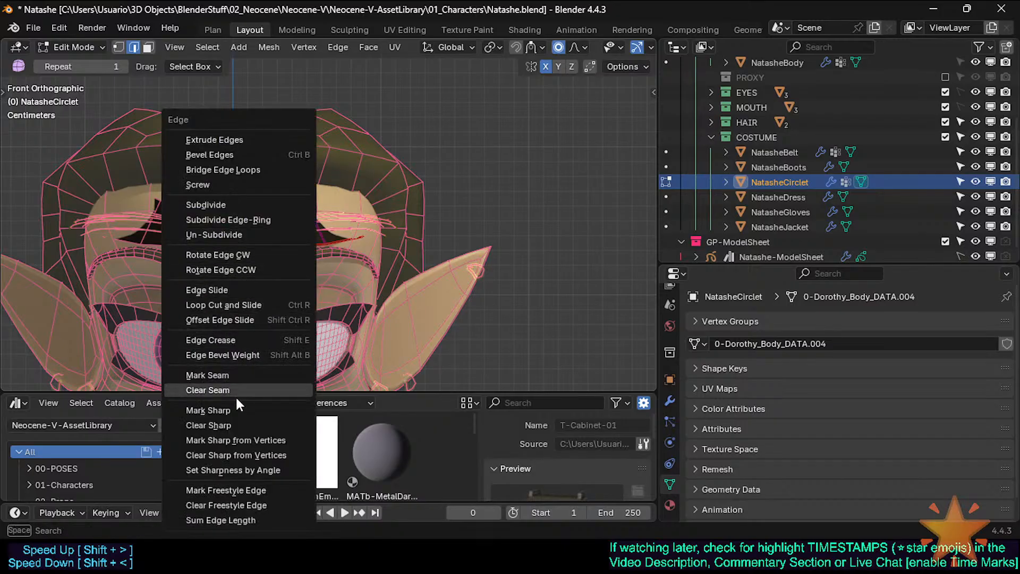
{"action": "left_click", "coordinate": [247, 388]}
{"action": "scroll", "coordinate": [240, 224], "scroll_direction": "up", "scroll_amount": 5}
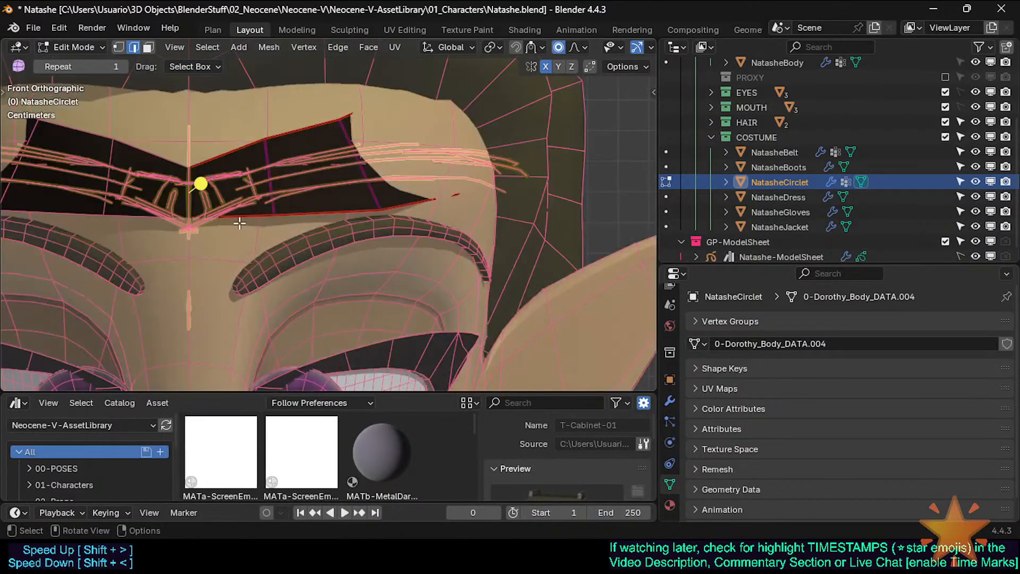
{"action": "scroll", "coordinate": [229, 191], "scroll_direction": "down", "scroll_amount": 2}
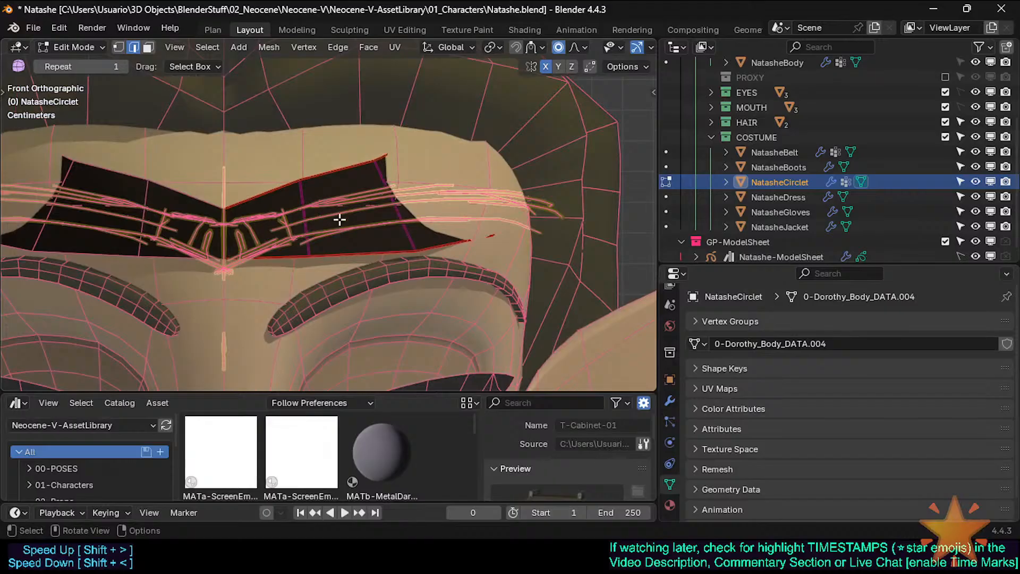
Assign the MATb-MetalPatch-02 material to the circlet's linked faces
{"action": "scroll", "coordinate": [339, 219], "scroll_direction": "down", "scroll_amount": 2}
{"action": "key", "text": "l"}
{"action": "left_click", "coordinate": [670, 502]}
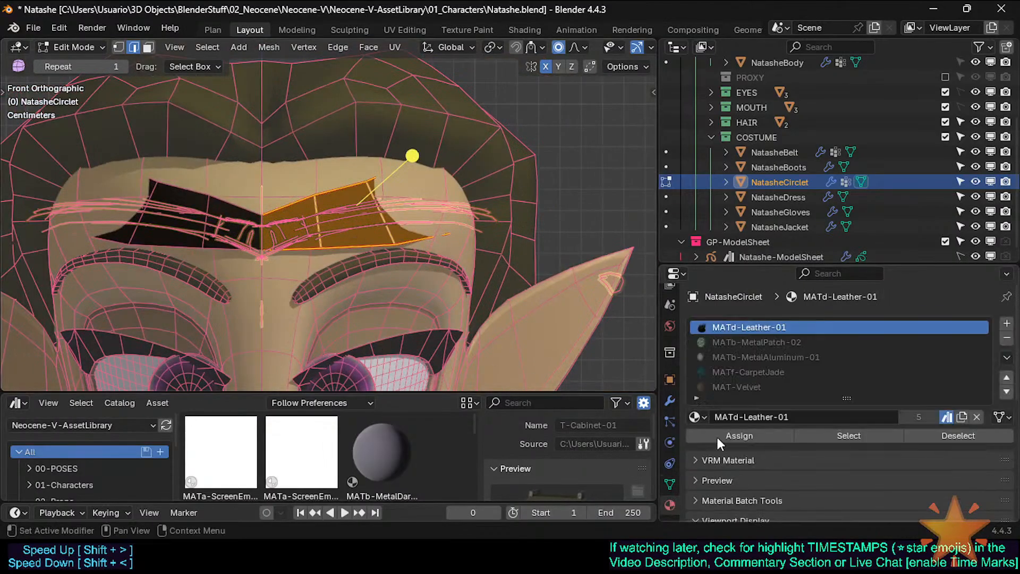
{"action": "left_click", "coordinate": [734, 342]}
{"action": "left_click", "coordinate": [734, 435]}
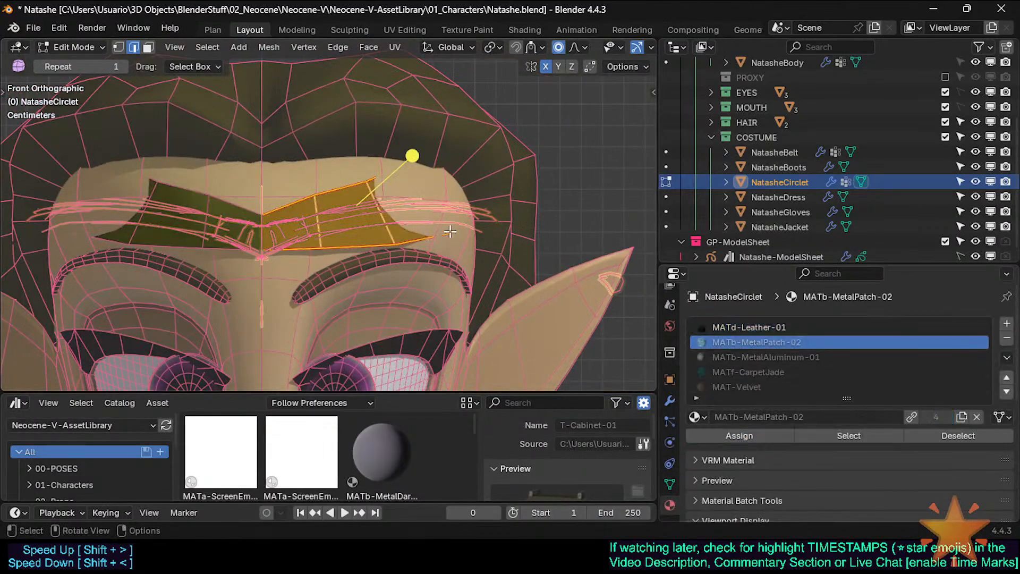
{"action": "key", "text": "Tab"}
{"action": "key", "text": "Tab"}
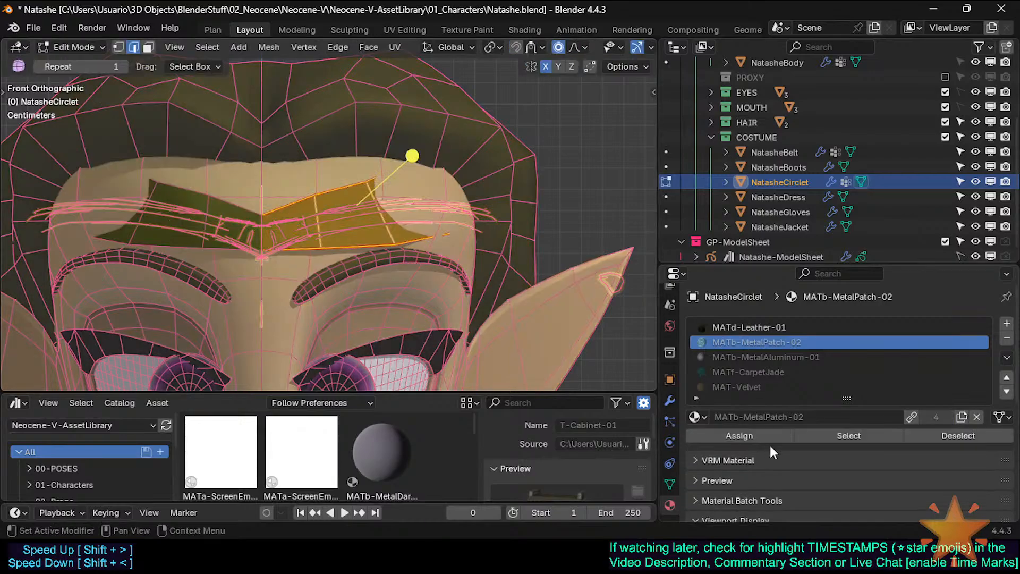
Replace the circlet's MATb-MetalPatch-02 slot material with MATb-MetalPatch-04
{"action": "scroll", "coordinate": [751, 361], "scroll_direction": "down", "scroll_amount": 4}
{"action": "scroll", "coordinate": [726, 374], "scroll_direction": "up", "scroll_amount": 4}
{"action": "left_click", "coordinate": [695, 417]}
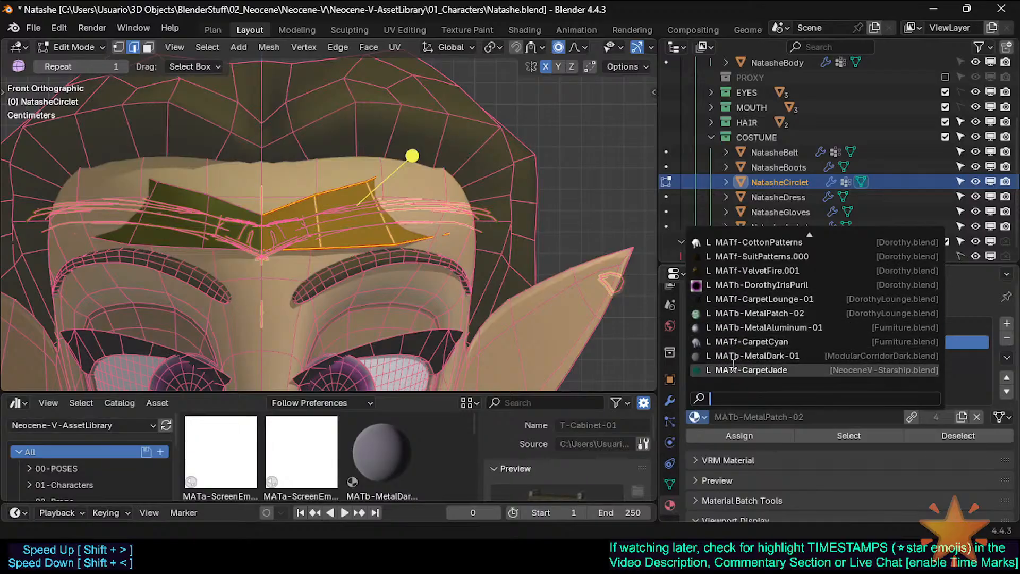
{"action": "scroll", "coordinate": [736, 351], "scroll_direction": "up", "scroll_amount": 5}
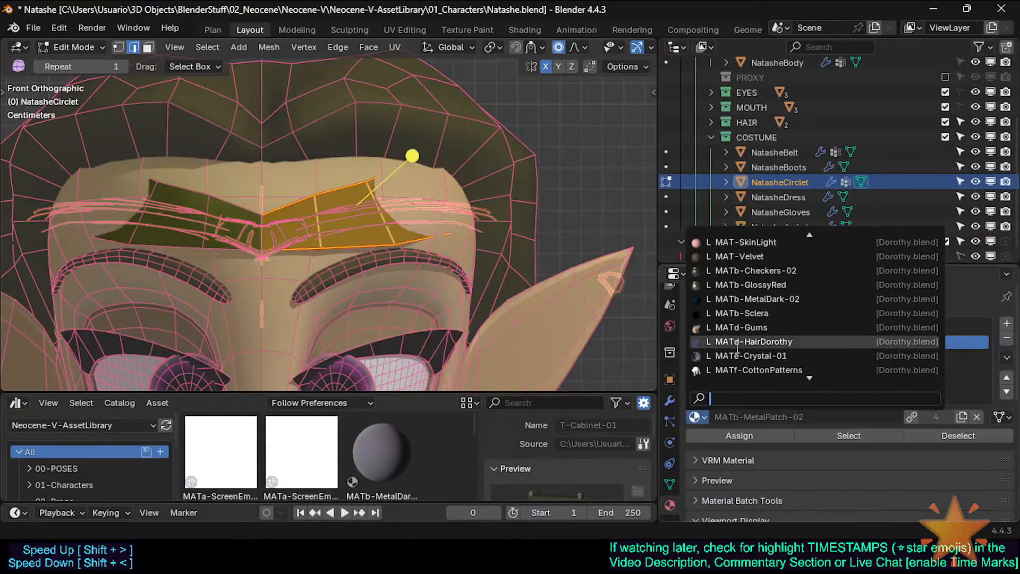
{"action": "scroll", "coordinate": [737, 348], "scroll_direction": "up", "scroll_amount": 7}
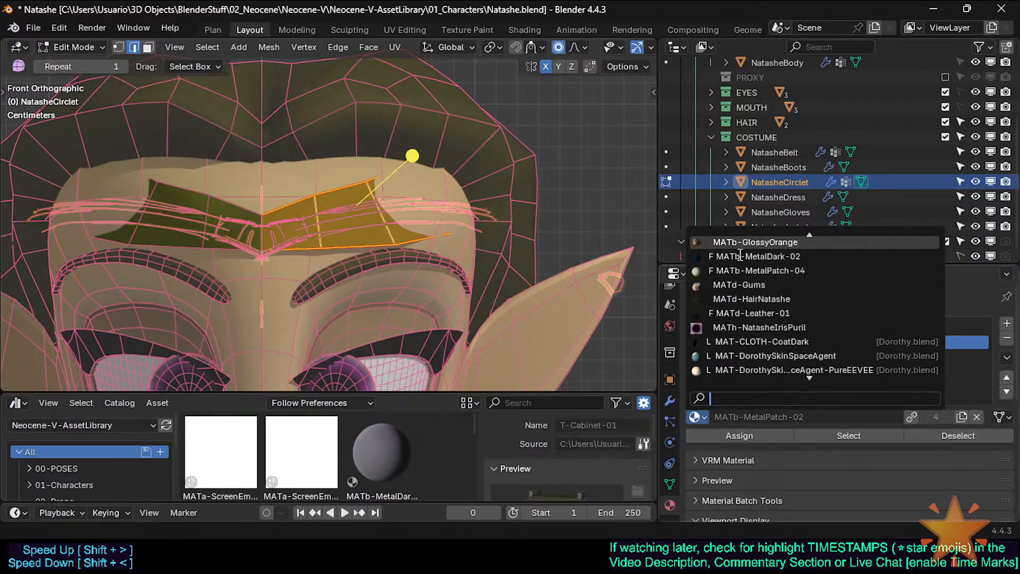
{"action": "scroll", "coordinate": [741, 255], "scroll_direction": "up", "scroll_amount": 3}
{"action": "left_click", "coordinate": [755, 252]}
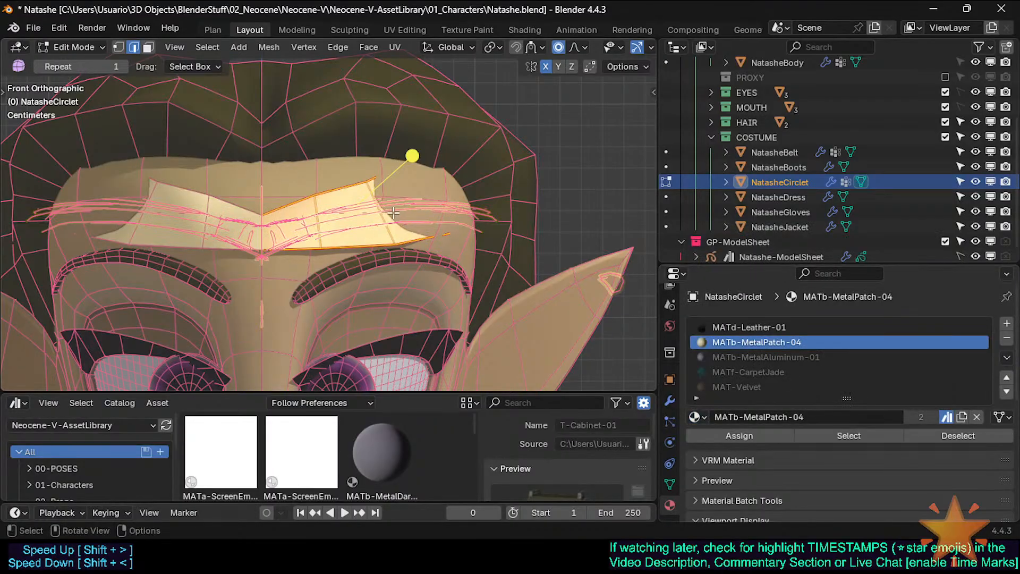
Check the face orientation of the circlet and head from several angles with the Face Orientation overlay
{"action": "key", "text": "Tab"}
{"action": "scroll", "coordinate": [398, 253], "scroll_direction": "down", "scroll_amount": 5}
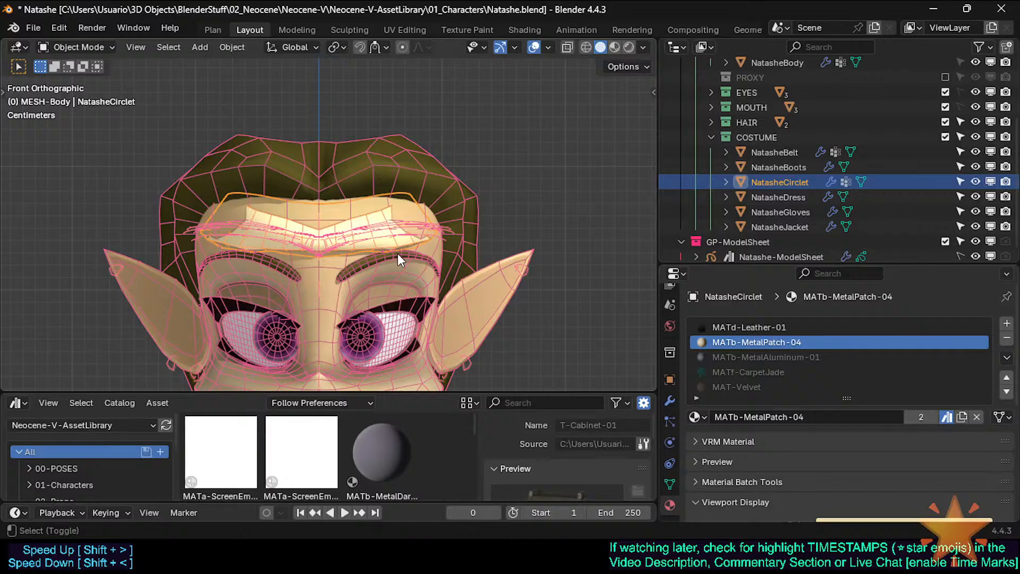
{"action": "key", "text": "shift+f"}
{"action": "left_click", "coordinate": [492, 202]}
{"action": "middle_click_drag", "start_coordinate": [528, 260], "coordinate": [468, 269]}
{"action": "middle_click_drag", "start_coordinate": [384, 270], "coordinate": [432, 281]}
{"action": "key", "text": "KP_1"}
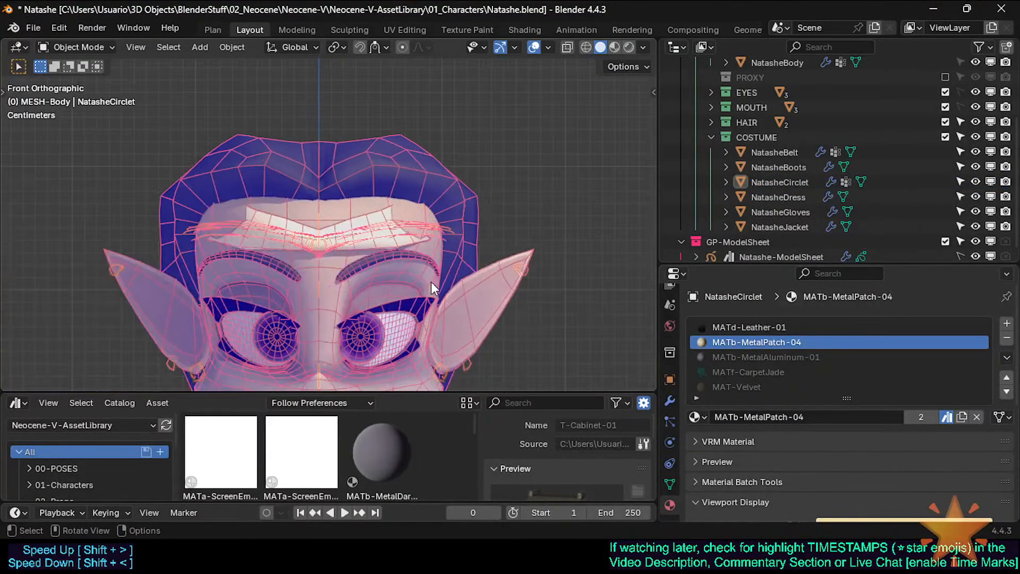
{"action": "key", "text": "shift+f"}
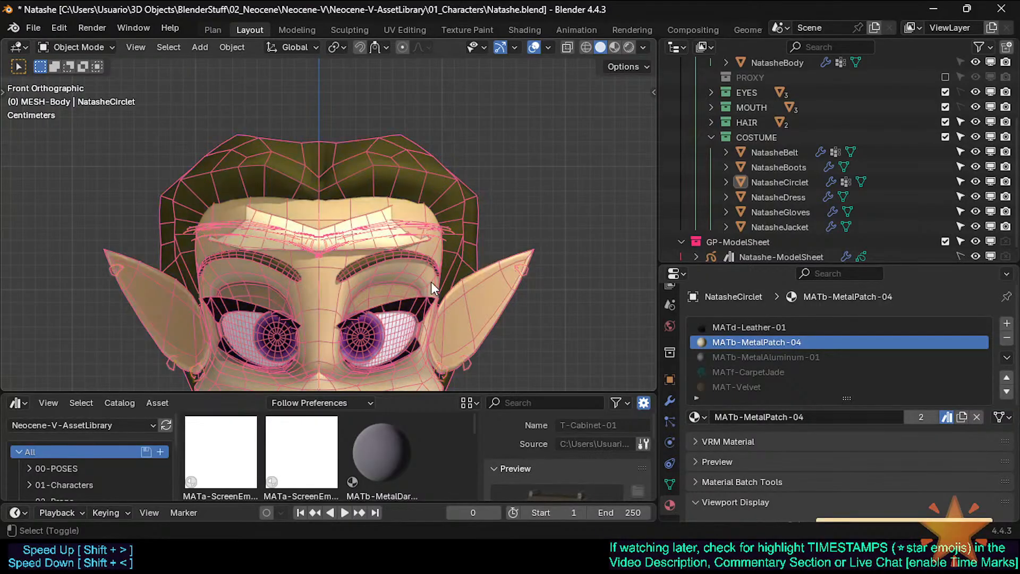
Move the circlet's upper centre vertex upward using proportional editing
{"action": "left_click", "coordinate": [377, 243]}
{"action": "key", "text": "Tab"}
{"action": "scroll", "coordinate": [389, 268], "scroll_direction": "up", "scroll_amount": 2}
{"action": "key", "text": "1"}
{"action": "left_click", "coordinate": [287, 211]}
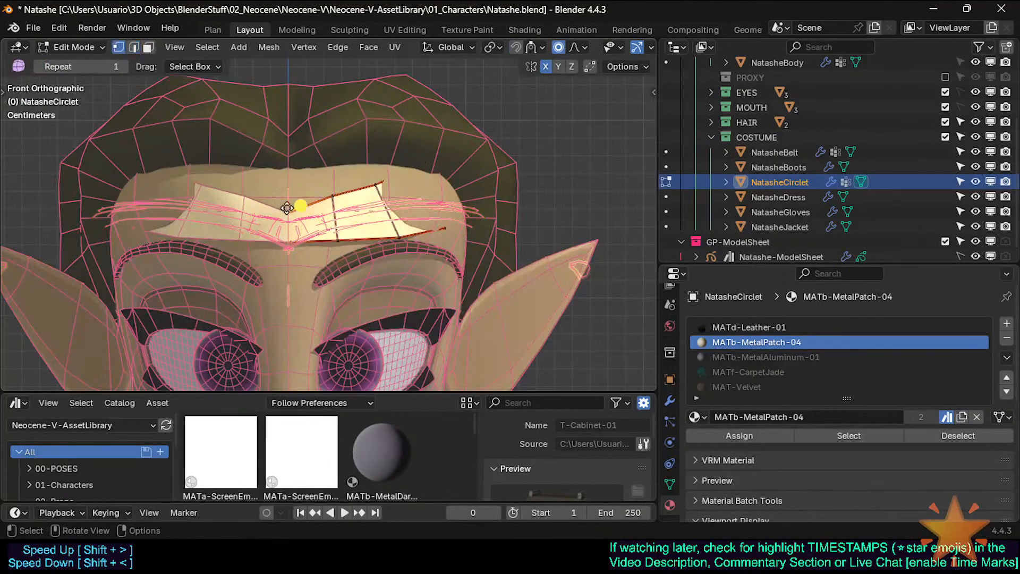
{"action": "key", "text": "g"}
{"action": "left_click", "coordinate": [292, 184]}
{"action": "left_click", "coordinate": [292, 221]}
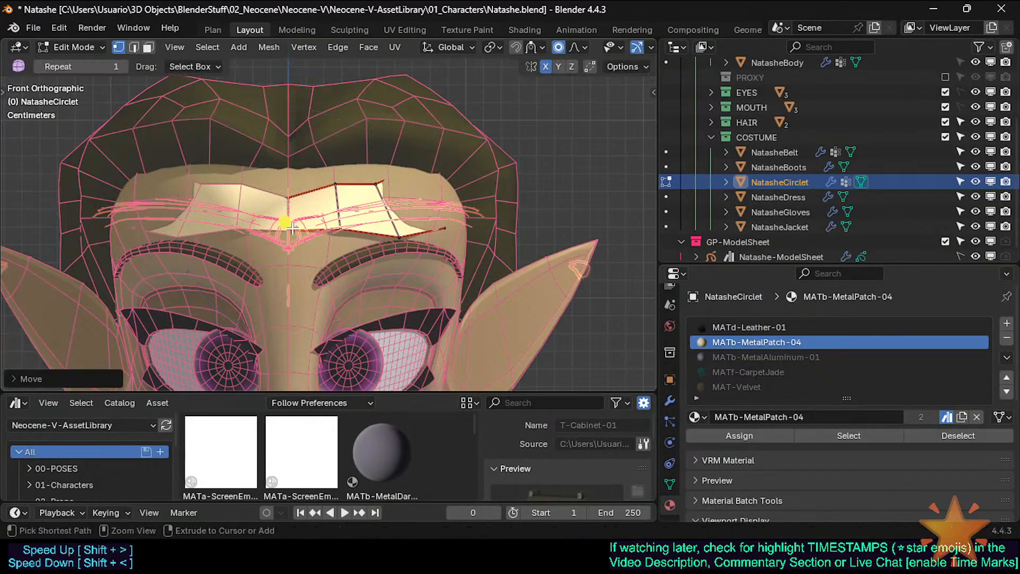
Review the snapping options and raise the circlet's upper centre vertex a little further
{"action": "left_click", "coordinate": [538, 47]}
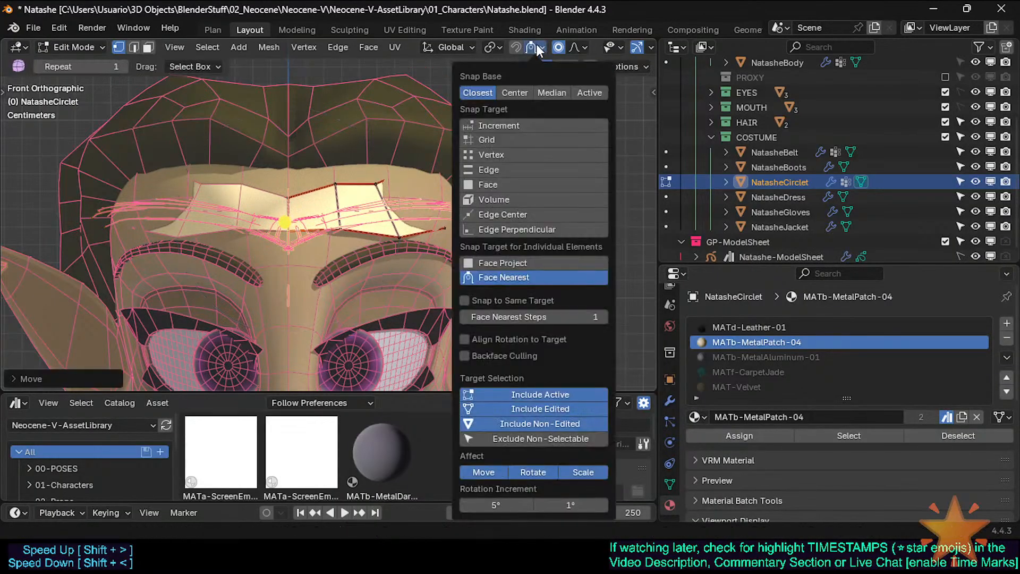
{"action": "left_click", "coordinate": [537, 46]}
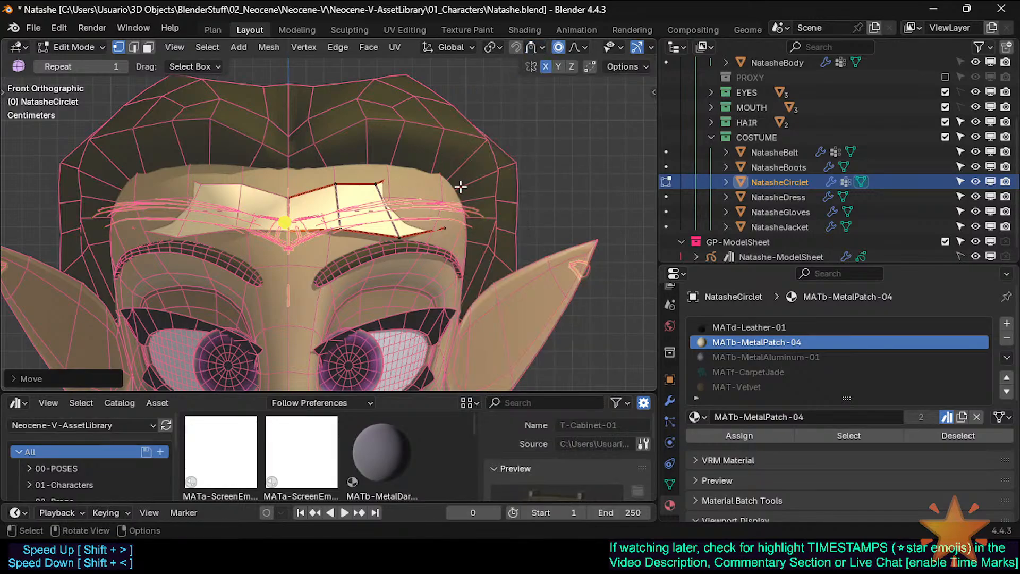
{"action": "left_click", "coordinate": [291, 198]}
{"action": "key", "text": "g"}
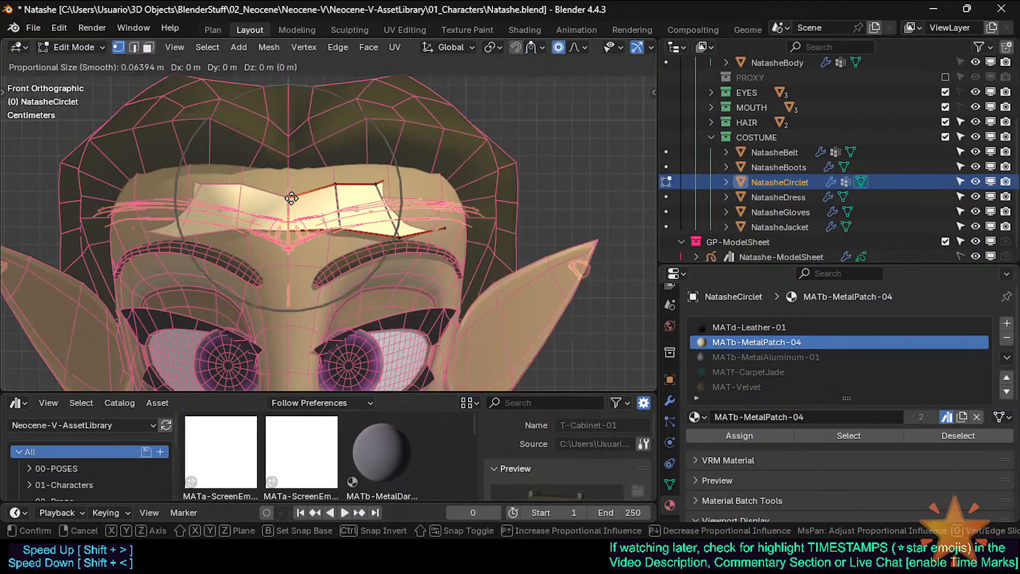
{"action": "left_click", "coordinate": [290, 189]}
Move the upper vertex beside the circlet's centre outward and rotate the surrounding geometry with proportional editing
{"action": "left_click", "coordinate": [334, 184]}
{"action": "key", "text": "g"}
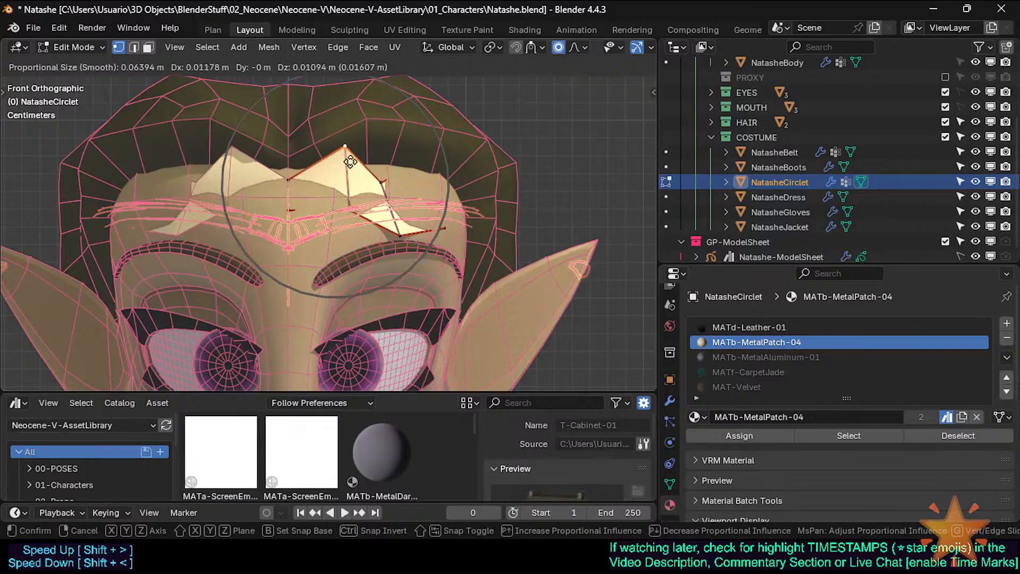
{"action": "left_click", "coordinate": [352, 177]}
{"action": "key", "text": "r"}
{"action": "left_click", "coordinate": [372, 211]}
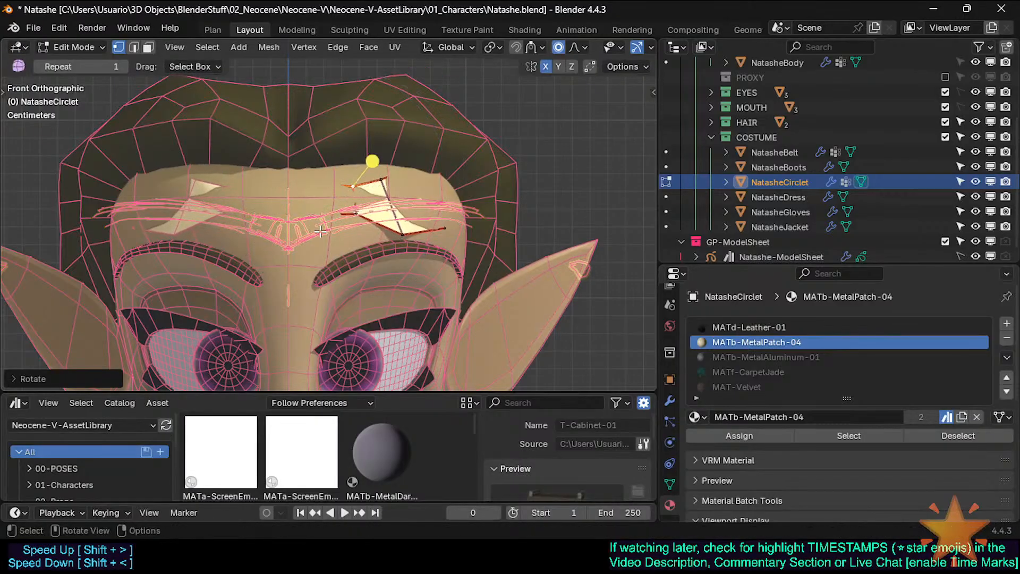
Move the circlet's centre face down toward the sketched band on the forehead
{"action": "key", "text": "alt+z"}
{"action": "key", "text": "alt+z"}
{"action": "key", "text": "alt+z"}
{"action": "key", "text": "alt+z"}
{"action": "key", "text": "3"}
{"action": "key", "text": "g"}
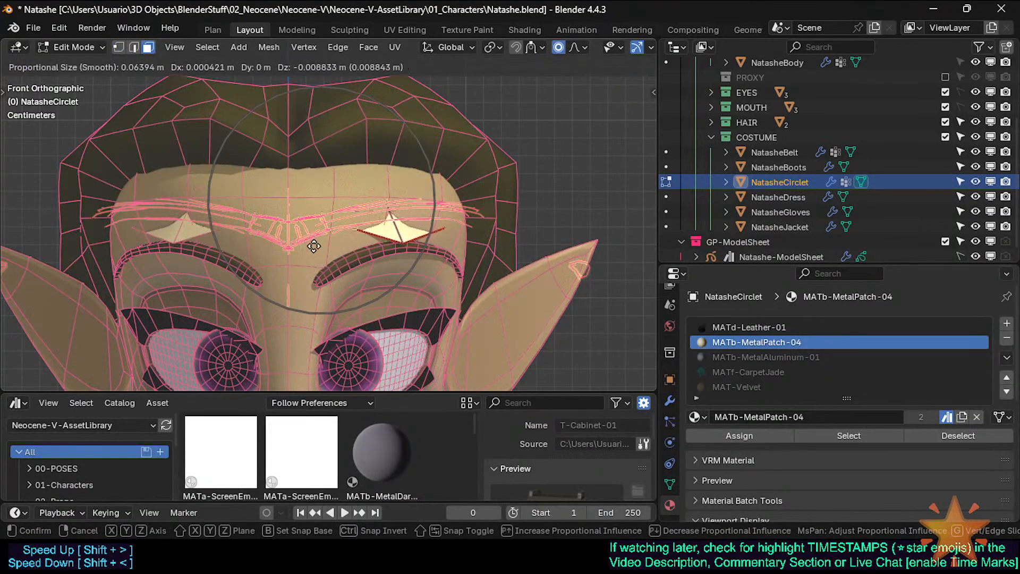
{"action": "left_click", "coordinate": [314, 245]}
Reposition the circlet's centre-line vertices to match the sketch's central V point
{"action": "key", "text": "alt+z"}
{"action": "key", "text": "1"}
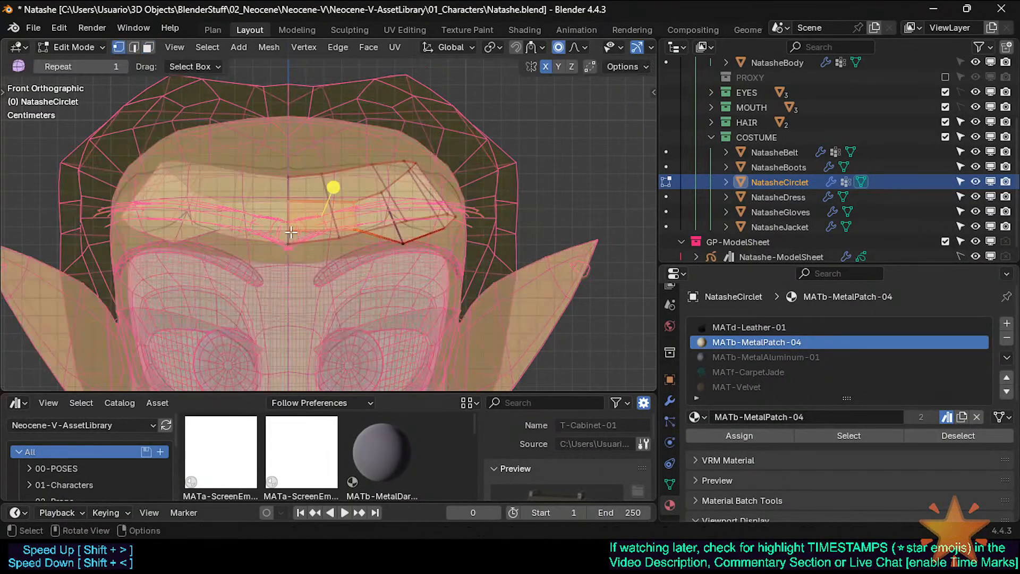
{"action": "key", "text": "alt+z"}
{"action": "key", "text": "g"}
{"action": "left_click", "coordinate": [295, 218]}
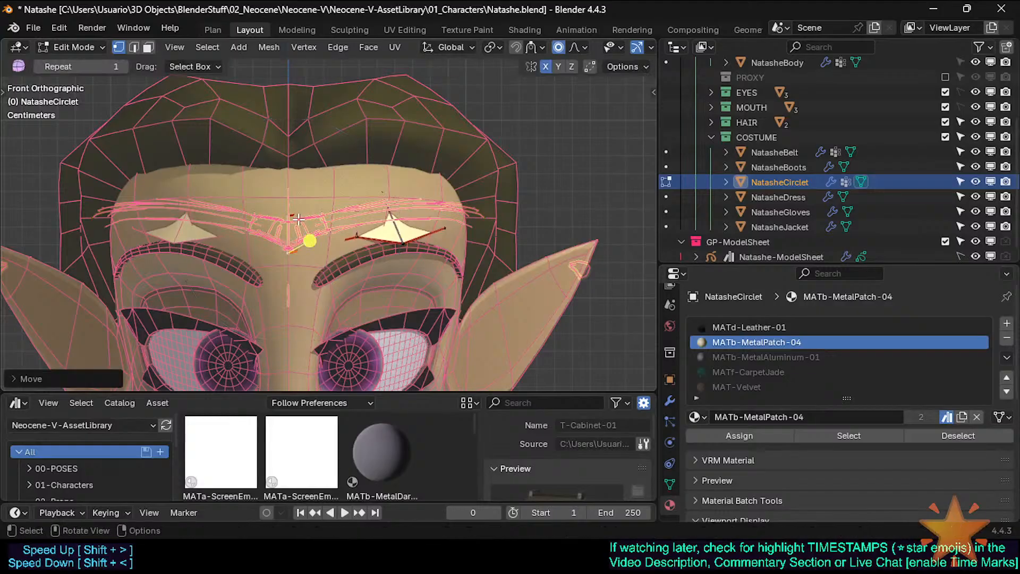
{"action": "key", "text": "g"}
{"action": "left_click", "coordinate": [293, 222]}
Adjust the upper and lower vertices beside the circlet's centre and shift the front section onto the sketched band
{"action": "left_click", "coordinate": [355, 239]}
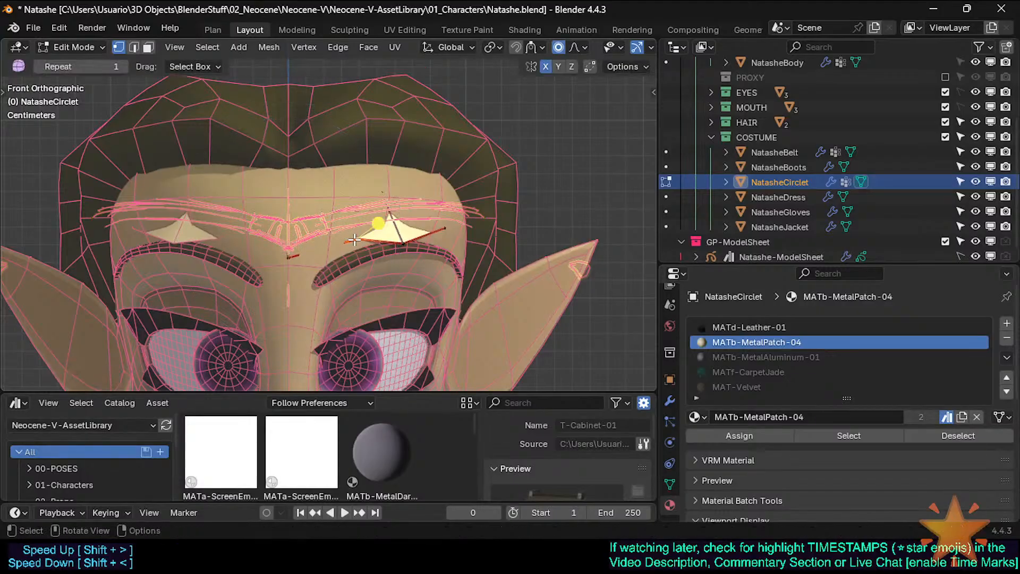
{"action": "key", "text": "g"}
{"action": "left_click", "coordinate": [358, 224]}
{"action": "left_click", "coordinate": [369, 191]}
{"action": "key", "text": "g"}
{"action": "left_click", "coordinate": [371, 184]}
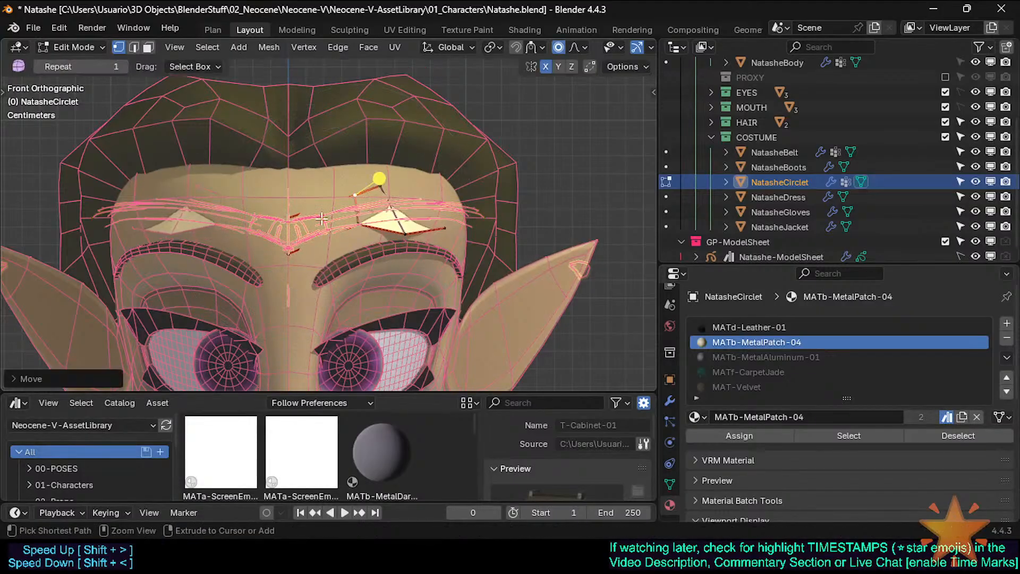
{"action": "left_click", "coordinate": [299, 252]}
{"action": "key", "text": "g"}
{"action": "left_click", "coordinate": [326, 226]}
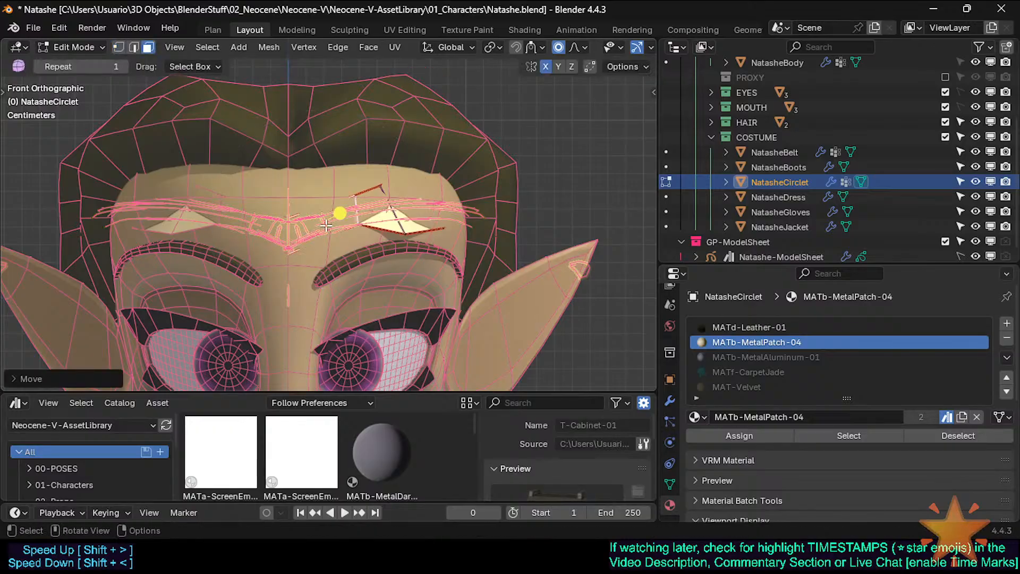
Slide the first cross edge beside the circlet's centre inward along the band
{"action": "key", "text": "2"}
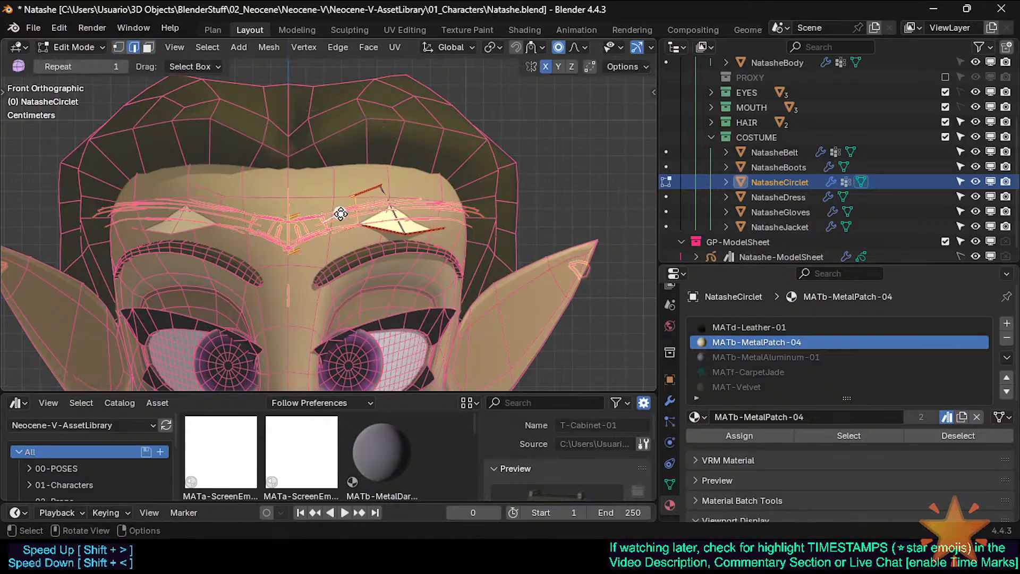
{"action": "left_click", "coordinate": [356, 206]}
{"action": "key", "text": "g"}
{"action": "key", "text": "g"}
{"action": "left_click", "coordinate": [323, 216]}
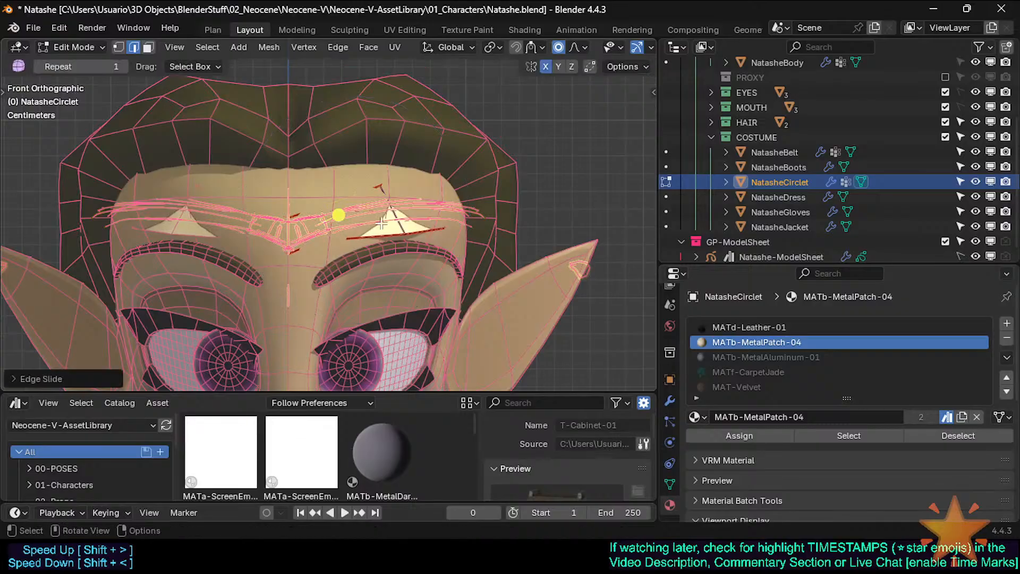
Rotate, move and slightly shrink the first cross edge to fit the sketched band's slope and width
{"action": "key", "text": "alt+z"}
{"action": "key", "text": "alt+z"}
{"action": "key", "text": "r"}
{"action": "left_click", "coordinate": [369, 219]}
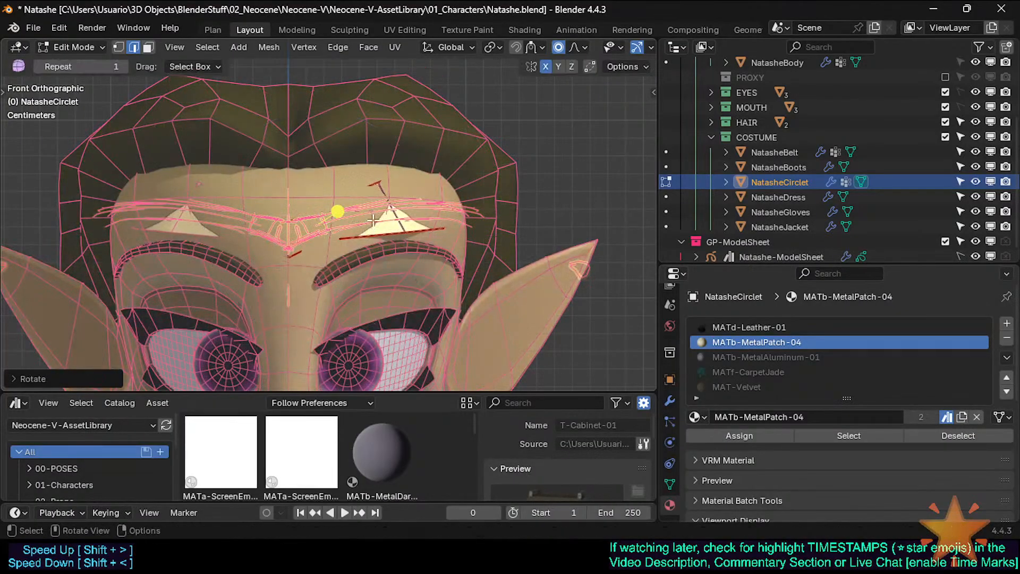
{"action": "key", "text": "g"}
{"action": "left_click", "coordinate": [361, 215]}
{"action": "key", "text": "s"}
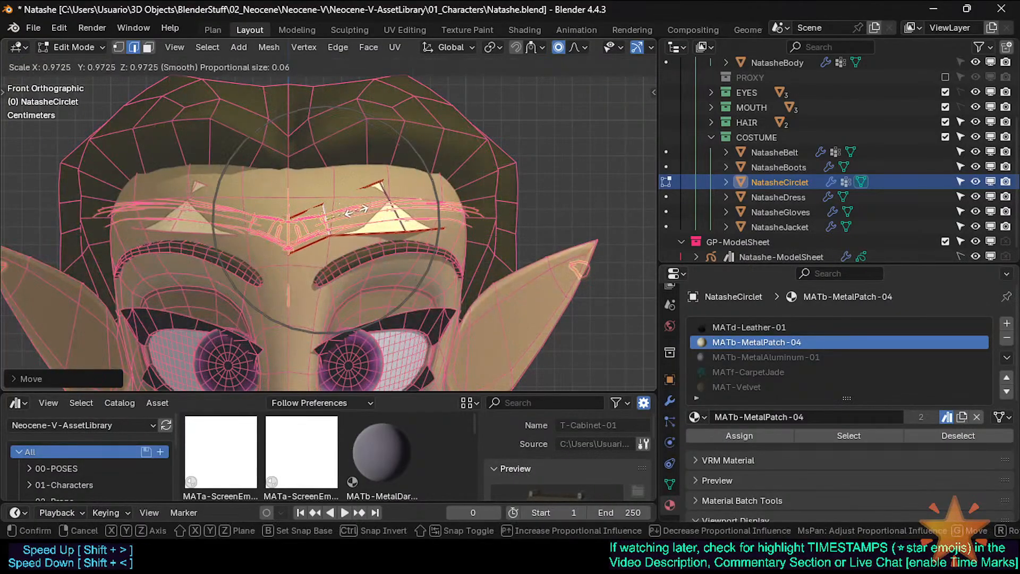
{"action": "left_click", "coordinate": [345, 214]}
{"action": "key", "text": "g"}
{"action": "left_click", "coordinate": [342, 219]}
Move the lower vertex of the circlet's next cross edge up and inward toward the sketch's lower line
{"action": "left_click", "coordinate": [396, 231]}
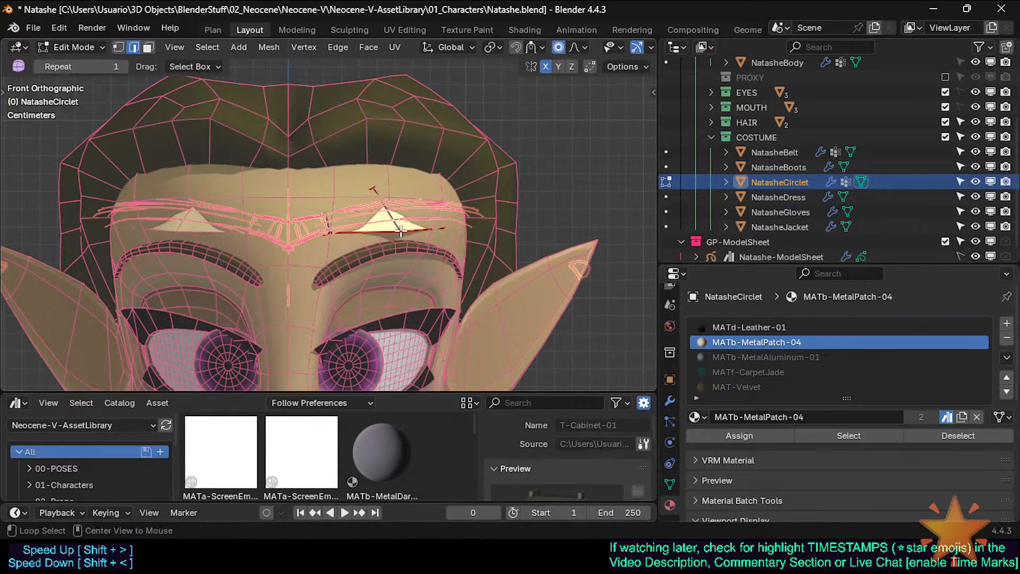
{"action": "key", "text": "1"}
{"action": "left_click", "coordinate": [402, 230]}
{"action": "key", "text": "g"}
{"action": "left_click", "coordinate": [396, 226]}
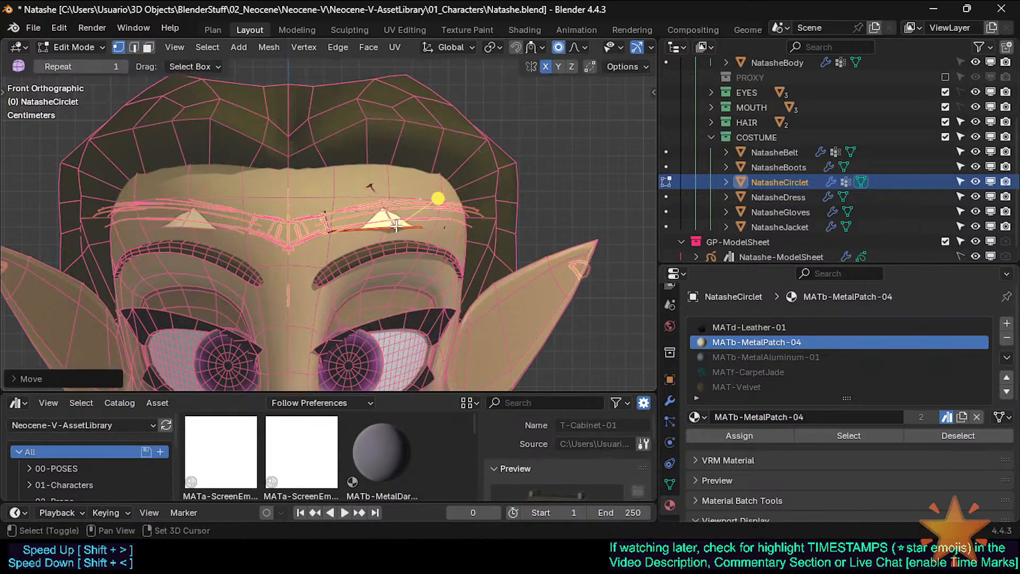
{"action": "left_click", "coordinate": [393, 231]}
{"action": "key", "text": "g"}
{"action": "left_click", "coordinate": [391, 225]}
Enable snapping and place the second cross edge's upper and lower vertices on the sketched band
{"action": "left_click", "coordinate": [369, 181]}
{"action": "key", "text": "g"}
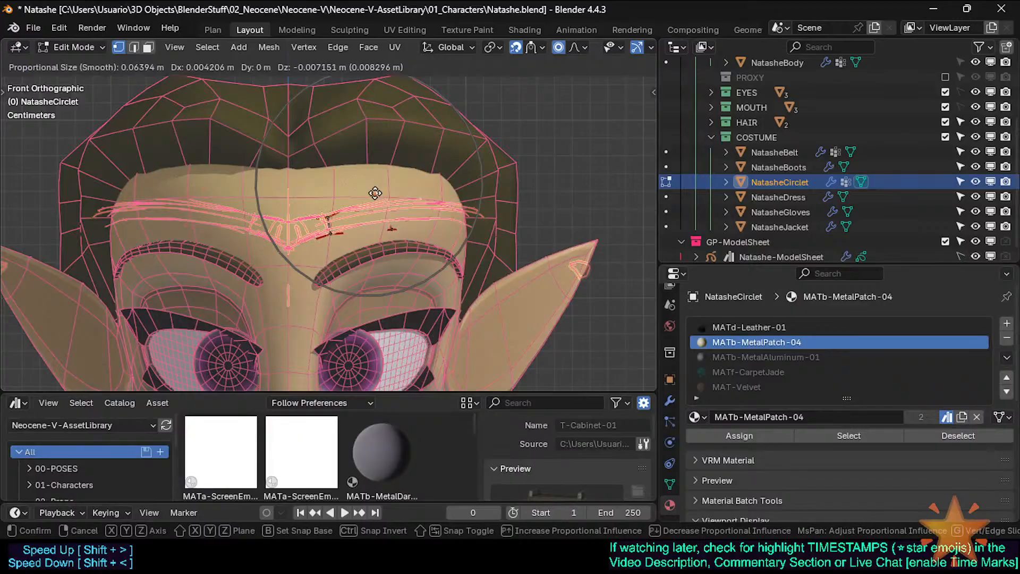
{"action": "left_click", "coordinate": [380, 195]}
{"action": "left_click", "coordinate": [395, 239]}
{"action": "key", "text": "g"}
{"action": "key", "text": "g"}
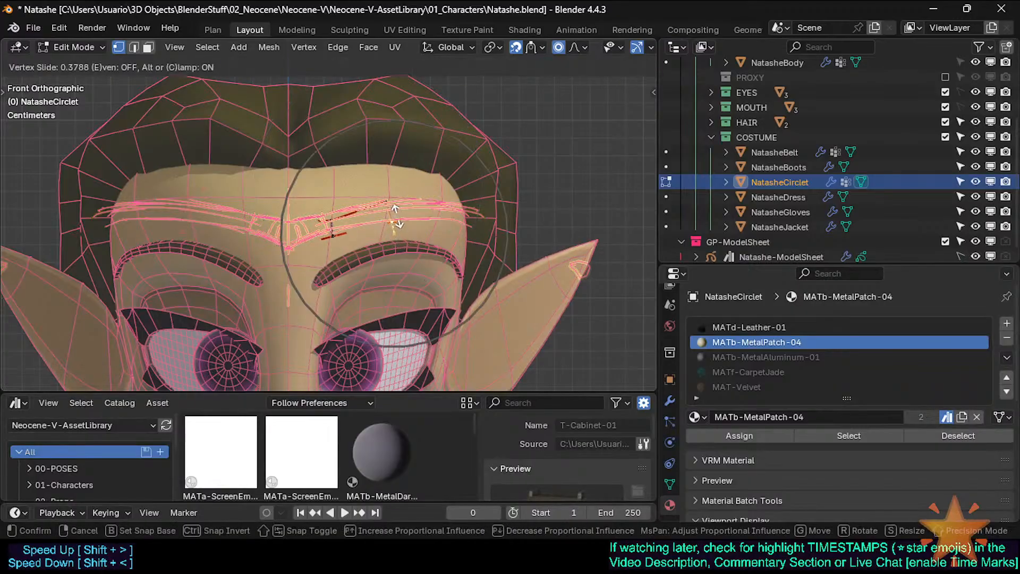
{"action": "left_click", "coordinate": [393, 219]}
{"action": "key", "text": "g"}
{"action": "left_click", "coordinate": [387, 212]}
Move the first cross edge's lower vertex onto the sketch's lower line and rotate the geometry around it
{"action": "left_click", "coordinate": [330, 233]}
{"action": "key", "text": "g"}
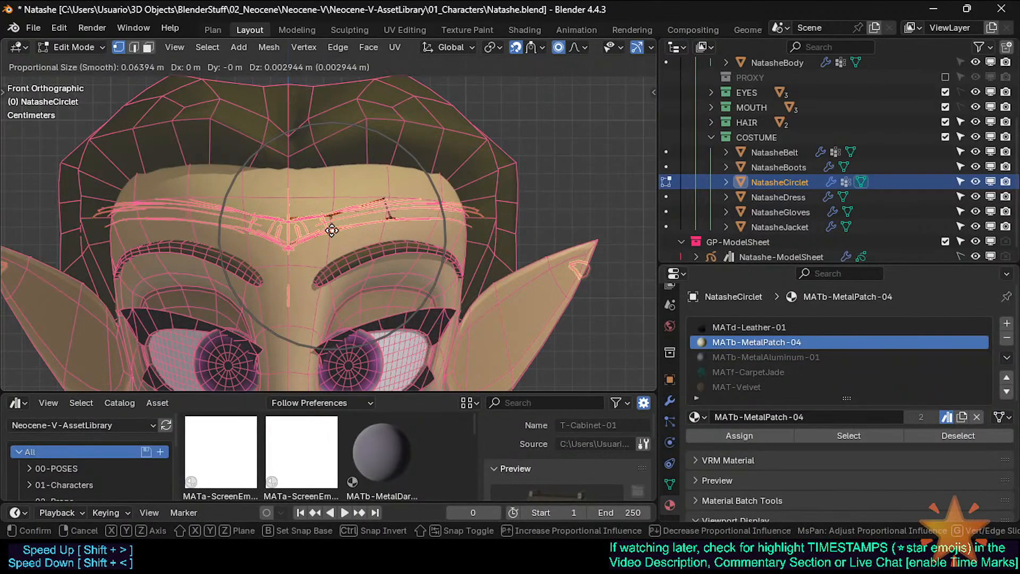
{"action": "left_click", "coordinate": [334, 230]}
{"action": "key", "text": "r"}
{"action": "left_click", "coordinate": [414, 232]}
{"action": "key", "text": "alt+z"}
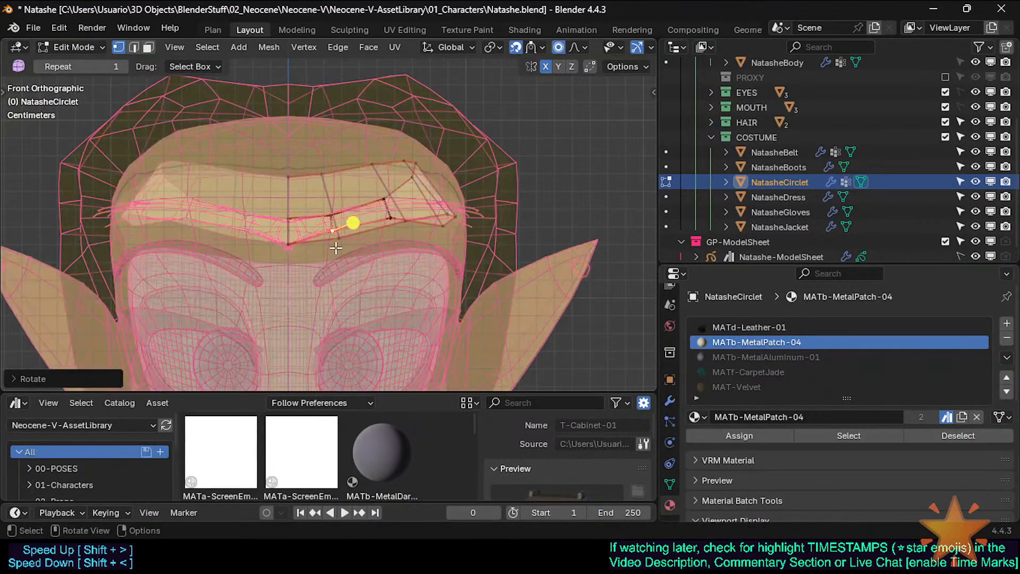
{"action": "scroll", "coordinate": [336, 248], "scroll_direction": "up", "scroll_amount": 1}
{"action": "left_click", "coordinate": [340, 237]}
{"action": "key", "text": "alt+z"}
In the right side view, scale the circlet's side faces along Z to narrow the band
{"action": "middle_click_drag", "start_coordinate": [539, 187], "coordinate": [388, 265], "text": "shift"}
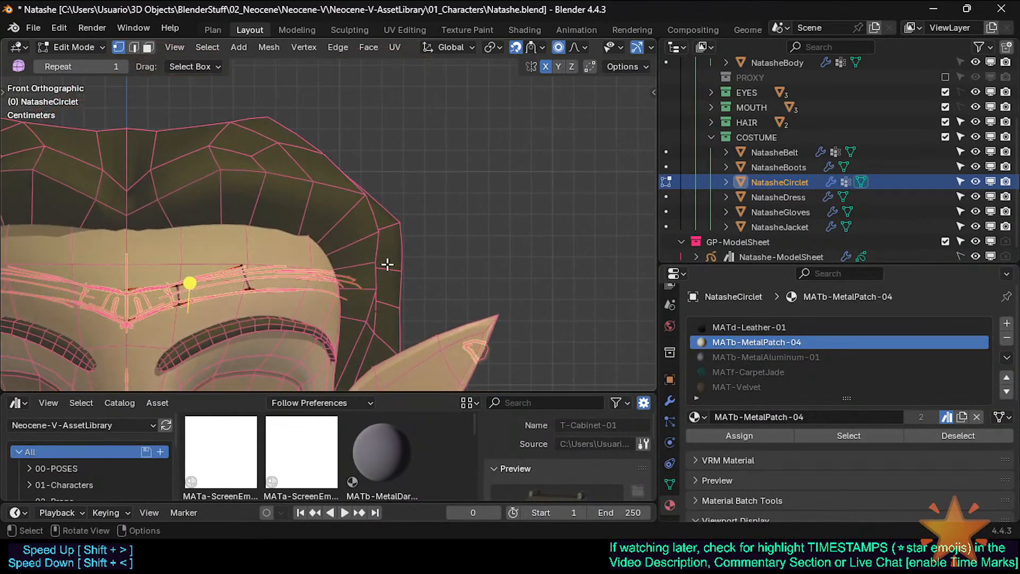
{"action": "scroll", "coordinate": [388, 265], "scroll_direction": "down", "scroll_amount": 2}
{"action": "key", "text": "KP_3"}
{"action": "key", "text": "alt+z"}
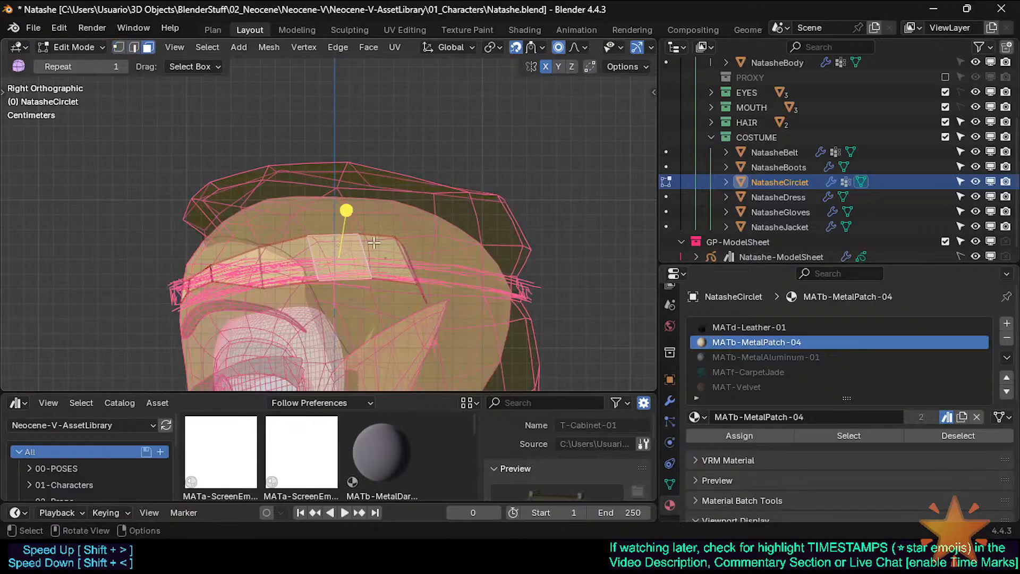
{"action": "left_click", "coordinate": [383, 211]}
{"action": "key", "text": "s"}
{"action": "right_click", "coordinate": [403, 221]}
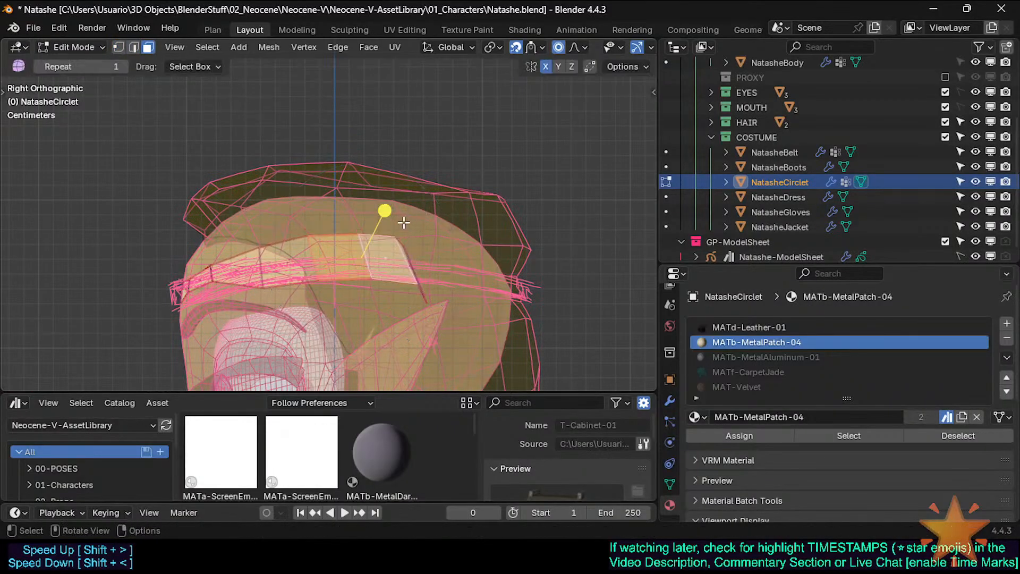
{"action": "key", "text": "s"}
{"action": "key", "text": "z"}
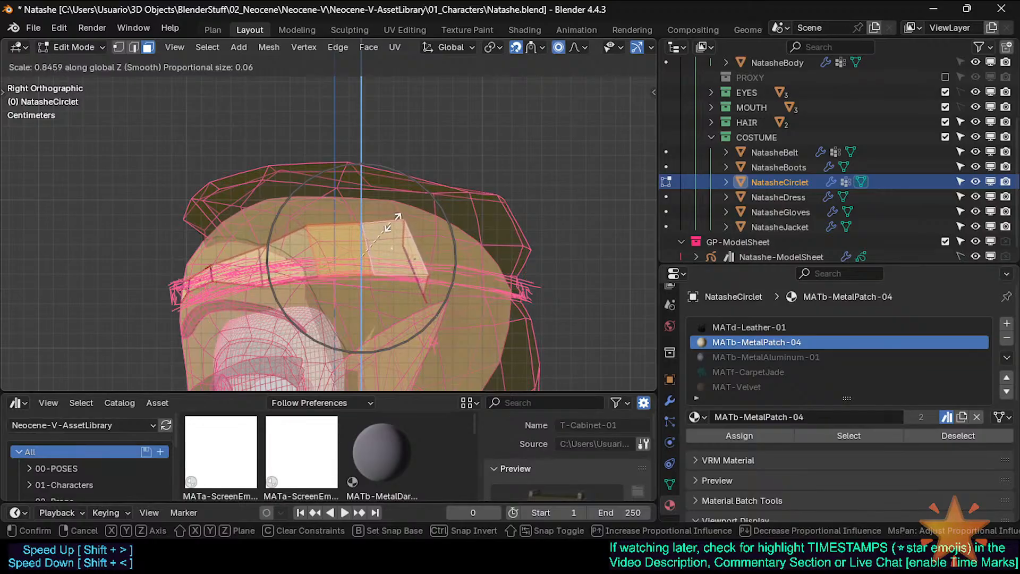
{"action": "left_click", "coordinate": [398, 266]}
Slide the side section's lower edge upward and raise the rear lower vertex to thin the band
{"action": "key", "text": "2"}
{"action": "key", "text": "g"}
{"action": "key", "text": "g"}
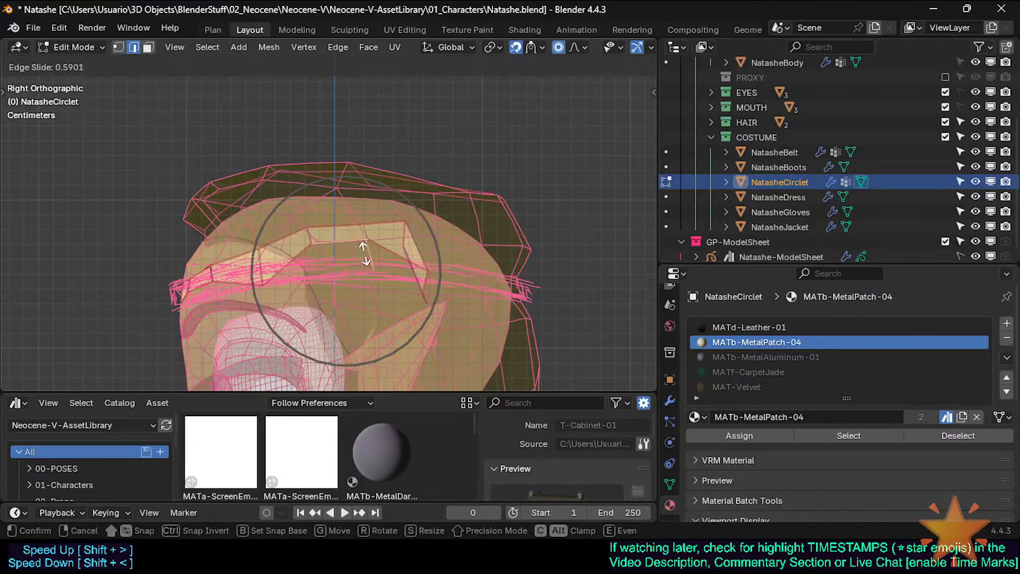
{"action": "left_click", "coordinate": [364, 260]}
{"action": "key", "text": "1"}
{"action": "left_click", "coordinate": [426, 271]}
{"action": "key", "text": "g"}
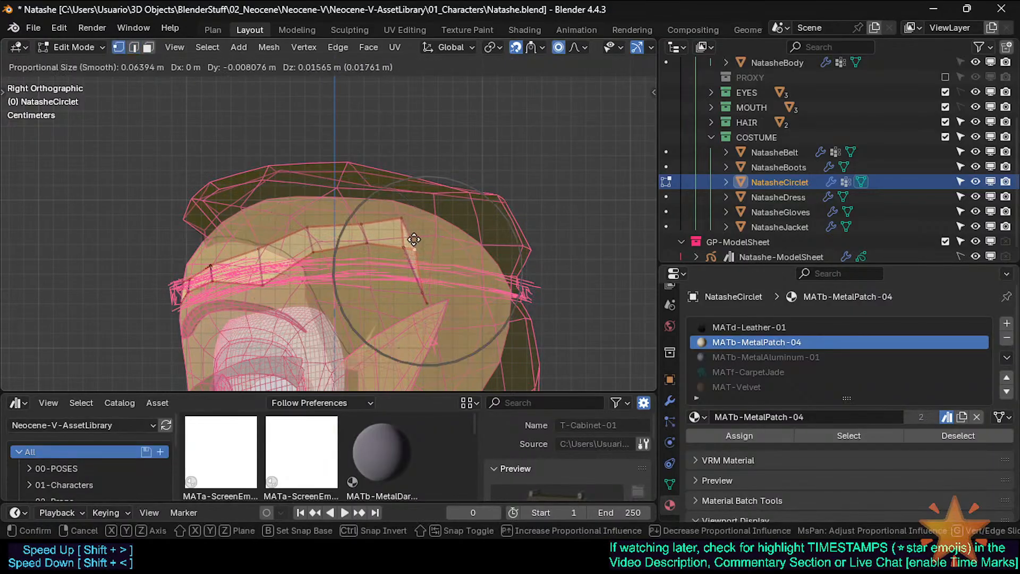
{"action": "left_click", "coordinate": [411, 240]}
Move the circlet's rear end face to the back of the head using proportional editing
{"action": "key", "text": "3"}
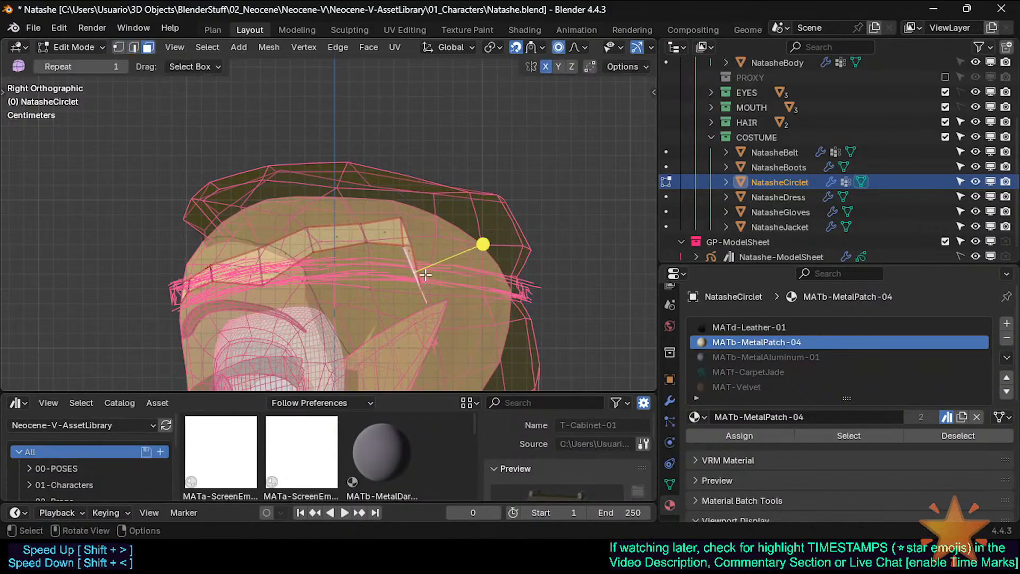
{"action": "key", "text": "g"}
{"action": "left_click", "coordinate": [547, 285]}
{"action": "key", "text": "1"}
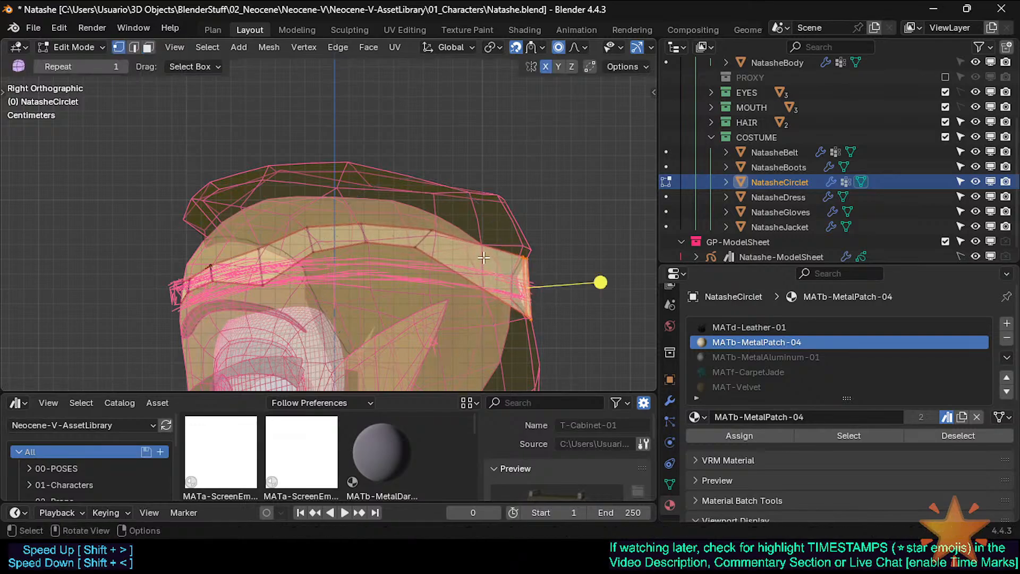
In the right side view, lower both vertices of the circlet's rearmost side cross edge onto the sketched band
{"action": "left_click", "coordinate": [437, 231]}
{"action": "key", "text": "g"}
{"action": "left_click", "coordinate": [443, 249]}
{"action": "left_click", "coordinate": [421, 262]}
{"action": "key", "text": "g"}
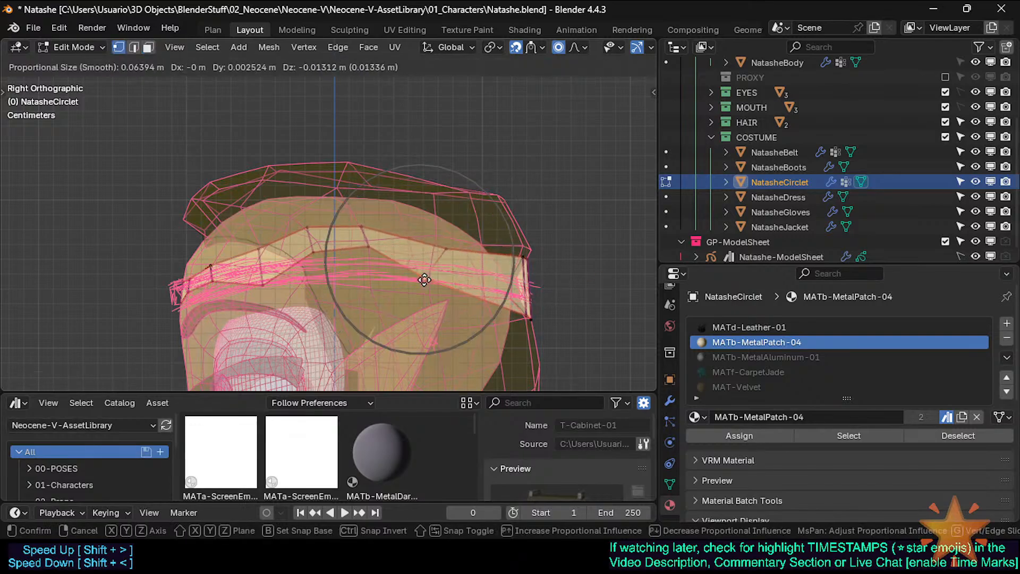
{"action": "left_click", "coordinate": [429, 284]}
{"action": "left_click", "coordinate": [443, 257]}
{"action": "key", "text": "g"}
{"action": "left_click", "coordinate": [439, 265]}
Lower both vertices of the middle side cross edge onto the sketched band and shift them slightly backward
{"action": "left_click", "coordinate": [366, 254]}
{"action": "key", "text": "g"}
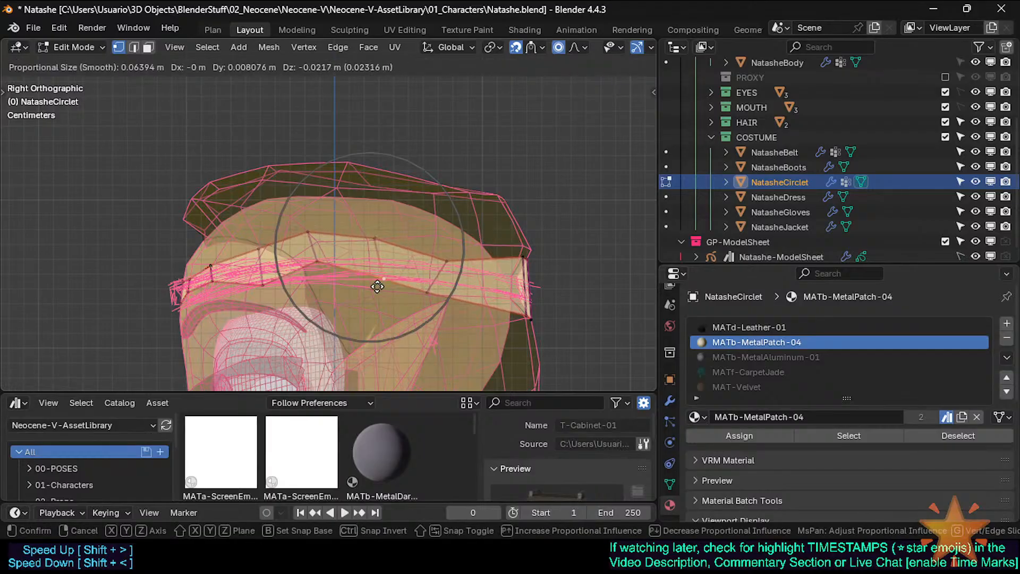
{"action": "left_click", "coordinate": [378, 287]}
{"action": "left_click", "coordinate": [368, 236]}
{"action": "key", "text": "g"}
{"action": "left_click", "coordinate": [380, 265]}
Lower the lower and upper vertices of the cross edge above the temple to follow the band sketch
{"action": "left_click", "coordinate": [314, 267]}
{"action": "key", "text": "g"}
{"action": "left_click", "coordinate": [321, 287]}
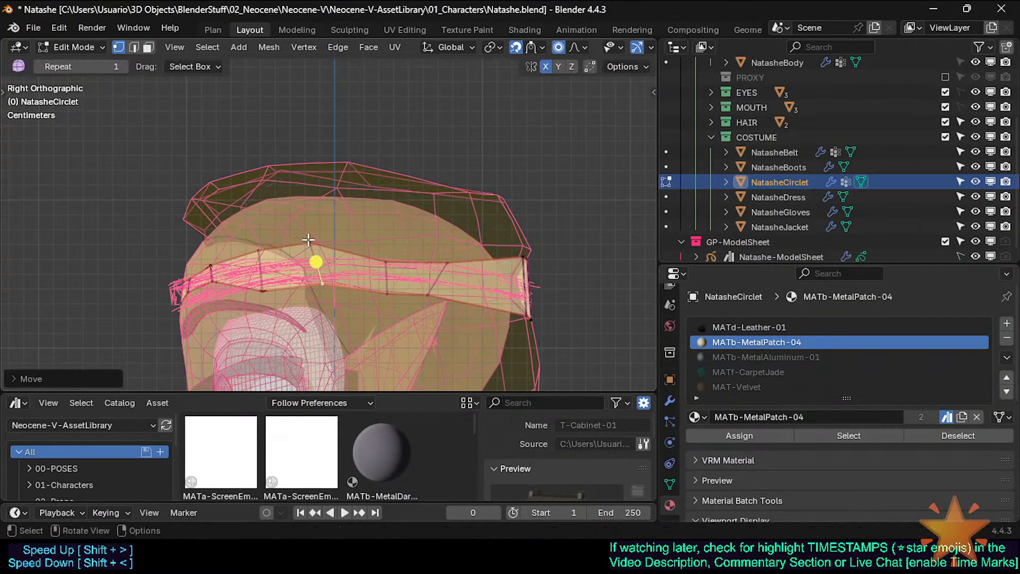
{"action": "left_click", "coordinate": [307, 241]}
{"action": "key", "text": "g"}
{"action": "left_click", "coordinate": [321, 253]}
Shift both vertices of the cross edge above the eye backward and adjust their heights to fit the sketched band
{"action": "left_click", "coordinate": [272, 294]}
{"action": "key", "text": "g"}
{"action": "left_click", "coordinate": [292, 279]}
{"action": "left_click", "coordinate": [268, 249]}
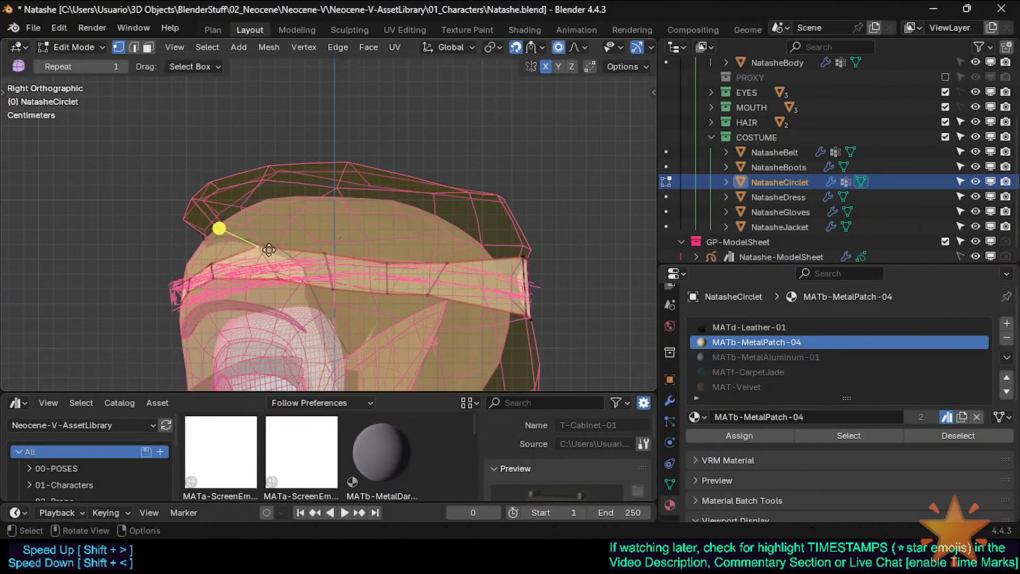
{"action": "key", "text": "g"}
{"action": "left_click", "coordinate": [288, 266]}
{"action": "left_click", "coordinate": [292, 293]}
{"action": "key", "text": "g"}
{"action": "left_click", "coordinate": [282, 291]}
{"action": "left_click", "coordinate": [272, 247]}
{"action": "key", "text": "g"}
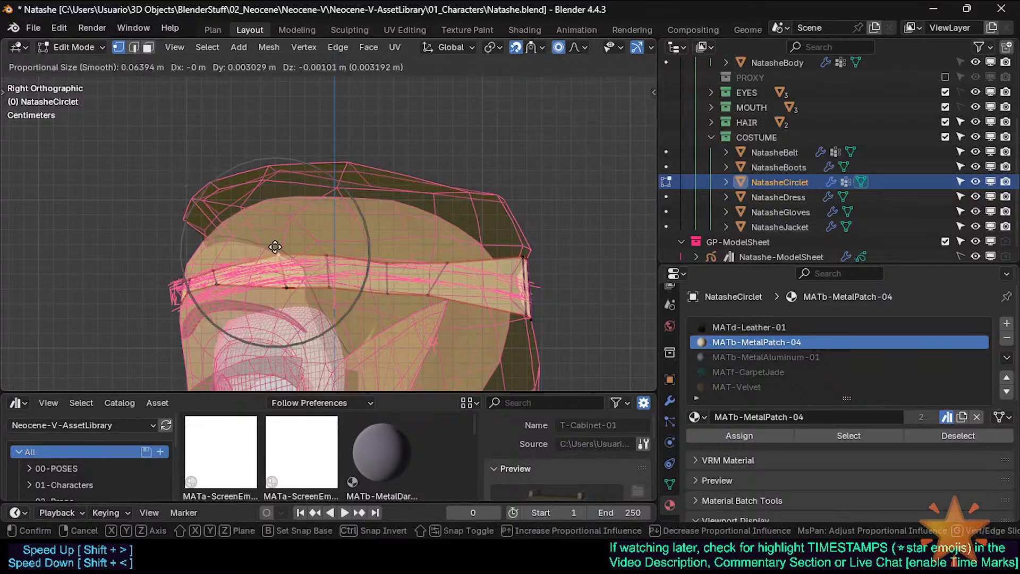
{"action": "left_click", "coordinate": [278, 252]}
Slide the upper vertex of the cross edge above the eye, then move the whole edge slightly upward and forward
{"action": "key", "text": "g"}
{"action": "key", "text": "g"}
{"action": "left_click", "coordinate": [277, 266]}
{"action": "key", "text": "2"}
{"action": "left_click", "coordinate": [286, 281]}
{"action": "key", "text": "g"}
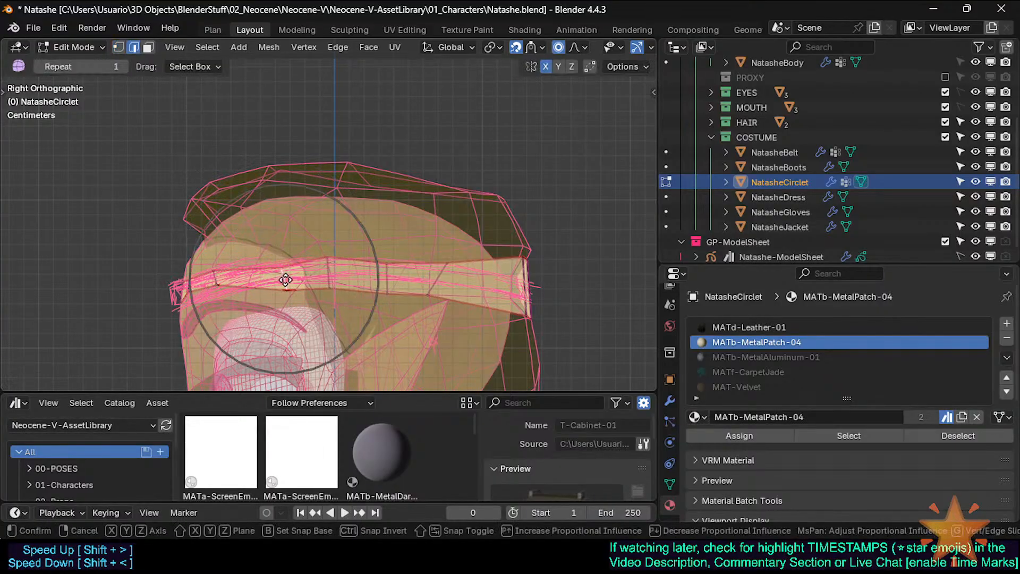
{"action": "left_click", "coordinate": [280, 273]}
Reposition the lower and upper vertices of the frontmost side cross edge to match the sketch lines
{"action": "key", "text": "1"}
{"action": "left_click", "coordinate": [216, 288]}
{"action": "key", "text": "g"}
{"action": "left_click", "coordinate": [220, 294]}
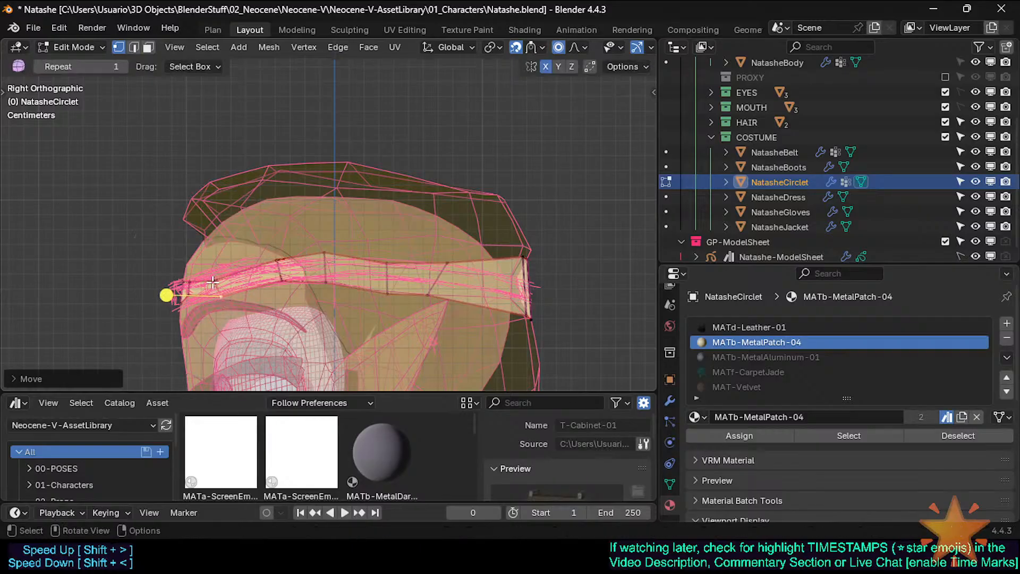
{"action": "left_click", "coordinate": [213, 277]}
{"action": "key", "text": "g"}
{"action": "left_click", "coordinate": [213, 277]}
{"action": "key", "text": "g"}
{"action": "left_click", "coordinate": [214, 270]}
Slide the frontmost cross edge's lower vertex along the band and fine-tune the positions of both its vertices
{"action": "left_click", "coordinate": [217, 290]}
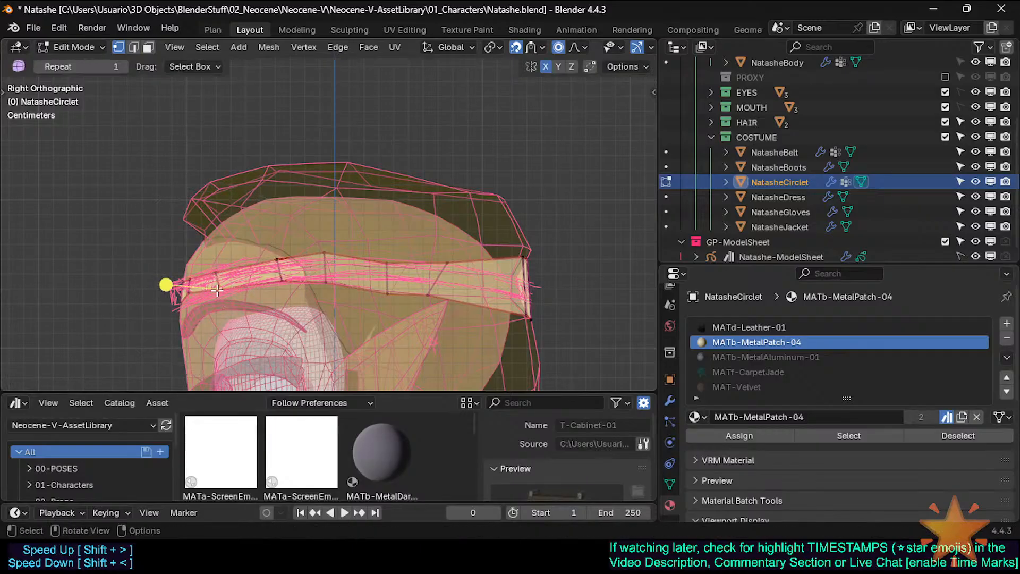
{"action": "key", "text": "g"}
{"action": "key", "text": "g"}
{"action": "left_click", "coordinate": [170, 283]}
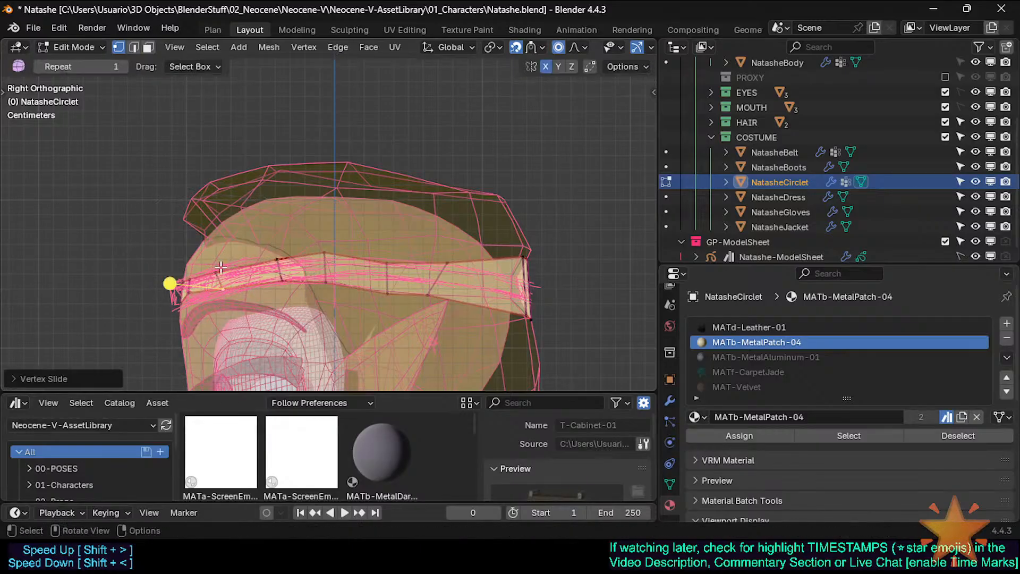
{"action": "left_click", "coordinate": [220, 268]}
{"action": "key", "text": "g"}
{"action": "left_click", "coordinate": [220, 271]}
{"action": "left_click", "coordinate": [222, 292]}
{"action": "key", "text": "g"}
{"action": "left_click", "coordinate": [220, 296]}
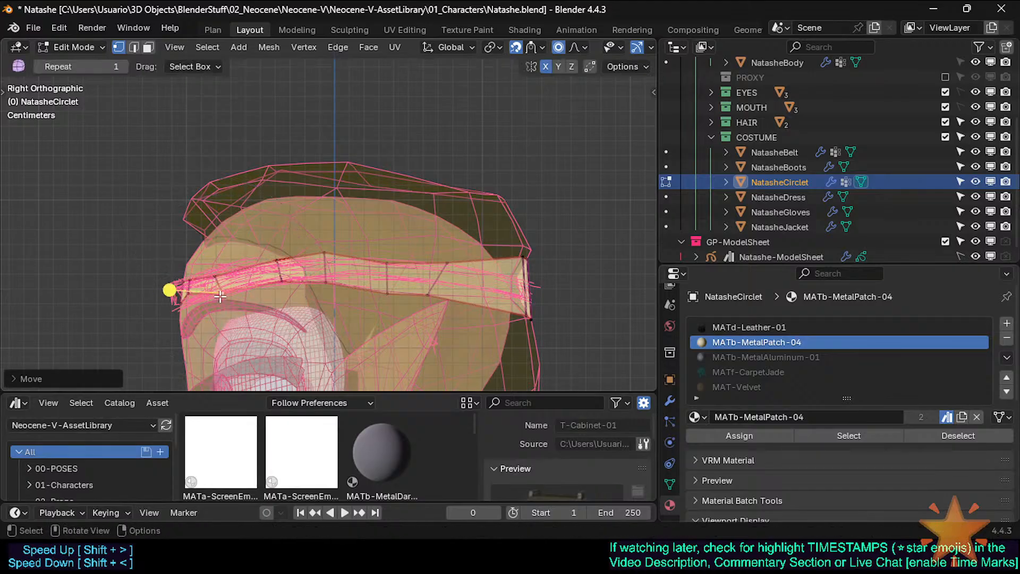
Slide the lower vertex of the rearmost side cross edge backward along the band's lower edge to straighten it
{"action": "left_click", "coordinate": [464, 278]}
{"action": "key", "text": "g"}
{"action": "key", "text": "g"}
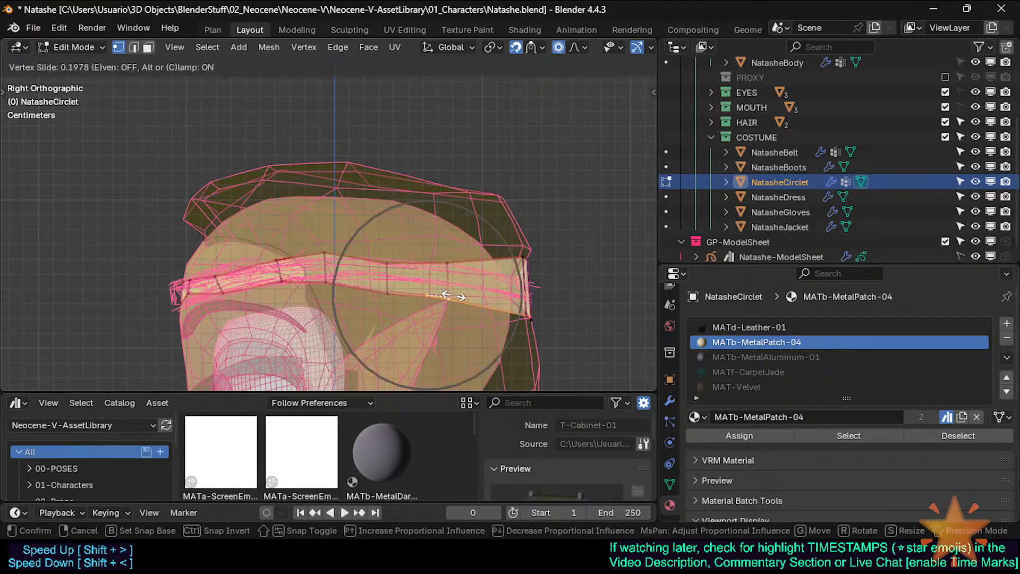
{"action": "left_click", "coordinate": [490, 285]}
View the circlet from behind and slide the cross edge beside the centre back along the band
{"action": "key", "text": "Tab"}
{"action": "middle_click_drag", "start_coordinate": [493, 286], "coordinate": [494, 328]}
{"action": "key", "text": "Tab"}
{"action": "key", "text": "g"}
{"action": "key", "text": "g"}
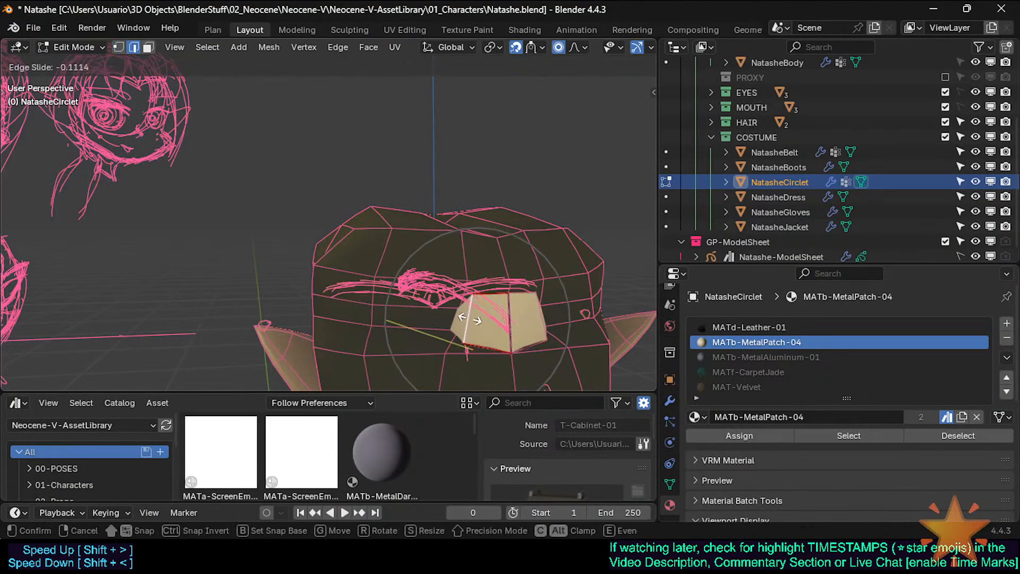
{"action": "left_click", "coordinate": [512, 303]}
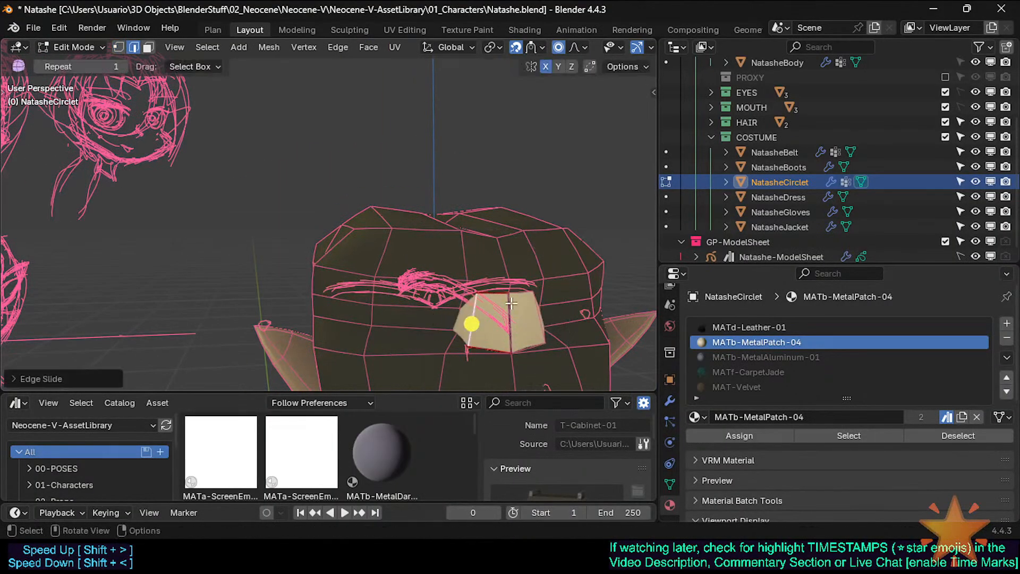
In the back view, select the hair scalp together with the circlet and enter Edit Mode on both meshes
{"action": "key", "text": "KP_3"}
{"action": "key", "text": "KP_1"}
{"action": "key", "text": "KP_3"}
{"action": "key", "text": "ctrl+KP_1"}
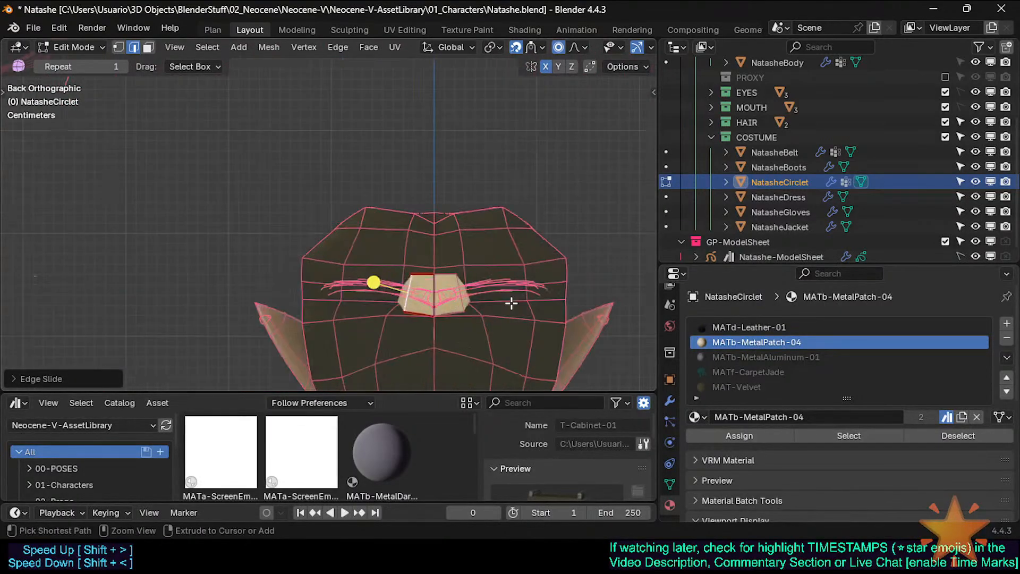
{"action": "scroll", "coordinate": [447, 290], "scroll_direction": "up", "scroll_amount": 2}
{"action": "key", "text": "1"}
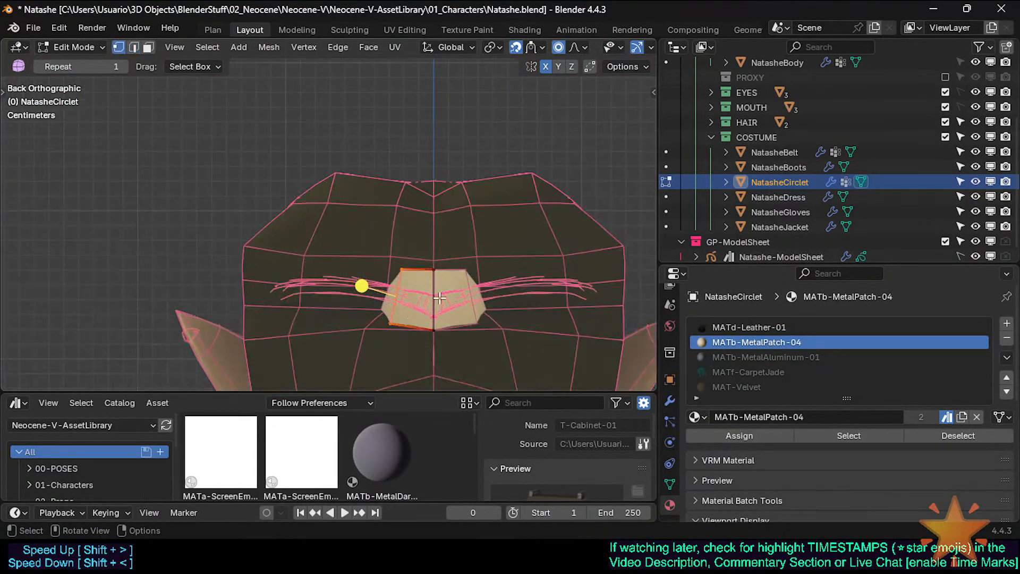
{"action": "key", "text": "alt+z"}
{"action": "key", "text": "alt+z"}
{"action": "key", "text": "Tab"}
{"action": "left_click", "coordinate": [400, 259]}
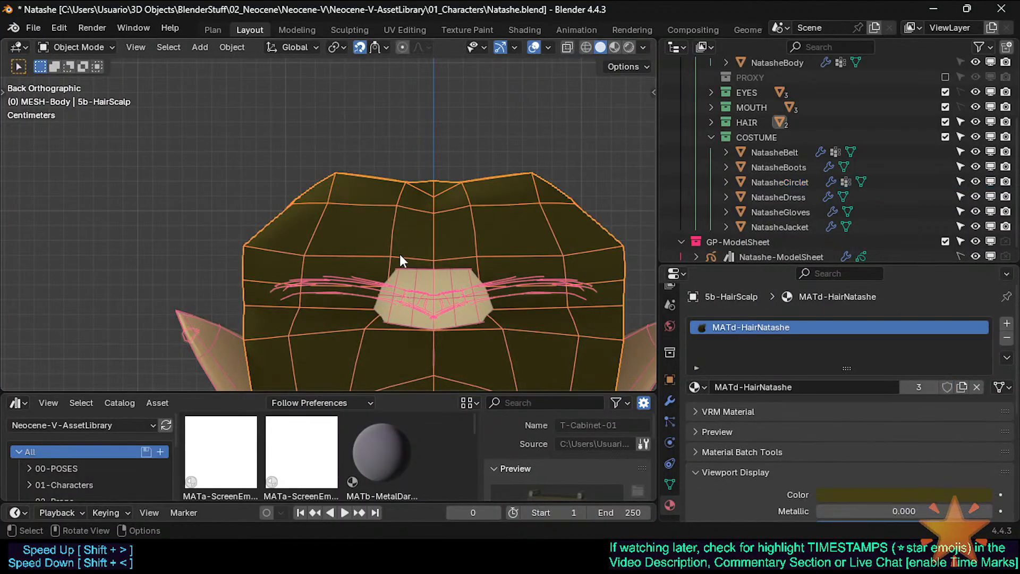
{"action": "left_click", "coordinate": [425, 272]}
{"action": "key", "text": "Tab"}
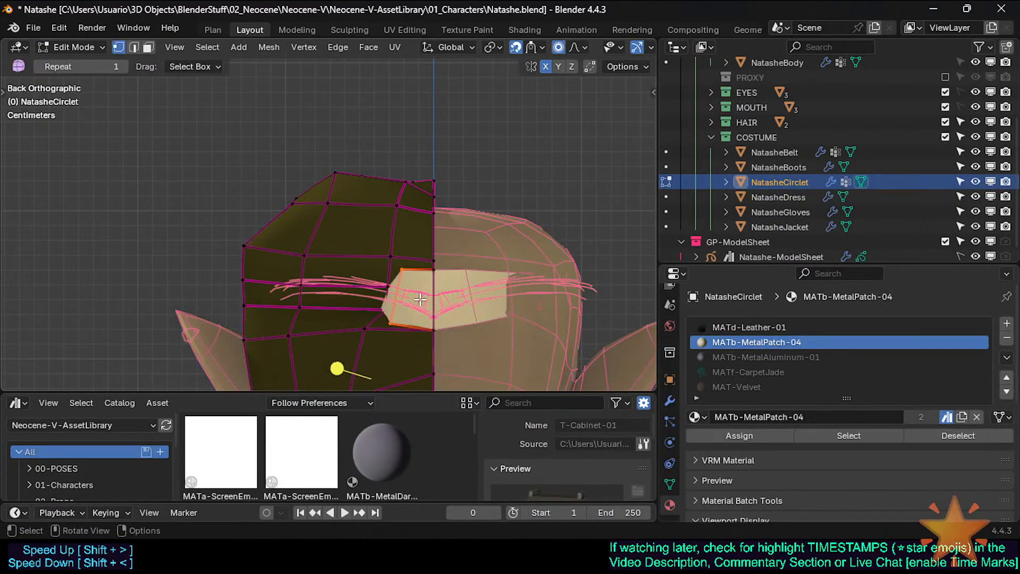
Set the snap target to Vertex
{"action": "left_click", "coordinate": [531, 47]}
{"action": "left_click", "coordinate": [488, 46]}
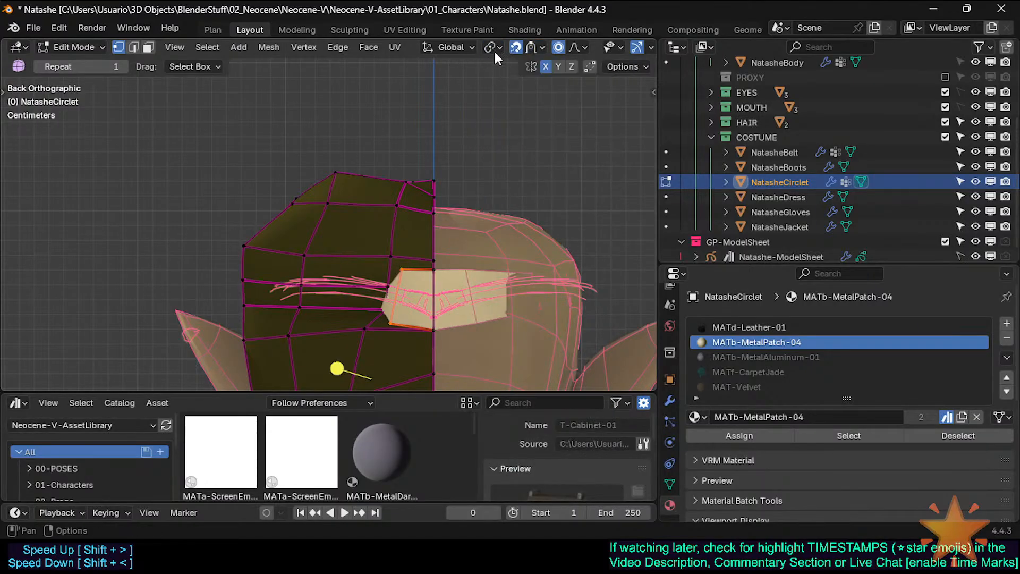
{"action": "left_click", "coordinate": [491, 47]}
{"action": "left_click", "coordinate": [541, 47]}
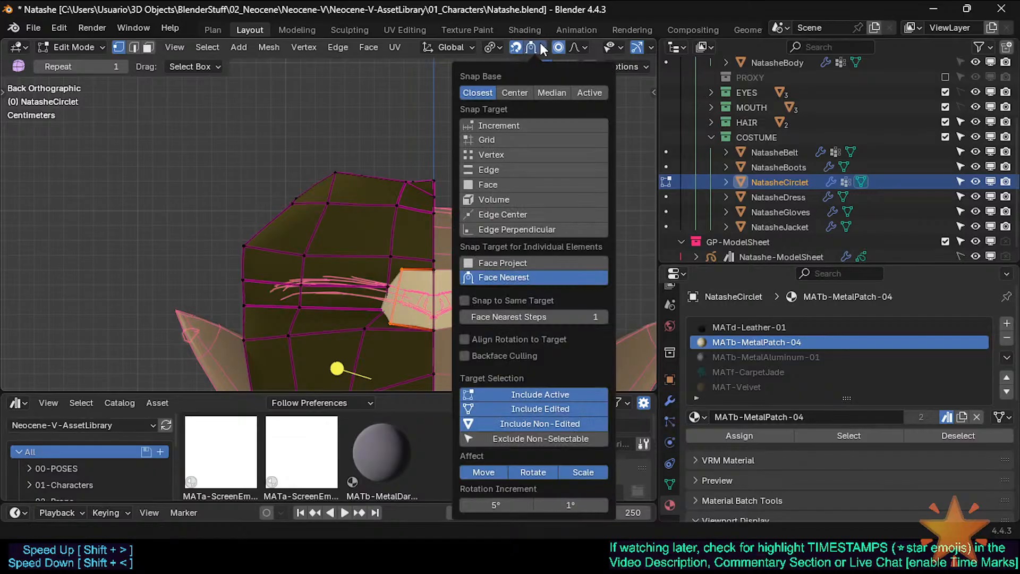
{"action": "key", "text": "ctrl+shift+Tab"}
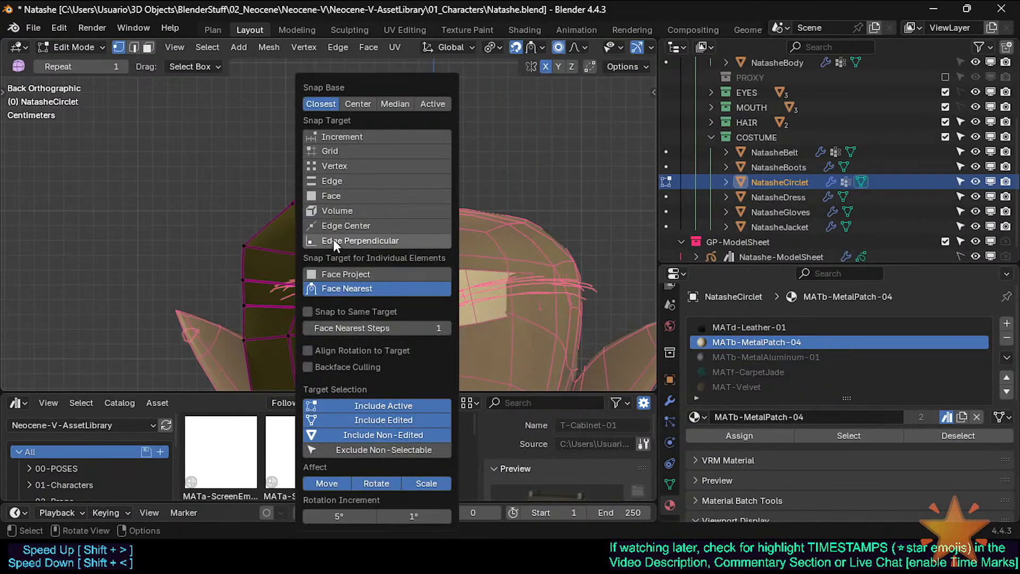
{"action": "left_click", "coordinate": [353, 166]}
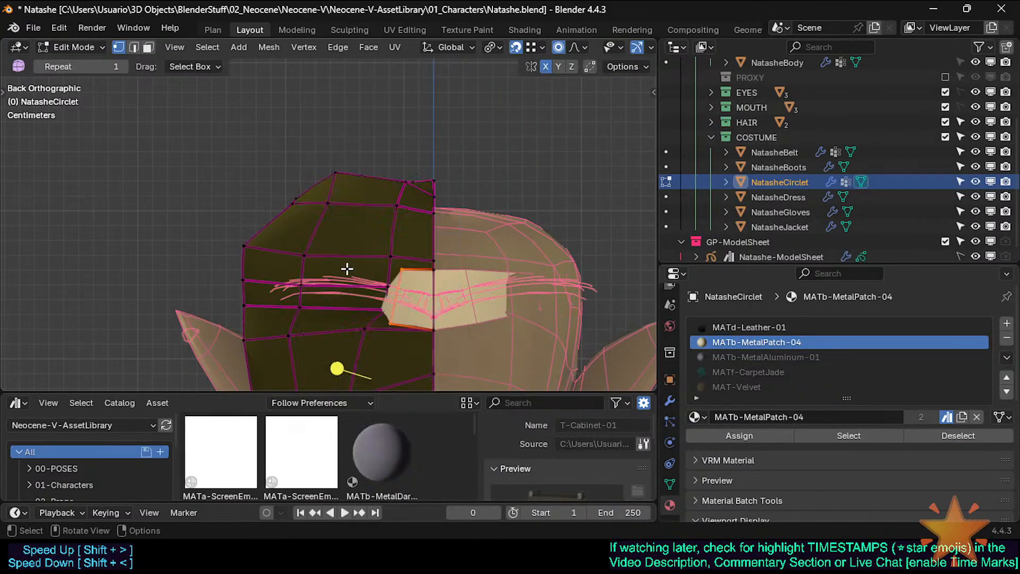
Try to move the selected rear circlet vertices onto the hair scalp's vertices with proportional editing off
{"action": "scroll", "coordinate": [347, 269], "scroll_direction": "up", "scroll_amount": 1}
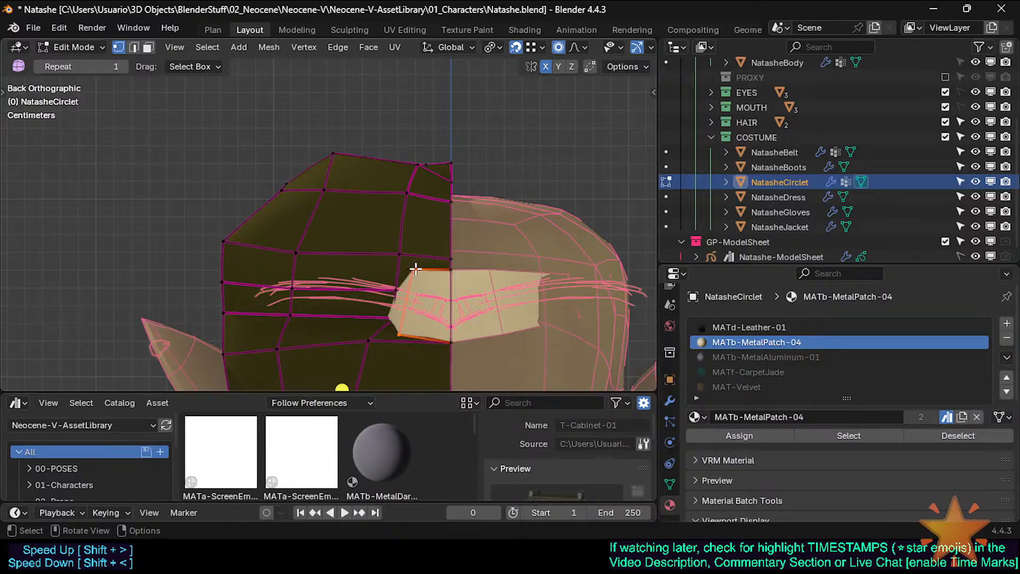
{"action": "key", "text": "g"}
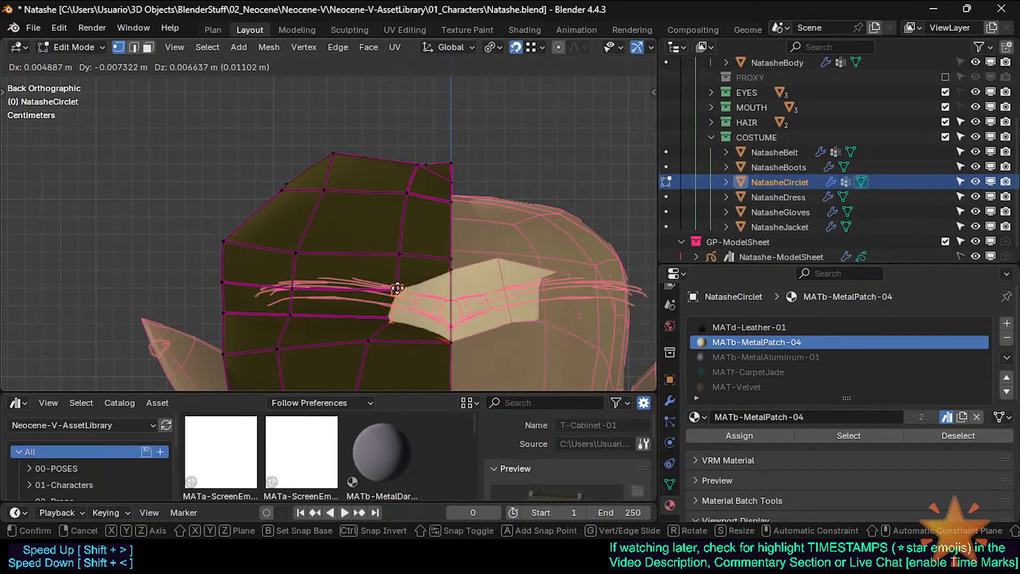
{"action": "left_click", "coordinate": [407, 319]}
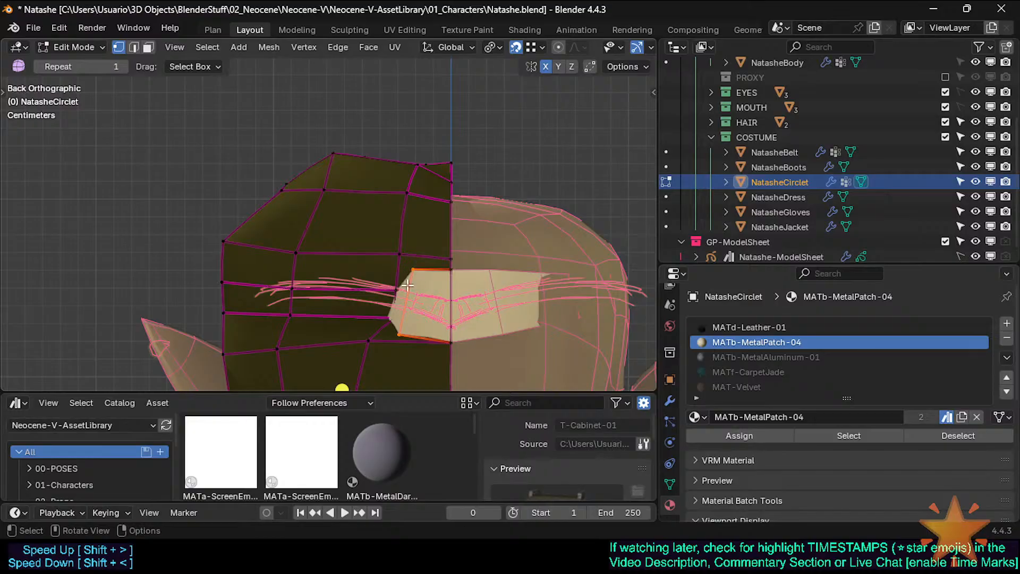
Snap the circlet's two centre-line vertices at the back of the head to the hair scalp's centre-line vertices
{"action": "key", "text": "alt+z"}
{"action": "key", "text": "alt+z"}
{"action": "key", "text": "g"}
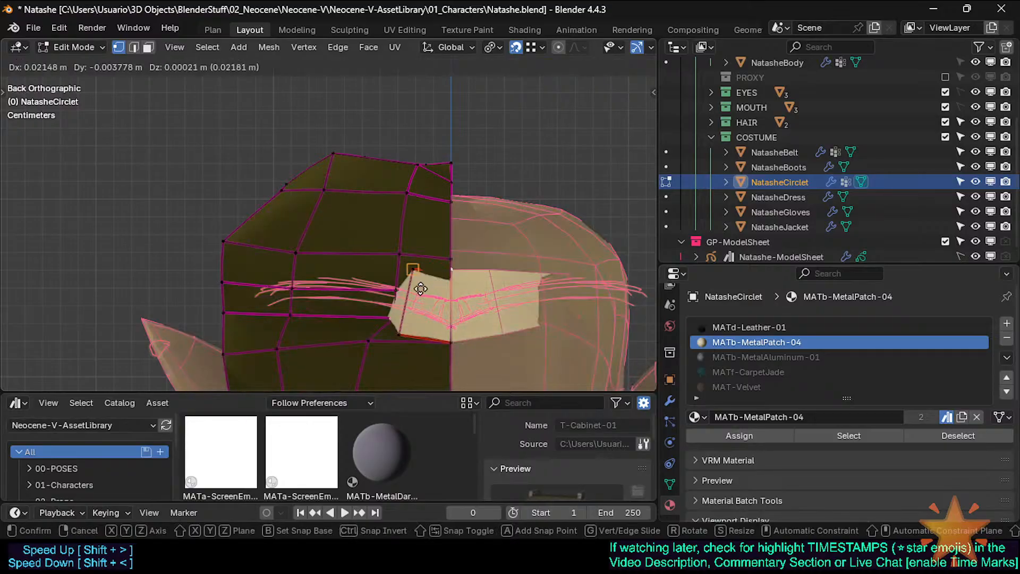
{"action": "left_click", "coordinate": [451, 278]}
{"action": "left_click", "coordinate": [445, 312]}
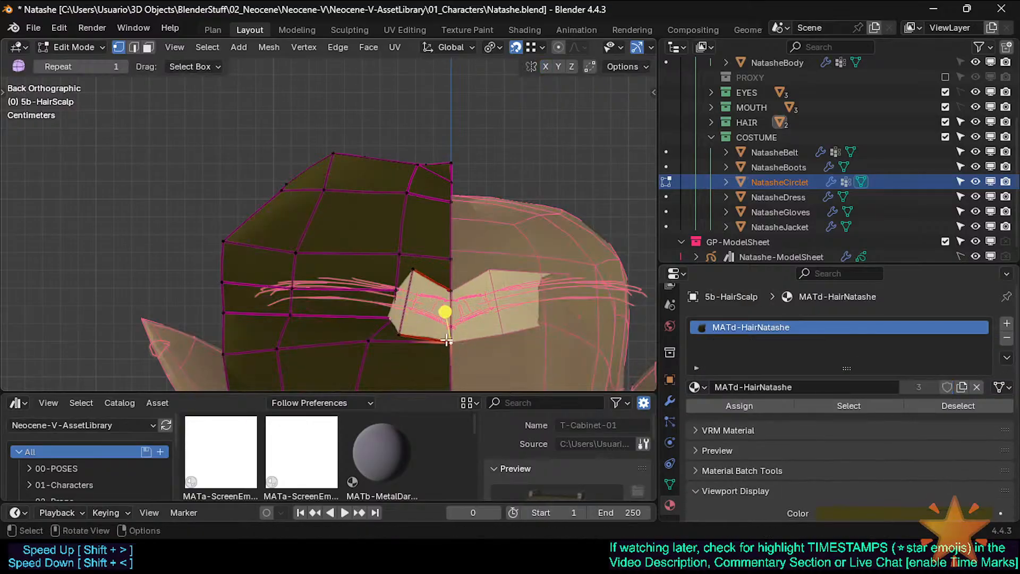
{"action": "key", "text": "g"}
{"action": "left_click", "coordinate": [429, 343]}
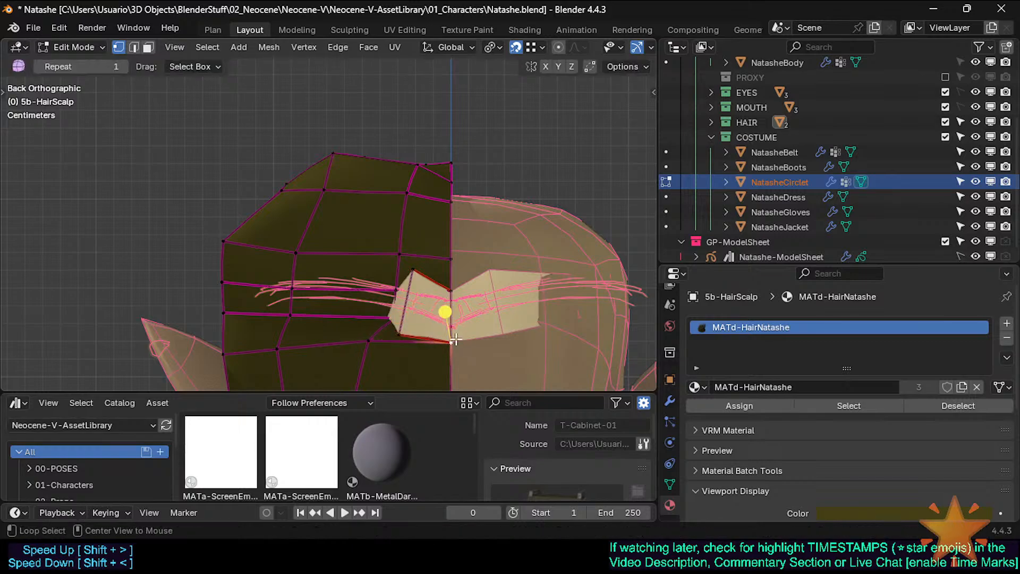
{"action": "left_click", "coordinate": [452, 335]}
{"action": "key", "text": "g"}
{"action": "left_click", "coordinate": [420, 328]}
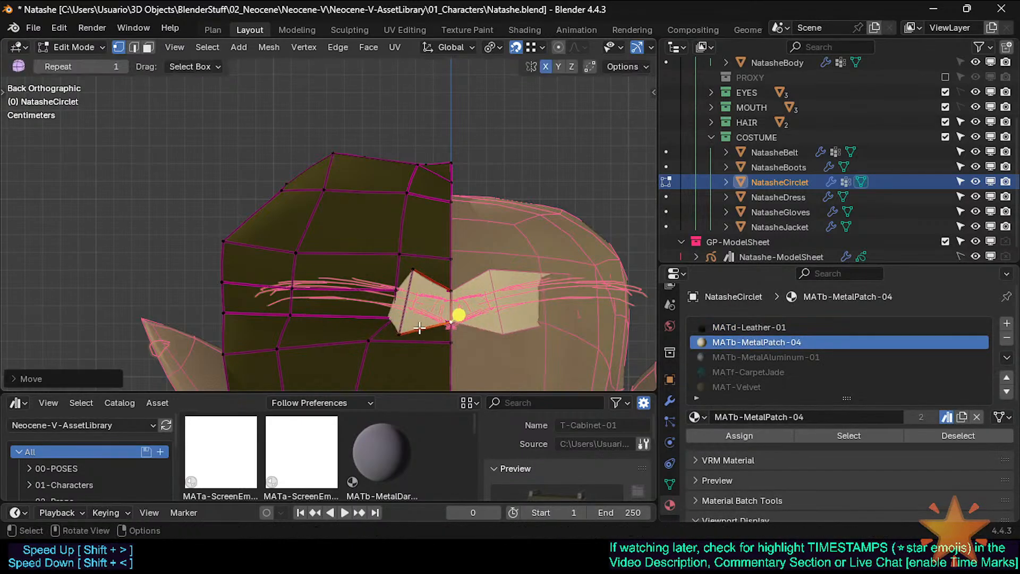
Snap the lower and upper circlet vertices beside the back centre line to the adjacent hair scalp vertices
{"action": "key", "text": "g"}
{"action": "left_click", "coordinate": [358, 313]}
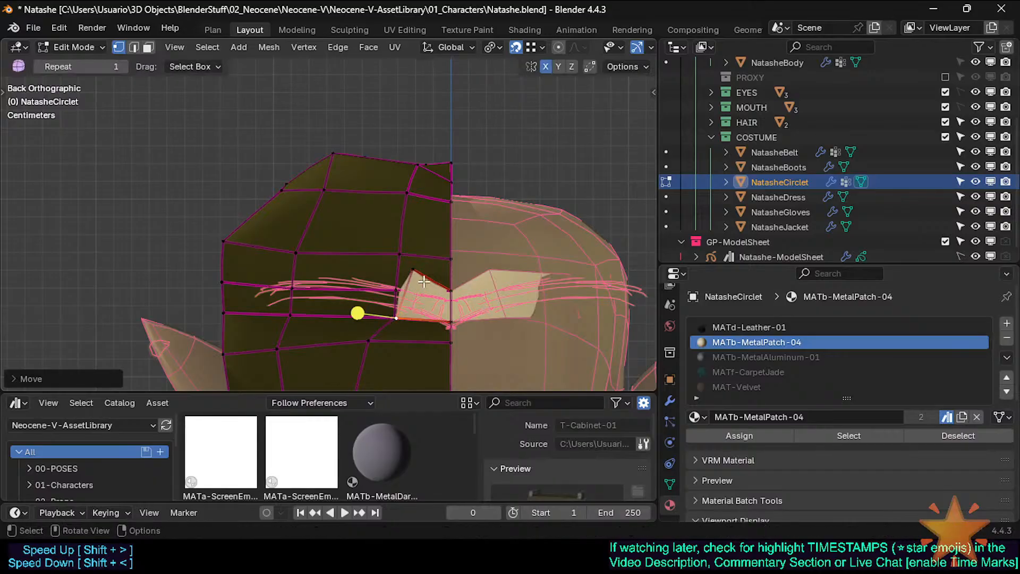
{"action": "key", "text": "g"}
{"action": "left_click", "coordinate": [404, 277]}
Snap the lower circlet vertex of the next column, at the rear corner, to the matching hair scalp vertex
{"action": "middle_click_drag", "start_coordinate": [404, 277], "coordinate": [373, 329]}
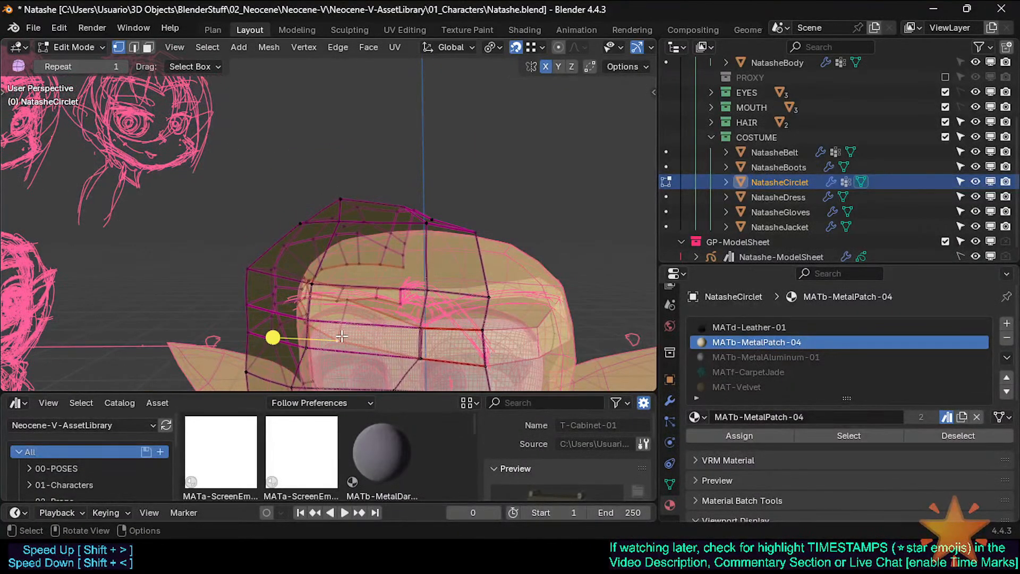
{"action": "key", "text": "g"}
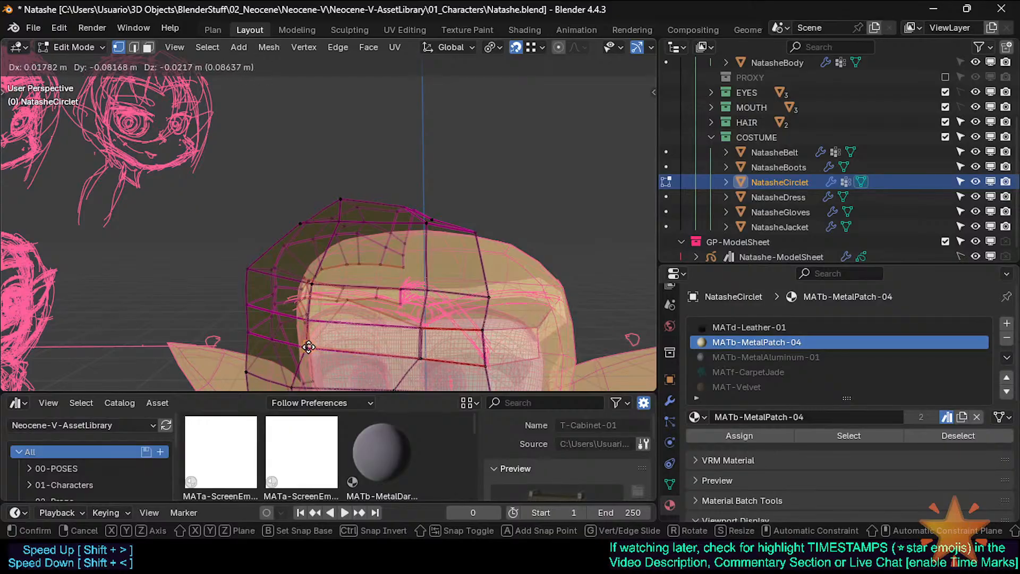
{"action": "right_click", "coordinate": [310, 347]}
{"action": "key", "text": "alt+z"}
{"action": "key", "text": "g"}
{"action": "left_click", "coordinate": [306, 347]}
{"action": "key", "text": "alt+z"}
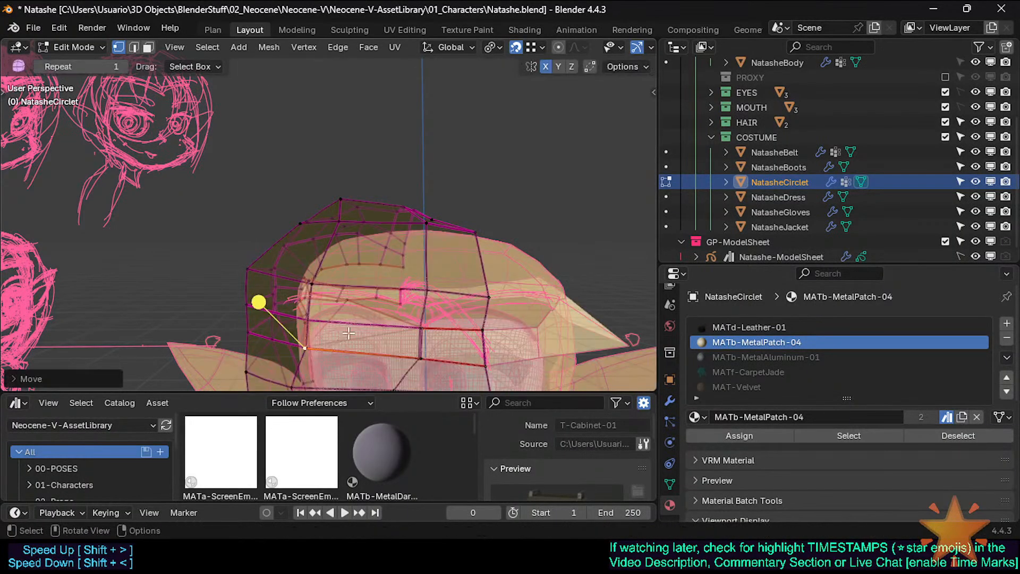
Snap the upper circlet vertex of the rear corner column to the hair scalp vertex directly above the lower one
{"action": "key", "text": "g"}
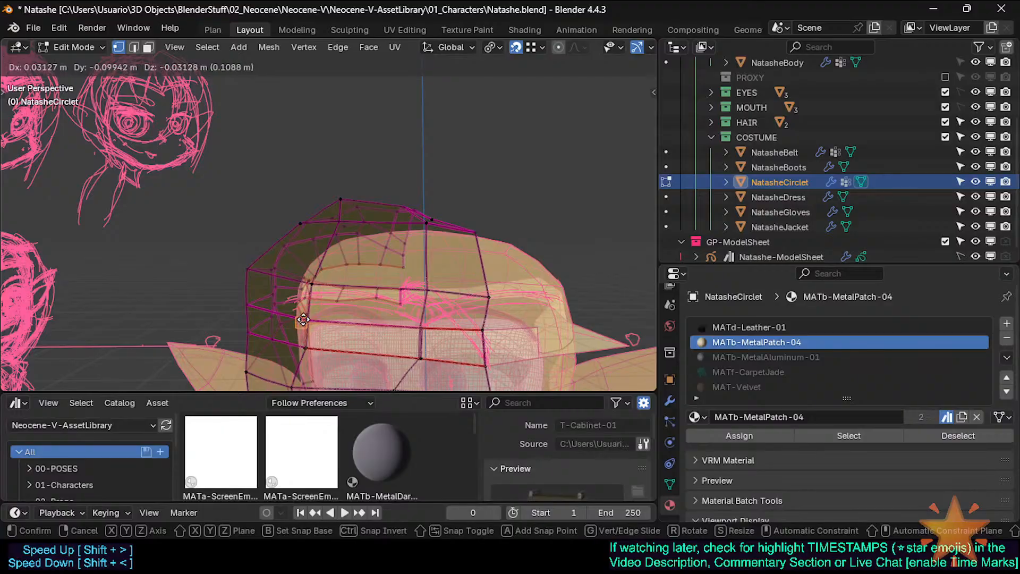
{"action": "left_click", "coordinate": [329, 317]}
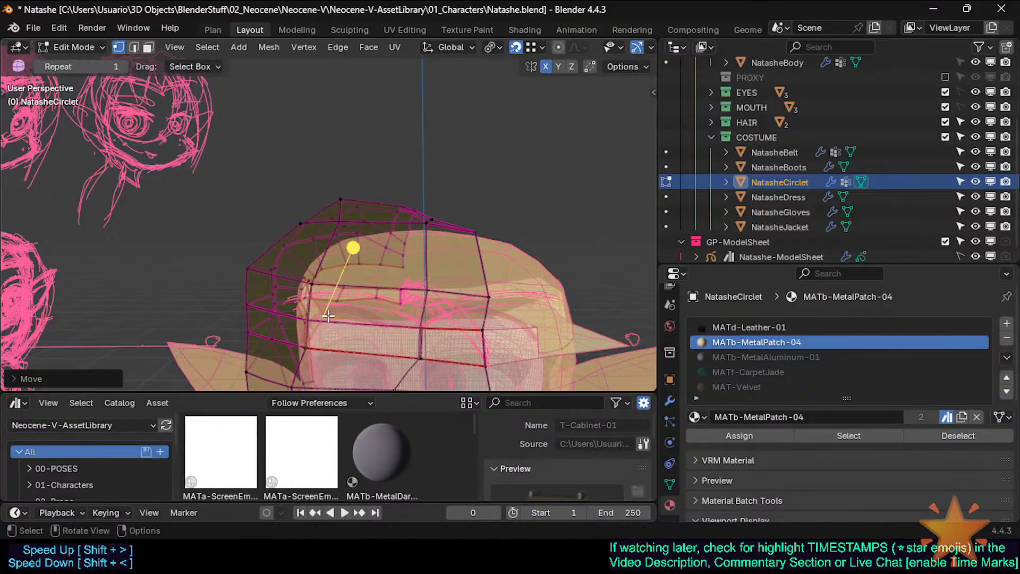
{"action": "key", "text": "alt+z"}
{"action": "key", "text": "g"}
{"action": "left_click", "coordinate": [311, 319]}
Snap the next lower circlet vertex, on the rear side of the head, to the scalp's lower edge-loop vertex
{"action": "middle_click_drag", "start_coordinate": [311, 320], "coordinate": [408, 322]}
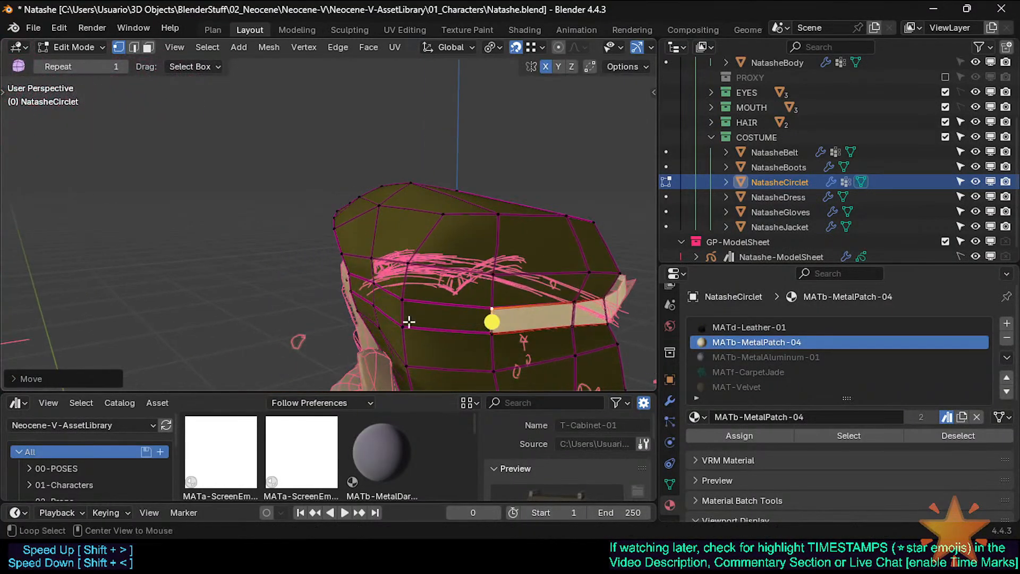
{"action": "key", "text": "alt+z"}
{"action": "scroll", "coordinate": [444, 328], "scroll_direction": "up", "scroll_amount": 1}
{"action": "left_click", "coordinate": [408, 303]}
{"action": "key", "text": "g"}
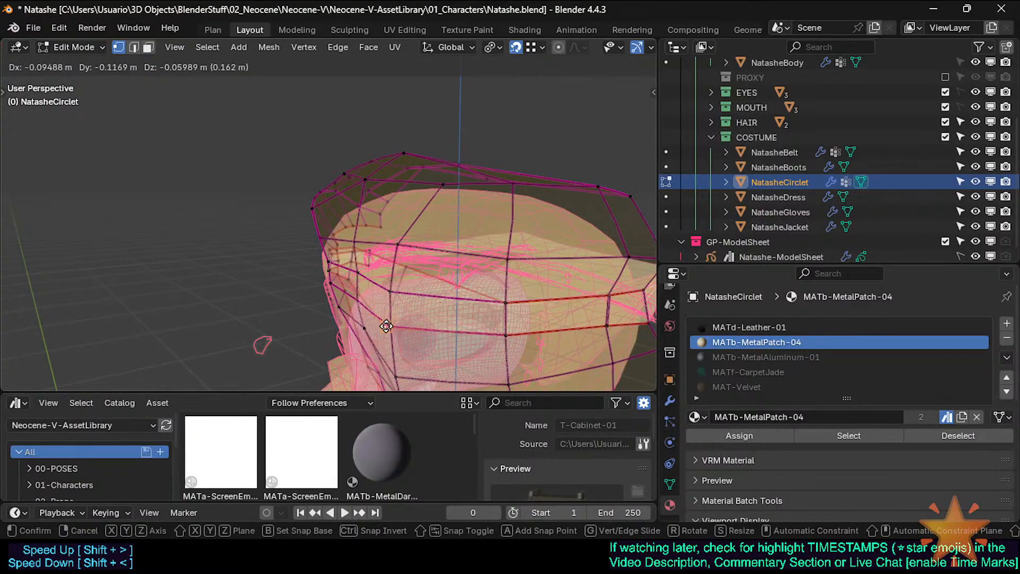
{"action": "left_click", "coordinate": [404, 326]}
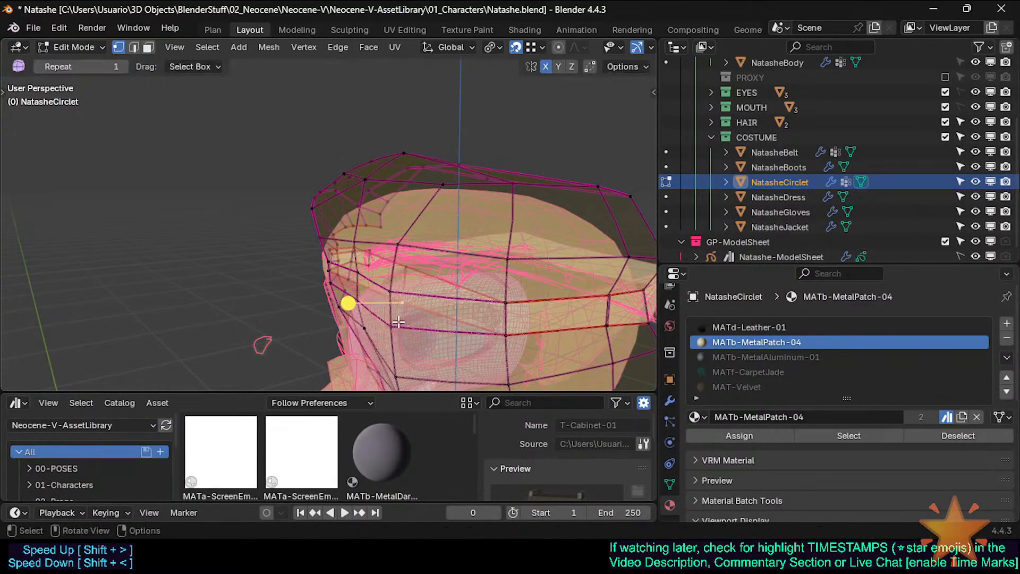
{"action": "key", "text": "alt+z"}
{"action": "key", "text": "g"}
{"action": "left_click", "coordinate": [398, 322]}
Snap the upper circlet vertex of the rear side column to the scalp's upper edge-loop vertex
{"action": "key", "text": "Tab"}
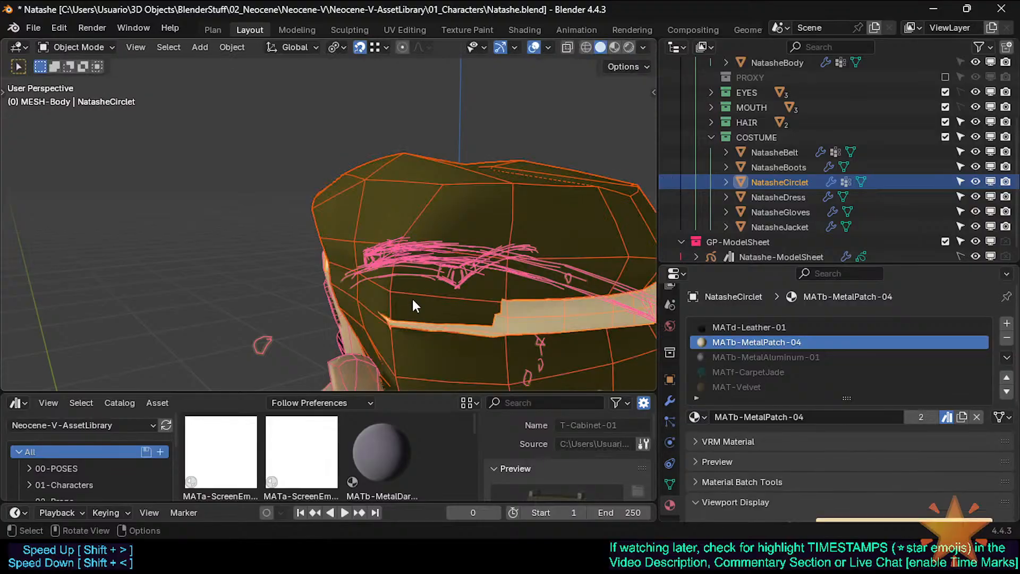
{"action": "key", "text": "Tab"}
{"action": "key", "text": "alt+z"}
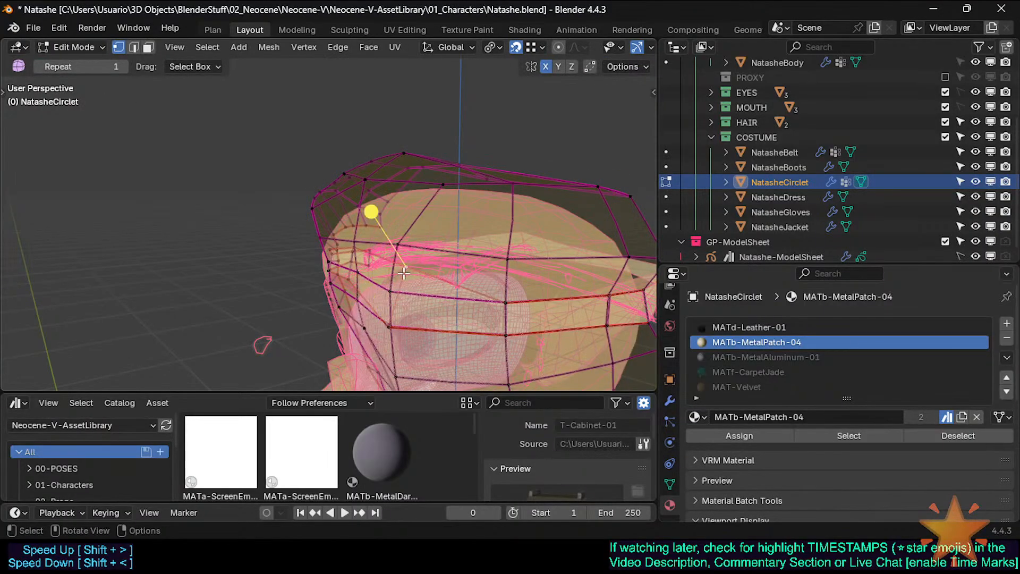
{"action": "key", "text": "alt+z"}
{"action": "key", "text": "g"}
{"action": "left_click", "coordinate": [335, 298]}
Snap the next lower circlet vertex, at the side of the head, to the corresponding hair scalp vertex
{"action": "middle_click_drag", "start_coordinate": [453, 318], "coordinate": [420, 317]}
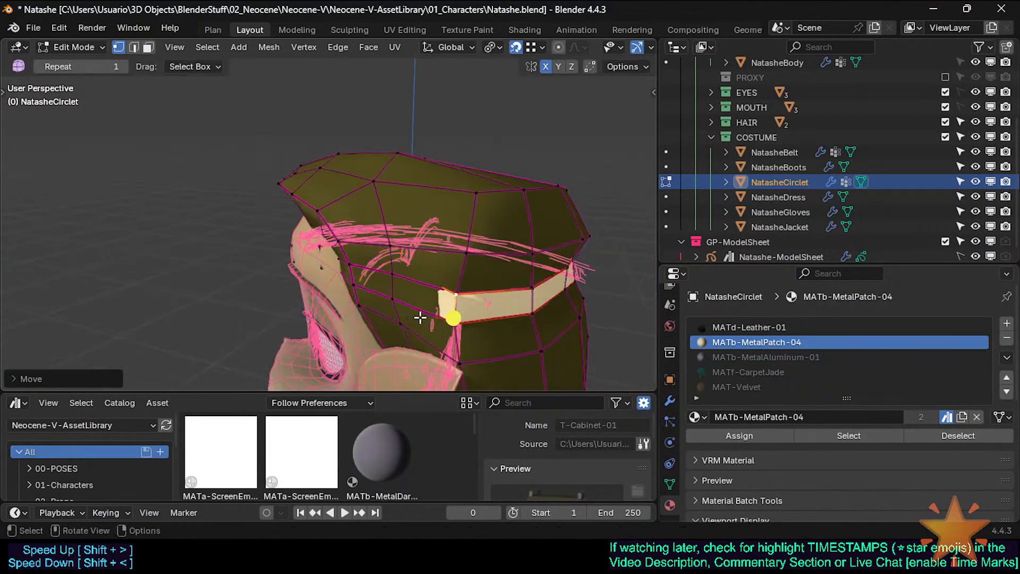
{"action": "key", "text": "alt+z"}
{"action": "left_click", "coordinate": [362, 274]}
{"action": "key", "text": "g"}
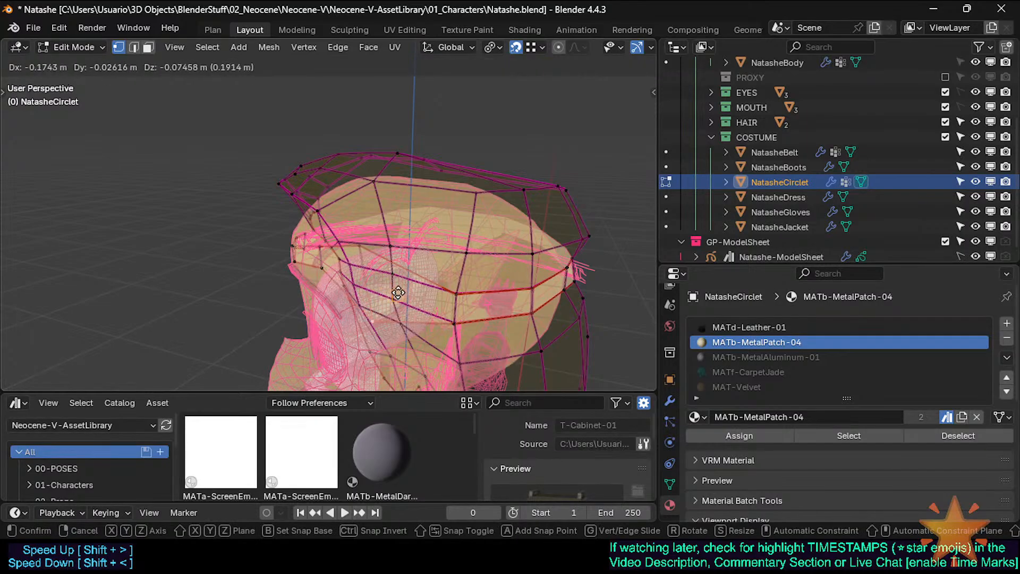
{"action": "right_click", "coordinate": [398, 292]}
{"action": "key", "text": "Tab"}
{"action": "key", "text": "Tab"}
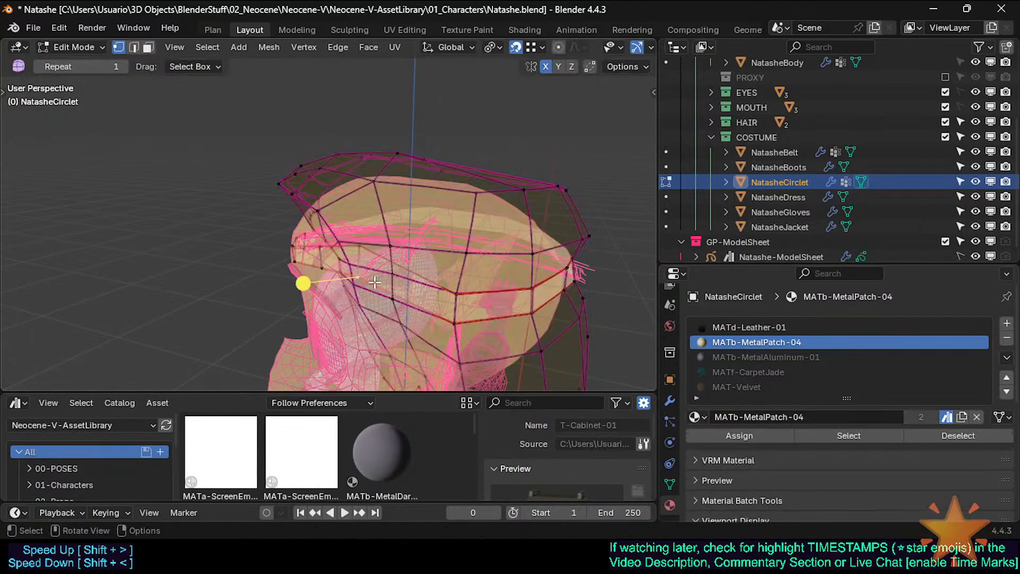
{"action": "key", "text": "g"}
{"action": "right_click", "coordinate": [402, 294]}
{"action": "key", "text": "Tab"}
{"action": "key", "text": "alt+z"}
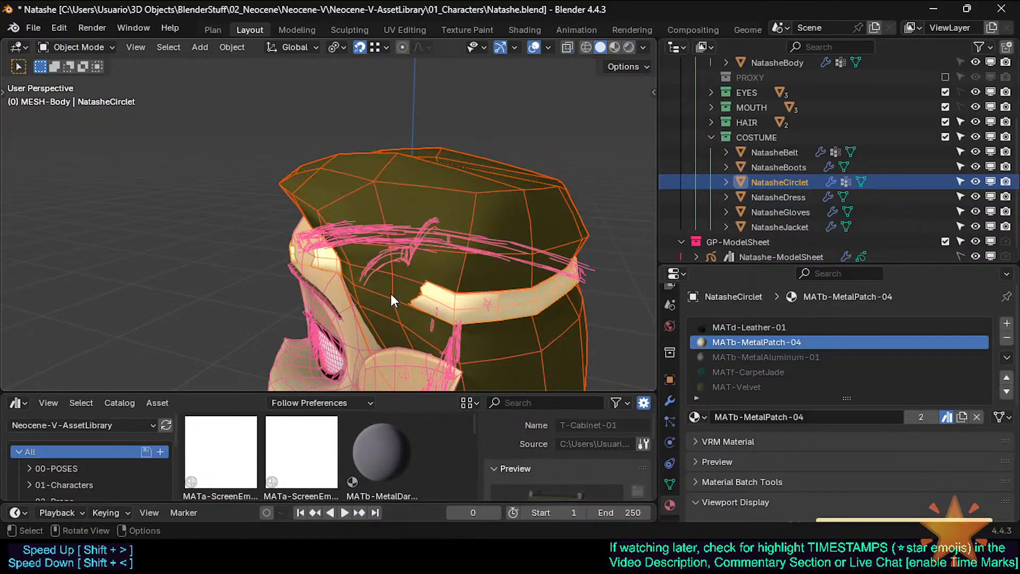
{"action": "key", "text": "g"}
{"action": "right_click", "coordinate": [399, 296]}
{"action": "key", "text": "Tab"}
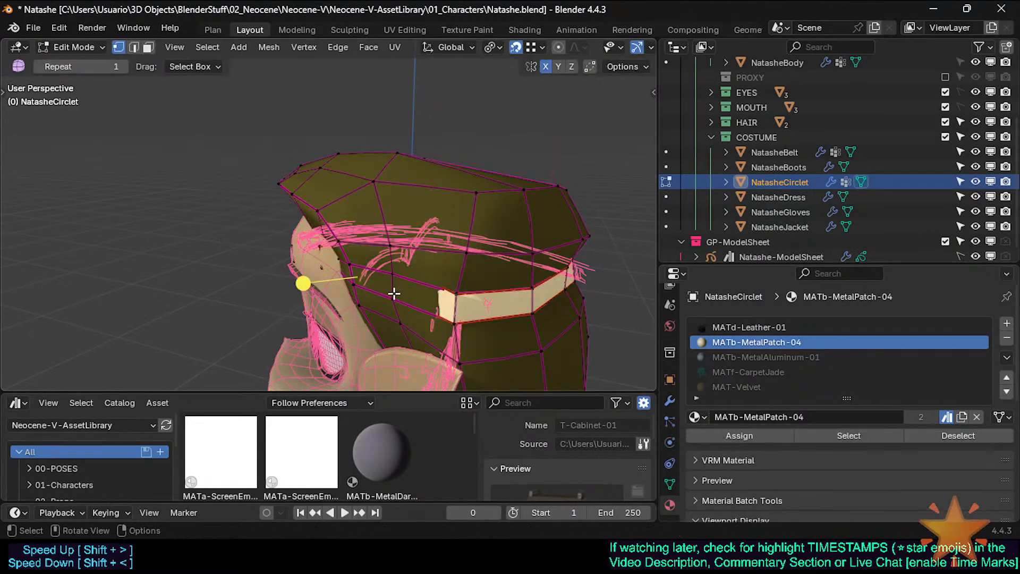
{"action": "key", "text": "g"}
{"action": "left_click", "coordinate": [393, 299]}
Snap the upper circlet vertex at the side of the head to the hair scalp vertex above the lower one
{"action": "key", "text": "alt+z"}
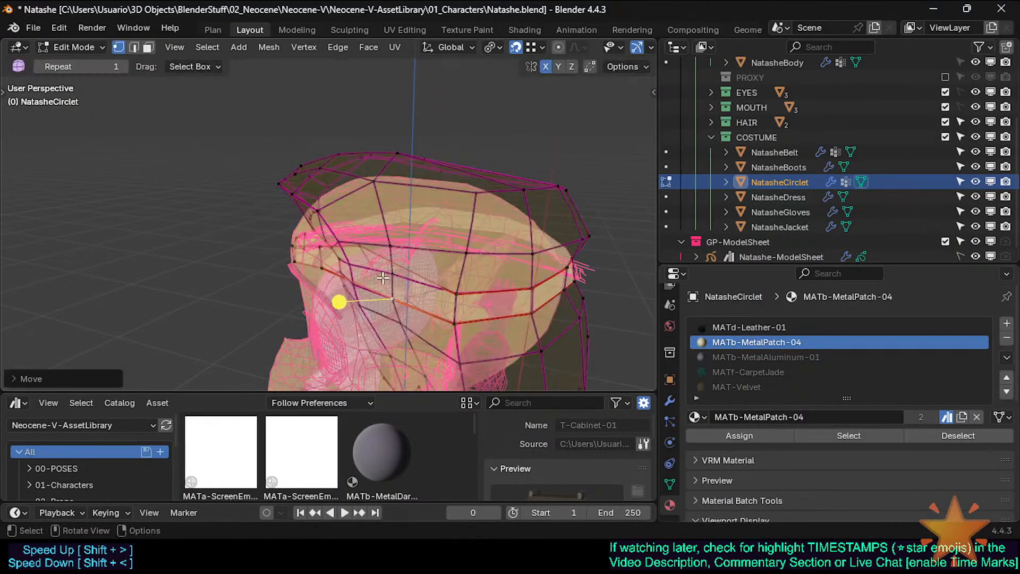
{"action": "left_click", "coordinate": [369, 254]}
{"action": "key", "text": "g"}
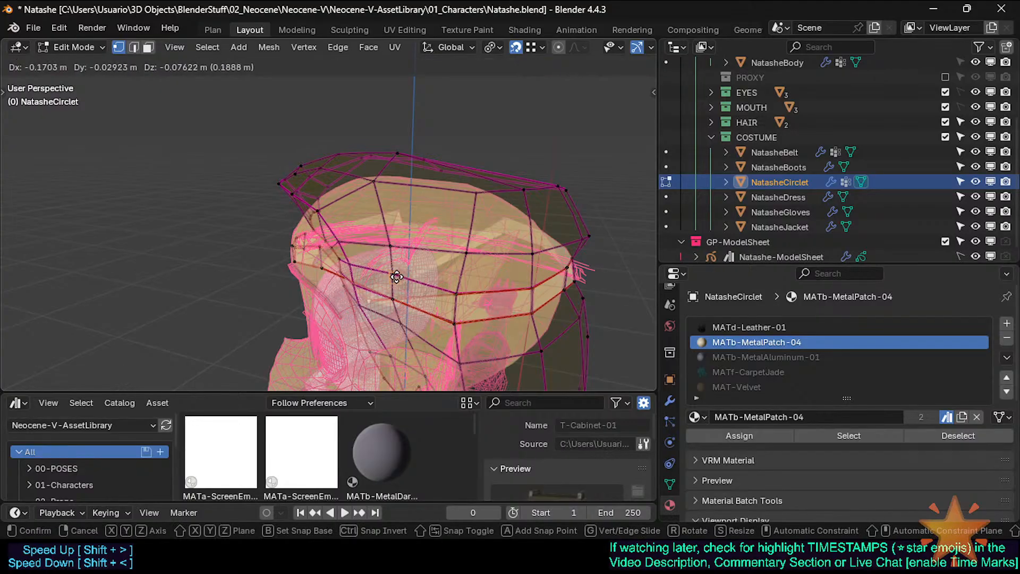
{"action": "right_click", "coordinate": [400, 257]}
{"action": "key", "text": "alt+z"}
{"action": "key", "text": "g"}
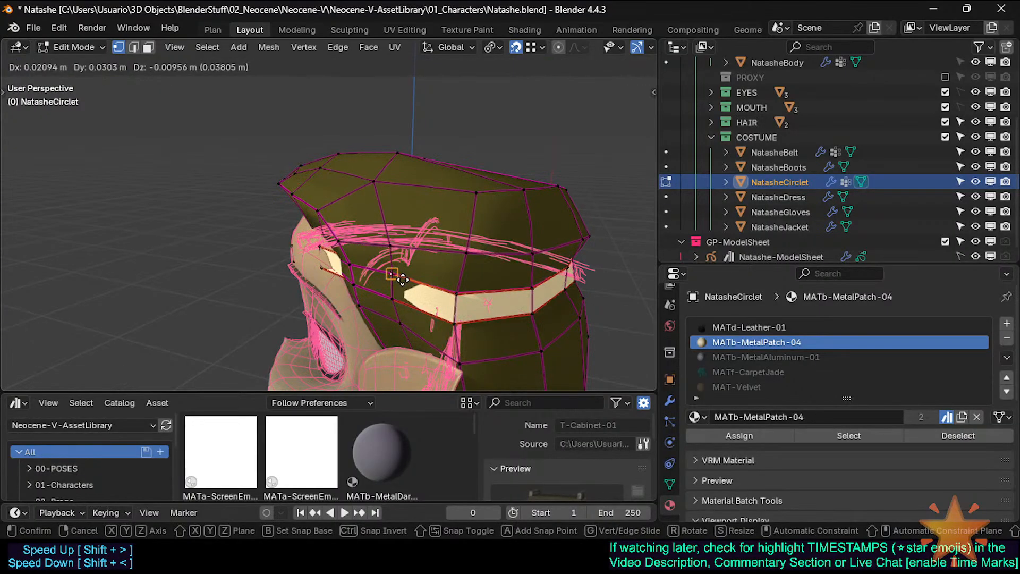
{"action": "left_click", "coordinate": [403, 280]}
Snap the next lower and upper circlet vertices, toward the temple, to the corresponding hair scalp vertices
{"action": "middle_click_drag", "start_coordinate": [360, 287], "coordinate": [324, 273]}
{"action": "key", "text": "alt+z"}
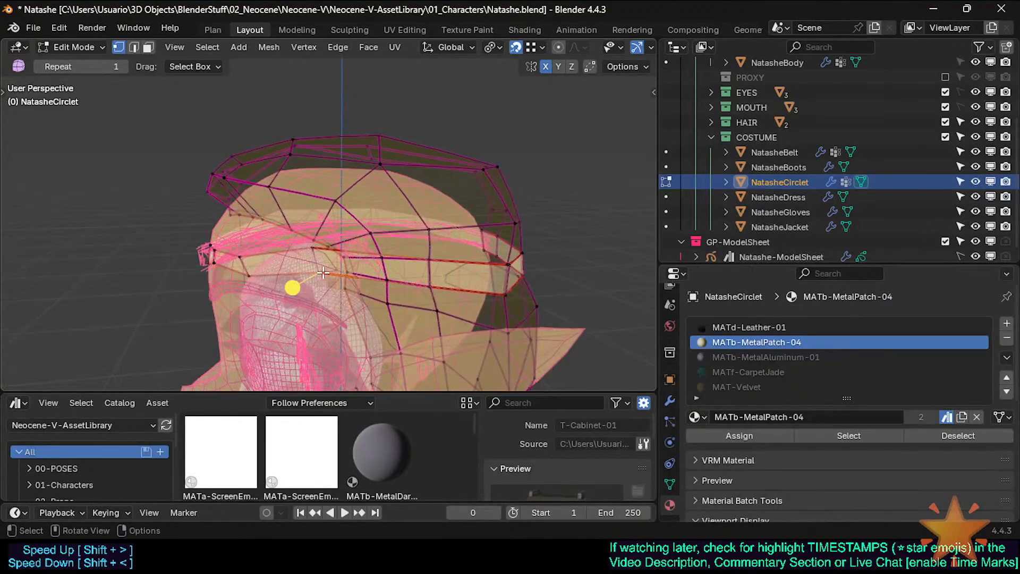
{"action": "key", "text": "g"}
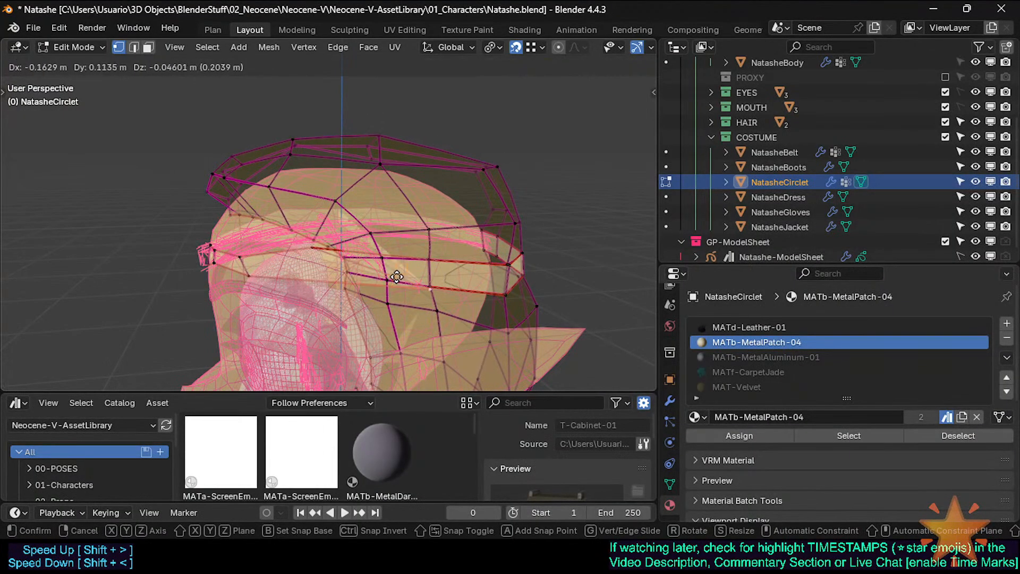
{"action": "left_click", "coordinate": [391, 279]}
{"action": "middle_click_drag", "start_coordinate": [342, 260], "coordinate": [372, 274]}
{"action": "scroll", "coordinate": [340, 271], "scroll_direction": "up", "scroll_amount": 2}
{"action": "left_click", "coordinate": [292, 240]}
{"action": "key", "text": "g"}
{"action": "left_click", "coordinate": [396, 251]}
In edge selection mode, move the circlet's vertical edge near the forehead farther back along the band
{"action": "key", "text": "2"}
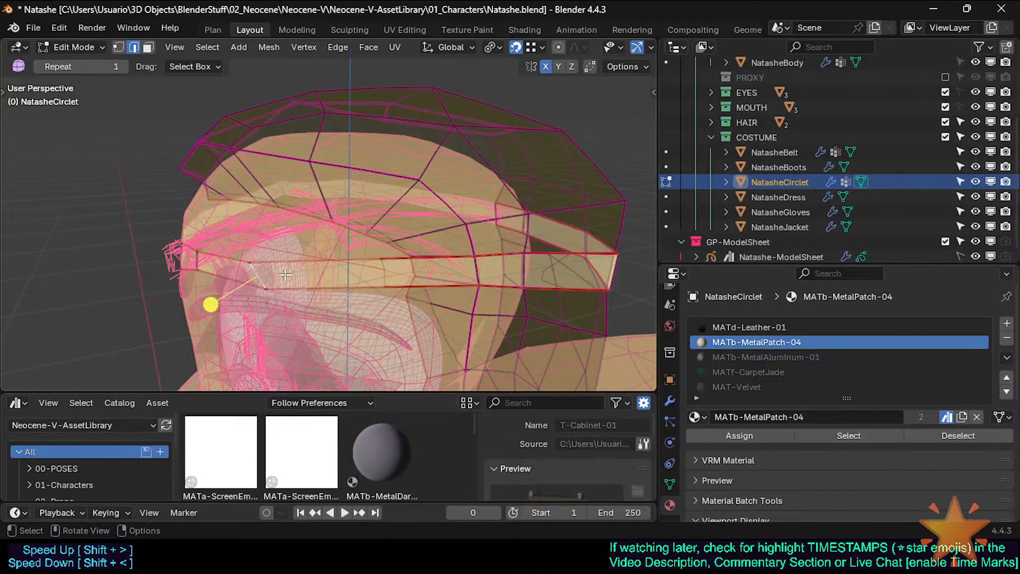
{"action": "key", "text": "ctrl+b"}
{"action": "left_click", "coordinate": [314, 282]}
Select the circlet's border edges near the forehead and apply Mark Seam
{"action": "key", "text": "alt+a"}
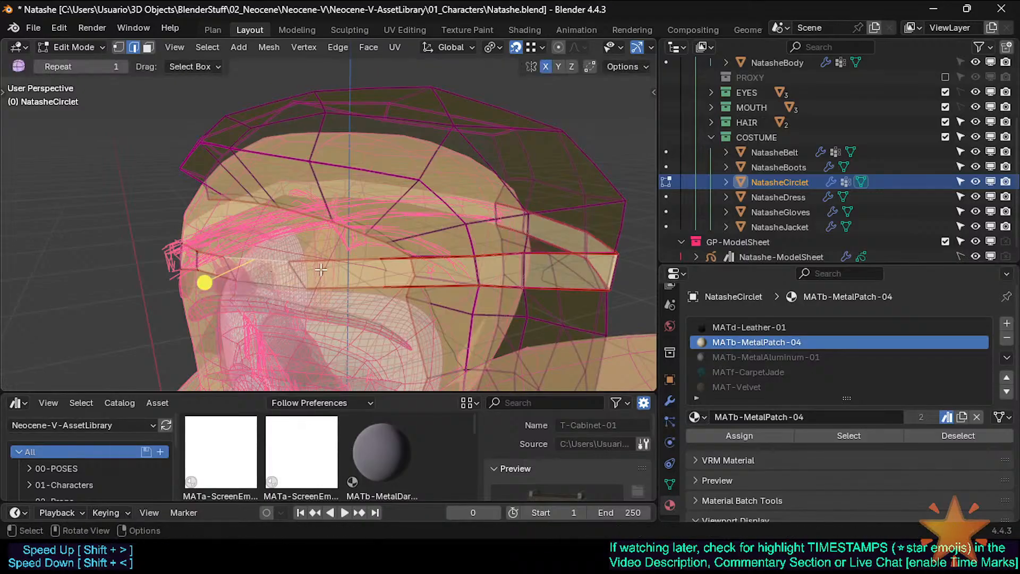
{"action": "key", "text": "n"}
{"action": "key", "text": "n"}
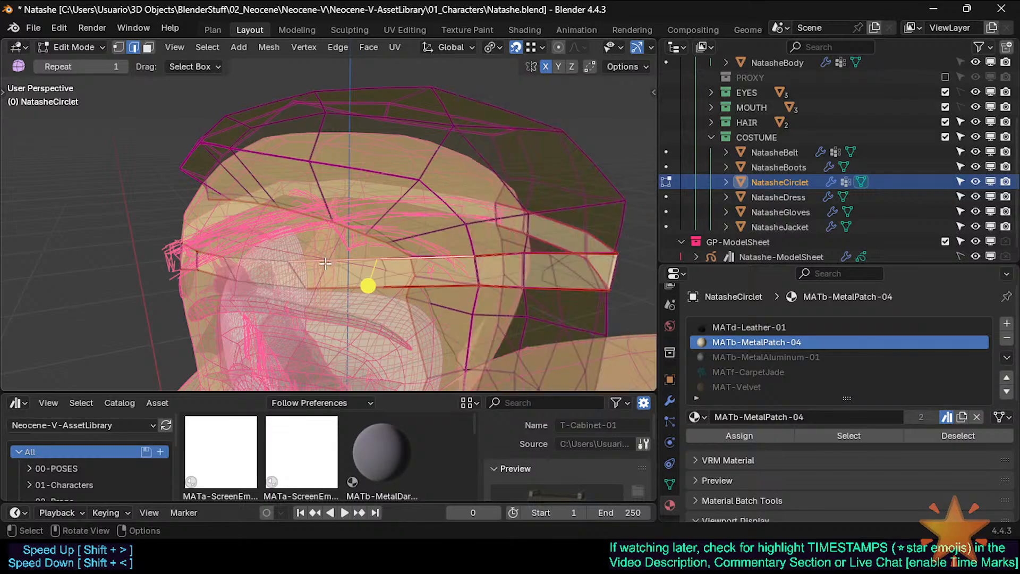
{"action": "key", "text": "alt+a"}
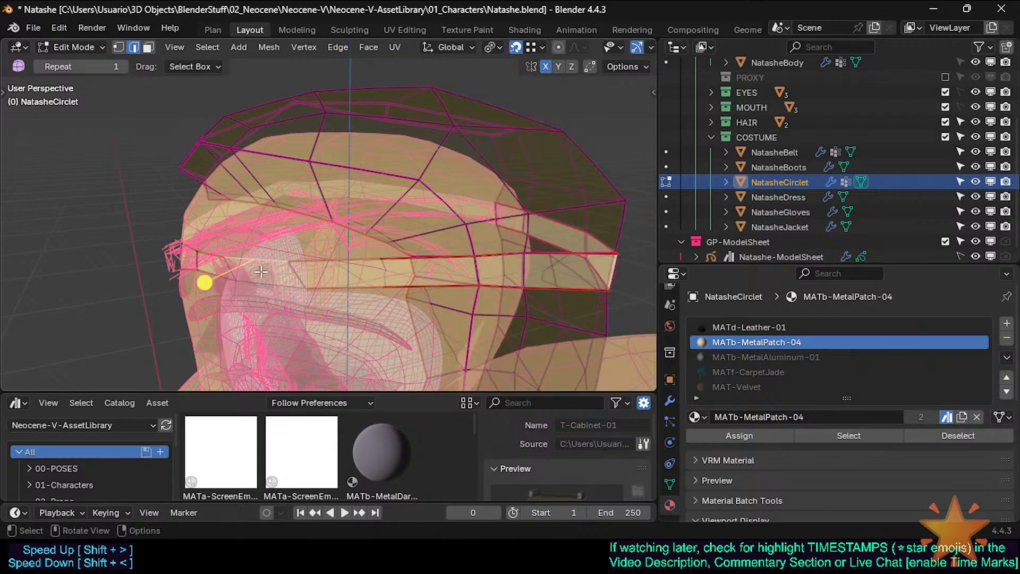
{"action": "key", "text": "ctrl+e"}
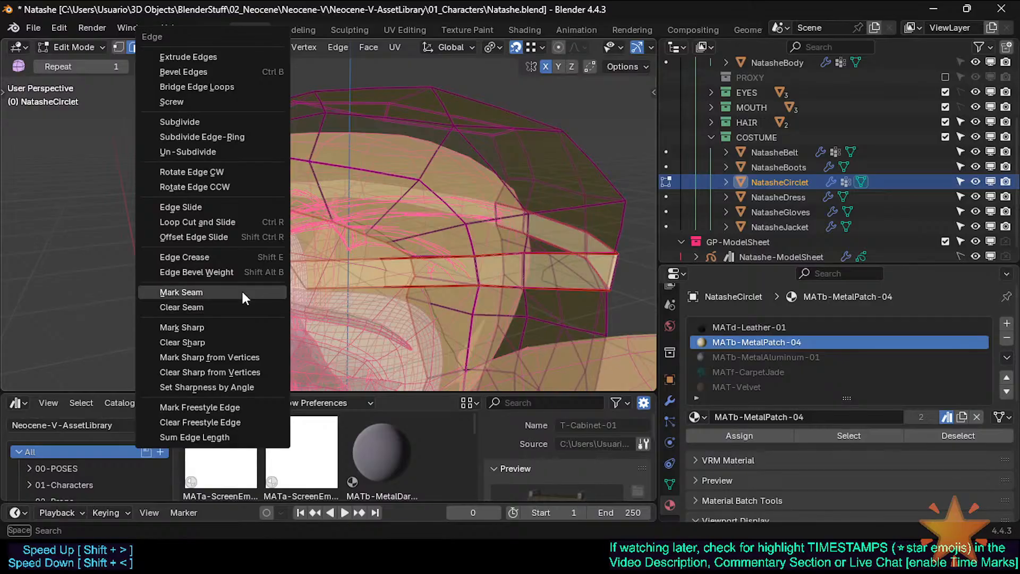
{"action": "left_click", "coordinate": [241, 292]}
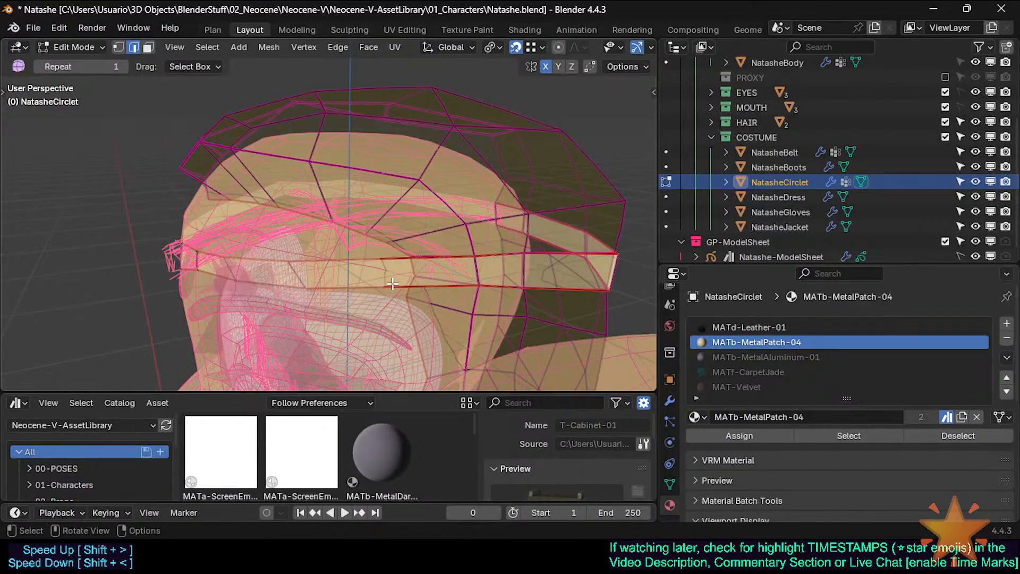
In vertex selection mode, snap the circlet's lower vertex near the forehead to the scalp vertex by the temple
{"action": "middle_click_drag", "start_coordinate": [523, 277], "coordinate": [466, 287]}
{"action": "key", "text": "alt+z"}
{"action": "key", "text": "alt+z"}
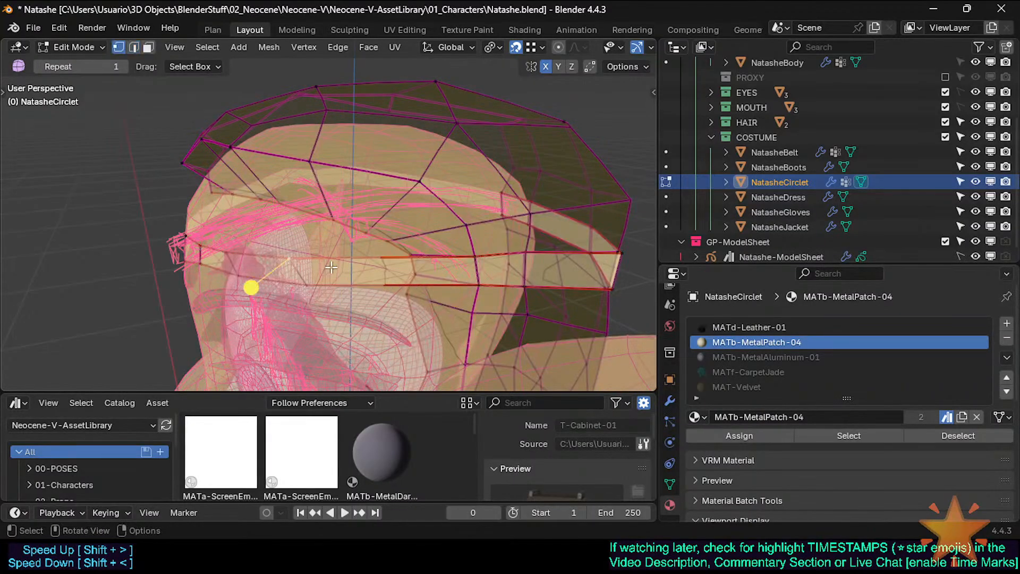
{"action": "middle_click_drag", "start_coordinate": [331, 268], "coordinate": [350, 271]}
{"action": "middle_click_drag", "start_coordinate": [334, 273], "coordinate": [374, 270]}
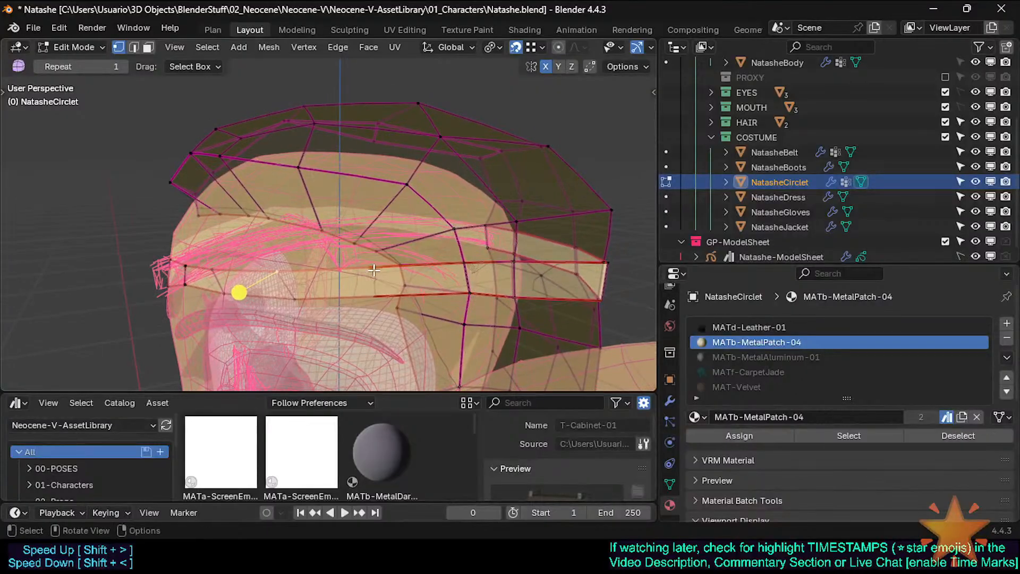
{"action": "key", "text": "g"}
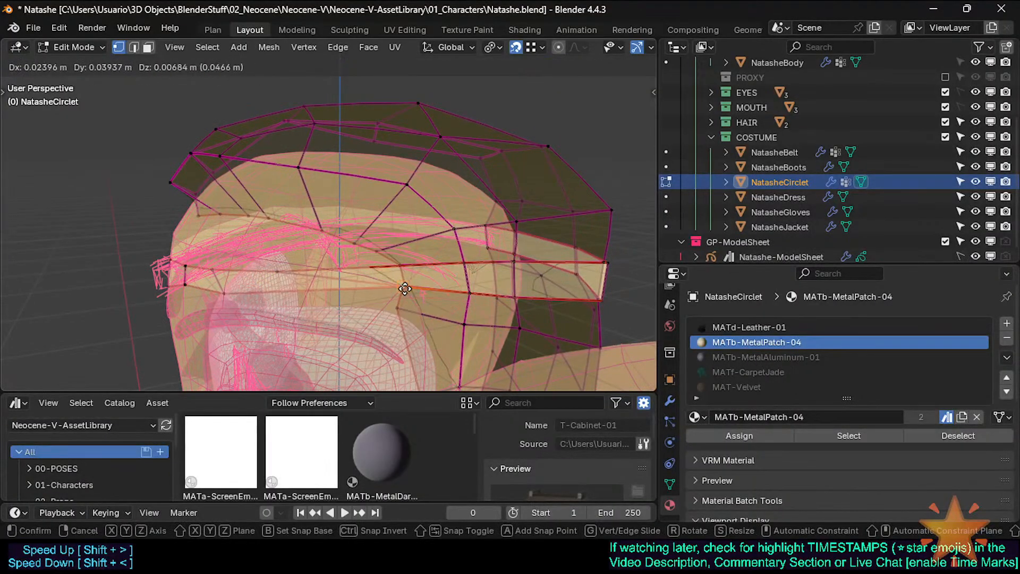
{"action": "left_click", "coordinate": [403, 280]}
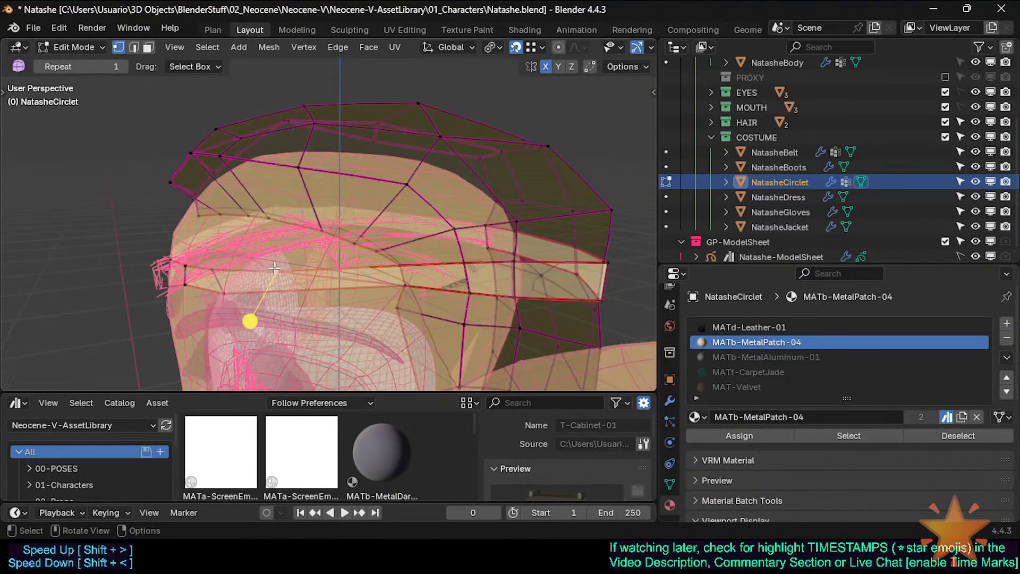
Snap the circlet's upper vertex near the forehead to the hair scalp vertex by the temple
{"action": "key", "text": "g"}
{"action": "left_click", "coordinate": [403, 267]}
{"action": "middle_click_drag", "start_coordinate": [404, 271], "coordinate": [483, 272]}
In edge selection mode, add a vertical edge across the circlet's long forehead segment and slide it back toward the temple
{"action": "key", "text": "2"}
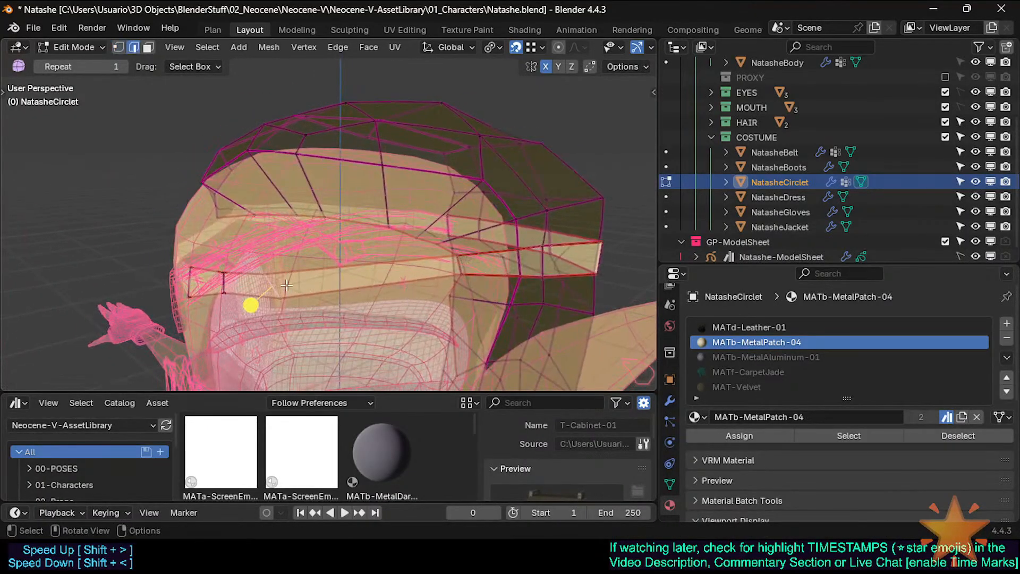
{"action": "key", "text": "ctrl+b"}
{"action": "left_click", "coordinate": [335, 279]}
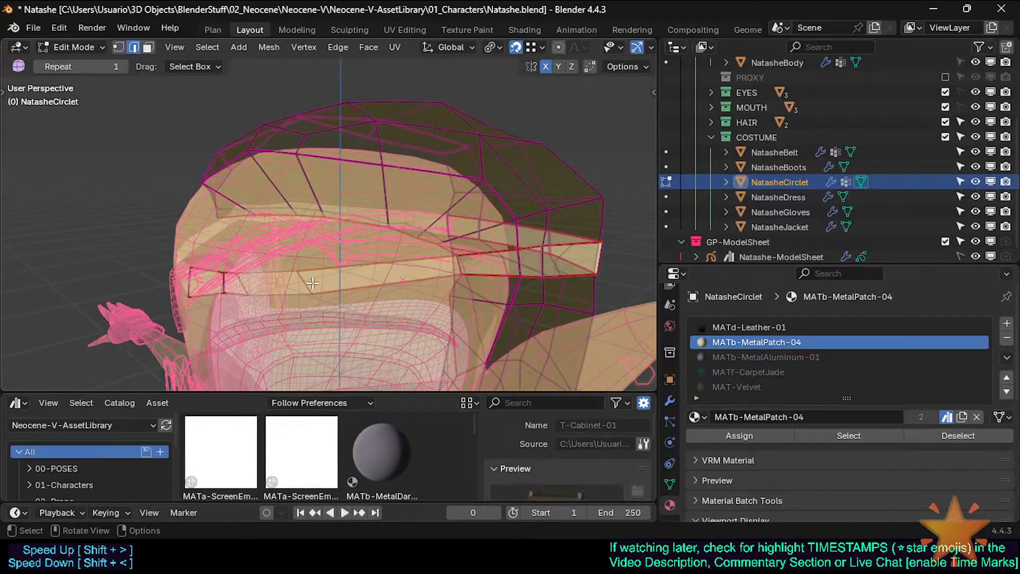
{"action": "key", "text": "ctrl+b"}
{"action": "left_click", "coordinate": [361, 276]}
{"action": "key", "text": "ctrl+z"}
{"action": "key", "text": "g"}
{"action": "key", "text": "g"}
{"action": "left_click", "coordinate": [407, 276]}
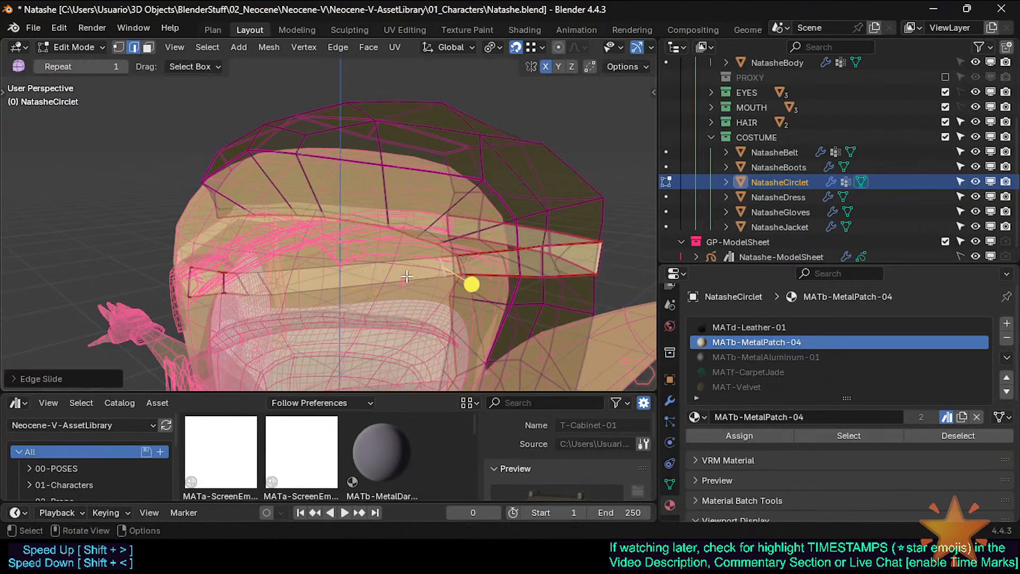
With X-ray off, move the new vertical edge forward from the temple onto the side of the forehead
{"action": "key", "text": "g"}
{"action": "right_click", "coordinate": [424, 271]}
{"action": "key", "text": "alt+z"}
{"action": "key", "text": "g"}
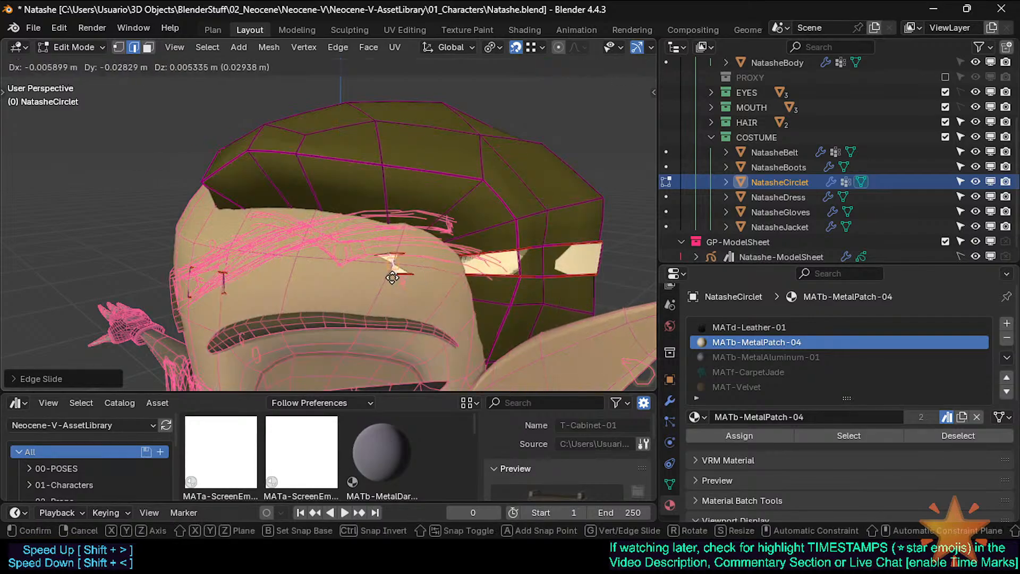
{"action": "left_click", "coordinate": [392, 276]}
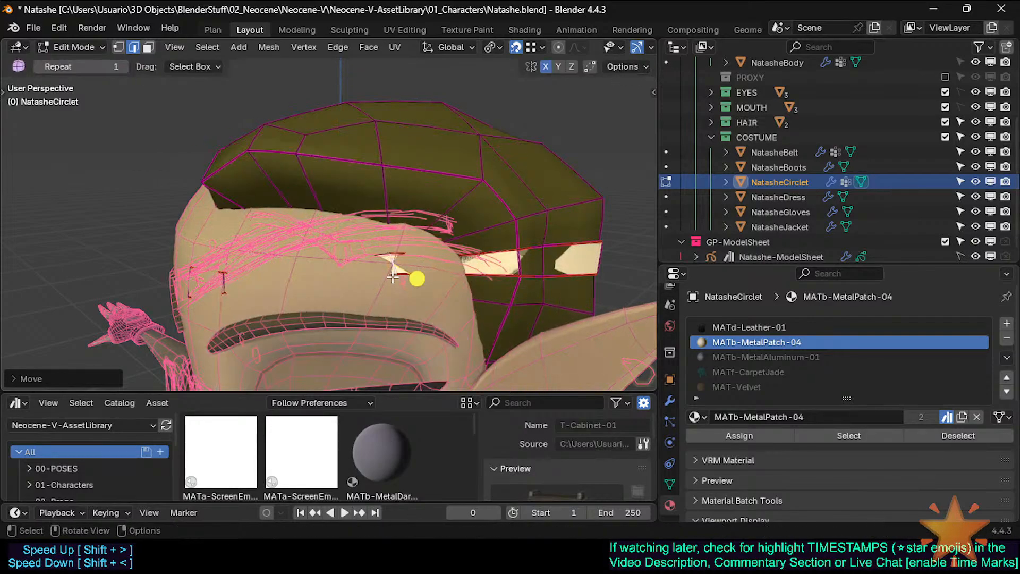
Set the snap target to Face Project and switch to vertex selection mode
{"action": "left_click", "coordinate": [536, 47]}
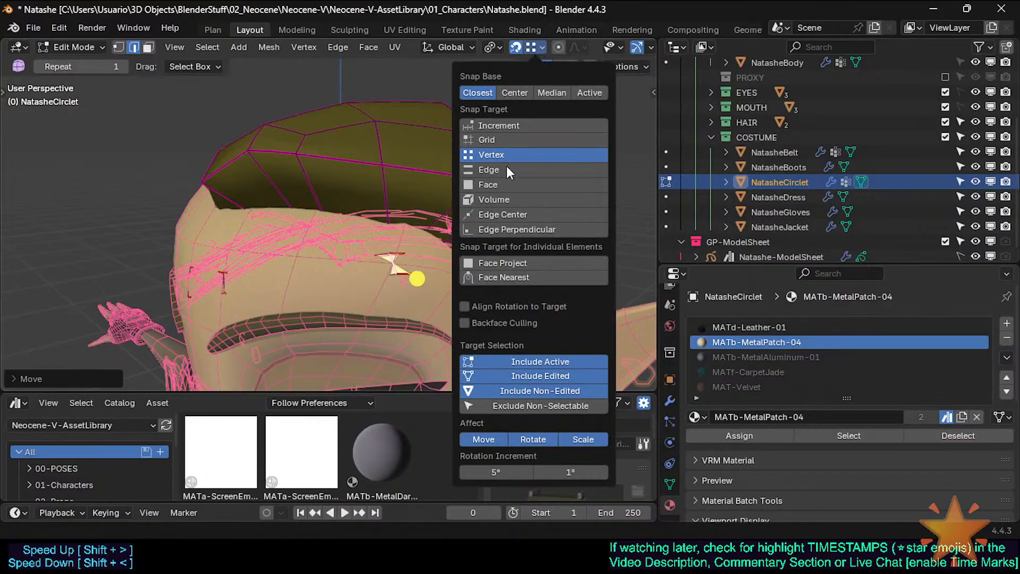
{"action": "left_click", "coordinate": [490, 262]}
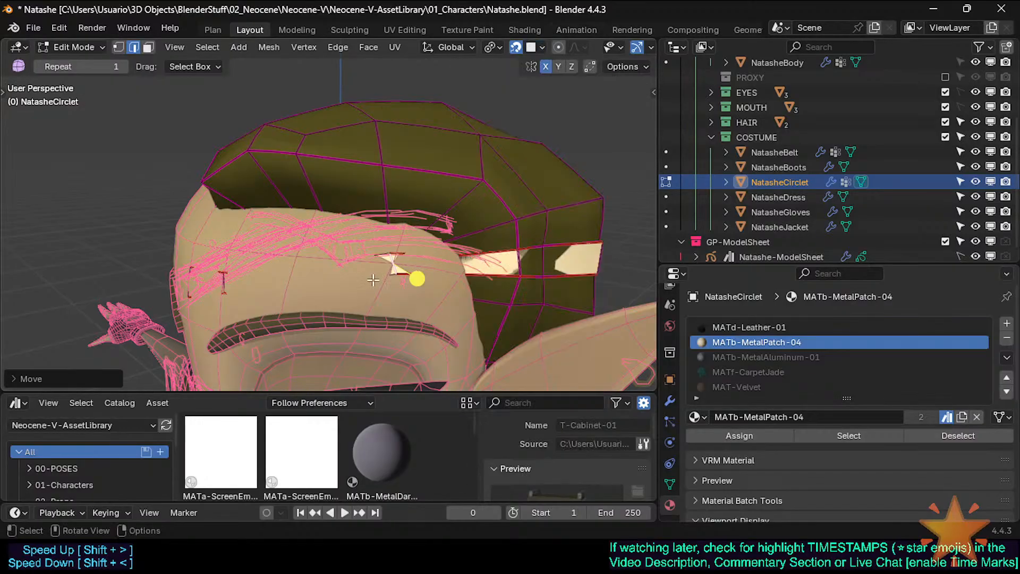
{"action": "key", "text": "alt+z"}
{"action": "key", "text": "alt+z"}
{"action": "key", "text": "1"}
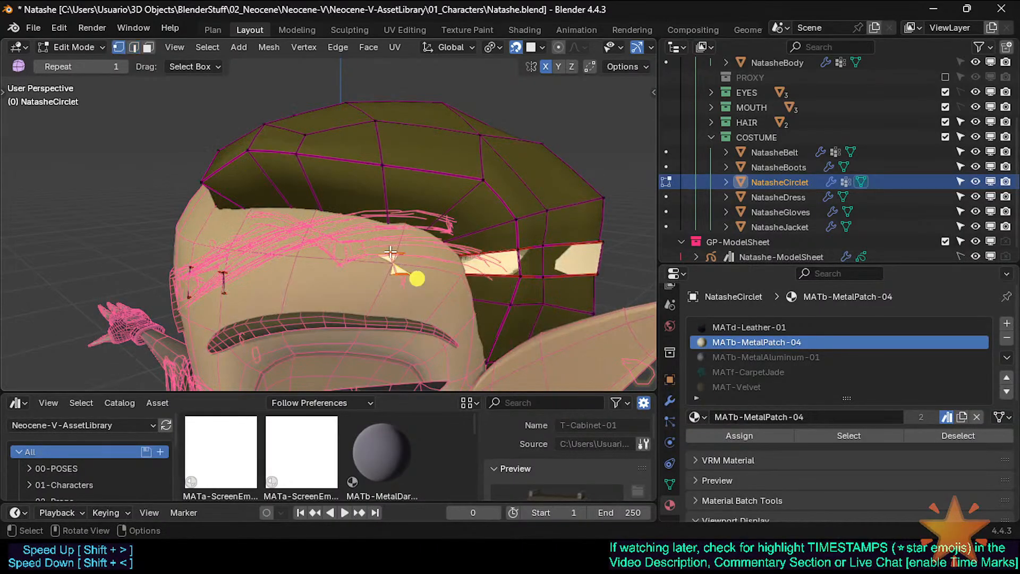
Project the upper and lower vertices of the circlet's edge near the temple onto the head surface
{"action": "left_click", "coordinate": [391, 252]}
{"action": "key", "text": "g"}
{"action": "left_click", "coordinate": [402, 256]}
{"action": "left_click", "coordinate": [396, 274]}
{"action": "key", "text": "g"}
{"action": "left_click", "coordinate": [405, 283]}
{"action": "key", "text": "alt+z"}
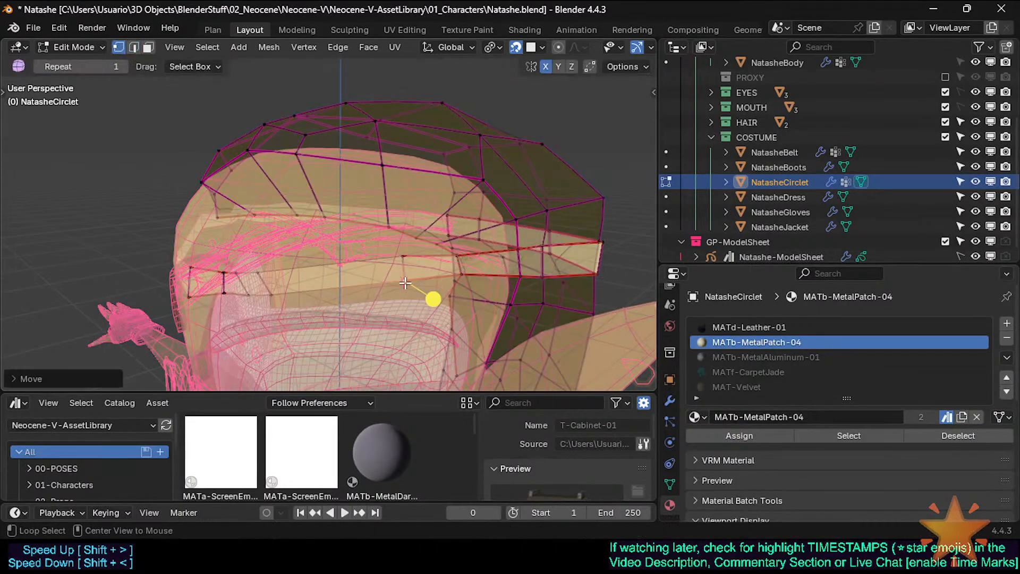
{"action": "key", "text": "alt+z"}
{"action": "left_click", "coordinate": [406, 256]}
{"action": "key", "text": "g"}
{"action": "left_click", "coordinate": [403, 256]}
{"action": "key", "text": "alt+z"}
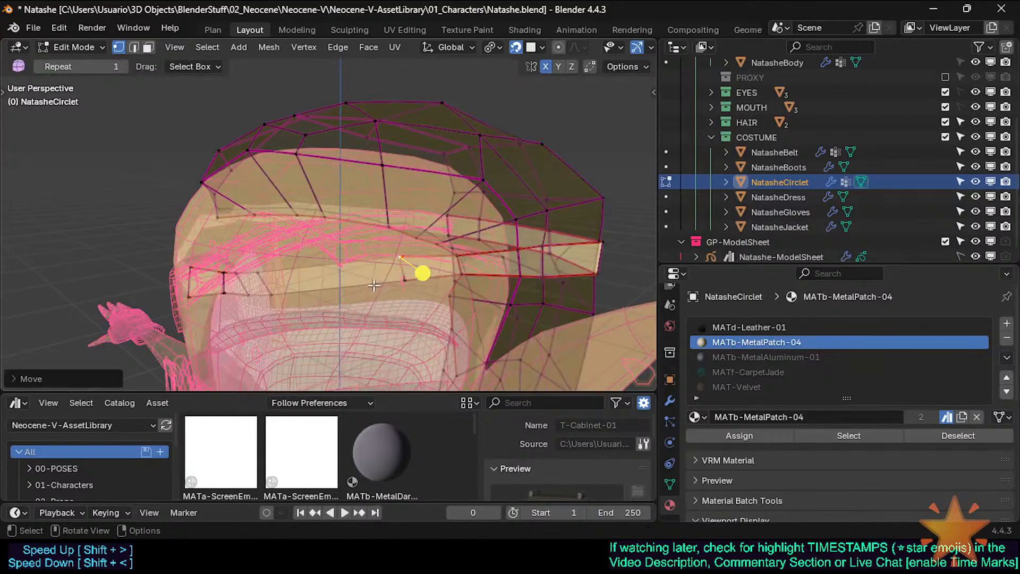
In edge selection mode, add a vertical edge across the circlet between its front and temple edges, and slide it to mid-forehead
{"action": "key", "text": "2"}
{"action": "key", "text": "g"}
{"action": "key", "text": "g"}
{"action": "left_click", "coordinate": [313, 282]}
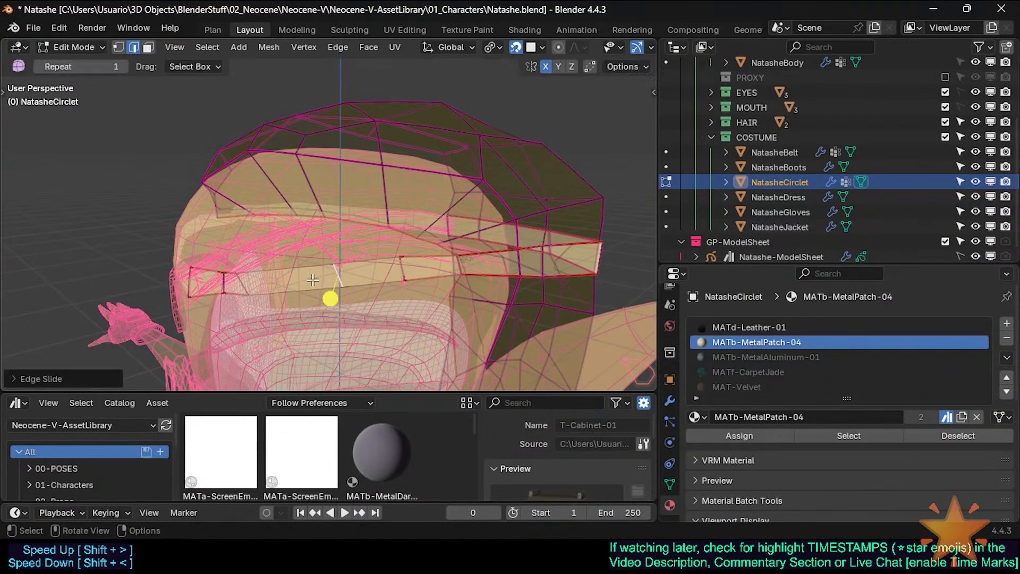
In vertex selection mode, project the mid-forehead edge's lower and upper vertices onto the head surface
{"action": "key", "text": "alt+z"}
{"action": "key", "text": "1"}
{"action": "left_click", "coordinate": [341, 286]}
{"action": "key", "text": "g"}
{"action": "left_click", "coordinate": [336, 291]}
{"action": "left_click", "coordinate": [334, 266]}
{"action": "key", "text": "g"}
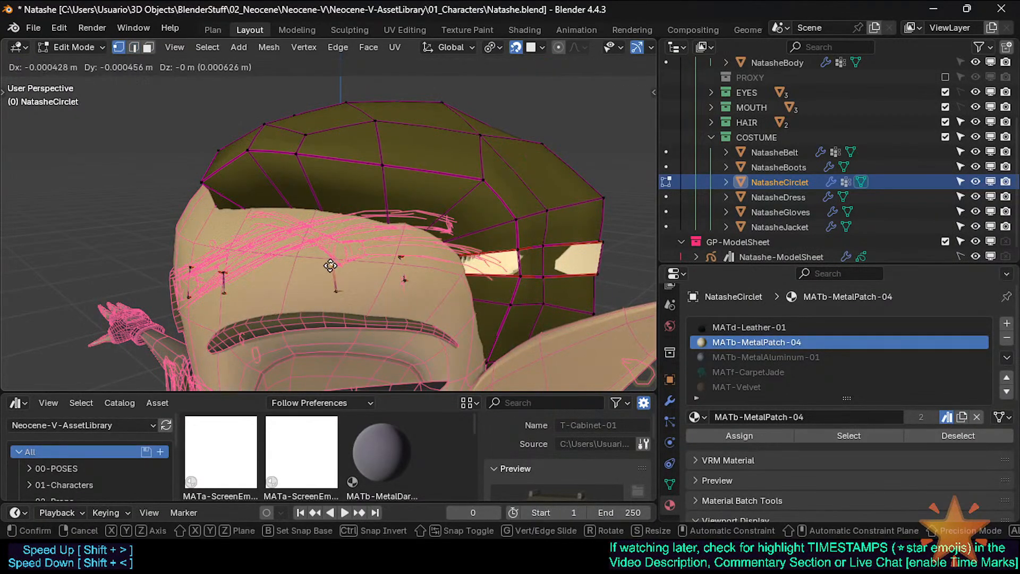
{"action": "left_click", "coordinate": [330, 264]}
{"action": "key", "text": "2"}
{"action": "left_click", "coordinate": [227, 283]}
{"action": "key", "text": "g"}
{"action": "key", "text": "g"}
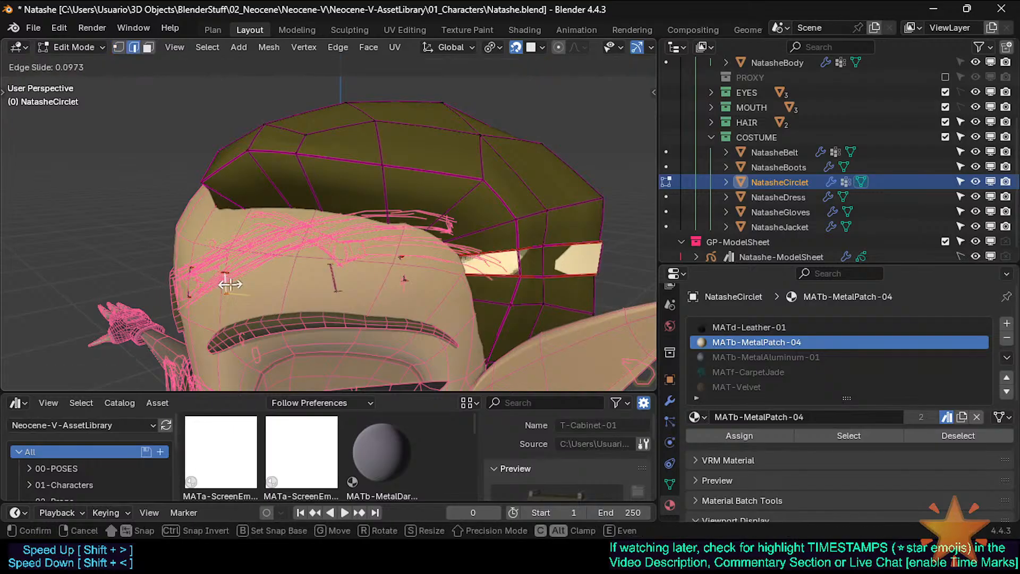
{"action": "right_click", "coordinate": [233, 291]}
{"action": "key", "text": "ctrl+b"}
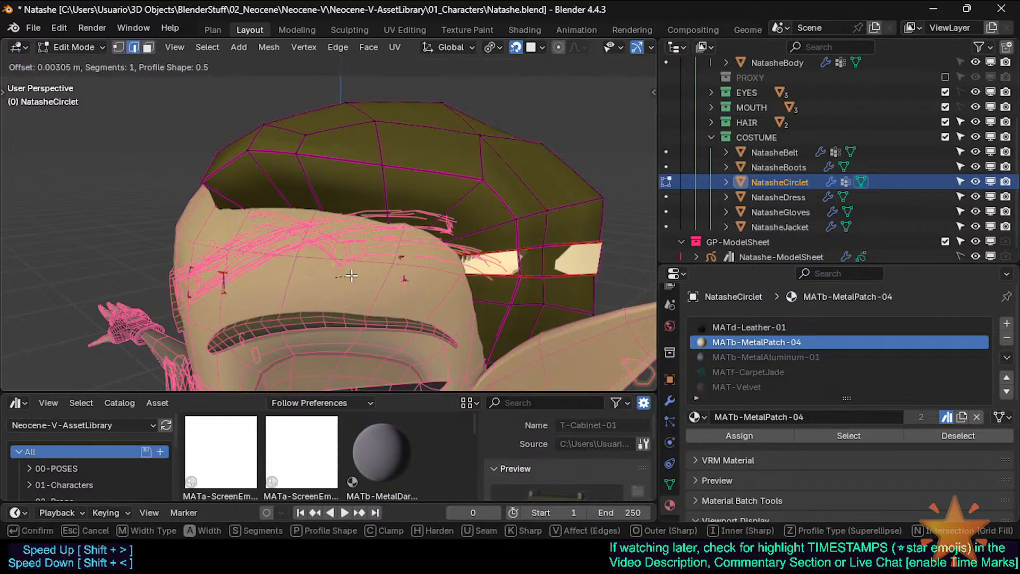
{"action": "right_click", "coordinate": [331, 275]}
Add a vertical edge between the circlet's front and mid-forehead edges, and slide the mid-forehead edge slightly toward the temple
{"action": "key", "text": "alt+z"}
{"action": "key", "text": "g"}
{"action": "key", "text": "g"}
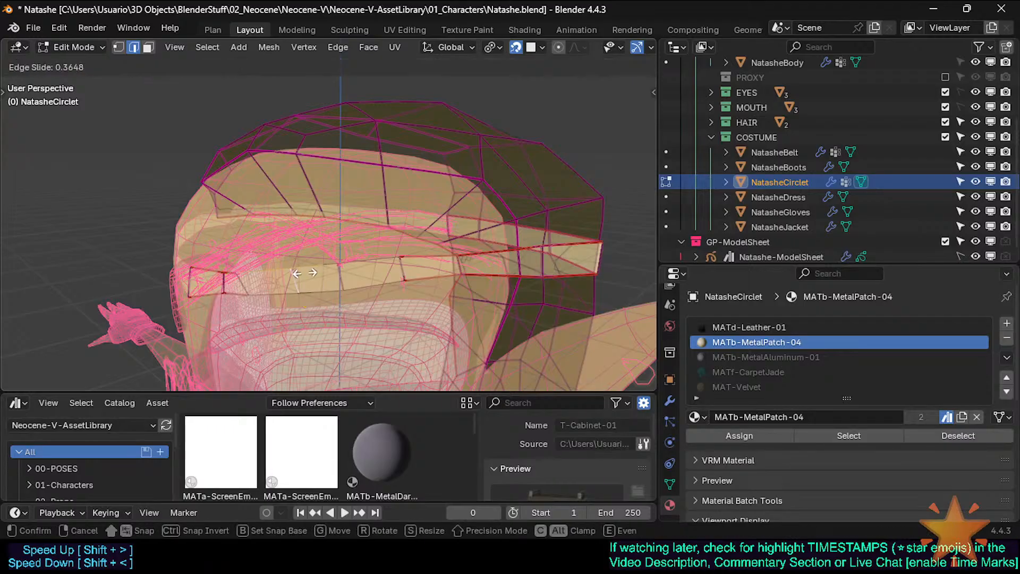
{"action": "left_click", "coordinate": [300, 273]}
{"action": "left_click", "coordinate": [341, 274]}
{"action": "key", "text": "g"}
{"action": "key", "text": "g"}
{"action": "left_click", "coordinate": [348, 275]}
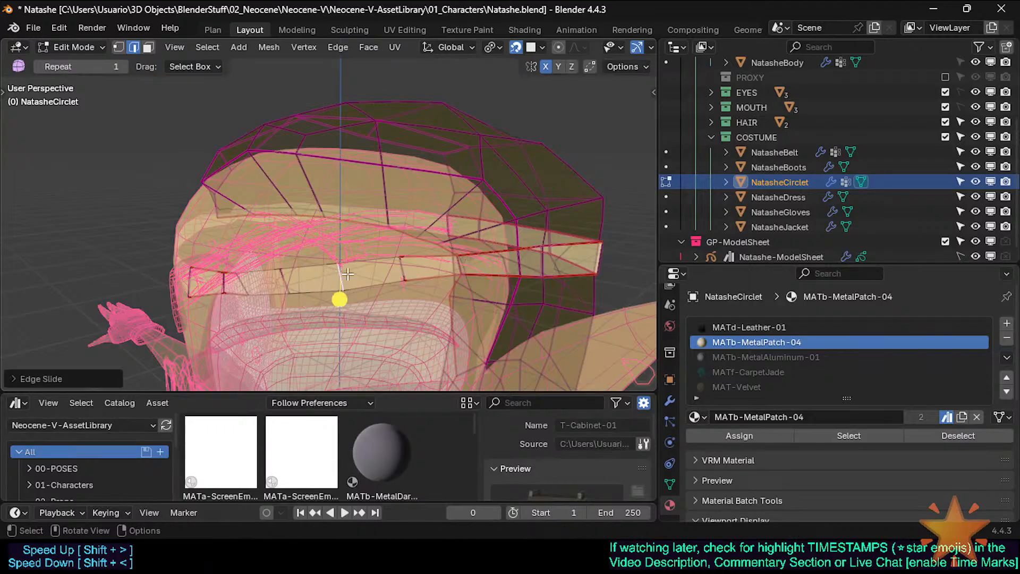
Slide the circlet's edge nearest the temple farther back along the band and reproject it onto the head
{"action": "key", "text": "g"}
{"action": "key", "text": "g"}
{"action": "left_click", "coordinate": [417, 273]}
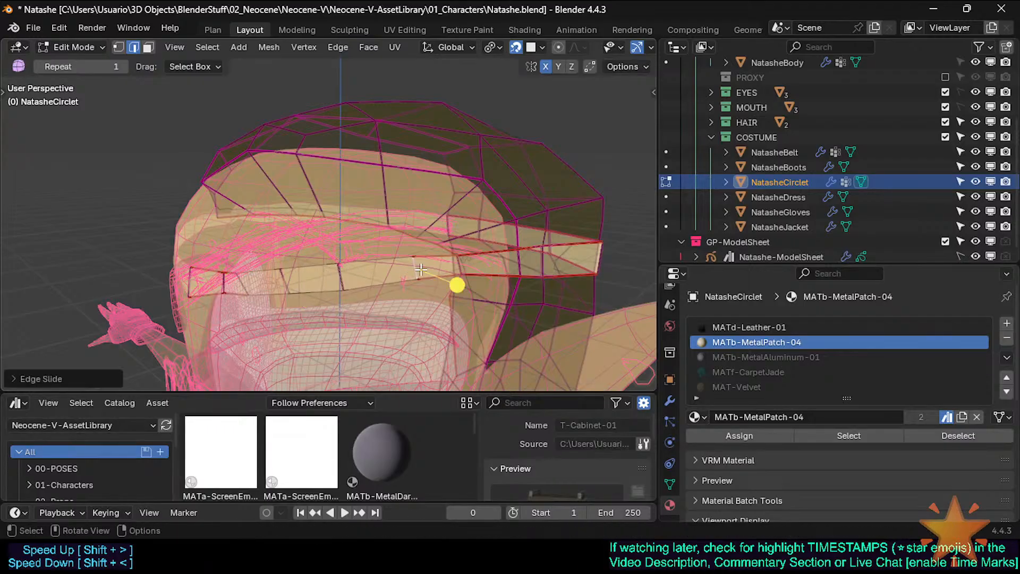
{"action": "key", "text": "g"}
{"action": "left_click", "coordinate": [422, 276]}
Slide the mid-forehead vertical edge farther toward the temple to even out the circlet's spacing
{"action": "mouse_move", "coordinate": [455, 289]}
{"action": "middle_mouse_down"}
{"action": "mouse_move", "coordinate": [391, 289]}
{"action": "mouse_move", "coordinate": [452, 278]}
{"action": "middle_mouse_up"}
{"action": "left_click", "coordinate": [339, 274]}
{"action": "key", "text": "g"}
{"action": "key", "text": "g"}
{"action": "left_click", "coordinate": [352, 272]}
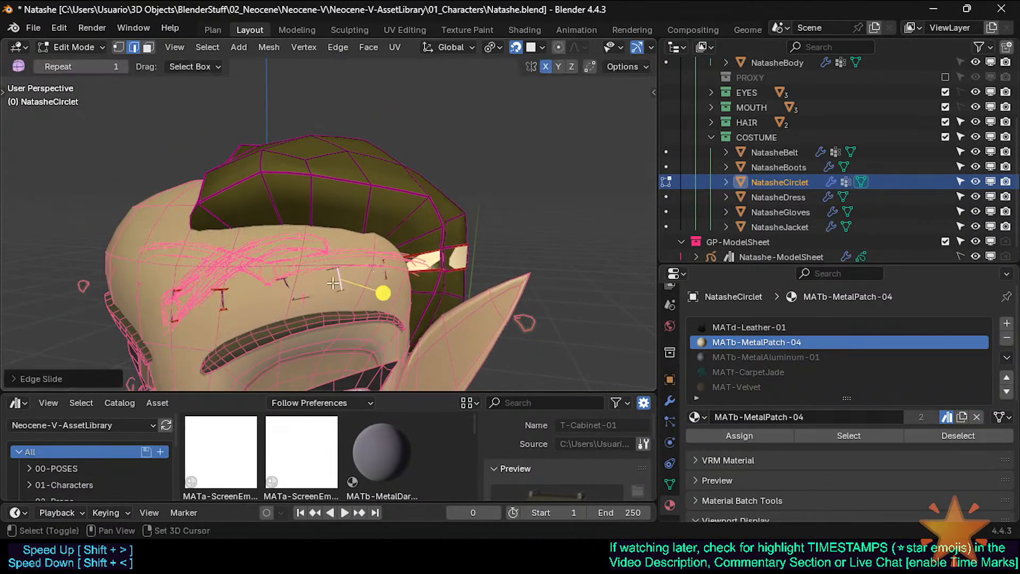
In vertex selection mode, project the lower and upper vertices of the newest forehead edge onto the head surface
{"action": "left_click", "coordinate": [294, 295]}
{"action": "key", "text": "1"}
{"action": "left_click", "coordinate": [293, 298]}
{"action": "key", "text": "g"}
{"action": "left_click", "coordinate": [283, 305]}
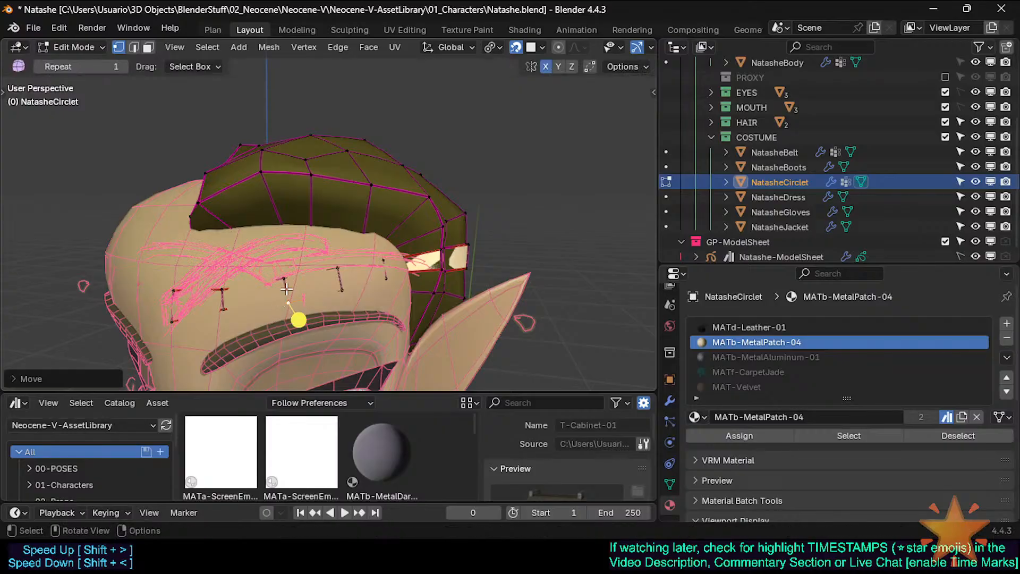
{"action": "left_click", "coordinate": [287, 275]}
{"action": "key", "text": "g"}
{"action": "left_click", "coordinate": [291, 290]}
Inspect the circlet's fit around the head in Object Mode, and return to Edit Mode with edge selection
{"action": "key", "text": "Tab"}
{"action": "middle_click_drag", "start_coordinate": [292, 296], "coordinate": [336, 253]}
{"action": "key", "text": "KP_1"}
{"action": "key", "text": "Tab"}
{"action": "key", "text": "Tab"}
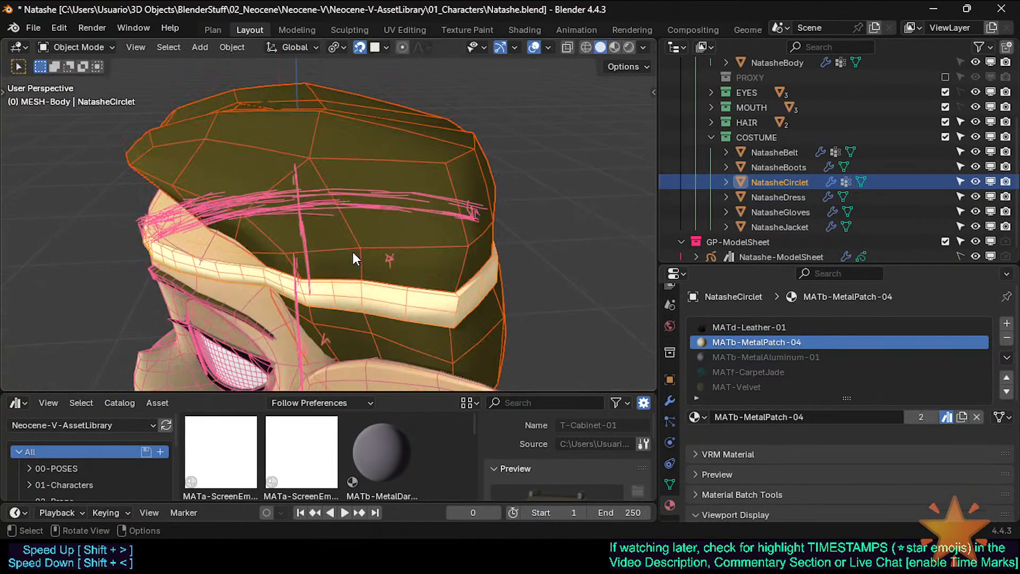
{"action": "key", "text": "Tab"}
{"action": "middle_click_drag", "start_coordinate": [362, 300], "coordinate": [369, 314]}
{"action": "key", "text": "2"}
Select only the hair scalp's vertical edge that overlaps the circlet behind the temple
{"action": "left_click", "coordinate": [367, 307]}
{"action": "middle_click_drag", "start_coordinate": [380, 271], "coordinate": [353, 314]}
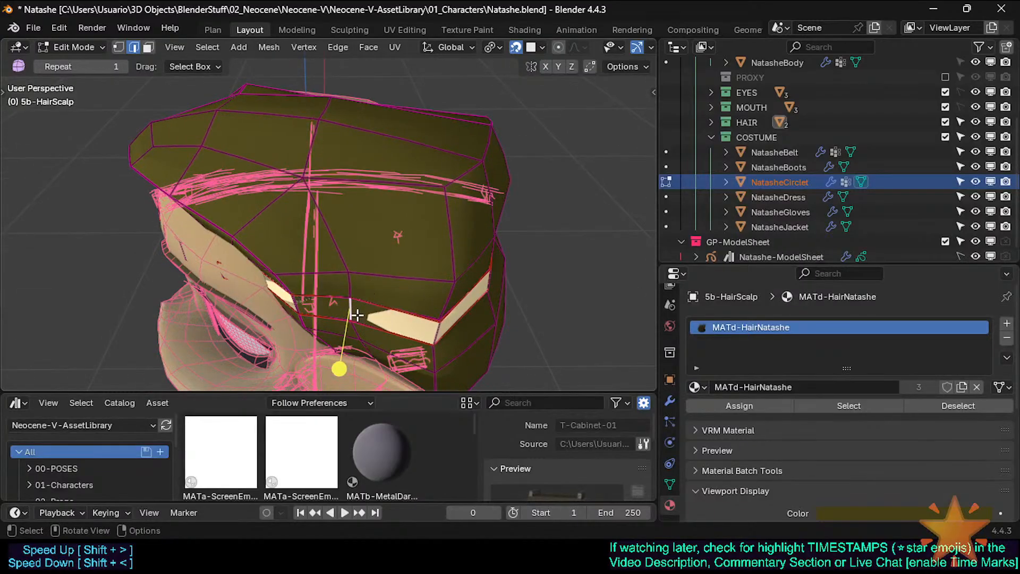
{"action": "scroll", "coordinate": [353, 314], "scroll_direction": "up", "scroll_amount": 1}
{"action": "left_click", "coordinate": [356, 282], "text": "shift"}
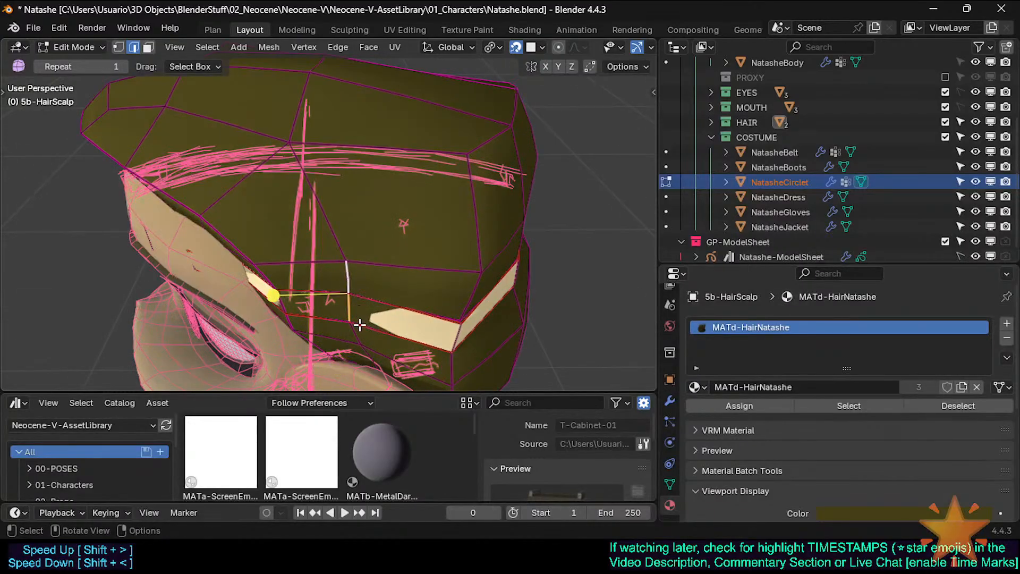
{"action": "key", "text": "alt+z"}
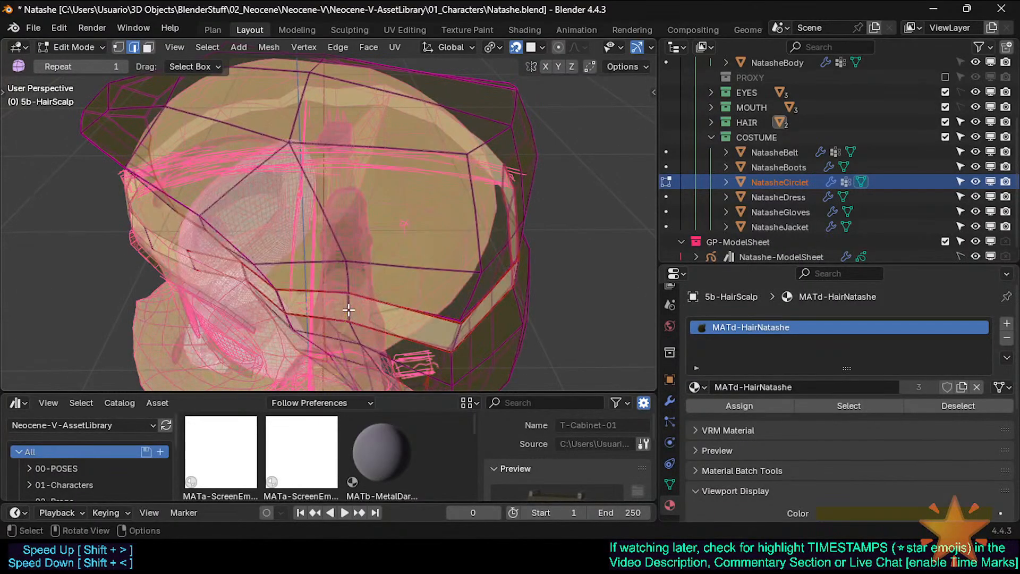
{"action": "key", "text": "alt+z"}
{"action": "key", "text": "a"}
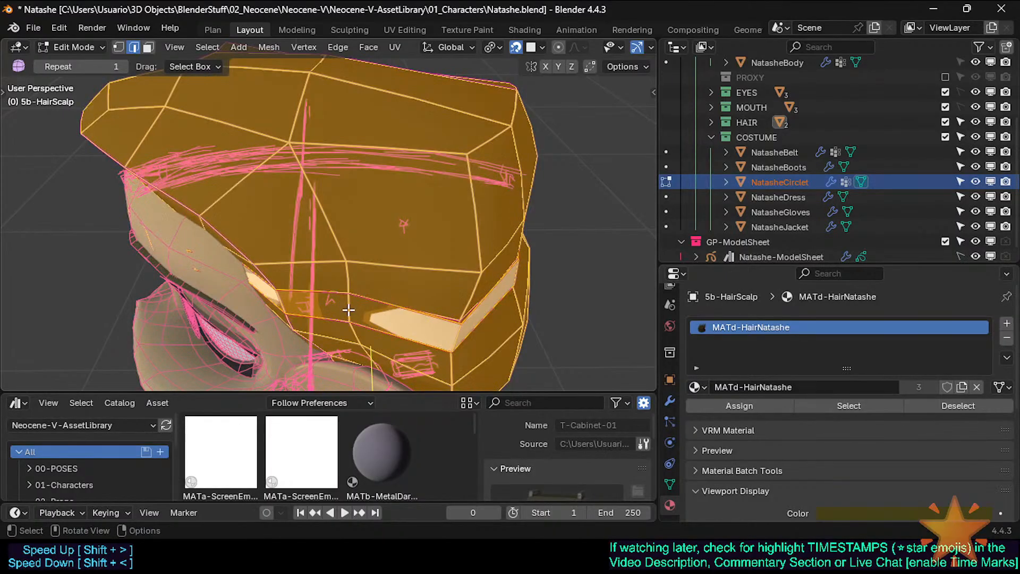
{"action": "key", "text": "a"}
{"action": "key", "text": "c"}
{"action": "left_click", "coordinate": [351, 308]}
{"action": "right_click", "coordinate": [350, 308]}
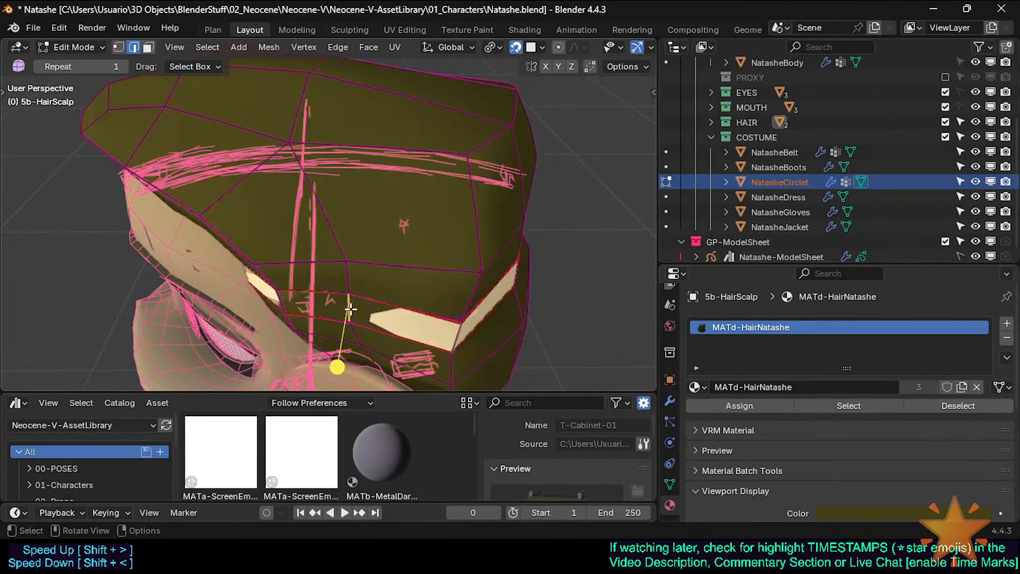
With snapping off, move the scalp's vertical edge outward along the X axis by about 0.006 m
{"action": "key", "text": "g"}
{"action": "right_click", "coordinate": [354, 312]}
{"action": "middle_click_drag", "start_coordinate": [353, 313], "coordinate": [307, 282]}
{"action": "scroll", "coordinate": [301, 284], "scroll_direction": "up", "scroll_amount": 1}
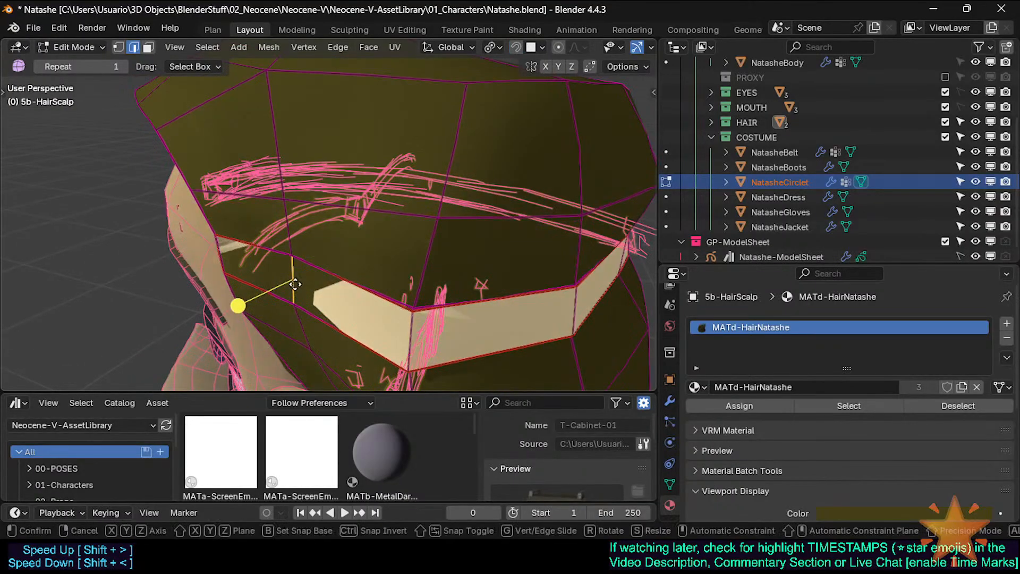
{"action": "key", "text": "g"}
{"action": "key", "text": "x"}
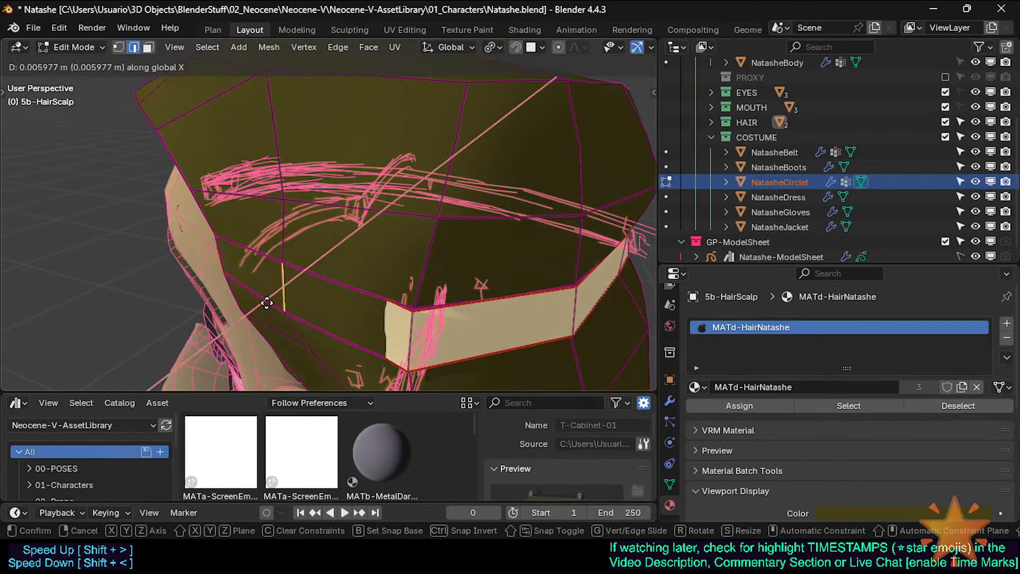
{"action": "left_click", "coordinate": [286, 289]}
Select the circlet's matching vertical edge behind the temple, turn snapping on and try to project the edge onto the scalp
{"action": "key", "text": "alt+z"}
{"action": "left_click", "coordinate": [299, 282]}
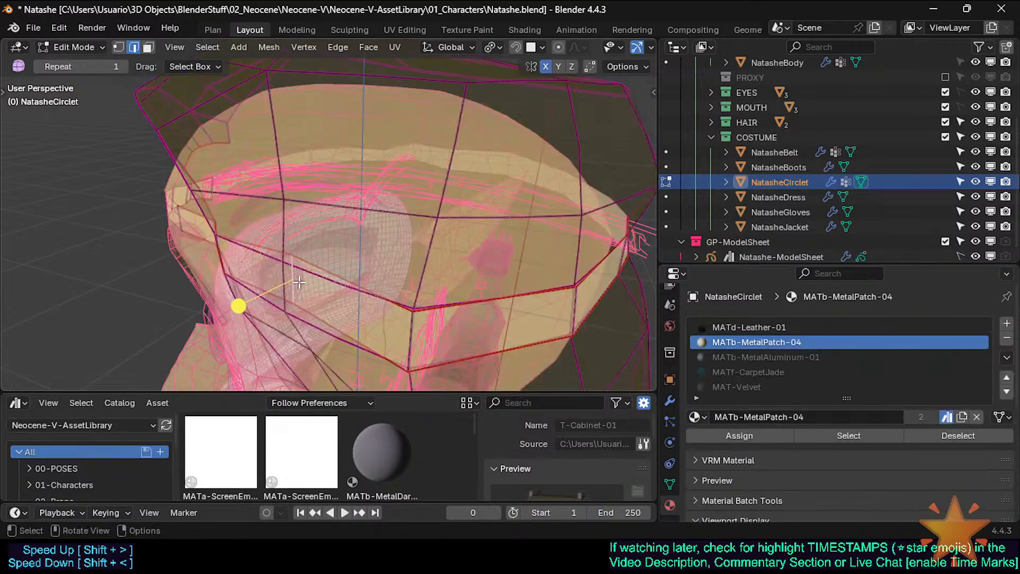
{"action": "key", "text": "shift+Tab"}
{"action": "key", "text": "alt+z"}
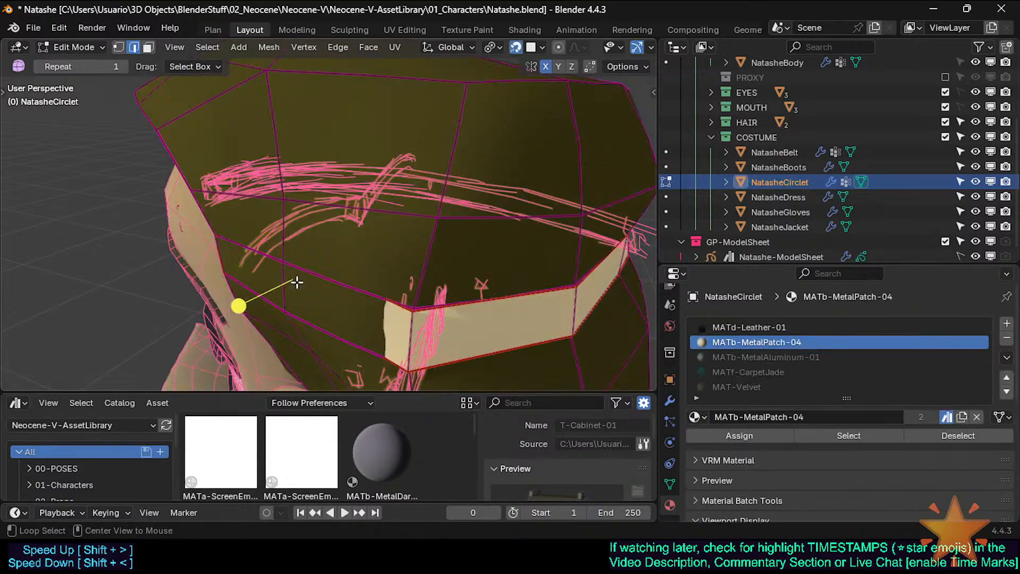
{"action": "key", "text": "g"}
{"action": "left_click", "coordinate": [291, 286]}
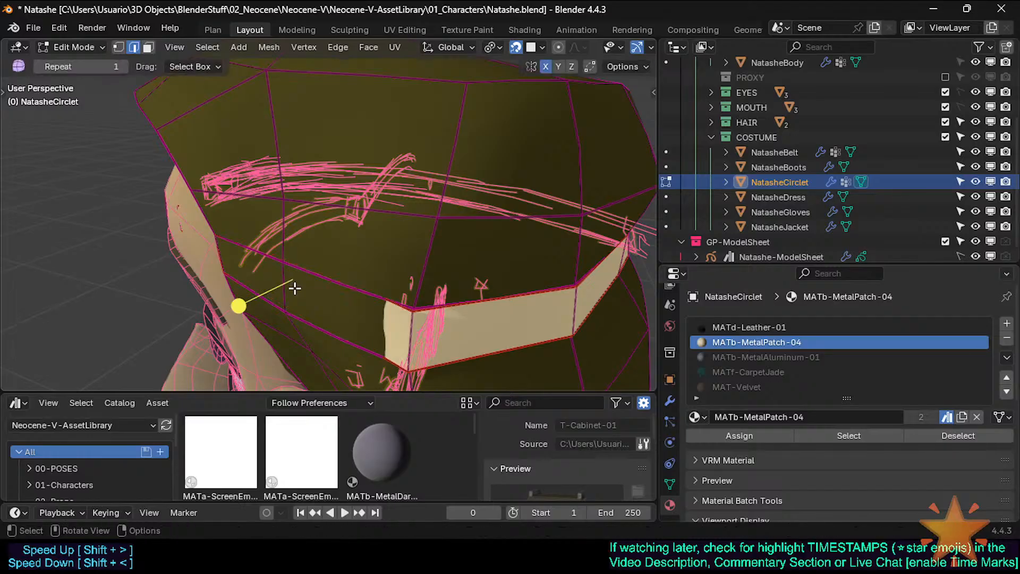
Set the snap target to Edge and try to move the circlet's vertical edge onto the scalp edge
{"action": "key", "text": "ctrl+shift+Tab"}
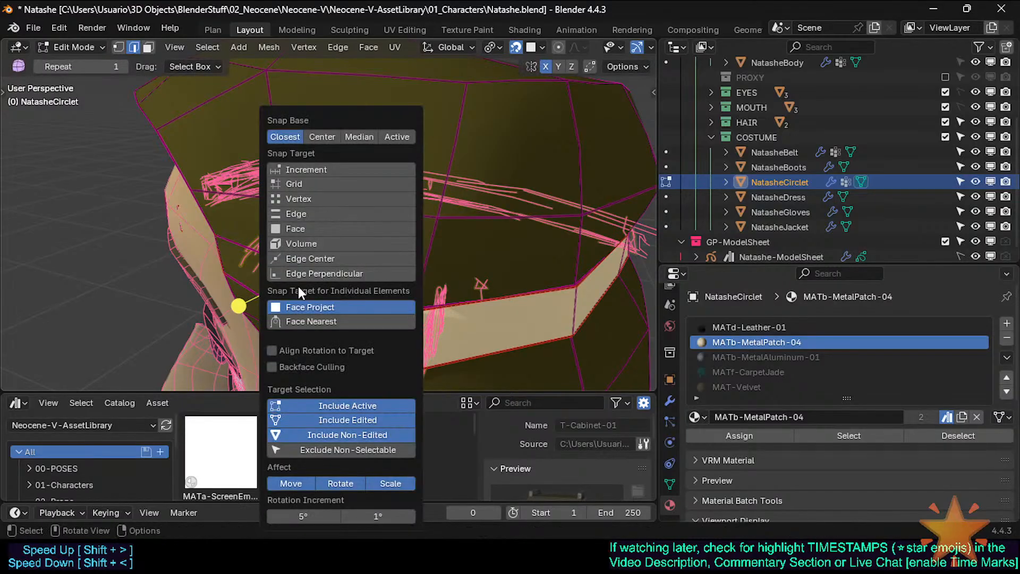
{"action": "left_click", "coordinate": [298, 213]}
{"action": "key", "text": "g"}
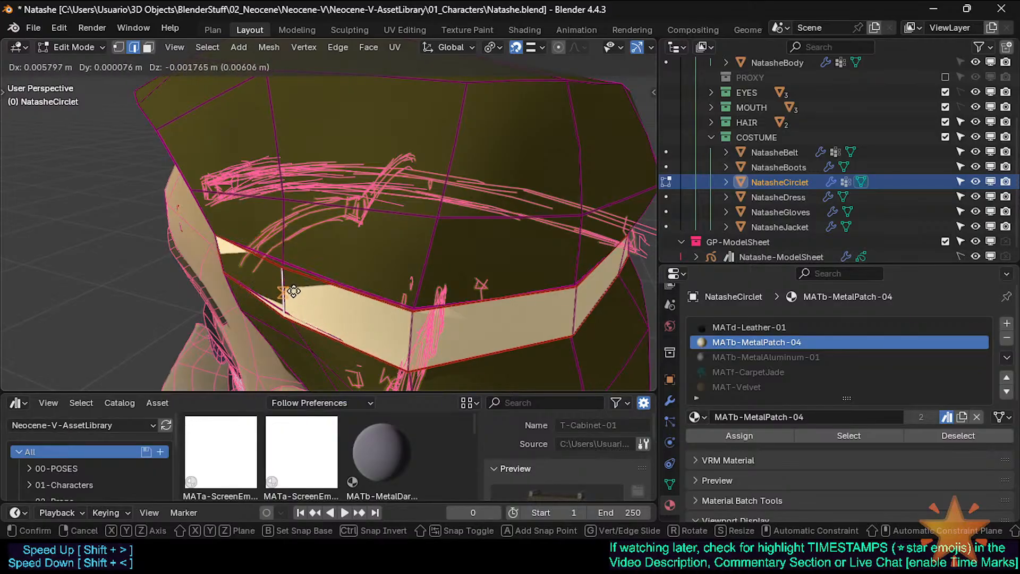
{"action": "right_click", "coordinate": [293, 287]}
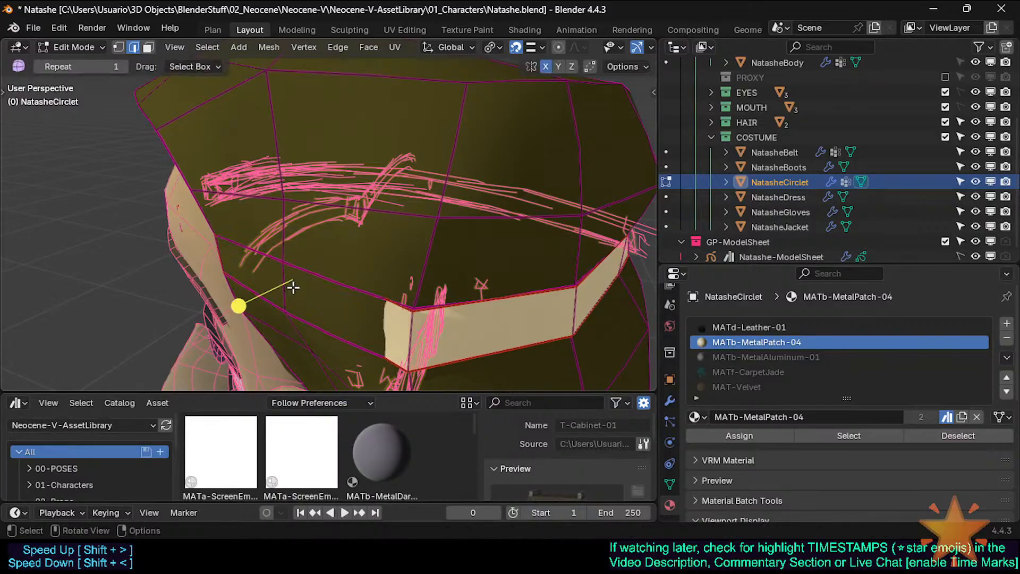
Undo the last circlet edge selection and set the snap target to Vertex
{"action": "key", "text": "ctrl+z"}
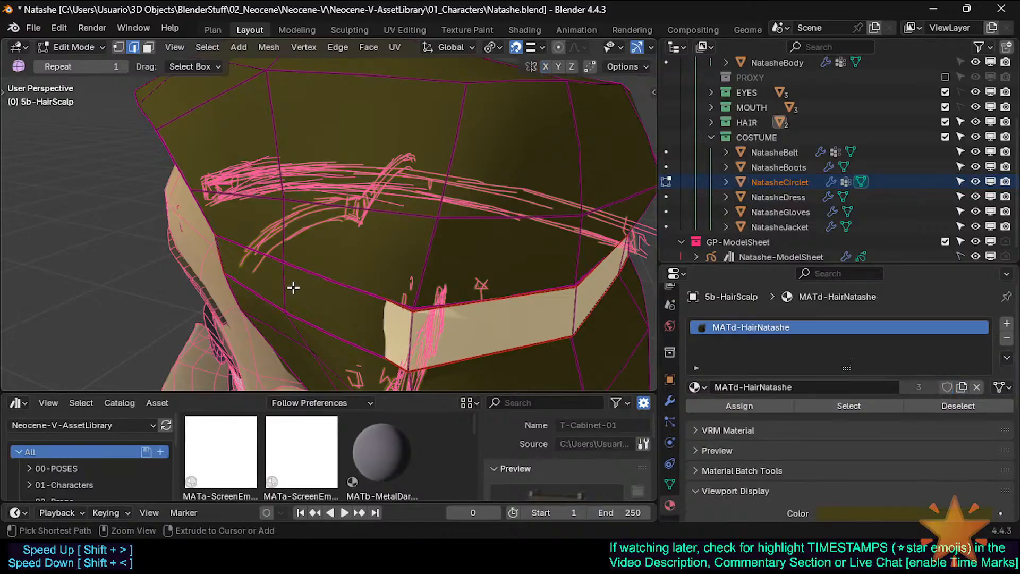
{"action": "key", "text": "ctrl+shift+Tab"}
{"action": "left_click", "coordinate": [291, 197]}
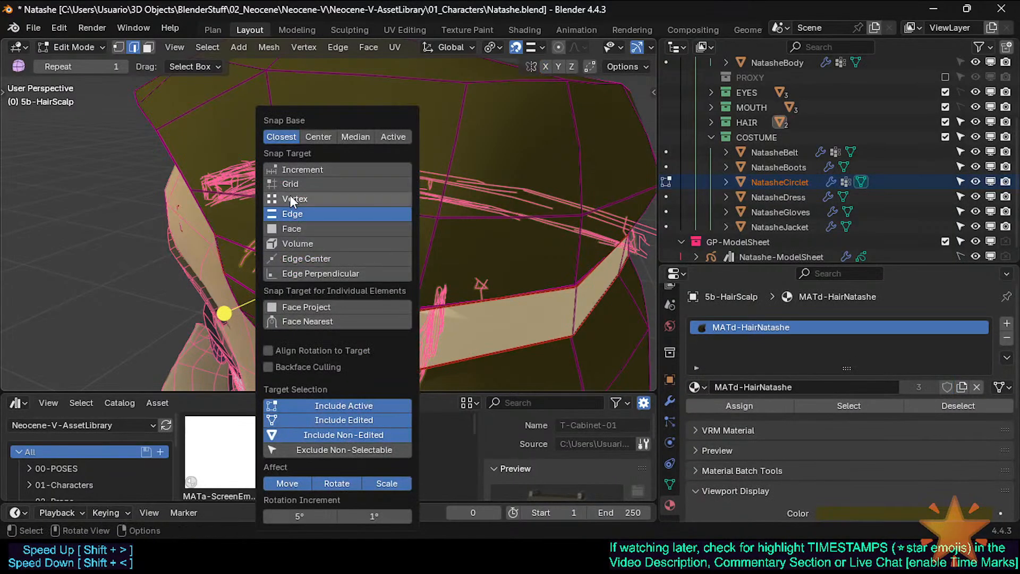
Try to snap the circlet's vertical edge behind the temple, and its upper vertex alone, onto the matching scalp vertices
{"action": "key", "text": "g"}
{"action": "right_click", "coordinate": [278, 292]}
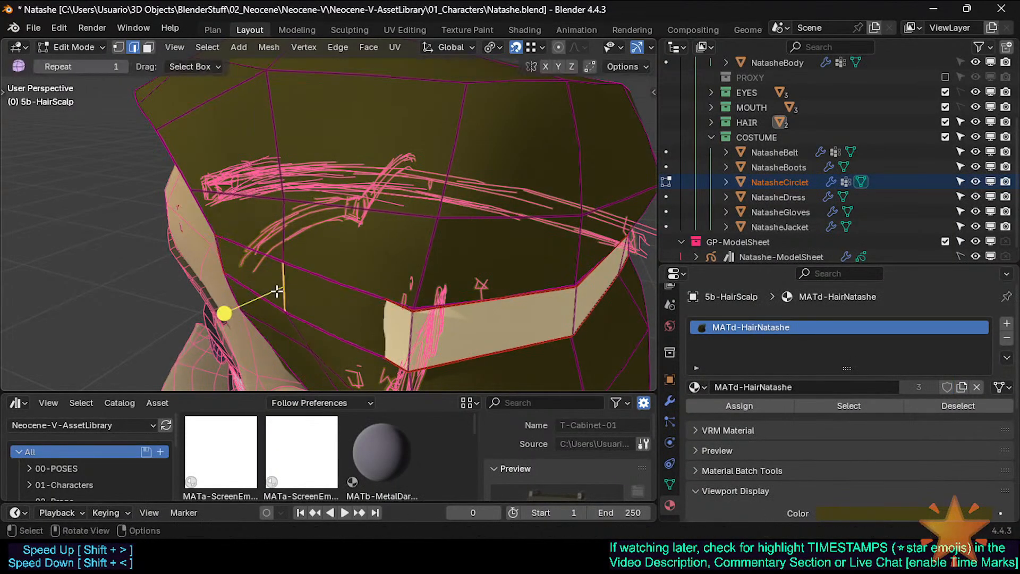
{"action": "key", "text": "alt+z"}
{"action": "left_click", "coordinate": [293, 282]}
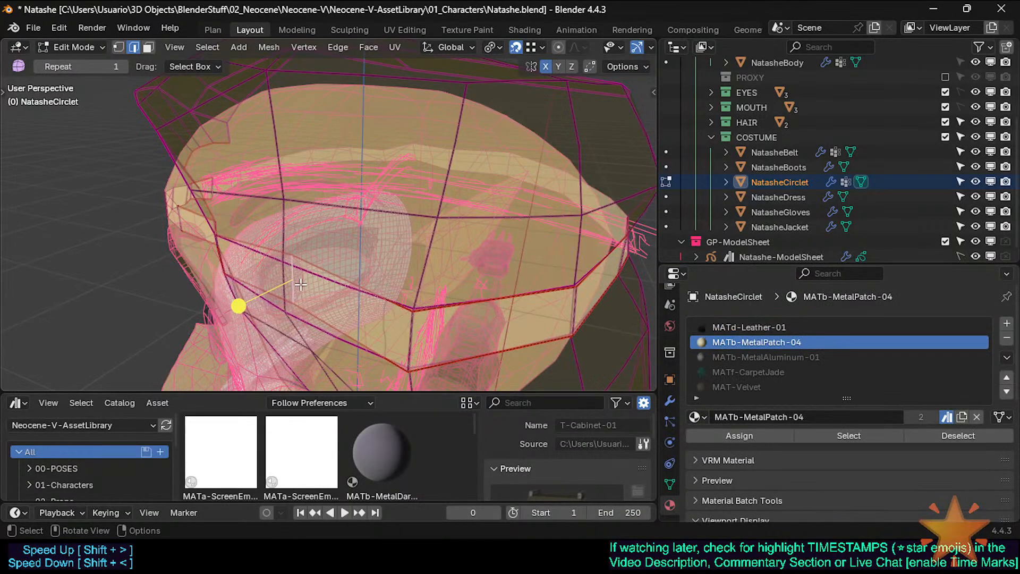
{"action": "key", "text": "alt+z"}
{"action": "key", "text": "g"}
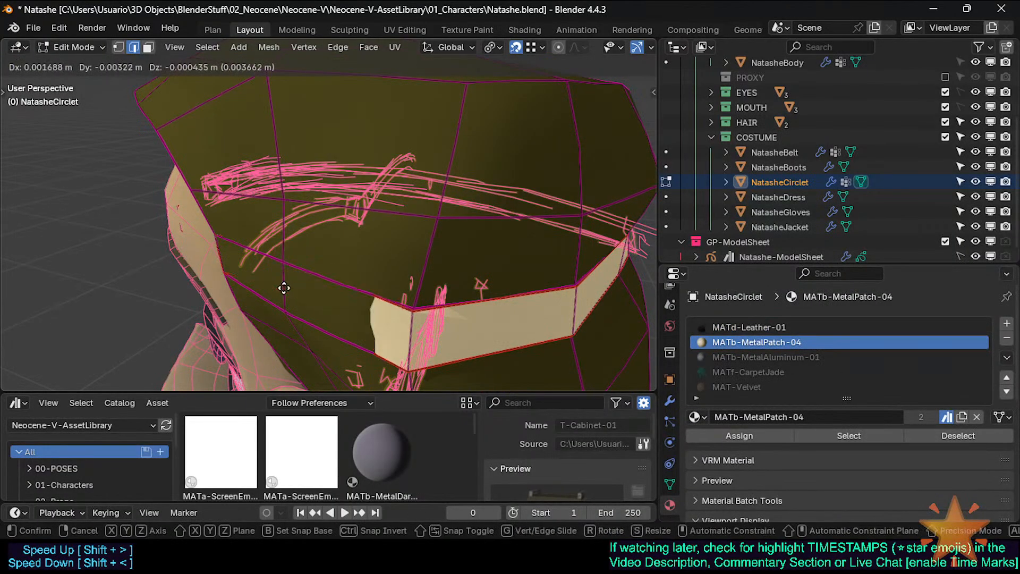
{"action": "left_click", "coordinate": [283, 287]}
{"action": "key", "text": "alt+z"}
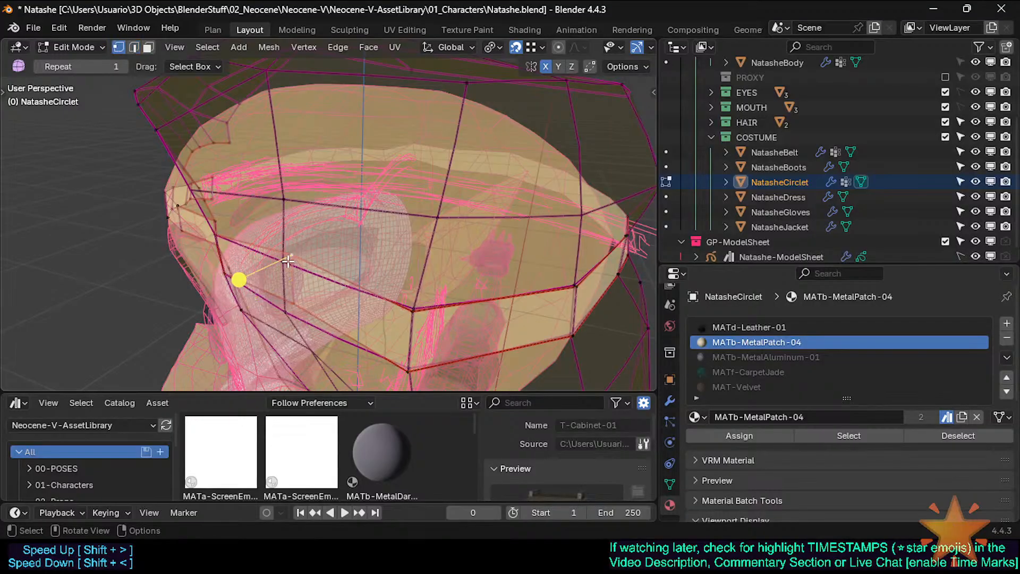
{"action": "key", "text": "g"}
{"action": "left_click", "coordinate": [286, 262]}
{"action": "key", "text": "ctrl+z"}
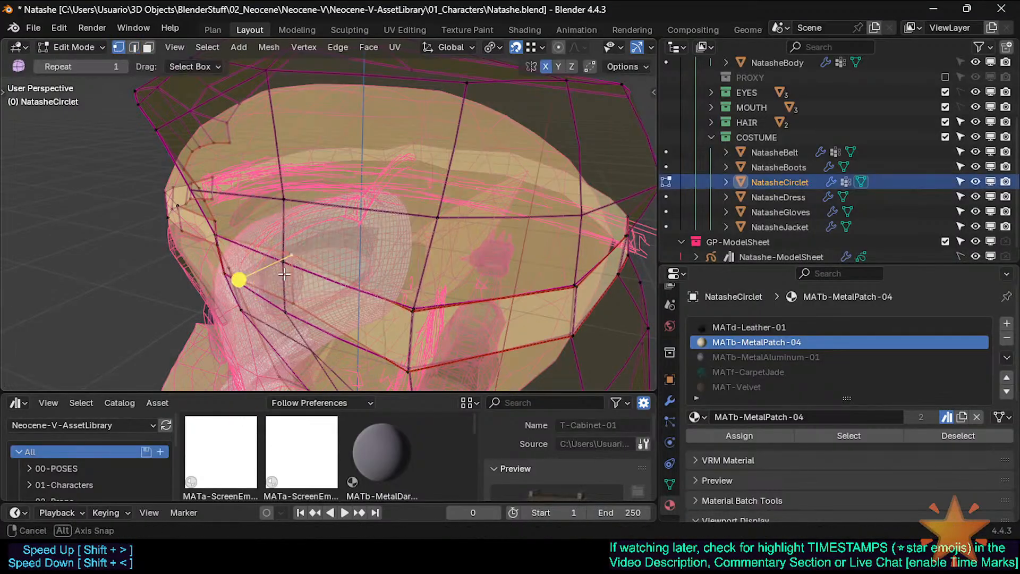
Snap the upper and lower vertices of the circlet's edge behind the temple individually onto the matching scalp vertices
{"action": "key", "text": "alt+z"}
{"action": "key", "text": "g"}
{"action": "left_click", "coordinate": [282, 262]}
{"action": "key", "text": "alt+z"}
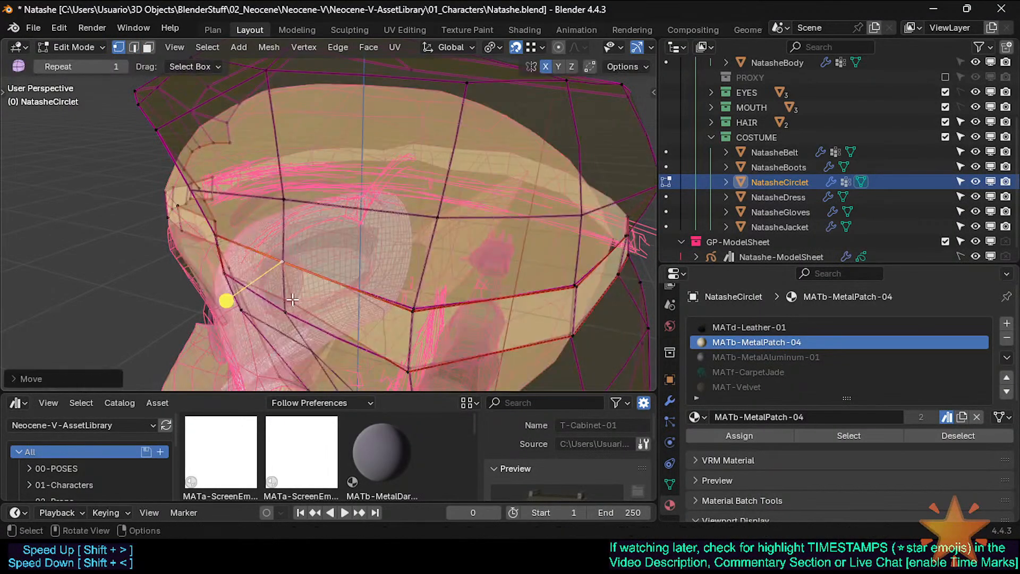
{"action": "left_click", "coordinate": [294, 305]}
{"action": "key", "text": "alt+z"}
{"action": "key", "text": "g"}
{"action": "left_click", "coordinate": [284, 310]}
Slide a lower circlet vertex on the forehead above the brow and set the snap target to Face
{"action": "middle_click_drag", "start_coordinate": [246, 312], "coordinate": [372, 277]}
{"action": "key", "text": "Tab"}
{"action": "key", "text": "Tab"}
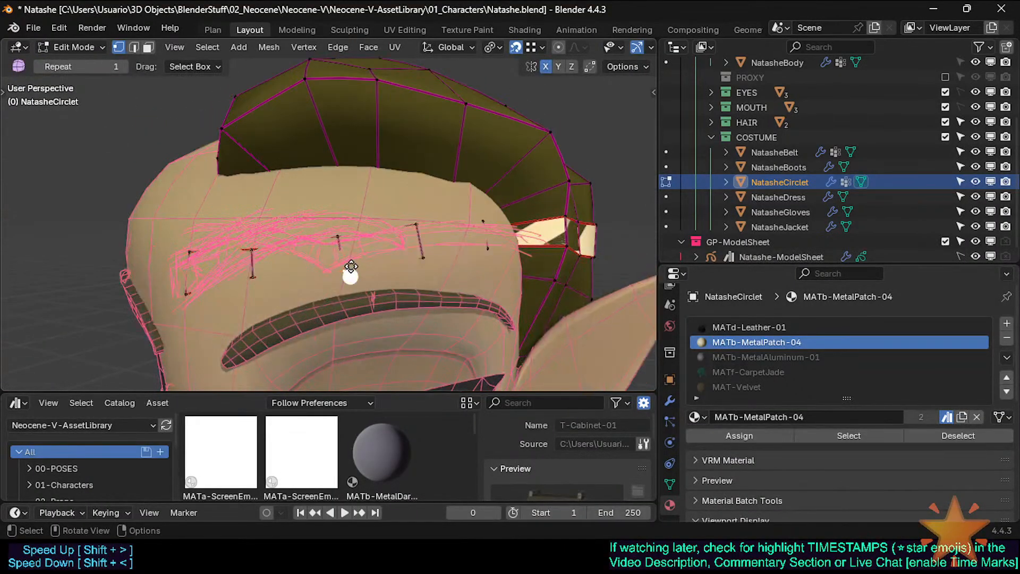
{"action": "key", "text": "shift+v"}
{"action": "left_click", "coordinate": [349, 257]}
{"action": "key", "text": "ctrl+shift+Tab"}
{"action": "left_click", "coordinate": [360, 226]}
{"action": "middle_click_drag", "start_coordinate": [330, 239], "coordinate": [363, 246], "text": "shift"}
{"action": "key", "text": "Tab"}
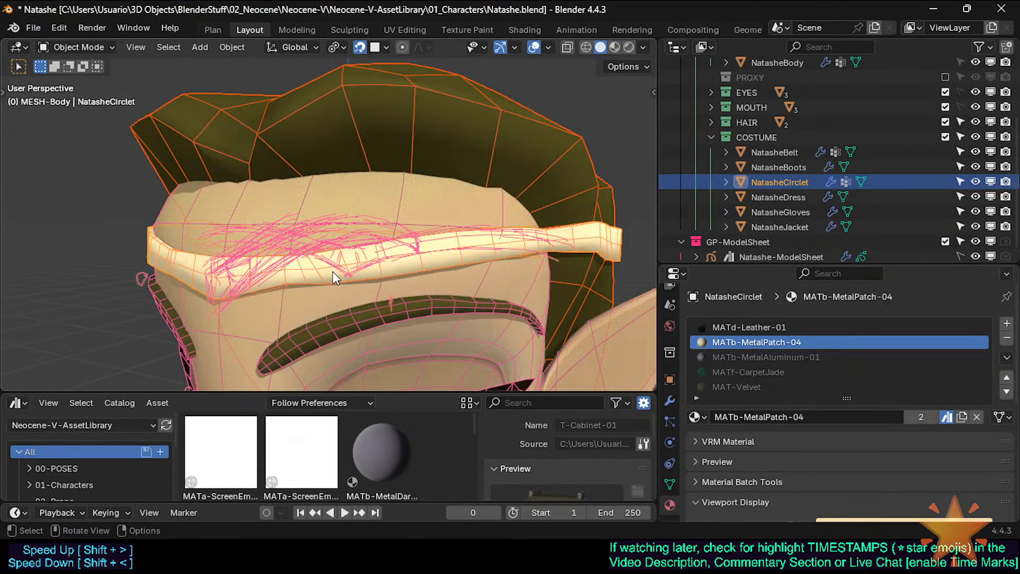
{"action": "key", "text": "Tab"}
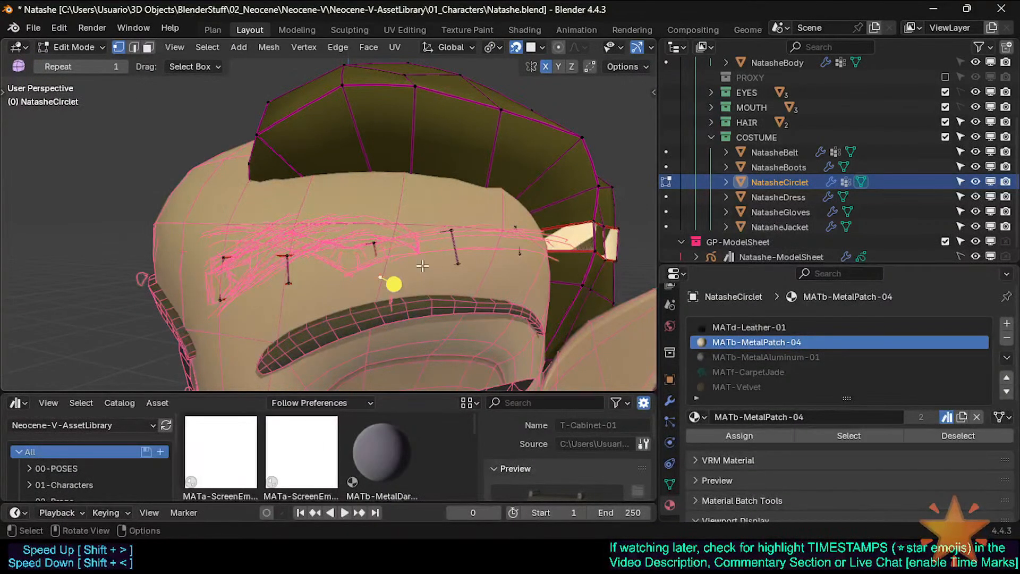
Slide the same lower circlet vertex and raise it by about 0.002 m along the forehead surface
{"action": "key", "text": "shift+v"}
{"action": "left_click", "coordinate": [384, 276]}
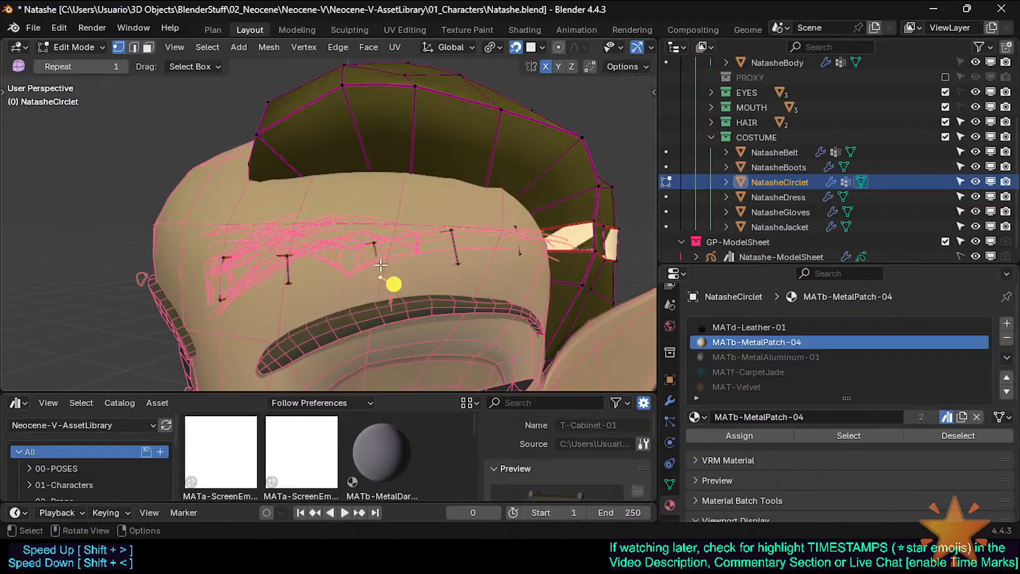
{"action": "key", "text": "g"}
{"action": "key", "text": "g"}
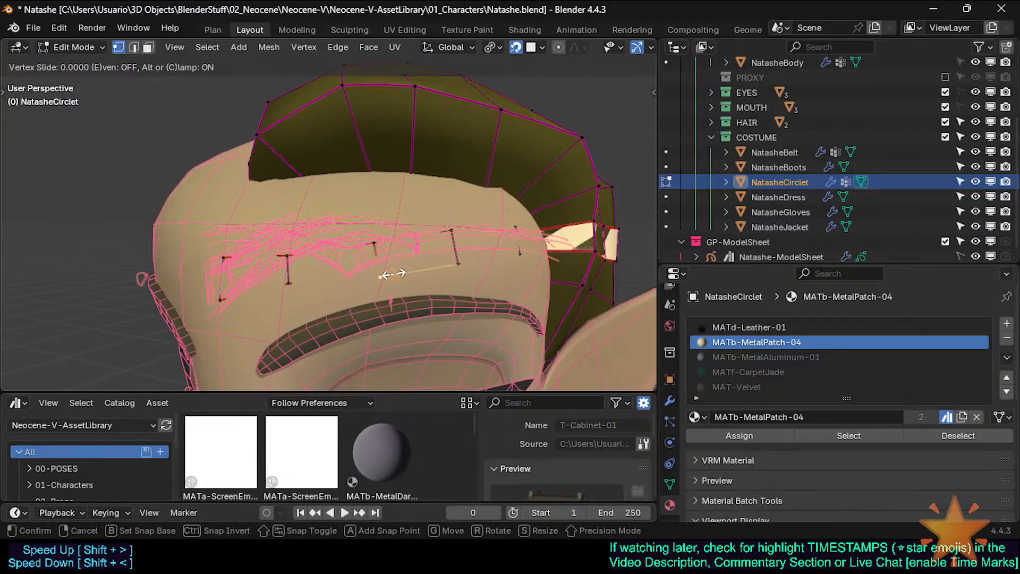
{"action": "left_click", "coordinate": [384, 275]}
{"action": "key", "text": "g"}
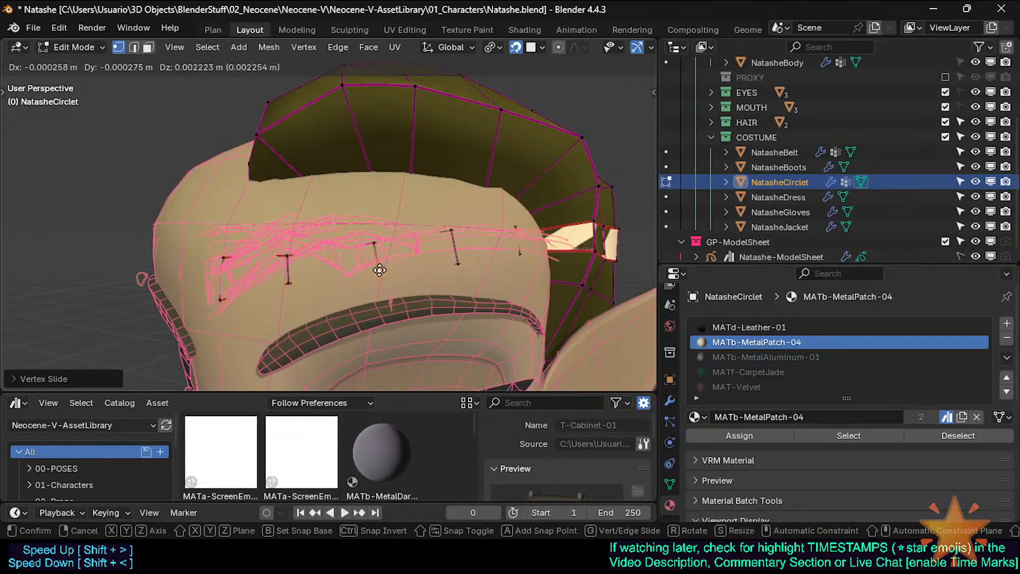
{"action": "left_click", "coordinate": [393, 277]}
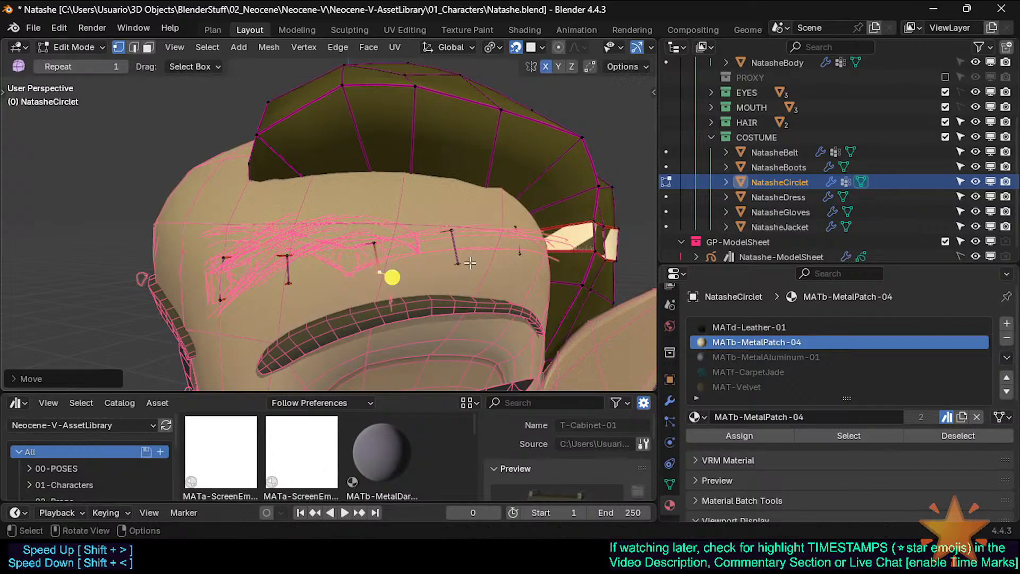
Raise the neighbouring lower circlet vertex toward the temple by about 0.001 m along the forehead surface
{"action": "left_click", "coordinate": [510, 268]}
{"action": "key", "text": "g"}
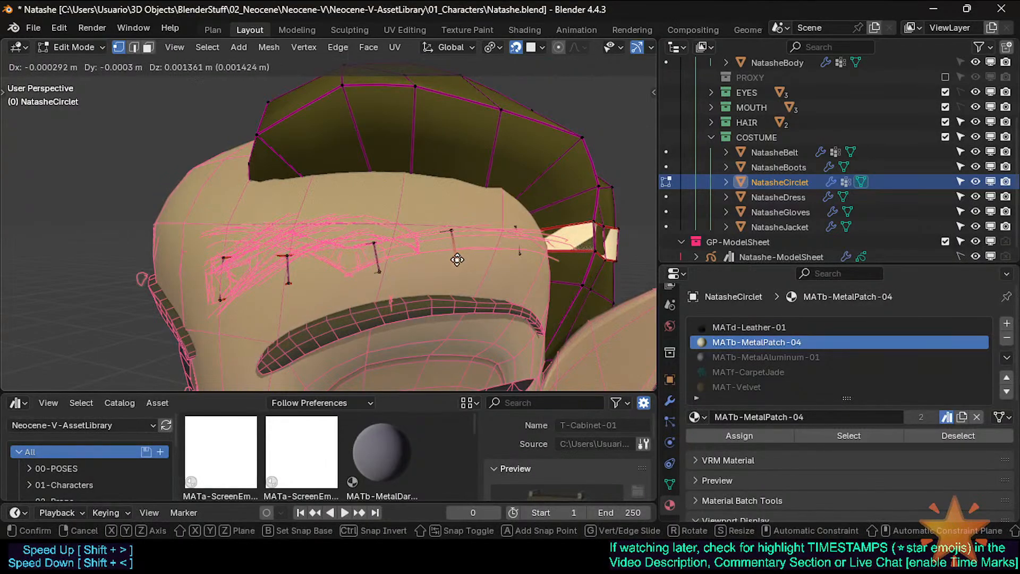
{"action": "left_click", "coordinate": [457, 259]}
{"action": "left_click", "coordinate": [514, 252]}
{"action": "key", "text": "Tab"}
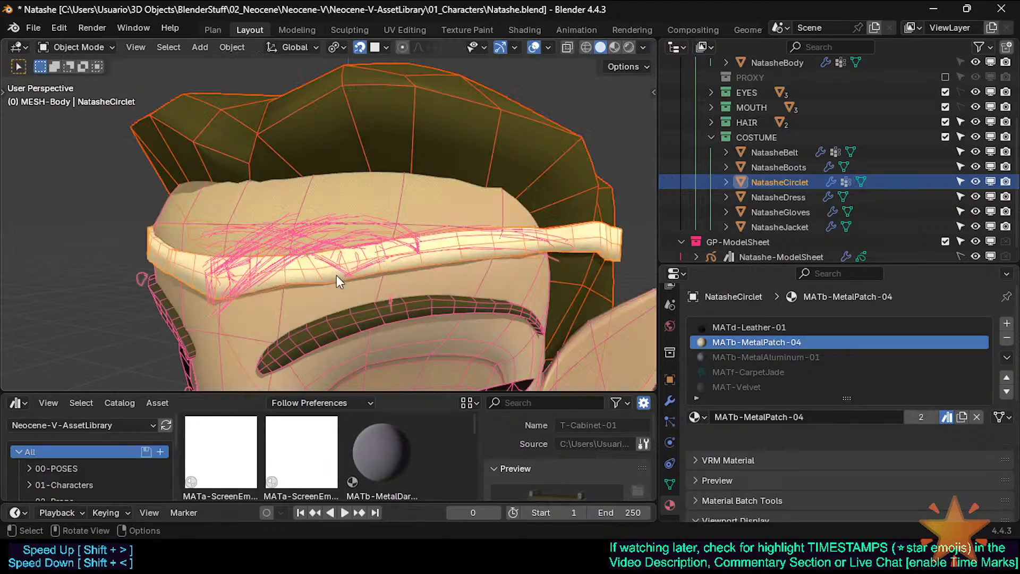
Adjust the lower circlet vertex beside the central forehead sketch with small moves snapped to the face surface
{"action": "middle_click_drag", "start_coordinate": [333, 279], "coordinate": [298, 289]}
{"action": "key", "text": "Tab"}
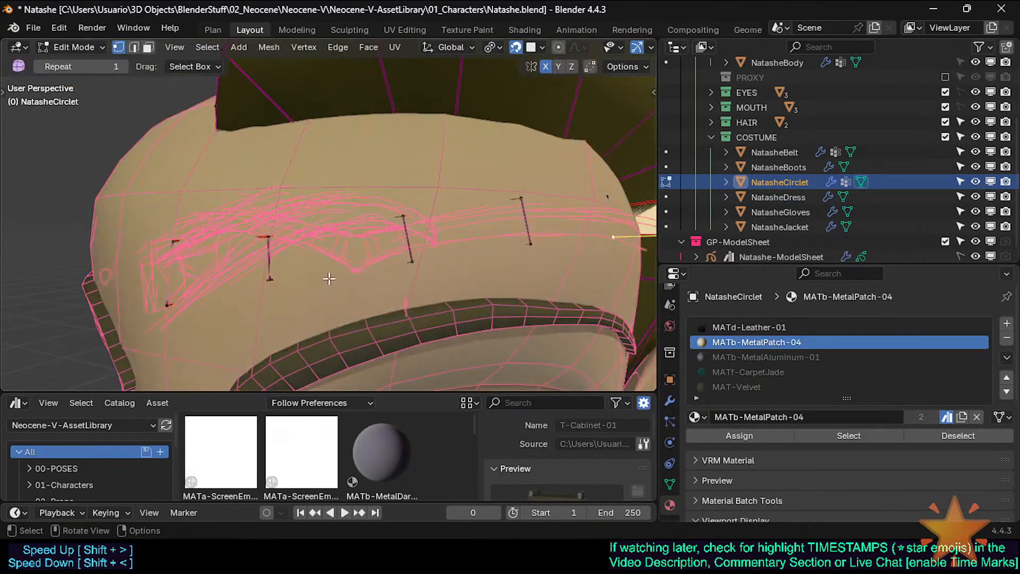
{"action": "left_click", "coordinate": [274, 280]}
{"action": "key", "text": "g"}
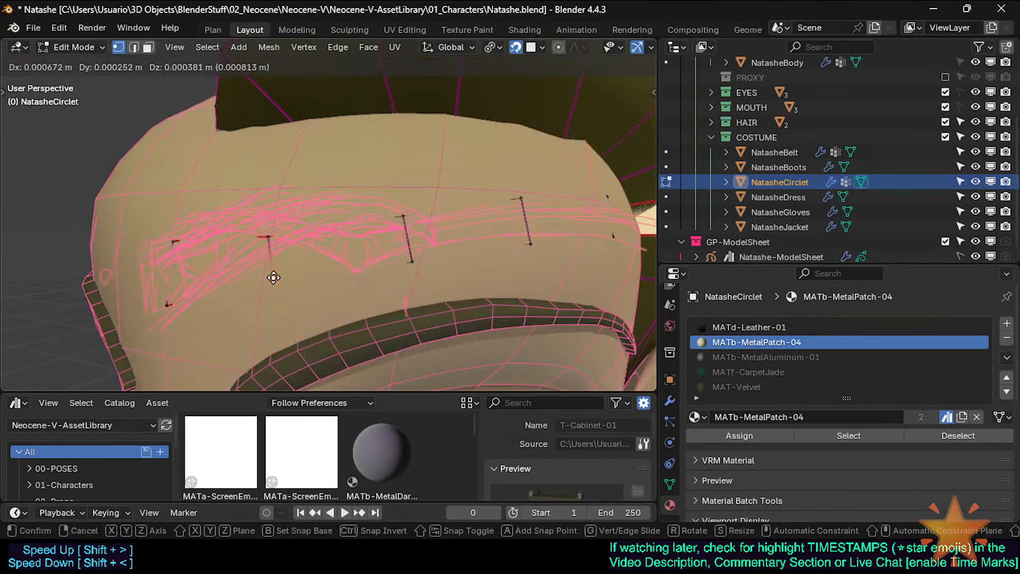
{"action": "left_click", "coordinate": [315, 278]}
{"action": "key", "text": "Tab"}
{"action": "key", "text": "Tab"}
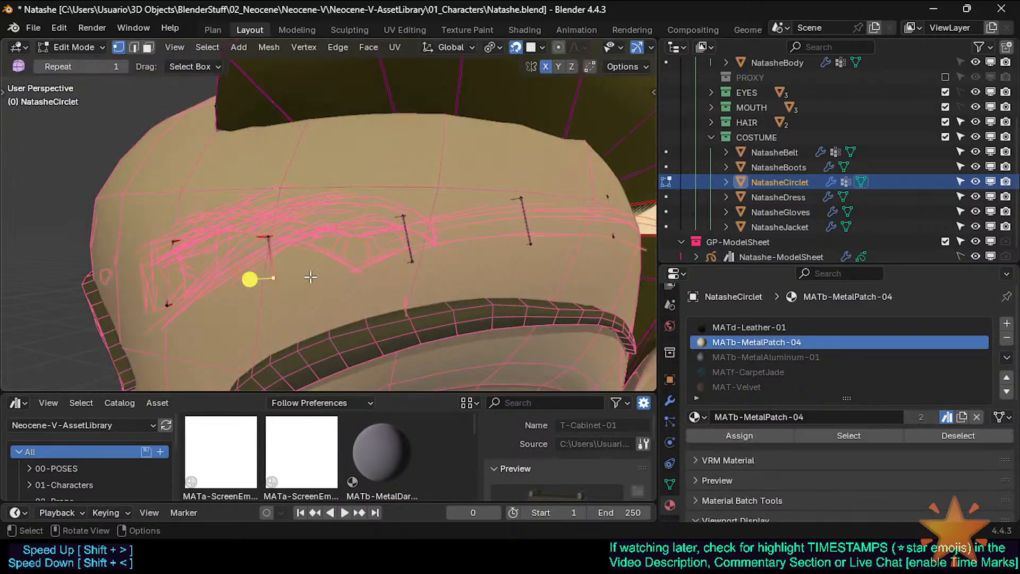
{"action": "key", "text": "g"}
{"action": "left_click", "coordinate": [308, 276]}
{"action": "mouse_move", "coordinate": [311, 277]}
{"action": "middle_mouse_down"}
{"action": "mouse_move", "coordinate": [330, 296]}
{"action": "mouse_move", "coordinate": [330, 280]}
{"action": "middle_mouse_up"}
{"action": "key", "text": "g"}
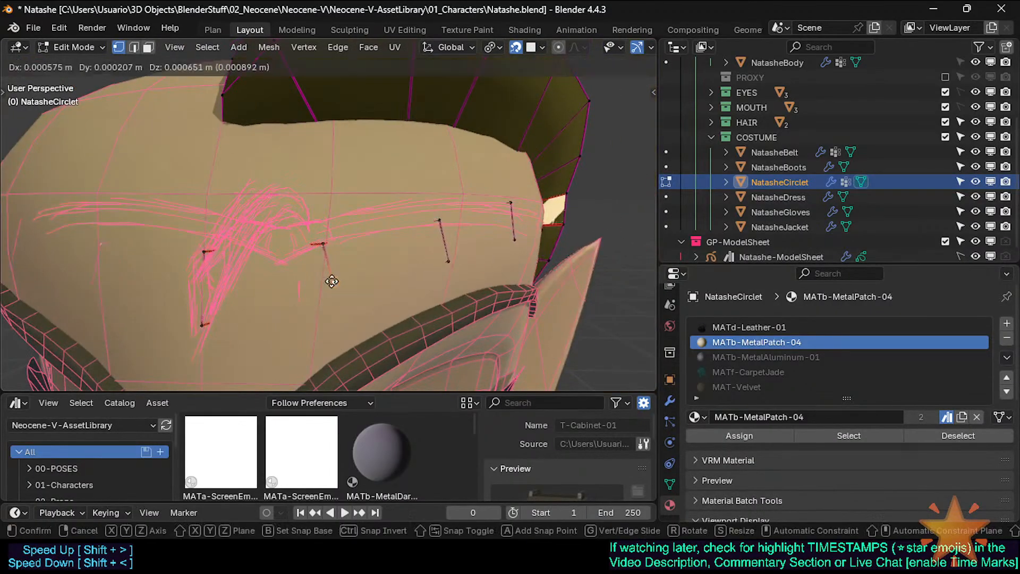
{"action": "left_click", "coordinate": [326, 281]}
Move the next lower circlet vertex toward the temple slightly upward on the forehead and return to Object Mode
{"action": "left_click", "coordinate": [453, 260]}
{"action": "key", "text": "g"}
{"action": "right_click", "coordinate": [452, 257]}
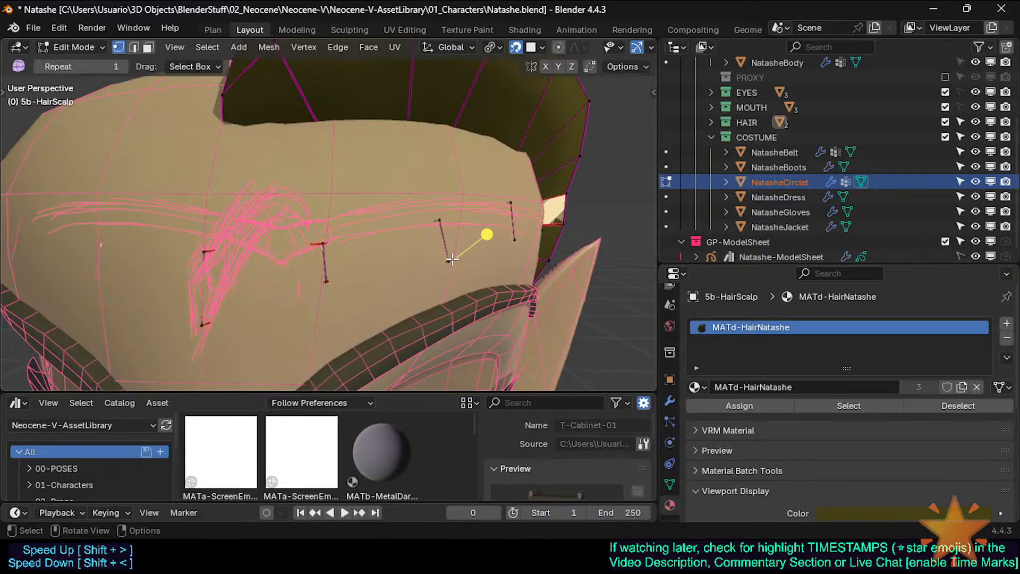
{"action": "left_click", "coordinate": [449, 261]}
{"action": "key", "text": "g"}
{"action": "left_click", "coordinate": [445, 257]}
{"action": "middle_click_drag", "start_coordinate": [446, 256], "coordinate": [366, 284]}
{"action": "key", "text": "Tab"}
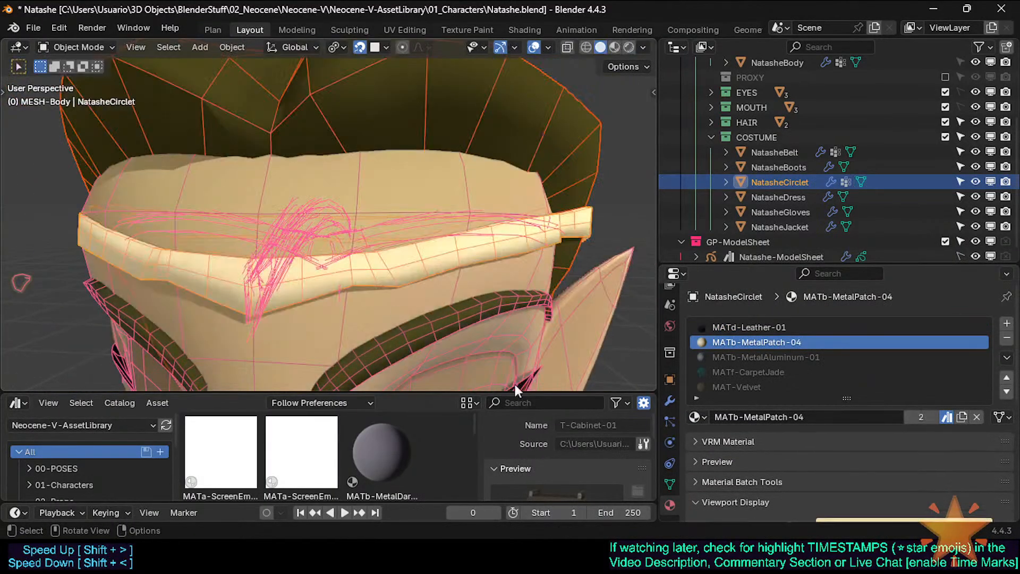
Reset the circlet's Solidify modifier to a thickness of 0.01 m and an offset of -1
{"action": "left_click", "coordinate": [670, 401]}
{"action": "scroll", "coordinate": [792, 408], "scroll_direction": "down", "scroll_amount": 2}
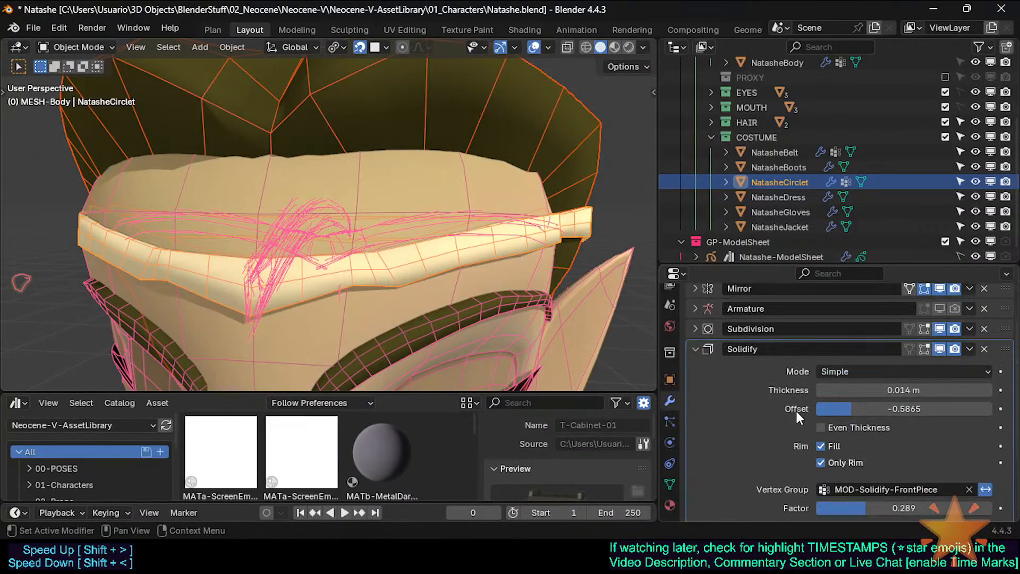
{"action": "scroll", "coordinate": [783, 372], "scroll_direction": "up", "scroll_amount": 2}
{"action": "scroll", "coordinate": [758, 378], "scroll_direction": "down", "scroll_amount": 3}
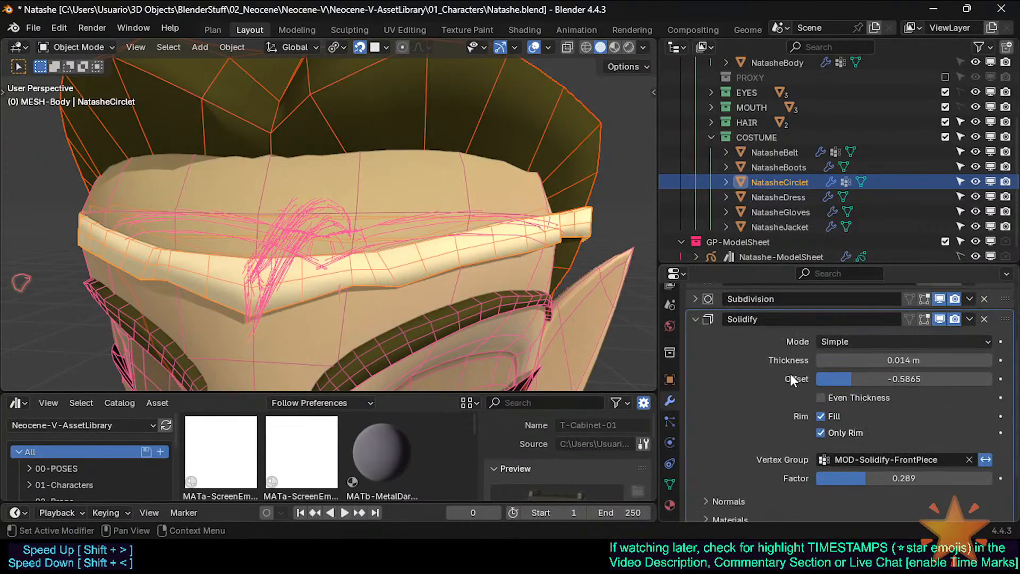
{"action": "scroll", "coordinate": [790, 374], "scroll_direction": "up", "scroll_amount": 3}
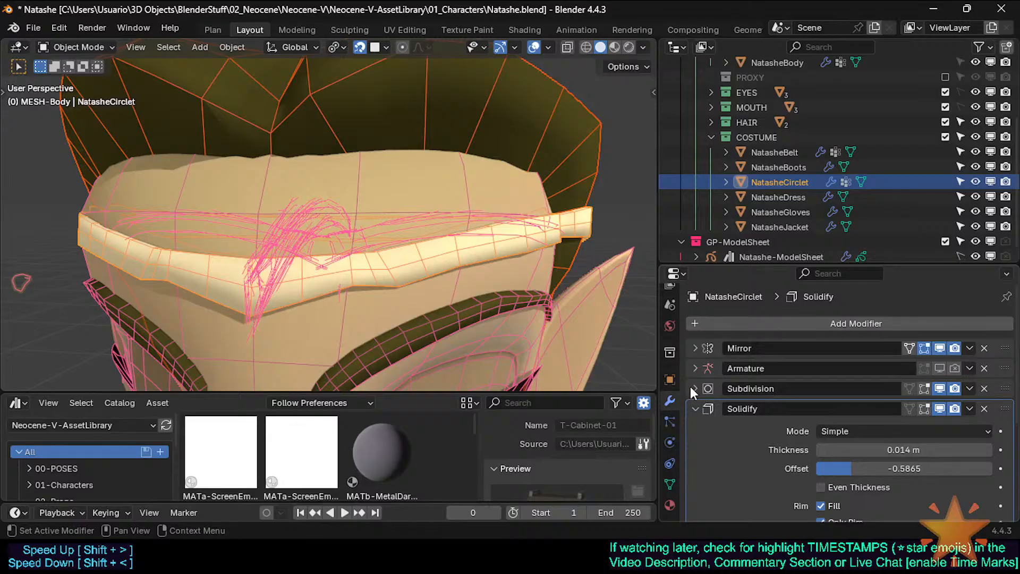
{"action": "scroll", "coordinate": [732, 395], "scroll_direction": "down", "scroll_amount": 5}
{"action": "scroll", "coordinate": [856, 372], "scroll_direction": "up", "scroll_amount": 3}
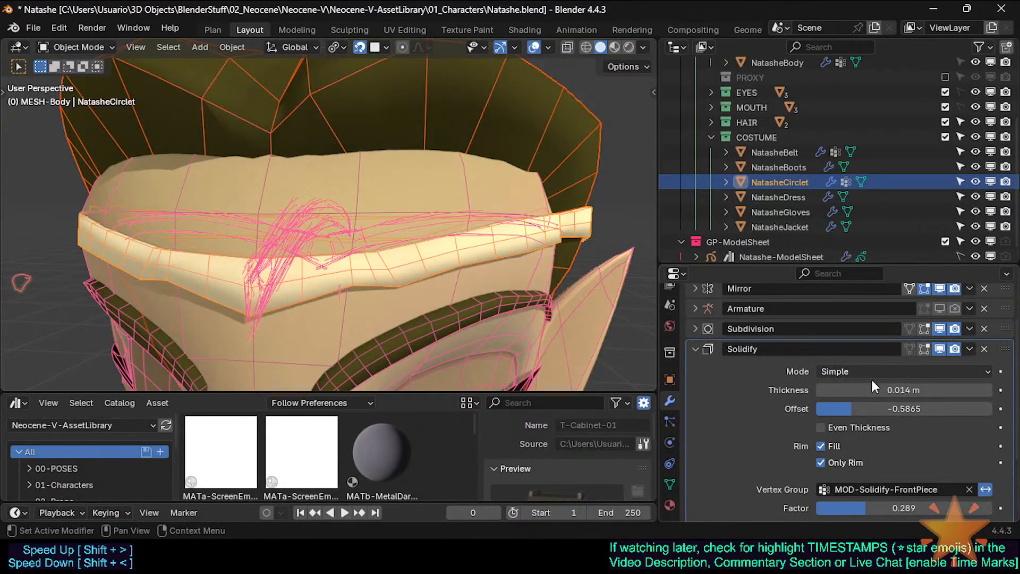
{"action": "key", "text": "BackSpace"}
{"action": "key", "text": "BackSpace"}
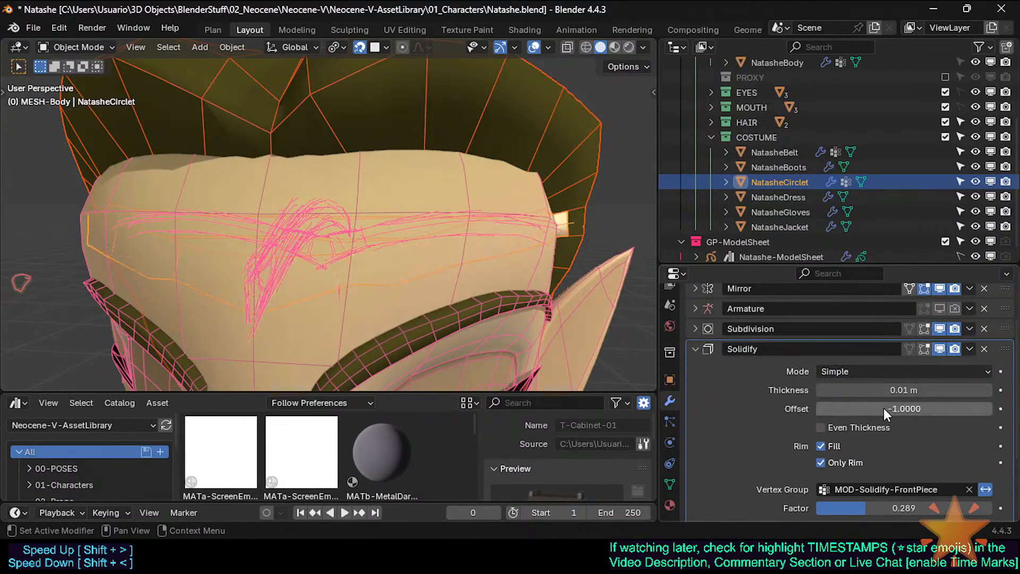
Reset the Solidify vertex group factor to 0 and remove the MOD-Solidify-FrontPiece vertex group from the modifier
{"action": "scroll", "coordinate": [885, 409], "scroll_direction": "down", "scroll_amount": 3}
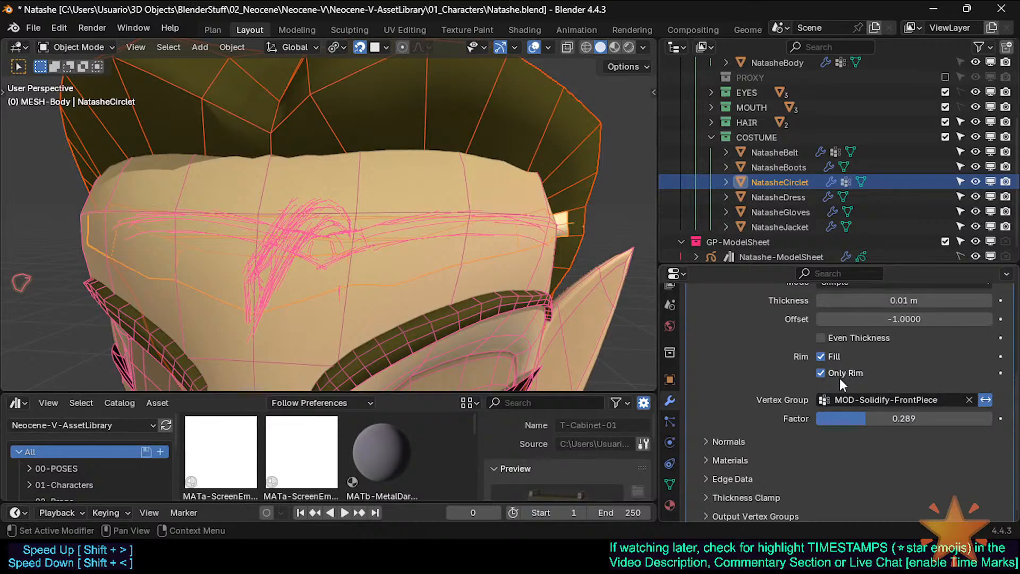
{"action": "key", "text": "BackSpace"}
{"action": "left_click", "coordinate": [969, 400]}
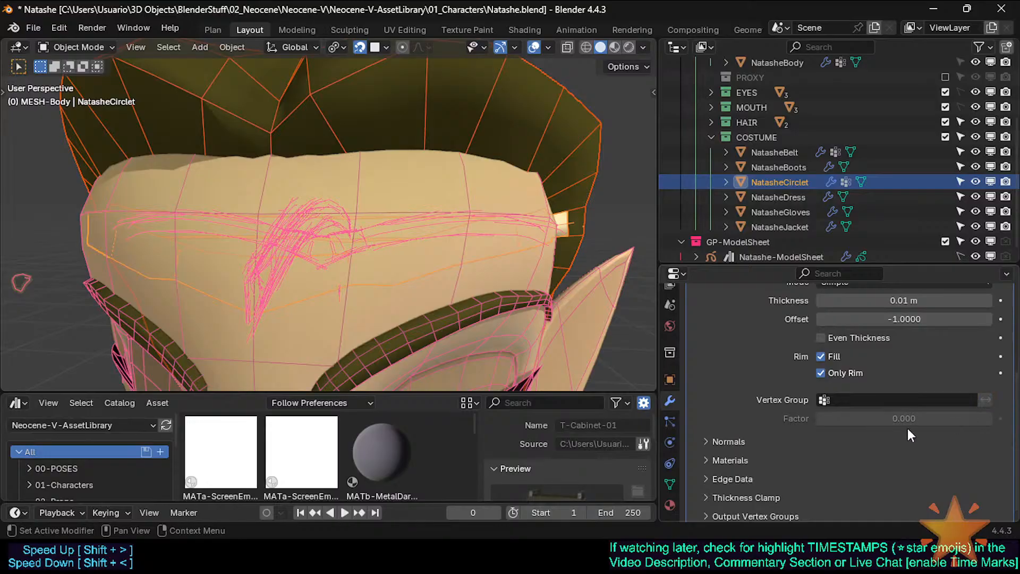
{"action": "scroll", "coordinate": [909, 433], "scroll_direction": "up", "scroll_amount": 4}
Examine the circlet's material slots and the viewport display settings of its MATd-Leather-01 material
{"action": "left_click", "coordinate": [672, 504]}
{"action": "scroll", "coordinate": [816, 420], "scroll_direction": "up", "scroll_amount": 2}
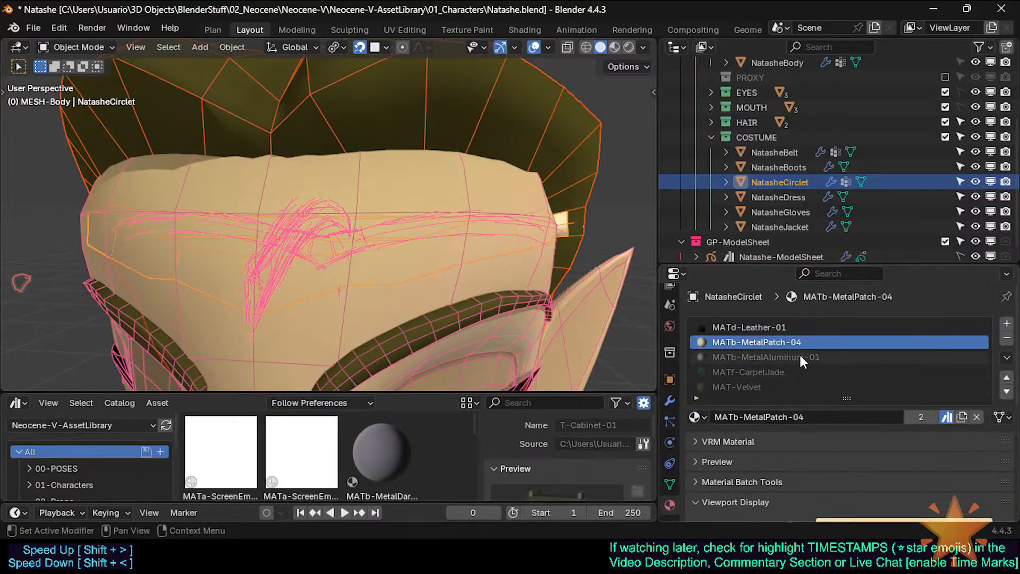
{"action": "left_click", "coordinate": [786, 329]}
{"action": "scroll", "coordinate": [792, 380], "scroll_direction": "down", "scroll_amount": 6}
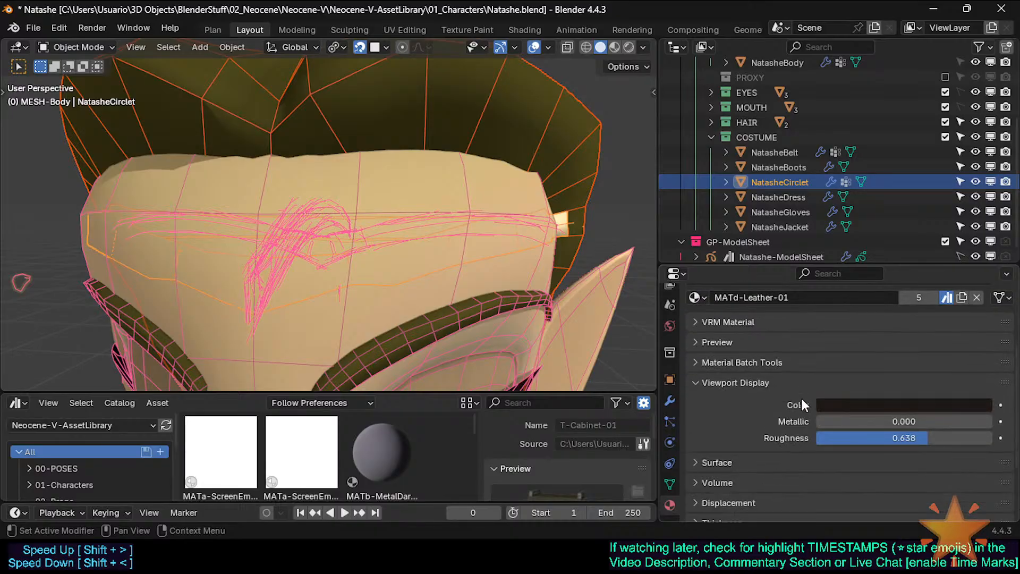
{"action": "scroll", "coordinate": [755, 367], "scroll_direction": "up", "scroll_amount": 6}
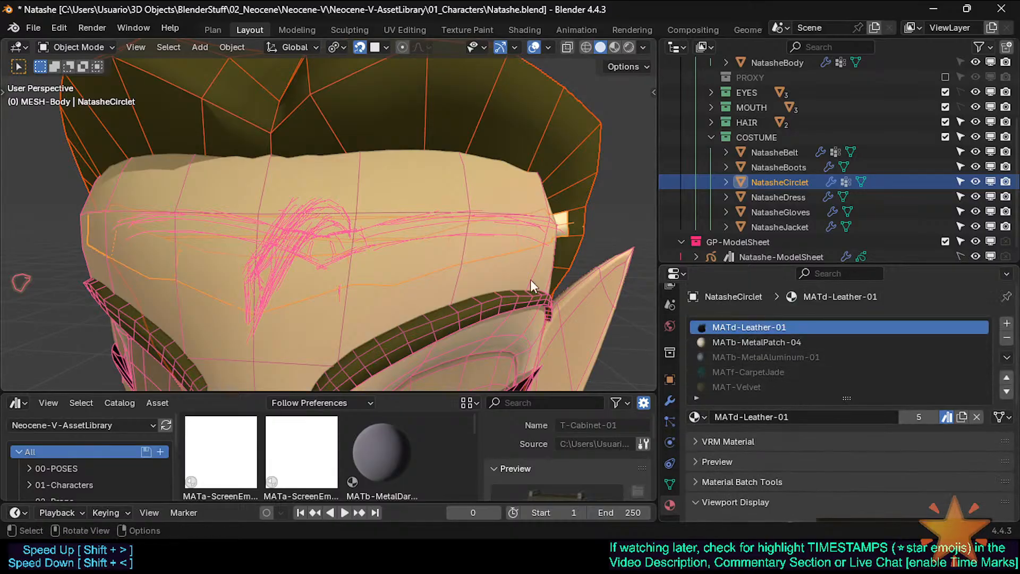
{"action": "scroll", "coordinate": [786, 346], "scroll_direction": "down", "scroll_amount": 3}
{"action": "scroll", "coordinate": [755, 401], "scroll_direction": "up", "scroll_amount": 3}
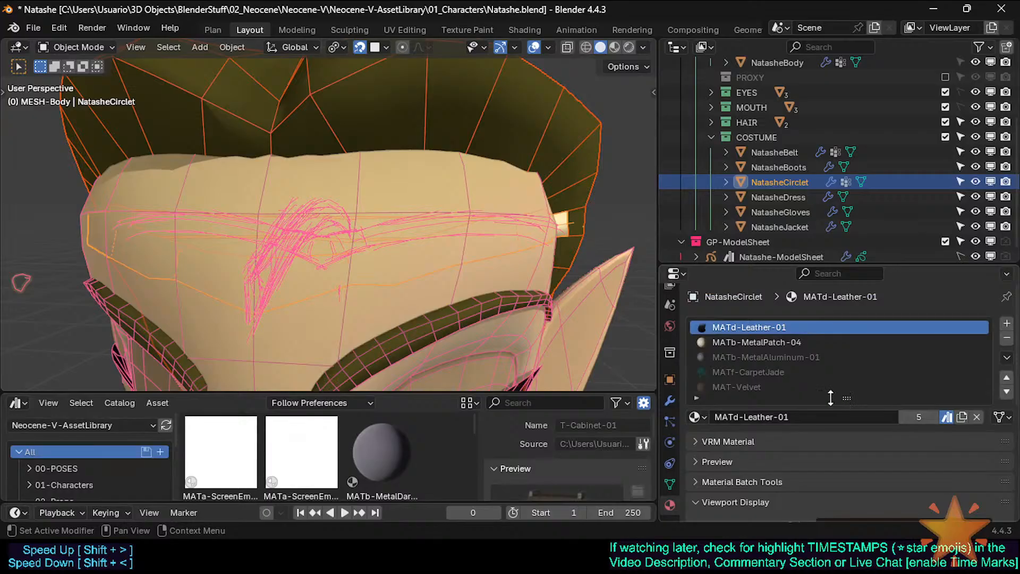
{"action": "scroll", "coordinate": [781, 404], "scroll_direction": "down", "scroll_amount": 6}
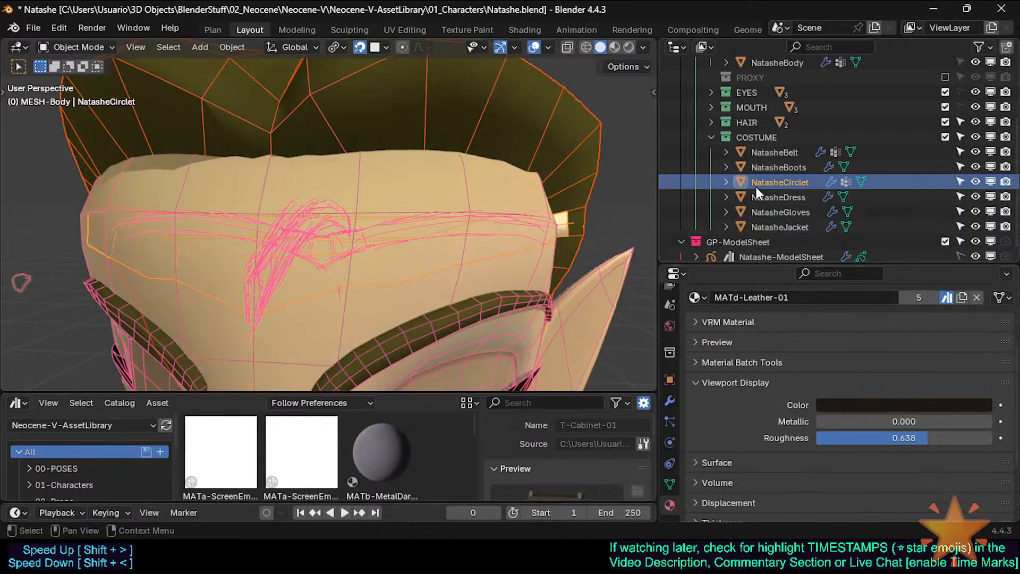
{"action": "scroll", "coordinate": [722, 387], "scroll_direction": "up", "scroll_amount": 3}
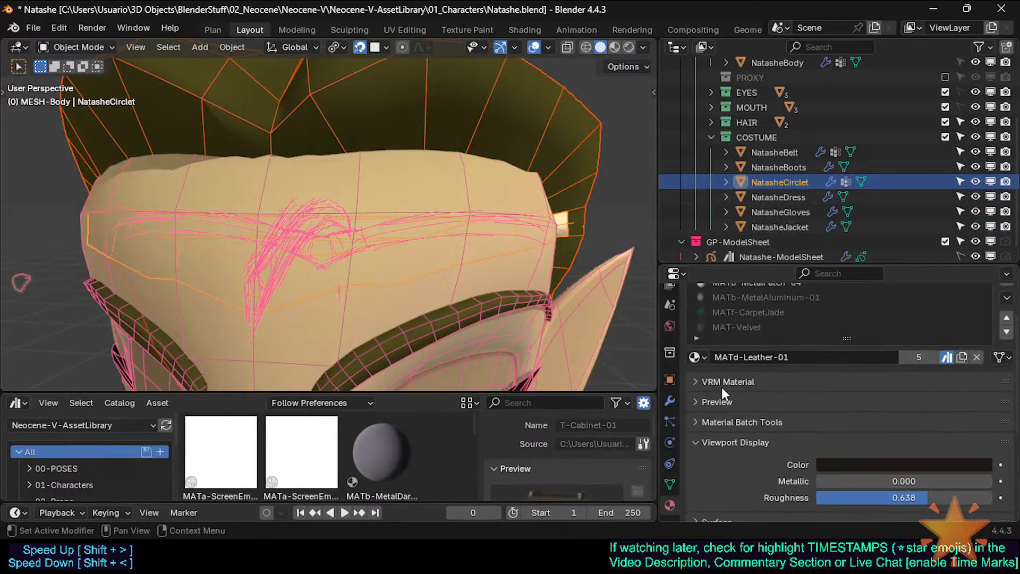
{"action": "scroll", "coordinate": [722, 392], "scroll_direction": "down", "scroll_amount": 1}
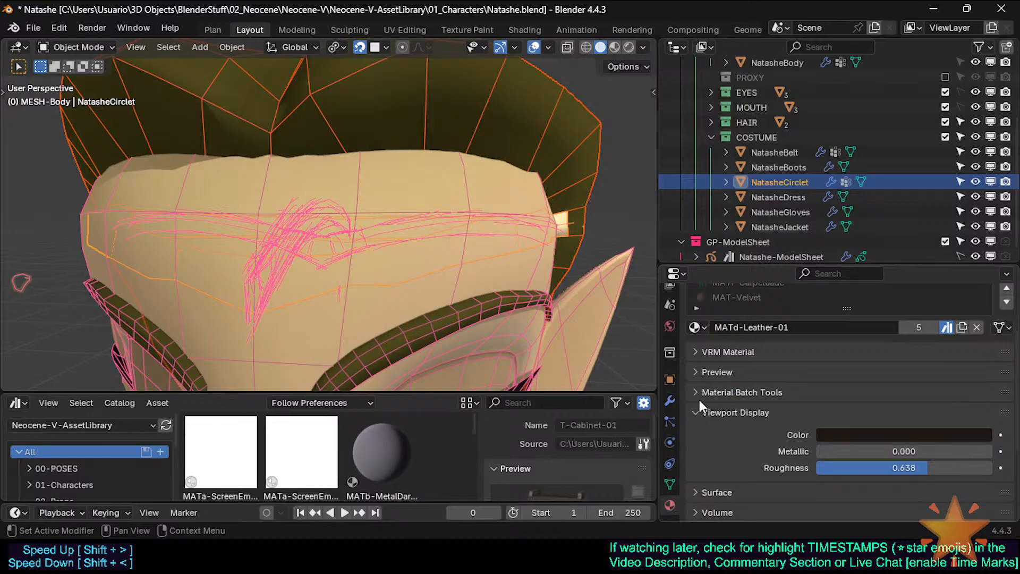
Delete the MOD-Solidify-FrontPiece vertex group from the circlet's mesh data
{"action": "left_click", "coordinate": [670, 484]}
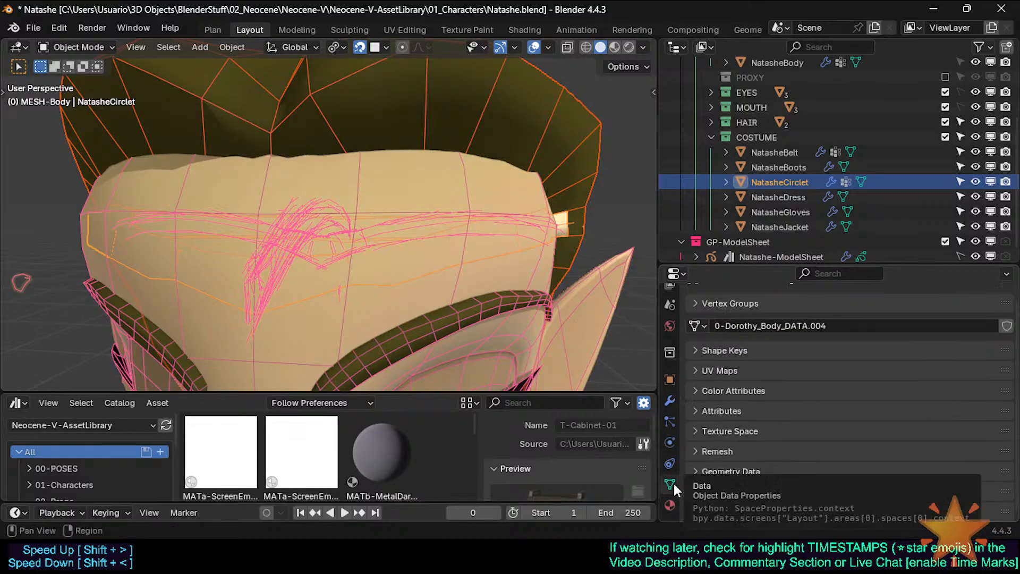
{"action": "left_click", "coordinate": [712, 353]}
{"action": "left_click", "coordinate": [728, 348]}
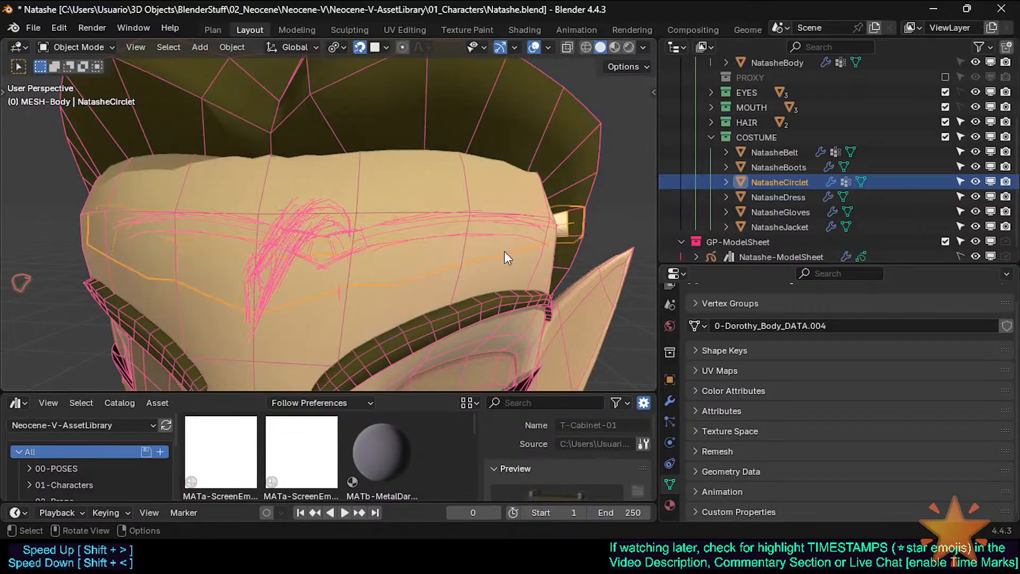
{"action": "left_click", "coordinate": [720, 344]}
{"action": "left_click", "coordinate": [720, 346]}
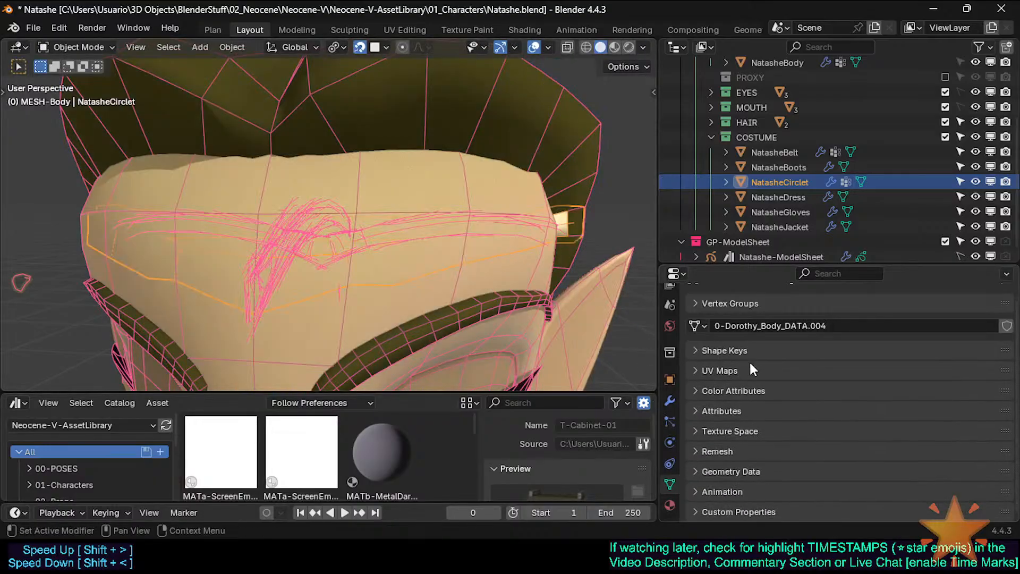
{"action": "scroll", "coordinate": [712, 335], "scroll_direction": "up", "scroll_amount": 1}
{"action": "left_click", "coordinate": [703, 322]}
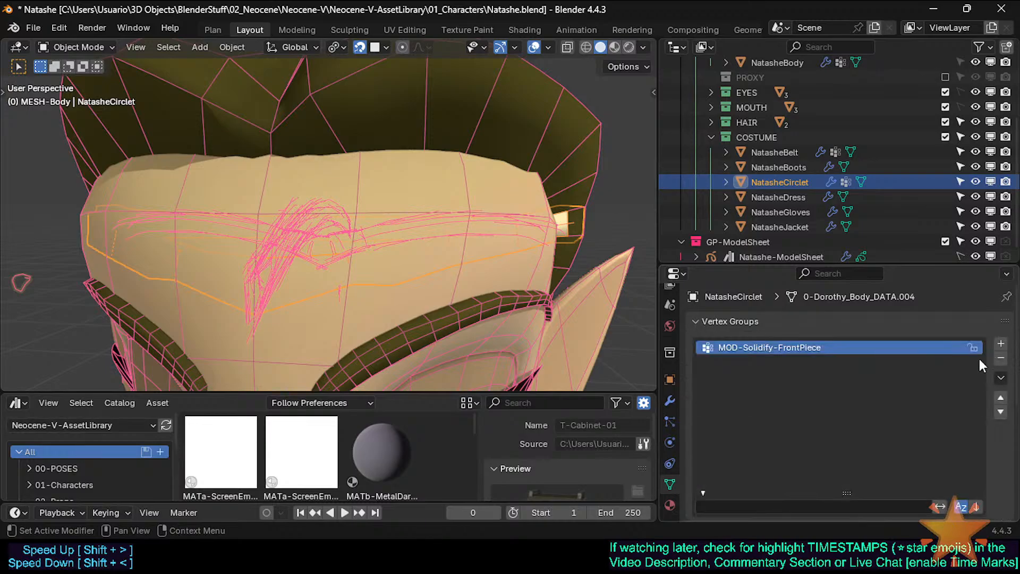
{"action": "left_click", "coordinate": [1002, 358]}
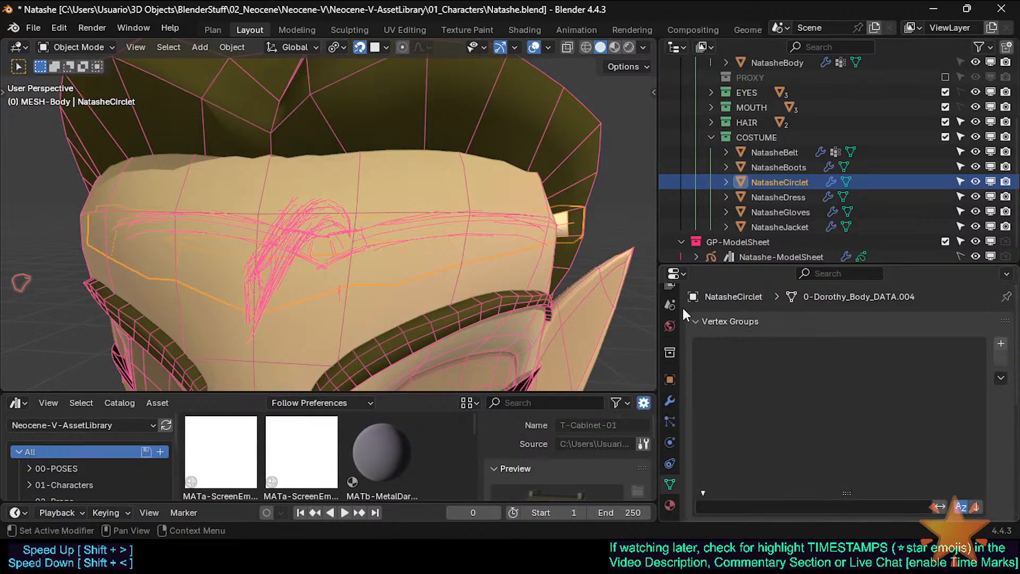
{"action": "left_click", "coordinate": [694, 322]}
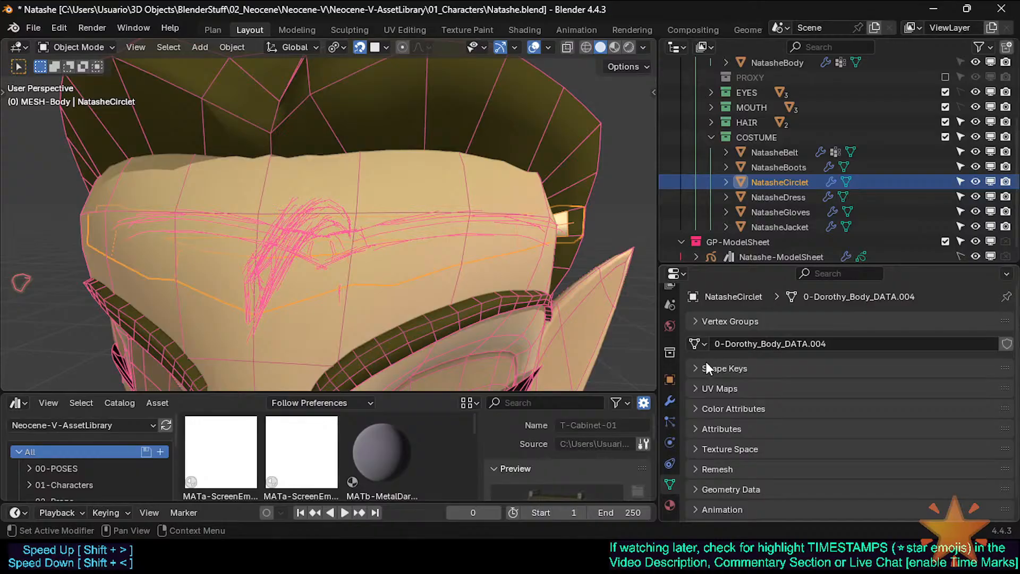
{"action": "left_click", "coordinate": [696, 345]}
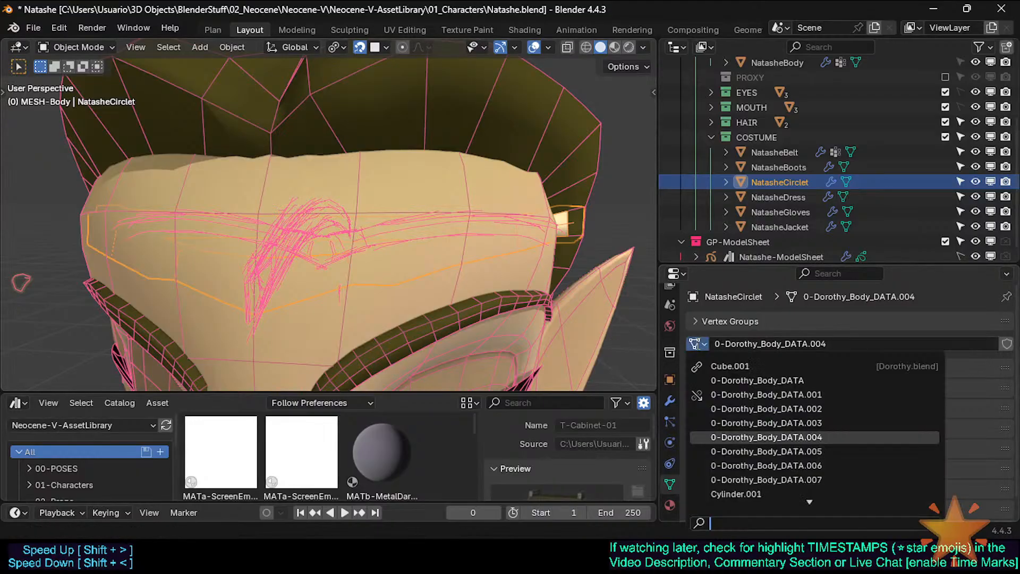
{"action": "left_click", "coordinate": [696, 344]}
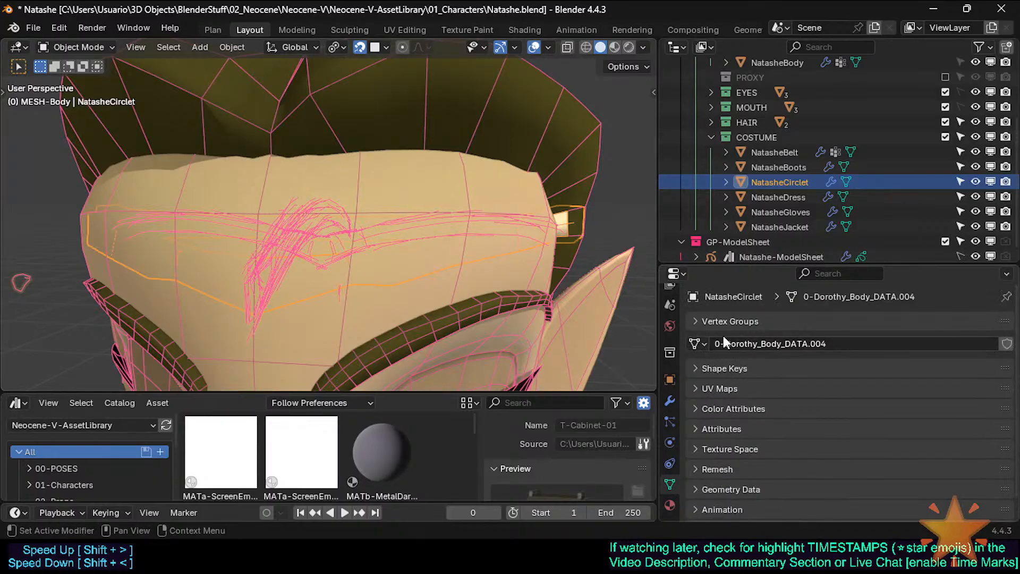
Move the circlet's lower vertex beside the front centre point slightly outward and down on the forehead, and return to Object Mode
{"action": "key", "text": "Tab"}
{"action": "scroll", "coordinate": [446, 237], "scroll_direction": "down", "scroll_amount": 3}
{"action": "key", "text": "Tab"}
{"action": "mouse_move", "coordinate": [405, 247]}
{"action": "middle_mouse_down"}
{"action": "mouse_move", "coordinate": [436, 257]}
{"action": "mouse_move", "coordinate": [405, 262]}
{"action": "middle_mouse_up"}
{"action": "key", "text": "Tab"}
{"action": "scroll", "coordinate": [394, 282], "scroll_direction": "up", "scroll_amount": 2}
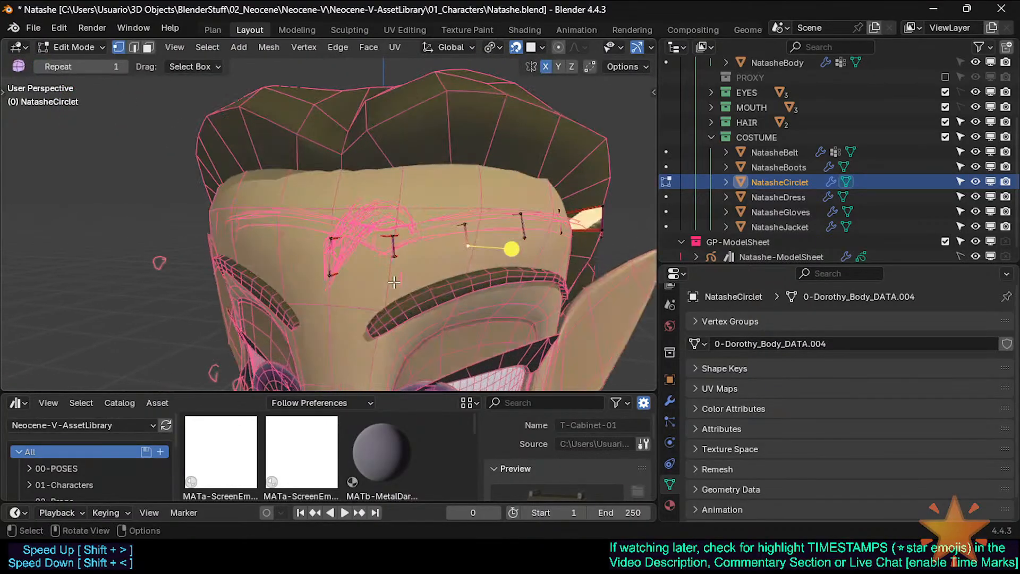
{"action": "key", "text": "g"}
{"action": "left_click", "coordinate": [403, 267]}
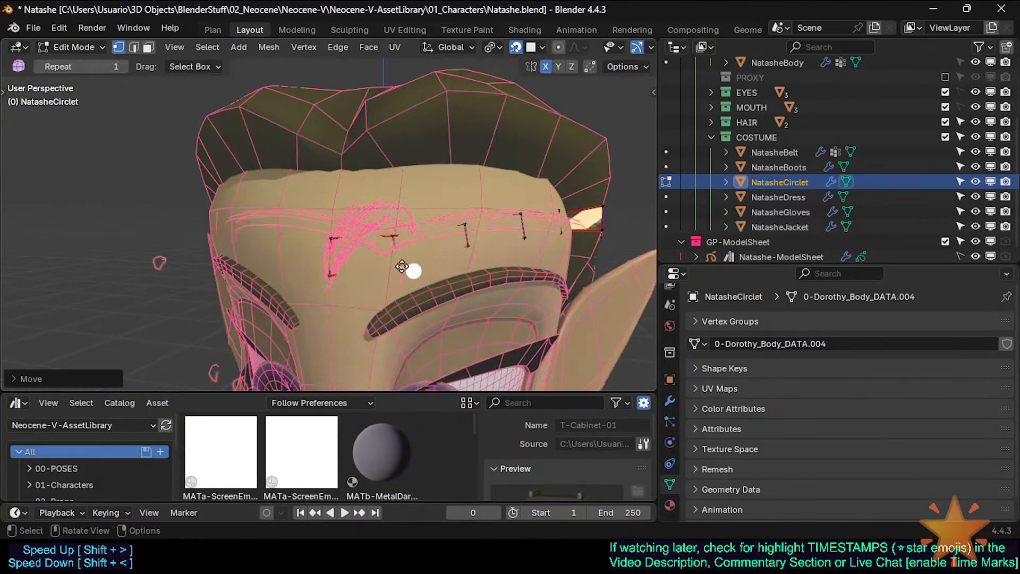
{"action": "key", "text": "alt+z"}
{"action": "middle_click_drag", "start_coordinate": [410, 271], "coordinate": [351, 274]}
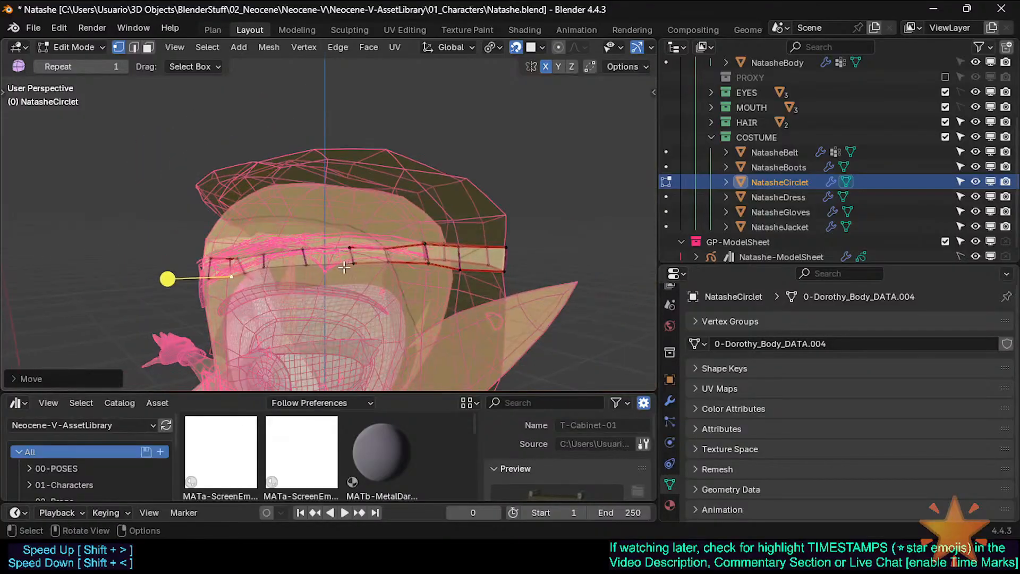
{"action": "middle_click_drag", "start_coordinate": [263, 271], "coordinate": [310, 266]}
{"action": "key", "text": "alt+z"}
{"action": "key", "text": "Tab"}
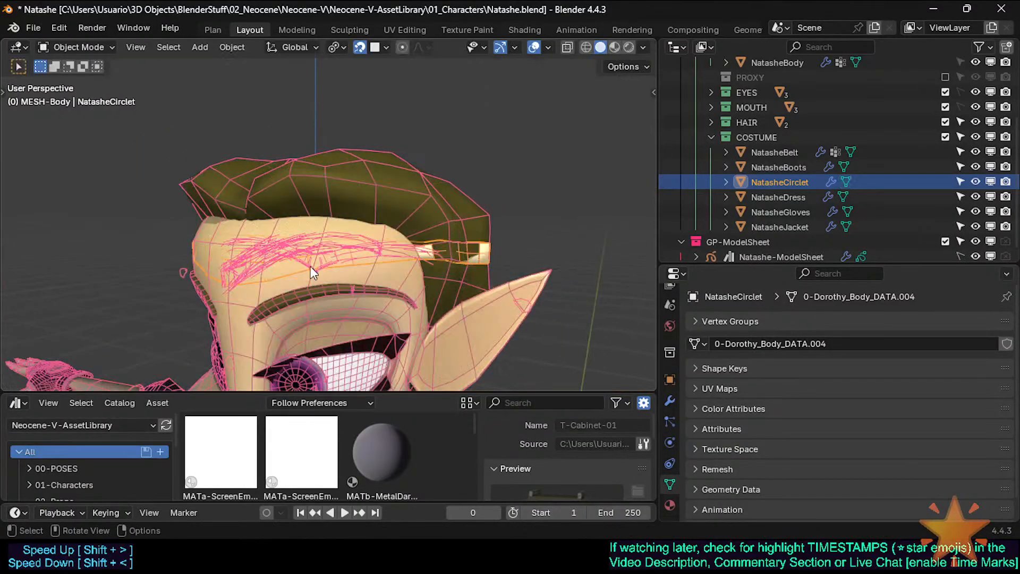
In Edit Mode with X-ray on, shift the upper and lower vertices of the third circlet column from the centre slightly toward the ear
{"action": "key", "text": "Tab"}
{"action": "scroll", "coordinate": [277, 267], "scroll_direction": "up", "scroll_amount": 3}
{"action": "scroll", "coordinate": [252, 269], "scroll_direction": "down", "scroll_amount": 1}
{"action": "key", "text": "alt+z"}
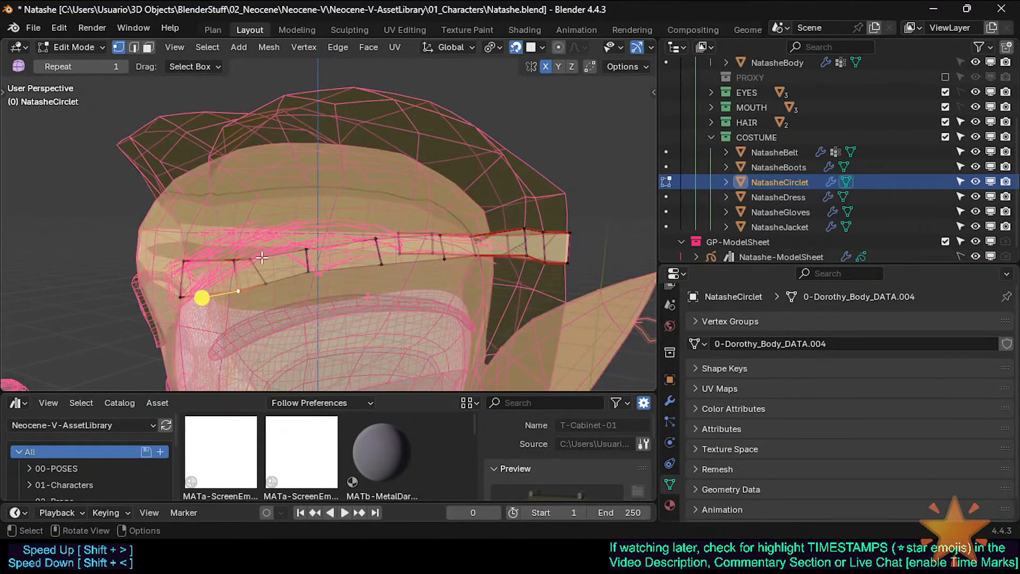
{"action": "key", "text": "g"}
{"action": "left_click", "coordinate": [267, 258]}
{"action": "left_click", "coordinate": [264, 280]}
{"action": "key", "text": "g"}
{"action": "left_click", "coordinate": [273, 278]}
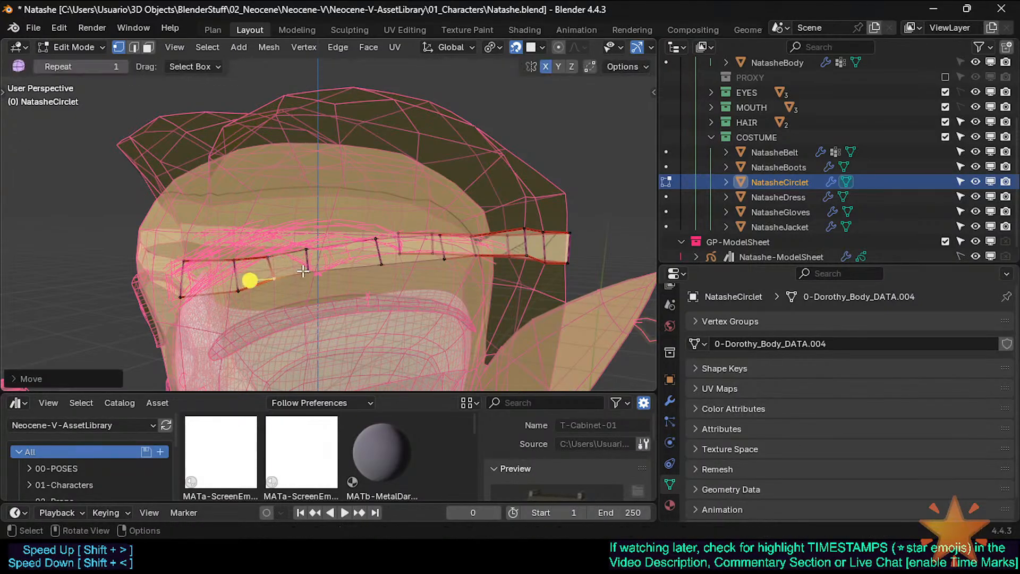
Shift the lower and upper vertices of the fourth circlet column slightly toward the ear to even out the spacing
{"action": "key", "text": "g"}
{"action": "left_click", "coordinate": [321, 267]}
{"action": "left_click", "coordinate": [306, 248]}
{"action": "key", "text": "g"}
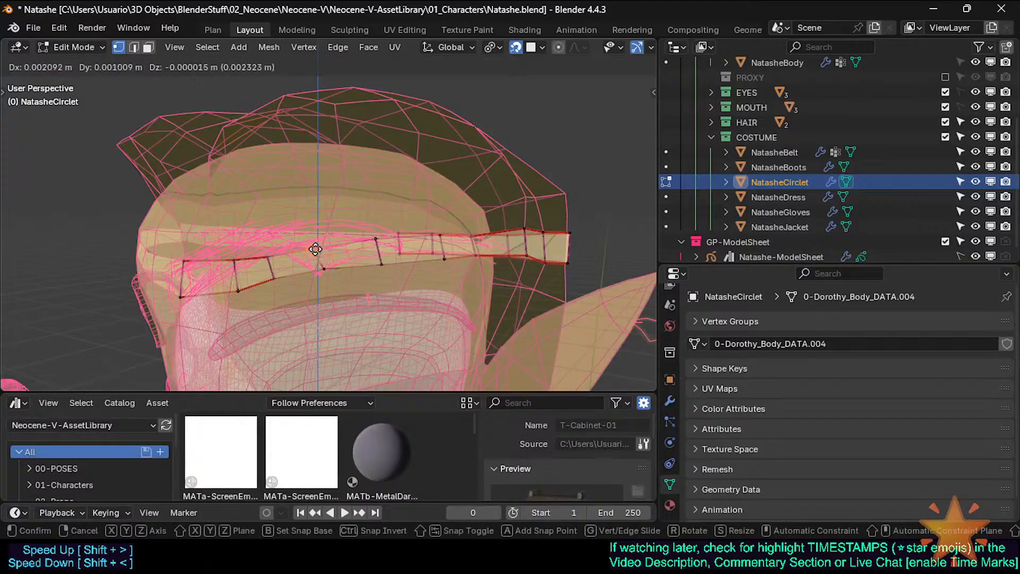
{"action": "left_click", "coordinate": [320, 249]}
{"action": "middle_click_drag", "start_coordinate": [321, 253], "coordinate": [148, 271]}
Reposition the lower and upper vertices of the fifth circlet column and nudge the next column's lower vertex on the side of the forehead
{"action": "left_click", "coordinate": [244, 289]}
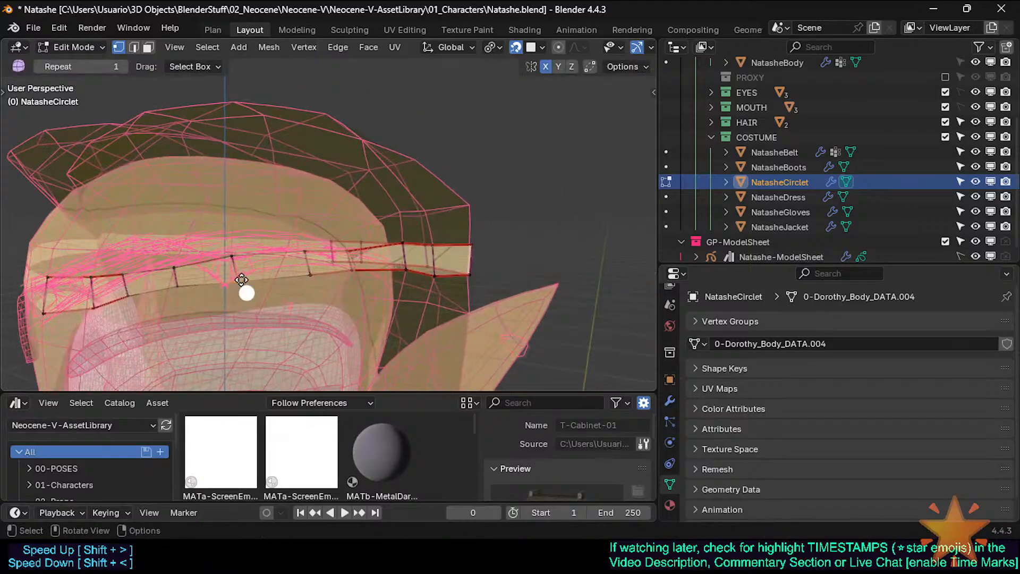
{"action": "key", "text": "g"}
{"action": "left_click", "coordinate": [237, 258]}
{"action": "key", "text": "g"}
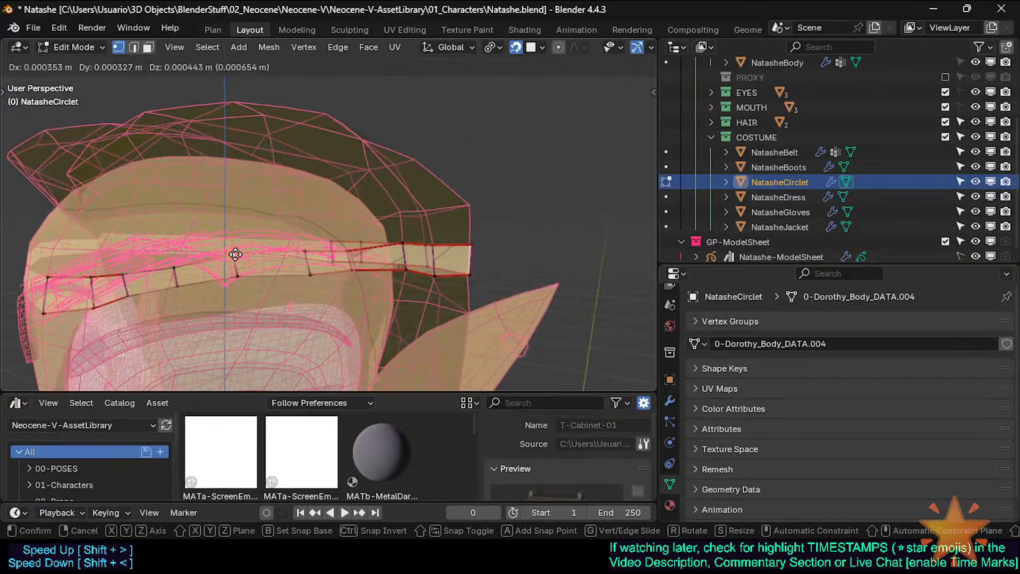
{"action": "left_click", "coordinate": [236, 256]}
{"action": "left_click", "coordinate": [308, 274]}
{"action": "key", "text": "g"}
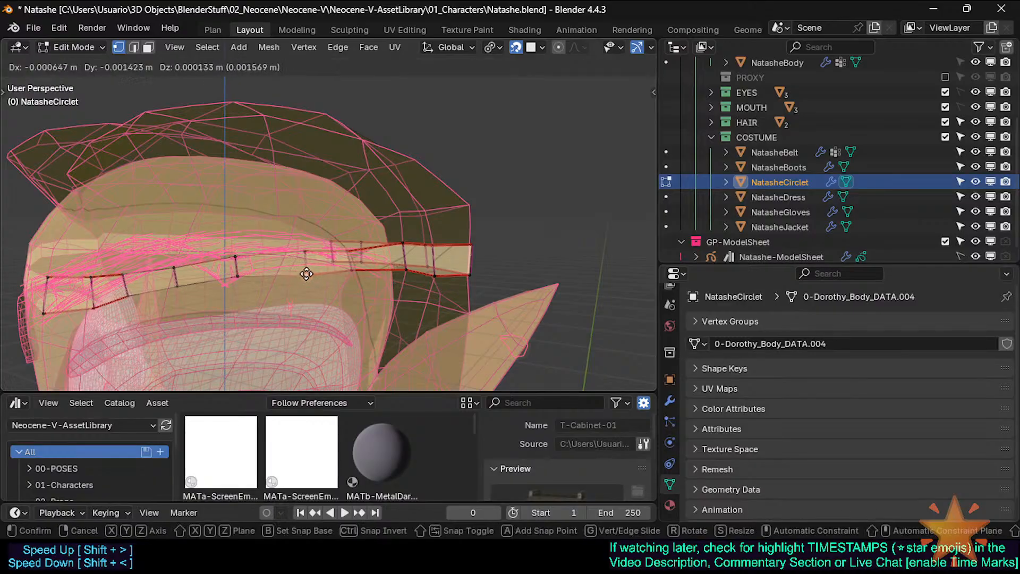
{"action": "left_click", "coordinate": [306, 271]}
{"action": "middle_click_drag", "start_coordinate": [319, 266], "coordinate": [299, 276]}
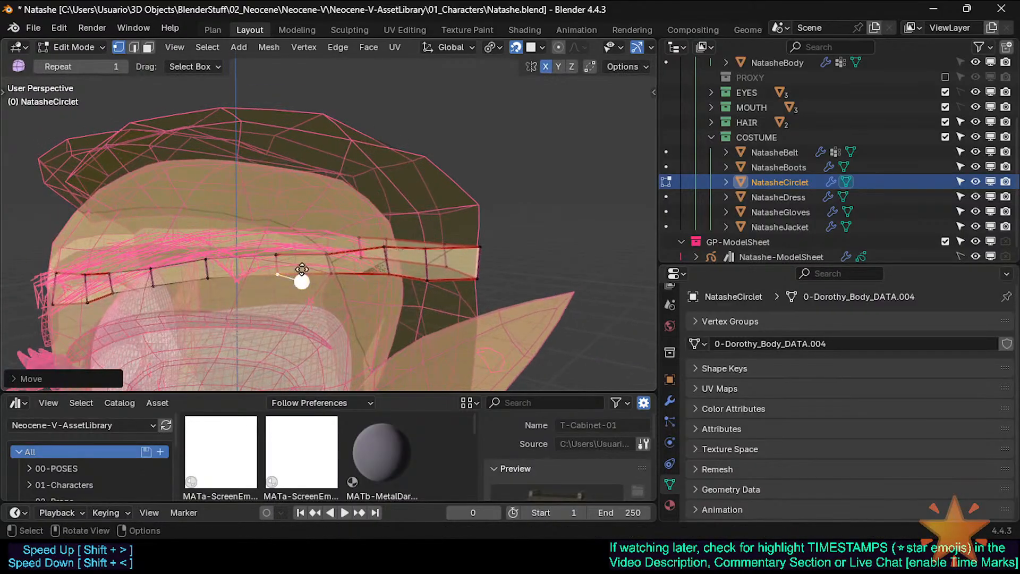
Adjust the next lower circlet vertex near the temple and the upper vertex of the column behind it
{"action": "left_click", "coordinate": [324, 272]}
{"action": "key", "text": "g"}
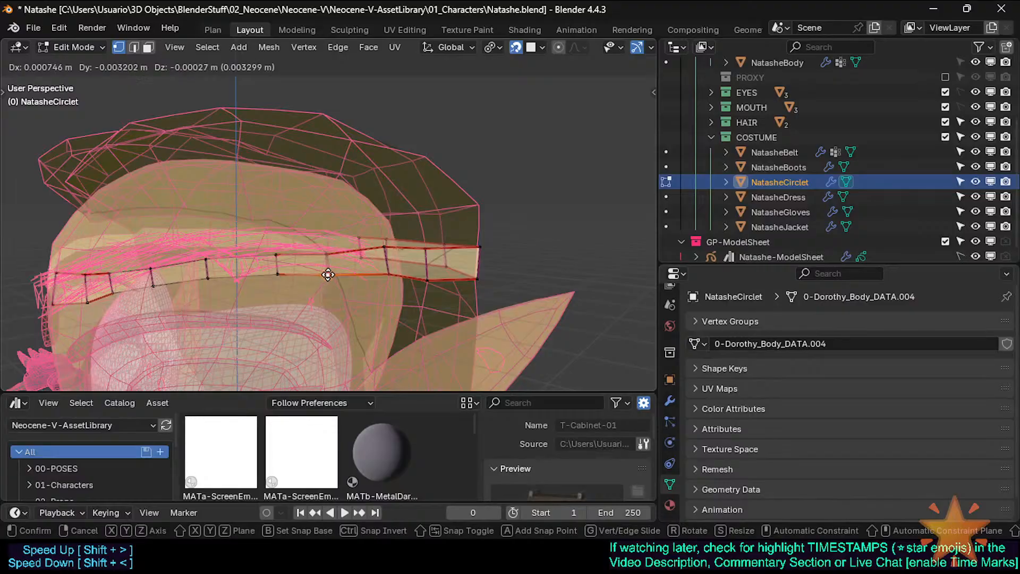
{"action": "left_click", "coordinate": [354, 272]}
{"action": "left_click", "coordinate": [422, 250]}
{"action": "key", "text": "g"}
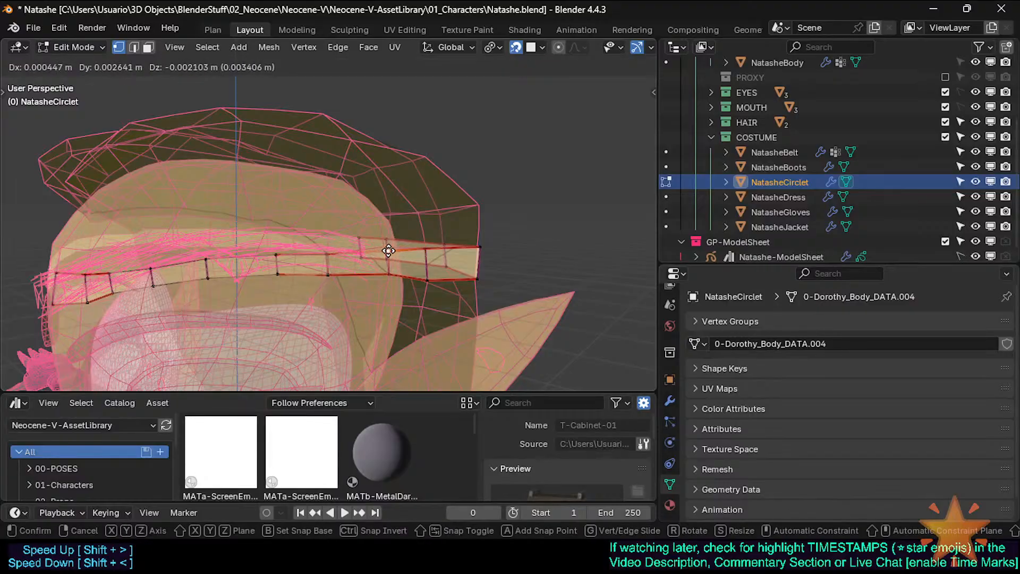
{"action": "left_click", "coordinate": [428, 253]}
Fine-tune the lower and upper circlet vertices along the side of the head behind the temple
{"action": "middle_click_drag", "start_coordinate": [347, 260], "coordinate": [340, 223]}
{"action": "left_click", "coordinate": [335, 278]}
{"action": "key", "text": "g"}
{"action": "left_click", "coordinate": [336, 278]}
{"action": "left_click", "coordinate": [306, 208]}
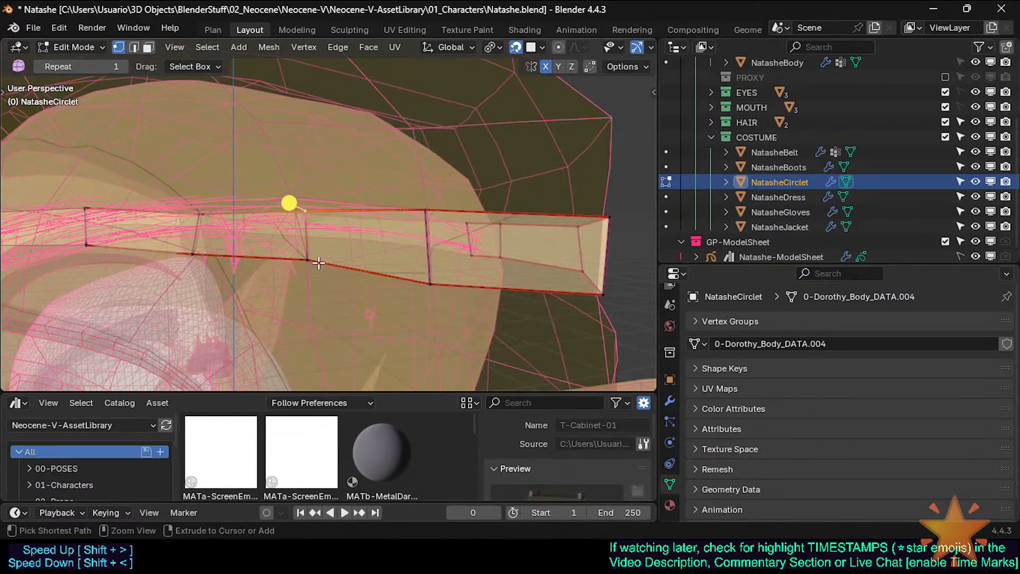
{"action": "key", "text": "g"}
{"action": "left_click", "coordinate": [304, 251]}
{"action": "middle_click_drag", "start_coordinate": [226, 233], "coordinate": [387, 287], "text": "shift"}
{"action": "left_click", "coordinate": [332, 287]}
Turn off X-ray, return to Object Mode and bring up the reselected circlet's modifier settings
{"action": "scroll", "coordinate": [367, 272], "scroll_direction": "down", "scroll_amount": 3}
{"action": "key", "text": "alt+z"}
{"action": "key", "text": "Tab"}
{"action": "scroll", "coordinate": [435, 266], "scroll_direction": "down", "scroll_amount": 3}
{"action": "scroll", "coordinate": [433, 279], "scroll_direction": "down", "scroll_amount": 2}
{"action": "scroll", "coordinate": [387, 287], "scroll_direction": "up", "scroll_amount": 1}
{"action": "left_click", "coordinate": [496, 271]}
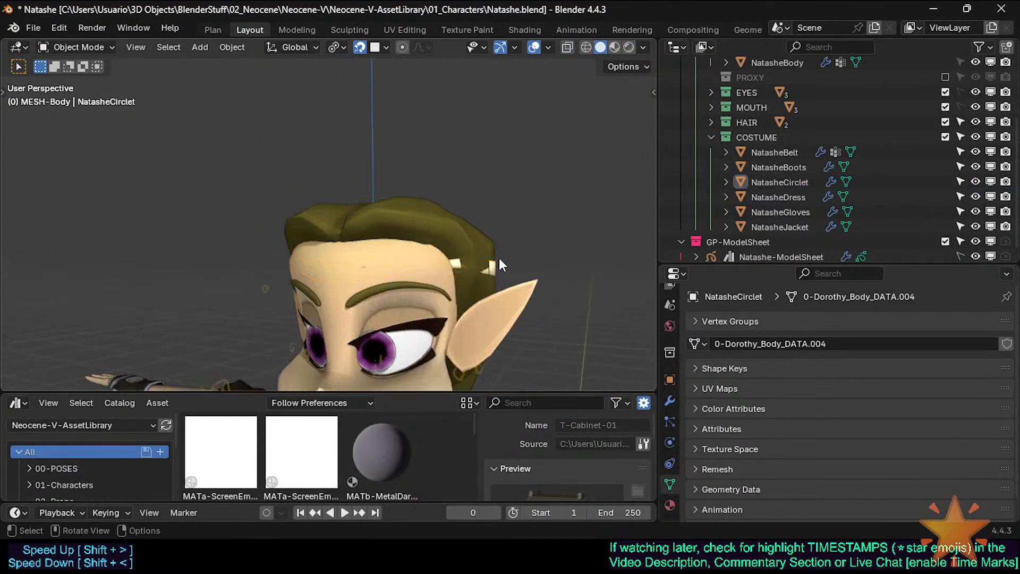
{"action": "left_click", "coordinate": [496, 264]}
{"action": "left_click", "coordinate": [670, 401]}
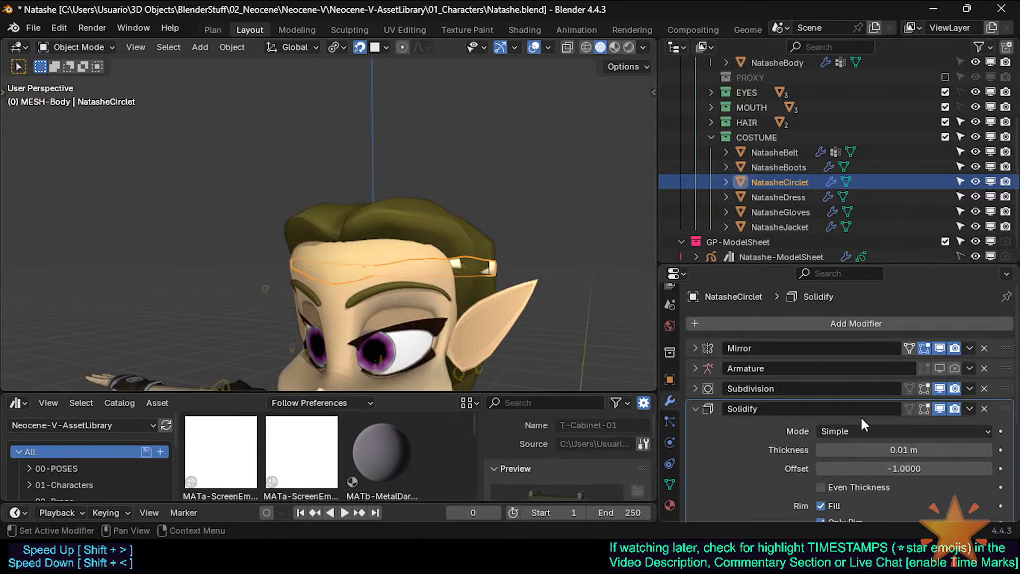
Set the circlet's Solidify offset to -0.3025
{"action": "scroll", "coordinate": [824, 409], "scroll_direction": "down", "scroll_amount": 2}
{"action": "scroll", "coordinate": [788, 400], "scroll_direction": "up", "scroll_amount": 2}
{"action": "scroll", "coordinate": [755, 425], "scroll_direction": "down", "scroll_amount": 2}
{"action": "scroll", "coordinate": [749, 429], "scroll_direction": "up", "scroll_amount": 2}
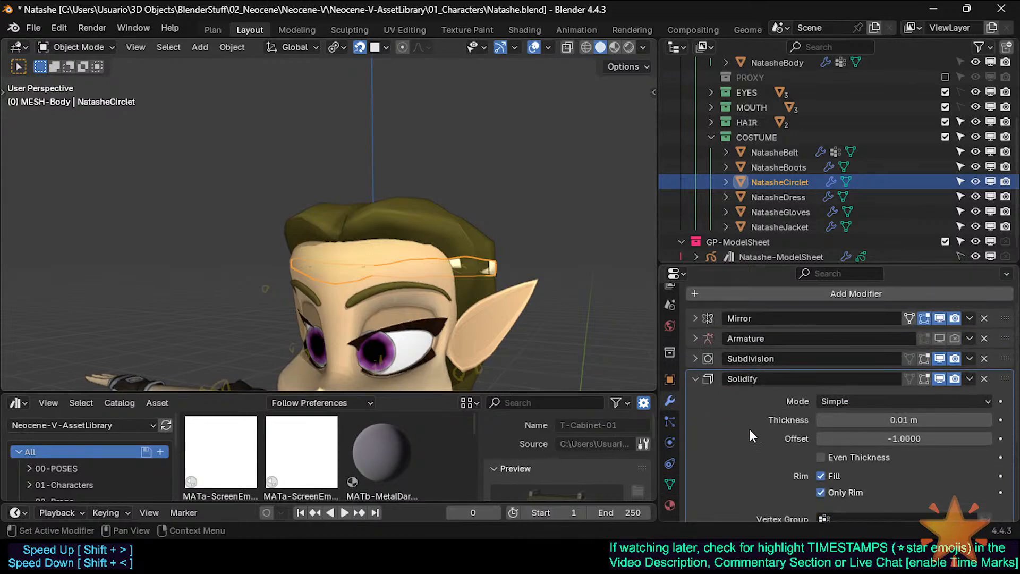
{"action": "scroll", "coordinate": [776, 420], "scroll_direction": "down", "scroll_amount": 3}
{"action": "scroll", "coordinate": [608, 362], "scroll_direction": "up", "scroll_amount": 1}
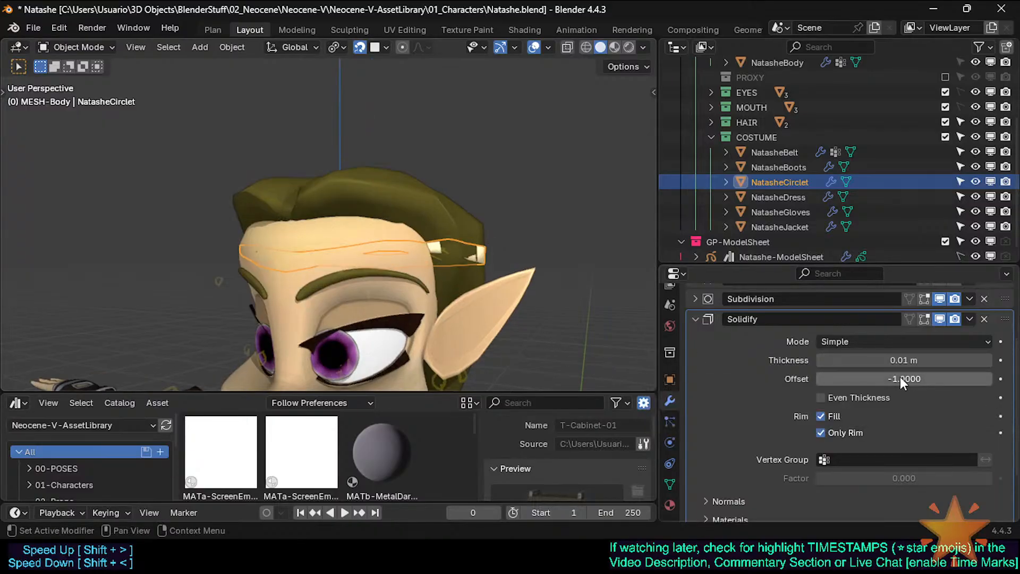
{"action": "left_click_drag", "start_coordinate": [900, 378], "coordinate": [933, 379]}
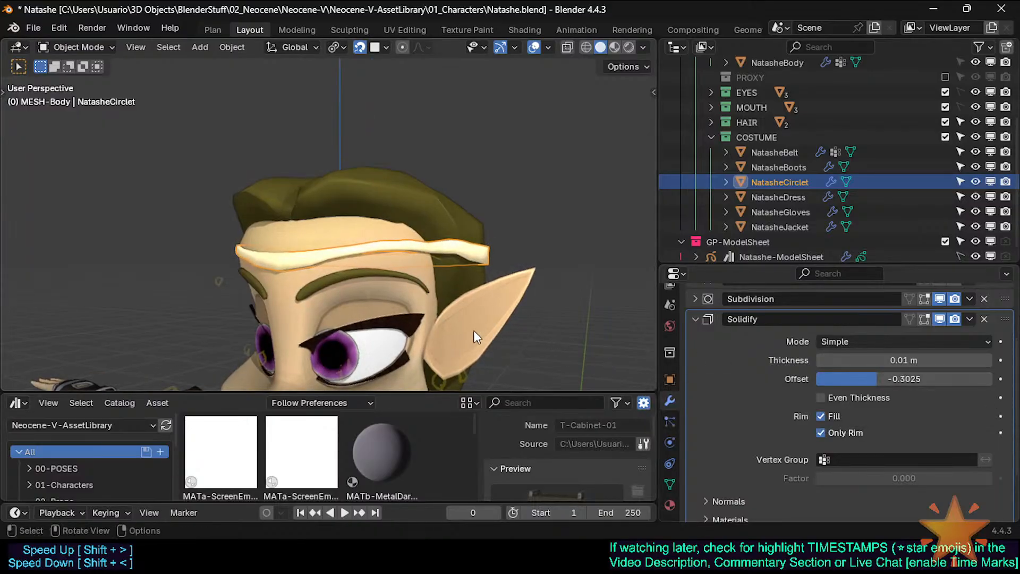
Show the wireframe overlay on the head and set the circlet's Solidify offset to -0.1681
{"action": "scroll", "coordinate": [302, 301], "scroll_direction": "up", "scroll_amount": 6}
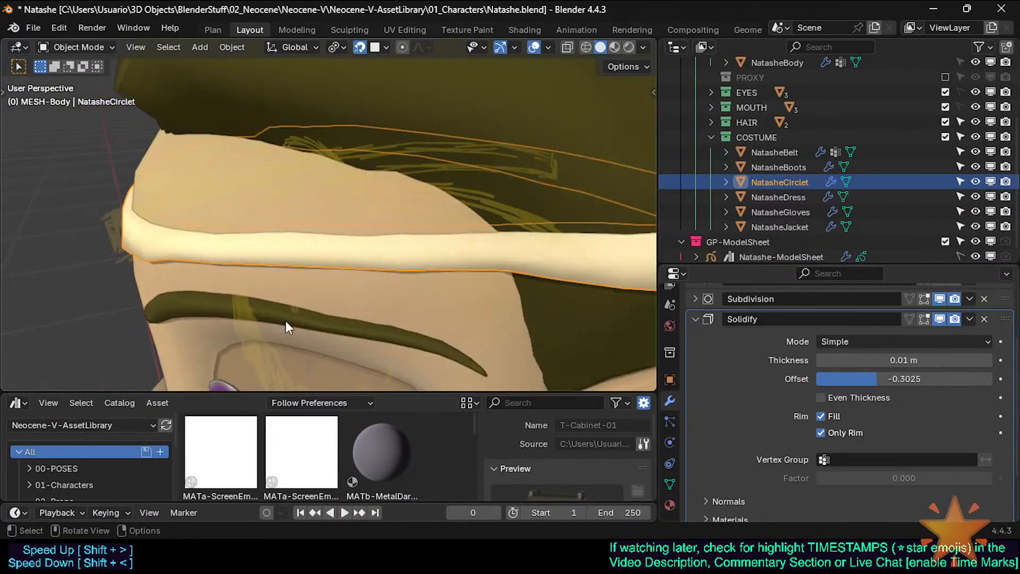
{"action": "middle_click_drag", "start_coordinate": [285, 320], "coordinate": [264, 298]}
{"action": "key", "text": "shift+z"}
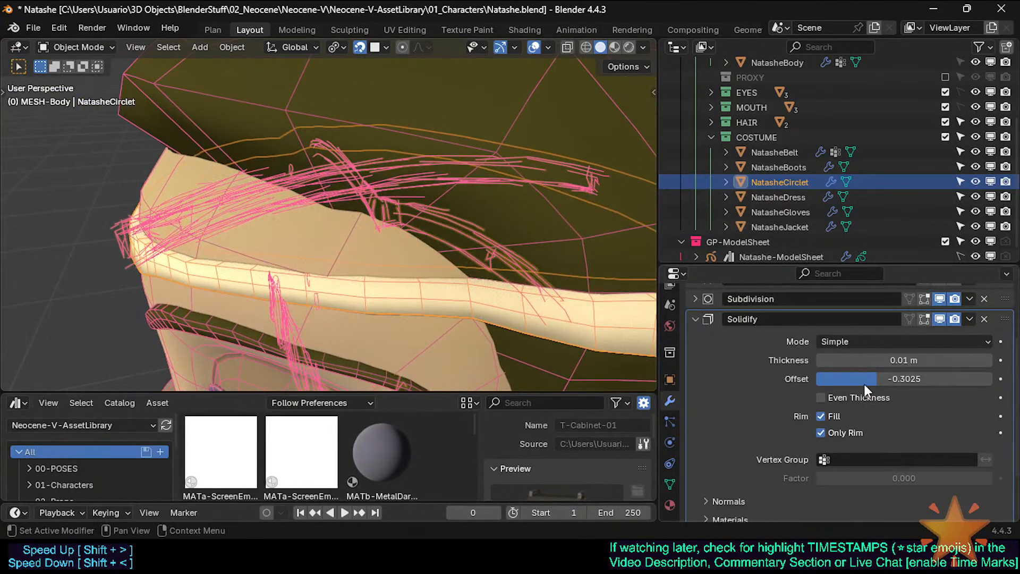
{"action": "mouse_move", "coordinate": [865, 383]}
{"action": "left_mouse_down"}
{"action": "mouse_move", "coordinate": [849, 383]}
{"action": "mouse_move", "coordinate": [904, 380]}
{"action": "mouse_move", "coordinate": [842, 379]}
{"action": "mouse_move", "coordinate": [869, 379]}
{"action": "mouse_move", "coordinate": [857, 380]}
{"action": "left_mouse_up"}
{"action": "double_click", "coordinate": [913, 378]}
{"action": "type", "text": "0"}
{"action": "key", "text": "Return"}
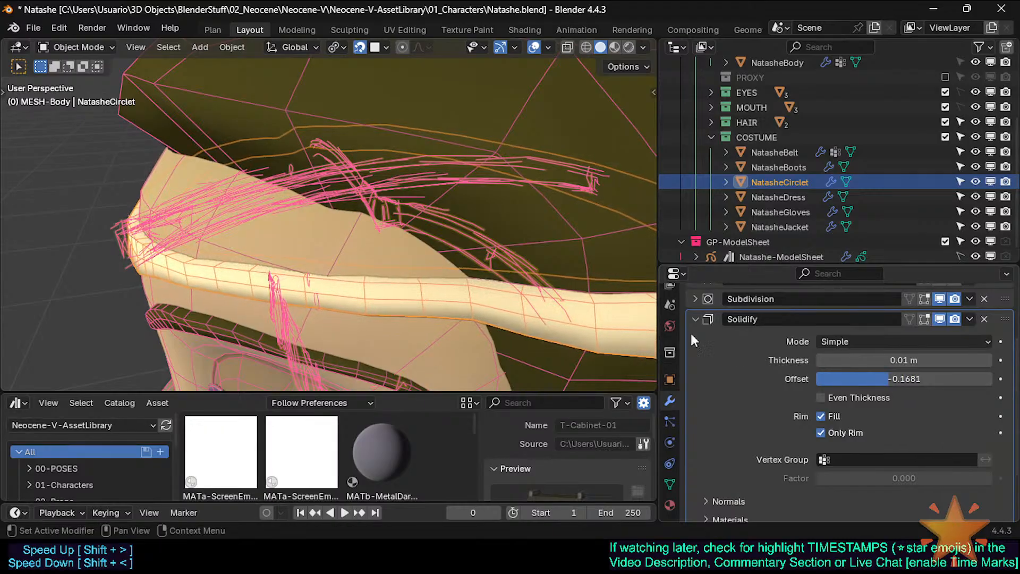
Compare the circlet with and without Solidify, leaving the modifier's viewport display off, and hide the wireframe overlay
{"action": "middle_click_drag", "start_coordinate": [470, 291], "coordinate": [418, 270]}
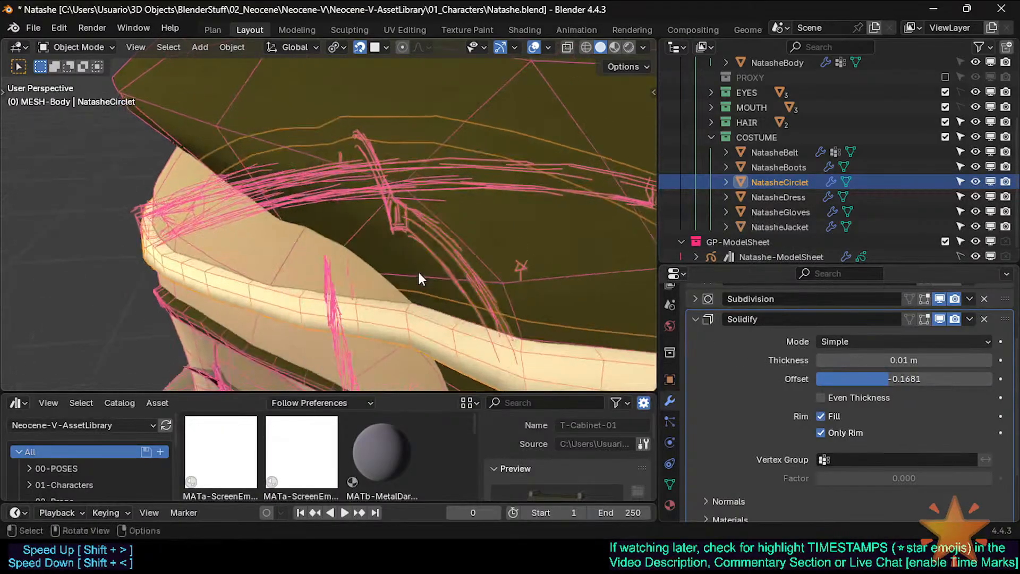
{"action": "left_click", "coordinate": [939, 319]}
{"action": "left_click", "coordinate": [940, 319]}
{"action": "left_click", "coordinate": [939, 319]}
{"action": "left_click", "coordinate": [940, 319]}
{"action": "left_click", "coordinate": [939, 319]}
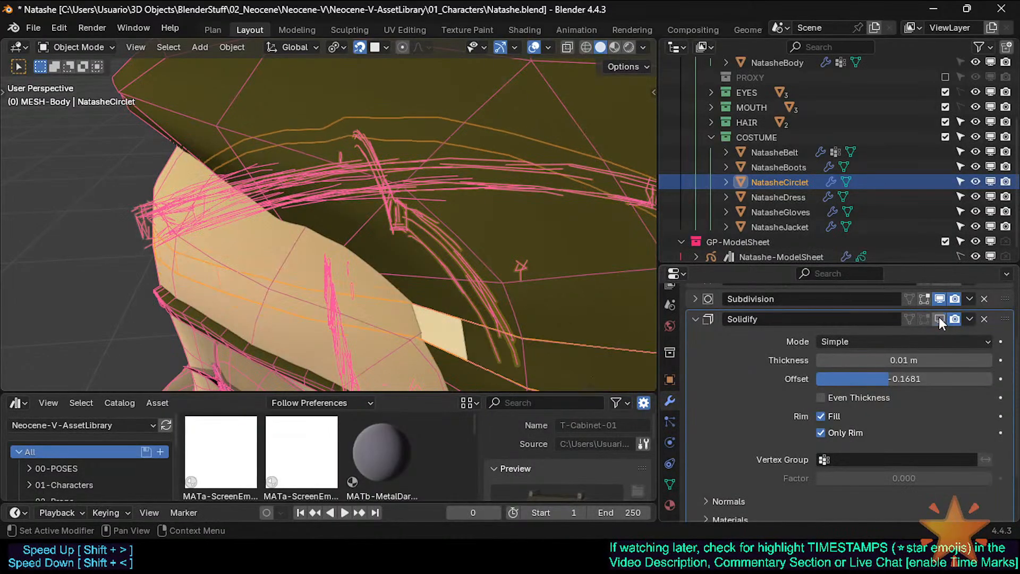
{"action": "key", "text": "alt+z"}
{"action": "key", "text": "alt+z"}
{"action": "scroll", "coordinate": [413, 297], "scroll_direction": "up", "scroll_amount": 2}
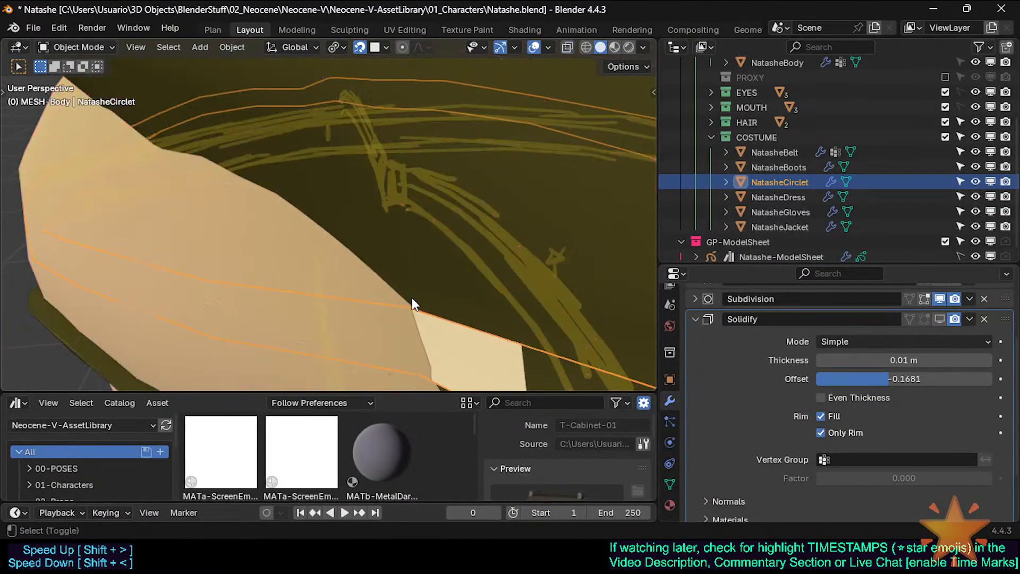
{"action": "scroll", "coordinate": [412, 297], "scroll_direction": "down", "scroll_amount": 2}
Isolate the circlet in local view
{"action": "key", "text": "Tab"}
{"action": "key", "text": "Tab"}
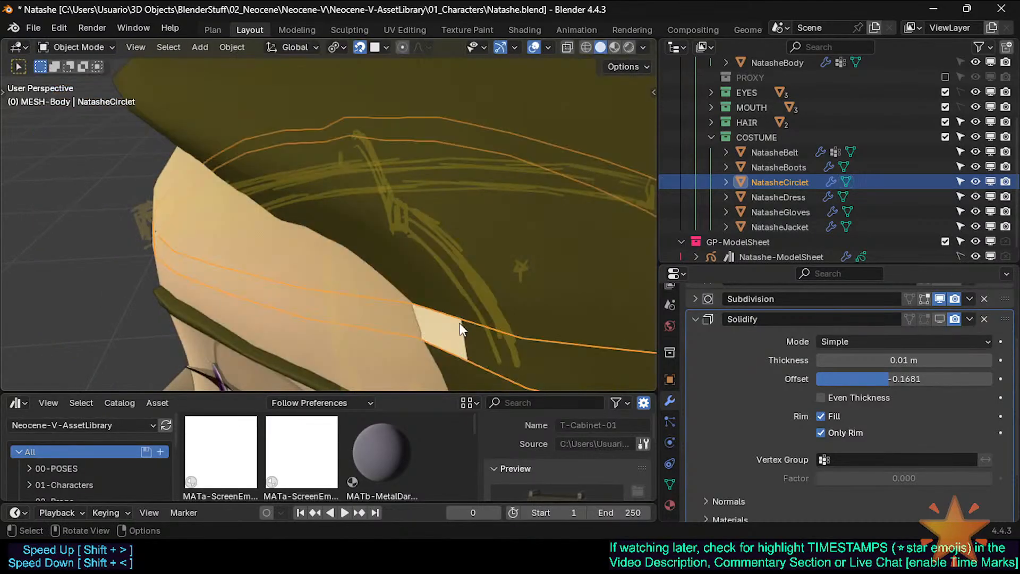
{"action": "key", "text": "period"}
{"action": "key", "text": "Escape"}
{"action": "key", "text": "slash"}
{"action": "scroll", "coordinate": [458, 321], "scroll_direction": "up", "scroll_amount": 5}
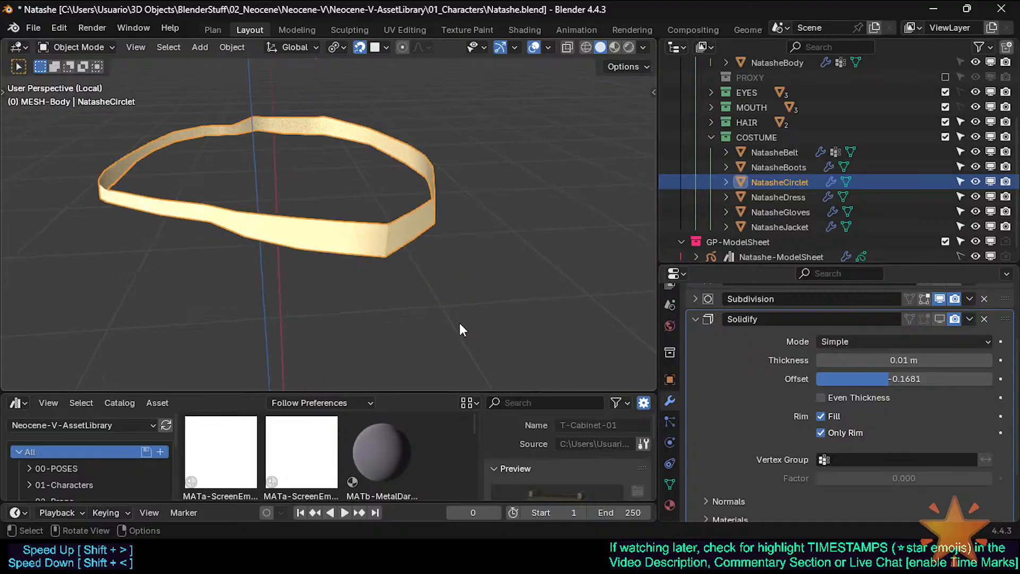
Enter Edit Mode on the circlet, turn on the Solidify modifier's Edit Mode display, and set its offset to -0.4454
{"action": "scroll", "coordinate": [218, 167], "scroll_direction": "down", "scroll_amount": 5}
{"action": "key", "text": "Tab"}
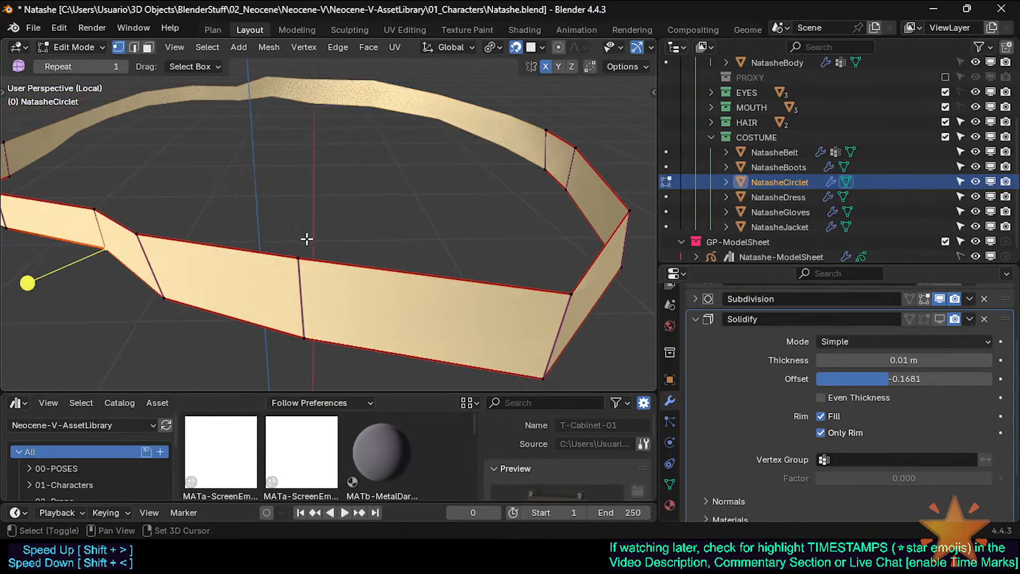
{"action": "left_click", "coordinate": [926, 319]}
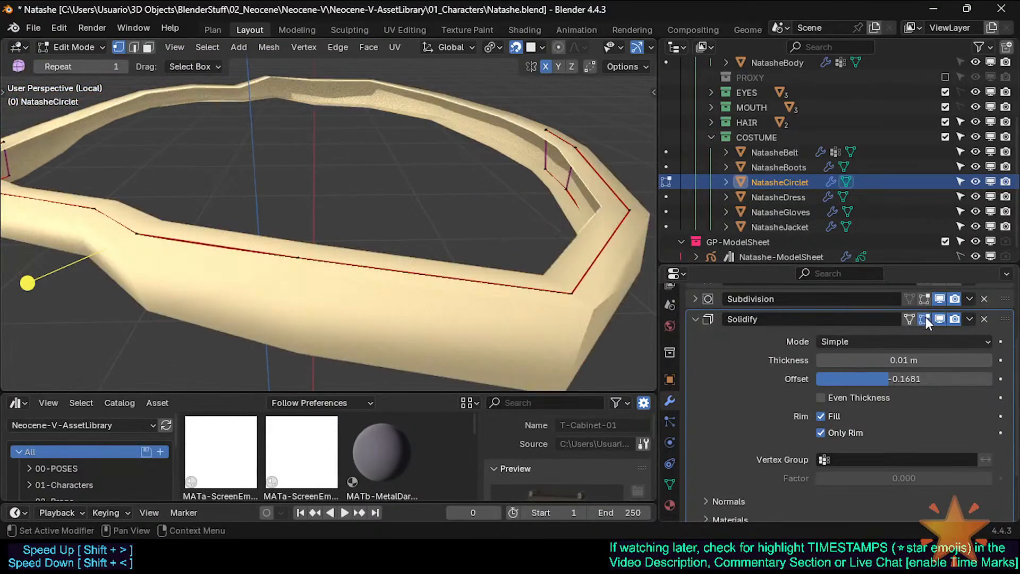
{"action": "left_click", "coordinate": [926, 319]}
{"action": "left_click", "coordinate": [926, 319]}
{"action": "middle_click_drag", "start_coordinate": [138, 223], "coordinate": [273, 234]}
{"action": "left_click_drag", "start_coordinate": [902, 384], "coordinate": [882, 379]}
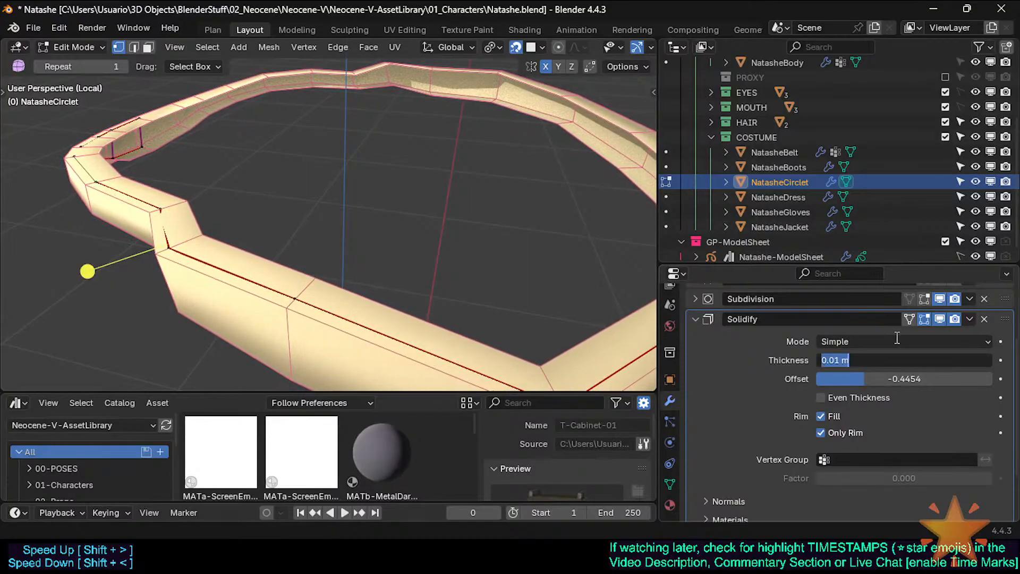
Set the circlet's Solidify thickness to 0.002 m and its offset to -0.5210
{"action": "type", "text": "2"}
{"action": "key", "text": "Return"}
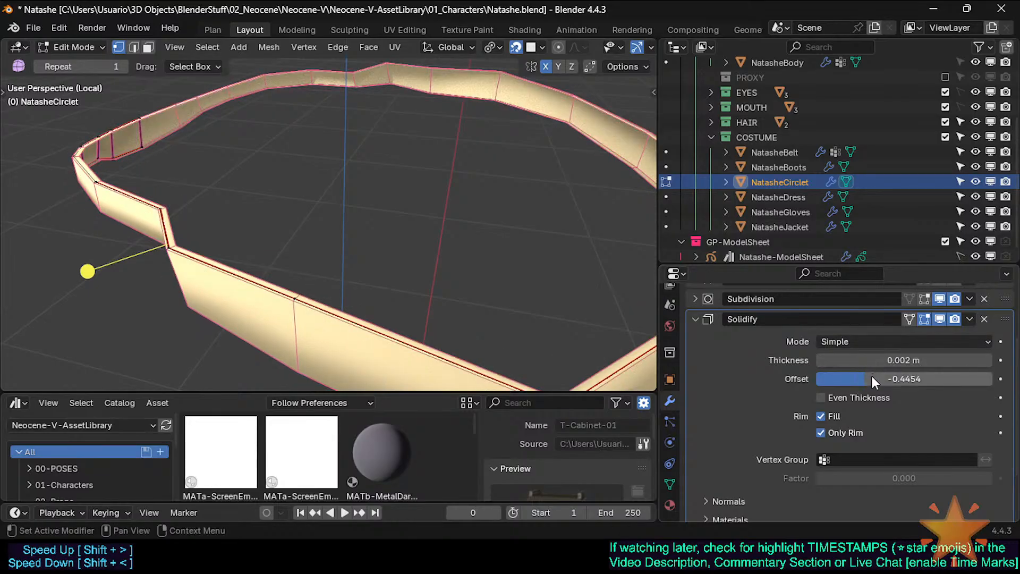
{"action": "mouse_move", "coordinate": [872, 376]}
{"action": "left_mouse_down"}
{"action": "mouse_move", "coordinate": [931, 375]}
{"action": "mouse_move", "coordinate": [864, 379]}
{"action": "left_mouse_up"}
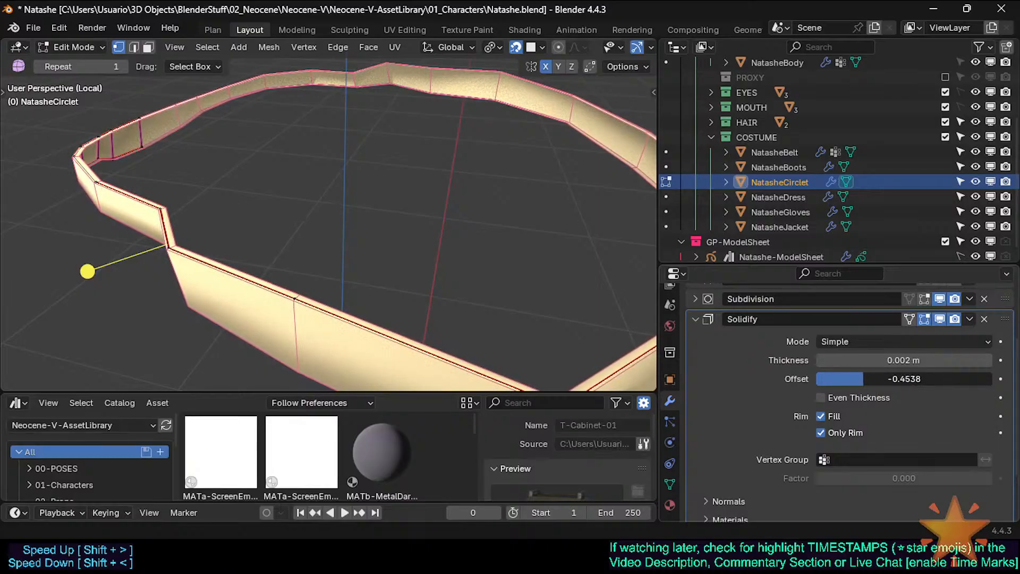
{"action": "left_click", "coordinate": [864, 379]}
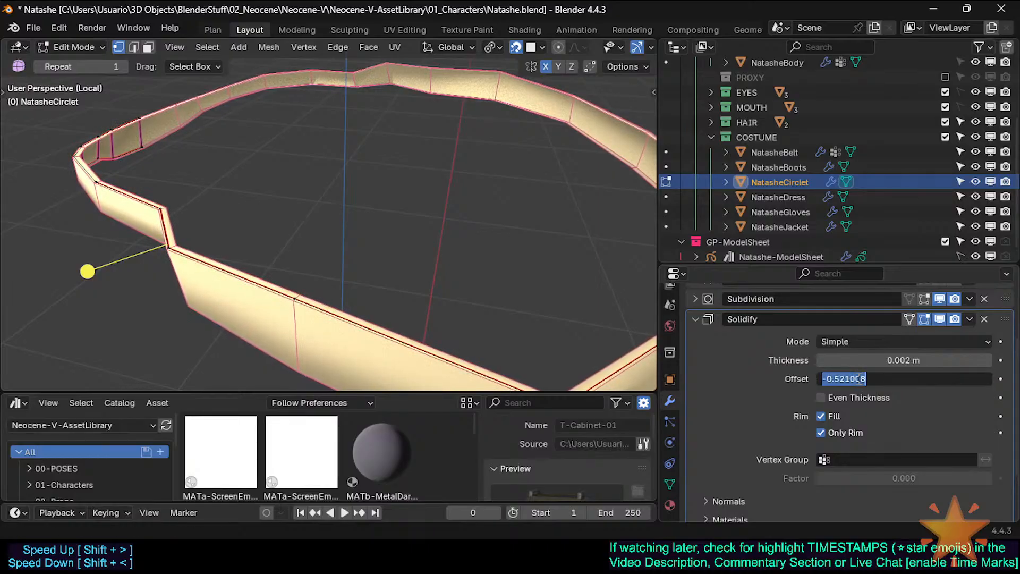
{"action": "left_click", "coordinate": [721, 405]}
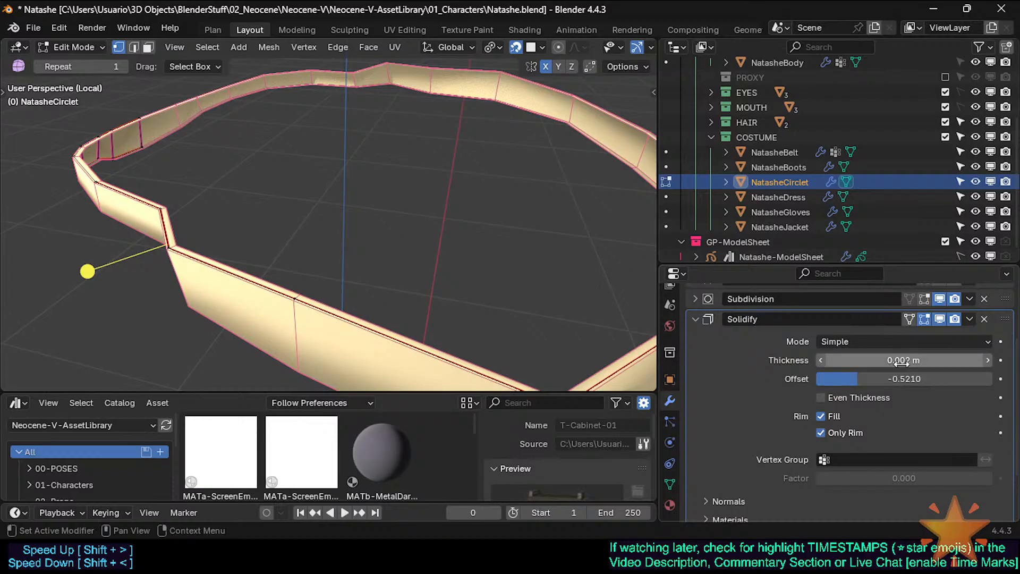
Set the circlet's Solidify thickness to 0.005 m and return to Object Mode
{"action": "mouse_move", "coordinate": [902, 361]}
{"action": "left_mouse_down"}
{"action": "mouse_move", "coordinate": [925, 361]}
{"action": "mouse_move", "coordinate": [910, 361]}
{"action": "left_mouse_up"}
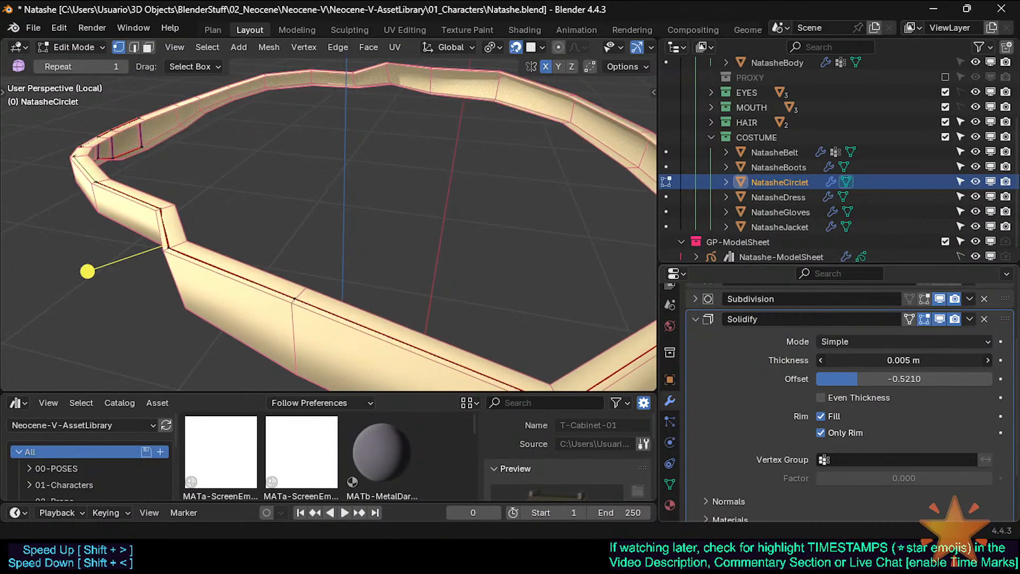
{"action": "middle_click_drag", "start_coordinate": [375, 215], "coordinate": [328, 282], "text": "shift"}
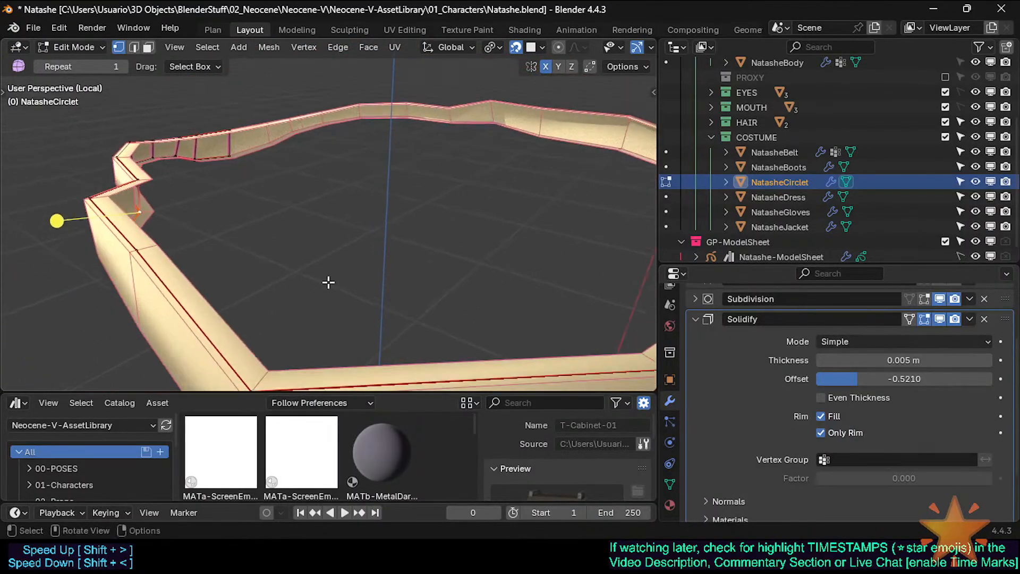
{"action": "scroll", "coordinate": [170, 223], "scroll_direction": "down", "scroll_amount": 8}
{"action": "key", "text": "Tab"}
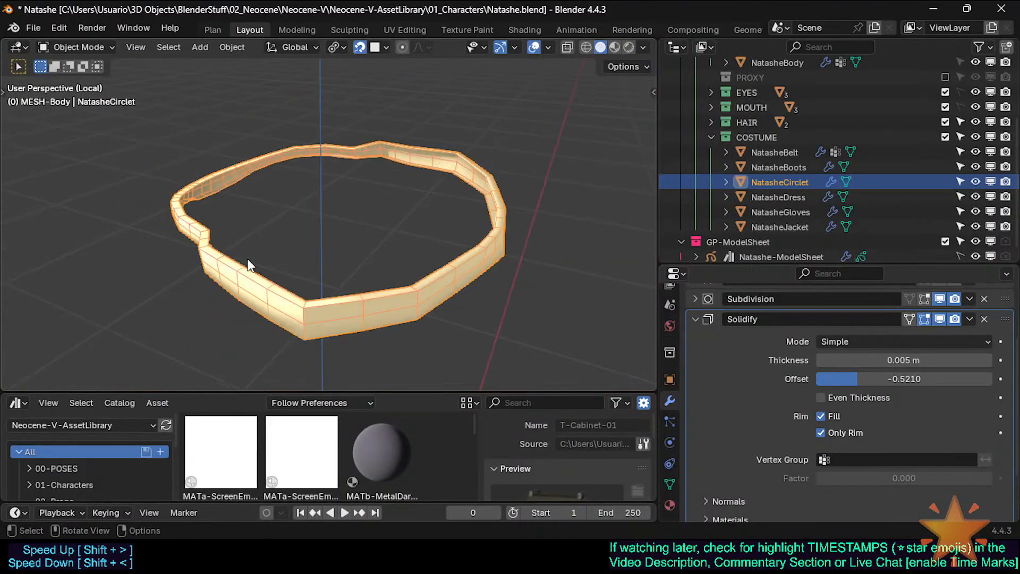
Reveal the hidden objects and exit local view to bring back the whole character
{"action": "key", "text": "alt+h"}
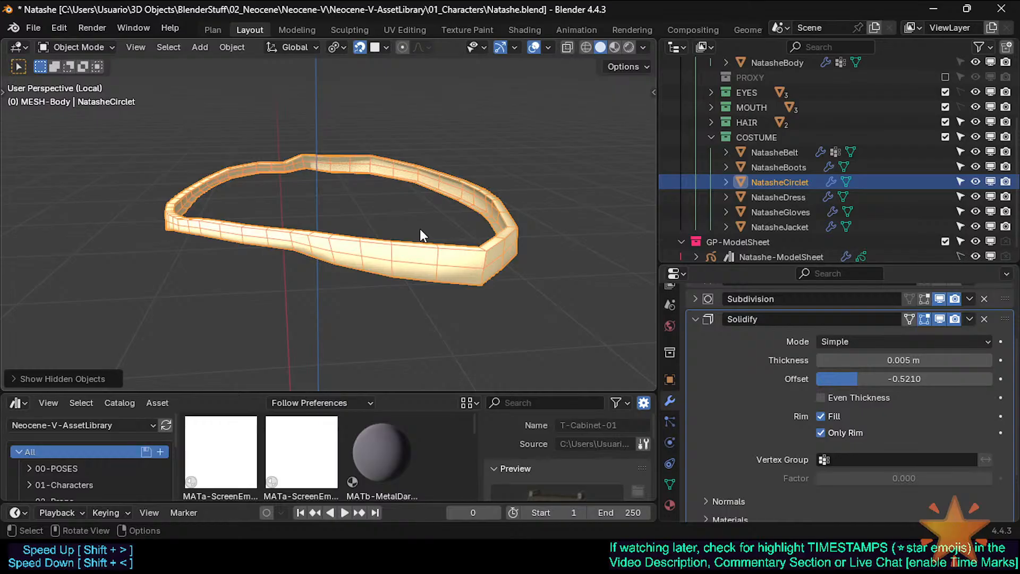
{"action": "key", "text": "slash"}
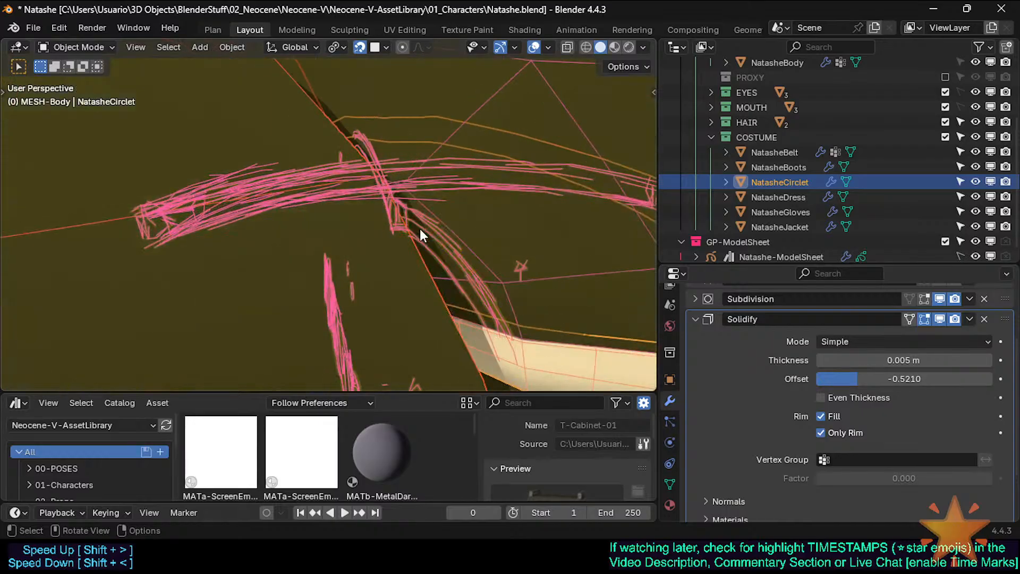
{"action": "scroll", "coordinate": [420, 228], "scroll_direction": "down", "scroll_amount": 8}
{"action": "middle_click_drag", "start_coordinate": [384, 246], "coordinate": [346, 245], "text": "shift"}
{"action": "mouse_move", "coordinate": [346, 245]}
{"action": "middle_mouse_down"}
{"action": "mouse_move", "coordinate": [486, 255]}
{"action": "mouse_move", "coordinate": [397, 270]}
{"action": "mouse_move", "coordinate": [390, 238]}
{"action": "mouse_move", "coordinate": [353, 276]}
{"action": "mouse_move", "coordinate": [433, 204]}
{"action": "mouse_move", "coordinate": [480, 228]}
{"action": "mouse_move", "coordinate": [404, 220]}
{"action": "middle_mouse_up"}
Hide the wireframe overlay and set the circlet's Solidify thickness to 0.007 m
{"action": "scroll", "coordinate": [457, 258], "scroll_direction": "up", "scroll_amount": 3}
{"action": "scroll", "coordinate": [388, 240], "scroll_direction": "up", "scroll_amount": 2}
{"action": "scroll", "coordinate": [361, 274], "scroll_direction": "up", "scroll_amount": 1}
{"action": "scroll", "coordinate": [462, 223], "scroll_direction": "up", "scroll_amount": 3}
{"action": "key", "text": "shift+z"}
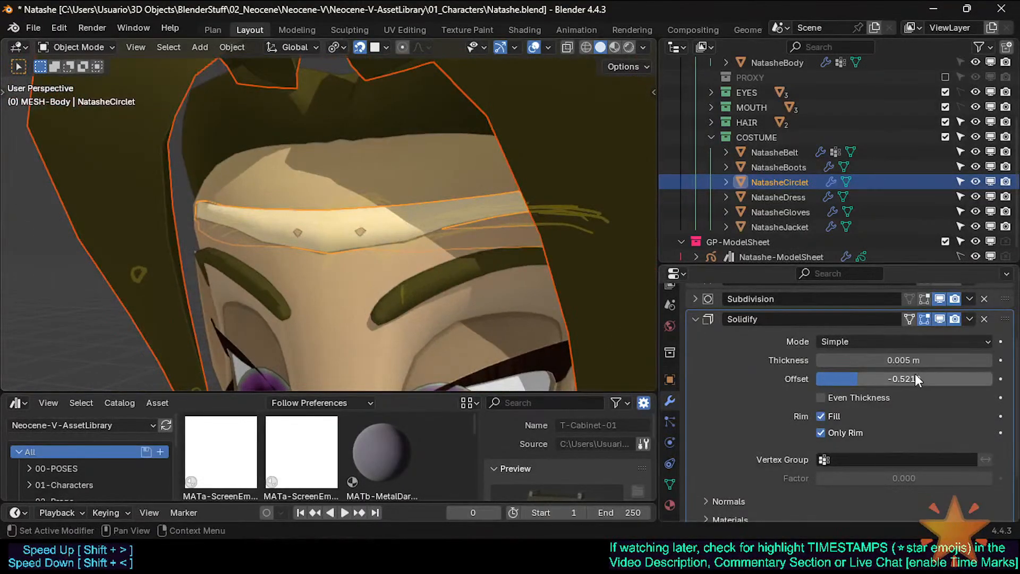
{"action": "left_click_drag", "start_coordinate": [905, 361], "coordinate": [907, 362]}
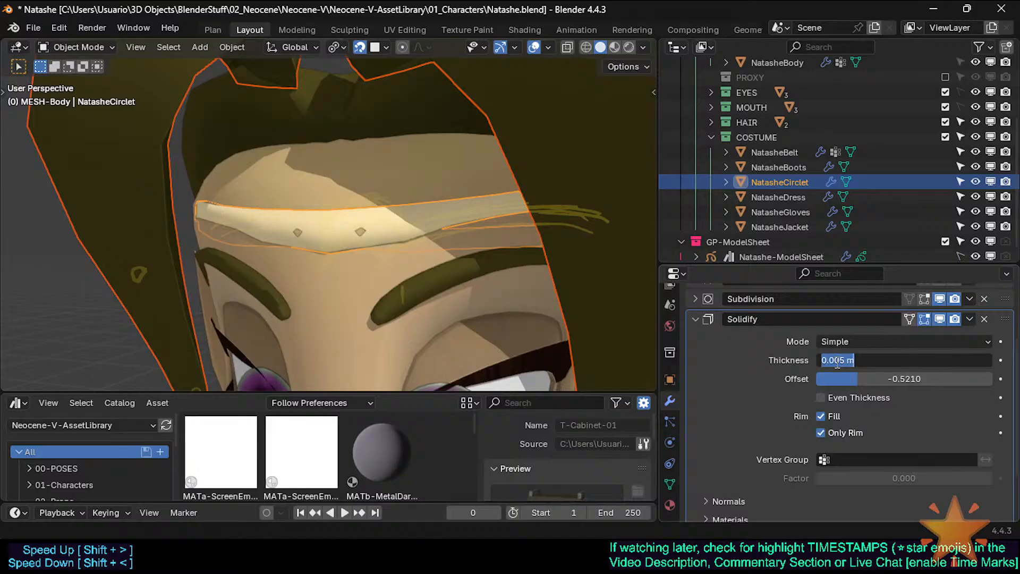
{"action": "key", "text": "Return"}
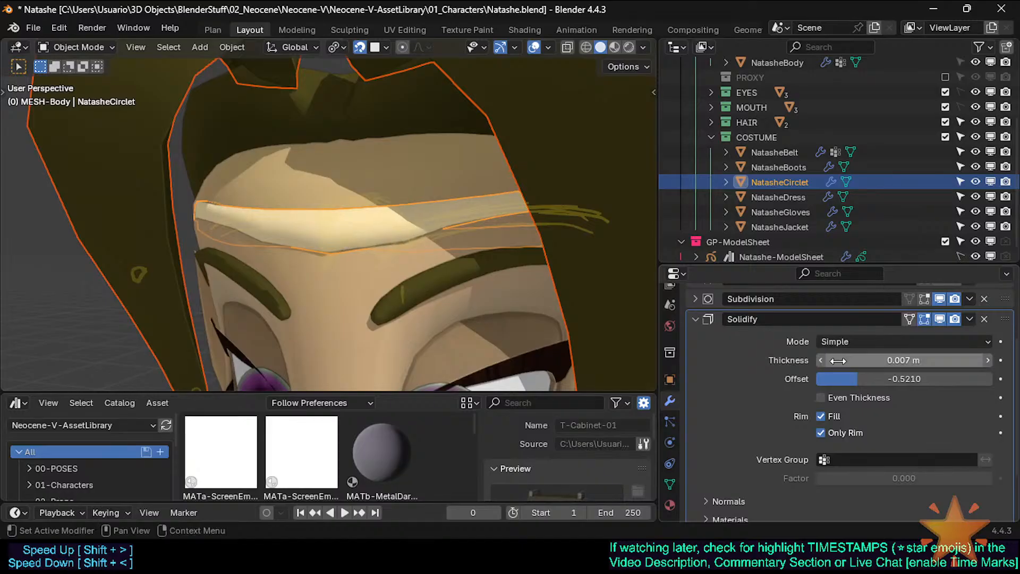
Inspect the circlet in Edit Mode with X-ray and turn off the Solidify modifier's Edit Mode display
{"action": "scroll", "coordinate": [552, 222], "scroll_direction": "down", "scroll_amount": 3}
{"action": "scroll", "coordinate": [521, 224], "scroll_direction": "up", "scroll_amount": 3}
{"action": "key", "text": "Tab"}
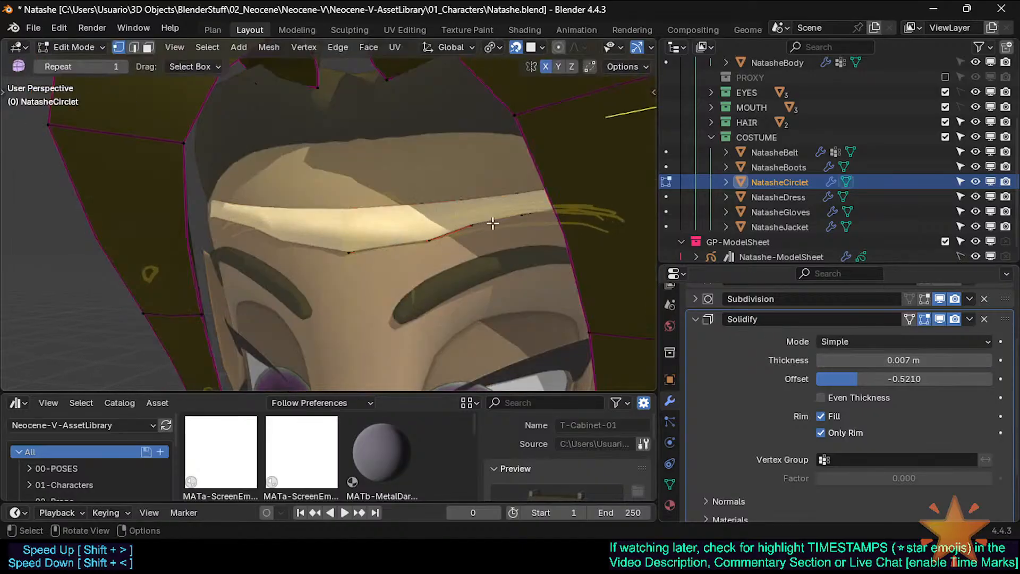
{"action": "key", "text": "alt+z"}
{"action": "middle_click_drag", "start_coordinate": [491, 222], "coordinate": [532, 203]}
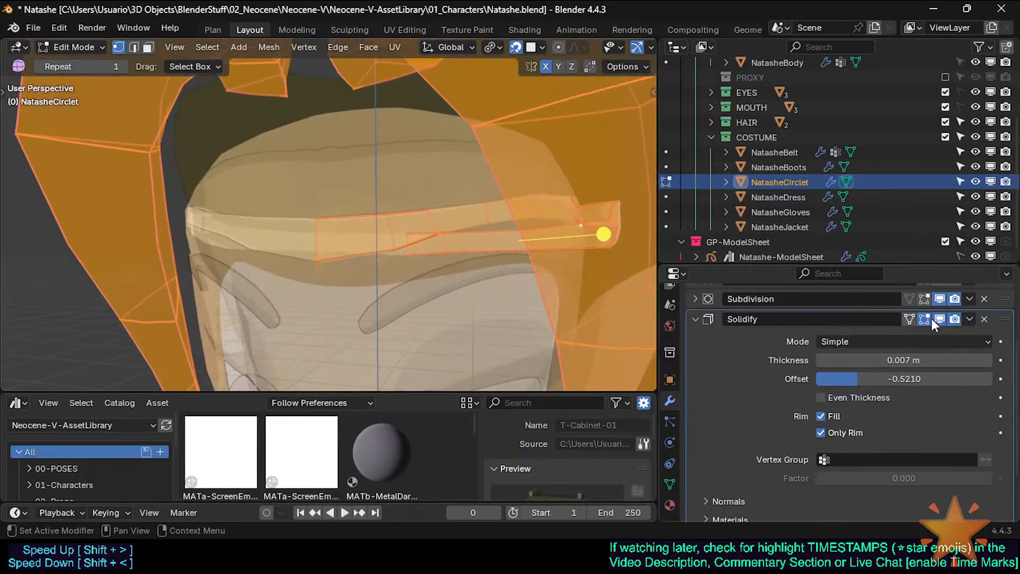
{"action": "key", "text": "Tab"}
{"action": "scroll", "coordinate": [435, 219], "scroll_direction": "down", "scroll_amount": 3}
{"action": "middle_click_drag", "start_coordinate": [435, 219], "coordinate": [418, 238]}
{"action": "key", "text": "Tab"}
{"action": "scroll", "coordinate": [418, 238], "scroll_direction": "down", "scroll_amount": 3}
{"action": "key", "text": "alt+z"}
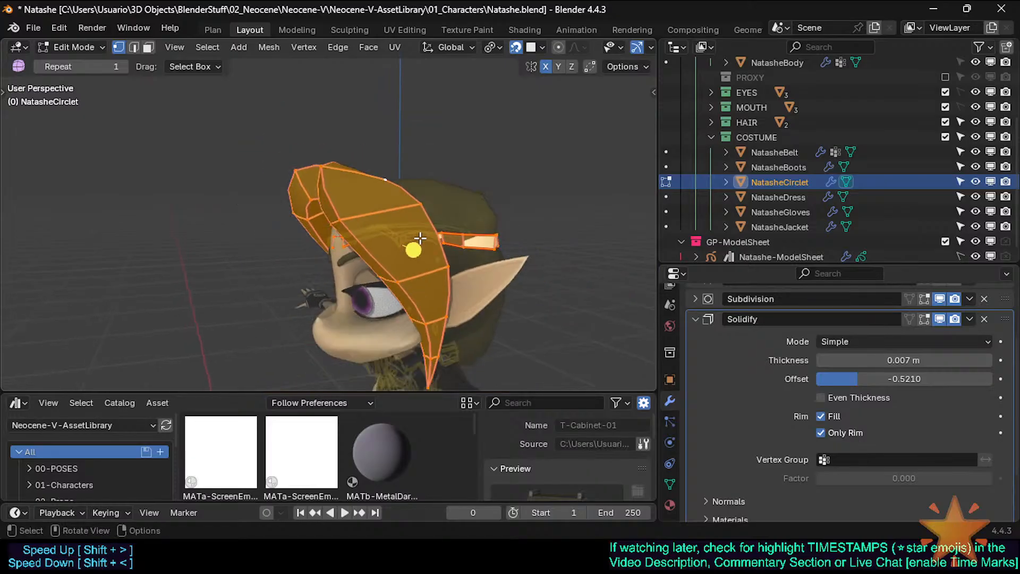
Hide the front hair strand that covers the circlet in Object Mode and save the file
{"action": "key", "text": "Tab"}
{"action": "left_click", "coordinate": [377, 184]}
{"action": "key", "text": "h"}
{"action": "middle_click_drag", "start_coordinate": [378, 183], "coordinate": [423, 214]}
{"action": "scroll", "coordinate": [423, 215], "scroll_direction": "up", "scroll_amount": 3}
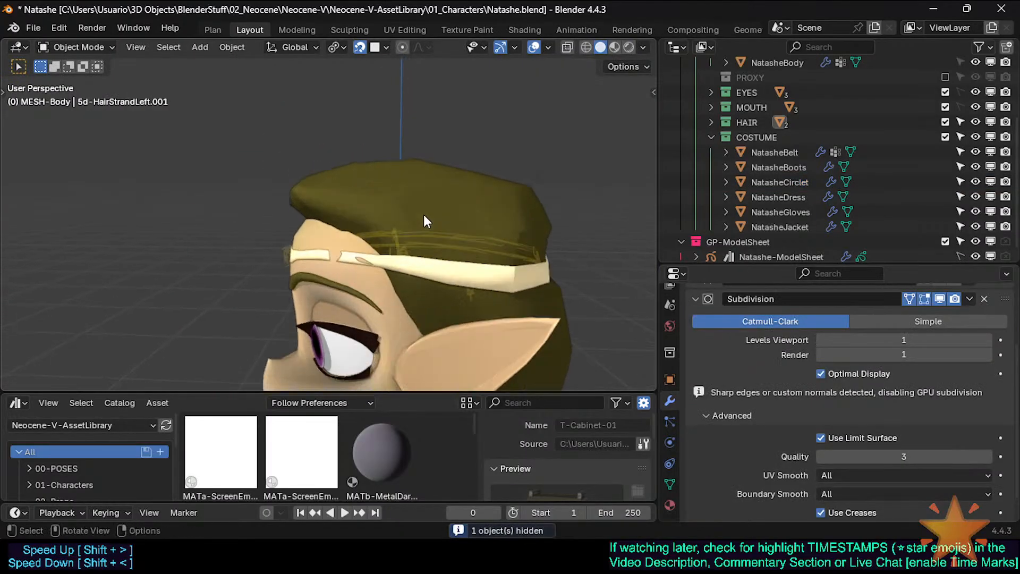
{"action": "middle_click_drag", "start_coordinate": [381, 263], "coordinate": [464, 253]}
{"action": "key", "text": "ctrl+s"}
{"action": "scroll", "coordinate": [419, 254], "scroll_direction": "up", "scroll_amount": 3}
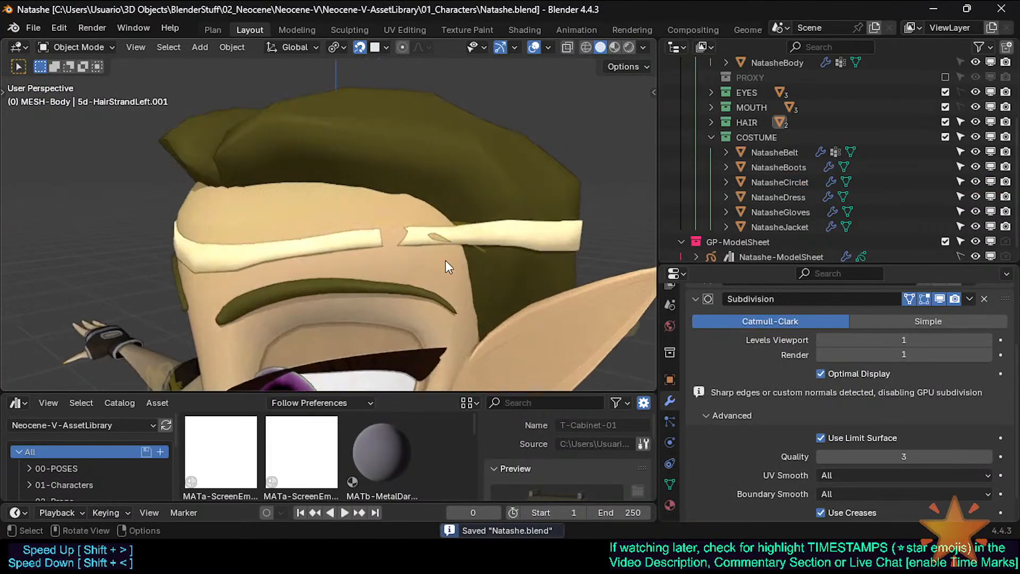
In Edge select mode with X-ray on, move two vertical edges of the circlet above the brow to even out the band
{"action": "left_click", "coordinate": [428, 241]}
{"action": "key", "text": "Tab"}
{"action": "middle_click_drag", "start_coordinate": [383, 246], "coordinate": [460, 243]}
{"action": "scroll", "coordinate": [408, 257], "scroll_direction": "up", "scroll_amount": 2}
{"action": "key", "text": "alt+z"}
{"action": "scroll", "coordinate": [409, 255], "scroll_direction": "down", "scroll_amount": 2}
{"action": "key", "text": "2"}
{"action": "key", "text": "alt+a"}
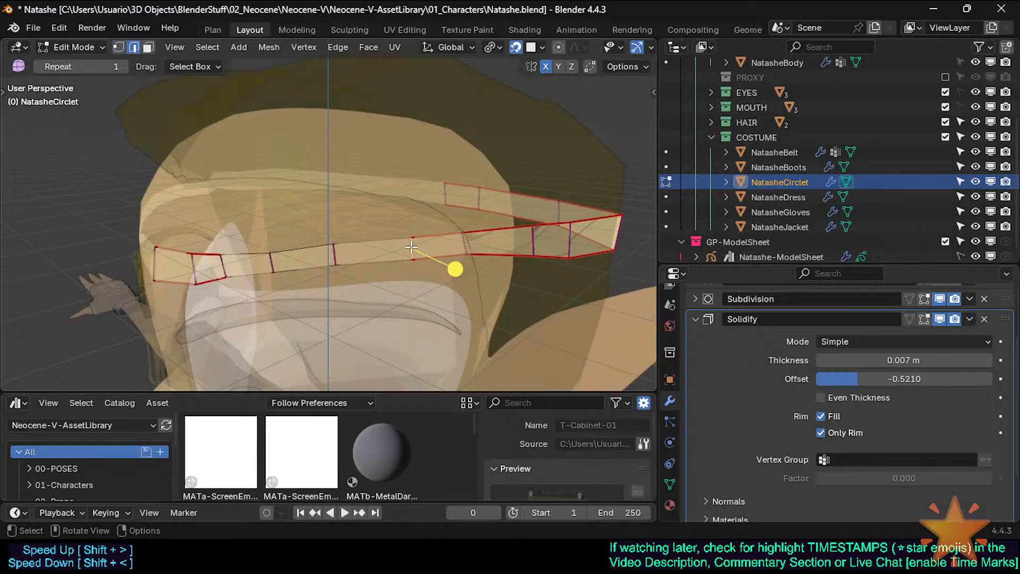
{"action": "left_click", "coordinate": [414, 249], "text": "alt"}
{"action": "key", "text": "g"}
{"action": "left_click", "coordinate": [398, 249]}
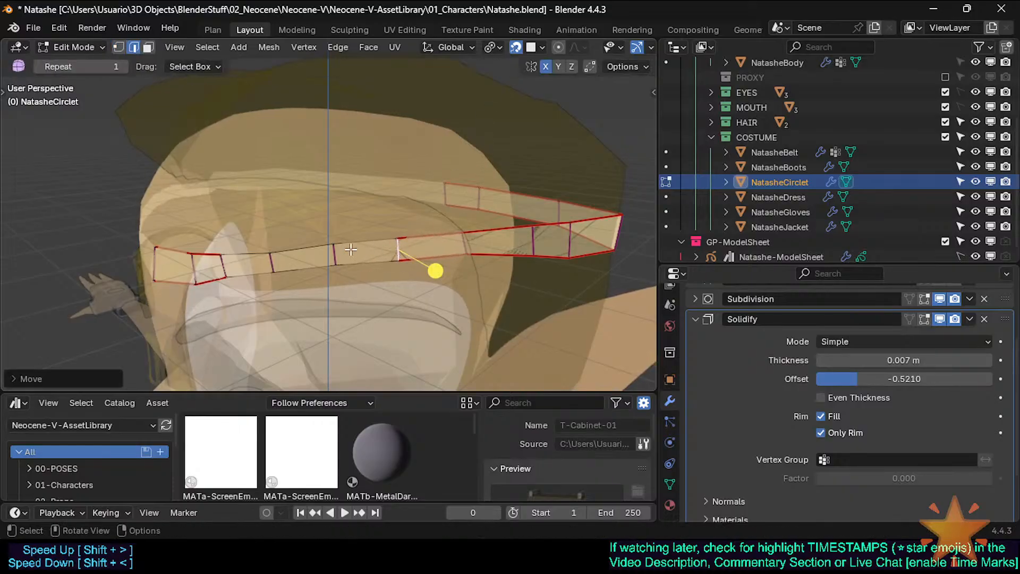
{"action": "left_click", "coordinate": [336, 252]}
{"action": "key", "text": "g"}
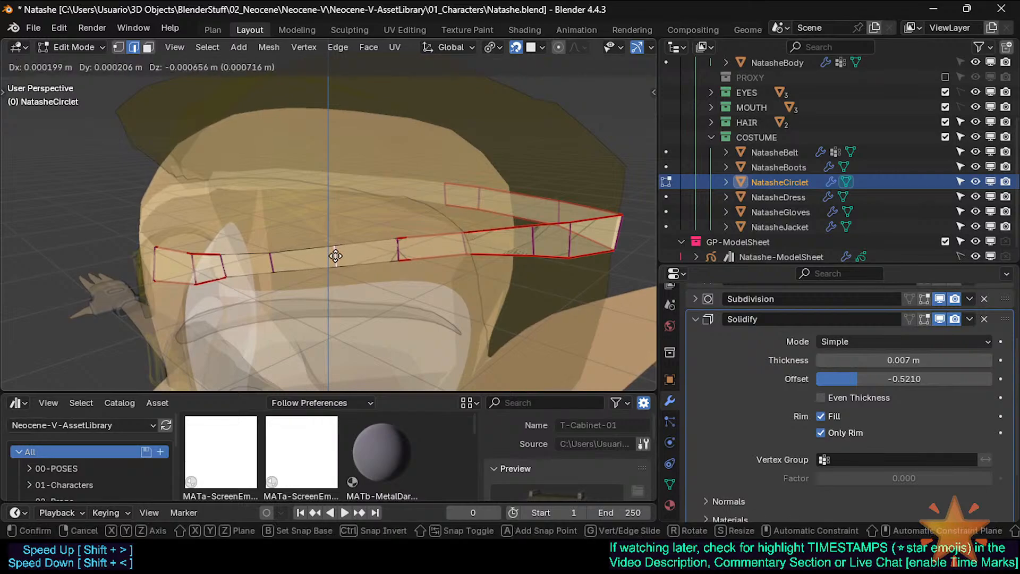
{"action": "left_click", "coordinate": [335, 257]}
Clear the seams on all circlet edges and mark only its upper and lower border loops as seams
{"action": "key", "text": "a"}
{"action": "key", "text": "ctrl+e"}
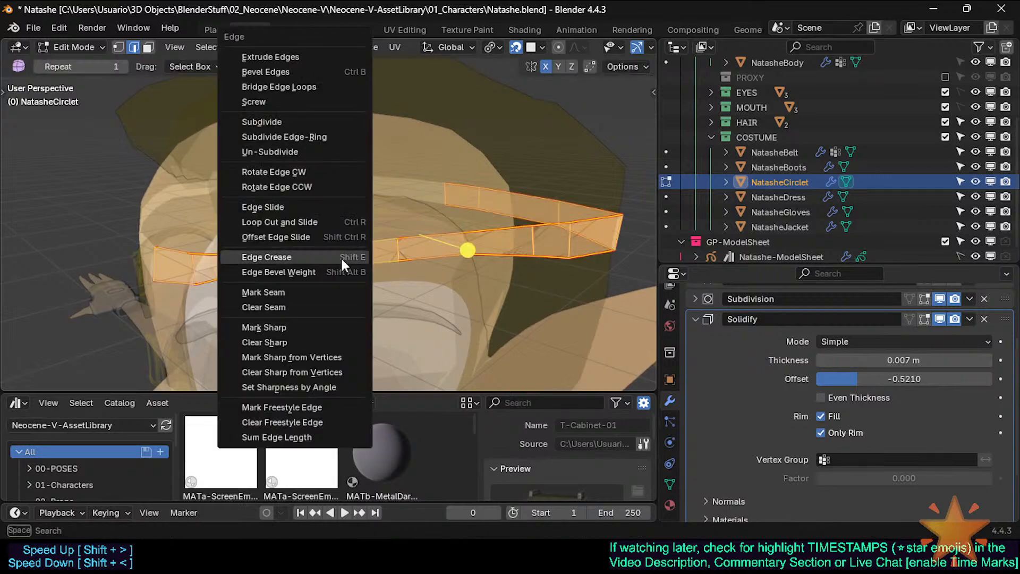
{"action": "left_click", "coordinate": [253, 304]}
{"action": "key", "text": "a"}
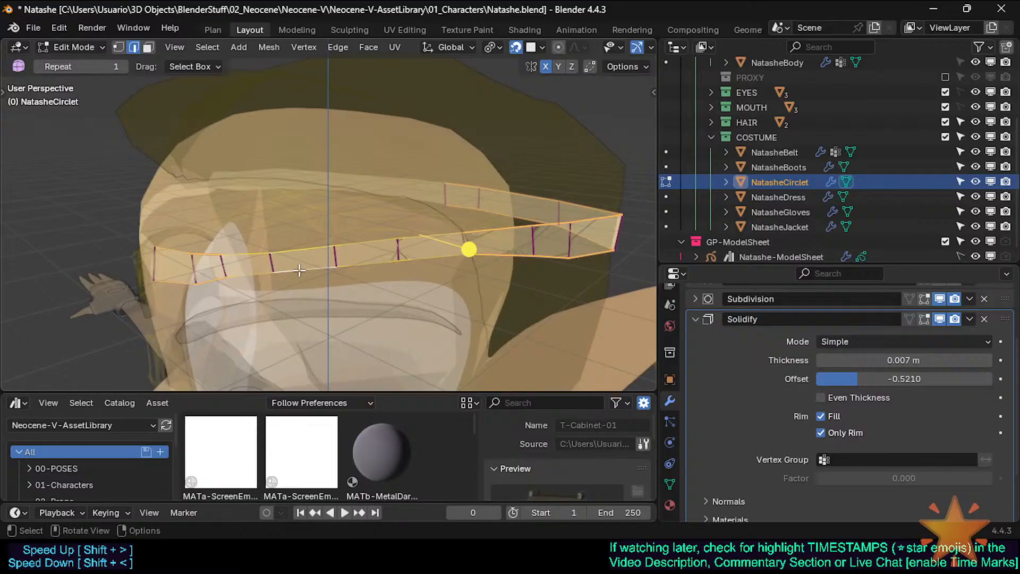
{"action": "key", "text": "ctrl+e"}
{"action": "left_click", "coordinate": [266, 292]}
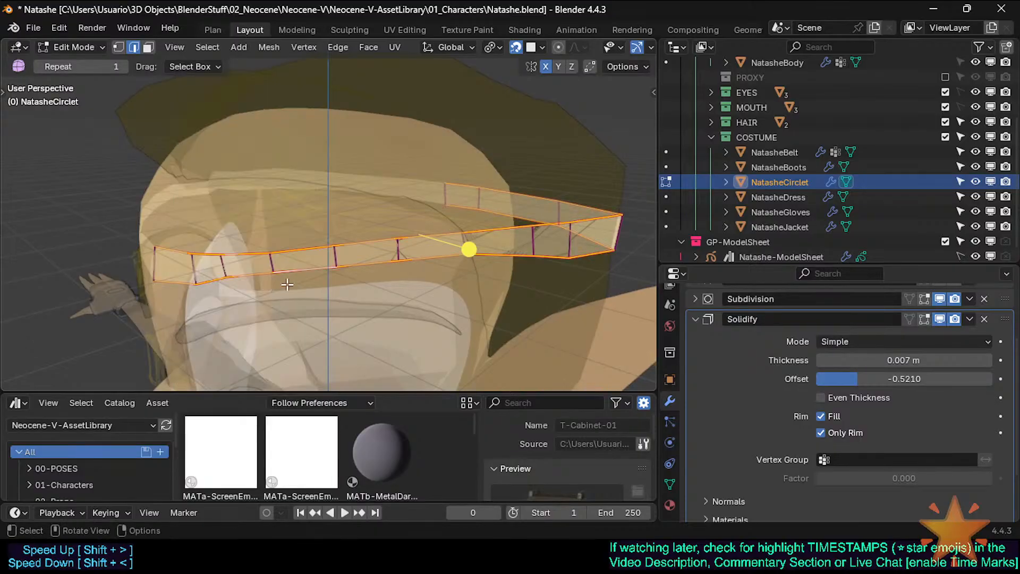
Apply Edge Crease to all of the circlet's edges, and return to Object Mode with X-ray off
{"action": "key", "text": "a"}
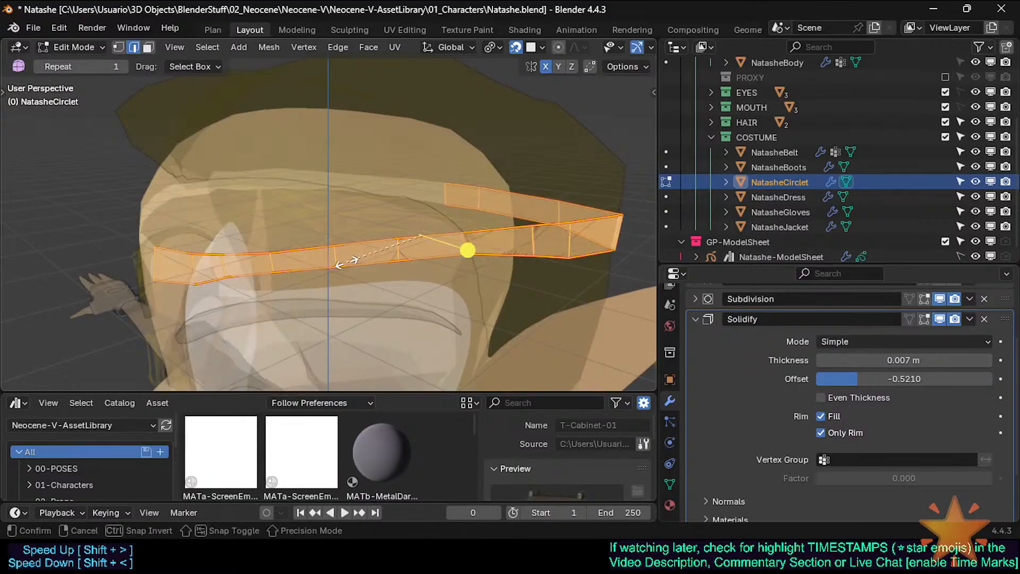
{"action": "key", "text": "shift+e"}
{"action": "left_click", "coordinate": [347, 263]}
{"action": "key", "text": "shift+e"}
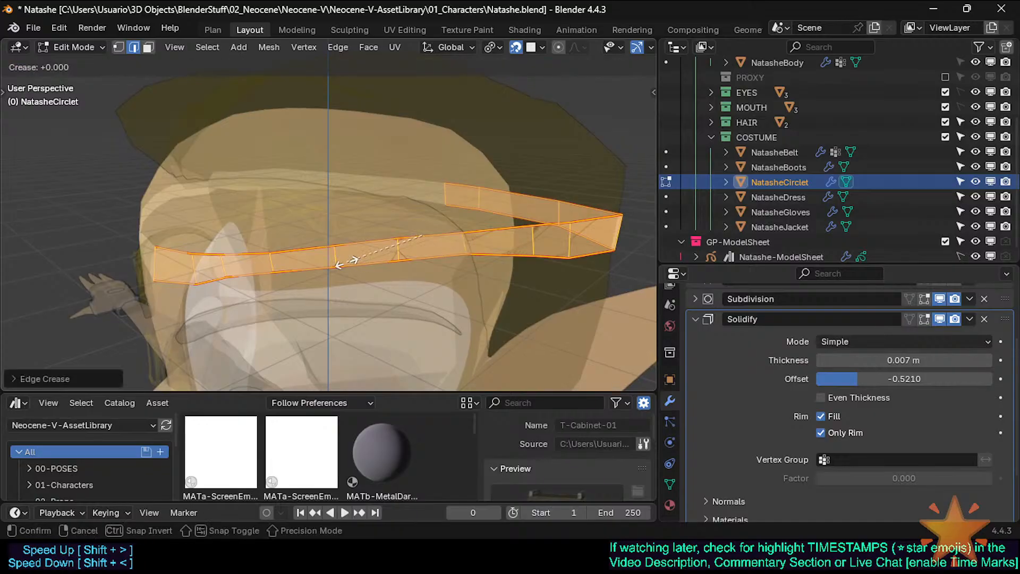
{"action": "left_click", "coordinate": [346, 262]}
{"action": "key", "text": "Tab"}
{"action": "key", "text": "alt+z"}
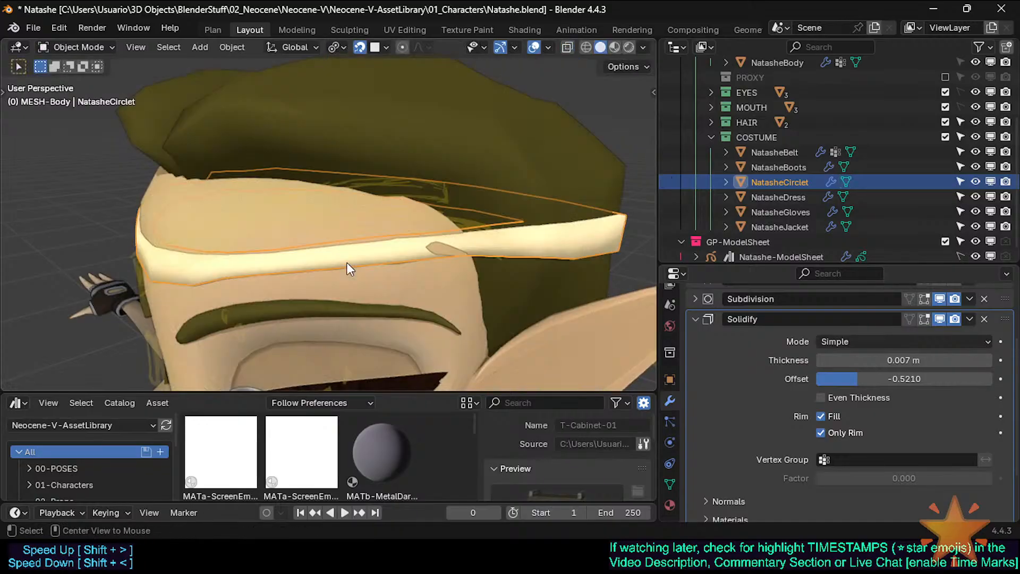
Set the edge crease of the circlet's vertical cross edges to 0.5 in Edit Mode
{"action": "scroll", "coordinate": [347, 263], "scroll_direction": "down", "scroll_amount": 4}
{"action": "middle_click_drag", "start_coordinate": [347, 262], "coordinate": [328, 289]}
{"action": "key", "text": "Tab"}
{"action": "key", "text": "alt+a"}
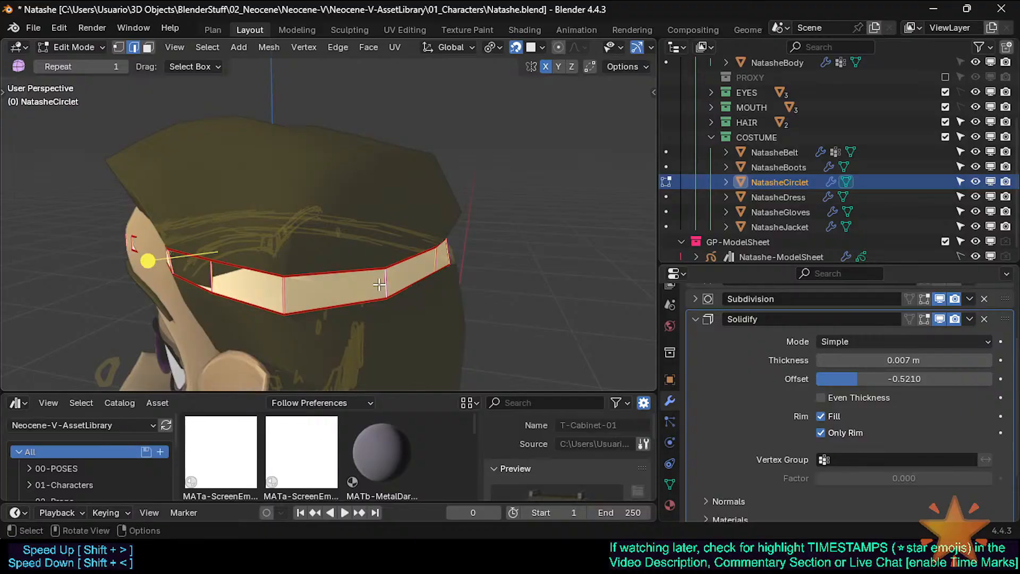
{"action": "key", "text": "s"}
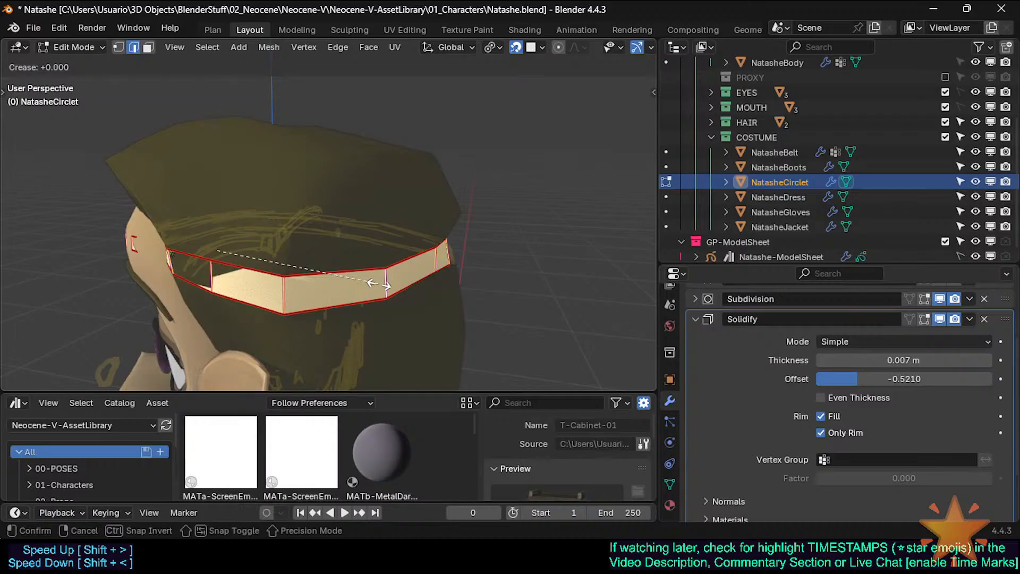
{"action": "type", "text": "5"}
{"action": "key", "text": "Return"}
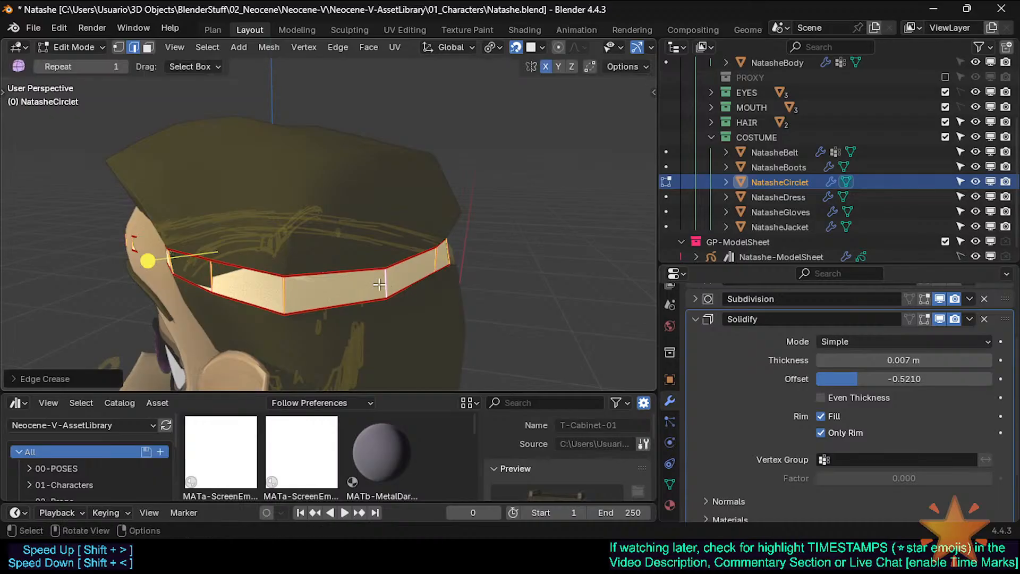
Select one vertical edge at the back of the circlet and expand its Transform properties to check the crease
{"action": "key", "text": "alt+a"}
{"action": "left_click", "coordinate": [391, 277]}
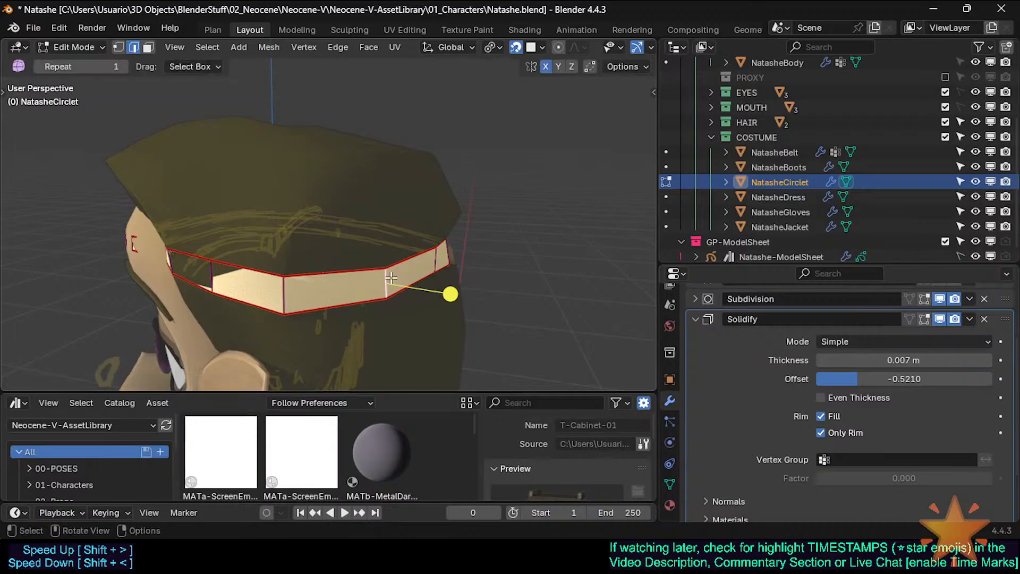
{"action": "key", "text": "n"}
{"action": "left_click", "coordinate": [498, 128]}
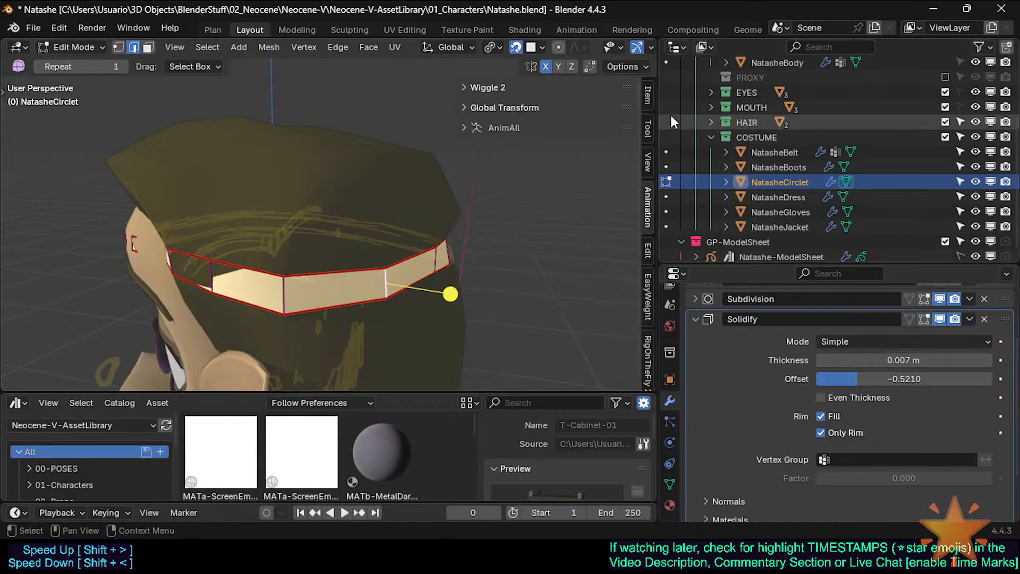
{"action": "left_click", "coordinate": [648, 96]}
{"action": "left_click", "coordinate": [553, 87]}
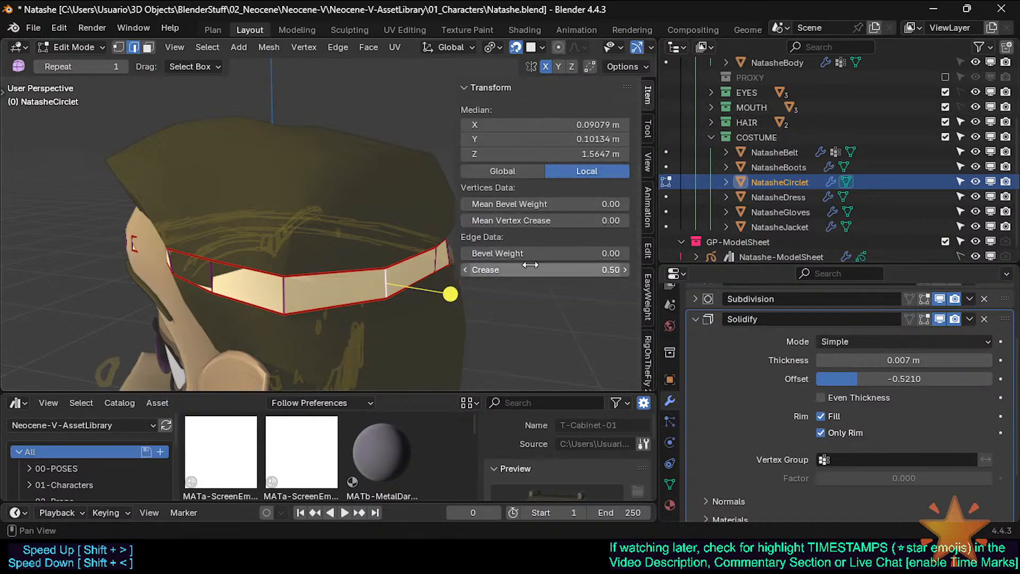
Hide the Transform properties, return to Object Mode and examine the circlet's shape around the head and from the front
{"action": "key", "text": "n"}
{"action": "middle_click_drag", "start_coordinate": [191, 287], "coordinate": [314, 285]}
{"action": "key", "text": "Tab"}
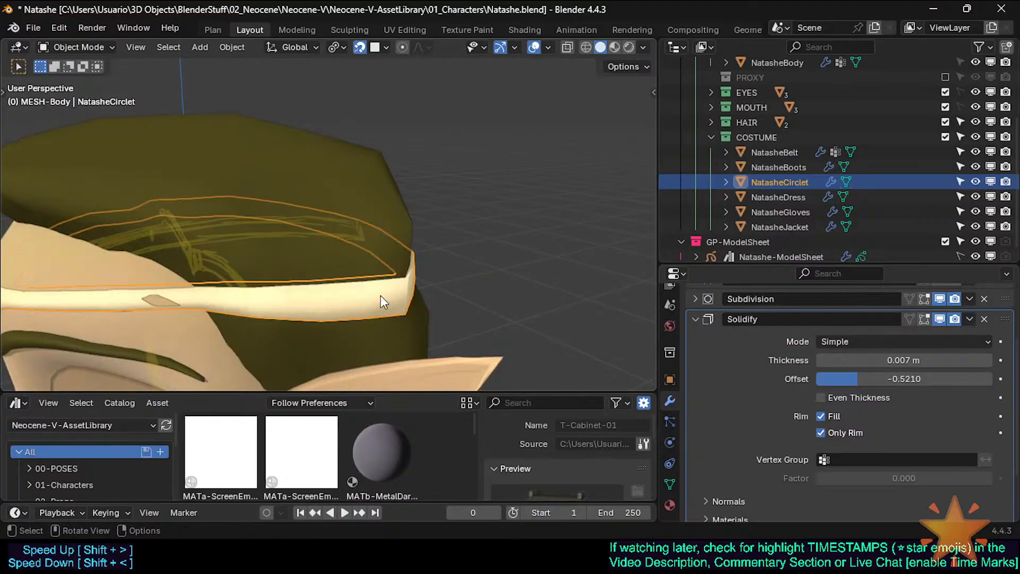
{"action": "middle_click_drag", "start_coordinate": [381, 295], "coordinate": [443, 278]}
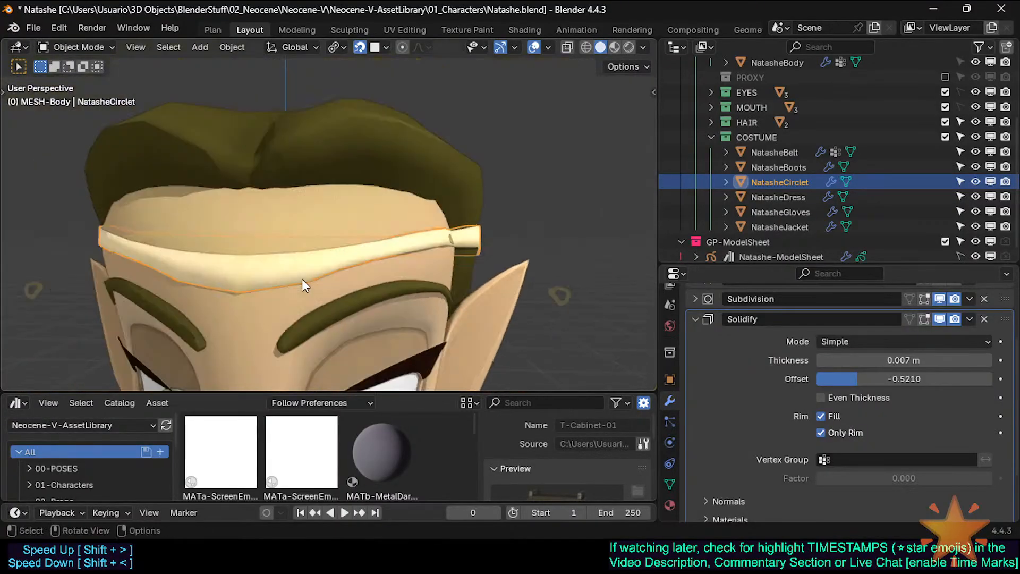
{"action": "scroll", "coordinate": [302, 279], "scroll_direction": "down", "scroll_amount": 2}
{"action": "key", "text": "KP_1"}
{"action": "scroll", "coordinate": [302, 278], "scroll_direction": "up", "scroll_amount": 3}
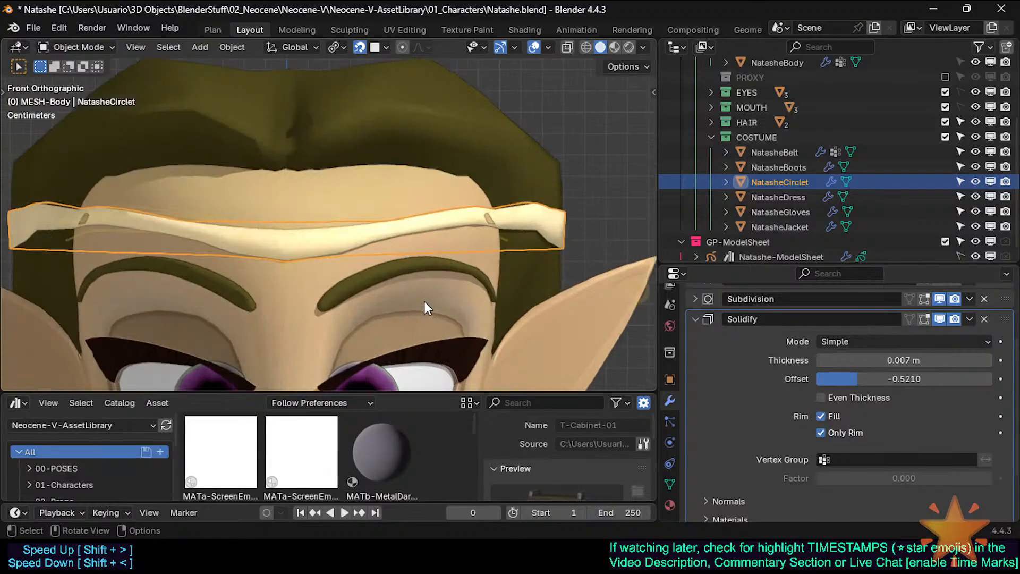
Open the hair and the circlet together in Edit Mode, with X-ray on and the circlet as the active object
{"action": "key", "text": "alt+a"}
{"action": "left_click", "coordinate": [497, 214]}
{"action": "key", "text": "Tab"}
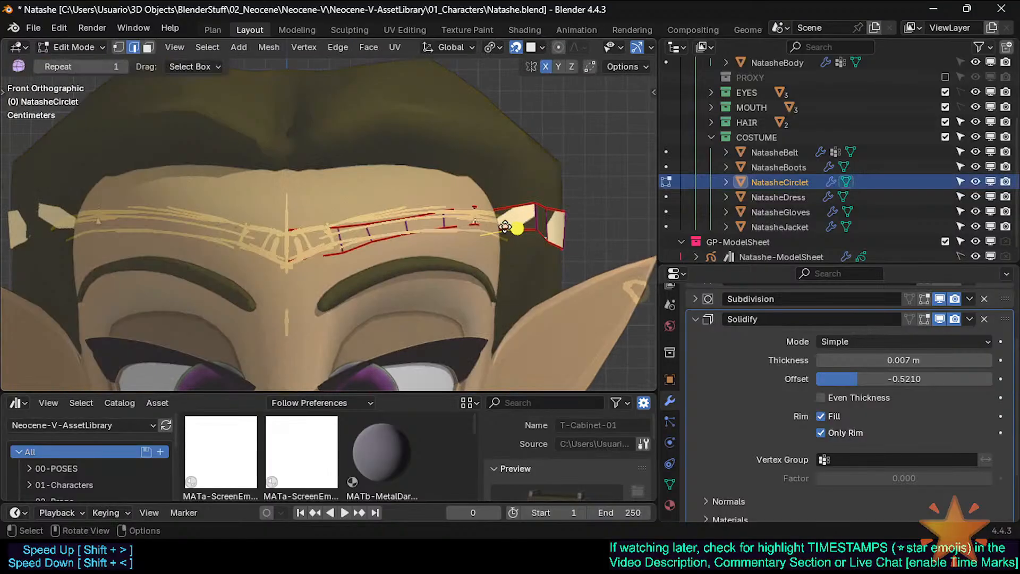
{"action": "middle_click_drag", "start_coordinate": [496, 214], "coordinate": [349, 267]}
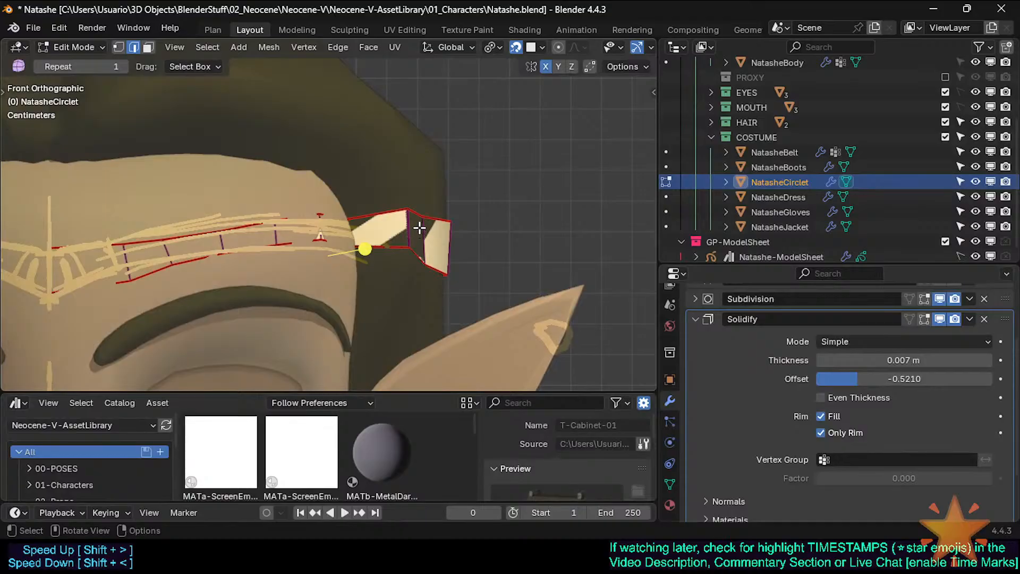
{"action": "middle_click_drag", "start_coordinate": [470, 232], "coordinate": [457, 282]}
{"action": "key", "text": "alt+z"}
{"action": "key", "text": "Tab"}
{"action": "left_click", "coordinate": [349, 197]}
{"action": "left_click", "coordinate": [368, 256], "text": "shift"}
{"action": "key", "text": "Tab"}
{"action": "scroll", "coordinate": [349, 270], "scroll_direction": "up", "scroll_amount": 2}
{"action": "scroll", "coordinate": [326, 273], "scroll_direction": "up", "scroll_amount": 1}
{"action": "scroll", "coordinate": [369, 287], "scroll_direction": "up", "scroll_amount": 1}
{"action": "key", "text": "Tab"}
{"action": "key", "text": "Tab"}
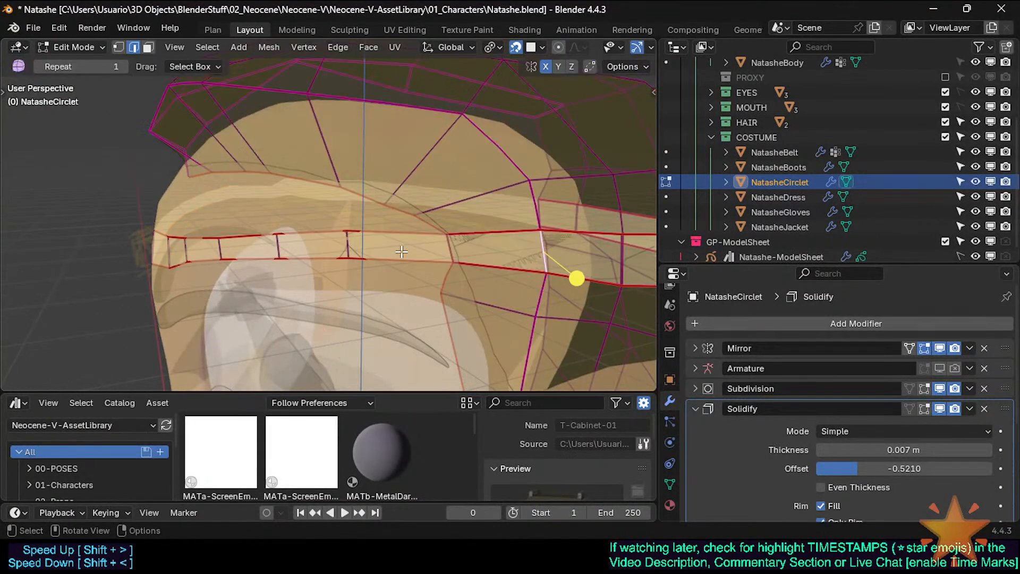
Turn X-ray off and move the circlet's vertical edge on the side of the forehead back toward the temple
{"action": "key", "text": "alt+z"}
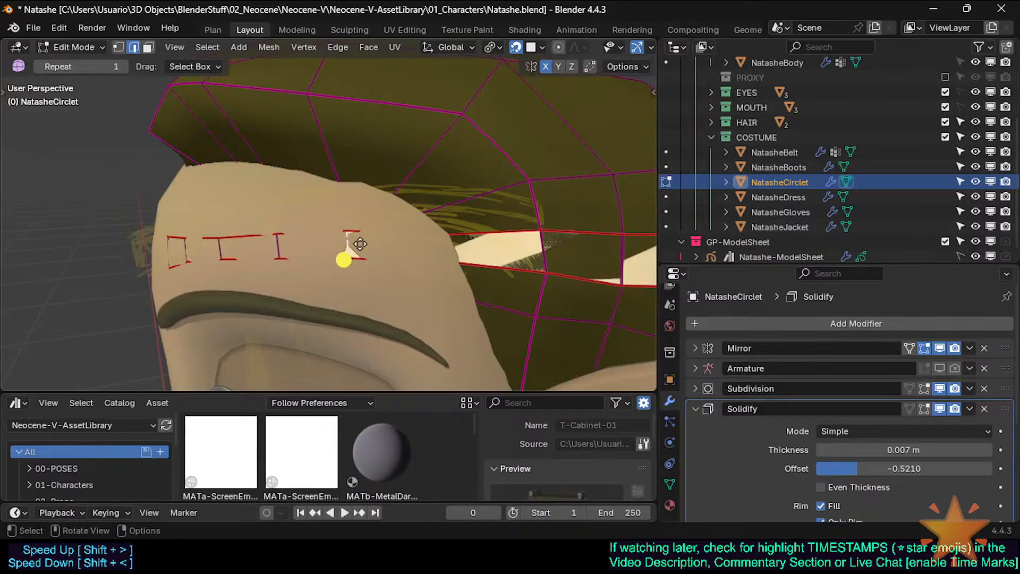
{"action": "key", "text": "g"}
{"action": "left_click", "coordinate": [389, 247]}
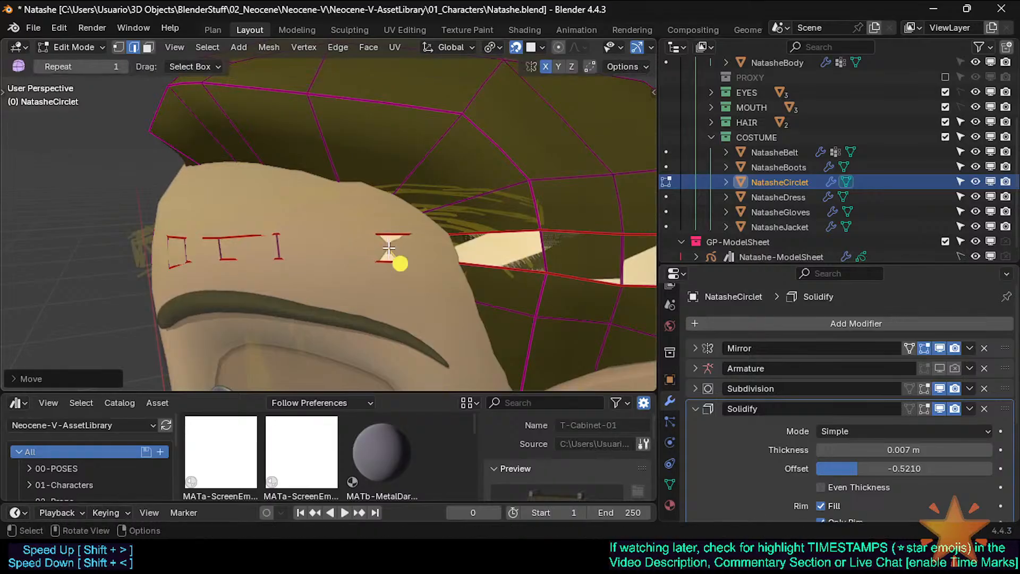
Show the head in right orthographic view, widen the 3D viewport and save the file
{"action": "key", "text": "KP_3"}
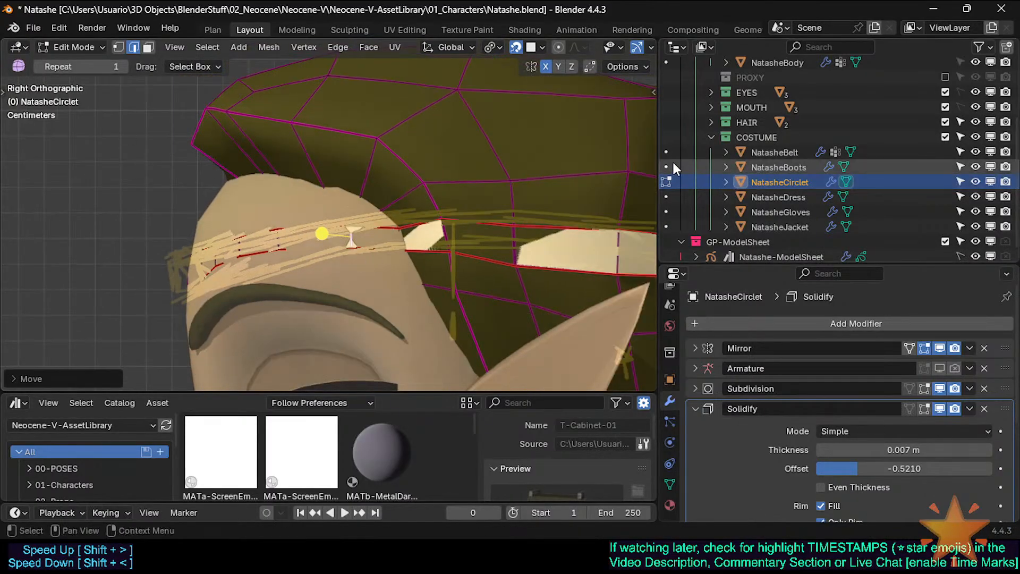
{"action": "left_click_drag", "start_coordinate": [658, 160], "coordinate": [777, 160]}
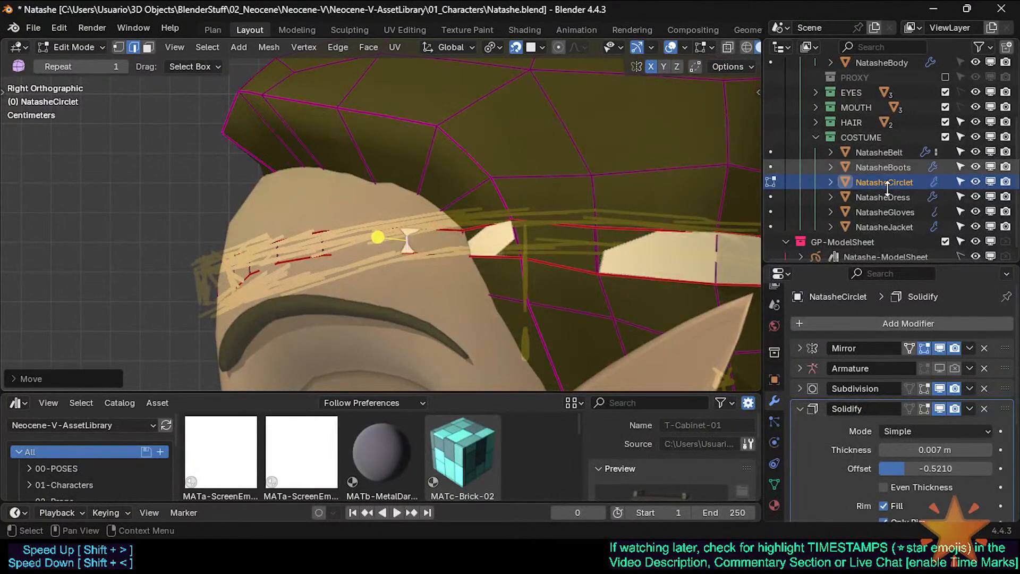
{"action": "scroll", "coordinate": [381, 130], "scroll_direction": "down", "scroll_amount": 2}
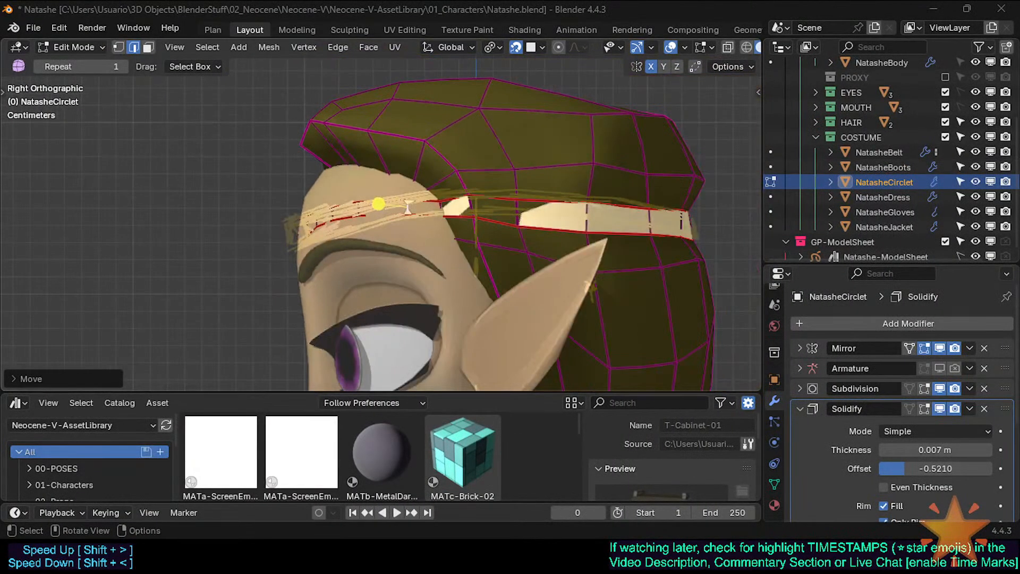
{"action": "key", "text": "ctrl+s"}
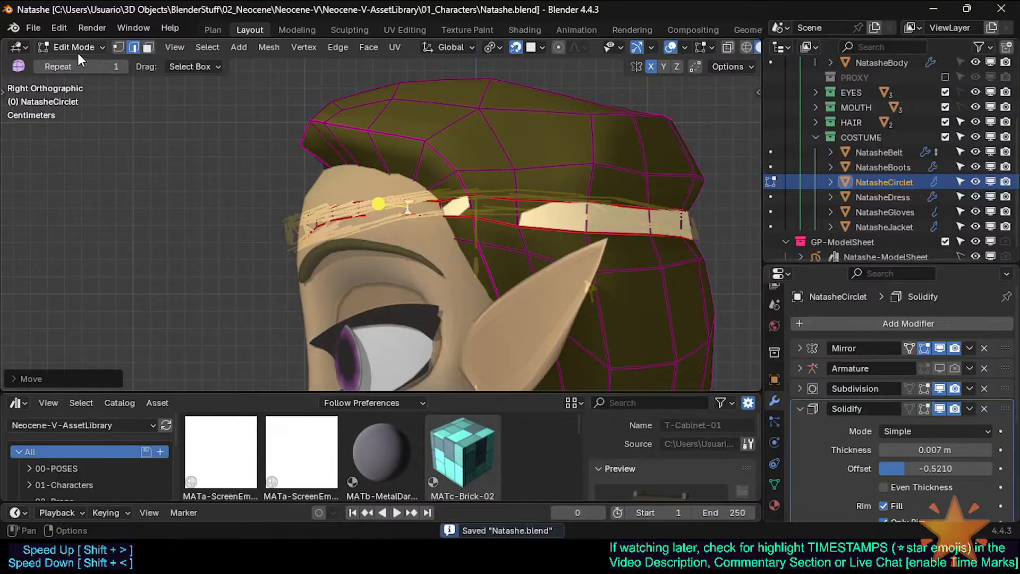
Split the 3D viewport into front and right orthographic views of the head and enlarge both by shrinking the asset browser
{"action": "left_click_drag", "start_coordinate": [3, 43], "coordinate": [360, 159]}
{"action": "key", "text": "KP_1"}
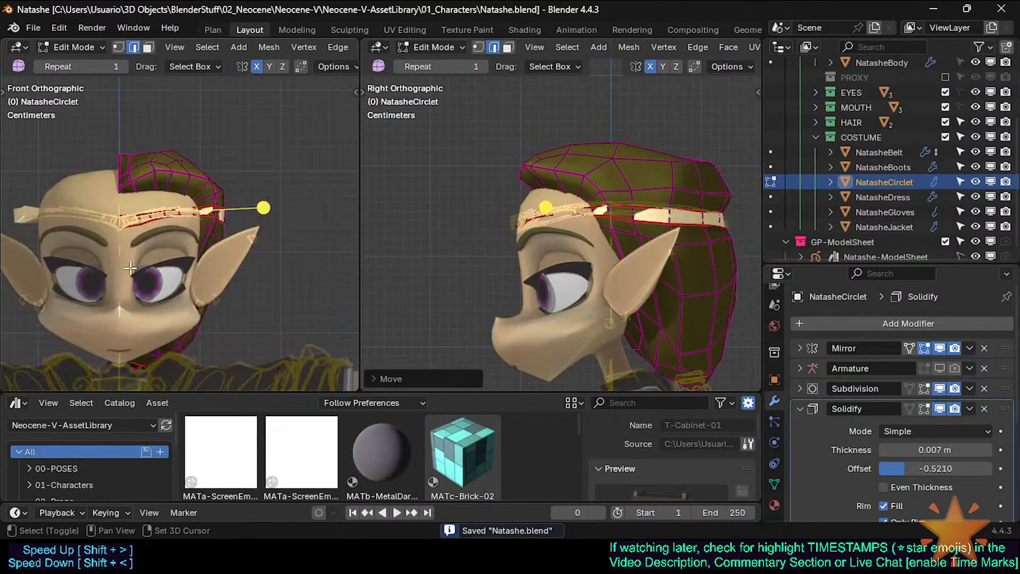
{"action": "middle_click_drag", "start_coordinate": [268, 373], "coordinate": [323, 304], "text": "shift"}
{"action": "middle_click_drag", "start_coordinate": [530, 306], "coordinate": [419, 233], "text": "shift"}
{"action": "left_click_drag", "start_coordinate": [412, 394], "coordinate": [412, 484]}
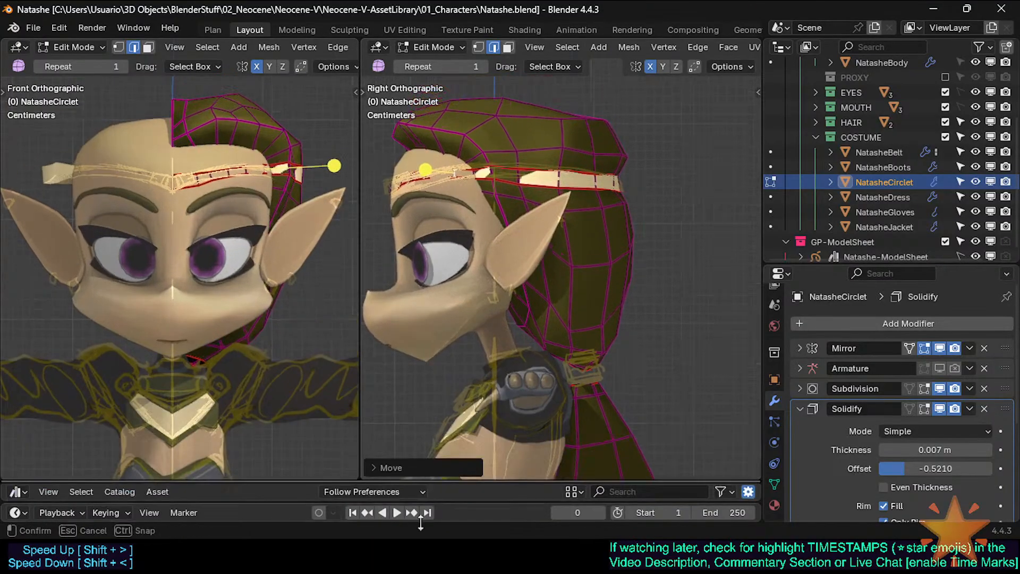
{"action": "scroll", "coordinate": [702, 43], "scroll_direction": "down", "scroll_amount": 10}
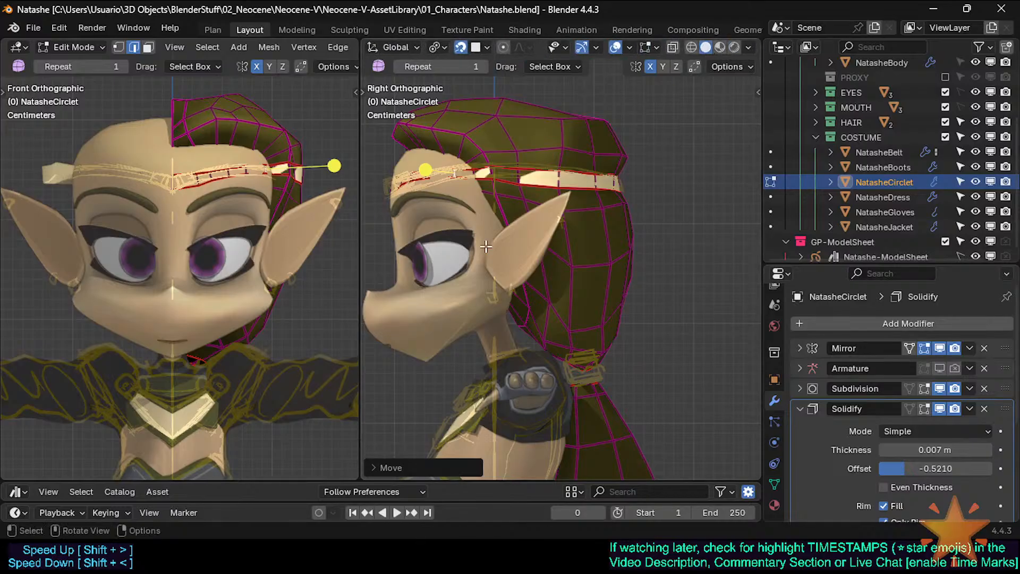
Widen the right-view viewport by narrowing the Outliner and Properties editors, with the forehead circlet framed in both views
{"action": "left_click_drag", "start_coordinate": [765, 383], "coordinate": [888, 347]}
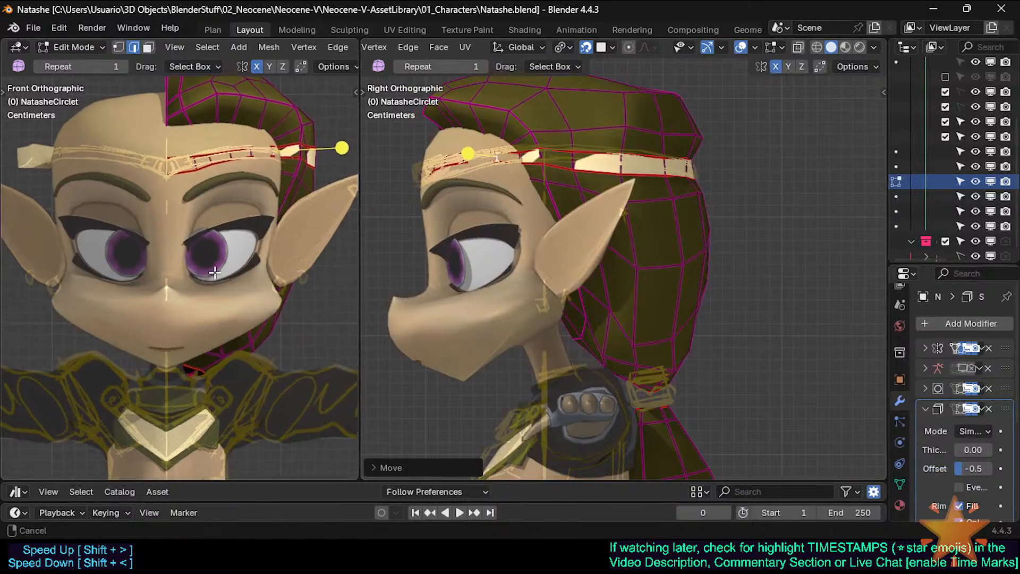
{"action": "scroll", "coordinate": [215, 157], "scroll_direction": "up", "scroll_amount": 5}
{"action": "scroll", "coordinate": [169, 309], "scroll_direction": "up", "scroll_amount": 3}
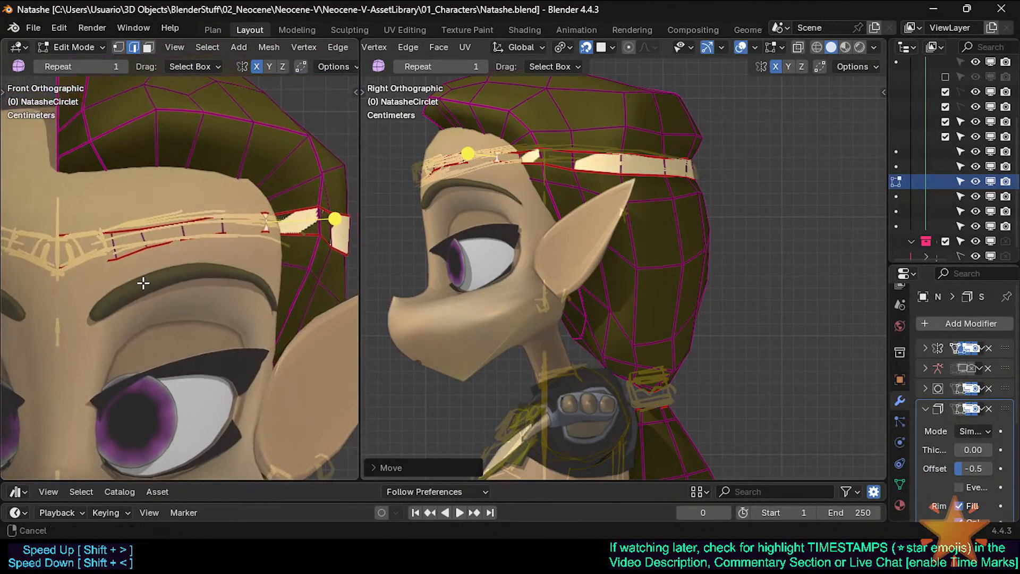
{"action": "scroll", "coordinate": [126, 303], "scroll_direction": "up", "scroll_amount": 1}
{"action": "scroll", "coordinate": [528, 297], "scroll_direction": "up", "scroll_amount": 4}
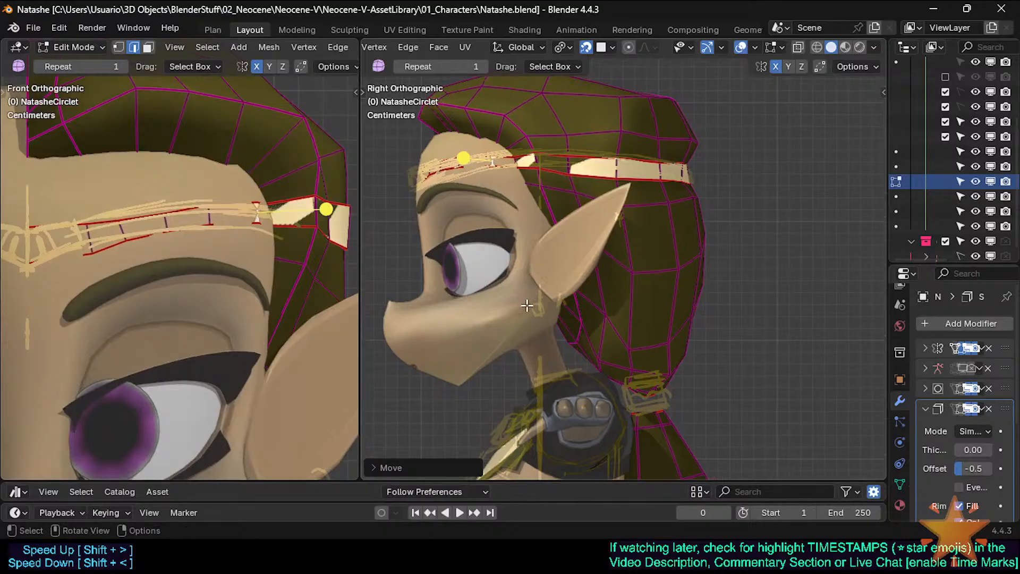
{"action": "middle_click_drag", "start_coordinate": [470, 133], "coordinate": [522, 351], "text": "shift"}
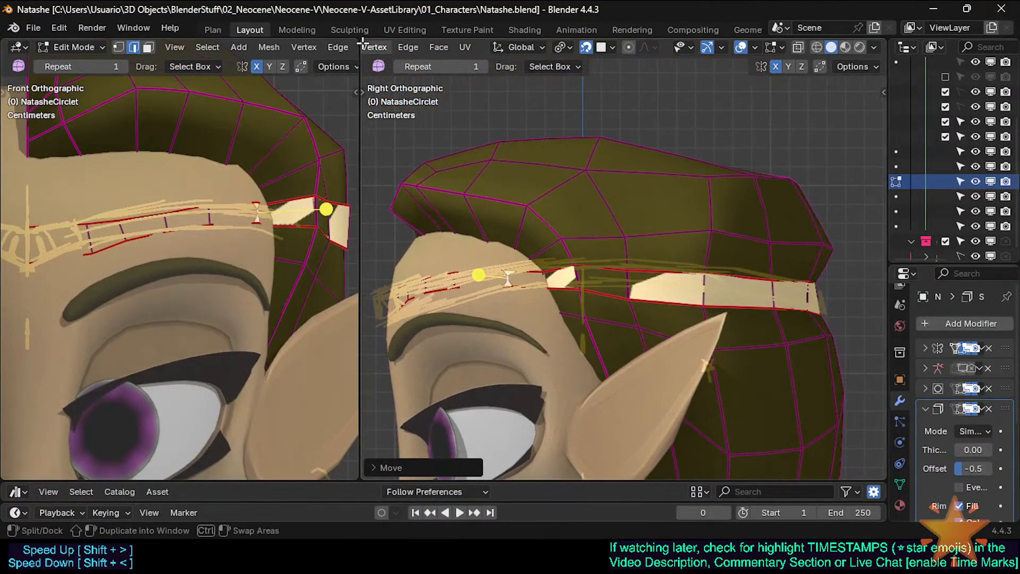
Split off a third 3D viewport showing the circlet on the forehead in user perspective
{"action": "left_click_drag", "start_coordinate": [364, 41], "coordinate": [713, 202]}
{"action": "middle_click_drag", "start_coordinate": [450, 300], "coordinate": [470, 224], "text": "shift"}
{"action": "scroll", "coordinate": [448, 209], "scroll_direction": "up", "scroll_amount": 2}
{"action": "middle_click_drag", "start_coordinate": [447, 241], "coordinate": [490, 276], "text": "shift"}
{"action": "middle_click_drag", "start_coordinate": [813, 378], "coordinate": [792, 359]}
{"action": "scroll", "coordinate": [780, 358], "scroll_direction": "down", "scroll_amount": 2}
{"action": "middle_click_drag", "start_coordinate": [792, 358], "coordinate": [848, 361], "text": "shift"}
{"action": "scroll", "coordinate": [814, 355], "scroll_direction": "down", "scroll_amount": 2}
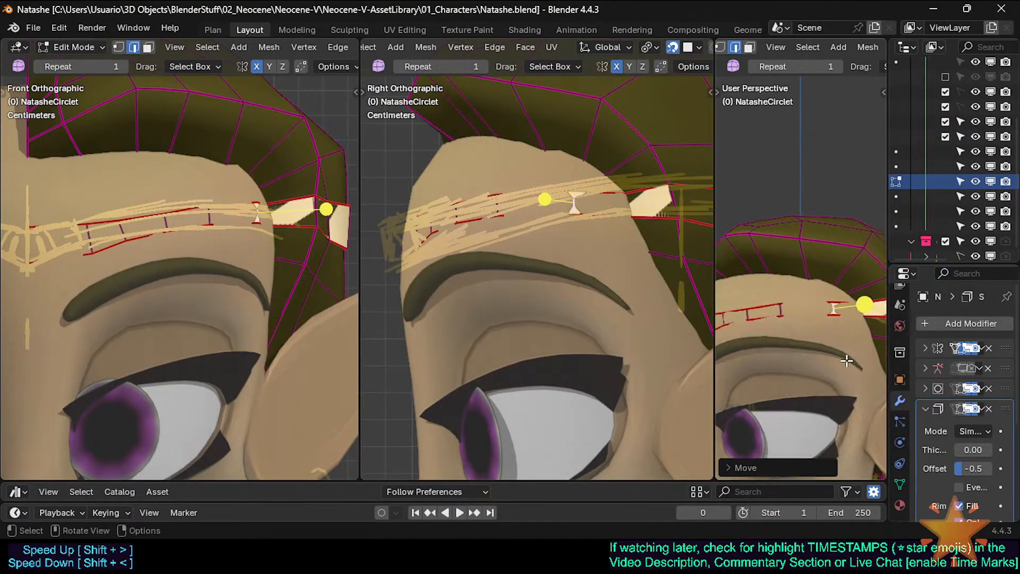
{"action": "middle_click_drag", "start_coordinate": [780, 331], "coordinate": [836, 325]}
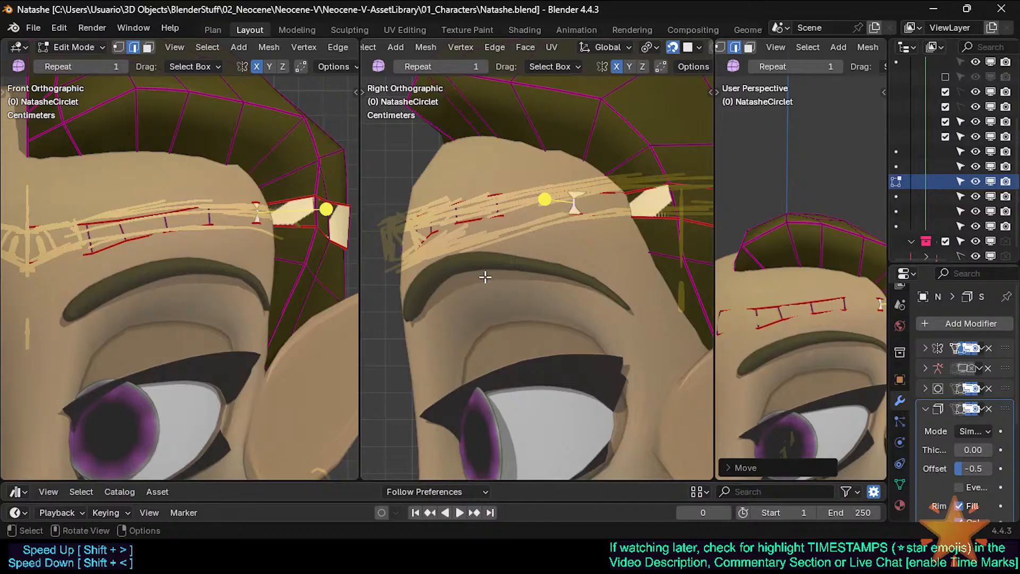
Widen the Properties editor, enable On Cage for the circlet's Mirror modifier and save the file
{"action": "left_click_drag", "start_coordinate": [889, 393], "coordinate": [853, 393]}
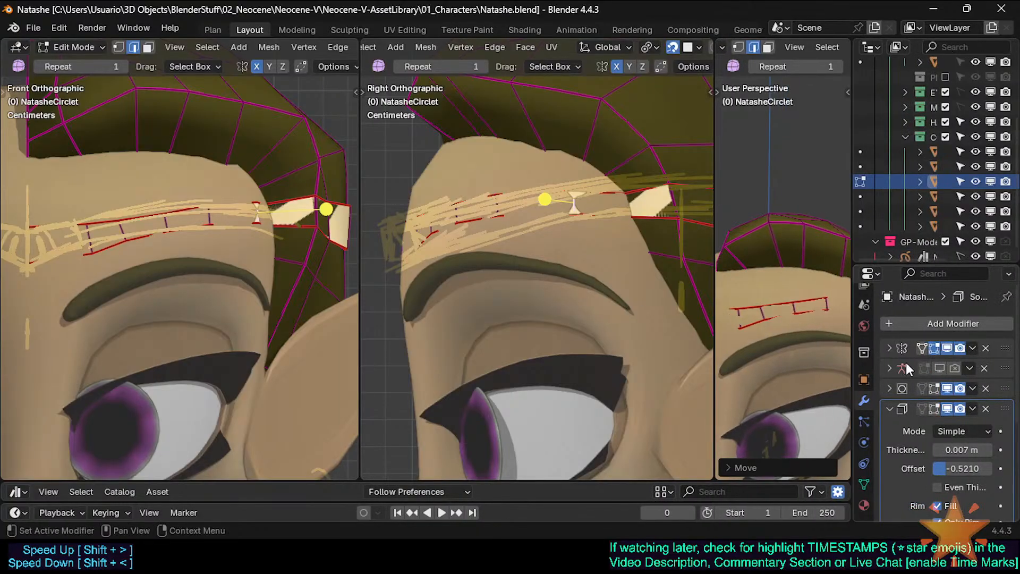
{"action": "scroll", "coordinate": [768, 365], "scroll_direction": "down", "scroll_amount": 2}
{"action": "mouse_move", "coordinate": [768, 366]}
{"action": "middle_mouse_down"}
{"action": "mouse_move", "coordinate": [824, 379]}
{"action": "mouse_move", "coordinate": [780, 372]}
{"action": "middle_mouse_up"}
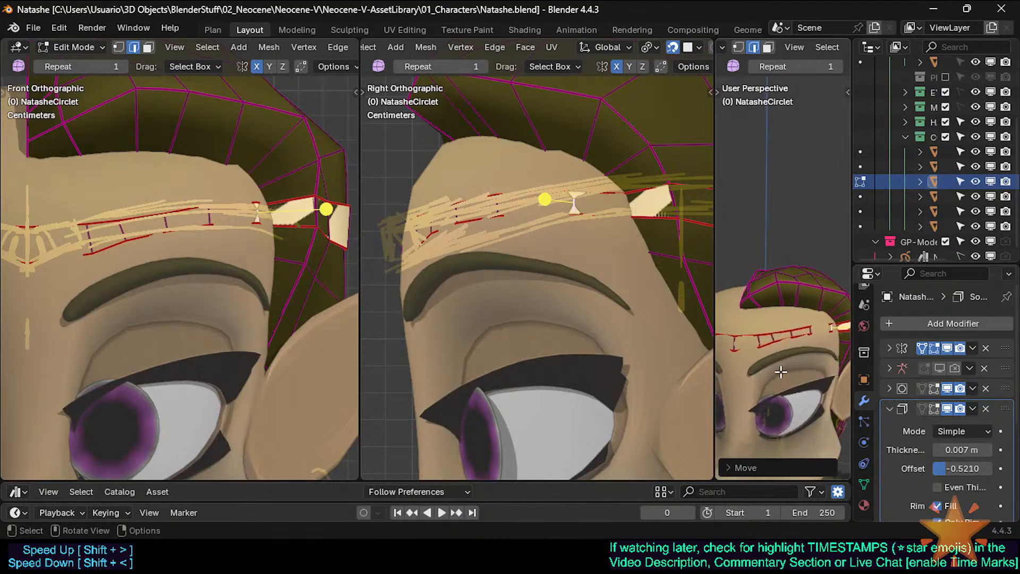
{"action": "left_click", "coordinate": [919, 352]}
{"action": "key", "text": "ctrl+s"}
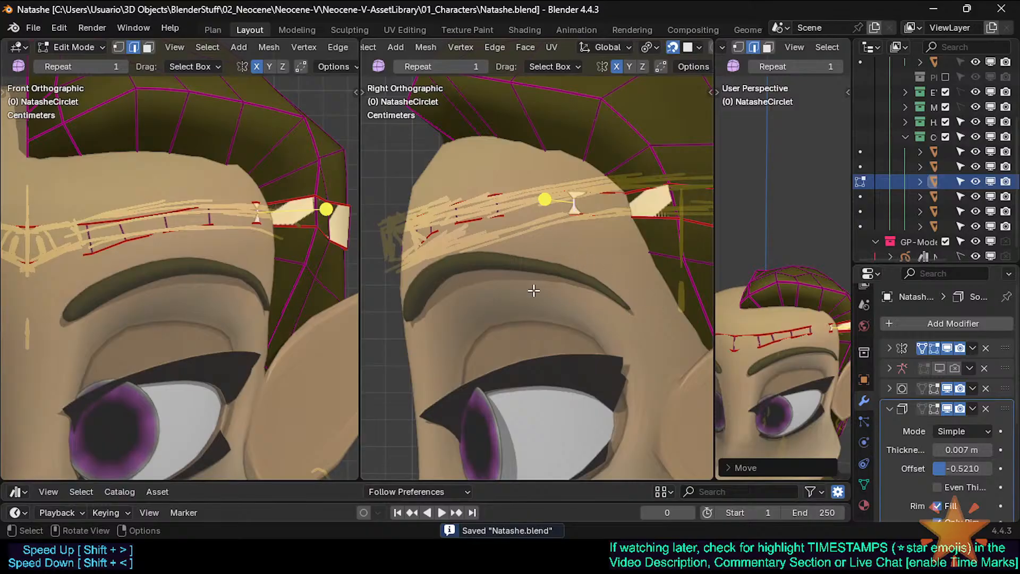
Move the circlet's upper and lower centre vertices down to match the sketched point on the forehead
{"action": "scroll", "coordinate": [501, 269], "scroll_direction": "up", "scroll_amount": 2}
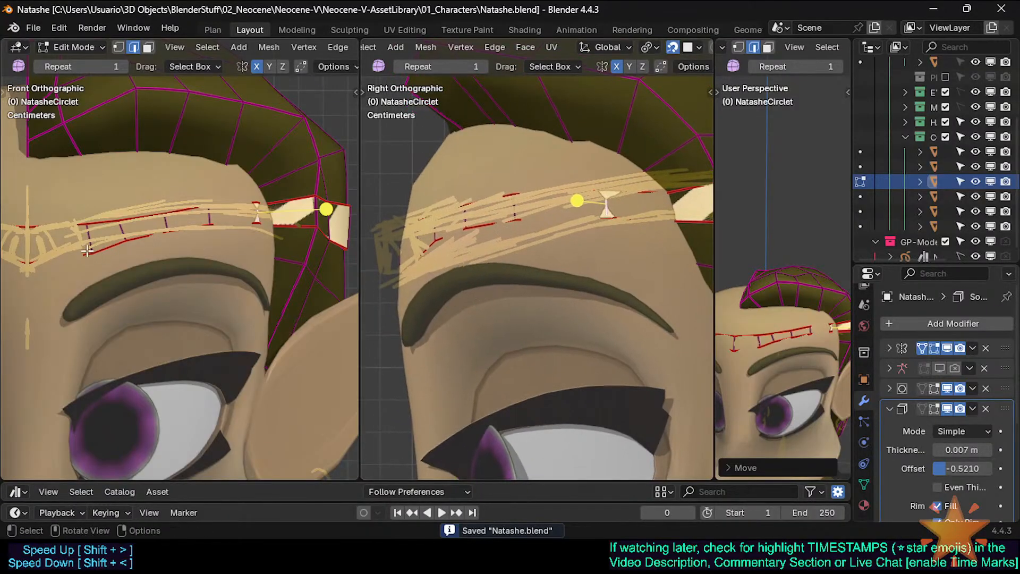
{"action": "scroll", "coordinate": [87, 251], "scroll_direction": "up", "scroll_amount": 1}
{"action": "middle_click_drag", "start_coordinate": [78, 263], "coordinate": [158, 292], "text": "shift"}
{"action": "key", "text": "1"}
{"action": "left_click", "coordinate": [103, 248]}
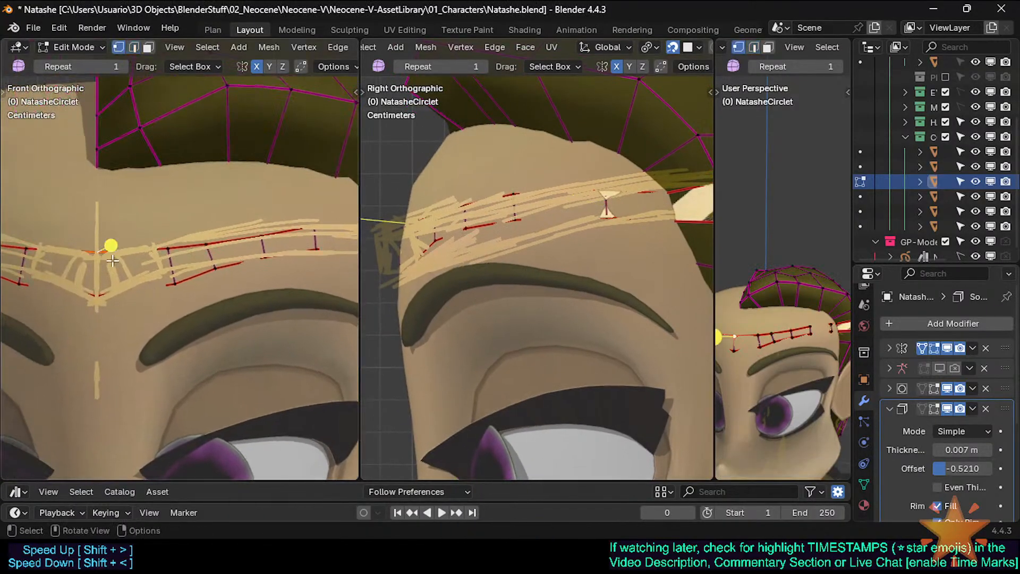
{"action": "middle_click_drag", "start_coordinate": [420, 246], "coordinate": [457, 255], "text": "shift"}
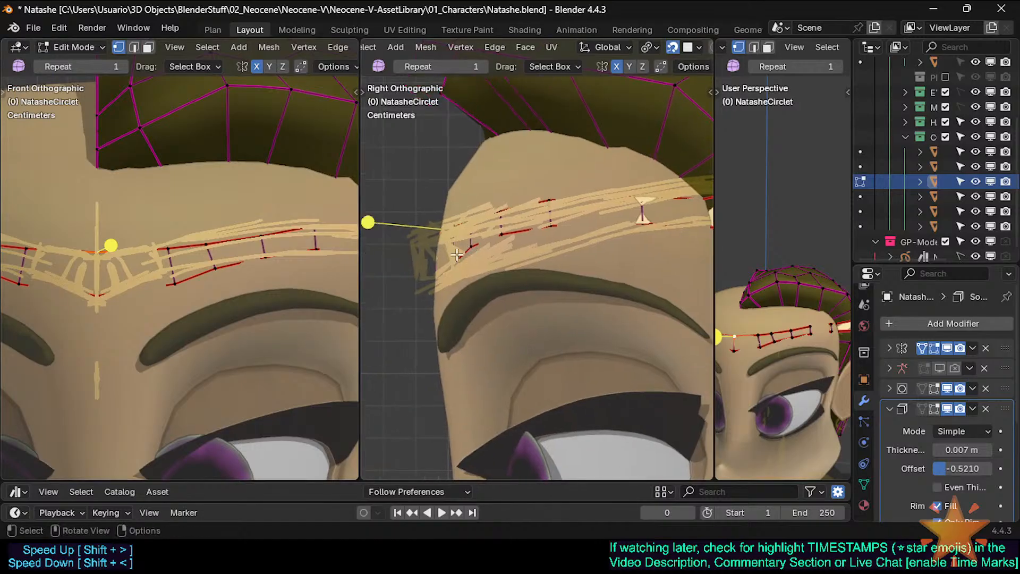
{"action": "key", "text": "g"}
{"action": "left_click", "coordinate": [106, 260]}
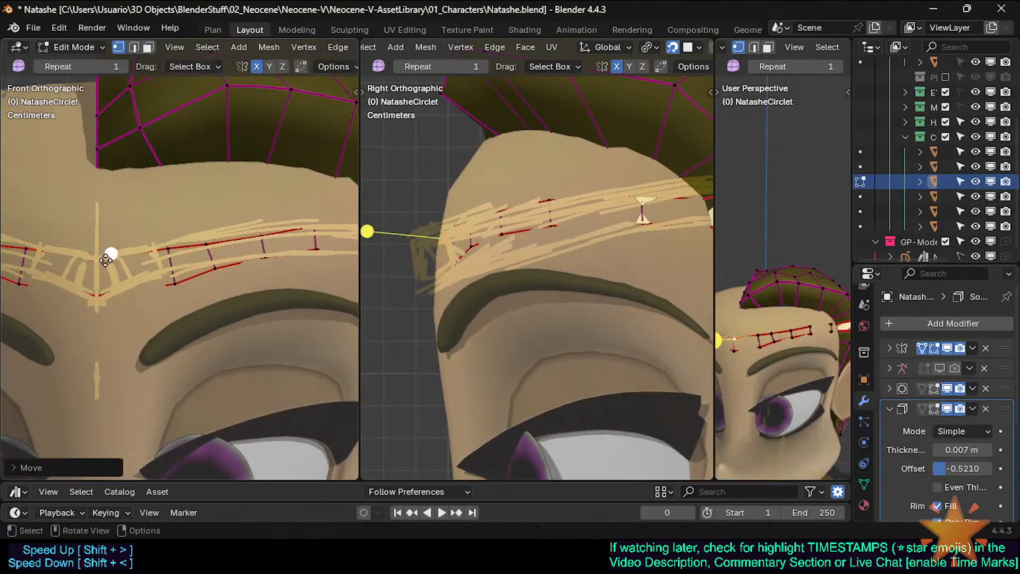
{"action": "key", "text": "g"}
{"action": "left_click", "coordinate": [101, 296]}
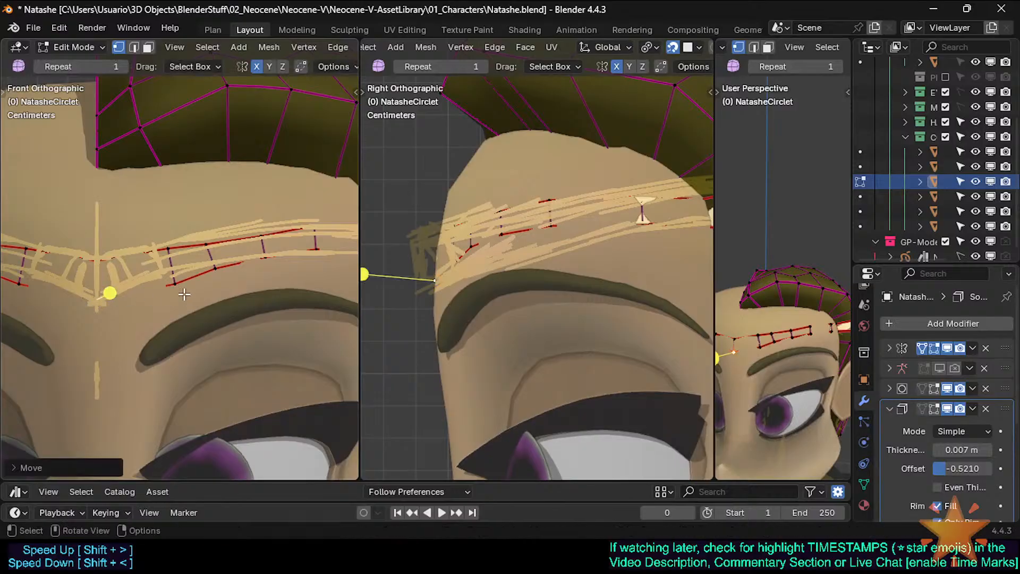
Move the lower and upper vertices of the first cross edge beside the circlet's centre onto the sketched band
{"action": "left_click", "coordinate": [172, 283]}
{"action": "key", "text": "g"}
{"action": "left_click", "coordinate": [164, 272]}
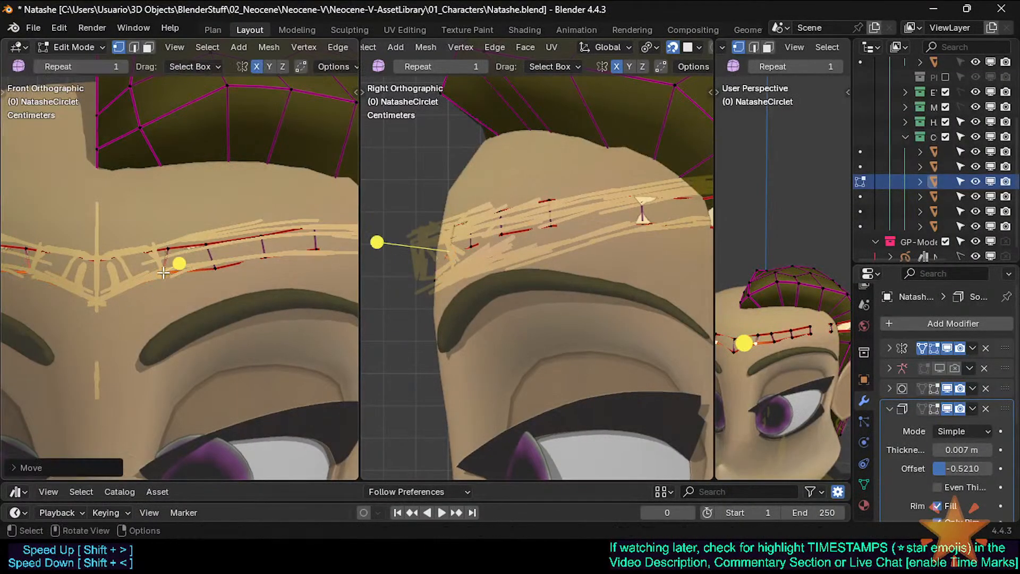
{"action": "left_click", "coordinate": [163, 250]}
{"action": "key", "text": "g"}
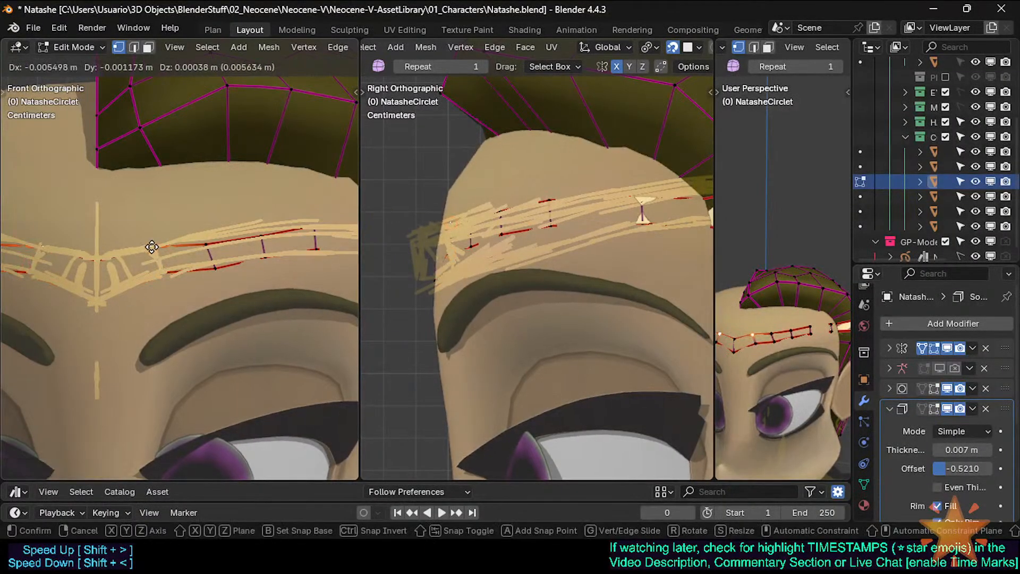
{"action": "left_click", "coordinate": [152, 247]}
{"action": "scroll", "coordinate": [161, 251], "scroll_direction": "down", "scroll_amount": 4}
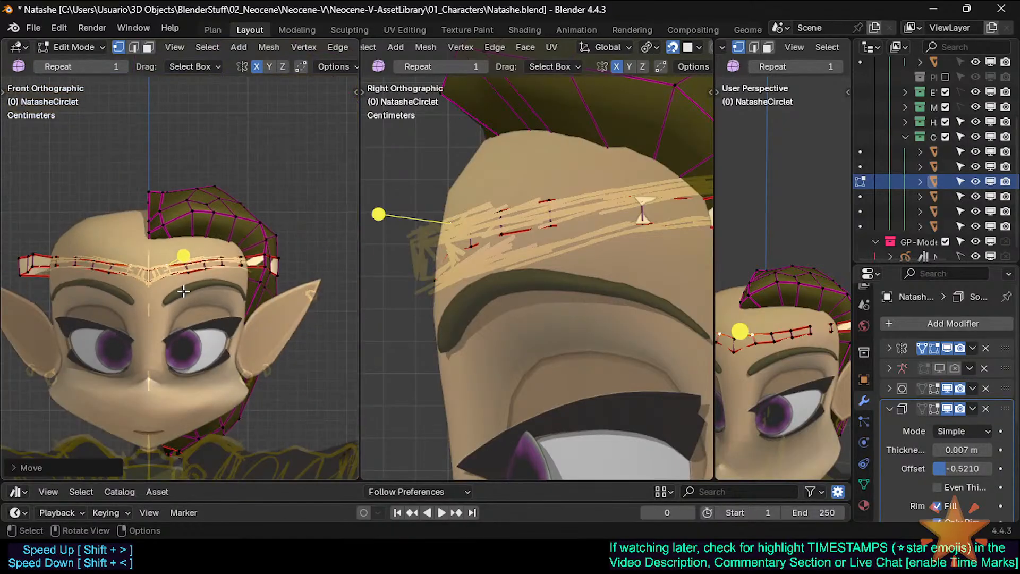
Move the upper and lower vertices of the circlet's second cross edge onto the sketched band and save the file
{"action": "scroll", "coordinate": [183, 292], "scroll_direction": "up", "scroll_amount": 4}
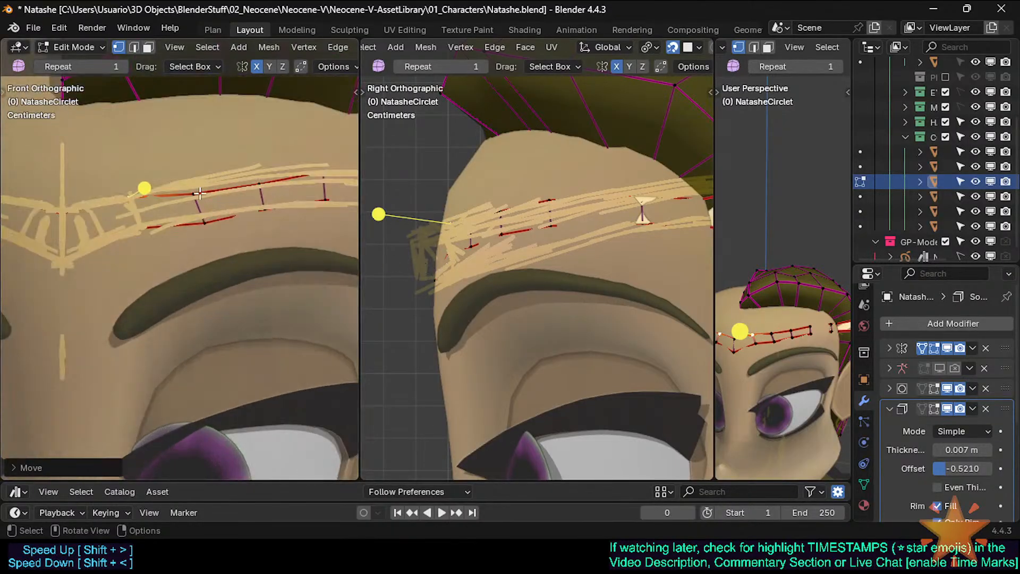
{"action": "key", "text": "g"}
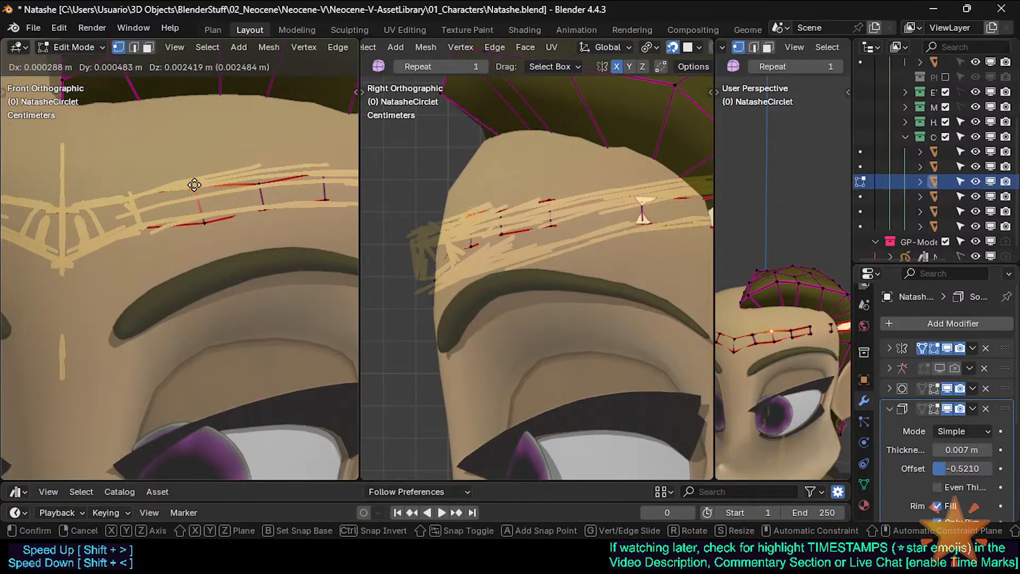
{"action": "left_click", "coordinate": [193, 183]}
{"action": "left_click", "coordinate": [205, 221]}
{"action": "key", "text": "g"}
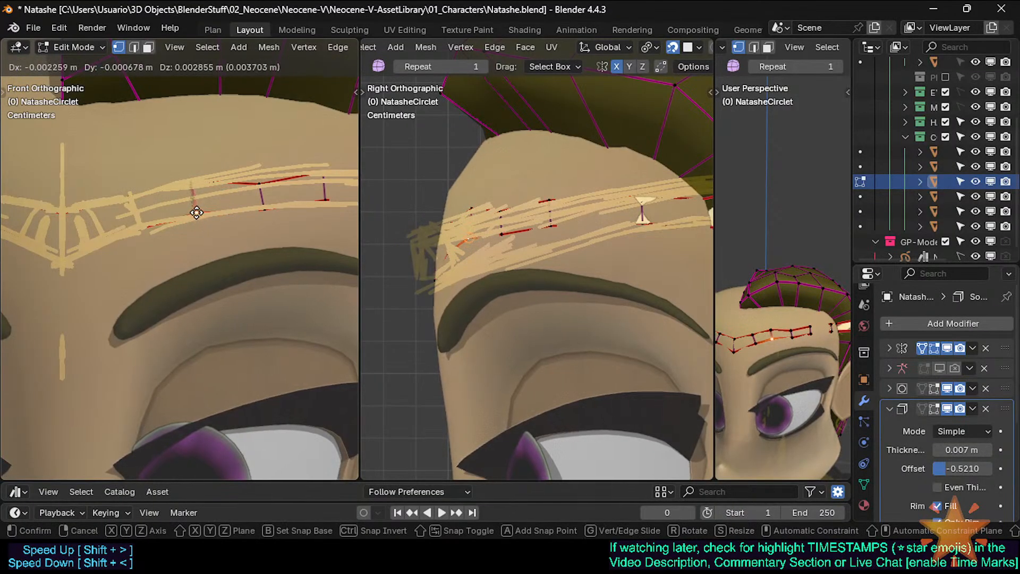
{"action": "left_click", "coordinate": [198, 213]}
{"action": "key", "text": "ctrl+s"}
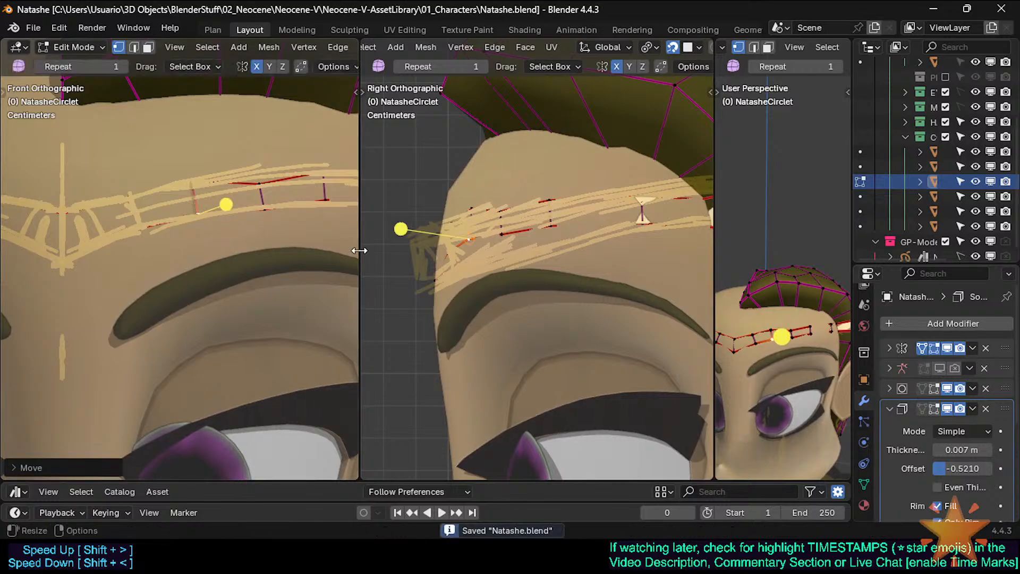
Widen the front viewport and switch to edge selection with the circlet's second cross edge selected
{"action": "scroll", "coordinate": [226, 217], "scroll_direction": "down", "scroll_amount": 1}
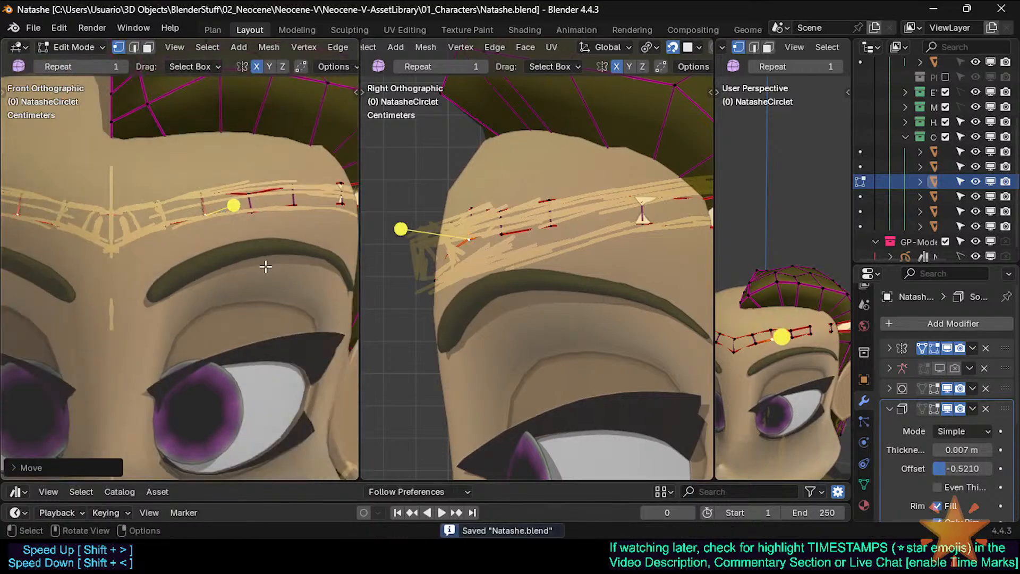
{"action": "key", "text": "n"}
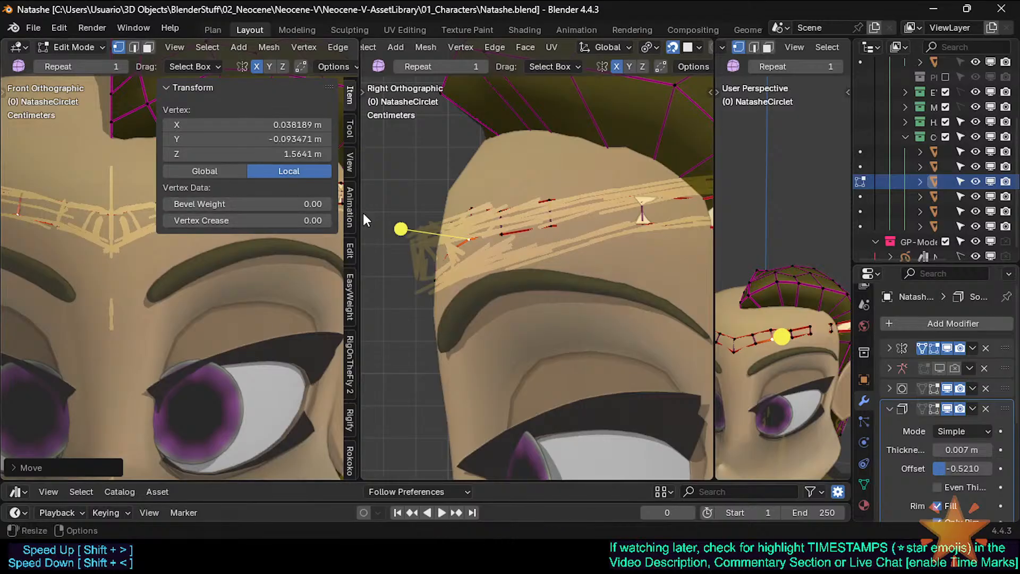
{"action": "left_click_drag", "start_coordinate": [363, 214], "coordinate": [403, 208]}
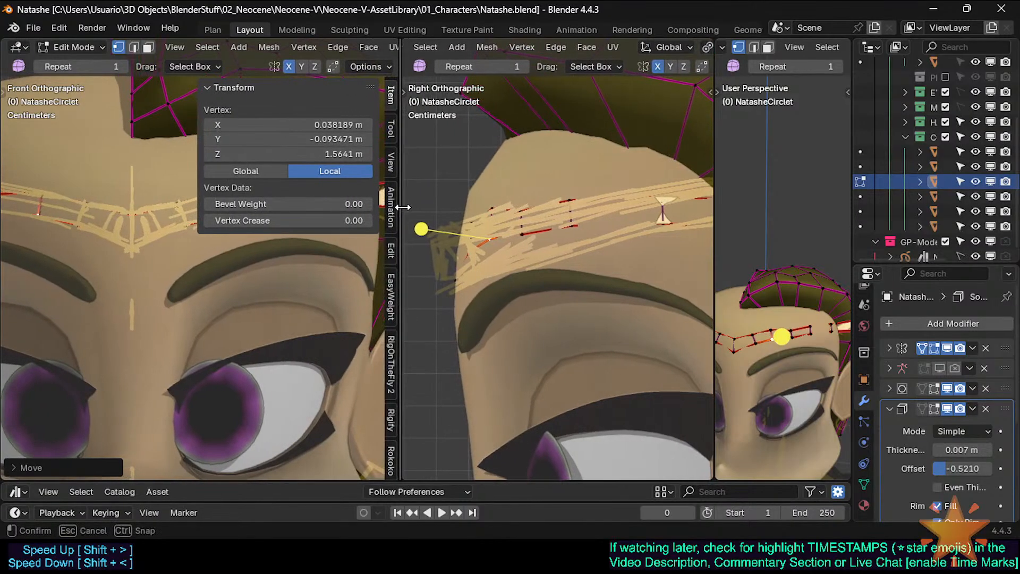
{"action": "key", "text": "n"}
{"action": "key", "text": "2"}
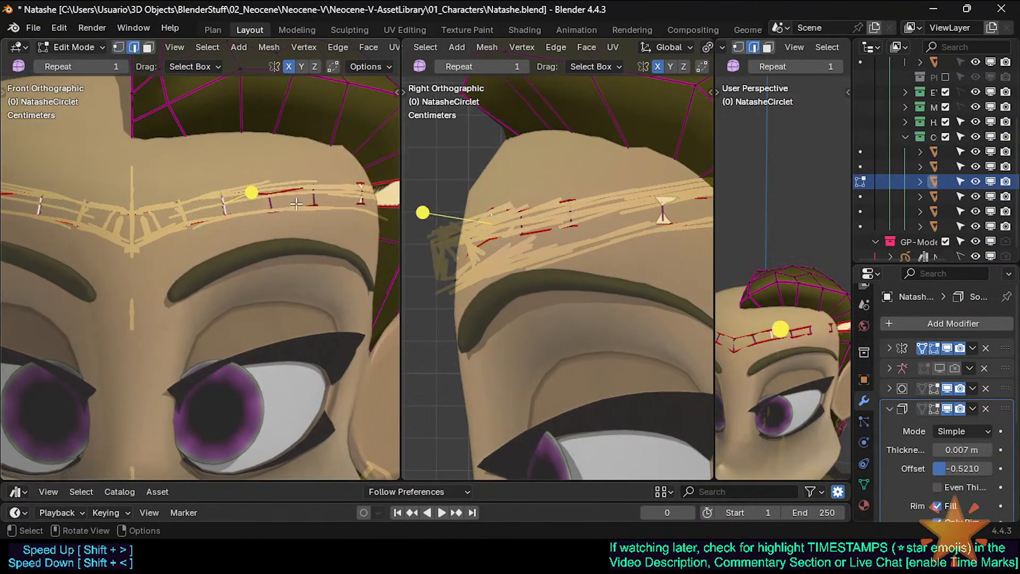
Check the selected cross edge's transform data in global and local space, and save the file
{"action": "key", "text": "n"}
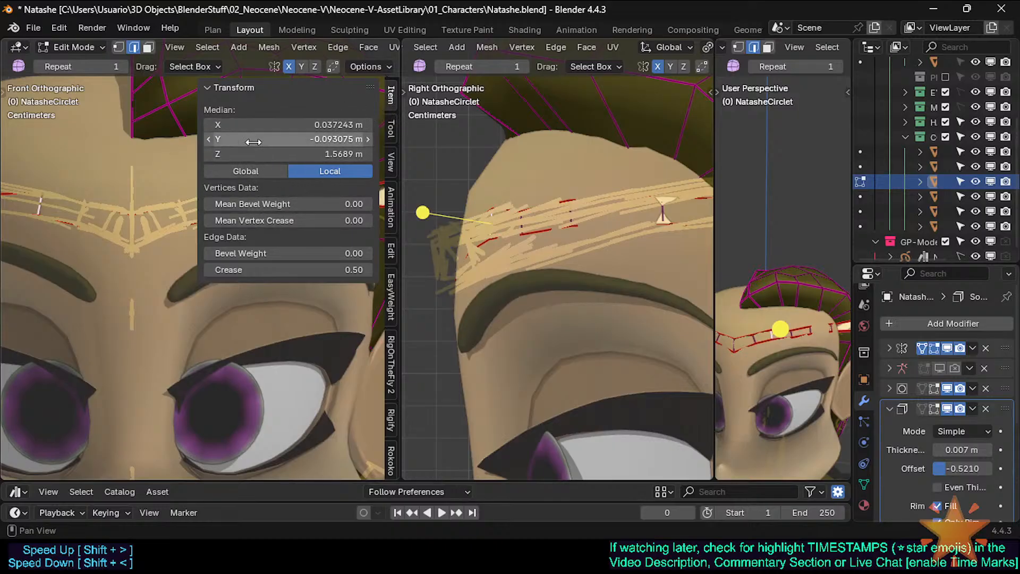
{"action": "left_click", "coordinate": [262, 171]}
{"action": "left_click", "coordinate": [320, 171]}
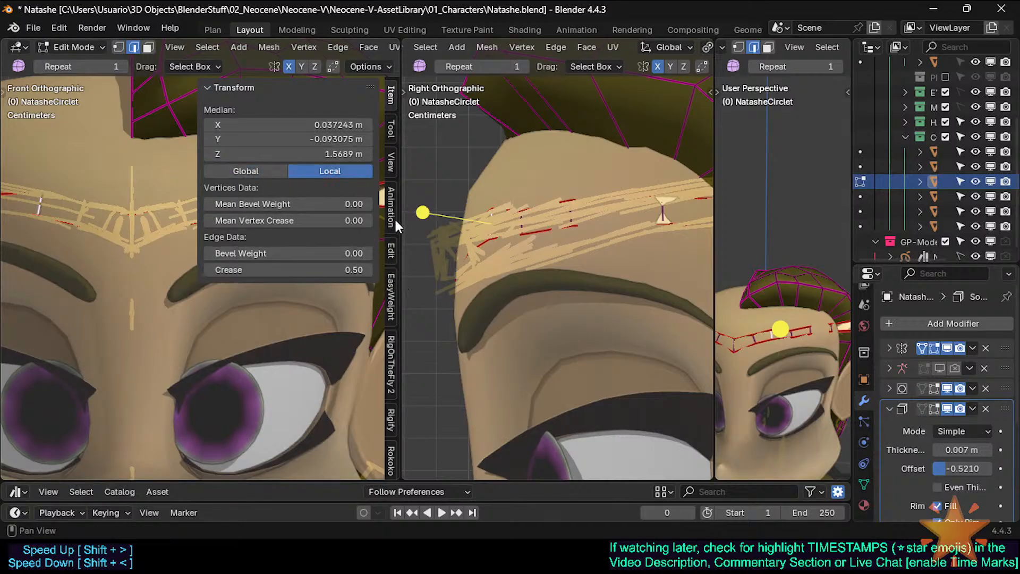
{"action": "key", "text": "n"}
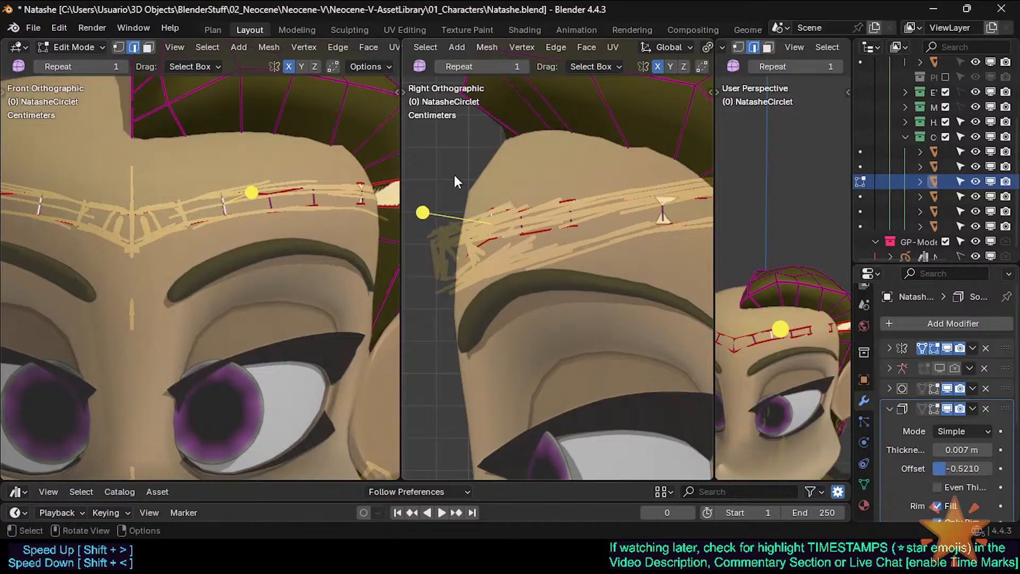
{"action": "key", "text": "n"}
{"action": "key", "text": "n"}
{"action": "key", "text": "n"}
{"action": "key", "text": "ctrl+s"}
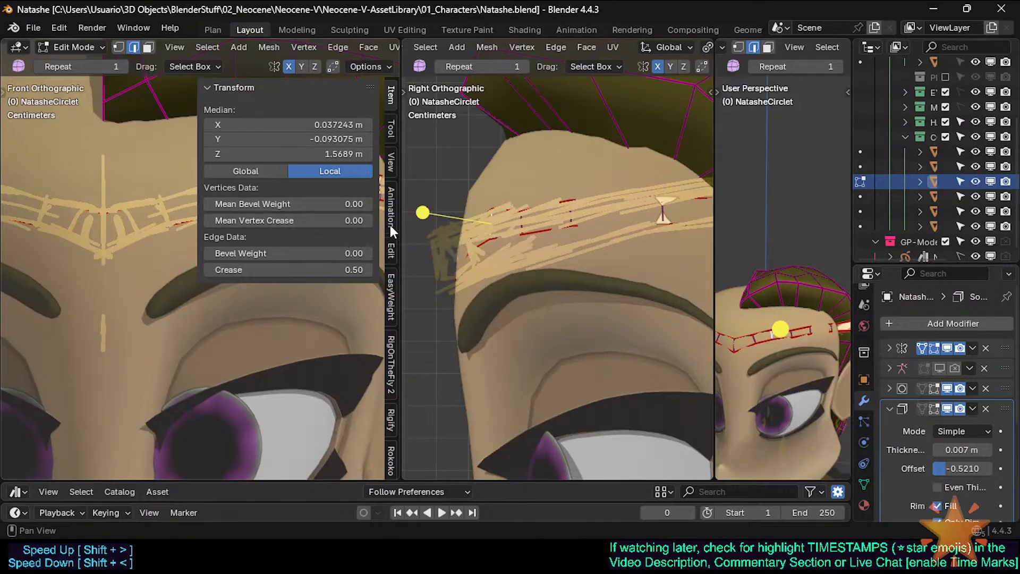
Expand the MeasureIt Tools and add a segment measure to the selected circlet cross edge
{"action": "scroll", "coordinate": [390, 225], "scroll_direction": "down", "scroll_amount": 2}
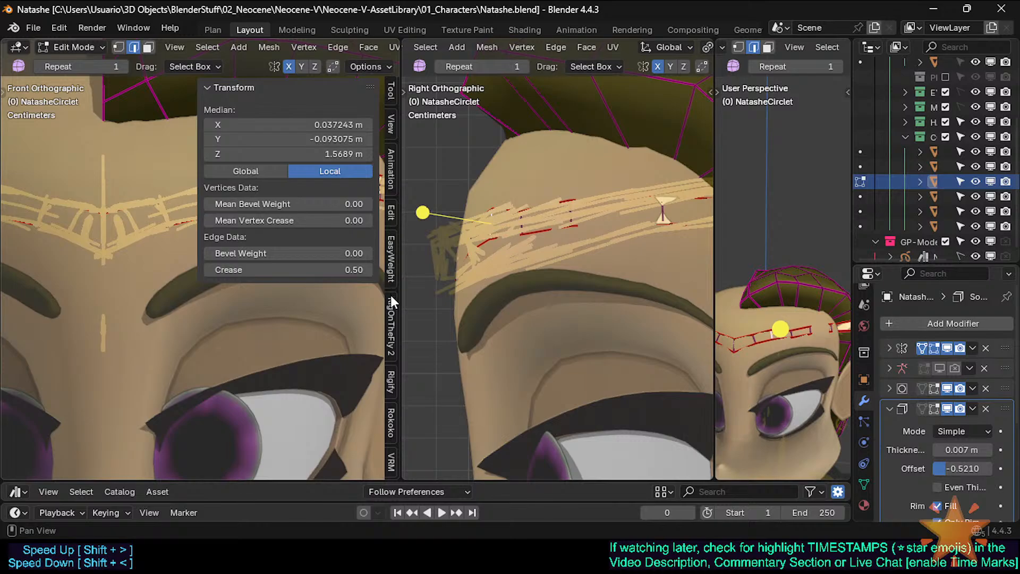
{"action": "scroll", "coordinate": [392, 242], "scroll_direction": "up", "scroll_amount": 2}
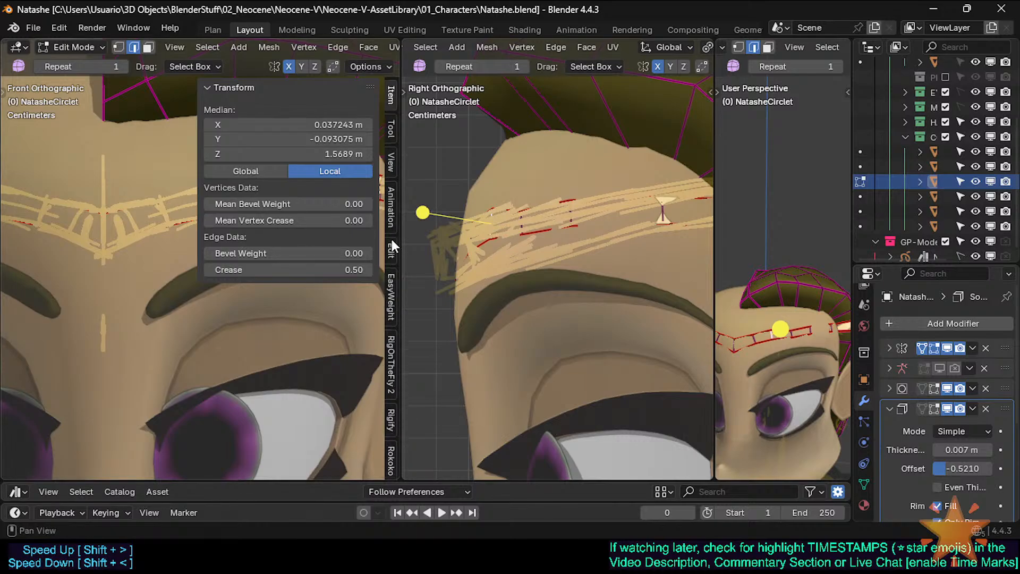
{"action": "left_click", "coordinate": [390, 157]}
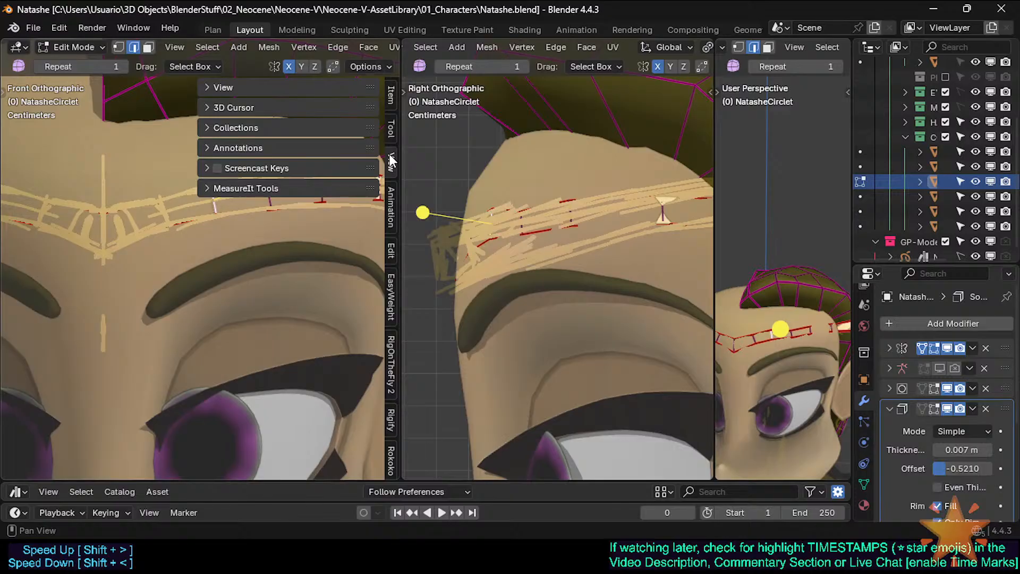
{"action": "left_click", "coordinate": [257, 187]}
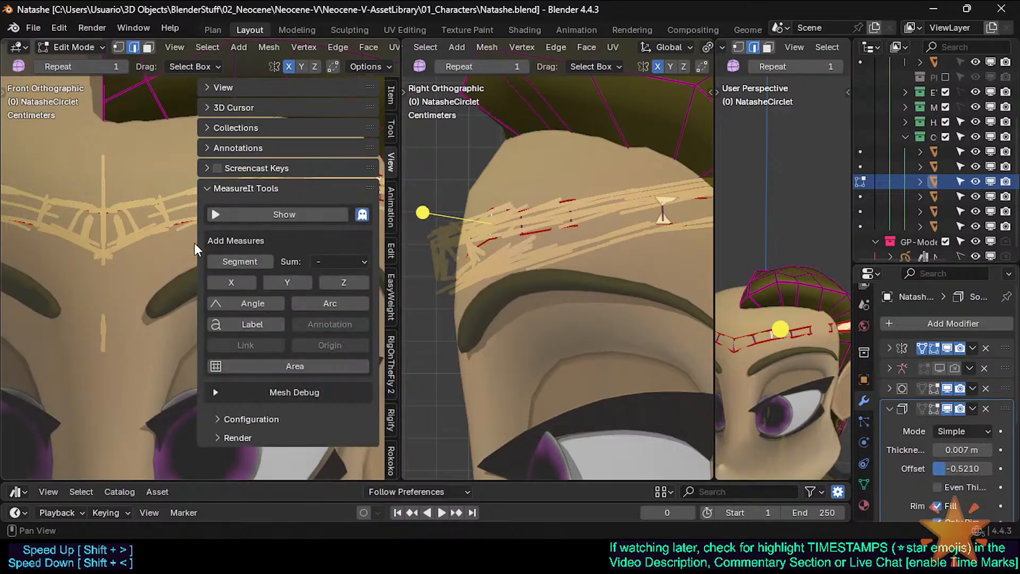
{"action": "key", "text": "n"}
{"action": "middle_click_drag", "start_coordinate": [184, 222], "coordinate": [156, 235], "text": "shift"}
{"action": "key", "text": "n"}
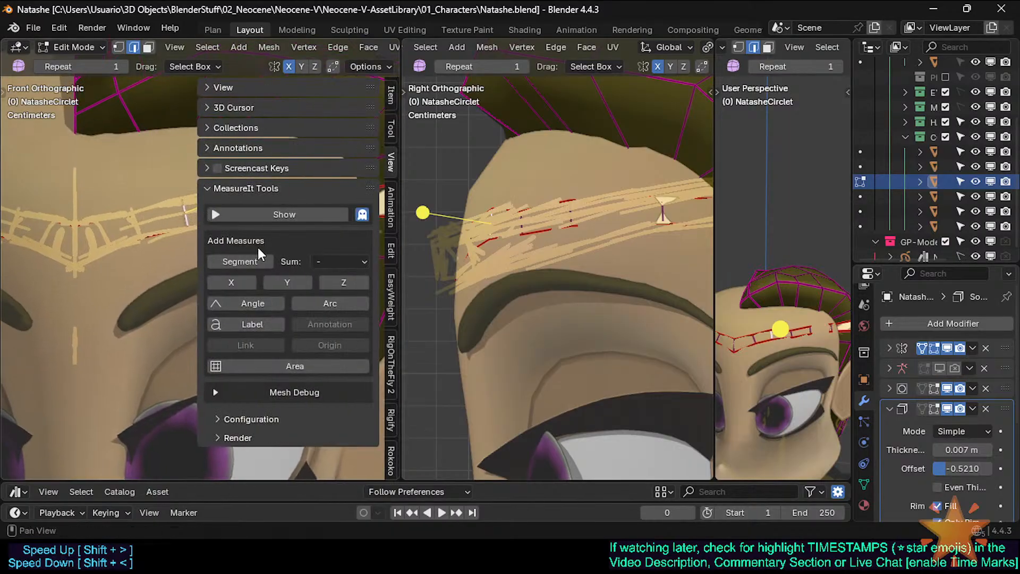
{"action": "left_click", "coordinate": [326, 261]}
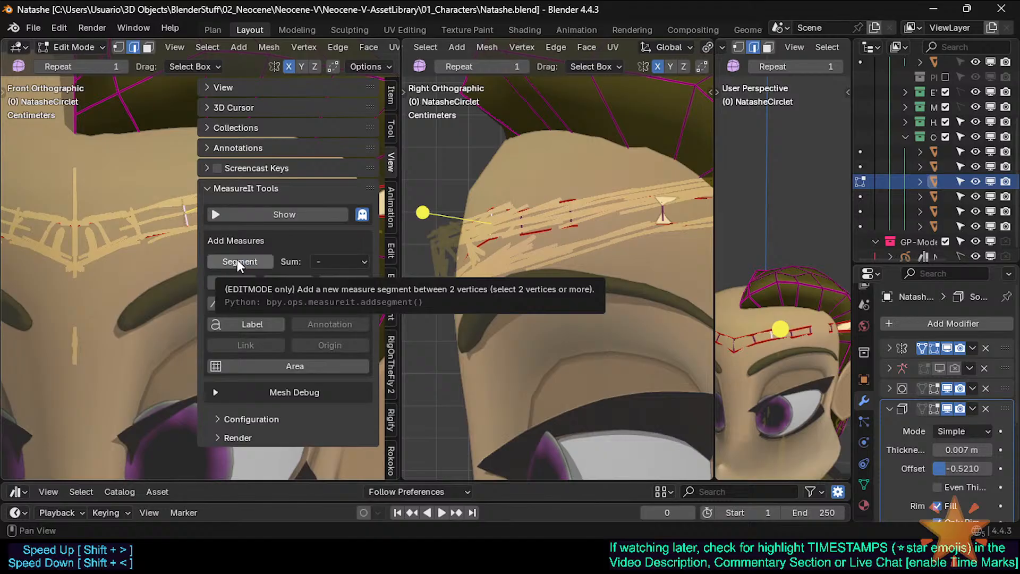
{"action": "left_click", "coordinate": [237, 261]}
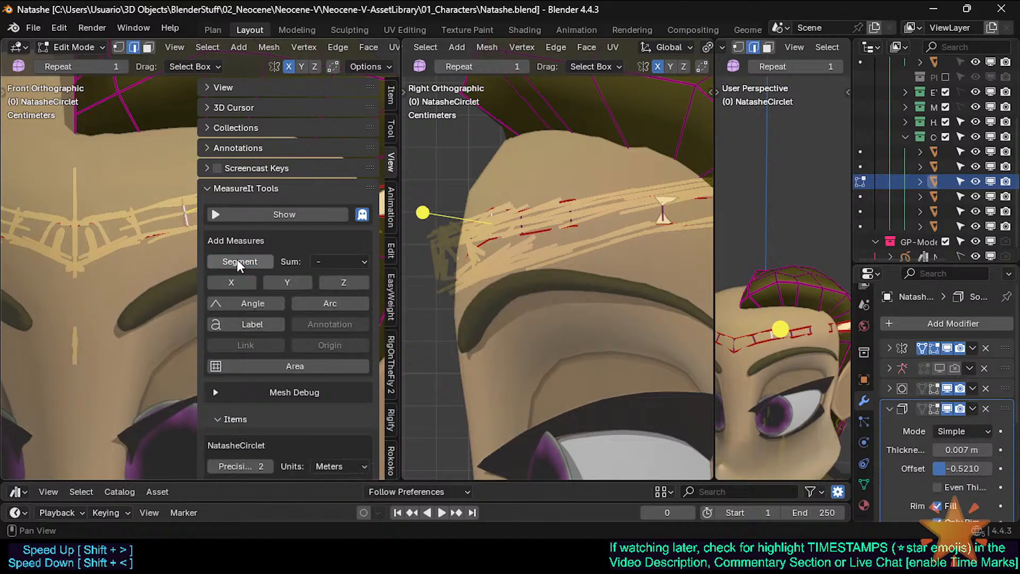
{"action": "scroll", "coordinate": [337, 402], "scroll_direction": "down", "scroll_amount": 5}
{"action": "scroll", "coordinate": [337, 402], "scroll_direction": "down", "scroll_amount": 3}
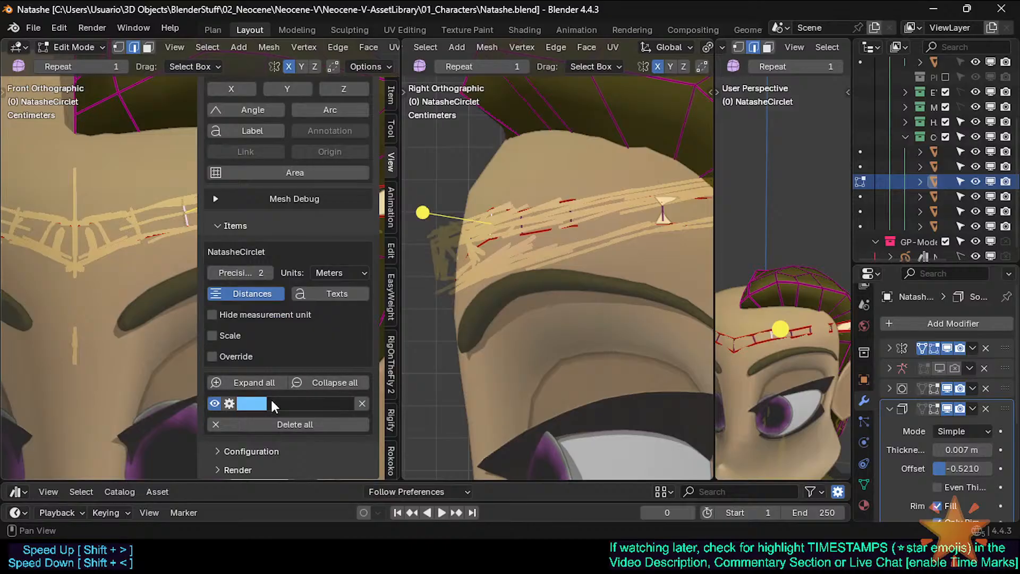
Reframe the front view on the whole forehead and show its toolbar
{"action": "key", "text": "n"}
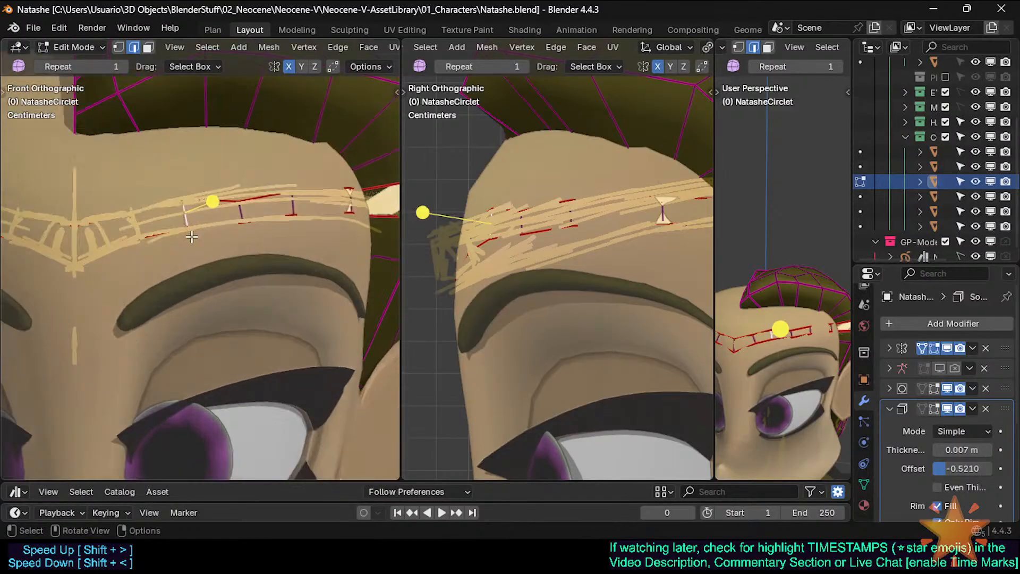
{"action": "scroll", "coordinate": [192, 236], "scroll_direction": "up", "scroll_amount": 2}
{"action": "middle_click_drag", "start_coordinate": [191, 236], "coordinate": [248, 291], "text": "shift"}
{"action": "scroll", "coordinate": [248, 291], "scroll_direction": "down", "scroll_amount": 3}
{"action": "key", "text": "t"}
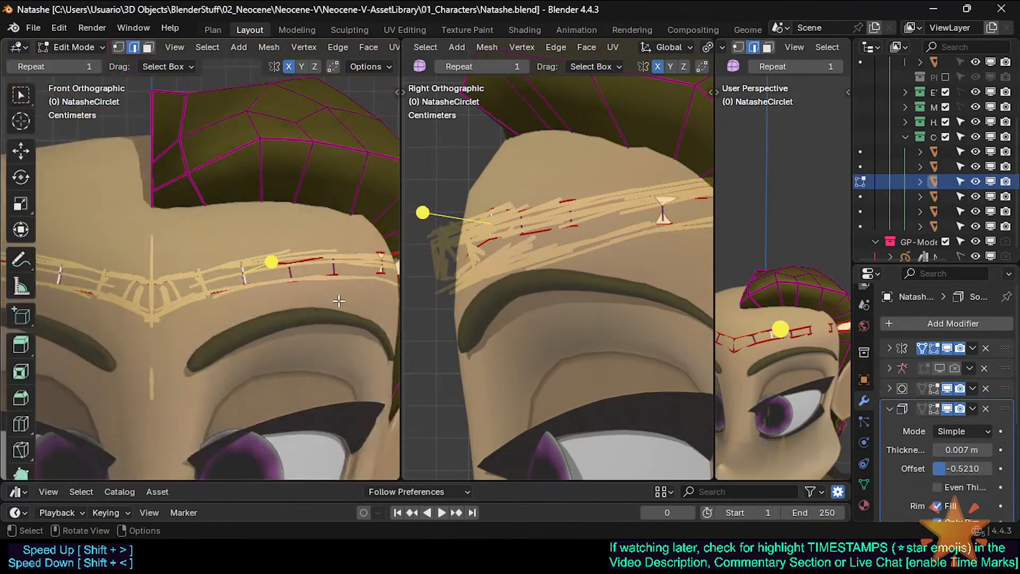
Turn the Statistics overlay on and back off in the front viewport
{"action": "scroll", "coordinate": [330, 48], "scroll_direction": "down", "scroll_amount": 5}
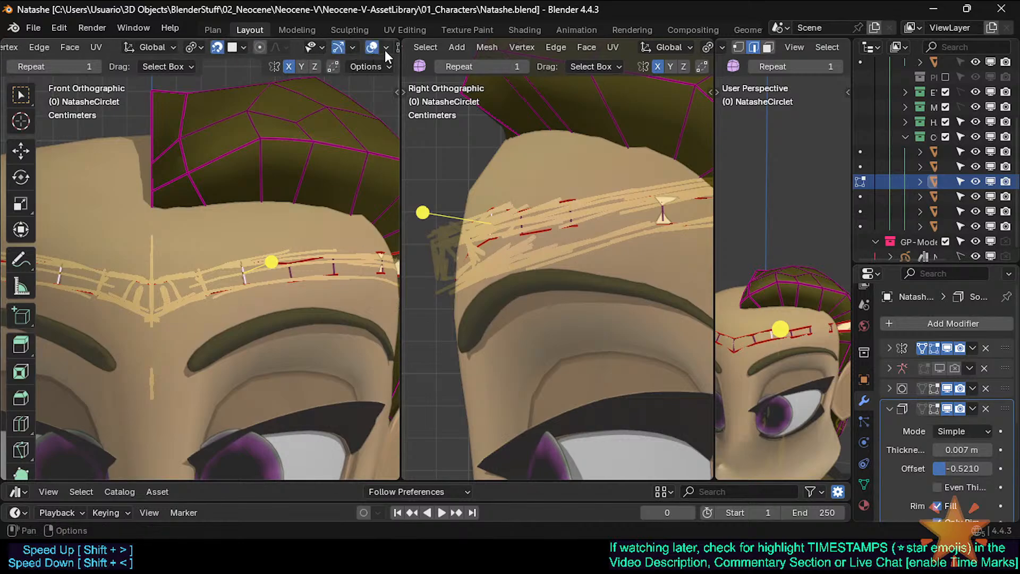
{"action": "left_click", "coordinate": [387, 48]}
{"action": "left_click", "coordinate": [294, 169]}
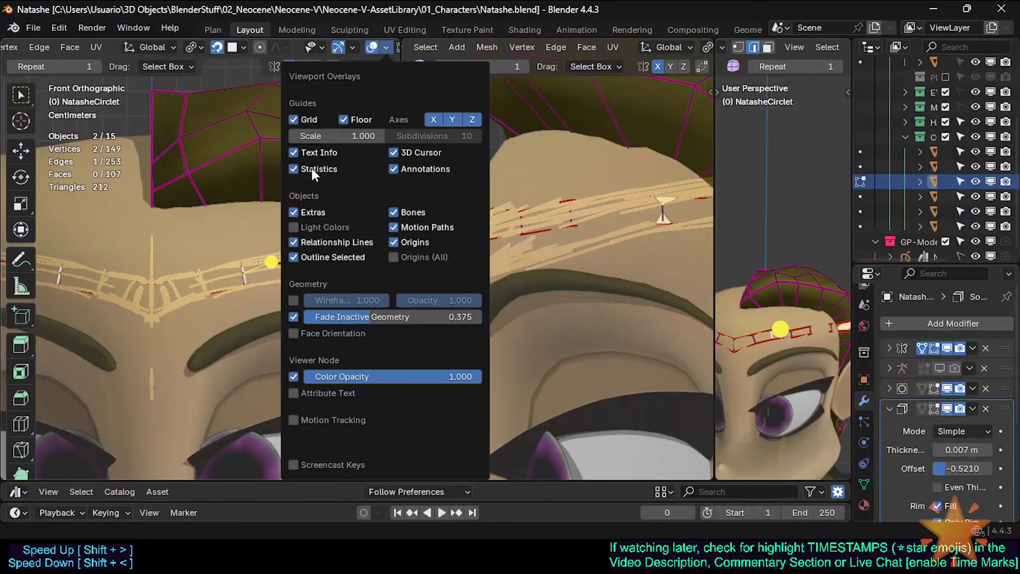
{"action": "left_click", "coordinate": [311, 169]}
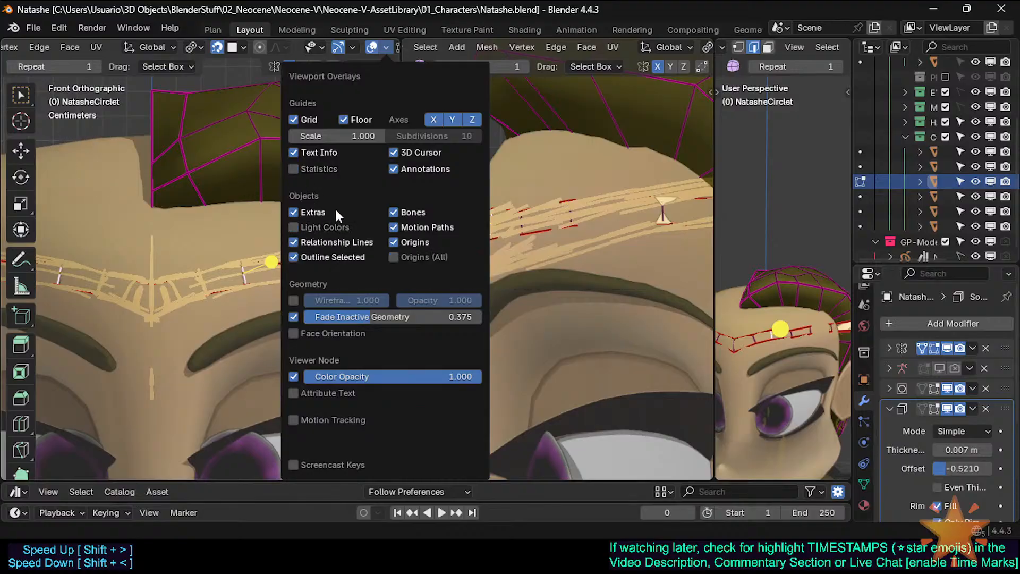
Widen the front viewport's sidebar and switch the circlet's MeasureIt Texts display on and back off
{"action": "scroll", "coordinate": [269, 246], "scroll_direction": "up", "scroll_amount": 5}
{"action": "key", "text": "n"}
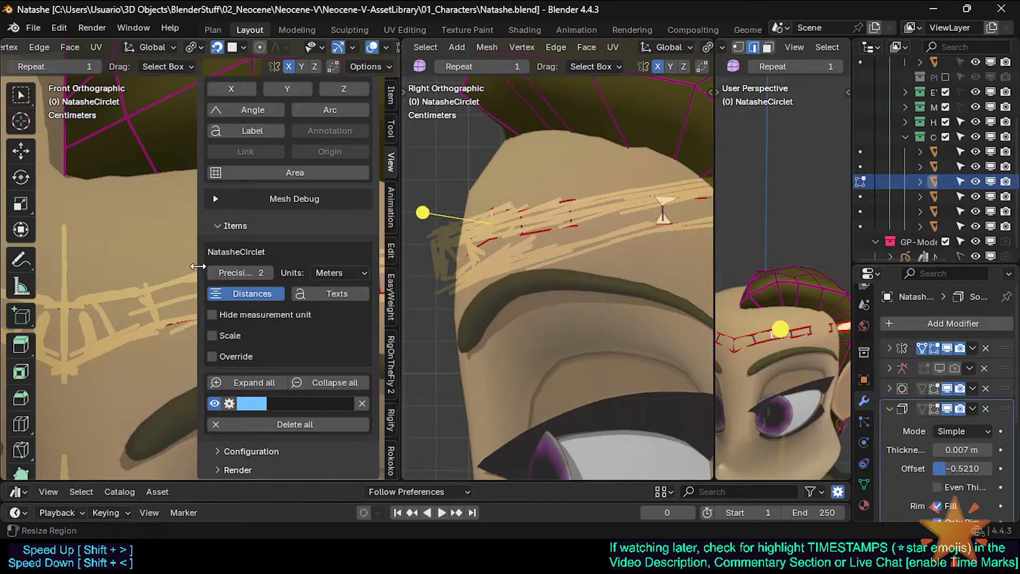
{"action": "left_click_drag", "start_coordinate": [197, 266], "coordinate": [152, 254]}
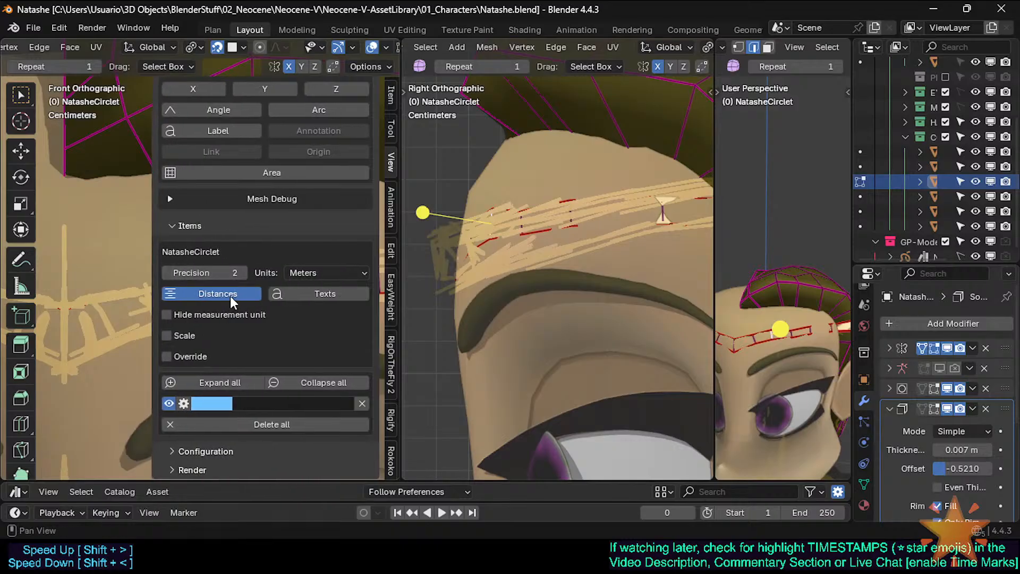
{"action": "left_click", "coordinate": [296, 298]}
{"action": "key", "text": "n"}
{"action": "key", "text": "n"}
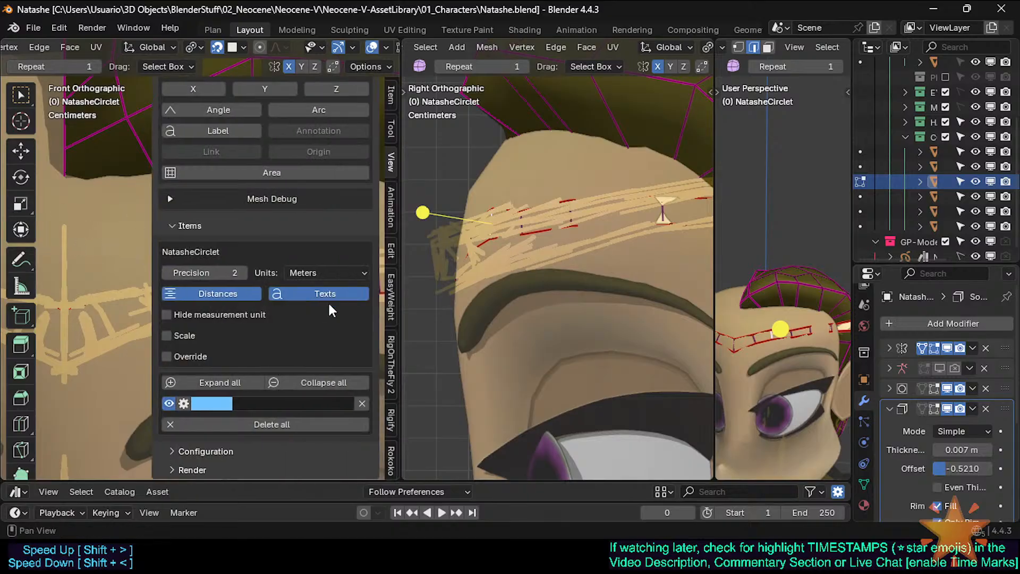
{"action": "left_click", "coordinate": [327, 294]}
Try to reveal the circlet's segment measure by toggling X-ray and the MeasureIt Distances display
{"action": "key", "text": "n"}
{"action": "key", "text": "alt+z"}
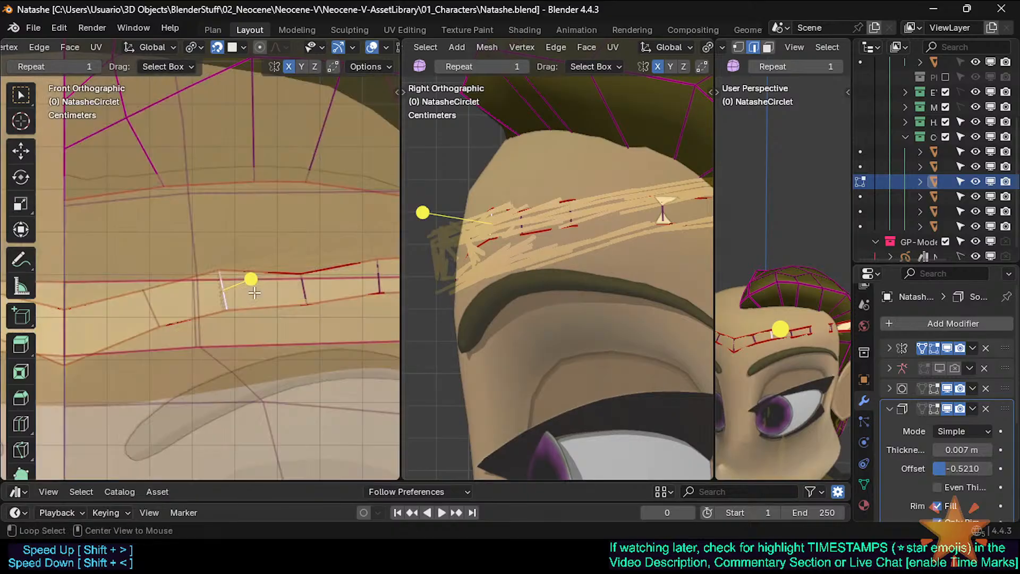
{"action": "key", "text": "alt+z"}
{"action": "key", "text": "n"}
{"action": "left_click", "coordinate": [232, 295]}
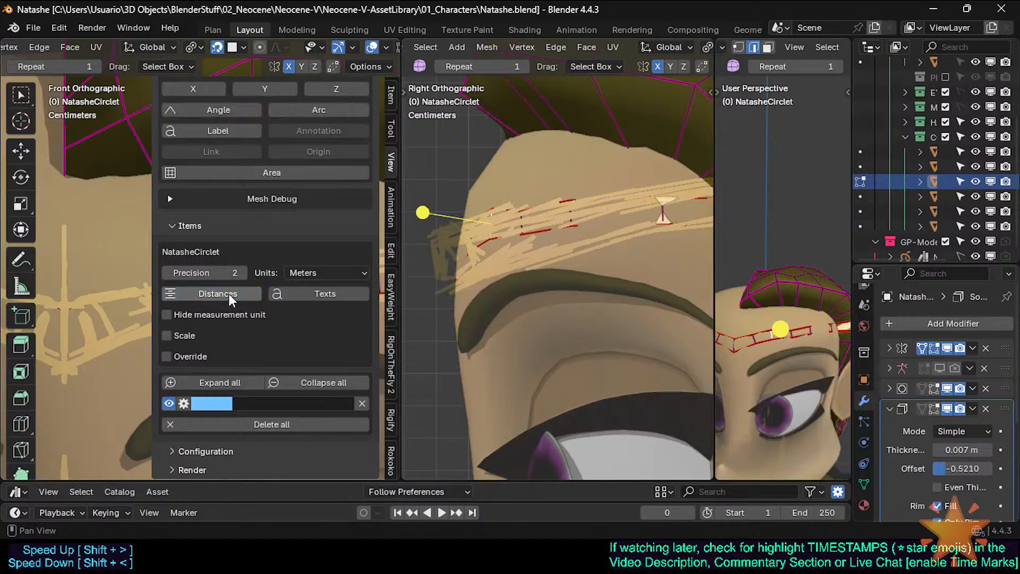
{"action": "key", "text": "n"}
{"action": "key", "text": "n"}
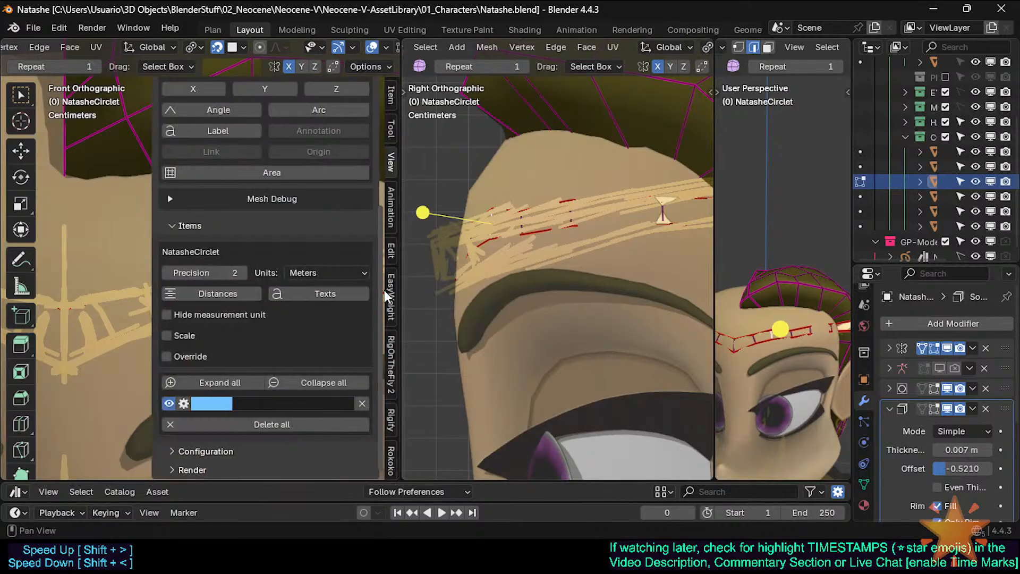
Enlarge the front viewport across most of the side view and delete the circlet's segment measure
{"action": "left_click_drag", "start_coordinate": [399, 282], "coordinate": [618, 280]}
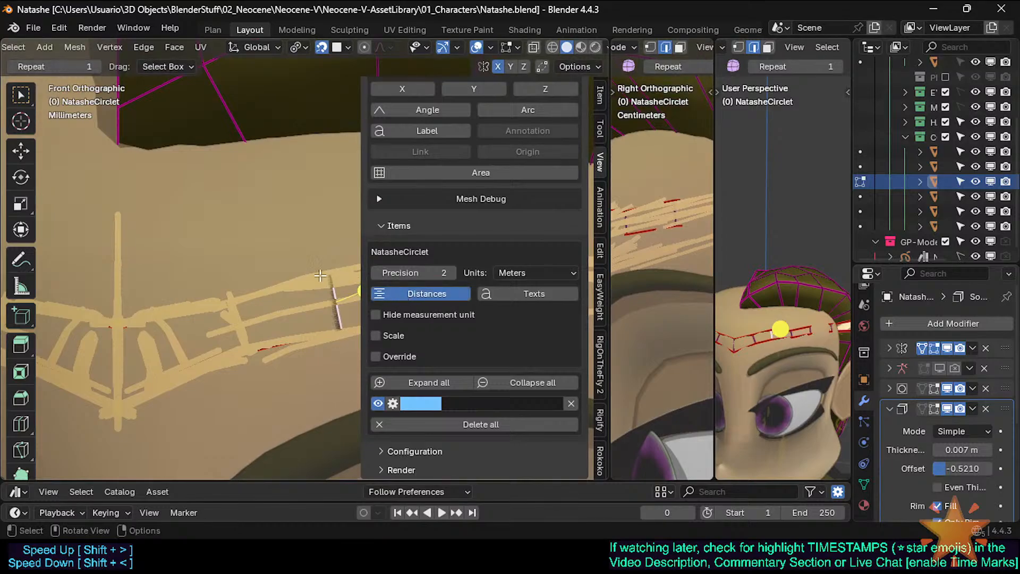
{"action": "middle_click_drag", "start_coordinate": [298, 274], "coordinate": [275, 268], "text": "shift"}
{"action": "scroll", "coordinate": [303, 293], "scroll_direction": "down", "scroll_amount": 2}
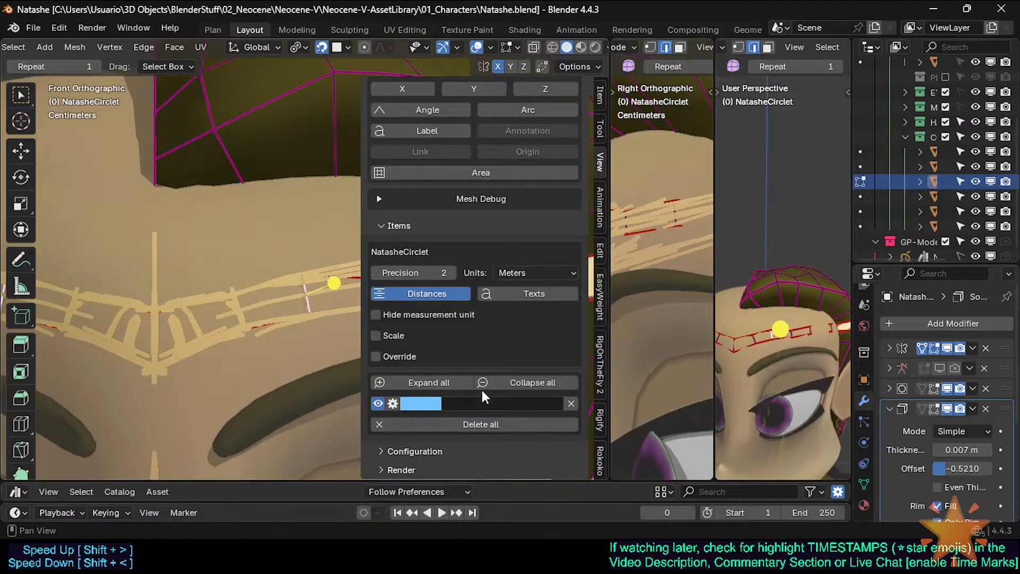
{"action": "left_click", "coordinate": [455, 383]}
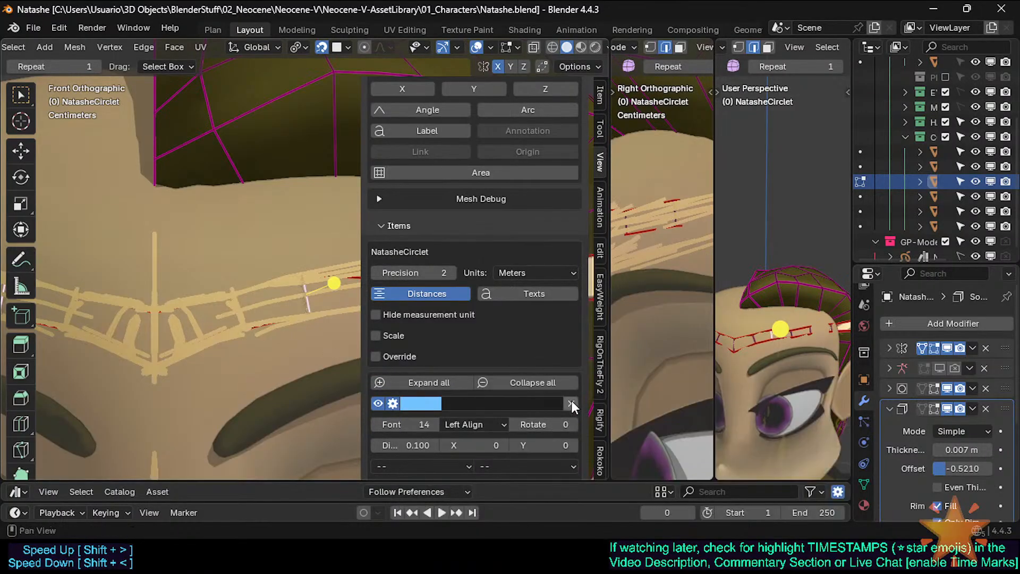
{"action": "left_click", "coordinate": [572, 404]}
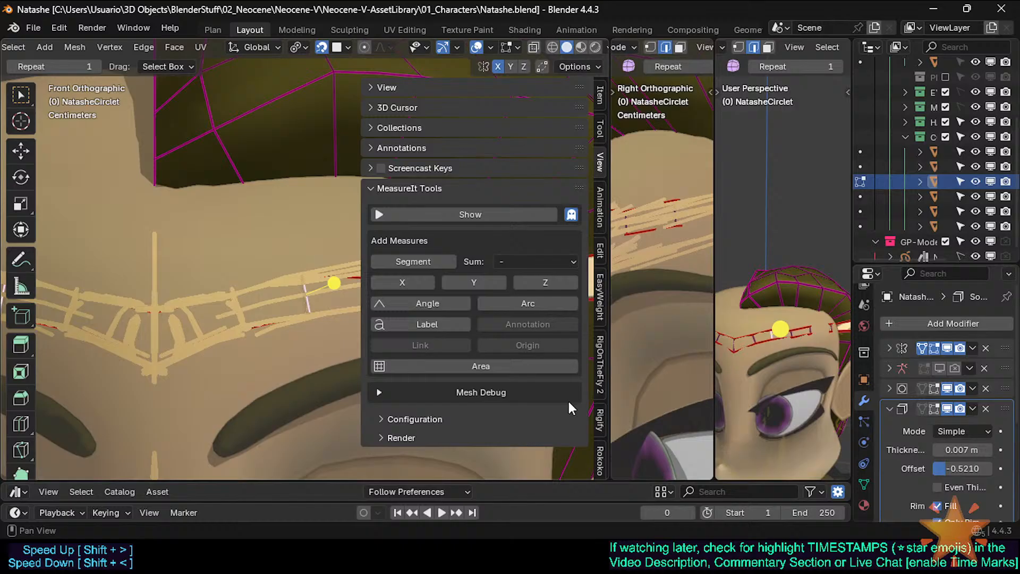
Show the MeasureIt display in the front viewport and add a segment measure to the circlet's selected cross edge
{"action": "left_click", "coordinate": [419, 215]}
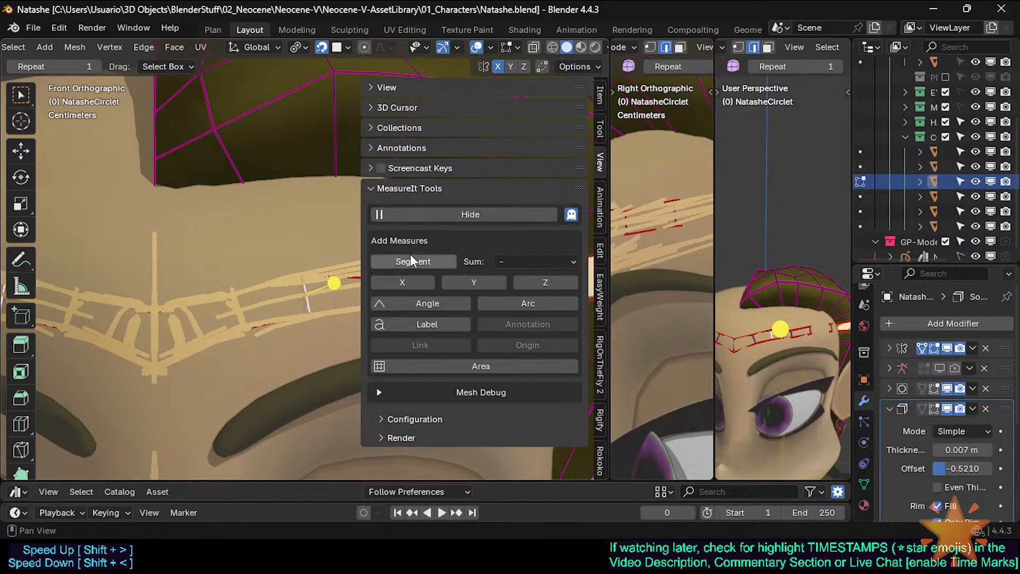
{"action": "left_click", "coordinate": [388, 262]}
{"action": "scroll", "coordinate": [297, 227], "scroll_direction": "down", "scroll_amount": 6}
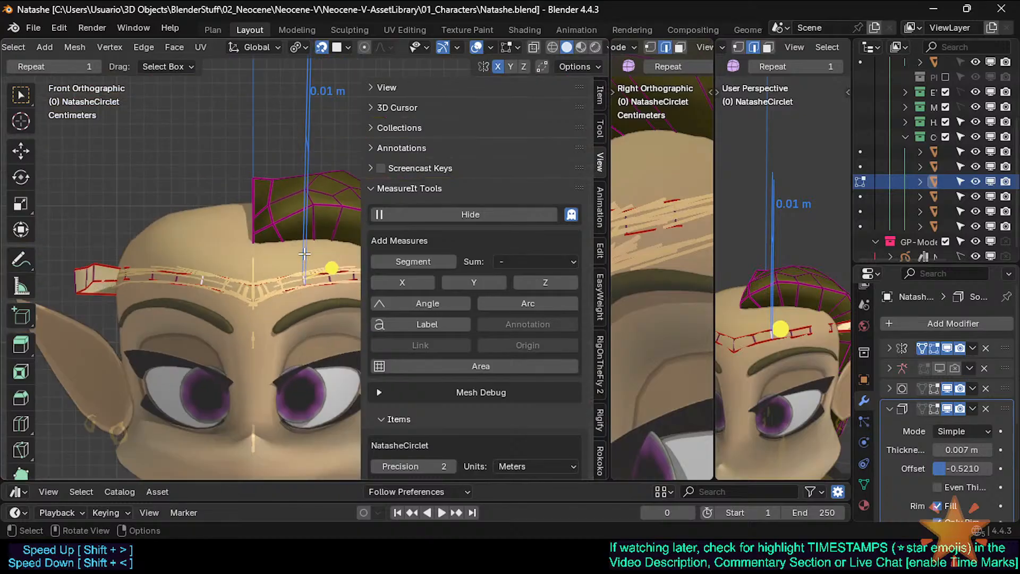
{"action": "middle_click_drag", "start_coordinate": [285, 228], "coordinate": [228, 244]}
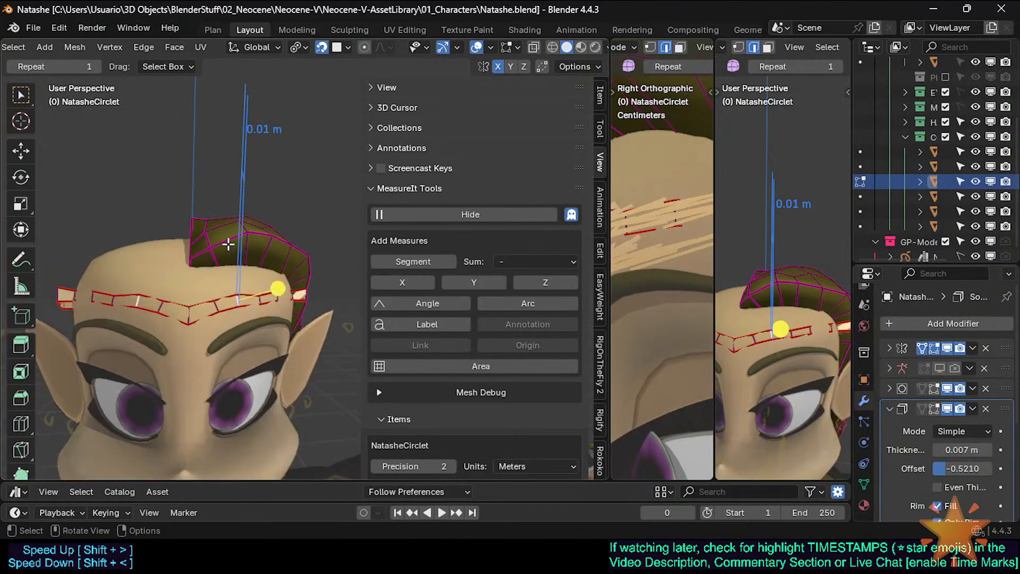
Add segment measures to the two circlet cross edges on either side of the measured one
{"action": "scroll", "coordinate": [264, 274], "scroll_direction": "up", "scroll_amount": 2}
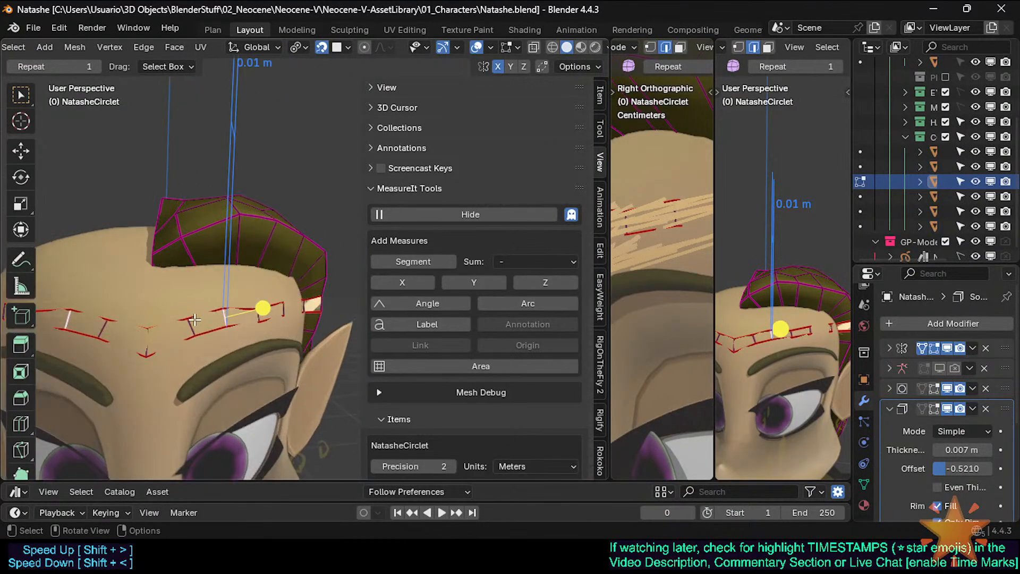
{"action": "left_click", "coordinate": [195, 320]}
{"action": "middle_click_drag", "start_coordinate": [217, 165], "coordinate": [231, 195], "text": "shift"}
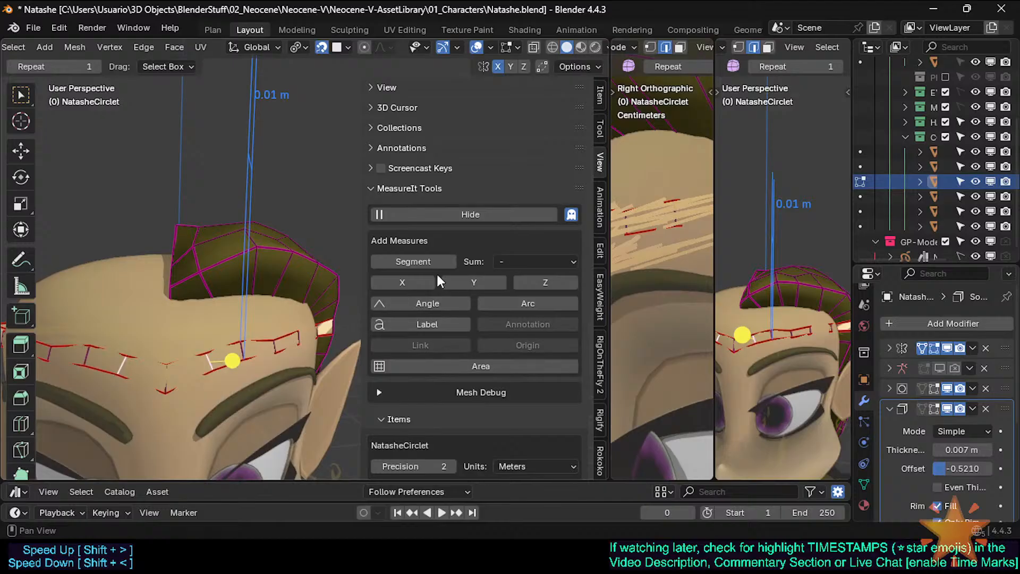
{"action": "left_click", "coordinate": [423, 260]}
{"action": "mouse_move", "coordinate": [234, 277]}
{"action": "middle_mouse_down"}
{"action": "mouse_move", "coordinate": [224, 288]}
{"action": "mouse_move", "coordinate": [209, 283]}
{"action": "mouse_move", "coordinate": [237, 289]}
{"action": "middle_mouse_up"}
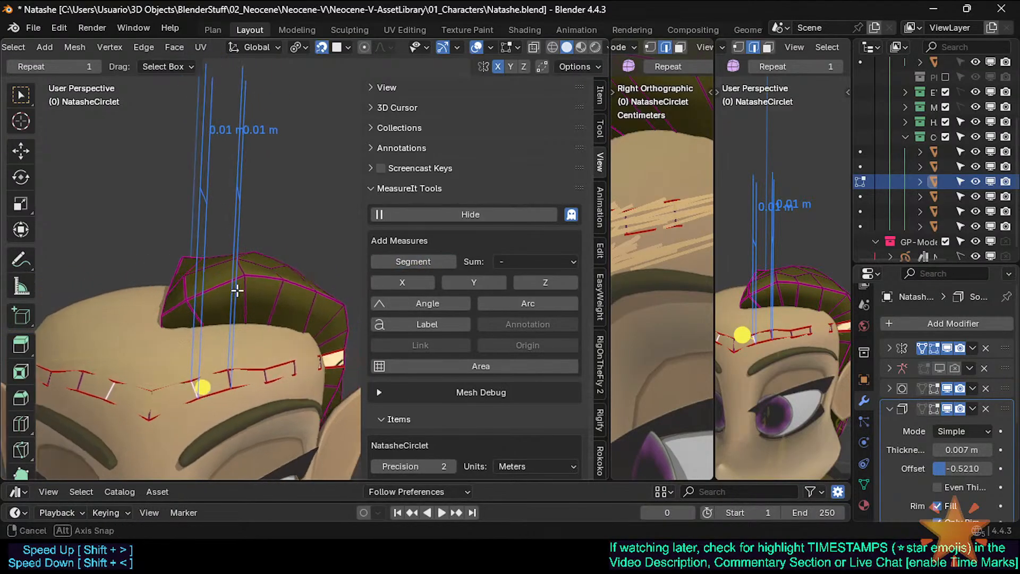
{"action": "left_click", "coordinate": [263, 374]}
{"action": "left_click", "coordinate": [419, 255]}
{"action": "middle_click_drag", "start_coordinate": [277, 301], "coordinate": [255, 306]}
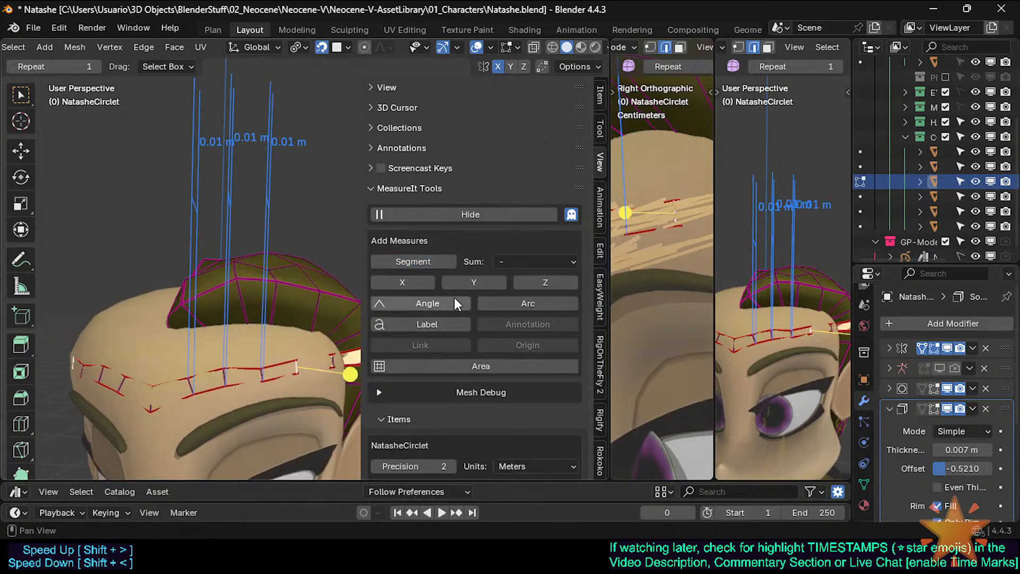
Set the MeasureIt precision for the circlet's measures to 3 decimals
{"action": "left_click", "coordinate": [506, 261]}
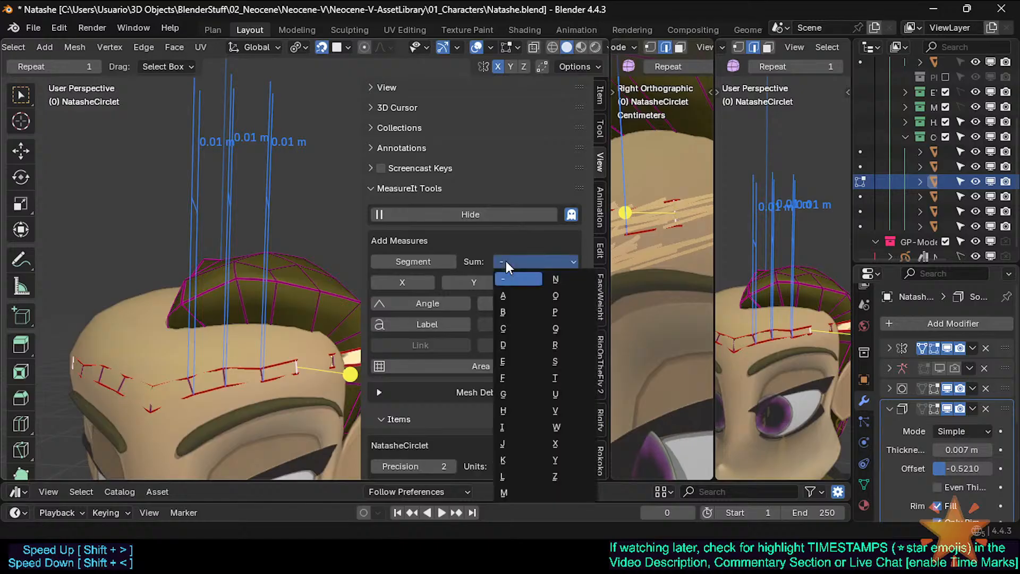
{"action": "scroll", "coordinate": [450, 350], "scroll_direction": "down", "scroll_amount": 5}
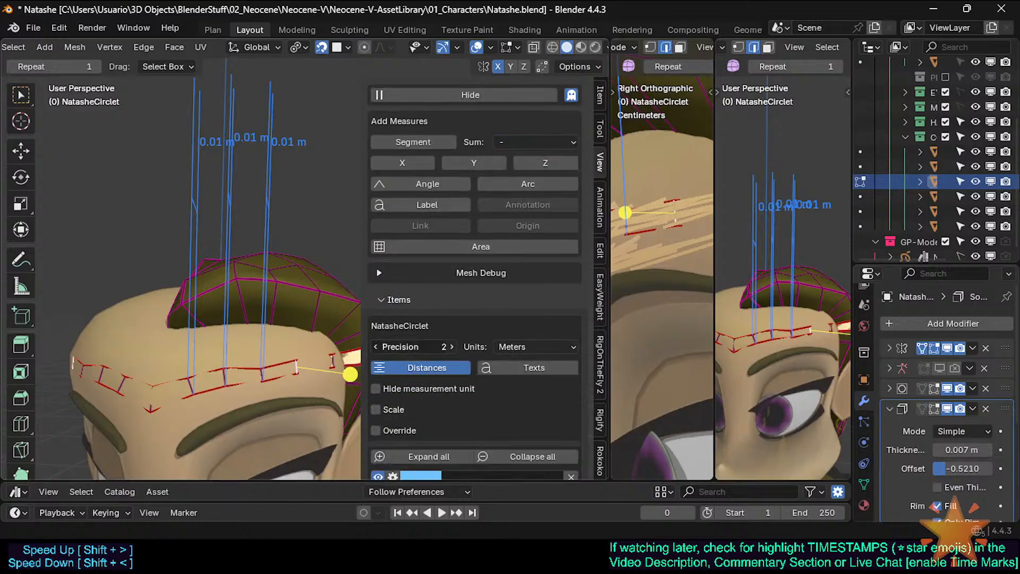
{"action": "left_click", "coordinate": [450, 346]}
{"action": "middle_click_drag", "start_coordinate": [250, 247], "coordinate": [271, 289]}
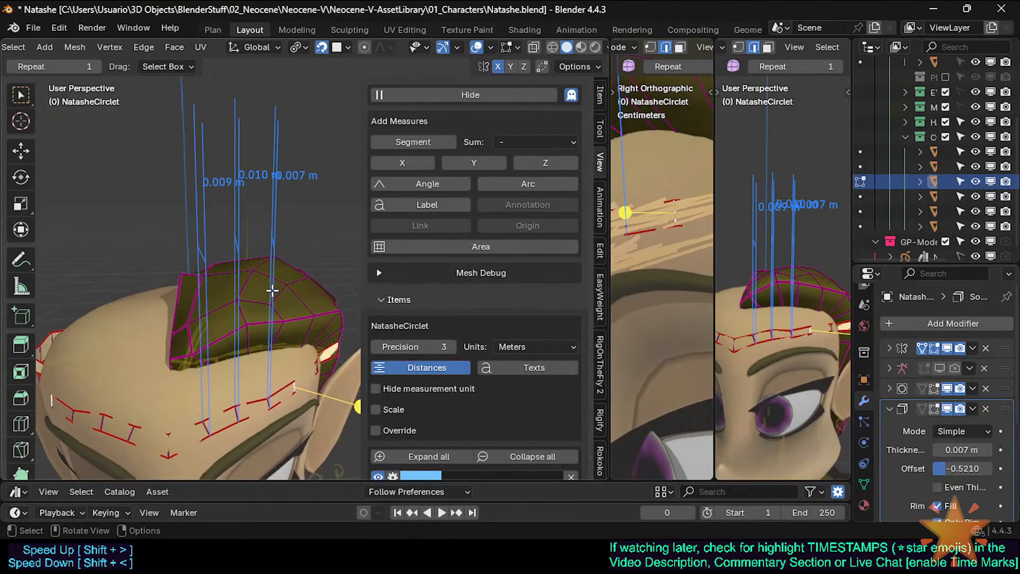
{"action": "left_click", "coordinate": [451, 346]}
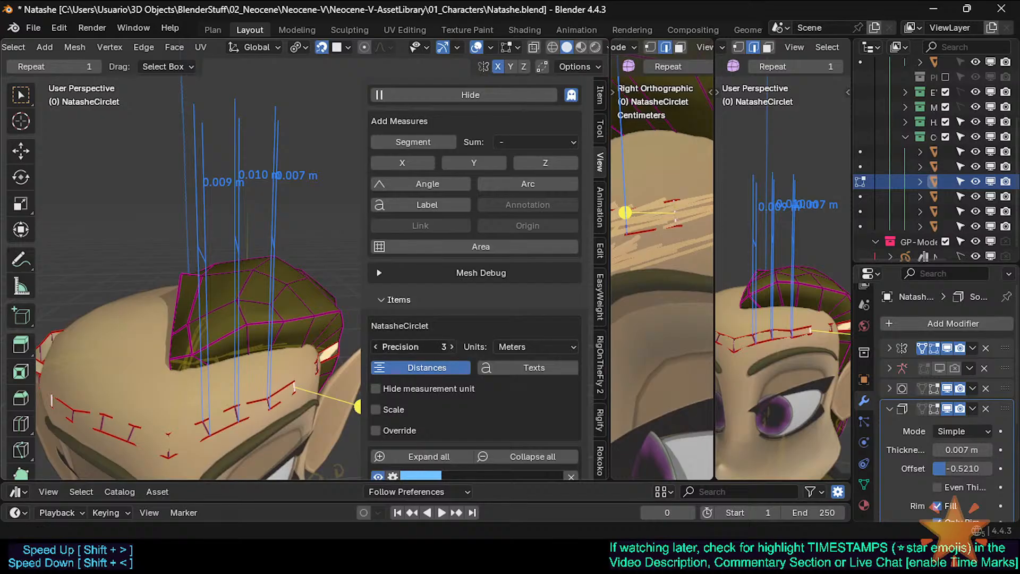
{"action": "left_click", "coordinate": [377, 347]}
{"action": "middle_click_drag", "start_coordinate": [255, 314], "coordinate": [229, 340]}
Compare the three cross-edge measures along the circlet's front and delete all of them
{"action": "scroll", "coordinate": [534, 384], "scroll_direction": "down", "scroll_amount": 5}
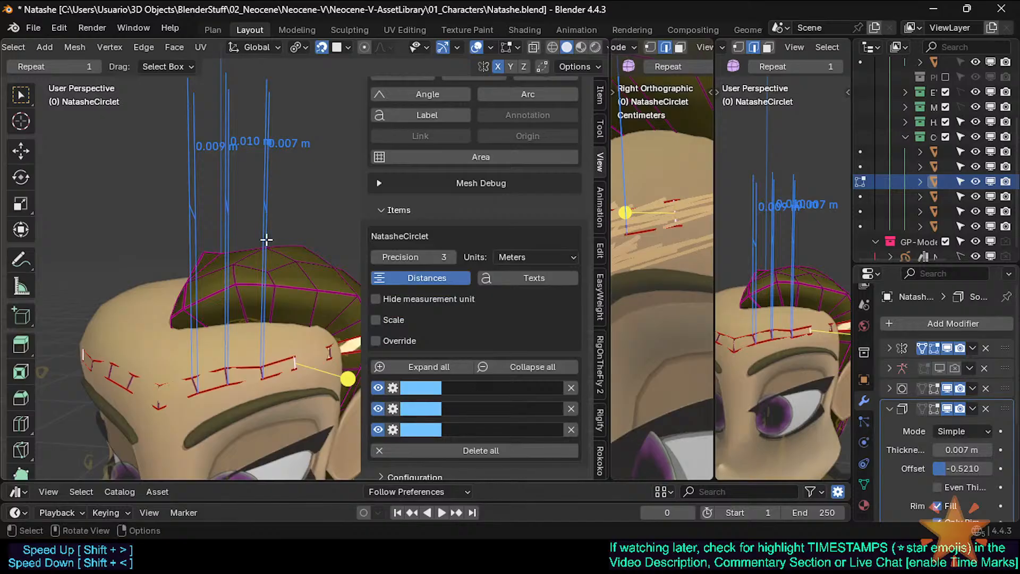
{"action": "middle_click_drag", "start_coordinate": [267, 237], "coordinate": [244, 269]}
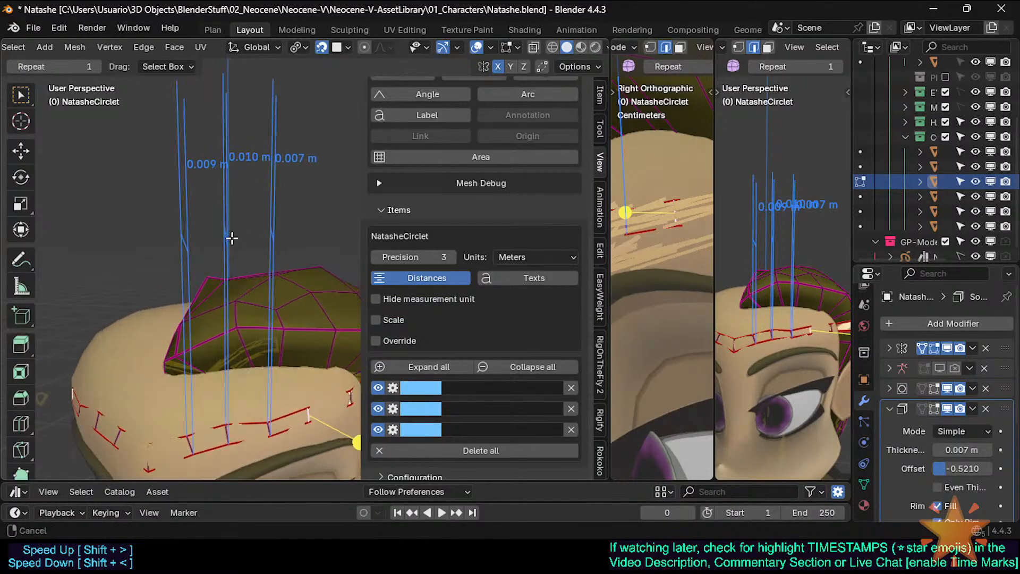
{"action": "middle_click_drag", "start_coordinate": [238, 198], "coordinate": [264, 287]}
{"action": "middle_click_drag", "start_coordinate": [268, 335], "coordinate": [191, 191]}
{"action": "scroll", "coordinate": [404, 383], "scroll_direction": "down", "scroll_amount": 1}
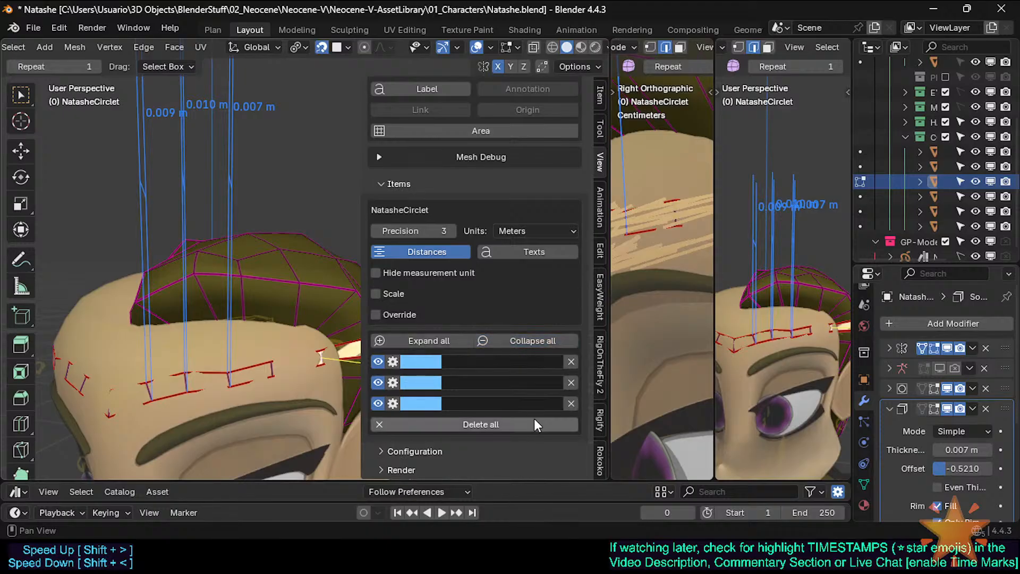
{"action": "left_click", "coordinate": [502, 424]}
{"action": "middle_click_drag", "start_coordinate": [162, 396], "coordinate": [225, 344], "text": "shift"}
Add a segment measure to the circlet cross edge nearest the forehead's central point
{"action": "scroll", "coordinate": [226, 344], "scroll_direction": "up", "scroll_amount": 3}
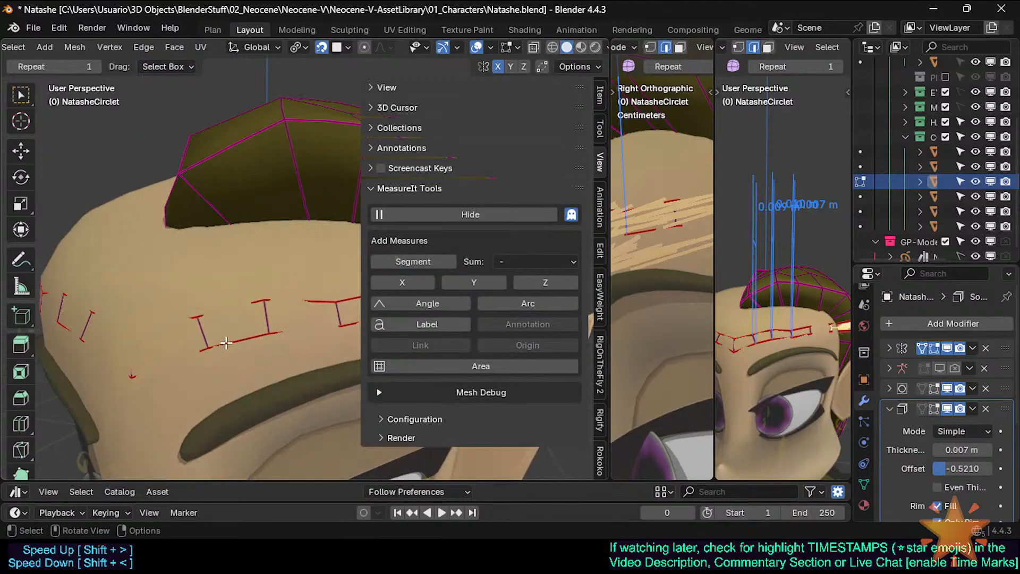
{"action": "left_click", "coordinate": [185, 335]}
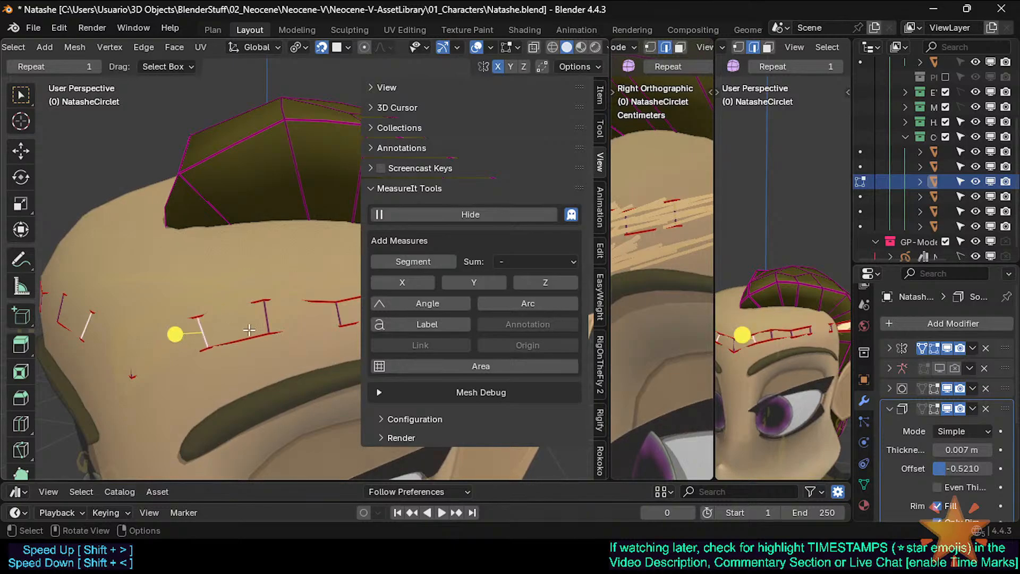
{"action": "key", "text": "alt+z"}
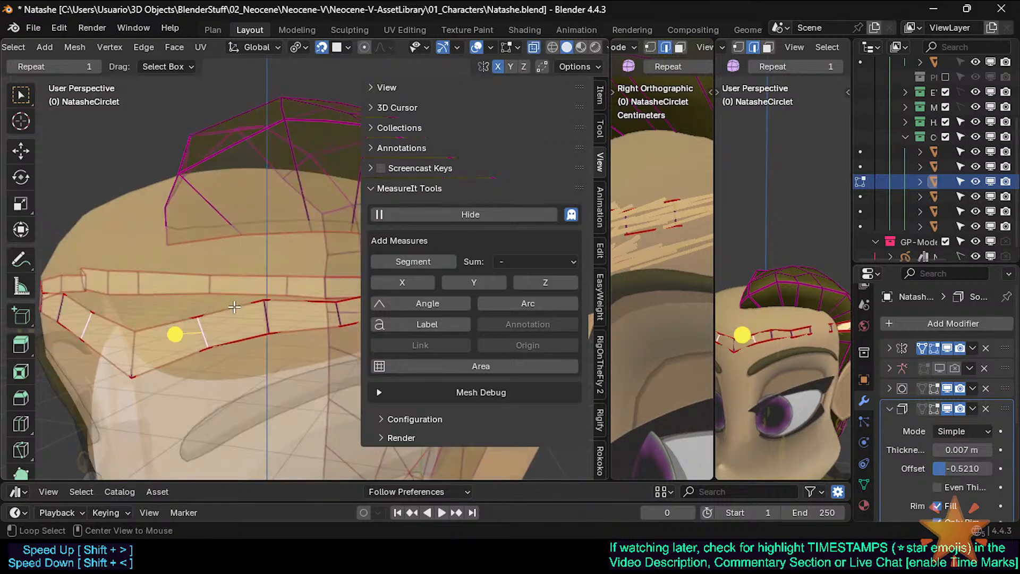
{"action": "key", "text": "alt+z"}
{"action": "left_click", "coordinate": [268, 313]}
{"action": "middle_click_drag", "start_coordinate": [267, 314], "coordinate": [263, 316]}
{"action": "left_click", "coordinate": [203, 324]}
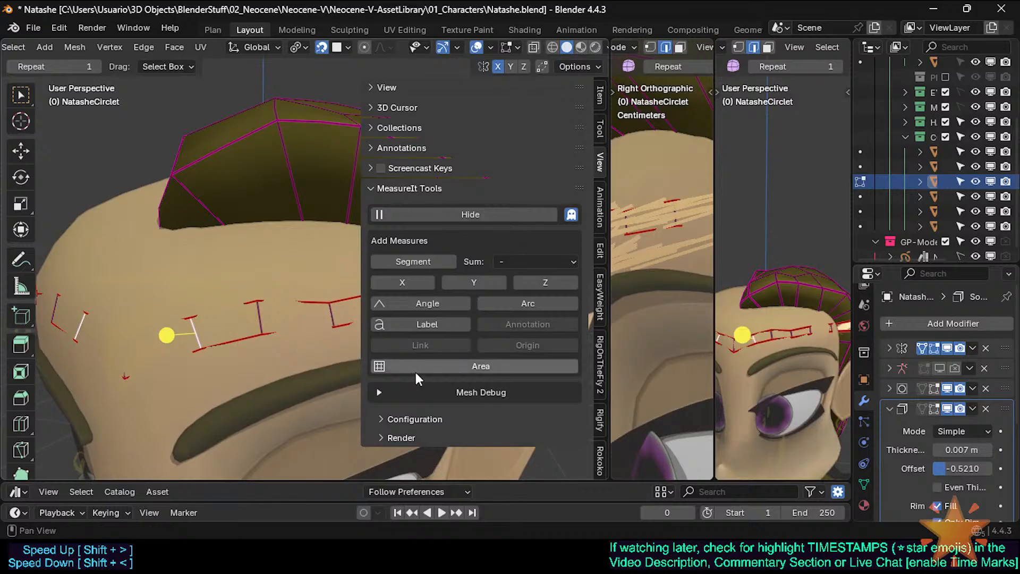
{"action": "left_click", "coordinate": [418, 258]}
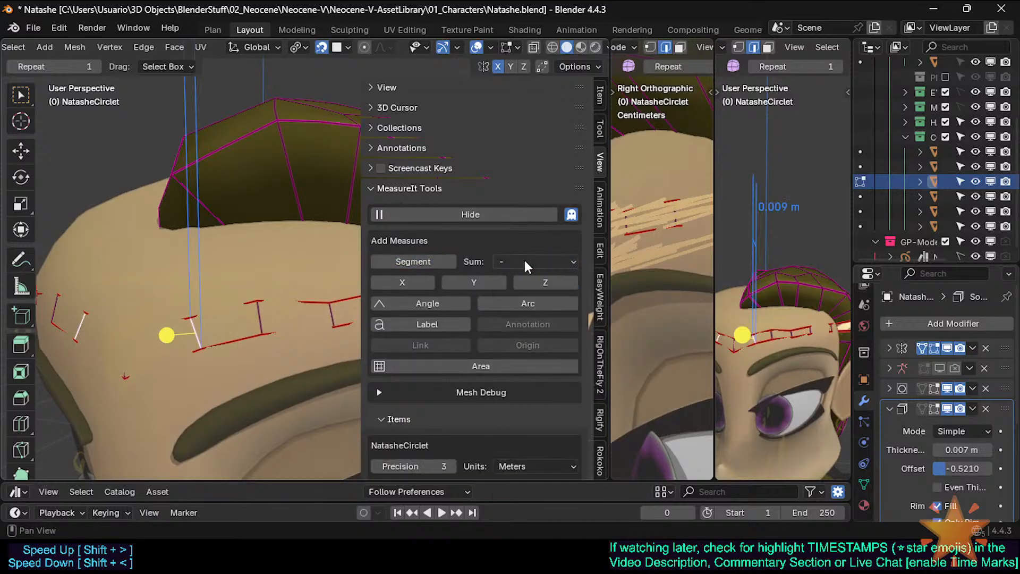
Look through the MeasureIt item display options and expand its text configuration settings
{"action": "scroll", "coordinate": [461, 343], "scroll_direction": "down", "scroll_amount": 4}
{"action": "scroll", "coordinate": [466, 364], "scroll_direction": "down", "scroll_amount": 3}
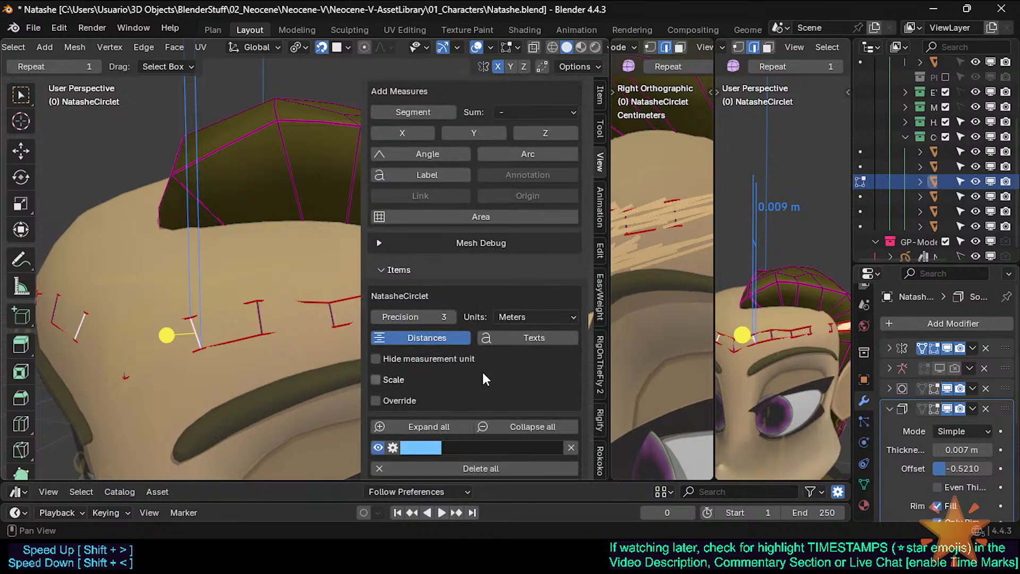
{"action": "left_click", "coordinate": [445, 337]}
{"action": "scroll", "coordinate": [510, 351], "scroll_direction": "down", "scroll_amount": 2}
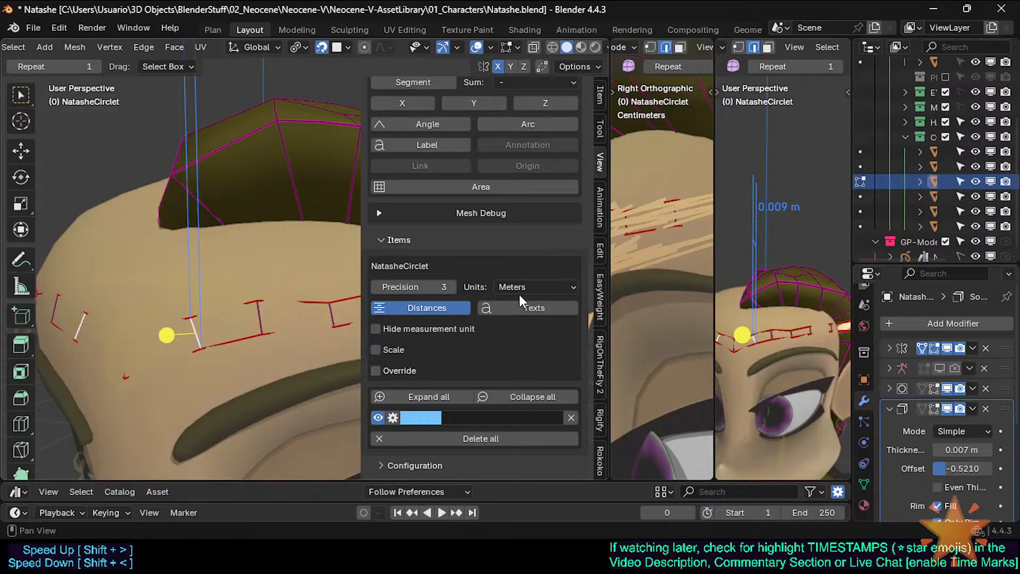
{"action": "scroll", "coordinate": [433, 362], "scroll_direction": "down", "scroll_amount": 1}
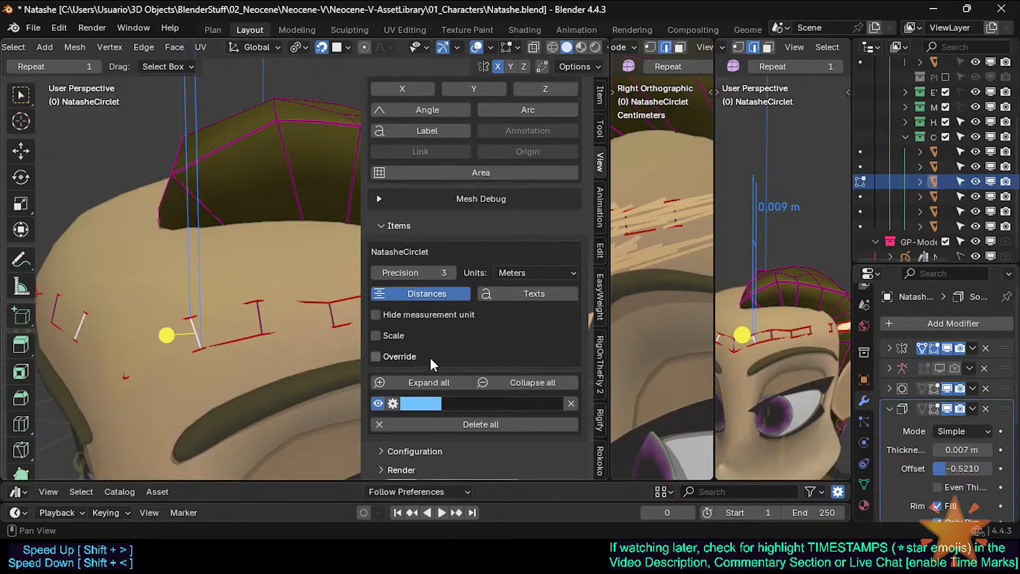
{"action": "left_click", "coordinate": [399, 316]}
{"action": "left_click", "coordinate": [469, 449]}
{"action": "scroll", "coordinate": [469, 452], "scroll_direction": "down", "scroll_amount": 5}
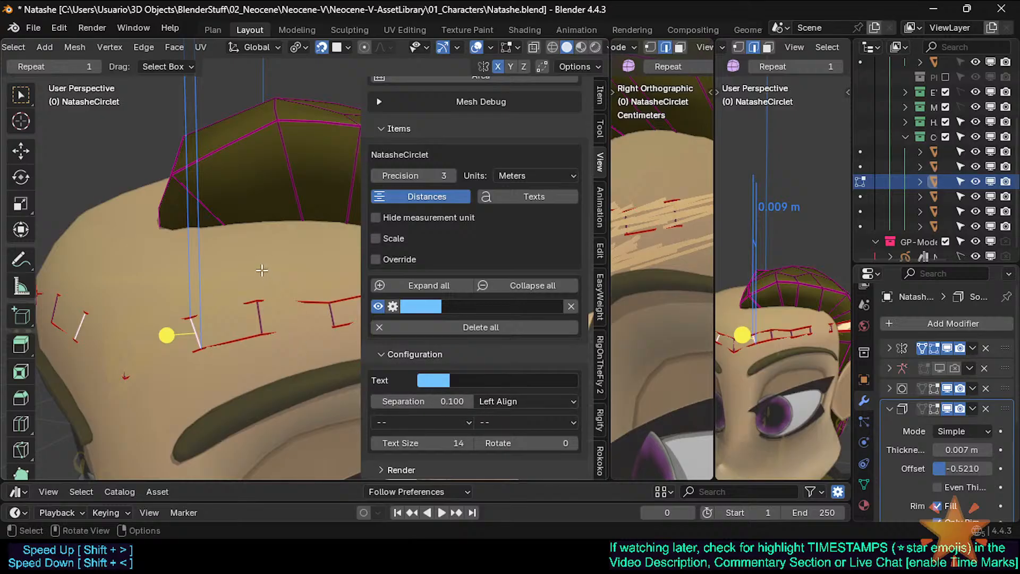
Try a MeasureIt default separation of 0.085 and restore it to 0.100
{"action": "scroll", "coordinate": [271, 412], "scroll_direction": "down", "scroll_amount": 4}
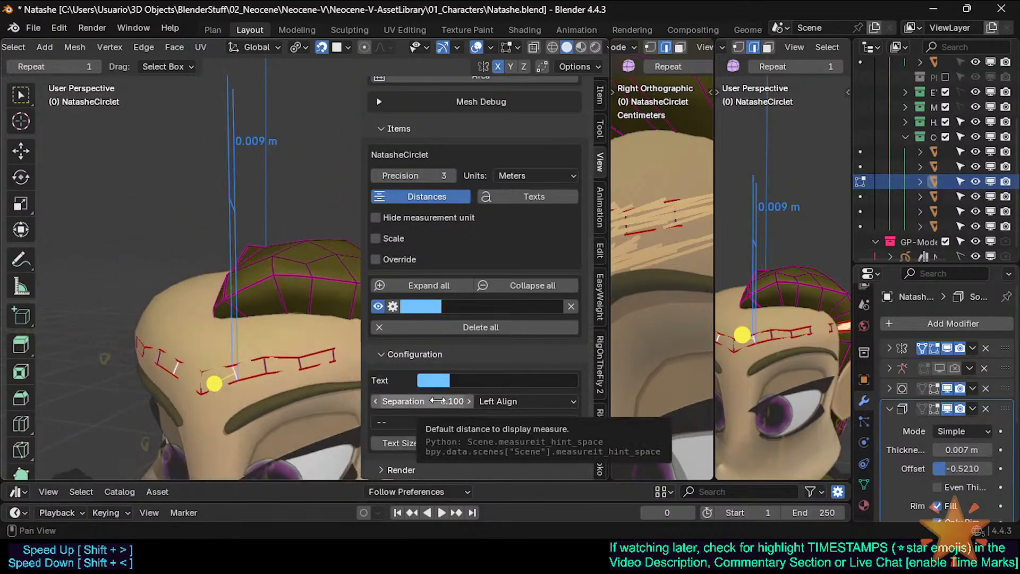
{"action": "mouse_move", "coordinate": [438, 401]}
{"action": "left_mouse_down"}
{"action": "mouse_move", "coordinate": [398, 401]}
{"action": "mouse_move", "coordinate": [441, 403]}
{"action": "left_mouse_up"}
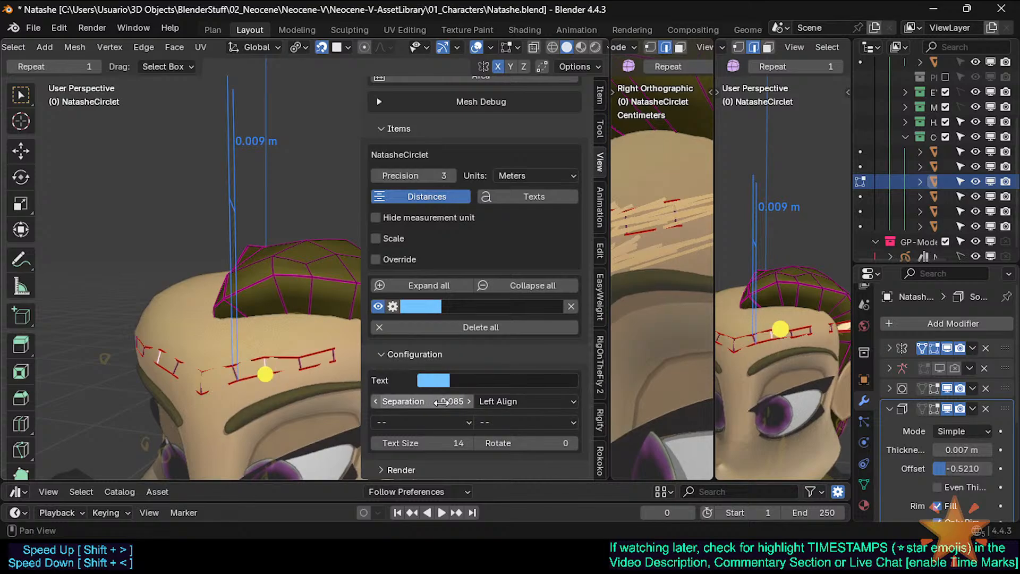
{"action": "key", "text": "ctrl+z"}
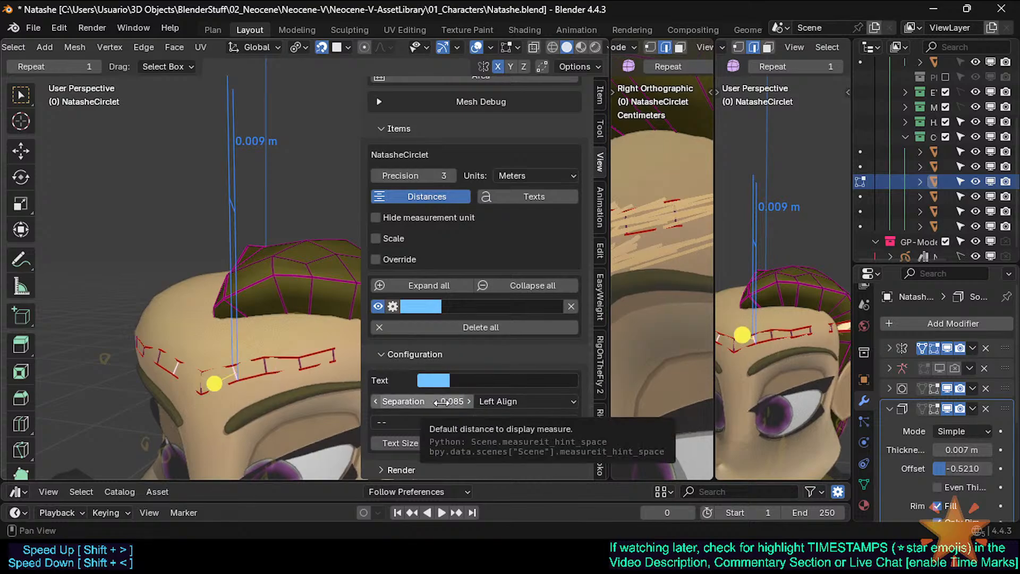
{"action": "key", "text": "BackSpace"}
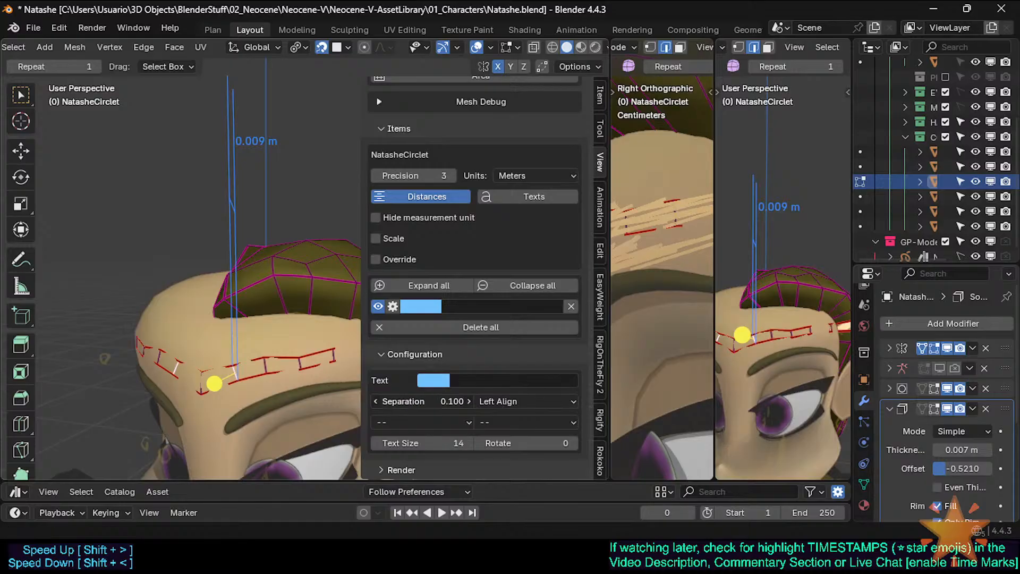
{"action": "mouse_move", "coordinate": [432, 401]}
{"action": "left_mouse_down"}
{"action": "mouse_move", "coordinate": [446, 402]}
{"action": "mouse_move", "coordinate": [432, 400]}
{"action": "left_mouse_up"}
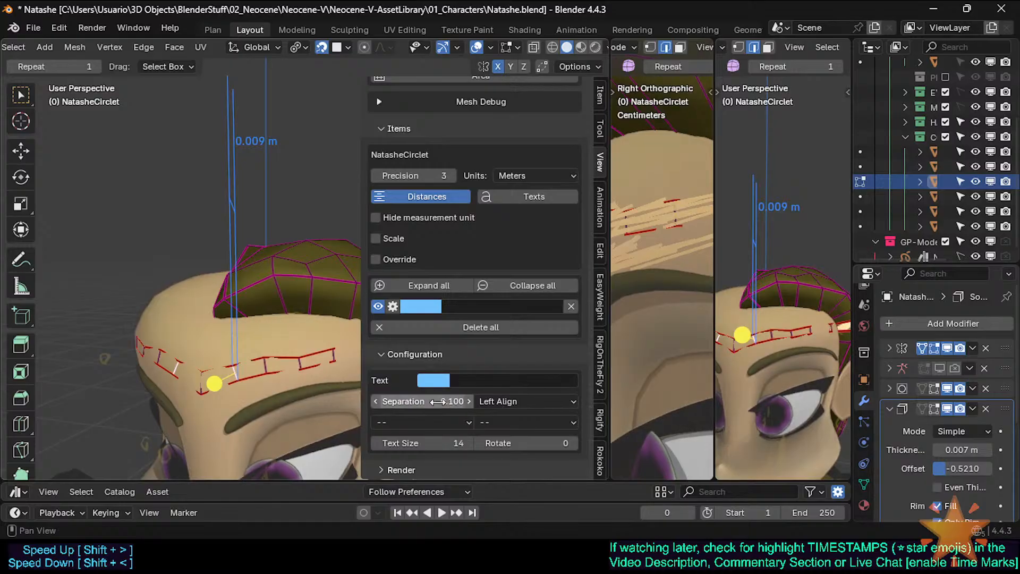
{"action": "scroll", "coordinate": [422, 468], "scroll_direction": "down", "scroll_amount": 4}
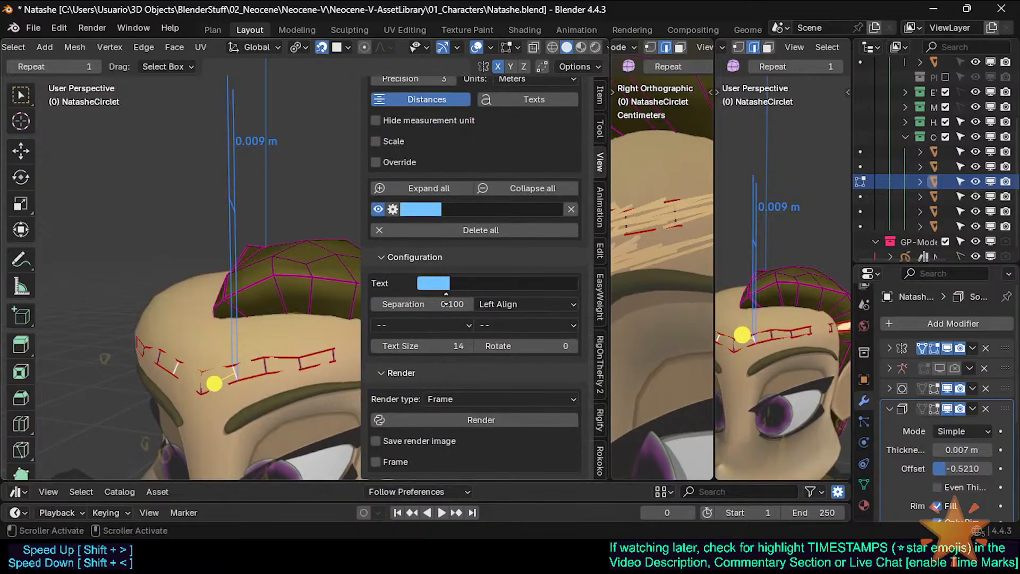
{"action": "scroll", "coordinate": [404, 345], "scroll_direction": "up", "scroll_amount": 9}
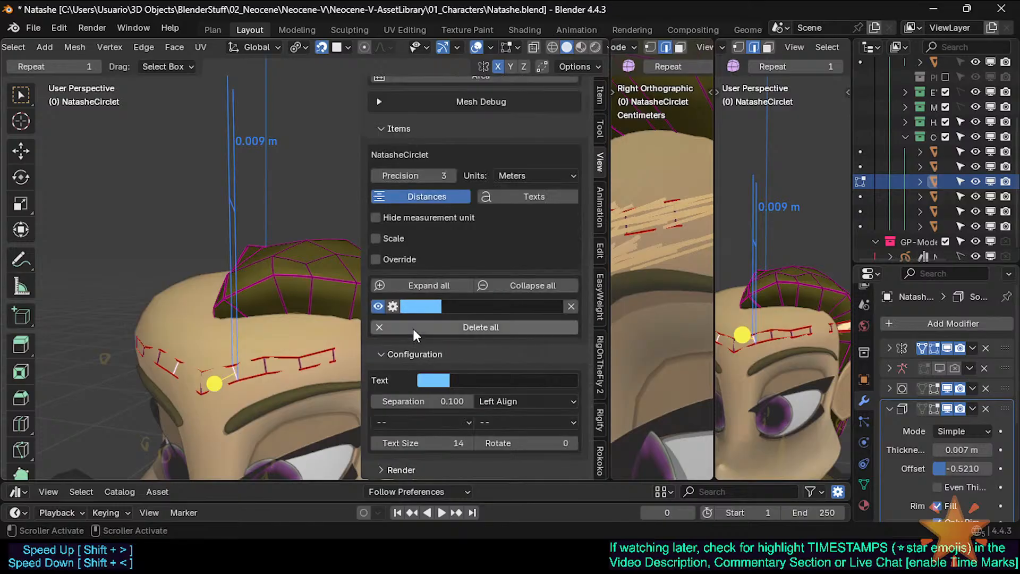
{"action": "scroll", "coordinate": [484, 318], "scroll_direction": "up", "scroll_amount": 5}
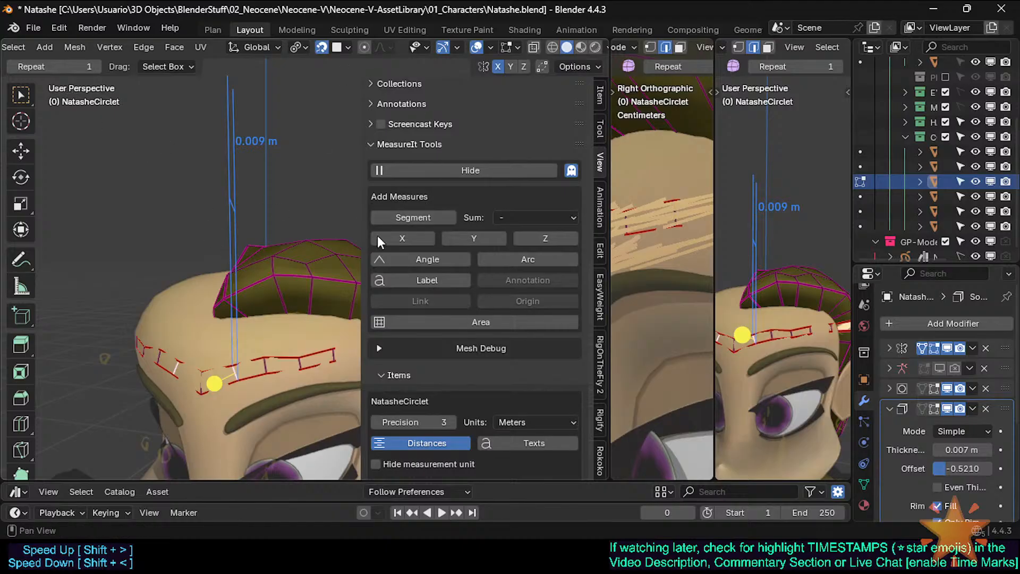
Add segment measures to the four remaining circlet cross edges between the first measured one and the side of the head
{"action": "left_click", "coordinate": [264, 366]}
{"action": "left_click", "coordinate": [302, 363], "text": "shift"}
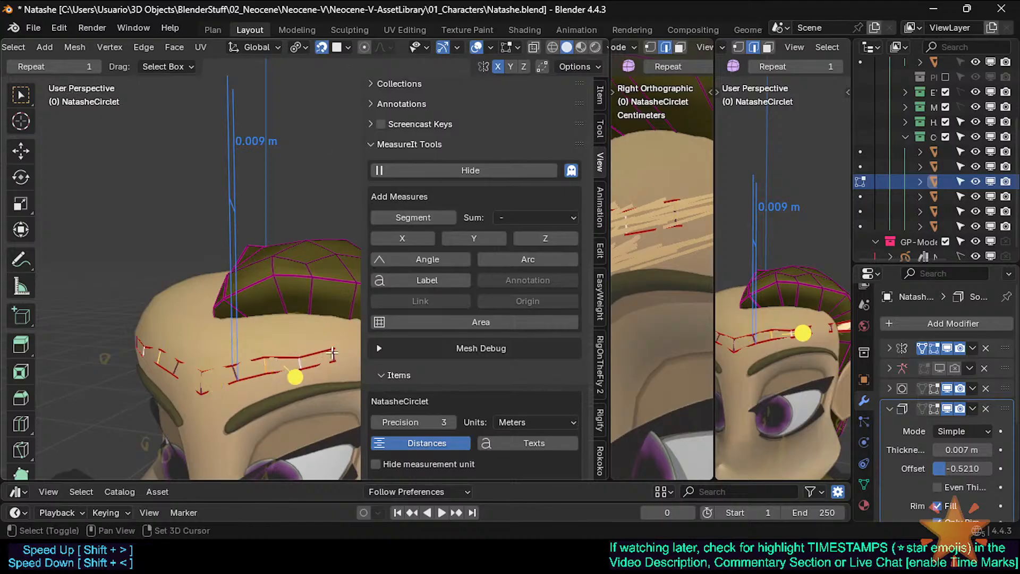
{"action": "left_click", "coordinate": [415, 215]}
{"action": "middle_click_drag", "start_coordinate": [263, 334], "coordinate": [303, 358]}
{"action": "left_click", "coordinate": [295, 350]}
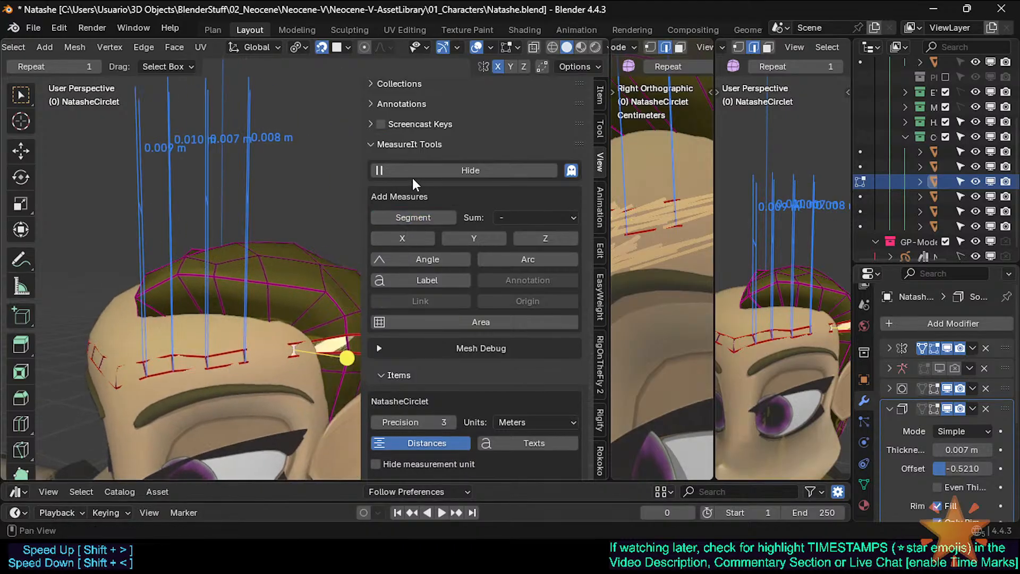
{"action": "left_click", "coordinate": [413, 215]}
{"action": "mouse_move", "coordinate": [276, 273]}
{"action": "middle_mouse_down"}
{"action": "mouse_move", "coordinate": [274, 255]}
{"action": "mouse_move", "coordinate": [287, 287]}
{"action": "mouse_move", "coordinate": [269, 266]}
{"action": "middle_mouse_up"}
Hide the sidebar and switch the circlet mesh to vertex selection
{"action": "key", "text": "n"}
{"action": "scroll", "coordinate": [287, 287], "scroll_direction": "up", "scroll_amount": 2}
{"action": "middle_click_drag", "start_coordinate": [268, 267], "coordinate": [315, 356], "text": "shift"}
{"action": "key", "text": "1"}
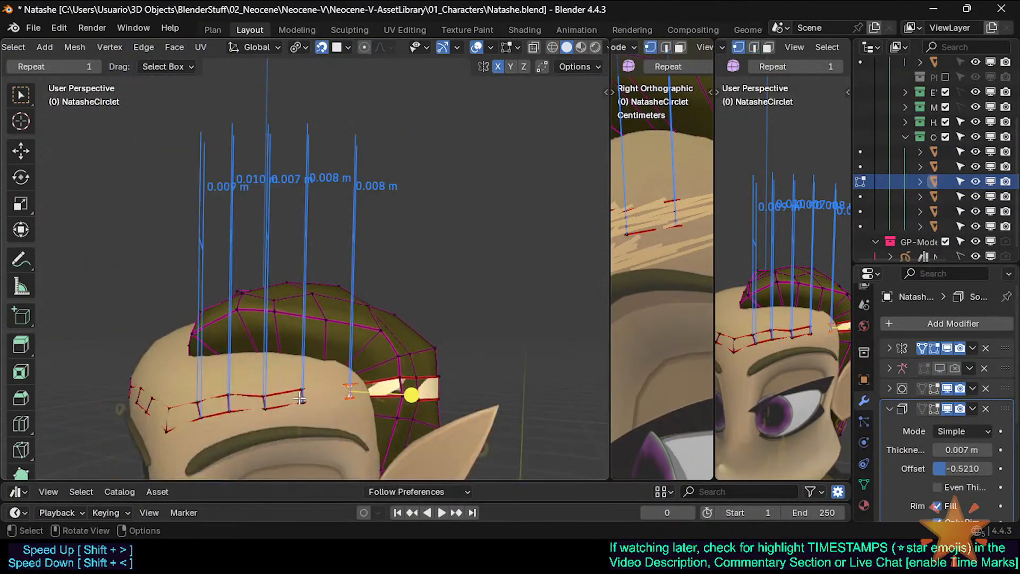
{"action": "scroll", "coordinate": [302, 398], "scroll_direction": "up", "scroll_amount": 1}
{"action": "left_click", "coordinate": [304, 383]}
{"action": "key", "text": "g"}
{"action": "key", "text": "g"}
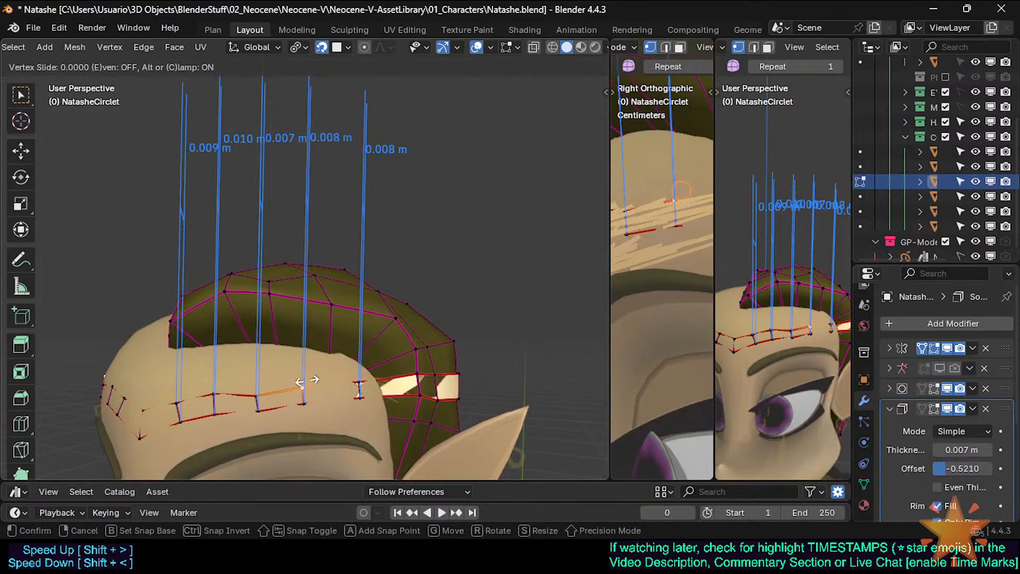
{"action": "key", "text": "c"}
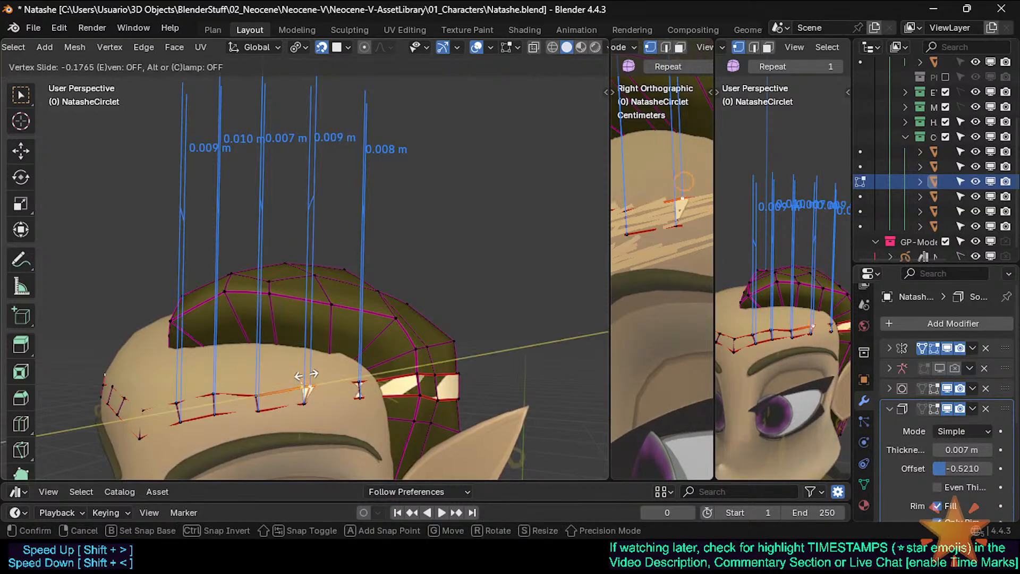
{"action": "left_click", "coordinate": [317, 376]}
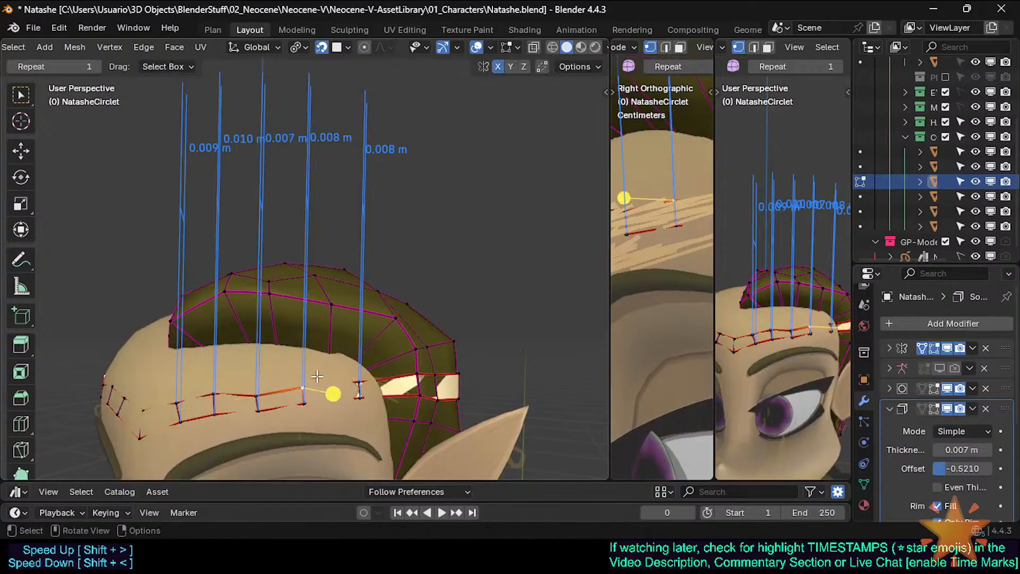
{"action": "scroll", "coordinate": [318, 377], "scroll_direction": "up", "scroll_amount": 2}
{"action": "key", "text": "g"}
{"action": "key", "text": "g"}
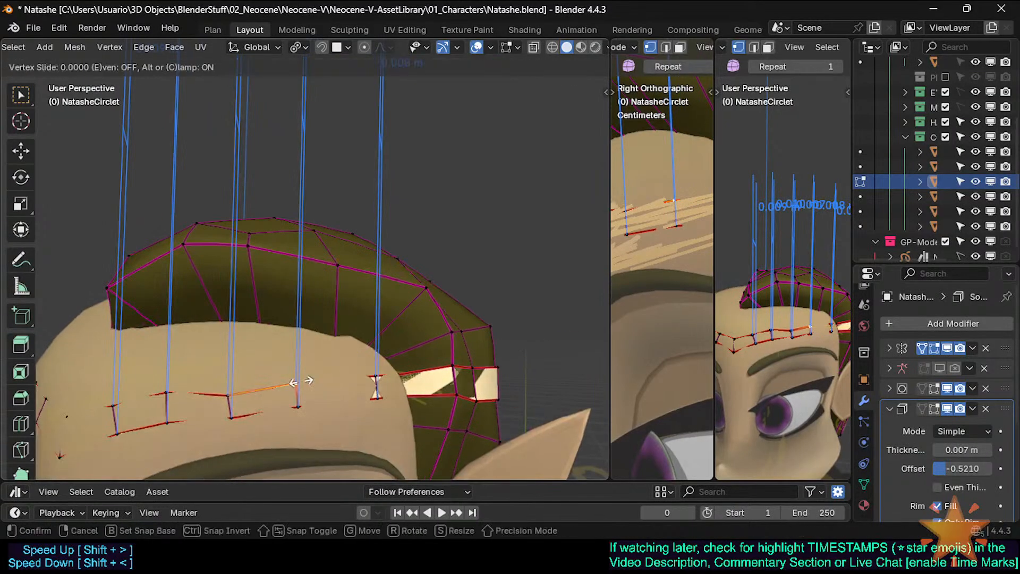
{"action": "left_click", "coordinate": [297, 391]}
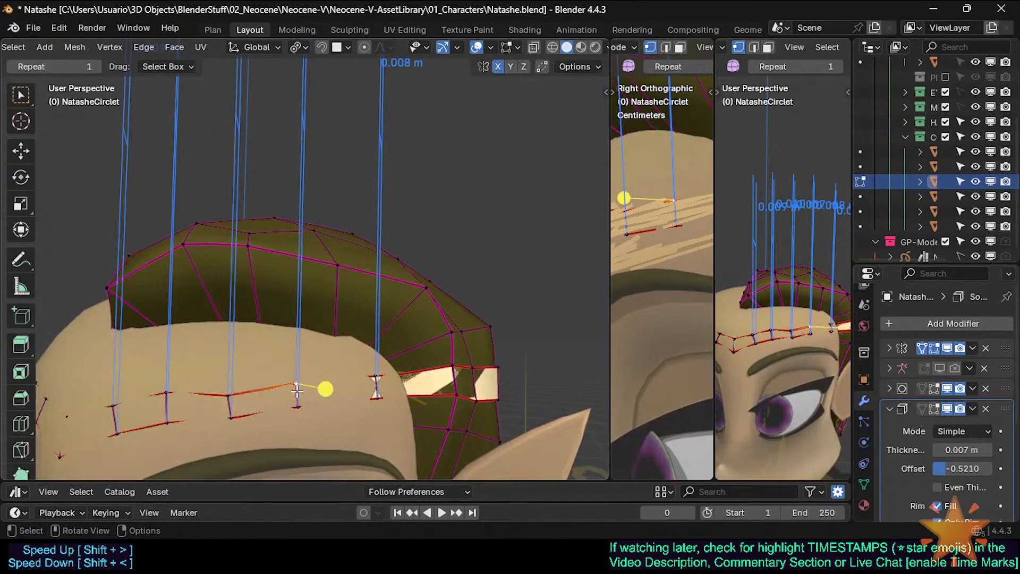
{"action": "scroll", "coordinate": [297, 391], "scroll_direction": "down", "scroll_amount": 1}
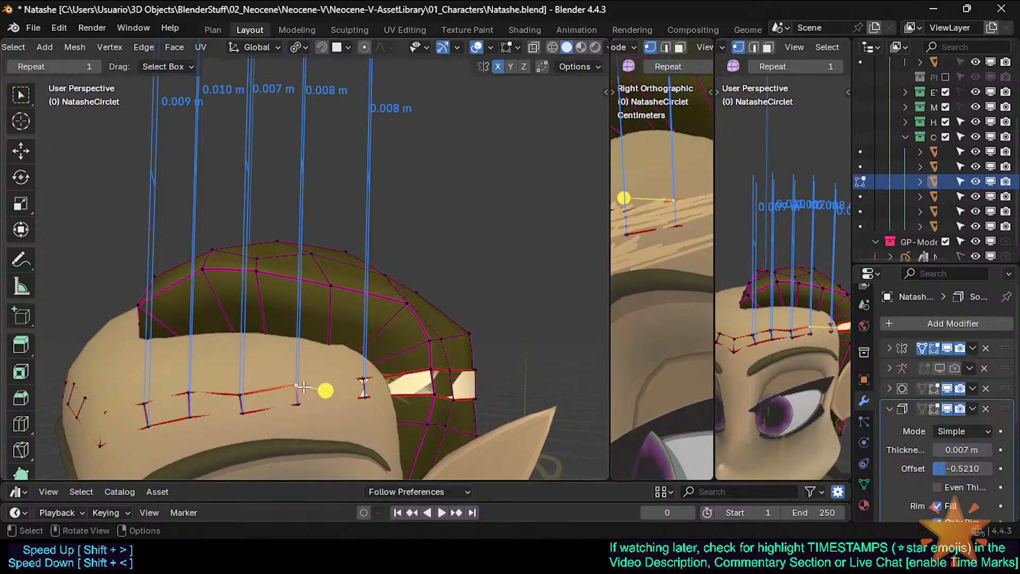
{"action": "key", "text": "g"}
{"action": "key", "text": "g"}
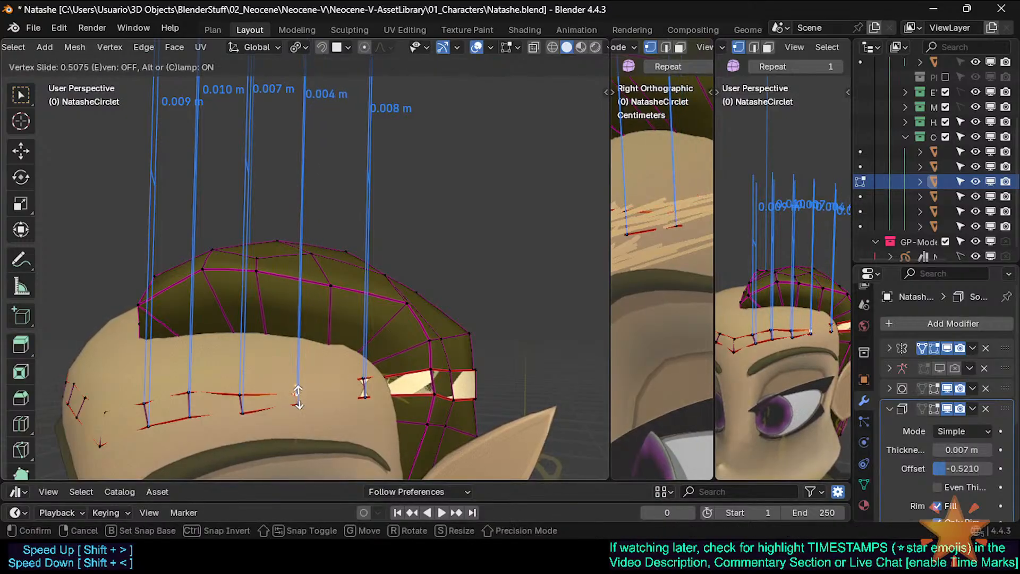
{"action": "key", "text": "c"}
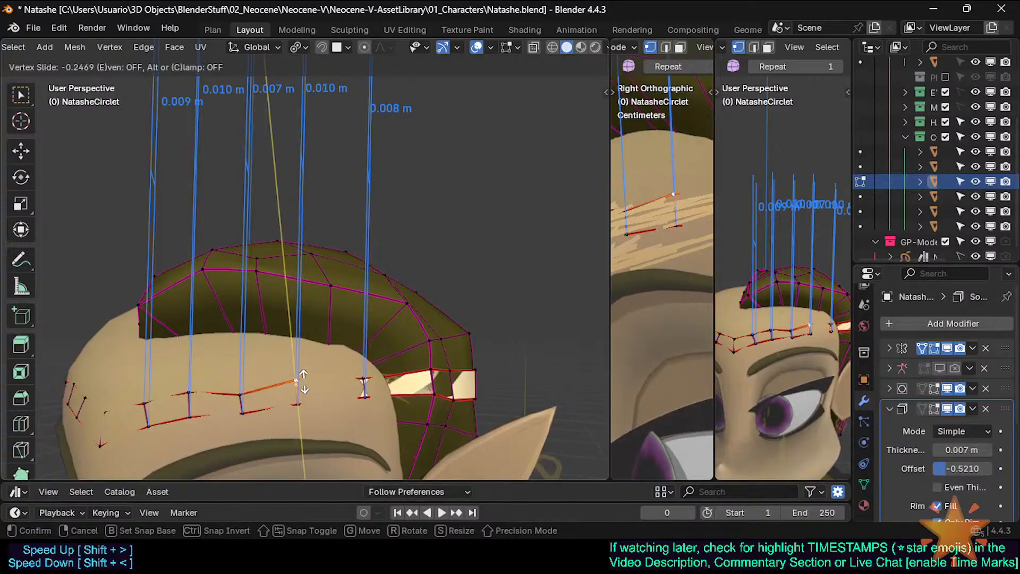
{"action": "key", "text": "ctrl"}
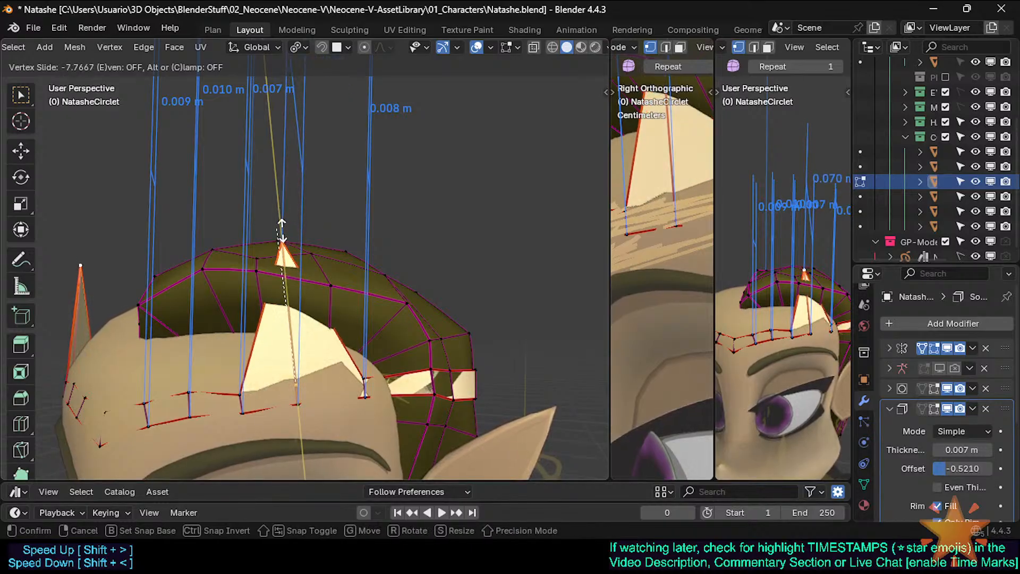
{"action": "left_click", "coordinate": [317, 392]}
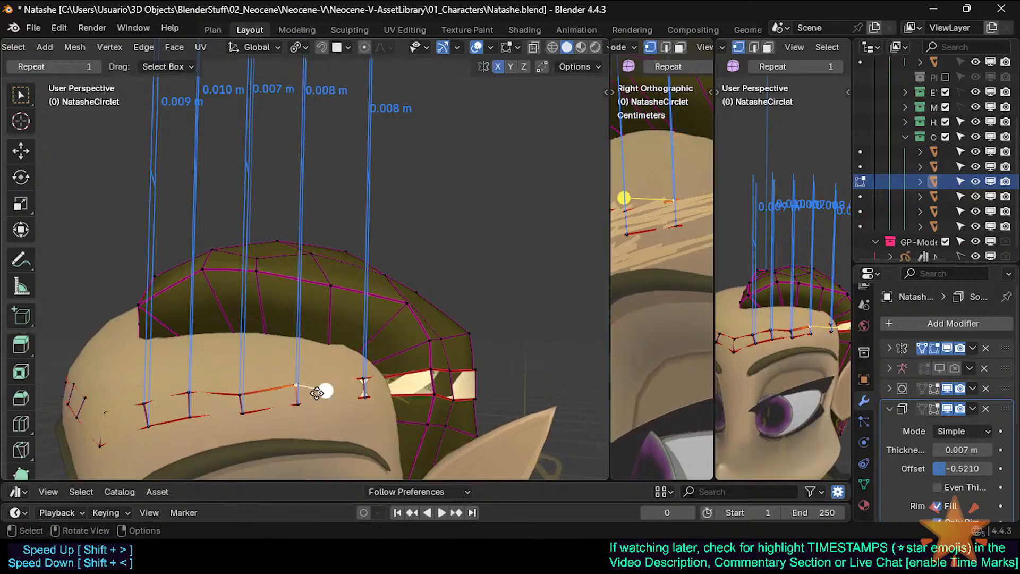
{"action": "middle_click_drag", "start_coordinate": [310, 341], "coordinate": [337, 343]}
{"action": "scroll", "coordinate": [309, 383], "scroll_direction": "up", "scroll_amount": 1}
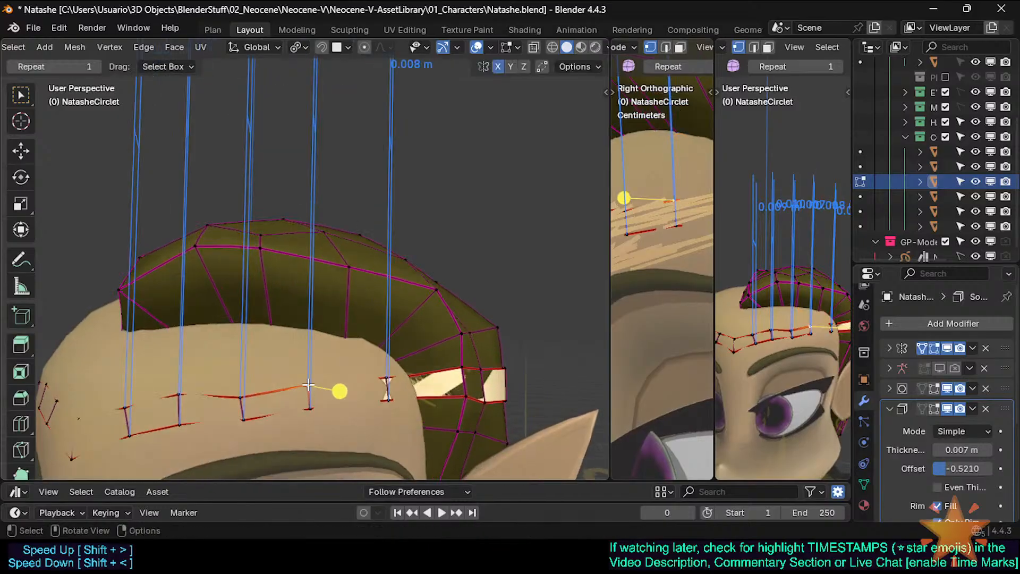
{"action": "scroll", "coordinate": [309, 378], "scroll_direction": "down", "scroll_amount": 1}
{"action": "scroll", "coordinate": [314, 388], "scroll_direction": "down", "scroll_amount": 2}
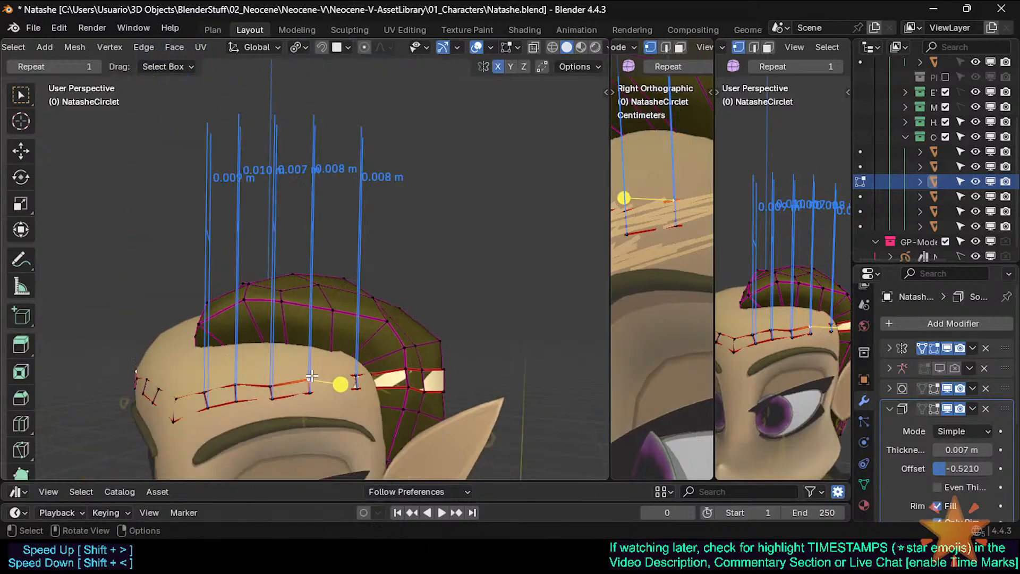
{"action": "scroll", "coordinate": [314, 388], "scroll_direction": "up", "scroll_amount": 2}
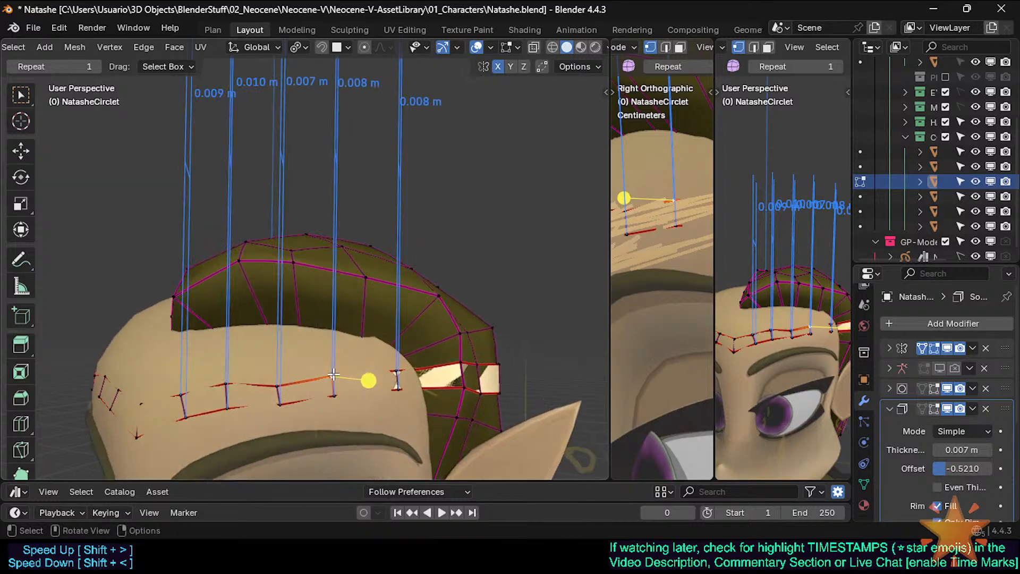
Raise the upper vertex of the measured cross edge nearest the forehead's center until the band is 0.010 m wide there, with snapping on
{"action": "left_click", "coordinate": [277, 383]}
{"action": "key", "text": "shift+Tab"}
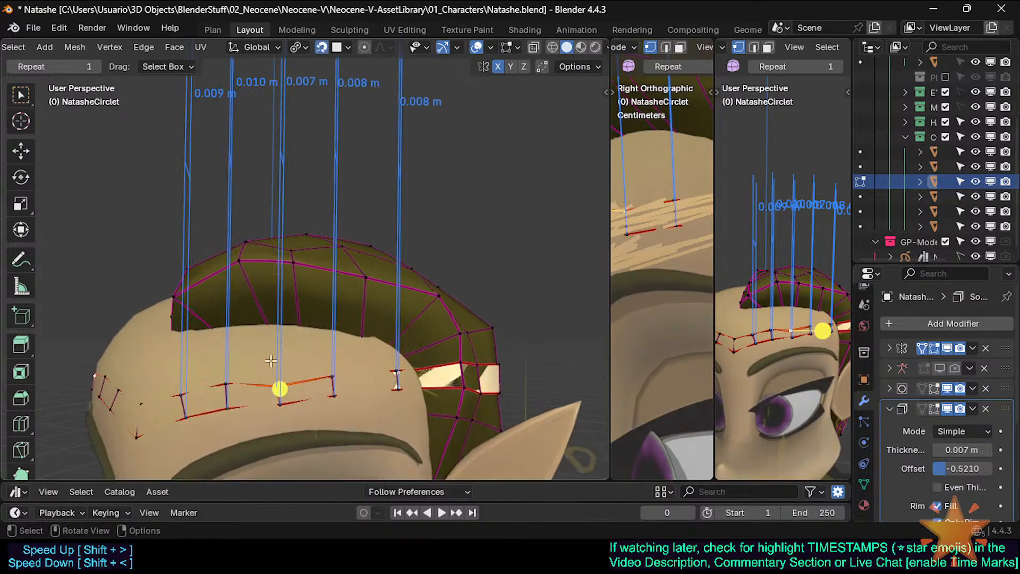
{"action": "middle_click_drag", "start_coordinate": [276, 347], "coordinate": [294, 348]}
{"action": "scroll", "coordinate": [272, 418], "scroll_direction": "up", "scroll_amount": 1}
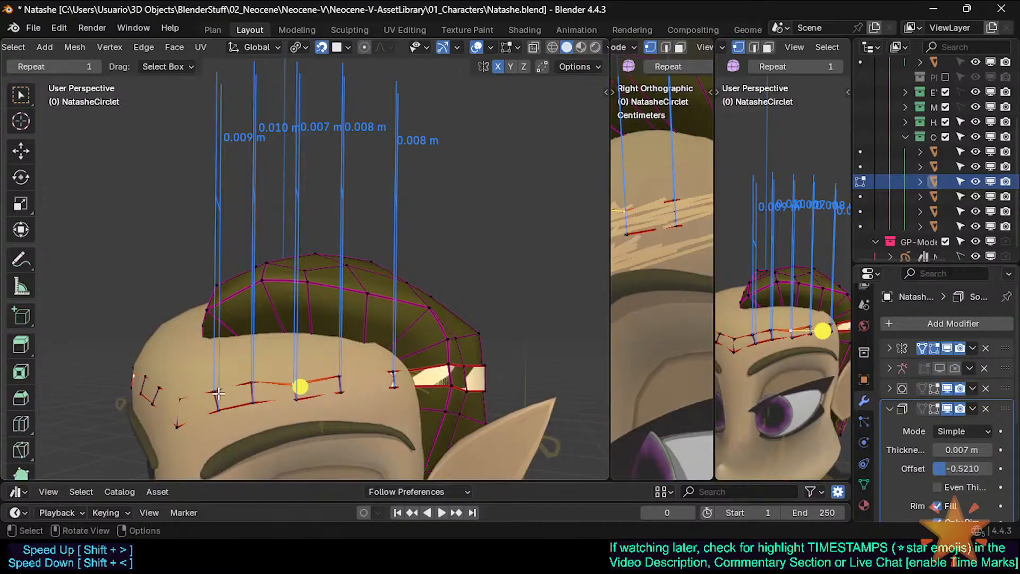
{"action": "left_click", "coordinate": [219, 391]}
{"action": "key", "text": "g"}
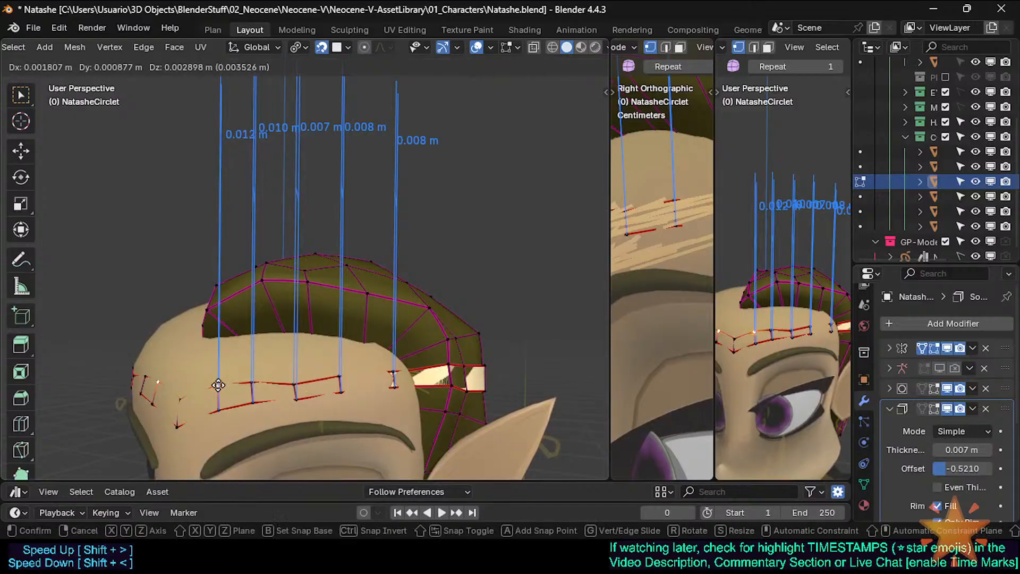
{"action": "left_click", "coordinate": [217, 390]}
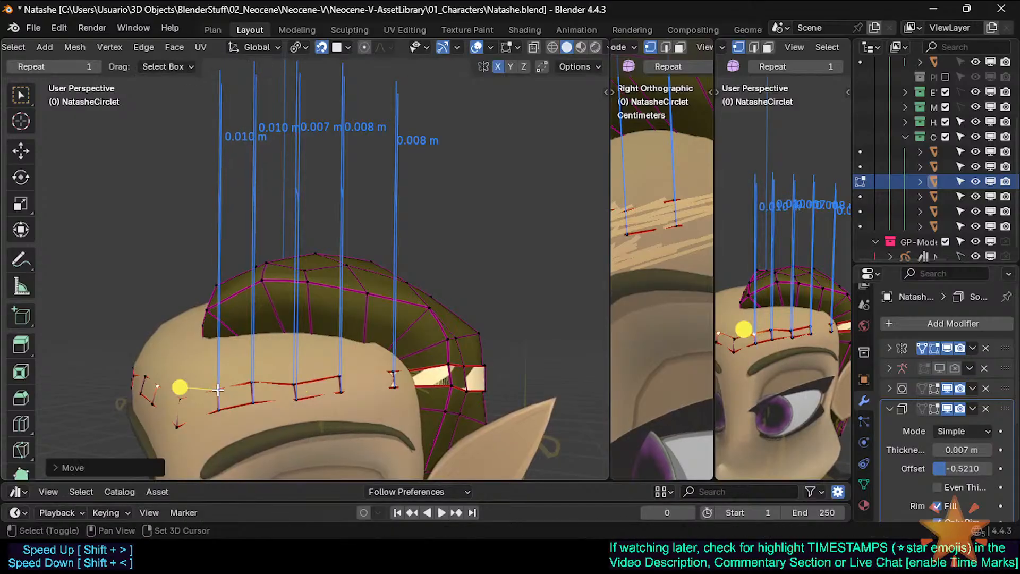
Move the upper vertices of the second and third measured cross edges to give each a width of 0.010 m
{"action": "left_click", "coordinate": [250, 384]}
{"action": "key", "text": "g"}
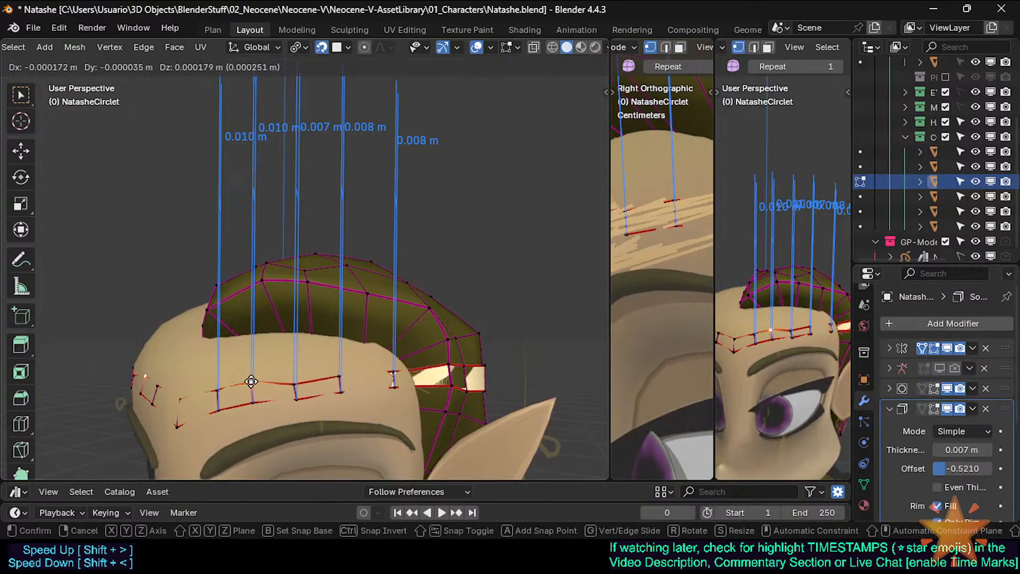
{"action": "left_click", "coordinate": [251, 381]}
{"action": "left_click", "coordinate": [297, 381]}
{"action": "key", "text": "g"}
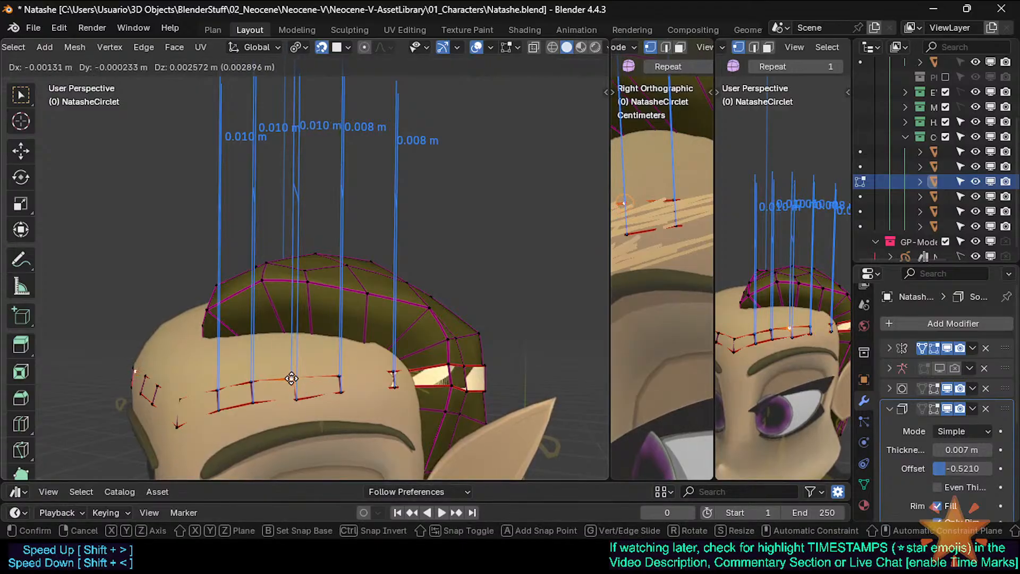
{"action": "left_click", "coordinate": [294, 379]}
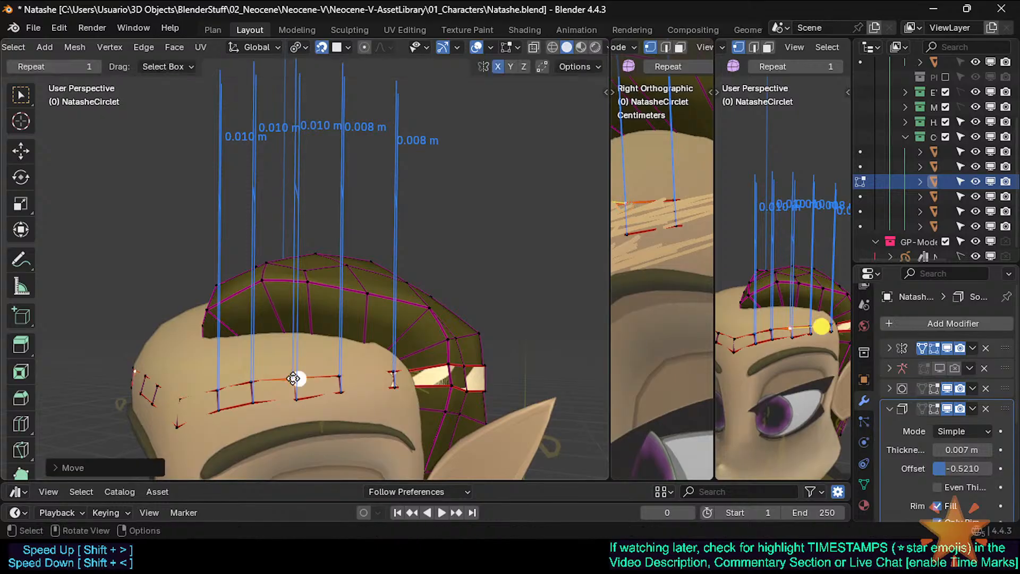
Raise the upper vertex of the fourth measured cross edge until its width is 0.010 m
{"action": "left_click", "coordinate": [343, 378]}
{"action": "key", "text": "g"}
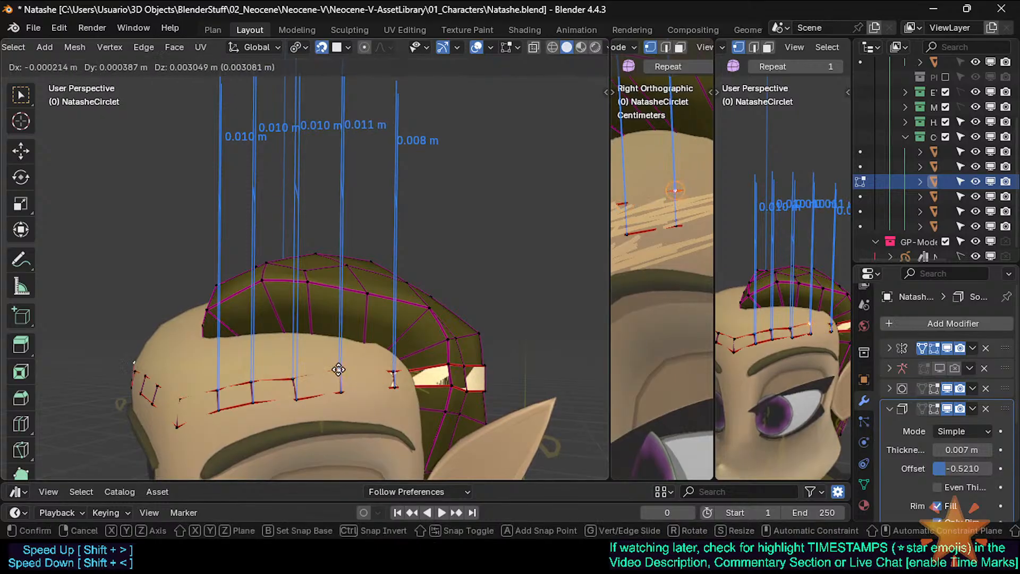
{"action": "left_click", "coordinate": [338, 370]}
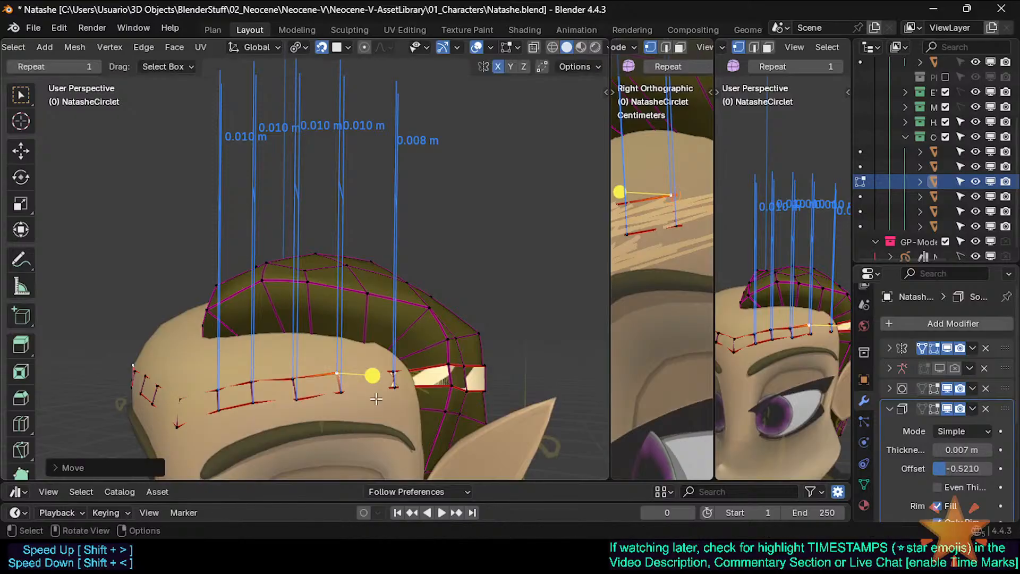
{"action": "left_click", "coordinate": [296, 397]}
{"action": "scroll", "coordinate": [294, 400], "scroll_direction": "up", "scroll_amount": 2}
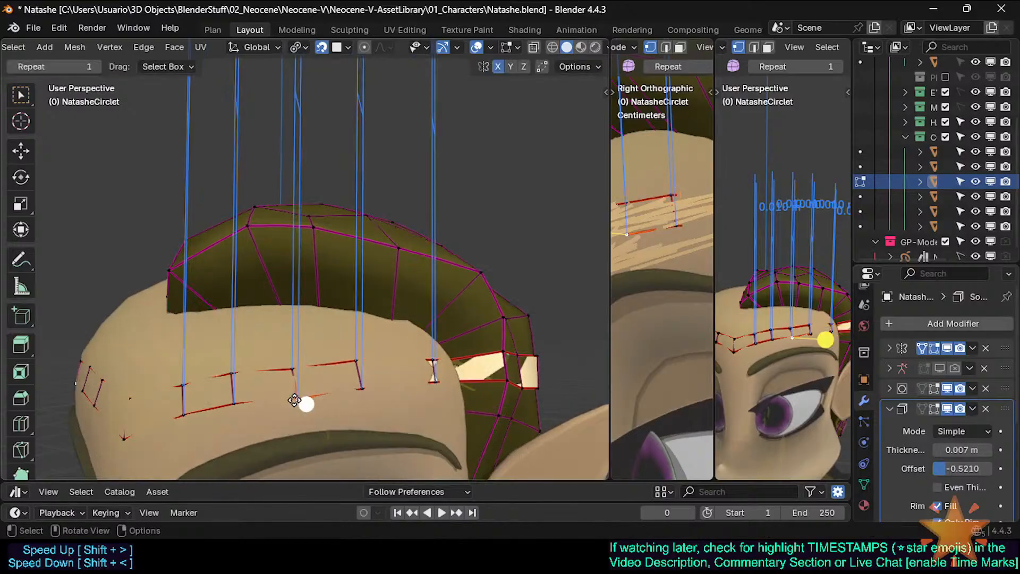
{"action": "key", "text": "2"}
{"action": "left_click", "coordinate": [312, 372]}
{"action": "left_click", "coordinate": [356, 375], "text": "shift"}
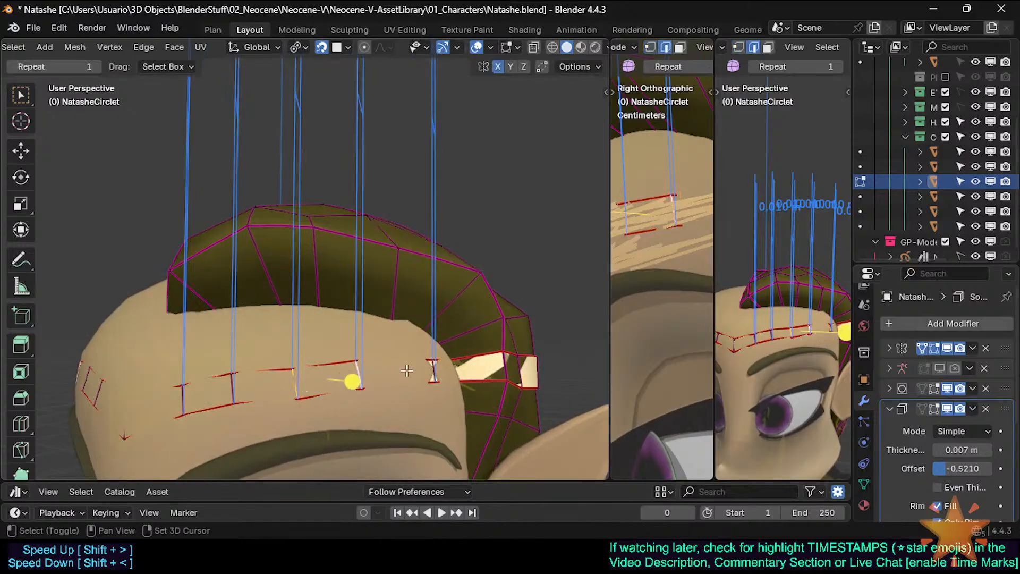
Move the lower vertex of the fifth measured cross edge, beside the temple, until its width is 0.010 m
{"action": "middle_click_drag", "start_coordinate": [357, 376], "coordinate": [326, 367], "text": "shift"}
{"action": "key", "text": "1"}
{"action": "left_click", "coordinate": [370, 381]}
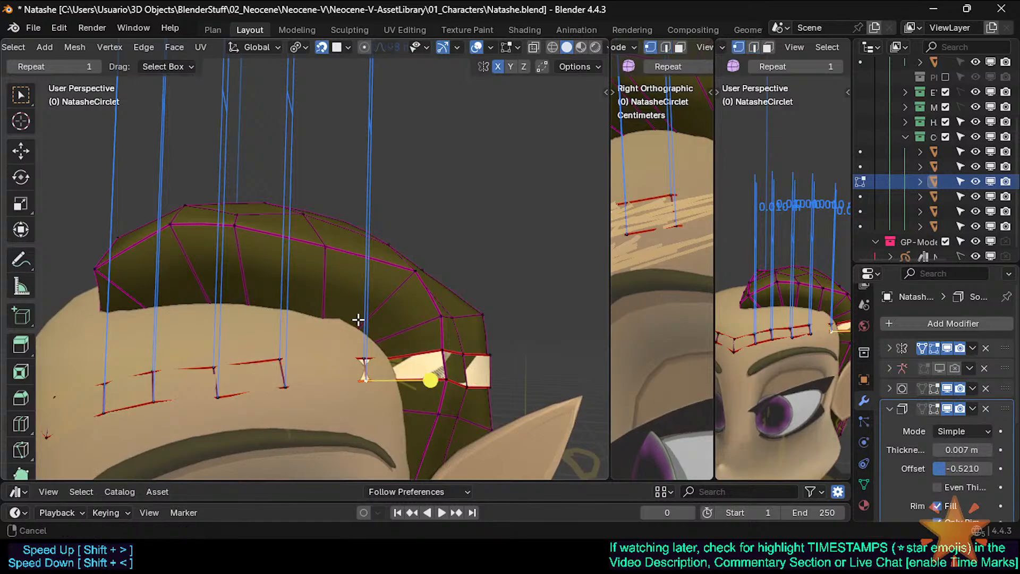
{"action": "scroll", "coordinate": [357, 327], "scroll_direction": "down", "scroll_amount": 2}
{"action": "middle_click_drag", "start_coordinate": [358, 321], "coordinate": [358, 345], "text": "shift"}
{"action": "scroll", "coordinate": [358, 344], "scroll_direction": "up", "scroll_amount": 1}
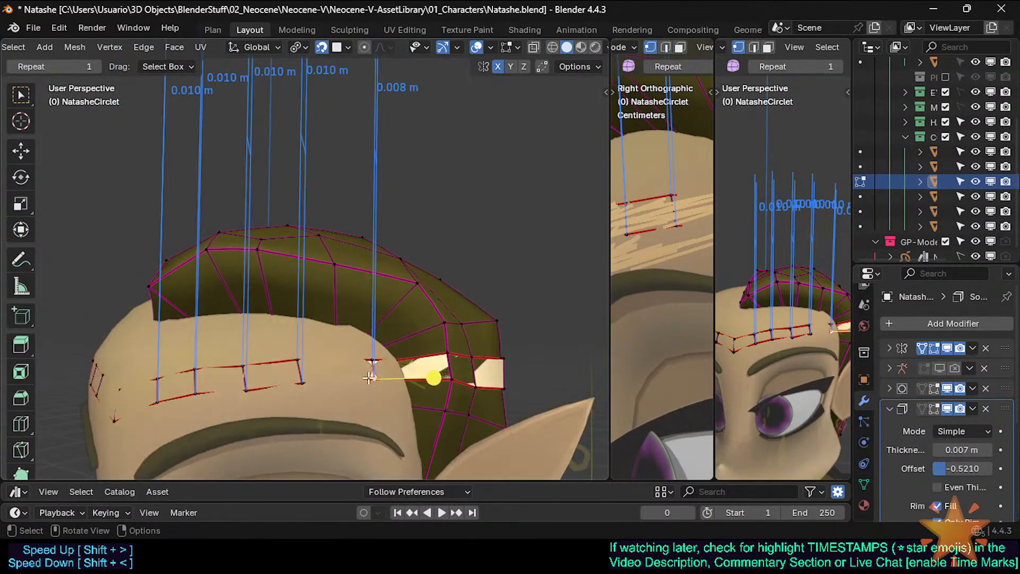
{"action": "key", "text": "g"}
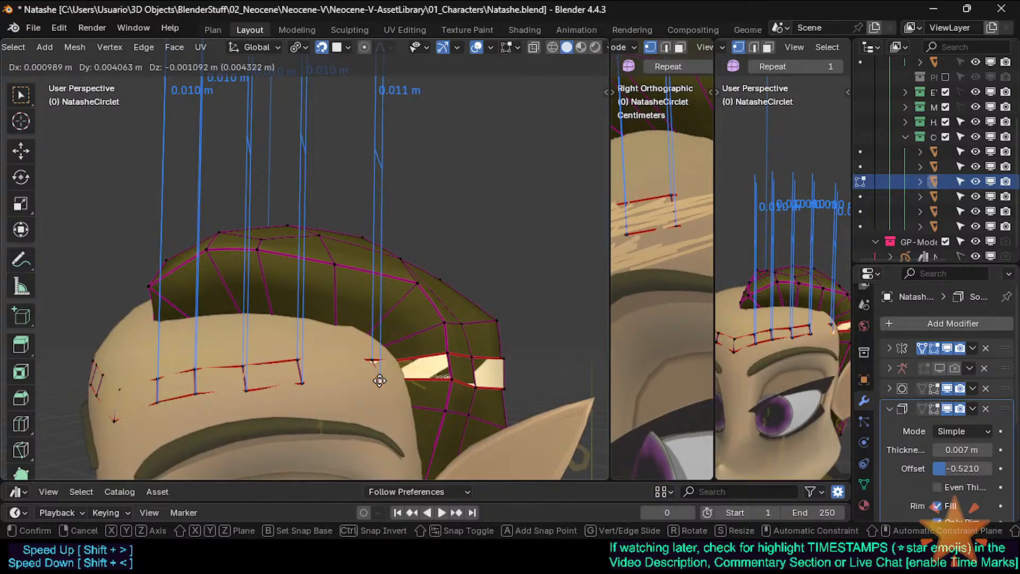
{"action": "left_click", "coordinate": [377, 380]}
Switch to edge selection and select the fourth measured cross edge
{"action": "key", "text": "2"}
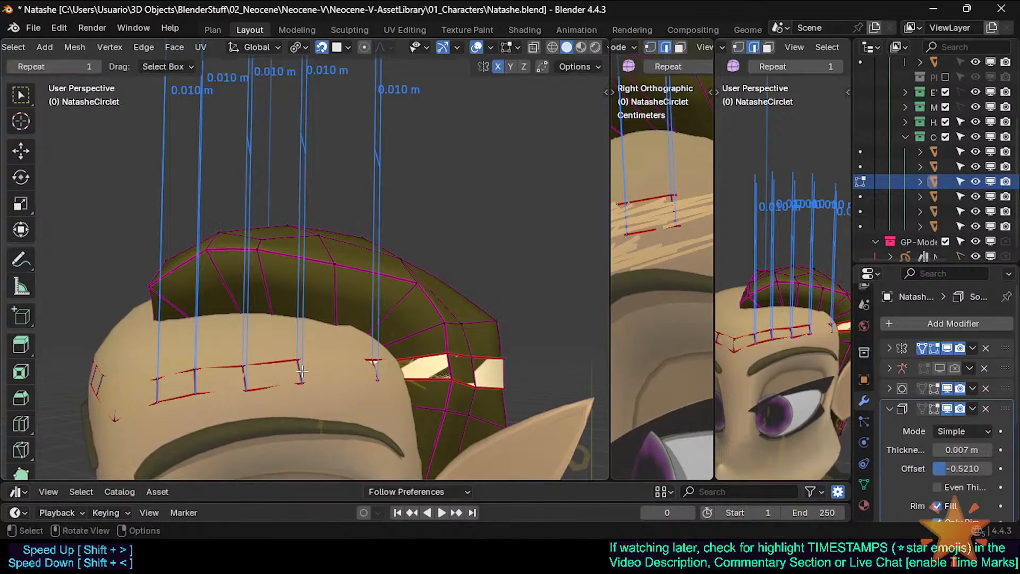
{"action": "left_click", "coordinate": [300, 371]}
{"action": "key", "text": "g"}
{"action": "key", "text": "g"}
{"action": "key", "text": "g"}
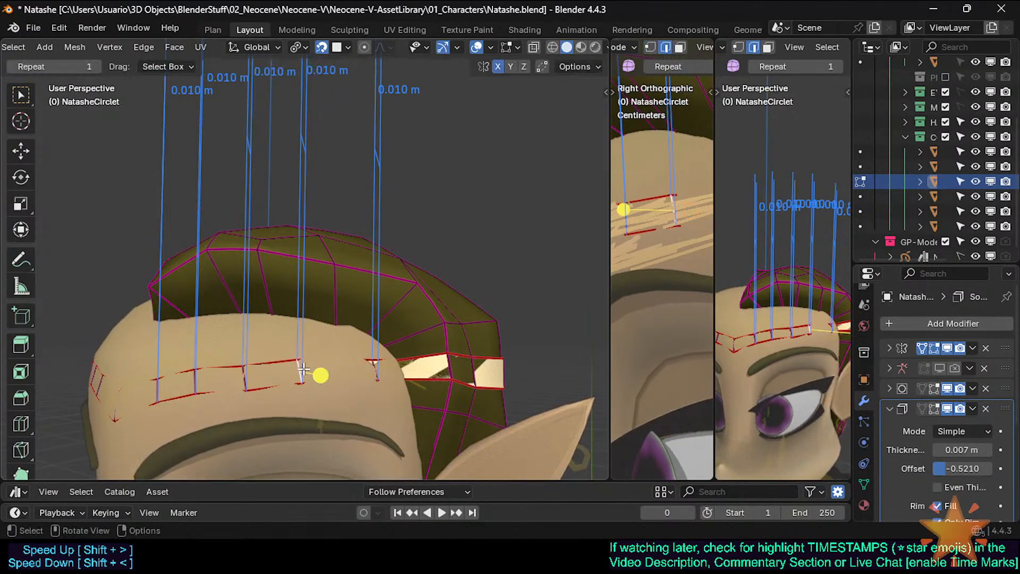
{"action": "key", "text": "g"}
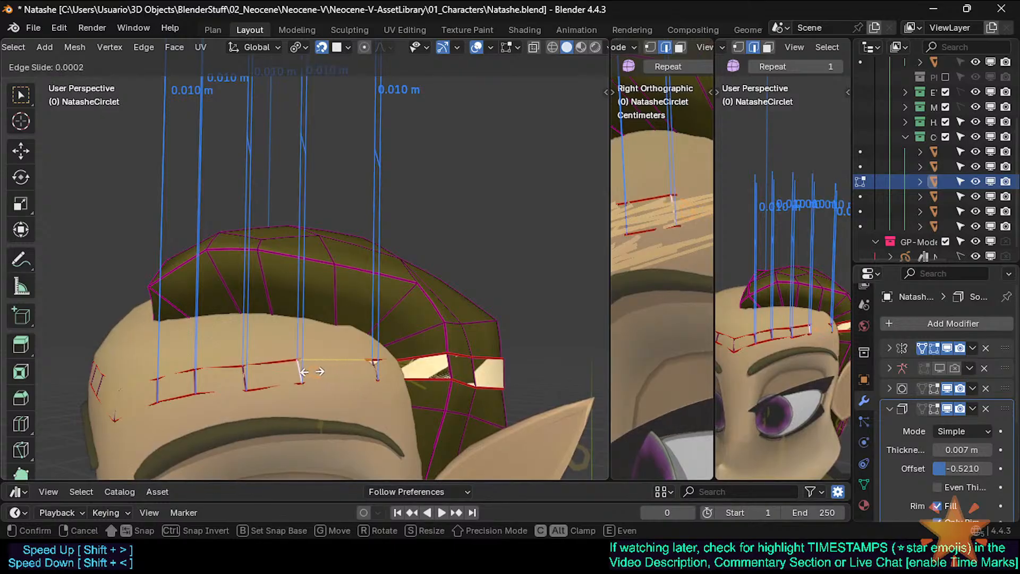
{"action": "left_click", "coordinate": [318, 372]}
{"action": "key", "text": "g"}
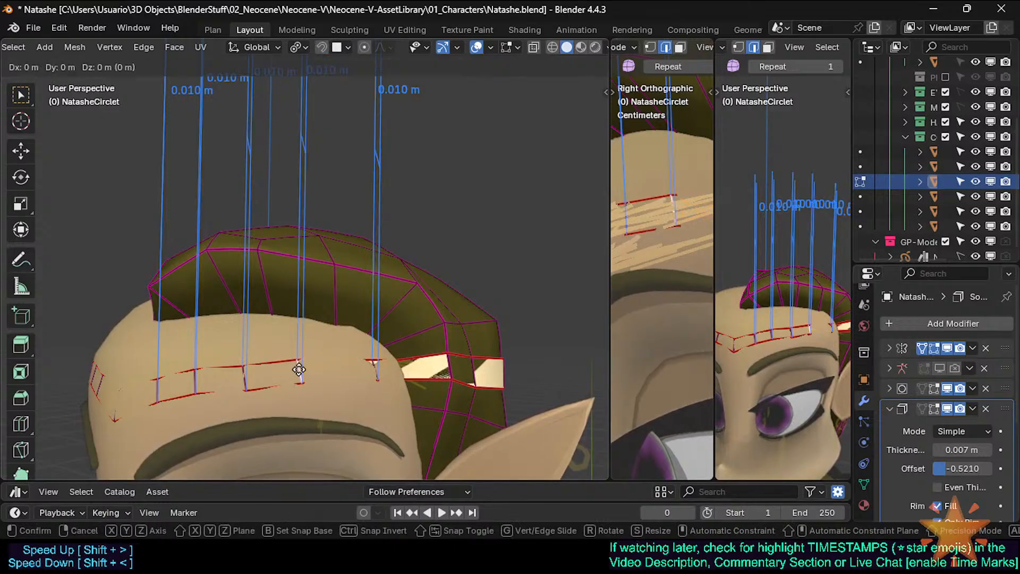
{"action": "key", "text": "g"}
{"action": "left_click", "coordinate": [319, 371]}
Turn snapping on and move the fourth measured cross edge about 0.0027 m along the band toward the fifth one
{"action": "key", "text": "shift+Tab"}
{"action": "key", "text": "g"}
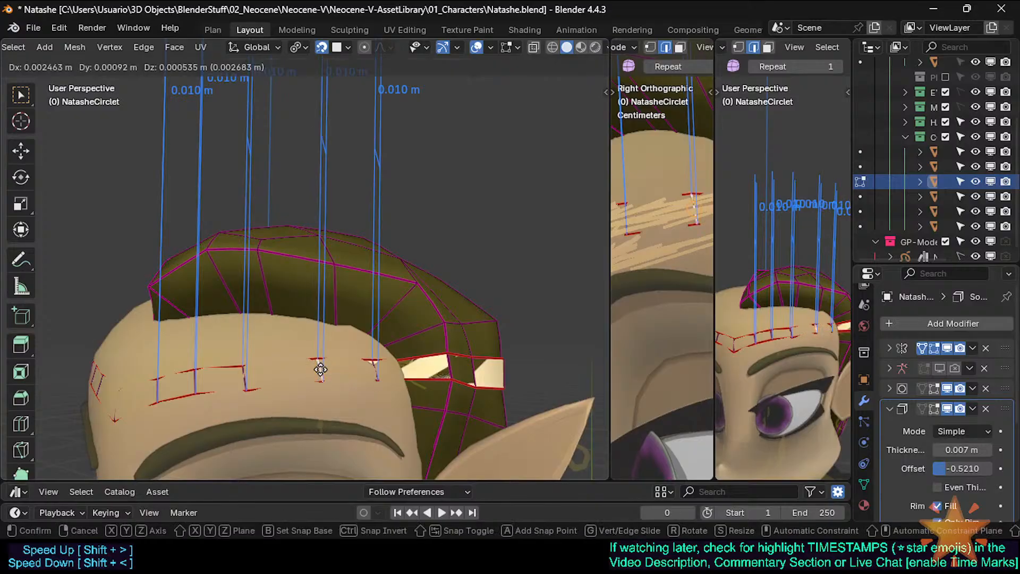
{"action": "left_click", "coordinate": [320, 369]}
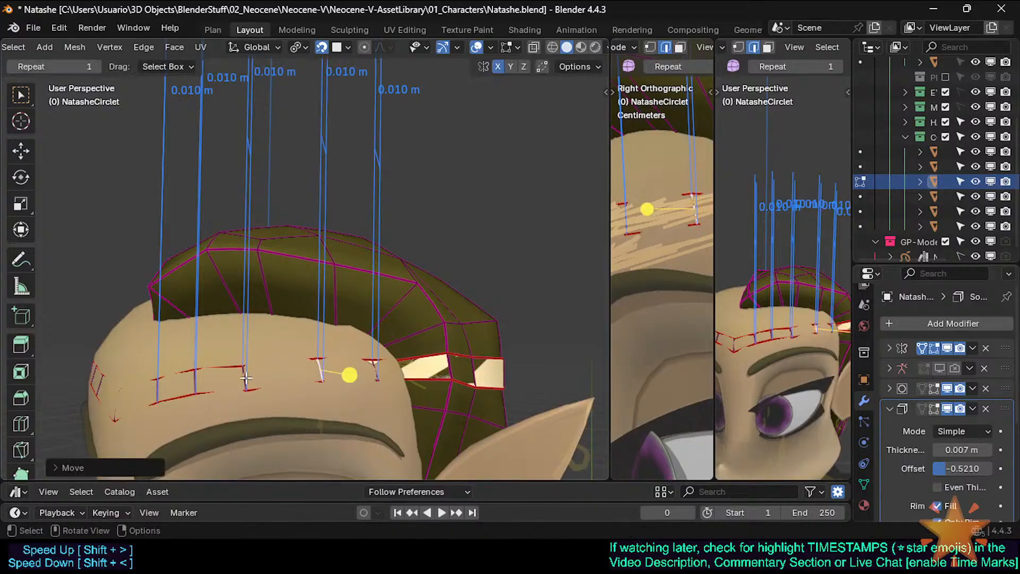
Slide the third measured cross edge along the band toward the fourth and reposition it on the head with snapping on
{"action": "key", "text": "shift+Tab"}
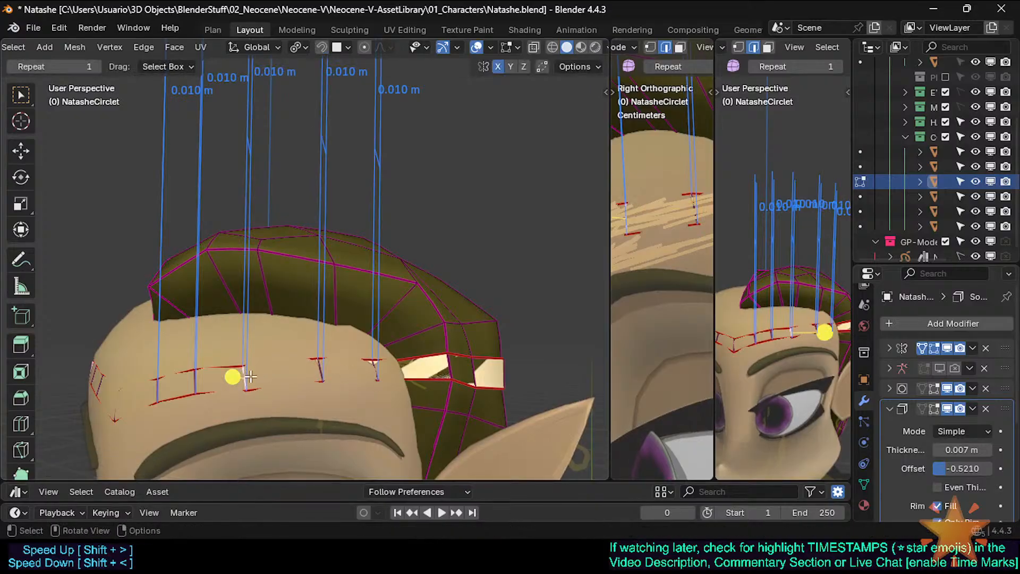
{"action": "key", "text": "g"}
{"action": "key", "text": "g"}
{"action": "left_click", "coordinate": [259, 373]}
{"action": "key", "text": "shift+Tab"}
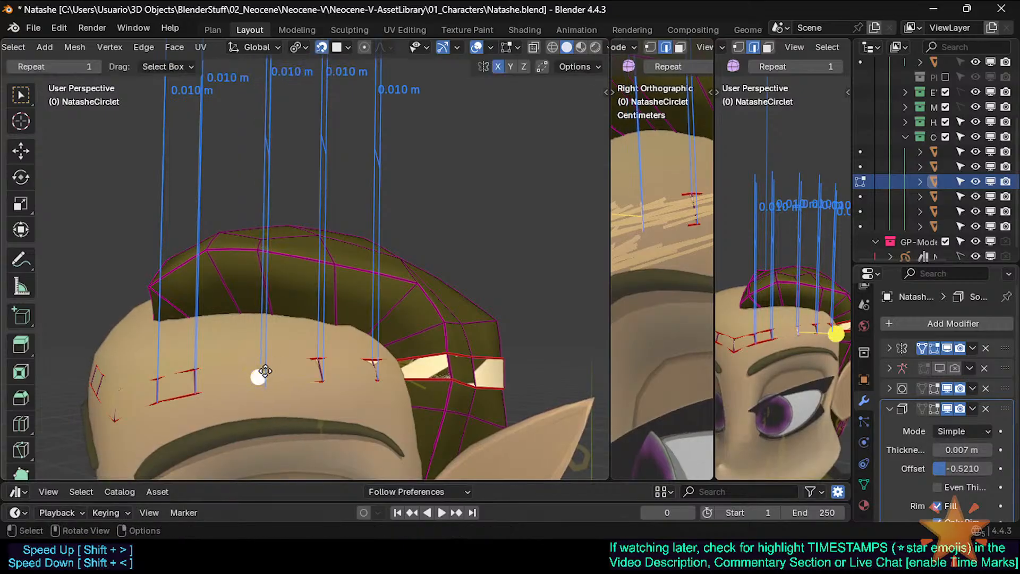
{"action": "key", "text": "g"}
{"action": "left_click", "coordinate": [259, 373]}
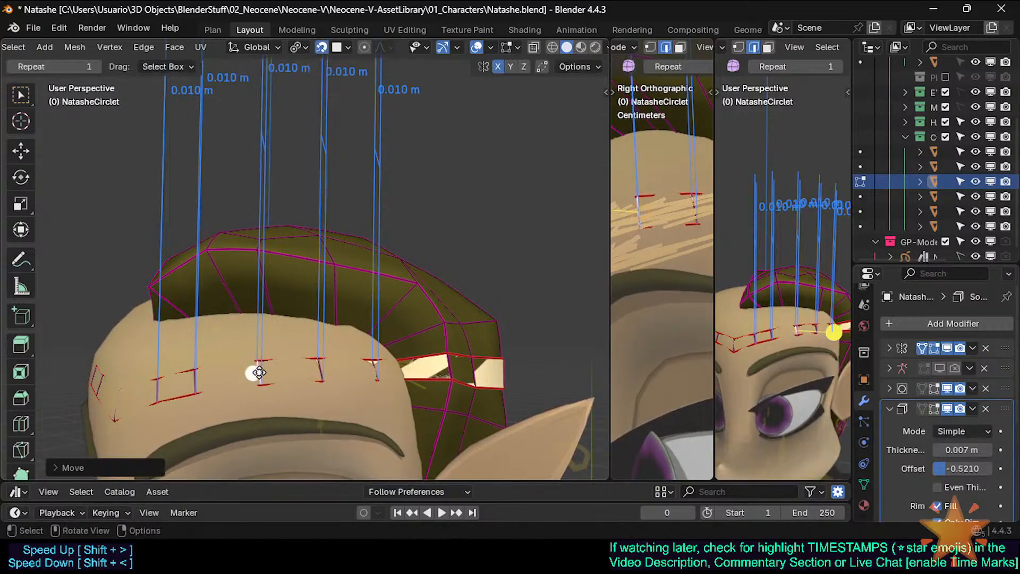
Check the band in Object Mode, and move the lower vertex of the fourth cross edge about 0.0018 m toward the third
{"action": "key", "text": "Tab"}
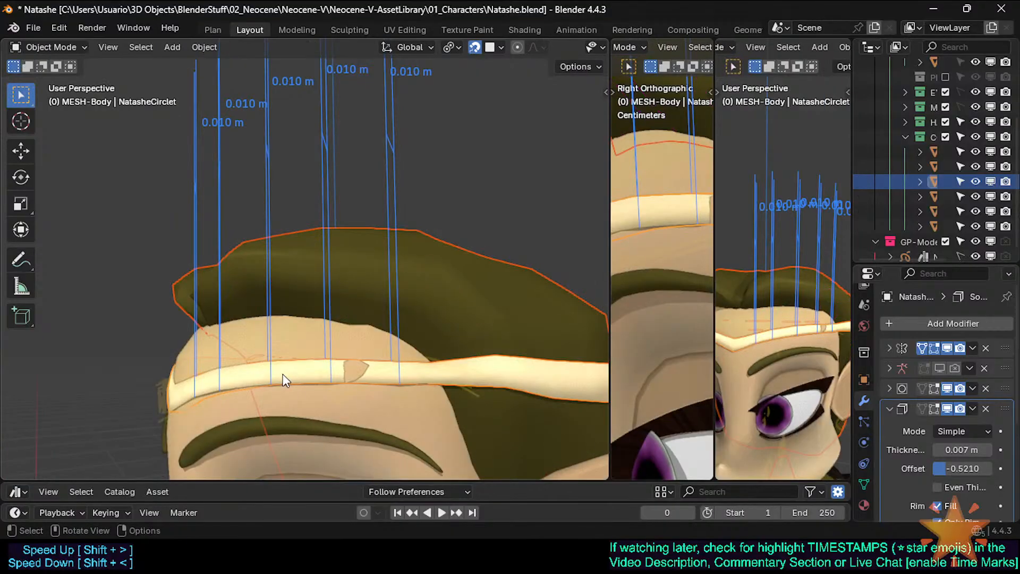
{"action": "middle_click_drag", "start_coordinate": [301, 380], "coordinate": [292, 395]}
{"action": "scroll", "coordinate": [293, 396], "scroll_direction": "up", "scroll_amount": 2}
{"action": "key", "text": "Tab"}
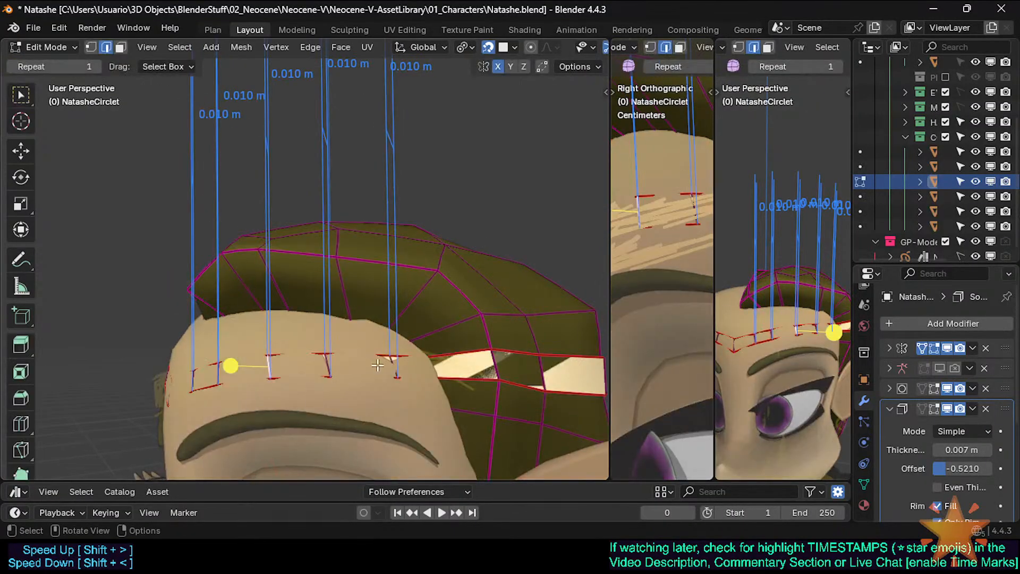
{"action": "key", "text": "1"}
{"action": "left_click", "coordinate": [332, 375]}
{"action": "key", "text": "g"}
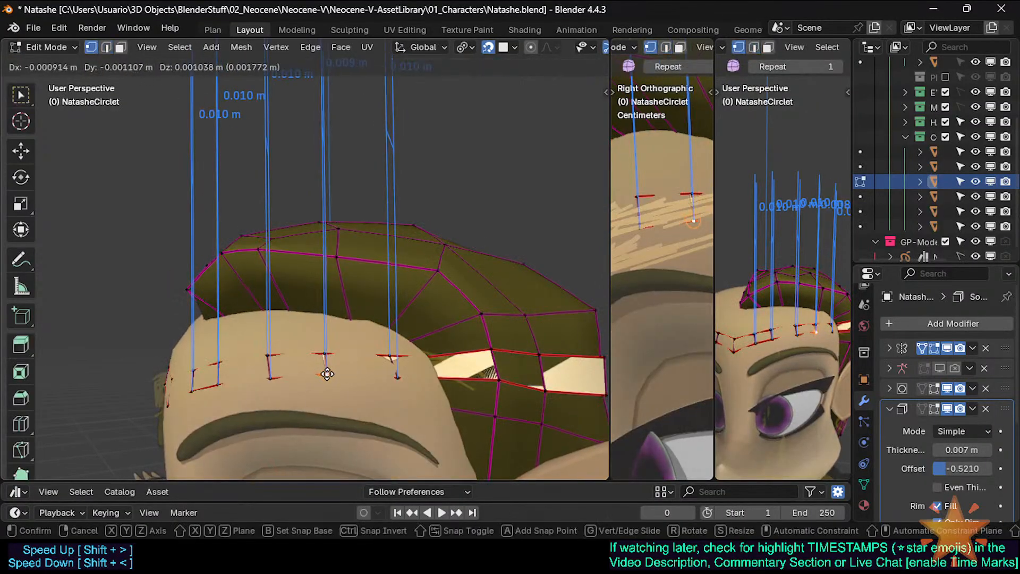
{"action": "left_click", "coordinate": [326, 374]}
Switch to edge selection and move the fourth cross edge slightly along the band toward the fifth
{"action": "key", "text": "2"}
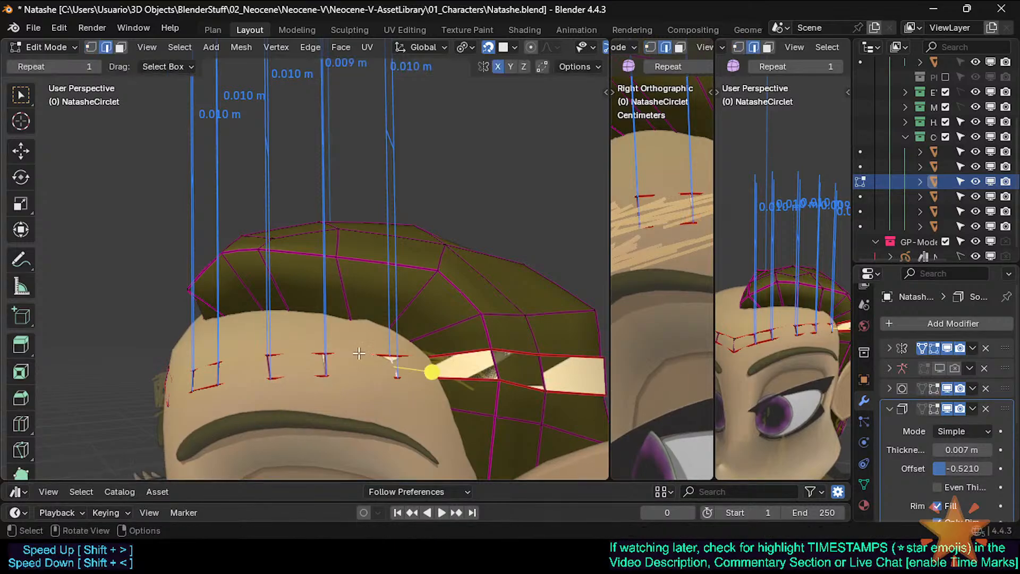
{"action": "left_click", "coordinate": [324, 362]}
{"action": "key", "text": "g"}
{"action": "left_click", "coordinate": [330, 363]}
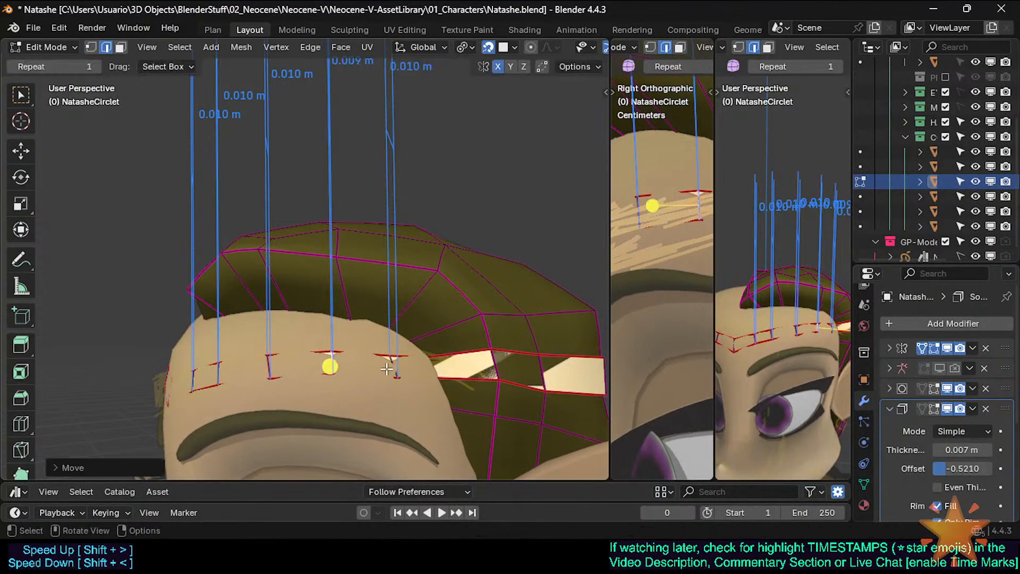
Move the fifth cross edge, beside the temple, about 0.0036 m backward along the band and check the surface in Object Mode
{"action": "key", "text": "g"}
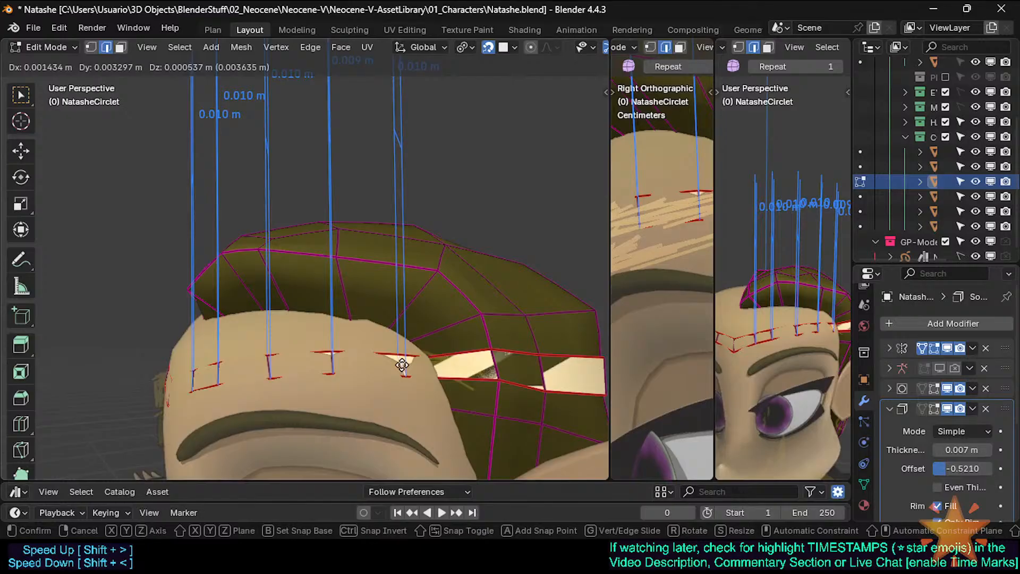
{"action": "left_click", "coordinate": [402, 366]}
{"action": "key", "text": "Tab"}
{"action": "key", "text": "Tab"}
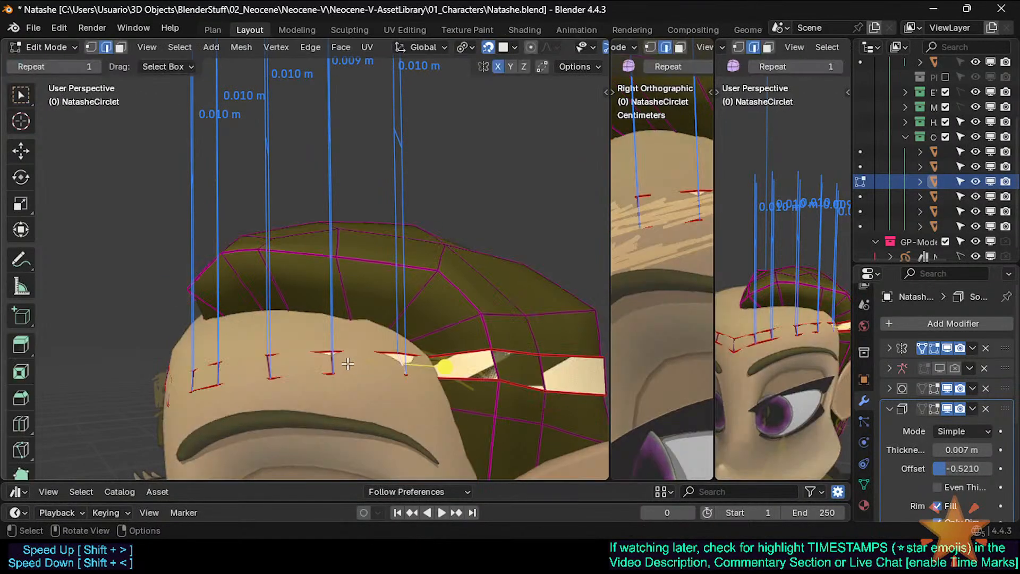
Move the fourth cross edge closer to the fifth in two passes, the second about 0.0058 m, checking the band between them
{"action": "key", "text": "g"}
{"action": "left_click", "coordinate": [337, 359]}
{"action": "key", "text": "Tab"}
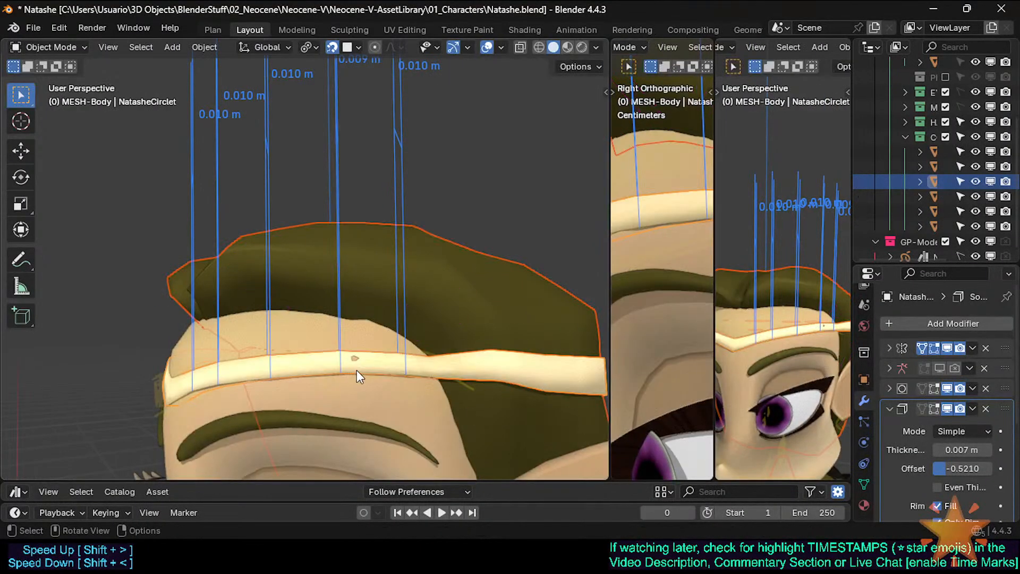
{"action": "key", "text": "Tab"}
{"action": "key", "text": "g"}
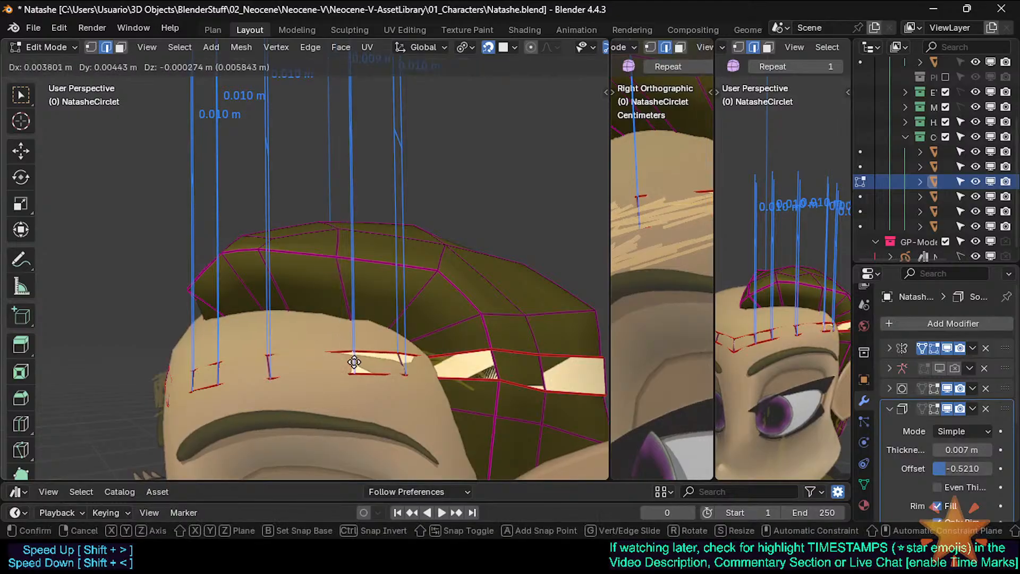
{"action": "left_click", "coordinate": [354, 363]}
Reposition the upper and lower vertices of the fourth cross edge individually, bringing both closer to the fifth
{"action": "key", "text": "Tab"}
{"action": "key", "text": "Tab"}
{"action": "key", "text": "g"}
{"action": "left_click", "coordinate": [363, 349]}
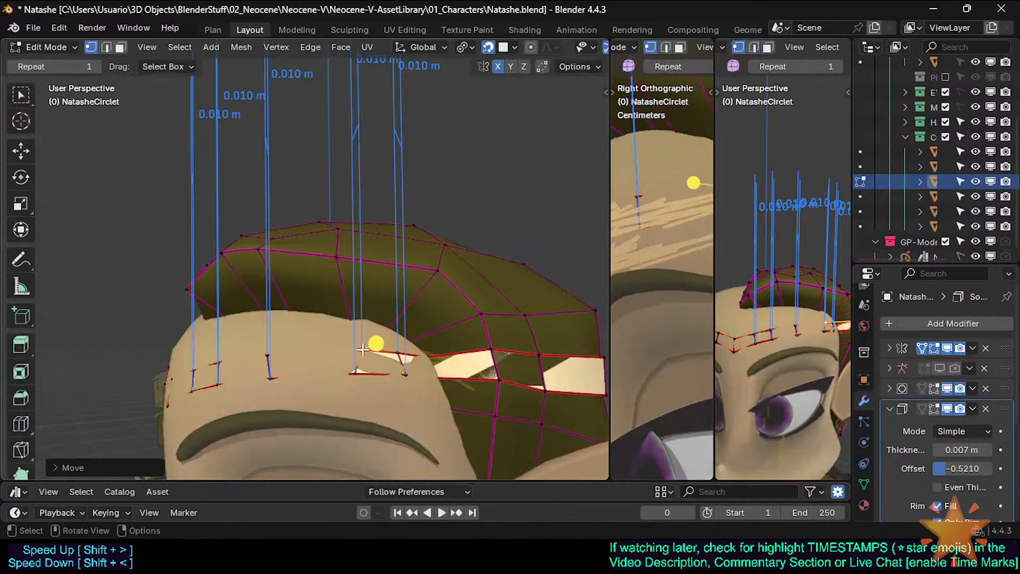
{"action": "key", "text": "g"}
{"action": "left_click", "coordinate": [365, 376]}
Bevel the third cross edge with one segment and an offset of about 0.0096 m, splitting it into two
{"action": "key", "text": "Tab"}
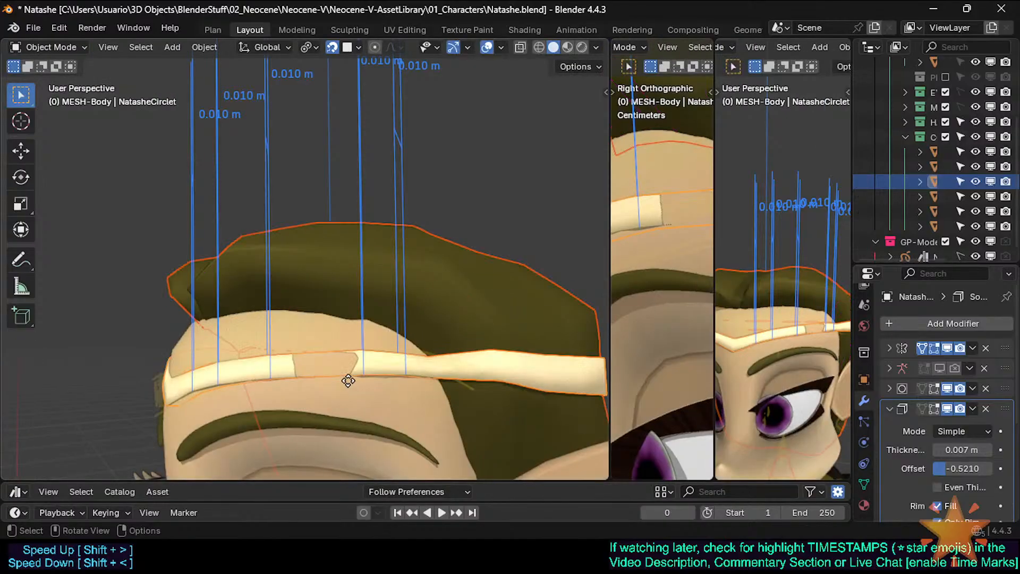
{"action": "key", "text": "Tab"}
{"action": "key", "text": "2"}
{"action": "key", "text": "ctrl+b"}
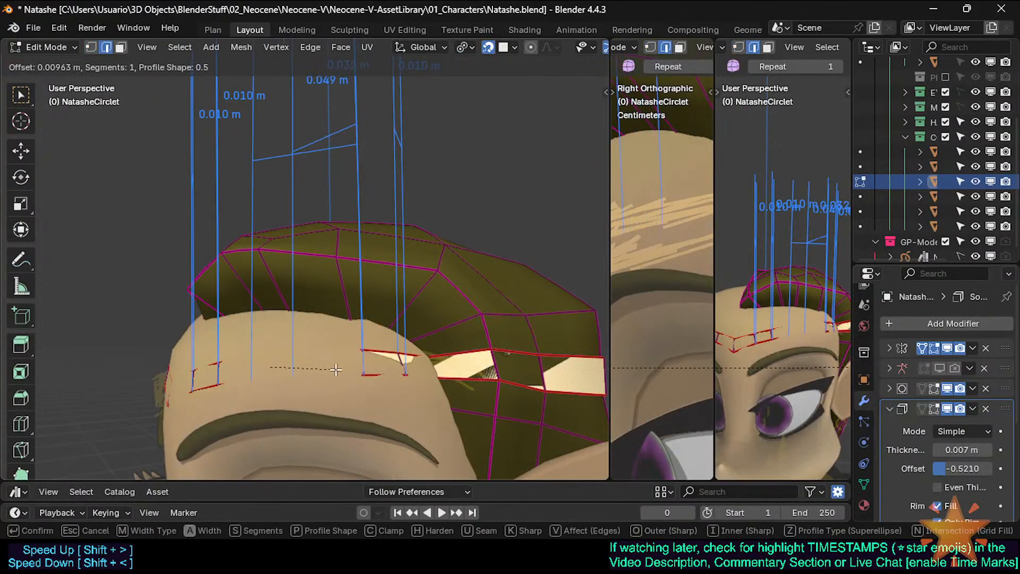
{"action": "left_click", "coordinate": [336, 370]}
{"action": "key", "text": "alt+z"}
{"action": "middle_click_drag", "start_coordinate": [300, 369], "coordinate": [305, 369]}
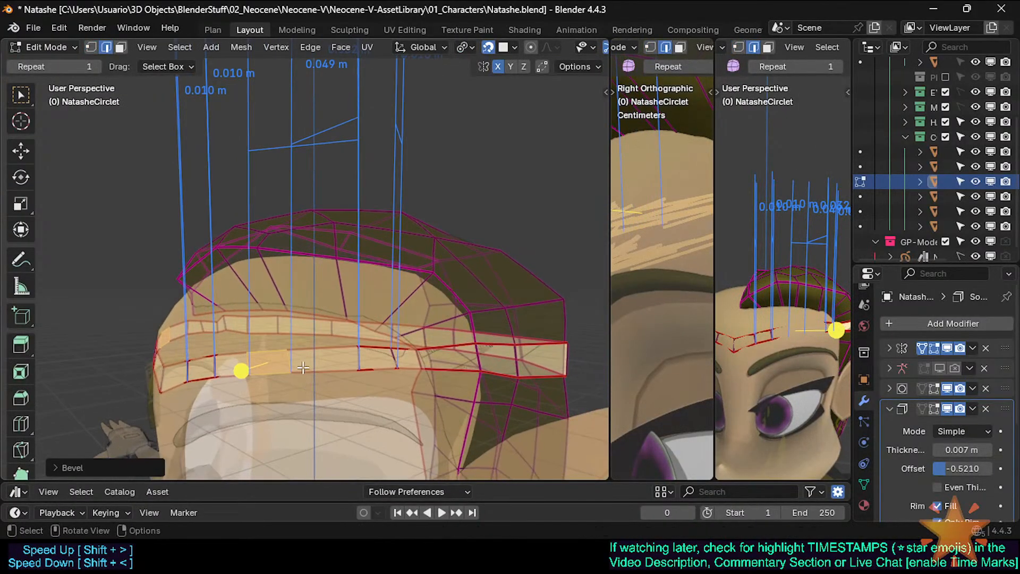
{"action": "left_click", "coordinate": [286, 365]}
{"action": "key", "text": "g"}
{"action": "key", "text": "g"}
{"action": "right_click", "coordinate": [312, 364]}
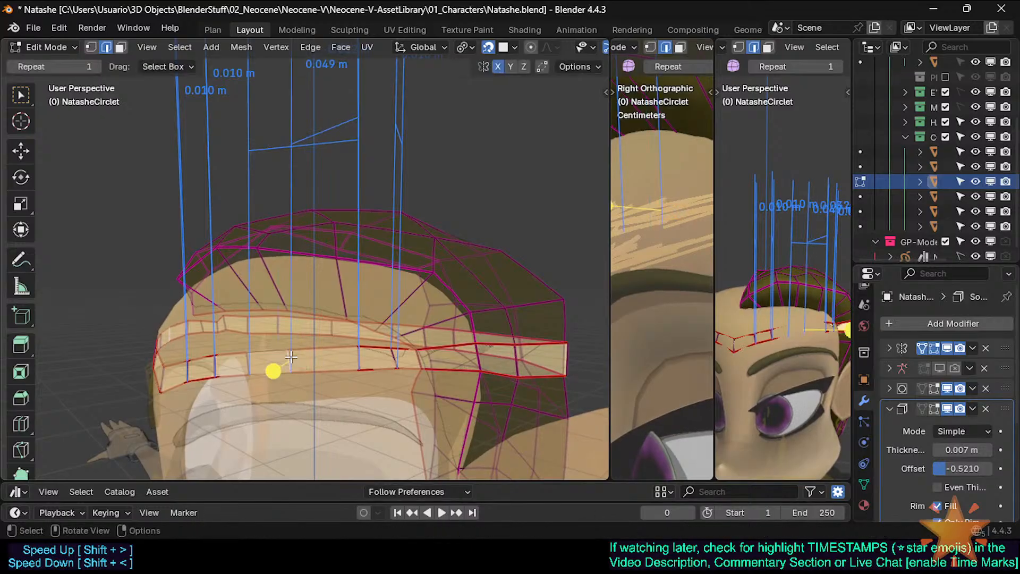
Turn snapping off, move the bevelled cross edge nearer the fourth farther along the band, and rotate it slightly to follow the band
{"action": "key", "text": "shift+Tab"}
{"action": "key", "text": "alt+z"}
{"action": "key", "text": "g"}
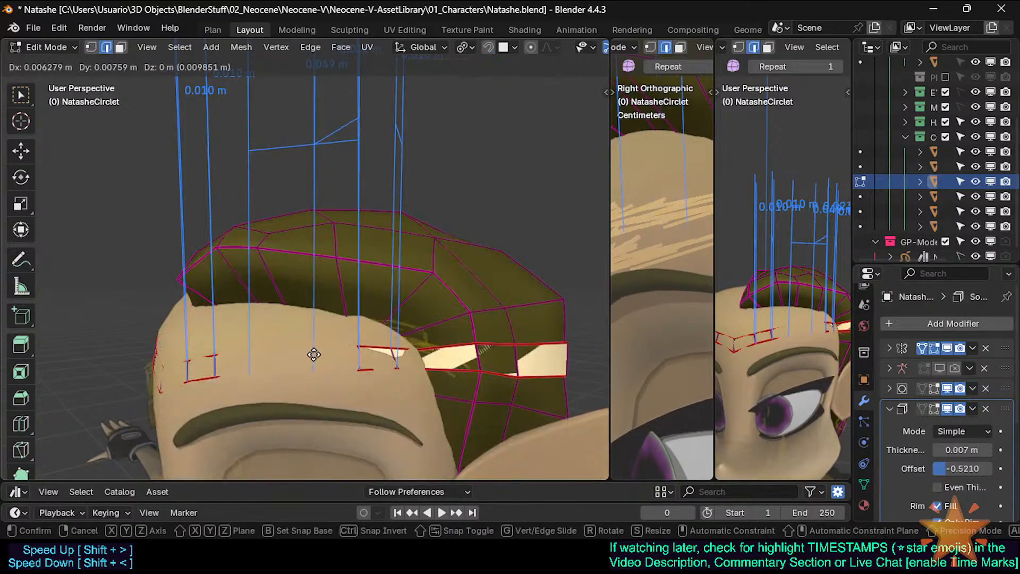
{"action": "left_click", "coordinate": [345, 361]}
{"action": "key", "text": "r"}
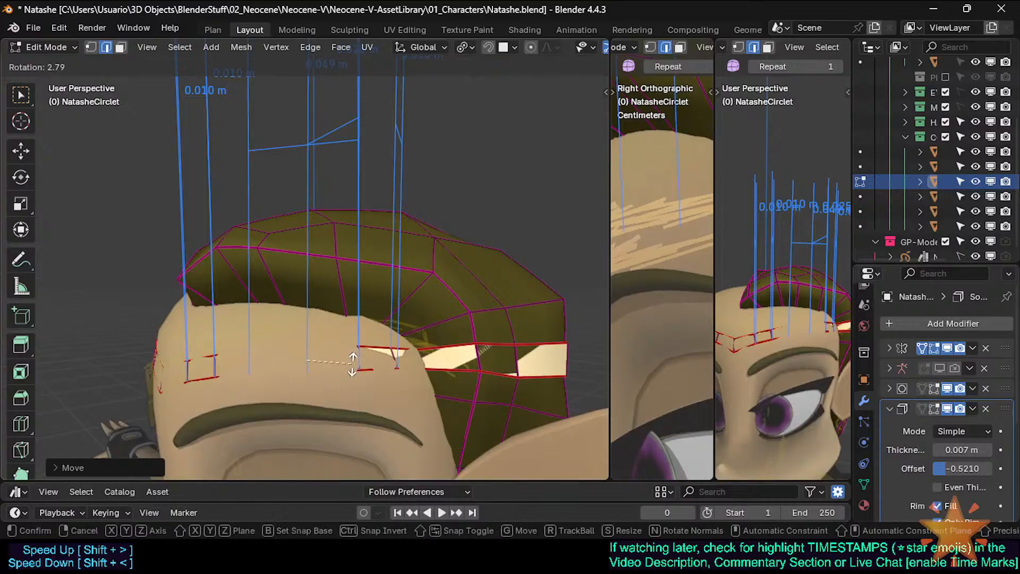
{"action": "left_click", "coordinate": [333, 367]}
Enable X-ray and adjust the upper and lower vertices of the moved bevelled cross edge to line up with the band's borders
{"action": "key", "text": "alt+z"}
{"action": "key", "text": "1"}
{"action": "left_click", "coordinate": [303, 348]}
{"action": "key", "text": "g"}
{"action": "left_click", "coordinate": [301, 343]}
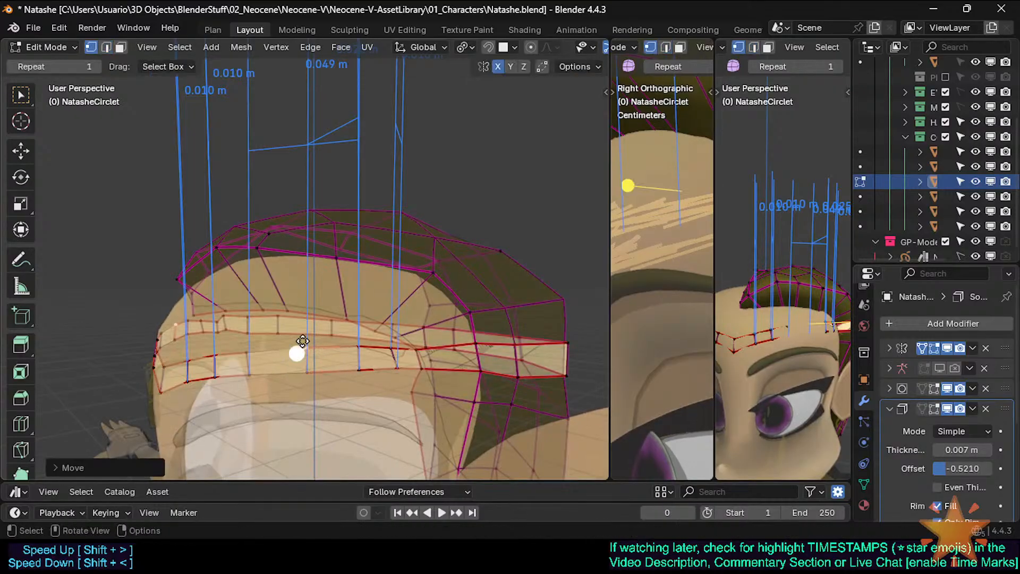
{"action": "left_click", "coordinate": [306, 368]}
{"action": "key", "text": "g"}
{"action": "left_click", "coordinate": [306, 366]}
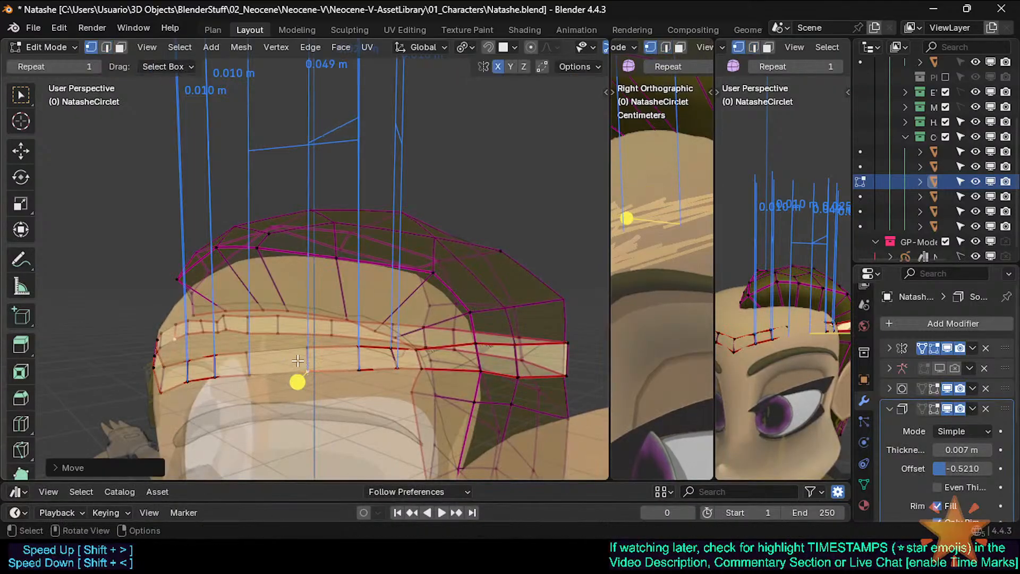
Edge-slide the bevelled cross edge nearer the second one toward the fourth to even out the spacing
{"action": "key", "text": "2"}
{"action": "key", "text": "g"}
{"action": "key", "text": "g"}
{"action": "left_click", "coordinate": [229, 365]}
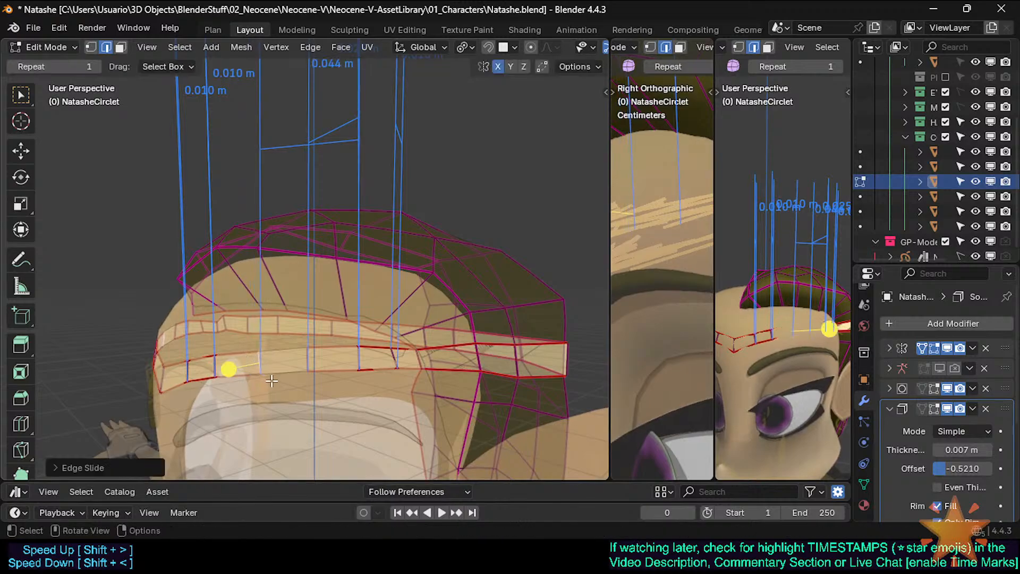
Mark the band's border edge between the two bevelled cross edges as a seam
{"action": "key", "text": "1"}
{"action": "key", "text": "2"}
{"action": "key", "text": "ctrl+e"}
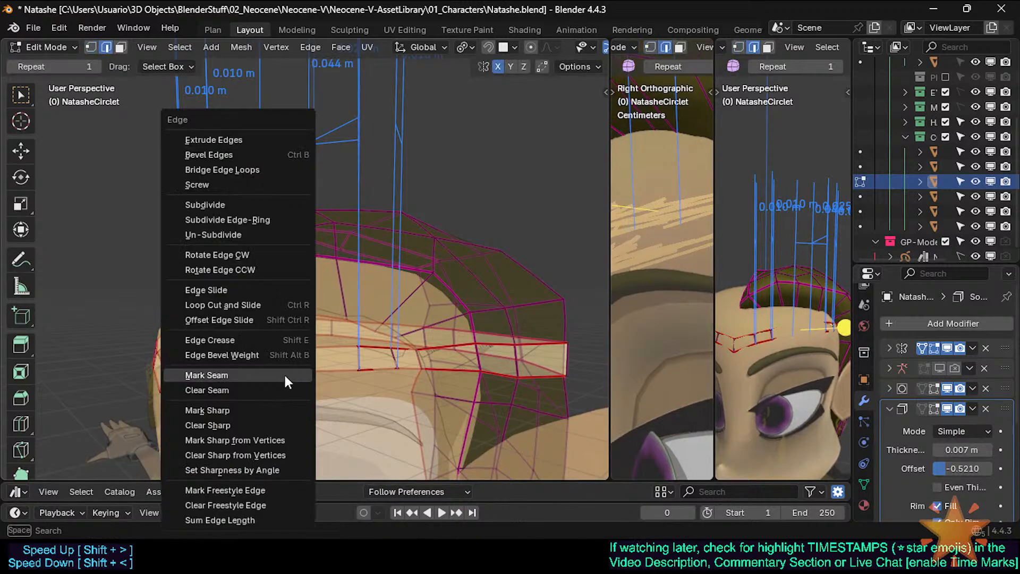
{"action": "left_click", "coordinate": [286, 377]}
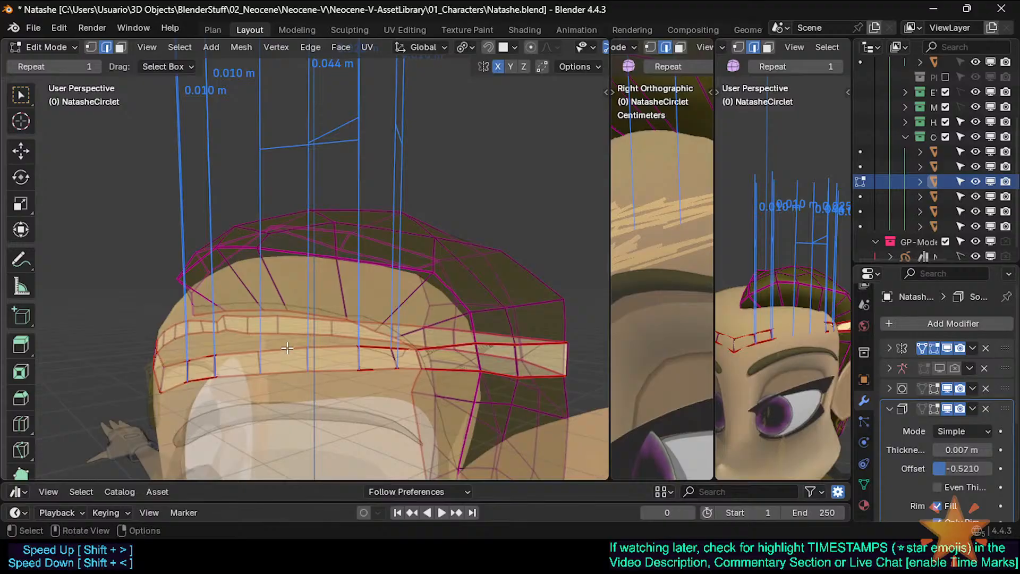
Hide the MeasureIt measurements in the viewport
{"action": "key", "text": "n"}
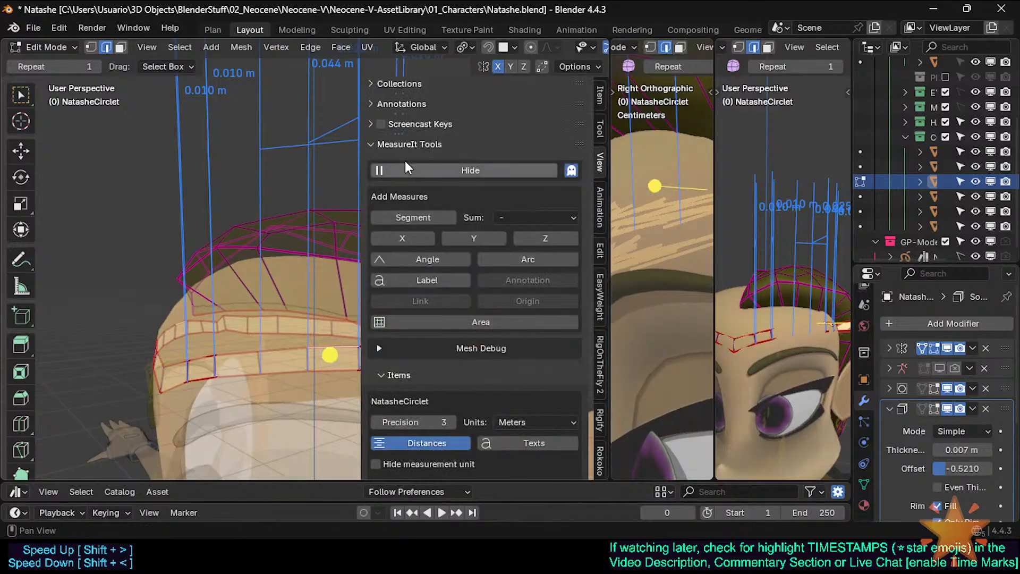
{"action": "scroll", "coordinate": [394, 148], "scroll_direction": "up", "scroll_amount": 2}
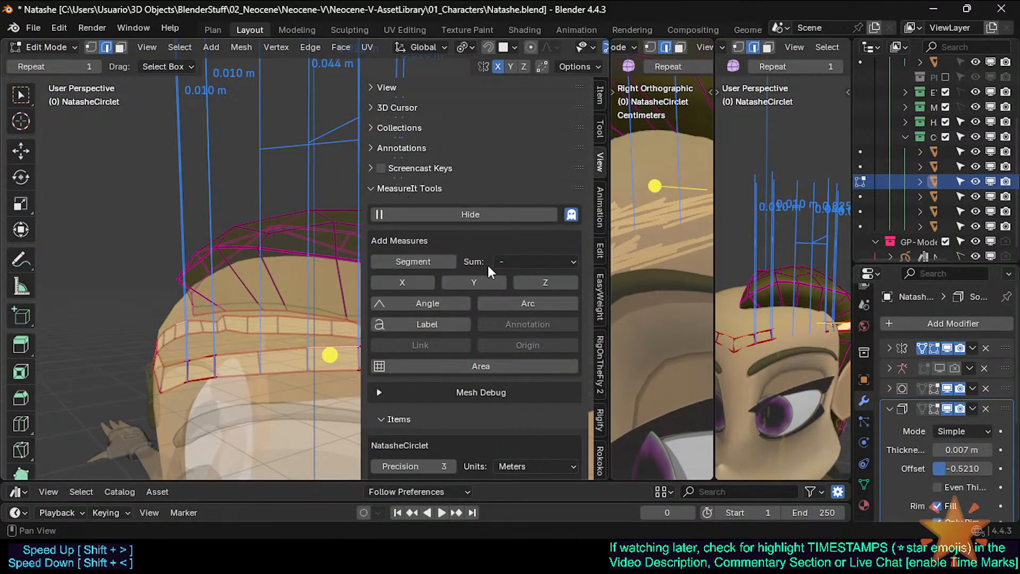
{"action": "scroll", "coordinate": [488, 266], "scroll_direction": "down", "scroll_amount": 12}
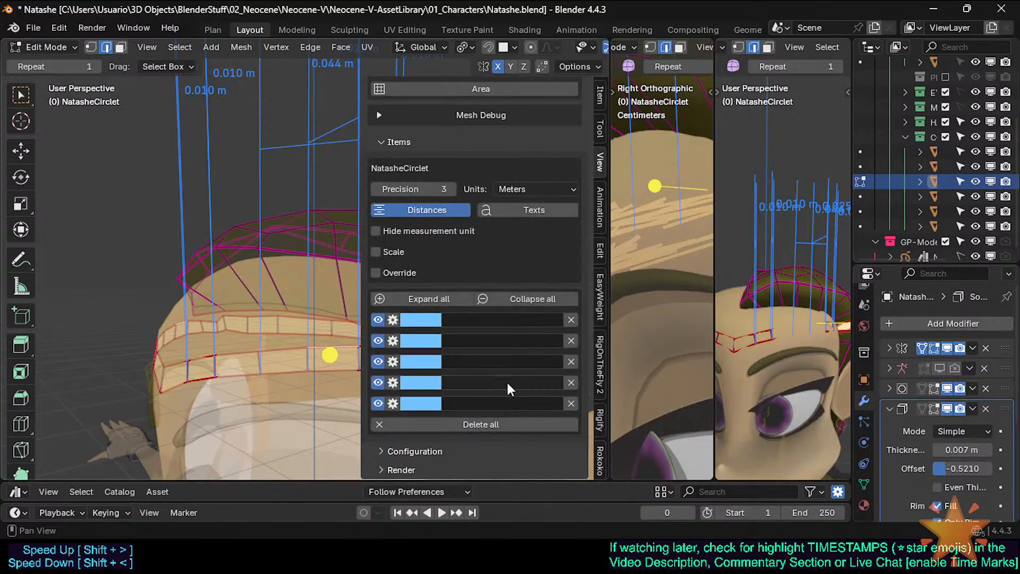
{"action": "scroll", "coordinate": [508, 389], "scroll_direction": "up", "scroll_amount": 12}
{"action": "left_click", "coordinate": [398, 187]}
{"action": "key", "text": "n"}
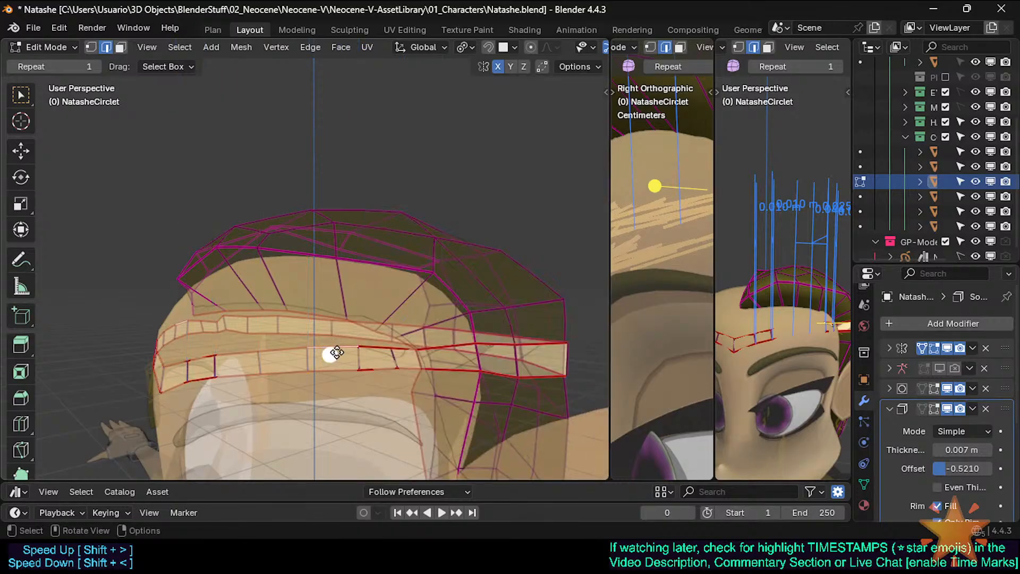
Move the upper vertex of the fifth cross edge directly above its lower vertex, finishing the placement with snapping on
{"action": "middle_click_drag", "start_coordinate": [332, 352], "coordinate": [513, 316]}
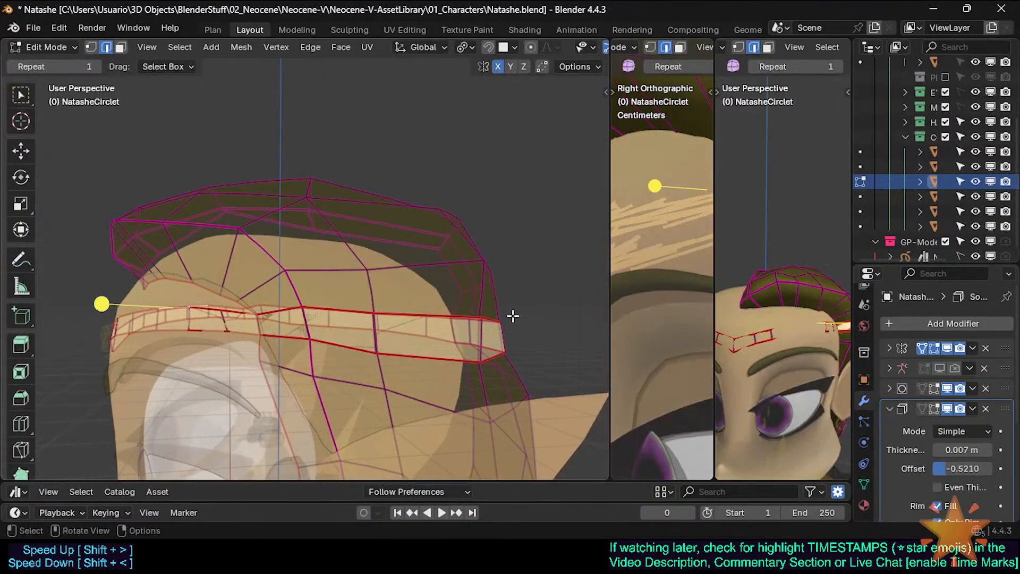
{"action": "middle_click_drag", "start_coordinate": [380, 345], "coordinate": [470, 326]}
{"action": "key", "text": "1"}
{"action": "key", "text": "shift+v"}
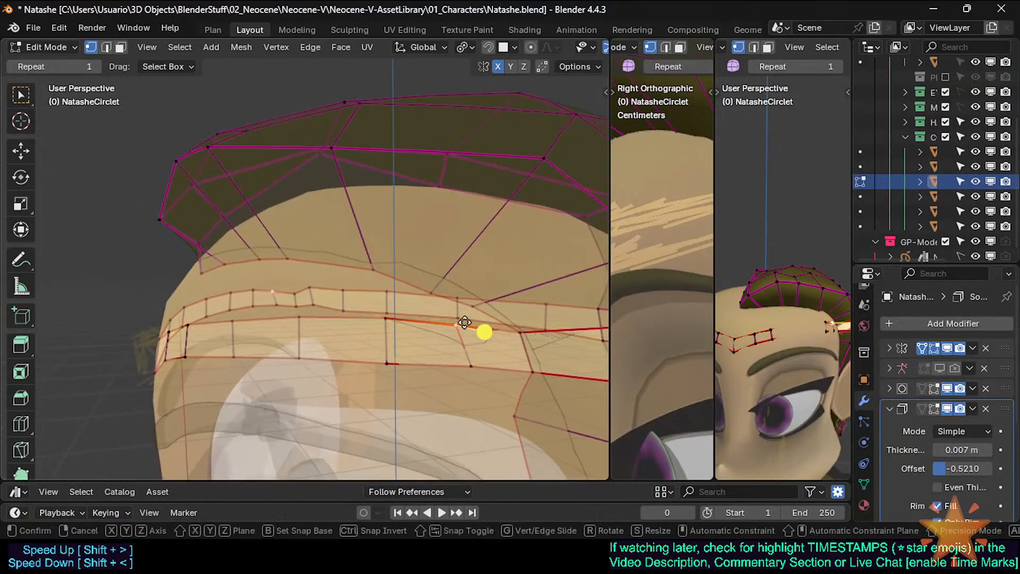
{"action": "left_click", "coordinate": [479, 326]}
{"action": "key", "text": "shift+Tab"}
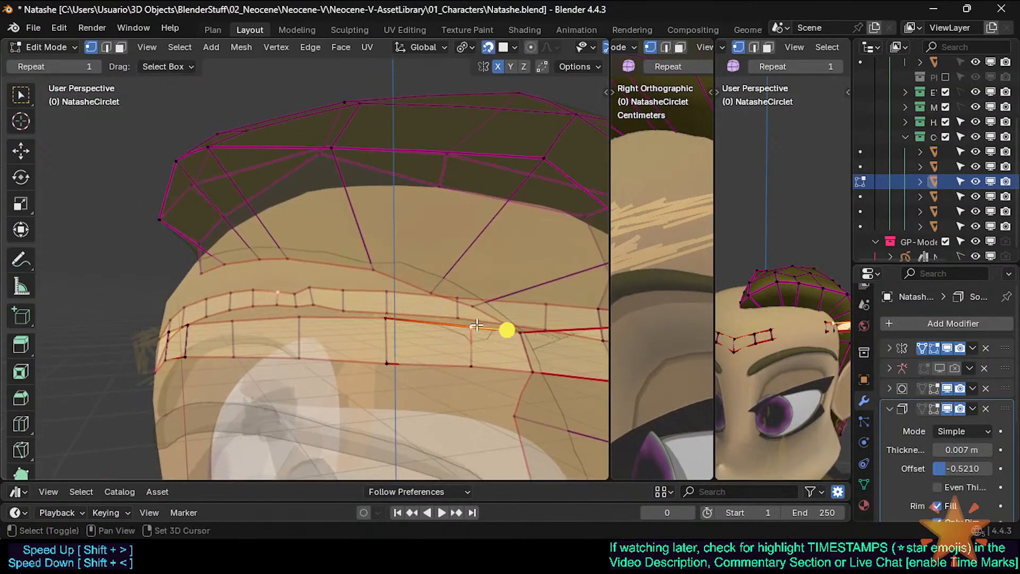
{"action": "key", "text": "g"}
{"action": "left_click", "coordinate": [469, 325]}
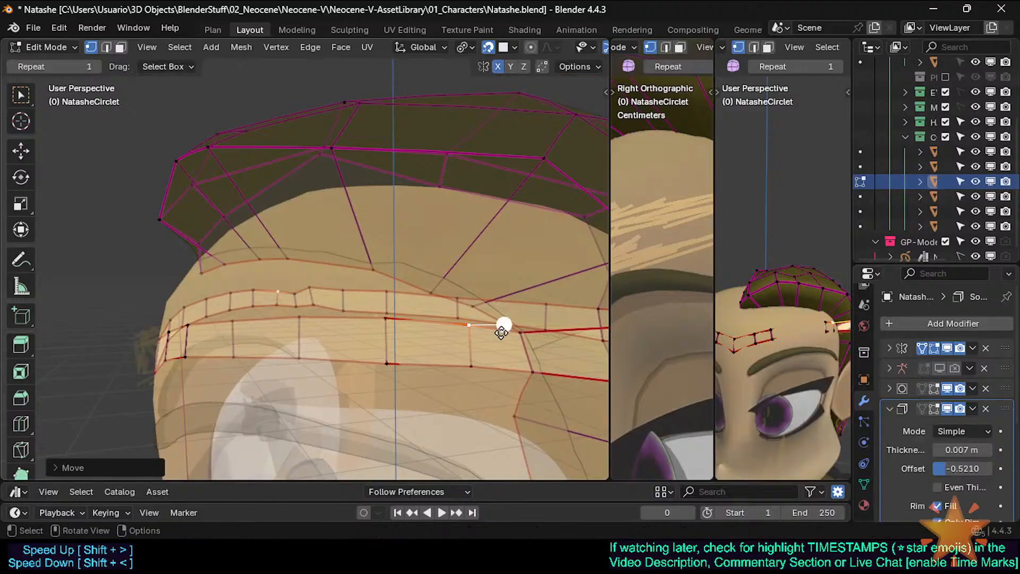
Nudge the upper vertices of the fifth and fourth cross edges down slightly to even the circlet's upper border
{"action": "left_click", "coordinate": [527, 333]}
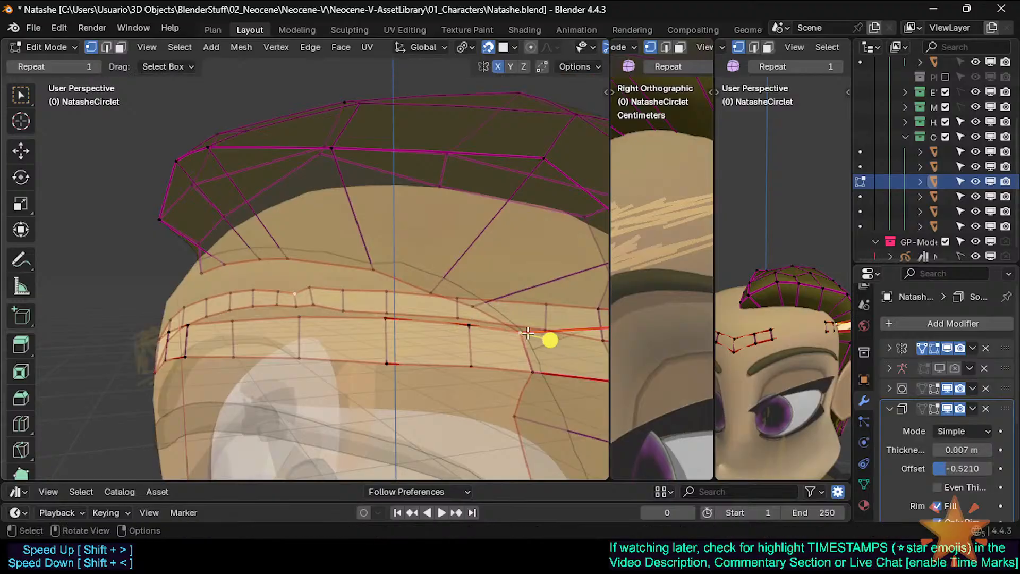
{"action": "key", "text": "g"}
{"action": "left_click", "coordinate": [470, 326]}
{"action": "key", "text": "g"}
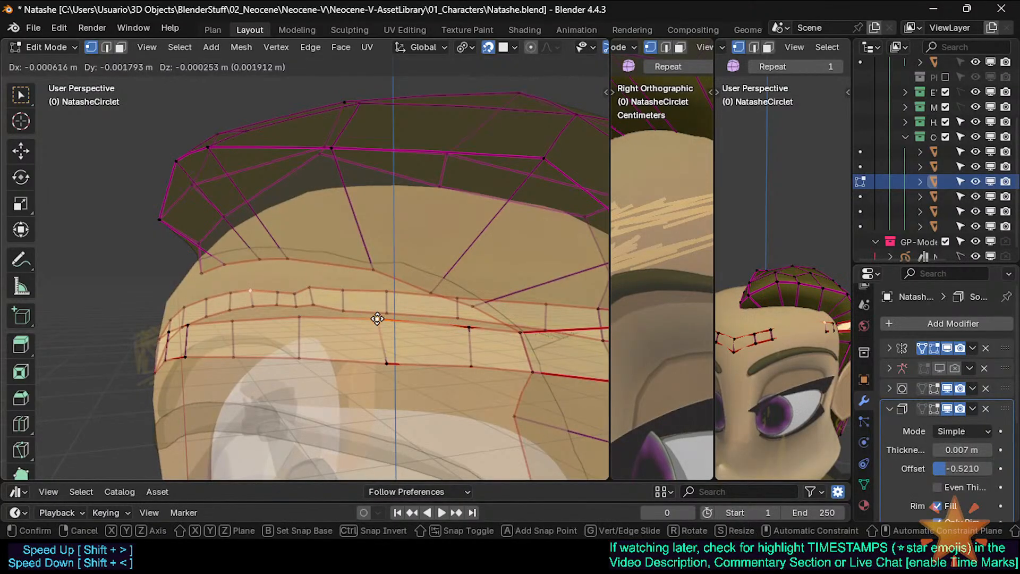
{"action": "left_click", "coordinate": [385, 323]}
Shift the third cross edge's lower and upper vertices slightly along the band so they line up vertically
{"action": "left_click", "coordinate": [299, 336]}
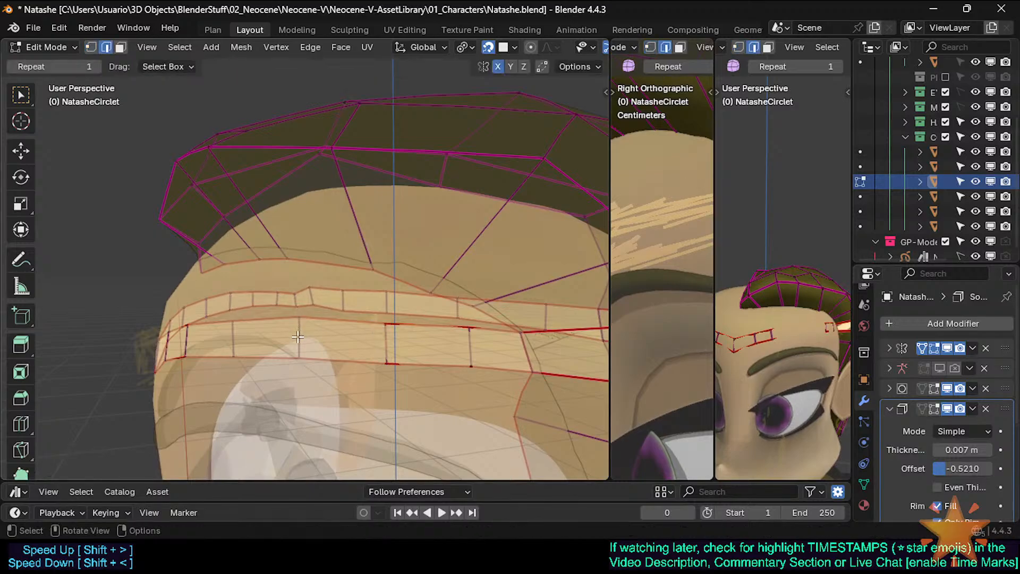
{"action": "key", "text": "g"}
{"action": "left_click", "coordinate": [306, 322]}
{"action": "key", "text": "g"}
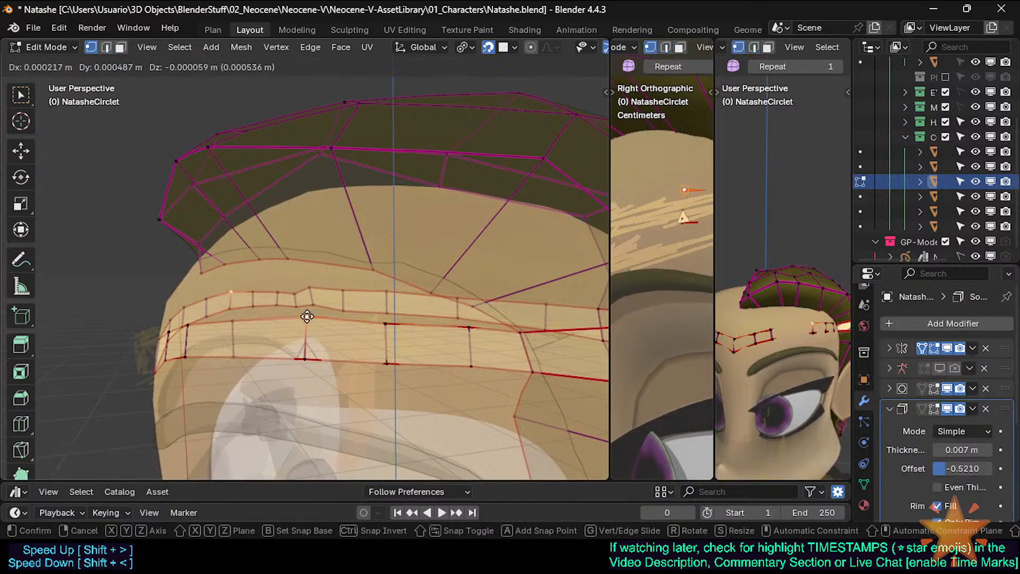
{"action": "left_click", "coordinate": [303, 321]}
Place the second cross edge's upper vertex on the band's upper border and align its lower vertex beneath it
{"action": "middle_click_drag", "start_coordinate": [304, 321], "coordinate": [384, 360], "text": "shift"}
{"action": "left_click", "coordinate": [365, 321]}
{"action": "middle_click_drag", "start_coordinate": [364, 321], "coordinate": [394, 325]}
{"action": "key", "text": "g"}
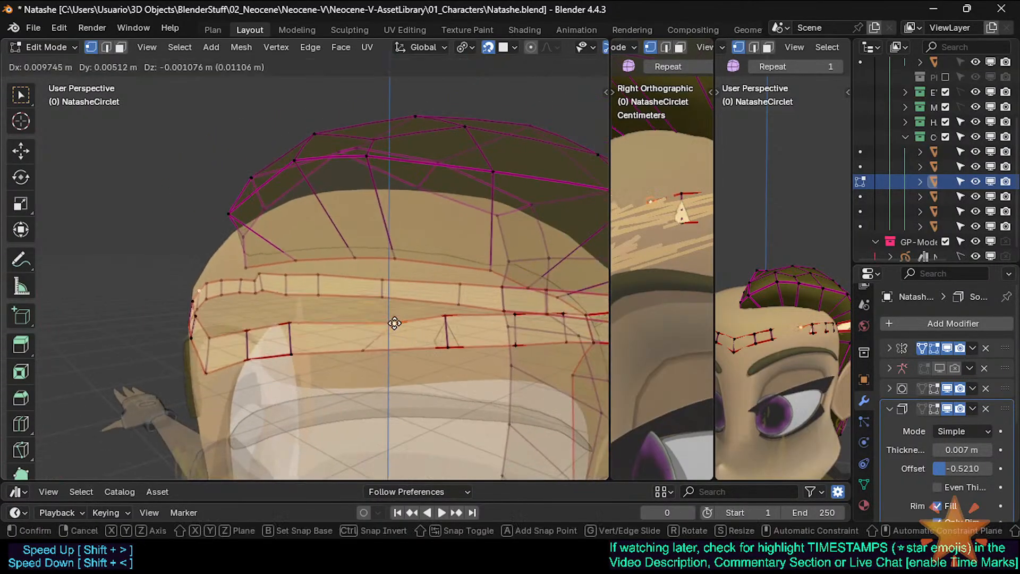
{"action": "left_click", "coordinate": [363, 318]}
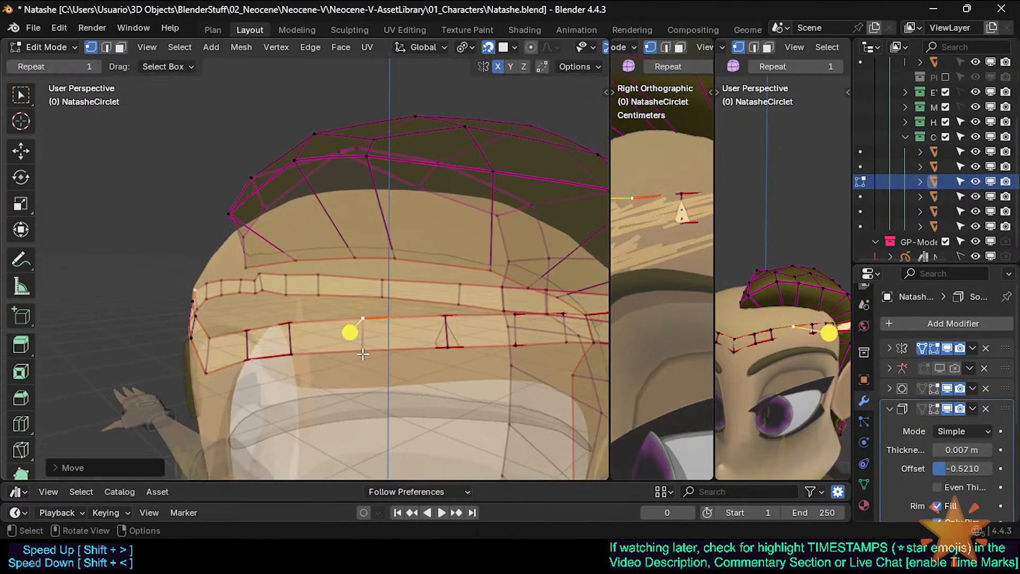
{"action": "left_click", "coordinate": [365, 350]}
{"action": "key", "text": "g"}
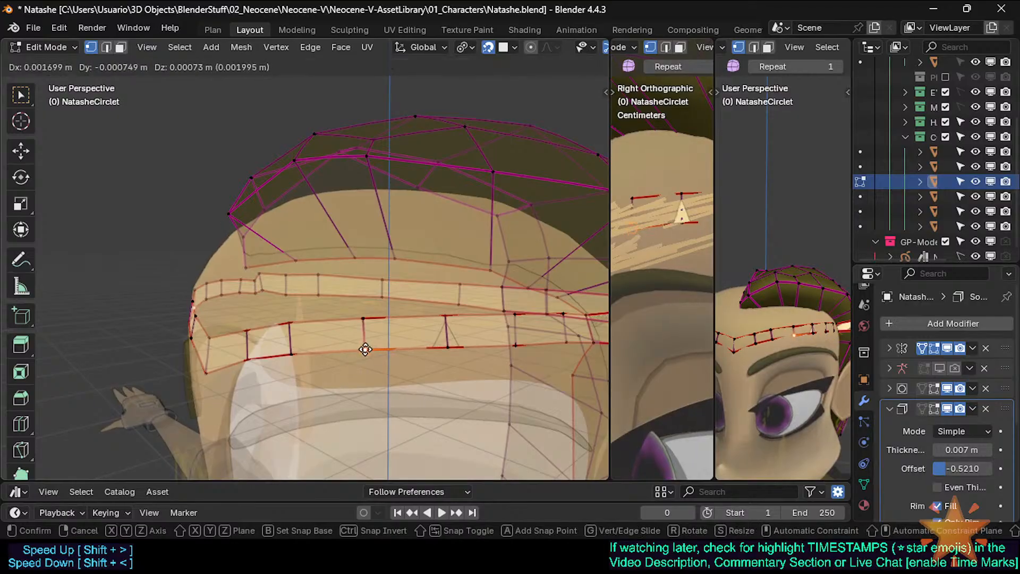
{"action": "left_click", "coordinate": [365, 351]}
With X-ray off, nudge the second cross edge's upper and lower vertices away from the circlet's centre to even the spacing
{"action": "middle_click_drag", "start_coordinate": [364, 351], "coordinate": [353, 317]}
{"action": "scroll", "coordinate": [318, 336], "scroll_direction": "up", "scroll_amount": 2}
{"action": "key", "text": "alt+a"}
{"action": "key", "text": "alt+z"}
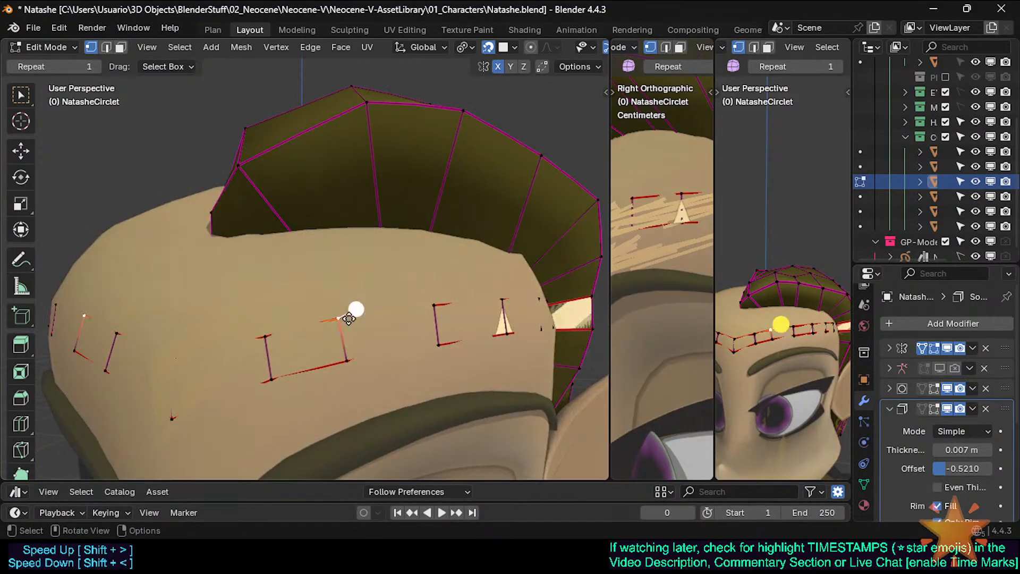
{"action": "left_click_drag", "start_coordinate": [353, 318], "coordinate": [351, 318]}
{"action": "left_click", "coordinate": [351, 363]}
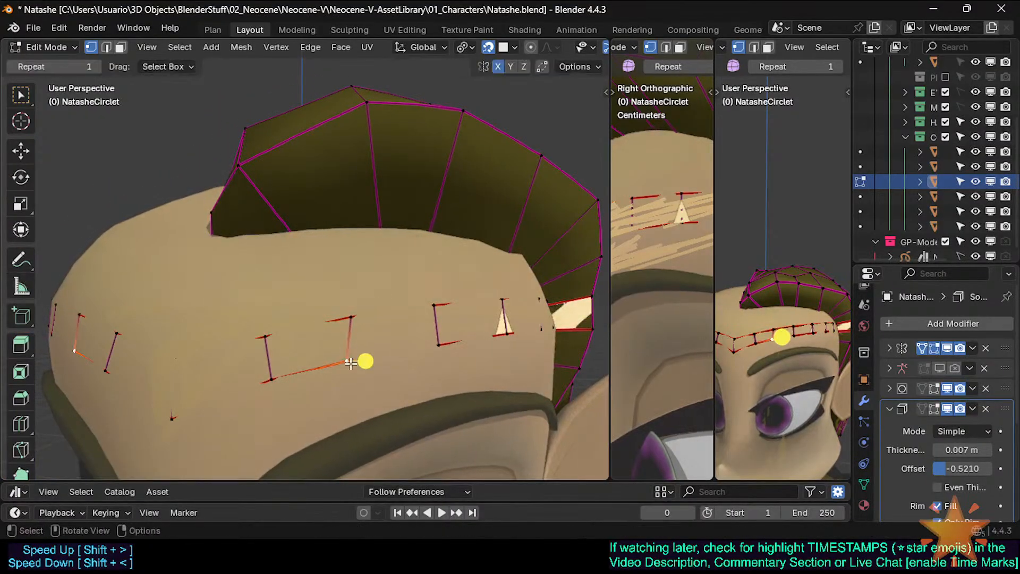
{"action": "key", "text": "g"}
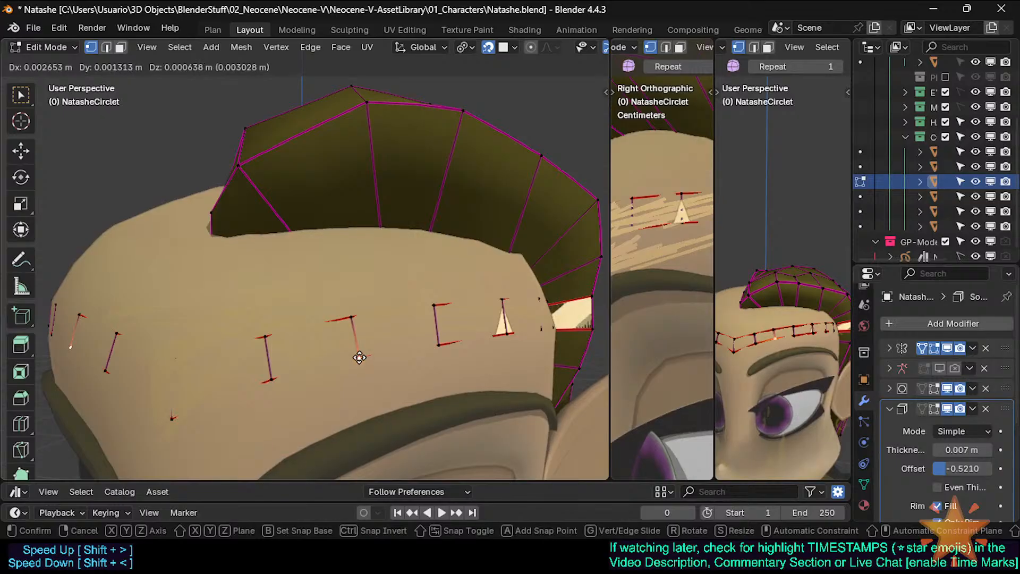
{"action": "left_click", "coordinate": [358, 357]}
Leave Edit Mode and view the circlet on the head from the front with X-ray off
{"action": "left_click", "coordinate": [280, 382]}
{"action": "key", "text": "alt+z"}
{"action": "scroll", "coordinate": [292, 383], "scroll_direction": "down", "scroll_amount": 3}
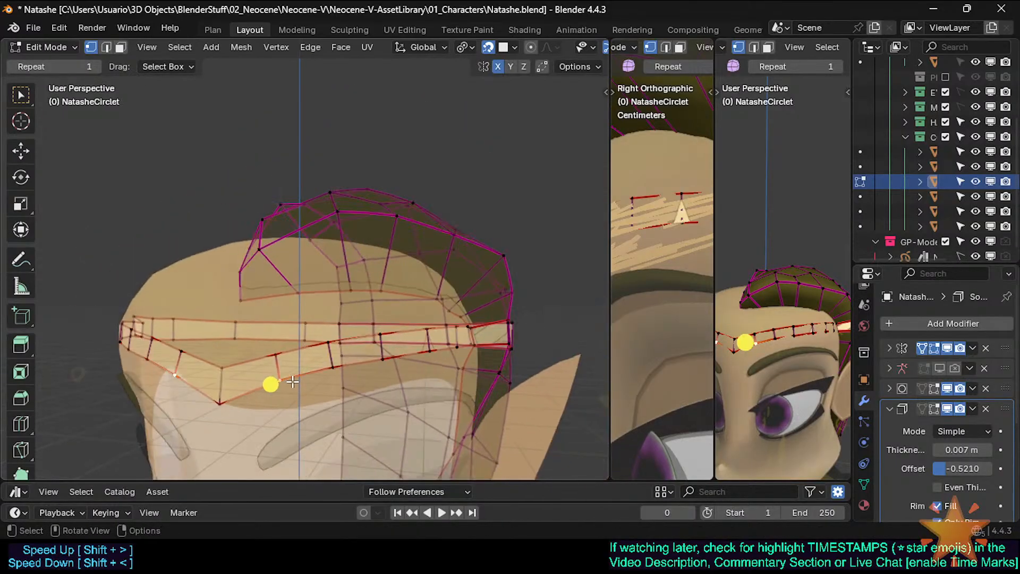
{"action": "key", "text": "KP_1"}
{"action": "key", "text": "Tab"}
{"action": "key", "text": "alt+z"}
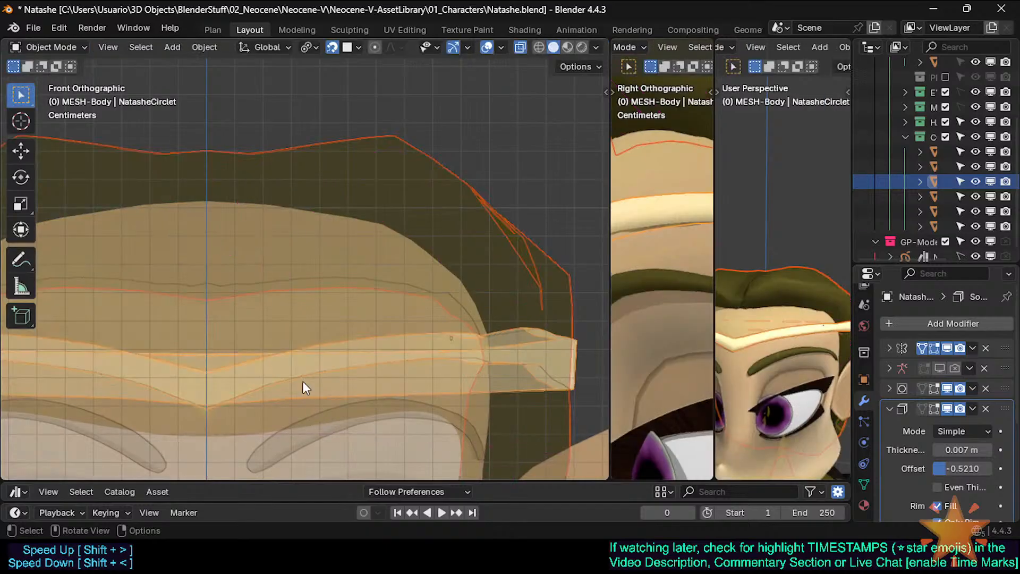
{"action": "scroll", "coordinate": [302, 381], "scroll_direction": "down", "scroll_amount": 5}
{"action": "middle_click_drag", "start_coordinate": [359, 296], "coordinate": [358, 257], "text": "shift"}
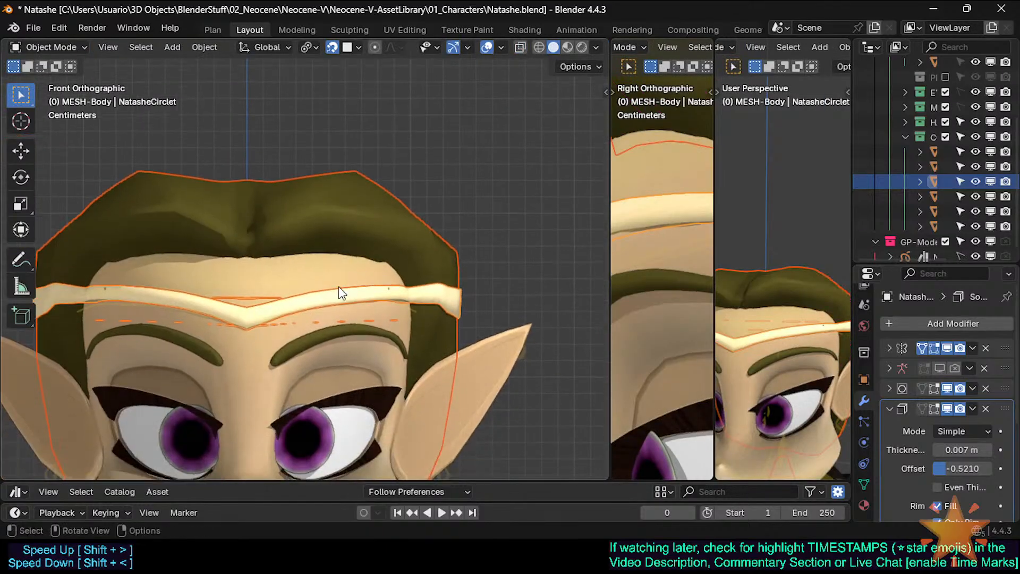
{"action": "scroll", "coordinate": [381, 343], "scroll_direction": "down", "scroll_amount": 3}
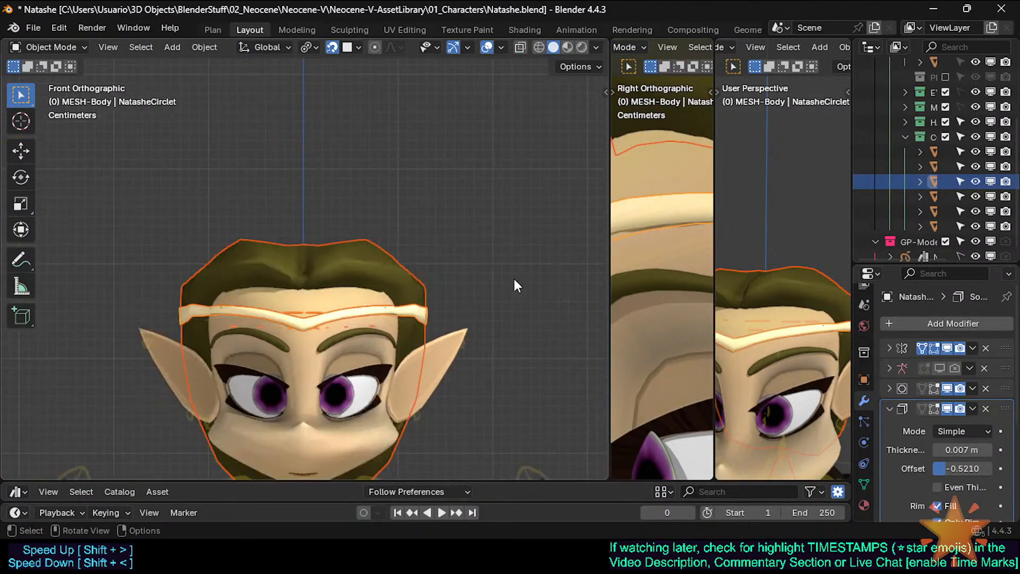
Clear the object selection and check how the circlet sits on the whole head from the front
{"action": "key", "text": "alt+h"}
{"action": "key", "text": "ctrl+z"}
{"action": "key", "text": "alt+z"}
{"action": "middle_click_drag", "start_coordinate": [466, 381], "coordinate": [464, 273], "text": "shift"}
{"action": "key", "text": "alt+z"}
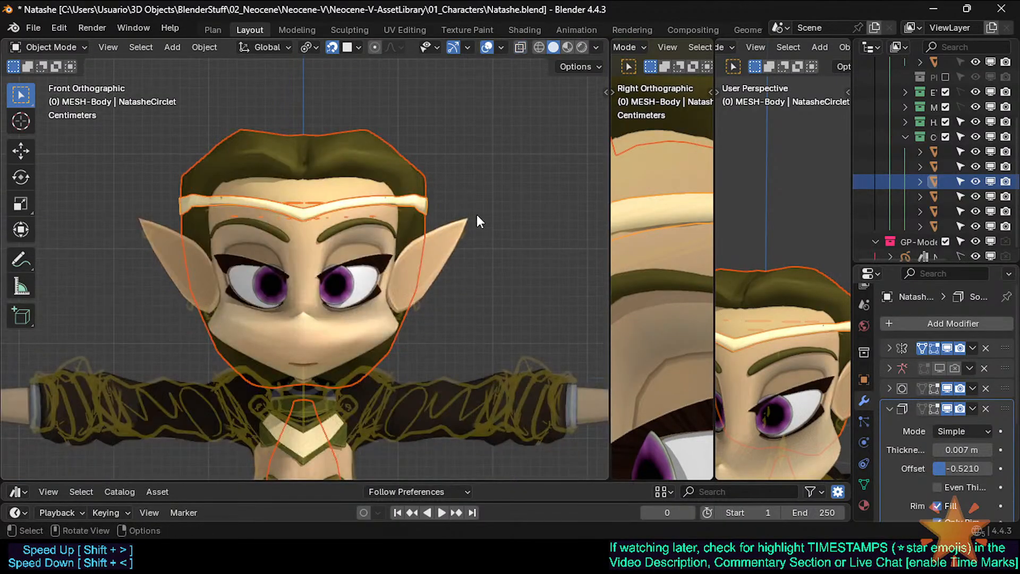
{"action": "left_click", "coordinate": [480, 299]}
{"action": "scroll", "coordinate": [406, 269], "scroll_direction": "up", "scroll_amount": 1}
{"action": "key", "text": "Tab"}
{"action": "key", "text": "Tab"}
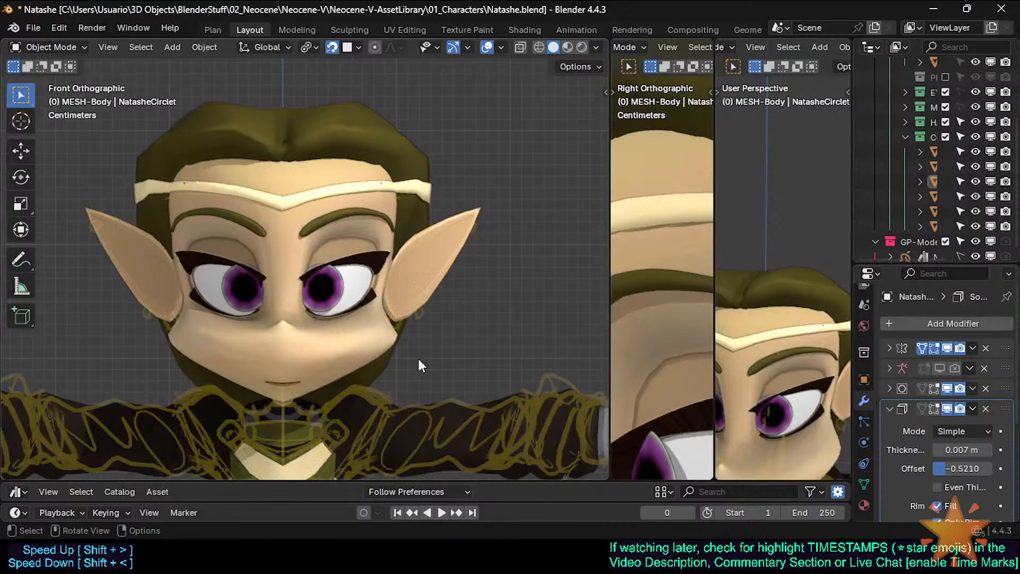
Select the circlet, show the wireframe overlay in the front view and examine where the band meets the hair
{"action": "left_click", "coordinate": [355, 186]}
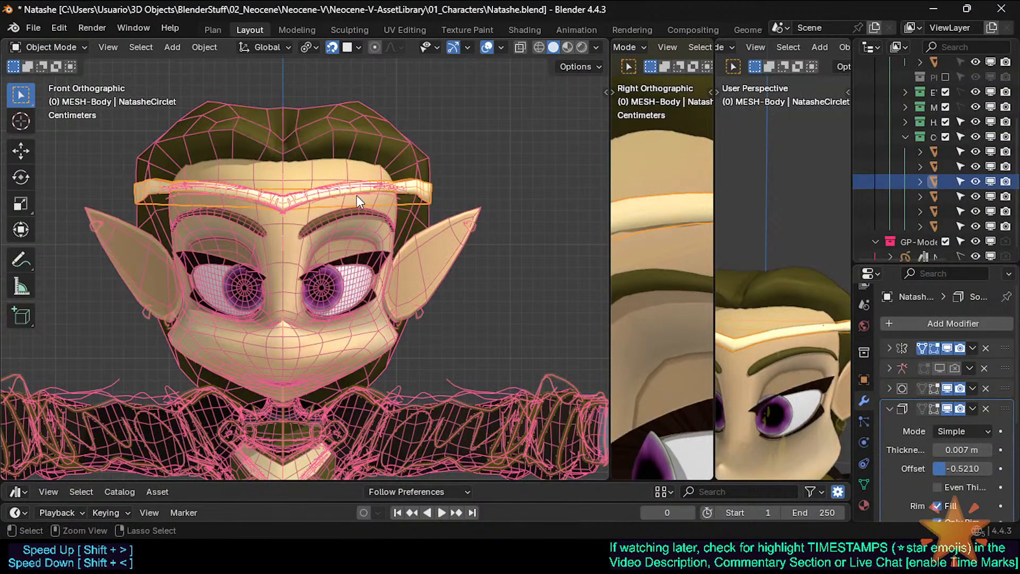
{"action": "key", "text": "shift+z"}
{"action": "key", "text": "shift+z"}
{"action": "middle_click_drag", "start_coordinate": [357, 196], "coordinate": [385, 282], "text": "shift"}
{"action": "scroll", "coordinate": [360, 316], "scroll_direction": "up", "scroll_amount": 4}
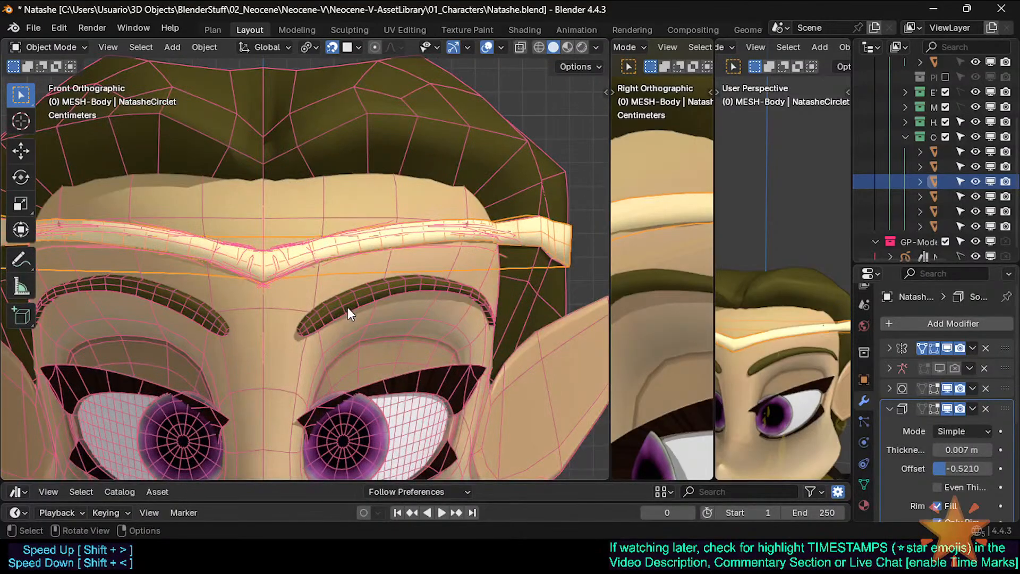
{"action": "scroll", "coordinate": [362, 302], "scroll_direction": "up", "scroll_amount": 5}
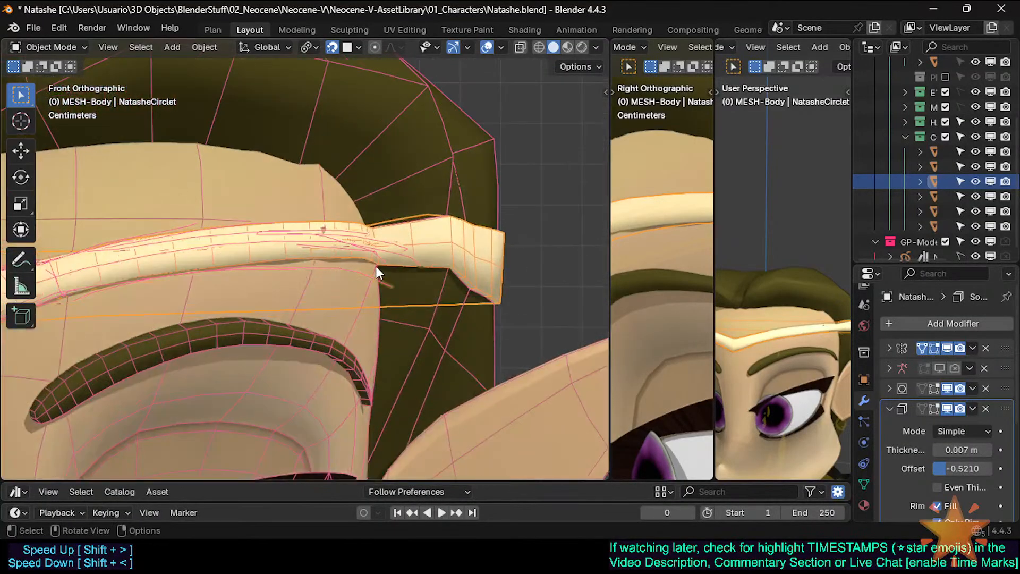
{"action": "scroll", "coordinate": [375, 269], "scroll_direction": "down", "scroll_amount": 2}
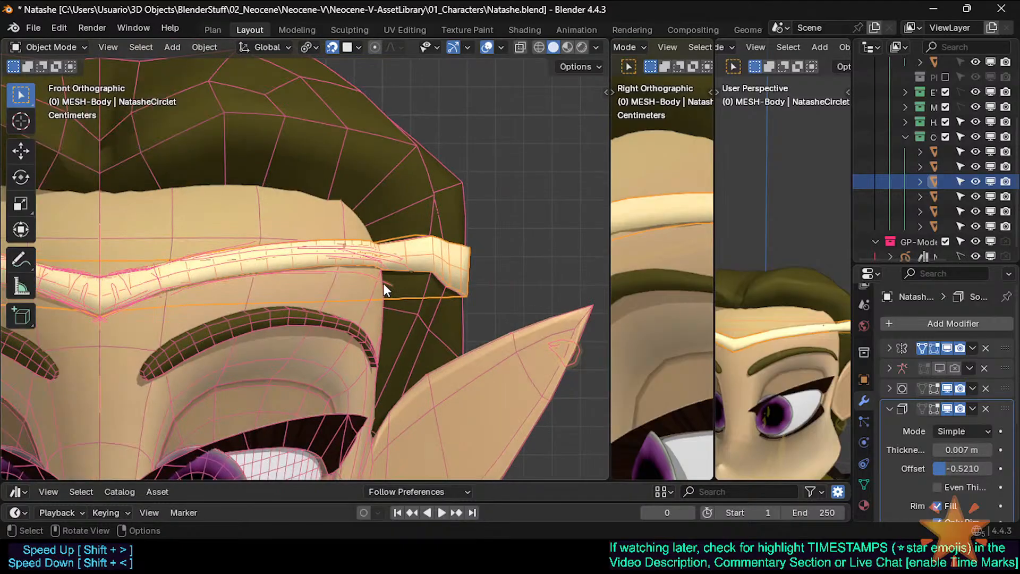
{"action": "scroll", "coordinate": [425, 299], "scroll_direction": "down", "scroll_amount": 2}
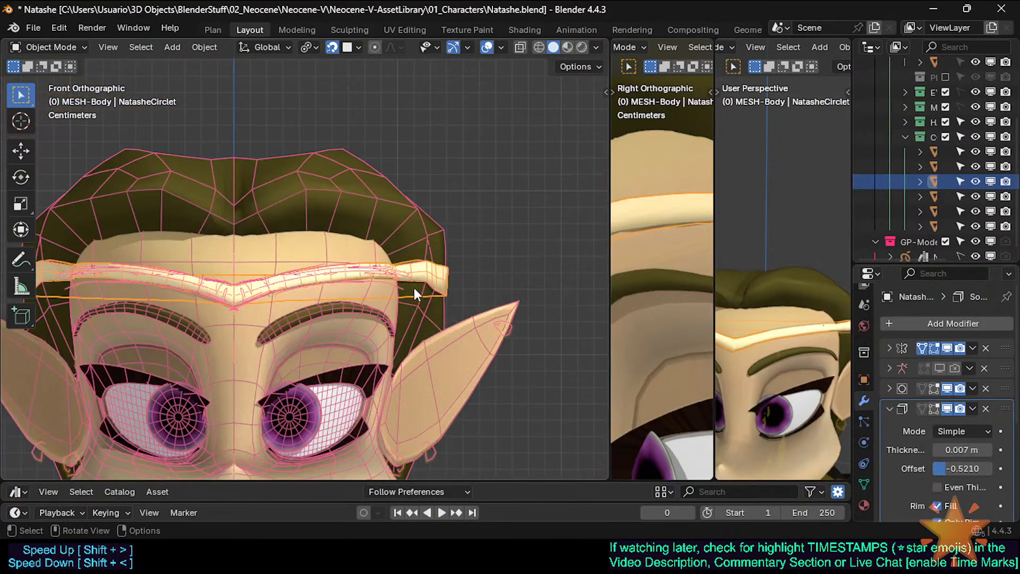
Widen the right-side viewport, frame the whole head and circlet in it, and save the file
{"action": "left_click_drag", "start_coordinate": [610, 331], "coordinate": [375, 319]}
{"action": "middle_click_drag", "start_coordinate": [546, 270], "coordinate": [404, 286], "text": "shift"}
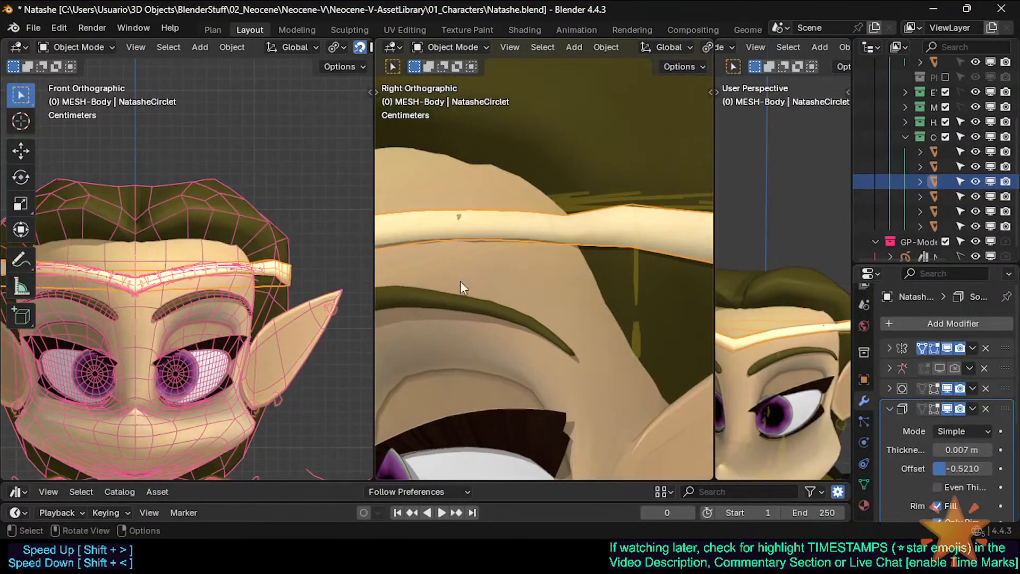
{"action": "middle_click_drag", "start_coordinate": [653, 250], "coordinate": [522, 291], "text": "shift"}
{"action": "scroll", "coordinate": [475, 260], "scroll_direction": "down", "scroll_amount": 6}
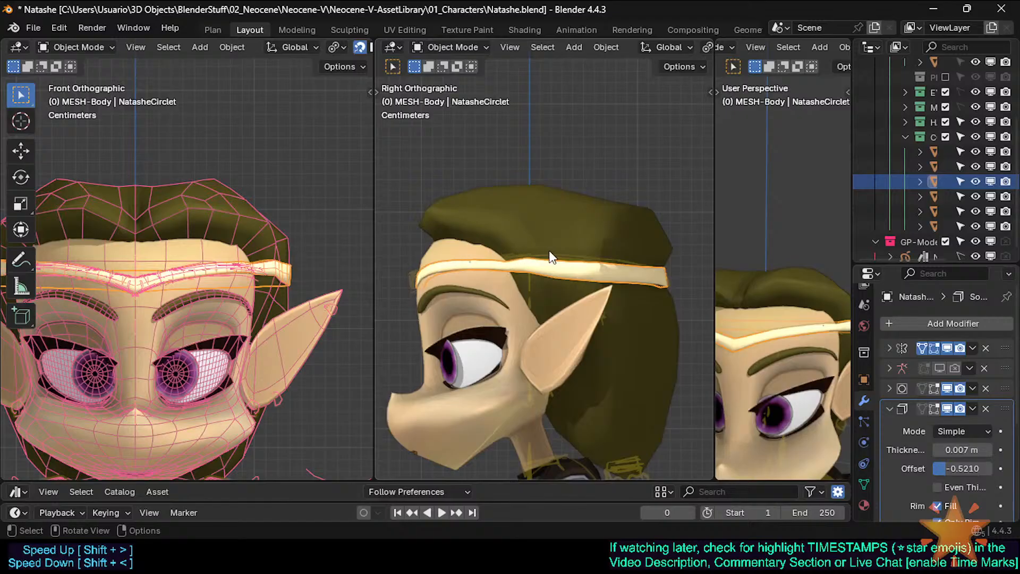
{"action": "middle_click_drag", "start_coordinate": [550, 257], "coordinate": [496, 255], "text": "shift"}
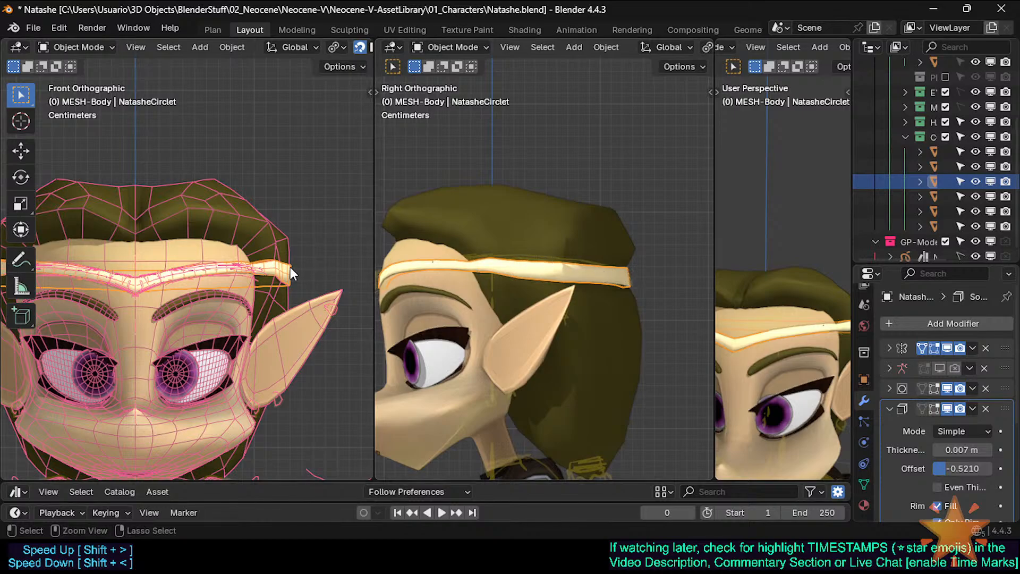
{"action": "key", "text": "ctrl+s"}
Select the hair scalp mesh next to the circlet's outer end in the front view
{"action": "scroll", "coordinate": [259, 271], "scroll_direction": "up", "scroll_amount": 4}
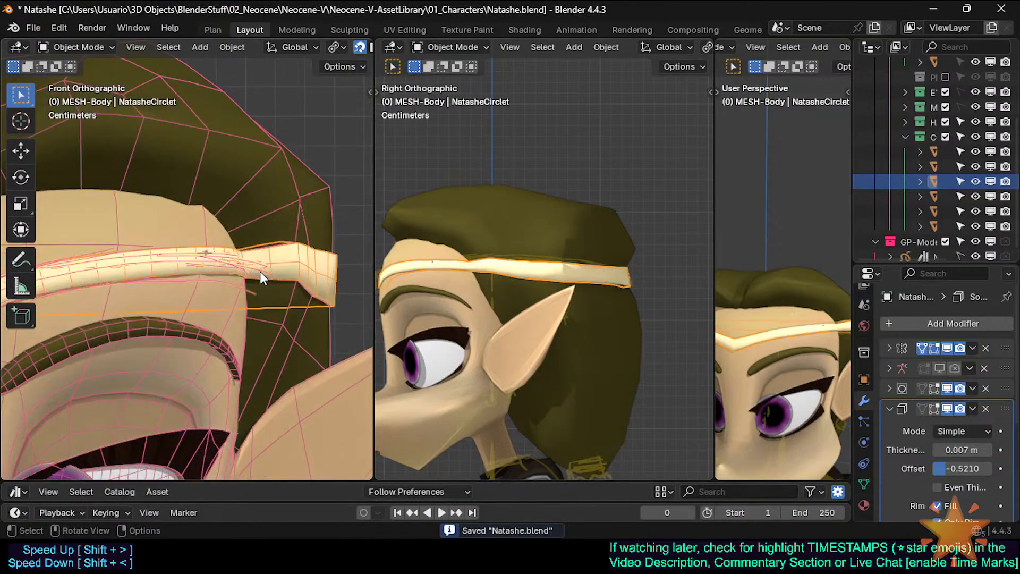
{"action": "key", "text": "Tab"}
{"action": "key", "text": "Tab"}
{"action": "left_click", "coordinate": [305, 207]}
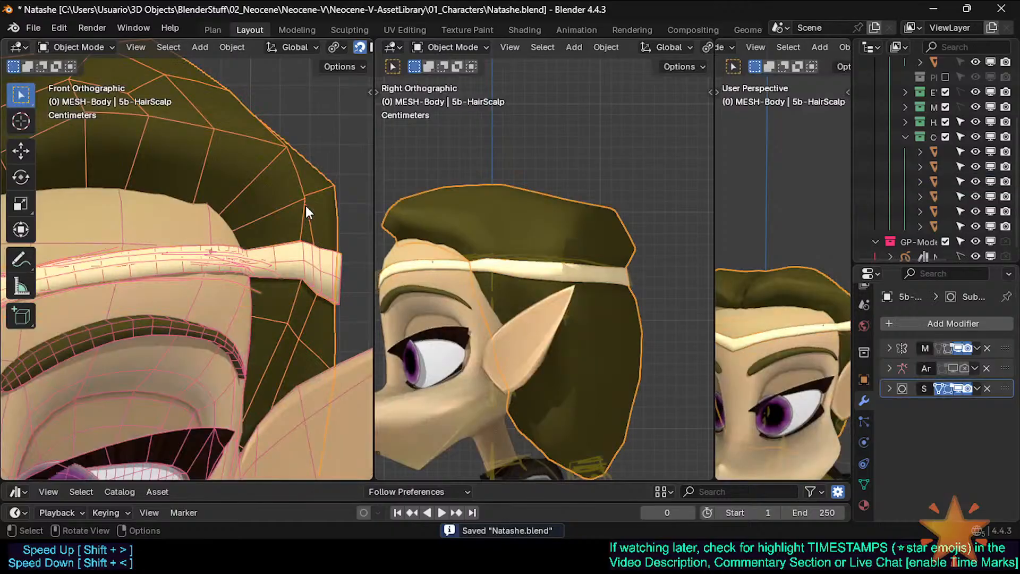
Open NatasheCirclet and 5b-HairScalp together in Edit Mode with see-through display, and widen the front view around the circlet's side
{"action": "key", "text": "Tab"}
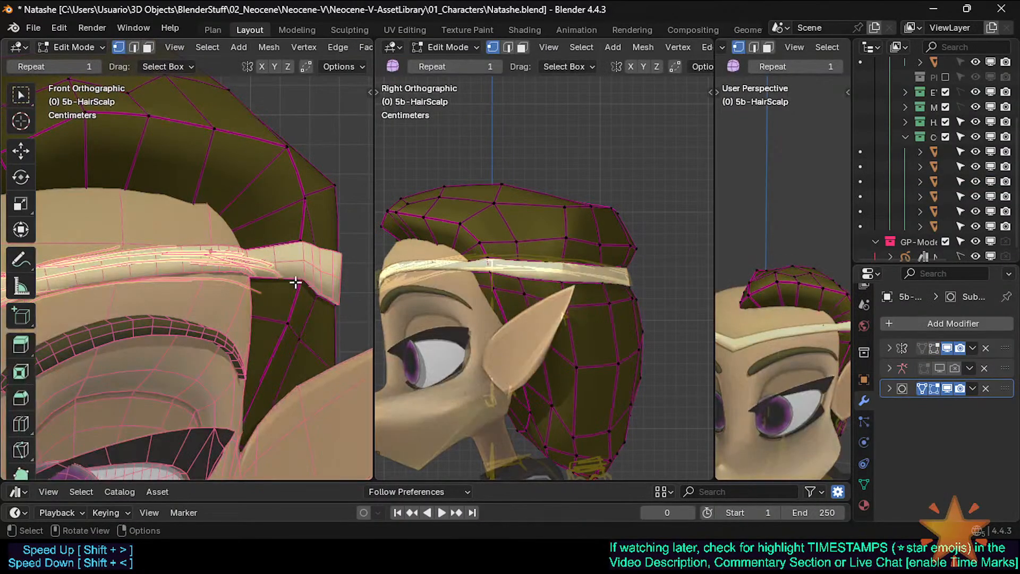
{"action": "key", "text": "alt+z"}
{"action": "key", "text": "Tab"}
{"action": "left_click", "coordinate": [327, 257]}
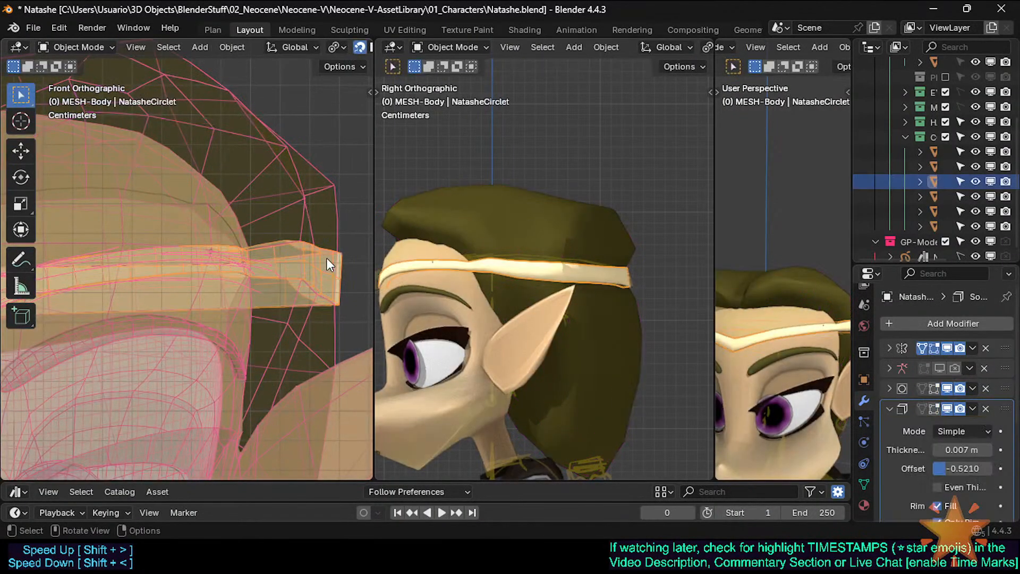
{"action": "left_click", "coordinate": [336, 231]}
{"action": "key", "text": "Tab"}
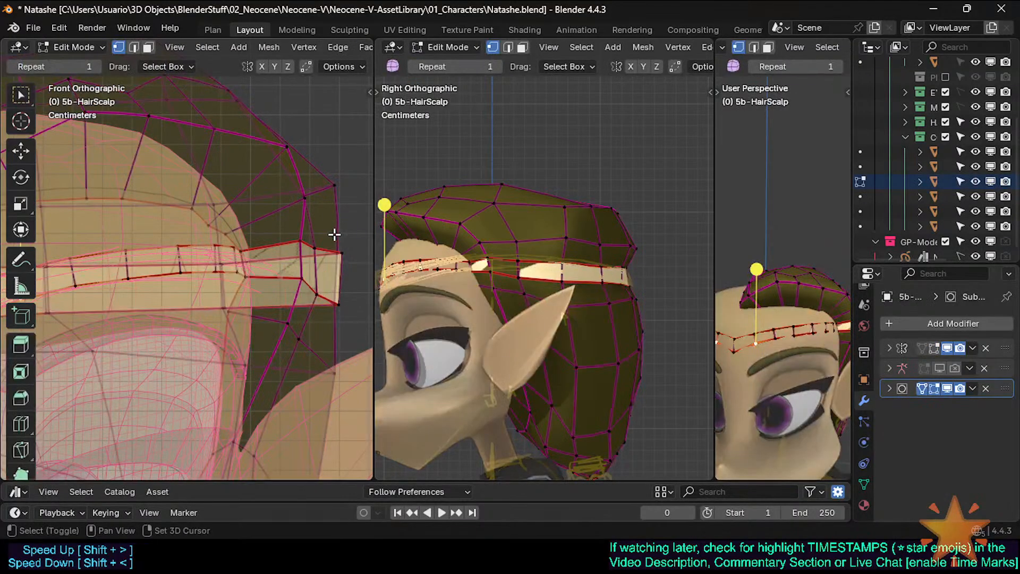
{"action": "left_click_drag", "start_coordinate": [375, 171], "coordinate": [496, 170]}
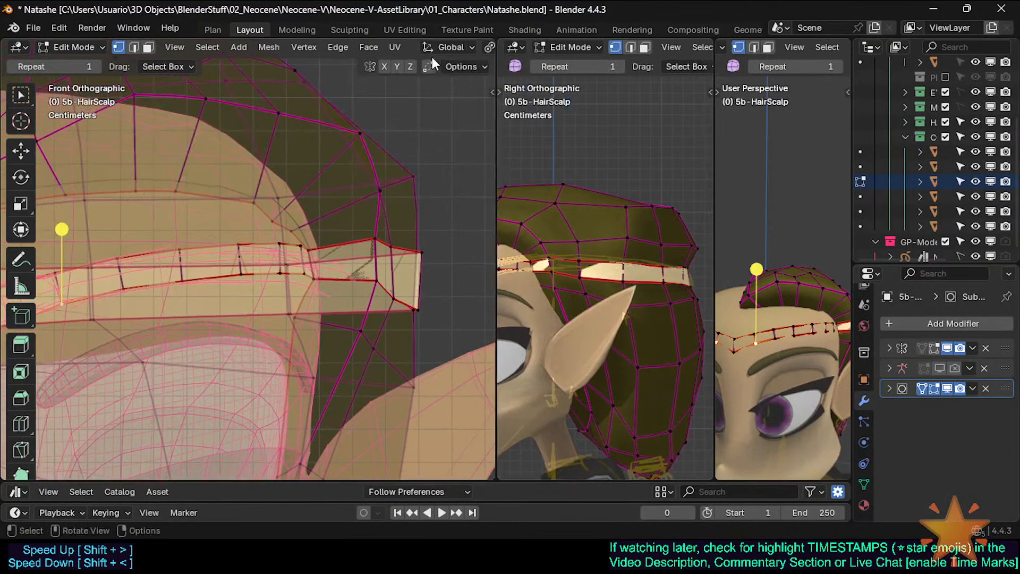
{"action": "scroll", "coordinate": [414, 42], "scroll_direction": "down", "scroll_amount": 5}
{"action": "left_click_drag", "start_coordinate": [345, 282], "coordinate": [277, 298], "text": "shift"}
{"action": "scroll", "coordinate": [277, 298], "scroll_direction": "up", "scroll_amount": 1}
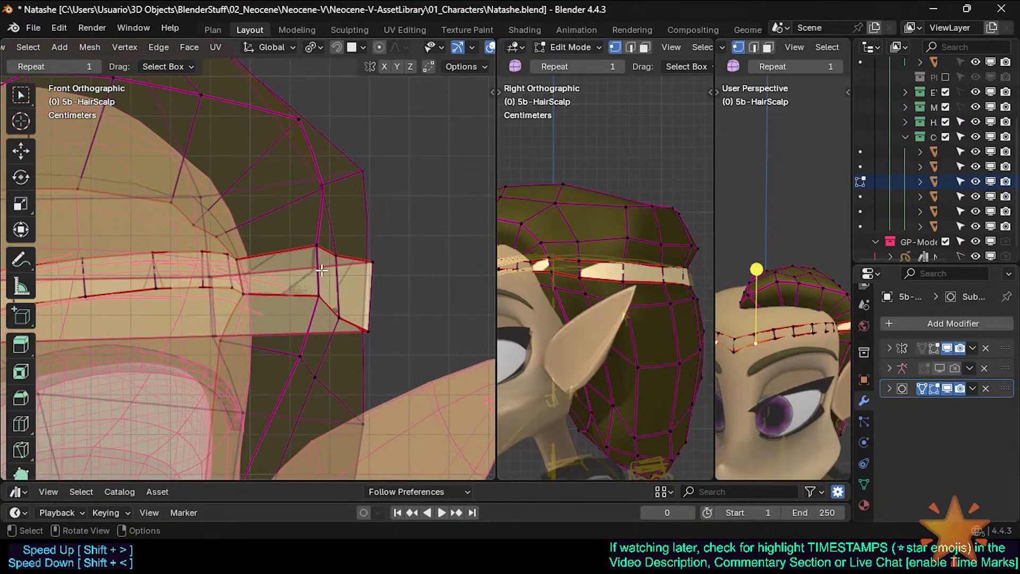
Move the circlet's vertical edge at the side of the forehead slightly upward in the front view
{"action": "key", "text": "alt+a"}
{"action": "left_click", "coordinate": [316, 251]}
{"action": "left_click", "coordinate": [314, 298], "text": "shift"}
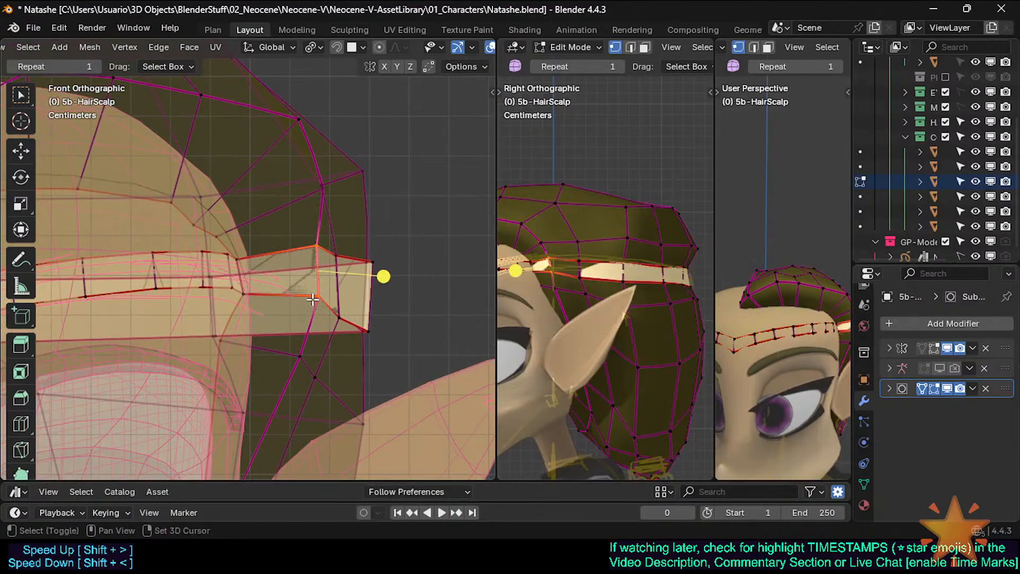
{"action": "left_click", "coordinate": [247, 260], "text": "shift"}
{"action": "left_click", "coordinate": [248, 291], "text": "shift"}
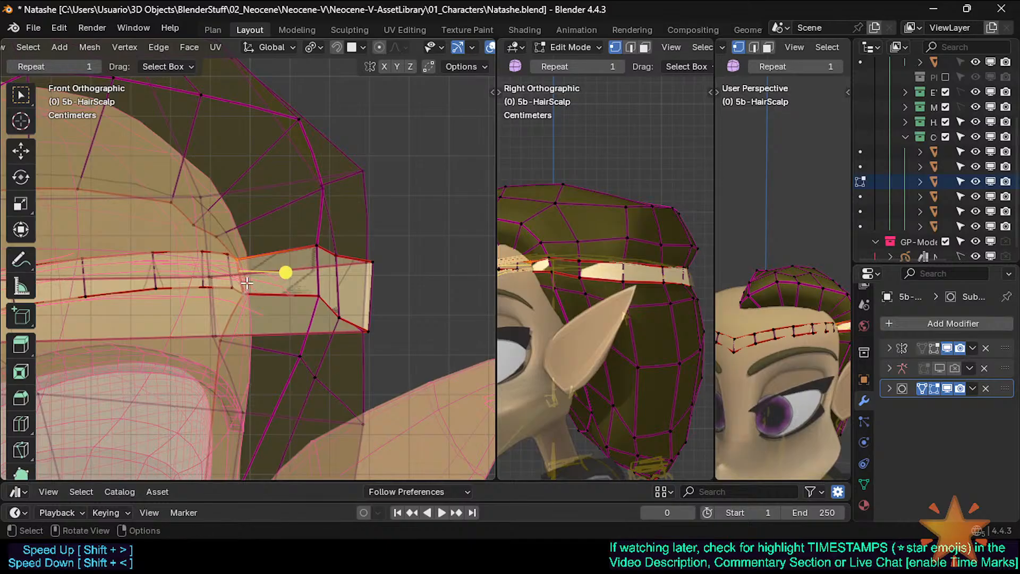
{"action": "key", "text": "g"}
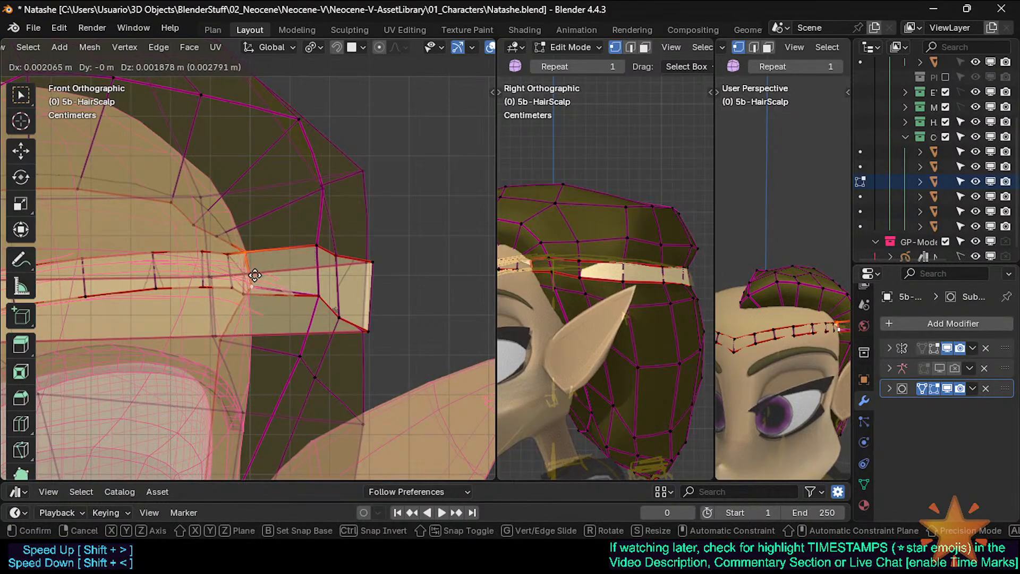
{"action": "left_click", "coordinate": [247, 293]}
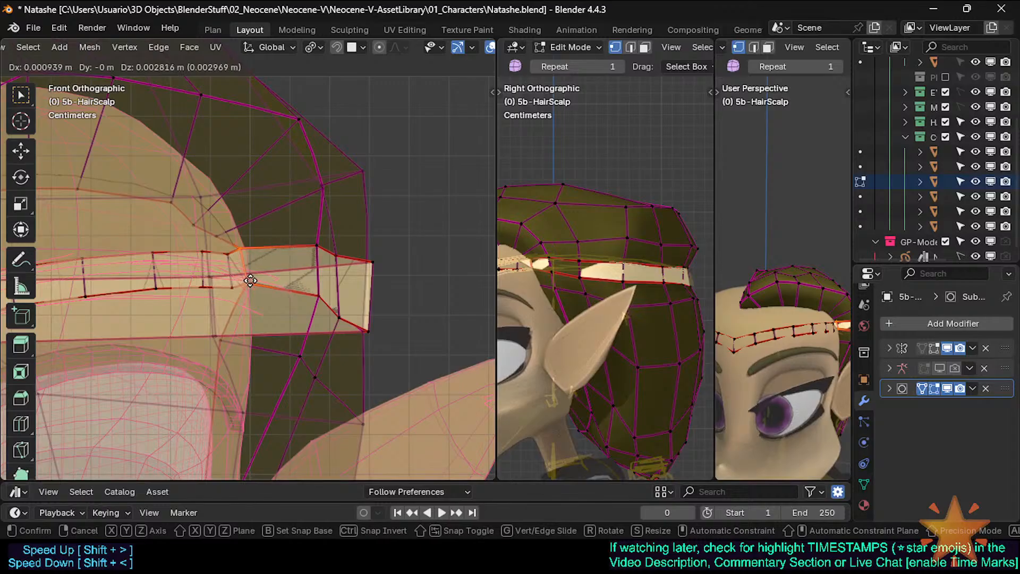
{"action": "left_click", "coordinate": [240, 271]}
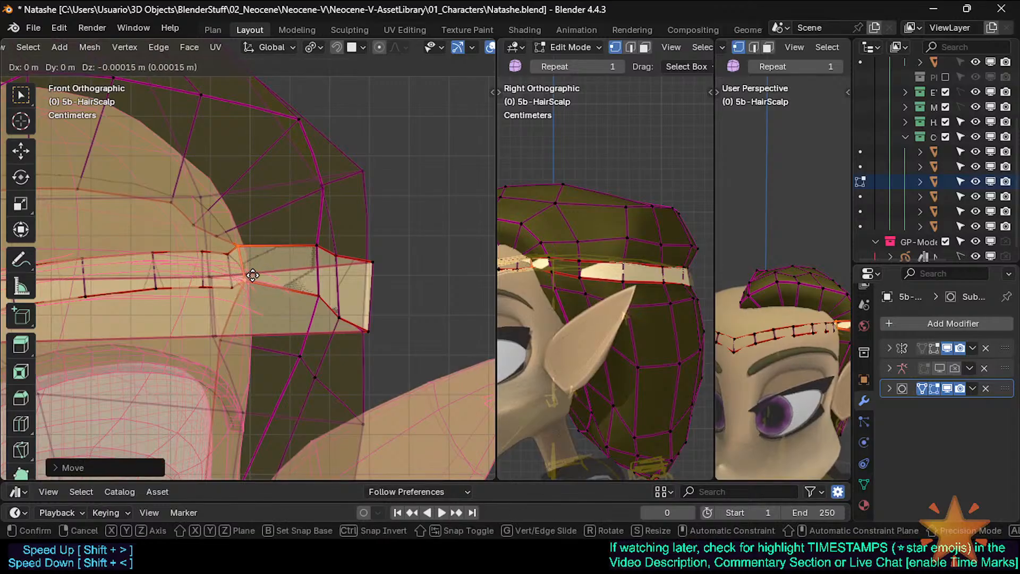
Nudge the circlet's forehead-side edge slightly in the side view to fit the band against the head
{"action": "scroll", "coordinate": [546, 278], "scroll_direction": "up", "scroll_amount": 3}
{"action": "scroll", "coordinate": [546, 279], "scroll_direction": "up", "scroll_amount": 3}
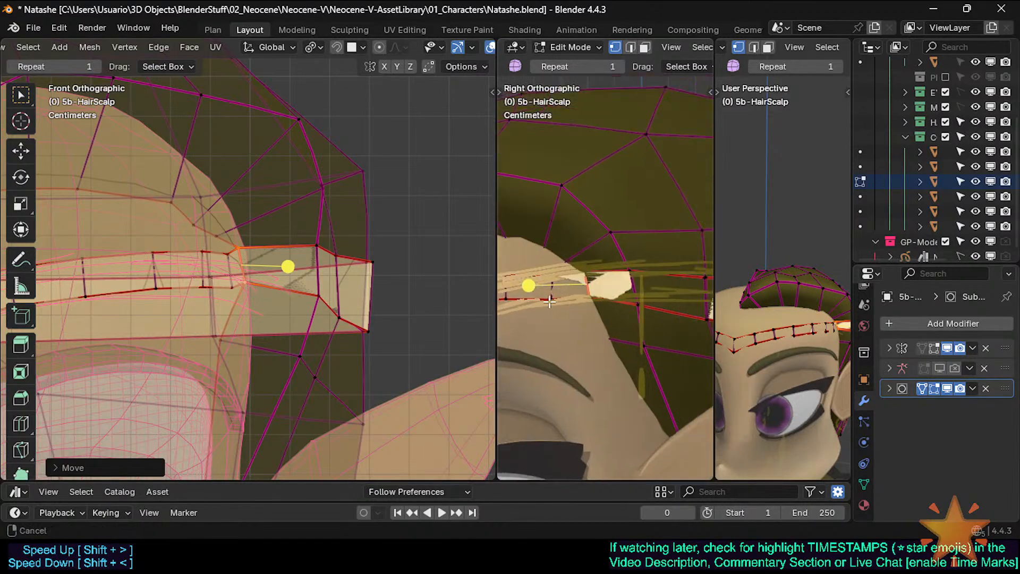
{"action": "key", "text": "g"}
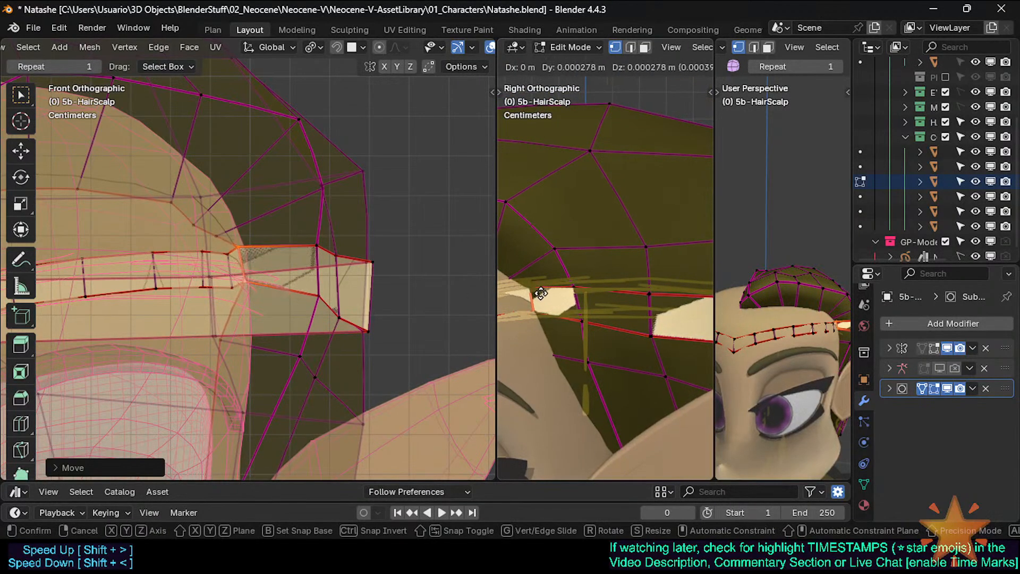
{"action": "left_click", "coordinate": [550, 297]}
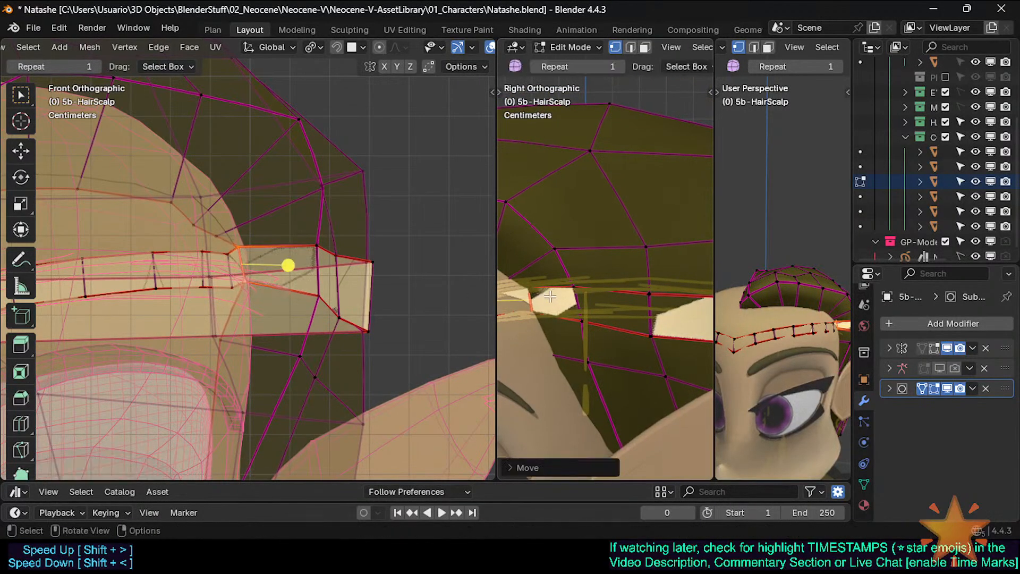
Select both vertices of the next circlet edge, just inside the hair, and move that edge upward in the front view
{"action": "left_click", "coordinate": [583, 296]}
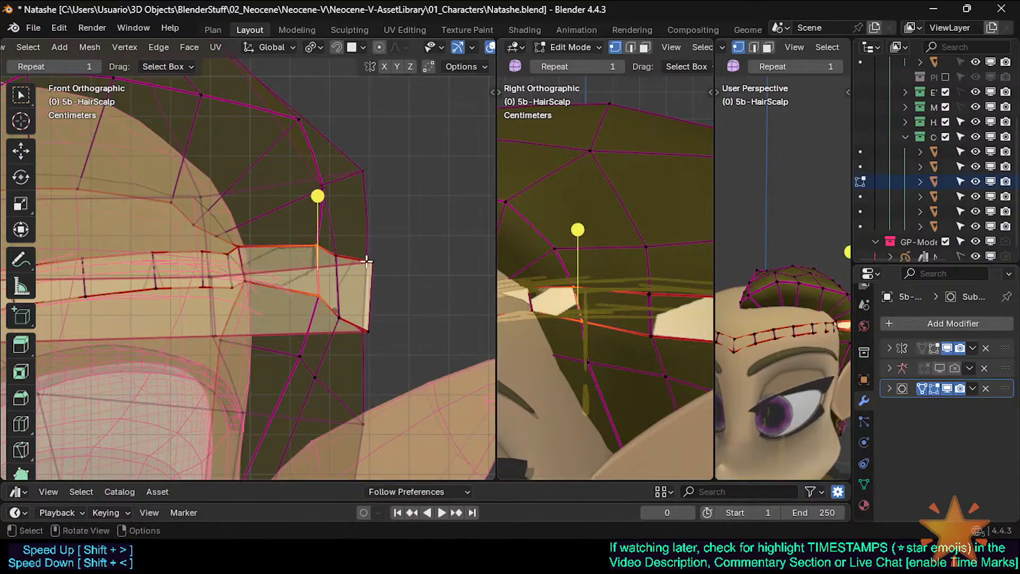
{"action": "key", "text": "g"}
{"action": "right_click", "coordinate": [334, 249]}
{"action": "key", "text": "c"}
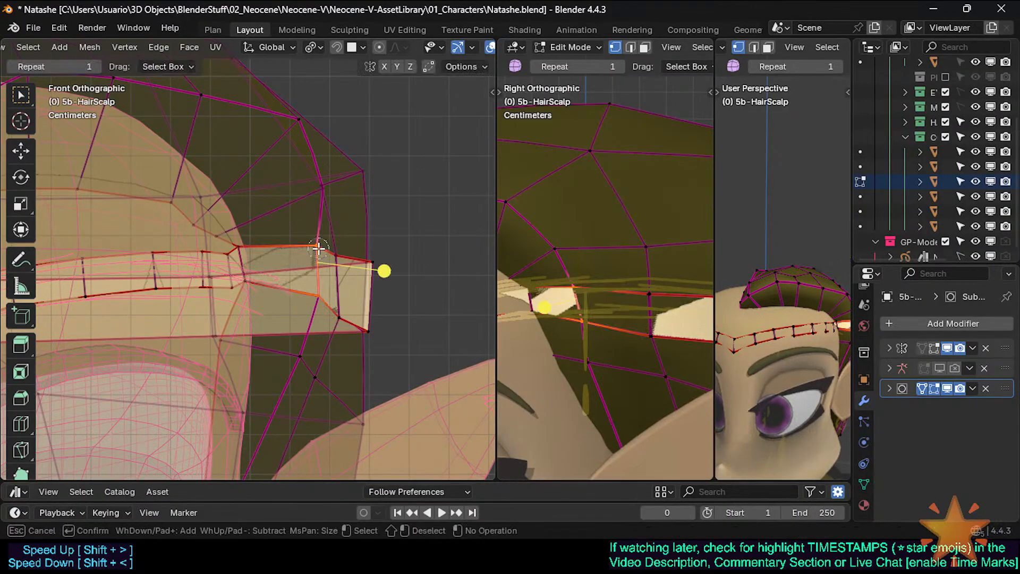
{"action": "right_click", "coordinate": [319, 249]}
{"action": "key", "text": "c"}
{"action": "left_click", "coordinate": [319, 297]}
{"action": "right_click", "coordinate": [319, 297]}
{"action": "key", "text": "alt+z"}
{"action": "key", "text": "alt+z"}
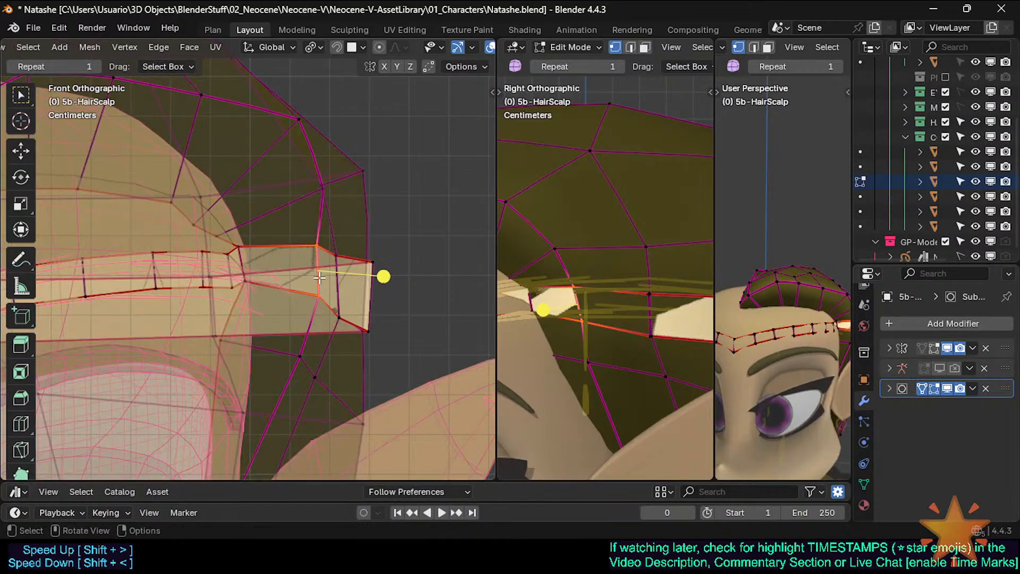
{"action": "key", "text": "g"}
{"action": "left_click", "coordinate": [321, 241]}
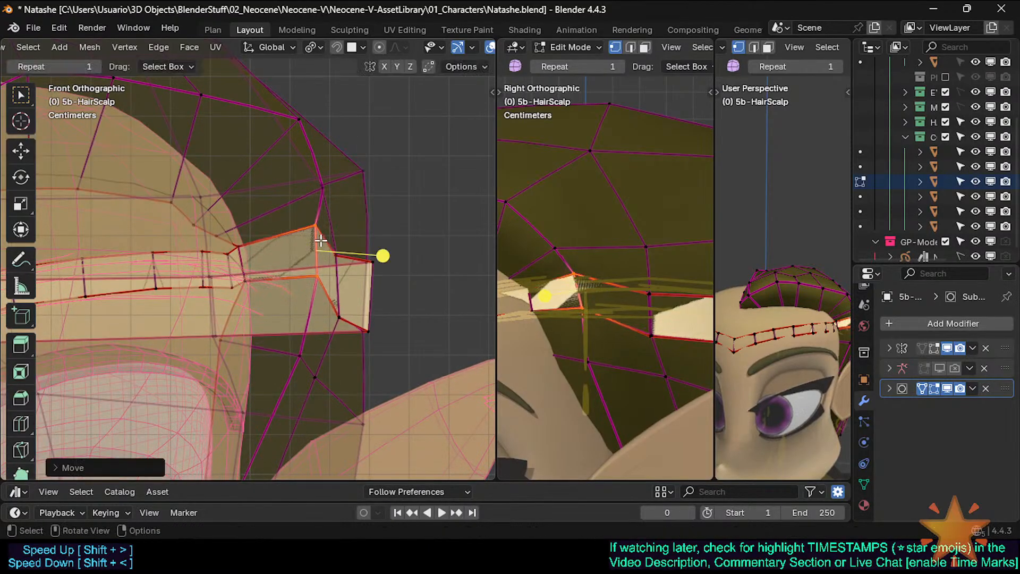
Shift the raised circlet edge slightly backward and down in the side view, and rotate it slightly in the front view
{"action": "scroll", "coordinate": [606, 287], "scroll_direction": "down", "scroll_amount": 2}
{"action": "key", "text": "g"}
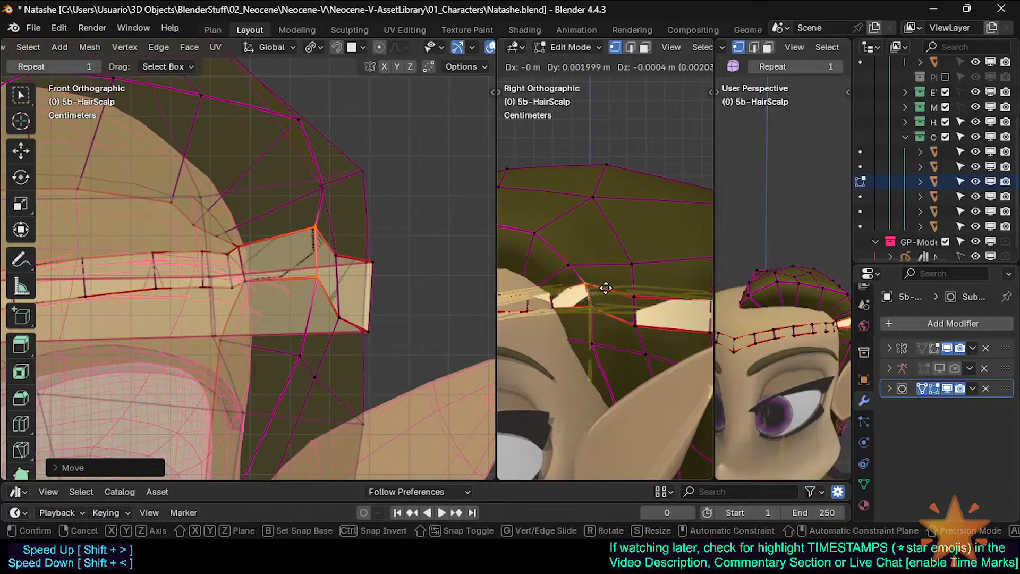
{"action": "left_click", "coordinate": [605, 290]}
{"action": "key", "text": "r"}
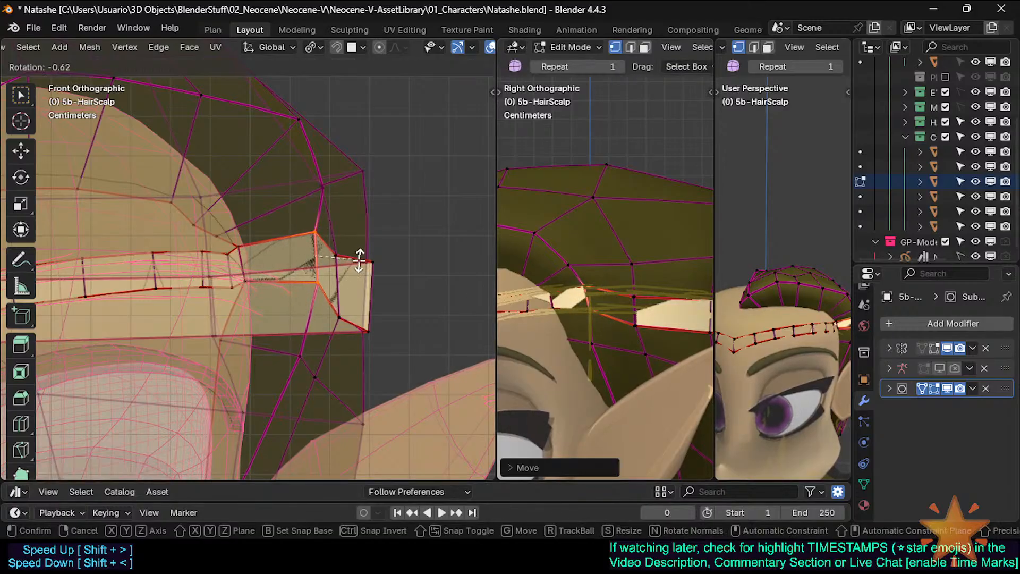
{"action": "left_click", "coordinate": [360, 260]}
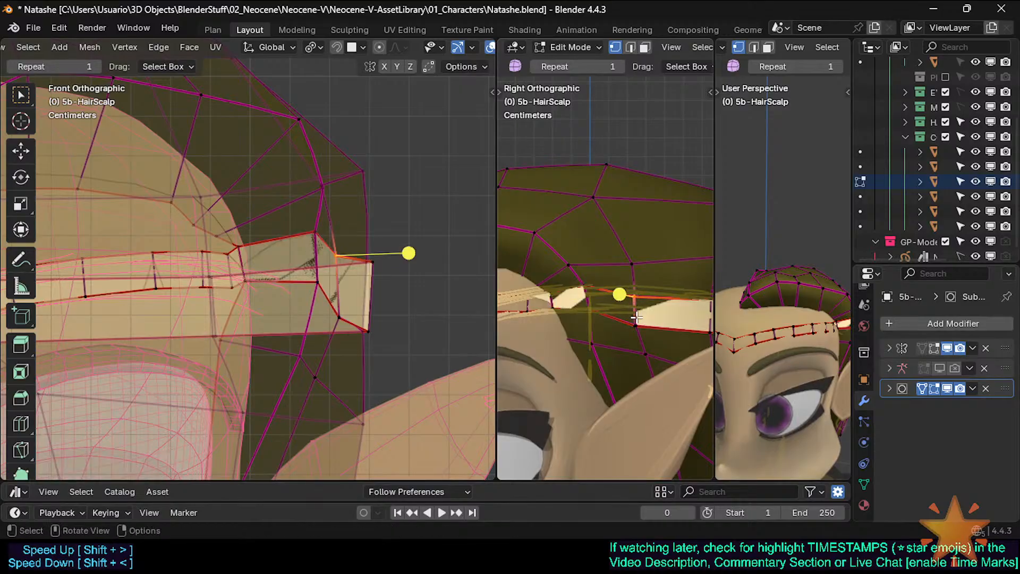
Move the following circlet edge back about 0.005 m and up about 0.007 m, and scale it to about 0.83
{"action": "key", "text": "g"}
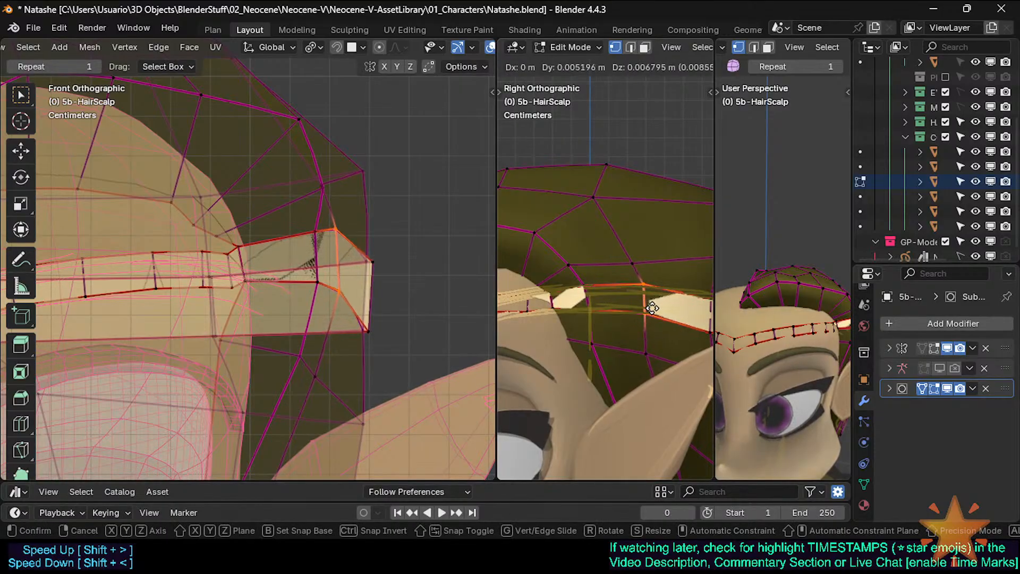
{"action": "left_click", "coordinate": [651, 308]}
{"action": "key", "text": "s"}
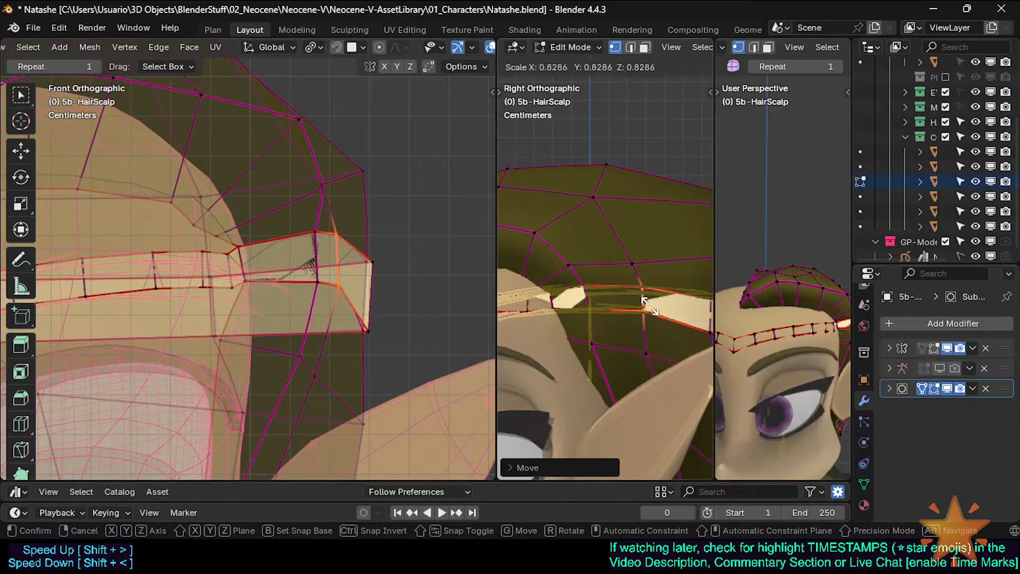
{"action": "left_click", "coordinate": [649, 306]}
Reselect the two vertices of the circlet edge just inside the hair and move them toward the face in the front view
{"action": "key", "text": "alt+a"}
{"action": "key", "text": "c"}
{"action": "left_click", "coordinate": [313, 236]}
{"action": "right_click", "coordinate": [312, 236]}
{"action": "key", "text": "2"}
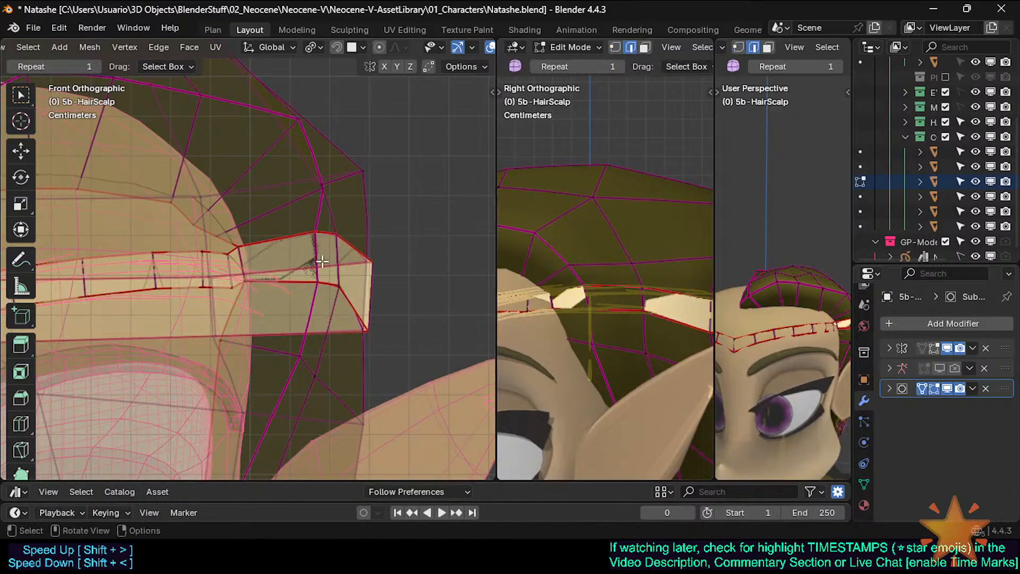
{"action": "key", "text": "c"}
{"action": "left_click", "coordinate": [316, 232]}
{"action": "right_click", "coordinate": [315, 232]}
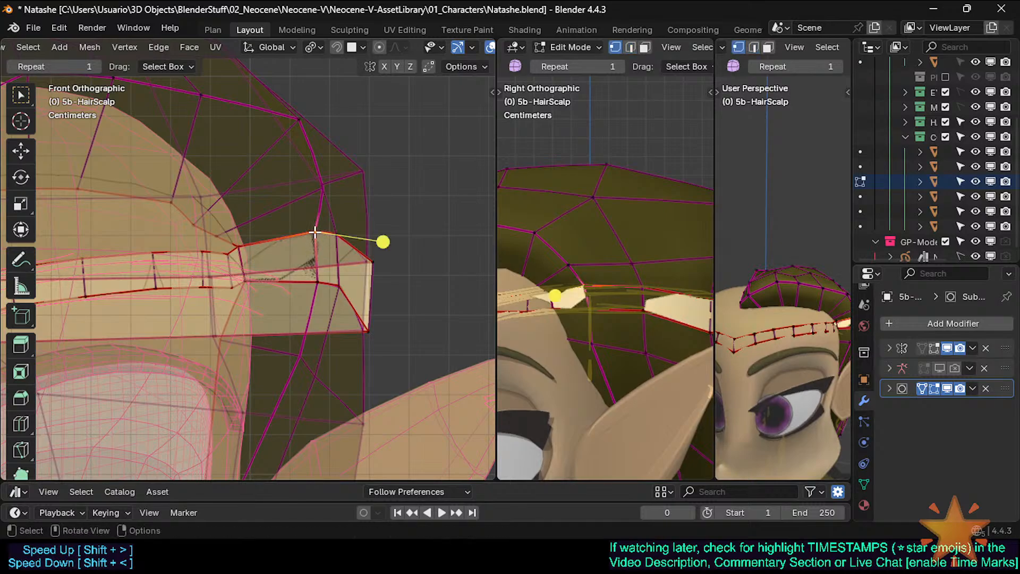
{"action": "key", "text": "c"}
{"action": "left_click", "coordinate": [316, 278]}
{"action": "right_click", "coordinate": [316, 277]}
{"action": "key", "text": "g"}
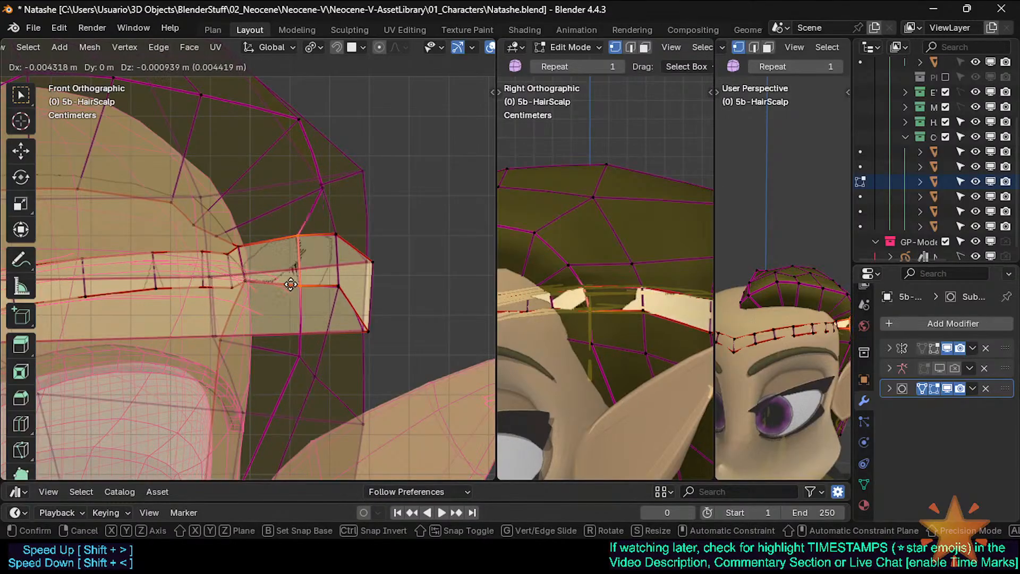
{"action": "left_click", "coordinate": [293, 285]}
Scale the selected circlet edge to about 0.88 and compare the band with the hair in solid and see-through display
{"action": "key", "text": "s"}
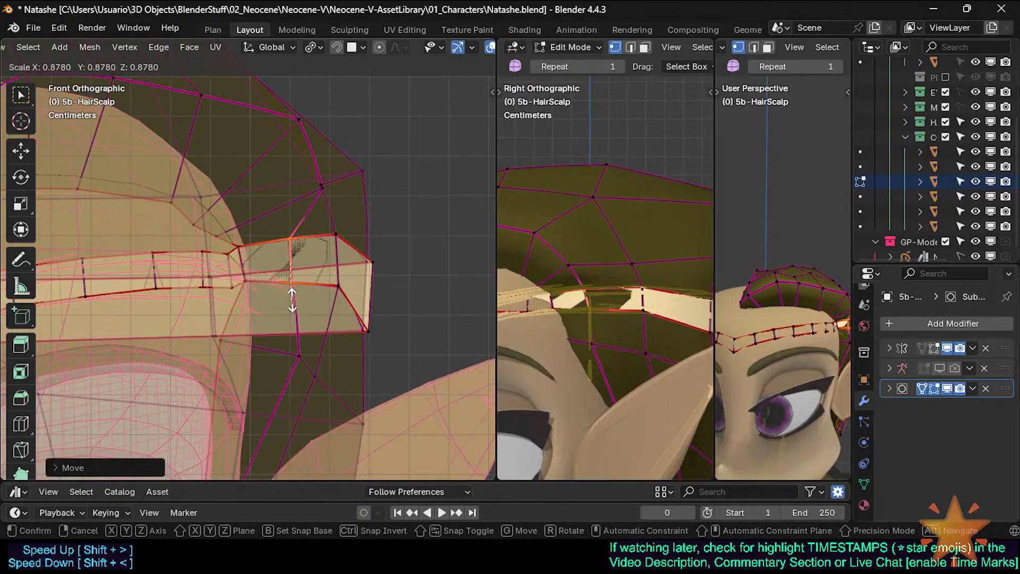
{"action": "left_click", "coordinate": [358, 266]}
{"action": "key", "text": "g"}
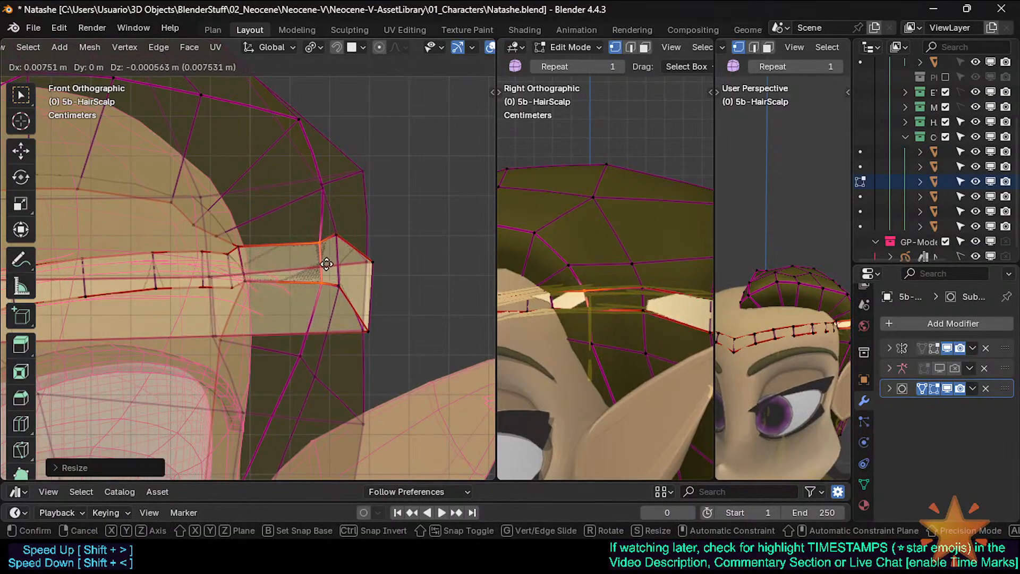
{"action": "right_click", "coordinate": [301, 267]}
{"action": "key", "text": "alt+z"}
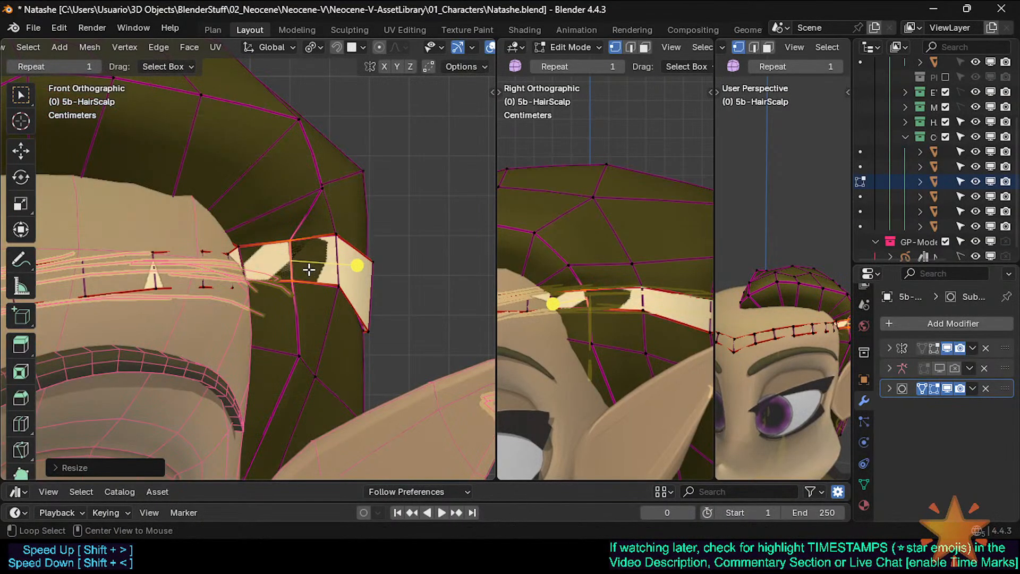
{"action": "key", "text": "alt+z"}
{"action": "key", "text": "alt+z"}
{"action": "key", "text": "alt+z"}
{"action": "key", "text": "alt+z"}
{"action": "key", "text": "alt+z"}
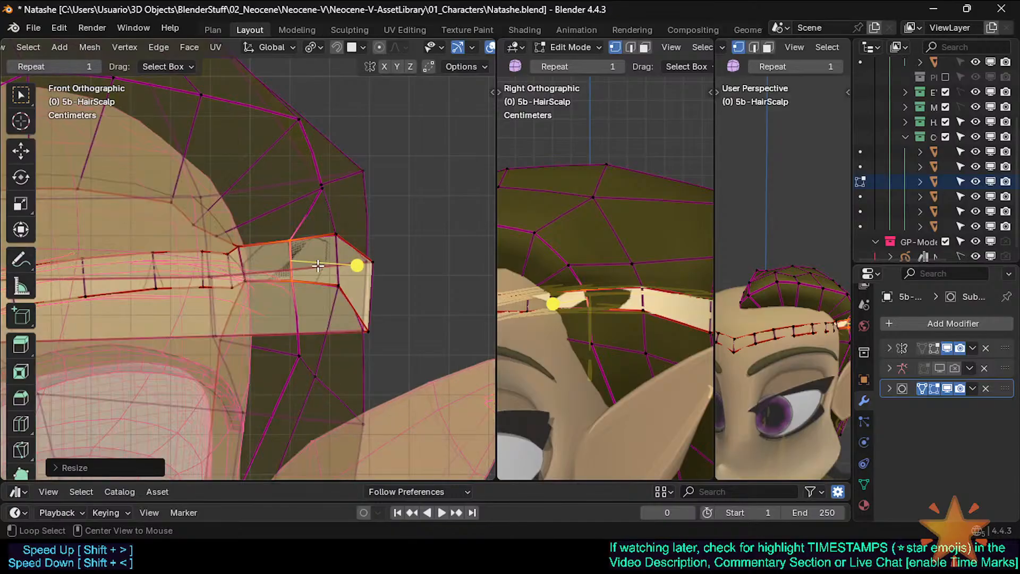
Place the 3D cursor on the upper vertex of the circlet edge nearest its outer bend
{"action": "left_click", "coordinate": [296, 243]}
{"action": "key", "text": "g"}
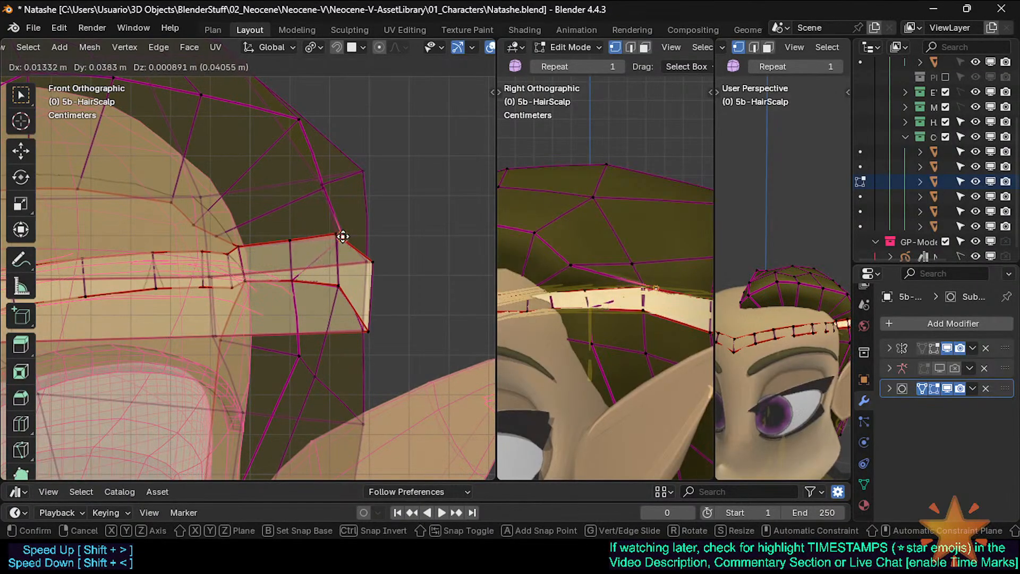
{"action": "left_click", "coordinate": [343, 237]}
{"action": "key", "text": "shift+s"}
{"action": "left_click", "coordinate": [324, 241]}
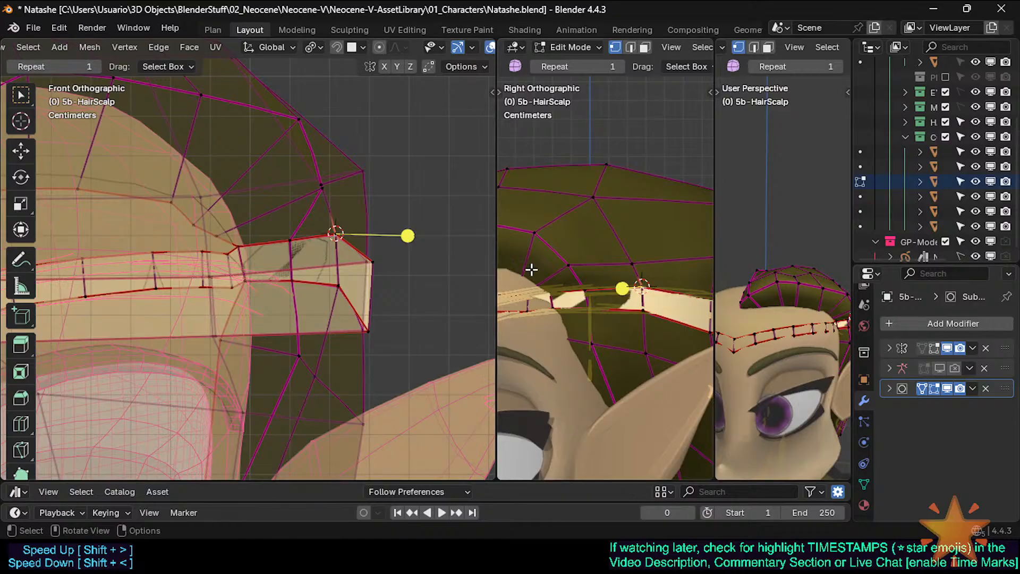
Hide the circlet and inspect the hair scalp's mesh around the band in Edit Mode from an angled view
{"action": "key", "text": "Tab"}
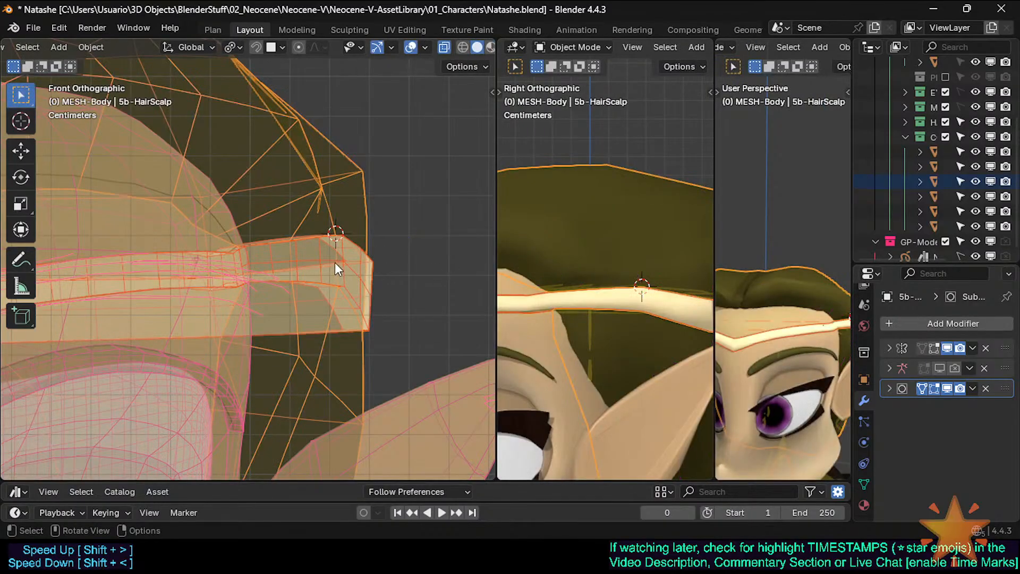
{"action": "left_click", "coordinate": [373, 262]}
{"action": "key", "text": "h"}
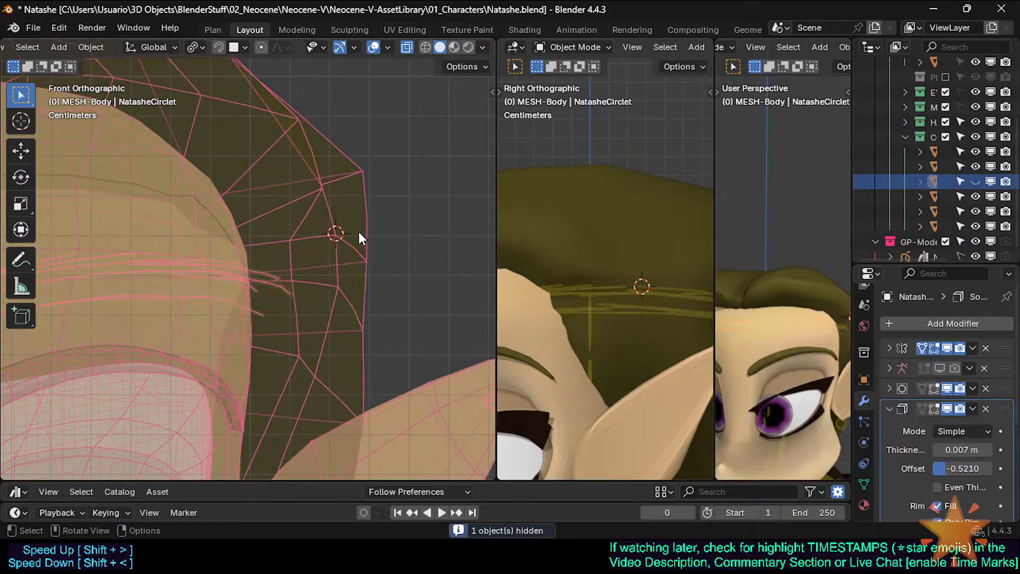
{"action": "left_click", "coordinate": [359, 232]}
{"action": "key", "text": "Tab"}
{"action": "middle_click_drag", "start_coordinate": [343, 258], "coordinate": [299, 308]}
Reveal all hidden objects and open them in Edit Mode together with the hair scalp
{"action": "key", "text": "Tab"}
{"action": "key", "text": "alt+h"}
{"action": "key", "text": "Tab"}
{"action": "scroll", "coordinate": [299, 308], "scroll_direction": "down", "scroll_amount": 4}
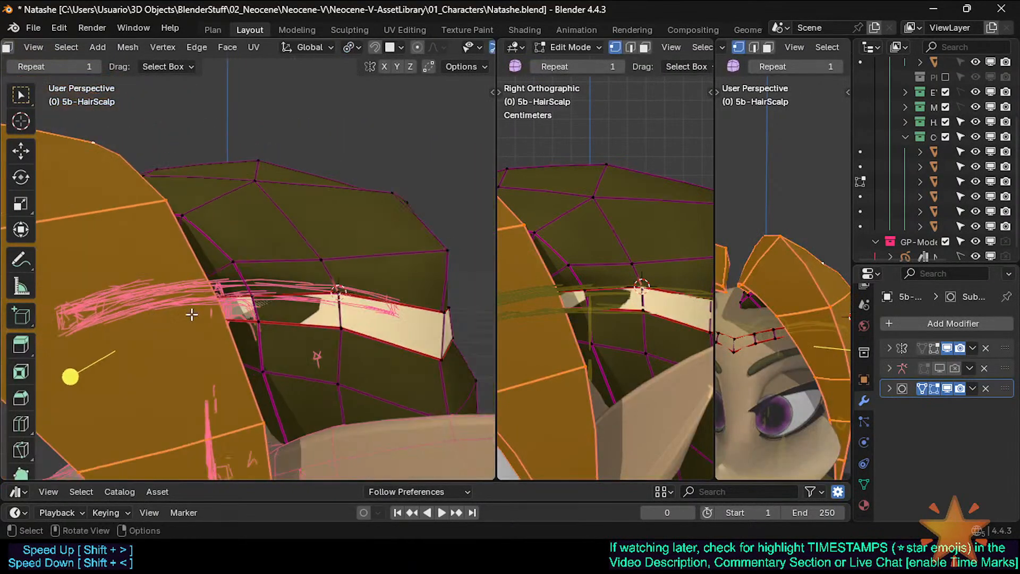
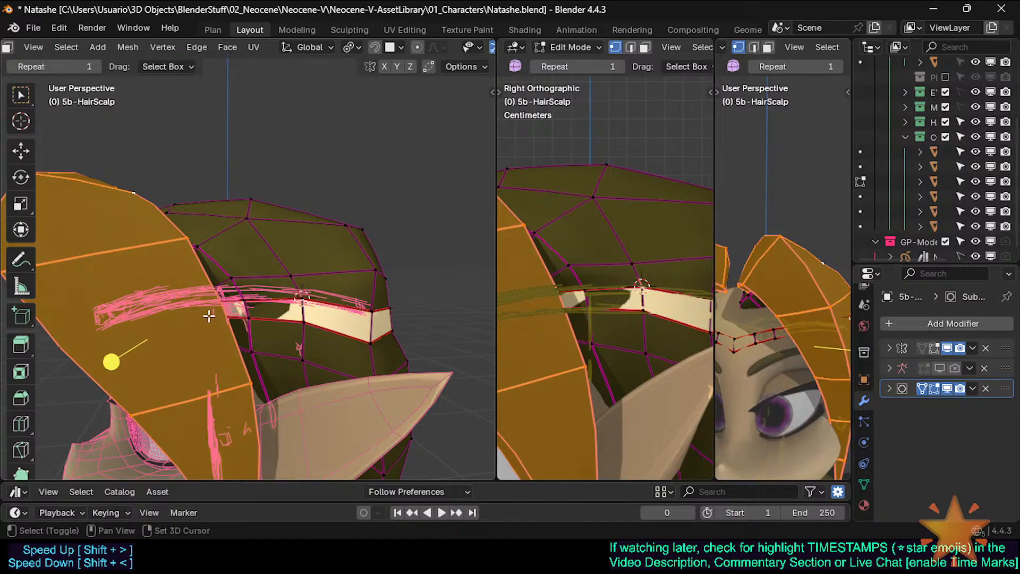
Examine how the circlet band meets the hair scalp from front and side, with only the band's linked mesh selected
{"action": "middle_click_drag", "start_coordinate": [208, 317], "coordinate": [239, 252]}
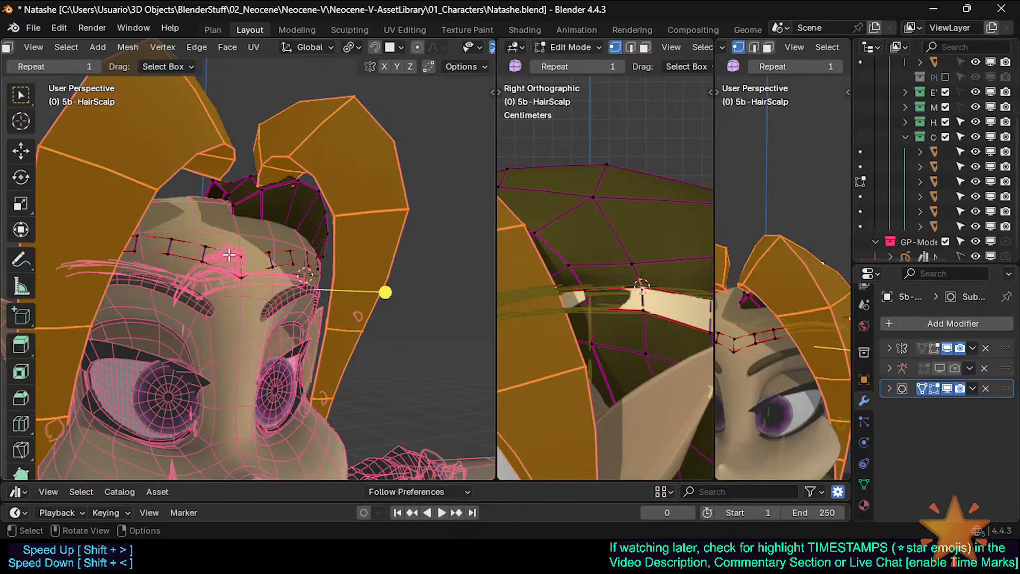
{"action": "middle_click_drag", "start_coordinate": [329, 261], "coordinate": [186, 323]}
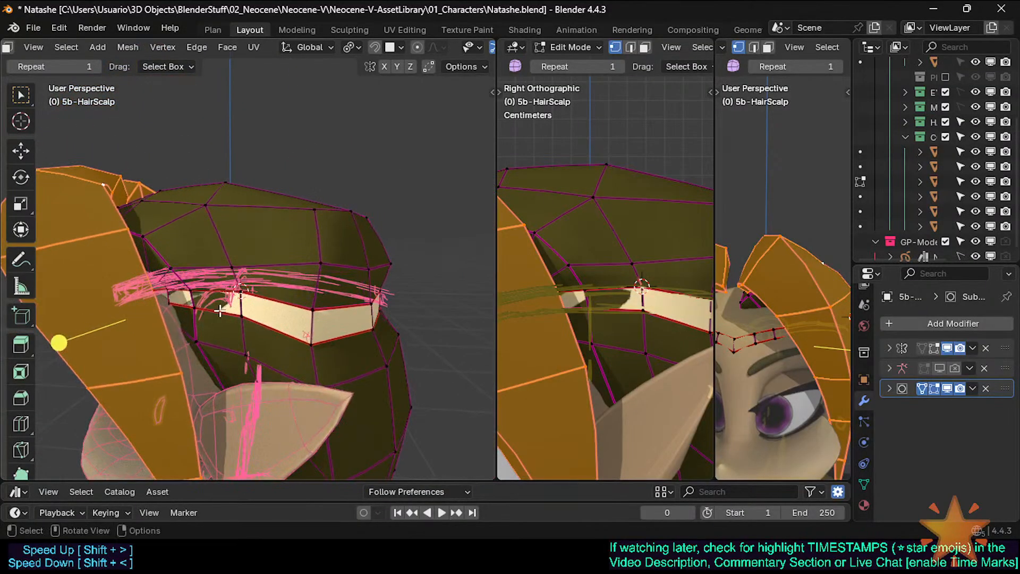
{"action": "scroll", "coordinate": [220, 310], "scroll_direction": "down", "scroll_amount": 1}
{"action": "key", "text": "Tab"}
{"action": "key", "text": "Tab"}
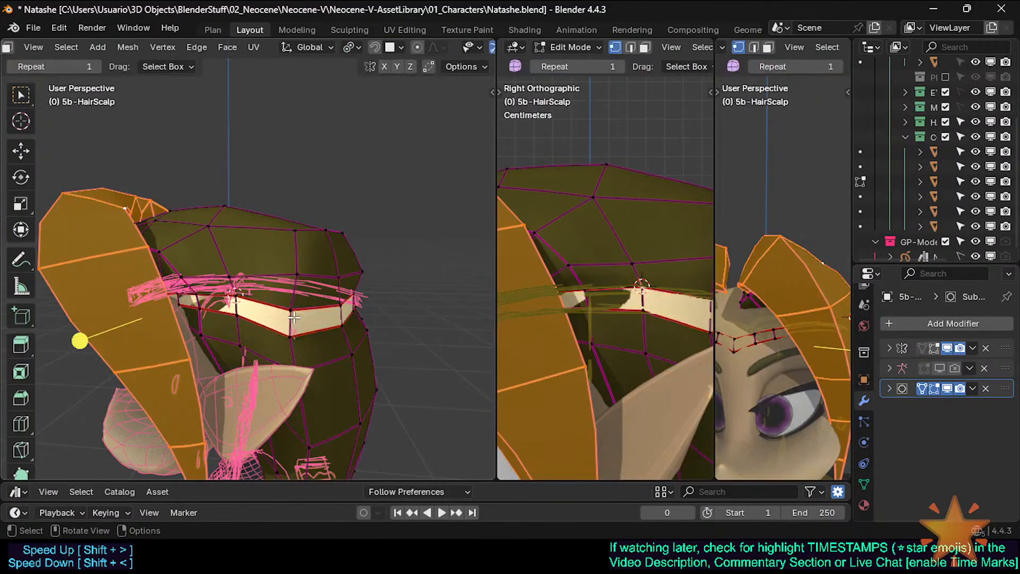
{"action": "key", "text": "alt+a"}
{"action": "key", "text": "l"}
{"action": "middle_click_drag", "start_coordinate": [255, 320], "coordinate": [273, 334]}
{"action": "key", "text": "Tab"}
{"action": "key", "text": "Tab"}
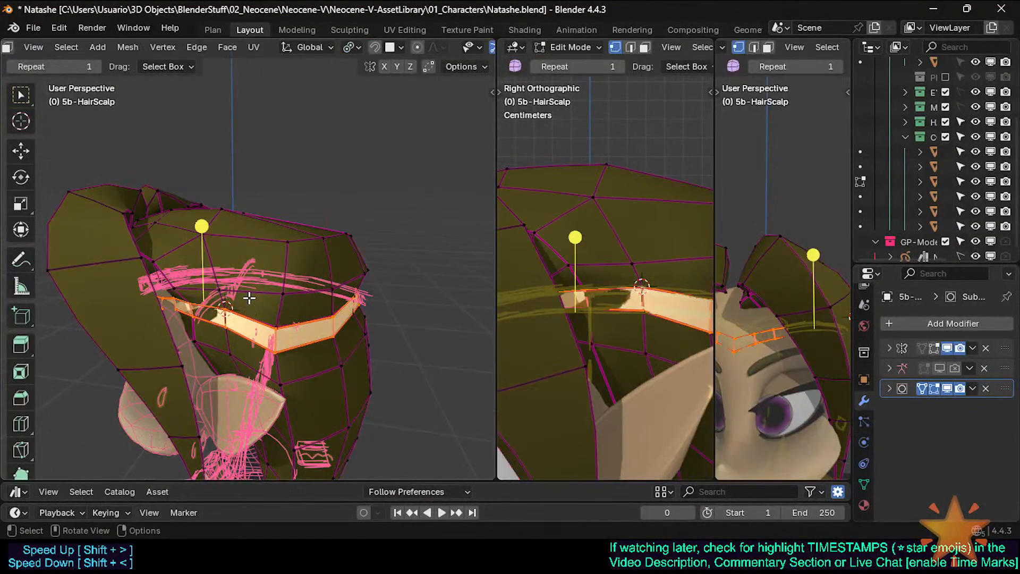
{"action": "key", "text": "Tab"}
{"action": "middle_click_drag", "start_coordinate": [243, 299], "coordinate": [282, 344]}
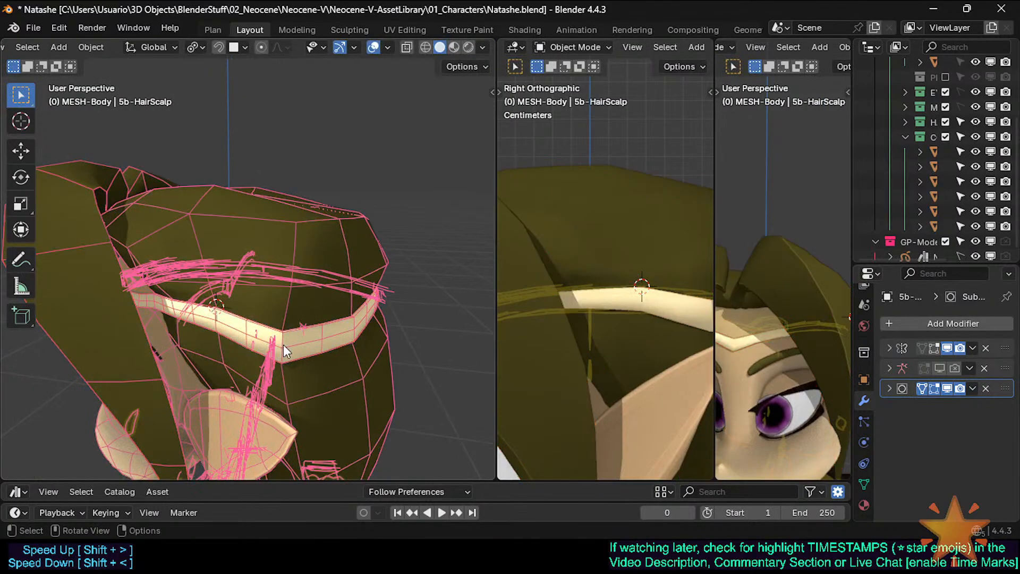
Delete the loop of hair scalp faces lying beneath the circlet, using see-through display, and check the gap in solid display
{"action": "left_click", "coordinate": [280, 338]}
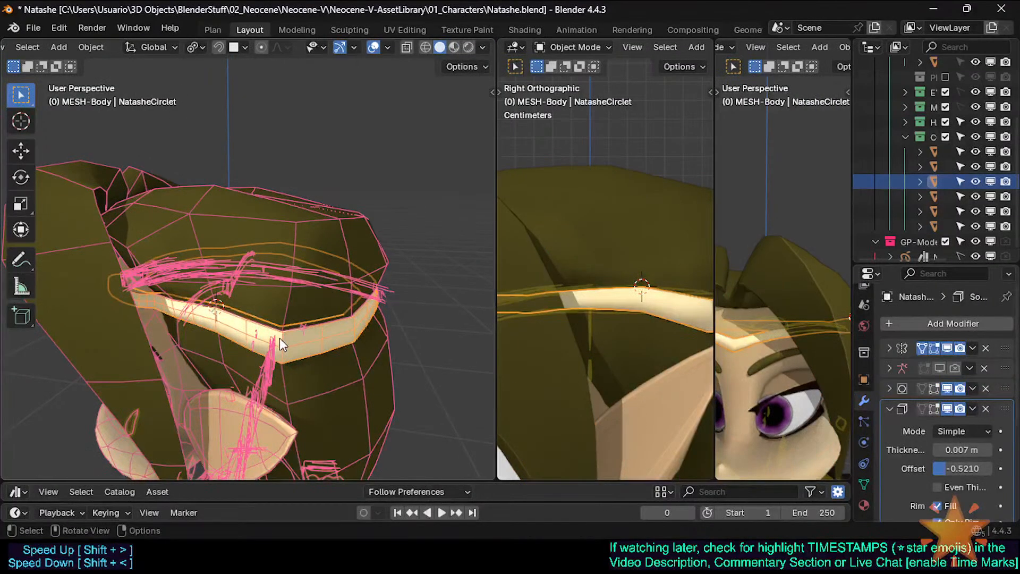
{"action": "left_click", "coordinate": [283, 303]}
{"action": "key", "text": "Tab"}
{"action": "key", "text": "alt+z"}
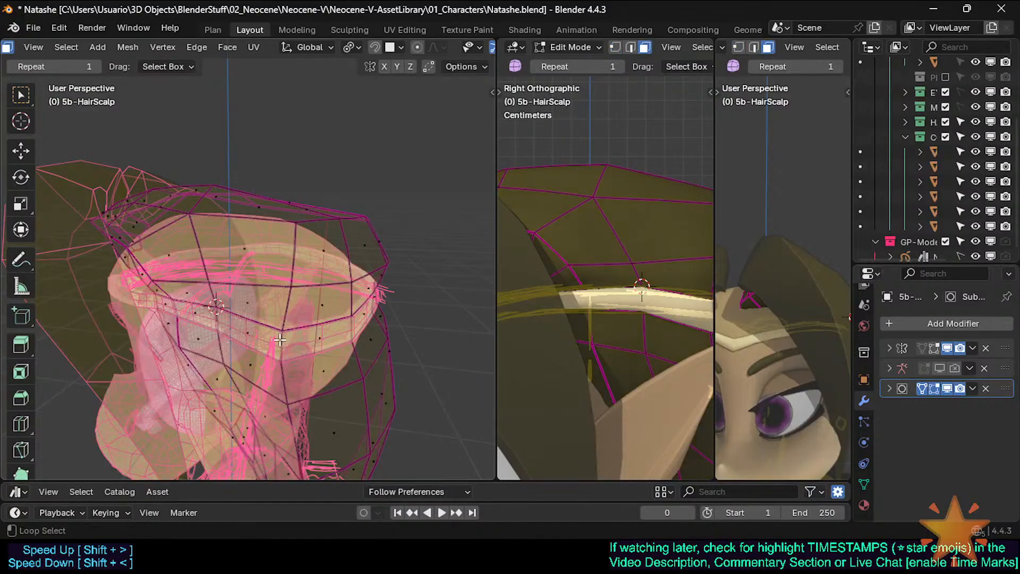
{"action": "left_click", "coordinate": [265, 343], "text": "alt+shift"}
{"action": "mouse_move", "coordinate": [265, 343]}
{"action": "middle_mouse_down"}
{"action": "mouse_move", "coordinate": [262, 350]}
{"action": "mouse_move", "coordinate": [265, 328]}
{"action": "mouse_move", "coordinate": [251, 340]}
{"action": "middle_mouse_up"}
{"action": "key", "text": "x"}
{"action": "left_click", "coordinate": [254, 365]}
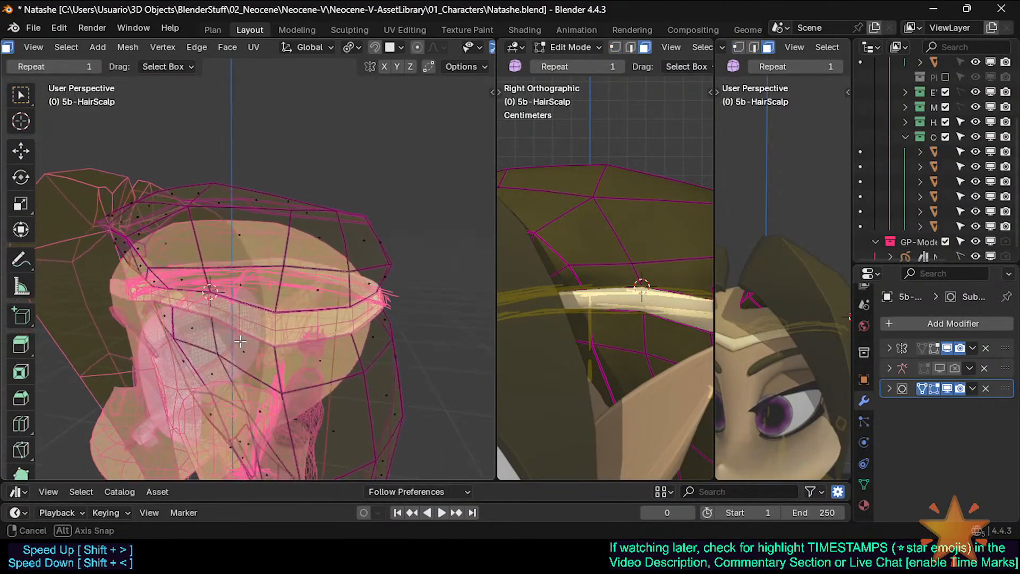
{"action": "key", "text": "Tab"}
{"action": "key", "text": "Tab"}
{"action": "key", "text": "Tab"}
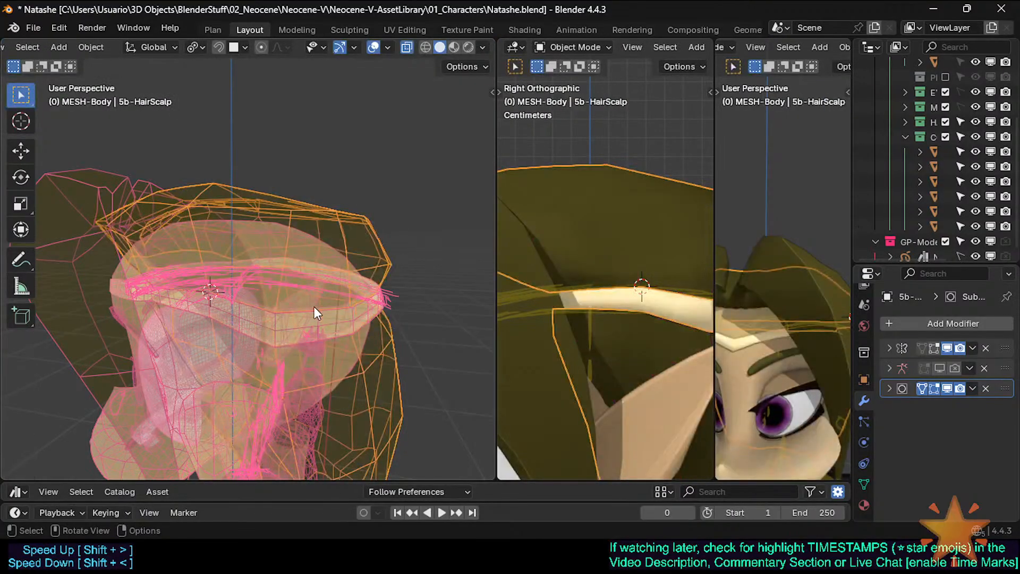
{"action": "key", "text": "alt+z"}
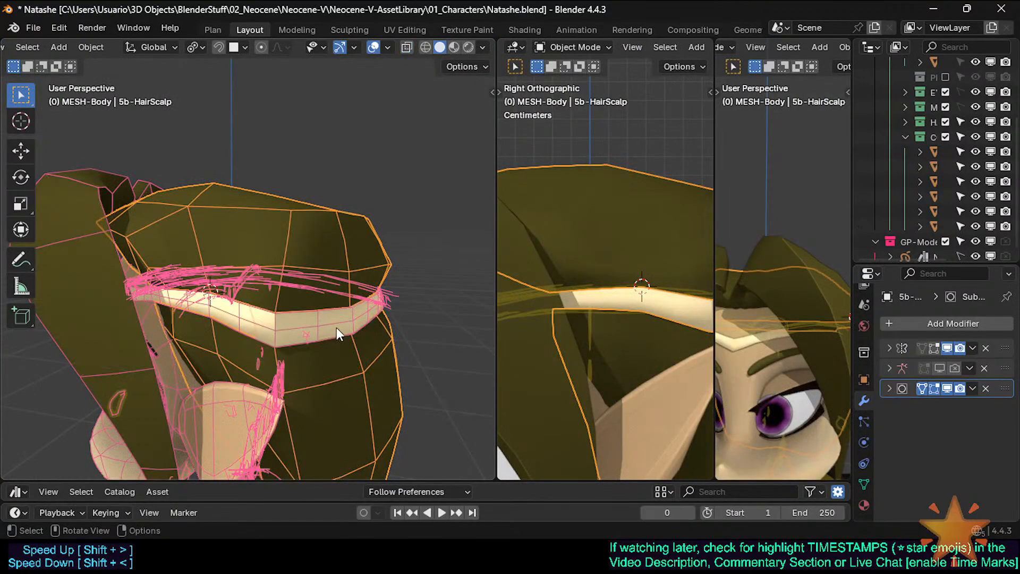
Join the circlet into the hair scalp object and open the combined mesh in Edit Mode
{"action": "left_click", "coordinate": [336, 323]}
{"action": "left_click", "coordinate": [320, 261]}
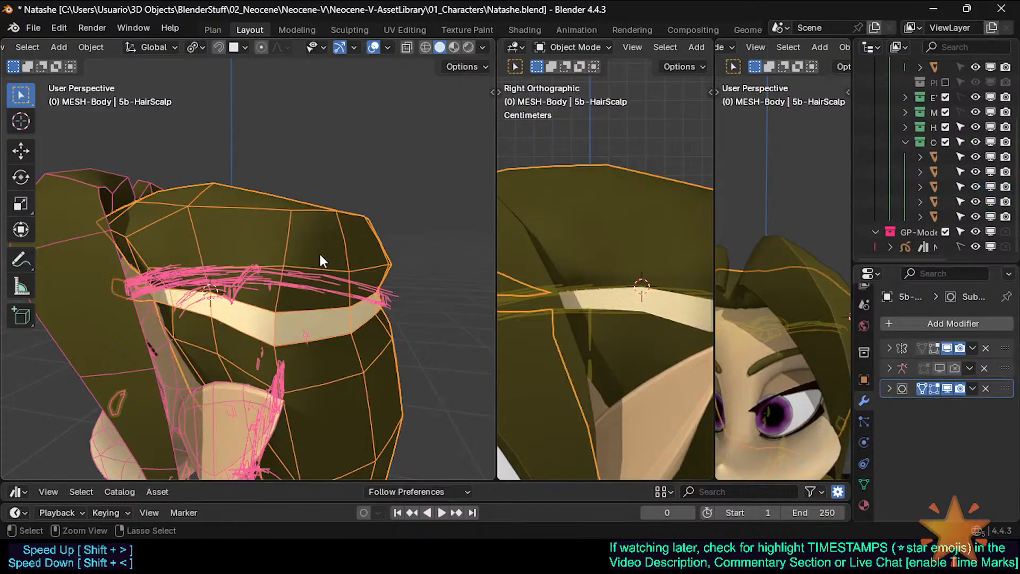
{"action": "key", "text": "Tab"}
{"action": "middle_click_drag", "start_coordinate": [320, 255], "coordinate": [318, 303]}
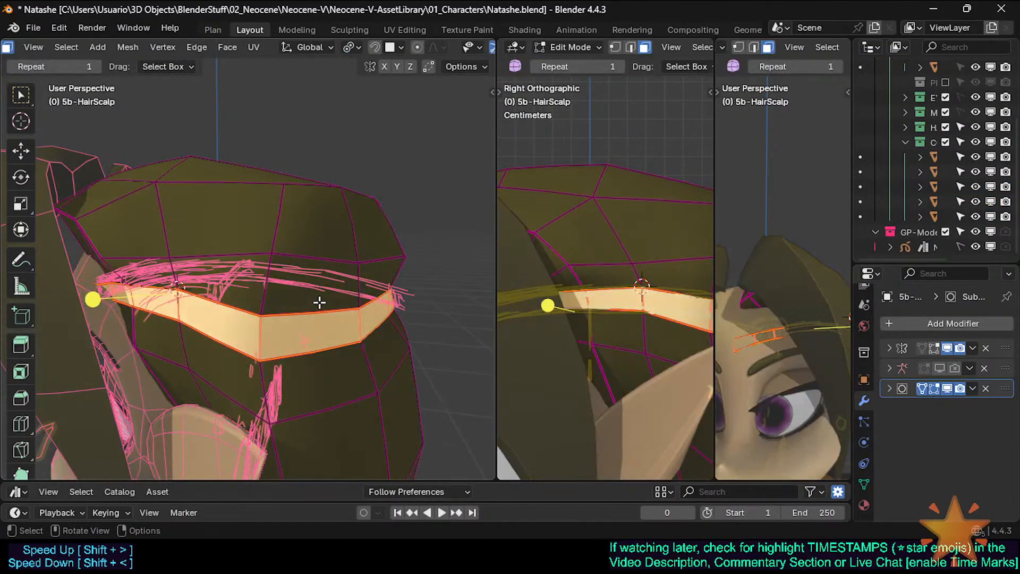
Merge all vertices of the combined scalp and circlet mesh by distance
{"action": "key", "text": "1"}
{"action": "key", "text": "a"}
{"action": "key", "text": "m"}
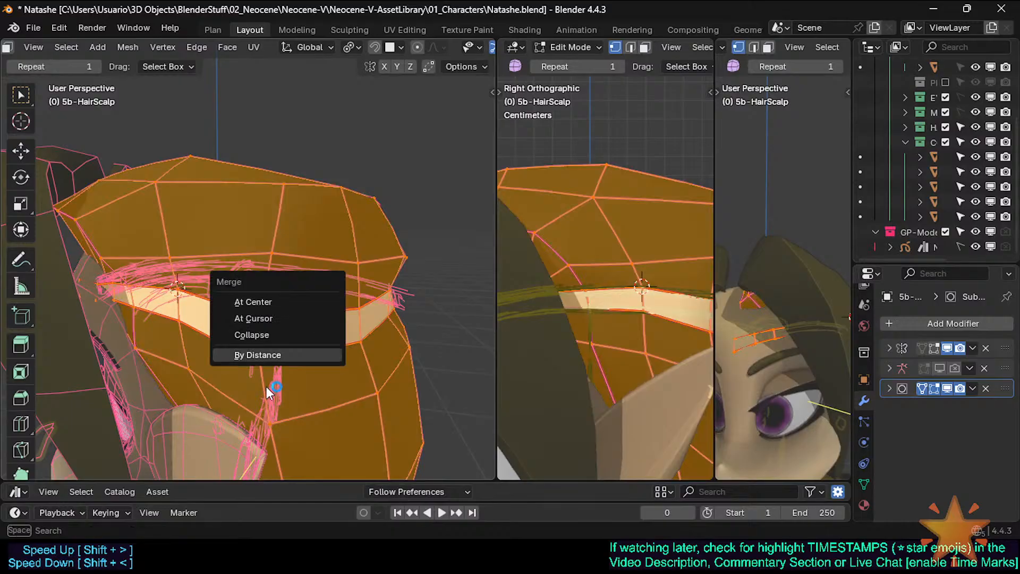
{"action": "left_click", "coordinate": [269, 353]}
{"action": "middle_click_drag", "start_coordinate": [229, 425], "coordinate": [197, 466]}
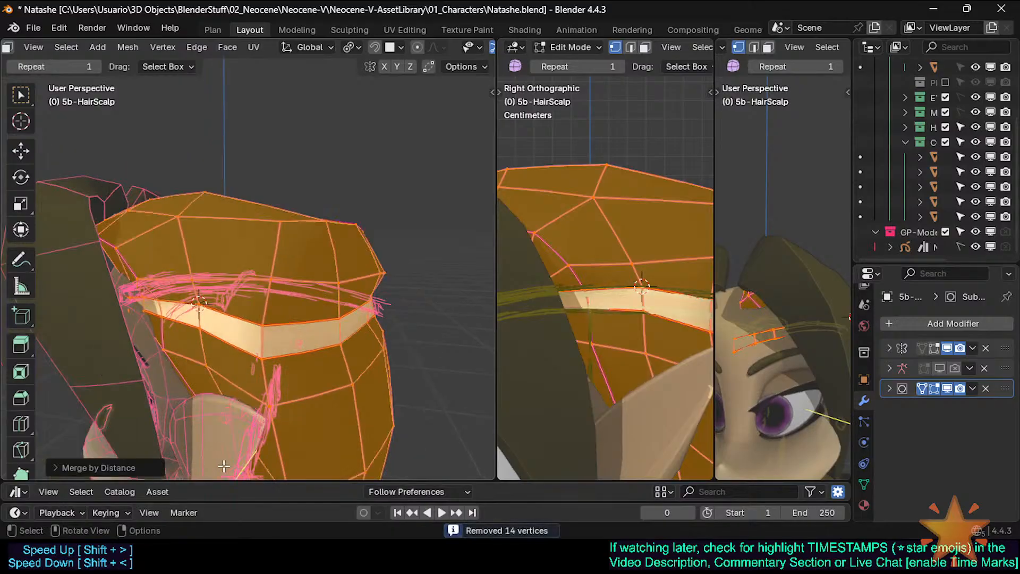
{"action": "middle_click_drag", "start_coordinate": [328, 349], "coordinate": [316, 325]}
Select only the band's faces running around the back and side of the head
{"action": "key", "text": "3"}
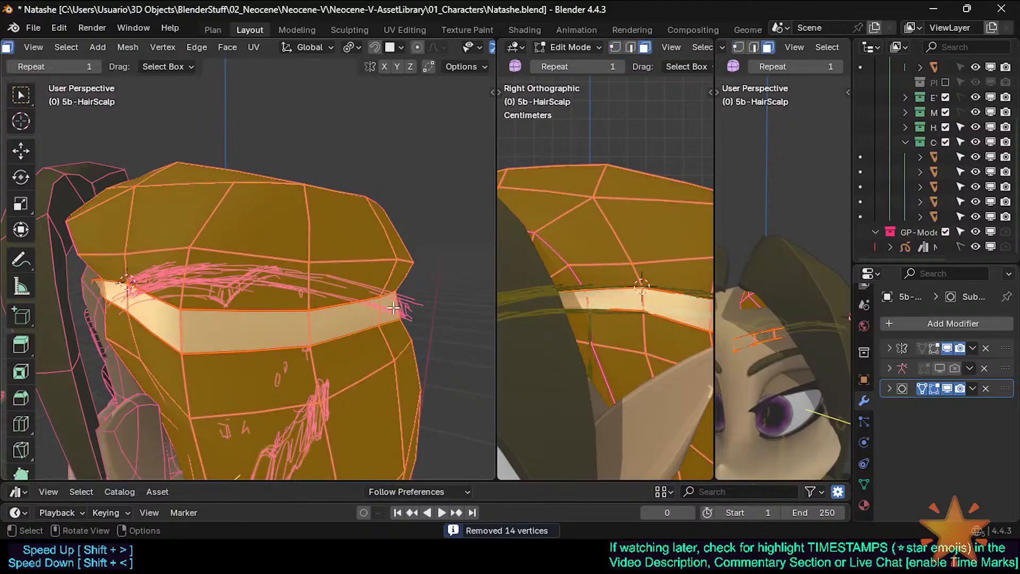
{"action": "key", "text": "alt+a"}
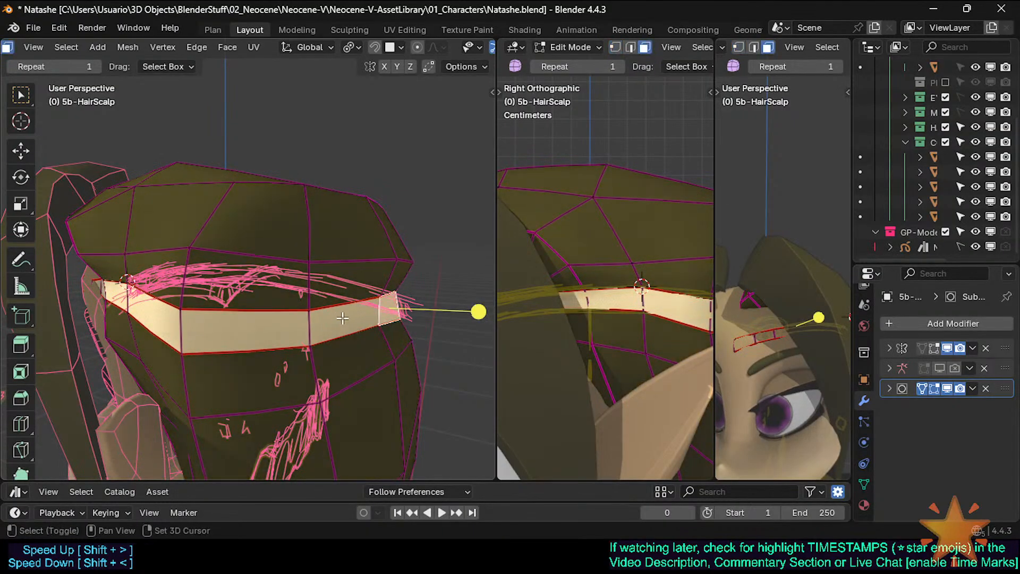
{"action": "left_click", "coordinate": [318, 328], "text": "shift"}
{"action": "left_click", "coordinate": [225, 323], "text": "shift"}
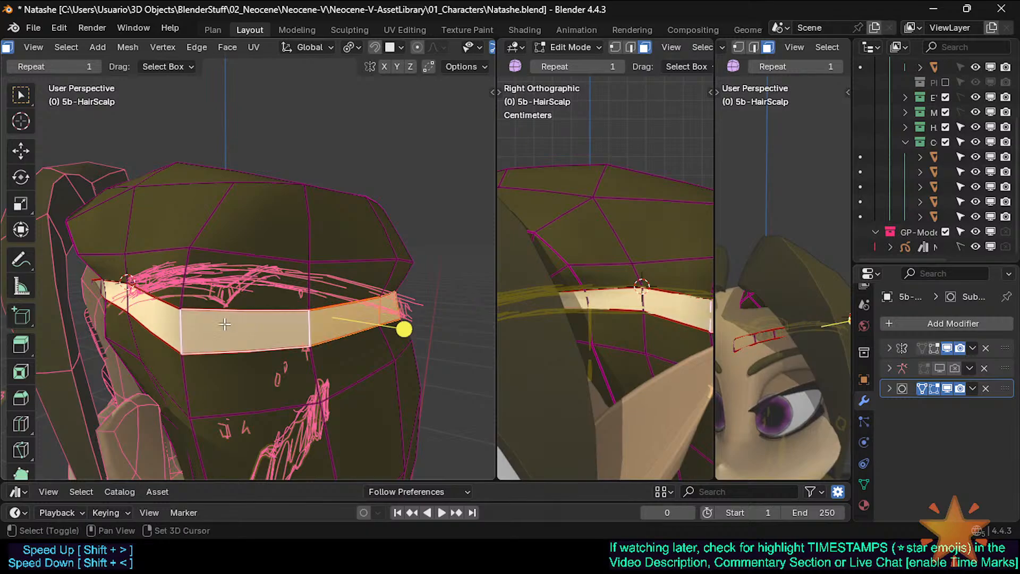
{"action": "middle_click_drag", "start_coordinate": [137, 320], "coordinate": [213, 327]}
{"action": "left_click", "coordinate": [241, 325], "text": "shift"}
{"action": "left_click", "coordinate": [220, 323], "text": "shift"}
{"action": "scroll", "coordinate": [255, 344], "scroll_direction": "down", "scroll_amount": 2}
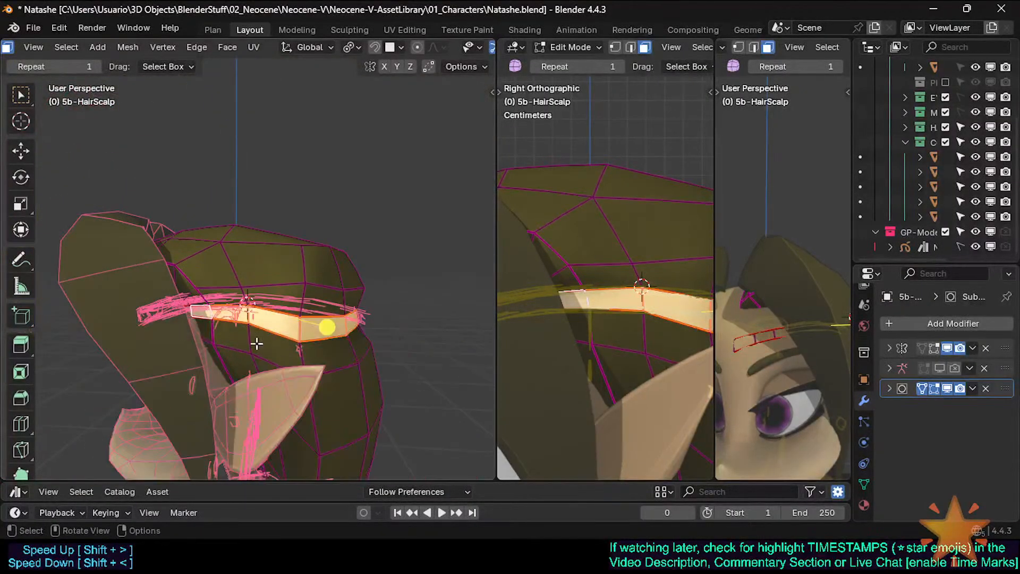
Inspect the joined band and scalp from the back, side and front in both Object Mode and Edit Mode
{"action": "key", "text": "Tab"}
{"action": "middle_click_drag", "start_coordinate": [297, 352], "coordinate": [239, 327]}
{"action": "key", "text": "Tab"}
{"action": "scroll", "coordinate": [271, 353], "scroll_direction": "up", "scroll_amount": 2}
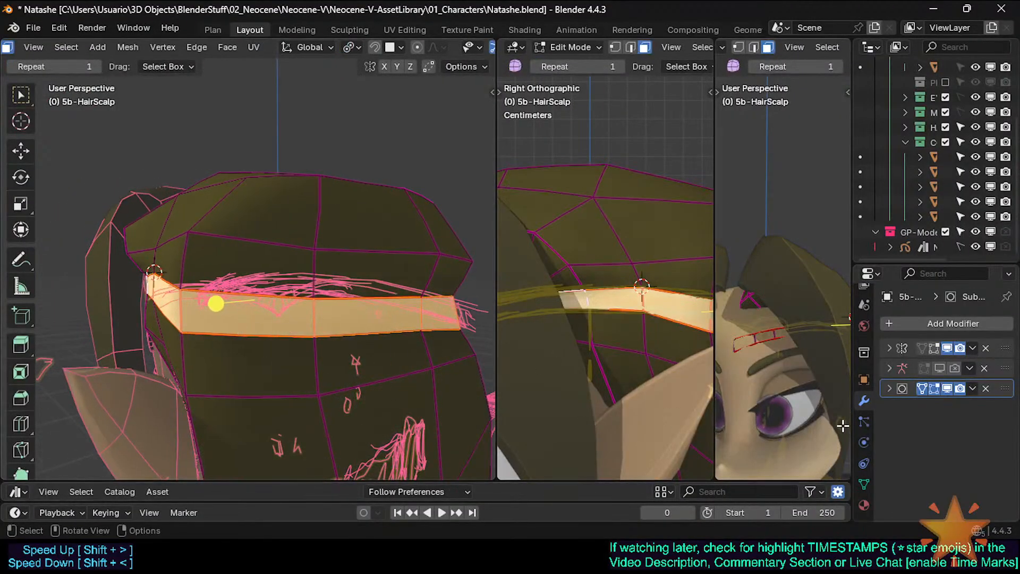
{"action": "key", "text": "Tab"}
{"action": "middle_click_drag", "start_coordinate": [311, 281], "coordinate": [322, 319]}
{"action": "key", "text": "Tab"}
{"action": "scroll", "coordinate": [322, 319], "scroll_direction": "up", "scroll_amount": 2}
{"action": "mouse_move", "coordinate": [321, 271]}
{"action": "middle_mouse_down"}
{"action": "mouse_move", "coordinate": [283, 268]}
{"action": "mouse_move", "coordinate": [297, 318]}
{"action": "mouse_move", "coordinate": [244, 342]}
{"action": "mouse_move", "coordinate": [290, 314]}
{"action": "mouse_move", "coordinate": [349, 351]}
{"action": "mouse_move", "coordinate": [435, 317]}
{"action": "mouse_move", "coordinate": [363, 342]}
{"action": "mouse_move", "coordinate": [565, 349]}
{"action": "mouse_move", "coordinate": [258, 324]}
{"action": "mouse_move", "coordinate": [187, 334]}
{"action": "mouse_move", "coordinate": [193, 324]}
{"action": "middle_mouse_up"}
Circle-select the band vertices on the forehead and return to Object Mode
{"action": "key", "text": "1"}
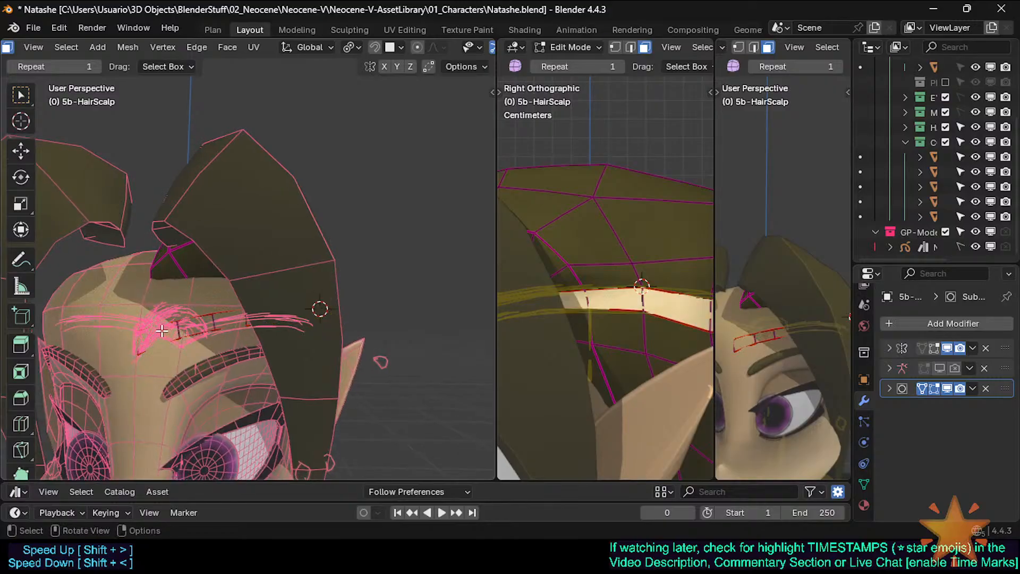
{"action": "key", "text": "c"}
{"action": "mouse_move", "coordinate": [193, 325]}
{"action": "left_mouse_down"}
{"action": "mouse_move", "coordinate": [211, 312]}
{"action": "mouse_move", "coordinate": [217, 325]}
{"action": "left_mouse_up"}
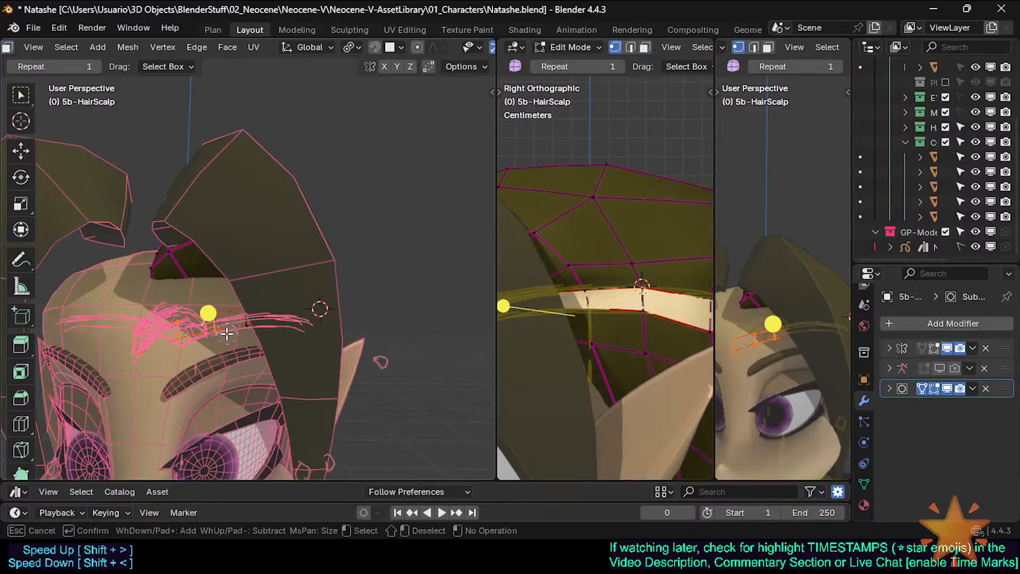
{"action": "right_click", "coordinate": [227, 332]}
{"action": "middle_click_drag", "start_coordinate": [366, 321], "coordinate": [294, 333]}
{"action": "key", "text": "Tab"}
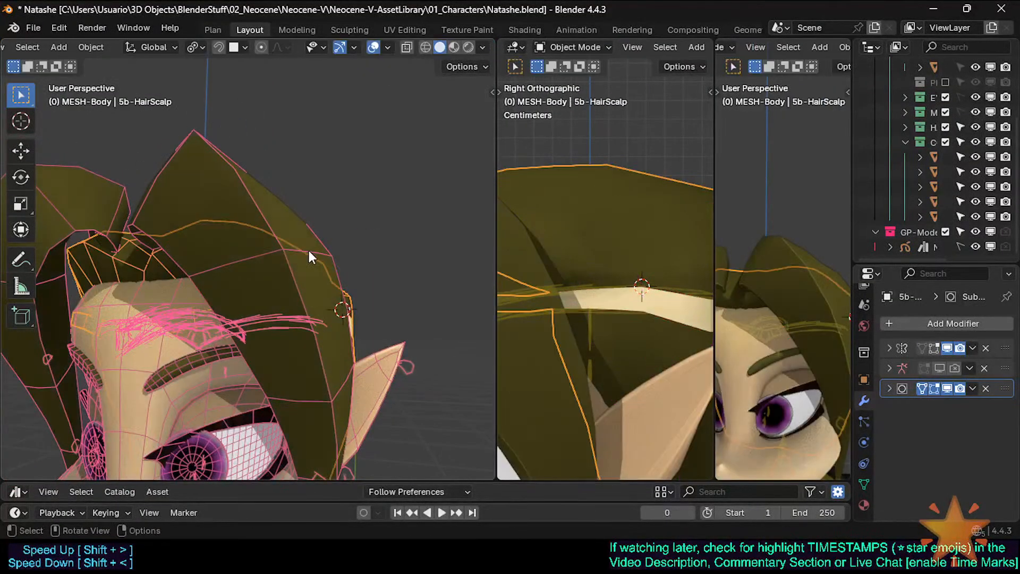
Hide the front hair lock covering the side of the forehead and reopen the hair scalp in Edit Mode
{"action": "left_click", "coordinate": [308, 250]}
{"action": "key", "text": "h"}
{"action": "middle_click_drag", "start_coordinate": [282, 277], "coordinate": [277, 308]}
{"action": "left_click", "coordinate": [306, 314]}
{"action": "key", "text": "Tab"}
{"action": "scroll", "coordinate": [303, 327], "scroll_direction": "up", "scroll_amount": 2}
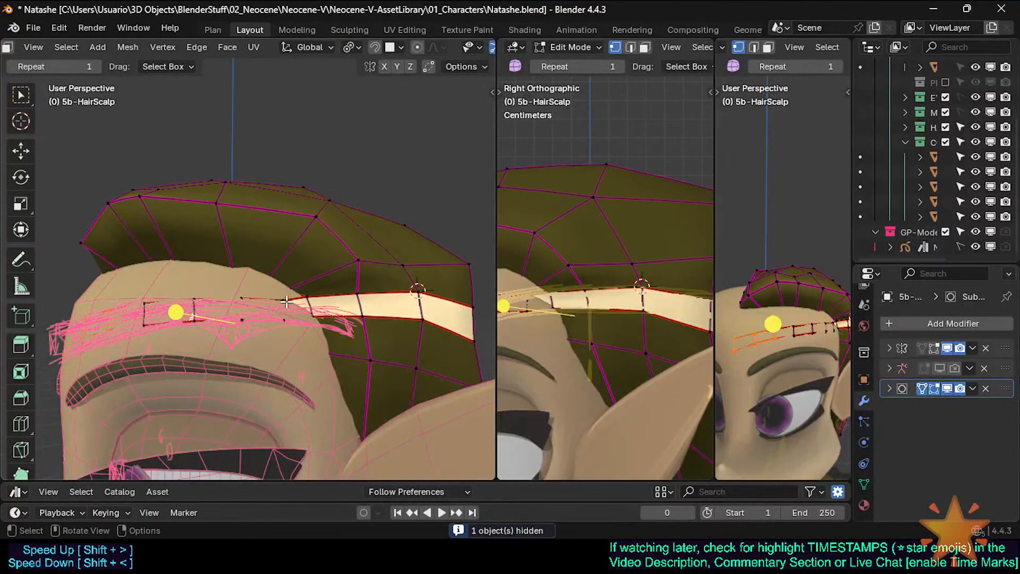
Bevel the band's cross edge on the forehead just in front of the hairline
{"action": "key", "text": "c"}
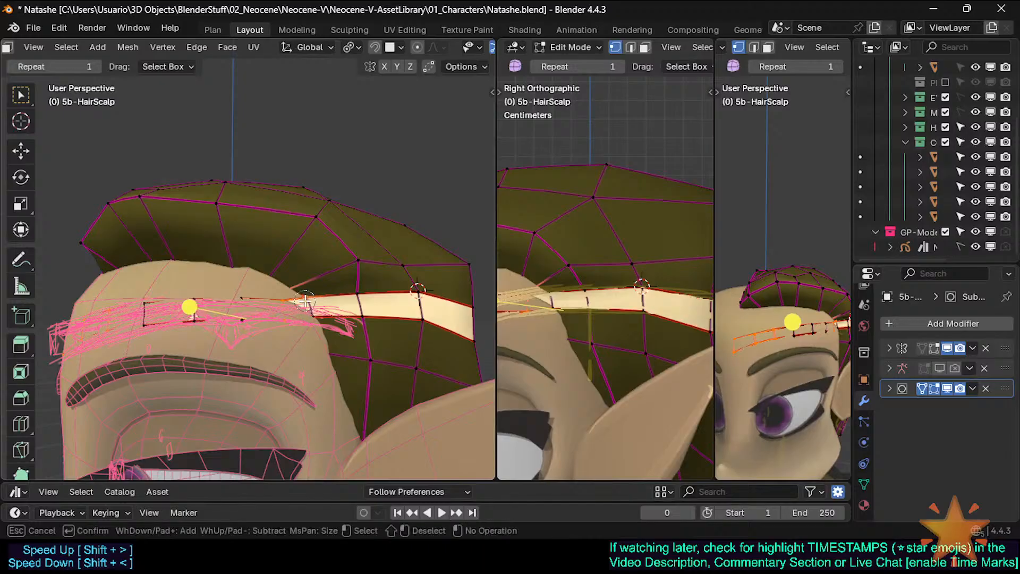
{"action": "key", "text": "Escape"}
{"action": "scroll", "coordinate": [309, 311], "scroll_direction": "up", "scroll_amount": 2}
{"action": "left_click", "coordinate": [310, 301]}
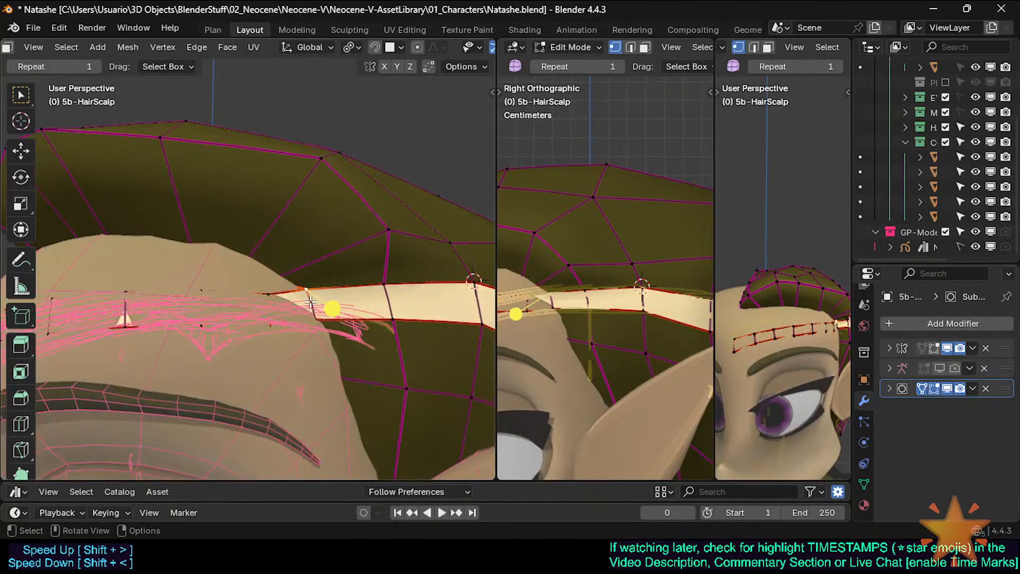
{"action": "left_click", "coordinate": [314, 319]}
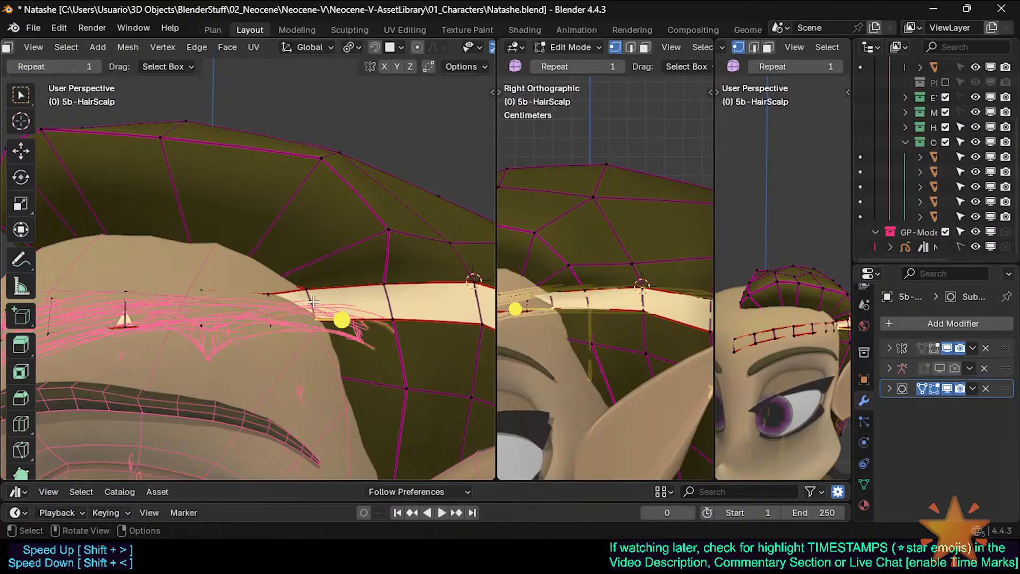
{"action": "scroll", "coordinate": [310, 302], "scroll_direction": "up", "scroll_amount": 5}
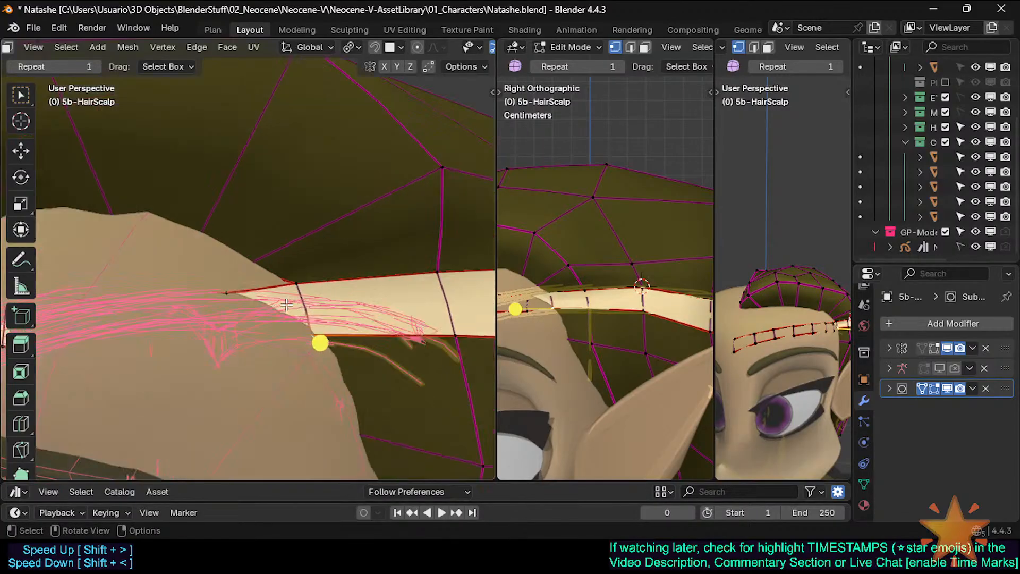
{"action": "key", "text": "2"}
{"action": "scroll", "coordinate": [236, 330], "scroll_direction": "down", "scroll_amount": 3}
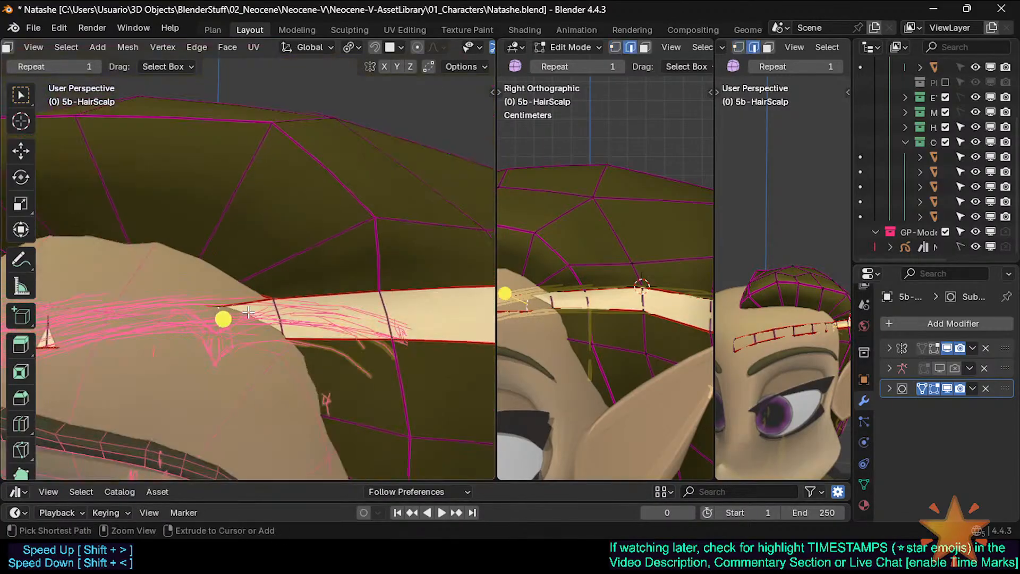
{"action": "key", "text": "ctrl+b"}
{"action": "left_click", "coordinate": [223, 321]}
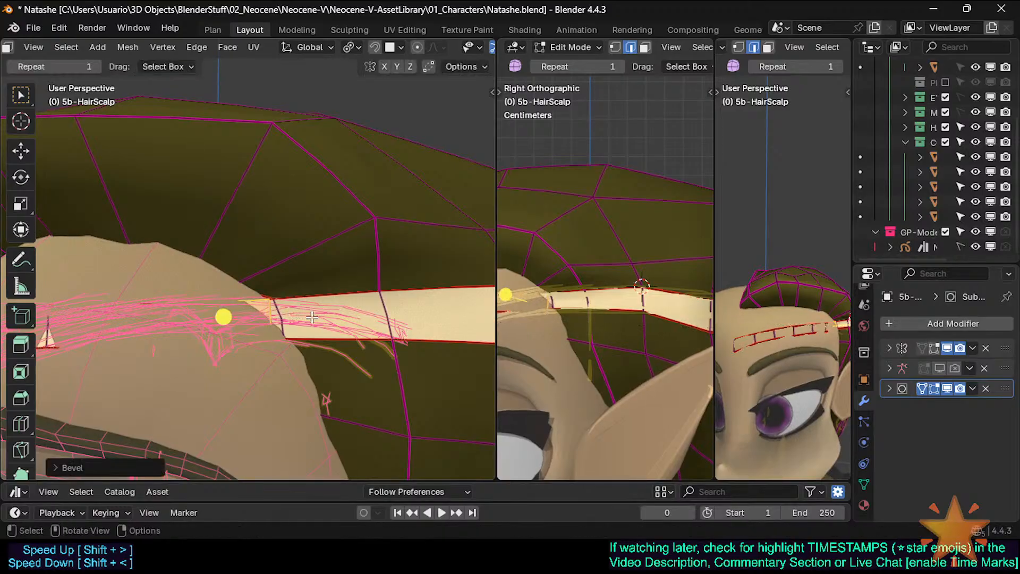
Rotate and nudge the beveled part of the band so that it follows the slant of the hairline
{"action": "key", "text": "r"}
{"action": "left_click", "coordinate": [313, 326]}
{"action": "key", "text": "g"}
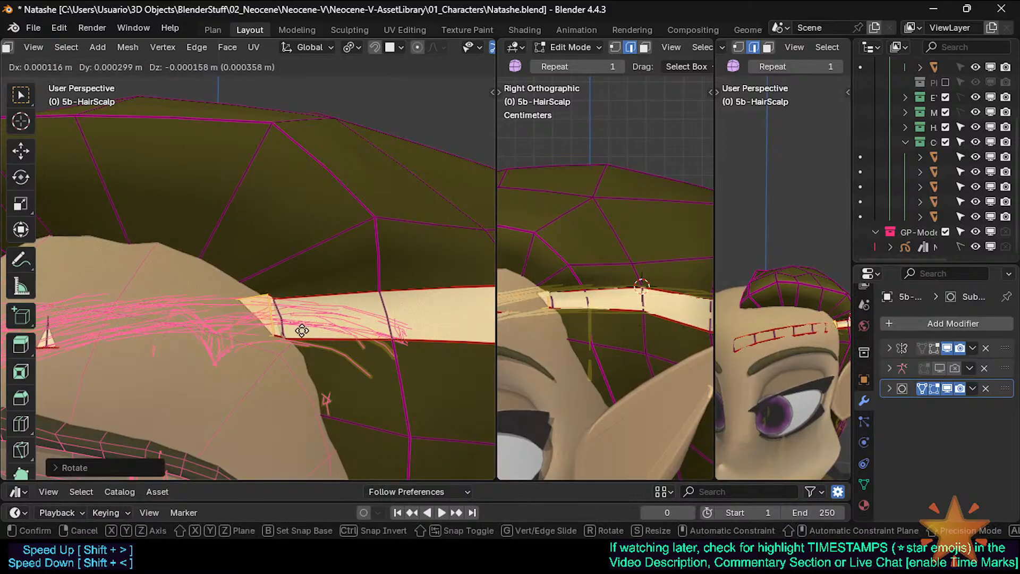
{"action": "left_click", "coordinate": [311, 337]}
{"action": "key", "text": "r"}
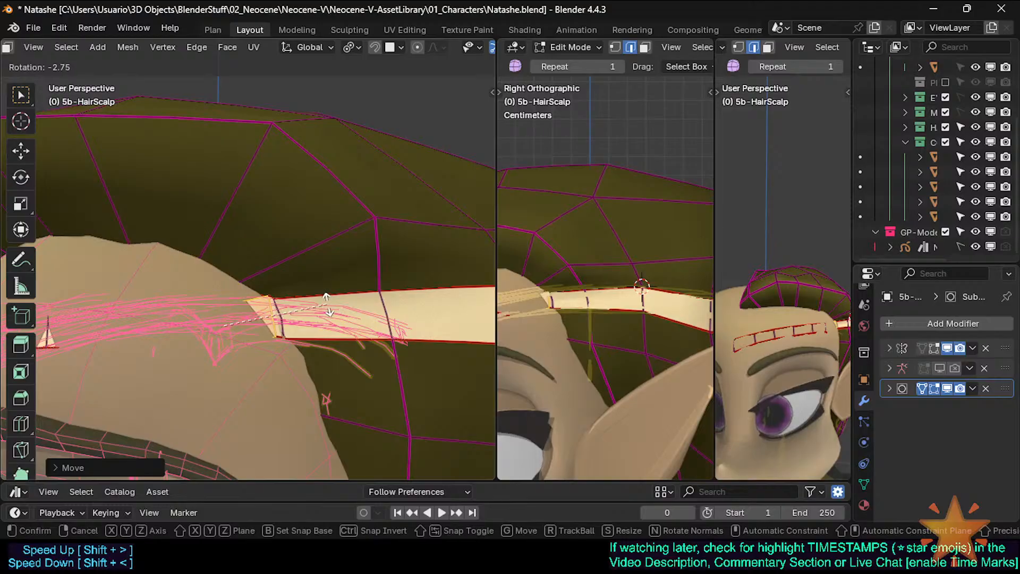
{"action": "left_click", "coordinate": [328, 305]}
Move the band's upper and lower vertices at the hairline onto the scalp's border, checking them in see-through display
{"action": "key", "text": "1"}
{"action": "left_click", "coordinate": [268, 297]}
{"action": "key", "text": "g"}
{"action": "left_click", "coordinate": [260, 304]}
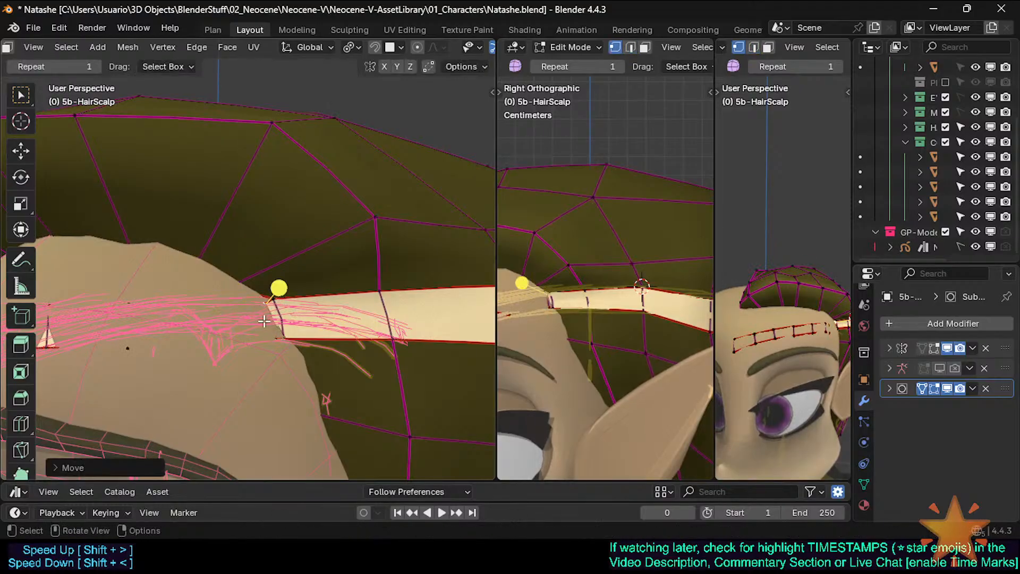
{"action": "key", "text": "alt+z"}
{"action": "key", "text": "g"}
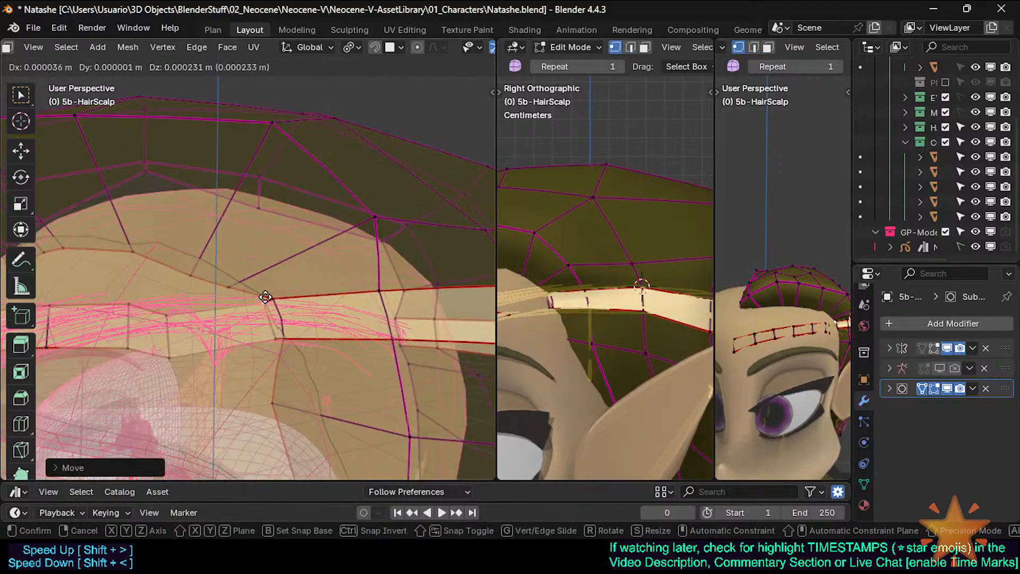
{"action": "left_click", "coordinate": [265, 298]}
{"action": "key", "text": "g"}
{"action": "left_click", "coordinate": [297, 333]}
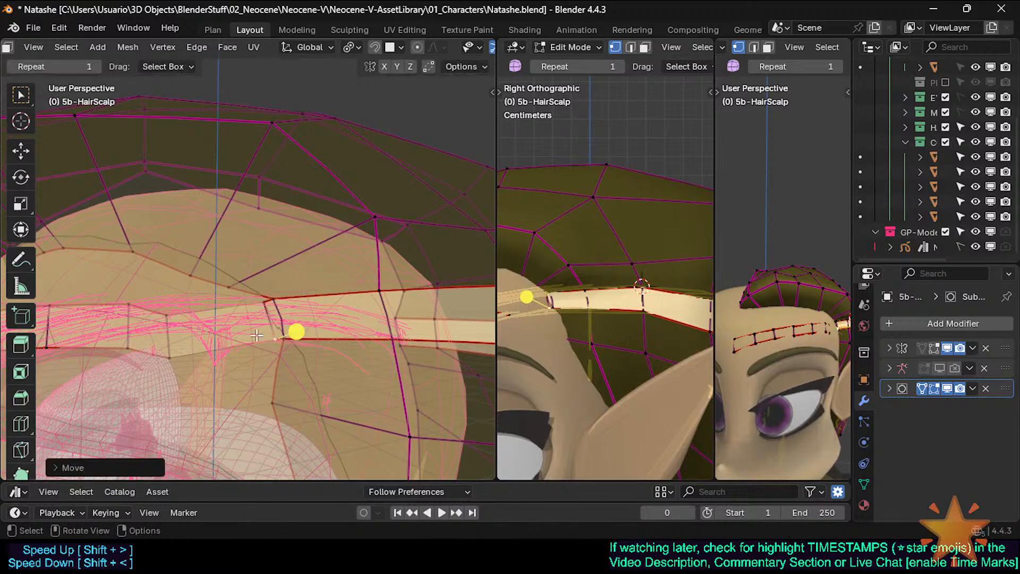
Mark the band's cross edge at the hairline as a seam
{"action": "key", "text": "2"}
{"action": "key", "text": "ctrl+e"}
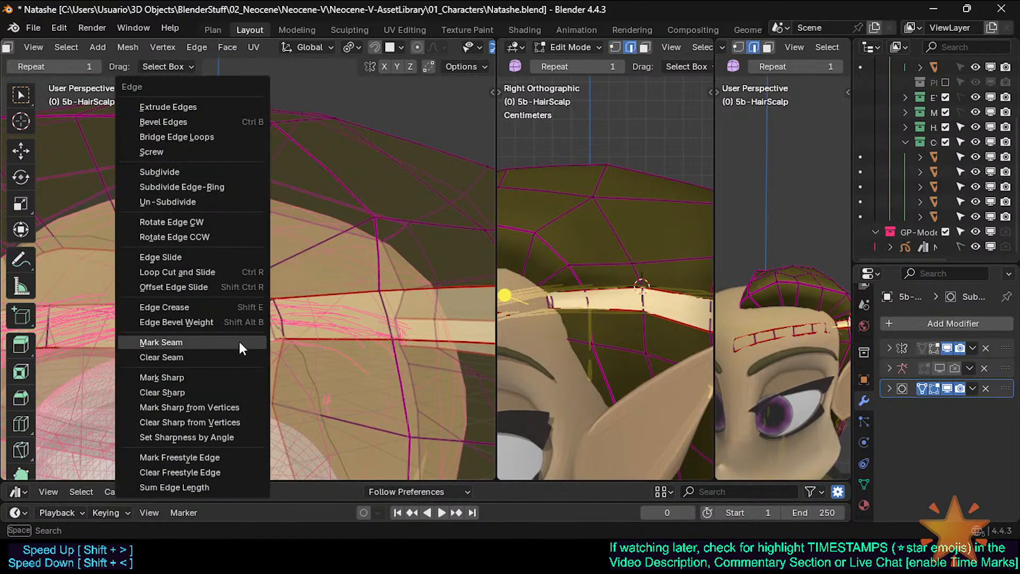
{"action": "left_click", "coordinate": [239, 343]}
{"action": "scroll", "coordinate": [258, 316], "scroll_direction": "down", "scroll_amount": 3}
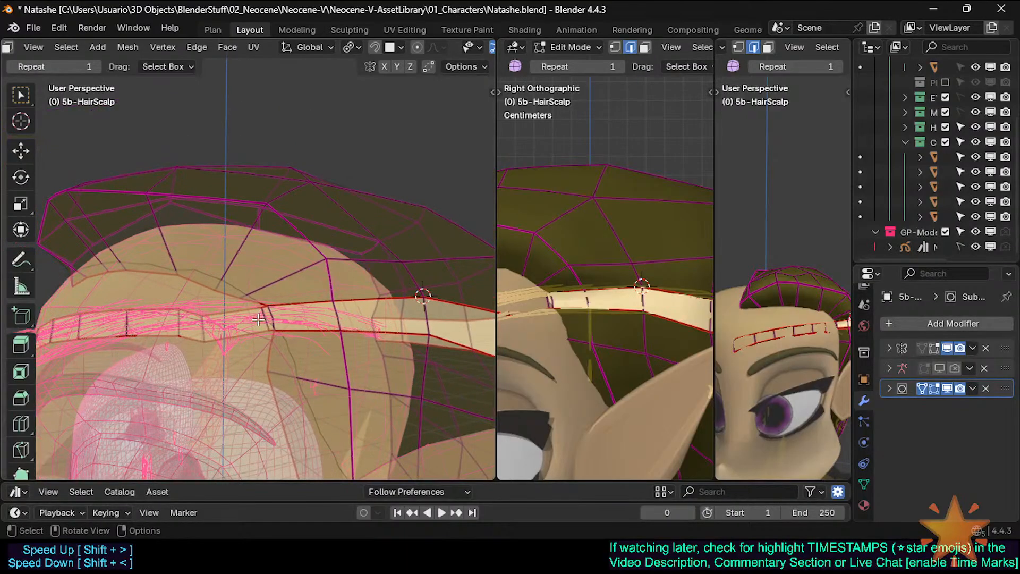
Clear the edge crease on the band's whole face loop and set it to 0.5
{"action": "key", "text": "3"}
{"action": "left_click", "coordinate": [336, 319], "text": "alt"}
{"action": "scroll", "coordinate": [278, 312], "scroll_direction": "down", "scroll_amount": 4}
{"action": "middle_click_drag", "start_coordinate": [278, 312], "coordinate": [212, 326], "text": "shift"}
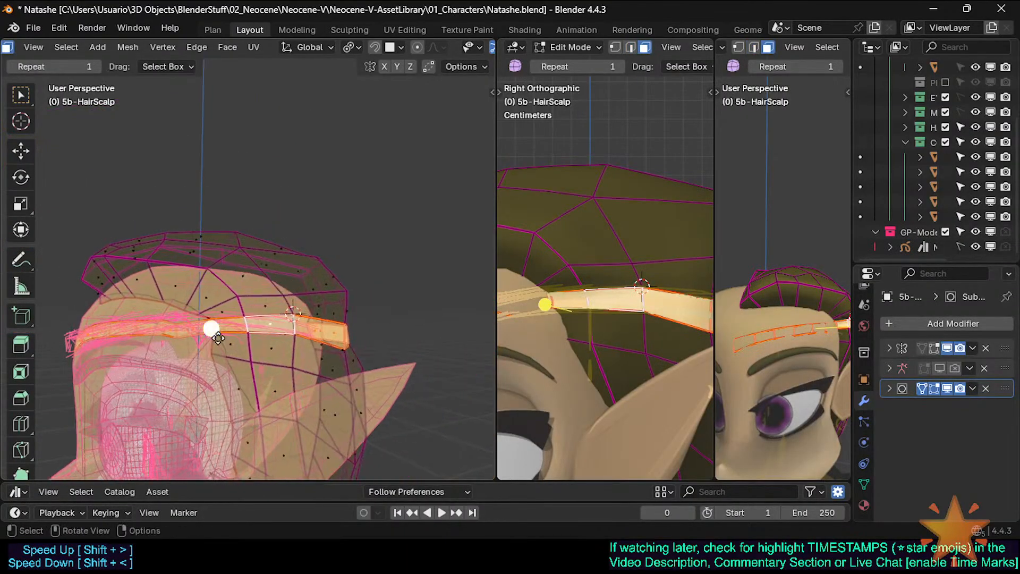
{"action": "key", "text": "shift+e"}
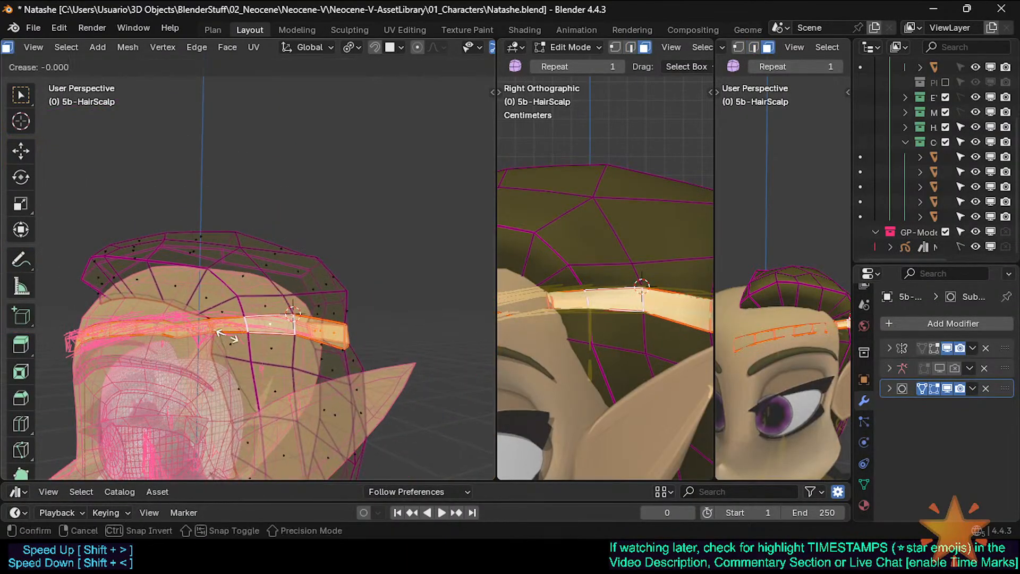
{"action": "left_click", "coordinate": [225, 335]}
{"action": "key", "text": "shift+e"}
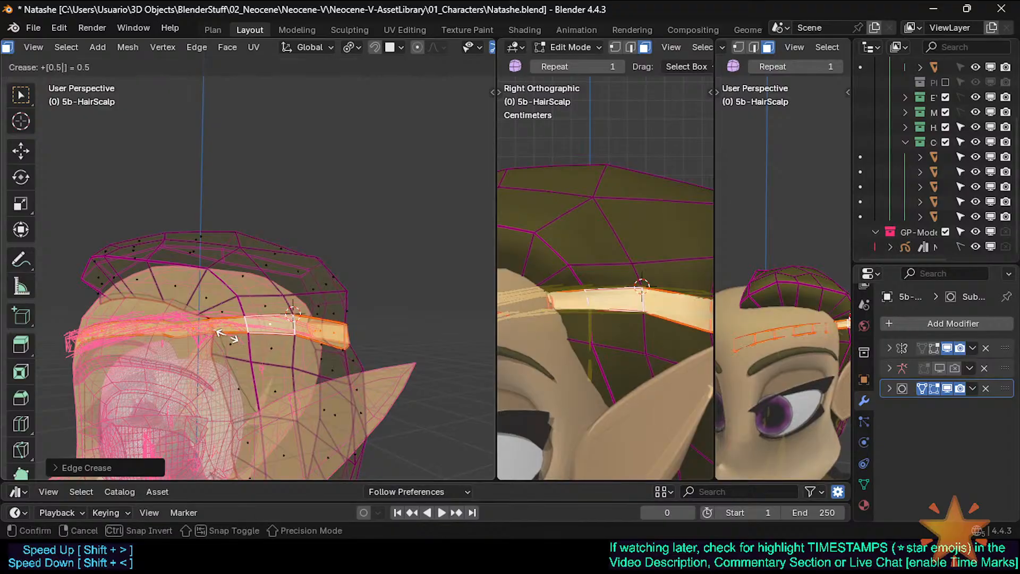
{"action": "left_click", "coordinate": [228, 336]}
{"action": "middle_click_drag", "start_coordinate": [170, 355], "coordinate": [240, 372], "text": "shift"}
{"action": "key", "text": "alt+a"}
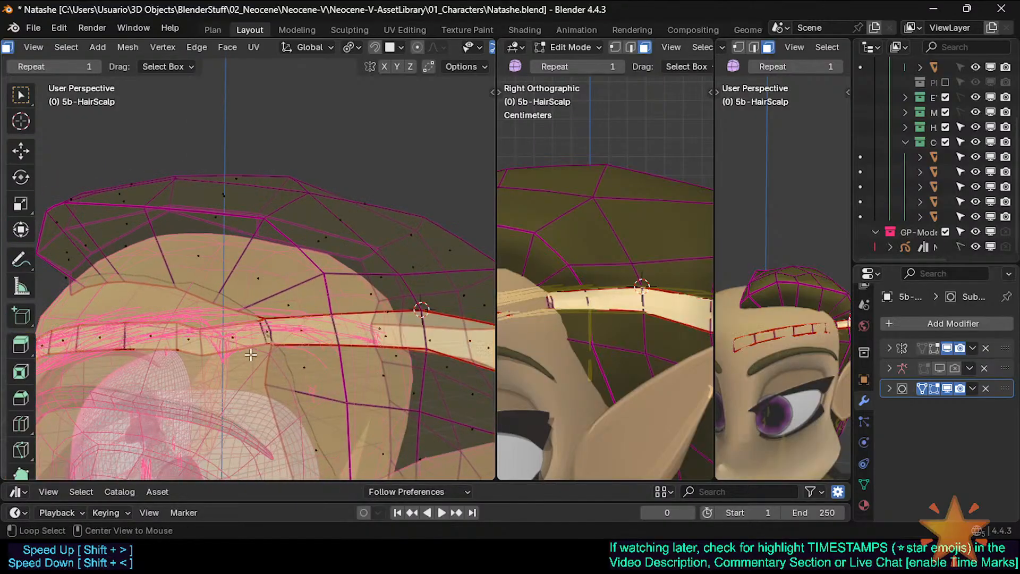
Reselect the band's face loop and raise the crease of its edges to 1
{"action": "key", "text": "2"}
{"action": "left_click", "coordinate": [244, 350], "text": "alt+shift"}
{"action": "left_click", "coordinate": [299, 320], "text": "alt+shift"}
{"action": "key", "text": "alt+a"}
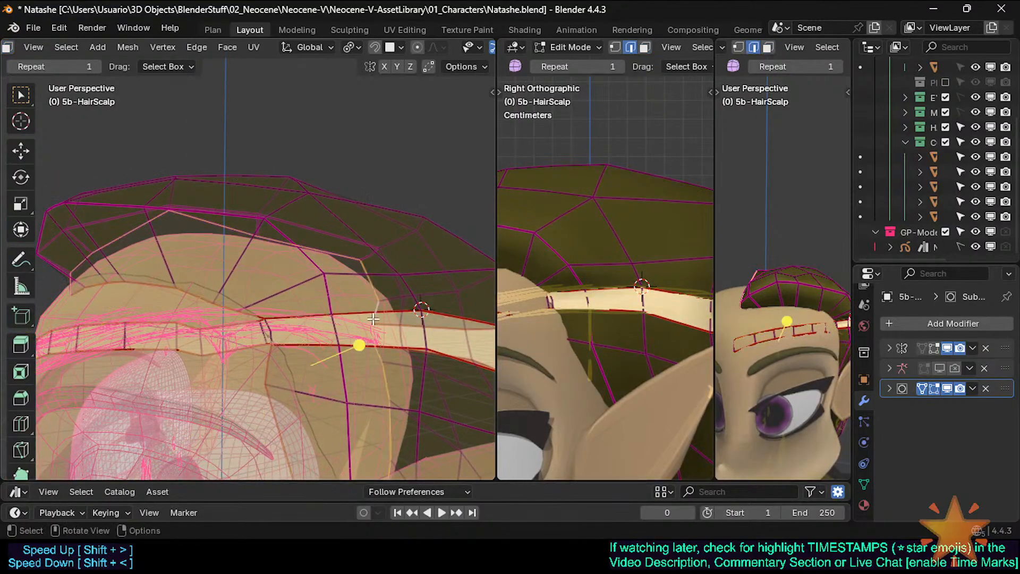
{"action": "key", "text": "3"}
{"action": "left_click", "coordinate": [428, 332], "text": "alt"}
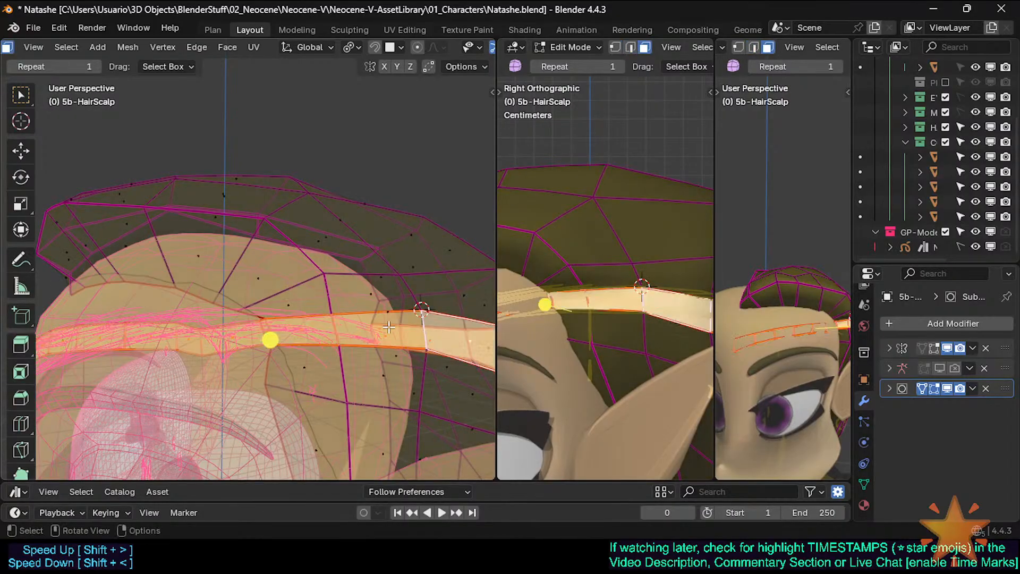
{"action": "key", "text": "shift+e"}
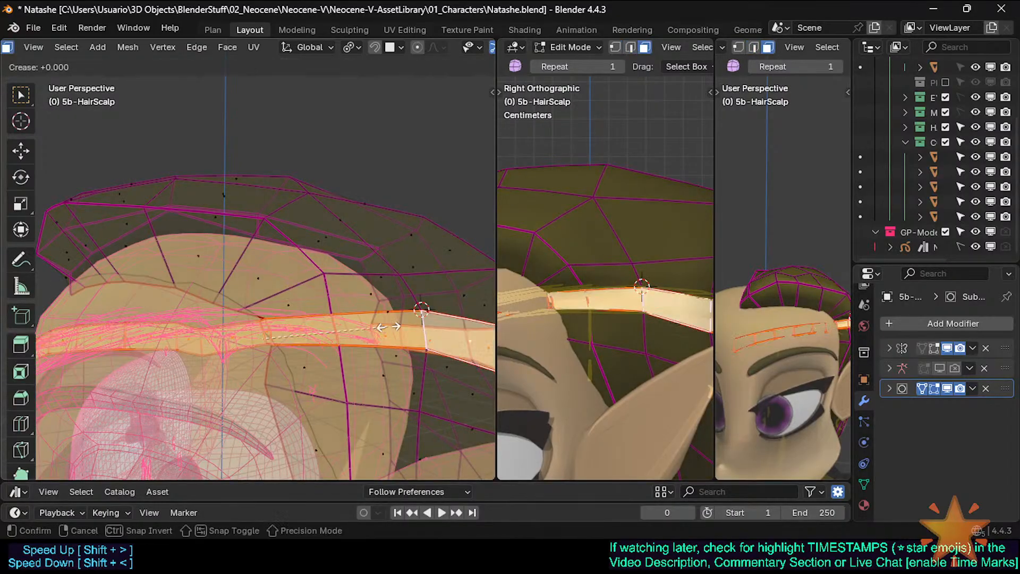
{"action": "type", "text": "1"}
{"action": "key", "text": "Return"}
{"action": "key", "text": "alt+a"}
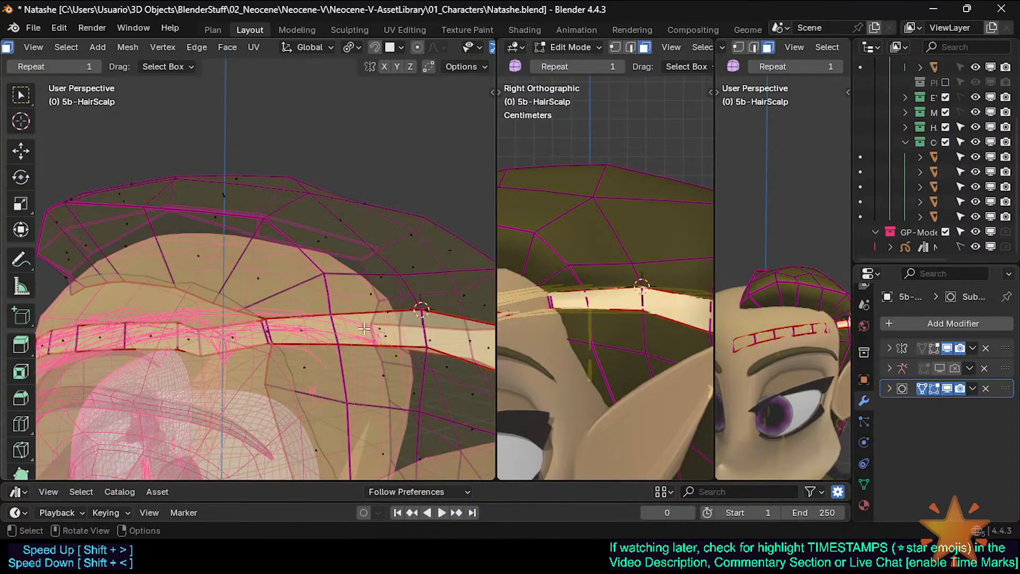
Select the band's ring of cross edges, lower their crease to 0.5, and check the value on one edge
{"action": "left_click", "coordinate": [334, 328], "text": "alt"}
{"action": "key", "text": "2"}
{"action": "key", "text": "alt+a"}
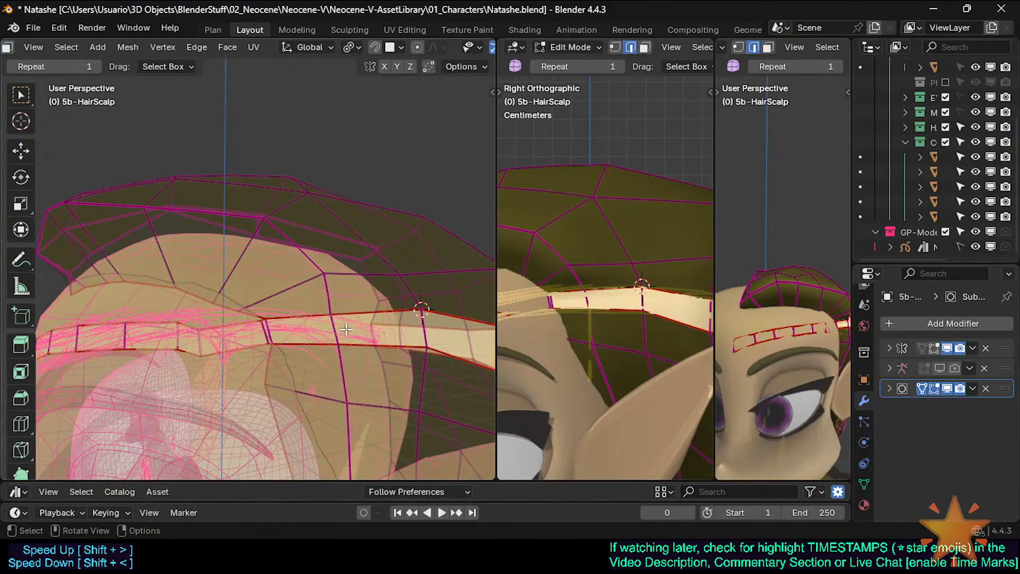
{"action": "left_click", "coordinate": [333, 323], "text": "ctrl+alt"}
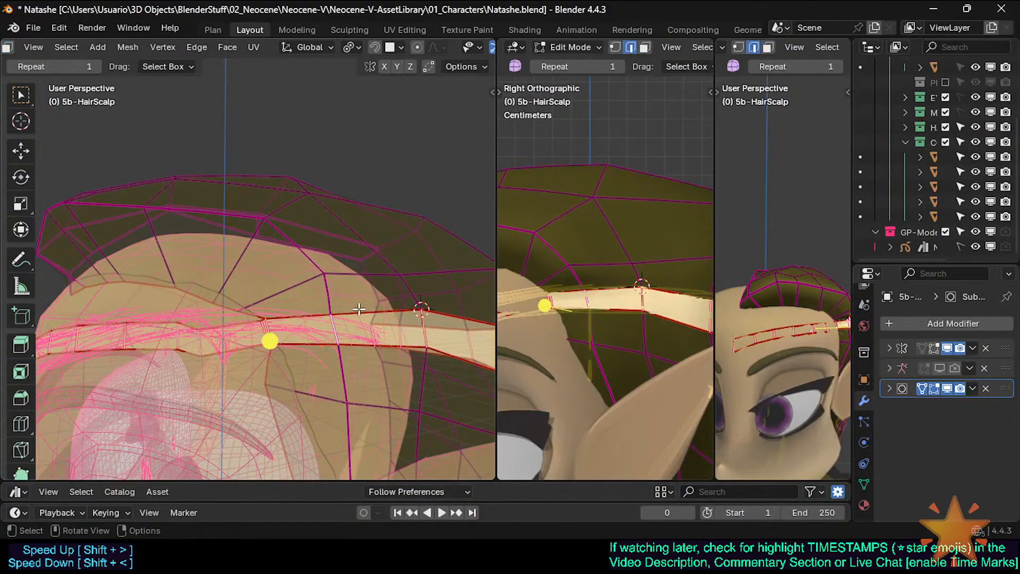
{"action": "key", "text": "shift+e"}
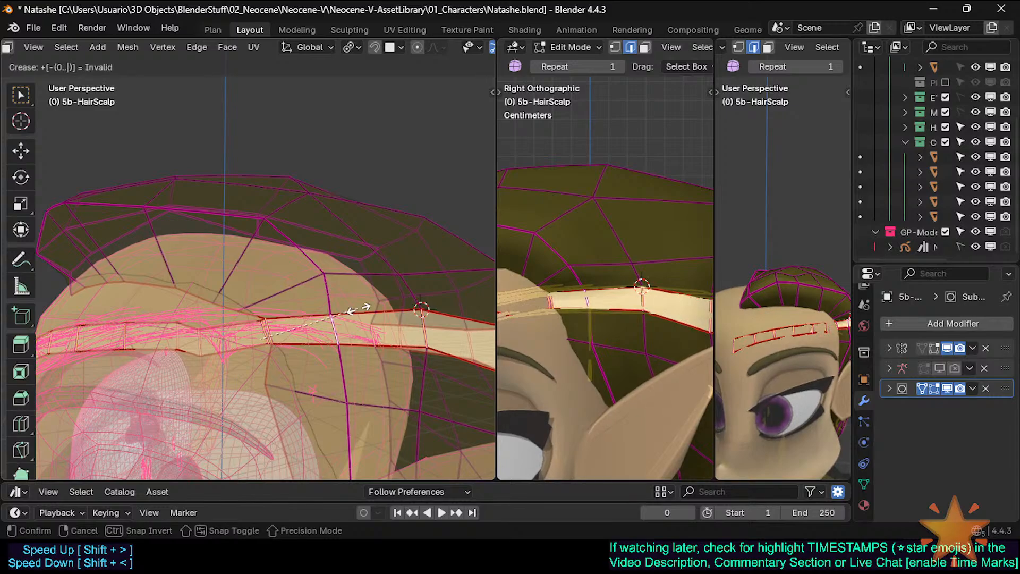
{"action": "key", "text": "Escape"}
{"action": "key", "text": "shift+e"}
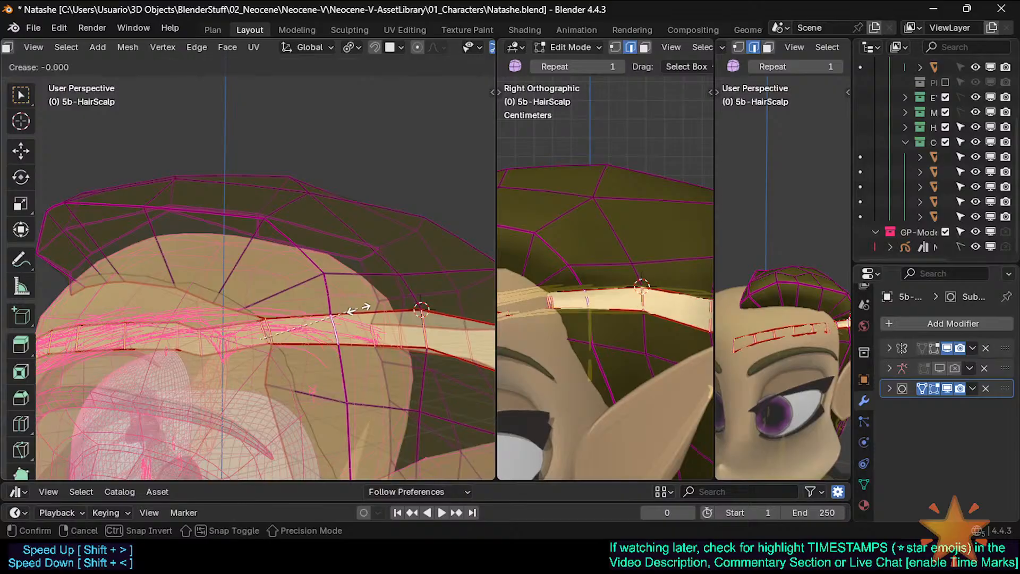
{"action": "left_click", "coordinate": [269, 339]}
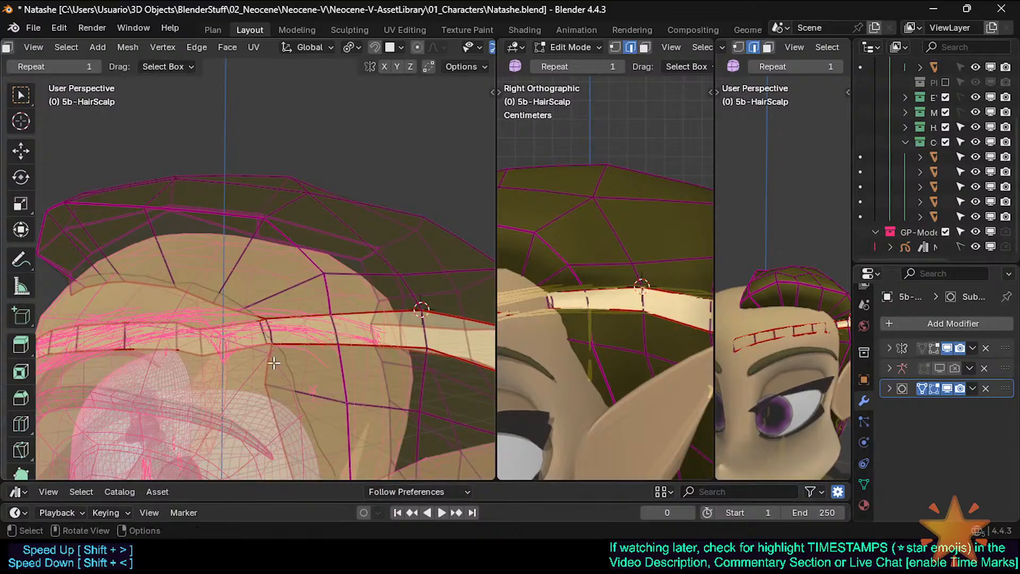
{"action": "key", "text": "n"}
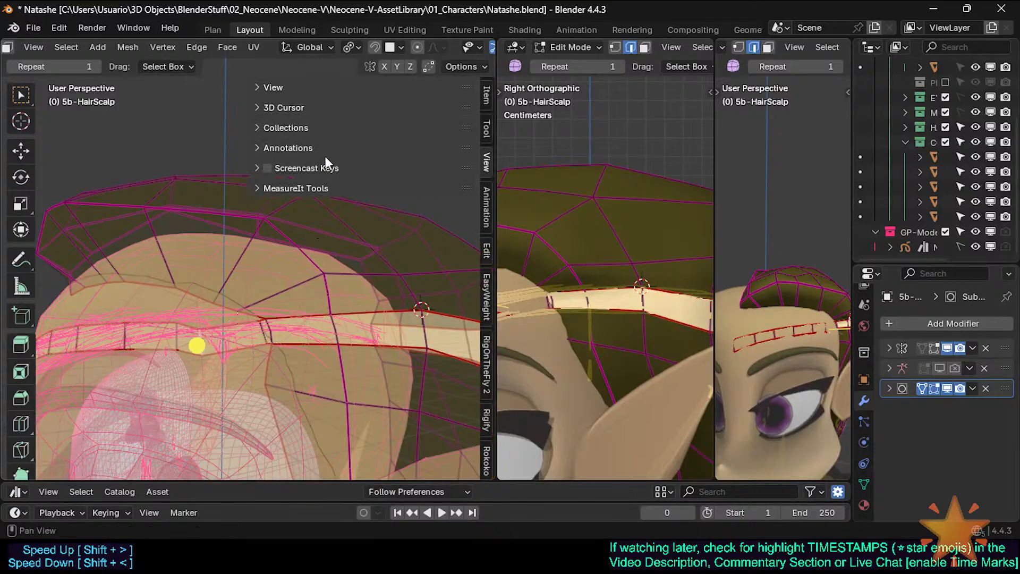
{"action": "left_click", "coordinate": [489, 94]}
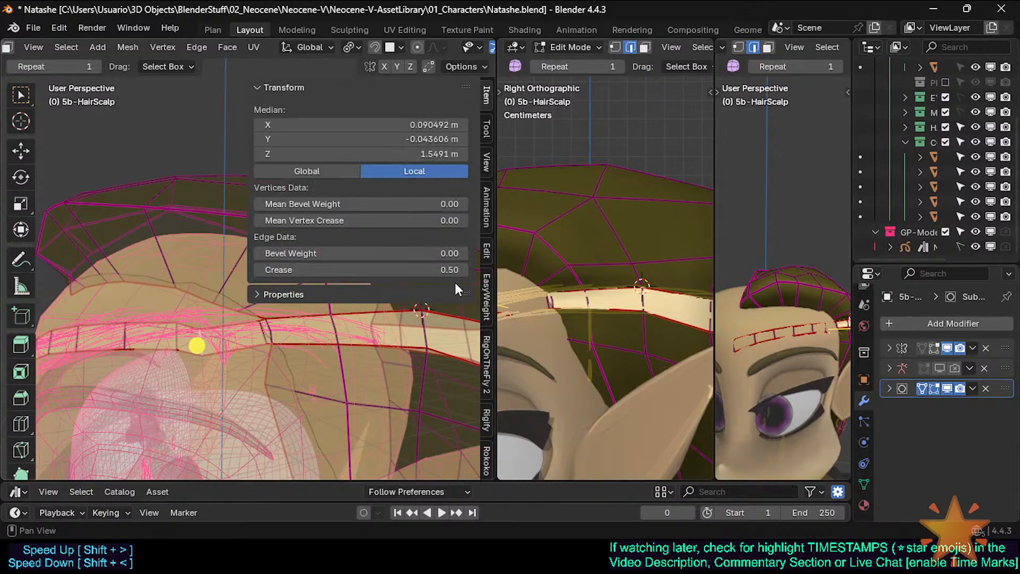
{"action": "key", "text": "n"}
Slide the band's cross edge on the forehead toward the hairline and reposition it to even out the band
{"action": "middle_click_drag", "start_coordinate": [343, 341], "coordinate": [394, 345]}
{"action": "scroll", "coordinate": [395, 345], "scroll_direction": "up", "scroll_amount": 2}
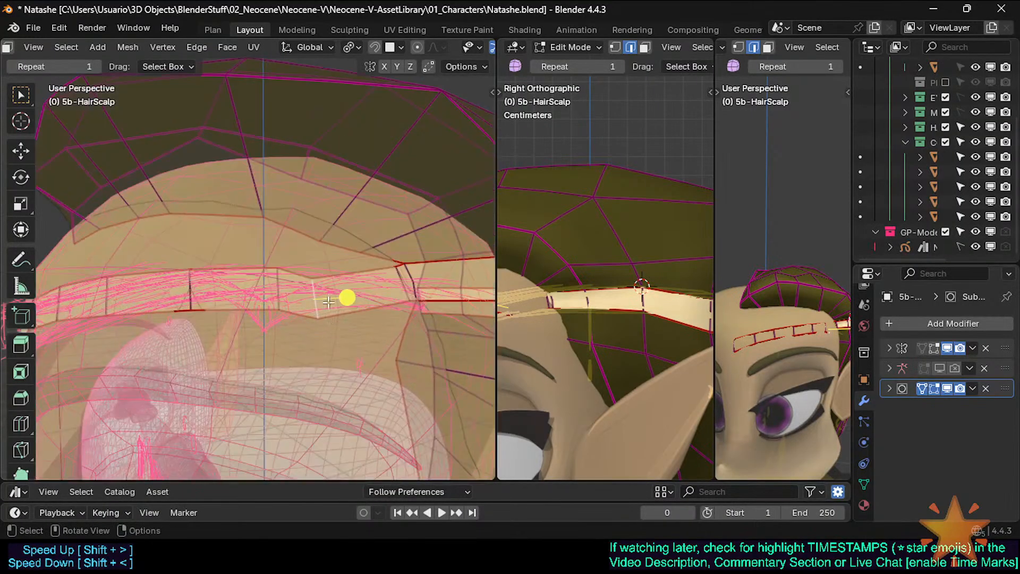
{"action": "key", "text": "g"}
{"action": "key", "text": "g"}
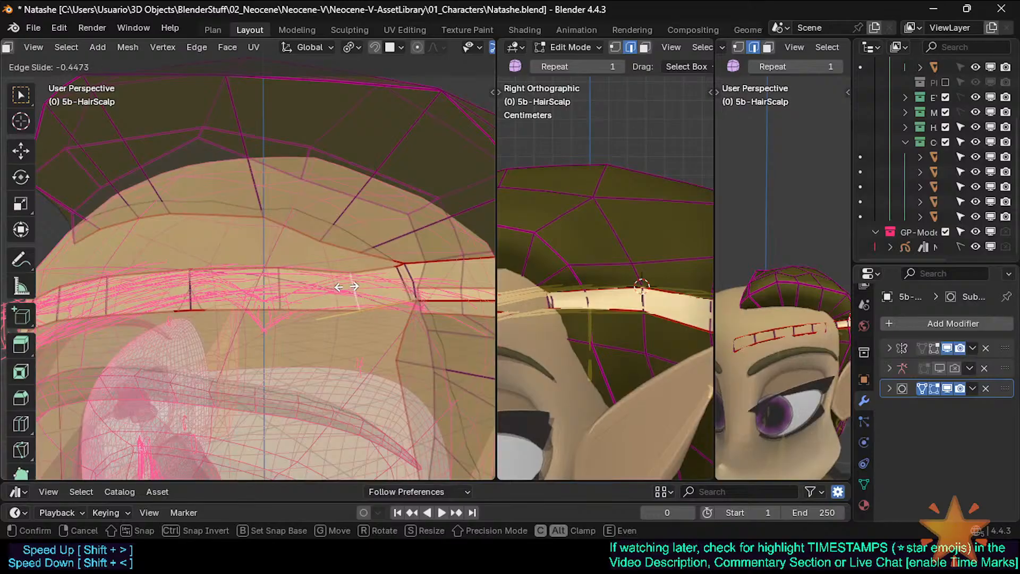
{"action": "left_click", "coordinate": [399, 284]}
{"action": "key", "text": "g"}
{"action": "left_click", "coordinate": [344, 283]}
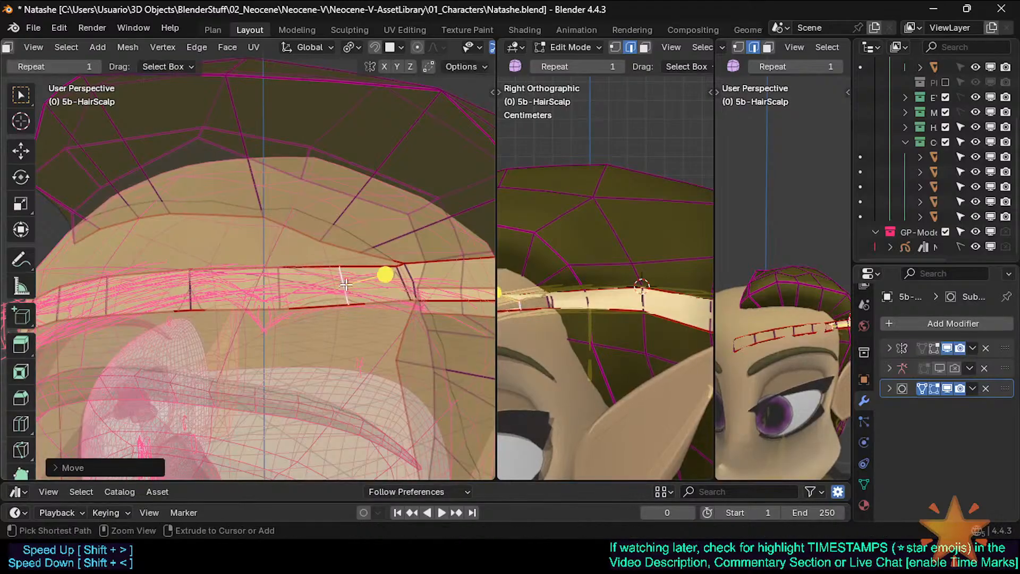
Adjust the upper vertex of that forehead cross edge to smooth the band's top border
{"action": "key", "text": "1"}
{"action": "left_click", "coordinate": [344, 265]}
{"action": "key", "text": "g"}
{"action": "left_click", "coordinate": [382, 246]}
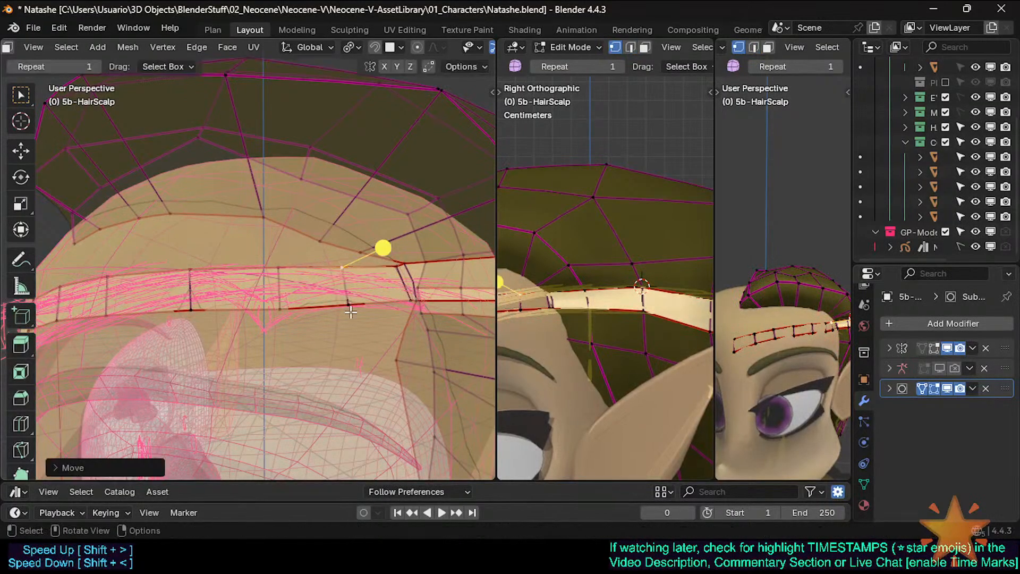
Leave Edit Mode, turn off see-through display, and examine the band's shape from the front and the side
{"action": "scroll", "coordinate": [349, 282], "scroll_direction": "down", "scroll_amount": 2}
{"action": "key", "text": "Tab"}
{"action": "key", "text": "KP_1"}
{"action": "key", "text": "alt+z"}
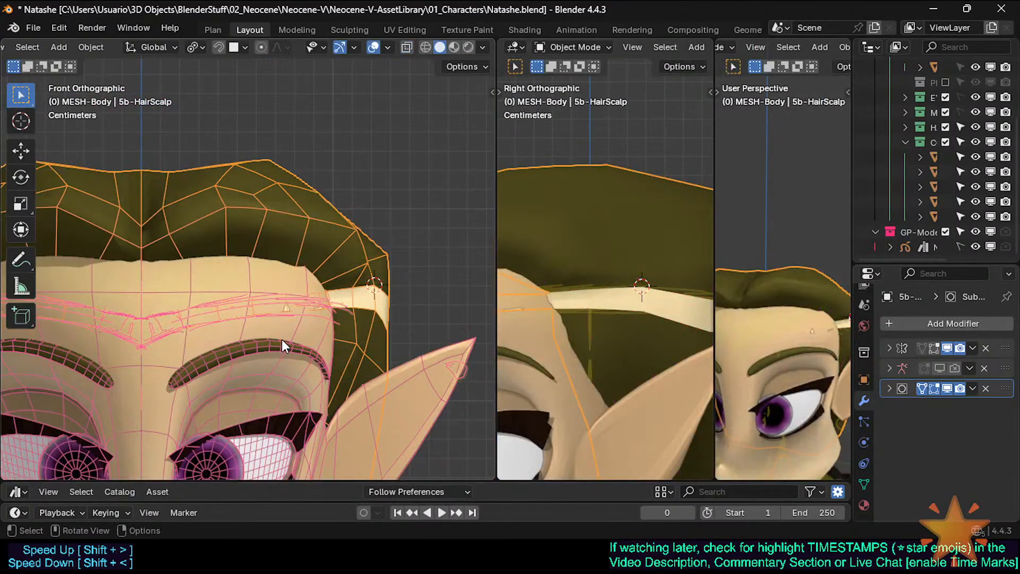
{"action": "scroll", "coordinate": [282, 339], "scroll_direction": "up", "scroll_amount": 3}
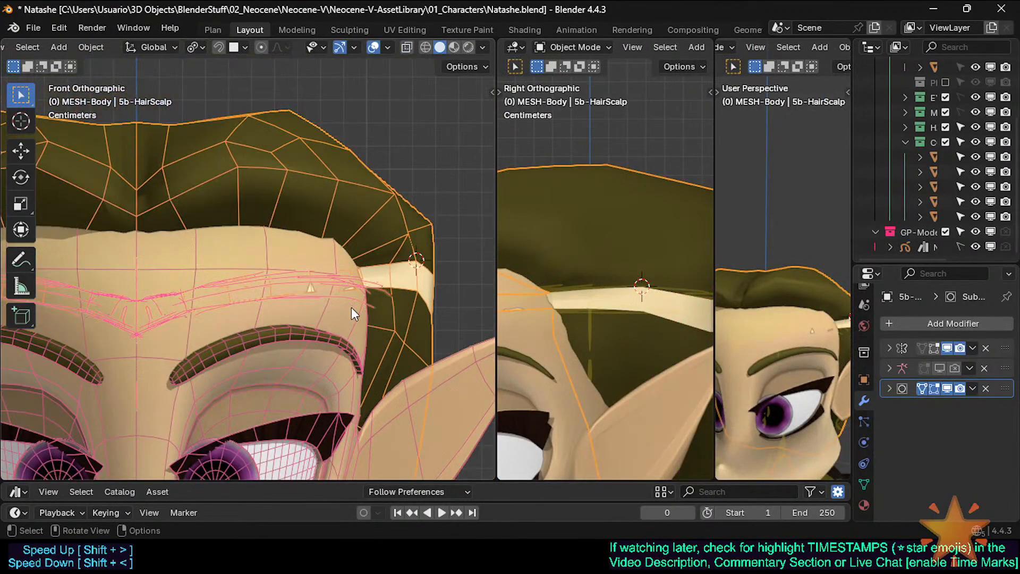
{"action": "scroll", "coordinate": [374, 289], "scroll_direction": "down", "scroll_amount": 2}
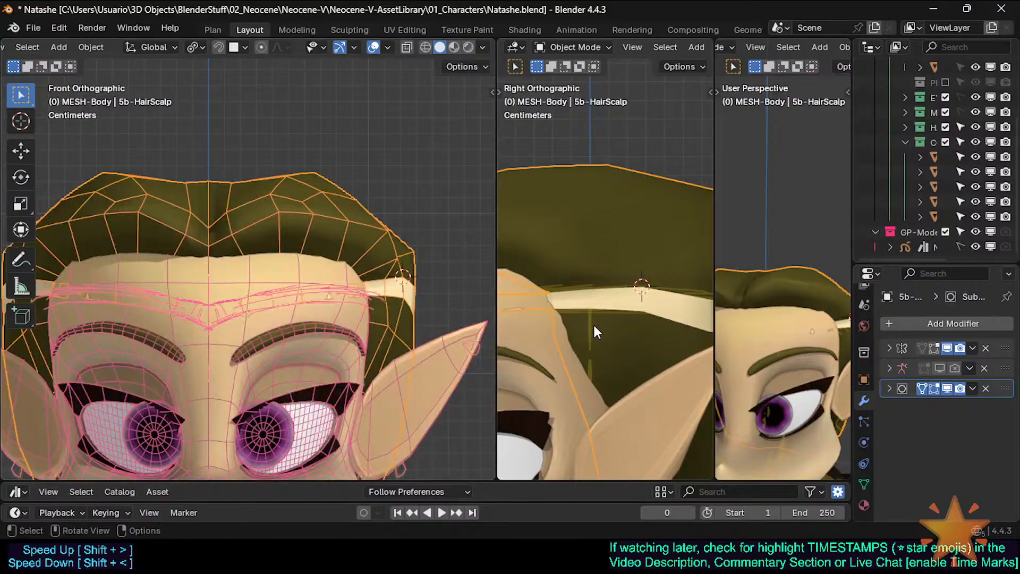
{"action": "scroll", "coordinate": [593, 323], "scroll_direction": "down", "scroll_amount": 3}
{"action": "scroll", "coordinate": [625, 326], "scroll_direction": "up", "scroll_amount": 1}
{"action": "middle_click_drag", "start_coordinate": [629, 326], "coordinate": [594, 317], "text": "shift"}
{"action": "scroll", "coordinate": [608, 319], "scroll_direction": "up", "scroll_amount": 3}
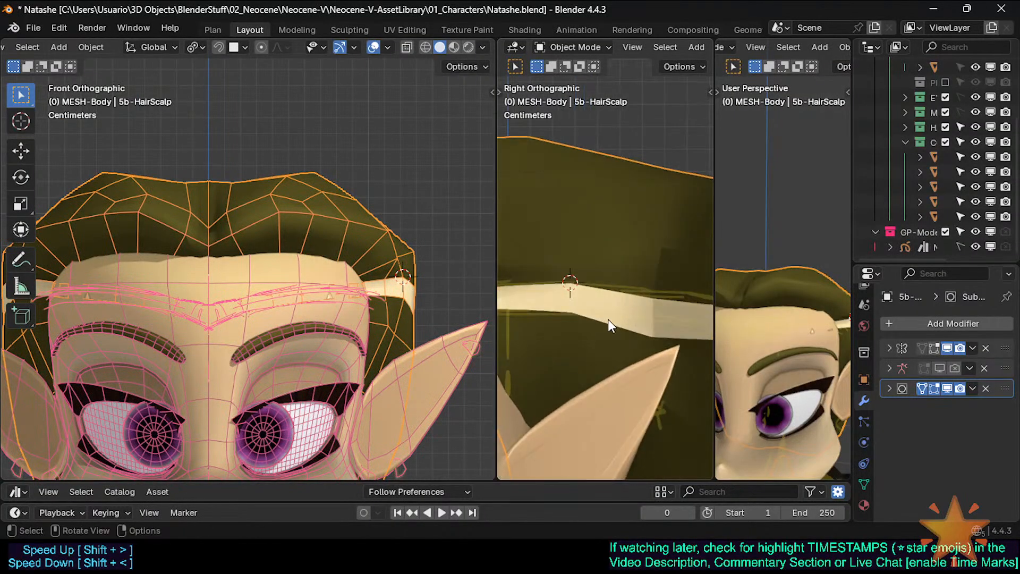
Reopen the scalp in Edit Mode and raise the band's upper and lower vertices above the ear to smooth its curve
{"action": "key", "text": "Tab"}
{"action": "left_click", "coordinate": [657, 295]}
{"action": "key", "text": "g"}
{"action": "left_click", "coordinate": [658, 284]}
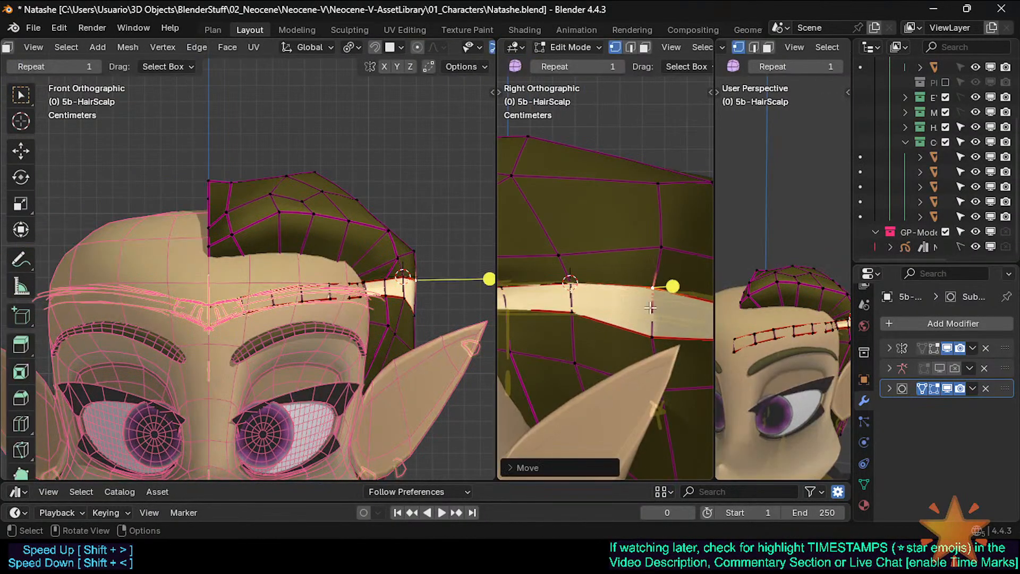
{"action": "left_click", "coordinate": [652, 336]}
{"action": "key", "text": "g"}
{"action": "left_click", "coordinate": [649, 313]}
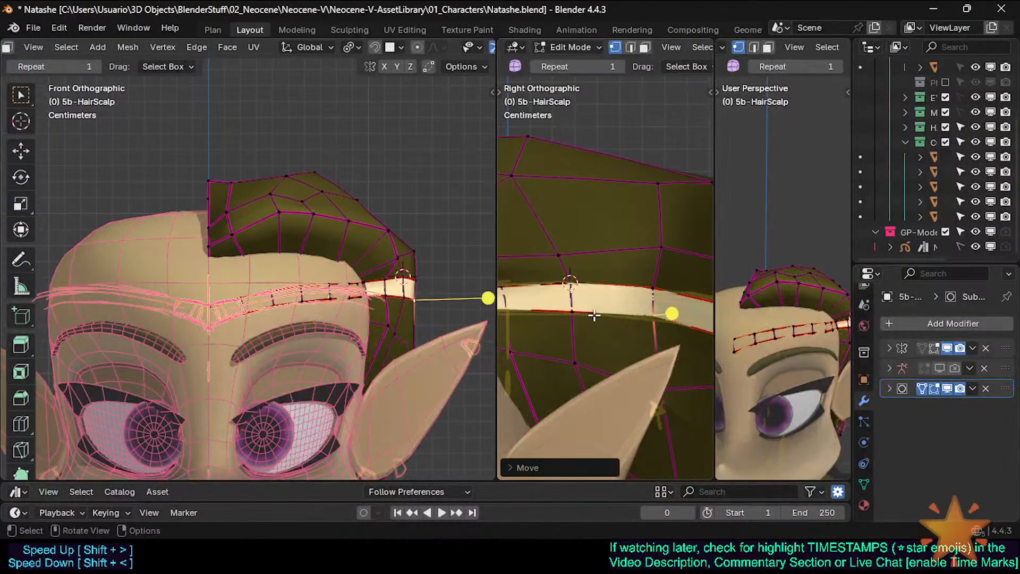
Nudge the upper and lower vertices of the band's cross edge just behind the hairline in the side view
{"action": "middle_click_drag", "start_coordinate": [500, 311], "coordinate": [540, 316], "text": "shift"}
{"action": "left_click", "coordinate": [552, 315]}
{"action": "key", "text": "g"}
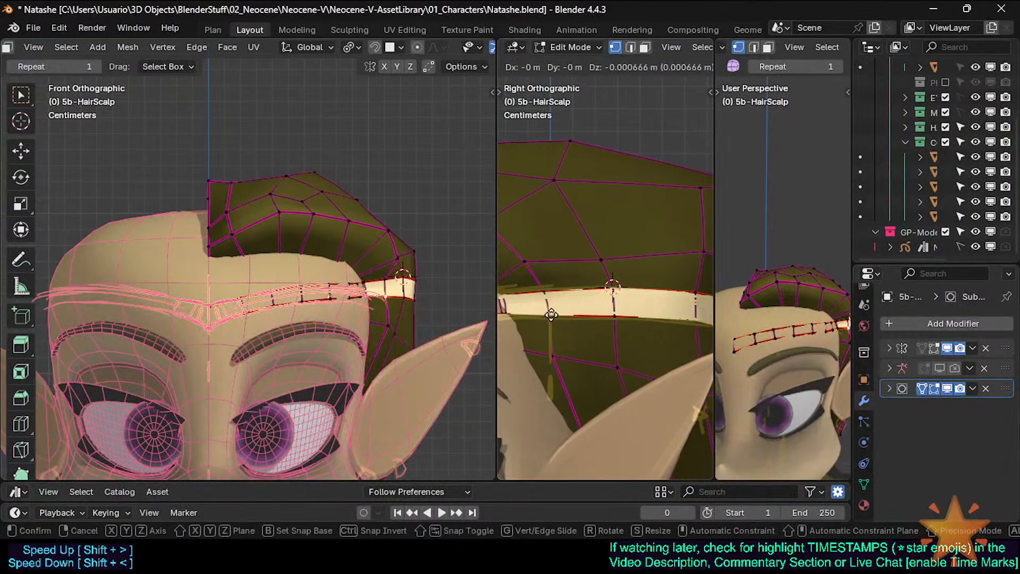
{"action": "left_click", "coordinate": [552, 318]}
{"action": "left_click", "coordinate": [549, 292]}
{"action": "key", "text": "g"}
{"action": "left_click", "coordinate": [544, 270]}
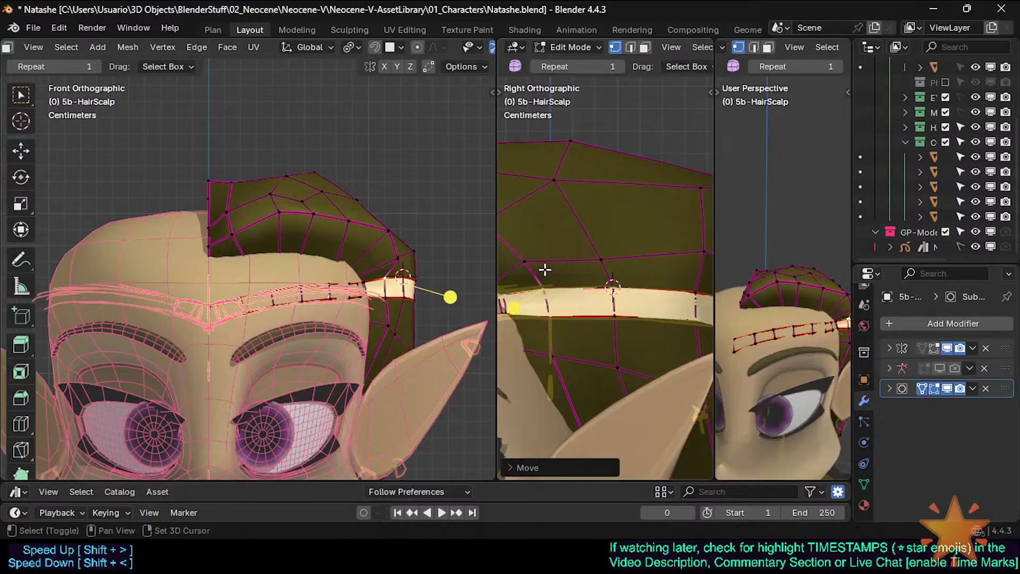
{"action": "left_click", "coordinate": [552, 321]}
{"action": "key", "text": "g"}
{"action": "left_click", "coordinate": [548, 300]}
Move the band's cross edge at the 3D cursor slightly to follow the curve
{"action": "key", "text": "2"}
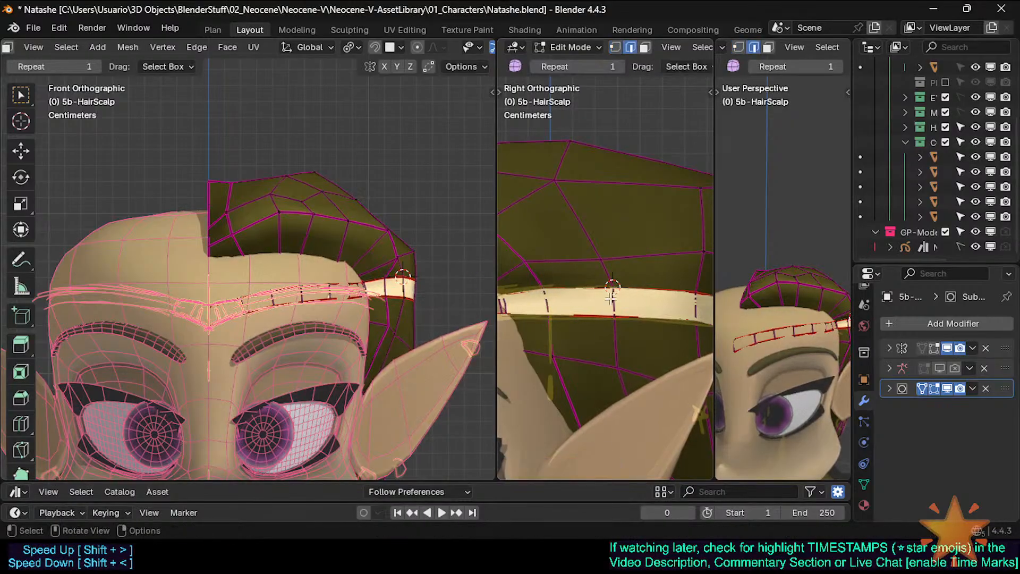
{"action": "left_click", "coordinate": [611, 299]}
{"action": "key", "text": "g"}
{"action": "left_click", "coordinate": [610, 284]}
Join the extra perspective viewport into the side viewport to enlarge the side view
{"action": "middle_click_drag", "start_coordinate": [659, 289], "coordinate": [533, 292], "text": "shift"}
{"action": "middle_click_drag", "start_coordinate": [745, 298], "coordinate": [791, 302]}
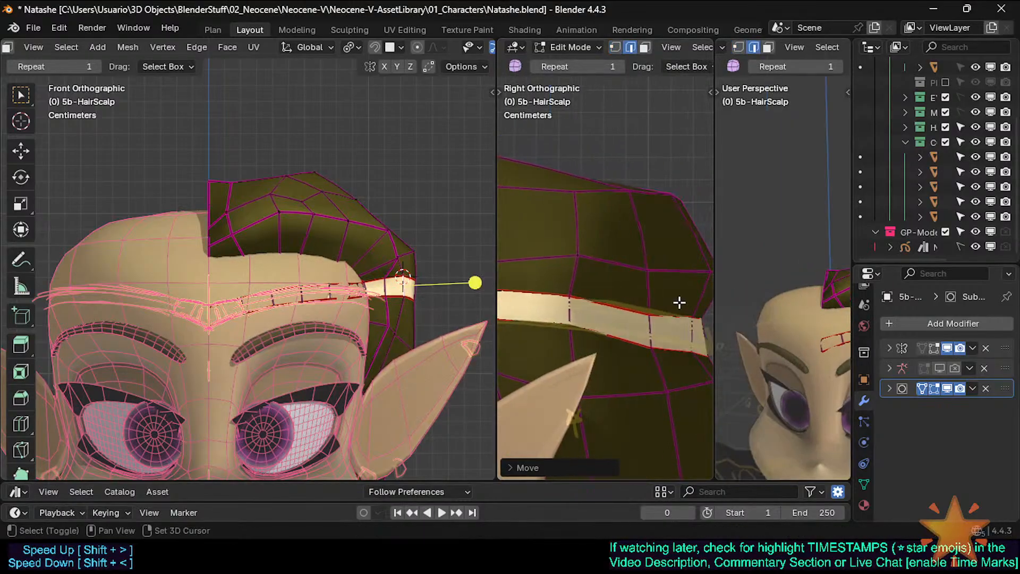
{"action": "middle_click_drag", "start_coordinate": [680, 303], "coordinate": [539, 306], "text": "shift"}
{"action": "scroll", "coordinate": [792, 297], "scroll_direction": "down", "scroll_amount": 4}
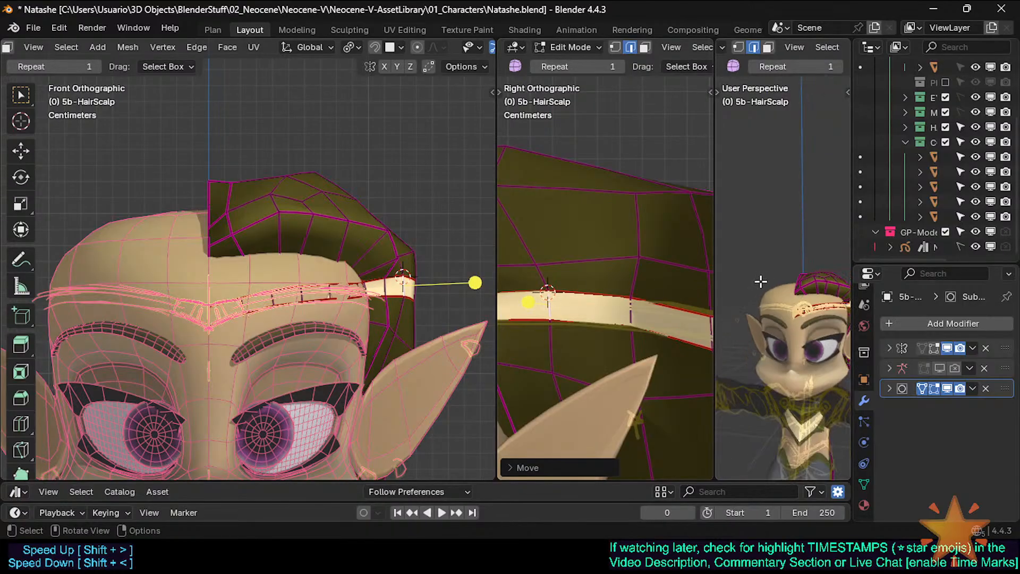
{"action": "right_click", "coordinate": [713, 266]}
{"action": "left_click", "coordinate": [715, 247]}
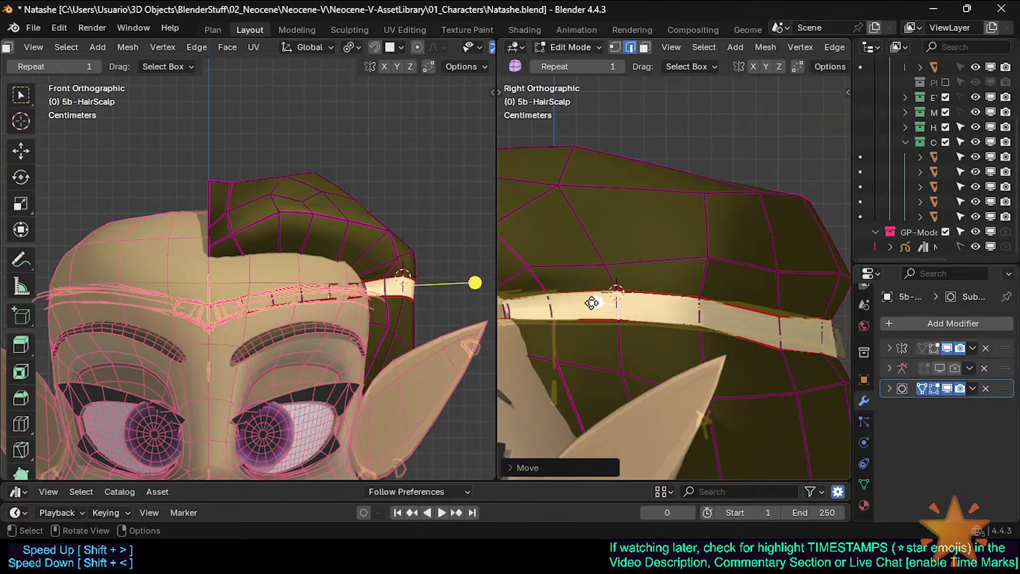
Fine-tune the lower and upper vertices of the cross edge at the 3D cursor in the enlarged side view
{"action": "key", "text": "1"}
{"action": "key", "text": "g"}
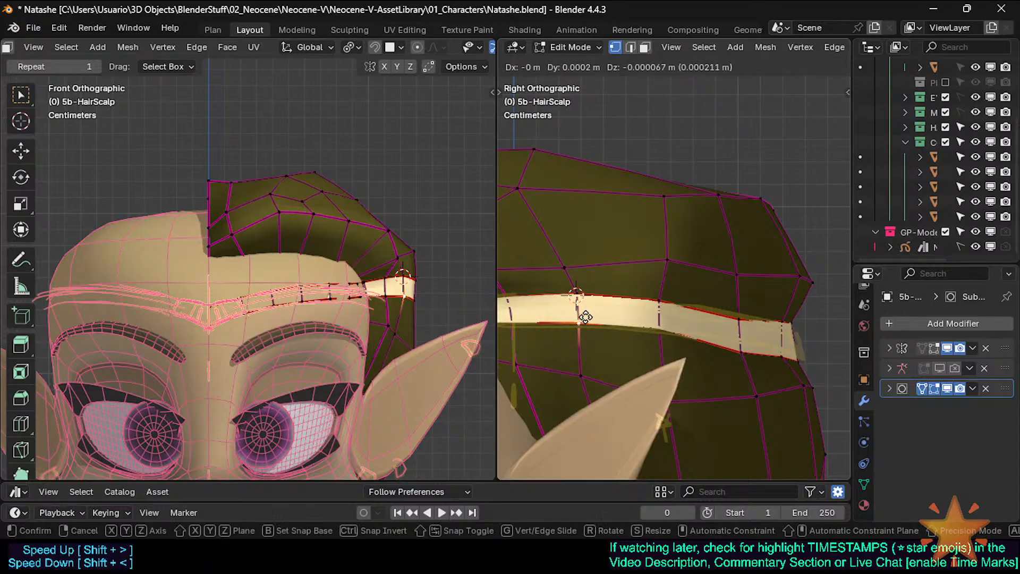
{"action": "left_click", "coordinate": [579, 292]}
{"action": "key", "text": "g"}
{"action": "left_click", "coordinate": [578, 293]}
{"action": "key", "text": "2"}
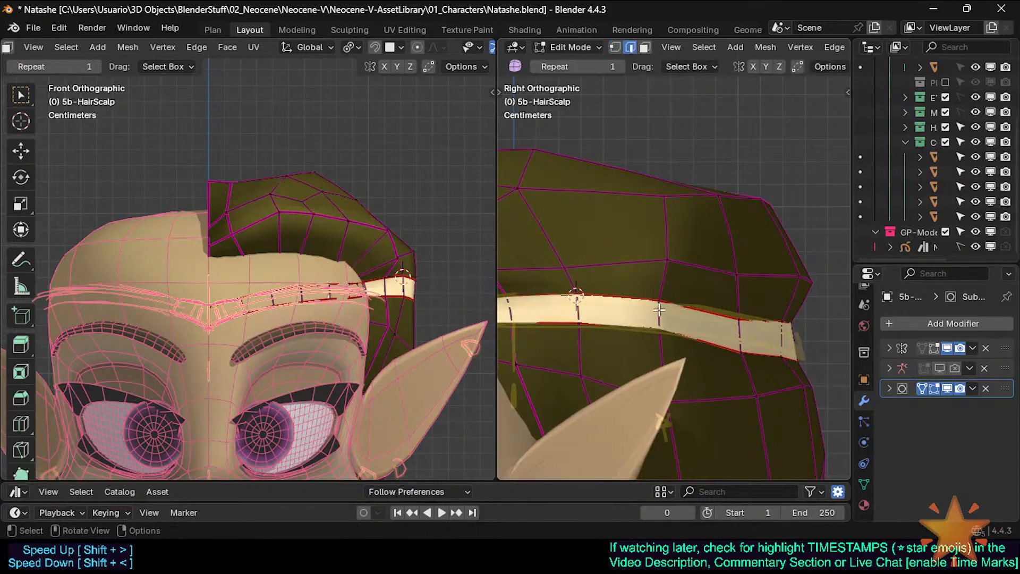
Move the band's cross edge above the ear tip in the side view, then fine-tune its lower and upper vertices
{"action": "left_click", "coordinate": [660, 310]}
{"action": "key", "text": "g"}
{"action": "left_click", "coordinate": [663, 292]}
{"action": "key", "text": "1"}
{"action": "left_click", "coordinate": [660, 328]}
{"action": "key", "text": "g"}
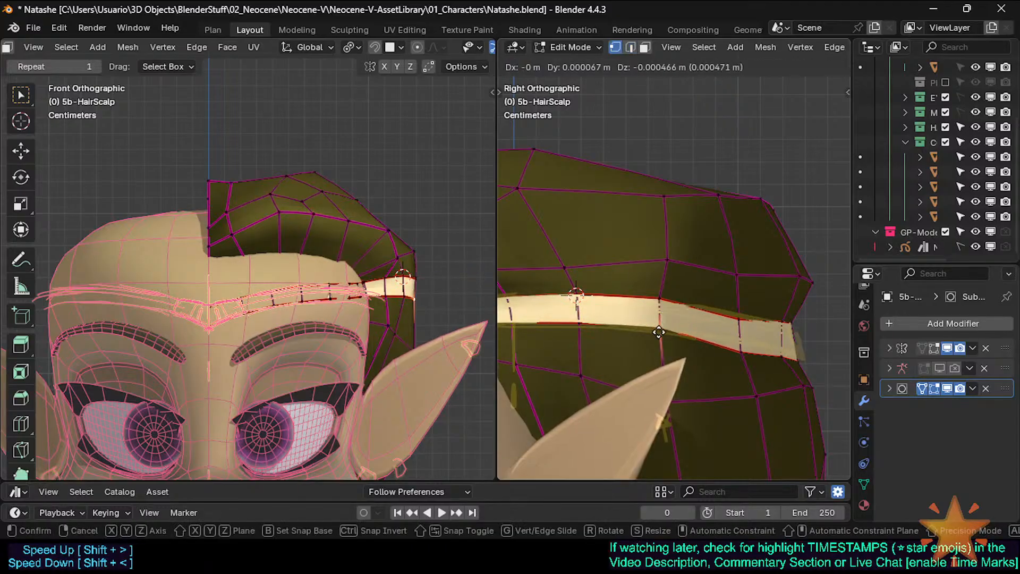
{"action": "left_click", "coordinate": [660, 333]}
{"action": "left_click", "coordinate": [662, 297]}
{"action": "key", "text": "g"}
{"action": "left_click", "coordinate": [664, 295]}
Move and scale the next cross edge behind the ear tip to match the sketched band
{"action": "middle_click_drag", "start_coordinate": [680, 296], "coordinate": [591, 287], "text": "shift"}
{"action": "key", "text": "2"}
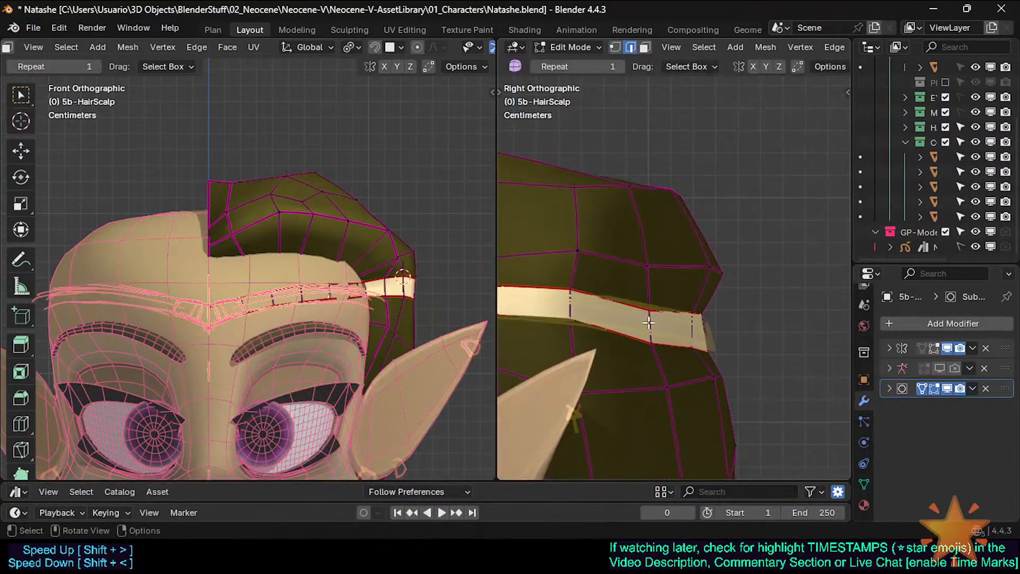
{"action": "left_click", "coordinate": [647, 322]}
{"action": "key", "text": "g"}
{"action": "left_click", "coordinate": [649, 315]}
{"action": "key", "text": "s"}
{"action": "left_click", "coordinate": [660, 344]}
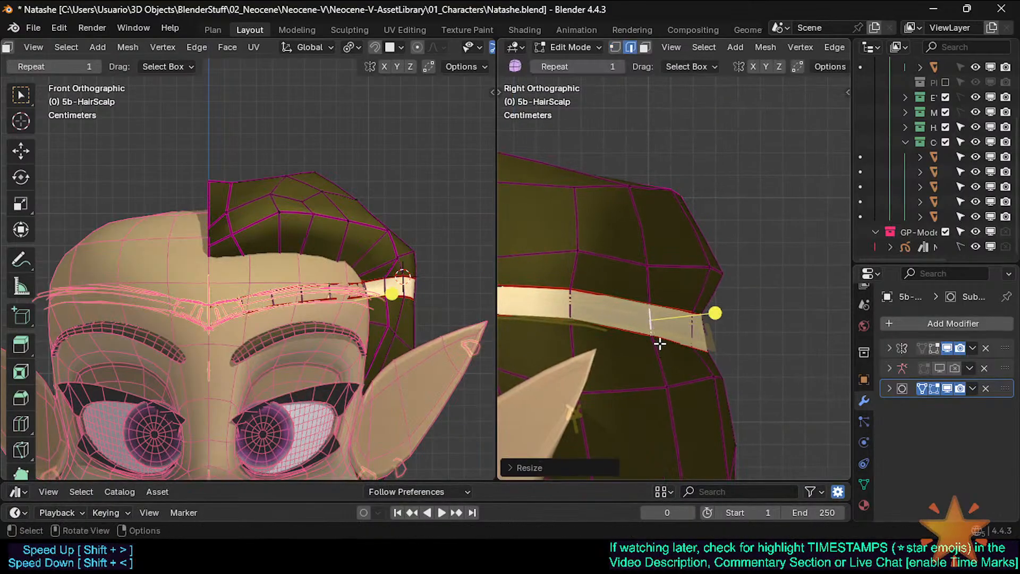
Nudge the upper and lower vertices of the cross edge behind the ear tip onto the band's sketched outline
{"action": "key", "text": "1"}
{"action": "left_click", "coordinate": [654, 299]}
{"action": "key", "text": "g"}
{"action": "left_click", "coordinate": [650, 288]}
{"action": "left_click", "coordinate": [649, 342]}
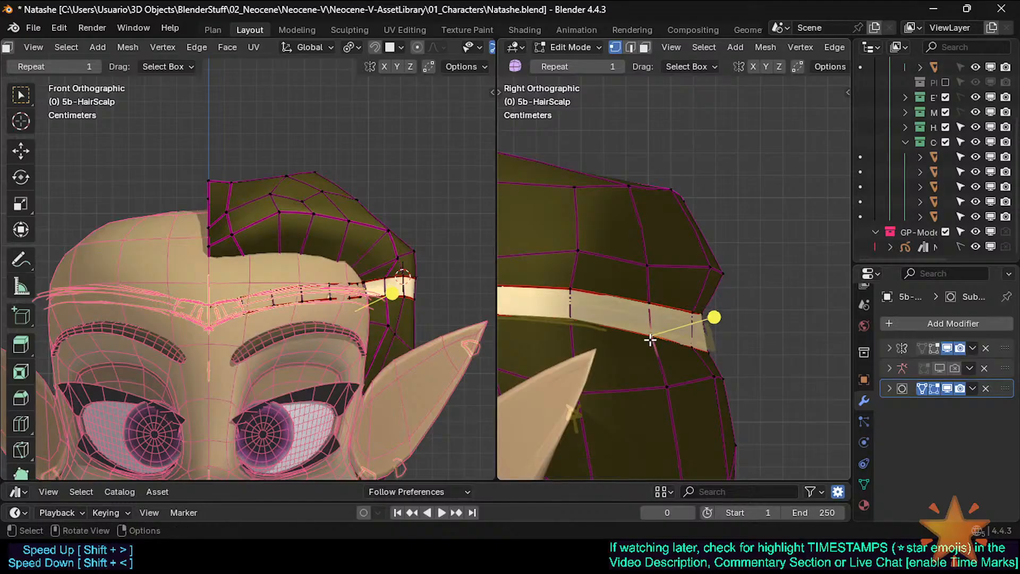
{"action": "key", "text": "g"}
{"action": "left_click", "coordinate": [638, 320]}
{"action": "middle_click_drag", "start_coordinate": [650, 328], "coordinate": [598, 336], "text": "shift"}
{"action": "key", "text": "g"}
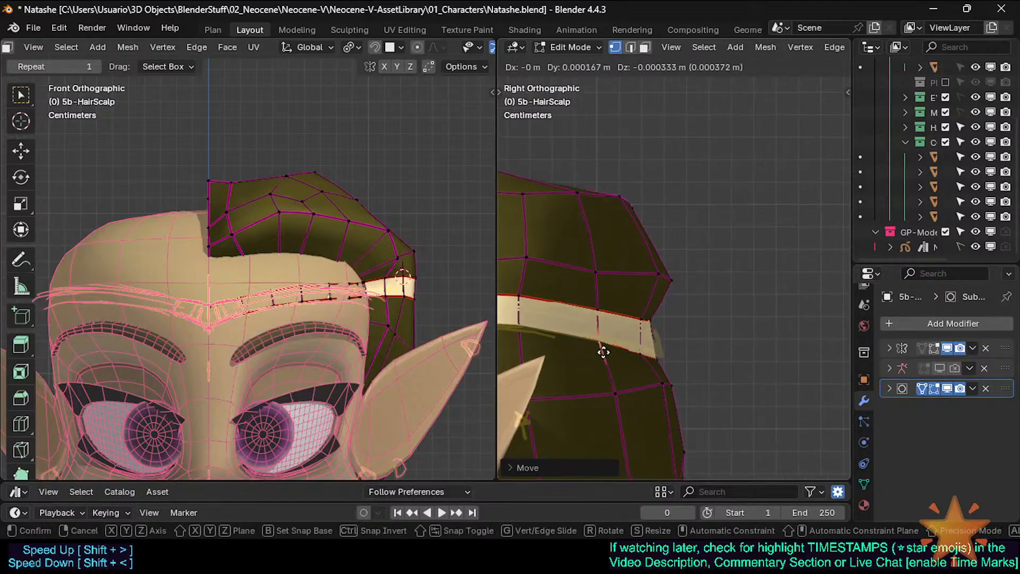
{"action": "left_click", "coordinate": [605, 349]}
Adjust the vertices of the cross edge nearest the band's rear end and the lower vertex of the one before it
{"action": "scroll", "coordinate": [617, 341], "scroll_direction": "up", "scroll_amount": 2}
{"action": "left_click", "coordinate": [650, 311]}
{"action": "key", "text": "g"}
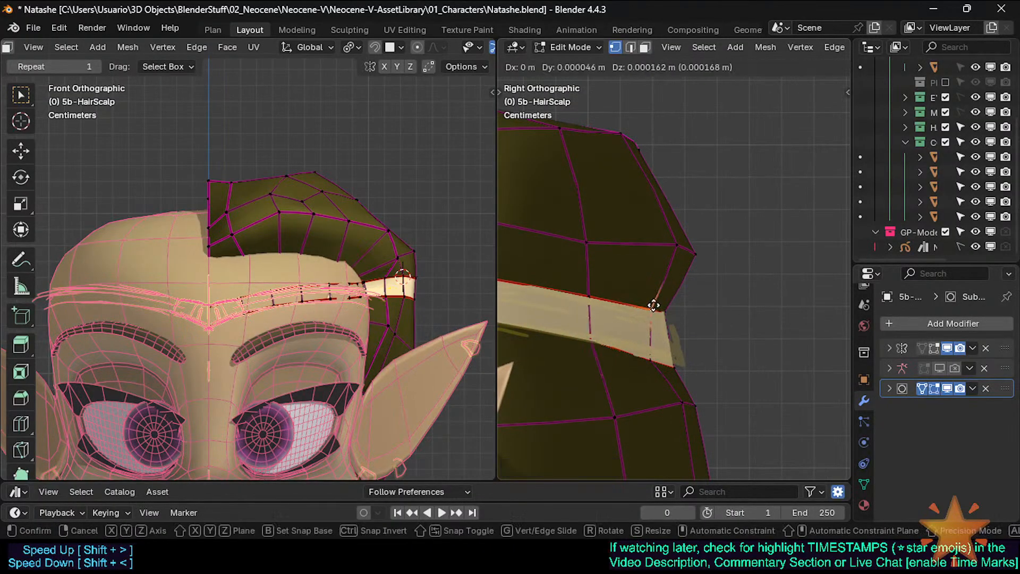
{"action": "left_click", "coordinate": [644, 348]}
{"action": "key", "text": "g"}
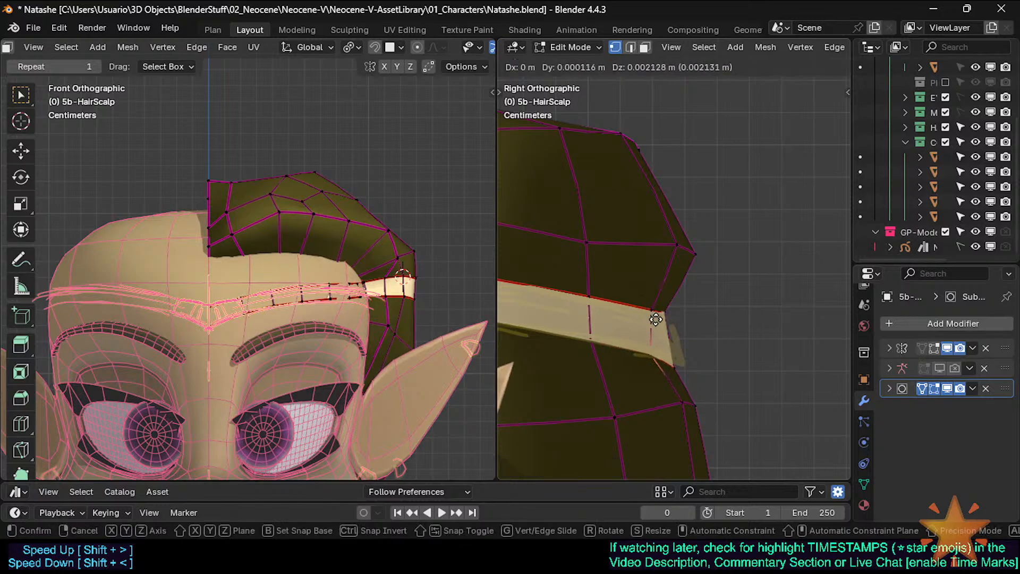
{"action": "left_click", "coordinate": [656, 319]}
{"action": "key", "text": "g"}
{"action": "left_click", "coordinate": [625, 336]}
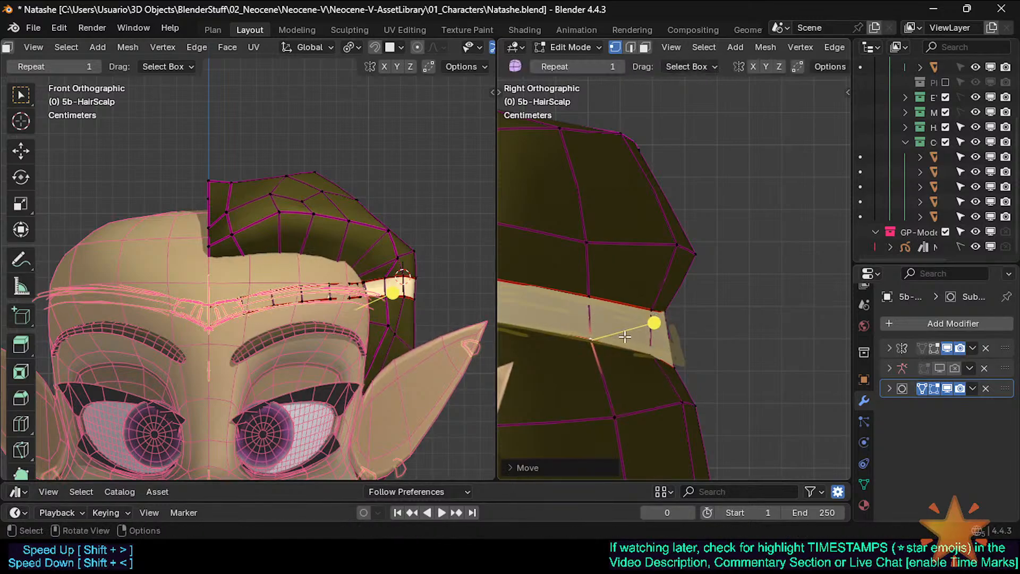
Refine the lower and upper vertices at the band's rear end to follow the sketched outline
{"action": "middle_click_drag", "start_coordinate": [625, 337], "coordinate": [599, 345], "text": "shift"}
{"action": "key", "text": "g"}
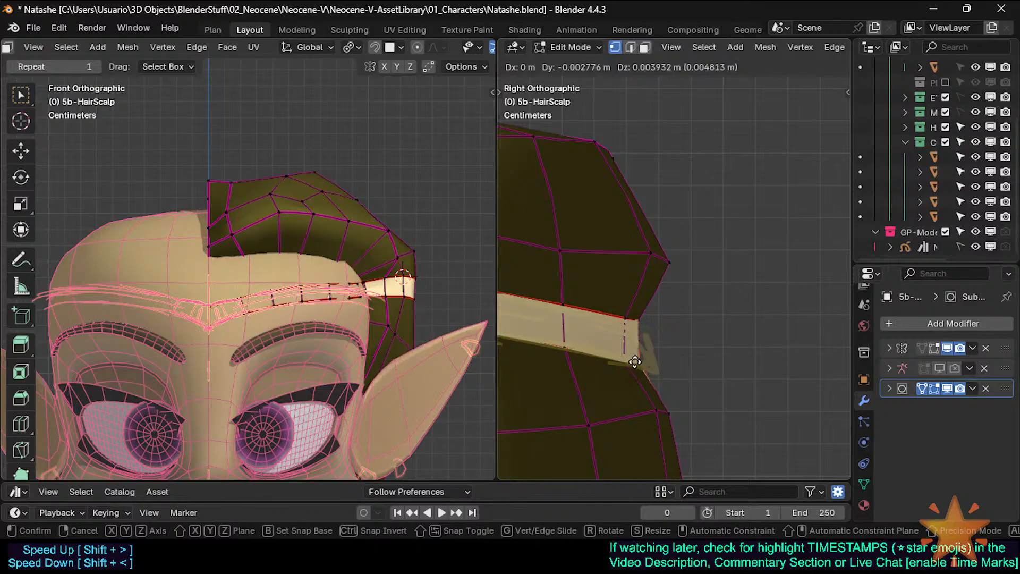
{"action": "left_click", "coordinate": [633, 363]}
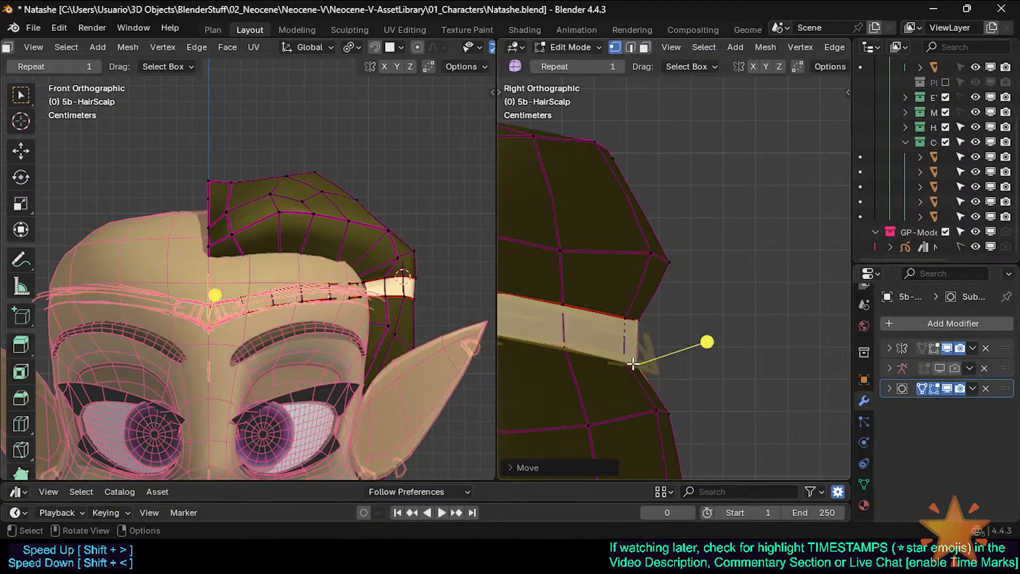
{"action": "key", "text": "g"}
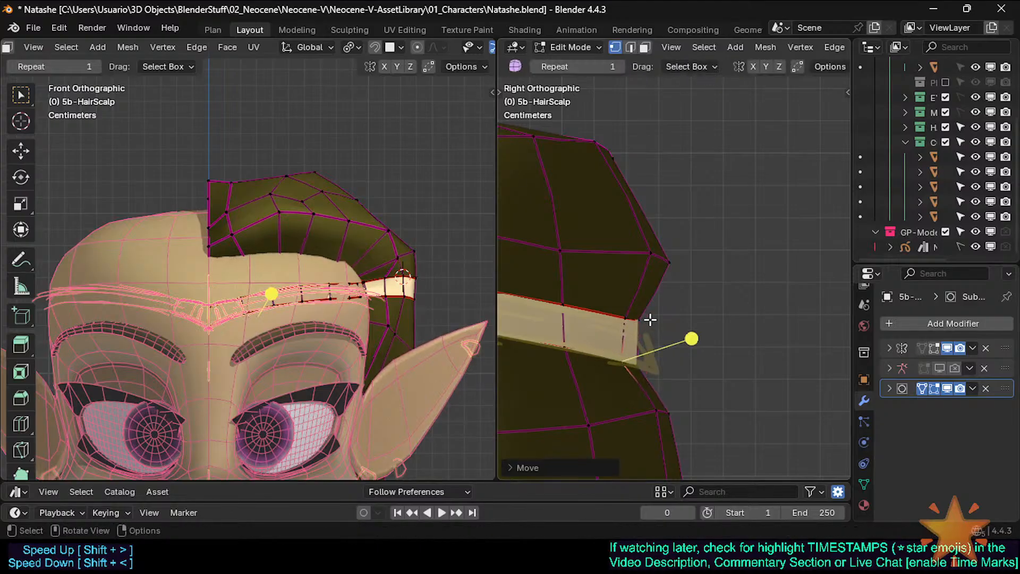
{"action": "left_click", "coordinate": [637, 341]}
{"action": "left_click", "coordinate": [631, 313]}
{"action": "key", "text": "g"}
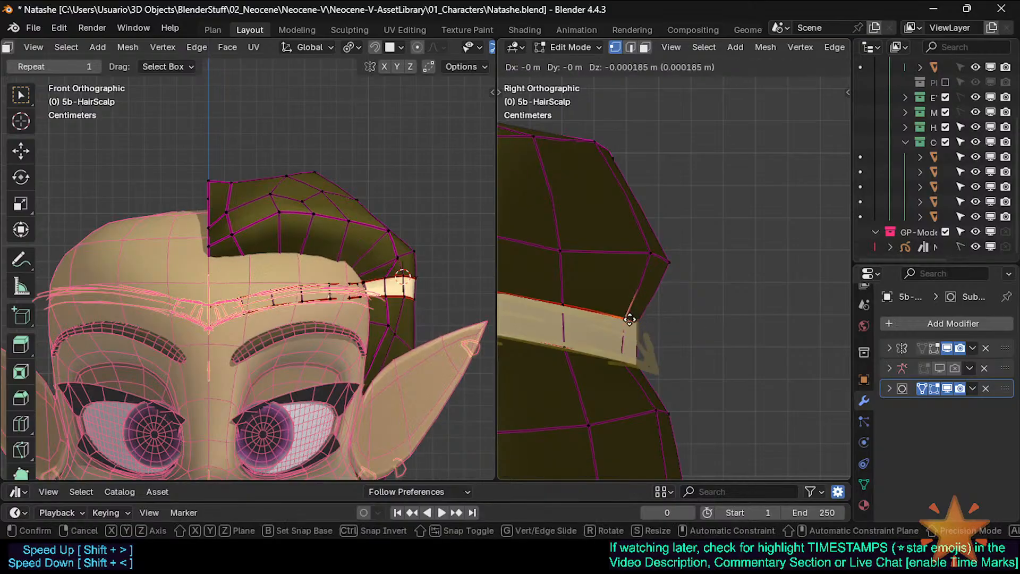
{"action": "left_click", "coordinate": [630, 318]}
Move the upper vertex of the second-to-last cross edge to smooth the band's top line
{"action": "left_click", "coordinate": [564, 306]}
{"action": "key", "text": "g"}
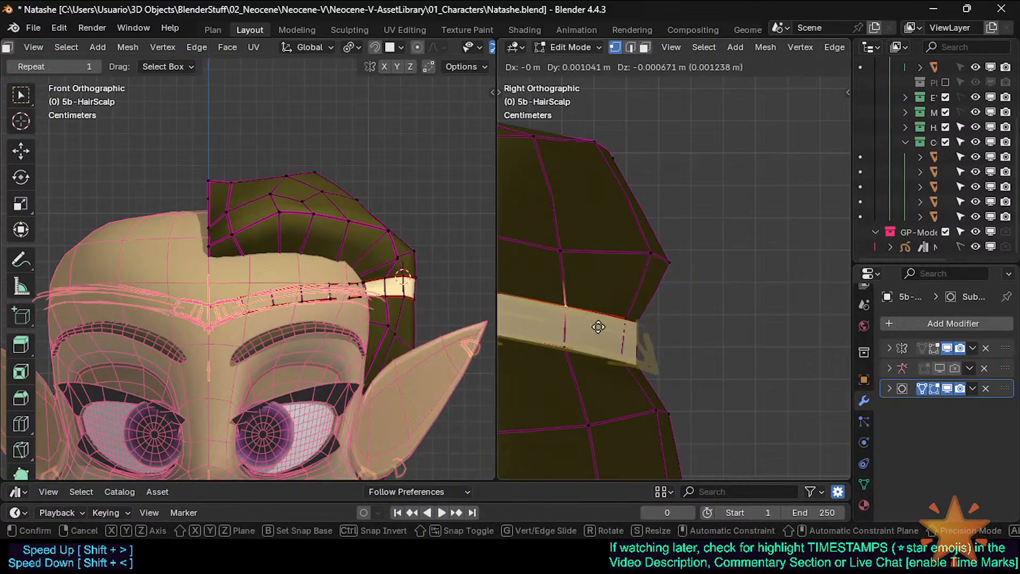
{"action": "left_click", "coordinate": [597, 325]}
{"action": "key", "text": "g"}
{"action": "left_click", "coordinate": [598, 323]}
Reposition the top and bottom vertices at the band's rear end to straighten its closing edge
{"action": "left_click", "coordinate": [631, 320]}
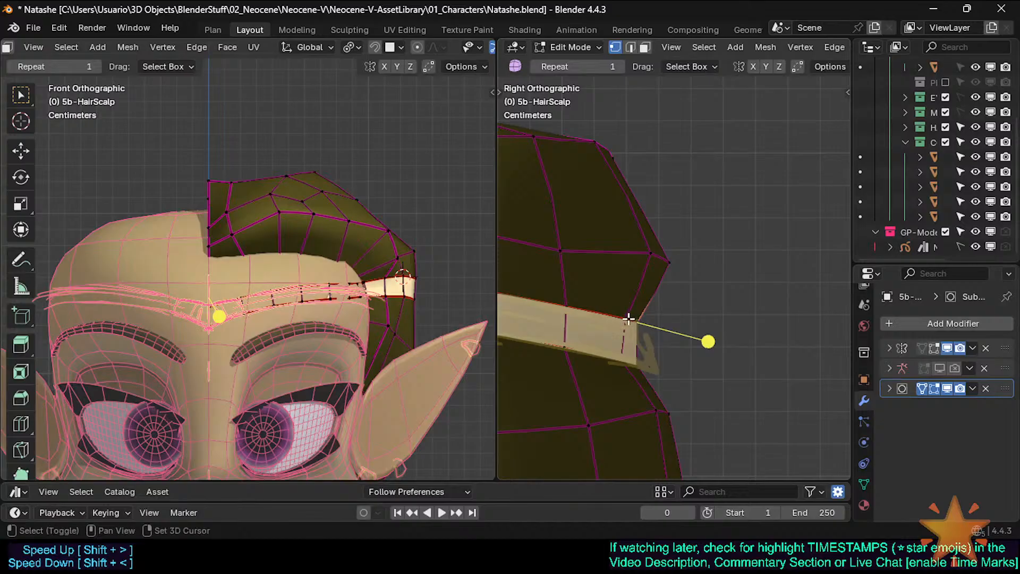
{"action": "left_click", "coordinate": [640, 317], "text": "shift"}
{"action": "key", "text": "g"}
{"action": "left_click", "coordinate": [642, 326]}
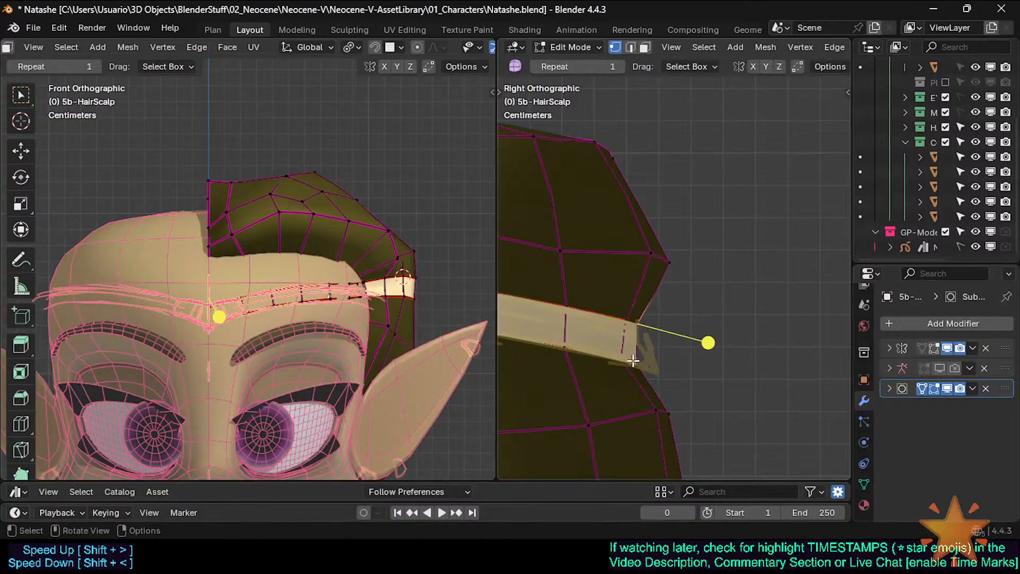
{"action": "key", "text": "g"}
{"action": "left_click", "coordinate": [635, 358]}
{"action": "left_click", "coordinate": [621, 359]}
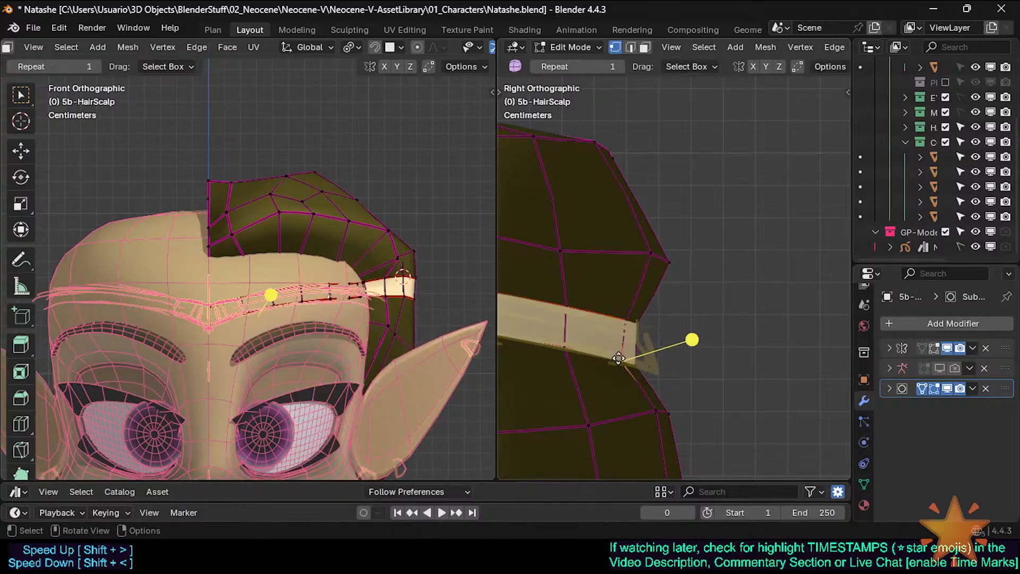
{"action": "key", "text": "g"}
{"action": "left_click", "coordinate": [631, 359]}
Nudge the lower and upper vertices of the second-to-last cross edge in line with the rear end
{"action": "left_click", "coordinate": [561, 348]}
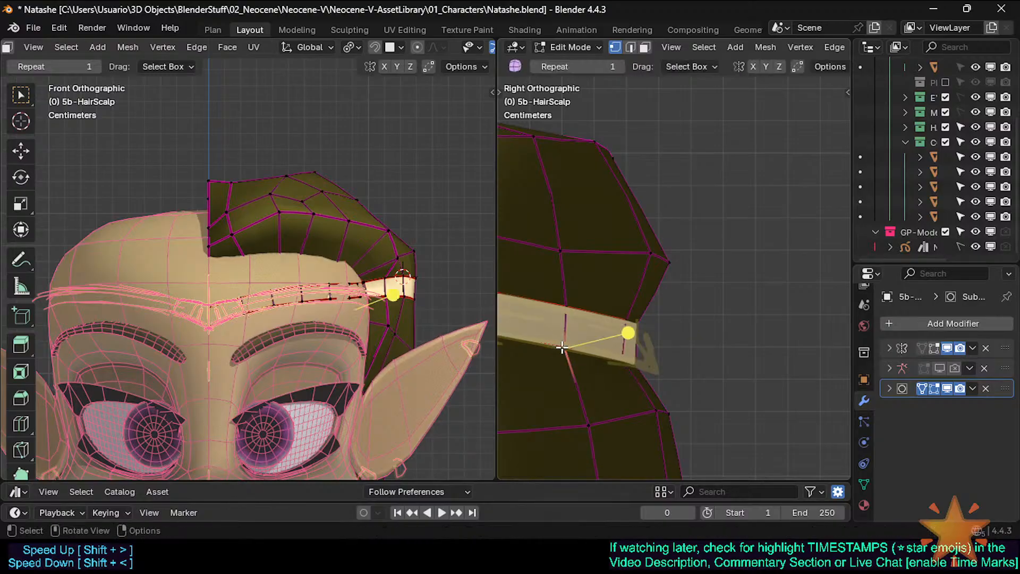
{"action": "key", "text": "g"}
{"action": "left_click", "coordinate": [569, 349]}
{"action": "left_click", "coordinate": [564, 305]}
{"action": "key", "text": "g"}
{"action": "left_click", "coordinate": [566, 307]}
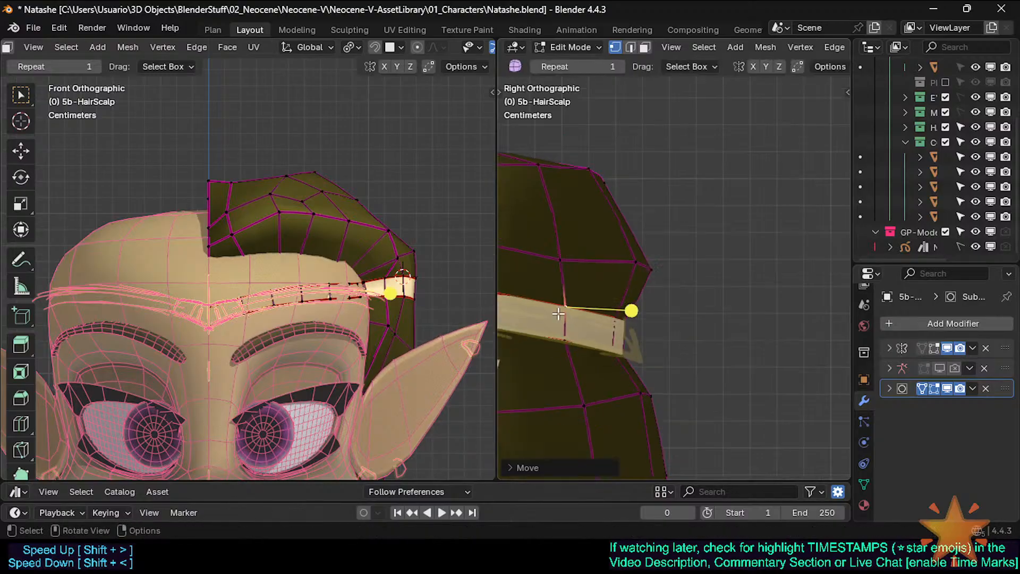
Adjust the upper and lower vertices of the cross edge above the ear tip to even out the band's curve
{"action": "middle_click_drag", "start_coordinate": [561, 340], "coordinate": [638, 371], "text": "shift"}
{"action": "left_click", "coordinate": [565, 319]}
{"action": "key", "text": "g"}
{"action": "left_click", "coordinate": [587, 315]}
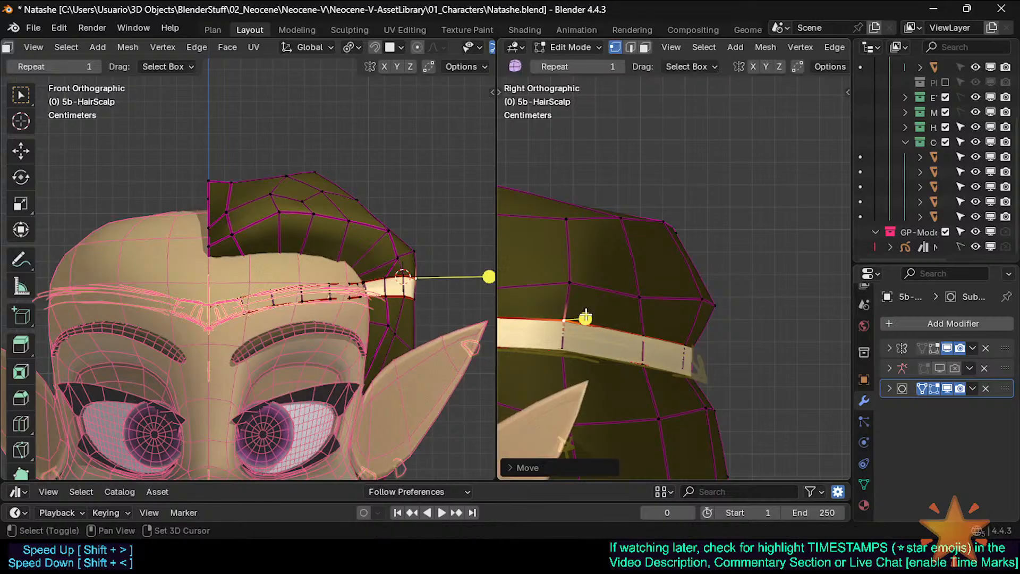
{"action": "left_click", "coordinate": [557, 347]}
{"action": "key", "text": "g"}
{"action": "left_click", "coordinate": [568, 359]}
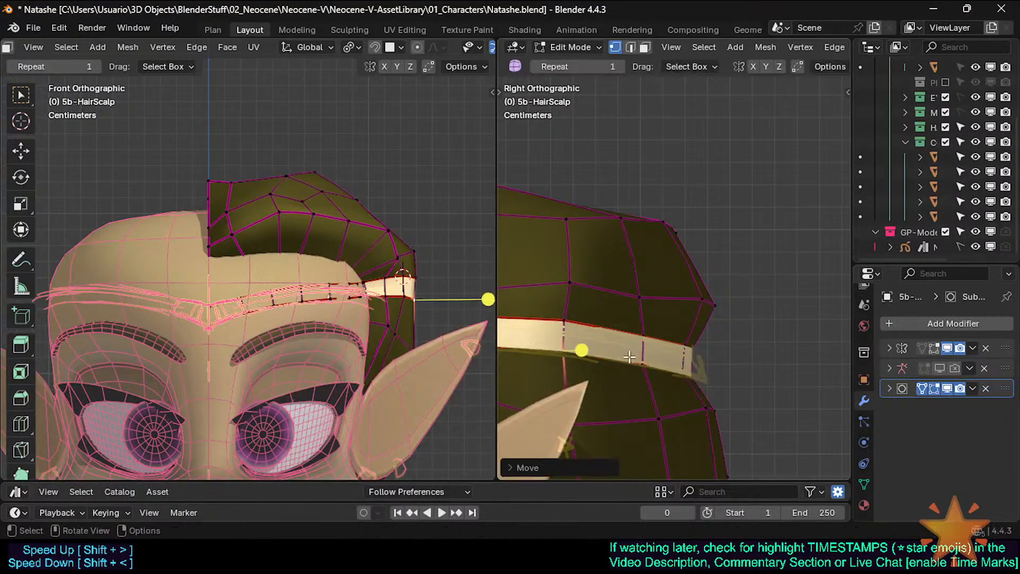
Move the second-to-last cross edge's lower vertex, then refine both vertices of the cross edge above the ear tip
{"action": "left_click", "coordinate": [641, 356]}
{"action": "key", "text": "g"}
{"action": "left_click", "coordinate": [647, 362]}
{"action": "left_click", "coordinate": [563, 349]}
{"action": "key", "text": "g"}
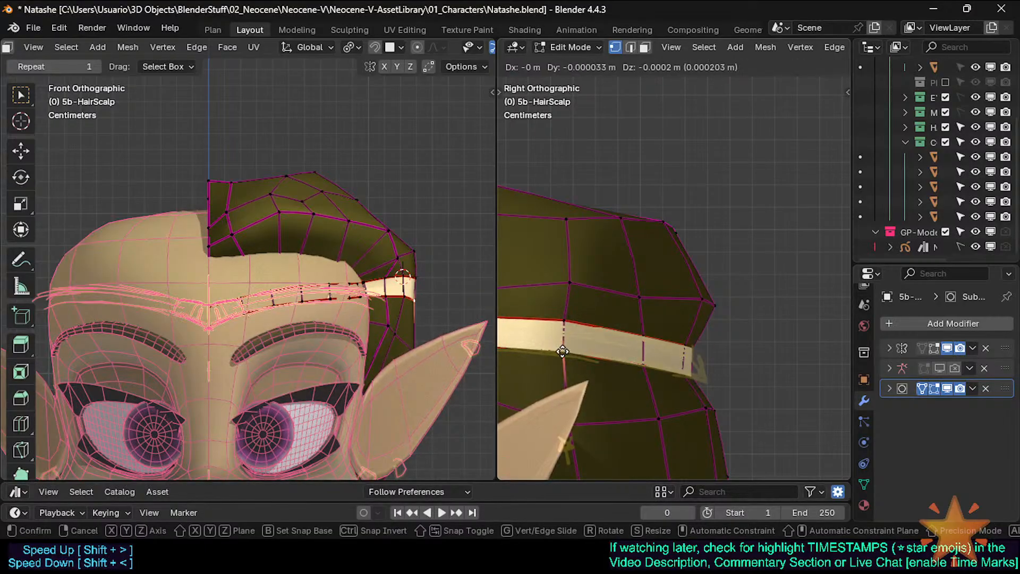
{"action": "left_click", "coordinate": [564, 349]}
{"action": "left_click", "coordinate": [566, 317]}
{"action": "key", "text": "g"}
{"action": "left_click", "coordinate": [566, 318]}
Fine-tune the lower vertex of the cross edge at the 3D cursor to smooth the band's bottom line
{"action": "scroll", "coordinate": [629, 352], "scroll_direction": "up", "scroll_amount": 3}
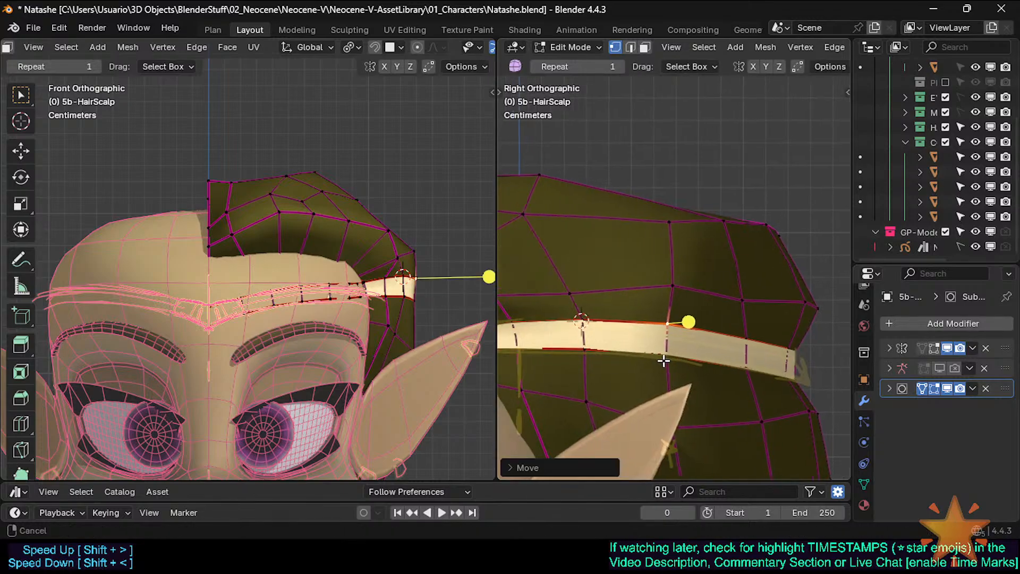
{"action": "left_click", "coordinate": [627, 355]}
{"action": "key", "text": "g"}
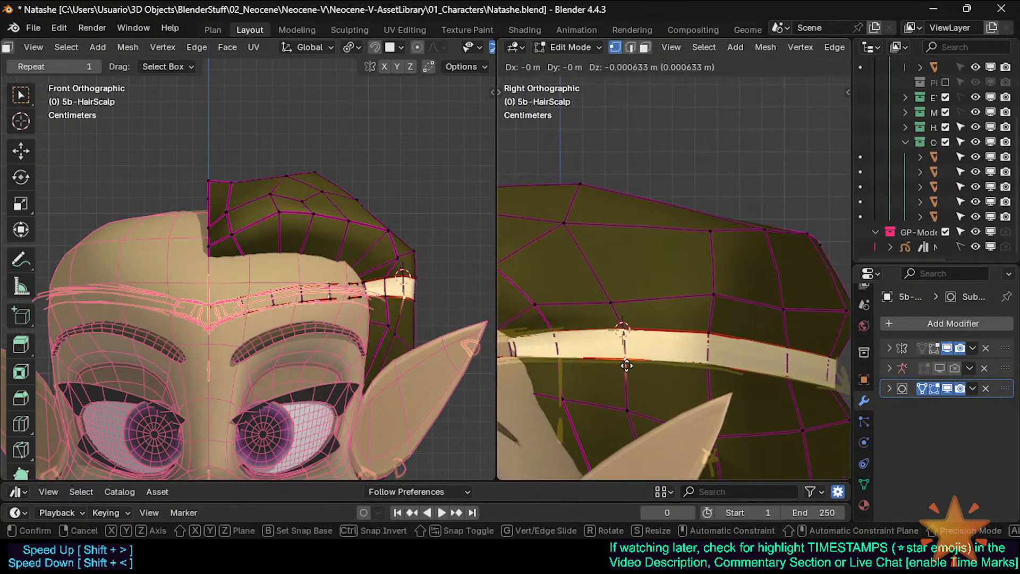
{"action": "left_click", "coordinate": [627, 366]}
{"action": "key", "text": "g"}
{"action": "left_click", "coordinate": [622, 363]}
{"action": "key", "text": "g"}
{"action": "left_click", "coordinate": [620, 361]}
Nudge the lower and upper vertices of the cross edge between the hairline and the 3D cursor
{"action": "left_click", "coordinate": [557, 364]}
{"action": "key", "text": "g"}
{"action": "left_click", "coordinate": [563, 370]}
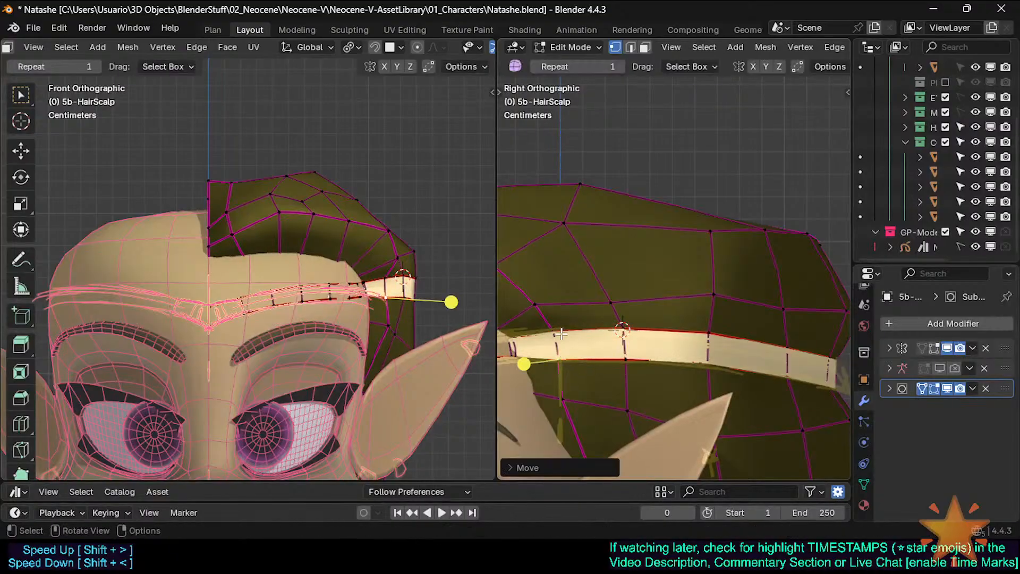
{"action": "left_click", "coordinate": [562, 334]}
{"action": "key", "text": "g"}
{"action": "left_click", "coordinate": [586, 337]}
Adjust the lower and upper vertices where the band meets the hairline to follow the sketched circlet
{"action": "middle_click_drag", "start_coordinate": [741, 344], "coordinate": [688, 345], "text": "shift"}
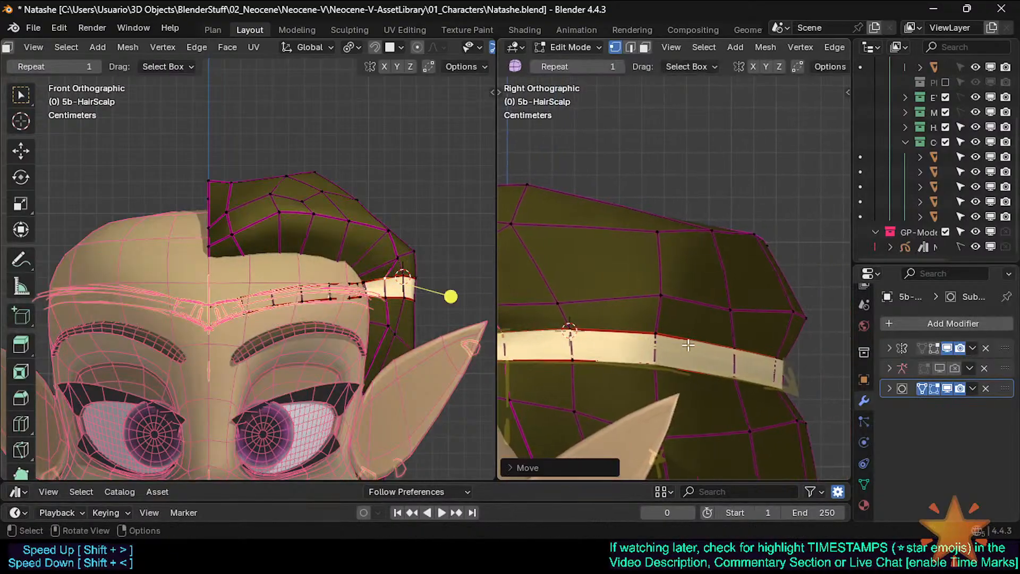
{"action": "middle_click_drag", "start_coordinate": [534, 362], "coordinate": [668, 358], "text": "shift"}
{"action": "scroll", "coordinate": [617, 356], "scroll_direction": "up", "scroll_amount": 2}
{"action": "middle_click_drag", "start_coordinate": [599, 357], "coordinate": [608, 362], "text": "shift"}
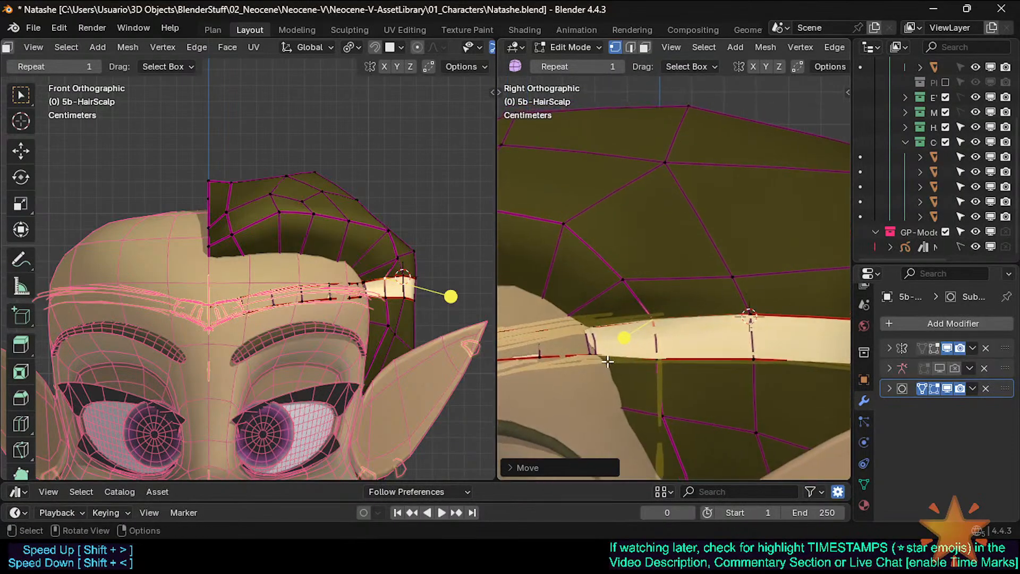
{"action": "scroll", "coordinate": [608, 361], "scroll_direction": "up", "scroll_amount": 3}
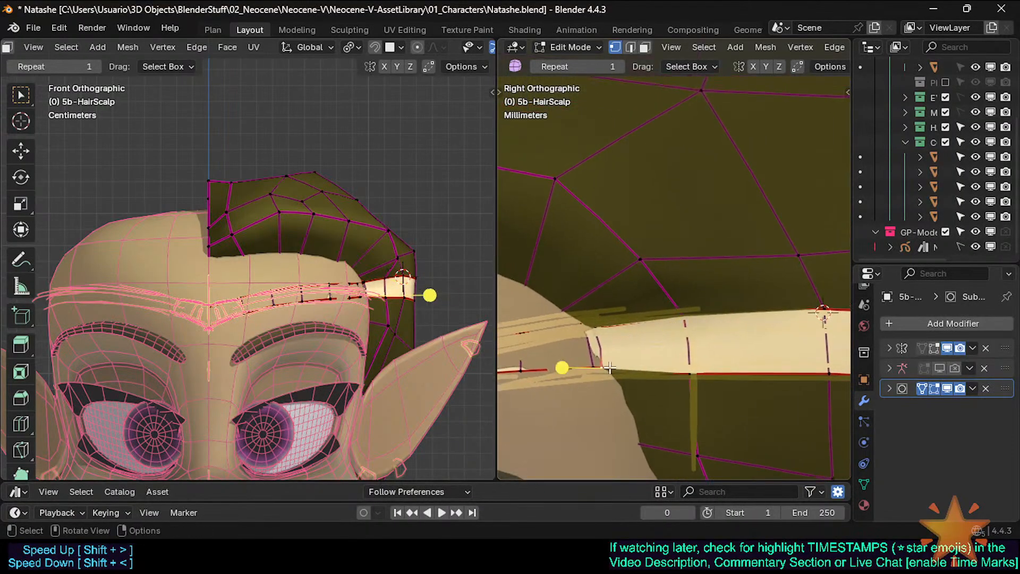
{"action": "key", "text": "g"}
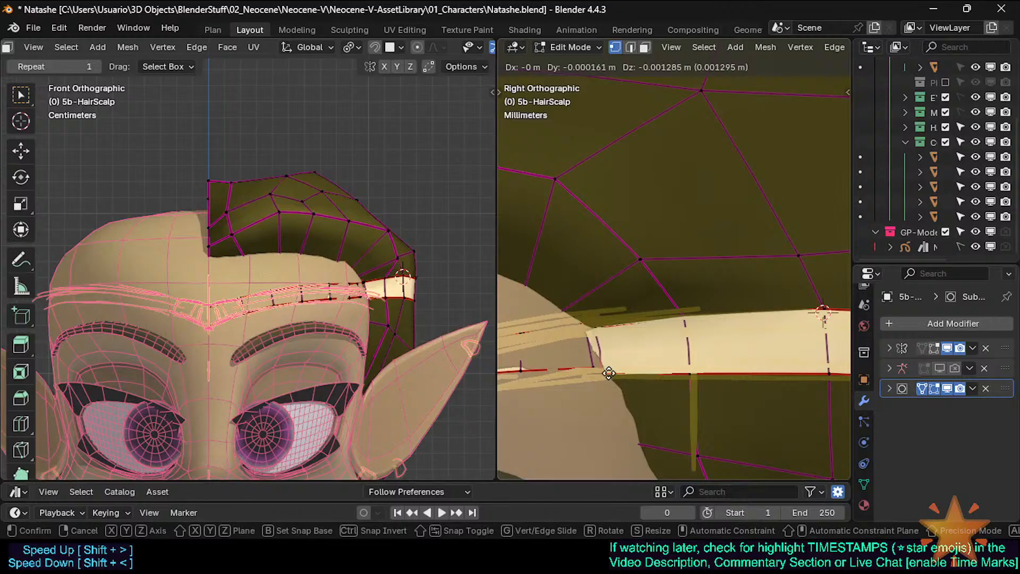
{"action": "left_click", "coordinate": [609, 374]}
{"action": "key", "text": "g"}
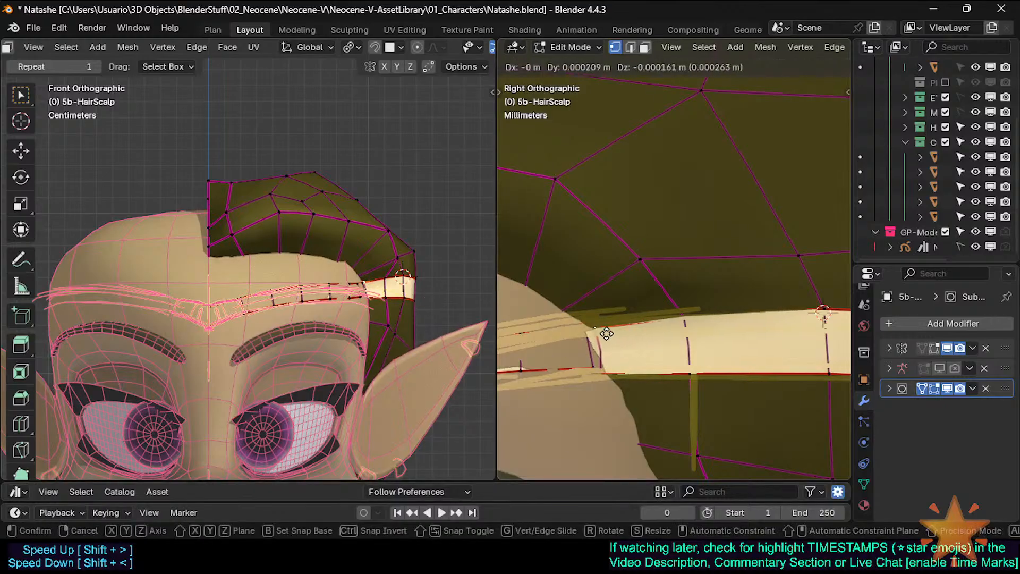
{"action": "left_click", "coordinate": [607, 334]}
Examine the band's curve from the side in both Object Mode and Edit Mode
{"action": "scroll", "coordinate": [602, 380], "scroll_direction": "up", "scroll_amount": 1}
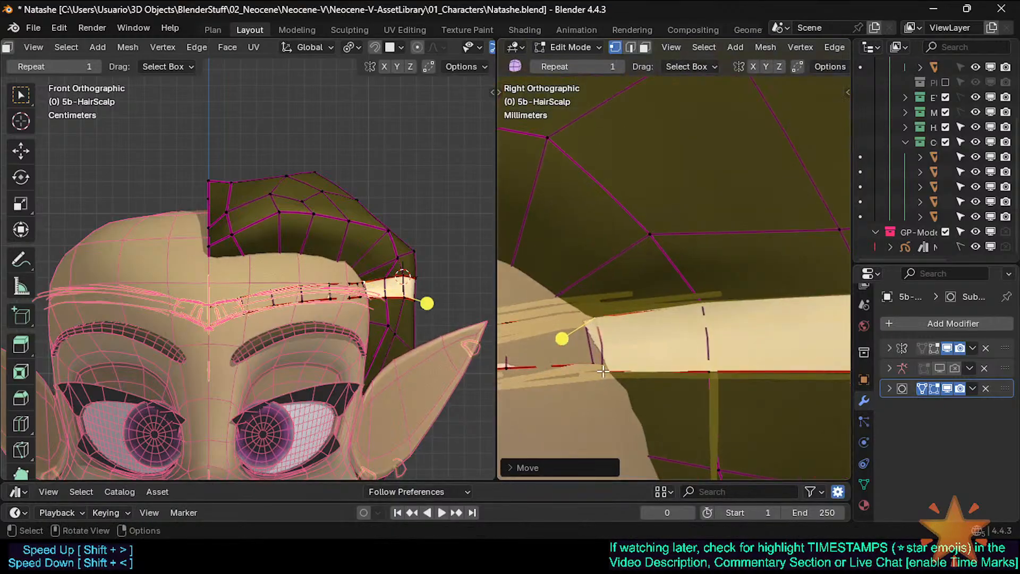
{"action": "scroll", "coordinate": [602, 371], "scroll_direction": "down", "scroll_amount": 2}
{"action": "key", "text": "Tab"}
{"action": "scroll", "coordinate": [610, 397], "scroll_direction": "down", "scroll_amount": 2}
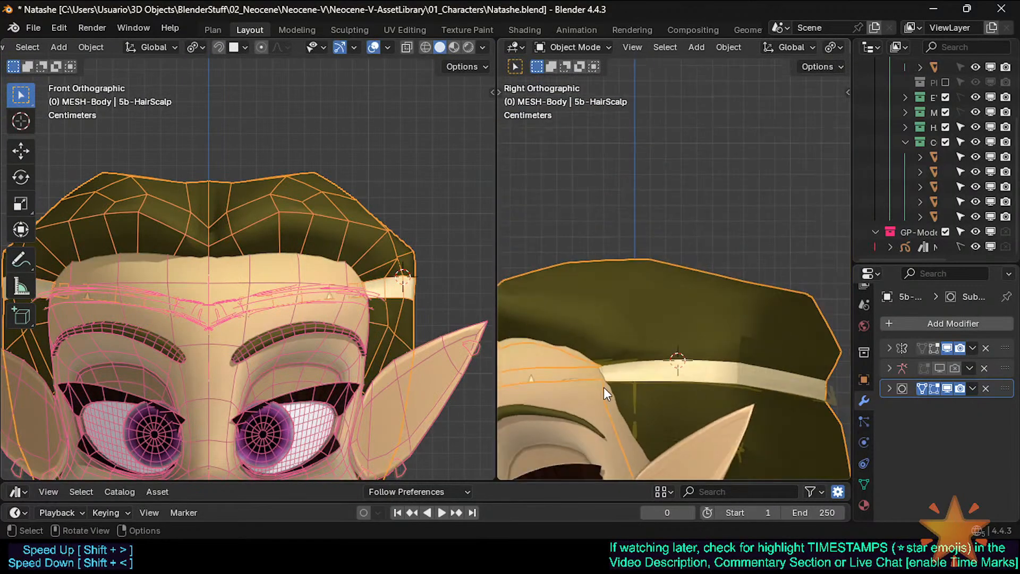
{"action": "key", "text": "Tab"}
{"action": "scroll", "coordinate": [617, 393], "scroll_direction": "up", "scroll_amount": 4}
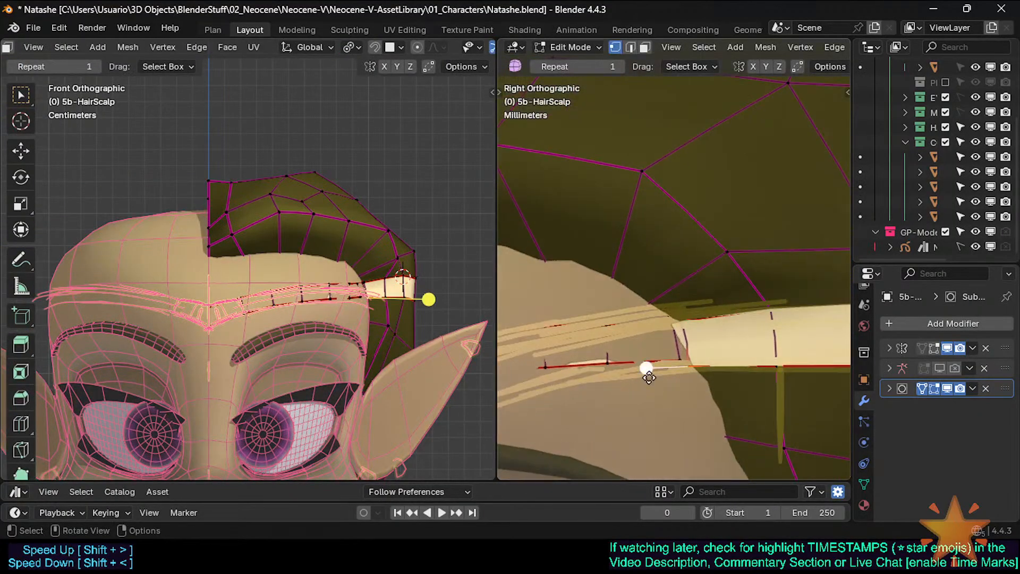
{"action": "scroll", "coordinate": [650, 378], "scroll_direction": "down", "scroll_amount": 2}
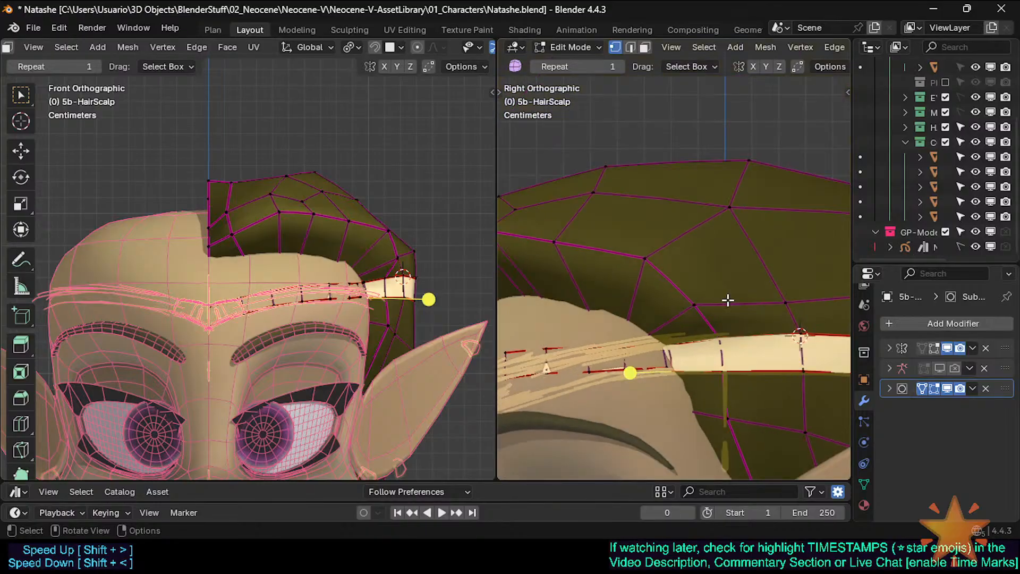
{"action": "scroll", "coordinate": [649, 292], "scroll_direction": "down", "scroll_amount": 5}
{"action": "key", "text": "Tab"}
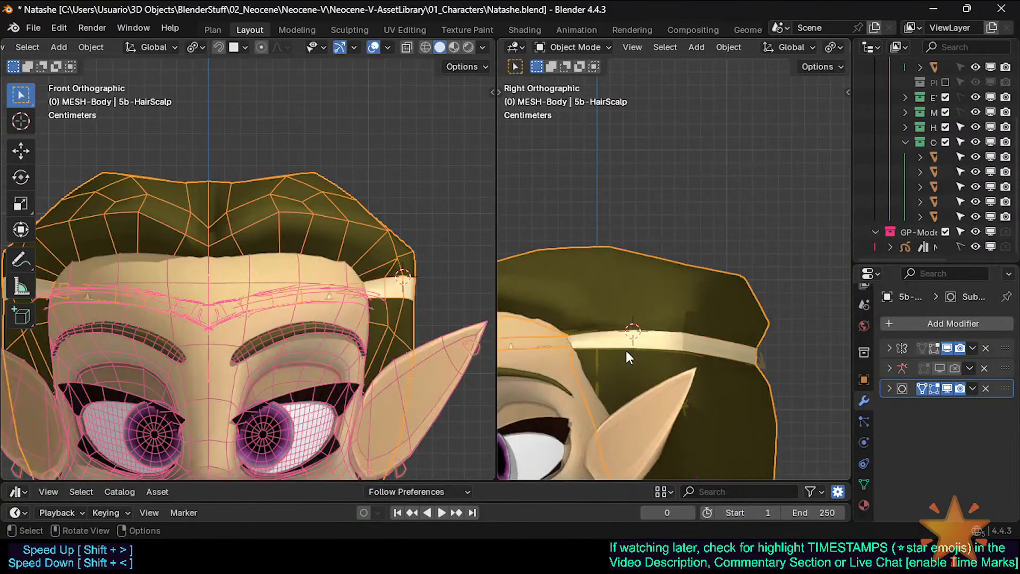
{"action": "scroll", "coordinate": [627, 356], "scroll_direction": "up", "scroll_amount": 3}
{"action": "key", "text": "Tab"}
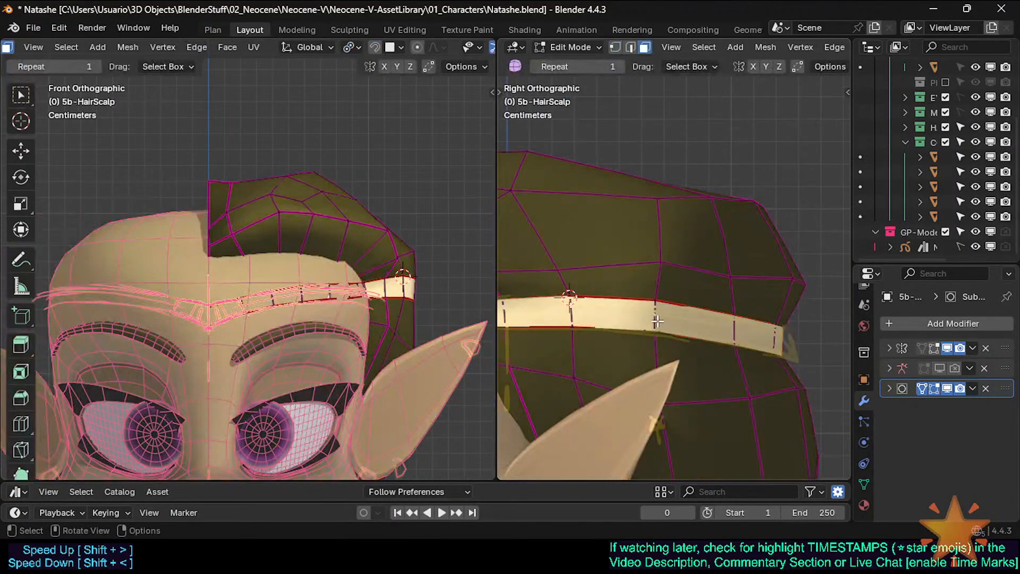
In vertex selection with X-ray on, nudge the lower vertex of the band's second cross edge ahead of the hairline
{"action": "middle_click_drag", "start_coordinate": [599, 336], "coordinate": [659, 345], "text": "shift"}
{"action": "scroll", "coordinate": [557, 333], "scroll_direction": "down", "scroll_amount": 3}
{"action": "middle_click_drag", "start_coordinate": [532, 385], "coordinate": [661, 378], "text": "shift"}
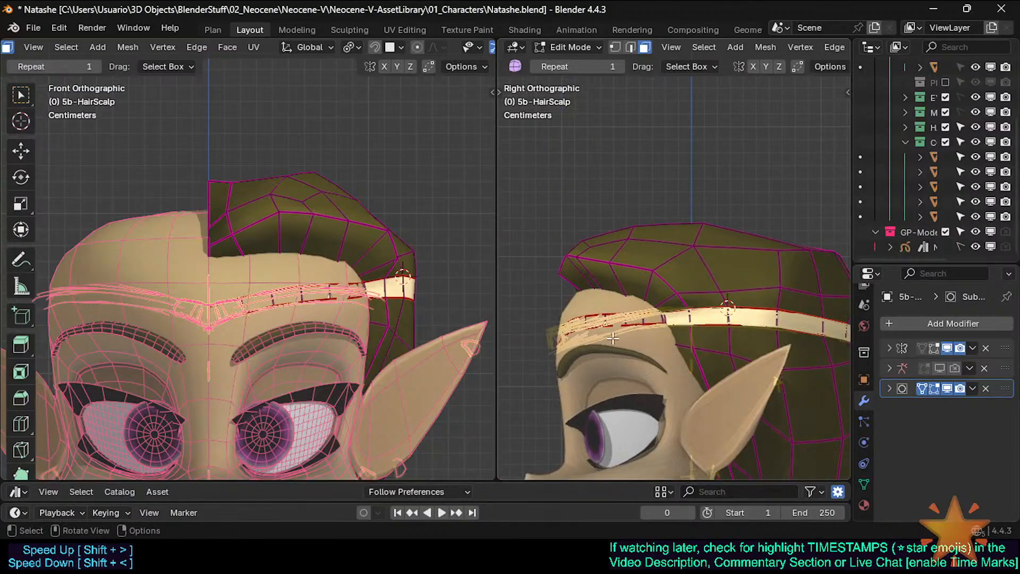
{"action": "scroll", "coordinate": [613, 338], "scroll_direction": "up", "scroll_amount": 4}
{"action": "scroll", "coordinate": [623, 336], "scroll_direction": "down", "scroll_amount": 4}
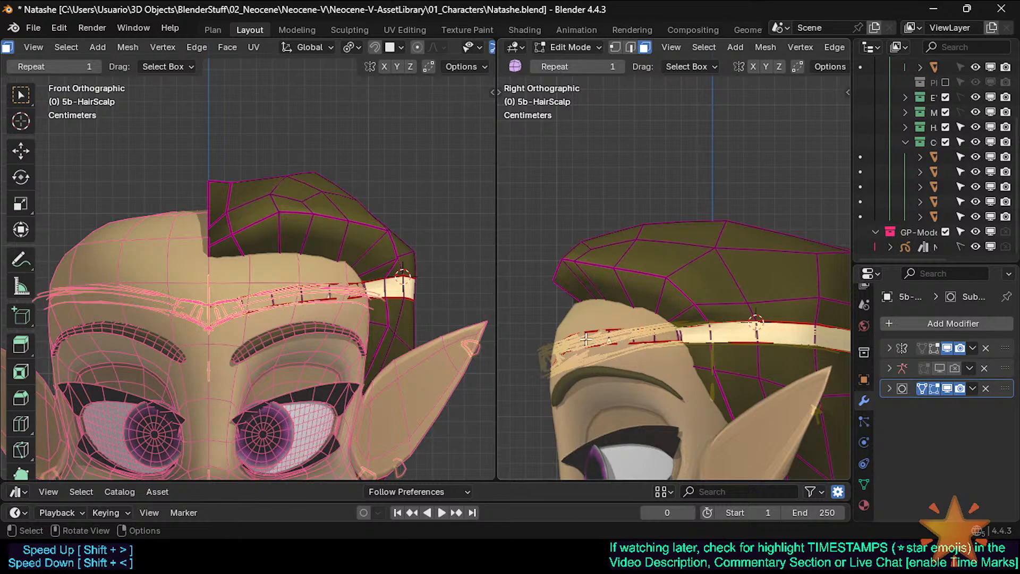
{"action": "scroll", "coordinate": [591, 396], "scroll_direction": "up", "scroll_amount": 6}
{"action": "key", "text": "1"}
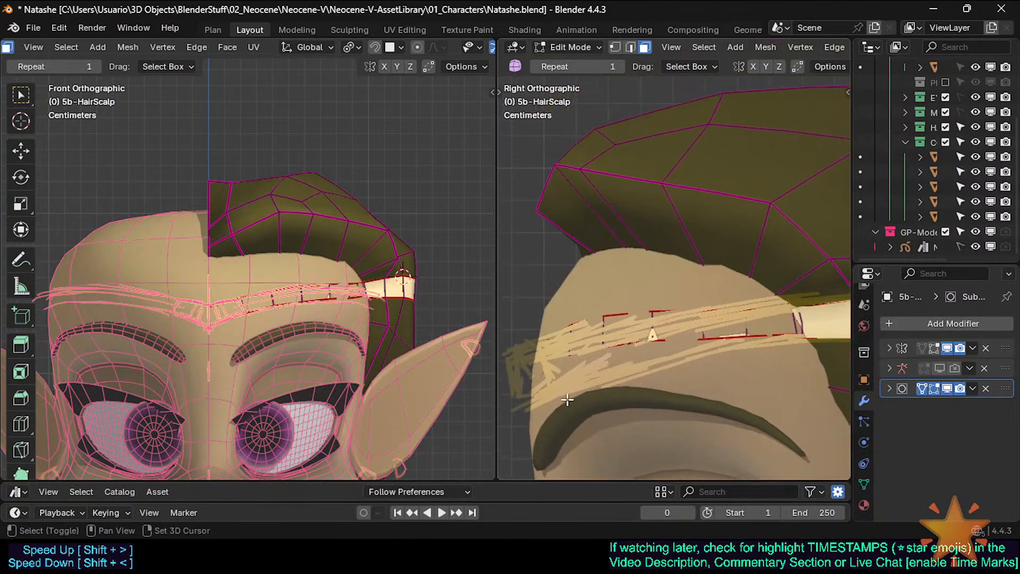
{"action": "scroll", "coordinate": [664, 286], "scroll_direction": "down", "scroll_amount": 4}
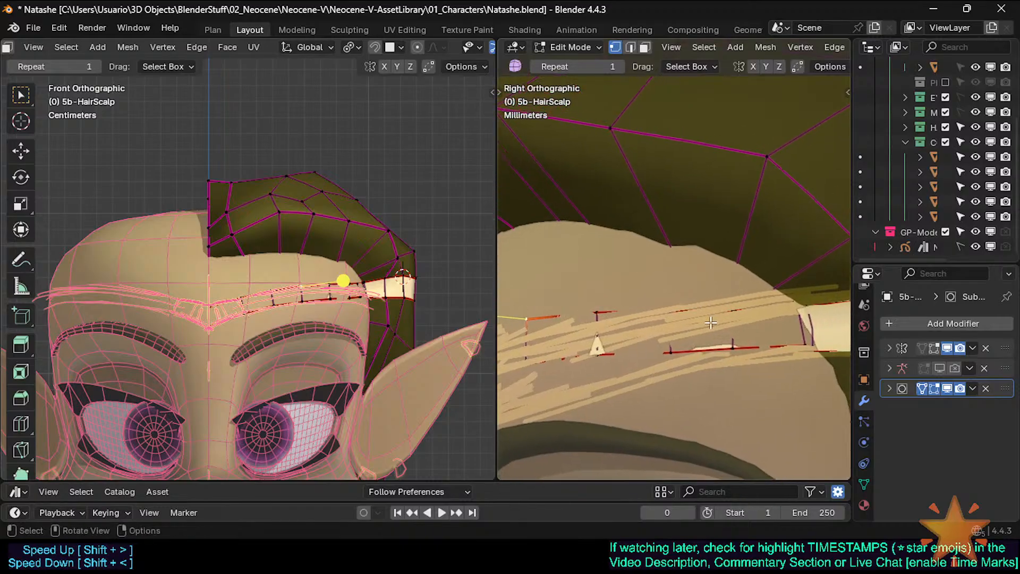
{"action": "scroll", "coordinate": [680, 343], "scroll_direction": "up", "scroll_amount": 5}
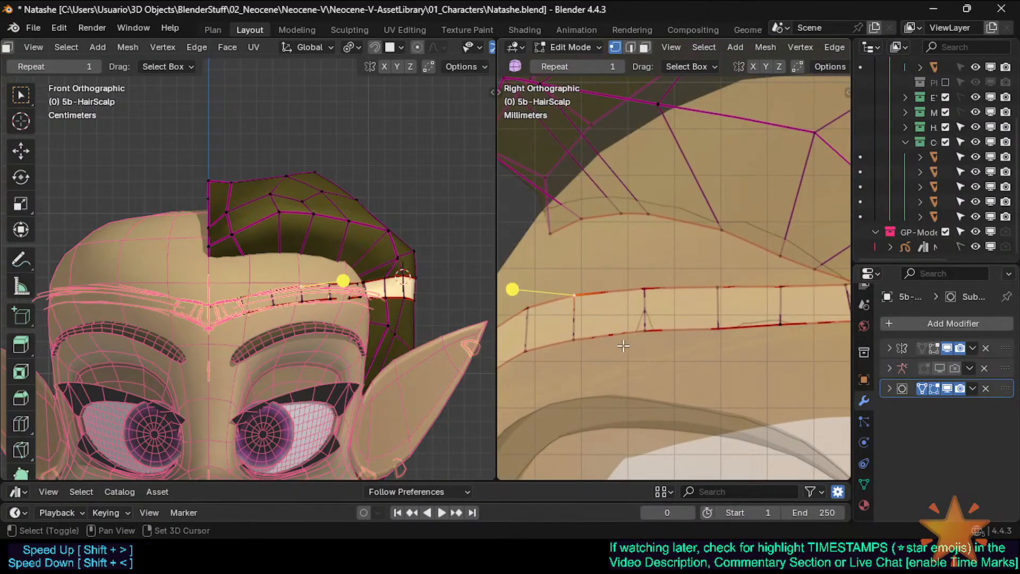
{"action": "scroll", "coordinate": [665, 359], "scroll_direction": "up", "scroll_amount": 2}
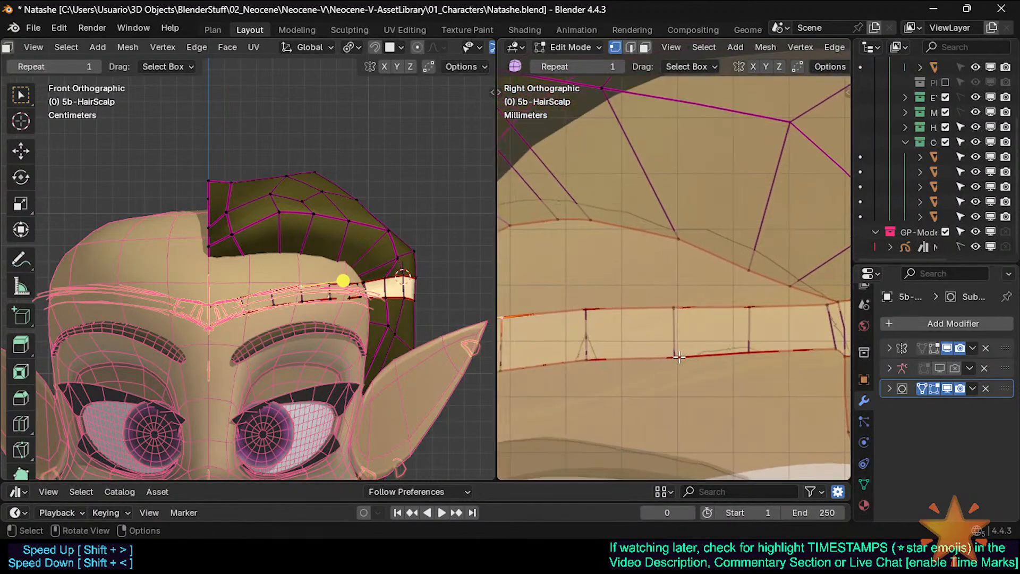
{"action": "left_click", "coordinate": [671, 356]}
{"action": "key", "text": "g"}
{"action": "left_click", "coordinate": [670, 329]}
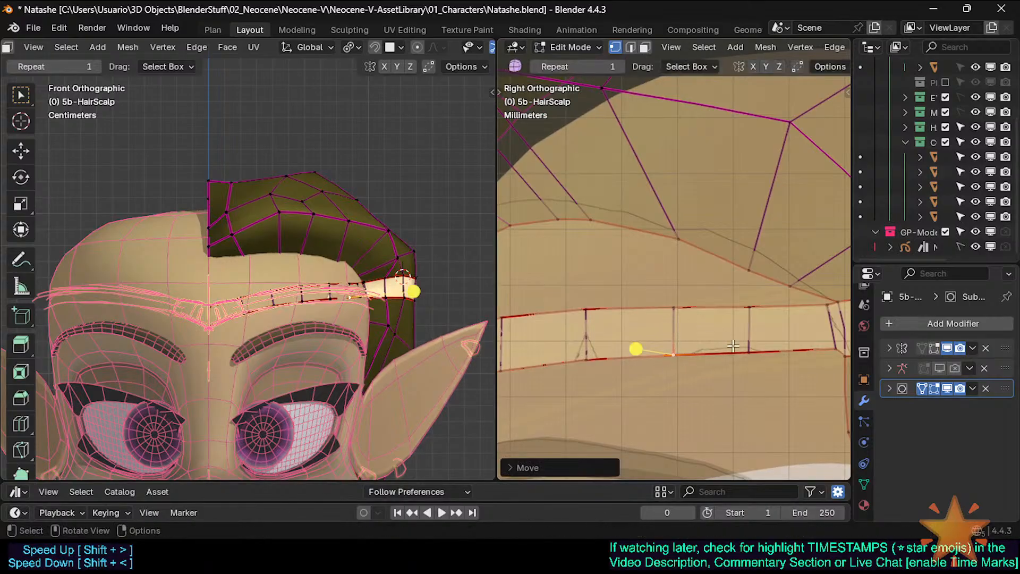
Raise the lower vertex of the first cross edge ahead of the hairline slightly to even out the band's bottom line
{"action": "scroll", "coordinate": [708, 346], "scroll_direction": "down", "scroll_amount": 1}
{"action": "left_click", "coordinate": [743, 348]}
{"action": "key", "text": "g"}
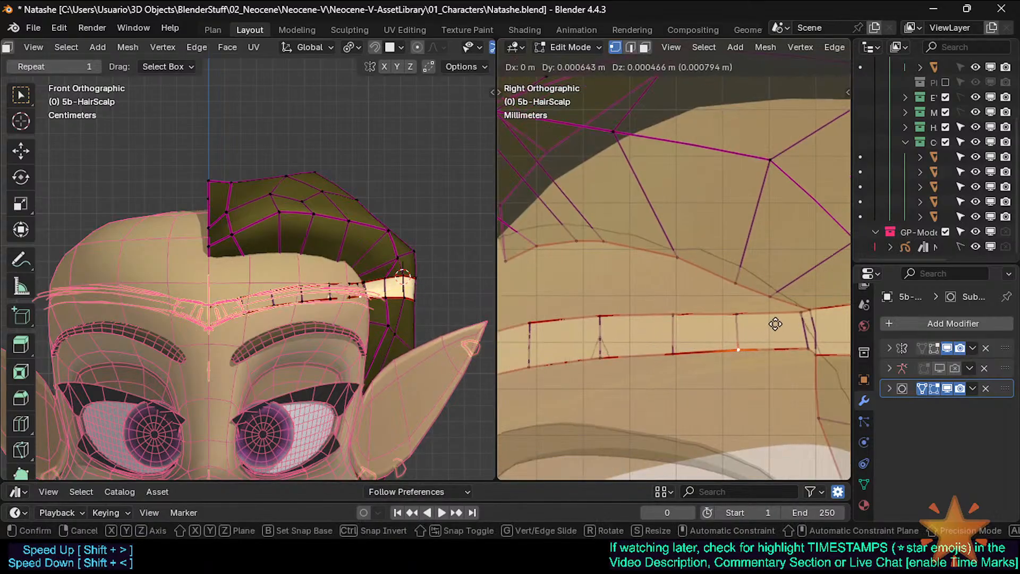
{"action": "left_click", "coordinate": [776, 324]}
{"action": "left_click", "coordinate": [667, 354]}
{"action": "scroll", "coordinate": [685, 352], "scroll_direction": "down", "scroll_amount": 2}
{"action": "scroll", "coordinate": [795, 358], "scroll_direction": "up", "scroll_amount": 2}
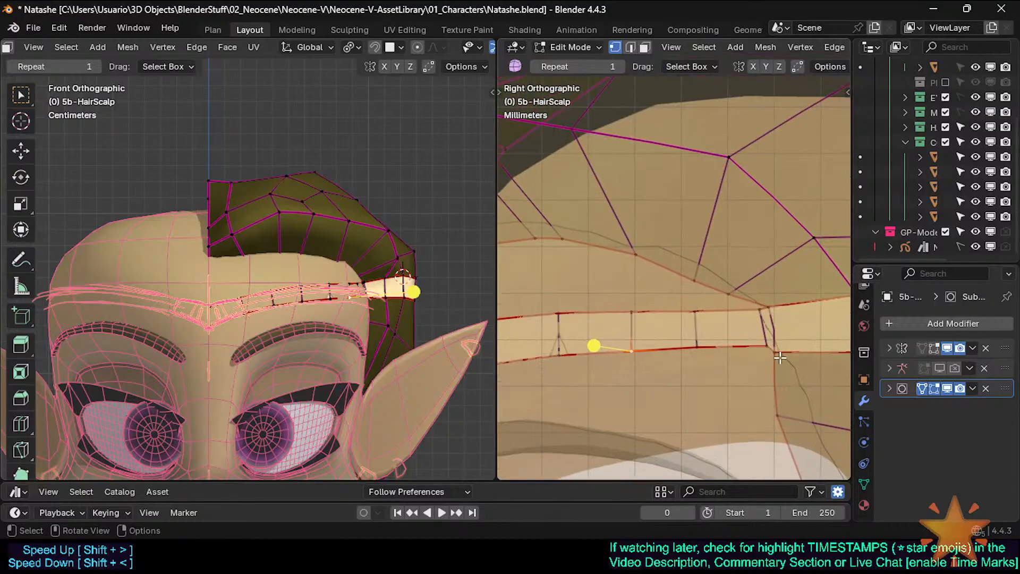
Lower the bottom vertex of the front one of the two close cross edges at the hairline
{"action": "middle_click_drag", "start_coordinate": [770, 355], "coordinate": [723, 355], "text": "shift"}
{"action": "left_click", "coordinate": [716, 347]}
{"action": "key", "text": "g"}
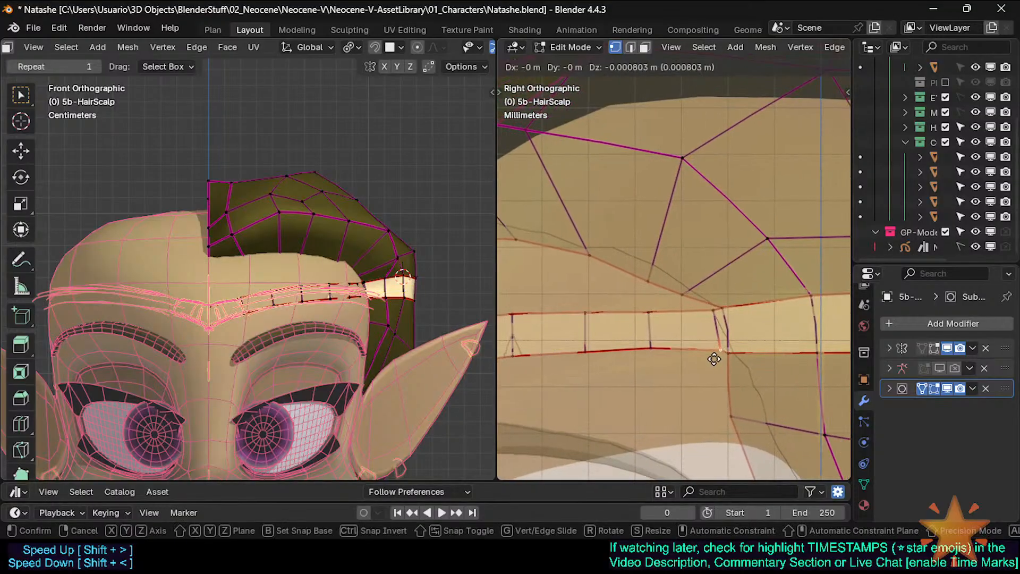
{"action": "left_click", "coordinate": [713, 363]}
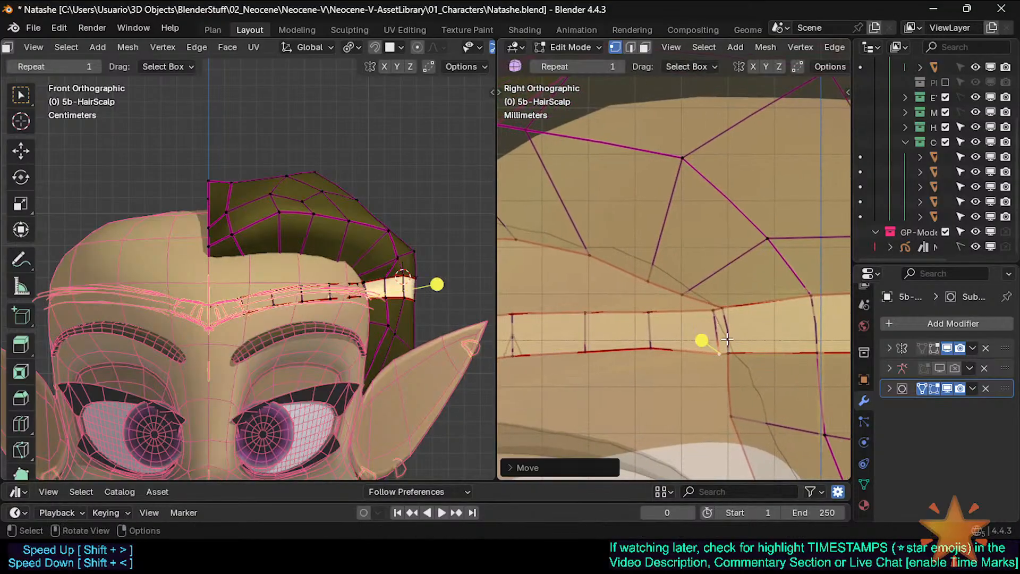
Inspect the crease values of the band's cross edge at the hairline and the adjoining hair edge
{"action": "key", "text": "2"}
{"action": "left_click", "coordinate": [727, 338]}
{"action": "middle_click_drag", "start_coordinate": [714, 334], "coordinate": [652, 350], "text": "shift"}
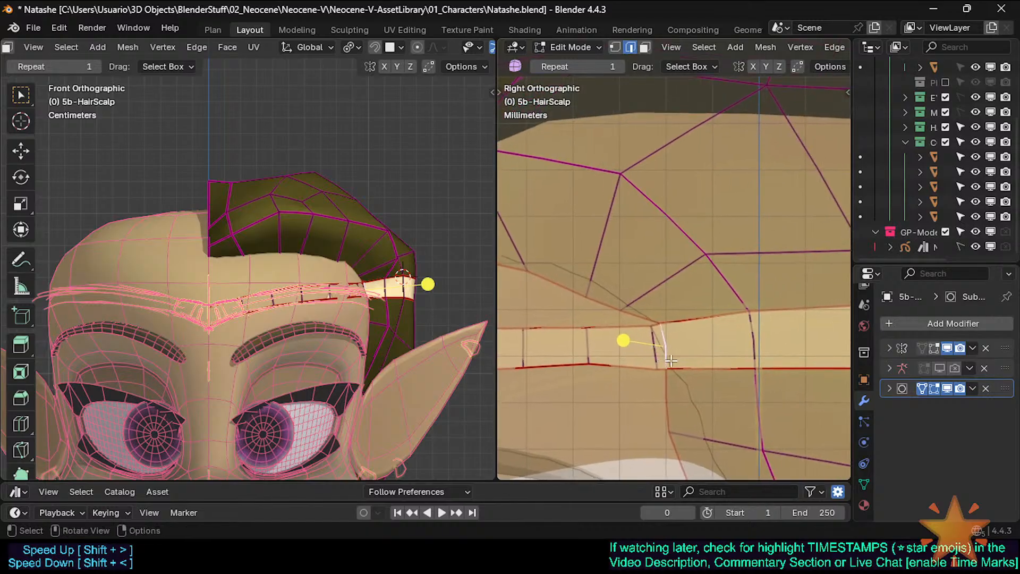
{"action": "key", "text": "n"}
{"action": "key", "text": "n"}
{"action": "key", "text": "n"}
{"action": "key", "text": "n"}
{"action": "key", "text": "n"}
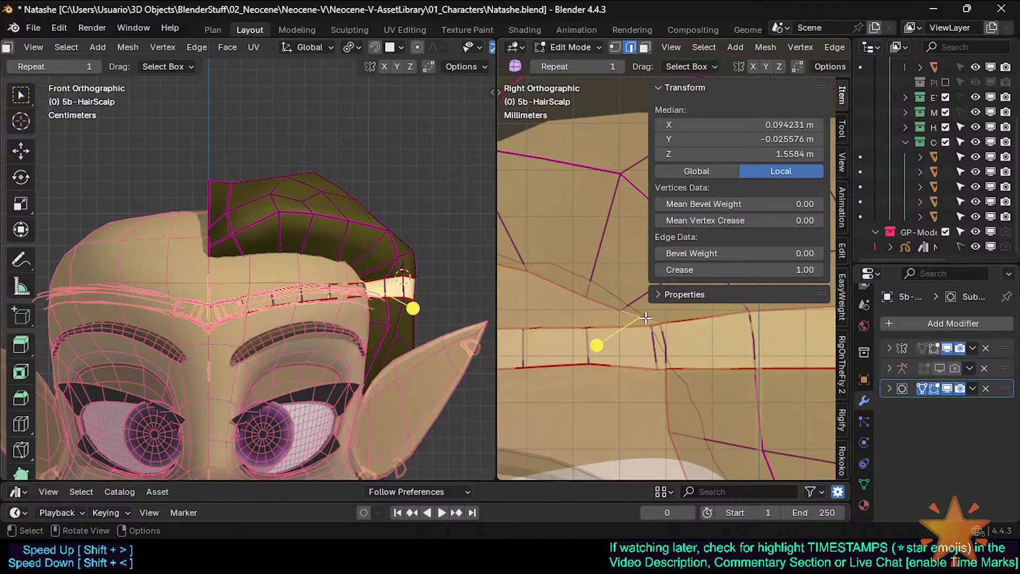
{"action": "key", "text": "n"}
Crease the rear one of the two close cross edges at the hairline and save the file
{"action": "left_click", "coordinate": [666, 346]}
{"action": "key", "text": "shift+e"}
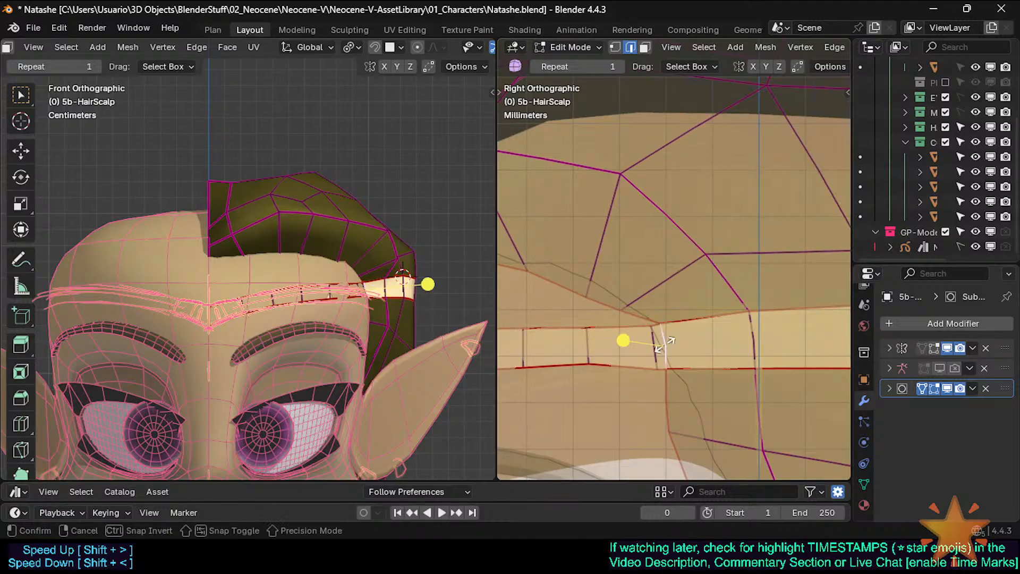
{"action": "left_click", "coordinate": [664, 345]}
{"action": "key", "text": "Tab"}
{"action": "key", "text": "Tab"}
{"action": "scroll", "coordinate": [665, 348], "scroll_direction": "down", "scroll_amount": 2}
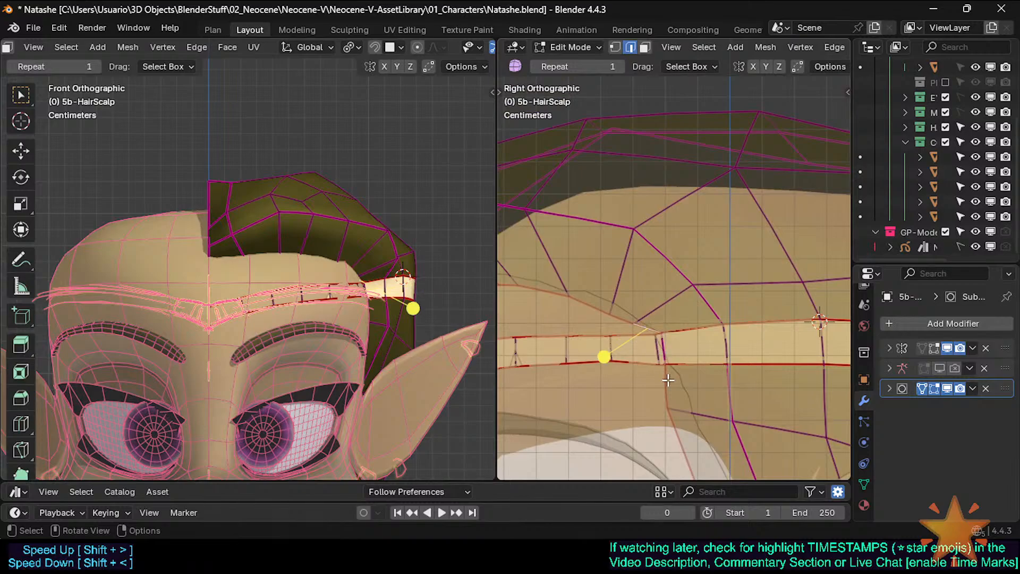
{"action": "middle_click_drag", "start_coordinate": [636, 354], "coordinate": [649, 349], "text": "shift"}
{"action": "key", "text": "ctrl+s"}
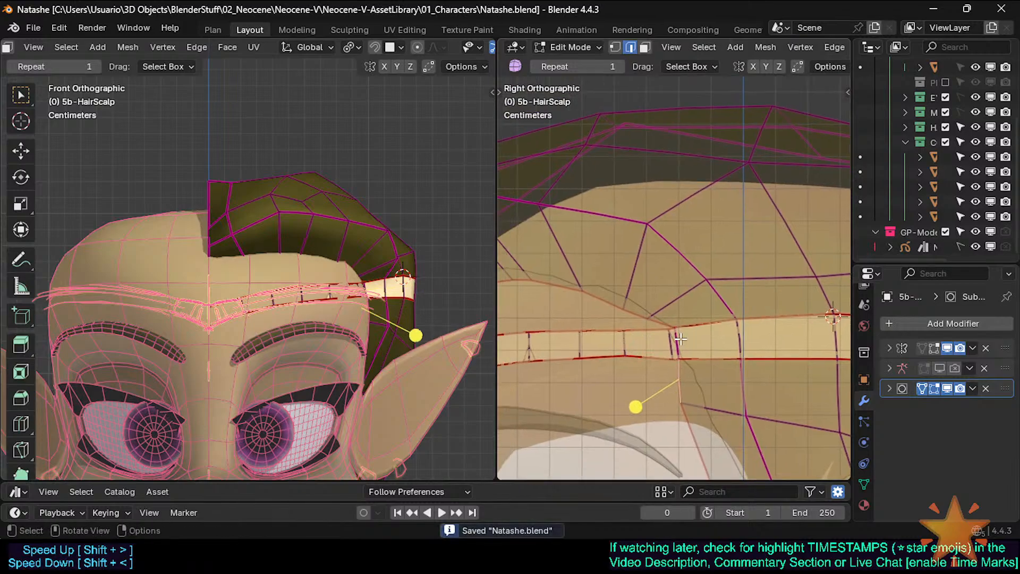
Move the lower vertex of the first cross edge ahead of the hairline slightly down and back
{"action": "left_click", "coordinate": [681, 339]}
{"action": "key", "text": "ctrl+e"}
{"action": "left_click", "coordinate": [664, 351]}
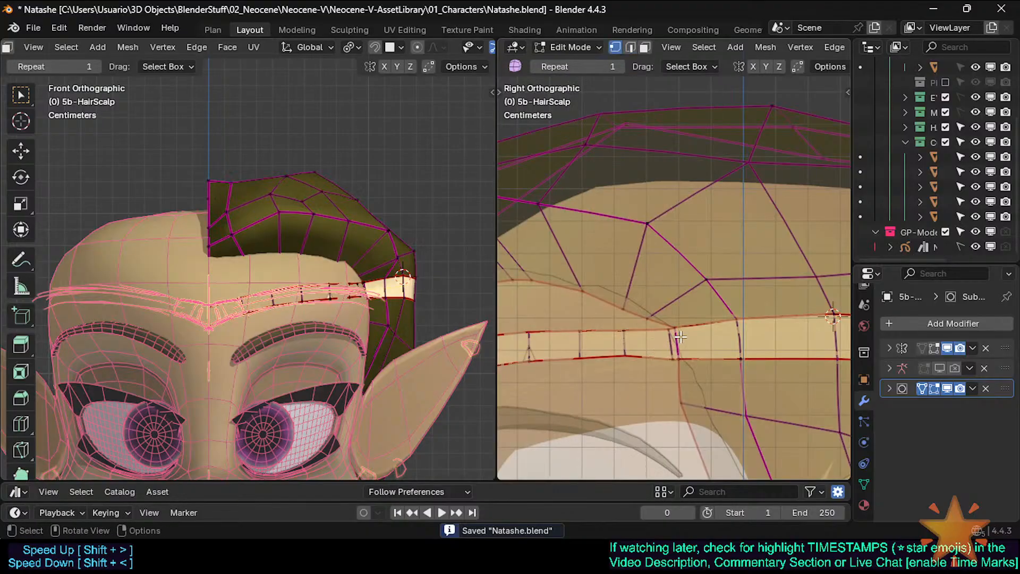
{"action": "key", "text": "g"}
{"action": "left_click", "coordinate": [628, 361]}
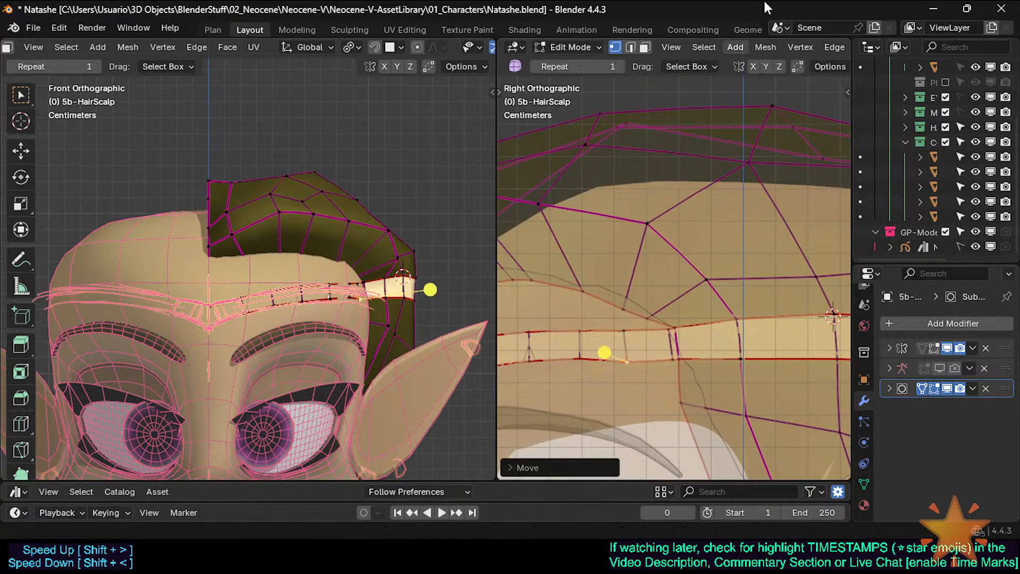
Enable snapping, save the file, and reposition the lower vertex of the first cross edge ahead of the hairline
{"action": "scroll", "coordinate": [716, 47], "scroll_direction": "down", "scroll_amount": 10}
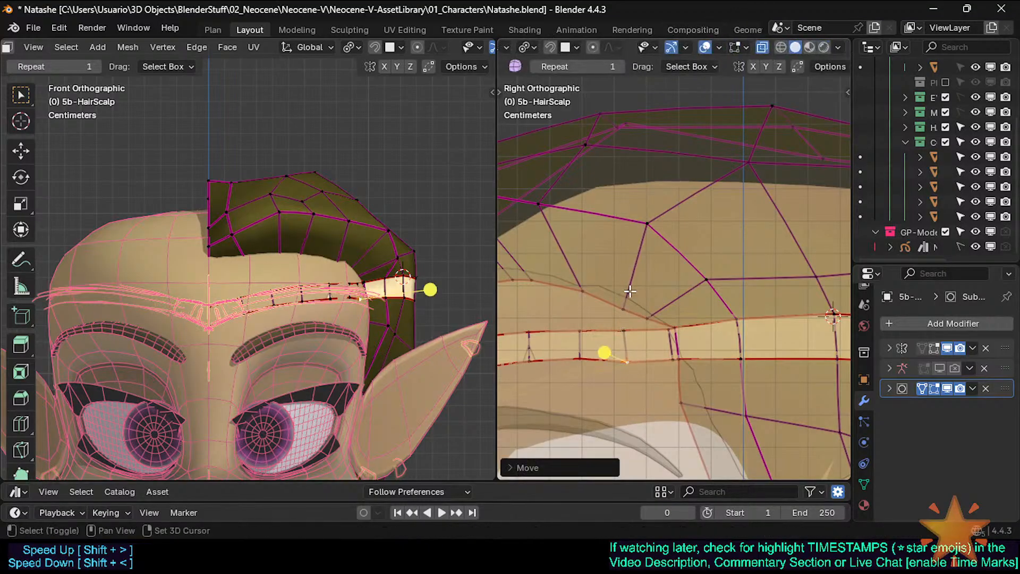
{"action": "key", "text": "ctrl+s"}
{"action": "scroll", "coordinate": [617, 351], "scroll_direction": "up", "scroll_amount": 2}
{"action": "key", "text": "g"}
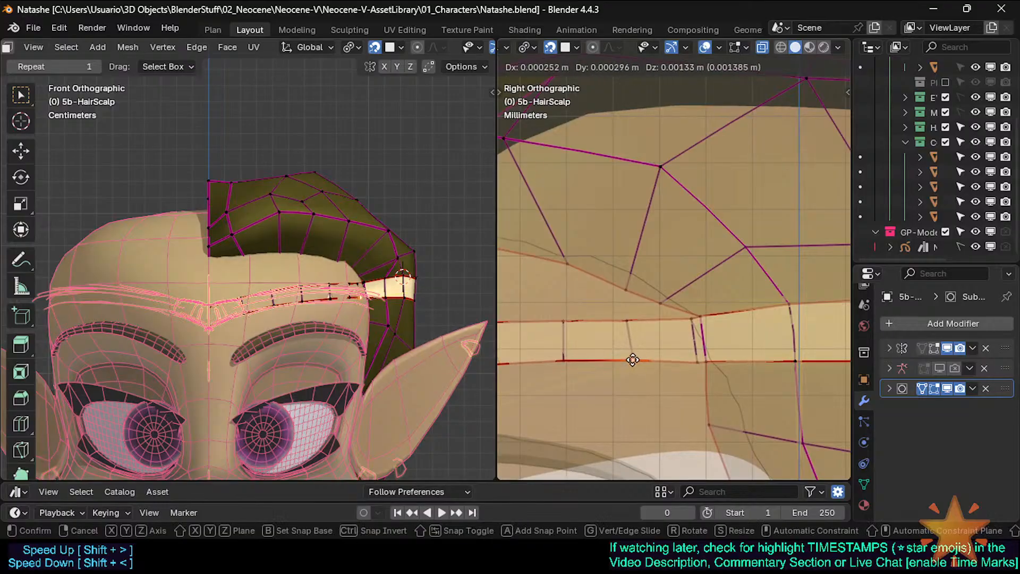
{"action": "left_click", "coordinate": [583, 364]}
{"action": "middle_click_drag", "start_coordinate": [584, 363], "coordinate": [619, 353], "text": "shift"}
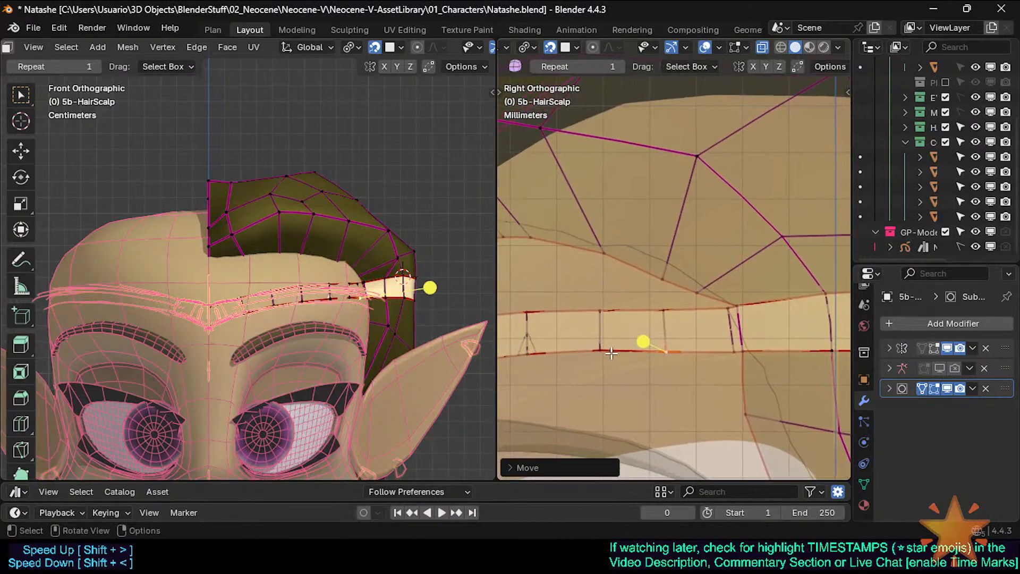
Reposition the lower vertices of the second and third cross edges ahead of the hairline with snapping on
{"action": "key", "text": "g"}
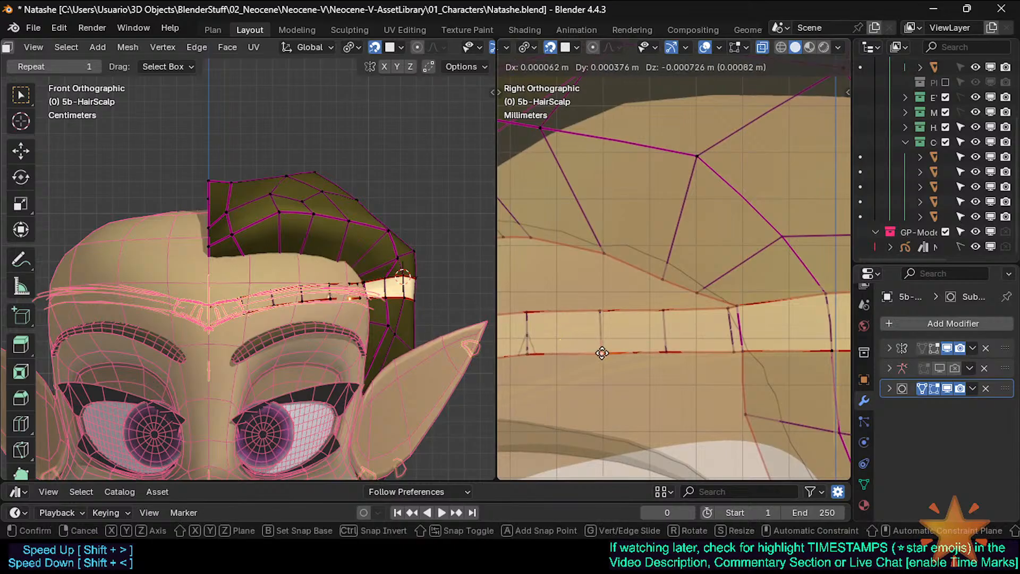
{"action": "left_click", "coordinate": [563, 349]}
{"action": "middle_click_drag", "start_coordinate": [564, 350], "coordinate": [664, 329], "text": "shift"}
{"action": "left_click", "coordinate": [620, 336]}
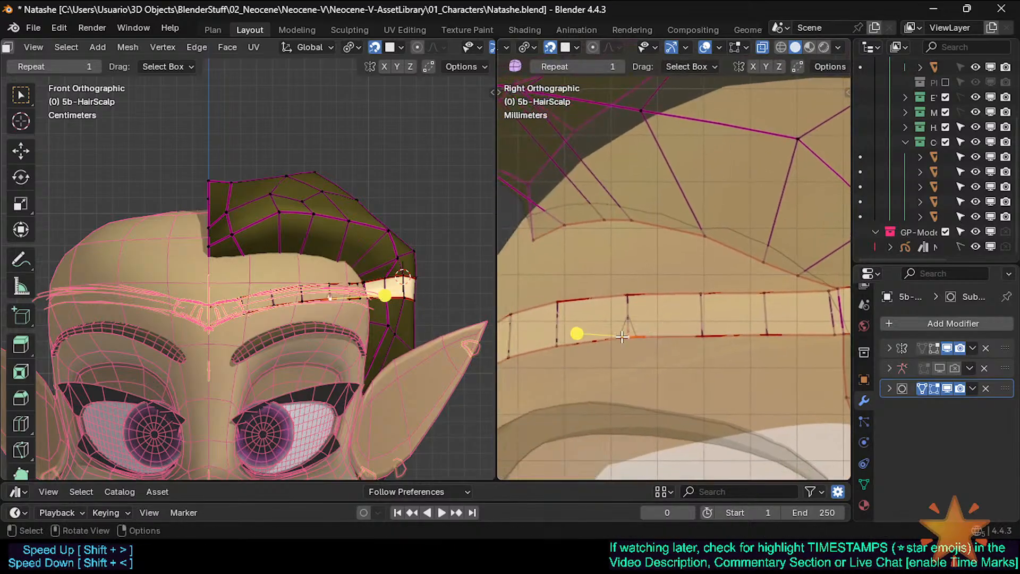
{"action": "key", "text": "g"}
{"action": "left_click", "coordinate": [629, 338]}
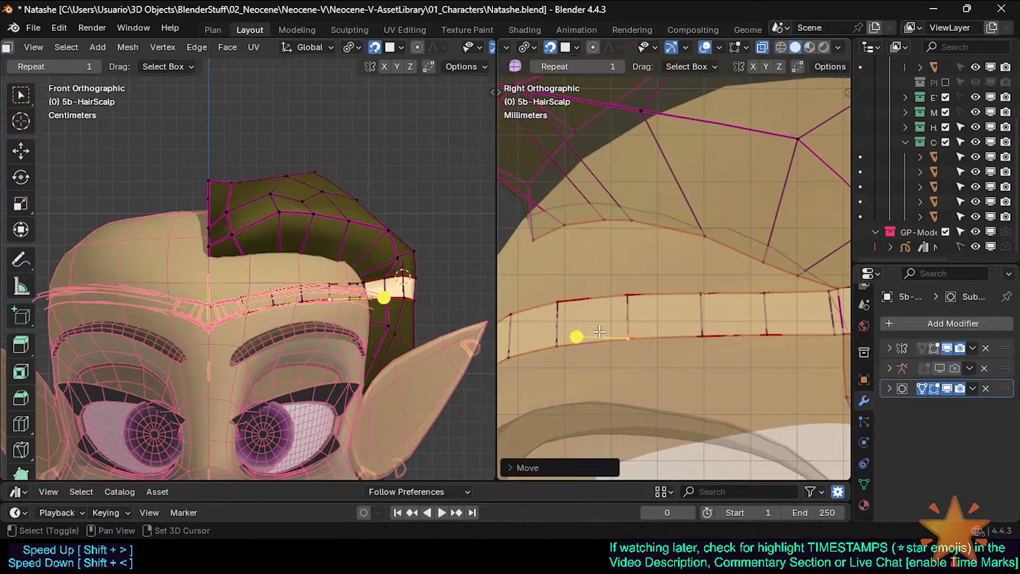
Shift the lower vertices of the fourth and third cross edges ahead of the hairline to smooth the band's bottom line
{"action": "middle_click_drag", "start_coordinate": [576, 335], "coordinate": [830, 284]}
{"action": "left_click", "coordinate": [674, 333]}
{"action": "middle_click_drag", "start_coordinate": [661, 331], "coordinate": [669, 331]}
{"action": "key", "text": "KP_3"}
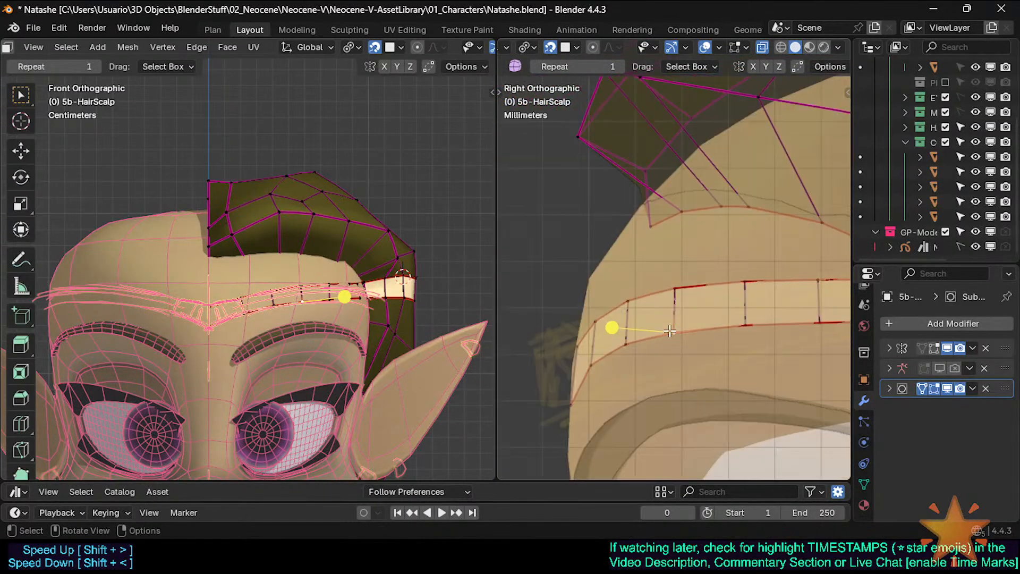
{"action": "key", "text": "g"}
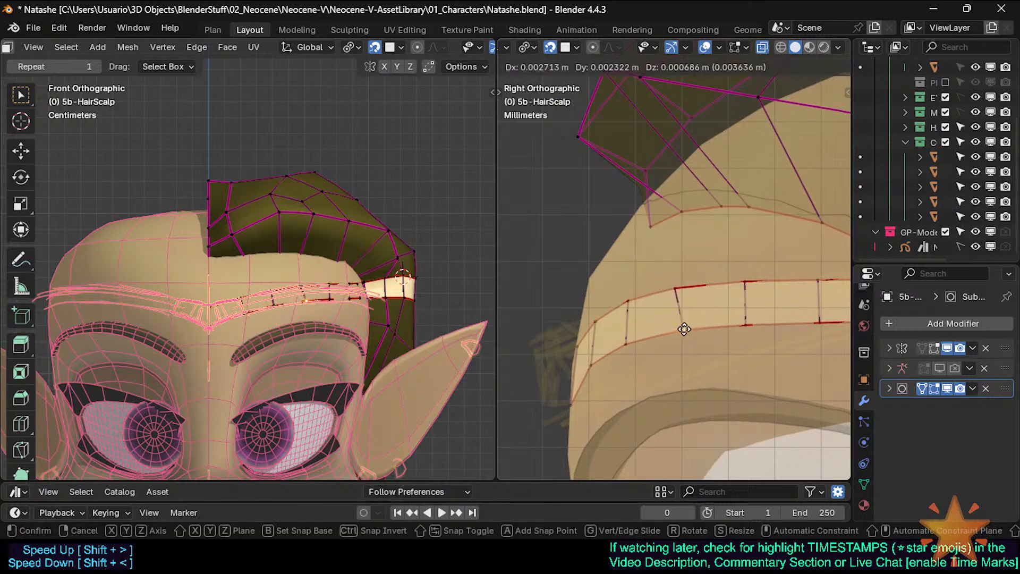
{"action": "left_click", "coordinate": [615, 324]}
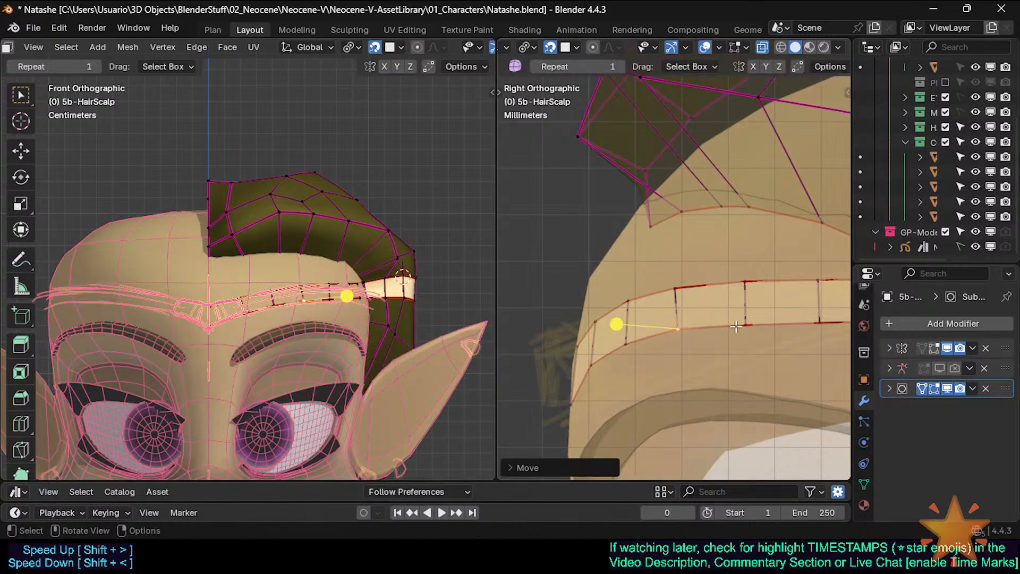
{"action": "left_click", "coordinate": [746, 321]}
{"action": "key", "text": "g"}
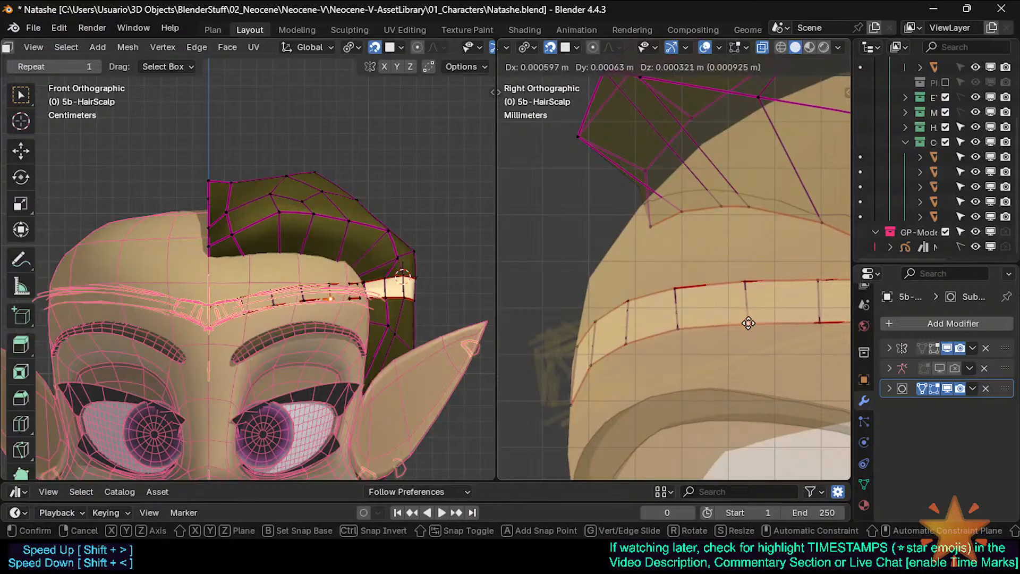
{"action": "left_click", "coordinate": [748, 323]}
{"action": "middle_click_drag", "start_coordinate": [762, 322], "coordinate": [609, 322], "text": "shift"}
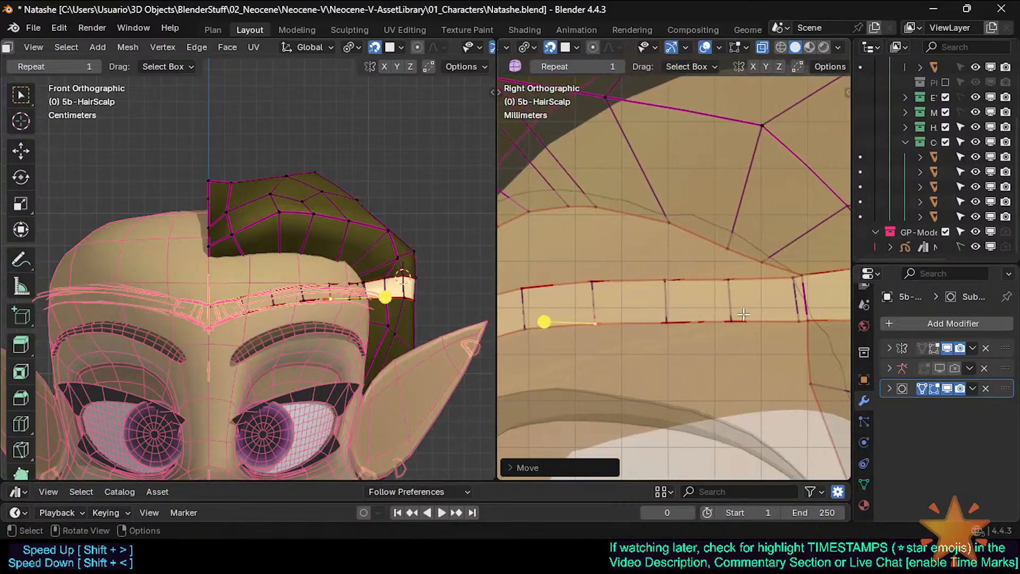
Move the upper vertex of the second cross edge ahead of the hairline slightly forward along the band's top line
{"action": "left_click", "coordinate": [667, 277]}
{"action": "key", "text": "g"}
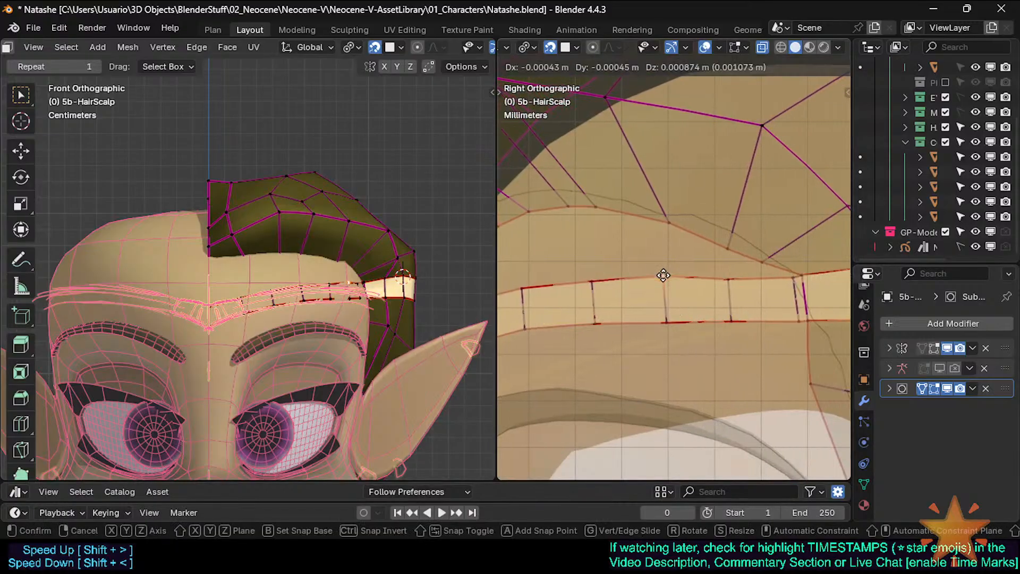
{"action": "left_click", "coordinate": [661, 280]}
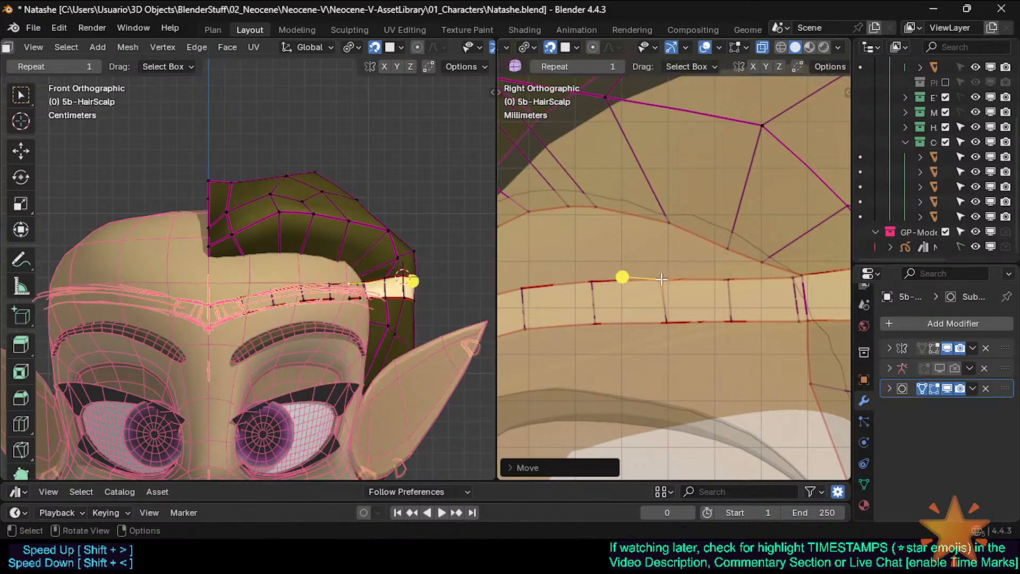
Fine-tune the lower and upper vertices of the first cross edge ahead of the hairline
{"action": "left_click", "coordinate": [730, 323]}
{"action": "key", "text": "g"}
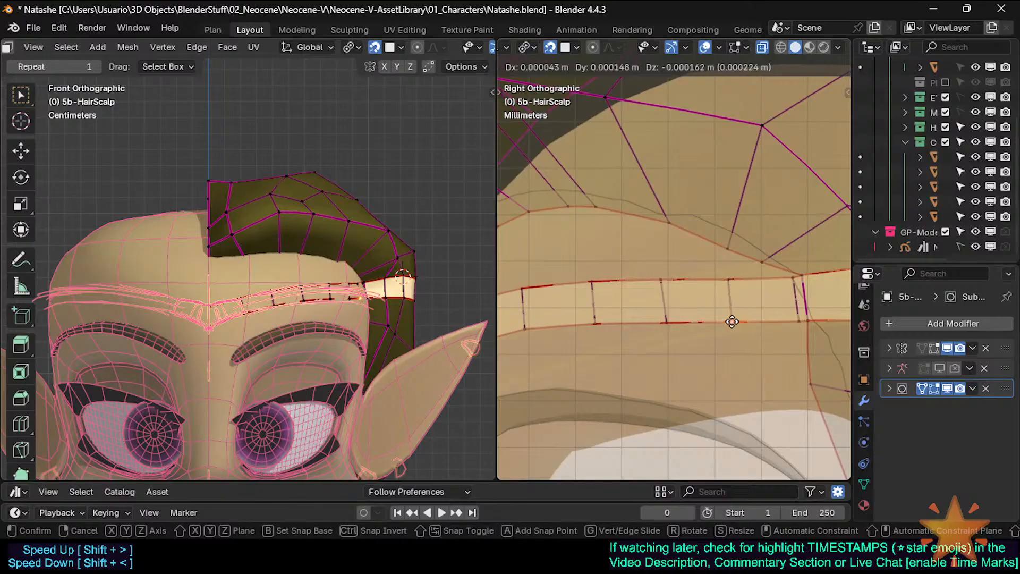
{"action": "left_click", "coordinate": [733, 321]}
{"action": "left_click", "coordinate": [728, 280]}
{"action": "key", "text": "g"}
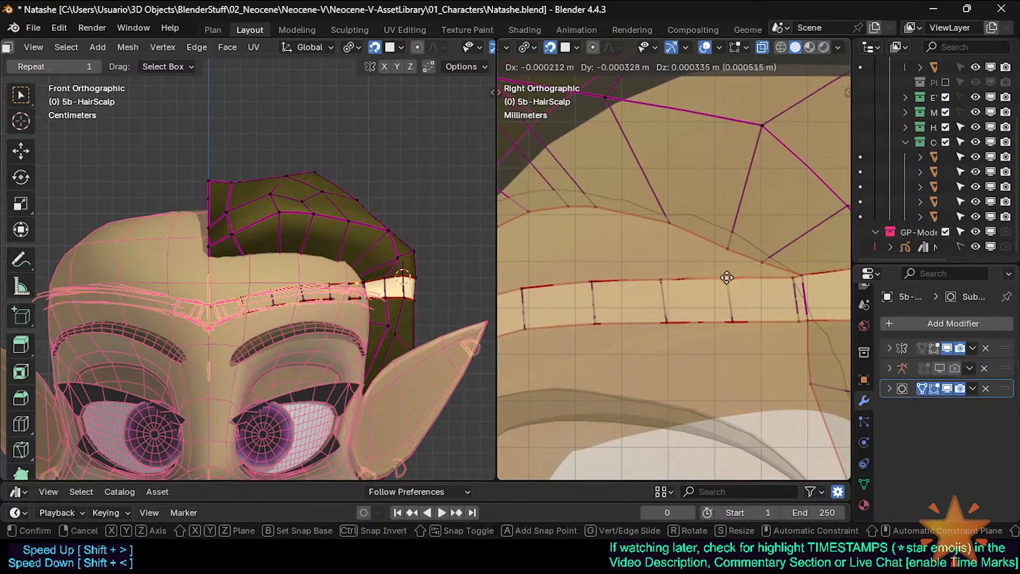
{"action": "left_click", "coordinate": [727, 277]}
Nudge the upper vertex of the second cross edge ahead of the hairline to even out the band's top line
{"action": "left_click", "coordinate": [661, 277]}
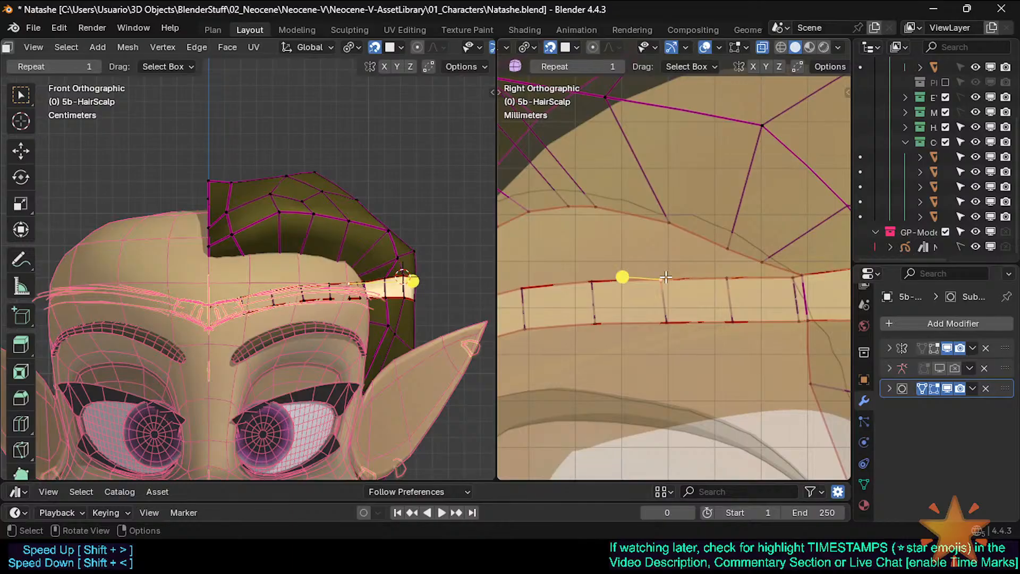
{"action": "key", "text": "g"}
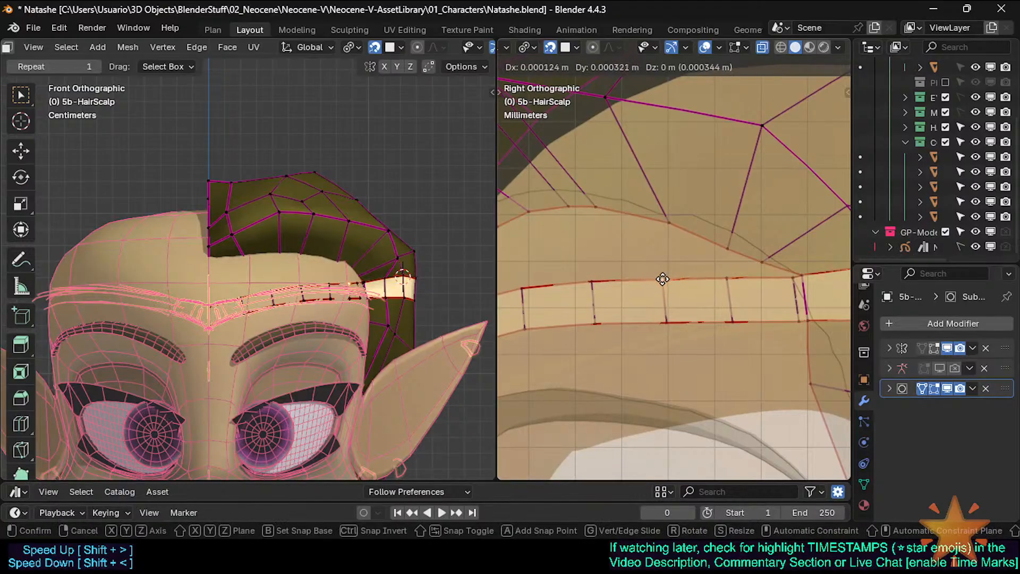
{"action": "left_click", "coordinate": [625, 276]}
{"action": "left_click", "coordinate": [727, 279]}
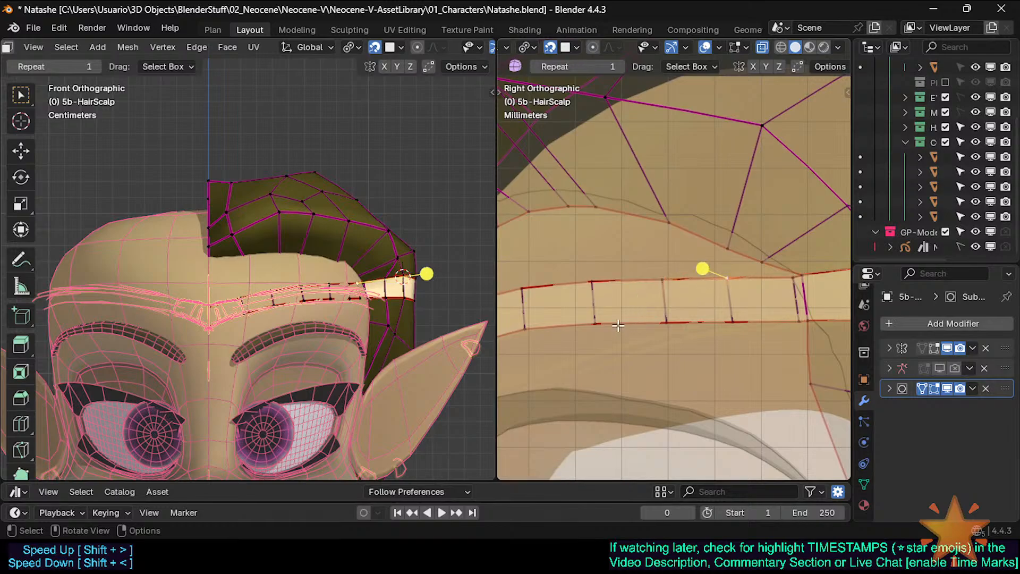
Adjust the lower and upper vertices of the fourth cross edge ahead of the hairline along the band's outlines
{"action": "scroll", "coordinate": [618, 326], "scroll_direction": "down", "scroll_amount": 3}
{"action": "left_click", "coordinate": [642, 334]}
{"action": "scroll", "coordinate": [653, 323], "scroll_direction": "up", "scroll_amount": 3}
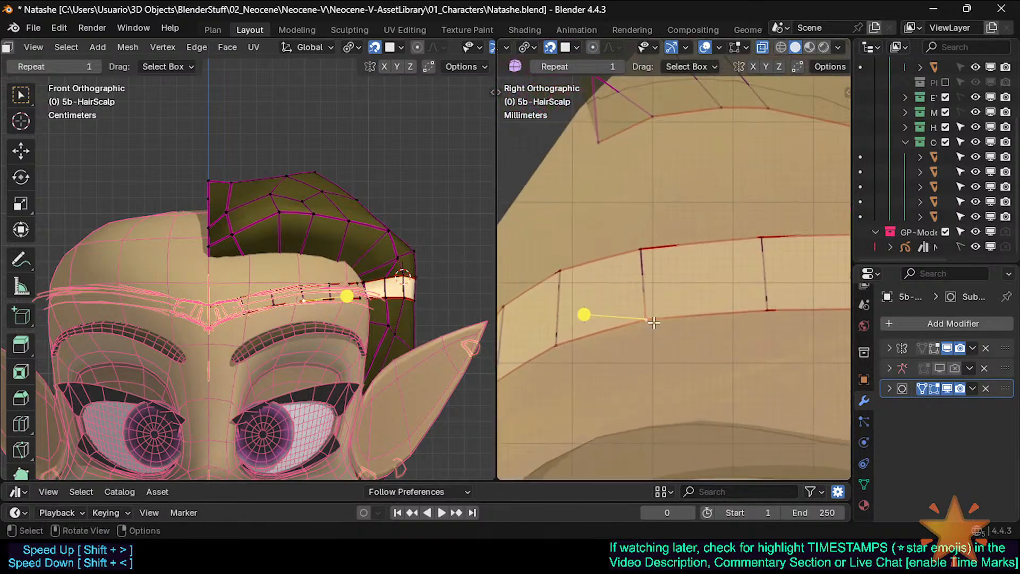
{"action": "key", "text": "g"}
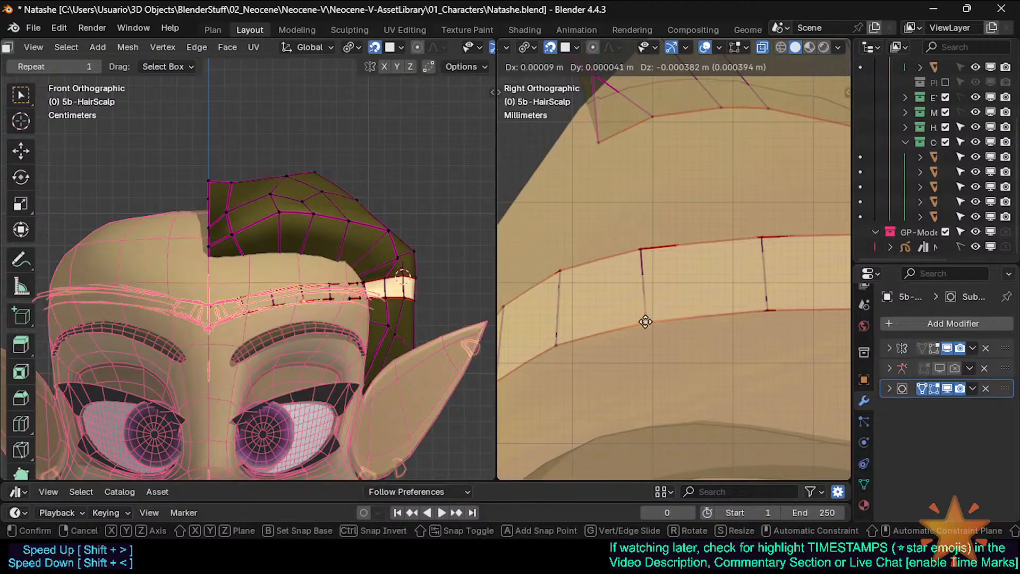
{"action": "left_click", "coordinate": [646, 322]}
{"action": "left_click", "coordinate": [640, 248]}
{"action": "key", "text": "g"}
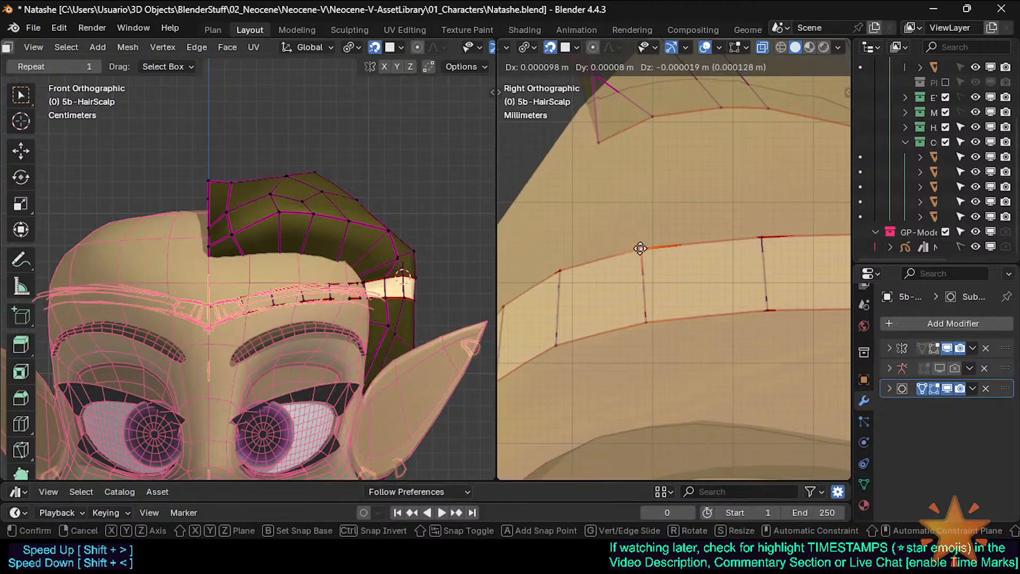
{"action": "left_click", "coordinate": [643, 248]}
Shift the lower vertices of the fifth and sixth cross edges ahead of the hairline to smooth the band's bottom curve in side view
{"action": "scroll", "coordinate": [646, 255], "scroll_direction": "down", "scroll_amount": 2}
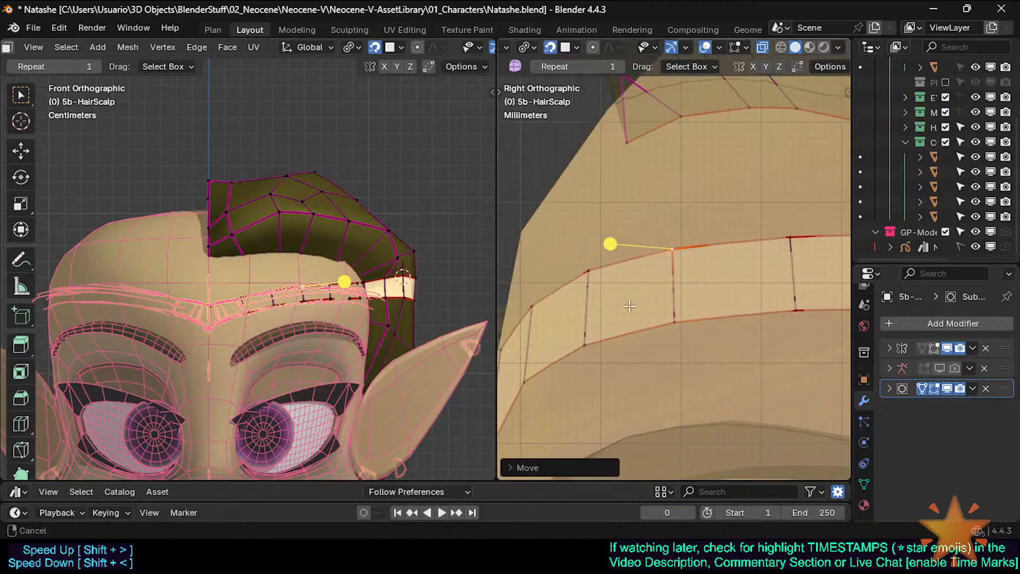
{"action": "left_click", "coordinate": [658, 334]}
{"action": "key", "text": "g"}
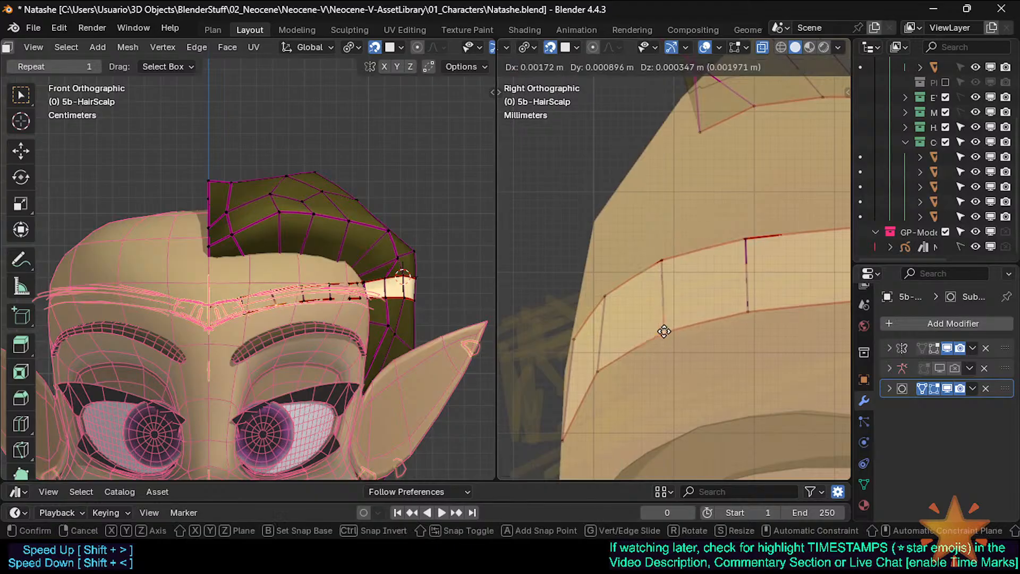
{"action": "left_click", "coordinate": [665, 333]}
{"action": "left_click", "coordinate": [604, 368]}
{"action": "key", "text": "g"}
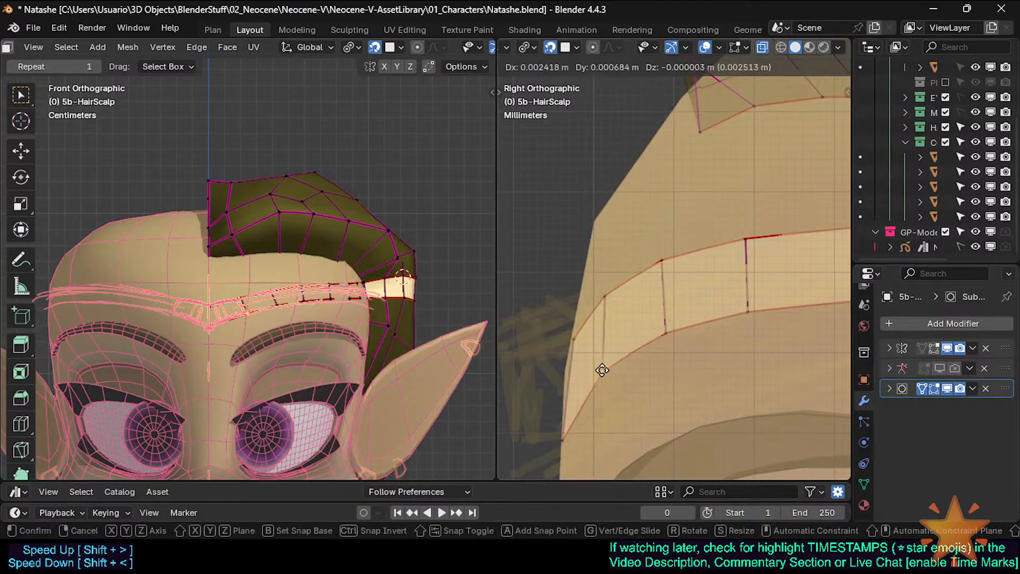
{"action": "left_click", "coordinate": [603, 369]}
Align the lower and upper vertices of the fifth cross edge with the circlet sketch lines in front view
{"action": "scroll", "coordinate": [230, 293], "scroll_direction": "up", "scroll_amount": 5}
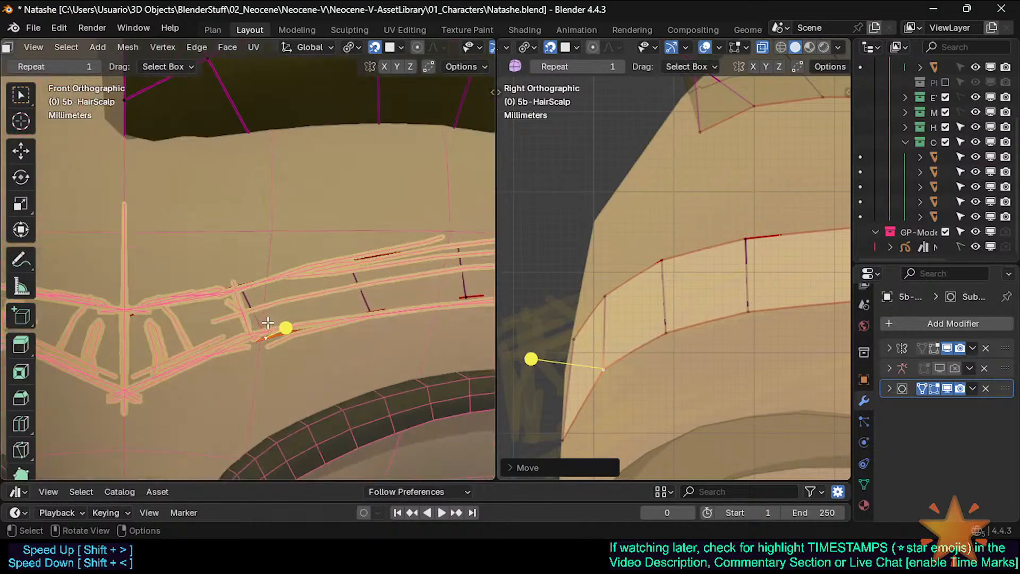
{"action": "left_click", "coordinate": [379, 309]}
{"action": "key", "text": "g"}
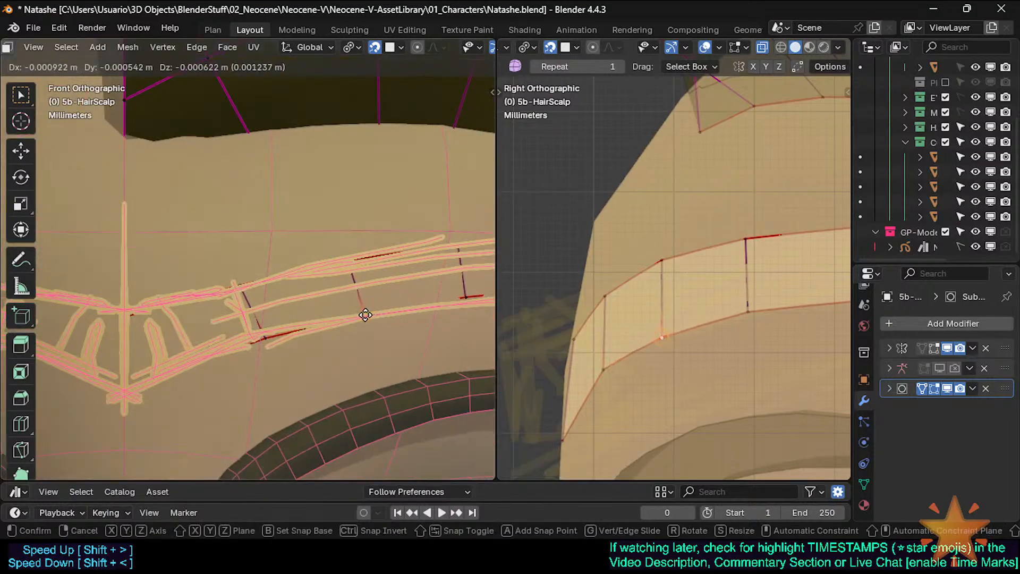
{"action": "left_click", "coordinate": [365, 315]}
{"action": "left_click", "coordinate": [349, 267]}
{"action": "key", "text": "g"}
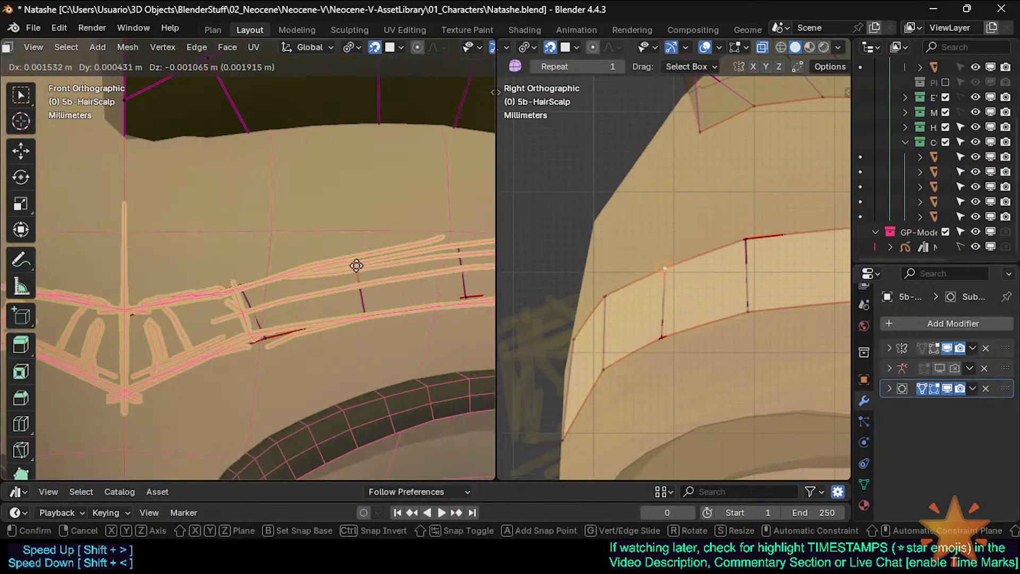
{"action": "left_click", "coordinate": [353, 265]}
Fit the lower and upper vertices of the sixth cross edge to the sketched edge of the central circlet piece in front view
{"action": "left_click", "coordinate": [259, 334]}
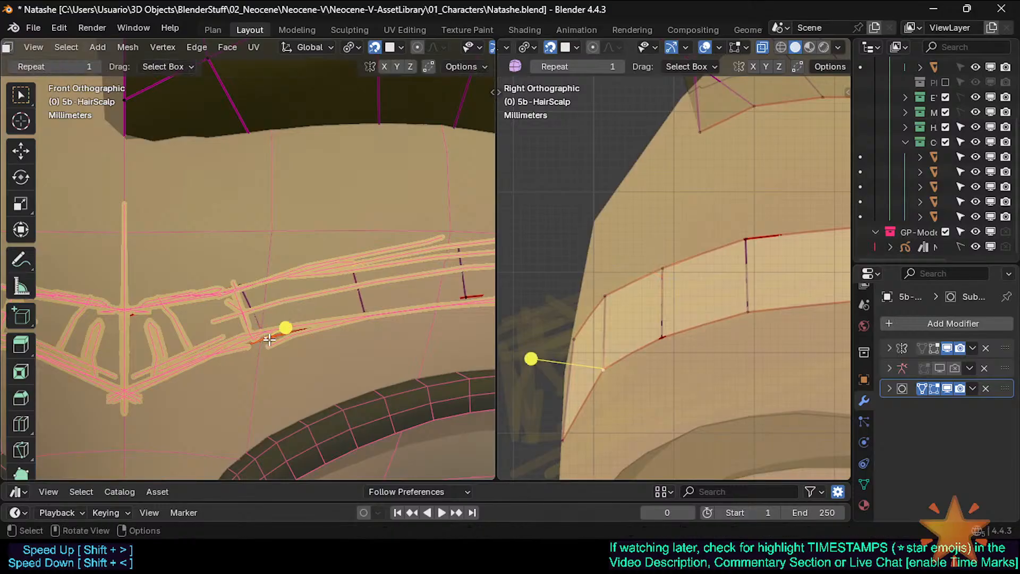
{"action": "key", "text": "g"}
{"action": "left_click", "coordinate": [266, 338]}
{"action": "left_click", "coordinate": [240, 283]}
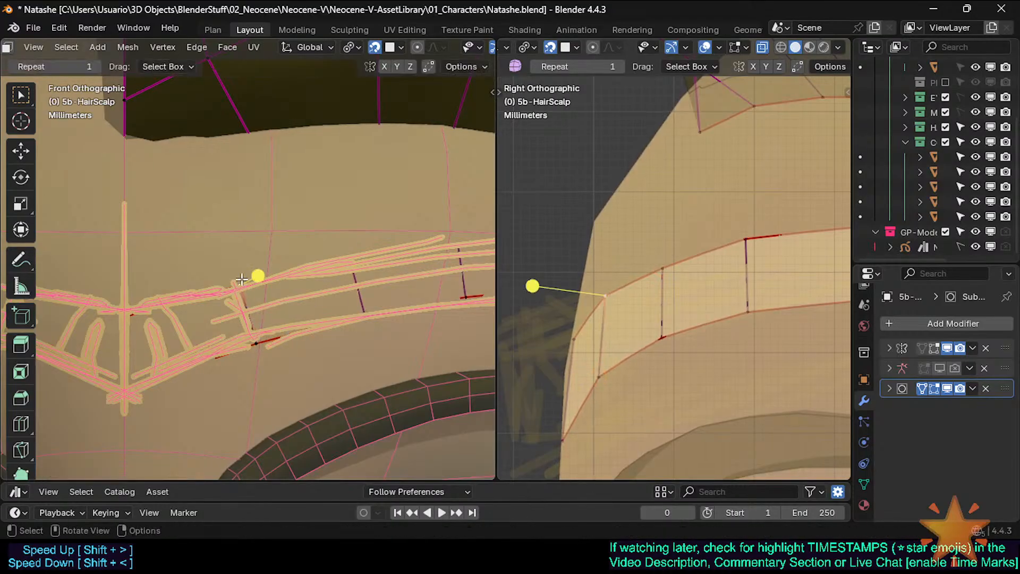
{"action": "key", "text": "g"}
{"action": "left_click", "coordinate": [258, 276]}
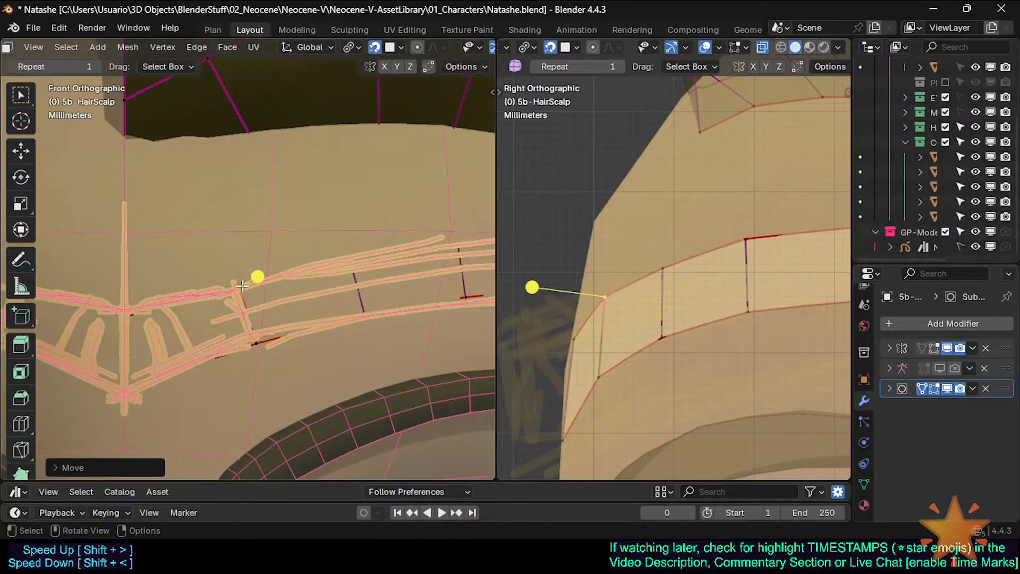
With X-ray on in the front view, move the band's central forehead edge along X onto the mirror line
{"action": "scroll", "coordinate": [258, 277], "scroll_direction": "down", "scroll_amount": 1}
{"action": "left_click", "coordinate": [576, 332]}
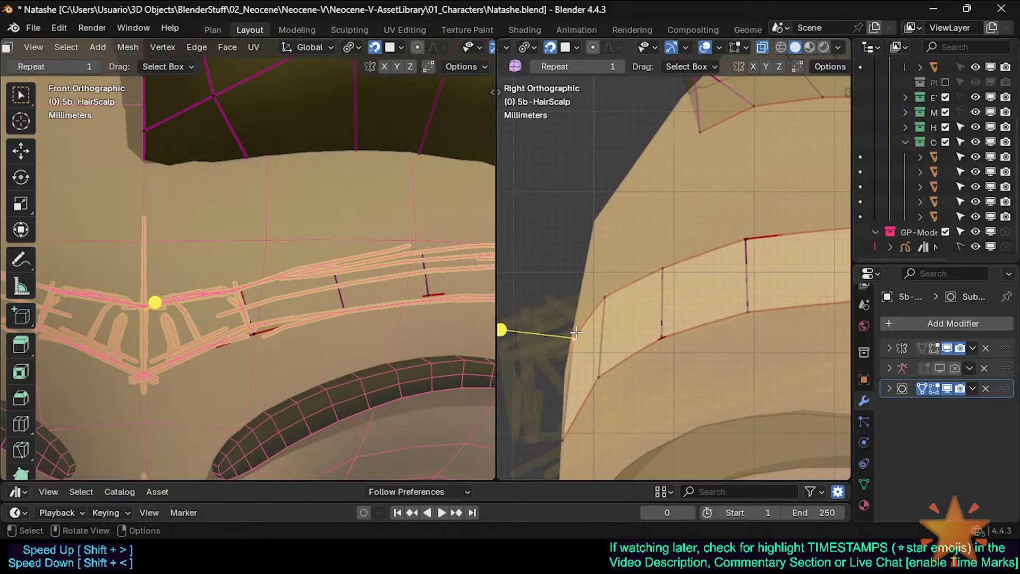
{"action": "scroll", "coordinate": [223, 248], "scroll_direction": "down", "scroll_amount": 2}
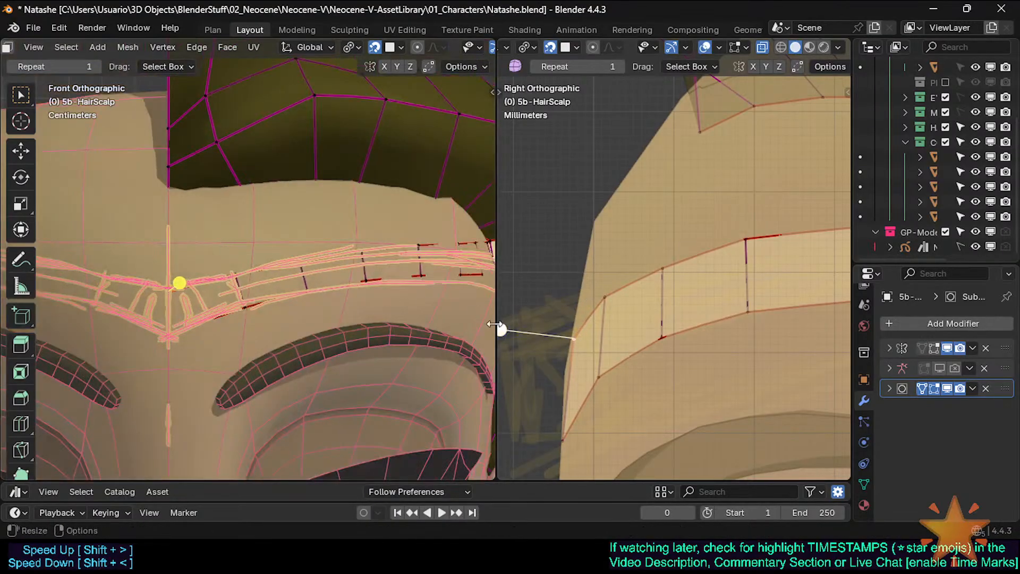
{"action": "middle_click_drag", "start_coordinate": [202, 295], "coordinate": [258, 293], "text": "shift"}
{"action": "scroll", "coordinate": [258, 293], "scroll_direction": "up", "scroll_amount": 2}
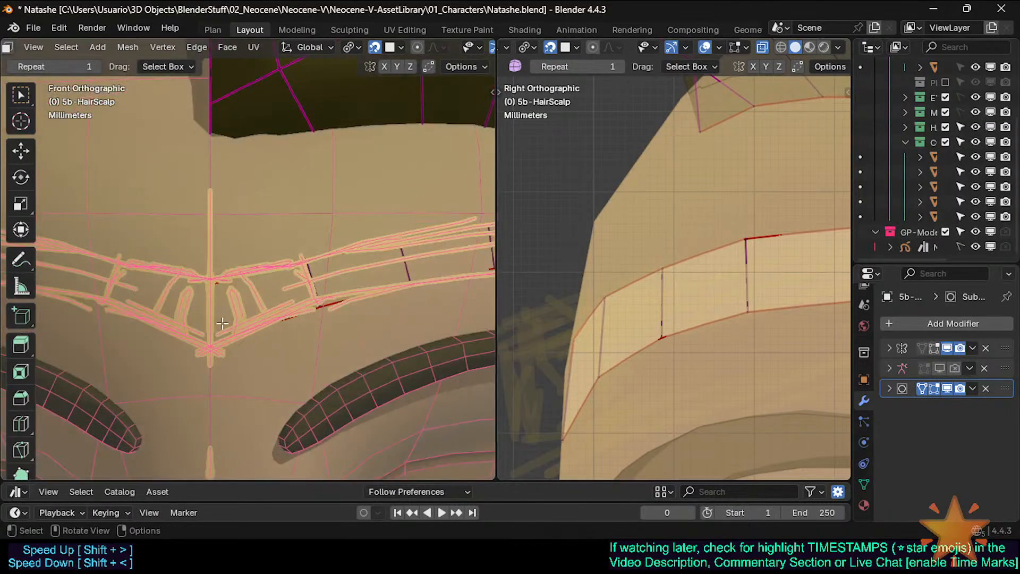
{"action": "key", "text": "alt+z"}
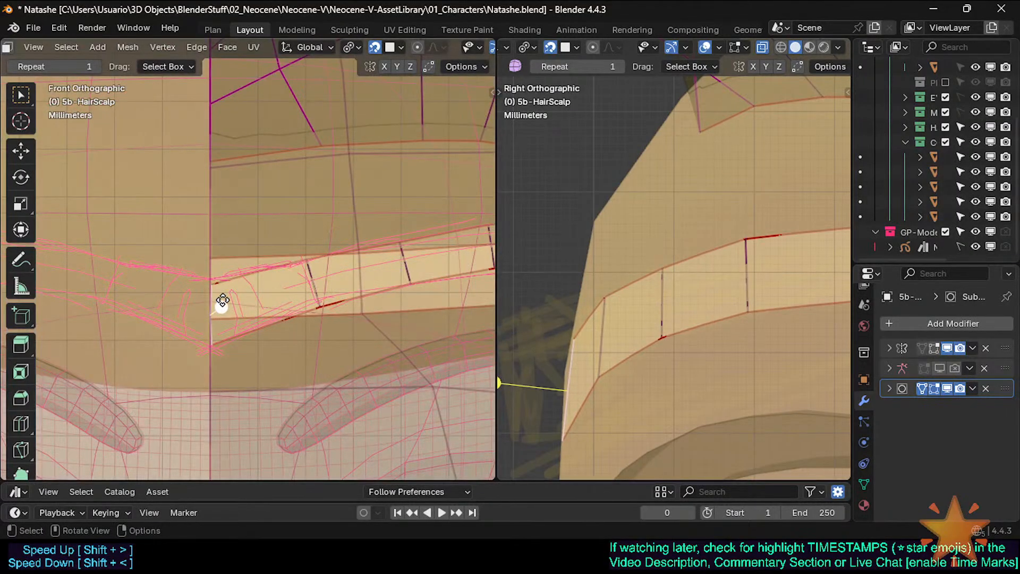
{"action": "key", "text": "g"}
{"action": "key", "text": "x"}
{"action": "left_click", "coordinate": [210, 297]}
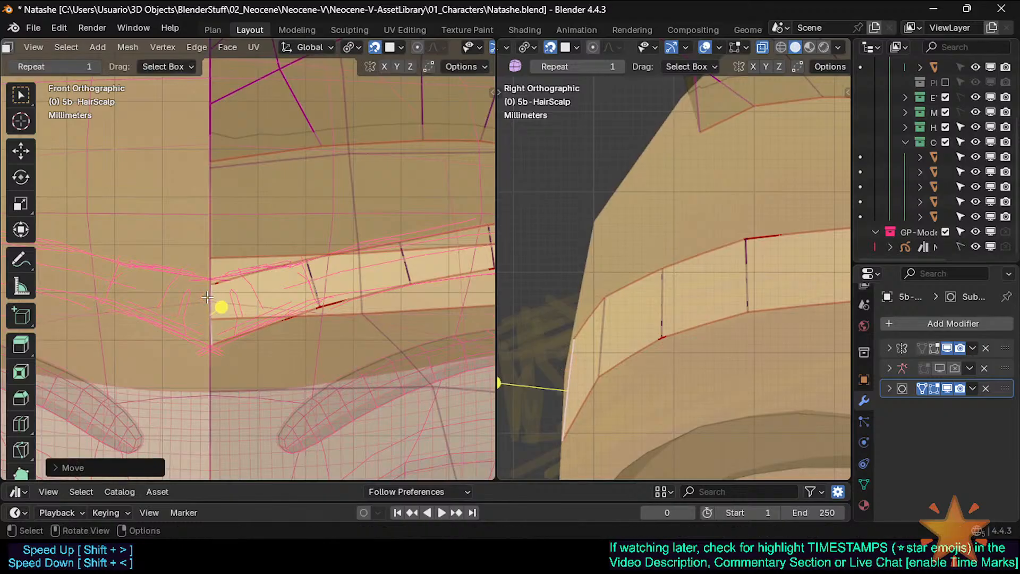
Raise the upper vertex of the central forehead edge and lower its bottom vertex to the tip of the sketched V
{"action": "key", "text": "1"}
{"action": "left_click", "coordinate": [213, 281]}
{"action": "key", "text": "g"}
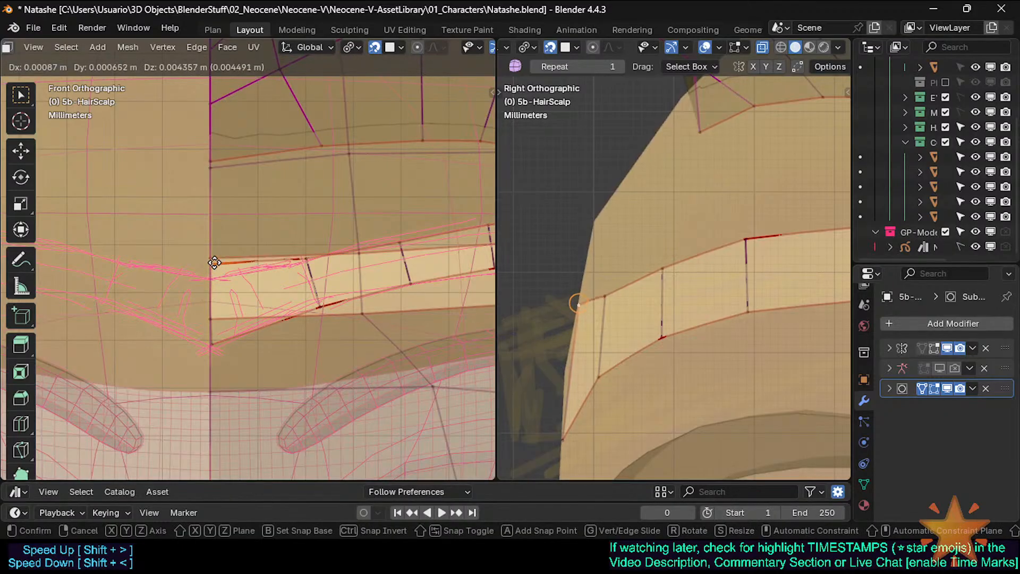
{"action": "left_click", "coordinate": [214, 264]}
{"action": "left_click", "coordinate": [211, 345]}
{"action": "key", "text": "g"}
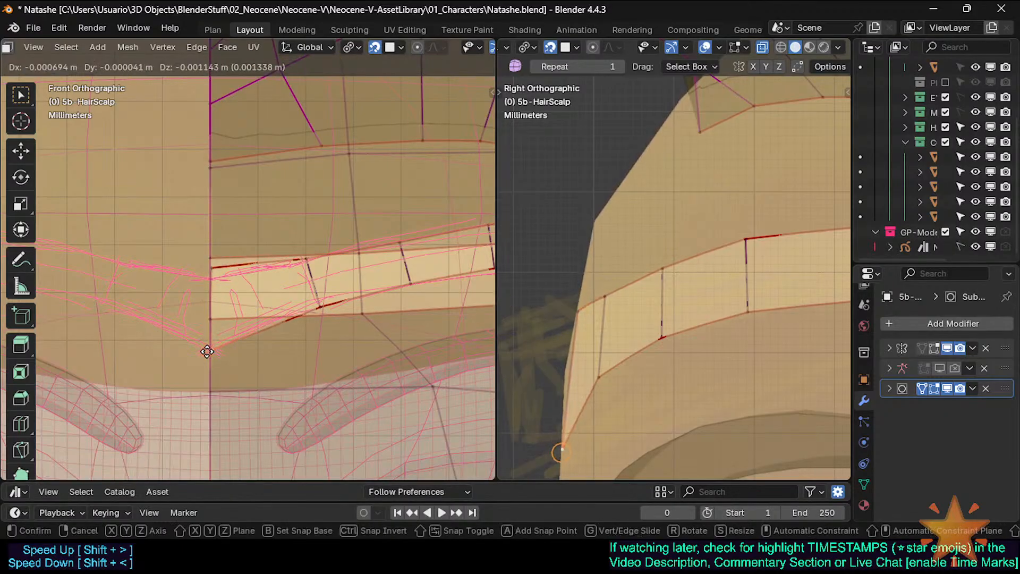
{"action": "left_click", "coordinate": [213, 351]}
Examine the band's fit around the head from the front, side and back in Object and Edit Mode
{"action": "scroll", "coordinate": [521, 414], "scroll_direction": "down", "scroll_amount": 5}
{"action": "key", "text": "Tab"}
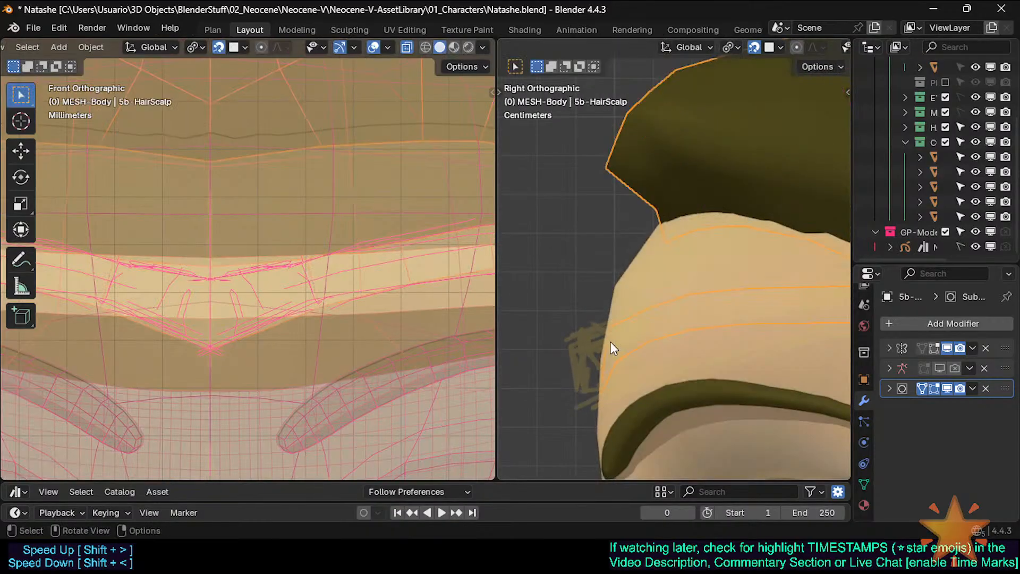
{"action": "key", "text": "Tab"}
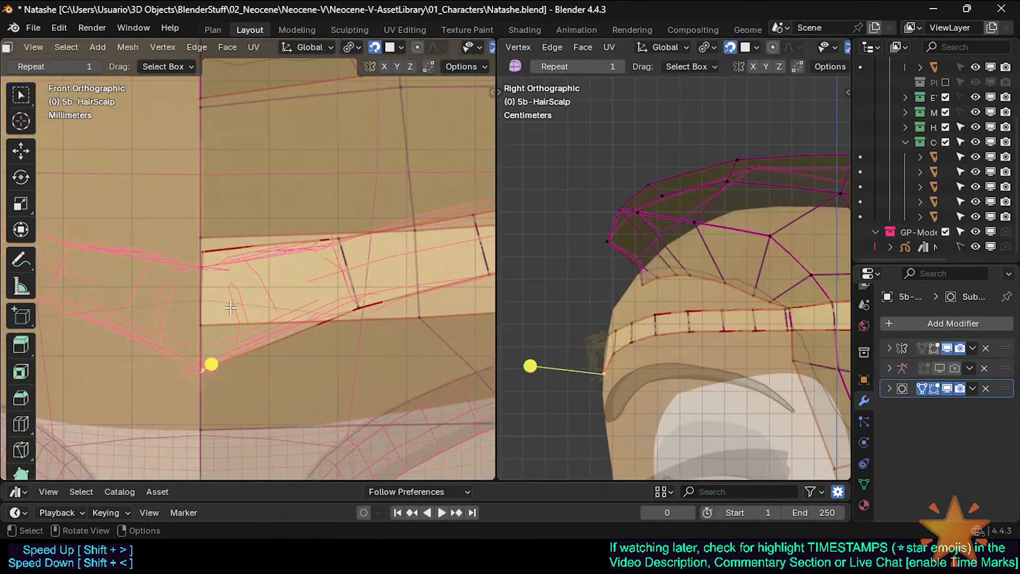
{"action": "middle_click_drag", "start_coordinate": [227, 329], "coordinate": [184, 282]}
{"action": "scroll", "coordinate": [298, 317], "scroll_direction": "down", "scroll_amount": 6}
{"action": "scroll", "coordinate": [210, 298], "scroll_direction": "up", "scroll_amount": 6}
{"action": "middle_click_drag", "start_coordinate": [266, 306], "coordinate": [310, 326]}
{"action": "key", "text": "Tab"}
{"action": "scroll", "coordinate": [592, 340], "scroll_direction": "up", "scroll_amount": 2}
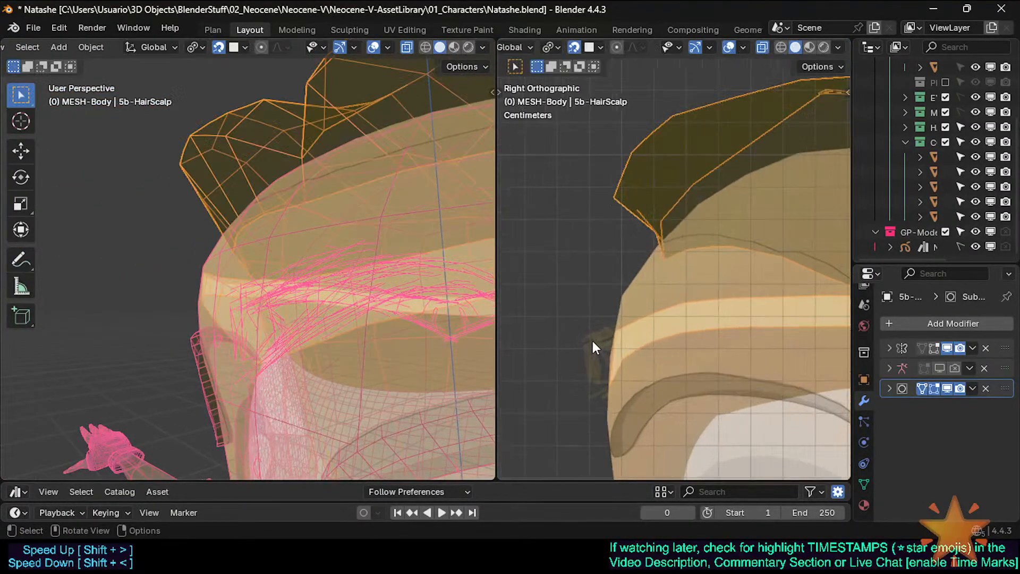
{"action": "scroll", "coordinate": [612, 352], "scroll_direction": "up", "scroll_amount": 2}
{"action": "key", "text": "Tab"}
{"action": "key", "text": "alt+z"}
{"action": "key", "text": "alt+z"}
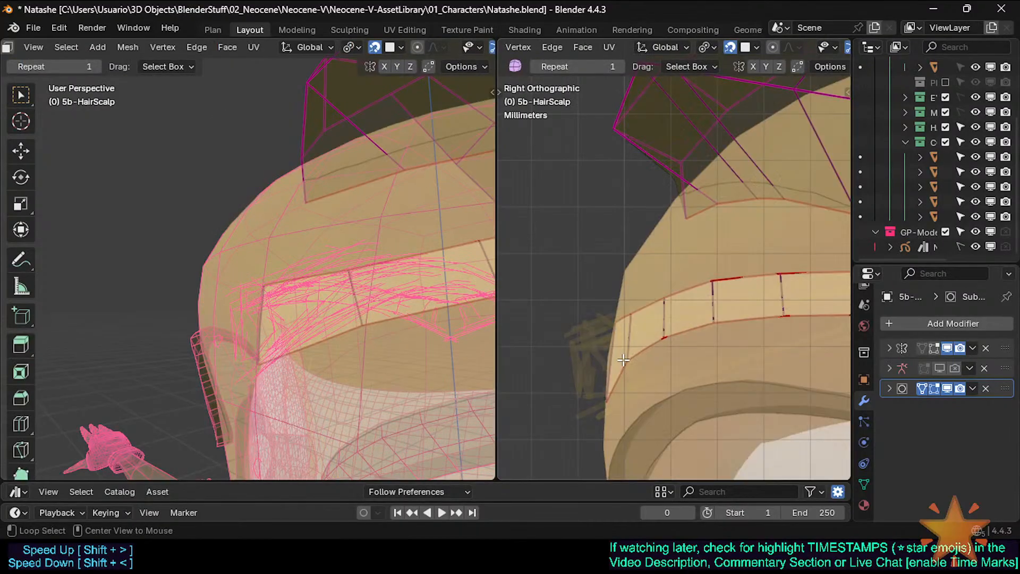
{"action": "key", "text": "Tab"}
{"action": "middle_click_drag", "start_coordinate": [624, 360], "coordinate": [564, 334]}
{"action": "key", "text": "Tab"}
{"action": "scroll", "coordinate": [671, 355], "scroll_direction": "down", "scroll_amount": 4}
{"action": "key", "text": "Tab"}
{"action": "scroll", "coordinate": [607, 339], "scroll_direction": "up", "scroll_amount": 2}
{"action": "key", "text": "Tab"}
{"action": "scroll", "coordinate": [646, 316], "scroll_direction": "up", "scroll_amount": 3}
{"action": "scroll", "coordinate": [663, 306], "scroll_direction": "down", "scroll_amount": 3}
{"action": "mouse_move", "coordinate": [629, 336]}
{"action": "middle_mouse_down", "text": "shift"}
{"action": "mouse_move", "coordinate": [668, 337]}
{"action": "mouse_move", "coordinate": [640, 339]}
{"action": "mouse_move", "coordinate": [684, 320]}
{"action": "mouse_move", "coordinate": [616, 331]}
{"action": "middle_mouse_up", "text": "shift"}
{"action": "scroll", "coordinate": [684, 331], "scroll_direction": "up", "scroll_amount": 2}
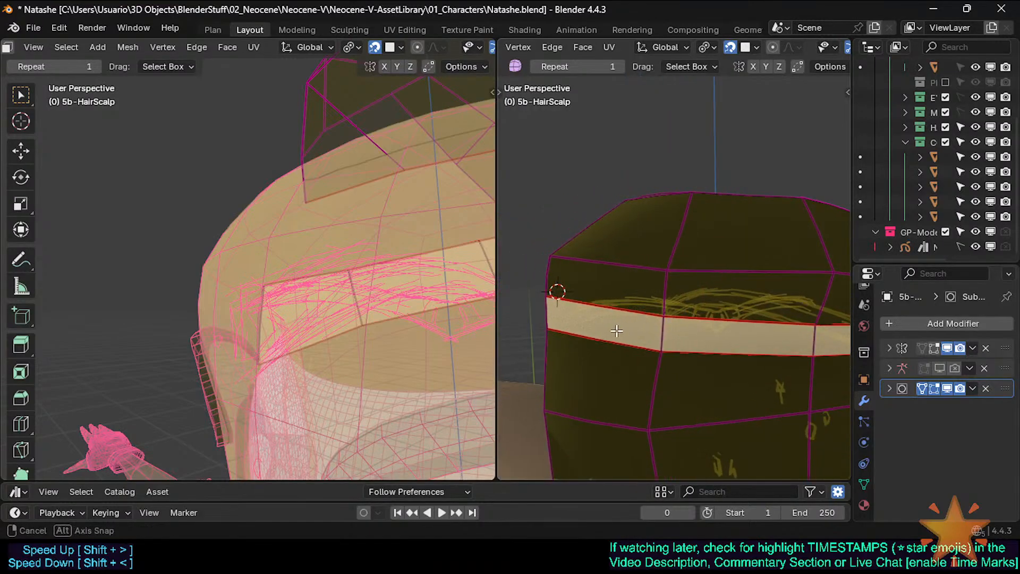
With snapping off, reposition the two hair vertices above the band at the side of the head
{"action": "middle_click_drag", "start_coordinate": [599, 291], "coordinate": [563, 301]}
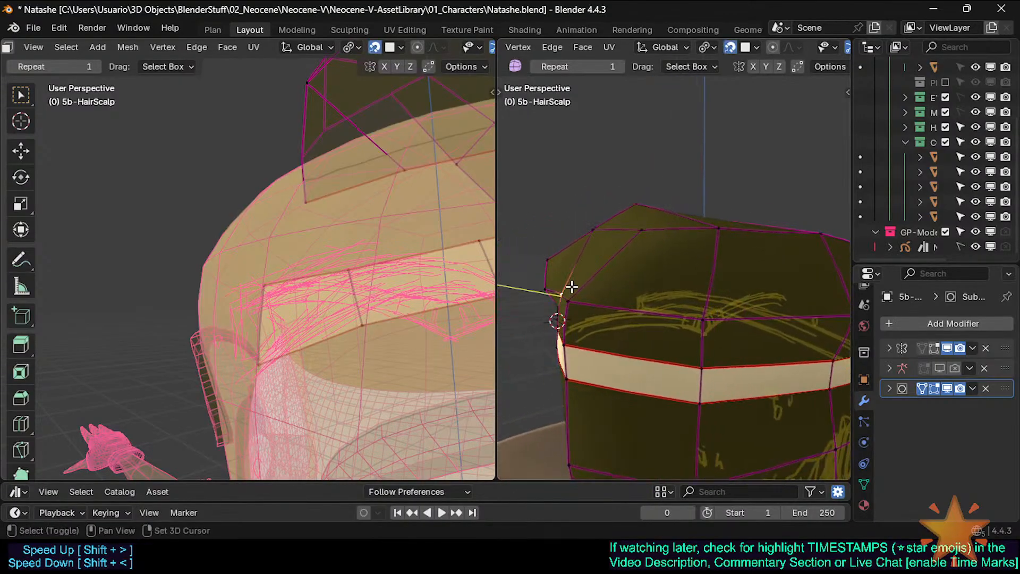
{"action": "key", "text": "g"}
{"action": "left_click", "coordinate": [554, 302]}
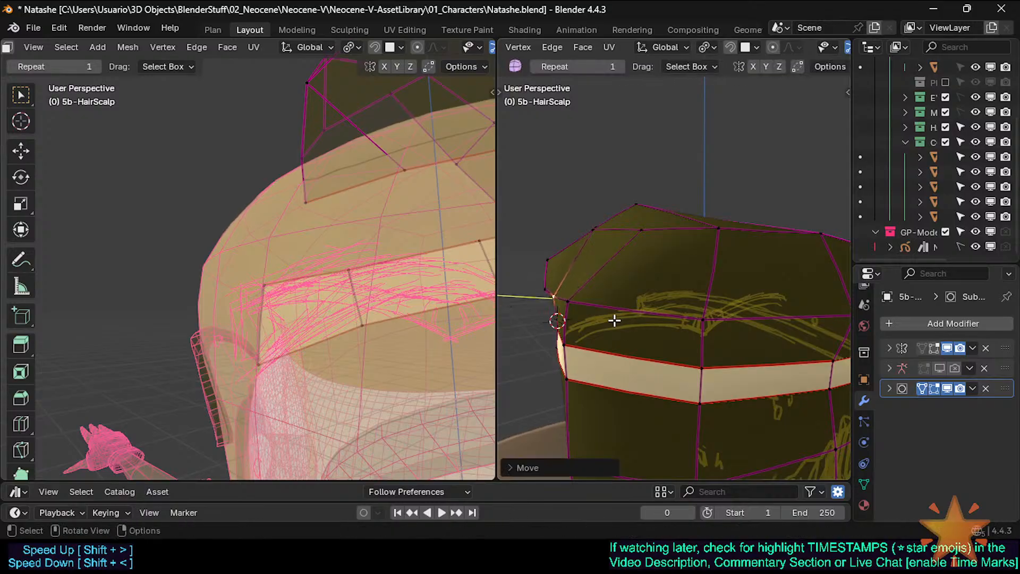
{"action": "key", "text": "g"}
{"action": "left_click", "coordinate": [570, 339]}
{"action": "left_click", "coordinate": [569, 298]}
{"action": "key", "text": "g"}
{"action": "left_click", "coordinate": [511, 362]}
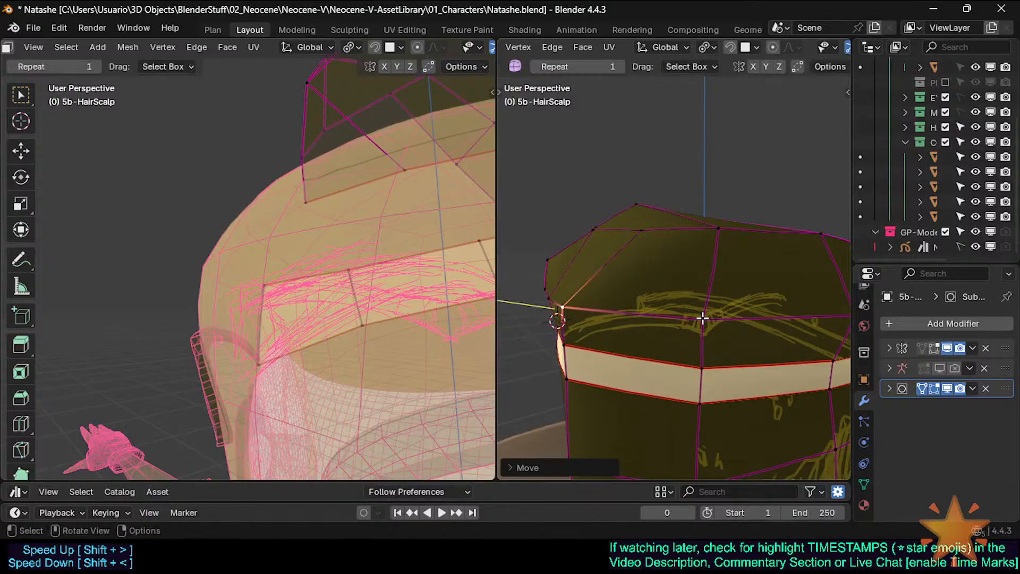
Adjust the hair vertices directly above the band around the back of the head
{"action": "left_click", "coordinate": [703, 320]}
{"action": "middle_click_drag", "start_coordinate": [603, 317], "coordinate": [718, 332]}
{"action": "key", "text": "g"}
{"action": "left_click", "coordinate": [763, 317]}
{"action": "key", "text": "g"}
{"action": "left_click", "coordinate": [717, 303]}
{"action": "key", "text": "g"}
{"action": "left_click", "coordinate": [728, 319]}
{"action": "key", "text": "g"}
{"action": "left_click", "coordinate": [760, 339]}
{"action": "left_click", "coordinate": [697, 324]}
{"action": "key", "text": "g"}
{"action": "left_click", "coordinate": [700, 343]}
Reposition the hair vertices above the band near its rear side corner from several angles
{"action": "left_click", "coordinate": [639, 312]}
{"action": "middle_click_drag", "start_coordinate": [640, 314], "coordinate": [706, 335]}
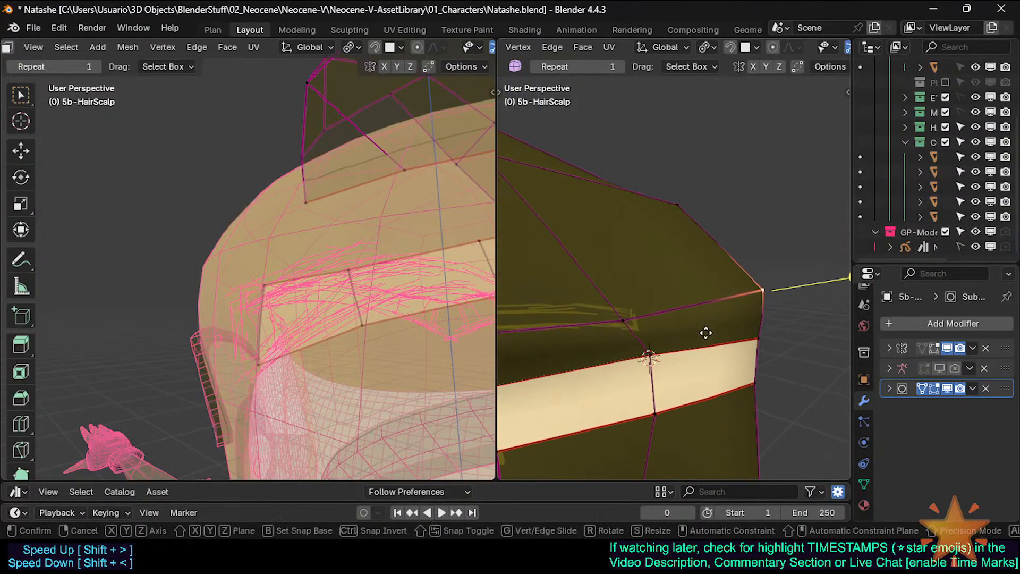
{"action": "key", "text": "g"}
{"action": "left_click", "coordinate": [717, 347]}
{"action": "left_click", "coordinate": [634, 317]}
{"action": "middle_click_drag", "start_coordinate": [635, 317], "coordinate": [686, 301]}
{"action": "key", "text": "g"}
{"action": "left_click", "coordinate": [770, 303]}
Slide and move the short edge on the side of the upper hair outward to round the hair's silhouette
{"action": "middle_click_drag", "start_coordinate": [770, 303], "coordinate": [594, 266]}
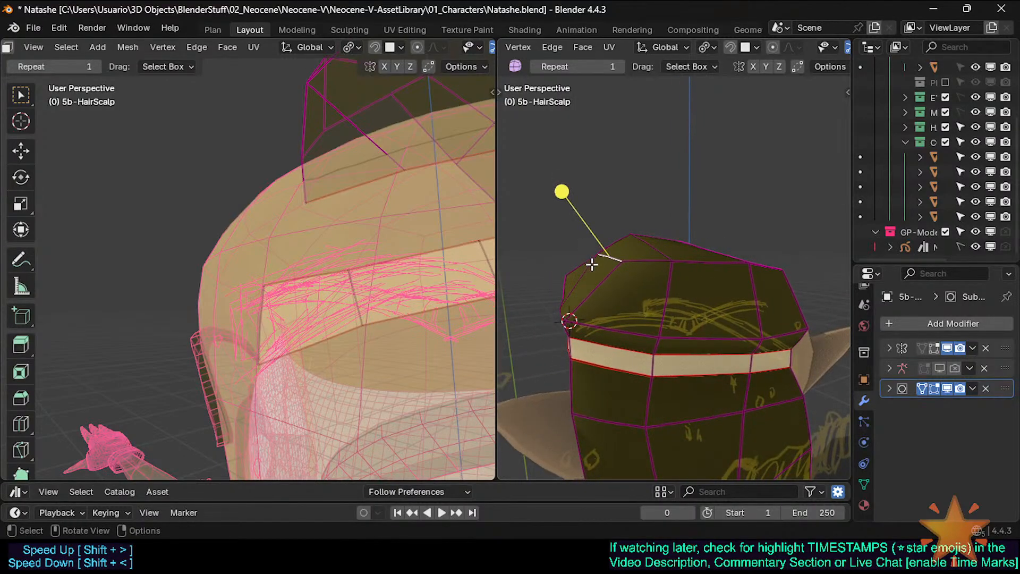
{"action": "key", "text": "g"}
{"action": "key", "text": "g"}
{"action": "left_click", "coordinate": [581, 275]}
{"action": "key", "text": "g"}
{"action": "left_click", "coordinate": [600, 273]}
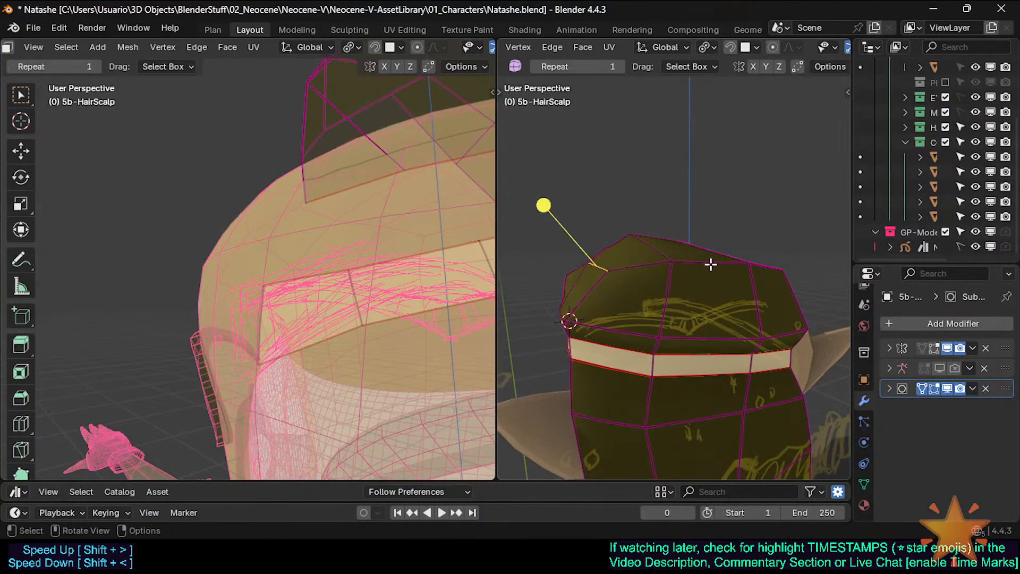
{"action": "middle_click_drag", "start_coordinate": [711, 264], "coordinate": [674, 281]}
{"action": "key", "text": "g"}
{"action": "left_click", "coordinate": [715, 287]}
Reposition the vertex where the edges converge on the upper side hair and return to Object Mode
{"action": "scroll", "coordinate": [681, 277], "scroll_direction": "up", "scroll_amount": 1}
{"action": "key", "text": "1"}
{"action": "left_click", "coordinate": [689, 291]}
{"action": "key", "text": "g"}
{"action": "left_click", "coordinate": [684, 273]}
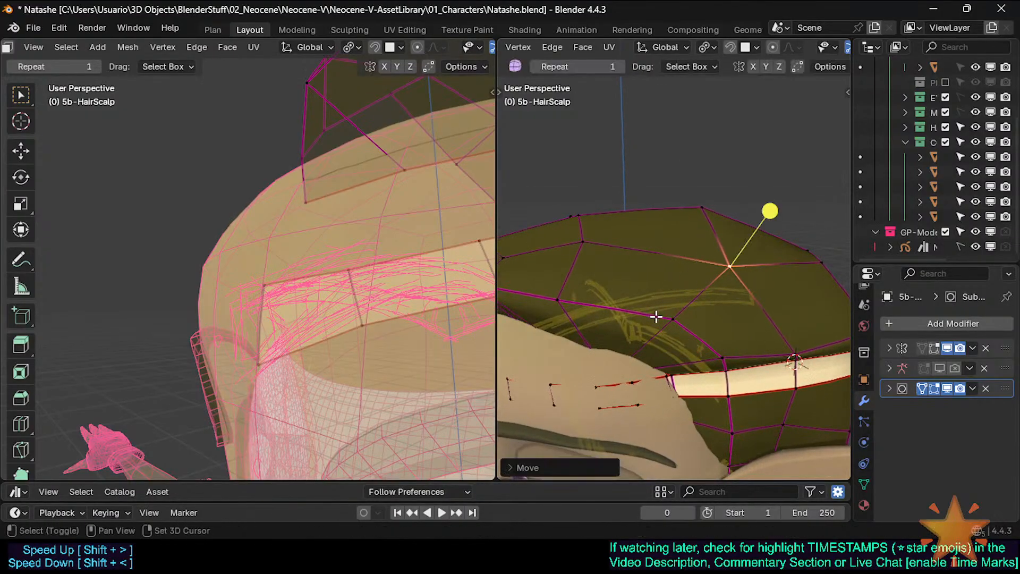
{"action": "middle_click_drag", "start_coordinate": [656, 317], "coordinate": [651, 291], "text": "shift"}
{"action": "mouse_move", "coordinate": [651, 291]}
{"action": "middle_mouse_down"}
{"action": "mouse_move", "coordinate": [620, 314]}
{"action": "mouse_move", "coordinate": [640, 296]}
{"action": "mouse_move", "coordinate": [652, 332]}
{"action": "mouse_move", "coordinate": [604, 334]}
{"action": "mouse_move", "coordinate": [657, 313]}
{"action": "mouse_move", "coordinate": [717, 359]}
{"action": "mouse_move", "coordinate": [625, 303]}
{"action": "mouse_move", "coordinate": [654, 322]}
{"action": "mouse_move", "coordinate": [636, 330]}
{"action": "mouse_move", "coordinate": [688, 332]}
{"action": "mouse_move", "coordinate": [707, 289]}
{"action": "mouse_move", "coordinate": [669, 330]}
{"action": "mouse_move", "coordinate": [653, 311]}
{"action": "mouse_move", "coordinate": [611, 323]}
{"action": "mouse_move", "coordinate": [629, 344]}
{"action": "mouse_move", "coordinate": [659, 342]}
{"action": "mouse_move", "coordinate": [661, 298]}
{"action": "mouse_move", "coordinate": [648, 291]}
{"action": "mouse_move", "coordinate": [615, 317]}
{"action": "mouse_move", "coordinate": [639, 344]}
{"action": "middle_mouse_up"}
{"action": "key", "text": "alt+z"}
{"action": "scroll", "coordinate": [627, 333], "scroll_direction": "down", "scroll_amount": 3}
{"action": "key", "text": "alt+z"}
{"action": "key", "text": "Tab"}
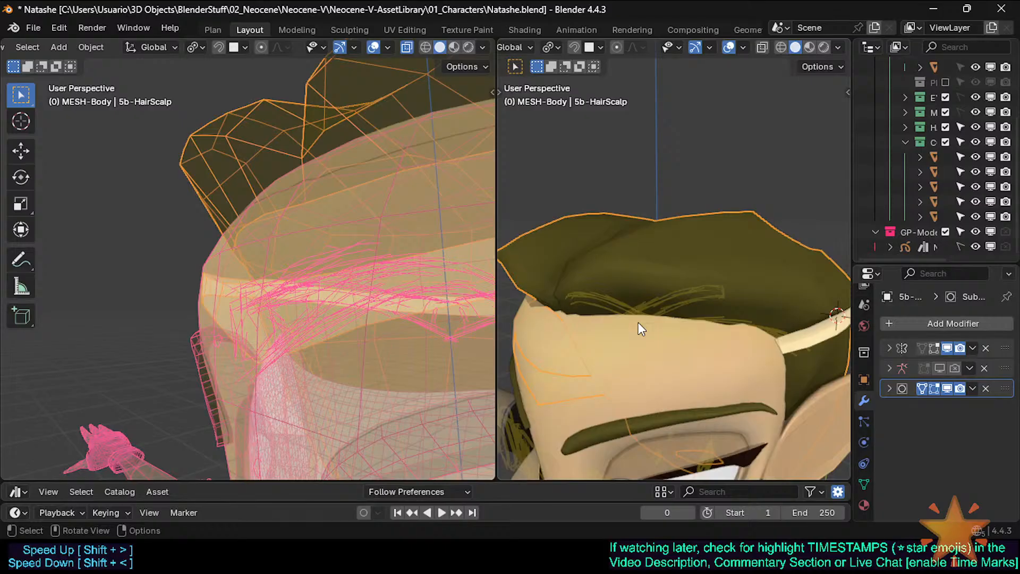
Compare the front hair and forehead band of the hair scalp mesh in Object Mode and Edit Mode
{"action": "key", "text": "Tab"}
{"action": "middle_click_drag", "start_coordinate": [652, 338], "coordinate": [645, 307]}
{"action": "key", "text": "Tab"}
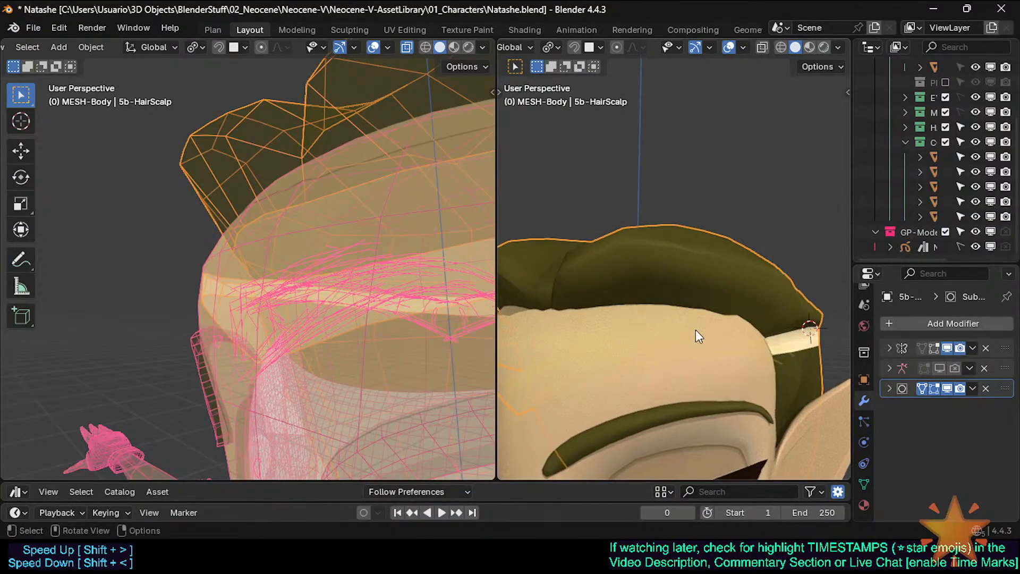
{"action": "scroll", "coordinate": [697, 329], "scroll_direction": "down", "scroll_amount": 3}
{"action": "middle_click_drag", "start_coordinate": [694, 332], "coordinate": [641, 342]}
{"action": "scroll", "coordinate": [649, 336], "scroll_direction": "up", "scroll_amount": 2}
{"action": "key", "text": "Tab"}
{"action": "key", "text": "Tab"}
{"action": "key", "text": "Tab"}
{"action": "scroll", "coordinate": [691, 330], "scroll_direction": "up", "scroll_amount": 5}
{"action": "scroll", "coordinate": [638, 348], "scroll_direction": "down", "scroll_amount": 3}
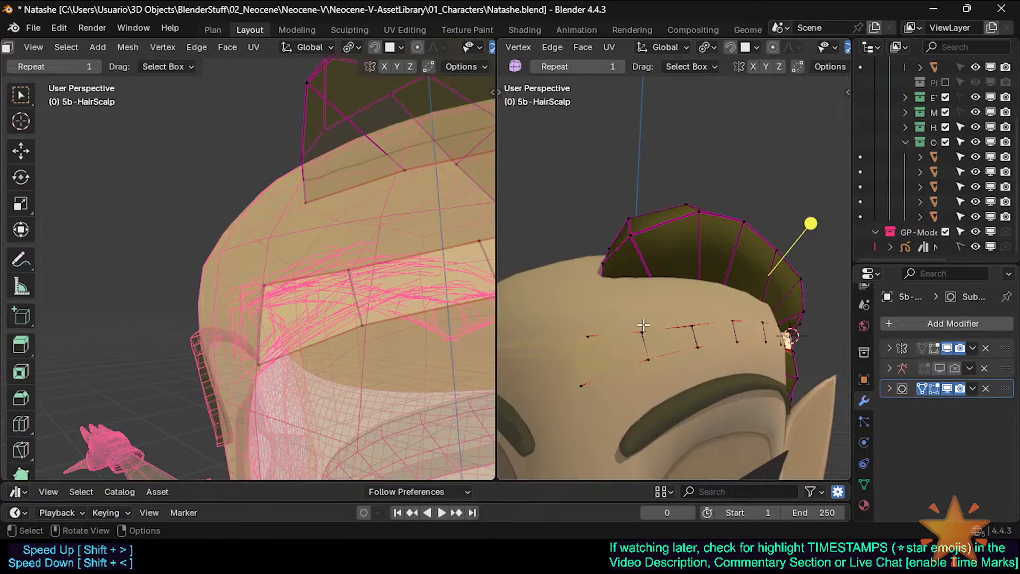
Switch the solid view of the hair scalp mesh to front view and save the file
{"action": "scroll", "coordinate": [644, 326], "scroll_direction": "up", "scroll_amount": 3}
{"action": "scroll", "coordinate": [644, 326], "scroll_direction": "down", "scroll_amount": 3}
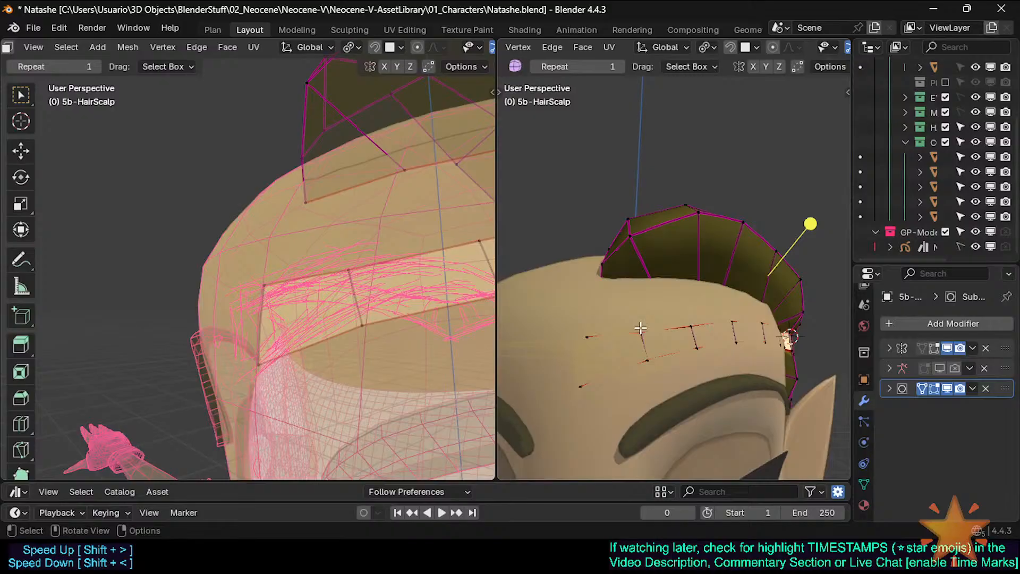
{"action": "key", "text": "KP_1"}
{"action": "key", "text": "ctrl+s"}
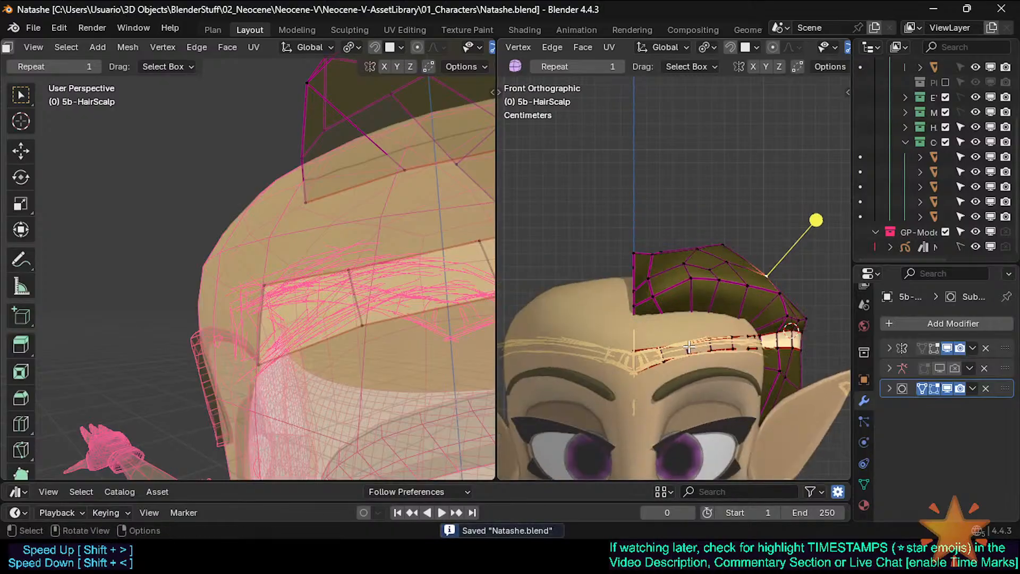
Widen the Outliner and Properties area so that object and modifier names become readable
{"action": "scroll", "coordinate": [689, 347], "scroll_direction": "up", "scroll_amount": 5}
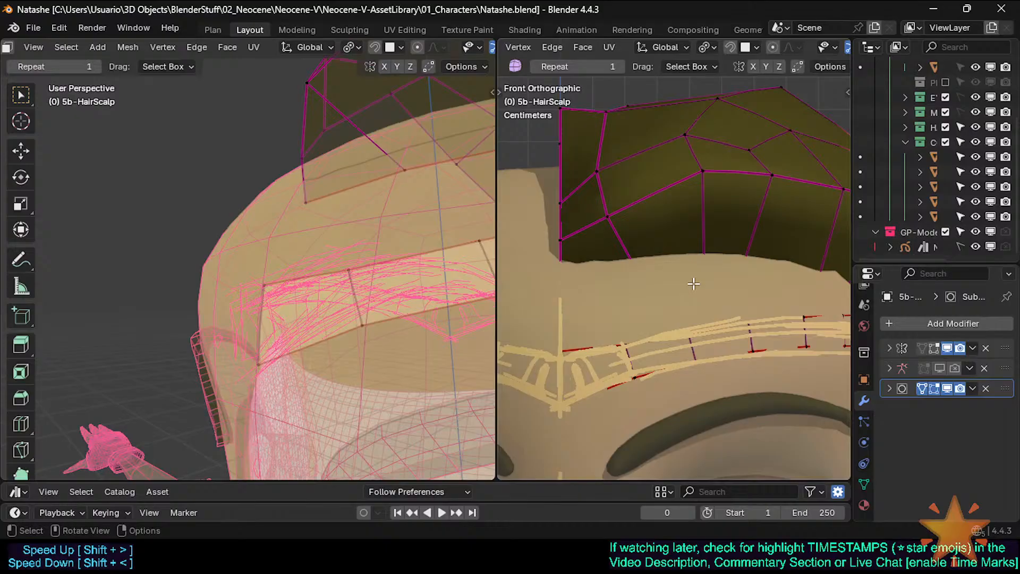
{"action": "middle_click_drag", "start_coordinate": [660, 325], "coordinate": [594, 322], "text": "shift"}
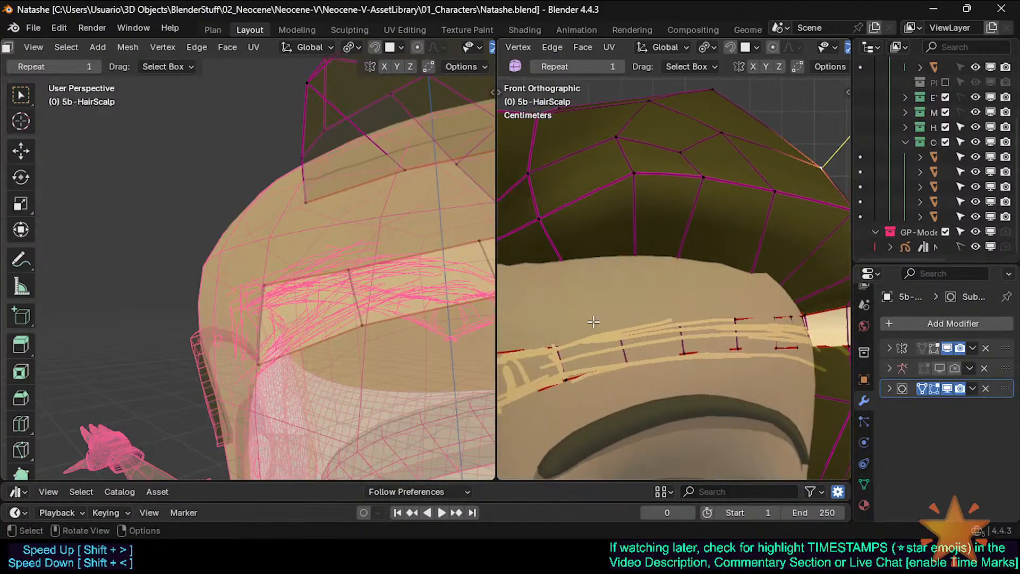
{"action": "scroll", "coordinate": [615, 381], "scroll_direction": "up", "scroll_amount": 5}
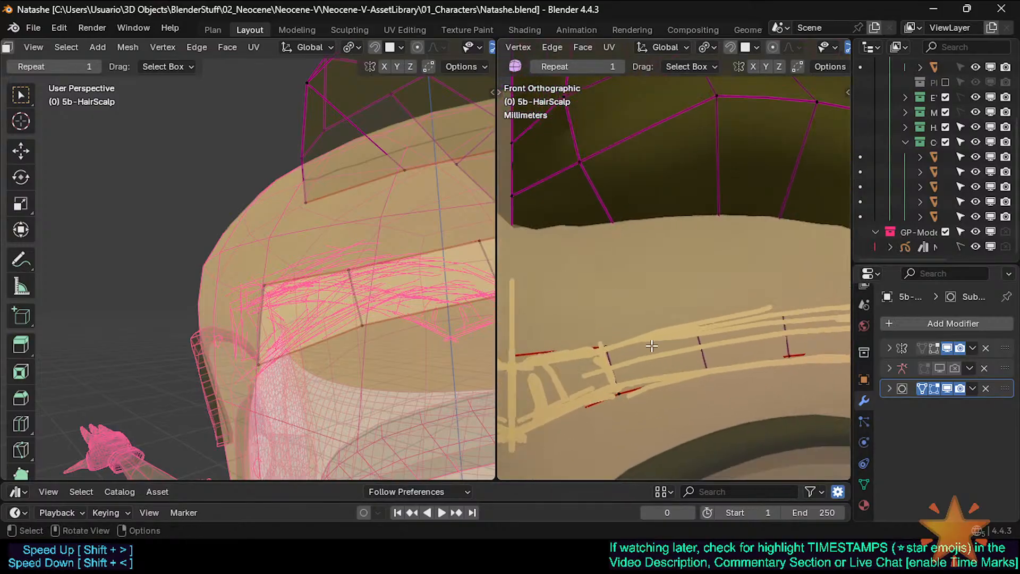
{"action": "scroll", "coordinate": [652, 346], "scroll_direction": "down", "scroll_amount": 2}
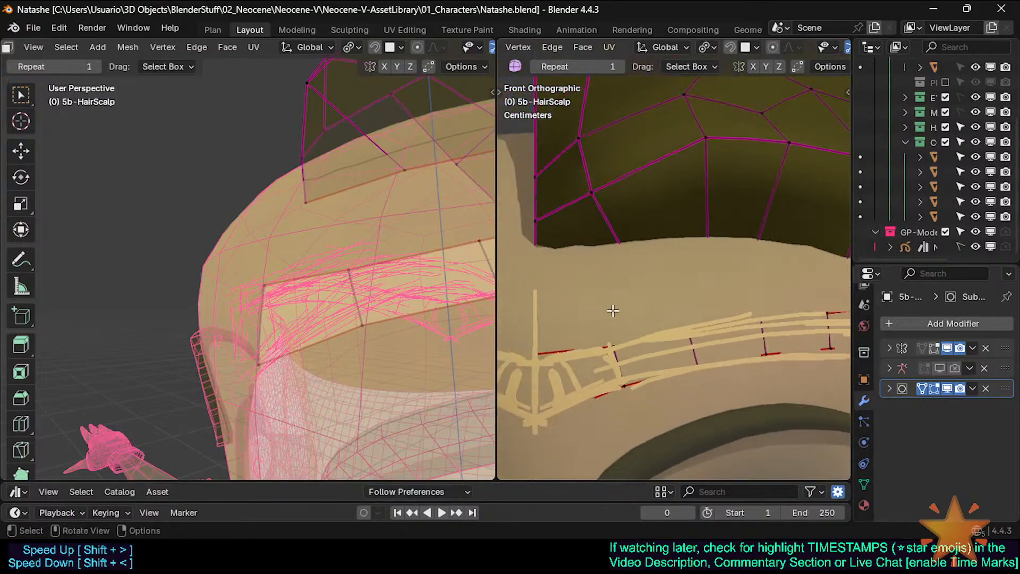
{"action": "middle_click_drag", "start_coordinate": [612, 307], "coordinate": [637, 314], "text": "shift"}
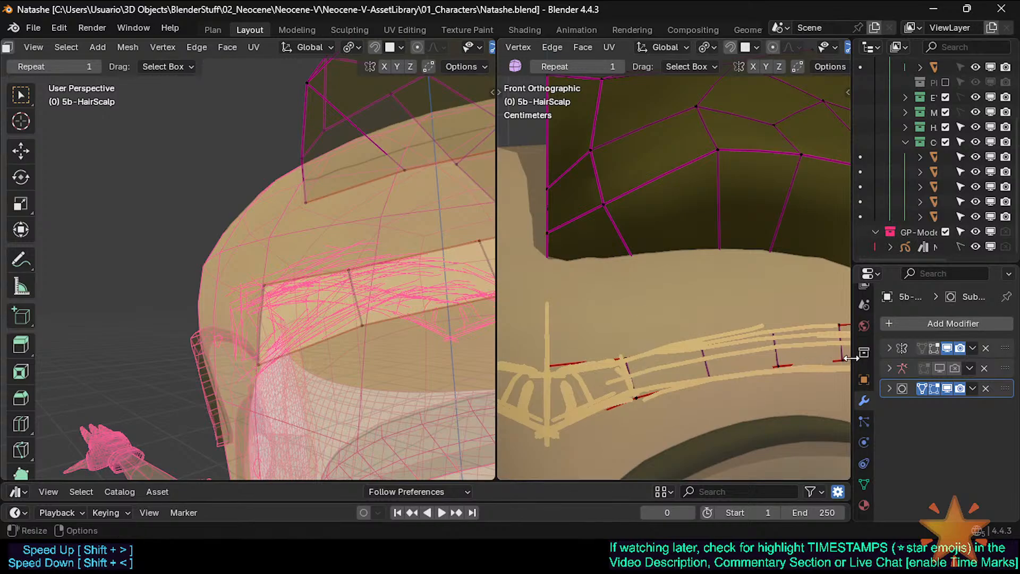
{"action": "left_click_drag", "start_coordinate": [851, 358], "coordinate": [803, 344]}
{"action": "scroll", "coordinate": [306, 304], "scroll_direction": "down", "scroll_amount": 2}
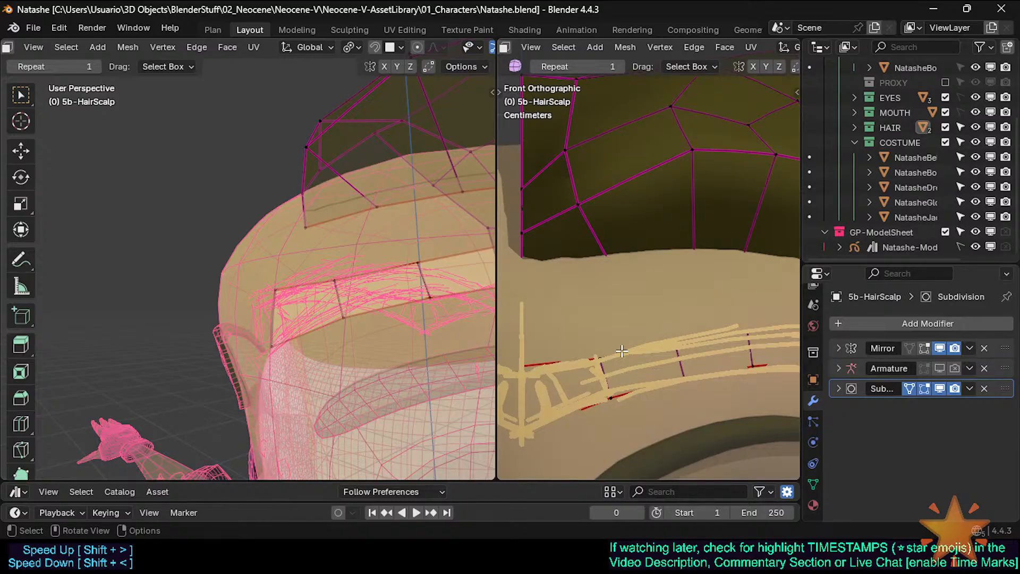
Compare the upper band vertices beside the forehead's centre with the circlet sketch, selecting them in front view
{"action": "scroll", "coordinate": [621, 352], "scroll_direction": "up", "scroll_amount": 1}
{"action": "scroll", "coordinate": [621, 353], "scroll_direction": "down", "scroll_amount": 2}
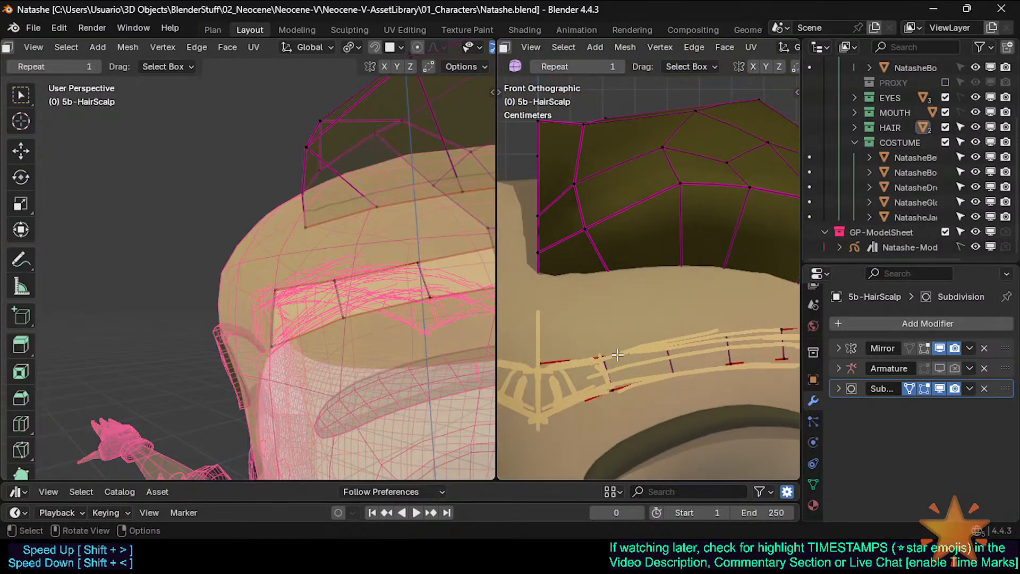
{"action": "middle_click_drag", "start_coordinate": [621, 353], "coordinate": [606, 353]}
{"action": "scroll", "coordinate": [605, 352], "scroll_direction": "down", "scroll_amount": 5}
{"action": "scroll", "coordinate": [605, 352], "scroll_direction": "down", "scroll_amount": 3}
{"action": "key", "text": "KP_1"}
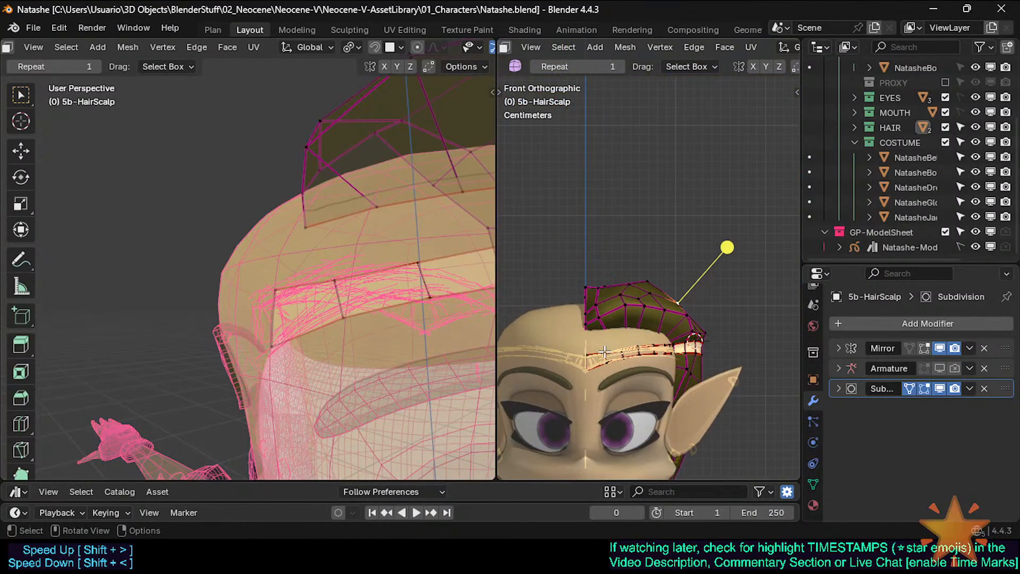
{"action": "scroll", "coordinate": [604, 352], "scroll_direction": "up", "scroll_amount": 8}
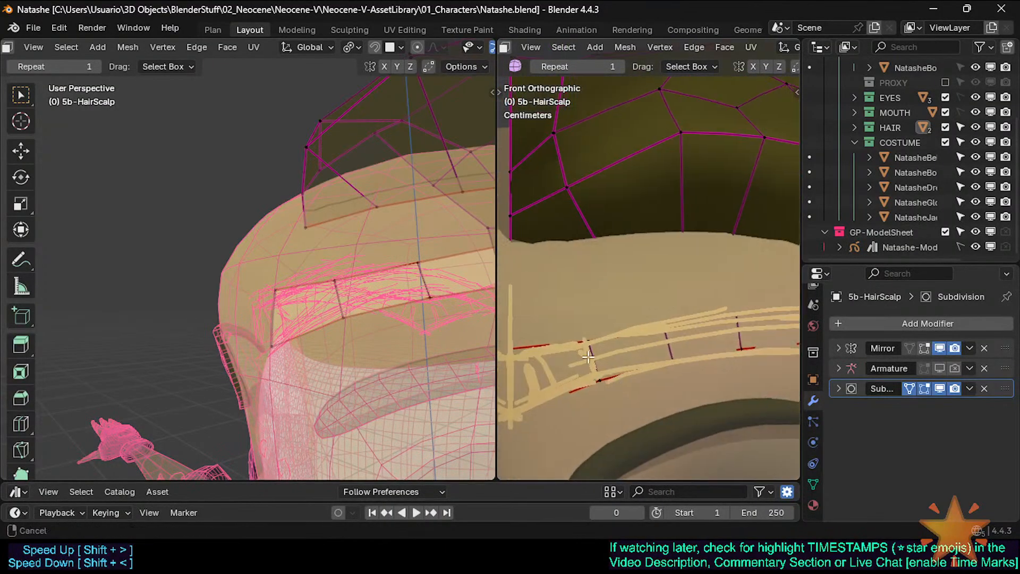
{"action": "left_click", "coordinate": [592, 343]}
{"action": "middle_click_drag", "start_coordinate": [668, 327], "coordinate": [581, 350], "text": "shift"}
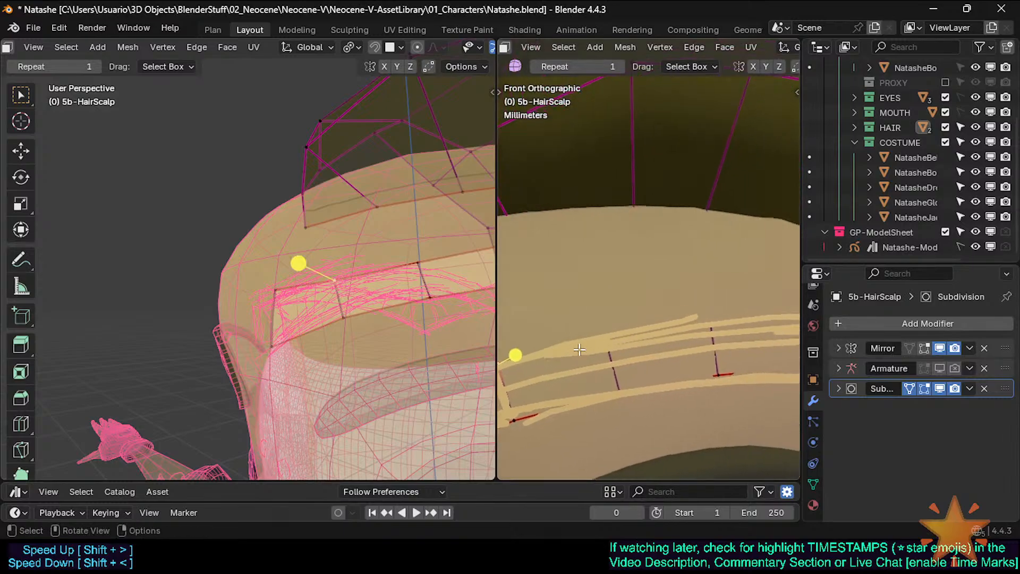
{"action": "left_click", "coordinate": [614, 343]}
{"action": "middle_click_drag", "start_coordinate": [654, 354], "coordinate": [662, 358], "text": "shift"}
{"action": "scroll", "coordinate": [397, 302], "scroll_direction": "up", "scroll_amount": 5}
{"action": "middle_click_drag", "start_coordinate": [396, 301], "coordinate": [291, 334]}
{"action": "scroll", "coordinate": [318, 319], "scroll_direction": "down", "scroll_amount": 5}
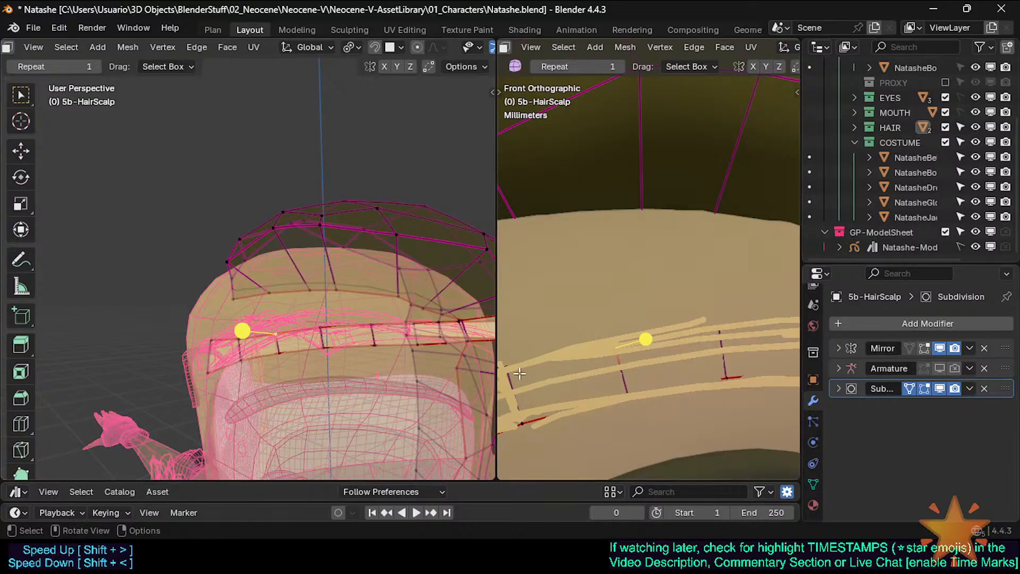
Shift the upper and lower vertices of the band edge on the outer forehead, working with X-ray on
{"action": "middle_click_drag", "start_coordinate": [584, 373], "coordinate": [579, 348]}
{"action": "scroll", "coordinate": [637, 311], "scroll_direction": "up", "scroll_amount": 1}
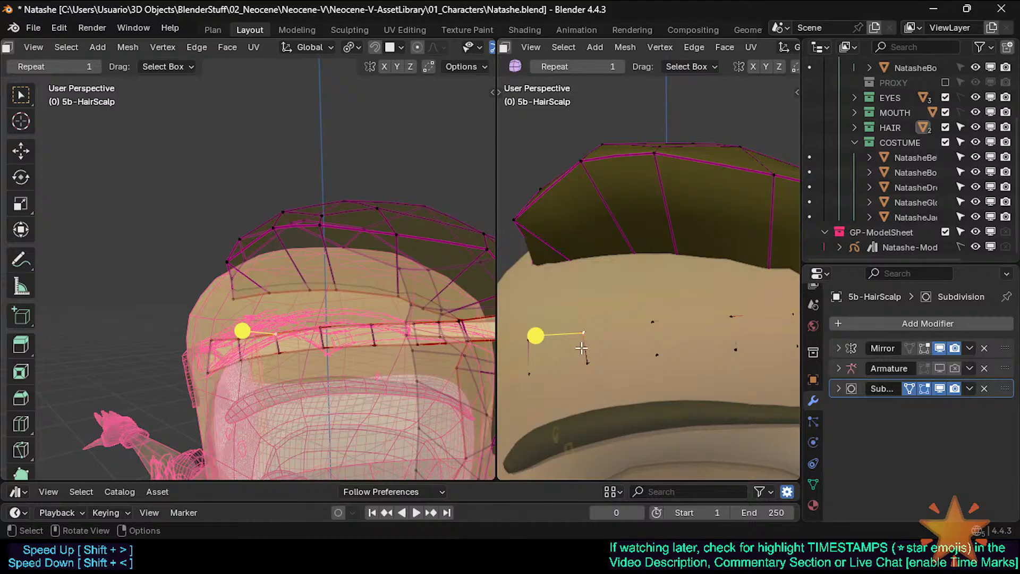
{"action": "mouse_move", "coordinate": [595, 350]}
{"action": "middle_mouse_down"}
{"action": "mouse_move", "coordinate": [595, 367]}
{"action": "mouse_move", "coordinate": [673, 362]}
{"action": "mouse_move", "coordinate": [560, 358]}
{"action": "mouse_move", "coordinate": [634, 349]}
{"action": "mouse_move", "coordinate": [598, 334]}
{"action": "middle_mouse_up"}
{"action": "scroll", "coordinate": [611, 336], "scroll_direction": "up", "scroll_amount": 3}
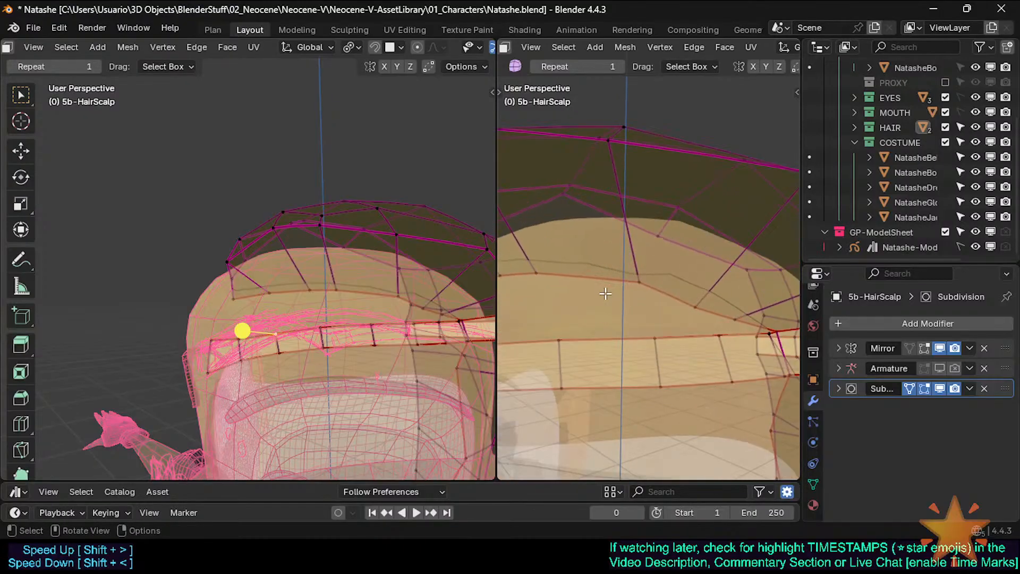
{"action": "key", "text": "g"}
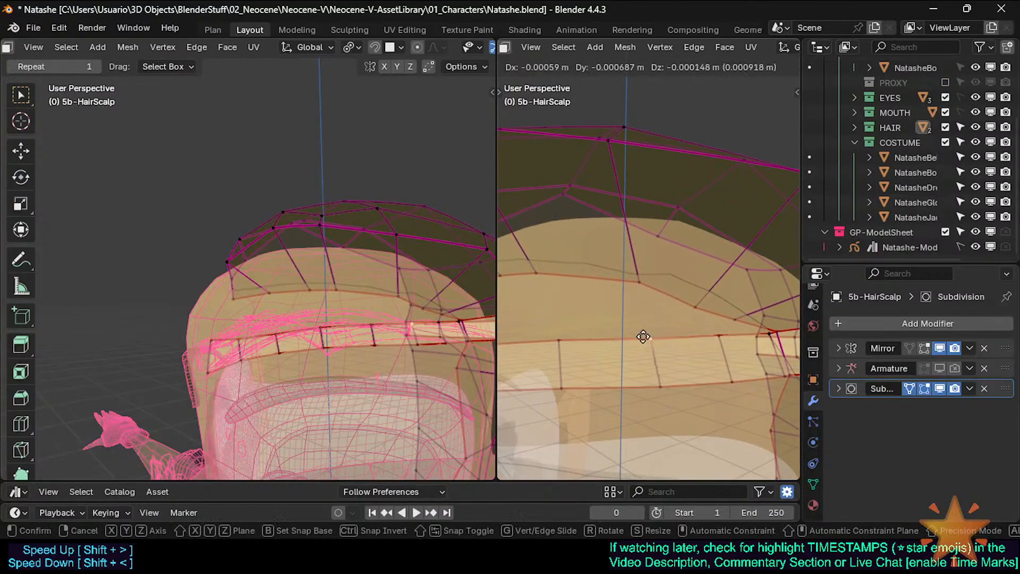
{"action": "left_click", "coordinate": [641, 341]}
{"action": "left_click", "coordinate": [660, 387]}
{"action": "key", "text": "g"}
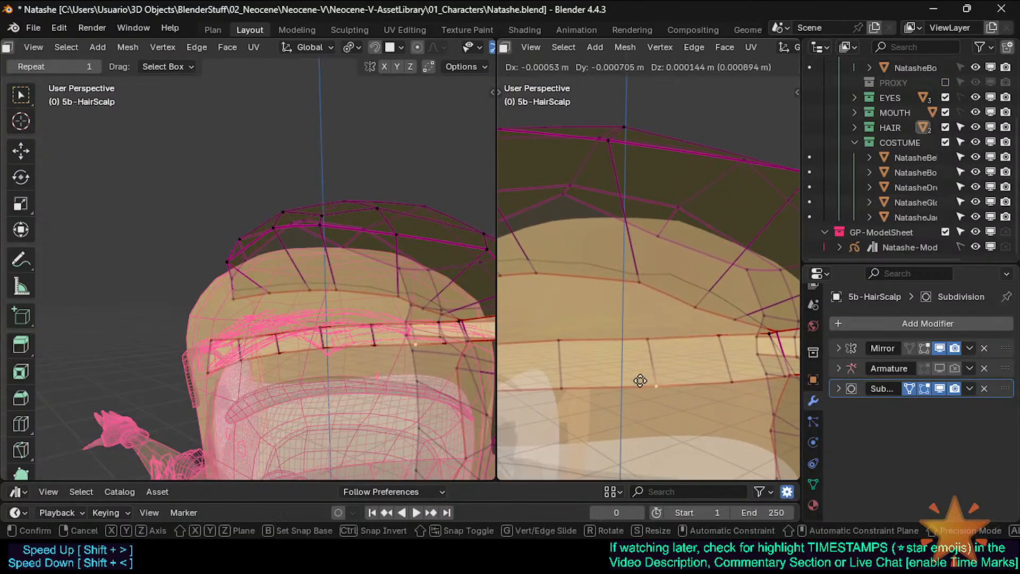
{"action": "left_click", "coordinate": [636, 380]}
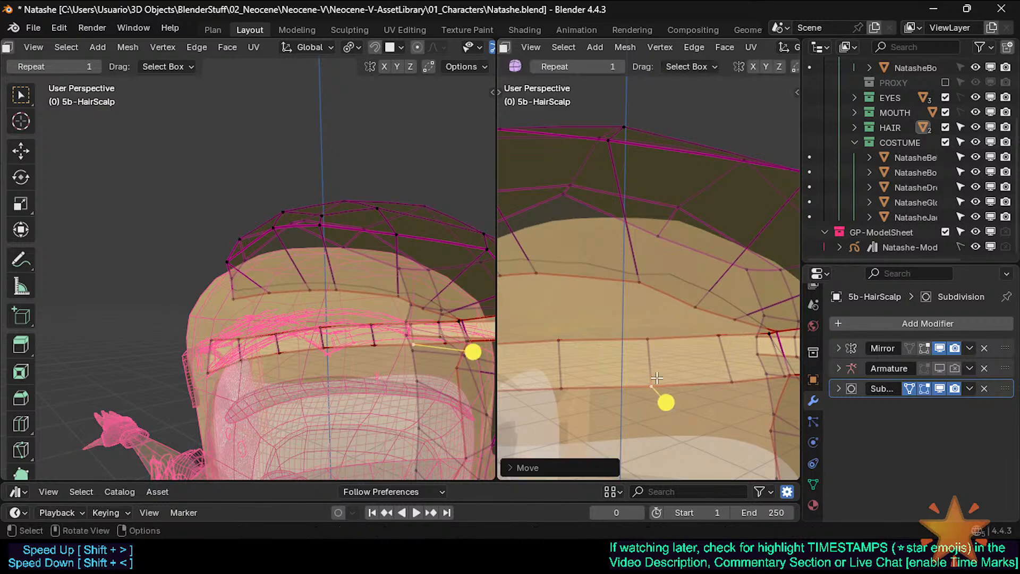
{"action": "key", "text": "g"}
{"action": "left_click", "coordinate": [659, 381]}
Reposition the lower and upper vertices of the last forehead band edge before the temple corner
{"action": "left_click", "coordinate": [735, 376]}
{"action": "middle_click_drag", "start_coordinate": [735, 375], "coordinate": [637, 366]}
{"action": "key", "text": "g"}
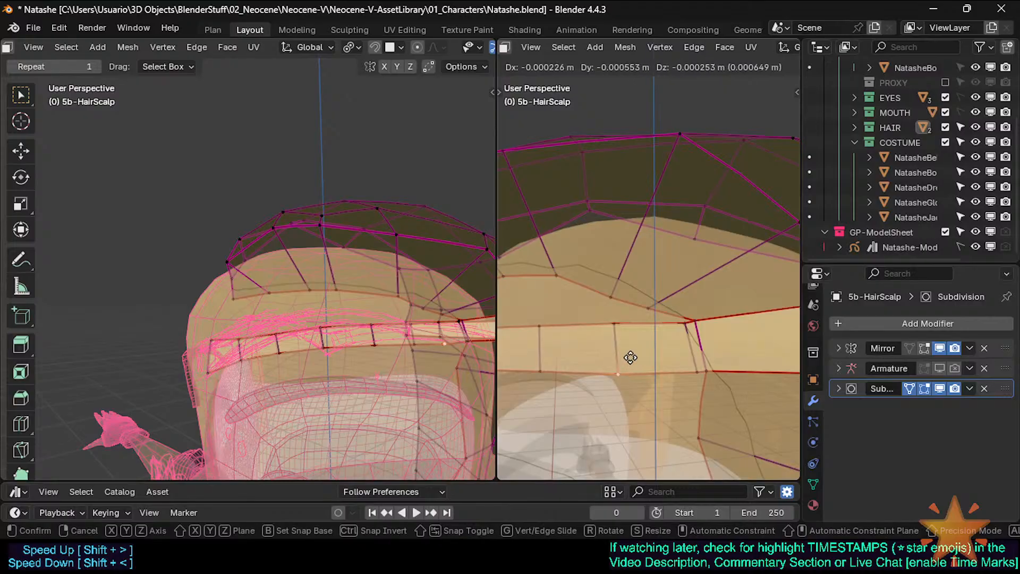
{"action": "left_click", "coordinate": [604, 369]}
{"action": "left_click", "coordinate": [611, 324]}
{"action": "key", "text": "g"}
{"action": "left_click", "coordinate": [620, 332]}
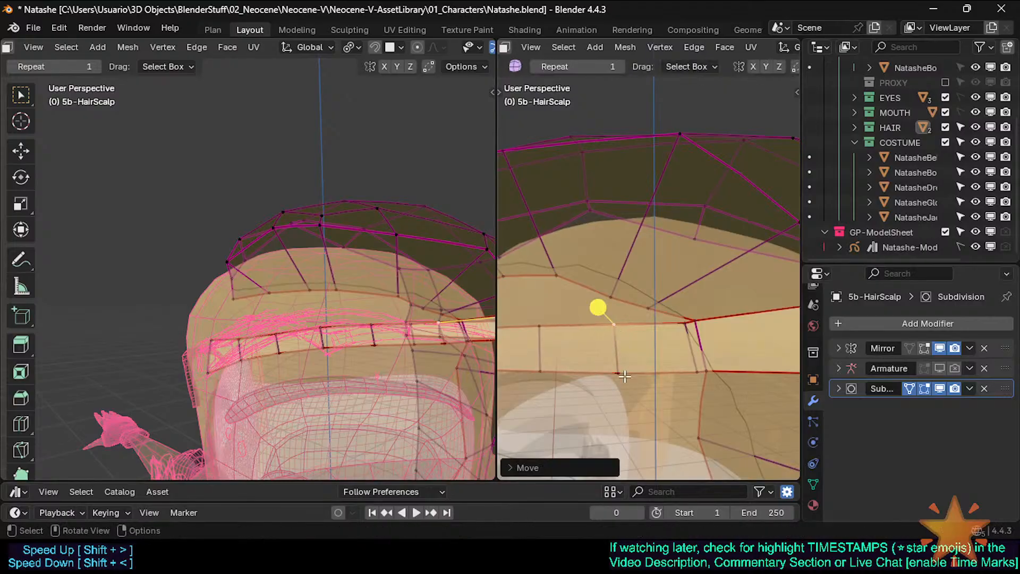
{"action": "left_click", "coordinate": [624, 377]}
{"action": "key", "text": "g"}
{"action": "left_click", "coordinate": [622, 371]}
Nudge the band's lower vertex at the temple corner and select the upper corner vertex
{"action": "left_click", "coordinate": [707, 371]}
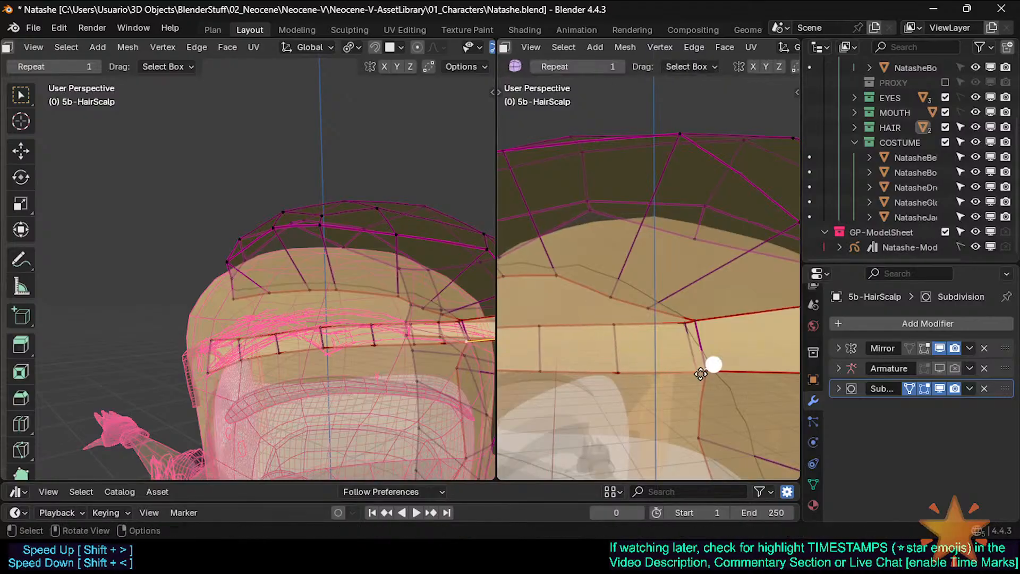
{"action": "key", "text": "g"}
{"action": "left_click", "coordinate": [710, 363]}
{"action": "left_click", "coordinate": [681, 323]}
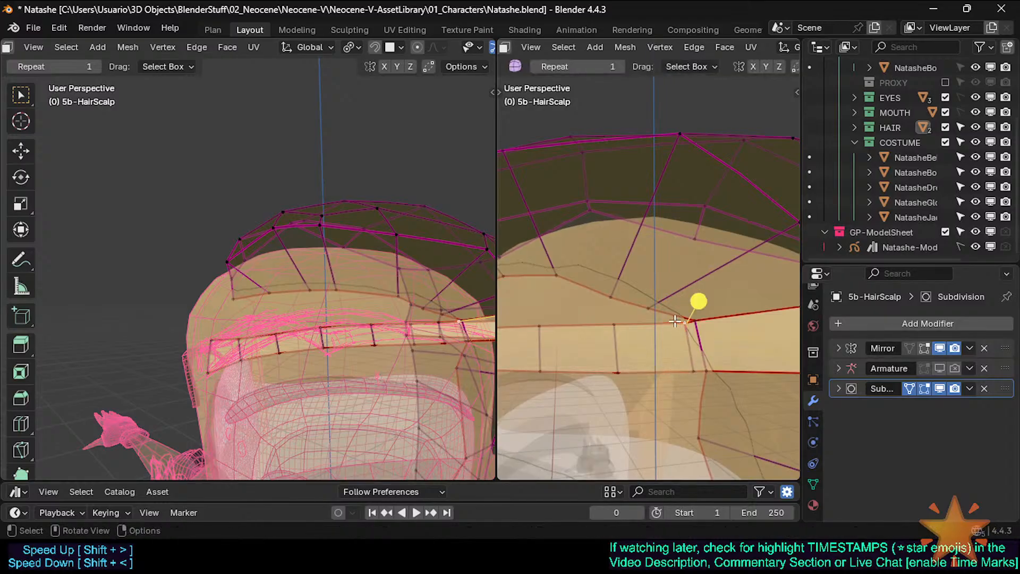
Move the lower and upper vertices of the band edge midway between the forehead's centre and the temple
{"action": "middle_click_drag", "start_coordinate": [562, 332], "coordinate": [617, 355], "text": "shift"}
{"action": "scroll", "coordinate": [593, 337], "scroll_direction": "down", "scroll_amount": 3}
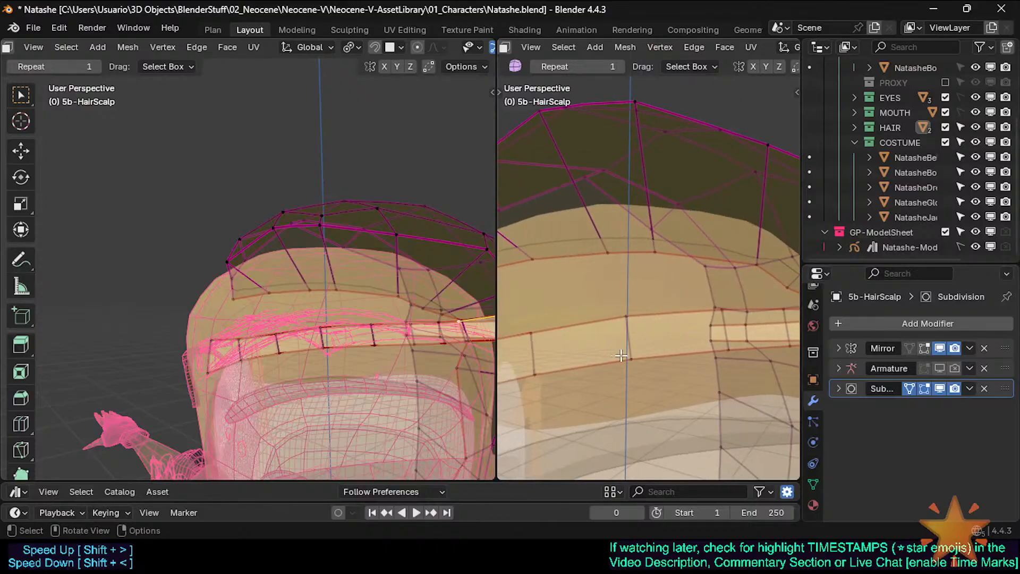
{"action": "left_click", "coordinate": [628, 365]}
{"action": "key", "text": "g"}
{"action": "left_click", "coordinate": [630, 364]}
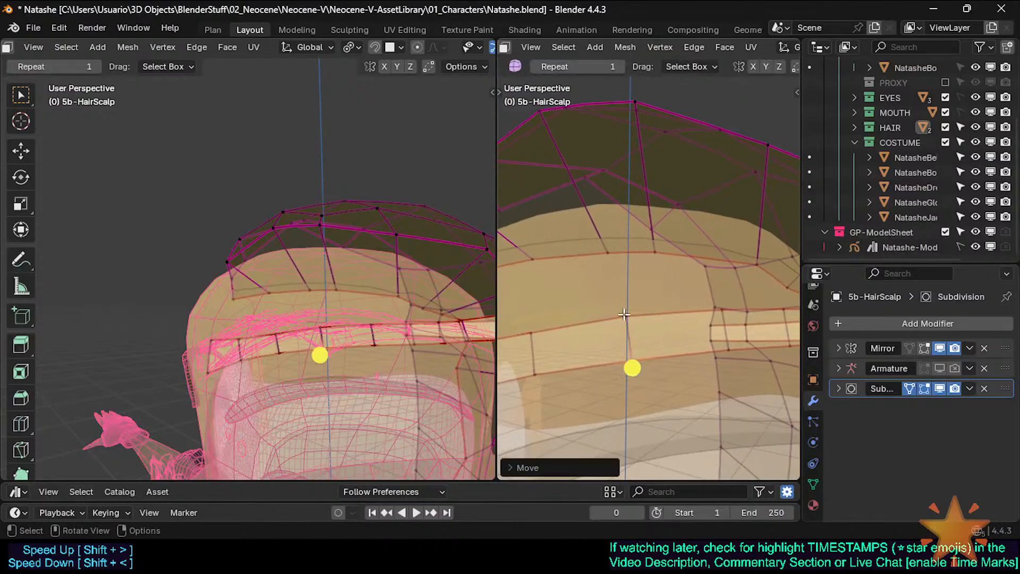
{"action": "left_click", "coordinate": [626, 315]}
{"action": "key", "text": "g"}
{"action": "left_click", "coordinate": [628, 332]}
Adjust the upper and lower vertices of the second band edge out from the forehead's centre
{"action": "middle_click_drag", "start_coordinate": [591, 335], "coordinate": [653, 318]}
{"action": "left_click", "coordinate": [653, 316]}
{"action": "key", "text": "g"}
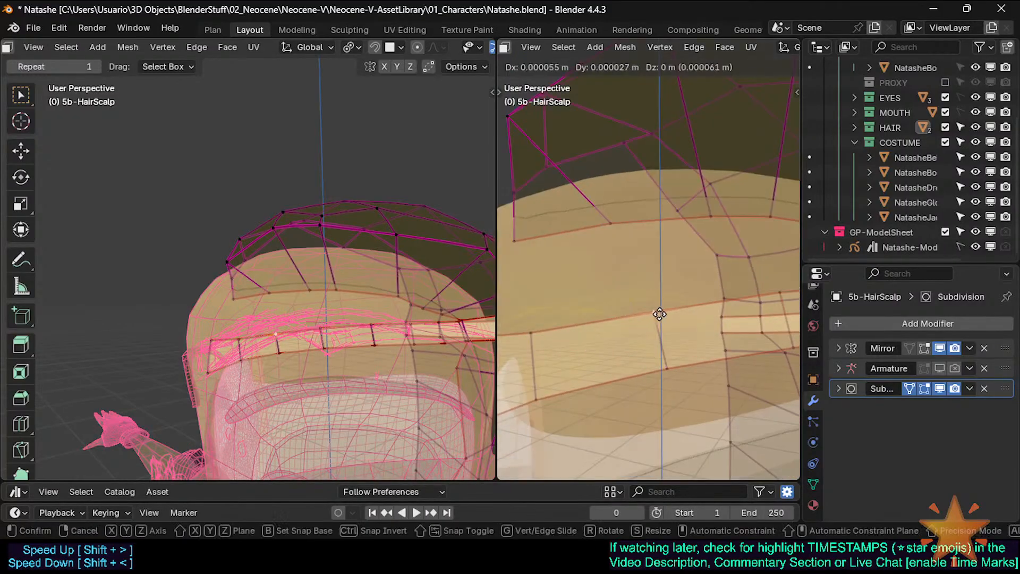
{"action": "left_click", "coordinate": [677, 323]}
{"action": "scroll", "coordinate": [653, 338], "scroll_direction": "down", "scroll_amount": 3}
{"action": "left_click", "coordinate": [657, 354]}
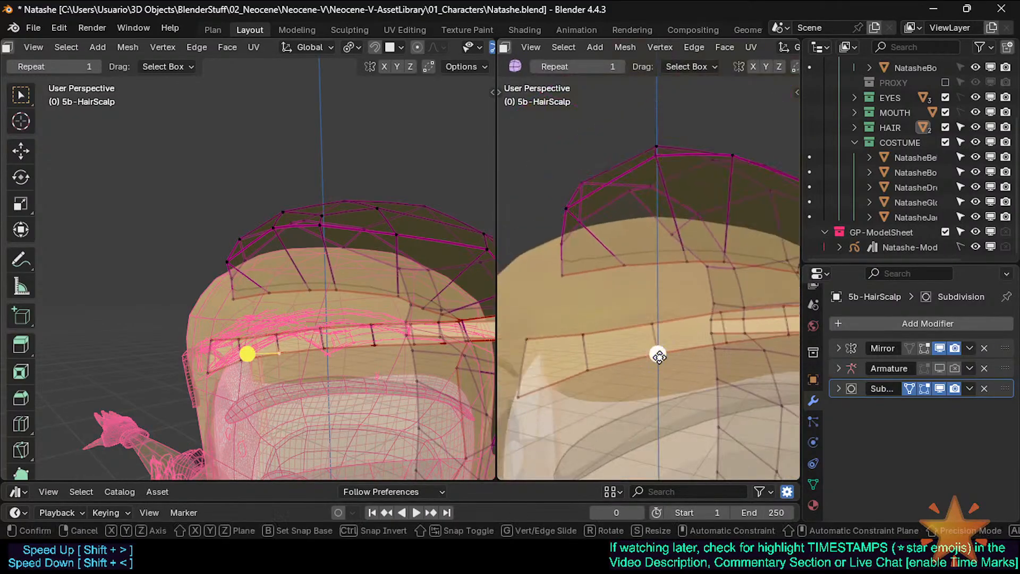
{"action": "key", "text": "g"}
{"action": "left_click", "coordinate": [658, 355]}
Return the hair scalp mesh to Object Mode and turn off X-ray in the solid view
{"action": "middle_click_drag", "start_coordinate": [613, 346], "coordinate": [606, 321]}
{"action": "scroll", "coordinate": [571, 359], "scroll_direction": "down", "scroll_amount": 2}
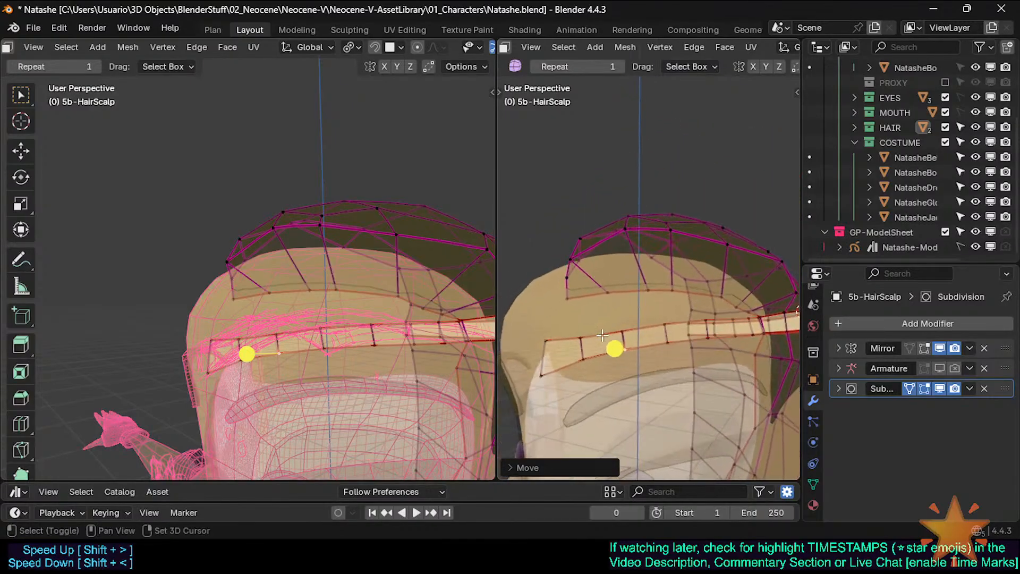
{"action": "key", "text": "Tab"}
{"action": "scroll", "coordinate": [602, 338], "scroll_direction": "down", "scroll_amount": 2}
{"action": "key", "text": "alt+z"}
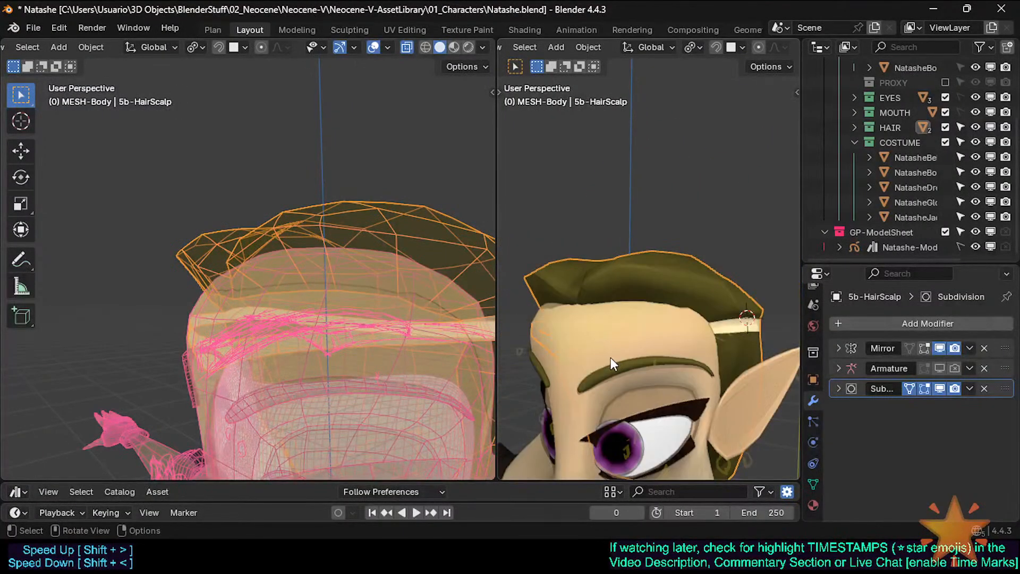
Examine how the band and surrounding hair meet the forehead and temple from several angles
{"action": "middle_click_drag", "start_coordinate": [661, 334], "coordinate": [594, 339]}
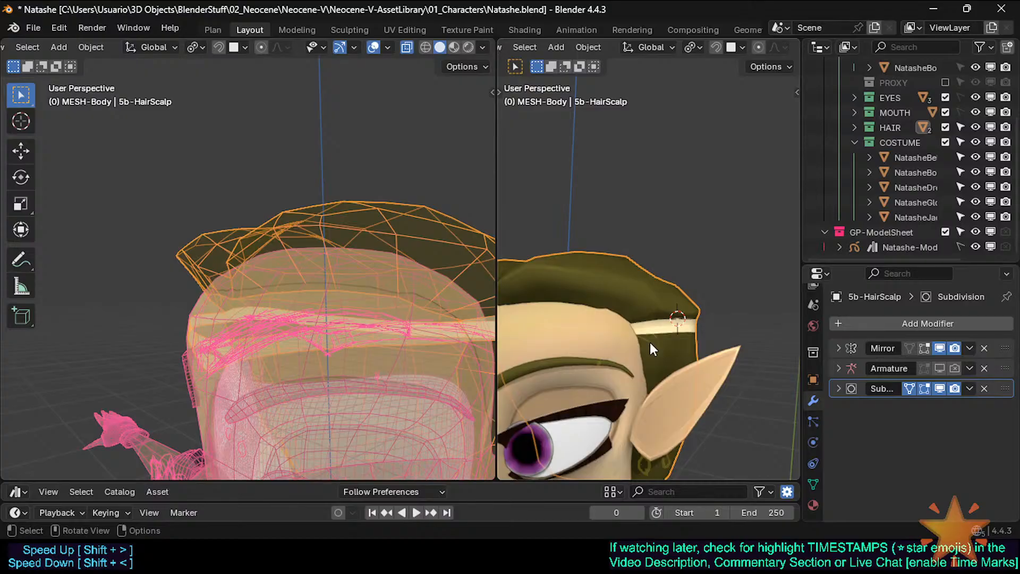
{"action": "scroll", "coordinate": [651, 344], "scroll_direction": "up", "scroll_amount": 3}
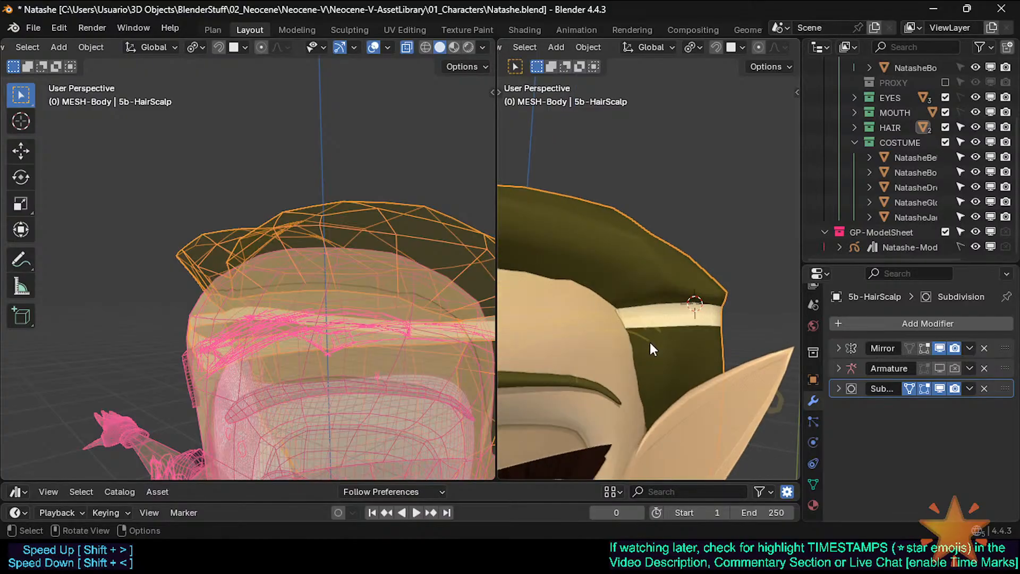
{"action": "middle_click_drag", "start_coordinate": [615, 348], "coordinate": [675, 343]}
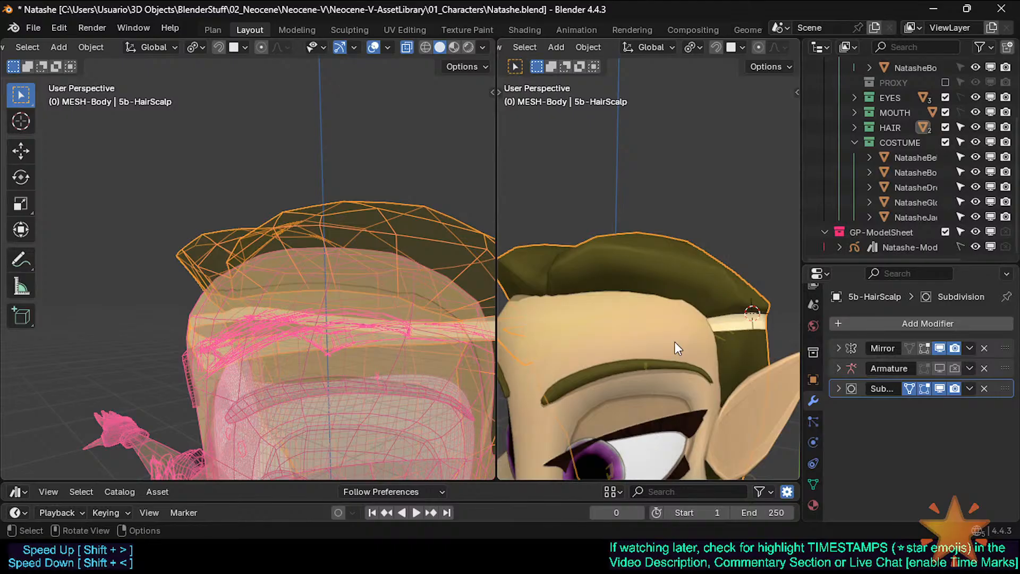
{"action": "middle_click_drag", "start_coordinate": [630, 333], "coordinate": [667, 361], "text": "shift"}
{"action": "scroll", "coordinate": [578, 349], "scroll_direction": "down", "scroll_amount": 2}
{"action": "scroll", "coordinate": [662, 360], "scroll_direction": "down", "scroll_amount": 2}
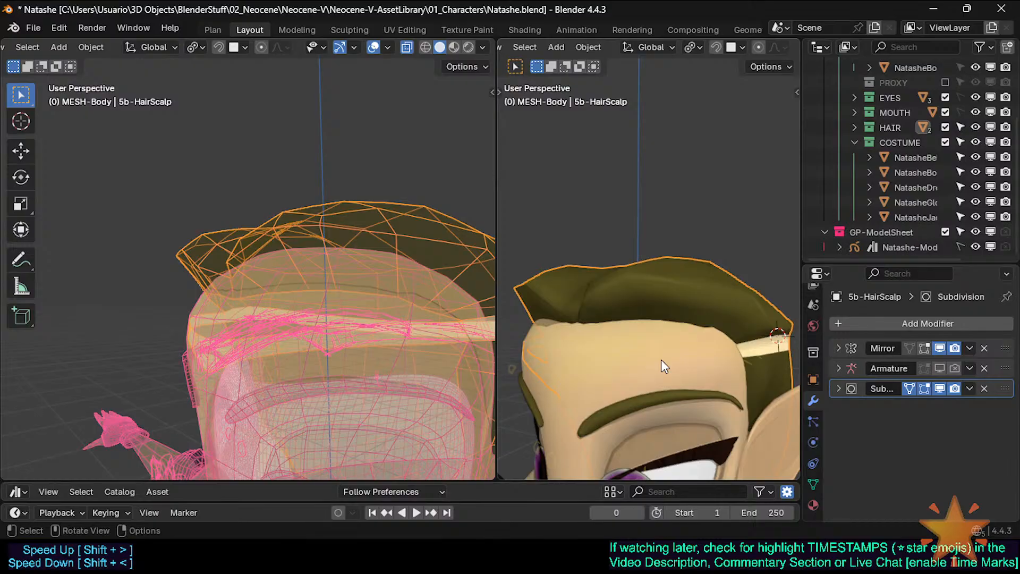
{"action": "scroll", "coordinate": [661, 360], "scroll_direction": "up", "scroll_amount": 2}
{"action": "middle_click_drag", "start_coordinate": [654, 361], "coordinate": [592, 350], "text": "shift"}
{"action": "scroll", "coordinate": [592, 349], "scroll_direction": "down", "scroll_amount": 2}
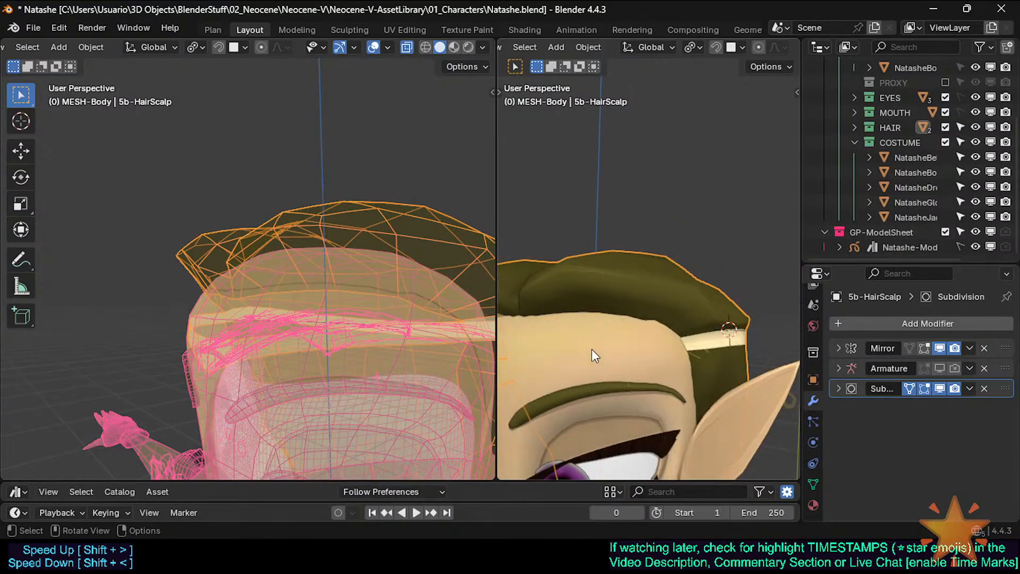
Examine the band from the forehead around to the side of the head, comparing the smoothed surface with its edit cage
{"action": "middle_click_drag", "start_coordinate": [632, 368], "coordinate": [608, 375]}
{"action": "scroll", "coordinate": [592, 358], "scroll_direction": "down", "scroll_amount": 2}
{"action": "scroll", "coordinate": [606, 380], "scroll_direction": "up", "scroll_amount": 2}
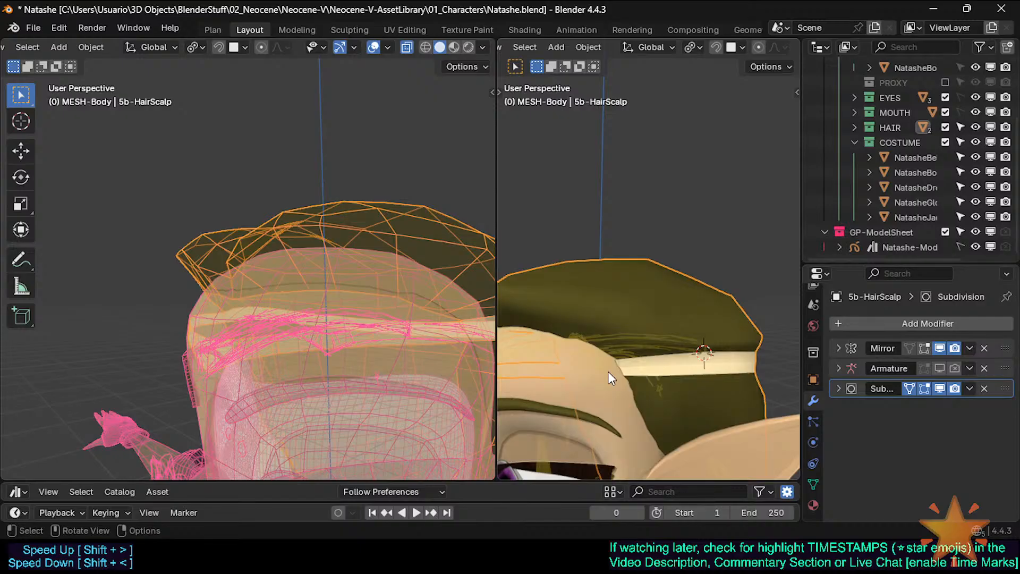
{"action": "middle_click_drag", "start_coordinate": [608, 371], "coordinate": [655, 361]}
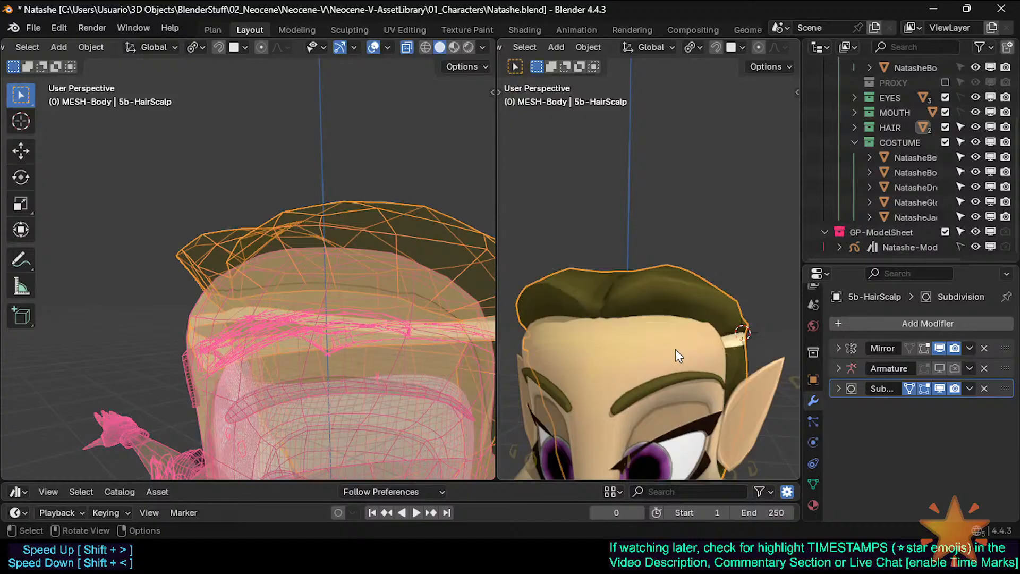
{"action": "scroll", "coordinate": [678, 355], "scroll_direction": "up", "scroll_amount": 2}
{"action": "middle_click_drag", "start_coordinate": [675, 357], "coordinate": [567, 381]}
{"action": "key", "text": "Tab"}
{"action": "key", "text": "Tab"}
{"action": "key", "text": "Tab"}
{"action": "scroll", "coordinate": [636, 352], "scroll_direction": "up", "scroll_amount": 2}
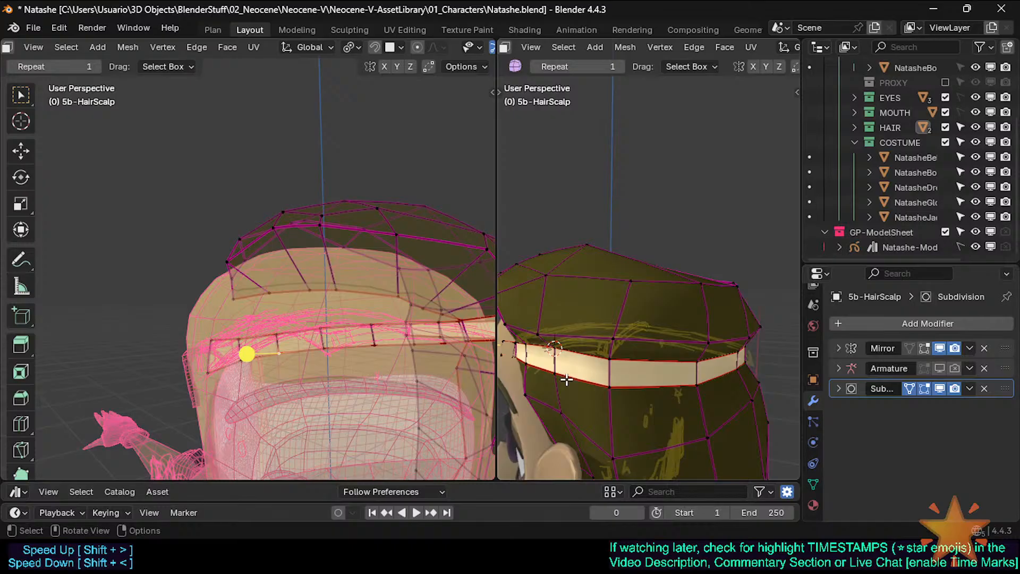
{"action": "middle_click_drag", "start_coordinate": [566, 362], "coordinate": [601, 359]}
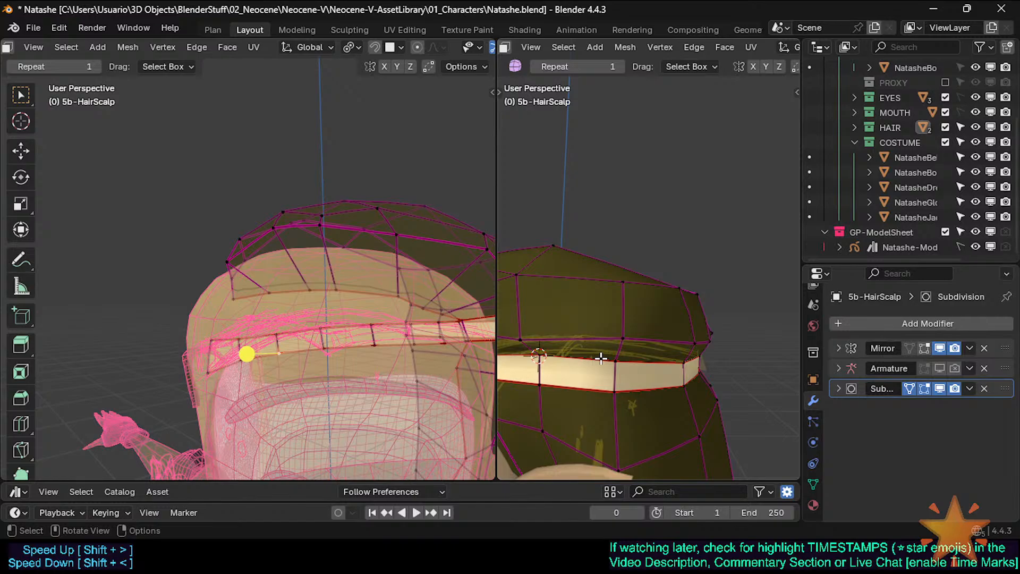
{"action": "middle_click_drag", "start_coordinate": [601, 359], "coordinate": [647, 364]}
Inspect the band's upper forehead vertices against the head with X-ray on, and compare them with the Object Mode result
{"action": "left_click", "coordinate": [658, 347]}
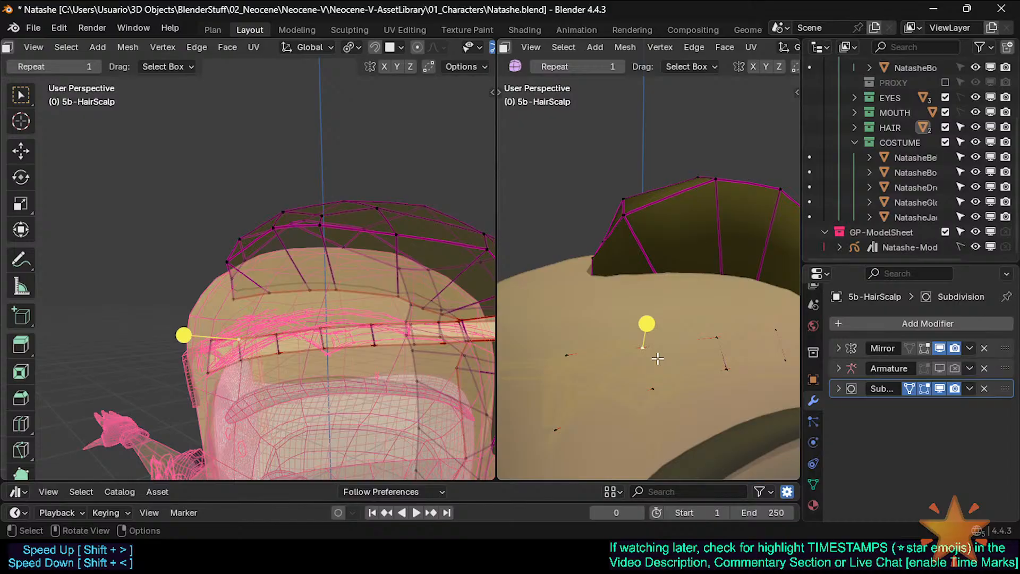
{"action": "key", "text": "alt+z"}
{"action": "key", "text": "alt+z"}
{"action": "key", "text": "alt+z"}
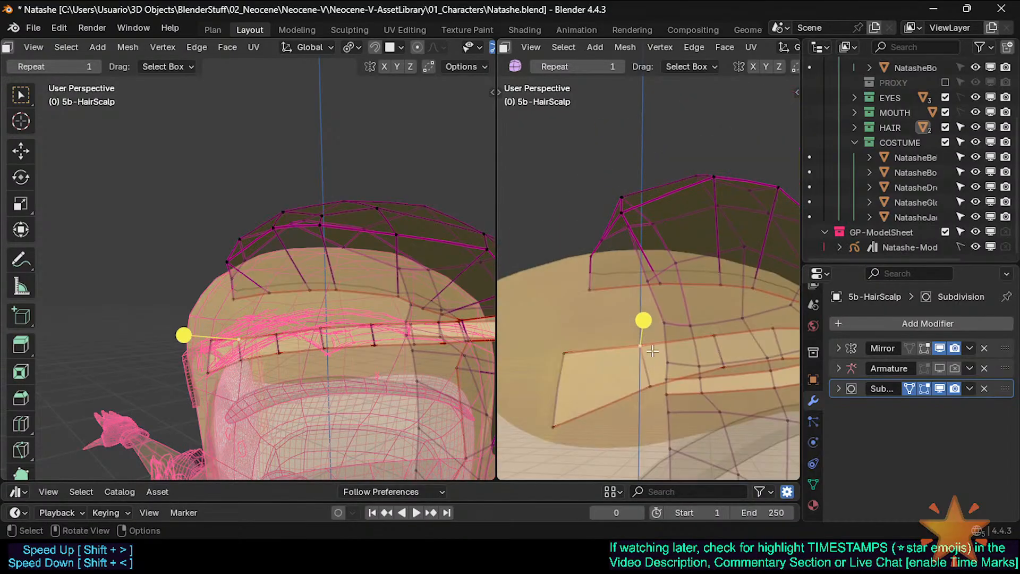
{"action": "mouse_move", "coordinate": [652, 347]}
{"action": "middle_mouse_down"}
{"action": "mouse_move", "coordinate": [665, 343]}
{"action": "mouse_move", "coordinate": [622, 329]}
{"action": "mouse_move", "coordinate": [724, 352]}
{"action": "mouse_move", "coordinate": [611, 352]}
{"action": "mouse_move", "coordinate": [728, 328]}
{"action": "mouse_move", "coordinate": [663, 374]}
{"action": "mouse_move", "coordinate": [630, 361]}
{"action": "mouse_move", "coordinate": [652, 369]}
{"action": "mouse_move", "coordinate": [655, 359]}
{"action": "mouse_move", "coordinate": [623, 387]}
{"action": "mouse_move", "coordinate": [661, 390]}
{"action": "mouse_move", "coordinate": [617, 388]}
{"action": "mouse_move", "coordinate": [658, 420]}
{"action": "mouse_move", "coordinate": [643, 433]}
{"action": "mouse_move", "coordinate": [711, 399]}
{"action": "mouse_move", "coordinate": [594, 431]}
{"action": "mouse_move", "coordinate": [620, 373]}
{"action": "middle_mouse_up"}
{"action": "key", "text": "Tab"}
{"action": "scroll", "coordinate": [622, 329], "scroll_direction": "down", "scroll_amount": 2}
{"action": "key", "text": "alt+z"}
{"action": "key", "text": "Tab"}
{"action": "key", "text": "Tab"}
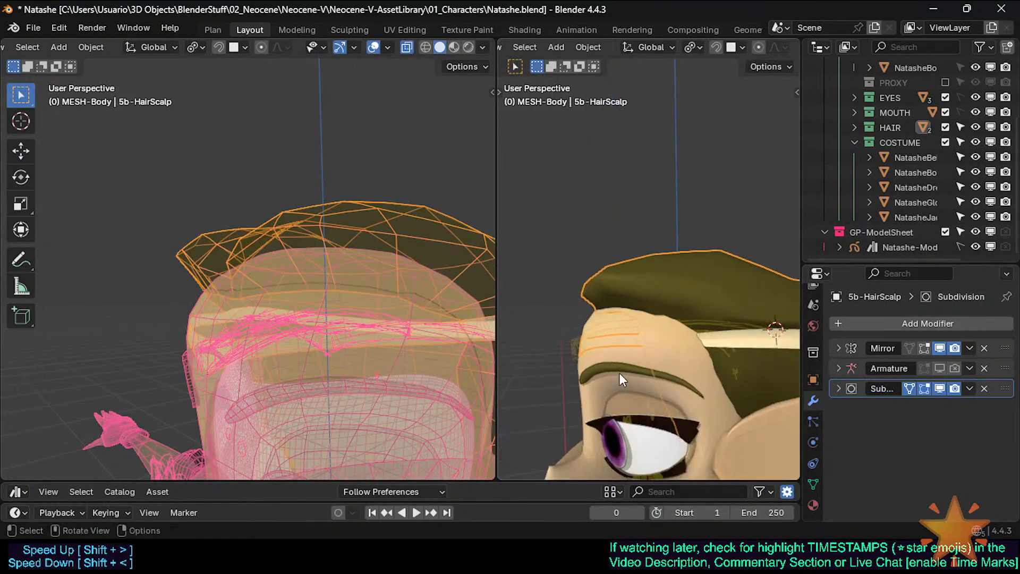
Compare the hair scalp's forehead and temple with the scene overlays toggled, looking from the front and the side
{"action": "scroll", "coordinate": [620, 372], "scroll_direction": "up", "scroll_amount": 3}
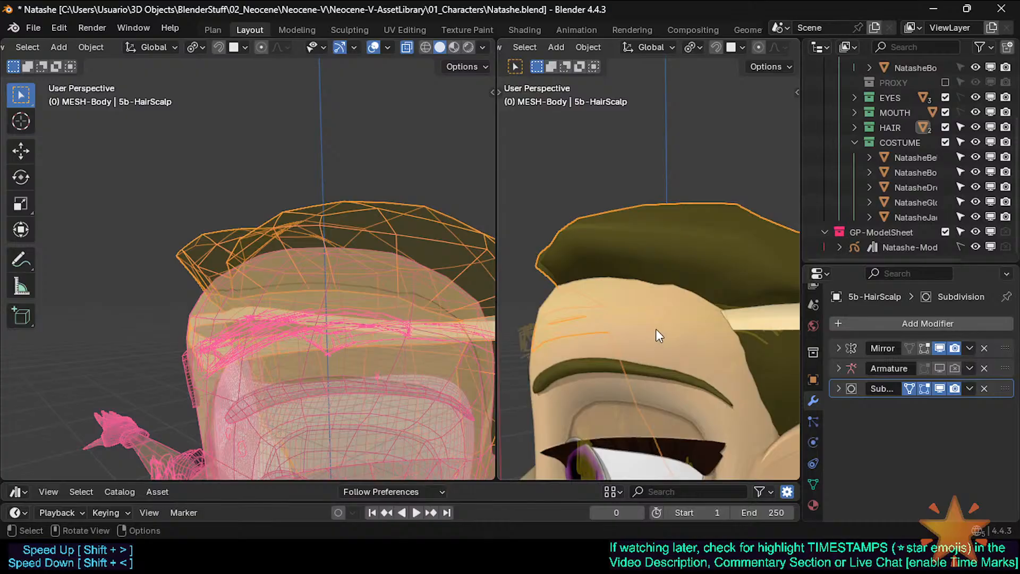
{"action": "middle_click_drag", "start_coordinate": [675, 333], "coordinate": [760, 311]}
{"action": "key", "text": "Tab"}
{"action": "key", "text": "Tab"}
{"action": "key", "text": "shift+alt+z"}
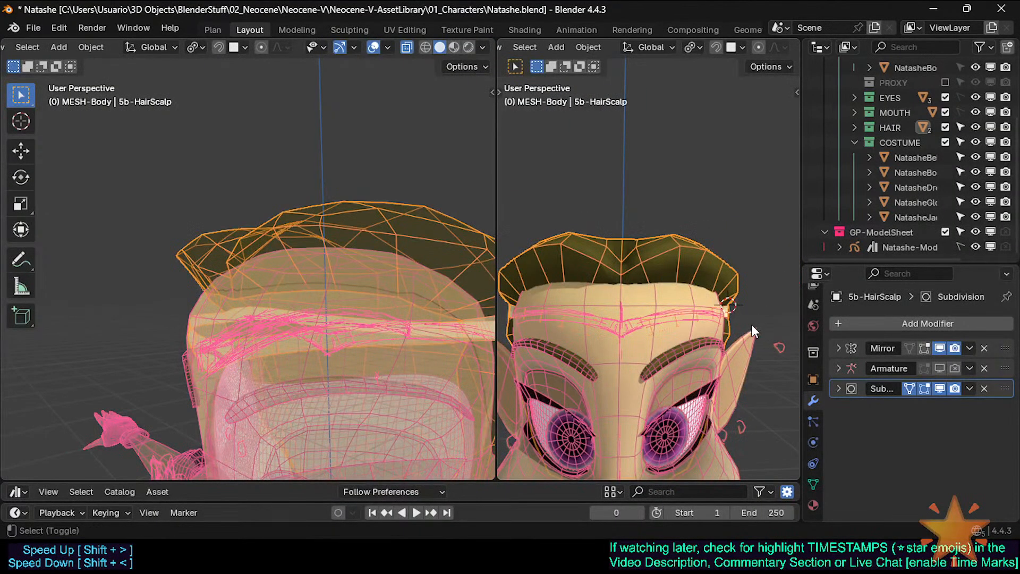
{"action": "key", "text": "shift+alt+z"}
{"action": "middle_click_drag", "start_coordinate": [750, 326], "coordinate": [568, 372]}
{"action": "middle_click_drag", "start_coordinate": [568, 372], "coordinate": [742, 343], "text": "shift"}
In the right orthographic view, lower the band's upper-edge vertices in front of and above the ear slightly to follow the sketch
{"action": "key", "text": "KP_3"}
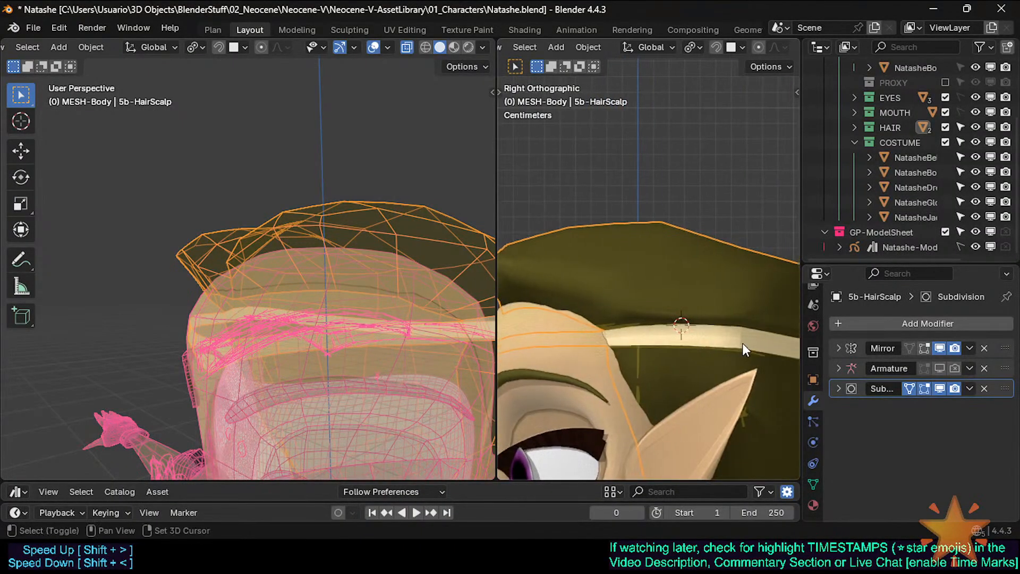
{"action": "key", "text": "Tab"}
{"action": "scroll", "coordinate": [627, 346], "scroll_direction": "up", "scroll_amount": 2}
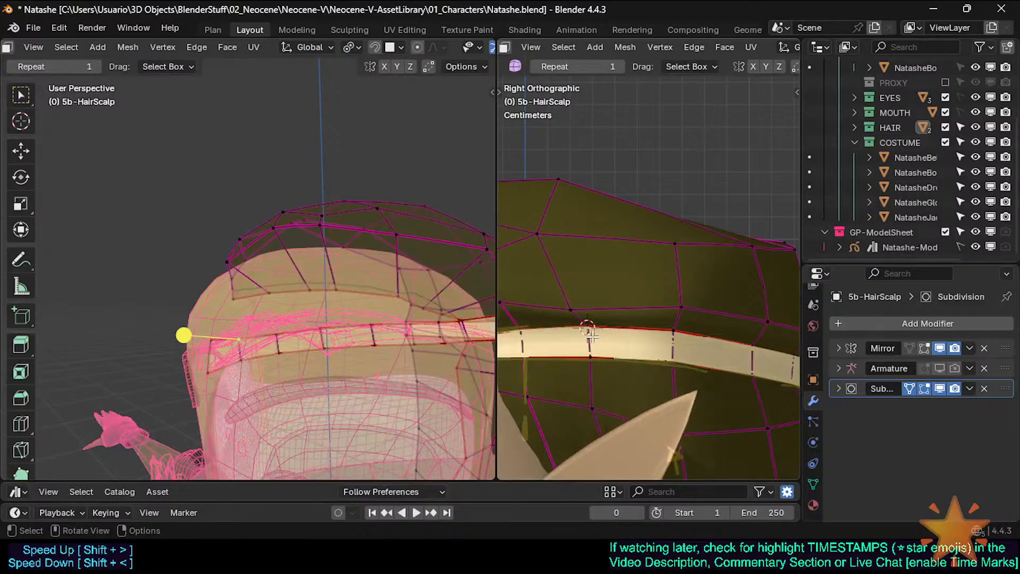
{"action": "middle_click_drag", "start_coordinate": [569, 352], "coordinate": [615, 348], "text": "shift"}
{"action": "left_click", "coordinate": [638, 331]}
{"action": "key", "text": "g"}
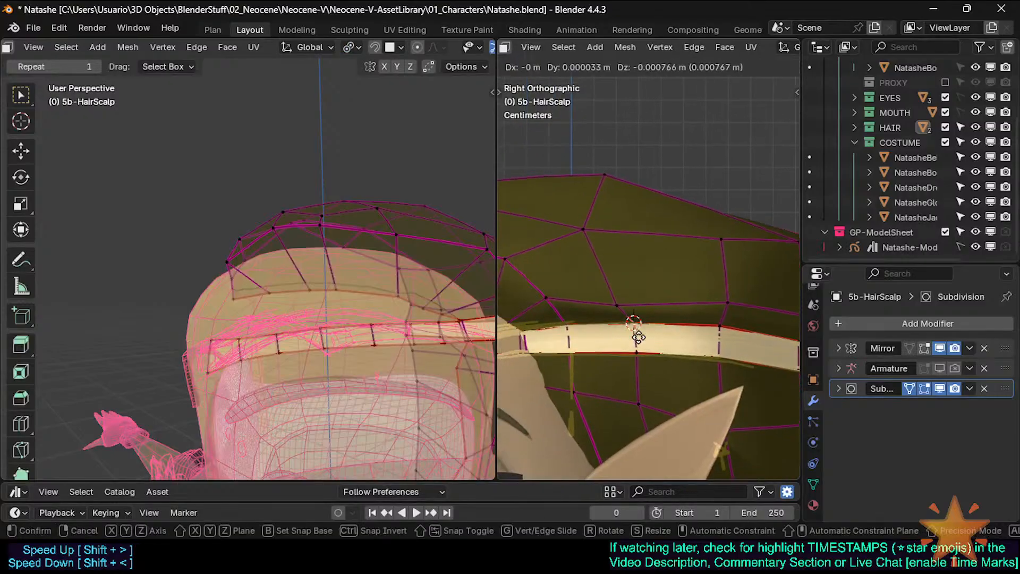
{"action": "left_click", "coordinate": [636, 338]}
{"action": "left_click", "coordinate": [579, 327]}
{"action": "key", "text": "g"}
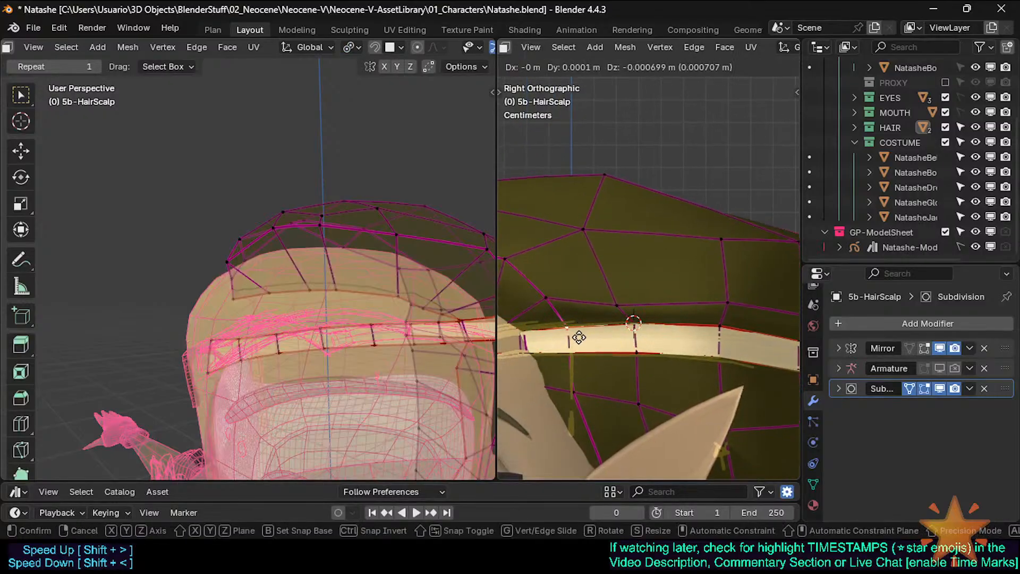
{"action": "left_click", "coordinate": [579, 338]}
{"action": "left_click", "coordinate": [640, 324]}
{"action": "key", "text": "g"}
{"action": "left_click", "coordinate": [634, 325]}
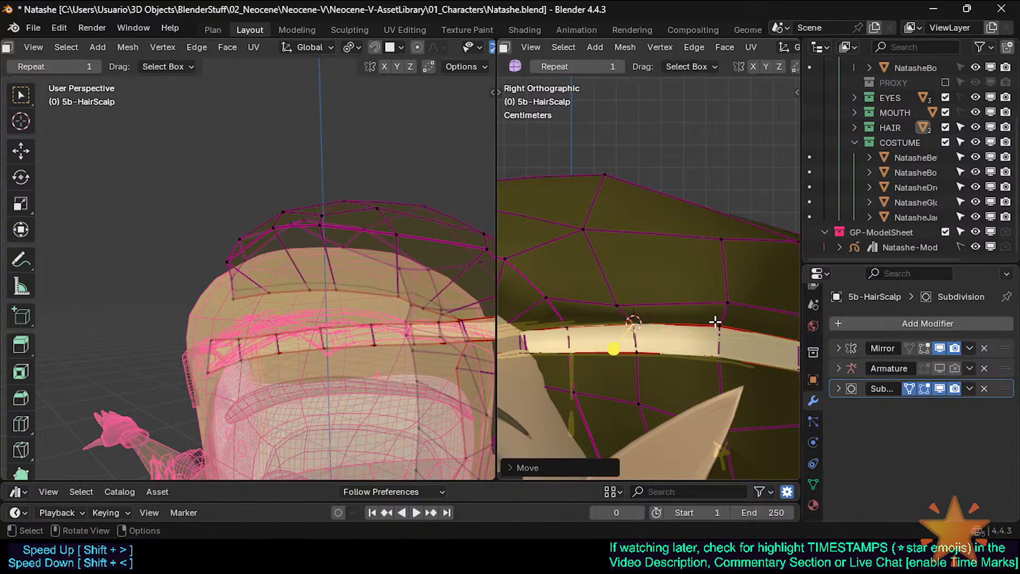
Adjust the upper and lower band vertices above the ear tip along the sketched band line
{"action": "left_click", "coordinate": [719, 326]}
{"action": "key", "text": "g"}
{"action": "left_click", "coordinate": [716, 356]}
{"action": "key", "text": "g"}
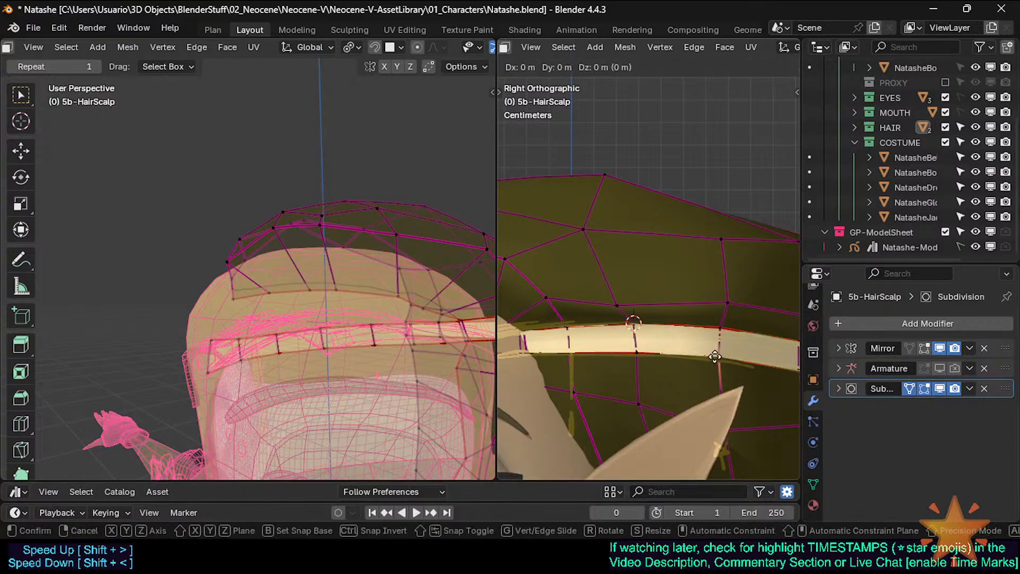
{"action": "left_click", "coordinate": [735, 355]}
Nudge the band's lower vertices in front of the ear tip and the upper vertex nearest the temple onto the sketched outline
{"action": "left_click", "coordinate": [640, 353]}
{"action": "key", "text": "g"}
{"action": "left_click", "coordinate": [642, 353]}
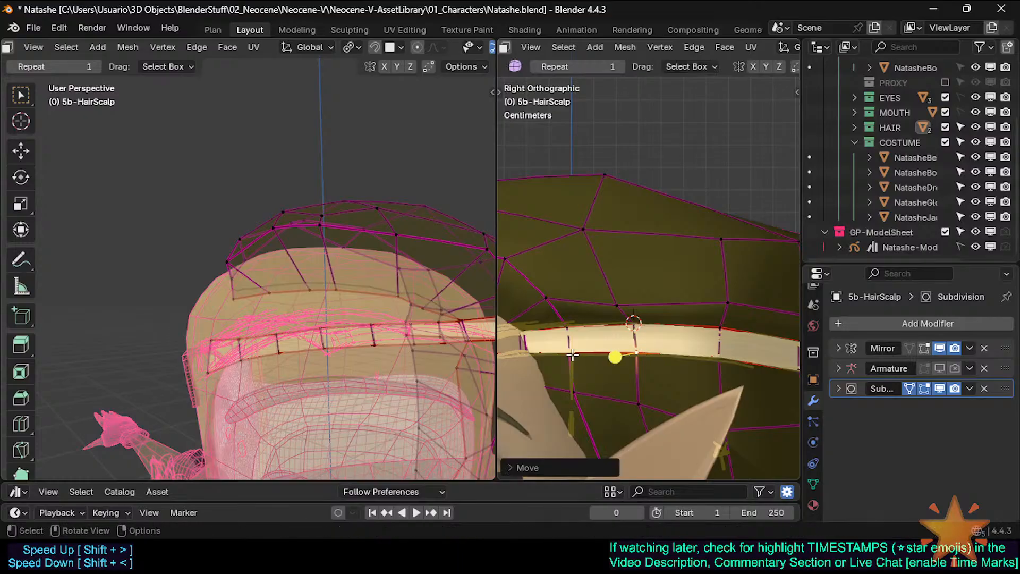
{"action": "left_click", "coordinate": [574, 354]}
{"action": "key", "text": "g"}
{"action": "left_click", "coordinate": [569, 351]}
{"action": "left_click", "coordinate": [567, 333]}
{"action": "key", "text": "g"}
{"action": "left_click", "coordinate": [568, 334]}
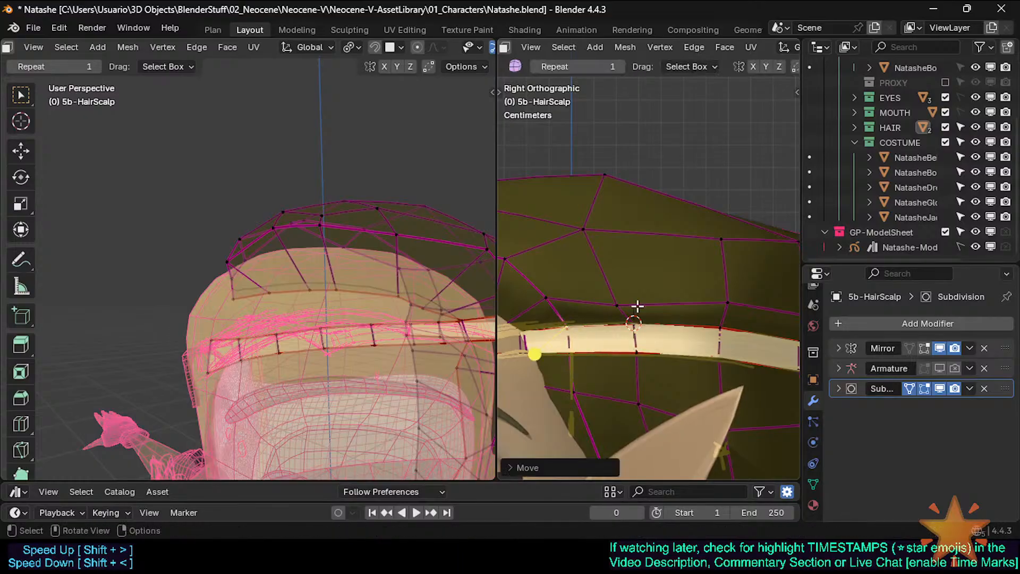
Examine the hair vertices just above the band and the band's alignment with the forehead sketch in side view
{"action": "left_click", "coordinate": [616, 306]}
{"action": "scroll", "coordinate": [620, 290], "scroll_direction": "up", "scroll_amount": 3}
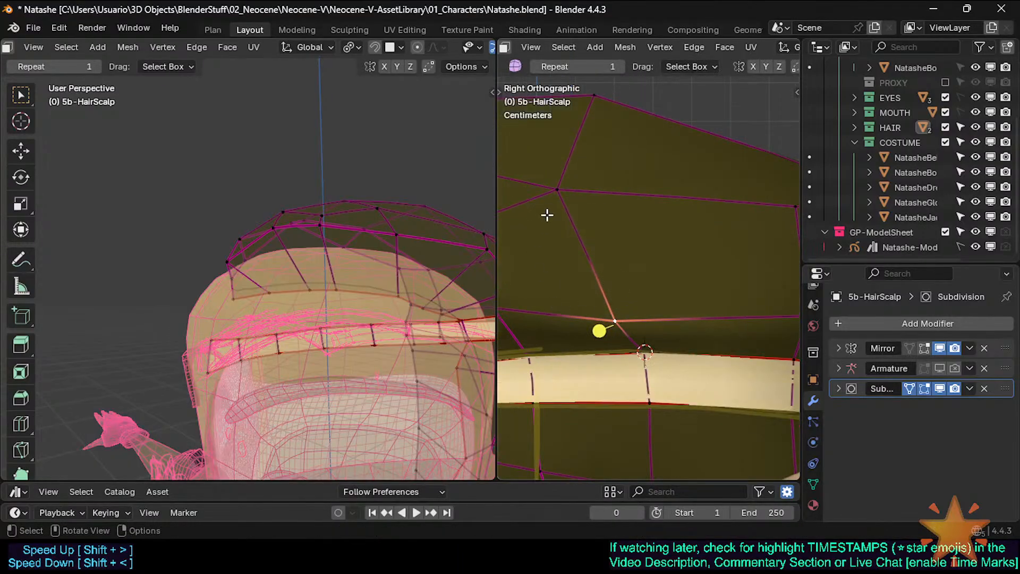
{"action": "left_click", "coordinate": [561, 200]}
{"action": "scroll", "coordinate": [590, 258], "scroll_direction": "down", "scroll_amount": 3}
{"action": "left_click", "coordinate": [701, 229]}
{"action": "left_click", "coordinate": [706, 285]}
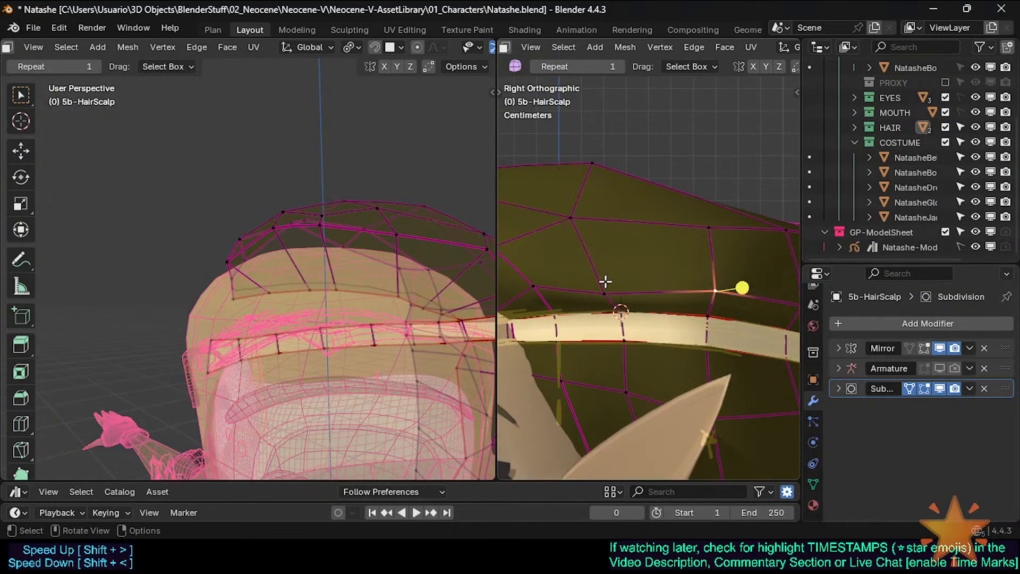
{"action": "left_click", "coordinate": [598, 295]}
{"action": "left_click", "coordinate": [574, 220]}
{"action": "left_click", "coordinate": [705, 228]}
{"action": "left_click", "coordinate": [708, 290]}
{"action": "scroll", "coordinate": [628, 294], "scroll_direction": "down", "scroll_amount": 3}
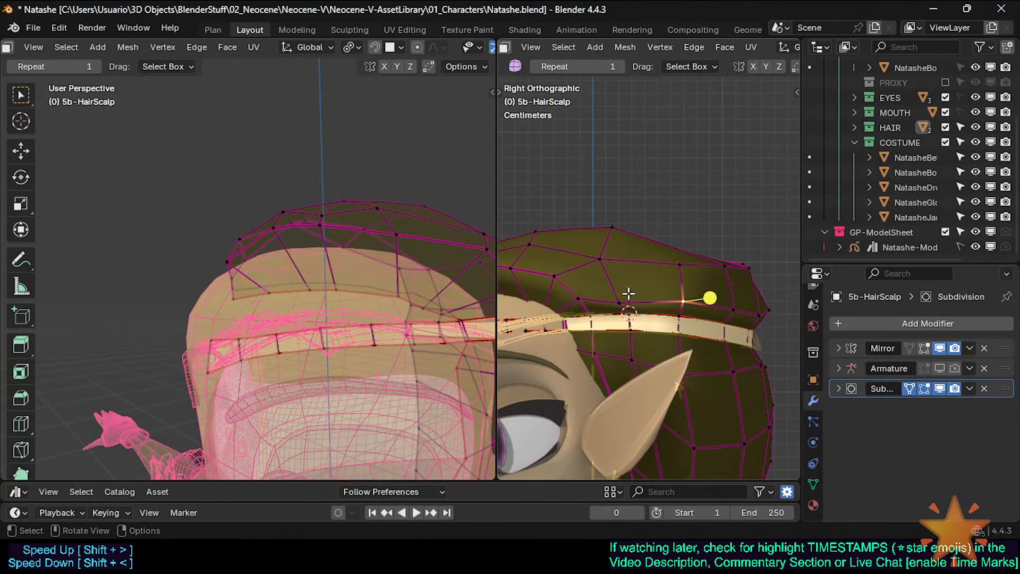
{"action": "middle_click_drag", "start_coordinate": [625, 279], "coordinate": [693, 315], "text": "shift"}
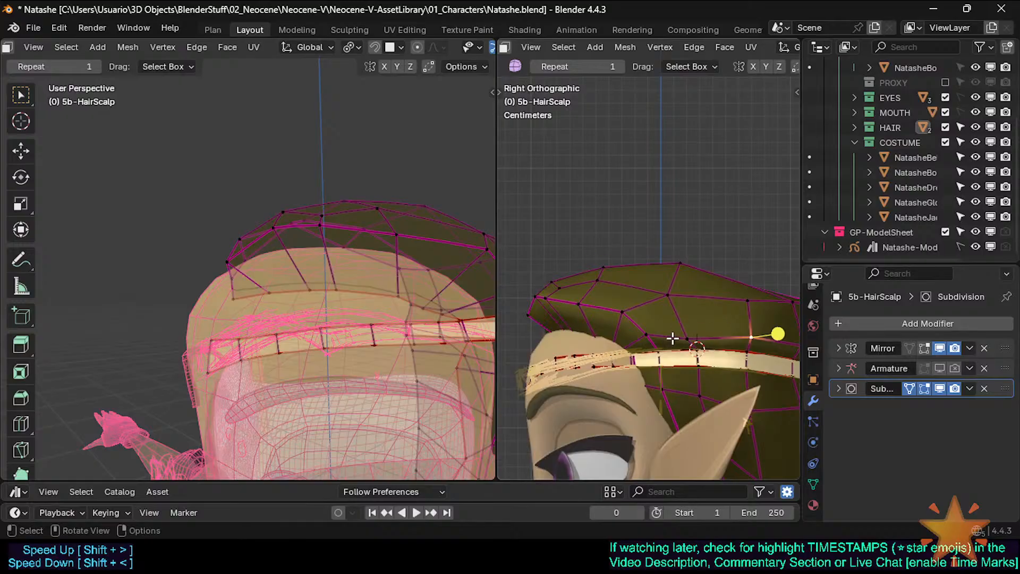
{"action": "middle_click_drag", "start_coordinate": [678, 391], "coordinate": [668, 324], "text": "shift"}
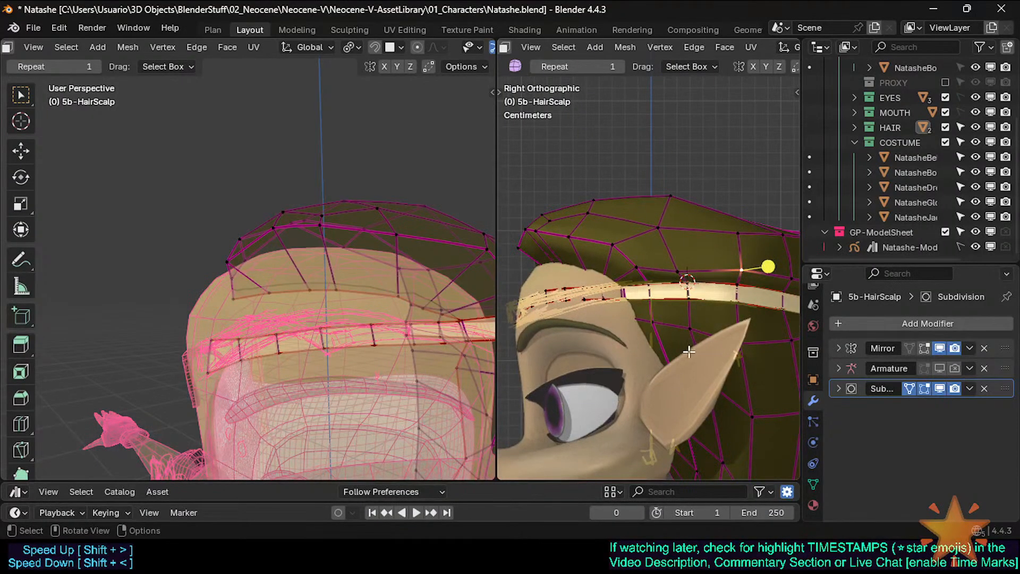
{"action": "scroll", "coordinate": [689, 352], "scroll_direction": "up", "scroll_amount": 3}
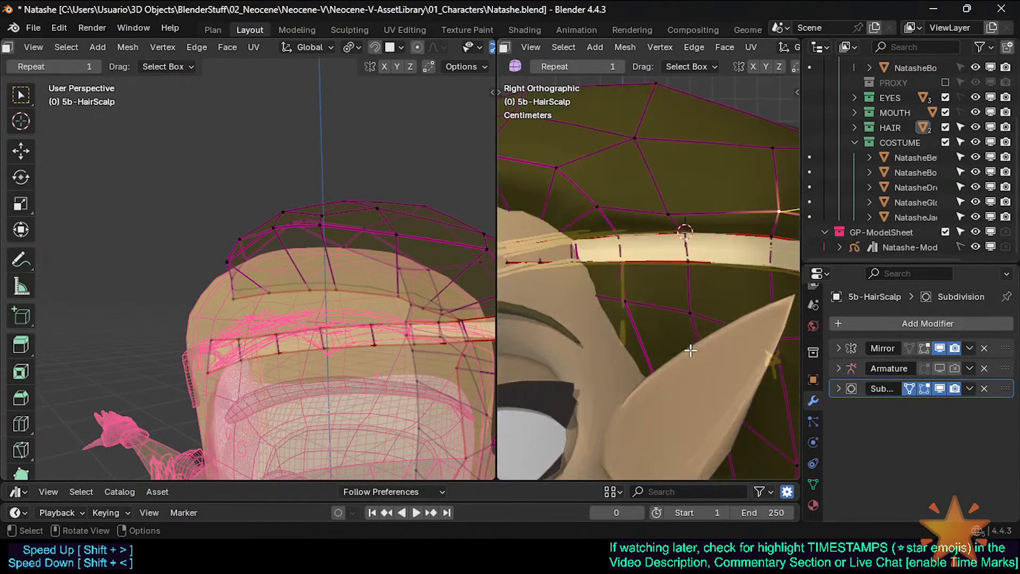
{"action": "scroll", "coordinate": [651, 332], "scroll_direction": "down", "scroll_amount": 3}
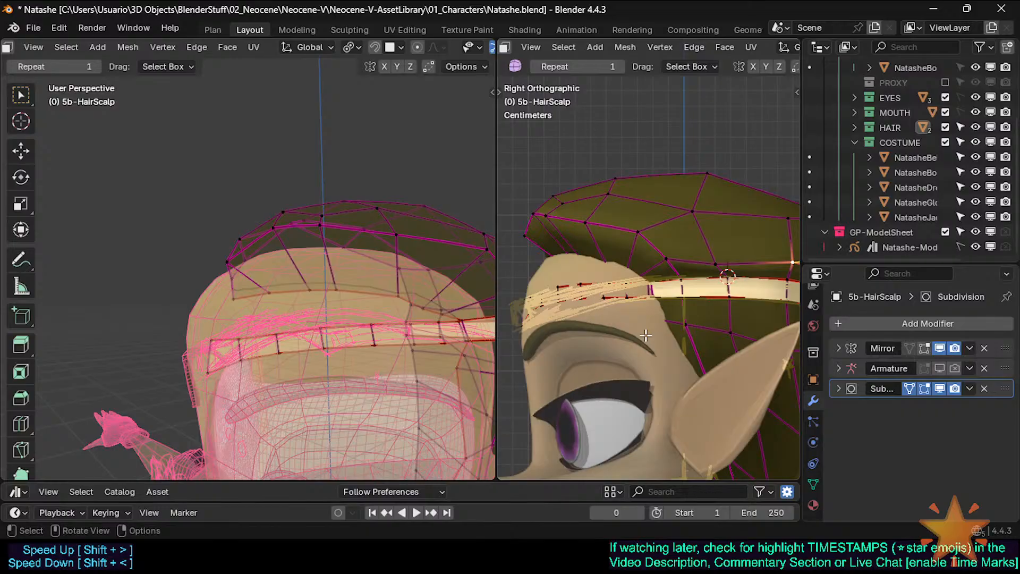
{"action": "scroll", "coordinate": [630, 285], "scroll_direction": "up", "scroll_amount": 5}
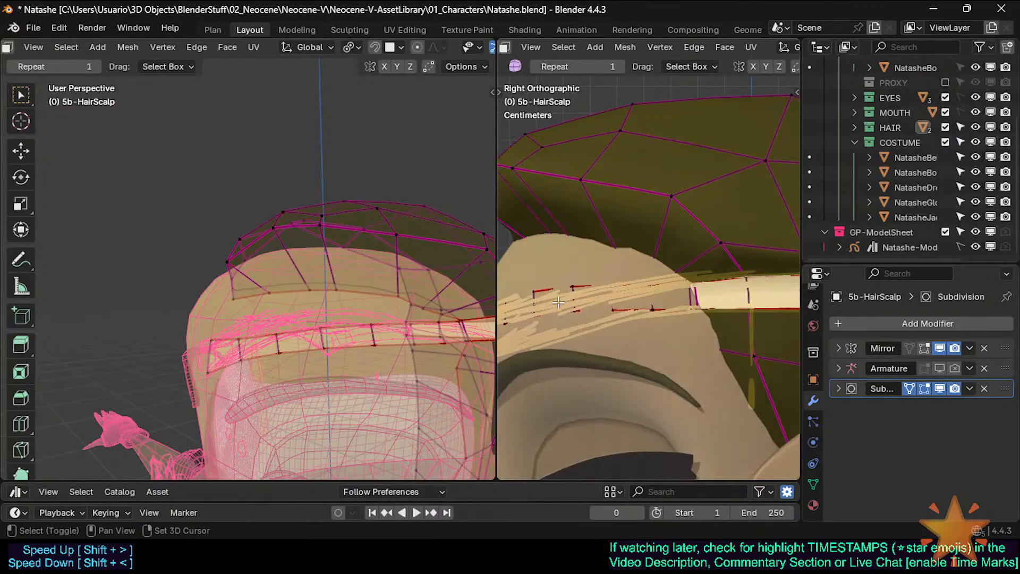
{"action": "scroll", "coordinate": [607, 322], "scroll_direction": "down", "scroll_amount": 5}
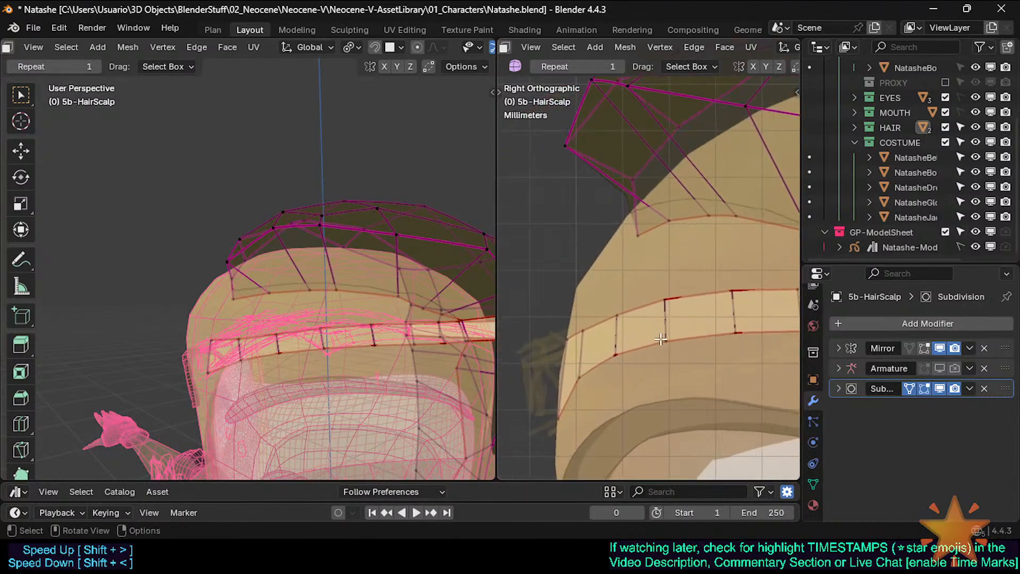
Select the band's face loop in face selection mode and check its course around the head against the smoothed result
{"action": "key", "text": "Tab"}
{"action": "scroll", "coordinate": [654, 343], "scroll_direction": "down", "scroll_amount": 6}
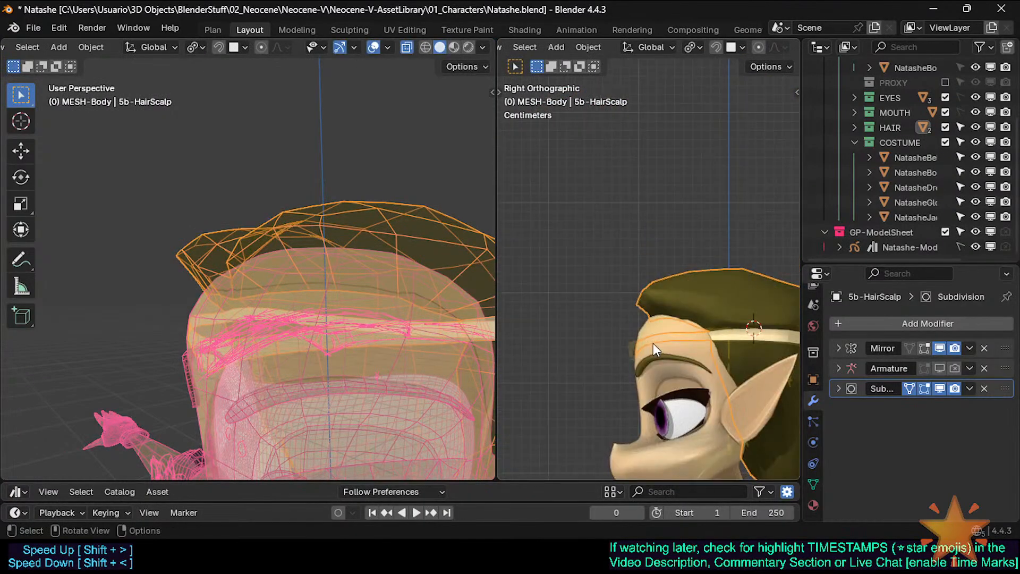
{"action": "key", "text": "Tab"}
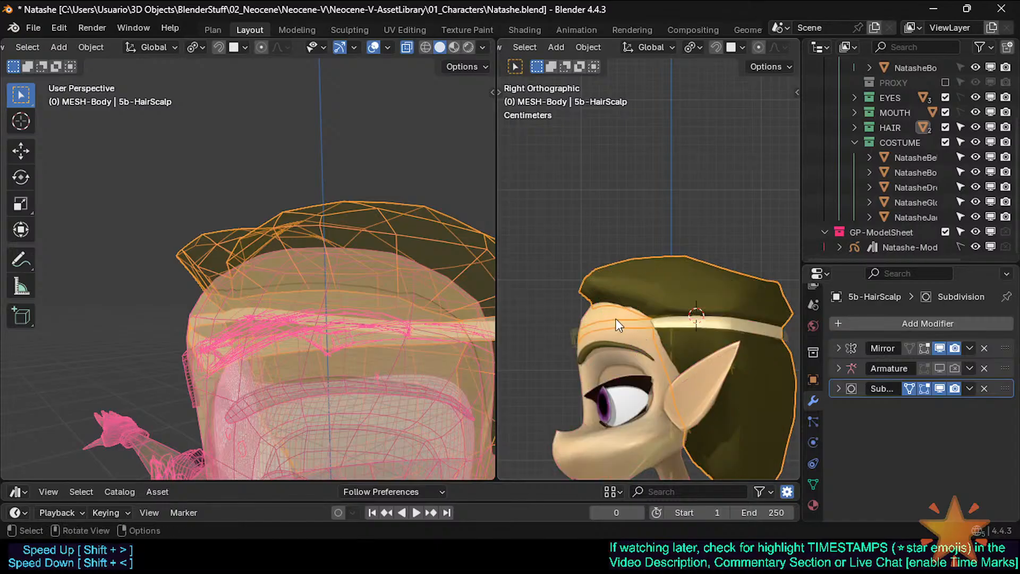
{"action": "scroll", "coordinate": [654, 336], "scroll_direction": "up", "scroll_amount": 3}
{"action": "key", "text": "3"}
{"action": "left_click", "coordinate": [702, 327], "text": "alt"}
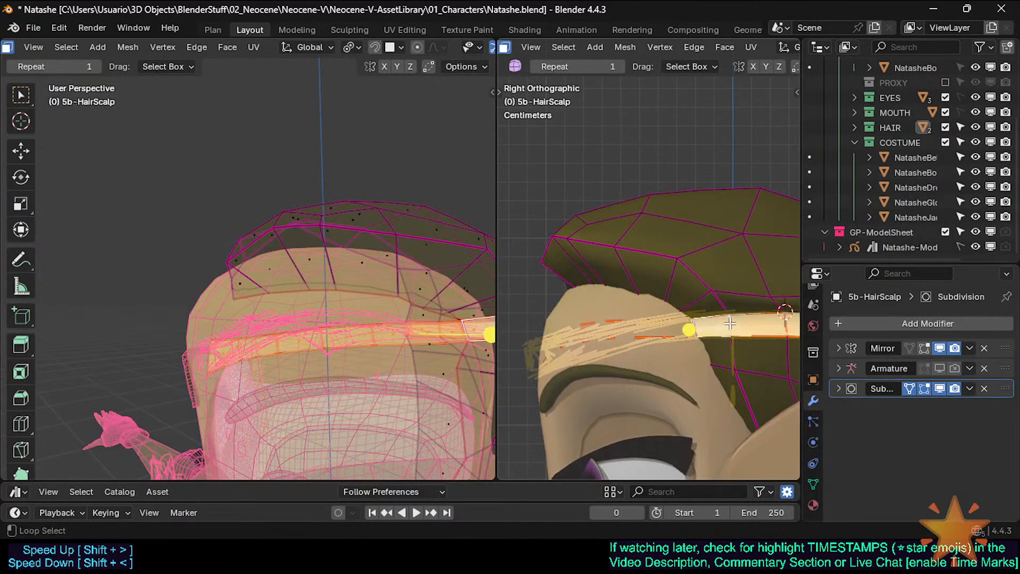
{"action": "scroll", "coordinate": [708, 331], "scroll_direction": "down", "scroll_amount": 1}
{"action": "middle_click_drag", "start_coordinate": [712, 334], "coordinate": [647, 336], "text": "shift"}
{"action": "scroll", "coordinate": [647, 336], "scroll_direction": "down", "scroll_amount": 3}
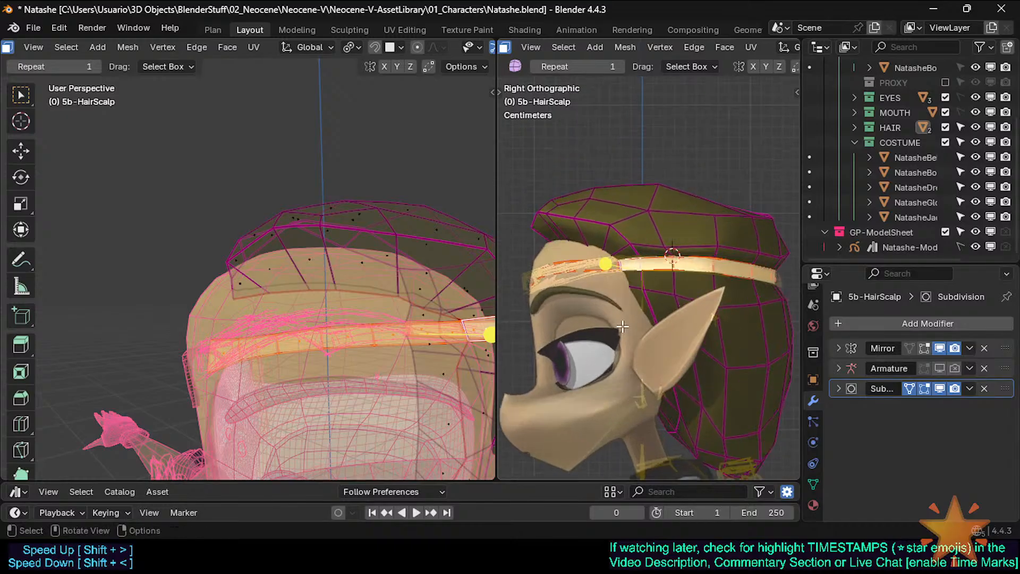
{"action": "key", "text": "Tab"}
{"action": "scroll", "coordinate": [636, 316], "scroll_direction": "up", "scroll_amount": 1}
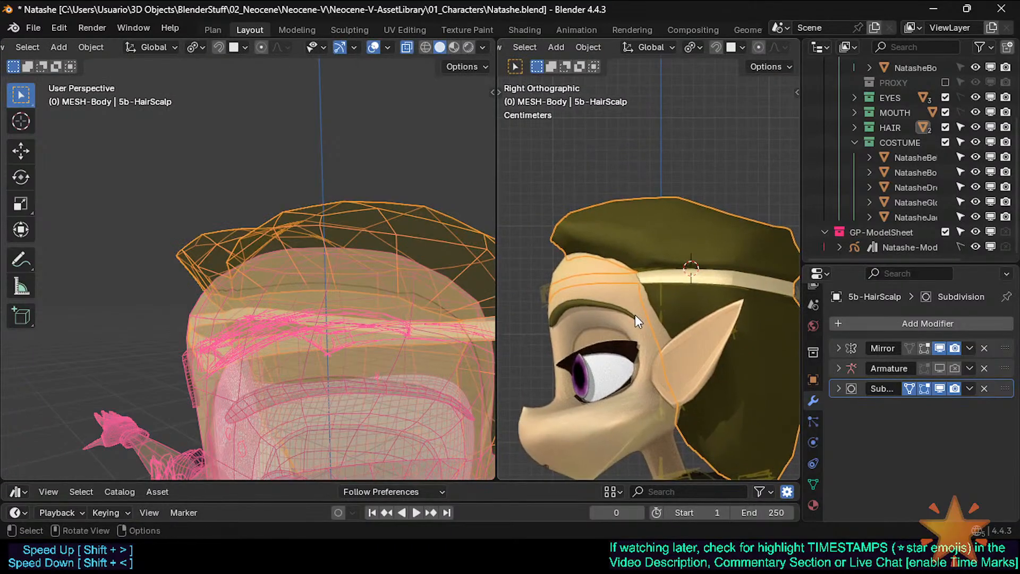
{"action": "scroll", "coordinate": [639, 315], "scroll_direction": "up", "scroll_amount": 4}
{"action": "scroll", "coordinate": [641, 358], "scroll_direction": "down", "scroll_amount": 3}
{"action": "middle_click_drag", "start_coordinate": [639, 279], "coordinate": [579, 368], "text": "shift"}
Fine-tune the band's lower vertex above the ear tip with X-ray on, keeping the lower edge evenly curved
{"action": "key", "text": "Tab"}
{"action": "scroll", "coordinate": [633, 353], "scroll_direction": "up", "scroll_amount": 3}
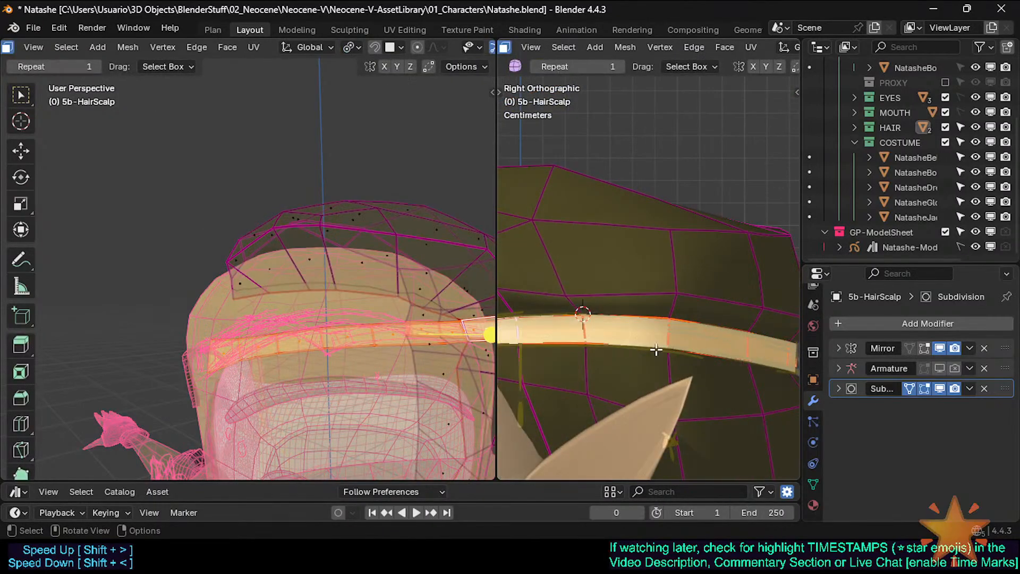
{"action": "left_click", "coordinate": [674, 344]}
{"action": "key", "text": "alt+z"}
{"action": "left_click", "coordinate": [675, 344]}
{"action": "key", "text": "g"}
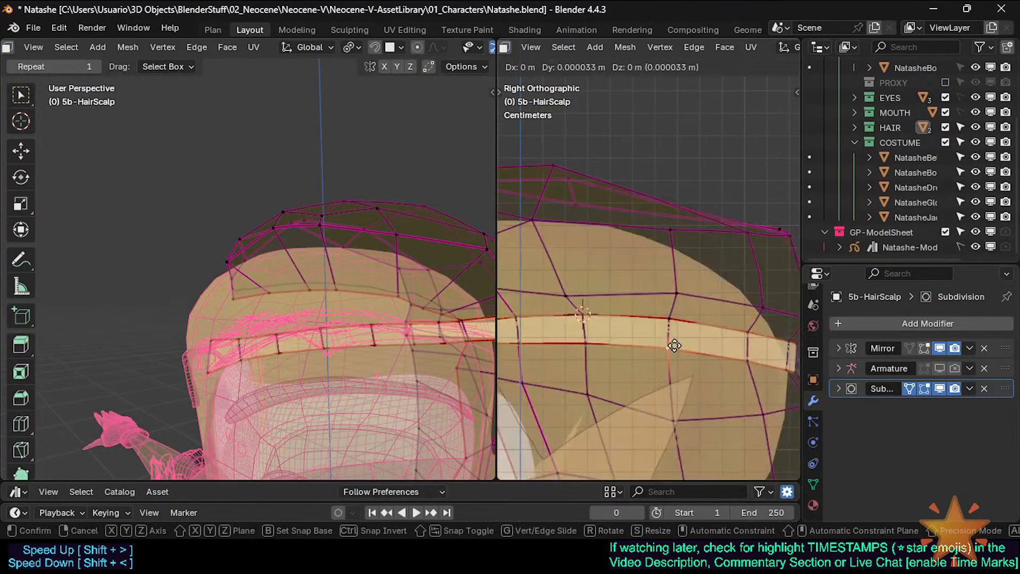
{"action": "left_click", "coordinate": [675, 345]}
{"action": "key", "text": "alt+z"}
Move the band's lower and upper vertices on the second edge from the back of the head onto the sketched outline
{"action": "middle_click_drag", "start_coordinate": [732, 364], "coordinate": [626, 364], "text": "shift"}
{"action": "key", "text": "Tab"}
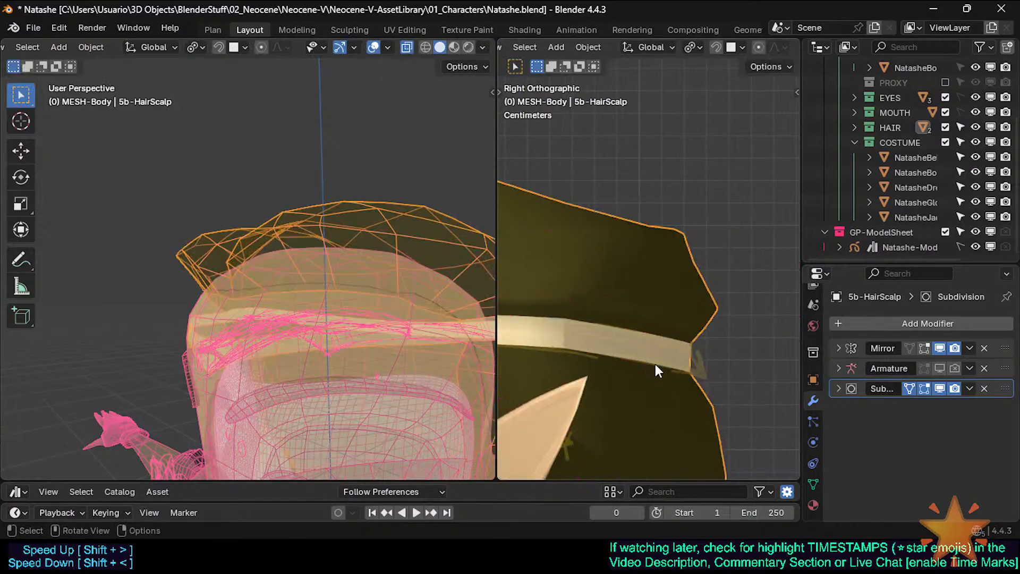
{"action": "key", "text": "Tab"}
{"action": "key", "text": "alt+z"}
{"action": "left_click", "coordinate": [650, 362]}
{"action": "key", "text": "g"}
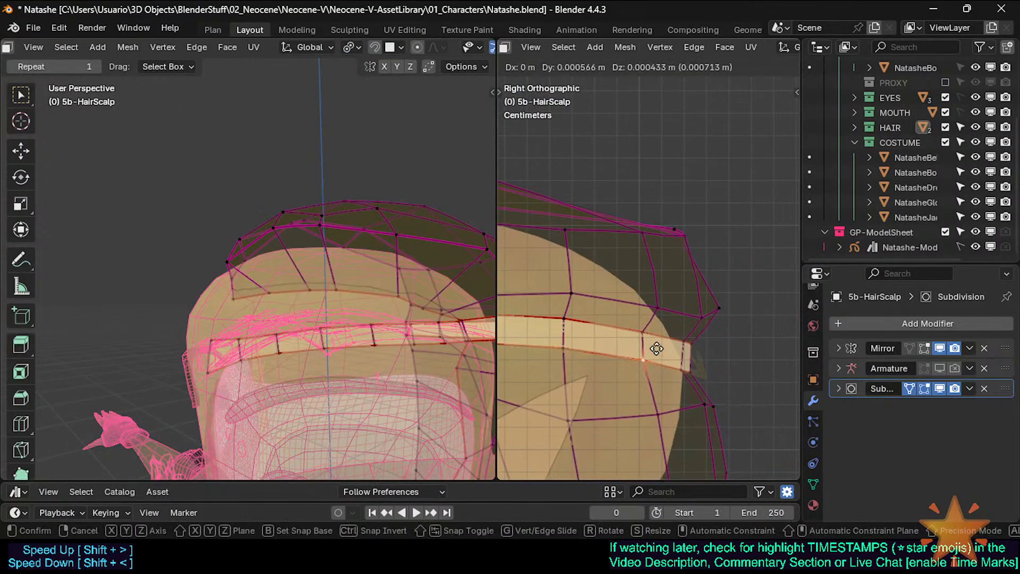
{"action": "left_click", "coordinate": [654, 348]}
{"action": "left_click", "coordinate": [646, 333], "text": "shift"}
{"action": "key", "text": "g"}
{"action": "left_click", "coordinate": [686, 340]}
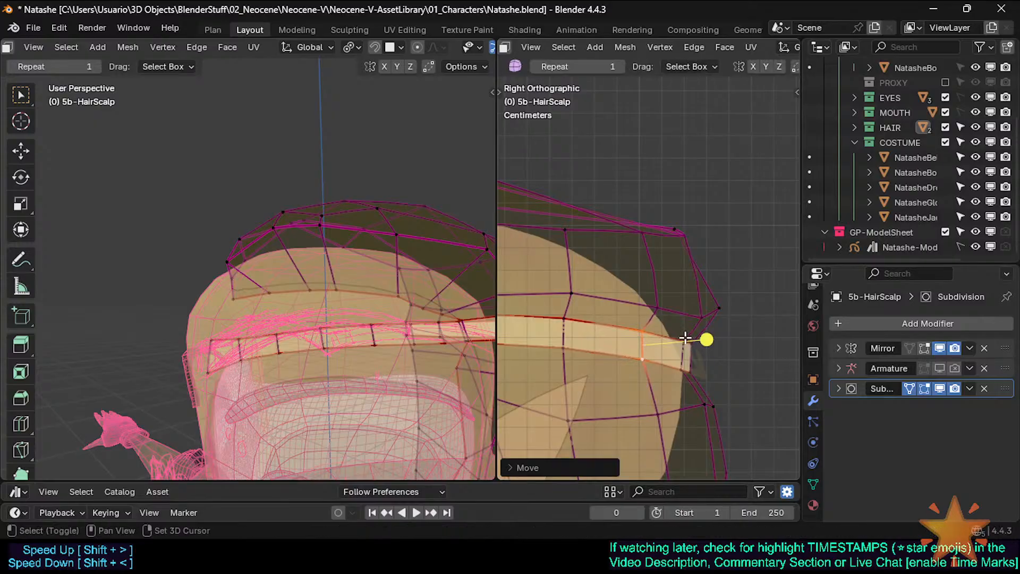
Nudge the upper and lower band vertices just above the ear tip to even out the band's curve
{"action": "left_click", "coordinate": [557, 349]}
{"action": "left_click", "coordinate": [563, 322], "text": "shift"}
{"action": "key", "text": "g"}
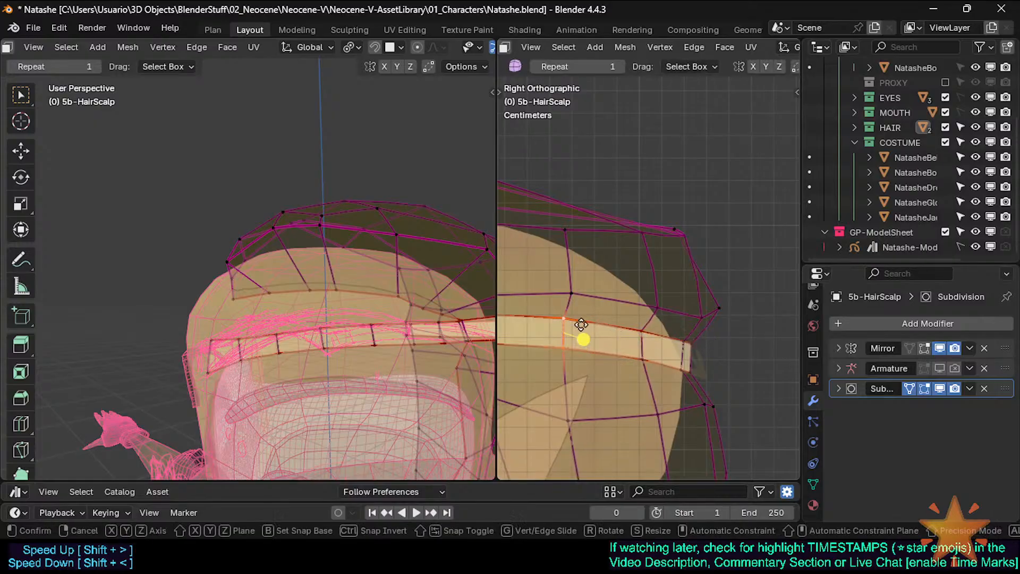
{"action": "left_click", "coordinate": [578, 320]}
Refine the lower and upper vertices of the band's second edge from the back so both borders follow the sketch
{"action": "mouse_move", "coordinate": [649, 357]}
{"action": "middle_mouse_down", "text": "shift"}
{"action": "mouse_move", "coordinate": [537, 349]}
{"action": "mouse_move", "coordinate": [639, 351]}
{"action": "middle_mouse_up", "text": "shift"}
{"action": "scroll", "coordinate": [569, 362], "scroll_direction": "up", "scroll_amount": 3}
{"action": "left_click", "coordinate": [572, 365]}
{"action": "key", "text": "g"}
{"action": "left_click", "coordinate": [580, 360]}
{"action": "left_click", "coordinate": [589, 349]}
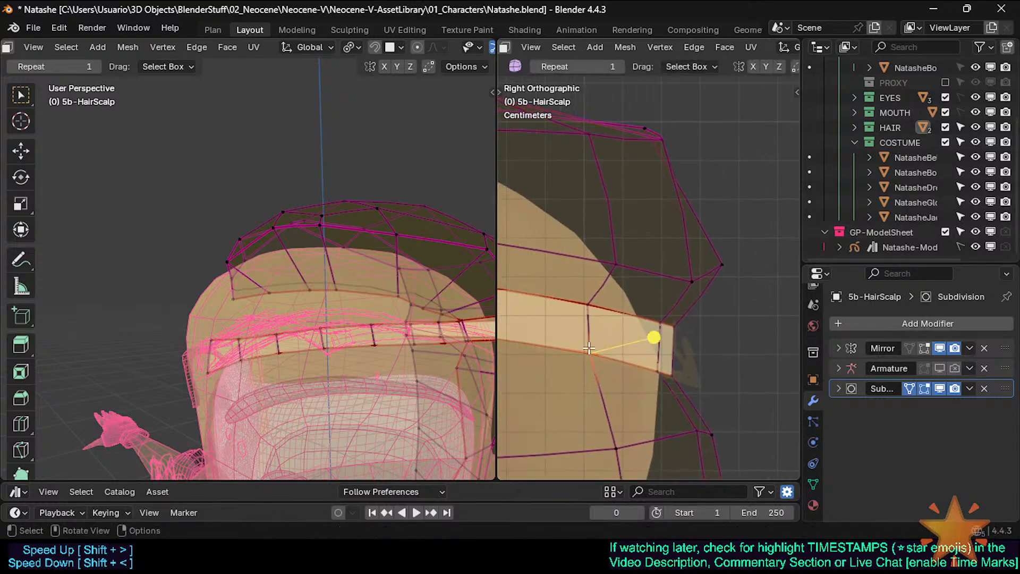
{"action": "key", "text": "g"}
{"action": "left_click", "coordinate": [551, 332]}
{"action": "left_click", "coordinate": [590, 306]}
{"action": "key", "text": "g"}
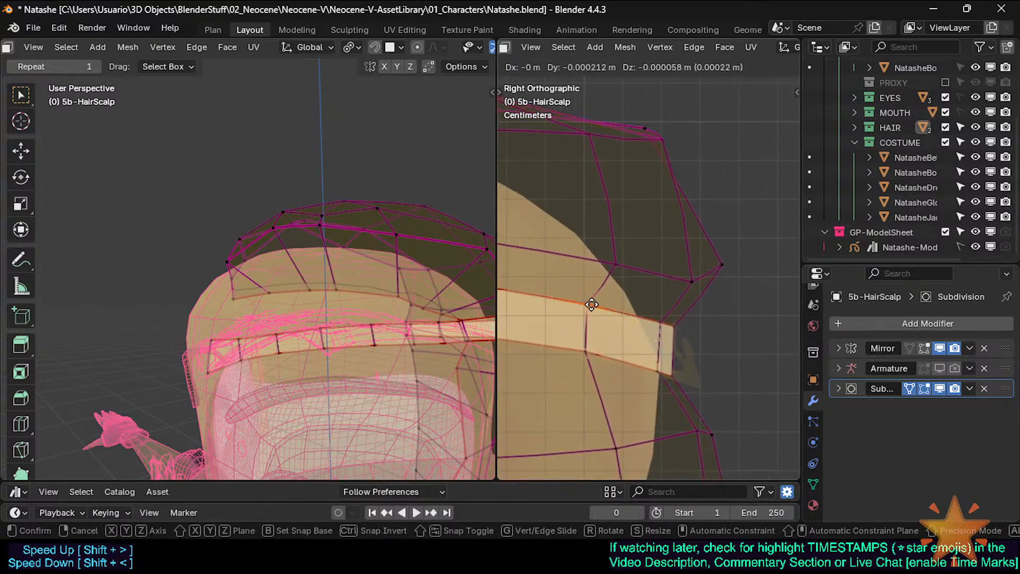
{"action": "left_click", "coordinate": [592, 306]}
Align the lower vertices and the outermost upper vertex at the band's rear end with the sketched band
{"action": "scroll", "coordinate": [677, 377], "scroll_direction": "down", "scroll_amount": 3}
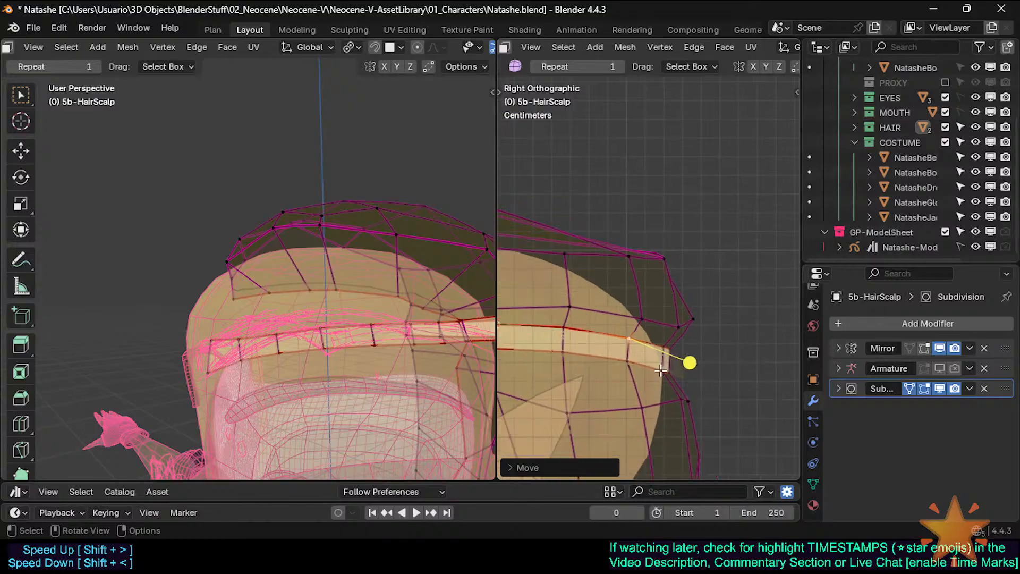
{"action": "scroll", "coordinate": [671, 368], "scroll_direction": "up", "scroll_amount": 3}
{"action": "left_click", "coordinate": [665, 366]}
{"action": "key", "text": "g"}
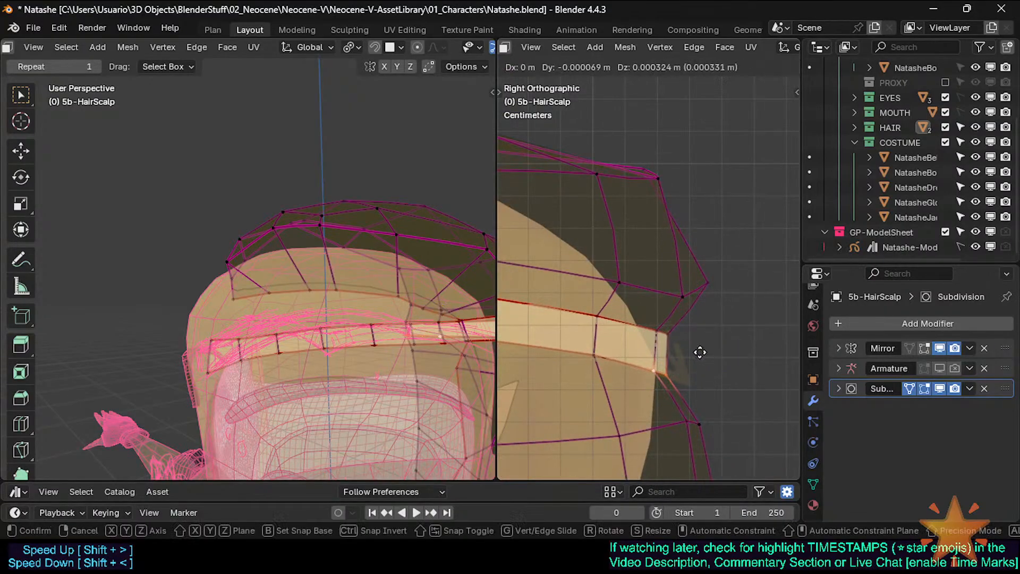
{"action": "left_click", "coordinate": [699, 341]}
{"action": "left_click", "coordinate": [655, 369]}
{"action": "key", "text": "g"}
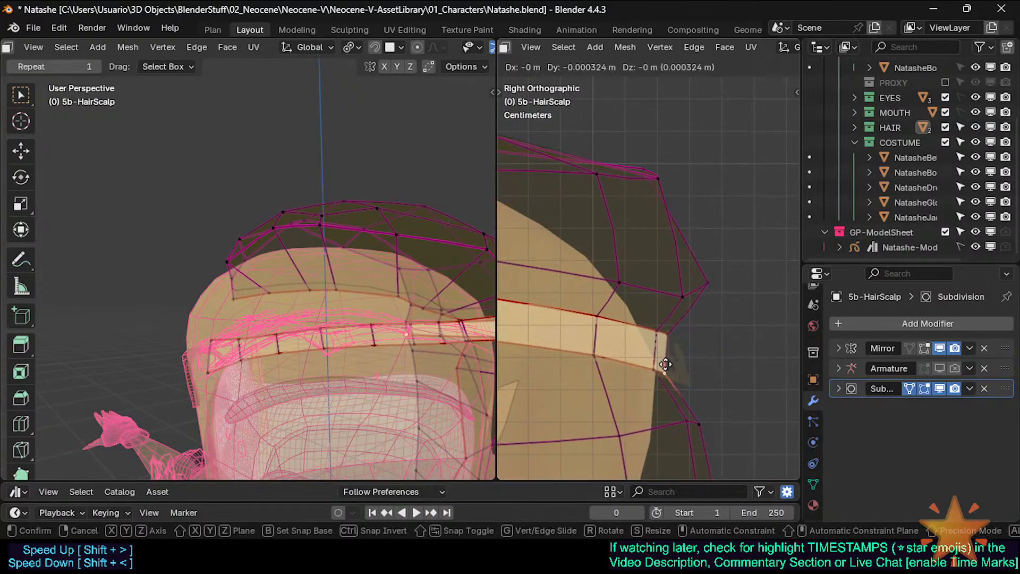
{"action": "left_click", "coordinate": [665, 359]}
{"action": "left_click", "coordinate": [670, 338]}
{"action": "key", "text": "g"}
{"action": "left_click", "coordinate": [672, 339], "text": "shift"}
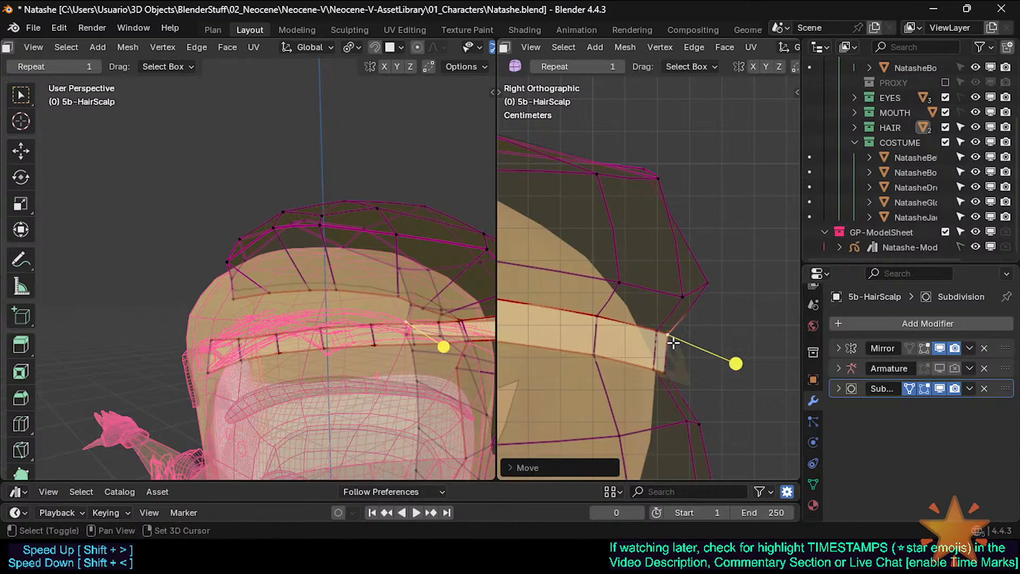
Adjust the inner upper vertex at the band's rear end and select the lower vertex below it
{"action": "left_click", "coordinate": [659, 333]}
{"action": "key", "text": "shift+g"}
{"action": "key", "text": "Escape"}
{"action": "key", "text": "g"}
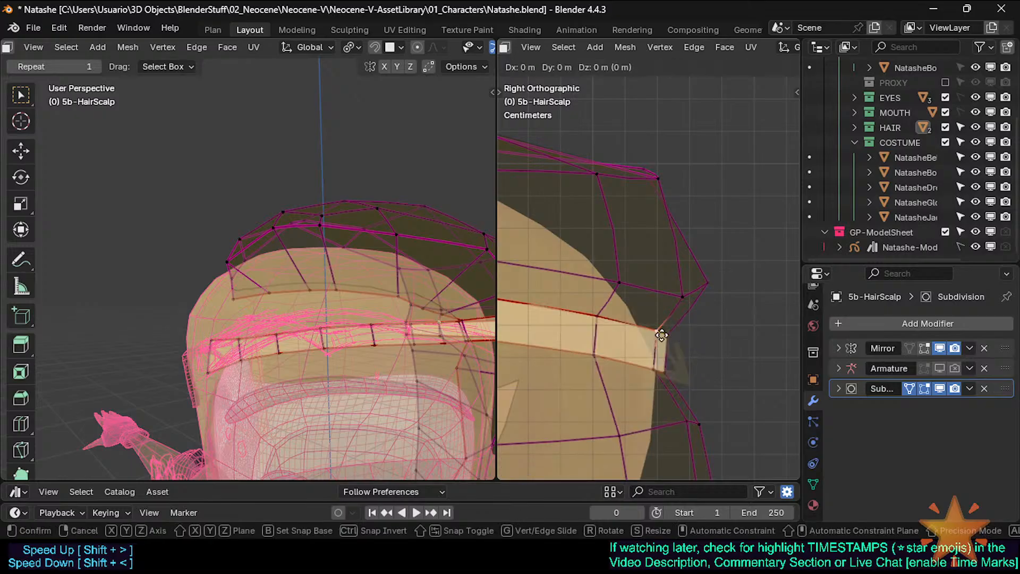
{"action": "left_click", "coordinate": [670, 343]}
{"action": "scroll", "coordinate": [669, 363], "scroll_direction": "up", "scroll_amount": 3}
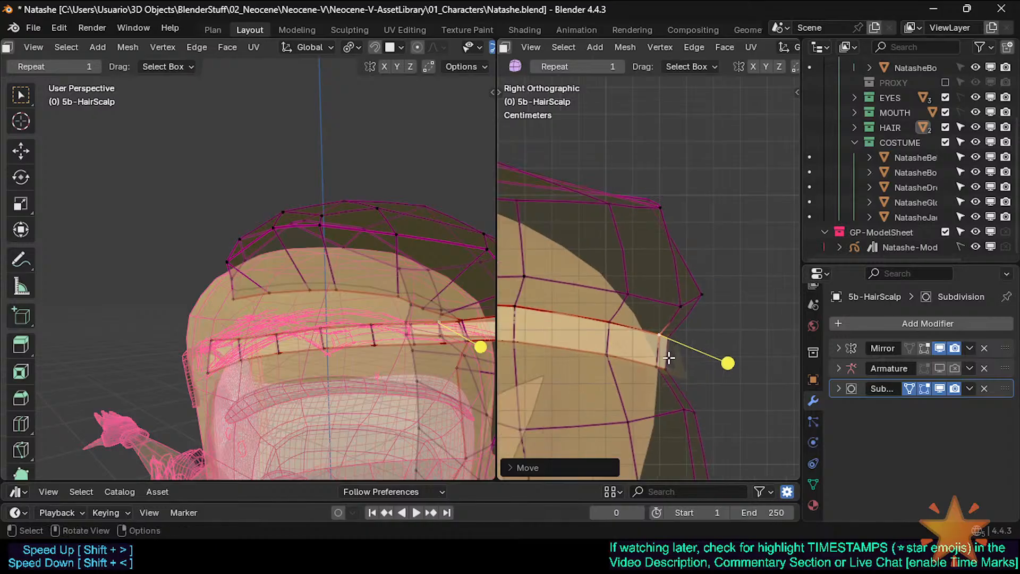
{"action": "left_click", "coordinate": [668, 363]}
{"action": "left_click", "coordinate": [650, 362]}
{"action": "scroll", "coordinate": [623, 360], "scroll_direction": "down", "scroll_amount": 2}
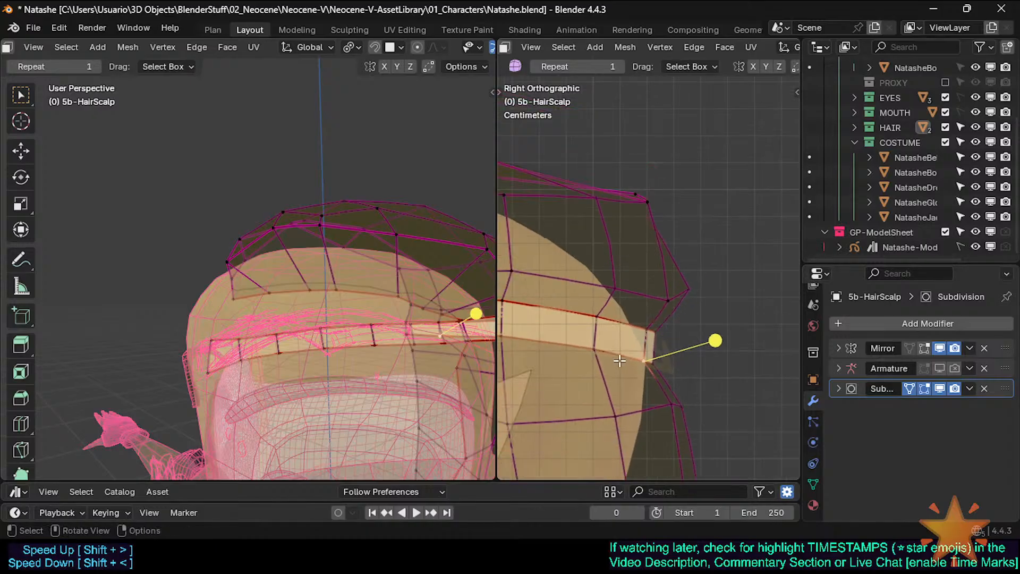
Move the band's lower vertex at the temple hairline so the lower edge runs straight
{"action": "middle_click_drag", "start_coordinate": [623, 360], "coordinate": [731, 367], "text": "shift"}
{"action": "scroll", "coordinate": [611, 363], "scroll_direction": "down", "scroll_amount": 3}
{"action": "scroll", "coordinate": [595, 363], "scroll_direction": "up", "scroll_amount": 6}
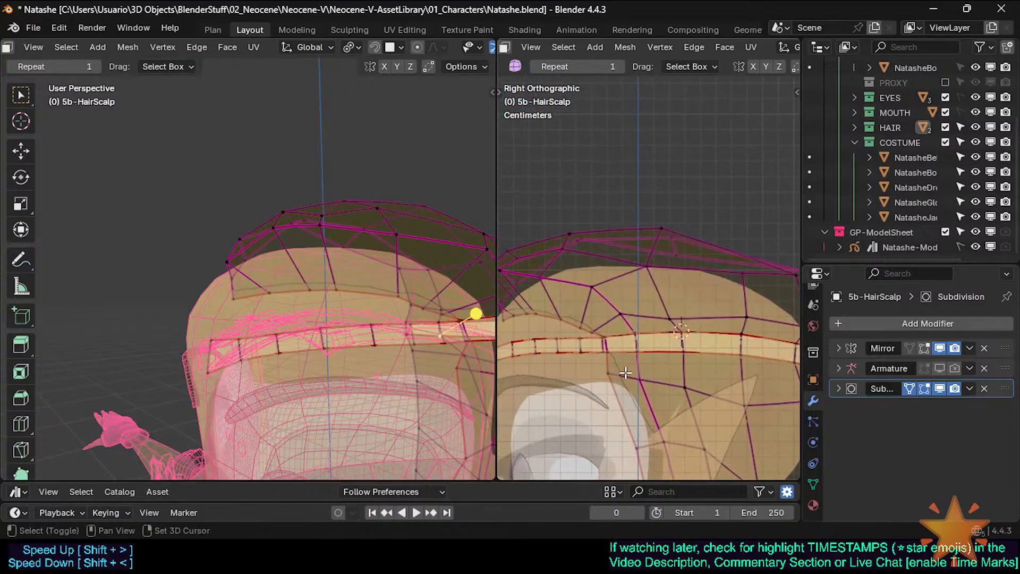
{"action": "key", "text": "Tab"}
{"action": "key", "text": "Tab"}
{"action": "scroll", "coordinate": [605, 346], "scroll_direction": "up", "scroll_amount": 3}
{"action": "left_click", "coordinate": [614, 326]}
{"action": "key", "text": "g"}
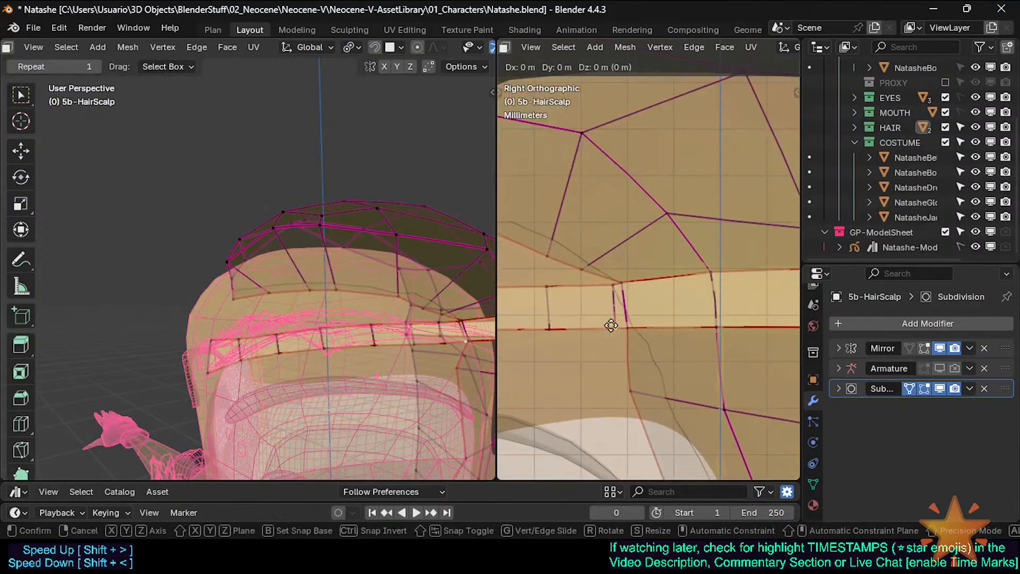
{"action": "left_click", "coordinate": [610, 324]}
Raise two of the band's upper forehead vertices in front of the temple slightly to the sketched upper edge
{"action": "scroll", "coordinate": [586, 346], "scroll_direction": "down", "scroll_amount": 3}
{"action": "middle_click_drag", "start_coordinate": [587, 346], "coordinate": [607, 352], "text": "shift"}
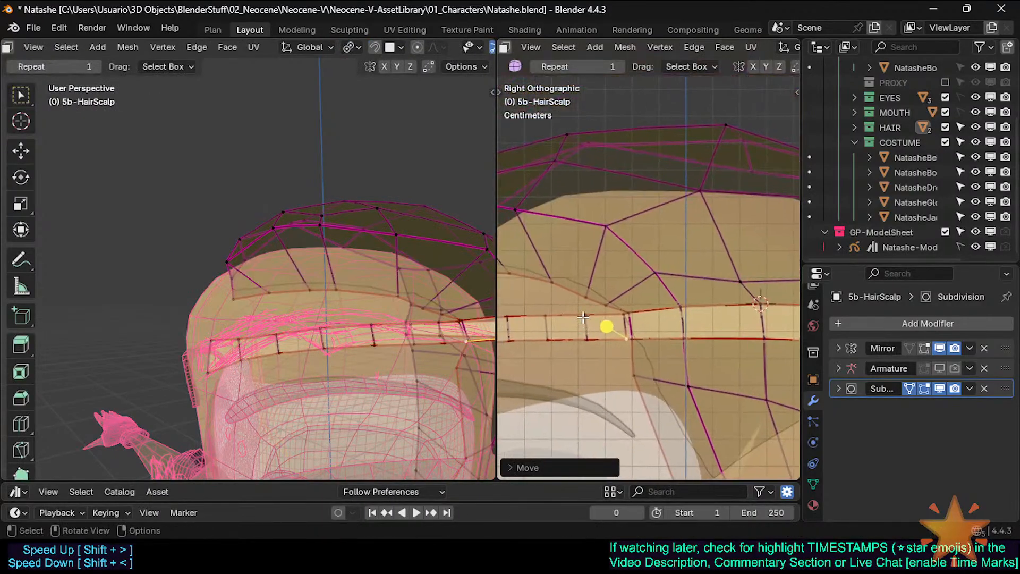
{"action": "left_click", "coordinate": [583, 317]}
{"action": "key", "text": "g"}
{"action": "left_click", "coordinate": [583, 313]}
{"action": "left_click", "coordinate": [549, 322]}
{"action": "key", "text": "g"}
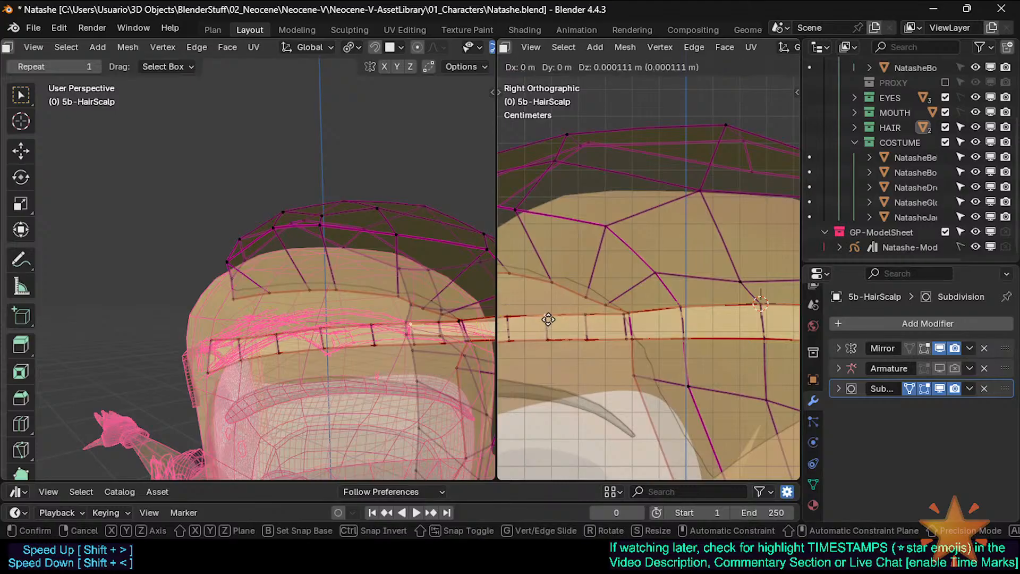
{"action": "left_click", "coordinate": [549, 318]}
Examine the band against the sketch in Object Mode with overlays hidden, from the side and in perspective
{"action": "key", "text": "Tab"}
{"action": "scroll", "coordinate": [600, 340], "scroll_direction": "down", "scroll_amount": 4}
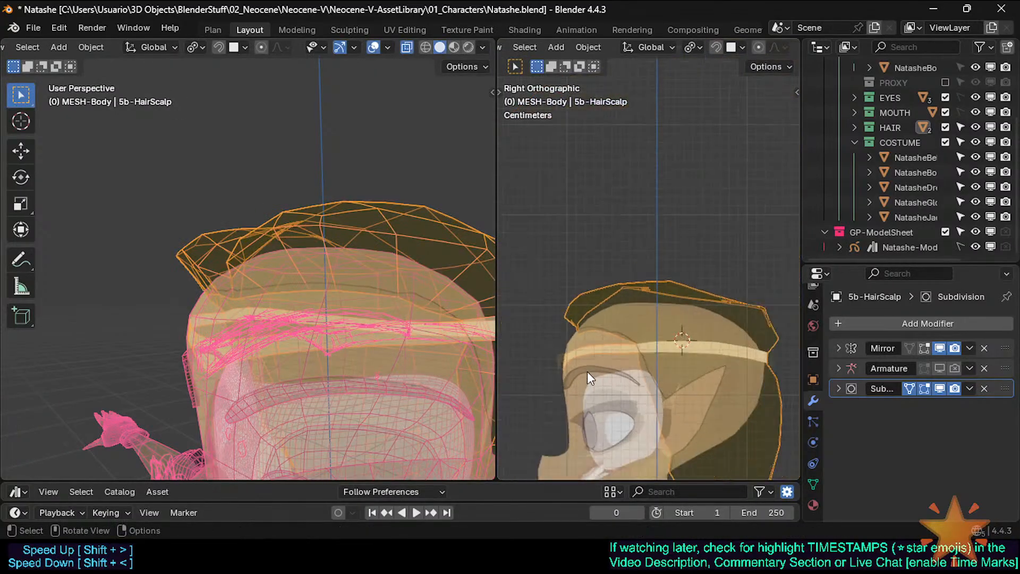
{"action": "key", "text": "shift+alt+z"}
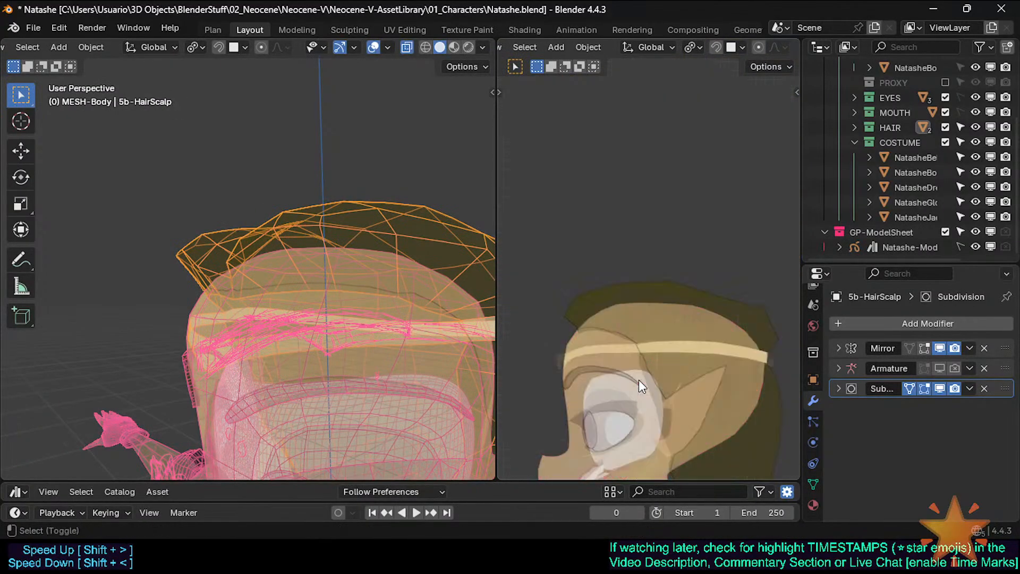
{"action": "scroll", "coordinate": [639, 380], "scroll_direction": "up", "scroll_amount": 3}
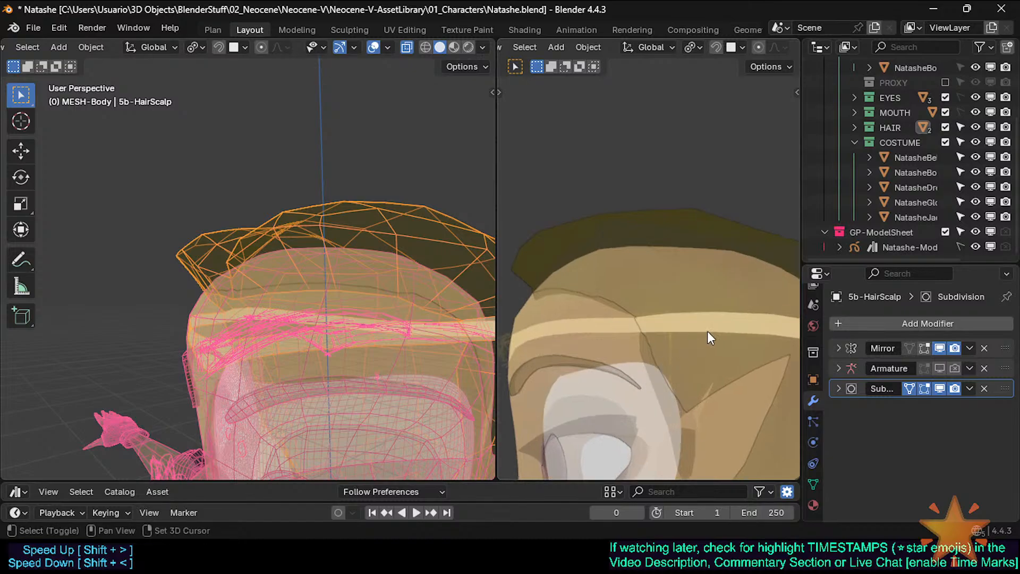
{"action": "scroll", "coordinate": [686, 334], "scroll_direction": "down", "scroll_amount": 2}
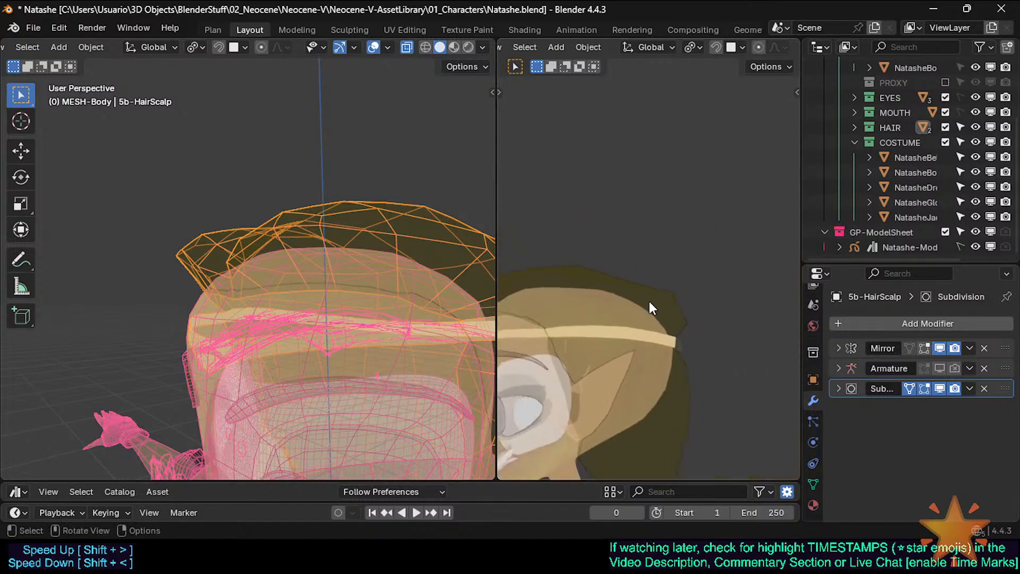
{"action": "middle_click_drag", "start_coordinate": [663, 302], "coordinate": [675, 343]}
{"action": "key", "text": "alt+shift+z"}
{"action": "key", "text": "alt+z"}
{"action": "scroll", "coordinate": [659, 349], "scroll_direction": "up", "scroll_amount": 4}
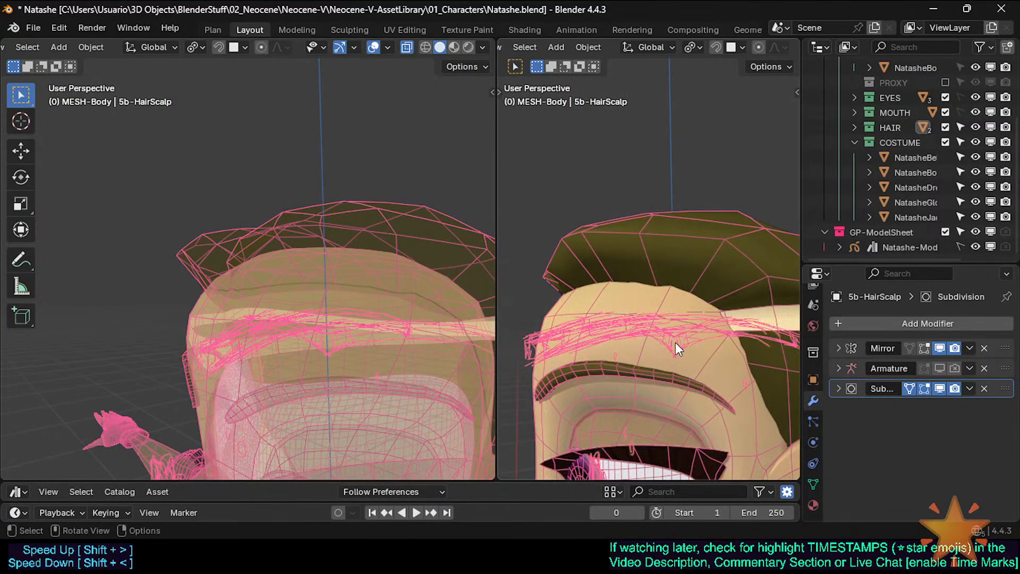
Edit the hair scalp in right view with X-ray on and circle-select the band's frontmost face in face selection mode
{"action": "key", "text": "KP_3"}
{"action": "key", "text": "Tab"}
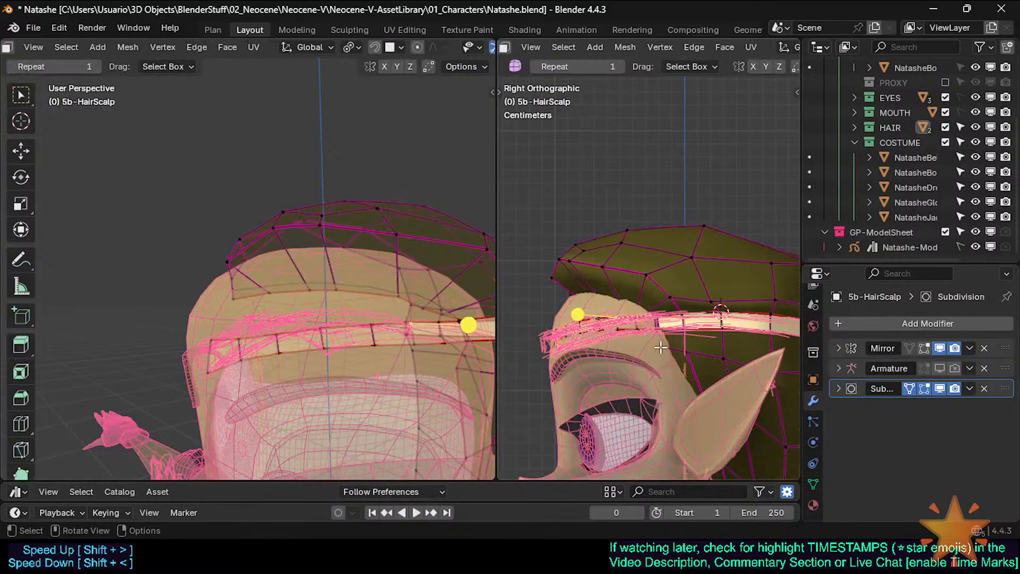
{"action": "scroll", "coordinate": [663, 345], "scroll_direction": "up", "scroll_amount": 3}
{"action": "key", "text": "alt+z"}
{"action": "middle_click_drag", "start_coordinate": [613, 318], "coordinate": [708, 343], "text": "shift"}
{"action": "scroll", "coordinate": [684, 332], "scroll_direction": "down", "scroll_amount": 1}
{"action": "key", "text": "3"}
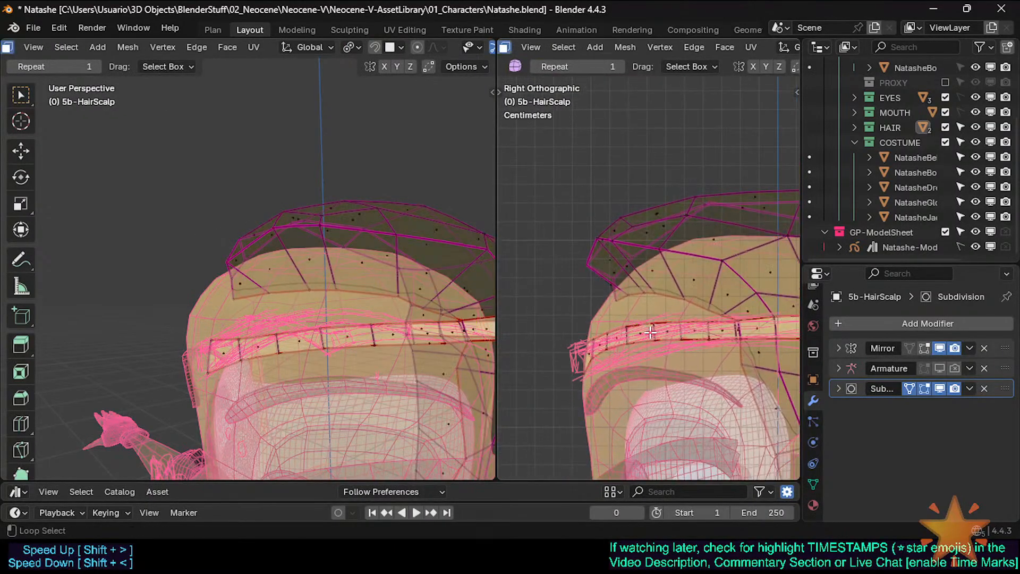
{"action": "left_click", "coordinate": [658, 331], "text": "alt"}
{"action": "scroll", "coordinate": [686, 328], "scroll_direction": "up", "scroll_amount": 2}
{"action": "key", "text": "alt+a"}
{"action": "key", "text": "c"}
{"action": "left_click", "coordinate": [544, 361]}
{"action": "right_click", "coordinate": [545, 361]}
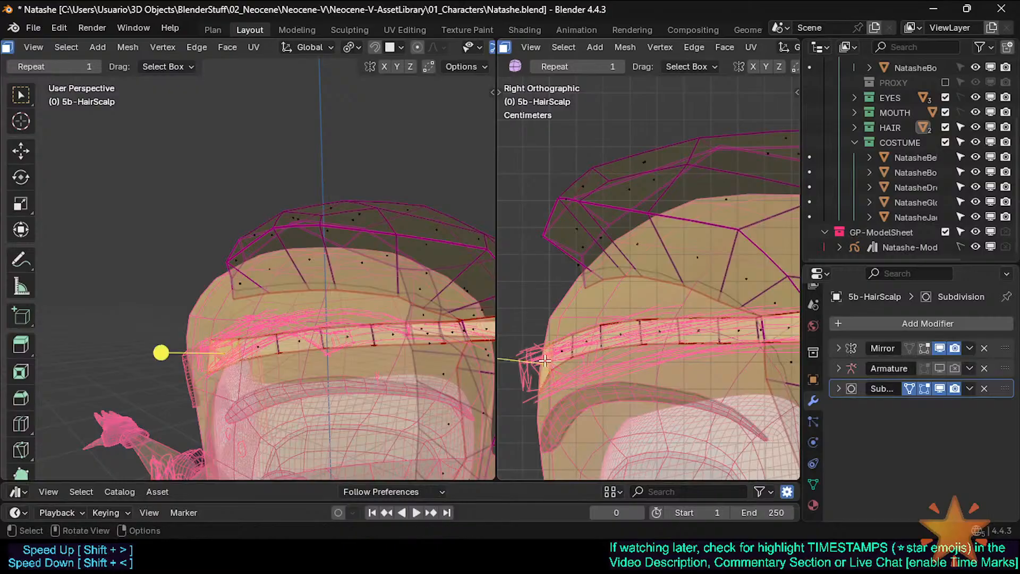
Extend the selection over the band's front forehead faces with circle select
{"action": "key", "text": "1"}
{"action": "key", "text": "c"}
{"action": "mouse_move", "coordinate": [551, 358]}
{"action": "left_mouse_down"}
{"action": "mouse_move", "coordinate": [599, 349]}
{"action": "mouse_move", "coordinate": [577, 330]}
{"action": "mouse_move", "coordinate": [658, 330]}
{"action": "left_mouse_up"}
{"action": "right_click", "coordinate": [601, 327]}
{"action": "key", "text": "3"}
{"action": "key", "text": "c"}
{"action": "right_click", "coordinate": [648, 337]}
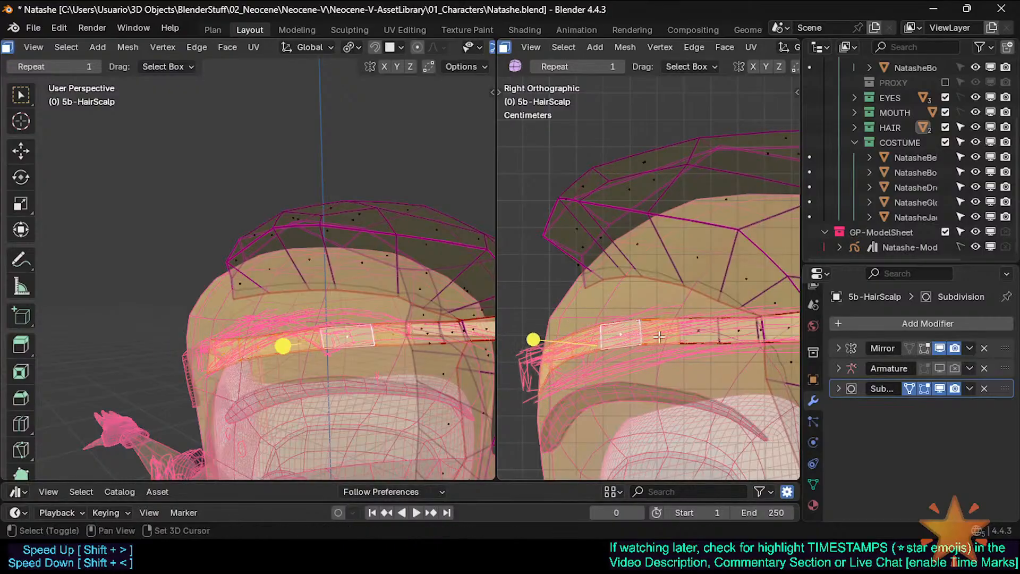
Add the remaining forehead faces, the narrow temple face and the face loop around the side of the band to the selection
{"action": "middle_click_drag", "start_coordinate": [694, 330], "coordinate": [621, 338], "text": "shift"}
{"action": "key", "text": "c"}
{"action": "left_click", "coordinate": [625, 338]}
{"action": "left_click", "coordinate": [663, 337]}
{"action": "right_click", "coordinate": [663, 337]}
{"action": "scroll", "coordinate": [663, 337], "scroll_direction": "up", "scroll_amount": 2}
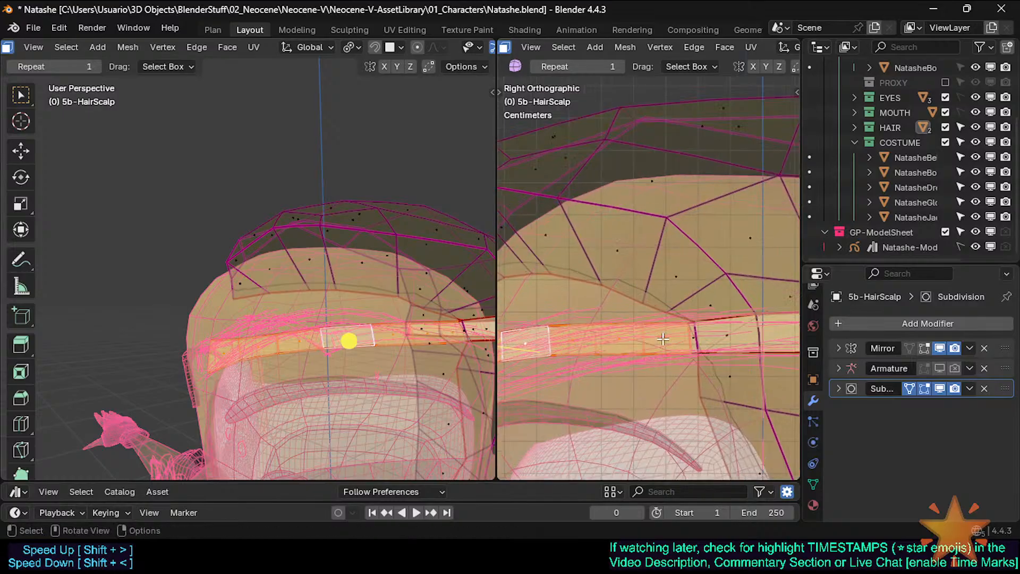
{"action": "left_click", "coordinate": [696, 336], "text": "shift"}
{"action": "middle_click_drag", "start_coordinate": [744, 339], "coordinate": [592, 350], "text": "shift"}
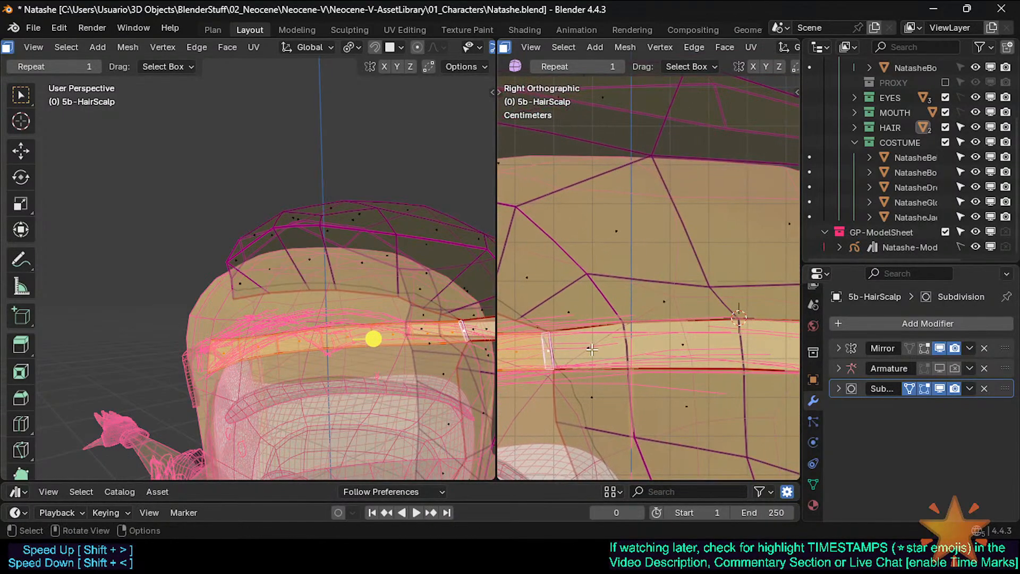
{"action": "left_click", "coordinate": [629, 345], "text": "alt+shift"}
Check that the whole band is selected from forehead to back and save the file
{"action": "scroll", "coordinate": [645, 345], "scroll_direction": "down", "scroll_amount": 4}
{"action": "middle_click_drag", "start_coordinate": [776, 362], "coordinate": [621, 353], "text": "shift"}
{"action": "scroll", "coordinate": [680, 359], "scroll_direction": "down", "scroll_amount": 2}
{"action": "middle_click_drag", "start_coordinate": [534, 362], "coordinate": [657, 365], "text": "shift"}
{"action": "key", "text": "ctrl+s"}
{"action": "scroll", "coordinate": [606, 364], "scroll_direction": "up", "scroll_amount": 3}
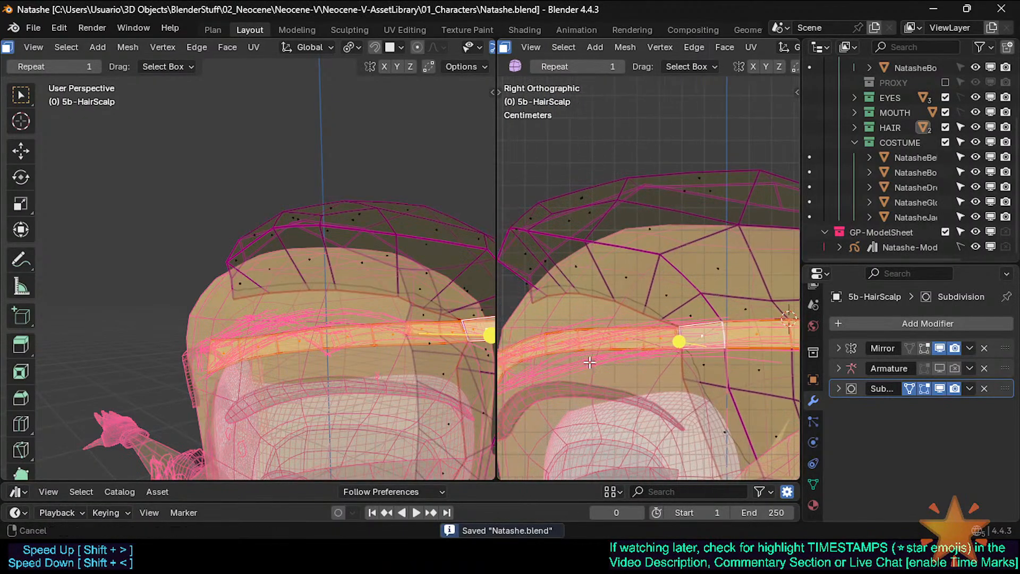
{"action": "middle_click_drag", "start_coordinate": [573, 358], "coordinate": [613, 340], "text": "shift"}
{"action": "scroll", "coordinate": [612, 340], "scroll_direction": "down", "scroll_amount": 2}
{"action": "scroll", "coordinate": [604, 341], "scroll_direction": "up", "scroll_amount": 1}
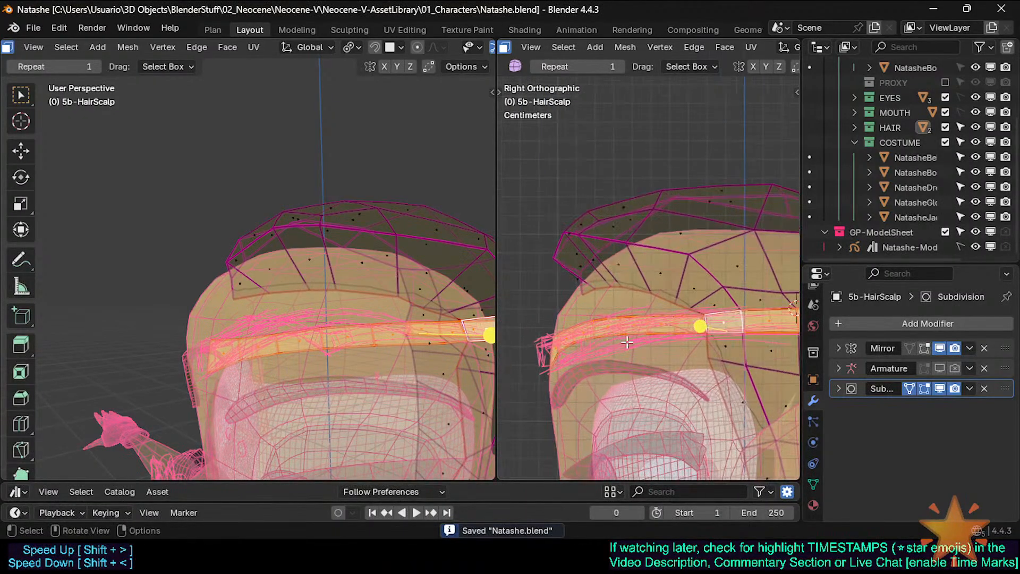
Show the hair scalp's mesh data properties, enlarge the Properties editor and check the Shape Keys section
{"action": "left_click", "coordinate": [813, 484]}
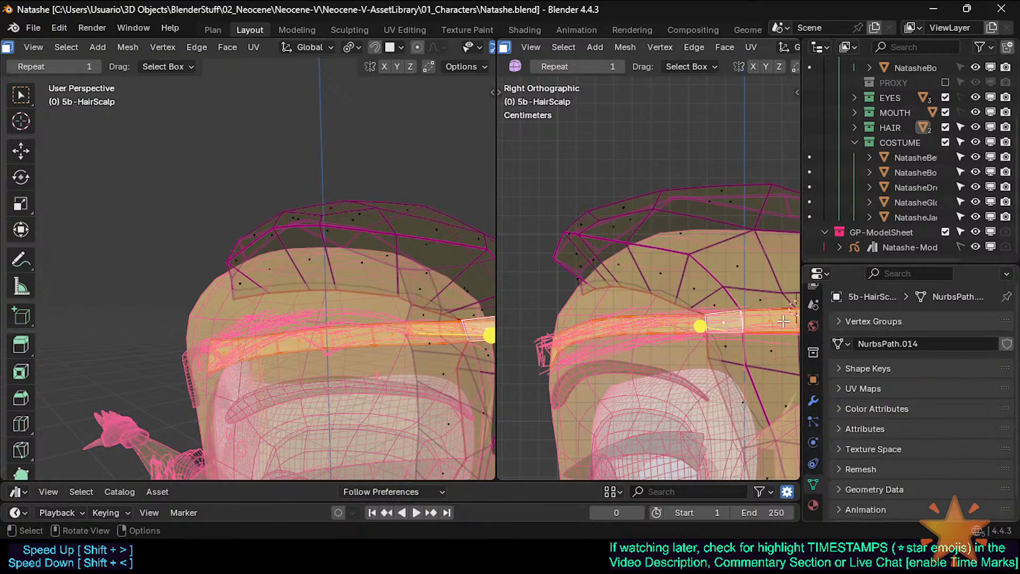
{"action": "left_click_drag", "start_coordinate": [800, 340], "coordinate": [731, 393]}
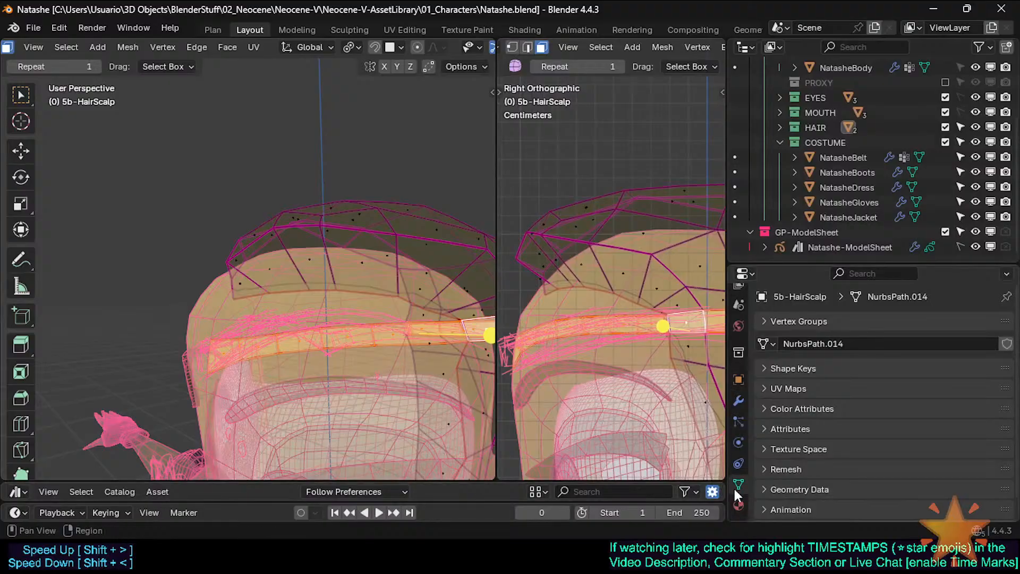
{"action": "left_click_drag", "start_coordinate": [808, 266], "coordinate": [898, 200]}
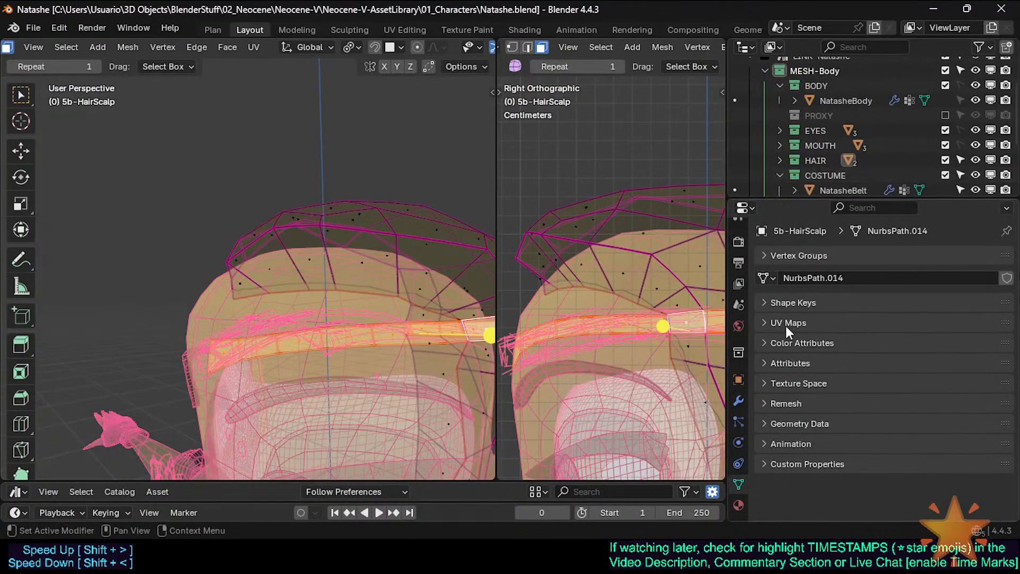
{"action": "left_click", "coordinate": [768, 302]}
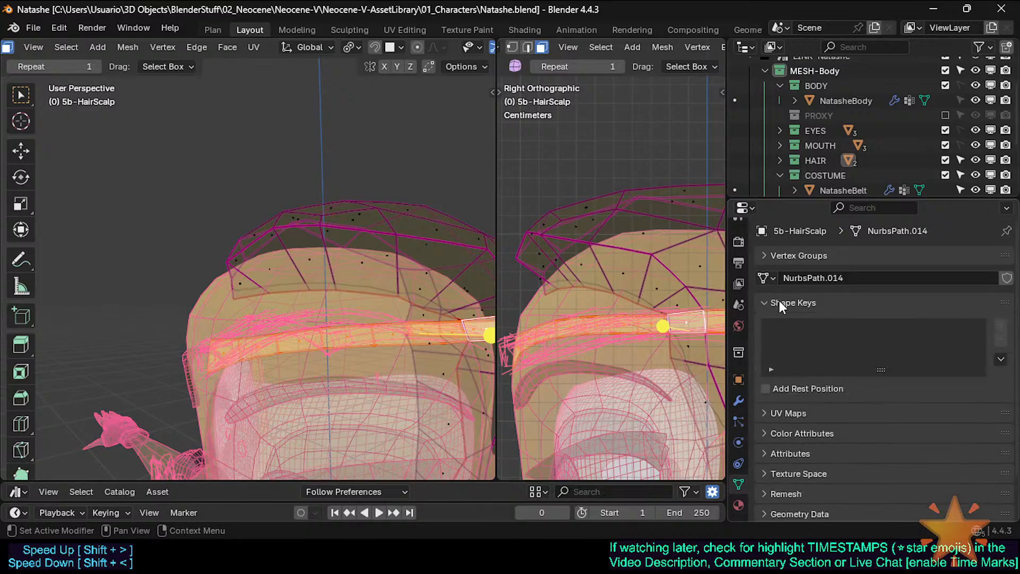
{"action": "left_click", "coordinate": [779, 302]}
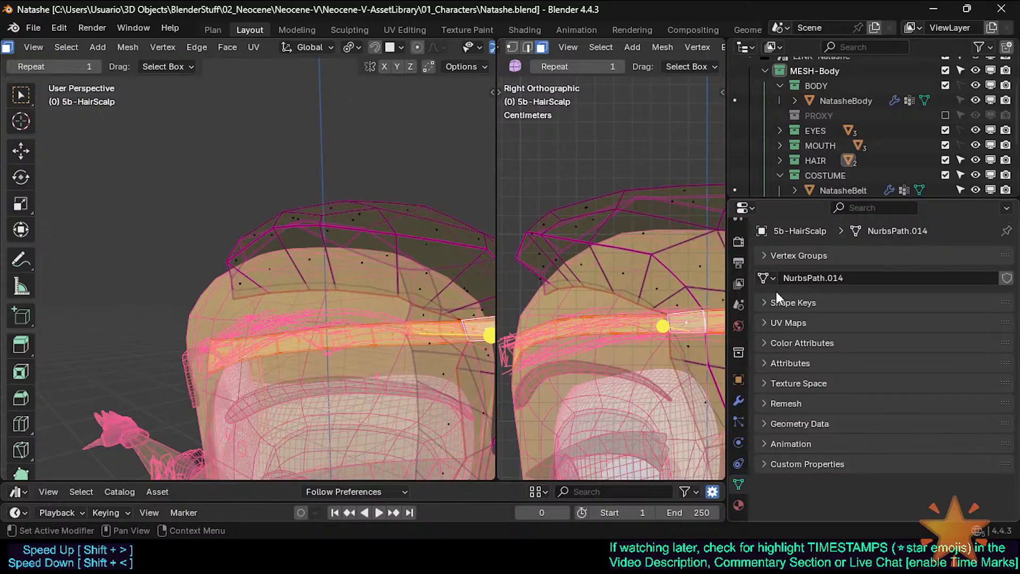
Check the hair scalp's vertex group list and the batch options available for its groups
{"action": "left_click", "coordinate": [764, 255]}
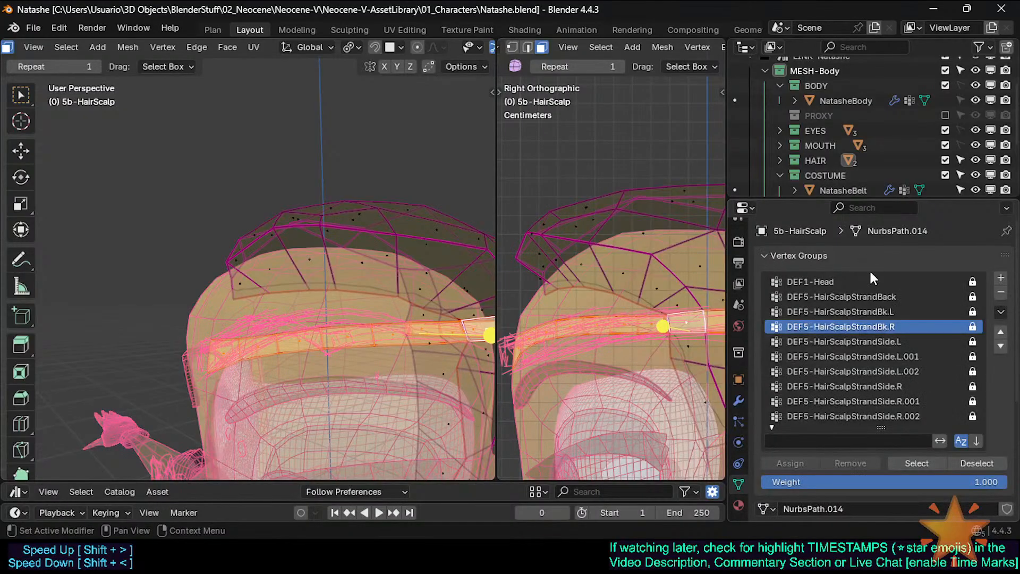
{"action": "left_click", "coordinate": [1002, 312]}
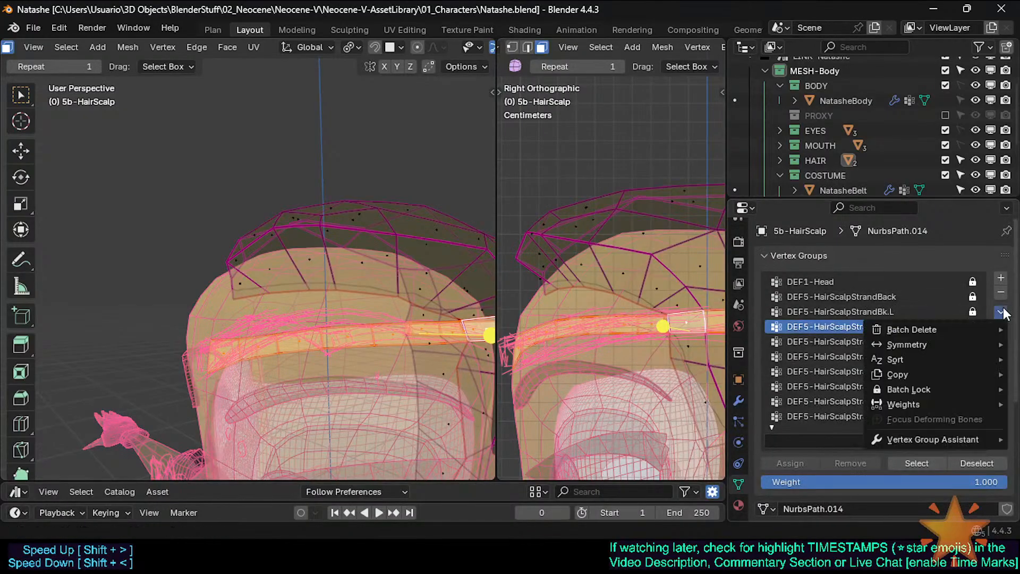
{"action": "mouse_move", "coordinate": [919, 329]}
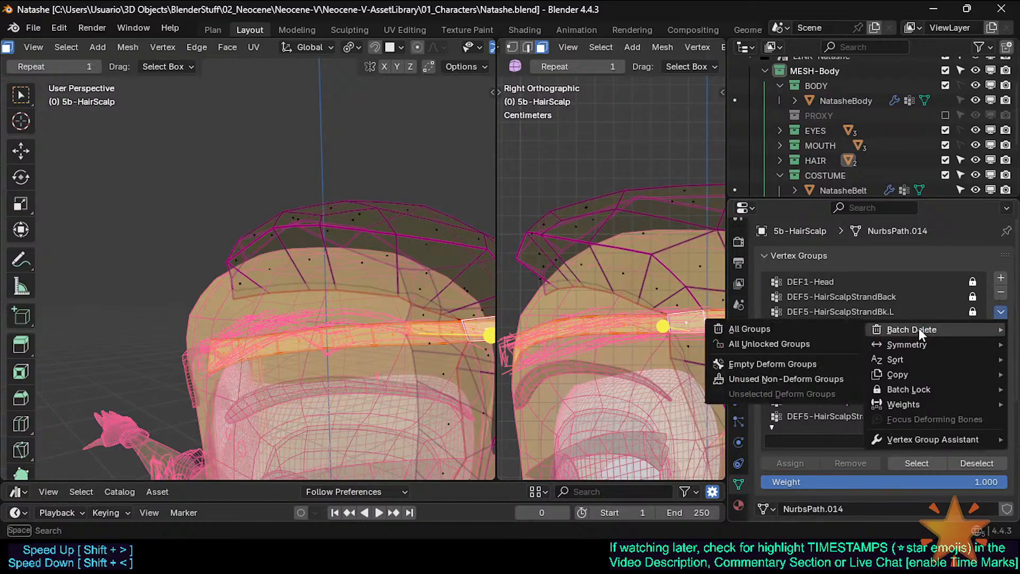
{"action": "middle_click_drag", "start_coordinate": [689, 343], "coordinate": [638, 334], "text": "shift"}
{"action": "scroll", "coordinate": [638, 334], "scroll_direction": "down", "scroll_amount": 1}
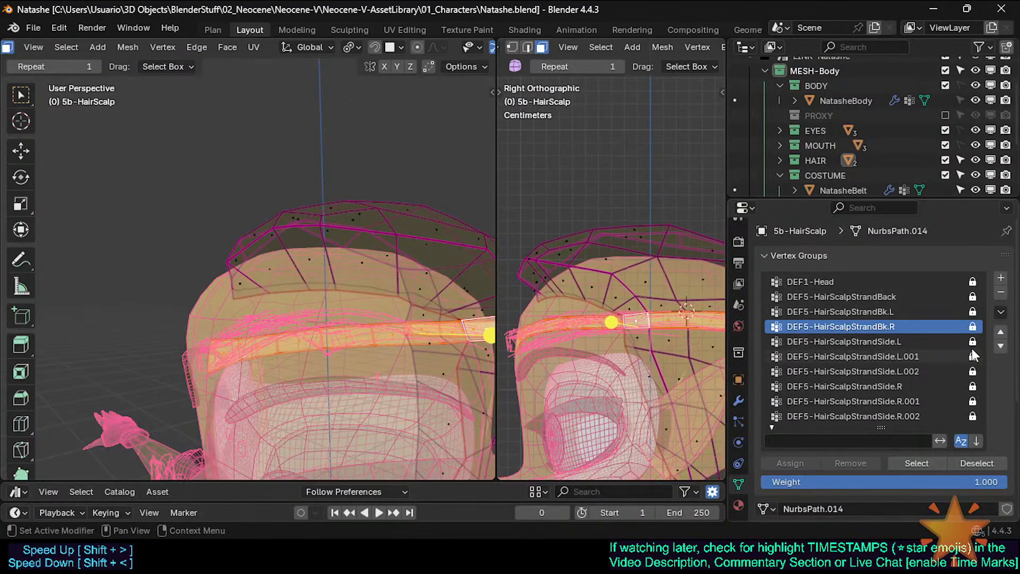
{"action": "scroll", "coordinate": [977, 339], "scroll_direction": "down", "scroll_amount": 5}
{"action": "scroll", "coordinate": [954, 318], "scroll_direction": "up", "scroll_amount": 5}
Add a vertex group to the hair scalp and name it ?MOD-
{"action": "left_click", "coordinate": [1001, 278]}
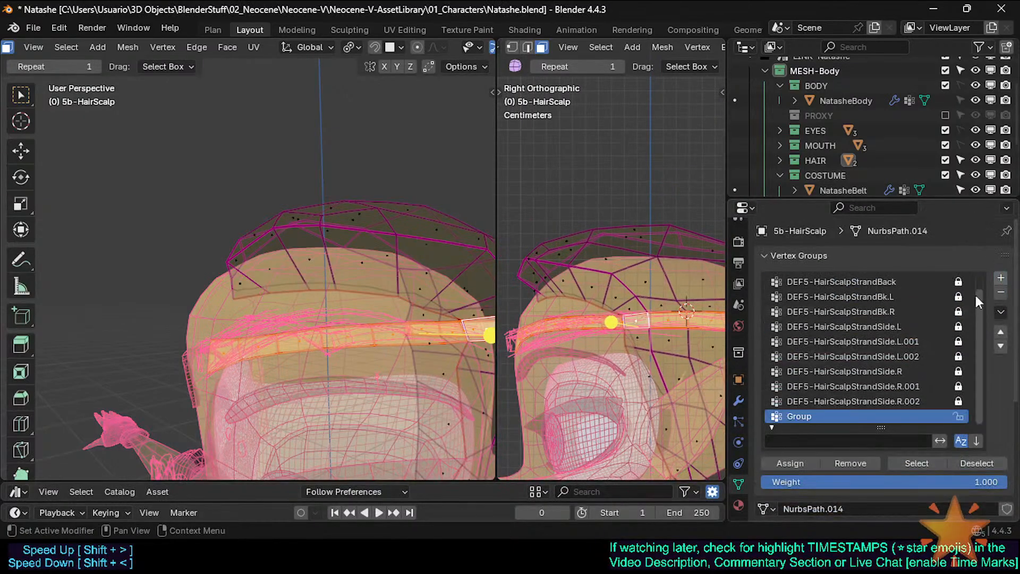
{"action": "double_click", "coordinate": [815, 413]}
{"action": "type", "text": "MOD-"}
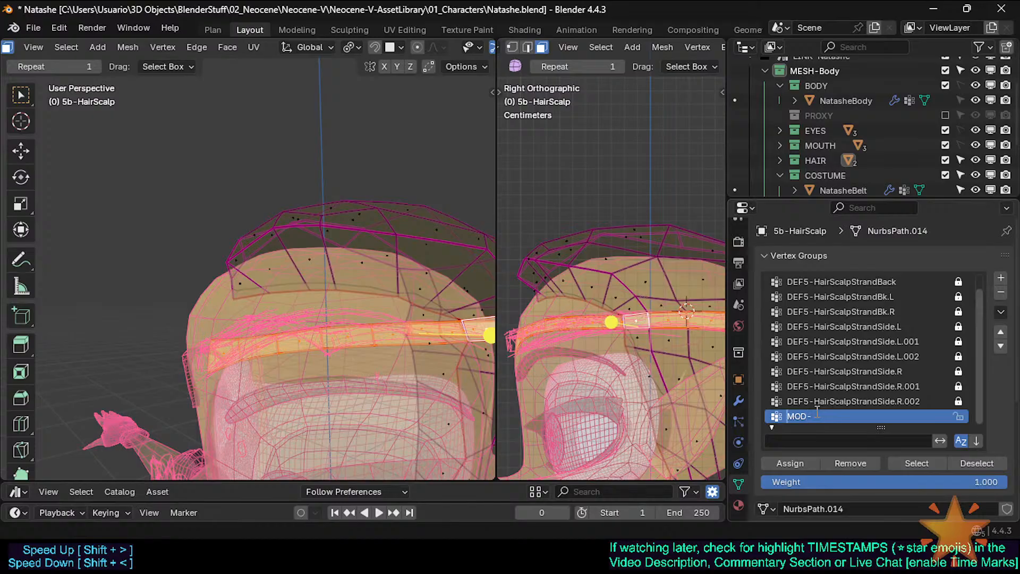
{"action": "type", "text": "$"}
{"action": "key", "text": "BackSpace"}
{"action": "type", "text": "@"}
{"action": "key", "text": "BackSpace"}
{"action": "type", "text": "#"}
{"action": "key", "text": "BackSpace"}
{"action": "type", "text": "?"}
{"action": "key", "text": "BackSpace"}
{"action": "type", "text": "?"}
{"action": "key", "text": "Return"}
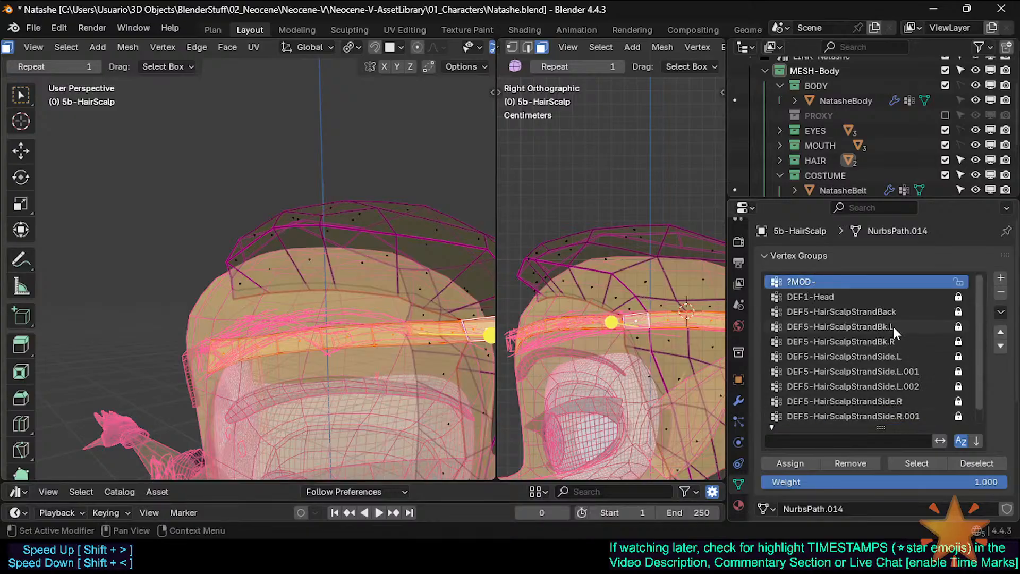
Add a second vertex group named !MOD to test its sorting and remove it
{"action": "left_click", "coordinate": [1001, 278]}
{"action": "double_click", "coordinate": [825, 417]}
{"action": "type", "text": "!MOD"}
{"action": "key", "text": "Return"}
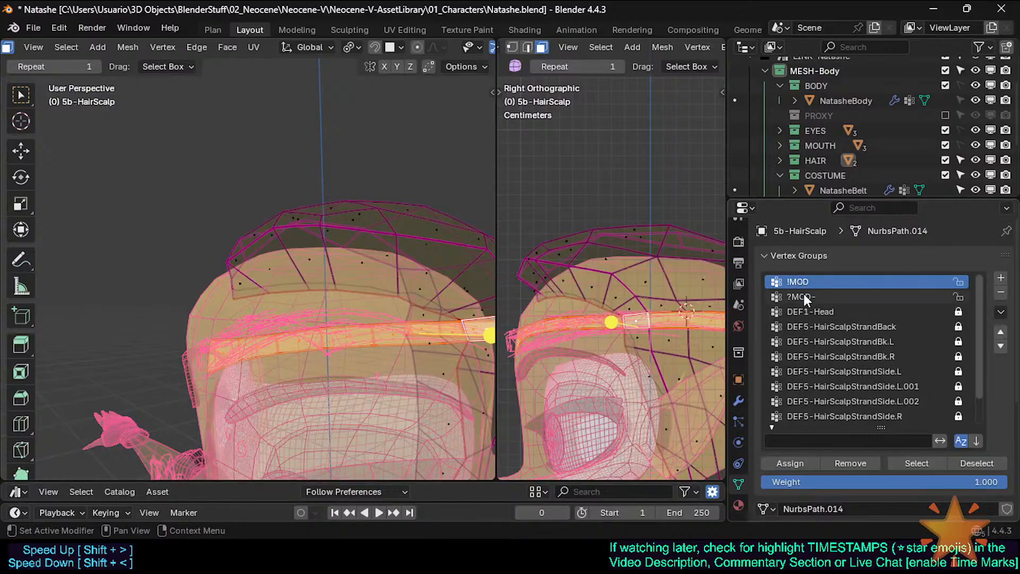
{"action": "left_click", "coordinate": [1001, 293]}
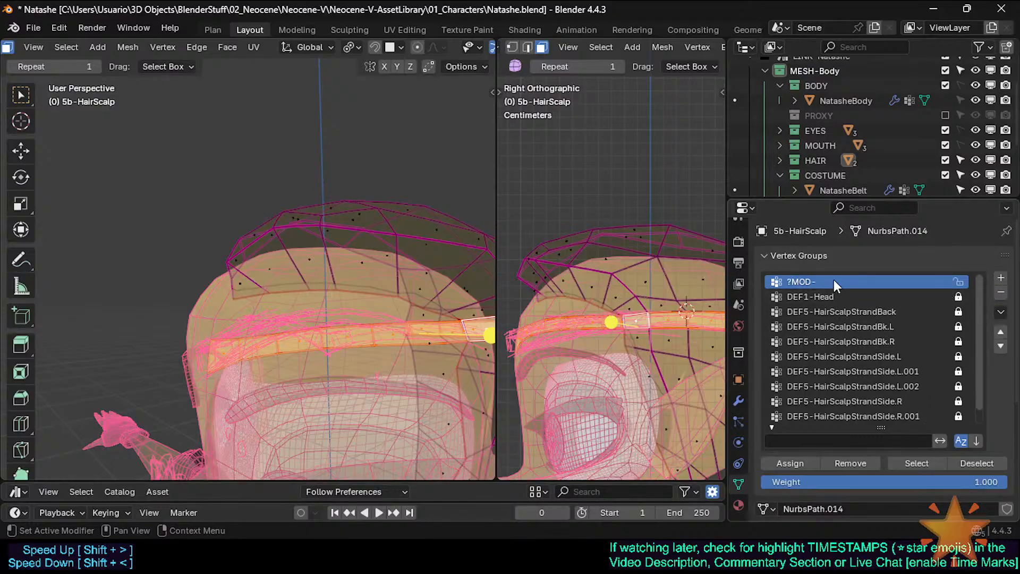
Rename the ?MOD- vertex group ?MOD-Solidify-Circlet and assign the selected band faces to it
{"action": "double_click", "coordinate": [879, 282]}
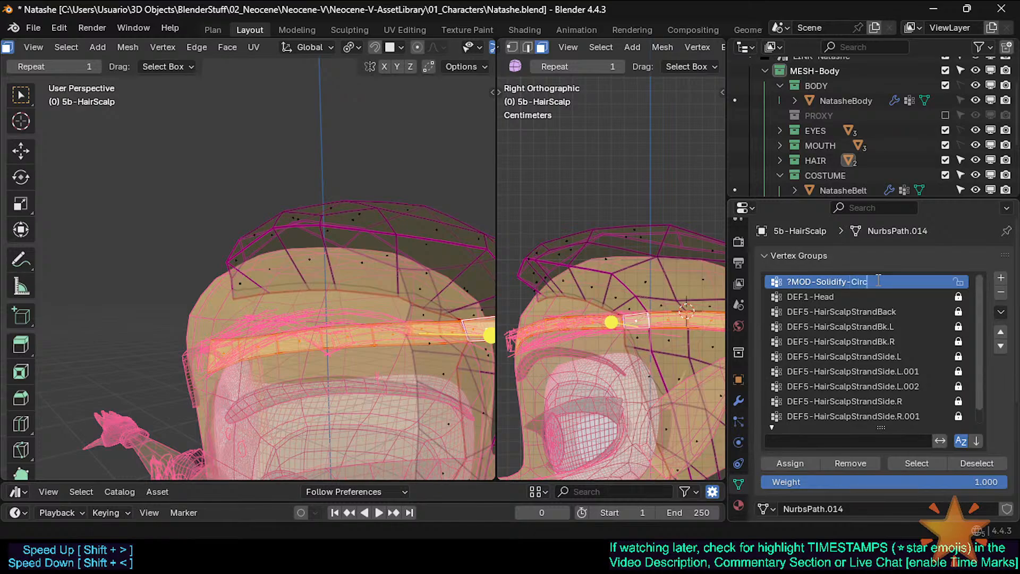
{"action": "left_click", "coordinate": [799, 460]}
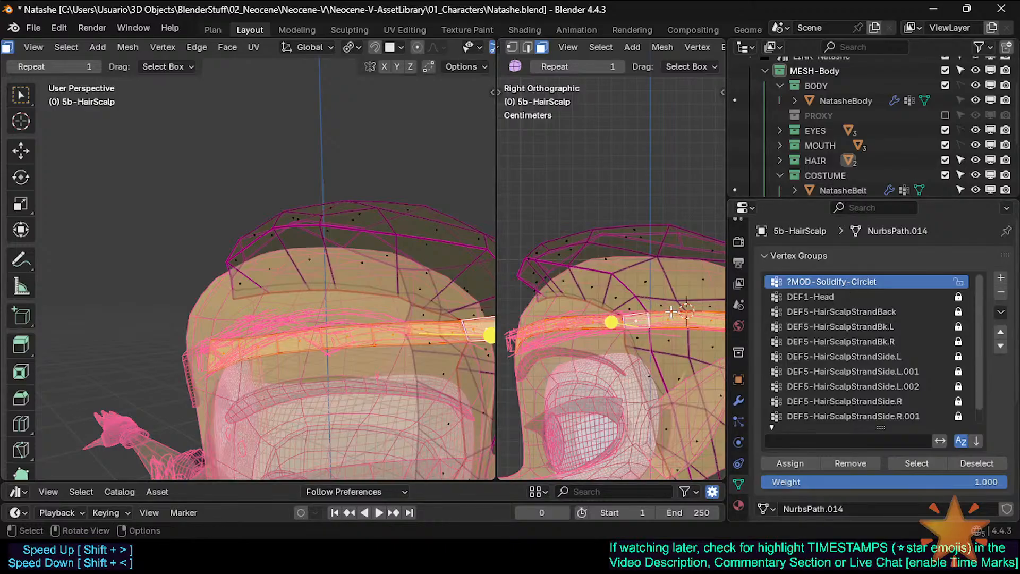
Lock the ?MOD-Solidify-Circlet group, and save the file with the band faces deselected
{"action": "left_click", "coordinate": [958, 281]}
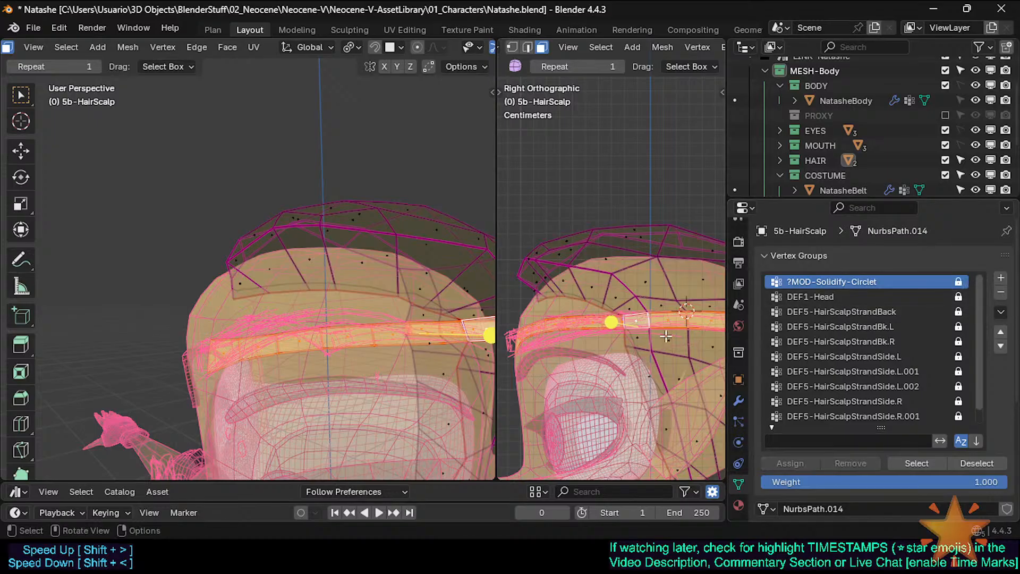
{"action": "key", "text": "alt+a"}
{"action": "key", "text": "ctrl+s"}
Hide the edge at the band's temple end and select the edge ring around the band's side and back
{"action": "scroll", "coordinate": [663, 324], "scroll_direction": "up", "scroll_amount": 1}
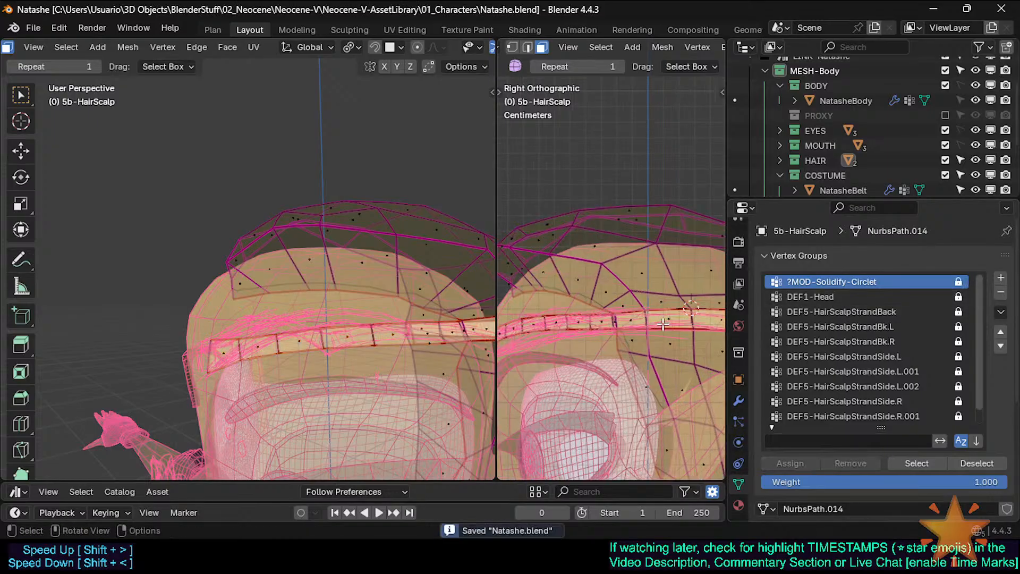
{"action": "middle_click_drag", "start_coordinate": [664, 324], "coordinate": [564, 301]}
{"action": "key", "text": "2"}
{"action": "key", "text": "g"}
{"action": "left_click", "coordinate": [574, 303]}
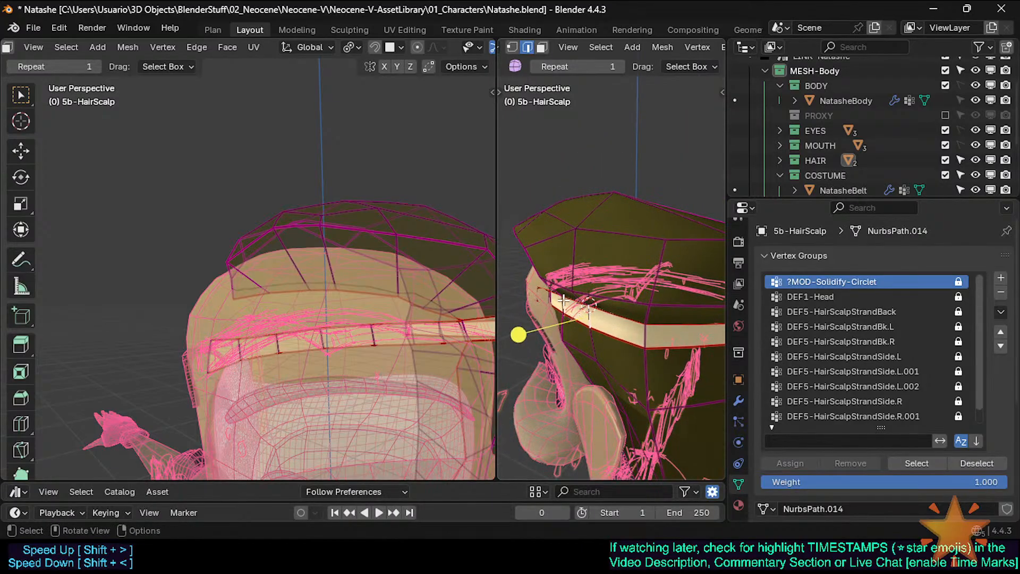
{"action": "left_click", "coordinate": [556, 303]}
{"action": "key", "text": "h"}
{"action": "middle_click_drag", "start_coordinate": [628, 329], "coordinate": [615, 331]}
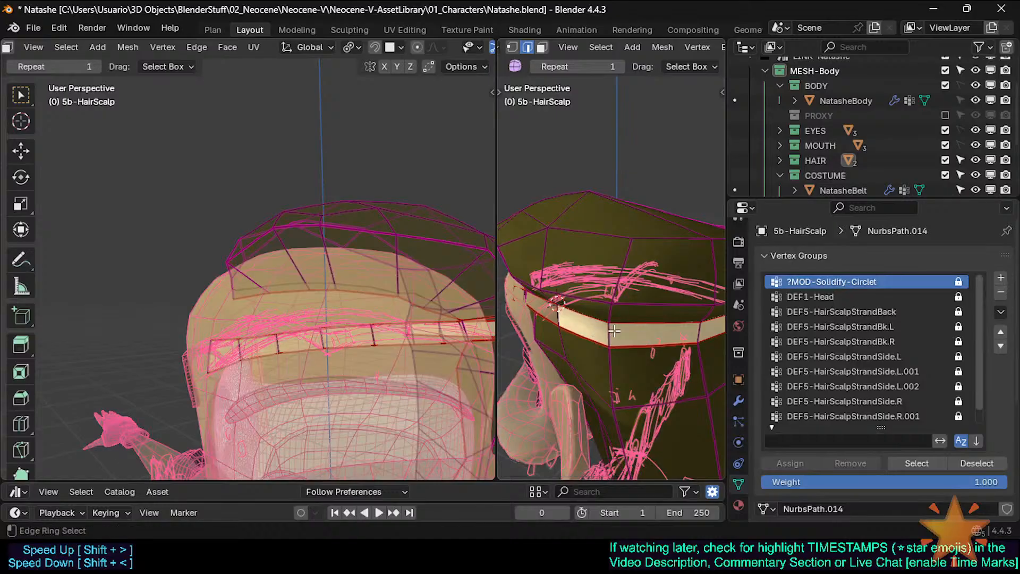
{"action": "left_click", "coordinate": [609, 331], "text": "ctrl+alt"}
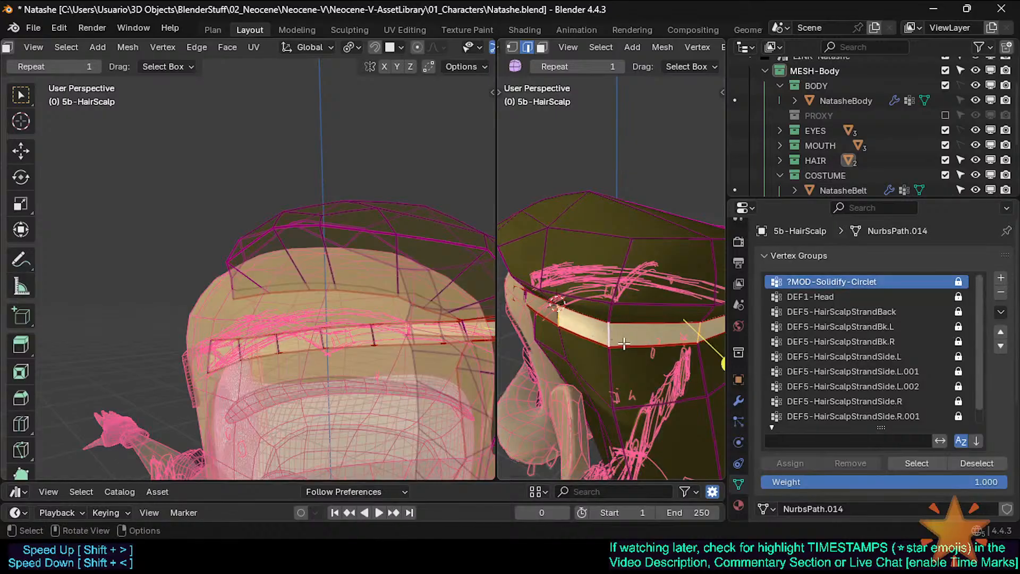
Push the selected edge ring slightly outward with Shrink/Fatten and scale it along global Z
{"action": "middle_click_drag", "start_coordinate": [624, 344], "coordinate": [629, 342]}
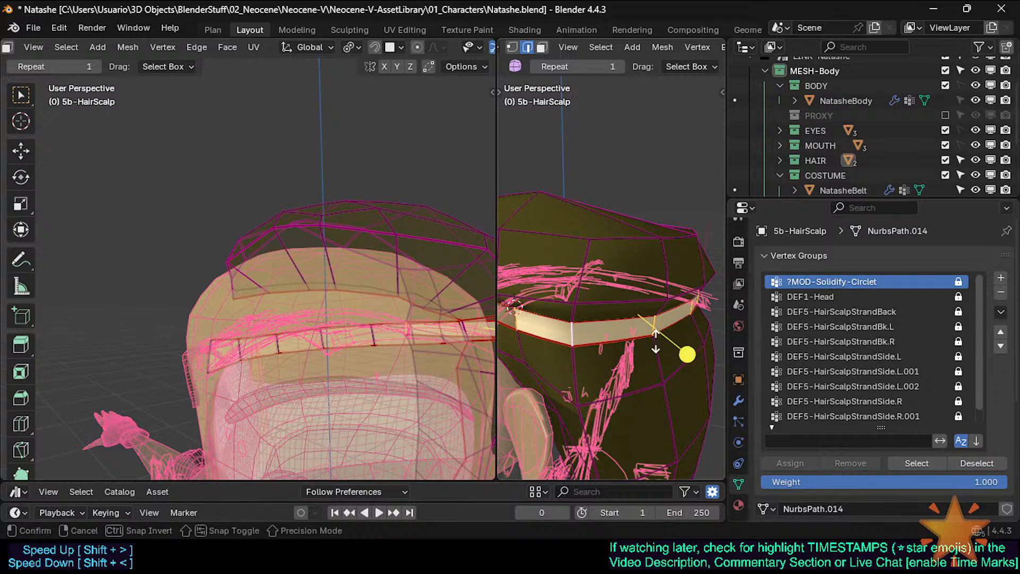
{"action": "key", "text": "alt+s"}
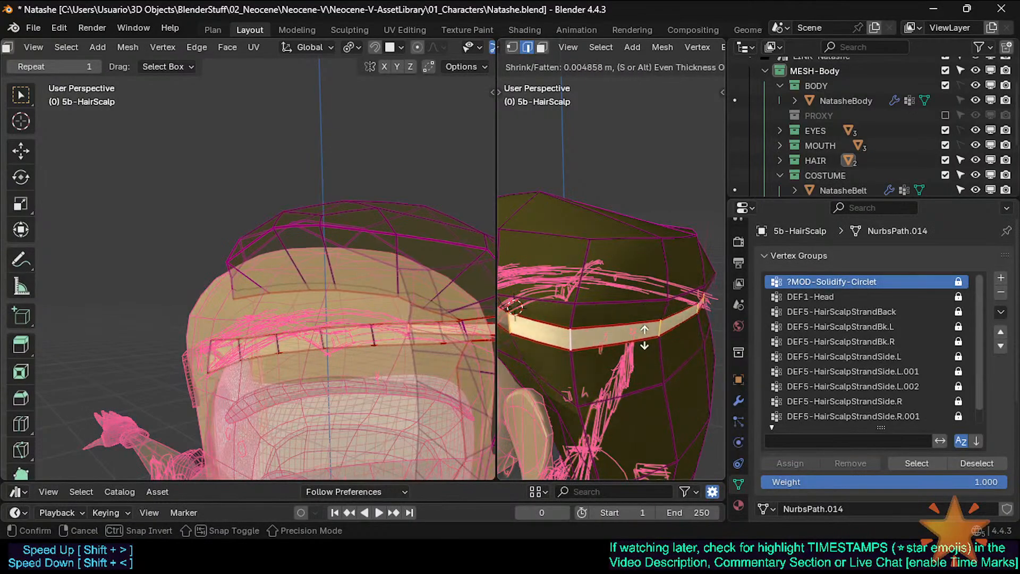
{"action": "left_click", "coordinate": [679, 355]}
{"action": "middle_click_drag", "start_coordinate": [694, 350], "coordinate": [646, 327]}
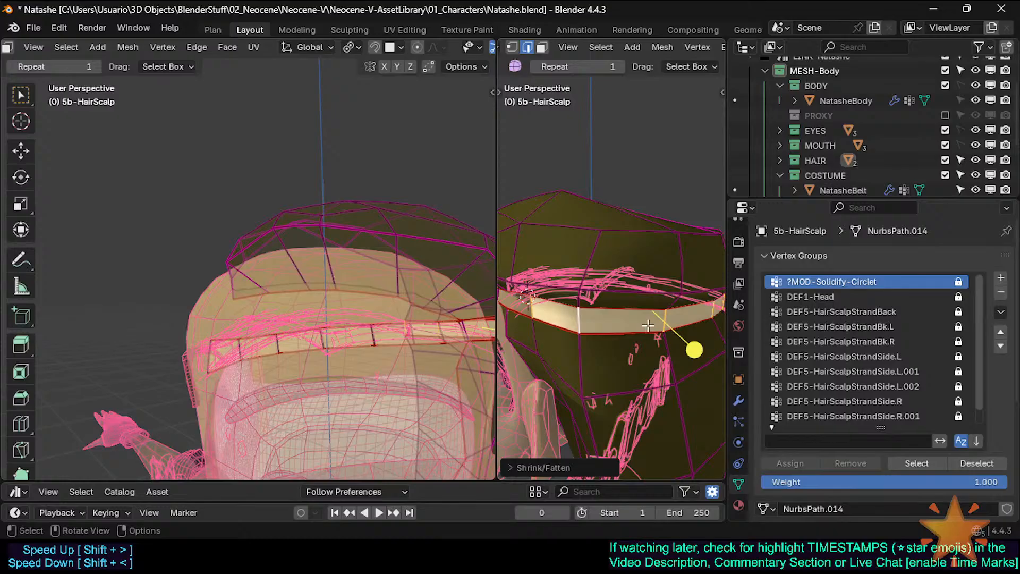
{"action": "key", "text": "s"}
{"action": "key", "text": "z"}
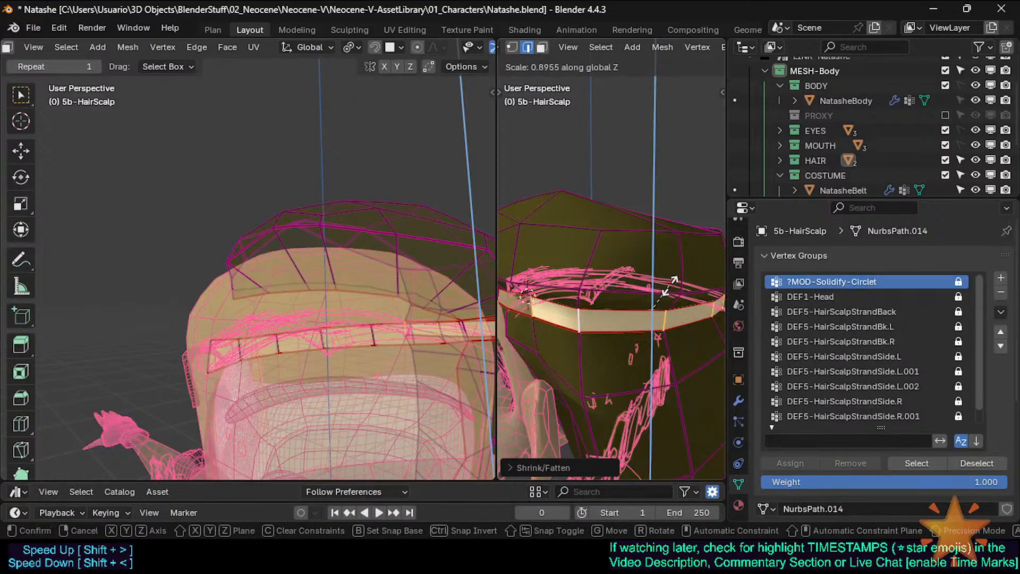
{"action": "left_click", "coordinate": [695, 346]}
Reveal the hidden geometry and inspect the band's temple end in Object and Edit Mode
{"action": "middle_click_drag", "start_coordinate": [694, 346], "coordinate": [452, 281]}
{"action": "key", "text": "alt+h"}
{"action": "key", "text": "Tab"}
{"action": "middle_click_drag", "start_coordinate": [620, 275], "coordinate": [598, 290]}
{"action": "scroll", "coordinate": [607, 304], "scroll_direction": "up", "scroll_amount": 2}
{"action": "key", "text": "Tab"}
{"action": "scroll", "coordinate": [610, 301], "scroll_direction": "up", "scroll_amount": 1}
{"action": "key", "text": "alt+z"}
{"action": "key", "text": "alt+z"}
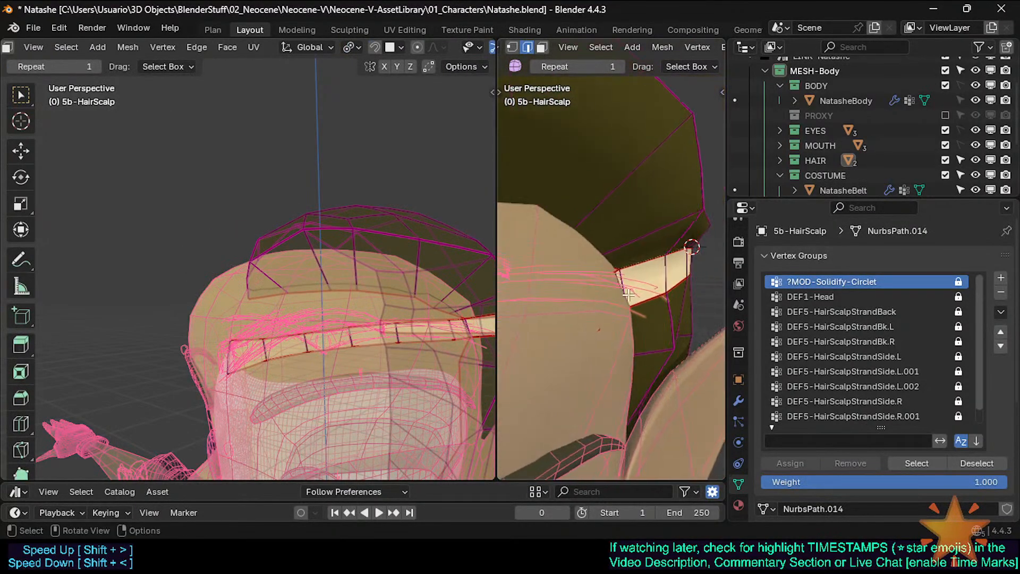
Try to move the band's temple edge slightly outward along global X
{"action": "left_click", "coordinate": [624, 282]}
{"action": "key", "text": "g"}
{"action": "key", "text": "x"}
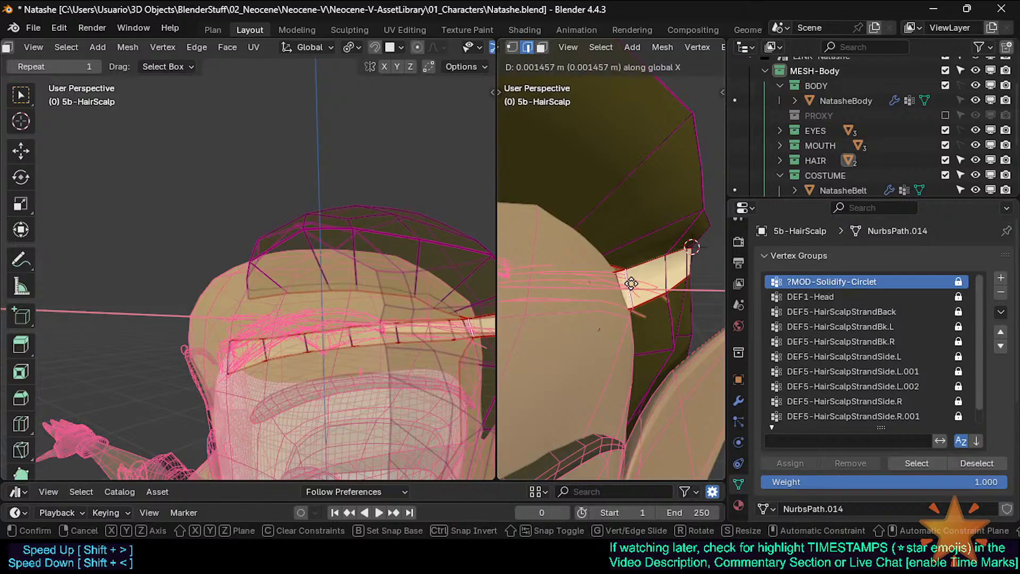
{"action": "left_click", "coordinate": [634, 284]}
{"action": "middle_click_drag", "start_coordinate": [634, 284], "coordinate": [628, 287]}
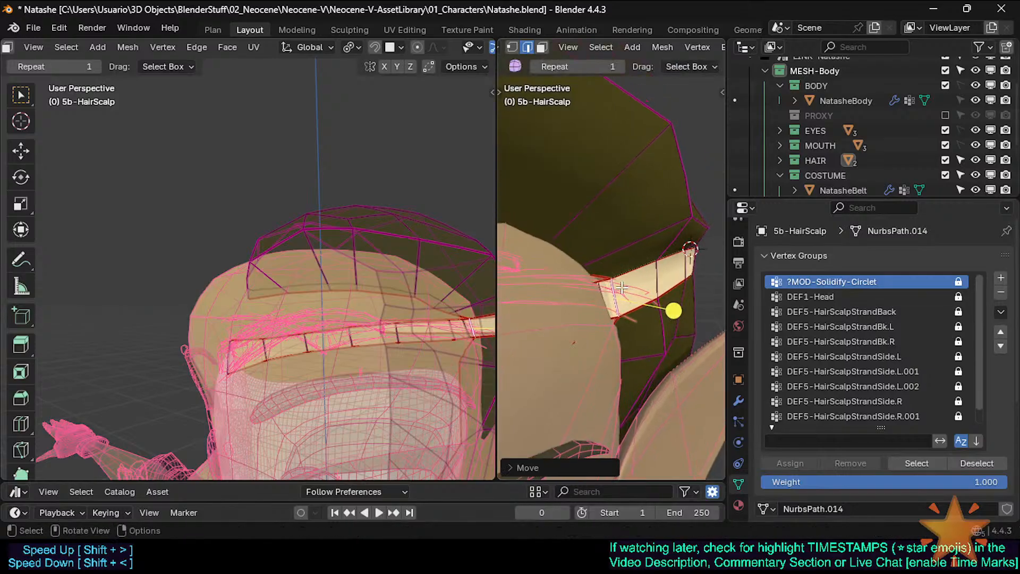
{"action": "key", "text": "ctrl+z"}
Examine how the band's temple end meets the head, in vertex and edge select modes
{"action": "middle_click_drag", "start_coordinate": [613, 293], "coordinate": [667, 312]}
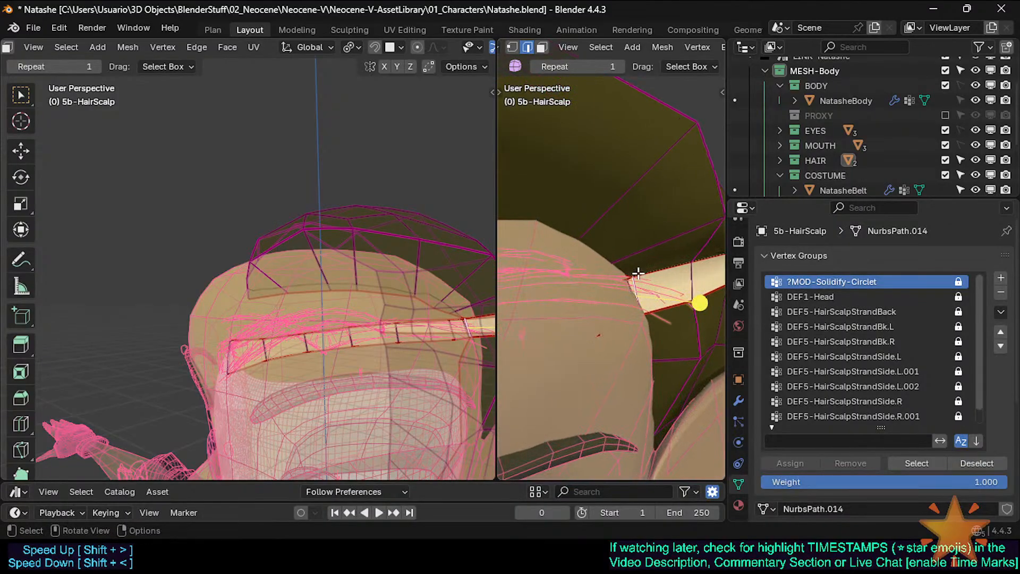
{"action": "key", "text": "1"}
{"action": "middle_click_drag", "start_coordinate": [633, 278], "coordinate": [604, 275]}
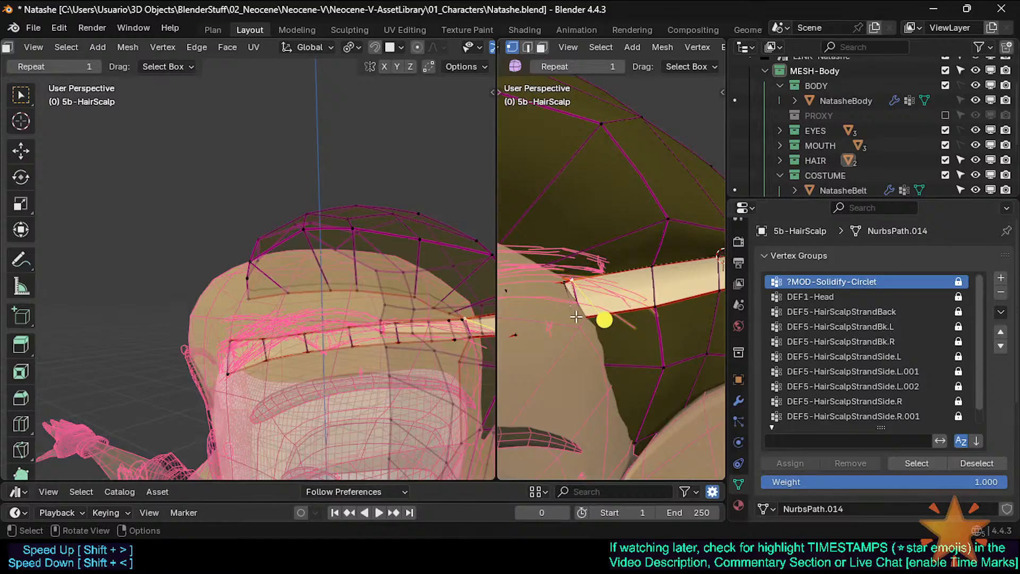
{"action": "key", "text": "2"}
{"action": "mouse_move", "coordinate": [564, 301]}
{"action": "middle_mouse_down"}
{"action": "mouse_move", "coordinate": [588, 334]}
{"action": "mouse_move", "coordinate": [571, 318]}
{"action": "middle_mouse_up"}
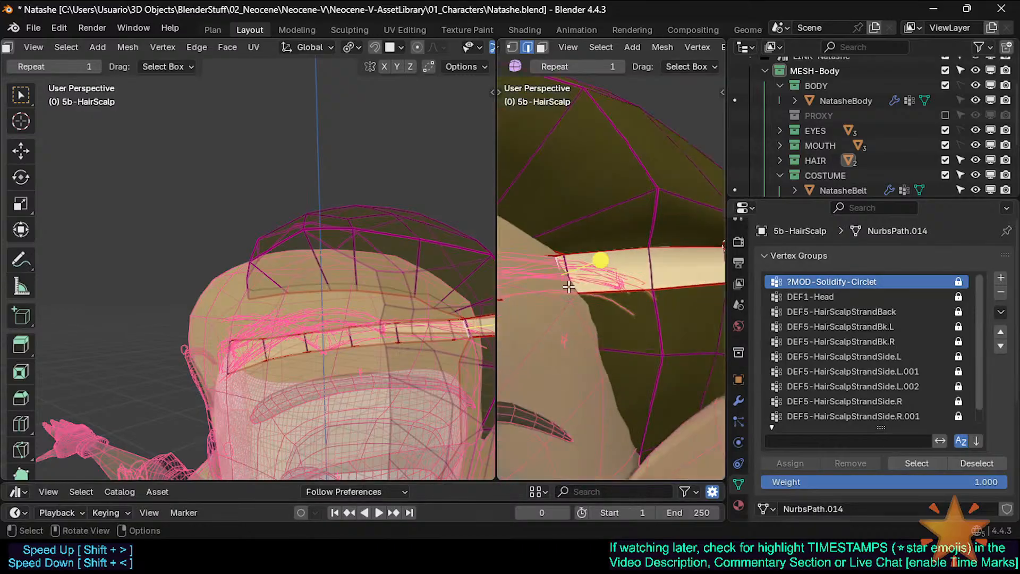
Enlarge the second 3D viewport and show the head from the right in Object Mode without wireframes
{"action": "left_click_drag", "start_coordinate": [496, 148], "coordinate": [198, 154]}
{"action": "scroll", "coordinate": [359, 221], "scroll_direction": "down", "scroll_amount": 6}
{"action": "key", "text": "KP_3"}
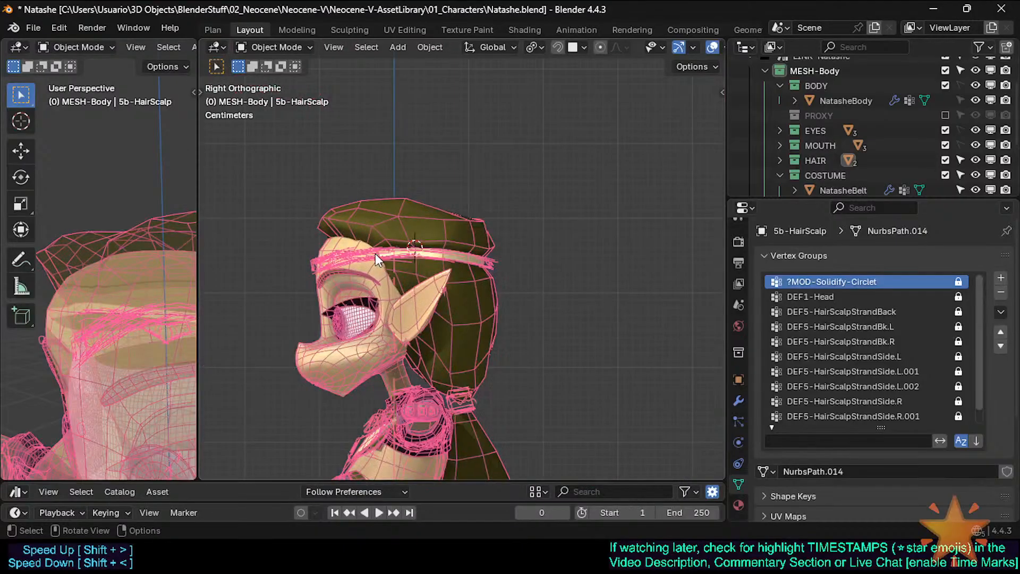
{"action": "key", "text": "shift+alt+z"}
{"action": "scroll", "coordinate": [375, 254], "scroll_direction": "up", "scroll_amount": 3}
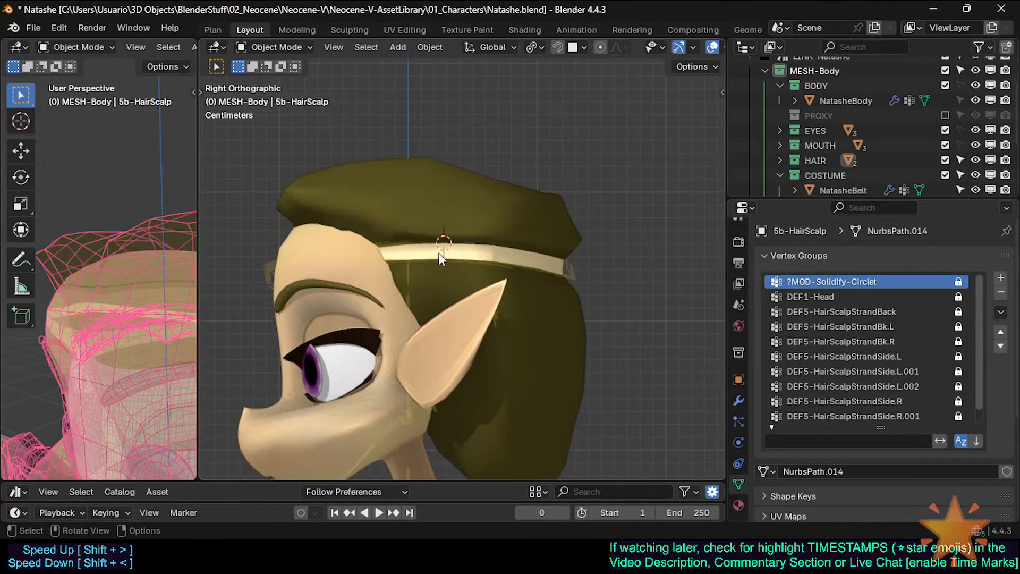
Select the hair scalp and add a Solidify modifier to it
{"action": "left_click", "coordinate": [435, 238]}
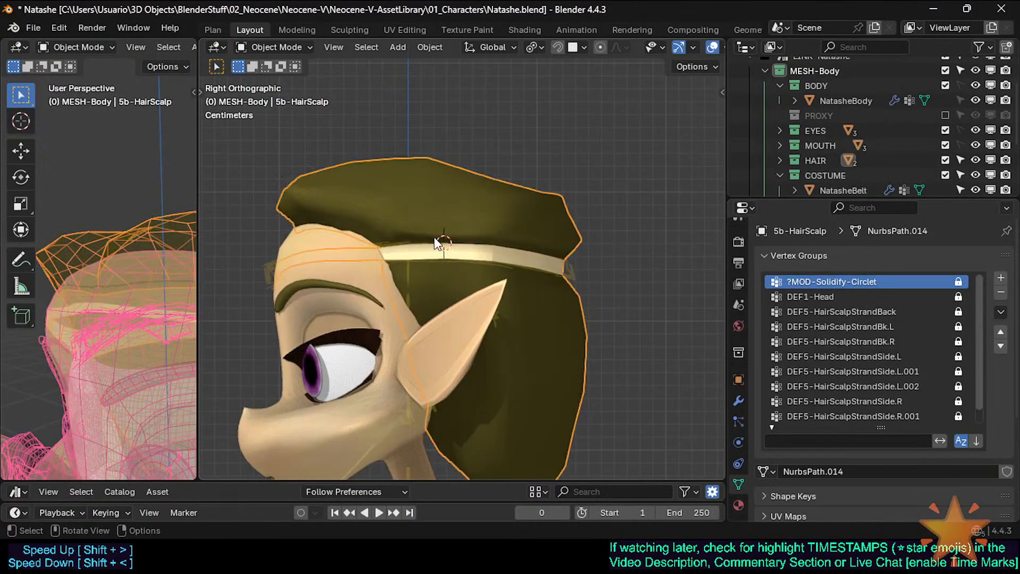
{"action": "left_click", "coordinate": [738, 401]}
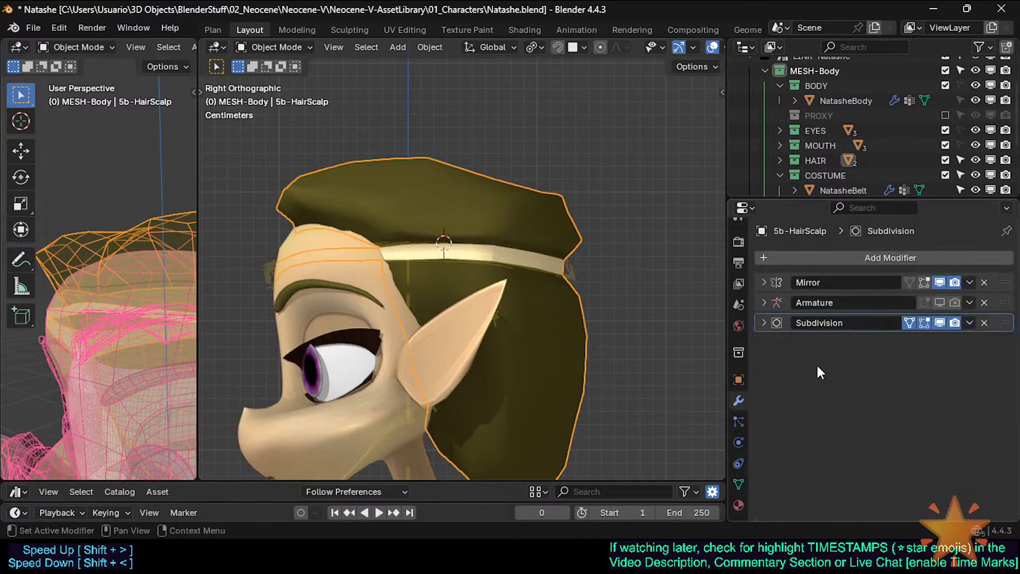
{"action": "key", "text": "shift+a"}
{"action": "type", "text": "so"}
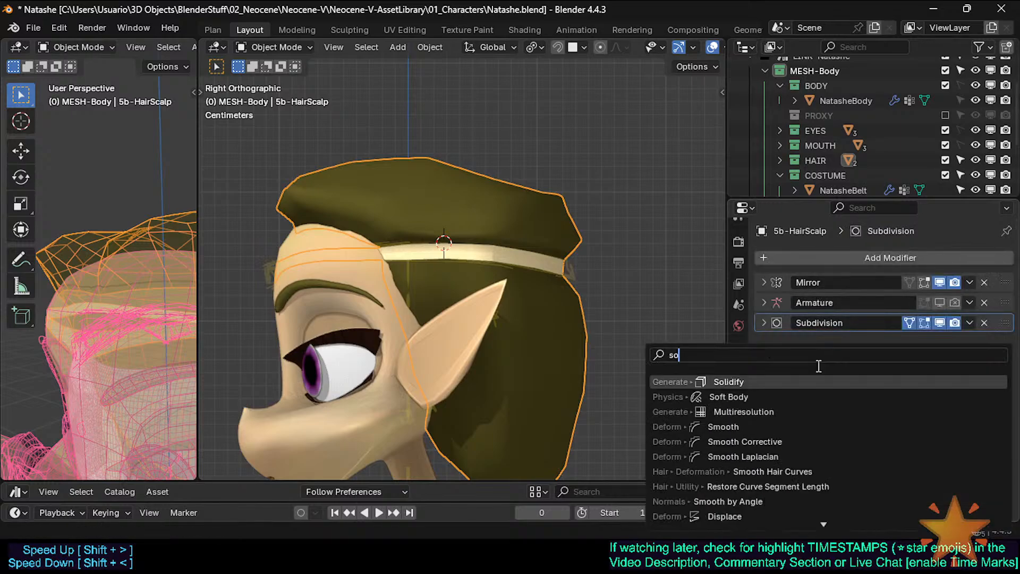
{"action": "key", "text": "Return"}
Limit the Solidify modifier to the ?MOD-Solidify-Circlet vertex group and test its group factor
{"action": "scroll", "coordinate": [846, 384], "scroll_direction": "down", "scroll_amount": 4}
{"action": "left_click", "coordinate": [893, 395]}
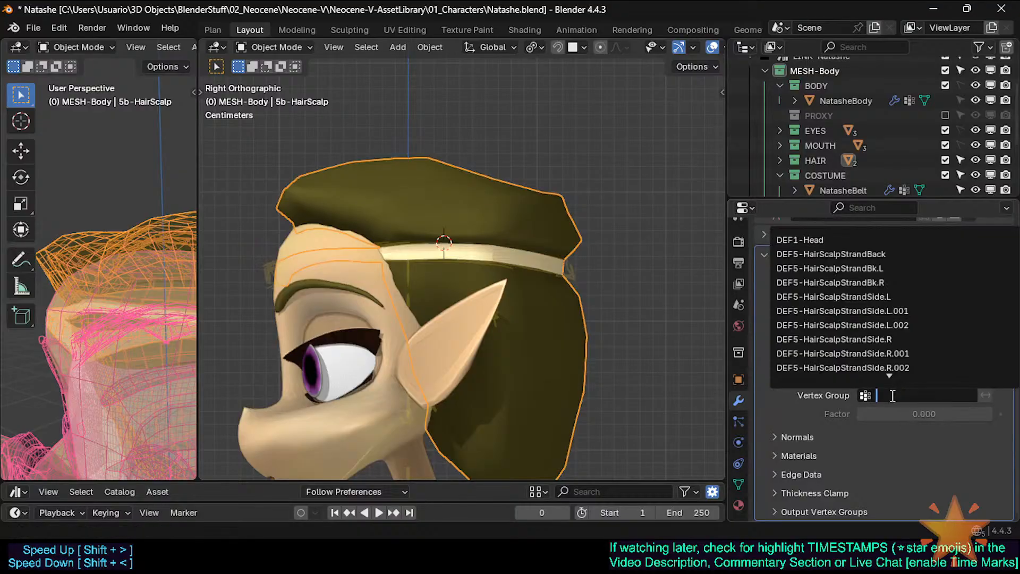
{"action": "type", "text": "?"}
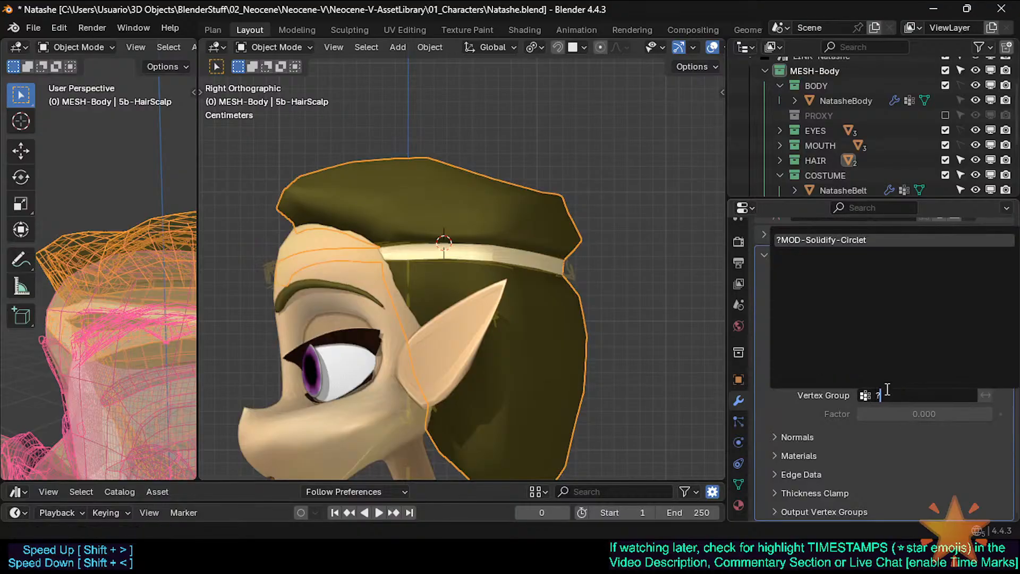
{"action": "key", "text": "Return"}
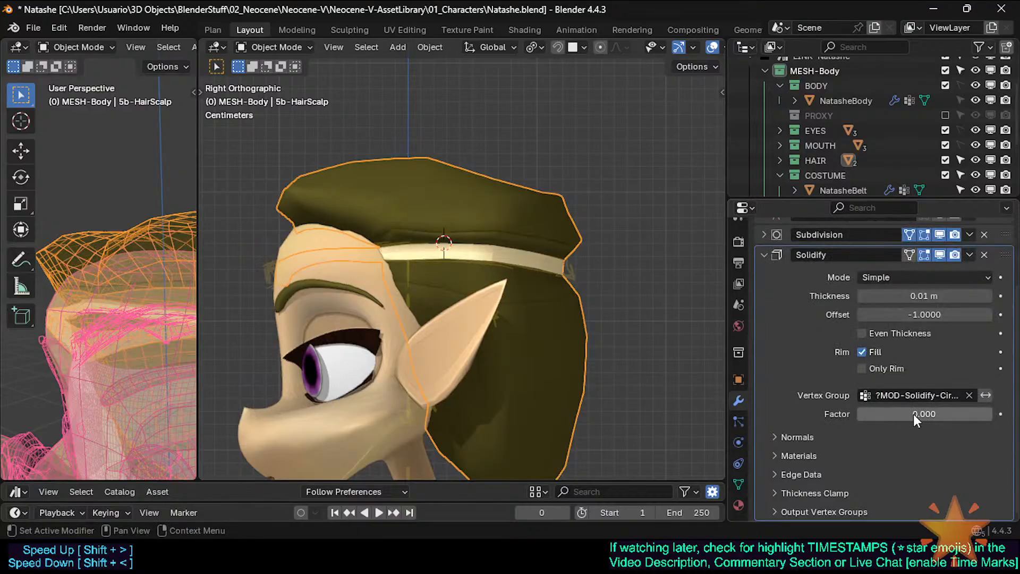
{"action": "mouse_move", "coordinate": [901, 414]}
{"action": "left_mouse_down"}
{"action": "mouse_move", "coordinate": [1017, 414]}
{"action": "mouse_move", "coordinate": [899, 414]}
{"action": "left_mouse_up"}
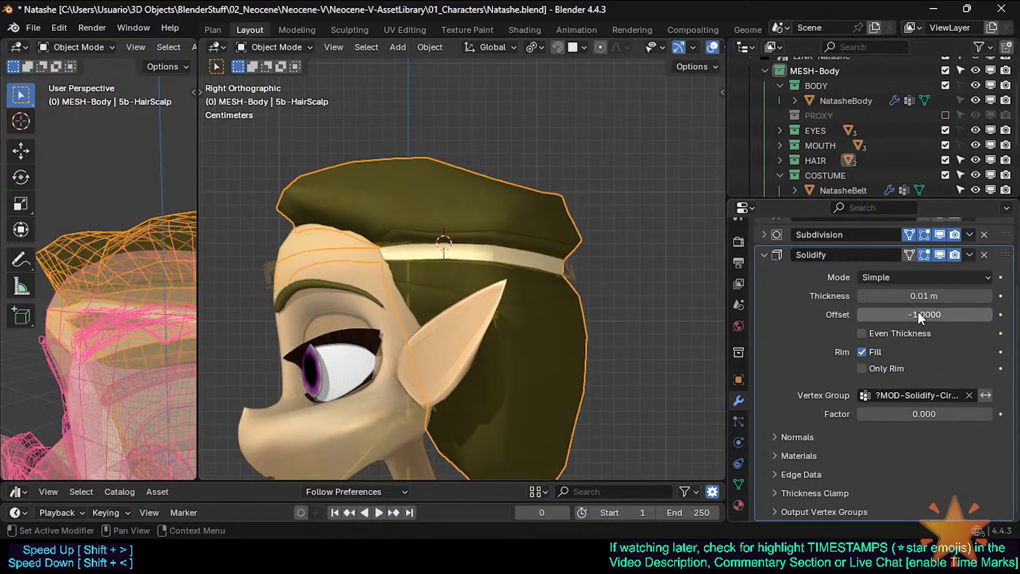
Set the Solidify modifier's offset to 1.0000 so the circlet thickens outward
{"action": "left_click_drag", "start_coordinate": [918, 314], "coordinate": [994, 314]}
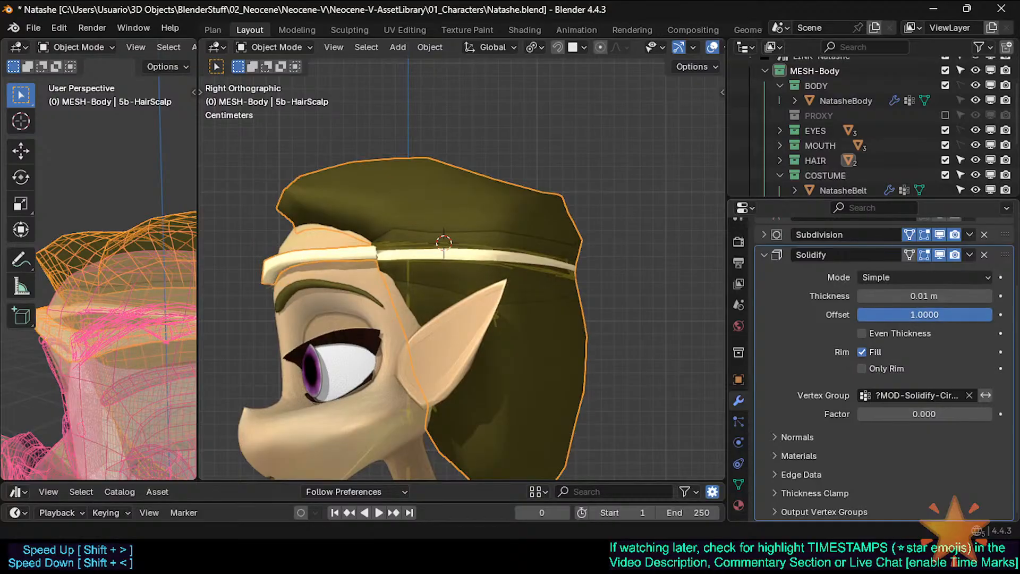
{"action": "middle_click_drag", "start_coordinate": [459, 301], "coordinate": [535, 359], "text": "shift"}
{"action": "scroll", "coordinate": [480, 333], "scroll_direction": "up", "scroll_amount": 2}
{"action": "left_click_drag", "start_coordinate": [925, 314], "coordinate": [993, 315]}
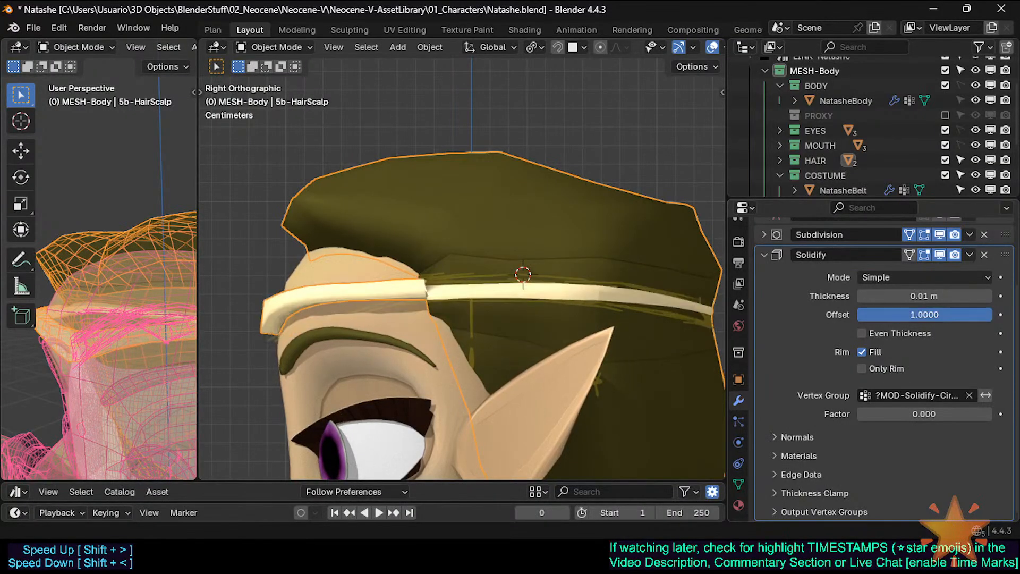
Open the hair scalp mesh in Edit Mode with the face orientation overlay shown
{"action": "key", "text": "Tab"}
{"action": "key", "text": "ctrl+alt+f"}
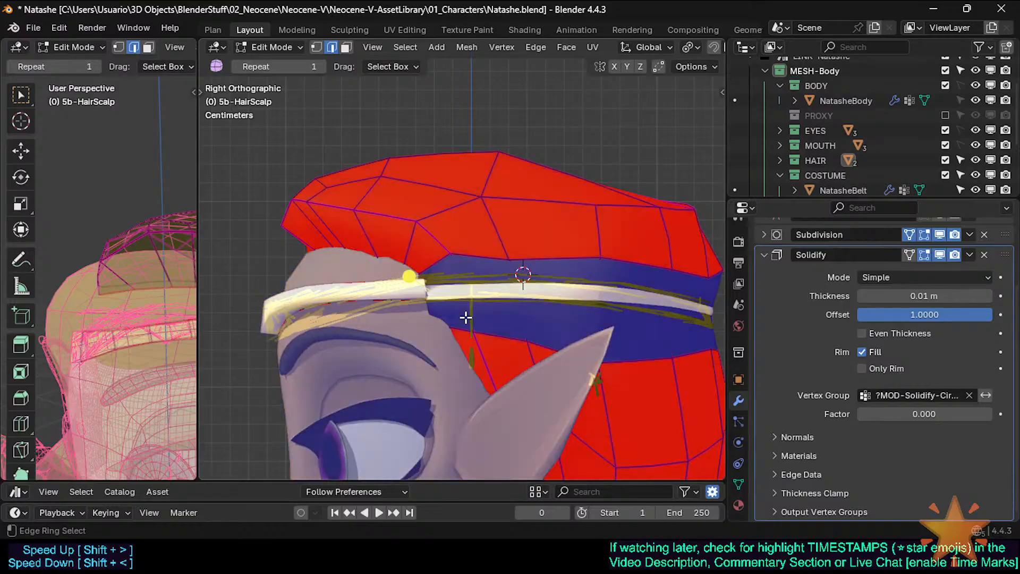
{"action": "middle_click_drag", "start_coordinate": [531, 312], "coordinate": [524, 318], "text": "shift"}
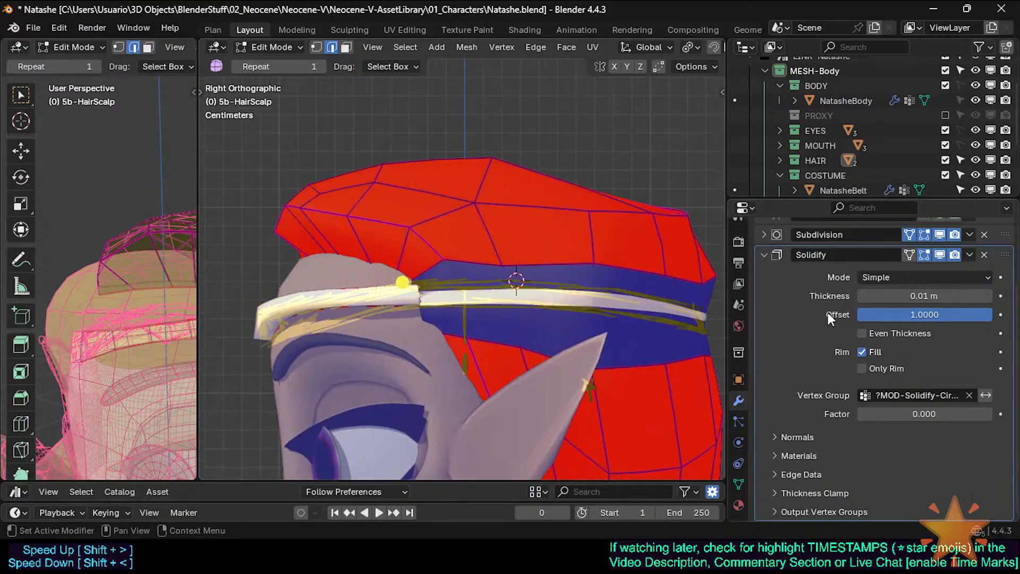
{"action": "mouse_move", "coordinate": [925, 315]}
{"action": "left_mouse_down"}
{"action": "mouse_move", "coordinate": [789, 315]}
{"action": "mouse_move", "coordinate": [925, 315]}
{"action": "left_mouse_up"}
Select the whole hair scalp mesh and recalculate its normals to the outside
{"action": "scroll", "coordinate": [587, 296], "scroll_direction": "down", "scroll_amount": 2}
{"action": "key", "text": "ctrl+alt+f"}
{"action": "scroll", "coordinate": [585, 291], "scroll_direction": "down", "scroll_amount": 2}
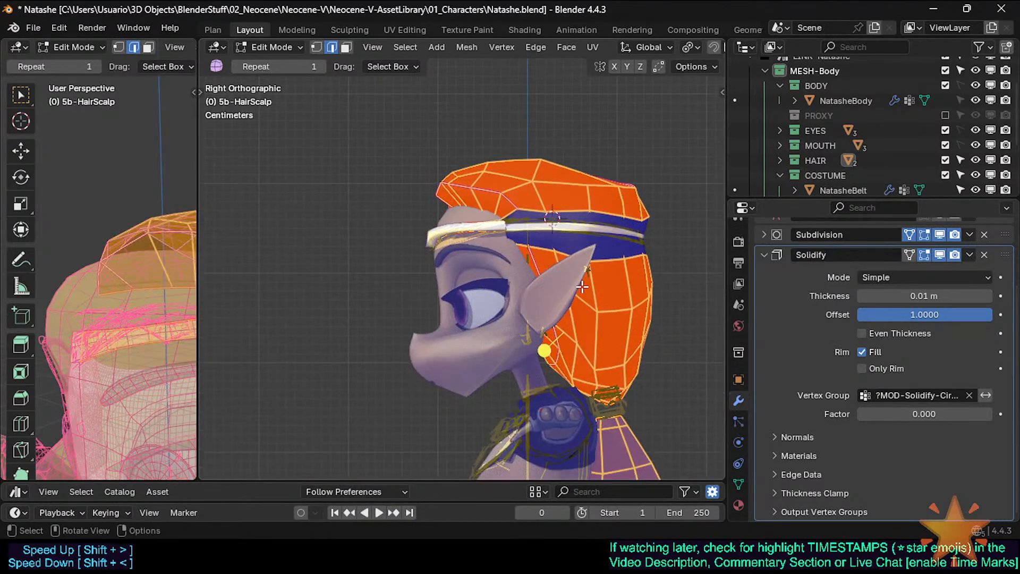
{"action": "key", "text": "alt+n"}
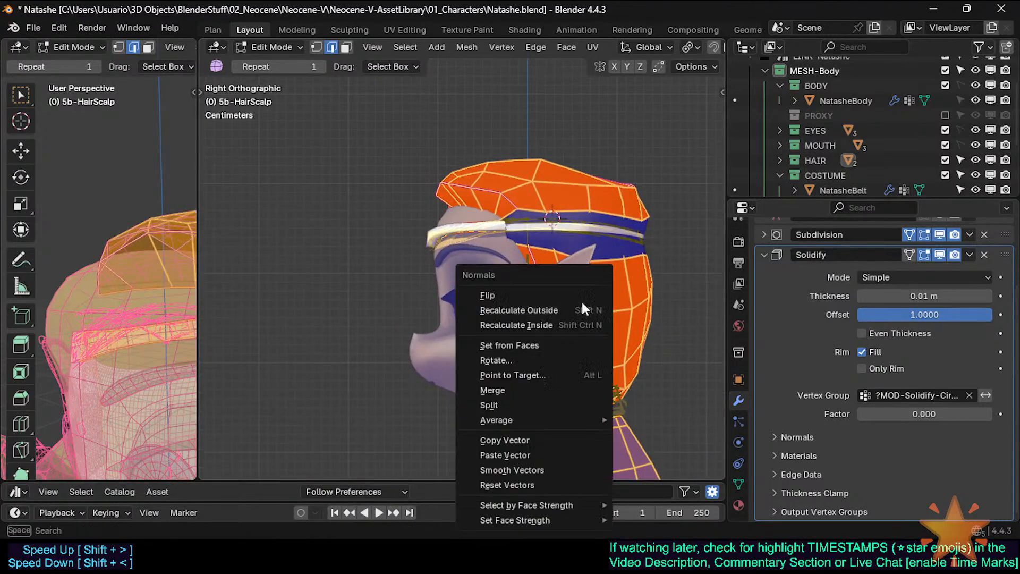
{"action": "left_click", "coordinate": [583, 308]}
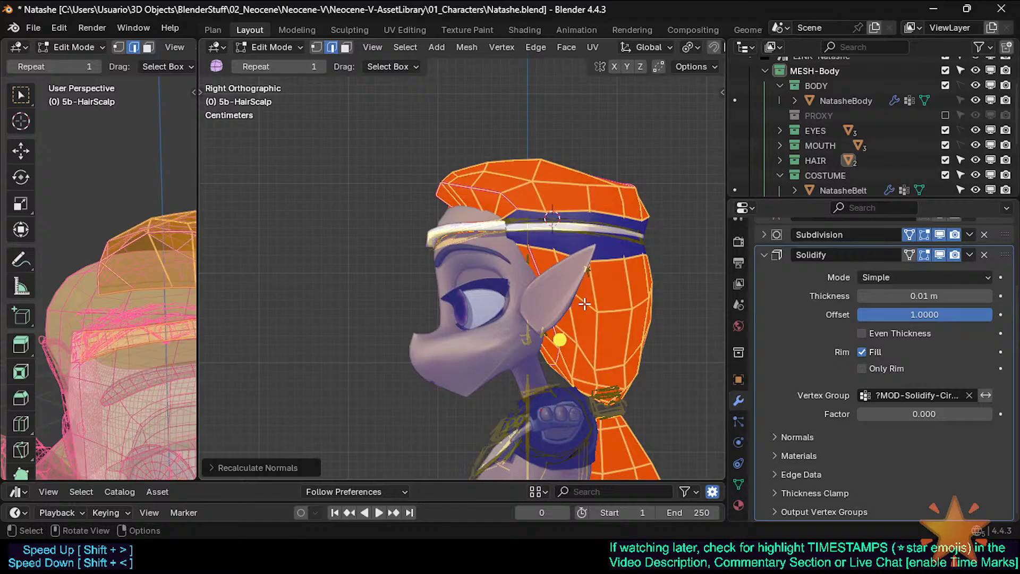
Recalculate the normals of the entire hair scalp again with X-ray on, and return to Object Mode
{"action": "key", "text": "alt+a"}
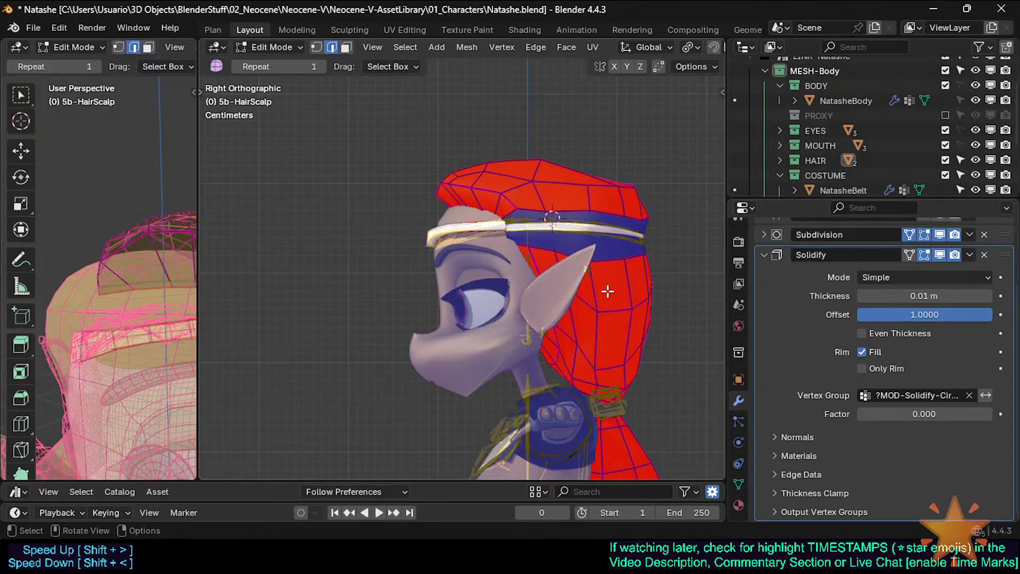
{"action": "key", "text": "alt+z"}
{"action": "middle_click_drag", "start_coordinate": [596, 287], "coordinate": [589, 307], "text": "shift"}
{"action": "key", "text": "a"}
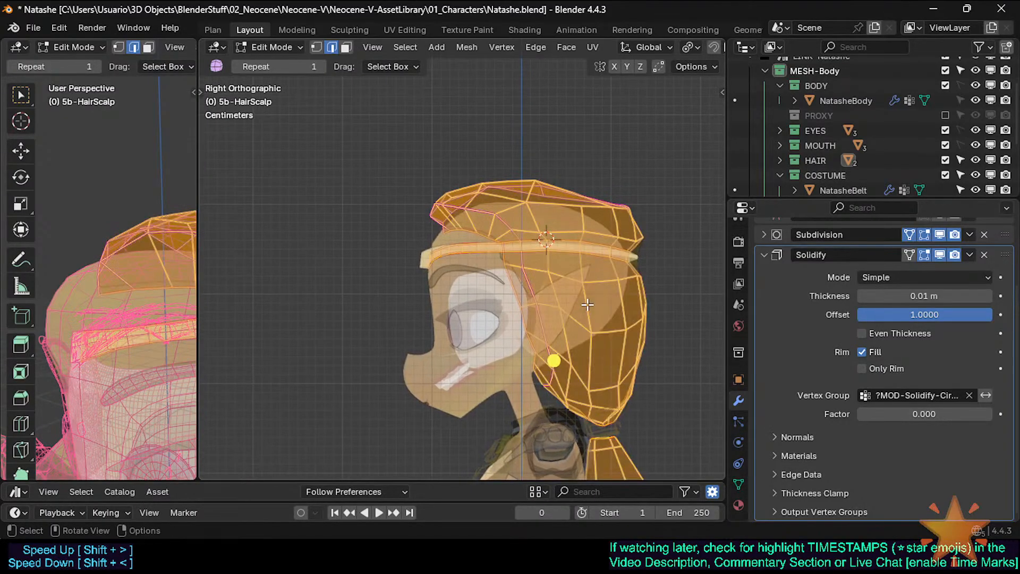
{"action": "key", "text": "alt+n"}
{"action": "left_click", "coordinate": [588, 301]}
{"action": "key", "text": "Tab"}
{"action": "key", "text": "alt+z"}
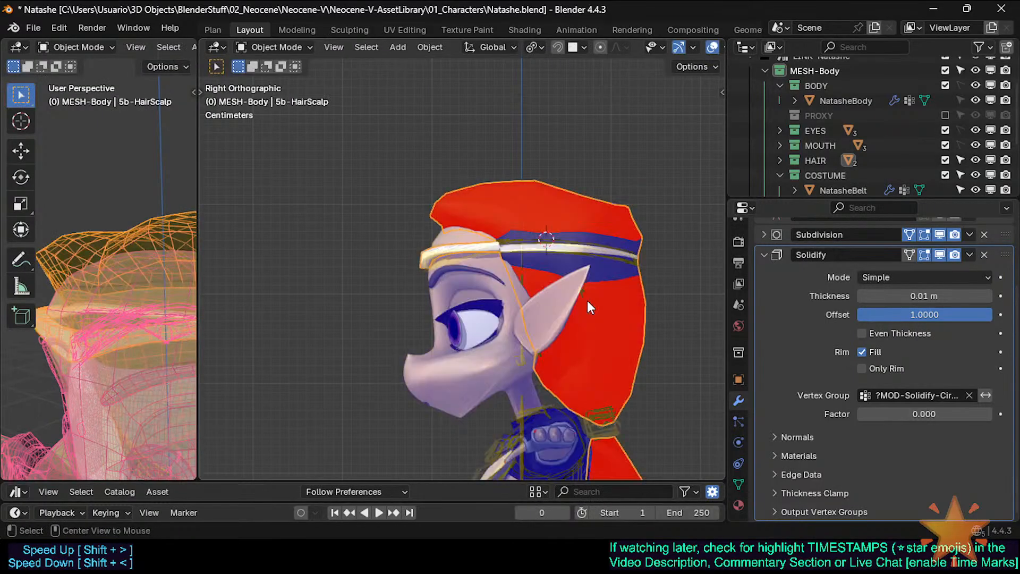
Examine the face orientation around the back of the circlet in face select mode, with X-ray and wireframes toggled
{"action": "middle_click_drag", "start_coordinate": [585, 358], "coordinate": [583, 316], "text": "shift"}
{"action": "middle_click_drag", "start_coordinate": [582, 264], "coordinate": [582, 311], "text": "shift"}
{"action": "key", "text": "Tab"}
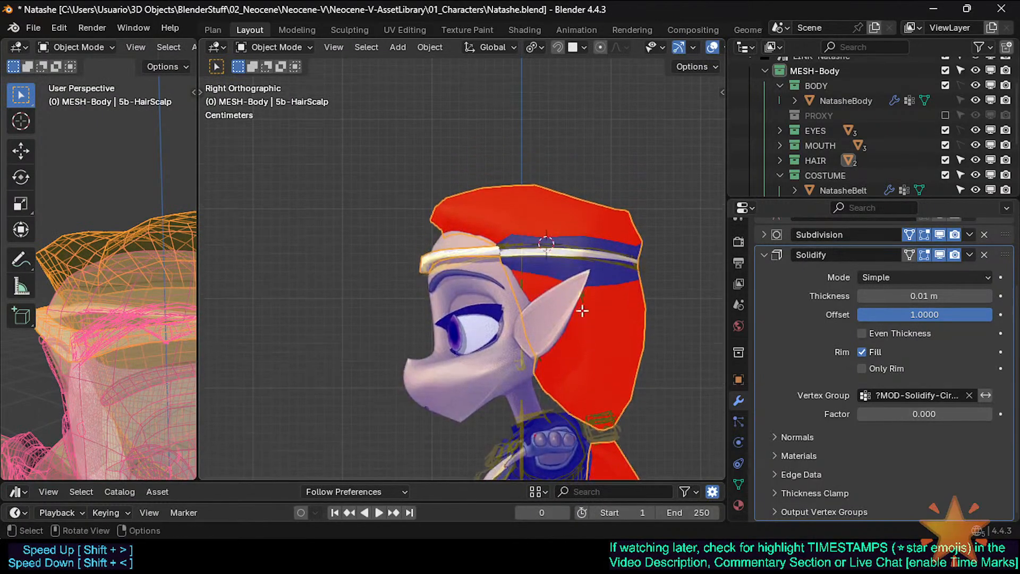
{"action": "key", "text": "3"}
{"action": "left_click", "coordinate": [598, 246]}
{"action": "scroll", "coordinate": [595, 264], "scroll_direction": "up", "scroll_amount": 2}
{"action": "key", "text": "alt+z"}
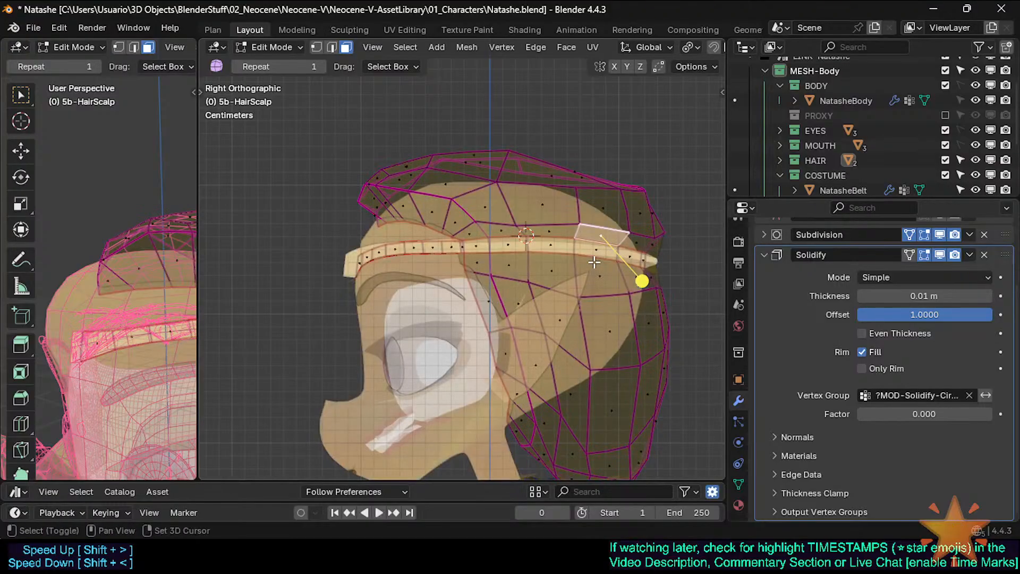
{"action": "key", "text": "alt+z"}
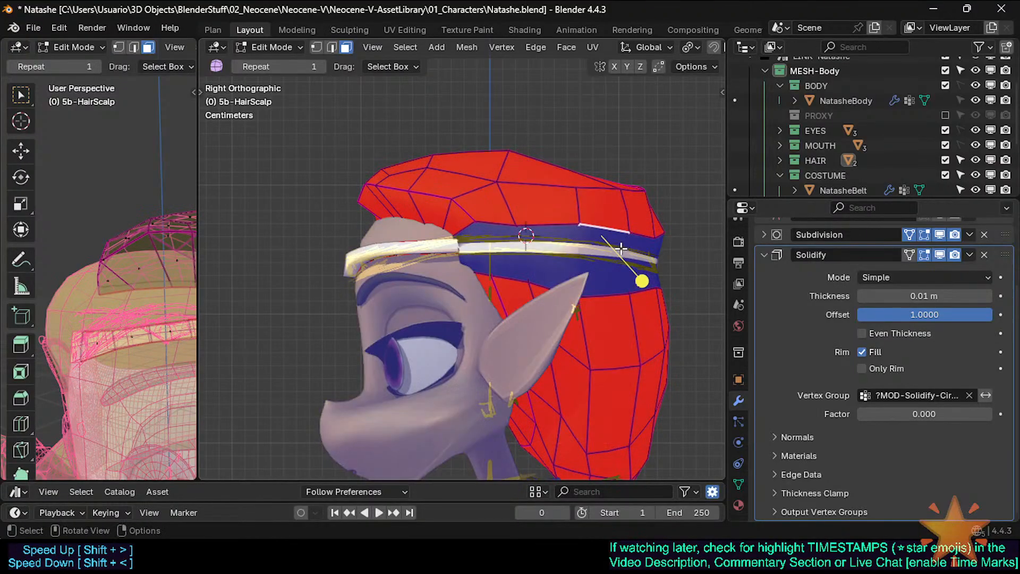
{"action": "key", "text": "alt+z"}
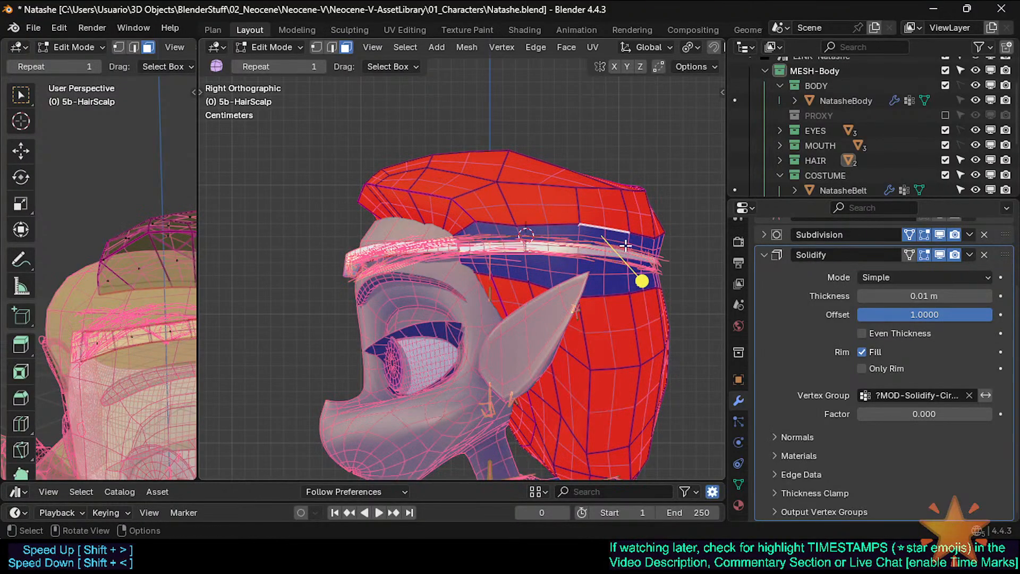
Turn off the Subdivision modifier's on-cage display on the hair scalp mesh
{"action": "key", "text": "a"}
{"action": "scroll", "coordinate": [783, 277], "scroll_direction": "up", "scroll_amount": 4}
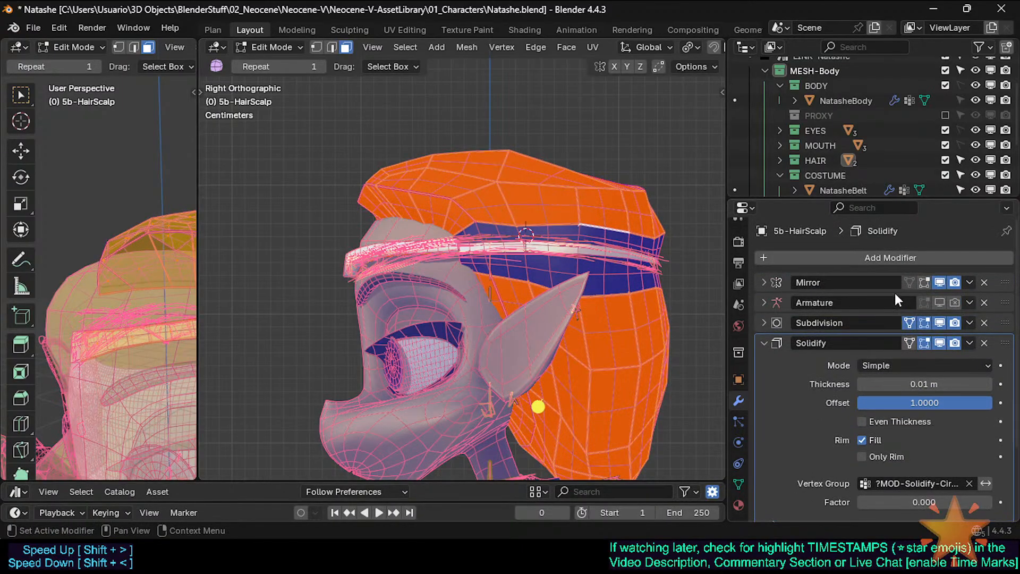
{"action": "left_click", "coordinate": [925, 323]}
{"action": "key", "text": "alt+a"}
{"action": "key", "text": "a"}
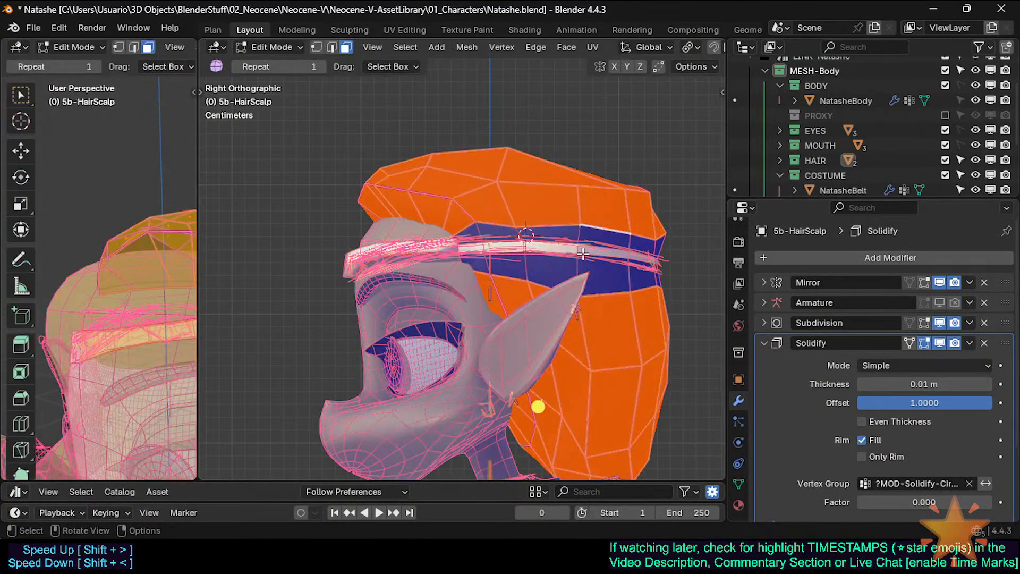
Examine the faces behind the circlet and down the ponytail in vertex and face select modes
{"action": "key", "text": "alt+a"}
{"action": "key", "text": "1"}
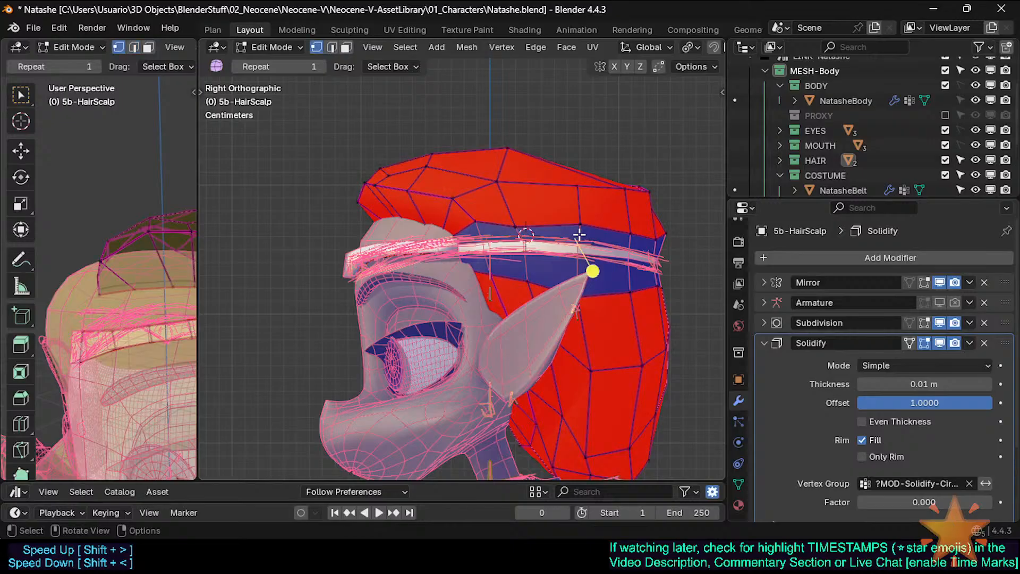
{"action": "key", "text": "3"}
{"action": "key", "text": "a"}
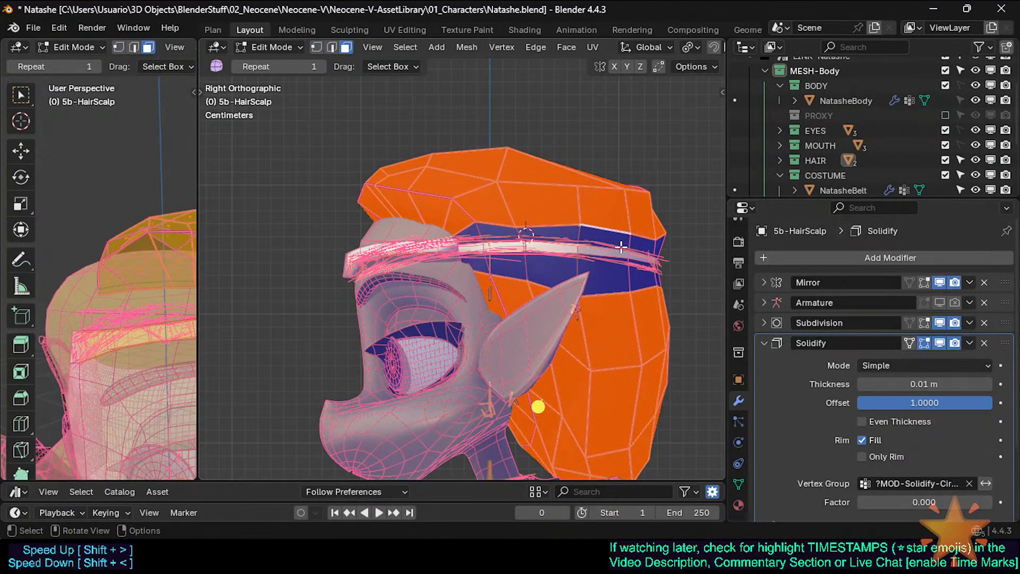
{"action": "key", "text": "1"}
{"action": "scroll", "coordinate": [571, 273], "scroll_direction": "down", "scroll_amount": 2}
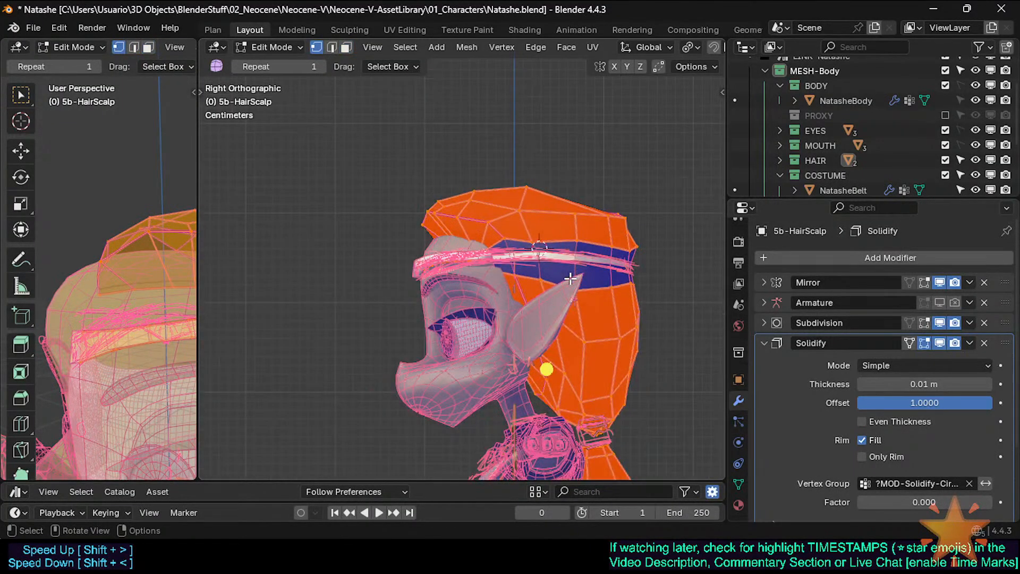
{"action": "scroll", "coordinate": [570, 281], "scroll_direction": "down", "scroll_amount": 2}
{"action": "middle_click_drag", "start_coordinate": [539, 411], "coordinate": [517, 281], "text": "shift"}
{"action": "scroll", "coordinate": [518, 283], "scroll_direction": "down", "scroll_amount": 1}
Select the linked ponytail, back and top hair pieces with the selection delimited by Normal, and flip their normals
{"action": "key", "text": "alt+a"}
{"action": "middle_click_drag", "start_coordinate": [525, 333], "coordinate": [518, 321], "text": "shift"}
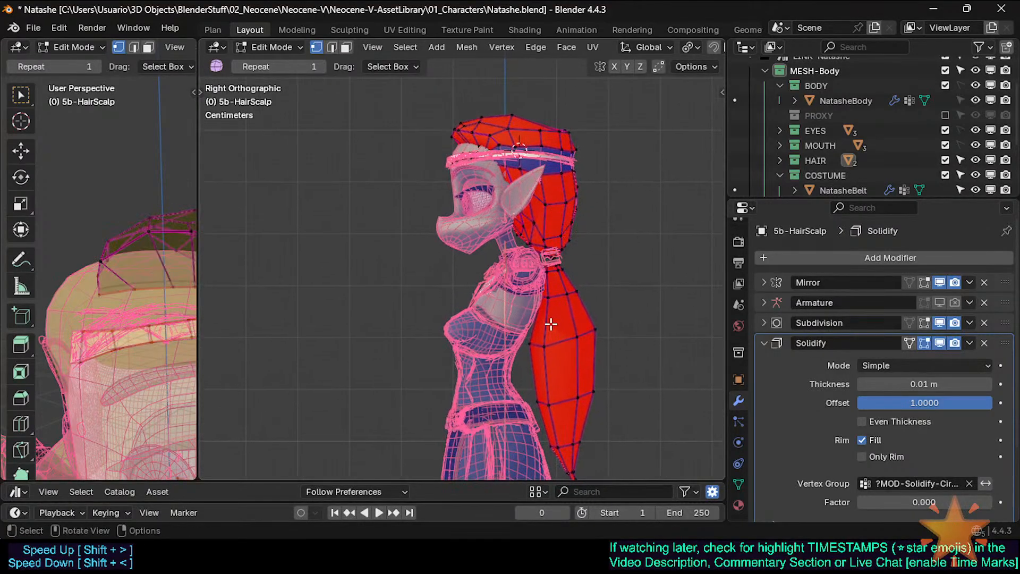
{"action": "key", "text": "l"}
{"action": "left_click", "coordinate": [230, 467]}
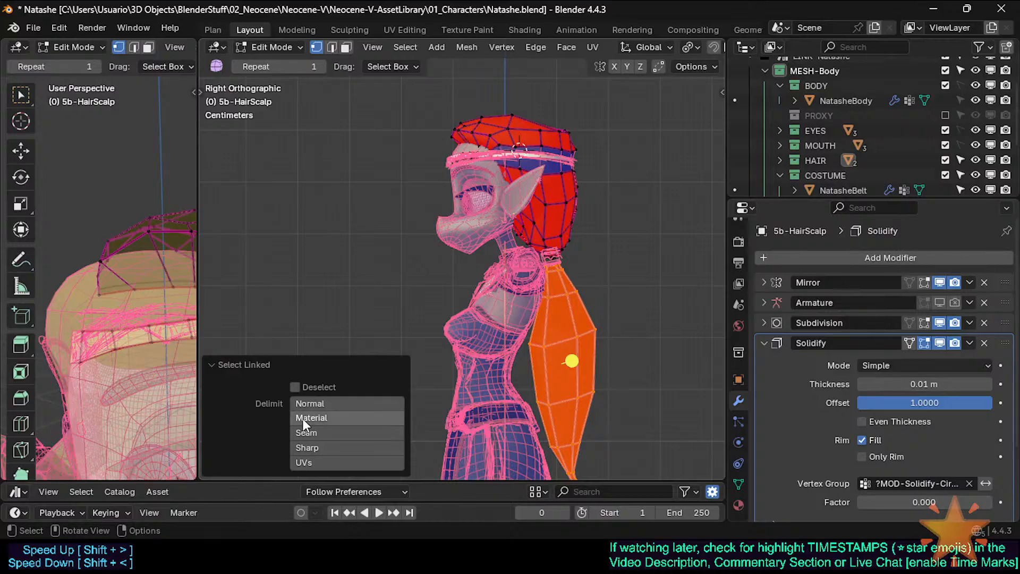
{"action": "left_click", "coordinate": [311, 403]}
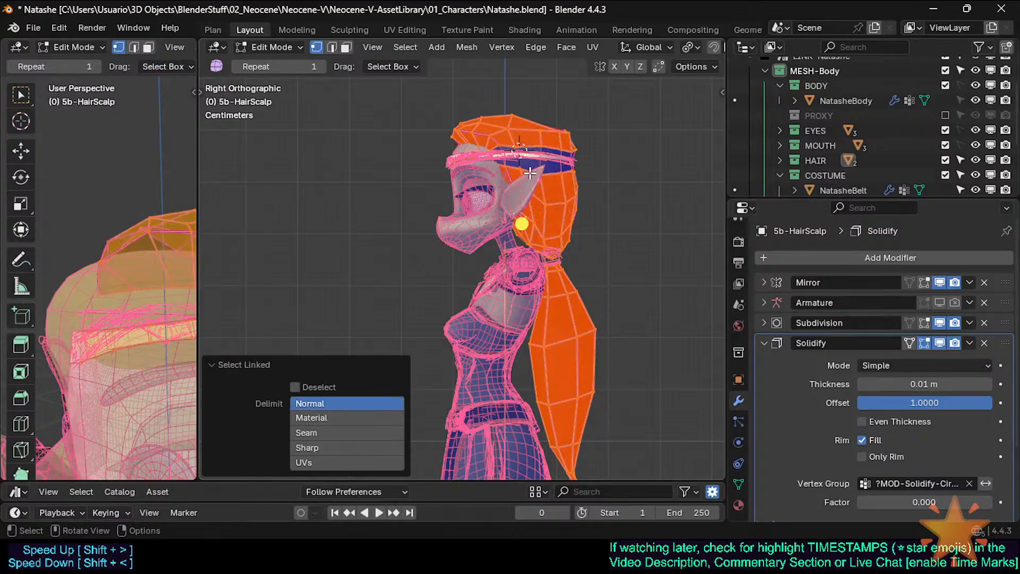
{"action": "key", "text": "alt+n"}
{"action": "left_click", "coordinate": [515, 162]}
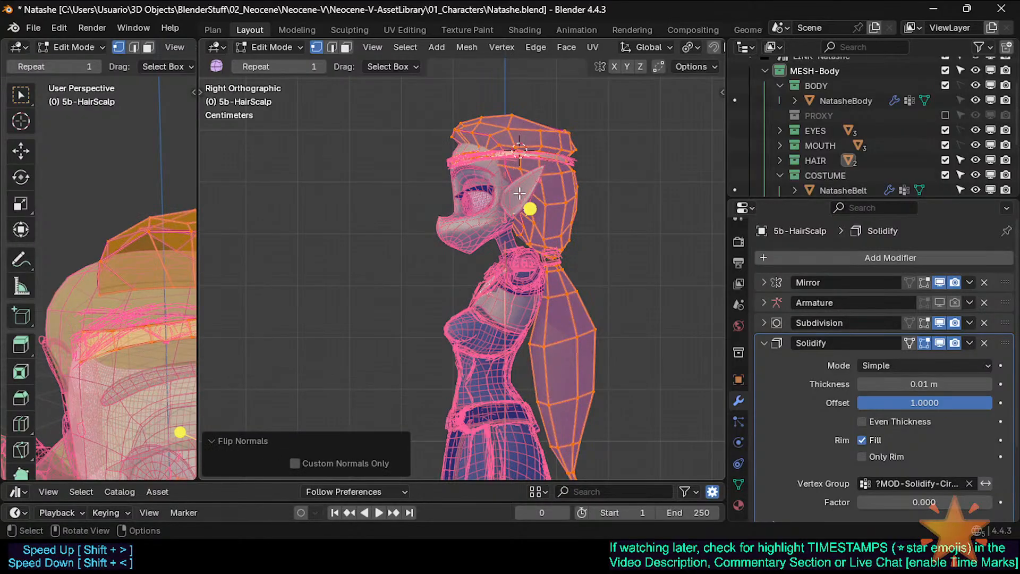
Turn off the viewport wireframes and examine the hair scalp with and without X-ray in Object and Edit Mode
{"action": "key", "text": "Tab"}
{"action": "scroll", "coordinate": [540, 300], "scroll_direction": "up", "scroll_amount": 6}
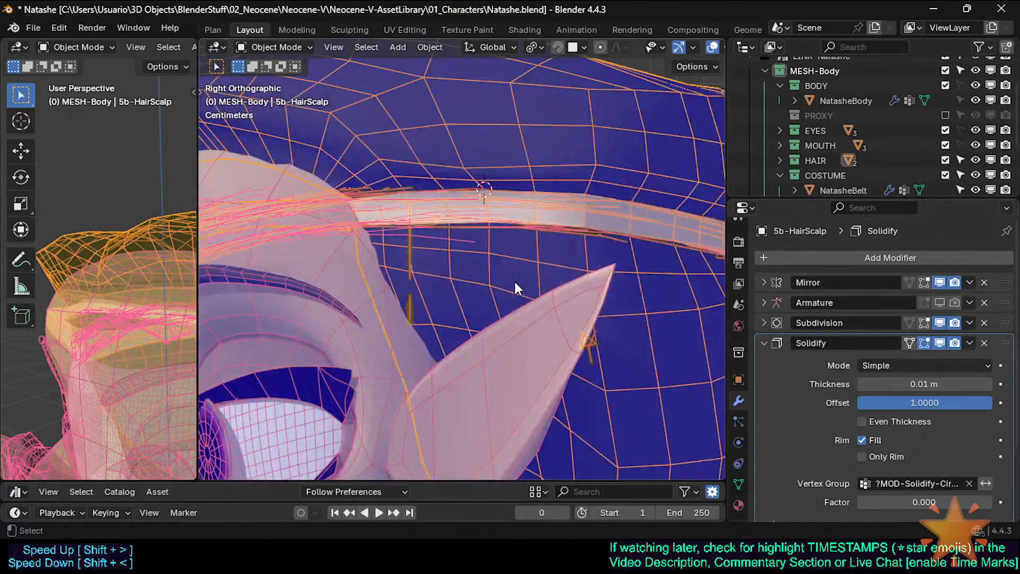
{"action": "scroll", "coordinate": [515, 288], "scroll_direction": "down", "scroll_amount": 6}
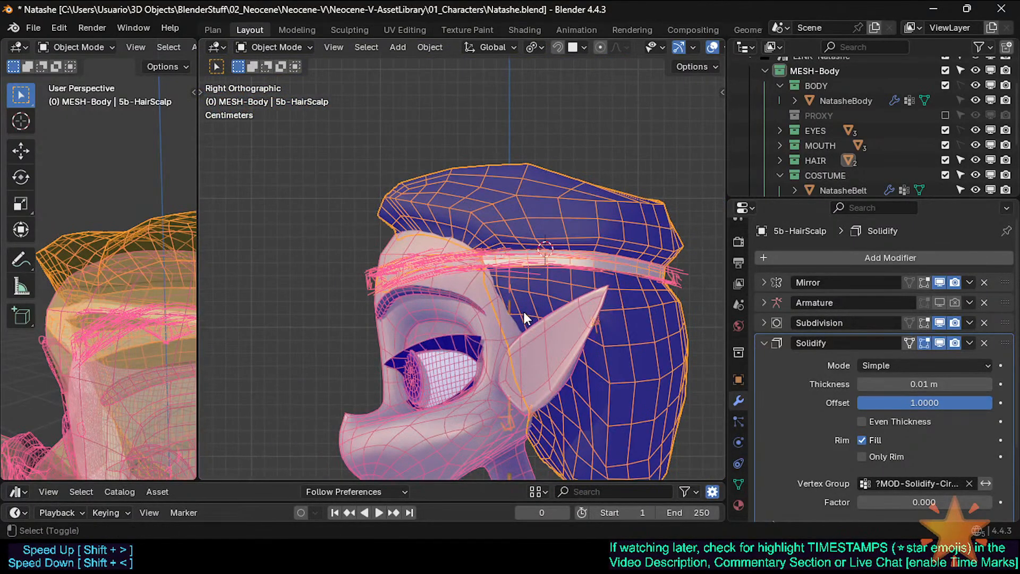
{"action": "key", "text": "shift+z"}
{"action": "key", "text": "Tab"}
{"action": "key", "text": "alt+z"}
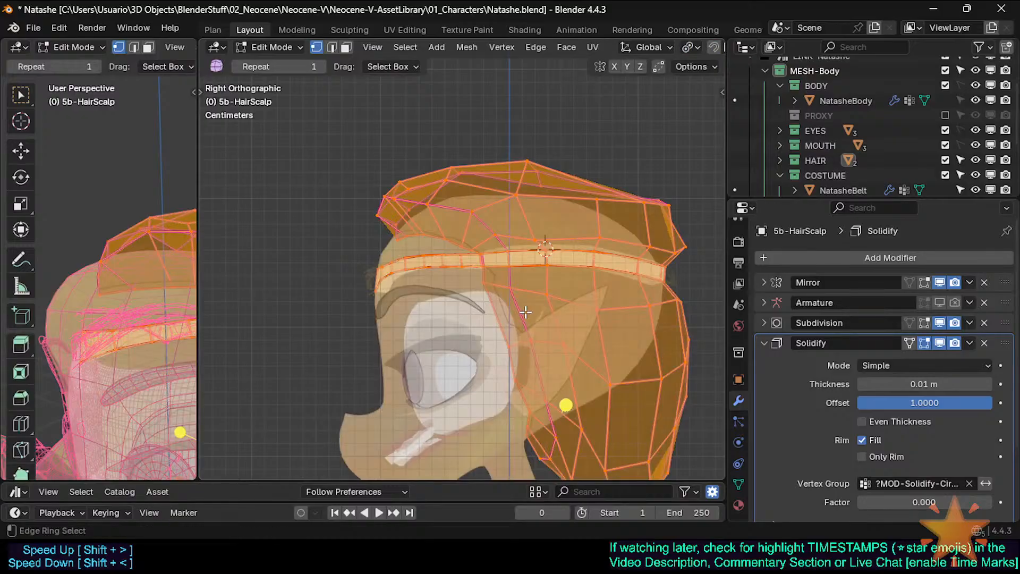
{"action": "key", "text": "Tab"}
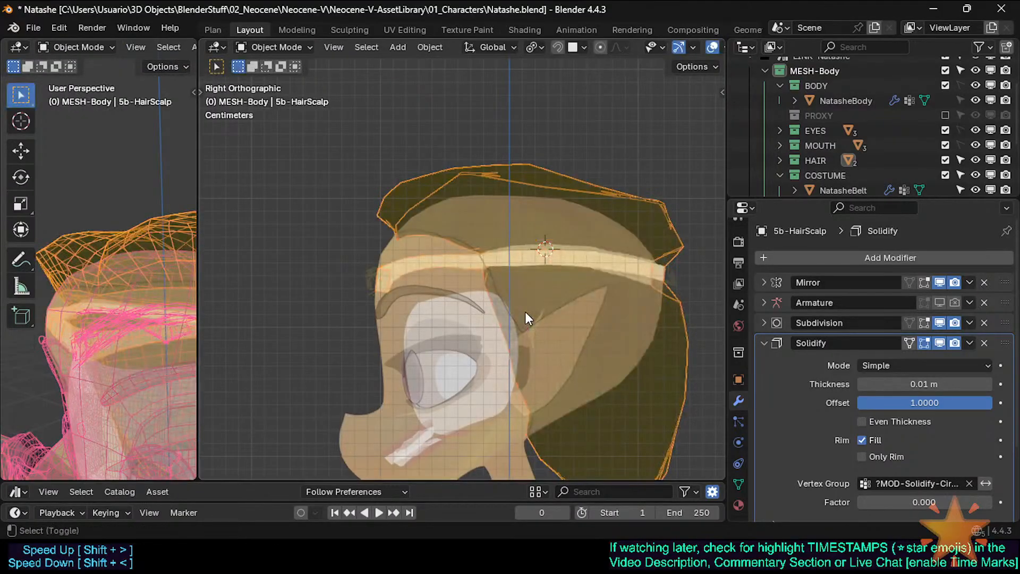
{"action": "key", "text": "Tab"}
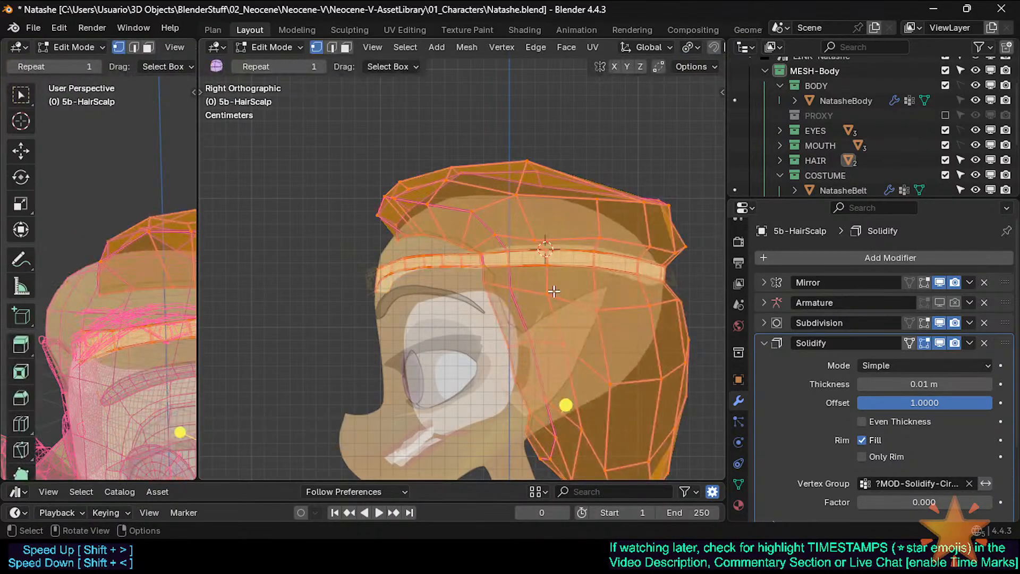
{"action": "key", "text": "Tab"}
{"action": "key", "text": "alt+z"}
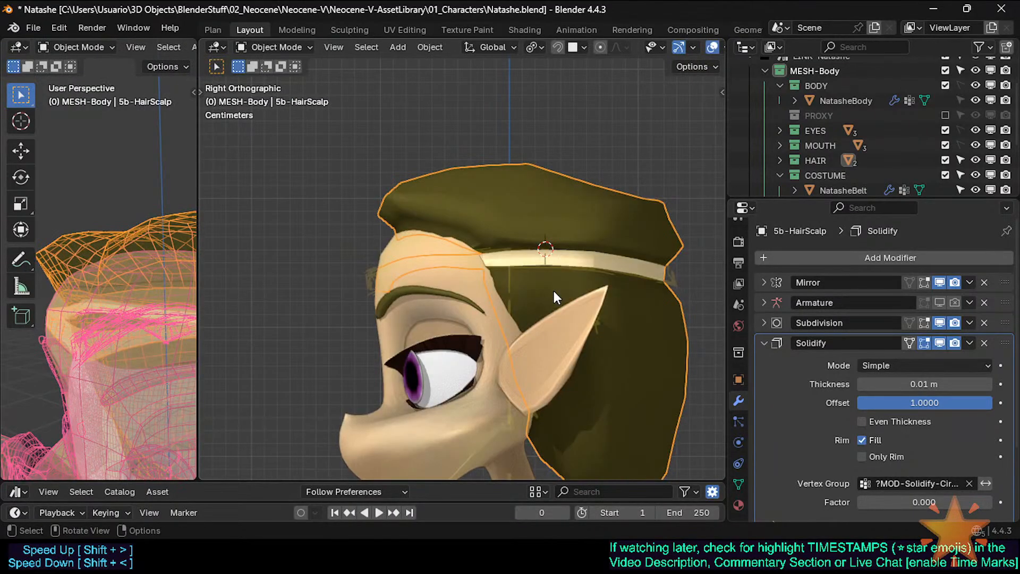
Try moving a front headband face about 0.04 m down with face orientation shown, and undo the move
{"action": "key", "text": "shift+f"}
{"action": "key", "text": "Tab"}
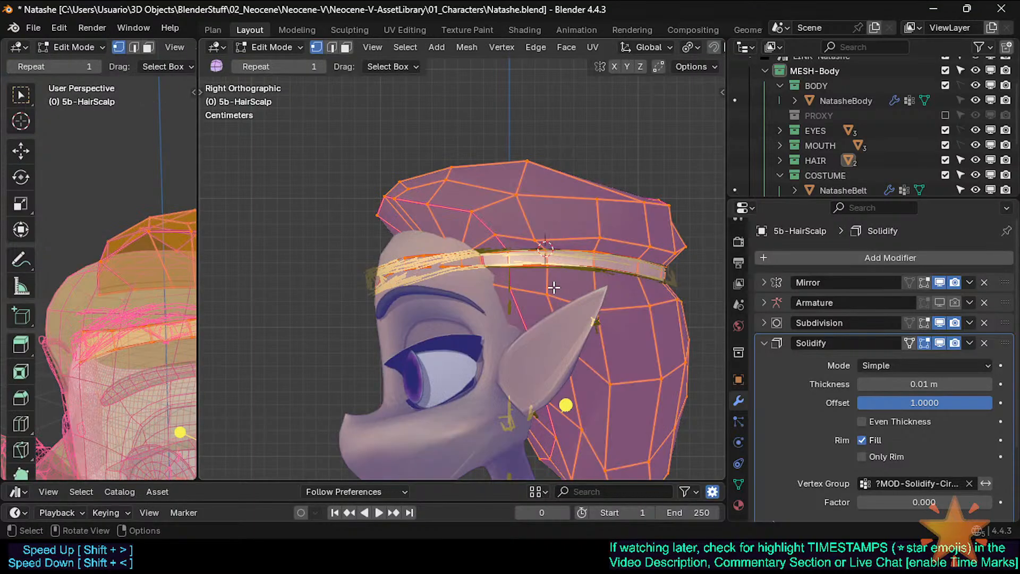
{"action": "key", "text": "alt+a"}
{"action": "key", "text": "3"}
{"action": "left_click", "coordinate": [451, 265]}
{"action": "key", "text": "g"}
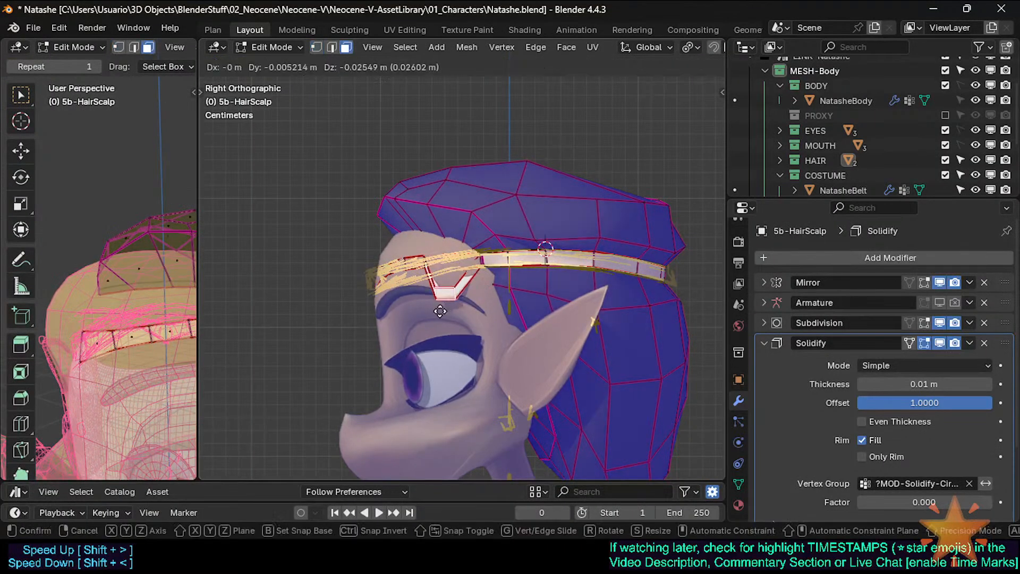
{"action": "left_click", "coordinate": [442, 334]}
{"action": "key", "text": "shift+f"}
{"action": "key", "text": "shift+f"}
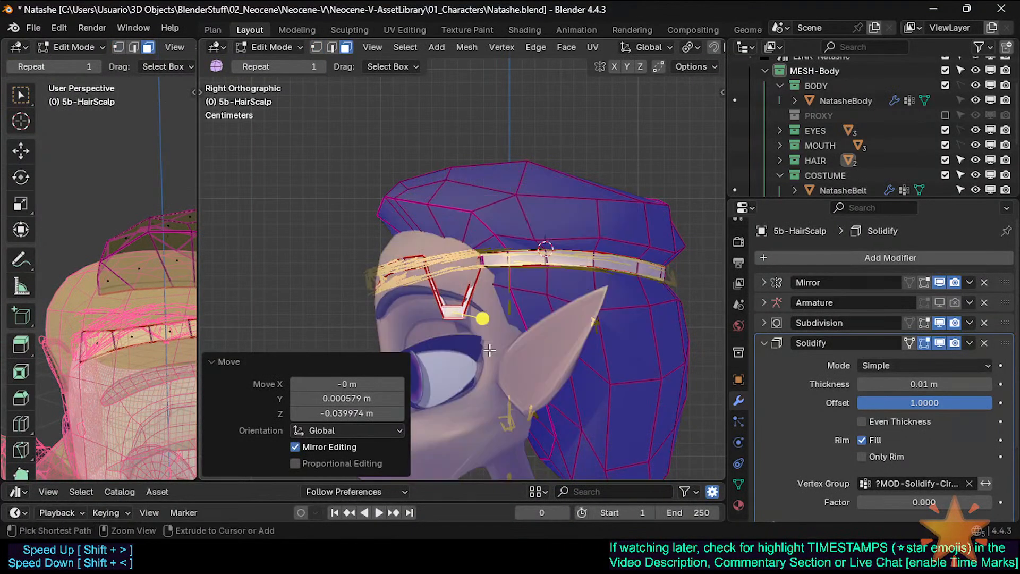
{"action": "key", "text": "ctrl+z"}
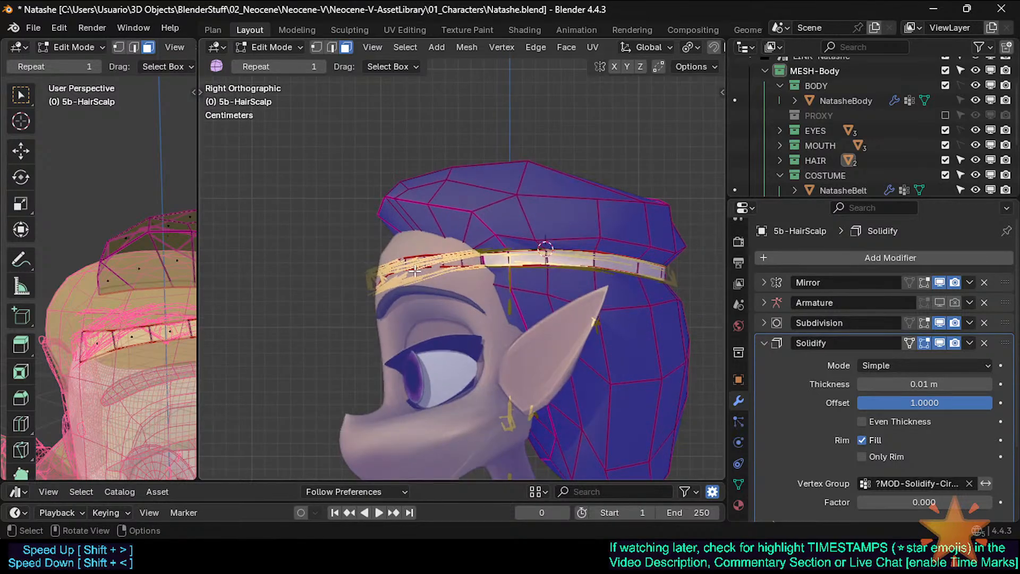
Examine the hair scalp's headband and hairline in Object Mode with the face orientation colours off
{"action": "key", "text": "Tab"}
{"action": "scroll", "coordinate": [554, 311], "scroll_direction": "down", "scroll_amount": 2}
{"action": "key", "text": "Tab"}
{"action": "key", "text": "Tab"}
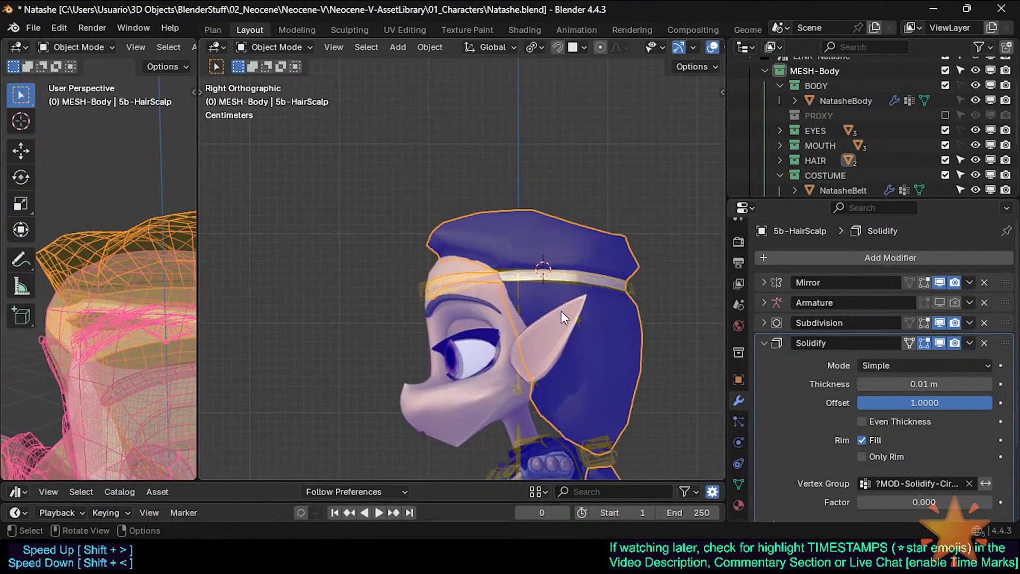
{"action": "key", "text": "shift+f"}
{"action": "scroll", "coordinate": [597, 271], "scroll_direction": "up", "scroll_amount": 5}
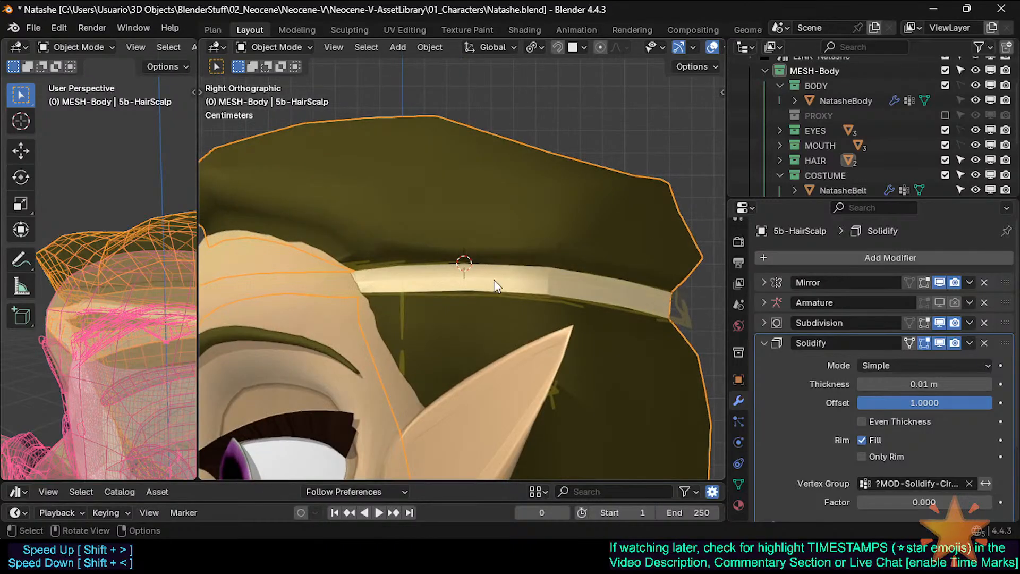
{"action": "middle_click_drag", "start_coordinate": [495, 280], "coordinate": [570, 251], "text": "shift"}
{"action": "mouse_move", "coordinate": [967, 400]}
{"action": "left_mouse_down"}
{"action": "mouse_move", "coordinate": [830, 400]}
{"action": "mouse_move", "coordinate": [968, 400]}
{"action": "left_mouse_up"}
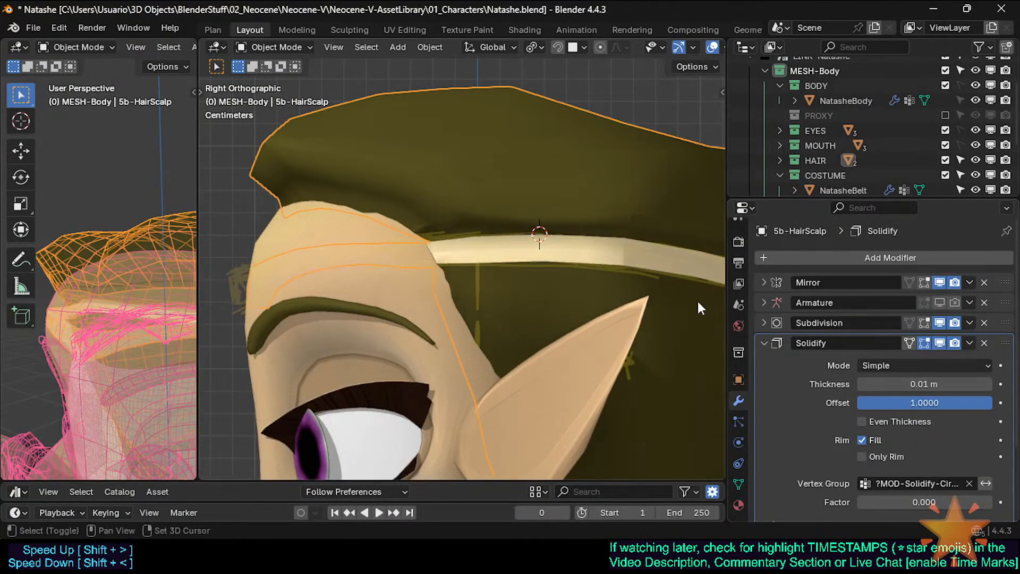
{"action": "middle_click_drag", "start_coordinate": [697, 301], "coordinate": [541, 349]}
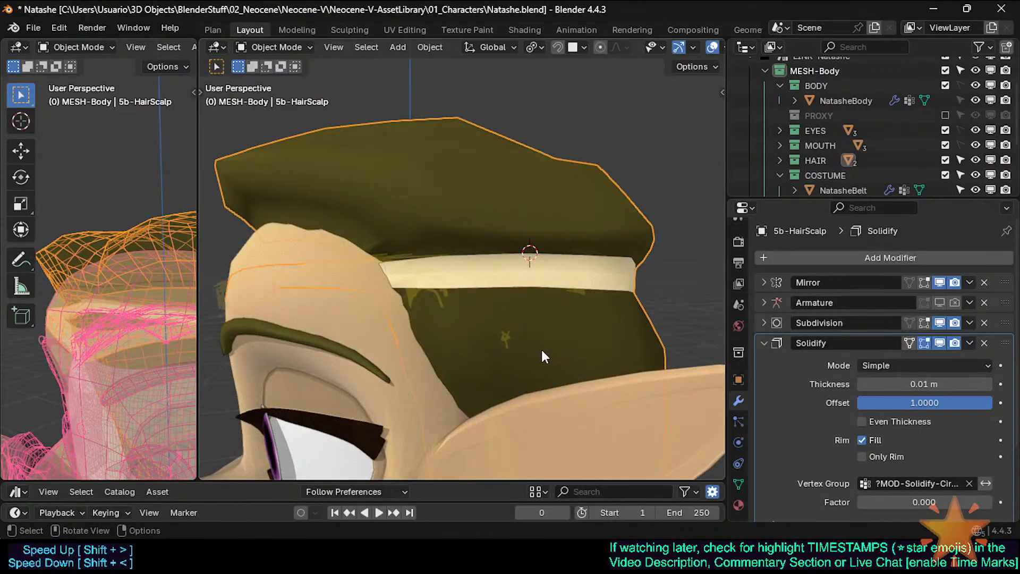
Clear the hair scalp selection in edge select mode, and enable Even Thickness and on-cage display for the Solidify modifier
{"action": "key", "text": "Tab"}
{"action": "middle_click_drag", "start_coordinate": [549, 296], "coordinate": [564, 267]}
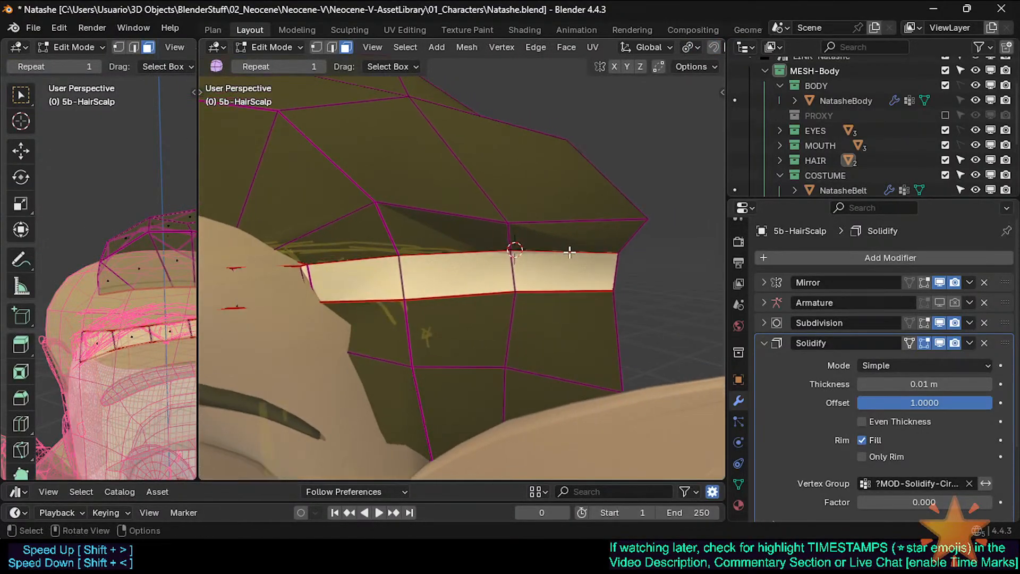
{"action": "key", "text": "2"}
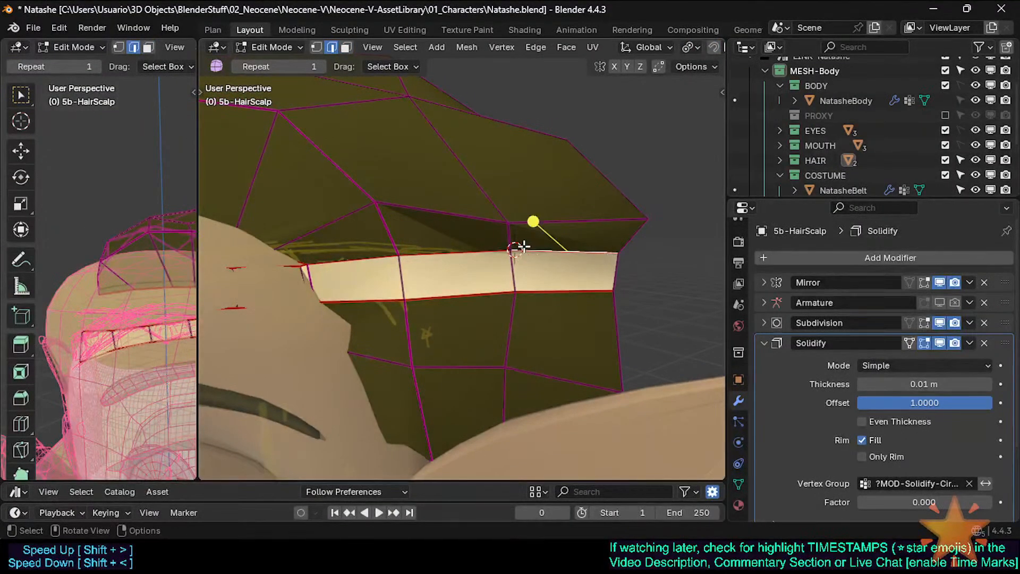
{"action": "key", "text": "a"}
{"action": "key", "text": "alt+a"}
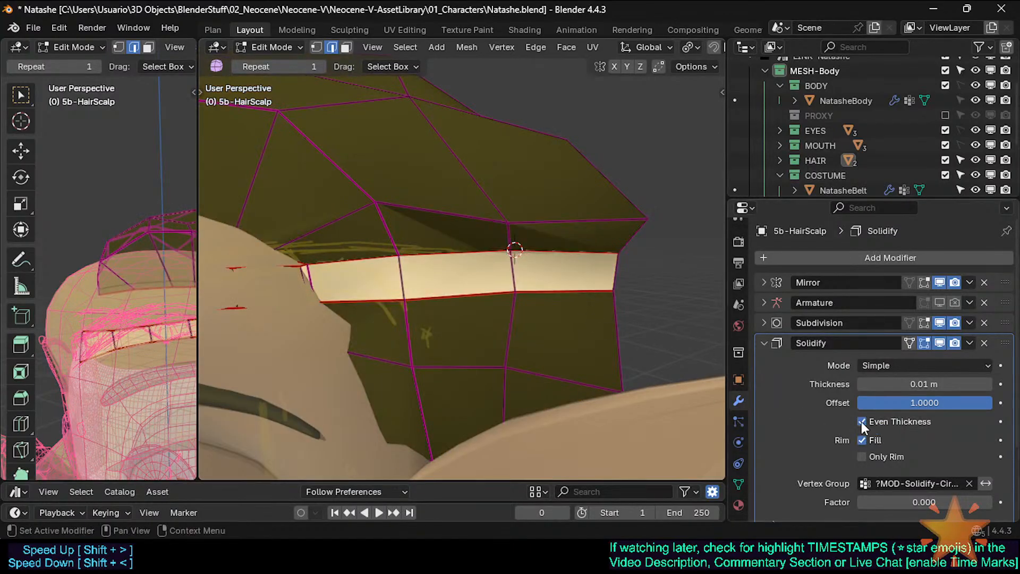
{"action": "left_click", "coordinate": [909, 344]}
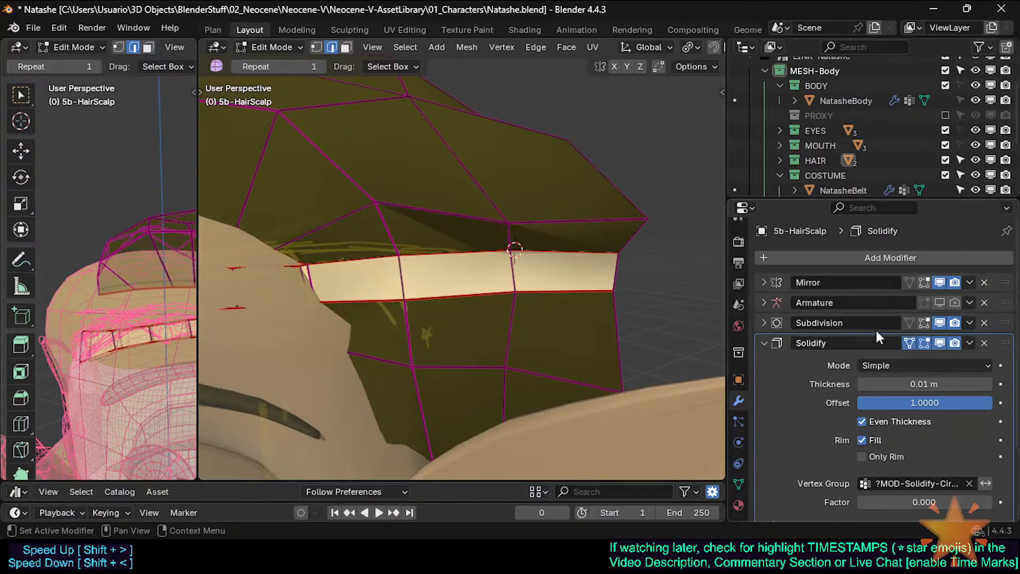
{"action": "key", "text": "Tab"}
{"action": "key", "text": "Tab"}
Try a Solidify vertex group factor of 1, then return it to 0 and invert the vertex group influence
{"action": "mouse_move", "coordinate": [942, 403]}
{"action": "left_mouse_down"}
{"action": "mouse_move", "coordinate": [805, 403]}
{"action": "mouse_move", "coordinate": [942, 402]}
{"action": "left_mouse_up"}
{"action": "left_click_drag", "start_coordinate": [913, 506], "coordinate": [991, 506]}
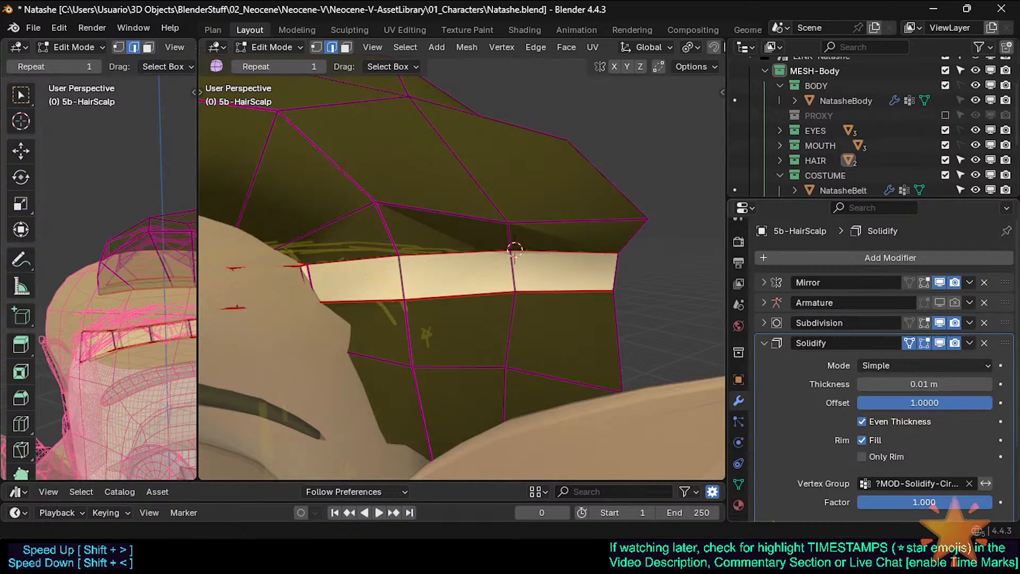
{"action": "mouse_move", "coordinate": [943, 403]}
{"action": "left_mouse_down"}
{"action": "mouse_move", "coordinate": [805, 403]}
{"action": "mouse_move", "coordinate": [942, 403]}
{"action": "left_mouse_up"}
{"action": "left_click_drag", "start_coordinate": [967, 502], "coordinate": [850, 502]}
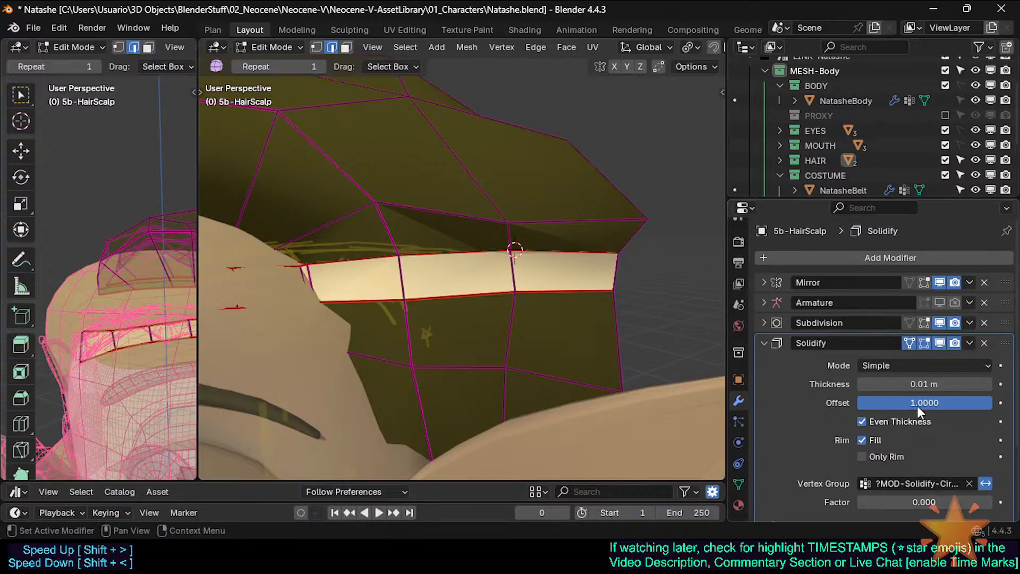
Try a Solidify offset of -1, return it to 1, and enable Only Rim
{"action": "left_click_drag", "start_coordinate": [917, 404], "coordinate": [804, 403]}
{"action": "scroll", "coordinate": [697, 340], "scroll_direction": "down", "scroll_amount": 4}
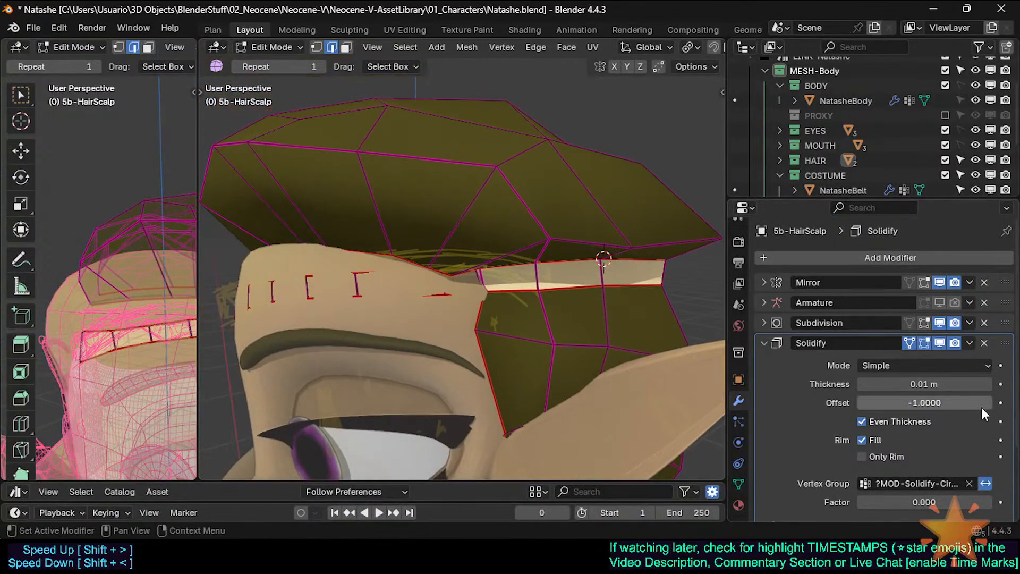
{"action": "left_click_drag", "start_coordinate": [928, 404], "coordinate": [992, 403]}
{"action": "left_click", "coordinate": [865, 456]}
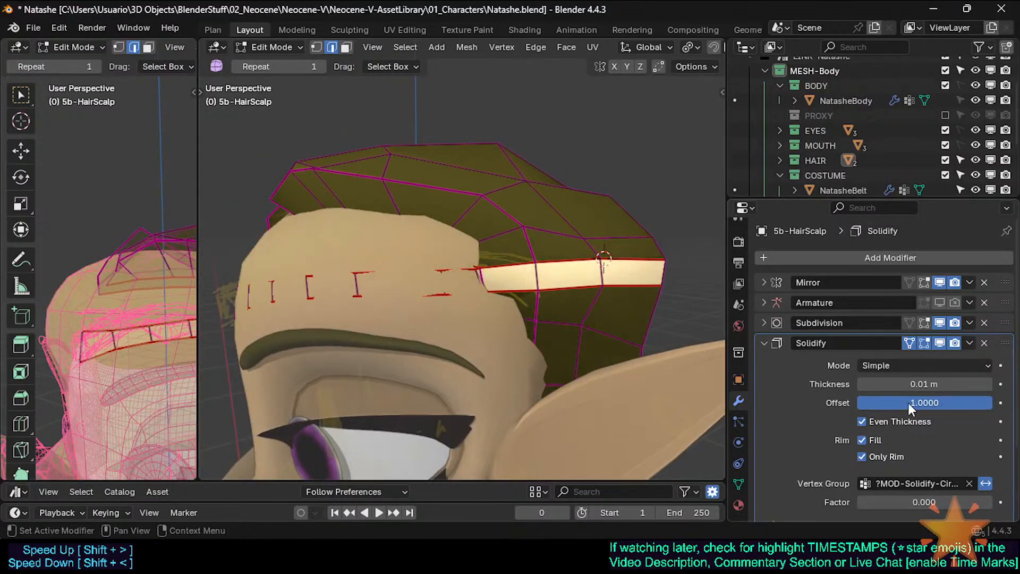
Set the Solidify thickness to 0.03 m and turn off the vertex group inversion
{"action": "left_click", "coordinate": [988, 383]}
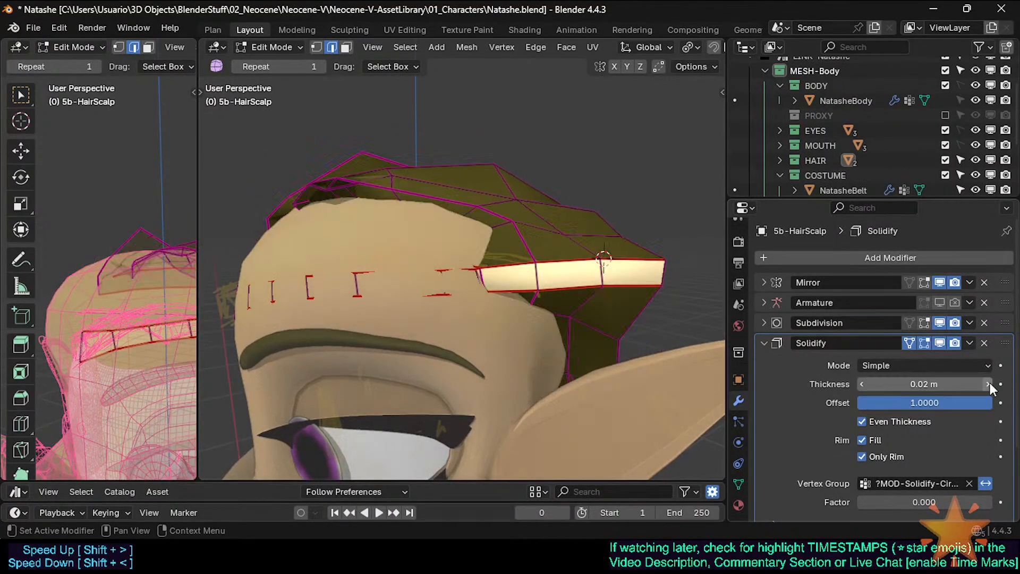
{"action": "left_click", "coordinate": [990, 384]}
{"action": "scroll", "coordinate": [569, 284], "scroll_direction": "down", "scroll_amount": 1}
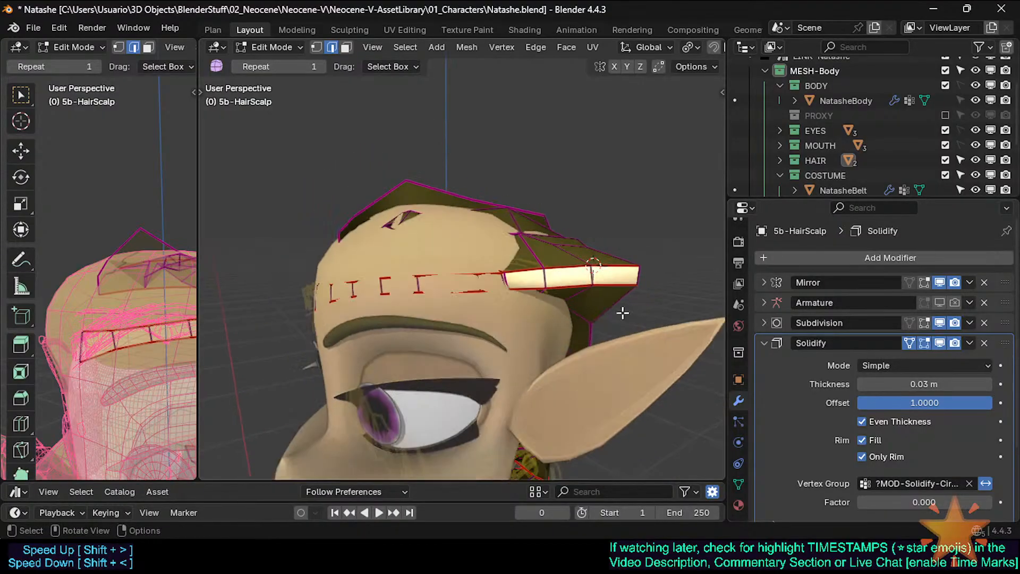
{"action": "left_click", "coordinate": [986, 485]}
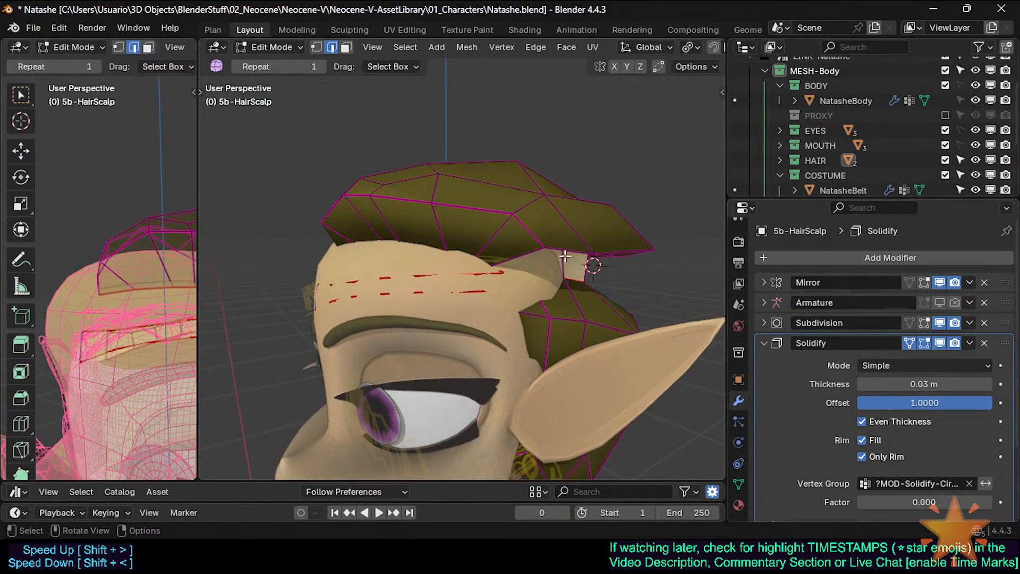
{"action": "middle_click_drag", "start_coordinate": [561, 291], "coordinate": [522, 300]}
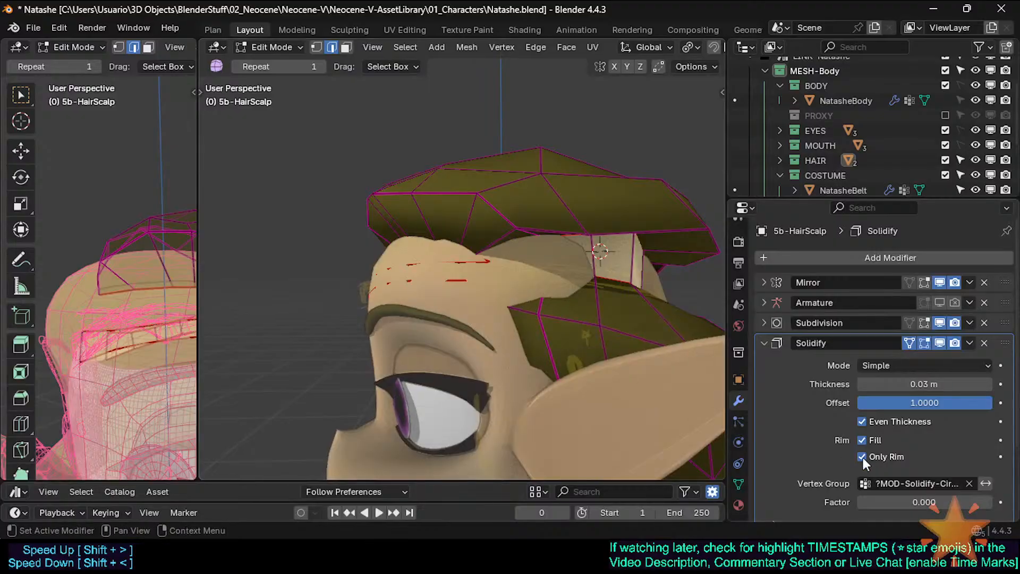
Set the Solidify offset to -1, disable Even Thickness, and return to Object Mode
{"action": "left_click_drag", "start_coordinate": [914, 401], "coordinate": [776, 403]}
{"action": "mouse_move", "coordinate": [872, 403]}
{"action": "left_mouse_down"}
{"action": "mouse_move", "coordinate": [992, 403]}
{"action": "mouse_move", "coordinate": [858, 403]}
{"action": "left_mouse_up"}
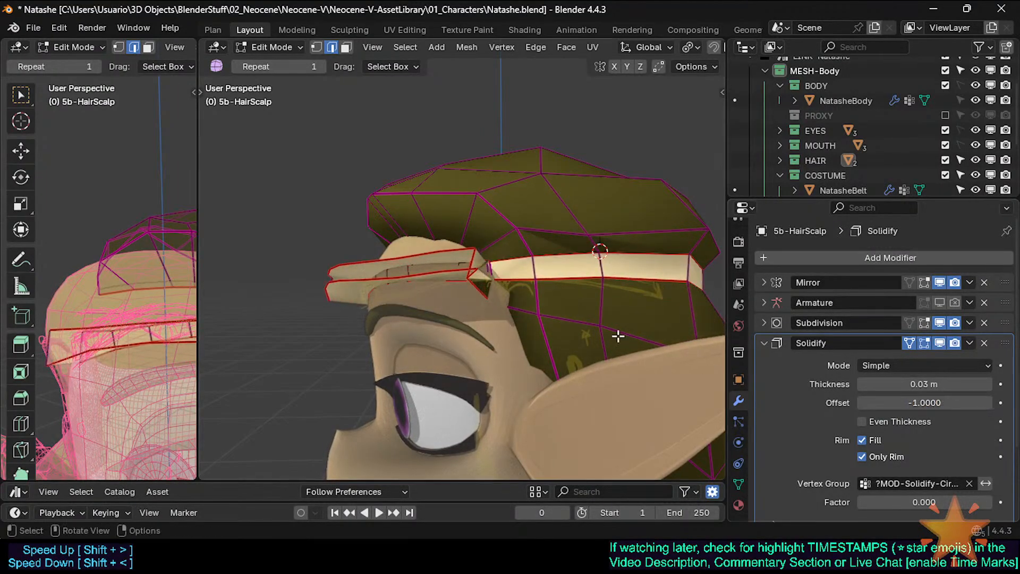
{"action": "key", "text": "Tab"}
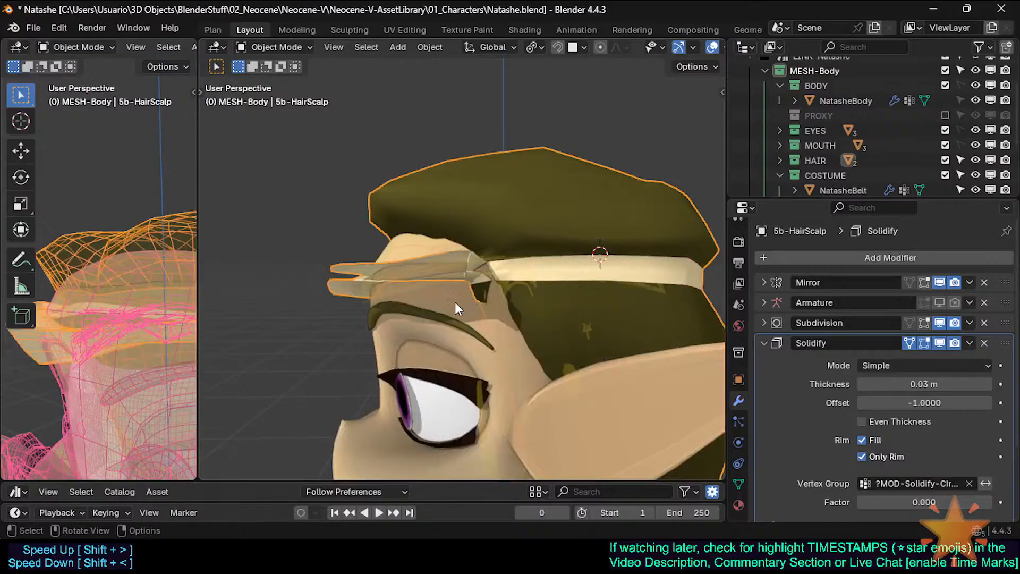
Isolate the hair scalp in local view and enter Edit Mode close to its headband
{"action": "key", "text": "alt+a"}
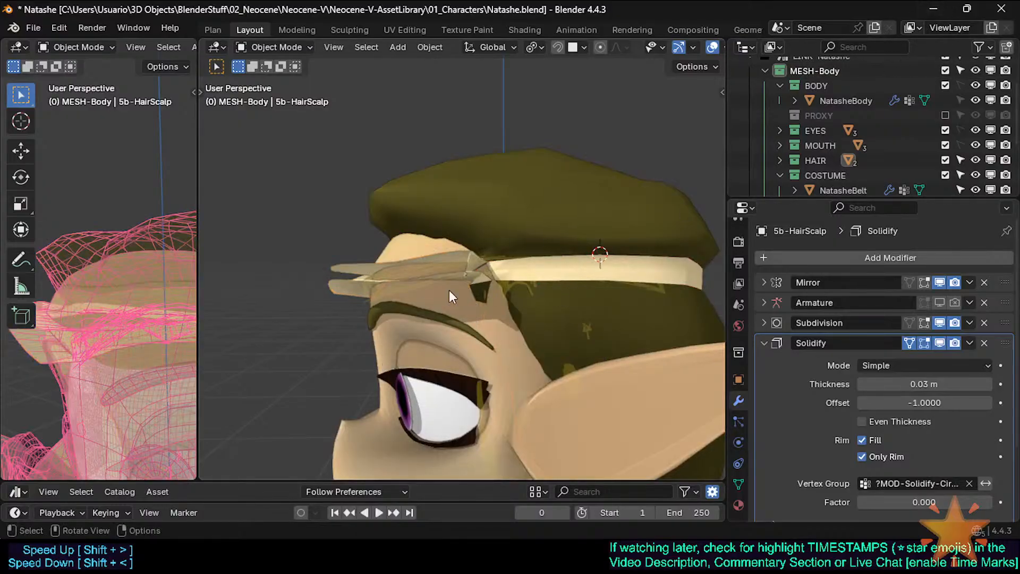
{"action": "left_click", "coordinate": [352, 264]}
{"action": "key", "text": "KP_Divide"}
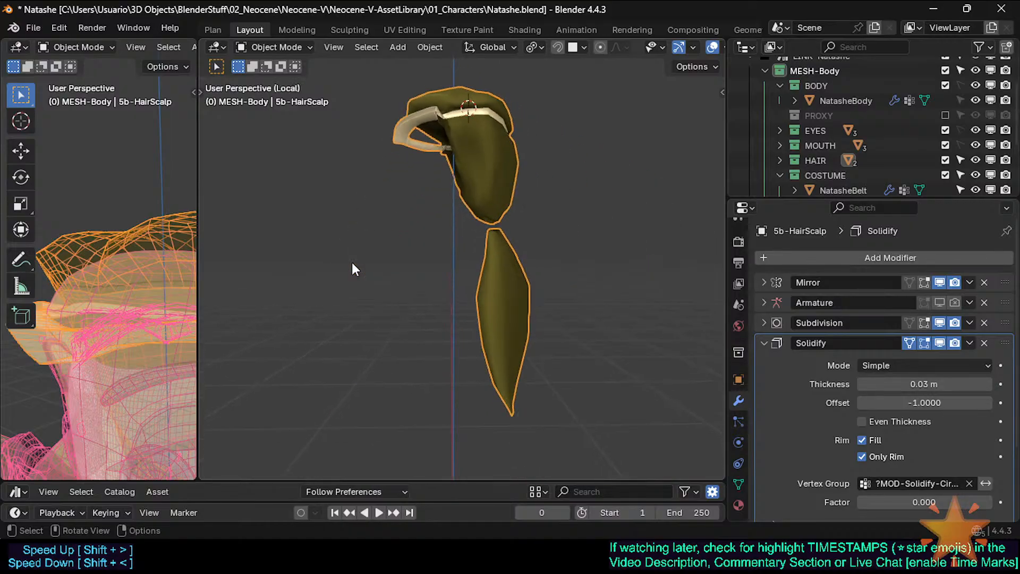
{"action": "middle_click_drag", "start_coordinate": [352, 263], "coordinate": [450, 352]}
{"action": "key", "text": "Tab"}
{"action": "scroll", "coordinate": [450, 352], "scroll_direction": "up", "scroll_amount": 5}
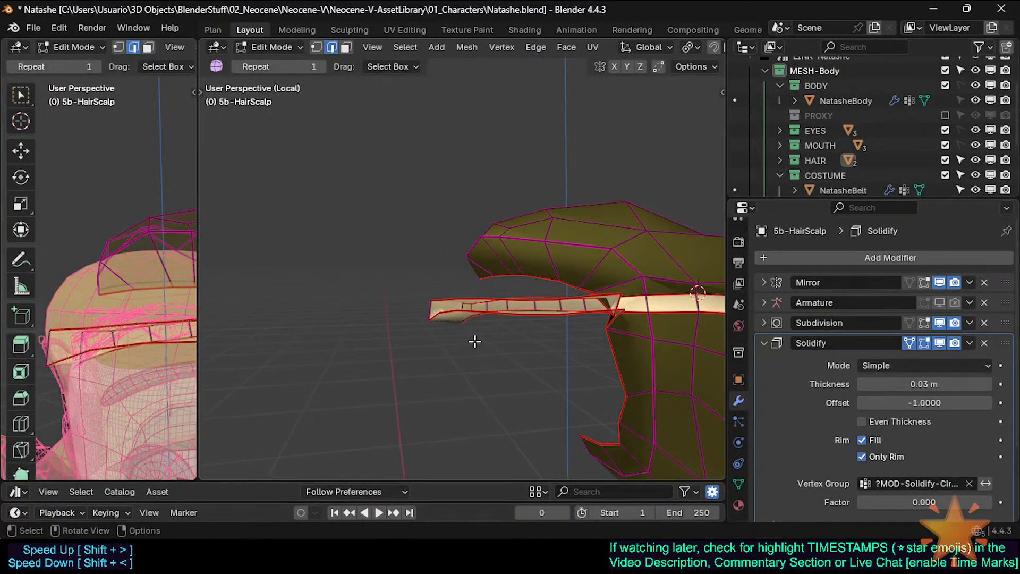
Select the whole hair scalp mesh, disable Solidify's on-cage display, and inspect the face orientation in Object Mode
{"action": "key", "text": "a"}
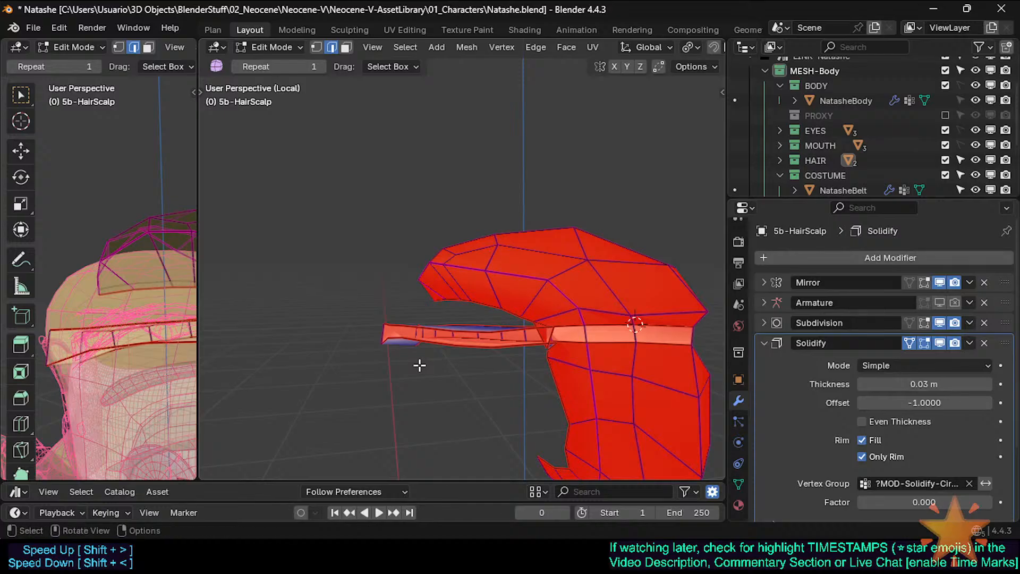
{"action": "left_click", "coordinate": [909, 343]}
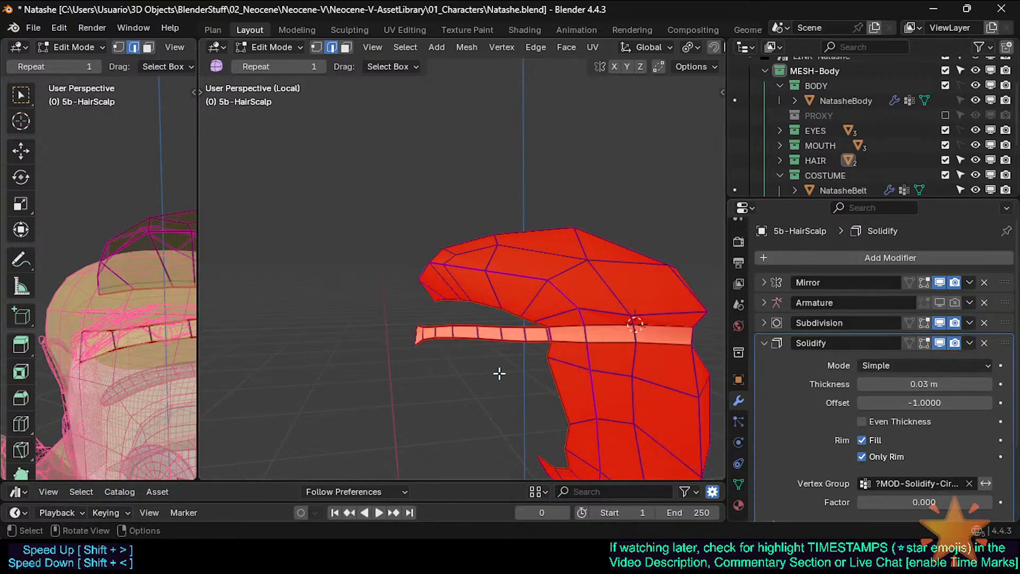
{"action": "middle_click_drag", "start_coordinate": [500, 374], "coordinate": [551, 378]}
{"action": "scroll", "coordinate": [550, 378], "scroll_direction": "up", "scroll_amount": 1}
{"action": "scroll", "coordinate": [682, 45], "scroll_direction": "down", "scroll_amount": 7}
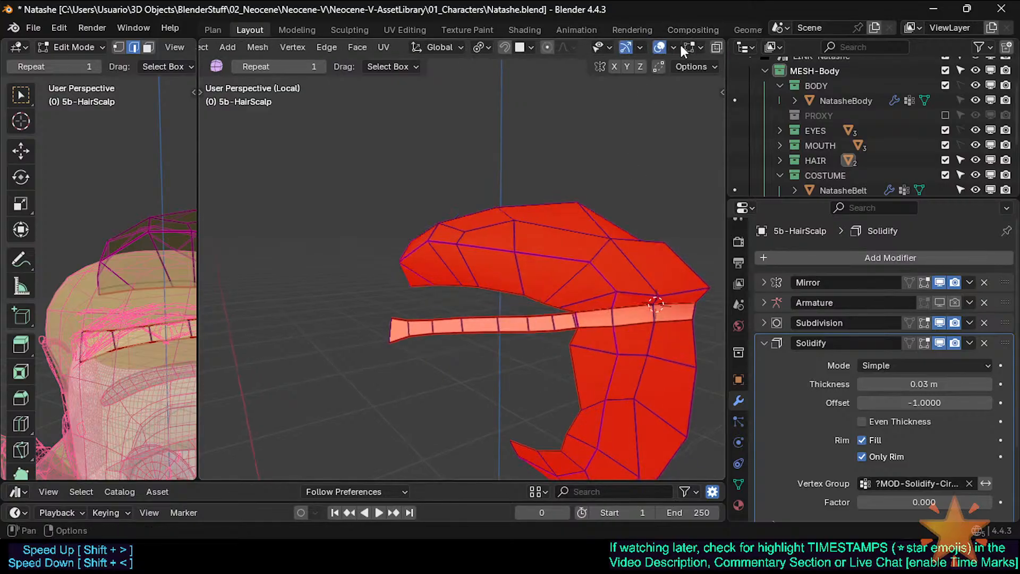
{"action": "middle_click_drag", "start_coordinate": [581, 260], "coordinate": [525, 305]}
{"action": "key", "text": "Tab"}
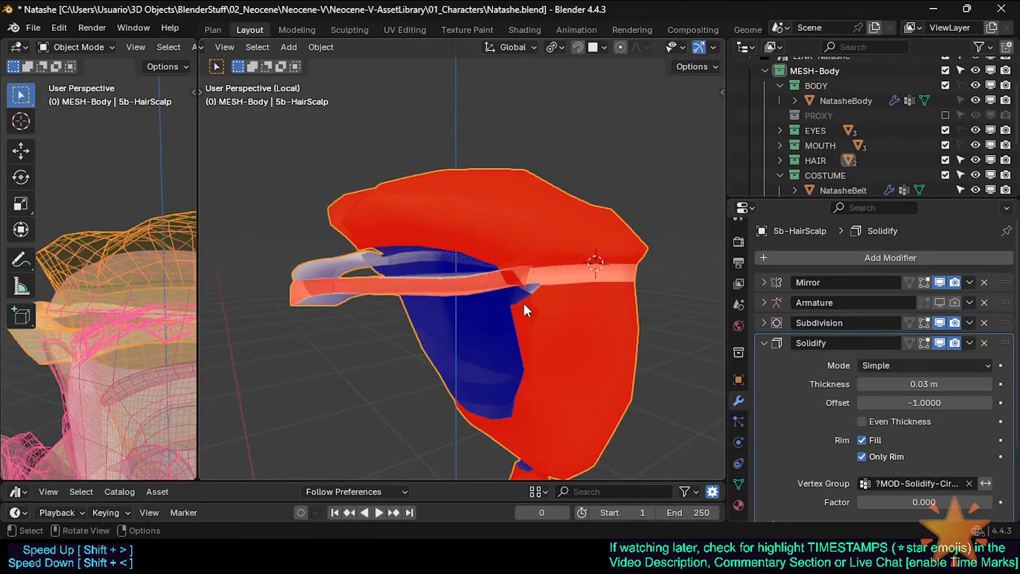
Disable the Solidify modifier's viewport and render display and inspect the hair scalp's face orientation in Edit and Object Mode
{"action": "key", "text": "Tab"}
{"action": "left_click", "coordinate": [955, 343]}
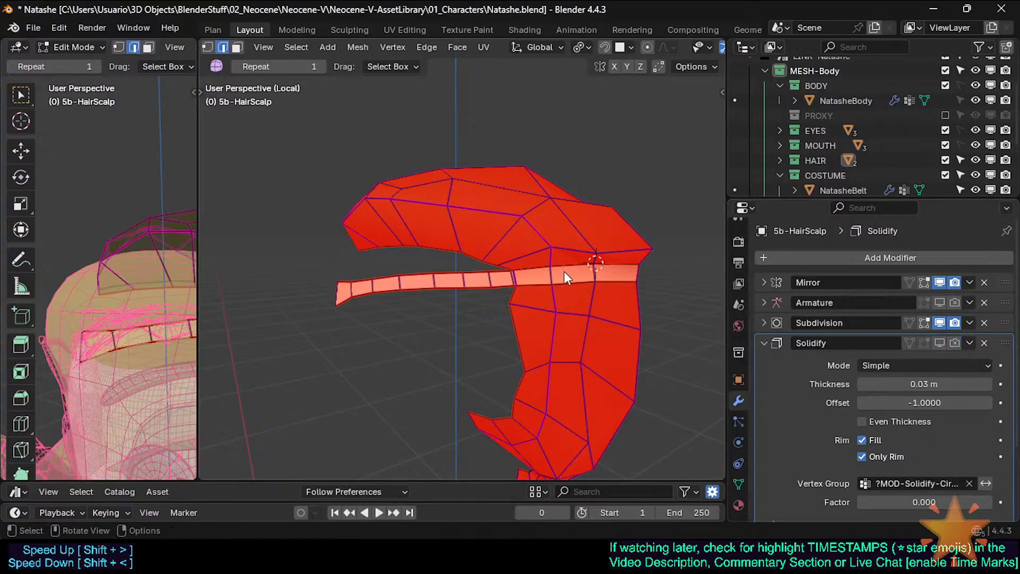
{"action": "key", "text": "Tab"}
{"action": "key", "text": "Tab"}
{"action": "middle_click_drag", "start_coordinate": [586, 305], "coordinate": [520, 345]}
Select the entire hair scalp mesh and flip its normals
{"action": "key", "text": "a"}
{"action": "scroll", "coordinate": [607, 317], "scroll_direction": "up", "scroll_amount": 2}
{"action": "key", "text": "Tab"}
{"action": "scroll", "coordinate": [577, 305], "scroll_direction": "down", "scroll_amount": 3}
{"action": "key", "text": "Tab"}
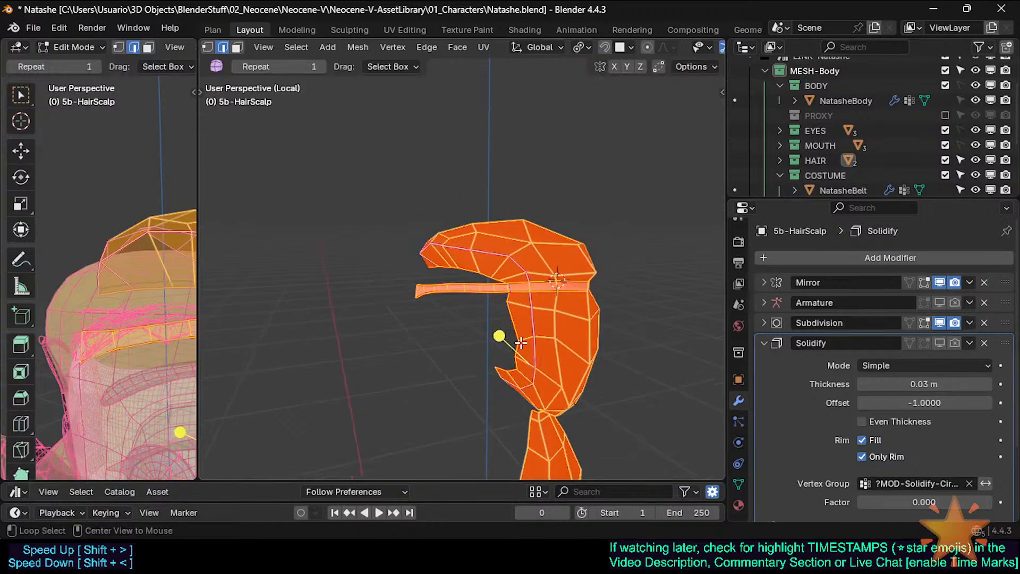
{"action": "key", "text": "alt+n"}
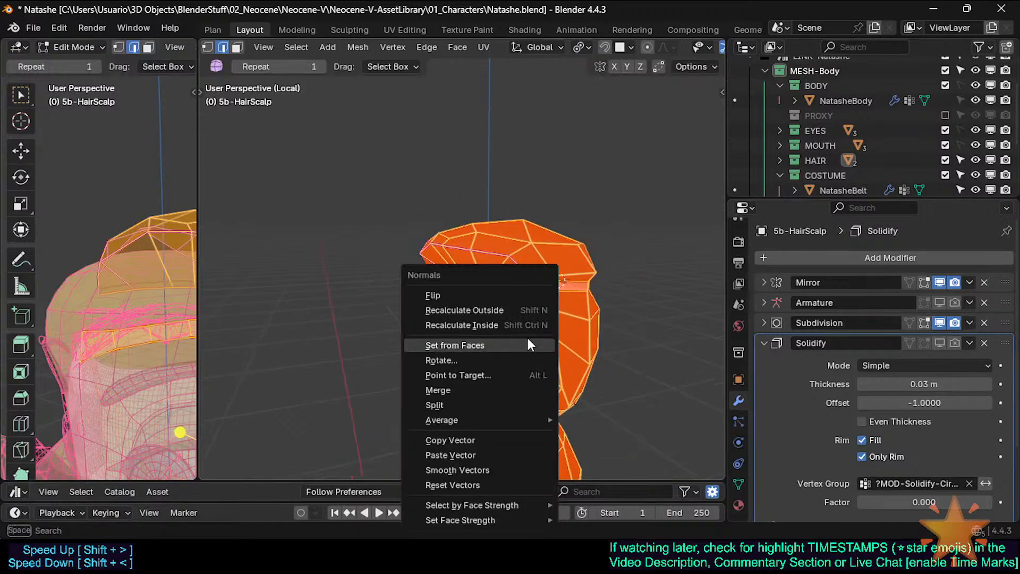
{"action": "left_click", "coordinate": [502, 296]}
{"action": "key", "text": "Tab"}
{"action": "scroll", "coordinate": [500, 318], "scroll_direction": "up", "scroll_amount": 2}
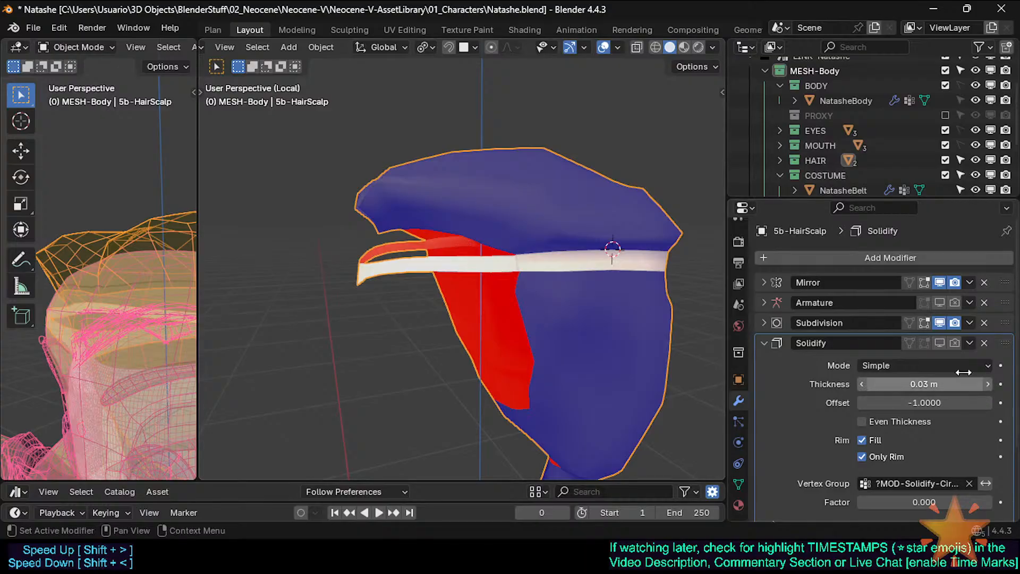
Re-enable Solidify in the viewport and render, and leave local view to see the hair scalp on the full head
{"action": "left_click", "coordinate": [939, 340]}
{"action": "left_click", "coordinate": [952, 341]}
{"action": "middle_click_drag", "start_coordinate": [617, 327], "coordinate": [527, 304]}
{"action": "key", "text": "shift+w"}
{"action": "key", "text": "KP_Divide"}
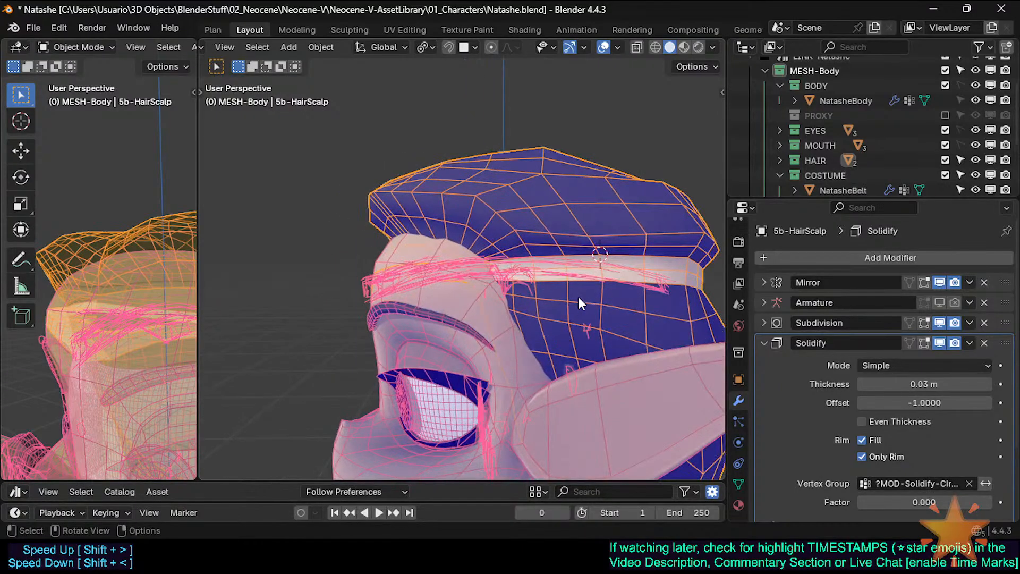
{"action": "key", "text": "alt+z"}
{"action": "key", "text": "alt+z"}
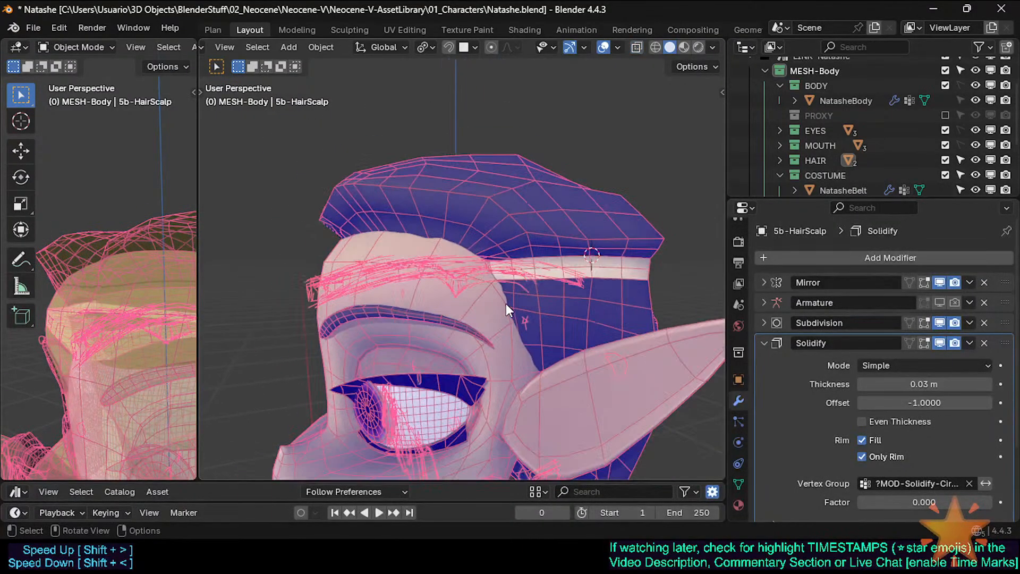
{"action": "middle_click_drag", "start_coordinate": [506, 304], "coordinate": [531, 290]}
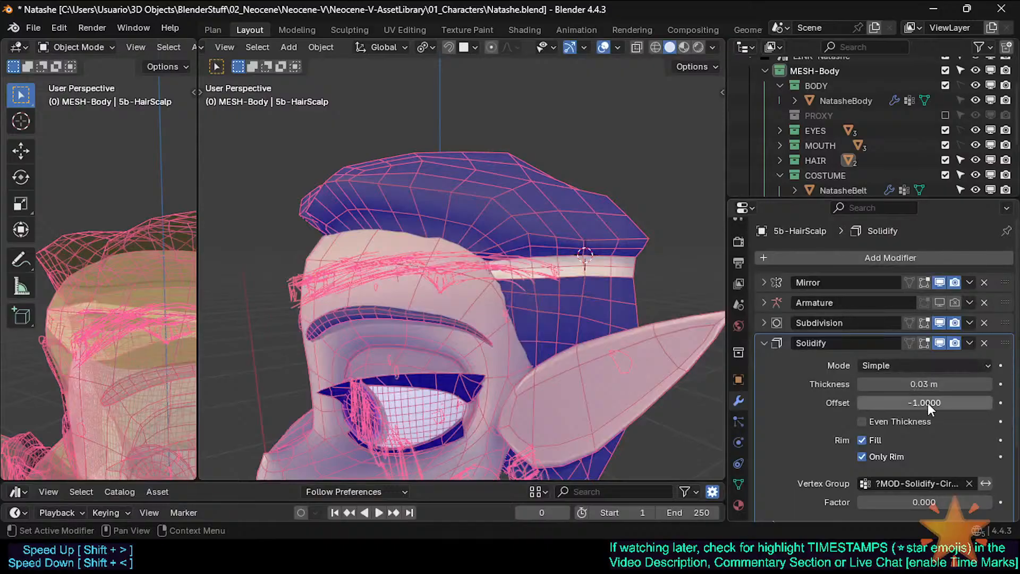
Set the Solidify offset to -0.3333
{"action": "left_click_drag", "start_coordinate": [928, 403], "coordinate": [958, 403]}
{"action": "key", "text": "Escape"}
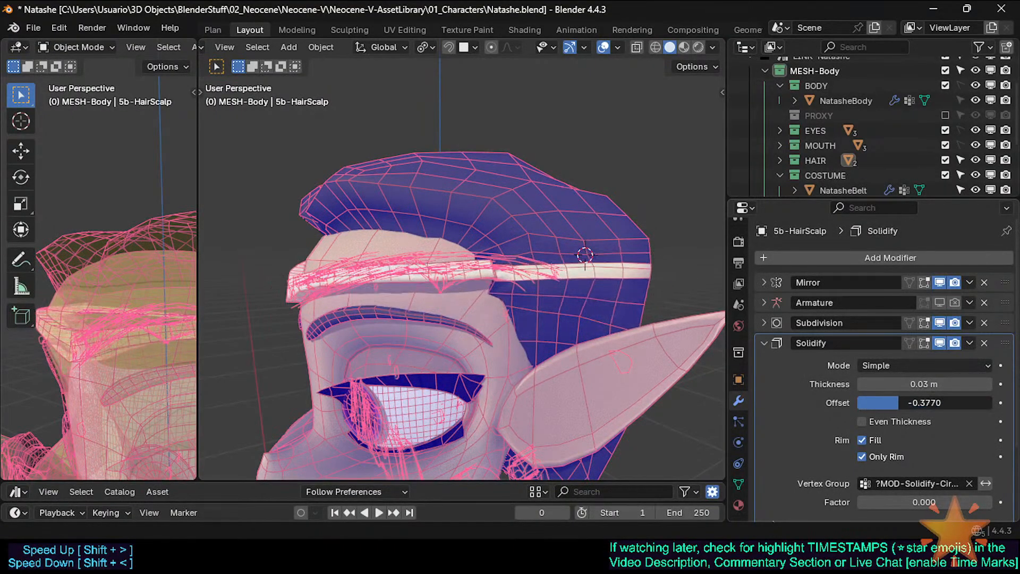
{"action": "key", "text": "Escape"}
{"action": "middle_click_drag", "start_coordinate": [440, 264], "coordinate": [492, 332]}
Turn off the wireframe overlay in the main viewport and examine the headband against the forehead in Edit and Object Mode
{"action": "key", "text": "Tab"}
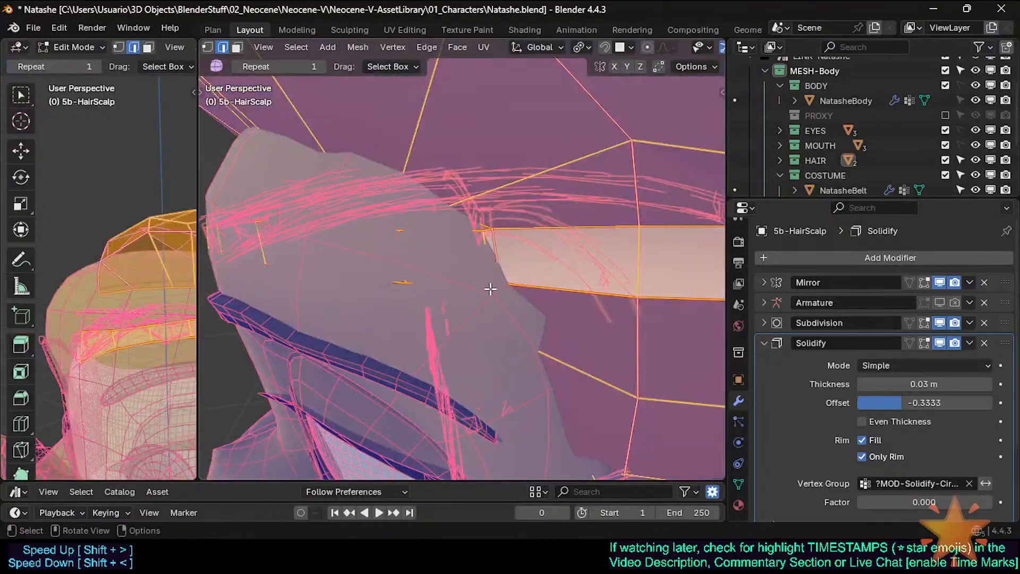
{"action": "key", "text": "alt+z"}
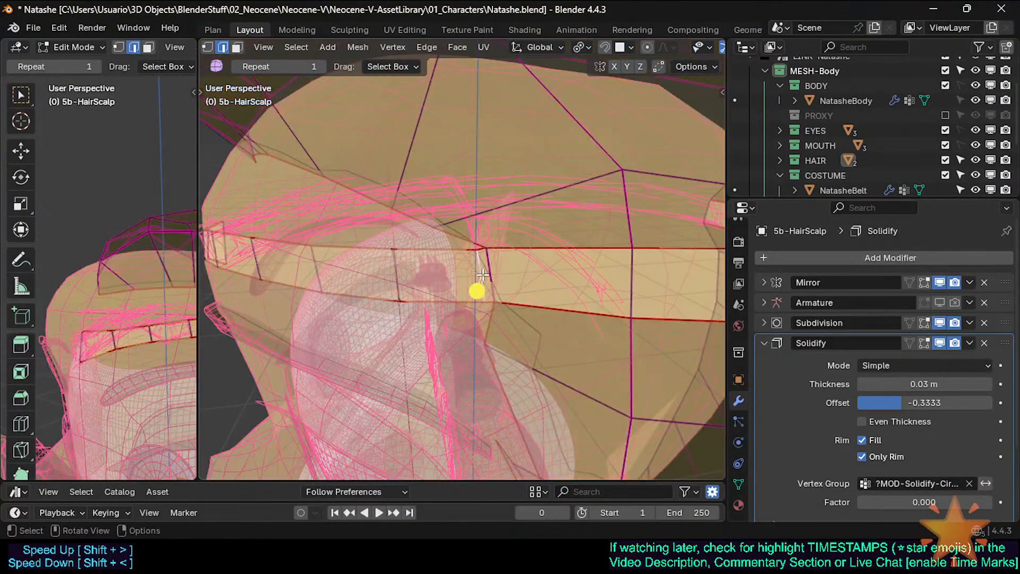
{"action": "key", "text": "Tab"}
{"action": "middle_click_drag", "start_coordinate": [478, 302], "coordinate": [493, 319]}
{"action": "key", "text": "shift+alt+z"}
{"action": "key", "text": "alt+z"}
{"action": "key", "text": "Tab"}
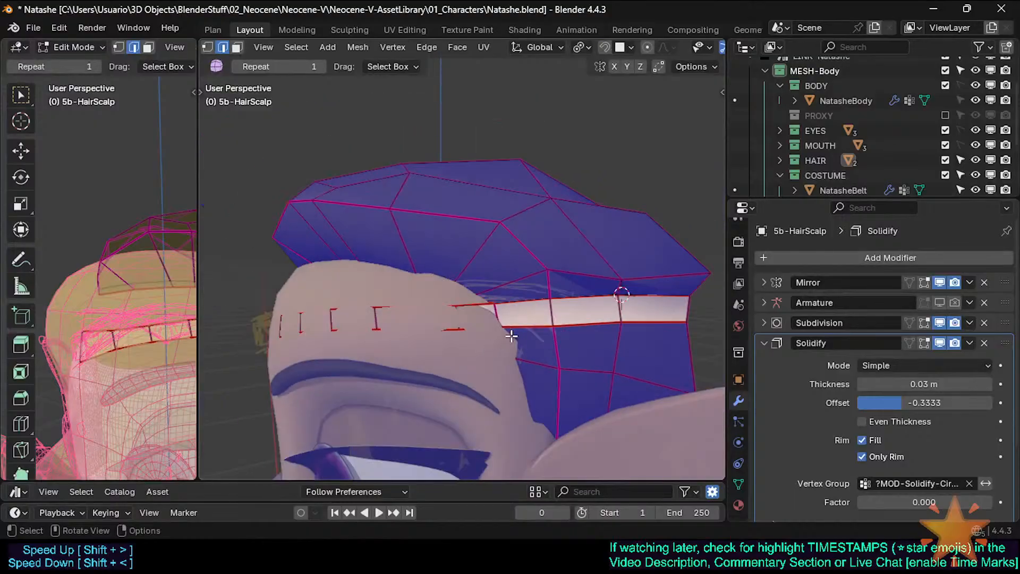
{"action": "key", "text": "Tab"}
{"action": "mouse_move", "coordinate": [505, 358]}
{"action": "middle_mouse_down"}
{"action": "mouse_move", "coordinate": [519, 285]}
{"action": "mouse_move", "coordinate": [489, 315]}
{"action": "mouse_move", "coordinate": [505, 351]}
{"action": "mouse_move", "coordinate": [490, 364]}
{"action": "mouse_move", "coordinate": [446, 378]}
{"action": "mouse_move", "coordinate": [436, 343]}
{"action": "mouse_move", "coordinate": [494, 341]}
{"action": "mouse_move", "coordinate": [522, 290]}
{"action": "mouse_move", "coordinate": [499, 311]}
{"action": "middle_mouse_up"}
Move the selected hair scalp geometry near the temple along the X axis and return to Object Mode
{"action": "key", "text": "Tab"}
{"action": "key", "text": "alt+z"}
{"action": "key", "text": "g"}
{"action": "key", "text": "x"}
{"action": "left_click", "coordinate": [526, 344]}
{"action": "scroll", "coordinate": [505, 345], "scroll_direction": "down", "scroll_amount": 3}
{"action": "key", "text": "Tab"}
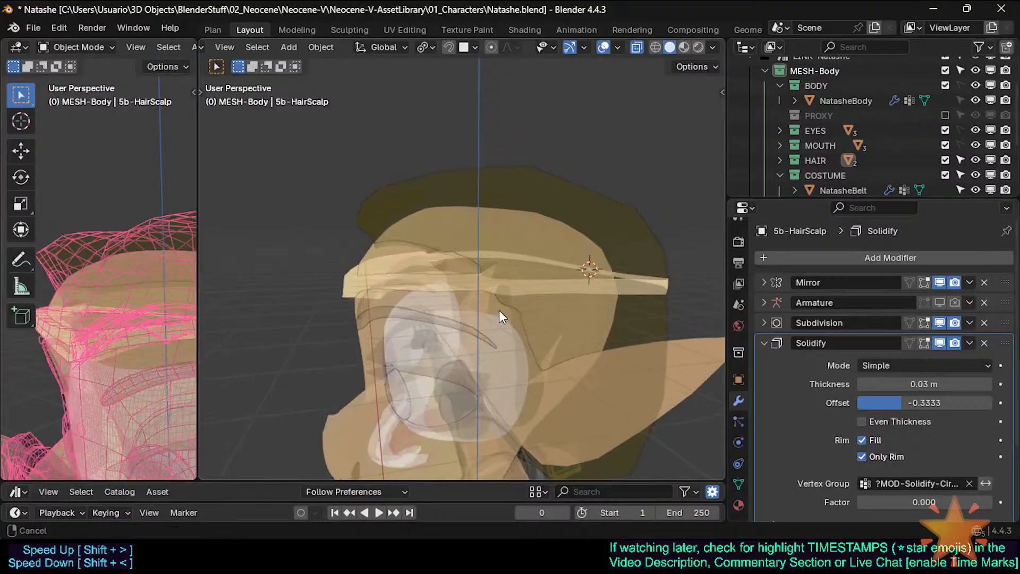
Reposition the hairline vertex just above the headband at the temple, including a shift of about 0.005 m along Y
{"action": "key", "text": "alt+z"}
{"action": "scroll", "coordinate": [514, 289], "scroll_direction": "up", "scroll_amount": 2}
{"action": "key", "text": "Tab"}
{"action": "scroll", "coordinate": [472, 333], "scroll_direction": "up", "scroll_amount": 3}
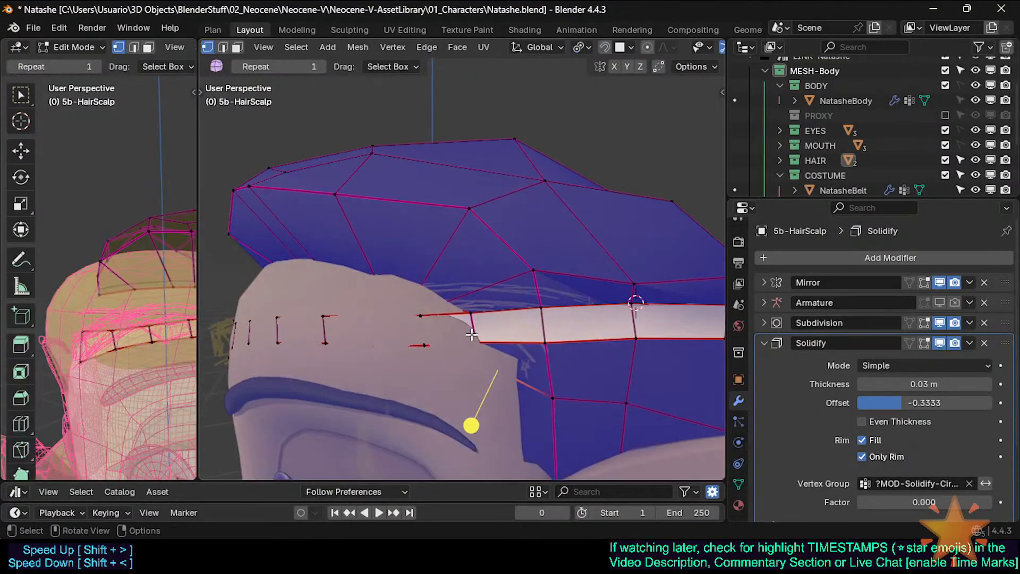
{"action": "key", "text": "alt+z"}
{"action": "left_click", "coordinate": [441, 358]}
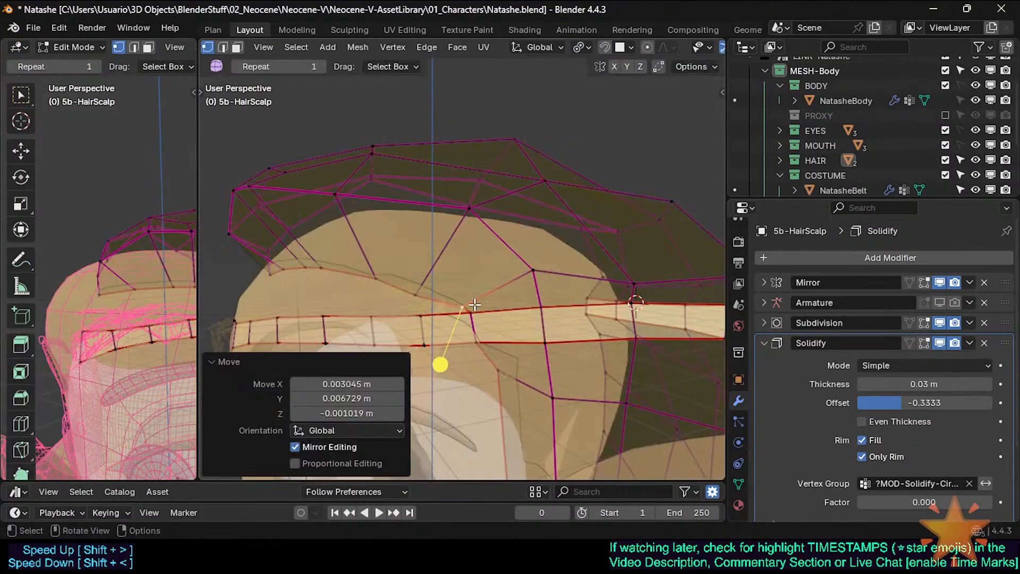
{"action": "middle_click_drag", "start_coordinate": [540, 363], "coordinate": [475, 313]}
{"action": "left_click", "coordinate": [500, 313]}
{"action": "key", "text": "g"}
{"action": "key", "text": "y"}
{"action": "left_click", "coordinate": [487, 309]}
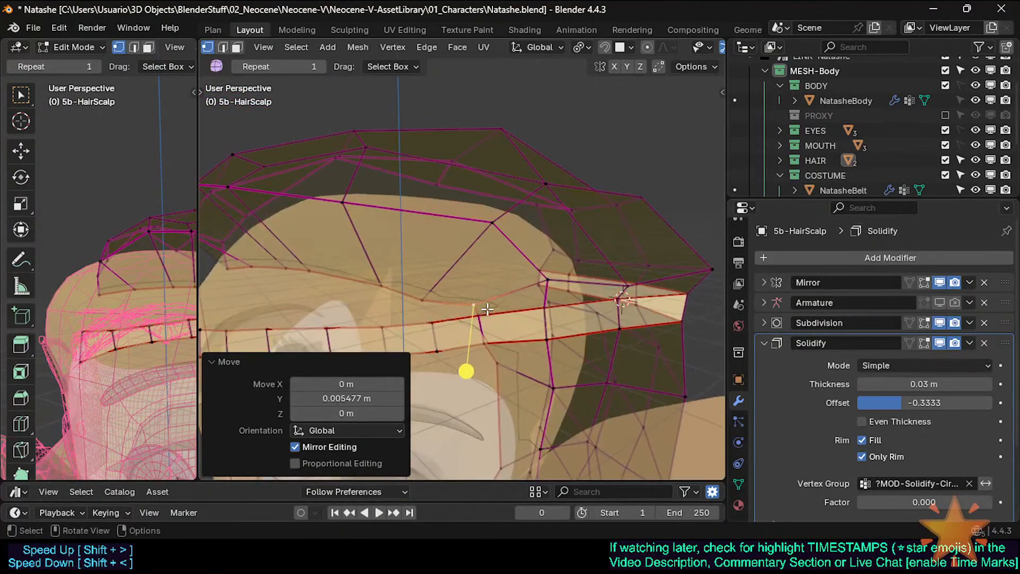
Nudge the next three hairline vertices from the temple toward the forehead to smooth the hairline
{"action": "key", "text": "g"}
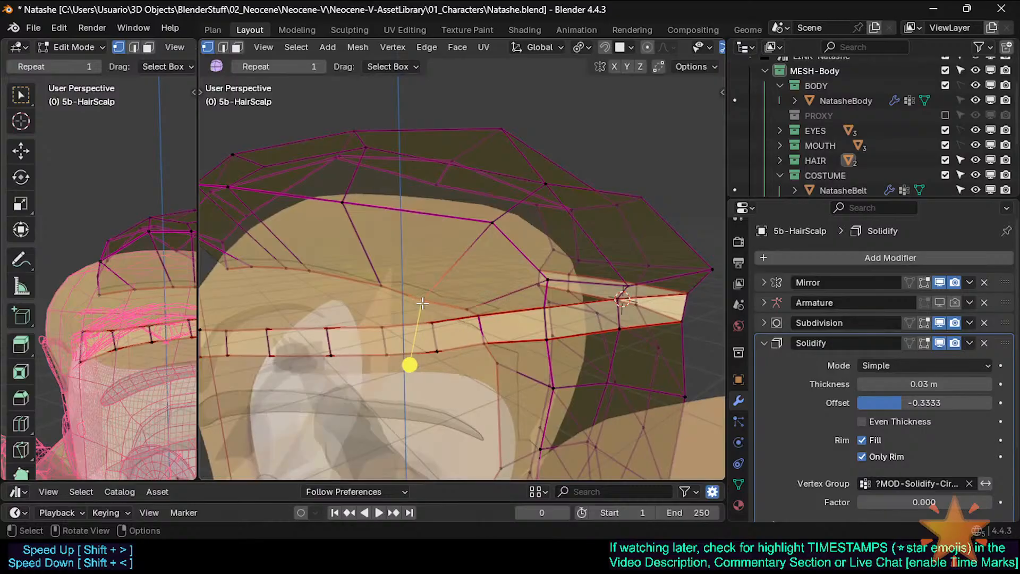
{"action": "left_click", "coordinate": [427, 294]}
{"action": "left_click", "coordinate": [379, 284]}
{"action": "key", "text": "g"}
{"action": "left_click", "coordinate": [374, 277]}
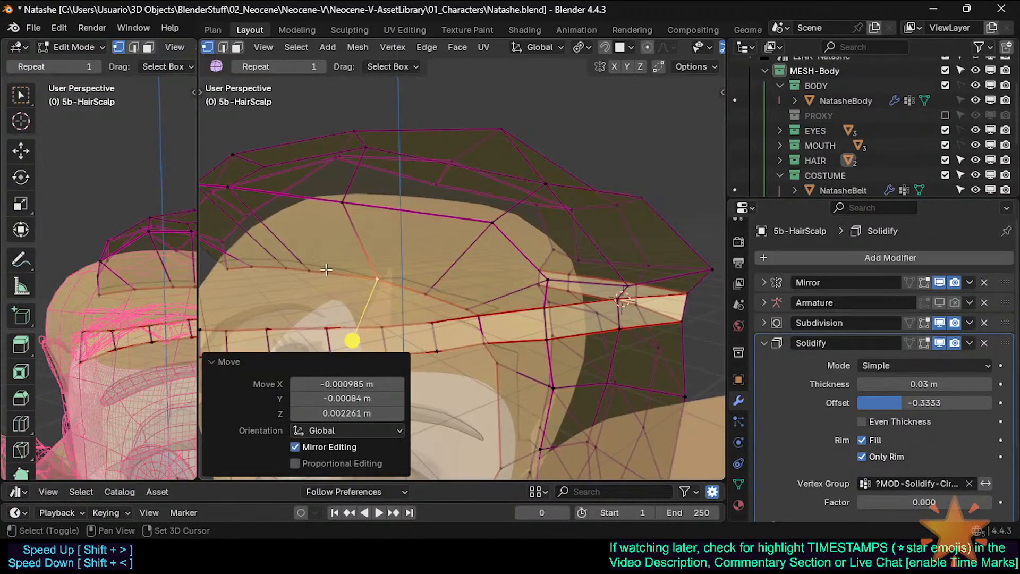
{"action": "left_click", "coordinate": [306, 270]}
{"action": "middle_click_drag", "start_coordinate": [306, 270], "coordinate": [291, 294]}
{"action": "key", "text": "g"}
{"action": "left_click", "coordinate": [348, 287]}
Raise the two hairline vertices in front of the temple slightly
{"action": "left_click", "coordinate": [442, 297]}
{"action": "middle_click_drag", "start_coordinate": [442, 296], "coordinate": [447, 298]}
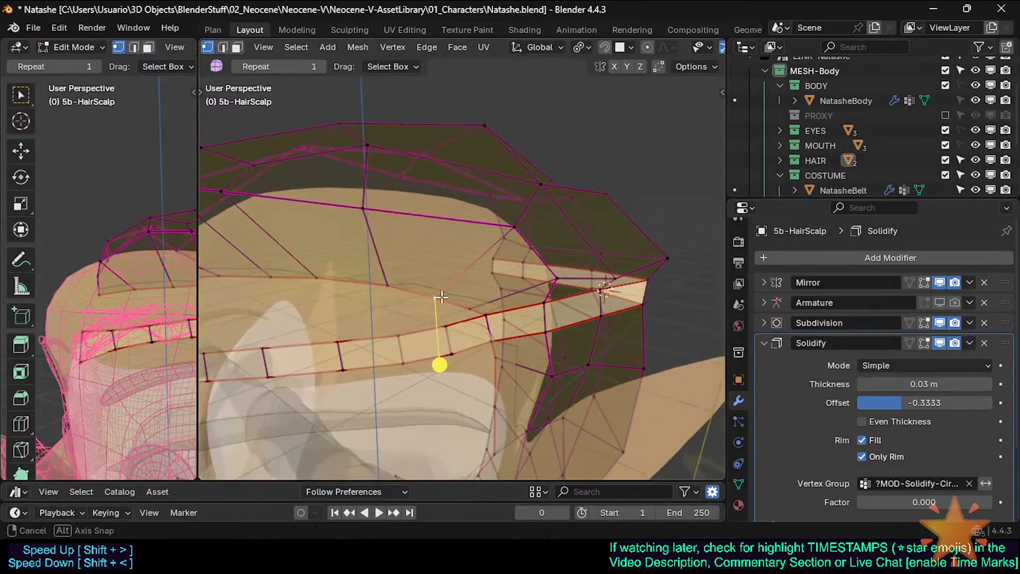
{"action": "key", "text": "g"}
{"action": "left_click", "coordinate": [447, 293]}
{"action": "left_click", "coordinate": [390, 285]}
{"action": "key", "text": "g"}
{"action": "left_click", "coordinate": [389, 280]}
Select an edge at the forehead hairline in edge mode and move it upward
{"action": "middle_click_drag", "start_coordinate": [348, 295], "coordinate": [451, 284]}
{"action": "key", "text": "2"}
{"action": "left_click", "coordinate": [450, 281]}
{"action": "key", "text": "g"}
{"action": "left_click", "coordinate": [427, 248]}
Slide the forehead hairline vertex and the hair vertex above it sideways along their edges
{"action": "key", "text": "1"}
{"action": "left_click", "coordinate": [457, 260]}
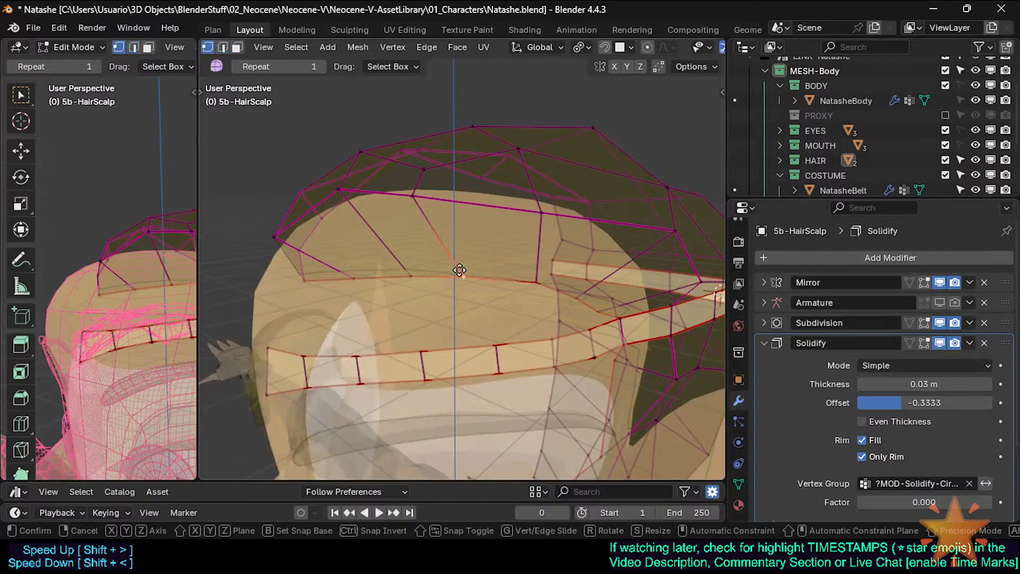
{"action": "key", "text": "g"}
{"action": "key", "text": "g"}
{"action": "left_click", "coordinate": [463, 257]}
{"action": "left_click", "coordinate": [416, 198]}
{"action": "key", "text": "g"}
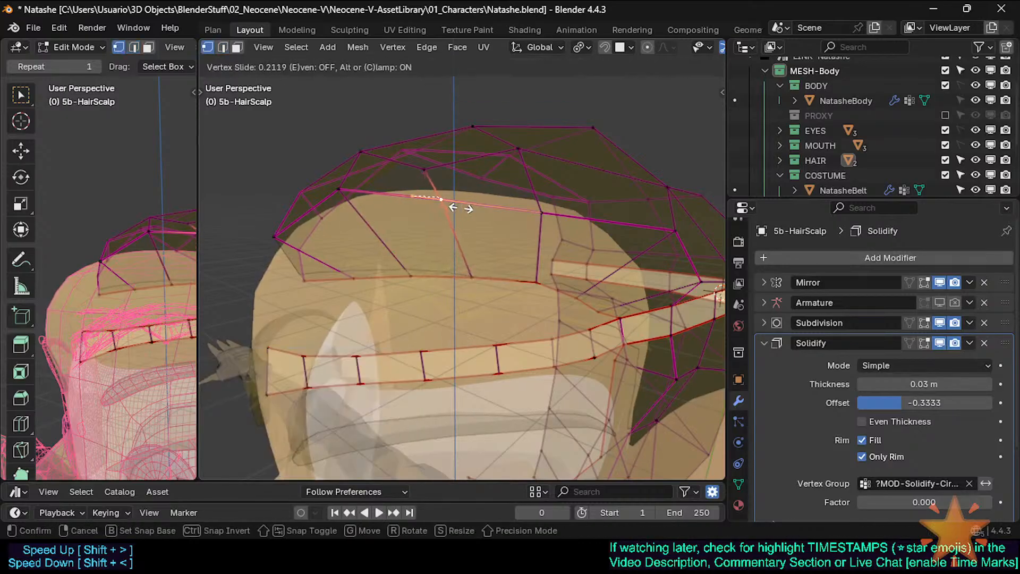
{"action": "left_click", "coordinate": [463, 209]}
Lower the front hair vertex by about 0.004 m and slide a front hairline vertex along its edge
{"action": "left_click", "coordinate": [344, 194]}
{"action": "key", "text": "g"}
{"action": "left_click", "coordinate": [338, 208]}
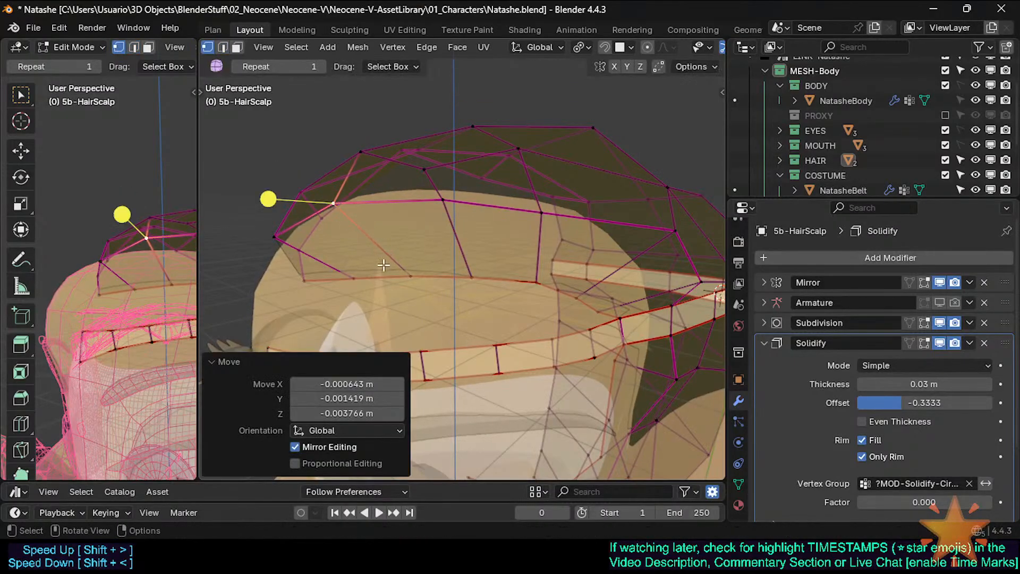
{"action": "left_click", "coordinate": [359, 276]}
{"action": "key", "text": "g"}
{"action": "key", "text": "g"}
{"action": "left_click", "coordinate": [320, 283]}
Shift one forehead hairline vertex about 0.008 m along negative X and move its neighbour the same way to even the spacing
{"action": "mouse_move", "coordinate": [320, 283]}
{"action": "middle_mouse_down"}
{"action": "mouse_move", "coordinate": [395, 271]}
{"action": "mouse_move", "coordinate": [443, 285]}
{"action": "middle_mouse_up"}
{"action": "left_click", "coordinate": [452, 277]}
{"action": "key", "text": "alt+z"}
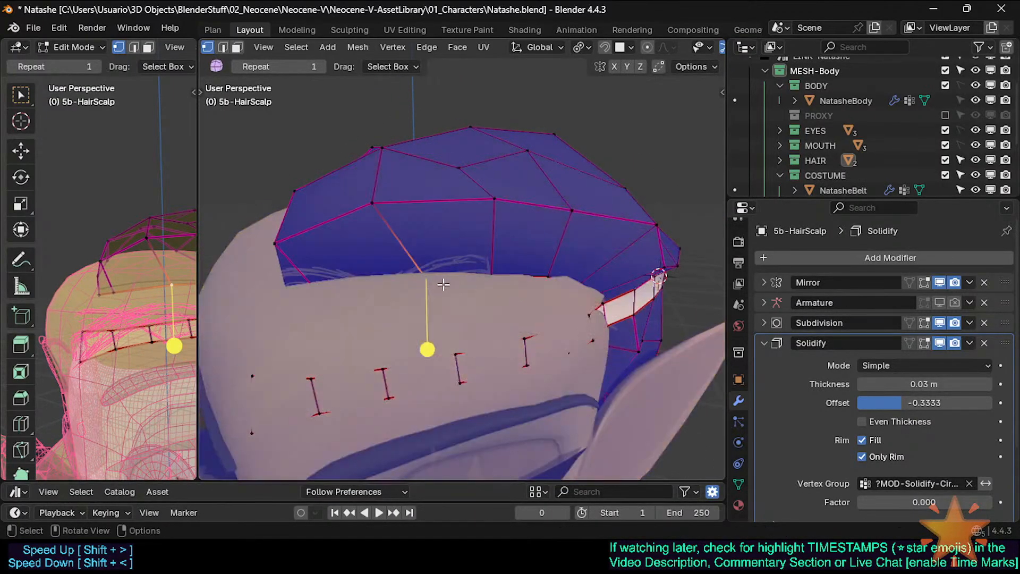
{"action": "left_click", "coordinate": [418, 284]}
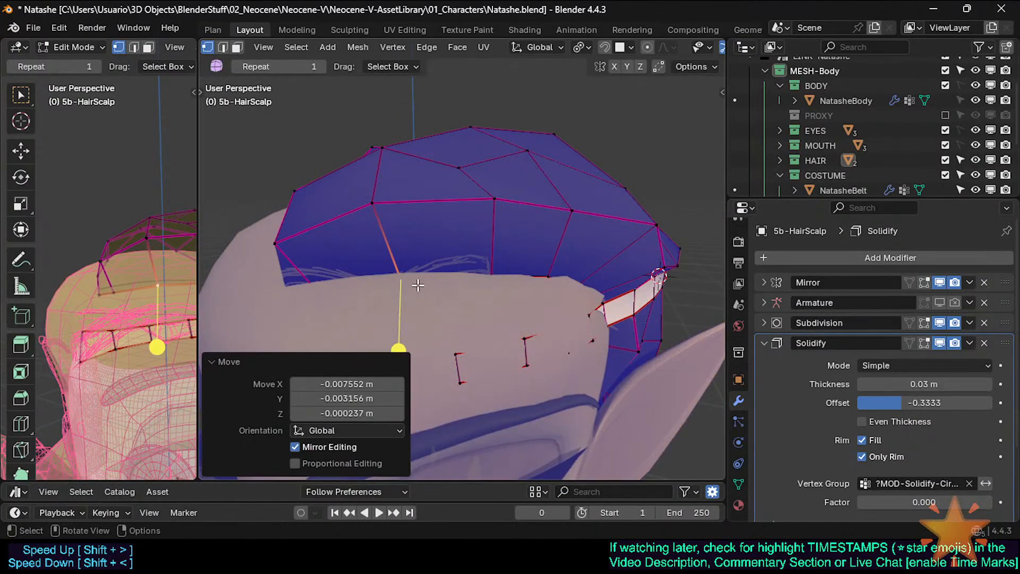
{"action": "left_click", "coordinate": [495, 283]}
{"action": "key", "text": "g"}
{"action": "left_click", "coordinate": [475, 282]}
Move a hairline vertex along the Y axis and fine-tune its position freely from the side
{"action": "middle_click_drag", "start_coordinate": [475, 282], "coordinate": [474, 314]}
{"action": "left_click", "coordinate": [474, 283]}
{"action": "key", "text": "g"}
{"action": "key", "text": "y"}
{"action": "left_click", "coordinate": [457, 311]}
{"action": "key", "text": "g"}
{"action": "left_click", "coordinate": [436, 304]}
Move the two hairline vertices nearest the temple slightly down toward the headband
{"action": "left_click", "coordinate": [480, 300]}
{"action": "key", "text": "g"}
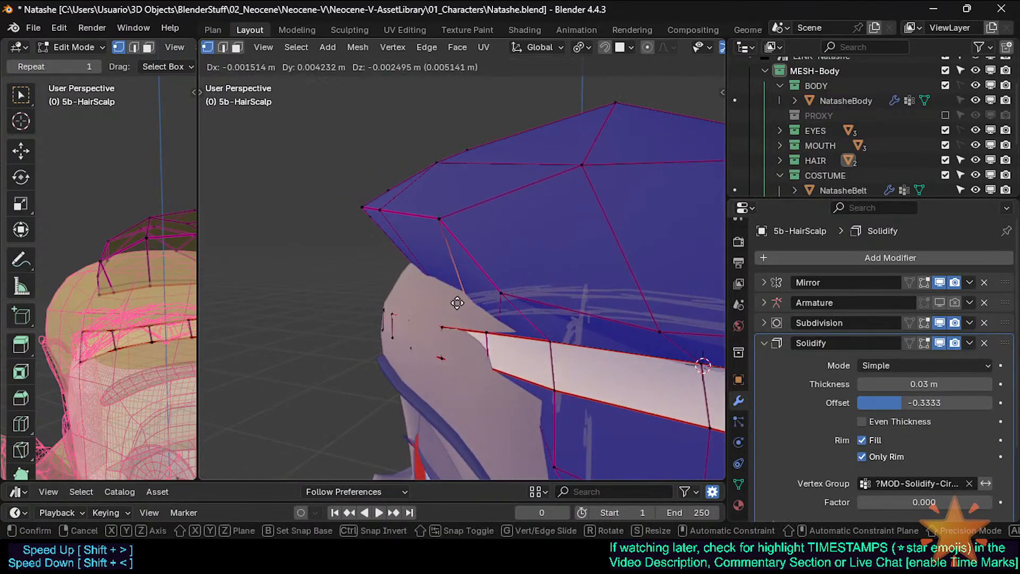
{"action": "left_click", "coordinate": [475, 314]}
{"action": "left_click", "coordinate": [503, 317]}
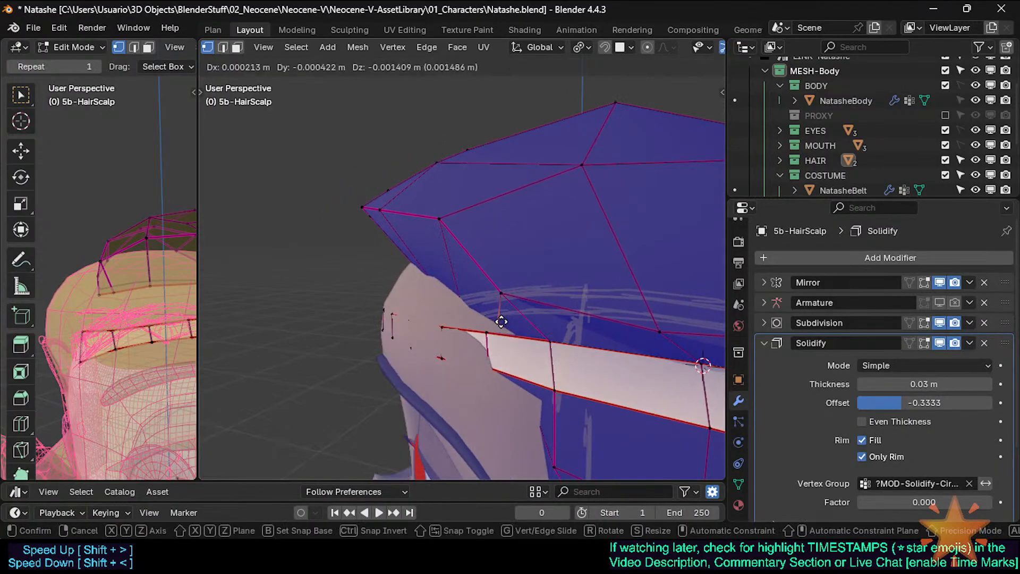
{"action": "left_click", "coordinate": [501, 321]}
Examine the reshaped hairline and headband fit from several angles, alternating X-ray and Object and Edit Mode
{"action": "key", "text": "alt+z"}
{"action": "middle_click_drag", "start_coordinate": [501, 322], "coordinate": [407, 292]}
{"action": "key", "text": "Tab"}
{"action": "key", "text": "alt+z"}
{"action": "scroll", "coordinate": [544, 333], "scroll_direction": "down", "scroll_amount": 2}
{"action": "scroll", "coordinate": [531, 276], "scroll_direction": "up", "scroll_amount": 2}
{"action": "scroll", "coordinate": [493, 316], "scroll_direction": "up", "scroll_amount": 3}
{"action": "key", "text": "Tab"}
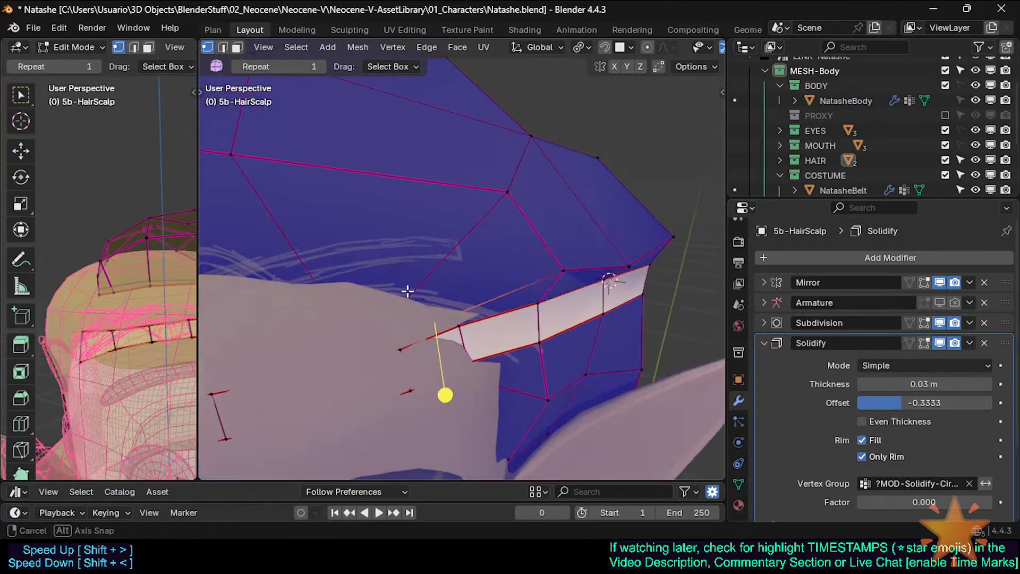
{"action": "key", "text": "alt+z"}
{"action": "key", "text": "Tab"}
{"action": "middle_click_drag", "start_coordinate": [473, 312], "coordinate": [592, 285]}
{"action": "key", "text": "alt+z"}
{"action": "scroll", "coordinate": [494, 330], "scroll_direction": "down", "scroll_amount": 1}
{"action": "key", "text": "Tab"}
Move the vertical headband edges at the side of the head horizontally, keeping their height
{"action": "key", "text": "2"}
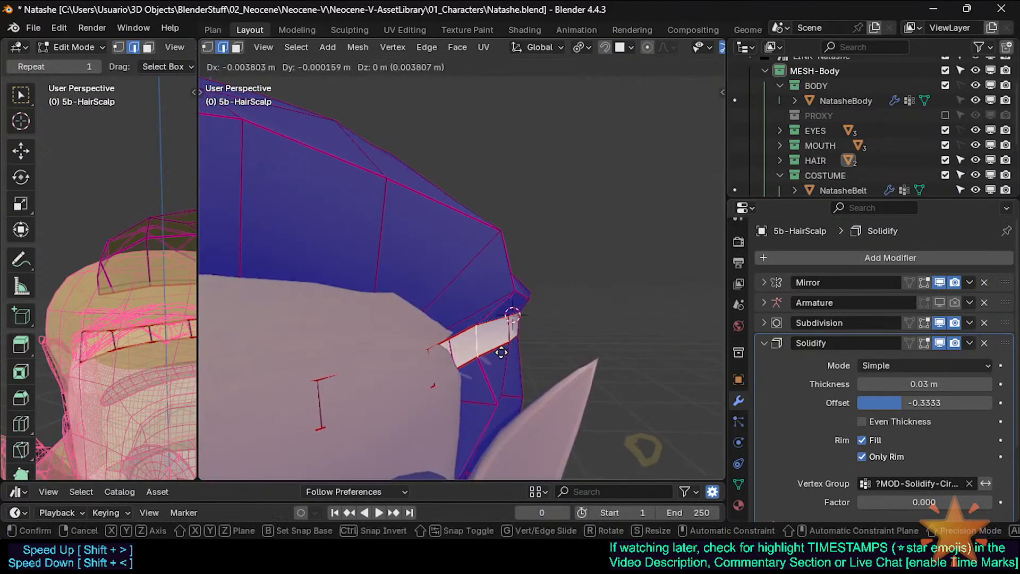
{"action": "left_click", "coordinate": [502, 352]}
{"action": "middle_click_drag", "start_coordinate": [547, 349], "coordinate": [616, 353]}
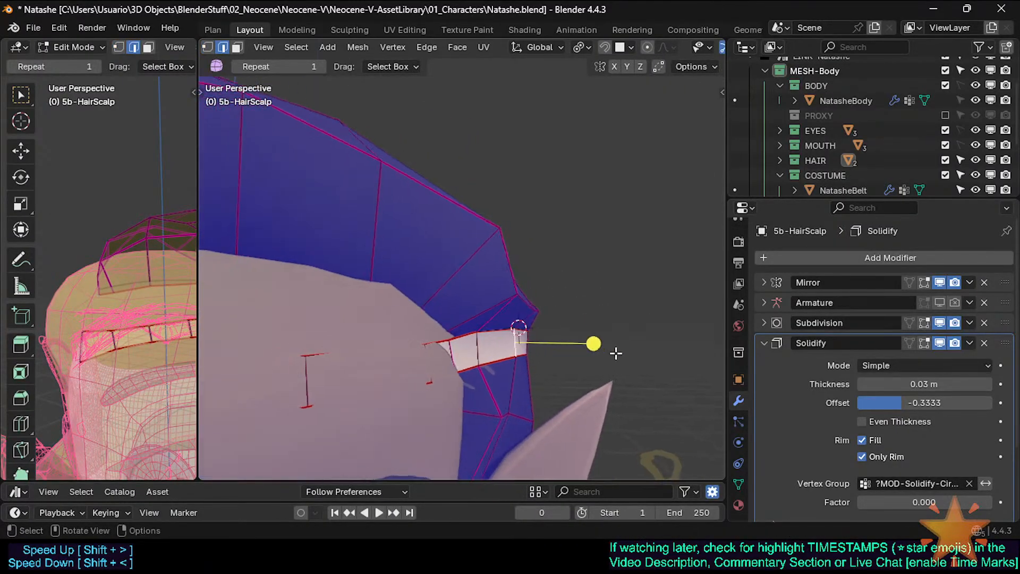
{"action": "left_click", "coordinate": [582, 351]}
{"action": "key", "text": "g"}
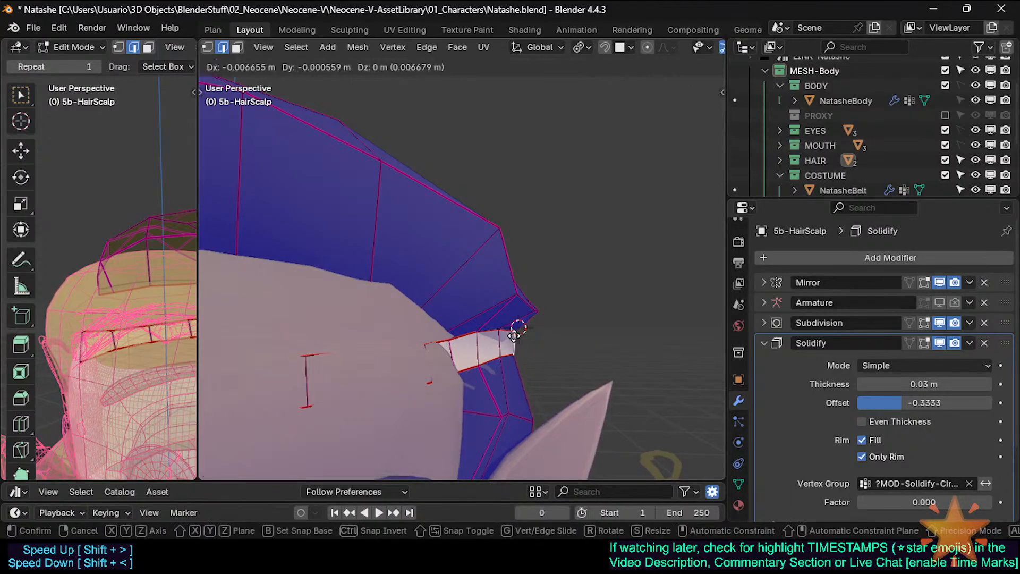
{"action": "left_click", "coordinate": [520, 333]}
Reposition a vertical headband edge as seen from the back of the head
{"action": "middle_click_drag", "start_coordinate": [520, 333], "coordinate": [468, 316]}
{"action": "mouse_move", "coordinate": [468, 316]}
{"action": "middle_mouse_down"}
{"action": "mouse_move", "coordinate": [383, 280]}
{"action": "mouse_move", "coordinate": [448, 314]}
{"action": "mouse_move", "coordinate": [461, 308]}
{"action": "middle_mouse_up"}
{"action": "left_click", "coordinate": [480, 321]}
{"action": "key", "text": "g"}
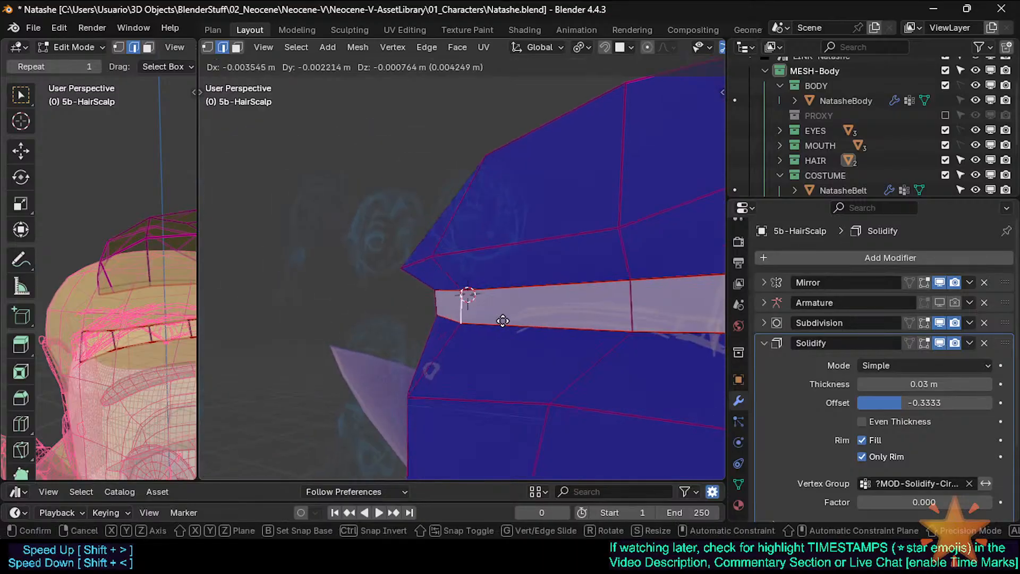
{"action": "left_click", "coordinate": [502, 319]}
Shift a vertical headband edge by about -0.002 m along Y, working from inside the hair scalp
{"action": "middle_click_drag", "start_coordinate": [637, 316], "coordinate": [405, 334]}
{"action": "key", "text": "g"}
{"action": "left_click", "coordinate": [568, 318]}
{"action": "left_click", "coordinate": [527, 307]}
{"action": "left_click", "coordinate": [473, 349]}
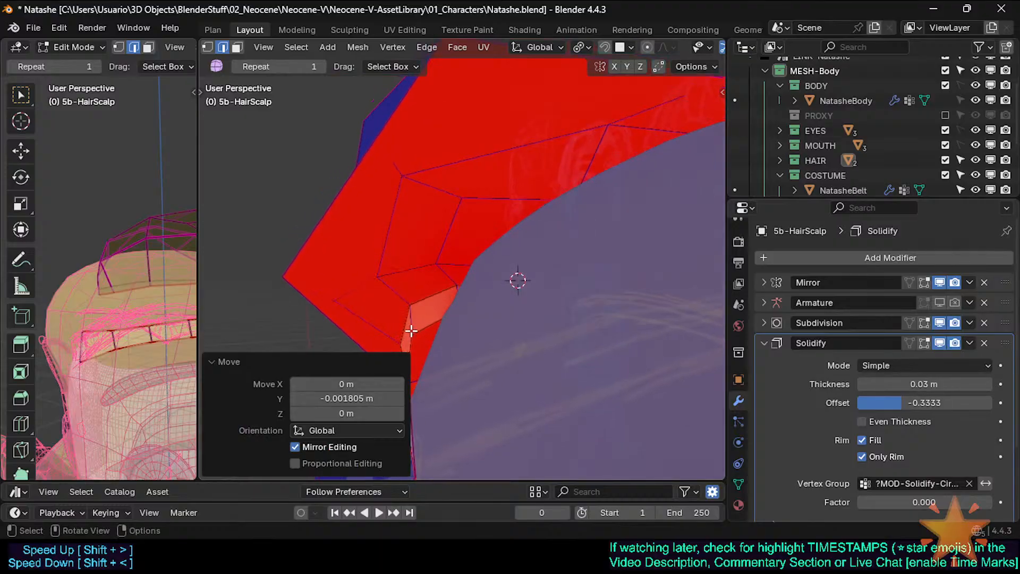
Shift the headband edge by about -0.005 m along Y and adjust its position along X
{"action": "key", "text": "g"}
{"action": "left_click", "coordinate": [423, 330]}
{"action": "key", "text": "g"}
{"action": "key", "text": "x"}
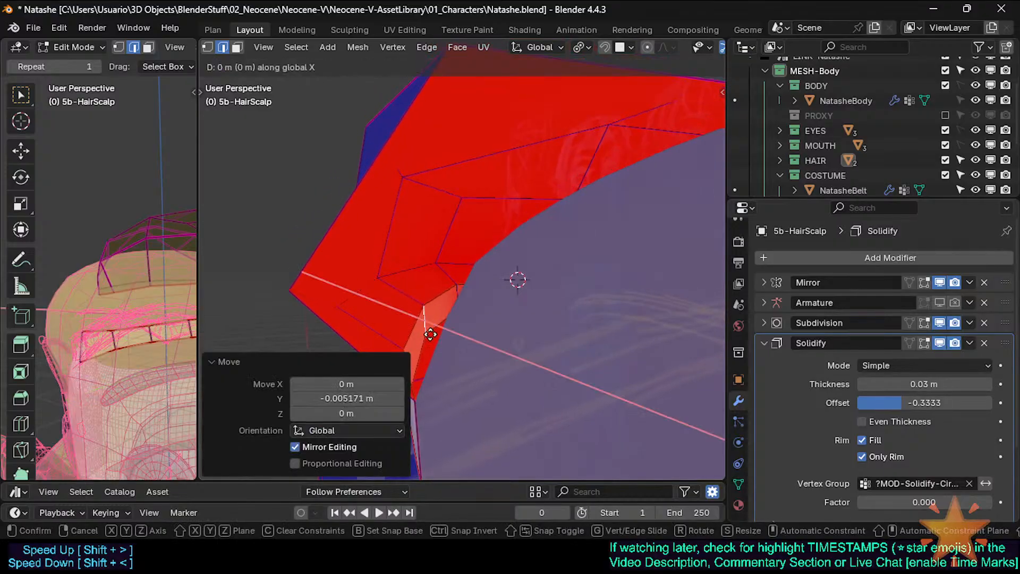
{"action": "left_click", "coordinate": [430, 353]}
Move the headband edge along X again and rotate it by about 4.5°
{"action": "middle_click_drag", "start_coordinate": [455, 309], "coordinate": [478, 305]}
{"action": "key", "text": "g"}
{"action": "key", "text": "x"}
{"action": "left_click", "coordinate": [498, 311]}
{"action": "key", "text": "r"}
{"action": "left_click", "coordinate": [513, 300]}
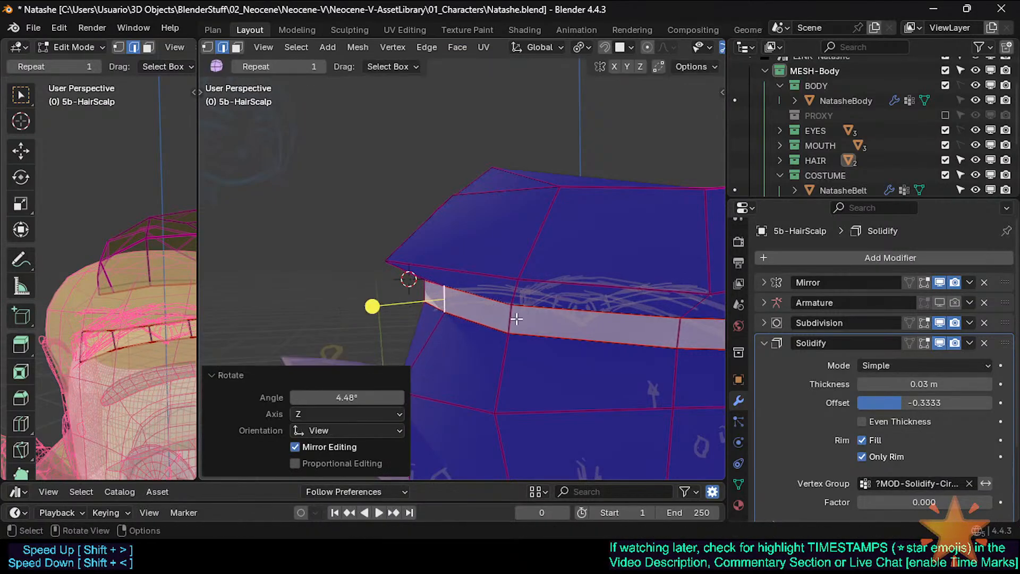
Lower two neighbouring vertical headband edges at the back of the head, the outer one by about 0.003 m
{"action": "left_click", "coordinate": [516, 321]}
{"action": "key", "text": "g"}
{"action": "left_click", "coordinate": [511, 324]}
{"action": "left_click", "coordinate": [450, 298]}
{"action": "key", "text": "g"}
{"action": "left_click", "coordinate": [445, 301]}
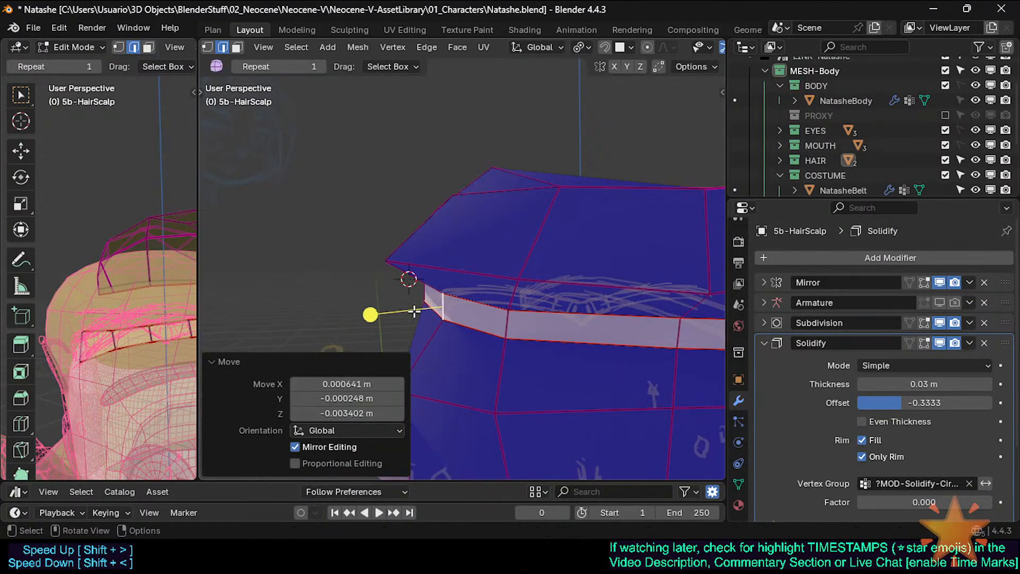
Nudge a vertical headband edge at the side of the head, and move its front neighbour and rotate it by about -5°
{"action": "middle_click_drag", "start_coordinate": [433, 302], "coordinate": [606, 319]}
{"action": "key", "text": "g"}
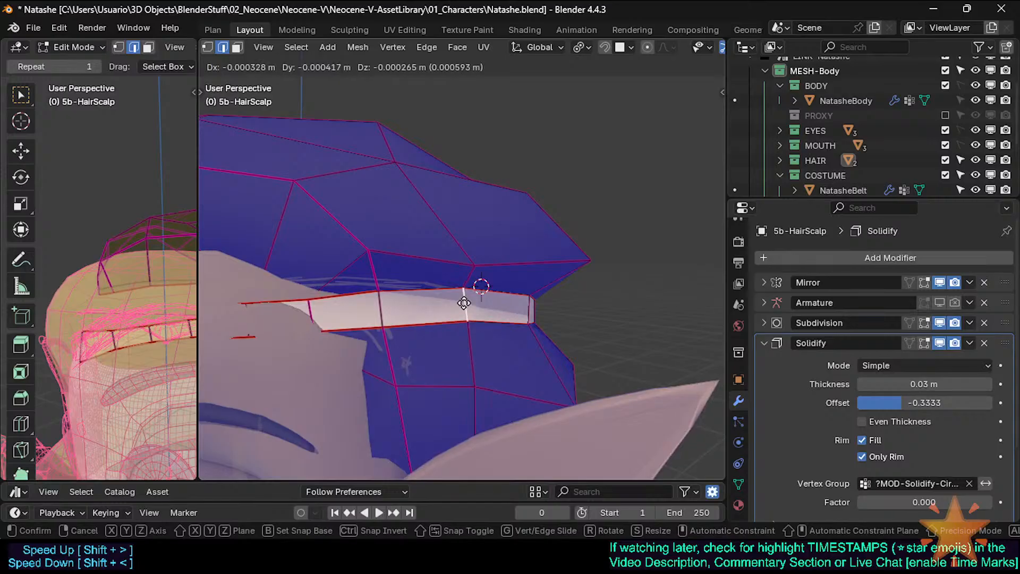
{"action": "left_click", "coordinate": [464, 303]}
{"action": "left_click", "coordinate": [381, 303]}
{"action": "key", "text": "g"}
{"action": "left_click", "coordinate": [386, 314]}
{"action": "key", "text": "r"}
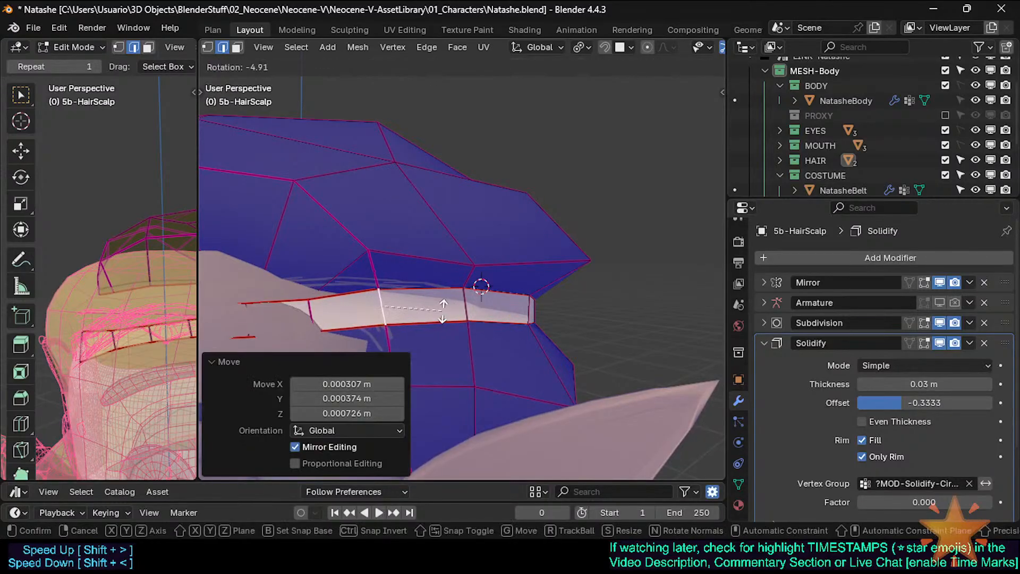
{"action": "left_click", "coordinate": [443, 312]}
{"action": "left_click", "coordinate": [267, 376]}
{"action": "scroll", "coordinate": [304, 350], "scroll_direction": "down", "scroll_amount": 6}
{"action": "key", "text": "Tab"}
{"action": "middle_click_drag", "start_coordinate": [382, 361], "coordinate": [463, 319], "text": "shift"}
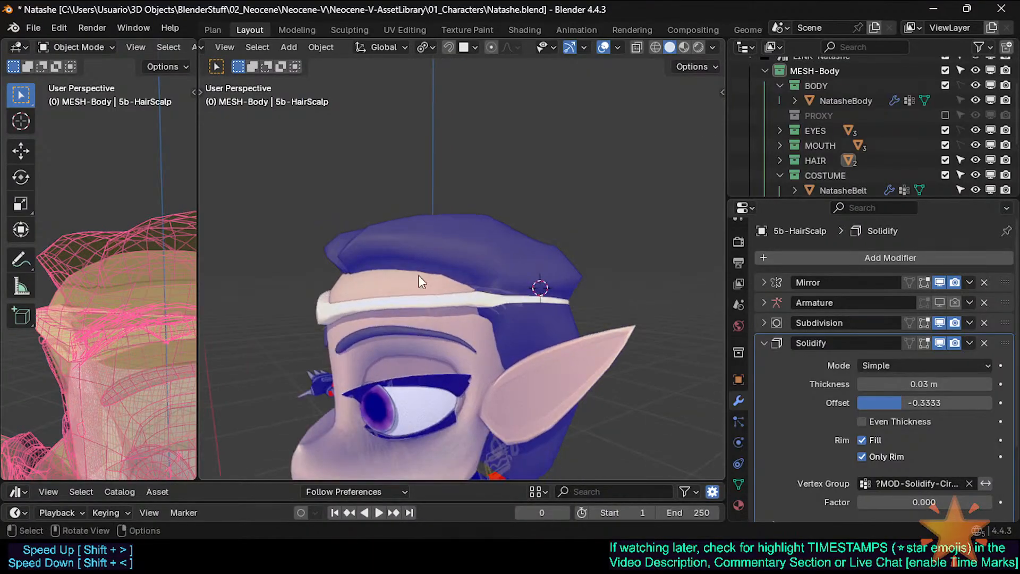
Try a Solidify thickness of 0.05 m on the hair scalp, and set it to 0.005 m
{"action": "key", "text": "KP_3"}
{"action": "scroll", "coordinate": [419, 275], "scroll_direction": "up", "scroll_amount": 4}
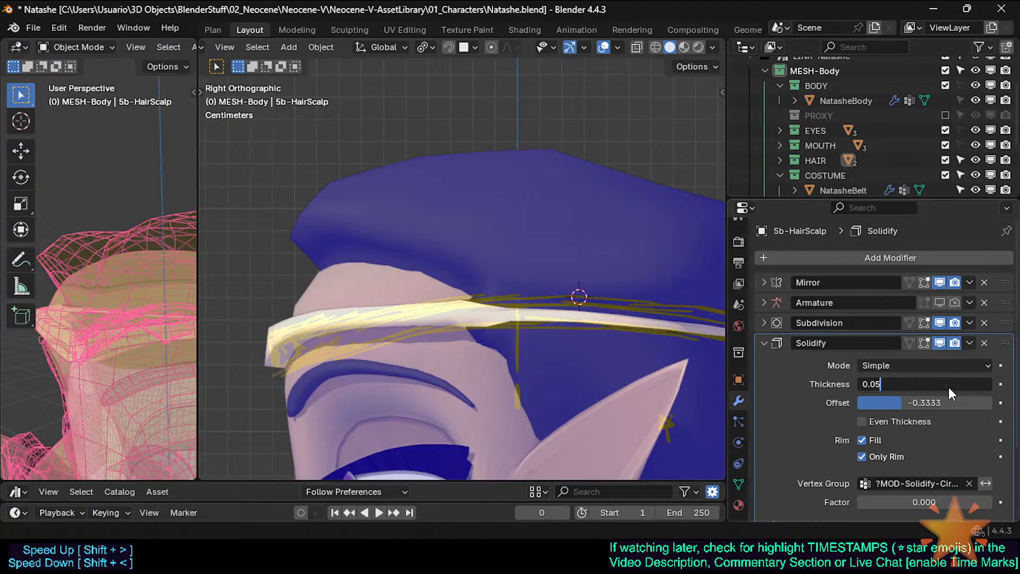
{"action": "left_click", "coordinate": [949, 388]}
{"action": "type", "text": "0.05"}
{"action": "key", "text": "Return"}
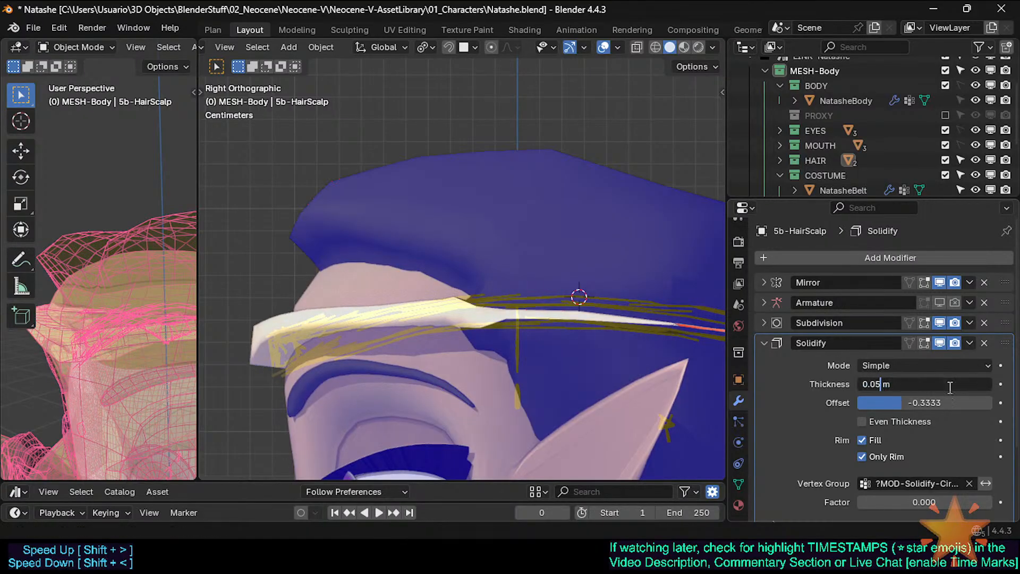
{"action": "key", "text": "Return"}
{"action": "scroll", "coordinate": [282, 307], "scroll_direction": "up", "scroll_amount": 1}
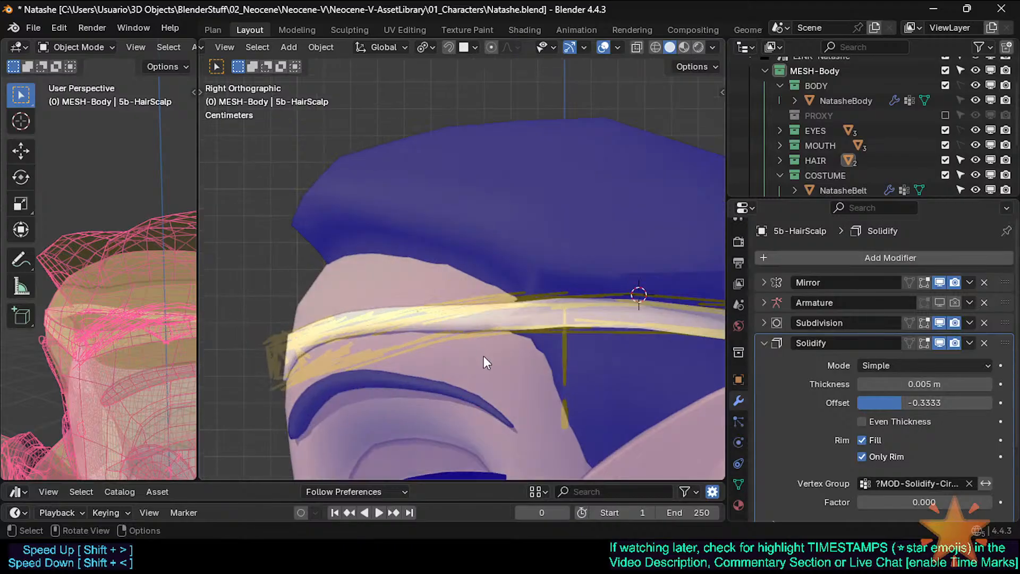
With see-through vertex editing, shift the band's temple vertex by about 0.003 m and raise a hairline vertex by about 0.01 m
{"action": "middle_click_drag", "start_coordinate": [627, 319], "coordinate": [507, 335]}
{"action": "key", "text": "Tab"}
{"action": "scroll", "coordinate": [552, 328], "scroll_direction": "up", "scroll_amount": 6}
{"action": "key", "text": "alt+z"}
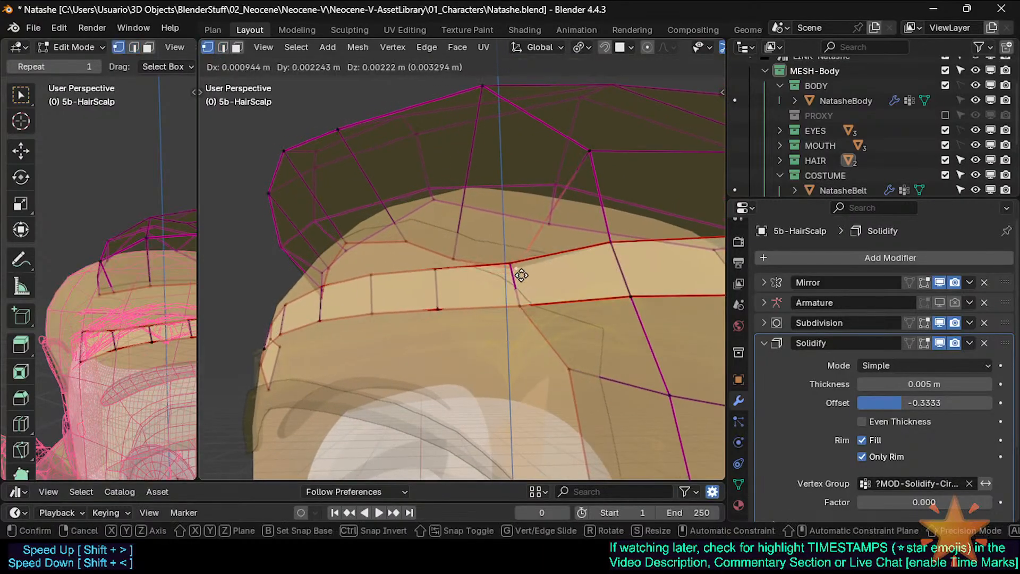
{"action": "left_click", "coordinate": [520, 277]}
{"action": "mouse_move", "coordinate": [522, 281]}
{"action": "middle_mouse_down"}
{"action": "mouse_move", "coordinate": [540, 294]}
{"action": "mouse_move", "coordinate": [511, 295]}
{"action": "middle_mouse_up"}
{"action": "middle_click_drag", "start_coordinate": [518, 385], "coordinate": [506, 435]}
{"action": "key", "text": "g"}
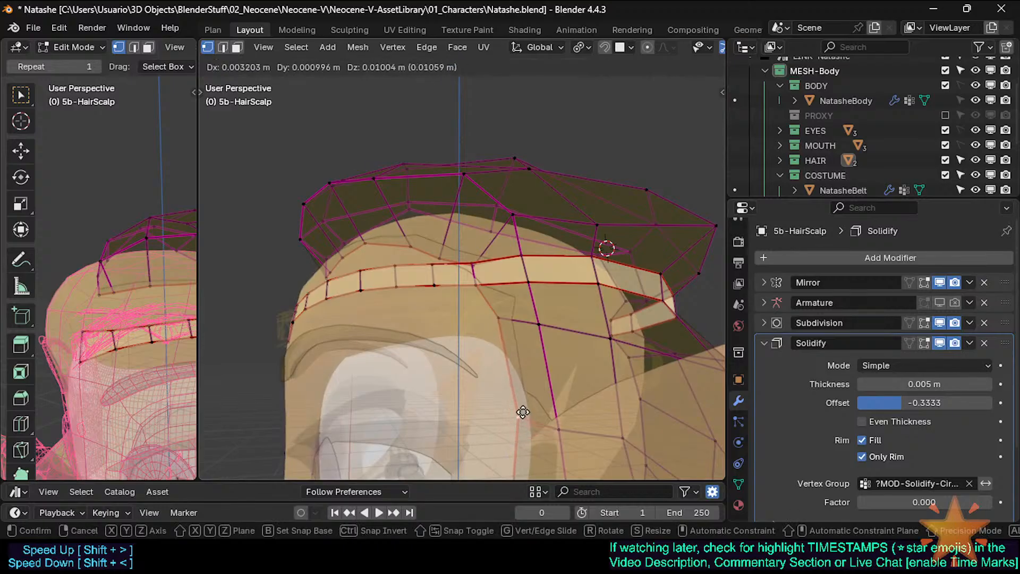
{"action": "left_click", "coordinate": [522, 412]}
Raise the temple hairline vertex below the headband by about 0.009 m along Z and adjust another nearby hairline vertex
{"action": "left_click", "coordinate": [500, 319]}
{"action": "key", "text": "g"}
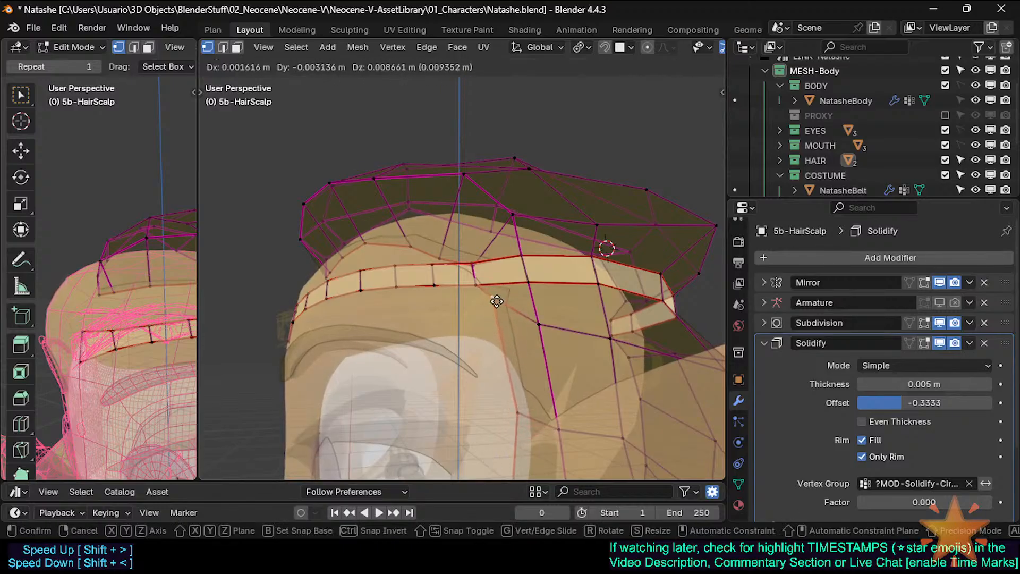
{"action": "left_click", "coordinate": [497, 302]}
{"action": "middle_click_drag", "start_coordinate": [497, 302], "coordinate": [681, 344]}
{"action": "left_click", "coordinate": [482, 378]}
{"action": "key", "text": "g"}
{"action": "left_click", "coordinate": [477, 344]}
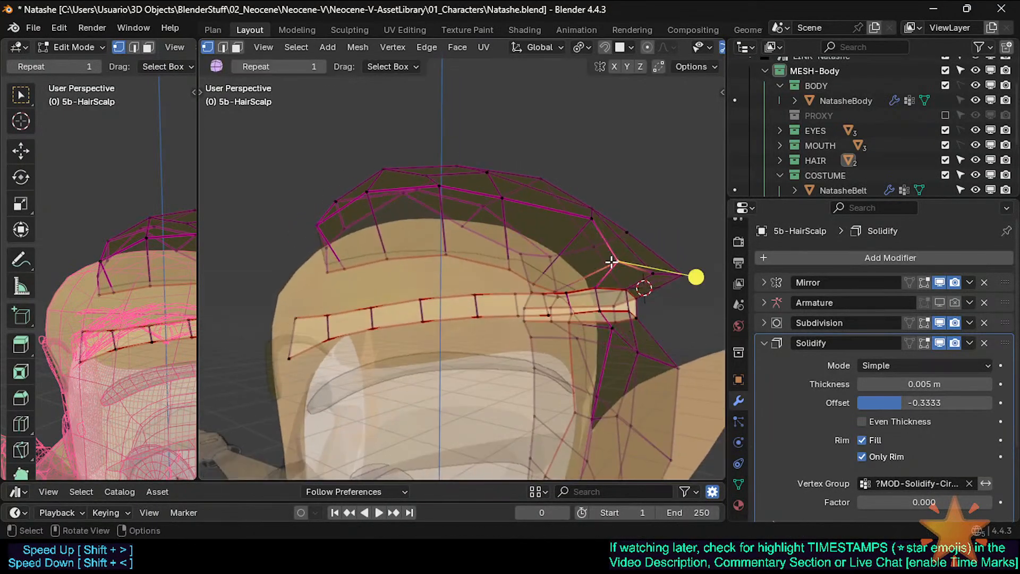
Reposition a hair vertex below the headband at the side, and return to Object Mode with solid display
{"action": "middle_click_drag", "start_coordinate": [612, 262], "coordinate": [537, 357]}
{"action": "left_click", "coordinate": [631, 371]}
{"action": "key", "text": "g"}
{"action": "left_click", "coordinate": [628, 346]}
{"action": "key", "text": "Tab"}
{"action": "key", "text": "alt+z"}
{"action": "scroll", "coordinate": [521, 357], "scroll_direction": "up", "scroll_amount": 5}
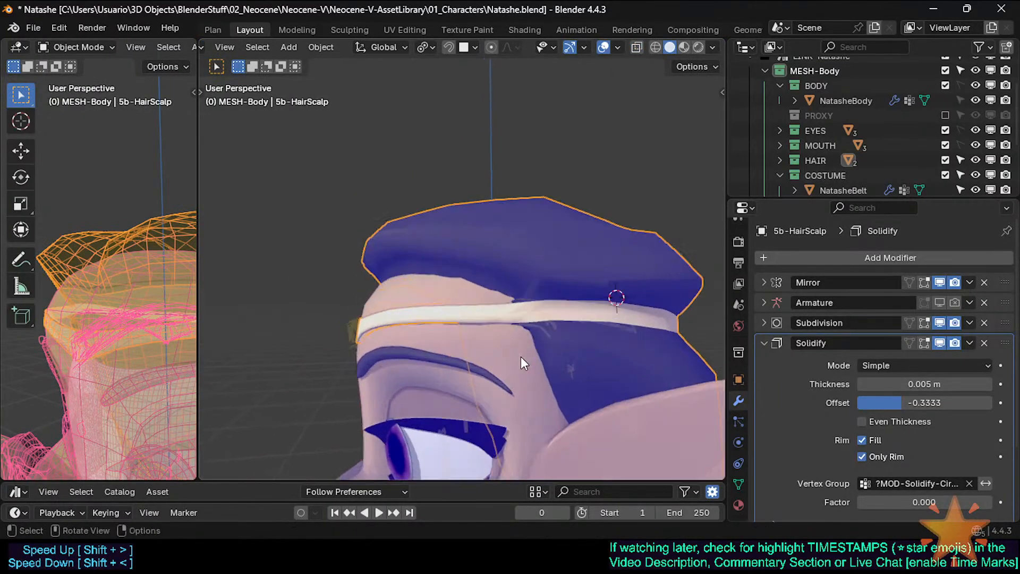
Resume see-through editing of the hair scalp and reposition the vertices where the hairline meets the headband's lower edge
{"action": "key", "text": "Tab"}
{"action": "scroll", "coordinate": [524, 319], "scroll_direction": "down", "scroll_amount": 4}
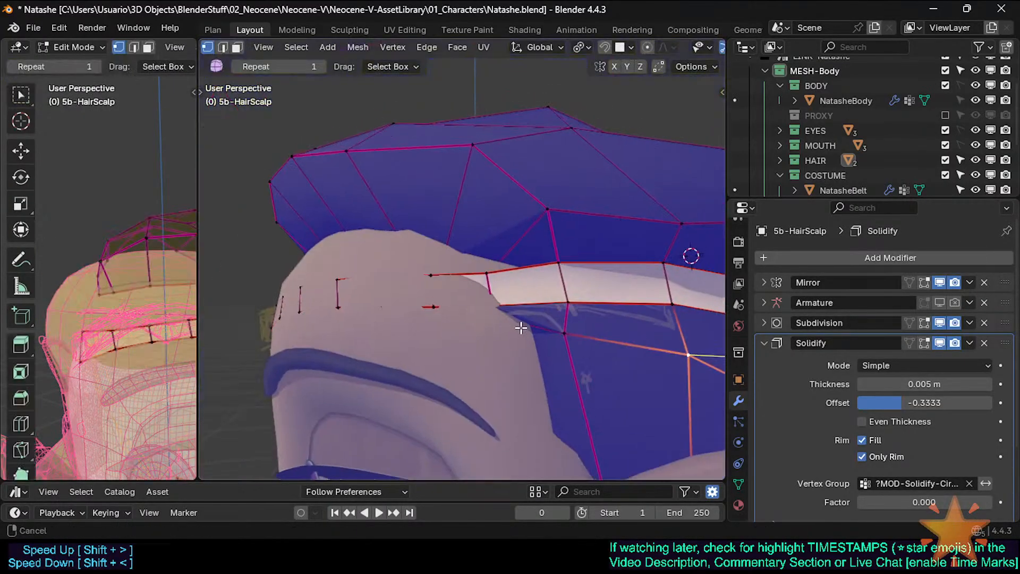
{"action": "key", "text": "alt+z"}
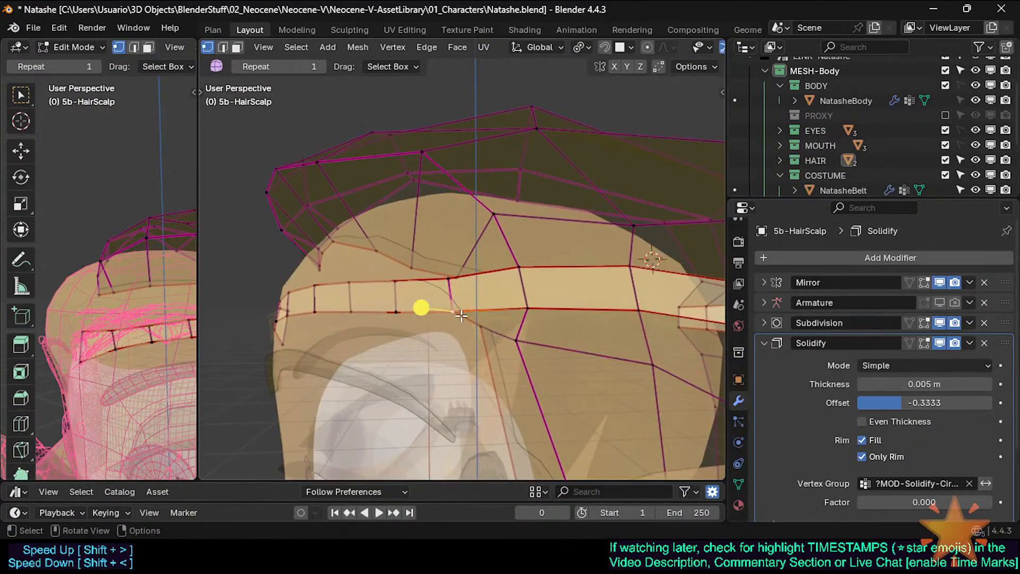
{"action": "middle_click_drag", "start_coordinate": [461, 316], "coordinate": [537, 327]}
{"action": "key", "text": "g"}
{"action": "left_click", "coordinate": [505, 363]}
{"action": "key", "text": "g"}
{"action": "left_click", "coordinate": [408, 363]}
{"action": "key", "text": "g"}
{"action": "left_click", "coordinate": [628, 351]}
Adjust the headband vertices at the temple, sliding the hairline corner vertex along its connected edge
{"action": "middle_click_drag", "start_coordinate": [505, 295], "coordinate": [569, 319]}
{"action": "key", "text": "g"}
{"action": "left_click", "coordinate": [683, 285]}
{"action": "key", "text": "g"}
{"action": "key", "text": "g"}
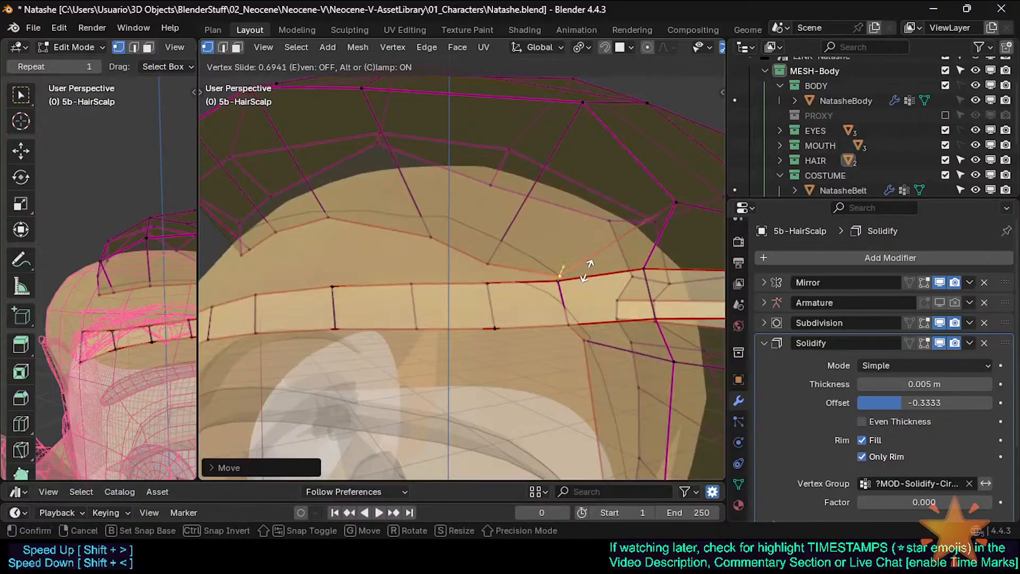
{"action": "left_click", "coordinate": [578, 335]}
Turn off see-through display, check the smoothed headband in Object Mode, and save the file
{"action": "scroll", "coordinate": [576, 333], "scroll_direction": "down", "scroll_amount": 5}
{"action": "key", "text": "alt+z"}
{"action": "key", "text": "Tab"}
{"action": "key", "text": "Tab"}
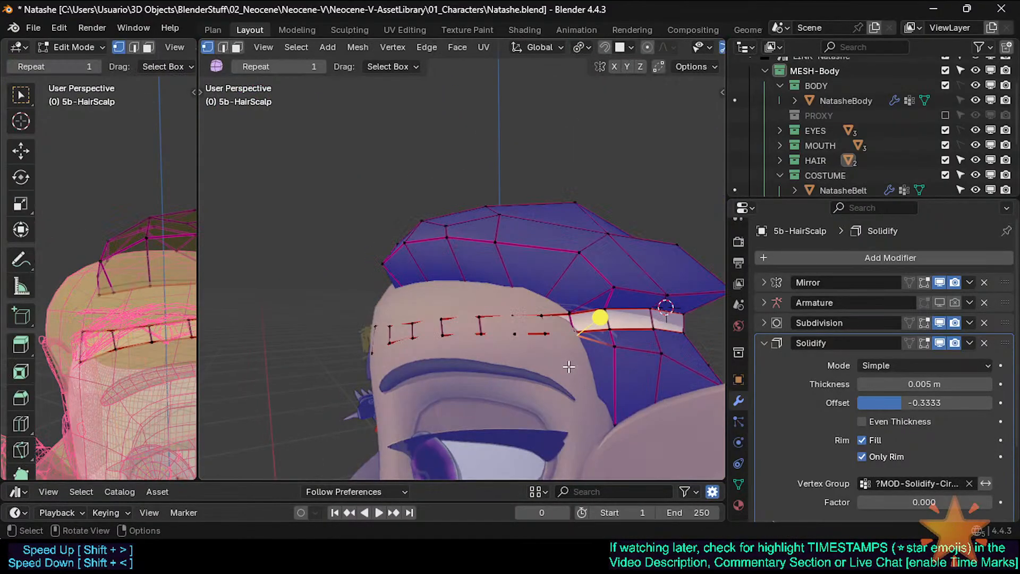
{"action": "mouse_move", "coordinate": [570, 367]}
{"action": "middle_mouse_down"}
{"action": "mouse_move", "coordinate": [528, 366]}
{"action": "mouse_move", "coordinate": [533, 335]}
{"action": "mouse_move", "coordinate": [591, 362]}
{"action": "mouse_move", "coordinate": [593, 378]}
{"action": "mouse_move", "coordinate": [443, 300]}
{"action": "mouse_move", "coordinate": [410, 318]}
{"action": "mouse_move", "coordinate": [531, 351]}
{"action": "mouse_move", "coordinate": [596, 353]}
{"action": "mouse_move", "coordinate": [601, 324]}
{"action": "middle_mouse_up"}
{"action": "key", "text": "Tab"}
{"action": "scroll", "coordinate": [528, 366], "scroll_direction": "down", "scroll_amount": 2}
{"action": "key", "text": "ctrl+s"}
In the right side view, adjust two neighbouring vertices on the headband's upper edge to even out its curve
{"action": "key", "text": "KP_3"}
{"action": "scroll", "coordinate": [602, 324], "scroll_direction": "up", "scroll_amount": 6}
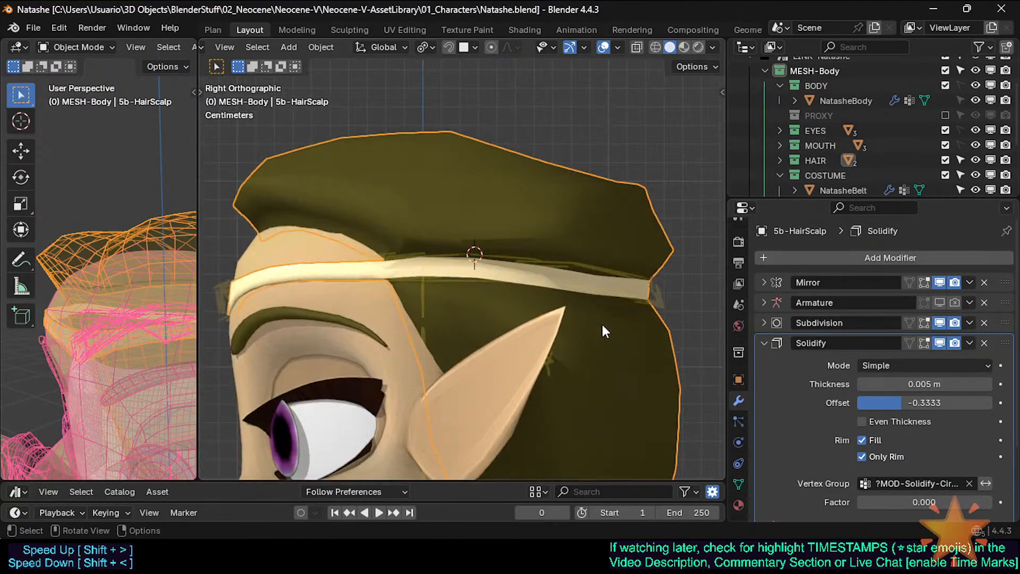
{"action": "key", "text": "Tab"}
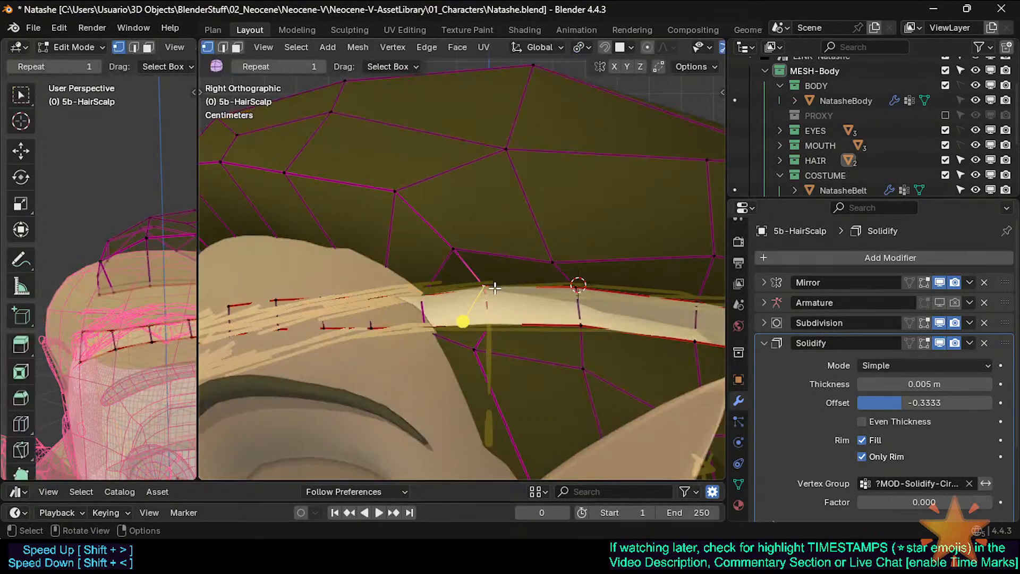
{"action": "key", "text": "g"}
{"action": "left_click", "coordinate": [505, 290]}
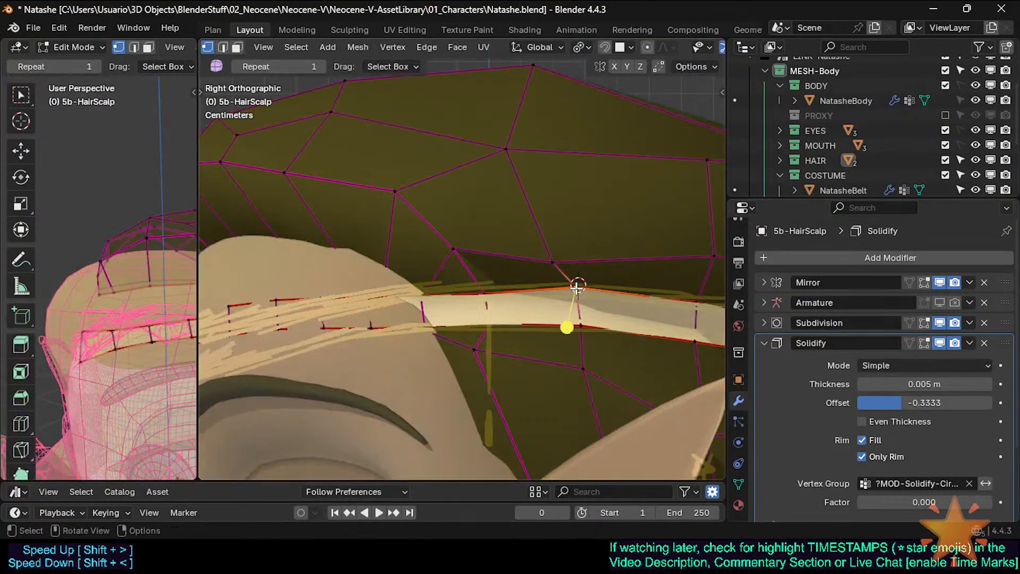
{"action": "key", "text": "g"}
{"action": "left_click", "coordinate": [591, 320]}
Nudge the lower headband vertex above the ear and the upper and lower vertices of the next edge toward the back
{"action": "middle_click_drag", "start_coordinate": [592, 320], "coordinate": [584, 318], "text": "shift"}
{"action": "left_click", "coordinate": [516, 319]}
{"action": "key", "text": "g"}
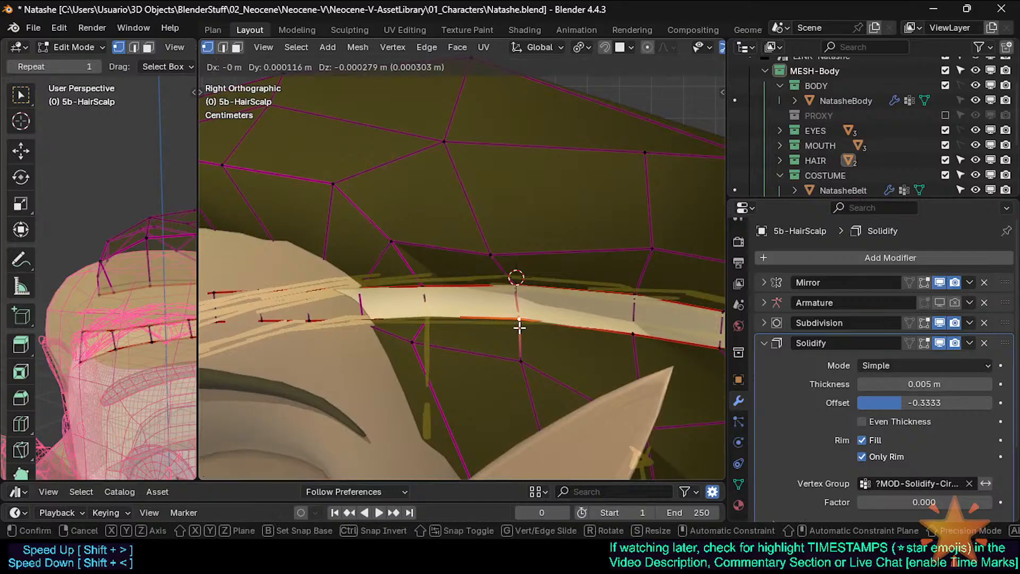
{"action": "left_click", "coordinate": [517, 321]}
{"action": "left_click", "coordinate": [635, 304]}
{"action": "key", "text": "g"}
{"action": "left_click", "coordinate": [635, 302]}
{"action": "left_click", "coordinate": [637, 314]}
{"action": "key", "text": "g"}
{"action": "left_click", "coordinate": [637, 313]}
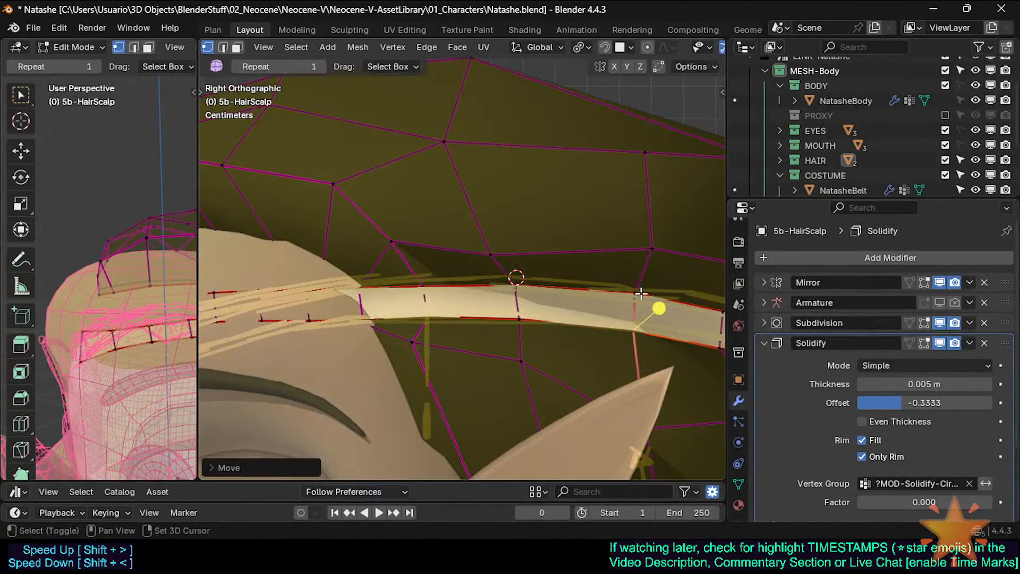
Raise a rear pair of headband vertices by about 0.002 m and nudge the remaining vertices at the back of the band
{"action": "middle_click_drag", "start_coordinate": [661, 303], "coordinate": [443, 295], "text": "shift"}
{"action": "left_click", "coordinate": [517, 310]}
{"action": "left_click", "coordinate": [520, 334], "text": "shift"}
{"action": "key", "text": "g"}
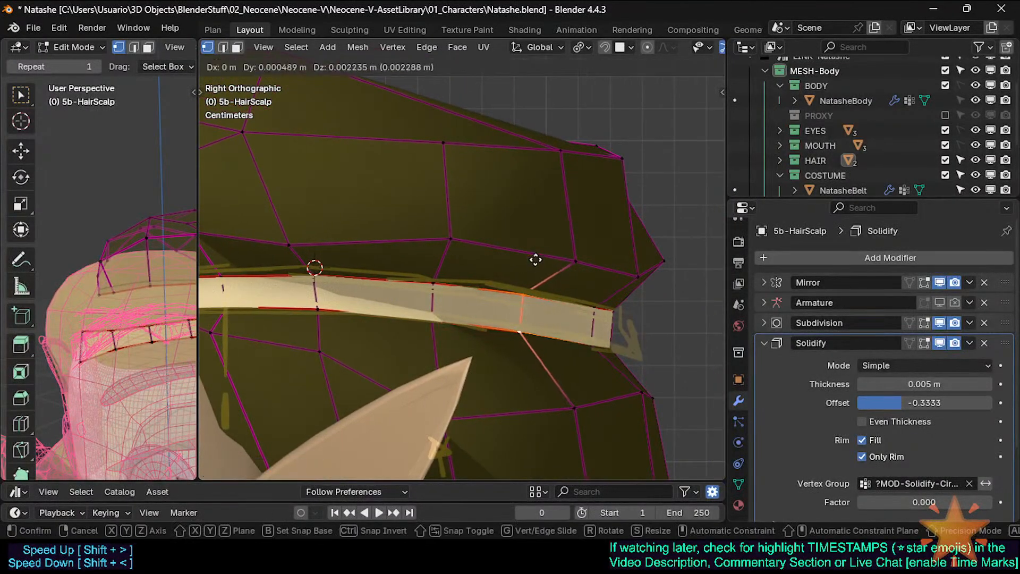
{"action": "left_click", "coordinate": [535, 260]}
{"action": "left_click", "coordinate": [598, 314]}
{"action": "key", "text": "g"}
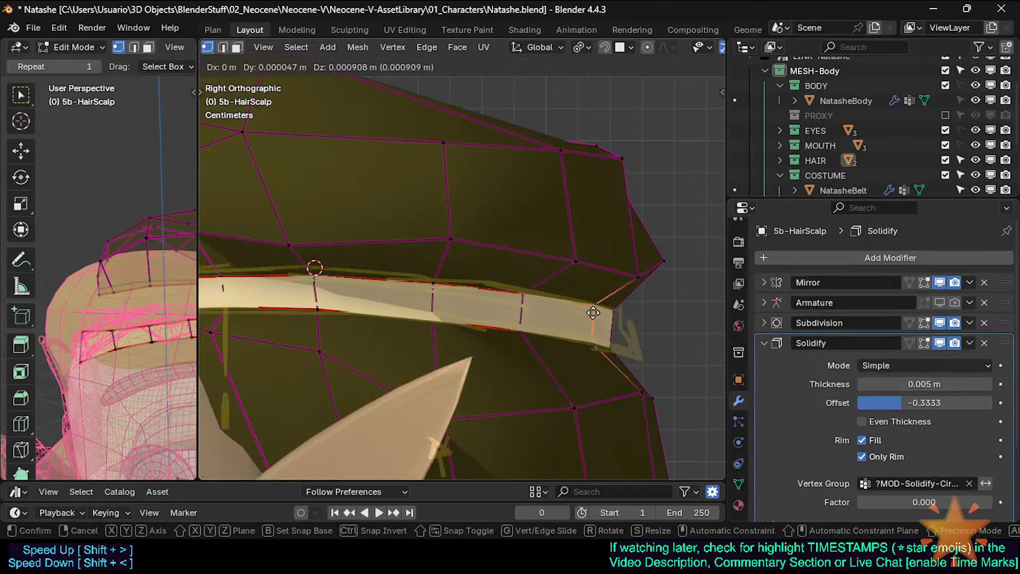
{"action": "left_click", "coordinate": [600, 318]}
{"action": "scroll", "coordinate": [607, 341], "scroll_direction": "down", "scroll_amount": 1}
{"action": "key", "text": "g"}
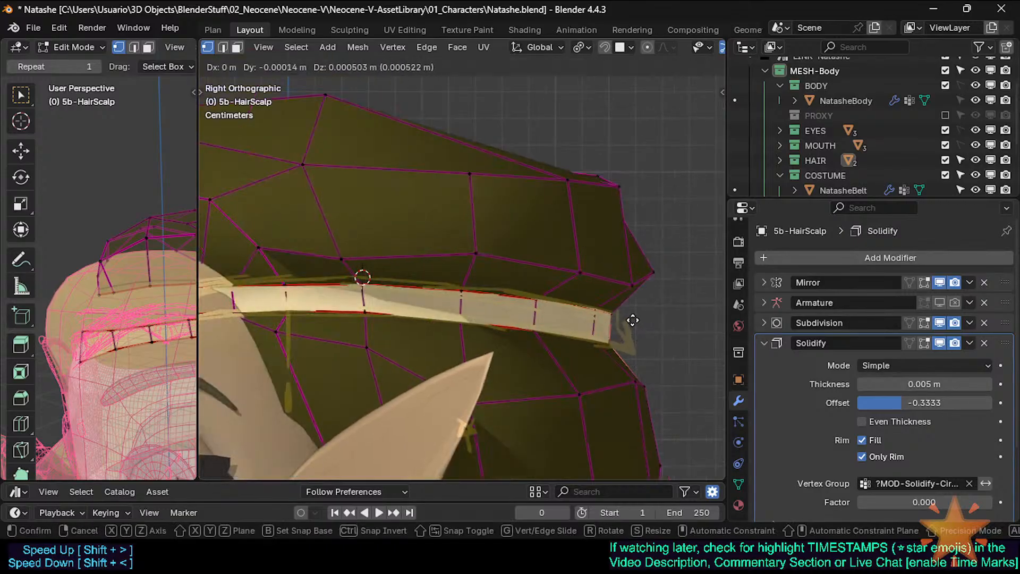
{"action": "left_click", "coordinate": [621, 318]}
Check the whole headband in Object Mode and in the right side view, enable proportional editing, and save the file
{"action": "middle_click_drag", "start_coordinate": [621, 317], "coordinate": [492, 358]}
{"action": "scroll", "coordinate": [492, 358], "scroll_direction": "down", "scroll_amount": 4}
{"action": "key", "text": "Tab"}
{"action": "scroll", "coordinate": [492, 360], "scroll_direction": "down", "scroll_amount": 4}
{"action": "key", "text": "KP_3"}
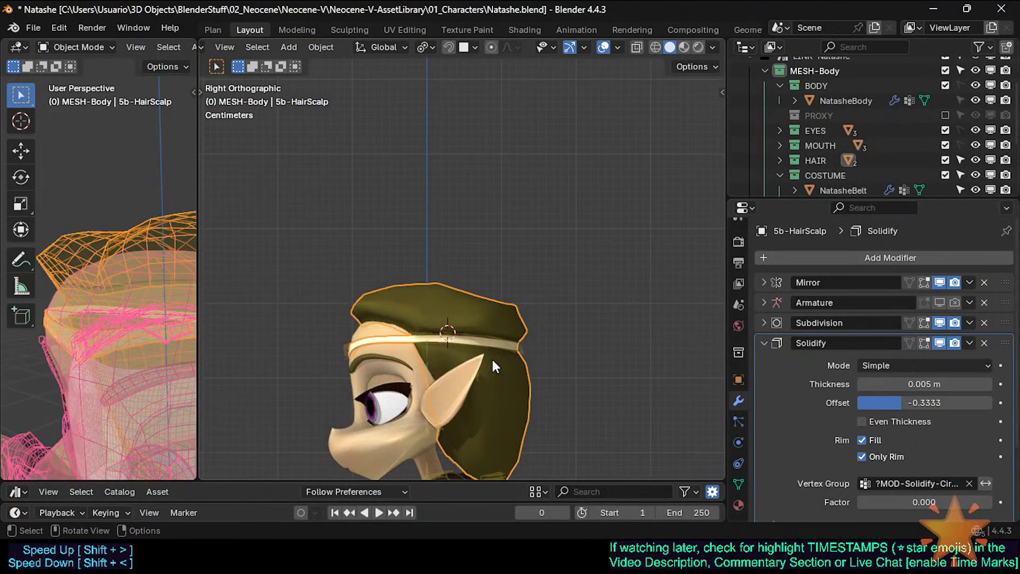
{"action": "scroll", "coordinate": [497, 370], "scroll_direction": "up", "scroll_amount": 2}
{"action": "scroll", "coordinate": [499, 377], "scroll_direction": "up", "scroll_amount": 2}
{"action": "key", "text": "Tab"}
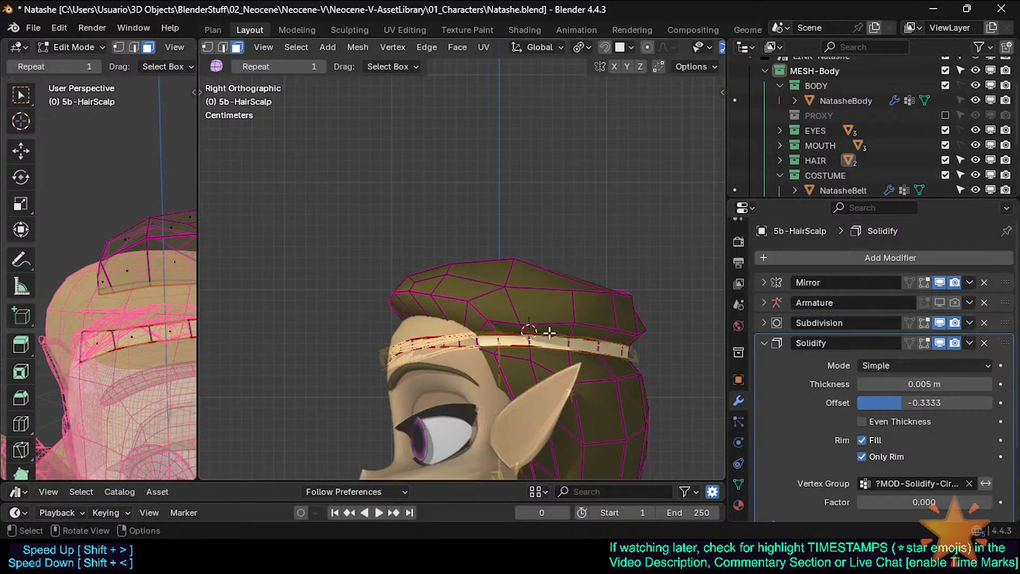
{"action": "scroll", "coordinate": [550, 334], "scroll_direction": "down", "scroll_amount": 2}
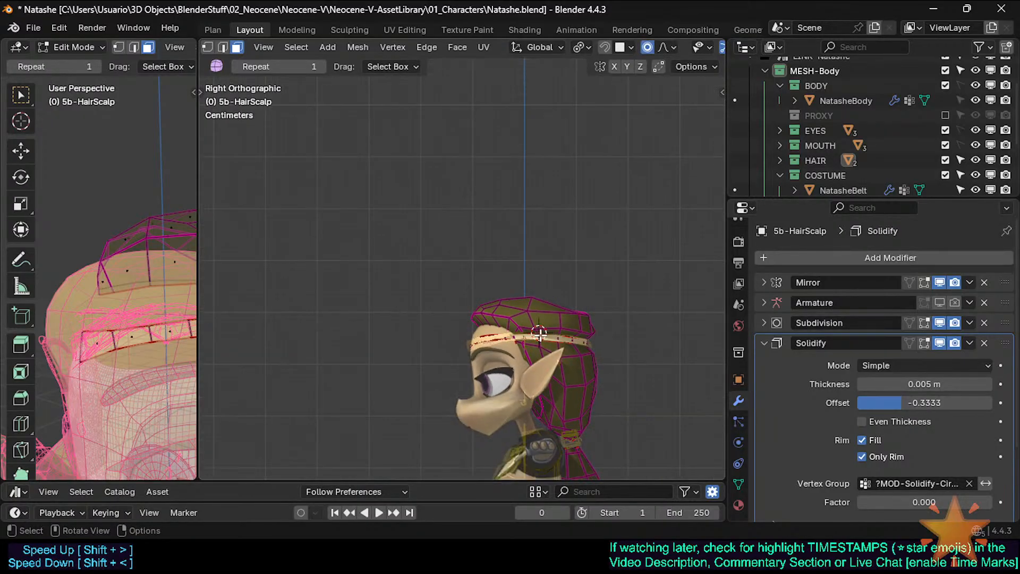
{"action": "scroll", "coordinate": [534, 335], "scroll_direction": "up", "scroll_amount": 8}
{"action": "key", "text": "ctrl+s"}
Adjust the upper headband vertex above the ear with smooth proportional editing, including a move of about 0.003 m up and back
{"action": "key", "text": "1"}
{"action": "left_click", "coordinate": [529, 323]}
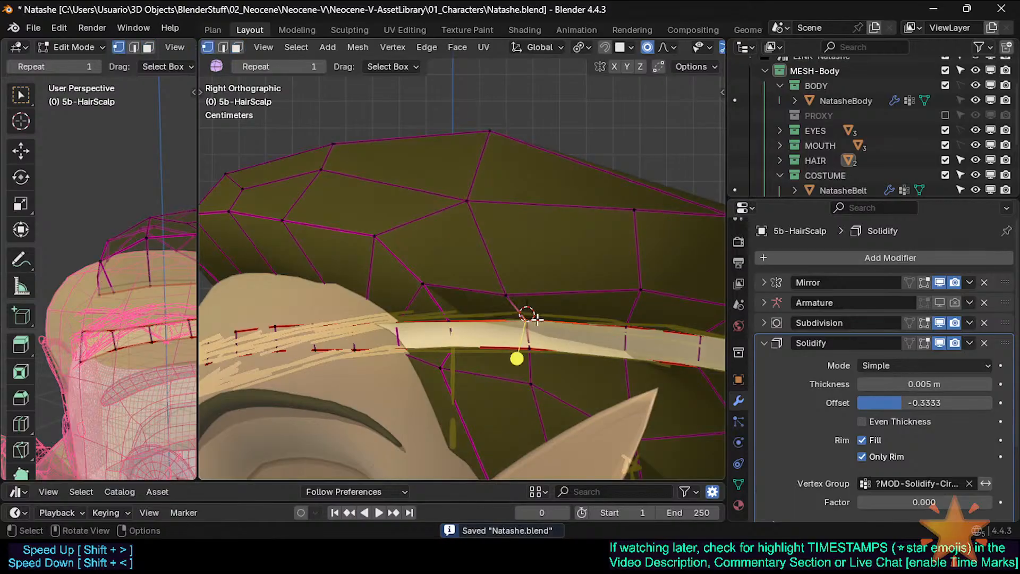
{"action": "key", "text": "g"}
{"action": "left_click", "coordinate": [599, 322]}
{"action": "key", "text": "r"}
{"action": "left_click", "coordinate": [531, 360]}
{"action": "scroll", "coordinate": [531, 360], "scroll_direction": "down", "scroll_amount": 5}
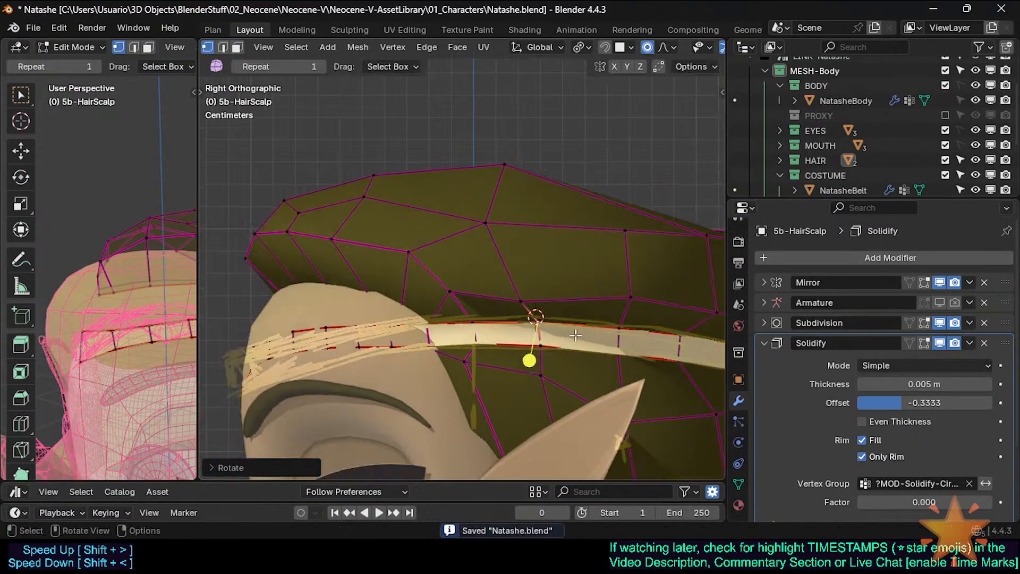
{"action": "key", "text": "g"}
{"action": "scroll", "coordinate": [562, 343], "scroll_direction": "down", "scroll_amount": 2}
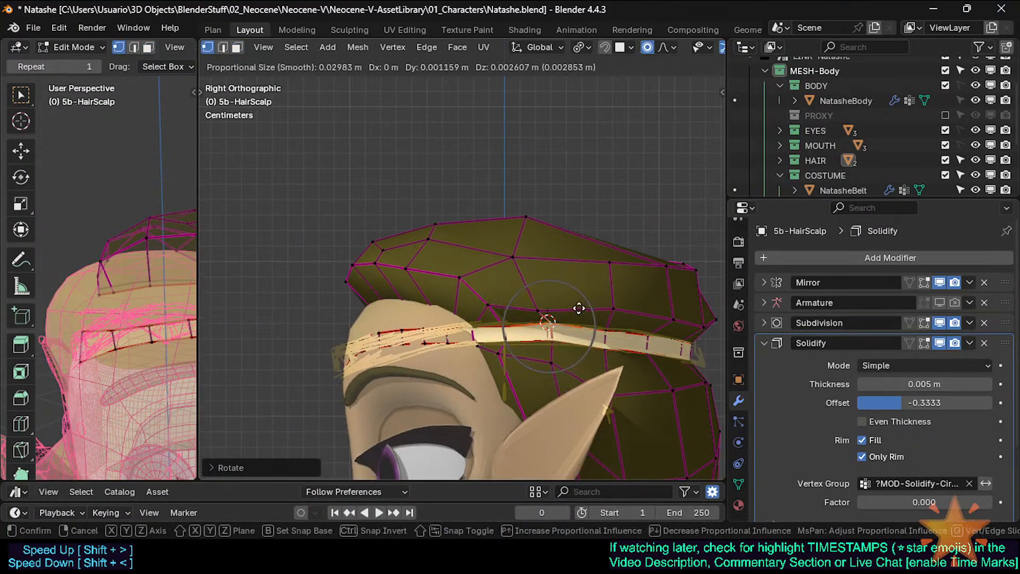
{"action": "left_click", "coordinate": [496, 355]}
In edge mode, move a vertical headband edge near the temple and raise the one behind the ear tip, using proportional editing
{"action": "key", "text": "2"}
{"action": "left_click", "coordinate": [509, 334]}
{"action": "key", "text": "g"}
{"action": "left_click", "coordinate": [501, 313]}
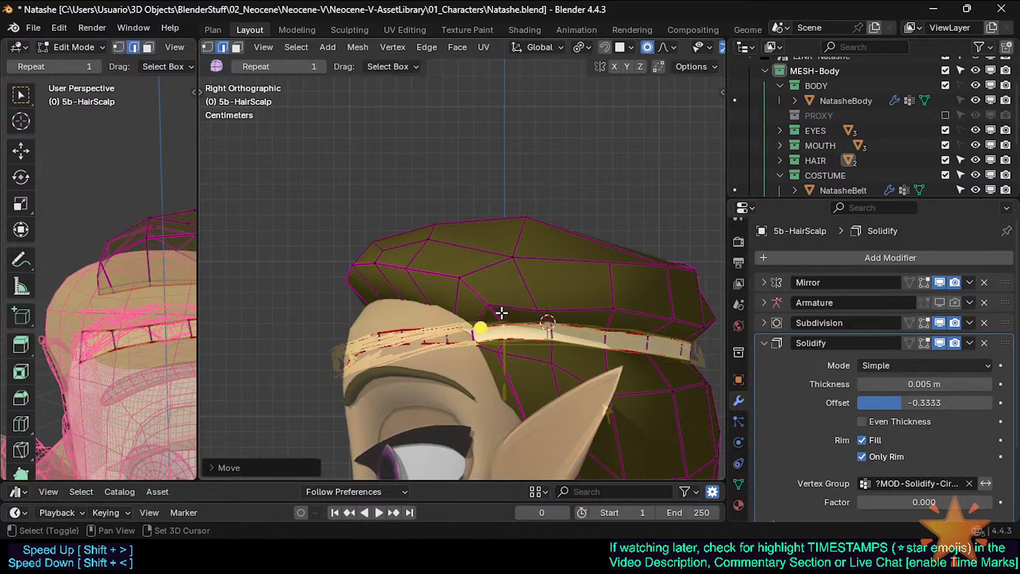
{"action": "left_click", "coordinate": [632, 339]}
{"action": "key", "text": "g"}
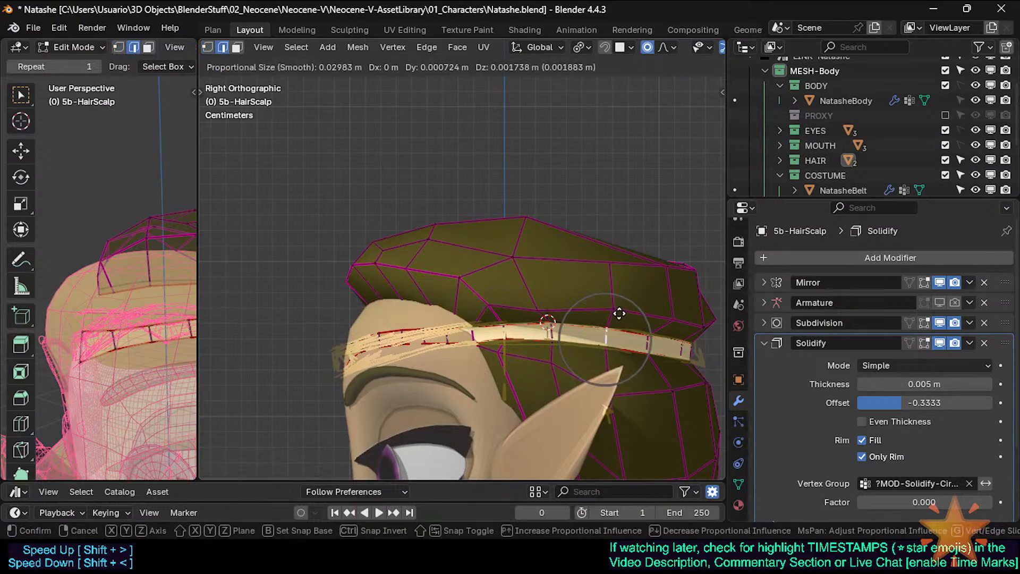
{"action": "left_click", "coordinate": [639, 324]}
Shift the next rear headband edge back by about 0.003 m along Y and reposition the rearmost edge
{"action": "left_click", "coordinate": [645, 343]}
{"action": "key", "text": "g"}
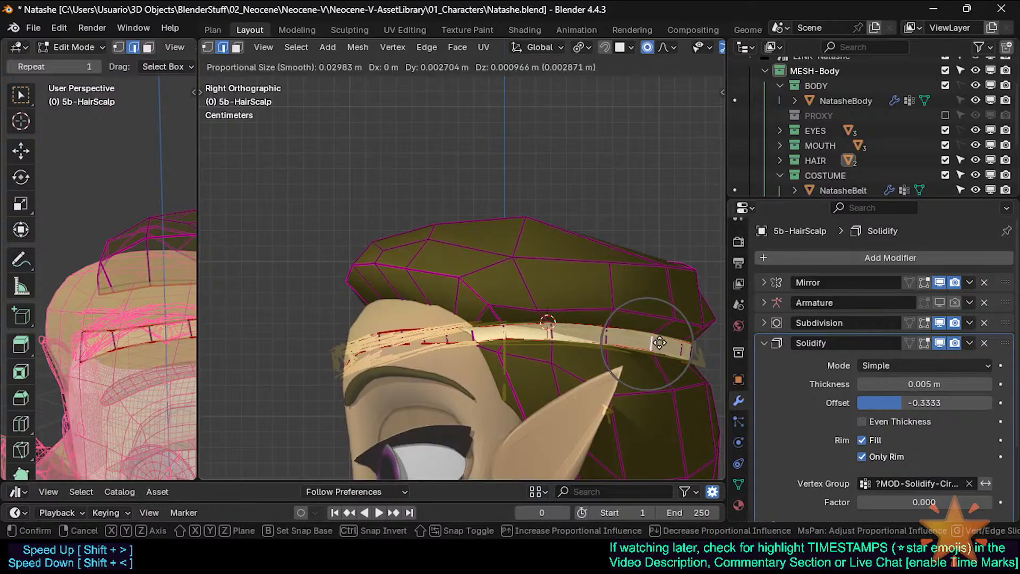
{"action": "left_click", "coordinate": [659, 343]}
{"action": "left_click", "coordinate": [683, 348]}
{"action": "key", "text": "g"}
{"action": "left_click", "coordinate": [680, 331]}
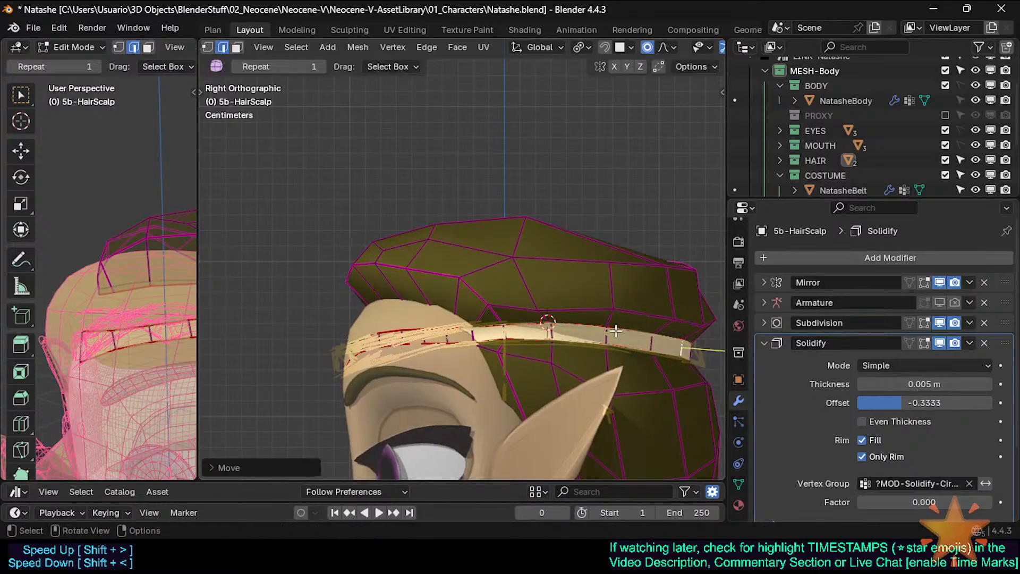
Reposition three consecutive vertical headband edges from above the ear to the back of the head using smooth proportional editing
{"action": "left_click", "coordinate": [551, 332]}
{"action": "key", "text": "g"}
{"action": "left_click", "coordinate": [602, 305]}
{"action": "left_click", "coordinate": [604, 317]}
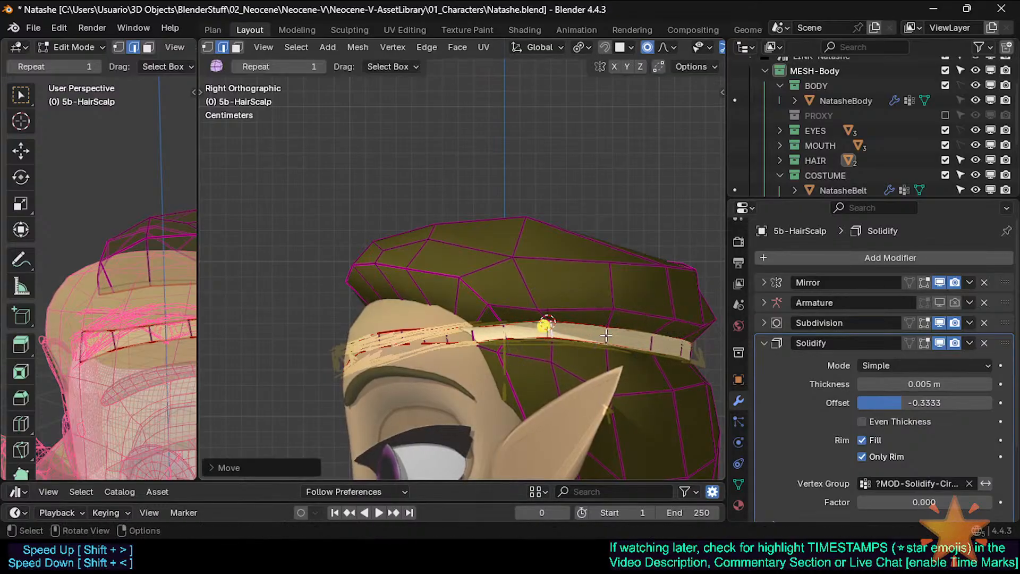
{"action": "key", "text": "g"}
{"action": "left_click", "coordinate": [605, 314]}
{"action": "left_click", "coordinate": [653, 342]}
{"action": "key", "text": "g"}
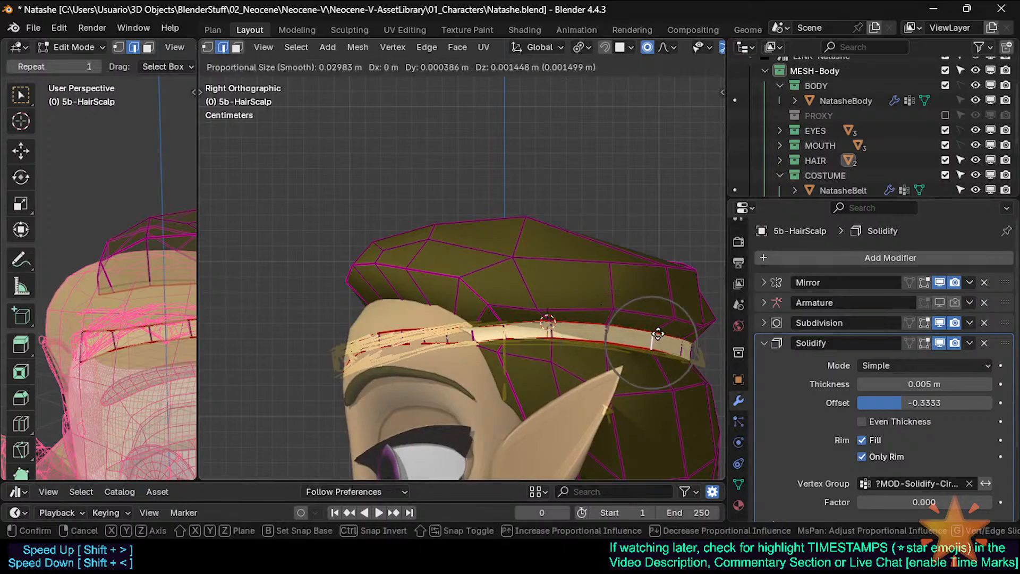
{"action": "left_click", "coordinate": [672, 345]}
Slightly raise the two vertical headband edges at the temple hairline with proportional editing
{"action": "left_click", "coordinate": [466, 333]}
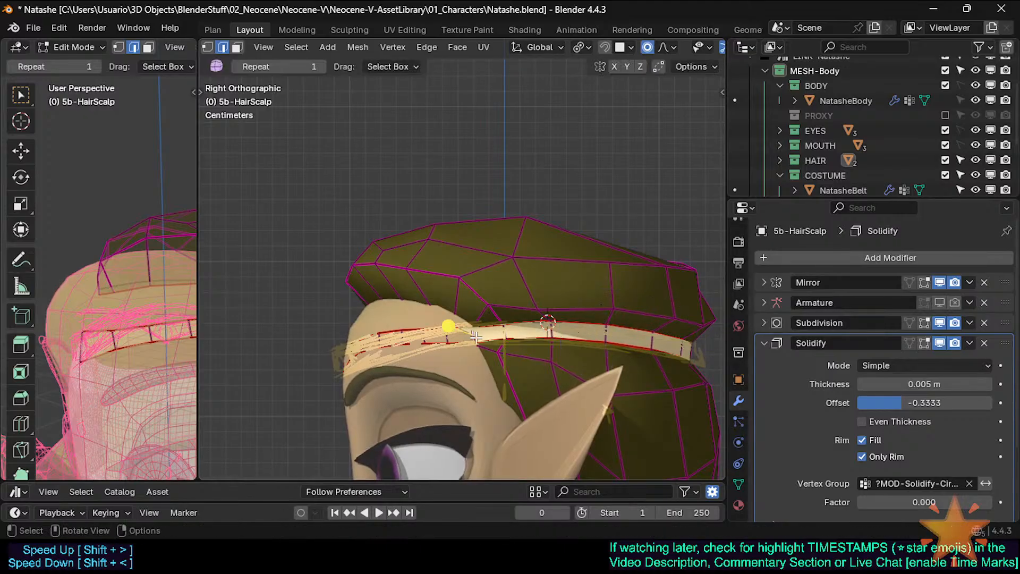
{"action": "key", "text": "g"}
{"action": "left_click", "coordinate": [478, 322]}
{"action": "left_click", "coordinate": [449, 333]}
{"action": "key", "text": "g"}
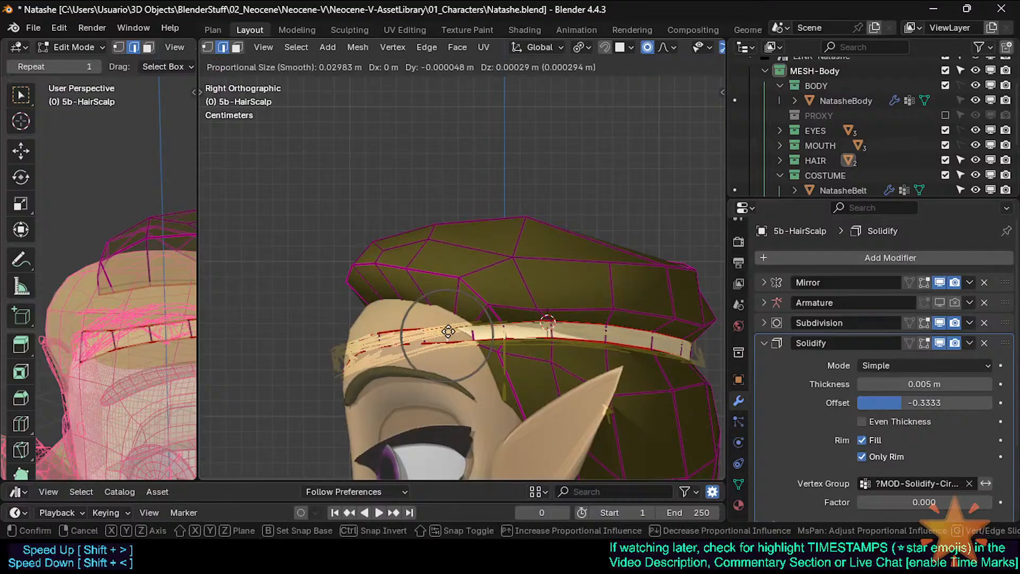
{"action": "left_click", "coordinate": [451, 327]}
Nudge the next two vertical headband edges on the side of the forehead upward
{"action": "left_click", "coordinate": [425, 335]}
{"action": "key", "text": "g"}
{"action": "left_click", "coordinate": [420, 332]}
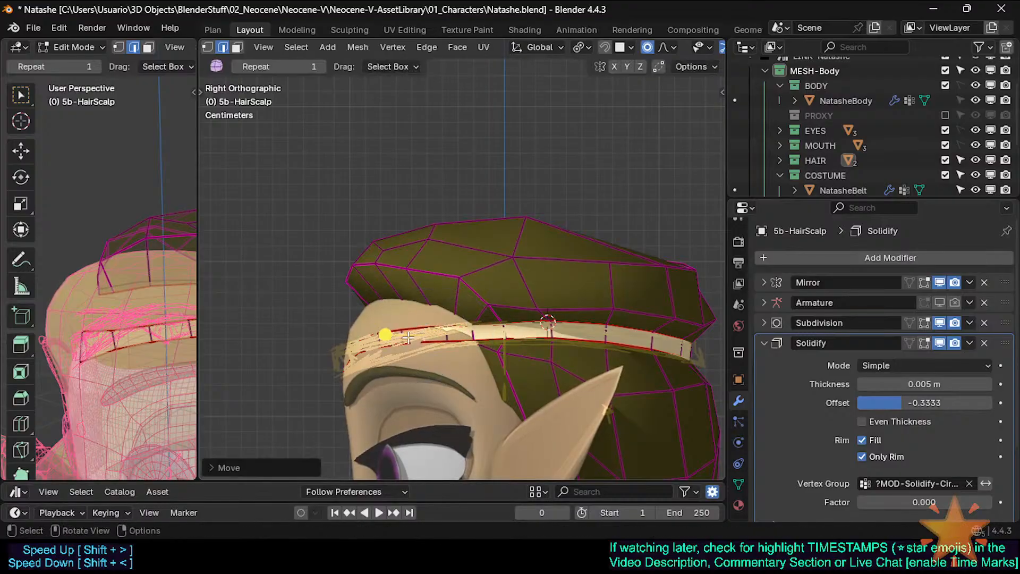
{"action": "left_click", "coordinate": [404, 335]}
{"action": "key", "text": "g"}
{"action": "left_click", "coordinate": [403, 331]}
Reposition the vertical headband edges nearest the front of the forehead so the band follows the sketch
{"action": "scroll", "coordinate": [411, 352], "scroll_direction": "down", "scroll_amount": 2}
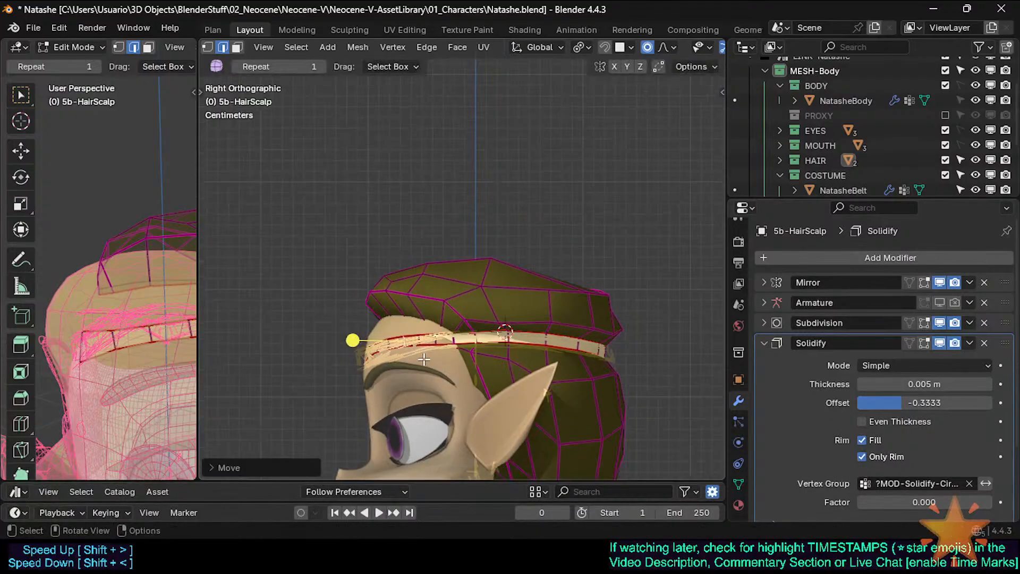
{"action": "scroll", "coordinate": [424, 360], "scroll_direction": "up", "scroll_amount": 2}
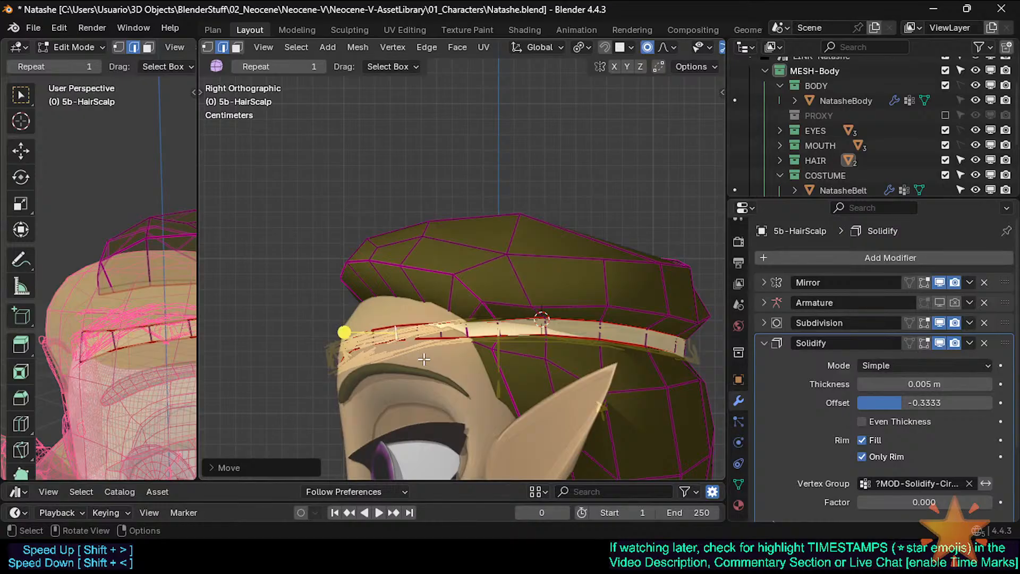
{"action": "scroll", "coordinate": [378, 342], "scroll_direction": "up", "scroll_amount": 2}
{"action": "key", "text": "g"}
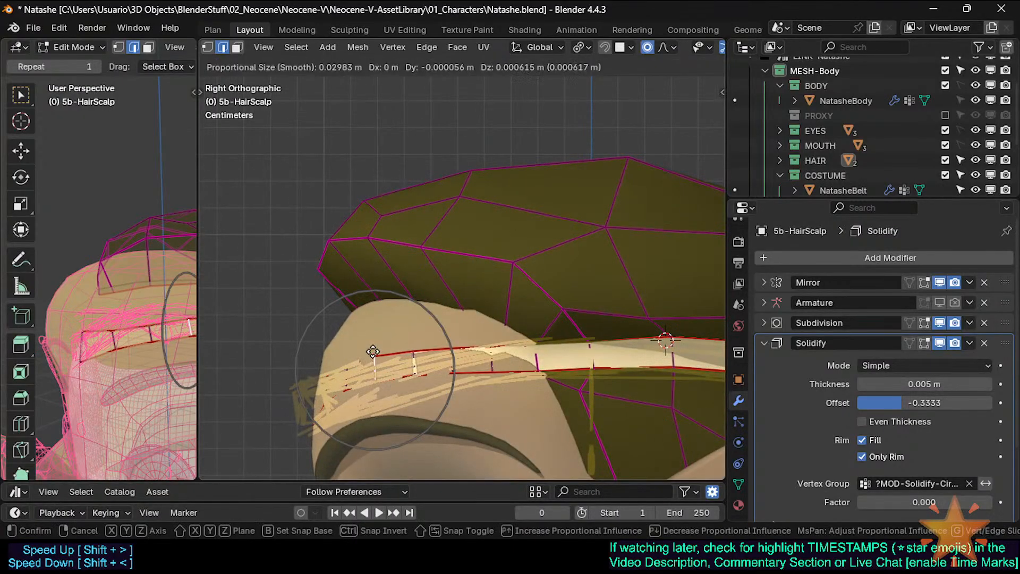
{"action": "left_click", "coordinate": [412, 350]}
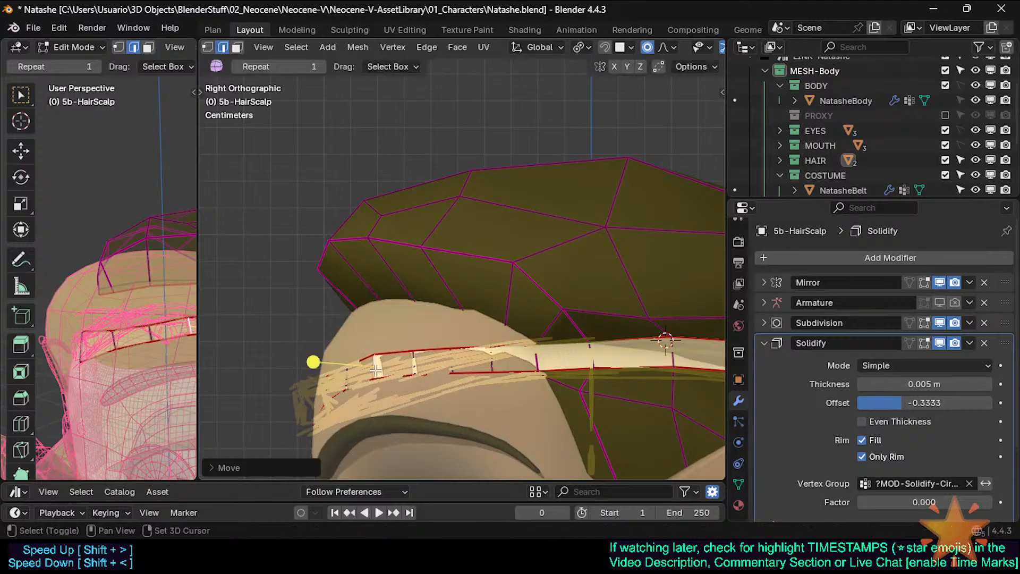
{"action": "key", "text": "g"}
{"action": "left_click", "coordinate": [325, 391]}
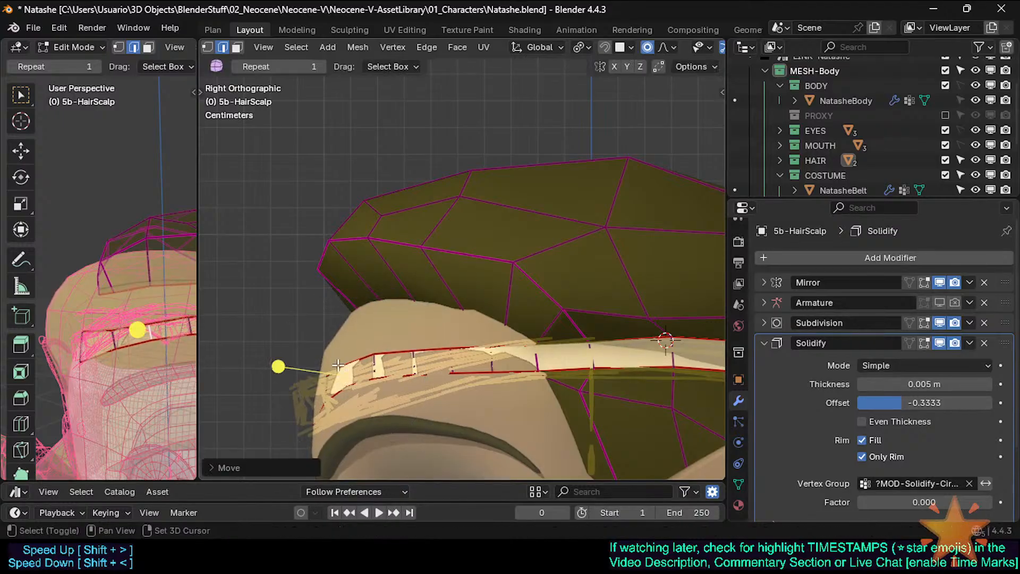
Move the frontmost headband face at the centre of the forehead with proportional editing
{"action": "key", "text": "3"}
{"action": "left_click", "coordinate": [315, 379], "text": "shift"}
{"action": "key", "text": "g"}
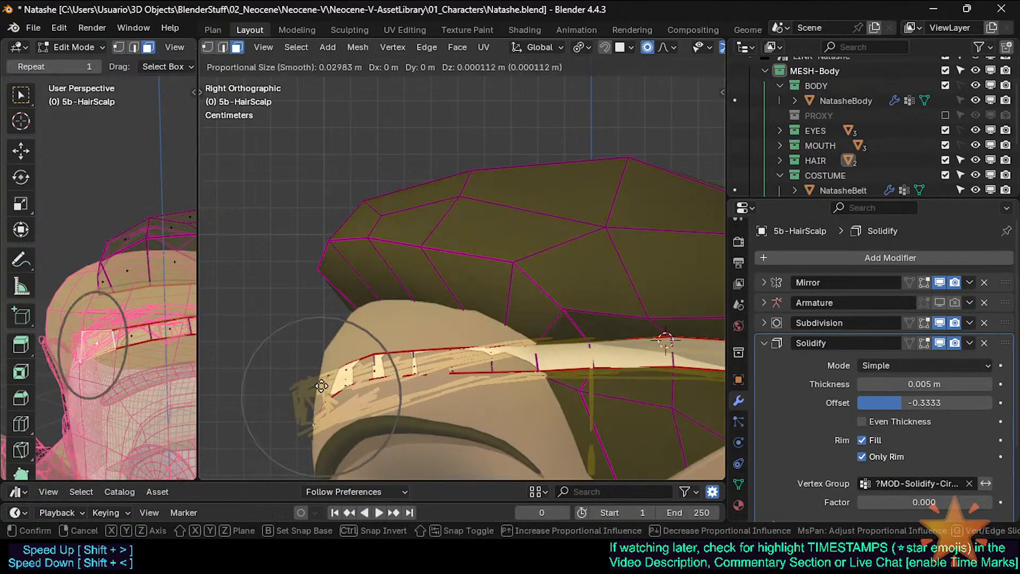
{"action": "left_click", "coordinate": [326, 294]}
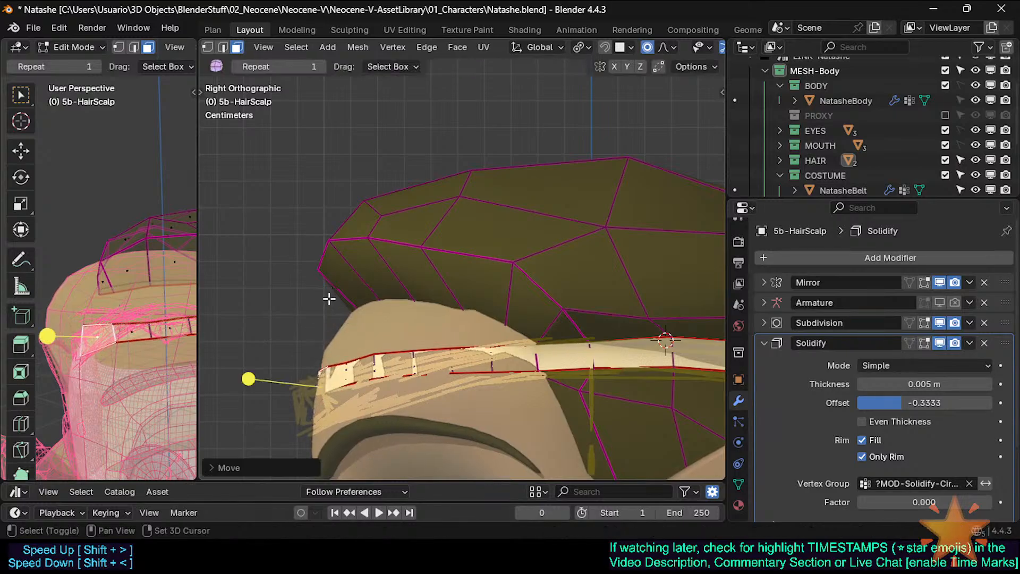
In edge mode, adjust the vertical edge beside the front headband face and another edge farther back on the forehead
{"action": "key", "text": "2"}
{"action": "left_click", "coordinate": [349, 367]}
{"action": "key", "text": "g"}
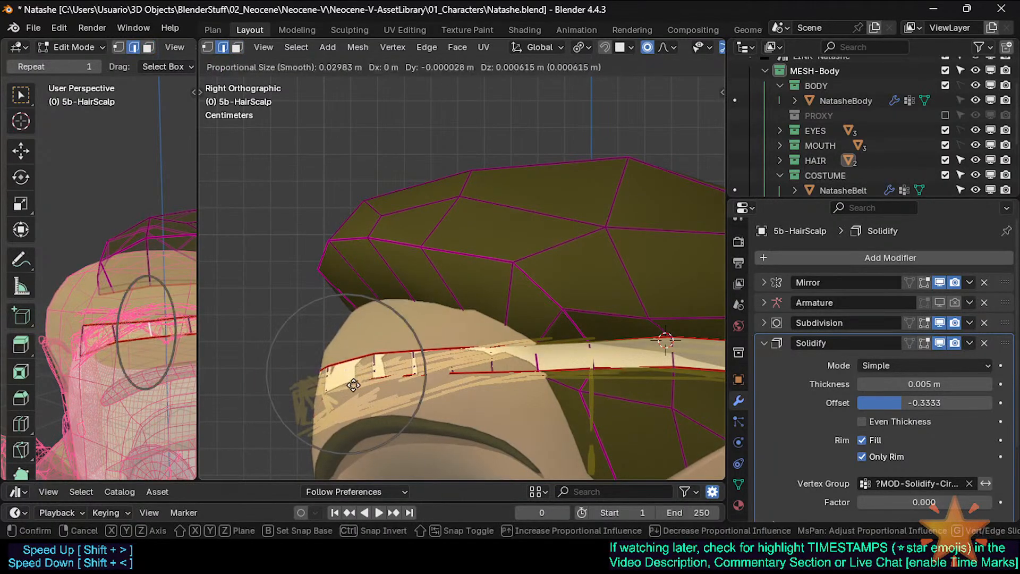
{"action": "left_click", "coordinate": [347, 360]}
{"action": "left_click", "coordinate": [423, 348]}
{"action": "key", "text": "g"}
{"action": "left_click", "coordinate": [427, 339]}
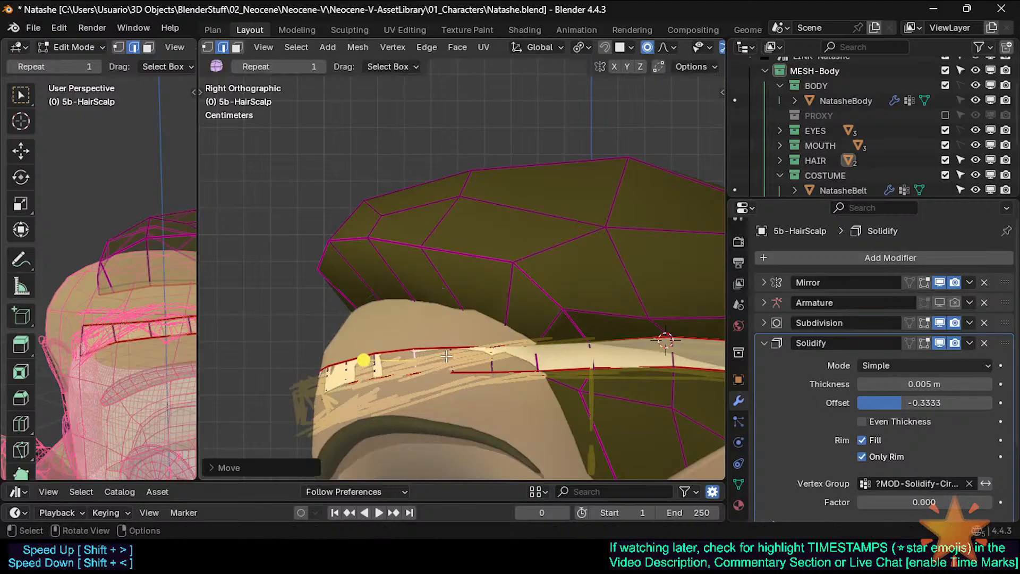
Even out the two vertical headband edges between the mid-forehead and the temple
{"action": "left_click", "coordinate": [449, 357]}
{"action": "key", "text": "g"}
{"action": "left_click", "coordinate": [453, 356]}
{"action": "left_click", "coordinate": [499, 365]}
{"action": "key", "text": "g"}
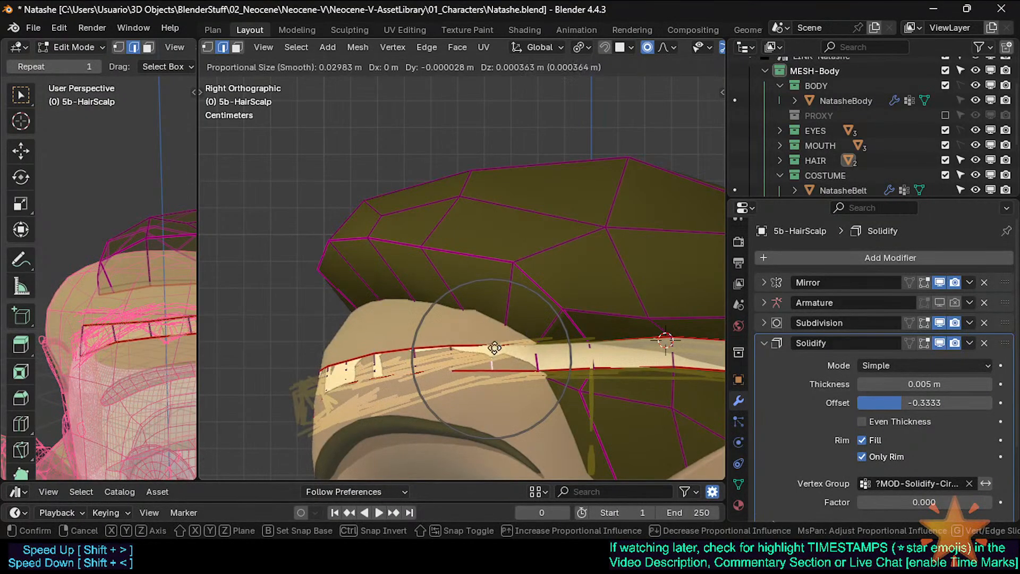
{"action": "left_click", "coordinate": [467, 346]}
Reposition the vertical headband edge where the band meets the temple hairline
{"action": "left_click", "coordinate": [538, 359]}
{"action": "key", "text": "g"}
{"action": "left_click", "coordinate": [540, 341]}
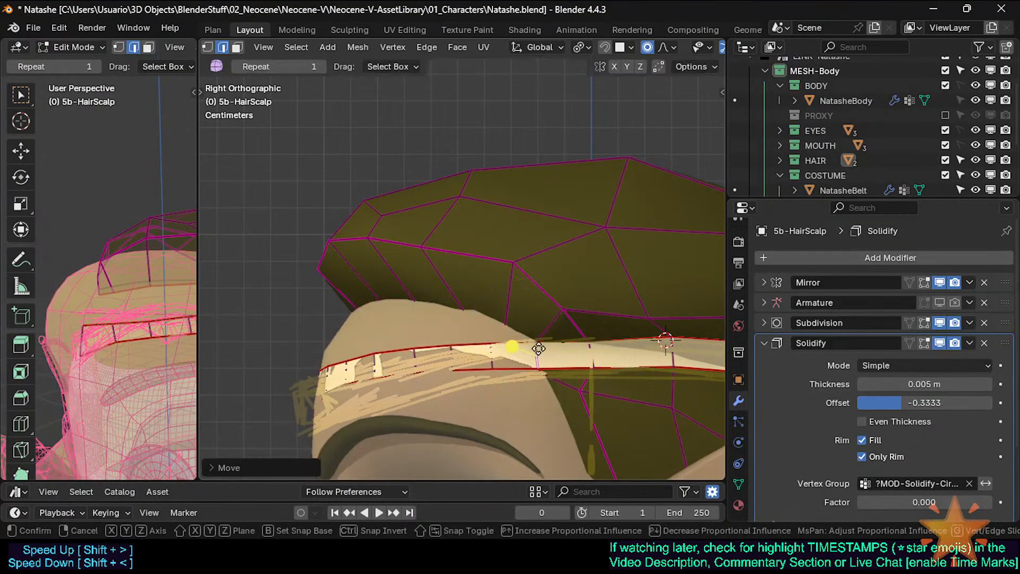
{"action": "key", "text": "g"}
{"action": "left_click", "coordinate": [540, 347]}
Move three vertices along the headband's lower border from the temple toward the forehead to smooth its outline
{"action": "left_click", "coordinate": [537, 344]}
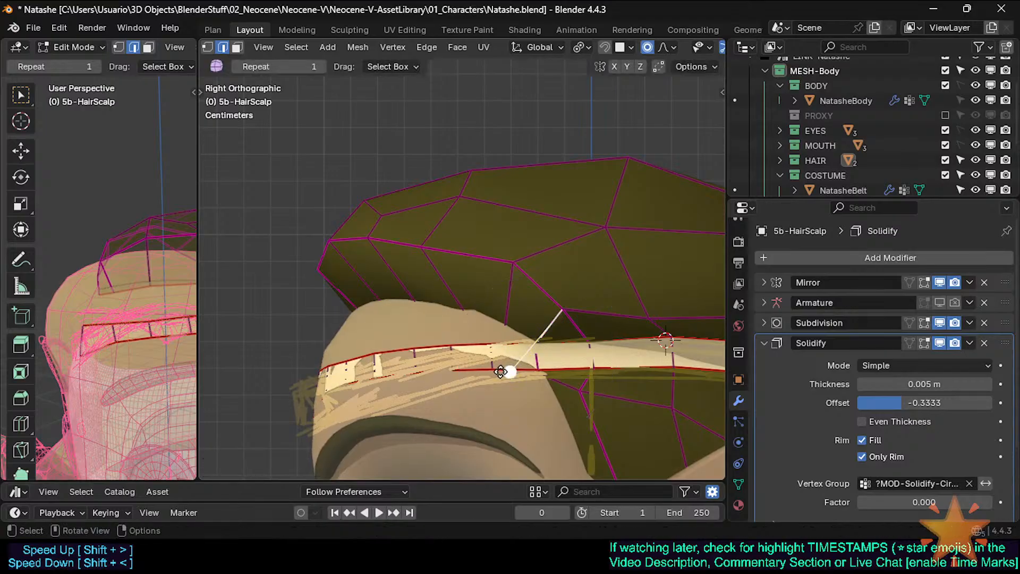
{"action": "key", "text": "g"}
{"action": "left_click", "coordinate": [467, 360]}
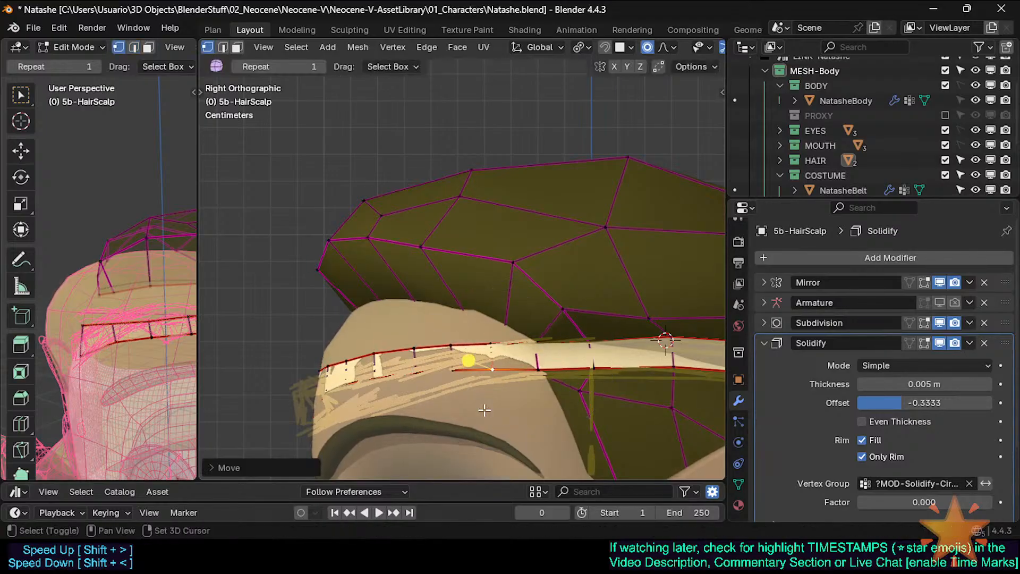
{"action": "left_click", "coordinate": [452, 372]}
{"action": "key", "text": "g"}
{"action": "left_click", "coordinate": [452, 375]}
{"action": "left_click", "coordinate": [414, 376]}
{"action": "key", "text": "g"}
{"action": "left_click", "coordinate": [414, 379]}
Check the headband in Object Mode from the side and front, and save the file
{"action": "scroll", "coordinate": [410, 384], "scroll_direction": "down", "scroll_amount": 3}
{"action": "key", "text": "Tab"}
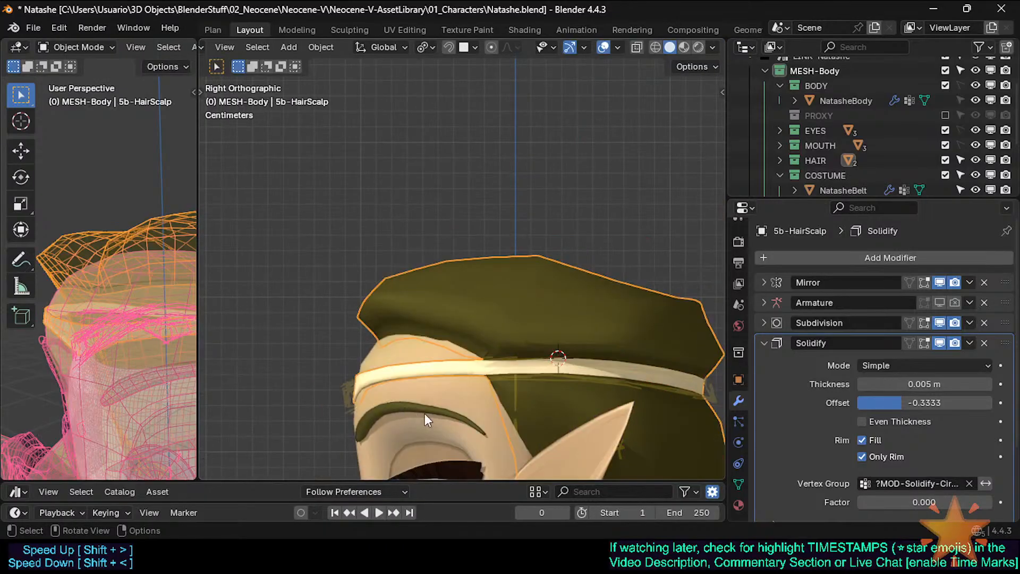
{"action": "scroll", "coordinate": [528, 412], "scroll_direction": "down", "scroll_amount": 3}
{"action": "middle_click_drag", "start_coordinate": [426, 414], "coordinate": [512, 331]}
{"action": "scroll", "coordinate": [553, 293], "scroll_direction": "up", "scroll_amount": 3}
{"action": "scroll", "coordinate": [462, 270], "scroll_direction": "up", "scroll_amount": 3}
{"action": "scroll", "coordinate": [462, 270], "scroll_direction": "down", "scroll_amount": 3}
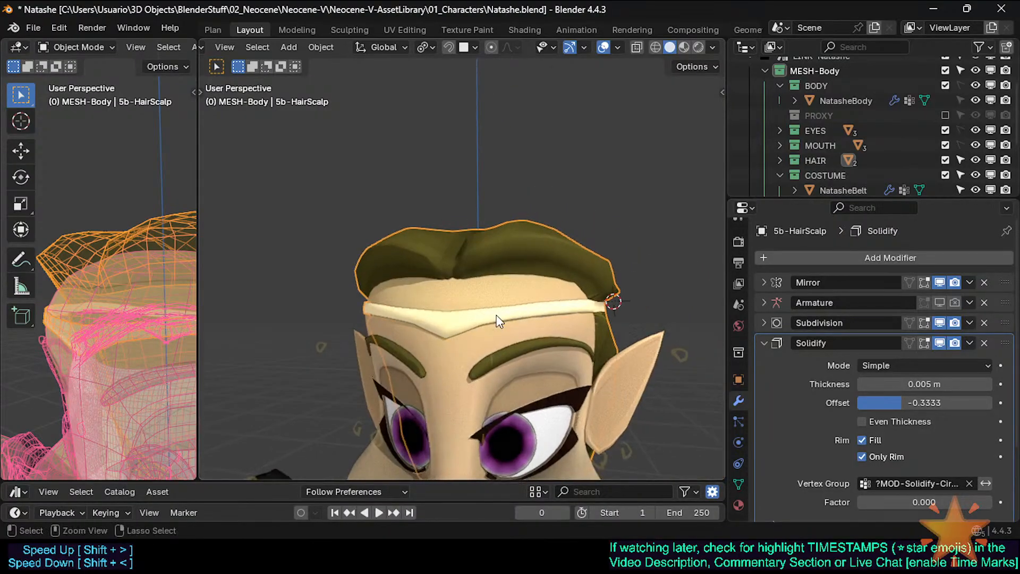
{"action": "key", "text": "ctrl+s"}
Collapse the Solidify modifier's settings and return the hair scalp to Edit Mode
{"action": "left_click", "coordinate": [761, 343]}
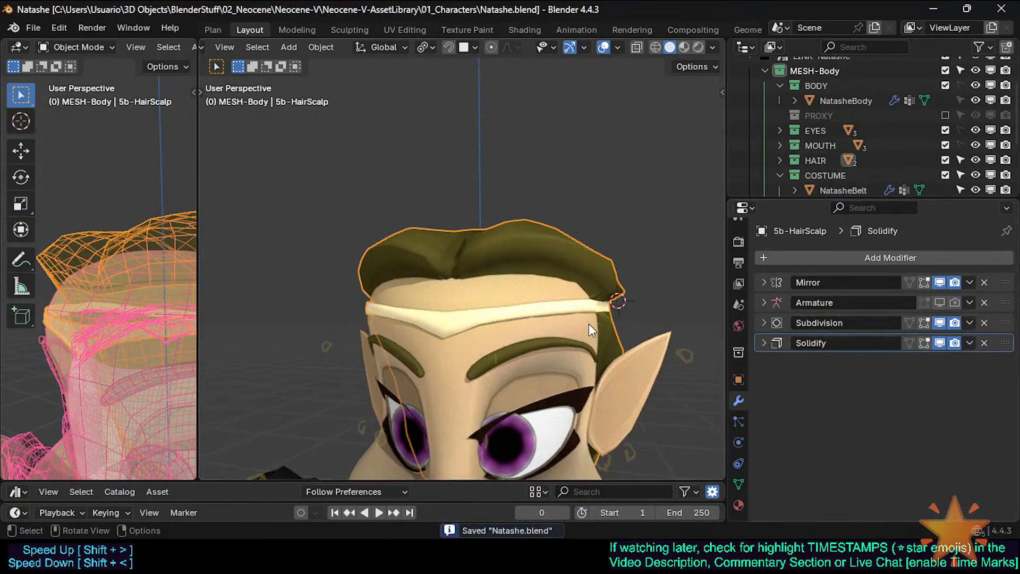
{"action": "scroll", "coordinate": [570, 334], "scroll_direction": "up", "scroll_amount": 2}
{"action": "middle_click_drag", "start_coordinate": [570, 334], "coordinate": [592, 353]}
{"action": "scroll", "coordinate": [592, 353], "scroll_direction": "down", "scroll_amount": 3}
{"action": "key", "text": "Tab"}
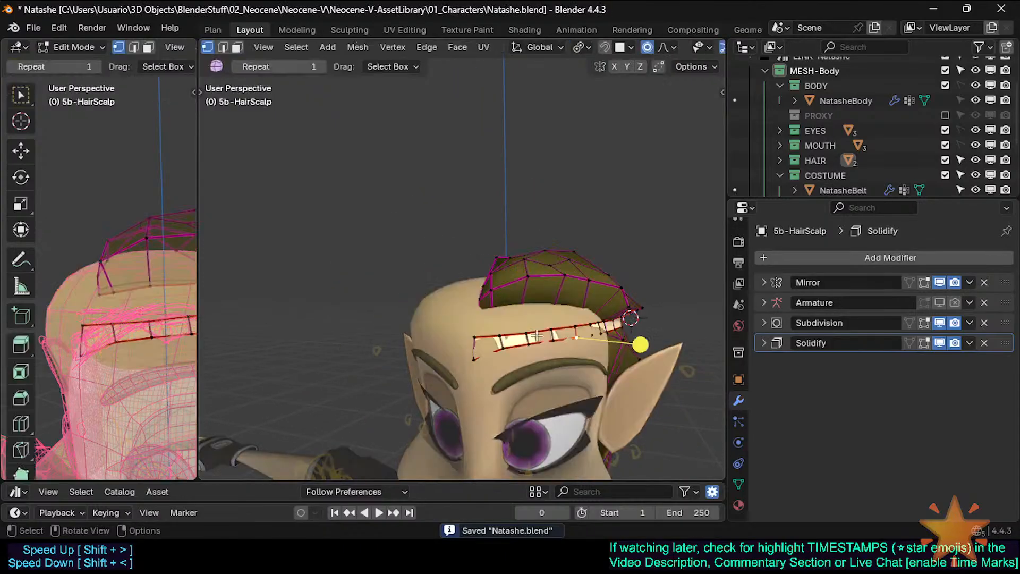
{"action": "scroll", "coordinate": [549, 351], "scroll_direction": "up", "scroll_amount": 2}
{"action": "key", "text": "3"}
{"action": "key", "text": "l"}
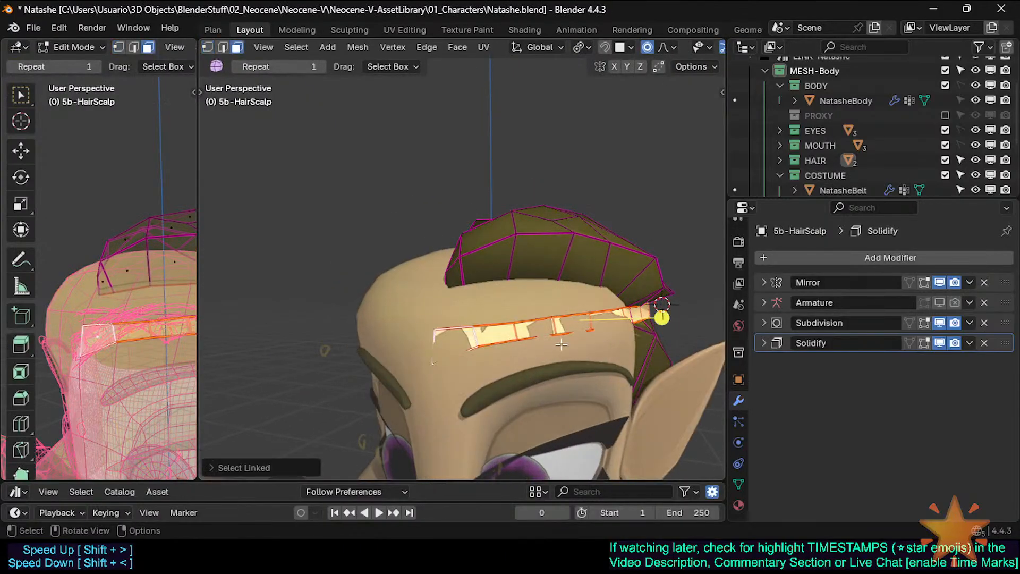
{"action": "middle_click_drag", "start_coordinate": [560, 330], "coordinate": [478, 333]}
{"action": "middle_click_drag", "start_coordinate": [619, 330], "coordinate": [547, 329], "text": "shift"}
{"action": "key", "text": "alt+a"}
{"action": "key", "text": "1"}
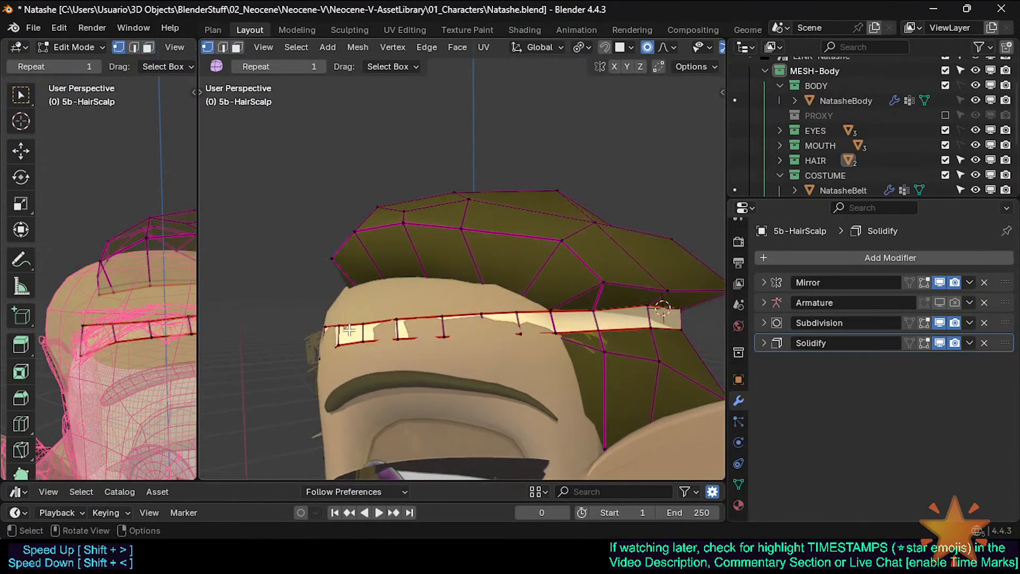
Select the headband's front strip of faces from the temple to the forehead centre, switch to vertex mode, and save the file
{"action": "key", "text": "3"}
{"action": "left_click", "coordinate": [536, 323]}
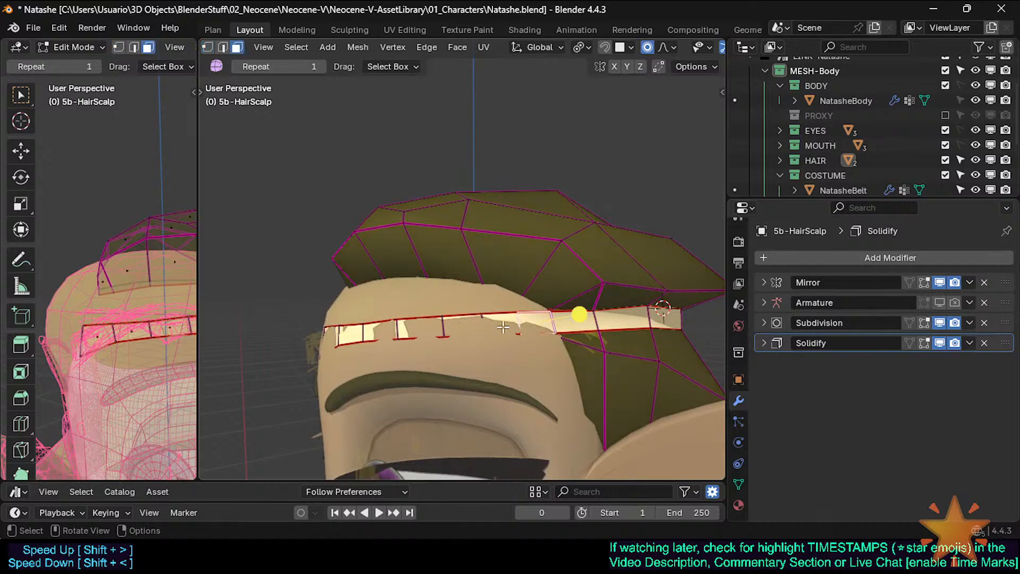
{"action": "left_click", "coordinate": [501, 325], "text": "shift"}
{"action": "left_click", "coordinate": [423, 327], "text": "shift"}
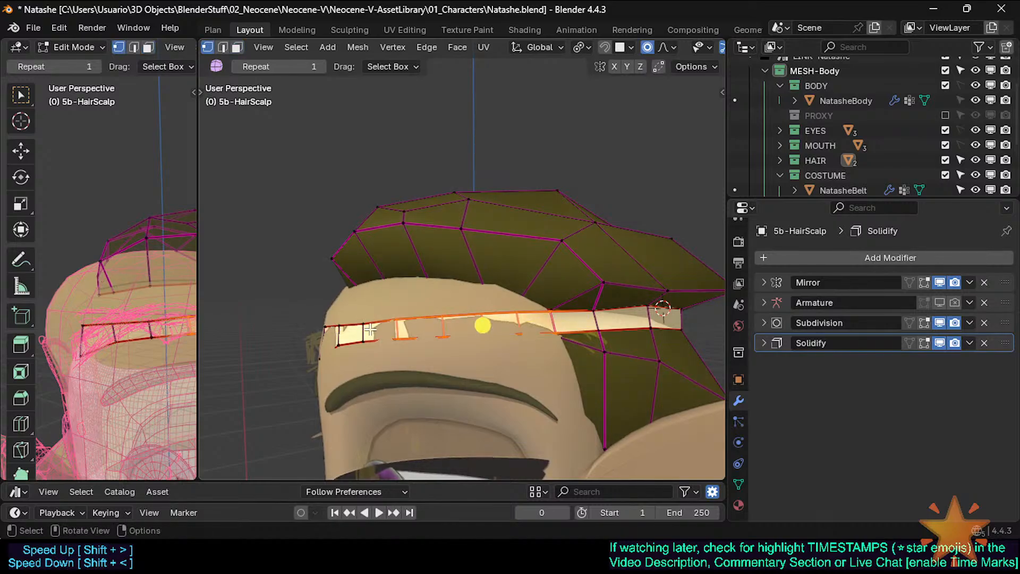
{"action": "key", "text": "c"}
{"action": "key", "text": "1"}
{"action": "key", "text": "Escape"}
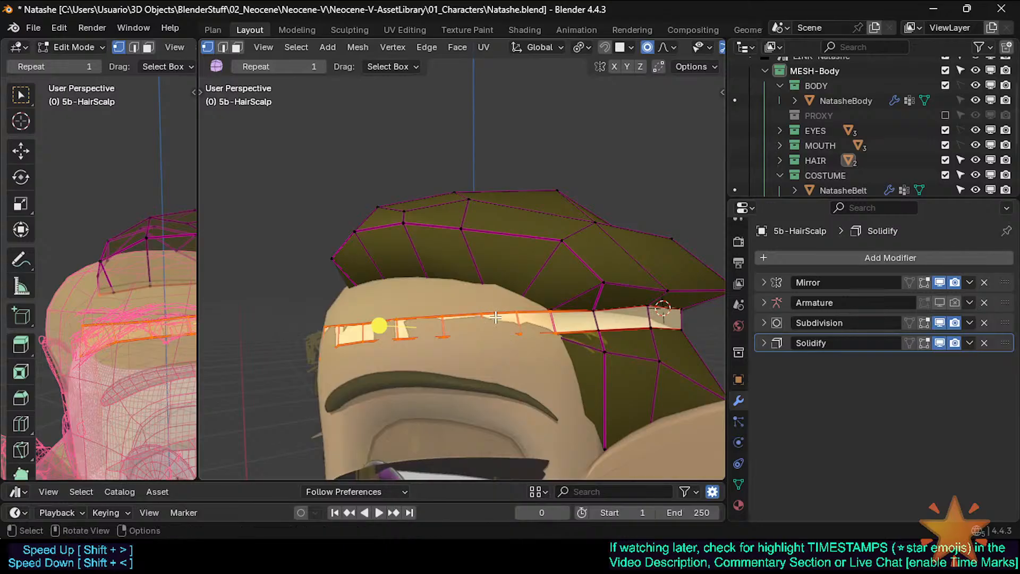
{"action": "key", "text": "ctrl+s"}
Adjust two upper headband vertices near the temple hairline with proportional editing, and check the band in Object Mode
{"action": "middle_click_drag", "start_coordinate": [578, 345], "coordinate": [528, 335]}
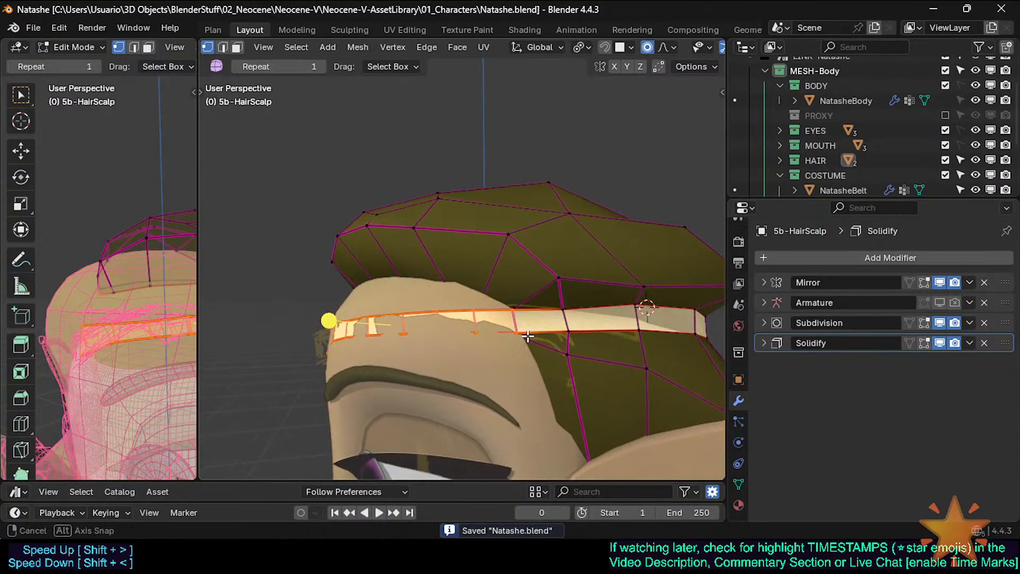
{"action": "middle_click_drag", "start_coordinate": [597, 323], "coordinate": [563, 329]}
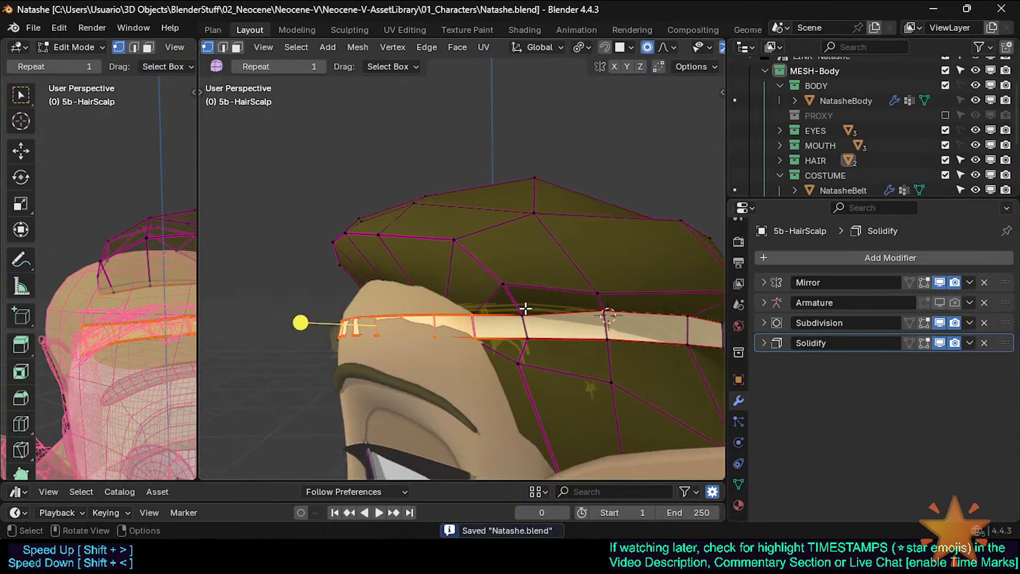
{"action": "key", "text": "g"}
{"action": "left_click", "coordinate": [520, 290]}
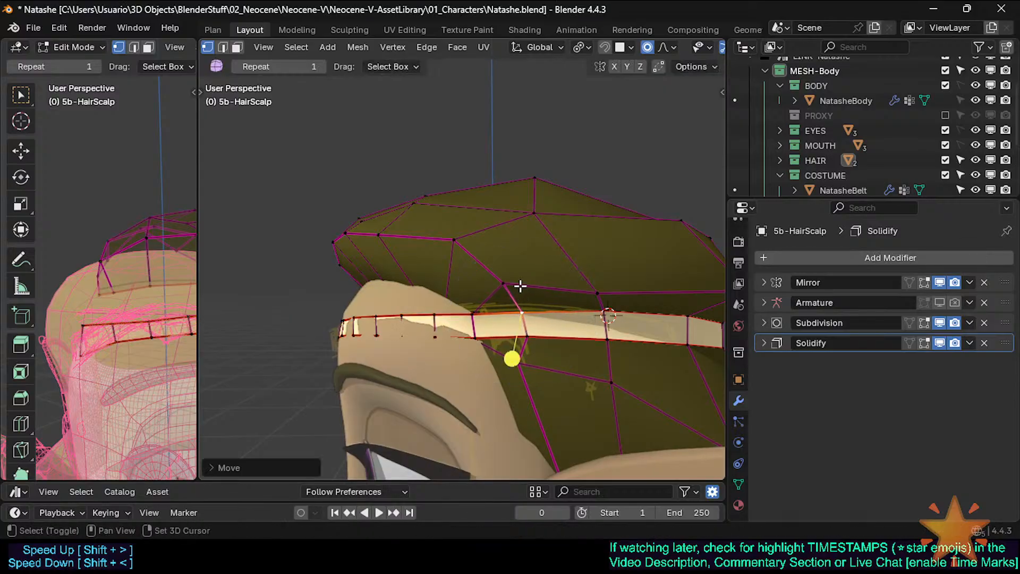
{"action": "left_click", "coordinate": [476, 311]}
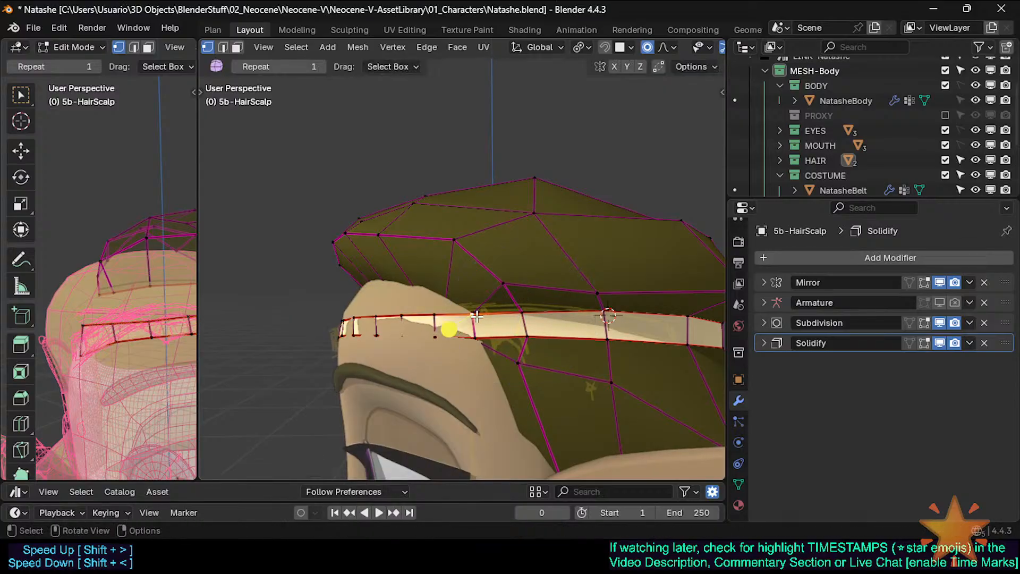
{"action": "key", "text": "g"}
{"action": "left_click", "coordinate": [457, 325]}
{"action": "key", "text": "Tab"}
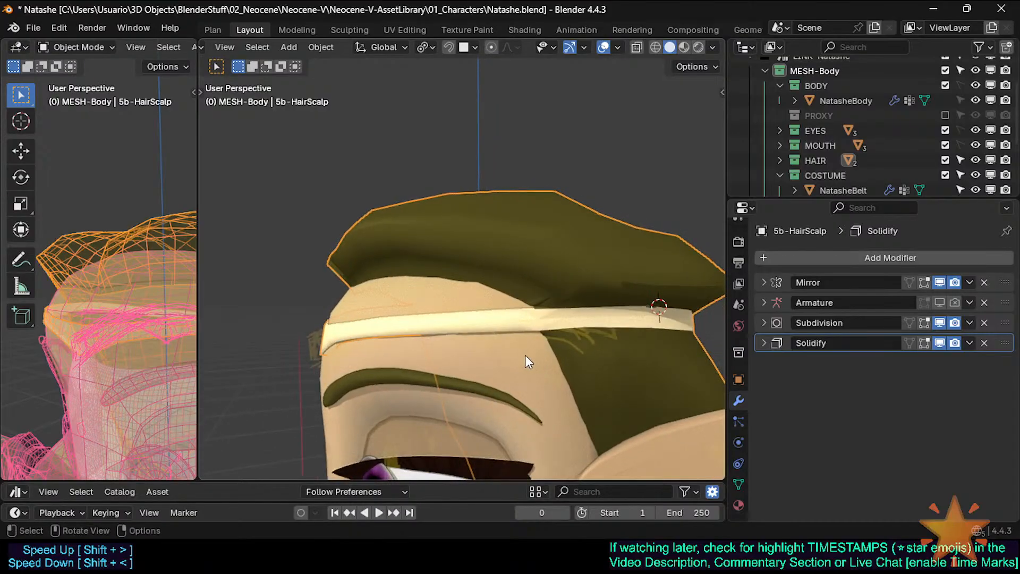
Select the linked front strip of the headband in Edit Mode, save the file, and switch to vertex mode
{"action": "key", "text": "Tab"}
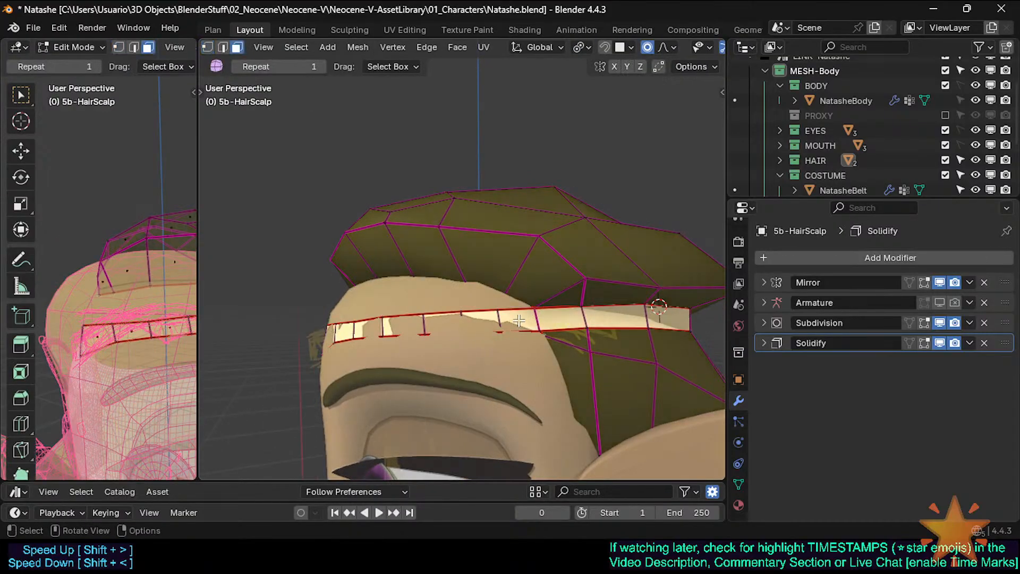
{"action": "key", "text": "h"}
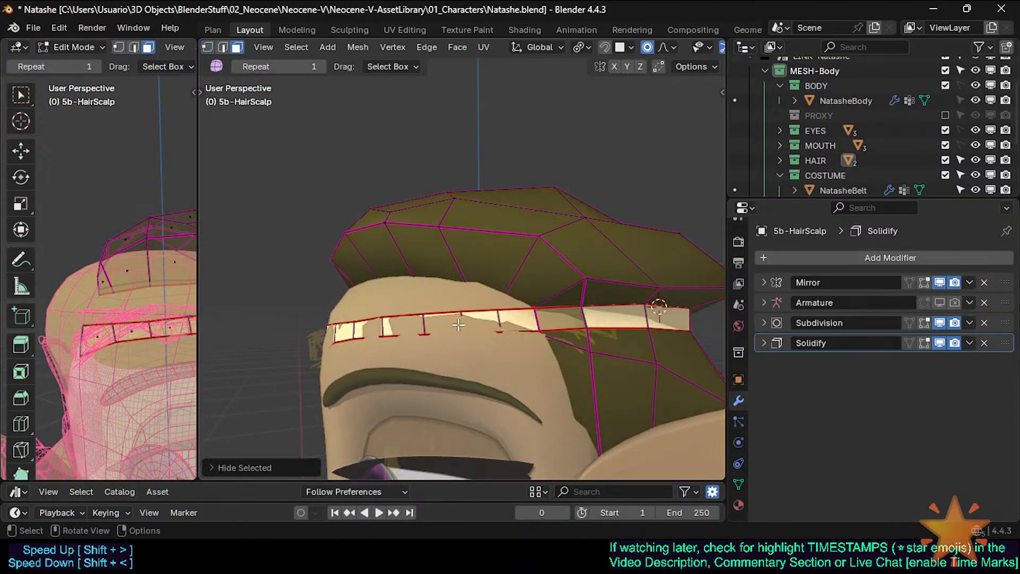
{"action": "key", "text": "ctrl+l"}
{"action": "mouse_move", "coordinate": [457, 325]}
{"action": "middle_mouse_down"}
{"action": "mouse_move", "coordinate": [536, 338]}
{"action": "mouse_move", "coordinate": [464, 341]}
{"action": "middle_mouse_up"}
{"action": "scroll", "coordinate": [495, 341], "scroll_direction": "up", "scroll_amount": 2}
{"action": "key", "text": "ctrl+s"}
{"action": "key", "text": "1"}
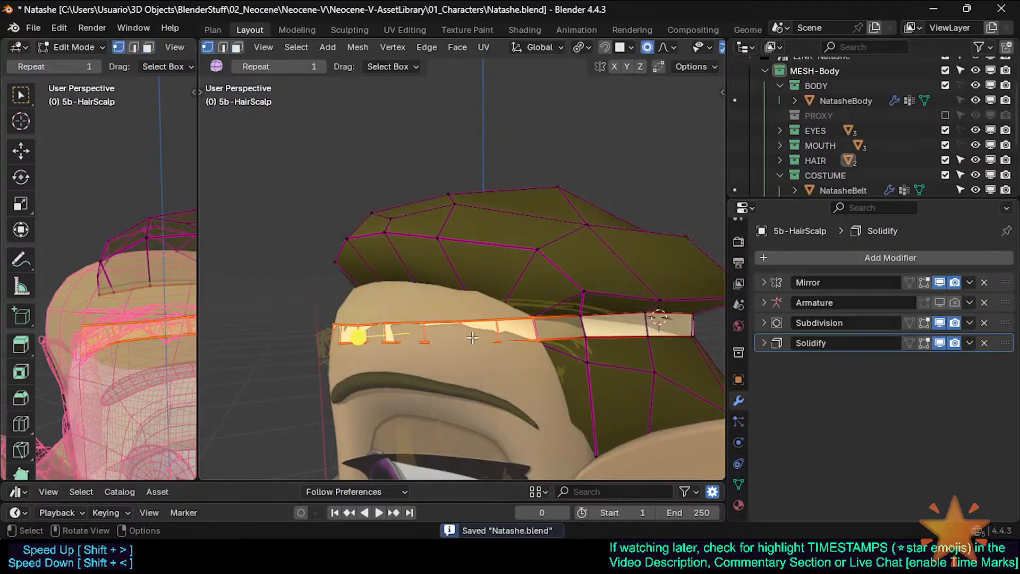
Add a vertex group named ?MOD-Shrinkwrap-CircletForehead to the hair scalp and assign the selected front strip of the headband to it
{"action": "left_click", "coordinate": [737, 483]}
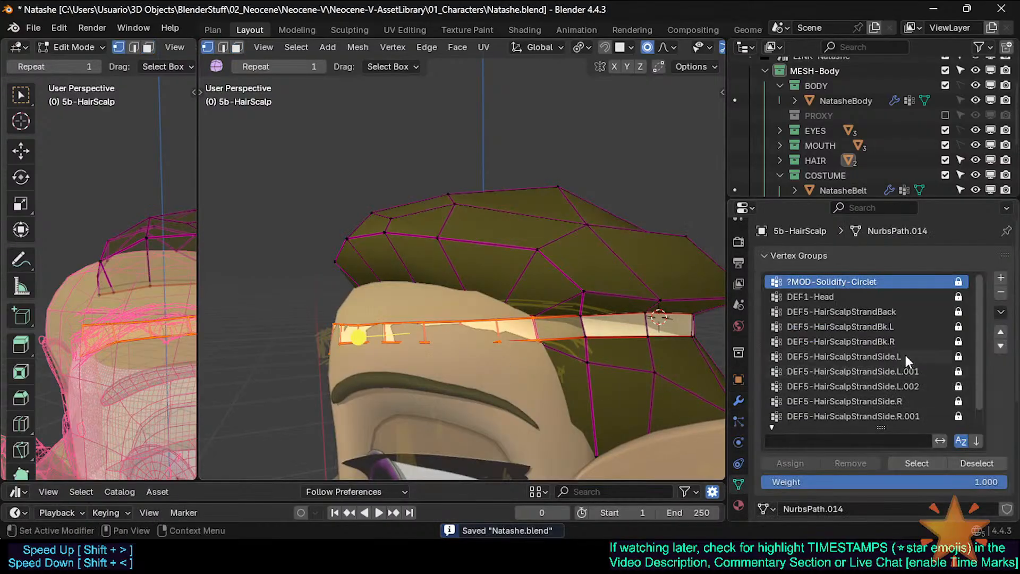
{"action": "left_click", "coordinate": [1001, 279]}
{"action": "double_click", "coordinate": [811, 418]}
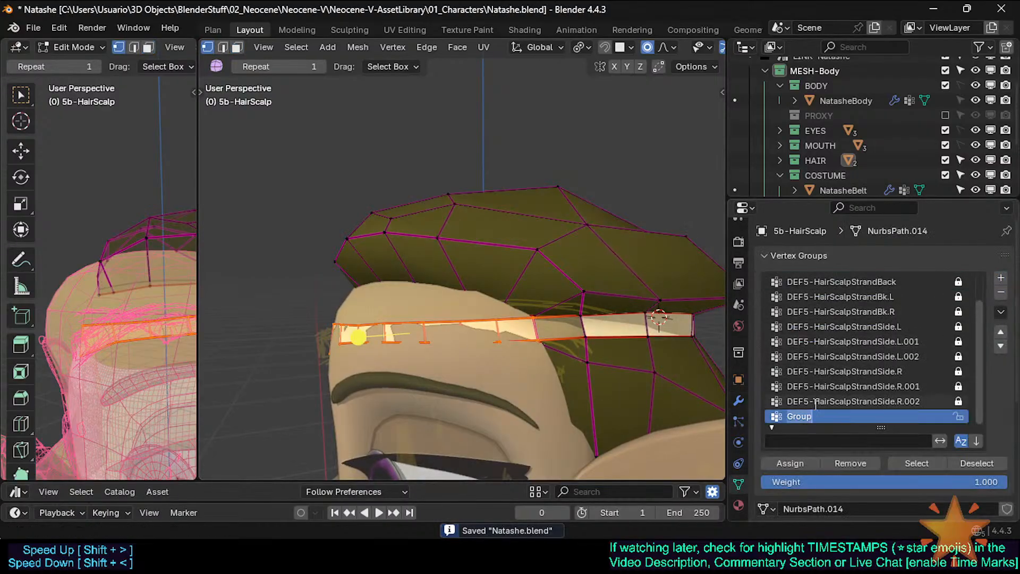
{"action": "type", "text": "?MOD-Shrinkwrap-CircletForehead"}
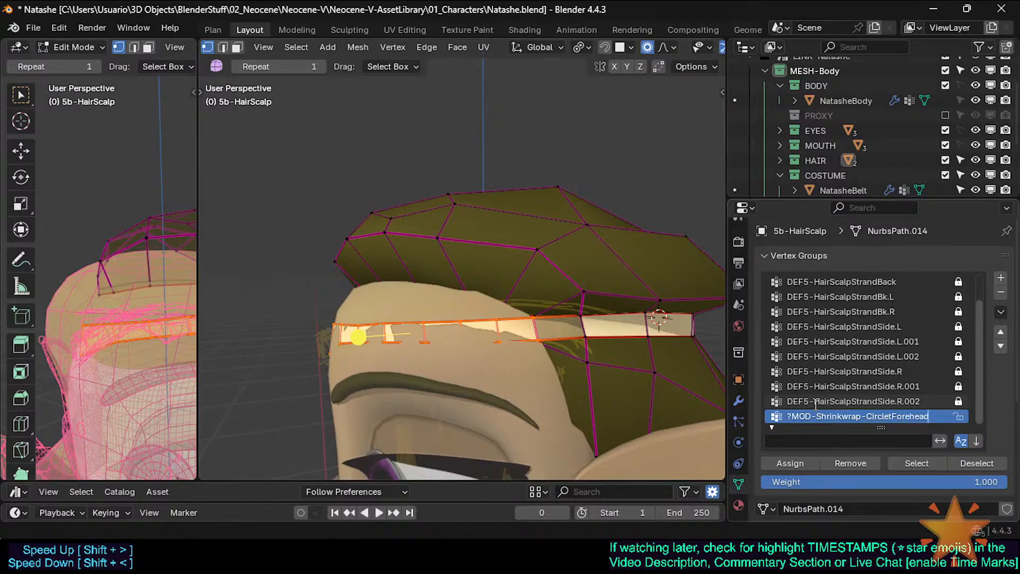
{"action": "key", "text": "Return"}
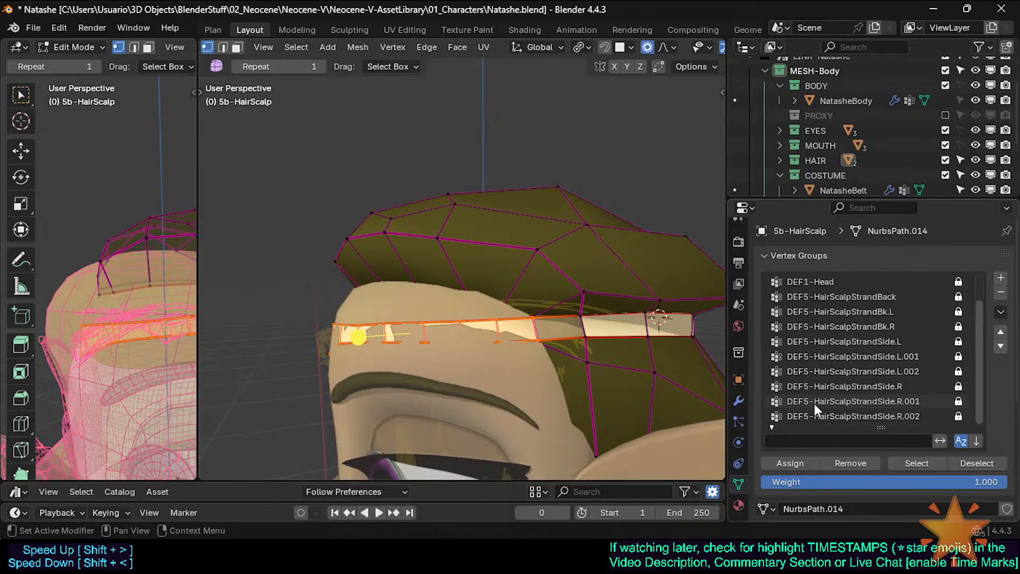
{"action": "scroll", "coordinate": [846, 361], "scroll_direction": "up", "scroll_amount": 2}
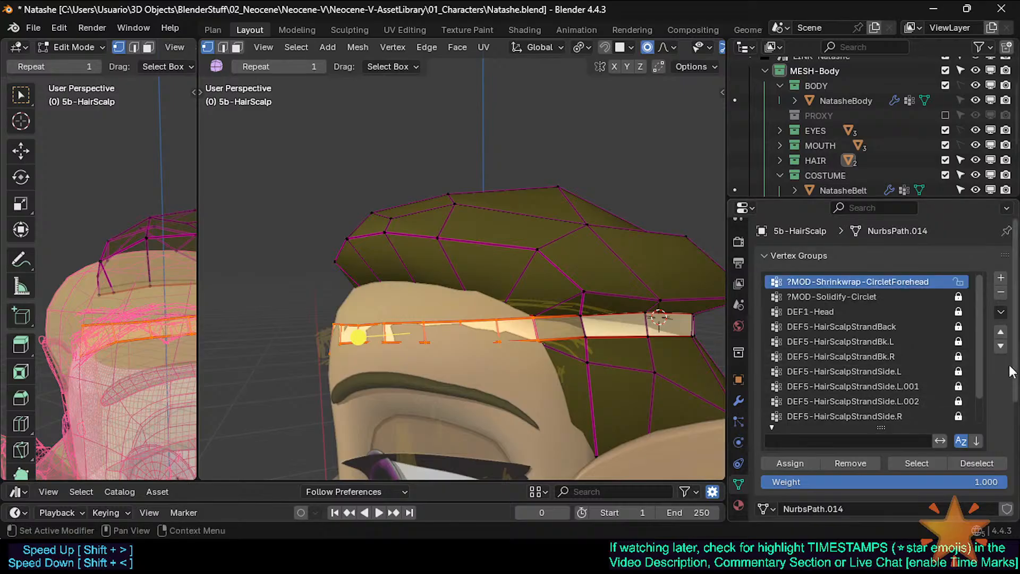
{"action": "left_click", "coordinate": [801, 463]}
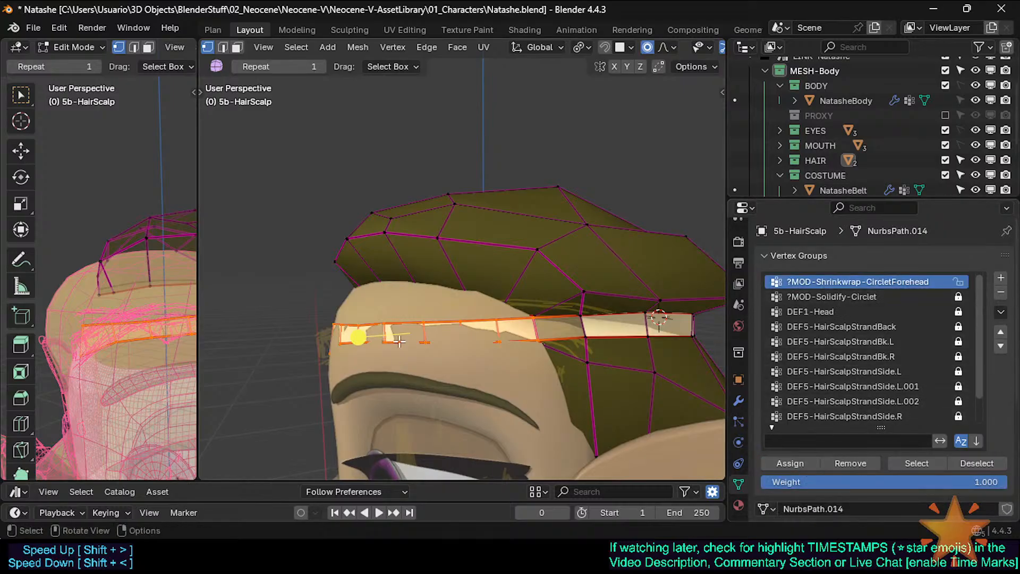
Return the hair scalp to Object Mode and add a Shrinkwrap modifier to it
{"action": "mouse_move", "coordinate": [400, 341]}
{"action": "middle_mouse_down"}
{"action": "mouse_move", "coordinate": [478, 330]}
{"action": "mouse_move", "coordinate": [394, 337]}
{"action": "middle_mouse_up"}
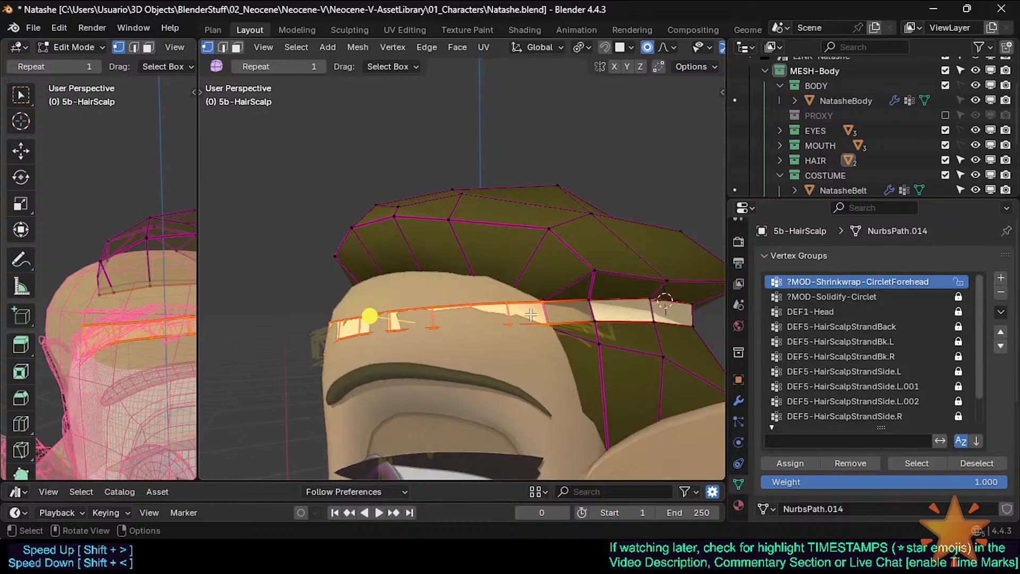
{"action": "key", "text": "Tab"}
{"action": "middle_click_drag", "start_coordinate": [523, 335], "coordinate": [541, 359]}
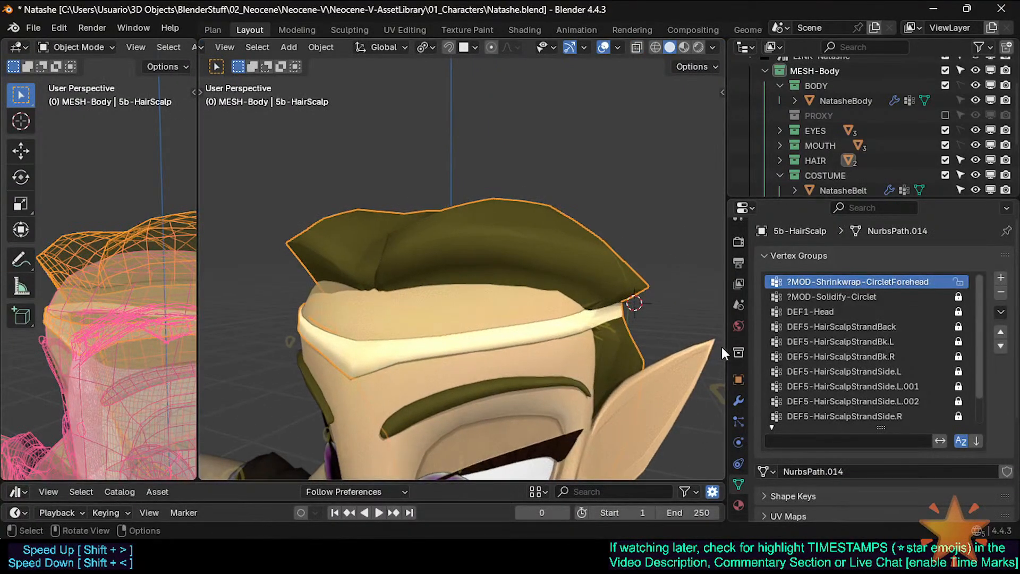
{"action": "left_click", "coordinate": [739, 403]}
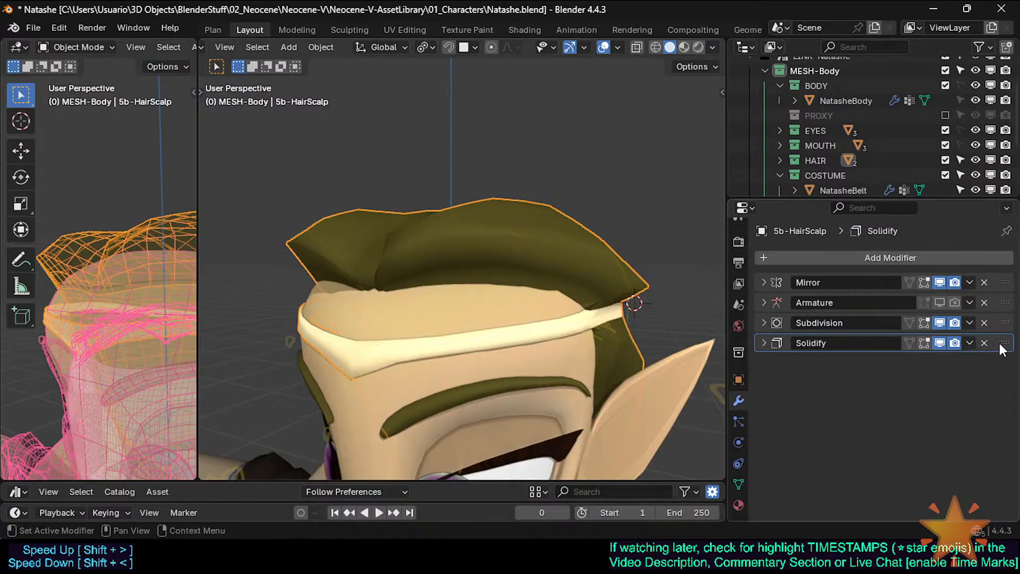
{"action": "left_click", "coordinate": [769, 255]}
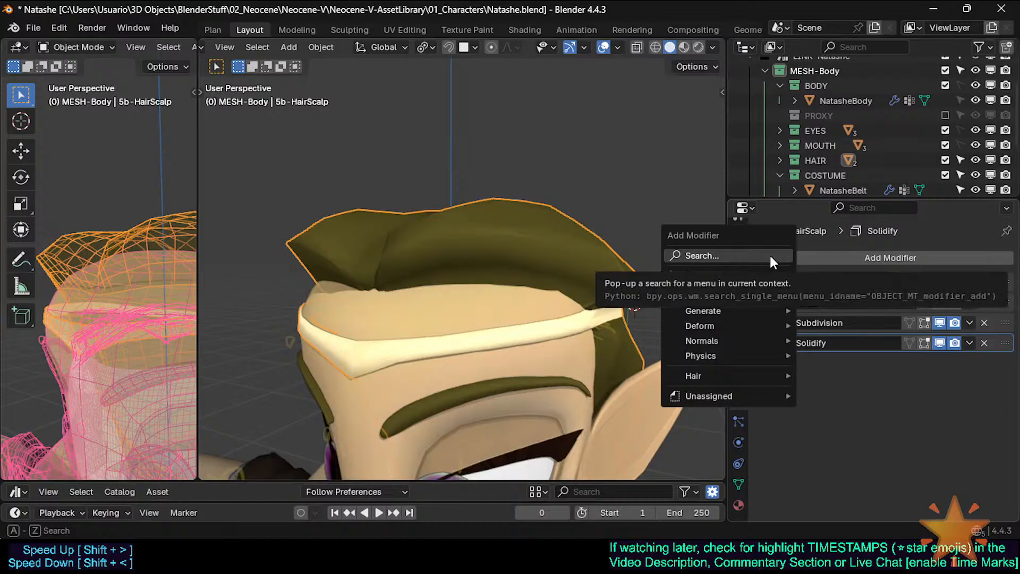
{"action": "type", "text": "shr"}
{"action": "key", "text": "Return"}
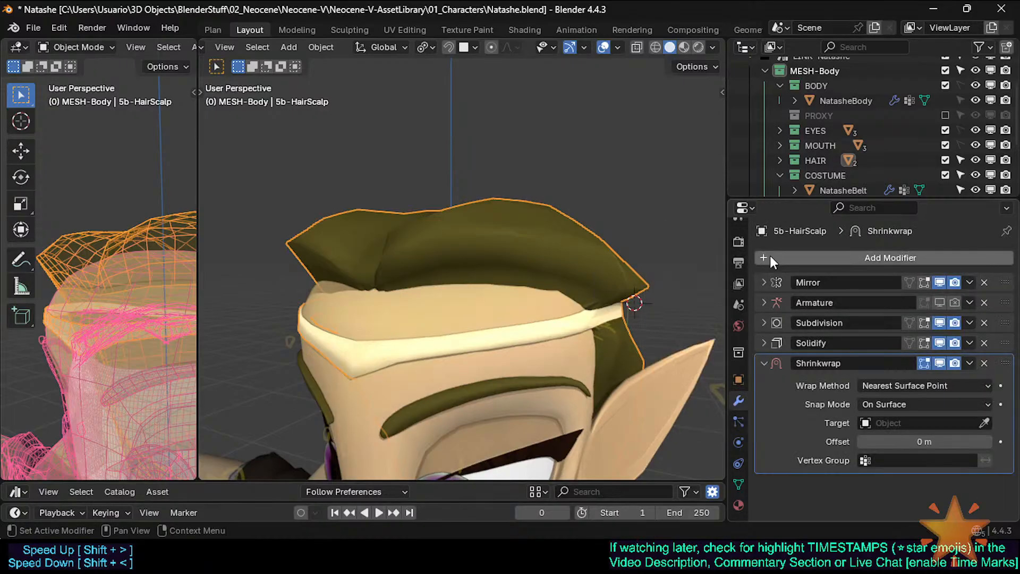
Limit the Shrinkwrap modifier to the ?MOD-Shrinkwrap-CircletForehead vertex group
{"action": "left_click", "coordinate": [898, 460]}
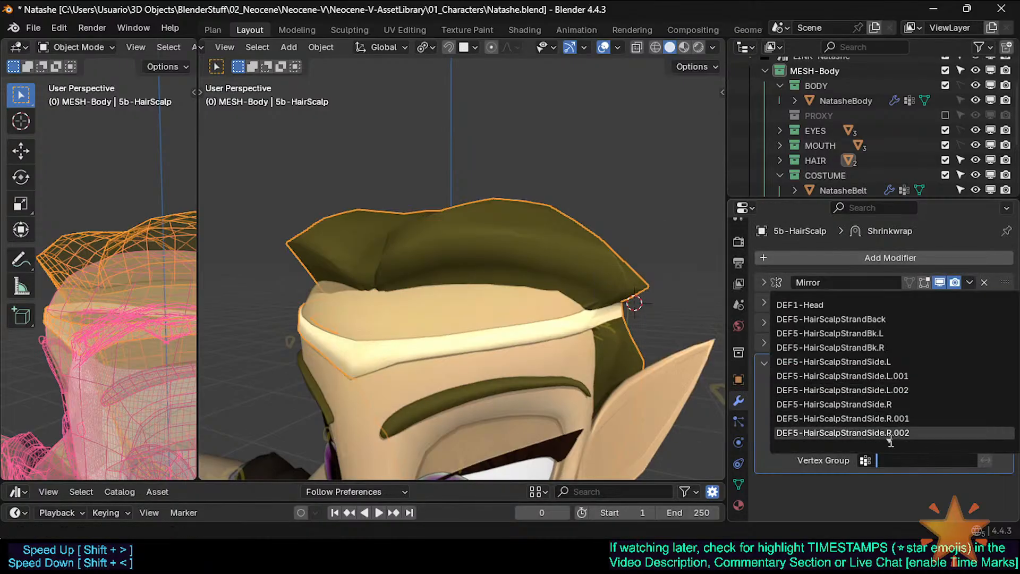
{"action": "type", "text": "?"}
{"action": "key", "text": "Down"}
{"action": "key", "text": "Down"}
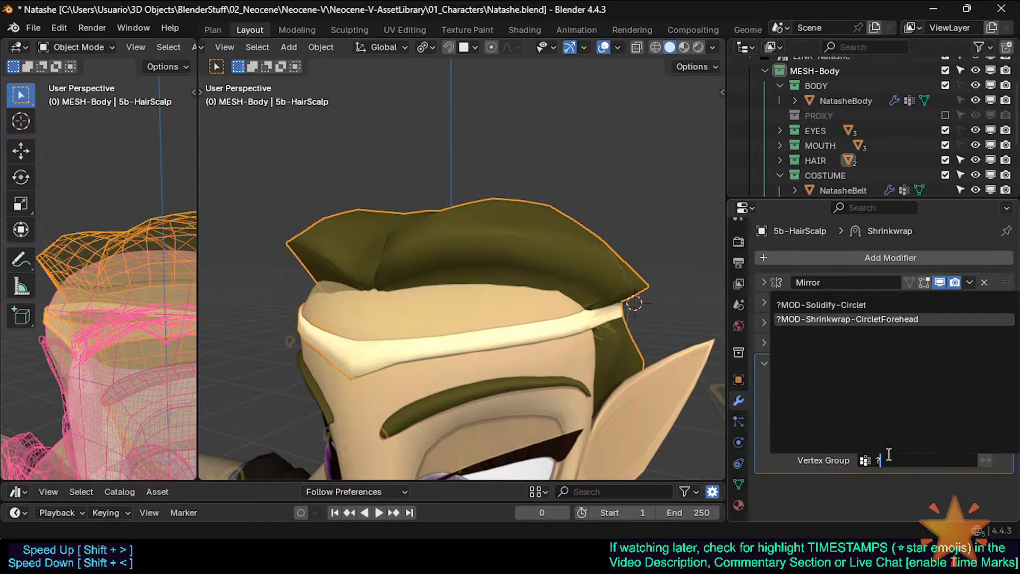
{"action": "key", "text": "Return"}
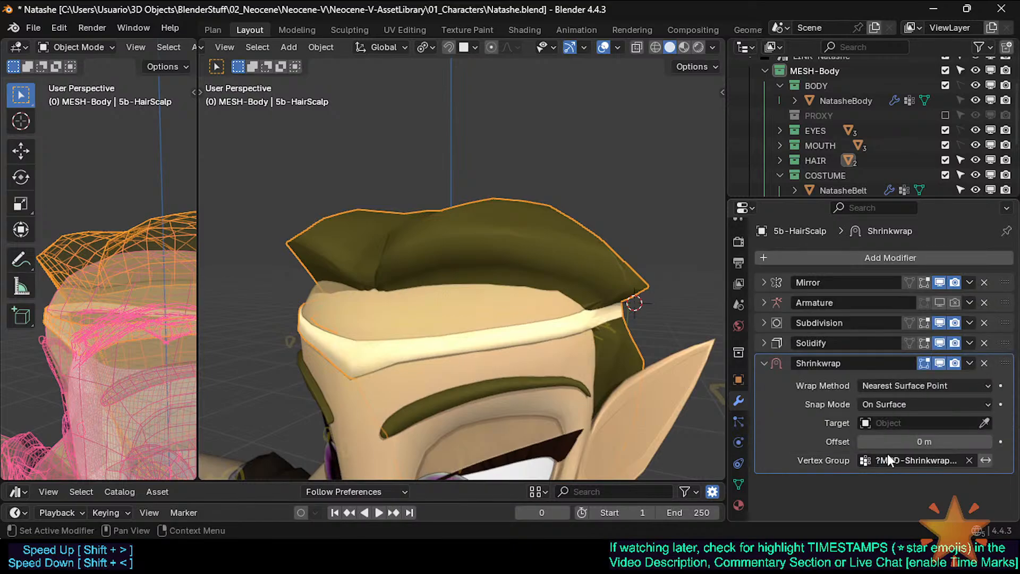
Try to sample the head as the Shrinkwrap target, and set the Snap Mode to Outside Surface
{"action": "left_click", "coordinate": [984, 423]}
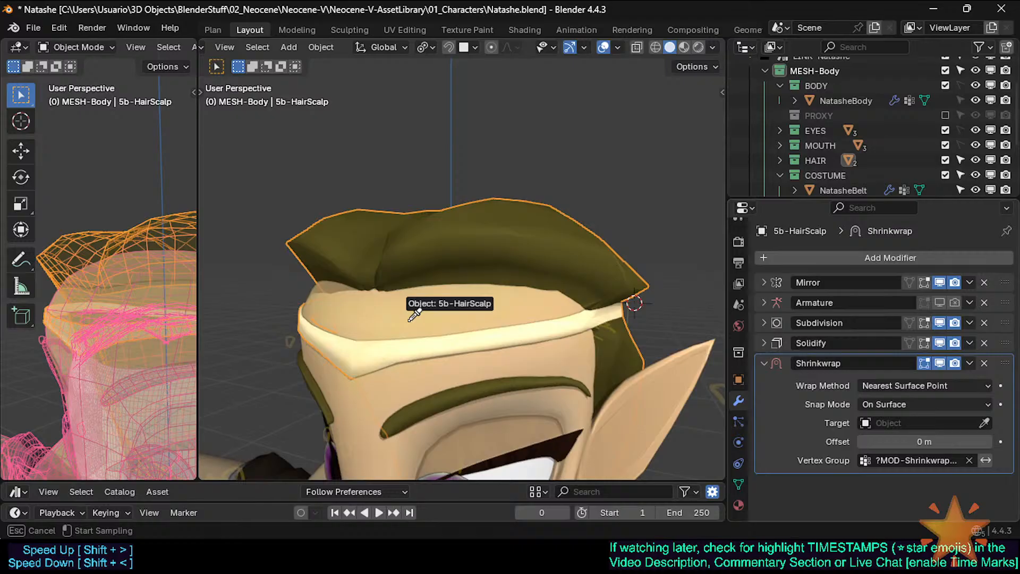
{"action": "left_click", "coordinate": [410, 319]}
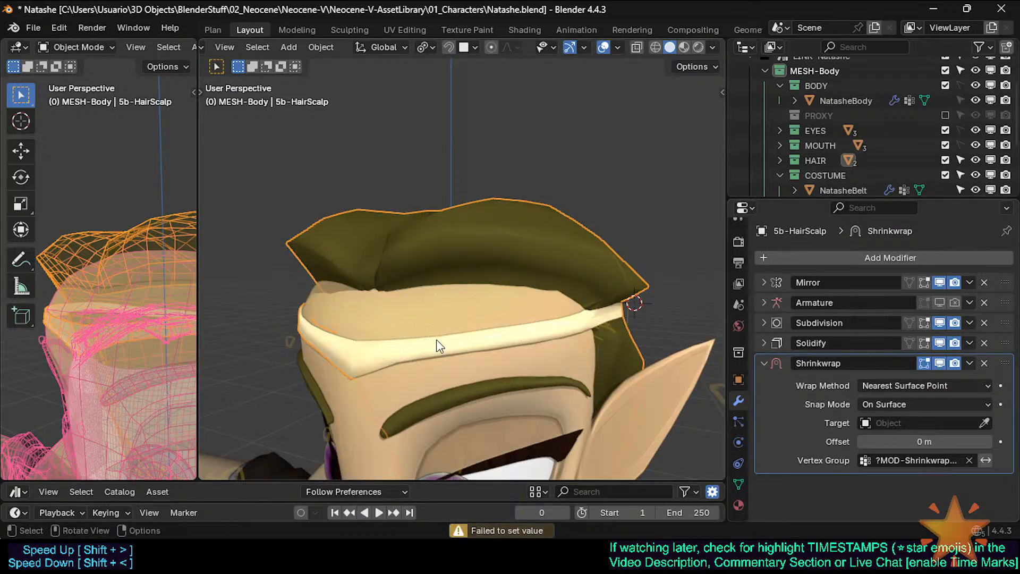
{"action": "left_click", "coordinate": [912, 403]}
{"action": "left_click", "coordinate": [903, 470]}
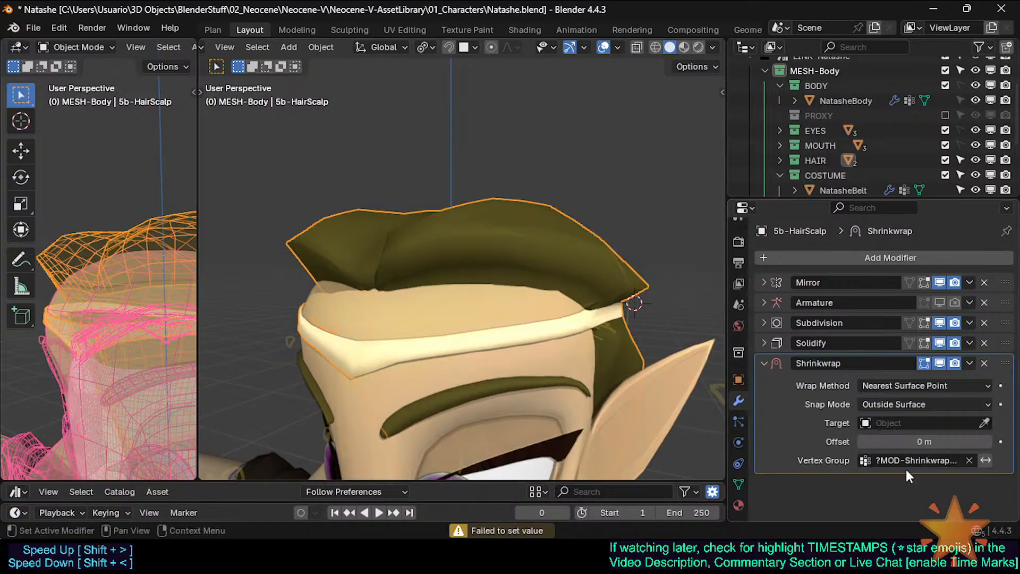
Set the Shrinkwrap target to NatasheBody by sampling the character's body in the viewport
{"action": "left_click", "coordinate": [984, 423]}
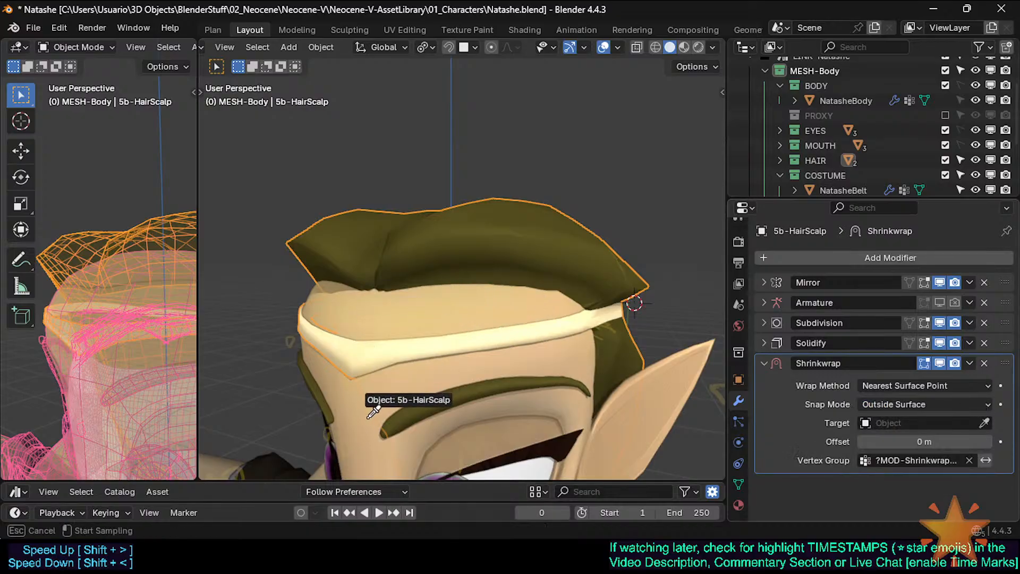
{"action": "key", "text": "Escape"}
{"action": "scroll", "coordinate": [457, 368], "scroll_direction": "down", "scroll_amount": 2}
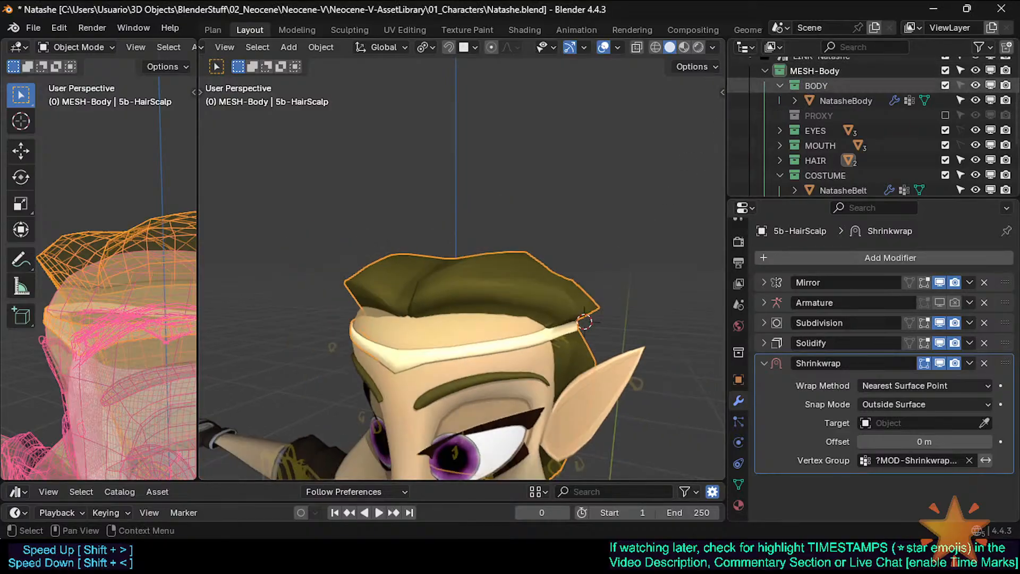
{"action": "left_click", "coordinate": [984, 422]}
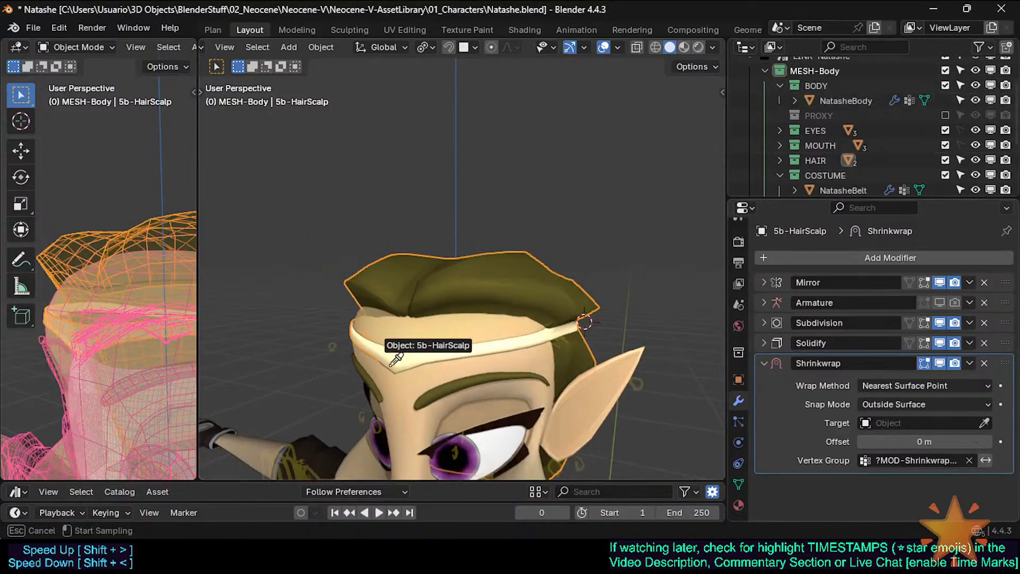
{"action": "left_click", "coordinate": [528, 353]}
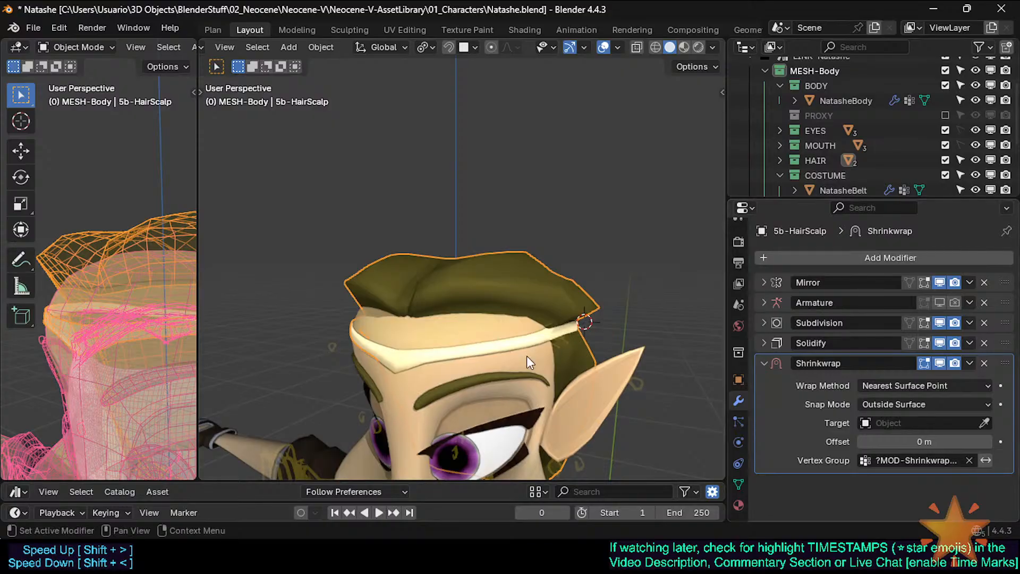
{"action": "left_click", "coordinate": [982, 423]}
{"action": "left_click", "coordinate": [985, 423]}
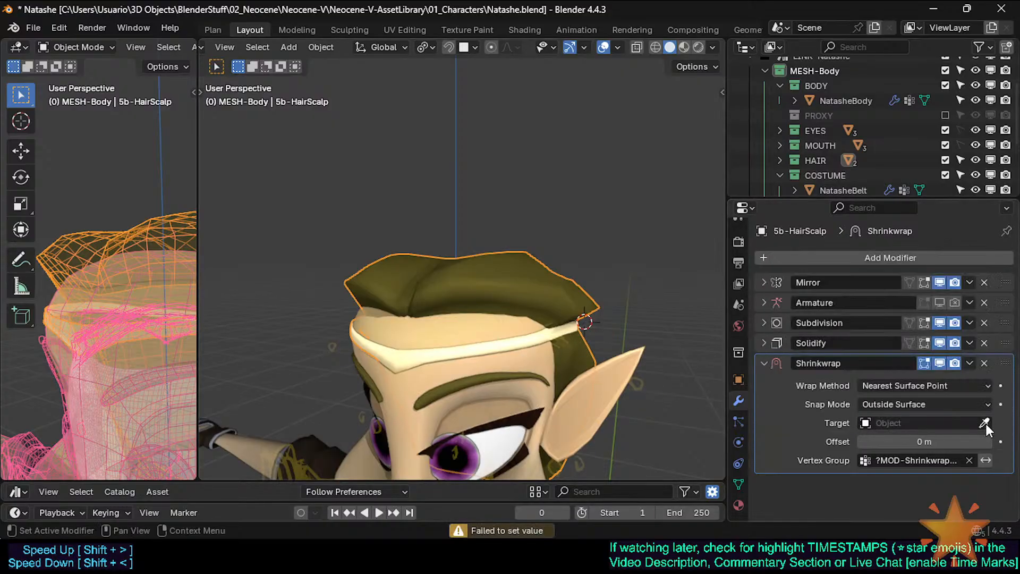
{"action": "left_click", "coordinate": [602, 402]}
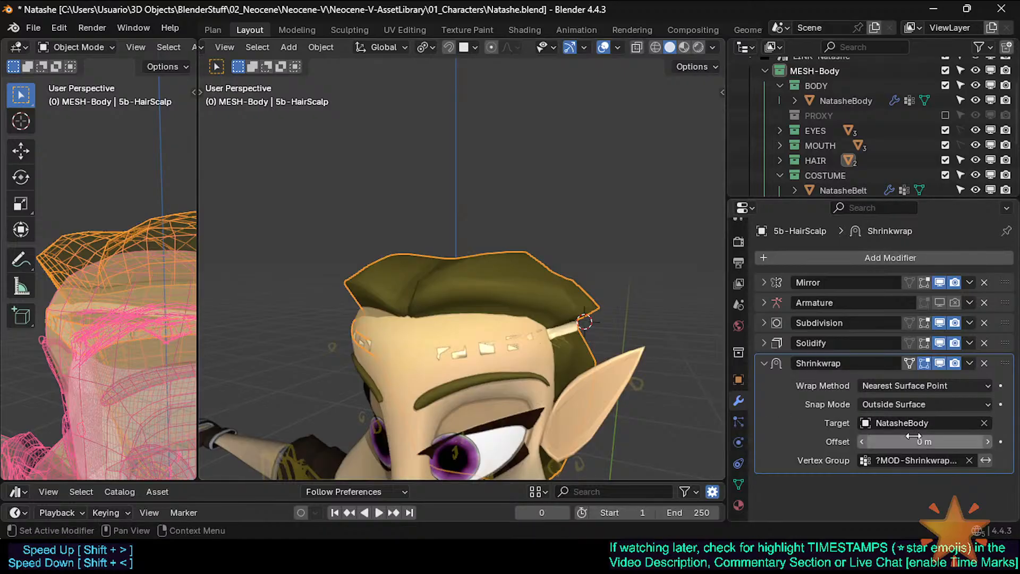
Try Shrinkwrap offsets of 0.01 m and 0.004 m on the headband, and settle on 0.001 m
{"action": "left_click", "coordinate": [952, 442]}
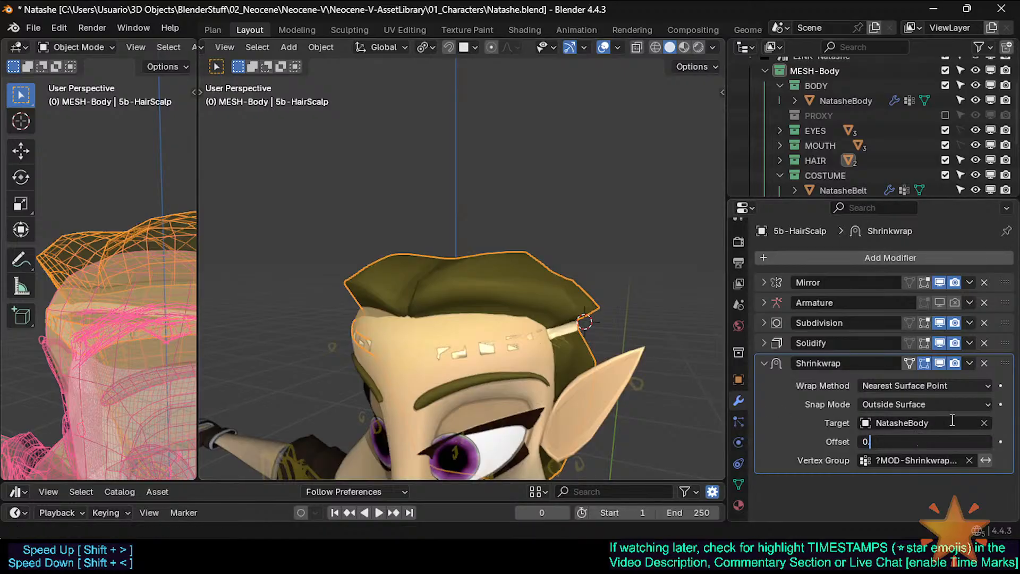
{"action": "type", "text": "0.01"}
{"action": "key", "text": "Return"}
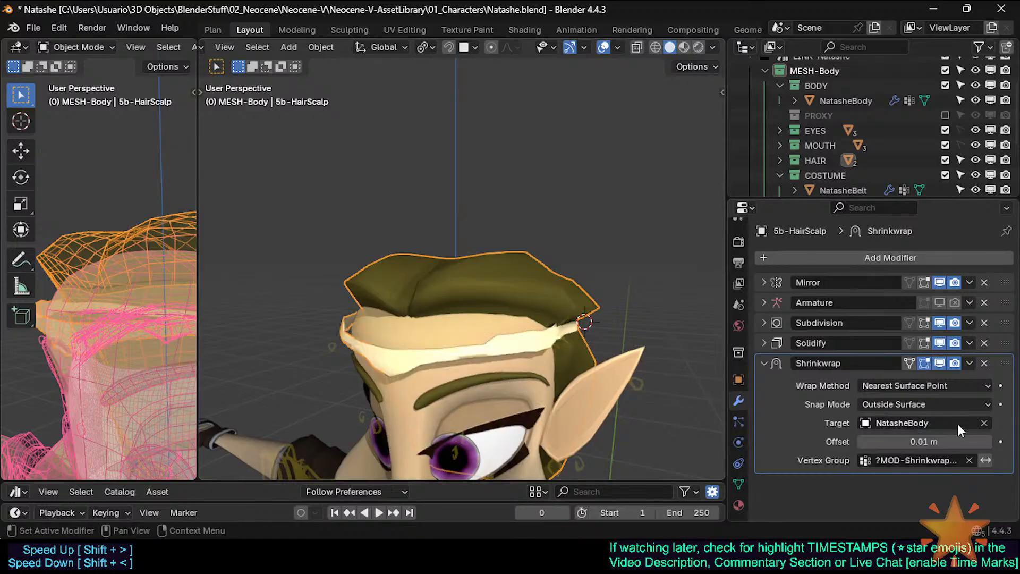
{"action": "scroll", "coordinate": [505, 311], "scroll_direction": "up", "scroll_amount": 3}
{"action": "scroll", "coordinate": [458, 378], "scroll_direction": "down", "scroll_amount": 1}
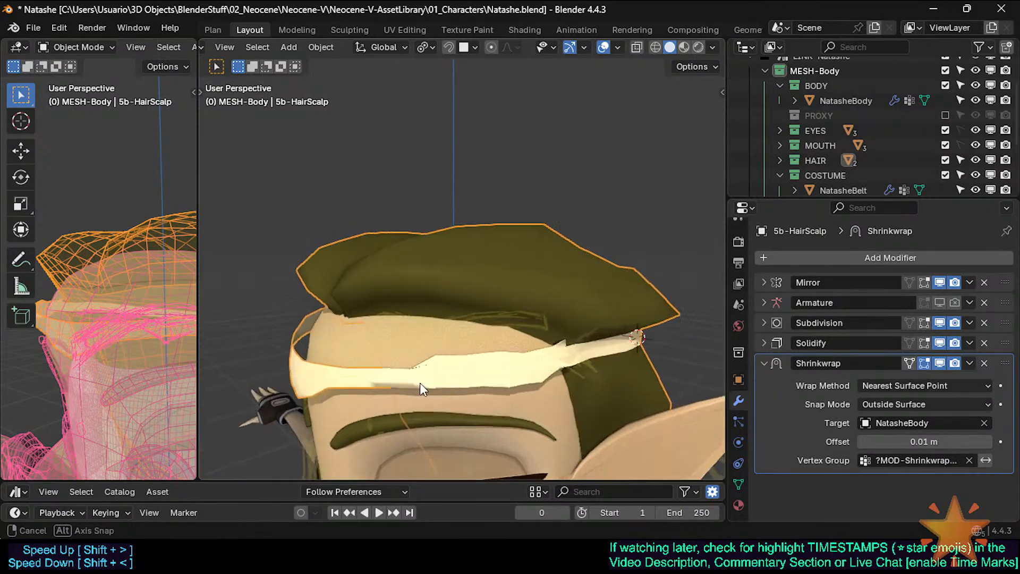
{"action": "left_click", "coordinate": [942, 447]}
{"action": "type", "text": "0.004"}
{"action": "key", "text": "Return"}
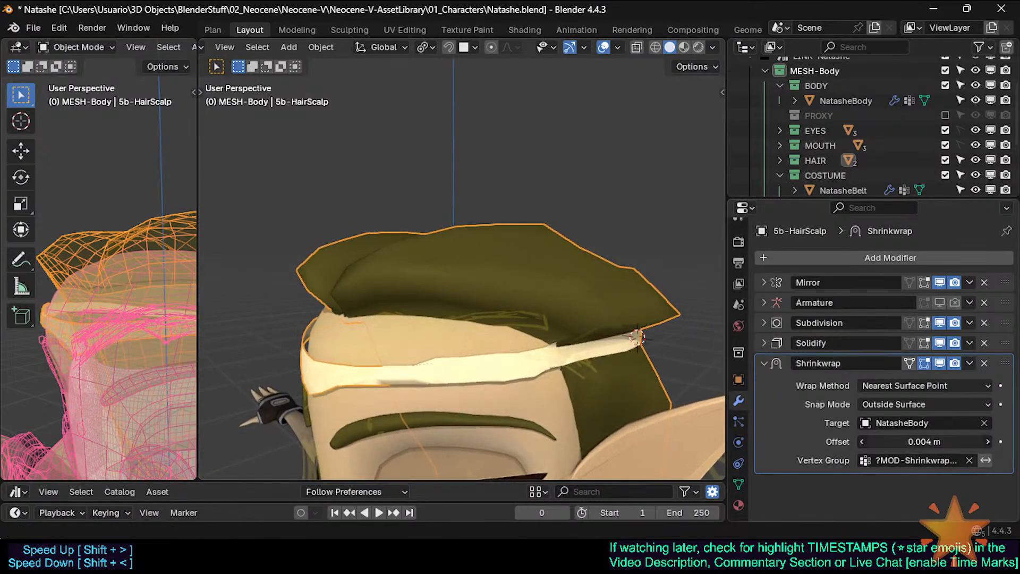
{"action": "mouse_move", "coordinate": [943, 445]}
{"action": "left_mouse_down"}
{"action": "mouse_move", "coordinate": [930, 446]}
{"action": "mouse_move", "coordinate": [946, 445]}
{"action": "left_mouse_up"}
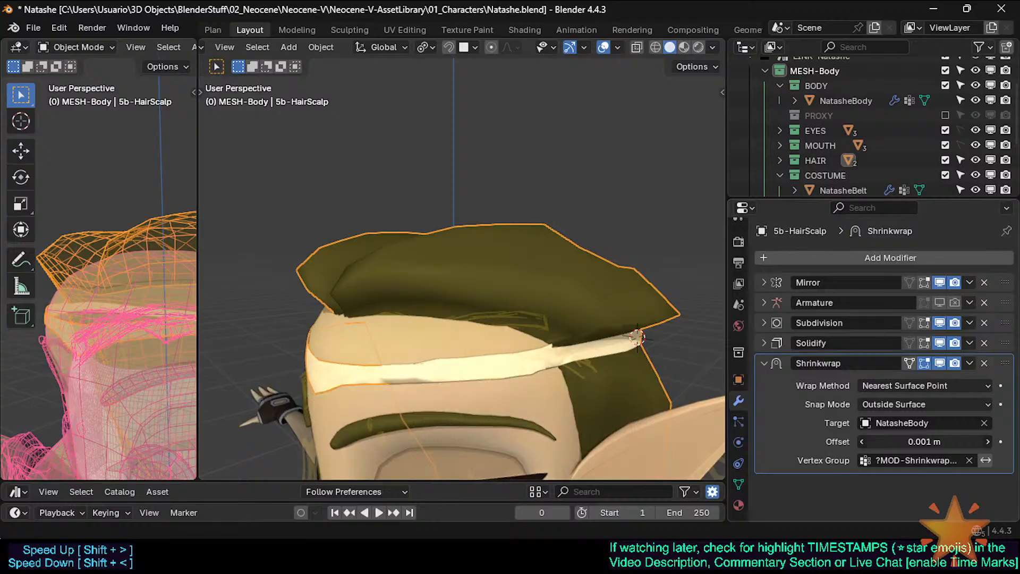
{"action": "middle_click_drag", "start_coordinate": [457, 346], "coordinate": [441, 346]}
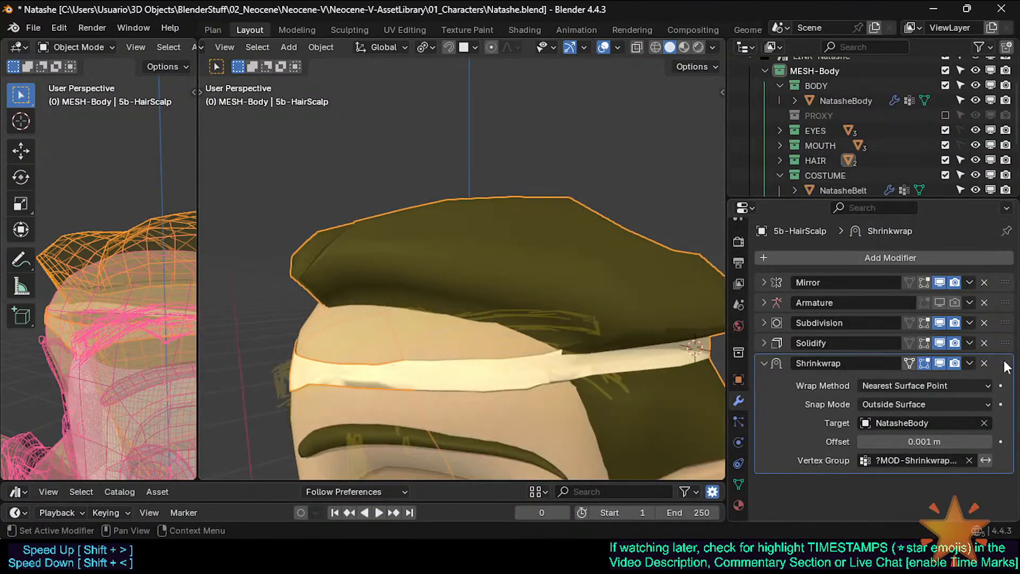
Move the Shrinkwrap modifier above Solidify in the stack and check the headband from the side and front
{"action": "left_click_drag", "start_coordinate": [1005, 363], "coordinate": [1008, 345]}
{"action": "middle_click_drag", "start_coordinate": [508, 343], "coordinate": [547, 380]}
{"action": "middle_click_drag", "start_coordinate": [632, 388], "coordinate": [479, 276]}
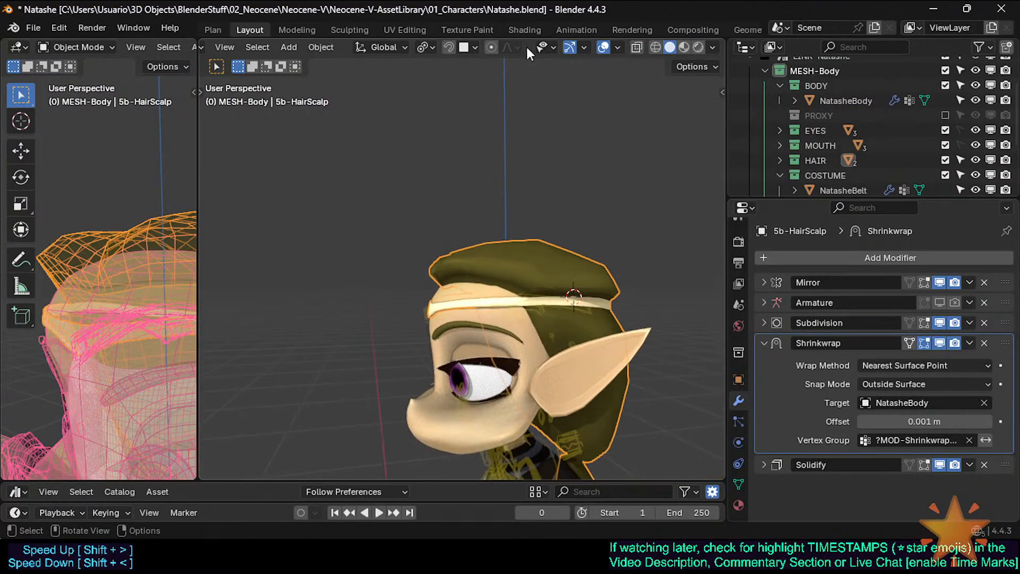
{"action": "key", "text": "alt+Tab"}
{"action": "scroll", "coordinate": [523, 281], "scroll_direction": "up", "scroll_amount": 1}
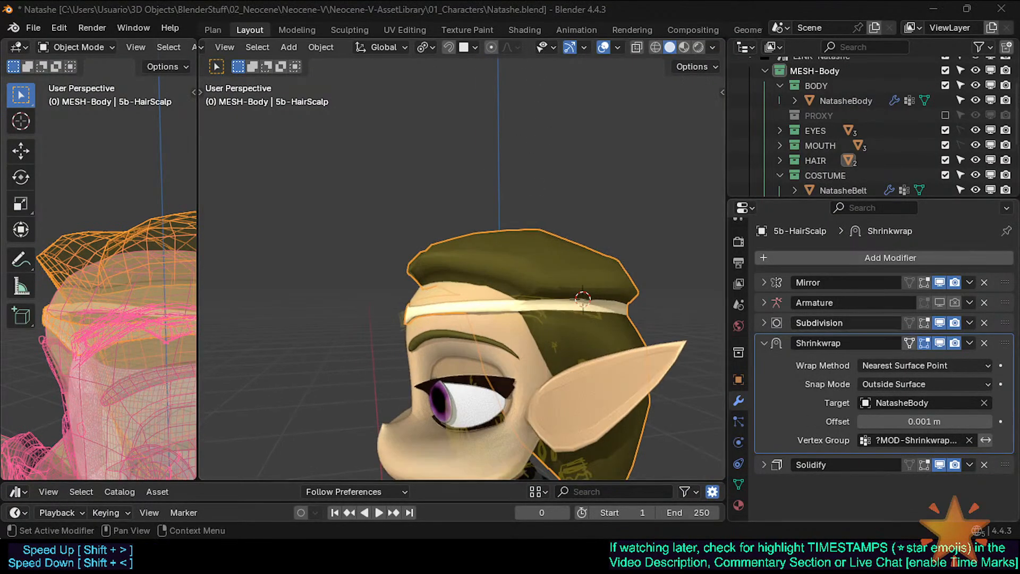
{"action": "left_click", "coordinate": [765, 323]}
{"action": "left_click", "coordinate": [764, 323]}
{"action": "middle_click_drag", "start_coordinate": [576, 324], "coordinate": [608, 327]}
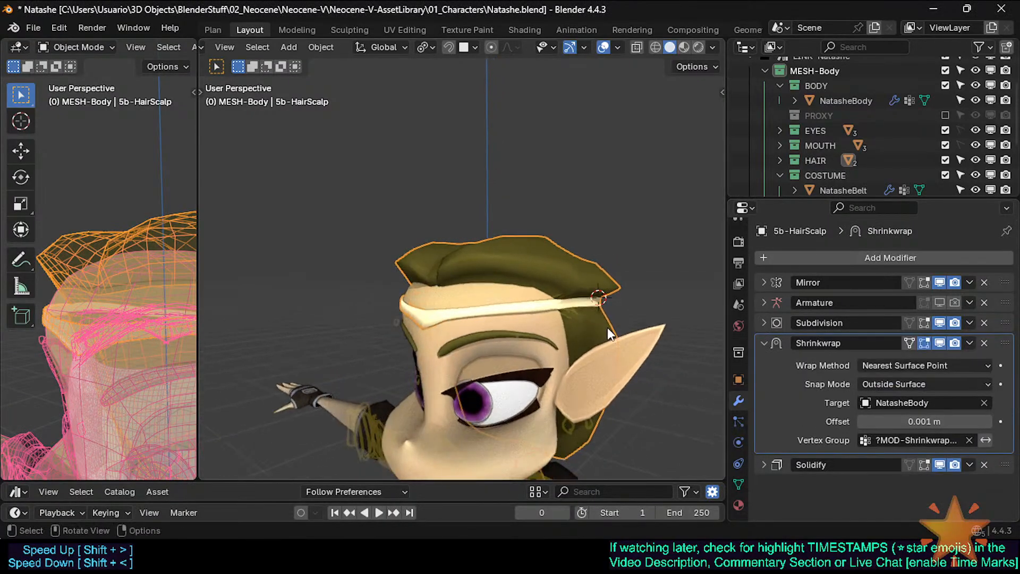
Save the file, turn off the Shrinkwrap modifier's Edit Mode display, and collapse its settings
{"action": "key", "text": "ctrl+s"}
{"action": "scroll", "coordinate": [543, 331], "scroll_direction": "up", "scroll_amount": 1}
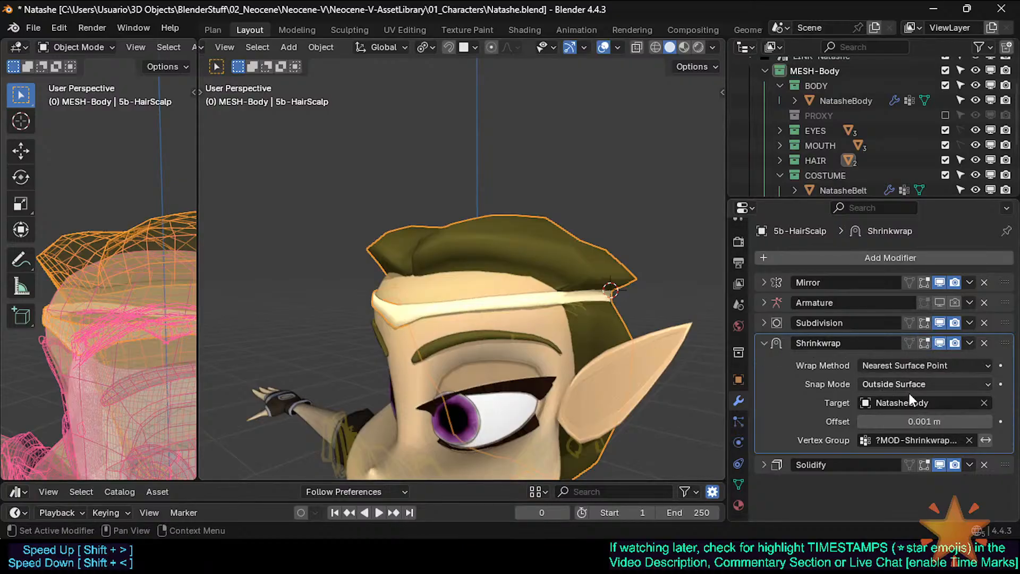
{"action": "middle_click_drag", "start_coordinate": [447, 313], "coordinate": [425, 321], "text": "ctrl"}
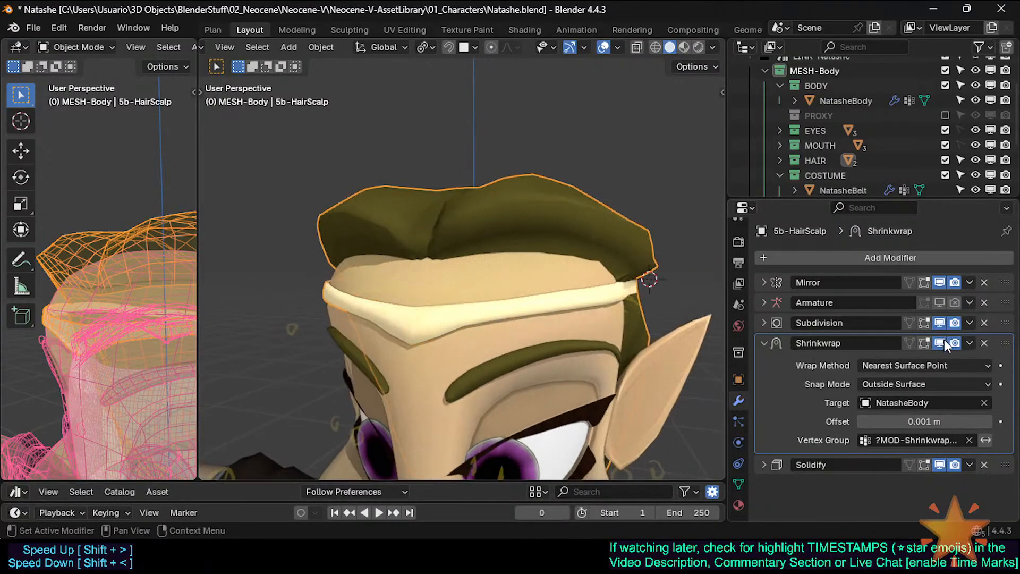
{"action": "left_click", "coordinate": [772, 349]}
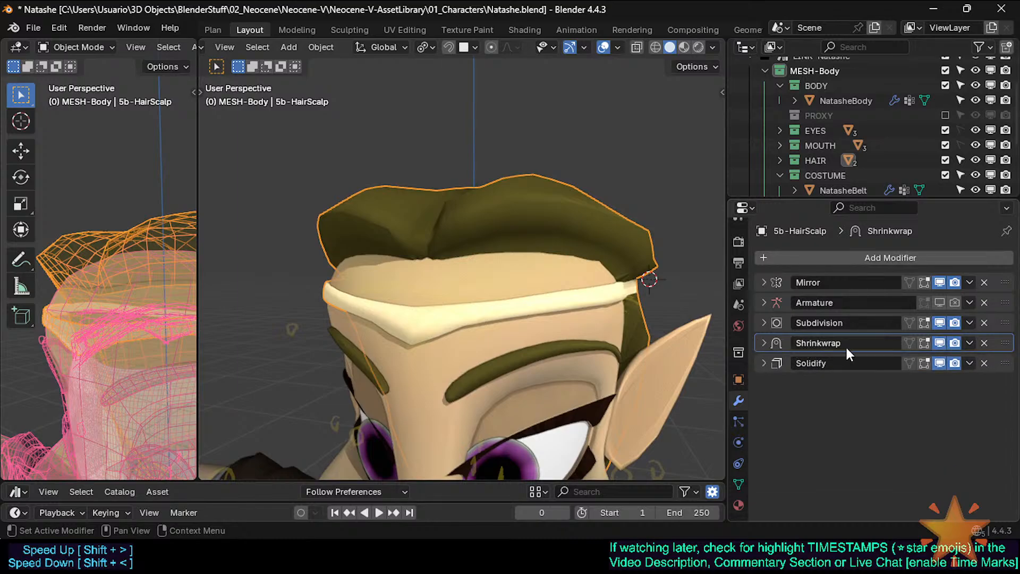
Duplicate the headband's Shrinkwrap modifier and rename the copy "Shrinkwrap Apply_BAK"
{"action": "key", "text": "shift+d"}
{"action": "double_click", "coordinate": [847, 362]}
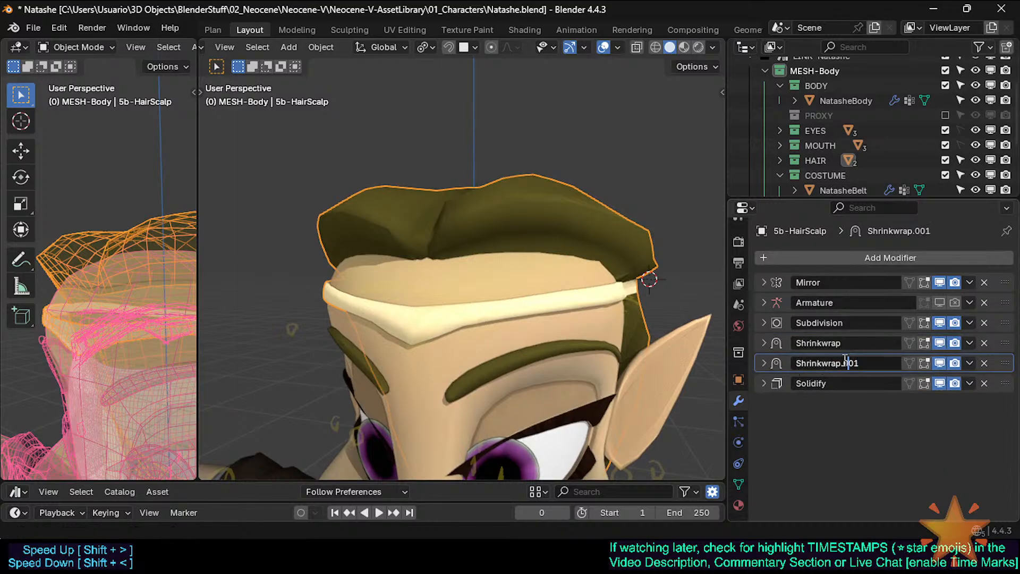
{"action": "type", "text": "_BAK"}
{"action": "key", "text": "Return"}
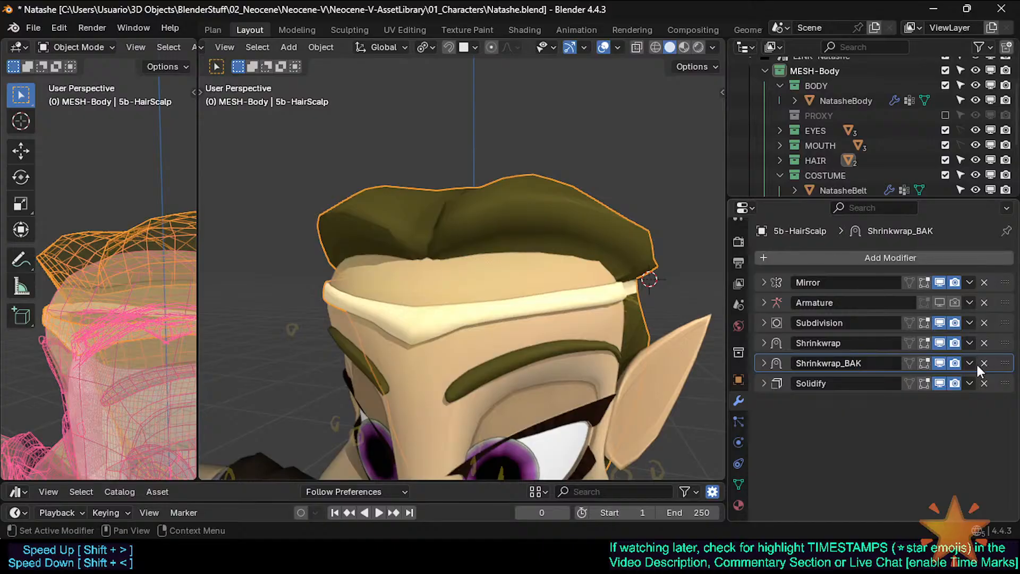
{"action": "double_click", "coordinate": [872, 363]}
{"action": "left_click", "coordinate": [874, 362]}
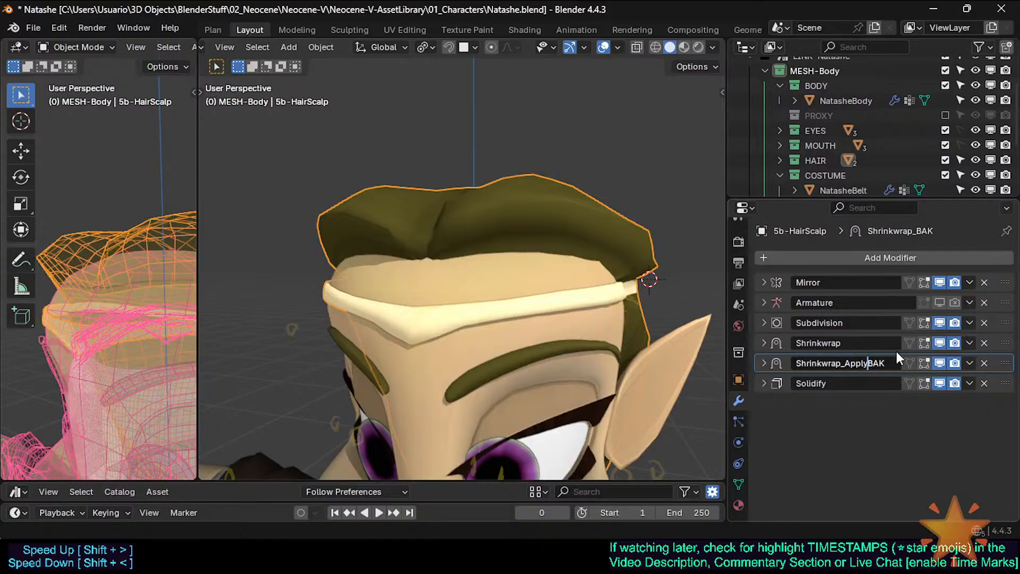
{"action": "key", "text": "Return"}
{"action": "double_click", "coordinate": [865, 363]}
{"action": "left_click", "coordinate": [864, 363]}
{"action": "key", "text": "Return"}
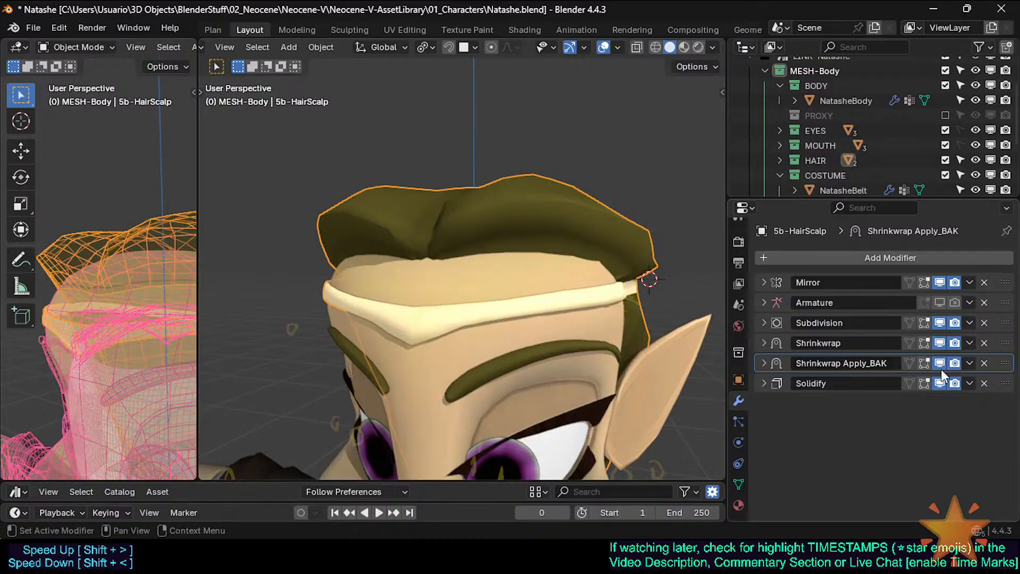
Disable the Shrinkwrap Apply_BAK modifier in viewport and render, and collapse its settings after checking them
{"action": "left_click", "coordinate": [940, 363]}
{"action": "left_click", "coordinate": [955, 363]}
{"action": "left_click", "coordinate": [764, 363]}
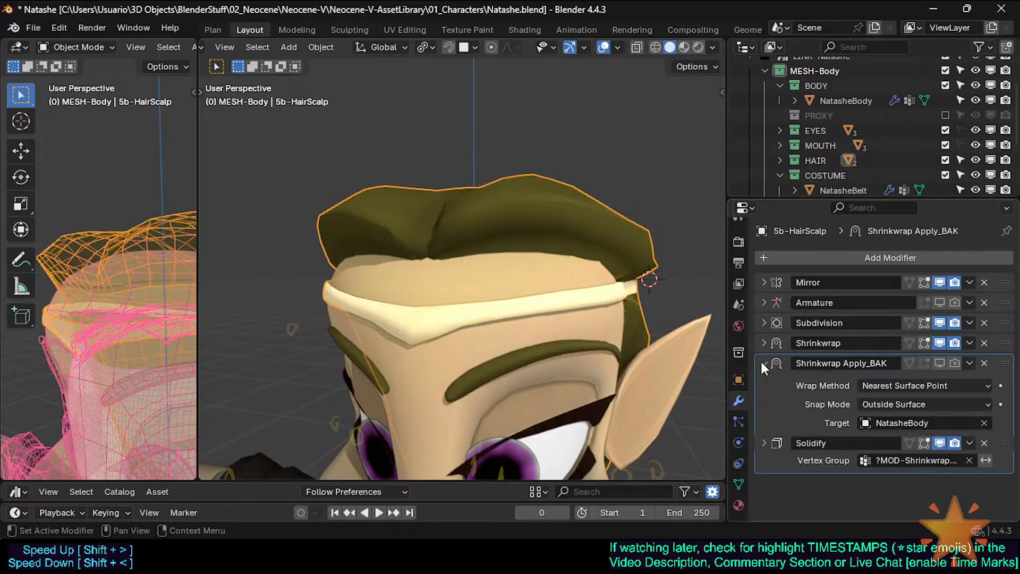
{"action": "left_click", "coordinate": [761, 363]}
Select the character's body to view the headband without its outline, and save the file
{"action": "middle_click_drag", "start_coordinate": [505, 313], "coordinate": [425, 298]}
{"action": "scroll", "coordinate": [506, 314], "scroll_direction": "down", "scroll_amount": 2}
{"action": "left_click", "coordinate": [491, 284]}
{"action": "scroll", "coordinate": [491, 284], "scroll_direction": "up", "scroll_amount": 2}
{"action": "key", "text": "ctrl+s"}
{"action": "scroll", "coordinate": [478, 330], "scroll_direction": "up", "scroll_amount": 2}
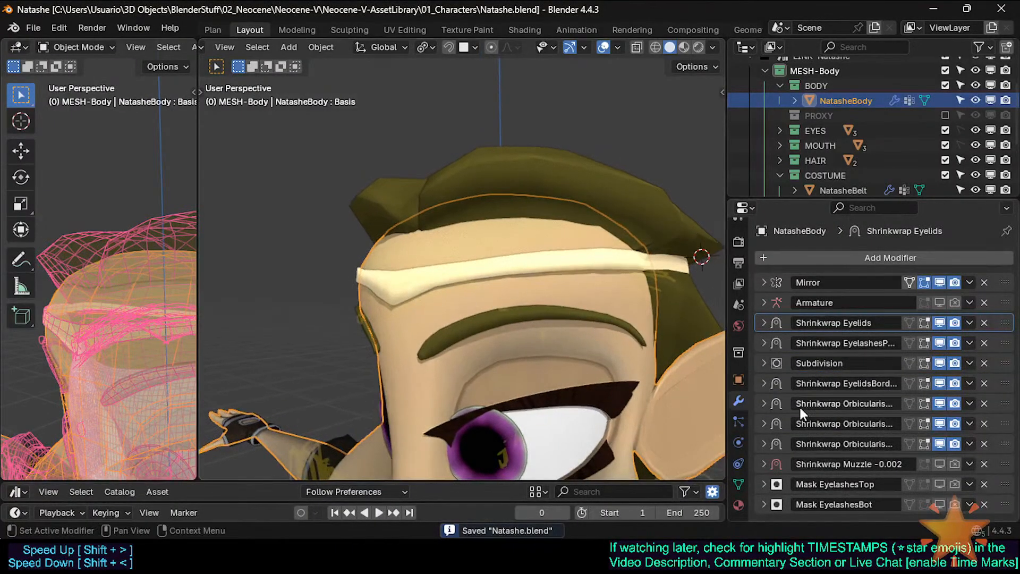
{"action": "scroll", "coordinate": [569, 295], "scroll_direction": "down", "scroll_amount": 1}
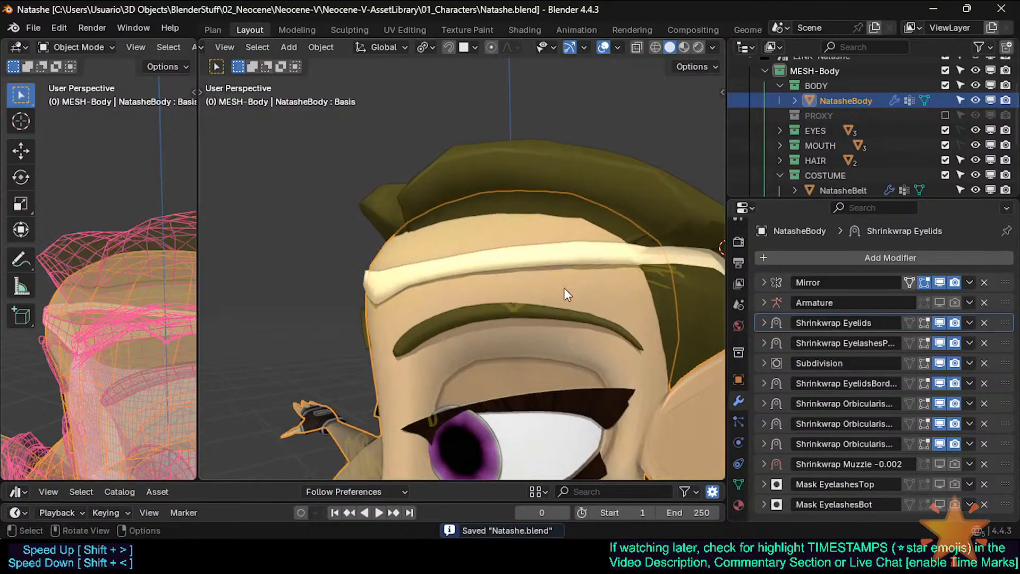
Enter Edit Mode on the hair scalp and turn on X-ray so the whole headband can be selected
{"action": "middle_click_drag", "start_coordinate": [563, 288], "coordinate": [486, 317]}
{"action": "left_click", "coordinate": [569, 333]}
{"action": "scroll", "coordinate": [564, 356], "scroll_direction": "up", "scroll_amount": 1}
{"action": "key", "text": "Tab"}
{"action": "key", "text": "Tab"}
{"action": "middle_click_drag", "start_coordinate": [502, 280], "coordinate": [537, 335]}
{"action": "key", "text": "shift+z"}
{"action": "key", "text": "Tab"}
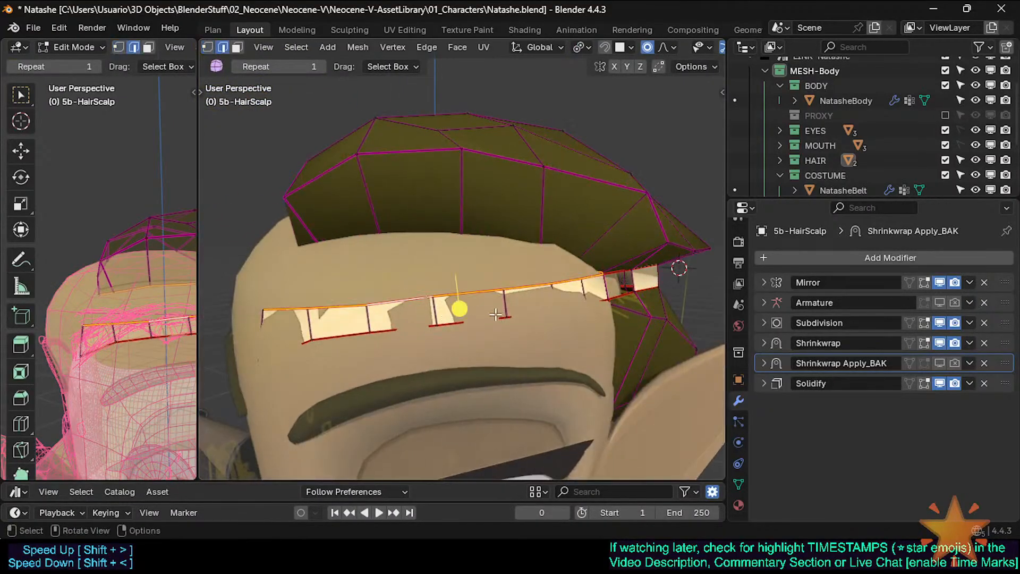
{"action": "left_click", "coordinate": [503, 317], "text": "alt+shift"}
{"action": "key", "text": "alt+z"}
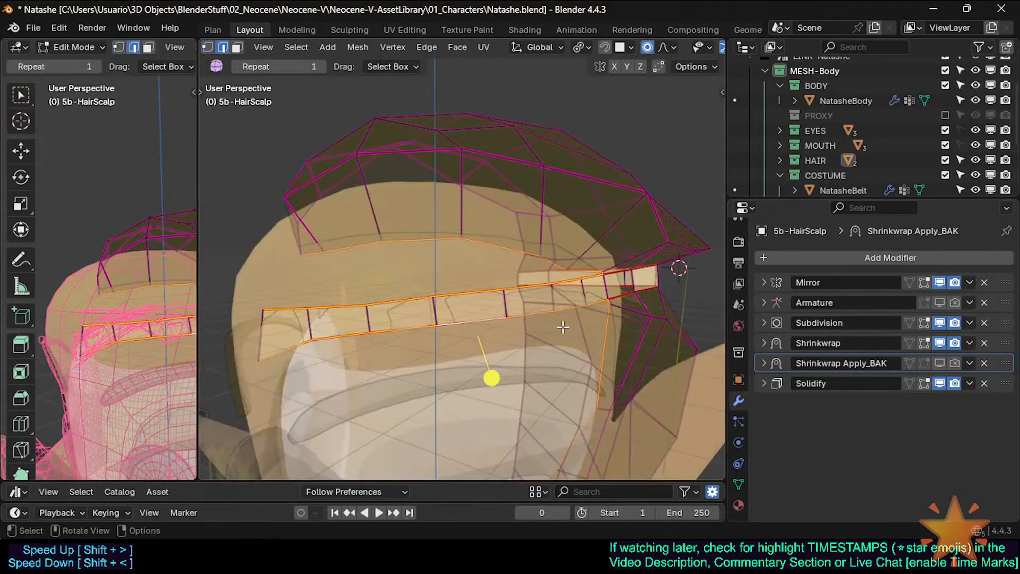
{"action": "middle_click_drag", "start_coordinate": [524, 317], "coordinate": [366, 331]}
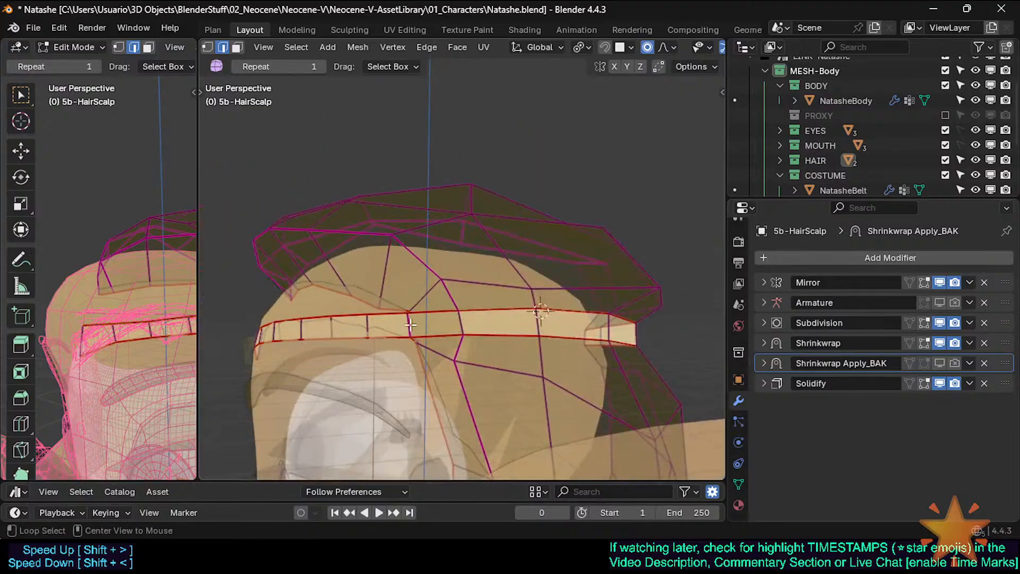
Select the complete loop of faces that makes up the headband in face select mode
{"action": "key", "text": "3"}
{"action": "left_click", "coordinate": [367, 327], "text": "alt"}
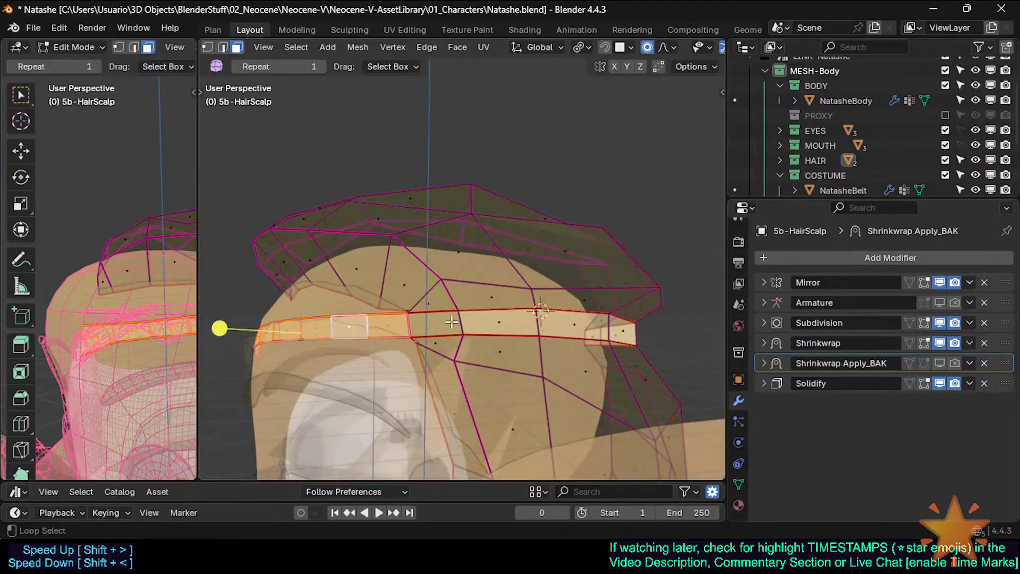
{"action": "left_click", "coordinate": [503, 328], "text": "alt+shift"}
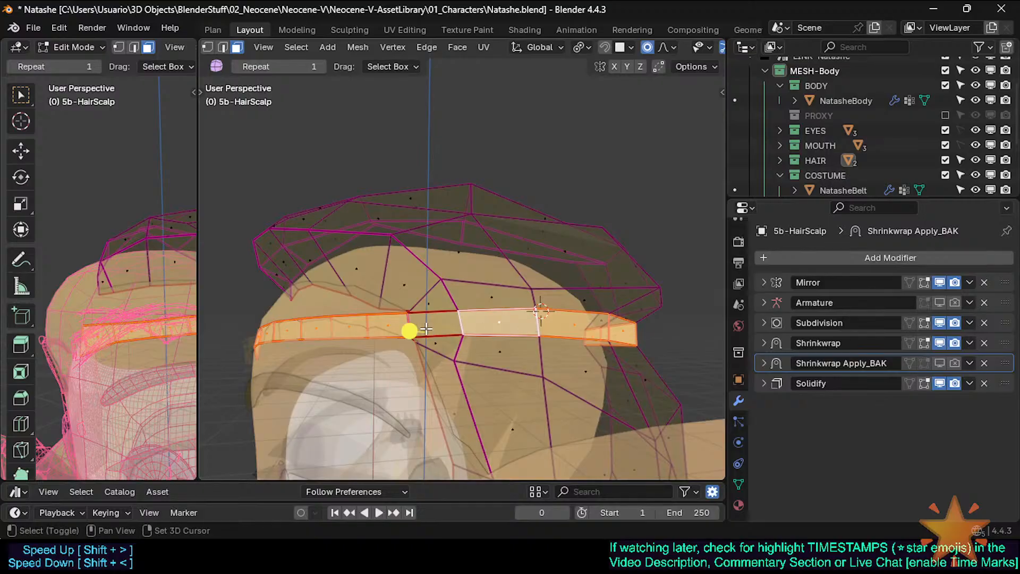
{"action": "left_click", "coordinate": [427, 329], "text": "shift"}
{"action": "key", "text": "alt+h"}
{"action": "key", "text": "alt+a"}
{"action": "left_click", "coordinate": [526, 319], "text": "alt"}
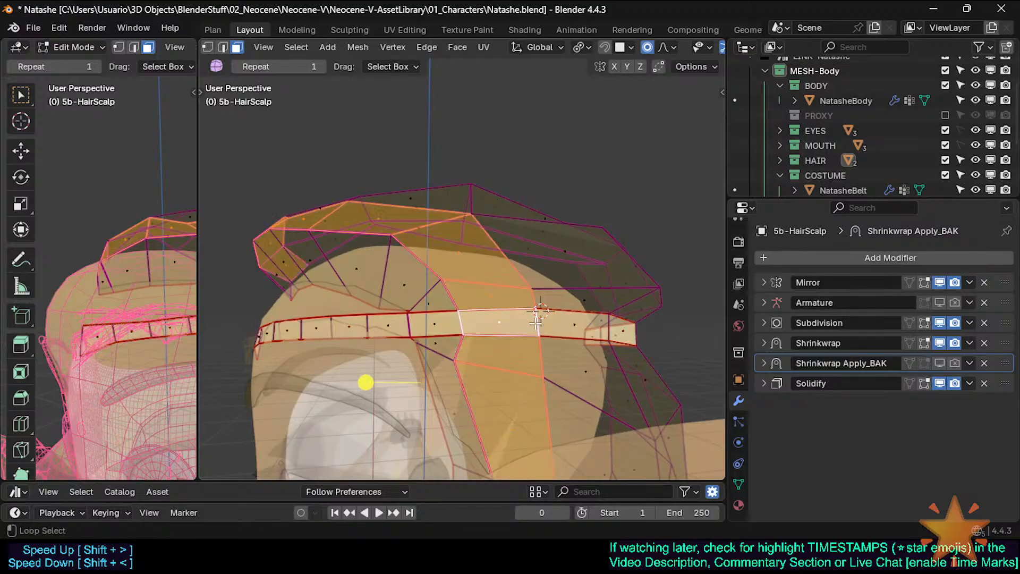
{"action": "left_click", "coordinate": [537, 323], "text": "alt"}
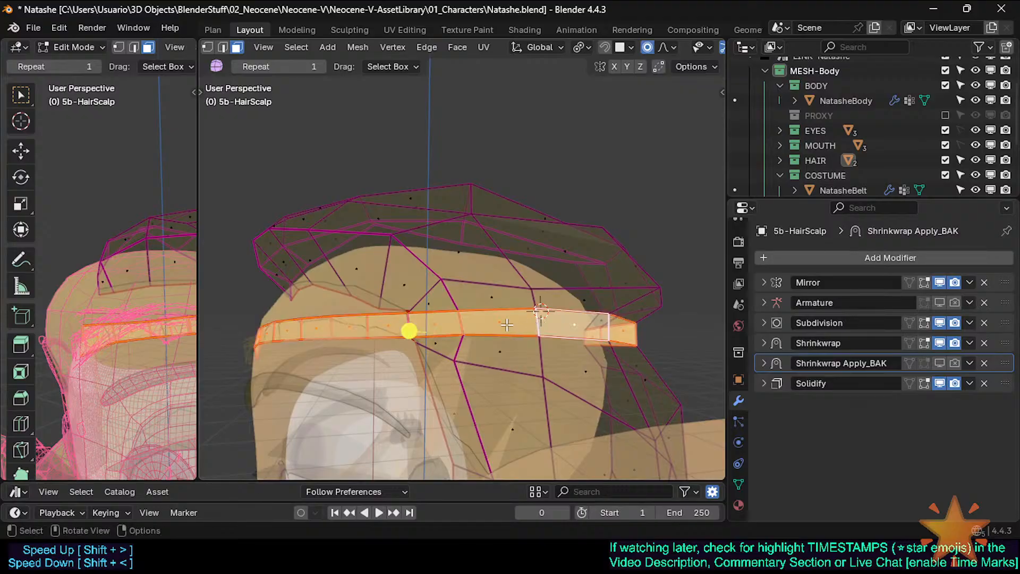
Reduce the edge selection to the headband's upper and lower borders and mark those edges sharp
{"action": "key", "text": "2"}
{"action": "left_click", "coordinate": [536, 318], "text": "ctrl+alt"}
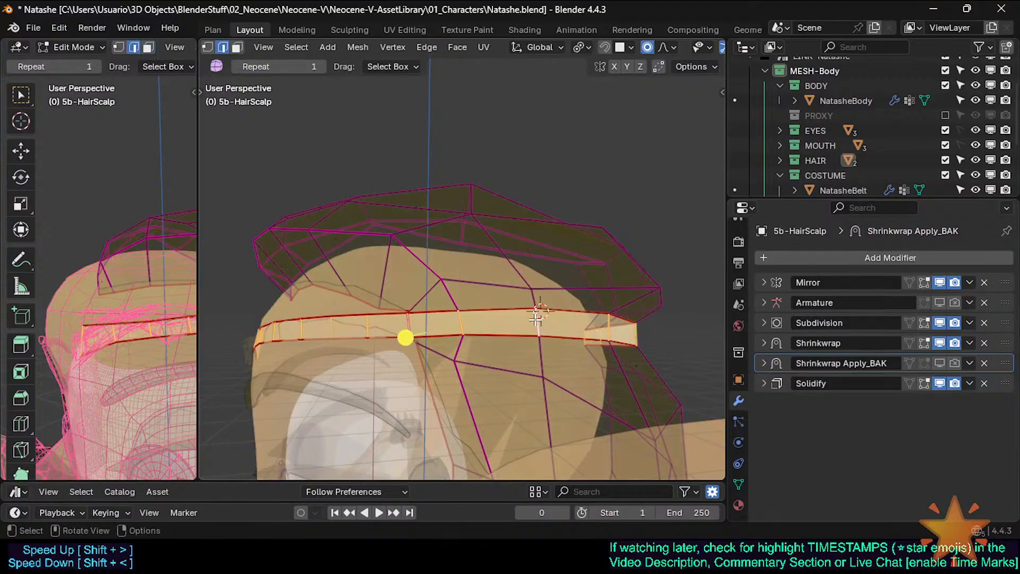
{"action": "key", "text": "ctrl+z"}
{"action": "left_click", "coordinate": [538, 318], "text": "ctrl+alt+shift"}
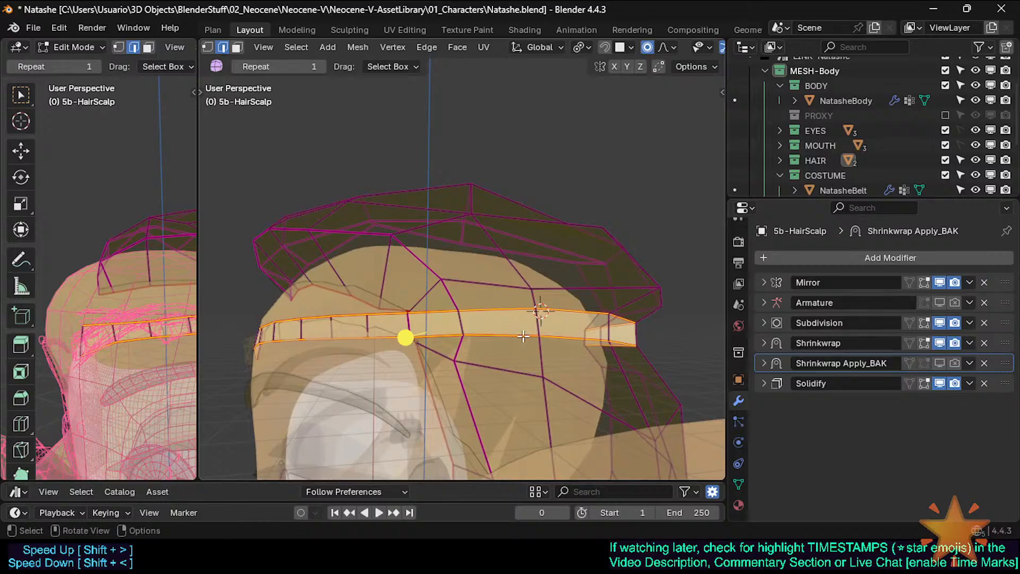
{"action": "key", "text": "shift+e"}
{"action": "right_click", "coordinate": [524, 336]}
{"action": "key", "text": "ctrl+e"}
{"action": "left_click", "coordinate": [488, 353]}
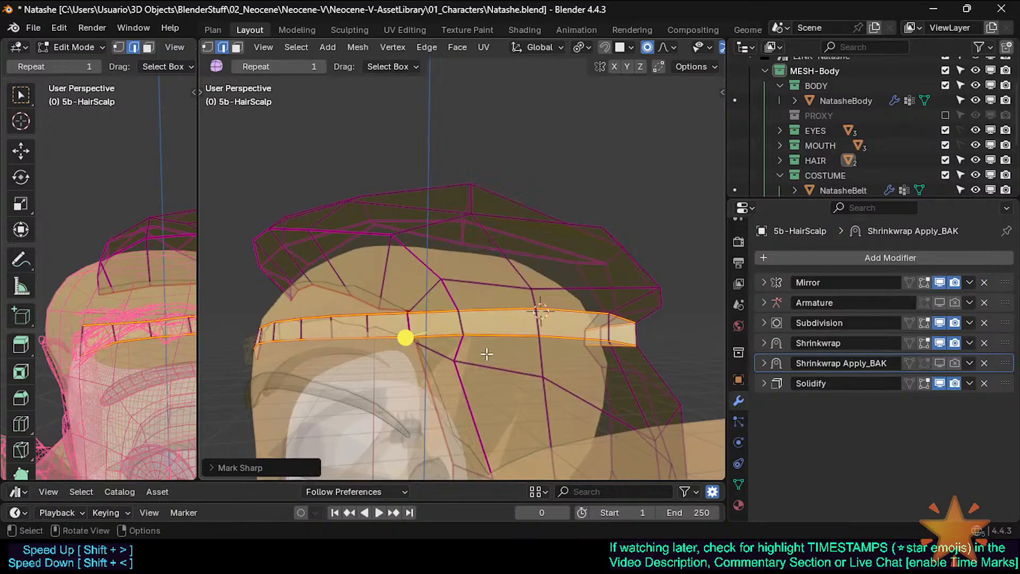
Check the headband's sharp borders in Object Mode and inspect its rear end in Edit Mode
{"action": "key", "text": "Tab"}
{"action": "middle_click_drag", "start_coordinate": [388, 325], "coordinate": [602, 333]}
{"action": "scroll", "coordinate": [428, 330], "scroll_direction": "up", "scroll_amount": 2}
{"action": "middle_click_drag", "start_coordinate": [428, 331], "coordinate": [589, 342]}
{"action": "key", "text": "Tab"}
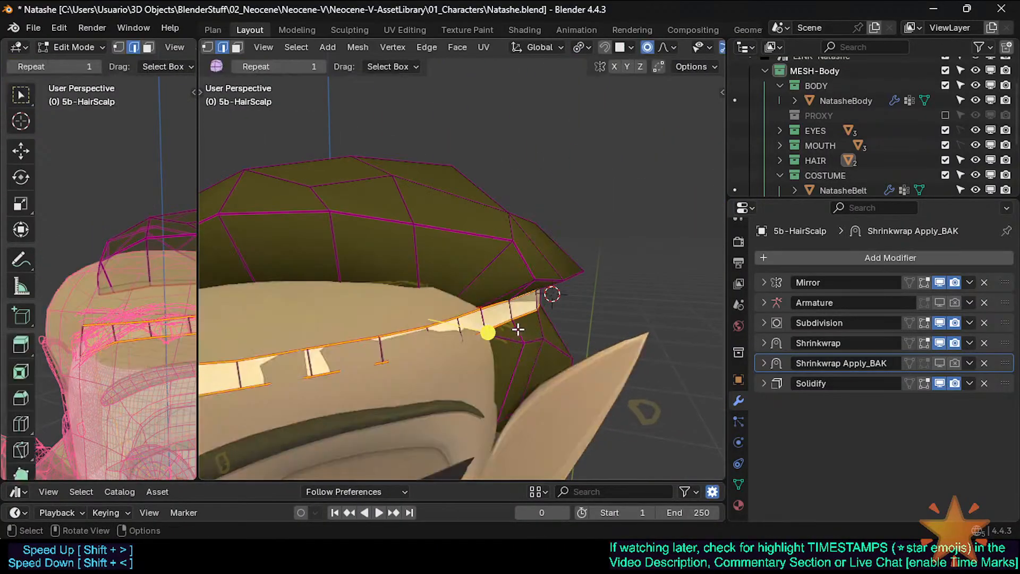
{"action": "middle_click_drag", "start_coordinate": [518, 330], "coordinate": [499, 319]}
{"action": "scroll", "coordinate": [500, 319], "scroll_direction": "up", "scroll_amount": 3}
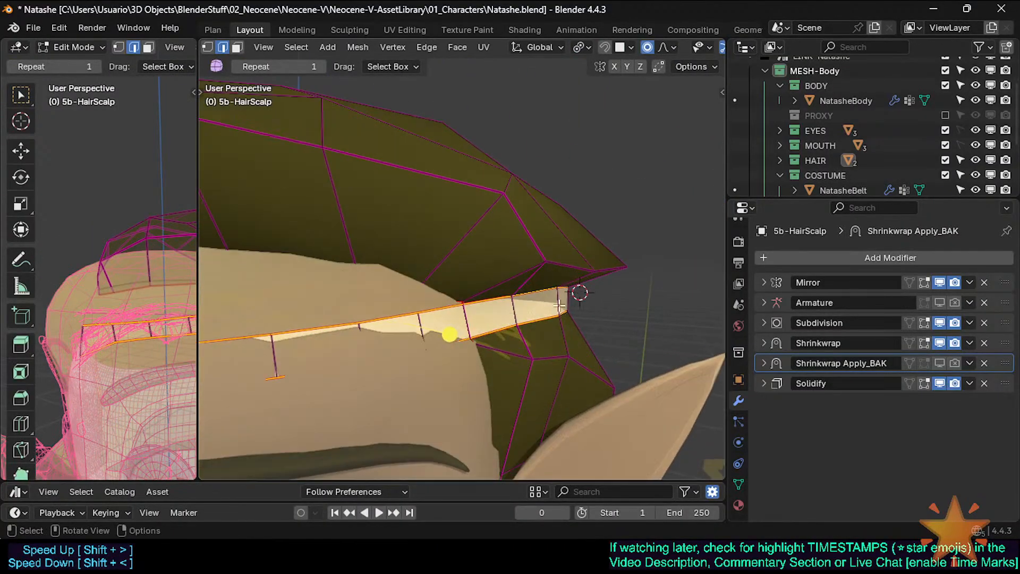
Expand the Solidify modifier's settings and check its vertex group against the headband mesh
{"action": "key", "text": "Tab"}
{"action": "left_click", "coordinate": [765, 383]}
{"action": "scroll", "coordinate": [797, 395], "scroll_direction": "down", "scroll_amount": 5}
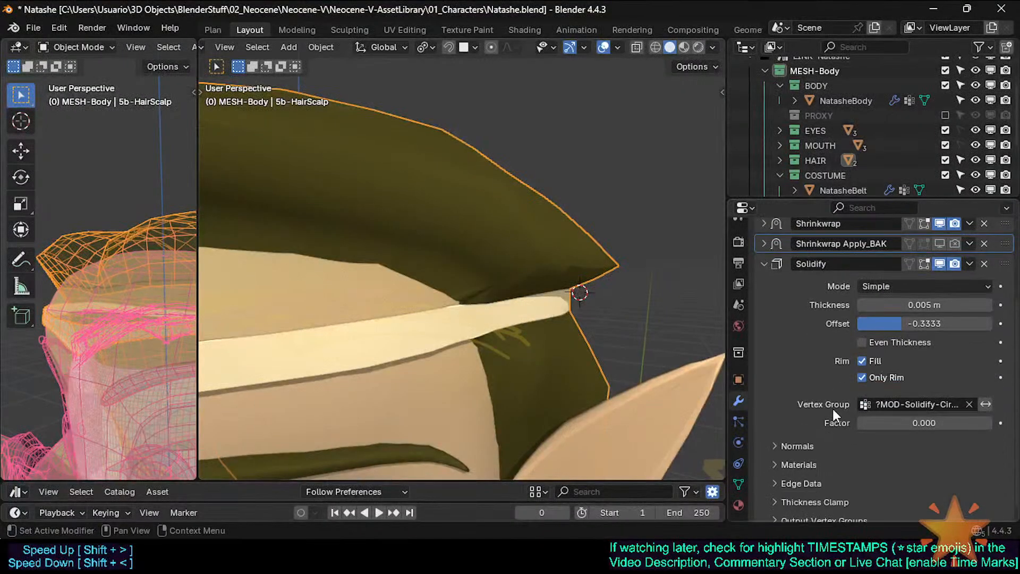
{"action": "left_click", "coordinate": [937, 403]}
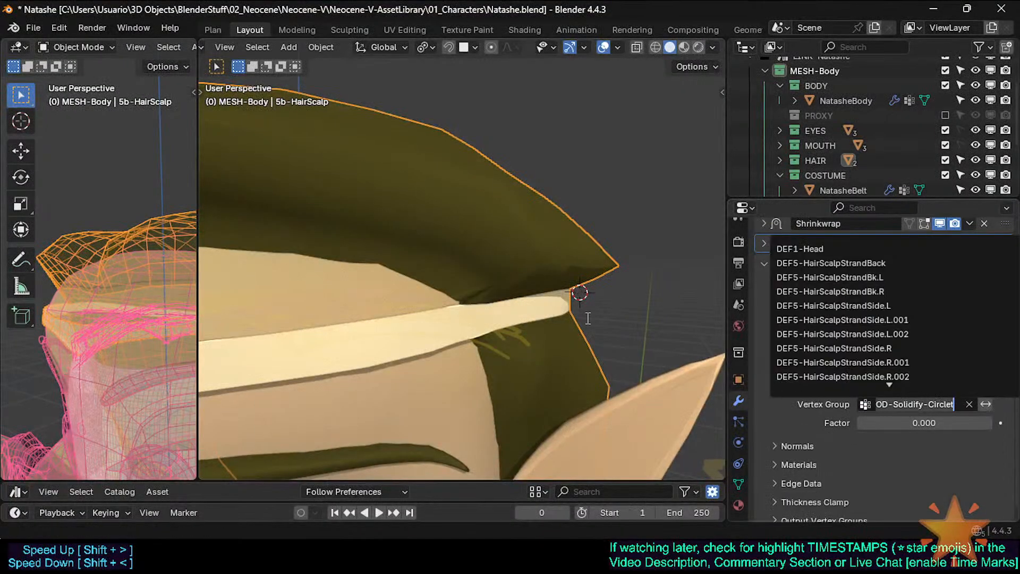
{"action": "key", "text": "Tab"}
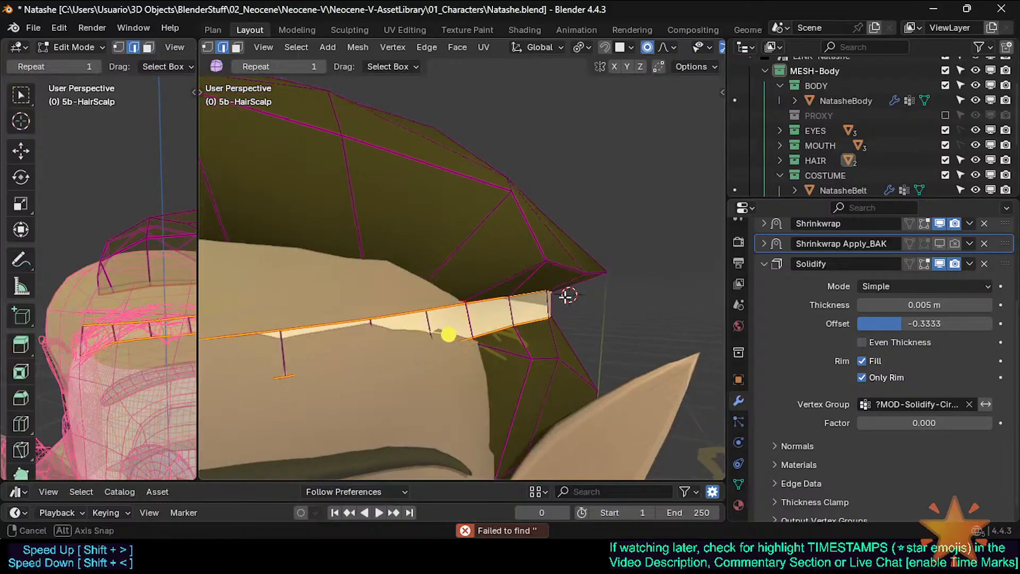
{"action": "scroll", "coordinate": [546, 305], "scroll_direction": "up", "scroll_amount": 1}
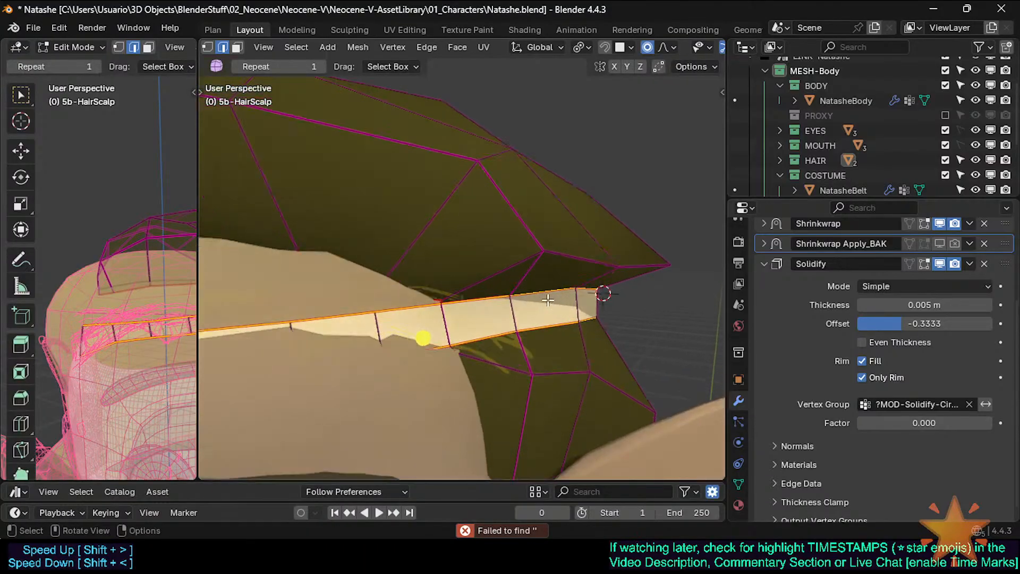
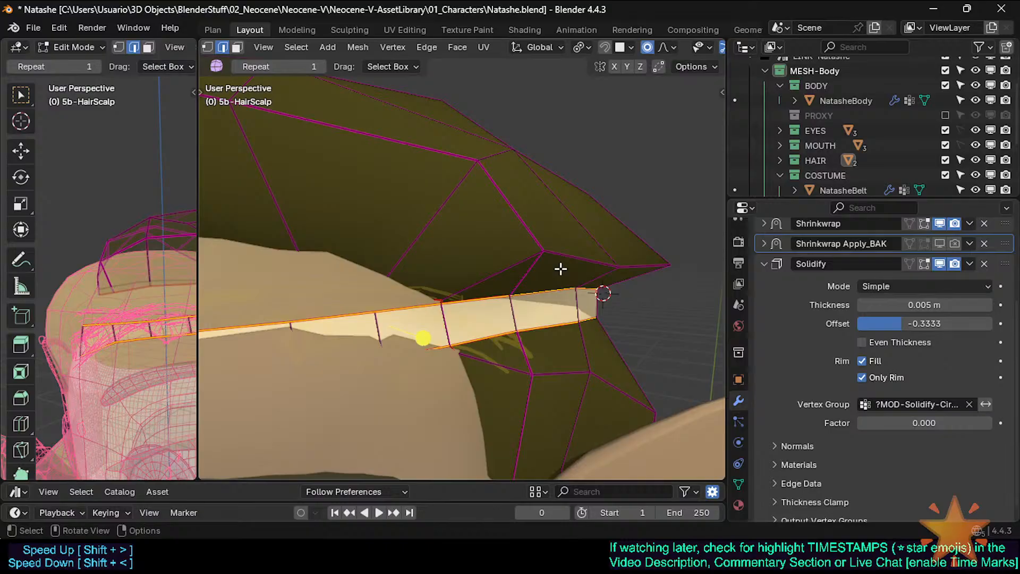
Examine the rear end of the solidified headband in Object Mode and expand the Solidify normals options
{"action": "key", "text": "Tab"}
{"action": "scroll", "coordinate": [537, 314], "scroll_direction": "down", "scroll_amount": 3}
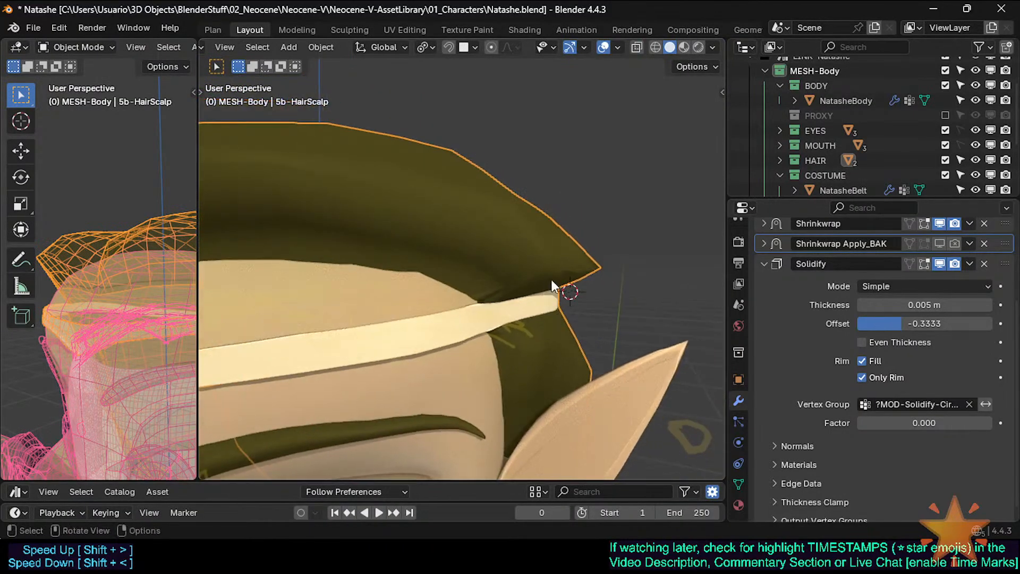
{"action": "middle_click_drag", "start_coordinate": [552, 279], "coordinate": [534, 352]}
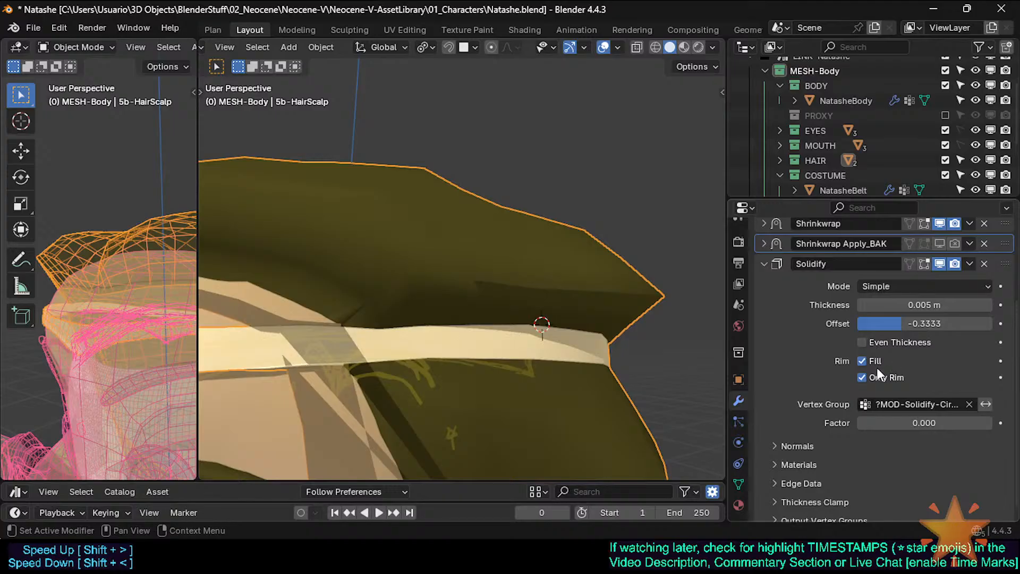
{"action": "scroll", "coordinate": [856, 436], "scroll_direction": "down", "scroll_amount": 1}
{"action": "left_click", "coordinate": [791, 437]}
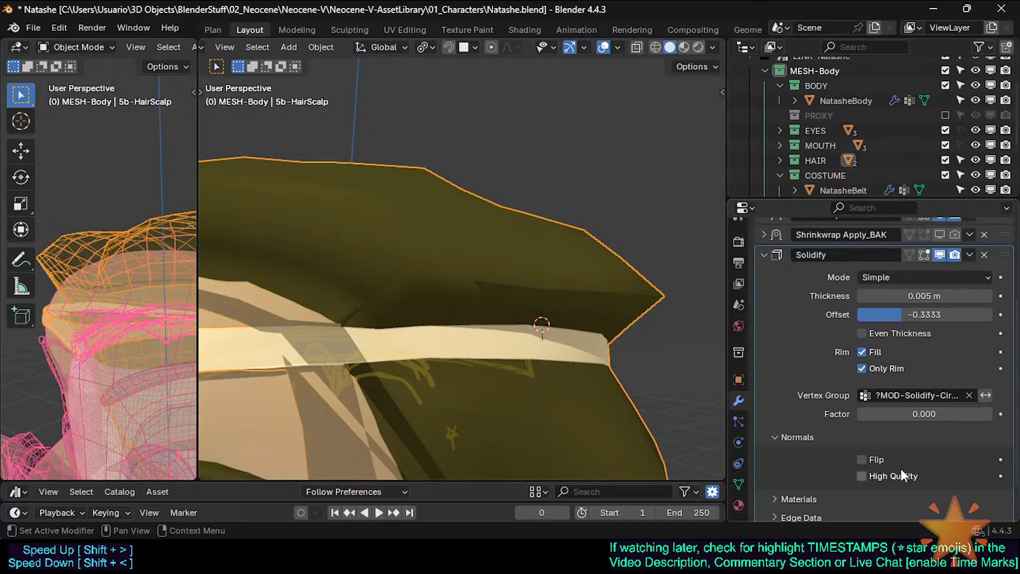
{"action": "scroll", "coordinate": [901, 469], "scroll_direction": "down", "scroll_amount": 4}
{"action": "middle_click_drag", "start_coordinate": [432, 284], "coordinate": [539, 331]}
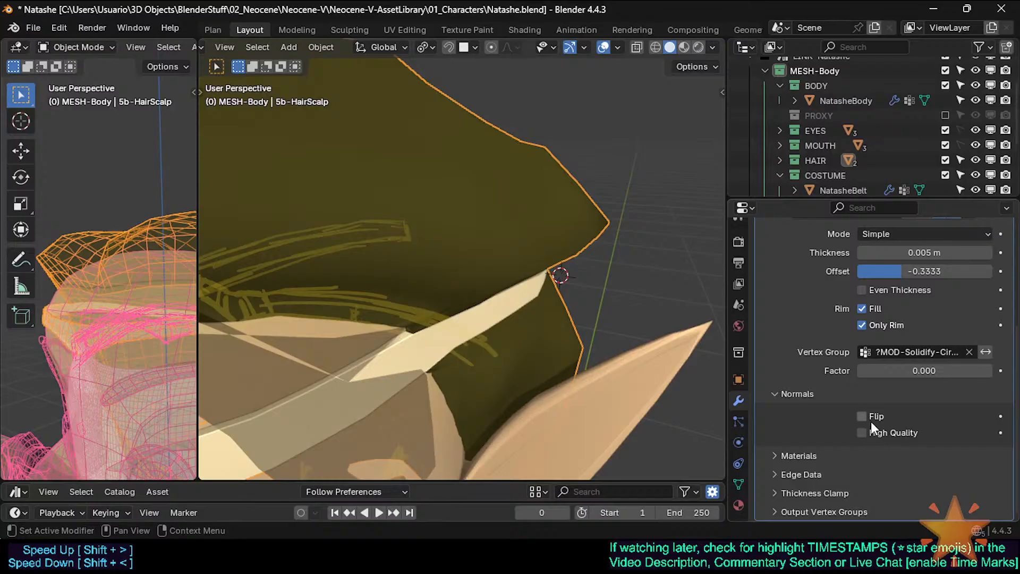
Look through the Solidify materials and edge data options, trying a Bevel Convex value of -1.000
{"action": "left_click", "coordinate": [809, 454]}
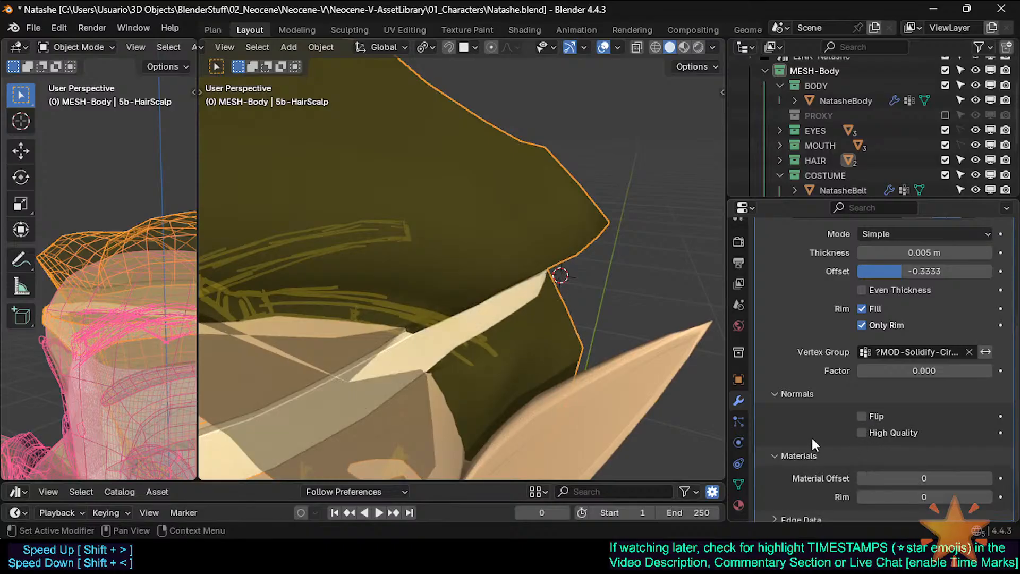
{"action": "scroll", "coordinate": [805, 441], "scroll_direction": "down", "scroll_amount": 1}
{"action": "left_click", "coordinate": [803, 456]}
{"action": "left_click", "coordinate": [806, 474]}
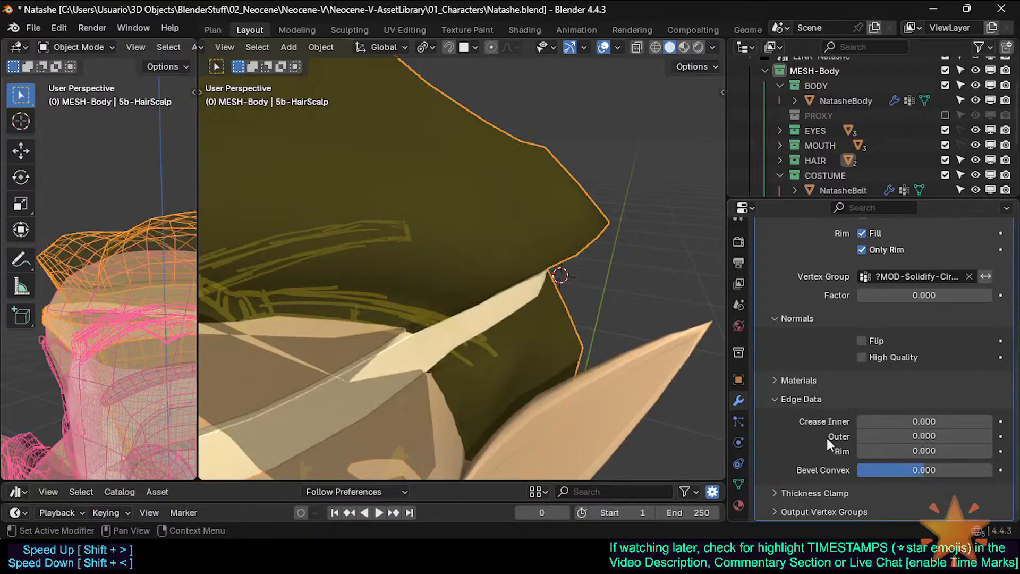
{"action": "left_click_drag", "start_coordinate": [886, 421], "coordinate": [878, 470]}
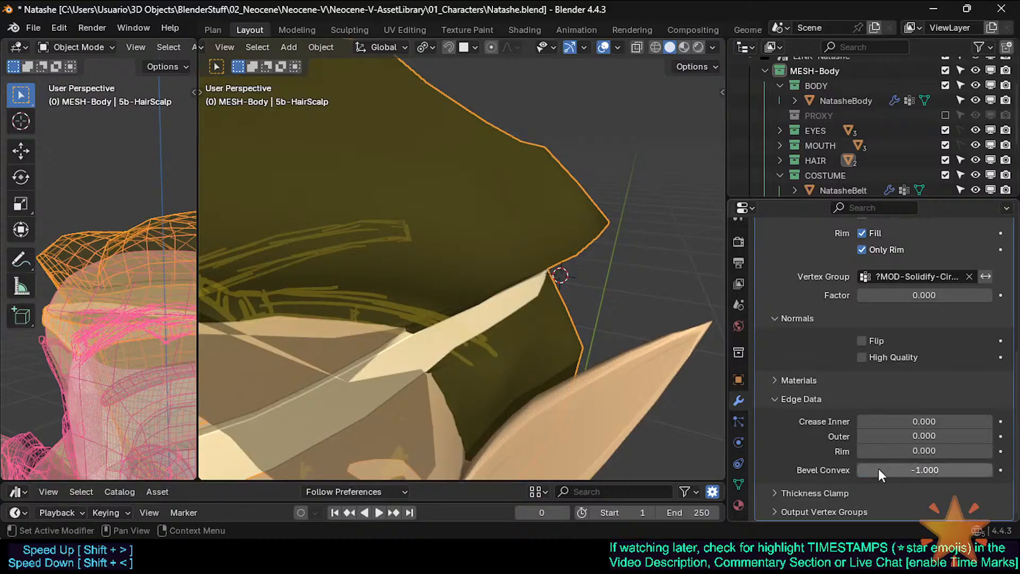
{"action": "left_click", "coordinate": [796, 401]}
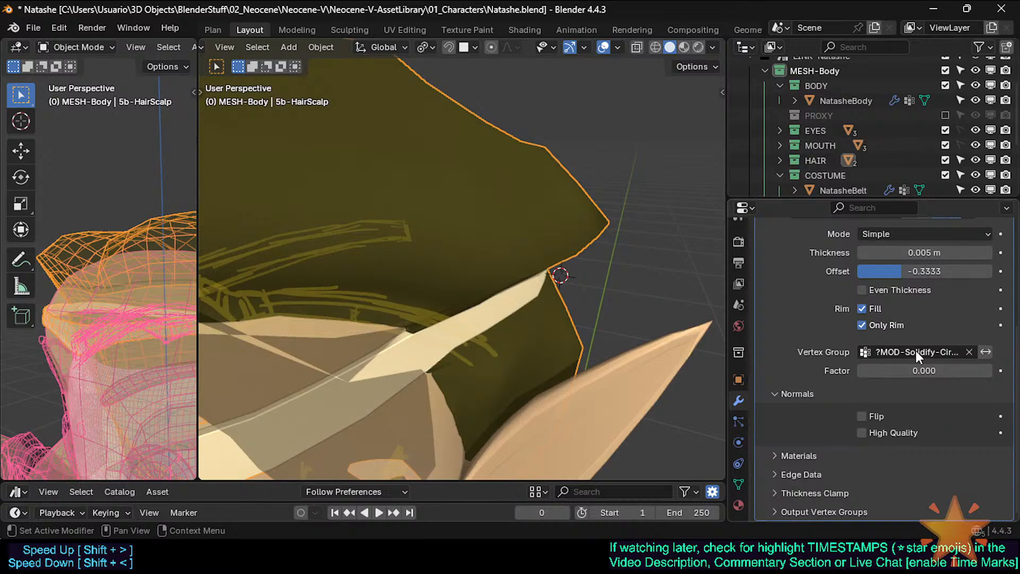
Try adjusting the Solidify vertex group factor and view the whole headband
{"action": "mouse_move", "coordinate": [912, 371]}
{"action": "left_mouse_down"}
{"action": "mouse_move", "coordinate": [947, 370]}
{"action": "mouse_move", "coordinate": [911, 370]}
{"action": "left_mouse_up"}
{"action": "scroll", "coordinate": [485, 325], "scroll_direction": "down", "scroll_amount": 4}
{"action": "middle_click_drag", "start_coordinate": [563, 367], "coordinate": [519, 340]}
{"action": "scroll", "coordinate": [485, 325], "scroll_direction": "down", "scroll_amount": 2}
{"action": "middle_click_drag", "start_coordinate": [891, 331], "coordinate": [891, 442]}
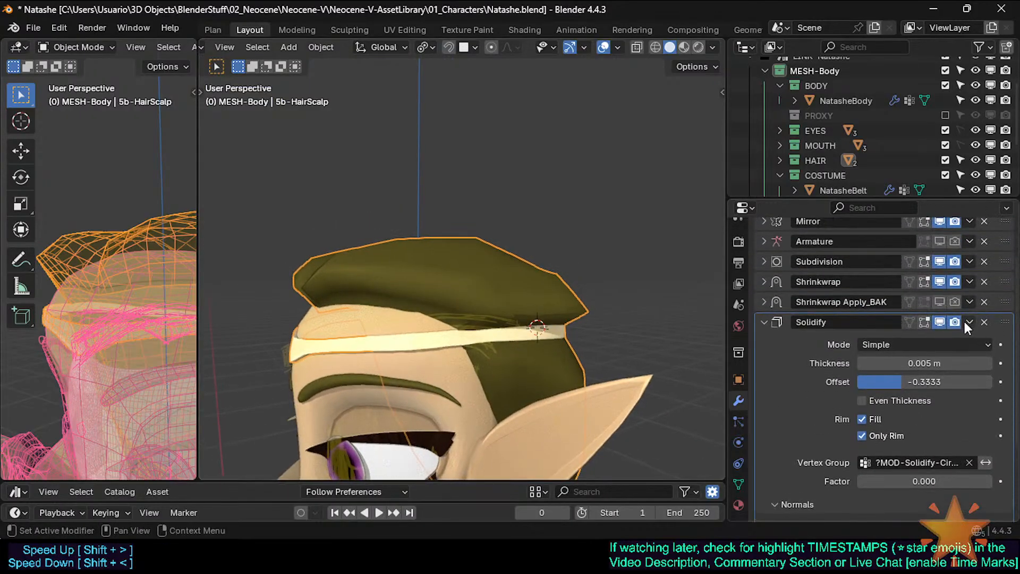
Compare the headband with the Solidify modifier's viewport display off and on, and inspect its rear end closely
{"action": "left_click", "coordinate": [940, 322]}
{"action": "left_click", "coordinate": [941, 321]}
{"action": "left_click", "coordinate": [940, 321]}
{"action": "left_click", "coordinate": [940, 321]}
{"action": "left_click", "coordinate": [941, 321]}
{"action": "left_click", "coordinate": [941, 321]}
{"action": "left_click", "coordinate": [941, 321]}
{"action": "left_click", "coordinate": [941, 321]}
{"action": "left_click", "coordinate": [941, 322]}
{"action": "left_click", "coordinate": [941, 321]}
{"action": "scroll", "coordinate": [606, 327], "scroll_direction": "up", "scroll_amount": 5}
{"action": "middle_click_drag", "start_coordinate": [484, 374], "coordinate": [465, 373]}
{"action": "scroll", "coordinate": [430, 376], "scroll_direction": "up", "scroll_amount": 1}
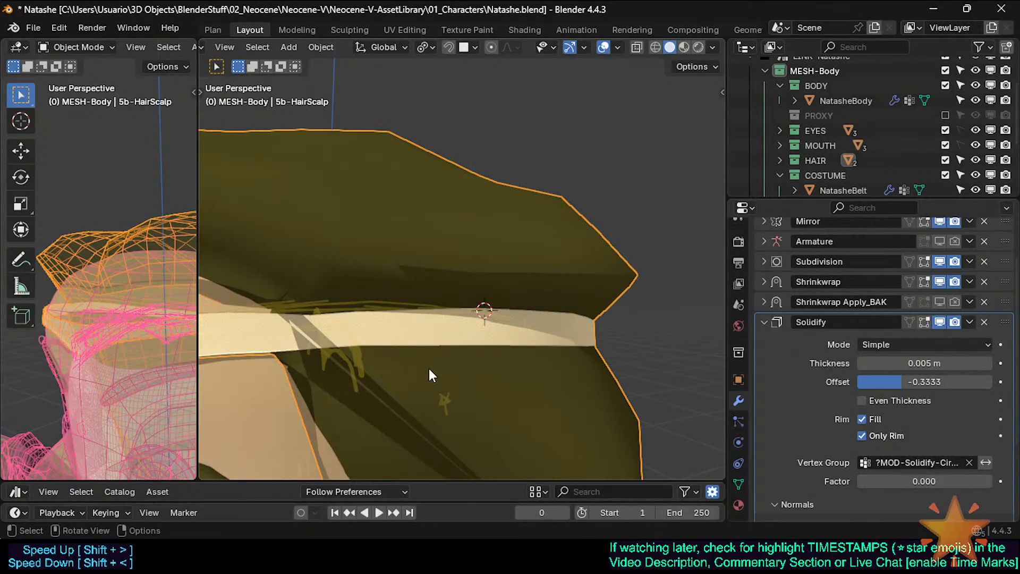
Adjust one lower-edge vertex and slide one upper-edge vertex on the rear part of the headband to straighten its borders
{"action": "key", "text": "Tab"}
{"action": "middle_click_drag", "start_coordinate": [379, 362], "coordinate": [394, 368]}
{"action": "key", "text": "1"}
{"action": "left_click", "coordinate": [394, 367]}
{"action": "key", "text": "g"}
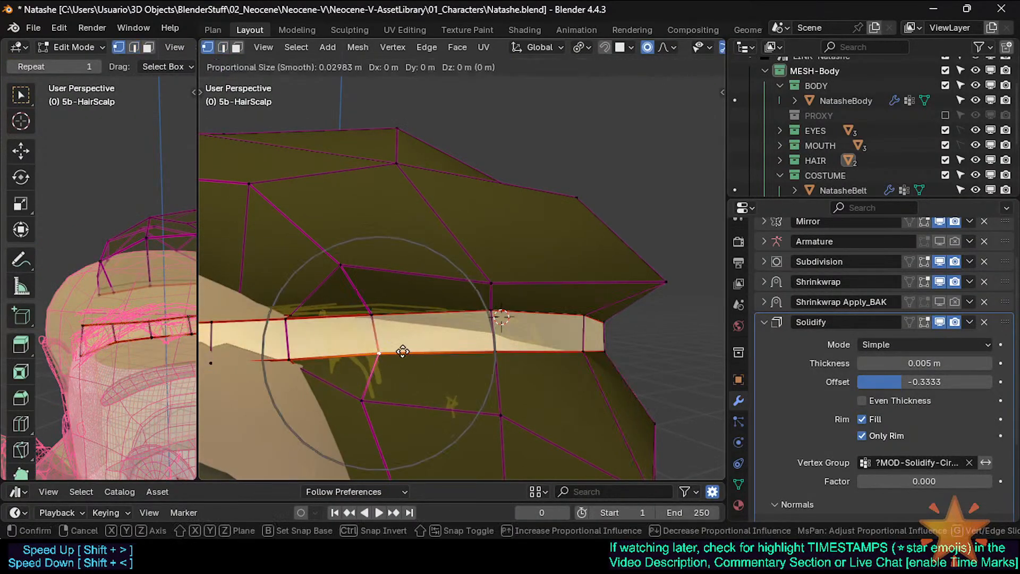
{"action": "left_click", "coordinate": [395, 368]}
{"action": "left_click", "coordinate": [491, 313]}
{"action": "key", "text": "g"}
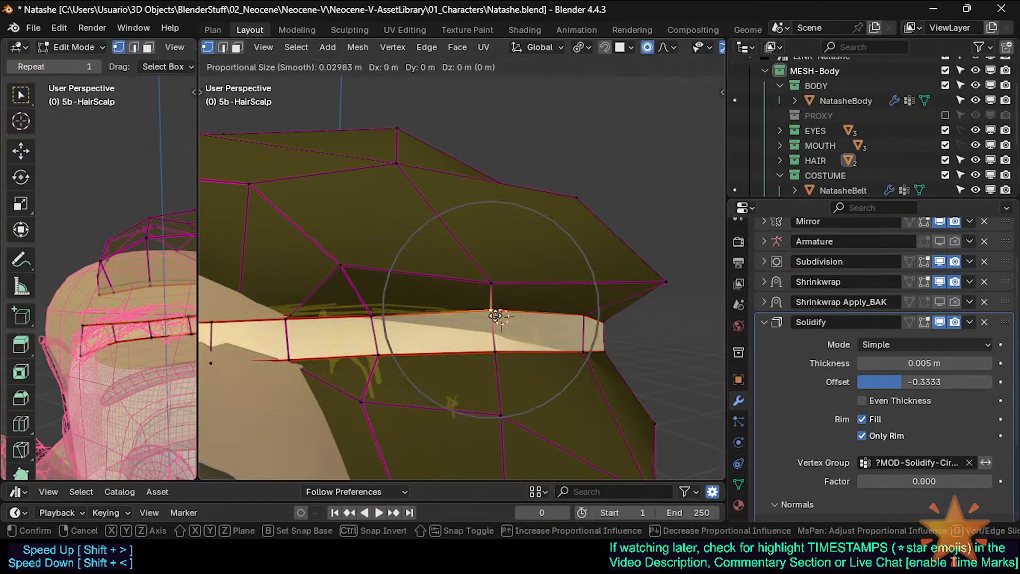
{"action": "key", "text": "g"}
{"action": "left_click", "coordinate": [495, 348]}
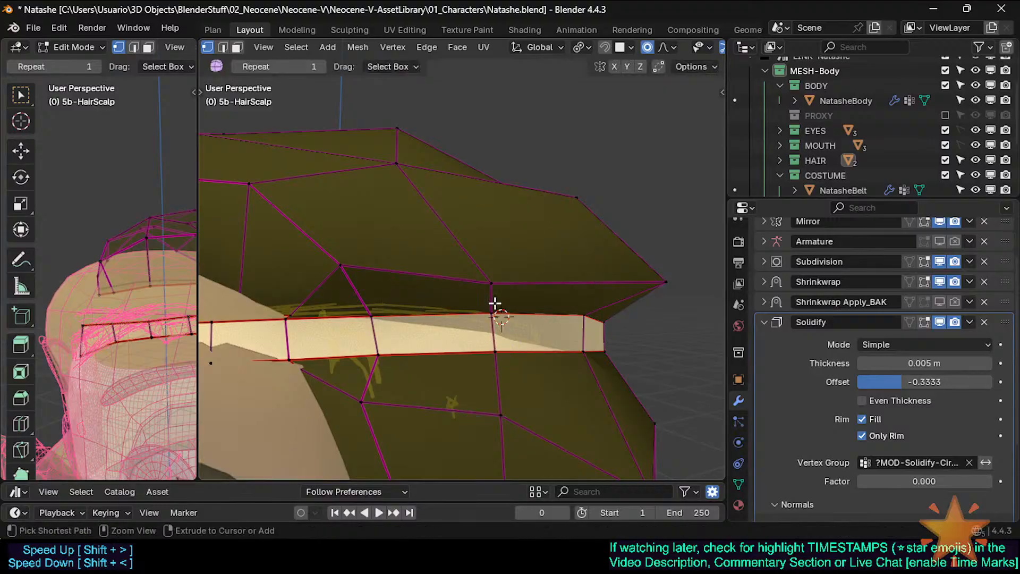
Try adding supporting edge loops in the hair close above and below the headband, and check the rear end in Object Mode
{"action": "key", "text": "ctrl+r"}
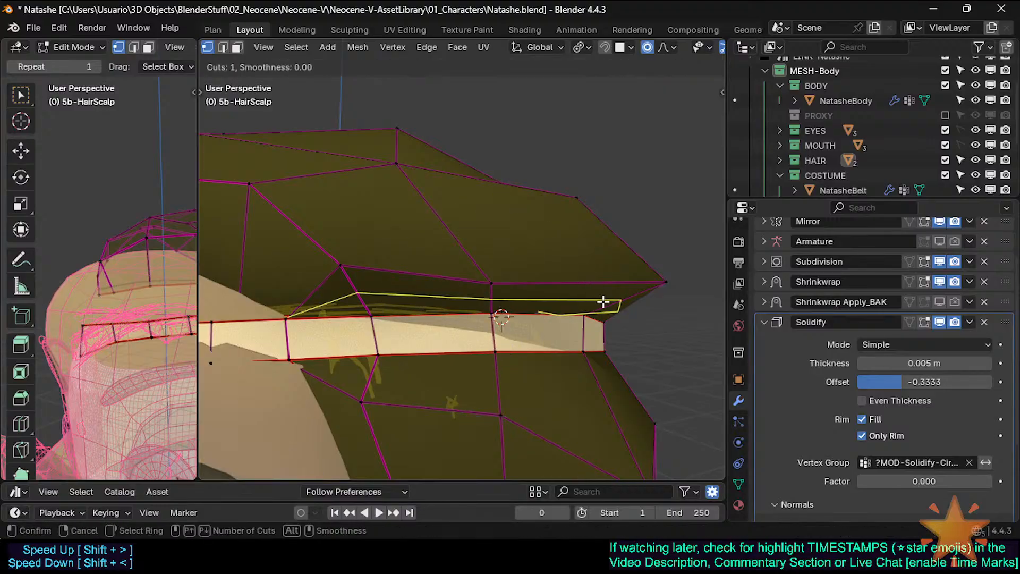
{"action": "left_click", "coordinate": [604, 302]}
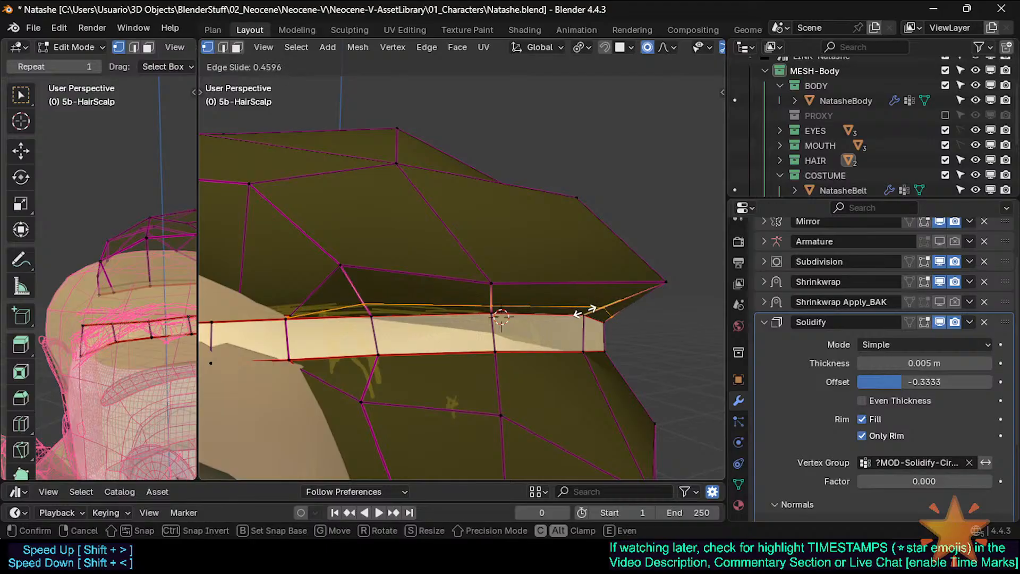
{"action": "left_click", "coordinate": [544, 389]}
{"action": "key", "text": "ctrl+r"}
{"action": "left_click", "coordinate": [586, 359]}
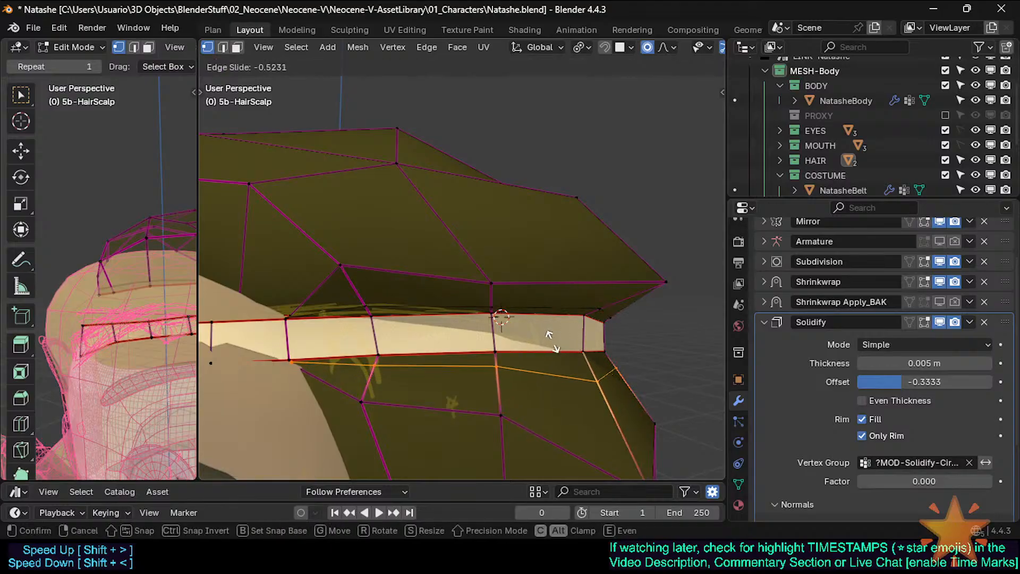
{"action": "left_click", "coordinate": [563, 303]}
{"action": "key", "text": "Tab"}
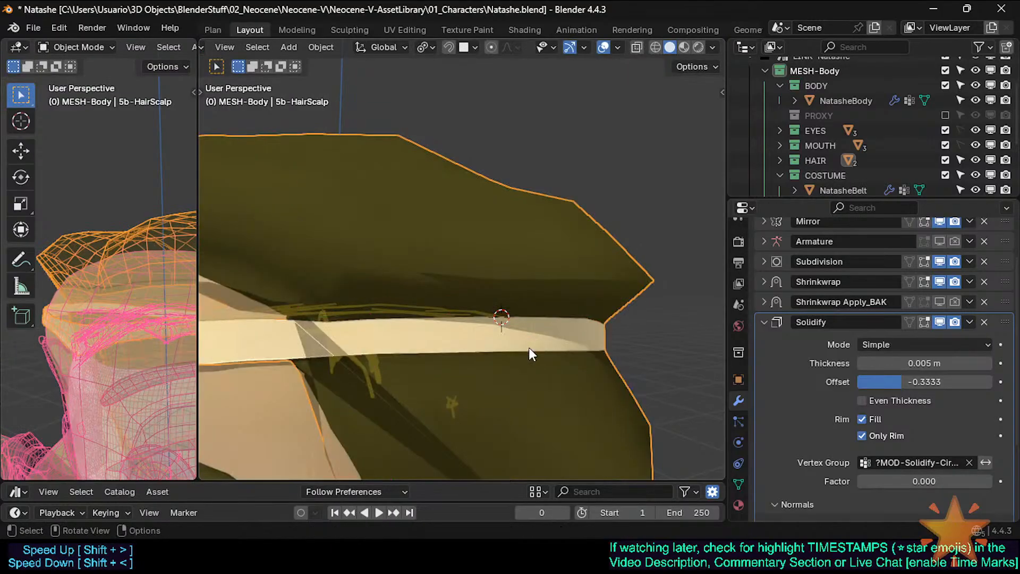
{"action": "middle_click_drag", "start_coordinate": [528, 351], "coordinate": [457, 395]}
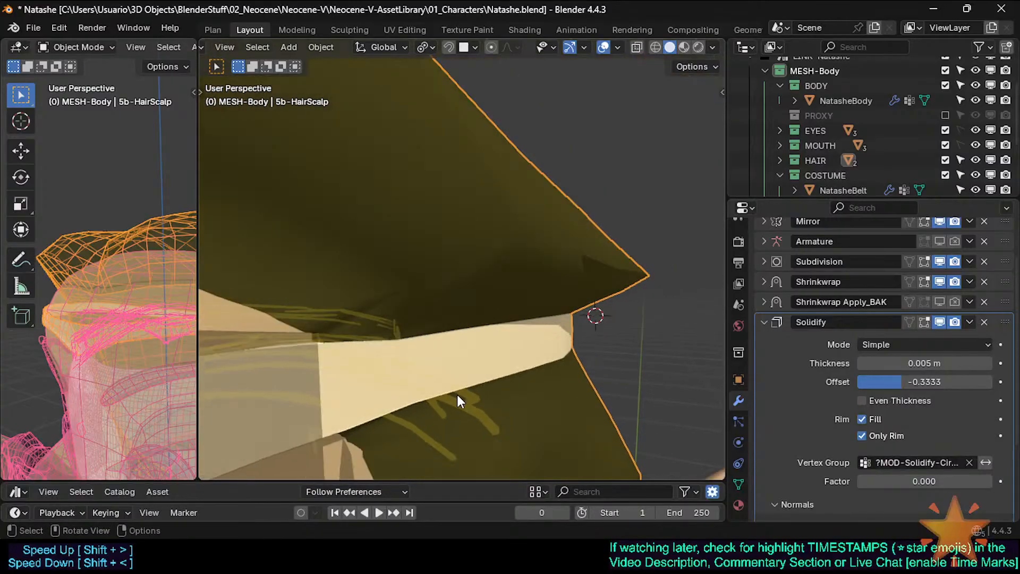
{"action": "key", "text": "Tab"}
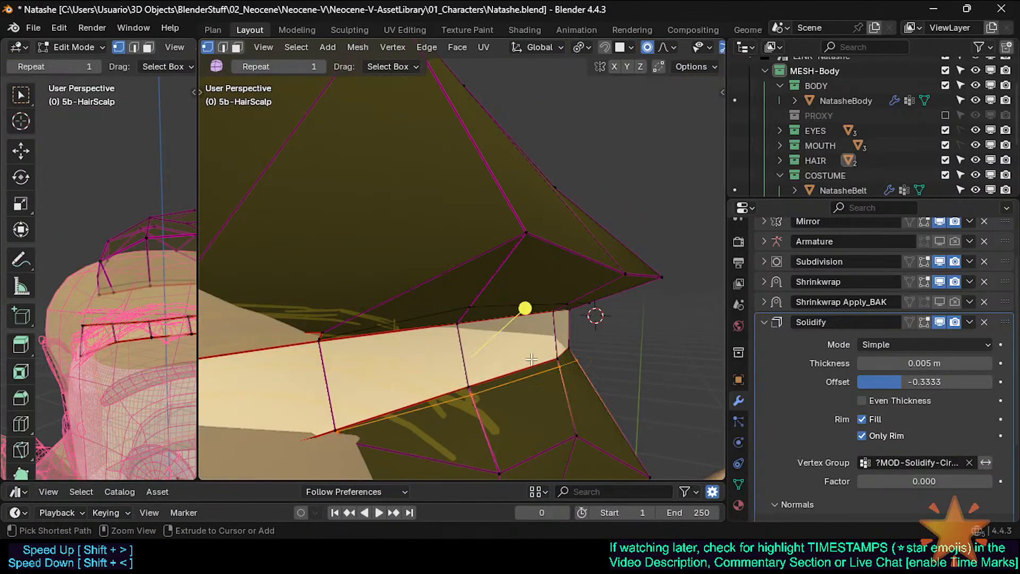
Undo both supporting loop cuts beside the headband
{"action": "key", "text": "ctrl+z"}
{"action": "key", "text": "ctrl+z"}
{"action": "key", "text": "ctrl+z"}
{"action": "key", "text": "ctrl+z"}
Inspect the whole headband across the forehead in Object Mode and save the file
{"action": "middle_click_drag", "start_coordinate": [494, 359], "coordinate": [590, 291]}
{"action": "key", "text": "Tab"}
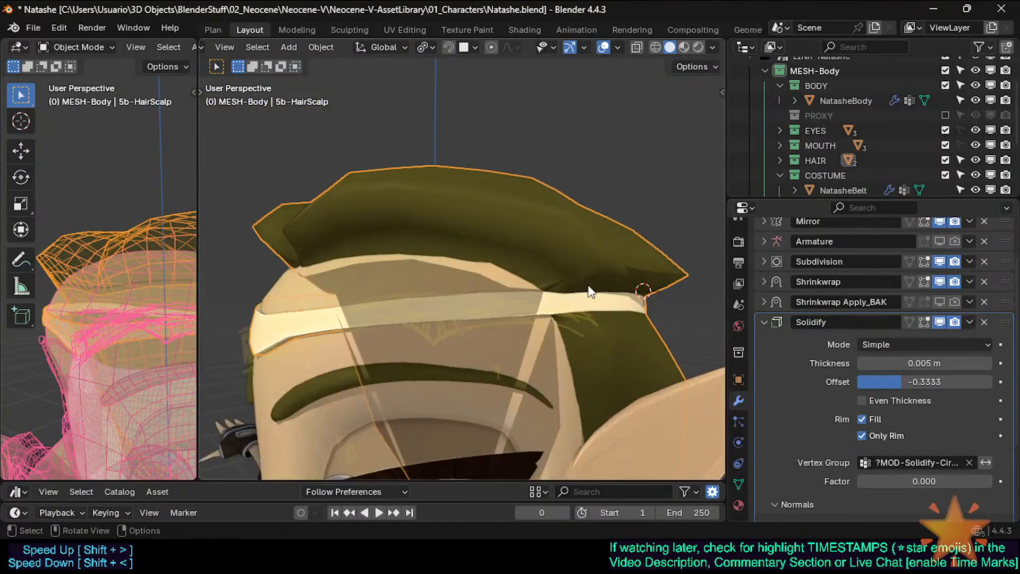
{"action": "middle_click_drag", "start_coordinate": [538, 313], "coordinate": [354, 348]}
{"action": "key", "text": "Tab"}
{"action": "key", "text": "ctrl+s"}
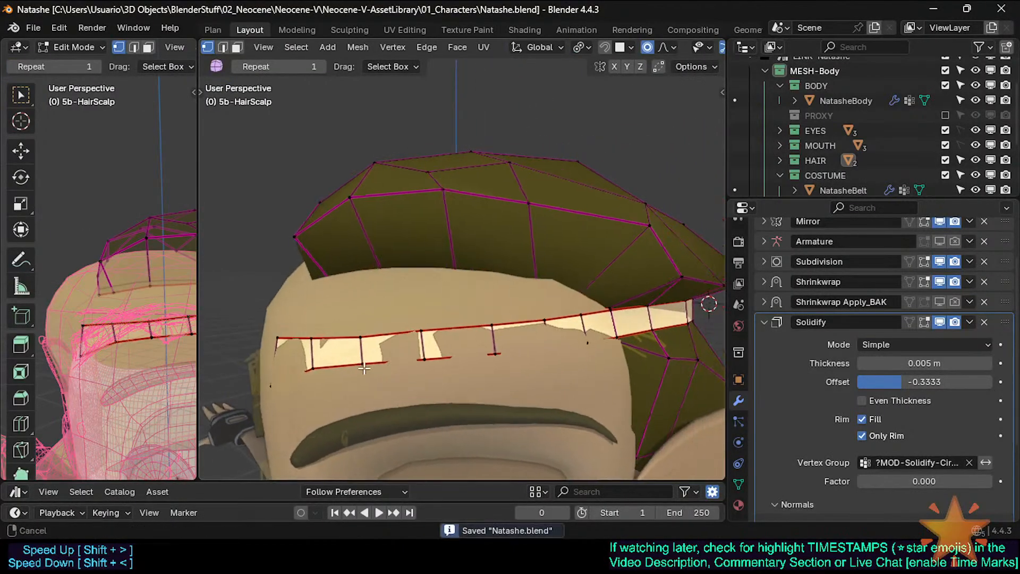
Nudge the upper-edge vertex midway along the headband slightly down, shrinking the proportional editing size to about 0.015 m
{"action": "key", "text": "3"}
{"action": "left_click", "coordinate": [284, 349]}
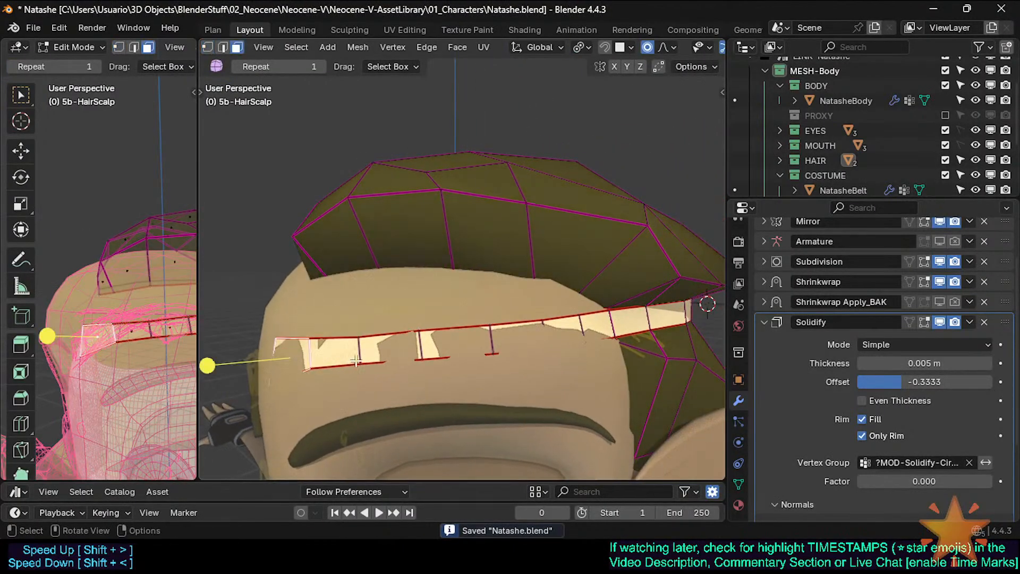
{"action": "left_click", "coordinate": [594, 322], "text": "shift"}
{"action": "middle_click_drag", "start_coordinate": [396, 340], "coordinate": [431, 330]}
{"action": "key", "text": "1"}
{"action": "left_click", "coordinate": [457, 322]}
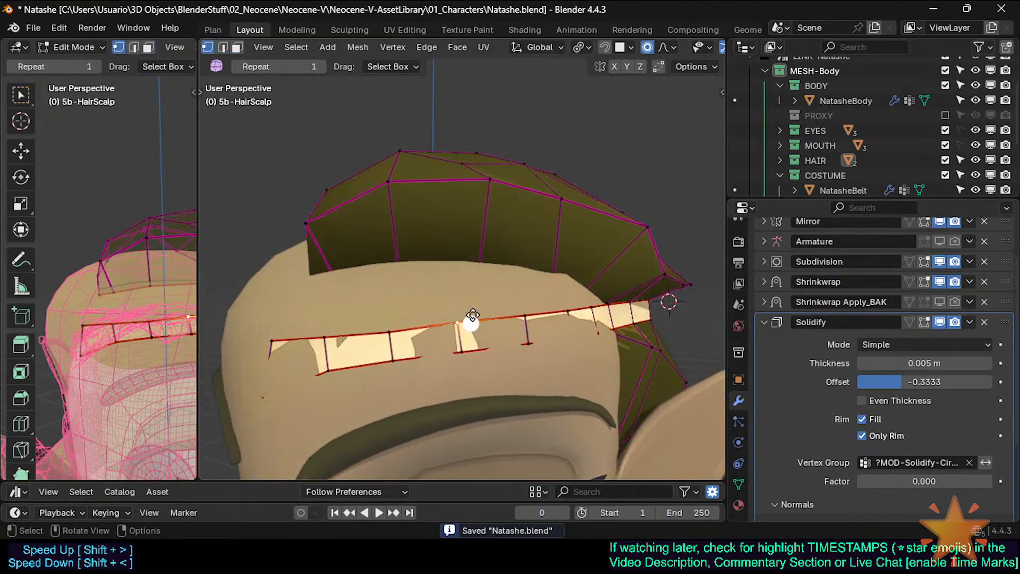
{"action": "key", "text": "g"}
{"action": "scroll", "coordinate": [473, 327], "scroll_direction": "up", "scroll_amount": 2}
{"action": "scroll", "coordinate": [473, 326], "scroll_direction": "up", "scroll_amount": 3}
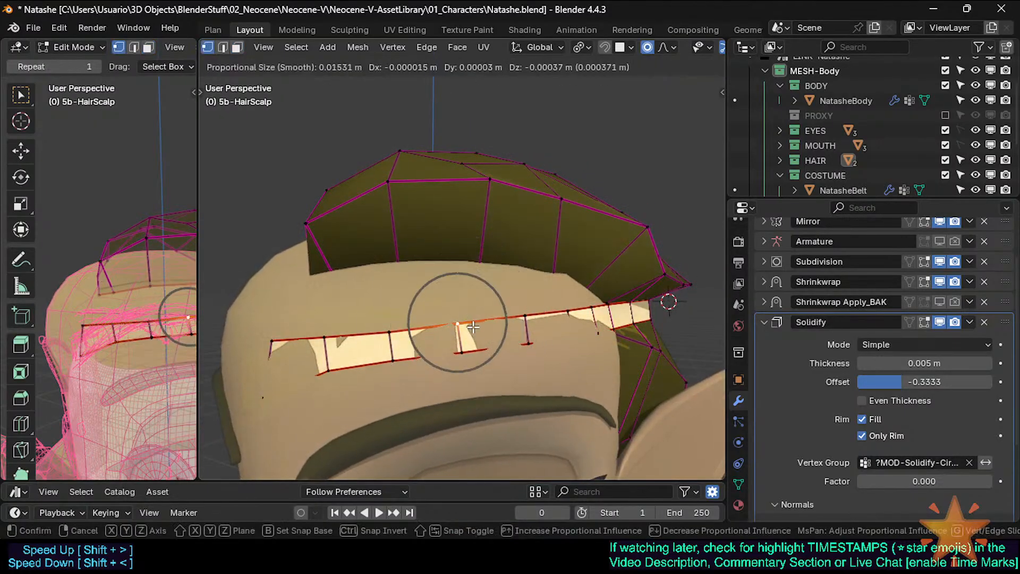
{"action": "left_click", "coordinate": [473, 327]}
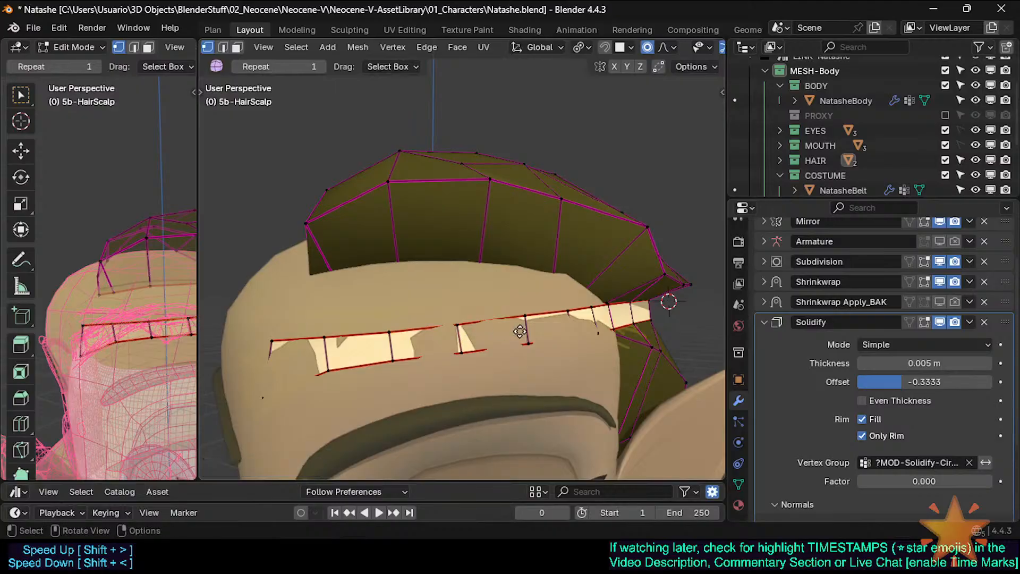
Select the row of headband faces from the side of the head to the front centre and save the file
{"action": "middle_click_drag", "start_coordinate": [524, 332], "coordinate": [572, 329]}
{"action": "key", "text": "3"}
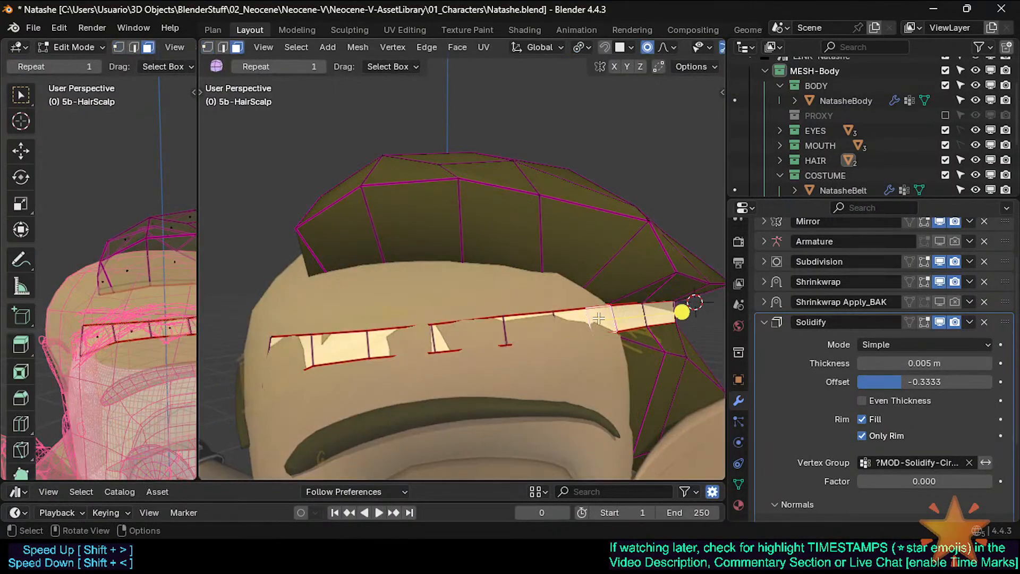
{"action": "left_click", "coordinate": [570, 323], "text": "shift"}
{"action": "left_click", "coordinate": [470, 330], "text": "shift"}
{"action": "left_click", "coordinate": [400, 339], "text": "shift"}
{"action": "left_click", "coordinate": [331, 342], "text": "shift"}
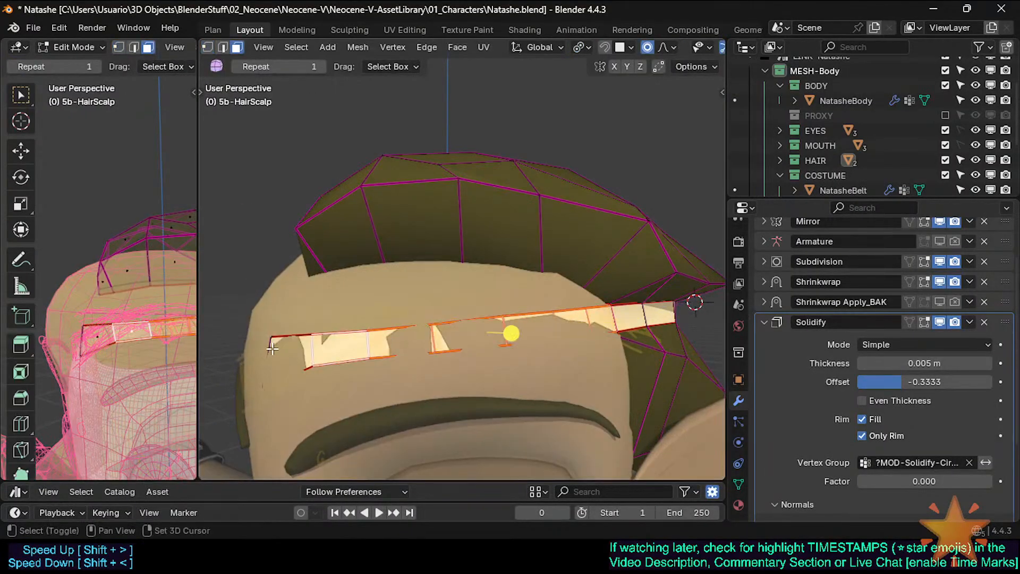
{"action": "left_click", "coordinate": [278, 346], "text": "shift"}
{"action": "key", "text": "ctrl+s"}
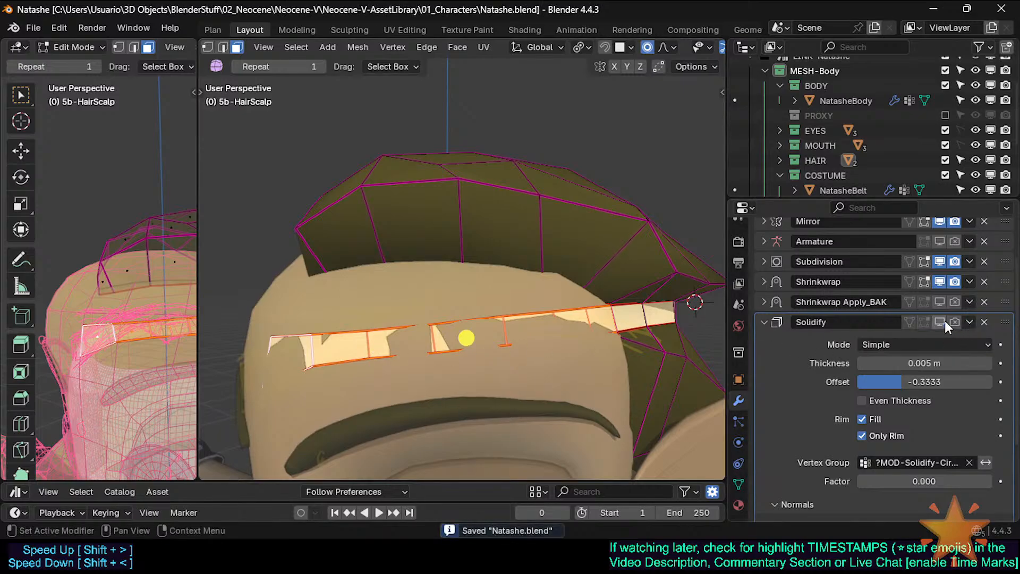
Turn off viewport and render display of the hair scalp's Solidify and Subdivision modifiers
{"action": "key", "text": "Tab"}
{"action": "key", "text": "Tab"}
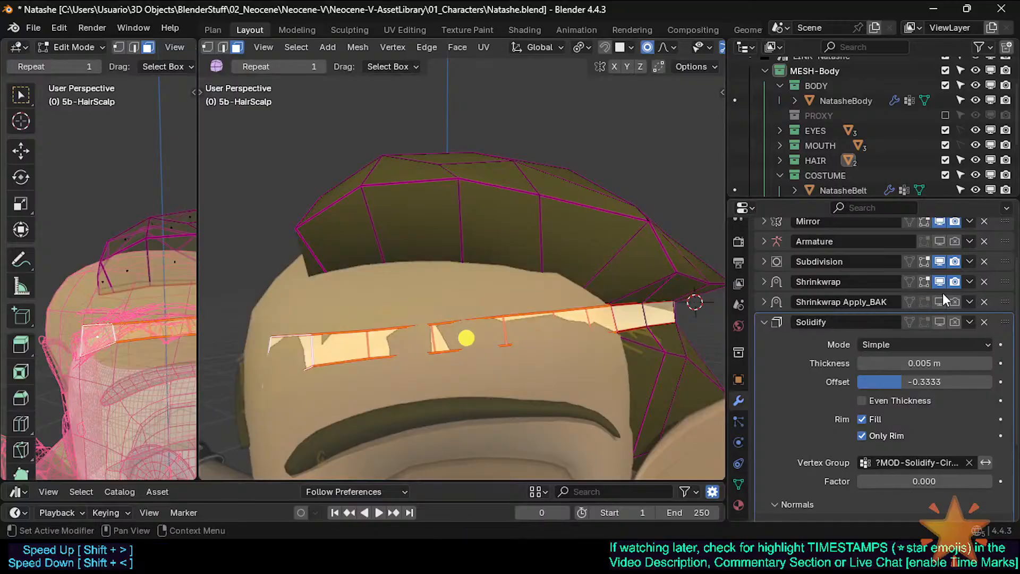
{"action": "scroll", "coordinate": [945, 300], "scroll_direction": "up", "scroll_amount": 3}
{"action": "left_click", "coordinate": [953, 323]}
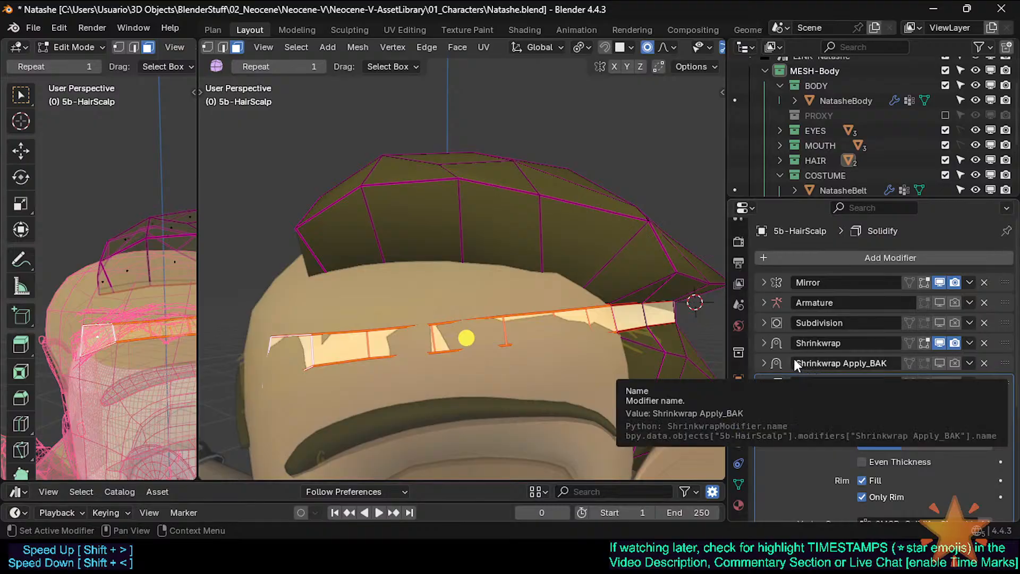
Compare how the headband meets the NatasheBody surface with the body's Subdivision modifier off and on
{"action": "key", "text": "Tab"}
{"action": "left_click", "coordinate": [470, 291]}
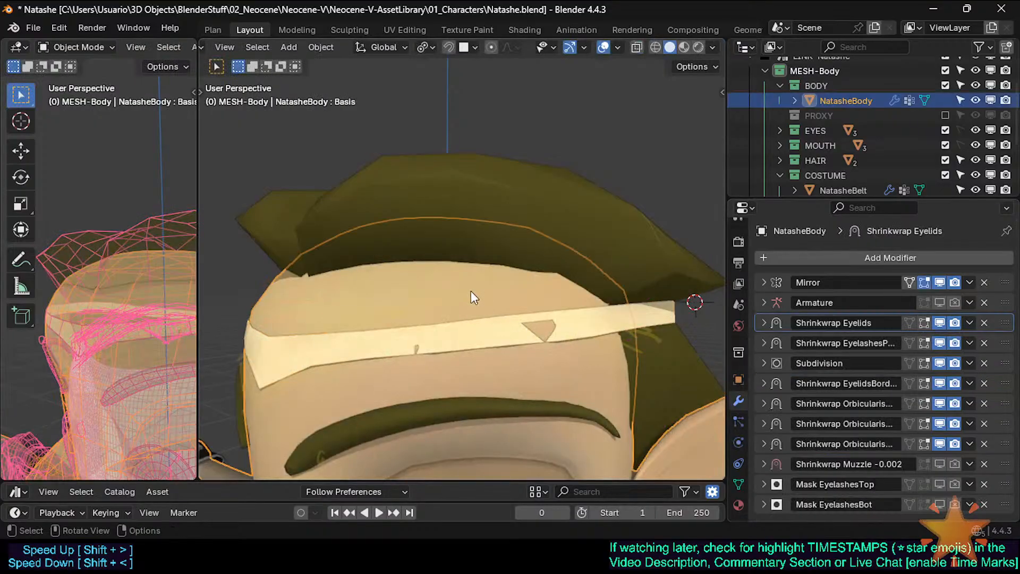
{"action": "key", "text": "Tab"}
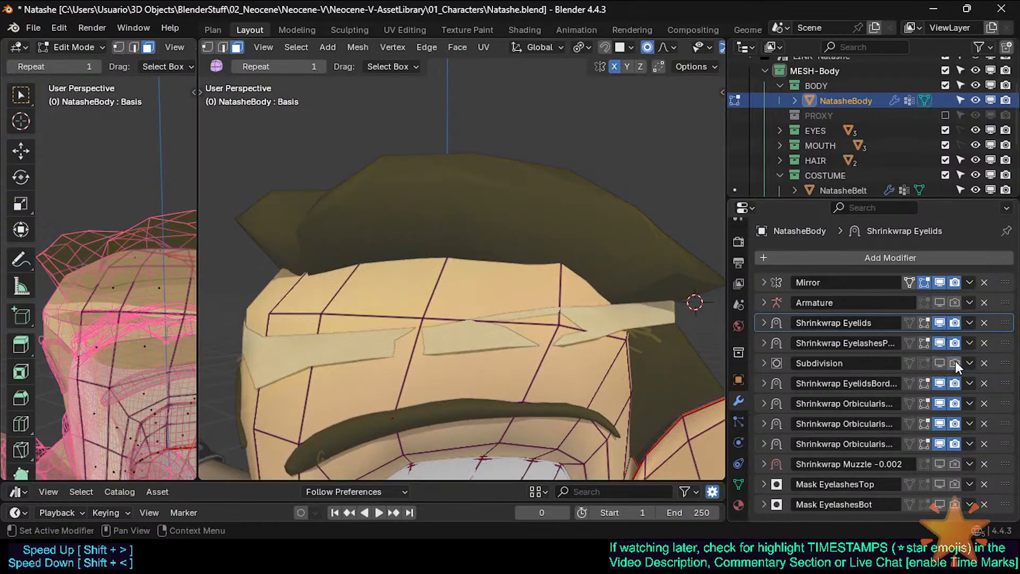
{"action": "key", "text": "Tab"}
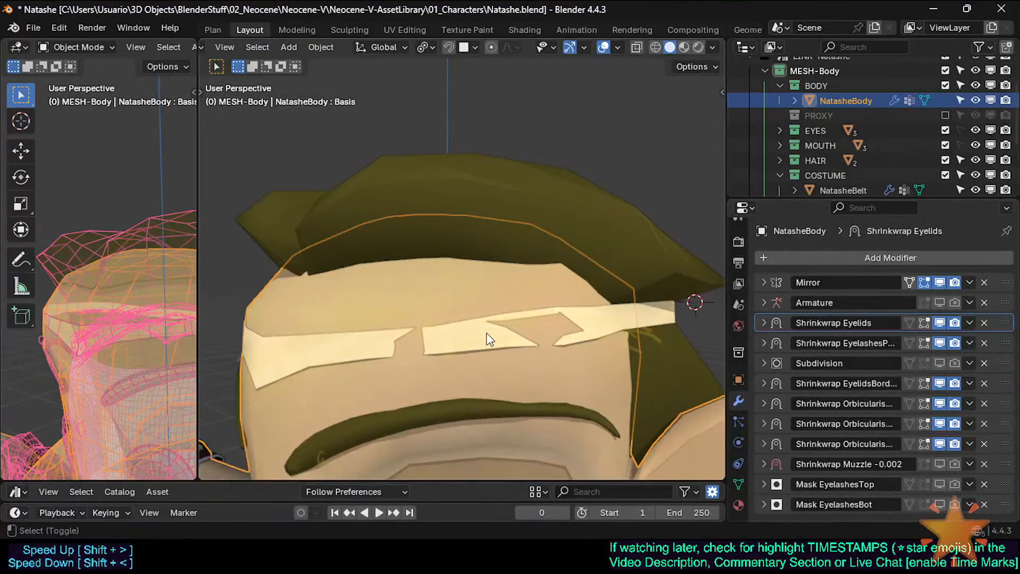
{"action": "key", "text": "Tab"}
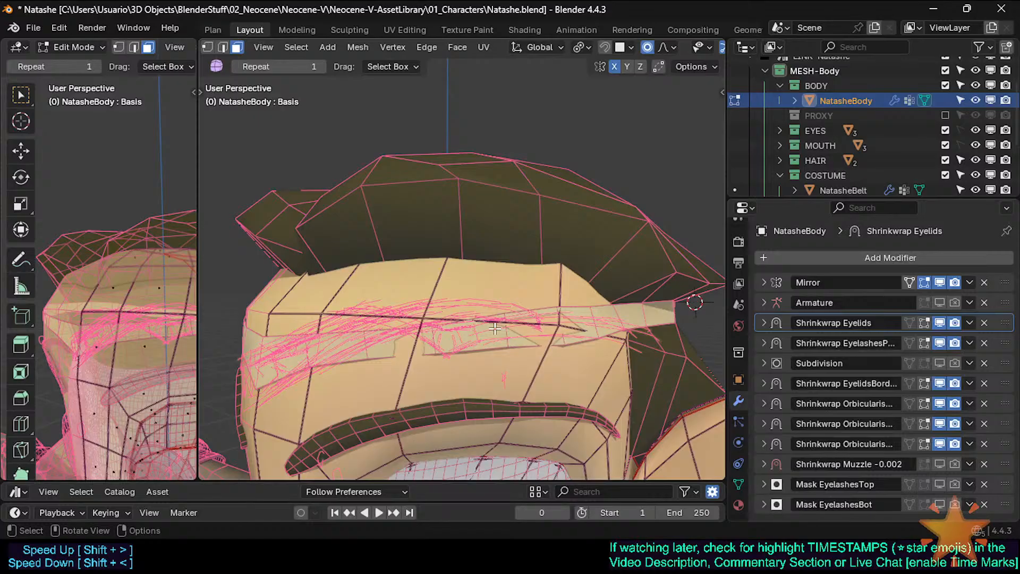
{"action": "key", "text": "Tab"}
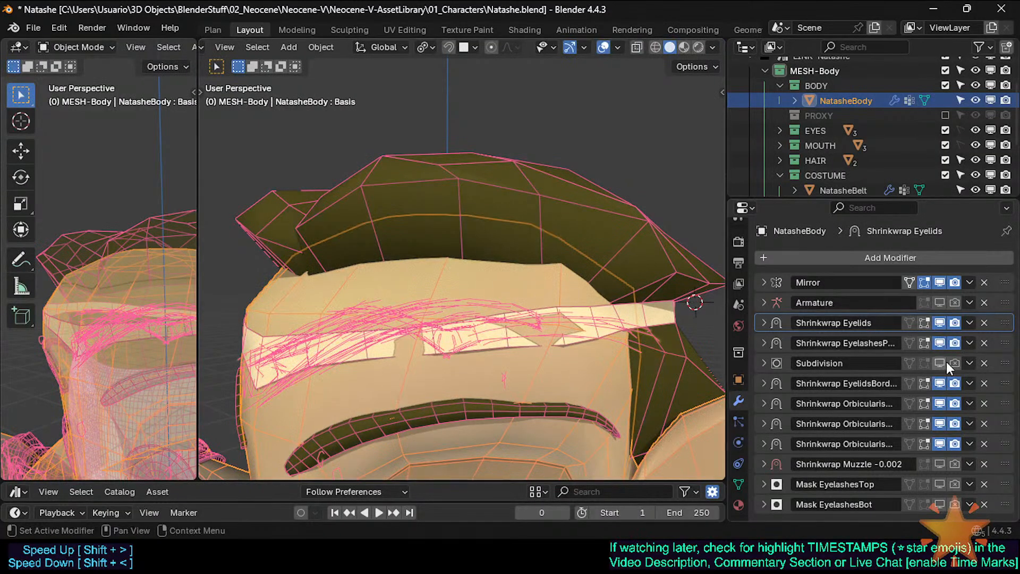
{"action": "left_click_drag", "start_coordinate": [945, 362], "coordinate": [955, 363]}
{"action": "key", "text": "Tab"}
{"action": "key", "text": "Tab"}
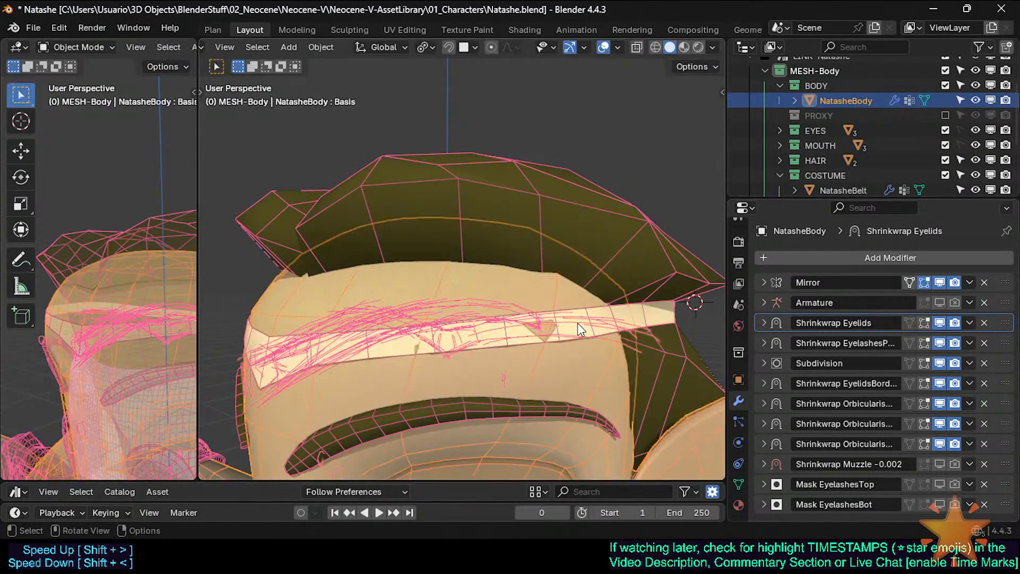
Switch the hair scalp's active display from Shrinkwrap to Shrinkwrap Apply_BAK and compare the settings of both modifiers
{"action": "left_click", "coordinate": [589, 311]}
{"action": "key", "text": "Tab"}
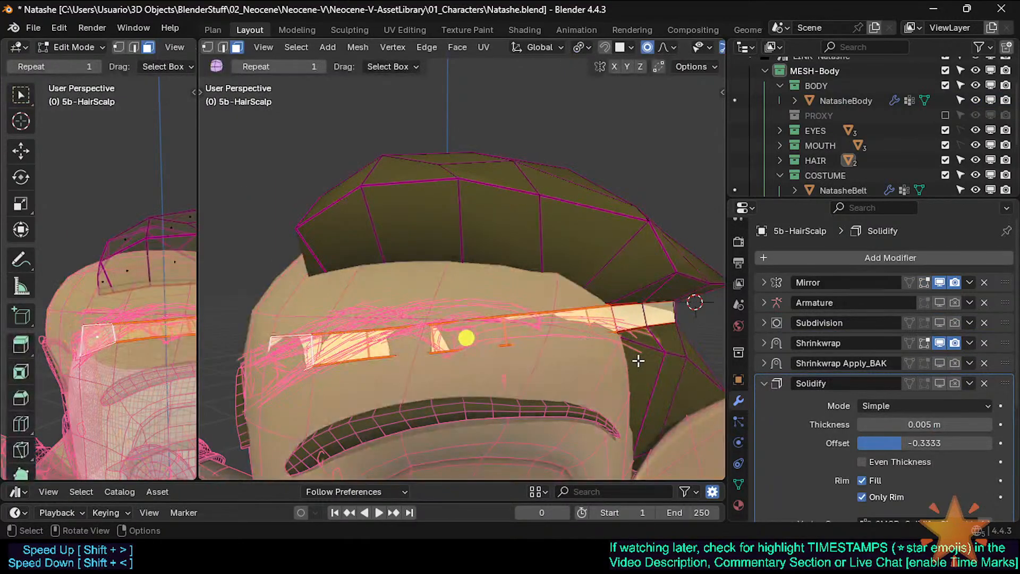
{"action": "left_click", "coordinate": [768, 384]}
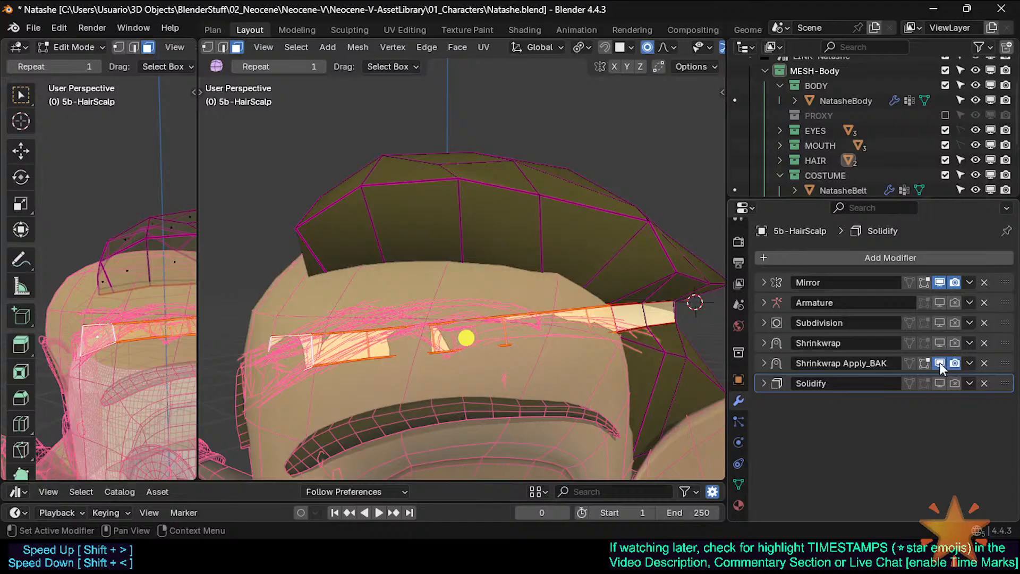
{"action": "left_click", "coordinate": [765, 362]}
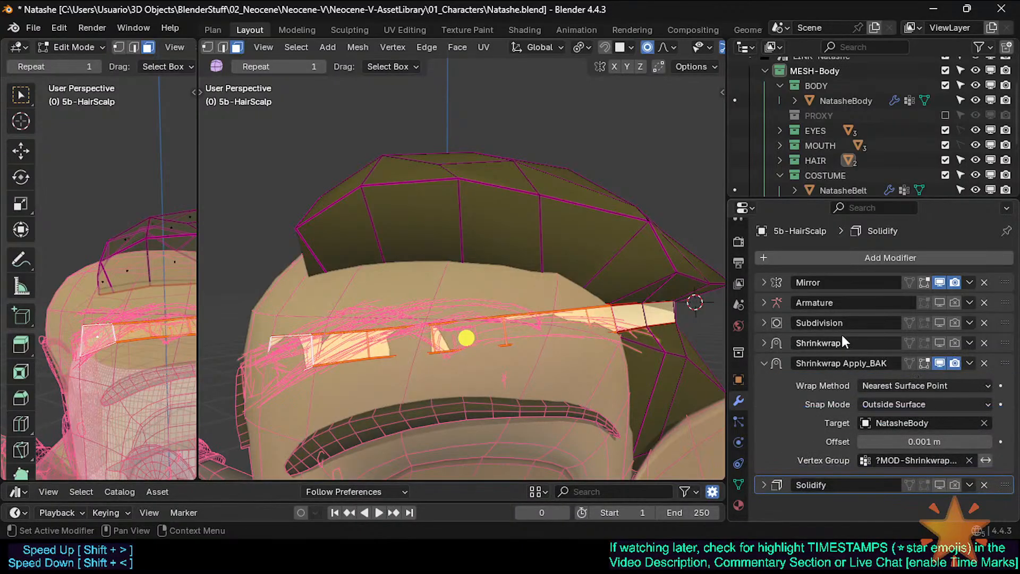
{"action": "left_click", "coordinate": [765, 343]}
{"action": "scroll", "coordinate": [780, 365], "scroll_direction": "down", "scroll_amount": 3}
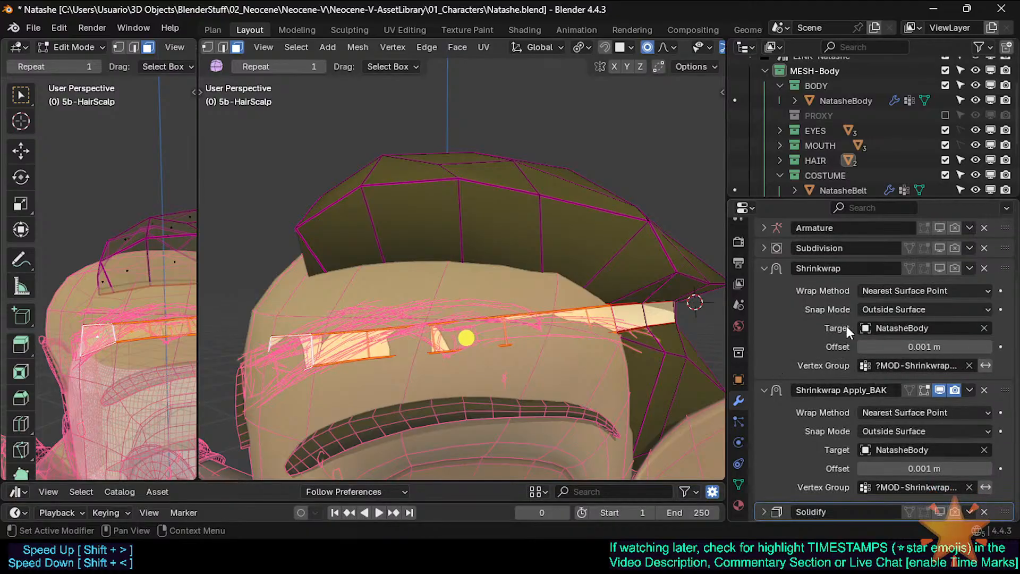
{"action": "scroll", "coordinate": [847, 326], "scroll_direction": "up", "scroll_amount": 2}
{"action": "left_click", "coordinate": [765, 299]}
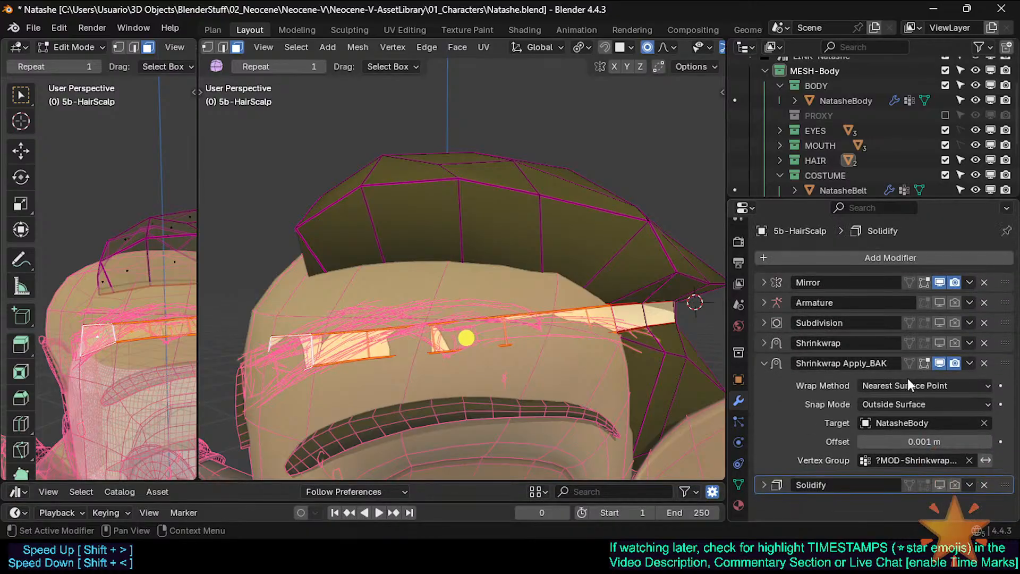
Try moving a lower-edge vertex of the headband near the side of the forehead in Edit Mode
{"action": "key", "text": "Tab"}
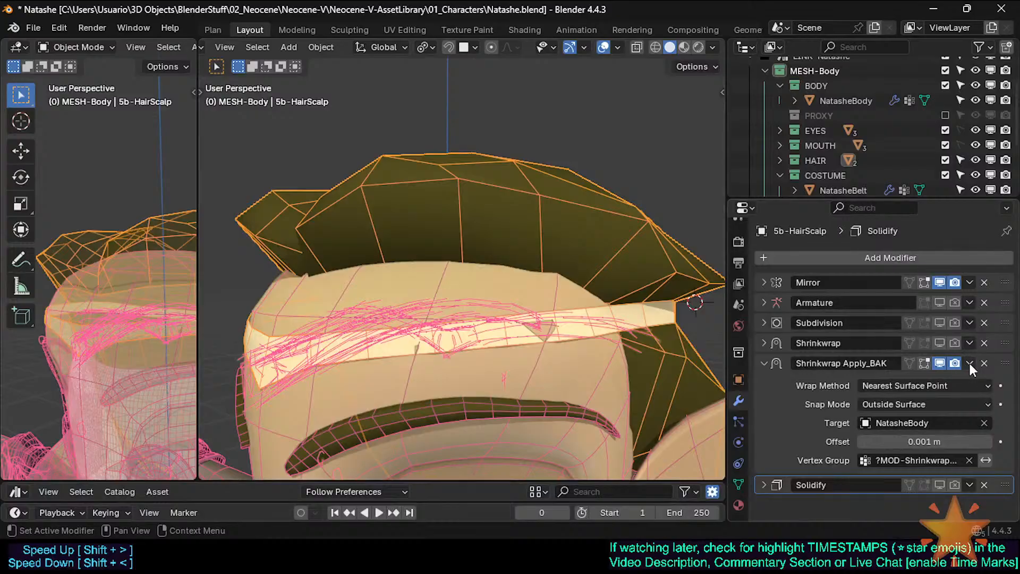
{"action": "key", "text": "Tab"}
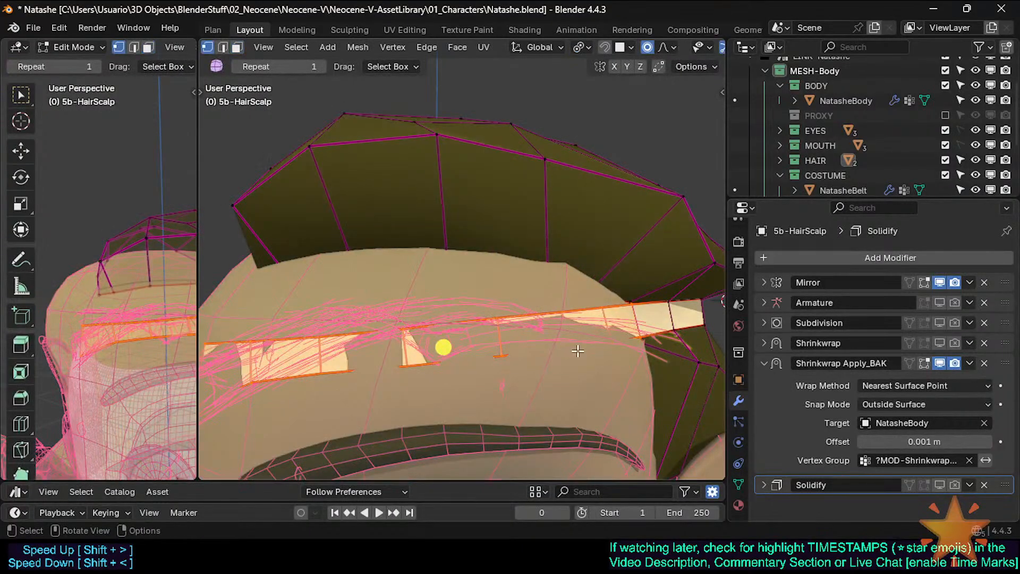
{"action": "key", "text": "g"}
{"action": "left_click", "coordinate": [576, 348]}
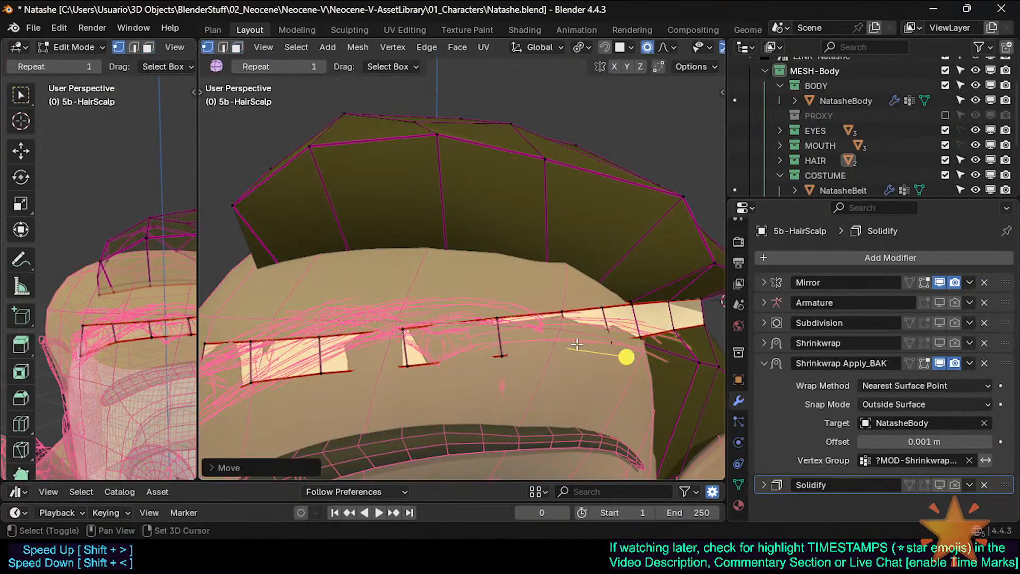
Enable Shrinkwrap Apply_BAK on the edit cage and check the headband in Object and Edit Mode
{"action": "left_click", "coordinate": [925, 364]}
{"action": "left_click", "coordinate": [914, 364]}
{"action": "scroll", "coordinate": [535, 328], "scroll_direction": "down", "scroll_amount": 1}
{"action": "key", "text": "Tab"}
{"action": "key", "text": "Tab"}
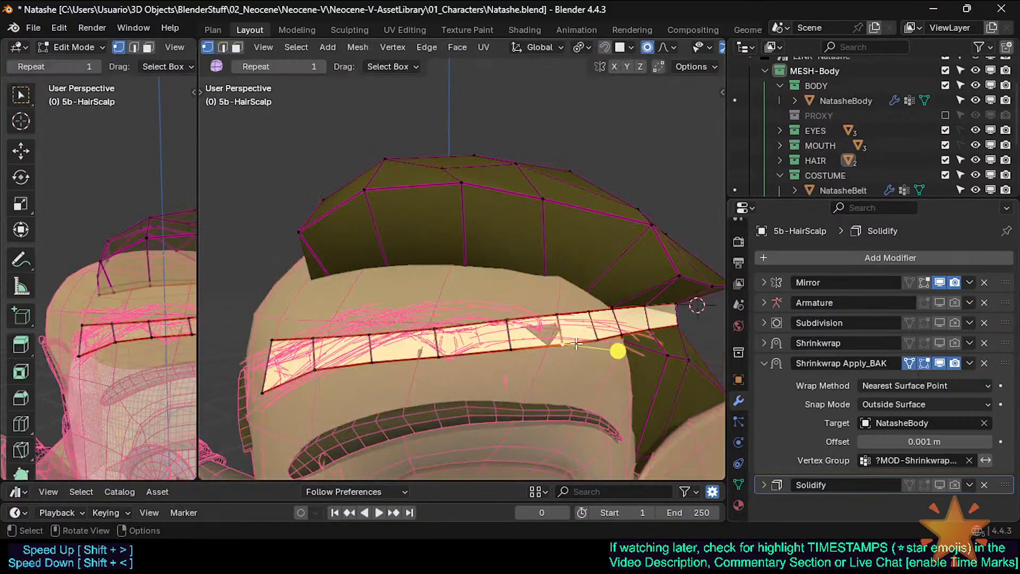
Nudge the headband's upper and lower edge vertices around the side of the forehead with proportional editing
{"action": "key", "text": "g"}
{"action": "left_click", "coordinate": [615, 348]}
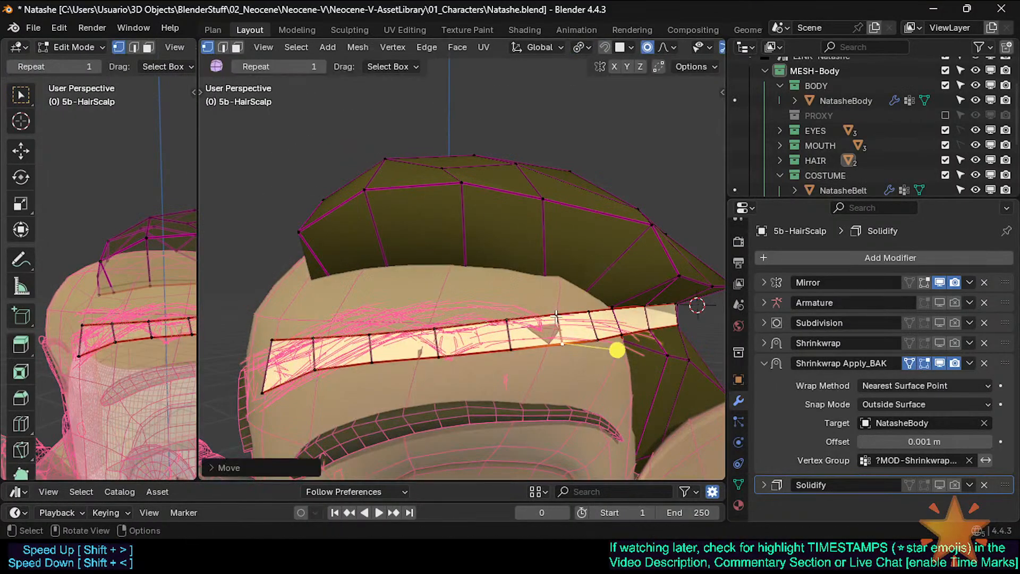
{"action": "key", "text": "g"}
{"action": "left_click", "coordinate": [556, 321]}
{"action": "key", "text": "g"}
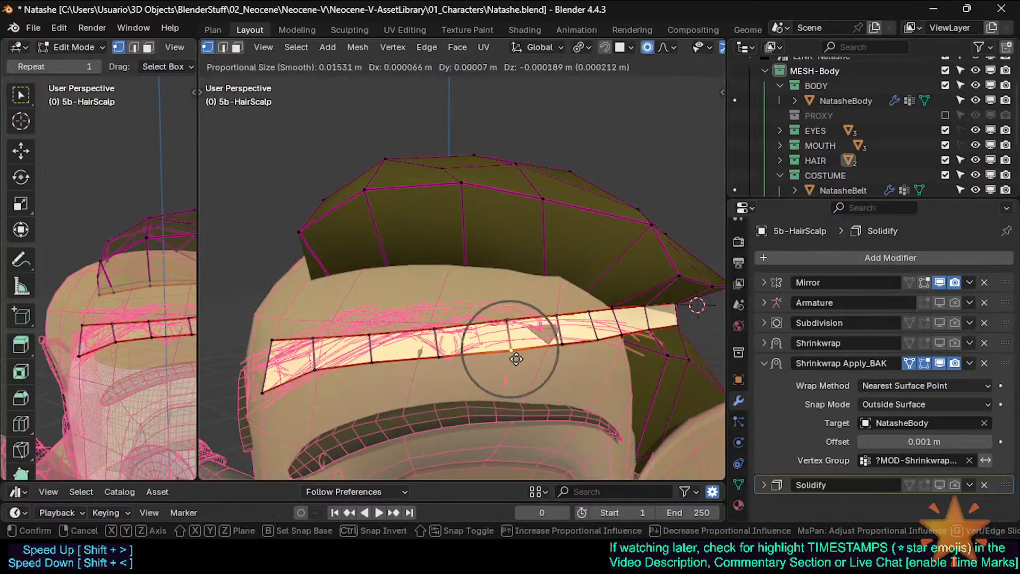
{"action": "left_click", "coordinate": [540, 362]}
{"action": "key", "text": "g"}
{"action": "left_click", "coordinate": [428, 340]}
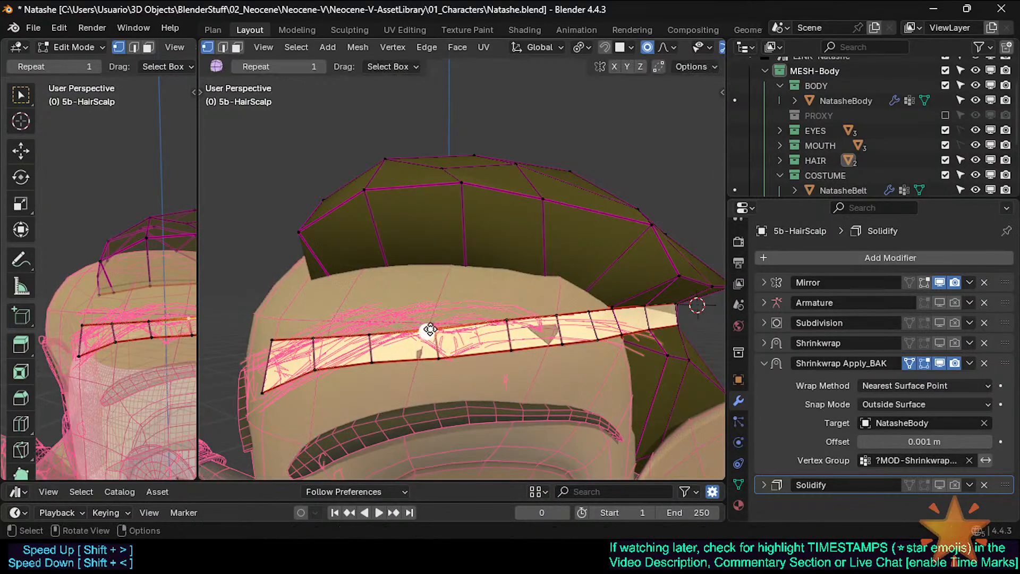
Fine-tune the headband's upper and lower edge vertices near the centre of the forehead with proportional editing
{"action": "key", "text": "g"}
{"action": "left_click", "coordinate": [330, 337]}
{"action": "key", "text": "g"}
{"action": "left_click", "coordinate": [330, 365]}
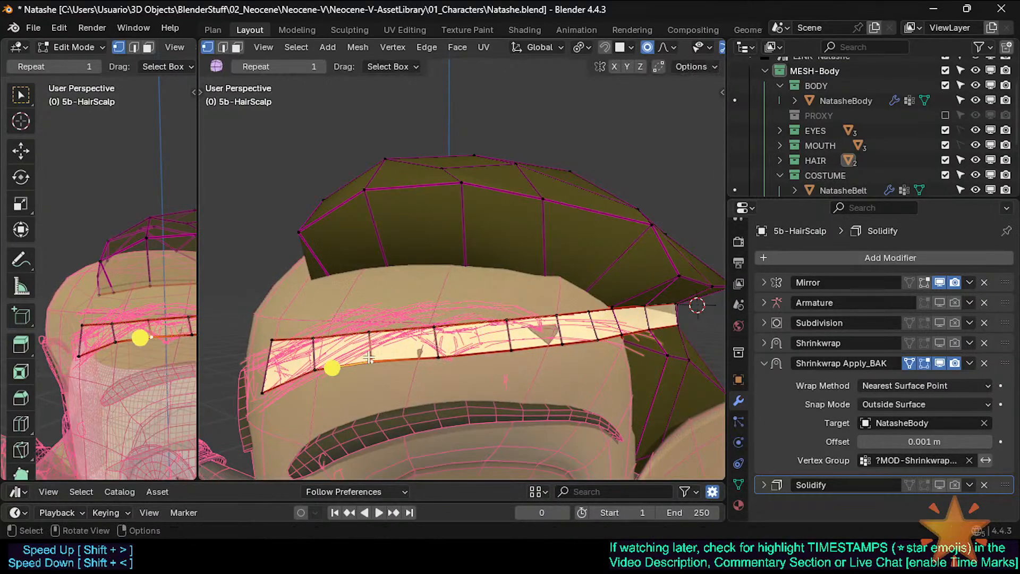
{"action": "key", "text": "g"}
{"action": "left_click", "coordinate": [332, 369]}
Turn off proportional editing, circle-select the headband's forehead faces and shift them slightly, checking the shape in Object Mode
{"action": "key", "text": "o"}
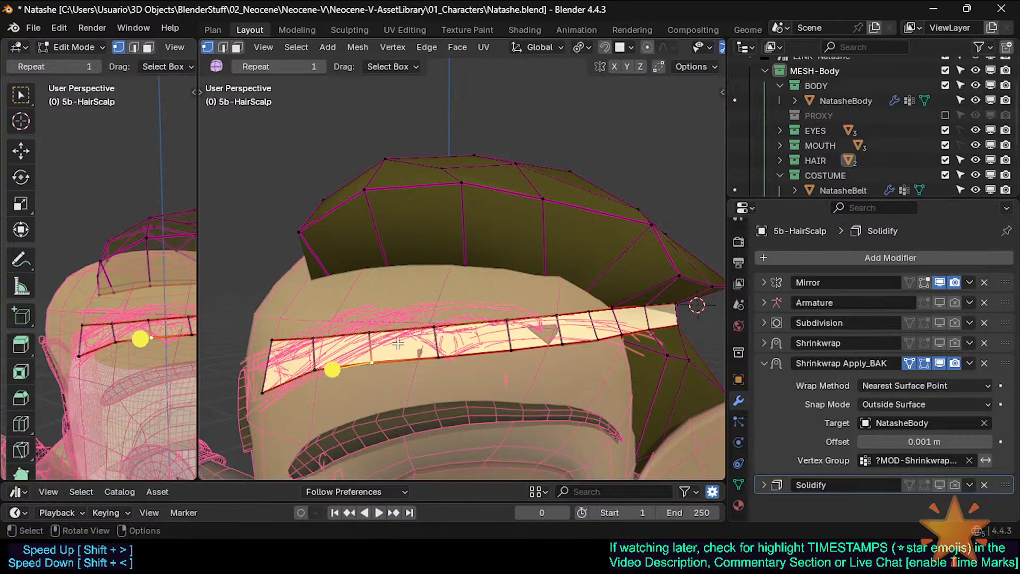
{"action": "key", "text": "3"}
{"action": "key", "text": "c"}
{"action": "mouse_move", "coordinate": [274, 355]}
{"action": "left_mouse_down"}
{"action": "mouse_move", "coordinate": [485, 355]}
{"action": "mouse_move", "coordinate": [606, 321]}
{"action": "left_mouse_up"}
{"action": "key", "text": "Escape"}
{"action": "key", "text": "g"}
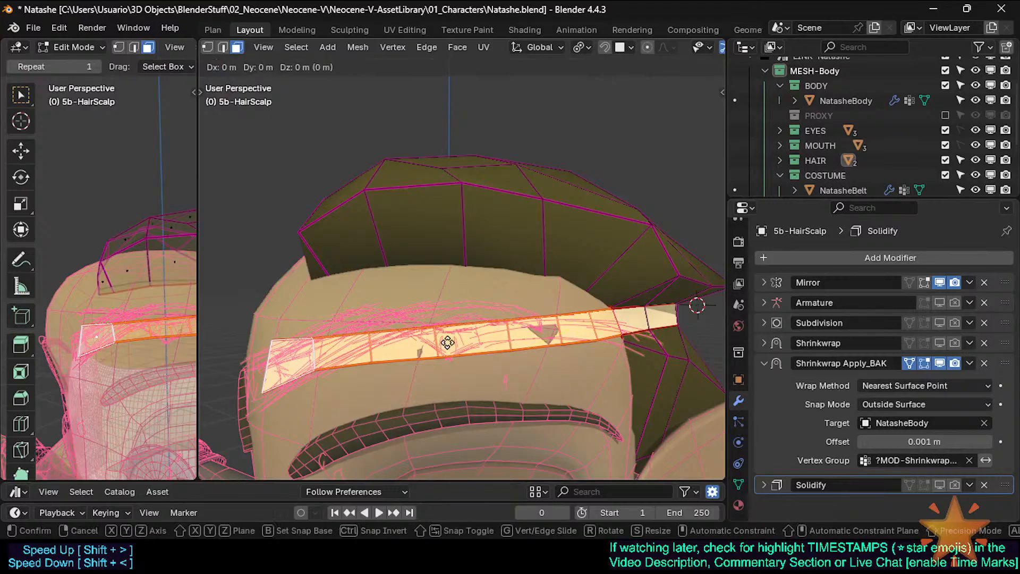
{"action": "left_click", "coordinate": [448, 343]}
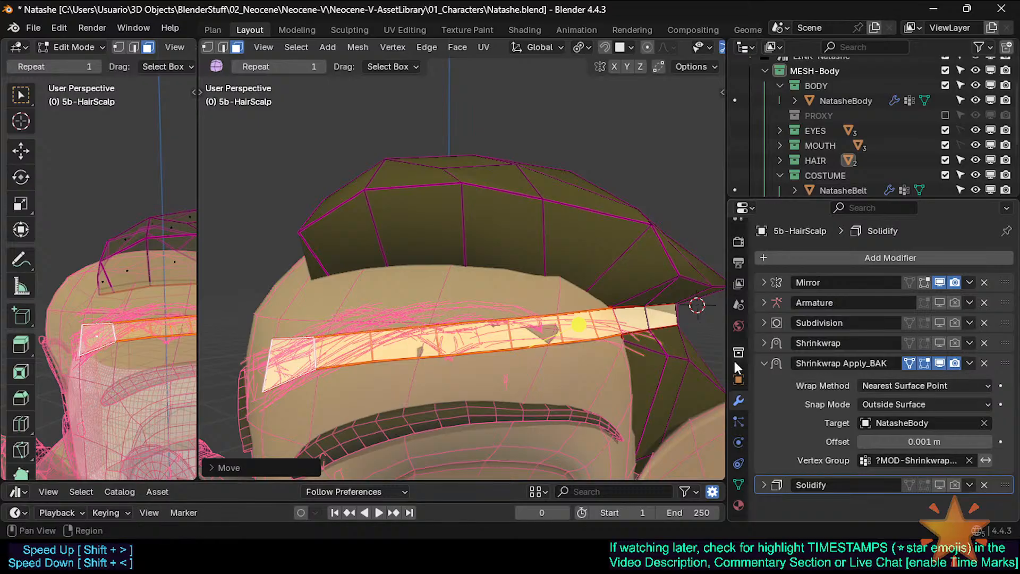
{"action": "key", "text": "Tab"}
{"action": "key", "text": "Tab"}
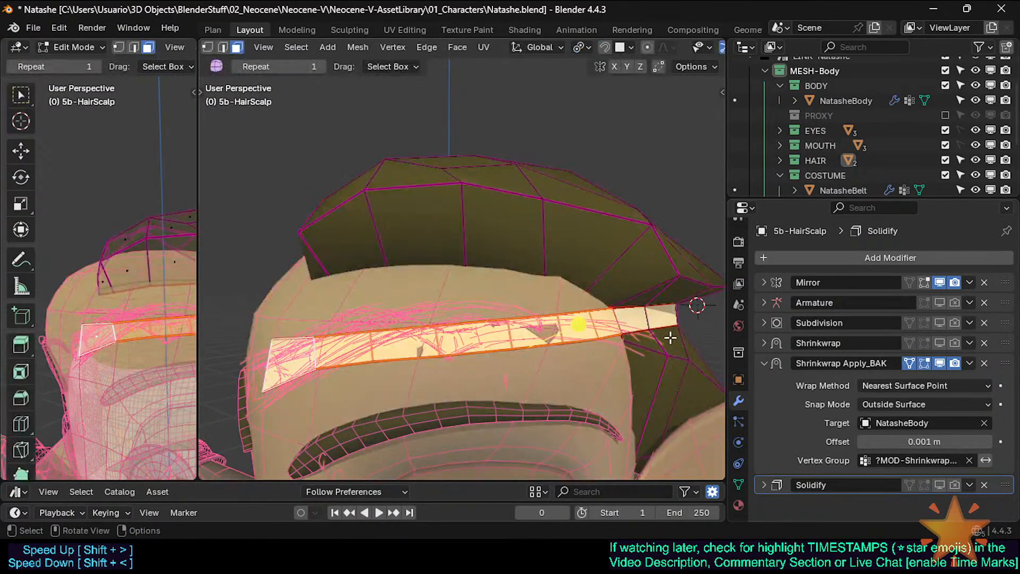
Reposition individual upper and lower edge vertices of the headband where it turns around the side of the forehead
{"action": "key", "text": "1"}
{"action": "key", "text": "g"}
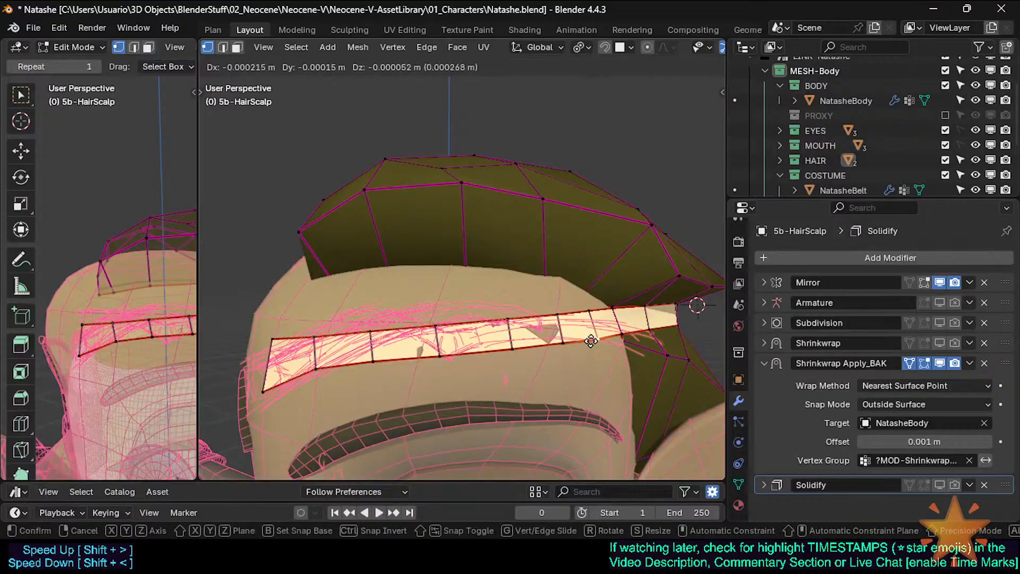
{"action": "left_click", "coordinate": [593, 331]}
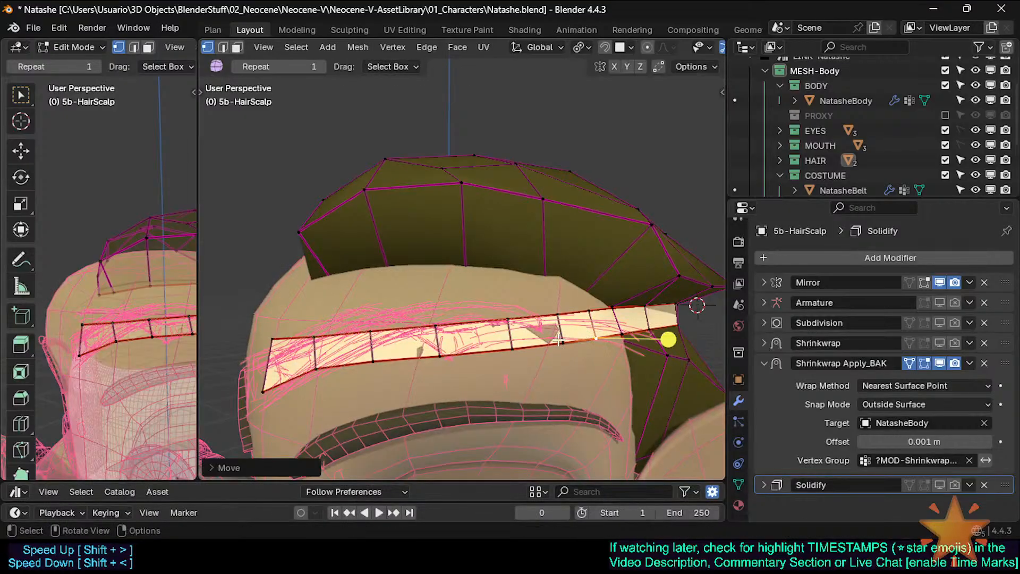
{"action": "key", "text": "g"}
{"action": "left_click", "coordinate": [555, 313]}
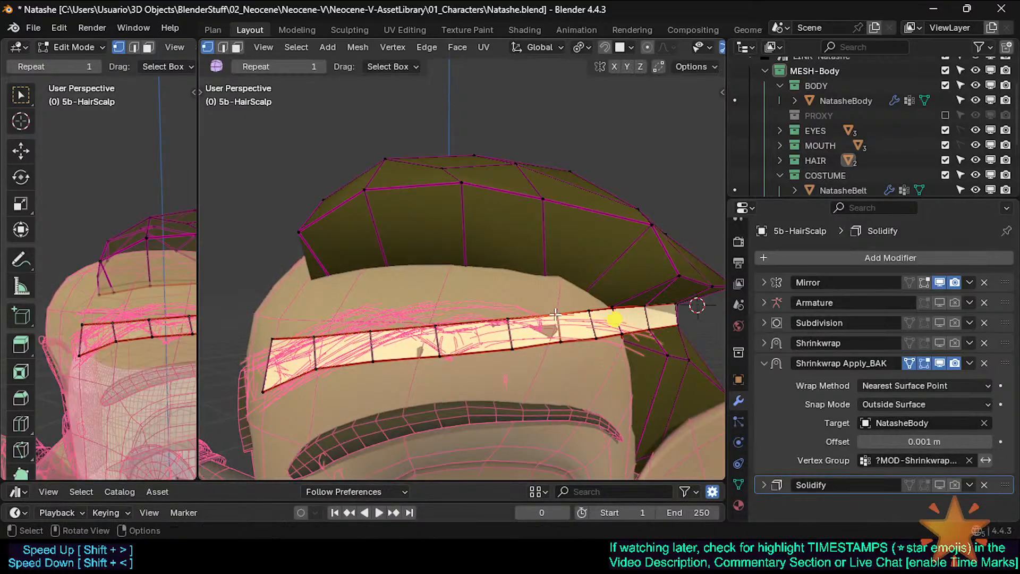
{"action": "left_click", "coordinate": [615, 346]}
{"action": "key", "text": "g"}
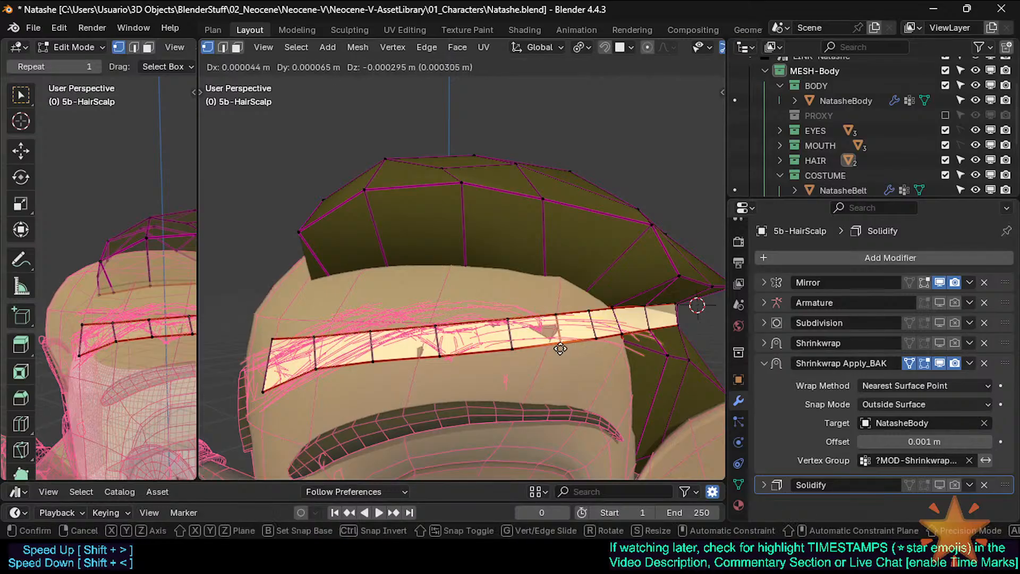
{"action": "left_click", "coordinate": [560, 349]}
{"action": "left_click", "coordinate": [516, 348]}
Slide the headband's mid-forehead cross edge toward the front, adjust its lower vertex and check the shape in Object Mode
{"action": "key", "text": "2"}
{"action": "left_click", "coordinate": [509, 336]}
{"action": "key", "text": "g"}
{"action": "key", "text": "g"}
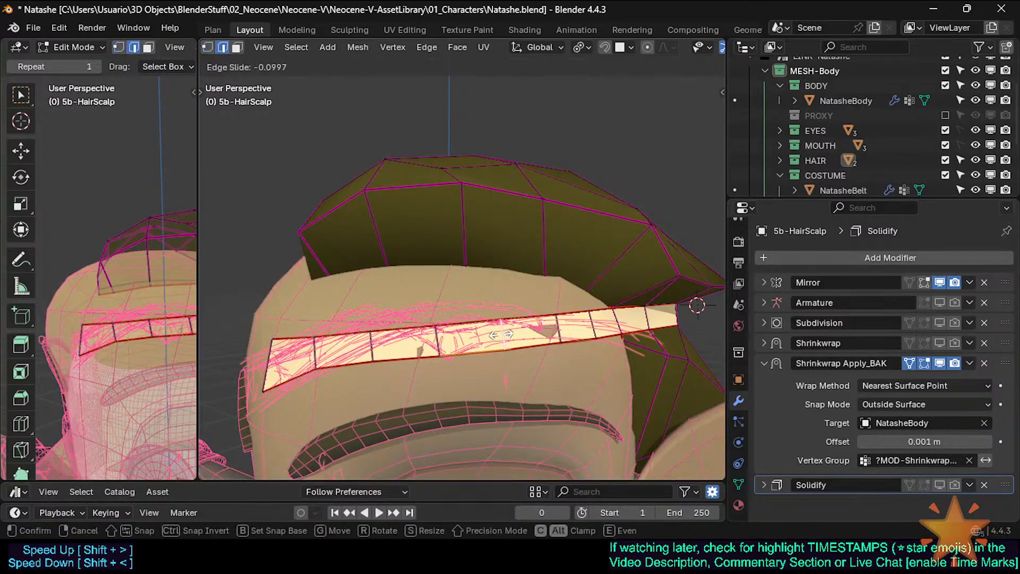
{"action": "left_click", "coordinate": [499, 335]}
{"action": "key", "text": "1"}
{"action": "left_click", "coordinate": [504, 353]}
{"action": "key", "text": "g"}
{"action": "left_click", "coordinate": [501, 351]}
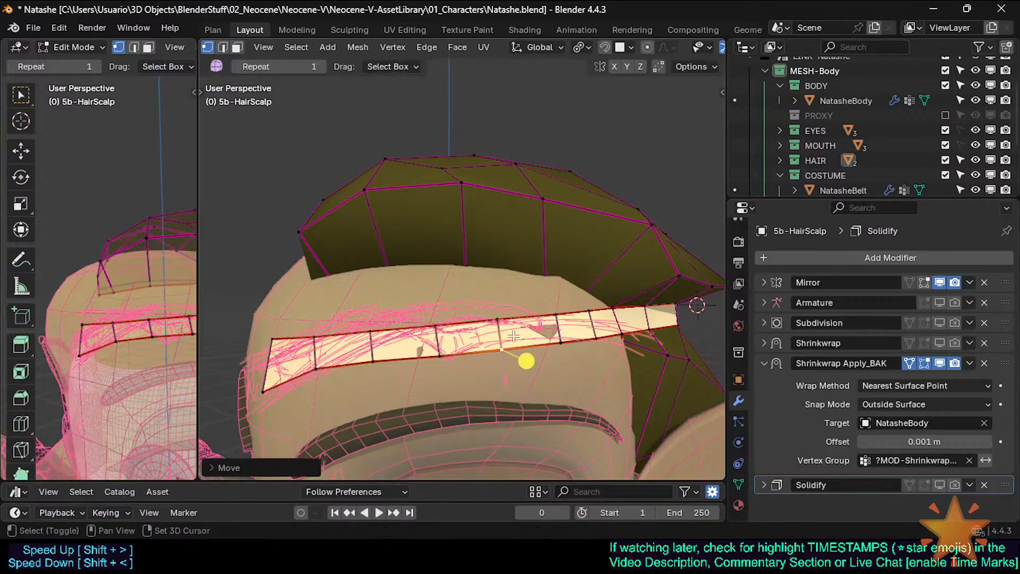
{"action": "key", "text": "Tab"}
{"action": "key", "text": "Tab"}
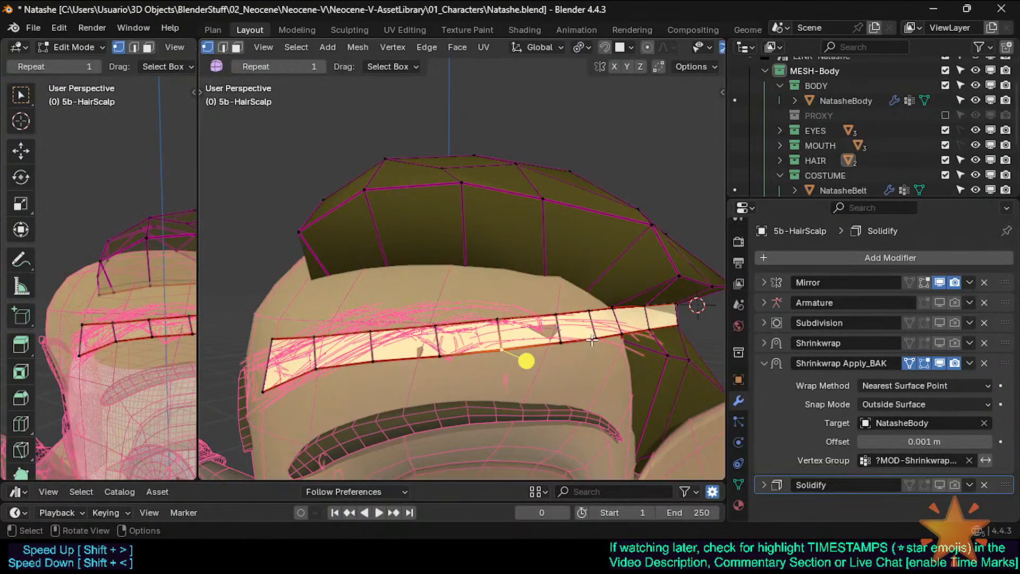
Move the headband's upper and lower vertices near the temple and check the shape in Object Mode
{"action": "left_click", "coordinate": [594, 340]}
{"action": "key", "text": "g"}
{"action": "left_click", "coordinate": [611, 327]}
{"action": "key", "text": "g"}
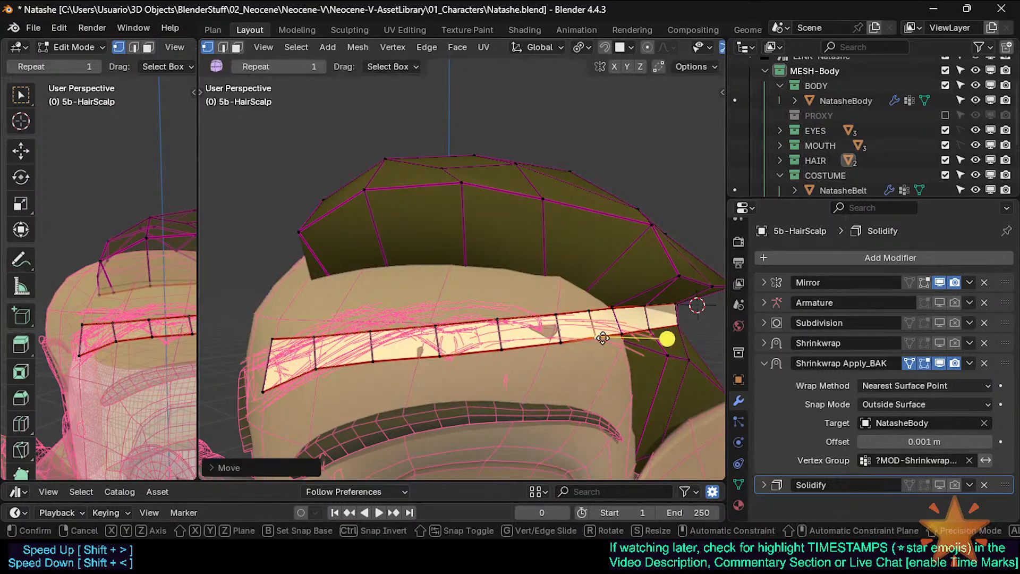
{"action": "left_click", "coordinate": [603, 338]}
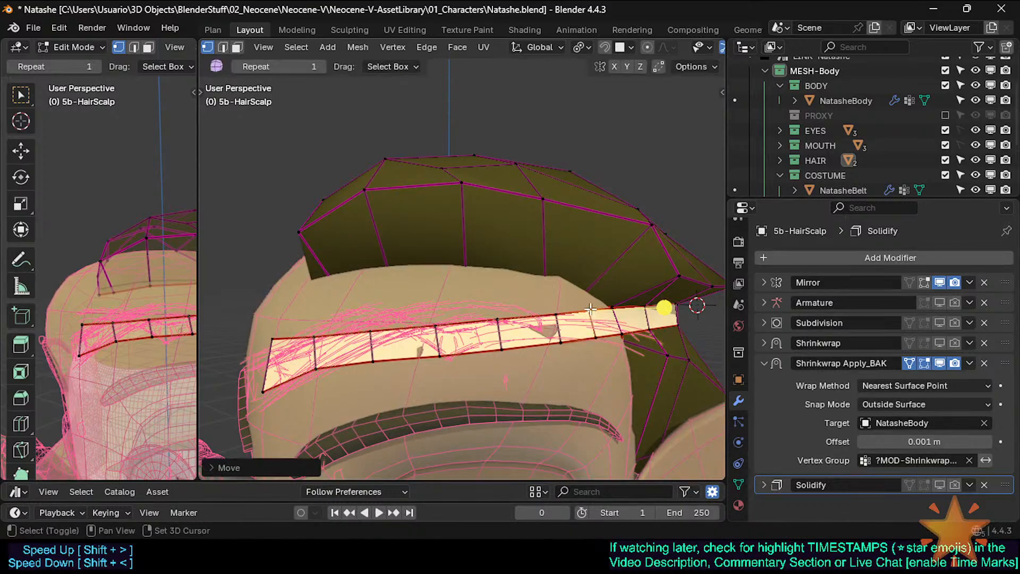
{"action": "key", "text": "g"}
{"action": "left_click", "coordinate": [590, 327]}
{"action": "key", "text": "Tab"}
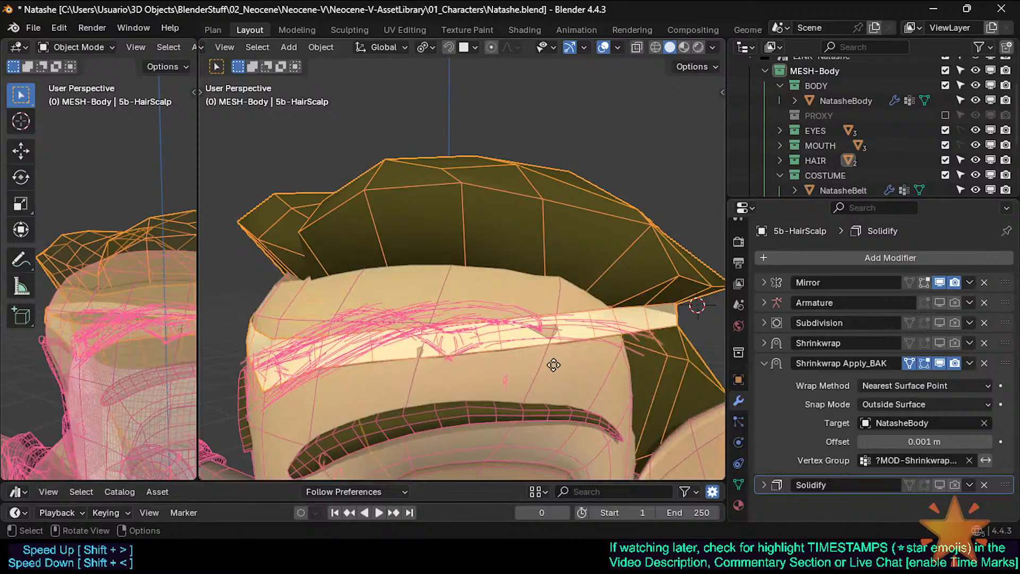
Raise the two frontmost upper-edge vertices of the headband slightly and check the shape in Object Mode
{"action": "key", "text": "Tab"}
{"action": "left_click", "coordinate": [313, 332]}
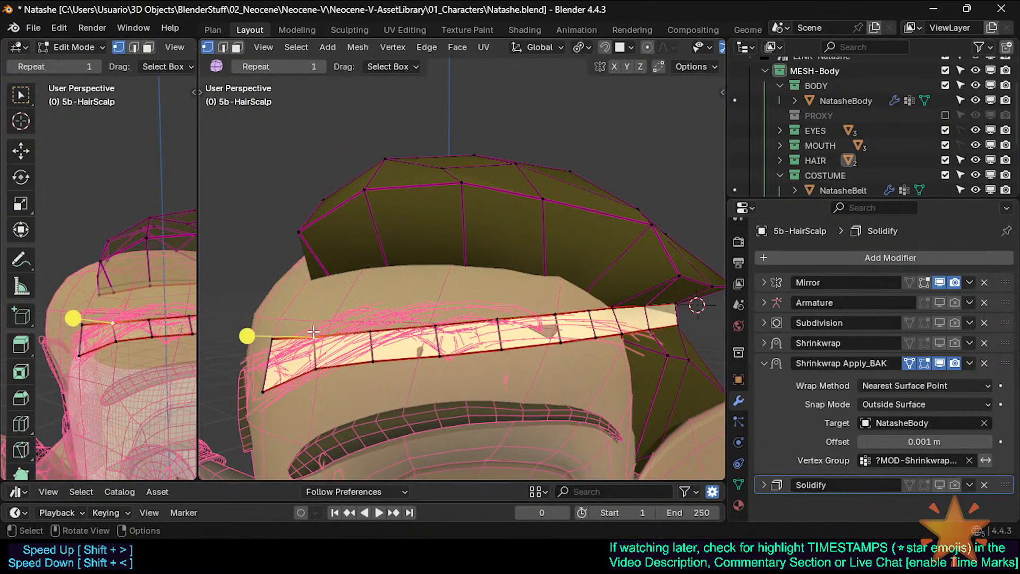
{"action": "key", "text": "g"}
{"action": "left_click", "coordinate": [313, 322]}
{"action": "left_click", "coordinate": [275, 334]}
{"action": "key", "text": "g"}
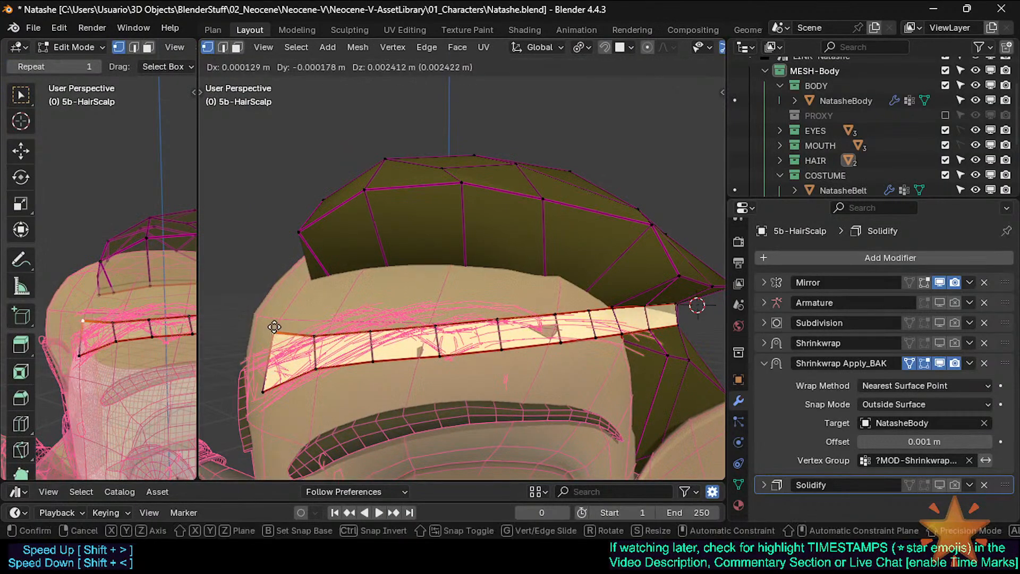
{"action": "left_click", "coordinate": [274, 329]}
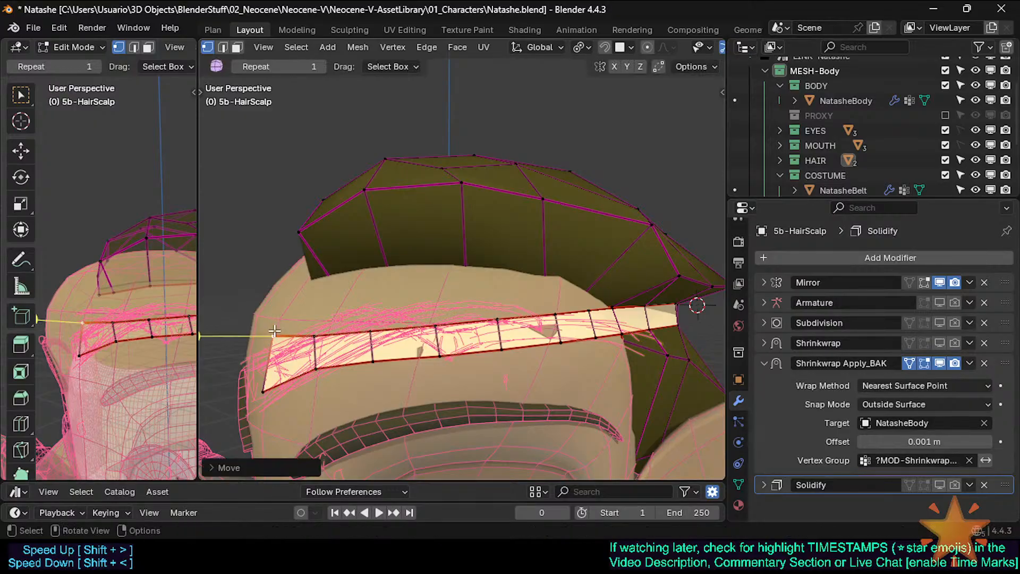
{"action": "key", "text": "Tab"}
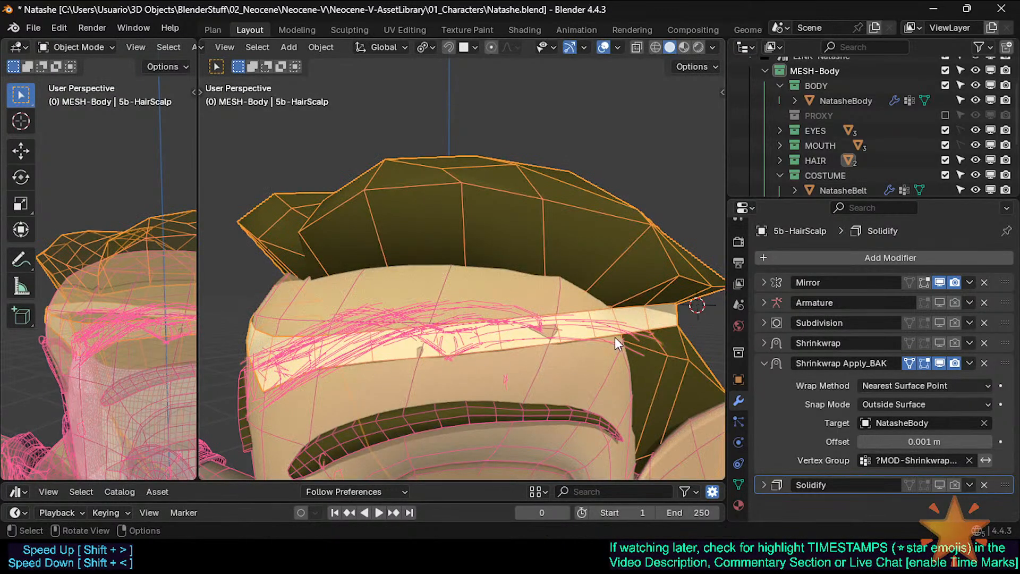
{"action": "key", "text": "Tab"}
{"action": "key", "text": "Tab"}
Apply the Shrinkwrap Apply_BAK modifier to the hair scalp and check the cage in Edit Mode
{"action": "left_click", "coordinate": [971, 366]}
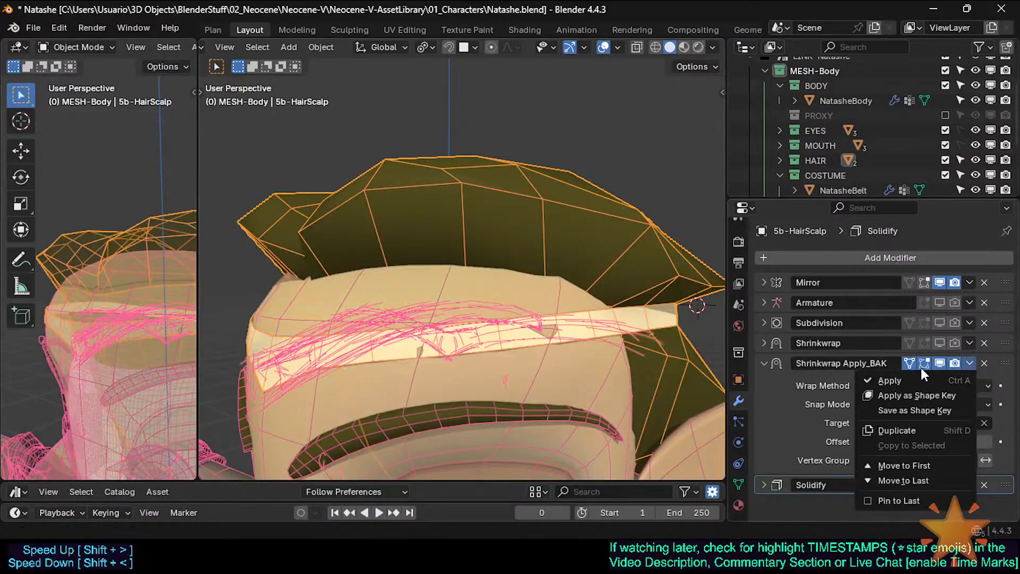
{"action": "left_click", "coordinate": [921, 374]}
{"action": "key", "text": "Tab"}
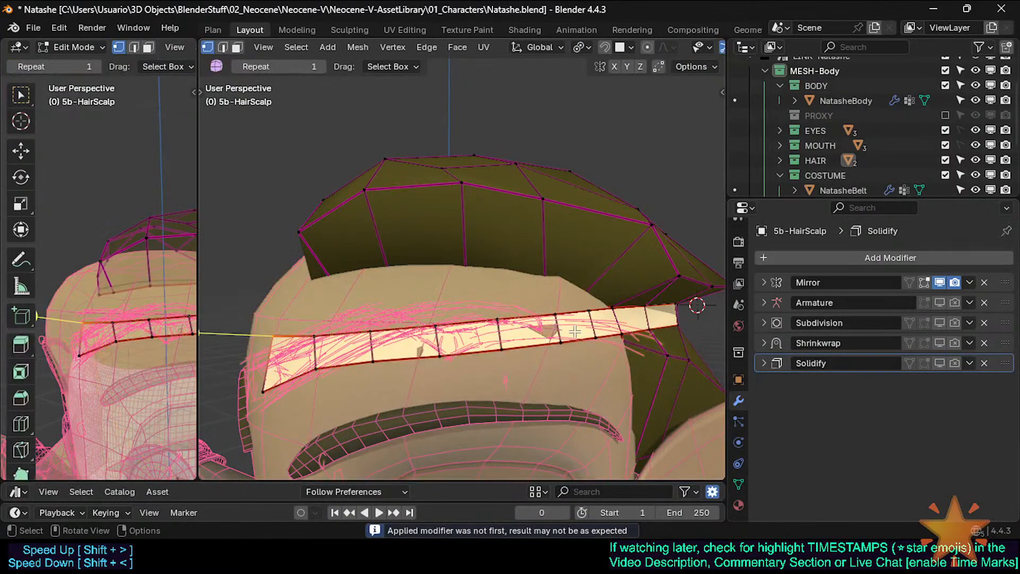
{"action": "key", "text": "Tab"}
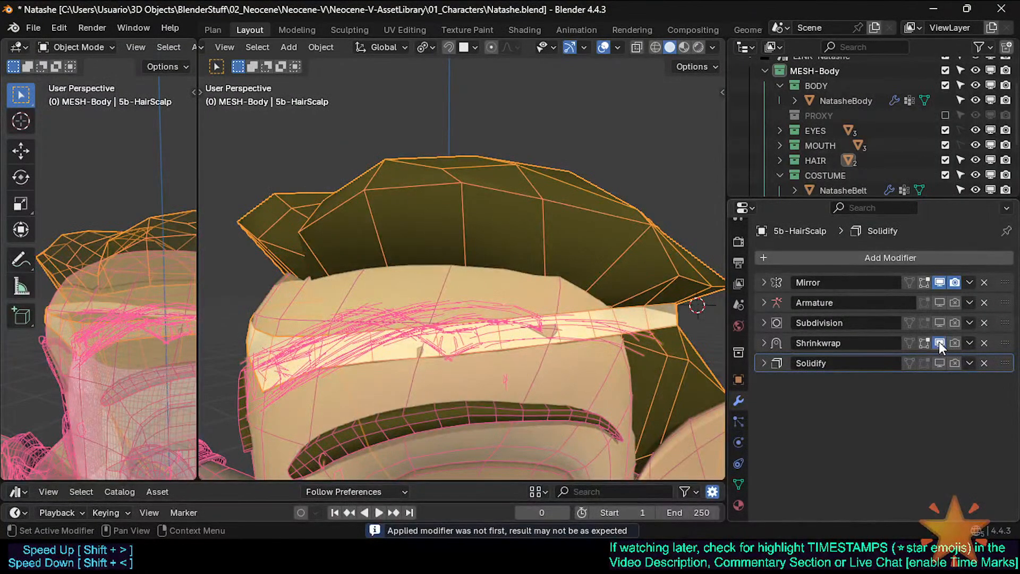
Enable the Subdivision, Shrinkwrap and Solidify modifiers for viewport display and rendering, and save the file
{"action": "left_click", "coordinate": [940, 323]}
{"action": "left_click", "coordinate": [941, 363]}
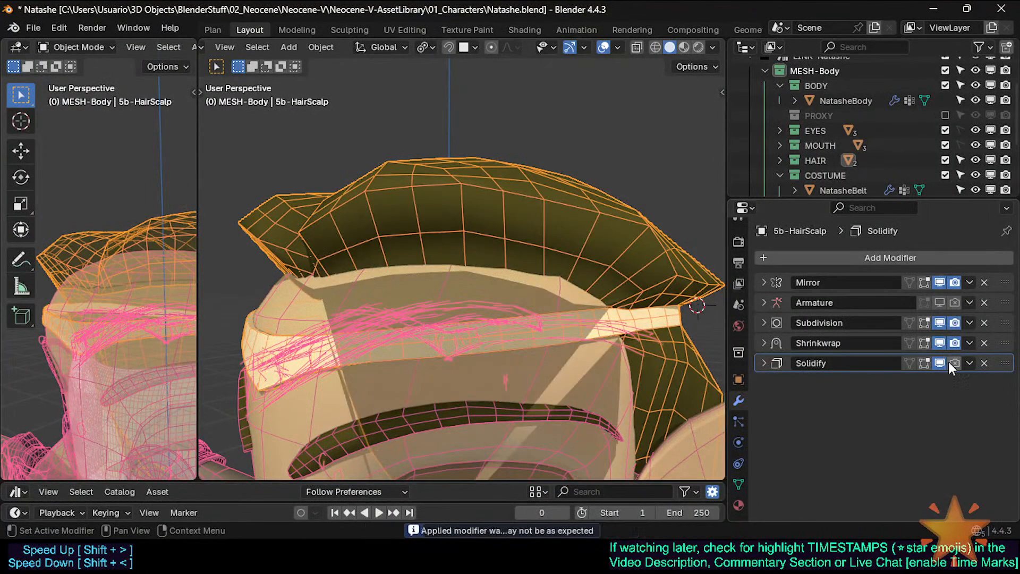
{"action": "middle_click_drag", "start_coordinate": [566, 322], "coordinate": [533, 306]}
{"action": "key", "text": "ctrl+s"}
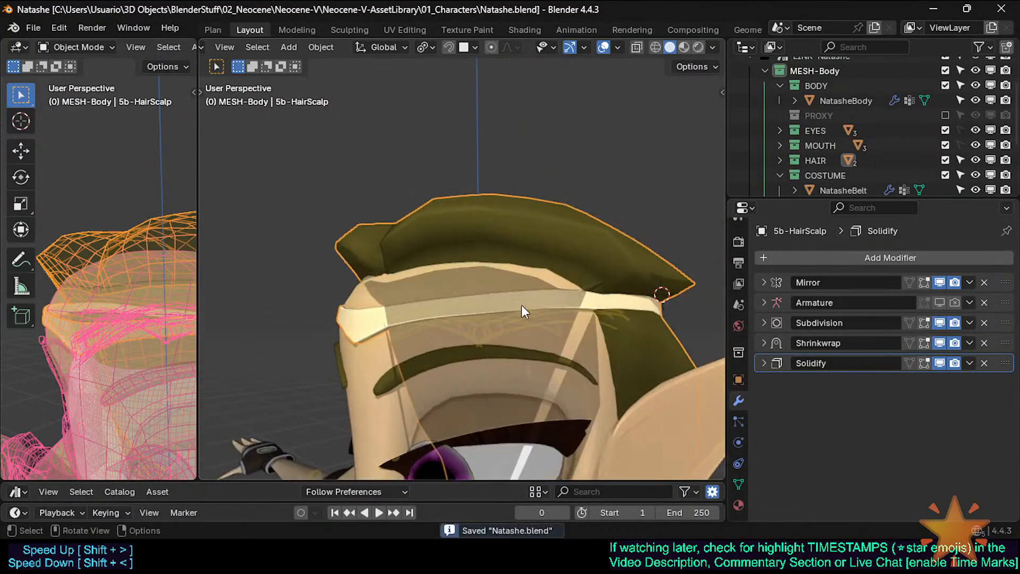
Inspect the solidified headband's front edge up close in Object and Edit Mode, and save the file
{"action": "scroll", "coordinate": [413, 327], "scroll_direction": "up", "scroll_amount": 4}
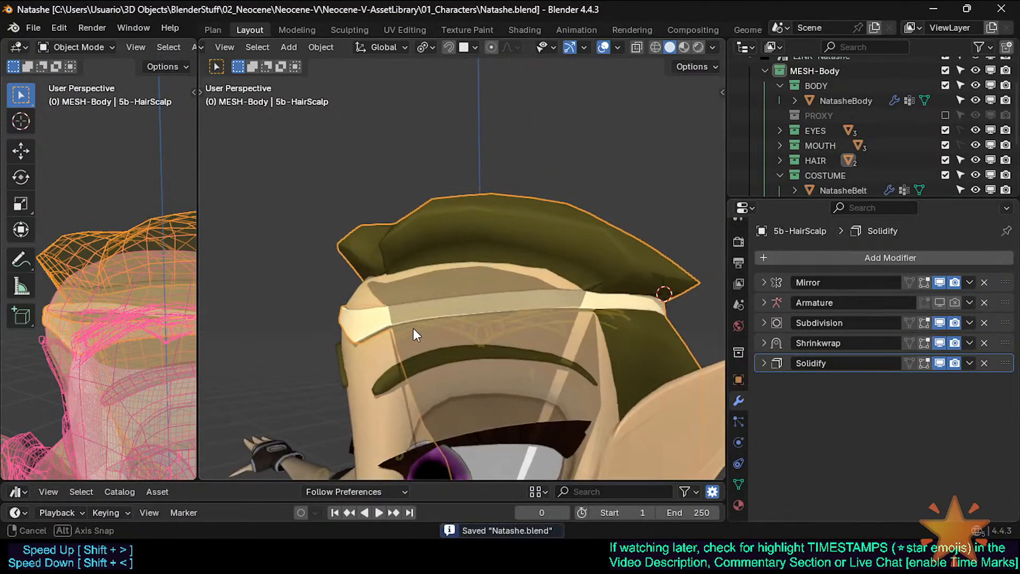
{"action": "mouse_move", "coordinate": [372, 344]}
{"action": "middle_mouse_down"}
{"action": "mouse_move", "coordinate": [375, 323]}
{"action": "mouse_move", "coordinate": [431, 335]}
{"action": "mouse_move", "coordinate": [359, 340]}
{"action": "mouse_move", "coordinate": [407, 365]}
{"action": "mouse_move", "coordinate": [386, 355]}
{"action": "middle_mouse_up"}
{"action": "key", "text": "Tab"}
{"action": "scroll", "coordinate": [377, 348], "scroll_direction": "up", "scroll_amount": 3}
{"action": "scroll", "coordinate": [408, 366], "scroll_direction": "down", "scroll_amount": 3}
{"action": "key", "text": "Tab"}
{"action": "left_click_drag", "start_coordinate": [385, 355], "coordinate": [391, 353]}
{"action": "key", "text": "ctrl+s"}
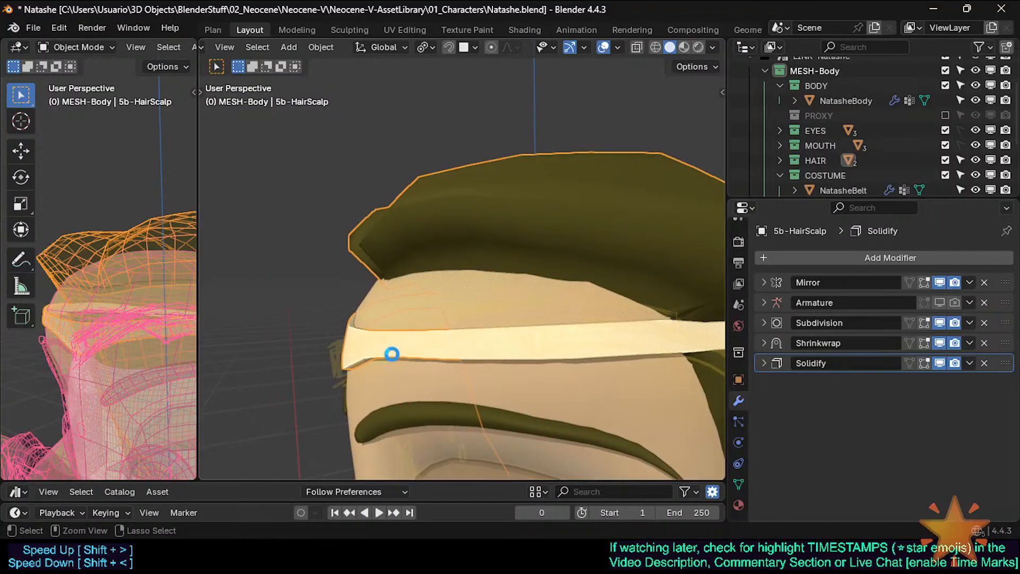
Display the hair scalp's vertex groups in Edit Mode and select the headband's face at the centre of the forehead
{"action": "key", "text": "Tab"}
{"action": "middle_click_drag", "start_coordinate": [392, 353], "coordinate": [410, 350]}
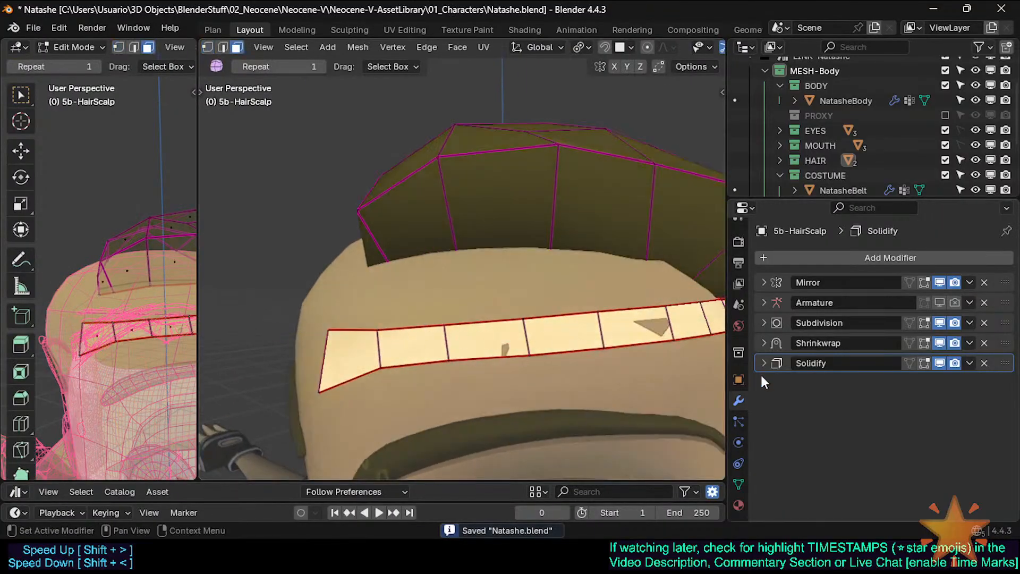
{"action": "left_click", "coordinate": [738, 484]}
{"action": "middle_click_drag", "start_coordinate": [382, 355], "coordinate": [396, 358]}
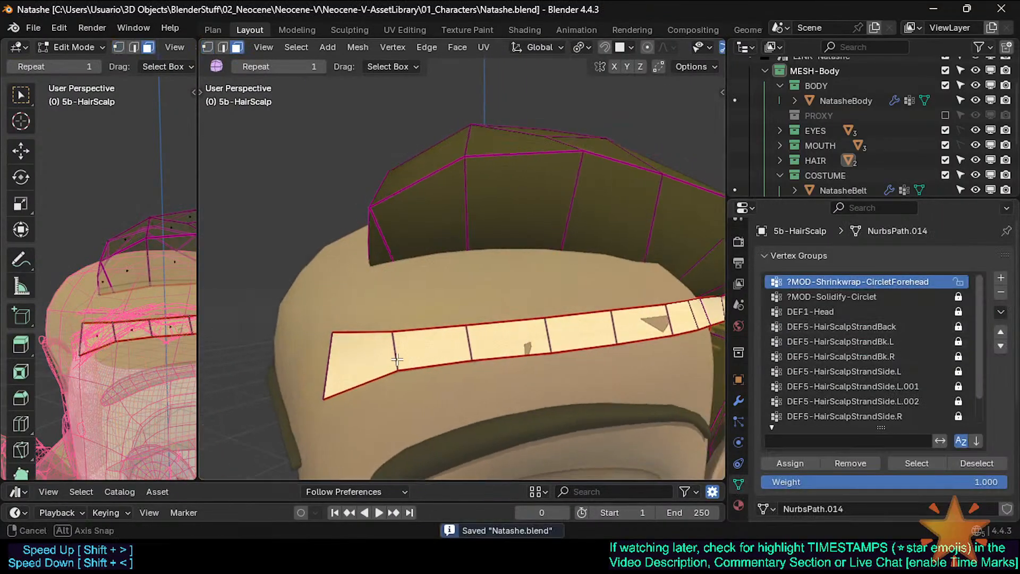
{"action": "left_click", "coordinate": [379, 345]}
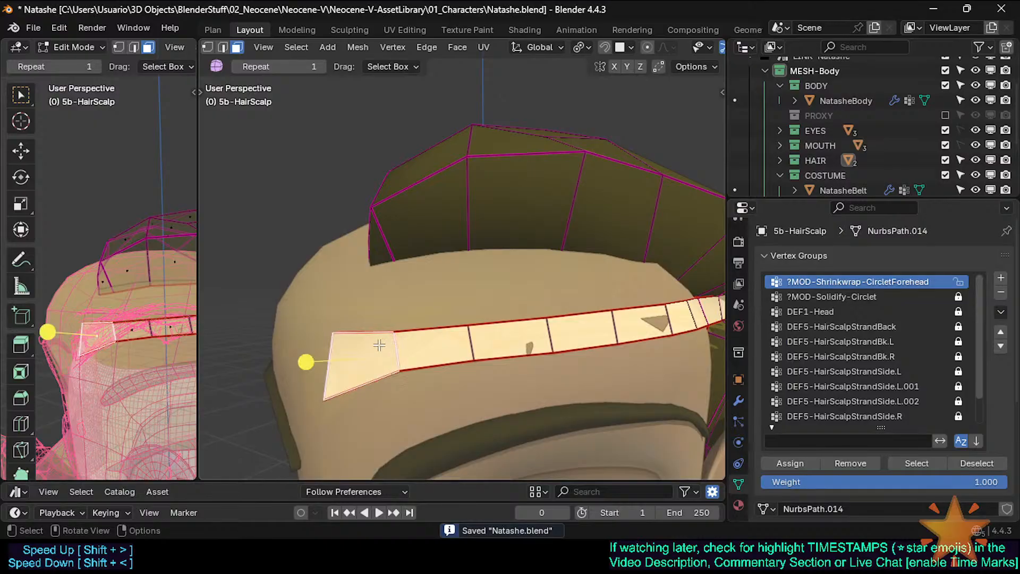
Compare the headband with the sketch from the front and back in both modes, selecting the headband's centre-back face
{"action": "key", "text": "KP_1"}
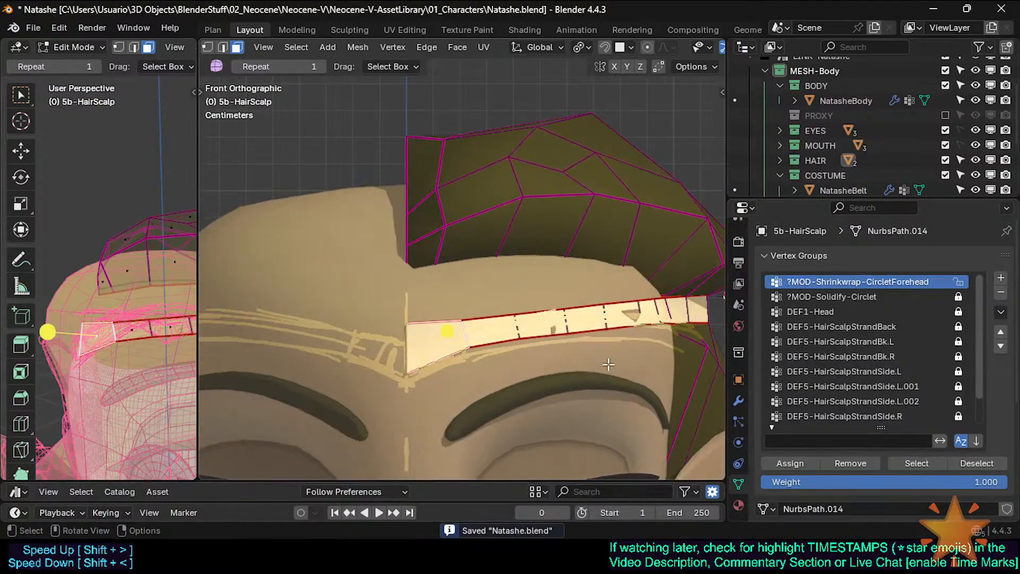
{"action": "key", "text": "Tab"}
{"action": "key", "text": "Tab"}
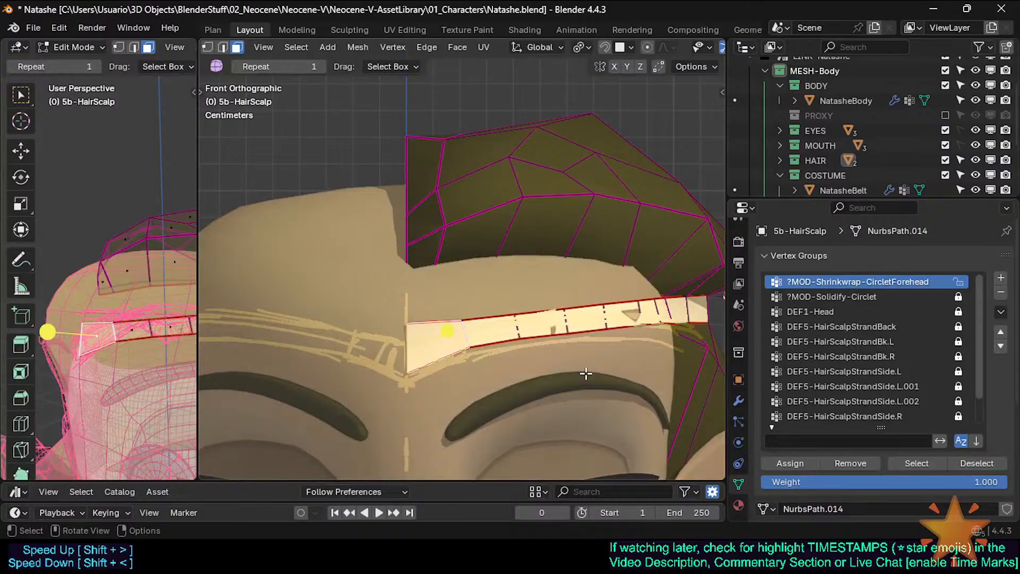
{"action": "middle_click_drag", "start_coordinate": [586, 374], "coordinate": [454, 325]}
{"action": "key", "text": "Tab"}
{"action": "scroll", "coordinate": [431, 297], "scroll_direction": "up", "scroll_amount": 3}
{"action": "key", "text": "Tab"}
{"action": "left_click", "coordinate": [462, 320]}
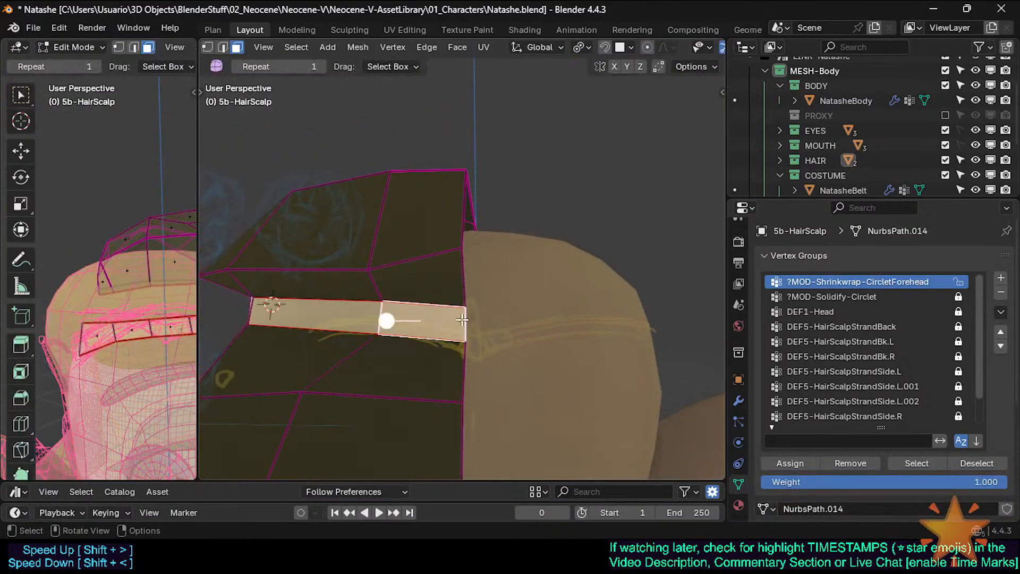
Raise the headband's centre-back edge along Z and nudge it further to line up with the sketch
{"action": "key", "text": "2"}
{"action": "left_click", "coordinate": [466, 318]}
{"action": "key", "text": "g"}
{"action": "key", "text": "z"}
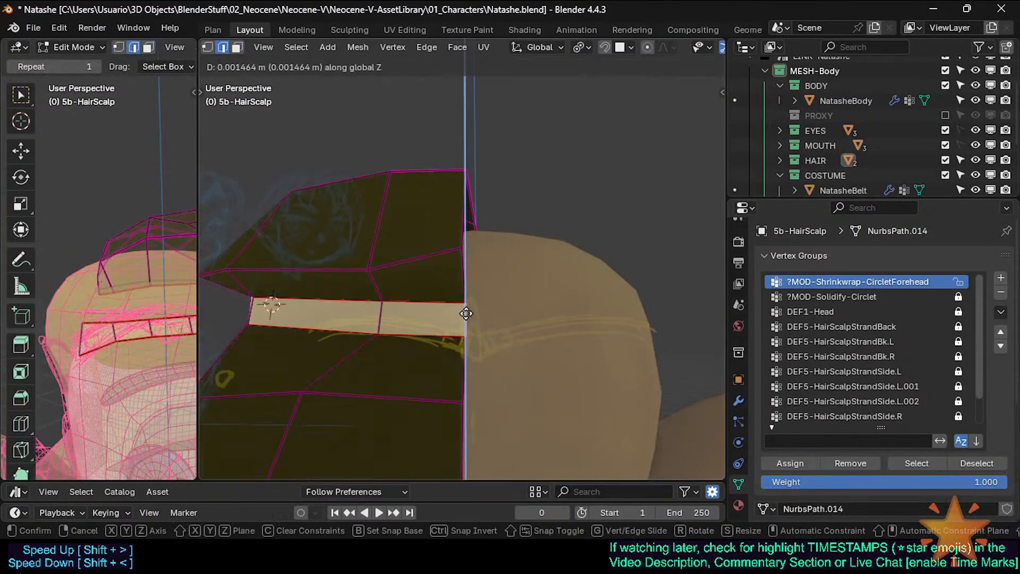
{"action": "left_click", "coordinate": [467, 313]}
{"action": "scroll", "coordinate": [467, 312], "scroll_direction": "down", "scroll_amount": 3}
{"action": "key", "text": "Tab"}
{"action": "middle_click_drag", "start_coordinate": [433, 340], "coordinate": [475, 337]}
{"action": "key", "text": "Tab"}
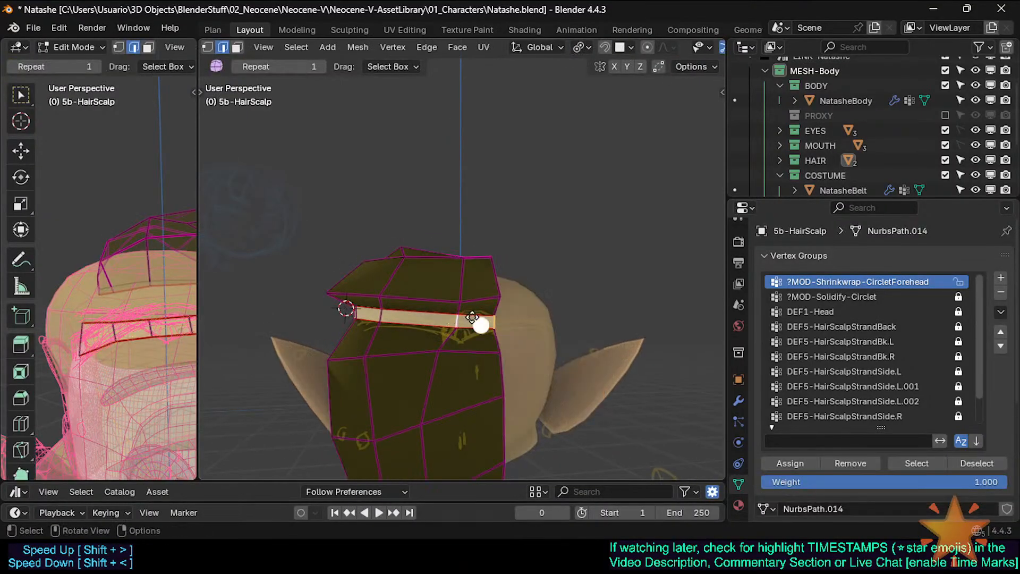
{"action": "key", "text": "g"}
{"action": "left_click", "coordinate": [472, 310]}
{"action": "key", "text": "Tab"}
{"action": "key", "text": "Tab"}
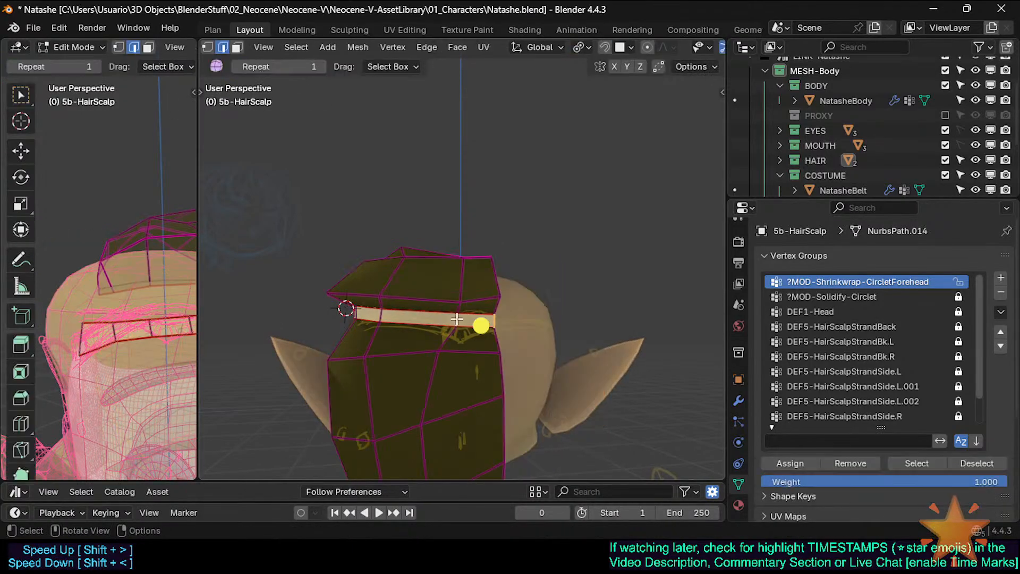
Slide the headband's vertical edge beside the back centre outward and shift the hair vertex just above it the same way
{"action": "left_click", "coordinate": [457, 320]}
{"action": "key", "text": "g"}
{"action": "key", "text": "g"}
{"action": "left_click", "coordinate": [442, 319]}
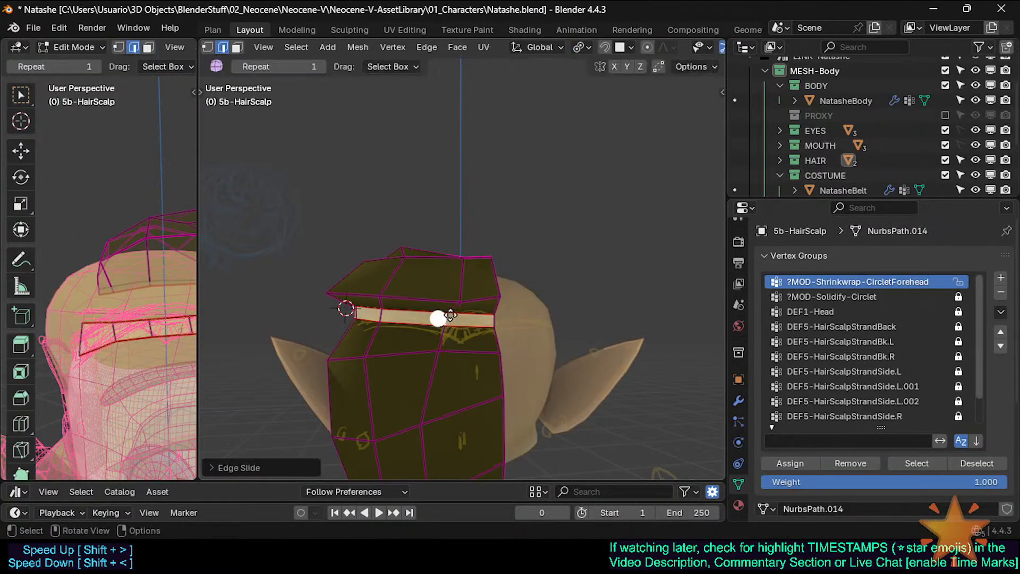
{"action": "key", "text": "1"}
{"action": "left_click", "coordinate": [458, 300]}
{"action": "key", "text": "g"}
{"action": "left_click", "coordinate": [443, 296]}
Reposition three vertices along the upper row of the back hair section for a rounder, evenly spaced contour, and save the file
{"action": "left_click", "coordinate": [458, 259]}
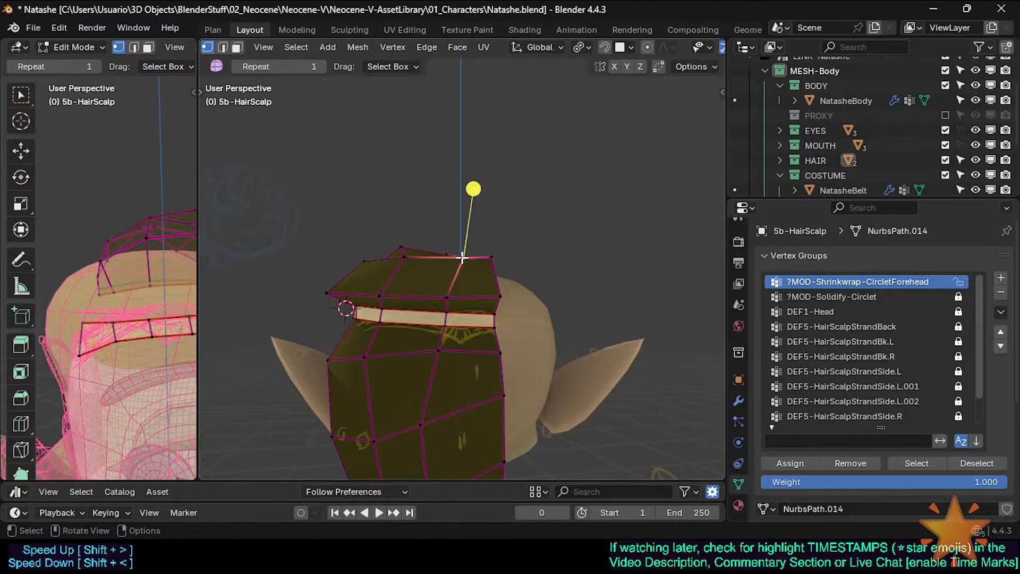
{"action": "key", "text": "g"}
{"action": "left_click", "coordinate": [442, 250]}
{"action": "key", "text": "g"}
{"action": "left_click", "coordinate": [445, 244]}
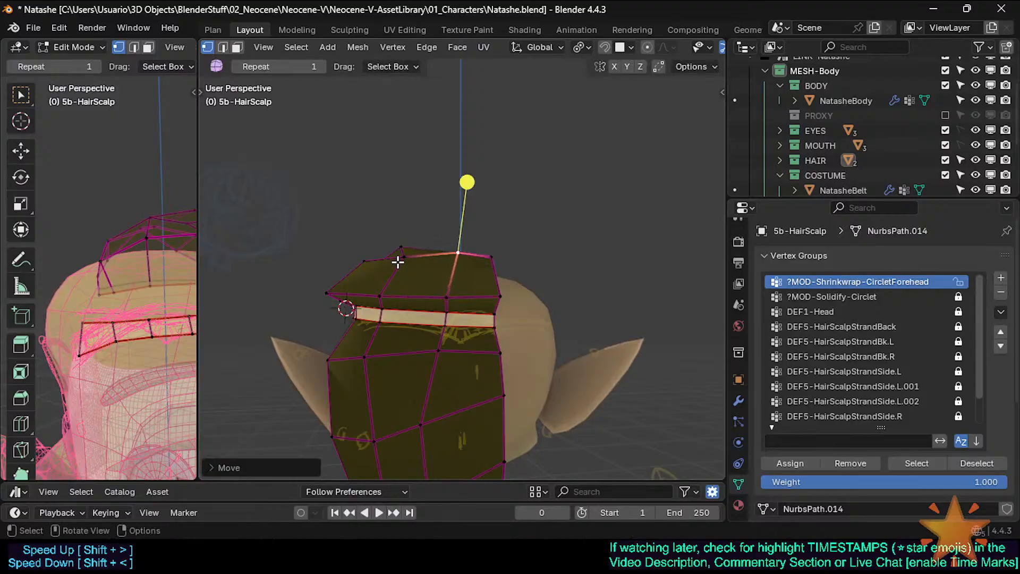
{"action": "left_click", "coordinate": [398, 261]}
{"action": "key", "text": "g"}
{"action": "left_click", "coordinate": [399, 257]}
{"action": "left_click", "coordinate": [365, 260]}
{"action": "key", "text": "g"}
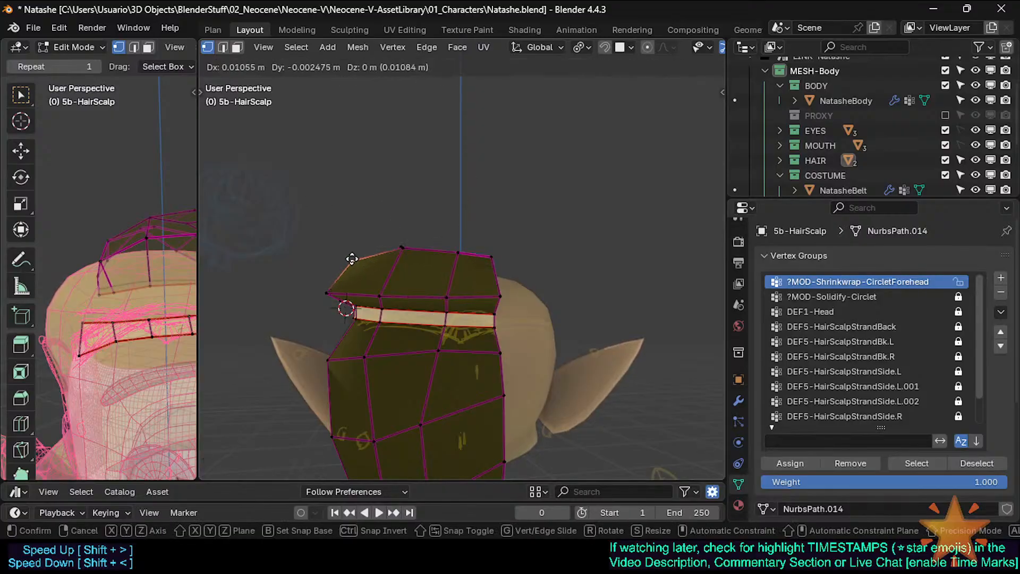
{"action": "left_click", "coordinate": [357, 264]}
{"action": "key", "text": "Tab"}
{"action": "middle_click_drag", "start_coordinate": [388, 299], "coordinate": [522, 323]}
{"action": "key", "text": "Tab"}
{"action": "scroll", "coordinate": [500, 333], "scroll_direction": "up", "scroll_amount": 2}
{"action": "key", "text": "ctrl+s"}
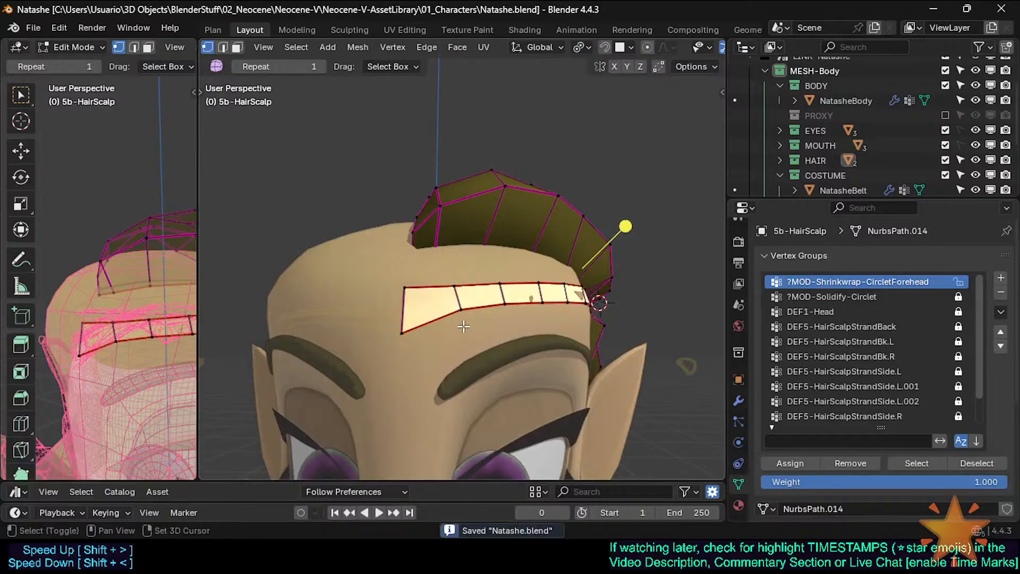
Compare the front of the headband with the sketch in the front and right orthographic views
{"action": "scroll", "coordinate": [464, 340], "scroll_direction": "up", "scroll_amount": 2}
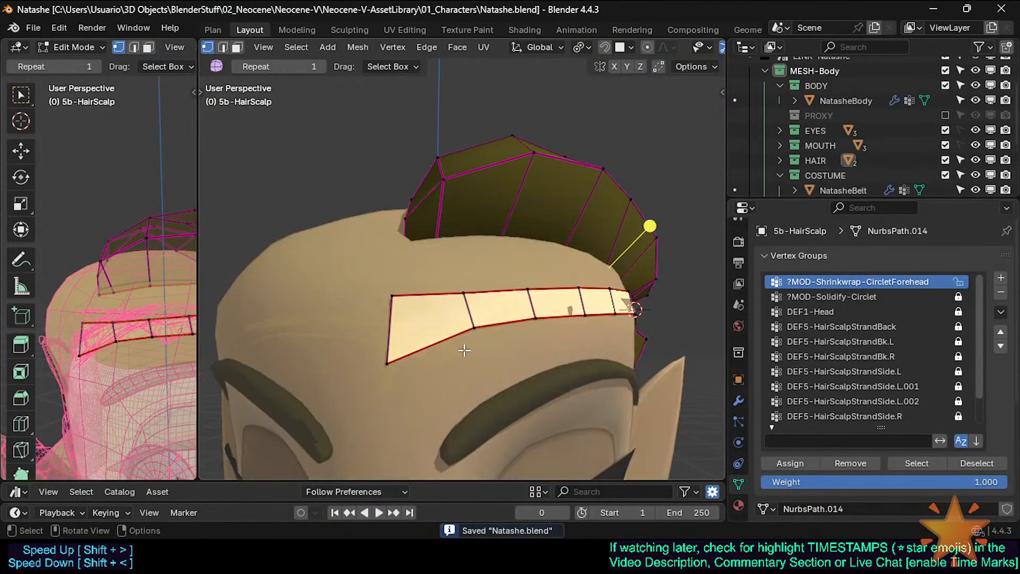
{"action": "key", "text": "KP_1"}
{"action": "scroll", "coordinate": [464, 350], "scroll_direction": "up", "scroll_amount": 5}
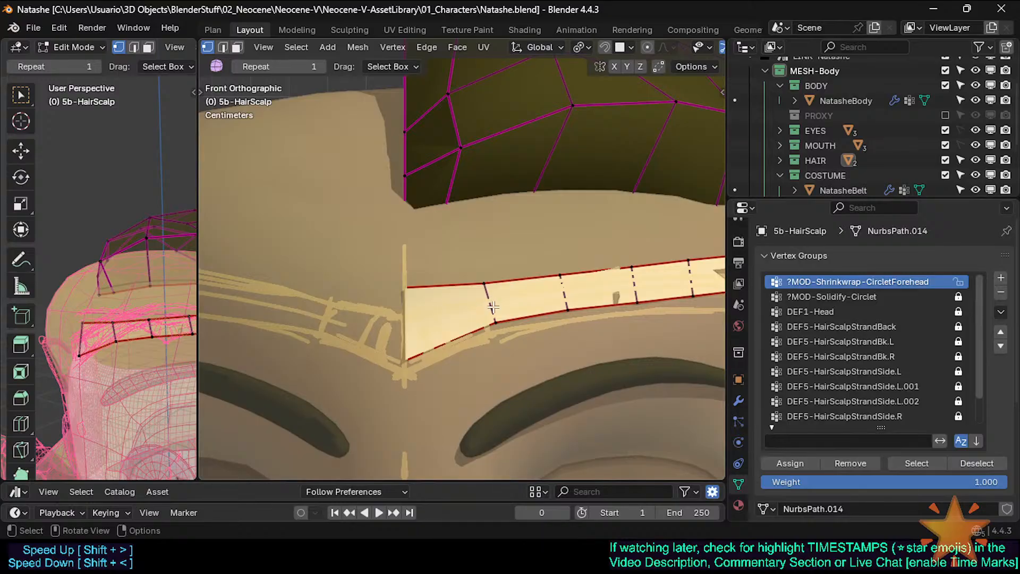
{"action": "scroll", "coordinate": [493, 307], "scroll_direction": "down", "scroll_amount": 2}
{"action": "key", "text": "alt+z"}
{"action": "key", "text": "alt+z"}
{"action": "key", "text": "KP_2"}
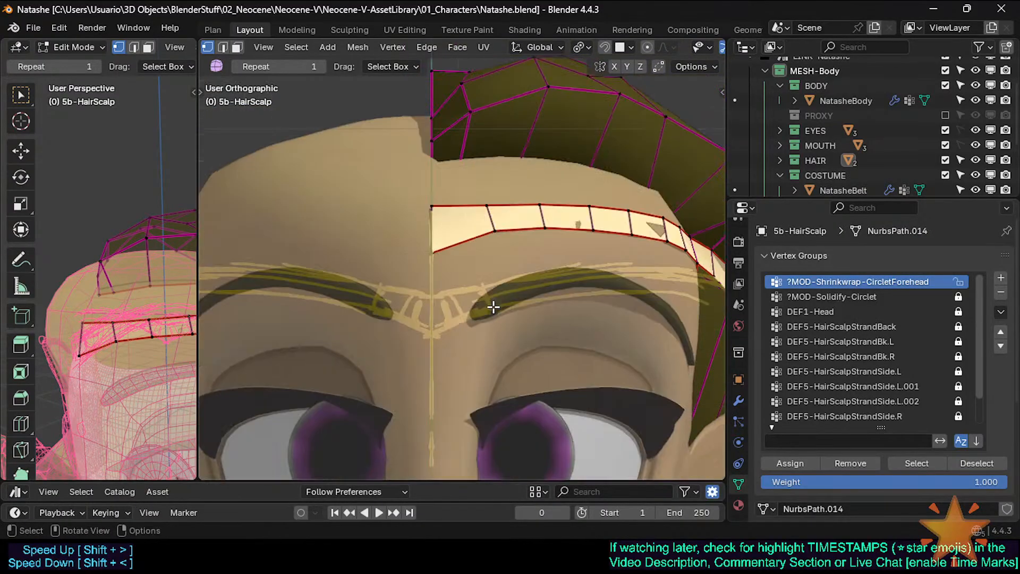
{"action": "key", "text": "KP_3"}
{"action": "scroll", "coordinate": [482, 329], "scroll_direction": "down", "scroll_amount": 4}
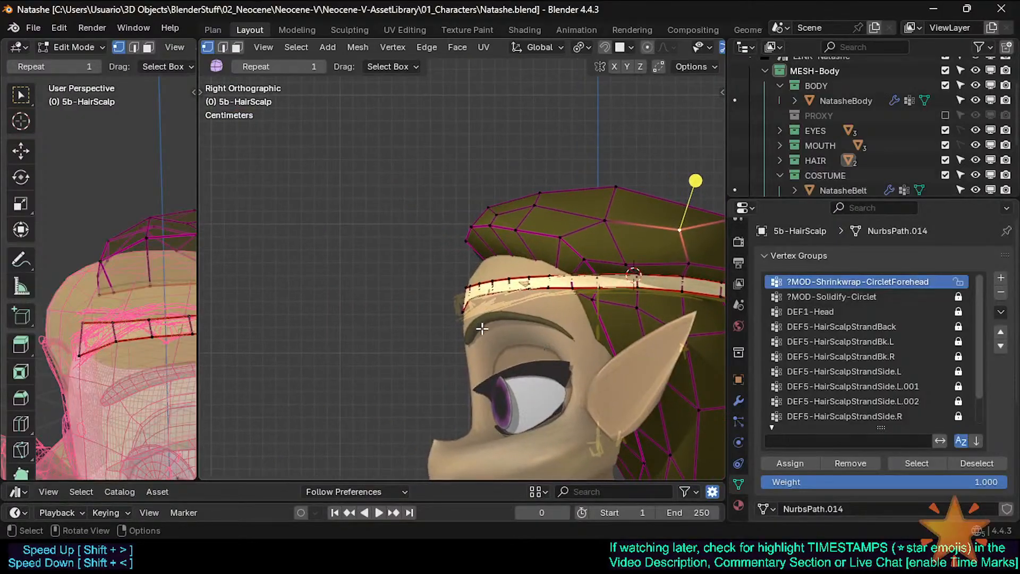
{"action": "scroll", "coordinate": [482, 329], "scroll_direction": "up", "scroll_amount": 4}
{"action": "key", "text": "KP_1"}
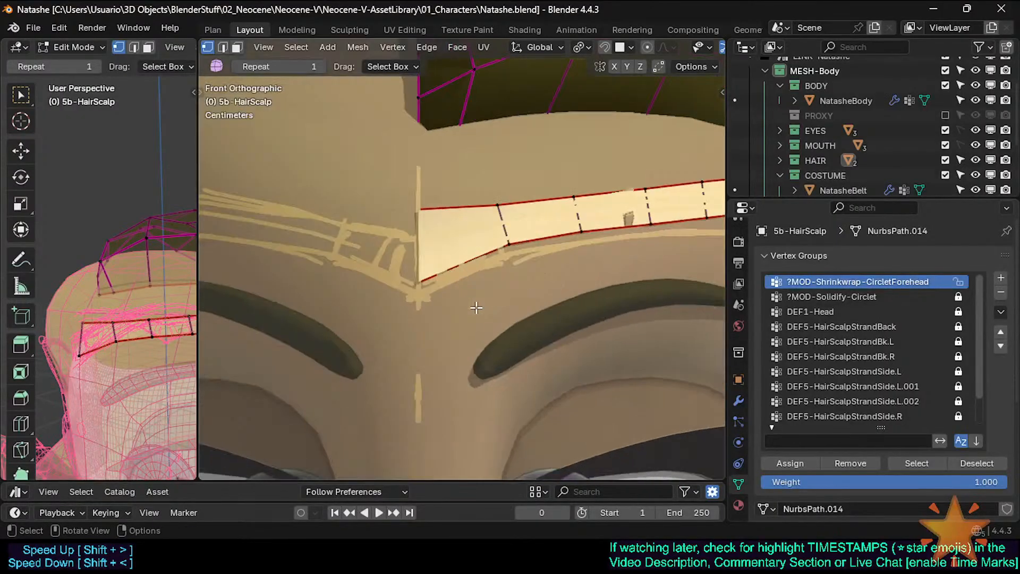
{"action": "key", "text": "KP_3"}
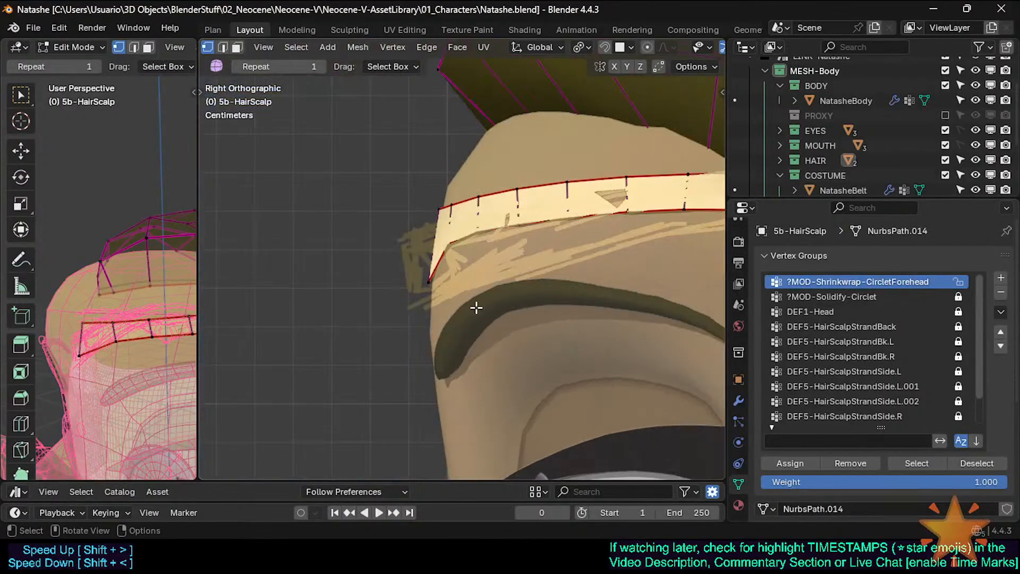
Try moving the lower and upper vertices beside the headband's front centre toward the sketch, and undo the moves
{"action": "left_click", "coordinate": [428, 280]}
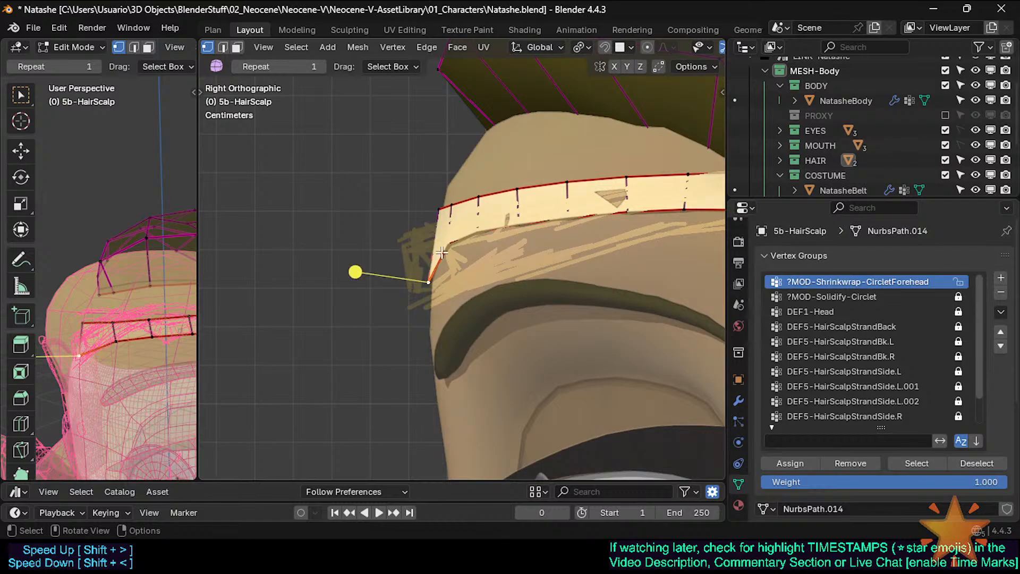
{"action": "key", "text": "KP_1"}
{"action": "left_click", "coordinate": [508, 246]}
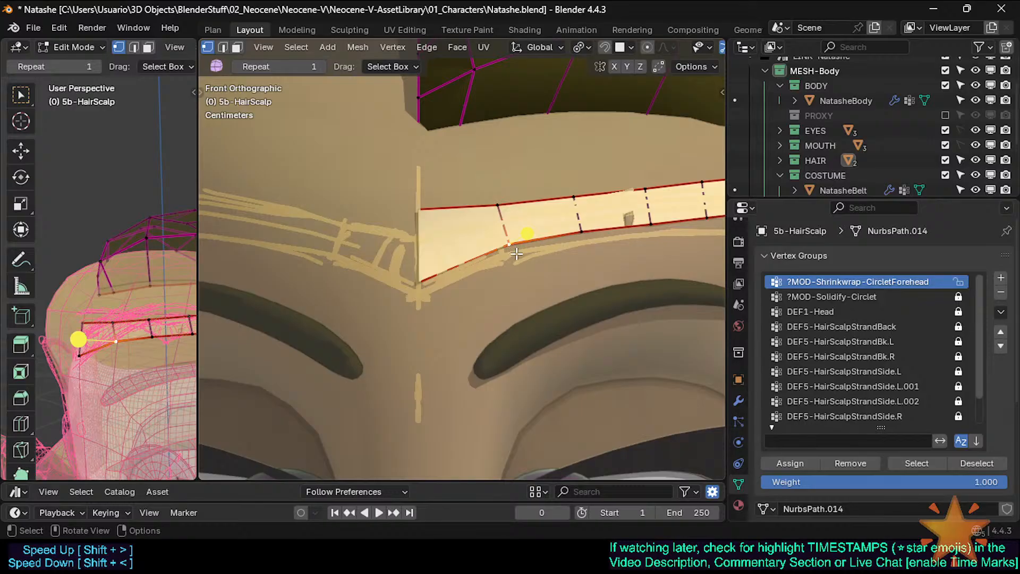
{"action": "key", "text": "g"}
{"action": "left_click", "coordinate": [509, 247]}
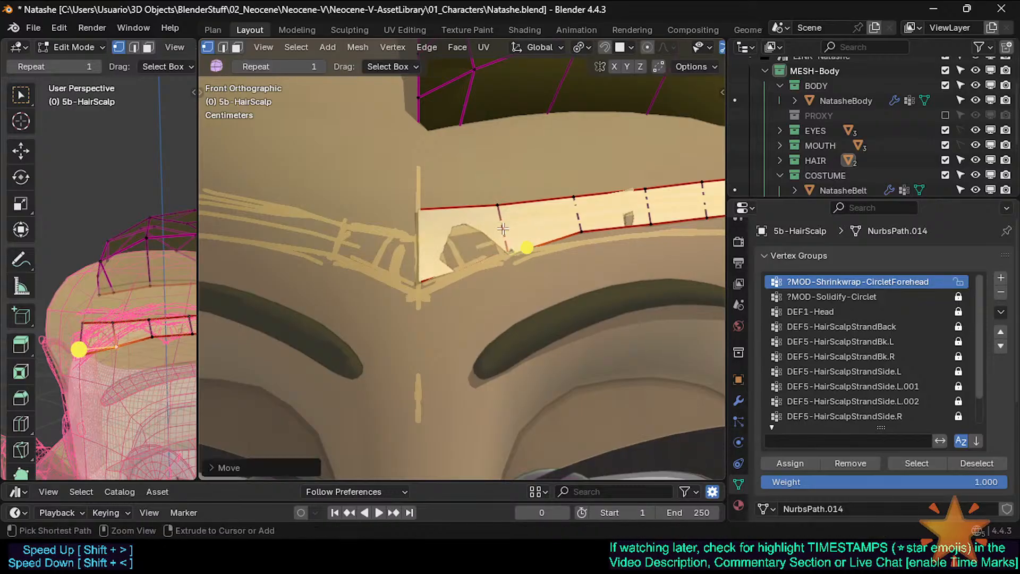
{"action": "left_click", "coordinate": [495, 201]}
{"action": "key", "text": "g"}
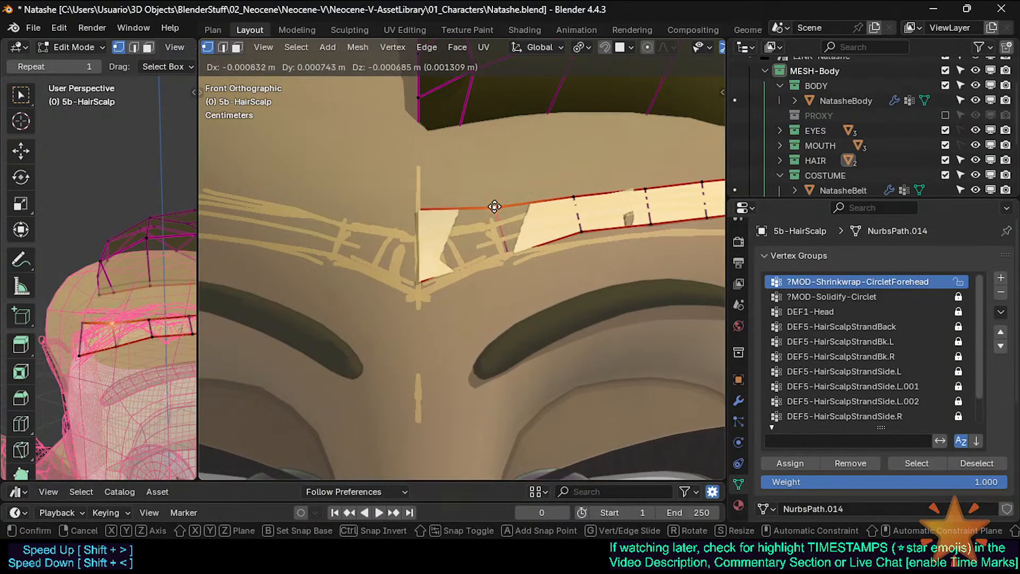
{"action": "left_click", "coordinate": [504, 200]}
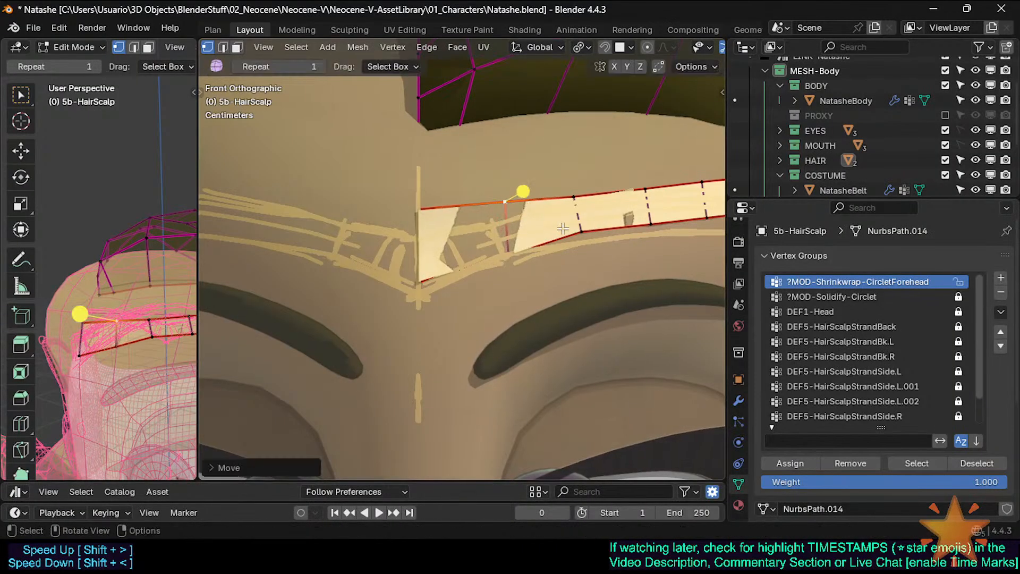
{"action": "key", "text": "ctrl+z"}
{"action": "key", "text": "ctrl+z"}
{"action": "key", "text": "ctrl+z"}
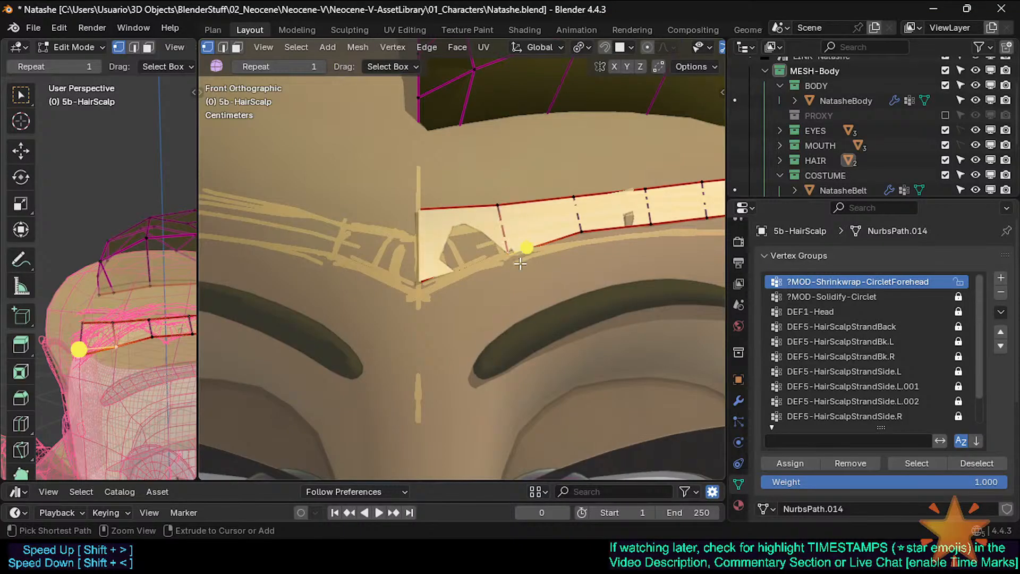
Inset the headband's front-centre face by about 0.0024 m with Boundary off and Offset Even and Individual on
{"action": "key", "text": "3"}
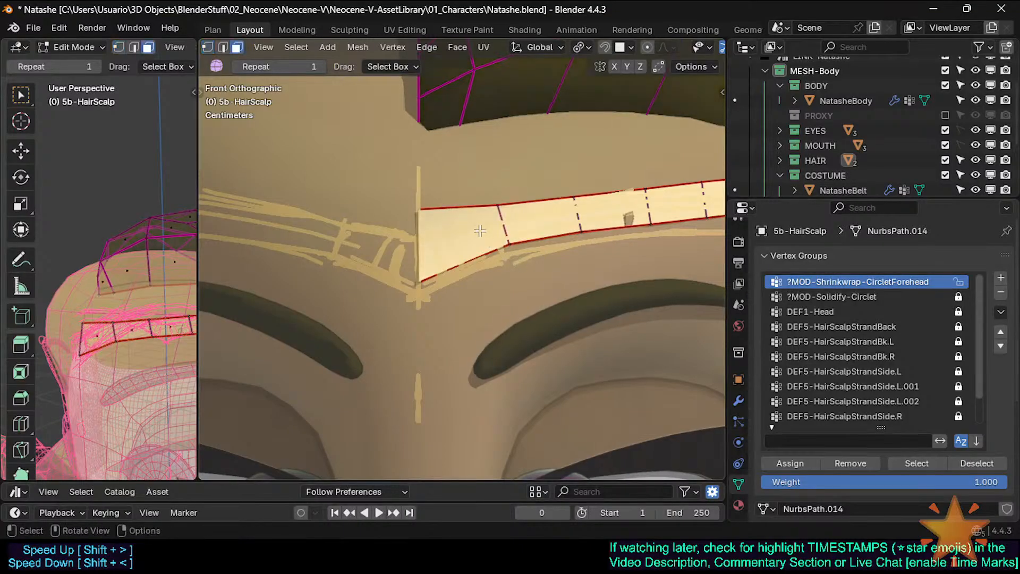
{"action": "left_click", "coordinate": [481, 229]}
{"action": "key", "text": "1"}
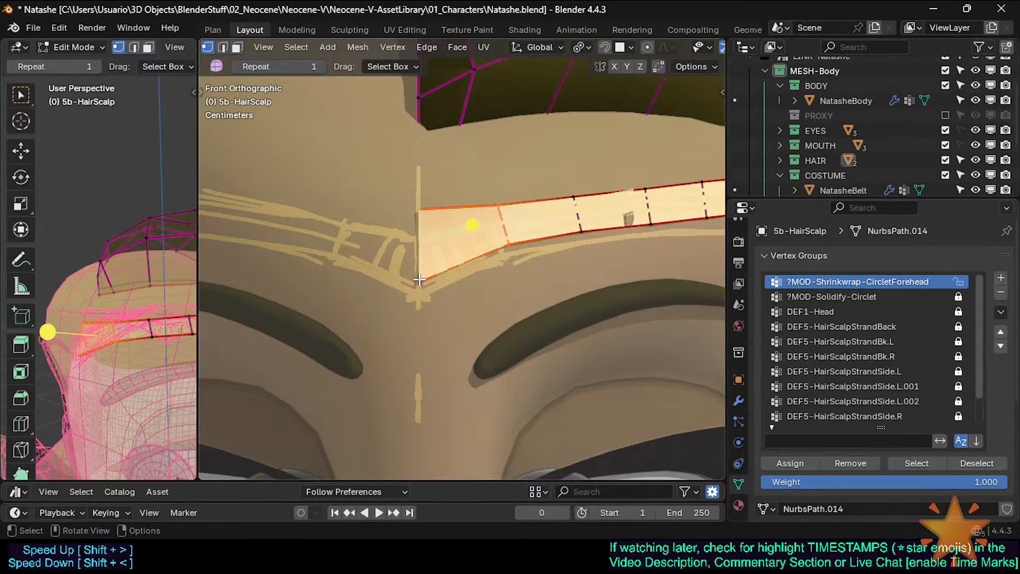
{"action": "key", "text": "g"}
{"action": "key", "text": "i"}
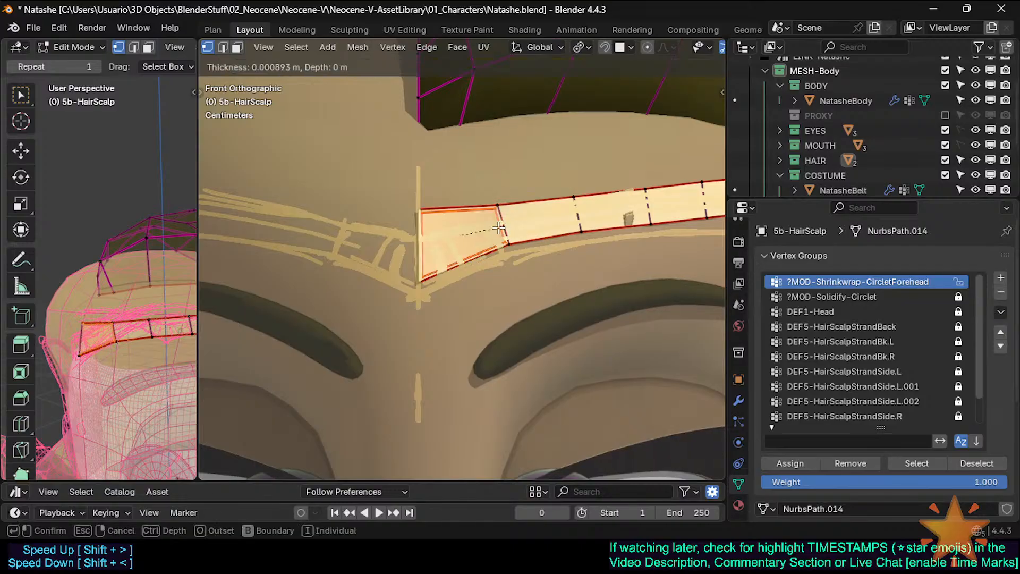
{"action": "left_click", "coordinate": [493, 227]}
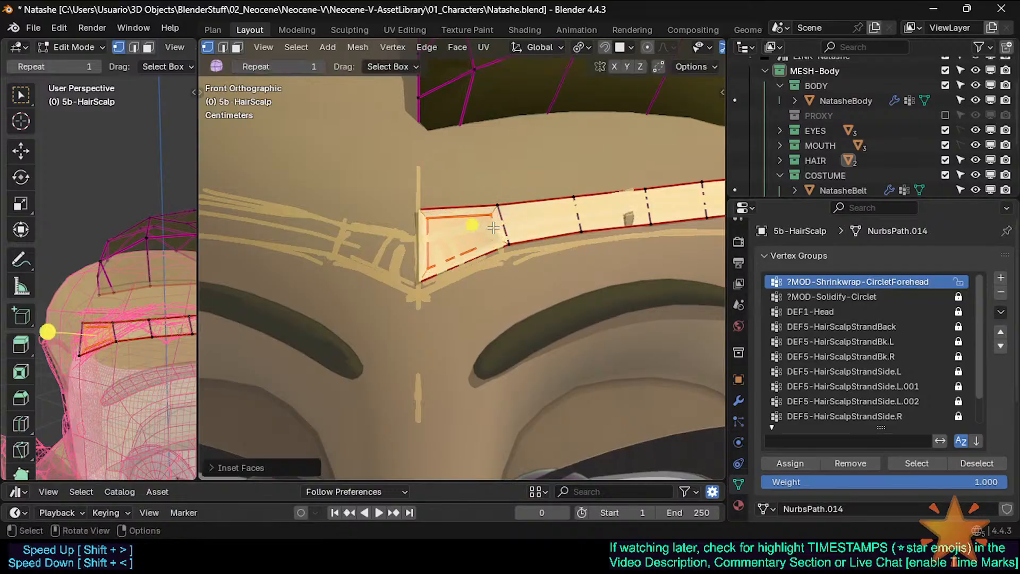
{"action": "left_click", "coordinate": [259, 468]}
{"action": "left_click", "coordinate": [293, 315]}
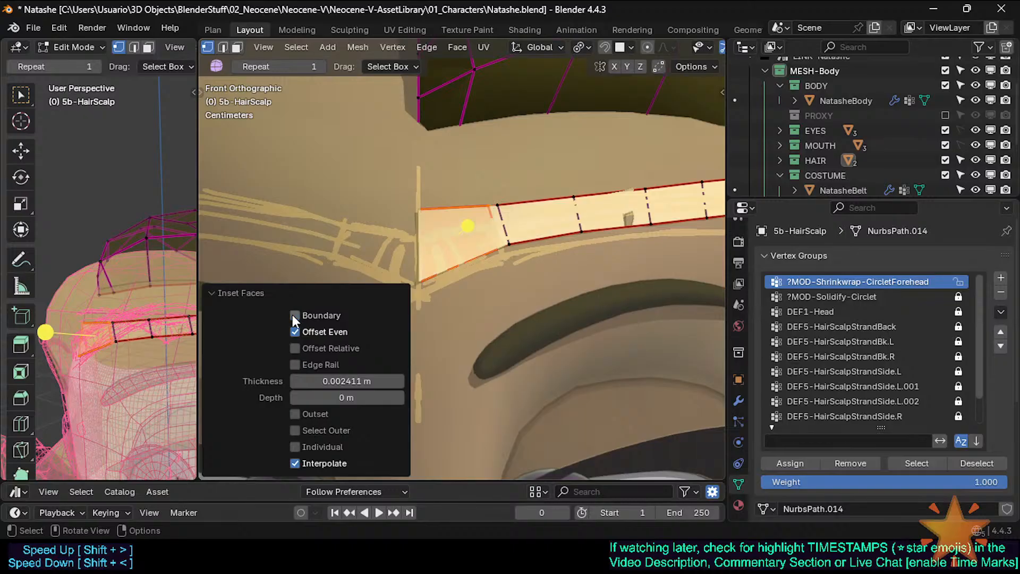
{"action": "left_click", "coordinate": [324, 332]}
{"action": "left_click", "coordinate": [324, 331]}
{"action": "left_click", "coordinate": [325, 447]}
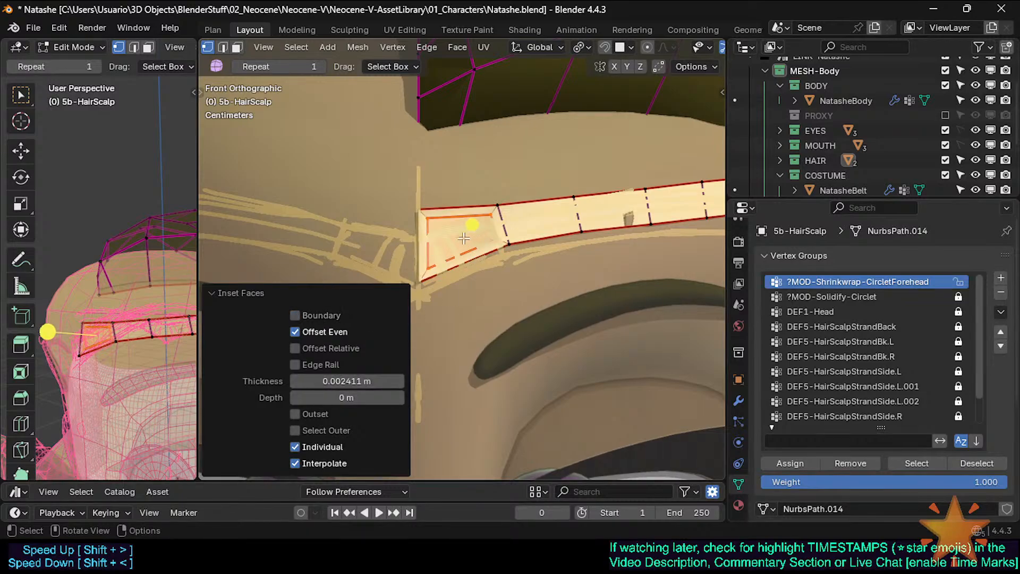
Select the inset's inner edge along the centreline and check the hair scalp's Mirror modifier settings
{"action": "left_click", "coordinate": [433, 201]}
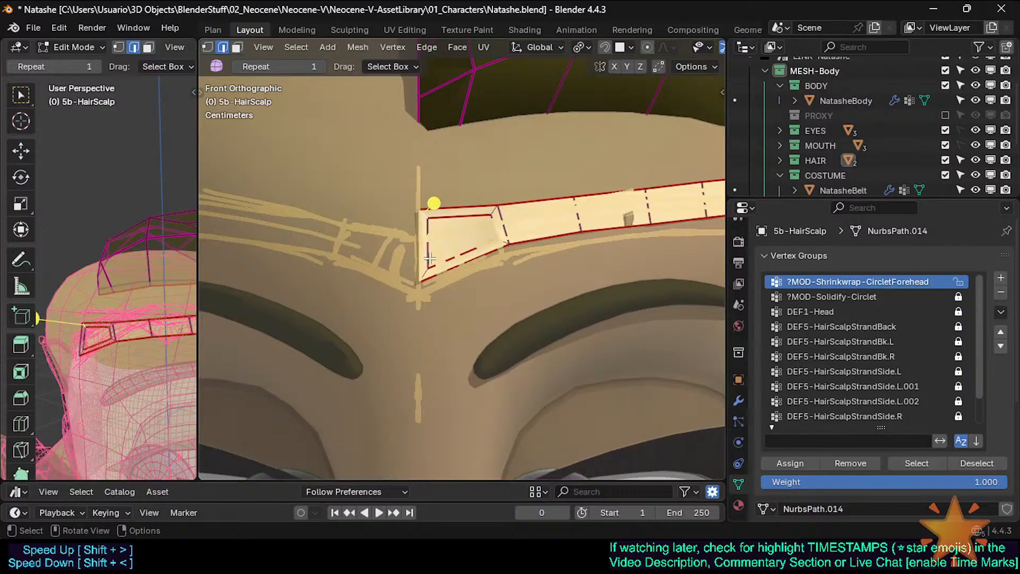
{"action": "left_click", "coordinate": [740, 416]}
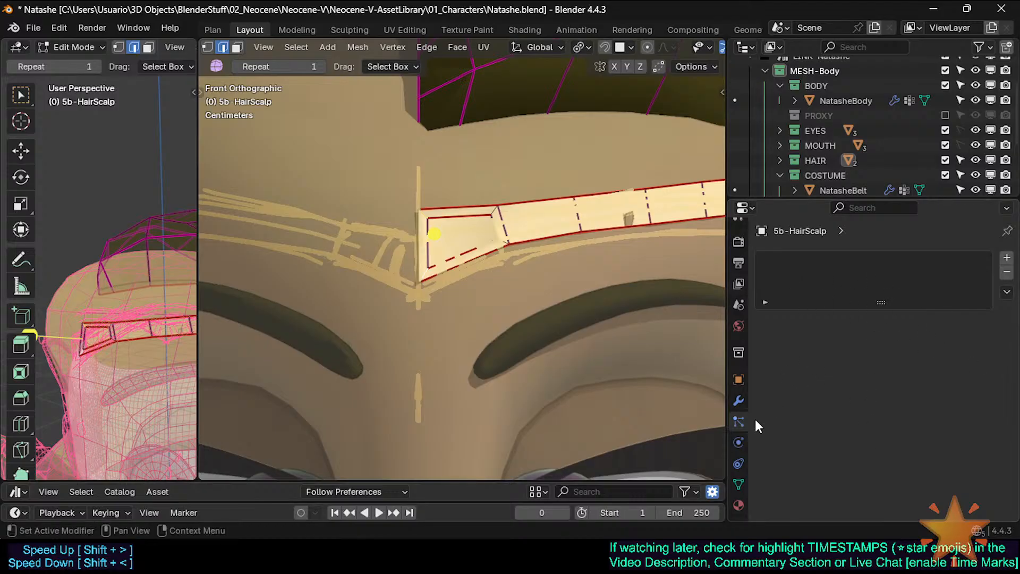
{"action": "left_click", "coordinate": [739, 400]}
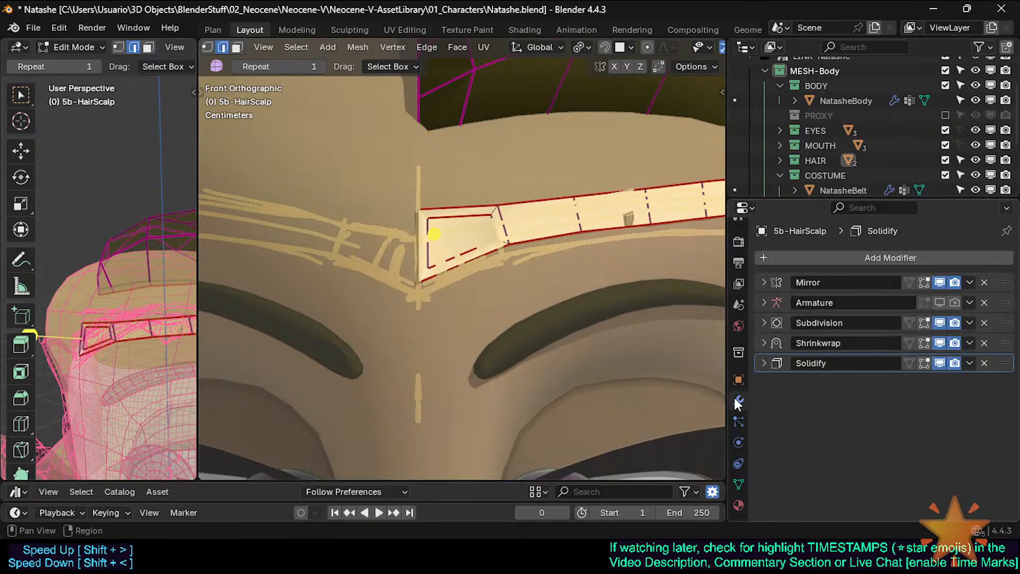
{"action": "left_click", "coordinate": [766, 283]}
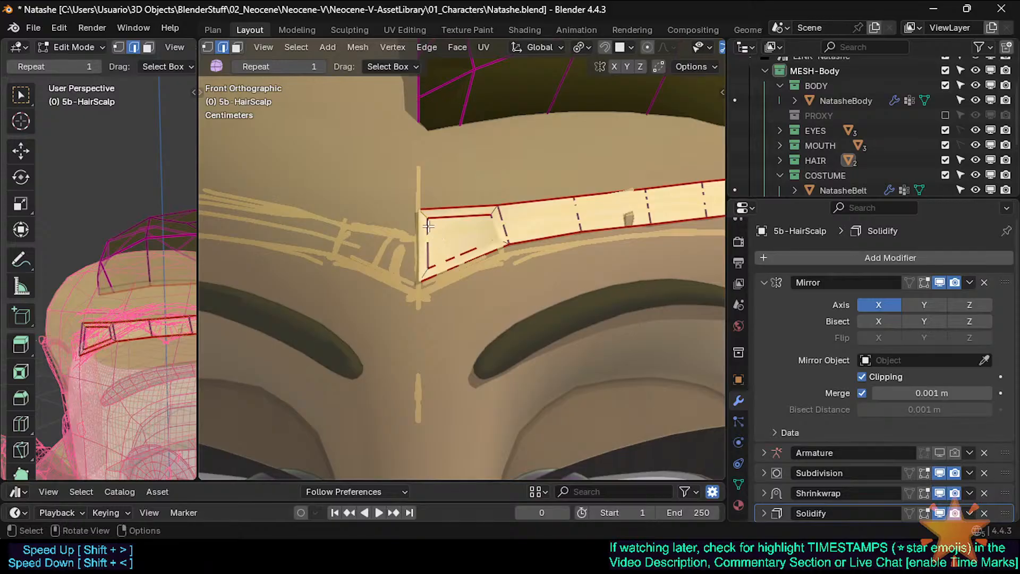
Try dissolving the inset edges next to the centreline, undoing each attempt
{"action": "left_click", "coordinate": [425, 275], "text": "shift"}
{"action": "key", "text": "ctrl+x"}
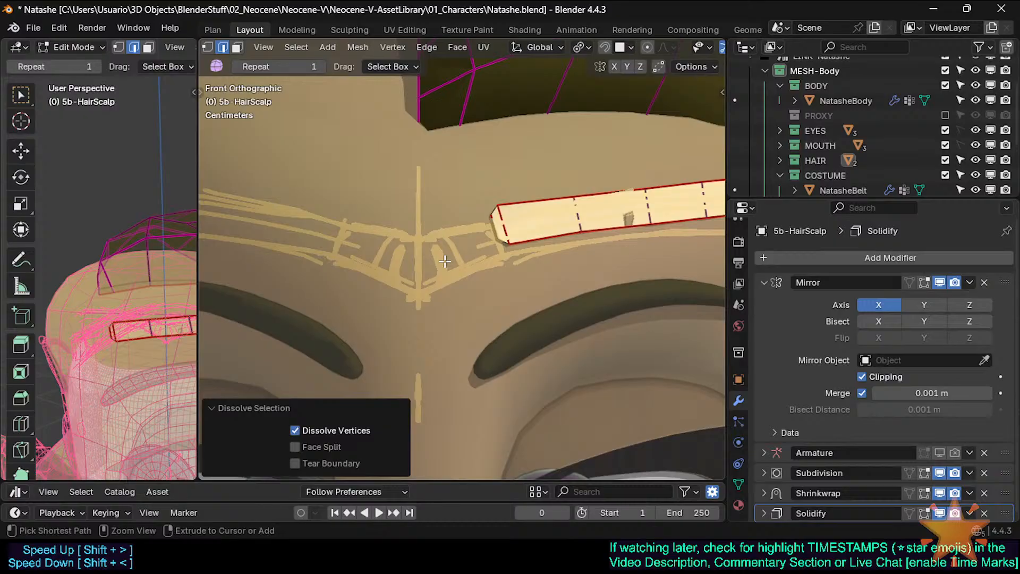
{"action": "key", "text": "ctrl+z"}
{"action": "left_click", "coordinate": [424, 216]}
{"action": "key", "text": "ctrl+x"}
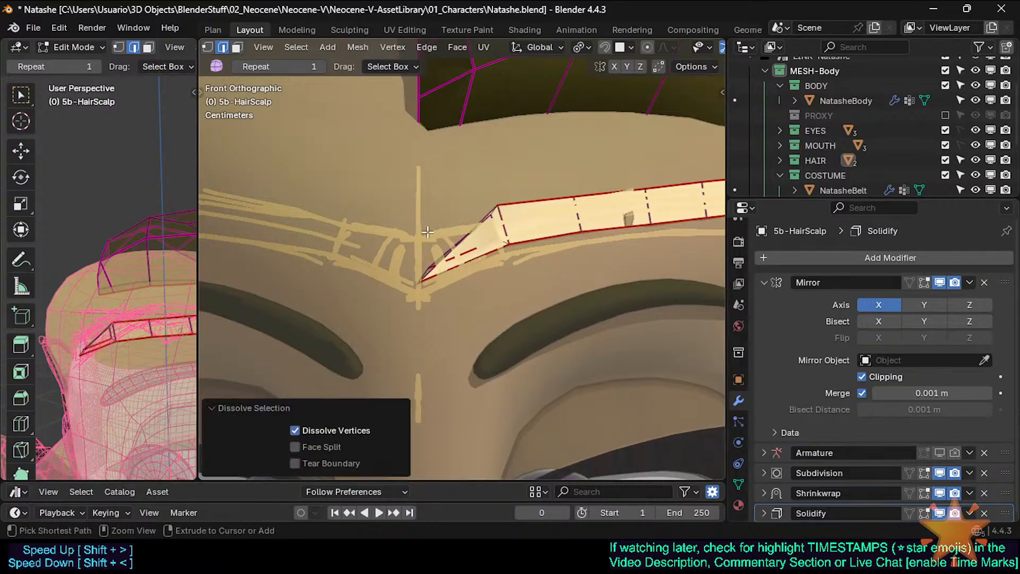
{"action": "key", "text": "ctrl+z"}
Try dissolving the inset's inner vertices and edges near the centreline, undoing each attempt
{"action": "key", "text": "1"}
{"action": "left_click", "coordinate": [434, 210]}
{"action": "key", "text": "ctrl+x"}
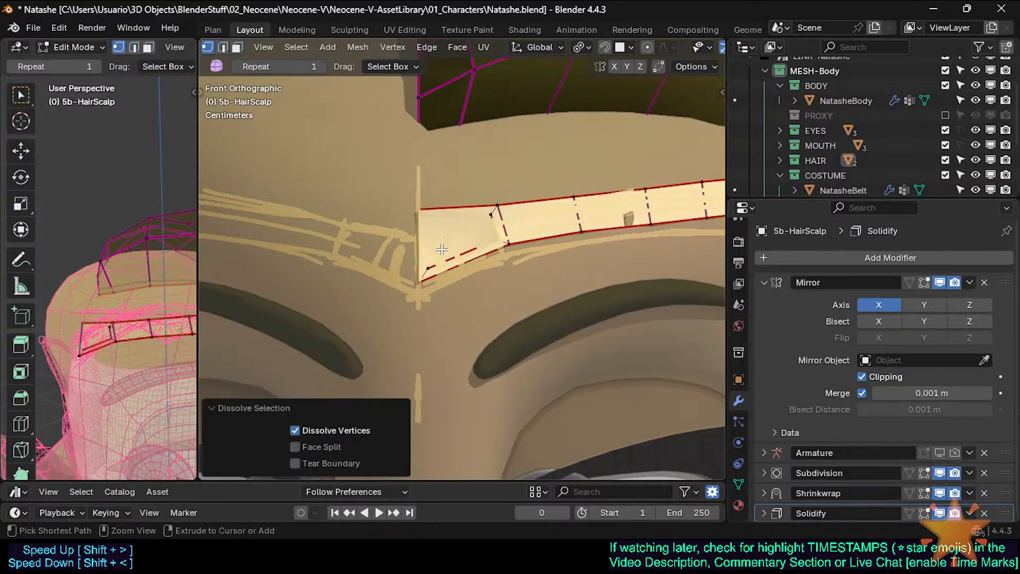
{"action": "key", "text": "ctrl+z"}
{"action": "key", "text": "ctrl+x"}
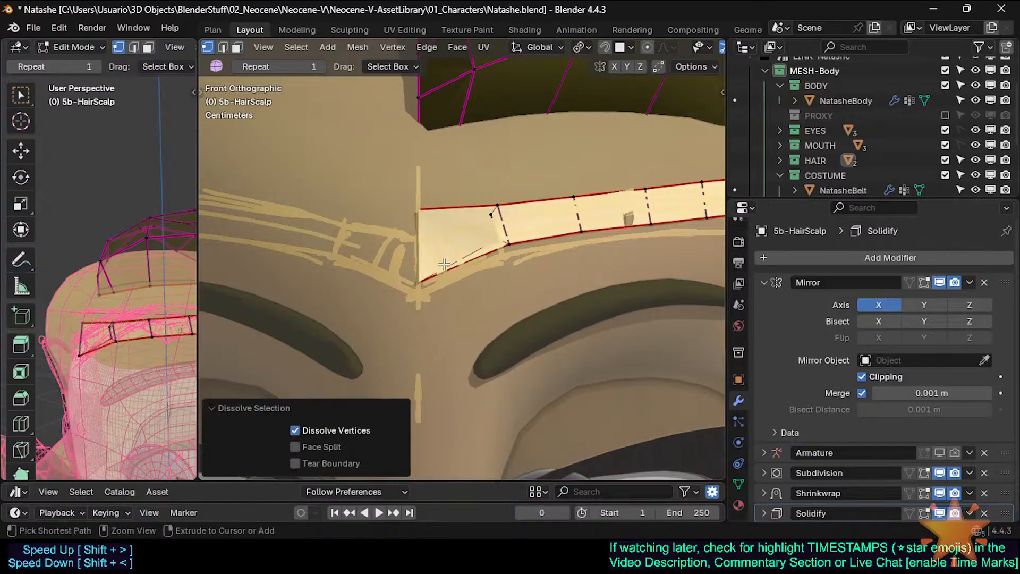
{"action": "key", "text": "2"}
{"action": "key", "text": "ctrl+x"}
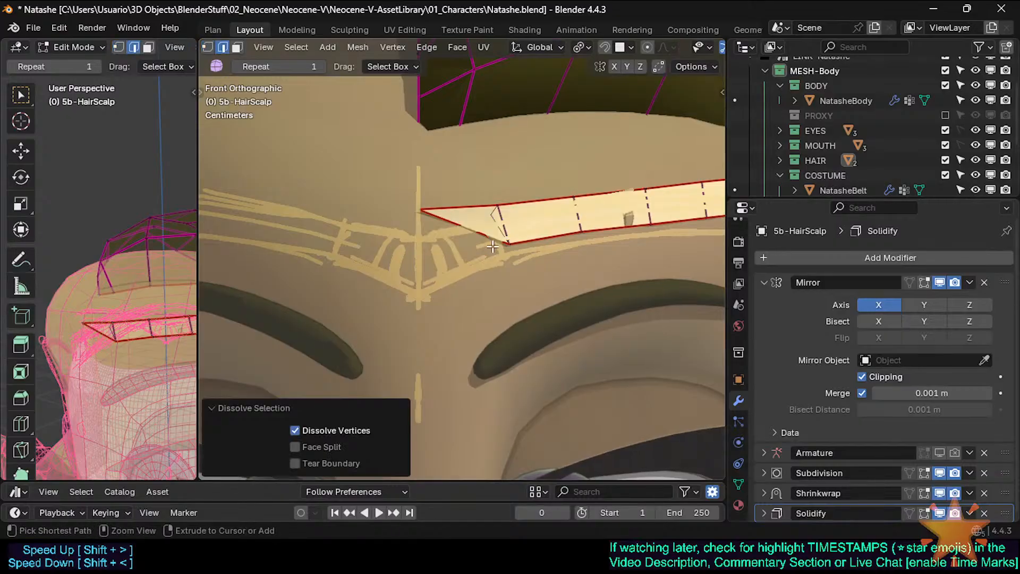
{"action": "key", "text": "ctrl+z"}
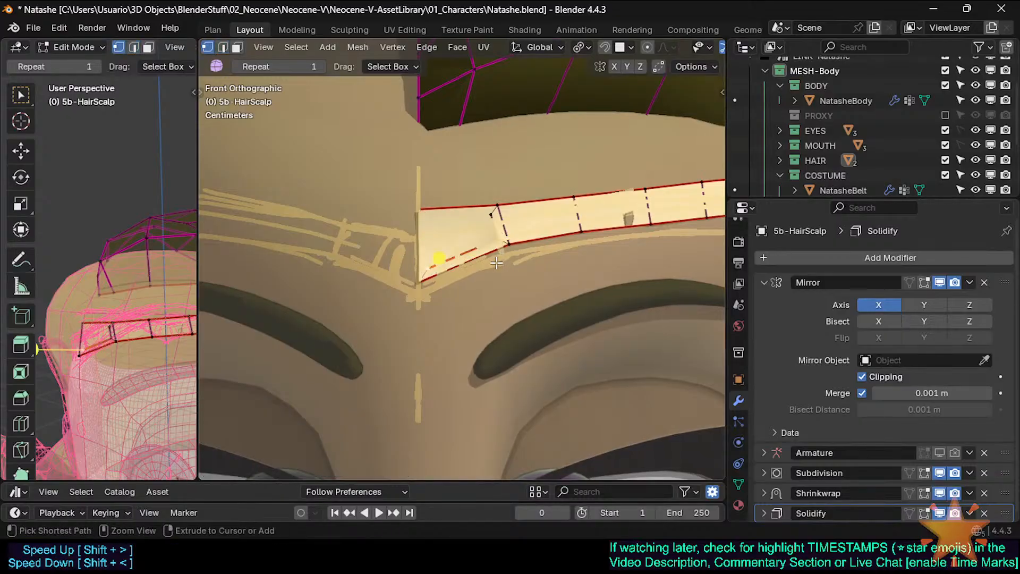
{"action": "key", "text": "ctrl+z"}
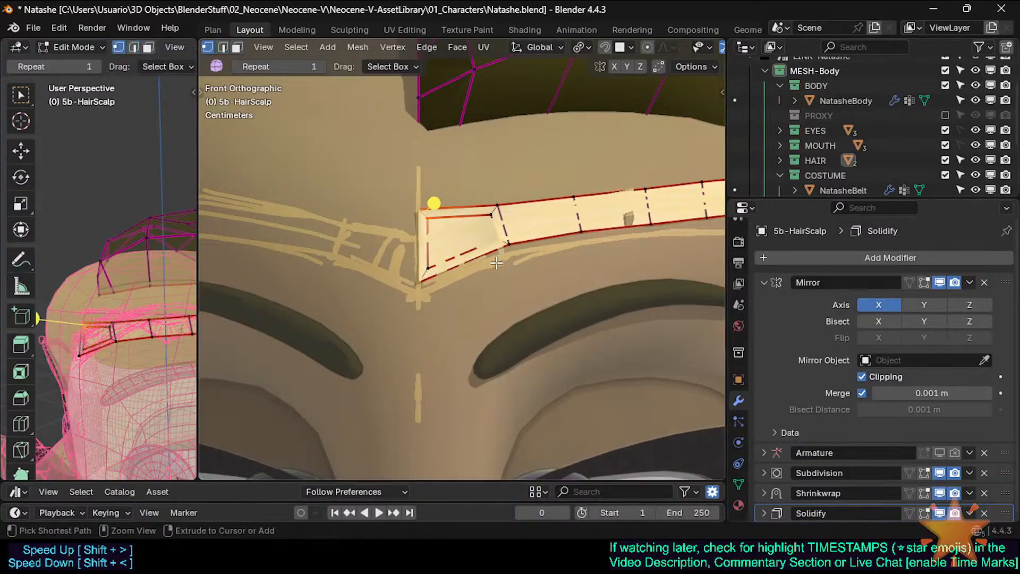
{"action": "key", "text": "2"}
{"action": "key", "text": "ctrl+z"}
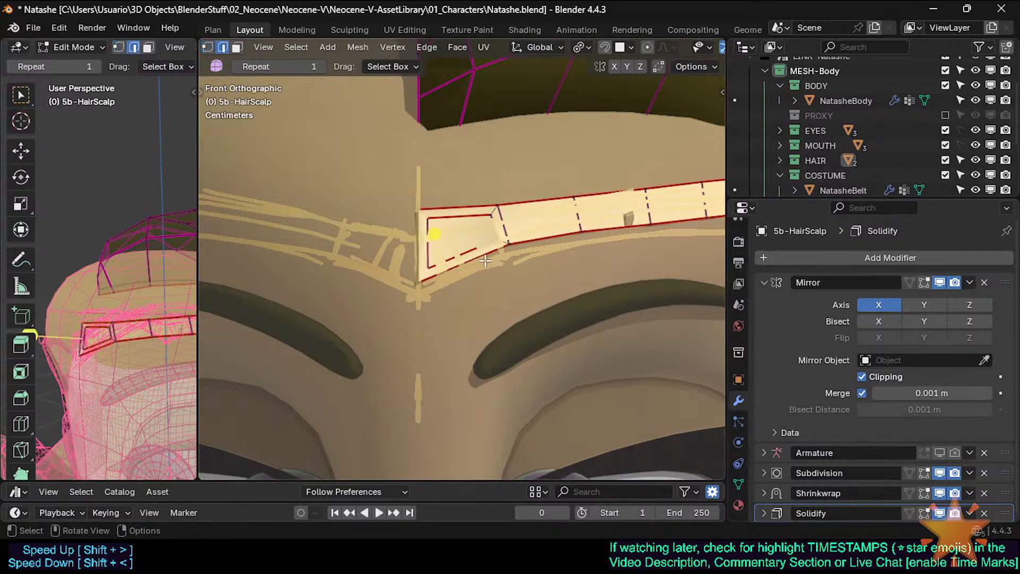
Dissolve the inset's lower and upper inner vertices beside the centreline
{"action": "key", "text": "1"}
{"action": "scroll", "coordinate": [411, 221], "scroll_direction": "up", "scroll_amount": 2}
{"action": "left_click", "coordinate": [425, 202]}
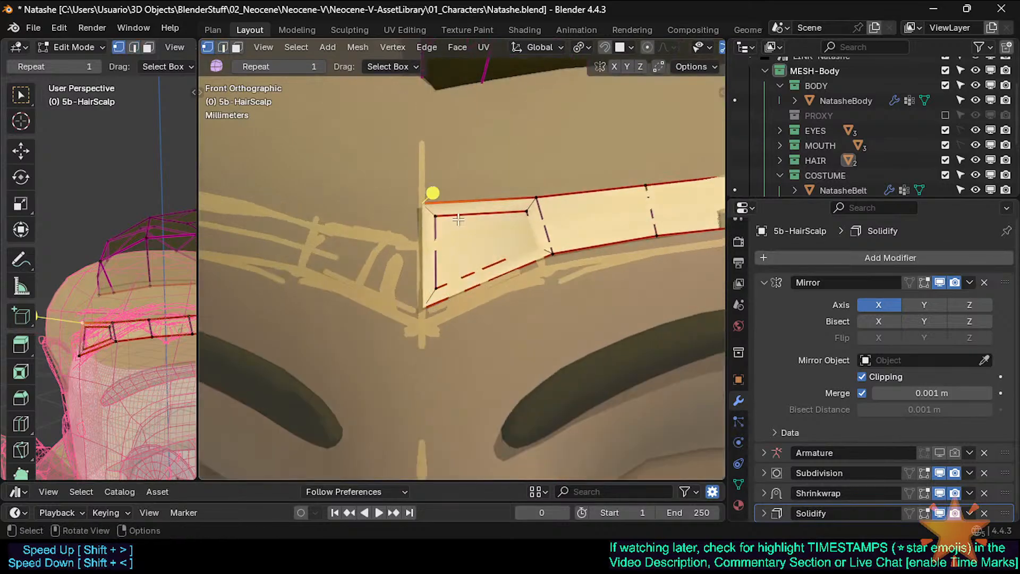
{"action": "left_click", "coordinate": [434, 288]}
{"action": "key", "text": "ctrl+x"}
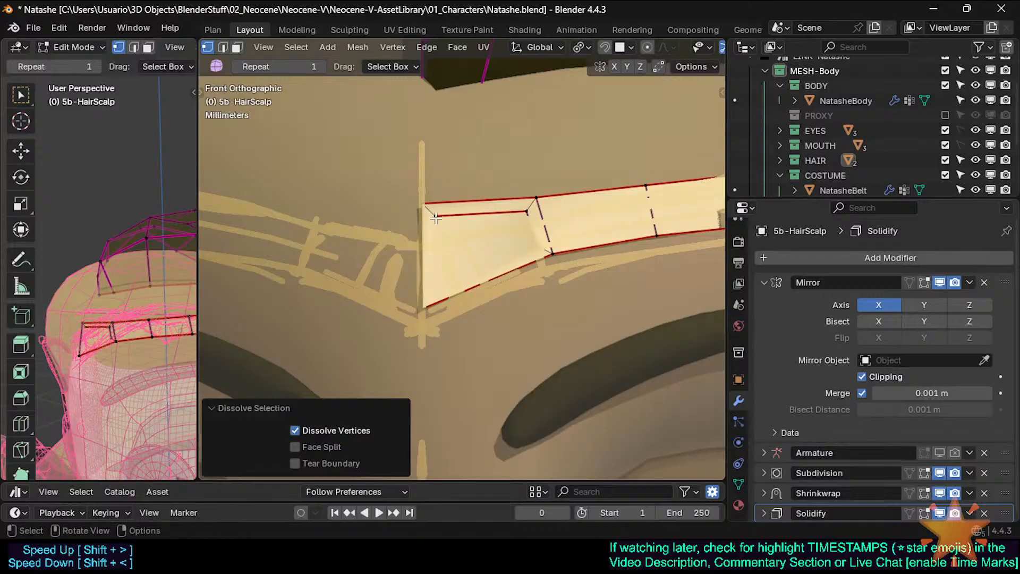
{"action": "left_click", "coordinate": [436, 218]}
{"action": "key", "text": "ctrl+x"}
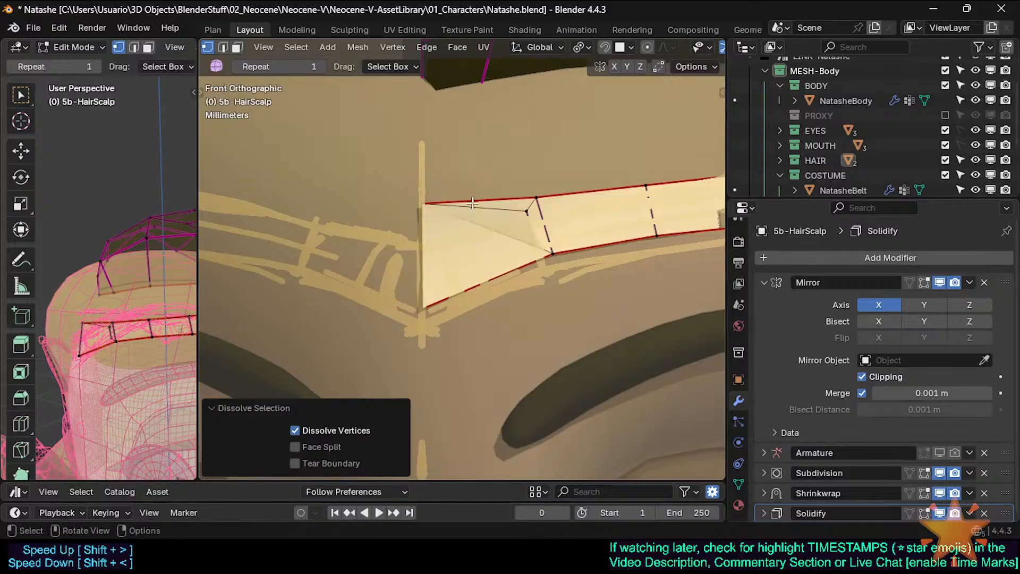
Dissolve the last inner inset vertex near the upper corner of the headband's front-centre face
{"action": "left_click", "coordinate": [472, 203]}
{"action": "key", "text": "2"}
{"action": "left_click", "coordinate": [490, 210]}
{"action": "key", "text": "ctrl+x"}
{"action": "key", "text": "ctrl+z"}
{"action": "key", "text": "1"}
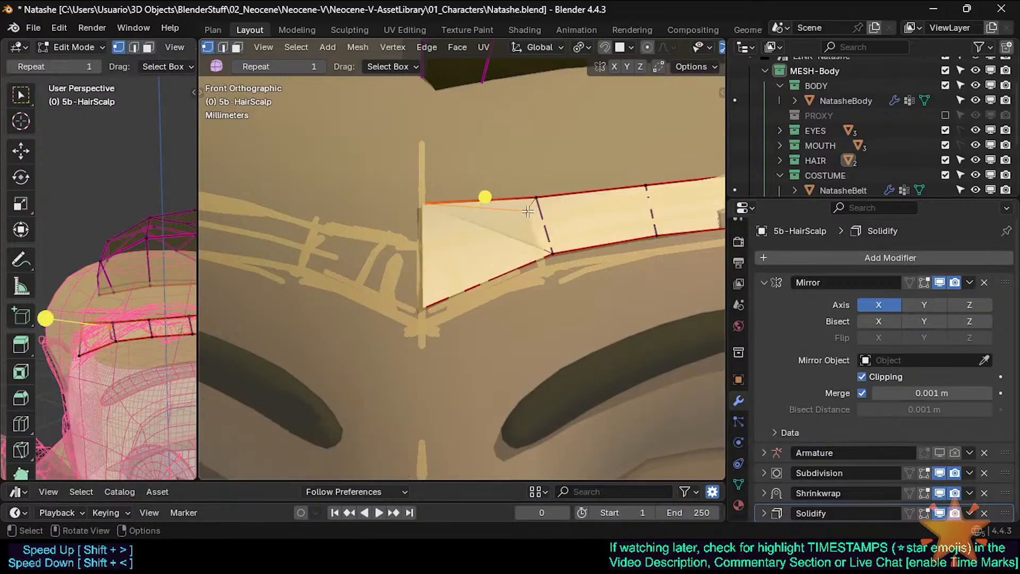
{"action": "key", "text": "ctrl+x"}
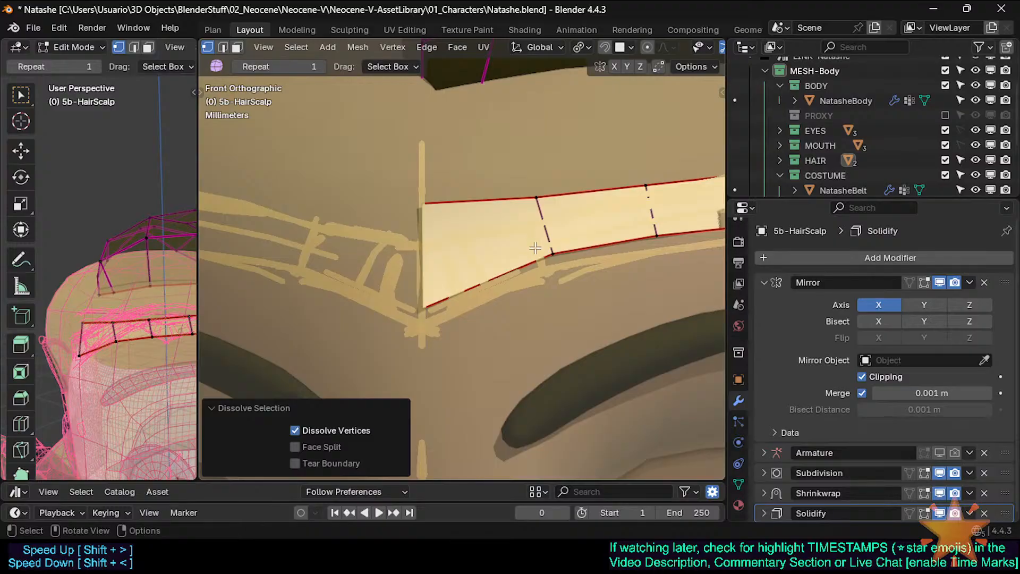
Turn on X-ray and knife-cut the front-centre face from the divider edge to the centreline, just below its upper border
{"action": "left_click", "coordinate": [536, 269]}
{"action": "key", "text": "alt+z"}
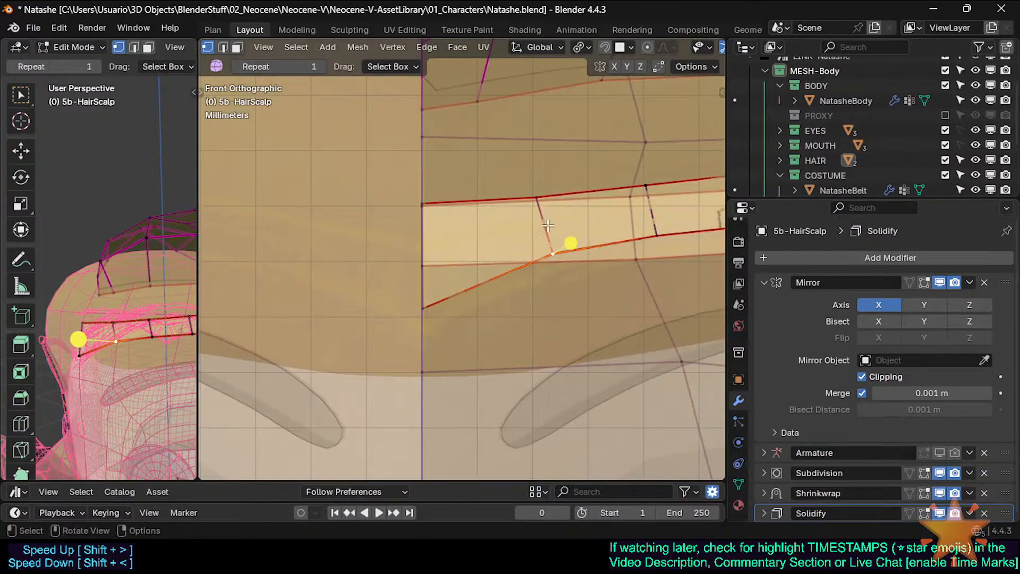
{"action": "key", "text": "2"}
{"action": "scroll", "coordinate": [538, 217], "scroll_direction": "down", "scroll_amount": 2}
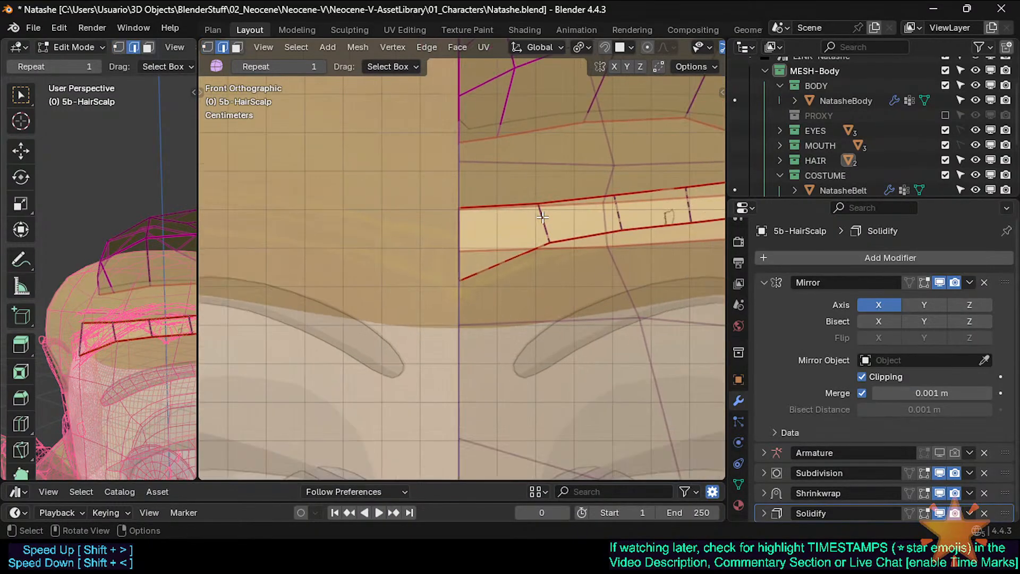
{"action": "middle_click_drag", "start_coordinate": [520, 236], "coordinate": [507, 265], "text": "shift"}
{"action": "scroll", "coordinate": [507, 265], "scroll_direction": "up", "scroll_amount": 1}
{"action": "scroll", "coordinate": [507, 264], "scroll_direction": "up", "scroll_amount": 1}
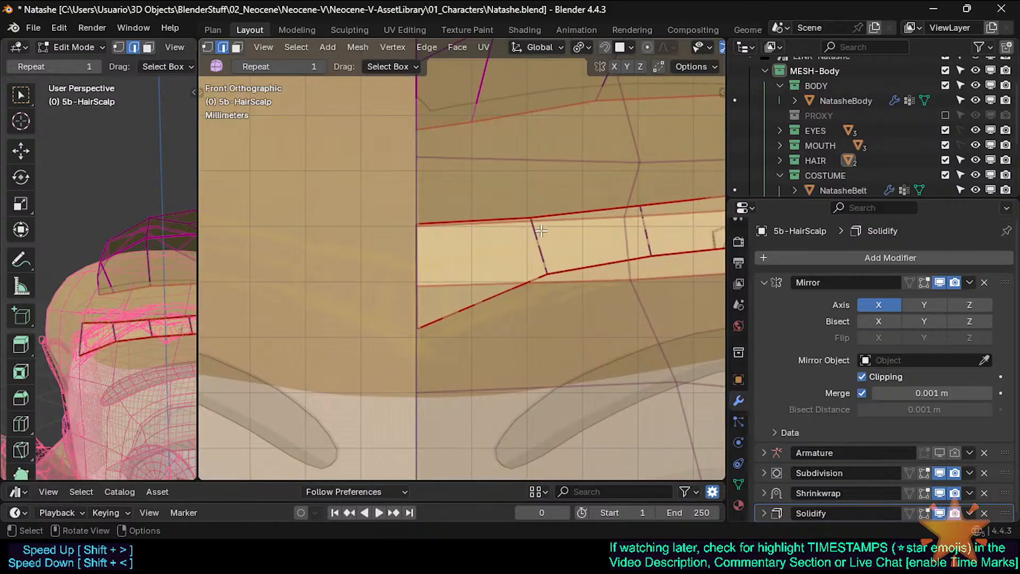
{"action": "key", "text": "k"}
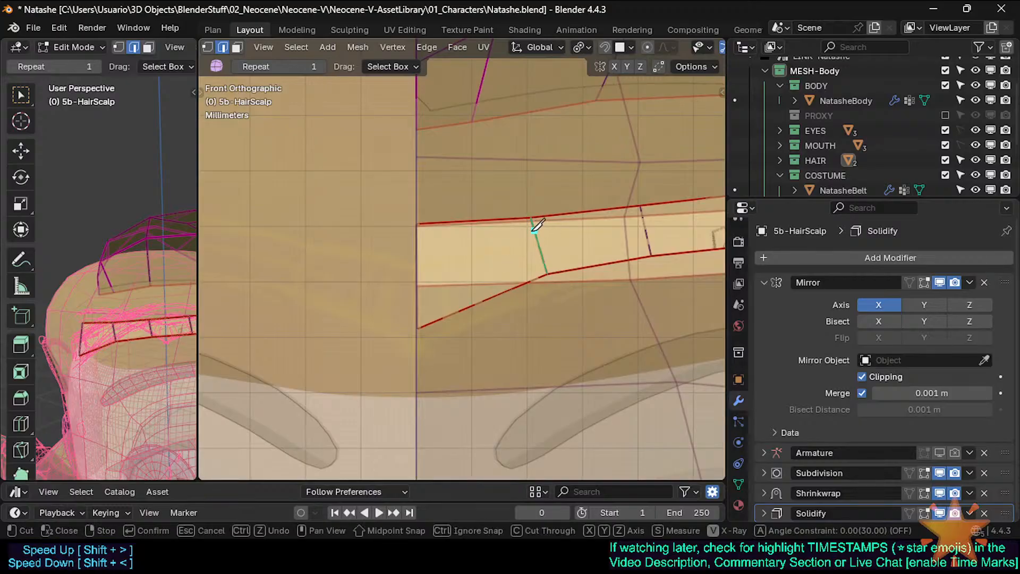
{"action": "left_click", "coordinate": [417, 238]}
{"action": "key", "text": "Return"}
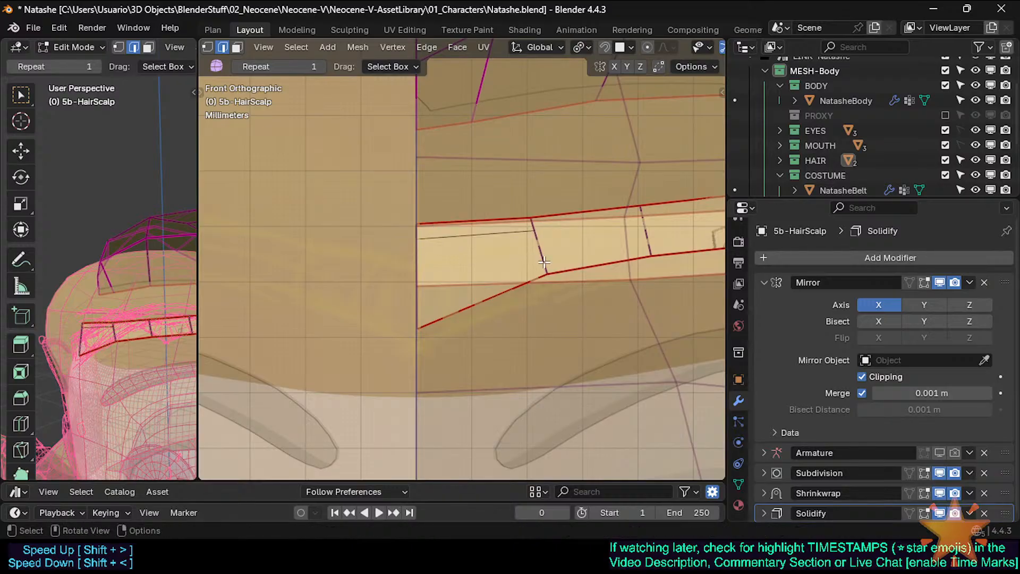
Knife-cut a second line from the divider edge to the centreline, just above the front-centre face's lower border
{"action": "key", "text": "k"}
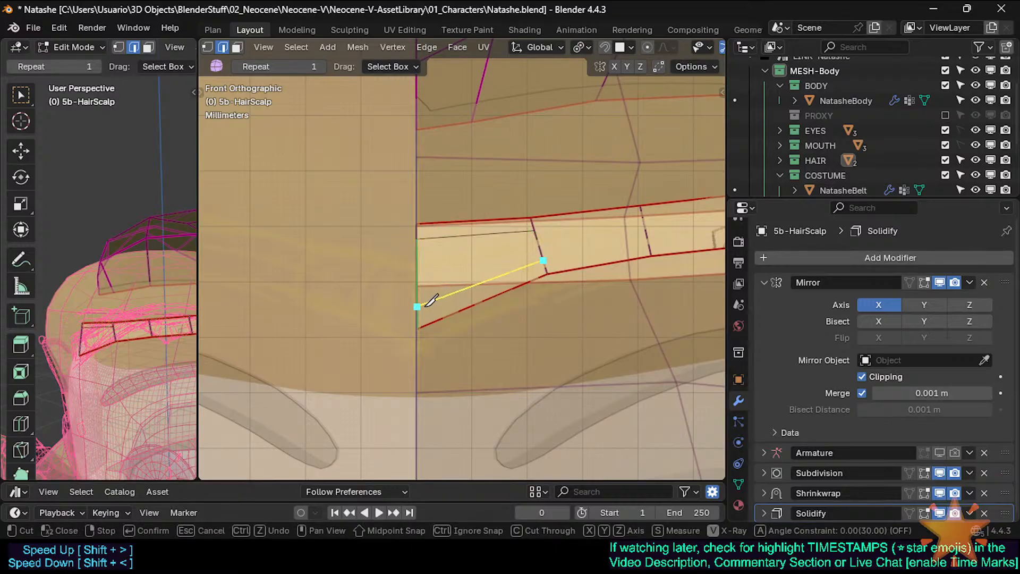
{"action": "left_click", "coordinate": [421, 309]}
{"action": "key", "text": "Return"}
{"action": "key", "text": "alt+a"}
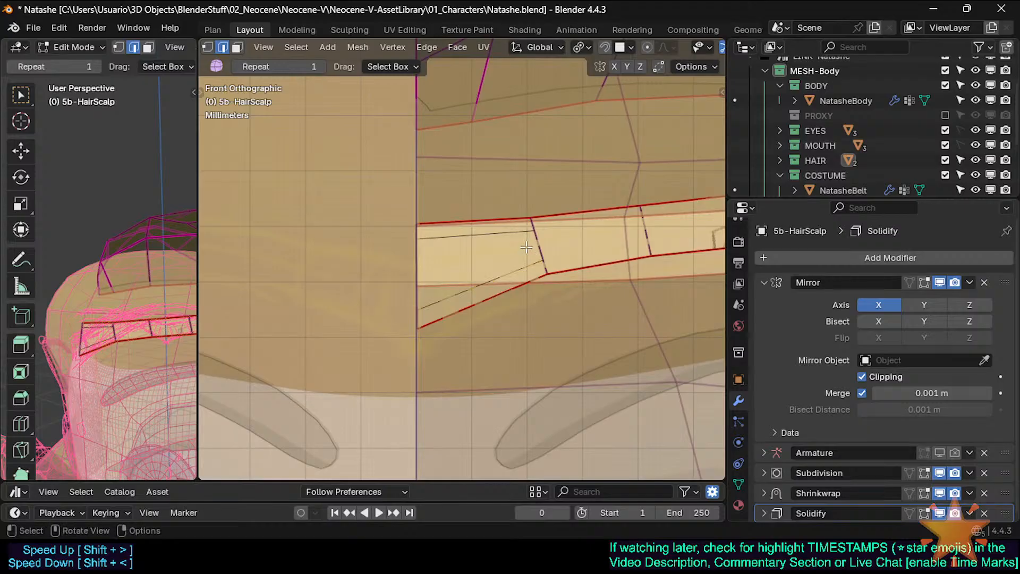
{"action": "scroll", "coordinate": [507, 252], "scroll_direction": "down", "scroll_amount": 2}
{"action": "key", "text": "Tab"}
{"action": "scroll", "coordinate": [499, 290], "scroll_direction": "up", "scroll_amount": 3}
{"action": "key", "text": "Tab"}
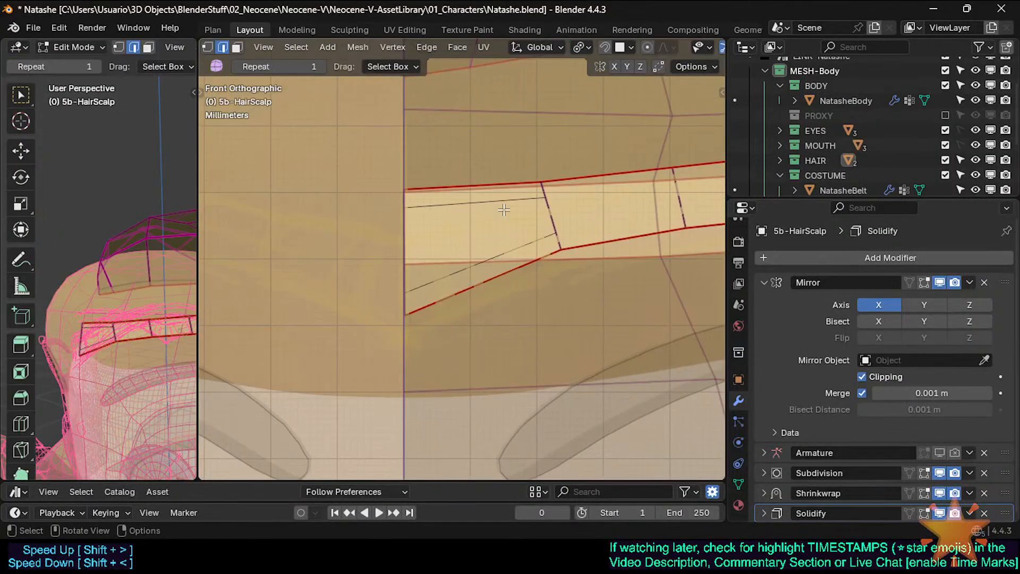
Knife-cut across the front-centre face from its upper to its lower border, just inside the divider edge
{"action": "middle_click_drag", "start_coordinate": [506, 209], "coordinate": [495, 222], "text": "shift"}
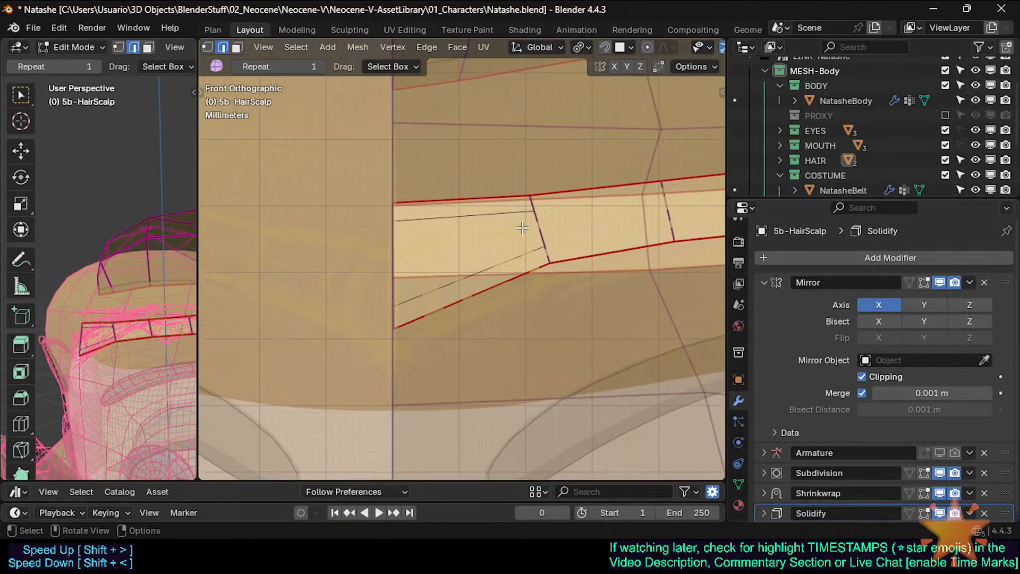
{"action": "key", "text": "k"}
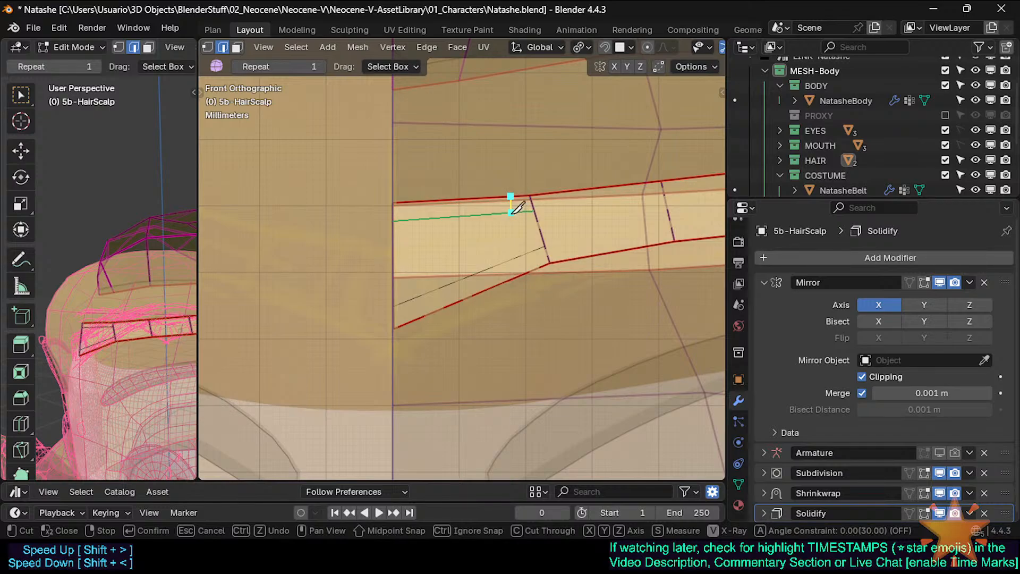
{"action": "left_click", "coordinate": [533, 271]}
{"action": "key", "text": "Return"}
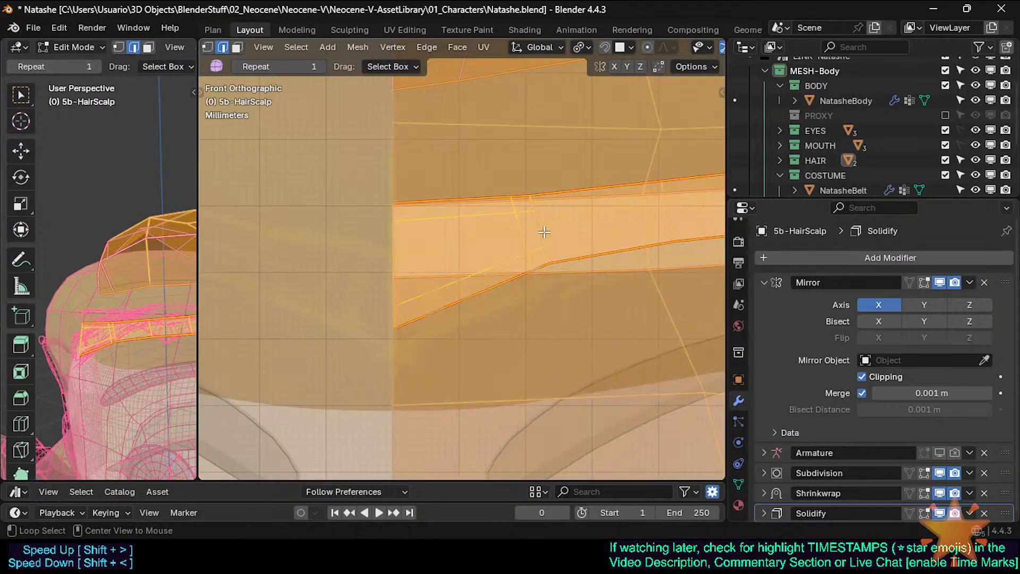
Knife-cut short diagonals joining the inner lower and upper intersections to the divider edge's matching corners
{"action": "key", "text": "k"}
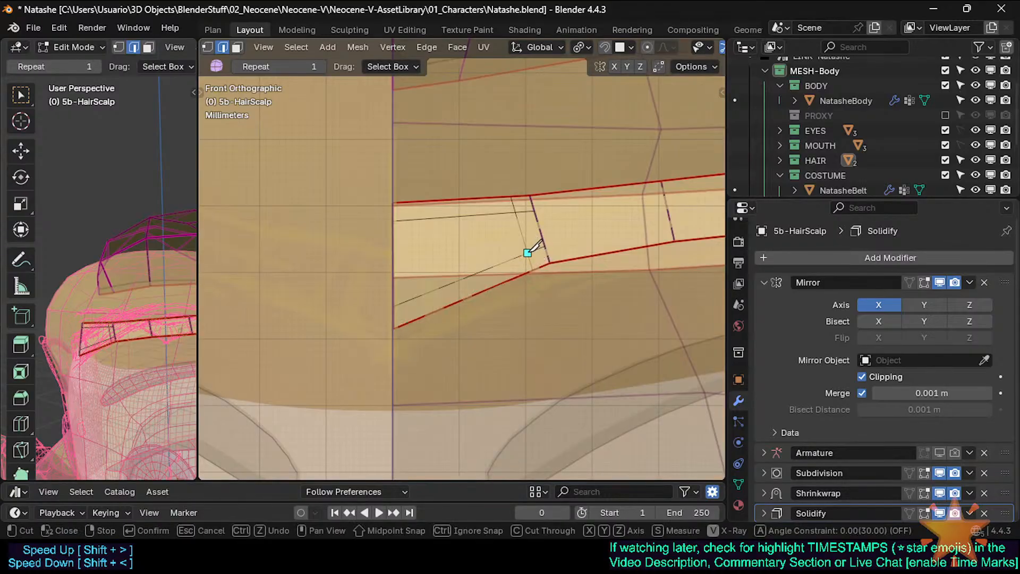
{"action": "left_click", "coordinate": [550, 263]}
{"action": "key", "text": "Return"}
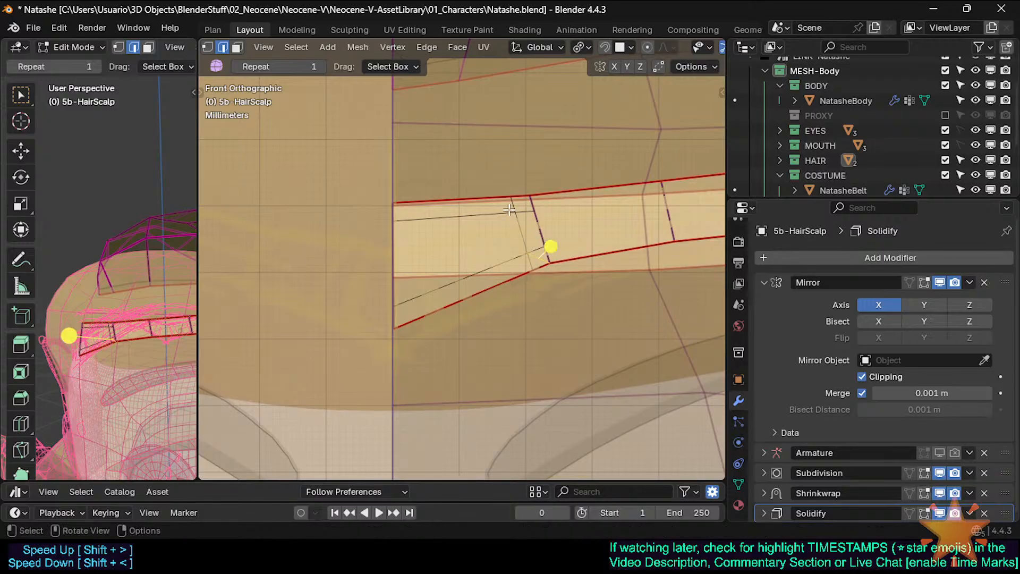
{"action": "key", "text": "k"}
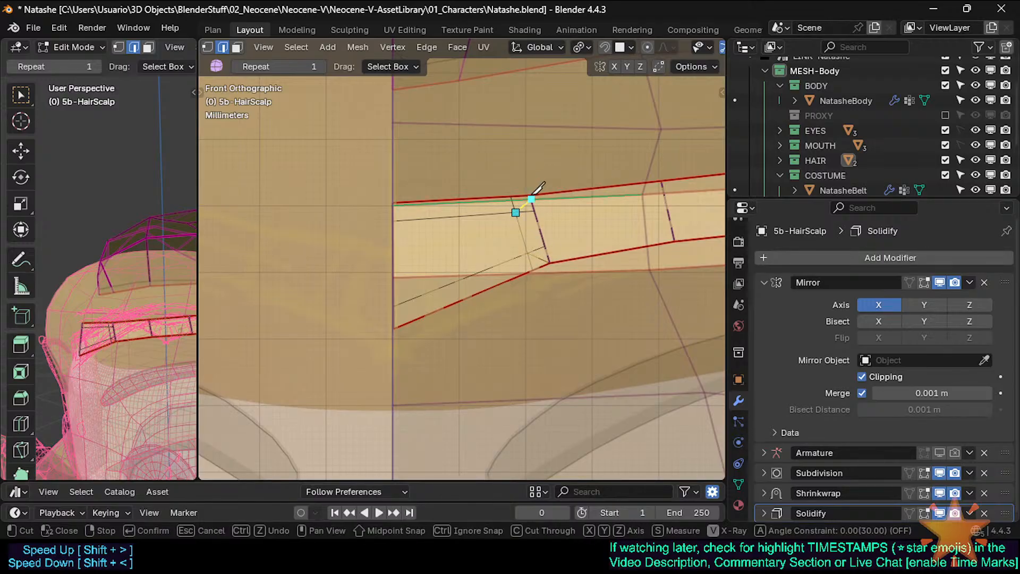
{"action": "left_click", "coordinate": [530, 195]}
{"action": "key", "text": "Return"}
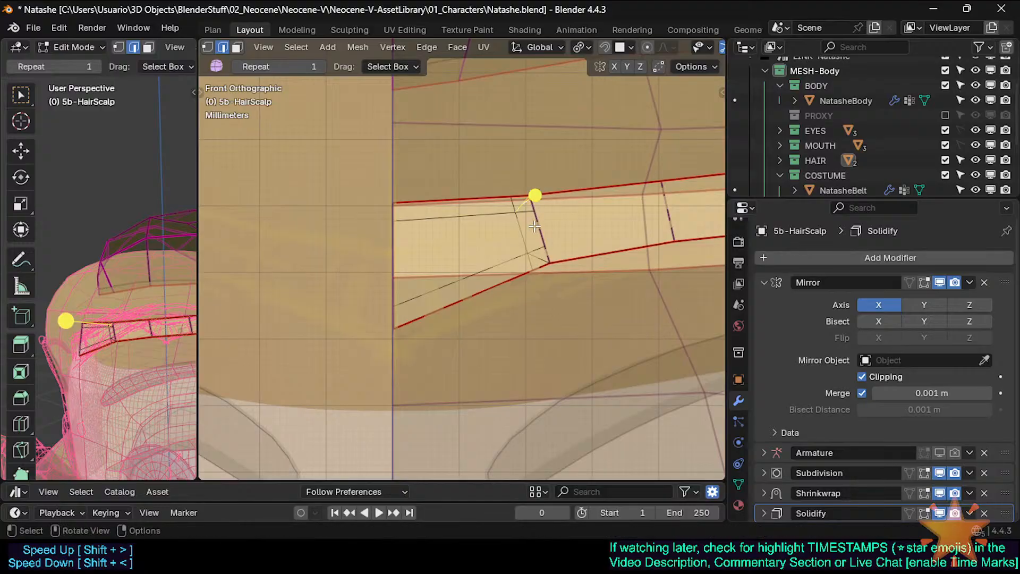
Turn off X-ray and dissolve the leftover stub edges outside the inner outline's two corners
{"action": "middle_click_drag", "start_coordinate": [517, 231], "coordinate": [517, 228]}
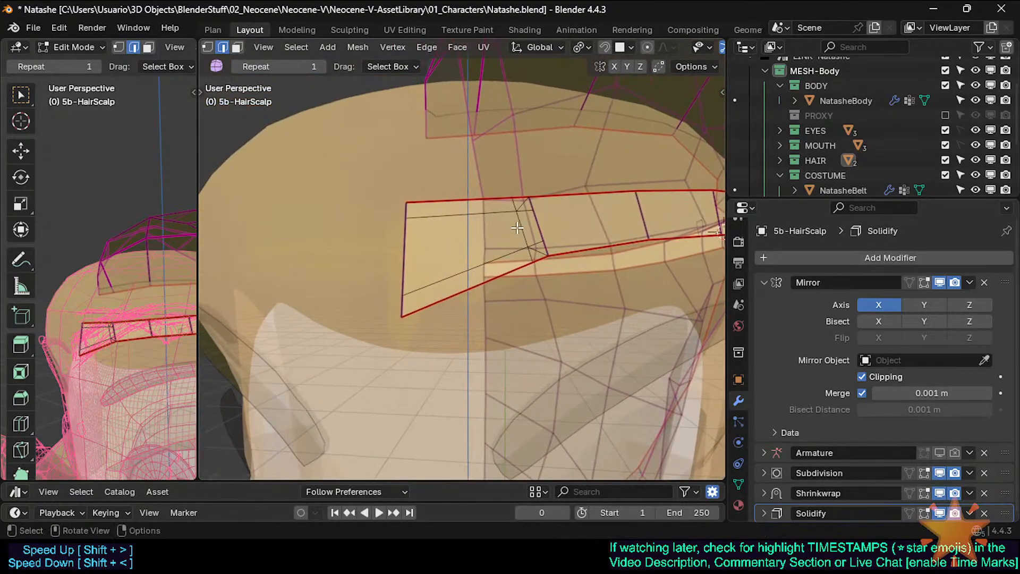
{"action": "left_click", "coordinate": [519, 212], "text": "shift"}
{"action": "scroll", "coordinate": [520, 209], "scroll_direction": "up", "scroll_amount": 1}
{"action": "key", "text": "alt+z"}
{"action": "left_click", "coordinate": [510, 203]}
{"action": "left_click", "coordinate": [536, 207], "text": "shift"}
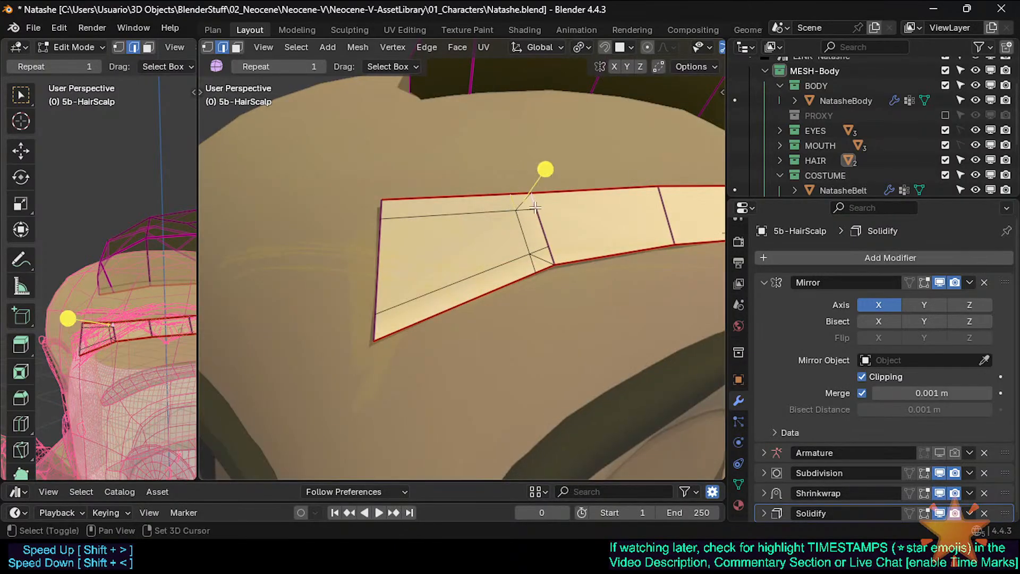
{"action": "left_click", "coordinate": [513, 200]}
{"action": "left_click", "coordinate": [526, 214], "text": "shift"}
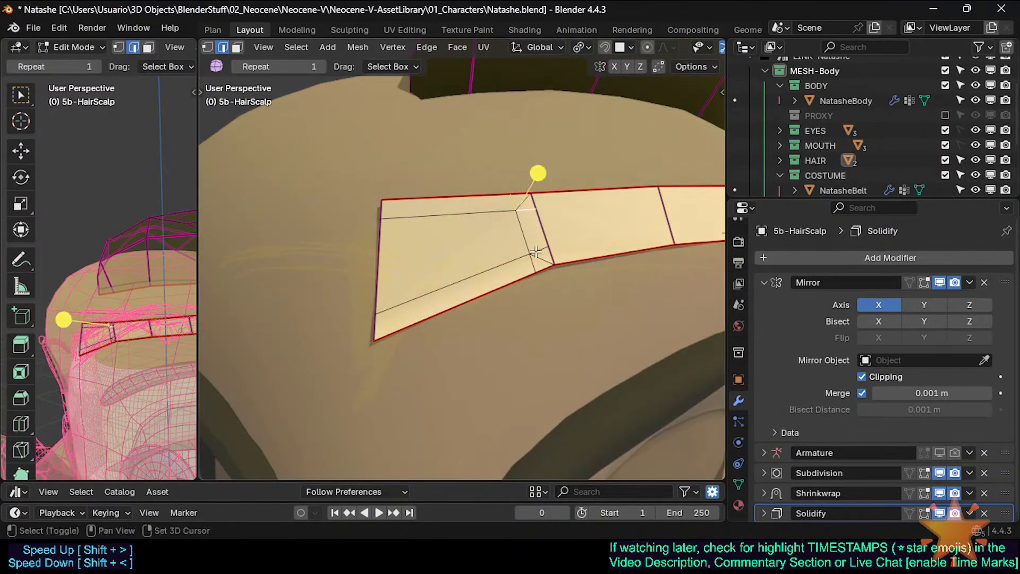
{"action": "scroll", "coordinate": [536, 249], "scroll_direction": "down", "scroll_amount": 2}
{"action": "key", "text": "ctrl+x"}
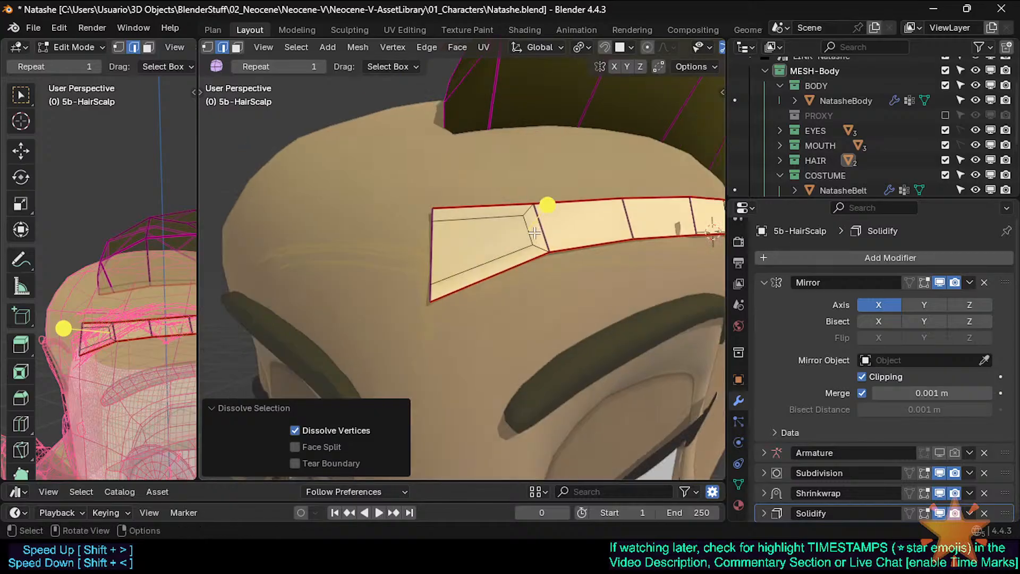
Examine the headband's front centre from several angles, switching between Object Mode and Edit Mode
{"action": "scroll", "coordinate": [534, 233], "scroll_direction": "down", "scroll_amount": 1}
{"action": "key", "text": "Tab"}
{"action": "mouse_move", "coordinate": [528, 278]}
{"action": "middle_mouse_down"}
{"action": "mouse_move", "coordinate": [489, 261]}
{"action": "mouse_move", "coordinate": [558, 278]}
{"action": "mouse_move", "coordinate": [552, 262]}
{"action": "mouse_move", "coordinate": [517, 257]}
{"action": "mouse_move", "coordinate": [523, 292]}
{"action": "mouse_move", "coordinate": [556, 275]}
{"action": "mouse_move", "coordinate": [546, 277]}
{"action": "middle_mouse_up"}
{"action": "scroll", "coordinate": [552, 262], "scroll_direction": "down", "scroll_amount": 2}
{"action": "scroll", "coordinate": [501, 292], "scroll_direction": "up", "scroll_amount": 1}
{"action": "key", "text": "Tab"}
{"action": "scroll", "coordinate": [498, 255], "scroll_direction": "up", "scroll_amount": 1}
{"action": "middle_click_drag", "start_coordinate": [499, 255], "coordinate": [478, 250]}
{"action": "key", "text": "Tab"}
{"action": "scroll", "coordinate": [478, 250], "scroll_direction": "down", "scroll_amount": 3}
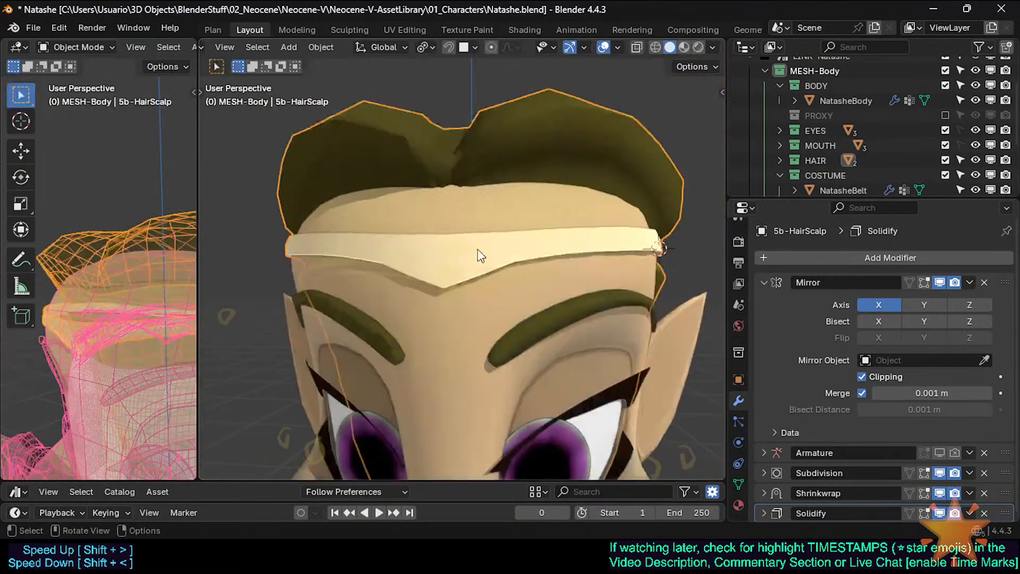
{"action": "scroll", "coordinate": [481, 255], "scroll_direction": "down", "scroll_amount": 2}
{"action": "middle_click_drag", "start_coordinate": [496, 290], "coordinate": [459, 270]}
{"action": "key", "text": "Tab"}
{"action": "scroll", "coordinate": [437, 296], "scroll_direction": "up", "scroll_amount": 4}
{"action": "middle_click_drag", "start_coordinate": [458, 270], "coordinate": [429, 287], "text": "shift"}
{"action": "mouse_move", "coordinate": [493, 286]}
{"action": "middle_mouse_down"}
{"action": "mouse_move", "coordinate": [534, 279]}
{"action": "mouse_move", "coordinate": [535, 300]}
{"action": "mouse_move", "coordinate": [513, 290]}
{"action": "middle_mouse_up"}
{"action": "key", "text": "Tab"}
{"action": "scroll", "coordinate": [534, 280], "scroll_direction": "down", "scroll_amount": 4}
{"action": "scroll", "coordinate": [504, 287], "scroll_direction": "up", "scroll_amount": 2}
{"action": "key", "text": "Tab"}
{"action": "scroll", "coordinate": [501, 280], "scroll_direction": "up", "scroll_amount": 2}
Extrude the inset face at the headband's front centre outward along its normal by about 0.0016 m
{"action": "left_click", "coordinate": [550, 264], "text": "shift"}
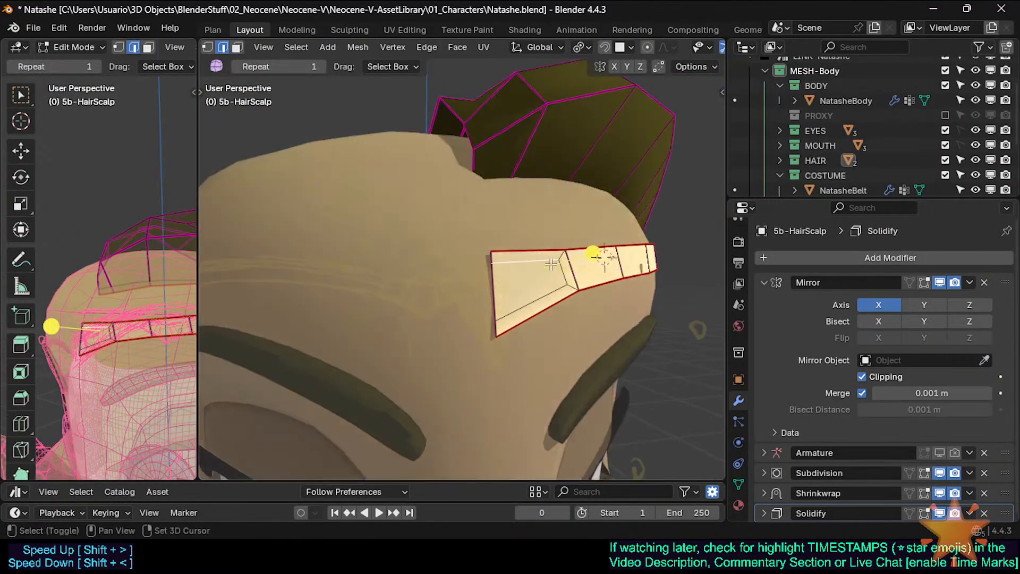
{"action": "left_click", "coordinate": [566, 271], "text": "shift"}
{"action": "left_click", "coordinate": [552, 291], "text": "shift"}
{"action": "left_click", "coordinate": [563, 272]}
{"action": "left_click", "coordinate": [549, 264], "text": "shift"}
{"action": "scroll", "coordinate": [545, 283], "scroll_direction": "up", "scroll_amount": 2}
{"action": "middle_click_drag", "start_coordinate": [545, 284], "coordinate": [433, 292]}
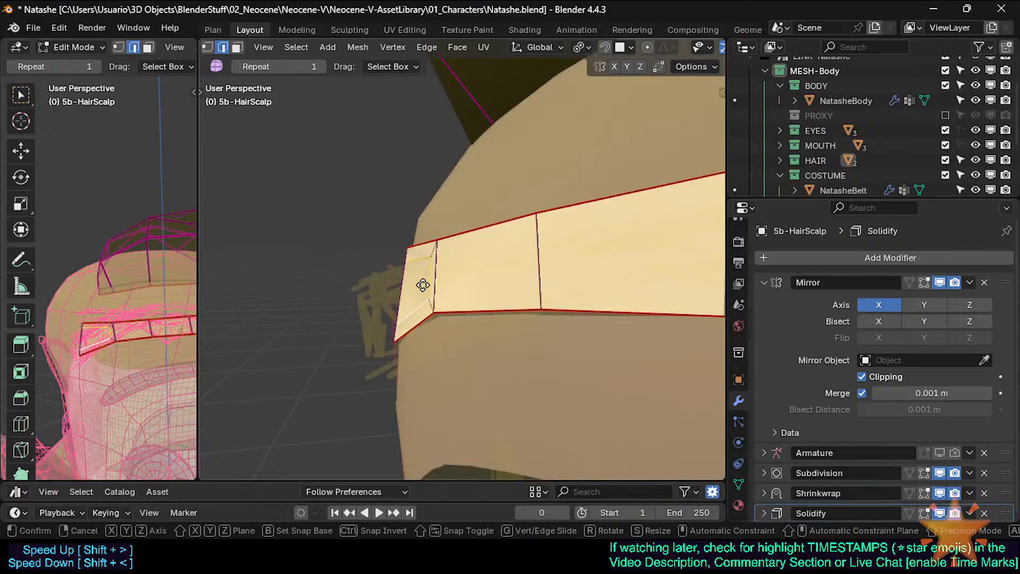
{"action": "key", "text": "e"}
{"action": "right_click", "coordinate": [418, 290]}
{"action": "key", "text": "3"}
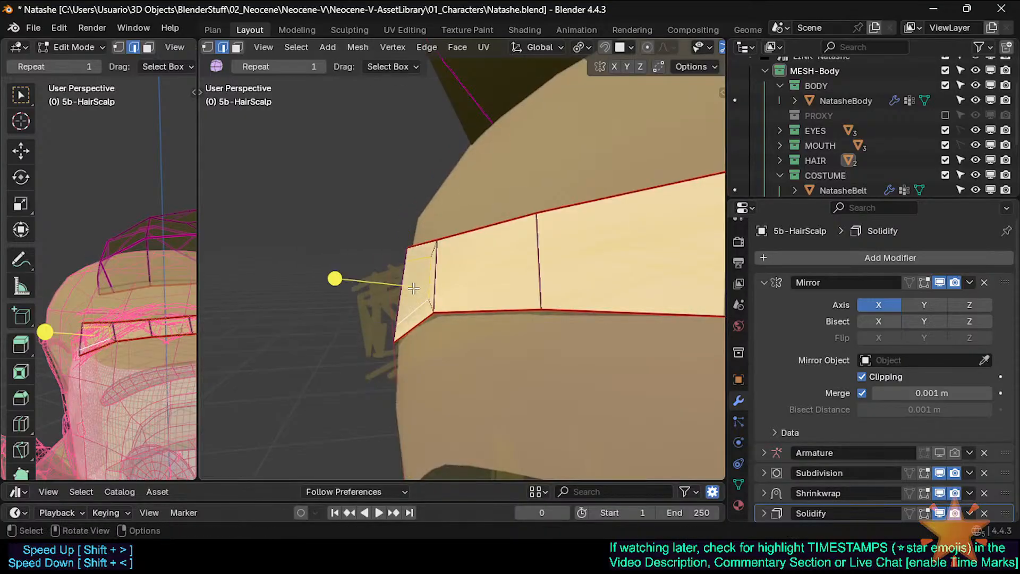
{"action": "key", "text": "e"}
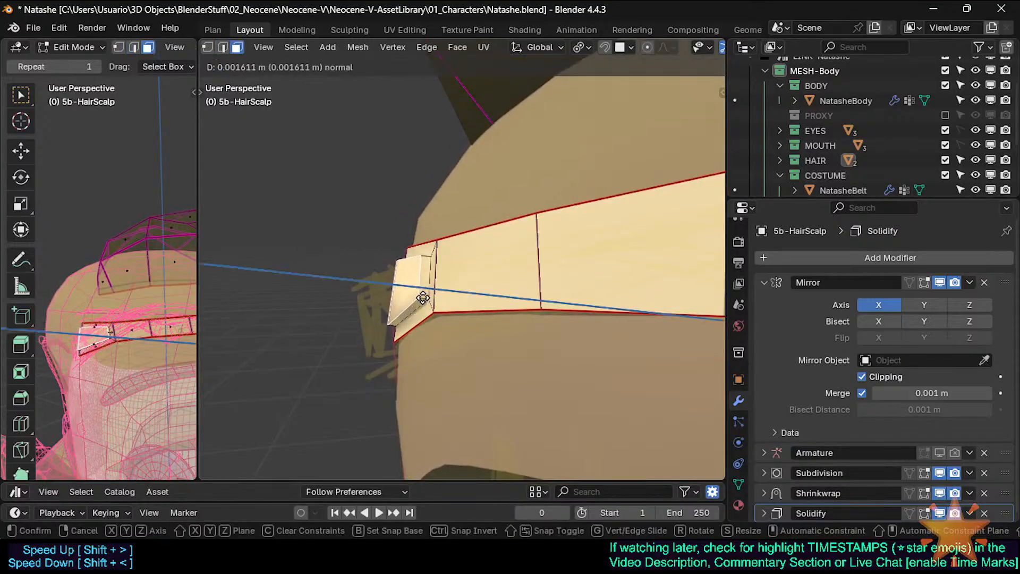
{"action": "left_click", "coordinate": [420, 298]}
Examine the extruded front-centre detail from several angles, comparing Edit Mode with Object Mode and ending in front view
{"action": "key", "text": "a"}
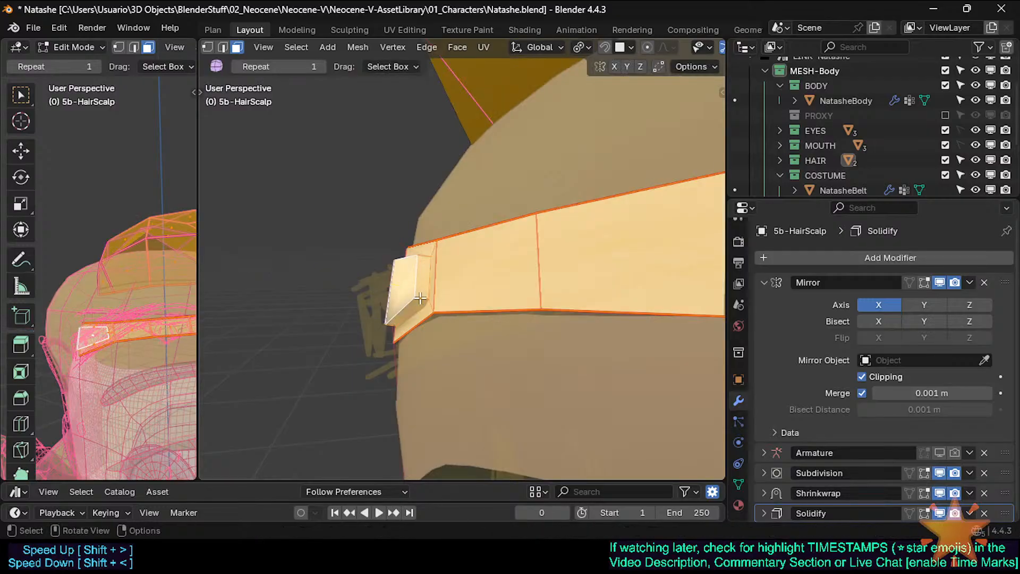
{"action": "key", "text": "Tab"}
{"action": "mouse_move", "coordinate": [439, 285]}
{"action": "middle_mouse_down"}
{"action": "mouse_move", "coordinate": [500, 294]}
{"action": "mouse_move", "coordinate": [445, 293]}
{"action": "mouse_move", "coordinate": [458, 289]}
{"action": "mouse_move", "coordinate": [422, 314]}
{"action": "mouse_move", "coordinate": [429, 294]}
{"action": "middle_mouse_up"}
{"action": "key", "text": "Tab"}
{"action": "middle_click_drag", "start_coordinate": [428, 294], "coordinate": [427, 291]}
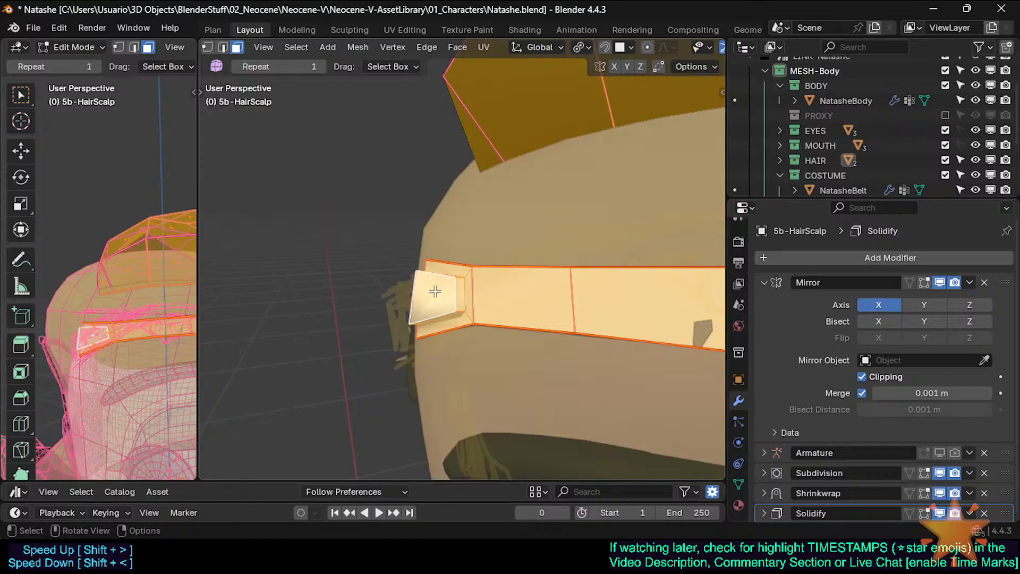
{"action": "middle_click_drag", "start_coordinate": [435, 291], "coordinate": [496, 283]}
{"action": "key", "text": "Tab"}
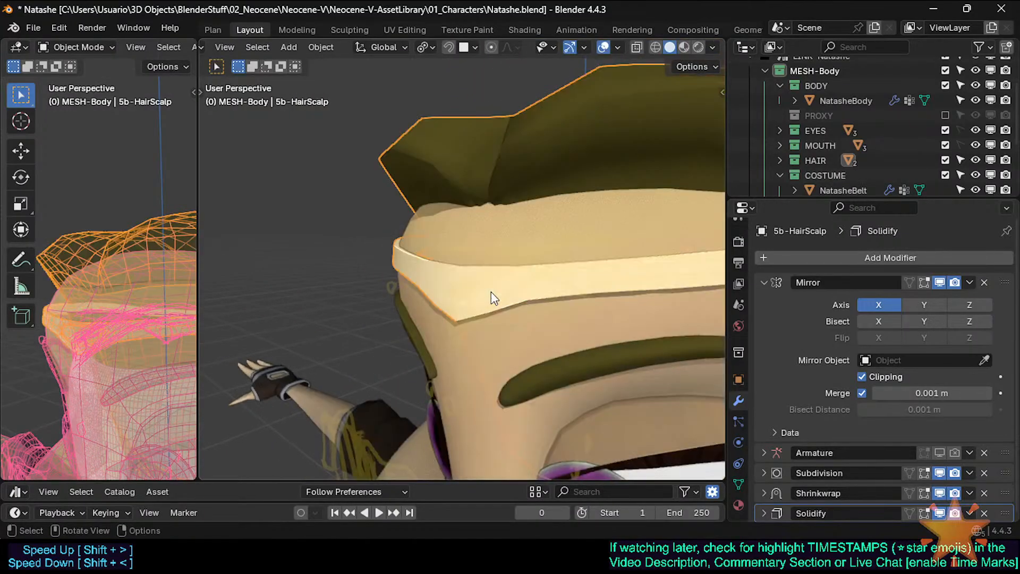
{"action": "key", "text": "KP_1"}
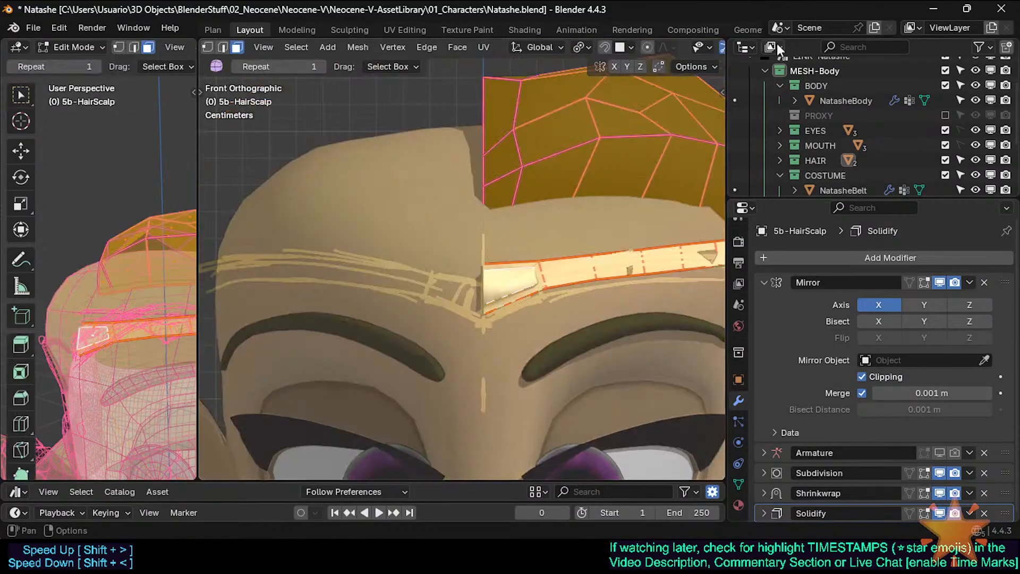
Make the Natashe-ModelSheet sketch the active object in Object Mode and raise its GP-Layers-Opacity to 0.649
{"action": "scroll", "coordinate": [851, 160], "scroll_direction": "down", "scroll_amount": 5}
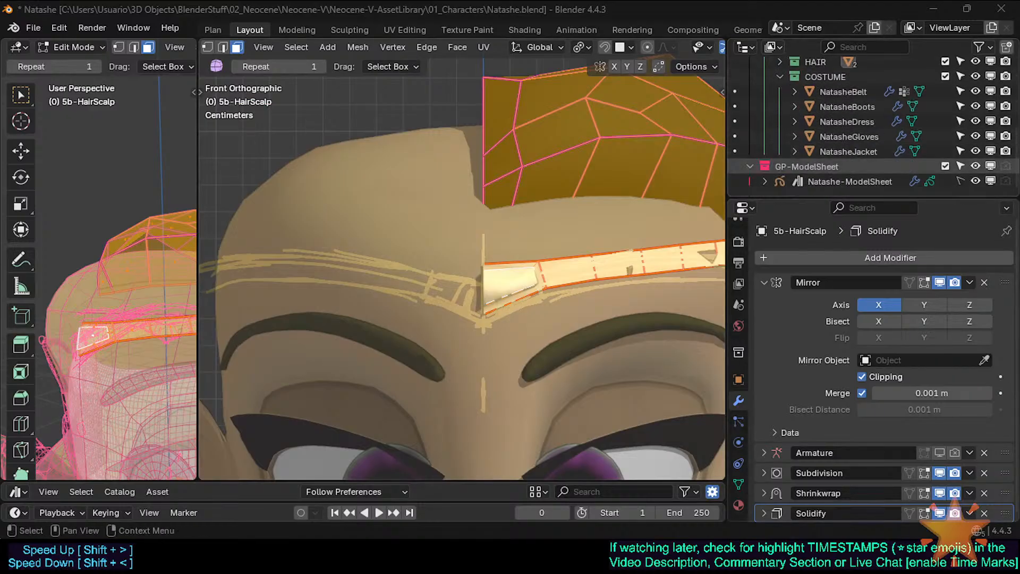
{"action": "key", "text": "alt+Tab"}
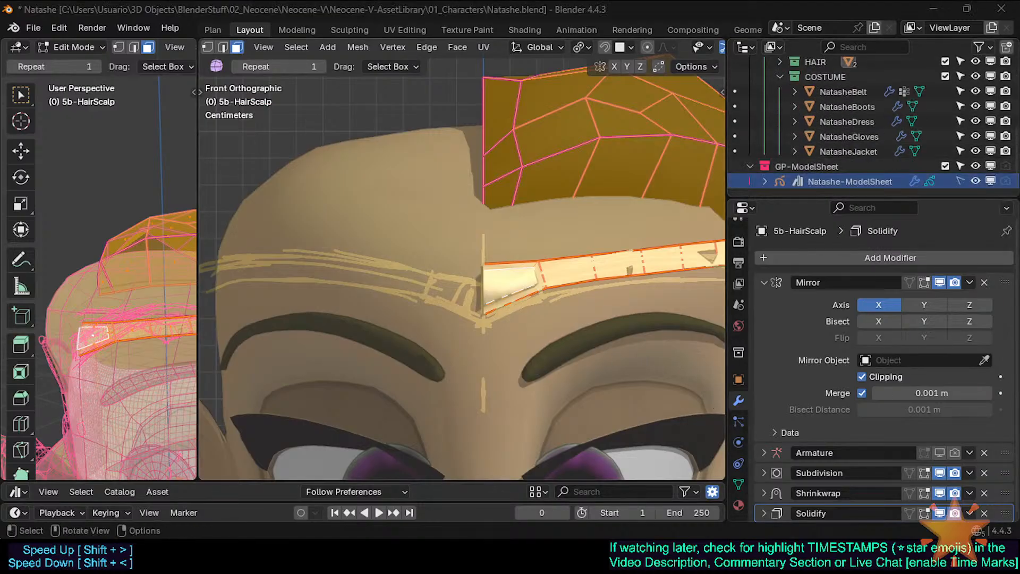
{"action": "scroll", "coordinate": [885, 372], "scroll_direction": "down", "scroll_amount": 1}
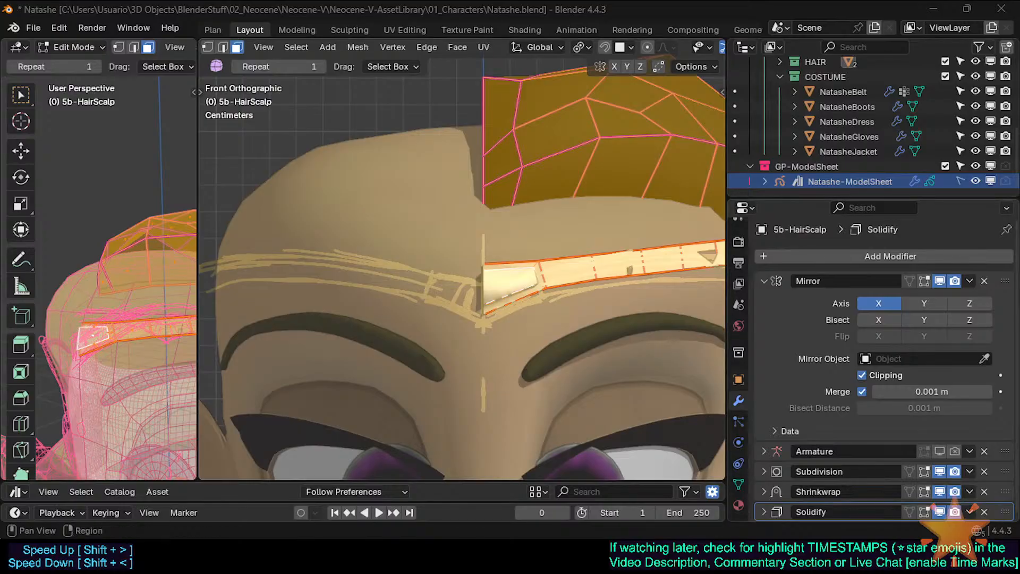
{"action": "left_click", "coordinate": [738, 379]}
{"action": "left_click", "coordinate": [764, 424]}
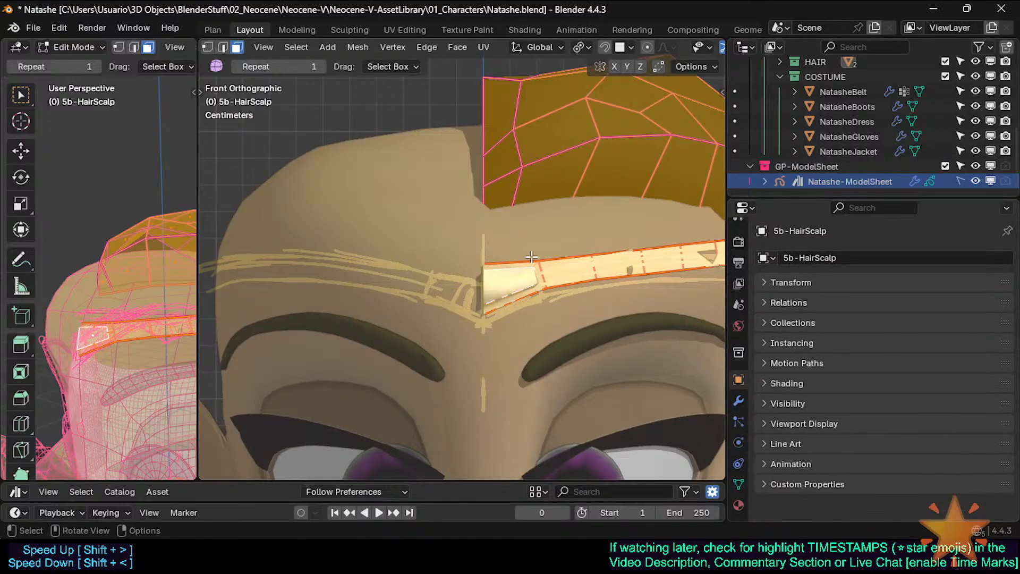
{"action": "key", "text": "ctrl+Tab"}
{"action": "left_click", "coordinate": [416, 248]}
{"action": "left_click", "coordinate": [849, 182]}
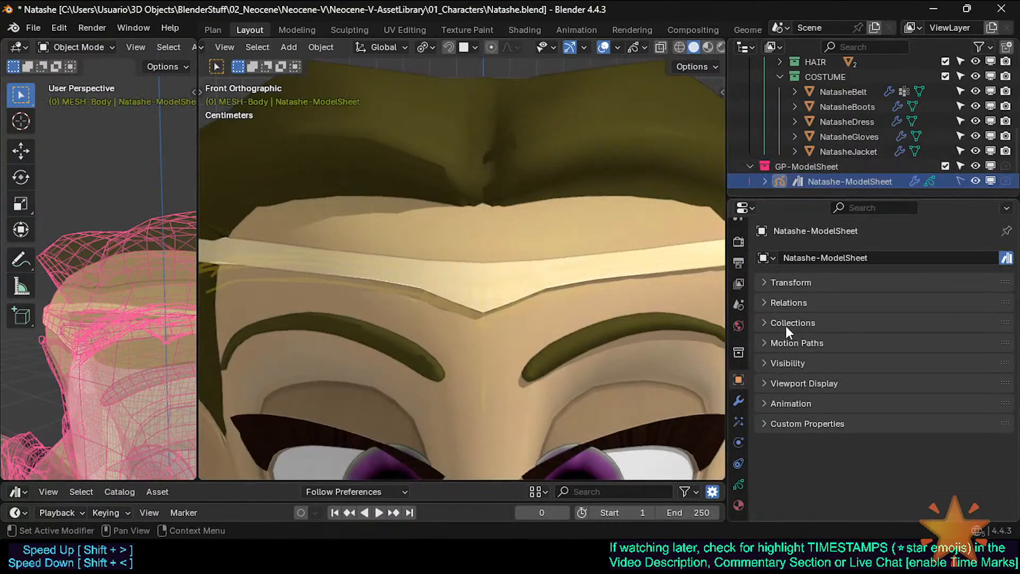
{"action": "left_click", "coordinate": [738, 484]}
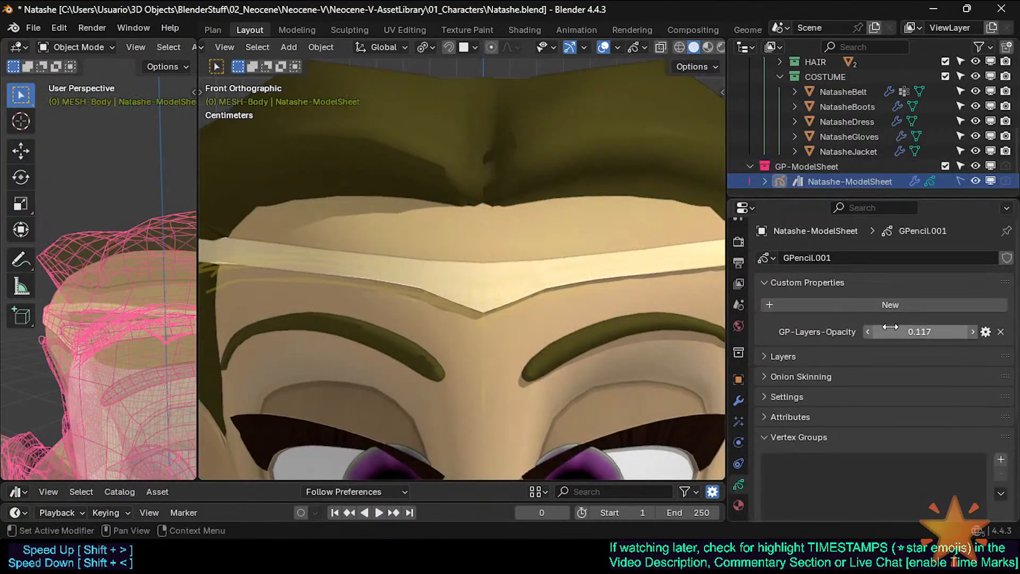
{"action": "left_click_drag", "start_coordinate": [890, 327], "coordinate": [946, 326]}
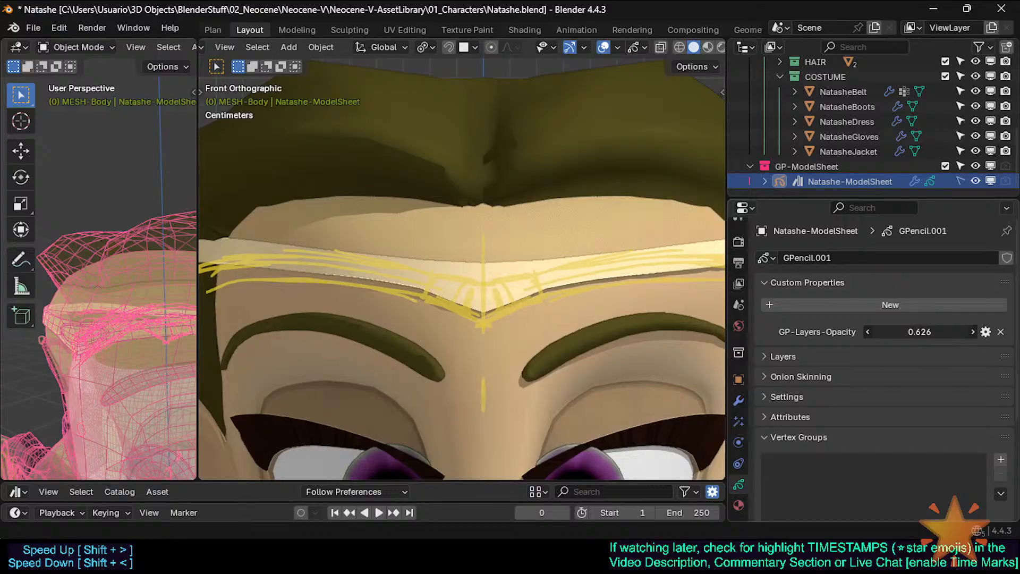
Compare the headband's centre and side with the sketch strokes, toggling Edit Mode on the model sheet
{"action": "scroll", "coordinate": [497, 279], "scroll_direction": "up", "scroll_amount": 1}
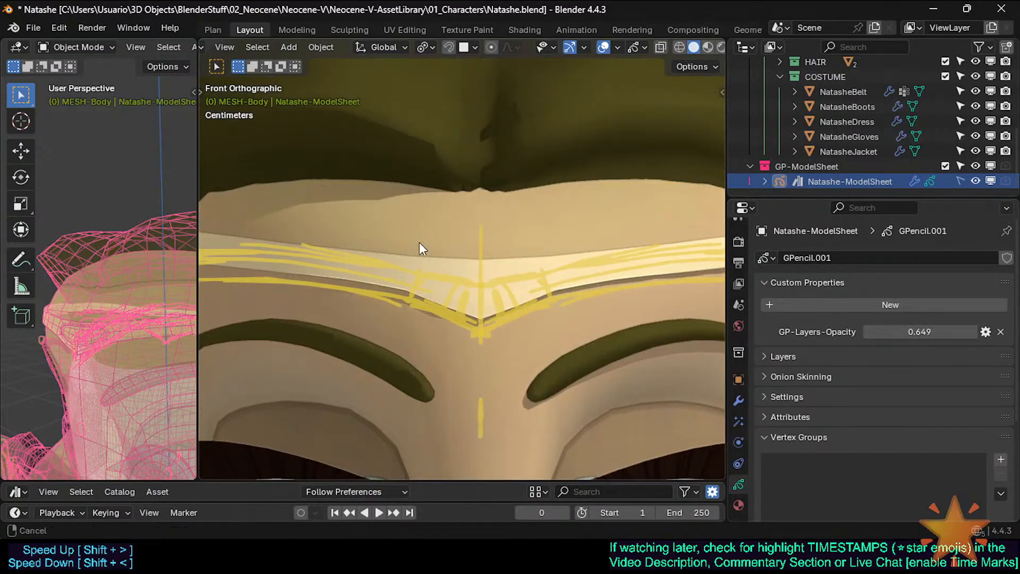
{"action": "middle_click_drag", "start_coordinate": [419, 243], "coordinate": [381, 237], "text": "shift"}
{"action": "scroll", "coordinate": [414, 270], "scroll_direction": "up", "scroll_amount": 1}
{"action": "middle_click_drag", "start_coordinate": [414, 270], "coordinate": [346, 265], "text": "shift"}
{"action": "key", "text": "Tab"}
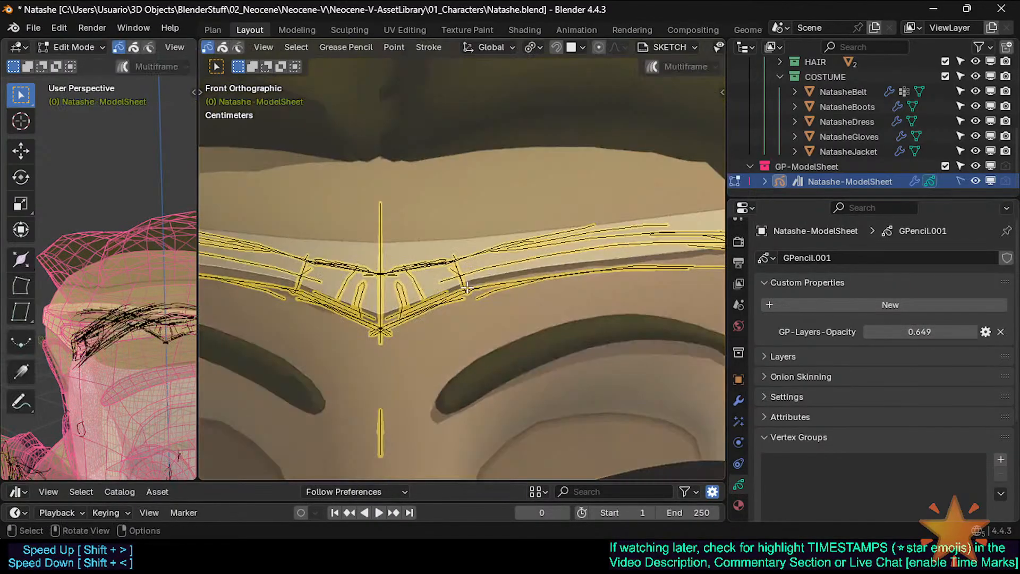
{"action": "key", "text": "Tab"}
{"action": "scroll", "coordinate": [385, 252], "scroll_direction": "down", "scroll_amount": 3}
{"action": "middle_click_drag", "start_coordinate": [601, 248], "coordinate": [423, 275], "text": "shift"}
{"action": "key", "text": "Tab"}
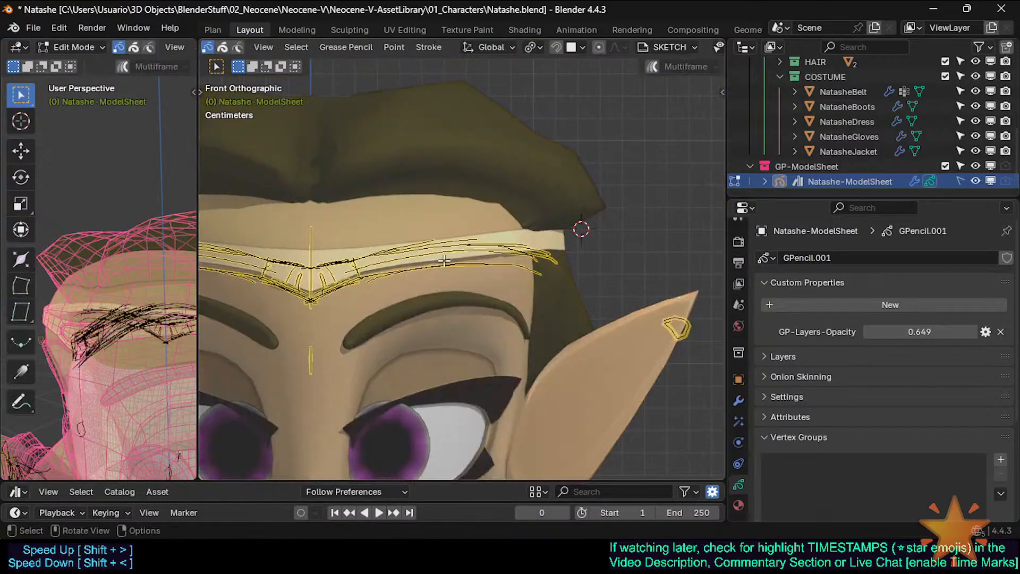
{"action": "key", "text": "Tab"}
{"action": "key", "text": "Tab"}
{"action": "key", "text": "Tab"}
Edit the 5b-HairScalp mesh with nothing selected and add a single centred loop cut running lengthwise along the headband
{"action": "left_click", "coordinate": [378, 260]}
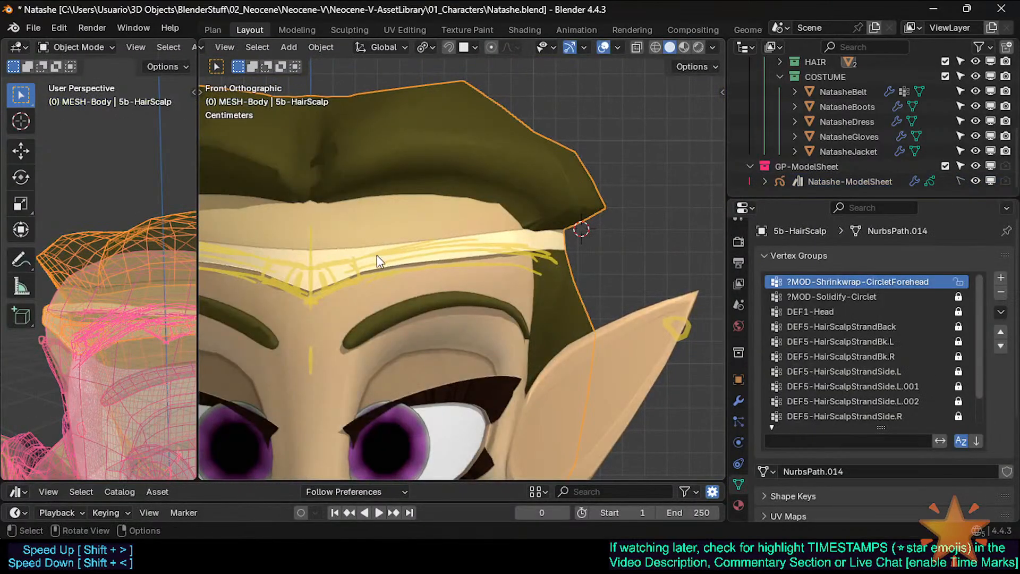
{"action": "key", "text": "Tab"}
{"action": "scroll", "coordinate": [523, 243], "scroll_direction": "up", "scroll_amount": 1}
{"action": "key", "text": "alt+a"}
{"action": "scroll", "coordinate": [560, 239], "scroll_direction": "up", "scroll_amount": 1}
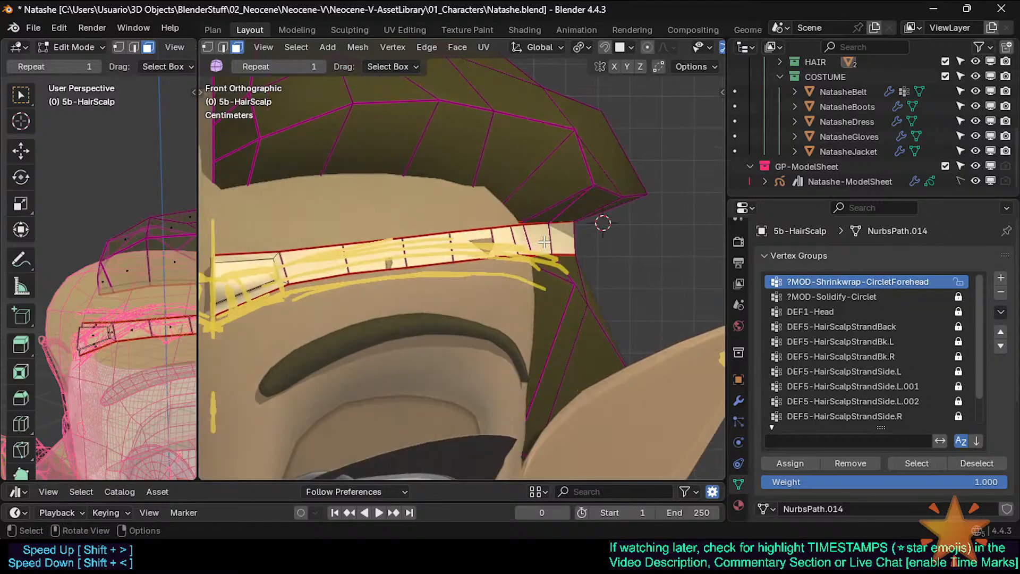
{"action": "middle_click_drag", "start_coordinate": [558, 241], "coordinate": [607, 236], "text": "shift"}
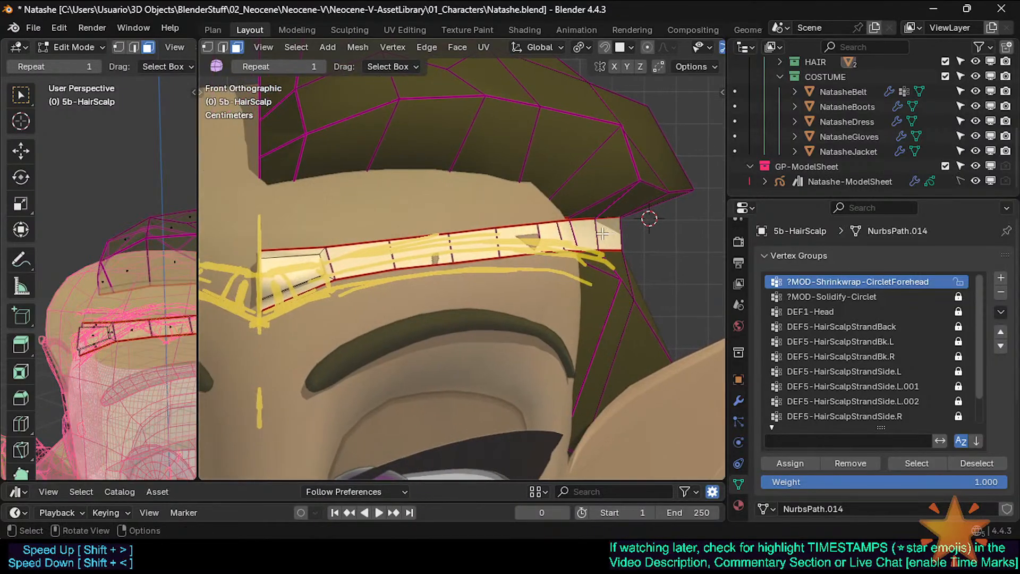
{"action": "key", "text": "ctrl+r"}
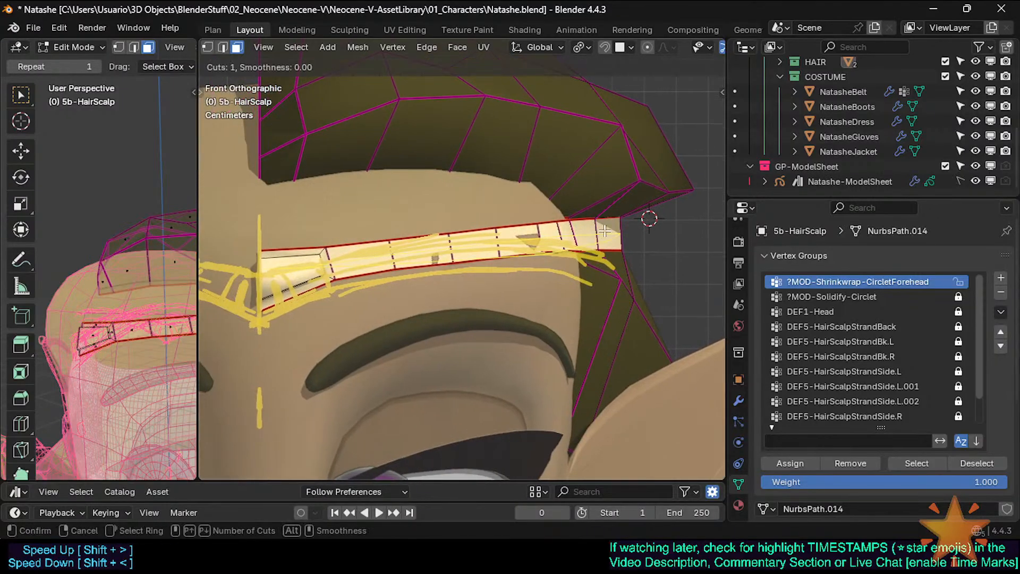
{"action": "left_click", "coordinate": [604, 230]}
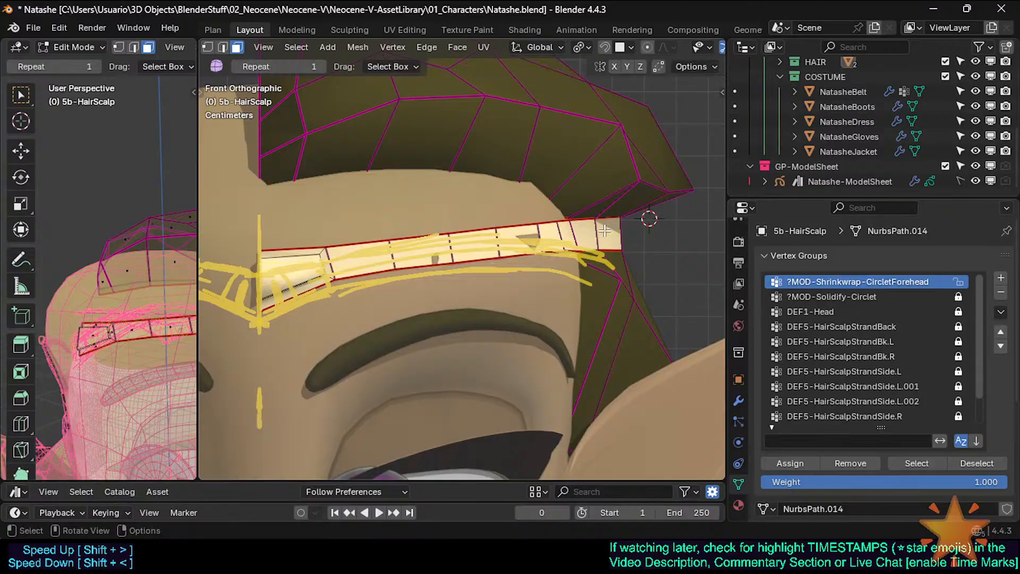
{"action": "key", "text": "ctrl+r"}
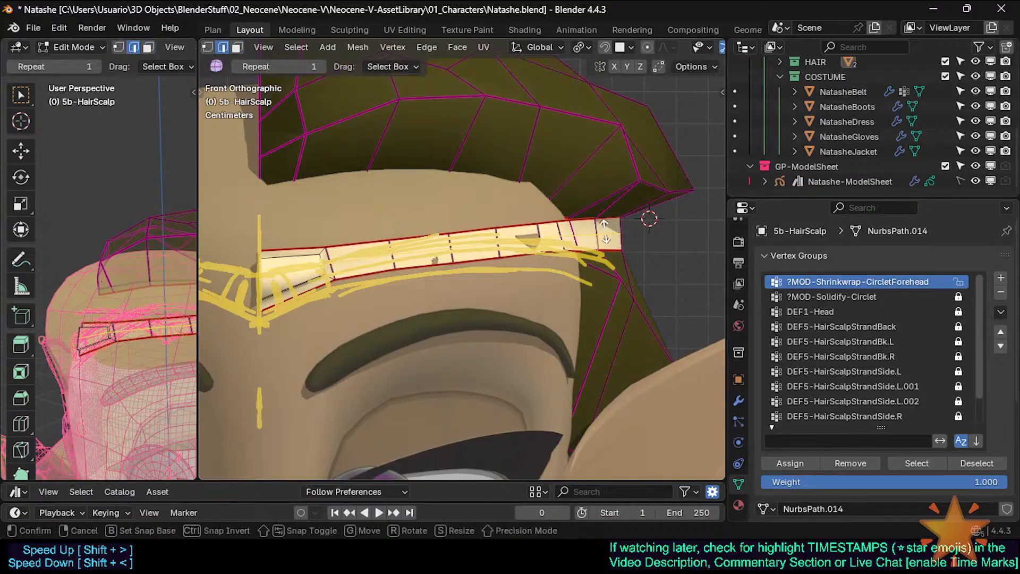
{"action": "left_click", "coordinate": [605, 231]}
{"action": "left_click", "coordinate": [605, 230]}
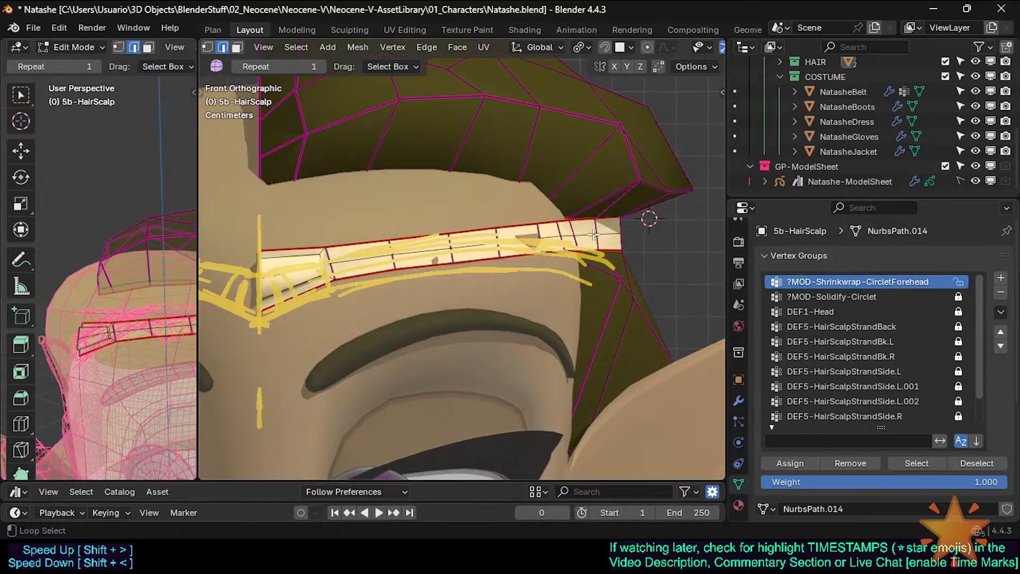
{"action": "key", "text": "ctrl+b"}
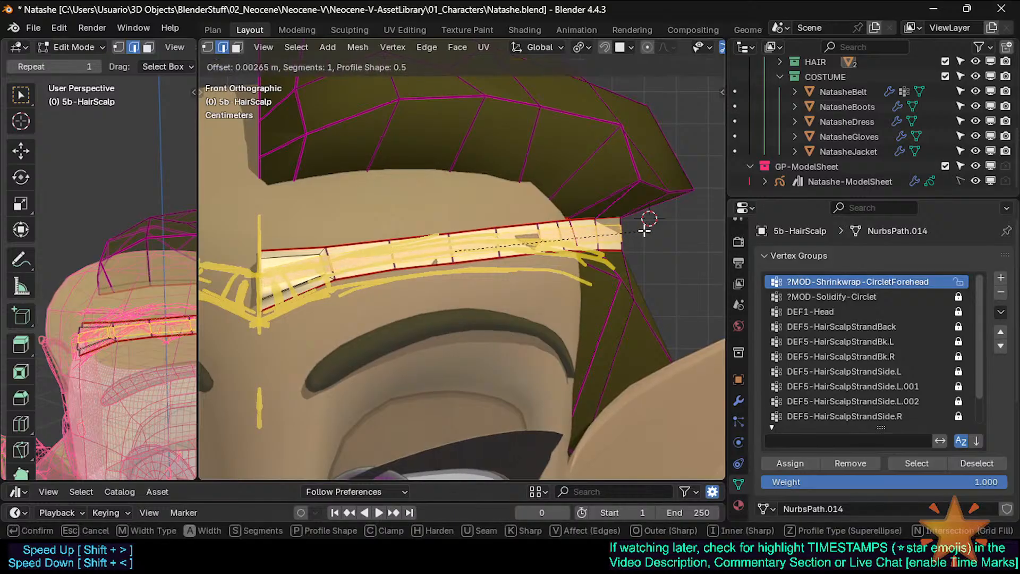
{"action": "right_click", "coordinate": [581, 230]}
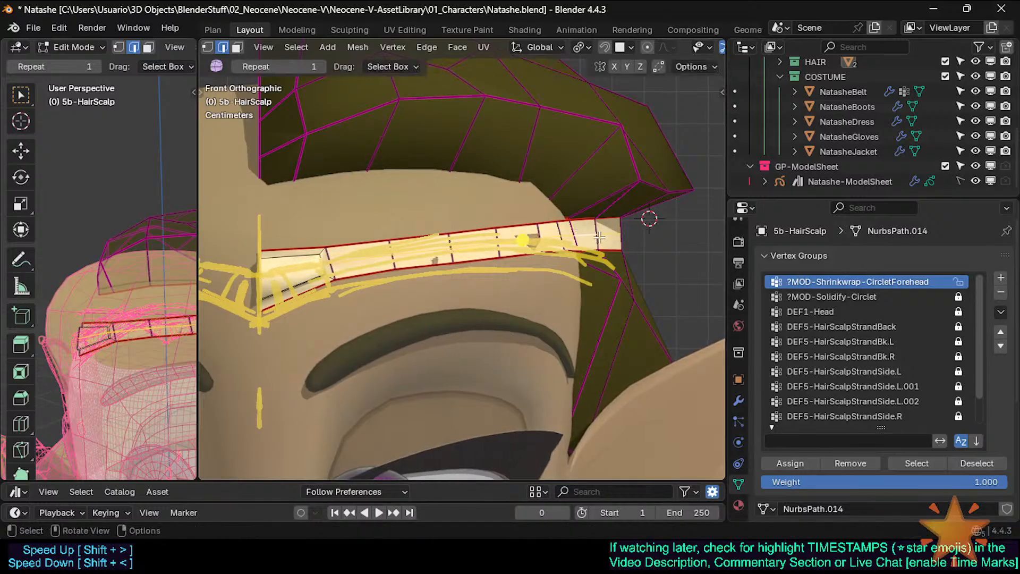
{"action": "key", "text": "ctrl+e"}
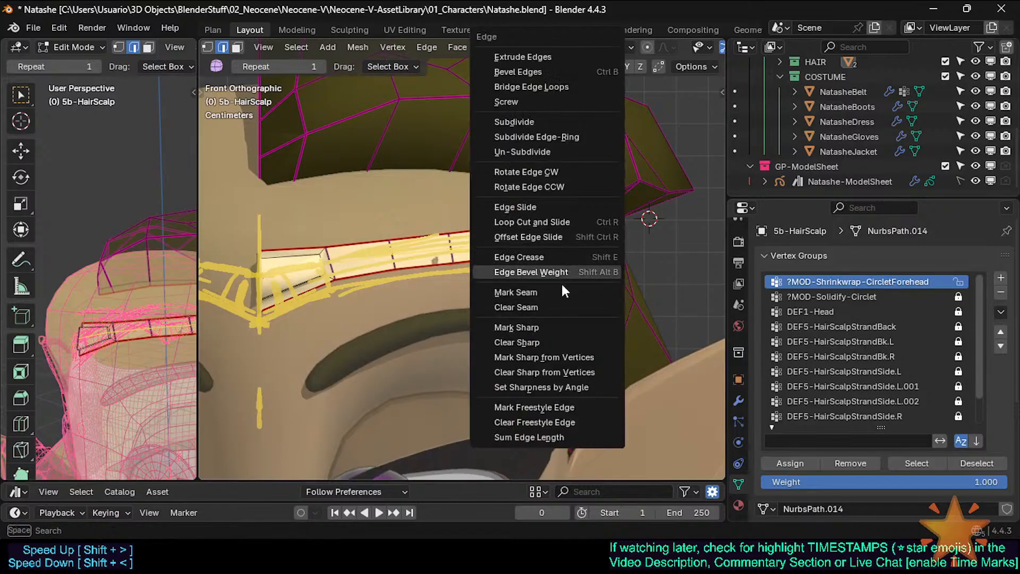
{"action": "key", "text": "Escape"}
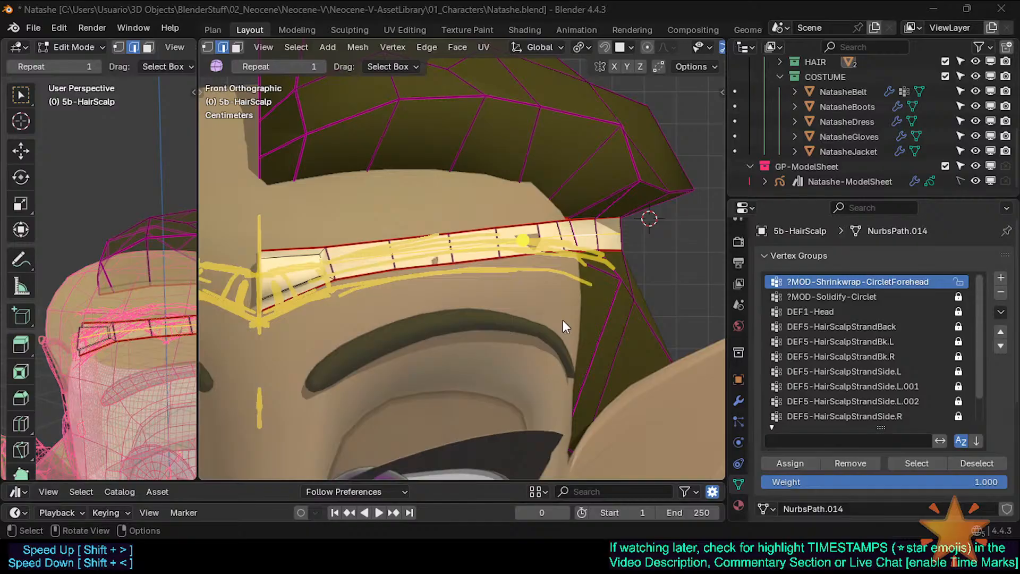
Try marking the circlet's lengthwise middle edge loop as sharp and check the shading in Object Mode
{"action": "scroll", "coordinate": [540, 231], "scroll_direction": "up", "scroll_amount": 1}
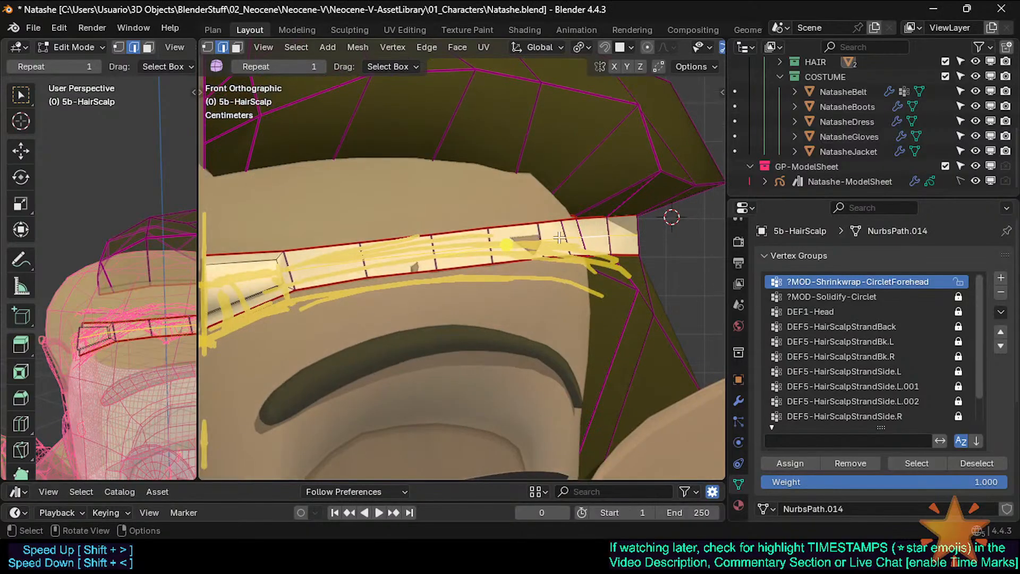
{"action": "key", "text": "ctrl+e"}
{"action": "left_click", "coordinate": [566, 326]}
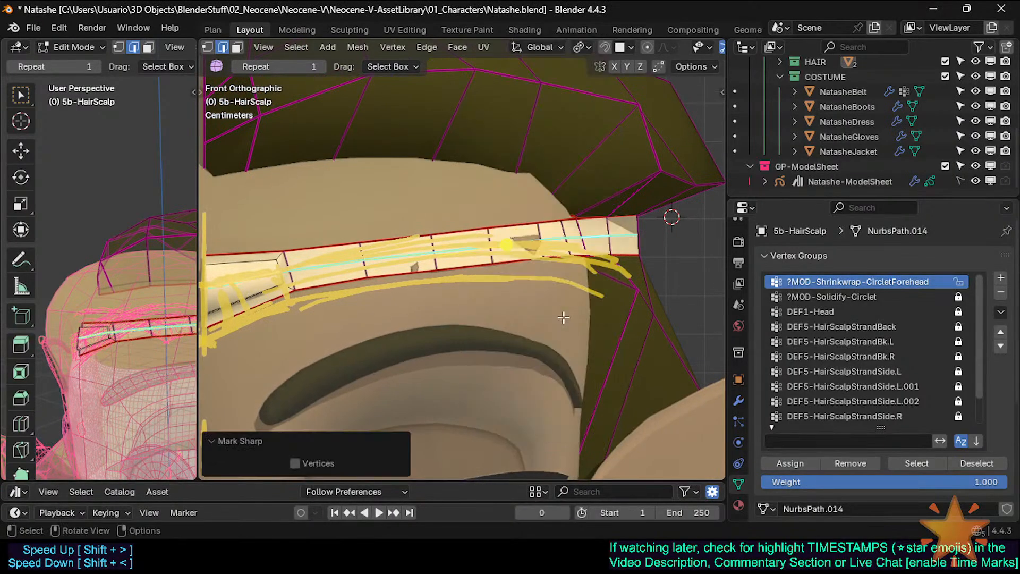
{"action": "key", "text": "Tab"}
{"action": "scroll", "coordinate": [566, 269], "scroll_direction": "down", "scroll_amount": 2}
{"action": "middle_click_drag", "start_coordinate": [566, 269], "coordinate": [542, 254]}
{"action": "scroll", "coordinate": [528, 289], "scroll_direction": "up", "scroll_amount": 2}
{"action": "scroll", "coordinate": [526, 258], "scroll_direction": "down", "scroll_amount": 4}
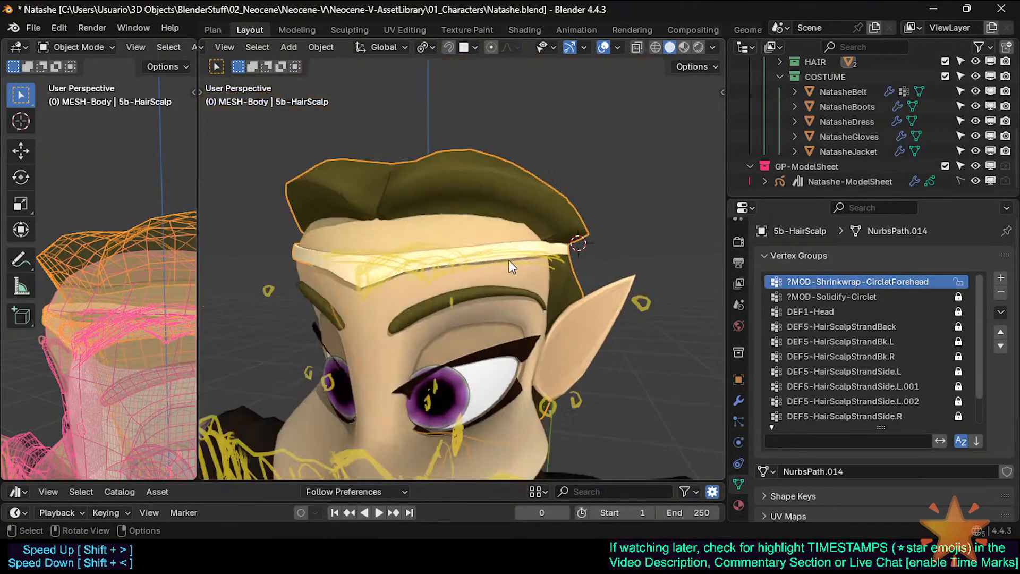
Clear the sharp mark from the circlet's middle edge loop and give it an edge crease of 1.000
{"action": "key", "text": "Tab"}
{"action": "scroll", "coordinate": [491, 274], "scroll_direction": "up", "scroll_amount": 2}
{"action": "key", "text": "ctrl+e"}
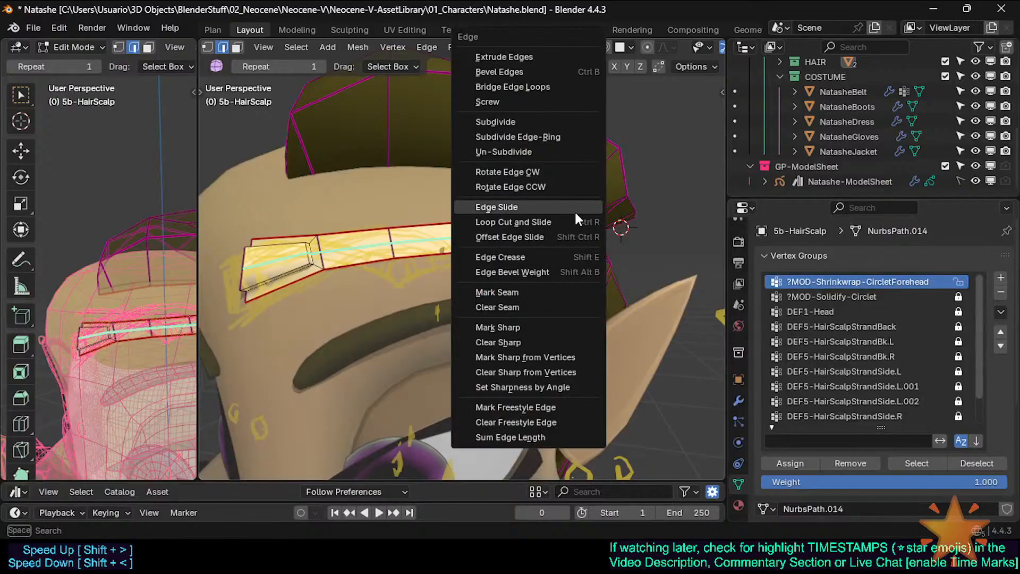
{"action": "left_click", "coordinate": [549, 341]}
{"action": "key", "text": "shift+e"}
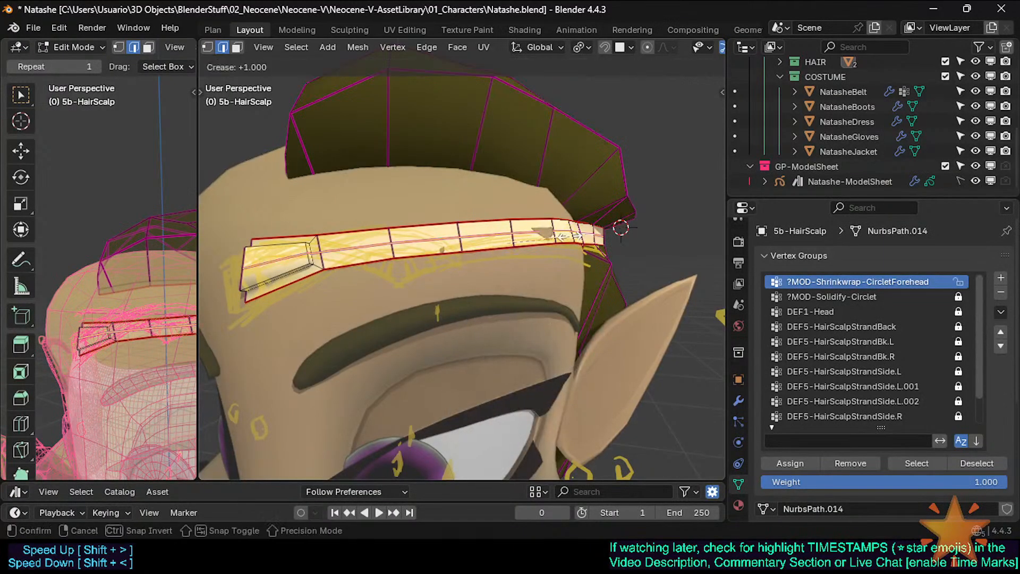
{"action": "left_click", "coordinate": [564, 237]}
{"action": "key", "text": "Tab"}
{"action": "middle_click_drag", "start_coordinate": [569, 235], "coordinate": [541, 275]}
{"action": "key", "text": "Tab"}
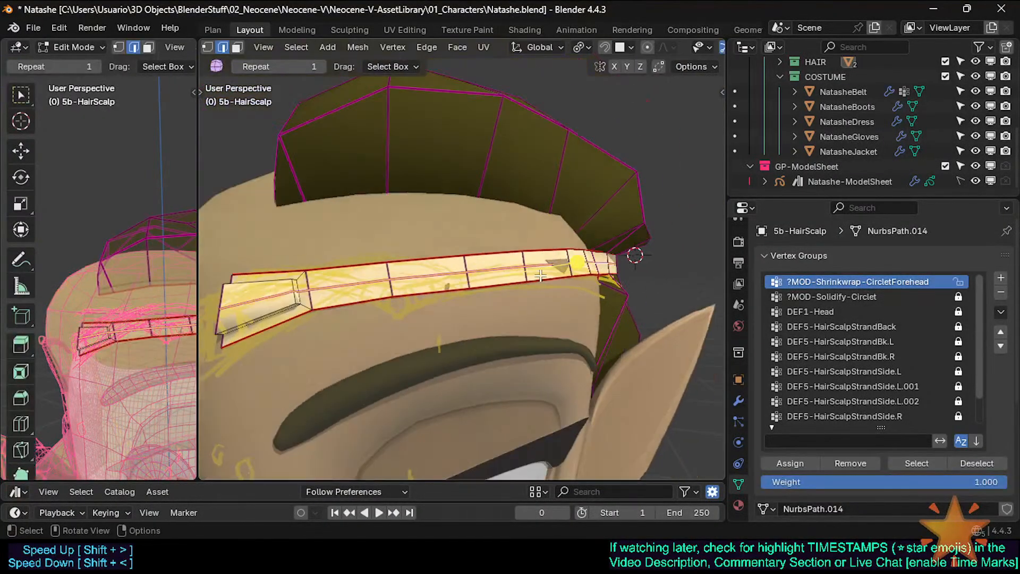
Bevel the circlet's middle edge loop with one segment and a width of about 0.00067 m
{"action": "key", "text": "ctrl+b"}
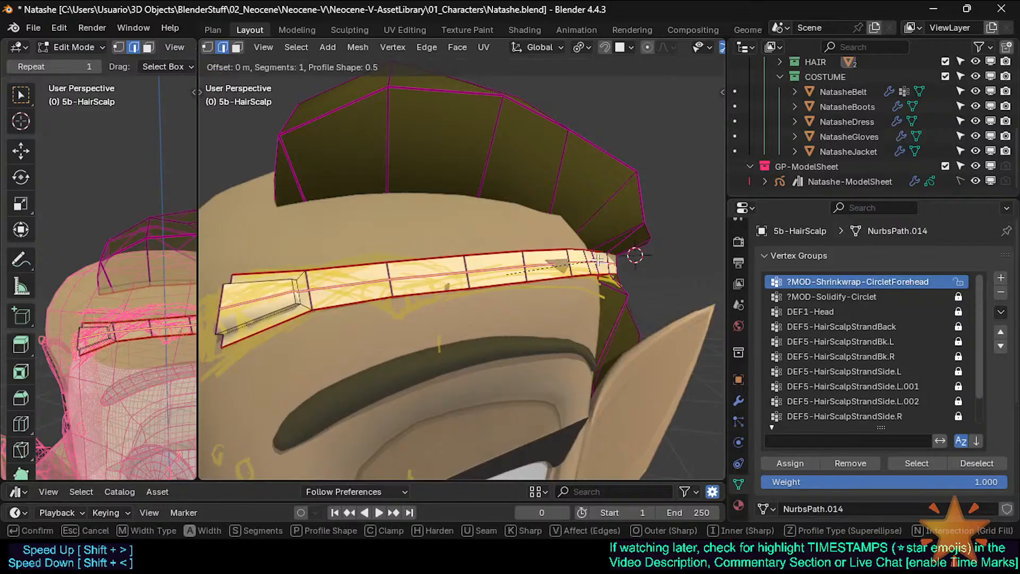
{"action": "left_click", "coordinate": [586, 262]}
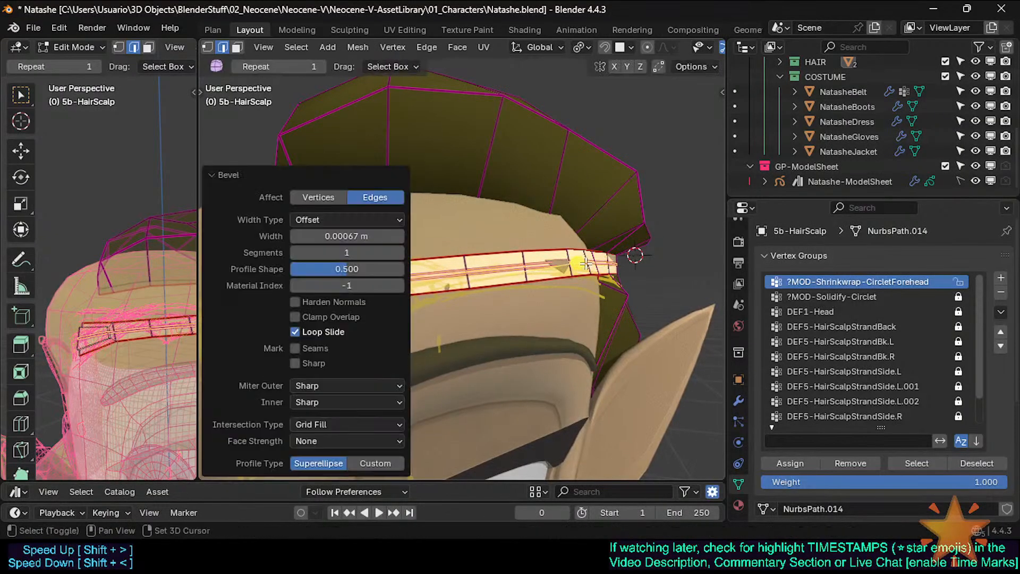
{"action": "middle_click_drag", "start_coordinate": [587, 262], "coordinate": [369, 272]}
{"action": "key", "text": "Tab"}
{"action": "scroll", "coordinate": [508, 295], "scroll_direction": "up", "scroll_amount": 2}
{"action": "key", "text": "Tab"}
{"action": "left_click_drag", "start_coordinate": [413, 270], "coordinate": [425, 265]}
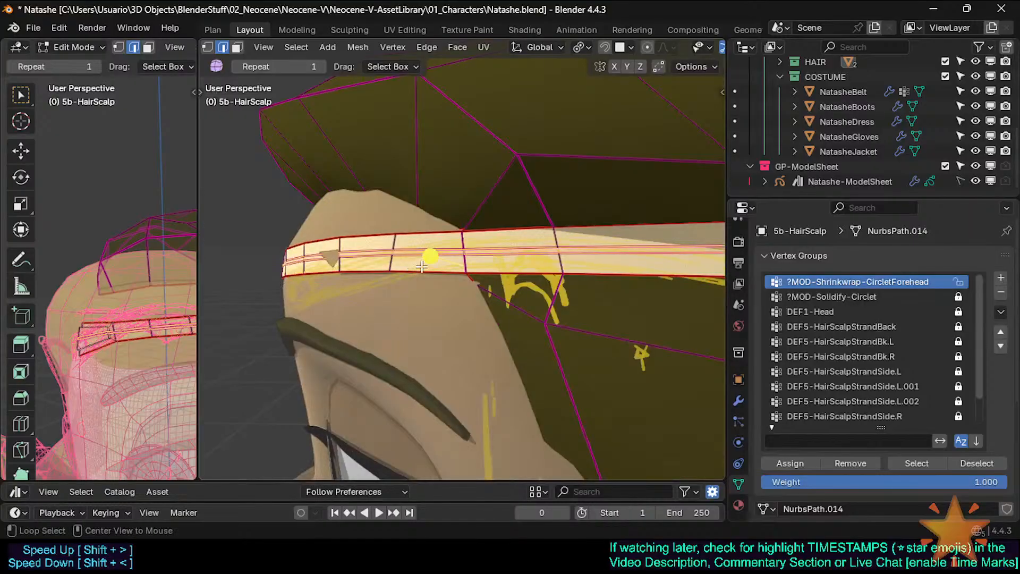
{"action": "middle_click_drag", "start_coordinate": [415, 259], "coordinate": [514, 274]}
{"action": "key", "text": "3"}
{"action": "left_click", "coordinate": [470, 271], "text": "alt"}
{"action": "scroll", "coordinate": [518, 272], "scroll_direction": "up", "scroll_amount": 2}
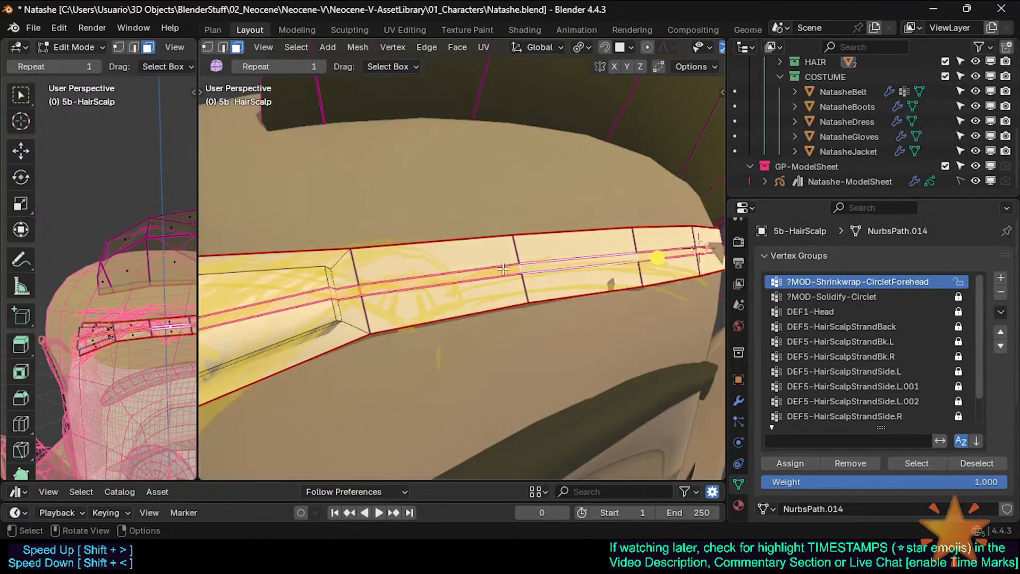
{"action": "scroll", "coordinate": [508, 275], "scroll_direction": "down", "scroll_amount": 2}
{"action": "scroll", "coordinate": [507, 275], "scroll_direction": "up", "scroll_amount": 1}
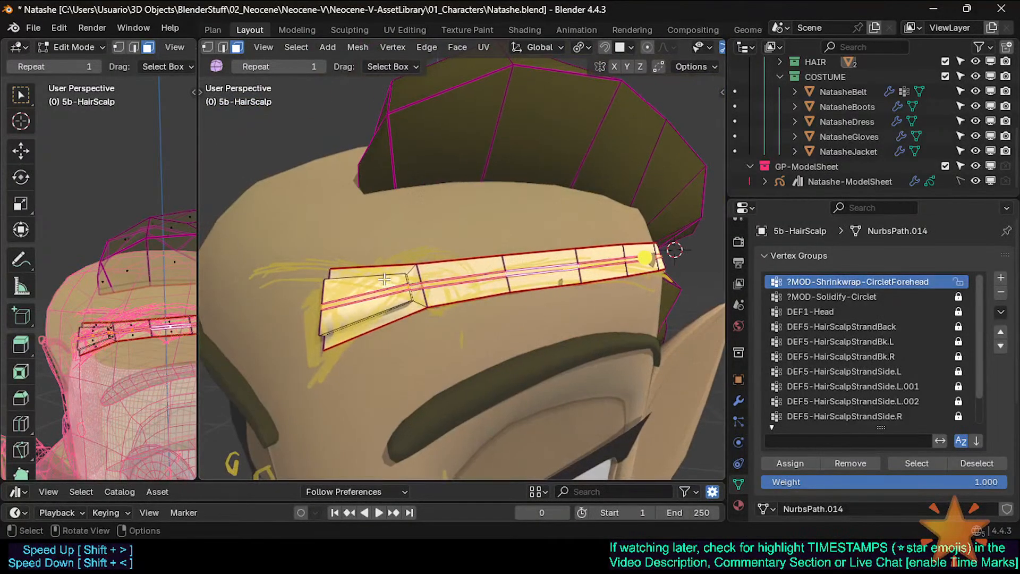
{"action": "scroll", "coordinate": [385, 282], "scroll_direction": "up", "scroll_amount": 3}
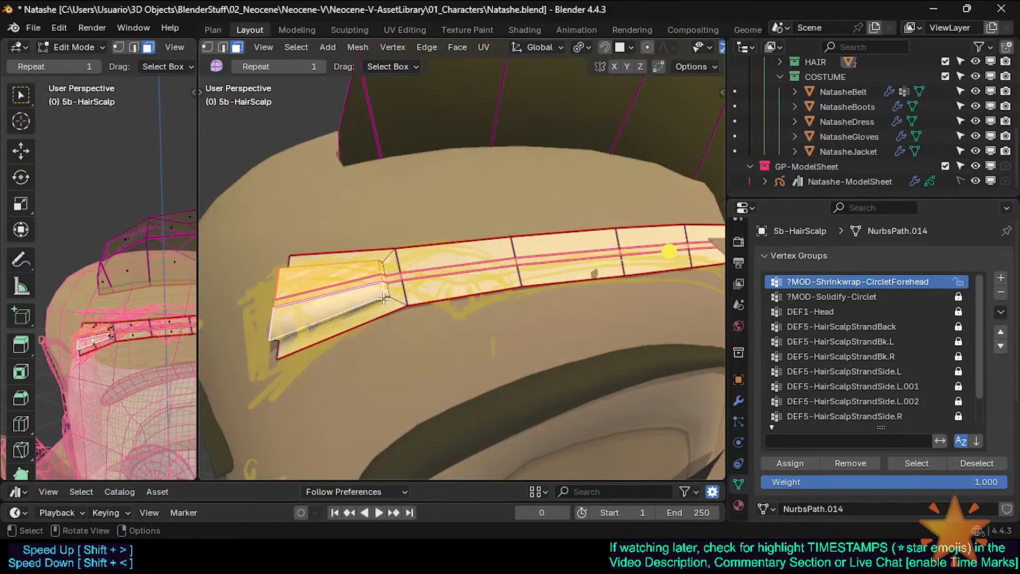
{"action": "key", "text": "alt+a"}
Dissolve the bevel's extra geometry crossing the circlet's wide front panel
{"action": "key", "text": "2"}
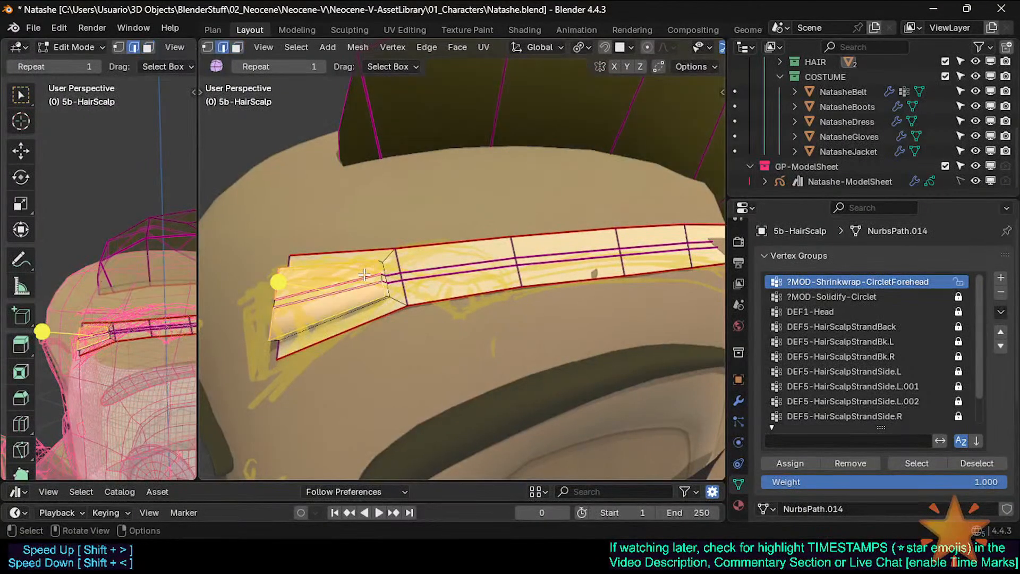
{"action": "key", "text": "1"}
{"action": "left_click", "coordinate": [280, 269], "text": "shift"}
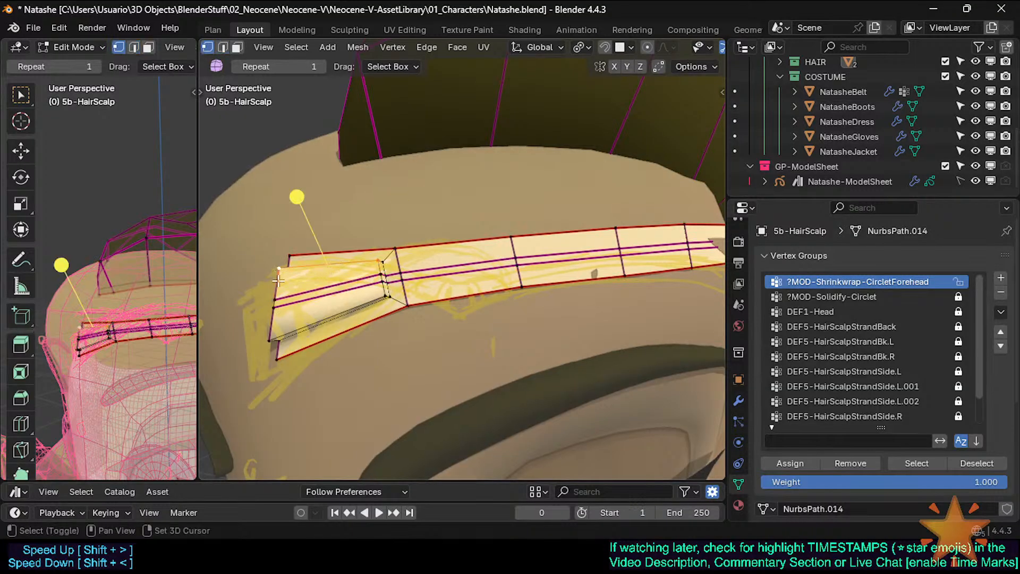
{"action": "left_click", "coordinate": [275, 299], "text": "shift"}
{"action": "left_click", "coordinate": [274, 308], "text": "shift"}
{"action": "left_click", "coordinate": [270, 340], "text": "shift"}
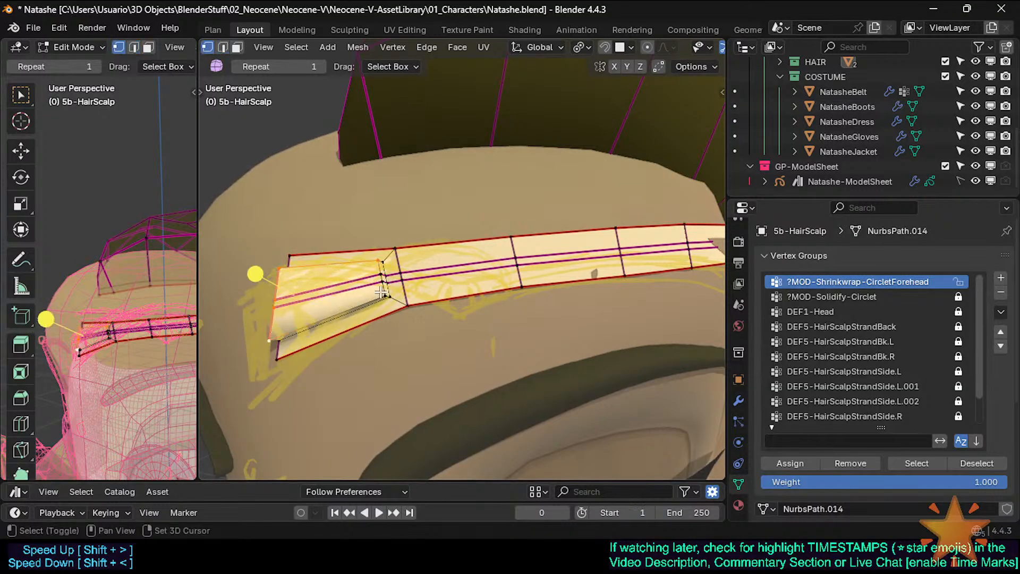
{"action": "key", "text": "ctrl+x"}
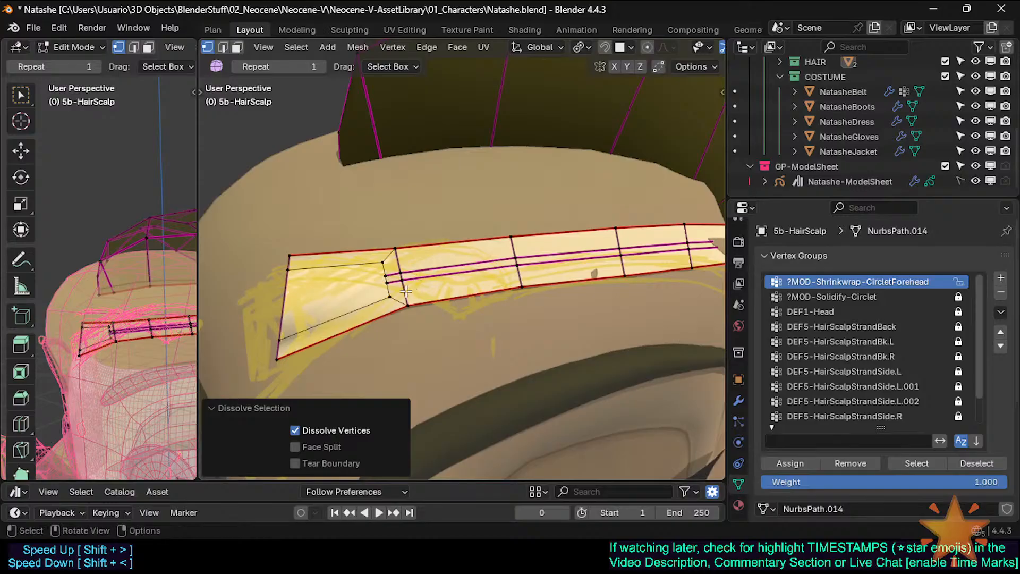
Dissolve the leftover bevel geometry on the front panel's inset side where the narrow band begins
{"action": "middle_click_drag", "start_coordinate": [406, 292], "coordinate": [343, 292]}
{"action": "scroll", "coordinate": [344, 292], "scroll_direction": "down", "scroll_amount": 1}
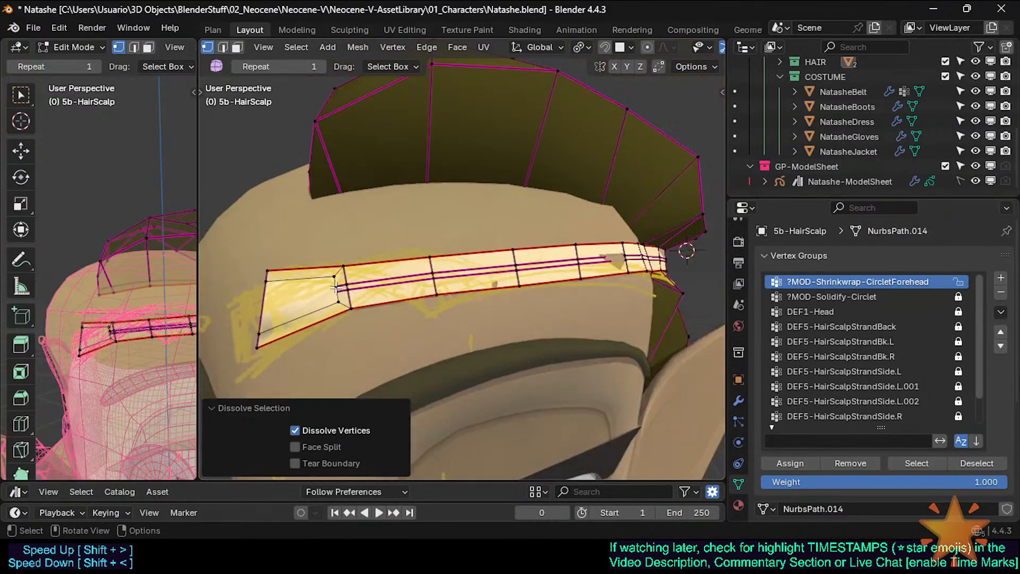
{"action": "key", "text": "ctrl+z"}
{"action": "key", "text": "ctrl+shift+z"}
{"action": "key", "text": "ctrl+z"}
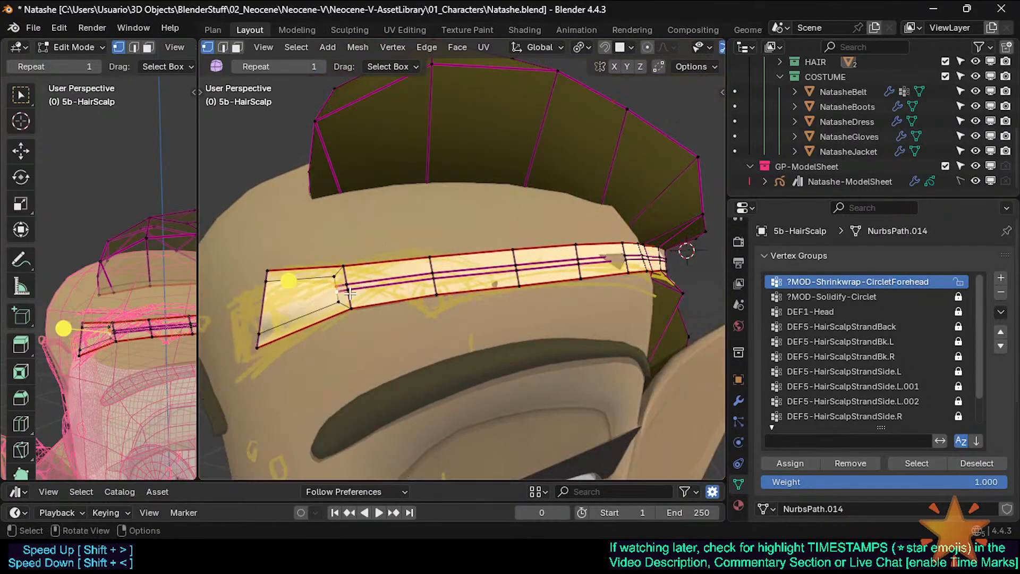
{"action": "key", "text": "2"}
{"action": "key", "text": "ctrl+x"}
{"action": "middle_click_drag", "start_coordinate": [351, 294], "coordinate": [346, 317]}
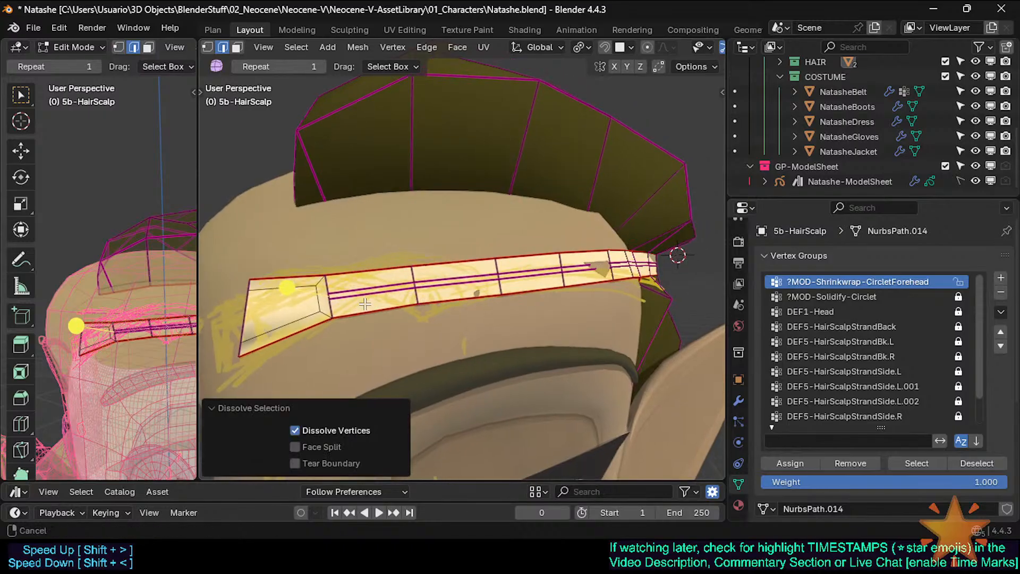
Select both bevelled edge loops of the band and the front panel's inset vertices, and save the file
{"action": "key", "text": "alt+a"}
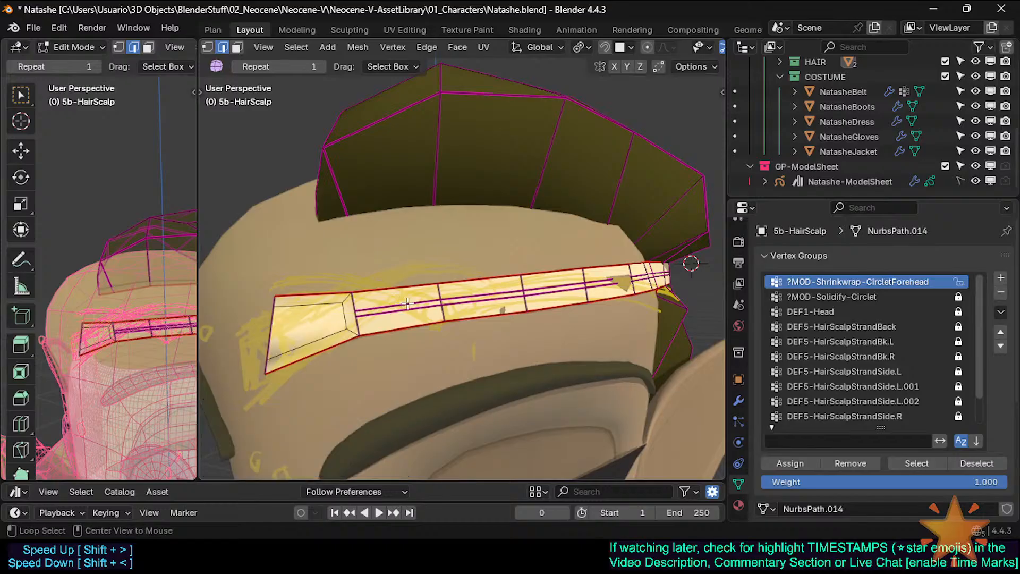
{"action": "left_click", "coordinate": [409, 305], "text": "alt+shift"}
{"action": "left_click", "coordinate": [412, 311], "text": "alt+shift"}
{"action": "key", "text": "1"}
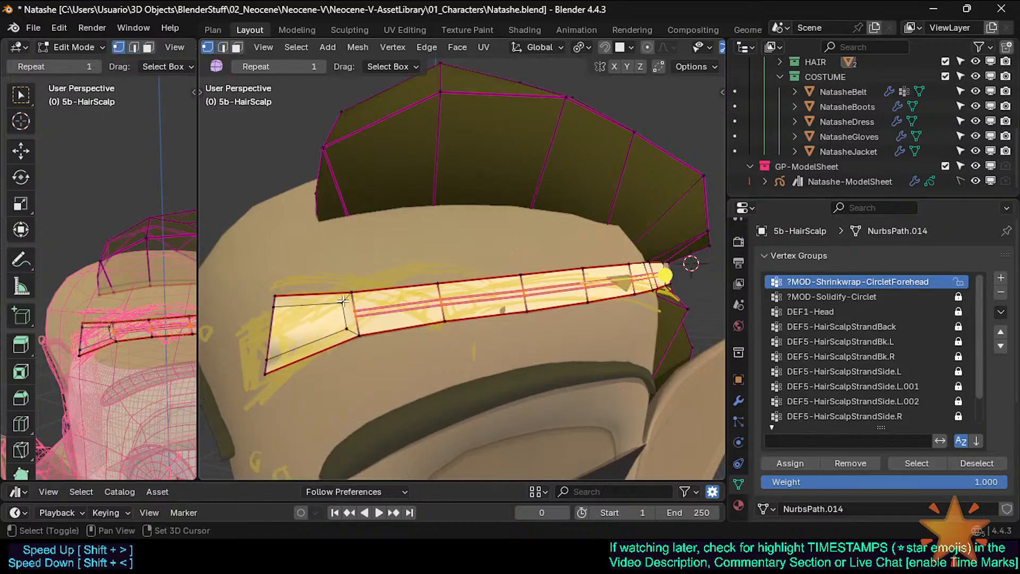
{"action": "key", "text": "ctrl+z"}
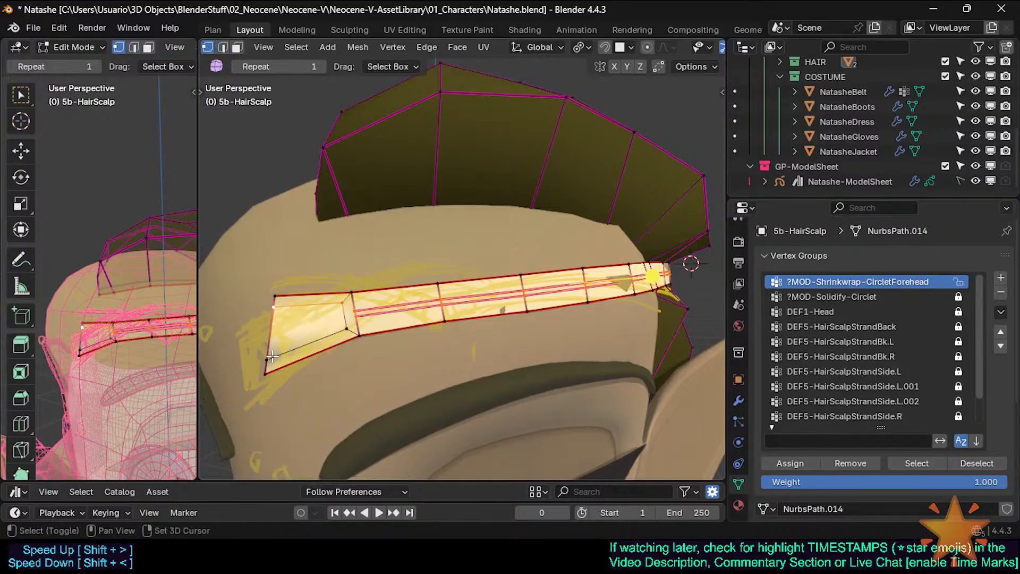
{"action": "left_click", "coordinate": [271, 358], "text": "shift"}
{"action": "left_click", "coordinate": [345, 329], "text": "shift"}
{"action": "middle_click_drag", "start_coordinate": [416, 300], "coordinate": [407, 300]}
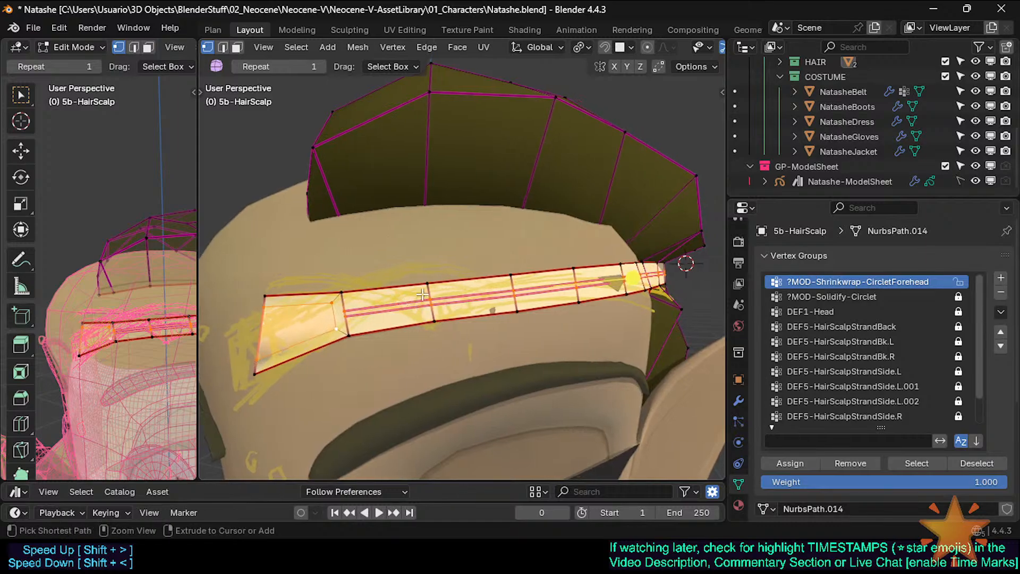
{"action": "key", "text": "ctrl+s"}
{"action": "middle_click_drag", "start_coordinate": [585, 285], "coordinate": [553, 283]}
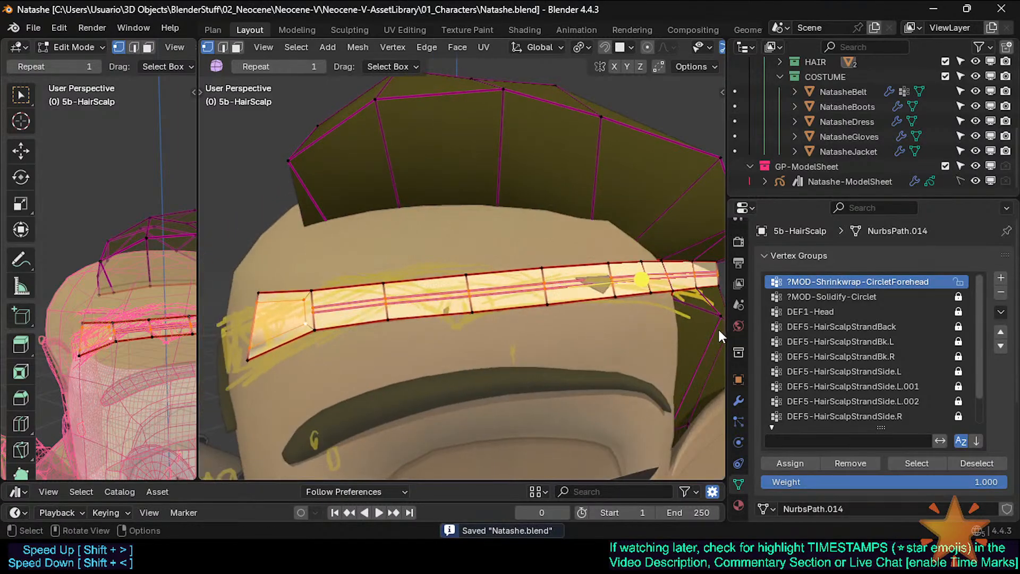
{"action": "key", "text": "alt+Tab"}
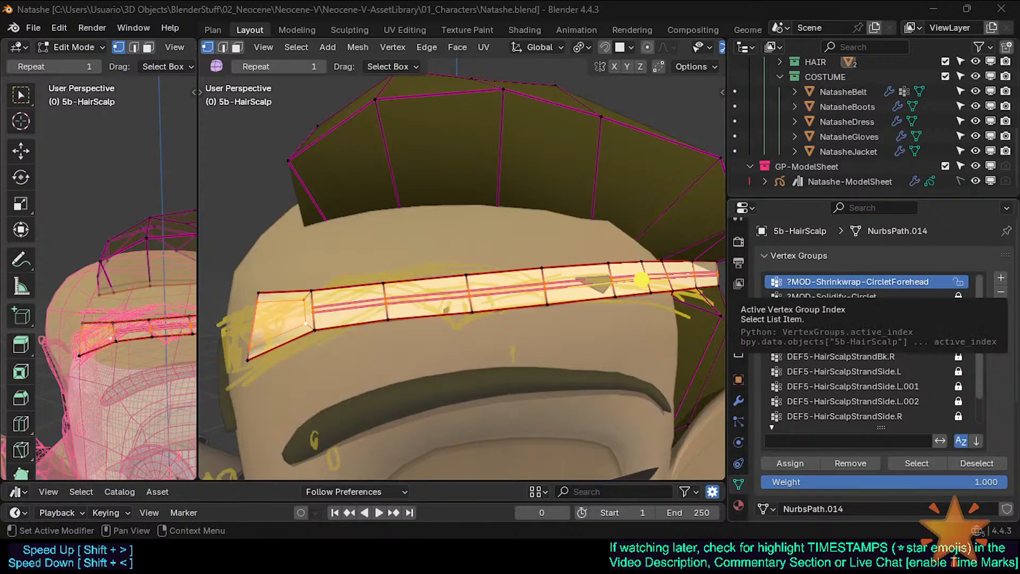
Unlock the ?MOD-Solidify-Circlet vertex group and assign the selected circlet vertices to it with a weight of 0.3
{"action": "left_click", "coordinate": [887, 296]}
{"action": "left_click", "coordinate": [959, 296]}
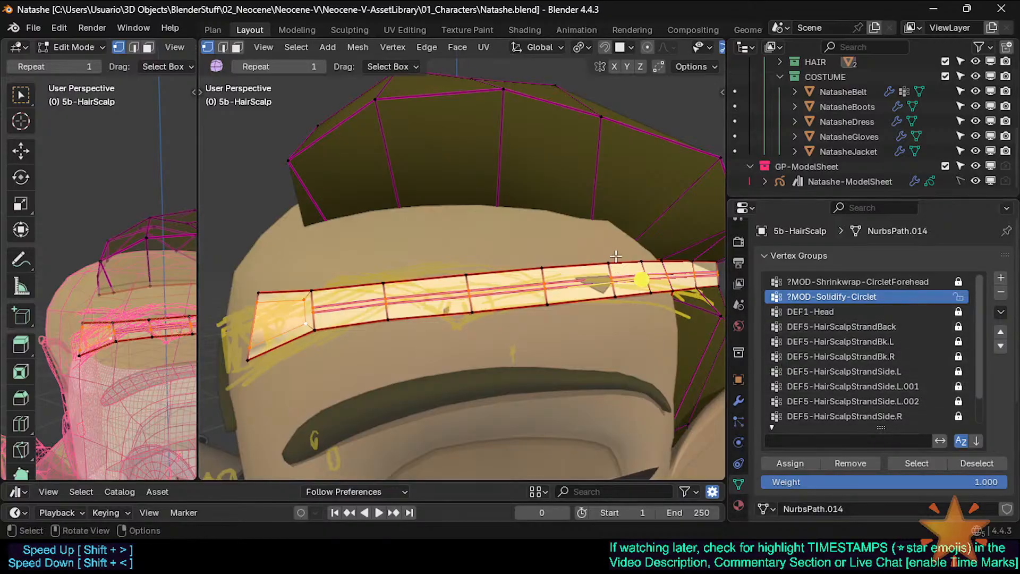
{"action": "middle_click_drag", "start_coordinate": [650, 273], "coordinate": [669, 290]}
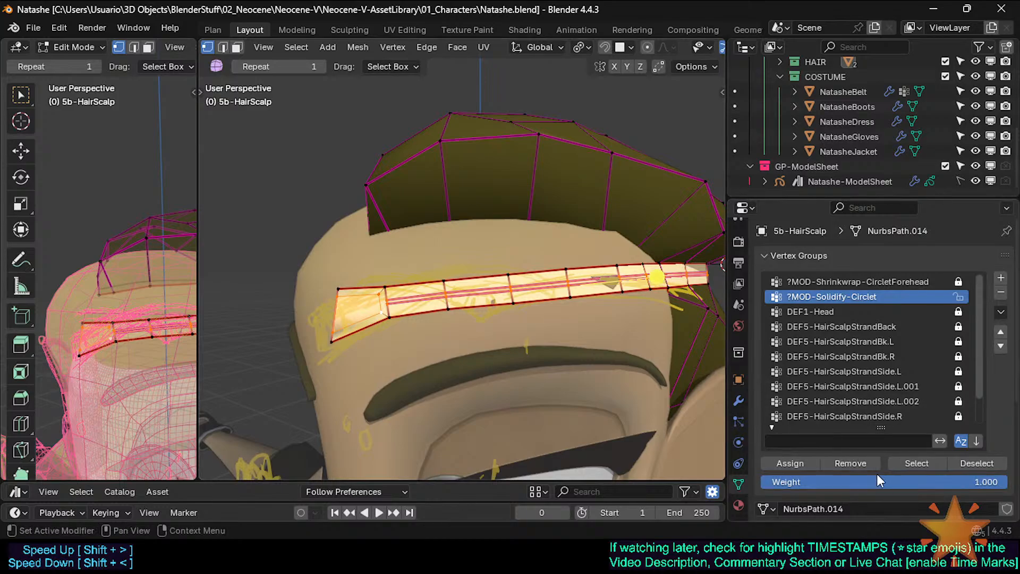
{"action": "left_click", "coordinate": [895, 477]}
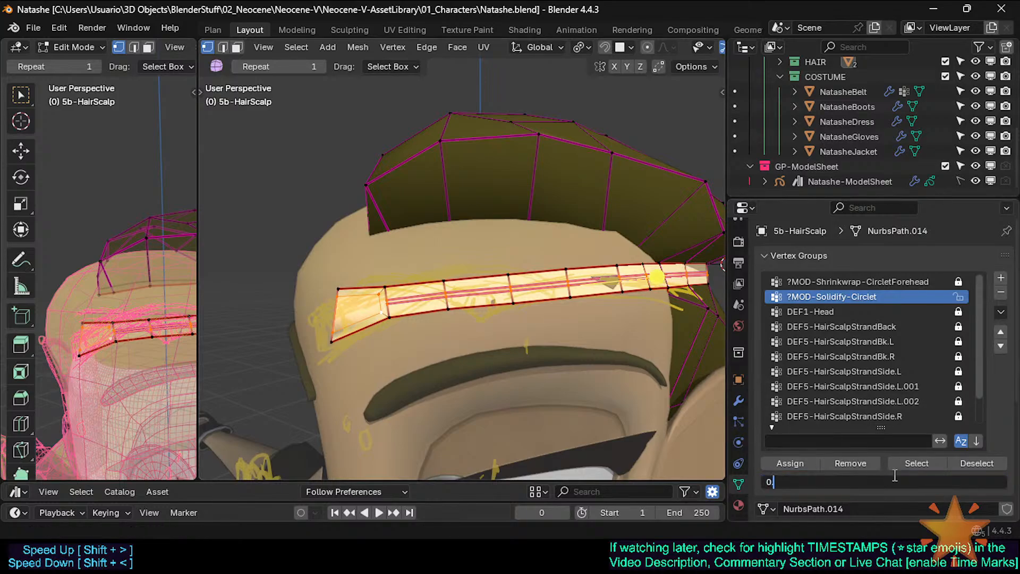
{"action": "key", "text": "Return"}
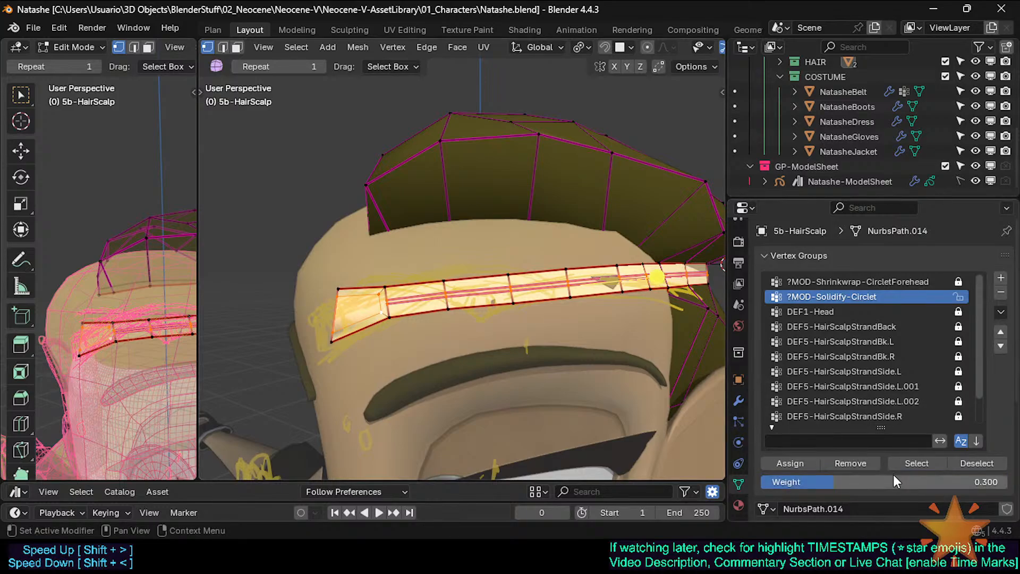
{"action": "left_click", "coordinate": [805, 464]}
Inspect the circlet's solidified shape from several angles in Object Mode and save the file
{"action": "key", "text": "ctrl+Tab"}
{"action": "left_click", "coordinate": [523, 229]}
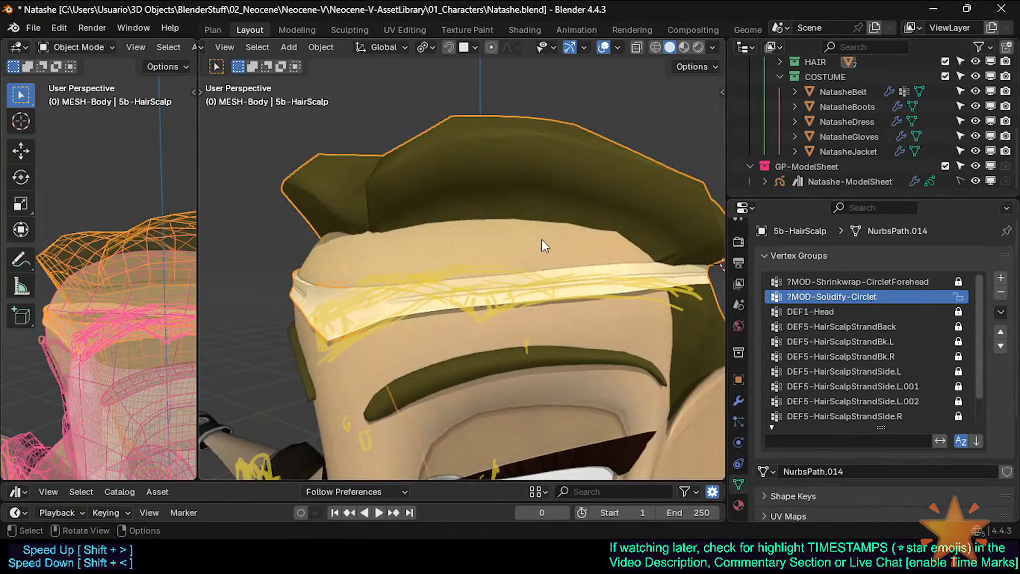
{"action": "middle_click_drag", "start_coordinate": [536, 262], "coordinate": [440, 270]}
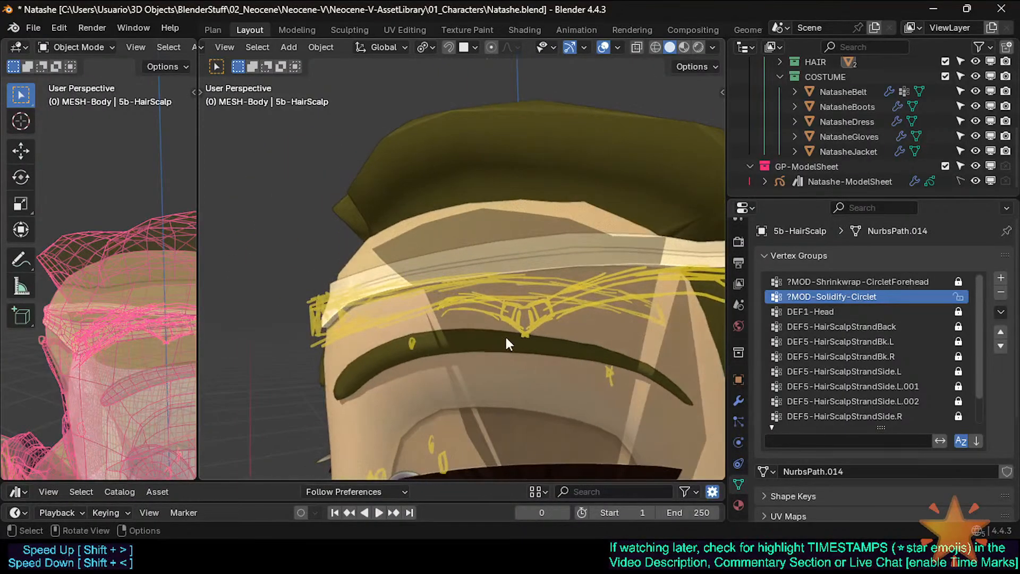
{"action": "middle_click_drag", "start_coordinate": [510, 327], "coordinate": [460, 293]}
{"action": "key", "text": "Tab"}
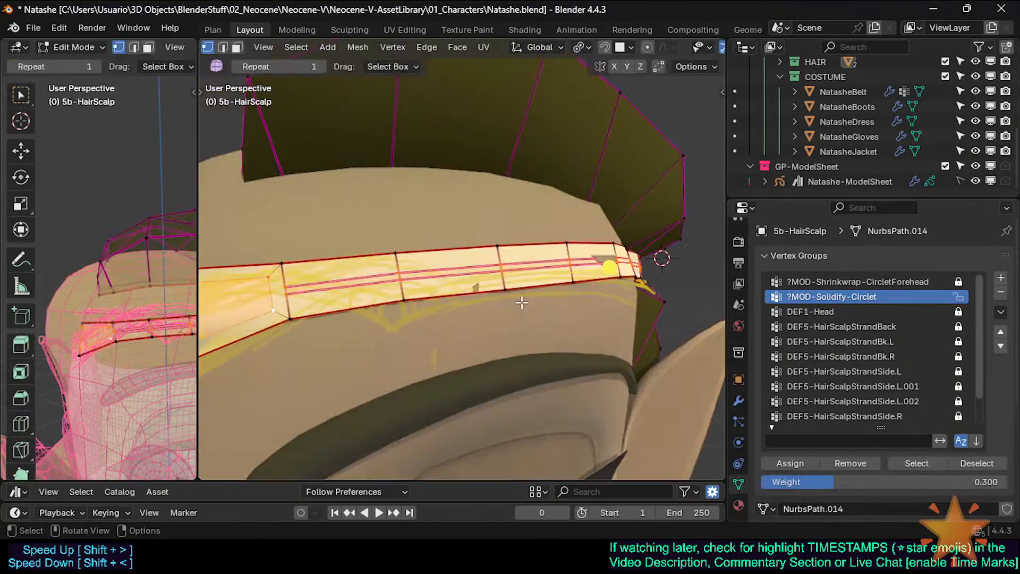
{"action": "key", "text": "Tab"}
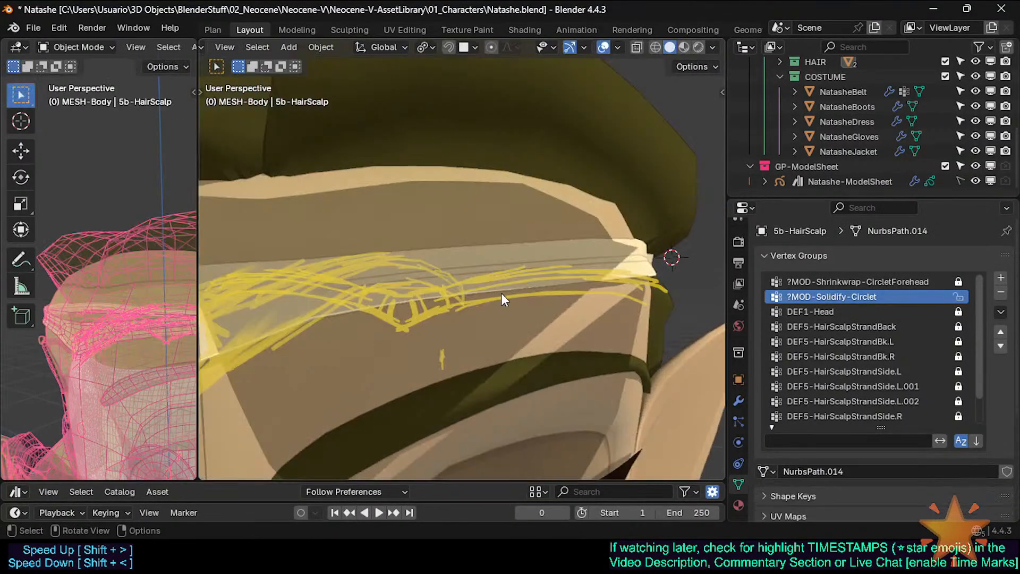
{"action": "key", "text": "Tab"}
{"action": "key", "text": "ctrl+s"}
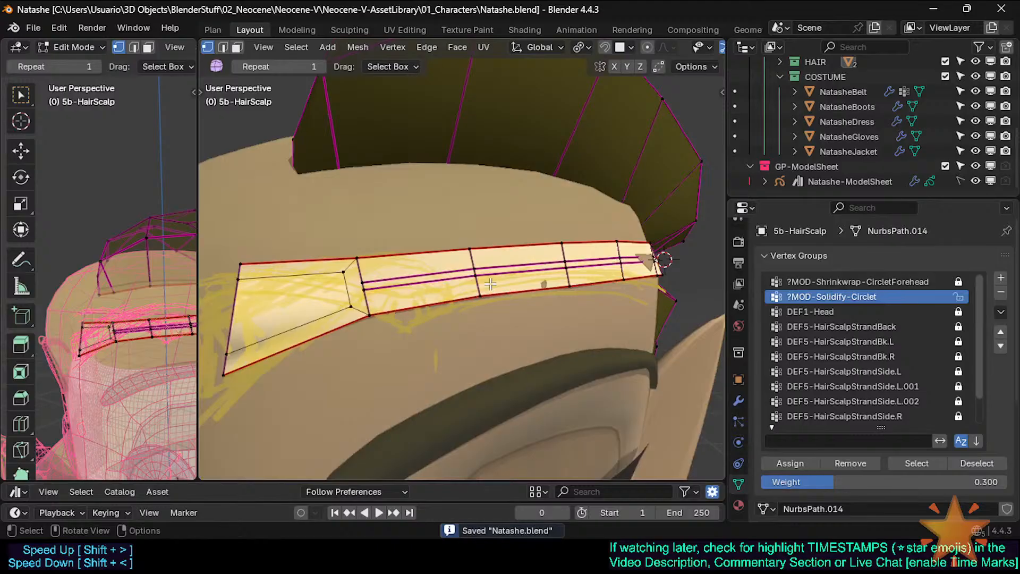
Bevel the two central edge loops along the circlet band with one segment and a width of about 0.000289 m
{"action": "mouse_move", "coordinate": [490, 284]}
{"action": "middle_mouse_down"}
{"action": "mouse_move", "coordinate": [421, 273]}
{"action": "mouse_move", "coordinate": [317, 284]}
{"action": "mouse_move", "coordinate": [299, 296]}
{"action": "mouse_move", "coordinate": [506, 300]}
{"action": "mouse_move", "coordinate": [472, 290]}
{"action": "middle_mouse_up"}
{"action": "key", "text": "Tab"}
{"action": "key", "text": "Tab"}
{"action": "scroll", "coordinate": [456, 285], "scroll_direction": "up", "scroll_amount": 3}
{"action": "key", "text": "2"}
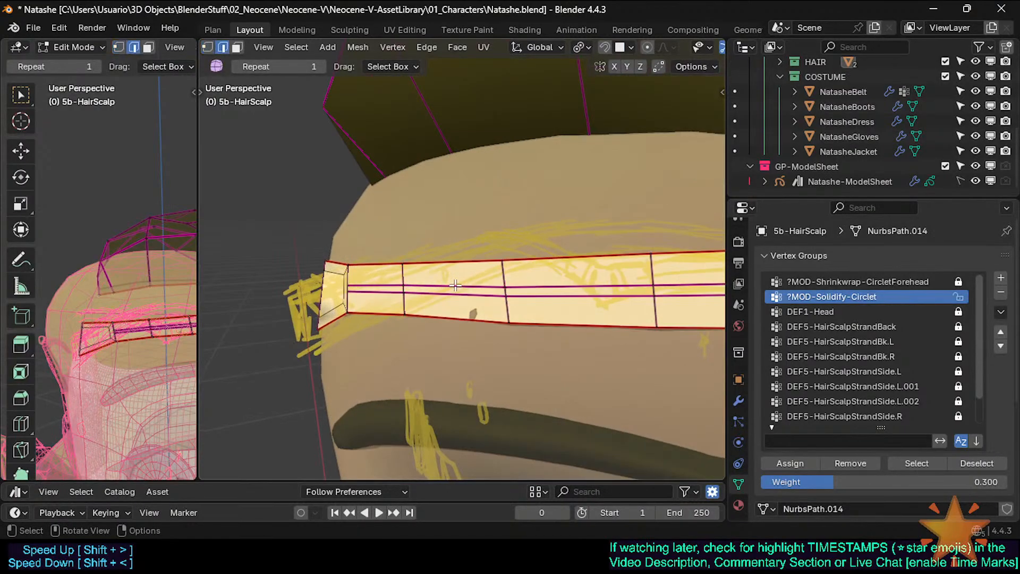
{"action": "left_click", "coordinate": [467, 285]}
{"action": "scroll", "coordinate": [463, 301], "scroll_direction": "up", "scroll_amount": 2}
{"action": "key", "text": "alt+a"}
{"action": "left_click", "coordinate": [468, 276], "text": "alt+shift"}
{"action": "left_click", "coordinate": [475, 287], "text": "alt+shift"}
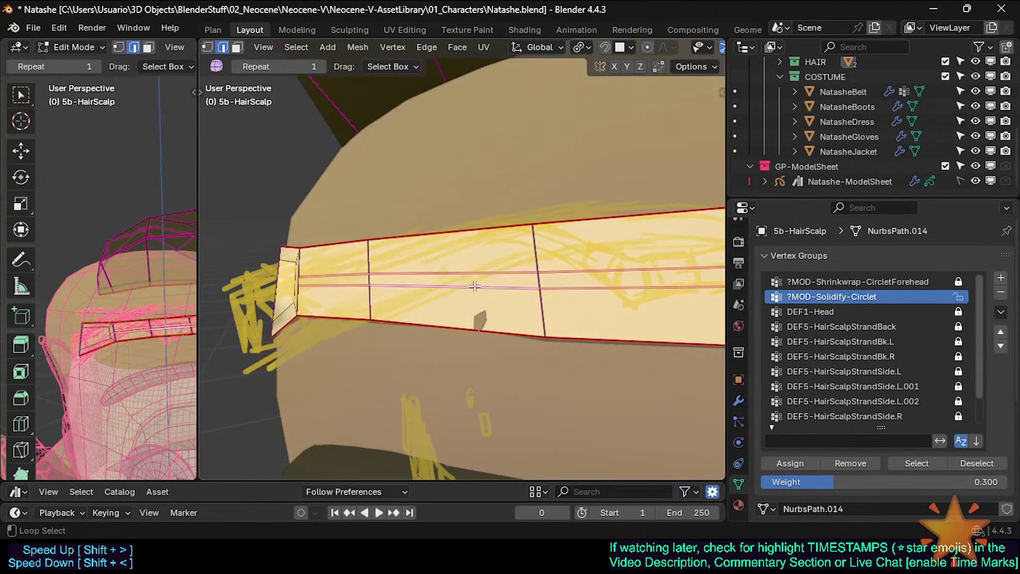
{"action": "key", "text": "ctrl+b"}
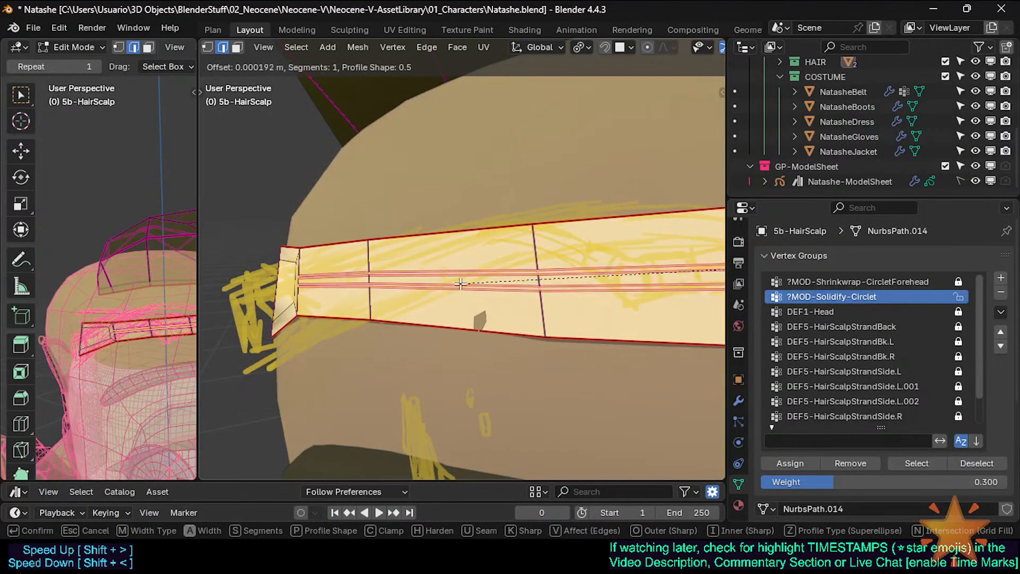
{"action": "left_click", "coordinate": [453, 285]}
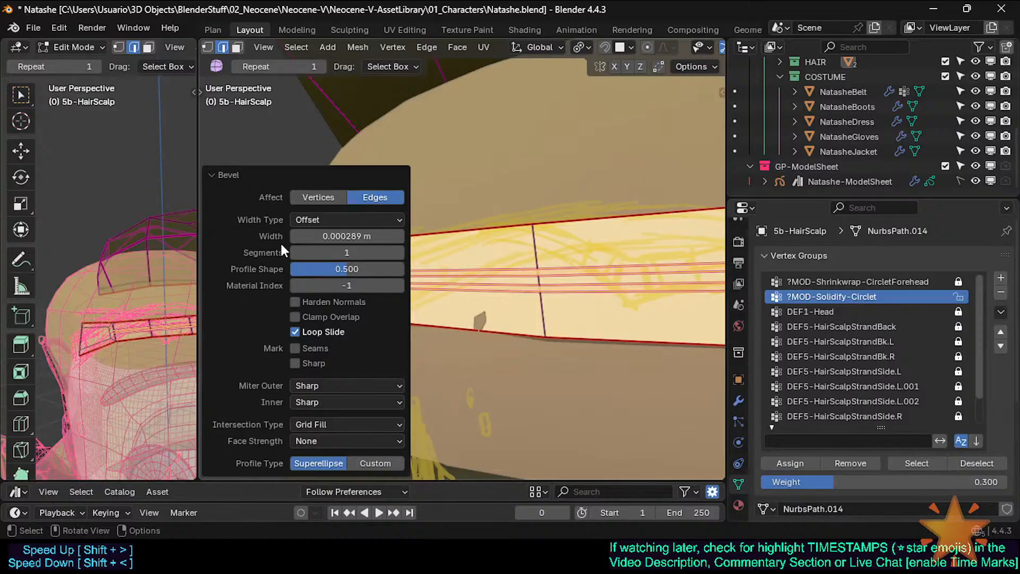
{"action": "left_click", "coordinate": [229, 170]}
Select the outermost two groove edge loops and assign their vertices to ?MOD-Solidify-Circlet with a weight of 1.0
{"action": "key", "text": "alt+a"}
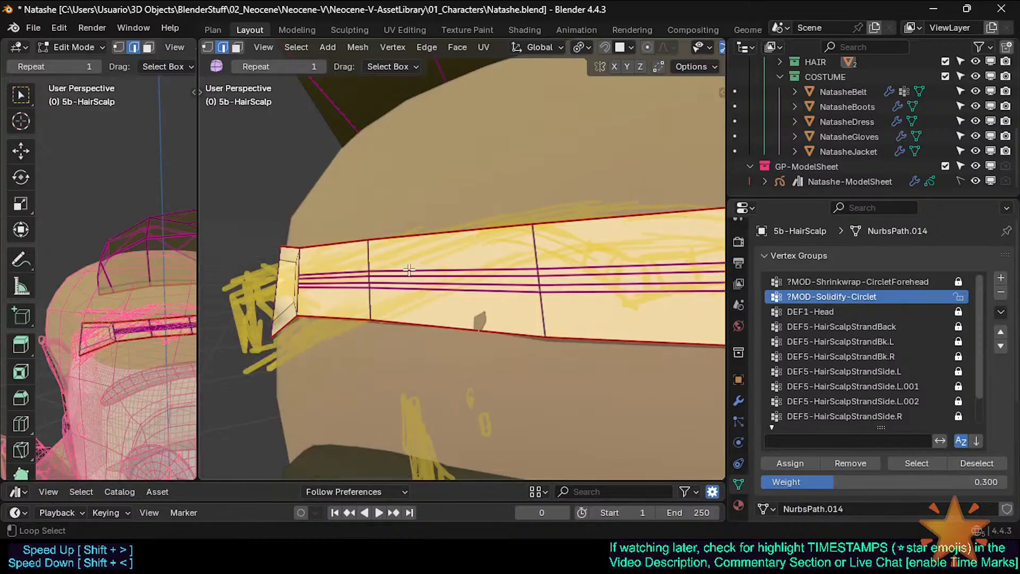
{"action": "left_click", "coordinate": [409, 270], "text": "alt"}
{"action": "left_click", "coordinate": [419, 290], "text": "alt+shift"}
{"action": "key", "text": "1"}
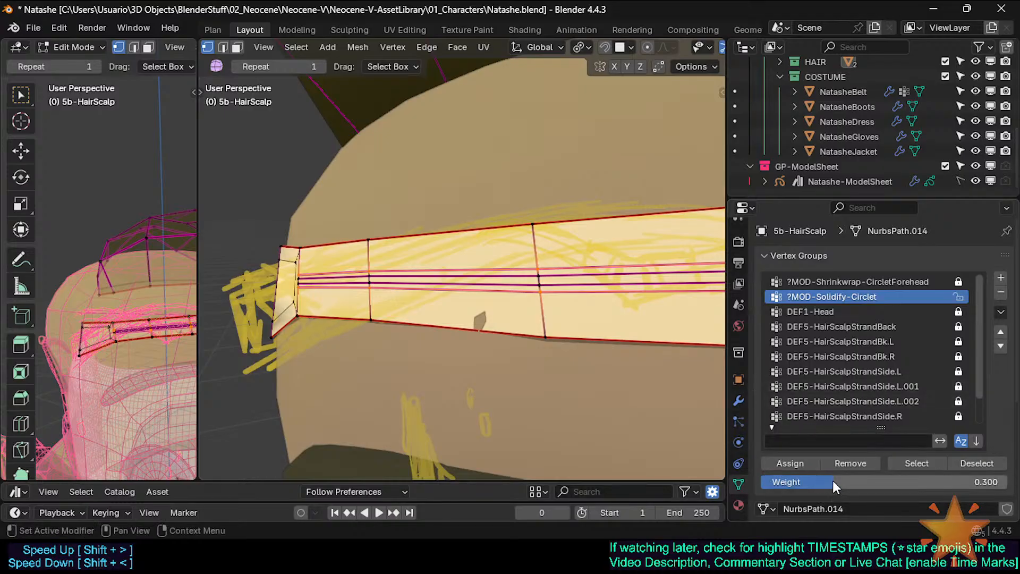
{"action": "left_click_drag", "start_coordinate": [833, 480], "coordinate": [1004, 482]}
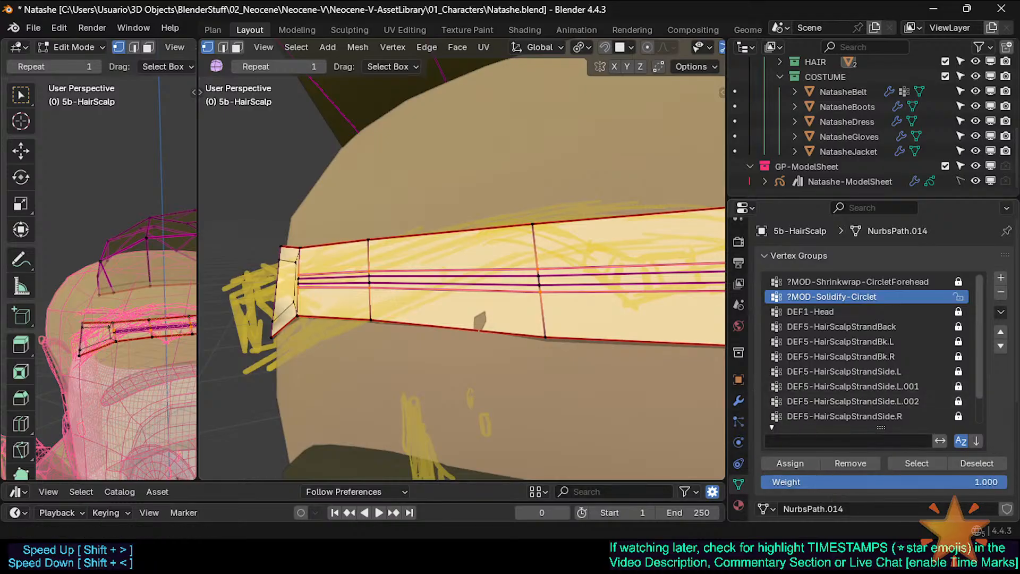
{"action": "left_click", "coordinate": [789, 463]}
Inspect the circlet's groove in Object Mode and check the groove's outer edge loops in Edit Mode
{"action": "key", "text": "Tab"}
{"action": "middle_click_drag", "start_coordinate": [374, 288], "coordinate": [415, 310]}
{"action": "scroll", "coordinate": [471, 300], "scroll_direction": "down", "scroll_amount": 5}
{"action": "scroll", "coordinate": [402, 292], "scroll_direction": "up", "scroll_amount": 6}
{"action": "key", "text": "Tab"}
{"action": "key", "text": "2"}
{"action": "left_click", "coordinate": [409, 269], "text": "alt"}
{"action": "key", "text": "1"}
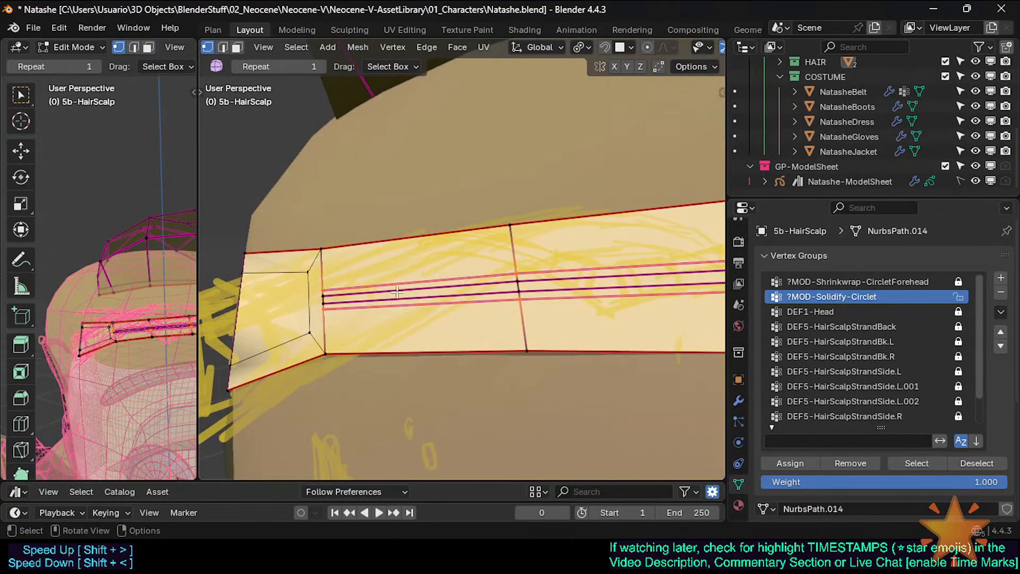
Show the circlet's Solidify modifier result in Edit Mode and turn off its Only Rim option
{"action": "left_click", "coordinate": [739, 400]}
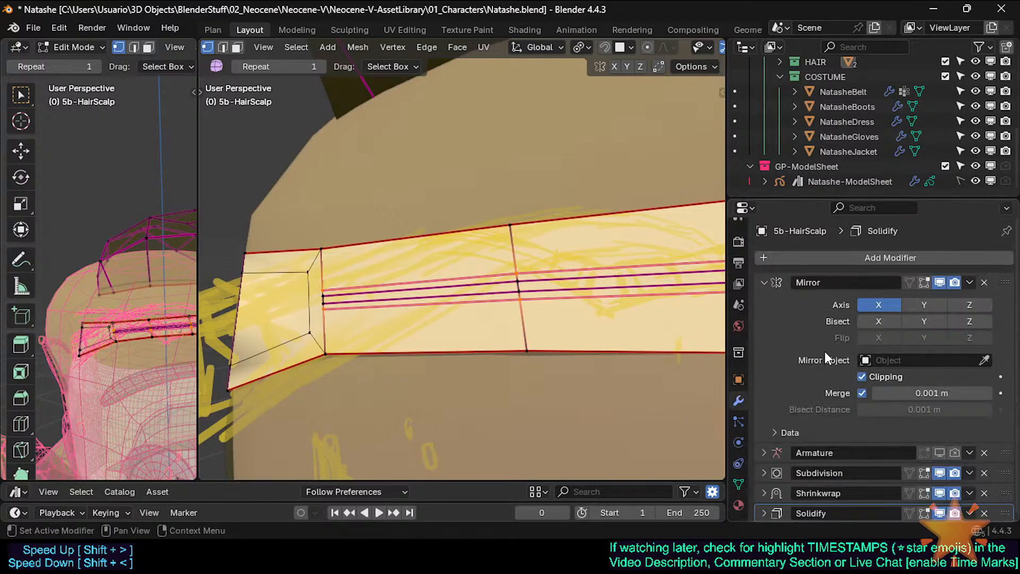
{"action": "left_click", "coordinate": [764, 283]}
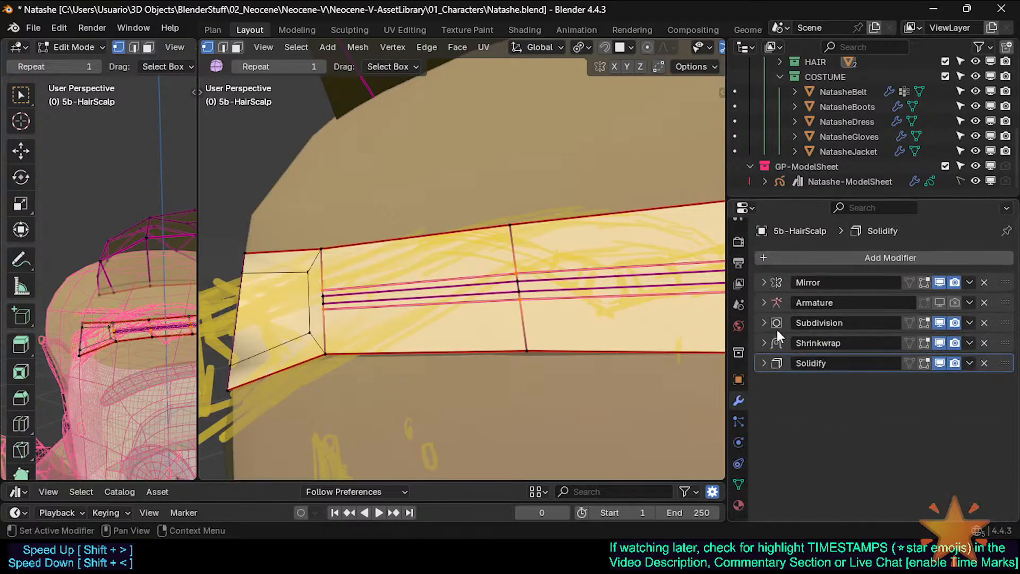
{"action": "left_click", "coordinate": [764, 363]}
{"action": "scroll", "coordinate": [892, 407], "scroll_direction": "down", "scroll_amount": 5}
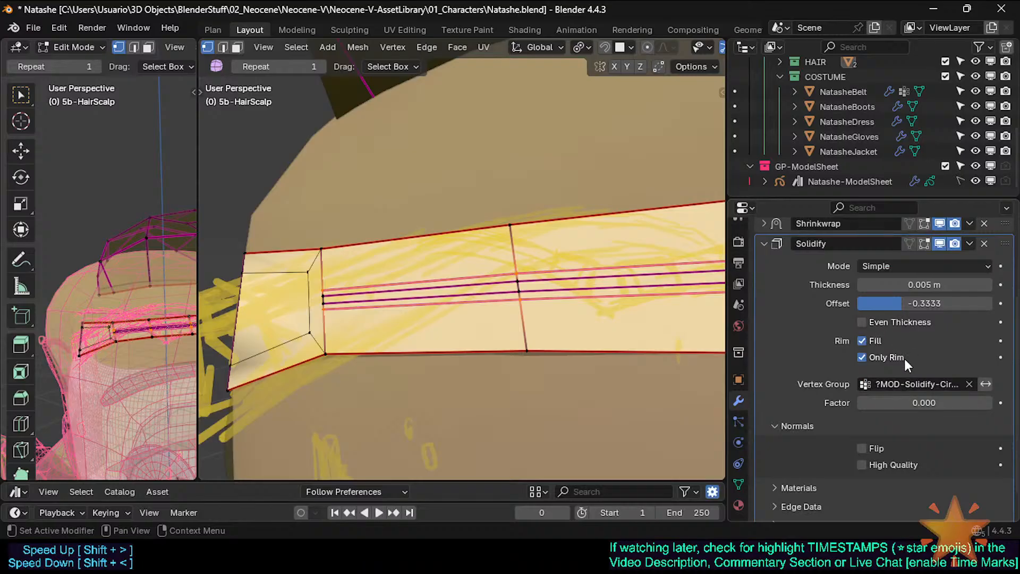
{"action": "left_click", "coordinate": [925, 243]}
{"action": "left_click", "coordinate": [876, 357]}
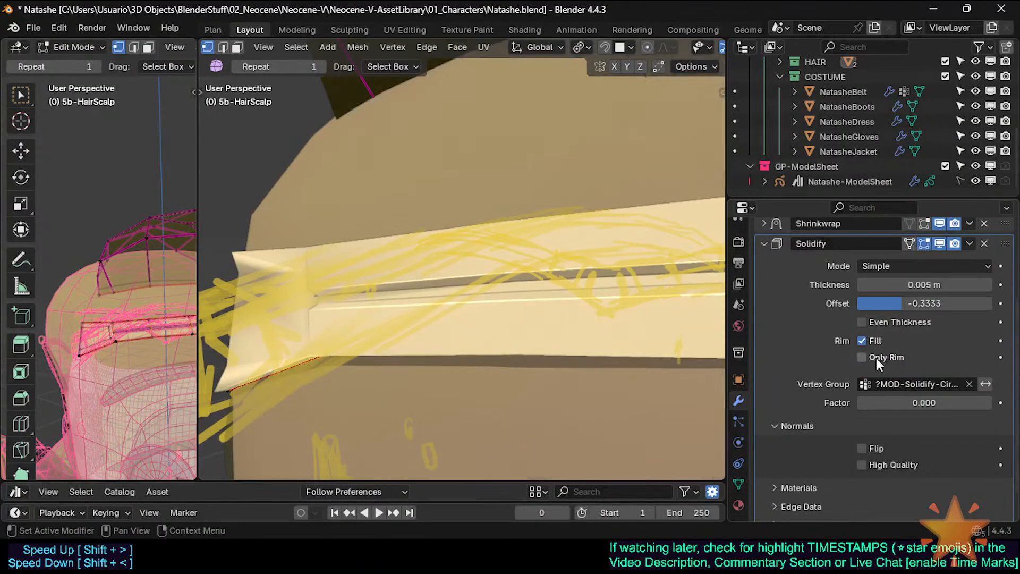
Try Solidify's Even Thickness and High Quality normals options, and review its Materials and Edge Data settings
{"action": "left_click", "coordinate": [877, 319]}
{"action": "scroll", "coordinate": [893, 437], "scroll_direction": "down", "scroll_amount": 2}
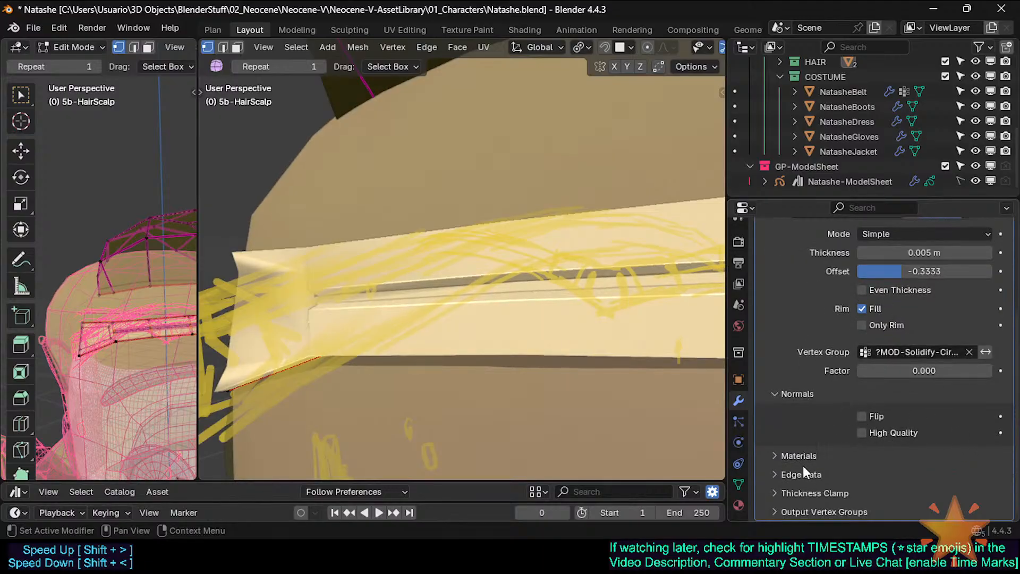
{"action": "left_click", "coordinate": [873, 432]}
{"action": "left_click", "coordinate": [784, 457]}
{"action": "scroll", "coordinate": [845, 432], "scroll_direction": "down", "scroll_amount": 2}
{"action": "left_click", "coordinate": [812, 413]}
{"action": "left_click", "coordinate": [811, 476]}
{"action": "scroll", "coordinate": [828, 449], "scroll_direction": "down", "scroll_amount": 4}
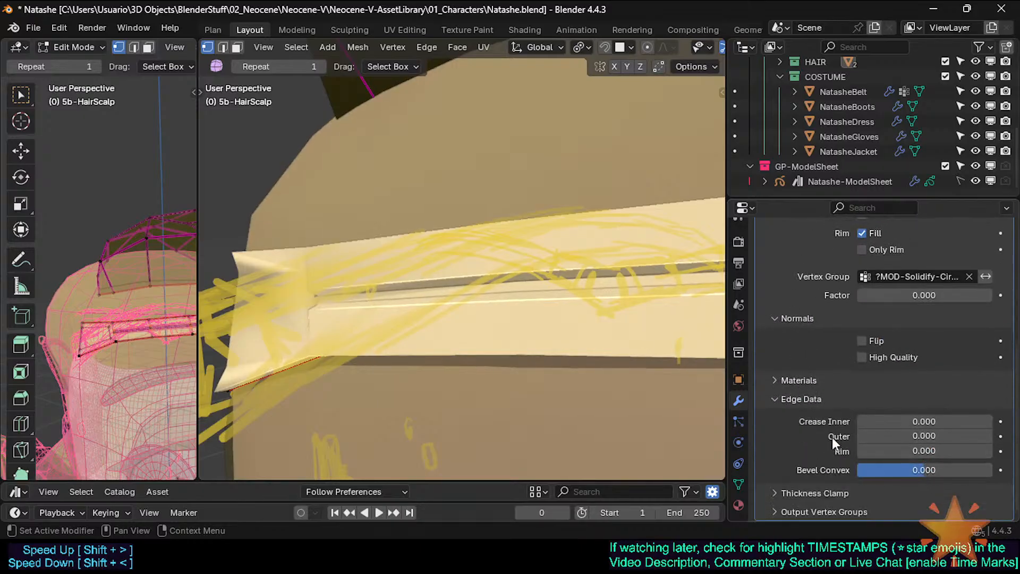
{"action": "left_click", "coordinate": [811, 401]}
Try adjusting the Solidify modifier's Thickness Clamp while viewing the circlet in Object Mode
{"action": "left_click", "coordinate": [802, 494]}
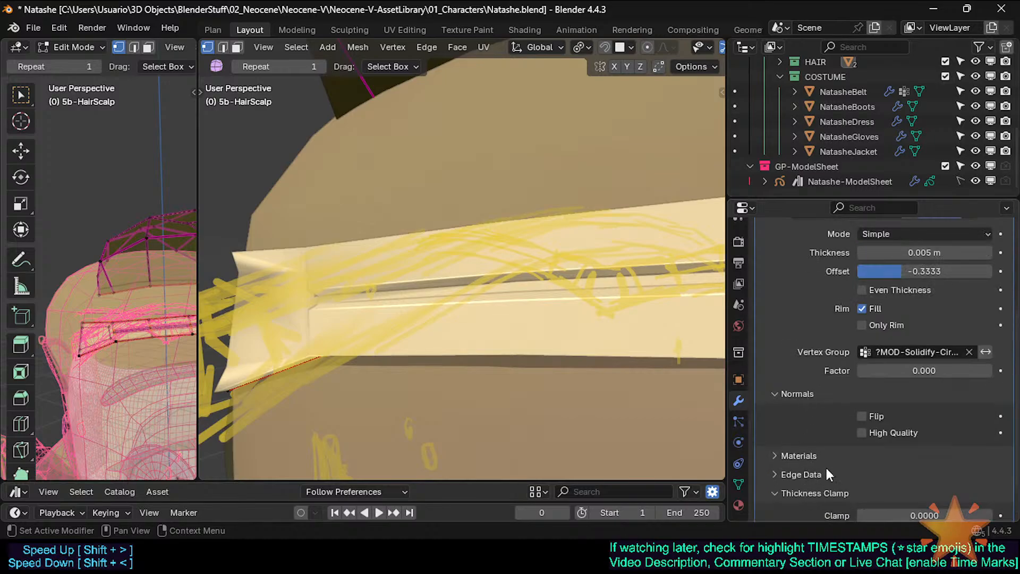
{"action": "scroll", "coordinate": [825, 466], "scroll_direction": "down", "scroll_amount": 2}
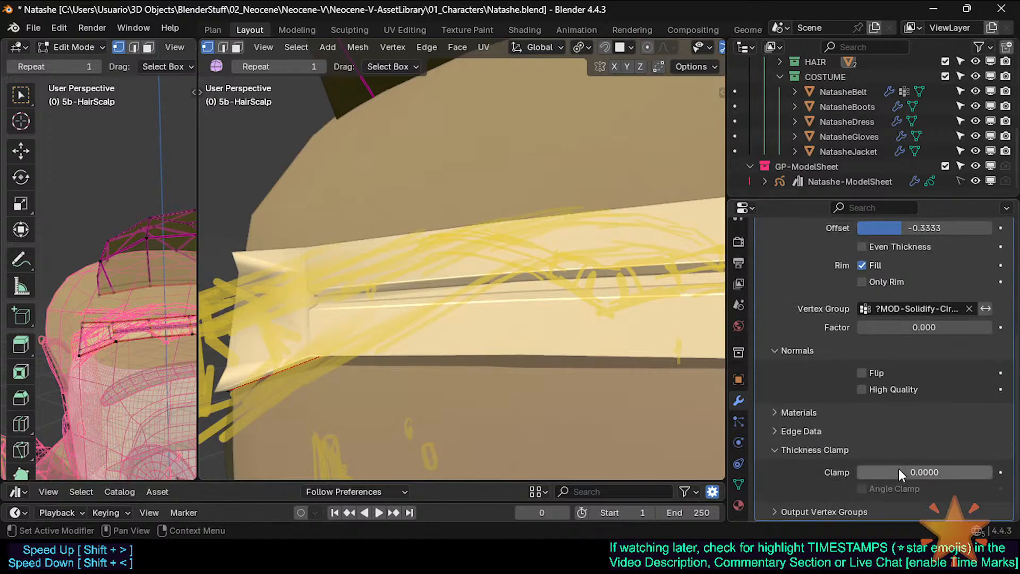
{"action": "left_click_drag", "start_coordinate": [898, 468], "coordinate": [858, 473]}
{"action": "key", "text": "Tab"}
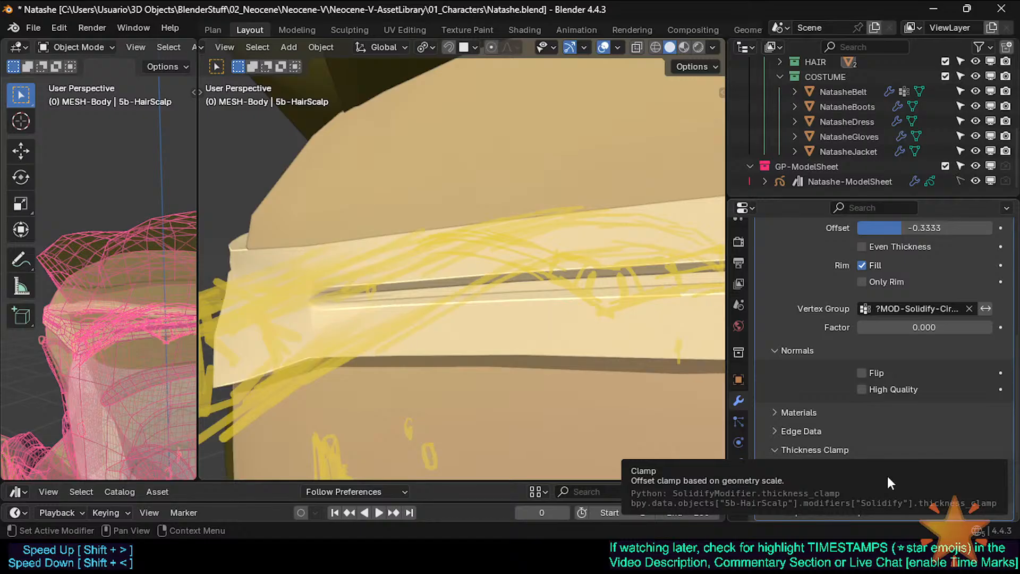
{"action": "mouse_move", "coordinate": [887, 472]}
{"action": "left_mouse_down"}
{"action": "mouse_move", "coordinate": [906, 472]}
{"action": "mouse_move", "coordinate": [858, 473]}
{"action": "mouse_move", "coordinate": [982, 472]}
{"action": "mouse_move", "coordinate": [859, 472]}
{"action": "mouse_move", "coordinate": [880, 473]}
{"action": "left_mouse_up"}
{"action": "left_click", "coordinate": [780, 451]}
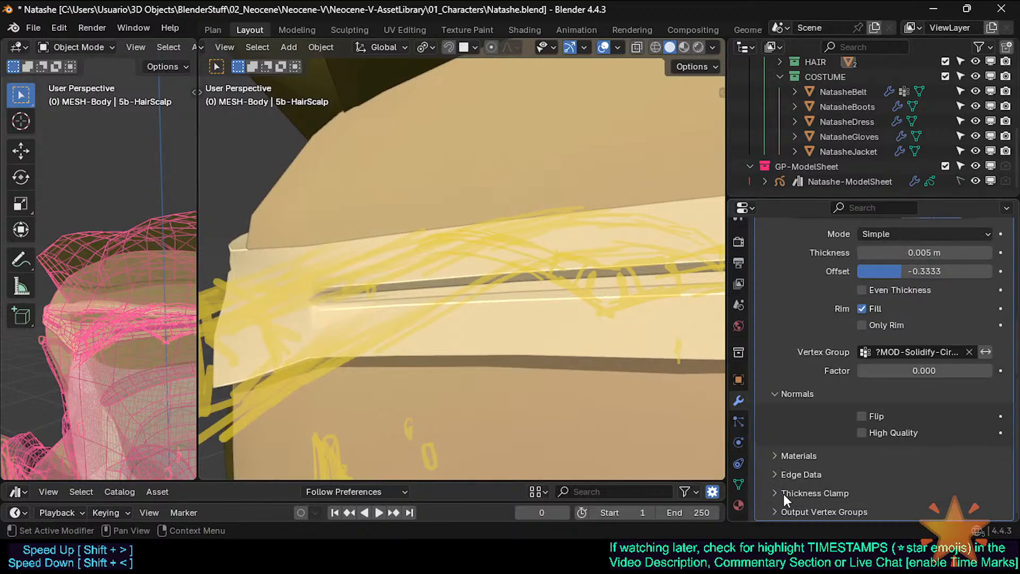
{"action": "left_click", "coordinate": [818, 491]}
{"action": "scroll", "coordinate": [885, 486], "scroll_direction": "down", "scroll_amount": 2}
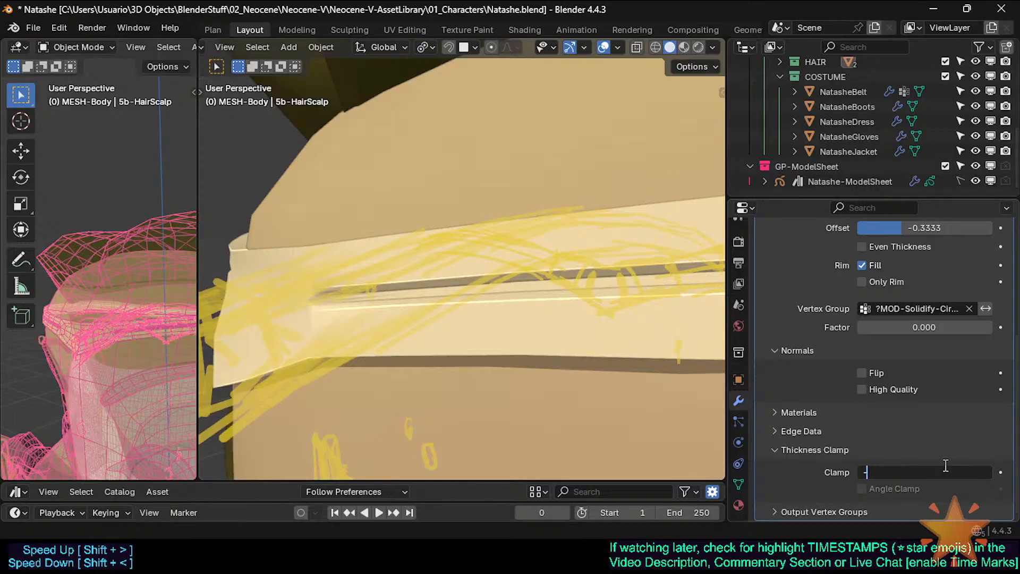
{"action": "key", "text": "Escape"}
{"action": "left_click", "coordinate": [802, 452]}
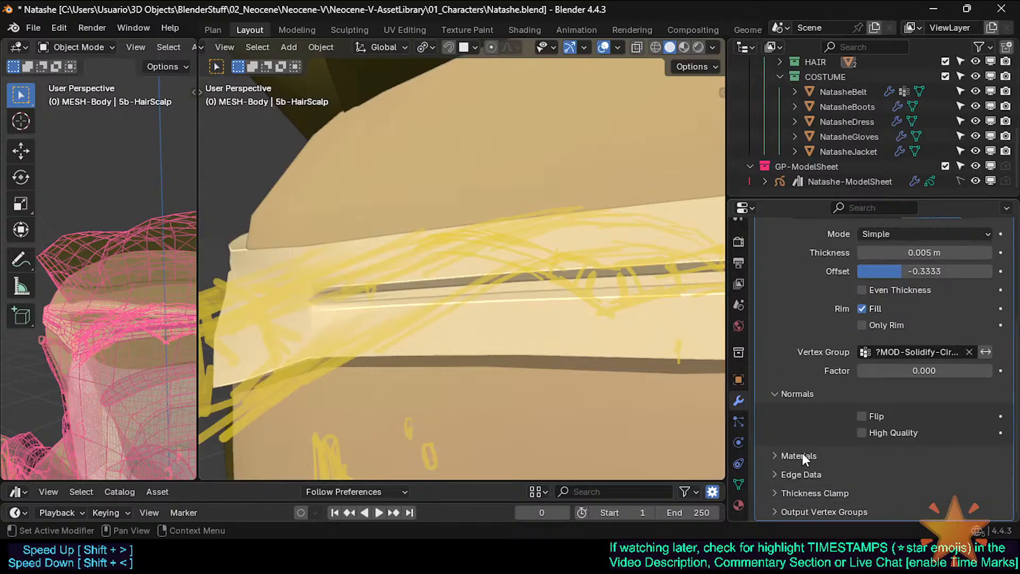
Check the Solidify modifier's Output Vertex Groups and the vertex groups available for Shell
{"action": "left_click", "coordinate": [806, 512]}
{"action": "scroll", "coordinate": [858, 451], "scroll_direction": "down", "scroll_amount": 2}
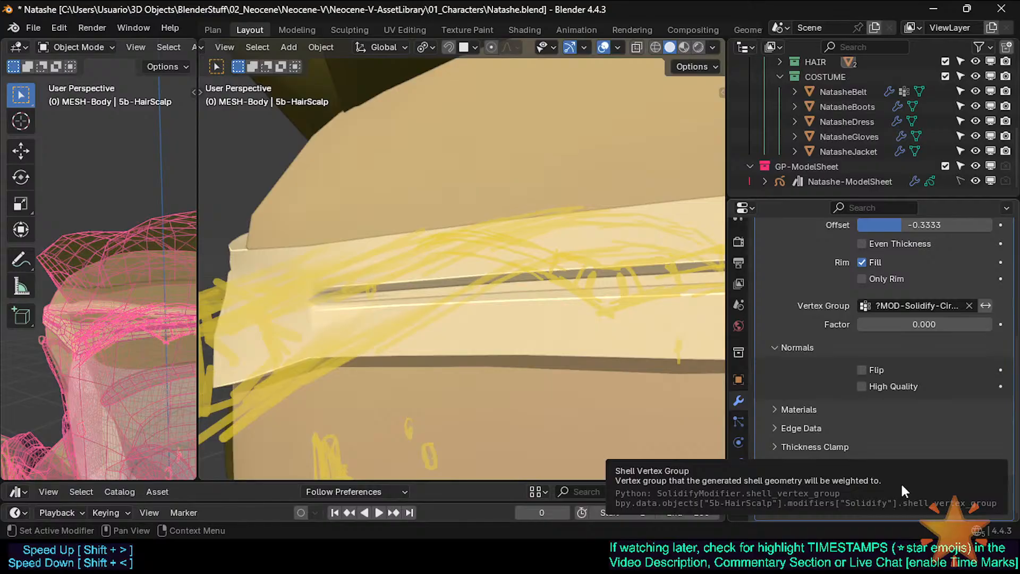
{"action": "left_click", "coordinate": [919, 489]}
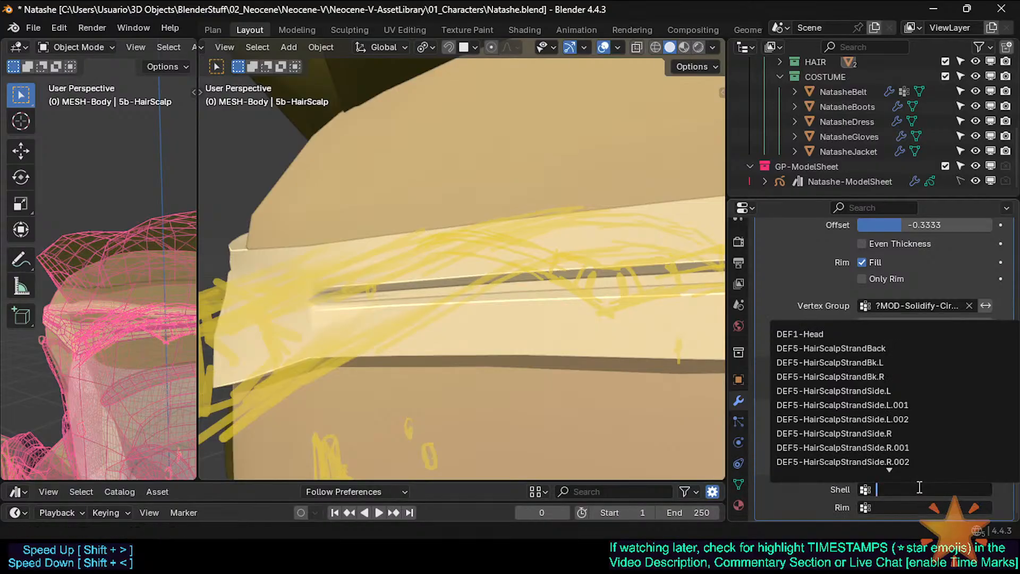
{"action": "left_click", "coordinate": [802, 286]}
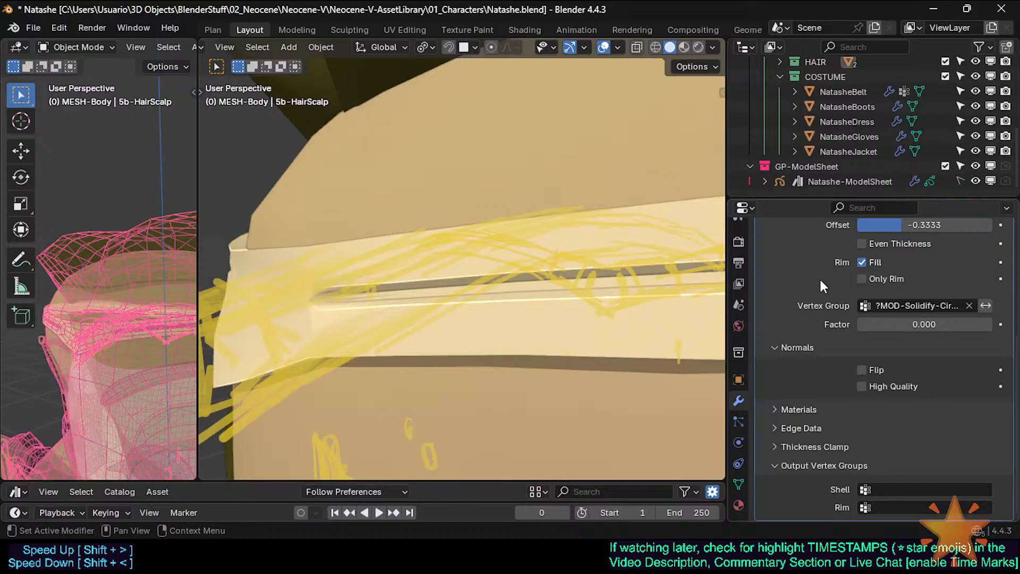
{"action": "left_click", "coordinate": [779, 466]}
{"action": "middle_click_drag", "start_coordinate": [634, 287], "coordinate": [565, 307]}
{"action": "left_click", "coordinate": [789, 513]}
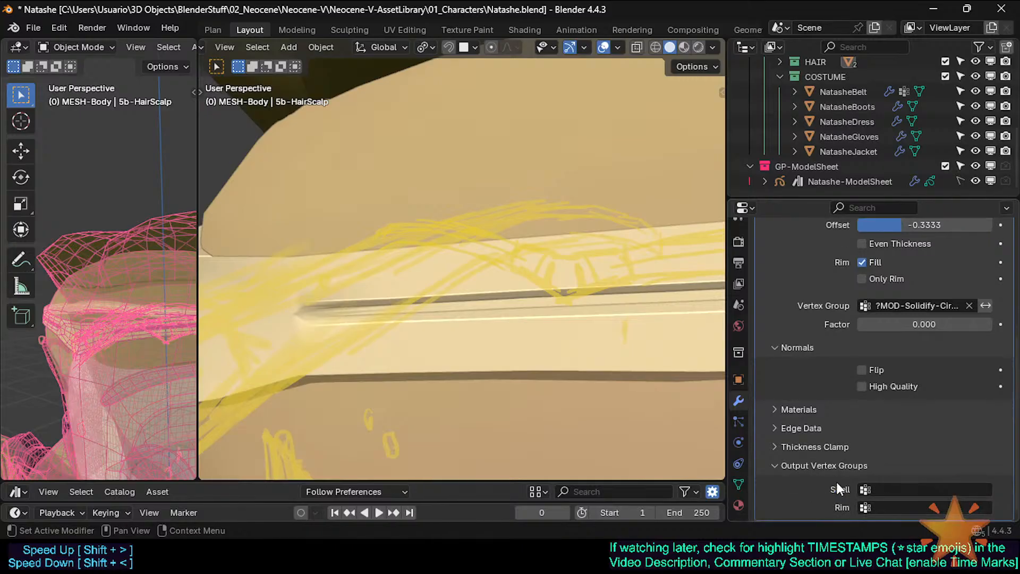
{"action": "left_click", "coordinate": [819, 467]}
Compare the circlet's solidified front panel and groove in Edit Mode and Object Mode from several angles
{"action": "scroll", "coordinate": [579, 305], "scroll_direction": "down", "scroll_amount": 5}
{"action": "key", "text": "Tab"}
{"action": "middle_click_drag", "start_coordinate": [495, 295], "coordinate": [540, 270]}
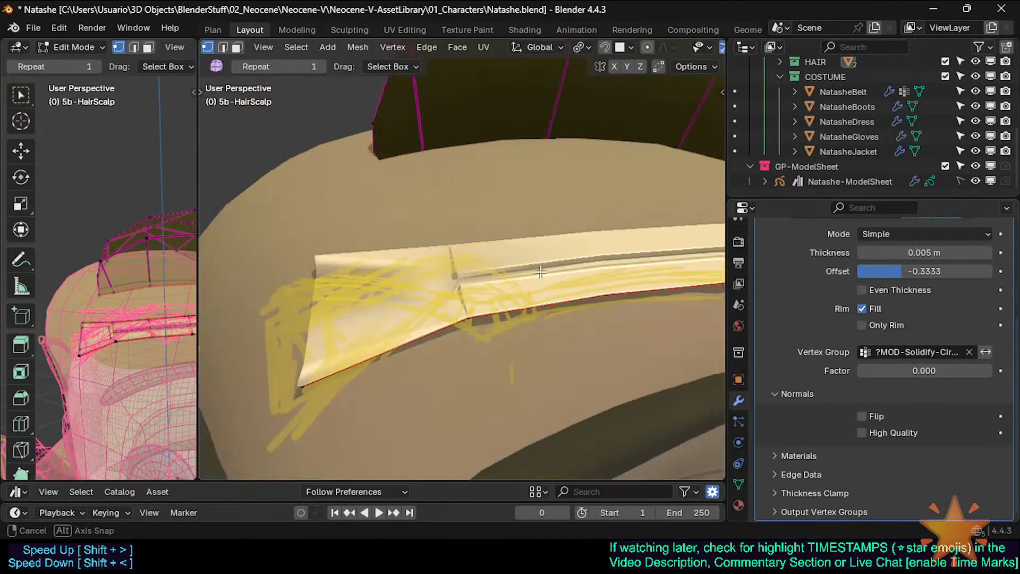
{"action": "key", "text": "Tab"}
{"action": "key", "text": "Tab"}
{"action": "middle_click_drag", "start_coordinate": [404, 280], "coordinate": [448, 289]}
{"action": "key", "text": "Tab"}
{"action": "key", "text": "Tab"}
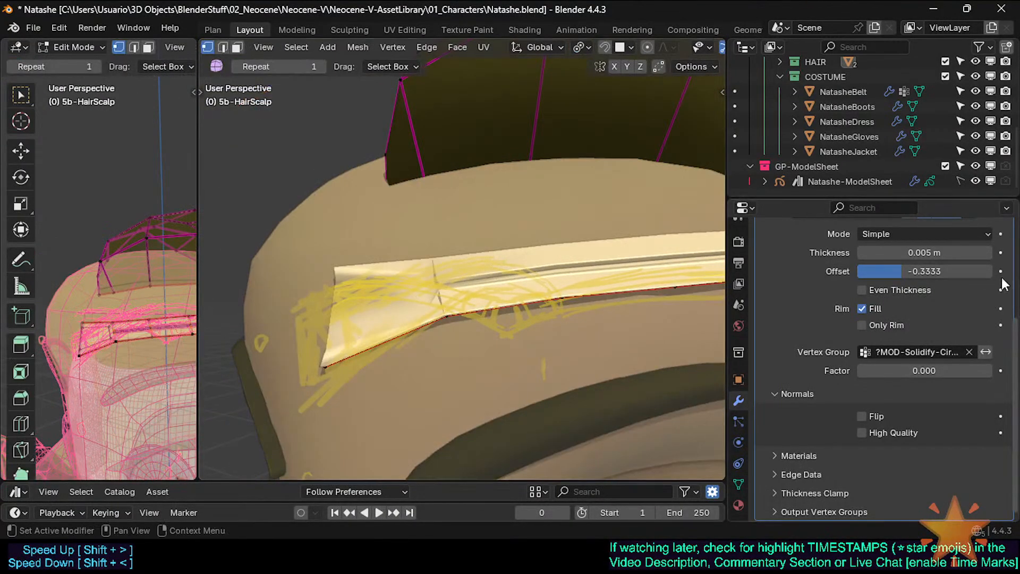
Turn off the Solidify modifier's display in Edit Mode
{"action": "scroll", "coordinate": [936, 308], "scroll_direction": "up", "scroll_amount": 5}
{"action": "left_click", "coordinate": [933, 330]}
{"action": "scroll", "coordinate": [453, 299], "scroll_direction": "up", "scroll_amount": 5}
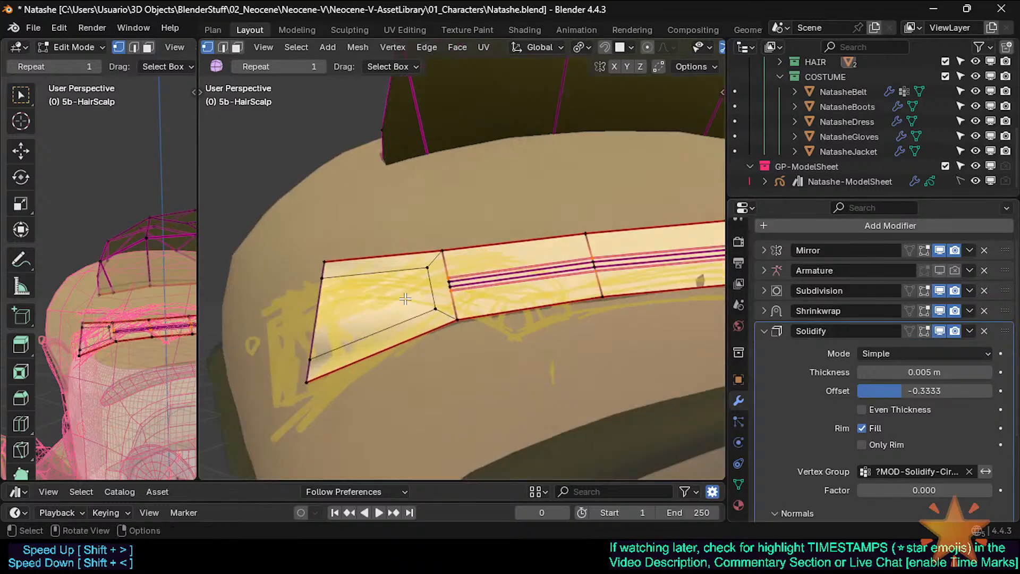
Add one vertical loop cut across the middle of the circlet's front panel, working in the front orthographic view
{"action": "key", "text": "alt+a"}
{"action": "key", "text": "2"}
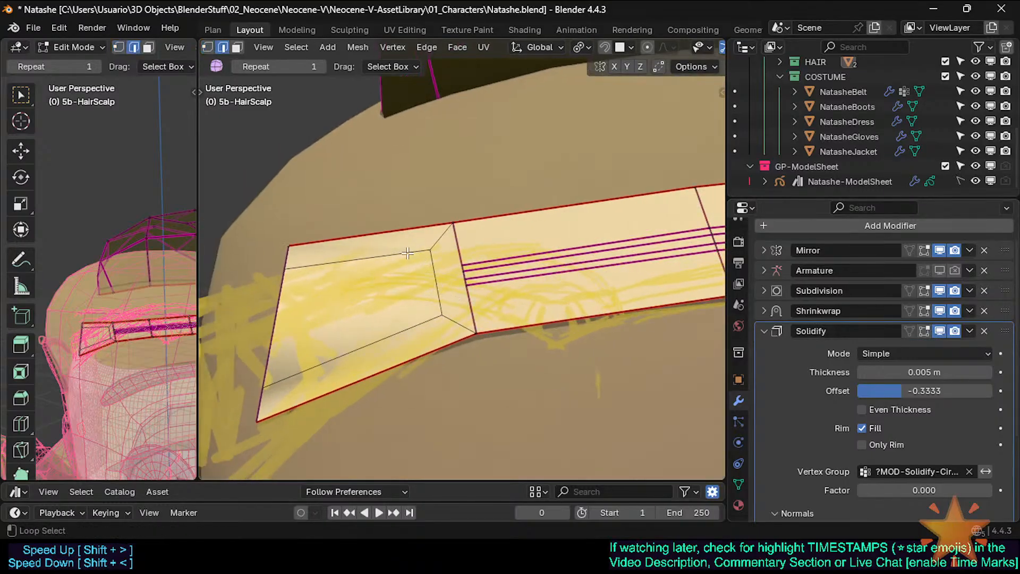
{"action": "left_click", "coordinate": [409, 252], "text": "alt"}
{"action": "middle_click_drag", "start_coordinate": [447, 289], "coordinate": [441, 318]}
{"action": "key", "text": "KP_1"}
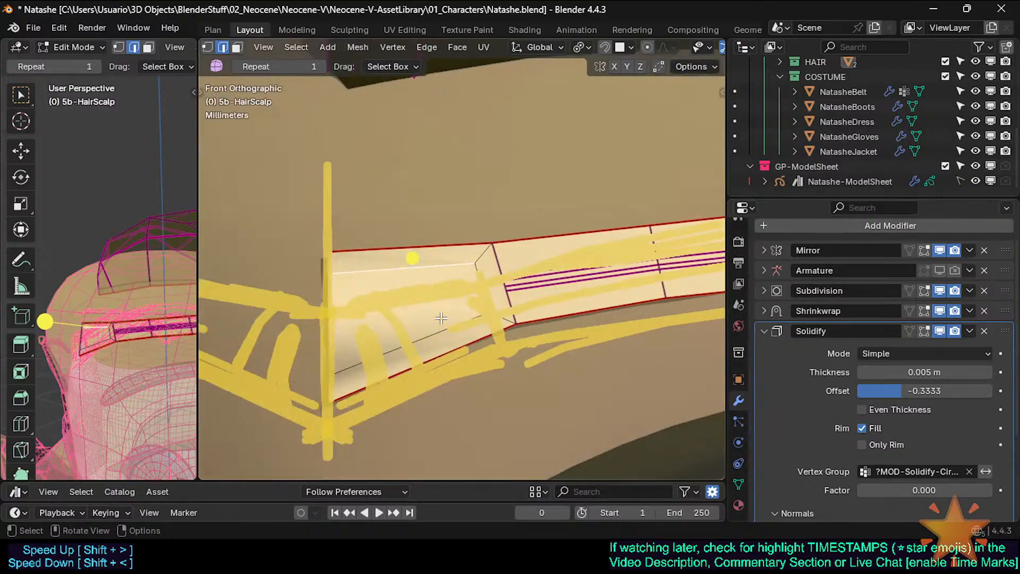
{"action": "scroll", "coordinate": [441, 319], "scroll_direction": "down", "scroll_amount": 2}
{"action": "key", "text": "ctrl+r"}
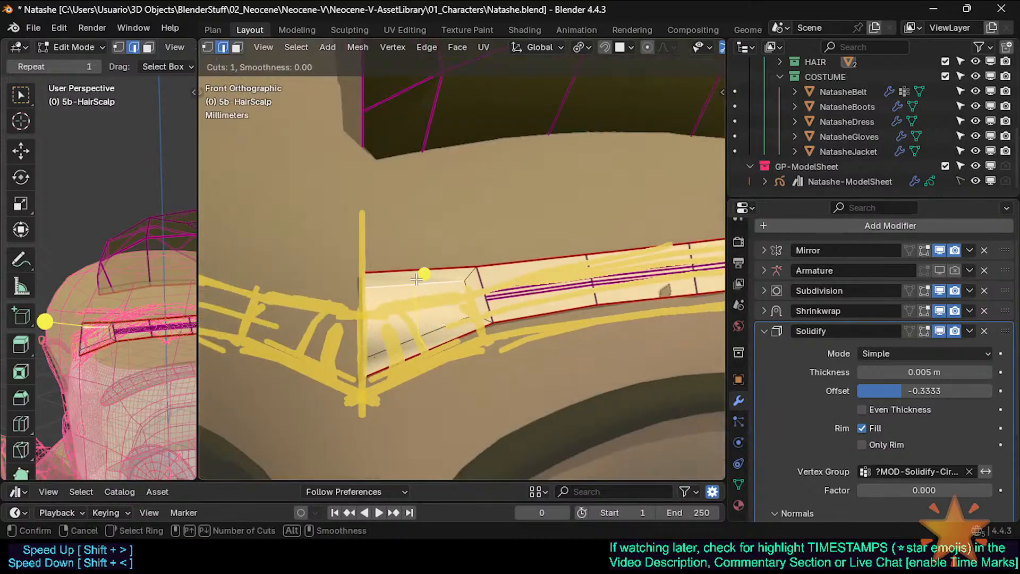
{"action": "left_click", "coordinate": [420, 272]}
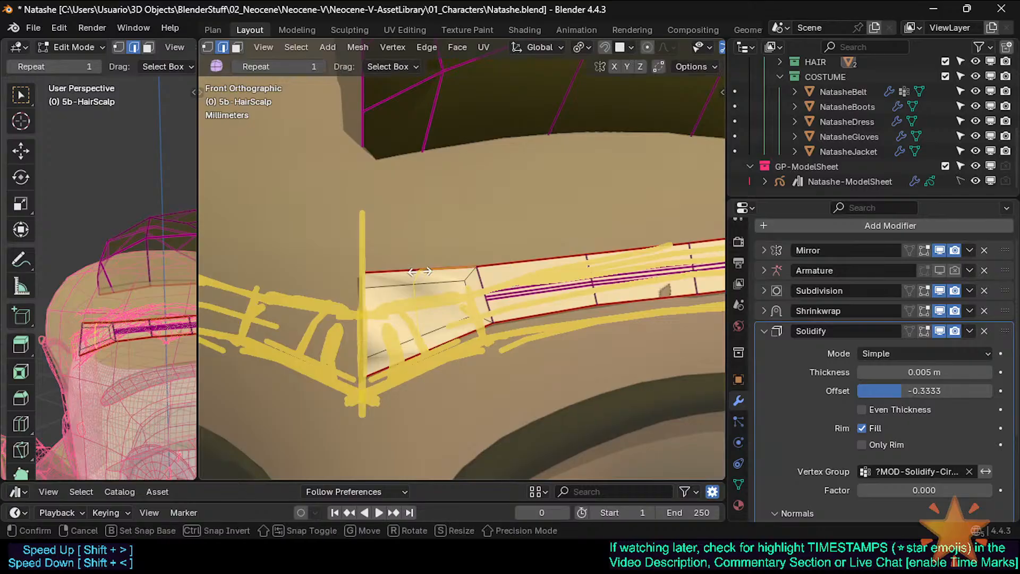
{"action": "left_click", "coordinate": [420, 269]}
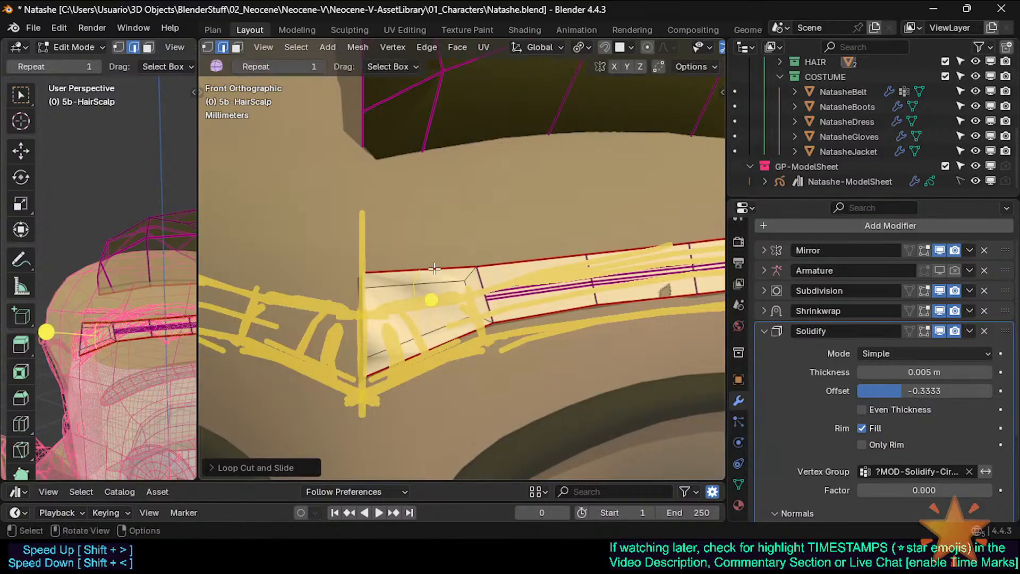
Vertex Slide the loop cut's lower vertices and its inner upper vertex outward, away from the front panel's centre line
{"action": "key", "text": "1"}
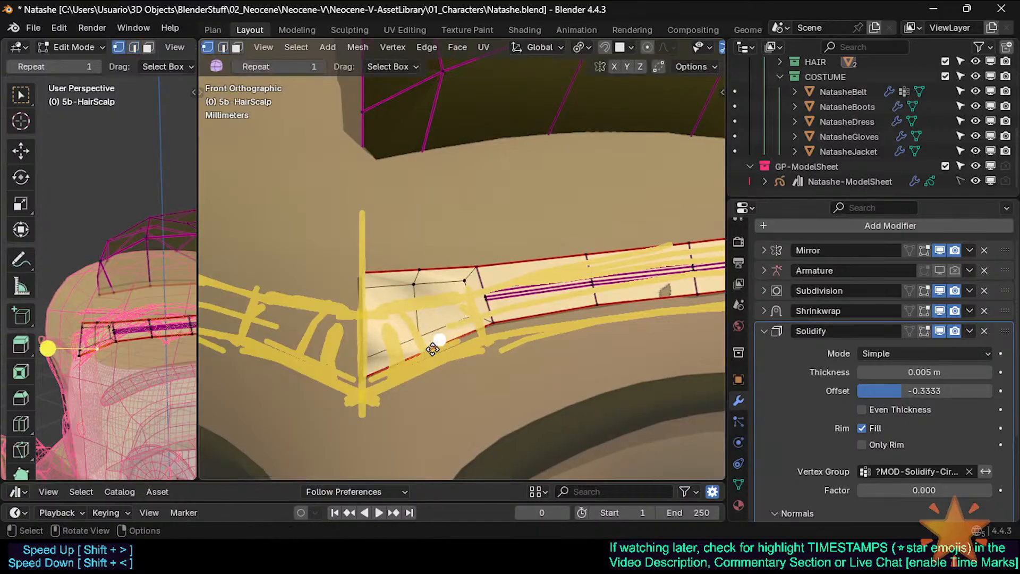
{"action": "key", "text": "g"}
{"action": "key", "text": "g"}
{"action": "left_click", "coordinate": [458, 338]}
{"action": "left_click", "coordinate": [420, 337]}
{"action": "key", "text": "g"}
{"action": "key", "text": "g"}
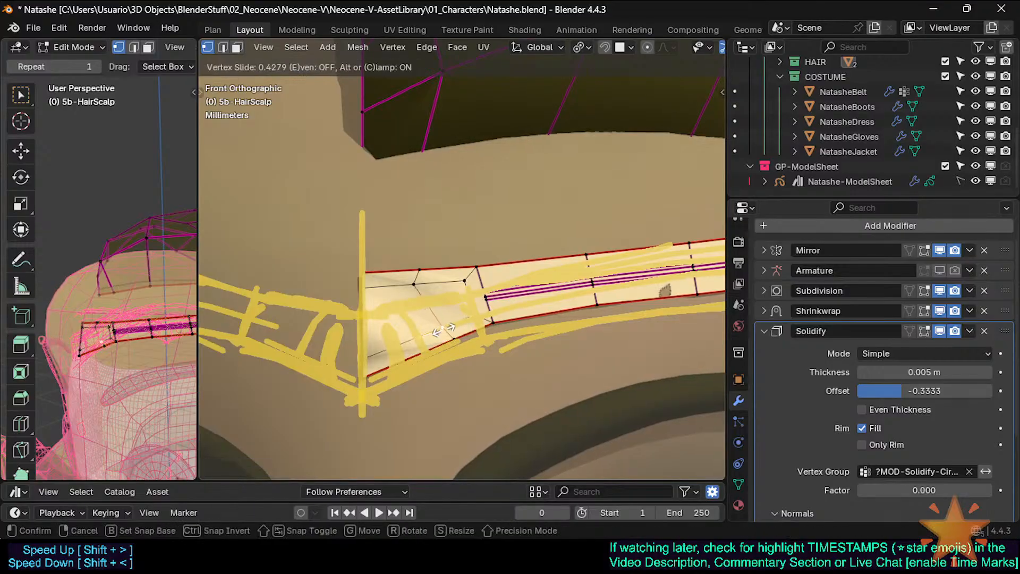
{"action": "left_click", "coordinate": [448, 328]}
{"action": "left_click", "coordinate": [422, 283]}
{"action": "key", "text": "g"}
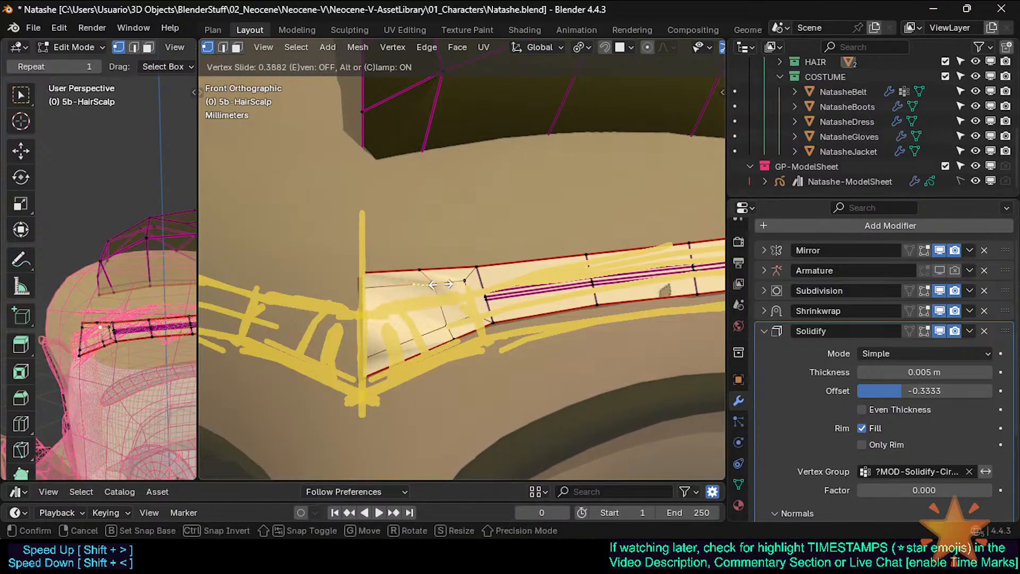
{"action": "key", "text": "g"}
{"action": "left_click", "coordinate": [427, 260]}
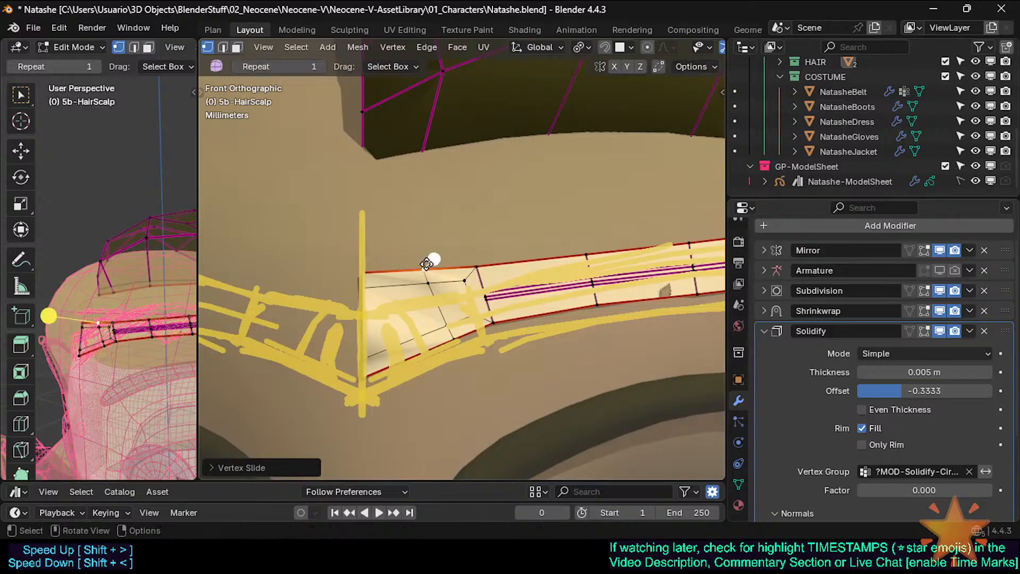
Edge Slide the front panel's vertical cut back toward the centre line
{"action": "key", "text": "2"}
{"action": "key", "text": "g"}
{"action": "key", "text": "g"}
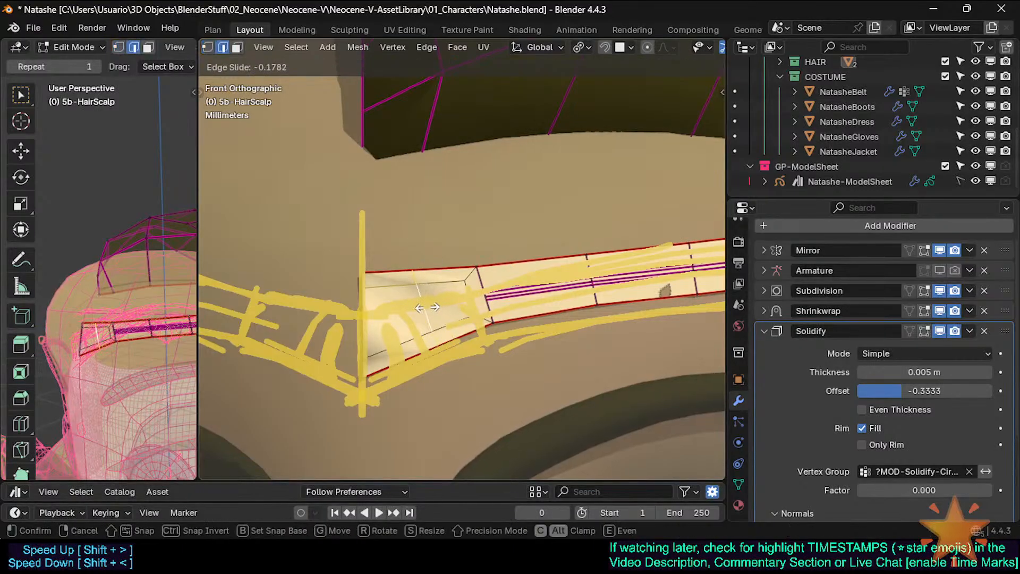
{"action": "left_click", "coordinate": [424, 307]}
Vertex Slide the cut's upper and lower vertices individually so the cut follows the sketched slanted line on the front panel
{"action": "key", "text": "1"}
{"action": "left_click", "coordinate": [406, 270]}
{"action": "key", "text": "g"}
{"action": "key", "text": "g"}
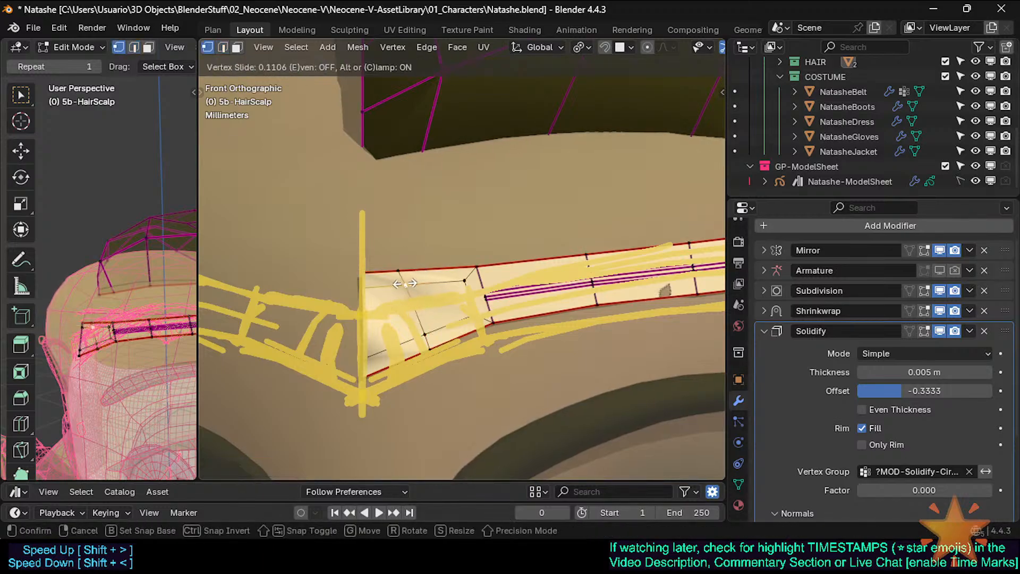
{"action": "left_click", "coordinate": [404, 284]}
{"action": "left_click", "coordinate": [426, 326]}
{"action": "key", "text": "g"}
{"action": "key", "text": "g"}
{"action": "left_click", "coordinate": [428, 329]}
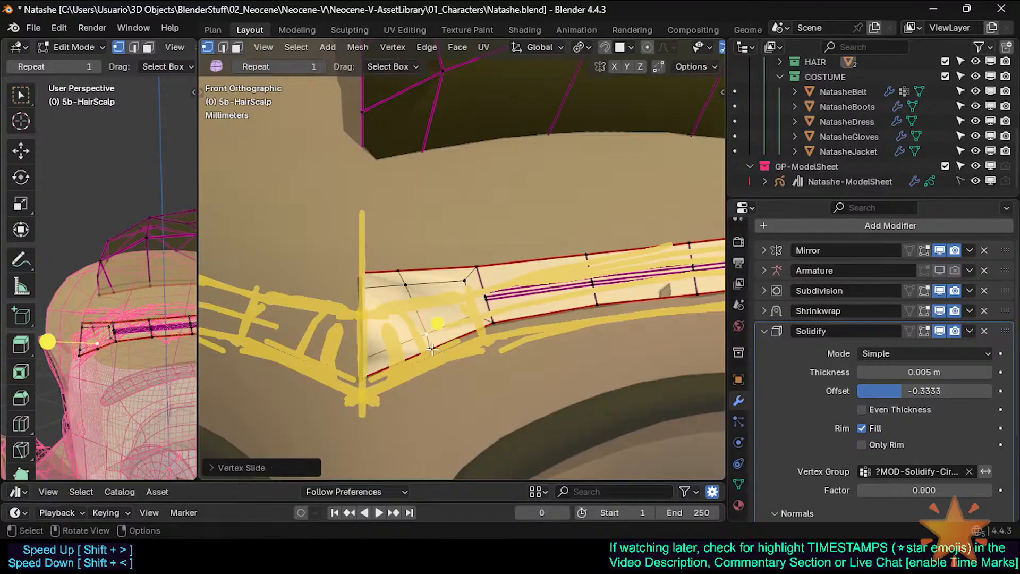
{"action": "left_click", "coordinate": [431, 348]}
{"action": "key", "text": "g"}
{"action": "key", "text": "g"}
{"action": "left_click", "coordinate": [423, 324]}
Edge Slide the slanted cut outward along the front panel, away from the centre line
{"action": "key", "text": "2"}
{"action": "left_click", "coordinate": [419, 303]}
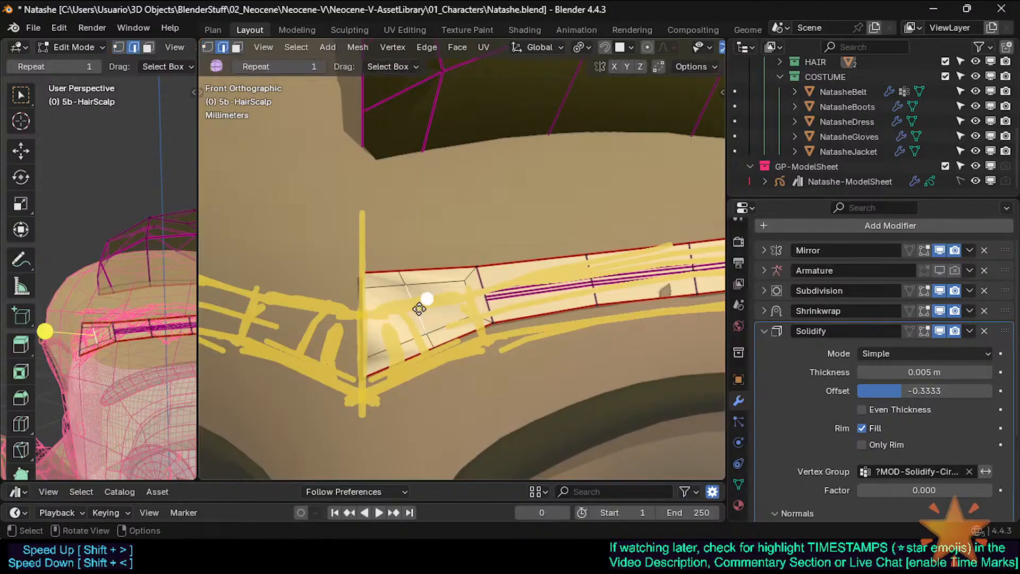
{"action": "key", "text": "g"}
{"action": "key", "text": "g"}
{"action": "left_click", "coordinate": [443, 356]}
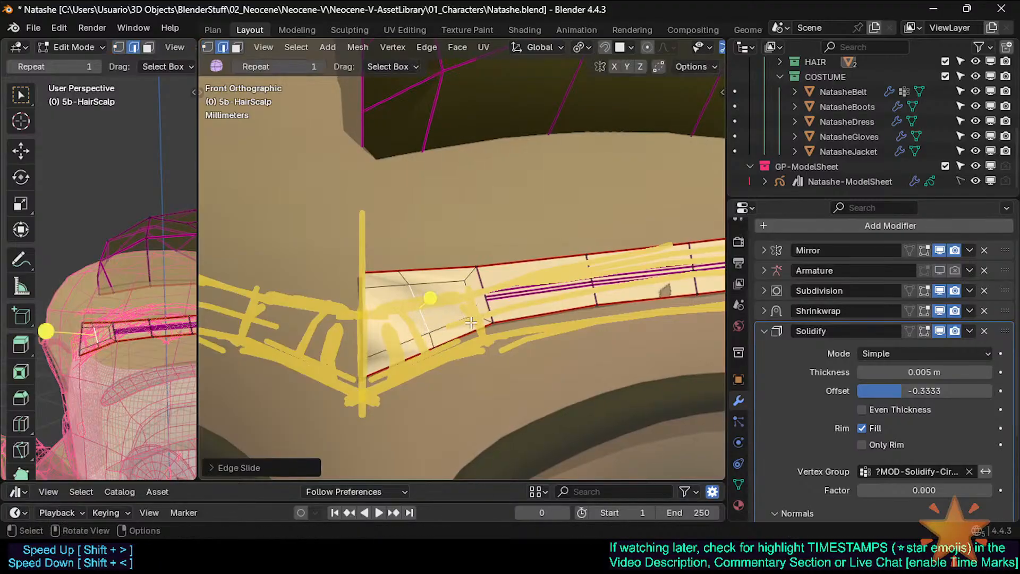
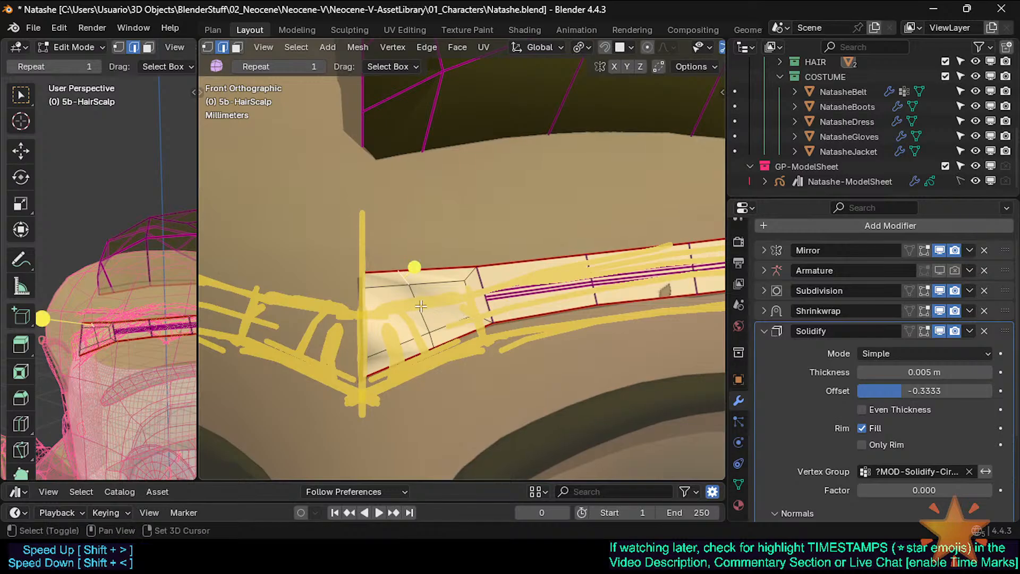
{"action": "key", "text": "g"}
{"action": "key", "text": "g"}
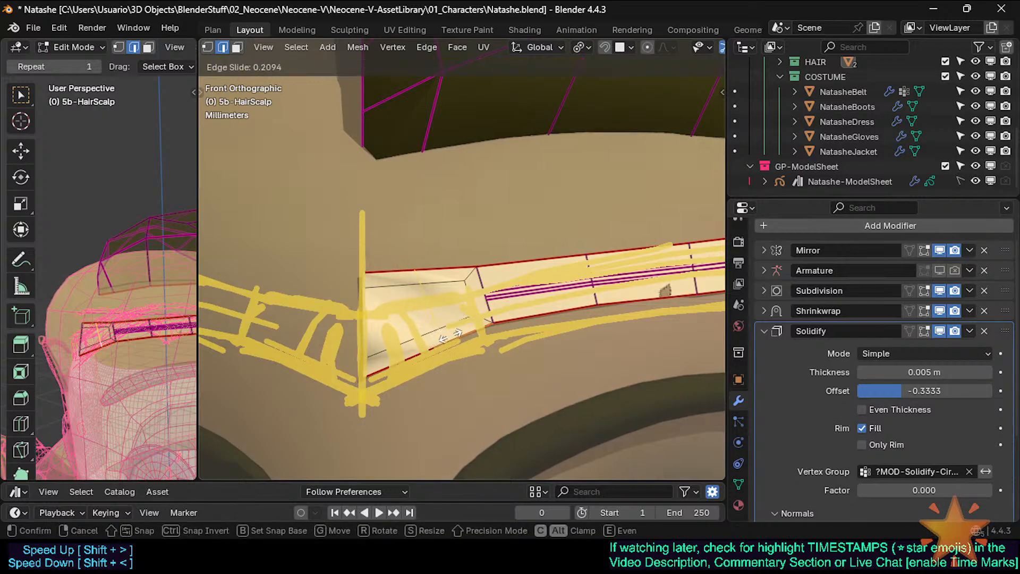
{"action": "left_click", "coordinate": [424, 333]}
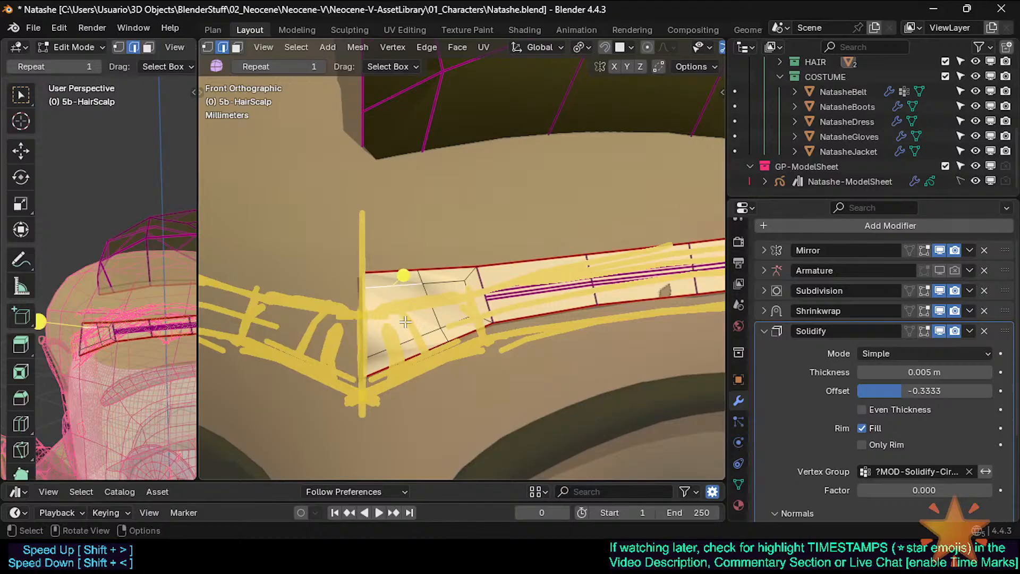
Subdivide the panel edges between the centre line and the slanted cut, and slide the new lower inner vertex outward
{"action": "key", "text": "ctrl+e"}
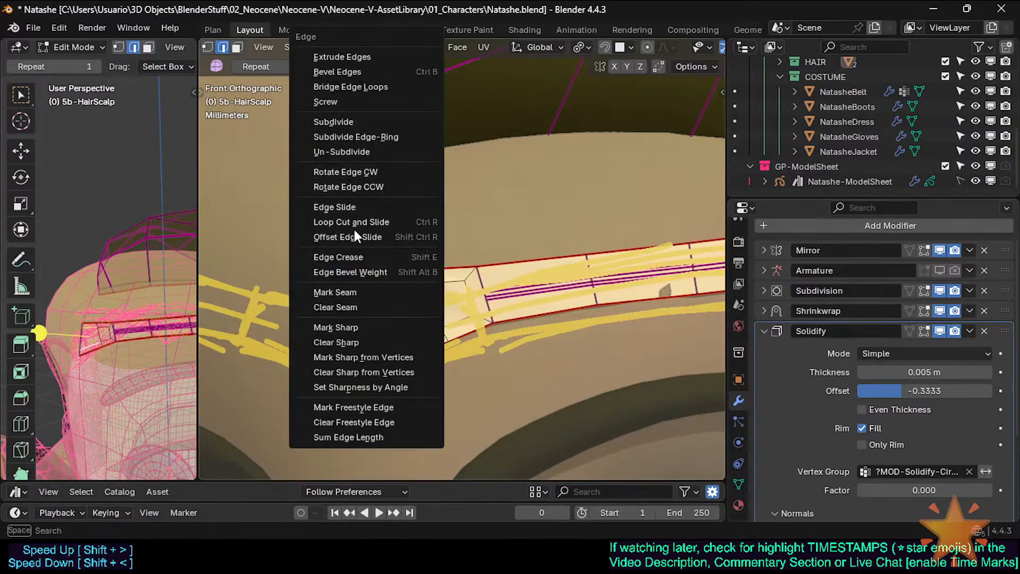
{"action": "left_click", "coordinate": [350, 122]}
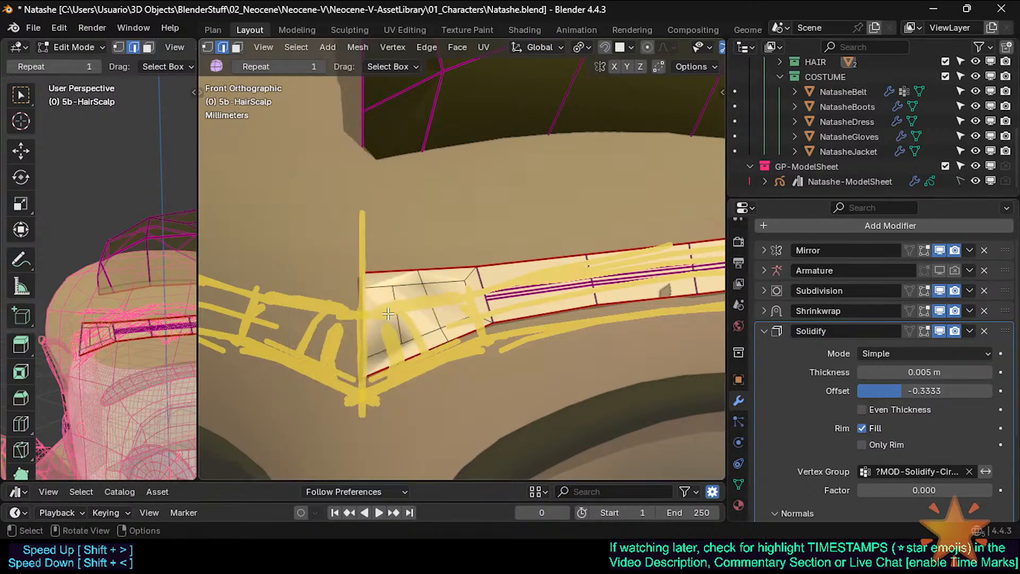
{"action": "key", "text": "1"}
{"action": "left_click", "coordinate": [402, 342]}
{"action": "key", "text": "g"}
{"action": "key", "text": "g"}
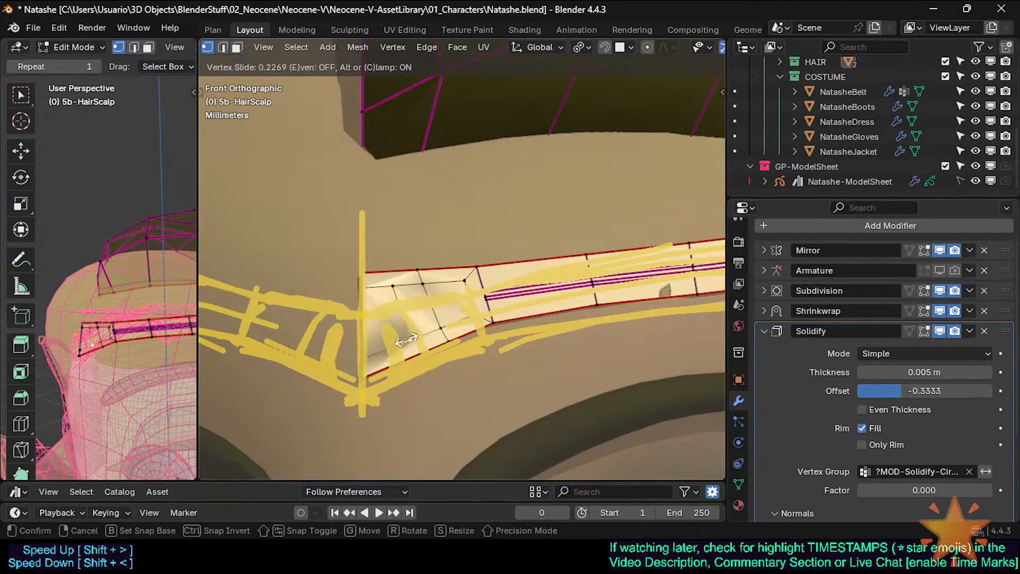
{"action": "left_click", "coordinate": [417, 338]}
Bevel the new inner vertical edge of the front panel with one segment and an offset of about 0.002 m
{"action": "key", "text": "2"}
{"action": "left_click", "coordinate": [391, 301]}
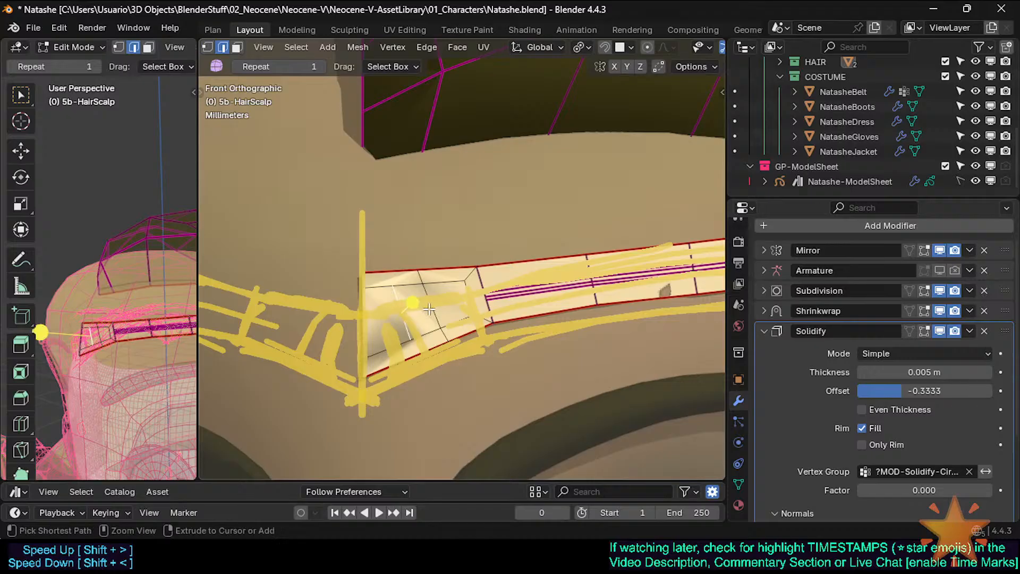
{"action": "key", "text": "ctrl+b"}
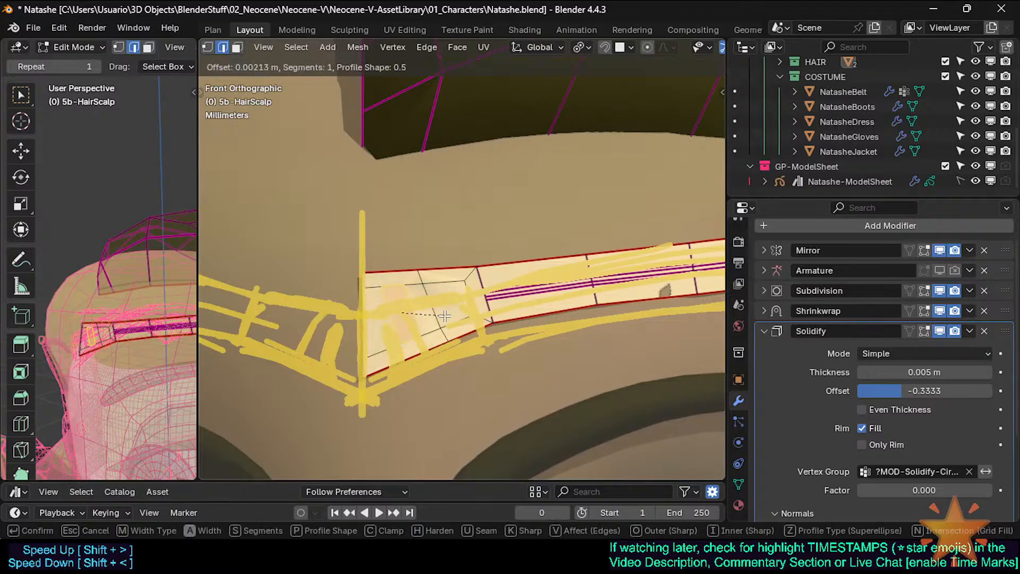
{"action": "left_click", "coordinate": [438, 316]}
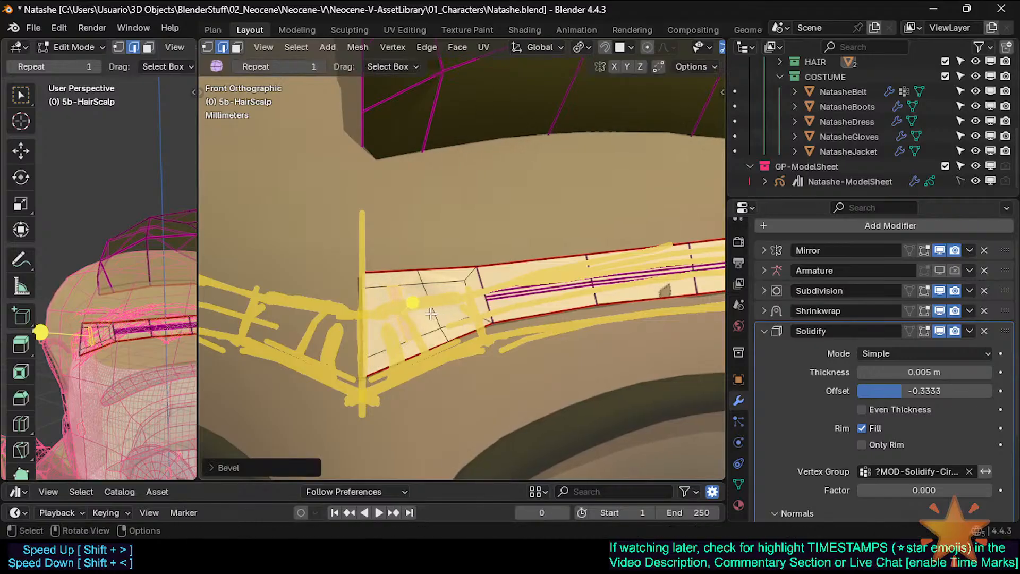
Edge Slide the bevel's inner edge slightly toward the centre line and check the panel in Object Mode
{"action": "left_click", "coordinate": [396, 314], "text": "alt"}
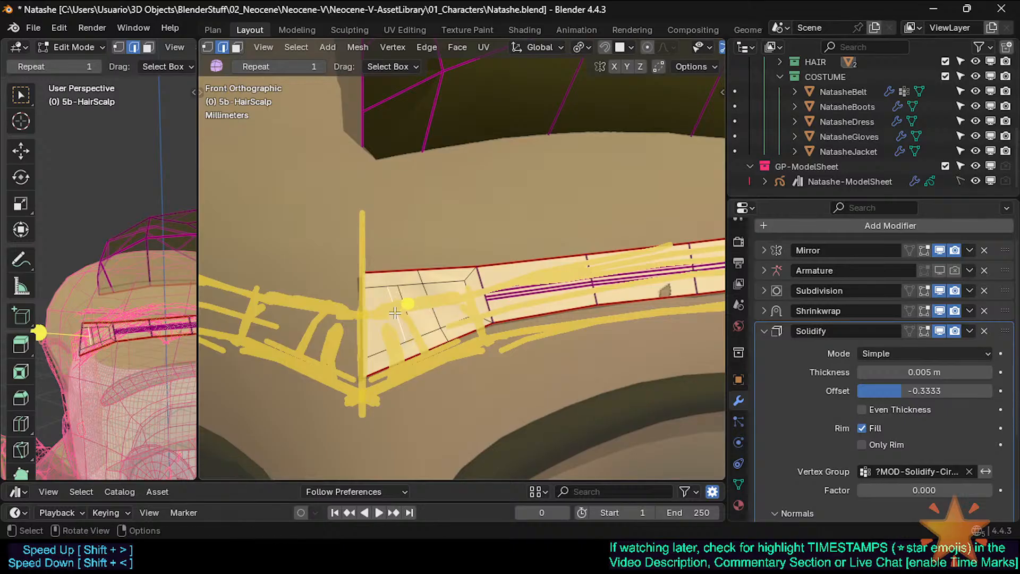
{"action": "key", "text": "g"}
{"action": "key", "text": "g"}
{"action": "left_click", "coordinate": [391, 314]}
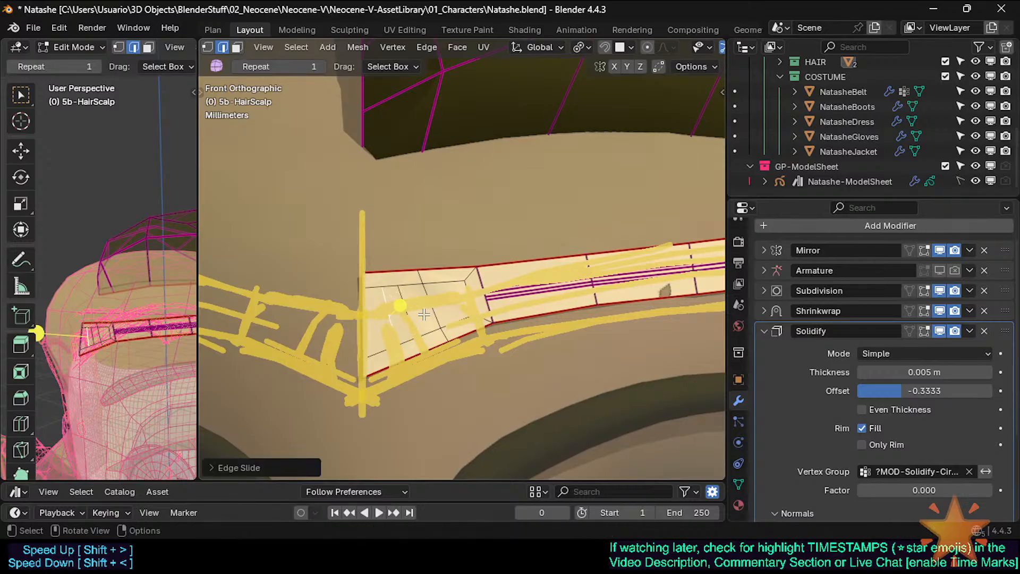
{"action": "left_click", "coordinate": [409, 310], "text": "alt"}
{"action": "key", "text": "Tab"}
{"action": "scroll", "coordinate": [421, 322], "scroll_direction": "down", "scroll_amount": 2}
{"action": "key", "text": "Tab"}
{"action": "scroll", "coordinate": [422, 322], "scroll_direction": "up", "scroll_amount": 2}
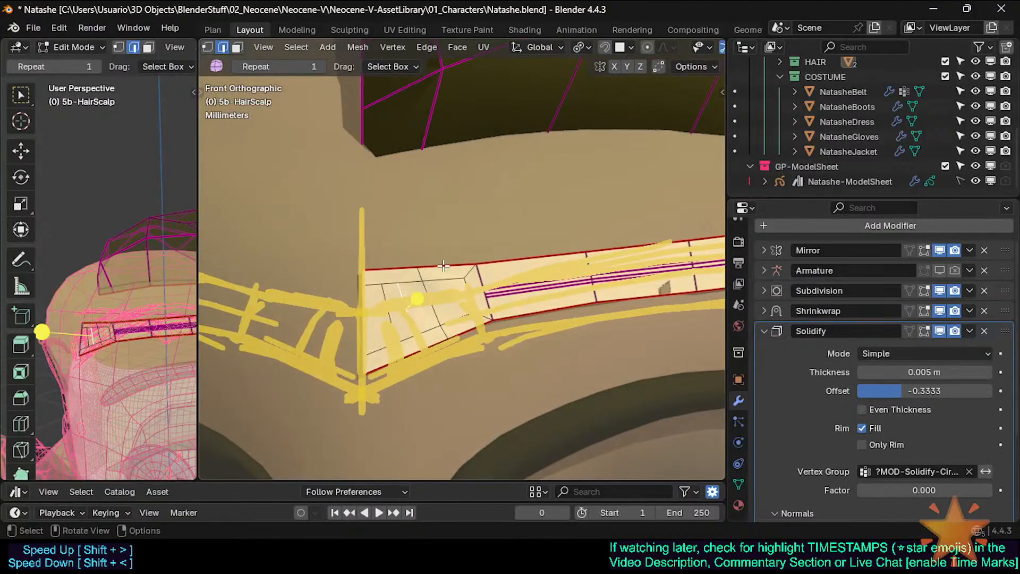
Inspect the crease values of the circlet's upper border, groove edges and the front panel's side edge
{"action": "key", "text": "n"}
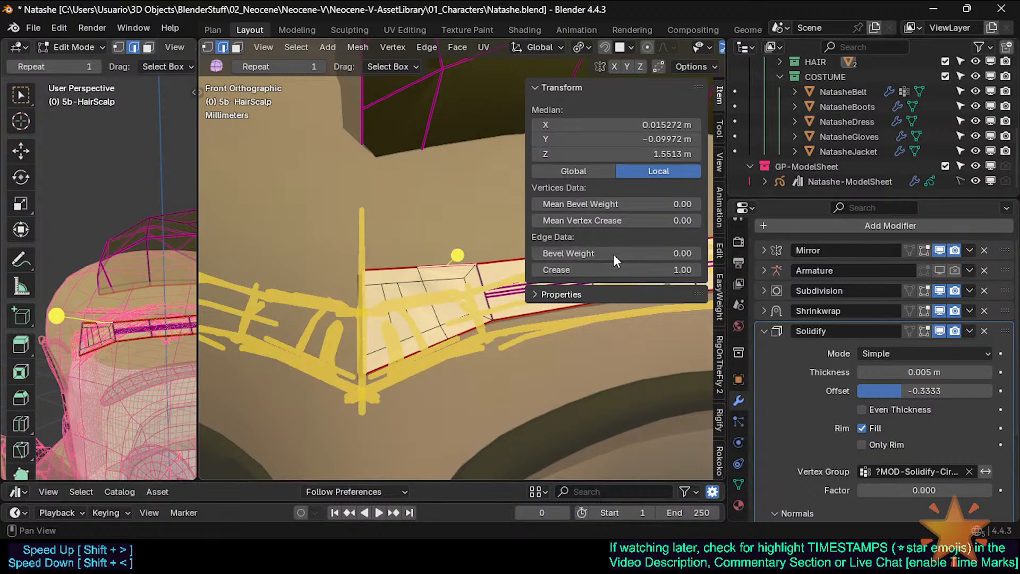
{"action": "key", "text": "n"}
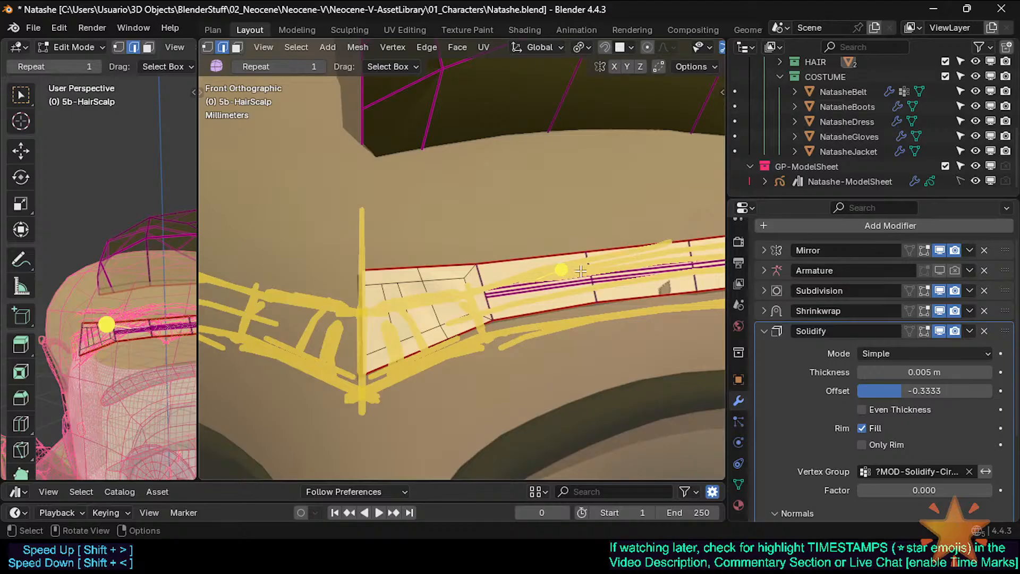
{"action": "key", "text": "n"}
{"action": "left_click", "coordinate": [527, 293]}
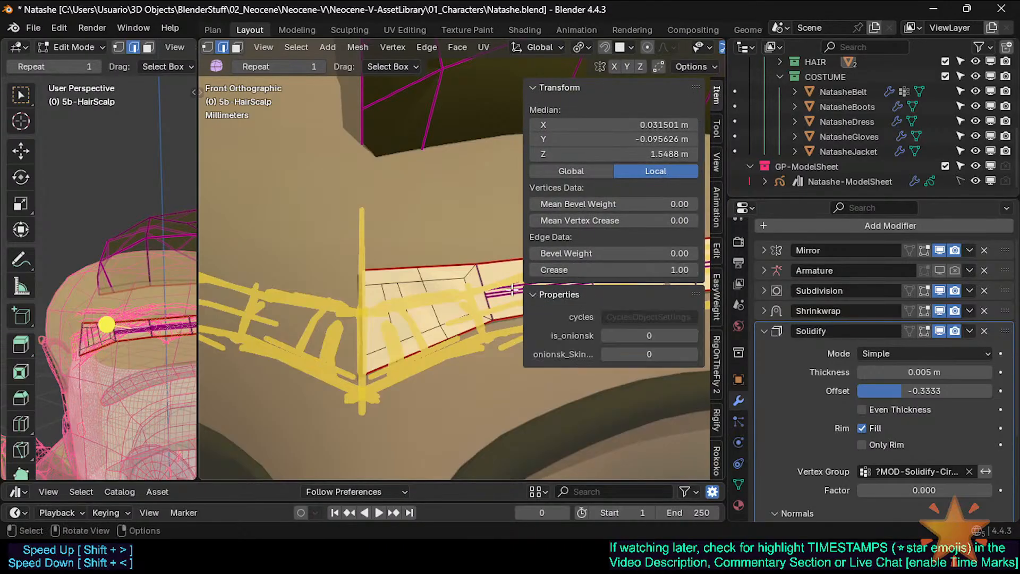
{"action": "left_click", "coordinate": [529, 294]}
{"action": "left_click", "coordinate": [504, 290]}
{"action": "left_click", "coordinate": [501, 296]}
{"action": "left_click", "coordinate": [460, 271]}
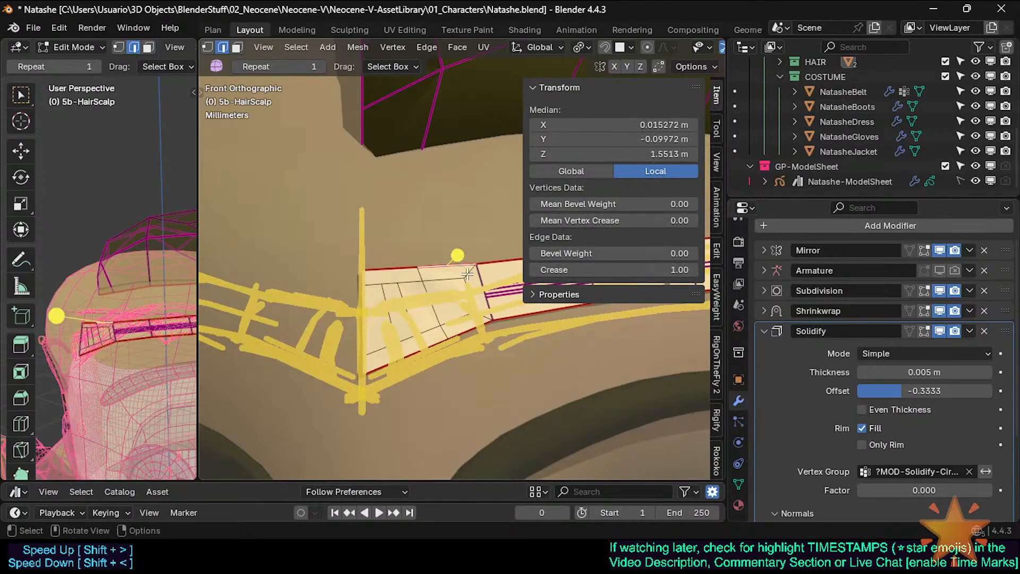
{"action": "left_click", "coordinate": [487, 282]}
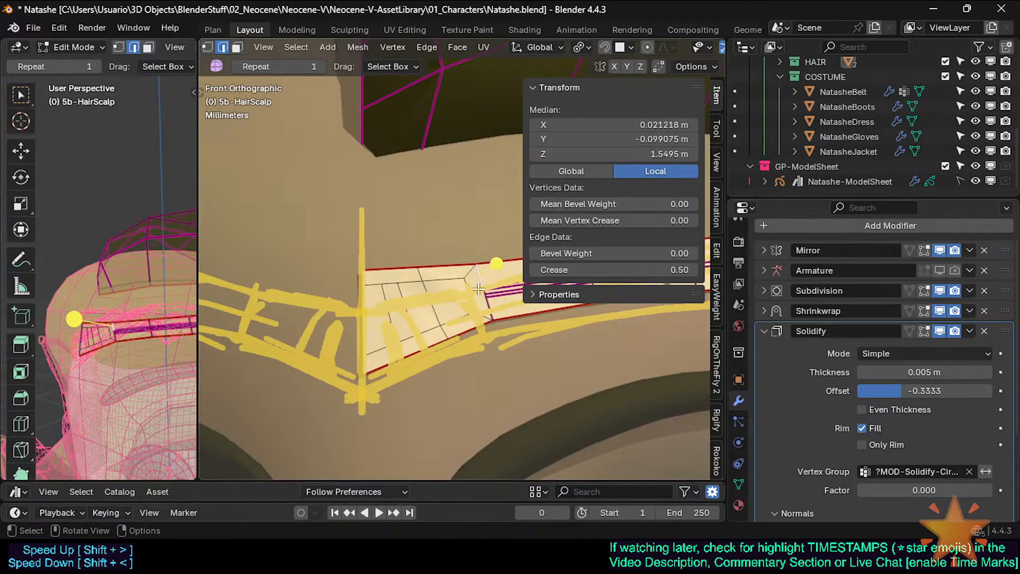
{"action": "key", "text": "n"}
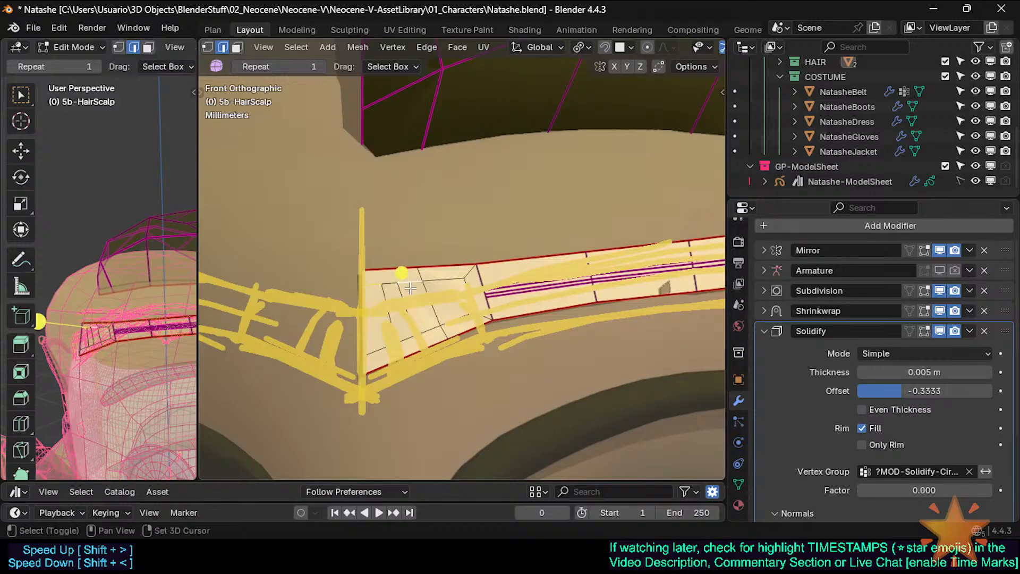
{"action": "left_click", "coordinate": [387, 285], "text": "shift"}
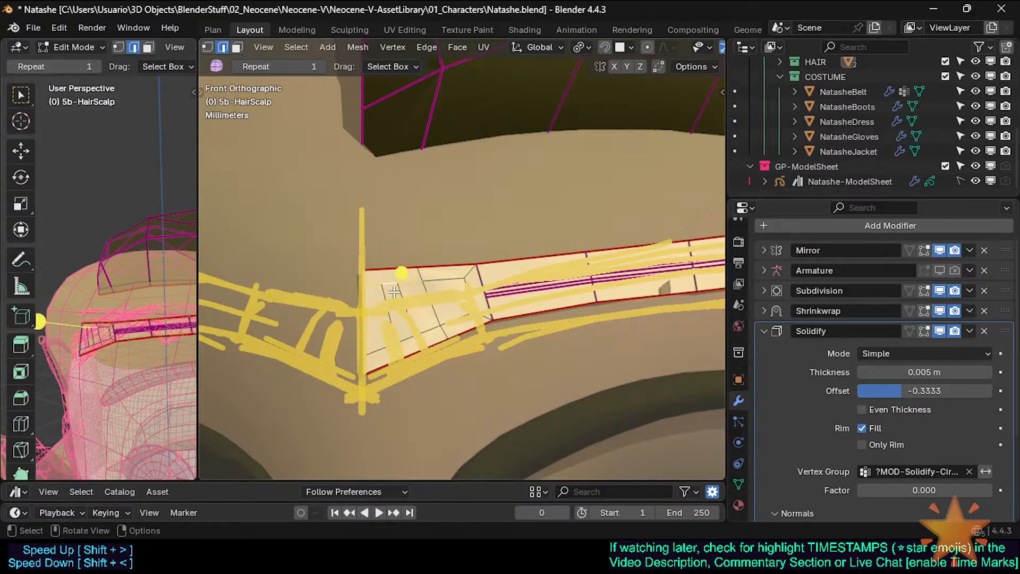
{"action": "left_click", "coordinate": [394, 284], "text": "alt"}
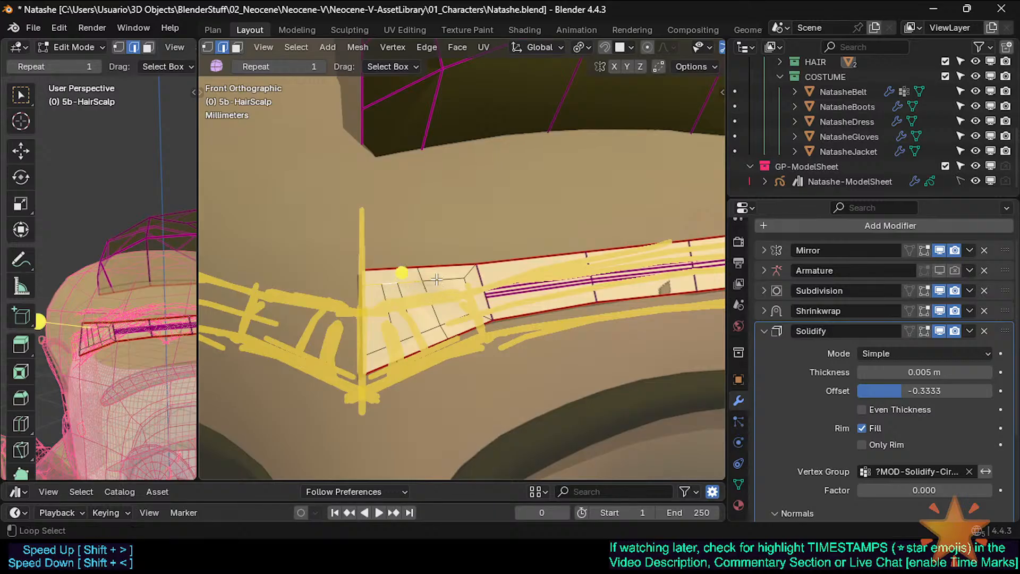
{"action": "left_click", "coordinate": [437, 279], "text": "alt+shift"}
{"action": "left_click", "coordinate": [401, 304], "text": "alt+shift"}
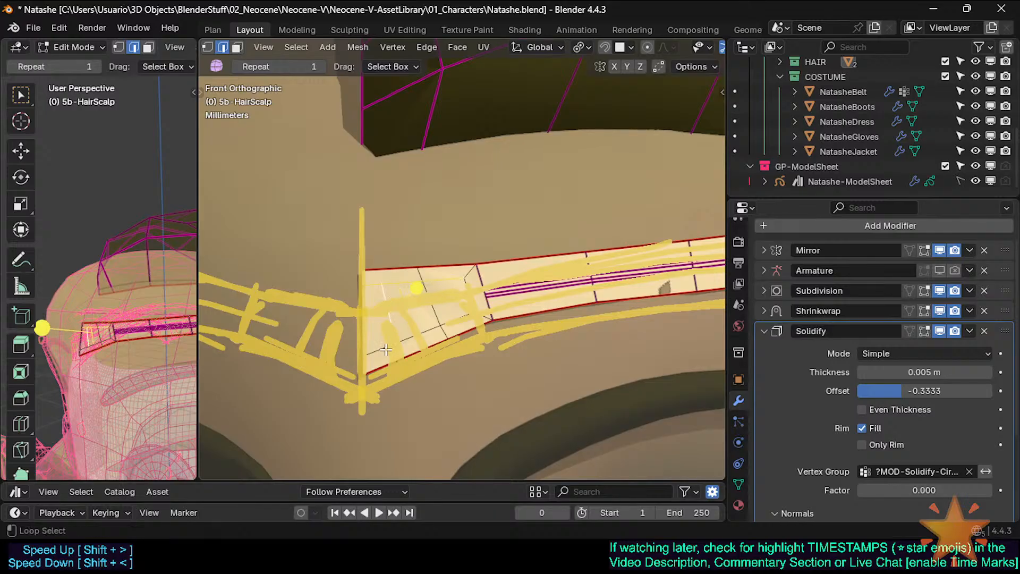
{"action": "key", "text": "3"}
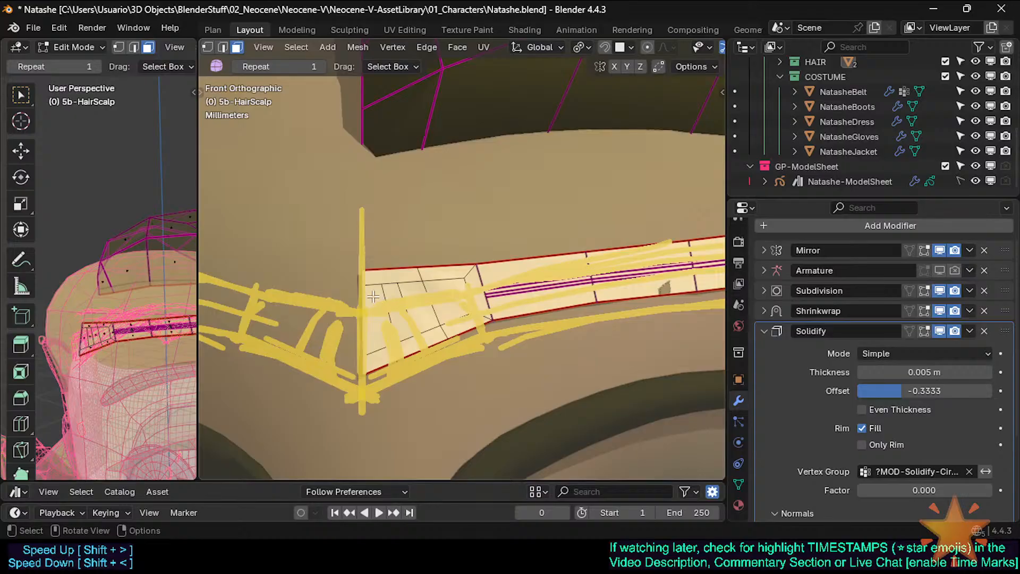
{"action": "key", "text": "2"}
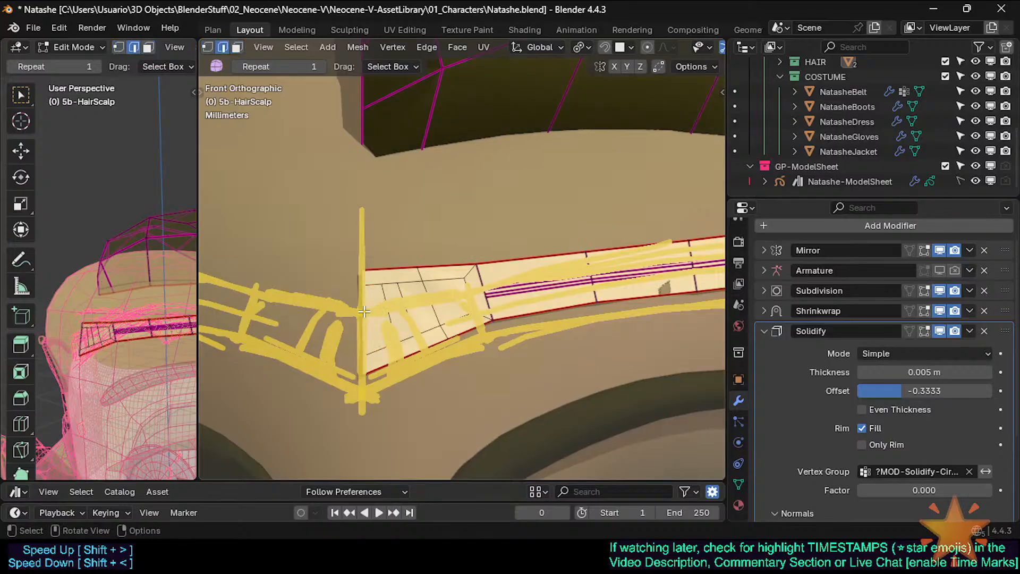
Turn on X-ray and check the crease values of the front panel's edges along the centre line
{"action": "key", "text": "alt+z"}
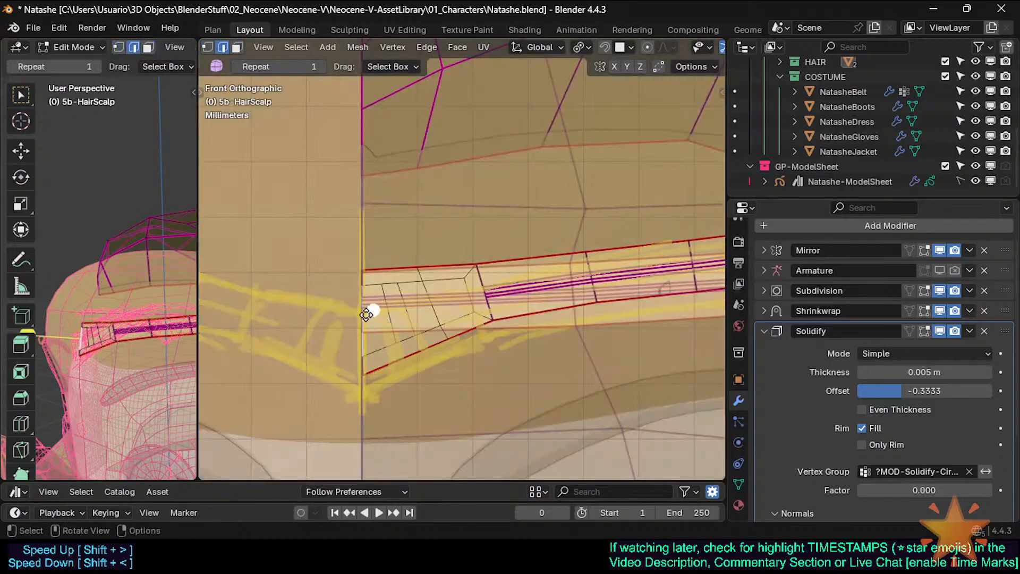
{"action": "key", "text": "n"}
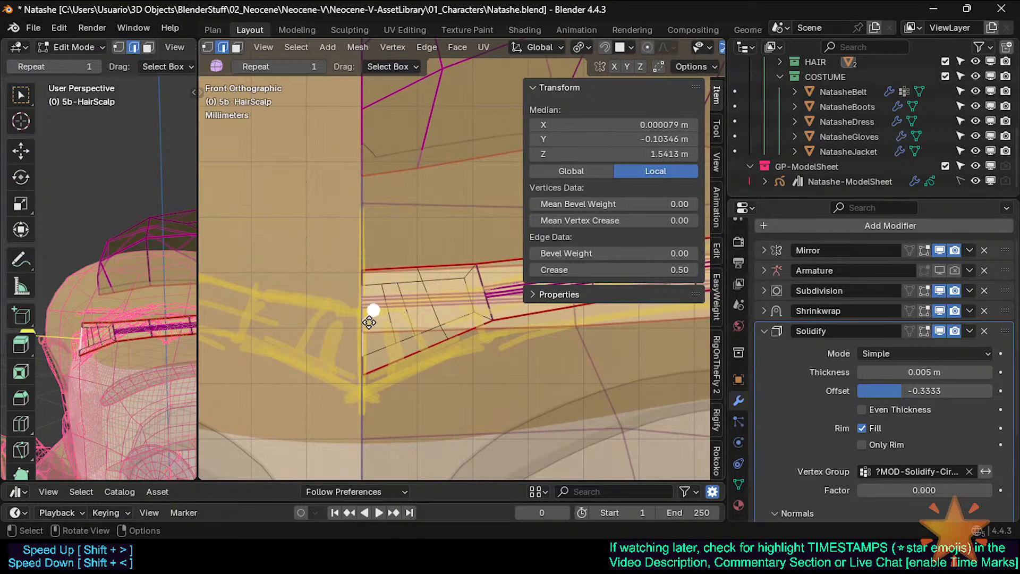
{"action": "key", "text": "n"}
{"action": "left_click", "coordinate": [362, 279]}
{"action": "key", "text": "n"}
{"action": "key", "text": "n"}
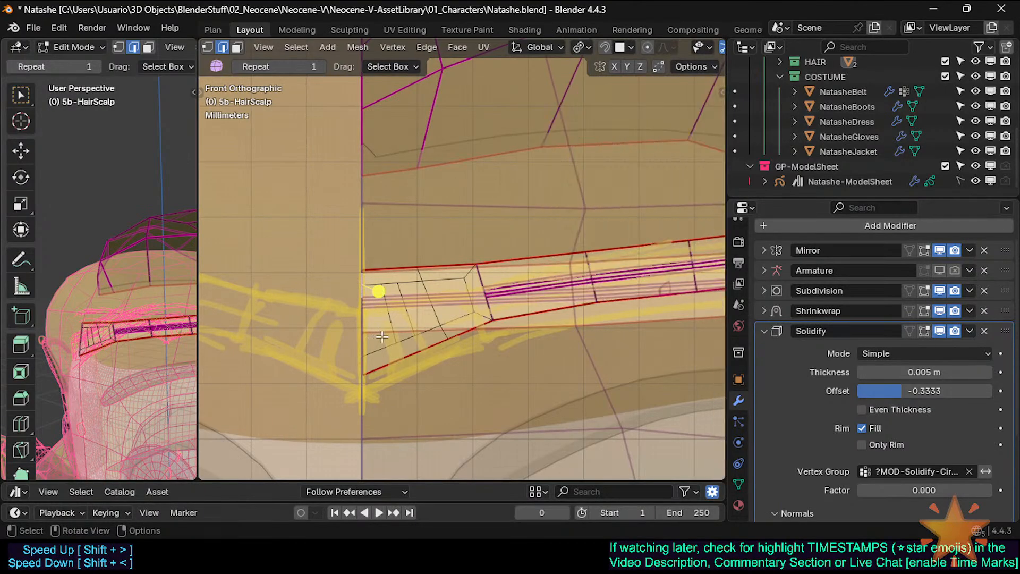
Turn off X-ray and bevel the front panel's third slanted edge from the centre line narrowly, with one segment
{"action": "left_click", "coordinate": [390, 321]}
{"action": "left_click", "coordinate": [408, 309], "text": "shift"}
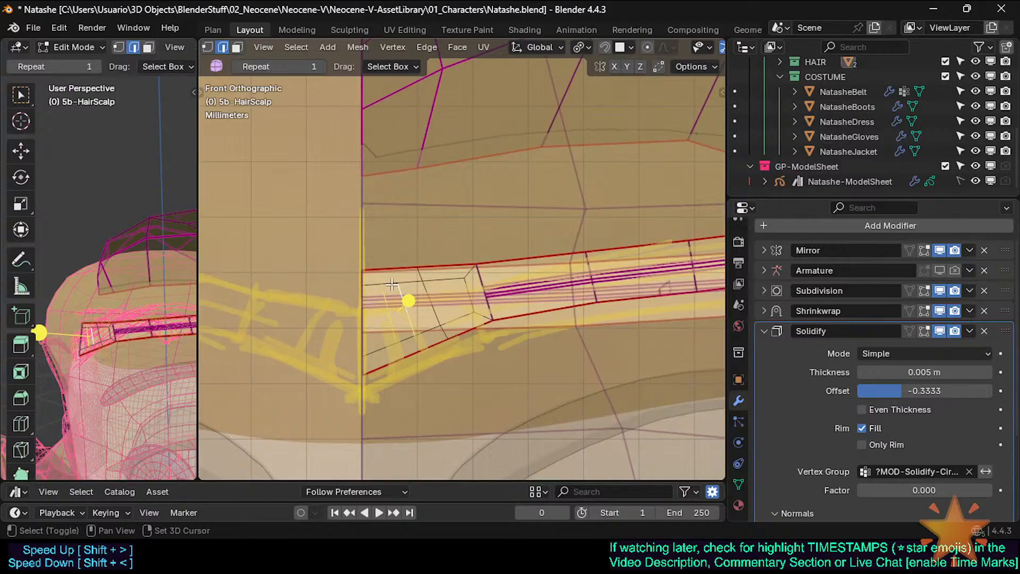
{"action": "left_click", "coordinate": [404, 339], "text": "shift"}
{"action": "key", "text": "alt+z"}
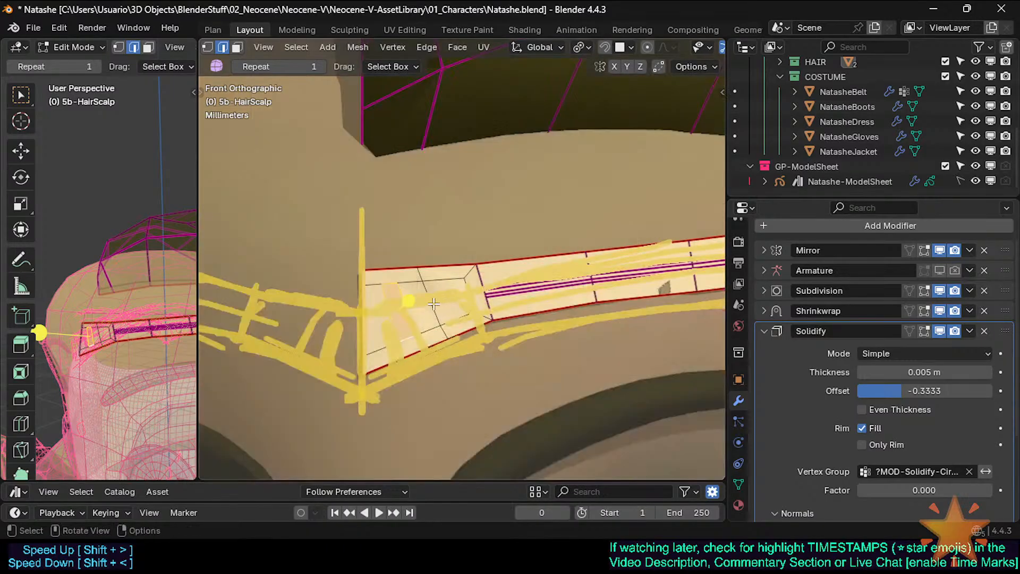
{"action": "left_click", "coordinate": [434, 305]}
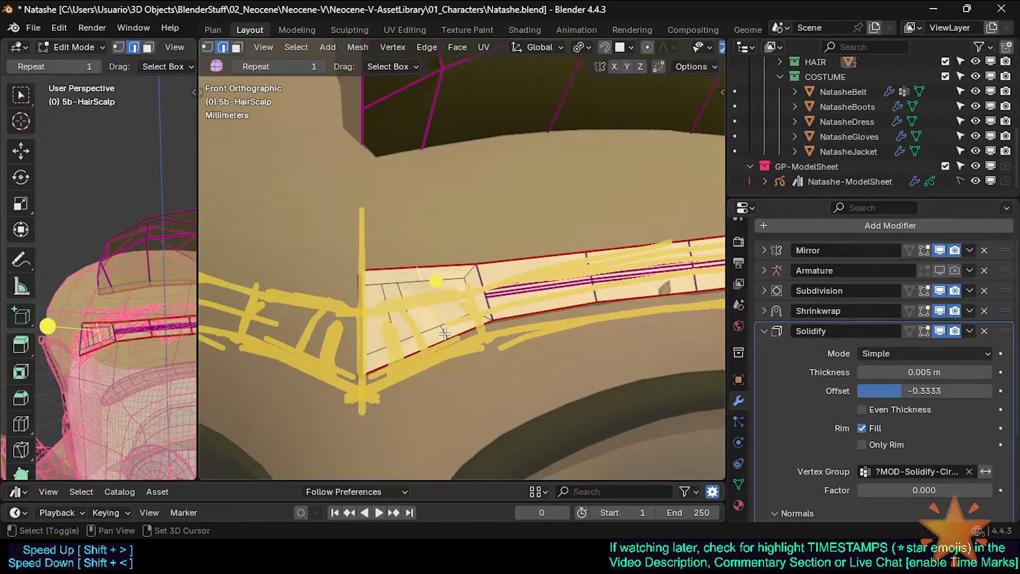
{"action": "key", "text": "ctrl+b"}
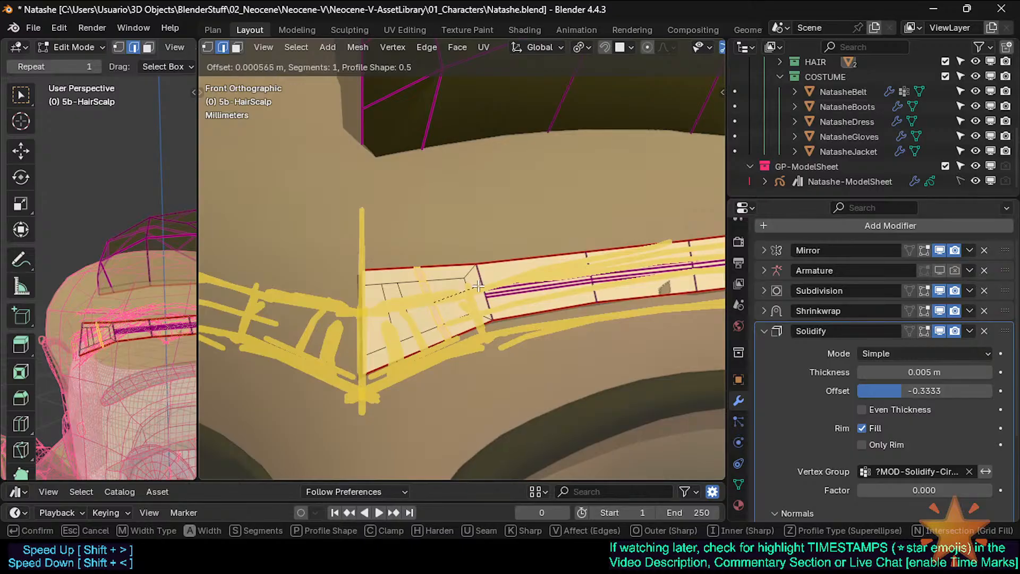
{"action": "left_click", "coordinate": [473, 313]}
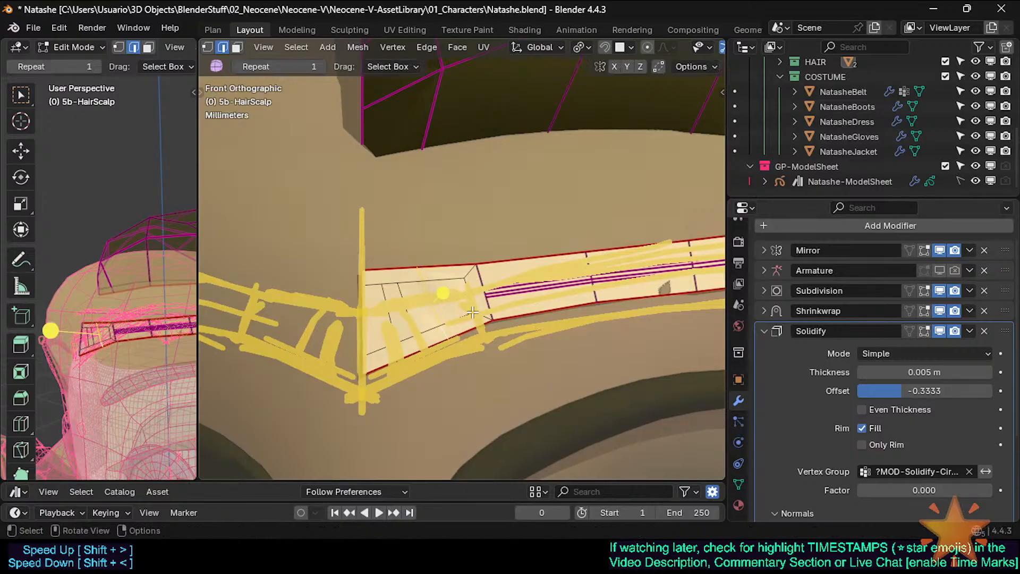
{"action": "key", "text": "ctrl+b"}
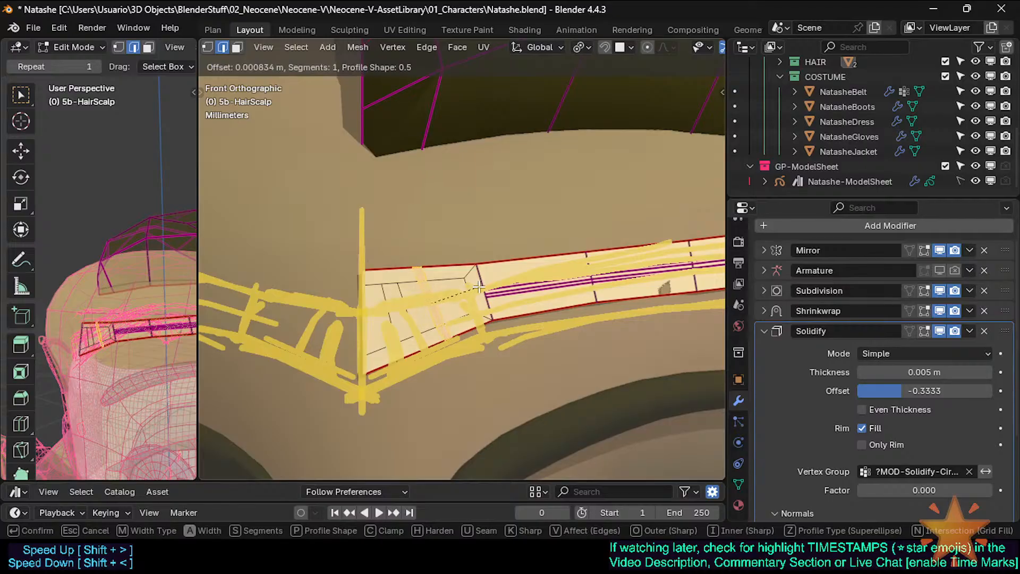
{"action": "left_click", "coordinate": [463, 291]}
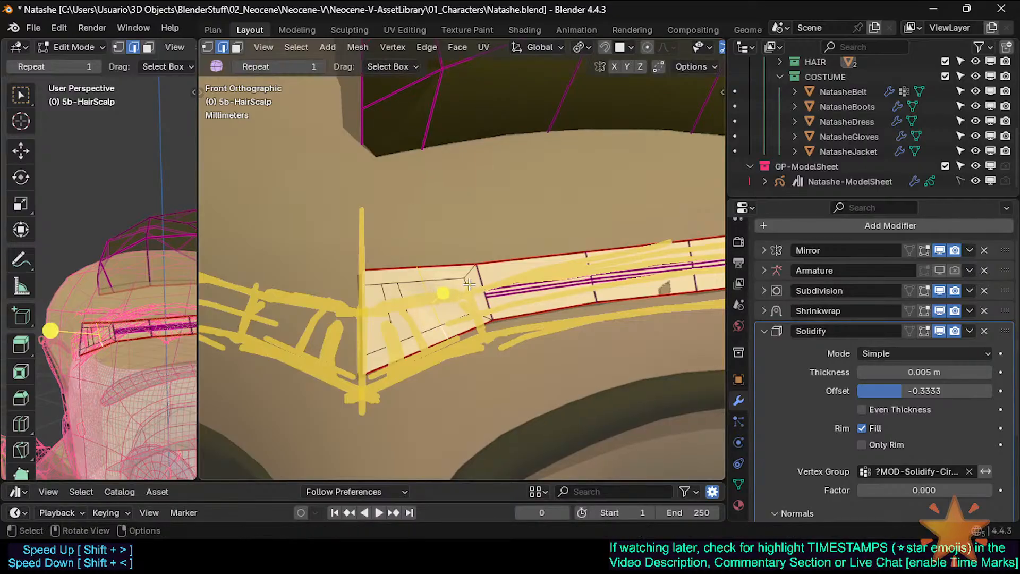
{"action": "key", "text": "ctrl+b"}
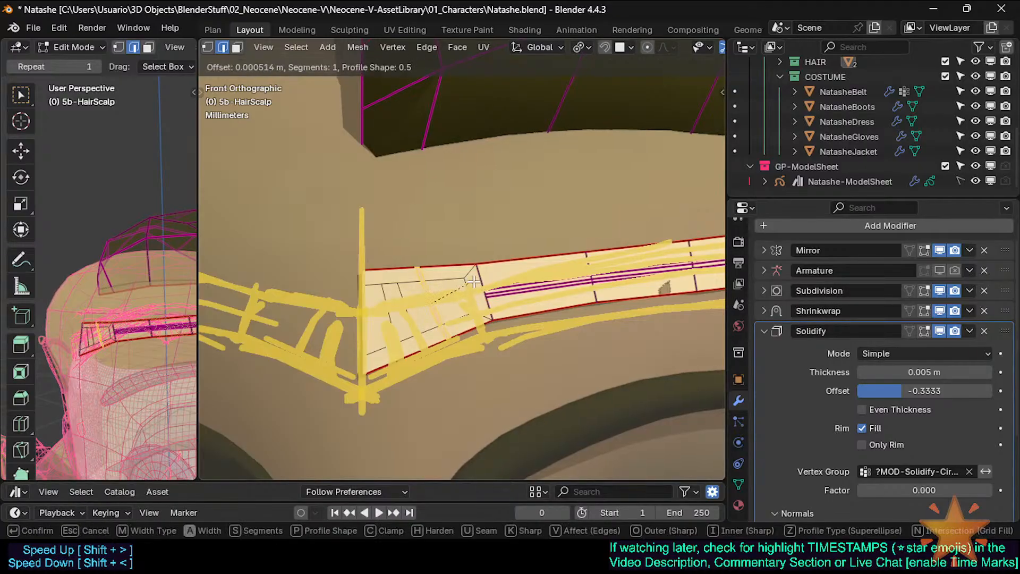
{"action": "left_click", "coordinate": [473, 303]}
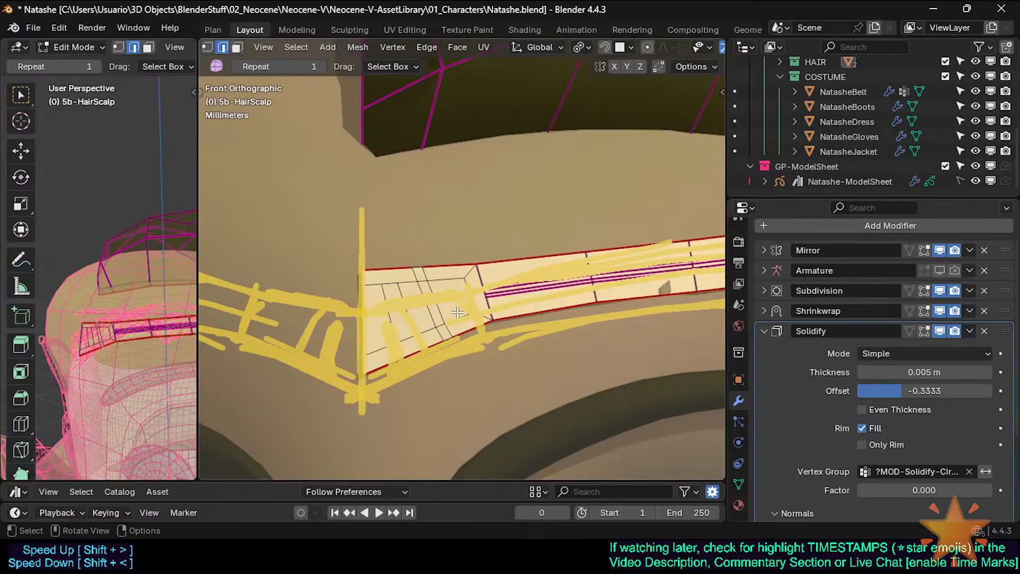
Edge Slide the front panel's inset border loop toward its outer border with a factor of about -0.3
{"action": "left_click", "coordinate": [413, 285], "text": "alt"}
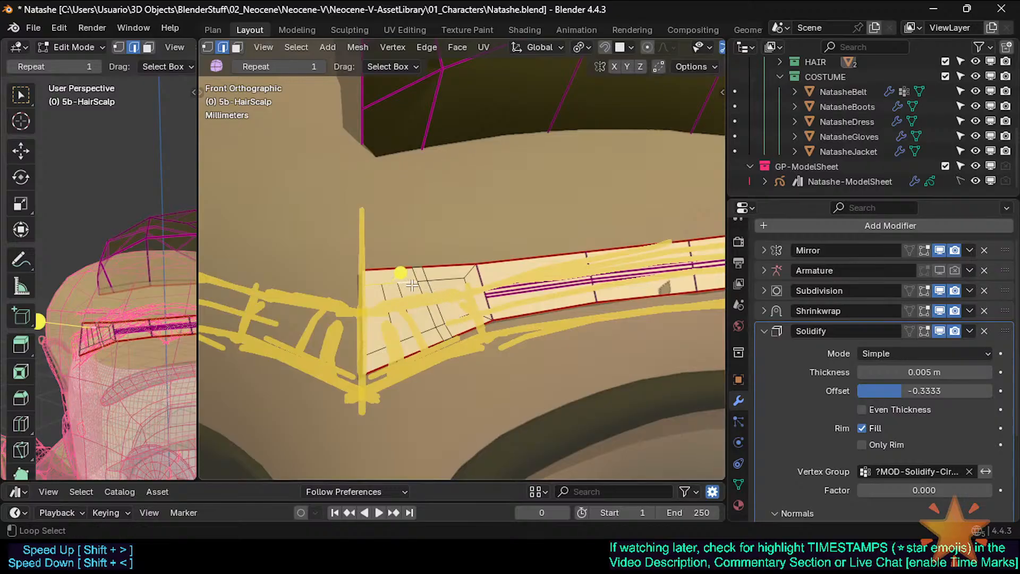
{"action": "left_click", "coordinate": [456, 280], "text": "shift"}
{"action": "left_click", "coordinate": [470, 291], "text": "shift"}
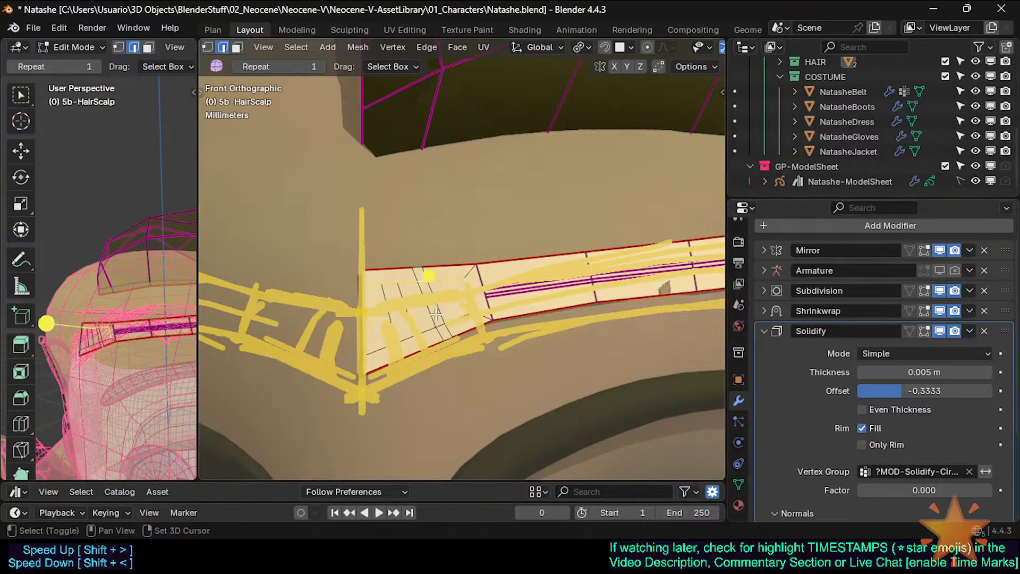
{"action": "left_click", "coordinate": [407, 338], "text": "shift"}
{"action": "left_click", "coordinate": [438, 324], "text": "shift"}
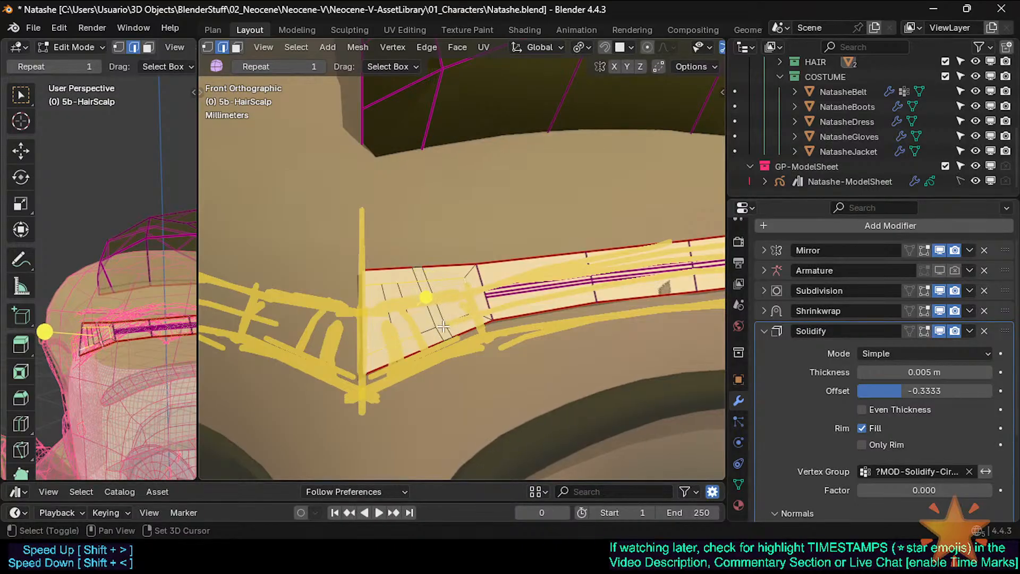
{"action": "key", "text": "ctrl+b"}
{"action": "right_click", "coordinate": [538, 288]}
{"action": "key", "text": "g"}
{"action": "key", "text": "g"}
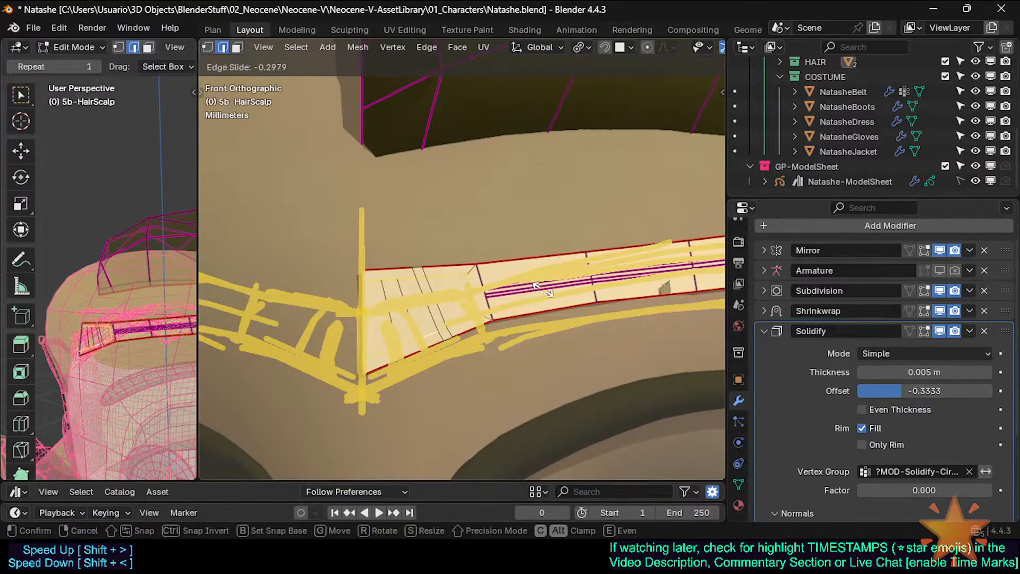
{"action": "left_click", "coordinate": [540, 285]}
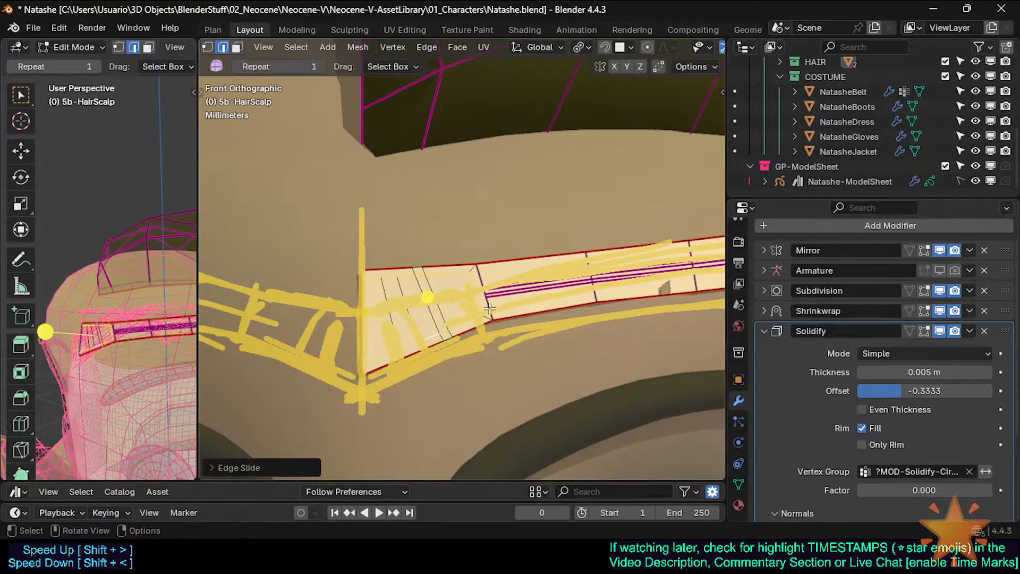
Mark the short upper and lower border edges between the two bevelled lines as seams and check the panel in Object Mode
{"action": "key", "text": "alt+a"}
{"action": "left_click", "coordinate": [419, 267]}
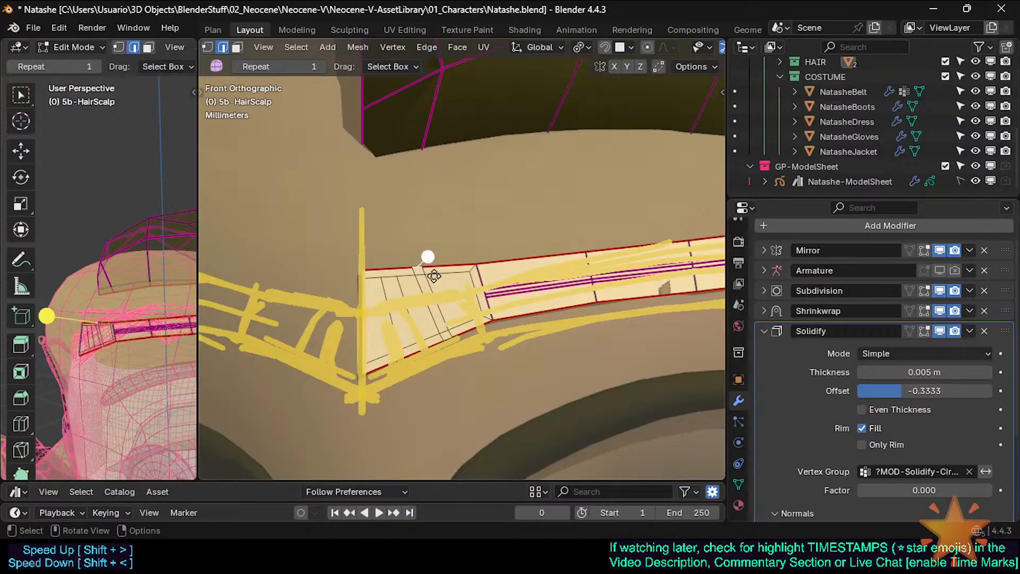
{"action": "key", "text": "ctrl+e"}
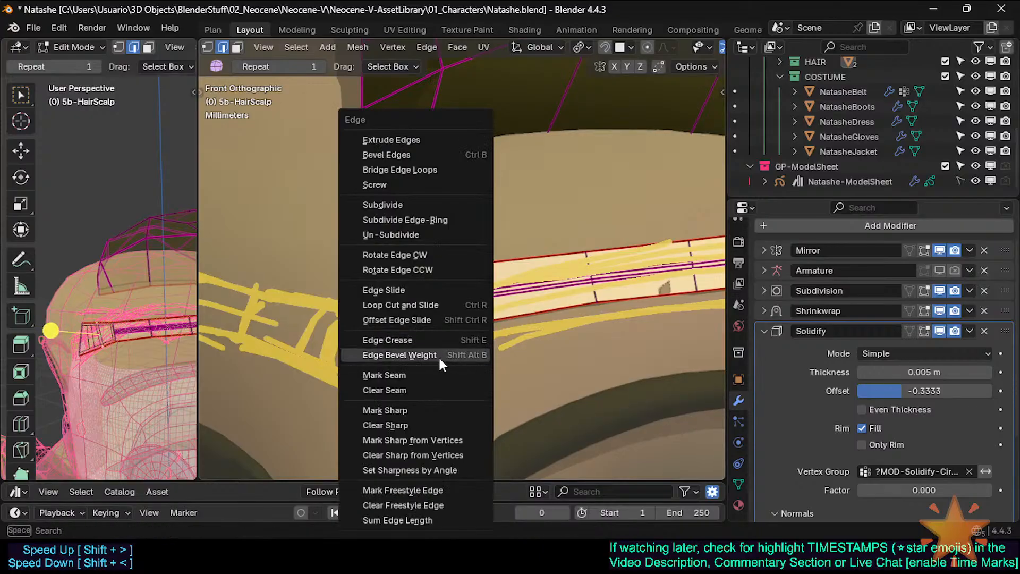
{"action": "left_click", "coordinate": [419, 390]}
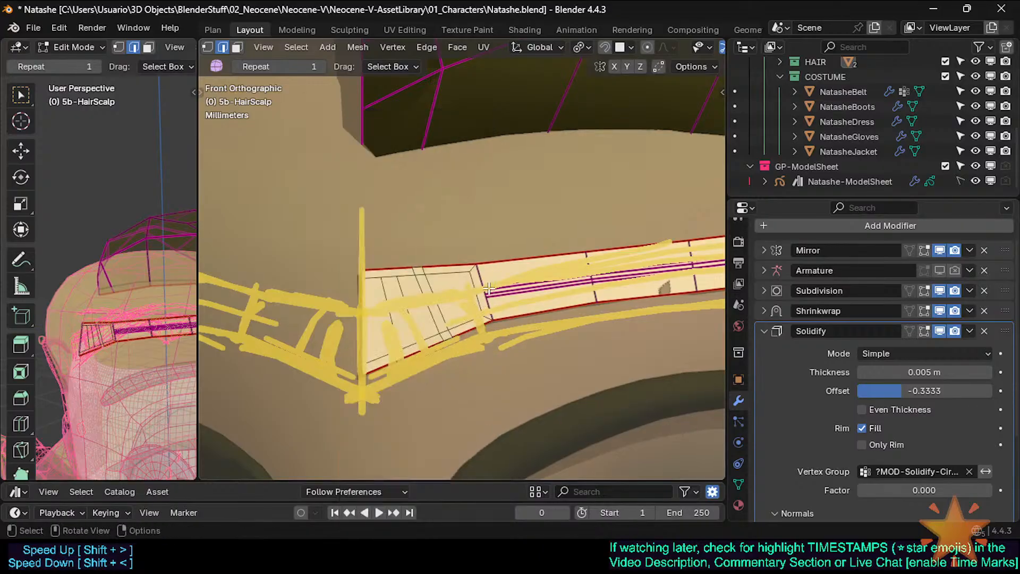
{"action": "left_click", "coordinate": [418, 266]}
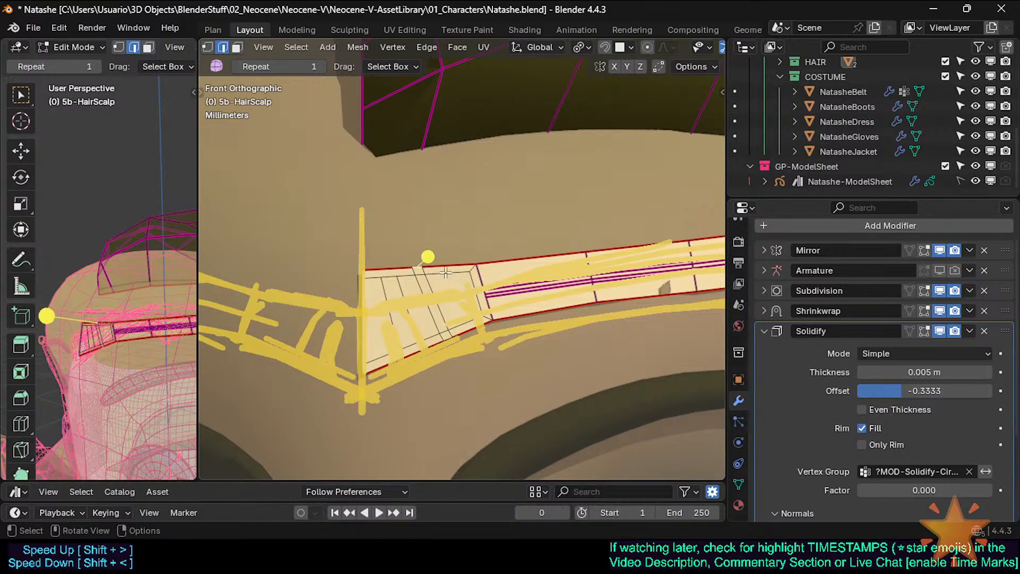
{"action": "key", "text": "ctrl+e"}
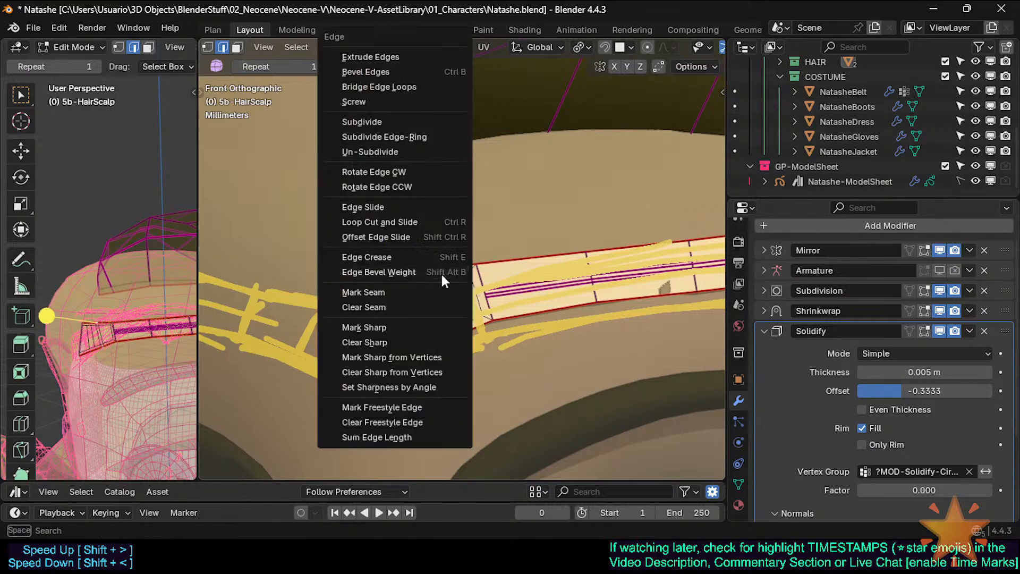
{"action": "left_click", "coordinate": [418, 291]}
{"action": "left_click", "coordinate": [456, 345]}
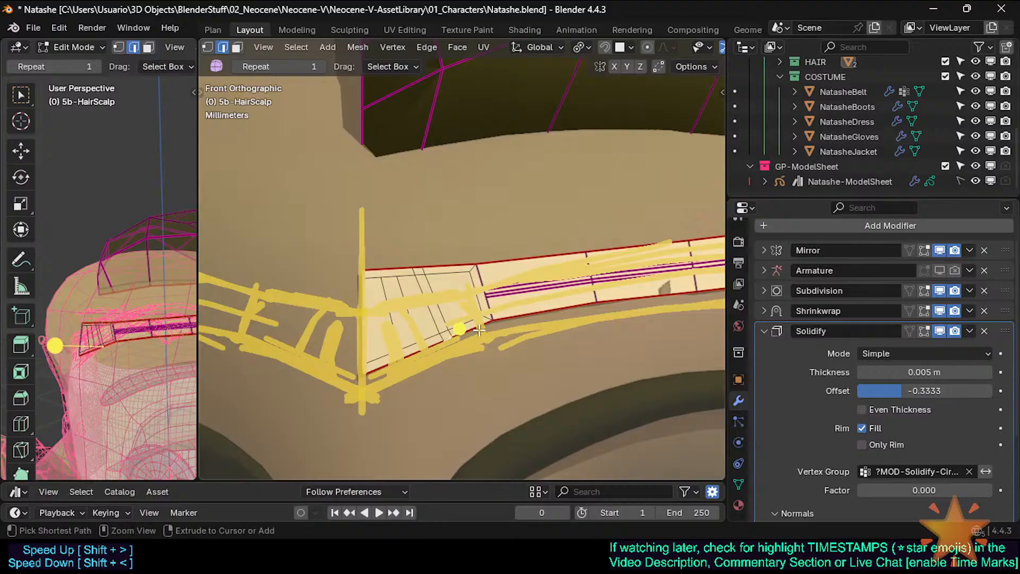
{"action": "key", "text": "ctrl+e"}
{"action": "left_click", "coordinate": [463, 326]}
{"action": "middle_click_drag", "start_coordinate": [480, 302], "coordinate": [463, 306], "text": "shift"}
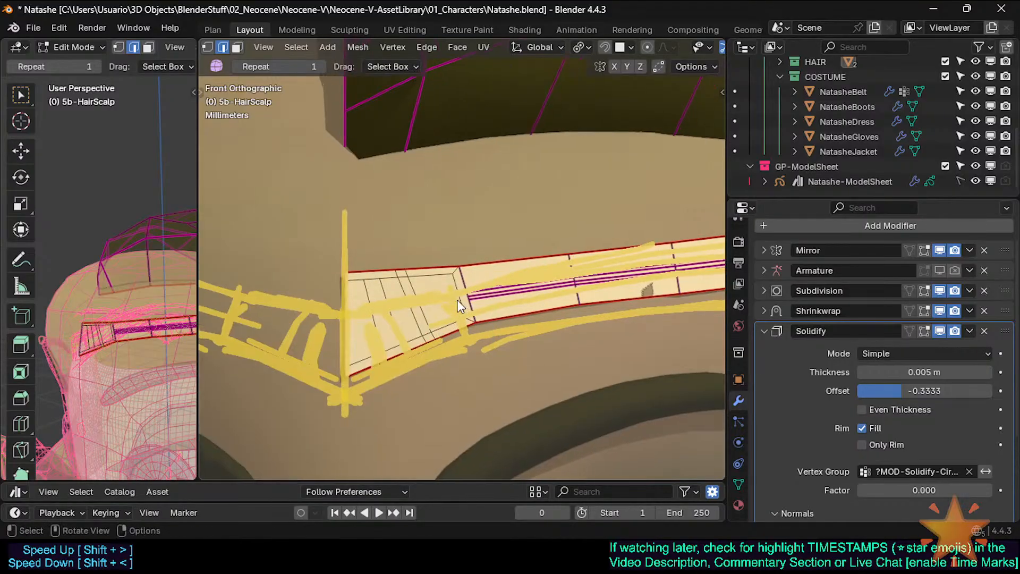
{"action": "scroll", "coordinate": [455, 305], "scroll_direction": "up", "scroll_amount": 2}
{"action": "scroll", "coordinate": [427, 308], "scroll_direction": "down", "scroll_amount": 2}
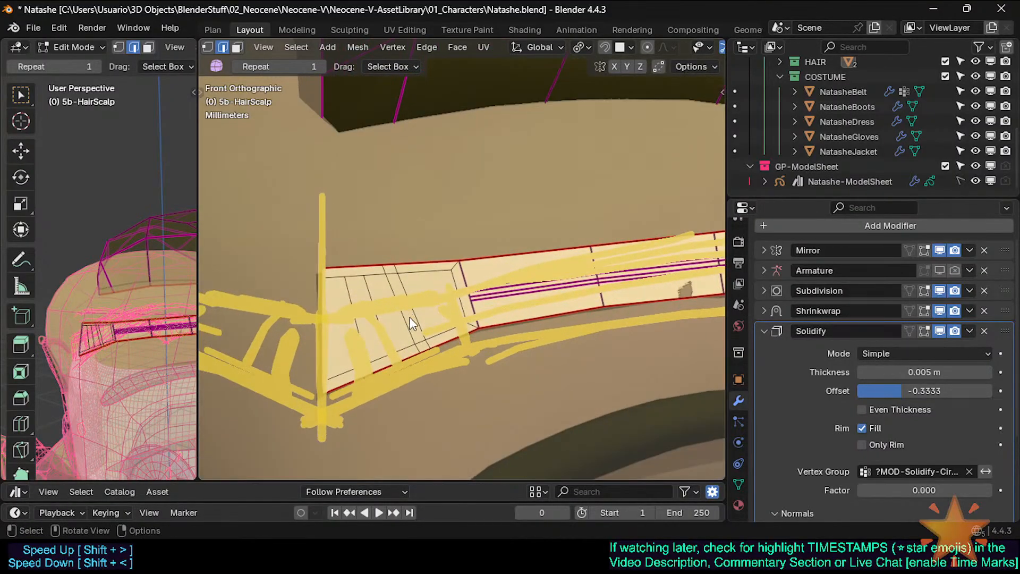
{"action": "key", "text": "Tab"}
{"action": "key", "text": "Tab"}
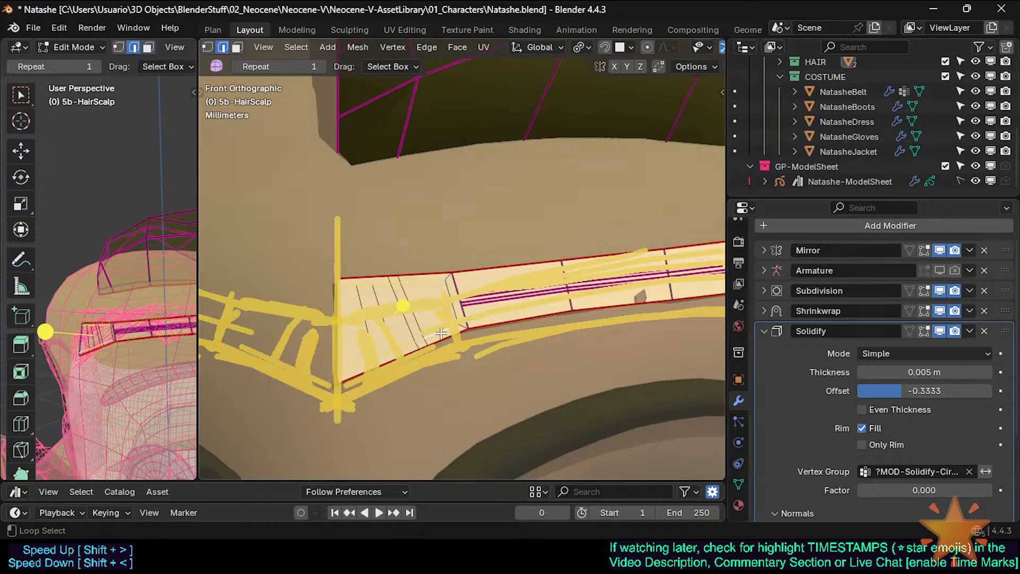
Select the front panel's inset border loop and save the file
{"action": "middle_click_drag", "start_coordinate": [449, 313], "coordinate": [464, 312], "text": "shift"}
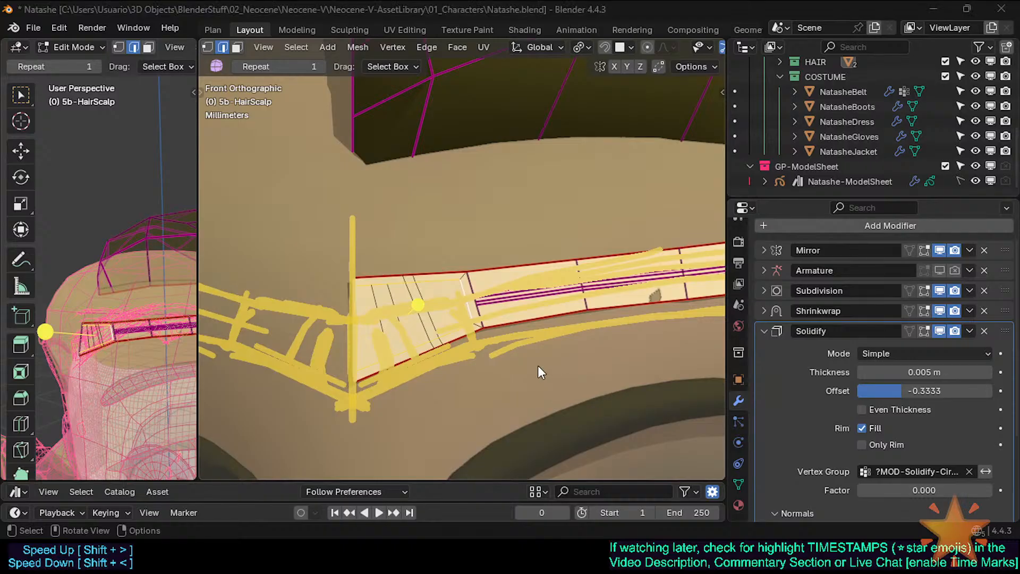
{"action": "scroll", "coordinate": [538, 365], "scroll_direction": "down", "scroll_amount": 2}
{"action": "scroll", "coordinate": [527, 360], "scroll_direction": "up", "scroll_amount": 3}
{"action": "middle_click_drag", "start_coordinate": [482, 300], "coordinate": [492, 319], "text": "shift"}
{"action": "scroll", "coordinate": [494, 309], "scroll_direction": "up", "scroll_amount": 1}
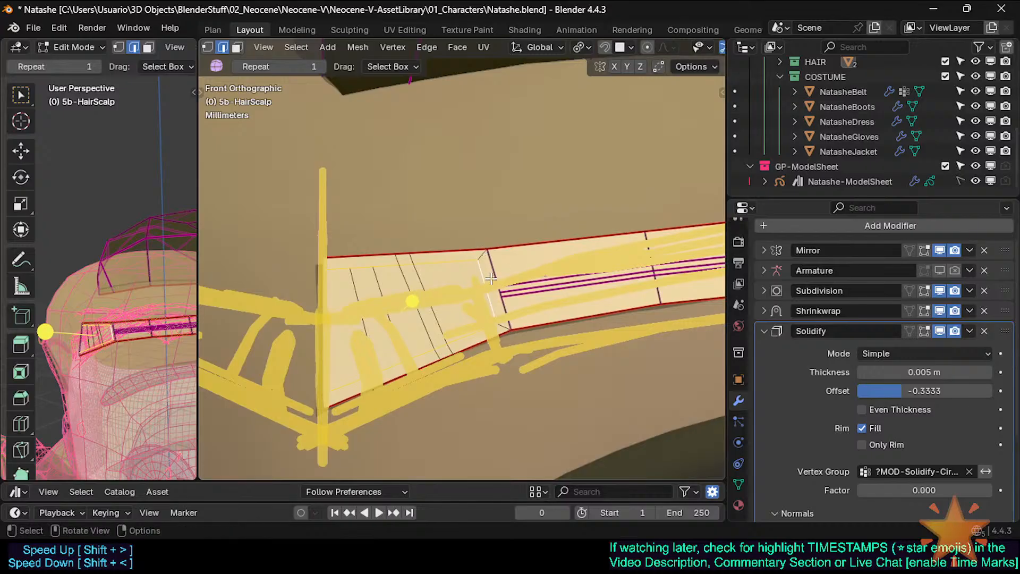
{"action": "key", "text": "ctrl+s"}
Add the corner diagonals and the four slanted edges to the inset border selection, set their edge crease to 1 and check in Object Mode
{"action": "middle_click_drag", "start_coordinate": [480, 280], "coordinate": [494, 283], "text": "shift"}
{"action": "key", "text": "alt+z"}
{"action": "scroll", "coordinate": [459, 304], "scroll_direction": "down", "scroll_amount": 2}
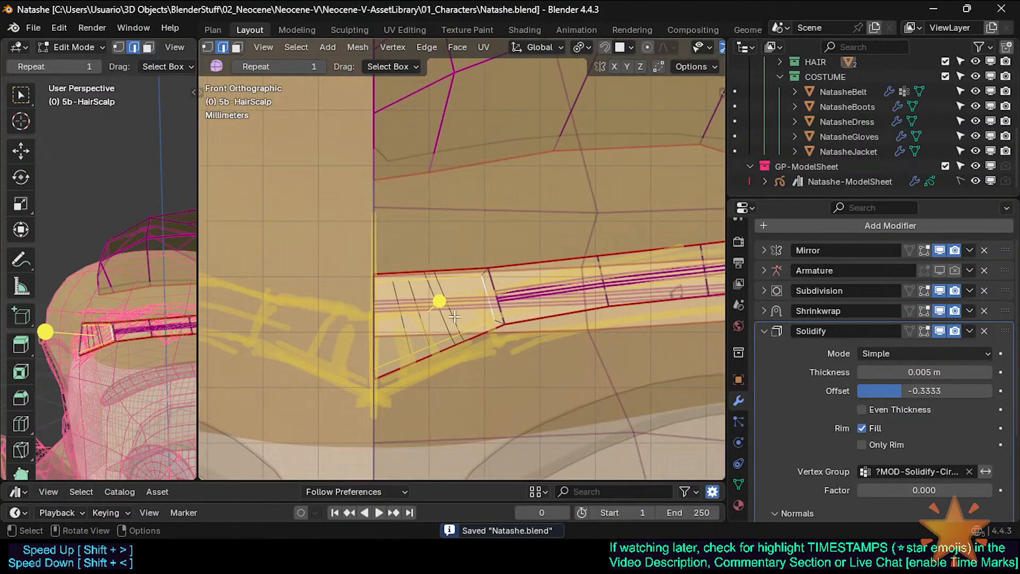
{"action": "scroll", "coordinate": [454, 317], "scroll_direction": "up", "scroll_amount": 2}
{"action": "left_click", "coordinate": [492, 256], "text": "shift"}
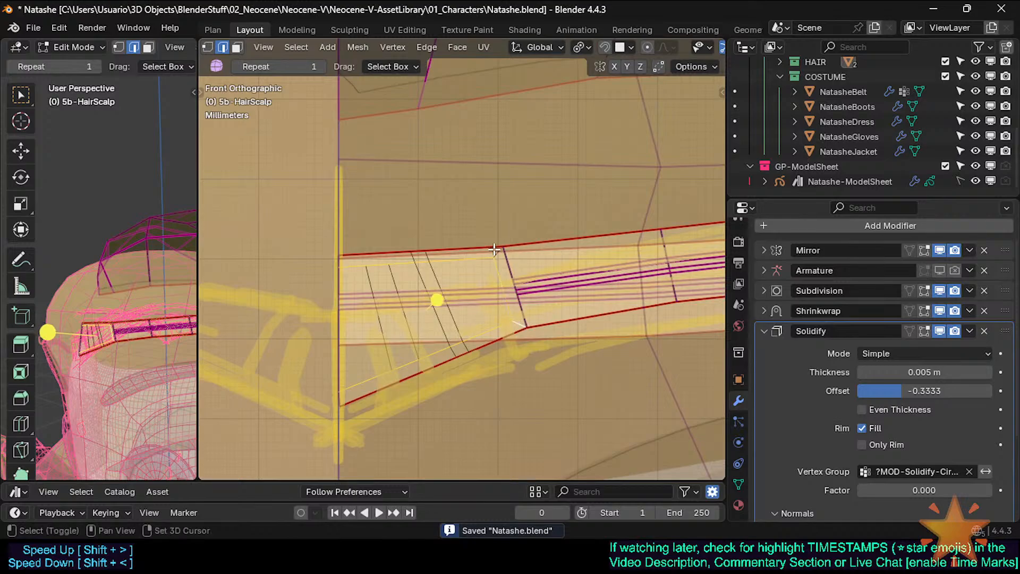
{"action": "left_click", "coordinate": [425, 255], "text": "shift"}
{"action": "key", "text": "ctrl+z"}
{"action": "scroll", "coordinate": [433, 281], "scroll_direction": "down", "scroll_amount": 1}
{"action": "key", "text": "alt+z"}
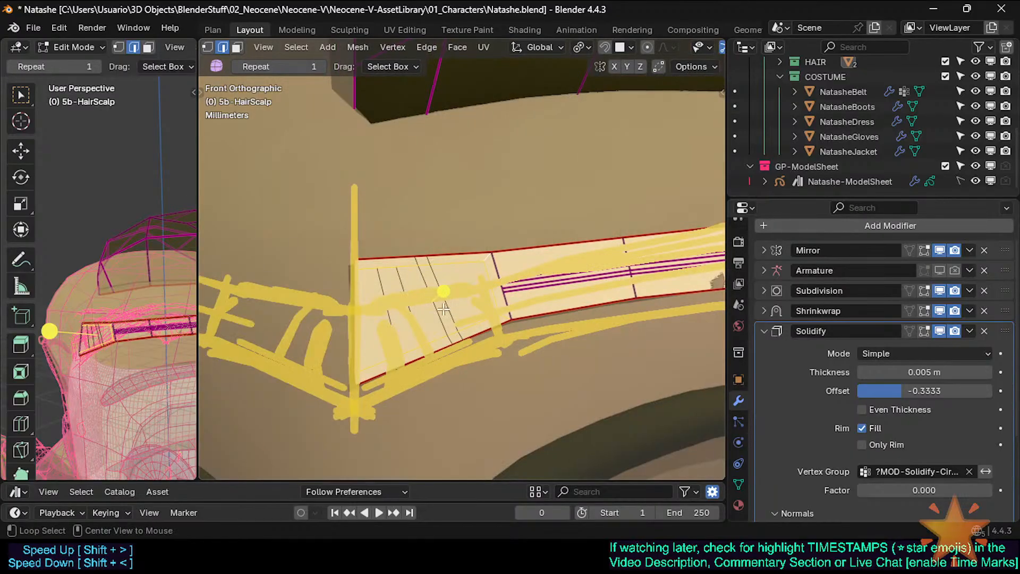
{"action": "left_click", "coordinate": [384, 302], "text": "alt+shift"}
{"action": "left_click", "coordinate": [406, 288], "text": "alt+shift"}
{"action": "left_click", "coordinate": [429, 280], "text": "alt+shift"}
{"action": "left_click", "coordinate": [437, 277], "text": "alt+shift"}
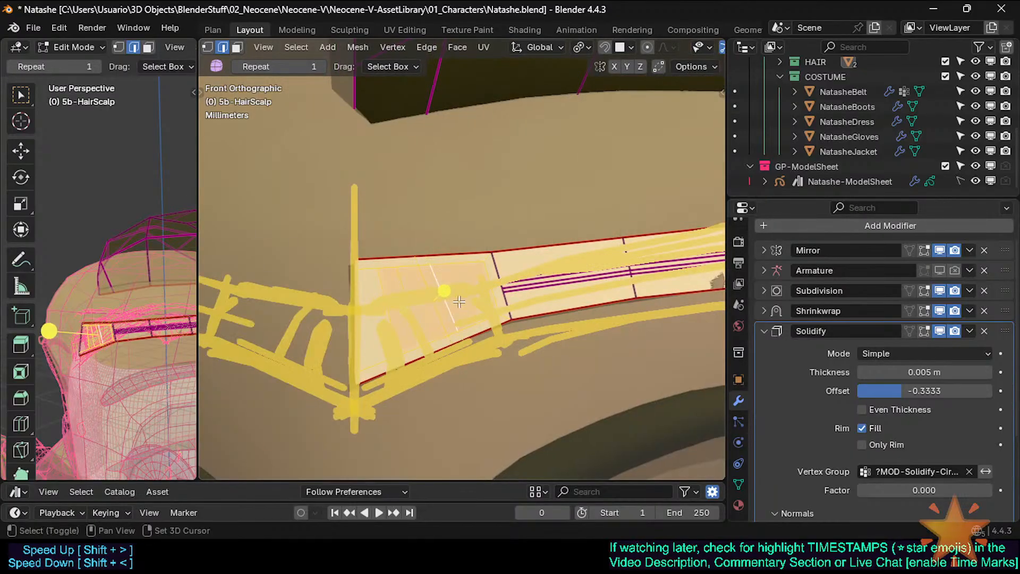
{"action": "key", "text": "shift+e"}
{"action": "key", "text": "1"}
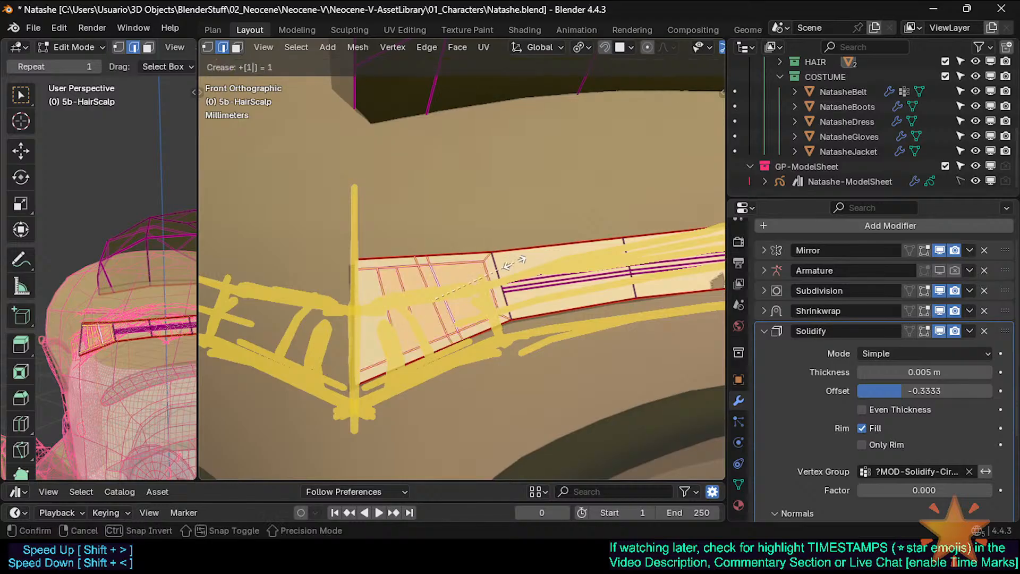
{"action": "key", "text": "Return"}
{"action": "key", "text": "Tab"}
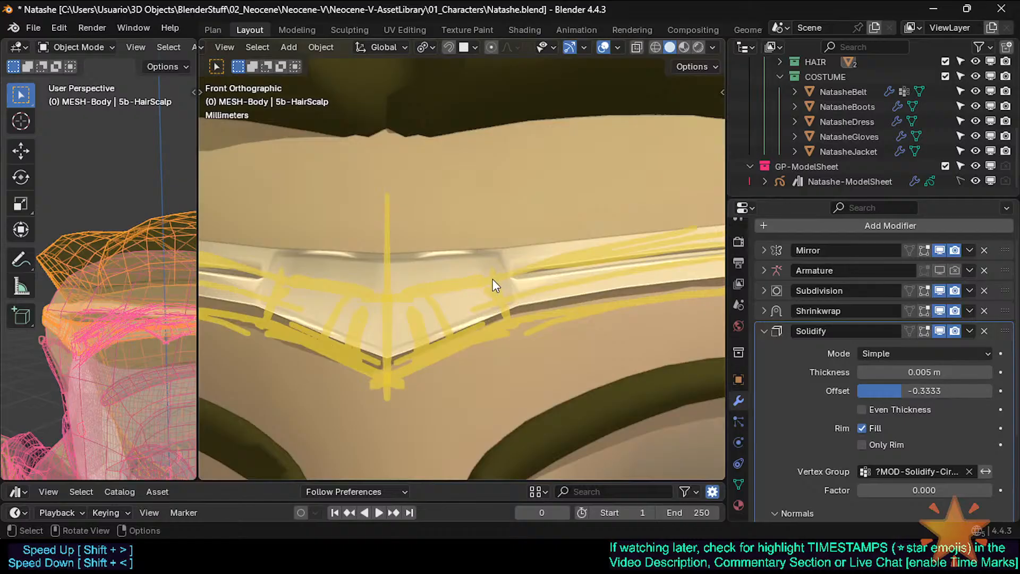
{"action": "scroll", "coordinate": [493, 279], "scroll_direction": "down", "scroll_amount": 1}
Select all of the circlet mesh, reset its normal vectors and check the shading in Object Mode
{"action": "key", "text": "Tab"}
{"action": "key", "text": "a"}
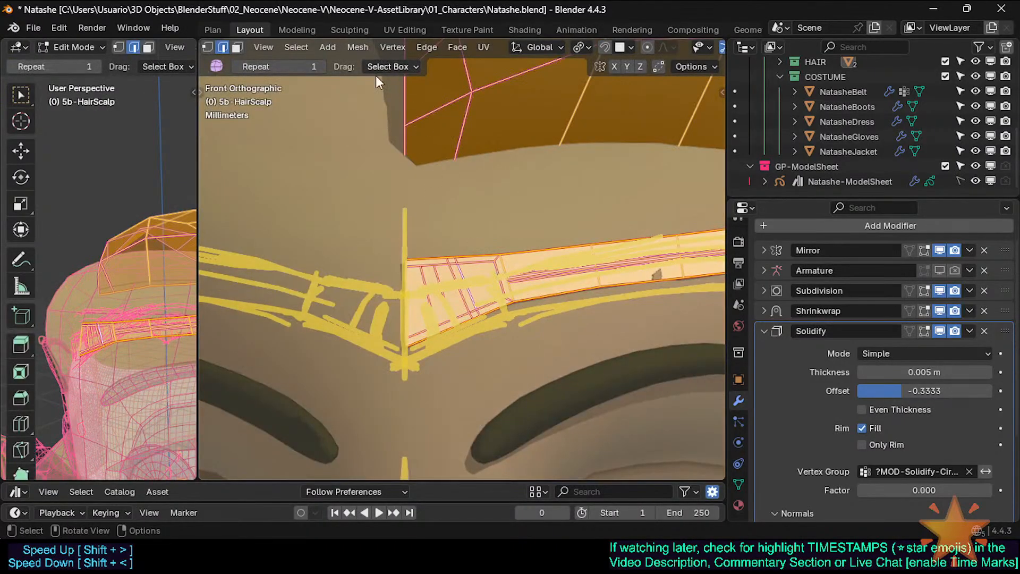
{"action": "key", "text": "1"}
{"action": "left_click", "coordinate": [393, 48]}
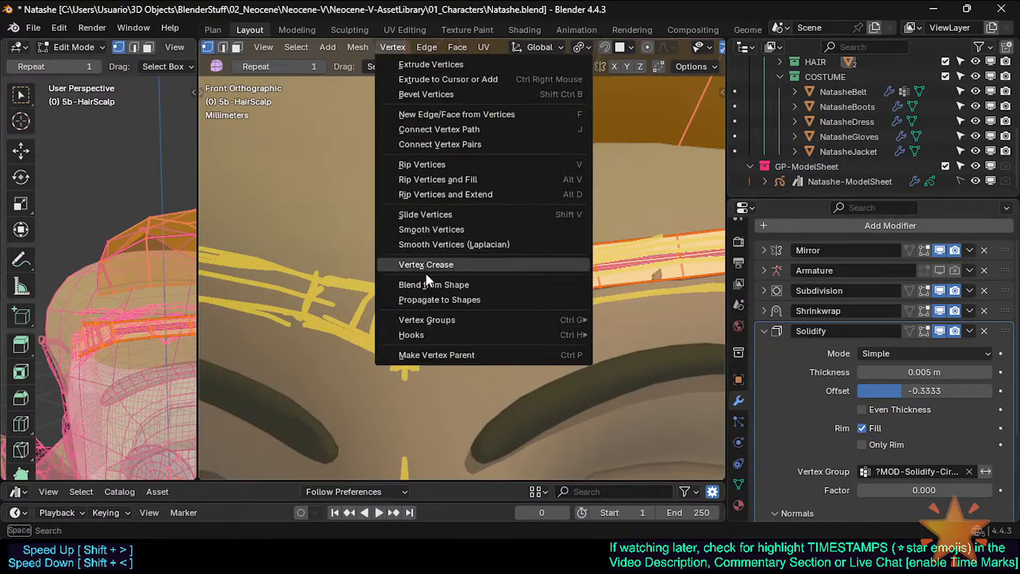
{"action": "mouse_move", "coordinate": [367, 52]}
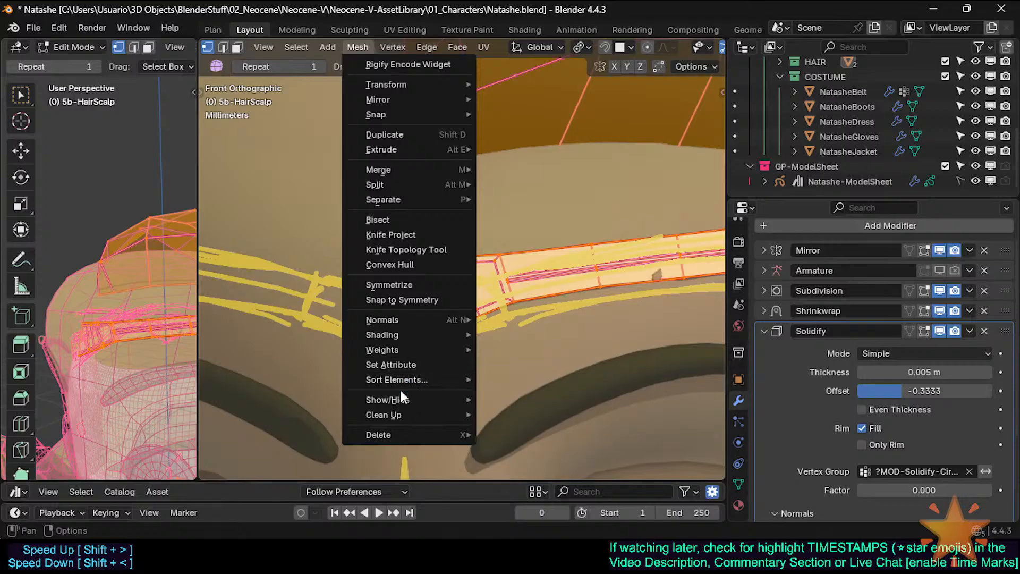
{"action": "mouse_move", "coordinate": [394, 325]}
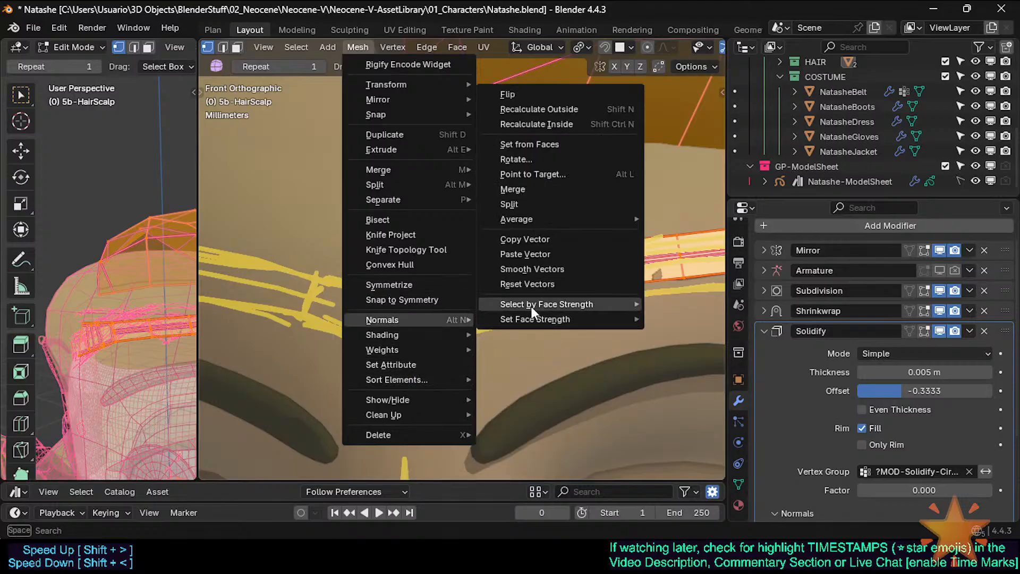
{"action": "left_click", "coordinate": [528, 283]}
{"action": "key", "text": "Tab"}
{"action": "scroll", "coordinate": [474, 312], "scroll_direction": "down", "scroll_amount": 2}
{"action": "scroll", "coordinate": [474, 312], "scroll_direction": "up", "scroll_amount": 5}
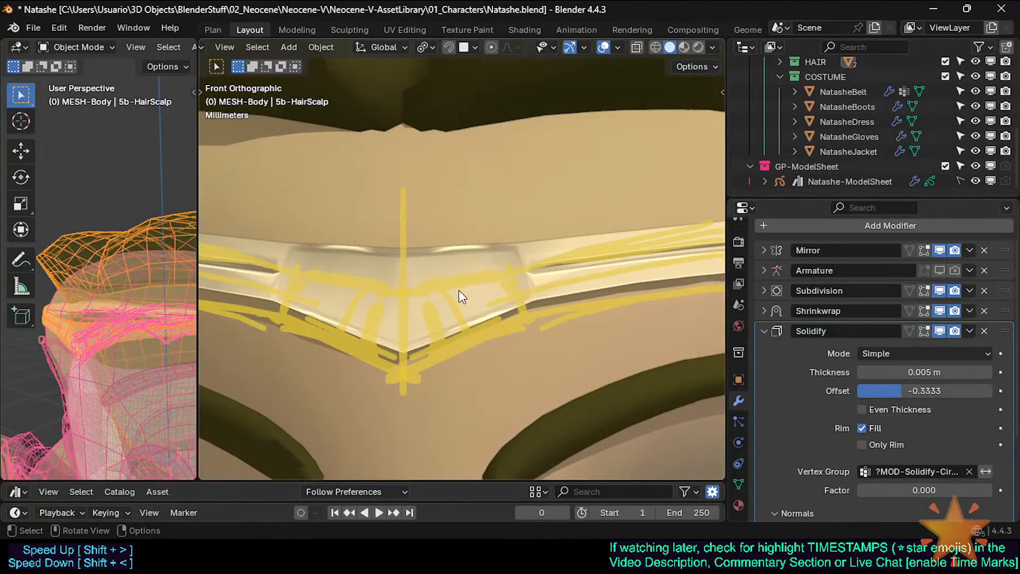
Mark all the selected circlet edges as sharp and check the front panel's shading in Object Mode
{"action": "key", "text": "Tab"}
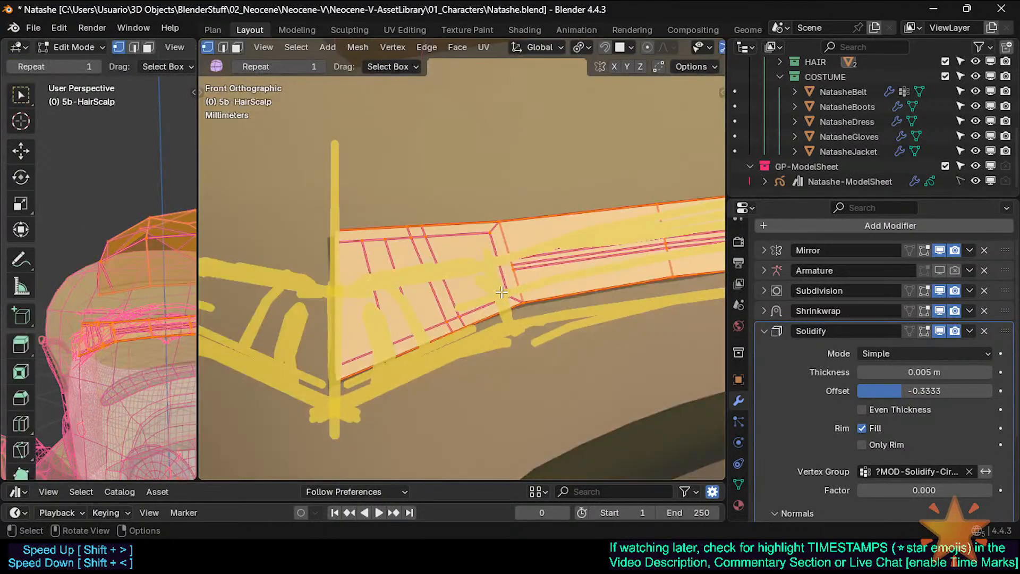
{"action": "key", "text": "Tab"}
{"action": "key", "text": "Tab"}
{"action": "key", "text": "ctrl+e"}
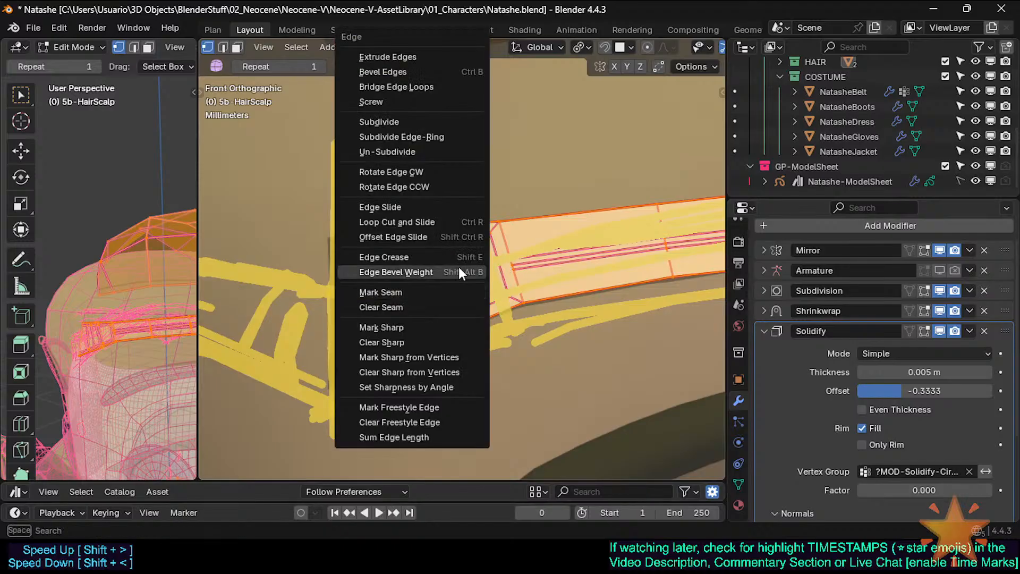
{"action": "left_click", "coordinate": [442, 320]}
{"action": "key", "text": "Tab"}
{"action": "scroll", "coordinate": [464, 312], "scroll_direction": "down", "scroll_amount": 3}
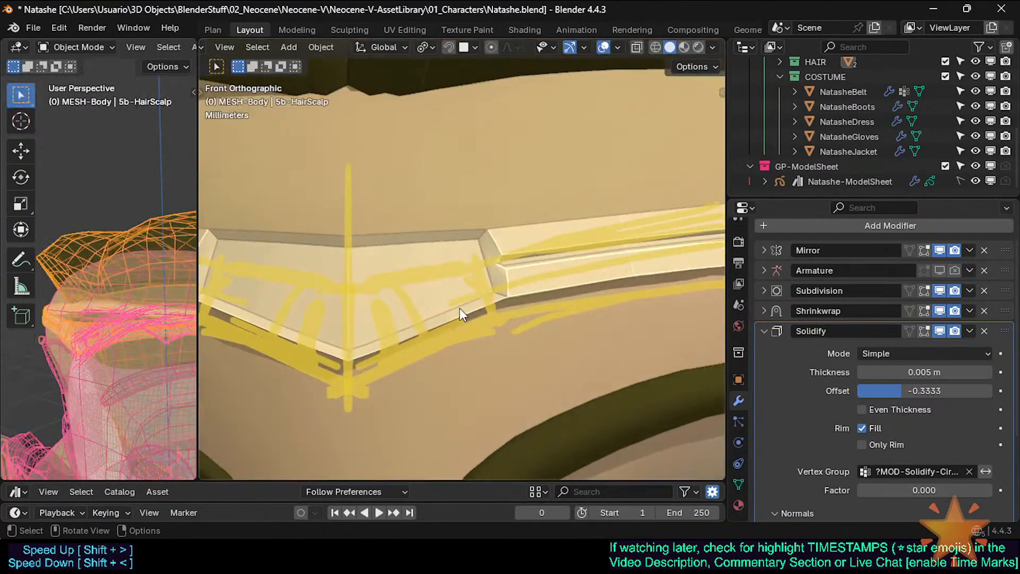
{"action": "key", "text": "Tab"}
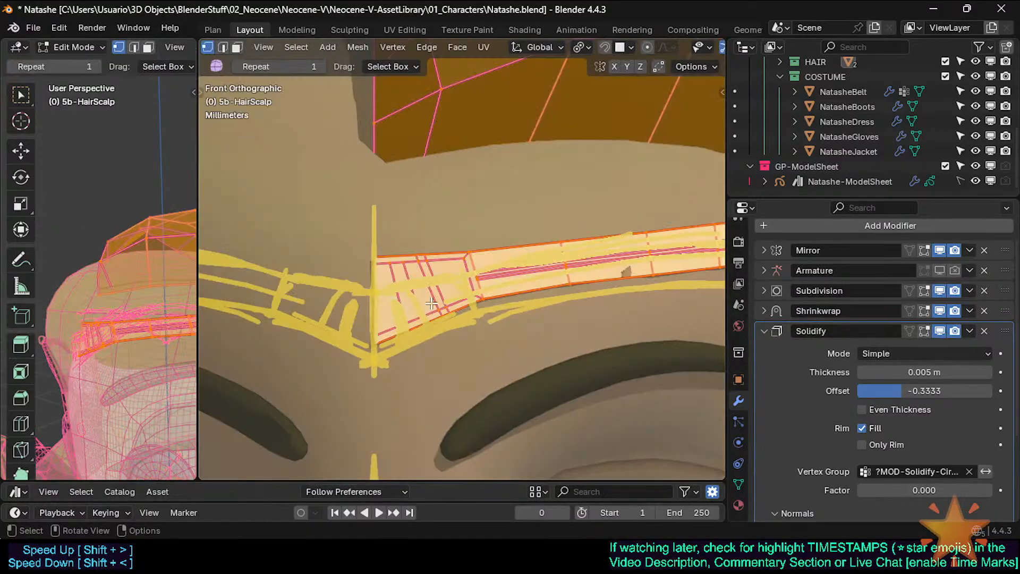
{"action": "key", "text": "Tab"}
{"action": "scroll", "coordinate": [468, 310], "scroll_direction": "down", "scroll_amount": 5}
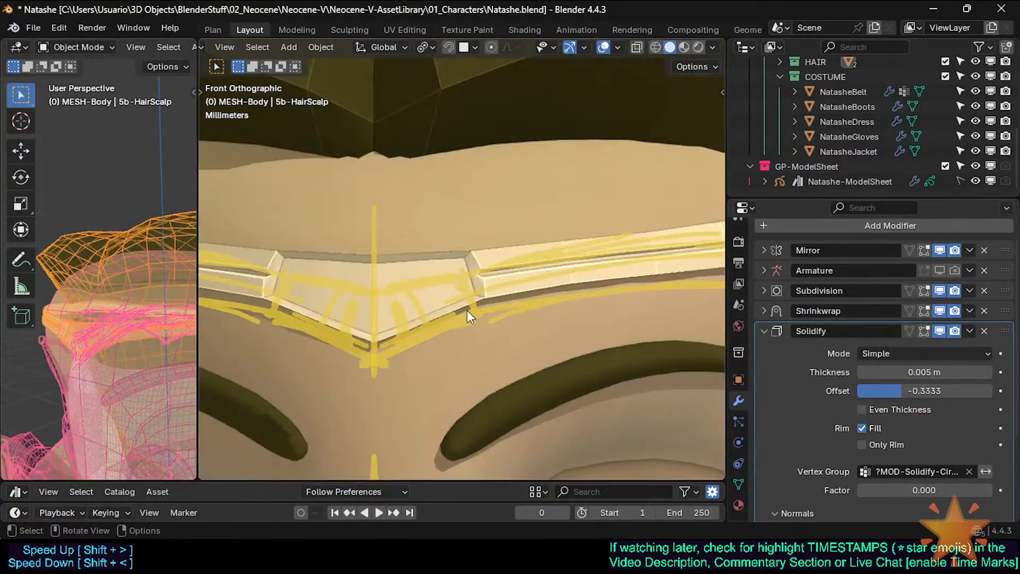
Deselect the whole circlet mesh, switch to edge selection and save the file
{"action": "middle_click_drag", "start_coordinate": [477, 332], "coordinate": [465, 313]}
{"action": "scroll", "coordinate": [441, 272], "scroll_direction": "up", "scroll_amount": 3}
{"action": "key", "text": "Tab"}
{"action": "key", "text": "alt+a"}
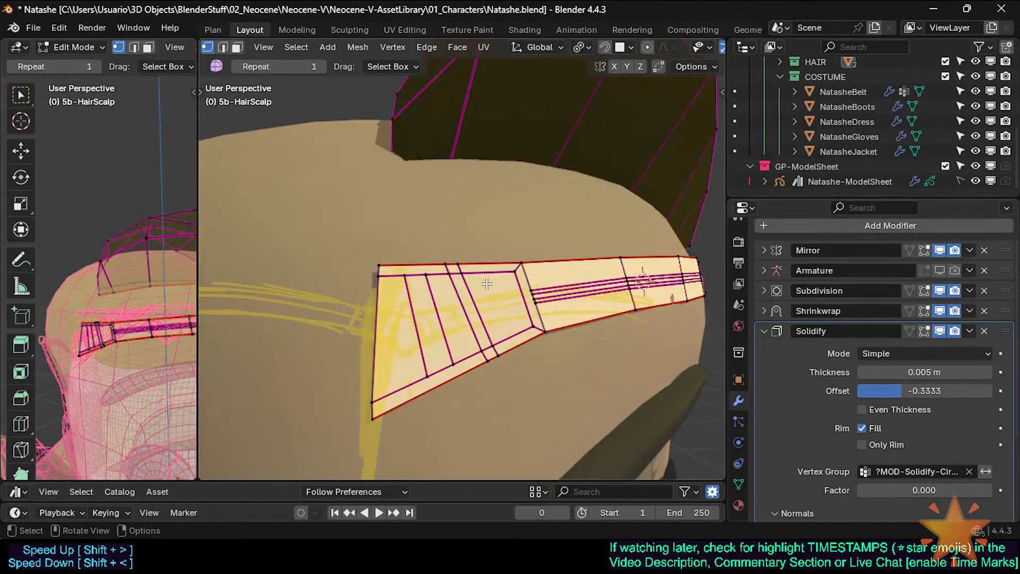
{"action": "key", "text": "2"}
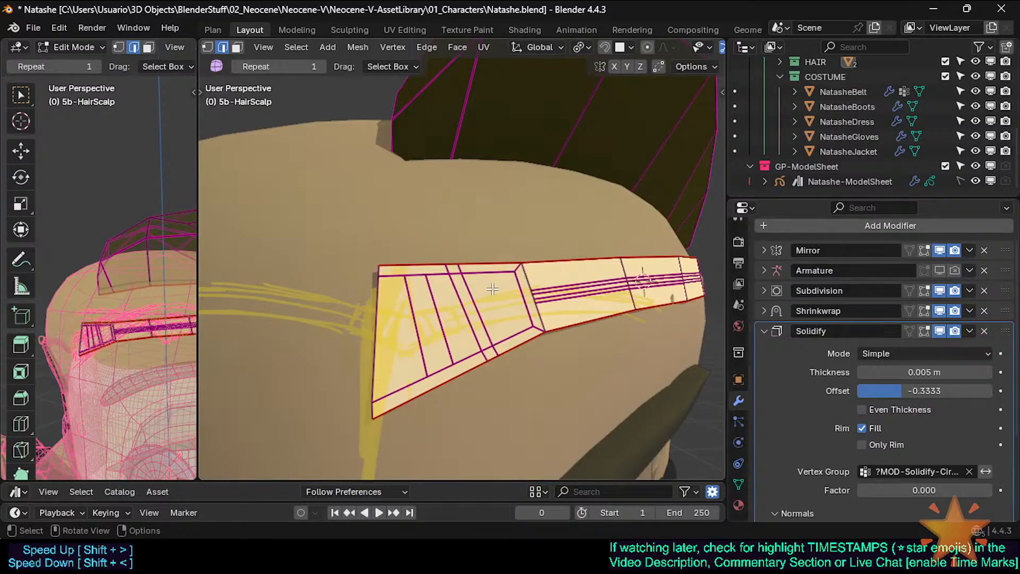
{"action": "middle_click_drag", "start_coordinate": [580, 294], "coordinate": [486, 334]}
{"action": "key", "text": "Tab"}
{"action": "key", "text": "ctrl+s"}
{"action": "key", "text": "Tab"}
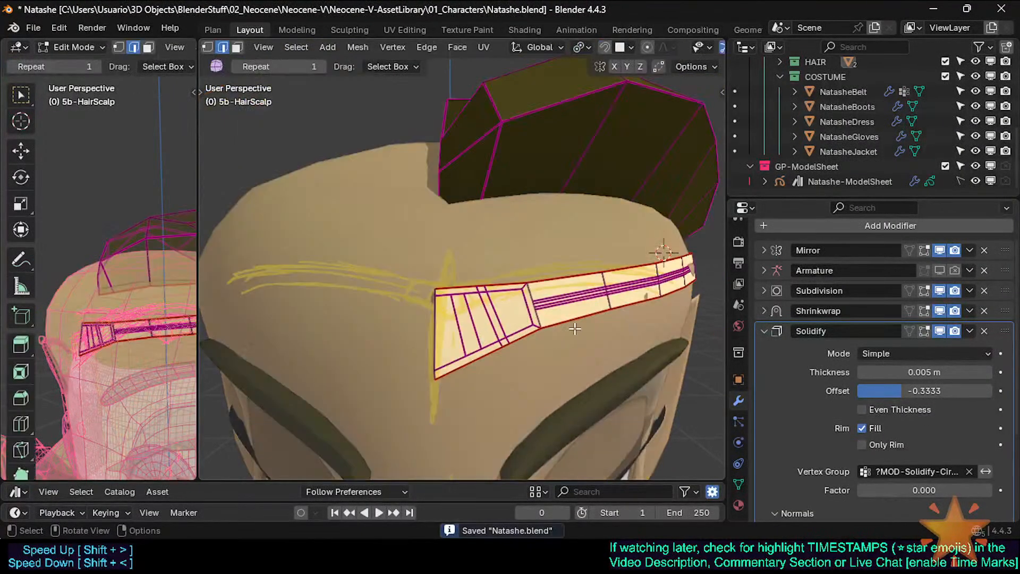
Switch the circlet mesh to Weight Paint mode with face selection masking enabled
{"action": "key", "text": "ctrl+Tab"}
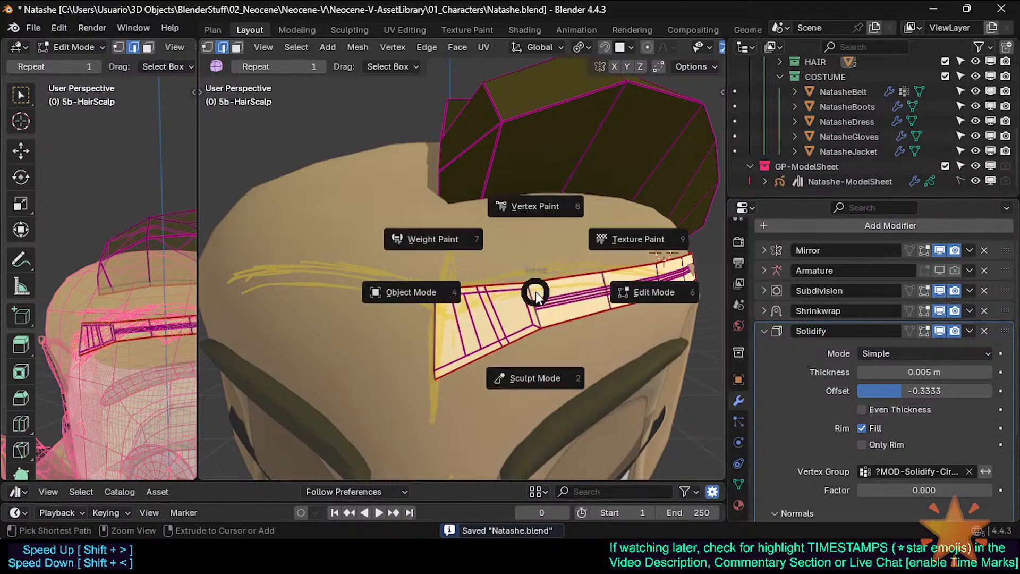
{"action": "key", "text": "ctrl+Tab"}
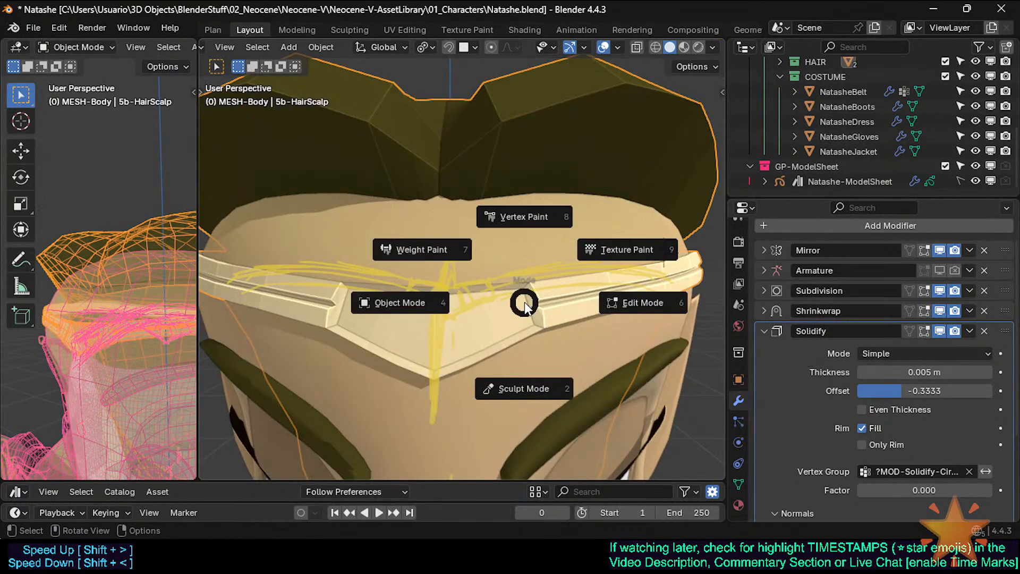
{"action": "key", "text": "w"}
{"action": "mouse_move", "coordinate": [523, 305]}
{"action": "middle_mouse_down"}
{"action": "mouse_move", "coordinate": [520, 295]}
{"action": "mouse_move", "coordinate": [495, 305]}
{"action": "middle_mouse_up"}
{"action": "scroll", "coordinate": [517, 297], "scroll_direction": "up", "scroll_amount": 1}
{"action": "key", "text": "1"}
{"action": "scroll", "coordinate": [505, 308], "scroll_direction": "down", "scroll_amount": 1}
{"action": "key", "text": "shift+alt+z"}
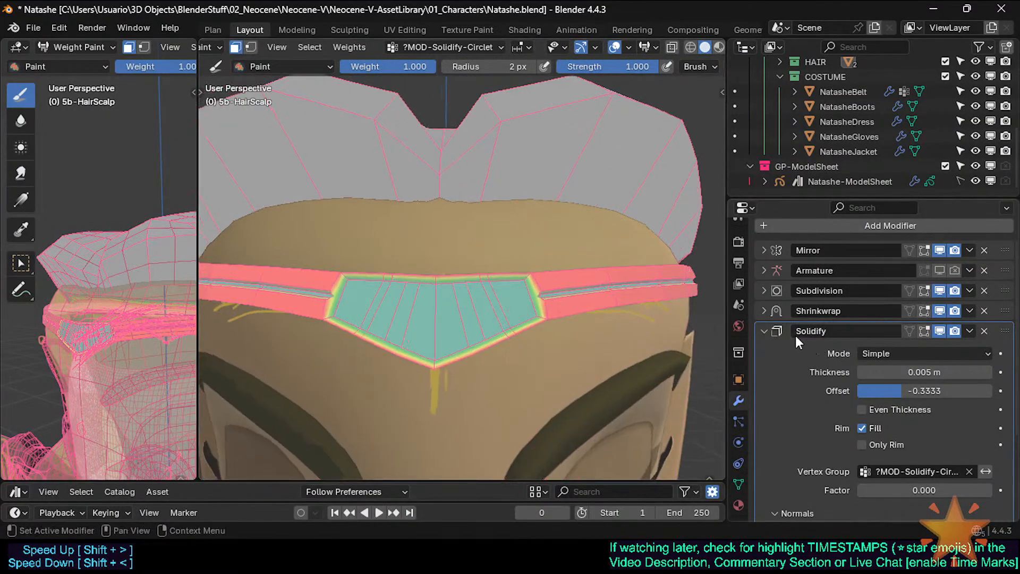
Collapse the Solidify modifier's settings, enable its On Cage display and check the circlet in Edit Mode
{"action": "key", "text": "alt+Tab"}
{"action": "left_click", "coordinate": [765, 331]}
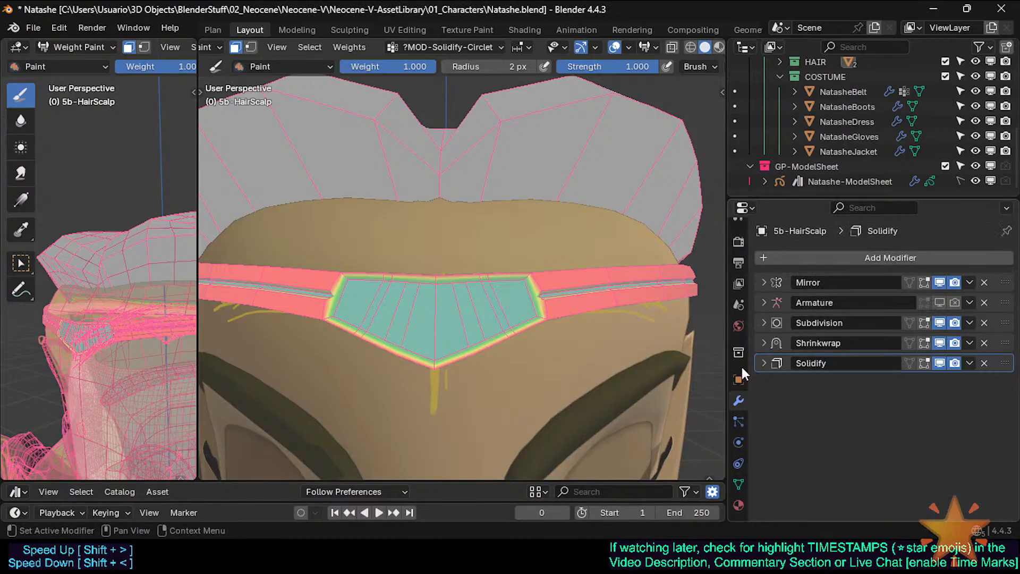
{"action": "scroll", "coordinate": [506, 315], "scroll_direction": "up", "scroll_amount": 1}
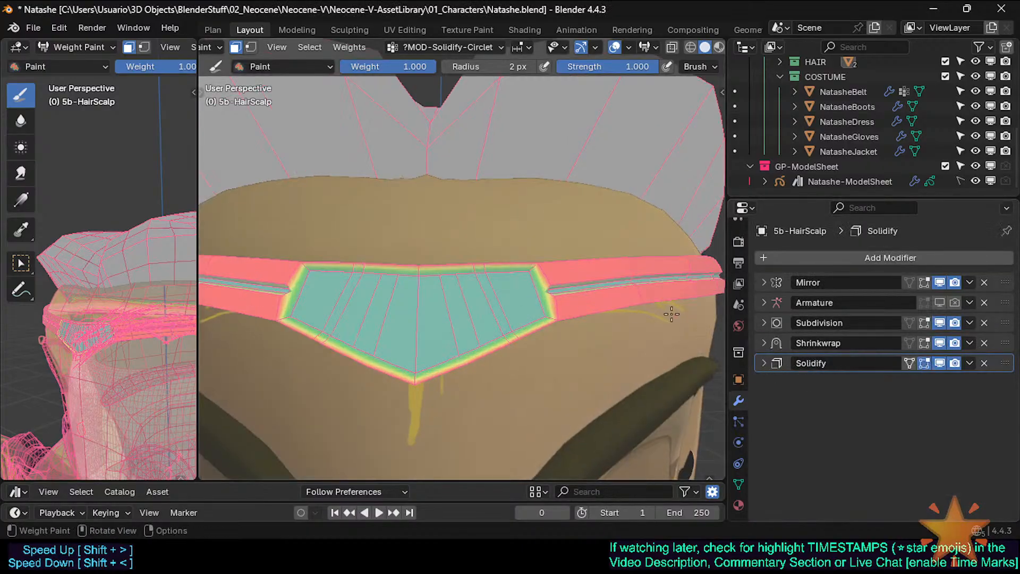
{"action": "left_click", "coordinate": [910, 363]}
{"action": "key", "text": "Tab"}
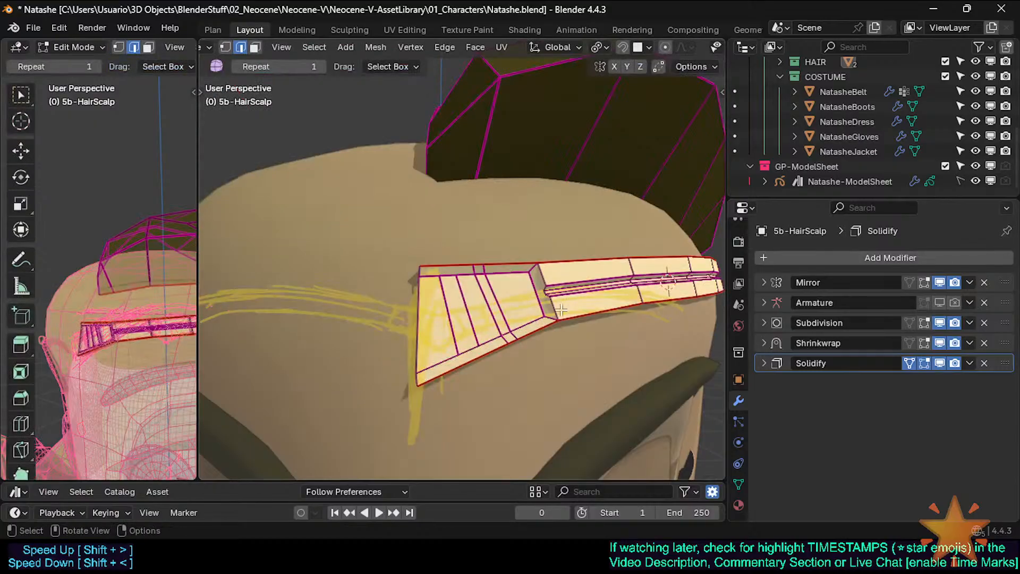
{"action": "key", "text": "Tab"}
{"action": "key", "text": "Tab"}
{"action": "key", "text": "Tab"}
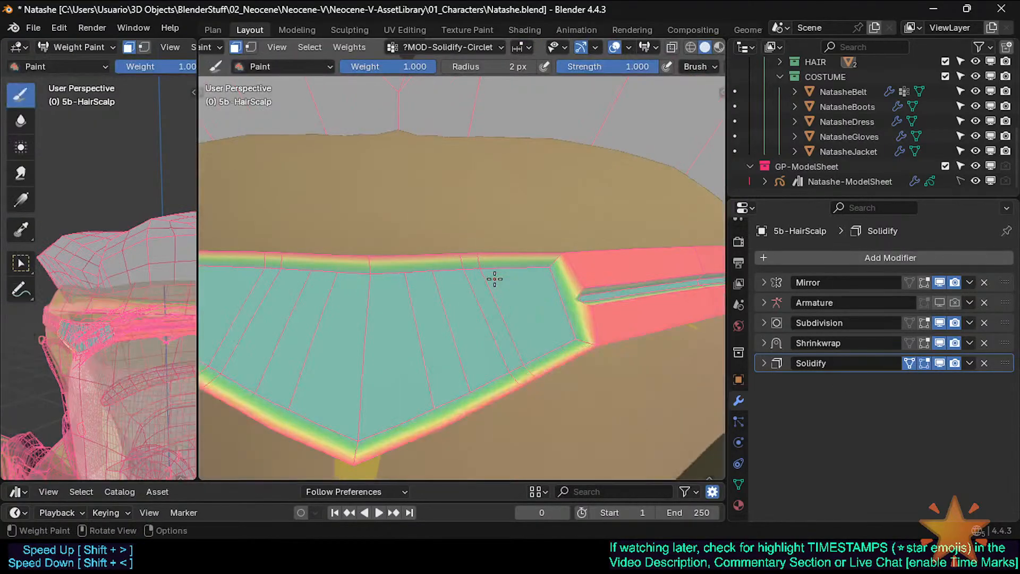
Enable vertex selection masking in Weight Paint mode and turn off the Subdivision modifier's viewport display
{"action": "middle_click_drag", "start_coordinate": [493, 276], "coordinate": [504, 302]}
{"action": "scroll", "coordinate": [505, 302], "scroll_direction": "up", "scroll_amount": 1}
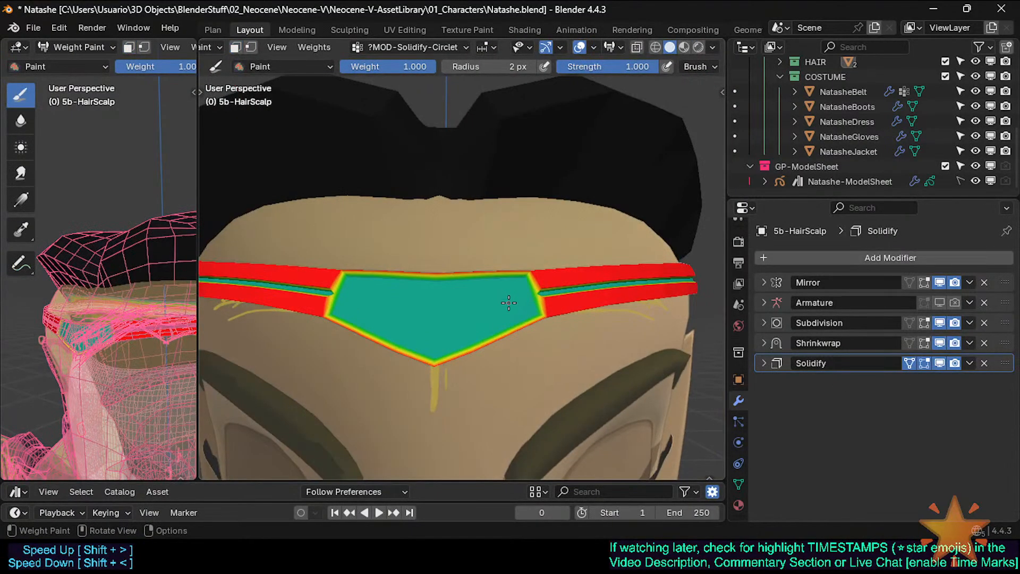
{"action": "key", "text": "Tab"}
{"action": "key", "text": "Tab"}
{"action": "key", "text": "v"}
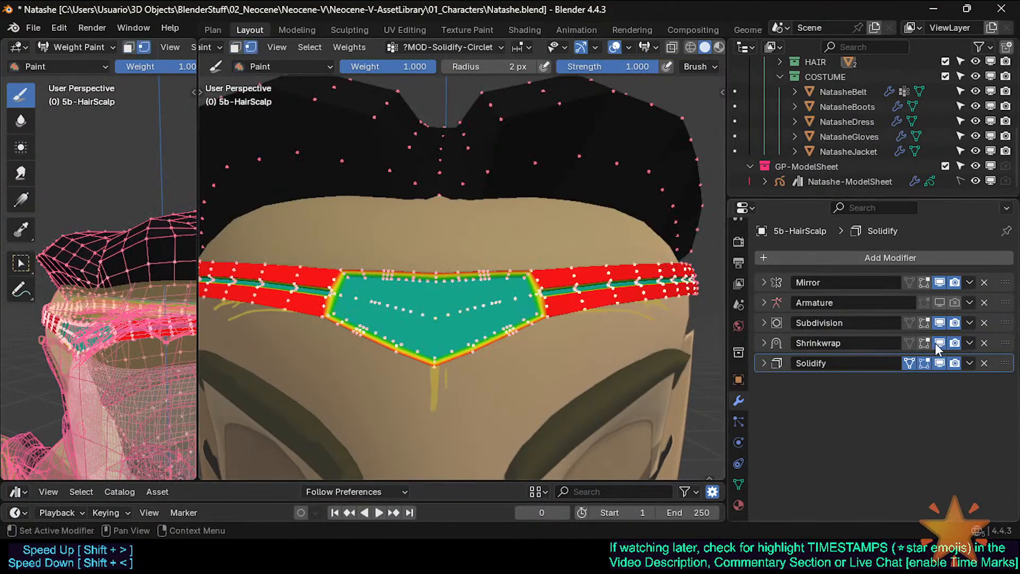
{"action": "left_click", "coordinate": [945, 322]}
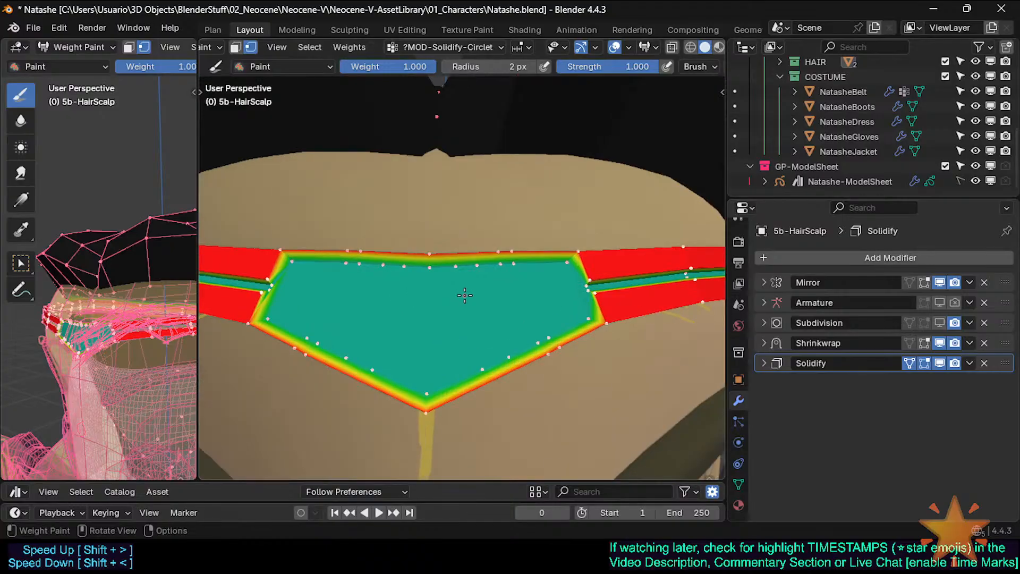
Try to pick the front panel's border vertices for weighting with circle select in Weight Paint mode
{"action": "key", "text": "v"}
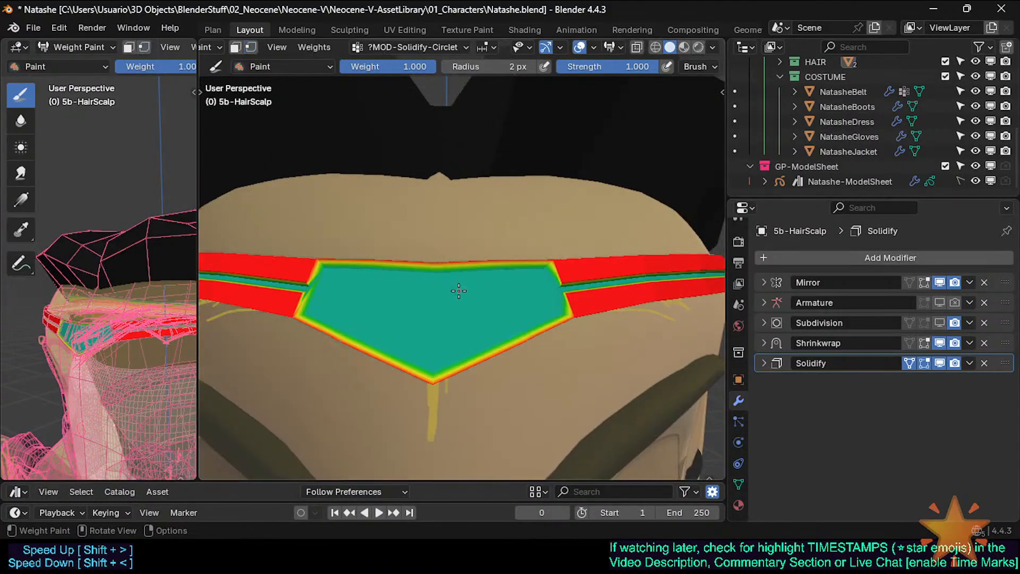
{"action": "key", "text": "v"}
{"action": "key", "text": "v"}
{"action": "key", "text": "v"}
{"action": "key", "text": "c"}
{"action": "mouse_move", "coordinate": [441, 268]}
{"action": "left_mouse_down"}
{"action": "mouse_move", "coordinate": [548, 260]}
{"action": "mouse_move", "coordinate": [559, 298]}
{"action": "left_mouse_up"}
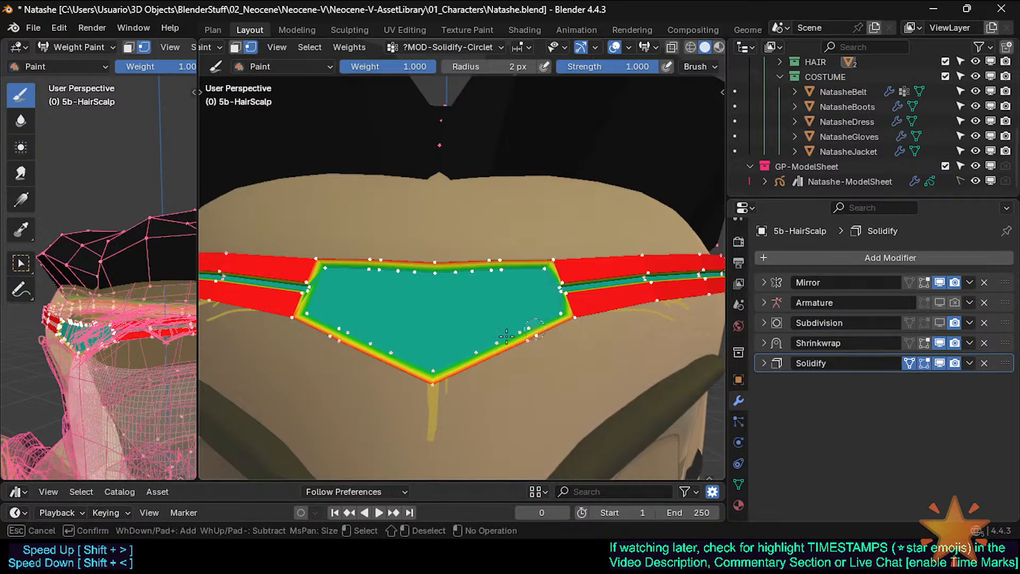
{"action": "key", "text": "Escape"}
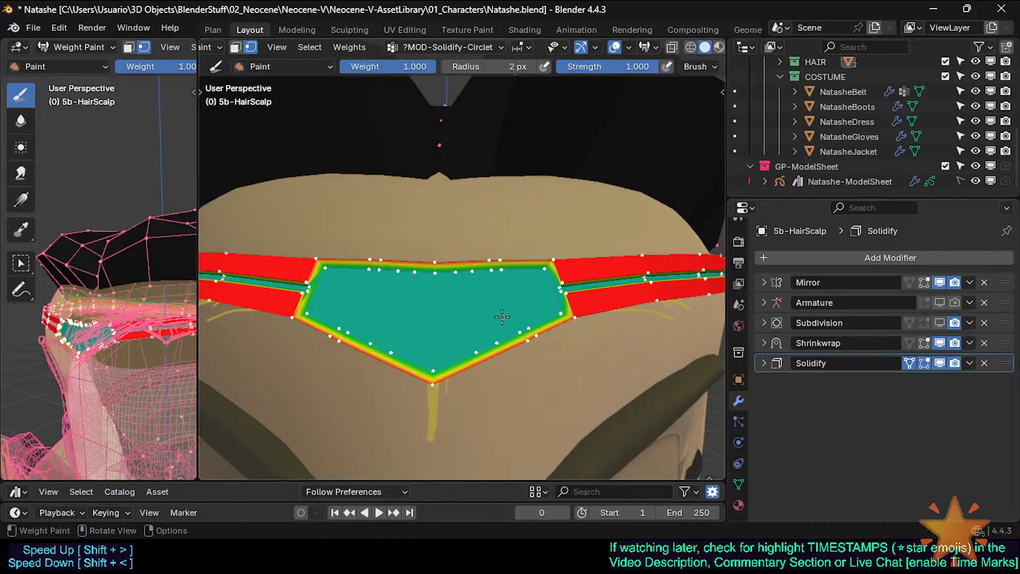
{"action": "key", "text": "Tab"}
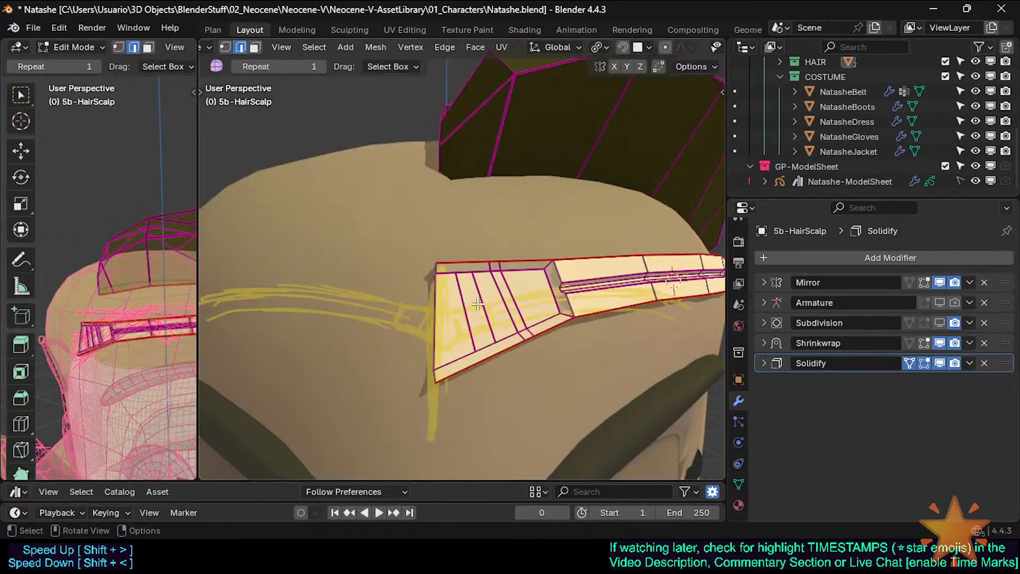
{"action": "key", "text": "Tab"}
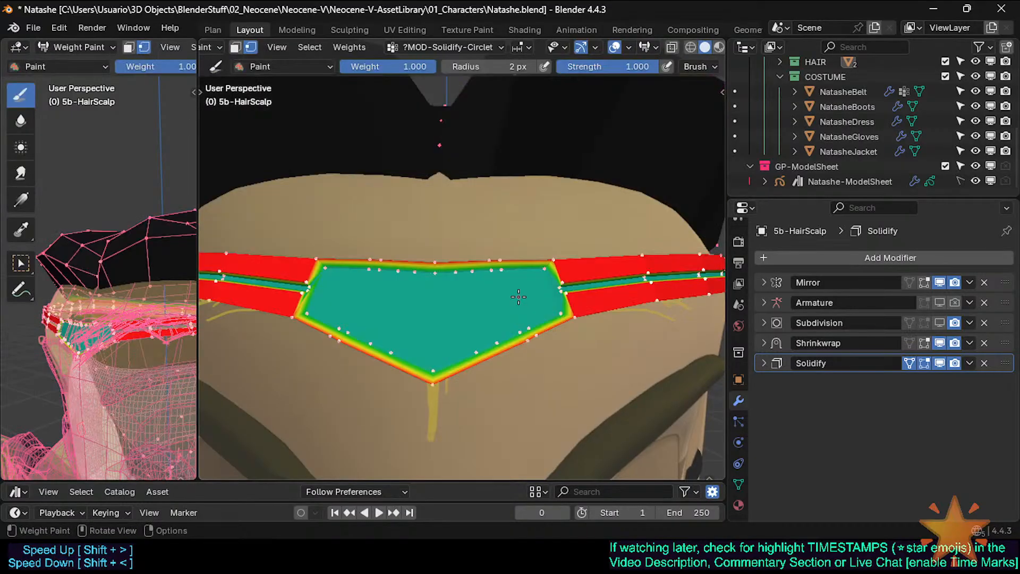
Select the two slanted edges nearest the front panel's center in Edit Mode and return to Weight Paint mode
{"action": "key", "text": "Tab"}
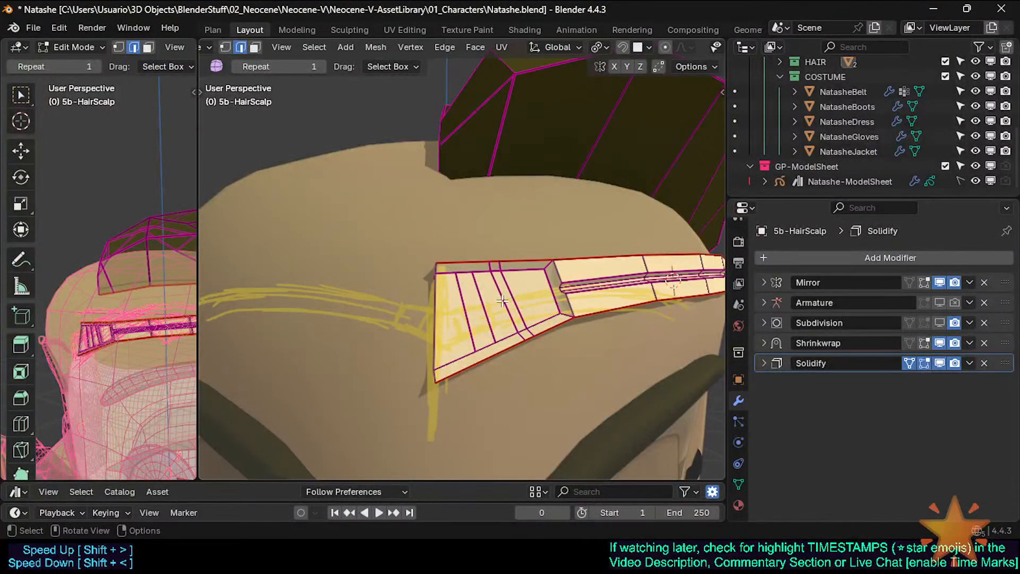
{"action": "scroll", "coordinate": [502, 302], "scroll_direction": "up", "scroll_amount": 1}
{"action": "scroll", "coordinate": [481, 303], "scroll_direction": "down", "scroll_amount": 1}
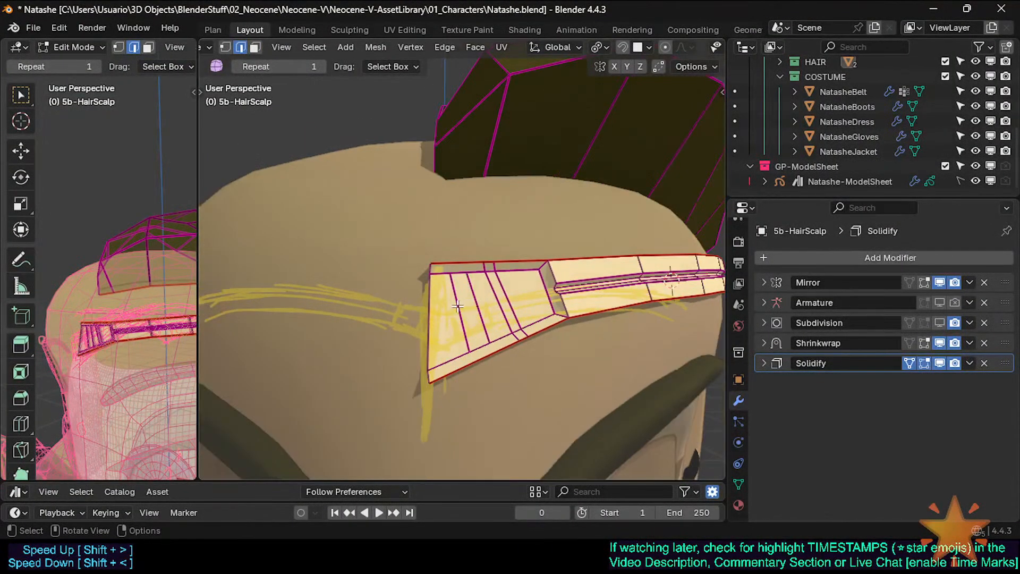
{"action": "left_click", "coordinate": [457, 305], "text": "shift"}
{"action": "key", "text": "1"}
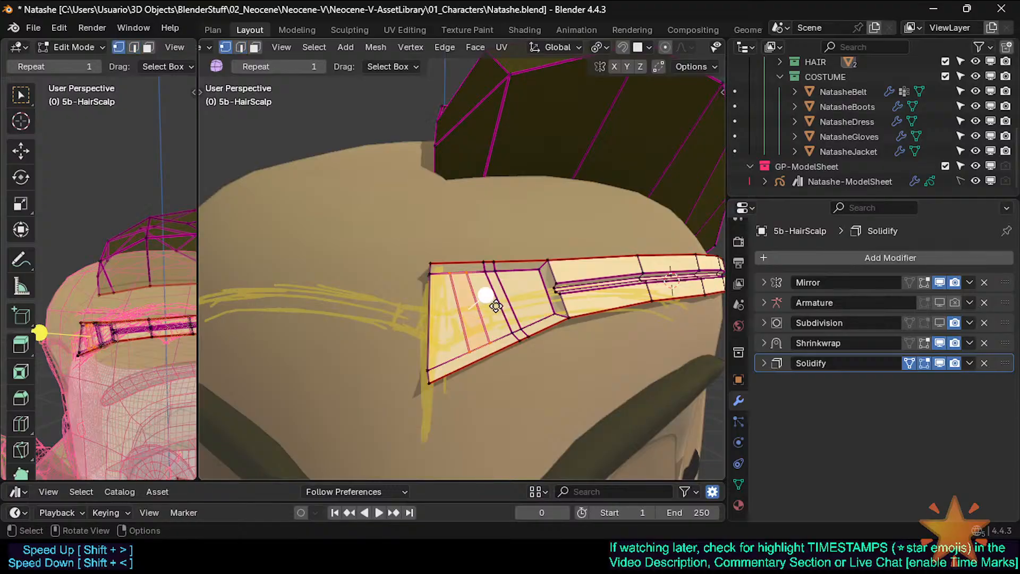
{"action": "middle_click_drag", "start_coordinate": [496, 305], "coordinate": [483, 307]}
{"action": "key", "text": "ctrl+Tab"}
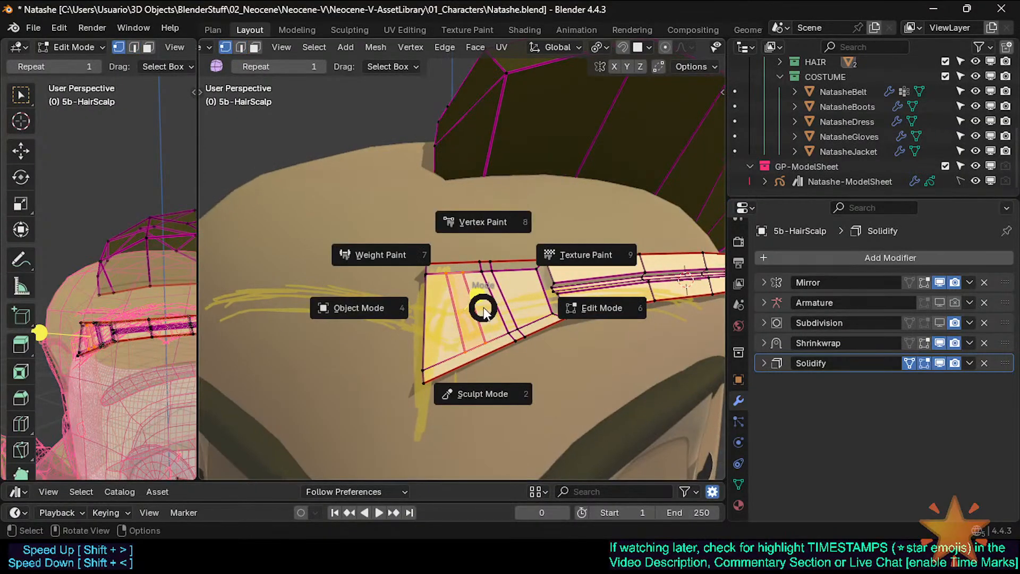
{"action": "key", "text": "w"}
Set the Solidify group weight of the masked vertices on the panel's two slanted edges to 1.000, with the wireframe displayed
{"action": "scroll", "coordinate": [478, 305], "scroll_direction": "up", "scroll_amount": 1}
{"action": "key", "text": "c"}
{"action": "left_click_drag", "start_coordinate": [442, 267], "coordinate": [458, 267]}
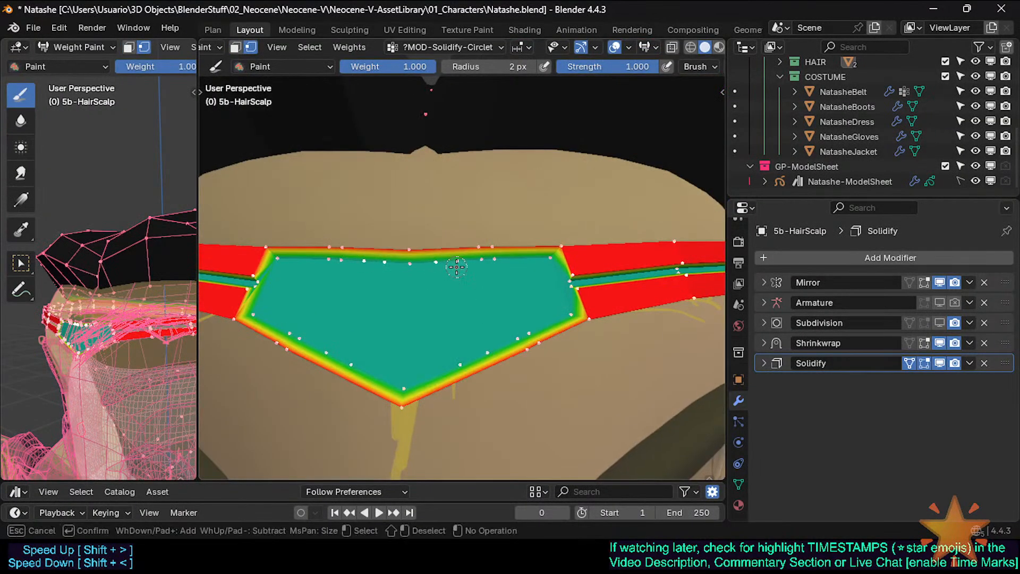
{"action": "key", "text": "Escape"}
{"action": "key", "text": "shift+alt+z"}
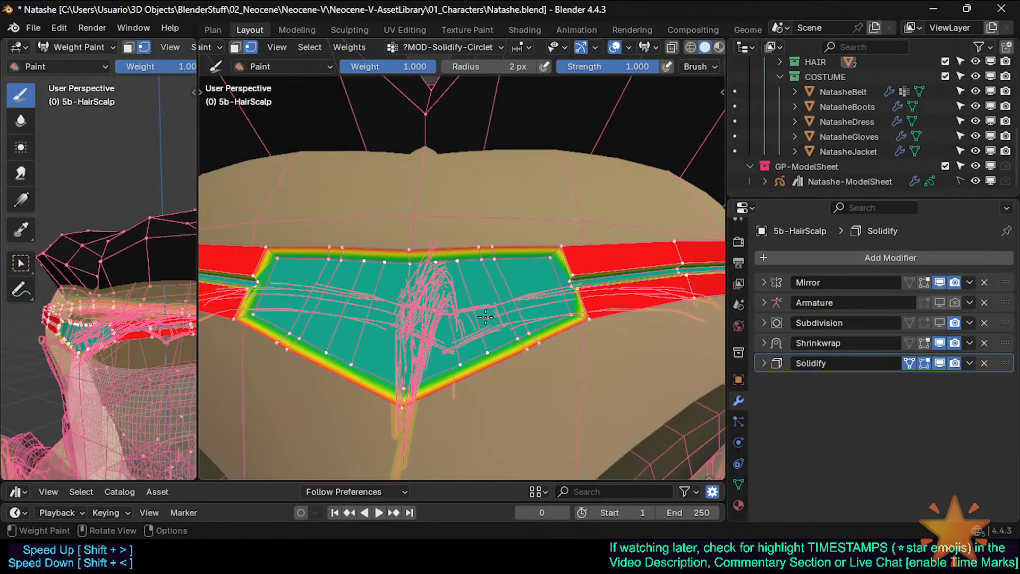
{"action": "right_click", "coordinate": [476, 307]}
{"action": "key", "text": "ctrl+x"}
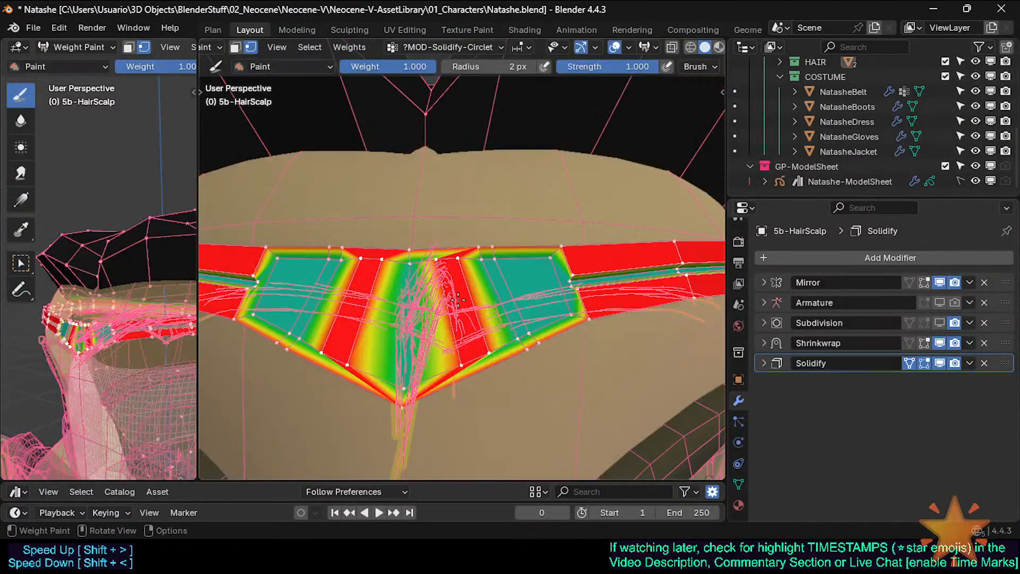
Switch from Weight Paint to Object Mode and examine the thickness of the circlet's front panel
{"action": "scroll", "coordinate": [458, 300], "scroll_direction": "down", "scroll_amount": 1}
{"action": "scroll", "coordinate": [458, 300], "scroll_direction": "up", "scroll_amount": 1}
{"action": "scroll", "coordinate": [458, 300], "scroll_direction": "down", "scroll_amount": 1}
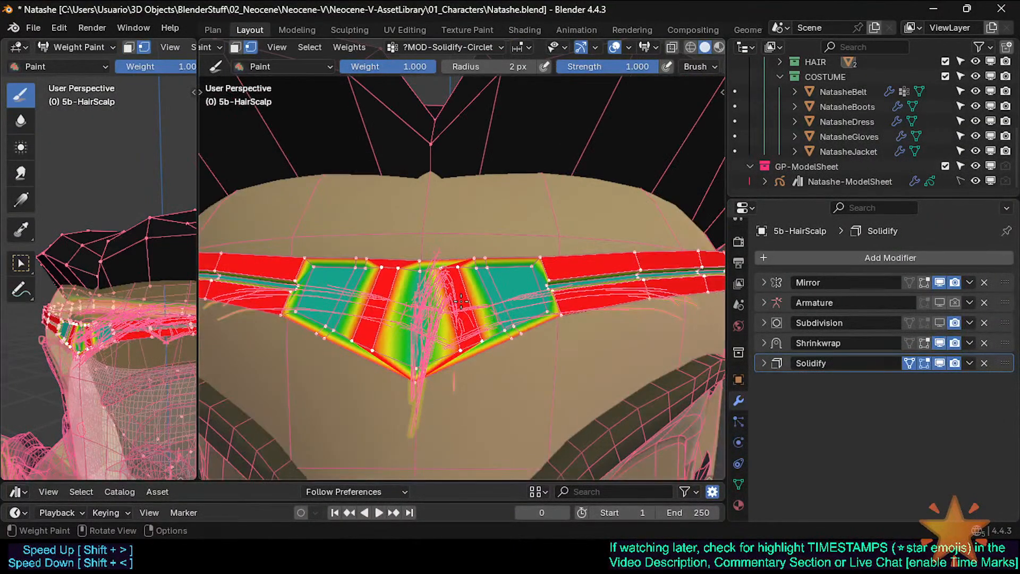
{"action": "key", "text": "alt+z"}
{"action": "key", "text": "alt+z"}
{"action": "key", "text": "ctrl+Tab"}
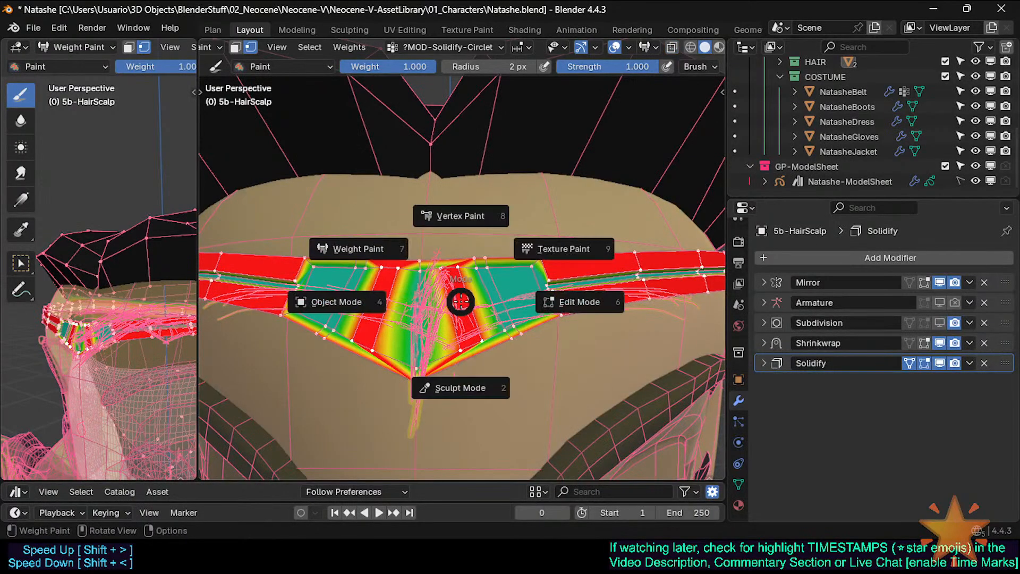
{"action": "left_click", "coordinate": [340, 301]}
{"action": "scroll", "coordinate": [470, 314], "scroll_direction": "down", "scroll_amount": 1}
{"action": "scroll", "coordinate": [471, 314], "scroll_direction": "up", "scroll_amount": 1}
{"action": "scroll", "coordinate": [471, 314], "scroll_direction": "down", "scroll_amount": 1}
{"action": "scroll", "coordinate": [474, 313], "scroll_direction": "up", "scroll_amount": 2}
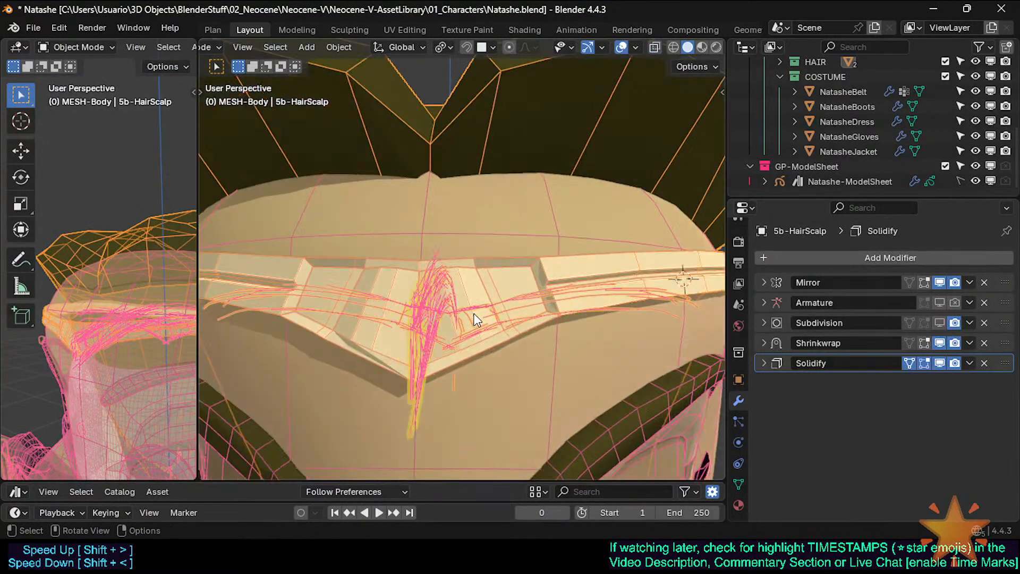
{"action": "scroll", "coordinate": [474, 314], "scroll_direction": "down", "scroll_amount": 2}
{"action": "scroll", "coordinate": [474, 314], "scroll_direction": "up", "scroll_amount": 2}
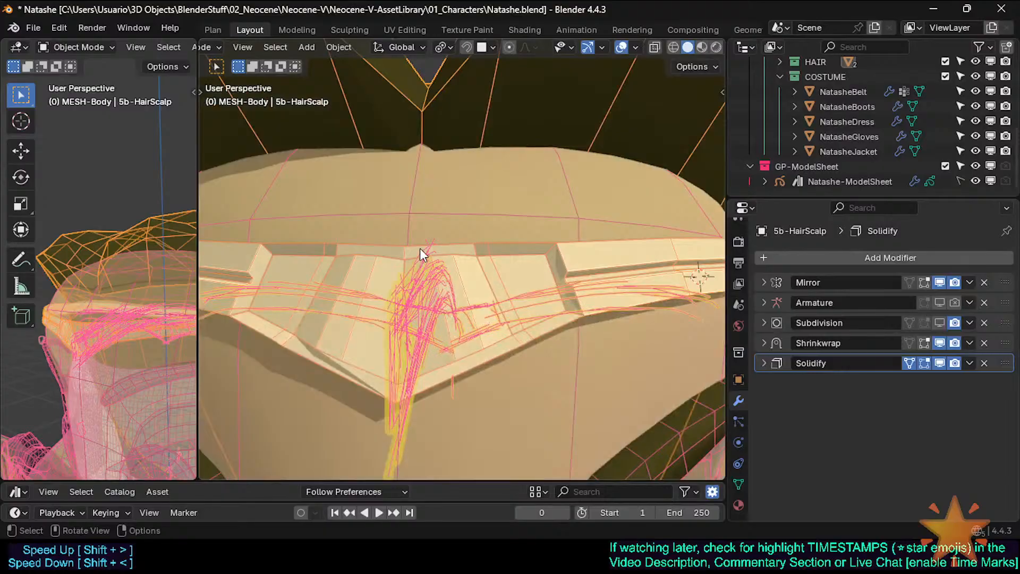
Select the front panel's center edge and the edges of its outer inset area in Edit Mode
{"action": "key", "text": "Tab"}
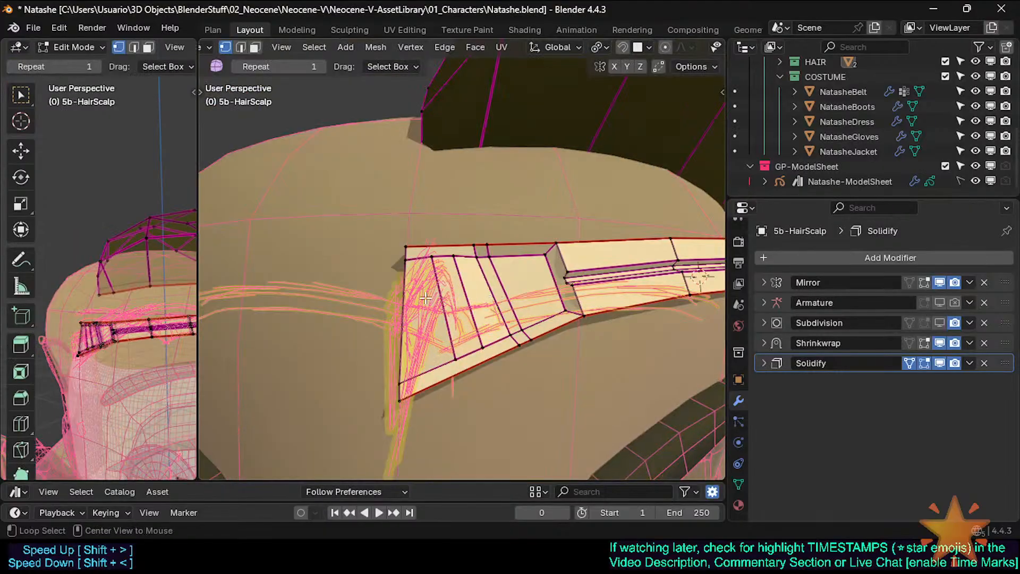
{"action": "key", "text": "2"}
{"action": "left_click", "coordinate": [400, 307]}
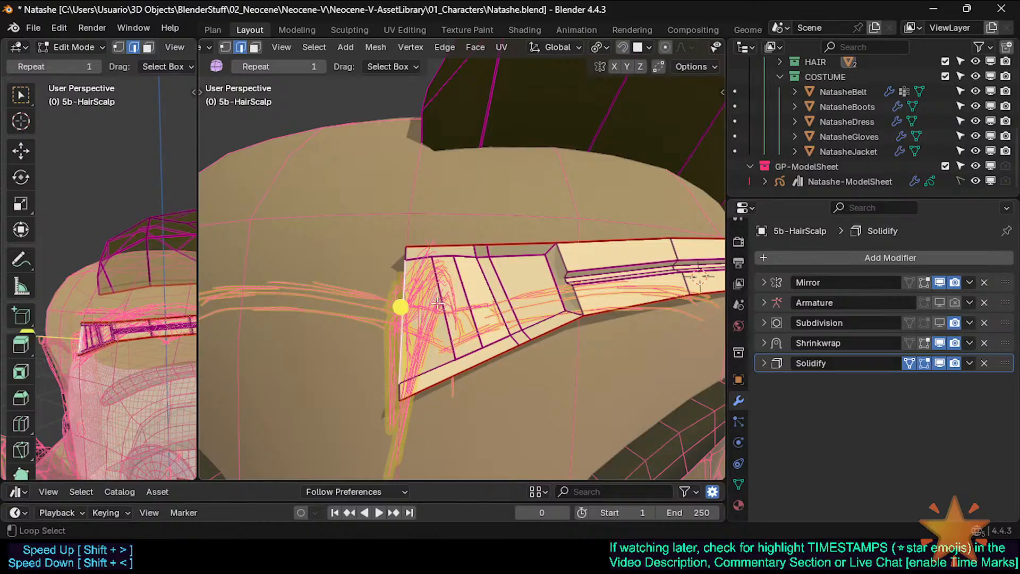
{"action": "left_click", "coordinate": [408, 398], "text": "shift"}
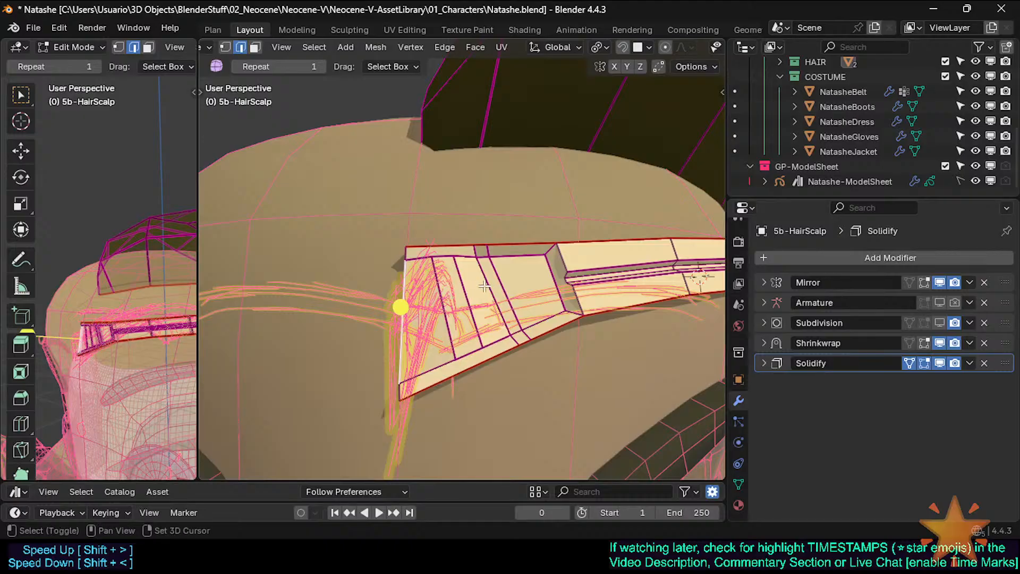
{"action": "left_click", "coordinate": [503, 282], "text": "shift"}
{"action": "left_click", "coordinate": [508, 279], "text": "shift"}
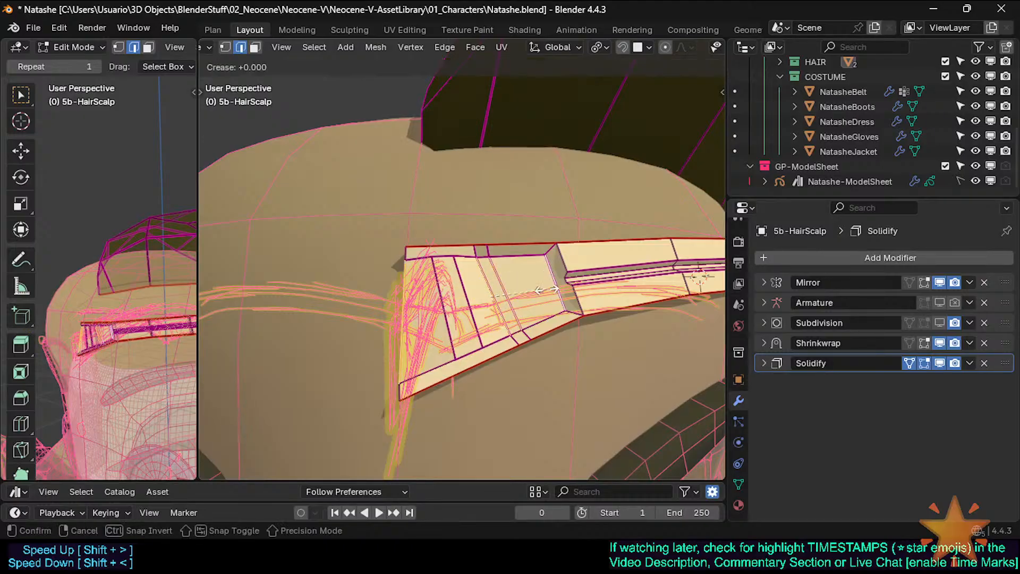
{"action": "key", "text": "ctrl+Tab"}
{"action": "key", "text": "7"}
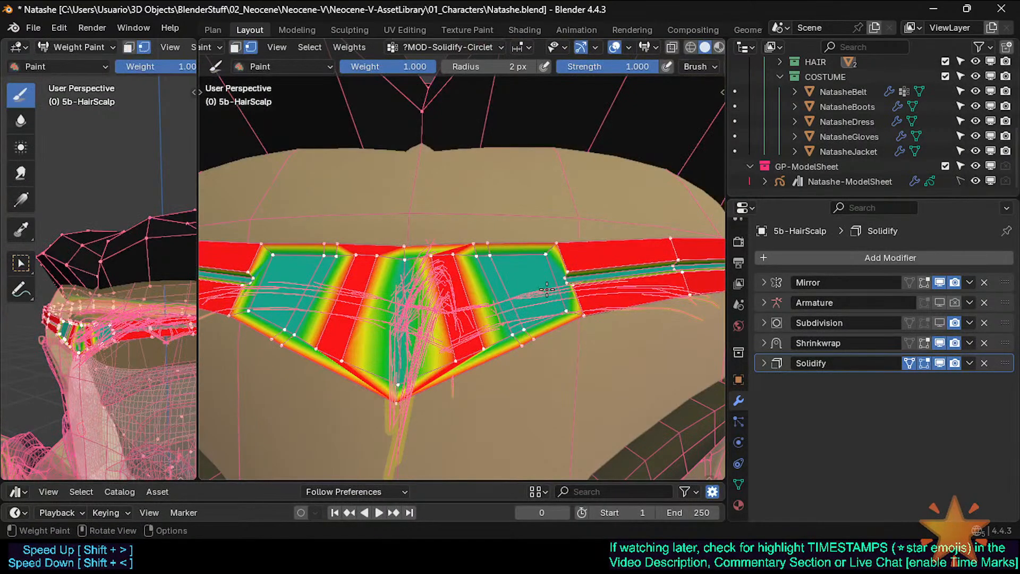
{"action": "key", "text": "Tab"}
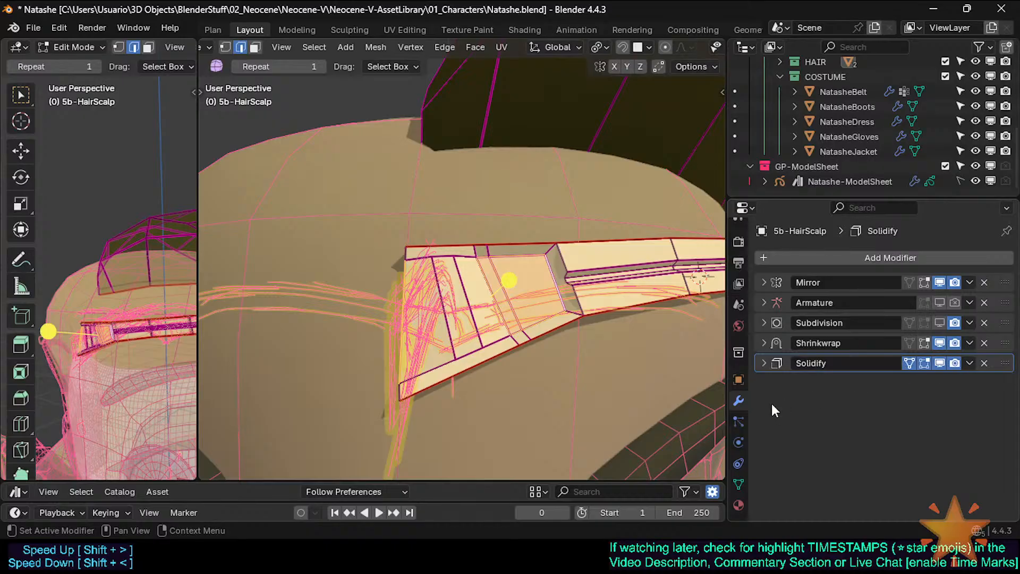
Assign the selected vertices to the ?MOD-Solidify-Circlet group with weight 1.000 and clear the selection
{"action": "left_click", "coordinate": [739, 484]}
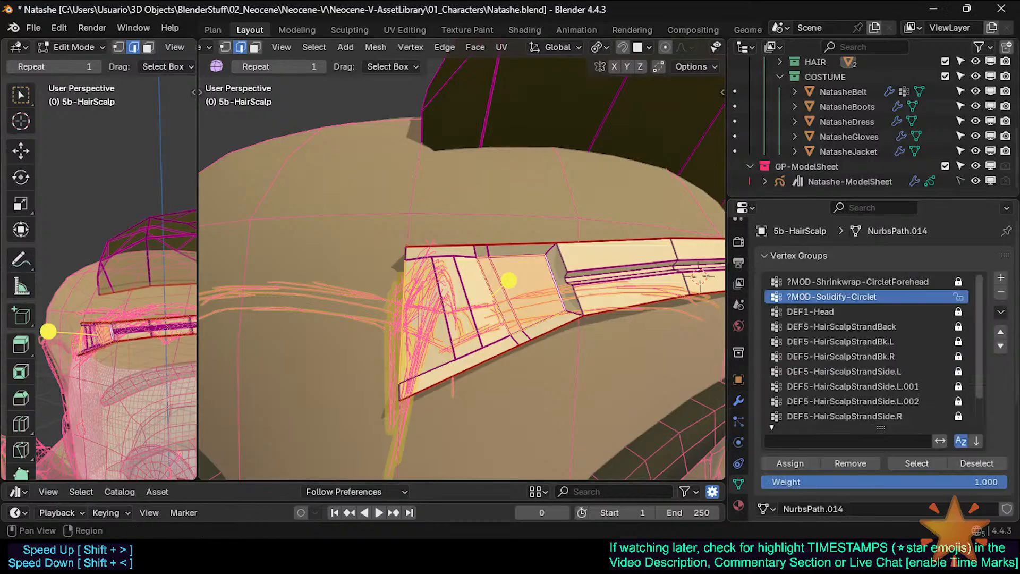
{"action": "left_click", "coordinate": [797, 463]}
{"action": "key", "text": "Tab"}
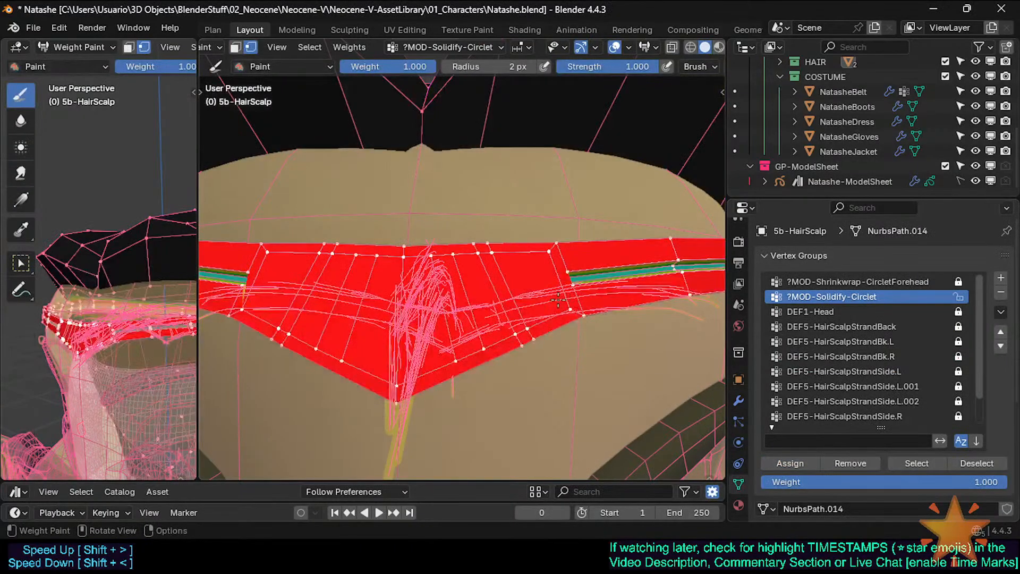
{"action": "key", "text": "Tab"}
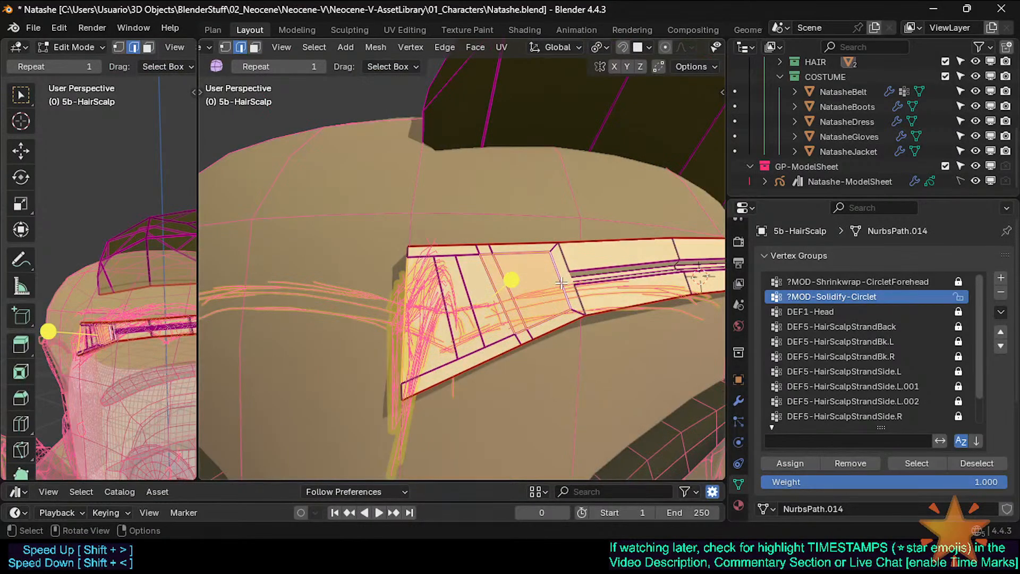
{"action": "key", "text": "alt+a"}
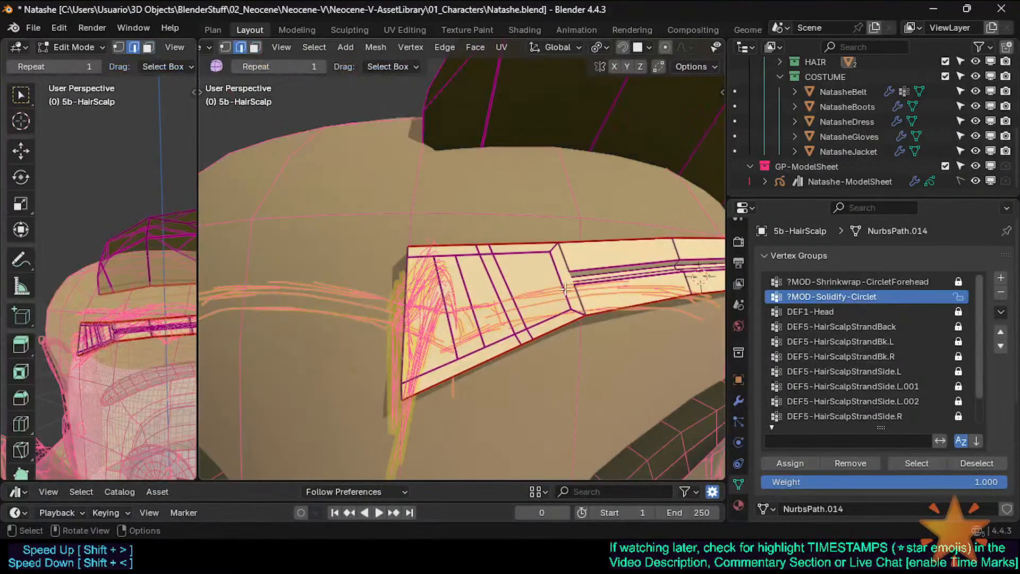
{"action": "scroll", "coordinate": [559, 296], "scroll_direction": "down", "scroll_amount": 1}
{"action": "key", "text": "Tab"}
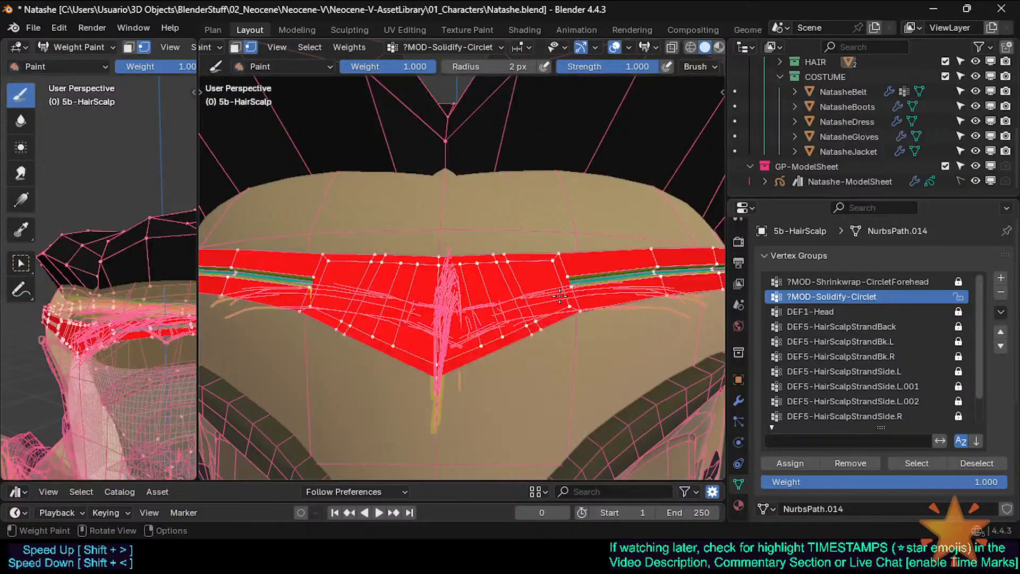
Return to Object Mode and turn off the wireframe display to examine the circlet's shading
{"action": "key", "text": "ctrl+Tab"}
{"action": "key", "text": "o"}
{"action": "key", "text": "Tab"}
{"action": "key", "text": "Tab"}
{"action": "scroll", "coordinate": [559, 296], "scroll_direction": "down", "scroll_amount": 2}
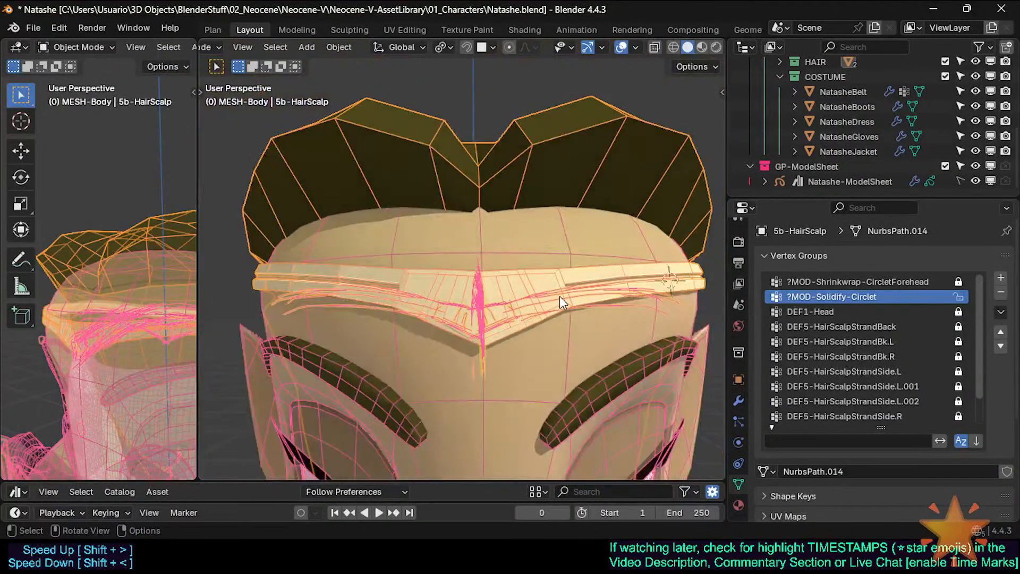
{"action": "key", "text": "alt+a"}
{"action": "key", "text": "shift+alt+z"}
{"action": "scroll", "coordinate": [558, 305], "scroll_direction": "up", "scroll_amount": 4}
{"action": "scroll", "coordinate": [558, 308], "scroll_direction": "down", "scroll_amount": 4}
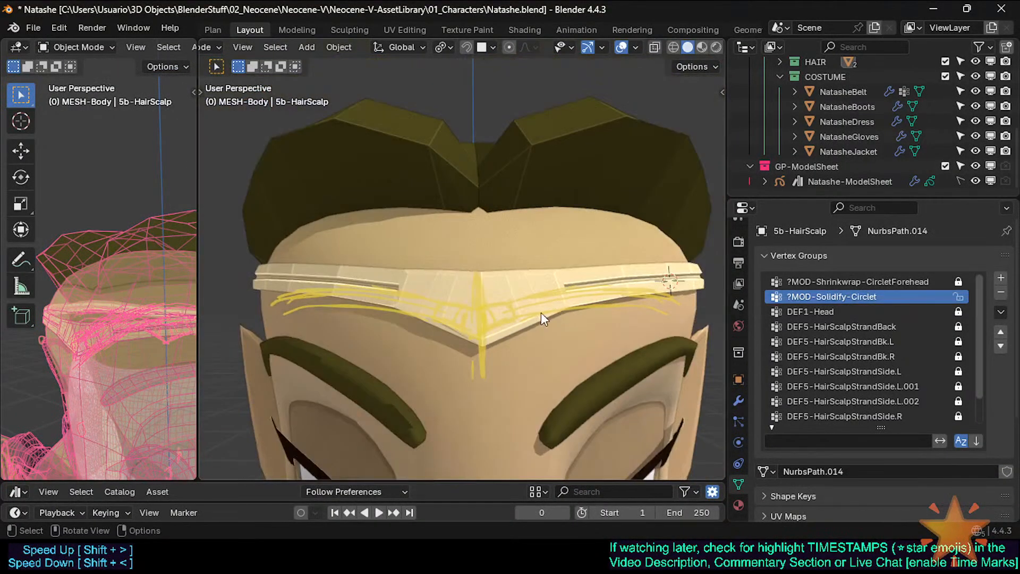
{"action": "scroll", "coordinate": [532, 315], "scroll_direction": "up", "scroll_amount": 6}
{"action": "key", "text": "Tab"}
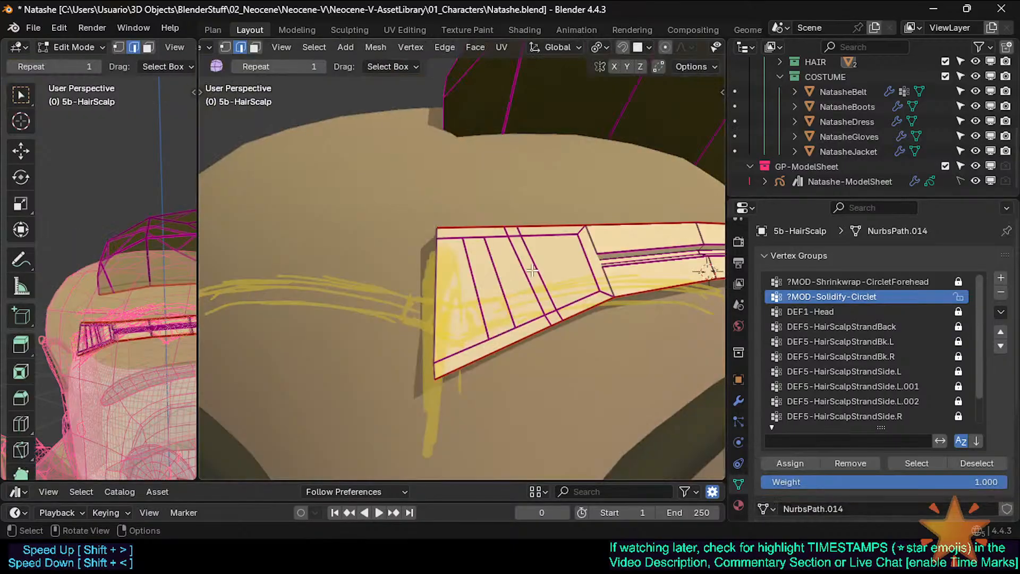
{"action": "left_click", "coordinate": [529, 258], "text": "alt"}
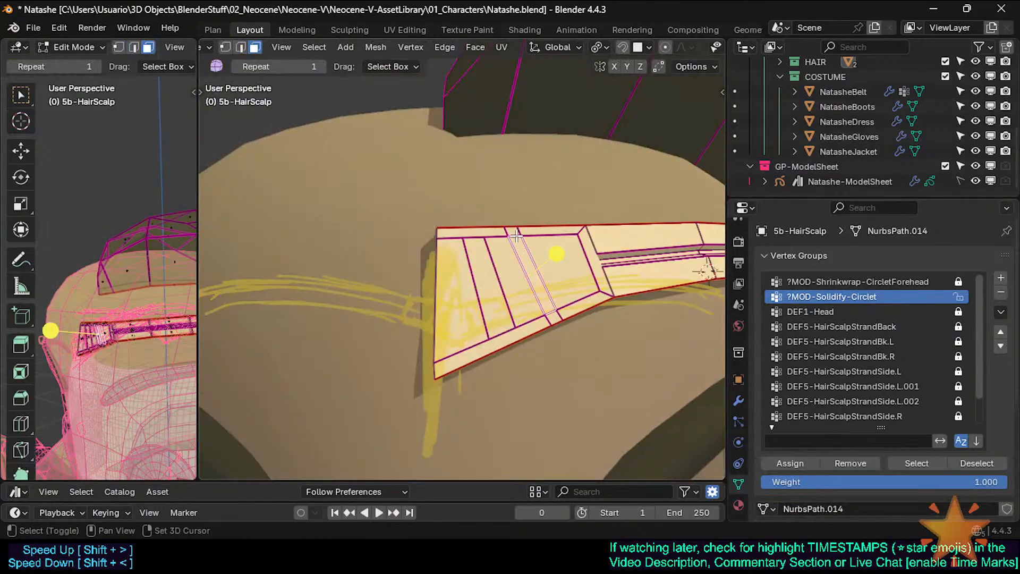
{"action": "key", "text": "alt+a"}
{"action": "key", "text": "Tab"}
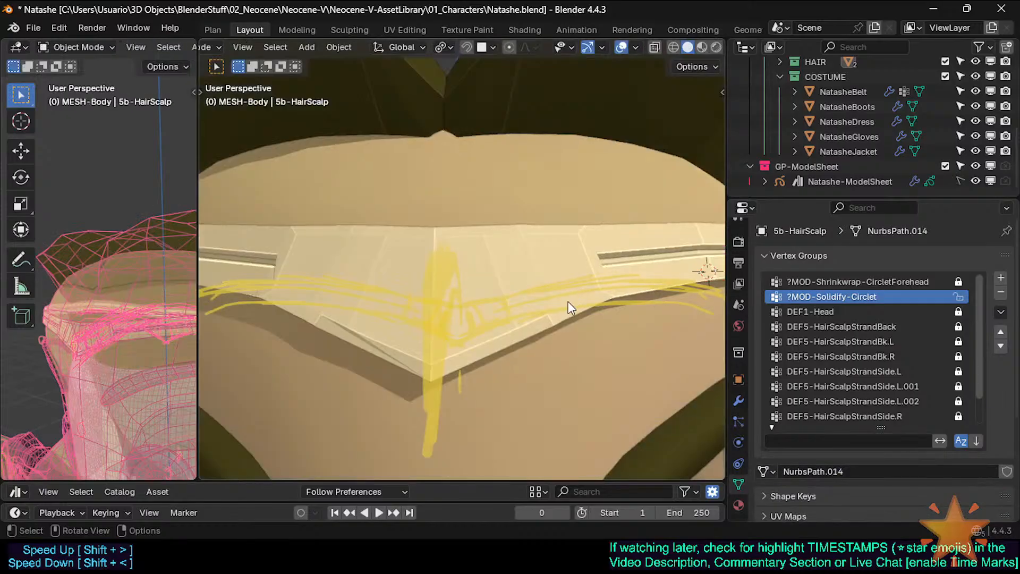
Try to select the front panel's lower border edges and its outer side edge in Edit Mode
{"action": "scroll", "coordinate": [568, 302], "scroll_direction": "down", "scroll_amount": 3}
{"action": "scroll", "coordinate": [561, 307], "scroll_direction": "up", "scroll_amount": 3}
{"action": "middle_click_drag", "start_coordinate": [542, 316], "coordinate": [449, 321]}
{"action": "key", "text": "Tab"}
{"action": "left_click", "coordinate": [453, 321]}
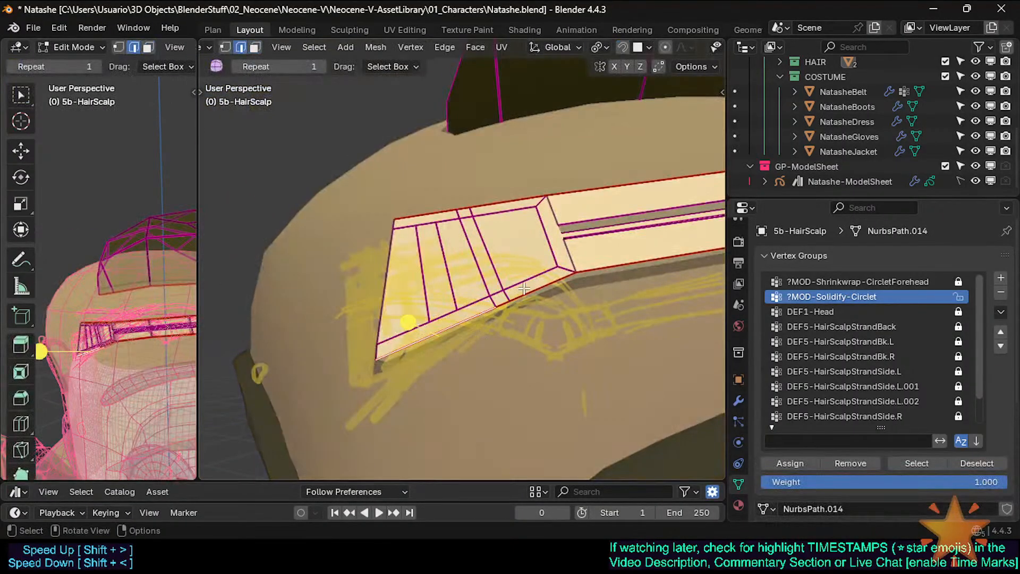
{"action": "middle_click_drag", "start_coordinate": [523, 289], "coordinate": [511, 303], "text": "shift"}
{"action": "left_click", "coordinate": [512, 313], "text": "shift"}
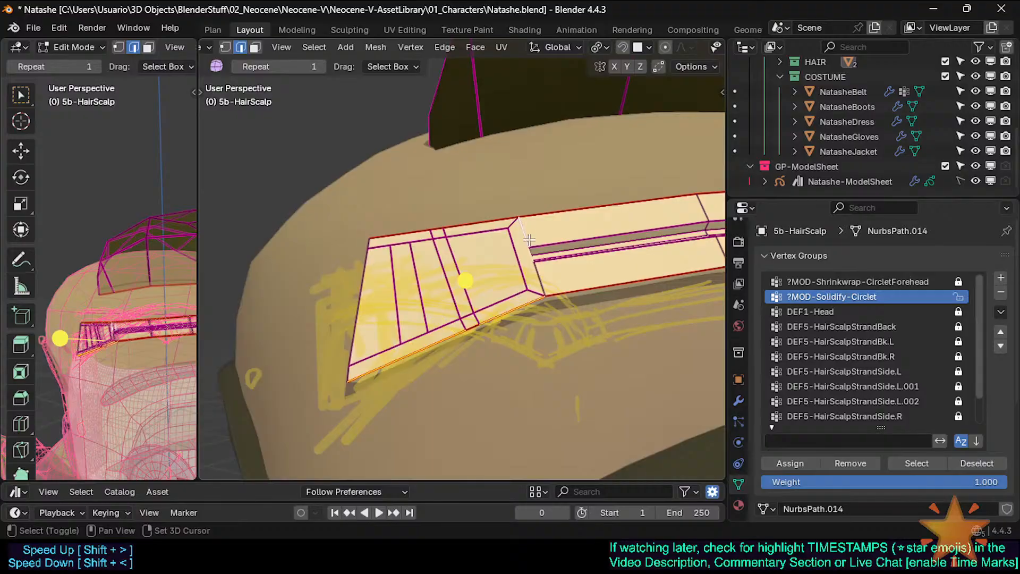
{"action": "middle_click_drag", "start_coordinate": [540, 274], "coordinate": [450, 299]}
{"action": "key", "text": "alt+a"}
Set a crease of 1 on the short edges at the groove's end beside the front panel
{"action": "scroll", "coordinate": [507, 274], "scroll_direction": "up", "scroll_amount": 1}
{"action": "key", "text": "1"}
{"action": "left_click", "coordinate": [442, 251]}
{"action": "left_click", "coordinate": [445, 270], "text": "shift"}
{"action": "key", "text": "alt+a"}
{"action": "scroll", "coordinate": [482, 296], "scroll_direction": "down", "scroll_amount": 2}
{"action": "key", "text": "2"}
{"action": "scroll", "coordinate": [495, 287], "scroll_direction": "up", "scroll_amount": 2}
{"action": "scroll", "coordinate": [495, 288], "scroll_direction": "down", "scroll_amount": 1}
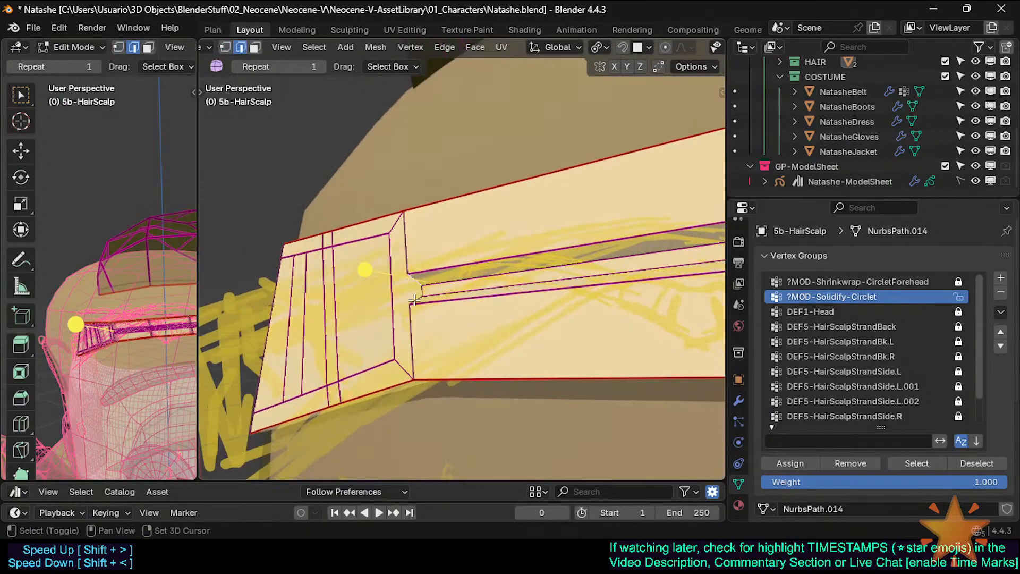
{"action": "key", "text": "shift+e"}
{"action": "type", "text": "1"}
{"action": "key", "text": "Return"}
{"action": "key", "text": "Tab"}
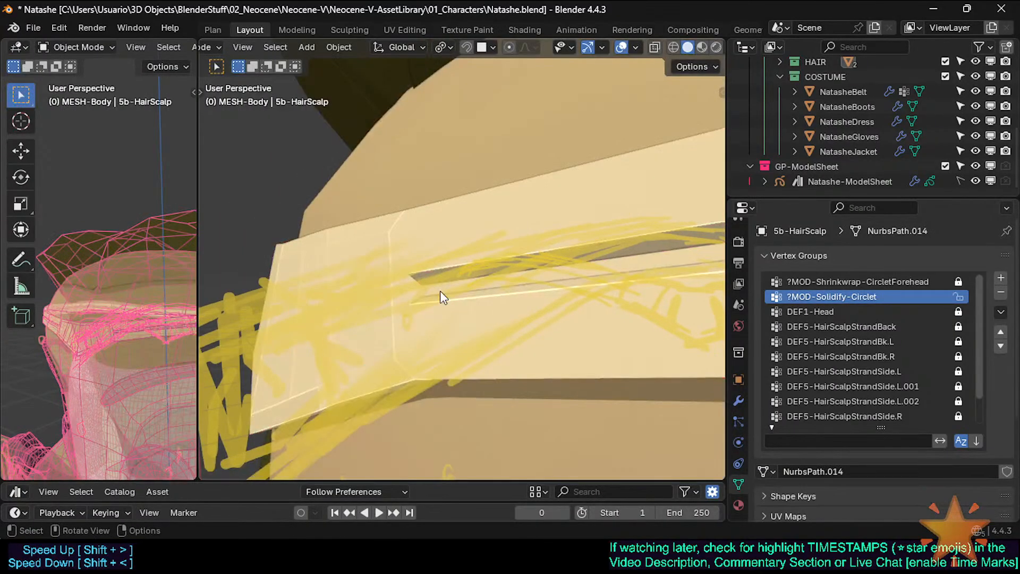
Check the groove's end in Object Mode and Edit Mode and save the file
{"action": "middle_click_drag", "start_coordinate": [440, 291], "coordinate": [549, 309]}
{"action": "key", "text": "Tab"}
{"action": "key", "text": "Tab"}
{"action": "key", "text": "Tab"}
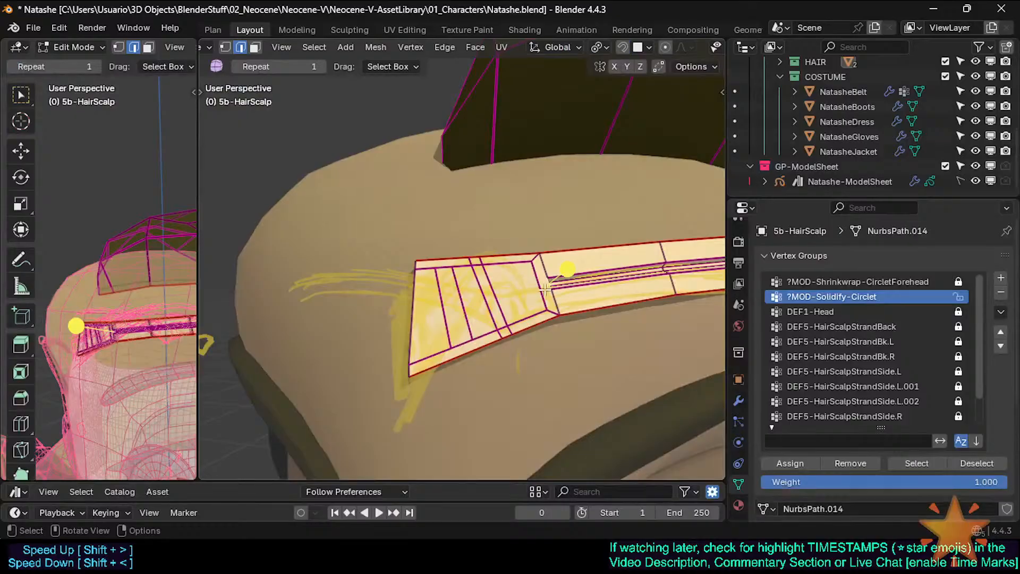
{"action": "scroll", "coordinate": [531, 287], "scroll_direction": "up", "scroll_amount": 3}
{"action": "key", "text": "ctrl+s"}
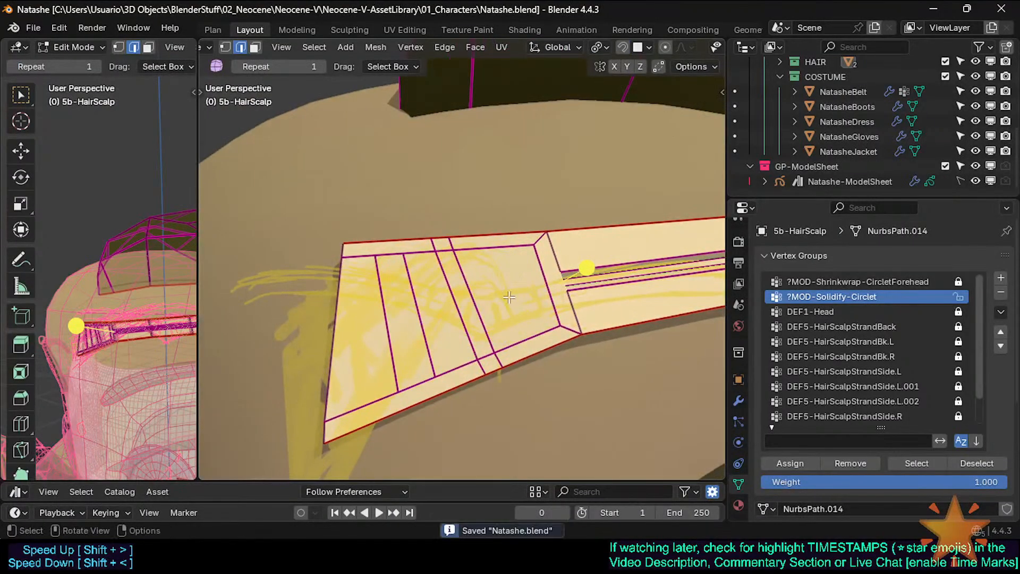
Compare the front panel's solidified surface with its editable mesh by alternating between Object Mode and Edit Mode
{"action": "key", "text": "Tab"}
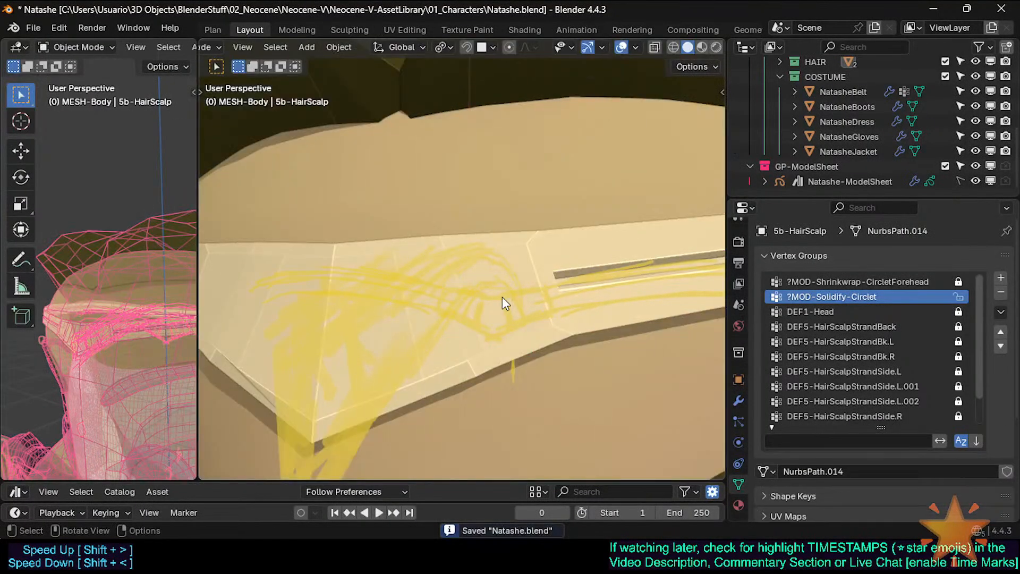
{"action": "key", "text": "Tab"}
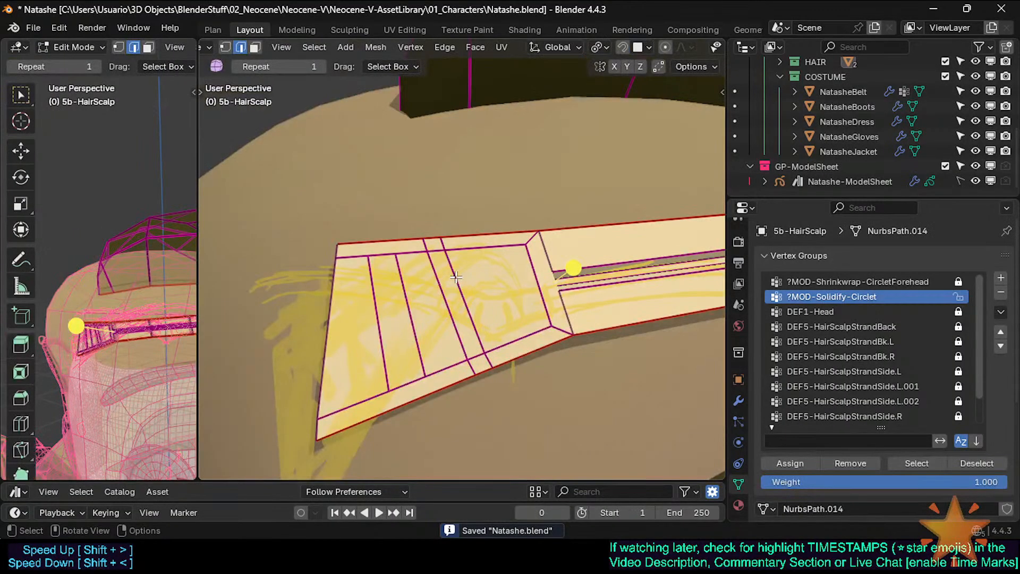
{"action": "mouse_move", "coordinate": [451, 268]}
{"action": "middle_mouse_down"}
{"action": "mouse_move", "coordinate": [563, 268]}
{"action": "mouse_move", "coordinate": [439, 276]}
{"action": "middle_mouse_up"}
{"action": "key", "text": "Tab"}
{"action": "key", "text": "Tab"}
{"action": "key", "text": "Tab"}
{"action": "key", "text": "Tab"}
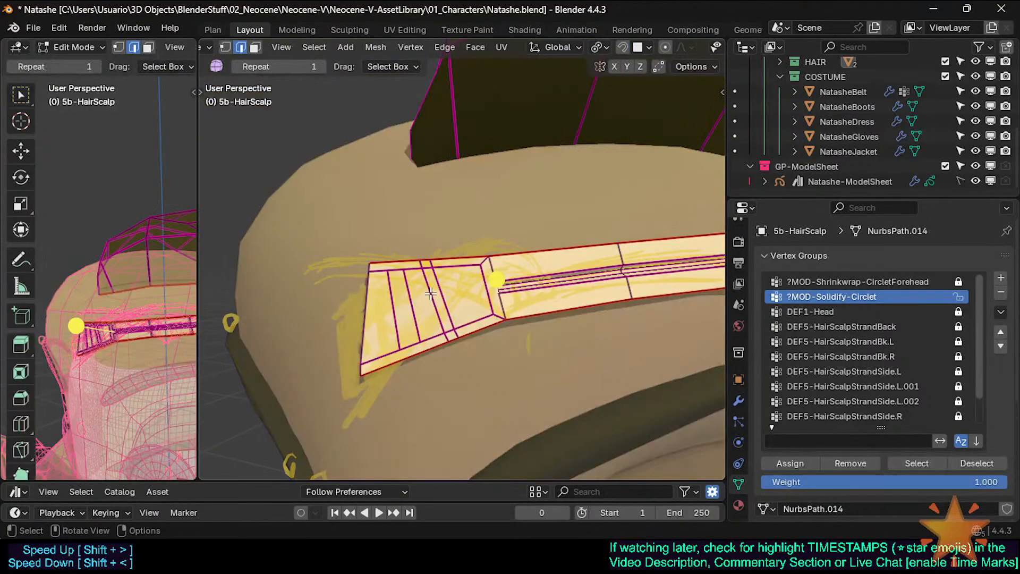
Try to select the front panel's upper border edges and view the panel in Object Mode
{"action": "left_click", "coordinate": [443, 298]}
{"action": "key", "text": "1"}
{"action": "scroll", "coordinate": [445, 308], "scroll_direction": "up", "scroll_amount": 1}
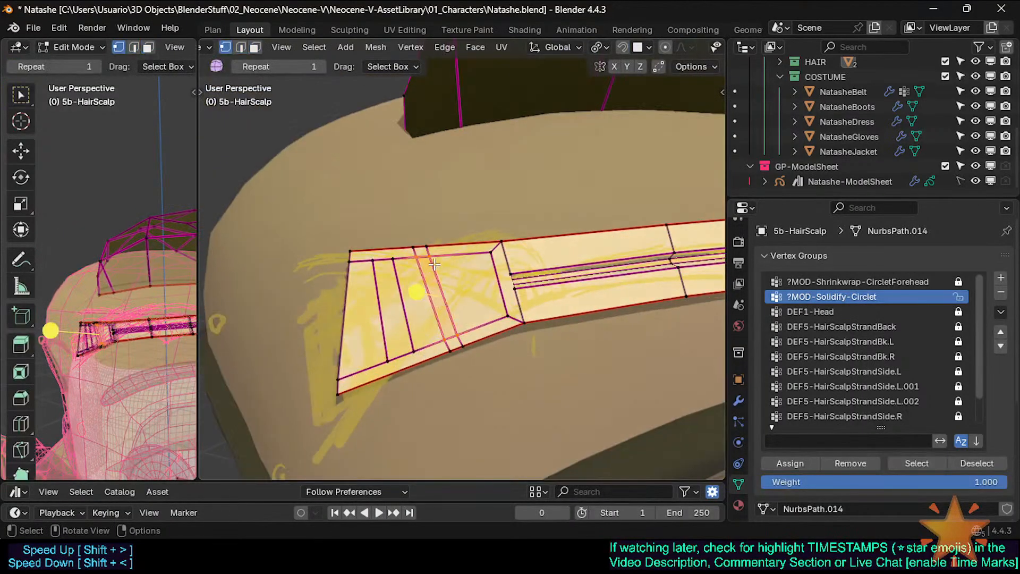
{"action": "left_click", "coordinate": [413, 244]}
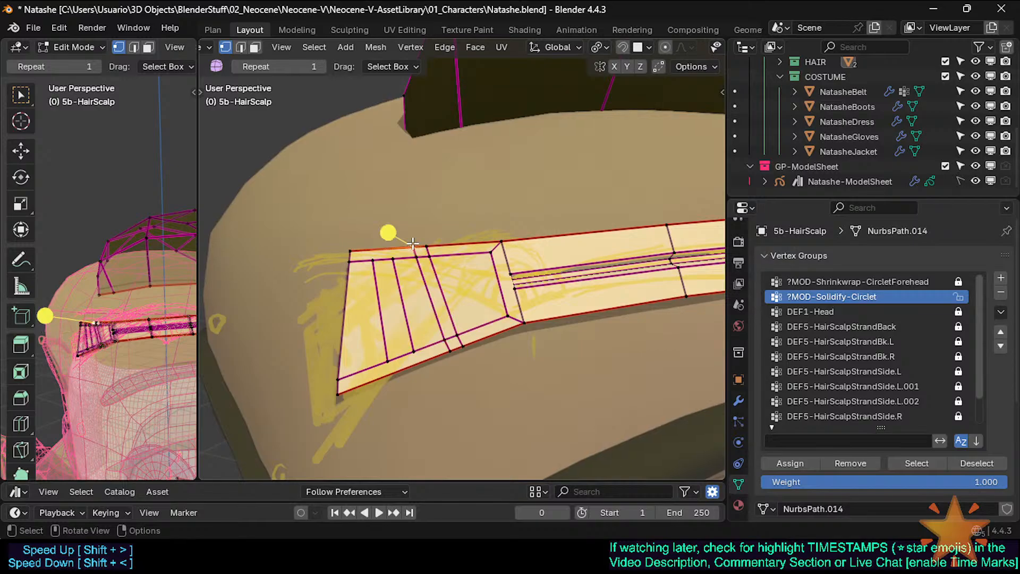
{"action": "left_click", "coordinate": [341, 244]}
{"action": "key", "text": "2"}
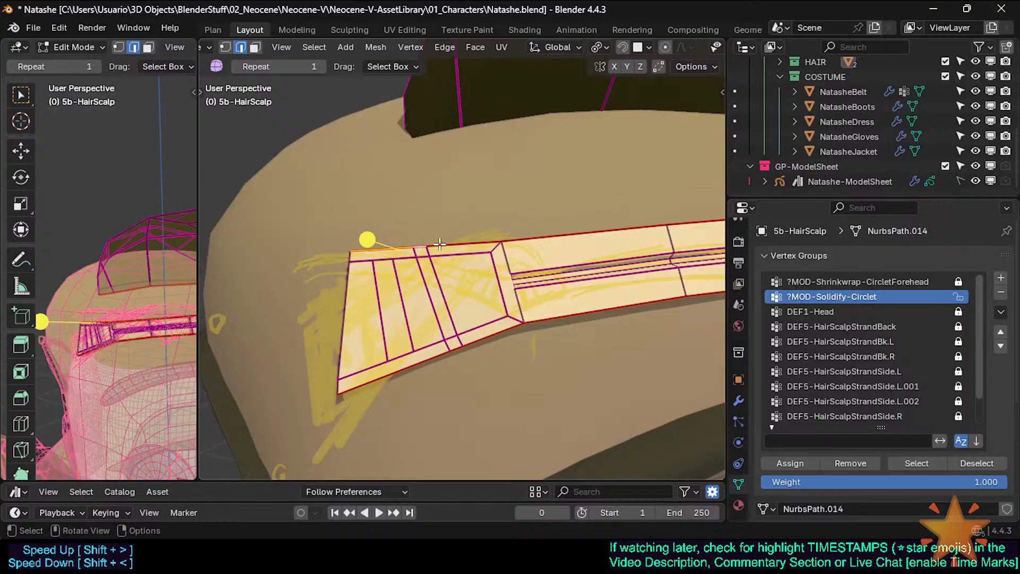
{"action": "key", "text": "Tab"}
{"action": "middle_click_drag", "start_coordinate": [442, 294], "coordinate": [422, 299]}
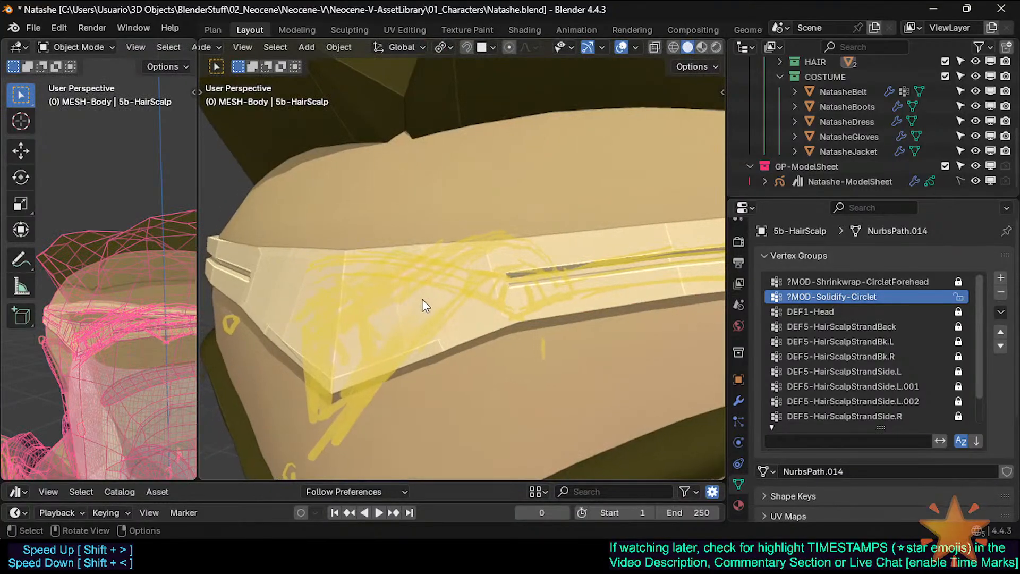
Select the front panel's upper, lower and groove-side border edges and assign them a weight of 0.7 in ?MOD-Solidify-Circlet
{"action": "key", "text": "Tab"}
{"action": "left_click", "coordinate": [382, 369]}
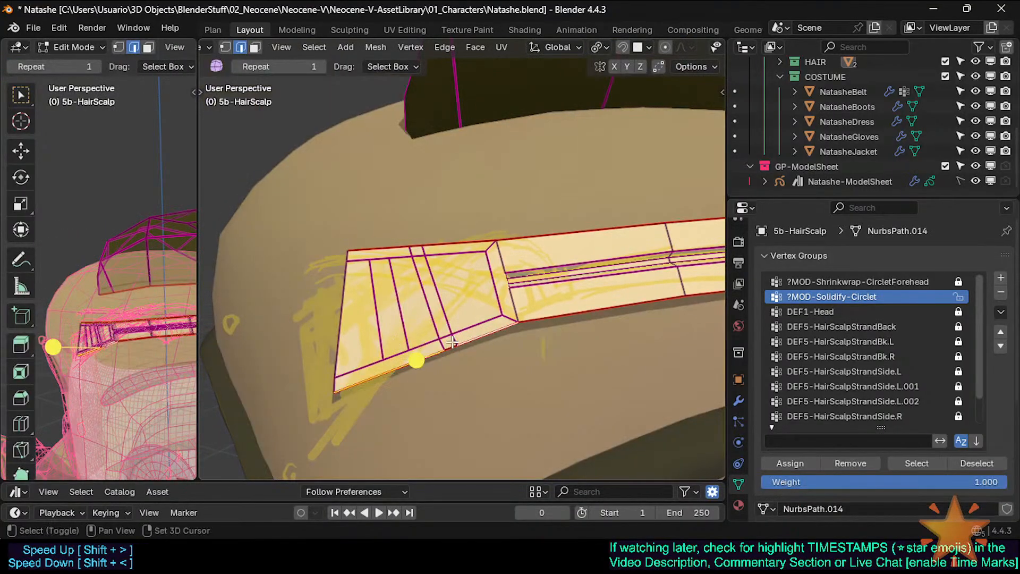
{"action": "left_click", "coordinate": [396, 248], "text": "shift"}
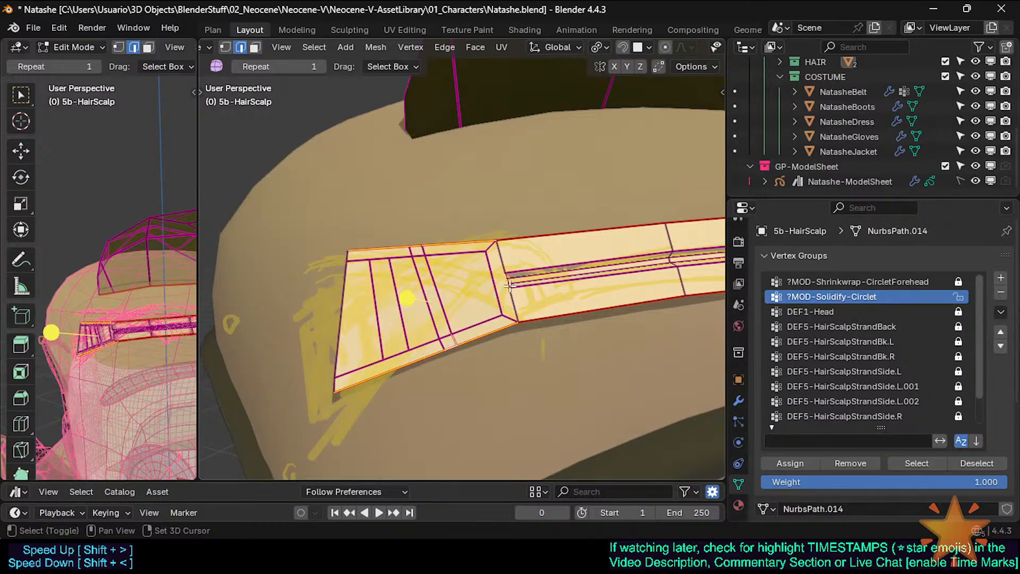
{"action": "scroll", "coordinate": [501, 266], "scroll_direction": "up", "scroll_amount": 3}
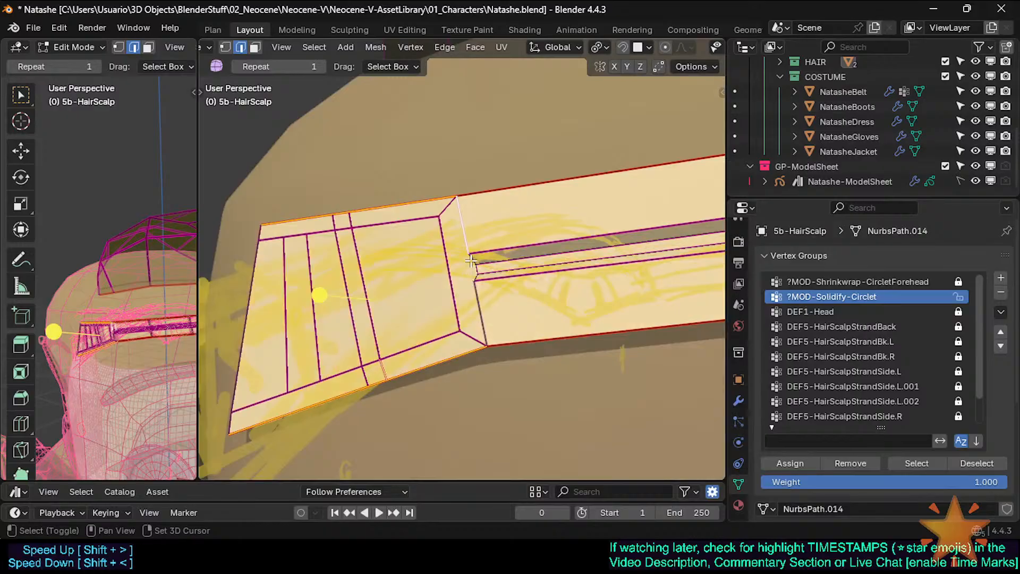
{"action": "left_click", "coordinate": [475, 278], "text": "shift"}
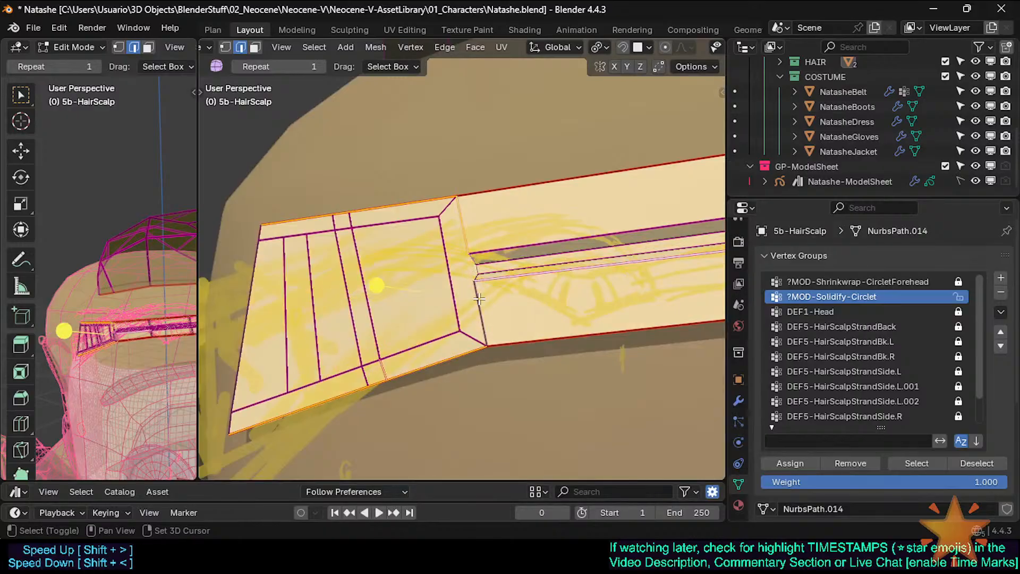
{"action": "left_click", "coordinate": [478, 279], "text": "shift"}
{"action": "key", "text": "1"}
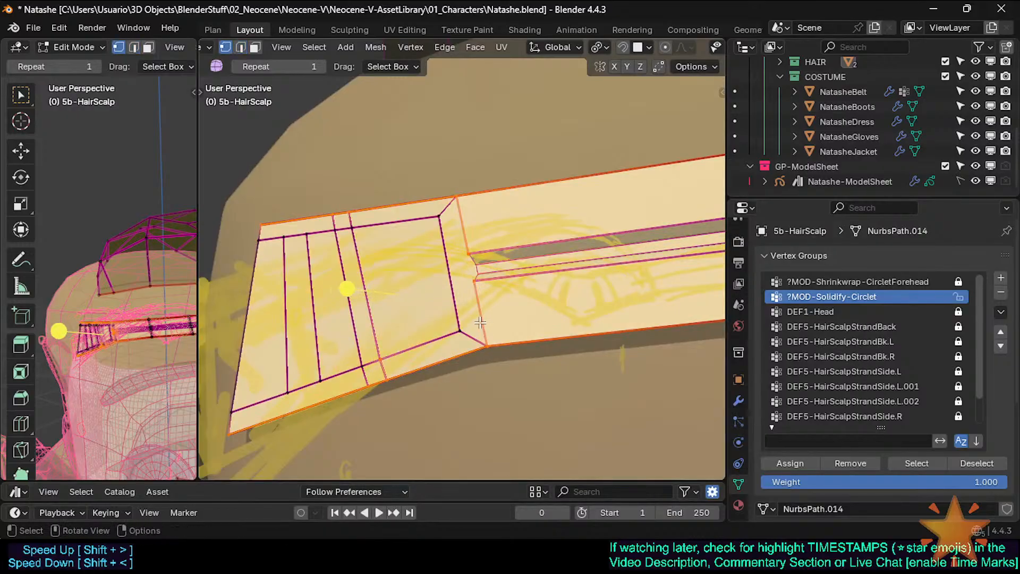
{"action": "scroll", "coordinate": [481, 319], "scroll_direction": "down", "scroll_amount": 3}
{"action": "middle_click_drag", "start_coordinate": [465, 321], "coordinate": [472, 320]}
{"action": "key", "text": "c"}
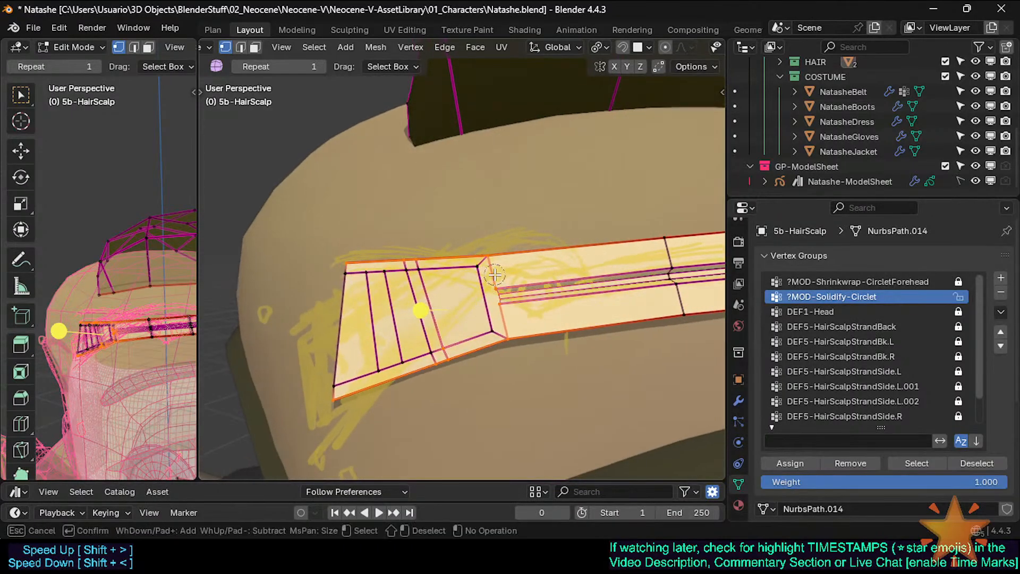
{"action": "right_click", "coordinate": [506, 340]}
{"action": "key", "text": "ctrl+z"}
{"action": "key", "text": "c"}
{"action": "right_click", "coordinate": [512, 347]}
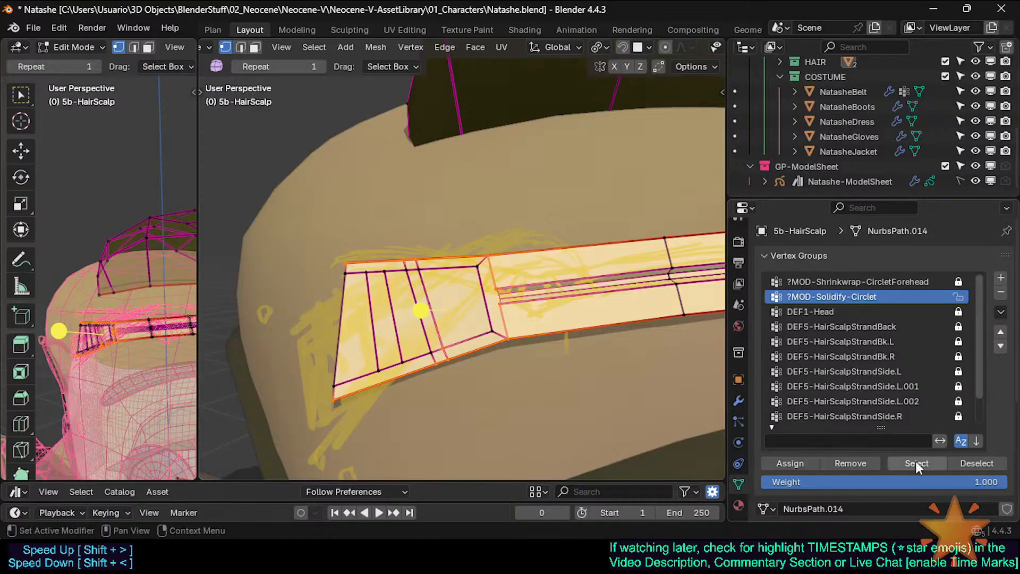
{"action": "left_click", "coordinate": [946, 480]}
{"action": "type", "text": "0.7"}
{"action": "key", "text": "Return"}
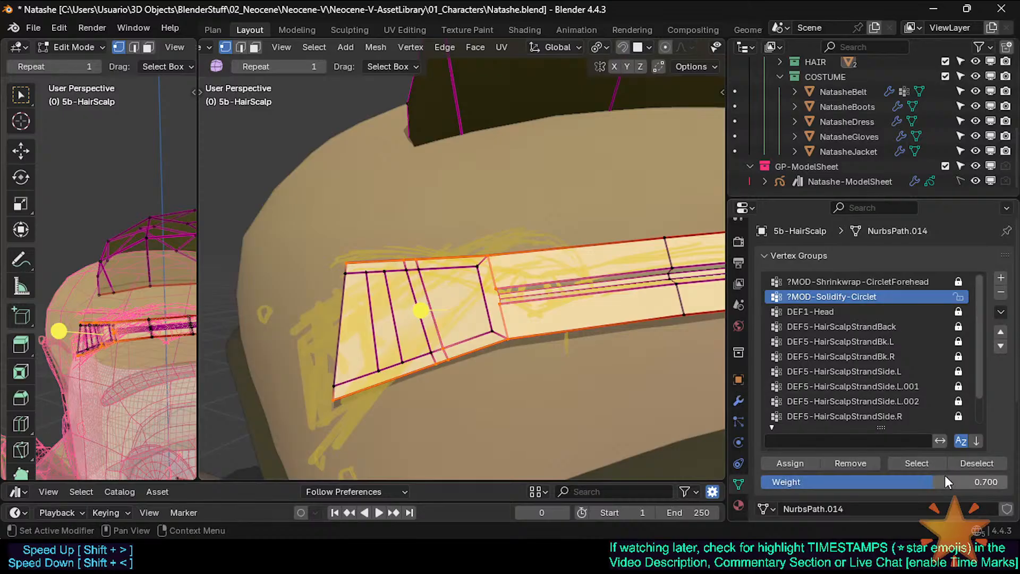
{"action": "left_click", "coordinate": [791, 464]}
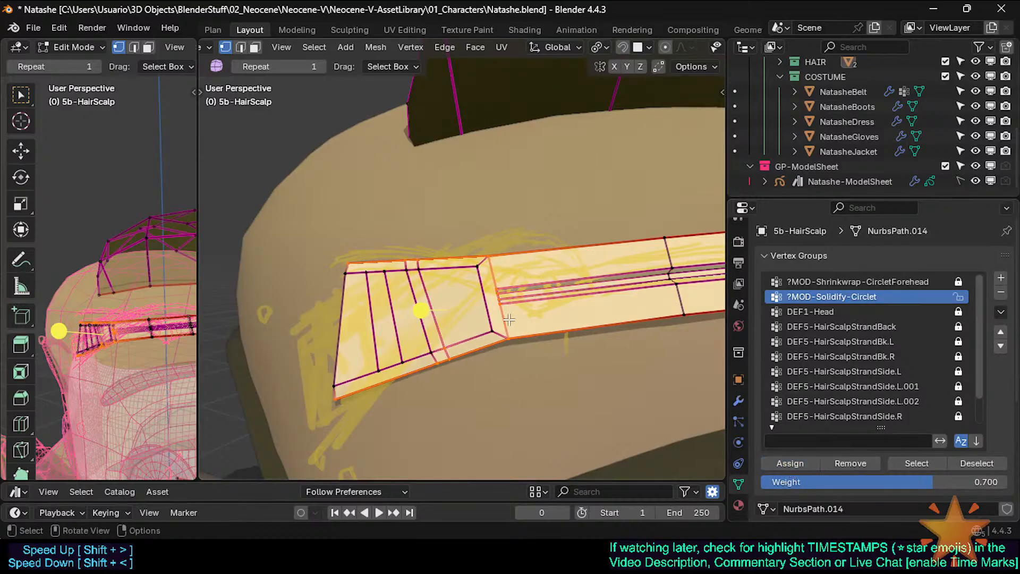
{"action": "key", "text": "Tab"}
{"action": "middle_click_drag", "start_coordinate": [526, 325], "coordinate": [518, 272]}
{"action": "key", "text": "Tab"}
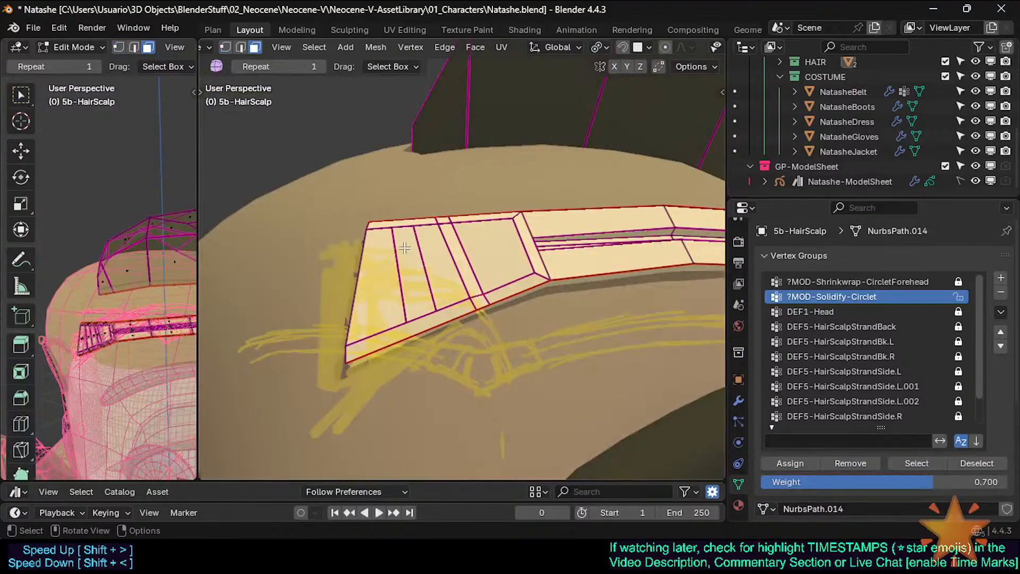
Assign a weight of 1 in ?MOD-Solidify-Circlet to all the front panel's inner faces
{"action": "key", "text": "3"}
{"action": "left_click", "coordinate": [477, 247], "text": "shift"}
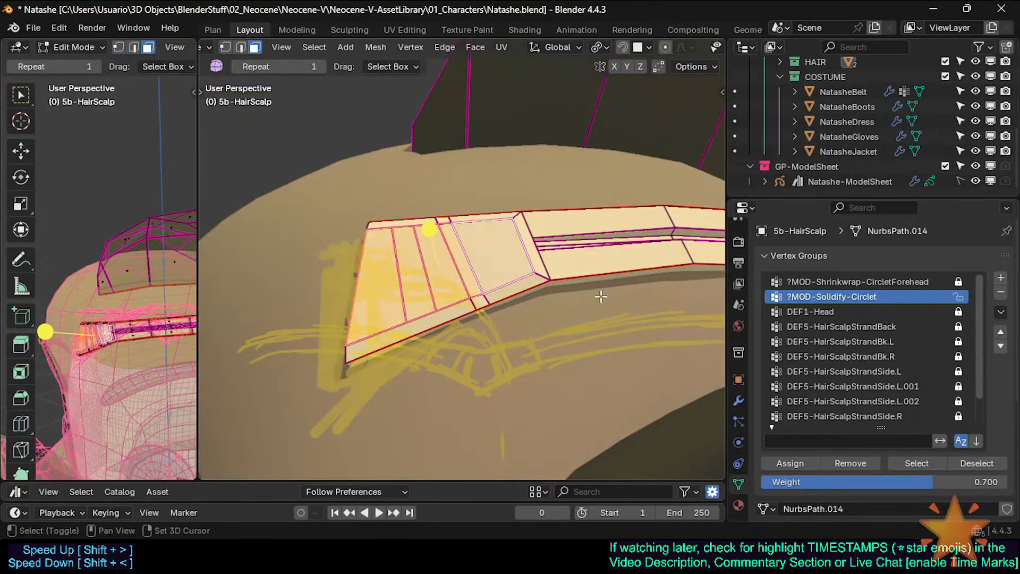
{"action": "left_click_drag", "start_coordinate": [866, 482], "coordinate": [983, 482]}
{"action": "left_click", "coordinate": [790, 462]}
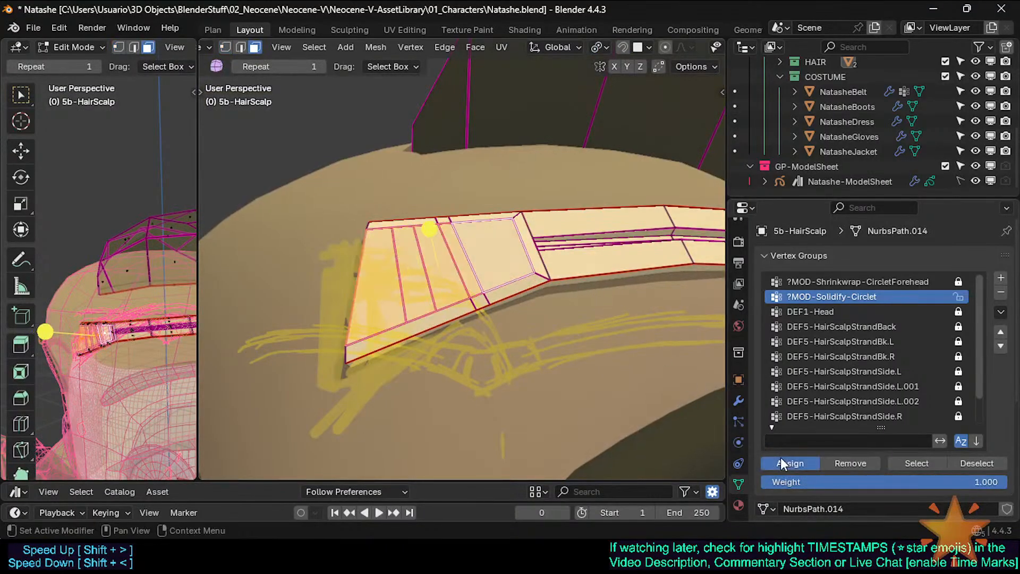
{"action": "key", "text": "Tab"}
{"action": "key", "text": "Tab"}
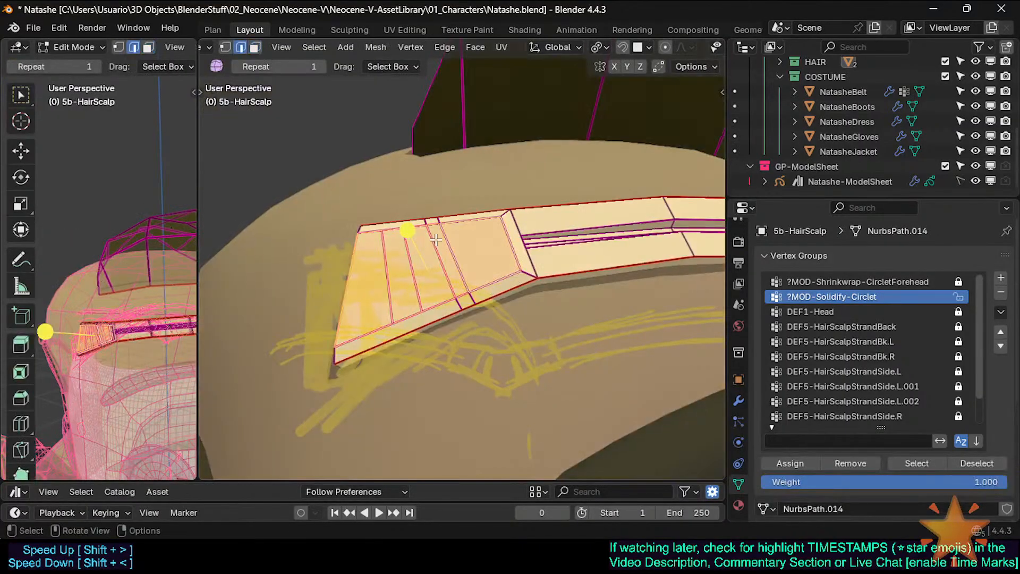
Assign a weight of 0.7 to the two edge loops of the narrow strip crossing the front panel
{"action": "key", "text": "2"}
{"action": "left_click", "coordinate": [437, 240]}
{"action": "left_click", "coordinate": [446, 243], "text": "alt"}
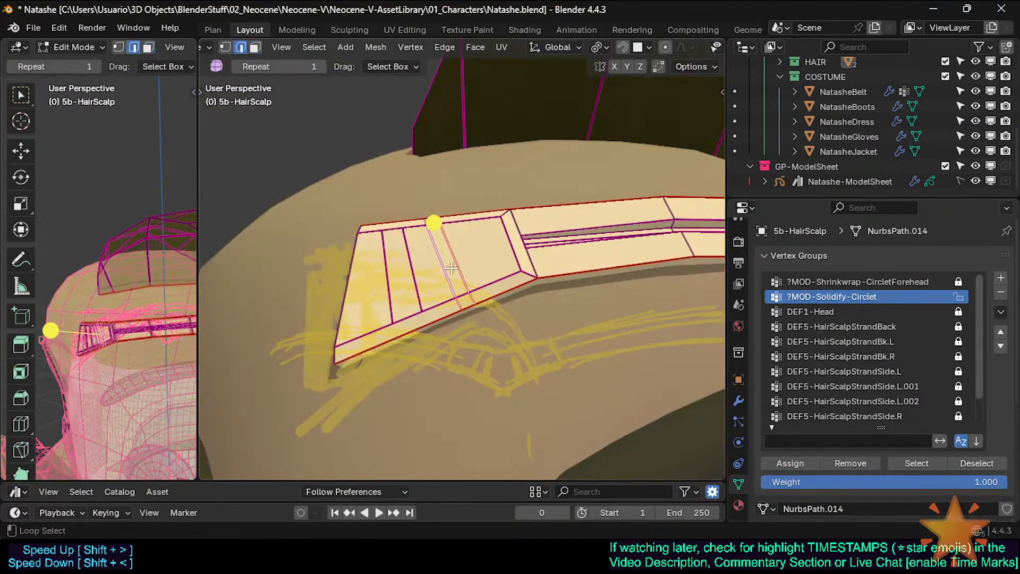
{"action": "key", "text": "1"}
{"action": "left_click", "coordinate": [938, 480]}
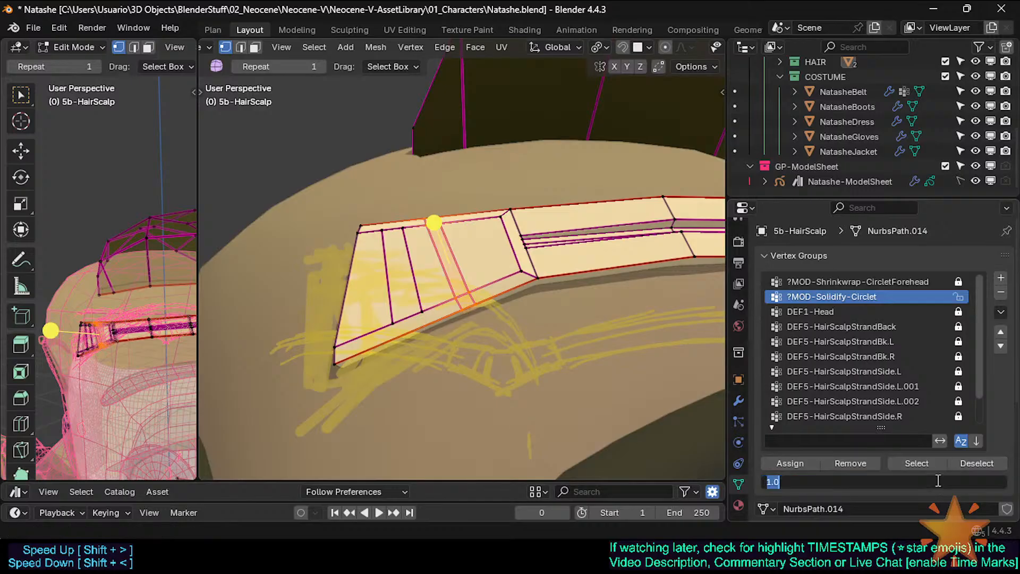
{"action": "type", "text": "0.7"}
{"action": "key", "text": "Return"}
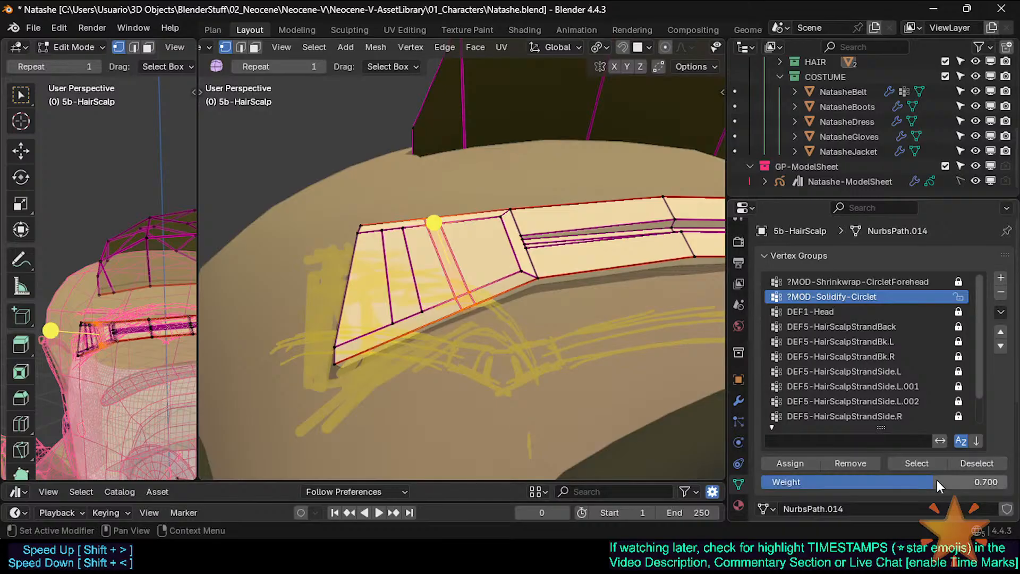
{"action": "left_click", "coordinate": [776, 458]}
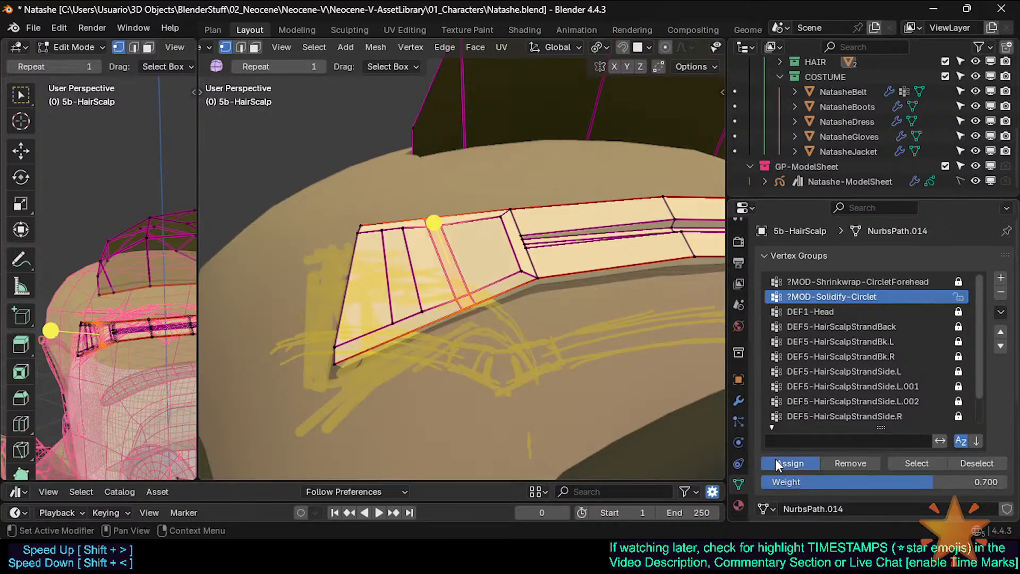
Lower the weight of the front panel's narrow strip loops to 0.2 and inspect the solidified shape in Object Mode
{"action": "left_click", "coordinate": [860, 481]}
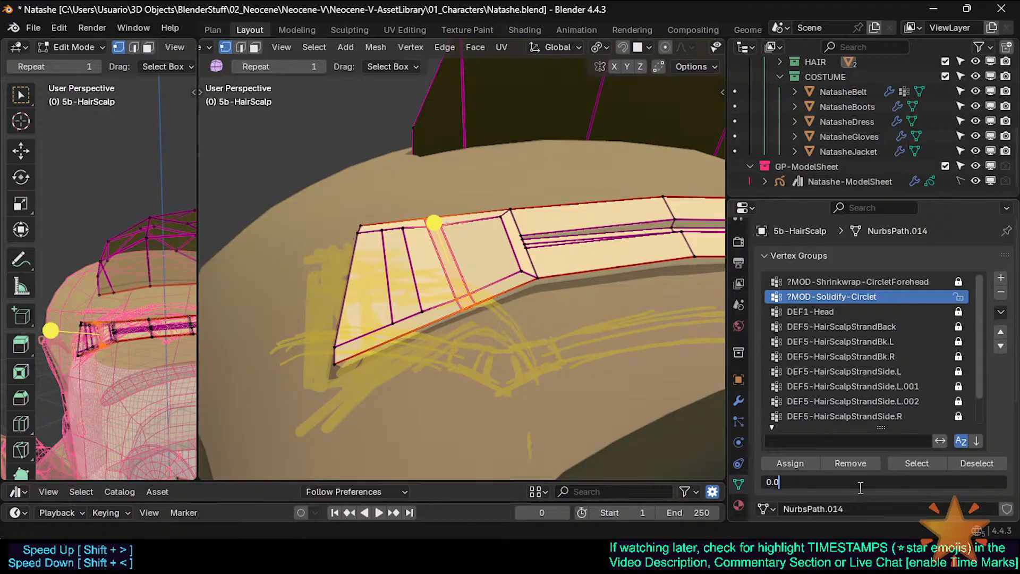
{"action": "type", "text": "0.2"}
{"action": "key", "text": "Return"}
{"action": "left_click", "coordinate": [781, 461]}
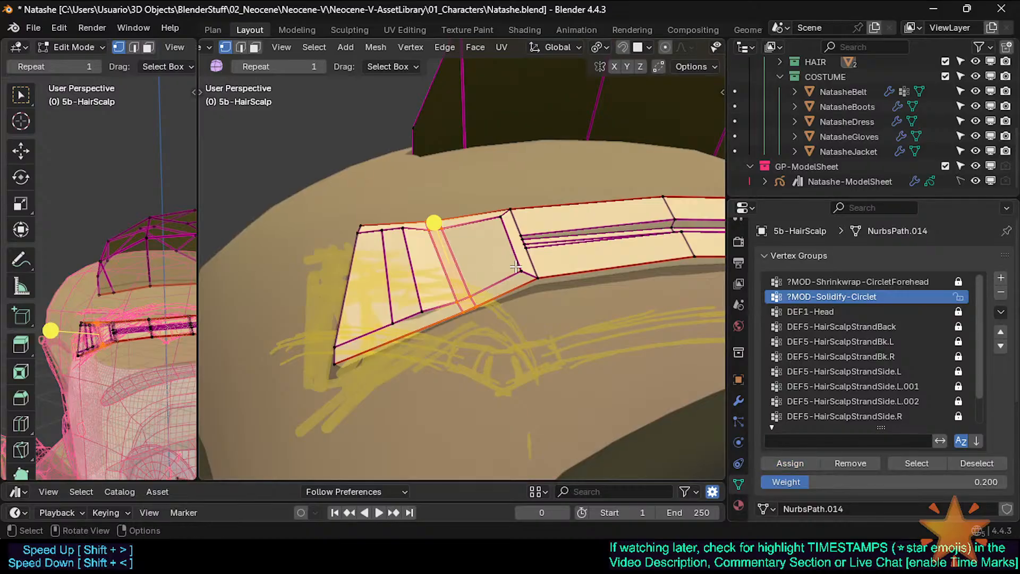
{"action": "key", "text": "Tab"}
{"action": "middle_click_drag", "start_coordinate": [504, 261], "coordinate": [439, 250]}
{"action": "key", "text": "Tab"}
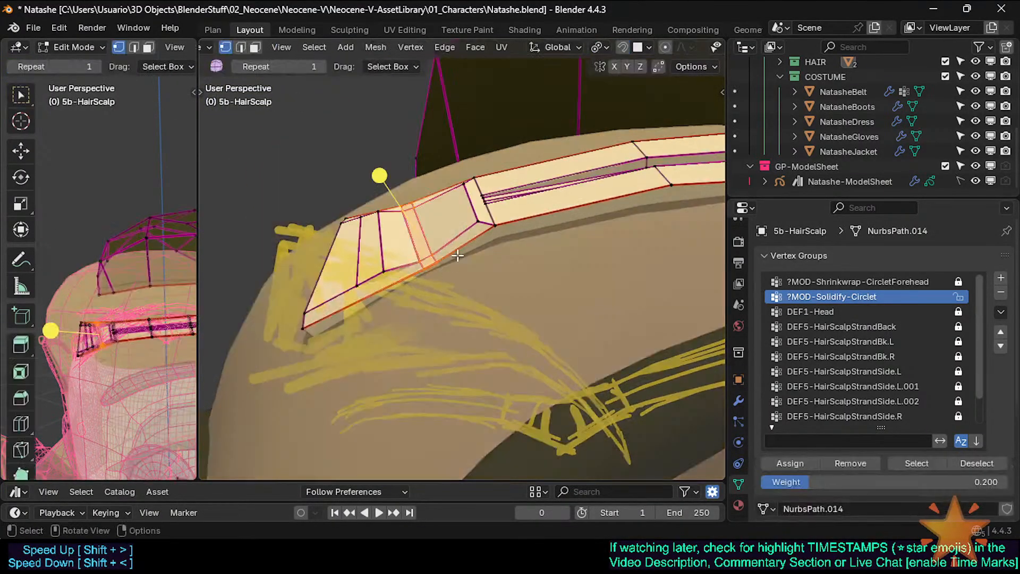
Assign a weight of 0.4 to the front panel's upper and lower border edges and check the thickness in Object Mode
{"action": "key", "text": "2"}
{"action": "left_click", "coordinate": [414, 275]}
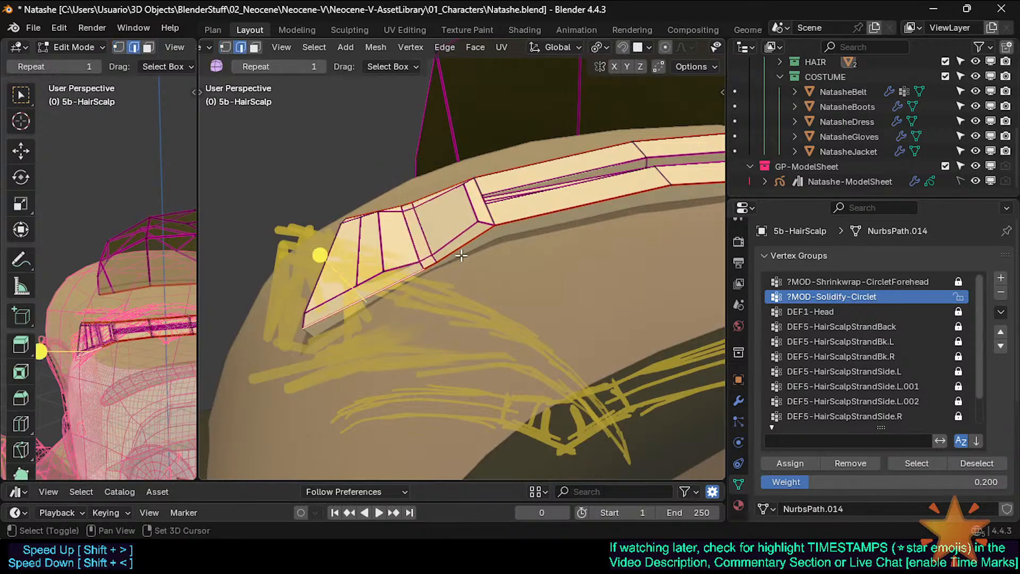
{"action": "left_click", "coordinate": [459, 255], "text": "shift"}
{"action": "middle_click_drag", "start_coordinate": [447, 250], "coordinate": [333, 253]}
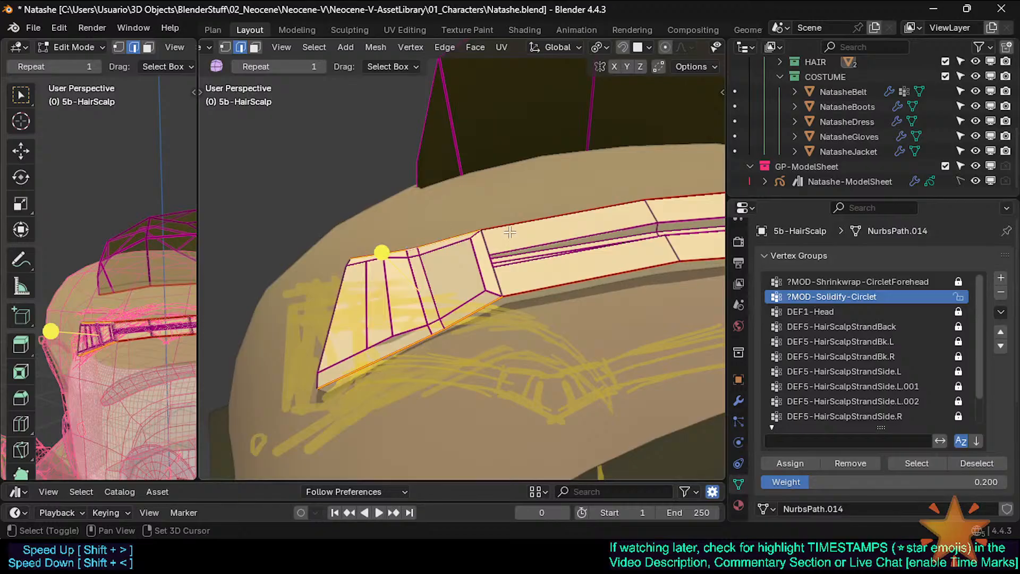
{"action": "middle_click_drag", "start_coordinate": [505, 237], "coordinate": [486, 213]}
{"action": "left_click", "coordinate": [880, 481]}
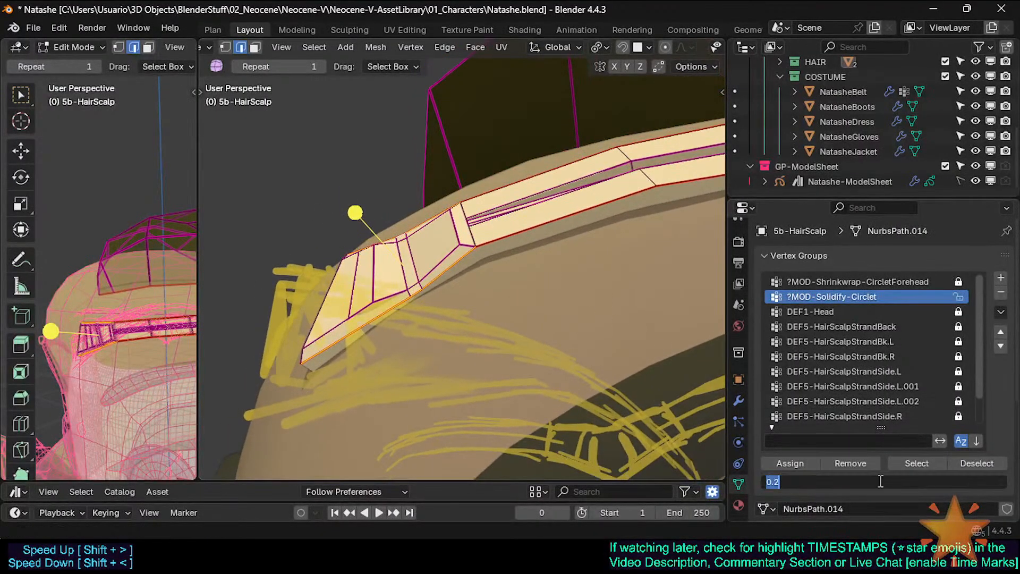
{"action": "key", "text": "Return"}
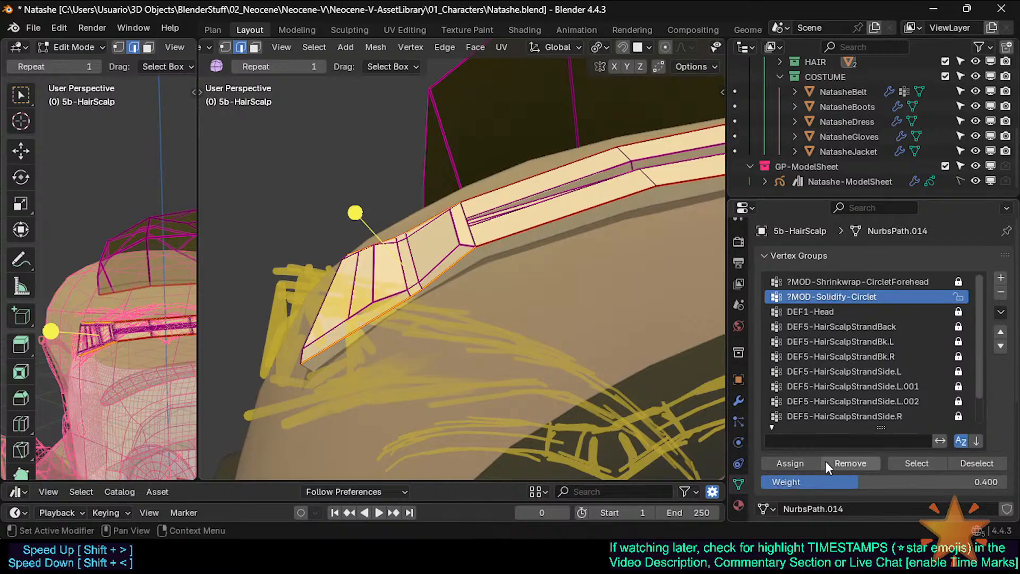
{"action": "left_click", "coordinate": [811, 460]}
{"action": "key", "text": "Tab"}
{"action": "middle_click_drag", "start_coordinate": [558, 306], "coordinate": [521, 276]}
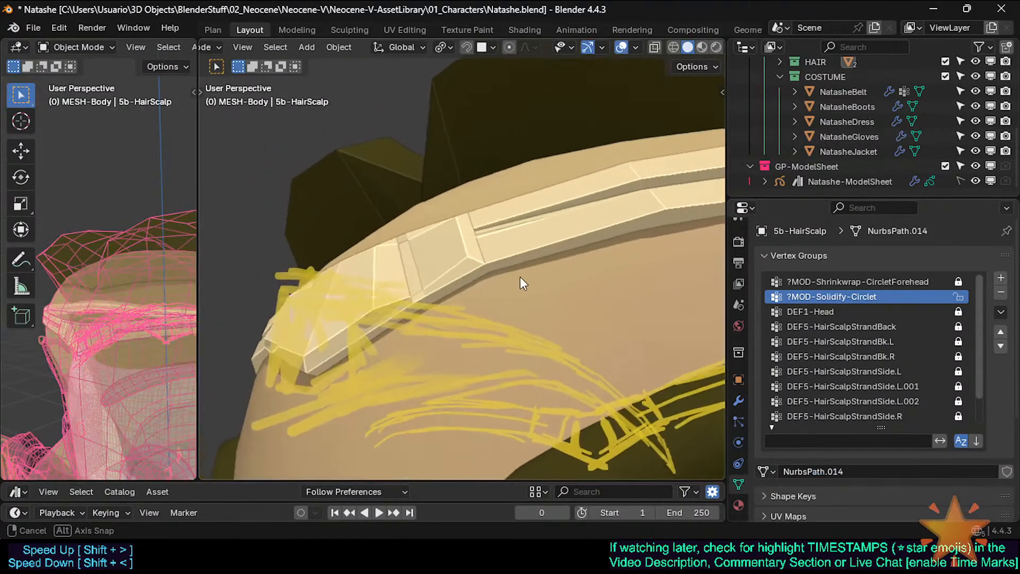
{"action": "key", "text": "Tab"}
{"action": "key", "text": "Tab"}
{"action": "middle_click_drag", "start_coordinate": [450, 282], "coordinate": [485, 214]}
{"action": "key", "text": "Tab"}
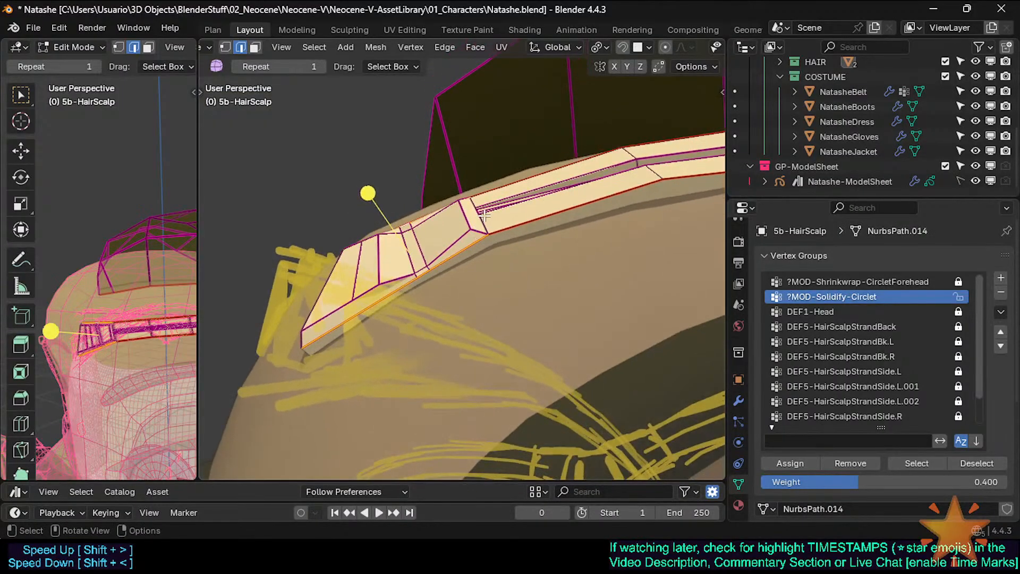
Assign a weight of 0.4 to the border edges above and below the groove's end beside the front panel
{"action": "scroll", "coordinate": [480, 223], "scroll_direction": "up", "scroll_amount": 5}
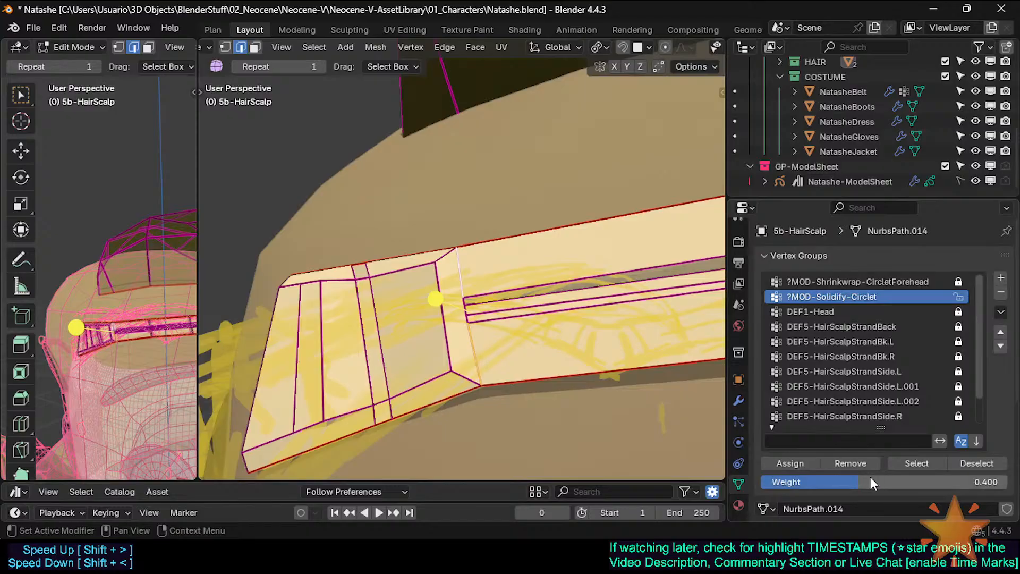
{"action": "left_click", "coordinate": [776, 458]}
{"action": "middle_click_drag", "start_coordinate": [519, 299], "coordinate": [396, 287]}
{"action": "key", "text": "Tab"}
{"action": "key", "text": "Tab"}
Assign a weight of 0.4 to the recessed vertices at the groove's end and inspect the circlet in Object Mode
{"action": "scroll", "coordinate": [509, 304], "scroll_direction": "up", "scroll_amount": 3}
{"action": "left_click", "coordinate": [390, 284]}
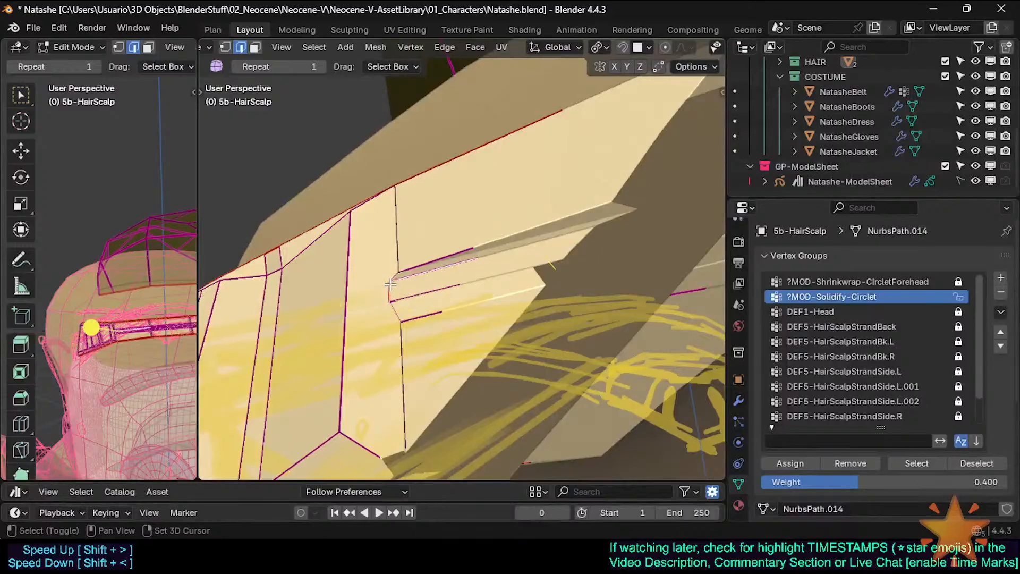
{"action": "key", "text": "1"}
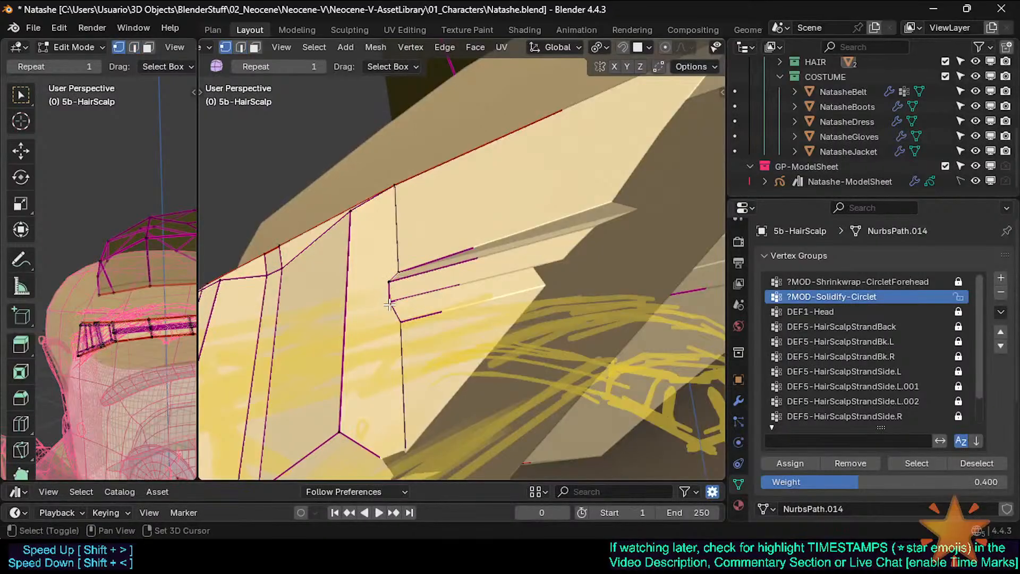
{"action": "left_click", "coordinate": [388, 305], "text": "shift"}
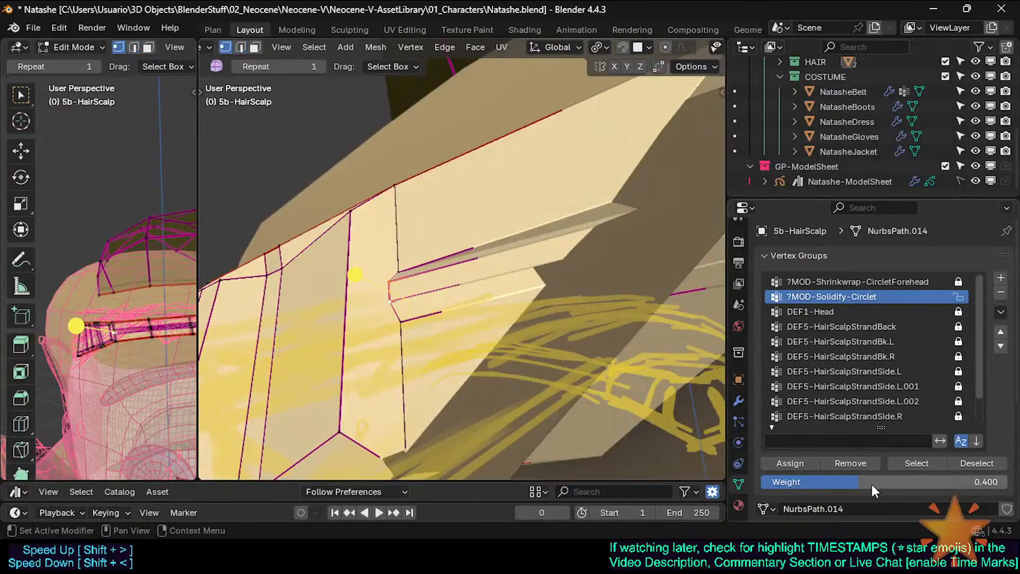
{"action": "left_click", "coordinate": [785, 464]}
{"action": "scroll", "coordinate": [401, 269], "scroll_direction": "down", "scroll_amount": 4}
{"action": "key", "text": "Tab"}
{"action": "middle_click_drag", "start_coordinate": [401, 269], "coordinate": [490, 263]}
{"action": "scroll", "coordinate": [488, 263], "scroll_direction": "down", "scroll_amount": 3}
{"action": "key", "text": "Tab"}
{"action": "key", "text": "Tab"}
{"action": "scroll", "coordinate": [540, 293], "scroll_direction": "down", "scroll_amount": 4}
{"action": "scroll", "coordinate": [467, 282], "scroll_direction": "up", "scroll_amount": 3}
Assign a weight of 1 to all the front panel's inner faces, including the narrow strip, and check the solidified result
{"action": "key", "text": "Tab"}
{"action": "left_click", "coordinate": [540, 247]}
{"action": "left_click", "coordinate": [511, 257], "text": "shift"}
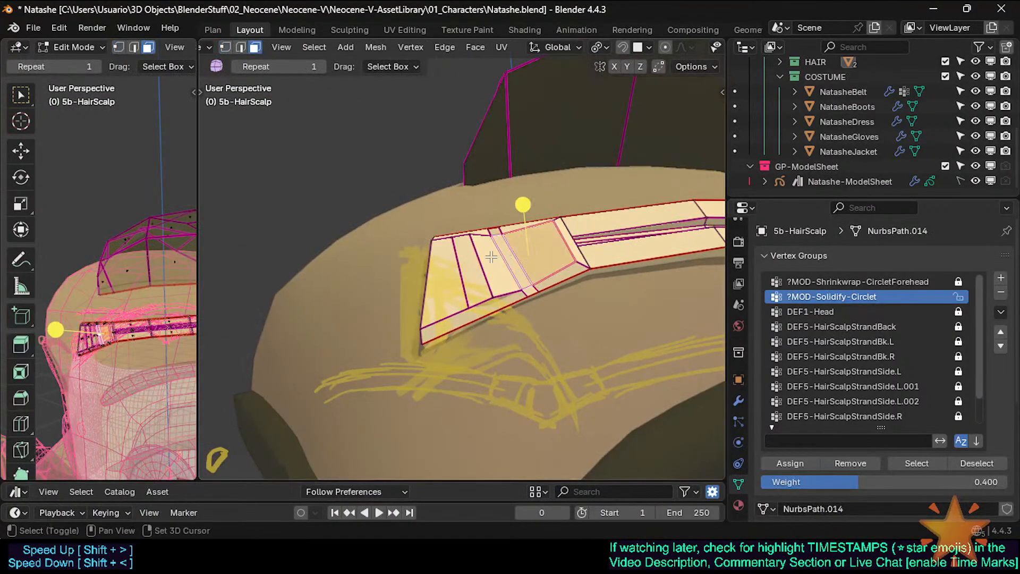
{"action": "left_click", "coordinate": [492, 257], "text": "shift"}
{"action": "left_click", "coordinate": [469, 259], "text": "shift"}
{"action": "left_click", "coordinate": [437, 270], "text": "shift"}
{"action": "left_click_drag", "start_coordinate": [840, 480], "coordinate": [868, 481]}
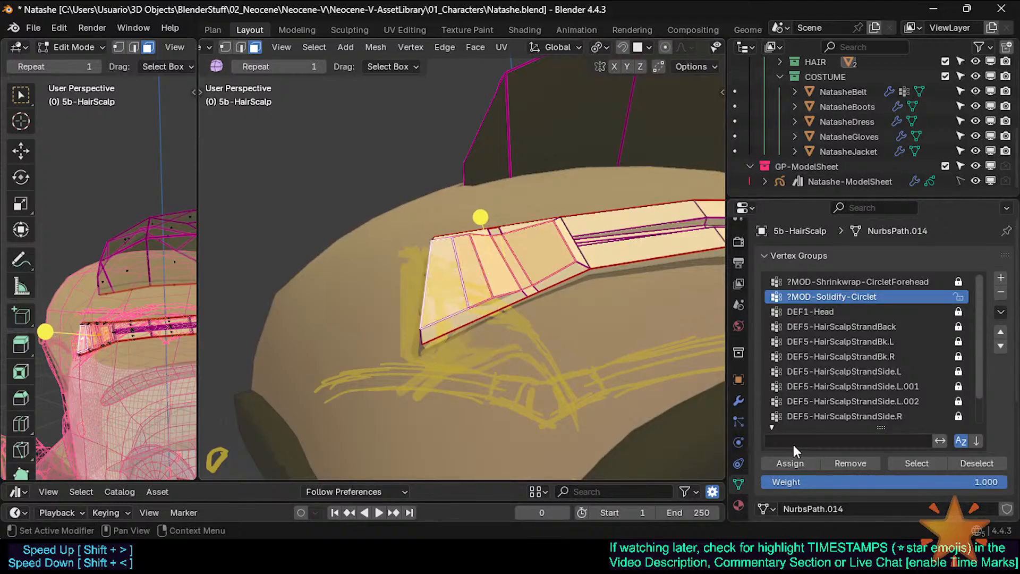
{"action": "left_click", "coordinate": [786, 461]}
{"action": "key", "text": "Tab"}
{"action": "middle_click_drag", "start_coordinate": [544, 268], "coordinate": [502, 260]}
{"action": "key", "text": "Tab"}
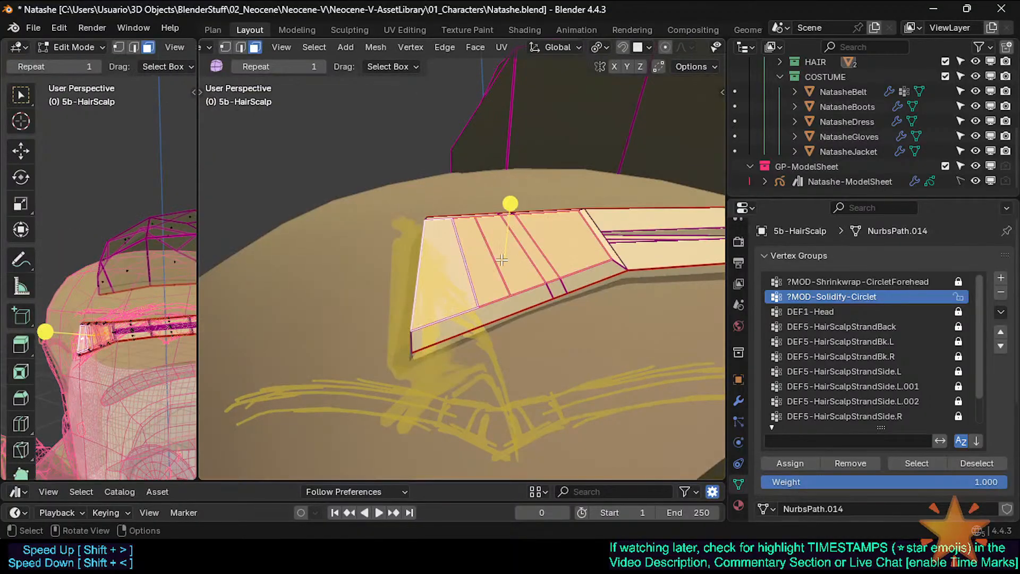
Clear the face selection on the circlet's front panel and save the file
{"action": "left_click", "coordinate": [448, 260]}
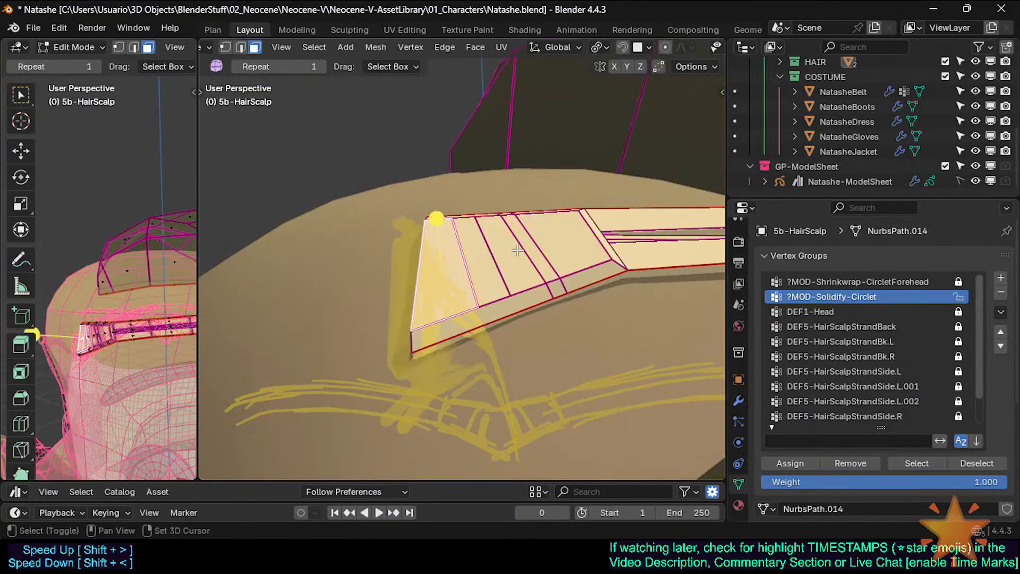
{"action": "left_click", "coordinate": [580, 243]}
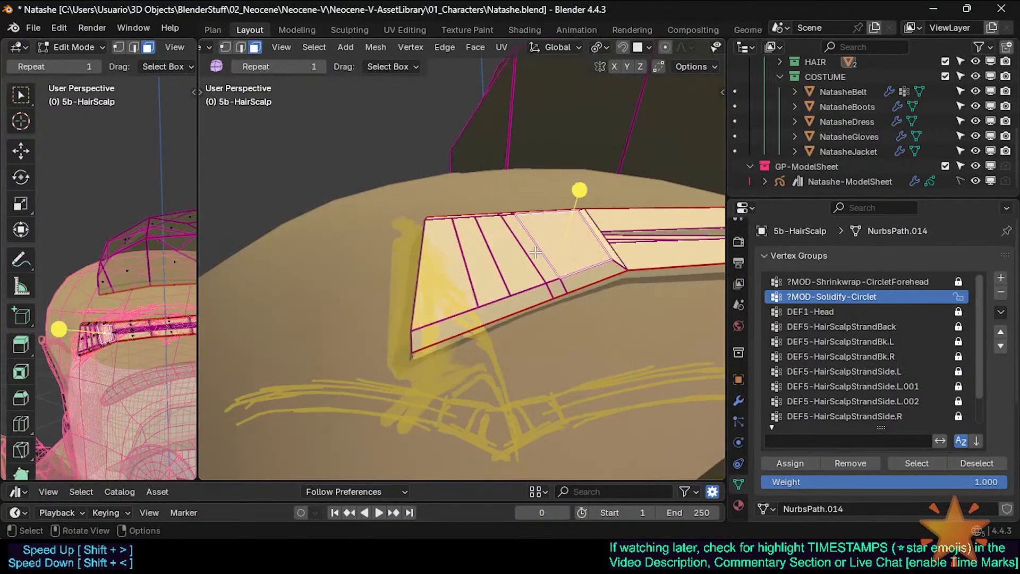
{"action": "middle_click_drag", "start_coordinate": [535, 252], "coordinate": [498, 278], "text": "shift"}
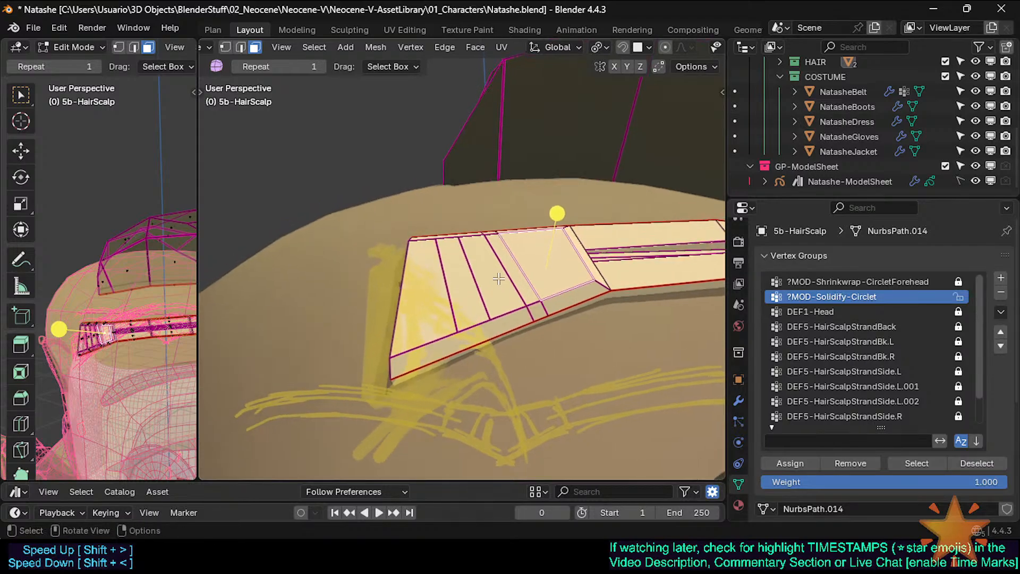
{"action": "key", "text": "alt+a"}
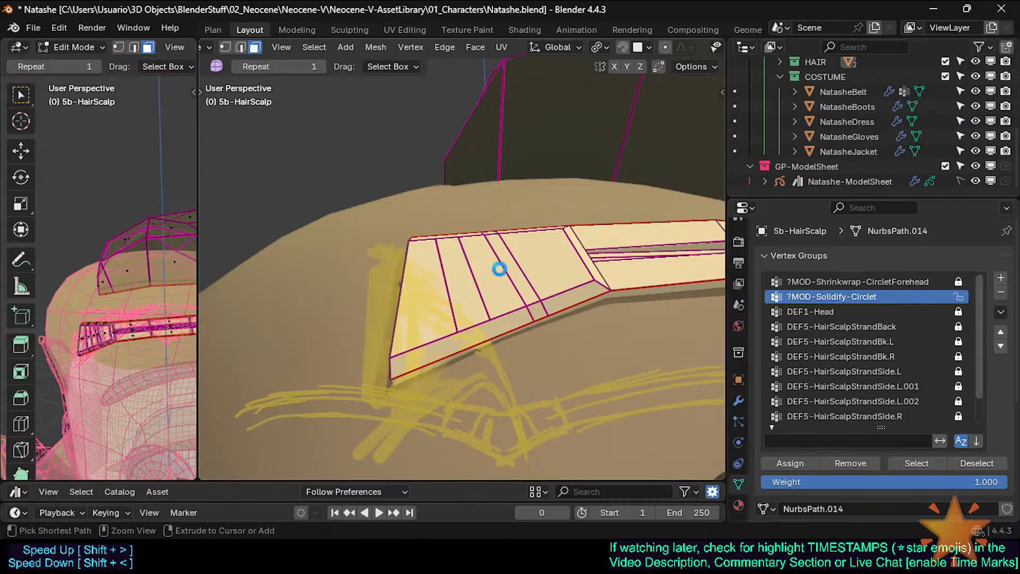
{"action": "key", "text": "ctrl+s"}
Bevel the two cross edges of the narrow strip near the panel's groove end by about 0.0003 m with one segment
{"action": "middle_click_drag", "start_coordinate": [610, 255], "coordinate": [626, 325]}
{"action": "middle_click_drag", "start_coordinate": [499, 321], "coordinate": [457, 300]}
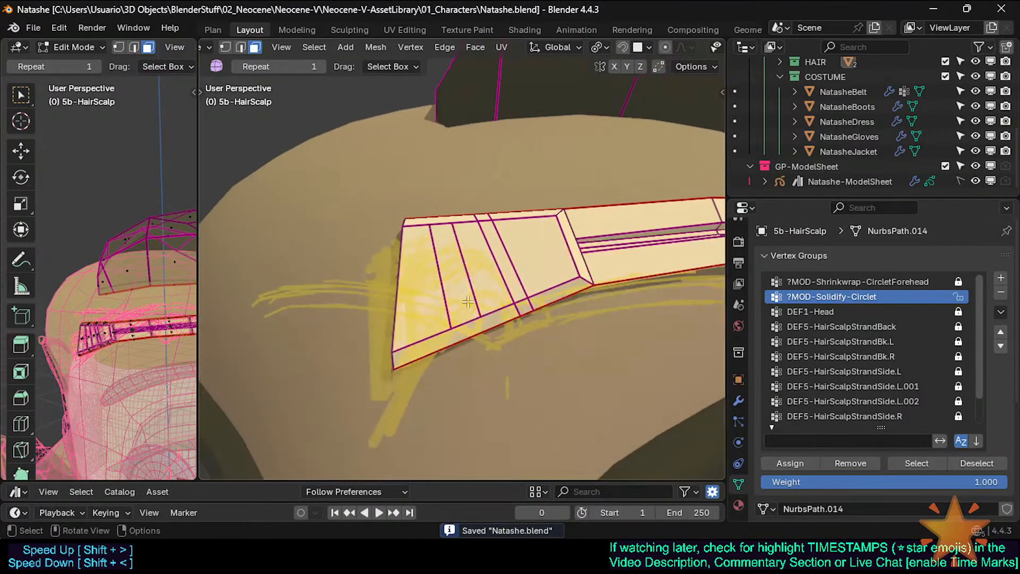
{"action": "scroll", "coordinate": [450, 297], "scroll_direction": "up", "scroll_amount": 2}
{"action": "key", "text": "2"}
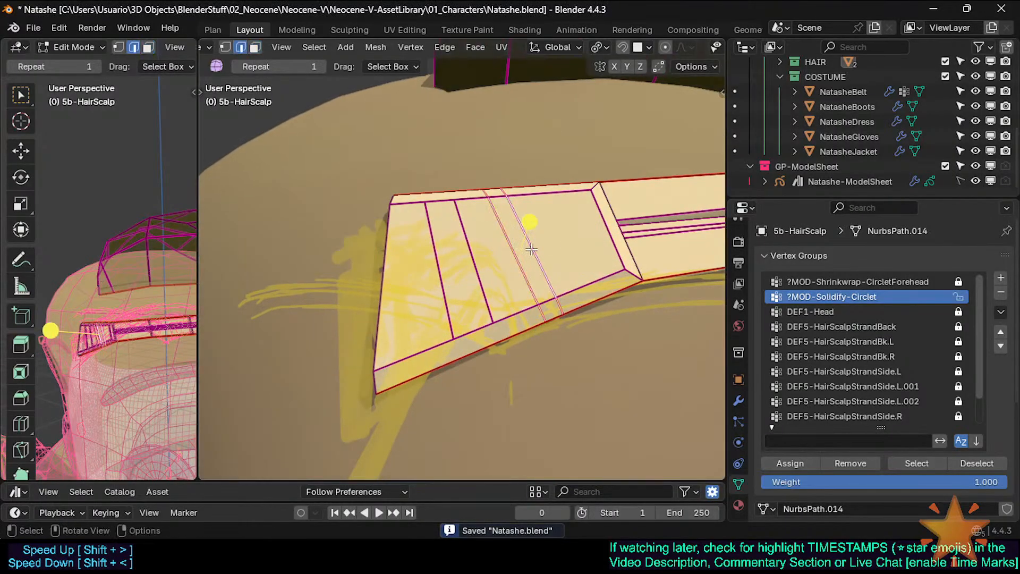
{"action": "key", "text": "ctrl+b"}
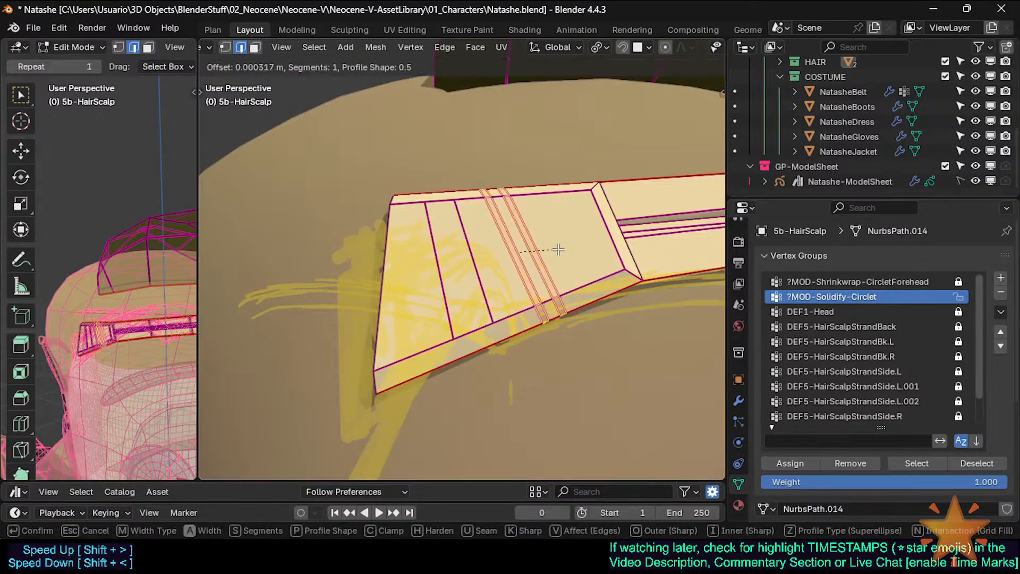
{"action": "left_click", "coordinate": [556, 249]}
{"action": "key", "text": "alt+a"}
{"action": "middle_click_drag", "start_coordinate": [573, 287], "coordinate": [519, 296]}
{"action": "key", "text": "Tab"}
{"action": "key", "text": "Tab"}
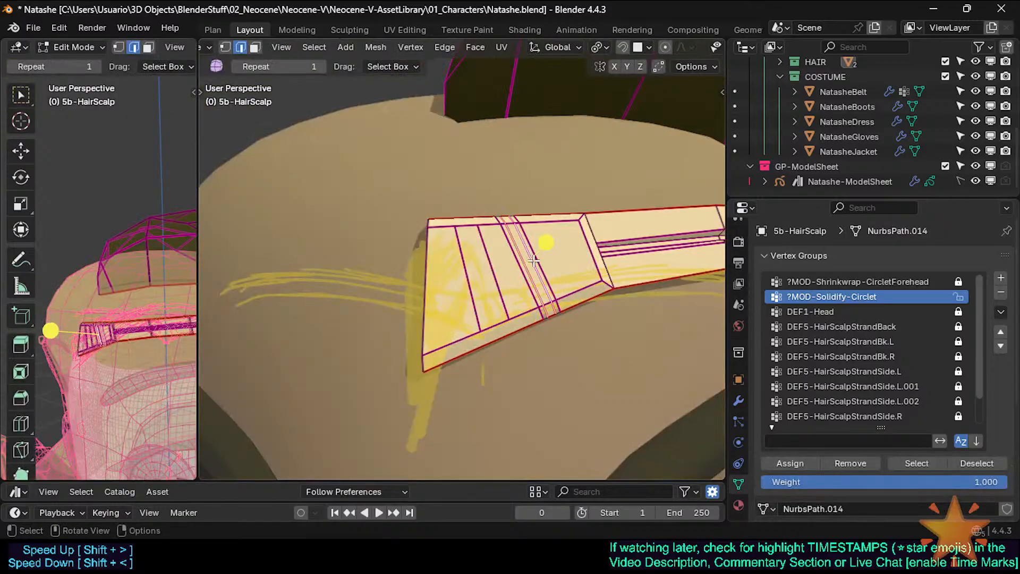
Assign a weight of 0.8 to the inner pair of the strip's beveled edges and check the recess in Object Mode
{"action": "key", "text": "alt+a"}
{"action": "left_click", "coordinate": [518, 245], "text": "alt"}
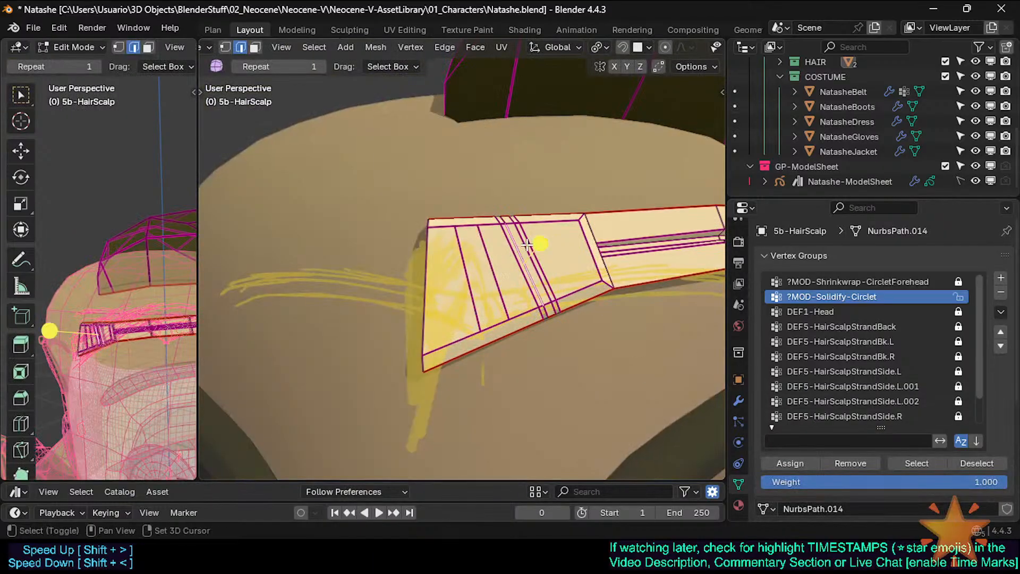
{"action": "left_click", "coordinate": [935, 478]}
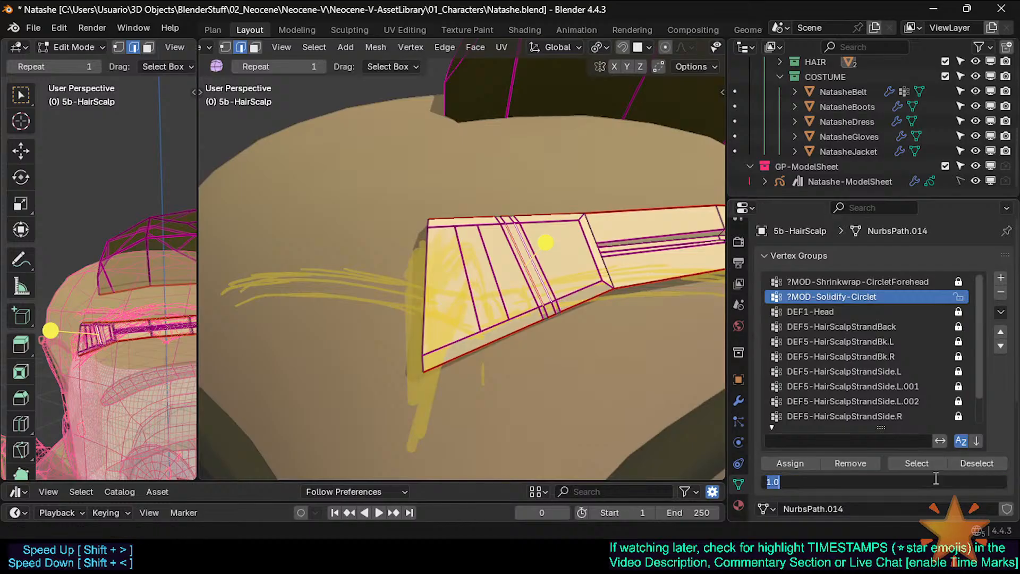
{"action": "type", "text": "0.8"}
{"action": "key", "text": "Return"}
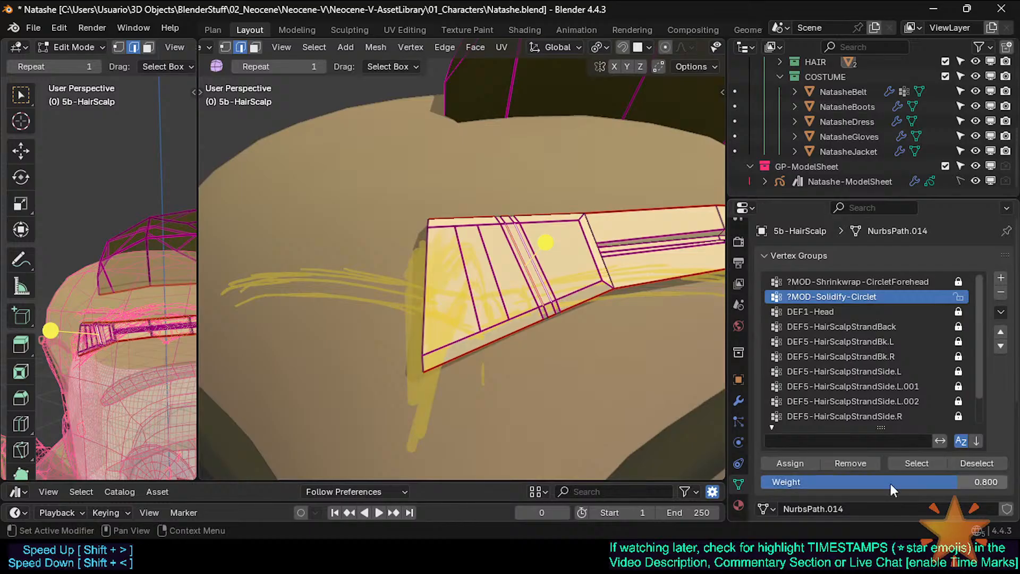
{"action": "left_click", "coordinate": [789, 463]}
{"action": "key", "text": "Tab"}
{"action": "middle_click_drag", "start_coordinate": [611, 283], "coordinate": [615, 264]}
{"action": "key", "text": "Tab"}
Assign a weight of 0.8 to the two cross edges nearest the panel's centre and inspect the solidified result
{"action": "key", "text": "alt+a"}
{"action": "left_click", "coordinate": [471, 247]}
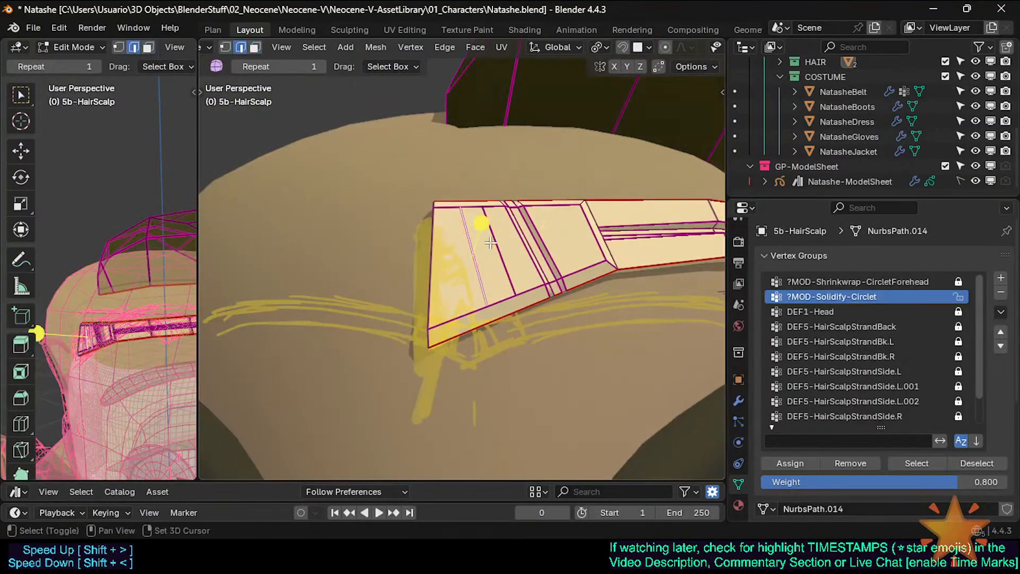
{"action": "left_click", "coordinate": [493, 242], "text": "shift"}
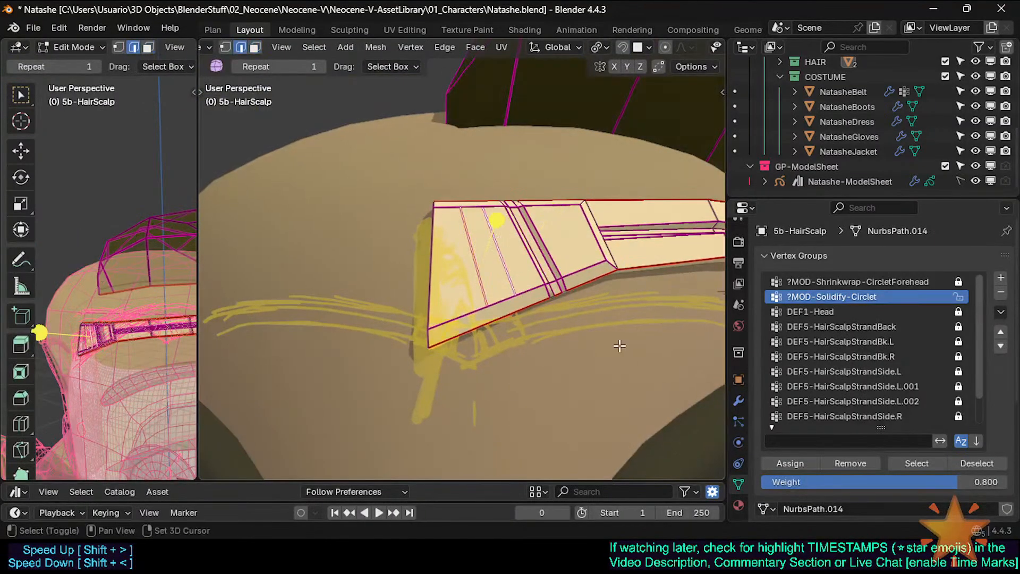
{"action": "left_click", "coordinate": [780, 464]}
{"action": "key", "text": "Tab"}
{"action": "mouse_move", "coordinate": [531, 224]}
{"action": "middle_mouse_down"}
{"action": "mouse_move", "coordinate": [502, 209]}
{"action": "mouse_move", "coordinate": [537, 223]}
{"action": "middle_mouse_up"}
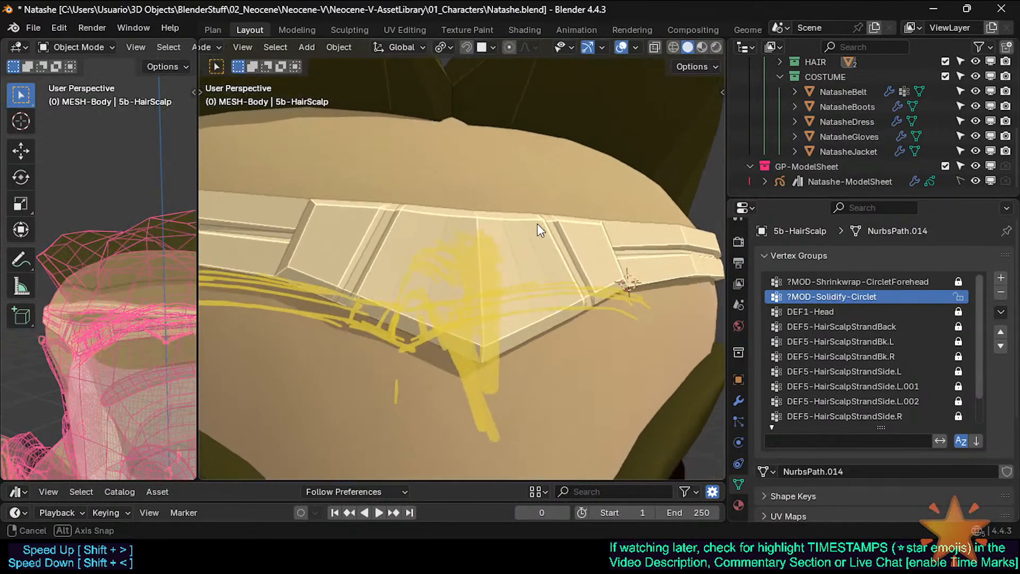
{"action": "left_click_drag", "start_coordinate": [537, 224], "coordinate": [488, 247]}
{"action": "scroll", "coordinate": [484, 259], "scroll_direction": "up", "scroll_amount": 2}
Bevel the two cross edges nearest the panel's centre by about 0.0003 m and assign the new edges a weight of 0.8
{"action": "key", "text": "Tab"}
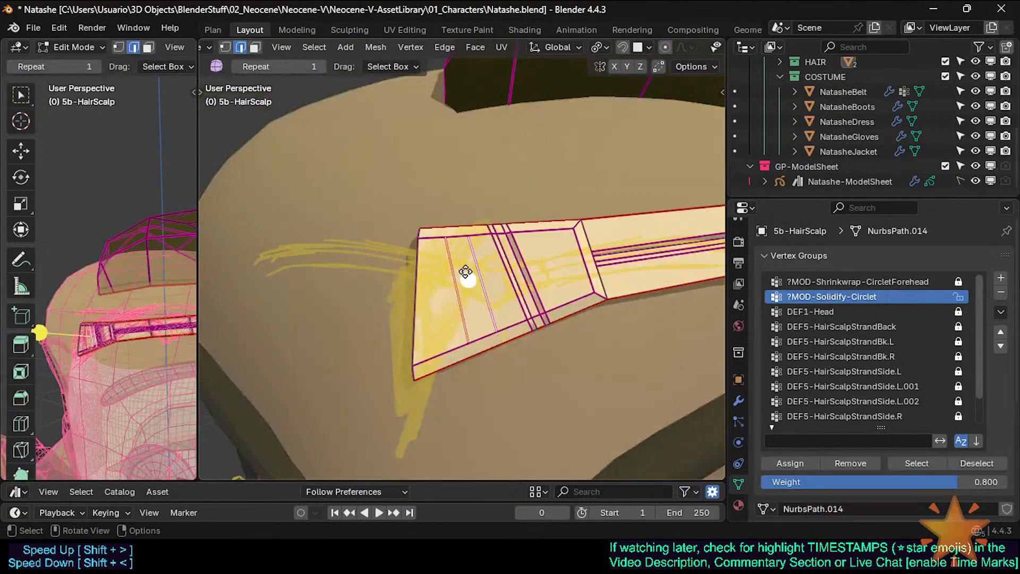
{"action": "key", "text": "ctrl+b"}
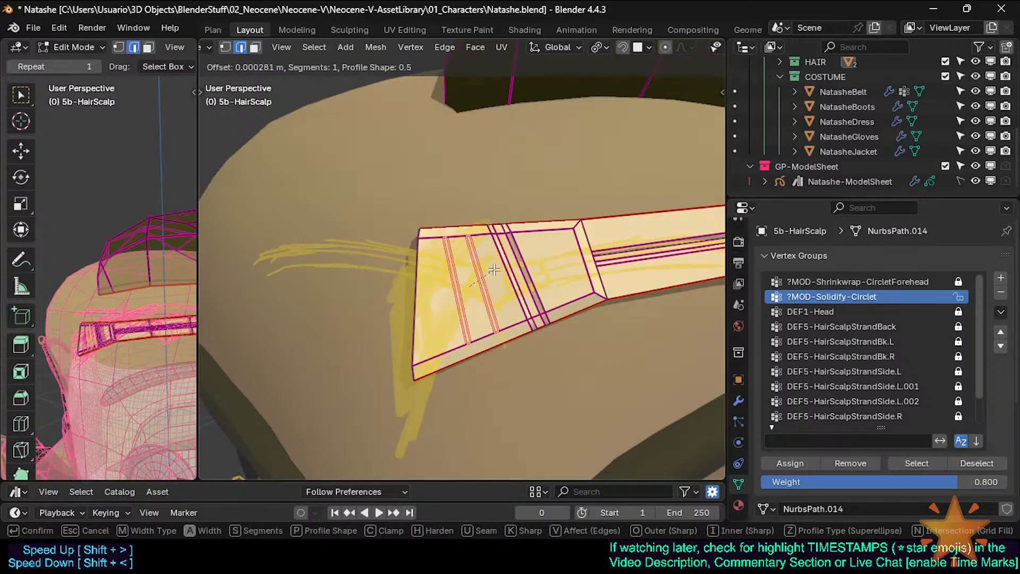
{"action": "left_click", "coordinate": [495, 270]}
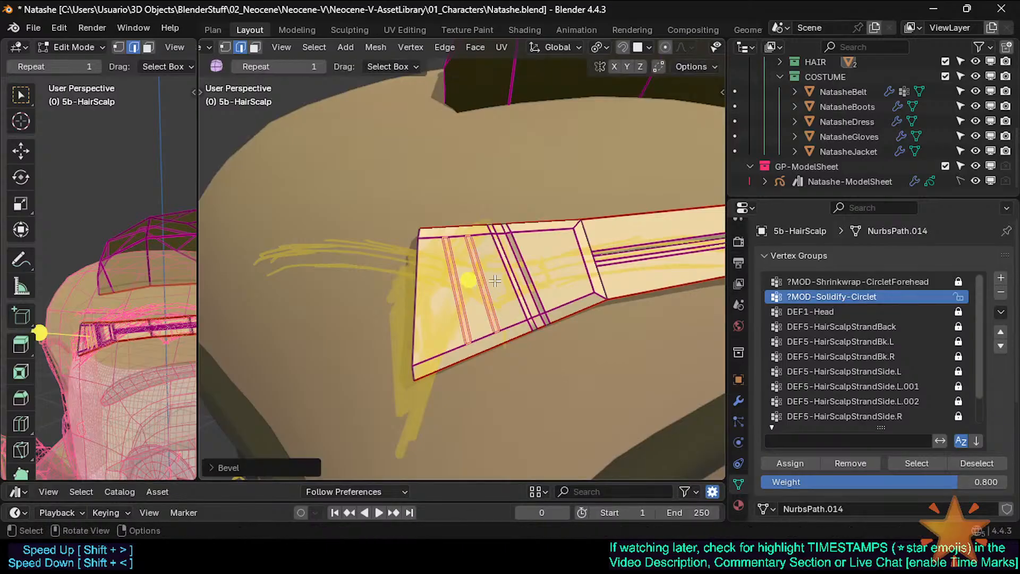
{"action": "left_click", "coordinate": [796, 459]}
Assign a weight of 1 to the outer edges of the two bevels nearest the centre and check the recess in Object Mode
{"action": "left_click", "coordinate": [455, 267]}
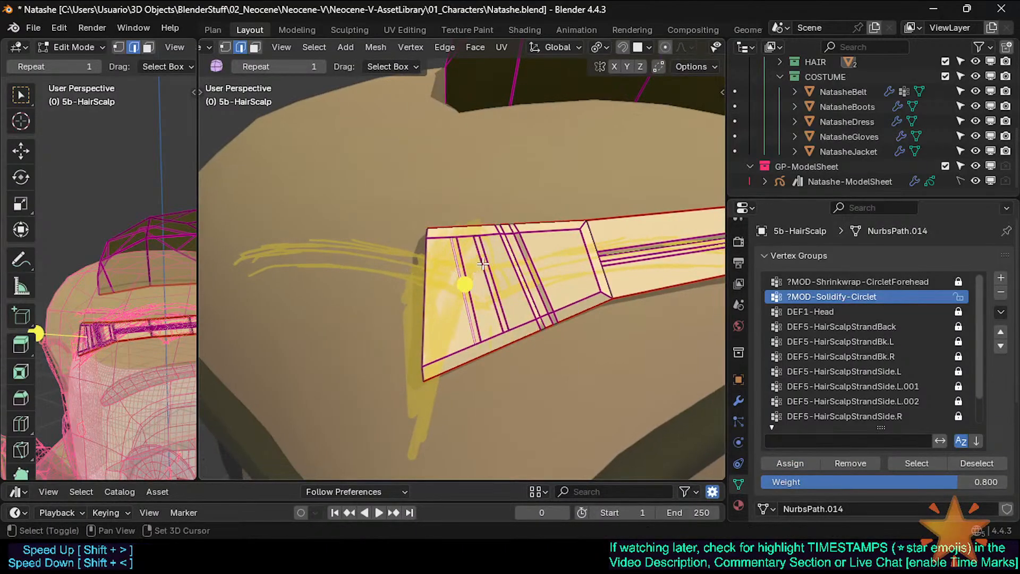
{"action": "left_click", "coordinate": [487, 263], "text": "shift"}
{"action": "left_click_drag", "start_coordinate": [794, 481], "coordinate": [856, 482]}
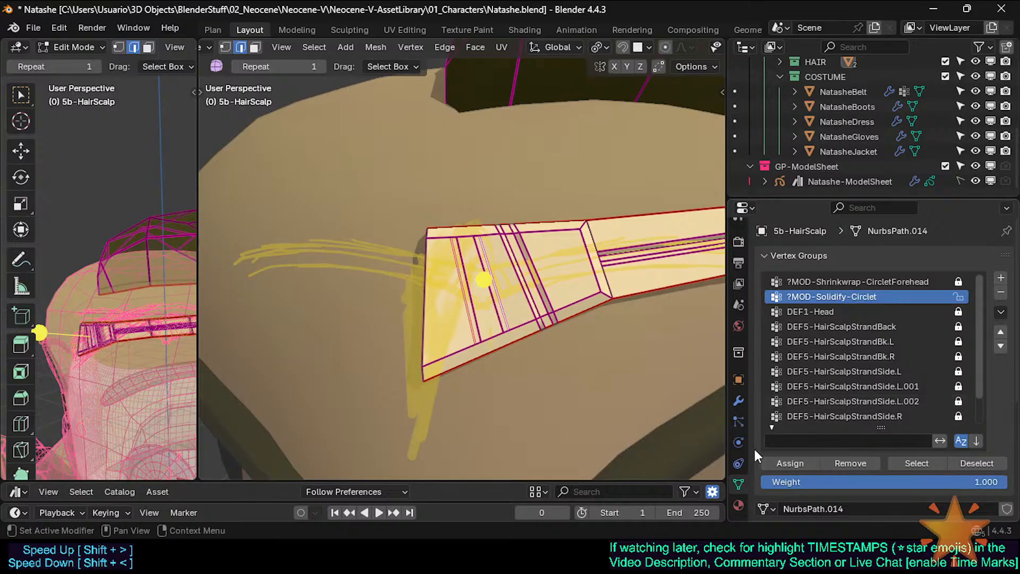
{"action": "left_click", "coordinate": [777, 458]}
{"action": "key", "text": "Tab"}
{"action": "middle_click_drag", "start_coordinate": [588, 292], "coordinate": [519, 232]}
{"action": "scroll", "coordinate": [522, 238], "scroll_direction": "down", "scroll_amount": 2}
{"action": "key", "text": "Tab"}
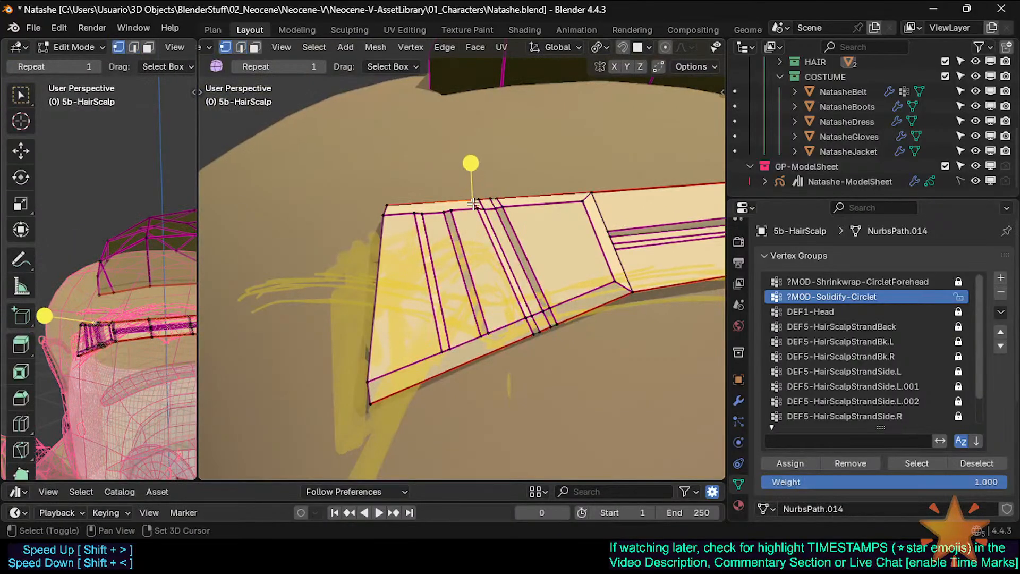
Dissolve the extra vertices on the panel's upper outer border where the narrow strip's beveled edges end
{"action": "scroll", "coordinate": [474, 205], "scroll_direction": "up", "scroll_amount": 3}
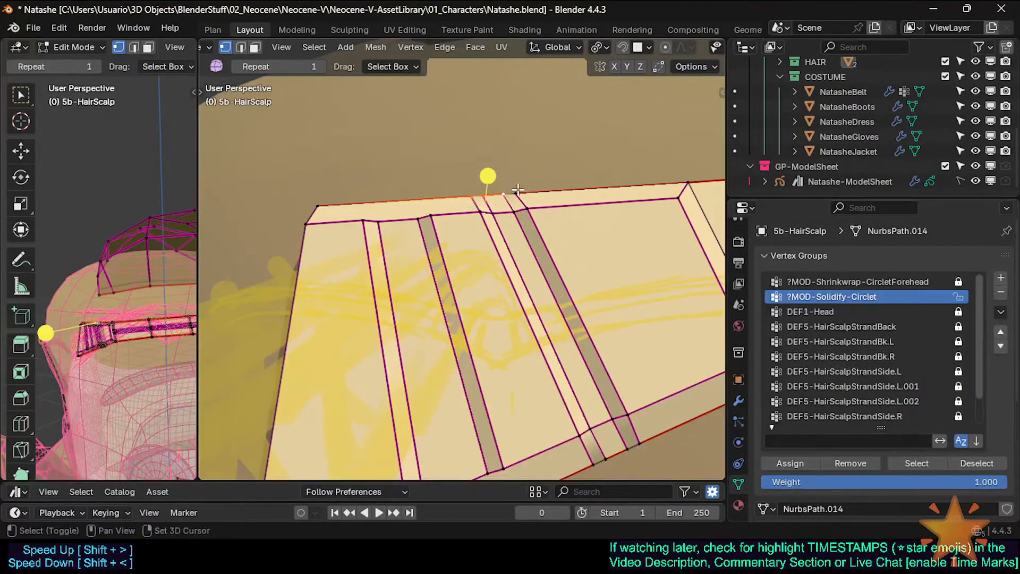
{"action": "left_click", "coordinate": [517, 191], "text": "shift"}
{"action": "key", "text": "ctrl+x"}
{"action": "scroll", "coordinate": [515, 204], "scroll_direction": "down", "scroll_amount": 2}
{"action": "middle_click_drag", "start_coordinate": [500, 236], "coordinate": [525, 273]}
{"action": "key", "text": "Tab"}
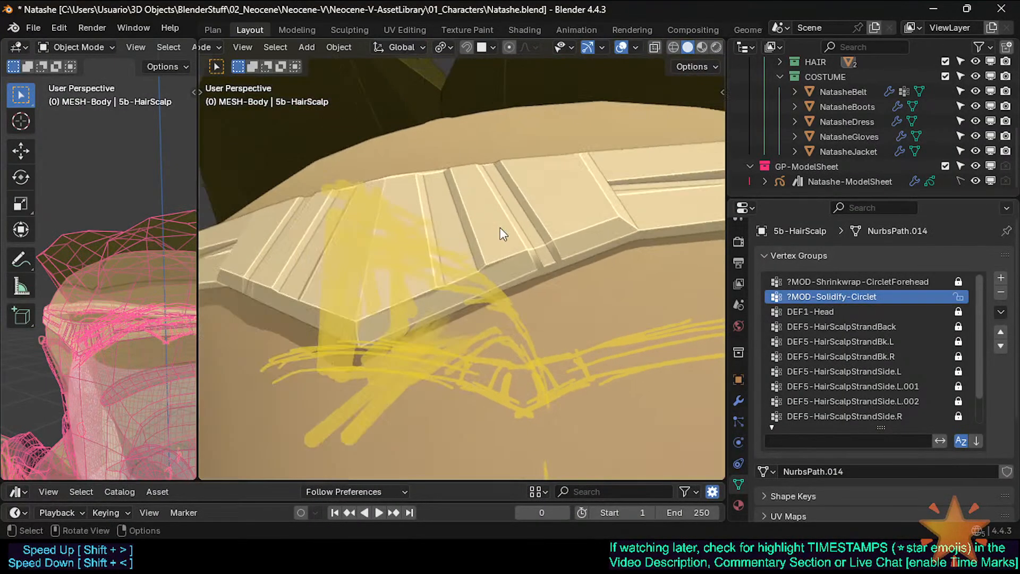
Dissolve the short edges crossing the panel's lower border below the narrow strip and inspect the circlet in Object Mode
{"action": "key", "text": "Tab"}
{"action": "key", "text": "2"}
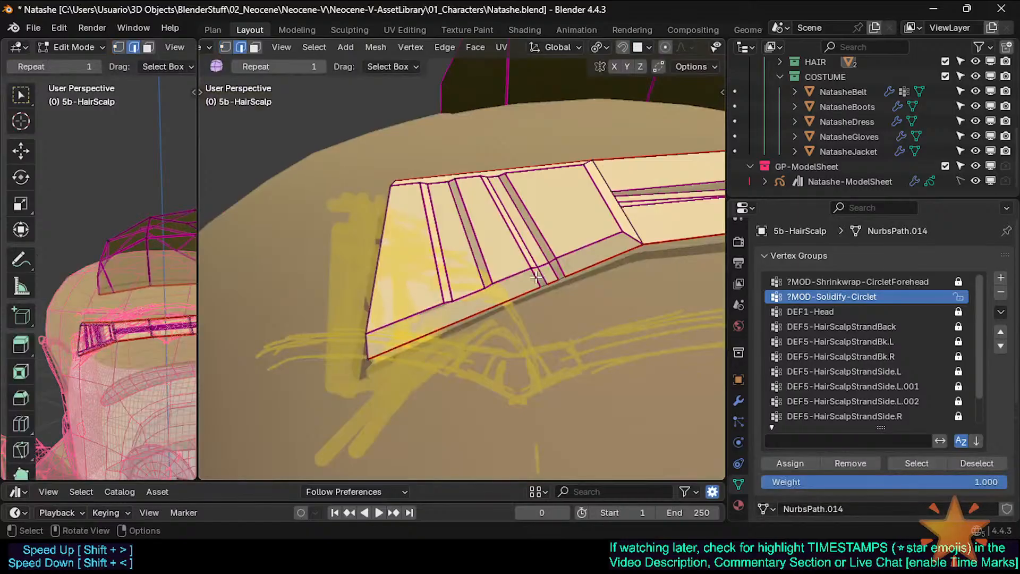
{"action": "key", "text": "ctrl+x"}
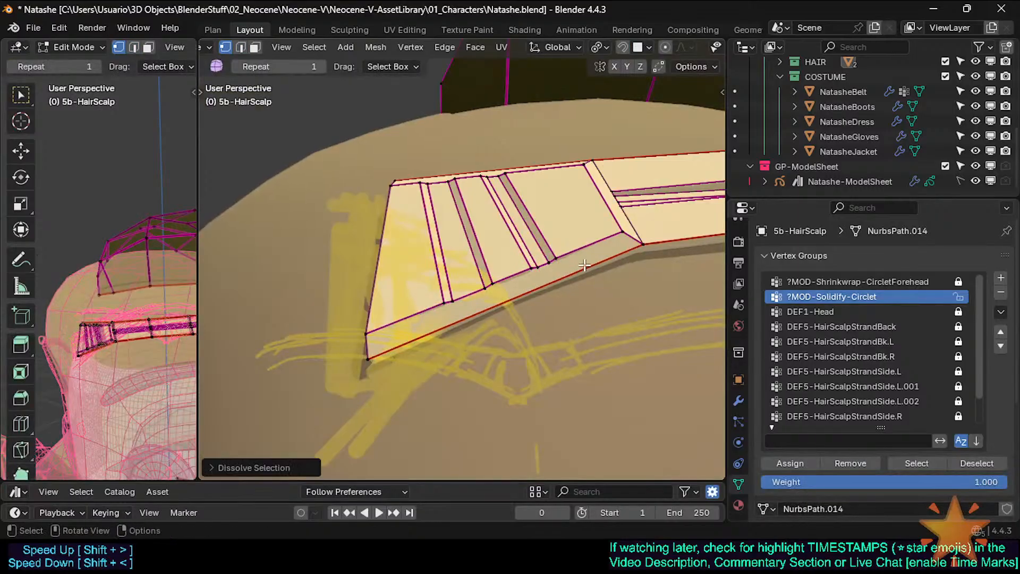
{"action": "middle_click_drag", "start_coordinate": [582, 270], "coordinate": [471, 267]}
{"action": "key", "text": "Tab"}
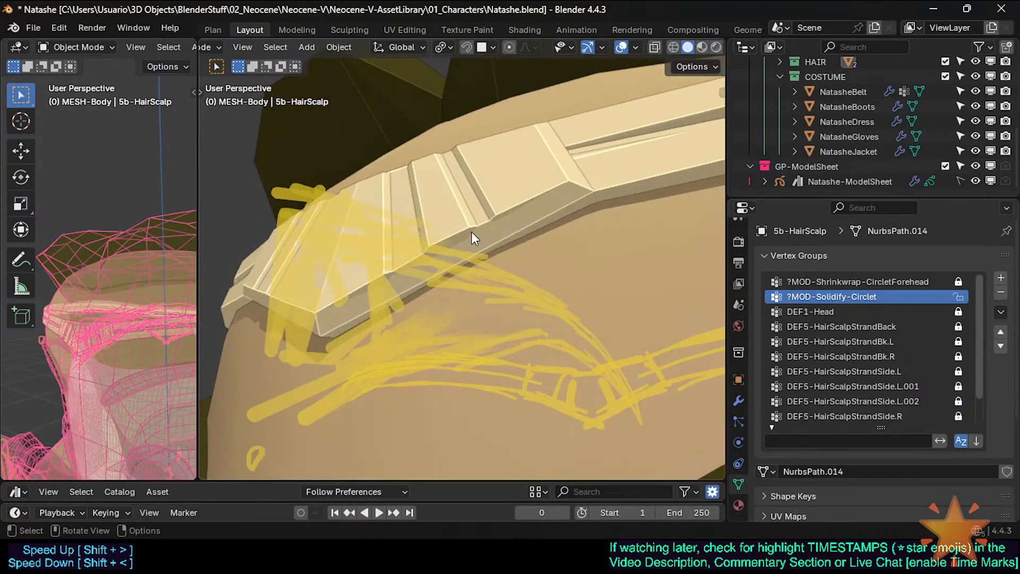
{"action": "key", "text": "Tab"}
{"action": "key", "text": "Tab"}
{"action": "key", "text": "Tab"}
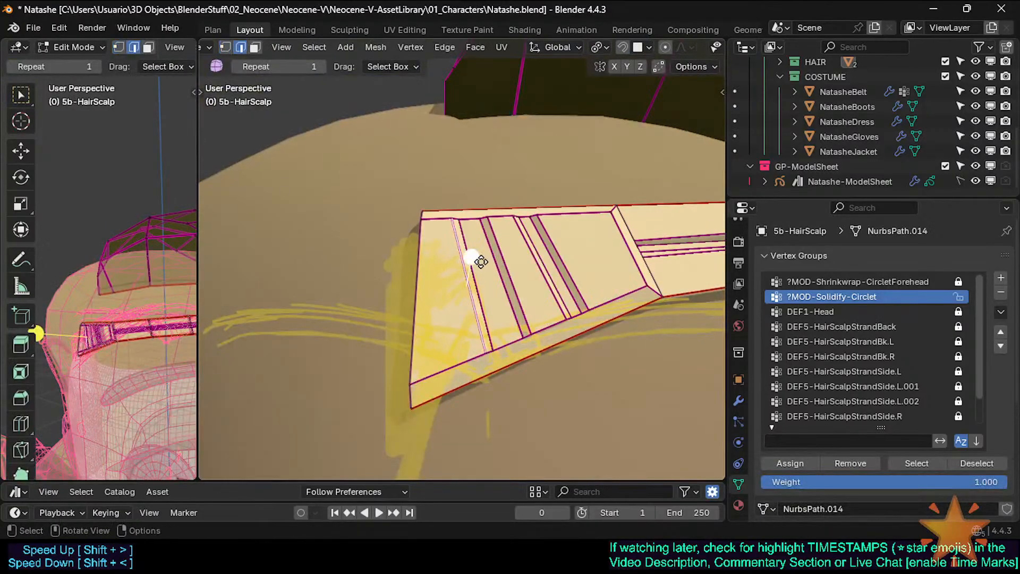
Try to slide the outer edges of the two bevels nearest the panel's centre together
{"action": "middle_click_drag", "start_coordinate": [481, 271], "coordinate": [338, 239]}
{"action": "key", "text": "g"}
{"action": "key", "text": "g"}
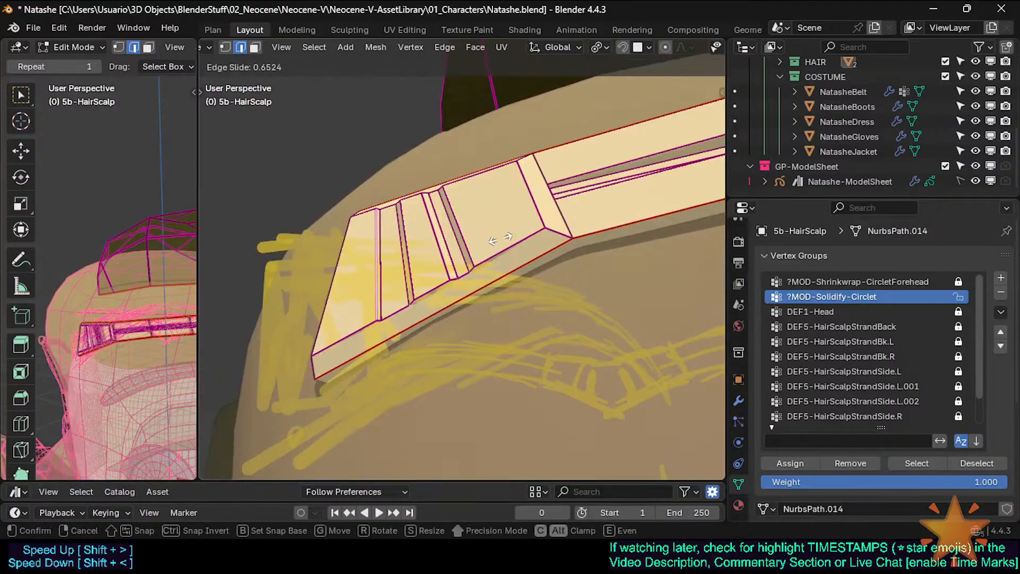
{"action": "left_click", "coordinate": [500, 240]}
{"action": "middle_click_drag", "start_coordinate": [405, 235], "coordinate": [435, 254]}
{"action": "key", "text": "g"}
{"action": "key", "text": "g"}
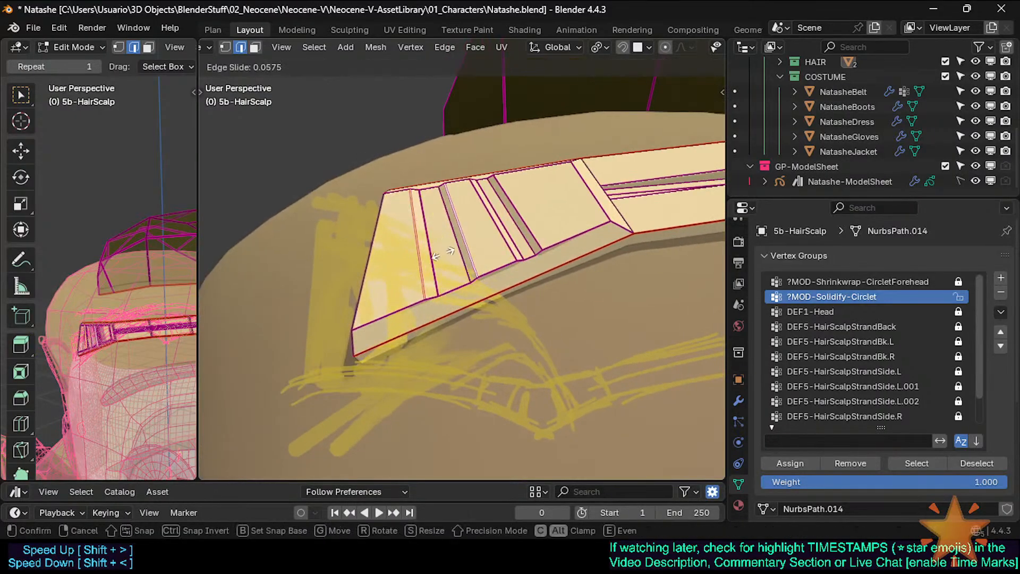
{"action": "left_click", "coordinate": [441, 256]}
Switch the pivot point to Median Point and try the edge slide on both outer bevel edges again
{"action": "key", "text": "period"}
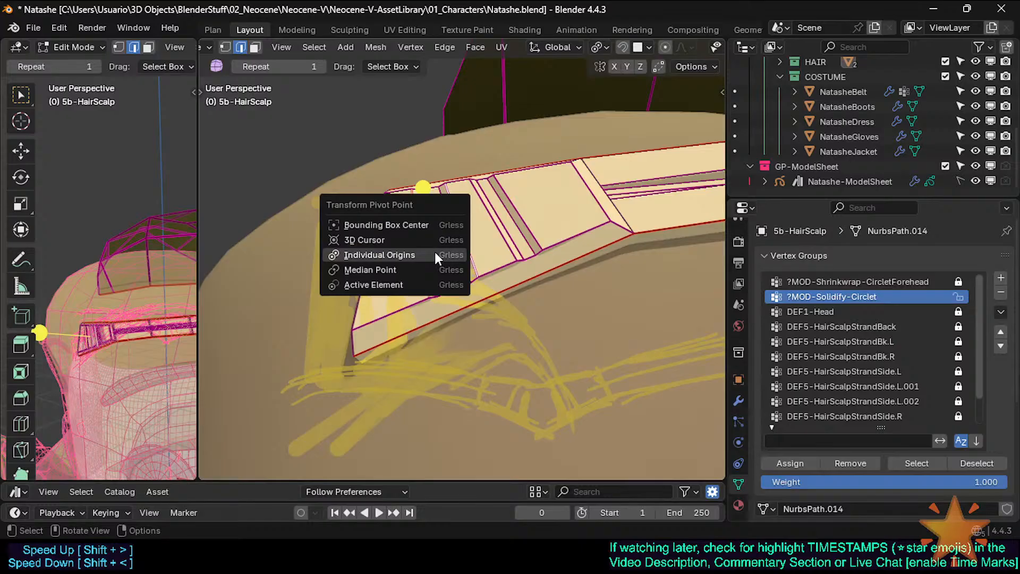
{"action": "left_click", "coordinate": [436, 269]}
{"action": "key", "text": "g"}
{"action": "key", "text": "g"}
{"action": "left_click", "coordinate": [528, 249]}
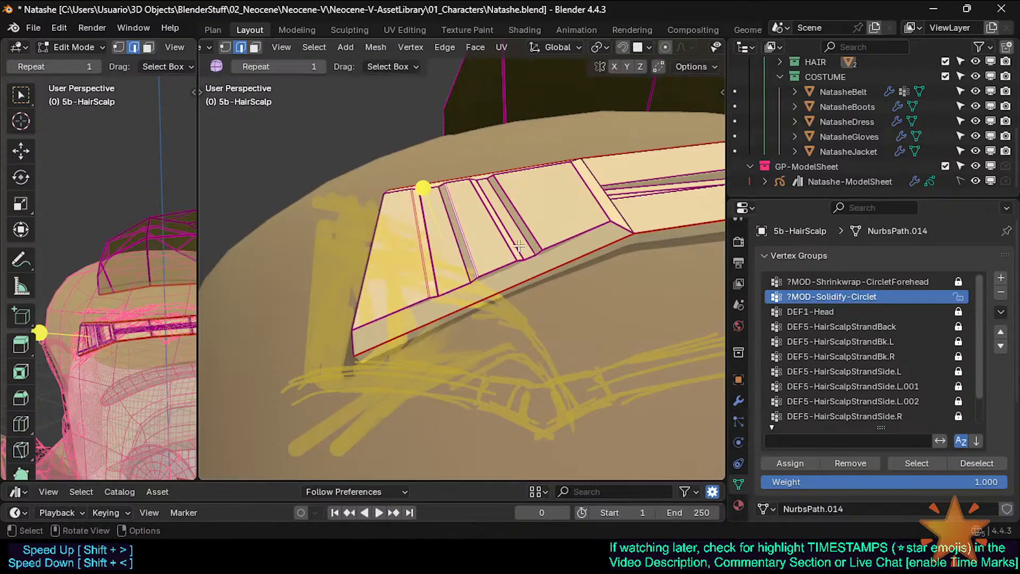
Try to slide and scale the two outer bevel edges about the 3D cursor snapped to the selection
{"action": "key", "text": "shift+s"}
{"action": "key", "text": "2"}
{"action": "key", "text": "period"}
{"action": "left_click", "coordinate": [494, 232]}
{"action": "key", "text": "g"}
{"action": "key", "text": "g"}
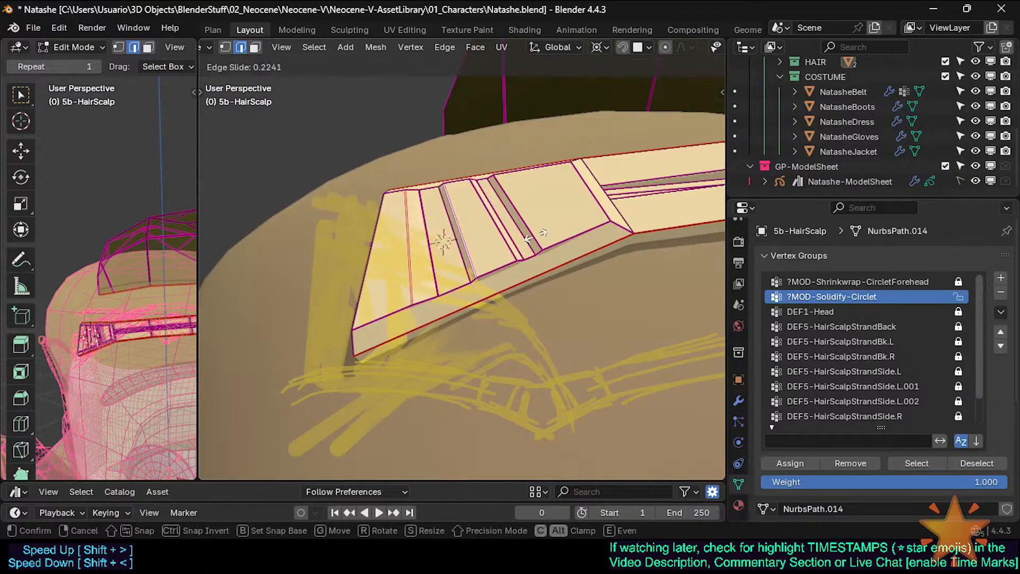
{"action": "left_click", "coordinate": [536, 231]}
{"action": "scroll", "coordinate": [531, 234], "scroll_direction": "up", "scroll_amount": 3}
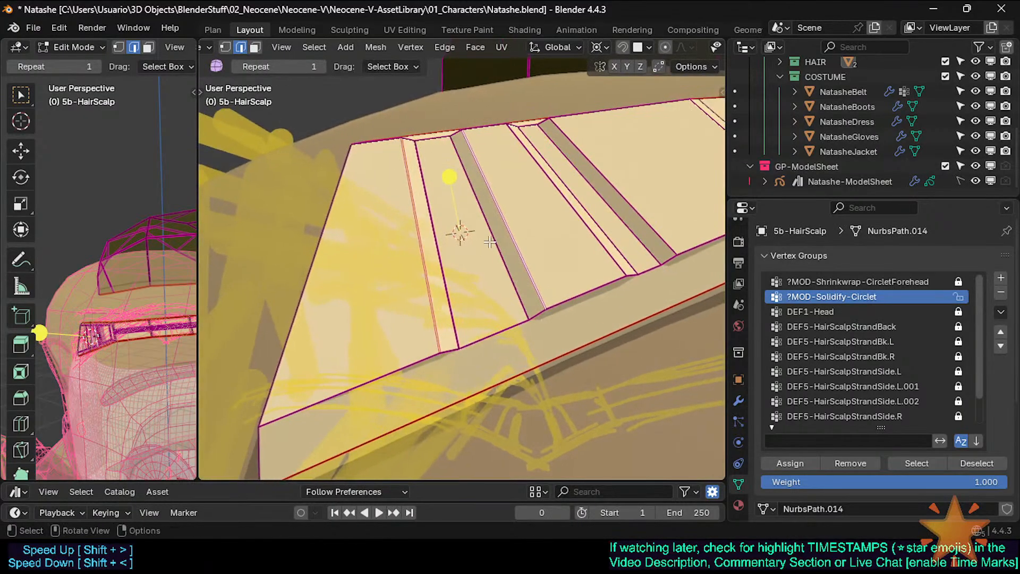
{"action": "key", "text": "s"}
{"action": "right_click", "coordinate": [499, 235]}
{"action": "key", "text": "alt+a"}
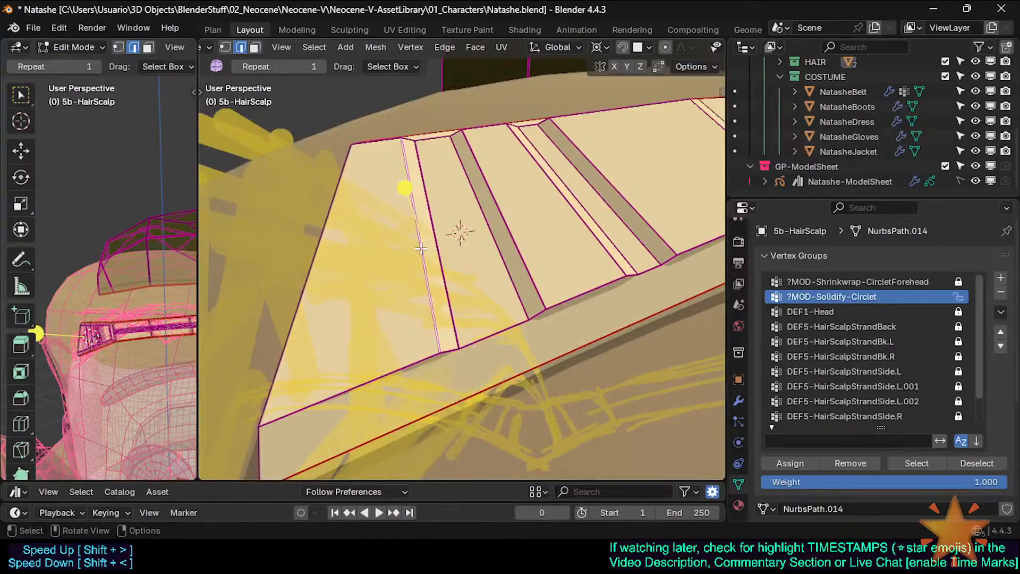
Switch the pivot point to Median Point and slide one edge of the bevel nearest the panel's centre inward to narrow it
{"action": "key", "text": "period"}
{"action": "left_click", "coordinate": [433, 247]}
{"action": "key", "text": "g"}
{"action": "key", "text": "g"}
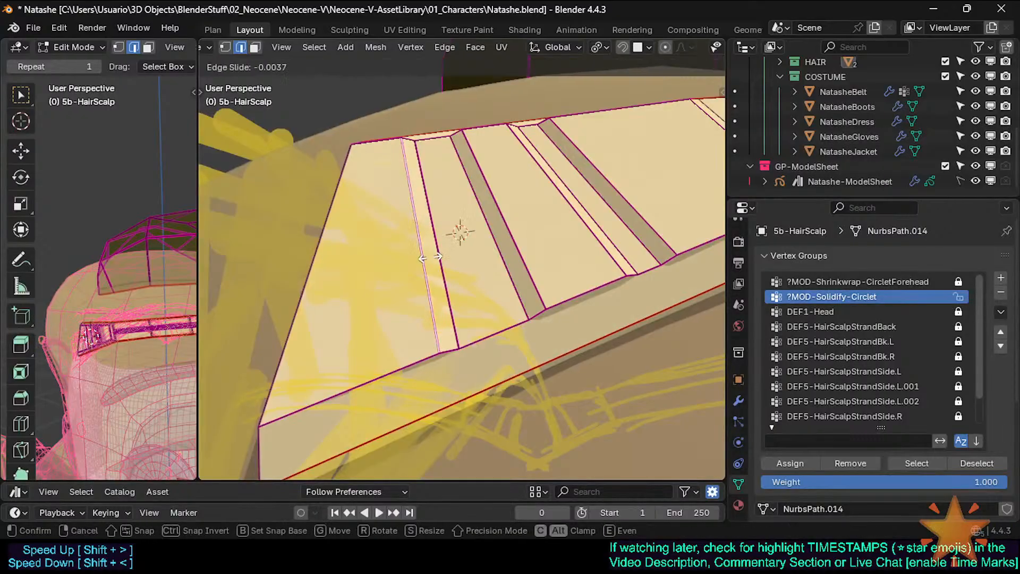
{"action": "left_click", "coordinate": [449, 256]}
Slide the edge of the panel's second bevel inward so it forms a thin strip like the first
{"action": "left_click", "coordinate": [511, 235]}
{"action": "key", "text": "g"}
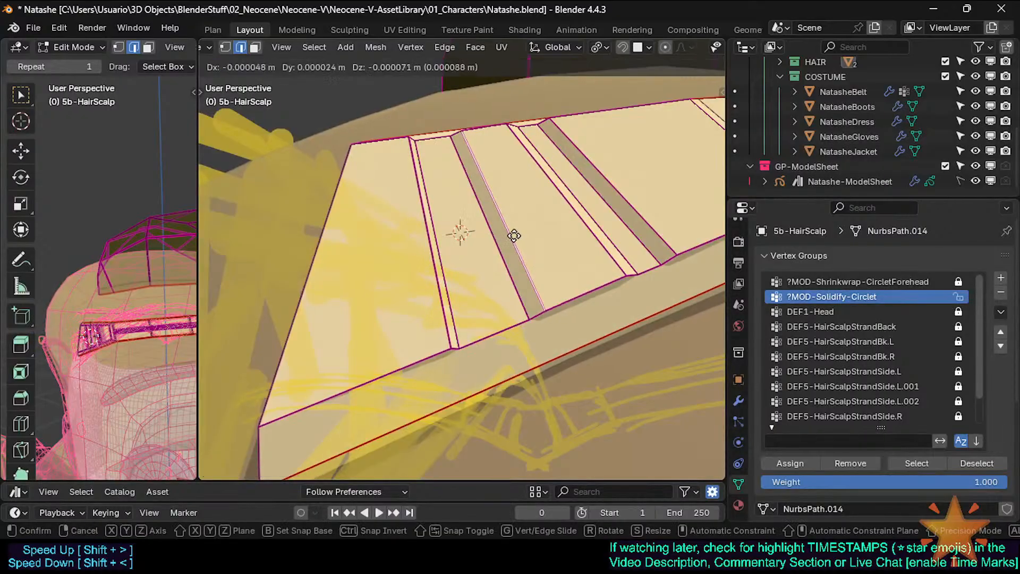
{"action": "key", "text": "g"}
{"action": "left_click", "coordinate": [499, 241]}
{"action": "key", "text": "Tab"}
{"action": "mouse_move", "coordinate": [498, 240]}
{"action": "middle_mouse_down"}
{"action": "mouse_move", "coordinate": [508, 317]}
{"action": "mouse_move", "coordinate": [486, 249]}
{"action": "middle_mouse_up"}
{"action": "key", "text": "Tab"}
{"action": "key", "text": "g"}
{"action": "key", "text": "g"}
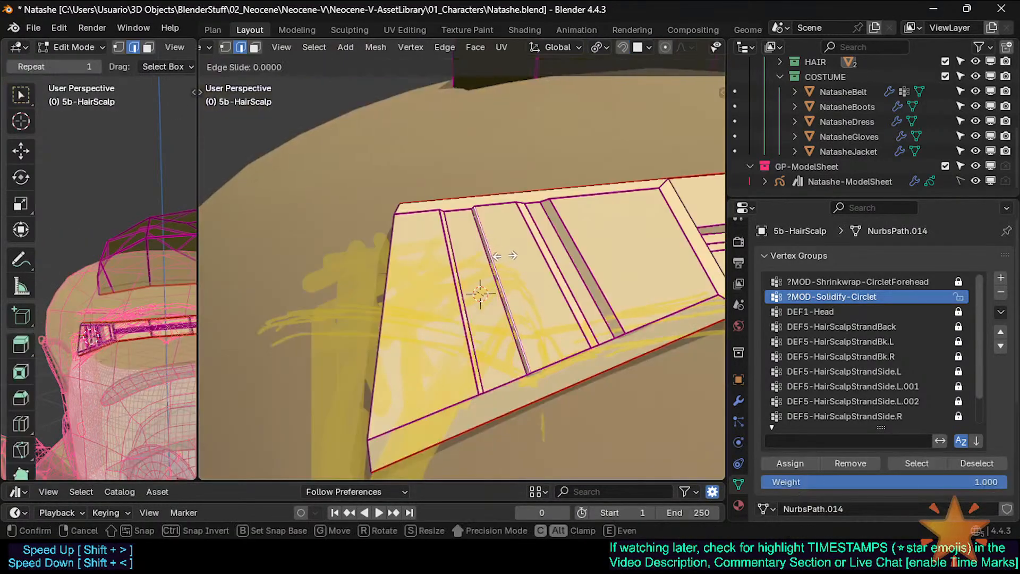
{"action": "left_click", "coordinate": [510, 253]}
{"action": "key", "text": "g"}
{"action": "key", "text": "g"}
{"action": "left_click", "coordinate": [508, 250]}
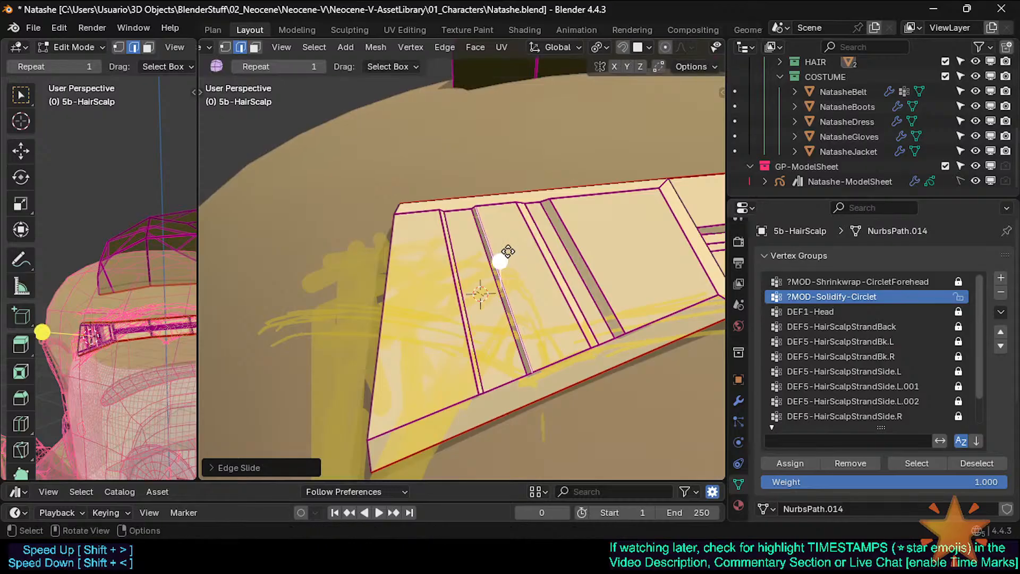
Slide the edges of the third bevel, nearest the grooved band, to narrow that strip
{"action": "key", "text": "Tab"}
{"action": "middle_click_drag", "start_coordinate": [530, 263], "coordinate": [493, 270]}
{"action": "key", "text": "Tab"}
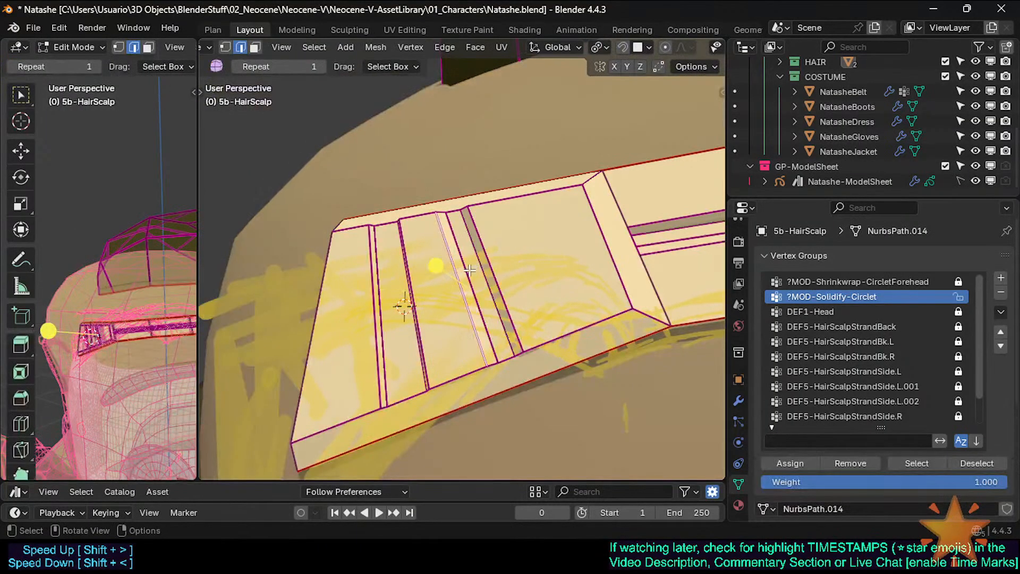
{"action": "key", "text": "g"}
{"action": "key", "text": "g"}
{"action": "left_click", "coordinate": [477, 267]}
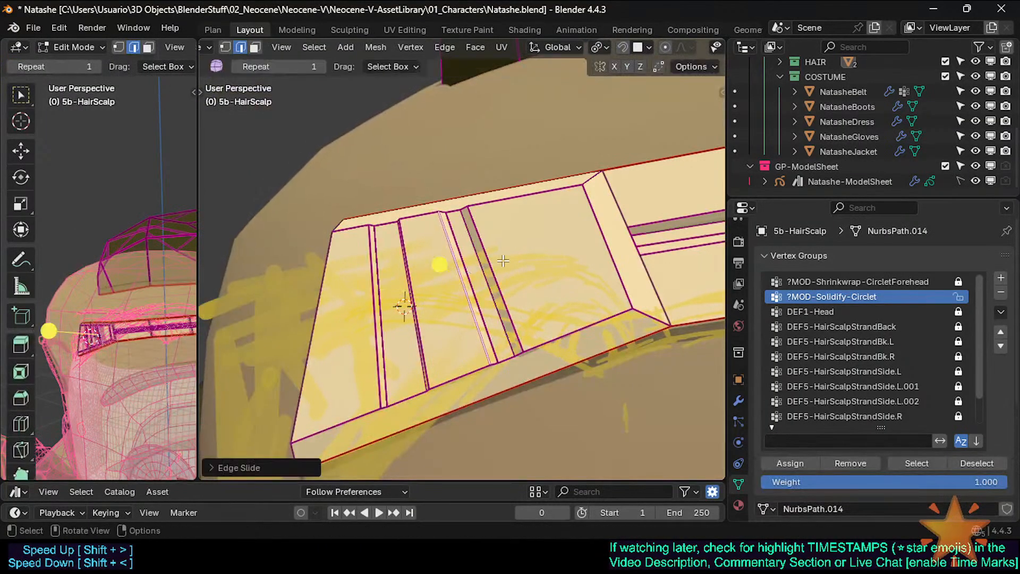
{"action": "key", "text": "g"}
{"action": "key", "text": "g"}
{"action": "left_click", "coordinate": [480, 259]}
{"action": "left_click", "coordinate": [458, 273]}
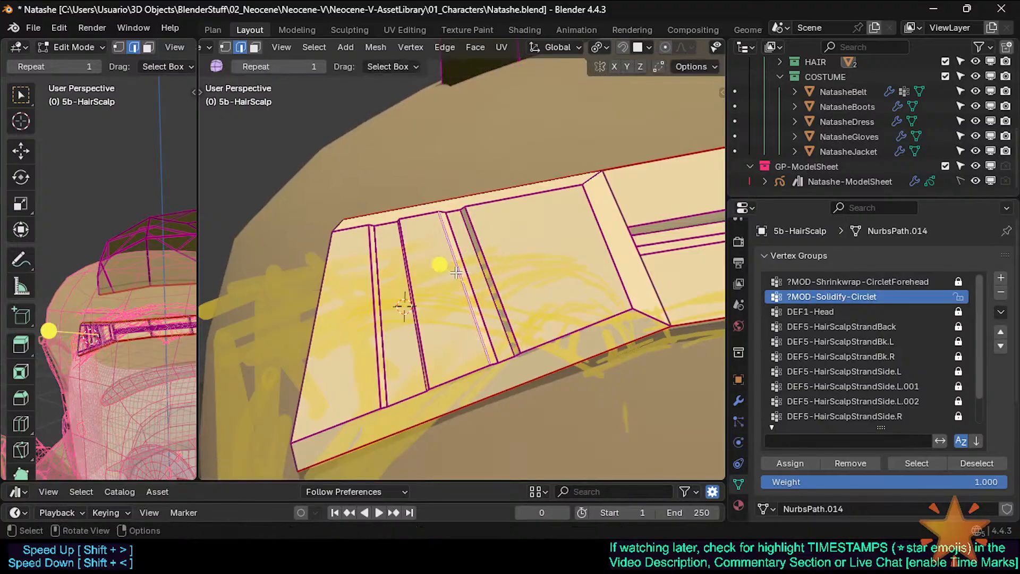
{"action": "key", "text": "g"}
{"action": "key", "text": "g"}
{"action": "left_click", "coordinate": [461, 268]}
Examine the narrowed bevel strips on the front panel in Object Mode
{"action": "key", "text": "Tab"}
{"action": "middle_click_drag", "start_coordinate": [461, 267], "coordinate": [440, 207]}
{"action": "scroll", "coordinate": [452, 212], "scroll_direction": "up", "scroll_amount": 2}
{"action": "scroll", "coordinate": [446, 210], "scroll_direction": "up", "scroll_amount": 2}
{"action": "scroll", "coordinate": [447, 201], "scroll_direction": "down", "scroll_amount": 2}
{"action": "key", "text": "Tab"}
{"action": "scroll", "coordinate": [444, 210], "scroll_direction": "up", "scroll_amount": 1}
{"action": "key", "text": "Tab"}
{"action": "key", "text": "Tab"}
Select the panel's three wide faces and assign them a weight of 0.8 in the ?MOD-Solidify-Circlet group
{"action": "key", "text": "3"}
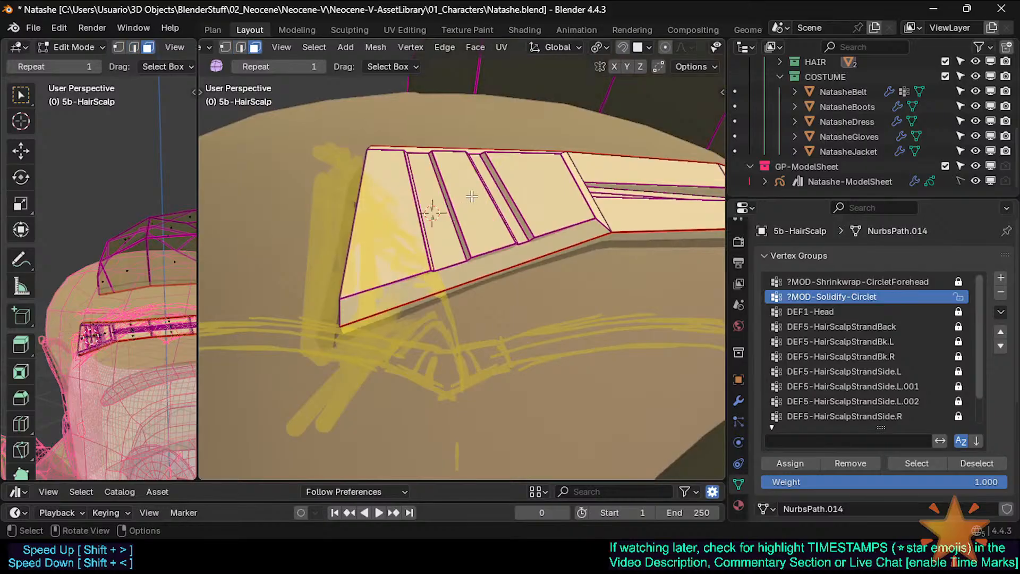
{"action": "left_click", "coordinate": [527, 181]}
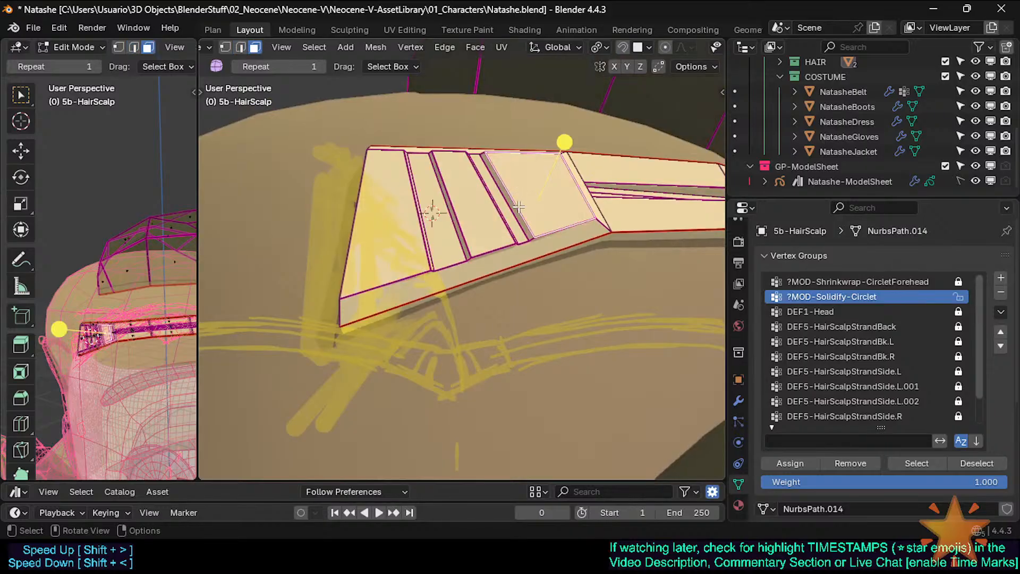
{"action": "left_click", "coordinate": [478, 212]}
{"action": "left_click", "coordinate": [385, 215]}
{"action": "left_click", "coordinate": [913, 482]}
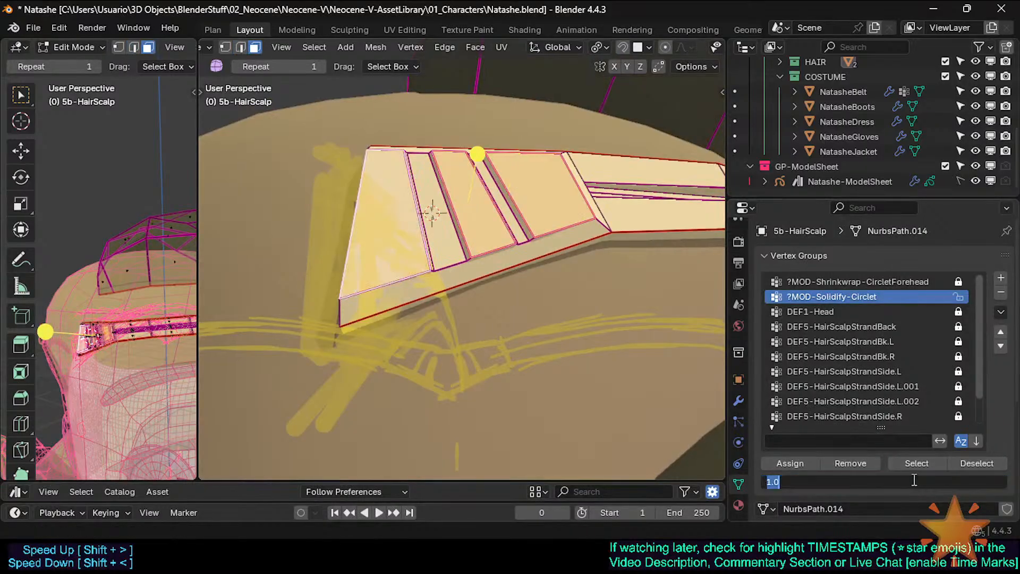
{"action": "type", "text": "0.8"}
{"action": "key", "text": "Return"}
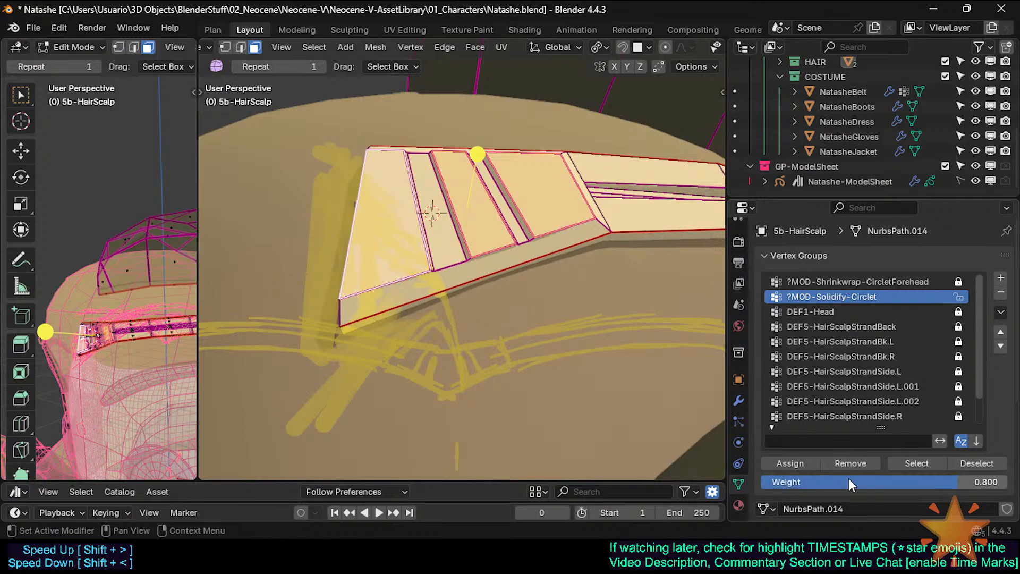
{"action": "left_click", "coordinate": [456, 269]}
Dissolve the extra edge beside the panel's third strip
{"action": "mouse_move", "coordinate": [494, 251]}
{"action": "middle_mouse_down"}
{"action": "mouse_move", "coordinate": [486, 243]}
{"action": "mouse_move", "coordinate": [497, 260]}
{"action": "middle_mouse_up"}
{"action": "scroll", "coordinate": [506, 274], "scroll_direction": "up", "scroll_amount": 2}
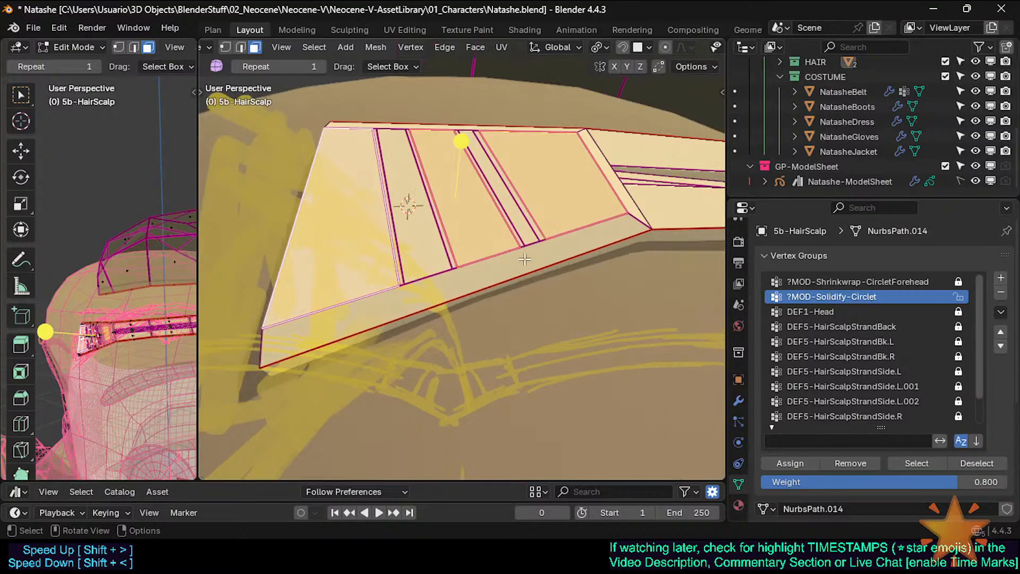
{"action": "key", "text": "2"}
{"action": "key", "text": "ctrl+x"}
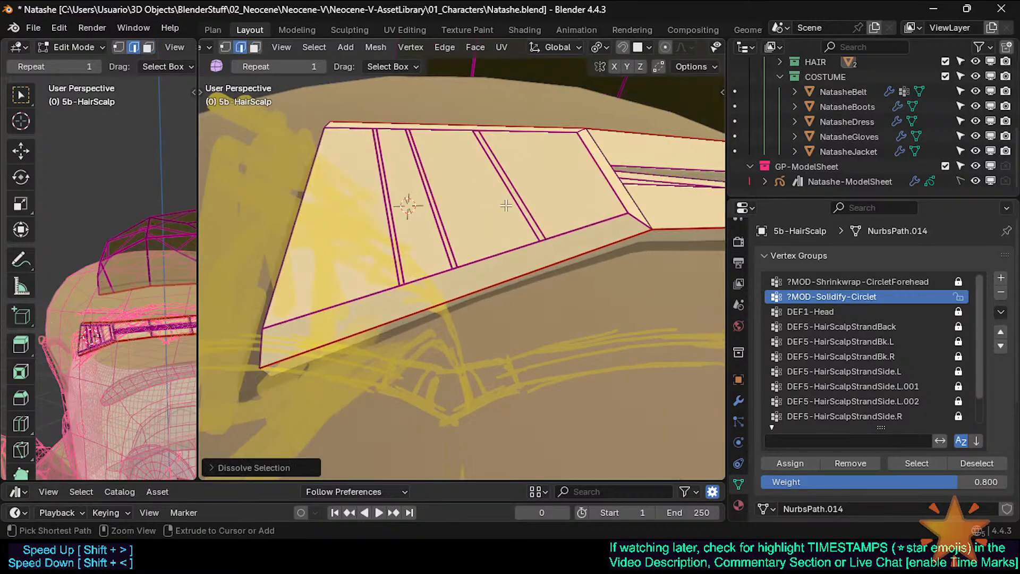
{"action": "middle_click_drag", "start_coordinate": [494, 196], "coordinate": [502, 222]}
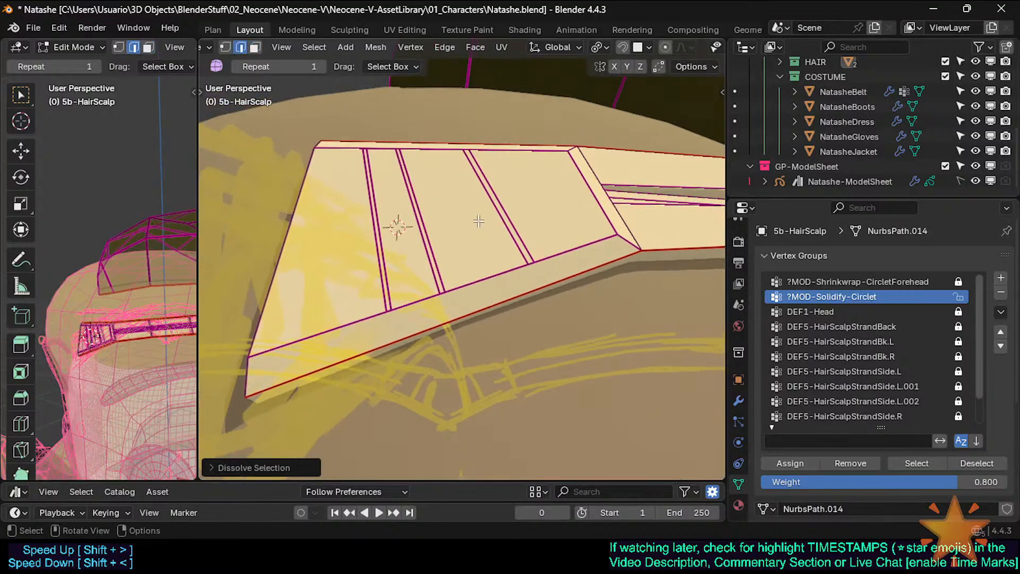
Assign a Solidify weight of 1.0 to the wide face between the second and third strips and inspect it in Object Mode
{"action": "key", "text": "3"}
{"action": "left_click", "coordinate": [479, 221]}
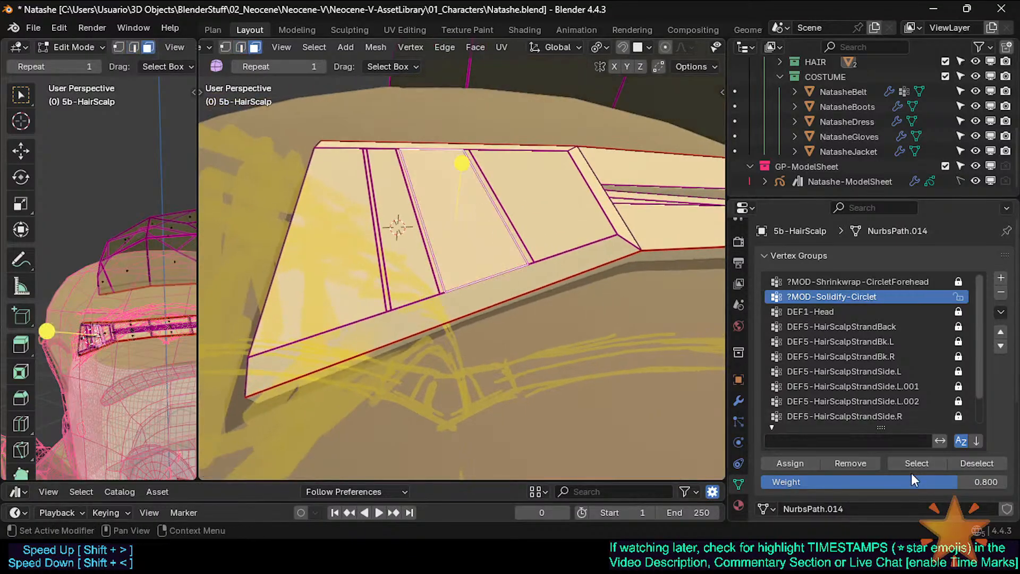
{"action": "left_click_drag", "start_coordinate": [920, 478], "coordinate": [984, 479]}
{"action": "left_click", "coordinate": [780, 457]}
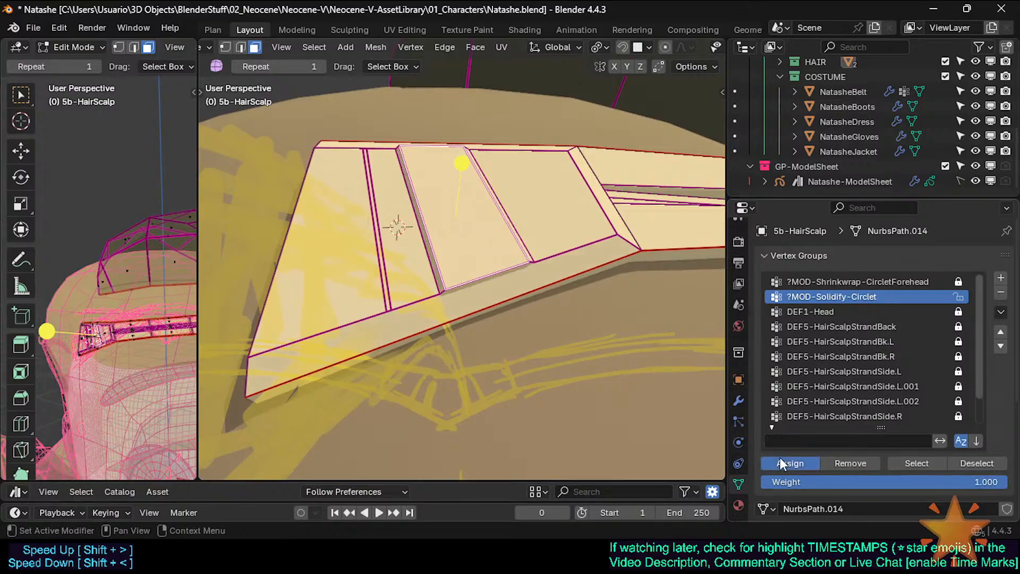
{"action": "key", "text": "Tab"}
{"action": "middle_click_drag", "start_coordinate": [521, 235], "coordinate": [427, 236]}
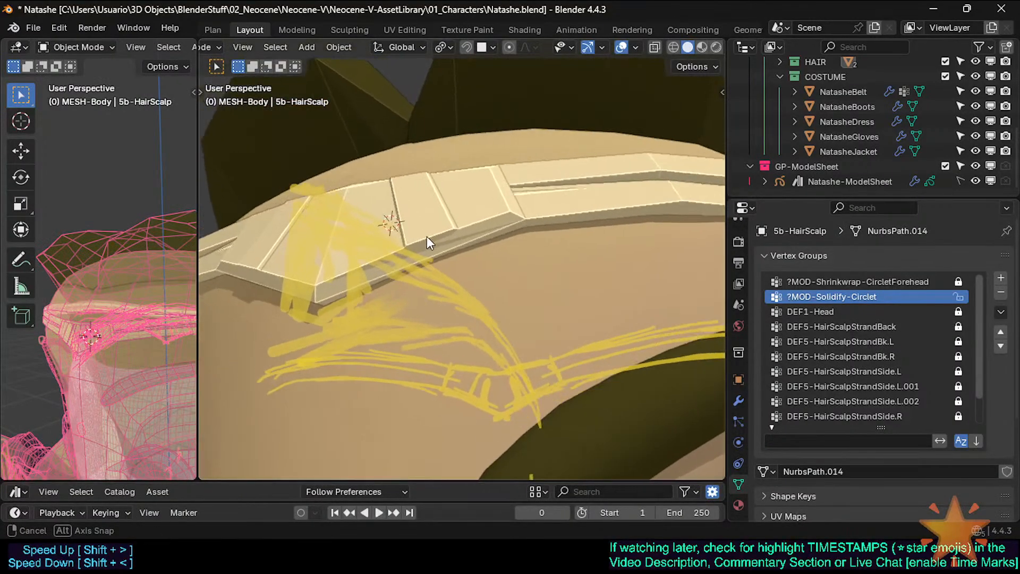
{"action": "key", "text": "Tab"}
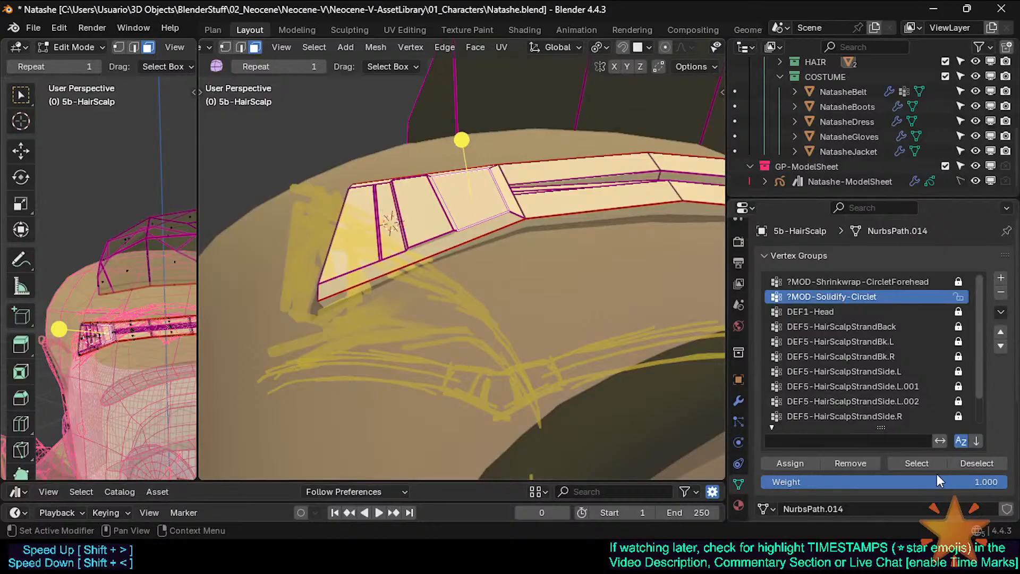
Assign a Solidify weight of 0.6 to the border edges of the panel face beside the grooved band, and inspect it in Object Mode
{"action": "left_click", "coordinate": [904, 482]}
{"action": "left_click", "coordinate": [466, 175]}
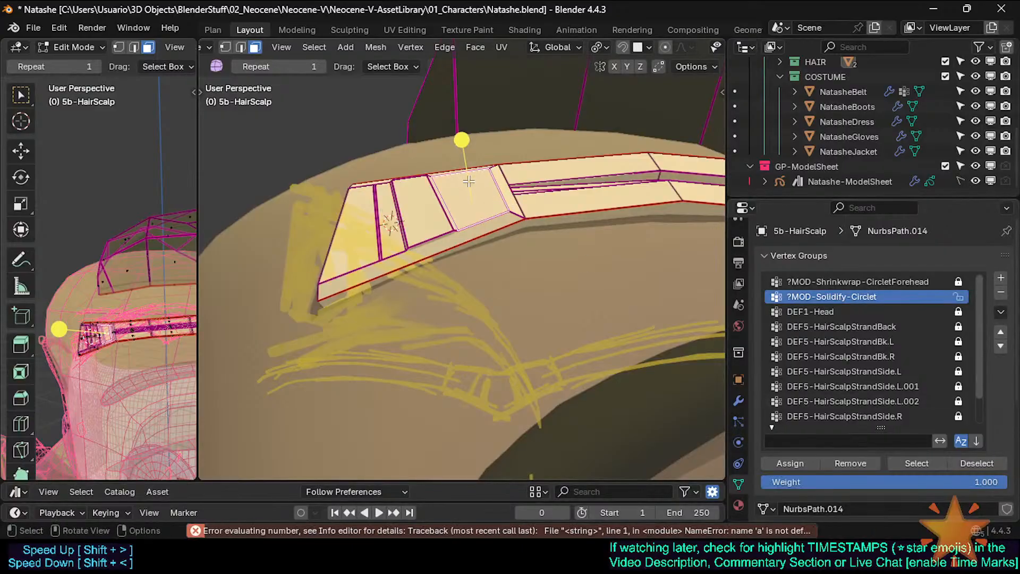
{"action": "key", "text": "2"}
{"action": "left_click", "coordinate": [471, 175]}
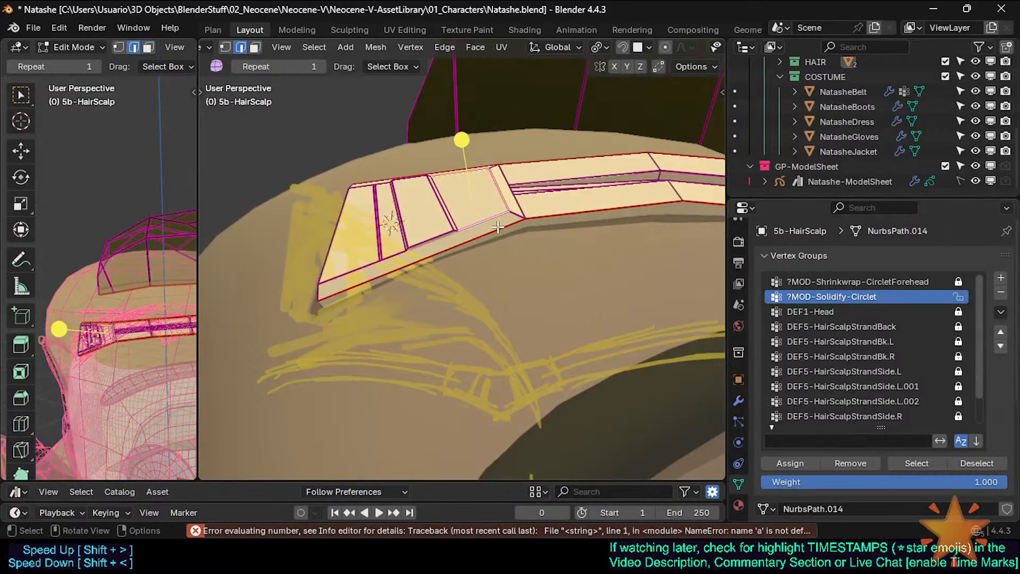
{"action": "left_click", "coordinate": [960, 481]}
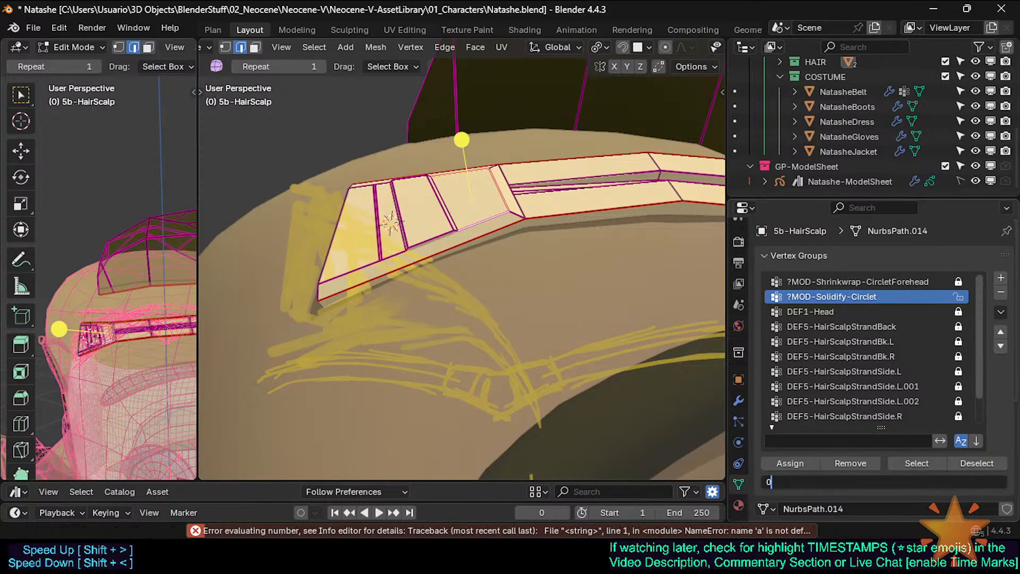
{"action": "key", "text": "Return"}
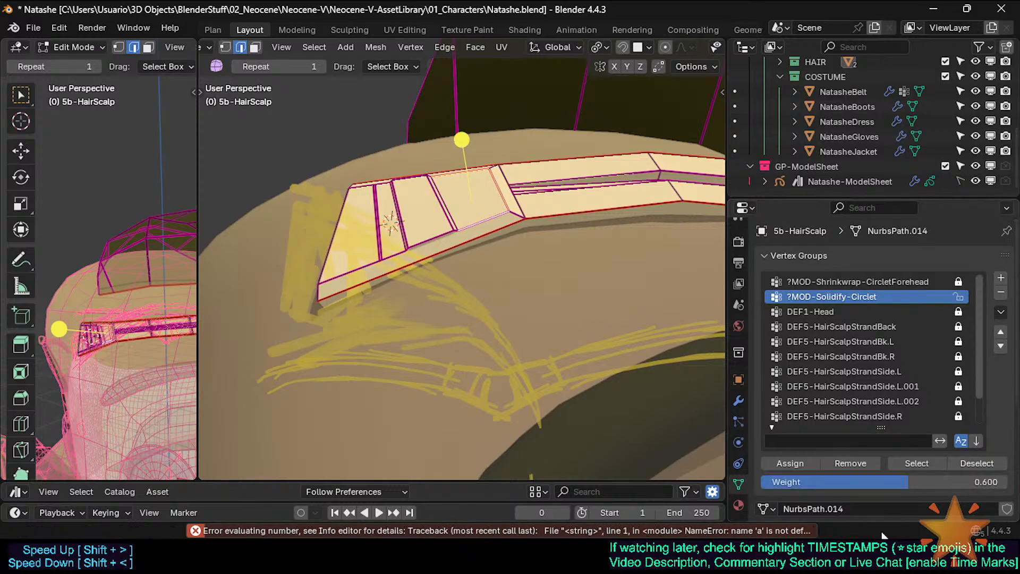
{"action": "left_click", "coordinate": [805, 461]}
{"action": "key", "text": "Tab"}
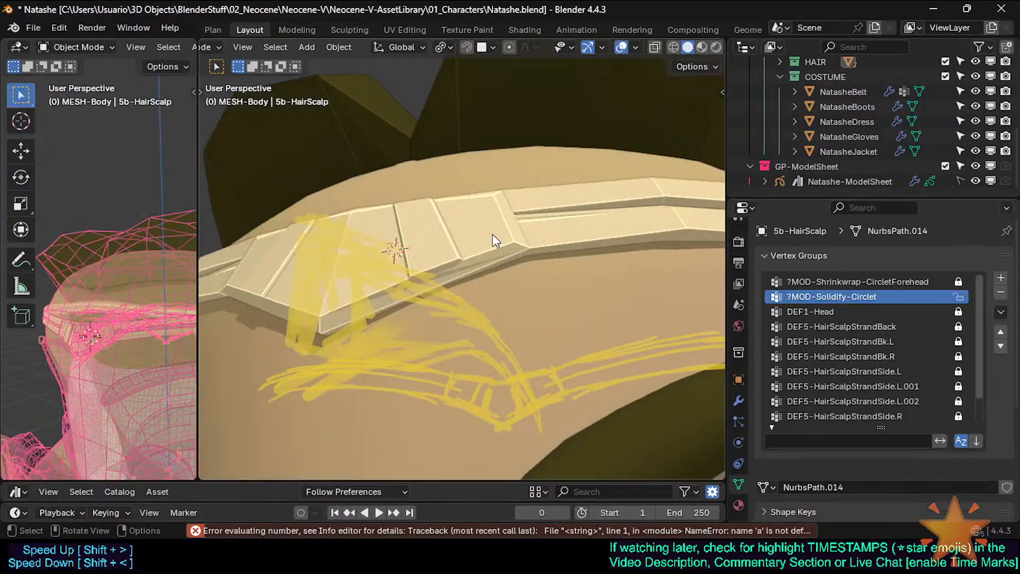
{"action": "middle_click_drag", "start_coordinate": [494, 240], "coordinate": [467, 243]}
{"action": "key", "text": "Tab"}
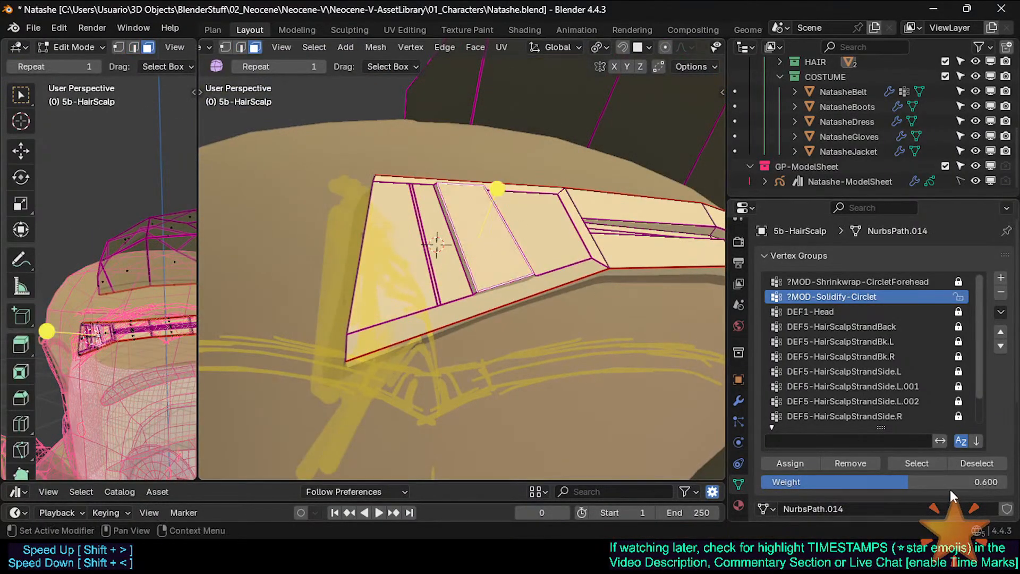
Assign a Solidify weight of 1.0 to the wide face between the second and third strips together with an additional face
{"action": "left_click_drag", "start_coordinate": [950, 485], "coordinate": [1010, 485]}
{"action": "middle_click_drag", "start_coordinate": [494, 194], "coordinate": [403, 247]}
{"action": "key", "text": "Tab"}
{"action": "key", "text": "Tab"}
{"action": "left_click", "coordinate": [458, 234], "text": "shift"}
{"action": "left_click", "coordinate": [790, 463]}
{"action": "key", "text": "Tab"}
{"action": "key", "text": "Tab"}
{"action": "key", "text": "Tab"}
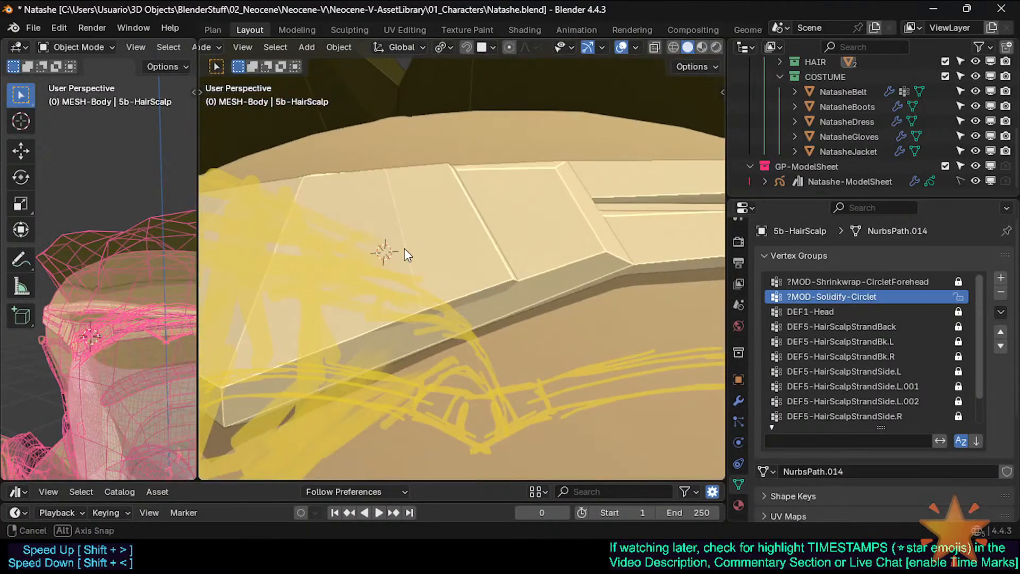
Assign weight 1.0 to the selected long edge of the second strip and check the panel in Object Mode
{"action": "key", "text": "Tab"}
{"action": "key", "text": "2"}
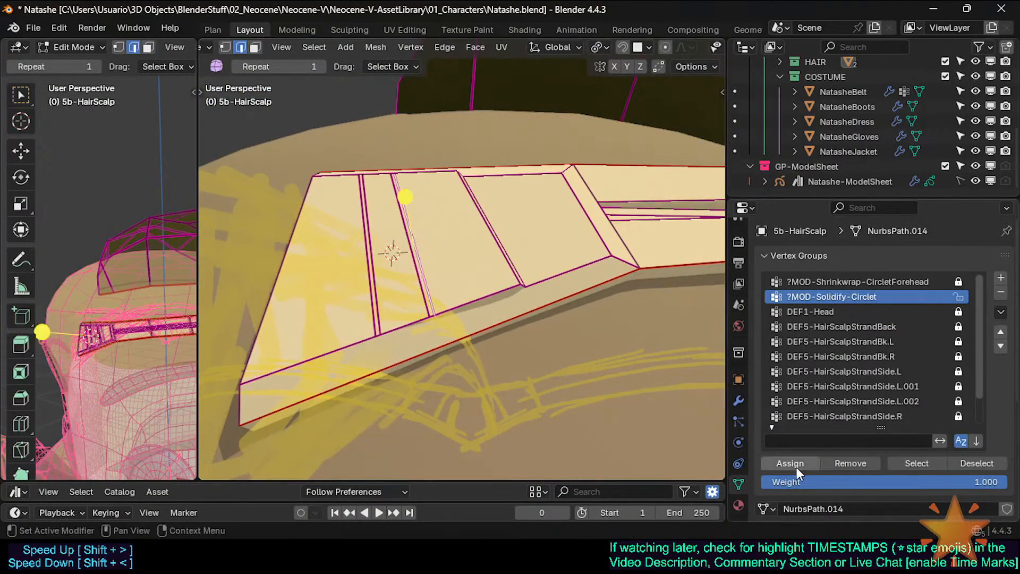
{"action": "key", "text": "Tab"}
{"action": "middle_click_drag", "start_coordinate": [479, 268], "coordinate": [420, 234]}
{"action": "key", "text": "Tab"}
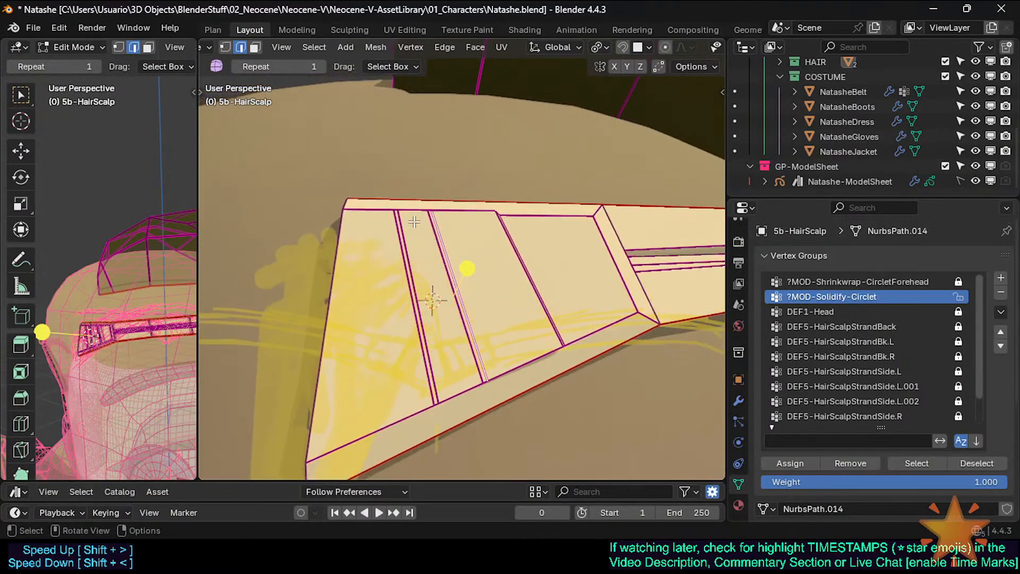
Circle-select the upper and lower border vertices from the panel's centre to the third strip and assign them Solidify weight 1.0
{"action": "left_click", "coordinate": [378, 212]}
{"action": "key", "text": "alt+a"}
{"action": "key", "text": "1"}
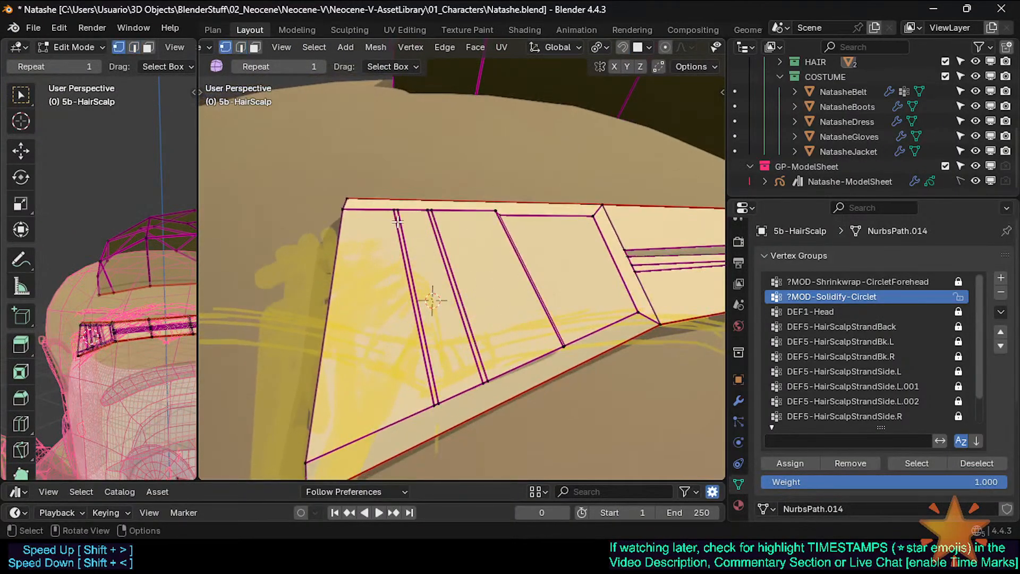
{"action": "key", "text": "c"}
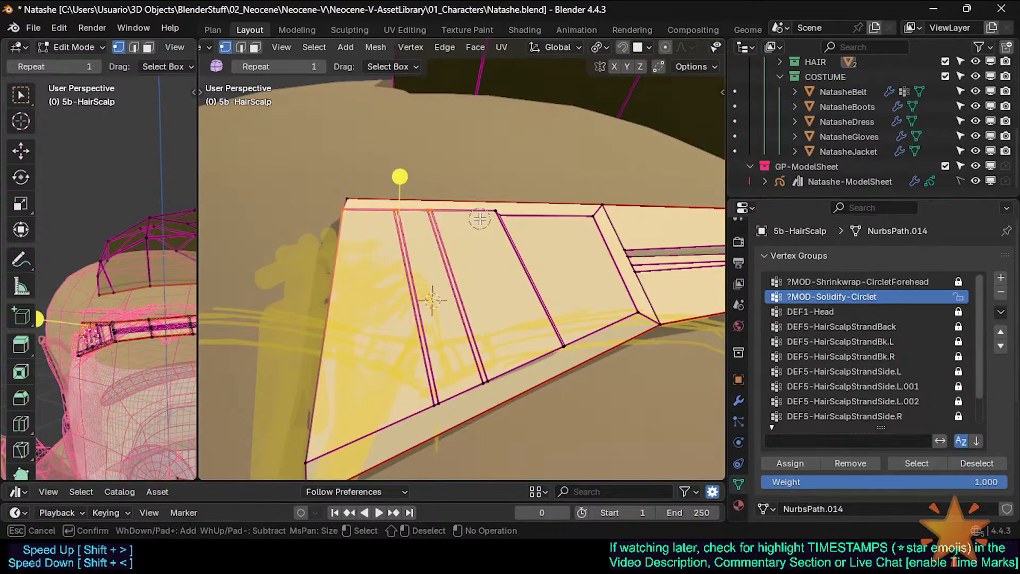
{"action": "right_click", "coordinate": [484, 216]}
{"action": "key", "text": "c"}
{"action": "left_click", "coordinate": [487, 214]}
{"action": "right_click", "coordinate": [488, 214]}
{"action": "middle_click_drag", "start_coordinate": [462, 249], "coordinate": [447, 228]}
{"action": "key", "text": "c"}
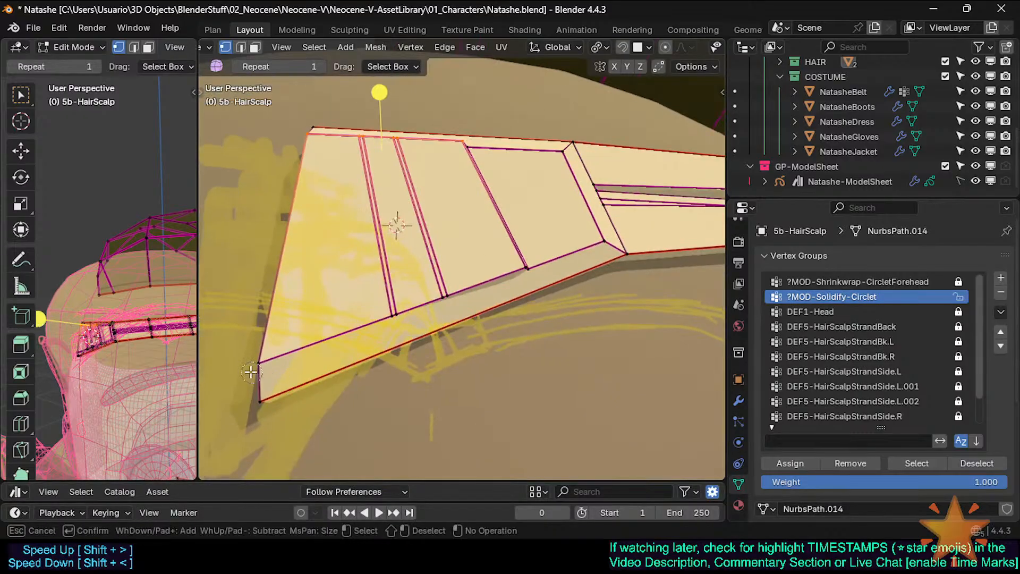
{"action": "middle_click_drag", "start_coordinate": [508, 271], "coordinate": [498, 274]}
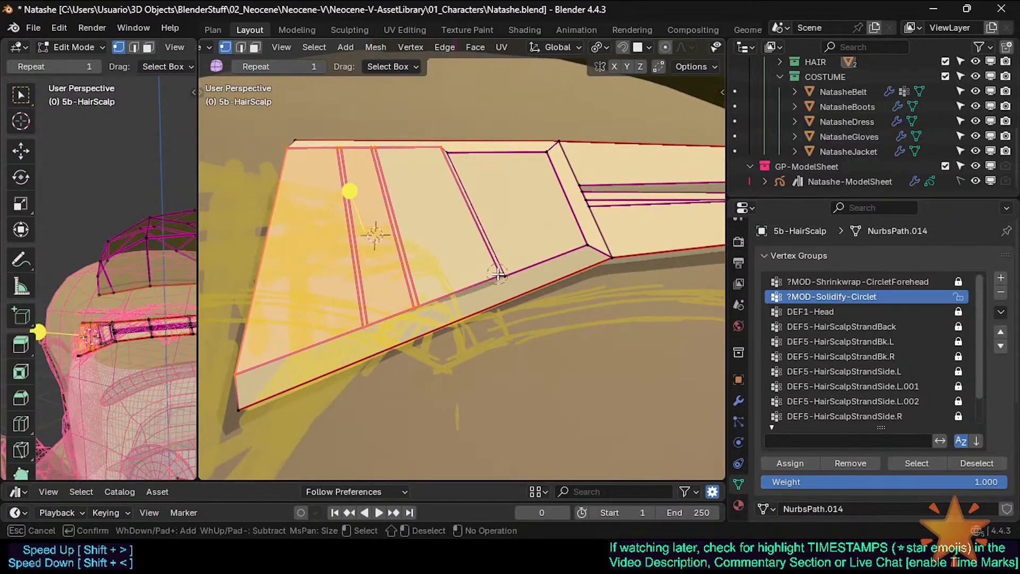
{"action": "right_click", "coordinate": [490, 274]}
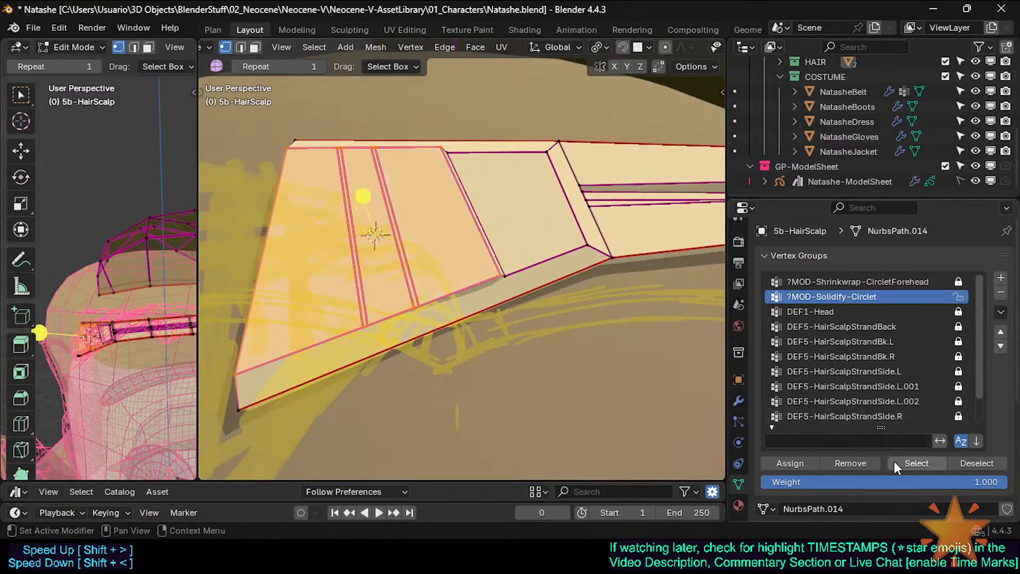
{"action": "left_click", "coordinate": [803, 466]}
{"action": "mouse_move", "coordinate": [437, 218]}
{"action": "middle_mouse_down"}
{"action": "mouse_move", "coordinate": [451, 221]}
{"action": "mouse_move", "coordinate": [410, 230]}
{"action": "mouse_move", "coordinate": [445, 216]}
{"action": "middle_mouse_up"}
{"action": "key", "text": "Tab"}
{"action": "key", "text": "Tab"}
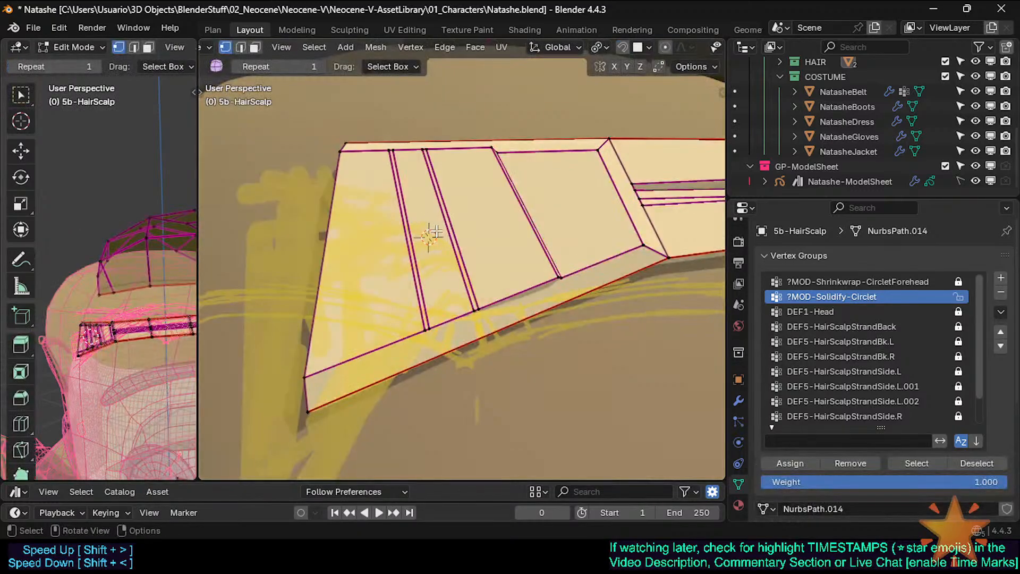
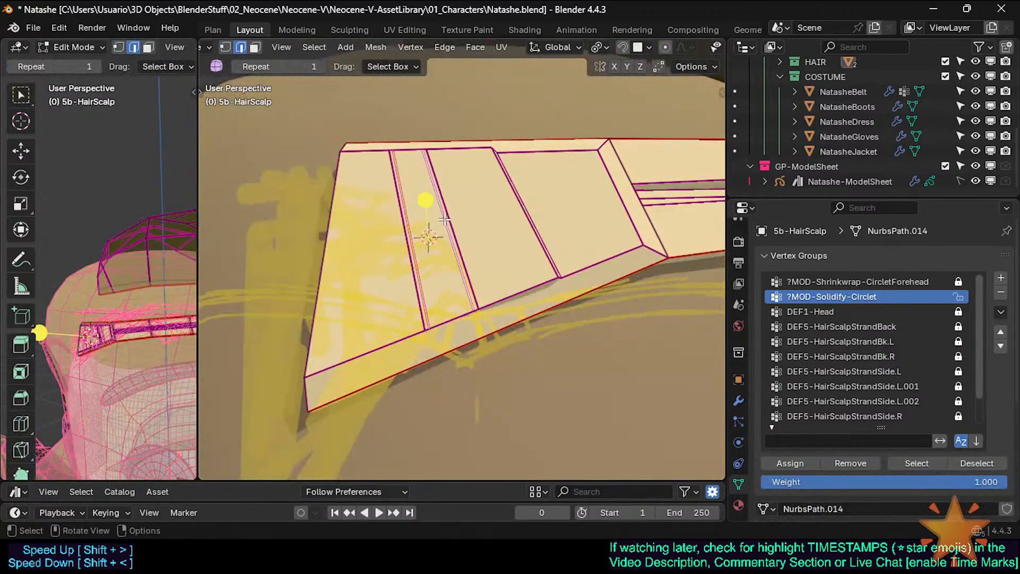
Try to slide the facing edges of the first and second strips
{"action": "key", "text": "g"}
{"action": "key", "text": "g"}
{"action": "right_click", "coordinate": [412, 220]}
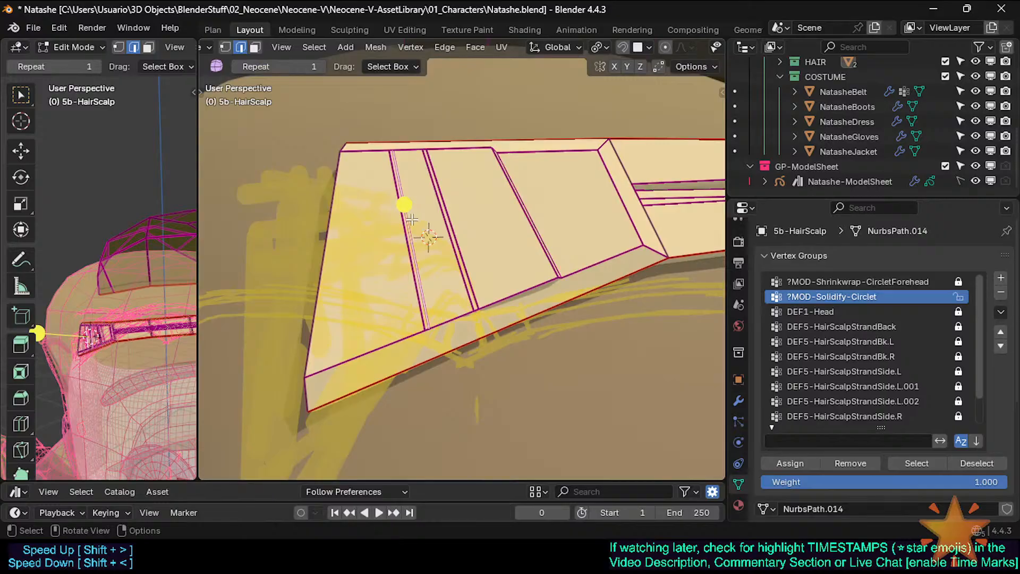
Slide the facing edges of the first and second strips toward each other to widen both strips
{"action": "key", "text": "g"}
{"action": "key", "text": "g"}
{"action": "left_click", "coordinate": [404, 220]}
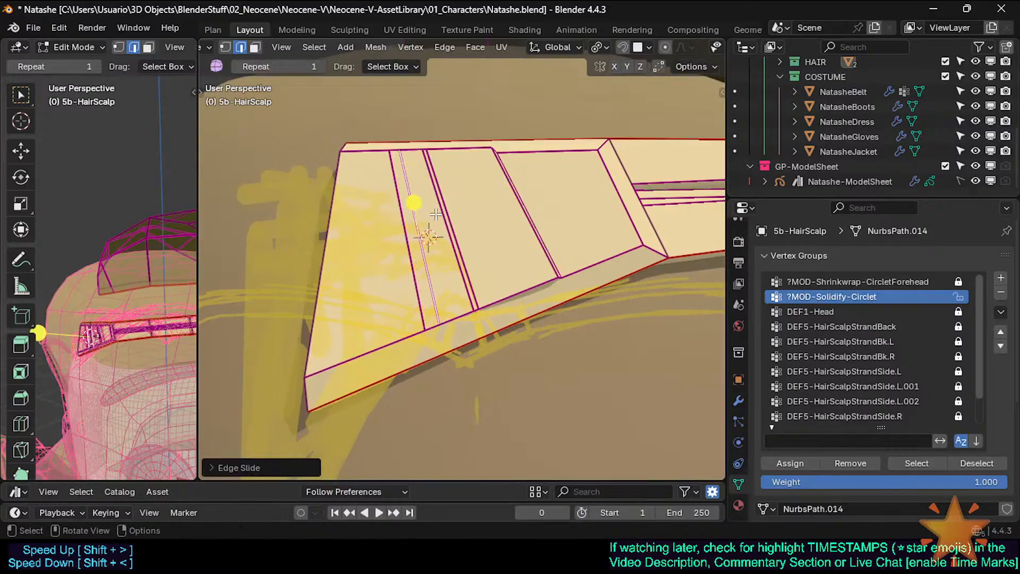
{"action": "left_click", "coordinate": [441, 214]}
{"action": "key", "text": "g"}
{"action": "key", "text": "g"}
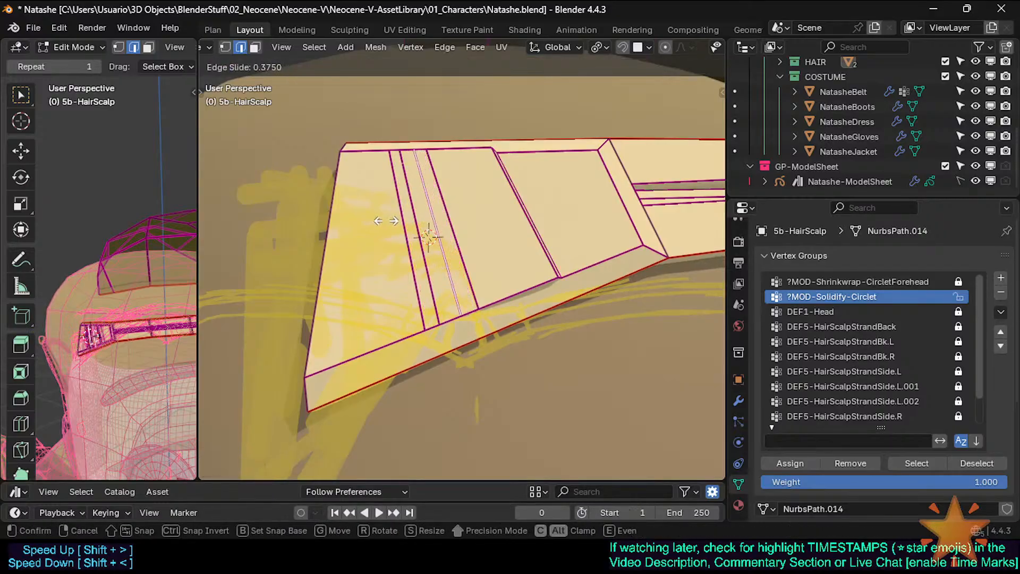
{"action": "left_click", "coordinate": [389, 220]}
Save the file, then assign Solidify weight 0.7 to both facing edges of the first and second strips and inspect the recess
{"action": "left_click", "coordinate": [428, 235], "text": "shift"}
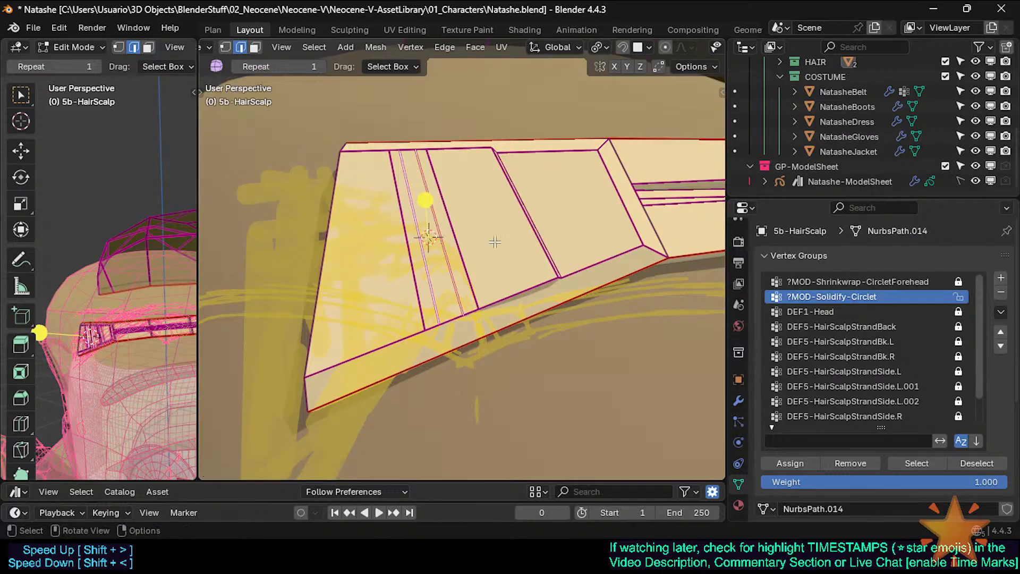
{"action": "key", "text": "ctrl+s"}
{"action": "left_click", "coordinate": [925, 480]}
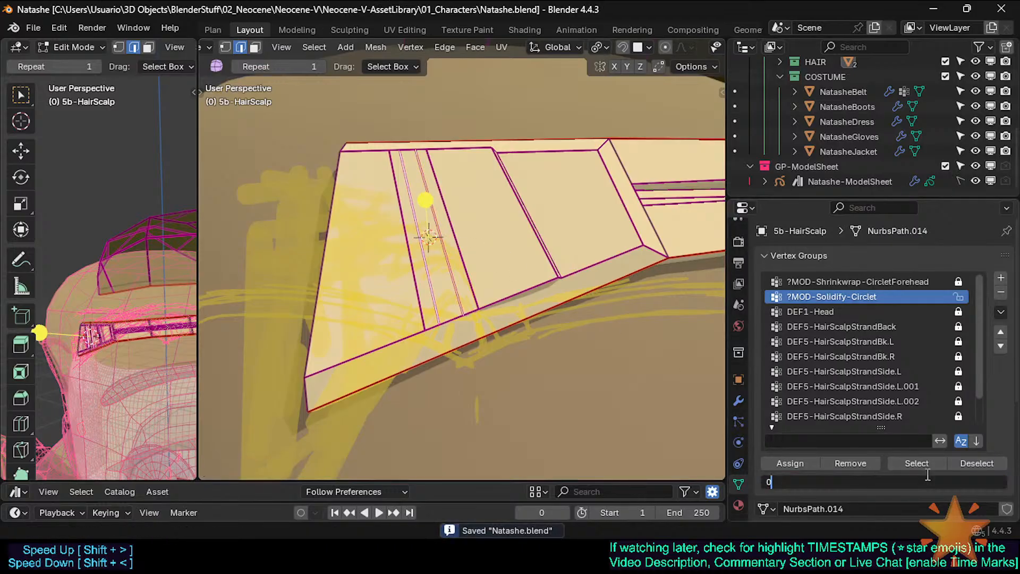
{"action": "type", "text": "0.7"}
{"action": "key", "text": "Return"}
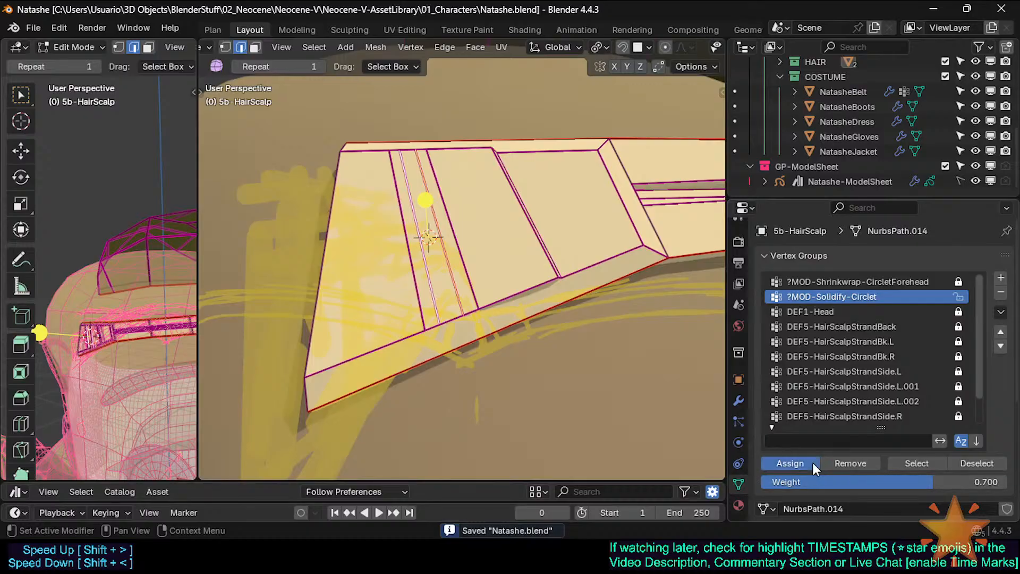
{"action": "left_click", "coordinate": [812, 463]}
{"action": "key", "text": "Tab"}
{"action": "scroll", "coordinate": [557, 210], "scroll_direction": "down", "scroll_amount": 5}
{"action": "middle_click_drag", "start_coordinate": [551, 209], "coordinate": [482, 180]}
{"action": "scroll", "coordinate": [528, 216], "scroll_direction": "up", "scroll_amount": 2}
{"action": "scroll", "coordinate": [504, 213], "scroll_direction": "up", "scroll_amount": 2}
Slide the short upper and lower edges of the recess between the first two strips inward from the panel border
{"action": "key", "text": "Tab"}
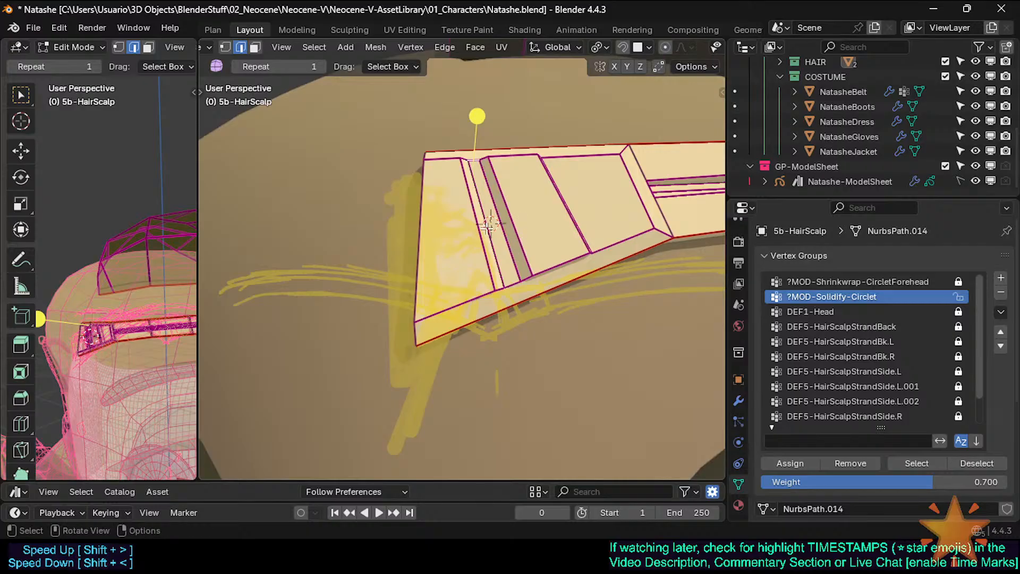
{"action": "key", "text": "g"}
{"action": "key", "text": "g"}
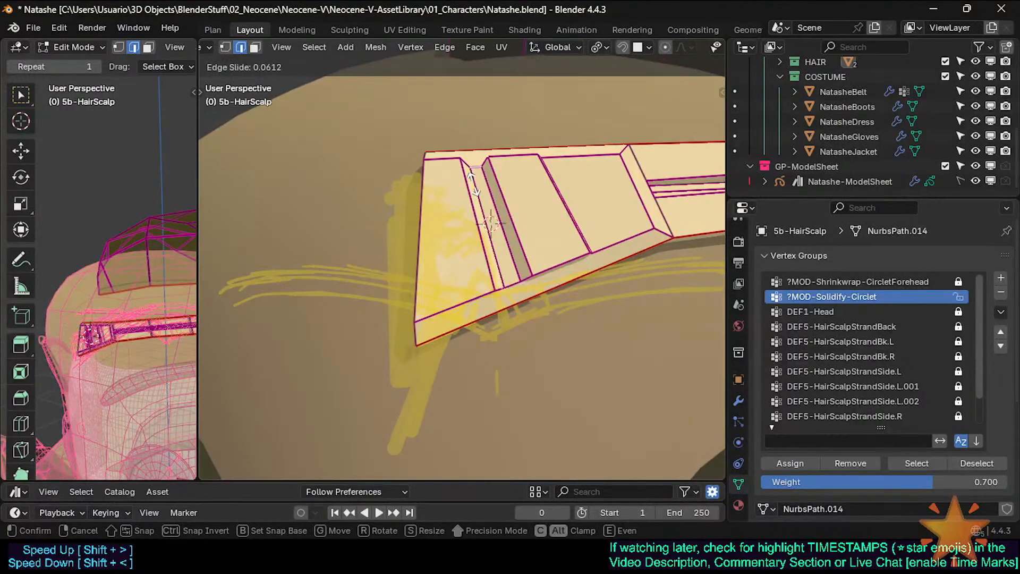
{"action": "left_click", "coordinate": [493, 194]}
{"action": "key", "text": "g"}
{"action": "key", "text": "g"}
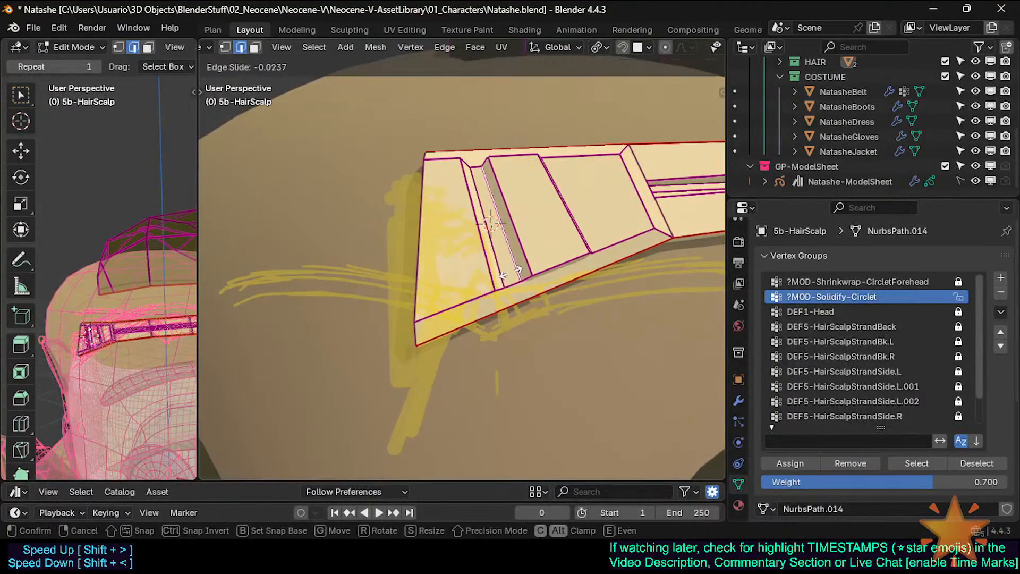
{"action": "left_click", "coordinate": [510, 278]}
{"action": "left_click", "coordinate": [512, 284]}
{"action": "key", "text": "g"}
{"action": "key", "text": "g"}
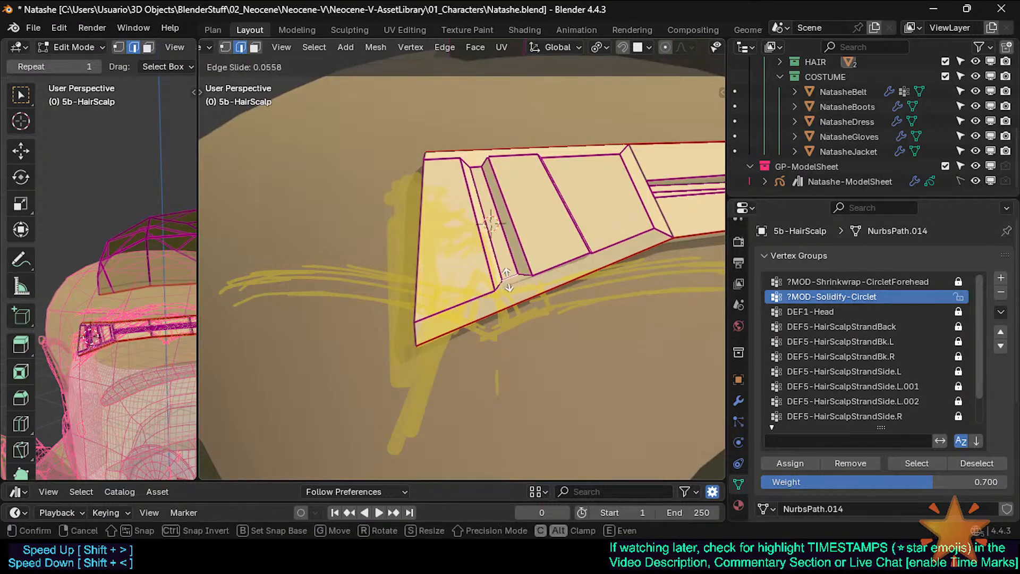
{"action": "left_click", "coordinate": [508, 279]}
{"action": "key", "text": "Tab"}
{"action": "middle_click_drag", "start_coordinate": [508, 279], "coordinate": [539, 214]}
{"action": "key", "text": "Tab"}
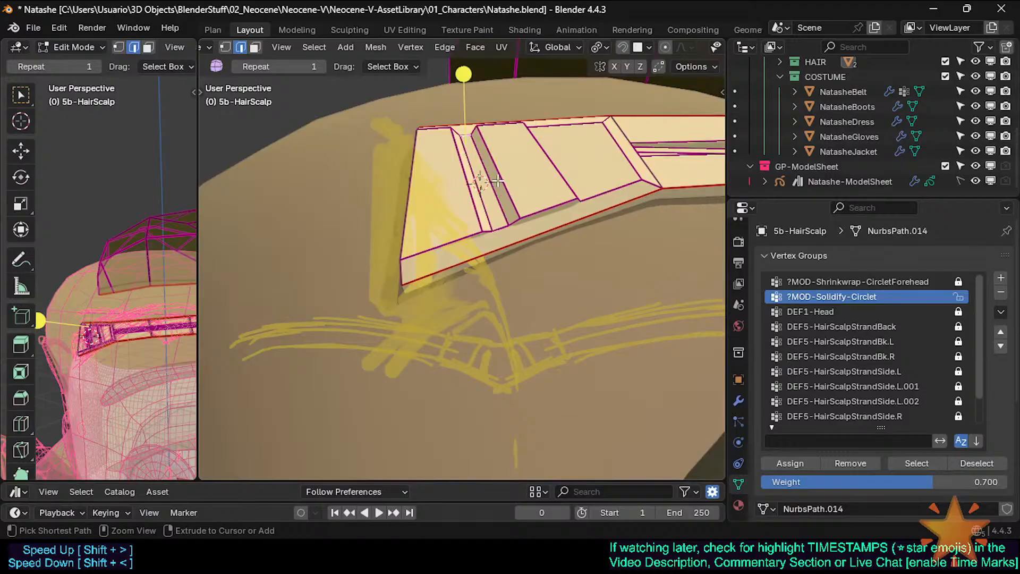
Slide the recess's outer long edges toward its inner edges to narrow the bevels, and check the panel in Object Mode
{"action": "middle_click_drag", "start_coordinate": [495, 169], "coordinate": [458, 245]}
{"action": "key", "text": "Tab"}
{"action": "key", "text": "Tab"}
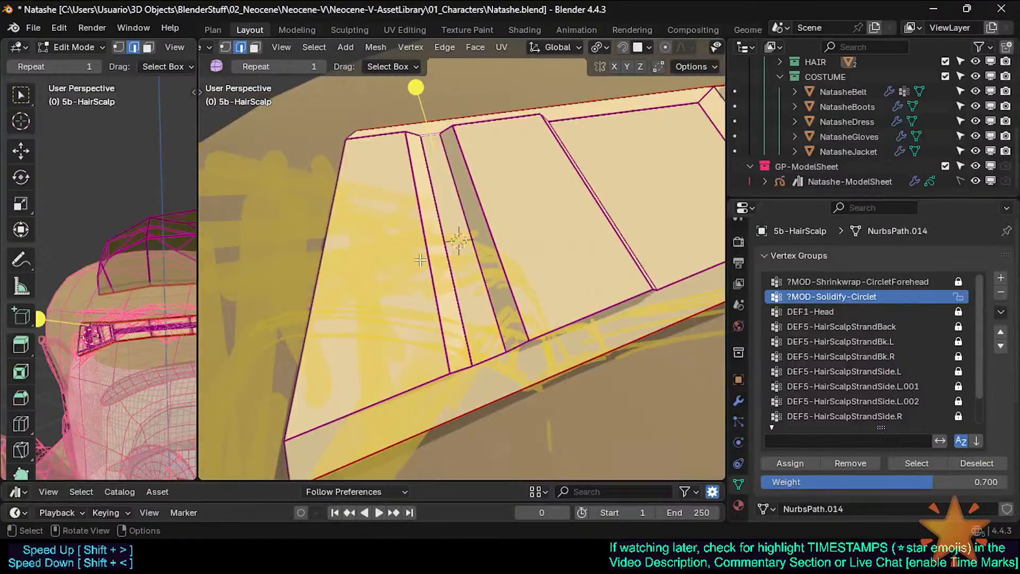
{"action": "key", "text": "g"}
{"action": "key", "text": "g"}
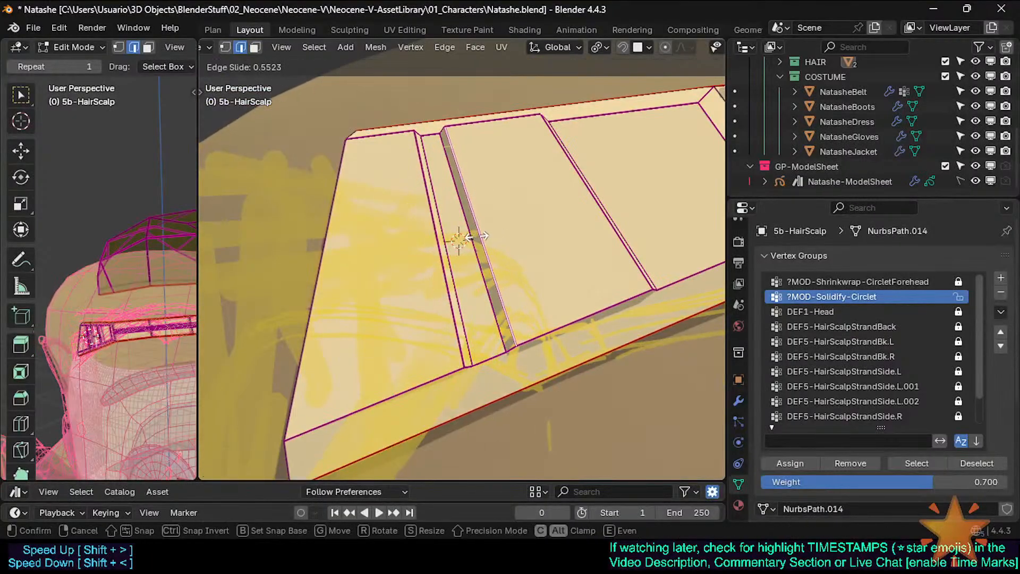
{"action": "left_click", "coordinate": [460, 238]}
{"action": "key", "text": "Tab"}
{"action": "middle_click_drag", "start_coordinate": [461, 241], "coordinate": [486, 243]}
{"action": "key", "text": "Tab"}
{"action": "middle_click_drag", "start_coordinate": [590, 248], "coordinate": [464, 239]}
{"action": "key", "text": "Tab"}
{"action": "key", "text": "Tab"}
{"action": "middle_click_drag", "start_coordinate": [441, 230], "coordinate": [383, 267]}
{"action": "key", "text": "Tab"}
{"action": "scroll", "coordinate": [427, 262], "scroll_direction": "down", "scroll_amount": 6}
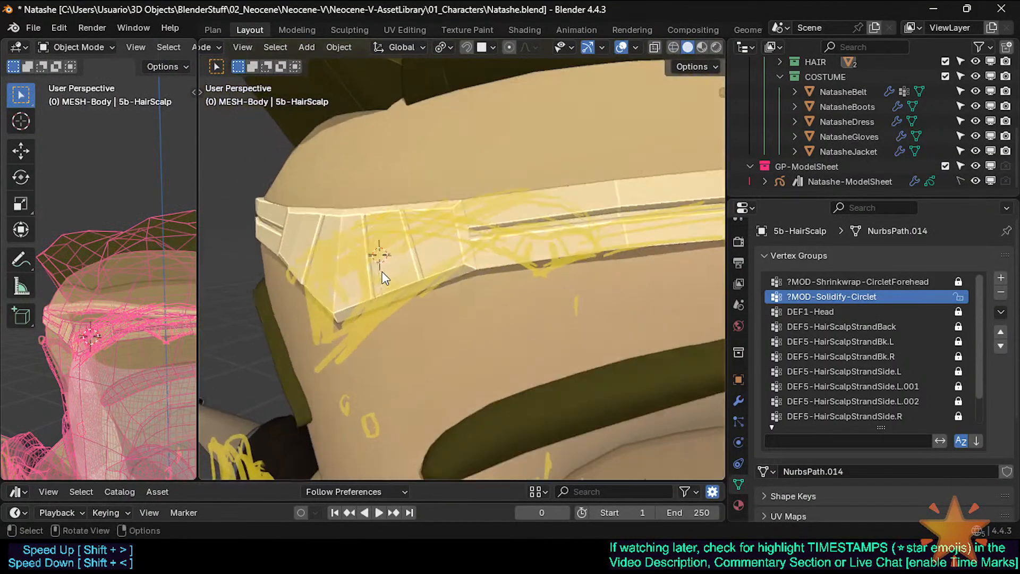
Slide the third strip's far edge toward the panel's side end to widen the strip, and review it in Object Mode
{"action": "scroll", "coordinate": [382, 266], "scroll_direction": "up", "scroll_amount": 1}
{"action": "key", "text": "Tab"}
{"action": "left_click", "coordinate": [428, 231]}
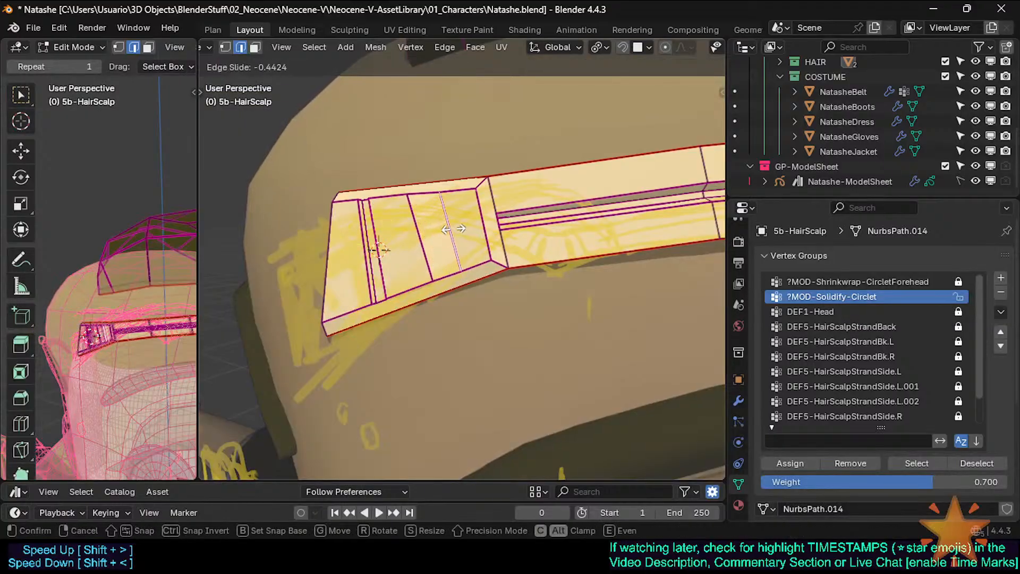
{"action": "key", "text": "Tab"}
{"action": "middle_click_drag", "start_coordinate": [427, 231], "coordinate": [471, 263]}
{"action": "key", "text": "Tab"}
{"action": "key", "text": "g"}
{"action": "key", "text": "g"}
{"action": "left_click", "coordinate": [574, 189]}
{"action": "key", "text": "Tab"}
{"action": "scroll", "coordinate": [489, 247], "scroll_direction": "down", "scroll_amount": 3}
{"action": "scroll", "coordinate": [495, 247], "scroll_direction": "down", "scroll_amount": 4}
{"action": "scroll", "coordinate": [473, 258], "scroll_direction": "up", "scroll_amount": 4}
{"action": "key", "text": "Tab"}
Select all the edges of the recess between the first two strips and change their crease by -0.5
{"action": "scroll", "coordinate": [486, 221], "scroll_direction": "up", "scroll_amount": 6}
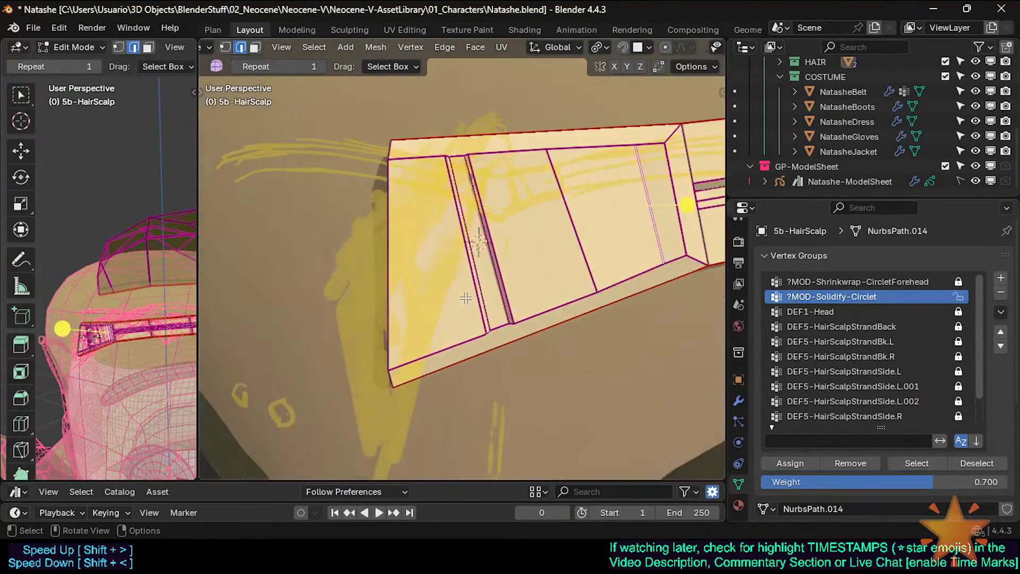
{"action": "middle_click_drag", "start_coordinate": [437, 202], "coordinate": [429, 215], "text": "shift"}
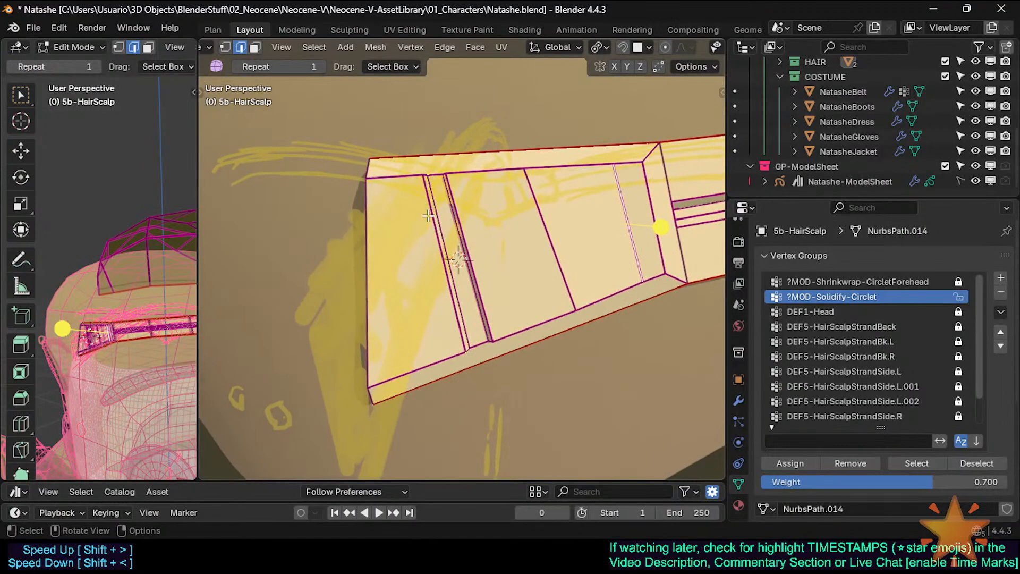
{"action": "key", "text": "Tab"}
{"action": "key", "text": "Tab"}
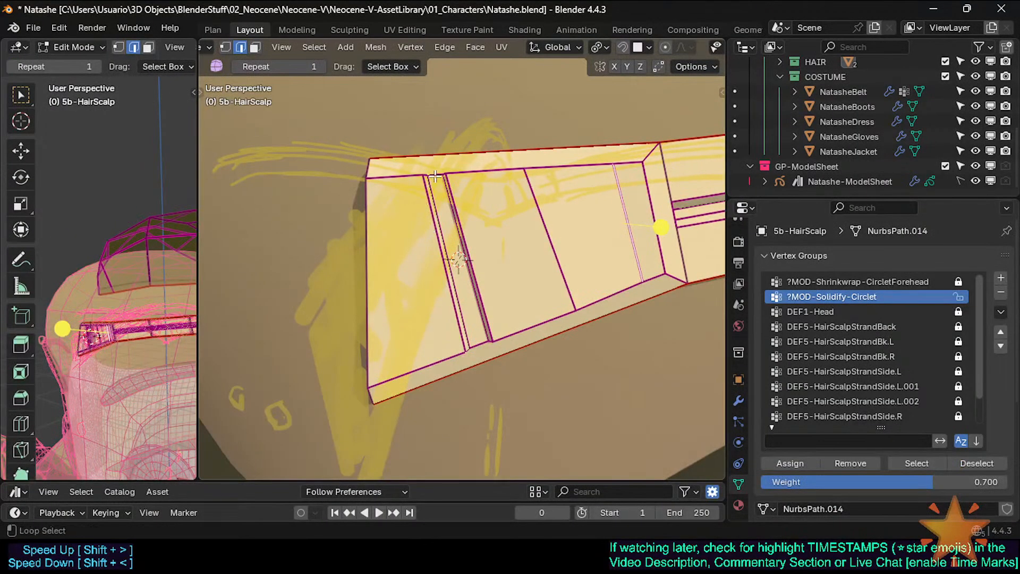
{"action": "left_click", "coordinate": [435, 176], "text": "alt"}
{"action": "key", "text": "1"}
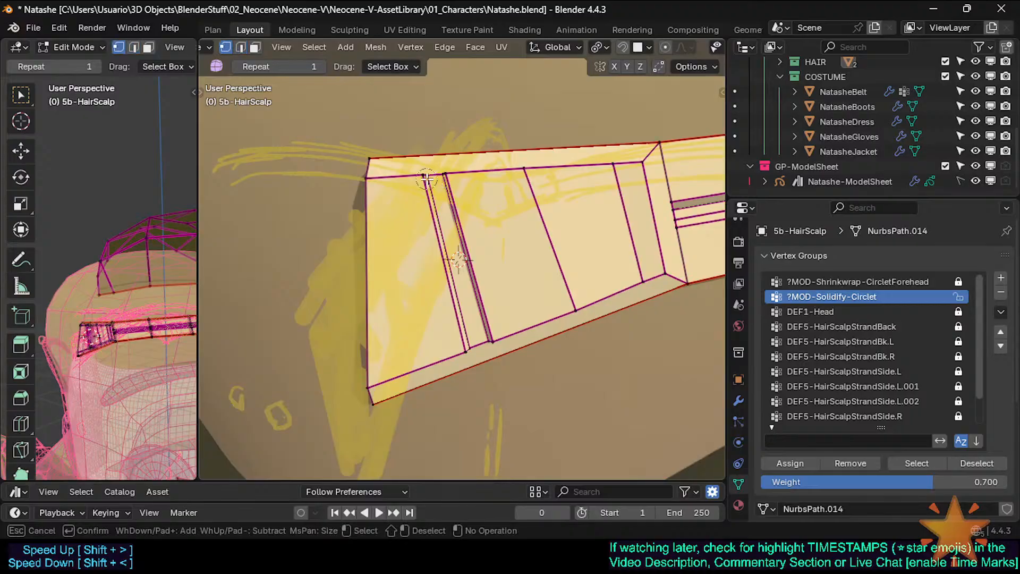
{"action": "left_click", "coordinate": [458, 328], "text": "alt"}
{"action": "key", "text": "c"}
{"action": "left_click_drag", "start_coordinate": [461, 343], "coordinate": [494, 339]}
{"action": "right_click", "coordinate": [498, 331]}
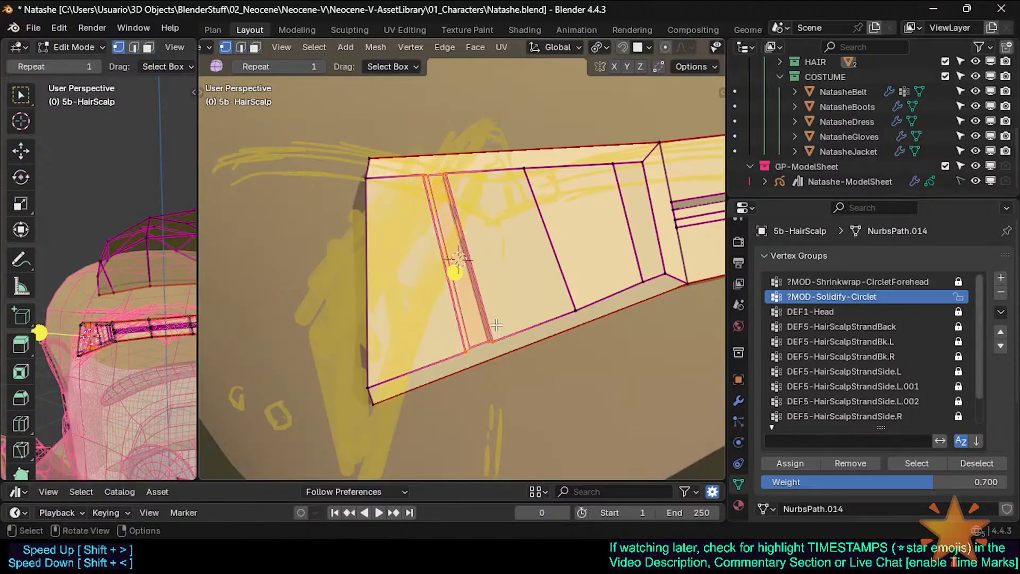
{"action": "key", "text": "2"}
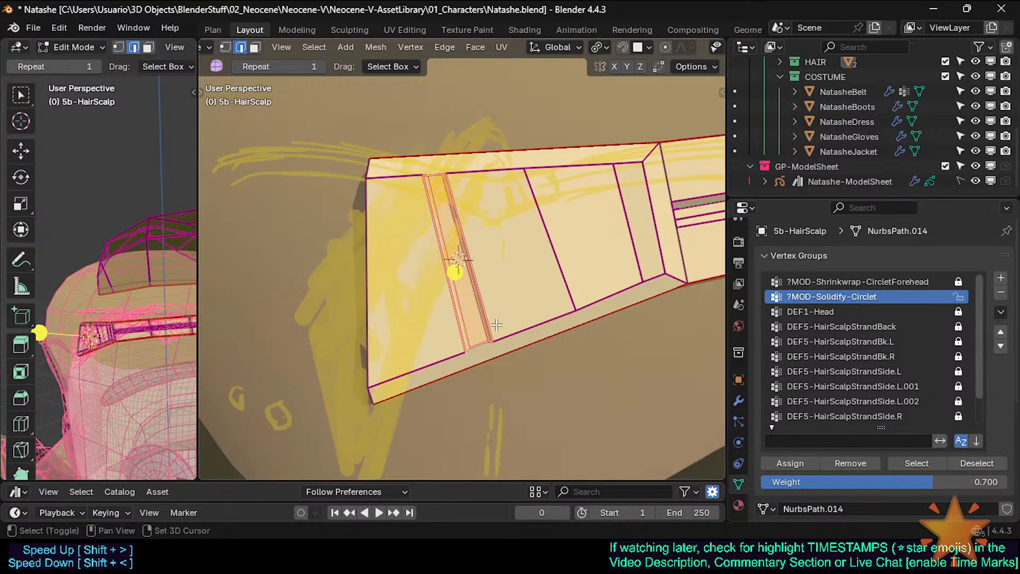
{"action": "key", "text": "shift+e"}
{"action": "type", "text": "-0"}
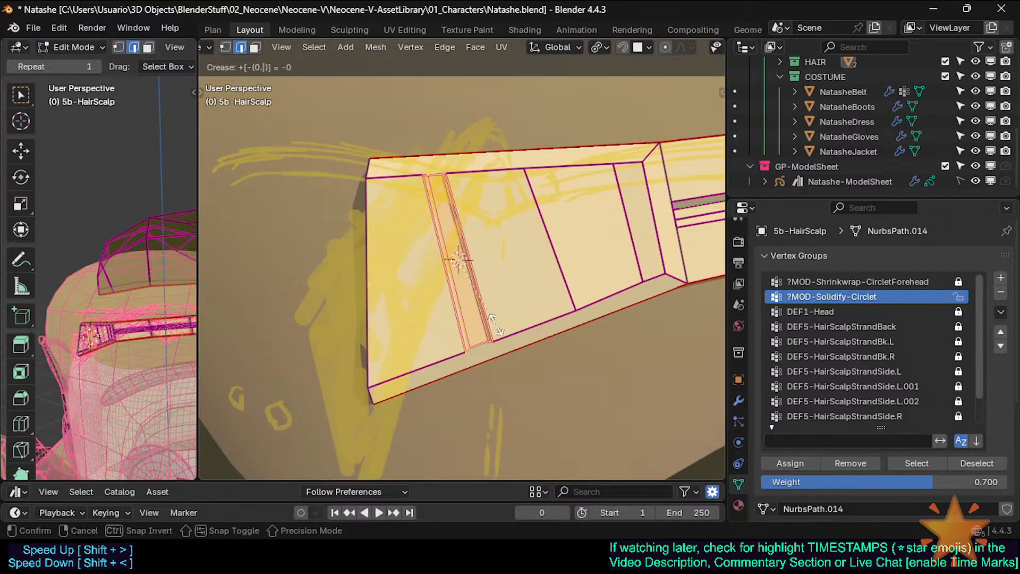
{"action": "type", "text": ".5"}
{"action": "key", "text": "Return"}
{"action": "key", "text": "Tab"}
{"action": "middle_click_drag", "start_coordinate": [499, 328], "coordinate": [528, 300]}
{"action": "key", "text": "Tab"}
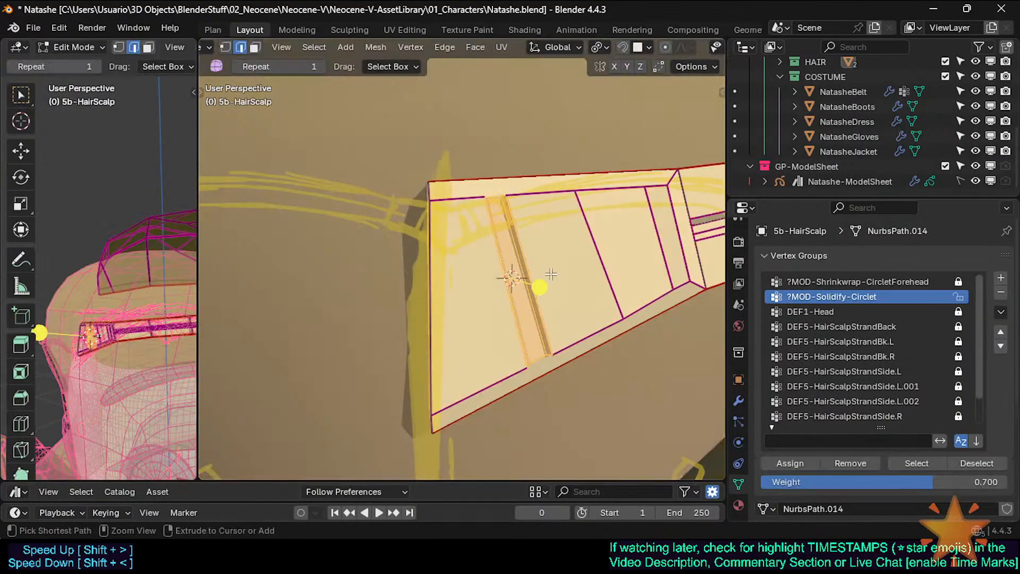
Reselect the recess's vertices and try clearing the sharp marks on its edges
{"action": "key", "text": "1"}
{"action": "scroll", "coordinate": [545, 273], "scroll_direction": "down", "scroll_amount": 3}
{"action": "key", "text": "Tab"}
{"action": "middle_click_drag", "start_coordinate": [545, 273], "coordinate": [513, 270]}
{"action": "key", "text": "Tab"}
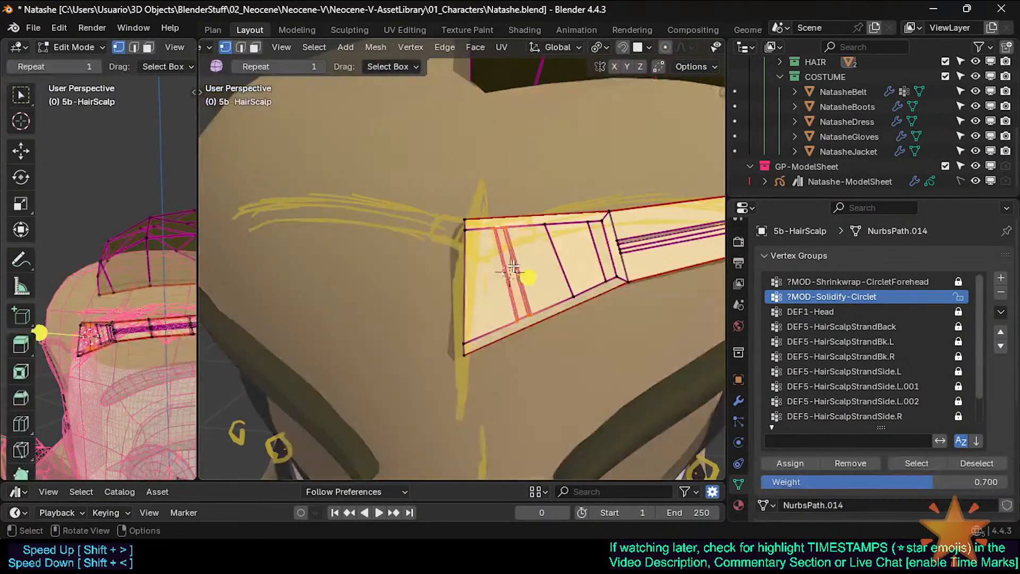
{"action": "scroll", "coordinate": [506, 269], "scroll_direction": "up", "scroll_amount": 2}
{"action": "key", "text": "alt+a"}
{"action": "key", "text": "c"}
{"action": "left_click", "coordinate": [491, 215]}
{"action": "left_click", "coordinate": [499, 218]}
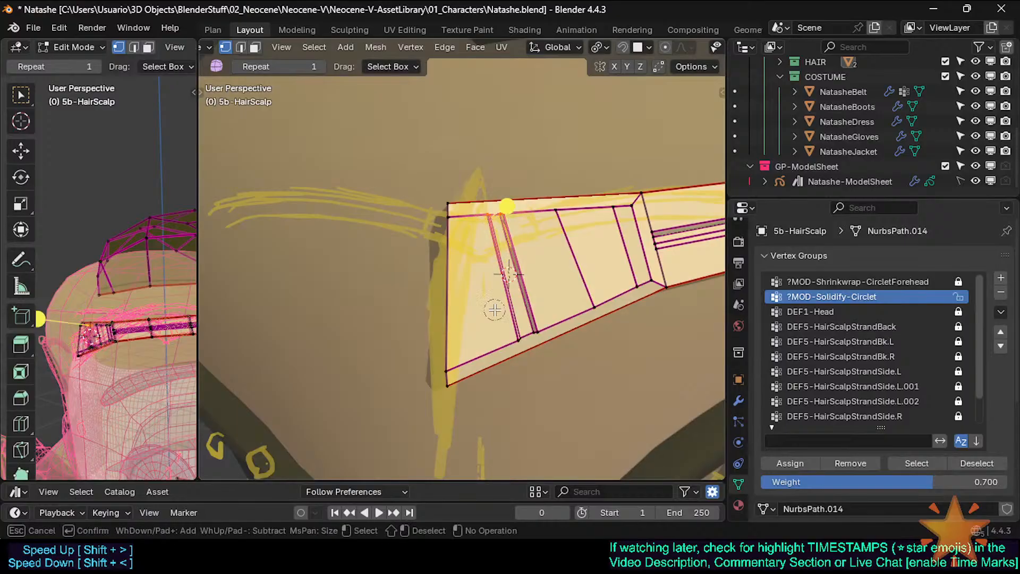
{"action": "key", "text": "Escape"}
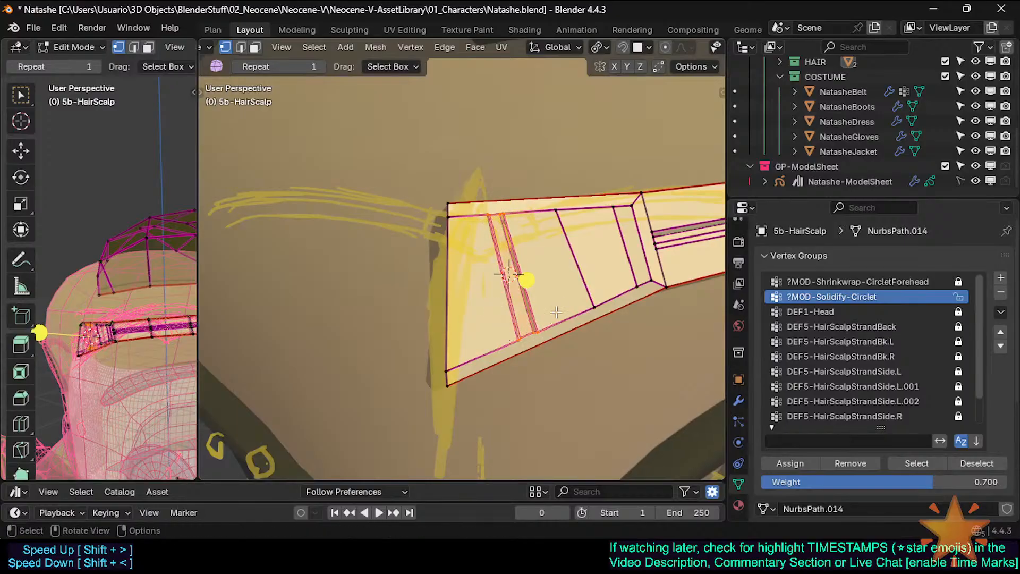
{"action": "key", "text": "ctrl+e"}
{"action": "left_click", "coordinate": [470, 342]}
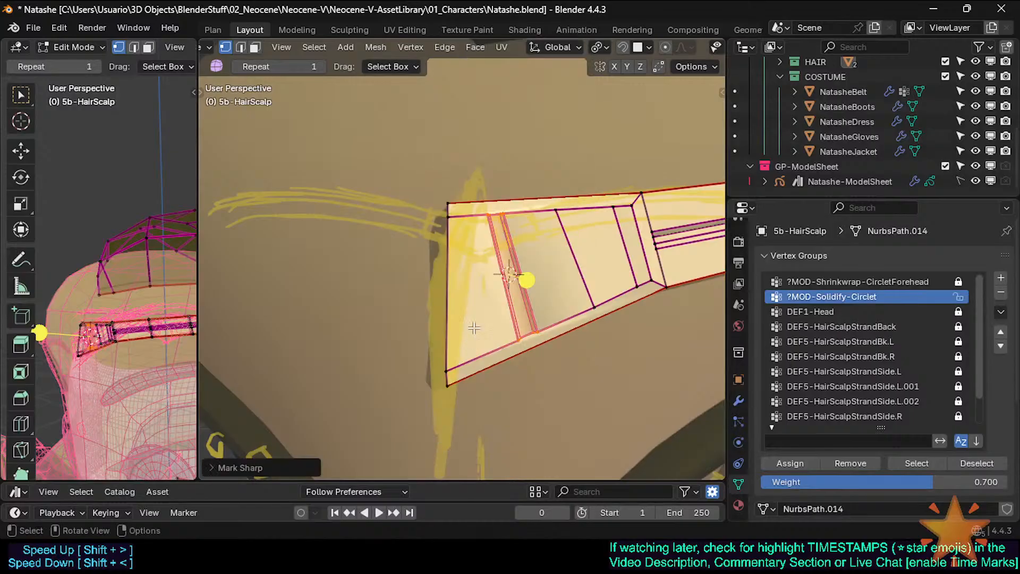
{"action": "key", "text": "Tab"}
{"action": "scroll", "coordinate": [485, 274], "scroll_direction": "up", "scroll_amount": 4}
{"action": "mouse_move", "coordinate": [486, 274]}
{"action": "middle_mouse_down"}
{"action": "mouse_move", "coordinate": [518, 300]}
{"action": "mouse_move", "coordinate": [499, 283]}
{"action": "middle_mouse_up"}
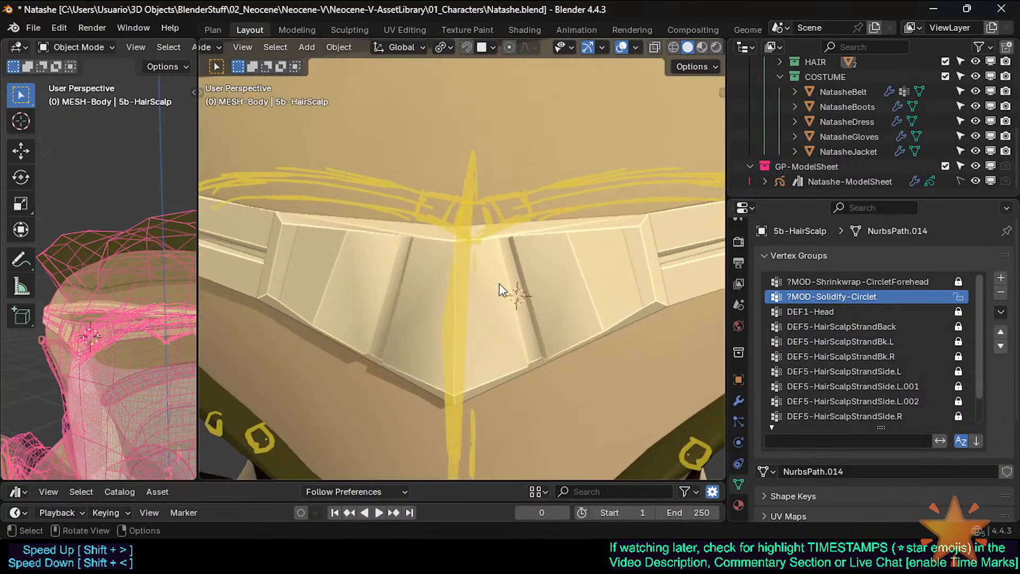
Undo the sharp-mark change on the recess edges and look at the panel in Object Mode
{"action": "key", "text": "Tab"}
{"action": "key", "text": "ctrl+z"}
{"action": "key", "text": "ctrl+z"}
{"action": "key", "text": "ctrl+z"}
{"action": "key", "text": "ctrl+z"}
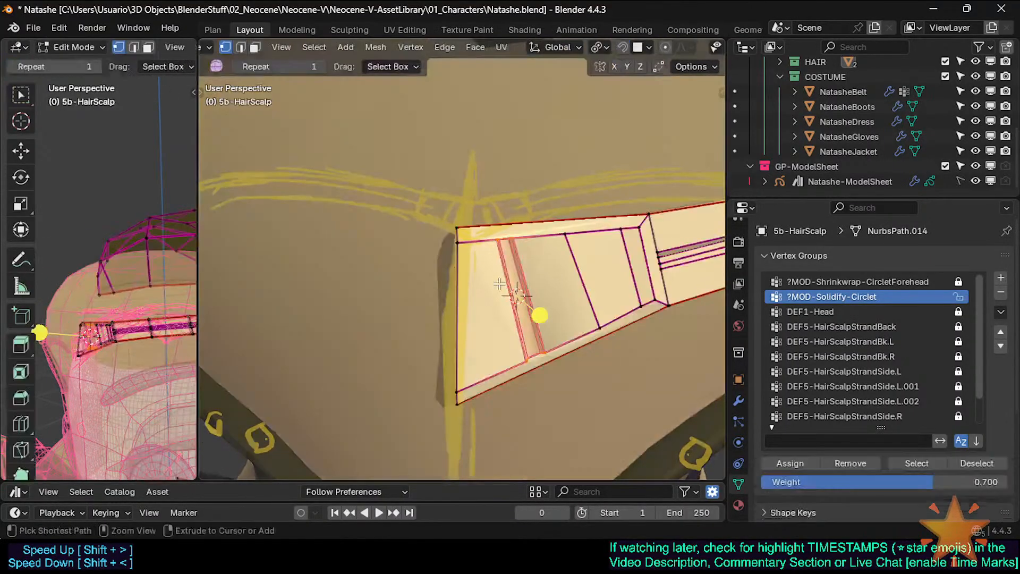
{"action": "key", "text": "Tab"}
{"action": "mouse_move", "coordinate": [499, 284]}
{"action": "middle_mouse_down"}
{"action": "mouse_move", "coordinate": [504, 253]}
{"action": "mouse_move", "coordinate": [494, 255]}
{"action": "middle_mouse_up"}
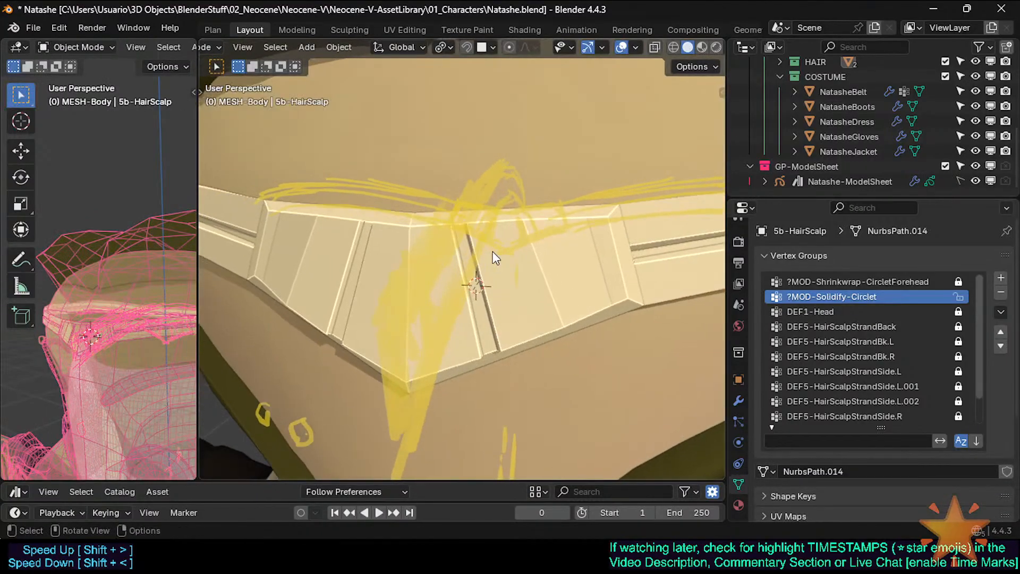
Check the circlet on the character's whole head from several angles and save the file
{"action": "scroll", "coordinate": [494, 255], "scroll_direction": "down", "scroll_amount": 6}
{"action": "scroll", "coordinate": [518, 234], "scroll_direction": "down", "scroll_amount": 5}
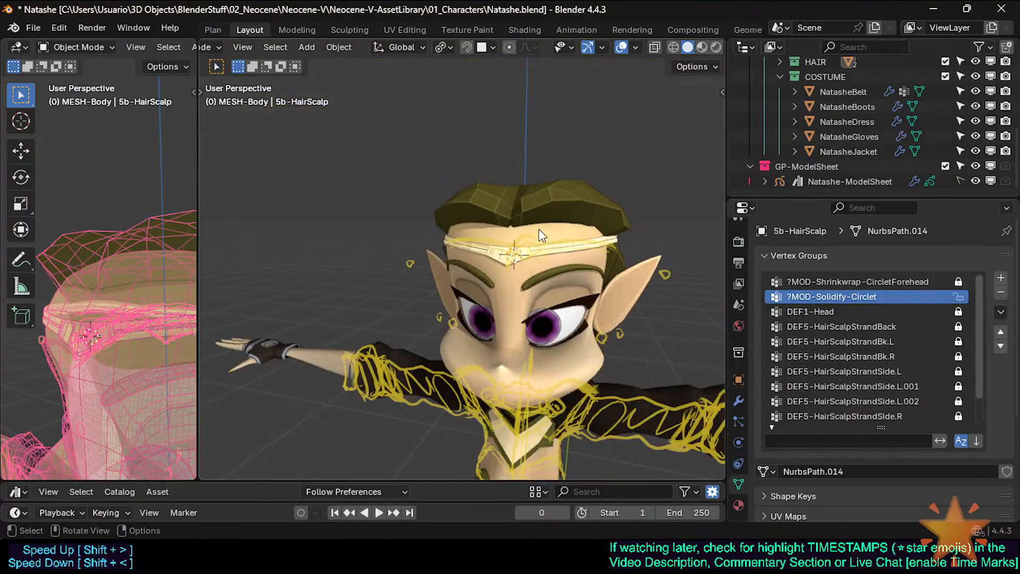
{"action": "scroll", "coordinate": [539, 228], "scroll_direction": "up", "scroll_amount": 3}
{"action": "middle_click_drag", "start_coordinate": [539, 229], "coordinate": [429, 231]}
{"action": "scroll", "coordinate": [433, 234], "scroll_direction": "down", "scroll_amount": 1}
{"action": "key", "text": "shift+w"}
{"action": "key", "text": "shift+w"}
{"action": "scroll", "coordinate": [433, 234], "scroll_direction": "down", "scroll_amount": 2}
{"action": "left_click_drag", "start_coordinate": [432, 234], "coordinate": [538, 263], "text": "alt"}
{"action": "scroll", "coordinate": [537, 263], "scroll_direction": "up", "scroll_amount": 1}
{"action": "key", "text": "ctrl+s"}
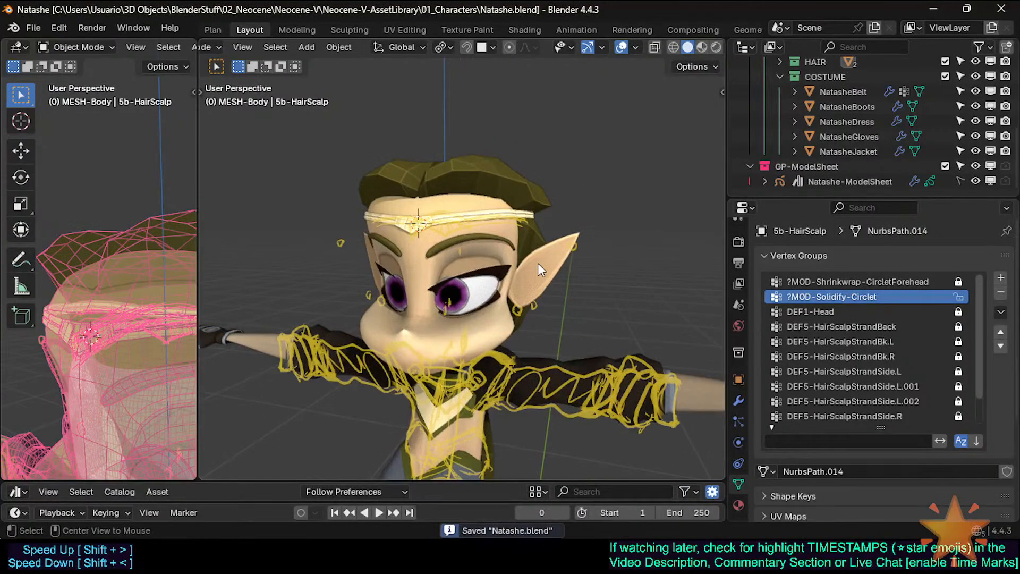
Disable the Natashe-ModelSheet sketch in the viewports and inspect the circlet's grooved side band up close
{"action": "left_click", "coordinate": [991, 181]}
{"action": "mouse_move", "coordinate": [583, 229]}
{"action": "middle_mouse_down"}
{"action": "mouse_move", "coordinate": [554, 208]}
{"action": "mouse_move", "coordinate": [575, 205]}
{"action": "middle_mouse_up"}
{"action": "right_click", "coordinate": [651, 198], "text": "shift"}
{"action": "middle_click_drag", "start_coordinate": [505, 214], "coordinate": [432, 276]}
{"action": "scroll", "coordinate": [590, 220], "scroll_direction": "up", "scroll_amount": 3}
{"action": "scroll", "coordinate": [455, 258], "scroll_direction": "up", "scroll_amount": 2}
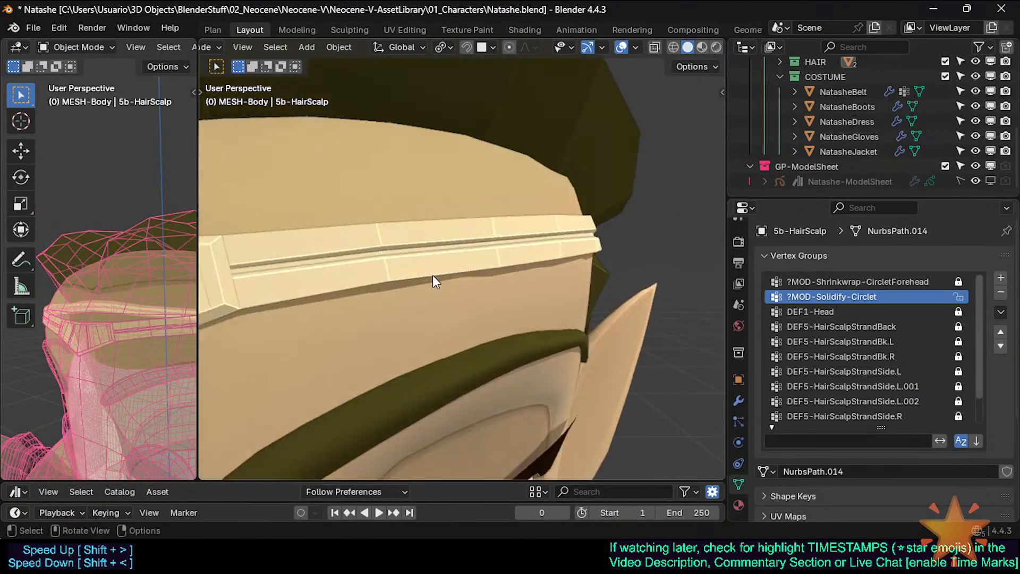
{"action": "key", "text": "Tab"}
{"action": "key", "text": "Tab"}
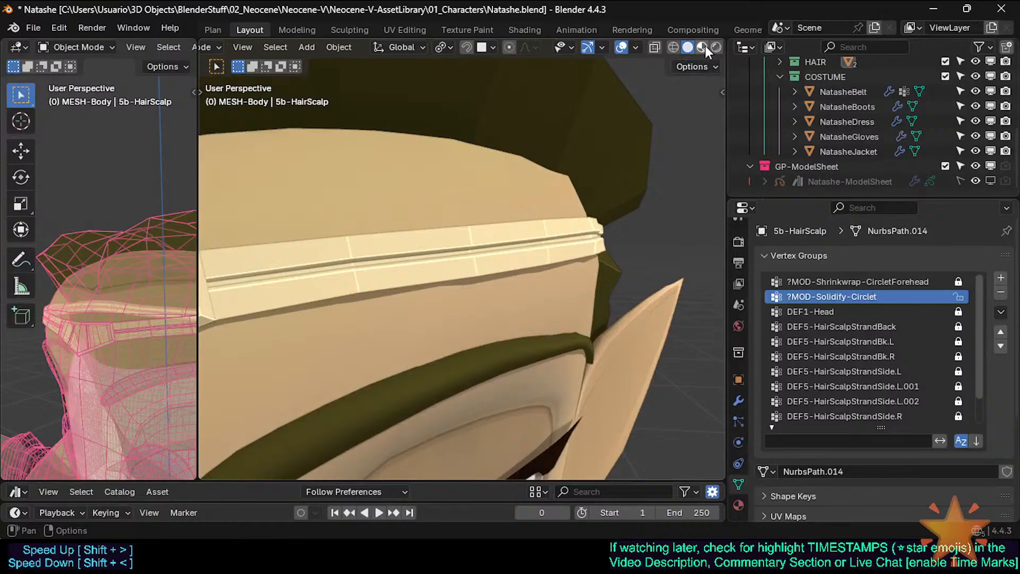
Switch the viewport to Material Preview, view the circlet from the side and enter Edit Mode
{"action": "left_click", "coordinate": [702, 47]}
{"action": "scroll", "coordinate": [489, 224], "scroll_direction": "down", "scroll_amount": 5}
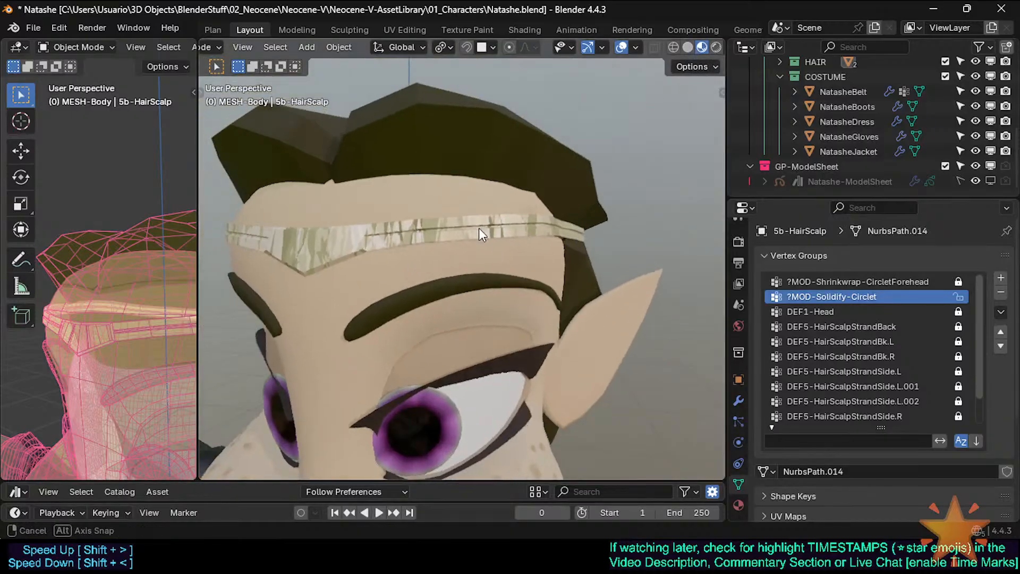
{"action": "middle_click_drag", "start_coordinate": [455, 238], "coordinate": [376, 248]}
{"action": "key", "text": "Tab"}
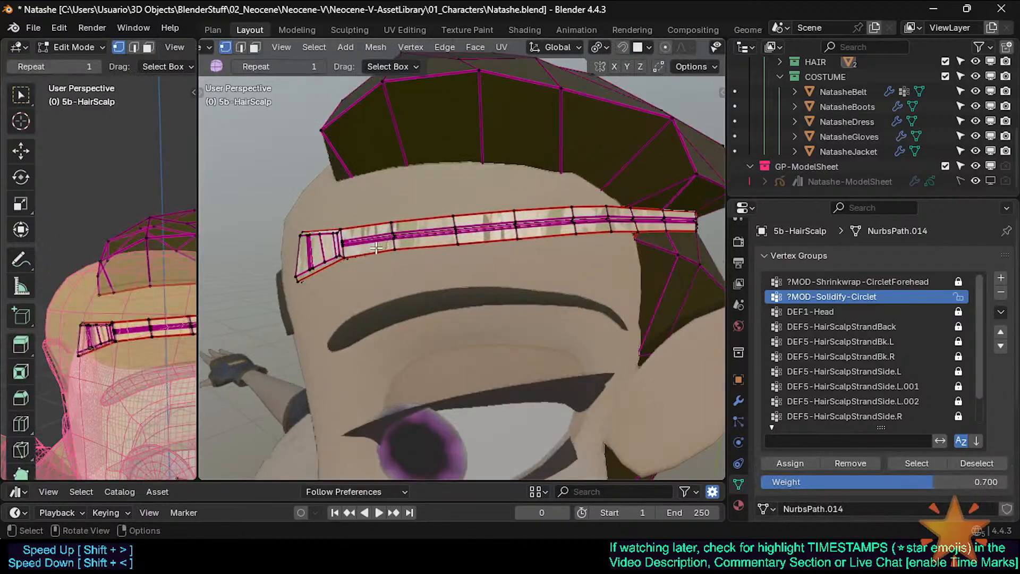
Select the circlet's faces in face mode with Select Linked delimited by Material, making a front panel face active
{"action": "key", "text": "l"}
{"action": "key", "text": "3"}
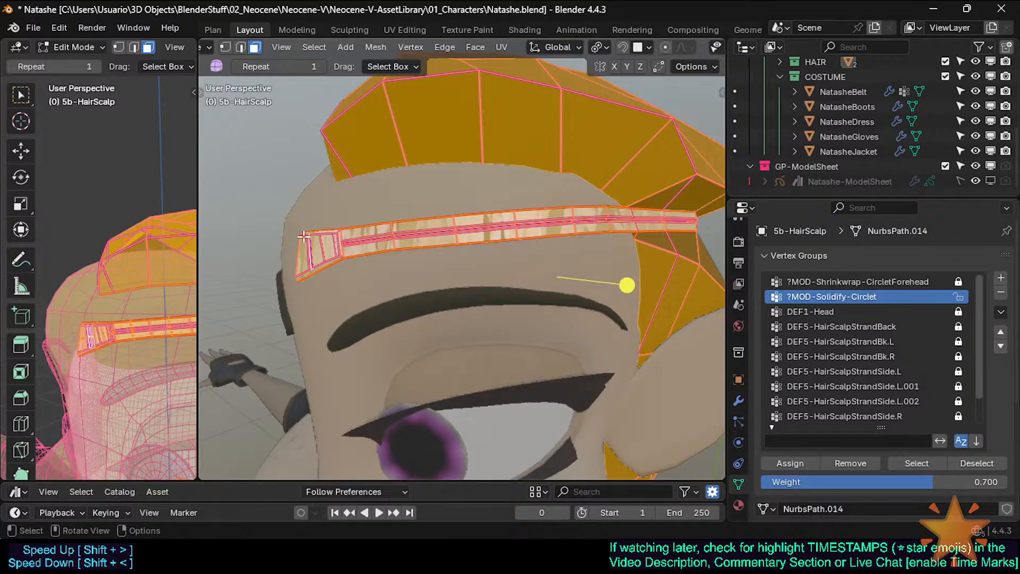
{"action": "left_click", "coordinate": [326, 243]}
{"action": "key", "text": "l"}
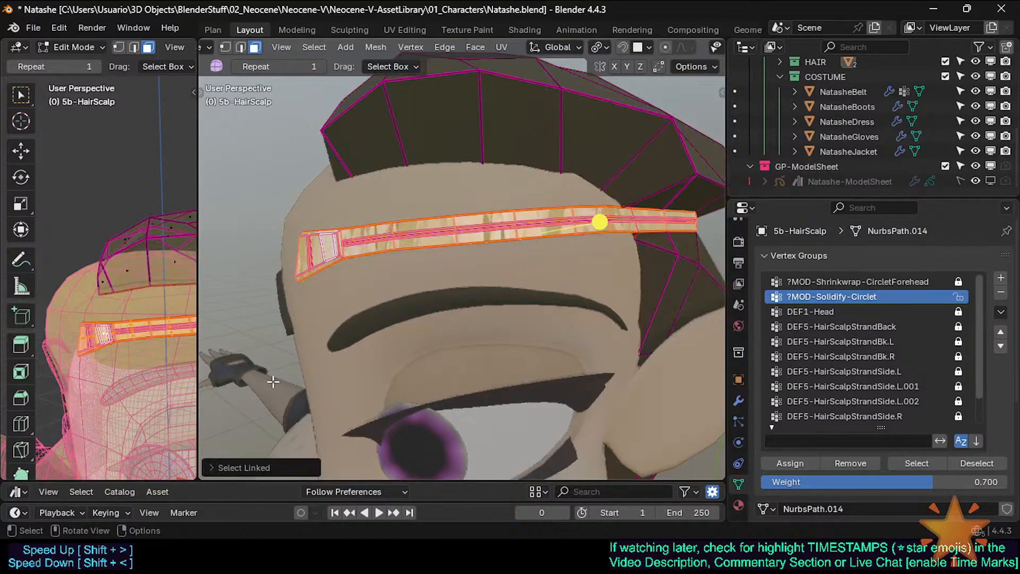
{"action": "left_click", "coordinate": [256, 470]}
{"action": "left_click", "coordinate": [317, 419]}
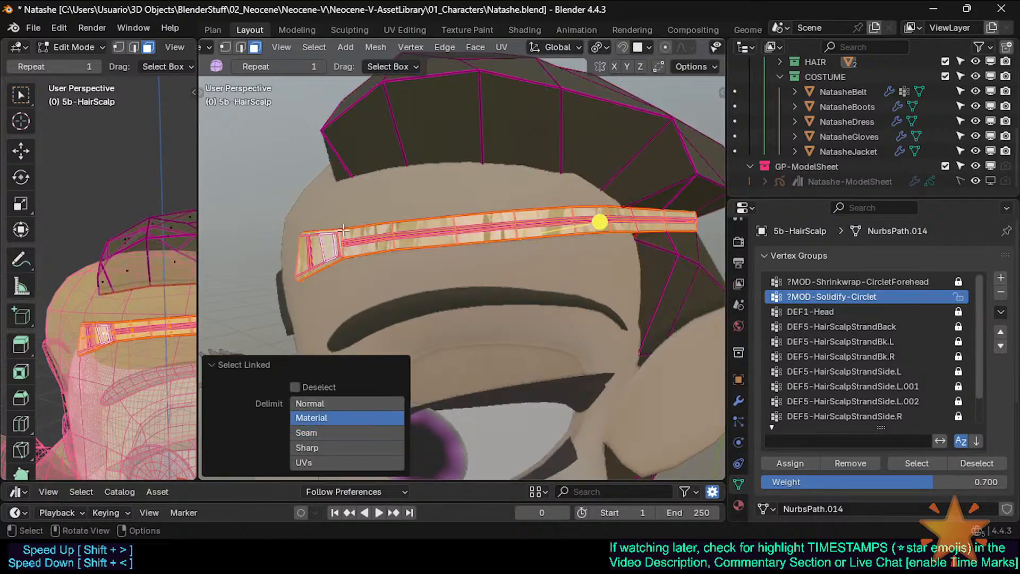
Try UV mapping the circlet with Follow Active Quads using the Length Average edge length mode
{"action": "middle_click_drag", "start_coordinate": [437, 250], "coordinate": [463, 259]}
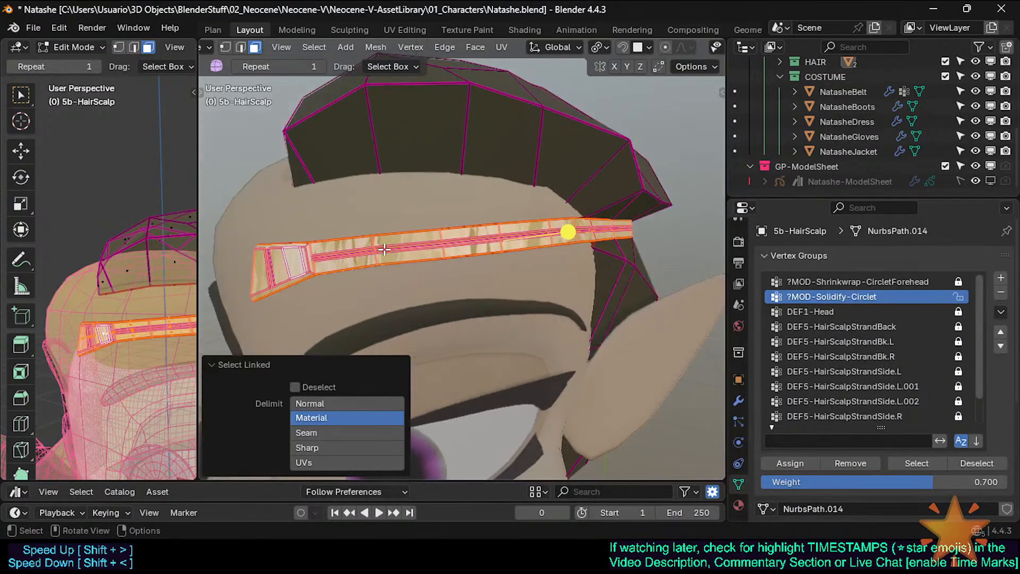
{"action": "key", "text": "u"}
{"action": "left_click", "coordinate": [327, 328]}
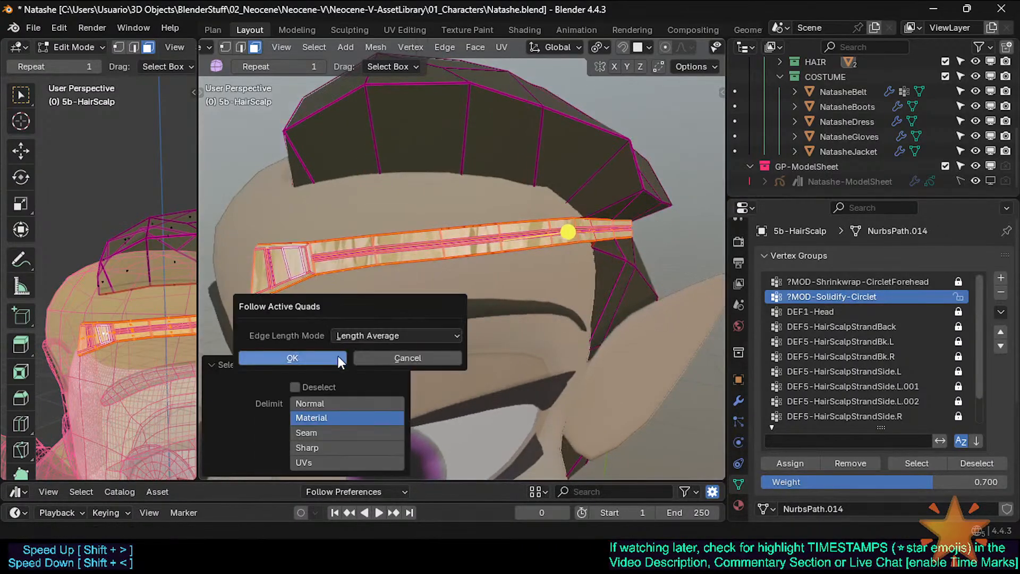
{"action": "left_click", "coordinate": [337, 356]}
Try Follow Active Quads on the circlet again with the edge length mode set to Length
{"action": "key", "text": "u"}
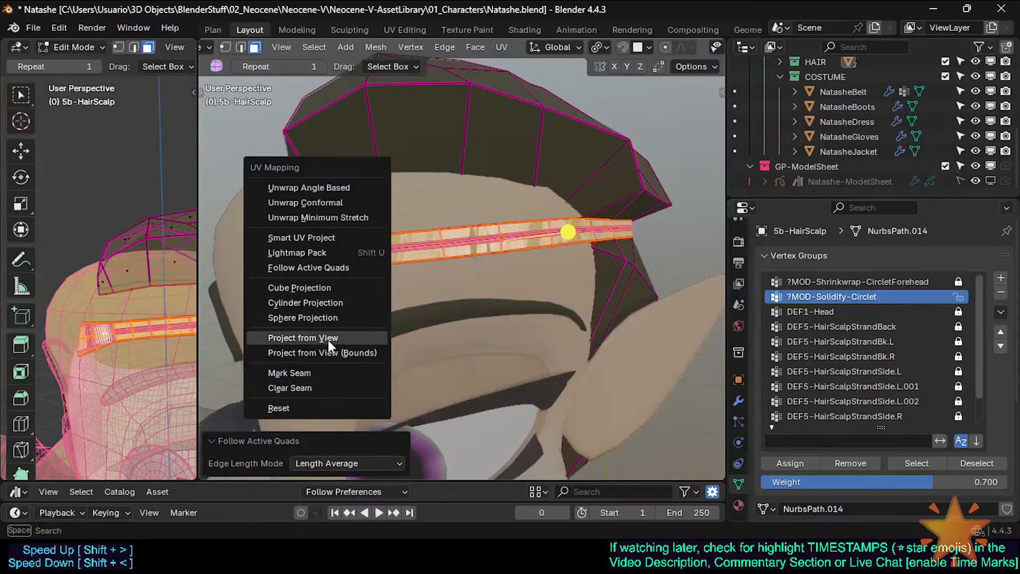
{"action": "left_click", "coordinate": [319, 268]}
{"action": "left_click", "coordinate": [357, 272]}
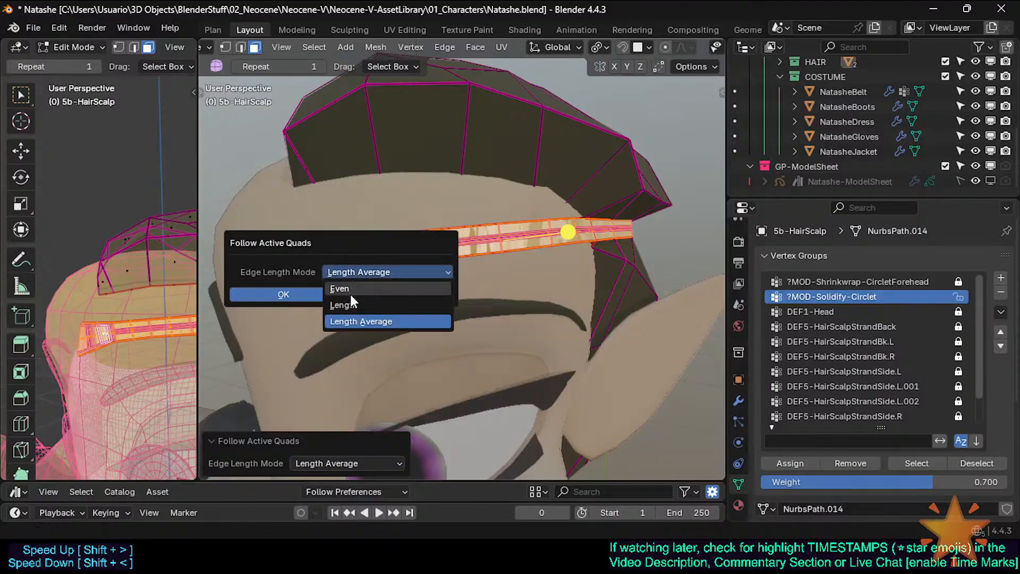
{"action": "left_click", "coordinate": [350, 292]}
{"action": "left_click", "coordinate": [308, 293]}
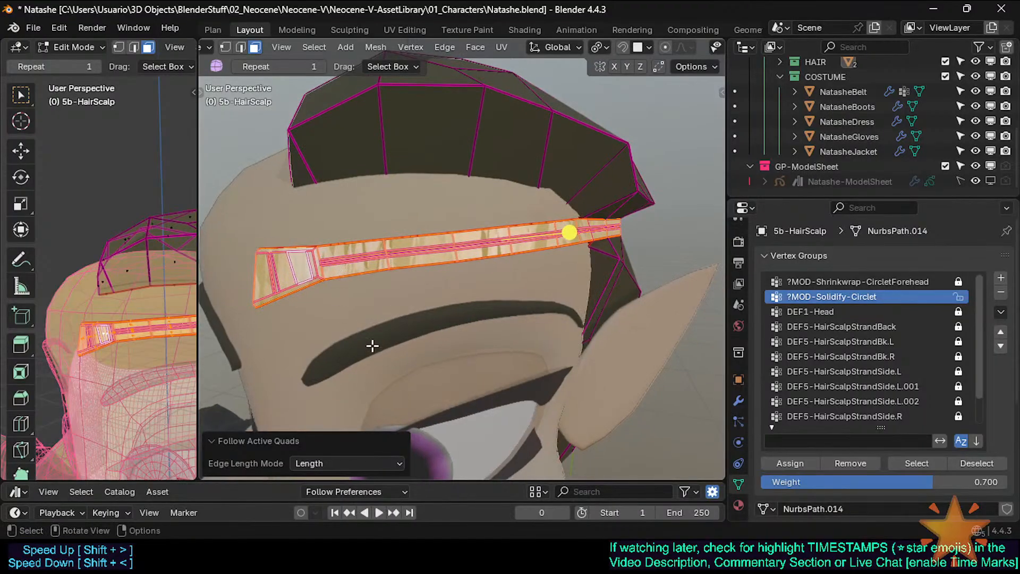
{"action": "middle_click_drag", "start_coordinate": [373, 346], "coordinate": [385, 292]}
{"action": "key", "text": "u"}
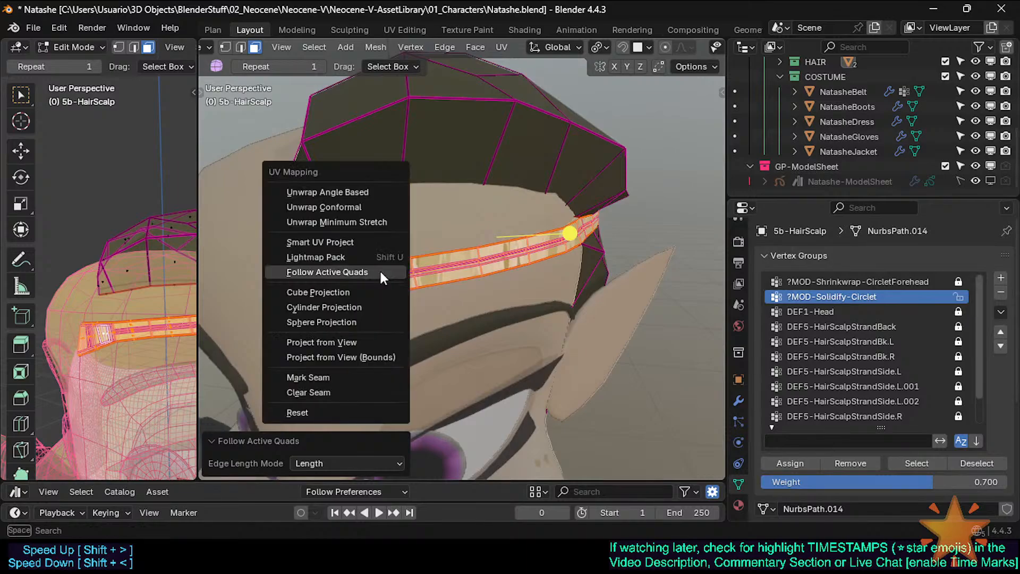
{"action": "left_click", "coordinate": [363, 260]}
{"action": "key", "text": "Return"}
Try unwrapping the circlet's faces with the Minimum Stretch method
{"action": "middle_click_drag", "start_coordinate": [349, 328], "coordinate": [372, 278]}
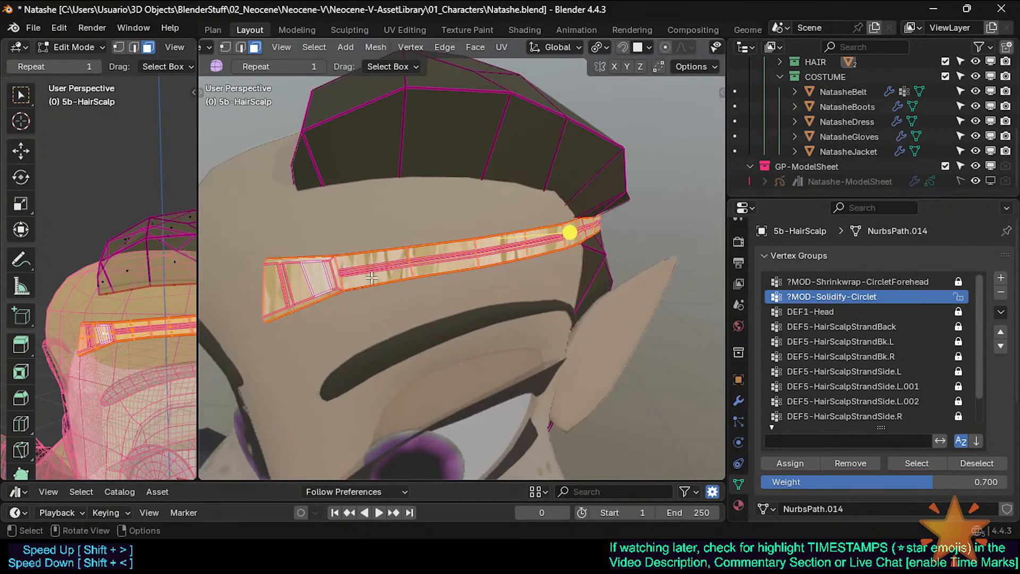
{"action": "key", "text": "u"}
{"action": "left_click", "coordinate": [355, 236]}
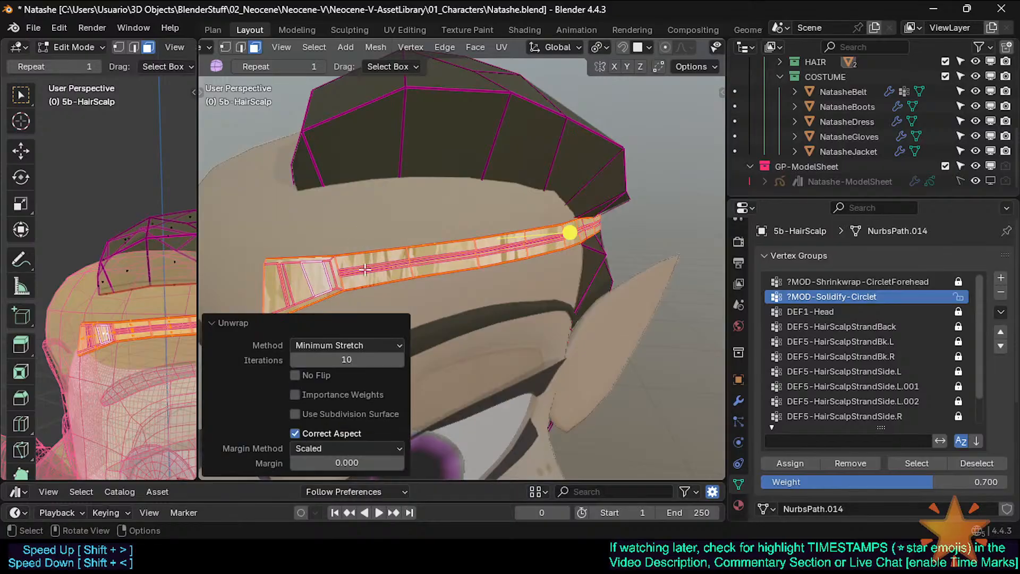
Try a Cube Projection on the circlet's faces, check the metal pattern and save the file
{"action": "key", "text": "u"}
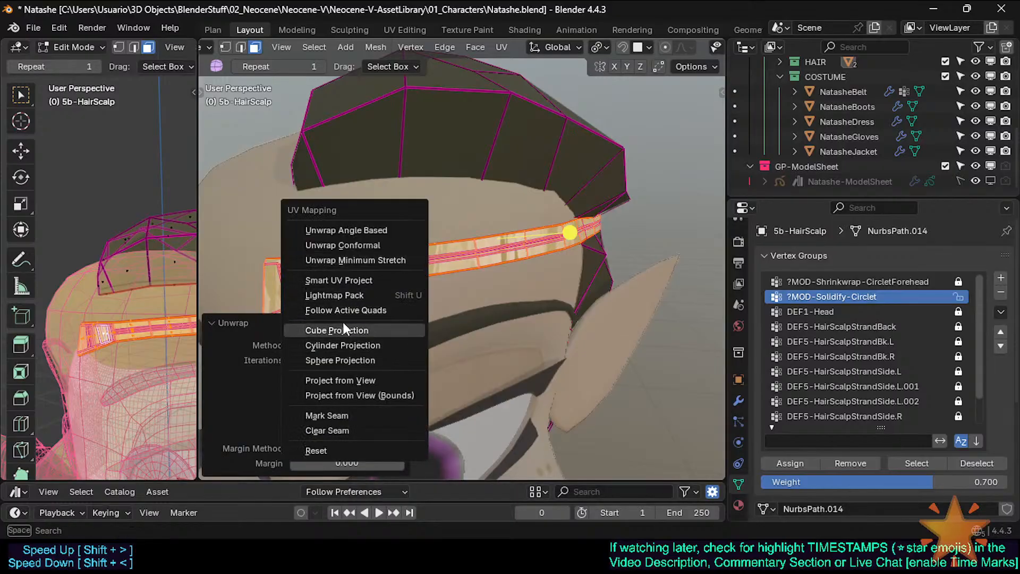
{"action": "left_click", "coordinate": [344, 329]}
{"action": "scroll", "coordinate": [400, 292], "scroll_direction": "down", "scroll_amount": 2}
{"action": "middle_click_drag", "start_coordinate": [397, 290], "coordinate": [376, 277]}
{"action": "scroll", "coordinate": [376, 277], "scroll_direction": "up", "scroll_amount": 2}
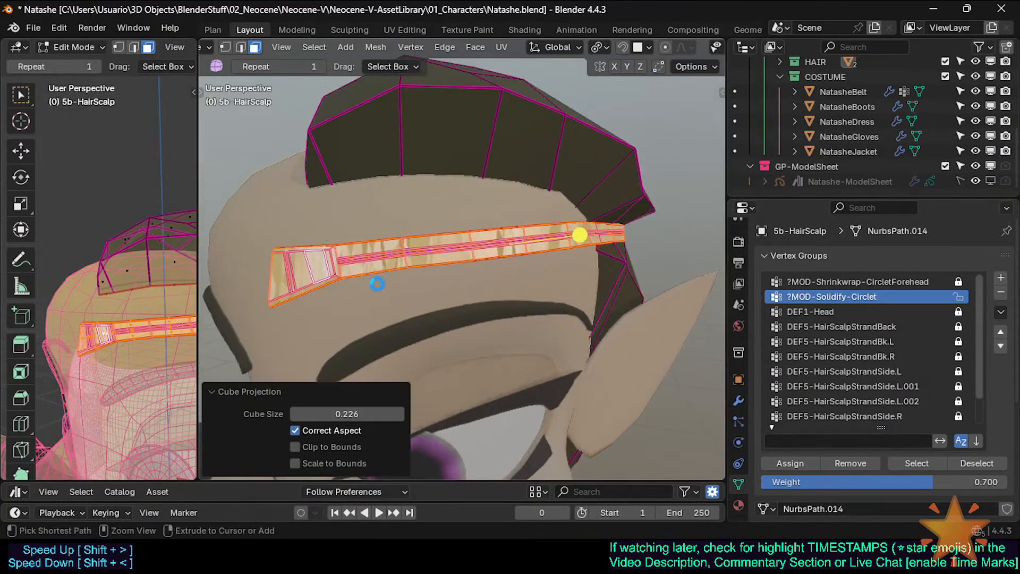
{"action": "key", "text": "ctrl+s"}
Switch to the Shading workspace, enlarge the node editor and examine the MATb-MetalPatch-04 texture and color ramp nodes
{"action": "scroll", "coordinate": [483, 247], "scroll_direction": "down", "scroll_amount": 3}
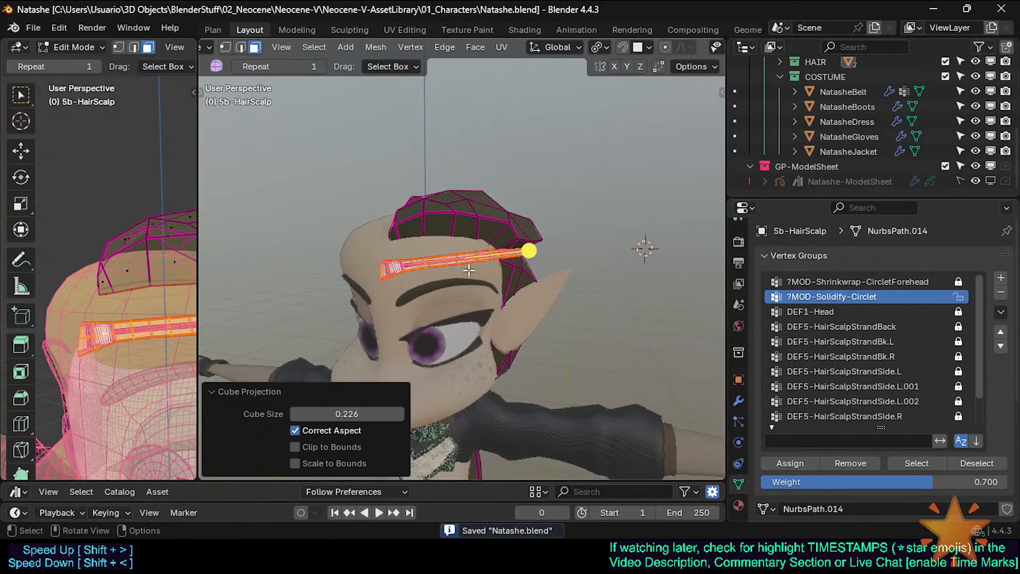
{"action": "left_click", "coordinate": [524, 30]}
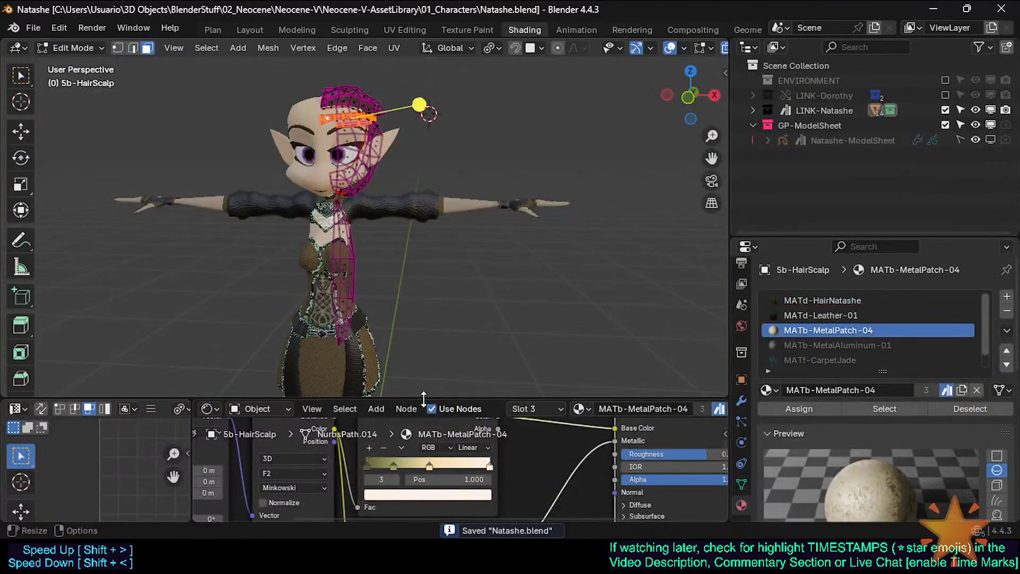
{"action": "left_click_drag", "start_coordinate": [423, 399], "coordinate": [423, 203]}
{"action": "scroll", "coordinate": [378, 368], "scroll_direction": "up", "scroll_amount": 4}
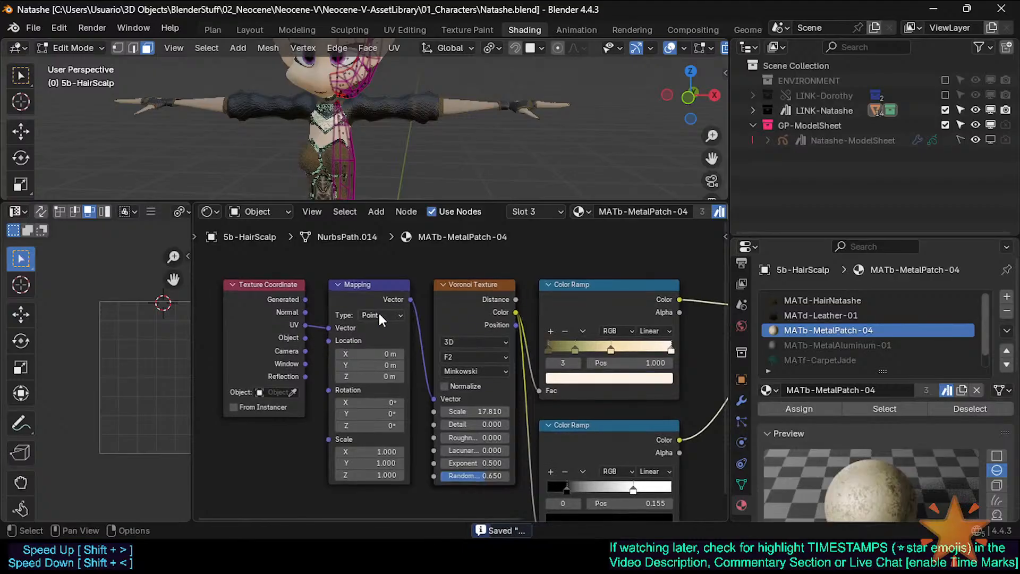
{"action": "middle_click_drag", "start_coordinate": [378, 310], "coordinate": [657, 351]}
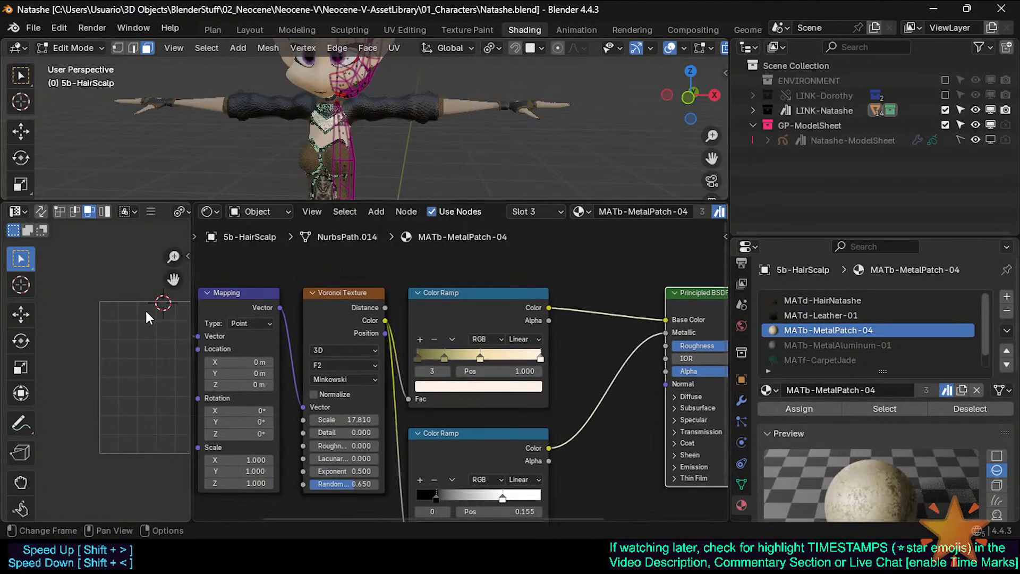
Clear the selection and reselect the circlet's faces as linked geometry delimited by Material
{"action": "middle_click_drag", "start_coordinate": [324, 101], "coordinate": [325, 161], "text": "shift"}
{"action": "scroll", "coordinate": [326, 154], "scroll_direction": "up", "scroll_amount": 3}
{"action": "middle_click_drag", "start_coordinate": [313, 112], "coordinate": [310, 155], "text": "shift"}
{"action": "scroll", "coordinate": [319, 140], "scroll_direction": "up", "scroll_amount": 2}
{"action": "scroll", "coordinate": [317, 182], "scroll_direction": "up", "scroll_amount": 2}
{"action": "scroll", "coordinate": [331, 127], "scroll_direction": "up", "scroll_amount": 2}
{"action": "key", "text": "alt+a"}
{"action": "key", "text": "l"}
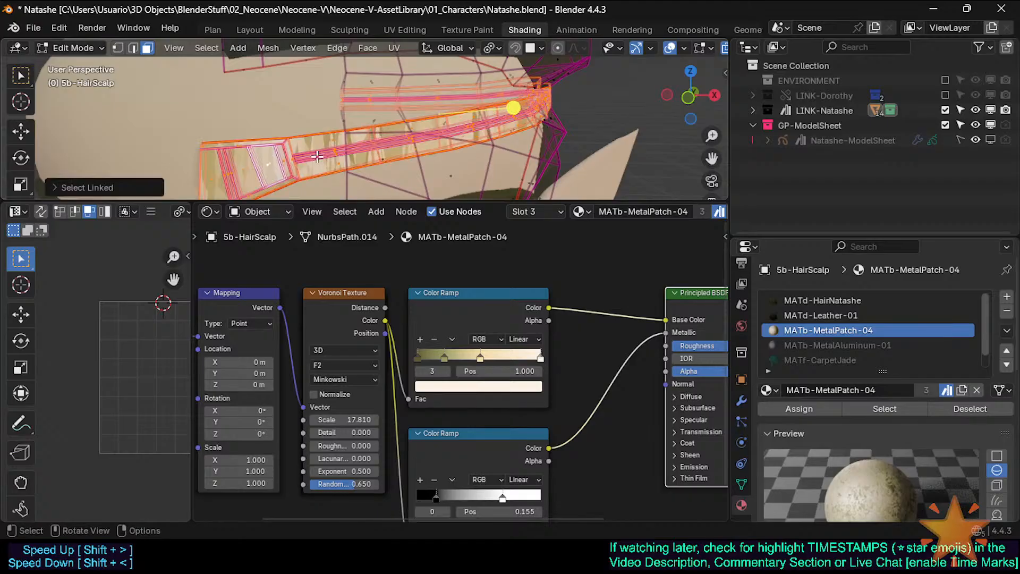
{"action": "left_click", "coordinate": [68, 187]}
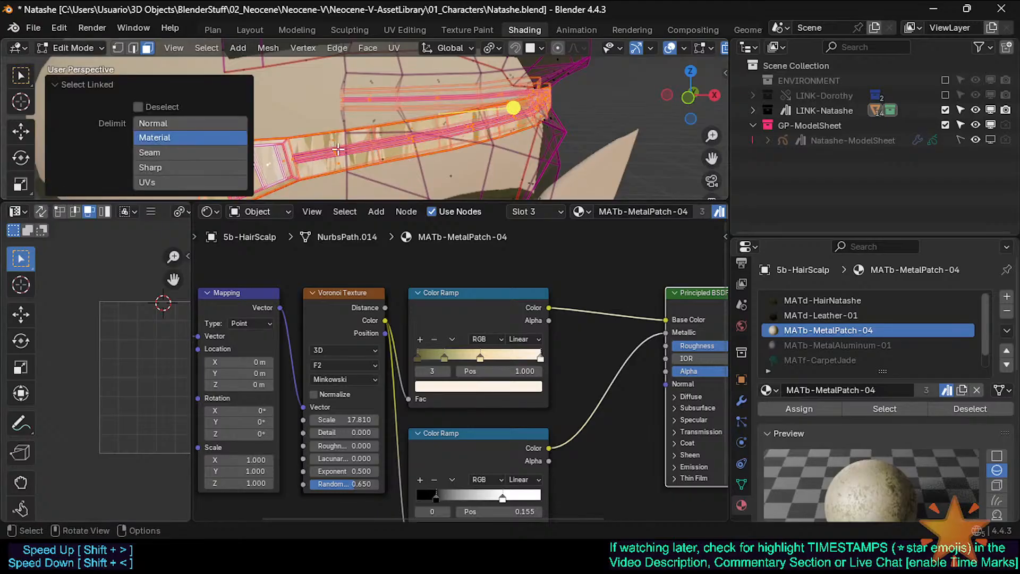
Try a Cube Projection followed by Follow Active Quads in Length mode on the circlet's faces
{"action": "key", "text": "u"}
{"action": "left_click", "coordinate": [319, 155]}
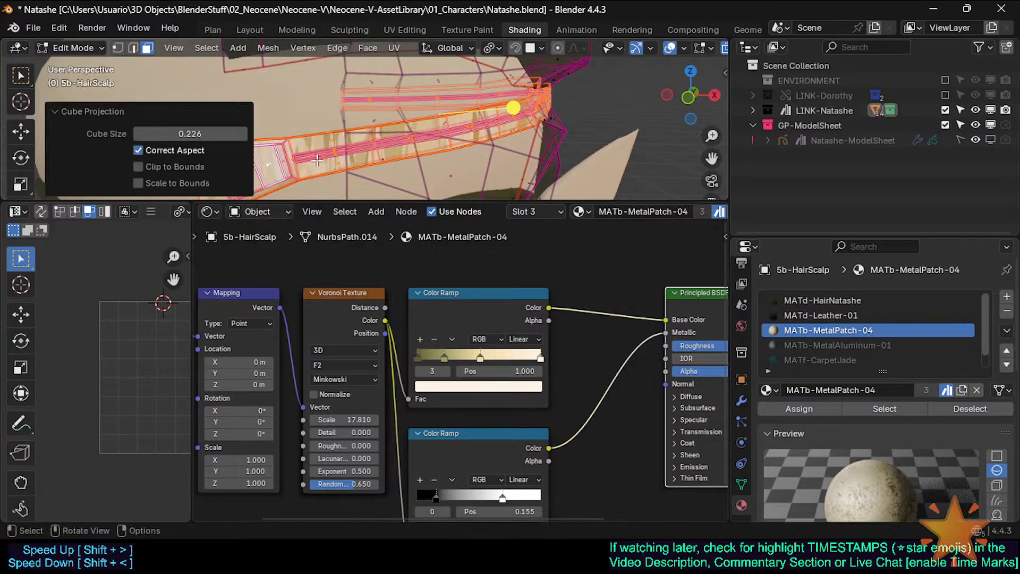
{"action": "key", "text": "u"}
{"action": "left_click", "coordinate": [312, 141]}
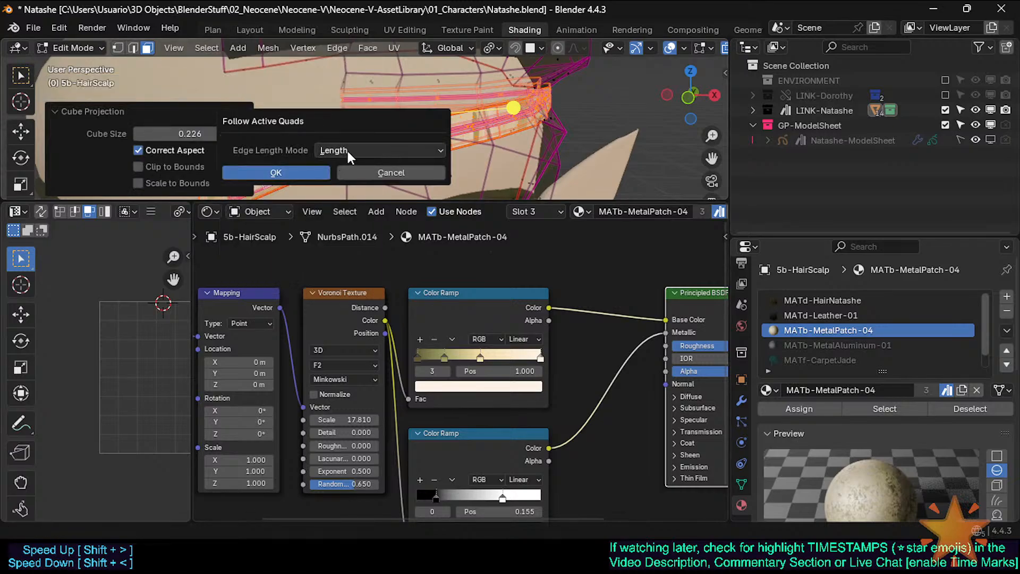
{"action": "left_click", "coordinate": [292, 173]}
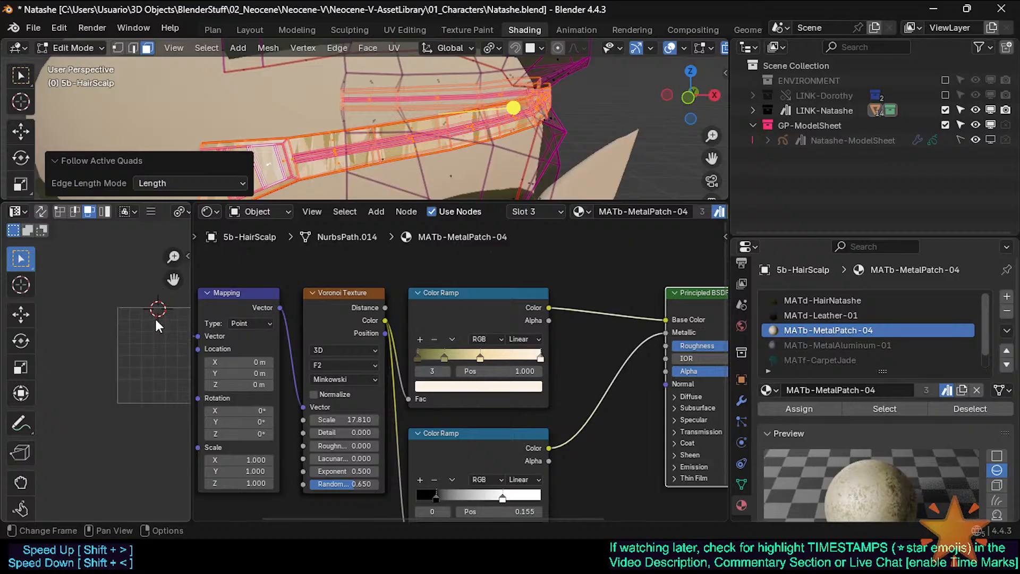
Check the UV editor for the circlet's layout and unwrap its selected faces with the Minimum Stretch method
{"action": "scroll", "coordinate": [173, 327], "scroll_direction": "down", "scroll_amount": 2}
{"action": "middle_click_drag", "start_coordinate": [173, 327], "coordinate": [135, 330]}
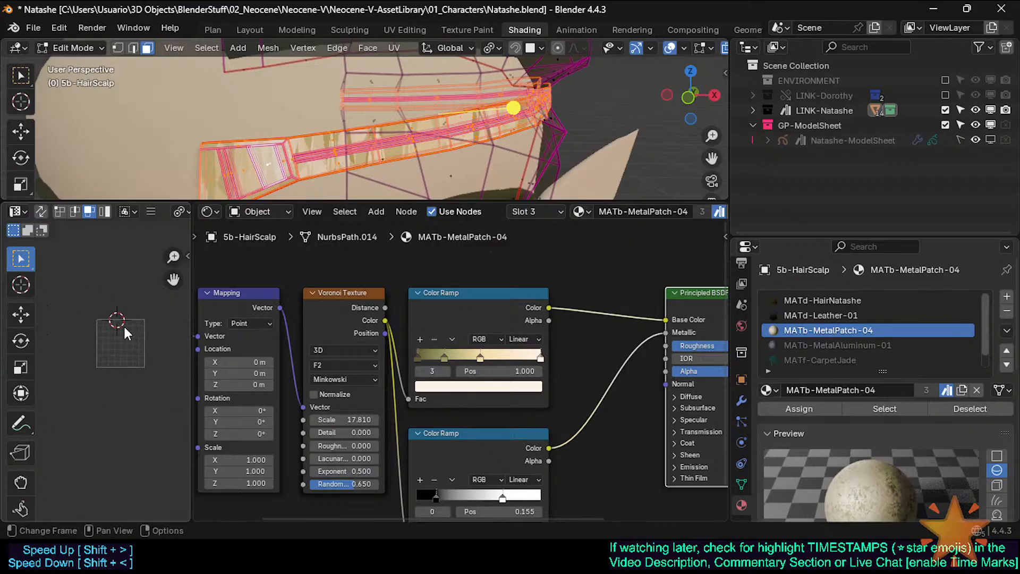
{"action": "scroll", "coordinate": [124, 318], "scroll_direction": "up", "scroll_amount": 2}
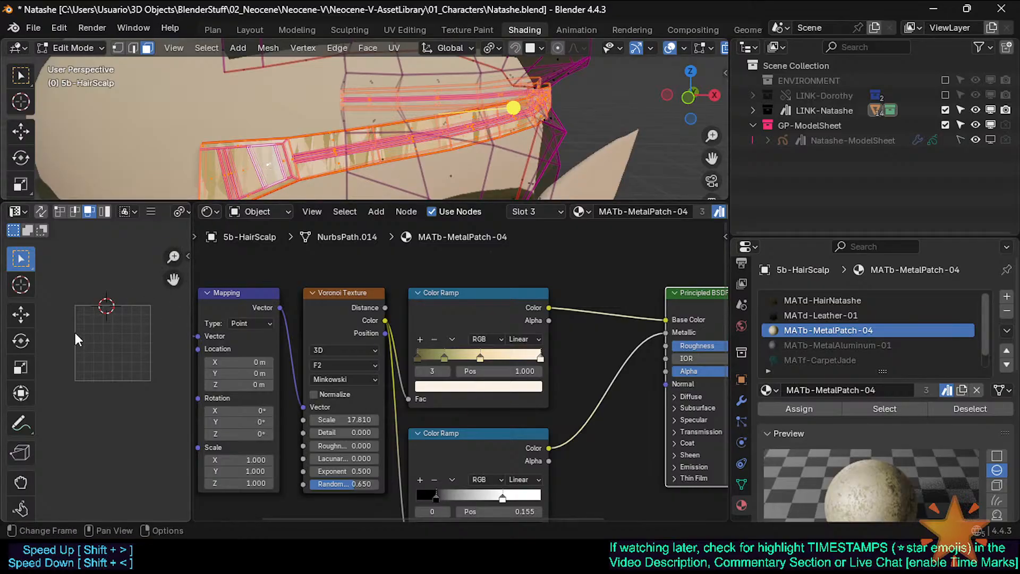
{"action": "scroll", "coordinate": [96, 324], "scroll_direction": "up", "scroll_amount": 4}
{"action": "scroll", "coordinate": [97, 321], "scroll_direction": "down", "scroll_amount": 4}
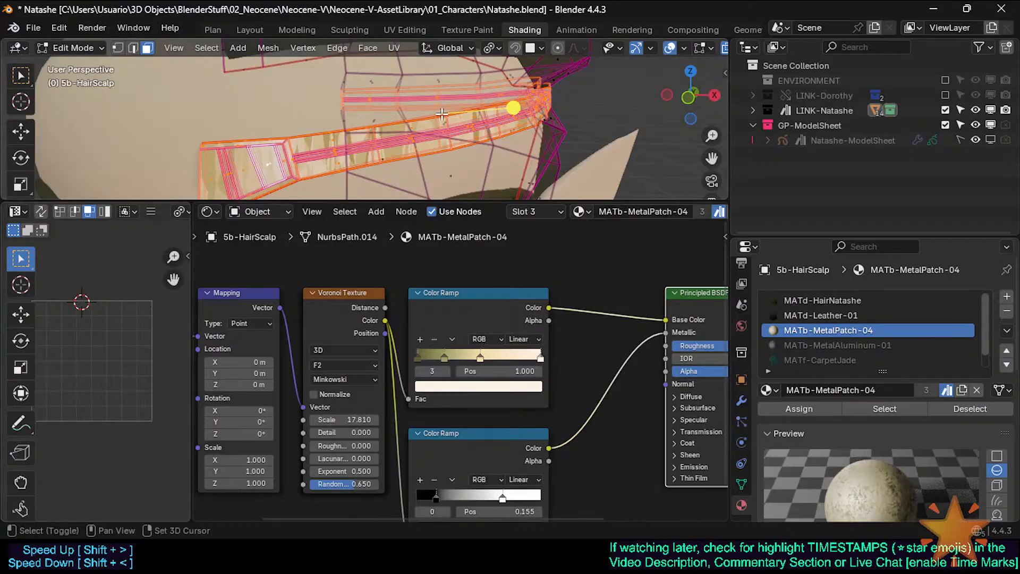
{"action": "middle_click_drag", "start_coordinate": [442, 113], "coordinate": [393, 129]}
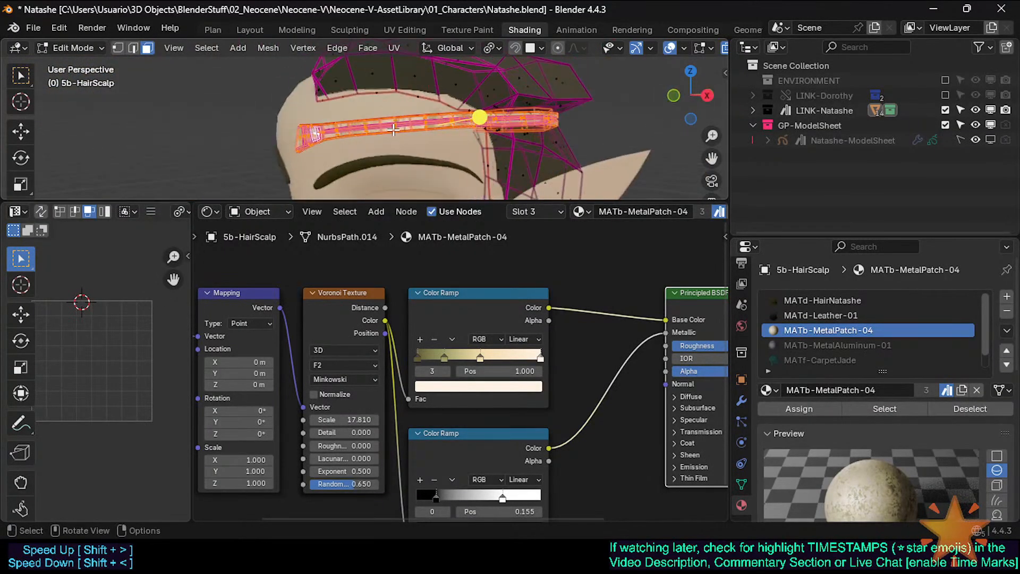
{"action": "key", "text": "u"}
{"action": "left_click", "coordinate": [379, 87]}
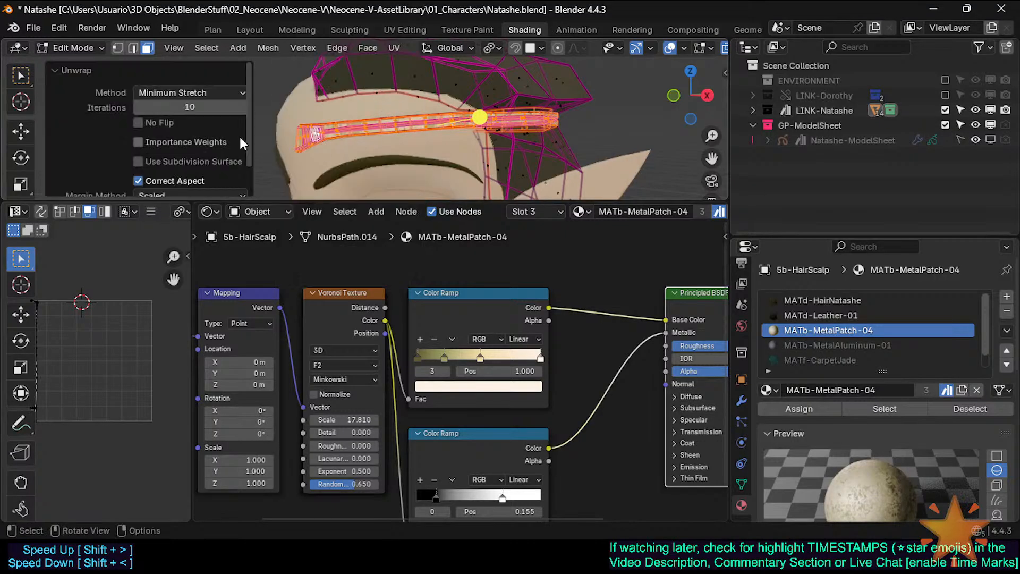
{"action": "left_click", "coordinate": [110, 70]}
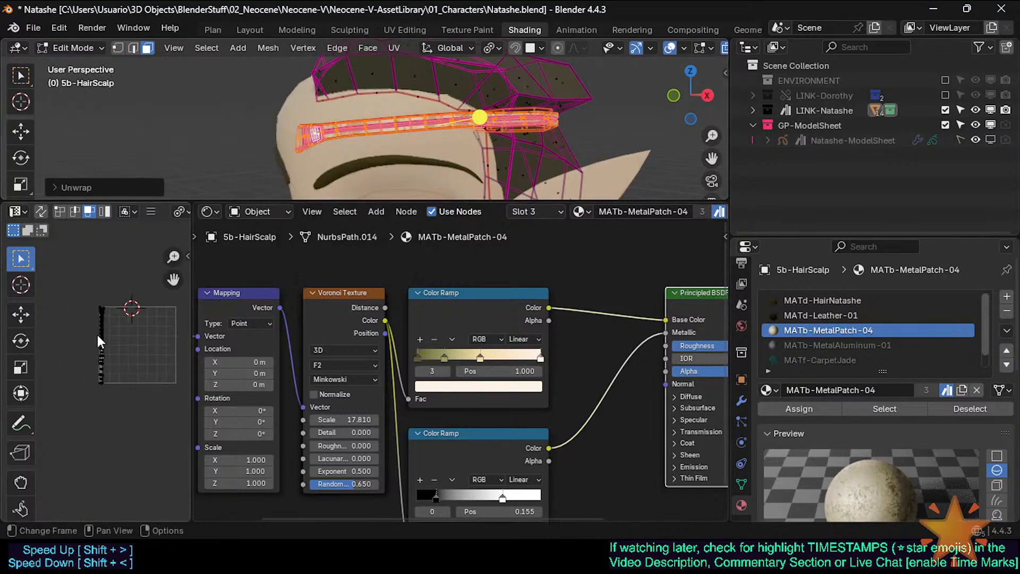
Select all of the circlet's UVs in the UV editor and try scaling them
{"action": "scroll", "coordinate": [97, 335], "scroll_direction": "up", "scroll_amount": 7}
{"action": "key", "text": "a"}
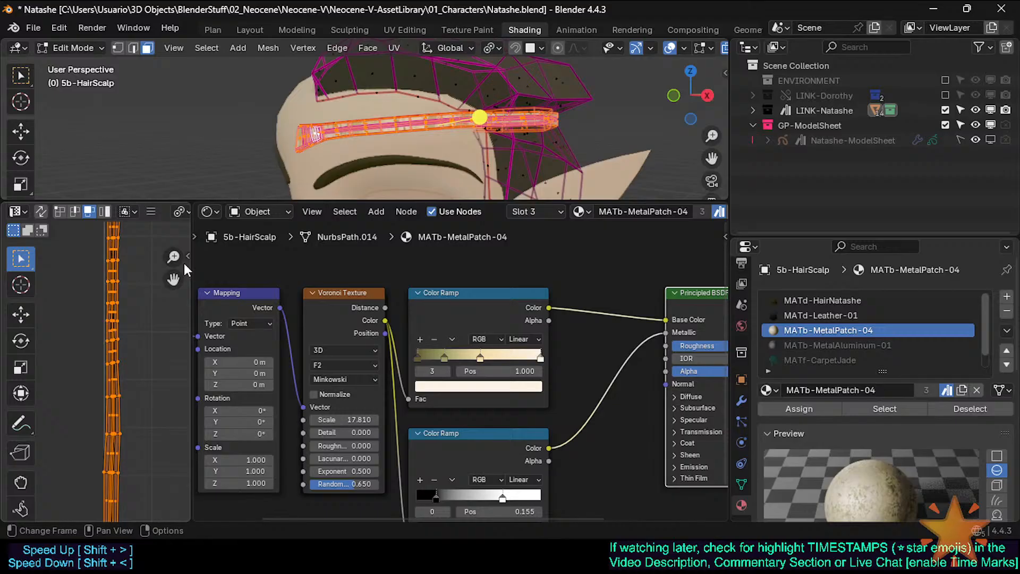
{"action": "key", "text": "s"}
{"action": "right_click", "coordinate": [141, 293]}
{"action": "middle_click_drag", "start_coordinate": [378, 339], "coordinate": [376, 337]}
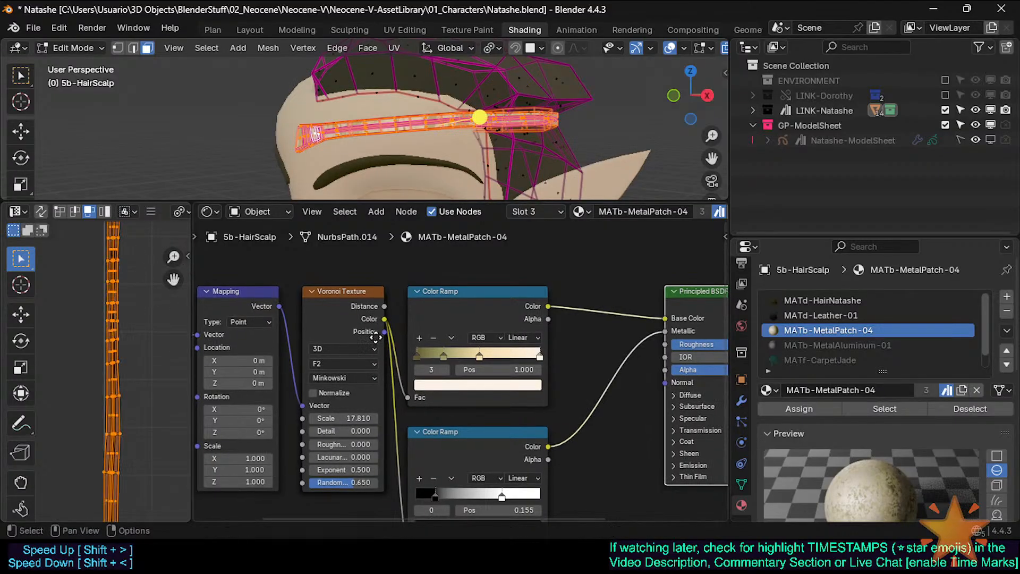
{"action": "key", "text": "s"}
{"action": "right_click", "coordinate": [104, 339]}
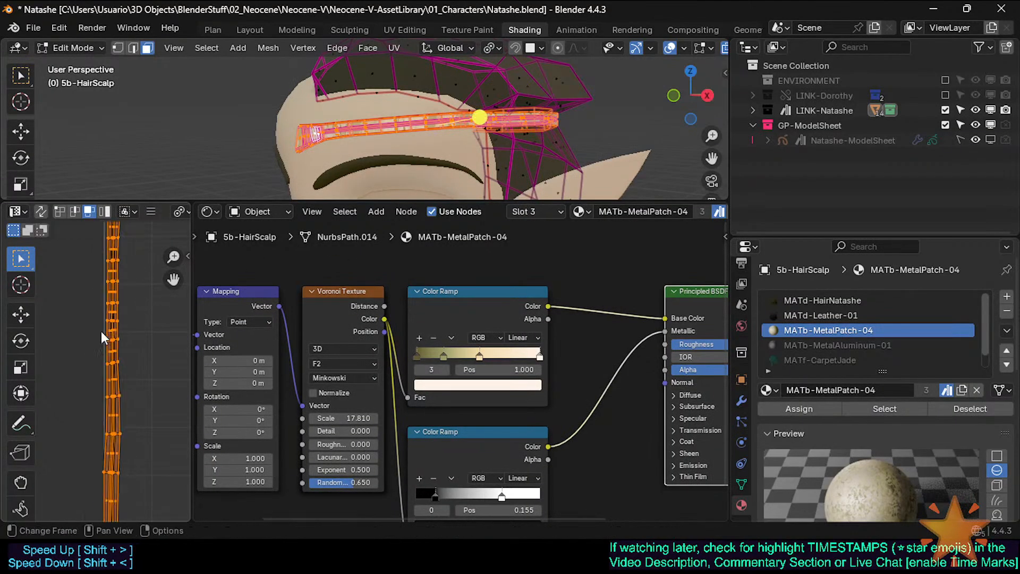
Examine the MATb-MetalPatch-04 node tree and how its pattern looks on the forehead band in Object Mode
{"action": "key", "text": "g"}
{"action": "right_click", "coordinate": [134, 294]}
{"action": "middle_click_drag", "start_coordinate": [342, 348], "coordinate": [501, 312]}
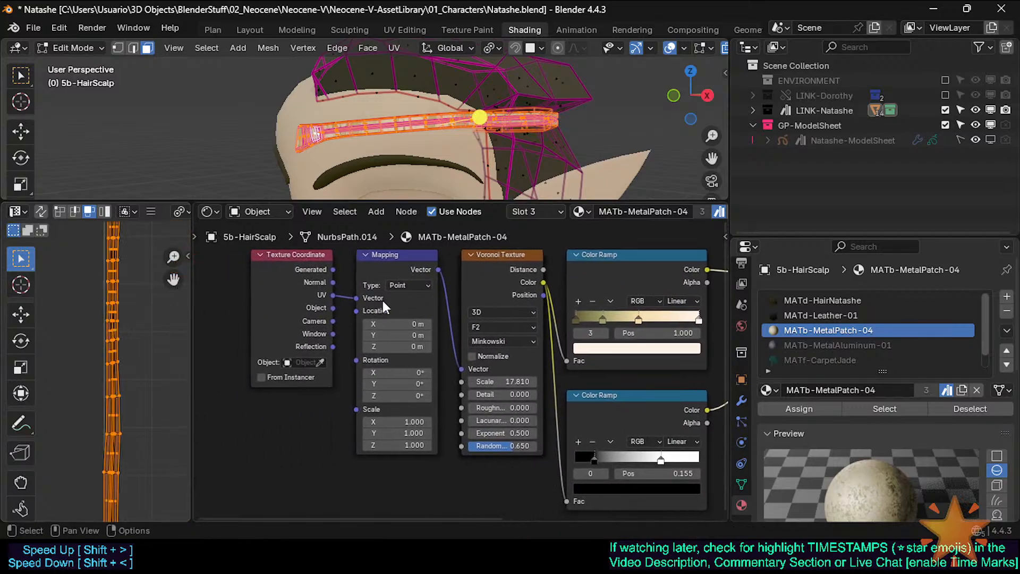
{"action": "middle_click_drag", "start_coordinate": [382, 300], "coordinate": [283, 302]}
{"action": "middle_click_drag", "start_coordinate": [339, 316], "coordinate": [298, 312]}
{"action": "mouse_move", "coordinate": [402, 304]}
{"action": "middle_mouse_down"}
{"action": "mouse_move", "coordinate": [305, 312]}
{"action": "mouse_move", "coordinate": [300, 301]}
{"action": "mouse_move", "coordinate": [471, 296]}
{"action": "middle_mouse_up"}
{"action": "scroll", "coordinate": [540, 153], "scroll_direction": "up", "scroll_amount": 3}
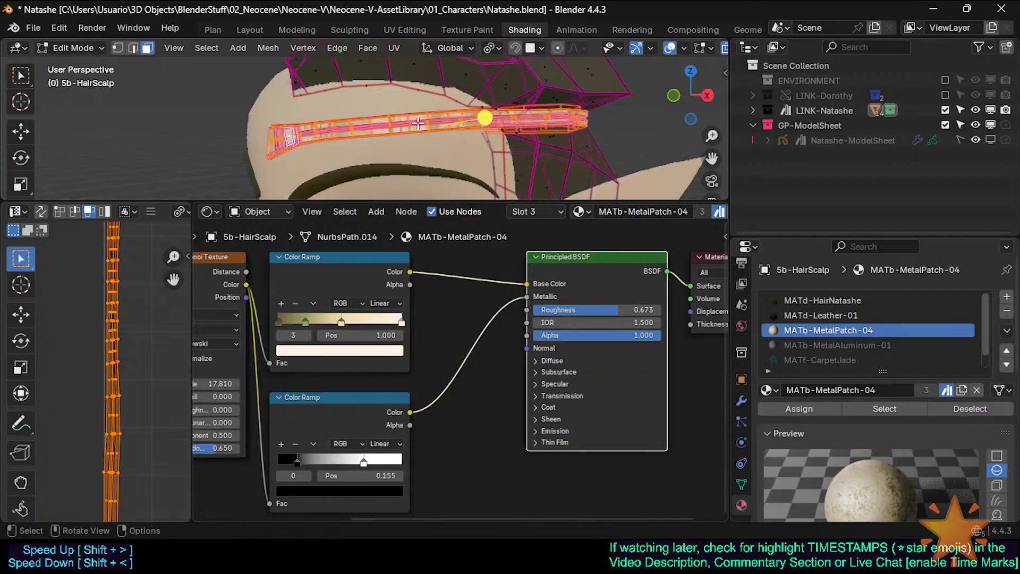
{"action": "middle_click_drag", "start_coordinate": [463, 178], "coordinate": [525, 197], "text": "shift"}
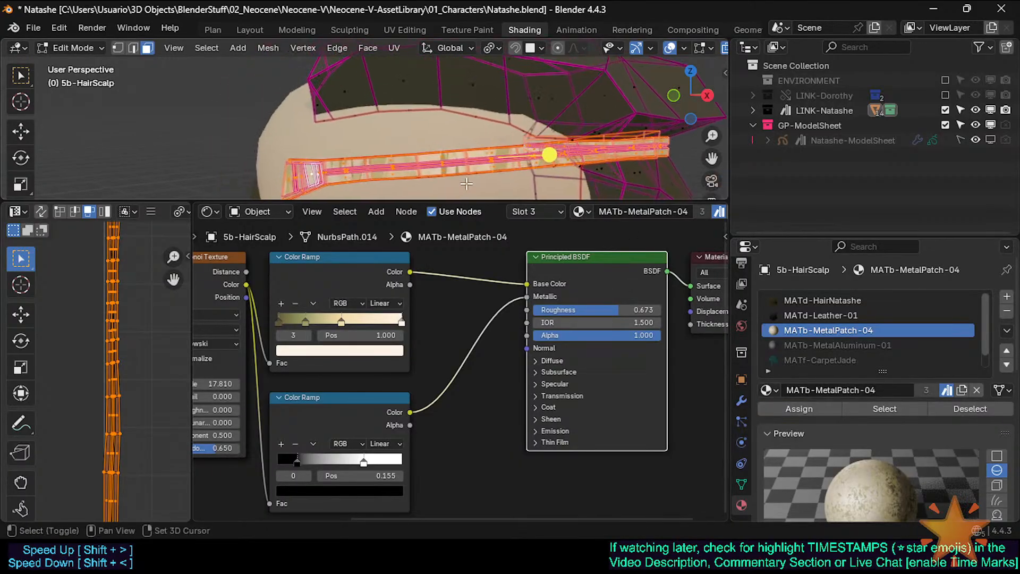
{"action": "key", "text": "Tab"}
{"action": "scroll", "coordinate": [369, 134], "scroll_direction": "up", "scroll_amount": 4}
{"action": "middle_click_drag", "start_coordinate": [369, 134], "coordinate": [403, 113], "text": "shift"}
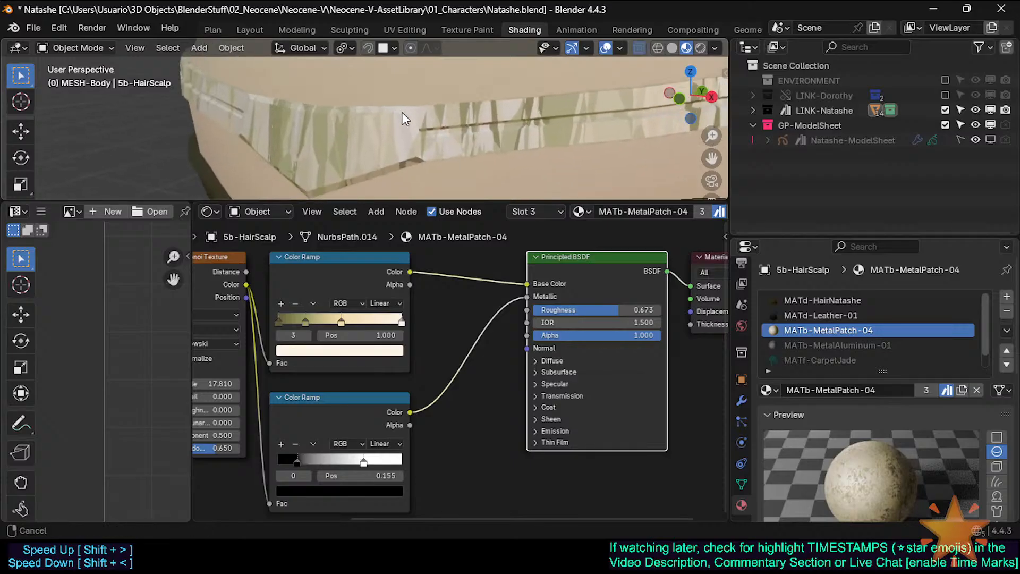
{"action": "key", "text": "Tab"}
{"action": "key", "text": "s"}
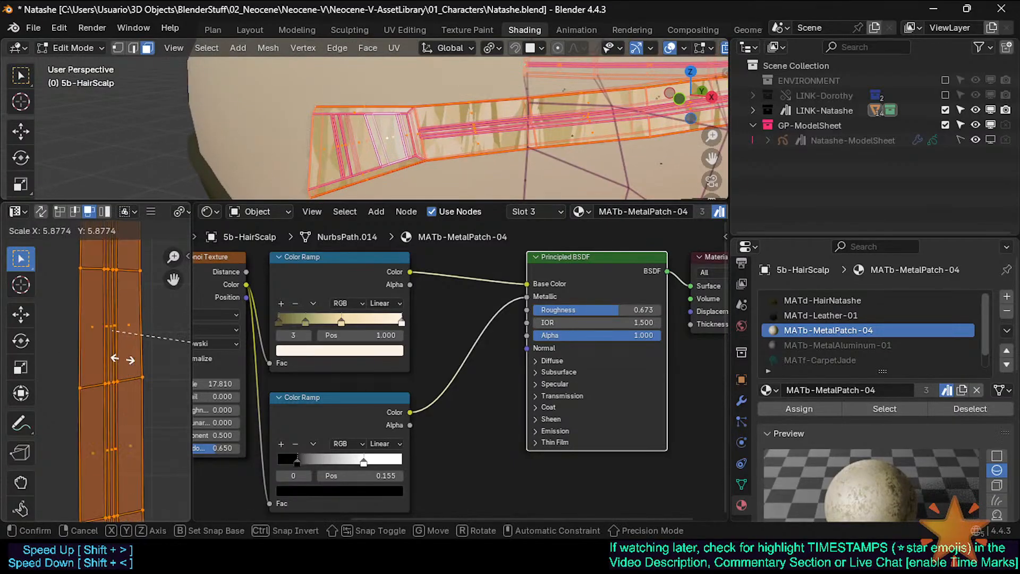
{"action": "key", "text": "Escape"}
{"action": "key", "text": "r"}
{"action": "key", "text": "Escape"}
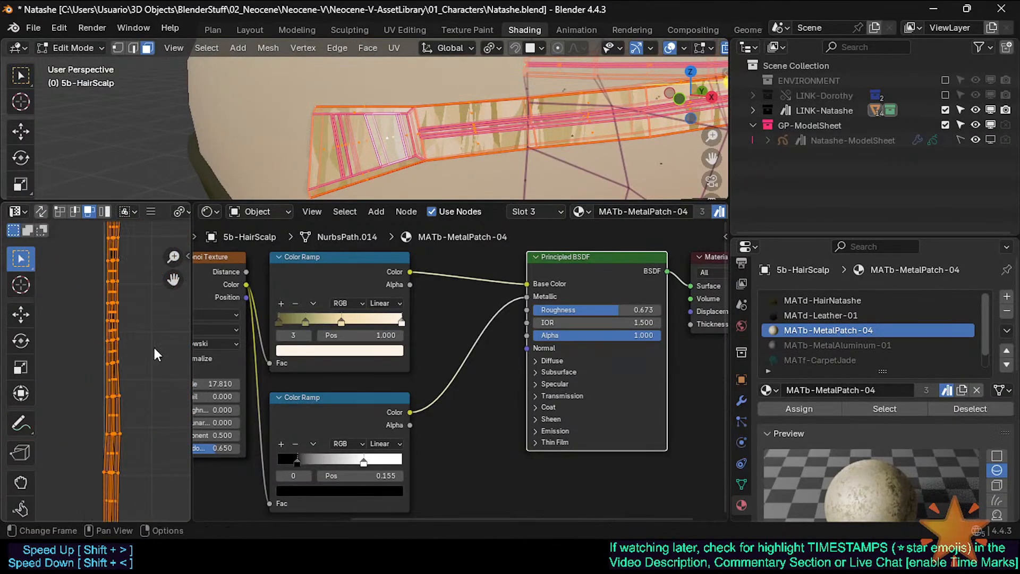
Check the Texture Coordinate and Mapping nodes of the metal patch material and save the file
{"action": "middle_click_drag", "start_coordinate": [260, 343], "coordinate": [487, 359]}
{"action": "middle_click_drag", "start_coordinate": [342, 326], "coordinate": [377, 323]}
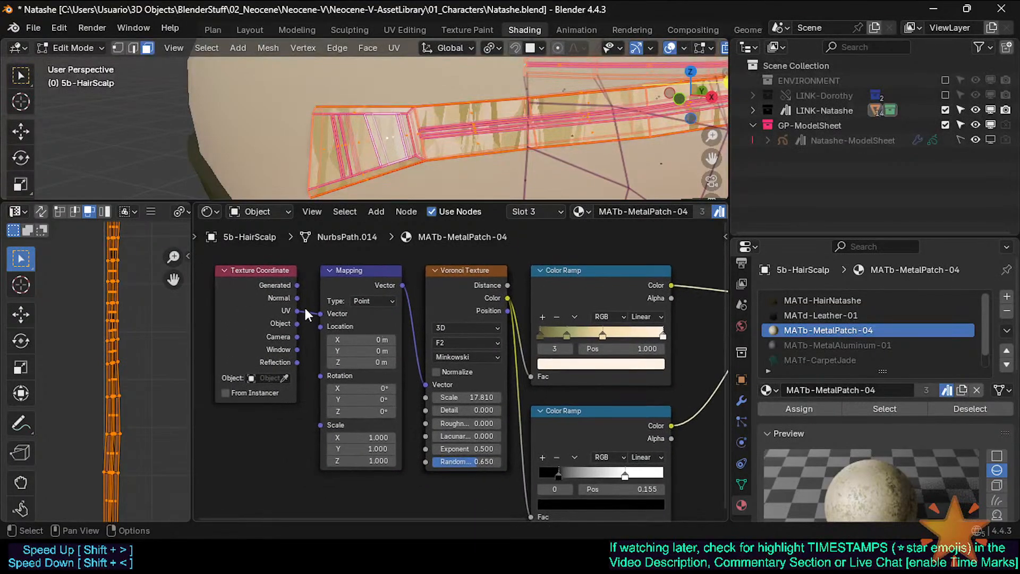
{"action": "key", "text": "ctrl+s"}
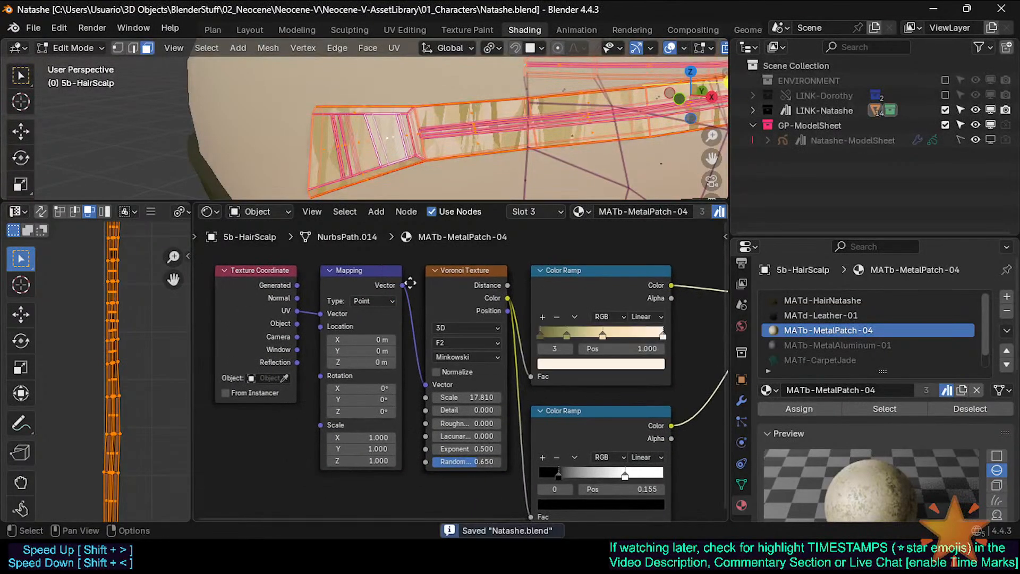
Assign the MATb-MetalPatch-04 material to the selected forehead band faces and keep its slot active
{"action": "middle_click_drag", "start_coordinate": [701, 219], "coordinate": [655, 224]}
{"action": "scroll", "coordinate": [658, 213], "scroll_direction": "down", "scroll_amount": 4}
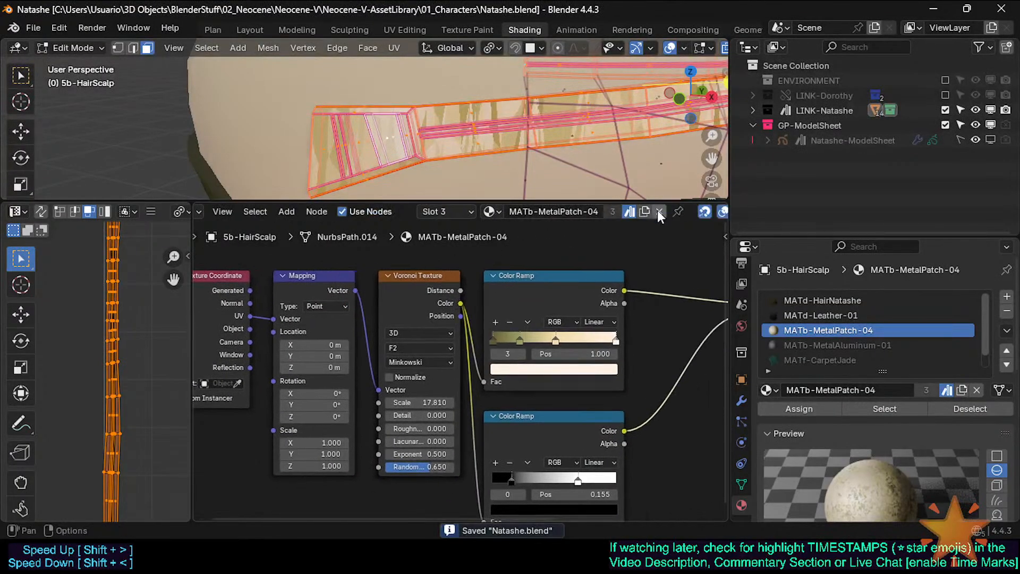
{"action": "left_click", "coordinate": [800, 409]}
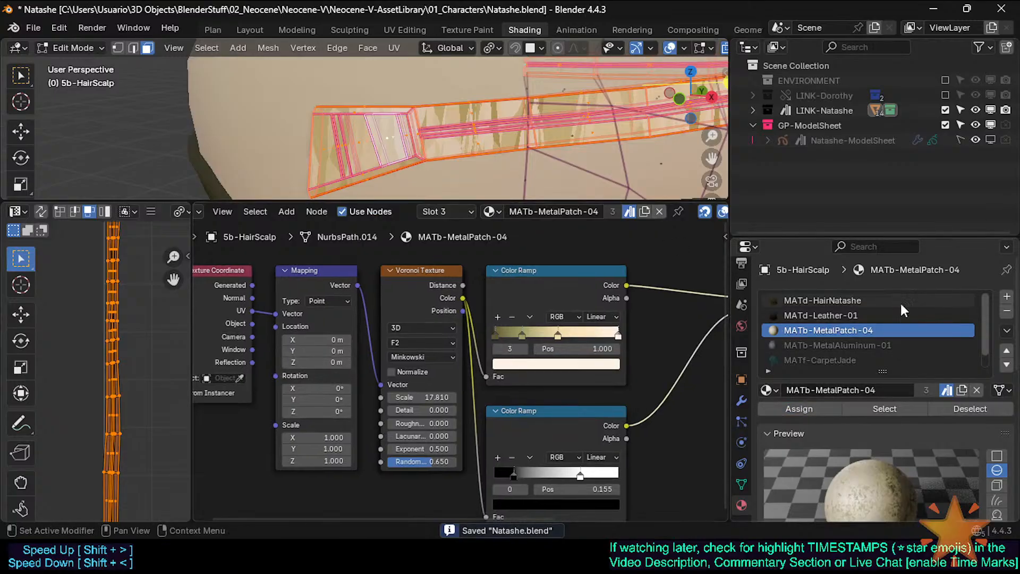
{"action": "left_click", "coordinate": [861, 315]}
{"action": "left_click", "coordinate": [799, 330]}
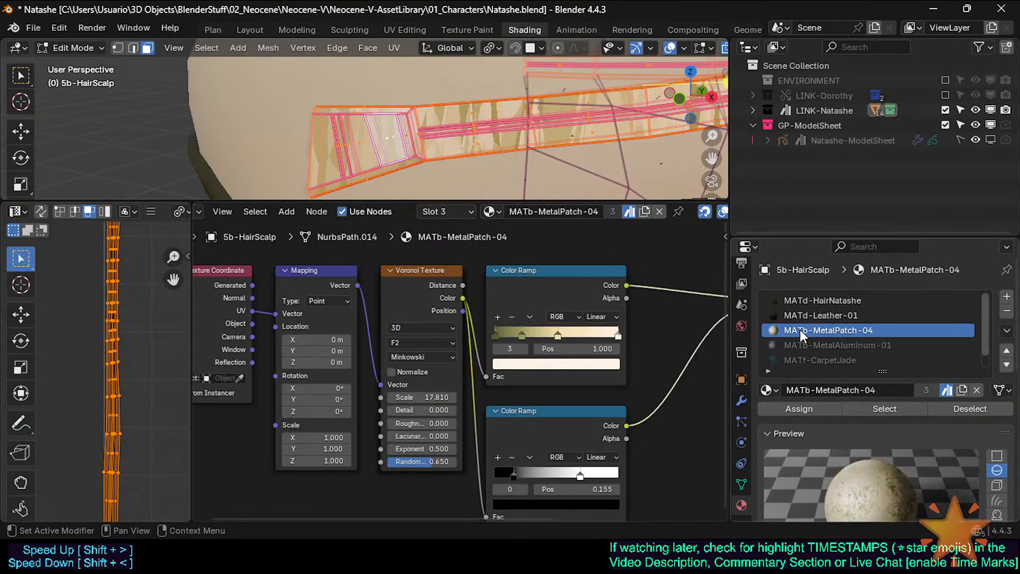
Try the F1 feature output on the Voronoi Texture node and return it to F2
{"action": "middle_click_drag", "start_coordinate": [404, 343], "coordinate": [375, 335]}
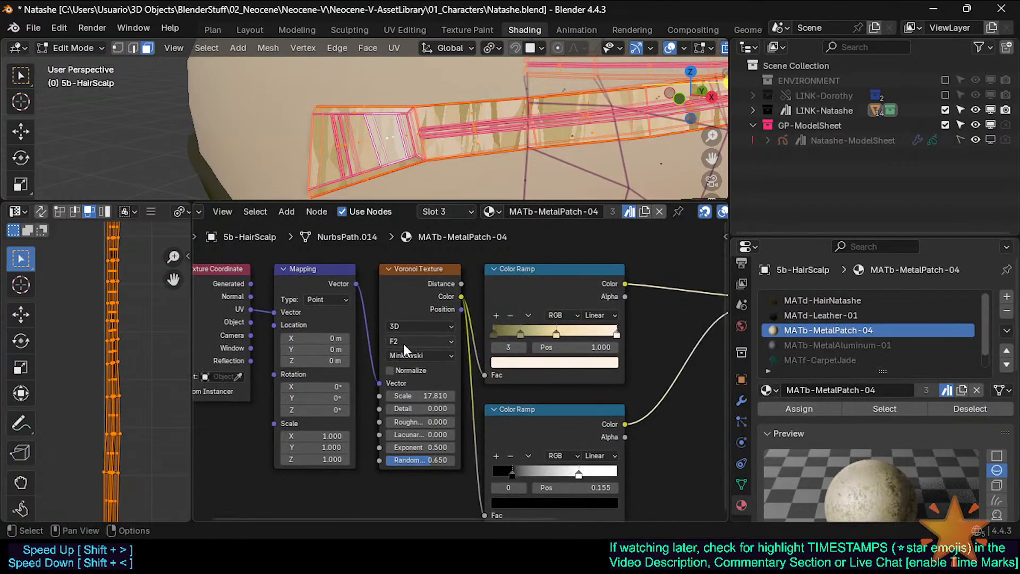
{"action": "left_click", "coordinate": [405, 342]}
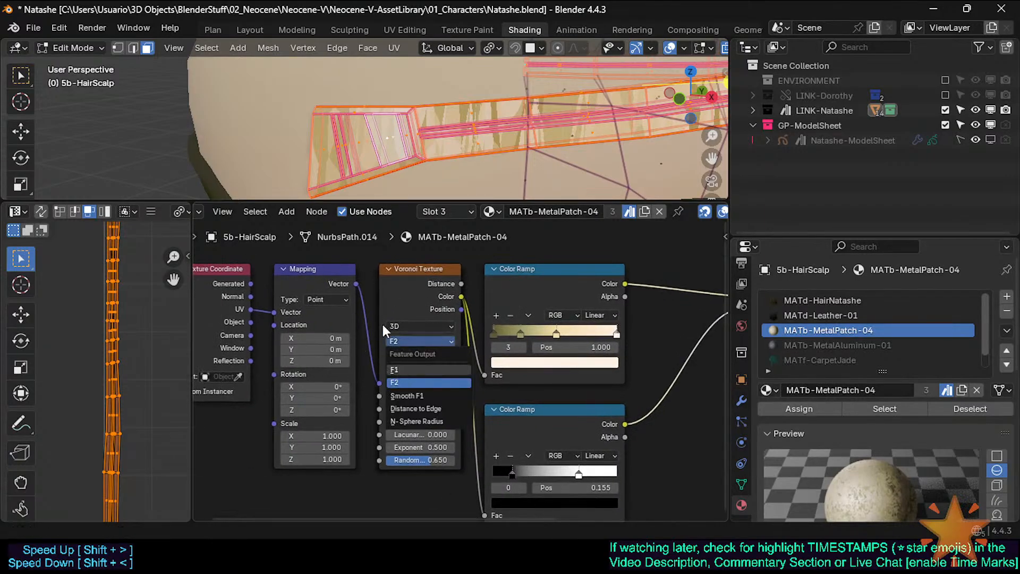
{"action": "left_click", "coordinate": [404, 369]}
{"action": "key", "text": "g"}
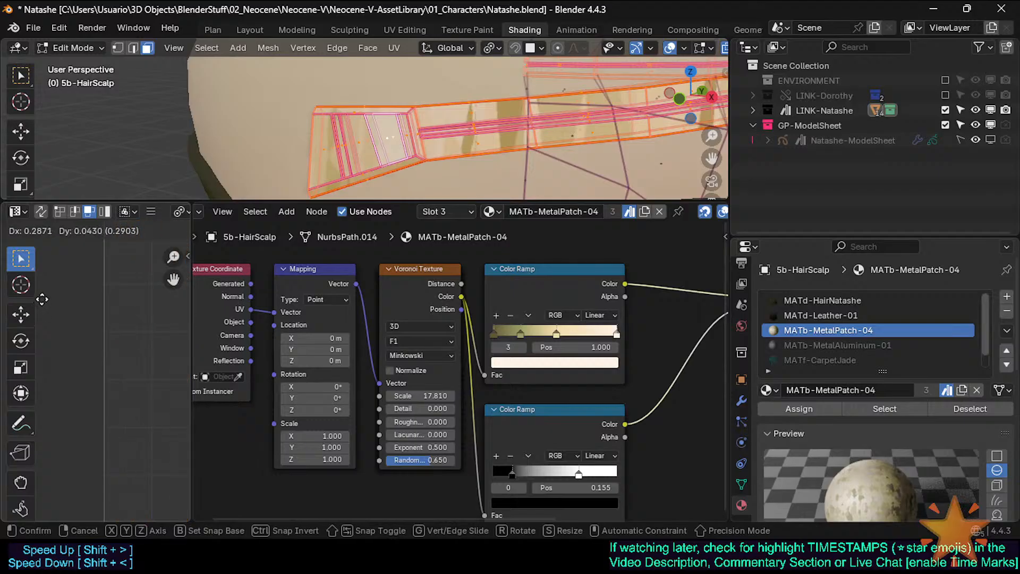
{"action": "left_click", "coordinate": [42, 299]}
{"action": "left_click", "coordinate": [423, 341]}
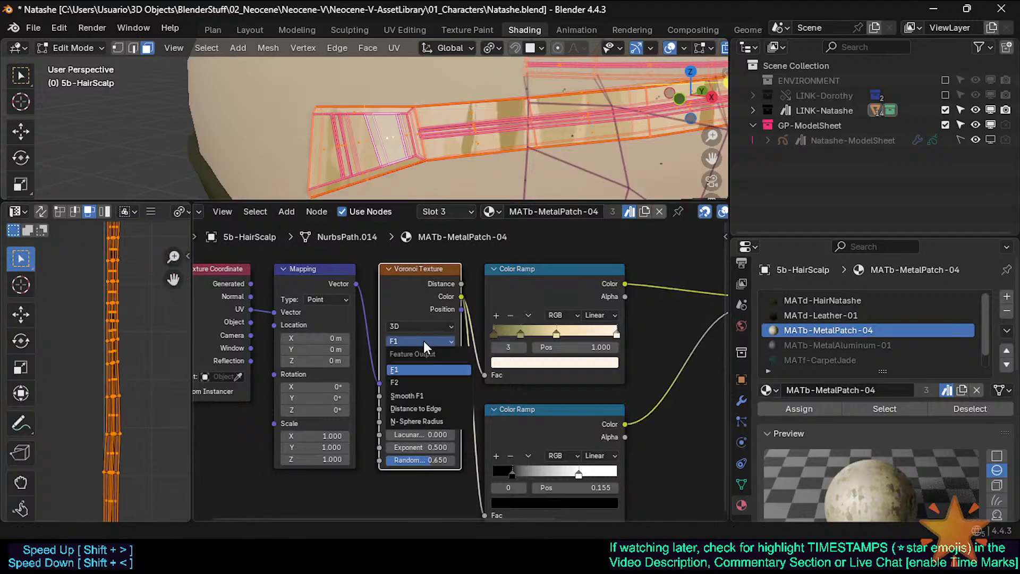
{"action": "left_click", "coordinate": [407, 383]}
Delete the Mapping and Texture Coordinate nodes that feed the Voronoi Texture
{"action": "middle_click_drag", "start_coordinate": [286, 281], "coordinate": [299, 286]}
{"action": "scroll", "coordinate": [298, 286], "scroll_direction": "down", "scroll_amount": 3}
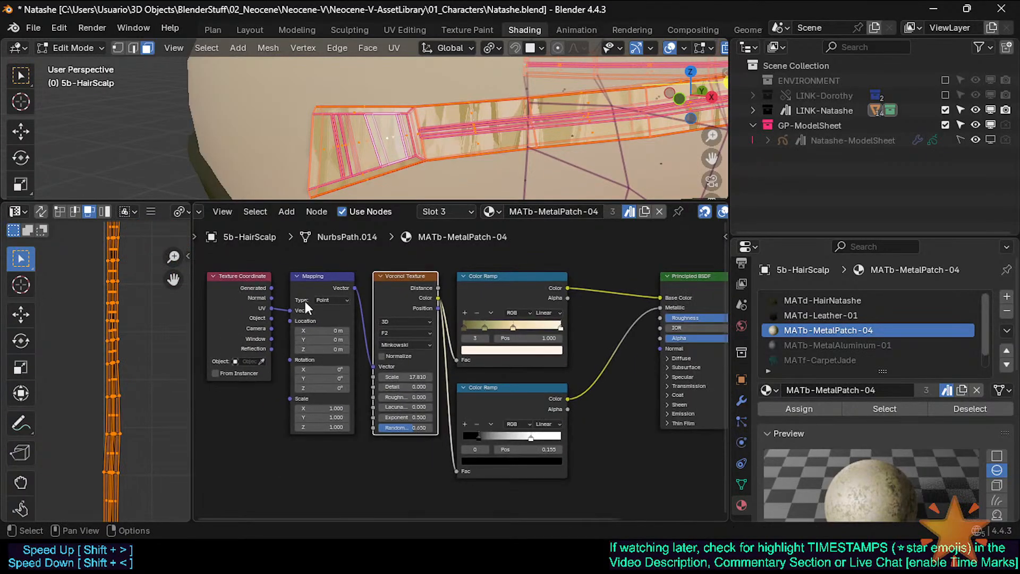
{"action": "left_click", "coordinate": [303, 287]}
{"action": "left_click", "coordinate": [225, 275], "text": "shift"}
{"action": "key", "text": "x"}
Add a new Texture Coordinate and Mapping setup to the Voronoi Texture and link the UV output to the Mapping vector
{"action": "left_click", "coordinate": [396, 279]}
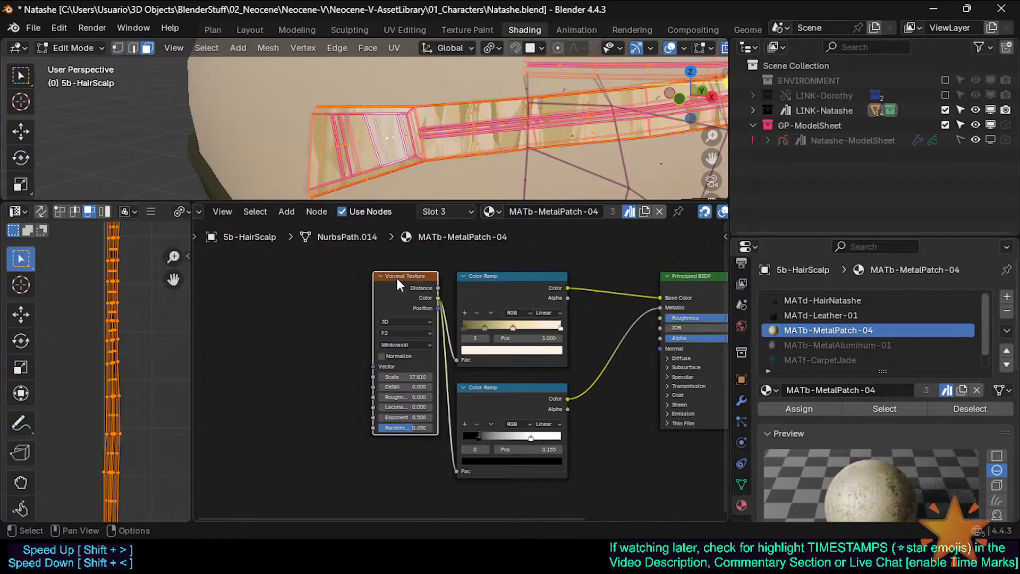
{"action": "key", "text": "ctrl+z"}
{"action": "key", "text": "ctrl+z"}
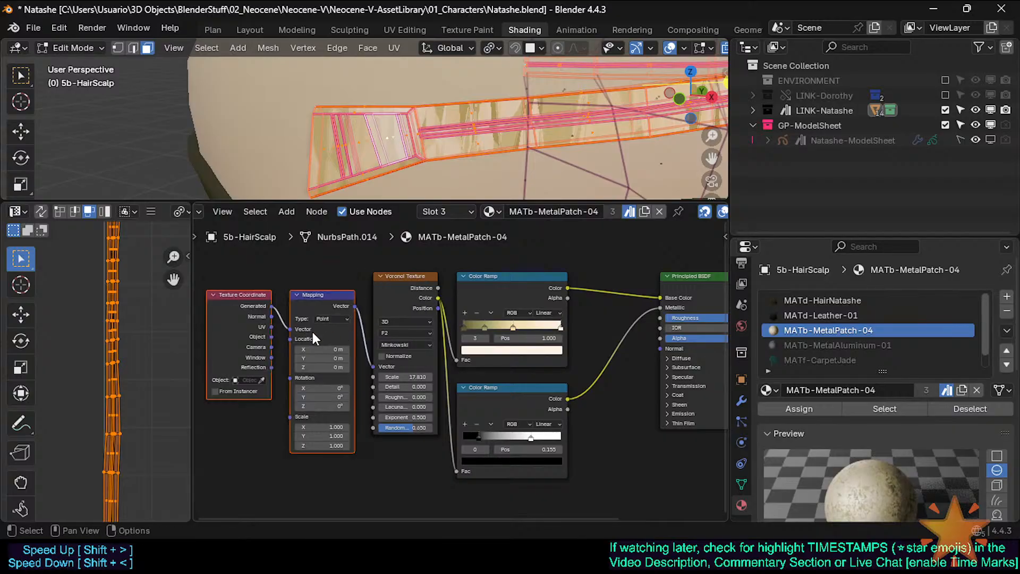
{"action": "scroll", "coordinate": [275, 332], "scroll_direction": "up", "scroll_amount": 1}
{"action": "left_click_drag", "start_coordinate": [271, 325], "coordinate": [296, 327]}
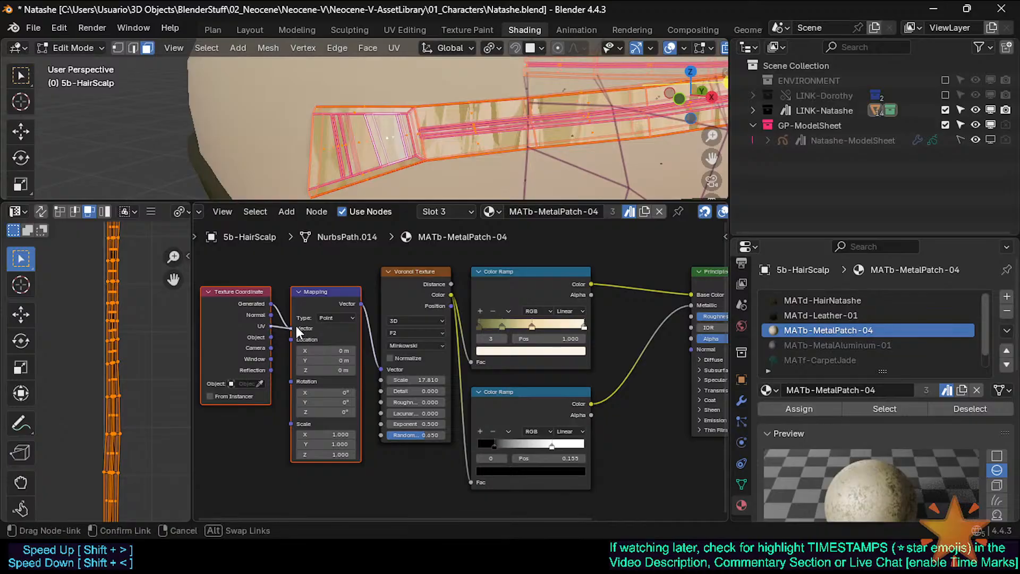
{"action": "middle_click_drag", "start_coordinate": [383, 289], "coordinate": [324, 309]}
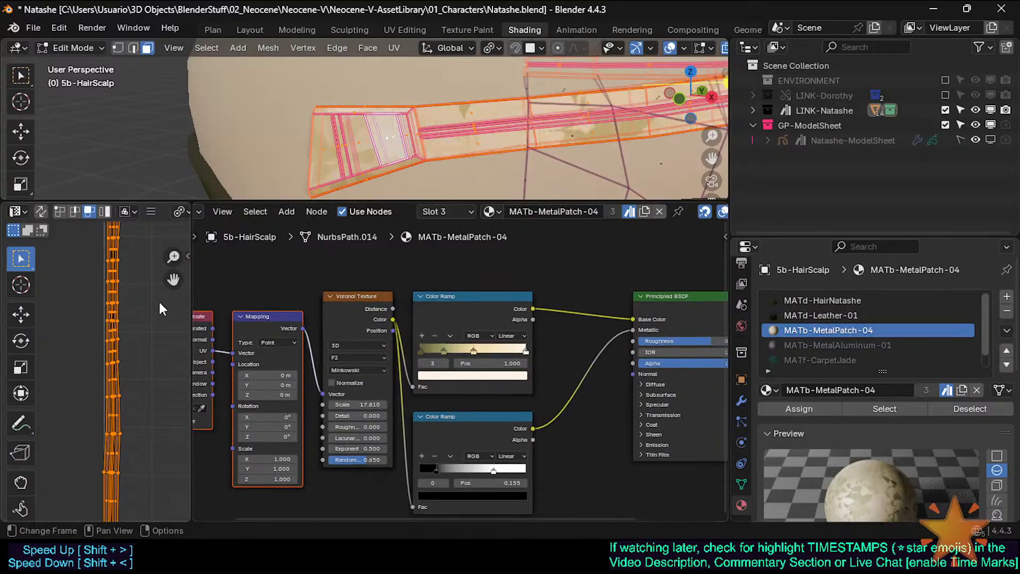
{"action": "key", "text": "r"}
{"action": "key", "text": "Escape"}
{"action": "key", "text": "s"}
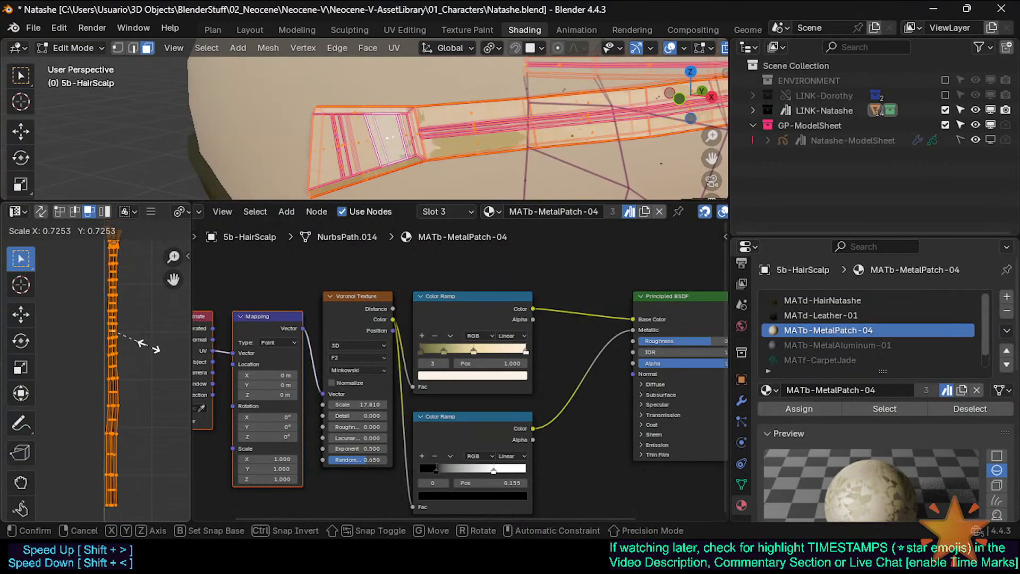
{"action": "key", "text": "Escape"}
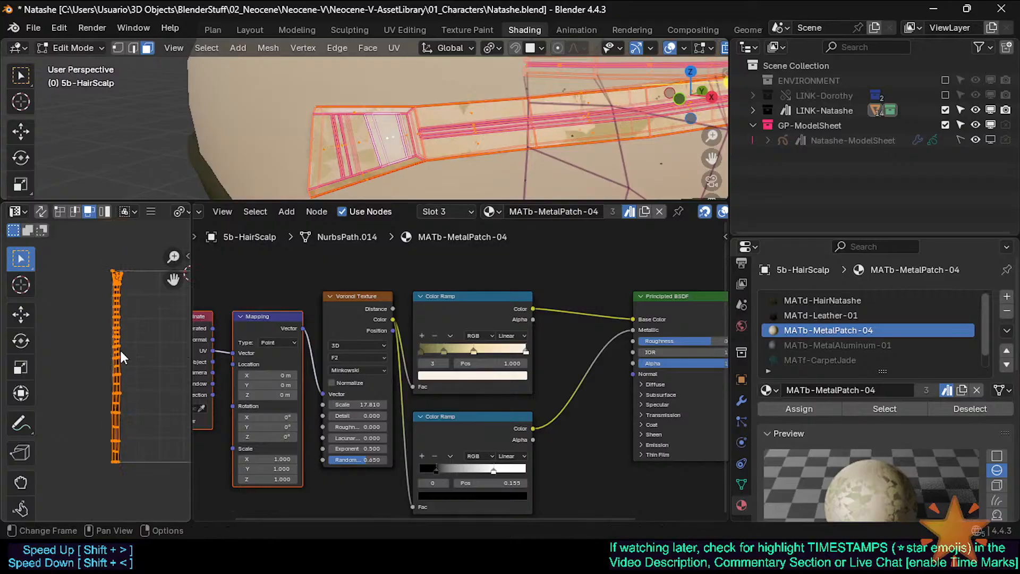
Unwrap the selected band faces with Follow Active Quads in Length mode and check the pattern in Object Mode
{"action": "key", "text": "u"}
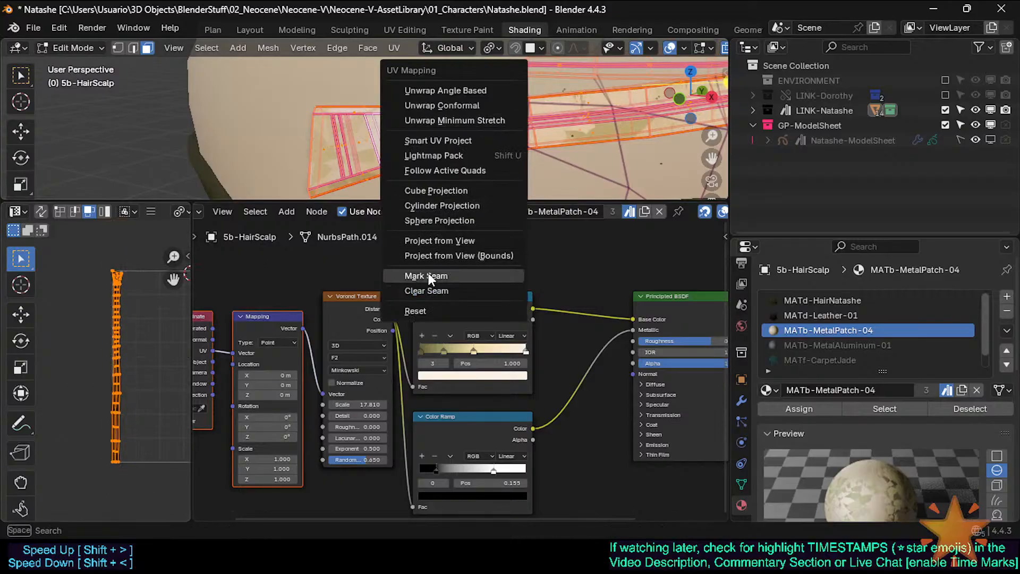
{"action": "left_click", "coordinate": [438, 171]}
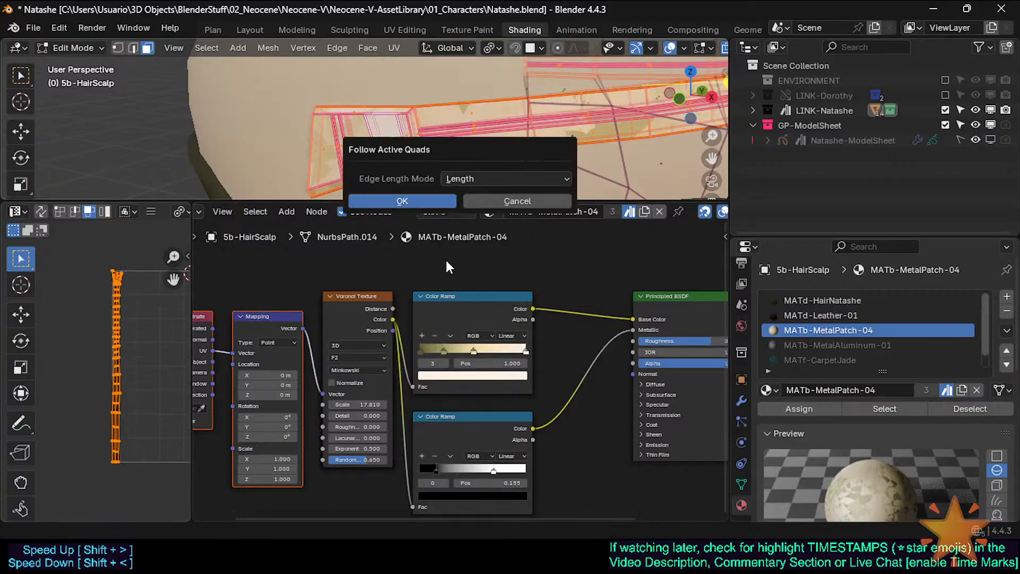
{"action": "left_click", "coordinate": [419, 202]}
{"action": "scroll", "coordinate": [481, 135], "scroll_direction": "down", "scroll_amount": 3}
{"action": "middle_click_drag", "start_coordinate": [481, 135], "coordinate": [399, 120], "text": "shift"}
{"action": "key", "text": "Tab"}
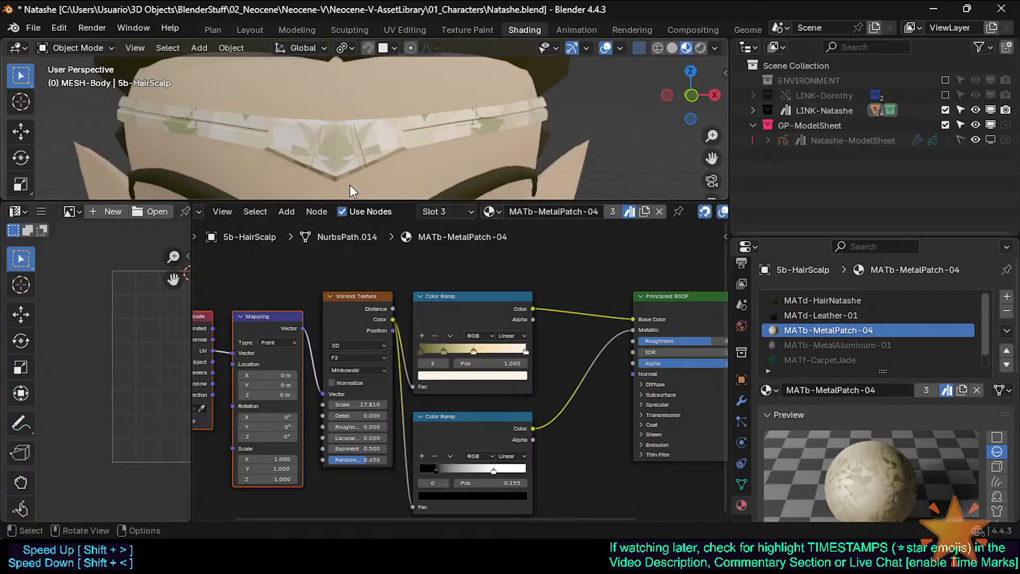
Scale the band's UV island along X to several times its width and check the pattern on the band
{"action": "key", "text": "Tab"}
{"action": "key", "text": "s"}
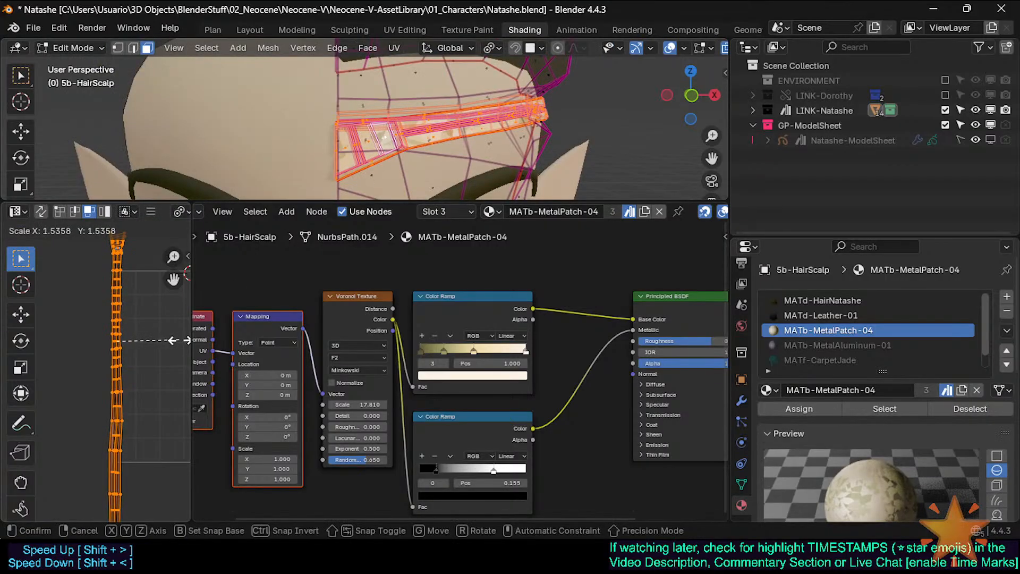
{"action": "key", "text": "x"}
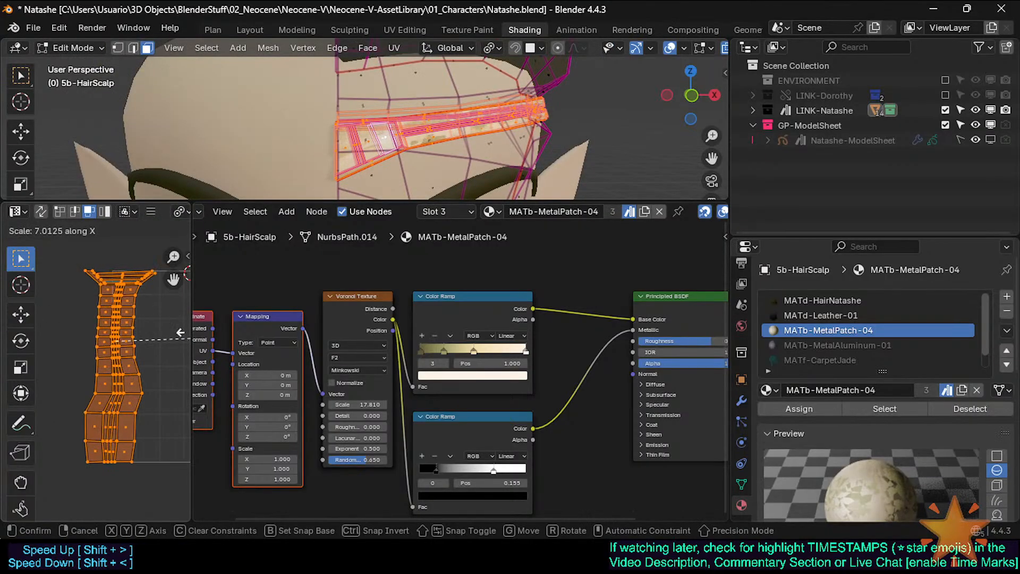
{"action": "key", "text": "Return"}
{"action": "key", "text": "Tab"}
{"action": "middle_click_drag", "start_coordinate": [571, 97], "coordinate": [442, 112]}
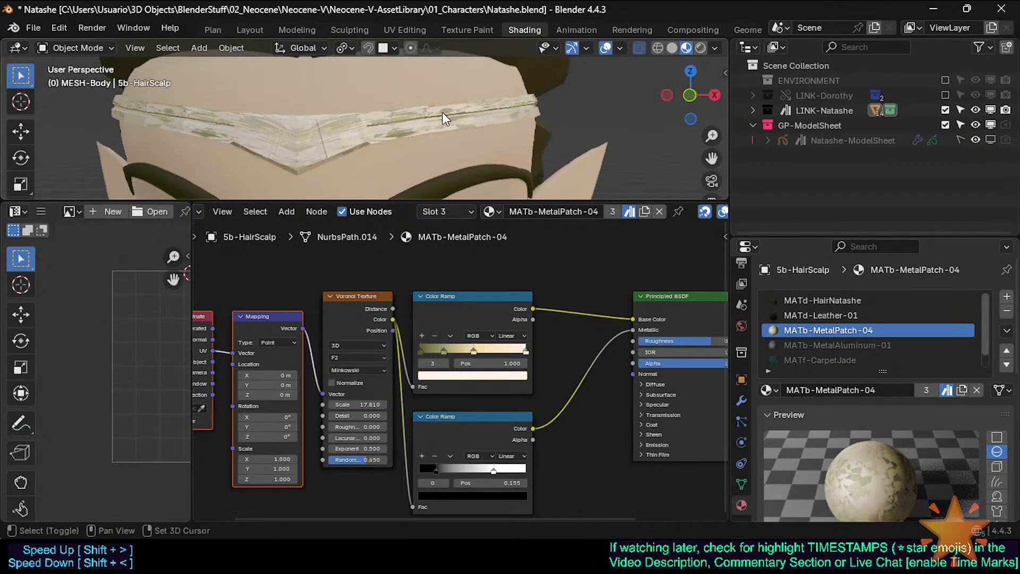
Shift the band's UV island slightly up and to the right and inspect the pattern in Object Mode
{"action": "key", "text": "Tab"}
{"action": "key", "text": "g"}
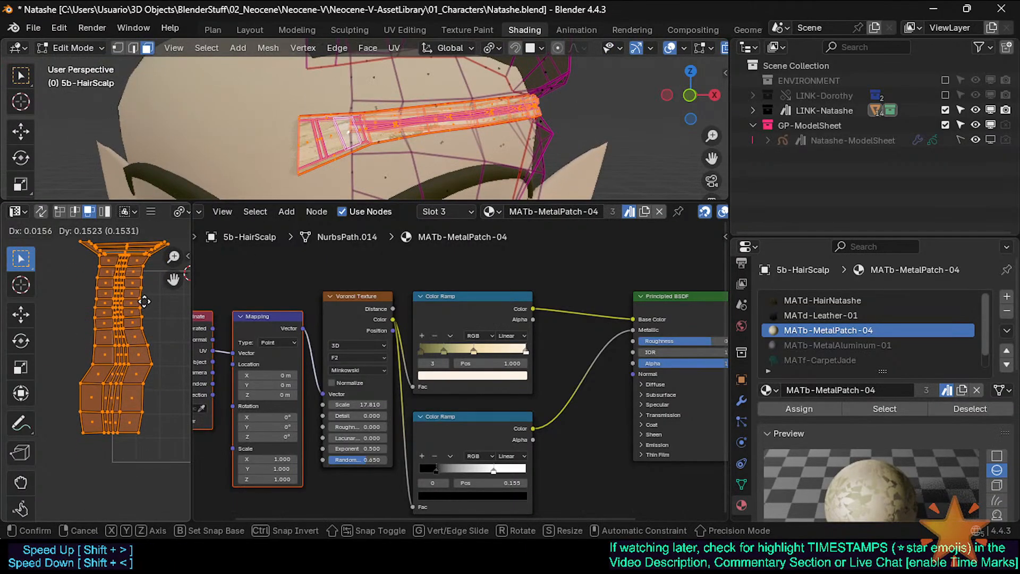
{"action": "left_click", "coordinate": [160, 321]}
{"action": "key", "text": "Tab"}
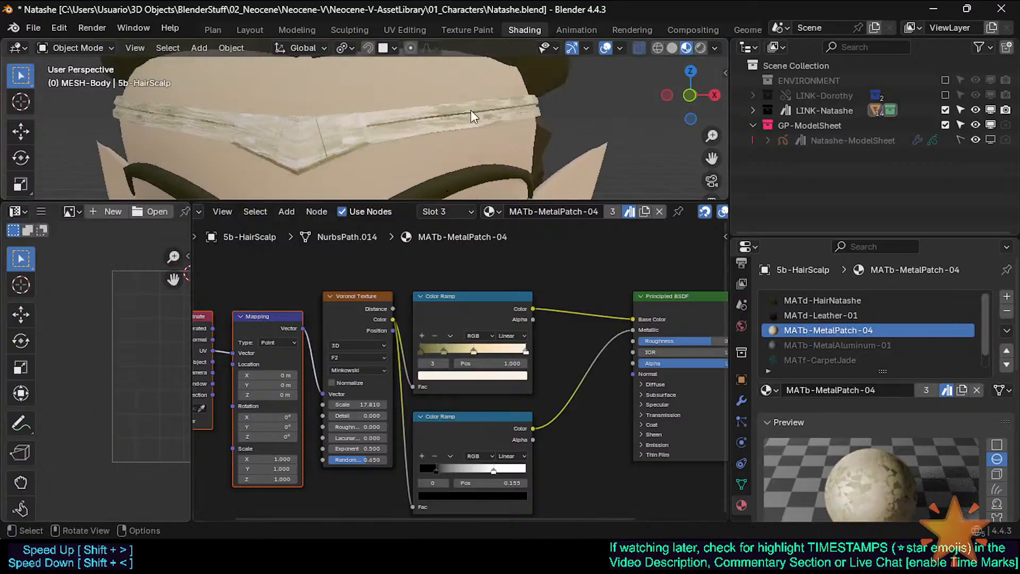
{"action": "scroll", "coordinate": [471, 110], "scroll_direction": "up", "scroll_amount": 1}
{"action": "middle_click_drag", "start_coordinate": [471, 110], "coordinate": [446, 135]}
Clear the selection in Edit Mode and select the flared faces at the band's front end with circle select
{"action": "key", "text": "Tab"}
{"action": "key", "text": "alt+a"}
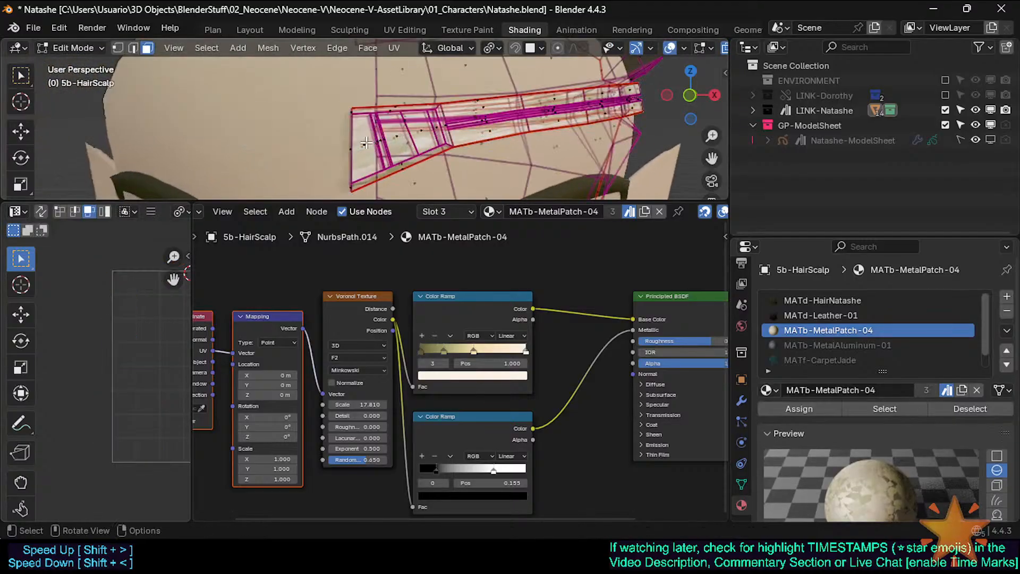
{"action": "scroll", "coordinate": [367, 143], "scroll_direction": "up", "scroll_amount": 5}
{"action": "left_click", "coordinate": [329, 147], "text": "shift"}
{"action": "scroll", "coordinate": [328, 148], "scroll_direction": "down", "scroll_amount": 3}
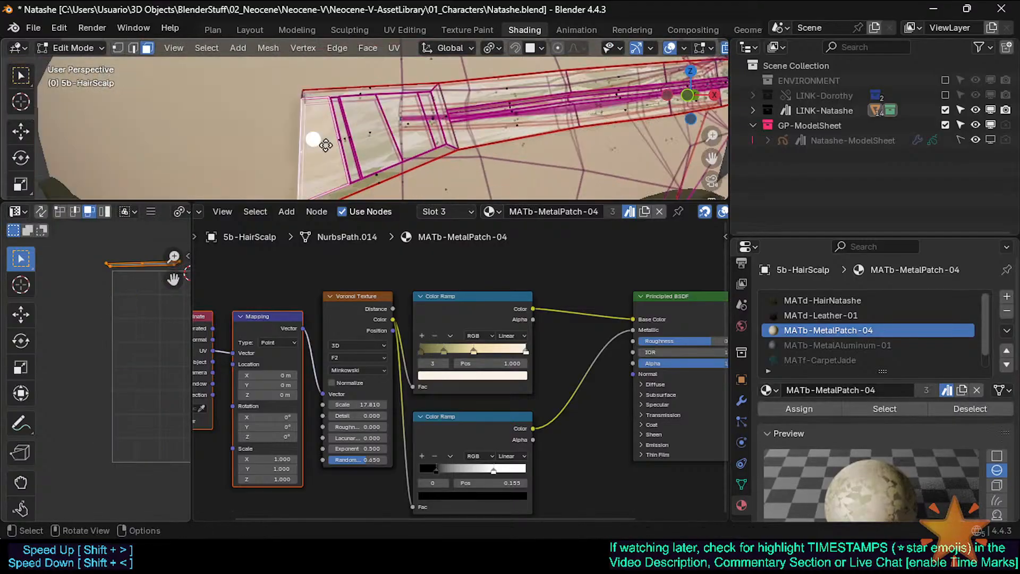
{"action": "middle_click_drag", "start_coordinate": [325, 145], "coordinate": [303, 148]}
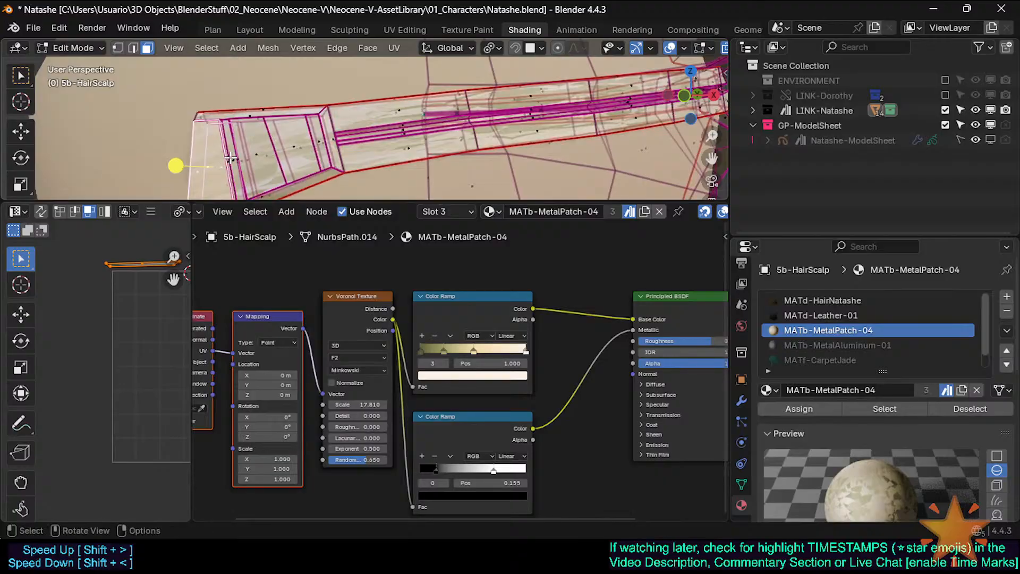
{"action": "scroll", "coordinate": [228, 162], "scroll_direction": "down", "scroll_amount": 3}
{"action": "key", "text": "c"}
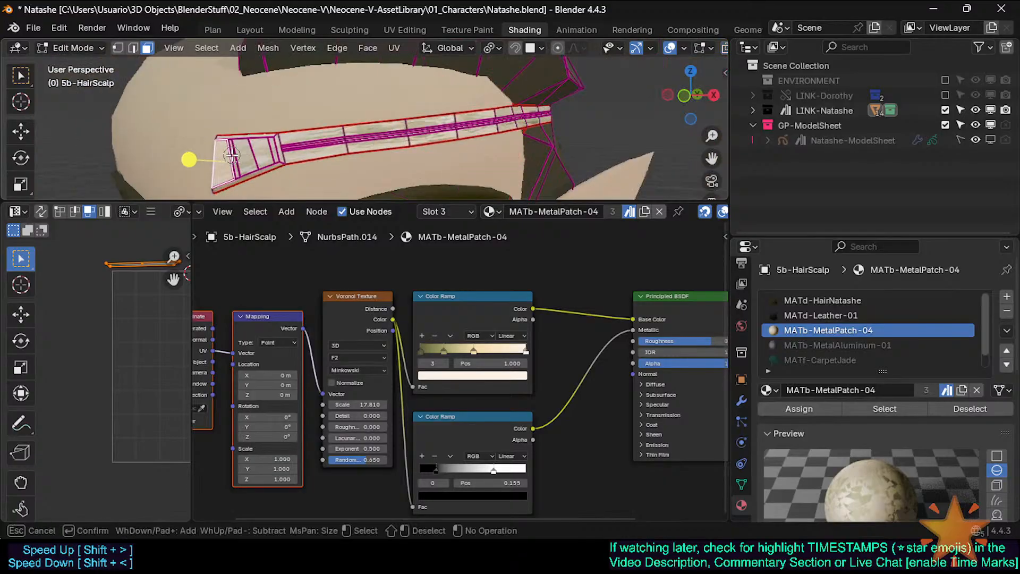
{"action": "left_click_drag", "start_coordinate": [238, 154], "coordinate": [265, 154]}
{"action": "key", "text": "Escape"}
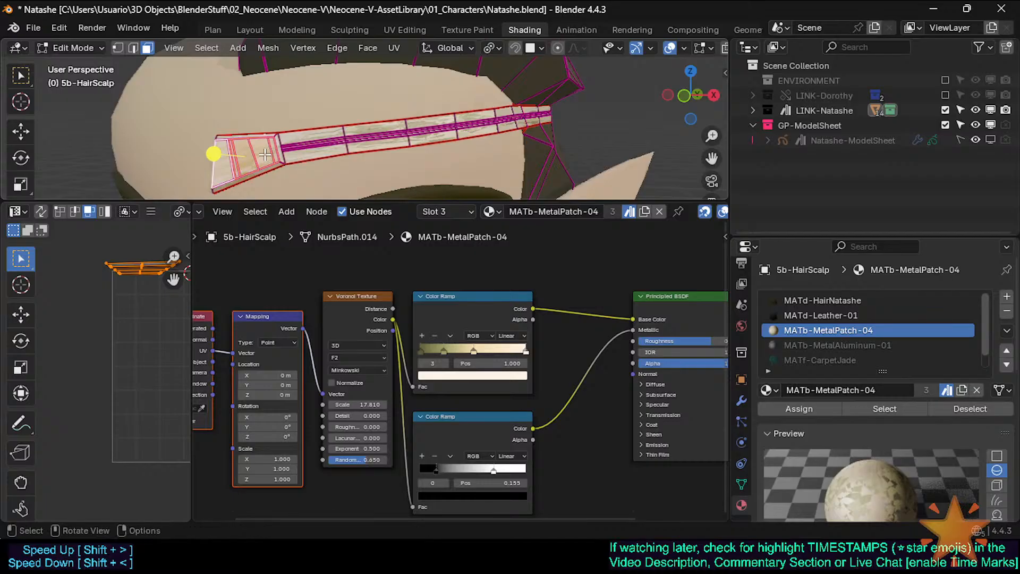
Unwrap the selected flared band faces with Smart UV Project at a 66° angle limit and check the pattern in Object Mode
{"action": "key", "text": "u"}
{"action": "left_click", "coordinate": [249, 126]}
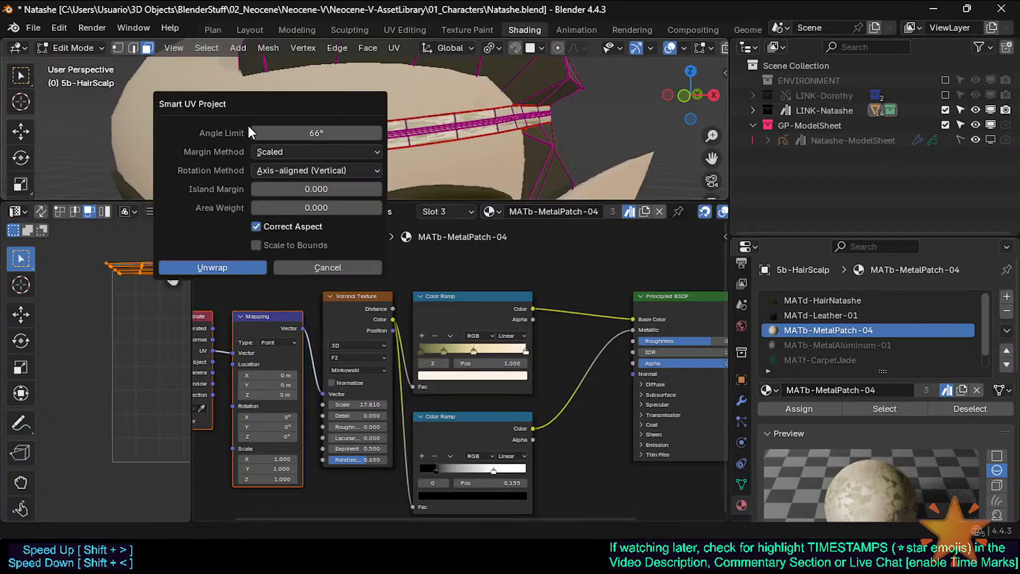
{"action": "left_click", "coordinate": [238, 262]}
{"action": "key", "text": "Tab"}
{"action": "middle_click_drag", "start_coordinate": [273, 170], "coordinate": [305, 163]}
{"action": "scroll", "coordinate": [334, 153], "scroll_direction": "up", "scroll_amount": 4}
{"action": "scroll", "coordinate": [316, 161], "scroll_direction": "down", "scroll_amount": 2}
{"action": "key", "text": "Tab"}
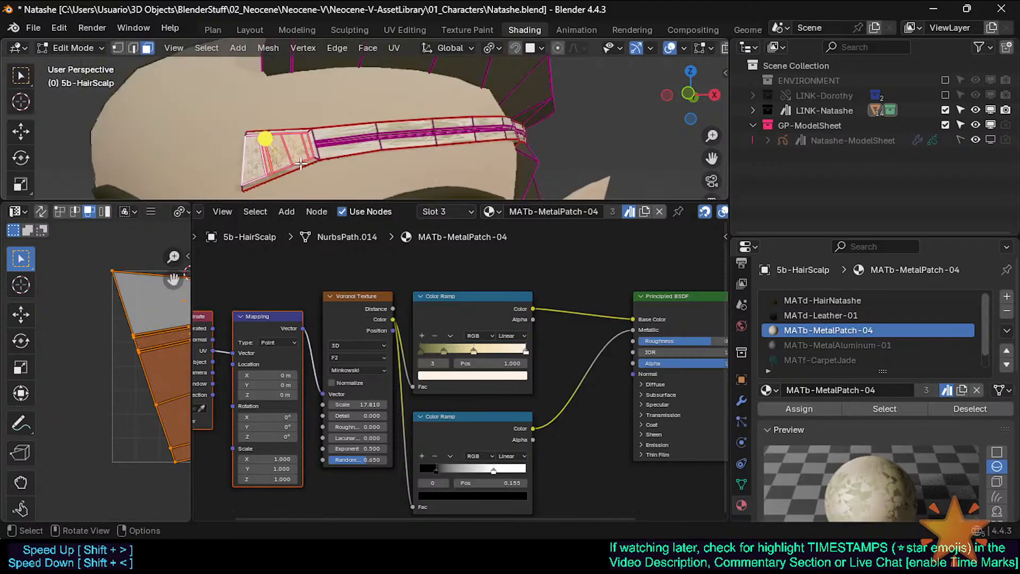
{"action": "key", "text": "Tab"}
Scale the flared faces' UV island down to about 0.2 and check the pattern on the band
{"action": "key", "text": "Tab"}
{"action": "key", "text": "s"}
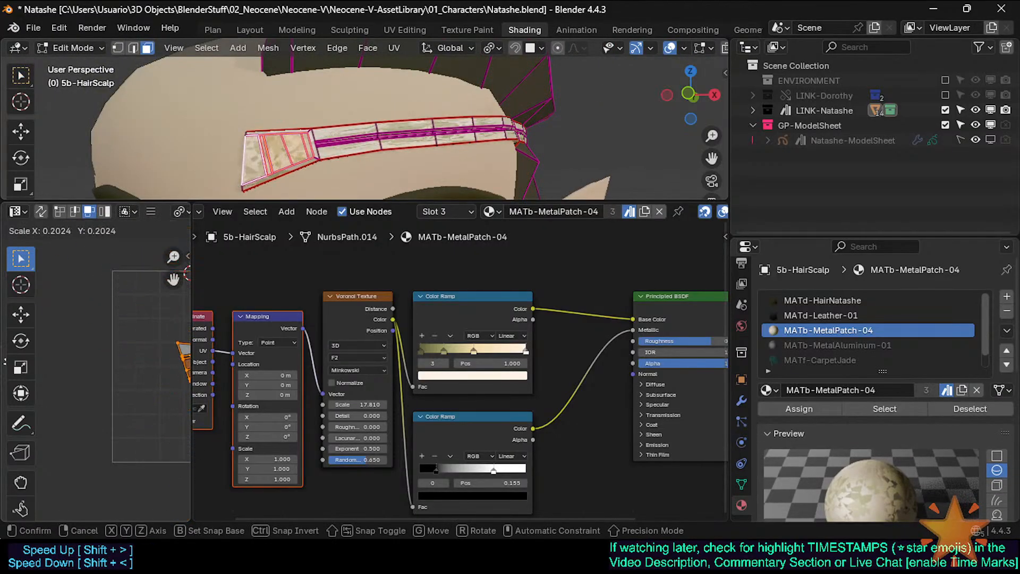
{"action": "left_click", "coordinate": [184, 352]}
{"action": "key", "text": "Tab"}
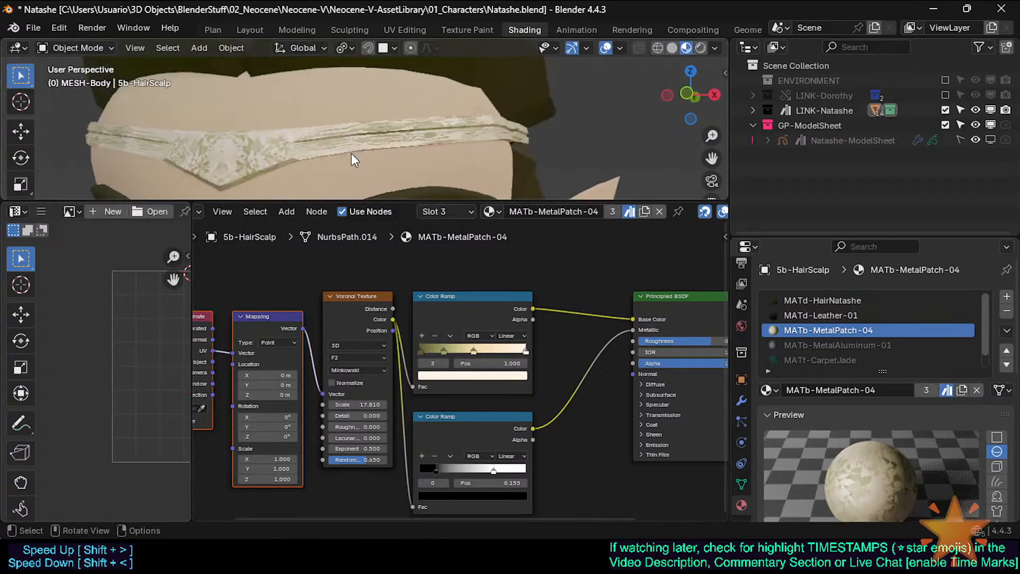
Move the flared faces' UV island further inside the UV square and shrink it by a factor of about 0.28
{"action": "key", "text": "Tab"}
{"action": "key", "text": "g"}
{"action": "left_click", "coordinate": [126, 306]}
{"action": "key", "text": "s"}
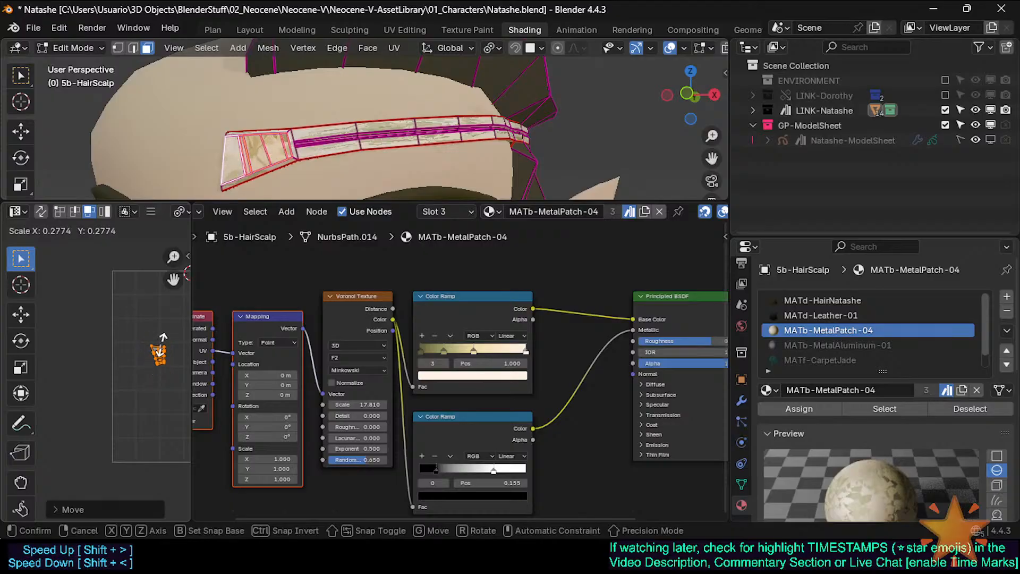
{"action": "left_click", "coordinate": [234, 137]}
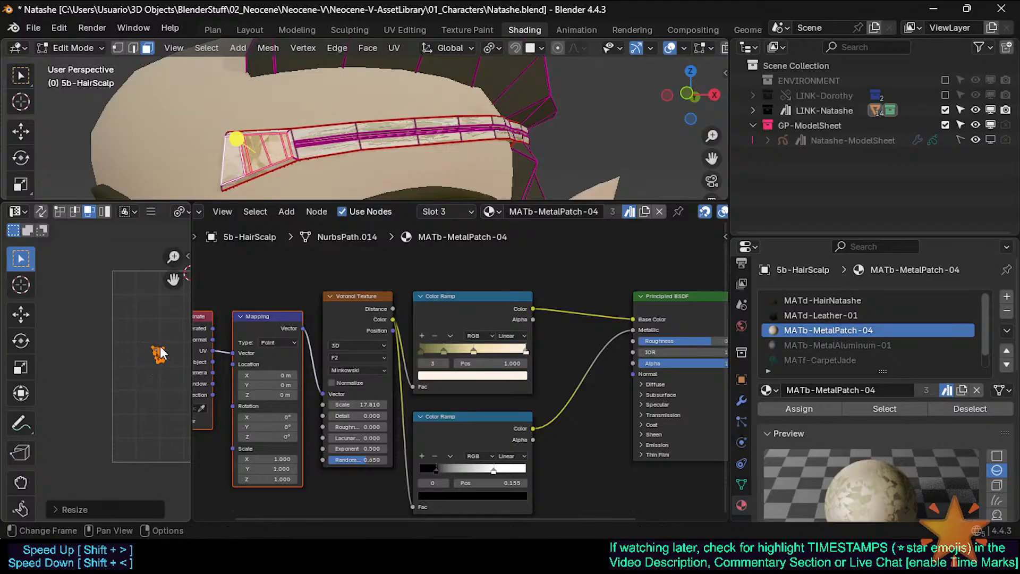
Inspect the forehead band on the head in Object Mode and save Natashe.blend
{"action": "key", "text": "Tab"}
{"action": "scroll", "coordinate": [280, 158], "scroll_direction": "down", "scroll_amount": 5}
{"action": "middle_click_drag", "start_coordinate": [260, 157], "coordinate": [404, 112]}
{"action": "key", "text": "ctrl+s"}
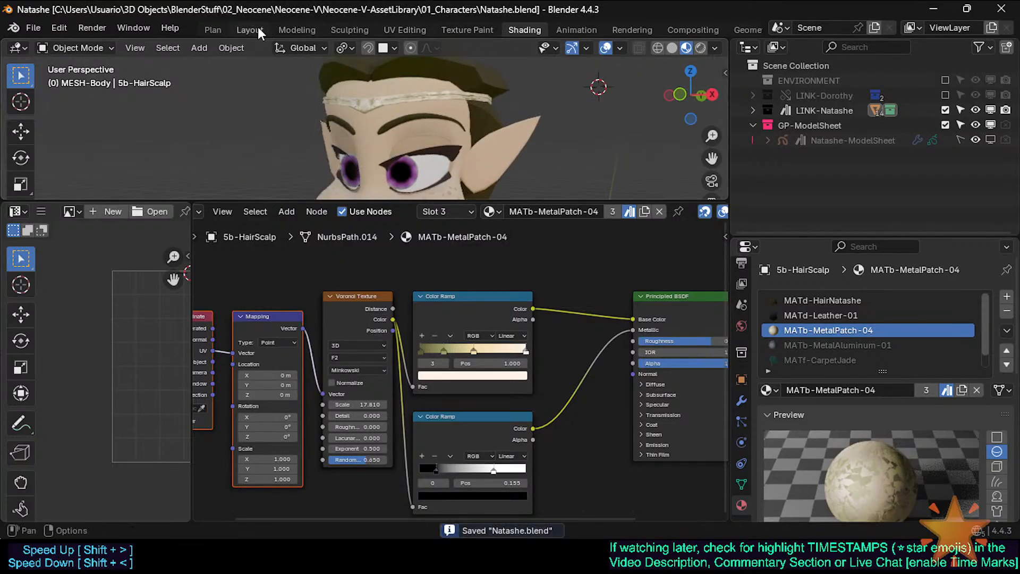
Switch to the Plan workspace and examine the front of the forehead band up close
{"action": "left_click", "coordinate": [213, 29]}
{"action": "scroll", "coordinate": [396, 242], "scroll_direction": "up", "scroll_amount": 7}
{"action": "middle_click_drag", "start_coordinate": [367, 131], "coordinate": [399, 230], "text": "shift"}
{"action": "scroll", "coordinate": [398, 230], "scroll_direction": "down", "scroll_amount": 2}
{"action": "middle_click_drag", "start_coordinate": [399, 229], "coordinate": [414, 213]}
{"action": "scroll", "coordinate": [398, 213], "scroll_direction": "up", "scroll_amount": 3}
{"action": "middle_click_drag", "start_coordinate": [414, 159], "coordinate": [360, 246], "text": "shift"}
{"action": "key", "text": "Tab"}
{"action": "key", "text": "Tab"}
{"action": "scroll", "coordinate": [318, 238], "scroll_direction": "up", "scroll_amount": 4}
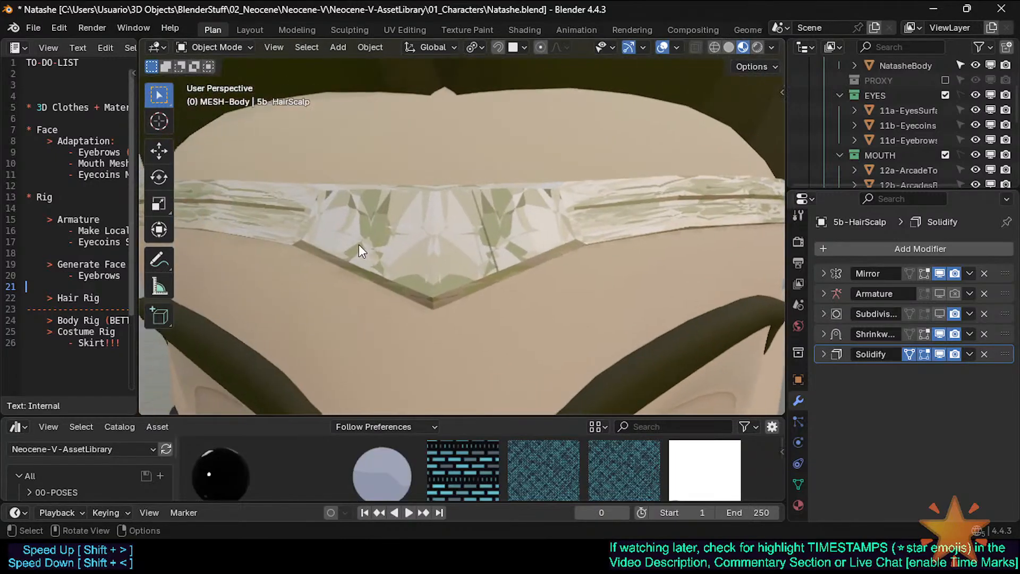
Check the head and band with the wireframe overlay shown, hide the overlay again and save the file
{"action": "key", "text": "shift+z"}
{"action": "scroll", "coordinate": [439, 240], "scroll_direction": "down", "scroll_amount": 2}
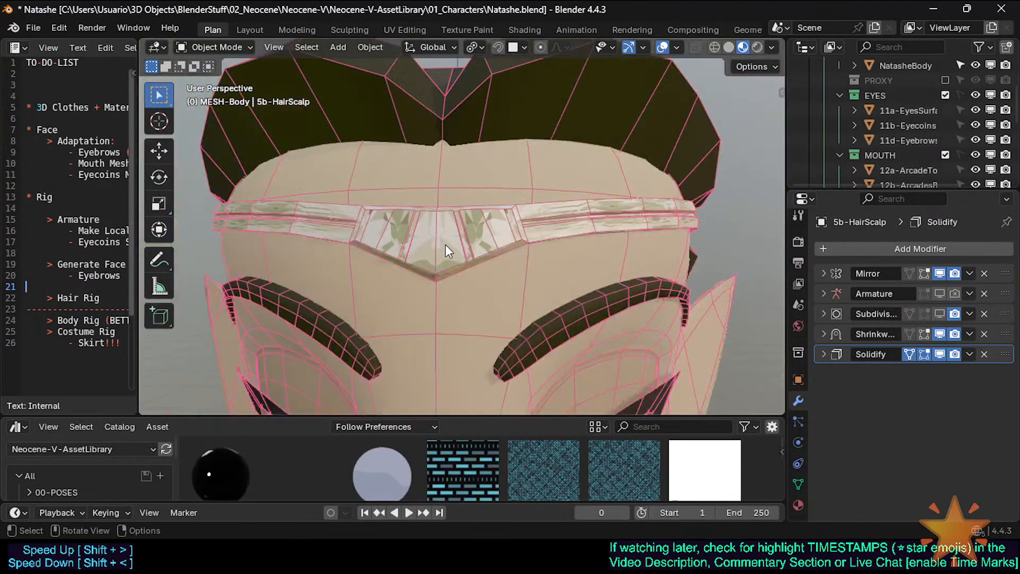
{"action": "scroll", "coordinate": [445, 244], "scroll_direction": "up", "scroll_amount": 2}
{"action": "middle_click_drag", "start_coordinate": [446, 244], "coordinate": [423, 245]}
{"action": "scroll", "coordinate": [423, 245], "scroll_direction": "down", "scroll_amount": 7}
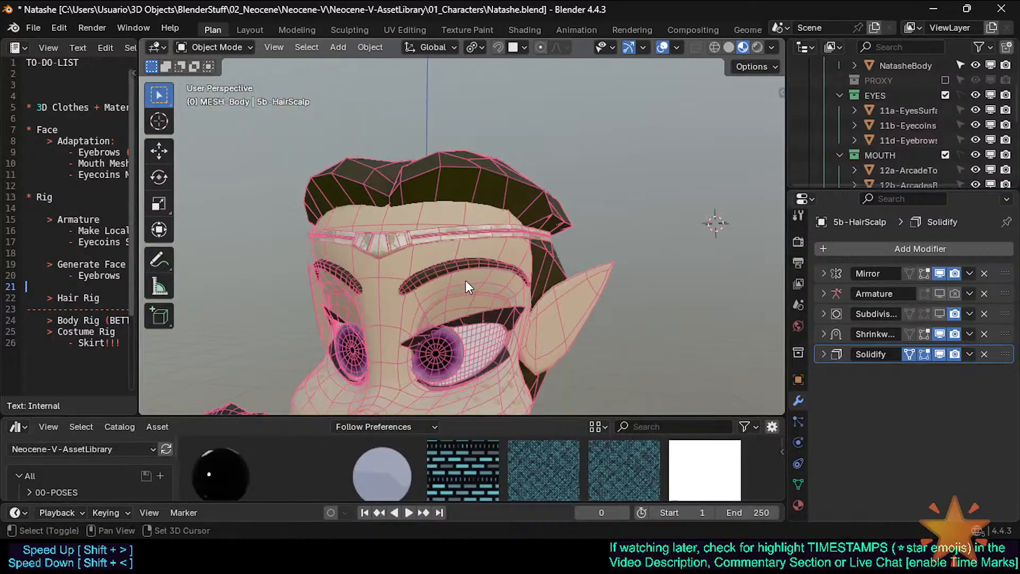
{"action": "middle_click_drag", "start_coordinate": [465, 280], "coordinate": [455, 228], "text": "shift"}
{"action": "scroll", "coordinate": [455, 229], "scroll_direction": "down", "scroll_amount": 2}
{"action": "key", "text": "shift+z"}
{"action": "middle_click_drag", "start_coordinate": [483, 259], "coordinate": [438, 246]}
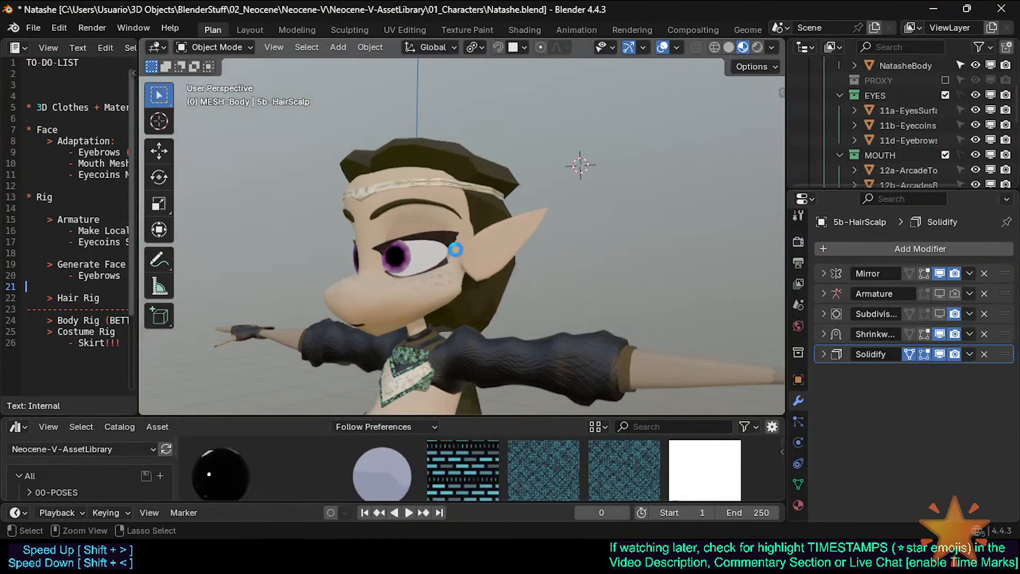
{"action": "key", "text": "ctrl+s"}
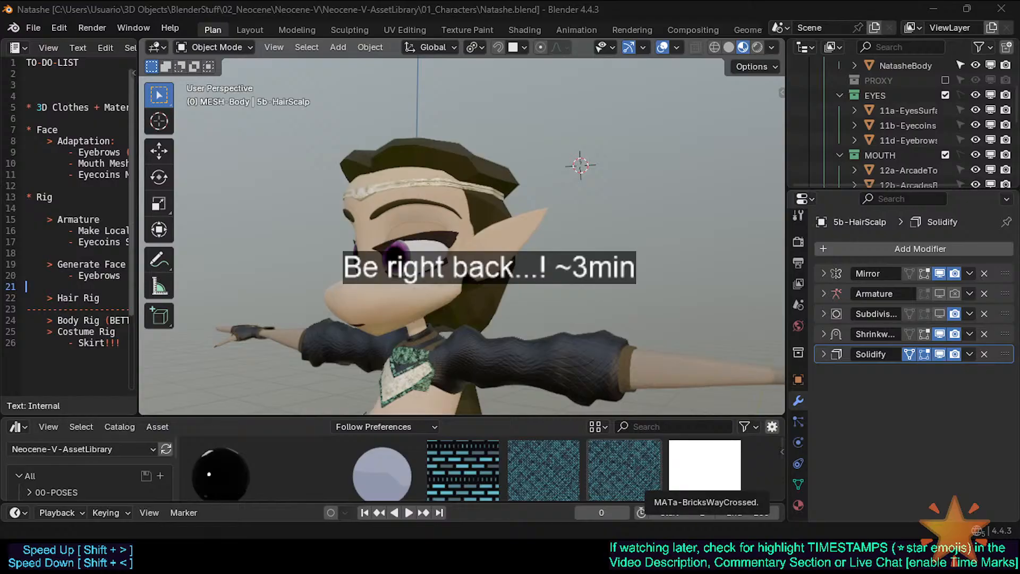
{"action": "key", "text": "ctrl+s"}
Examine Natashe's head, costume and whole body from several angles and distances
{"action": "middle_click_drag", "start_coordinate": [444, 227], "coordinate": [426, 237]}
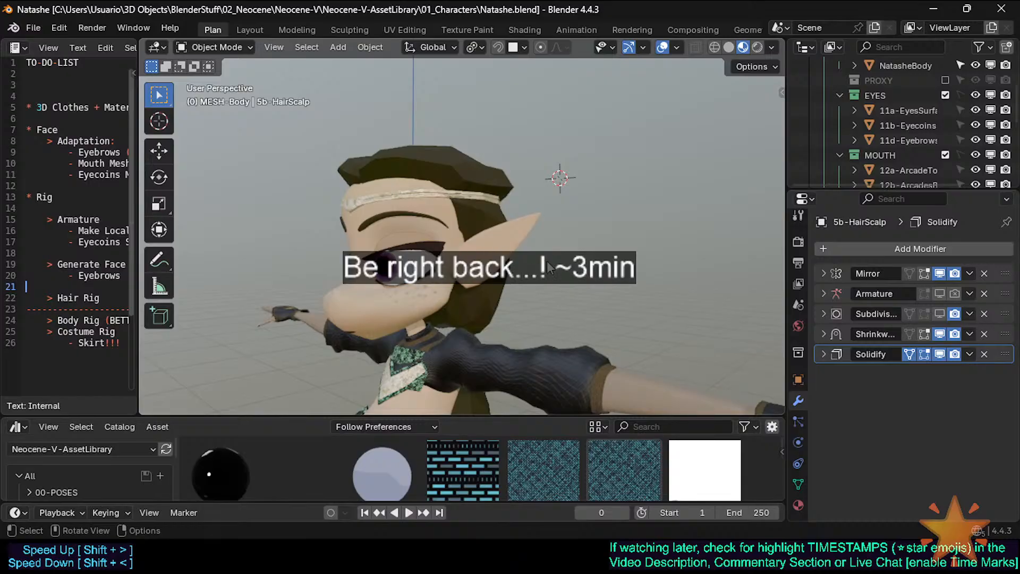
{"action": "middle_click_drag", "start_coordinate": [547, 260], "coordinate": [513, 210]}
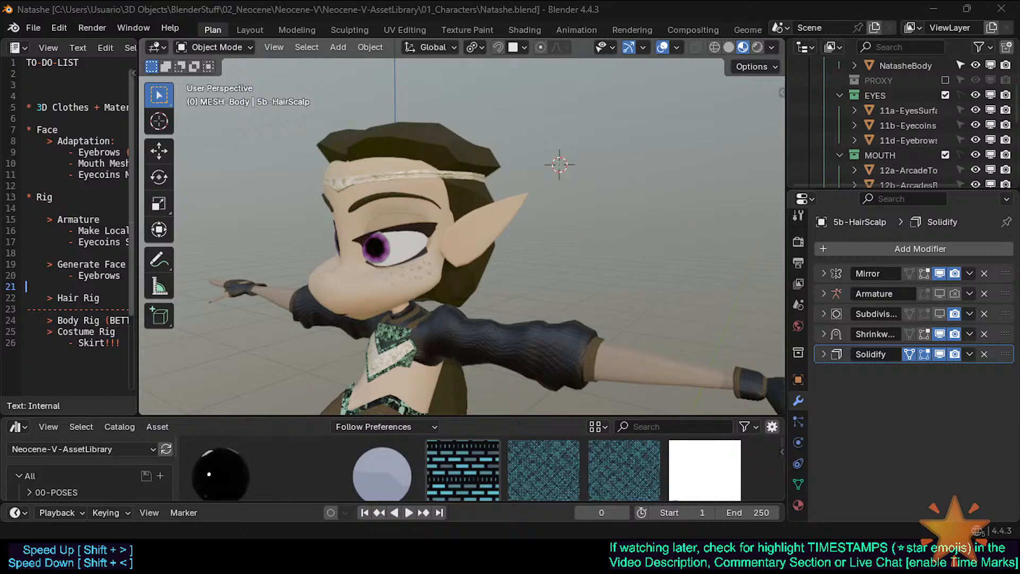
{"action": "middle_click_drag", "start_coordinate": [352, 187], "coordinate": [520, 261]}
{"action": "scroll", "coordinate": [519, 261], "scroll_direction": "up", "scroll_amount": 3}
{"action": "middle_click_drag", "start_coordinate": [468, 291], "coordinate": [413, 273]}
{"action": "scroll", "coordinate": [460, 273], "scroll_direction": "down", "scroll_amount": 2}
{"action": "scroll", "coordinate": [397, 356], "scroll_direction": "up", "scroll_amount": 2}
{"action": "scroll", "coordinate": [557, 311], "scroll_direction": "down", "scroll_amount": 5}
{"action": "scroll", "coordinate": [295, 308], "scroll_direction": "up", "scroll_amount": 3}
{"action": "scroll", "coordinate": [375, 318], "scroll_direction": "down", "scroll_amount": 1}
{"action": "scroll", "coordinate": [366, 326], "scroll_direction": "up", "scroll_amount": 2}
{"action": "scroll", "coordinate": [486, 333], "scroll_direction": "down", "scroll_amount": 3}
{"action": "scroll", "coordinate": [536, 346], "scroll_direction": "up", "scroll_amount": 3}
{"action": "scroll", "coordinate": [493, 321], "scroll_direction": "down", "scroll_amount": 4}
{"action": "scroll", "coordinate": [359, 238], "scroll_direction": "down", "scroll_amount": 1}
{"action": "middle_click_drag", "start_coordinate": [351, 319], "coordinate": [403, 186], "text": "shift"}
{"action": "scroll", "coordinate": [362, 247], "scroll_direction": "down", "scroll_amount": 2}
{"action": "scroll", "coordinate": [392, 257], "scroll_direction": "up", "scroll_amount": 1}
{"action": "middle_click_drag", "start_coordinate": [399, 309], "coordinate": [408, 250], "text": "shift"}
{"action": "scroll", "coordinate": [408, 250], "scroll_direction": "up", "scroll_amount": 2}
{"action": "middle_click_drag", "start_coordinate": [408, 250], "coordinate": [468, 282]}
{"action": "scroll", "coordinate": [426, 282], "scroll_direction": "down", "scroll_amount": 2}
{"action": "middle_click_drag", "start_coordinate": [467, 282], "coordinate": [425, 318], "text": "shift"}
{"action": "middle_click_drag", "start_coordinate": [420, 247], "coordinate": [408, 298]}
{"action": "scroll", "coordinate": [440, 247], "scroll_direction": "up", "scroll_amount": 3}
{"action": "scroll", "coordinate": [447, 297], "scroll_direction": "up", "scroll_amount": 2}
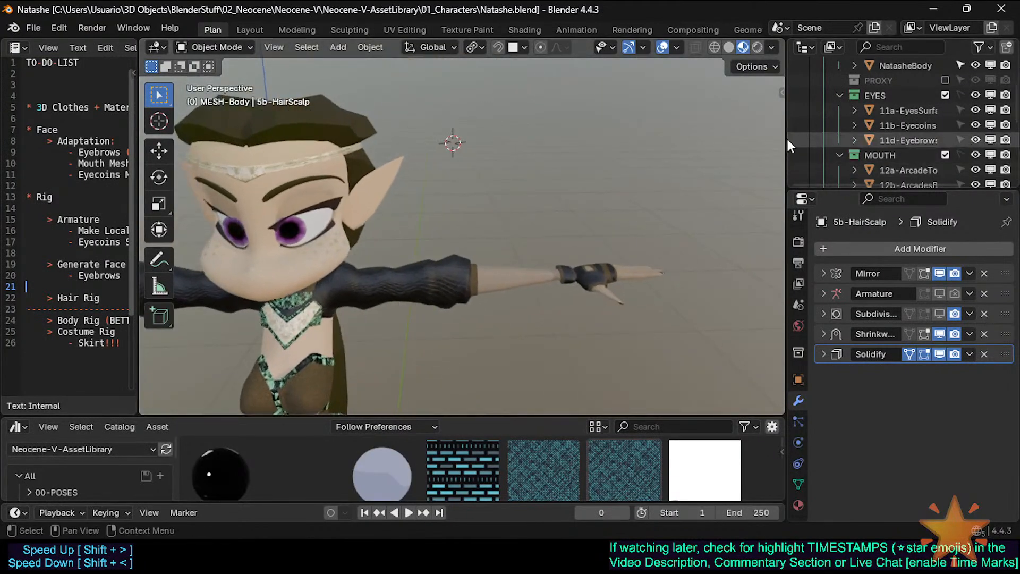
Select the 5b-HairScalp object in the right orthographic view of the head and save the file
{"action": "scroll", "coordinate": [797, 136], "scroll_direction": "down", "scroll_amount": 10}
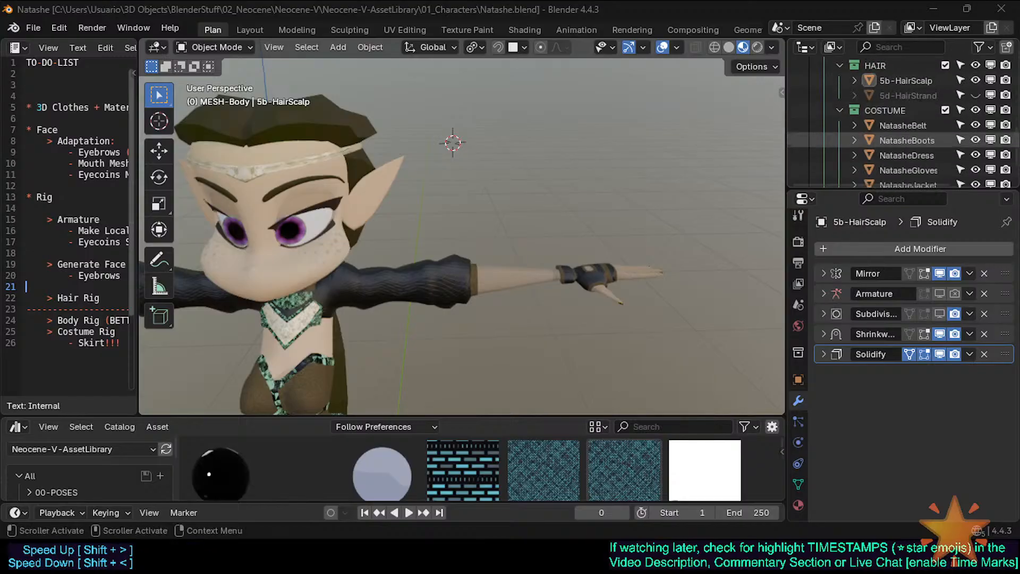
{"action": "scroll", "coordinate": [446, 151], "scroll_direction": "up", "scroll_amount": 4}
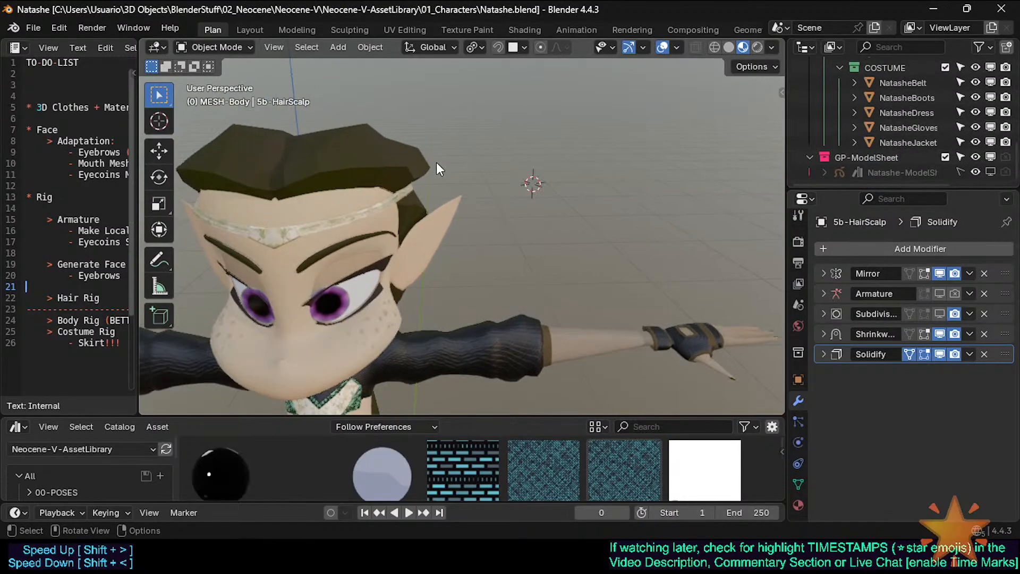
{"action": "left_click", "coordinate": [383, 208]}
{"action": "middle_click_drag", "start_coordinate": [383, 208], "coordinate": [416, 232]}
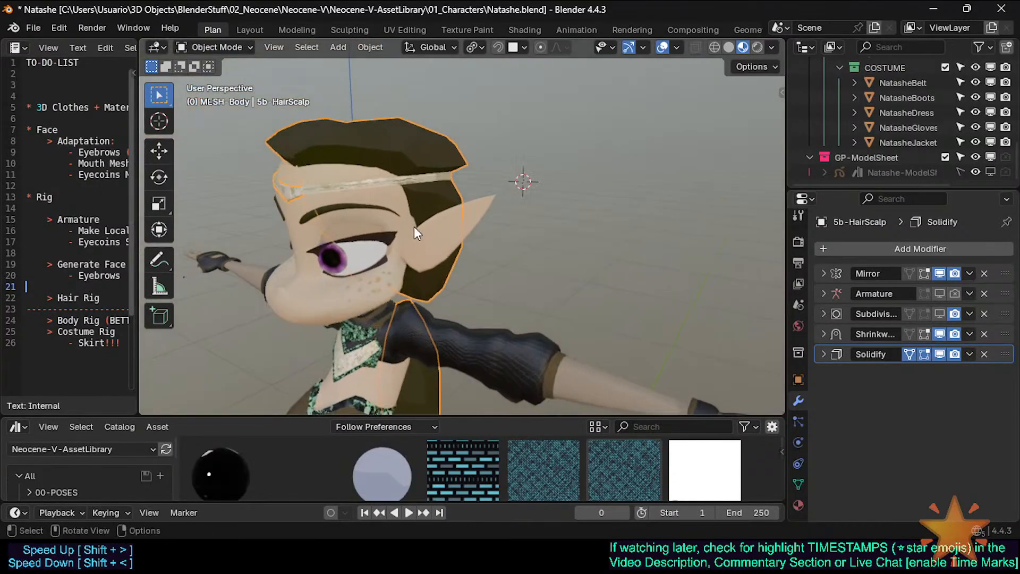
{"action": "left_click", "coordinate": [388, 191]}
{"action": "middle_click_drag", "start_coordinate": [499, 304], "coordinate": [440, 207]}
{"action": "key", "text": "KP_3"}
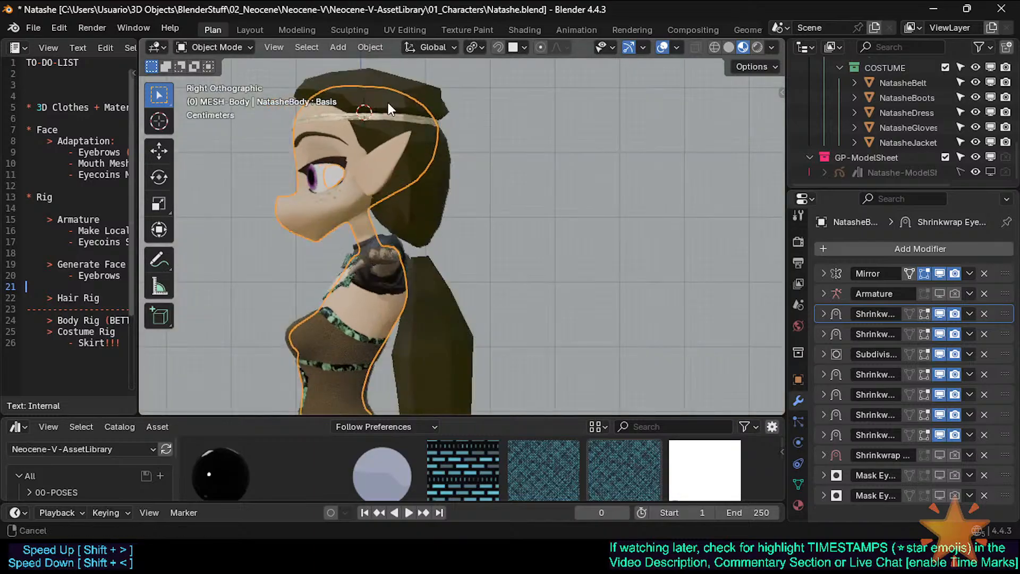
{"action": "scroll", "coordinate": [433, 184], "scroll_direction": "up", "scroll_amount": 2}
{"action": "scroll", "coordinate": [433, 184], "scroll_direction": "up", "scroll_amount": 2}
{"action": "left_click", "coordinate": [410, 200]}
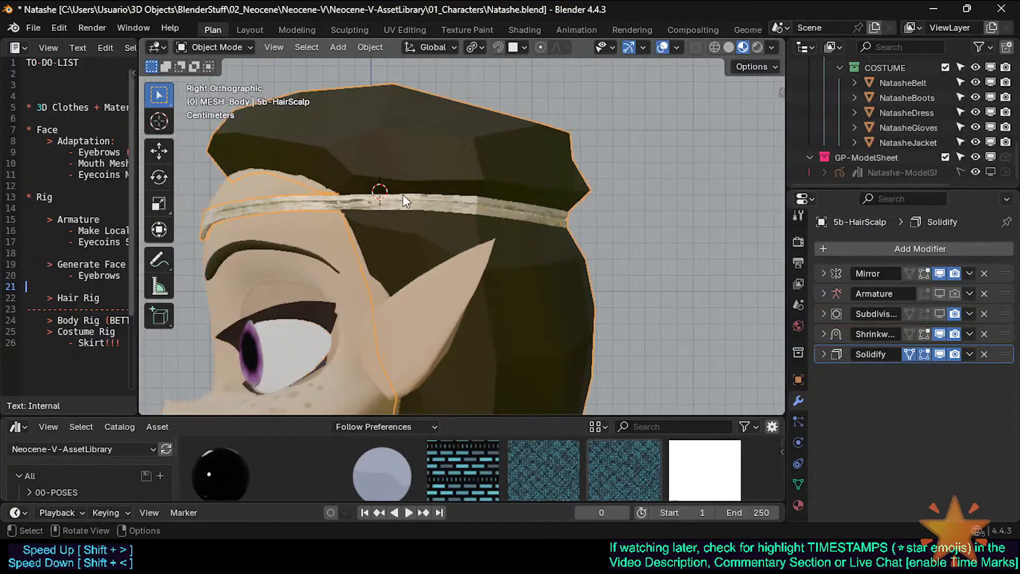
{"action": "key", "text": "ctrl+s"}
In Edit Mode, select a lower band face above the ear and duplicate it in place
{"action": "key", "text": "Tab"}
{"action": "left_click", "coordinate": [401, 204]}
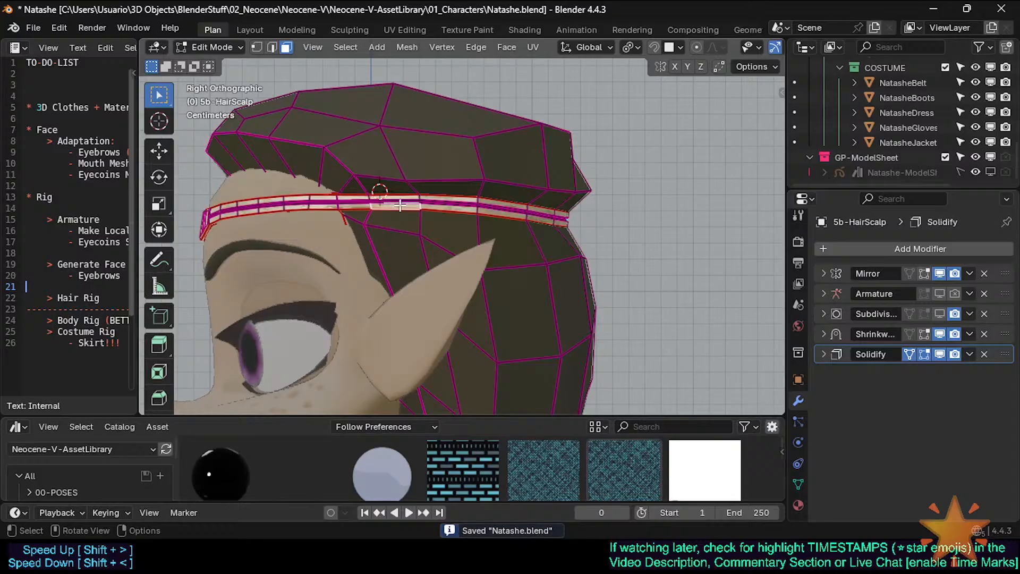
{"action": "middle_click_drag", "start_coordinate": [400, 205], "coordinate": [411, 191], "text": "shift"}
{"action": "key", "text": "g"}
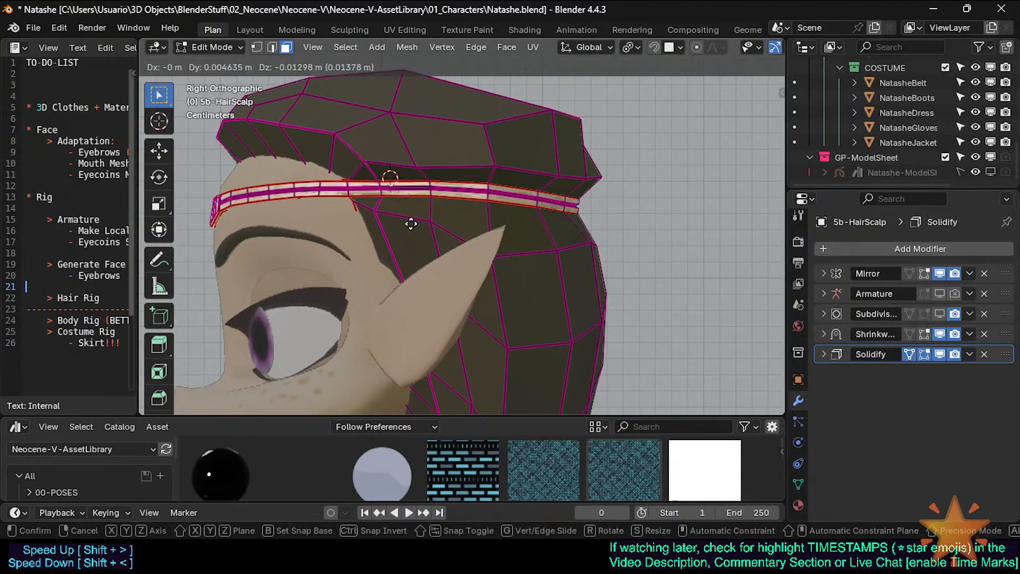
{"action": "right_click", "coordinate": [411, 223]}
Move the duplicated band segment away from the head and down along Z to the level of the lower ear
{"action": "key", "text": "g"}
{"action": "key", "text": "x"}
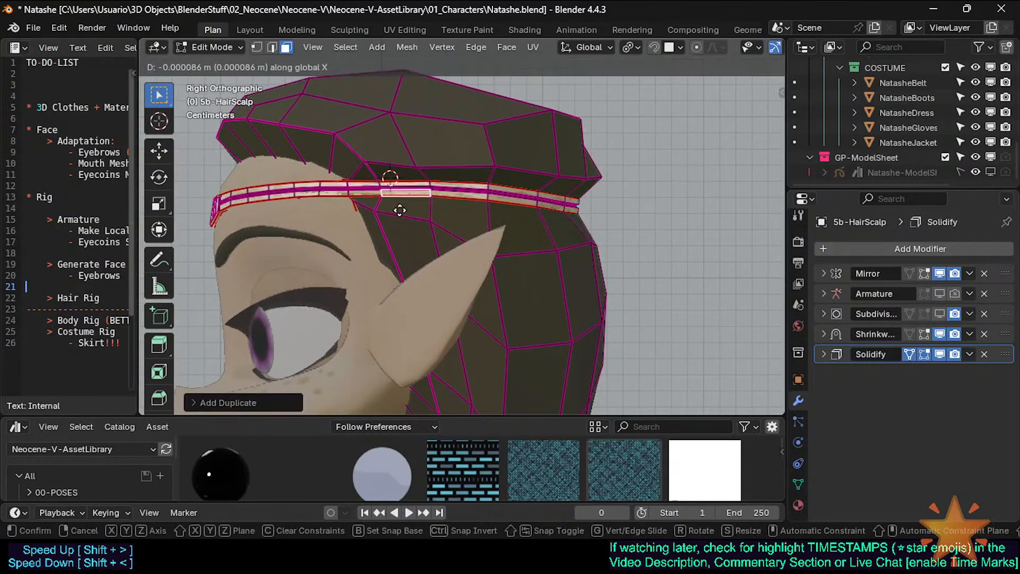
{"action": "left_click", "coordinate": [400, 210]}
{"action": "middle_click_drag", "start_coordinate": [400, 211], "coordinate": [445, 227]}
{"action": "key", "text": "g"}
{"action": "left_click", "coordinate": [420, 221]}
{"action": "key", "text": "g"}
{"action": "key", "text": "z"}
{"action": "left_click", "coordinate": [481, 346]}
{"action": "middle_click_drag", "start_coordinate": [481, 347], "coordinate": [447, 282], "text": "shift"}
{"action": "middle_click_drag", "start_coordinate": [448, 282], "coordinate": [439, 244]}
Turn on proportional editing, separate the duplicated segment into its own object and select that object in Object Mode
{"action": "key", "text": "o"}
{"action": "key", "text": "p"}
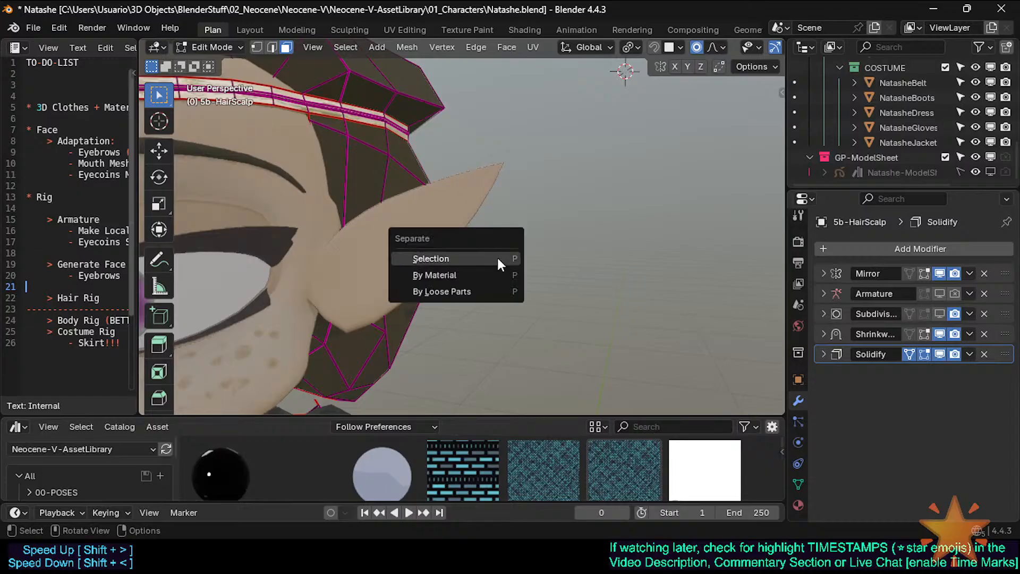
{"action": "left_click", "coordinate": [497, 257]}
{"action": "key", "text": "ctrl+Tab"}
{"action": "left_click", "coordinate": [467, 294]}
{"action": "left_click", "coordinate": [477, 298]}
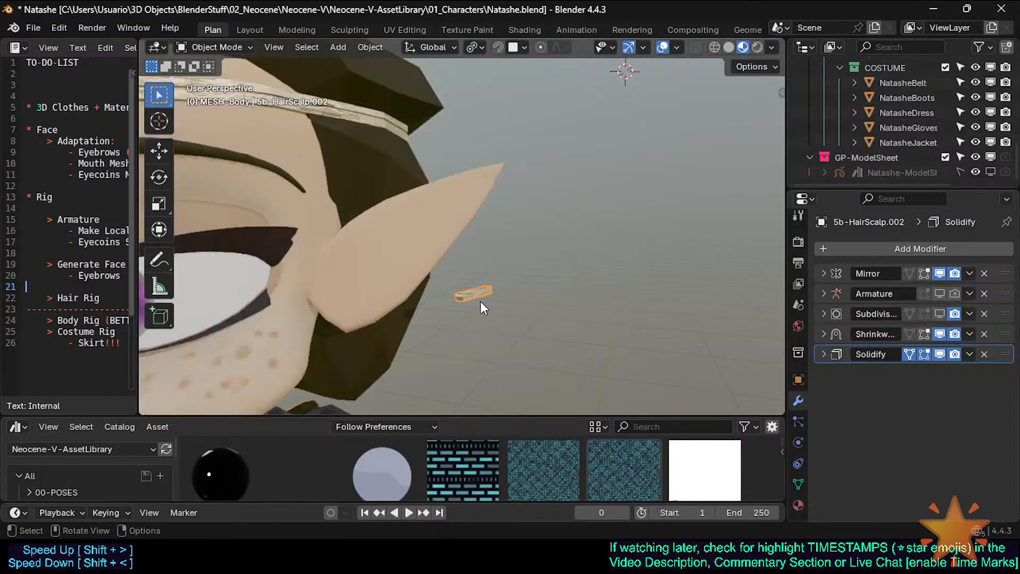
Compare the separated segment in Edit and Object Mode and delete all of its vertex groups
{"action": "middle_click_drag", "start_coordinate": [480, 301], "coordinate": [441, 291]}
{"action": "key", "text": "Tab"}
{"action": "scroll", "coordinate": [477, 298], "scroll_direction": "up", "scroll_amount": 2}
{"action": "key", "text": "Tab"}
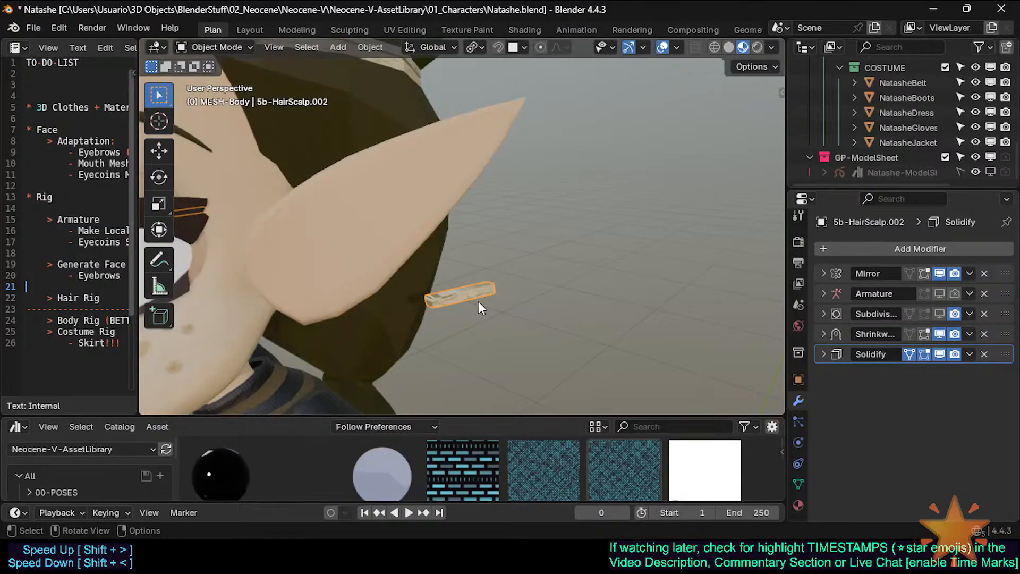
{"action": "key", "text": "Tab"}
{"action": "left_click", "coordinate": [799, 484]}
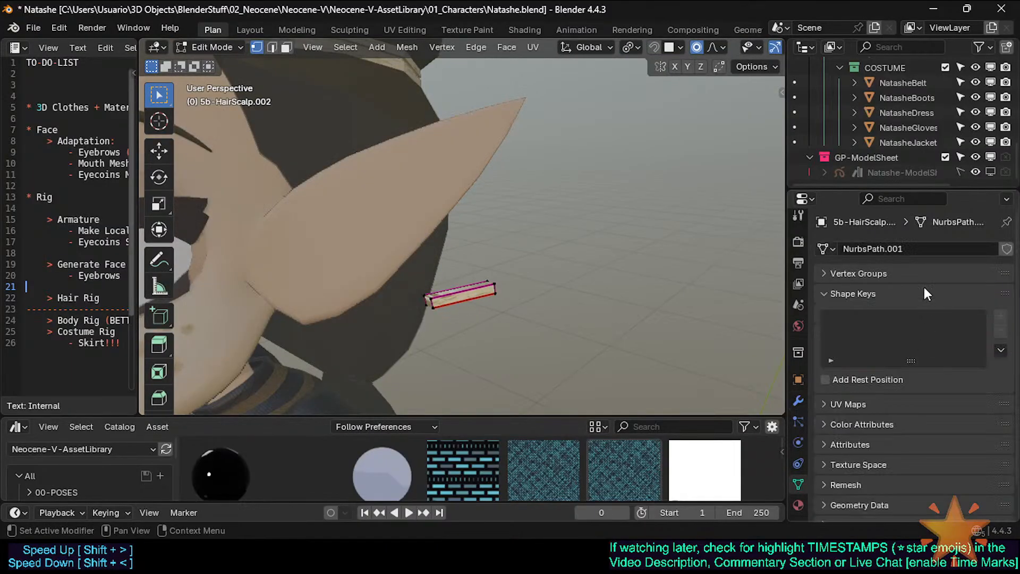
{"action": "left_click", "coordinate": [853, 293]}
{"action": "left_click", "coordinate": [859, 274]}
{"action": "left_click", "coordinate": [1000, 329]}
{"action": "mouse_move", "coordinate": [927, 348]}
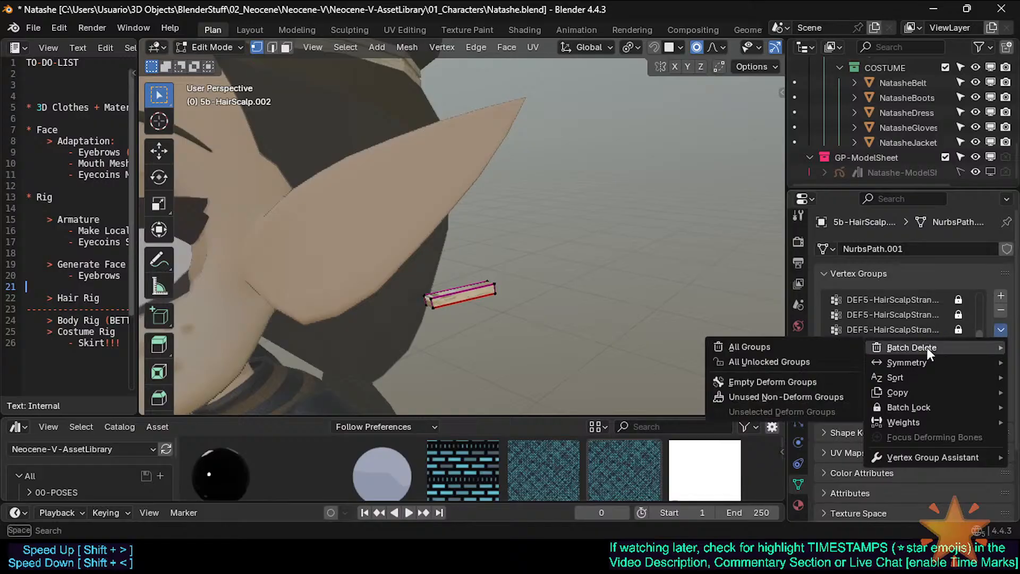
{"action": "left_click", "coordinate": [1001, 330]}
{"action": "left_click", "coordinate": [750, 347]}
In Edit Mode from the right view, move the segment to the gap between the hair and ponytail, and collapse the Vertex Groups settings
{"action": "key", "text": "Tab"}
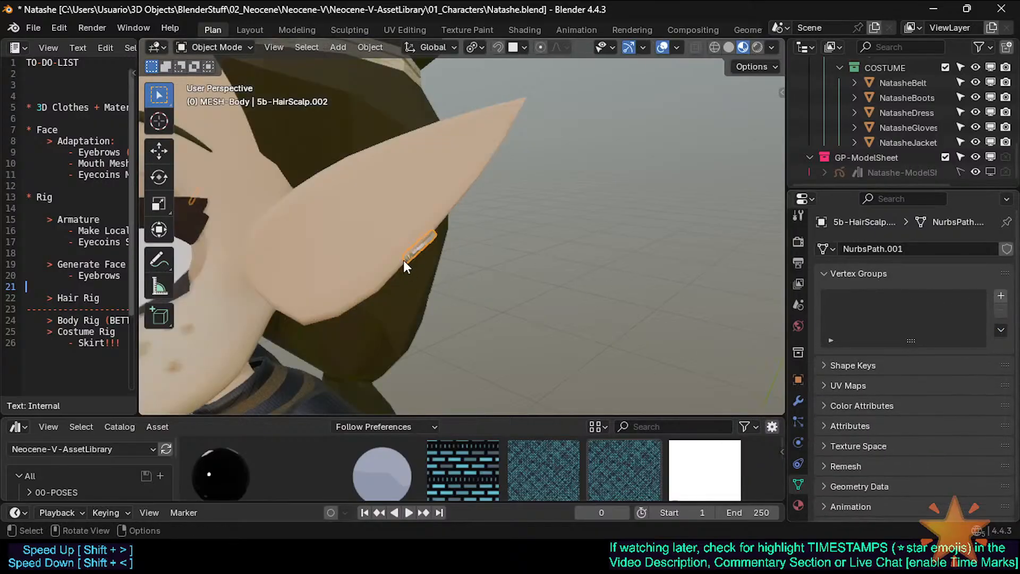
{"action": "scroll", "coordinate": [411, 256], "scroll_direction": "down", "scroll_amount": 3}
{"action": "scroll", "coordinate": [385, 203], "scroll_direction": "down", "scroll_amount": 4}
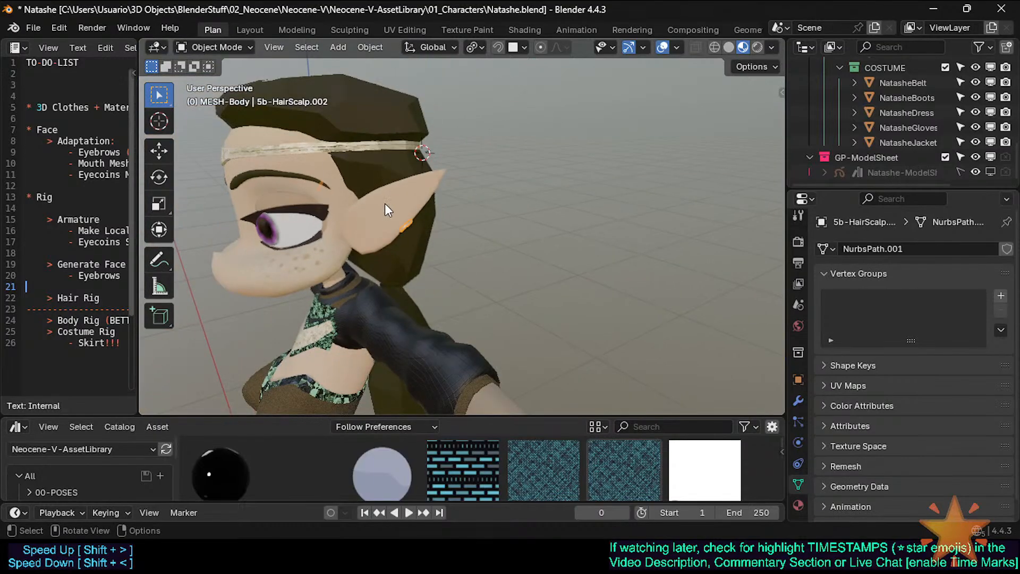
{"action": "key", "text": "KP_3"}
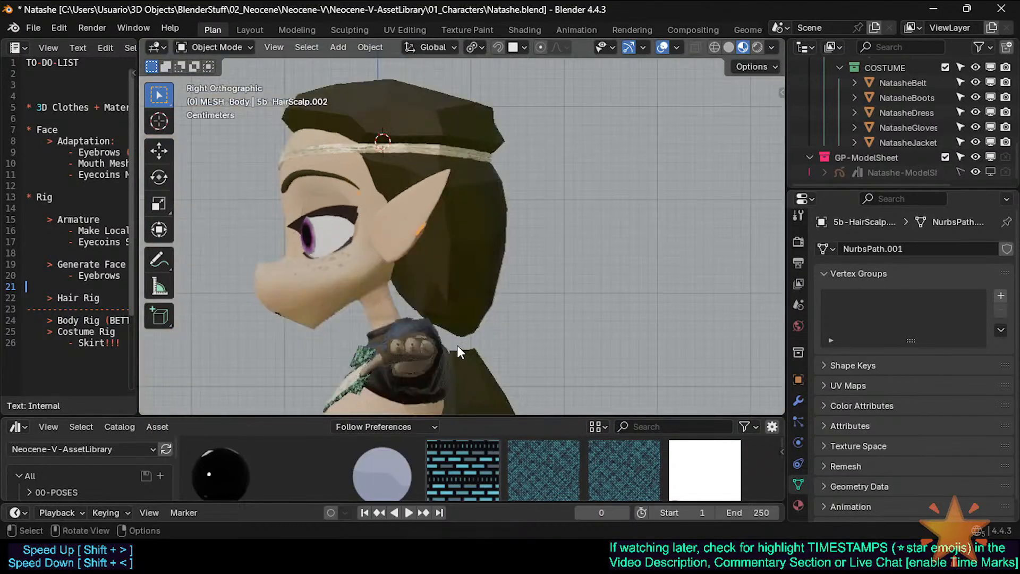
{"action": "key", "text": "Tab"}
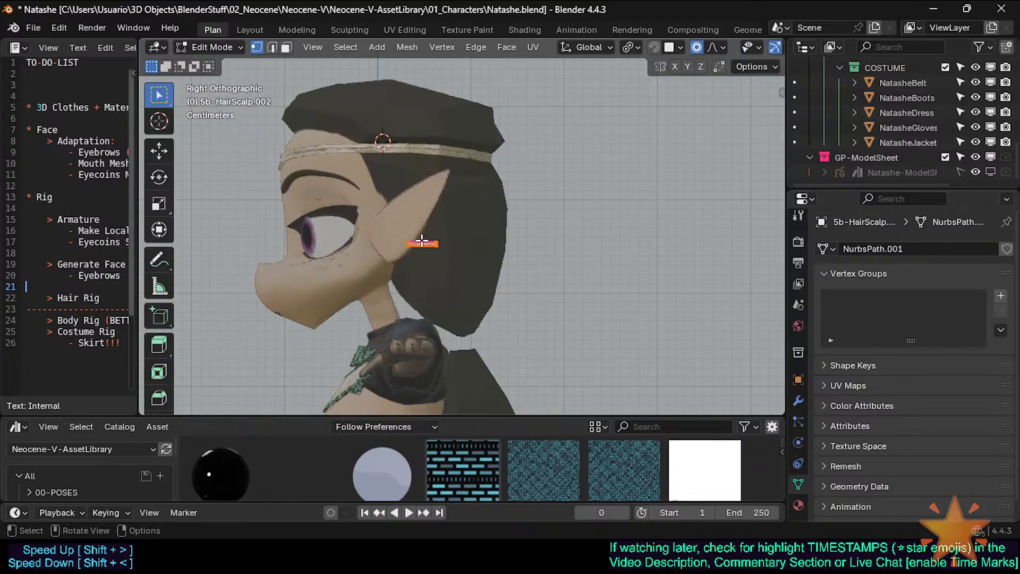
{"action": "key", "text": "g"}
{"action": "left_click", "coordinate": [452, 321]}
{"action": "scroll", "coordinate": [441, 327], "scroll_direction": "up", "scroll_amount": 5}
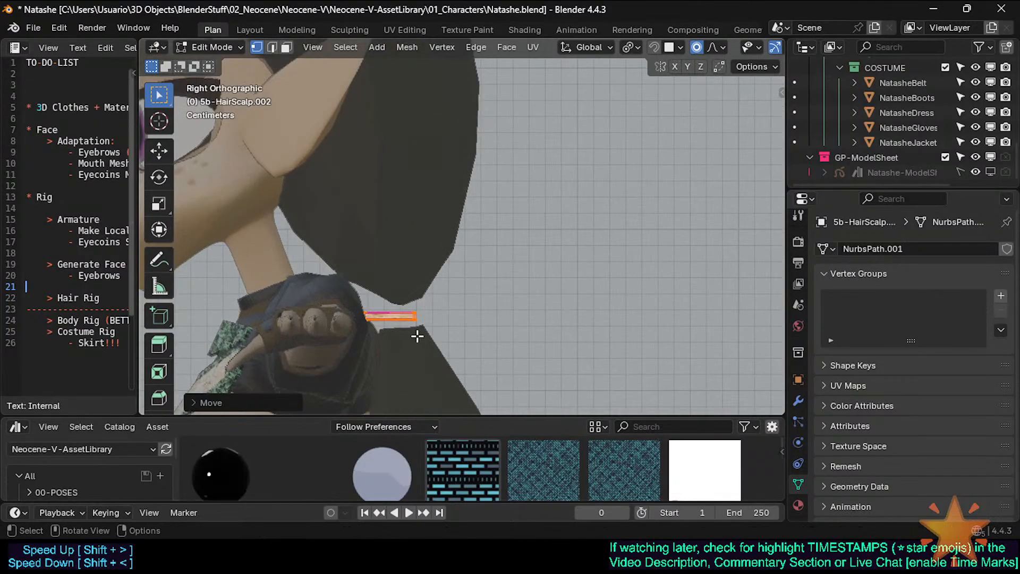
{"action": "middle_click_drag", "start_coordinate": [392, 318], "coordinate": [295, 316]}
{"action": "middle_click_drag", "start_coordinate": [755, 310], "coordinate": [713, 317]}
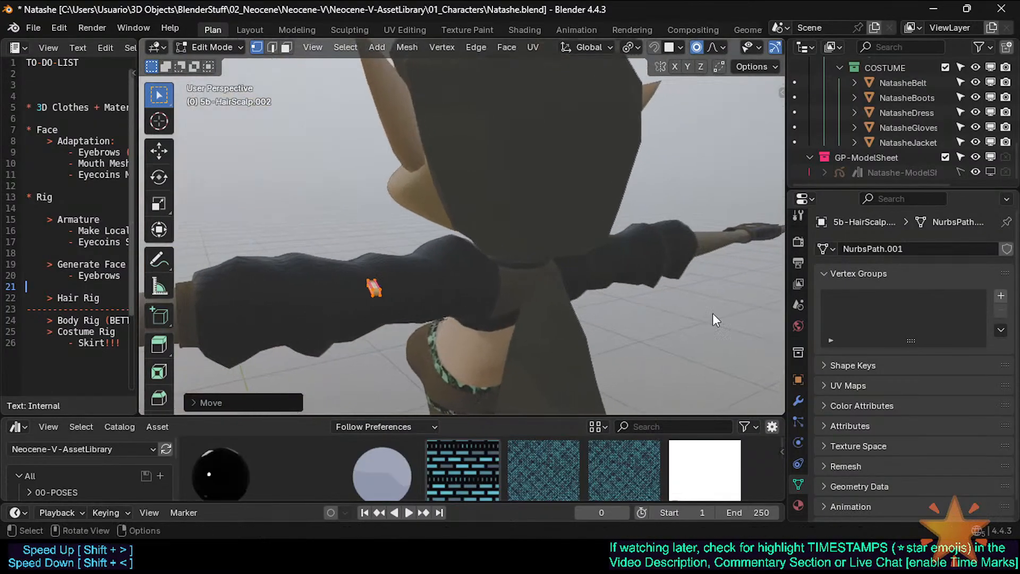
{"action": "left_click", "coordinate": [838, 275]}
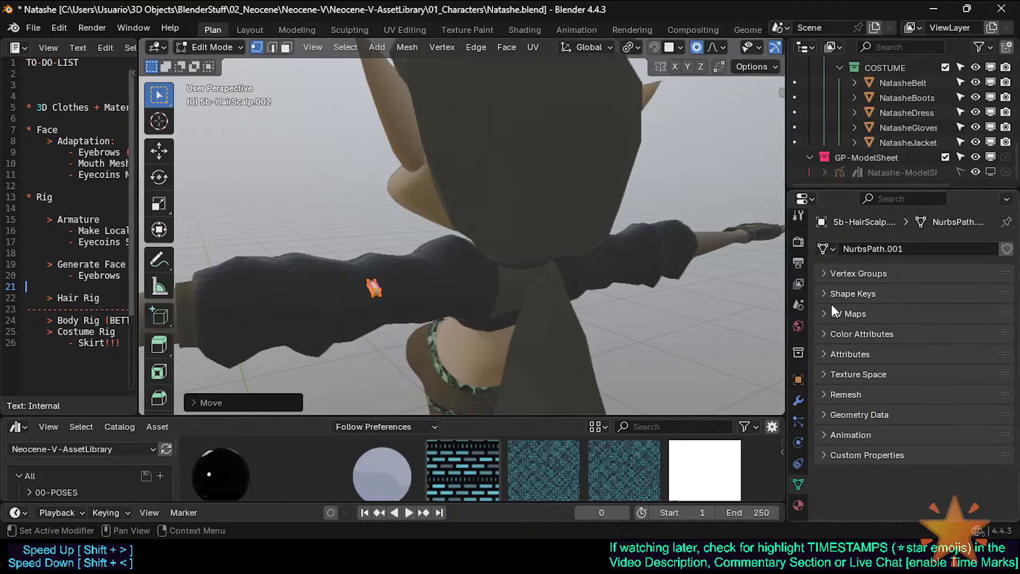
Show the band segment's modifiers and, from the right view, move the segment backward out of the gap between the hair and ponytail
{"action": "left_click", "coordinate": [833, 276]}
{"action": "left_click", "coordinate": [833, 276]}
{"action": "left_click", "coordinate": [799, 400]}
{"action": "middle_click_drag", "start_coordinate": [392, 325], "coordinate": [372, 316]}
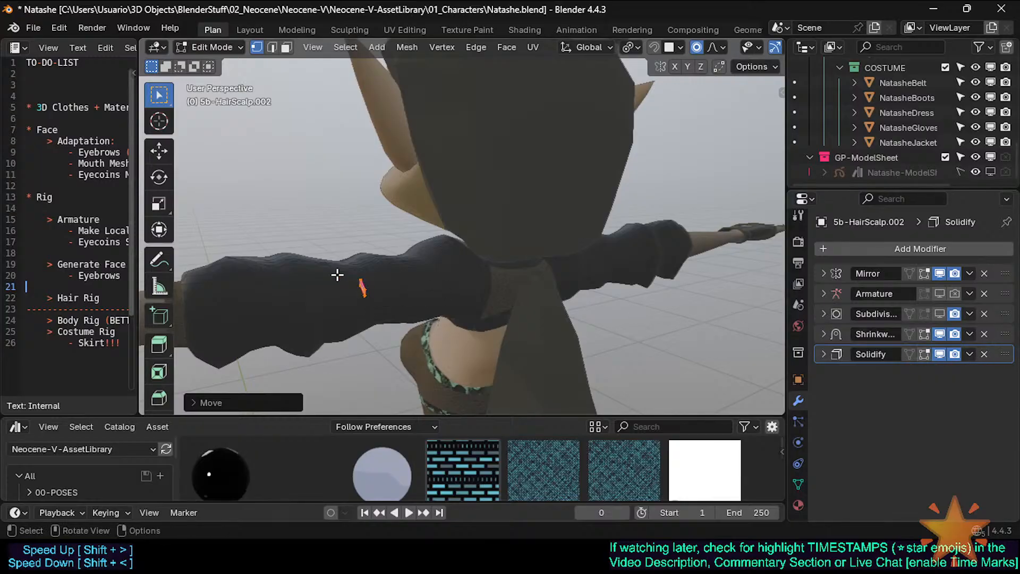
{"action": "middle_click_drag", "start_coordinate": [359, 289], "coordinate": [304, 275]}
{"action": "key", "text": "2"}
{"action": "key", "text": "KP_1"}
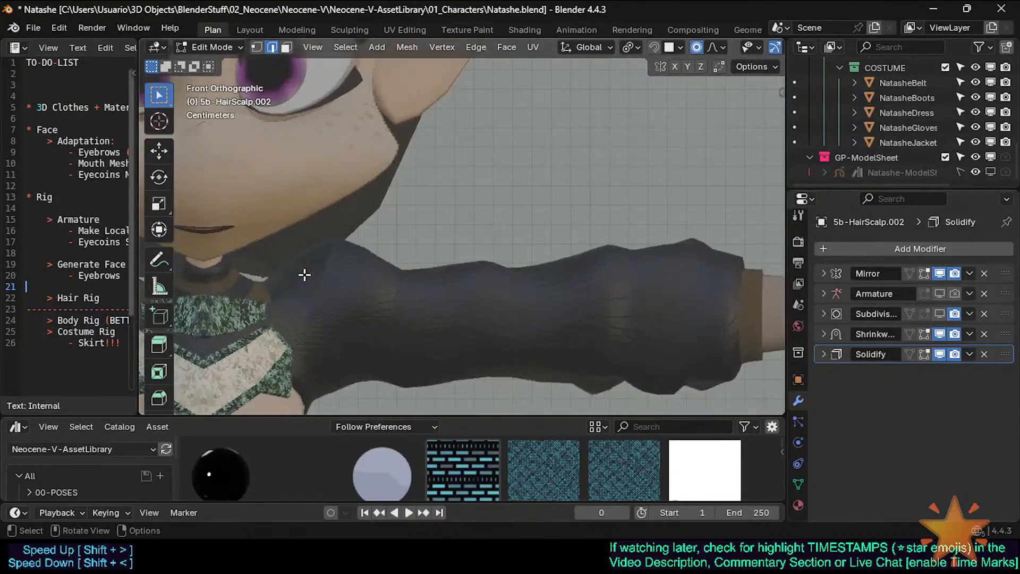
{"action": "key", "text": "KP_3"}
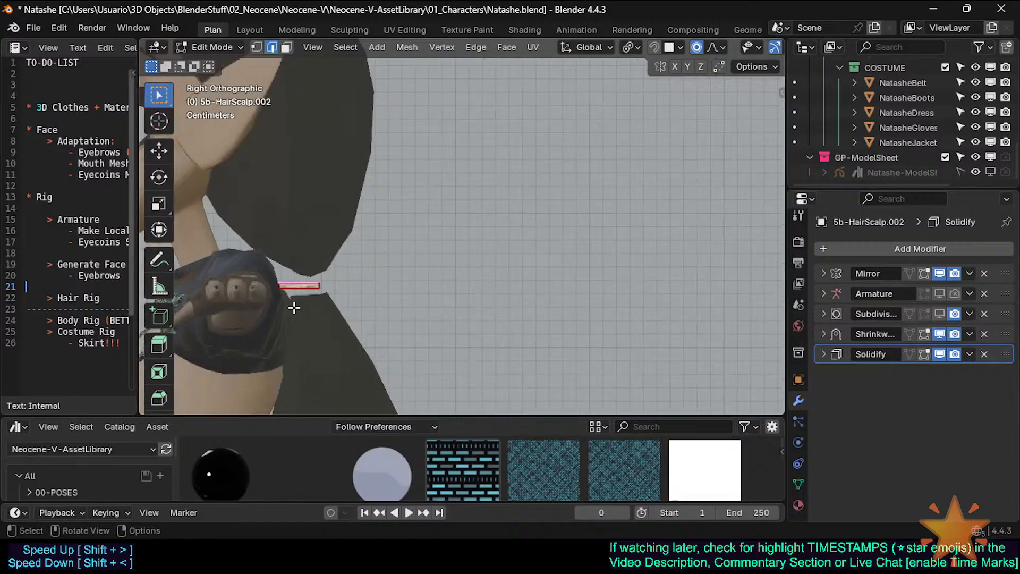
{"action": "key", "text": "g"}
{"action": "left_click", "coordinate": [383, 312]}
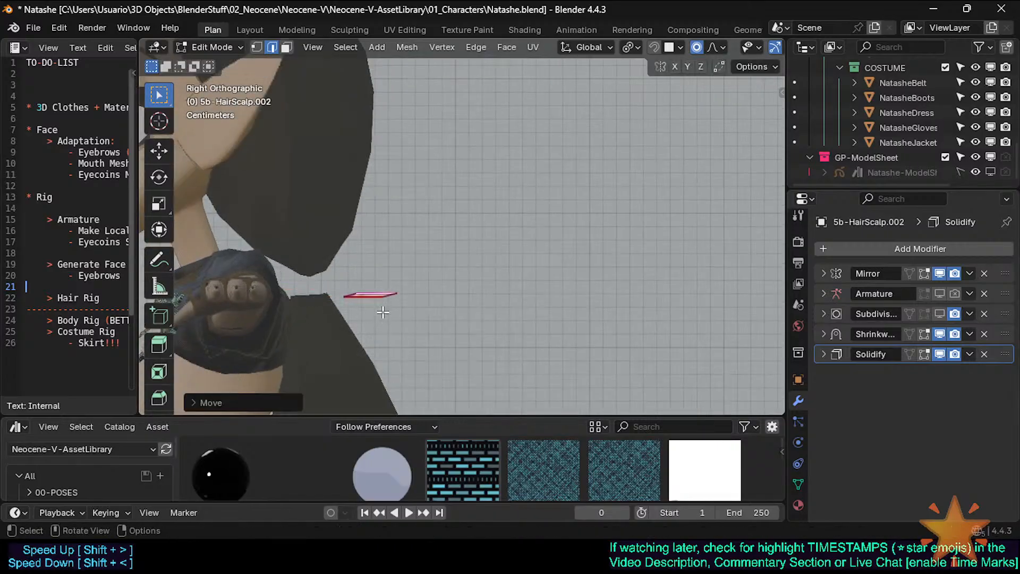
Raise the segment's upper front and rear corner vertices to open the thin strip into a taller four-sided face
{"action": "key", "text": "1"}
{"action": "left_click", "coordinate": [357, 294]}
{"action": "key", "text": "g"}
{"action": "left_click", "coordinate": [346, 275]}
{"action": "left_click", "coordinate": [402, 292]}
{"action": "key", "text": "g"}
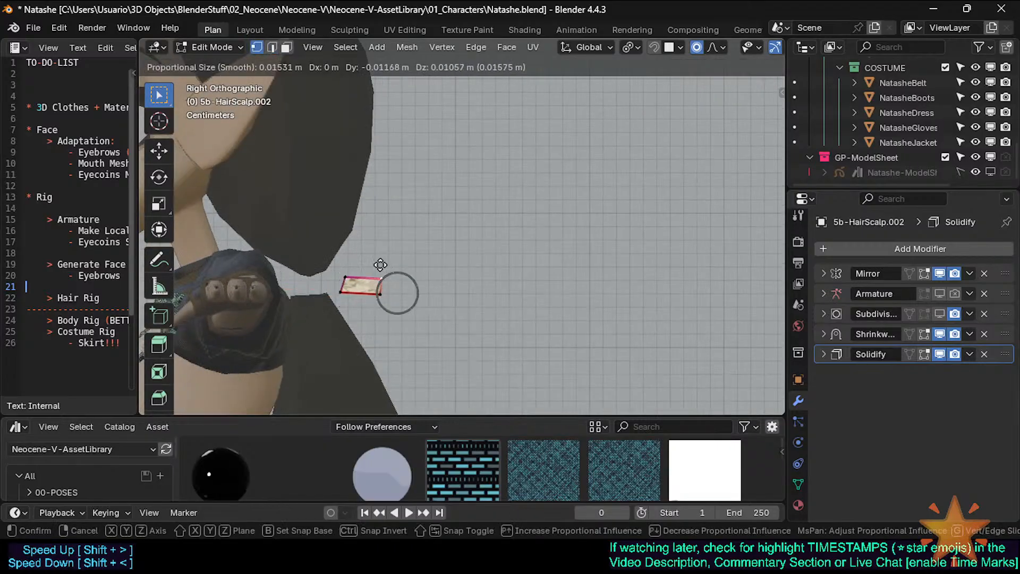
{"action": "left_click", "coordinate": [381, 265]}
Select the reshaped face and move it farther back, away from the hair
{"action": "key", "text": "3"}
{"action": "left_click", "coordinate": [360, 286]}
{"action": "key", "text": "g"}
{"action": "left_click", "coordinate": [431, 279]}
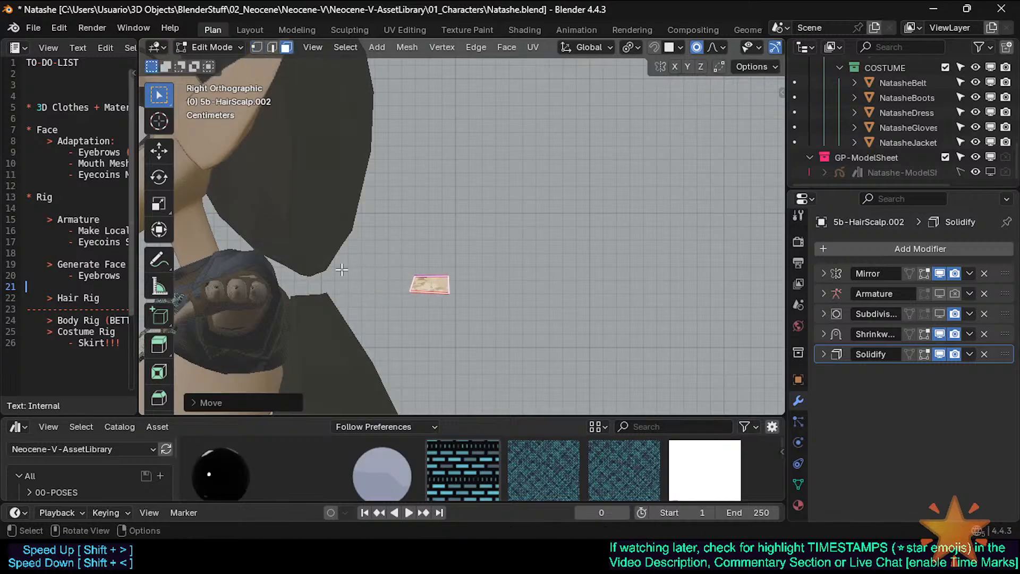
Add a circle mesh with four vertices at the 3D cursor inside the segment's object
{"action": "scroll", "coordinate": [341, 270], "scroll_direction": "down", "scroll_amount": 5}
{"action": "scroll", "coordinate": [340, 269], "scroll_direction": "down", "scroll_amount": 3}
{"action": "key", "text": "KP_1"}
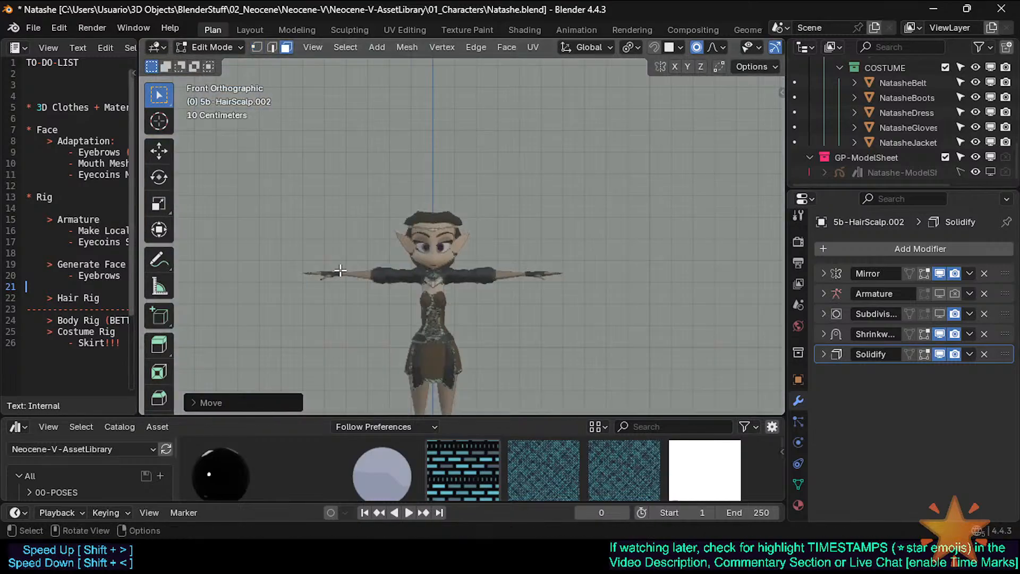
{"action": "scroll", "coordinate": [341, 270], "scroll_direction": "down", "scroll_amount": 3}
{"action": "middle_click_drag", "start_coordinate": [383, 376], "coordinate": [380, 260], "text": "shift"}
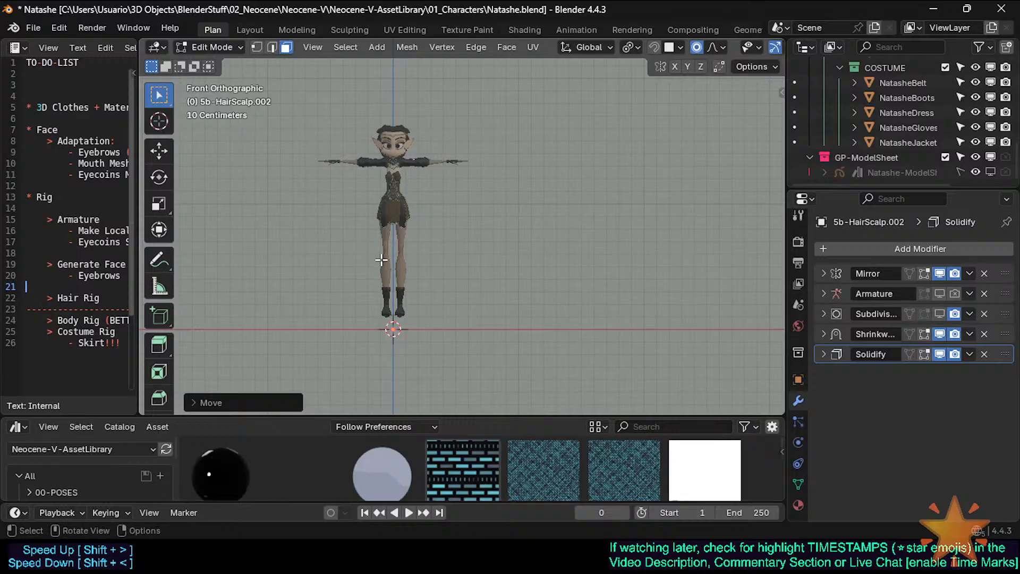
{"action": "key", "text": "shift+a"}
{"action": "left_click", "coordinate": [375, 262]}
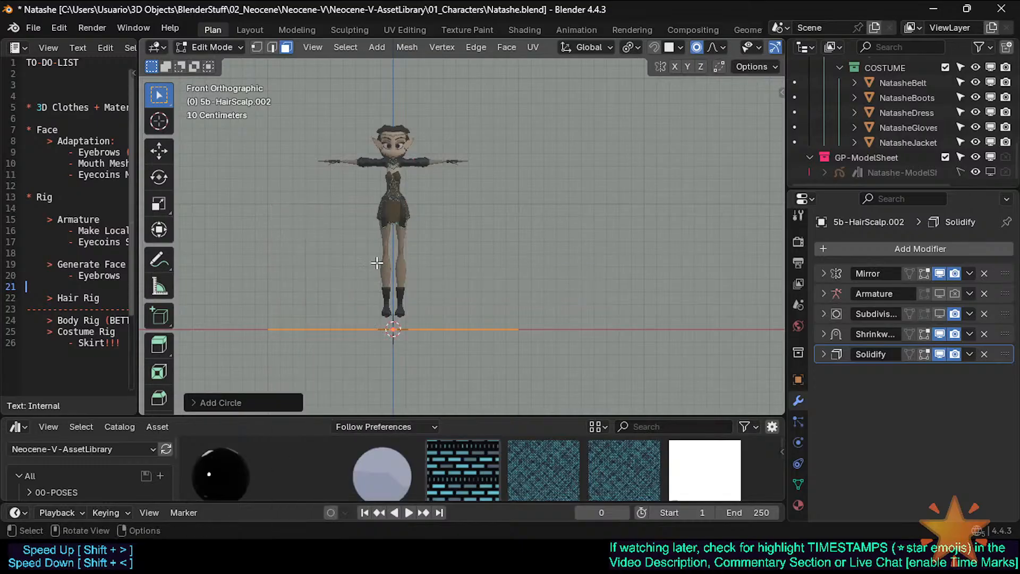
{"action": "left_click", "coordinate": [213, 402]}
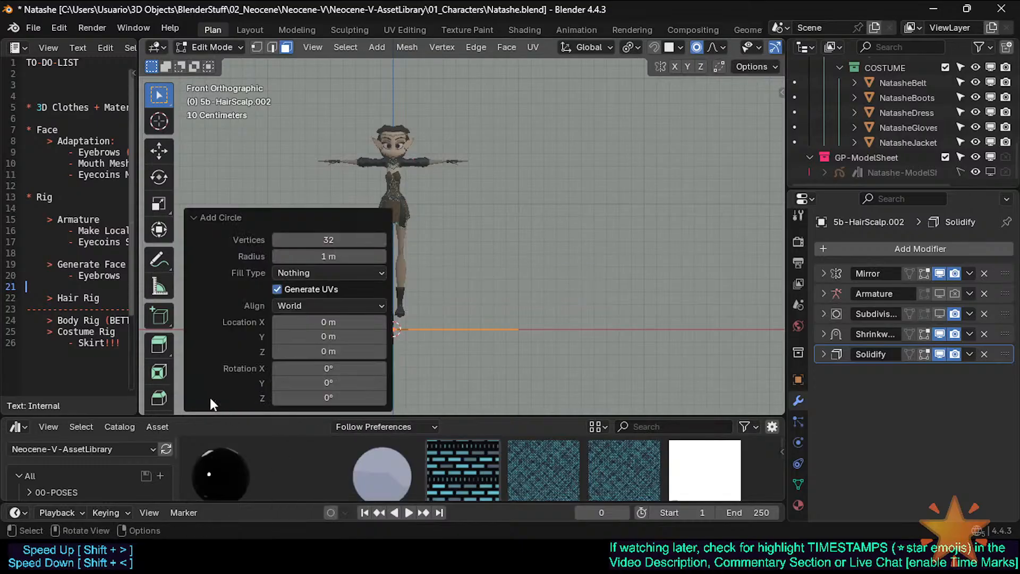
{"action": "left_click", "coordinate": [323, 240]}
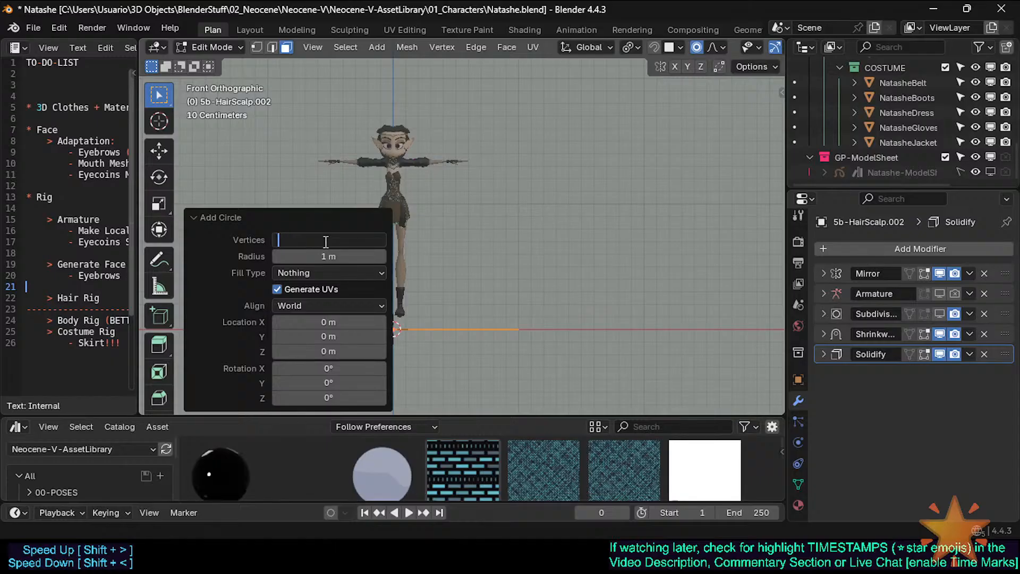
{"action": "key", "text": "Return"}
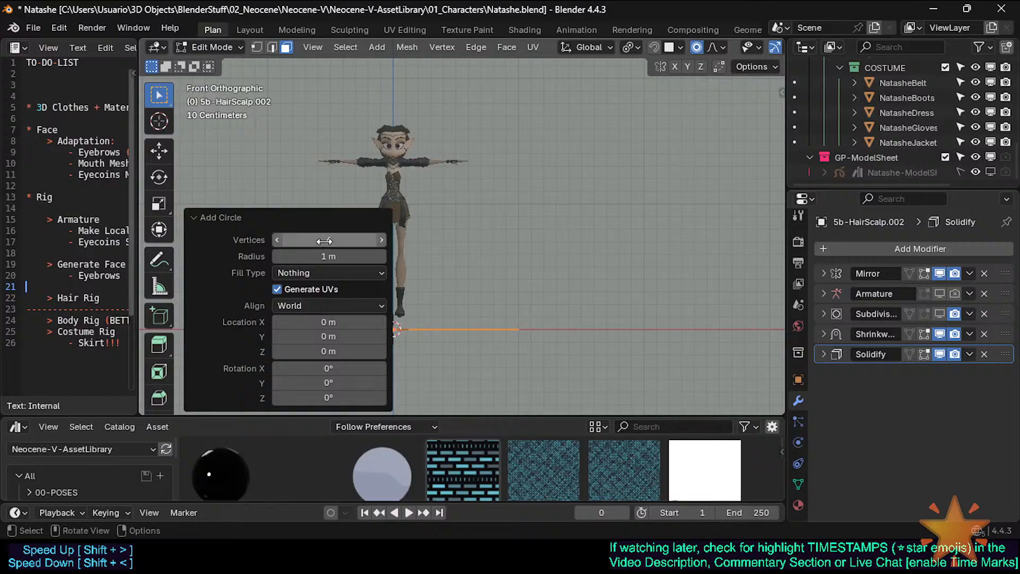
{"action": "middle_click_drag", "start_coordinate": [455, 268], "coordinate": [455, 278]}
{"action": "left_click", "coordinate": [246, 219]}
Raise the four-sided circle along Z to head height and scale it down to roughly the head's size
{"action": "key", "text": "g"}
{"action": "key", "text": "z"}
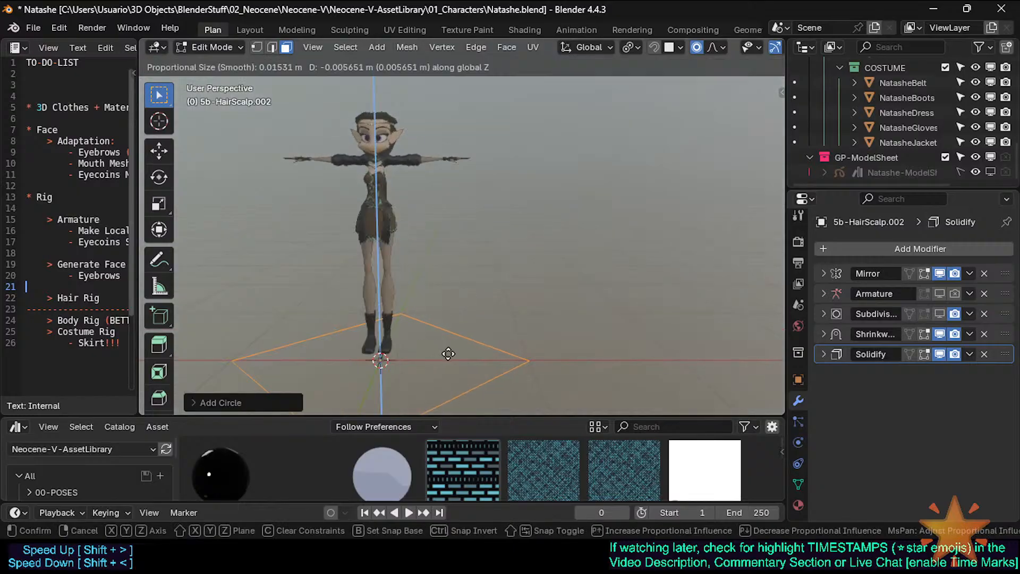
{"action": "left_click", "coordinate": [483, 135]}
{"action": "key", "text": "s"}
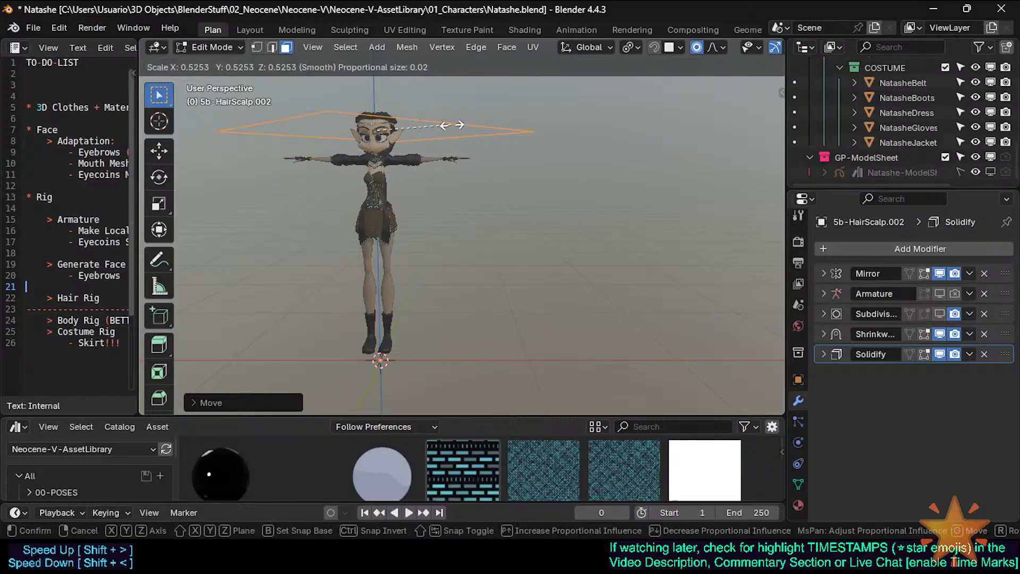
{"action": "left_click", "coordinate": [452, 126]}
{"action": "scroll", "coordinate": [458, 213], "scroll_direction": "up", "scroll_amount": 4}
{"action": "key", "text": "KP_7"}
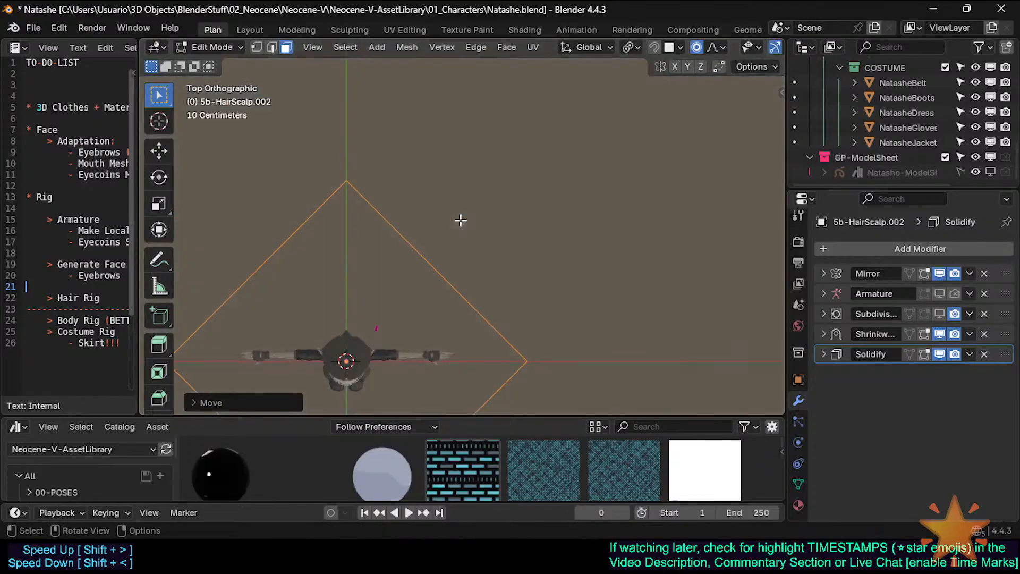
{"action": "key", "text": "1"}
{"action": "scroll", "coordinate": [460, 221], "scroll_direction": "down", "scroll_amount": 4}
{"action": "key", "text": "s"}
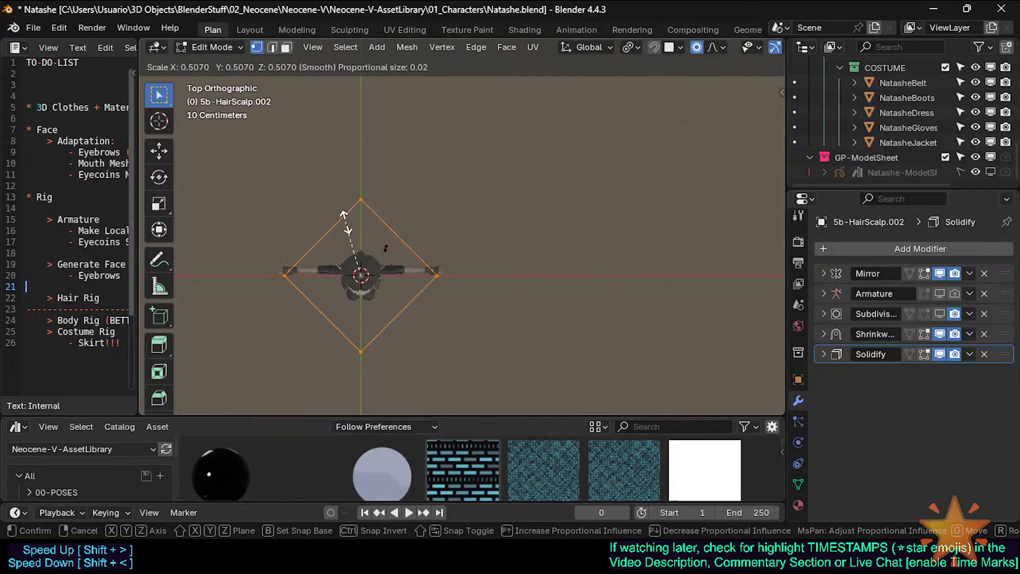
{"action": "left_click", "coordinate": [351, 250]}
From the right view, move the circle down behind the neck, scale it down and place it near the ponytail's base
{"action": "middle_click_drag", "start_coordinate": [351, 250], "coordinate": [264, 183]}
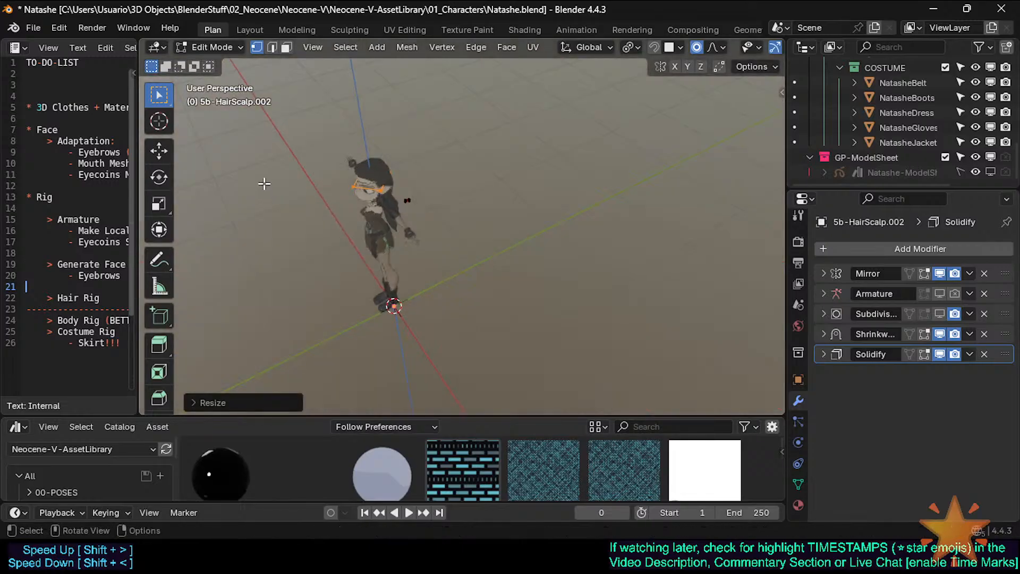
{"action": "key", "text": "KP_3"}
{"action": "scroll", "coordinate": [265, 183], "scroll_direction": "up", "scroll_amount": 6}
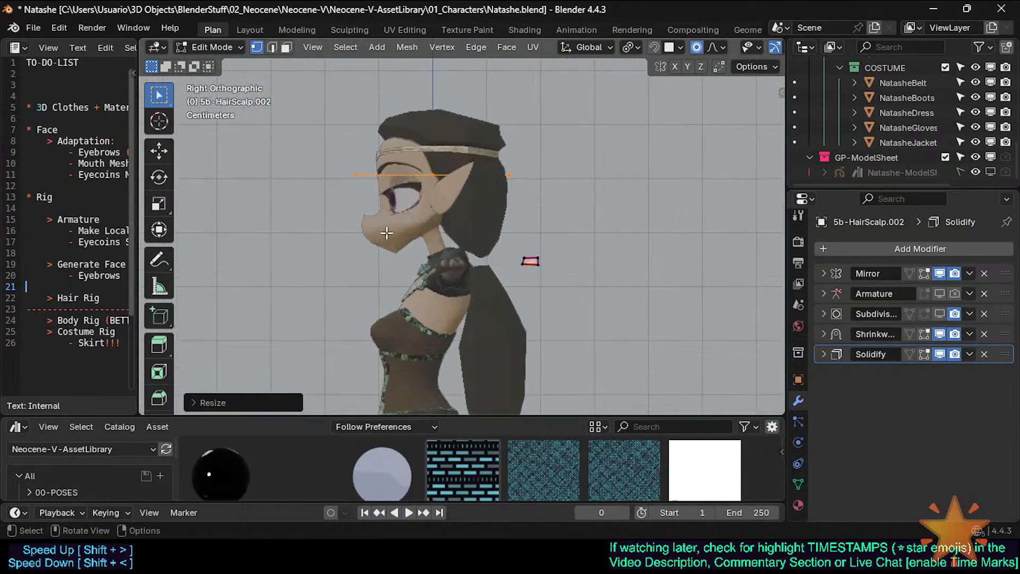
{"action": "middle_click_drag", "start_coordinate": [387, 232], "coordinate": [441, 214]}
{"action": "key", "text": "KP_3"}
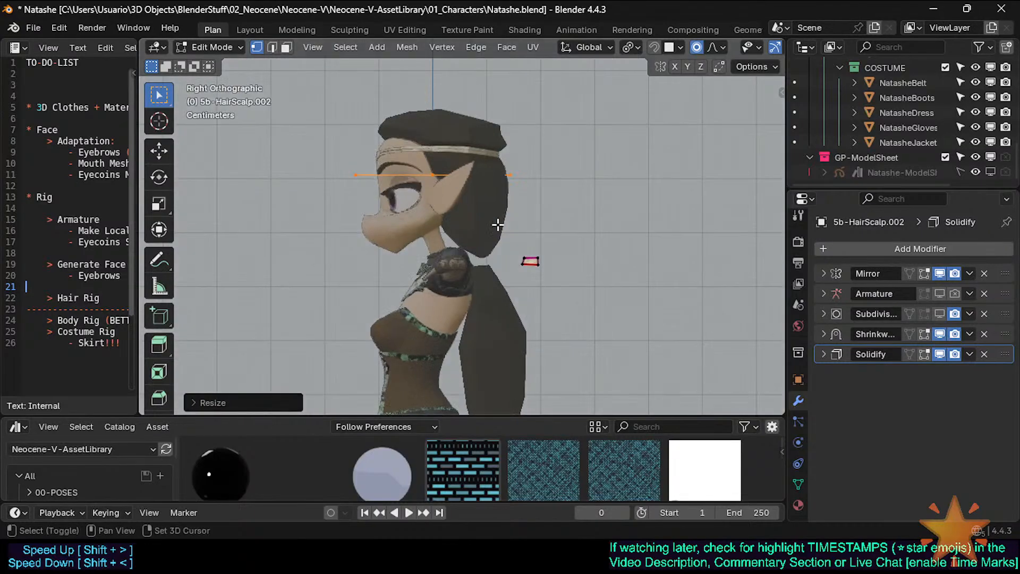
{"action": "scroll", "coordinate": [463, 225], "scroll_direction": "up", "scroll_amount": 3}
{"action": "key", "text": "g"}
{"action": "left_click", "coordinate": [470, 267]}
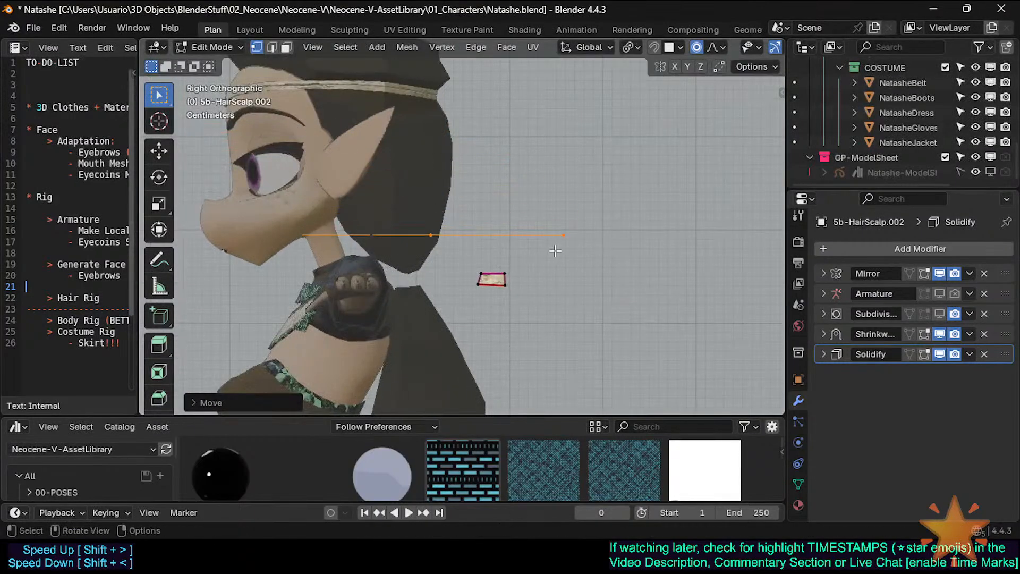
{"action": "key", "text": "s"}
{"action": "left_click", "coordinate": [461, 255]}
{"action": "key", "text": "g"}
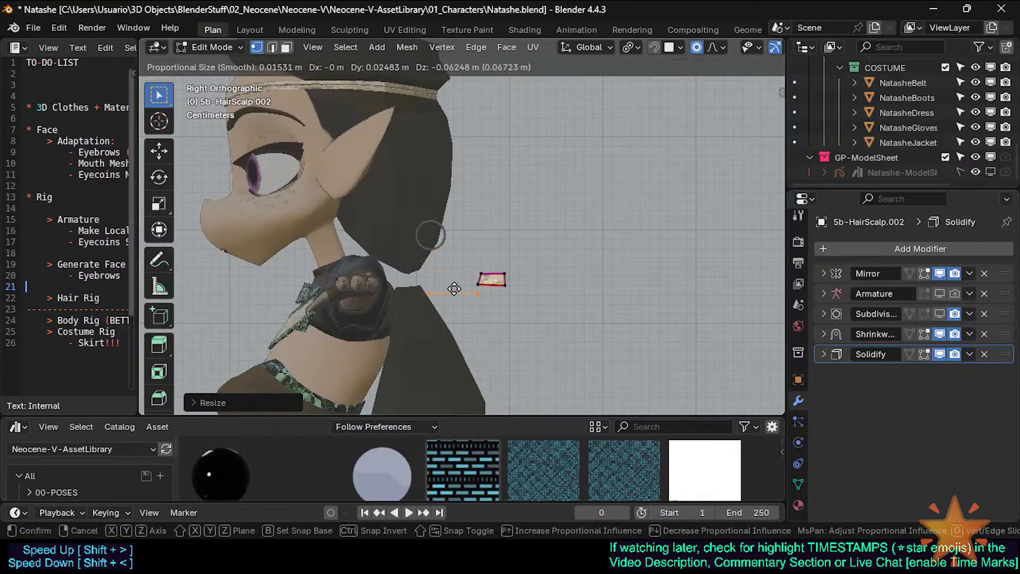
{"action": "left_click", "coordinate": [431, 278]}
Switch the viewport to solid shading, turn off proportional editing and show the Natashe-ModelSheet drawing
{"action": "scroll", "coordinate": [723, 47], "scroll_direction": "down", "scroll_amount": 3}
{"action": "scroll", "coordinate": [722, 47], "scroll_direction": "down", "scroll_amount": 2}
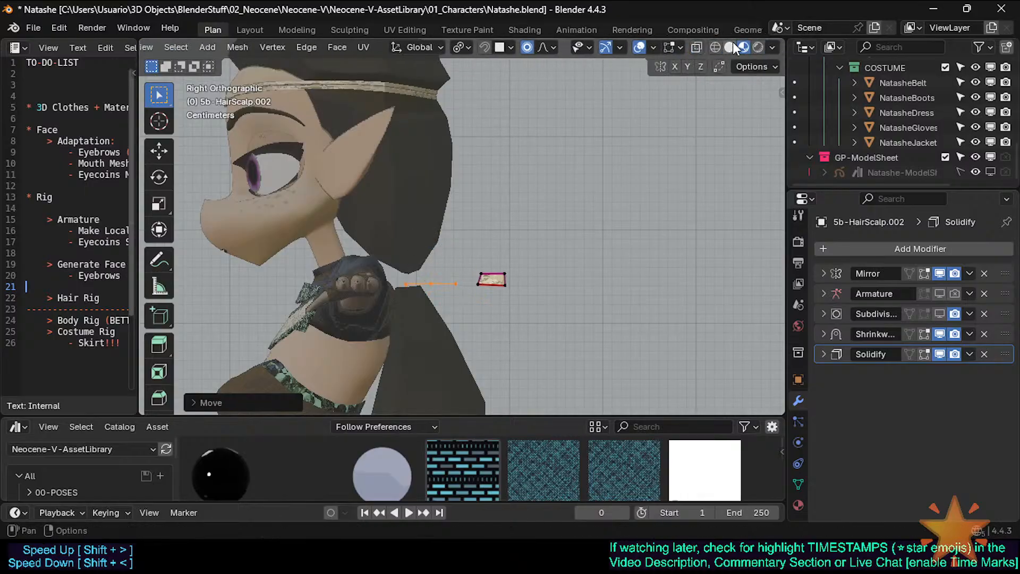
{"action": "left_click", "coordinate": [731, 46]}
{"action": "scroll", "coordinate": [458, 312], "scroll_direction": "up", "scroll_amount": 2}
{"action": "key", "text": "z"}
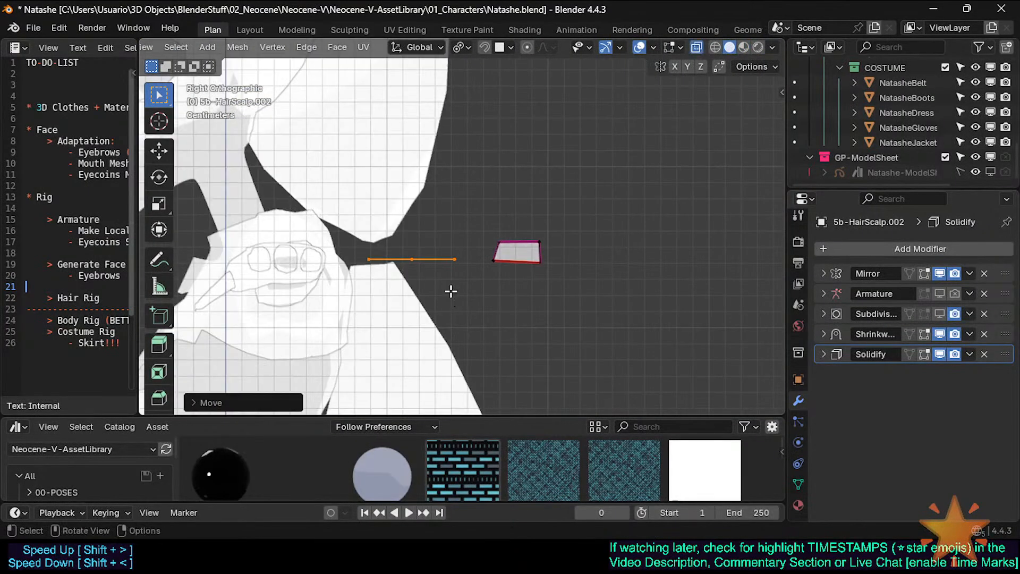
{"action": "key", "text": "z"}
{"action": "left_click", "coordinate": [991, 172]}
{"action": "scroll", "coordinate": [306, 336], "scroll_direction": "up", "scroll_amount": 2}
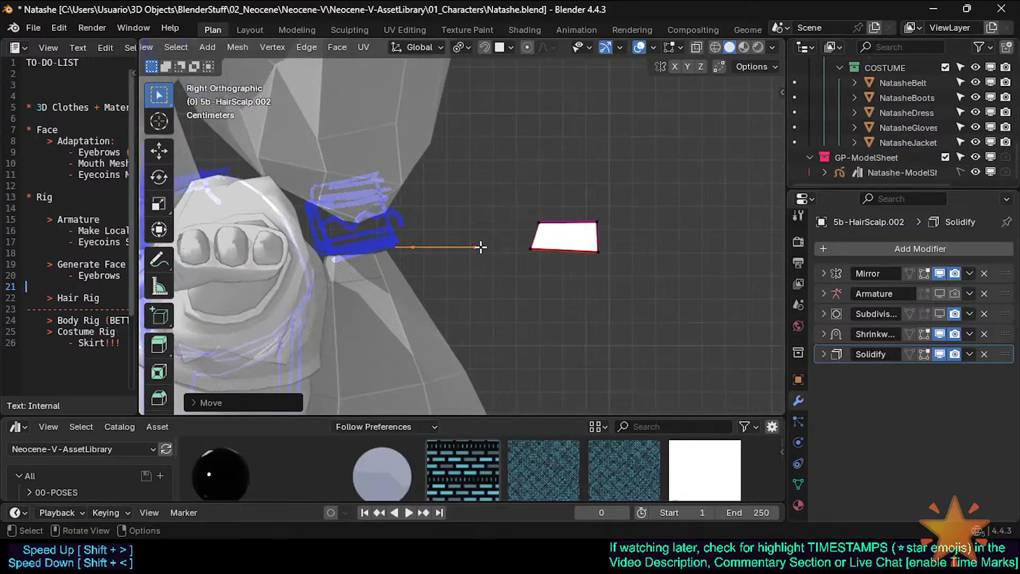
Move the circle along Y into the sketched hair tie, tilt it to match the drawing and scale it to the tie's width
{"action": "key", "text": "r"}
{"action": "right_click", "coordinate": [484, 220]}
{"action": "middle_click_drag", "start_coordinate": [460, 248], "coordinate": [477, 256], "text": "shift"}
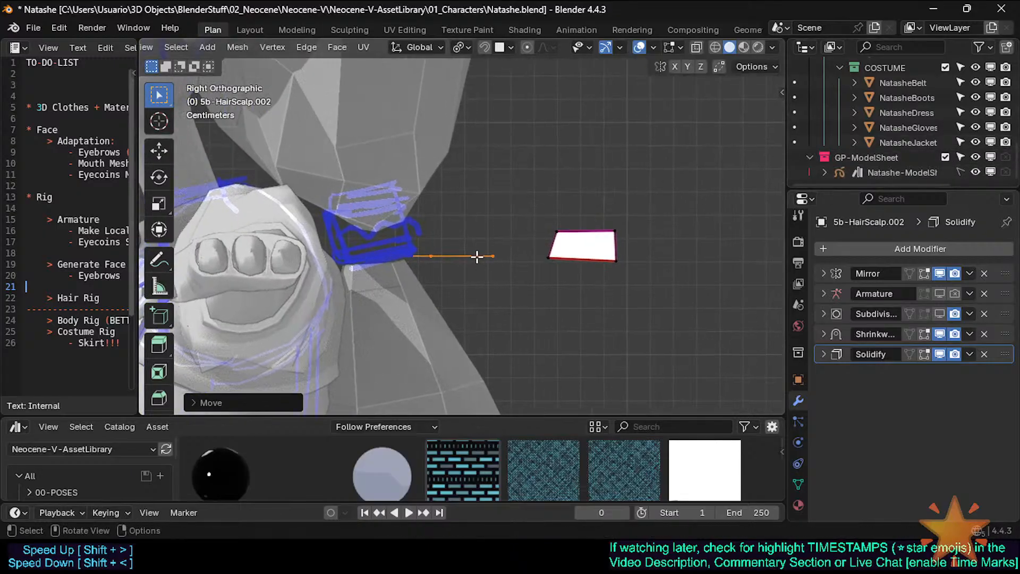
{"action": "key", "text": "g"}
{"action": "key", "text": "y"}
{"action": "left_click", "coordinate": [383, 255]}
{"action": "key", "text": "r"}
{"action": "left_click", "coordinate": [444, 229]}
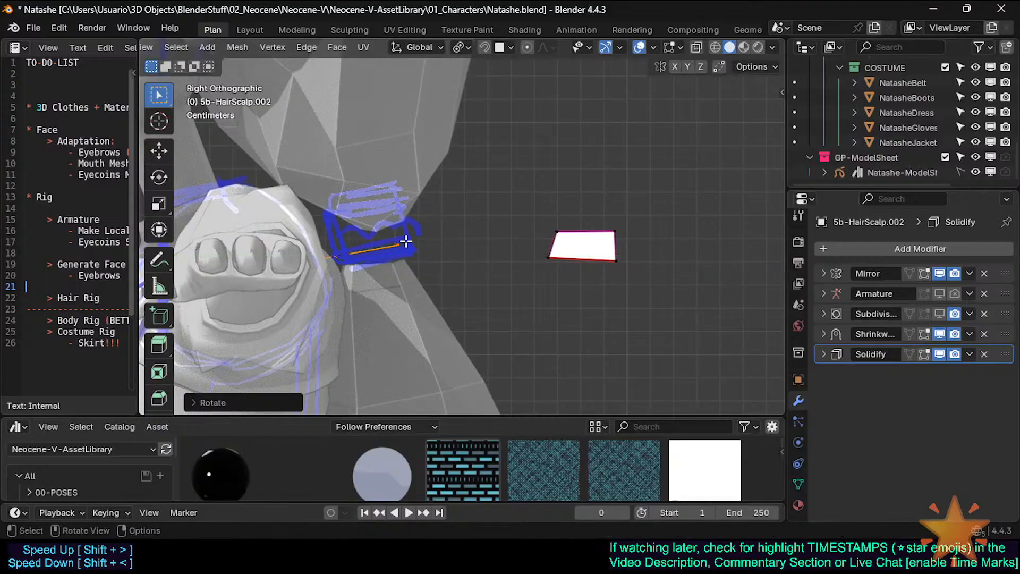
{"action": "key", "text": "s"}
{"action": "left_click", "coordinate": [468, 222]}
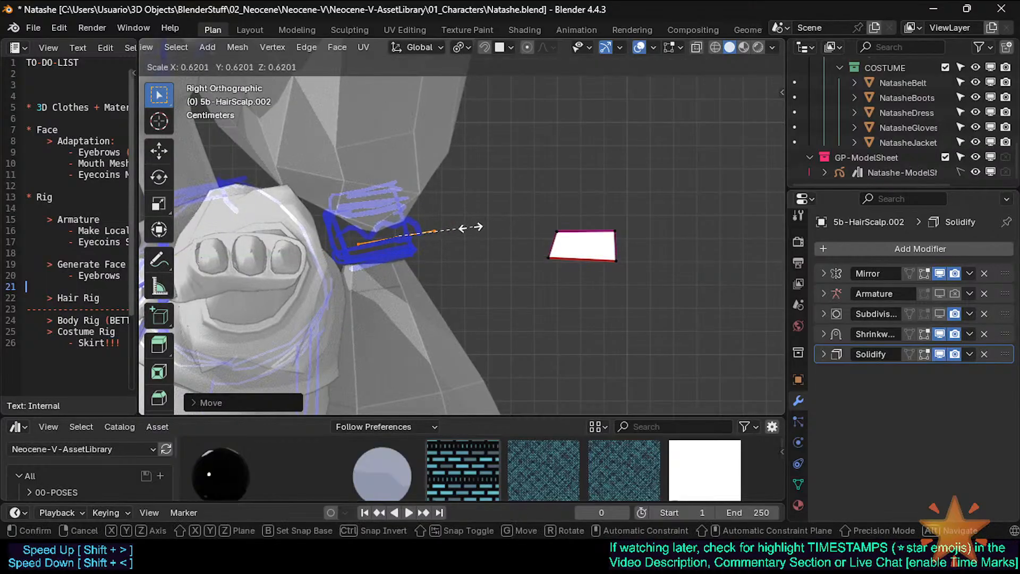
{"action": "key", "text": "Tab"}
{"action": "key", "text": "Tab"}
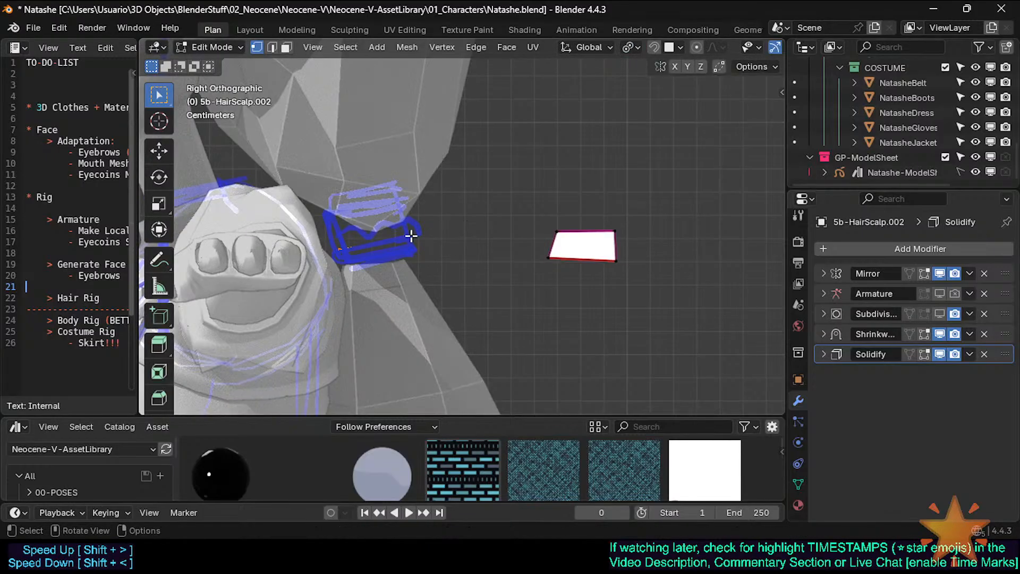
Try to extrude the circle upward from the right view, turn on X-ray and undo the extrusion
{"action": "scroll", "coordinate": [397, 246], "scroll_direction": "down", "scroll_amount": 6}
{"action": "middle_click_drag", "start_coordinate": [396, 246], "coordinate": [420, 282]}
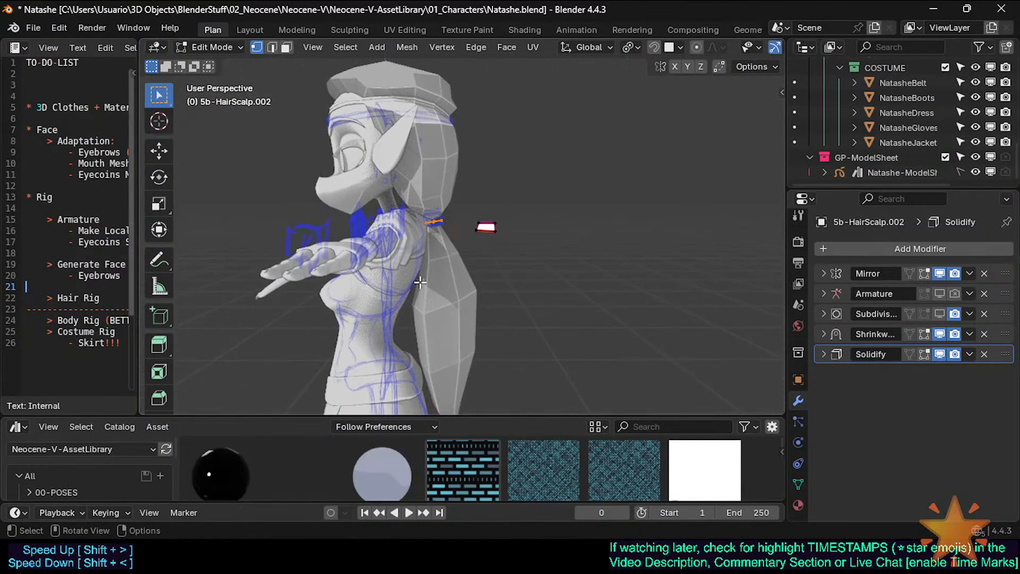
{"action": "key", "text": "KP_1"}
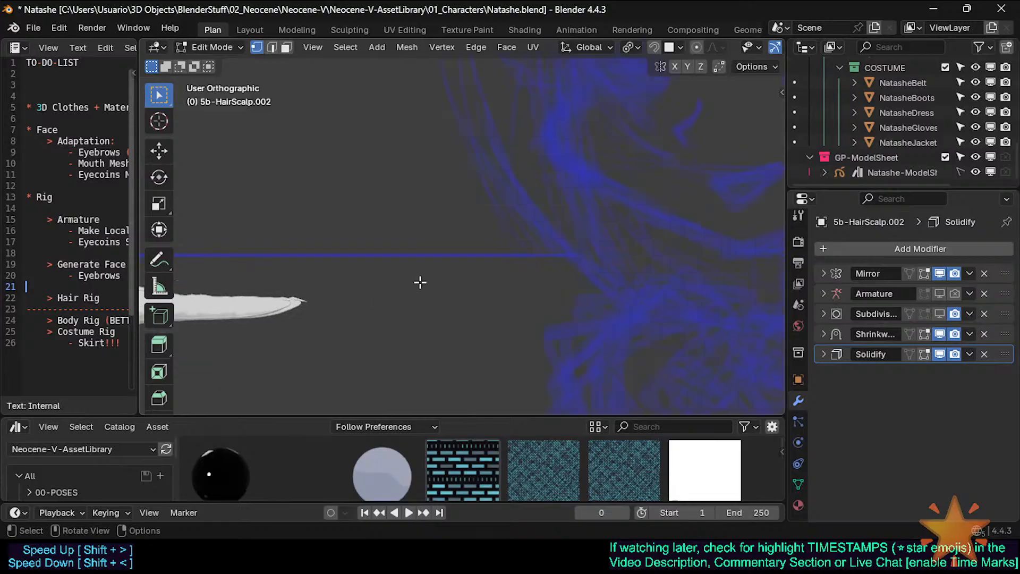
{"action": "key", "text": "KP_3"}
{"action": "key", "text": "e"}
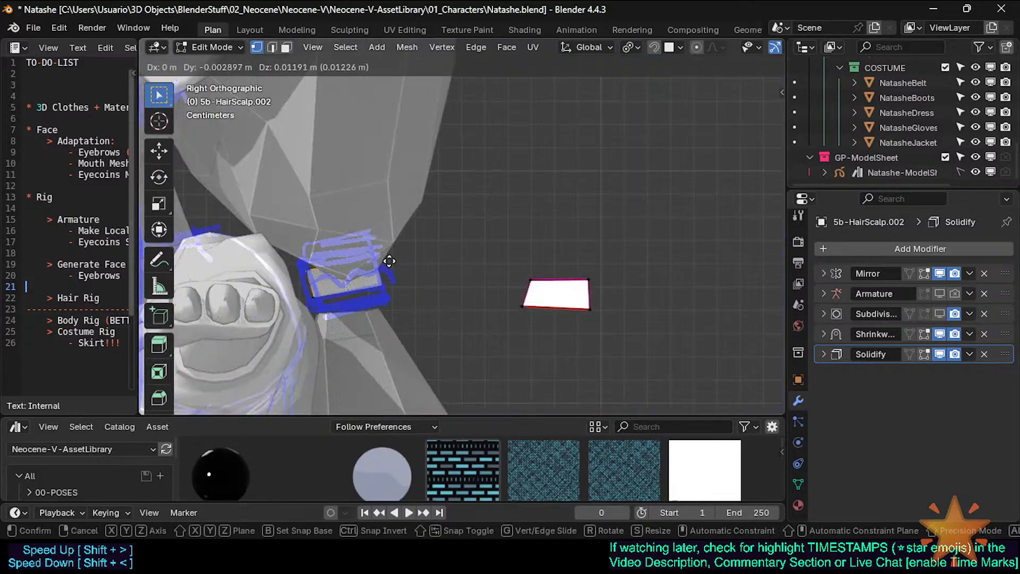
{"action": "left_click", "coordinate": [396, 257]}
{"action": "key", "text": "alt+z"}
{"action": "key", "text": "ctrl+z"}
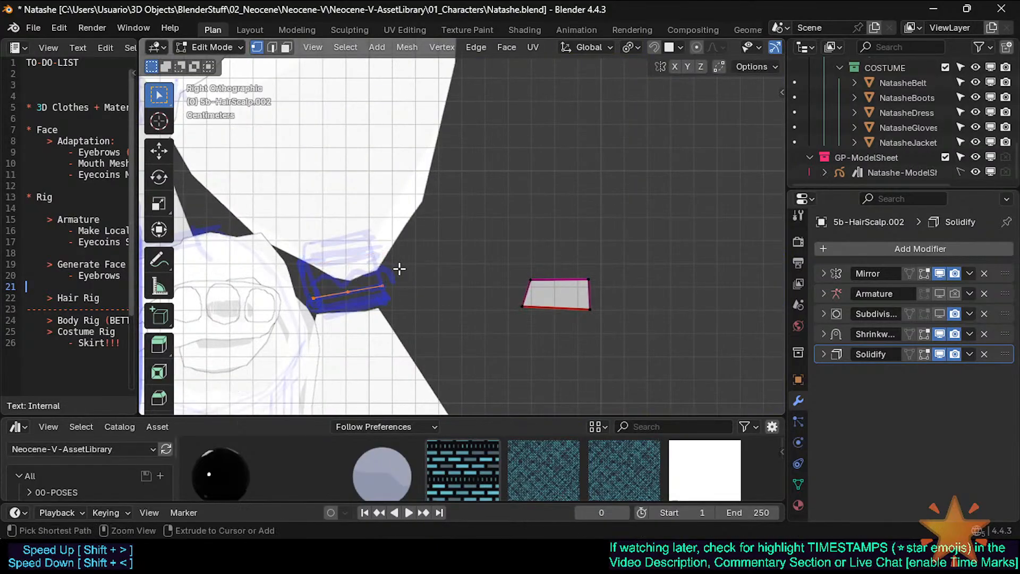
{"action": "key", "text": "Tab"}
{"action": "key", "text": "Tab"}
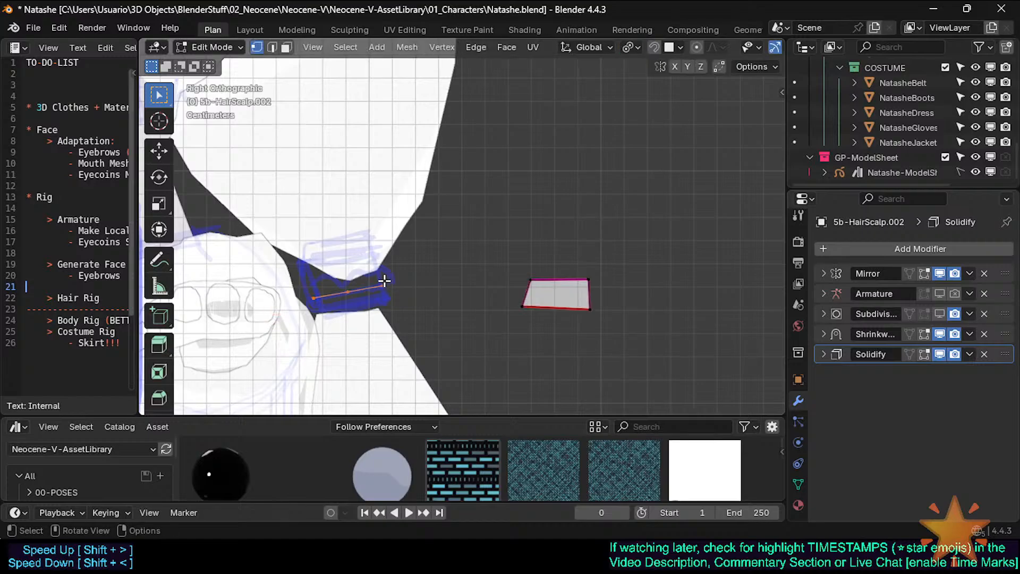
{"action": "key", "text": "g"}
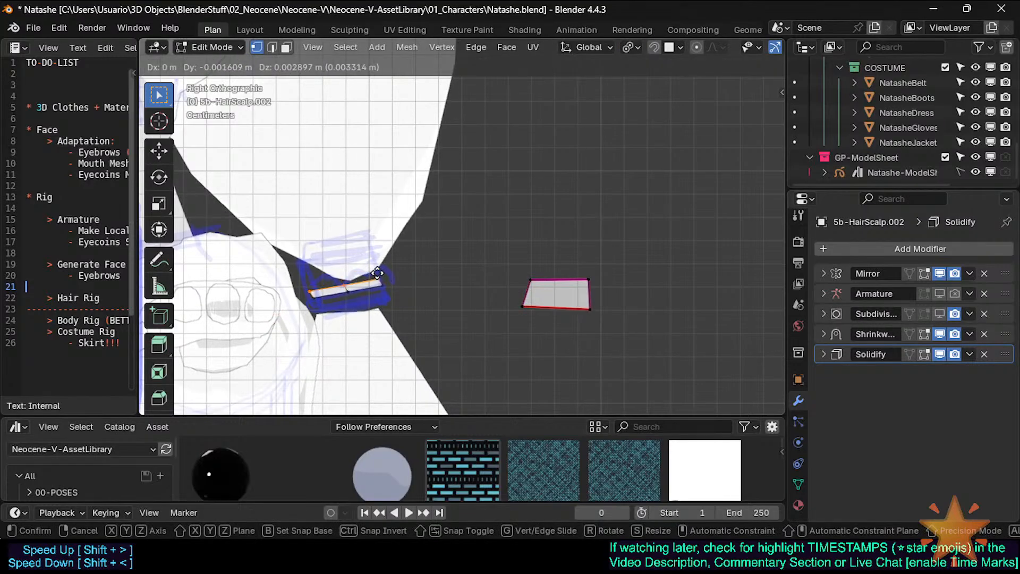
{"action": "key", "text": "x"}
{"action": "key", "text": "z"}
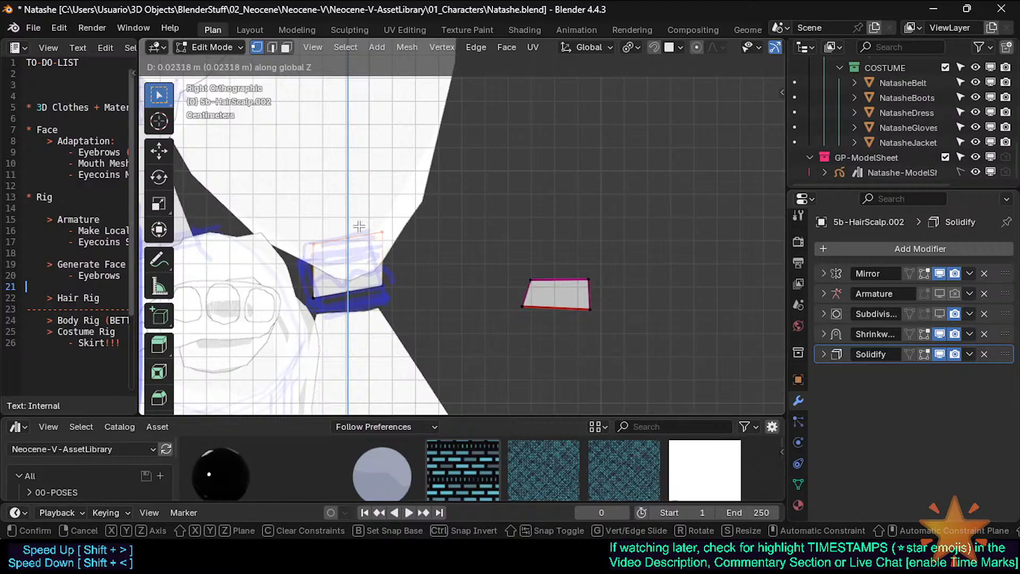
{"action": "right_click", "coordinate": [359, 227]}
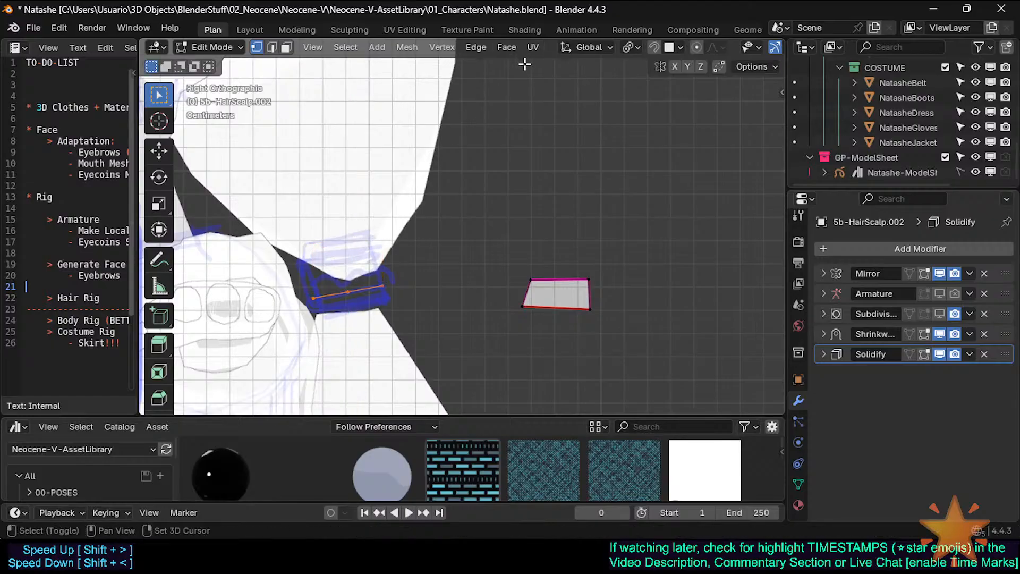
Set the transform orientation to Normal, try to extrude the circle along its Y axis and undo the extrusion
{"action": "key", "text": "comma"}
{"action": "left_click", "coordinate": [496, 96]}
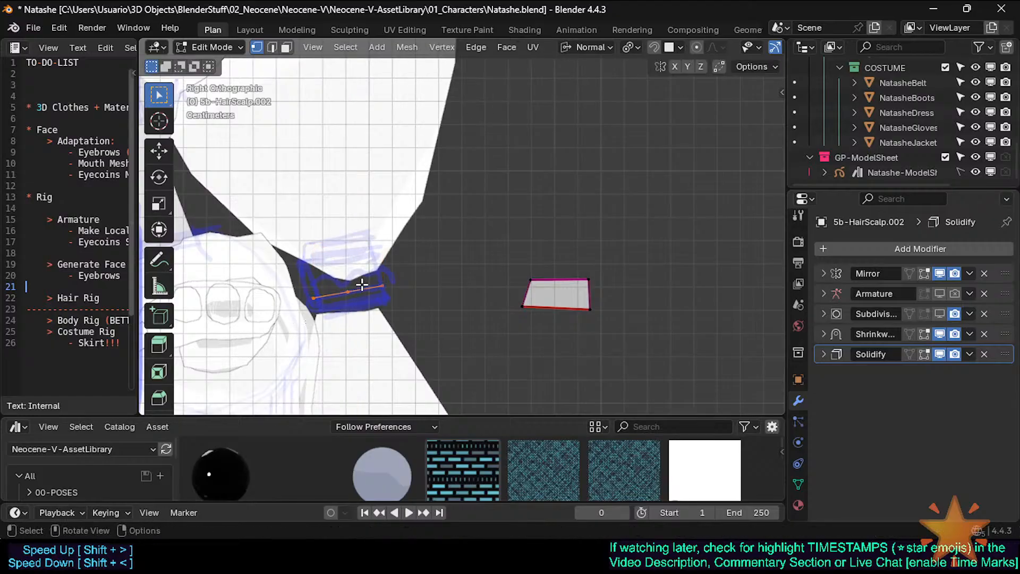
{"action": "key", "text": "g"}
{"action": "right_click", "coordinate": [376, 280]}
{"action": "key", "text": "e"}
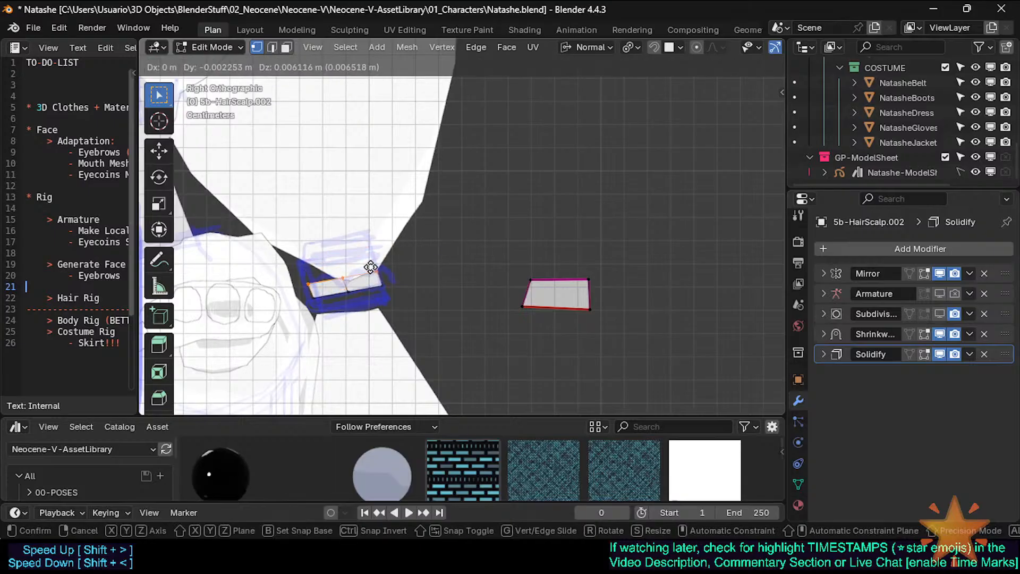
{"action": "key", "text": "y"}
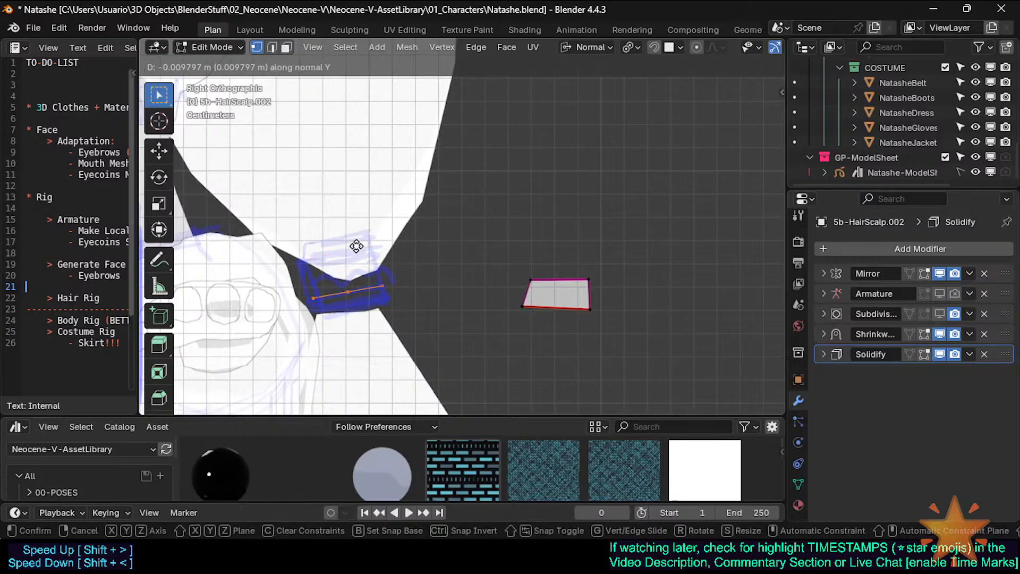
{"action": "left_click", "coordinate": [366, 272]}
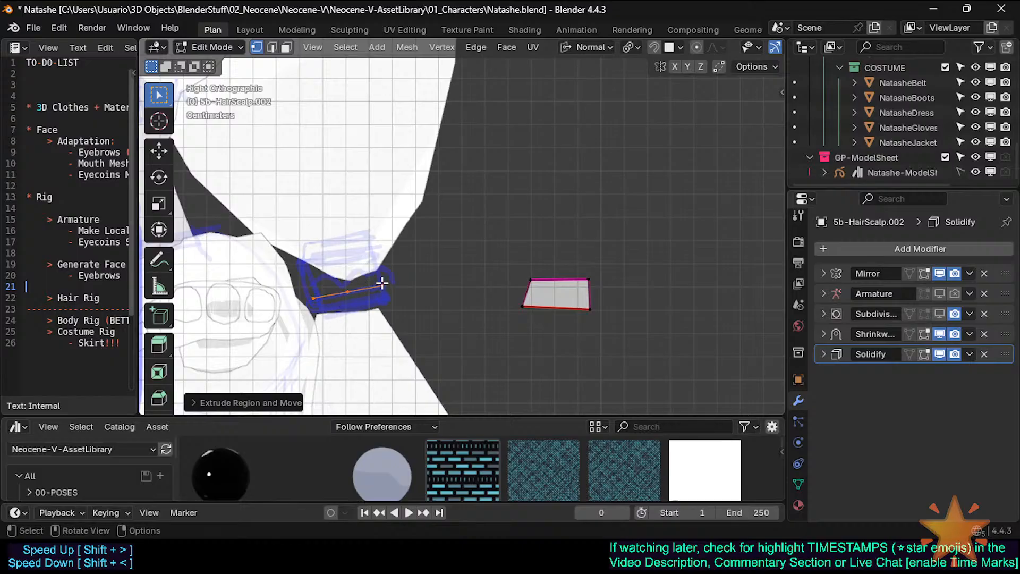
{"action": "middle_click_drag", "start_coordinate": [375, 279], "coordinate": [377, 281]}
{"action": "scroll", "coordinate": [376, 282], "scroll_direction": "down", "scroll_amount": 1}
{"action": "key", "text": "KP_3"}
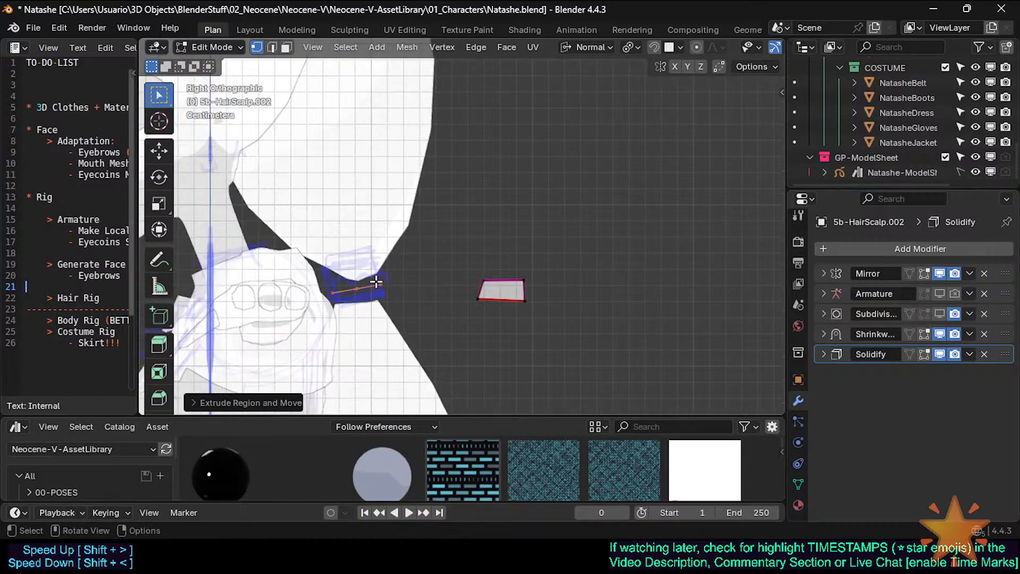
{"action": "key", "text": "ctrl+z"}
Set the transform orientation back to Global and keep solid shading while viewing the hair-tie circle up close
{"action": "middle_click_drag", "start_coordinate": [376, 282], "coordinate": [393, 242]}
{"action": "middle_click_drag", "start_coordinate": [401, 191], "coordinate": [376, 200]}
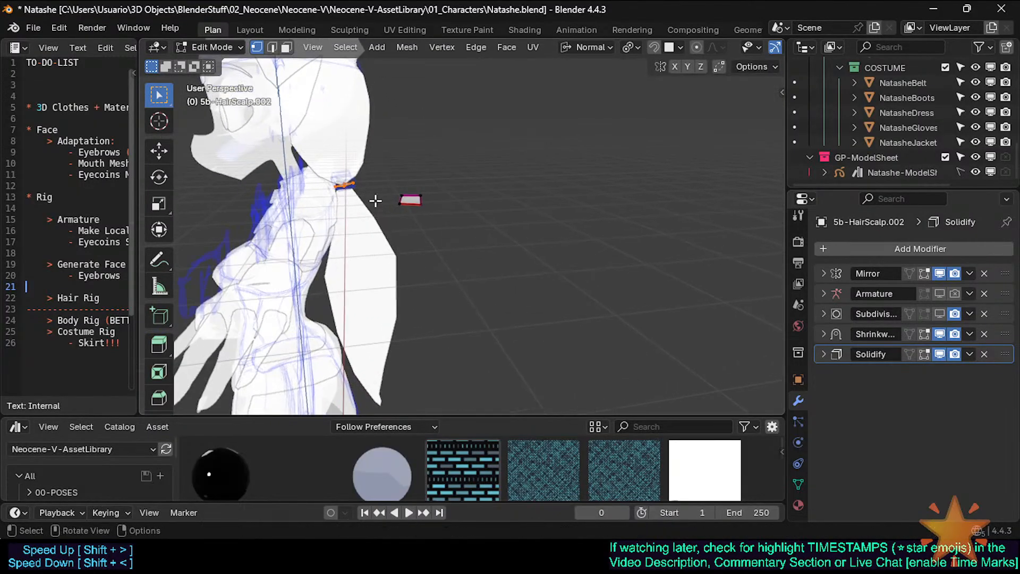
{"action": "key", "text": "shift+grave"}
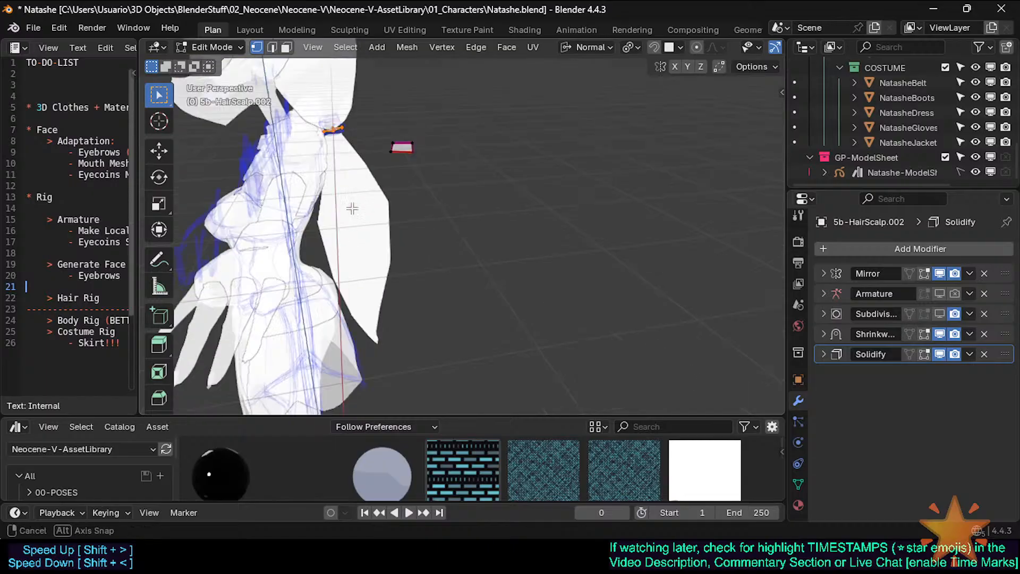
{"action": "key", "text": "a"}
{"action": "key", "text": "s"}
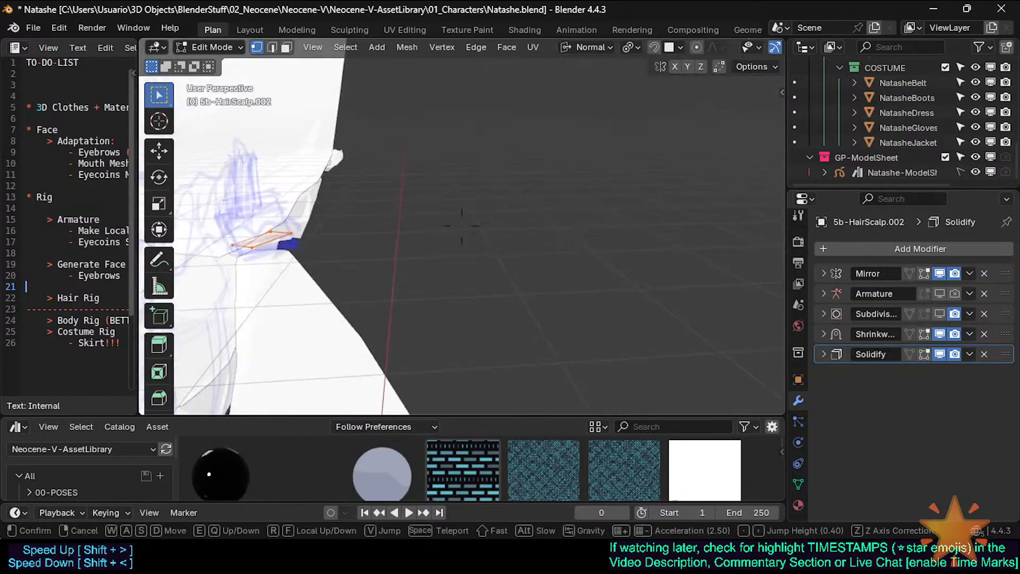
{"action": "left_click", "coordinate": [524, 90]}
{"action": "scroll", "coordinate": [691, 49], "scroll_direction": "down", "scroll_amount": 5}
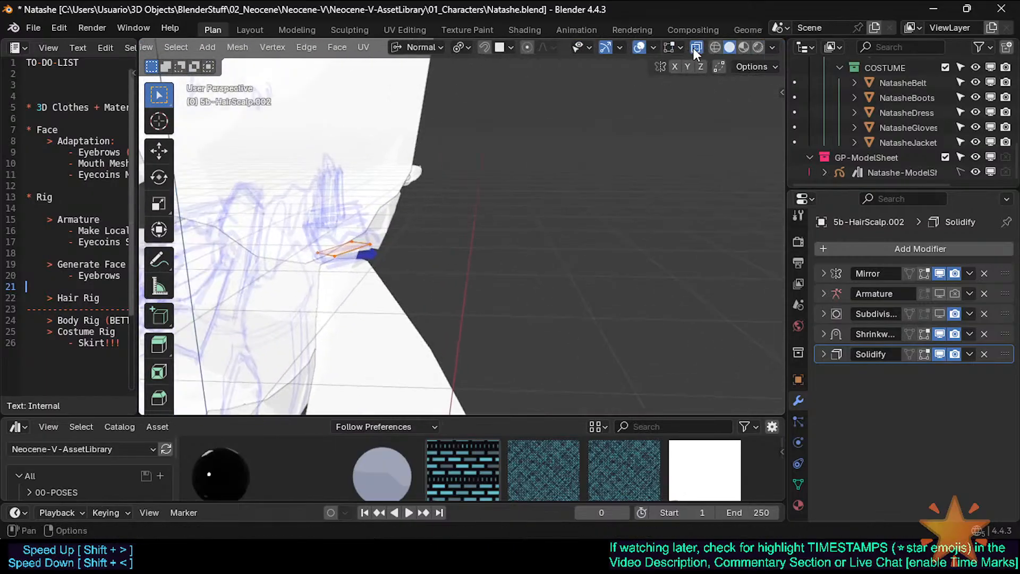
{"action": "left_click", "coordinate": [742, 47]}
{"action": "left_click", "coordinate": [729, 47]}
{"action": "left_click", "coordinate": [432, 48]}
{"action": "left_click", "coordinate": [408, 92]}
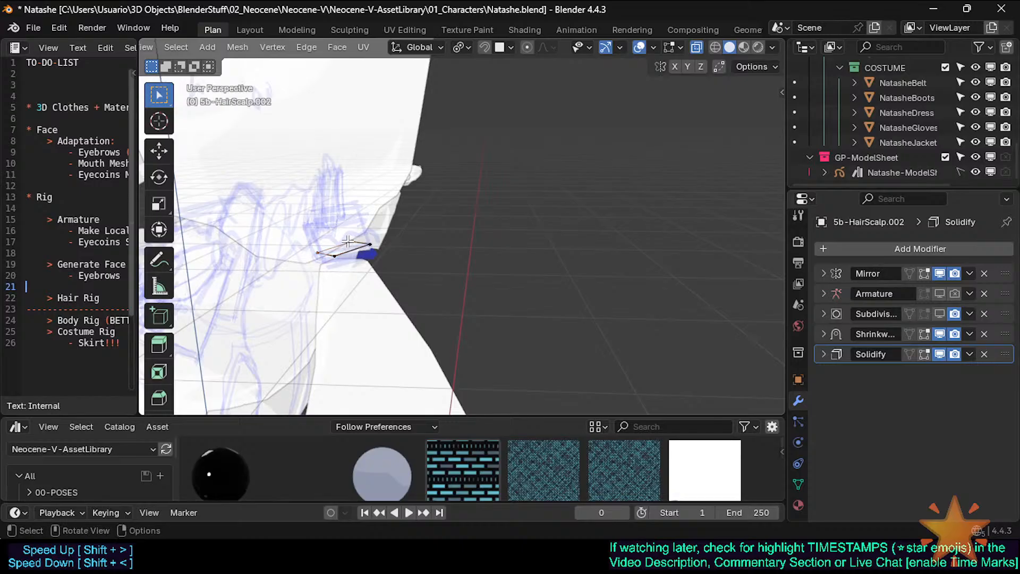
Merge the circle's duplicate vertices by distance
{"action": "key", "text": "m"}
{"action": "left_click", "coordinate": [371, 239]}
{"action": "middle_click_drag", "start_coordinate": [348, 284], "coordinate": [343, 286]}
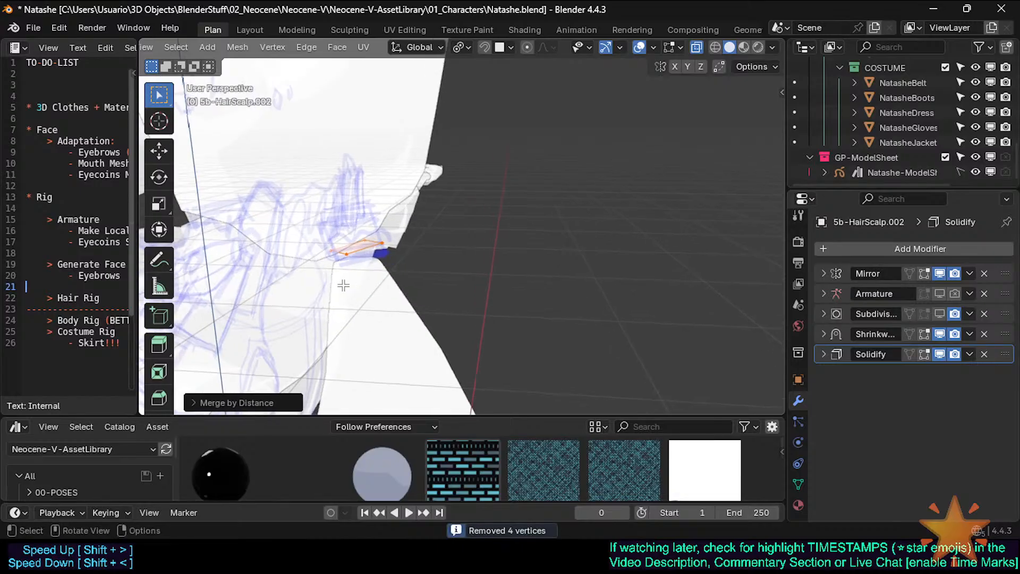
From the right view with X-ray off, move the circle's face out of the hair into the empty space beside the ponytail
{"action": "left_click", "coordinate": [354, 244]}
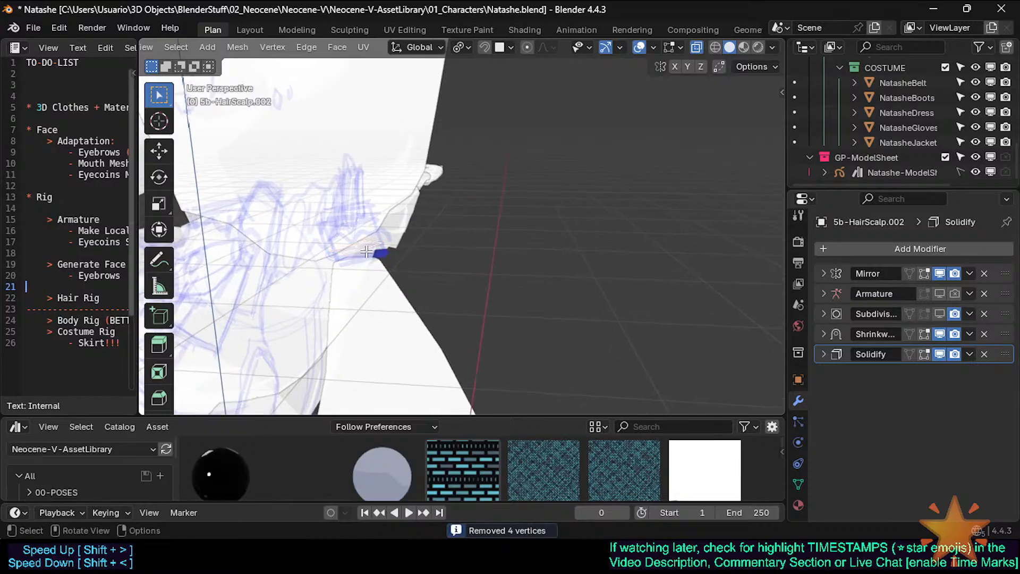
{"action": "middle_click_drag", "start_coordinate": [384, 265], "coordinate": [388, 242]}
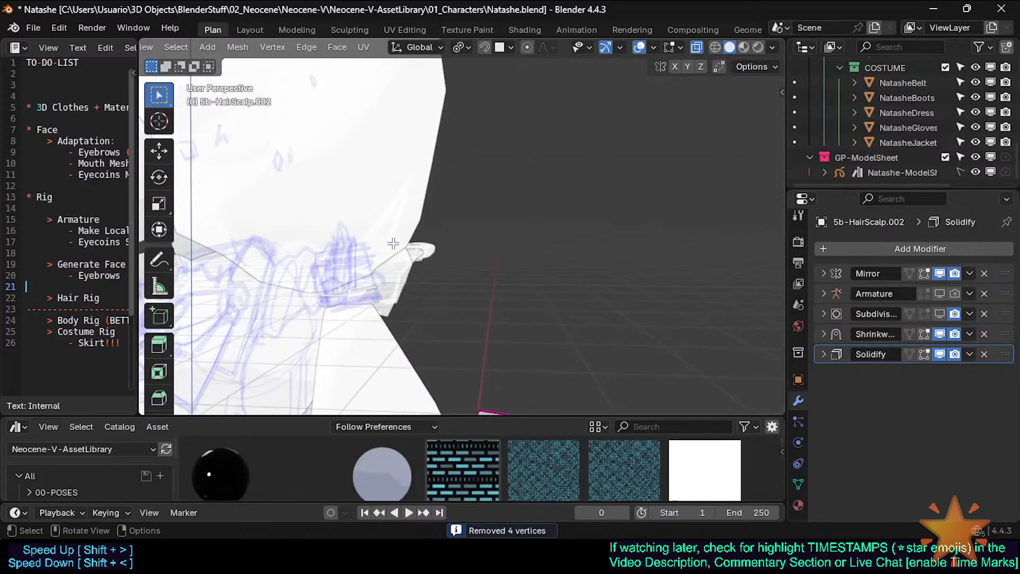
{"action": "key", "text": "KP_3"}
{"action": "key", "text": "alt+z"}
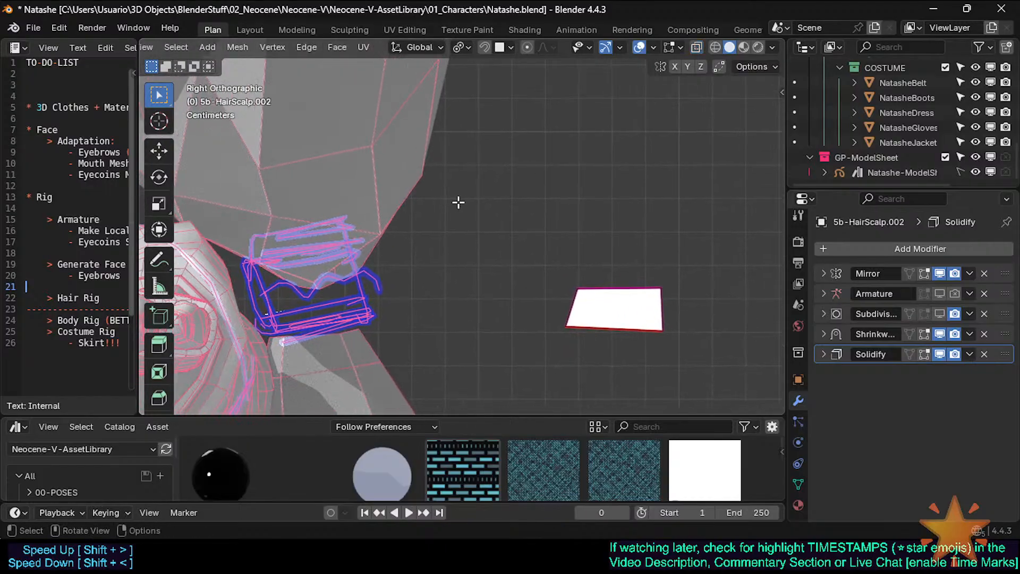
{"action": "scroll", "coordinate": [458, 203], "scroll_direction": "down", "scroll_amount": 3}
{"action": "key", "text": "Tab"}
{"action": "scroll", "coordinate": [403, 257], "scroll_direction": "up", "scroll_amount": 2}
{"action": "key", "text": "Tab"}
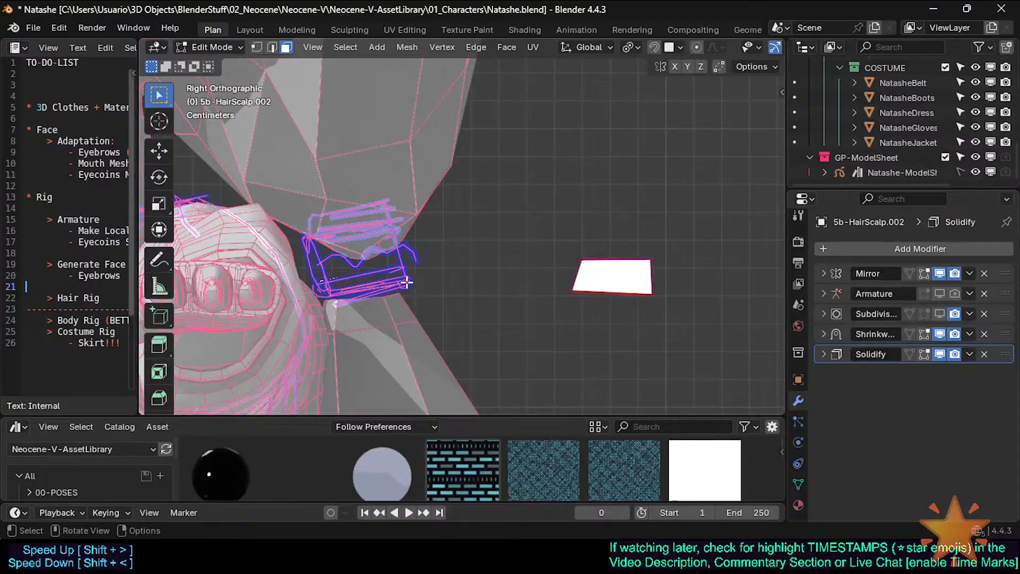
{"action": "scroll", "coordinate": [406, 282], "scroll_direction": "down", "scroll_amount": 2}
{"action": "scroll", "coordinate": [358, 265], "scroll_direction": "up", "scroll_amount": 3}
{"action": "key", "text": "g"}
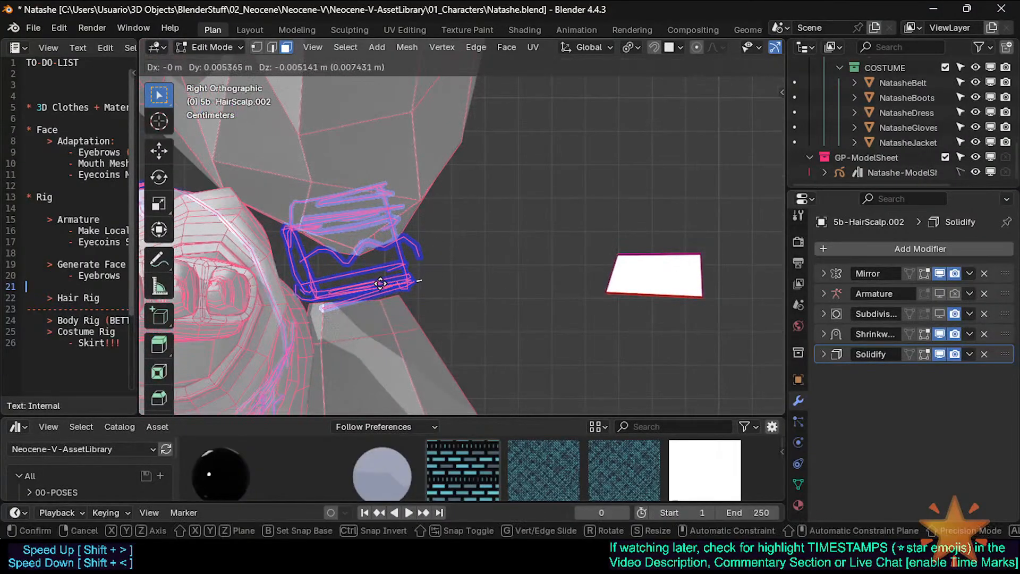
{"action": "left_click", "coordinate": [492, 266]}
Extrude the circle's face upward about 0.019 m along its normal to form the hair-tie block
{"action": "key", "text": "e"}
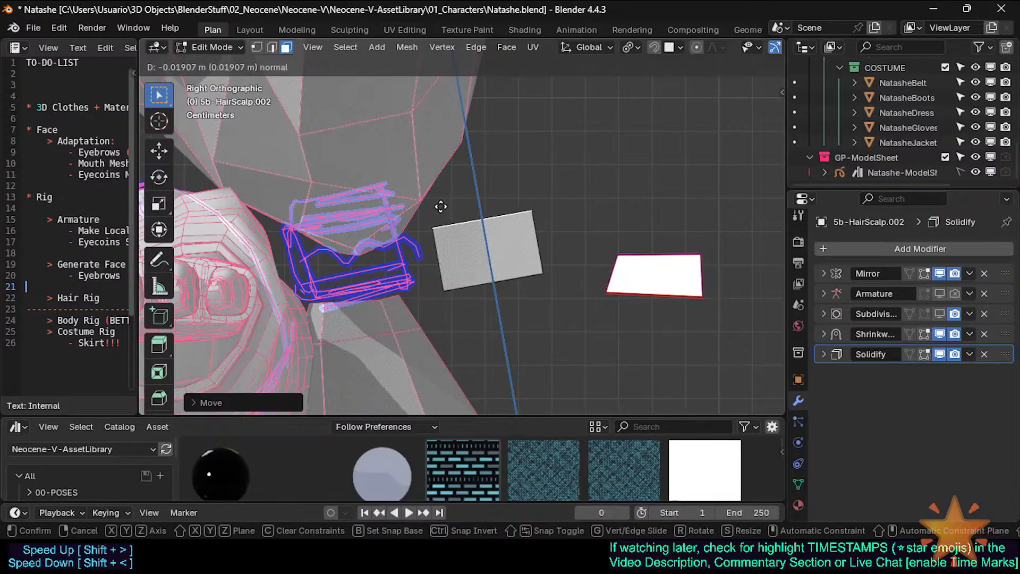
{"action": "left_click", "coordinate": [435, 208]}
{"action": "middle_click_drag", "start_coordinate": [556, 254], "coordinate": [521, 244], "text": "shift"}
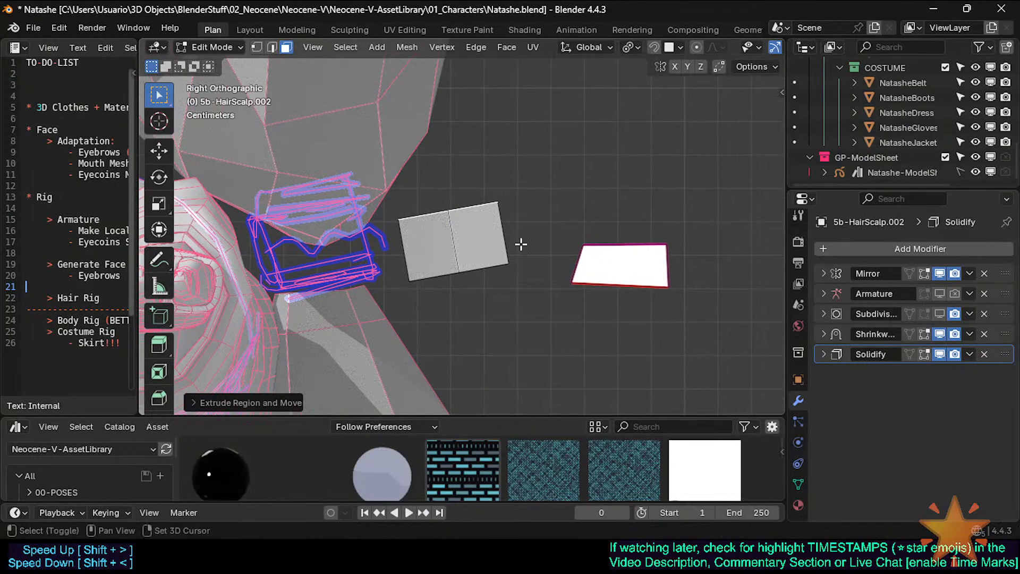
Remove the Shrinkwrap modifier from the hair piece in Object Mode
{"action": "key", "text": "Tab"}
{"action": "key", "text": "Tab"}
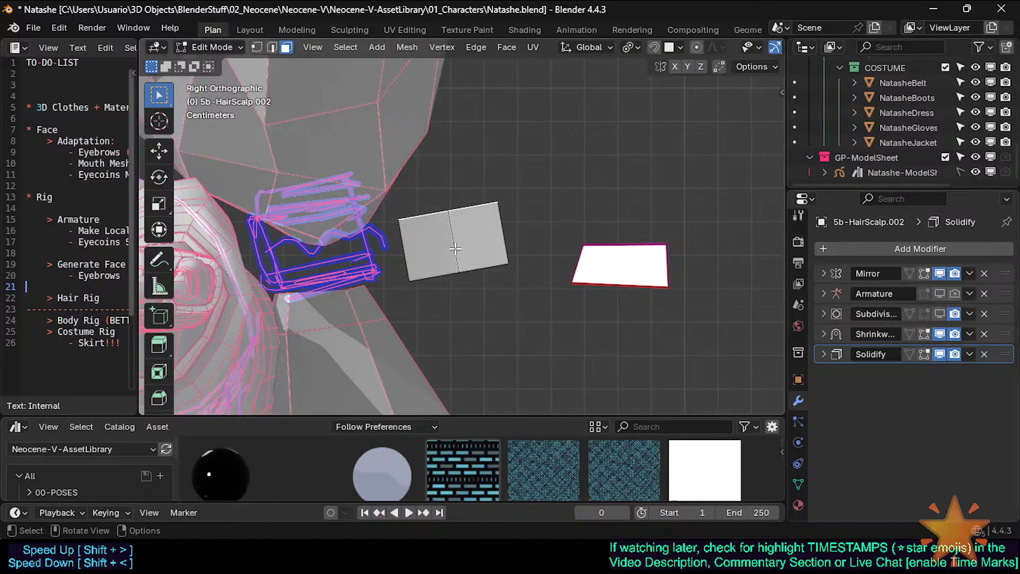
{"action": "scroll", "coordinate": [455, 248], "scroll_direction": "down", "scroll_amount": 2}
{"action": "key", "text": "Tab"}
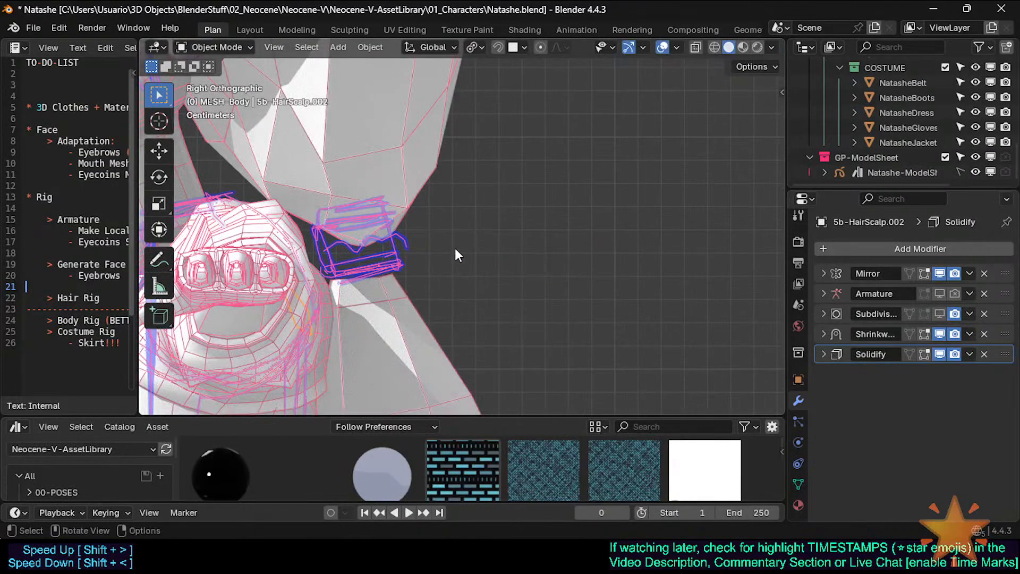
{"action": "scroll", "coordinate": [455, 248], "scroll_direction": "down", "scroll_amount": 3}
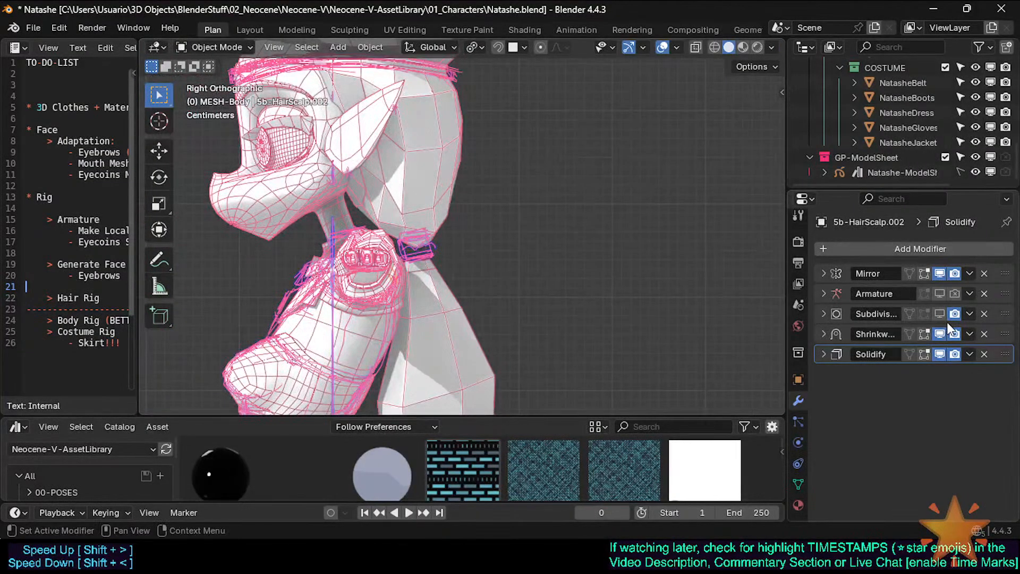
{"action": "left_click", "coordinate": [984, 334]}
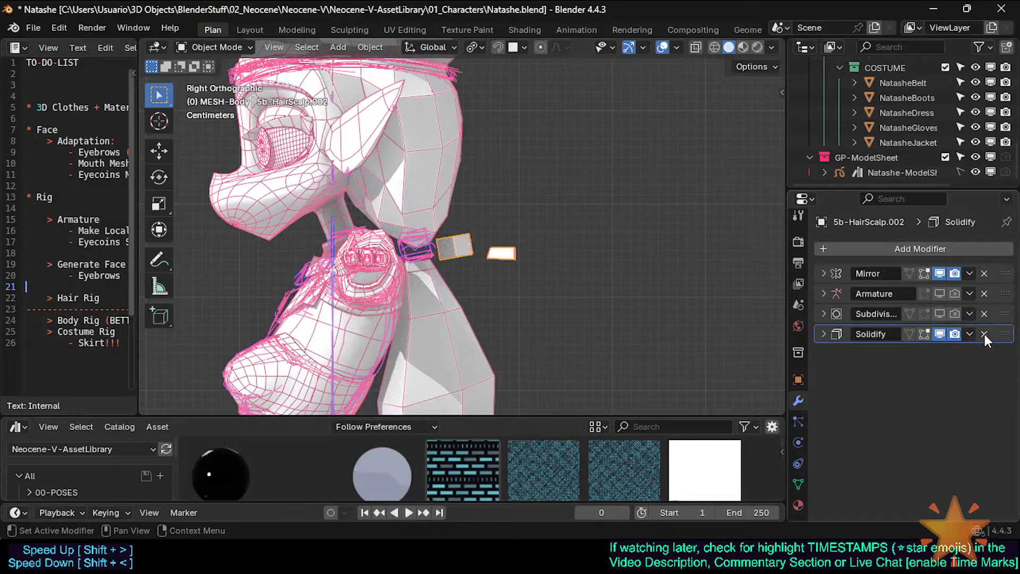
Disable the hair piece's Solidify modifier in both the viewport and the render
{"action": "scroll", "coordinate": [473, 200], "scroll_direction": "up", "scroll_amount": 2}
{"action": "key", "text": "Tab"}
{"action": "scroll", "coordinate": [461, 271], "scroll_direction": "up", "scroll_amount": 2}
{"action": "key", "text": "Tab"}
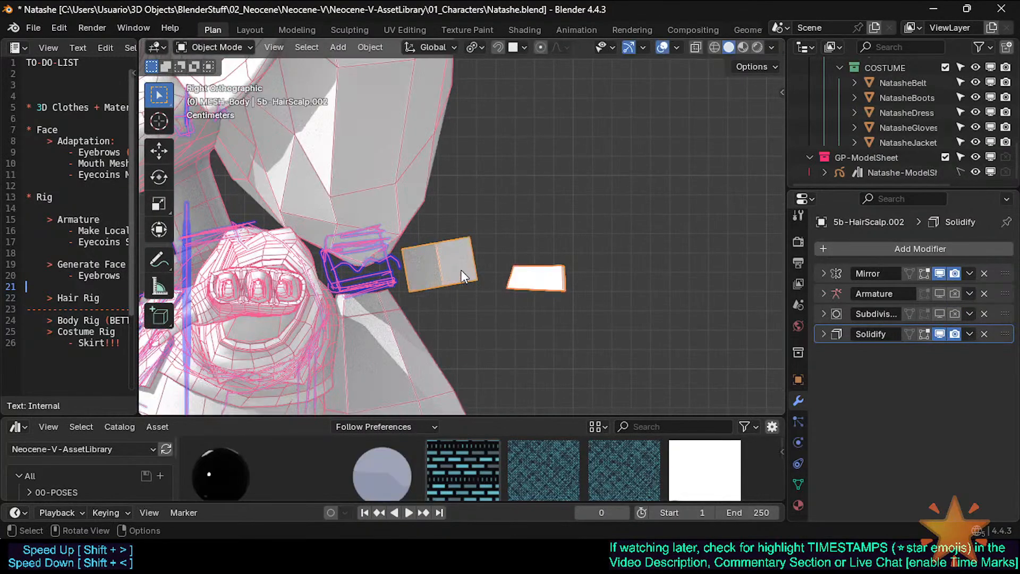
{"action": "key", "text": "Tab"}
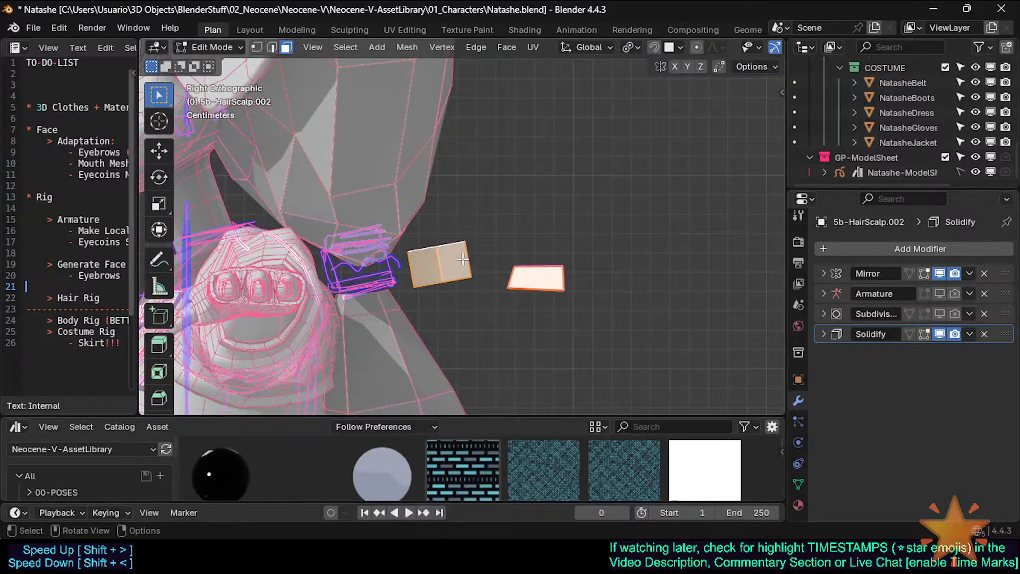
{"action": "key", "text": "Tab"}
{"action": "left_click", "coordinate": [940, 334]}
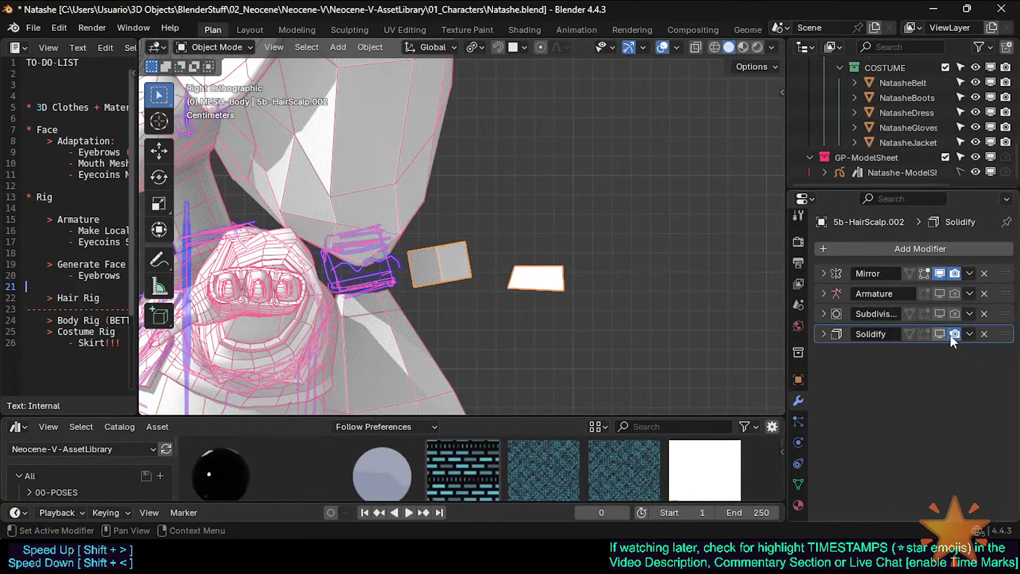
{"action": "left_click", "coordinate": [955, 334]}
Select only the linked hair-tie block, move it into the sketched hair tie and rotate it about -6.6 degrees
{"action": "key", "text": "Tab"}
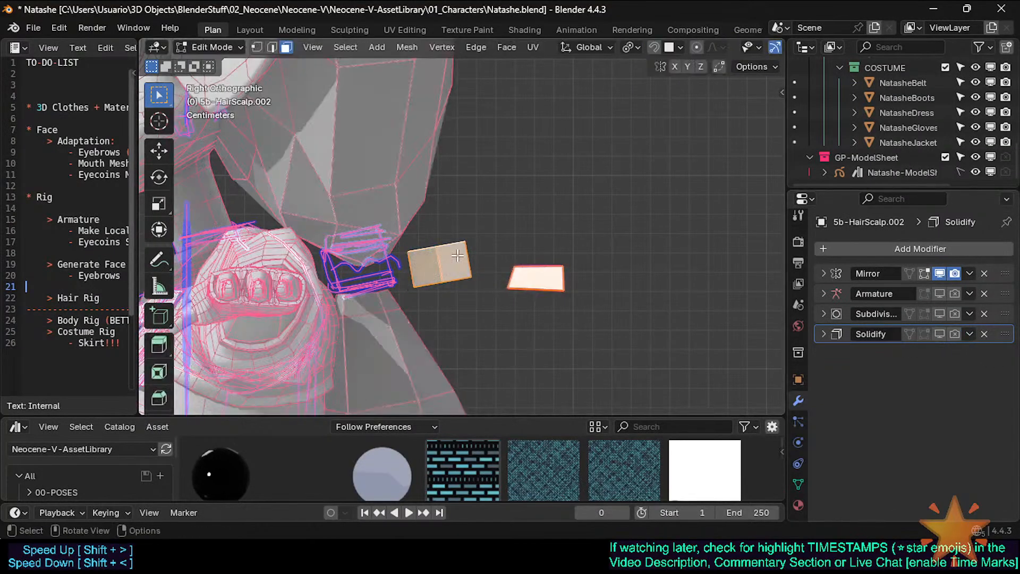
{"action": "key", "text": "alt+a"}
{"action": "key", "text": "l"}
{"action": "key", "text": "g"}
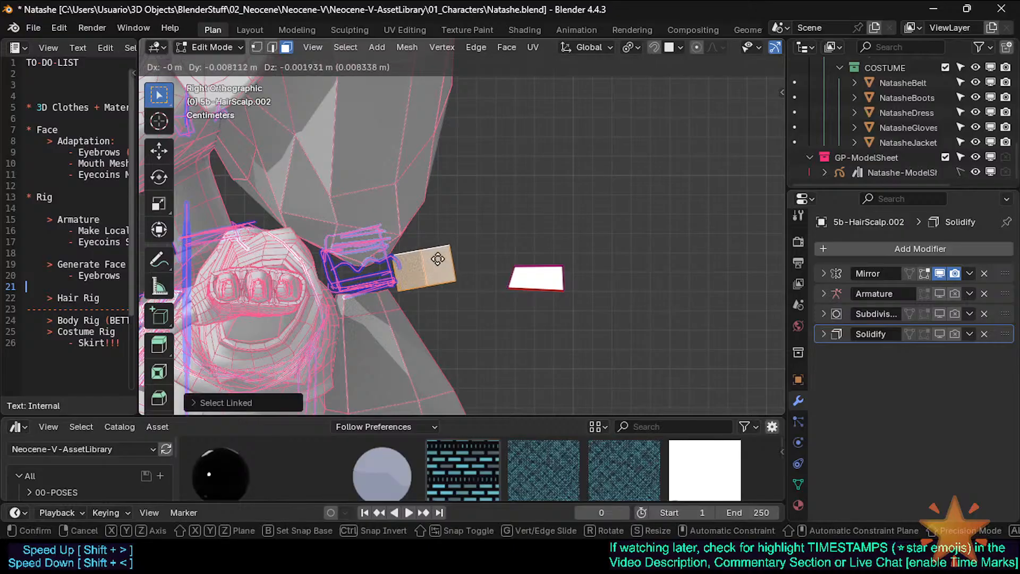
{"action": "left_click", "coordinate": [390, 269]}
{"action": "key", "text": "r"}
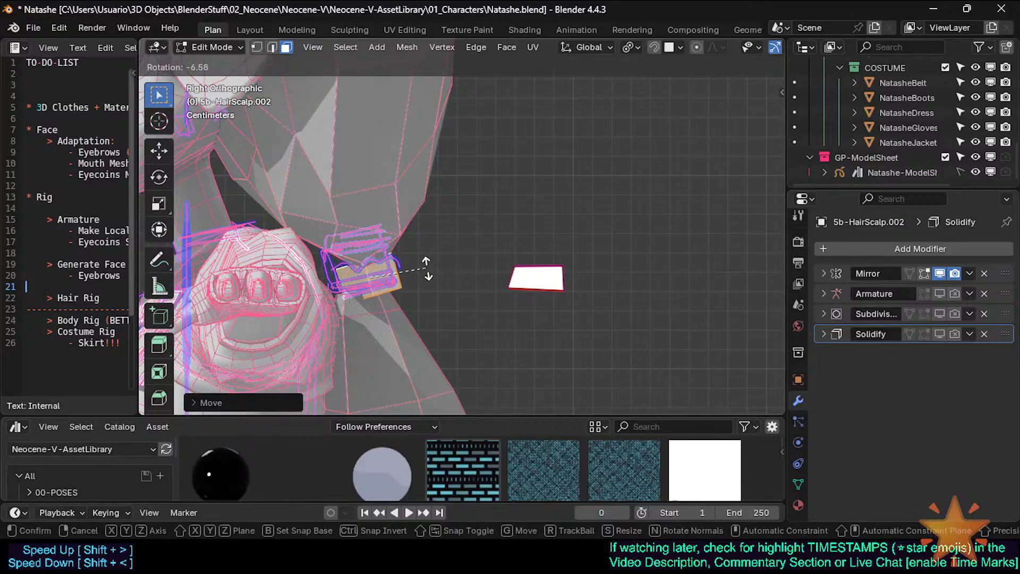
{"action": "left_click", "coordinate": [426, 271]}
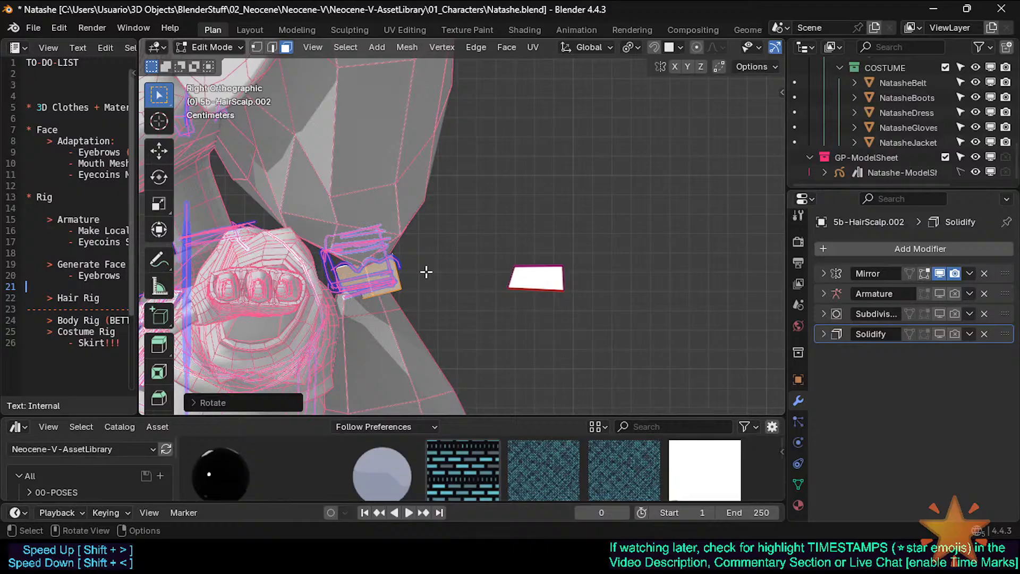
Show the face orientation overlay and recalculate the hair-tie block's normals to point outward
{"action": "key", "text": "ctrl+alt+f"}
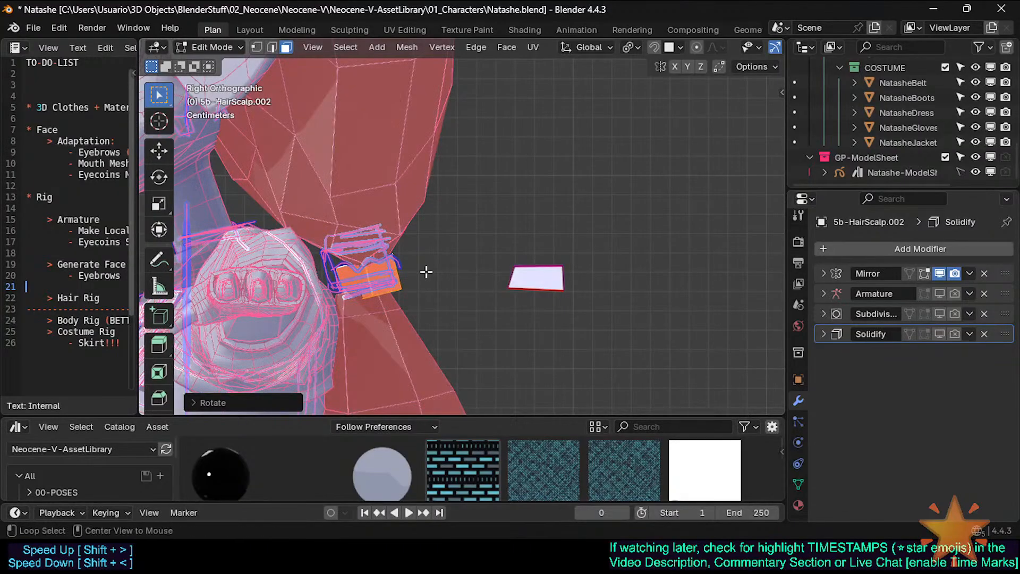
{"action": "key", "text": "alt+n"}
{"action": "left_click", "coordinate": [411, 286]}
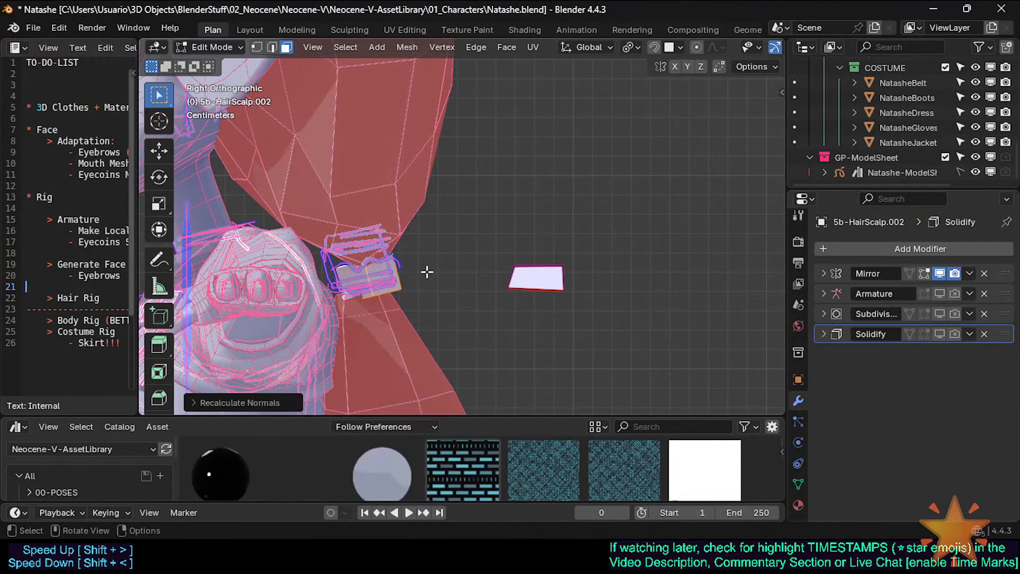
Rotate the hair-tie piece slightly in Object Mode to follow the sketched hair tie in side view
{"action": "key", "text": "Tab"}
{"action": "key", "text": "Tab"}
{"action": "key", "text": "Tab"}
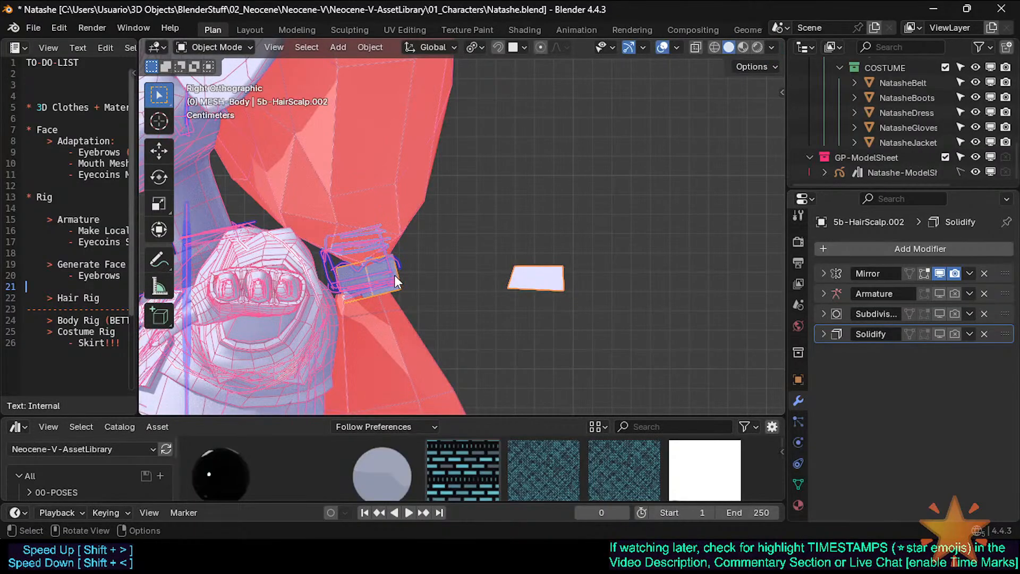
{"action": "key", "text": "r"}
{"action": "left_click", "coordinate": [429, 275]}
{"action": "scroll", "coordinate": [427, 269], "scroll_direction": "down", "scroll_amount": 6}
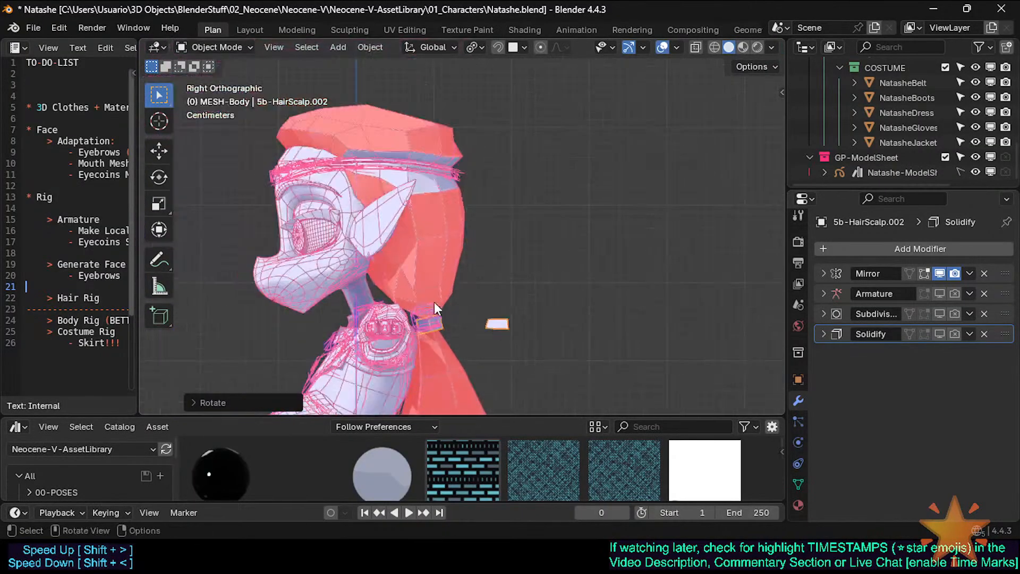
Select the main hair mesh 5b-HairScalp and open it in Edit Mode
{"action": "left_click", "coordinate": [423, 203]}
{"action": "key", "text": "Tab"}
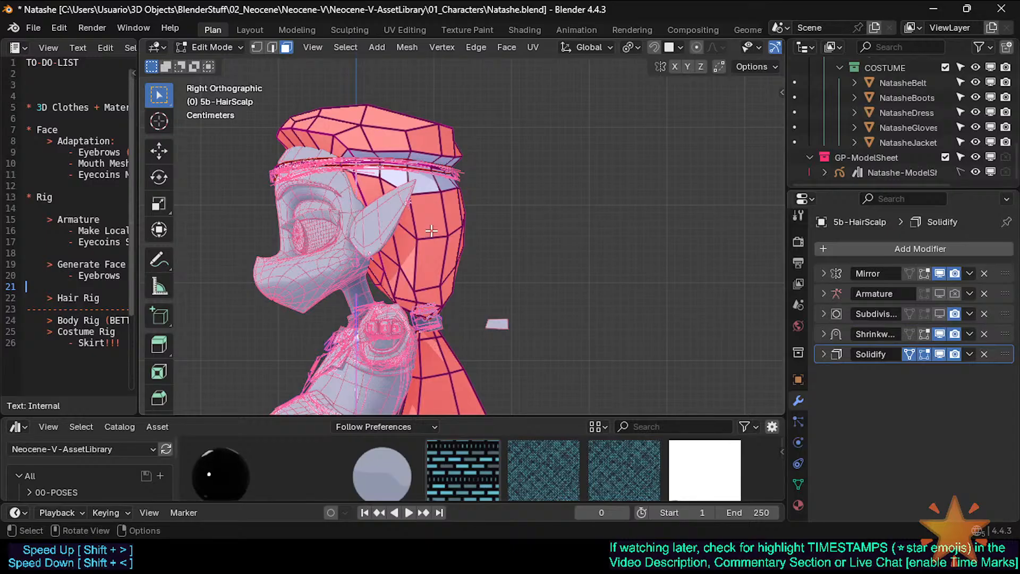
{"action": "key", "text": "Tab"}
{"action": "key", "text": "Tab"}
{"action": "key", "text": "Tab"}
{"action": "key", "text": "Tab"}
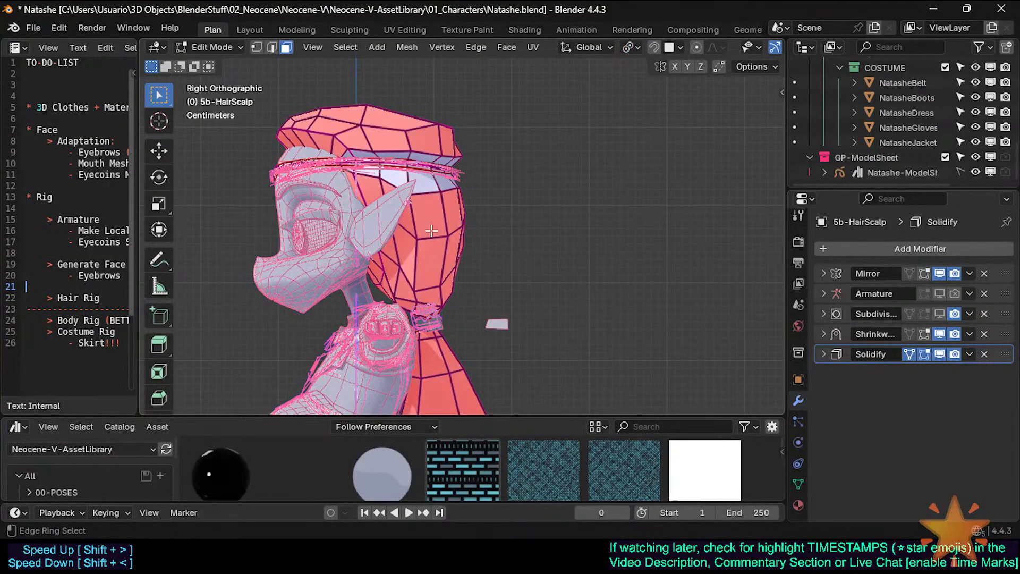
{"action": "key", "text": "Tab"}
{"action": "key", "text": "Tab"}
{"action": "key", "text": "Tab"}
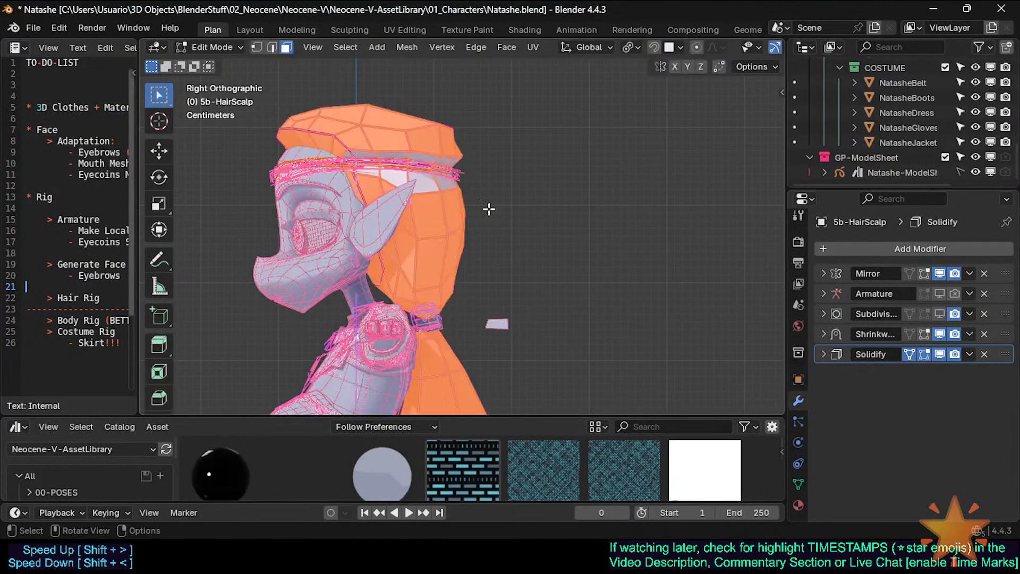
{"action": "key", "text": "Tab"}
Select the linked faces of the upper hair volume, using Normal as the delimiter
{"action": "scroll", "coordinate": [430, 215], "scroll_direction": "up", "scroll_amount": 3}
{"action": "scroll", "coordinate": [429, 216], "scroll_direction": "up", "scroll_amount": 1}
{"action": "mouse_move", "coordinate": [430, 215]}
{"action": "middle_mouse_down", "text": "shift"}
{"action": "mouse_move", "coordinate": [442, 233]}
{"action": "mouse_move", "coordinate": [430, 204]}
{"action": "middle_mouse_up", "text": "shift"}
{"action": "scroll", "coordinate": [431, 205], "scroll_direction": "down", "scroll_amount": 3}
{"action": "key", "text": "l"}
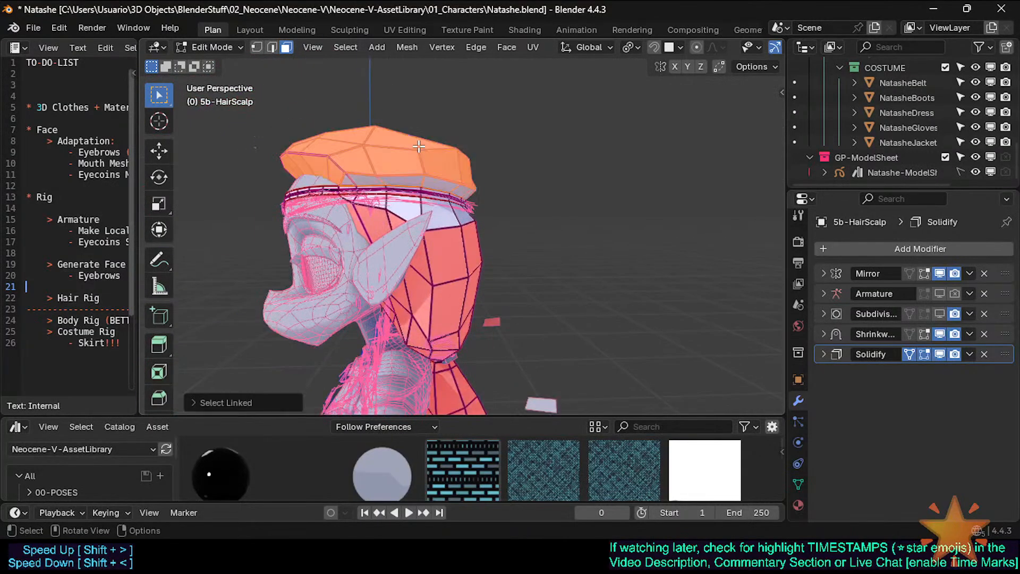
{"action": "left_click", "coordinate": [237, 403]}
{"action": "left_click", "coordinate": [350, 338]}
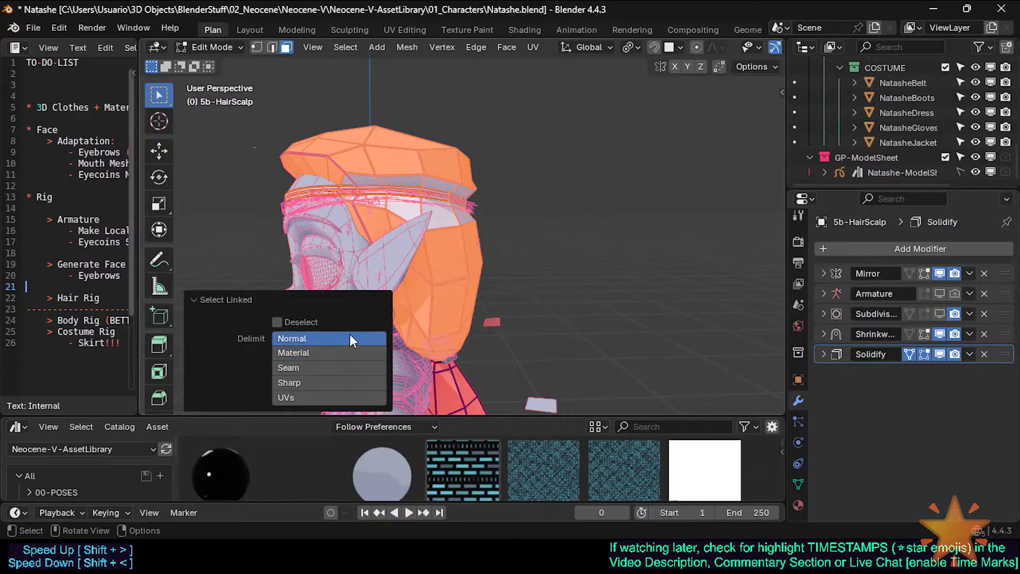
{"action": "scroll", "coordinate": [457, 264], "scroll_direction": "up", "scroll_amount": 1}
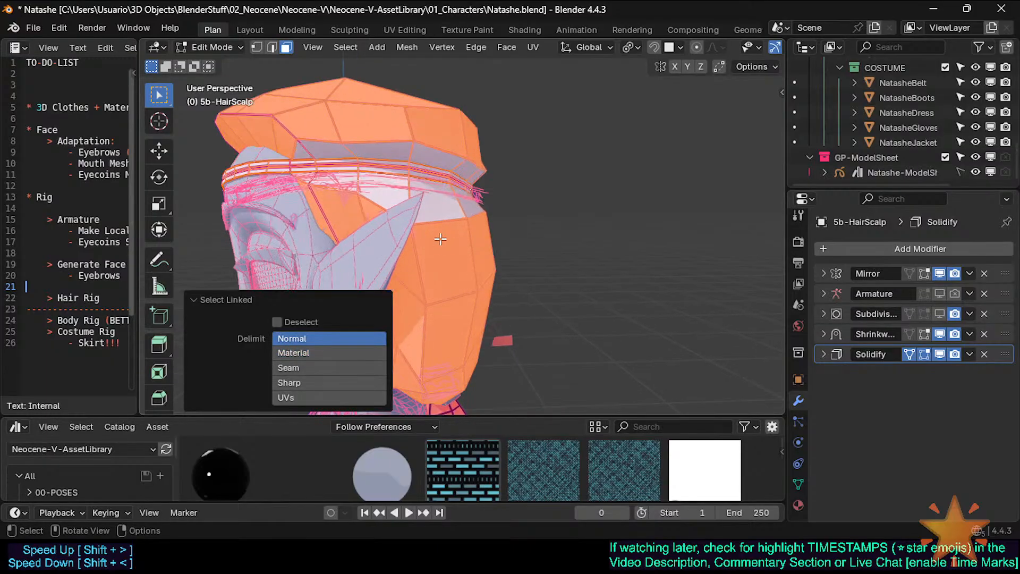
Undo the linked selection and repeat it, comparing the Material, Seam and Normal delimiters
{"action": "key", "text": "ctrl+z"}
{"action": "key", "text": "l"}
{"action": "left_click", "coordinate": [317, 354]}
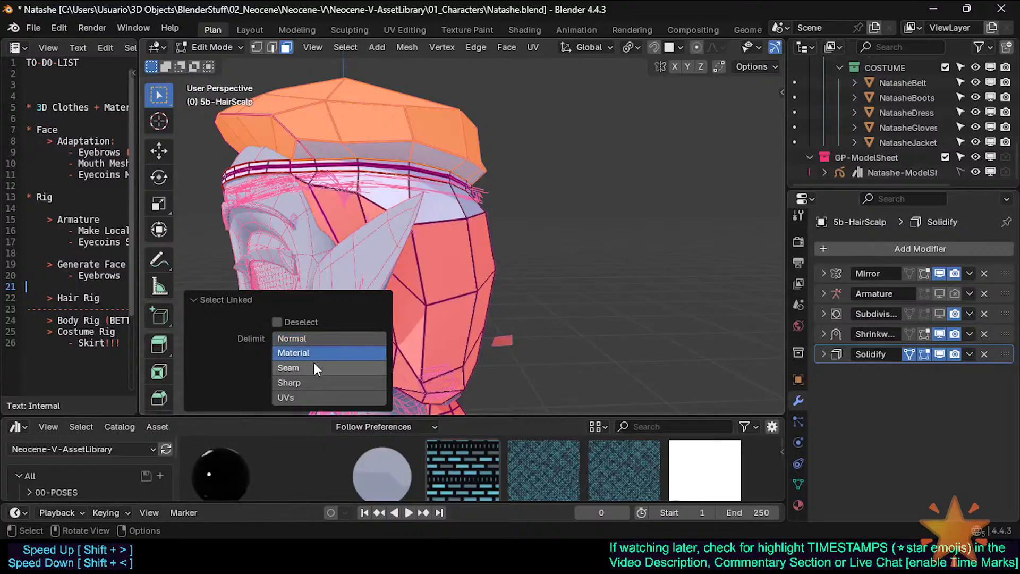
{"action": "left_click", "coordinate": [314, 362]}
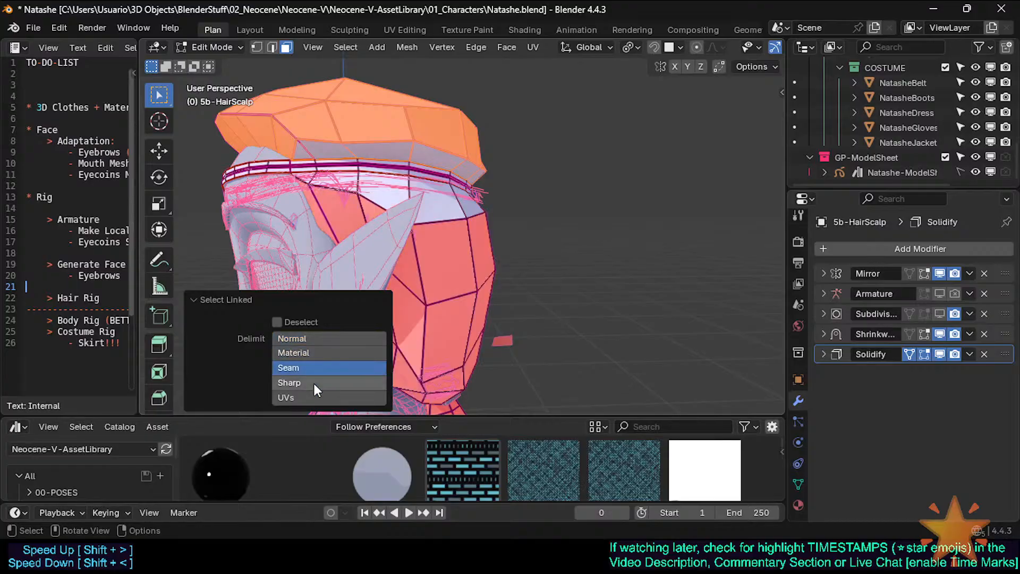
{"action": "left_click", "coordinate": [307, 338]}
{"action": "middle_click_drag", "start_coordinate": [446, 256], "coordinate": [457, 285]}
Select the single large face behind the ear on the hair mesh and flip its normal
{"action": "left_click", "coordinate": [458, 283]}
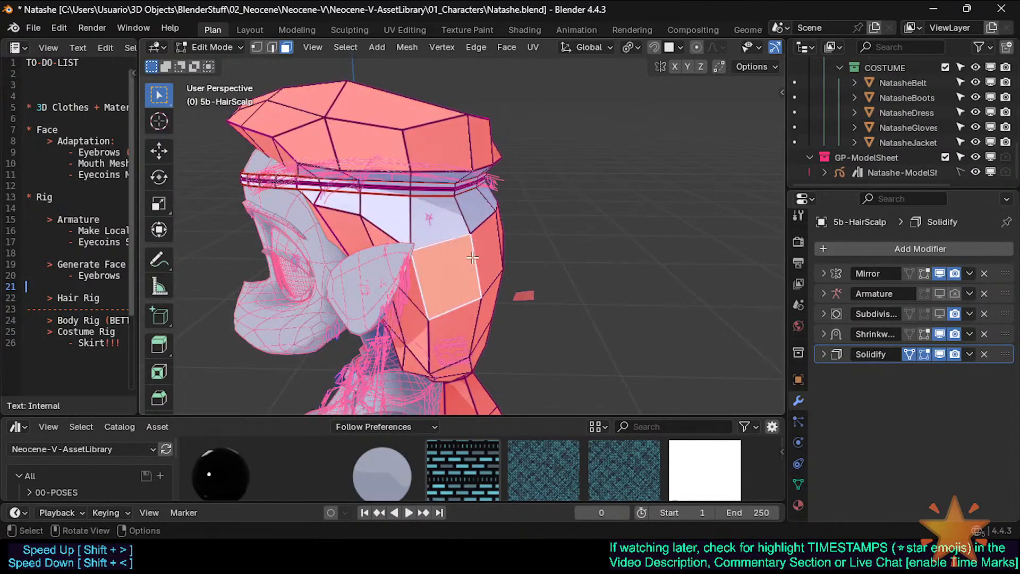
{"action": "key", "text": "alt+n"}
{"action": "left_click", "coordinate": [468, 236]}
{"action": "mouse_move", "coordinate": [467, 239]}
{"action": "middle_mouse_down"}
{"action": "mouse_move", "coordinate": [503, 279]}
{"action": "mouse_move", "coordinate": [458, 245]}
{"action": "mouse_move", "coordinate": [481, 293]}
{"action": "mouse_move", "coordinate": [464, 257]}
{"action": "middle_mouse_up"}
{"action": "key", "text": "Tab"}
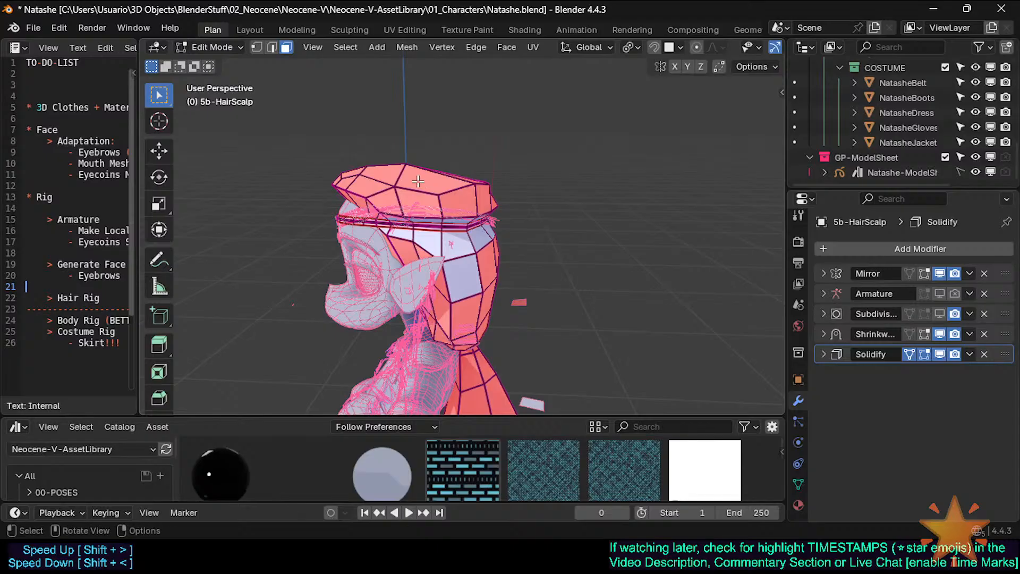
Try the linked selection on the hair with the Material and Normal delimiters again and clear the selection
{"action": "key", "text": "ctrl+l"}
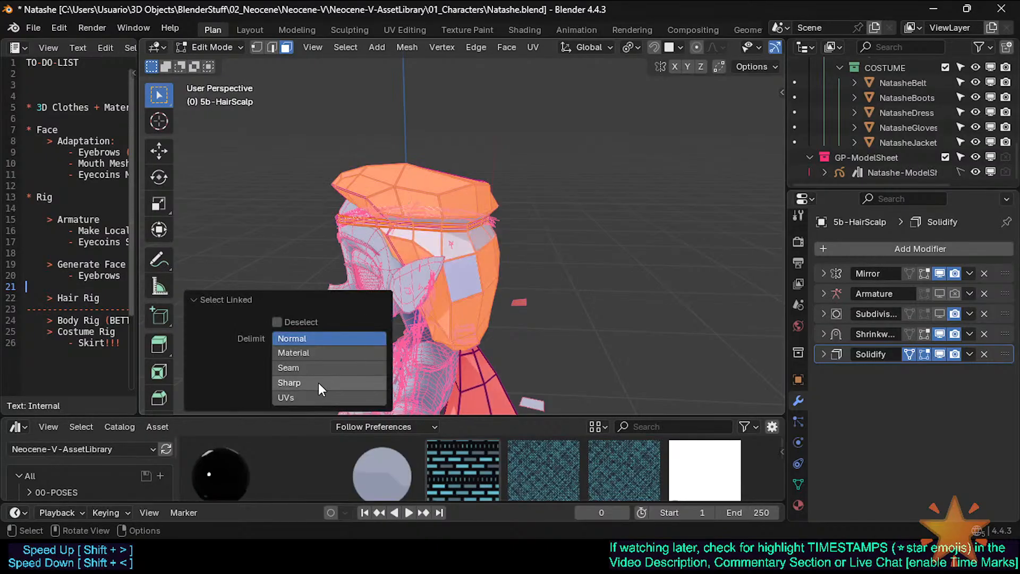
{"action": "left_click", "coordinate": [306, 354]}
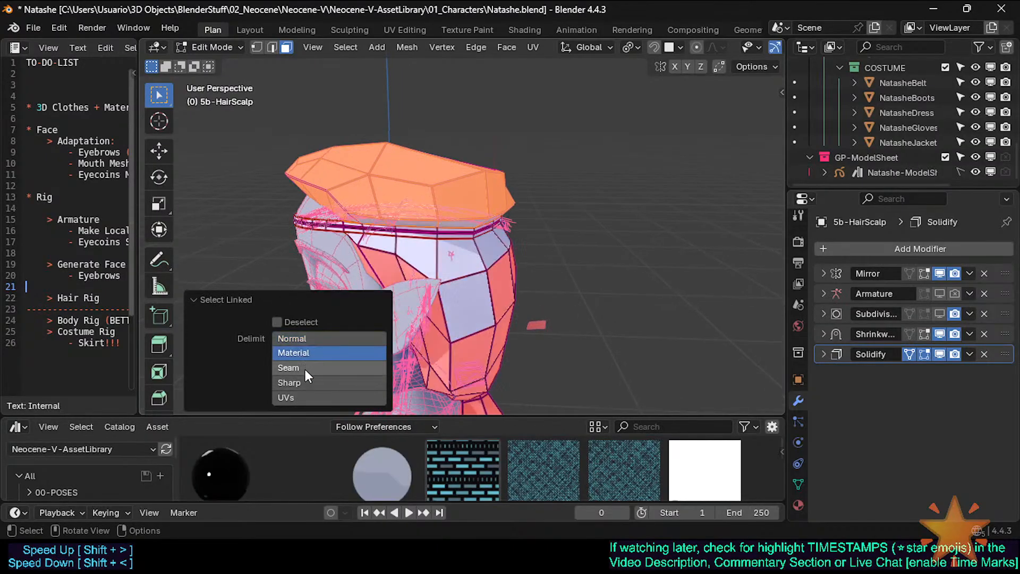
{"action": "left_click", "coordinate": [296, 340]}
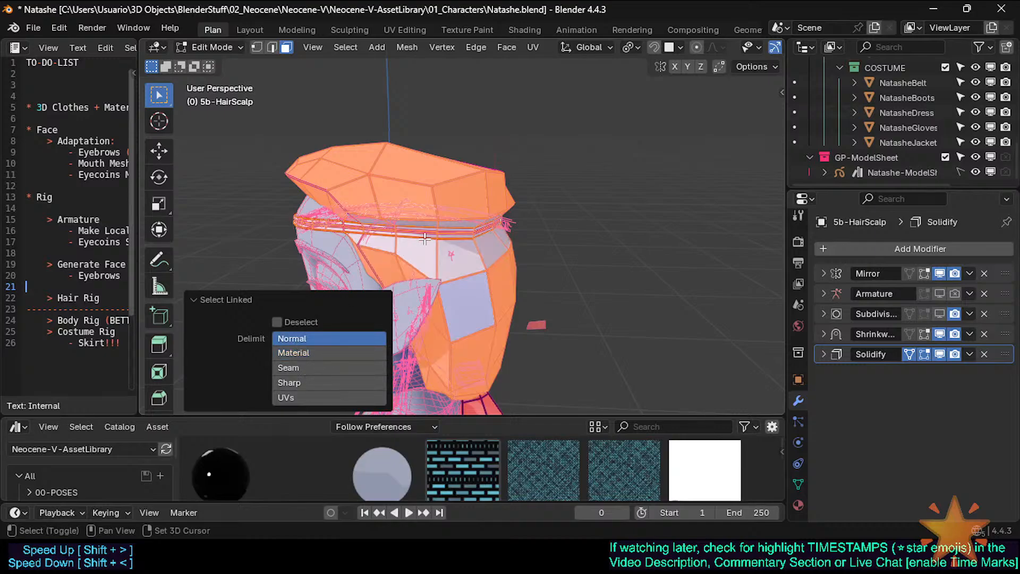
{"action": "middle_click_drag", "start_coordinate": [297, 223], "coordinate": [388, 178]}
{"action": "key", "text": "alt+a"}
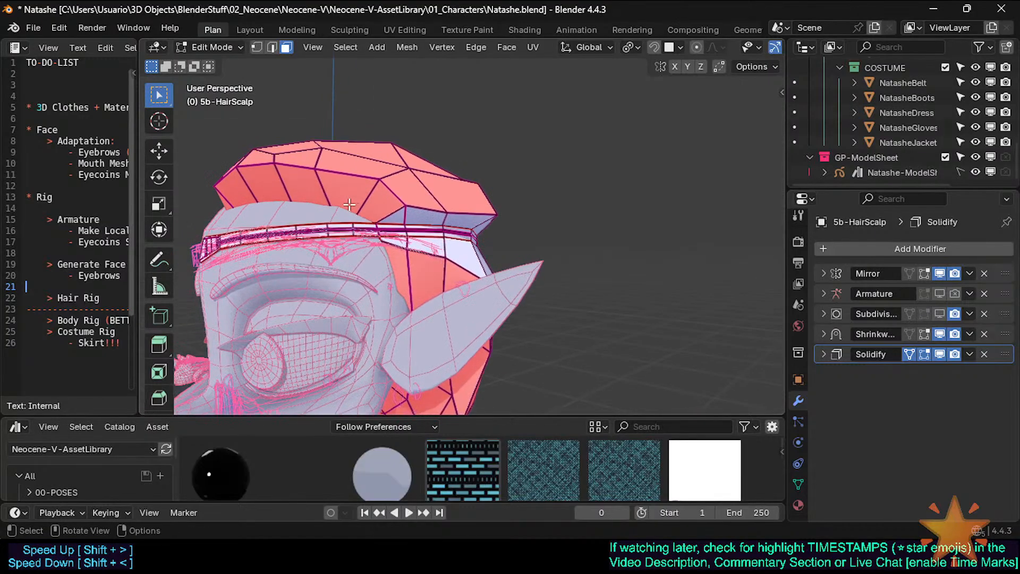
{"action": "key", "text": "a"}
{"action": "key", "text": "alt+a"}
{"action": "left_click", "coordinate": [393, 177], "text": "alt"}
{"action": "left_click", "coordinate": [360, 187], "text": "alt"}
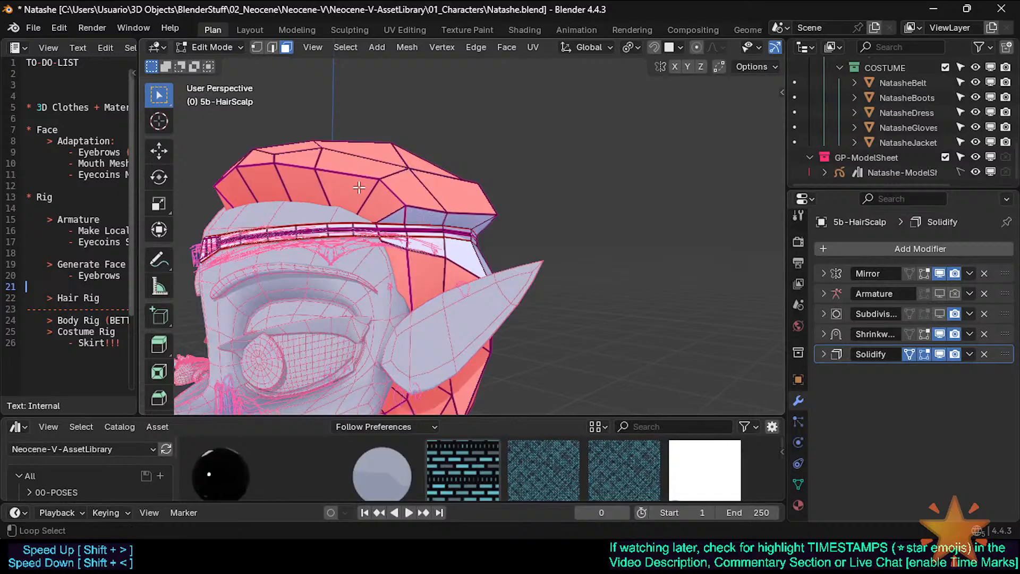
{"action": "left_click", "coordinate": [342, 186], "text": "alt"}
{"action": "middle_click_drag", "start_coordinate": [408, 212], "coordinate": [340, 211]}
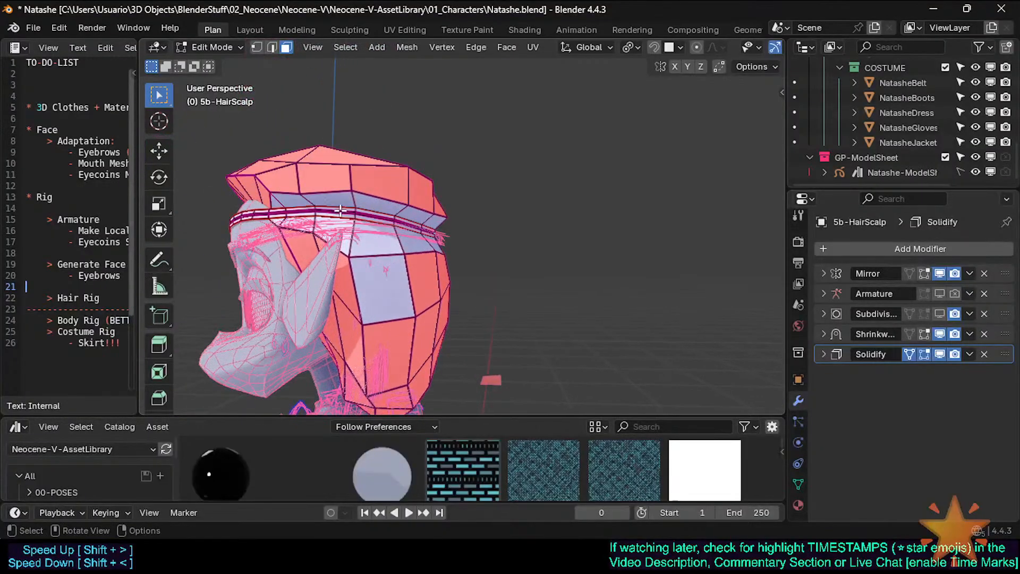
Select the blue, already outward-facing face loop around the headband and hide it
{"action": "scroll", "coordinate": [356, 199], "scroll_direction": "up", "scroll_amount": 2}
{"action": "left_click", "coordinate": [351, 236], "text": "alt"}
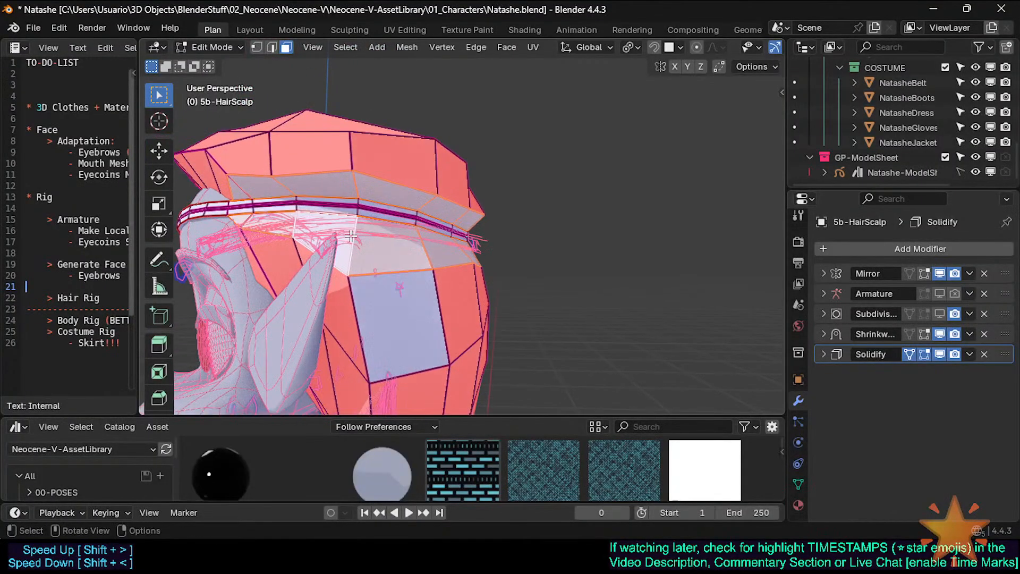
{"action": "key", "text": "h"}
{"action": "middle_click_drag", "start_coordinate": [360, 227], "coordinate": [327, 176]}
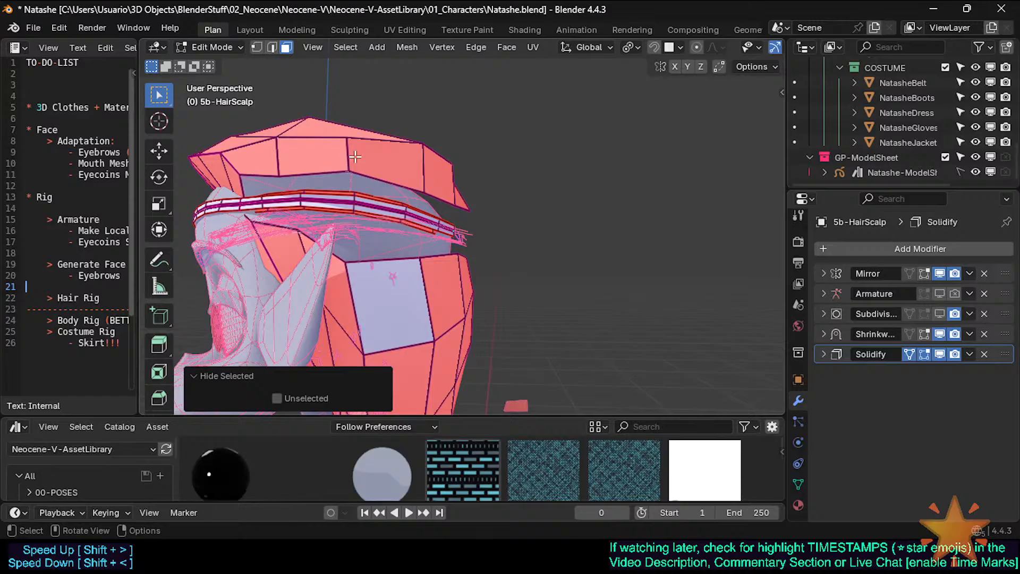
Select the linked red faces of the upper hair volume and the ponytail, delimited by Normal
{"action": "key", "text": "l"}
{"action": "scroll", "coordinate": [418, 244], "scroll_direction": "up", "scroll_amount": 3}
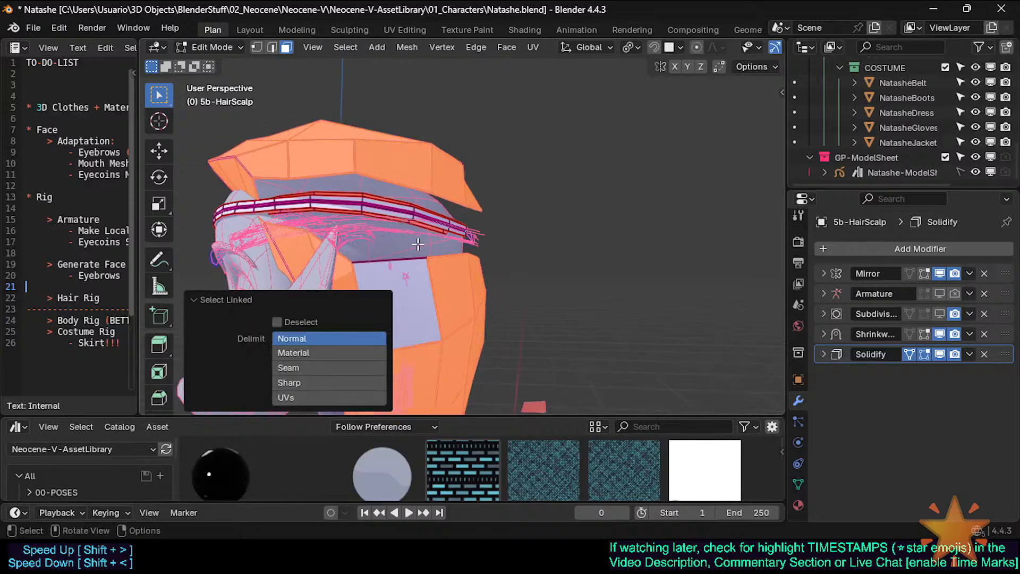
{"action": "middle_click_drag", "start_coordinate": [439, 222], "coordinate": [410, 299]}
{"action": "scroll", "coordinate": [449, 285], "scroll_direction": "down", "scroll_amount": 2}
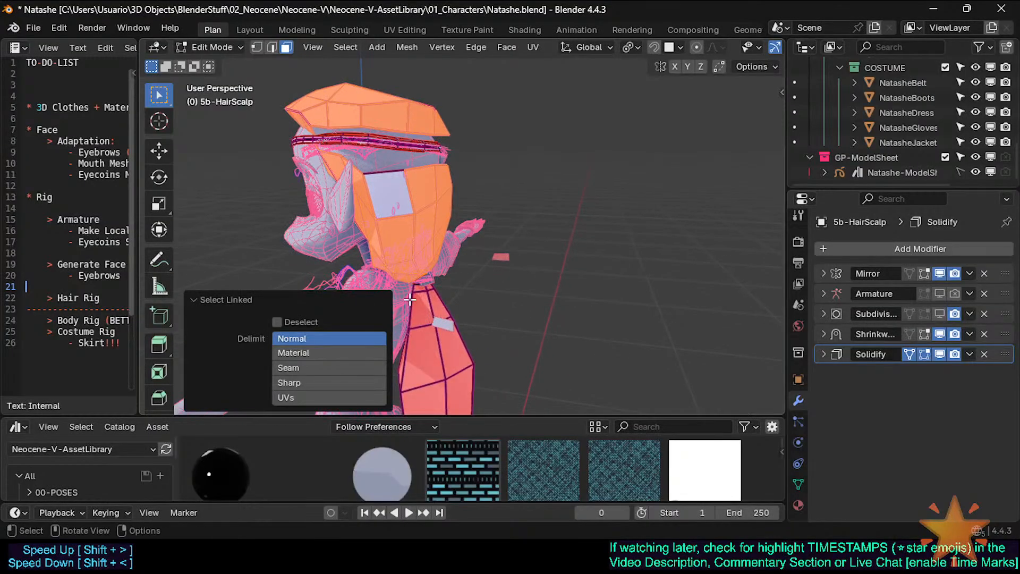
{"action": "key", "text": "l"}
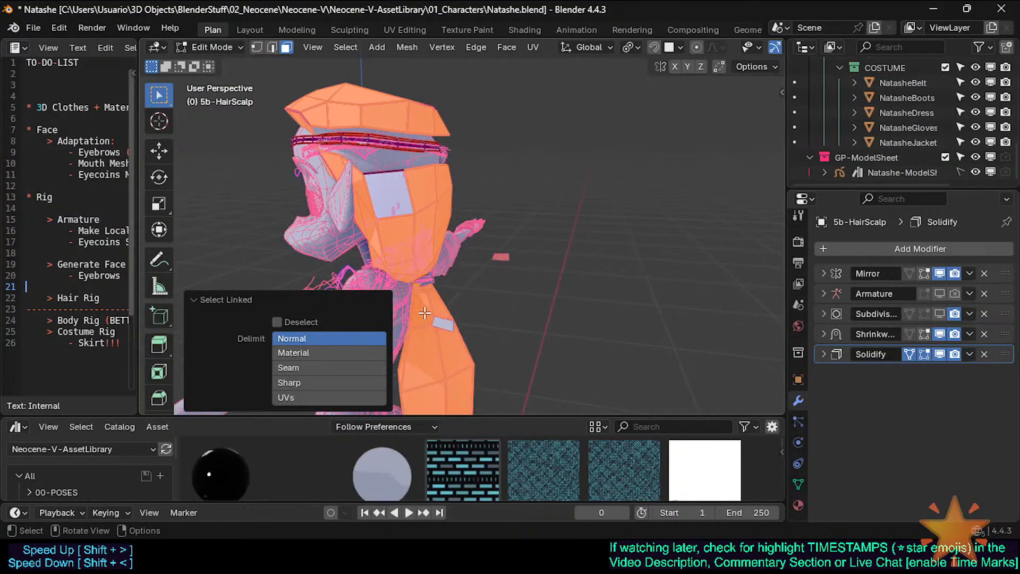
Flip the normals of the selected hair and ponytail faces and return to Object Mode
{"action": "key", "text": "alt+n"}
{"action": "left_click", "coordinate": [420, 295]}
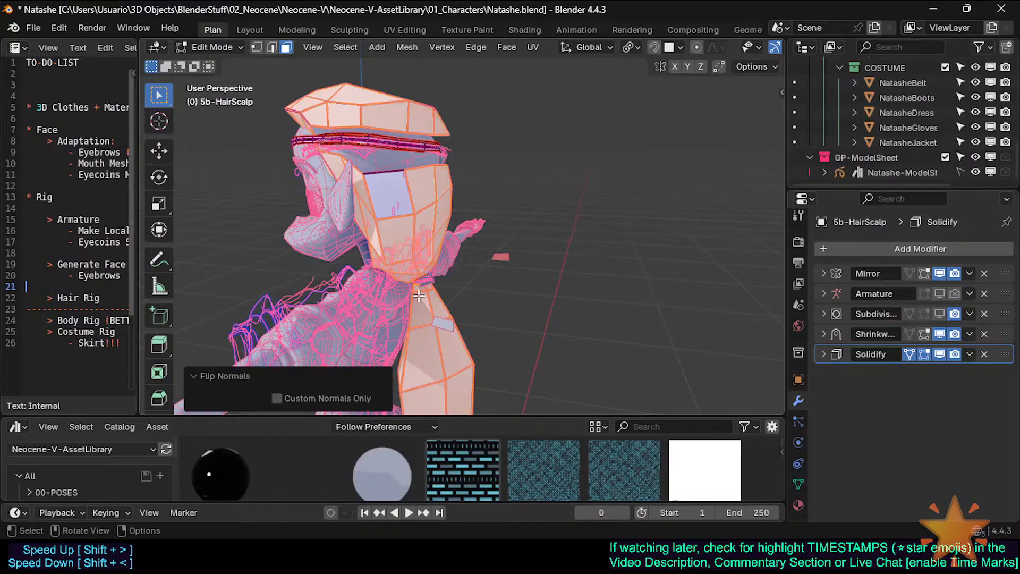
{"action": "middle_click_drag", "start_coordinate": [420, 296], "coordinate": [422, 287]}
{"action": "key", "text": "Tab"}
{"action": "scroll", "coordinate": [393, 297], "scroll_direction": "up", "scroll_amount": 5}
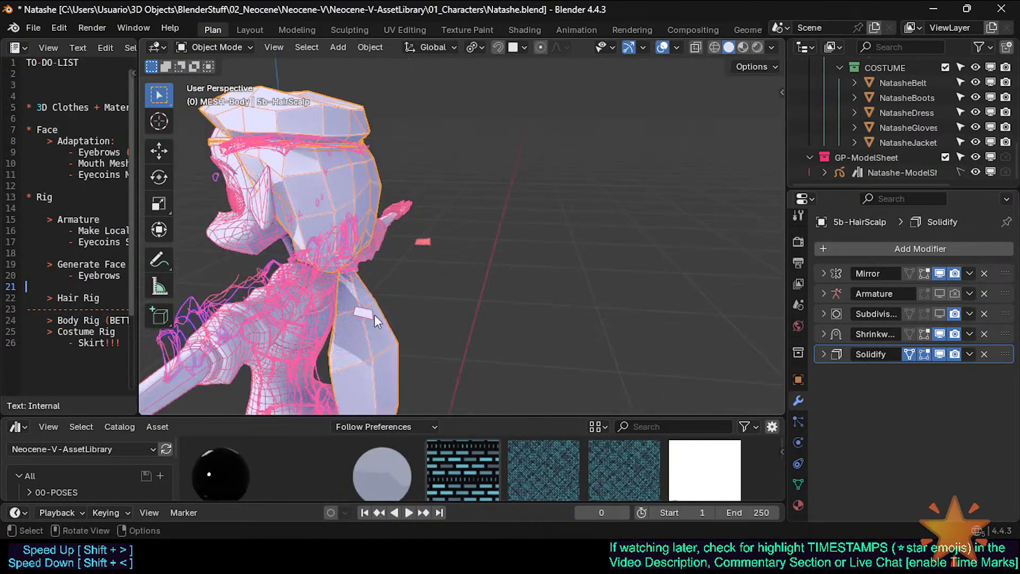
Compare the hair's face orientation in side view with its Solidify modifier off and on in the viewport
{"action": "key", "text": "KP_3"}
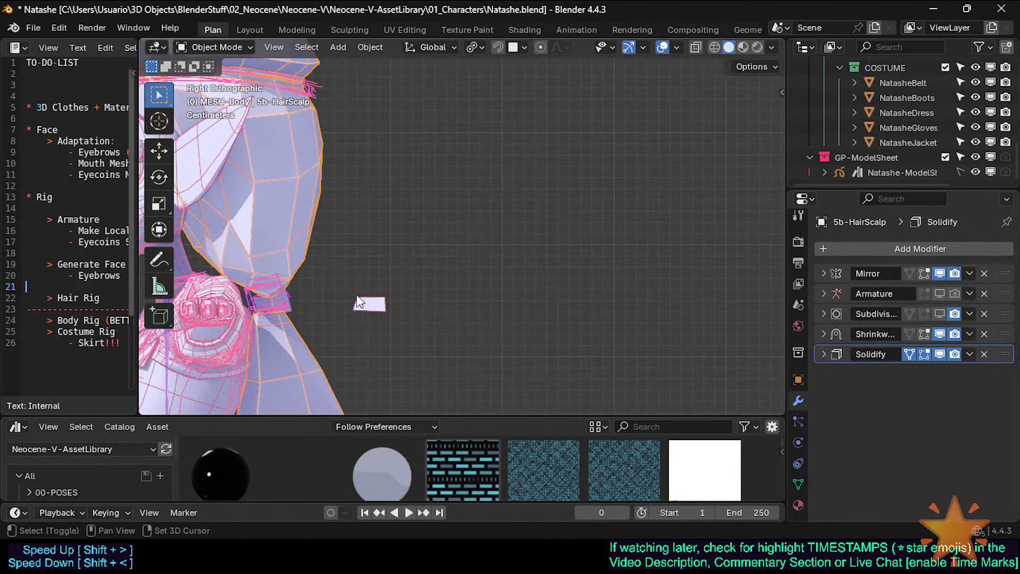
{"action": "scroll", "coordinate": [391, 250], "scroll_direction": "up", "scroll_amount": 3}
{"action": "scroll", "coordinate": [392, 251], "scroll_direction": "up", "scroll_amount": 1}
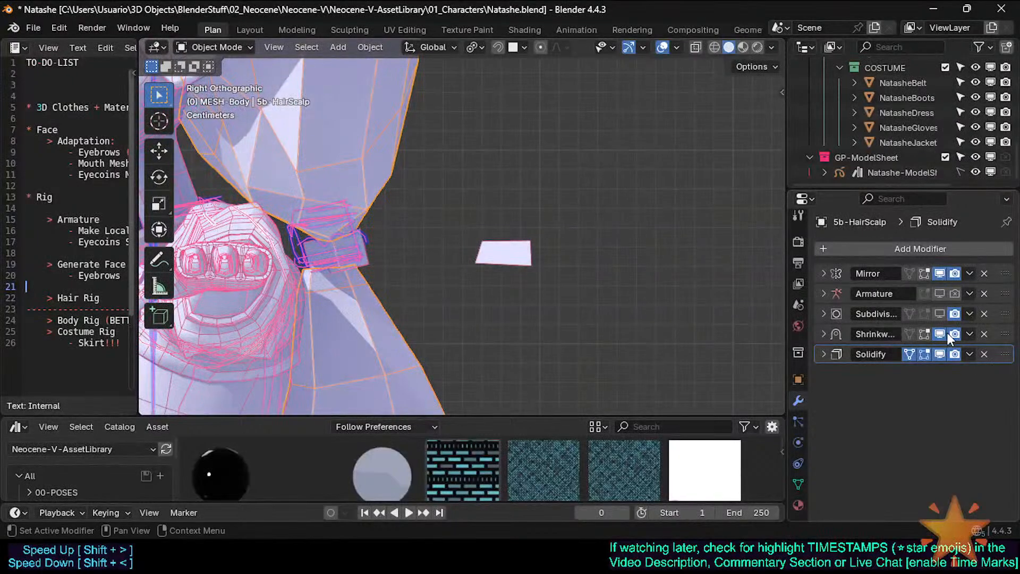
{"action": "left_click", "coordinate": [939, 353]}
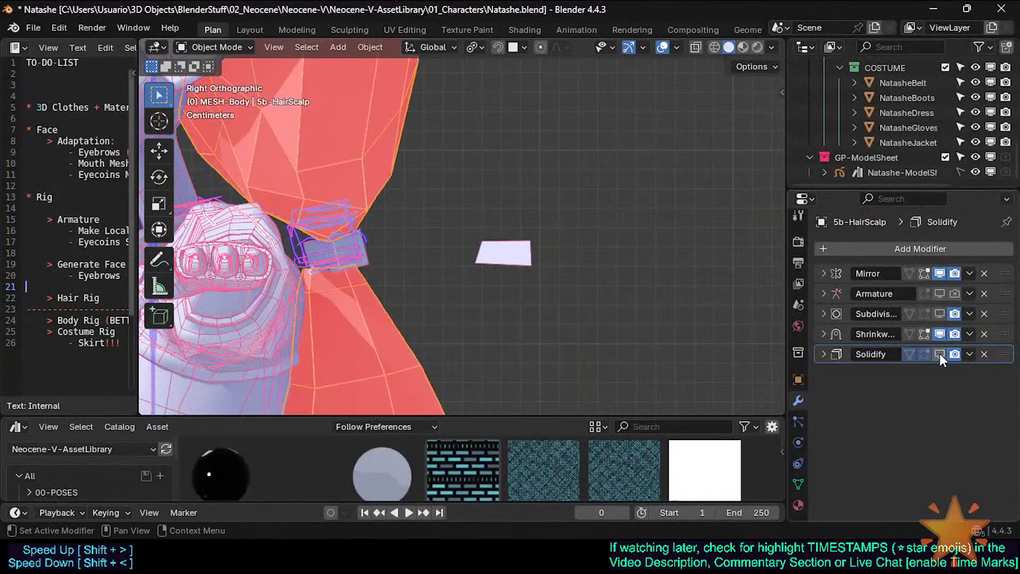
{"action": "left_click", "coordinate": [940, 353]}
Save Natashe.blend with the side view focused on the hair tie
{"action": "scroll", "coordinate": [352, 208], "scroll_direction": "down", "scroll_amount": 5}
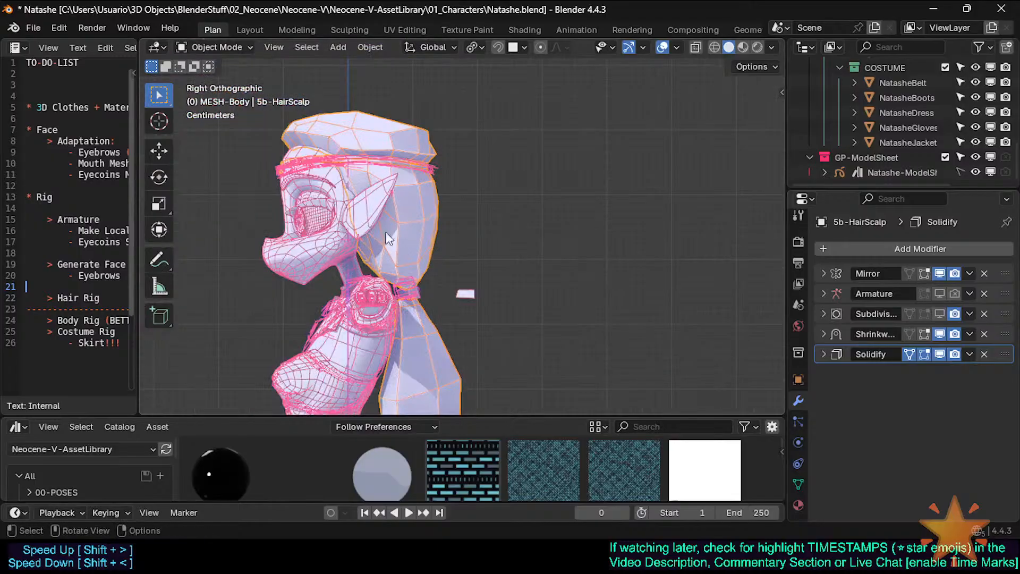
{"action": "scroll", "coordinate": [385, 158], "scroll_direction": "up", "scroll_amount": 4}
{"action": "middle_click_drag", "start_coordinate": [435, 290], "coordinate": [400, 274], "text": "shift"}
{"action": "scroll", "coordinate": [401, 274], "scroll_direction": "up", "scroll_amount": 5}
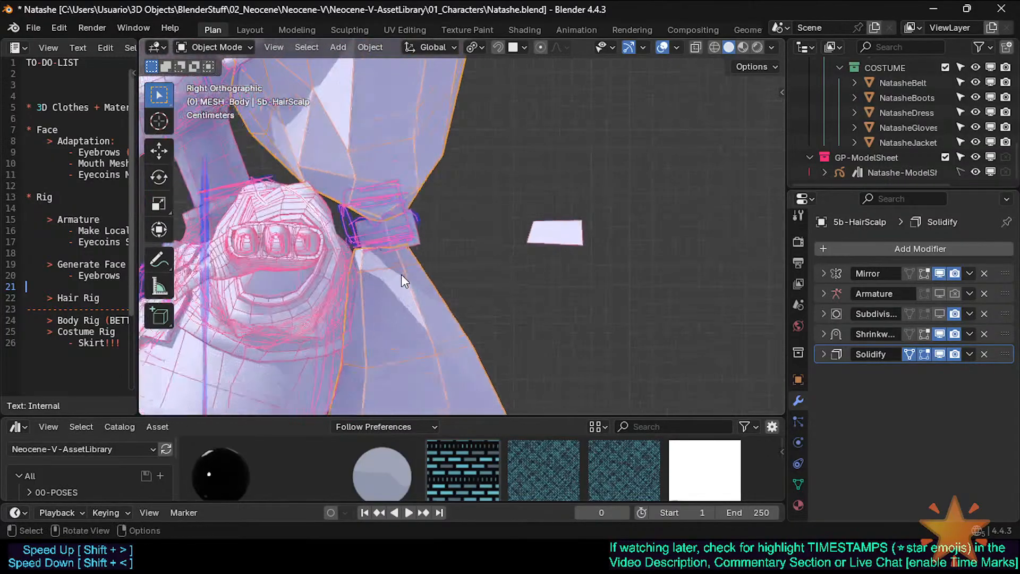
{"action": "middle_click_drag", "start_coordinate": [408, 171], "coordinate": [390, 250], "text": "shift"}
{"action": "key", "text": "ctrl+s"}
{"action": "key", "text": "Tab"}
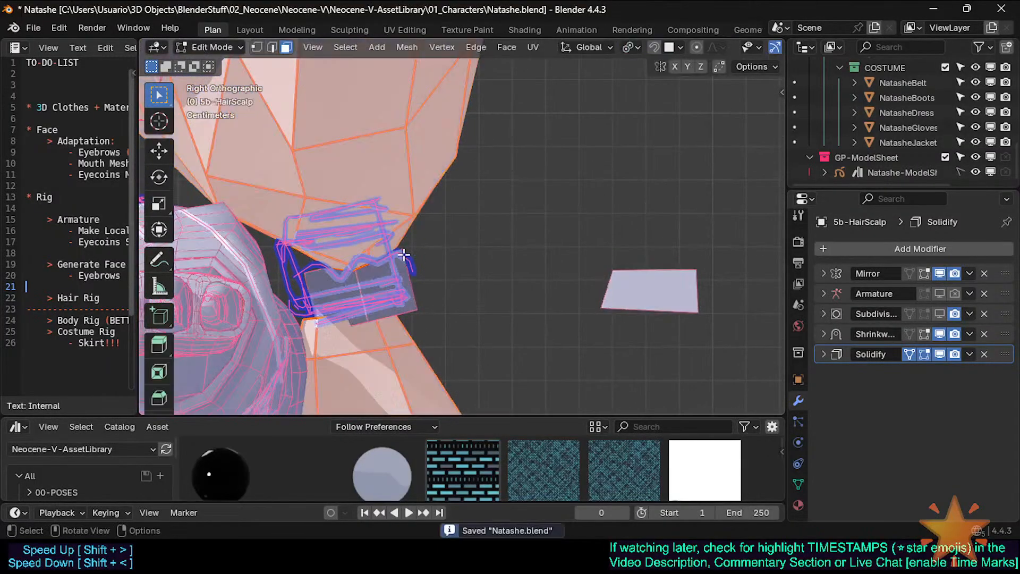
{"action": "key", "text": "Tab"}
{"action": "key", "text": "Tab"}
{"action": "key", "text": "Tab"}
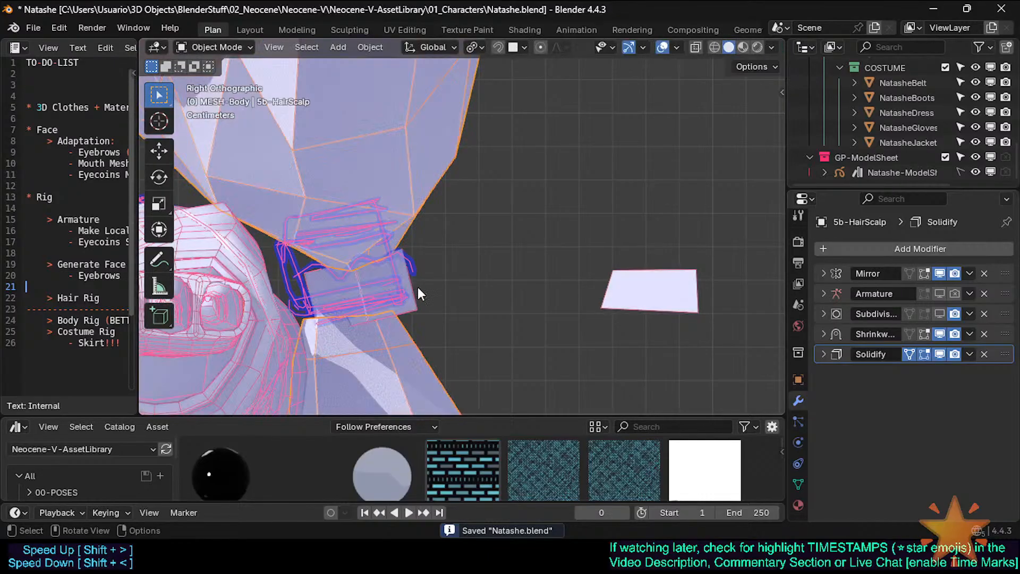
Open the hair-tie piece in Edit Mode and move its mesh slightly toward the sketched hair tie
{"action": "left_click", "coordinate": [413, 286]}
{"action": "key", "text": "Tab"}
{"action": "key", "text": "g"}
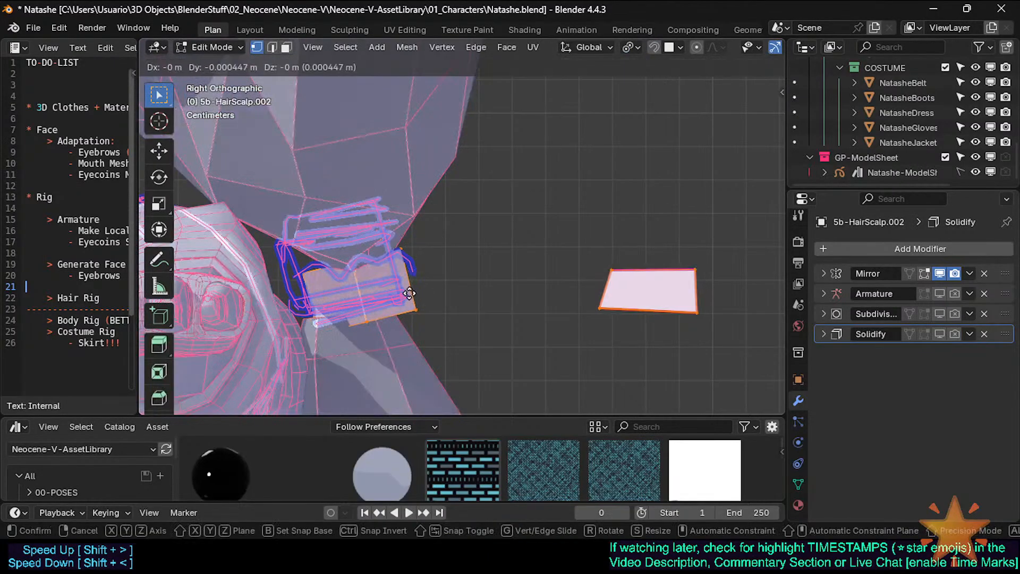
{"action": "left_click", "coordinate": [458, 278]}
Rotate the hair-tie mesh 36° in side view and rotate it again by -33.9°
{"action": "key", "text": "r"}
{"action": "left_click", "coordinate": [457, 284]}
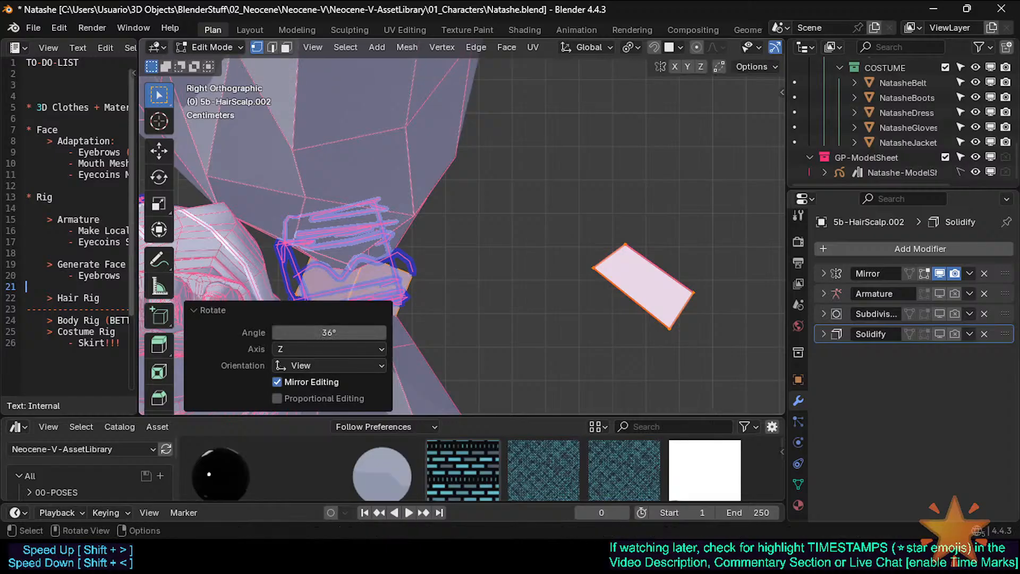
{"action": "key", "text": "r"}
{"action": "left_click", "coordinate": [469, 263]}
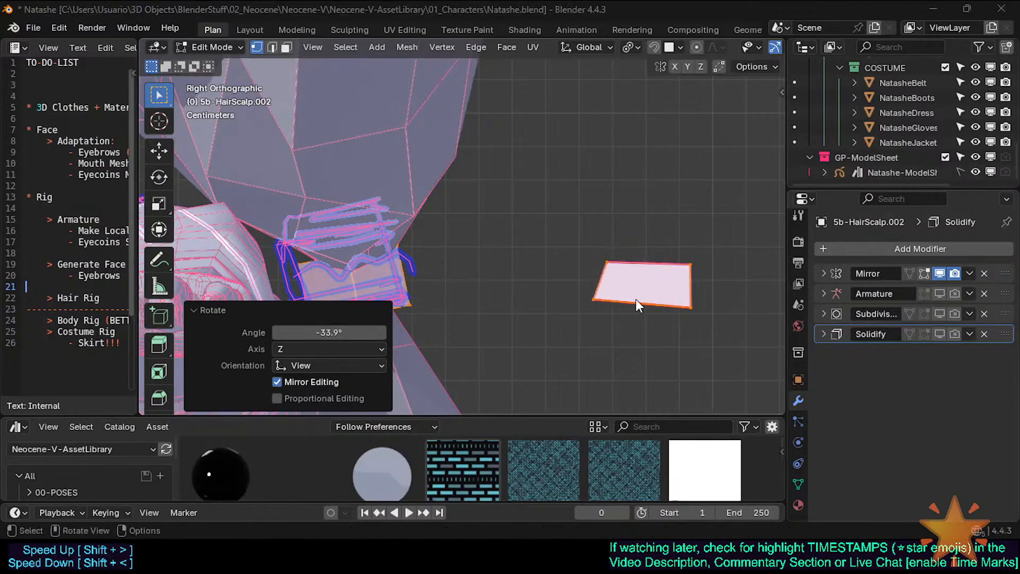
Show the hair-tie piece's material slots in face selection and set the solid viewport colour to Texture
{"action": "left_click", "coordinate": [657, 270]}
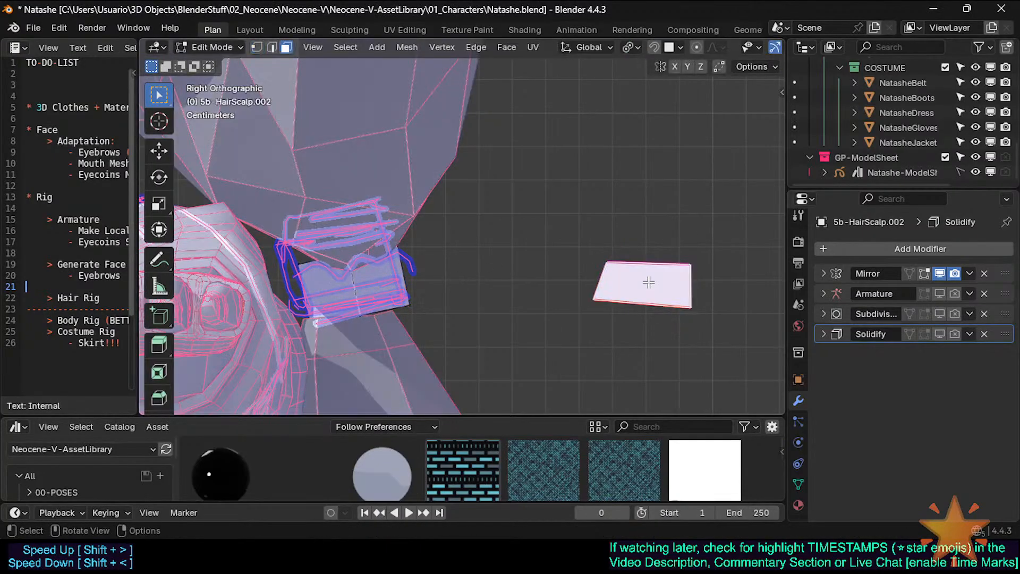
{"action": "left_click", "coordinate": [798, 504]}
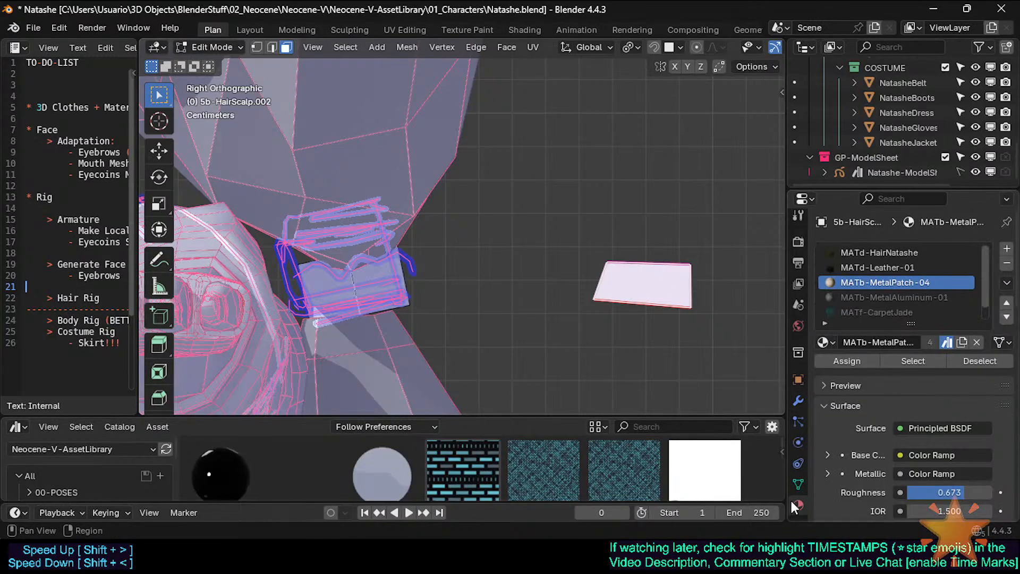
{"action": "key", "text": "Tab"}
{"action": "key", "text": "Tab"}
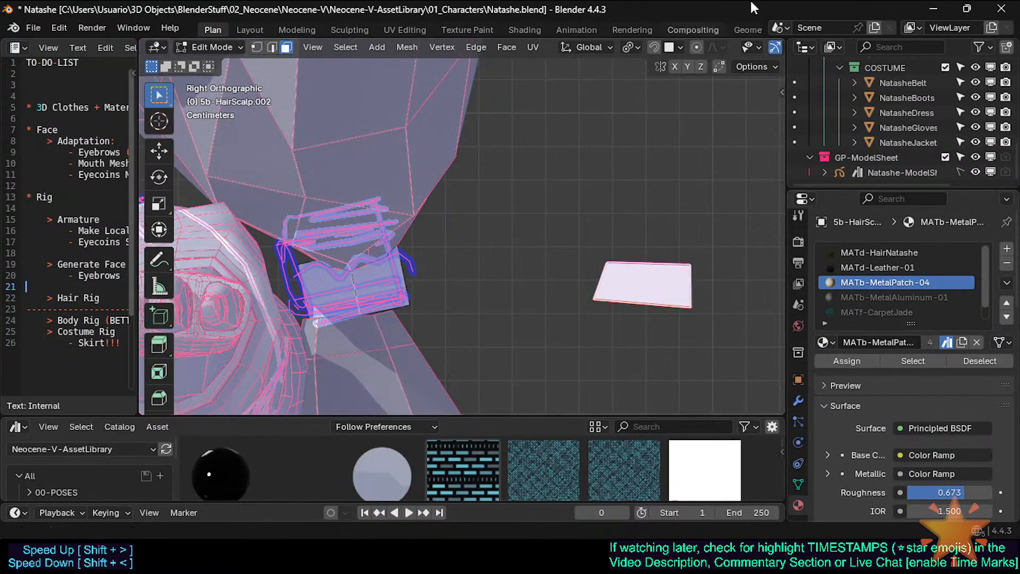
{"action": "scroll", "coordinate": [748, 46], "scroll_direction": "down", "scroll_amount": 4}
{"action": "scroll", "coordinate": [747, 47], "scroll_direction": "down", "scroll_amount": 3}
{"action": "left_click", "coordinate": [773, 46]}
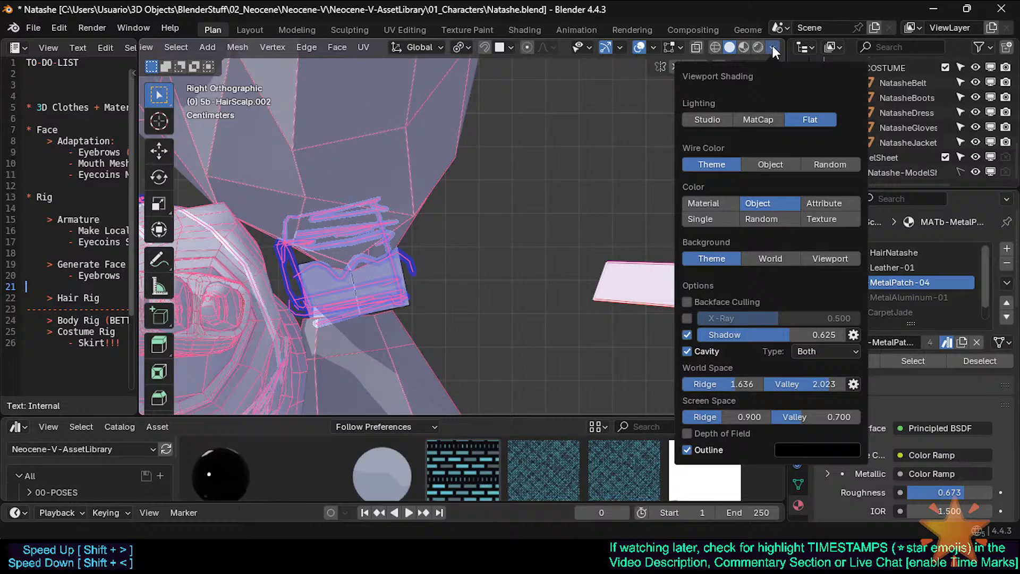
{"action": "left_click", "coordinate": [818, 220]}
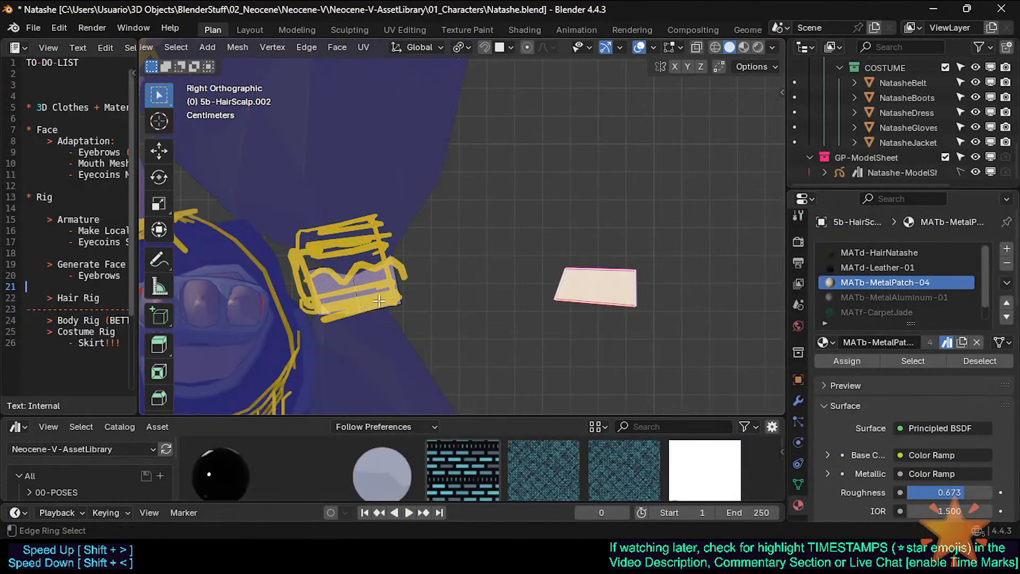
Delete the loose quad floating behind the ponytail's hair tie
{"action": "scroll", "coordinate": [407, 213], "scroll_direction": "down", "scroll_amount": 6}
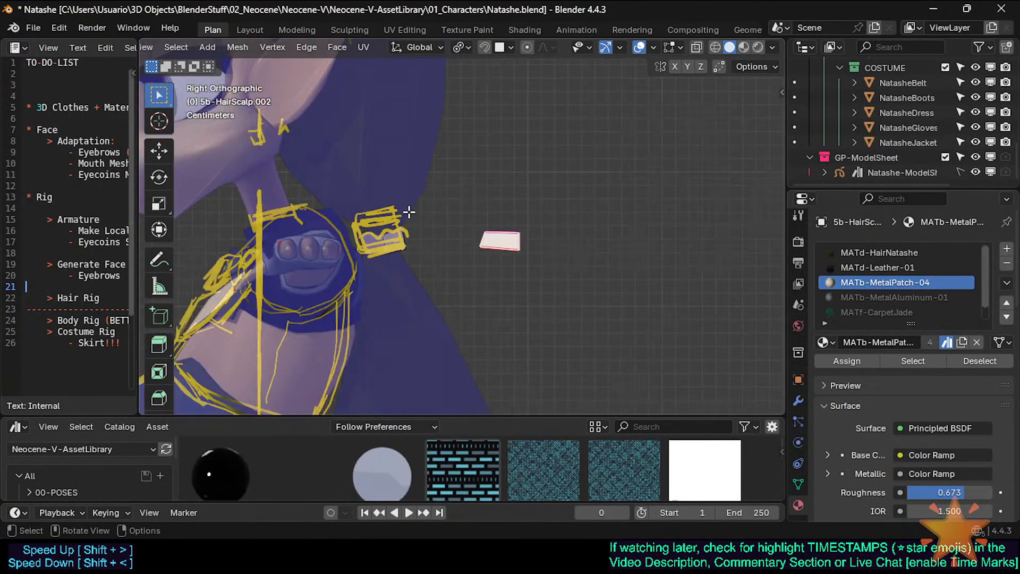
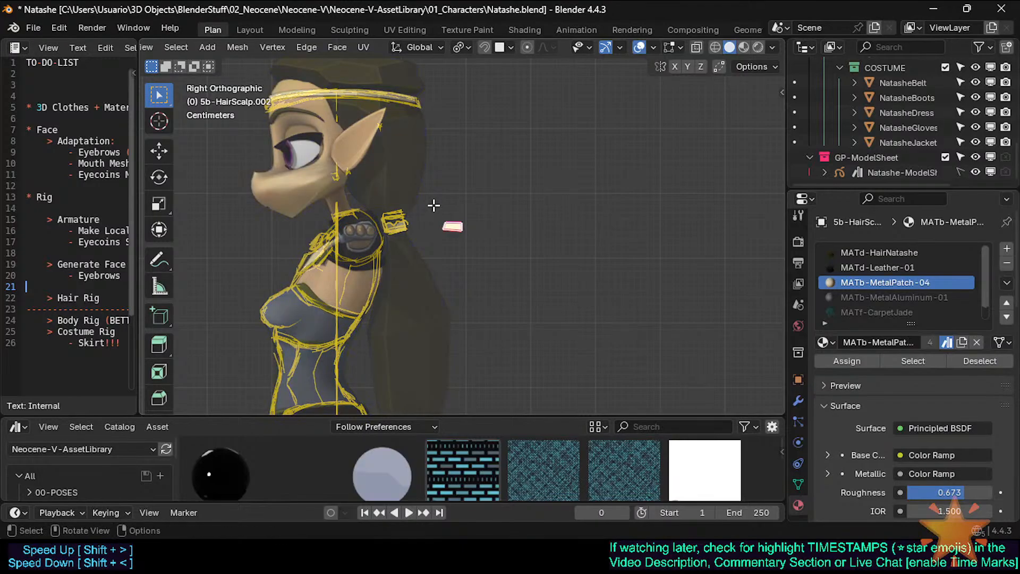
{"action": "scroll", "coordinate": [434, 206], "scroll_direction": "up", "scroll_amount": 5}
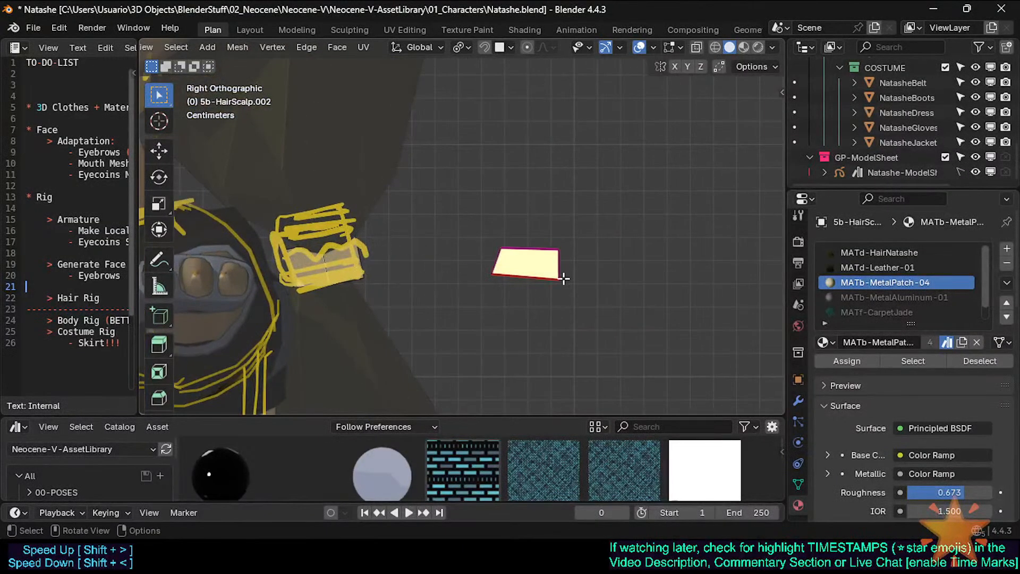
{"action": "key", "text": "x"}
{"action": "left_click", "coordinate": [548, 248]}
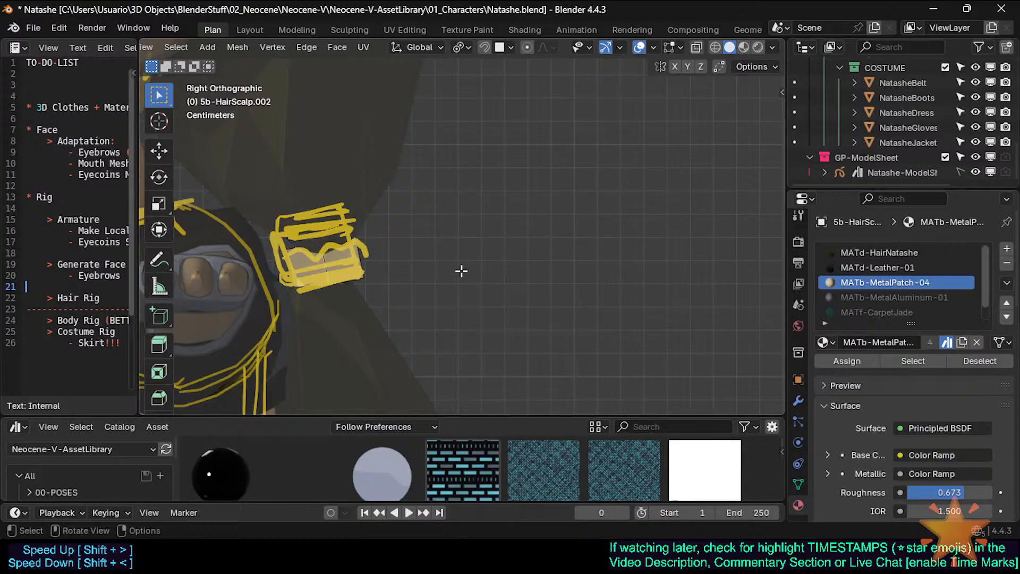
{"action": "key", "text": "Tab"}
{"action": "scroll", "coordinate": [361, 280], "scroll_direction": "up", "scroll_amount": 2}
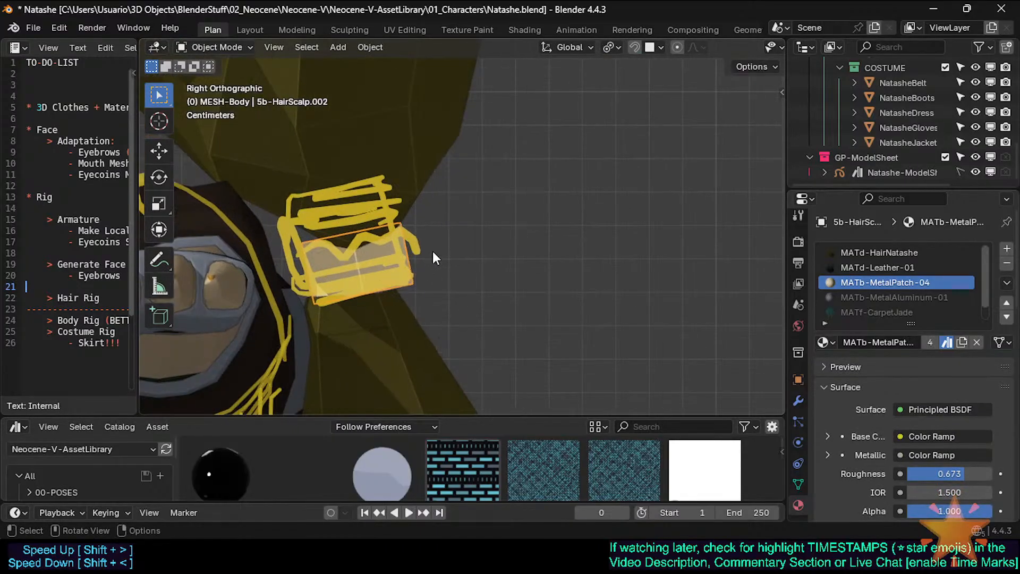
{"action": "key", "text": "s"}
{"action": "key", "text": "Escape"}
{"action": "key", "text": "Tab"}
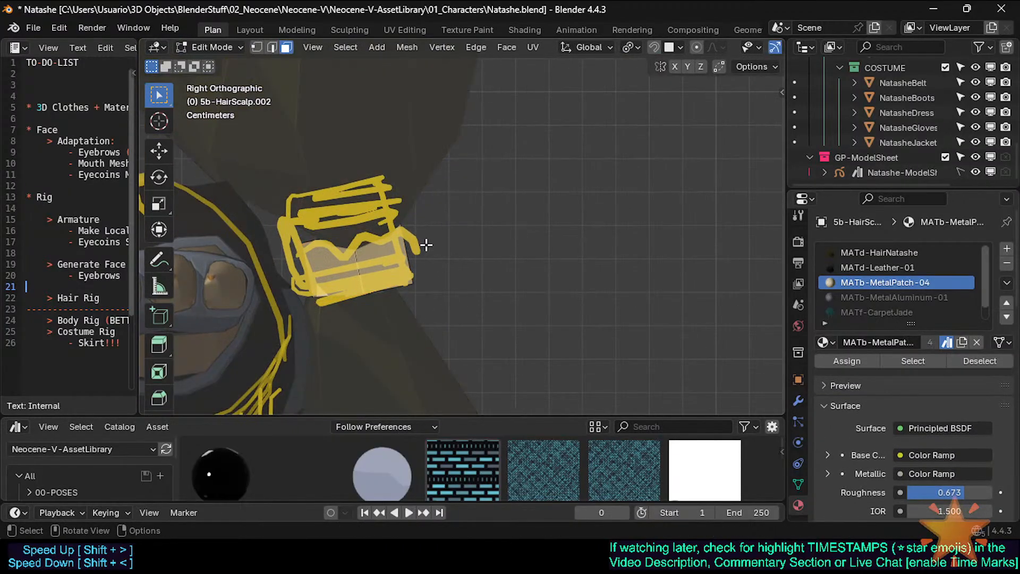
Scale the hair-tie mesh by 1.231 and move it over the sketched hair tie in side view
{"action": "key", "text": "s"}
{"action": "left_click", "coordinate": [452, 248]}
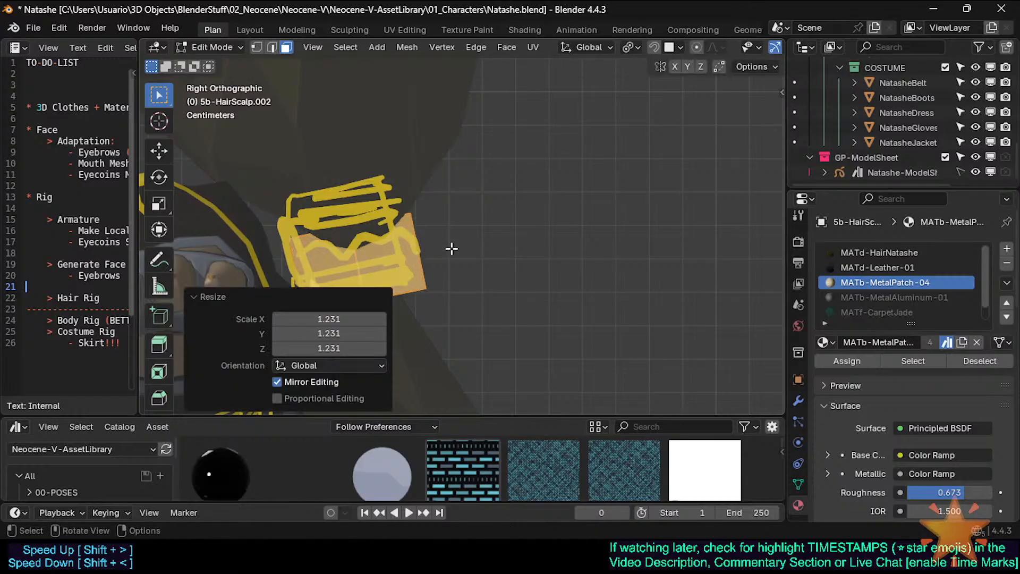
{"action": "left_click", "coordinate": [218, 298]}
{"action": "key", "text": "g"}
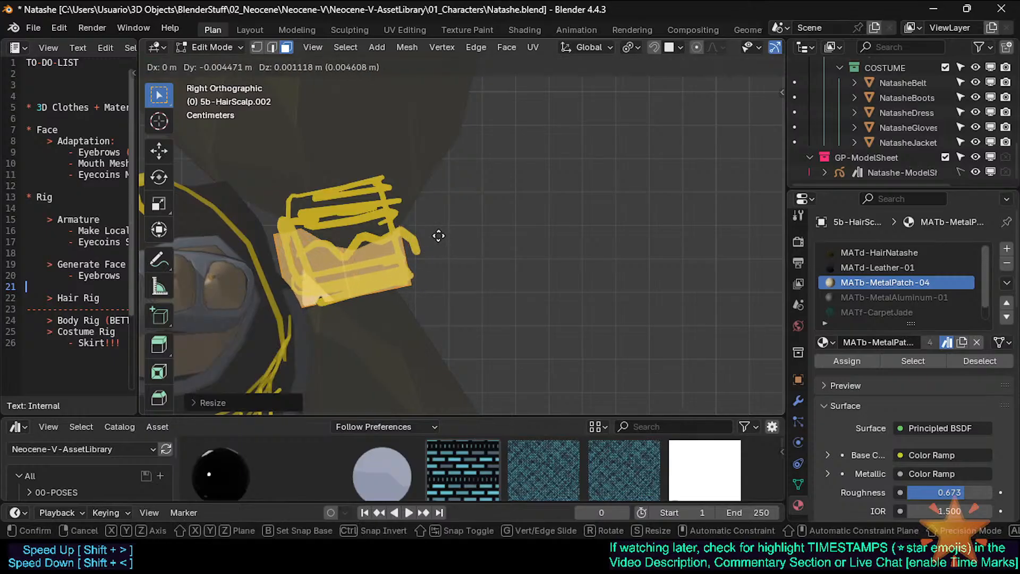
{"action": "left_click", "coordinate": [428, 246]}
Fine-tune the hair-tie mesh's rotation and position against the sketch with X-ray display on
{"action": "scroll", "coordinate": [418, 248], "scroll_direction": "down", "scroll_amount": 2}
{"action": "key", "text": "alt+z"}
{"action": "scroll", "coordinate": [405, 252], "scroll_direction": "up", "scroll_amount": 1}
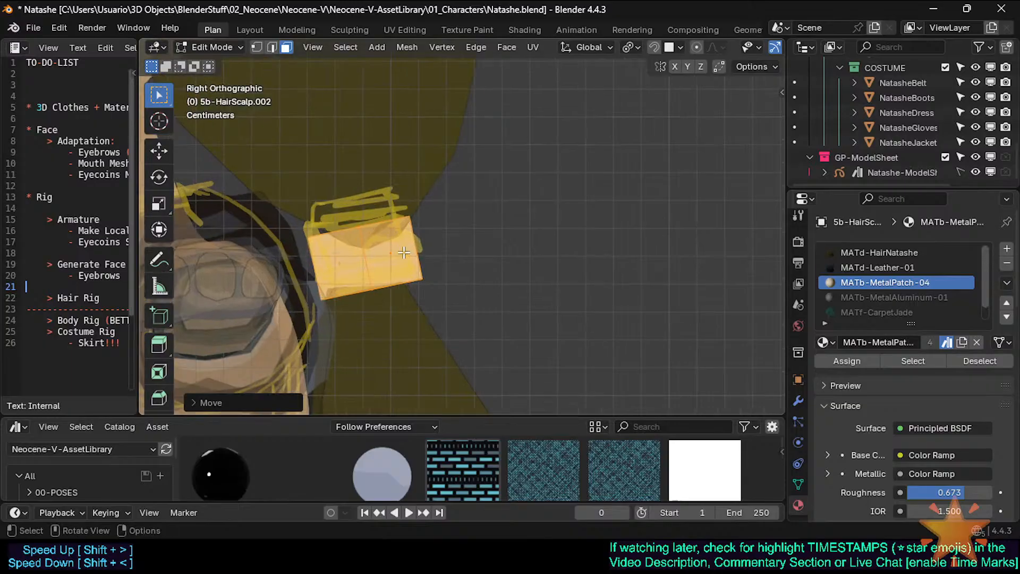
{"action": "key", "text": "r"}
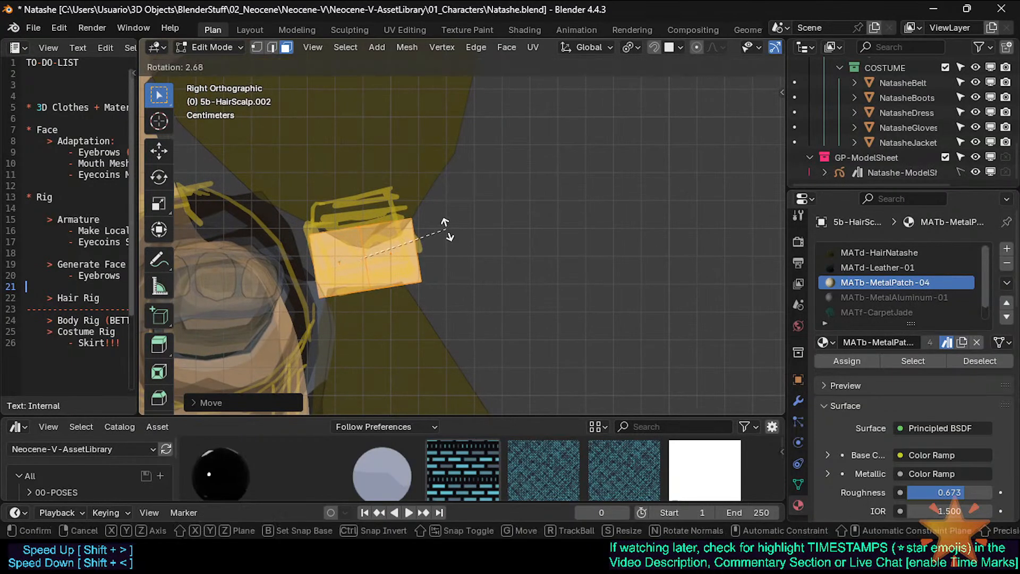
{"action": "left_click", "coordinate": [445, 228]}
{"action": "key", "text": "g"}
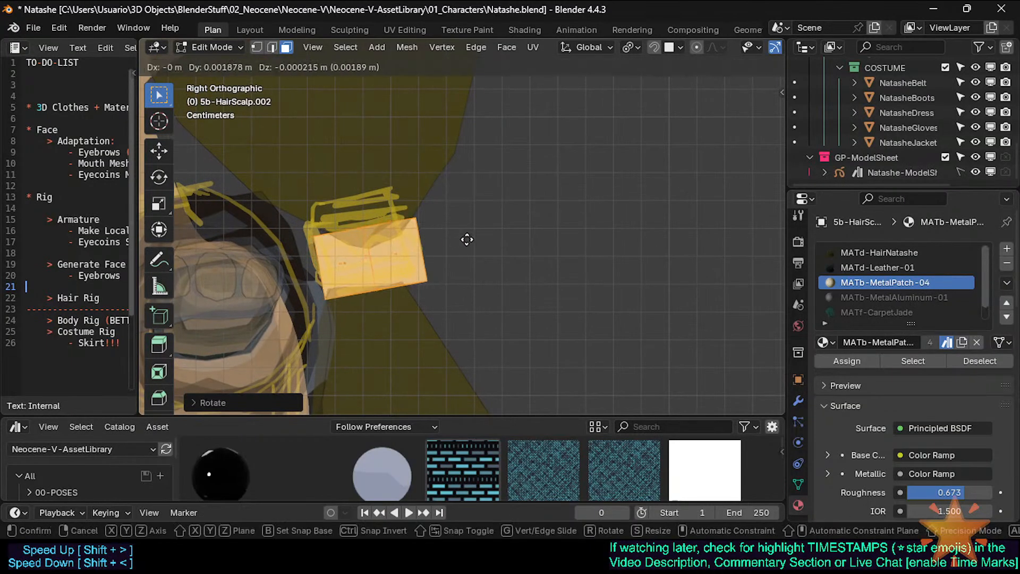
{"action": "left_click", "coordinate": [475, 238]}
{"action": "key", "text": "r"}
{"action": "left_click", "coordinate": [478, 237]}
Isolate the hair-tie object in local view with X-ray display off
{"action": "mouse_move", "coordinate": [397, 241]}
{"action": "middle_mouse_down", "text": "shift"}
{"action": "mouse_move", "coordinate": [492, 247]}
{"action": "mouse_move", "coordinate": [480, 269]}
{"action": "mouse_move", "coordinate": [493, 272]}
{"action": "mouse_move", "coordinate": [471, 257]}
{"action": "middle_mouse_up", "text": "shift"}
{"action": "key", "text": "Tab"}
{"action": "key", "text": "KP_Divide"}
{"action": "scroll", "coordinate": [495, 229], "scroll_direction": "down", "scroll_amount": 3}
{"action": "key", "text": "alt+z"}
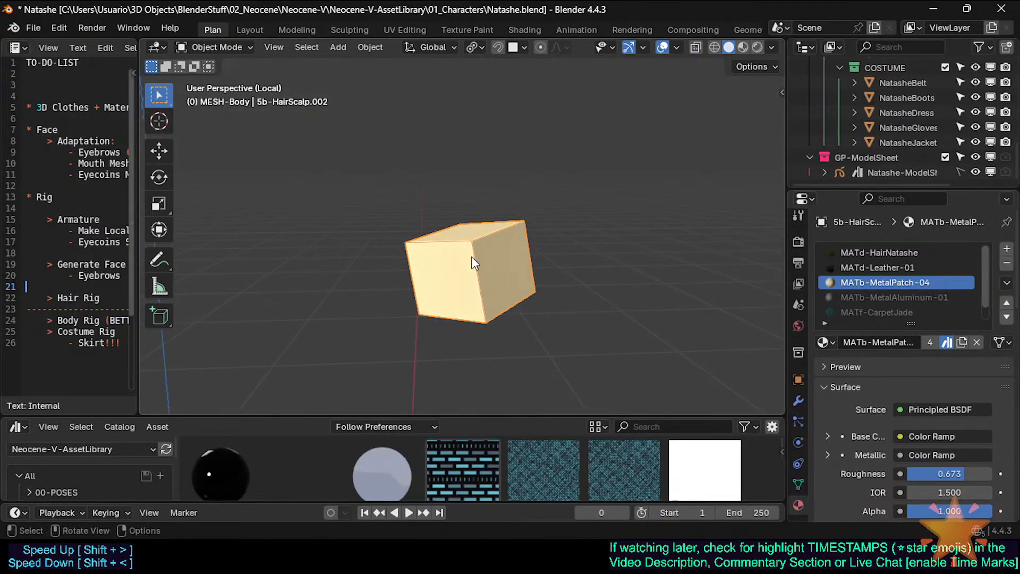
Enable the hair tie's Subdivision modifier for both the viewport and rendering
{"action": "left_click", "coordinate": [798, 400]}
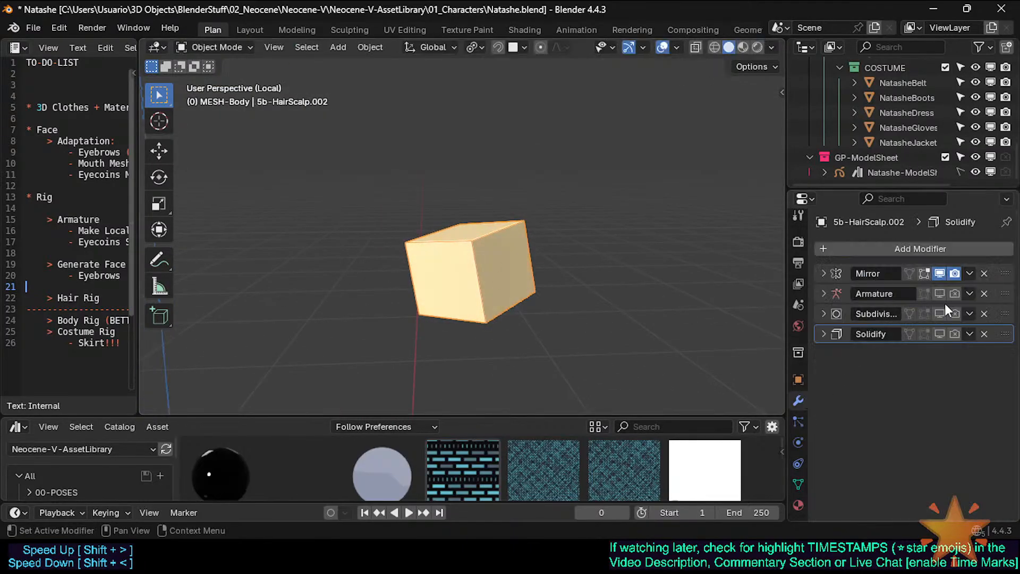
{"action": "left_click_drag", "start_coordinate": [945, 314], "coordinate": [954, 314]}
{"action": "middle_click_drag", "start_coordinate": [607, 205], "coordinate": [593, 269]}
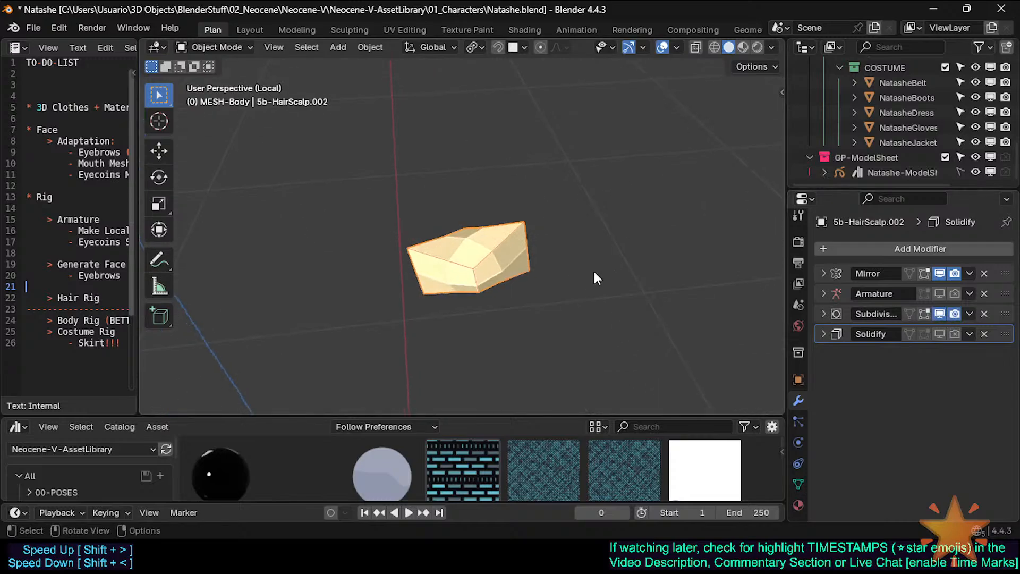
Apply an edge crease of 1 to the whole hair-tie mesh and crease it once more, checking the subdivided shape
{"action": "key", "text": "Tab"}
{"action": "scroll", "coordinate": [516, 270], "scroll_direction": "up", "scroll_amount": 1}
{"action": "key", "text": "shift+e"}
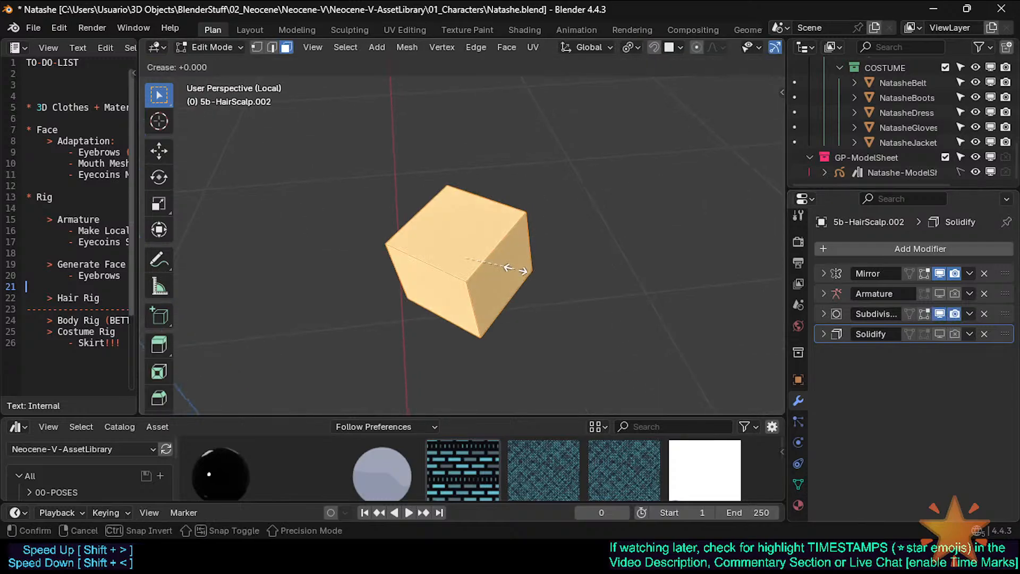
{"action": "type", "text": "1"}
{"action": "key", "text": "Return"}
{"action": "key", "text": "Tab"}
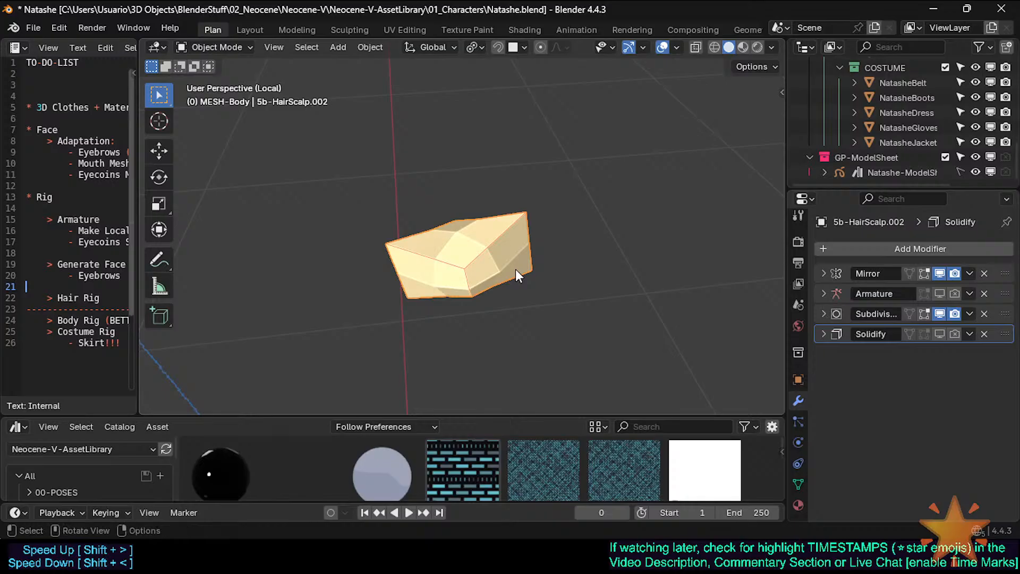
{"action": "key", "text": "Tab"}
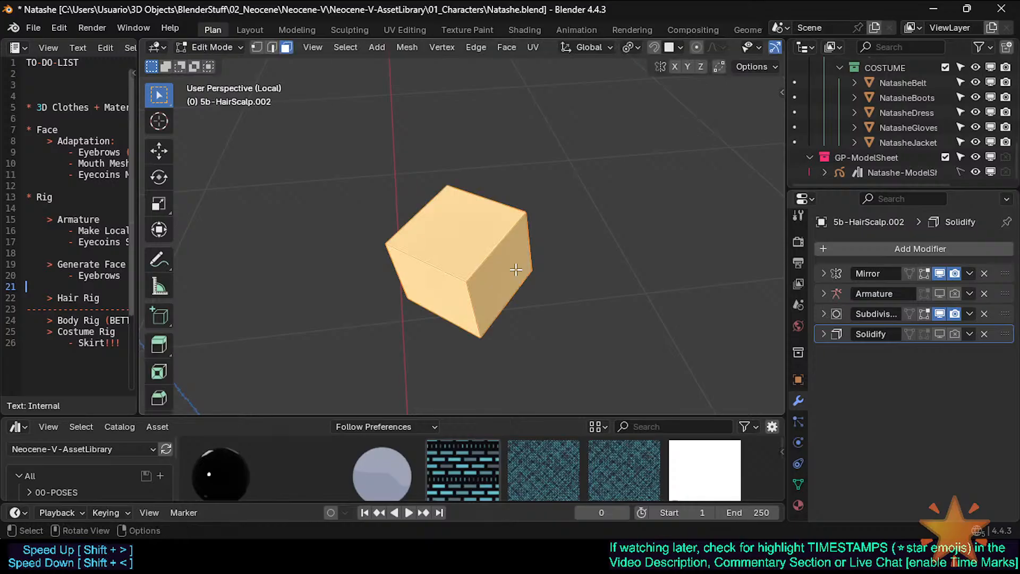
{"action": "key", "text": "shift+e"}
{"action": "key", "text": "Return"}
{"action": "key", "text": "Tab"}
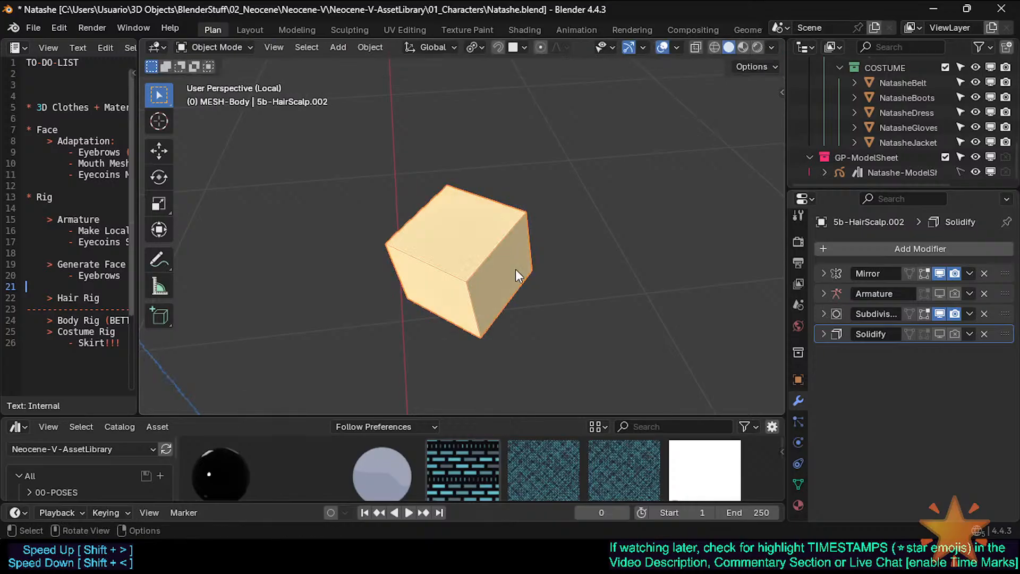
Readjust the hair-tie mesh's edge crease twice, checking the subdivided shape in Object Mode
{"action": "middle_click_drag", "start_coordinate": [520, 274], "coordinate": [465, 234]}
{"action": "key", "text": "Tab"}
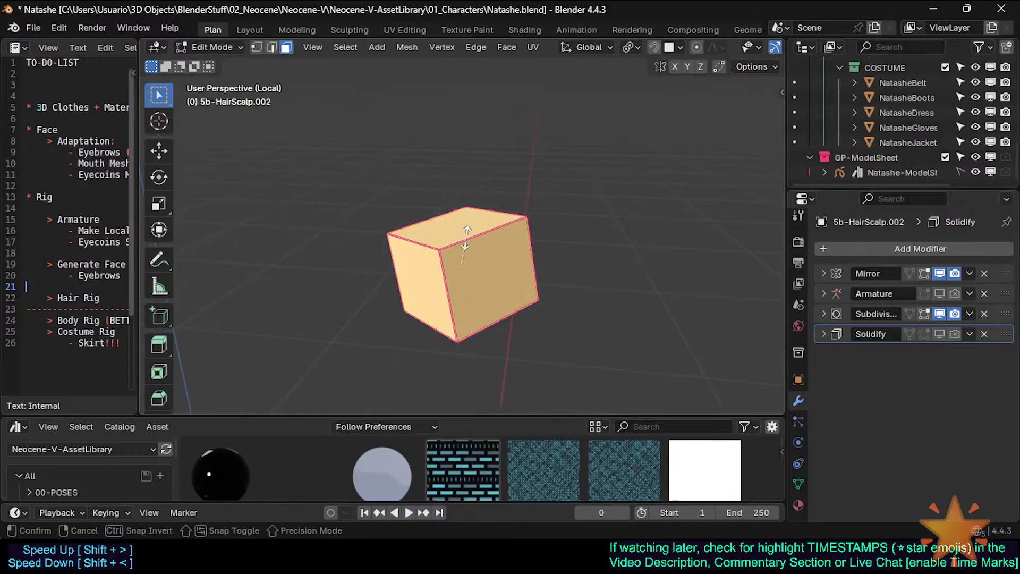
{"action": "key", "text": "shift+e"}
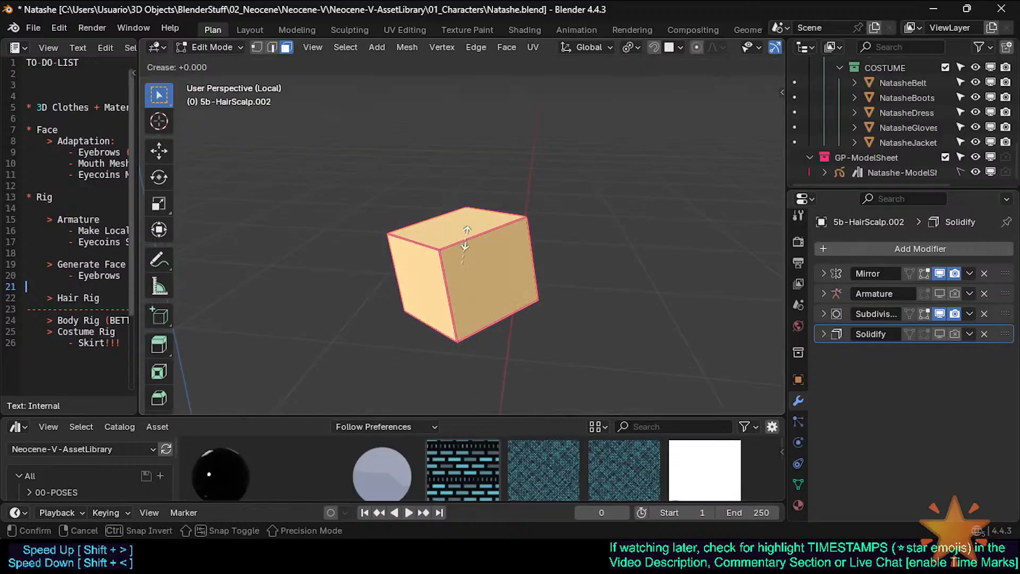
{"action": "key", "text": "Return"}
{"action": "key", "text": "Tab"}
{"action": "middle_click_drag", "start_coordinate": [467, 238], "coordinate": [498, 253]}
{"action": "key", "text": "Tab"}
{"action": "key", "text": "shift+e"}
{"action": "key", "text": "Return"}
{"action": "key", "text": "Tab"}
Switch to edge selection, select all the hair tie's edges and change their crease by -1
{"action": "key", "text": "Tab"}
{"action": "key", "text": "2"}
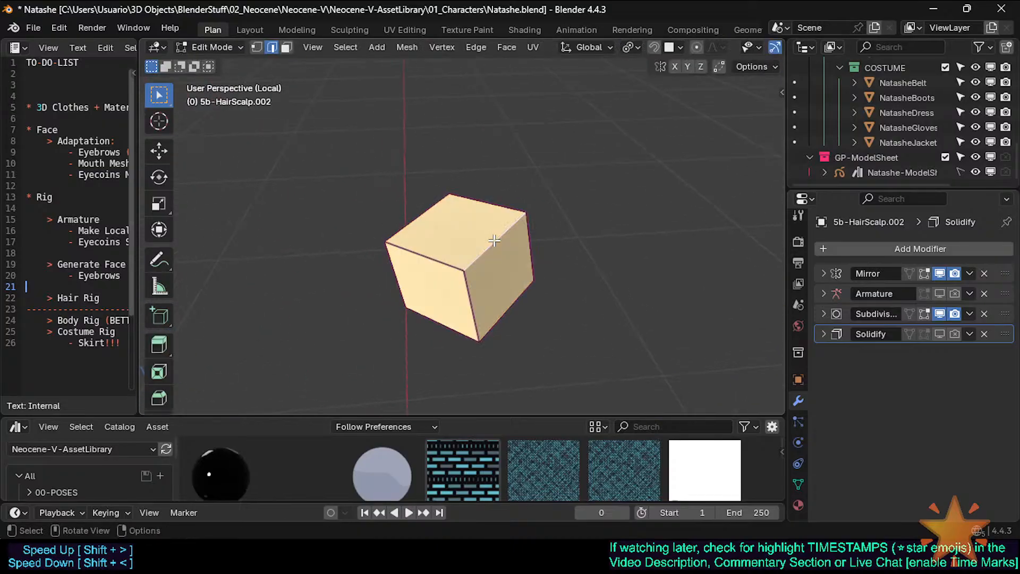
{"action": "key", "text": "n"}
{"action": "key", "text": "n"}
{"action": "key", "text": "Tab"}
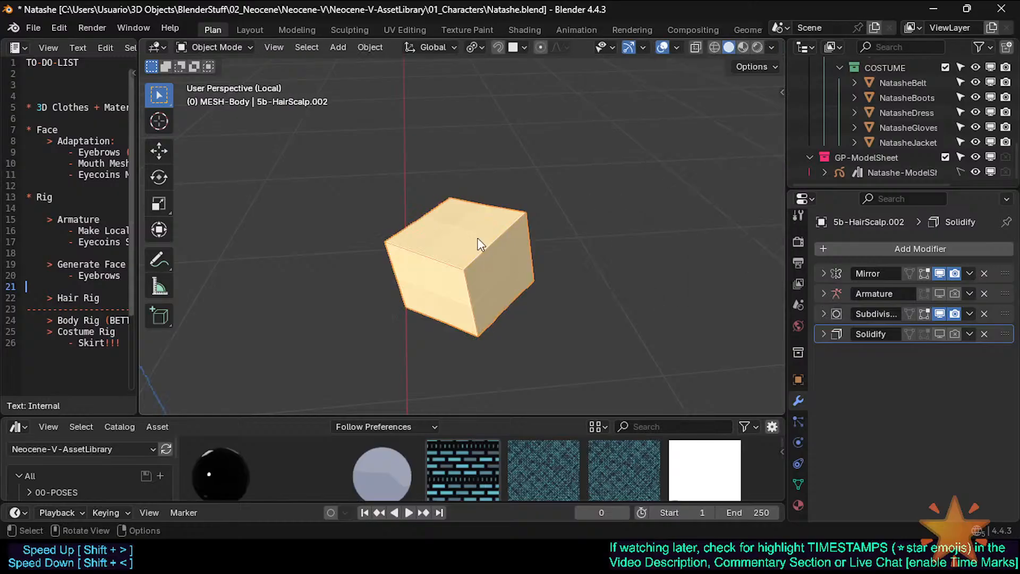
{"action": "middle_click_drag", "start_coordinate": [478, 242], "coordinate": [484, 221]}
{"action": "key", "text": "Tab"}
{"action": "key", "text": "a"}
{"action": "key", "text": "shift+e"}
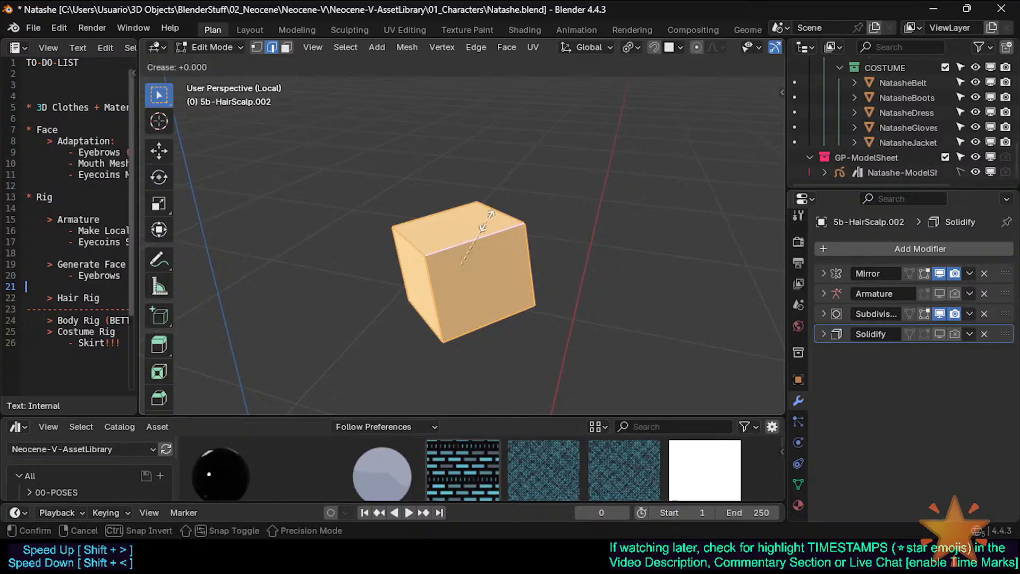
{"action": "type", "text": "-1"}
{"action": "key", "text": "Return"}
Apply a crease change of 0 to the selected edges and inspect the subdivided hair tie in Object Mode
{"action": "key", "text": "shift+e"}
{"action": "type", "text": "0"}
{"action": "key", "text": "Return"}
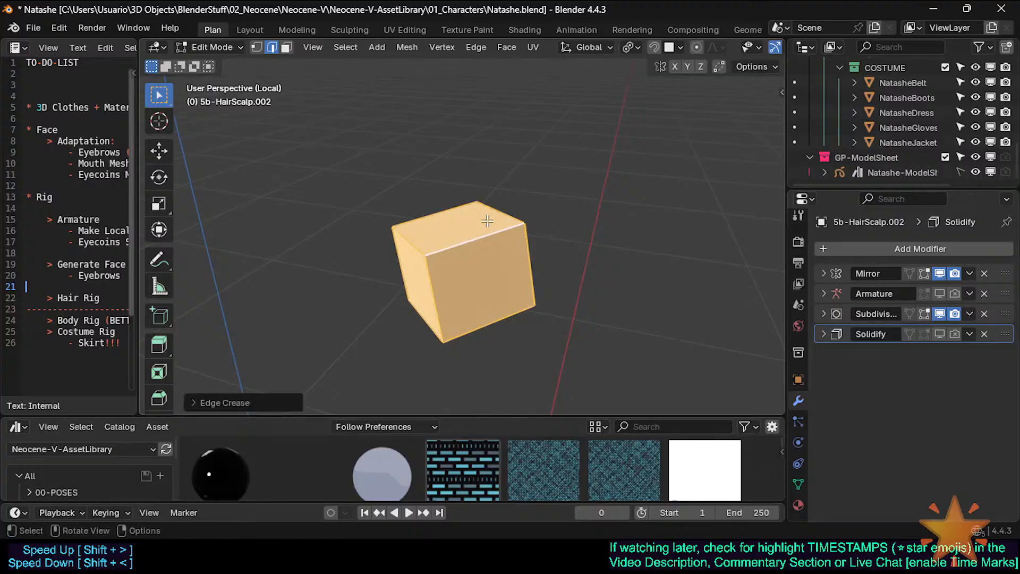
{"action": "key", "text": "Tab"}
{"action": "middle_click_drag", "start_coordinate": [487, 221], "coordinate": [500, 283]}
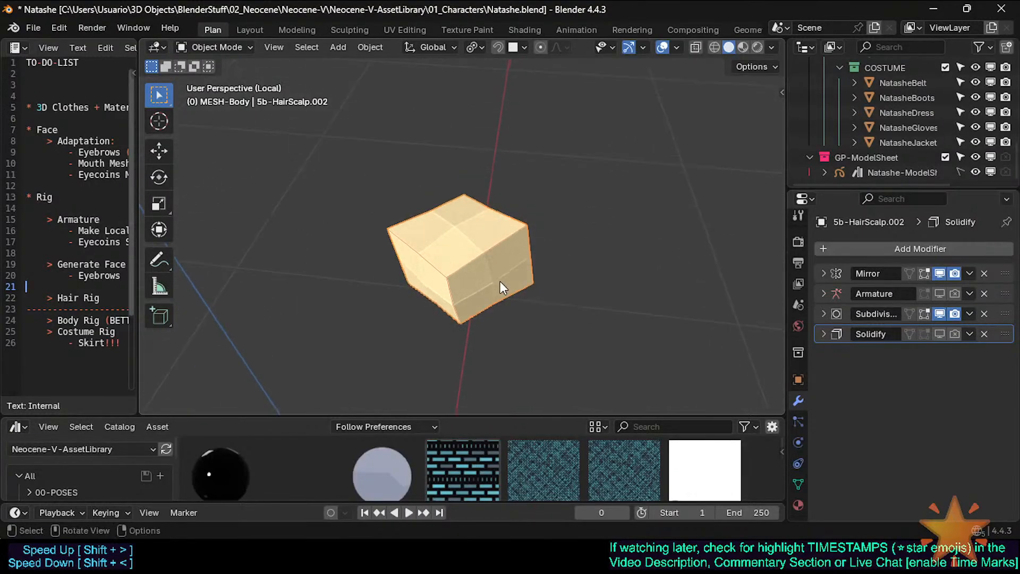
Expand the Mirror modifier's settings and try moving the hair-tie mesh along the global X axis
{"action": "left_click", "coordinate": [819, 270]}
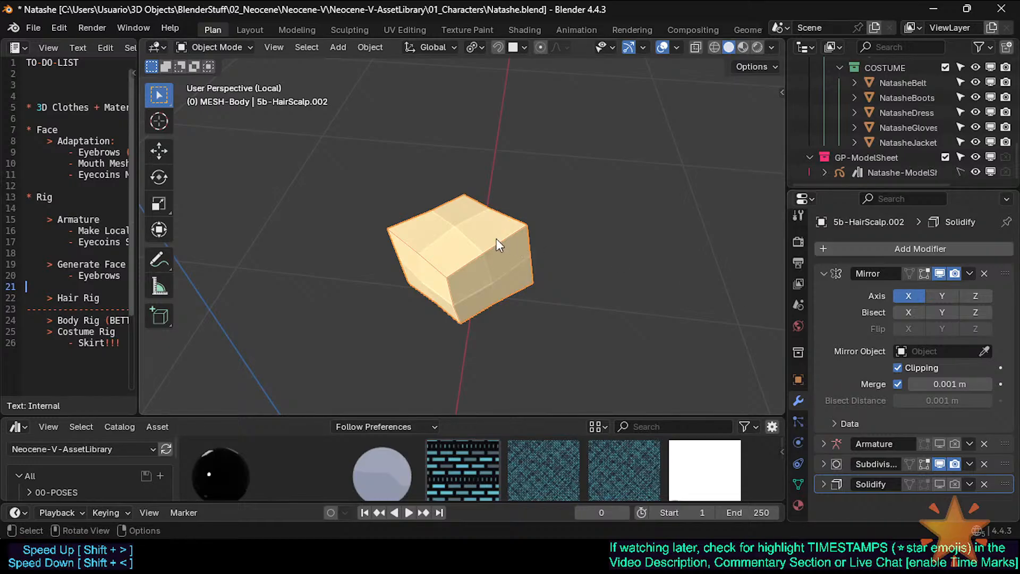
{"action": "key", "text": "Tab"}
{"action": "middle_click_drag", "start_coordinate": [496, 238], "coordinate": [368, 204]}
{"action": "key", "text": "g"}
{"action": "key", "text": "x"}
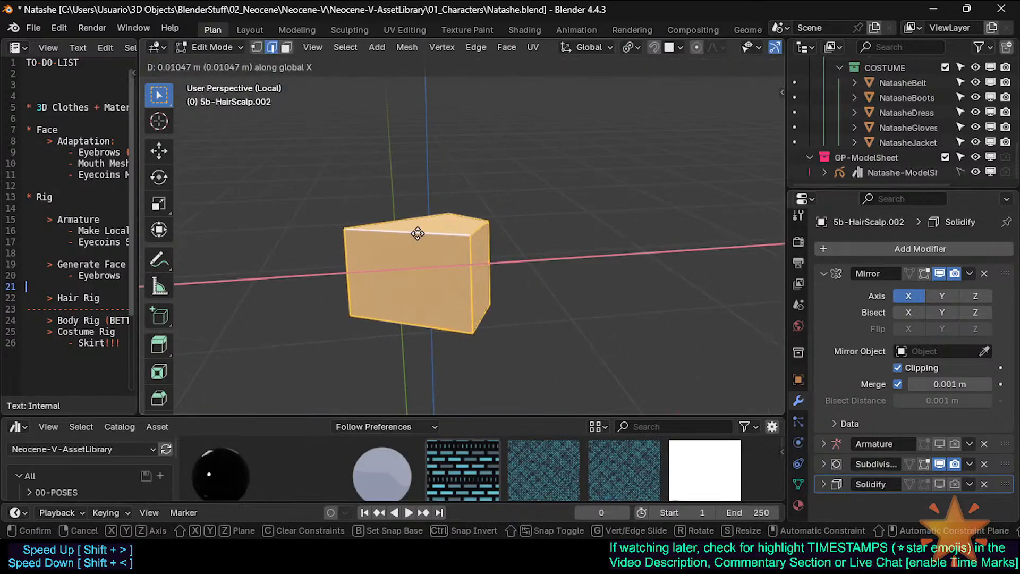
{"action": "left_click", "coordinate": [451, 236]}
{"action": "middle_click_drag", "start_coordinate": [435, 236], "coordinate": [511, 259]}
Turn on the Y axis in the Mirror modifier and compare the hair tie in Object and Edit Mode
{"action": "left_click", "coordinate": [946, 296]}
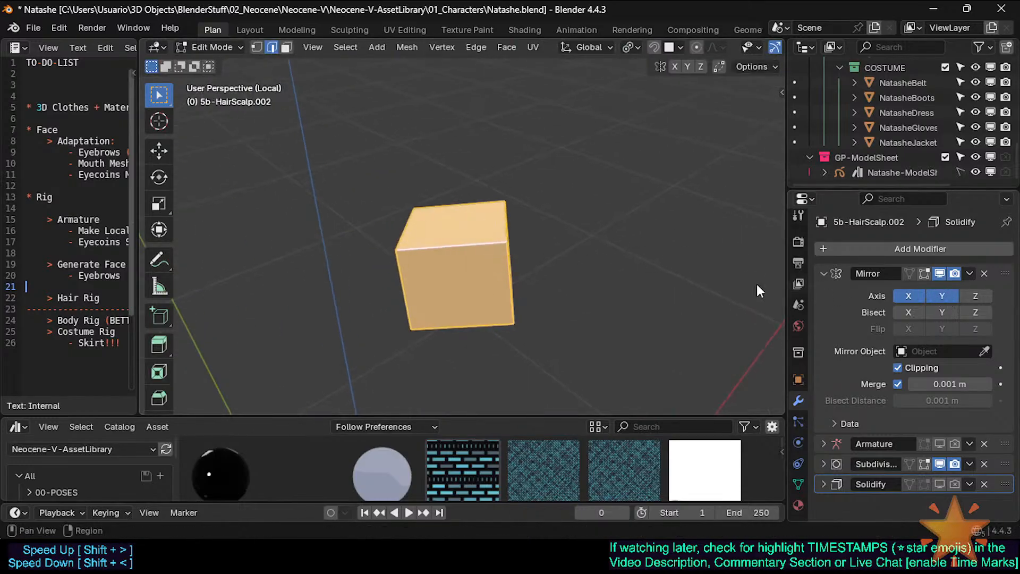
{"action": "middle_click_drag", "start_coordinate": [437, 223], "coordinate": [499, 202]}
{"action": "key", "text": "Tab"}
{"action": "key", "text": "Tab"}
{"action": "key", "text": "Tab"}
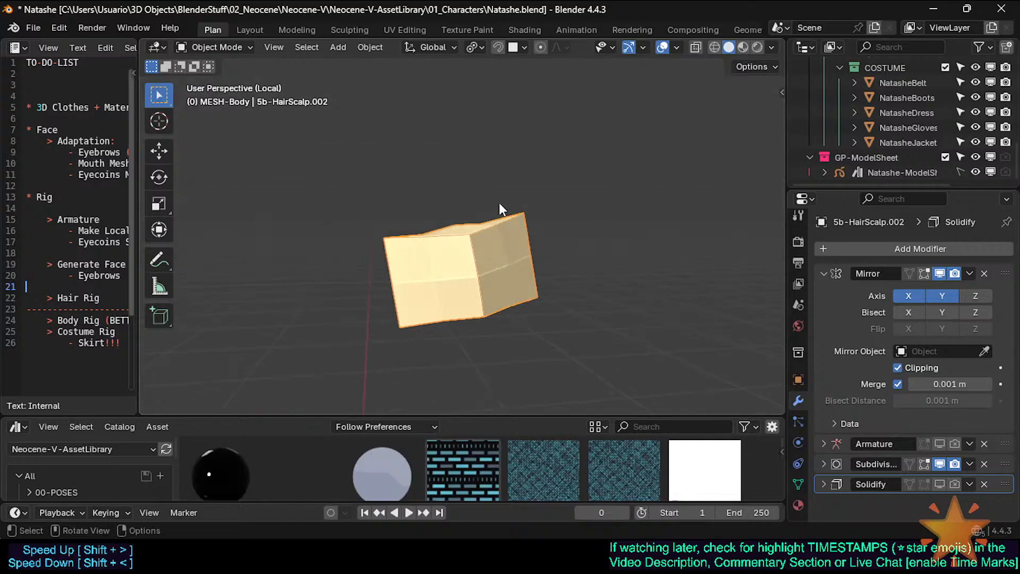
{"action": "key", "text": "Tab"}
{"action": "middle_click_drag", "start_coordinate": [599, 271], "coordinate": [427, 255]}
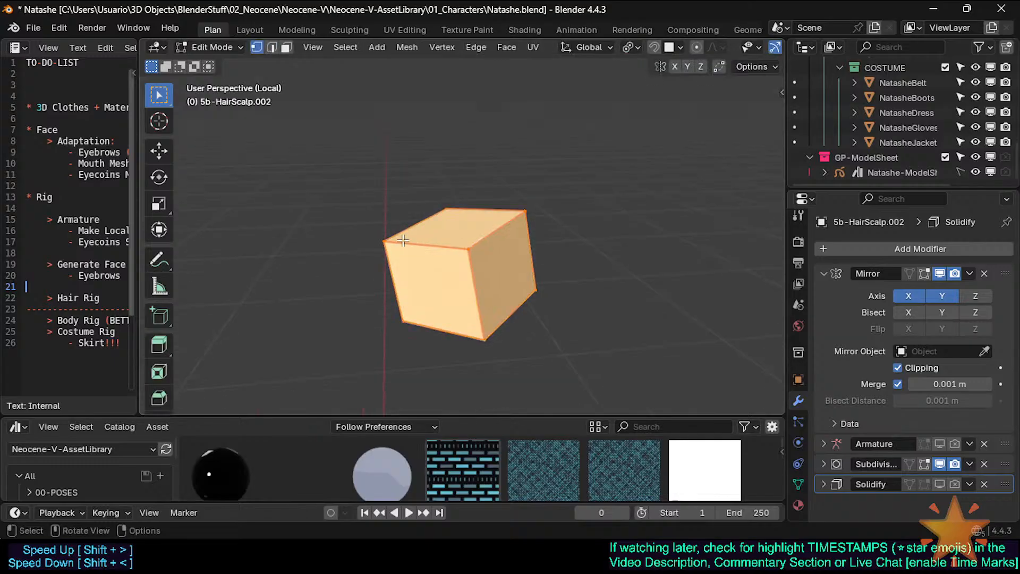
Turn off the Y axis in the Mirror modifier and check the hair tie's shape in Object Mode
{"action": "key", "text": "Tab"}
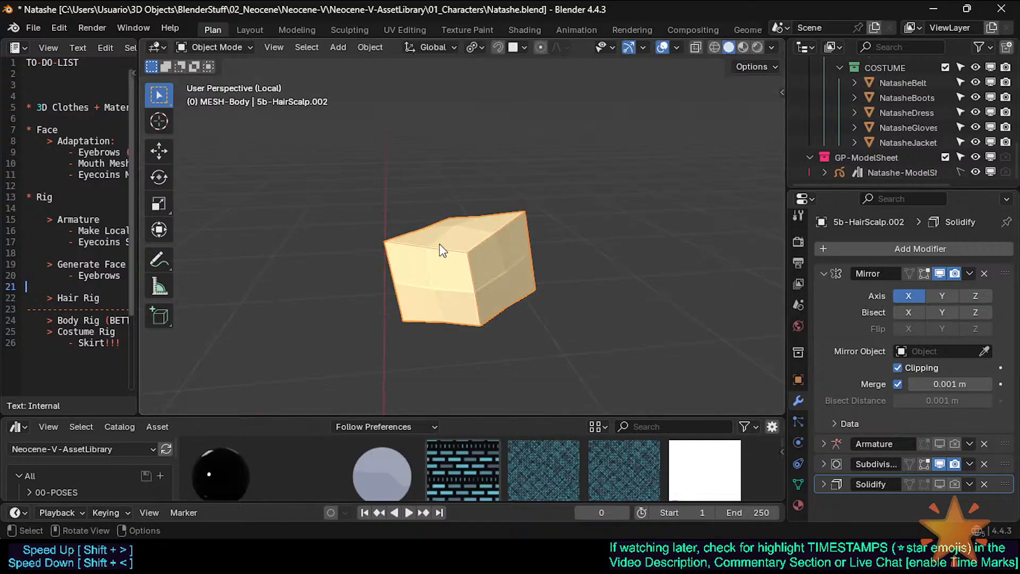
{"action": "middle_click_drag", "start_coordinate": [439, 244], "coordinate": [474, 257]}
{"action": "key", "text": "Tab"}
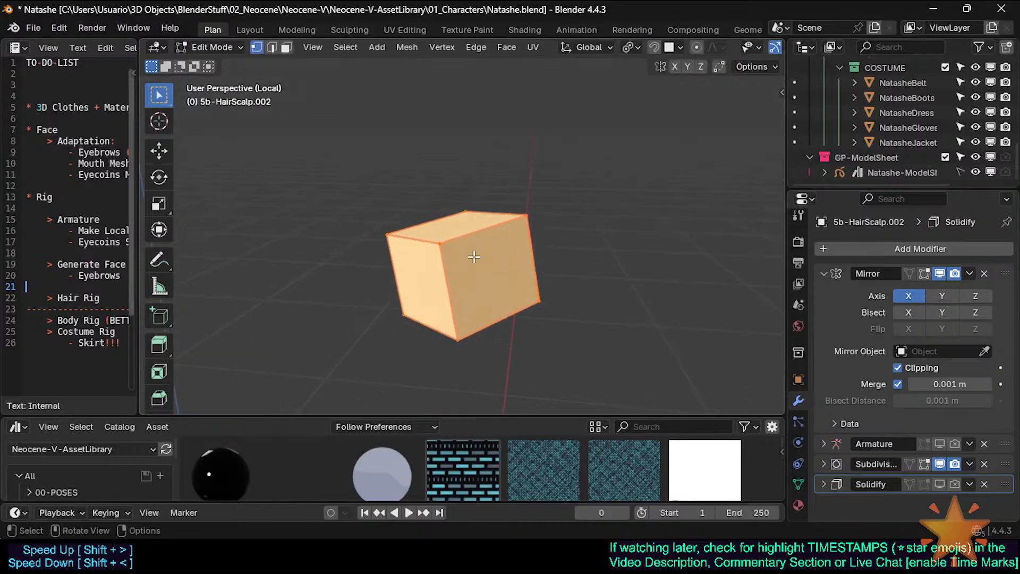
Add one centered horizontal loop cut around the hair tie and bevel it by about 0.0075 m with one segment
{"action": "key", "text": "alt+a"}
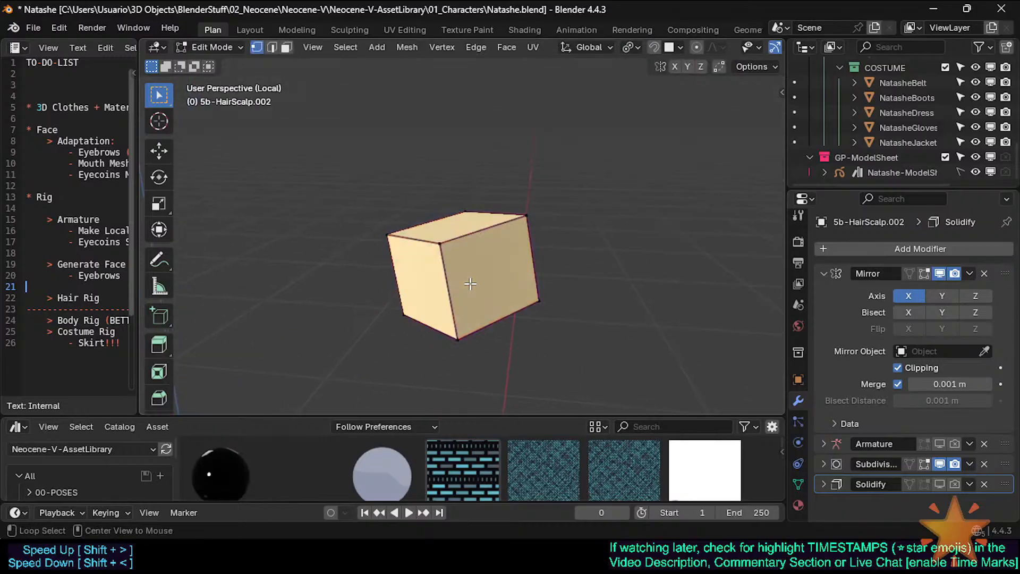
{"action": "left_click", "coordinate": [466, 239]}
{"action": "key", "text": "ctrl+r"}
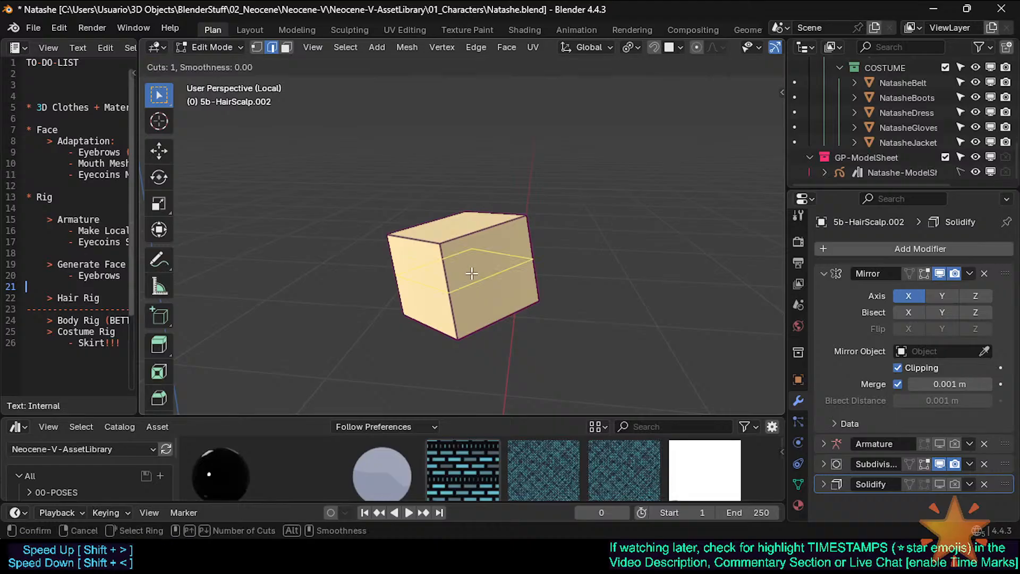
{"action": "left_click", "coordinate": [479, 274]}
{"action": "right_click", "coordinate": [489, 273]}
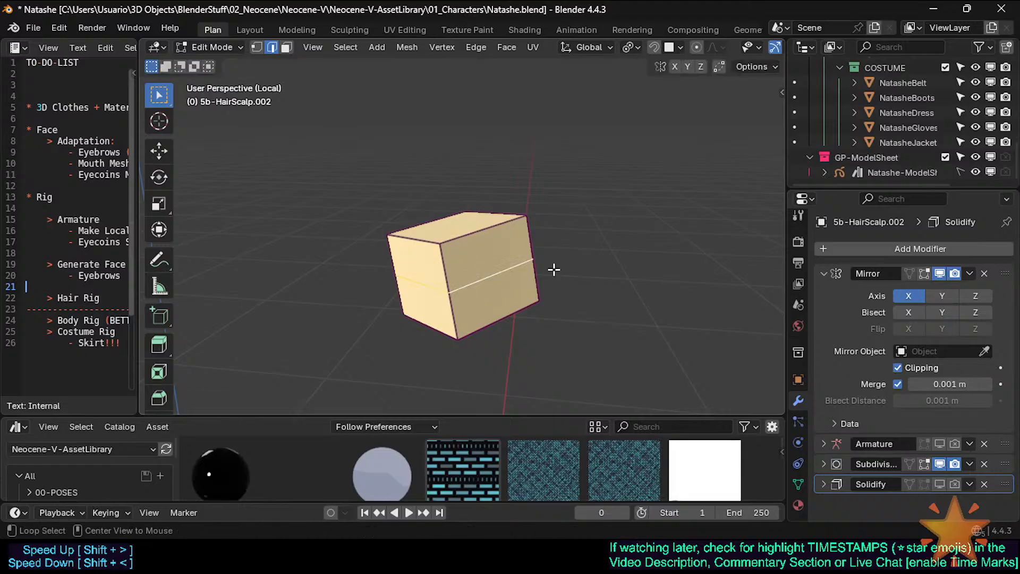
{"action": "key", "text": "ctrl+b"}
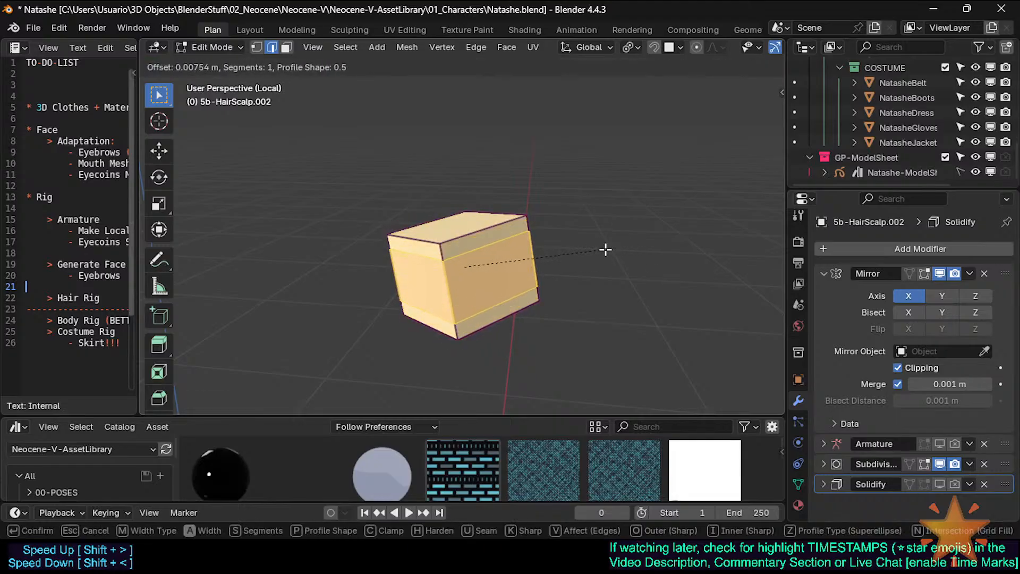
{"action": "left_click", "coordinate": [606, 248]}
Leave local view and compare the hair tie with the model-sheet sketch and the surrounding ponytail
{"action": "key", "text": "KP_3"}
{"action": "key", "text": "Tab"}
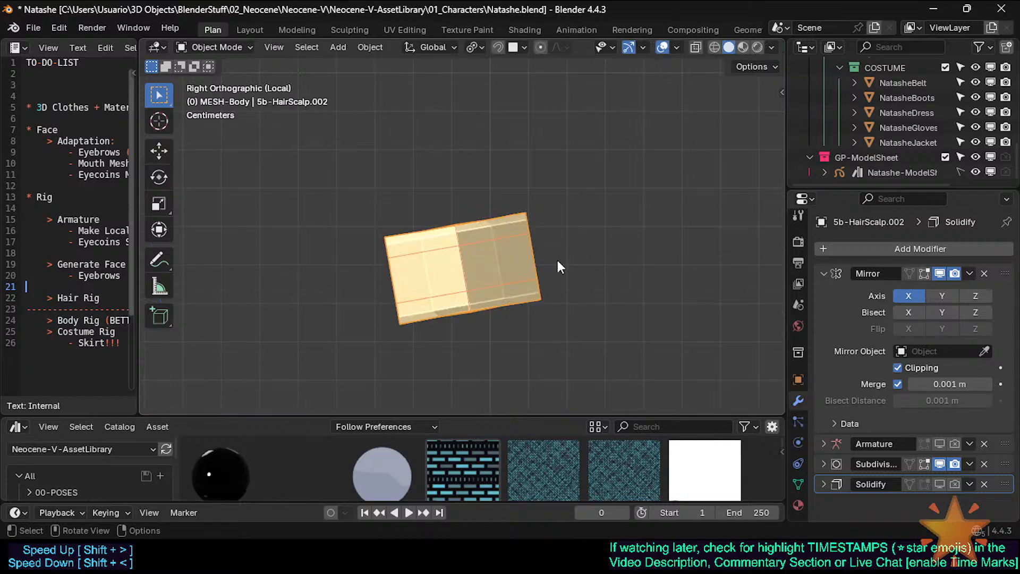
{"action": "key", "text": "KP_Divide"}
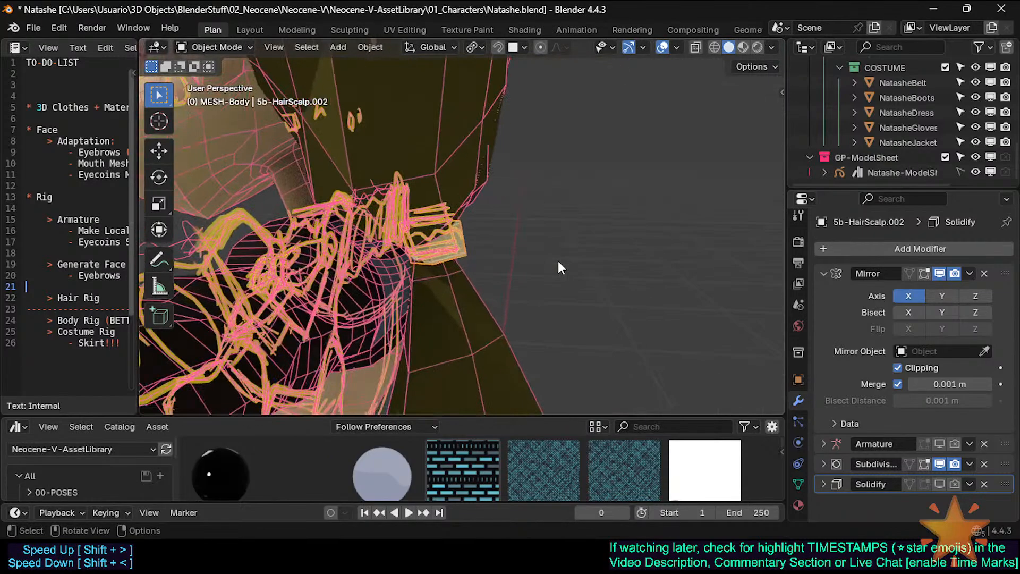
{"action": "scroll", "coordinate": [558, 261], "scroll_direction": "down", "scroll_amount": 3}
{"action": "scroll", "coordinate": [444, 269], "scroll_direction": "up", "scroll_amount": 1}
{"action": "scroll", "coordinate": [463, 264], "scroll_direction": "up", "scroll_amount": 1}
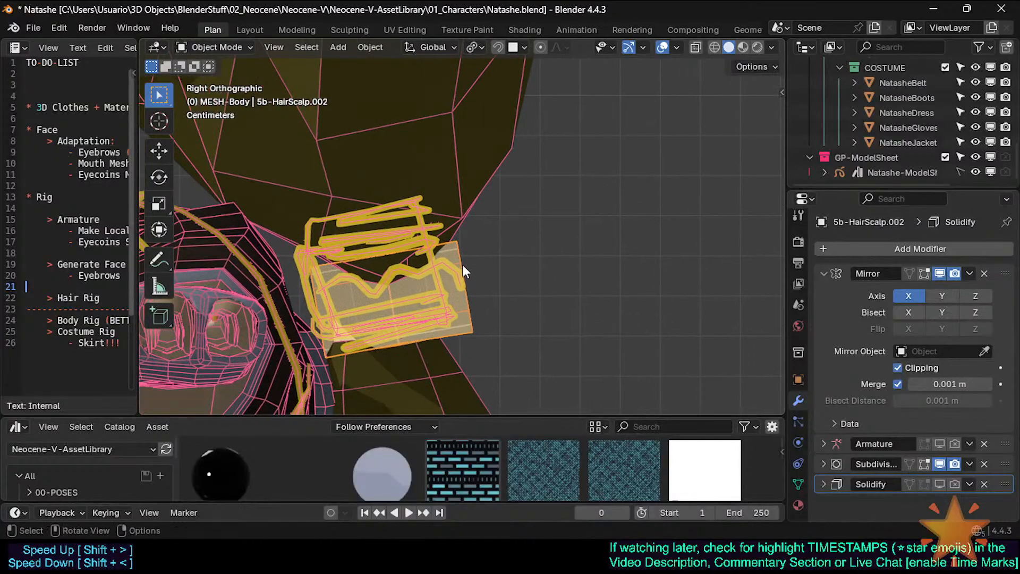
{"action": "scroll", "coordinate": [533, 245], "scroll_direction": "up", "scroll_amount": 1}
{"action": "scroll", "coordinate": [524, 257], "scroll_direction": "up", "scroll_amount": 1}
{"action": "key", "text": "Tab"}
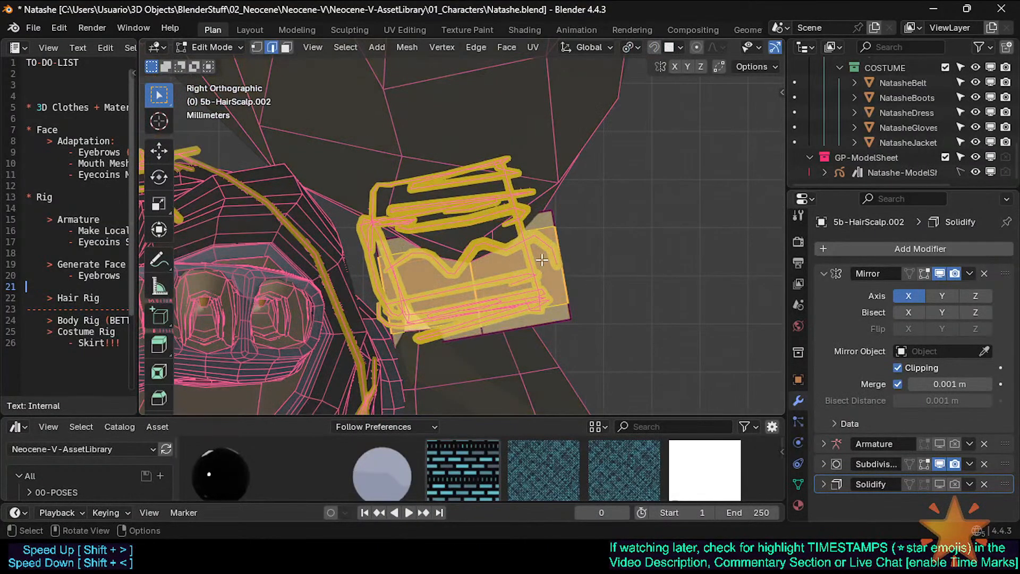
{"action": "key", "text": "Tab"}
{"action": "middle_click_drag", "start_coordinate": [540, 256], "coordinate": [495, 205]}
{"action": "left_click", "coordinate": [494, 186]}
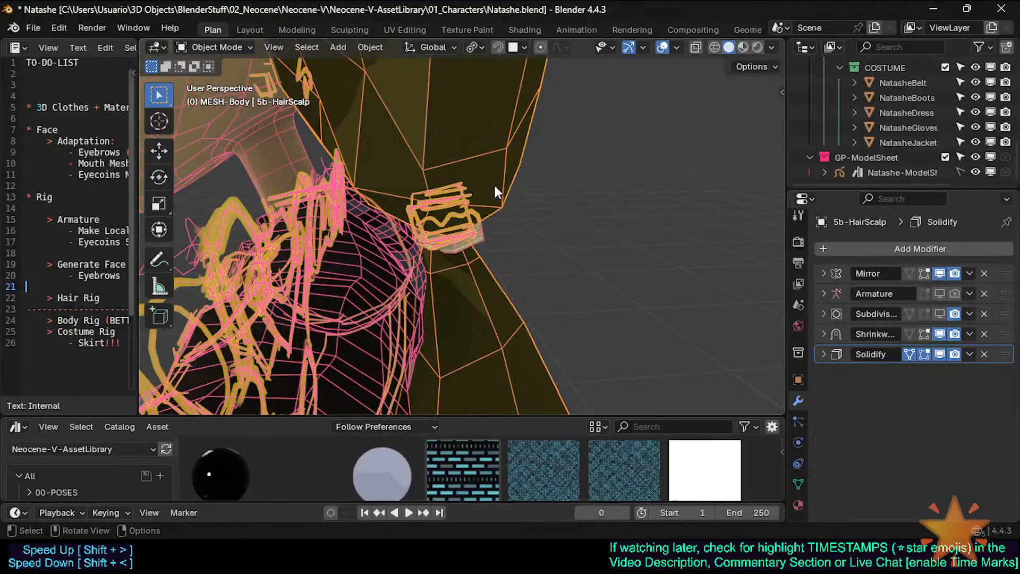
{"action": "left_click", "coordinate": [488, 230]}
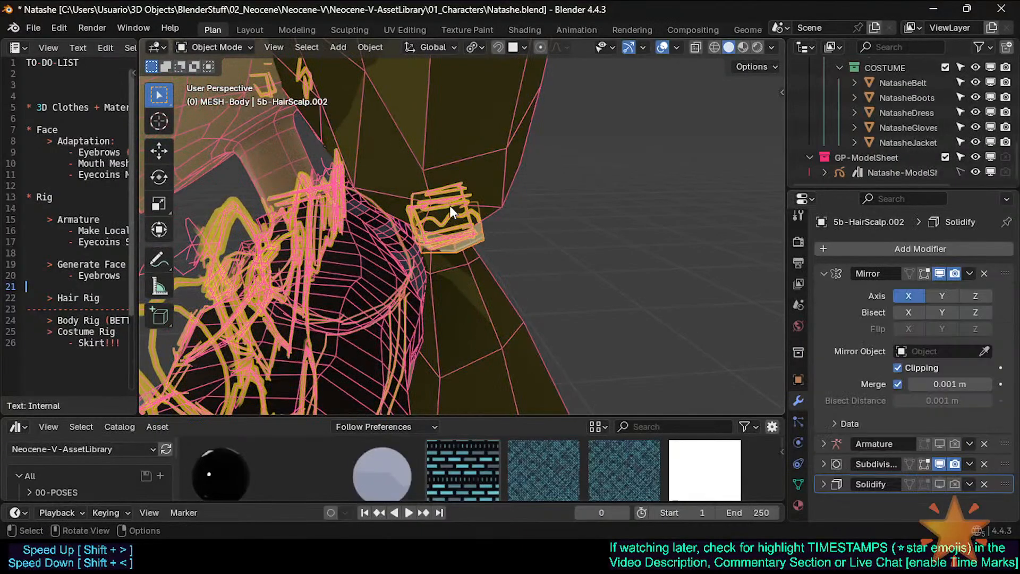
Isolate the hair tie in local view and examine it from above and from the right side
{"action": "key", "text": "KP_Divide"}
{"action": "middle_click_drag", "start_coordinate": [451, 204], "coordinate": [500, 181]}
{"action": "key", "text": "Tab"}
{"action": "key", "text": "Tab"}
{"action": "key", "text": "KP_7"}
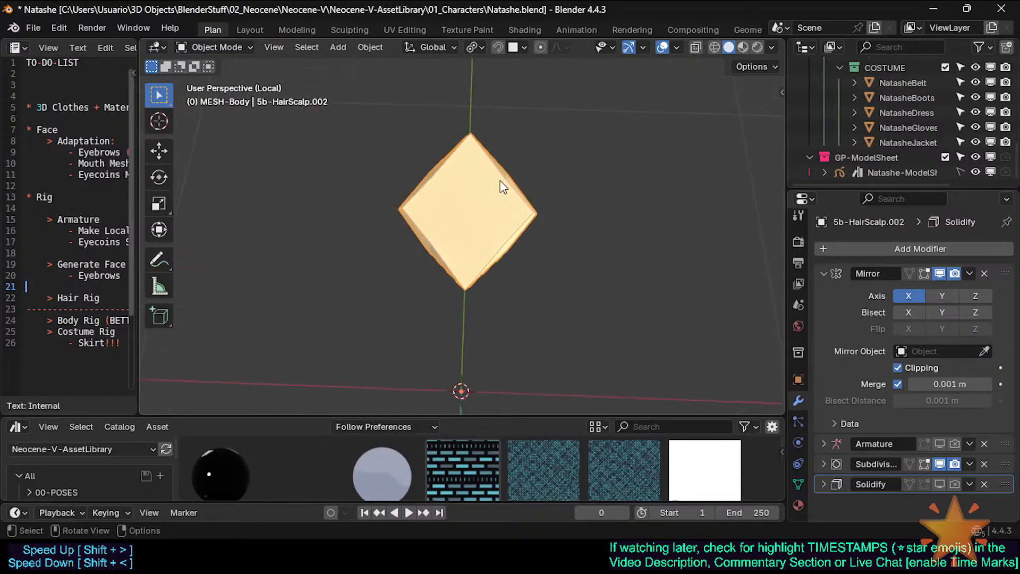
{"action": "key", "text": "KP_3"}
{"action": "key", "text": "Tab"}
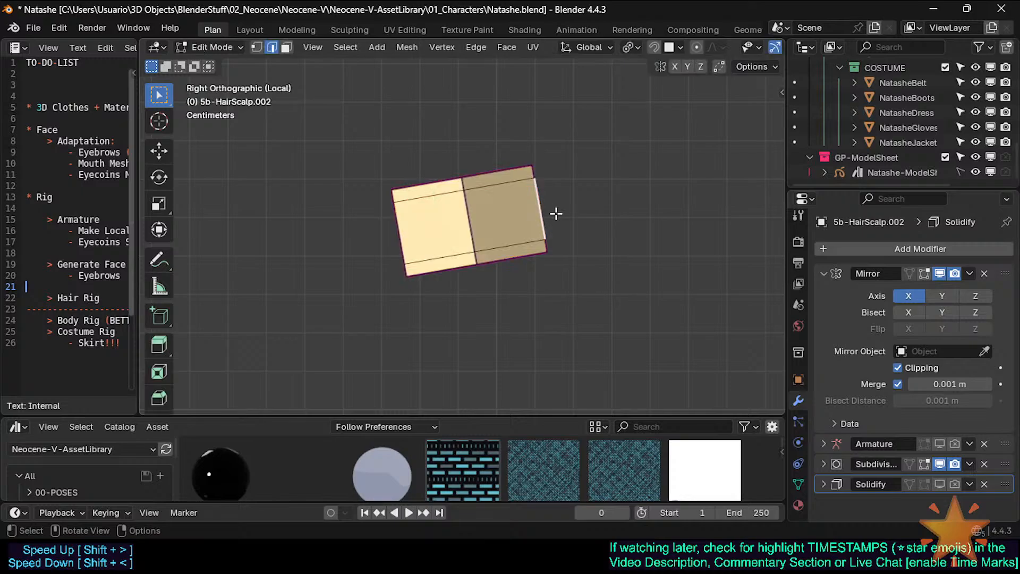
Try scaling the whole hair-tie mesh, uniformly and along the global Y axis
{"action": "key", "text": "a"}
{"action": "key", "text": "s"}
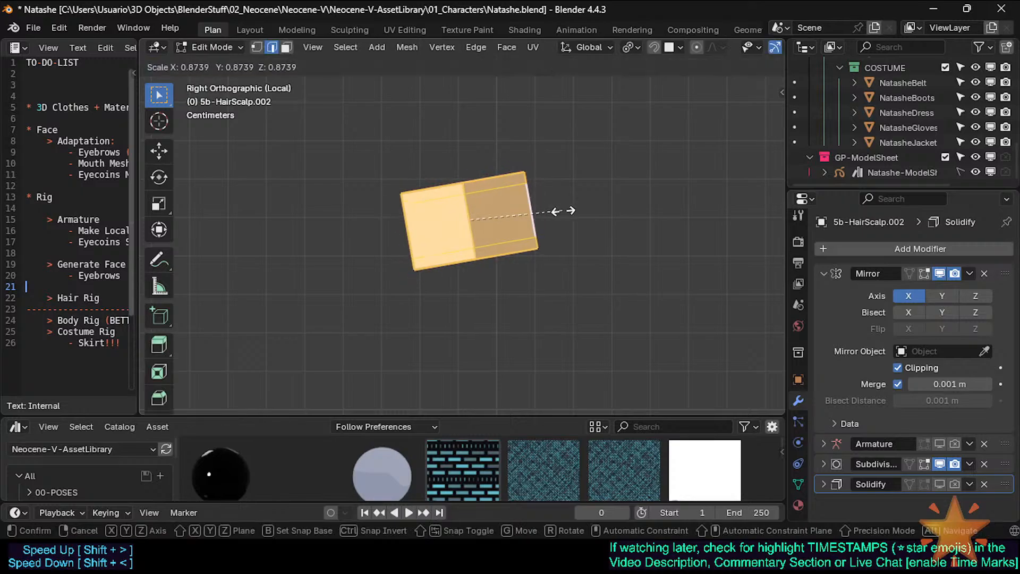
{"action": "key", "text": "Escape"}
{"action": "key", "text": "s"}
{"action": "key", "text": "y"}
{"action": "left_click", "coordinate": [561, 210]}
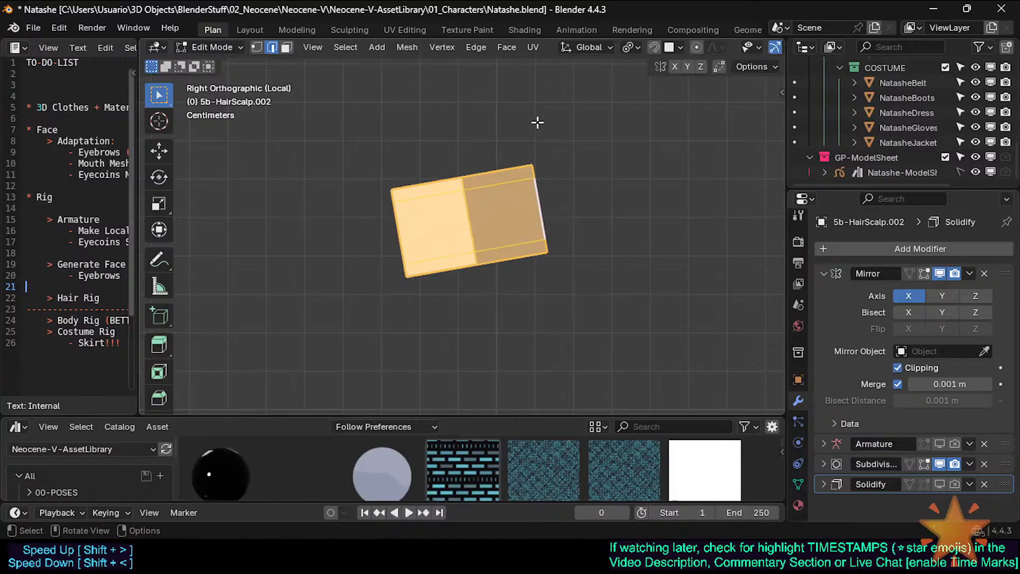
Switch the transform orientation to Normal and try scaling the hair-tie mesh along its normal Y and X axes
{"action": "key", "text": "shift+Tab"}
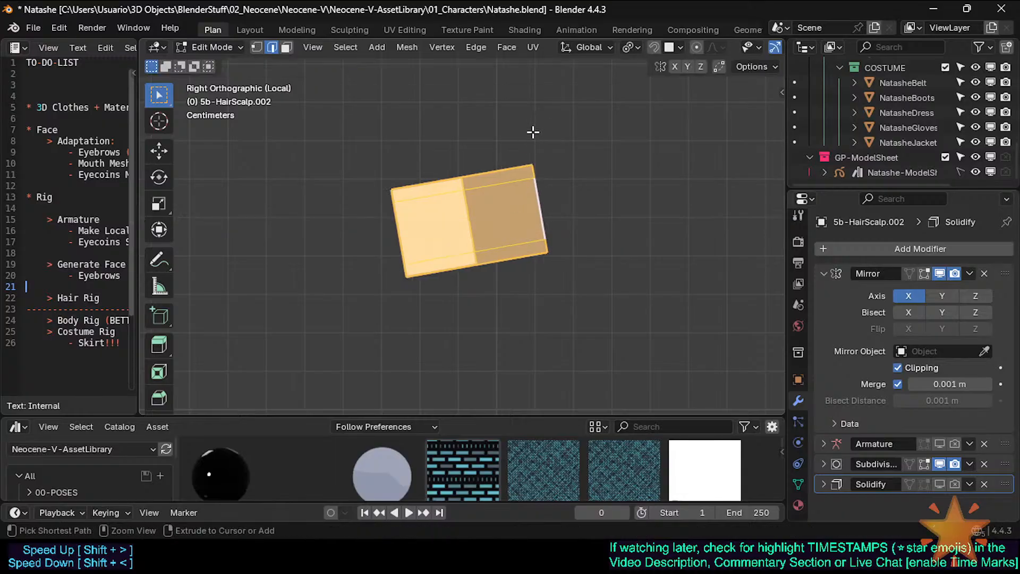
{"action": "key", "text": "ctrl+shift+Tab"}
{"action": "key", "text": "shift+less"}
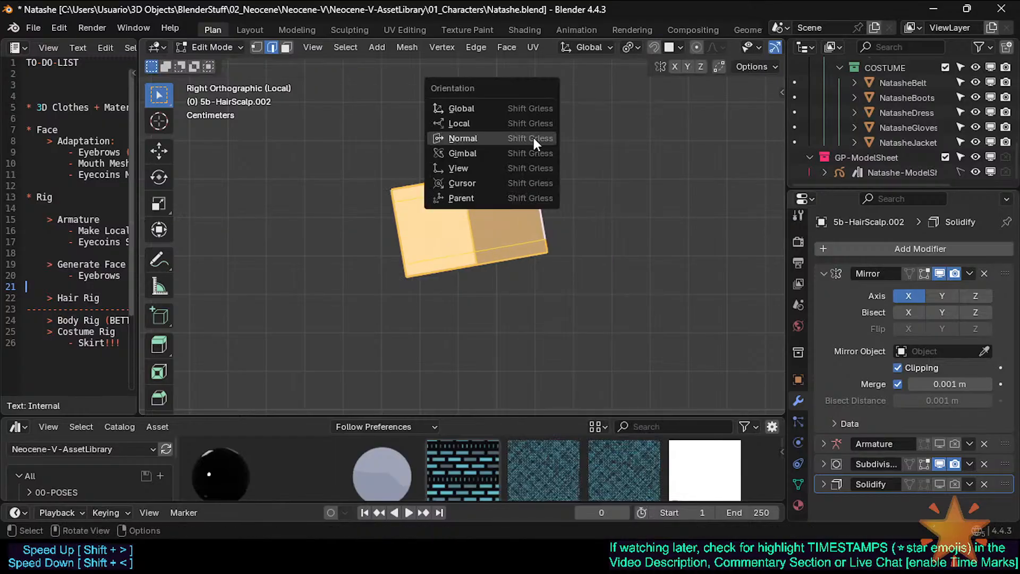
{"action": "left_click", "coordinate": [523, 138]}
{"action": "key", "text": "s"}
{"action": "key", "text": "y"}
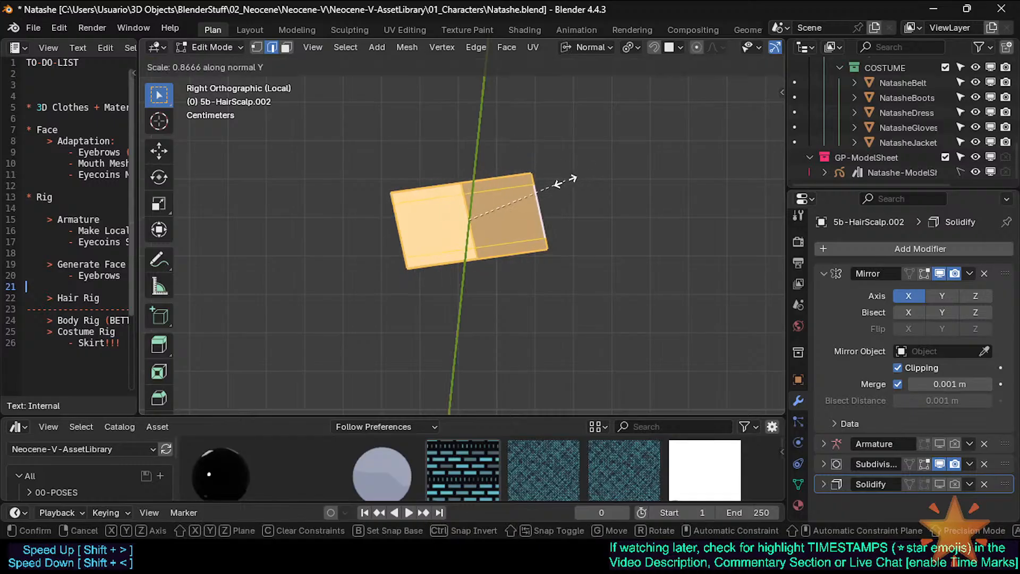
{"action": "key", "text": "x"}
{"action": "left_click", "coordinate": [546, 188]}
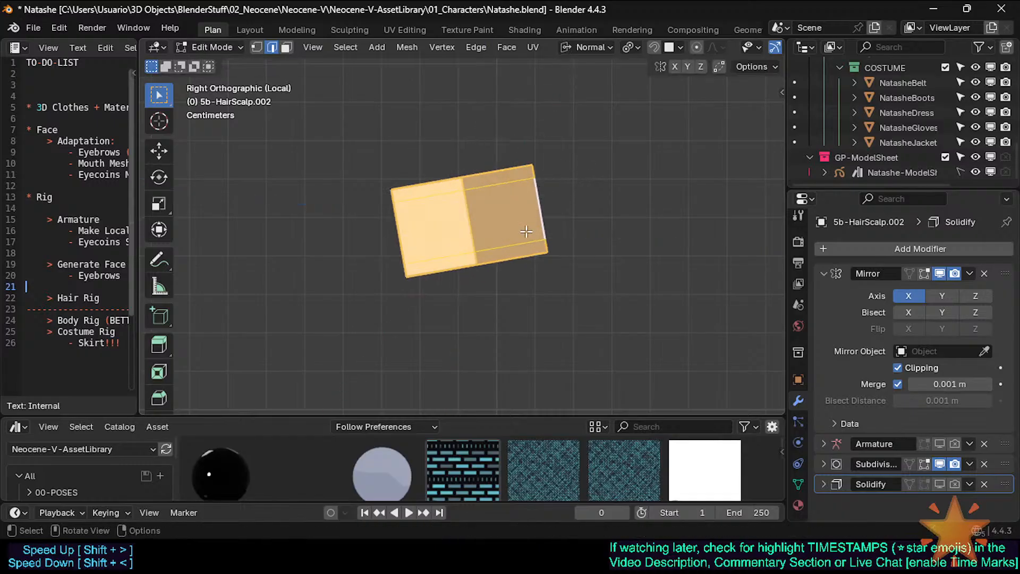
Inspect the subdivided hair tie from several angles and collapse the Mirror modifier's settings
{"action": "key", "text": "Tab"}
{"action": "middle_click_drag", "start_coordinate": [448, 209], "coordinate": [461, 177]}
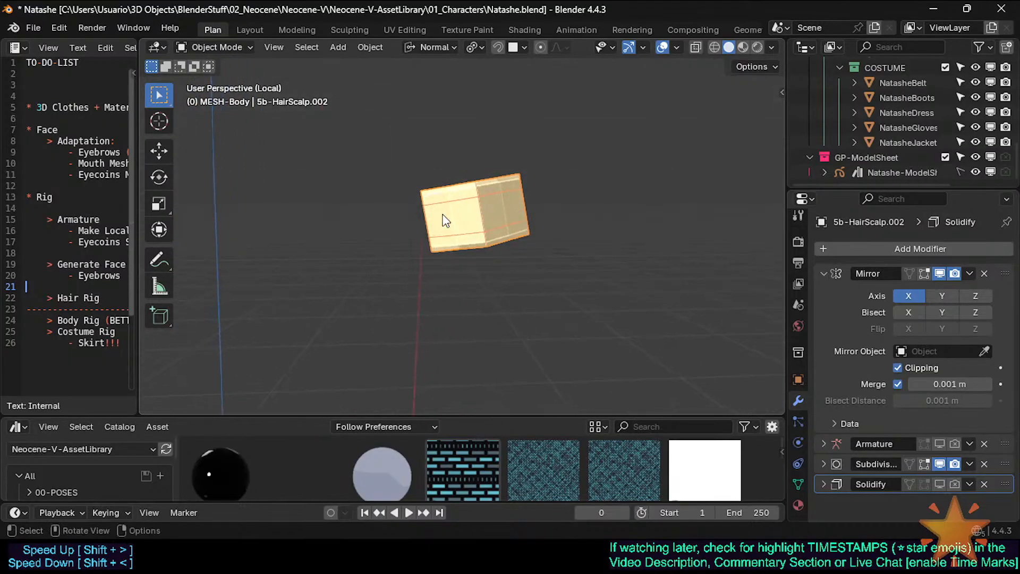
{"action": "scroll", "coordinate": [461, 228], "scroll_direction": "down", "scroll_amount": 8}
{"action": "middle_click_drag", "start_coordinate": [459, 237], "coordinate": [466, 298], "text": "shift"}
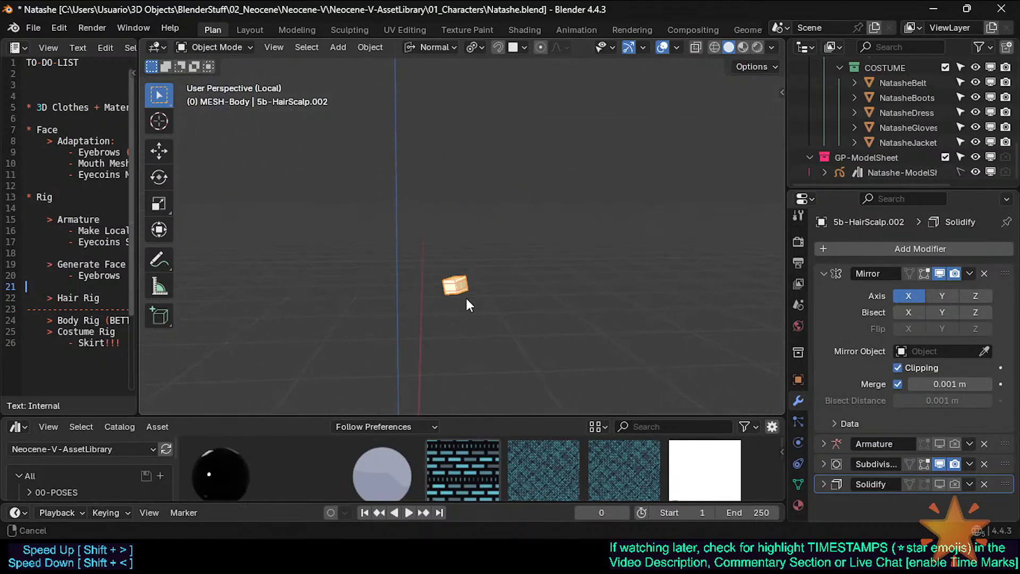
{"action": "scroll", "coordinate": [470, 284], "scroll_direction": "up", "scroll_amount": 8}
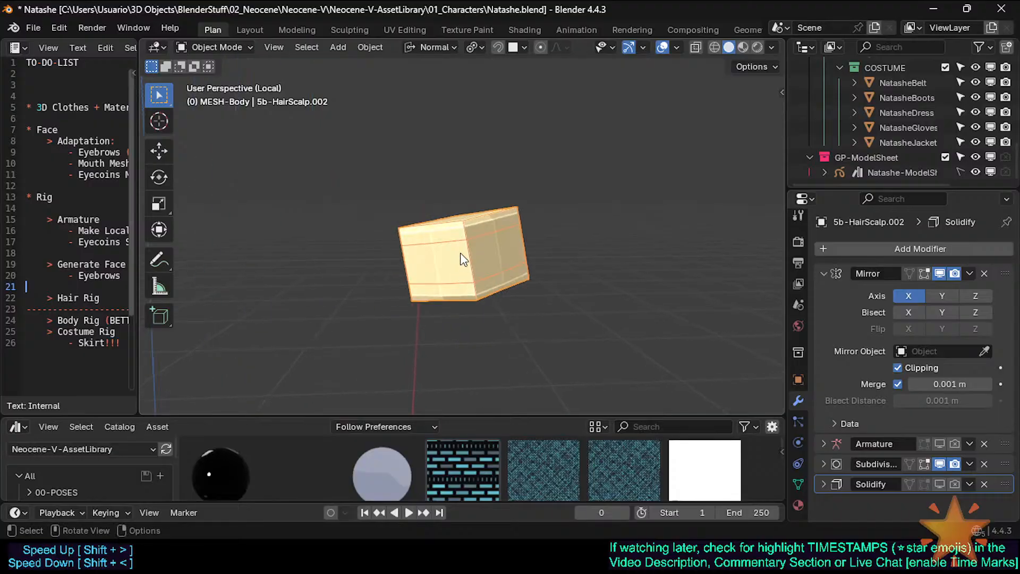
{"action": "middle_click_drag", "start_coordinate": [468, 253], "coordinate": [443, 203]}
{"action": "key", "text": "Tab"}
{"action": "scroll", "coordinate": [443, 203], "scroll_direction": "down", "scroll_amount": 2}
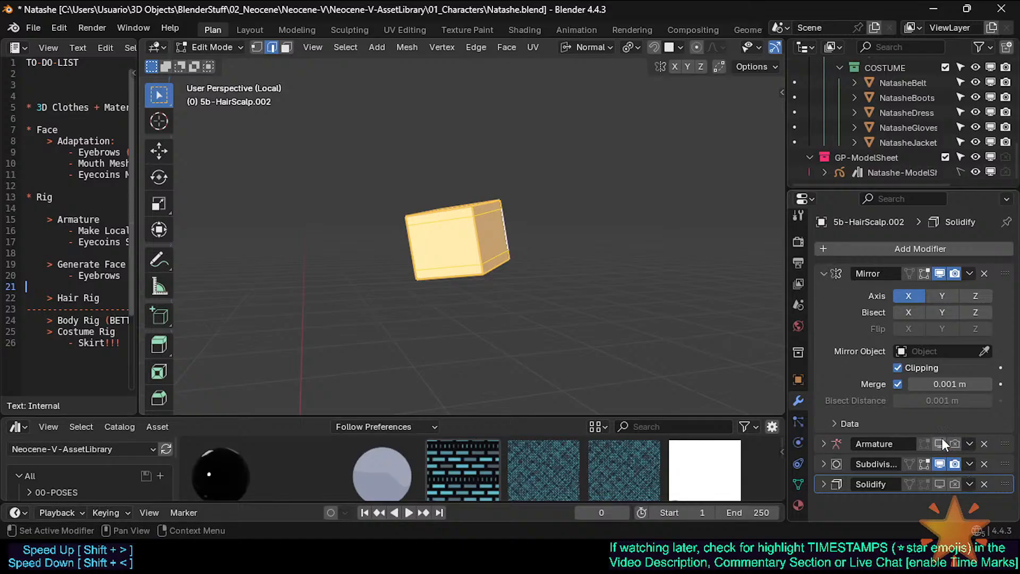
{"action": "left_click", "coordinate": [823, 273]}
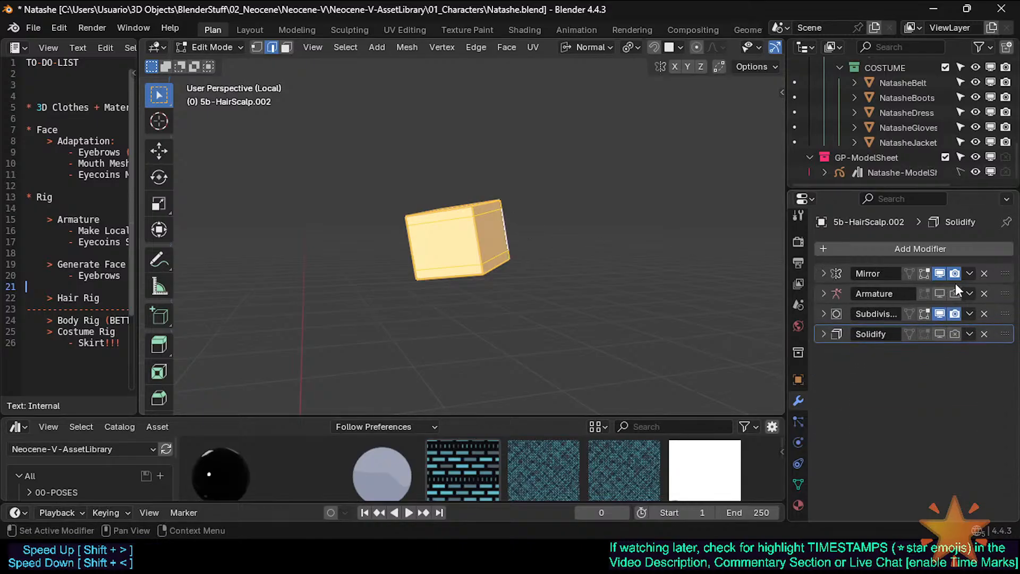
Compare the hair tie's Object and Edit Mode shapes from the right side and try rotating its vertices
{"action": "middle_click_drag", "start_coordinate": [498, 188], "coordinate": [481, 226]}
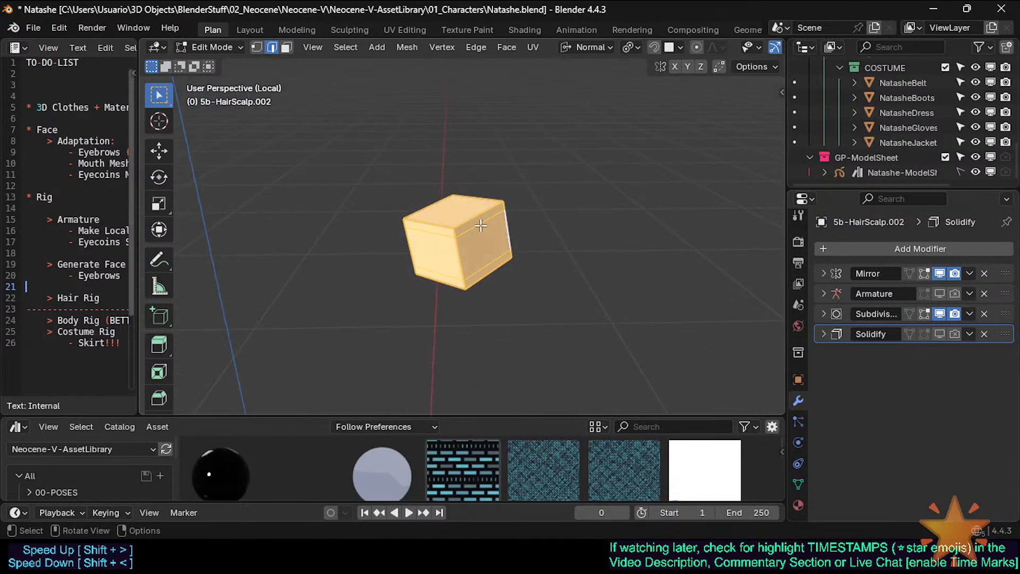
{"action": "key", "text": "KP_3"}
{"action": "key", "text": "Tab"}
{"action": "key", "text": "Tab"}
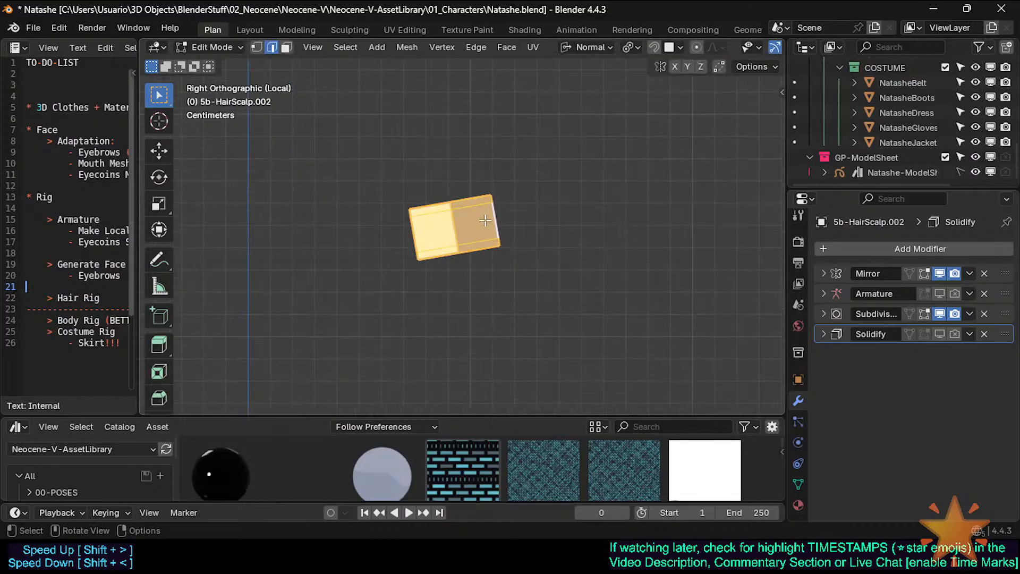
{"action": "middle_click_drag", "start_coordinate": [488, 194], "coordinate": [515, 200], "text": "shift"}
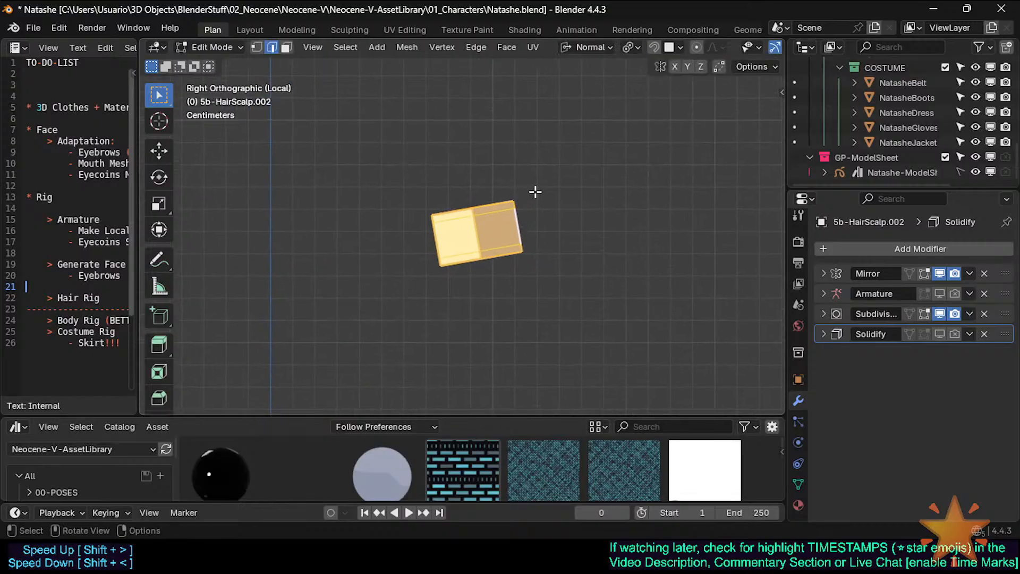
{"action": "key", "text": "1"}
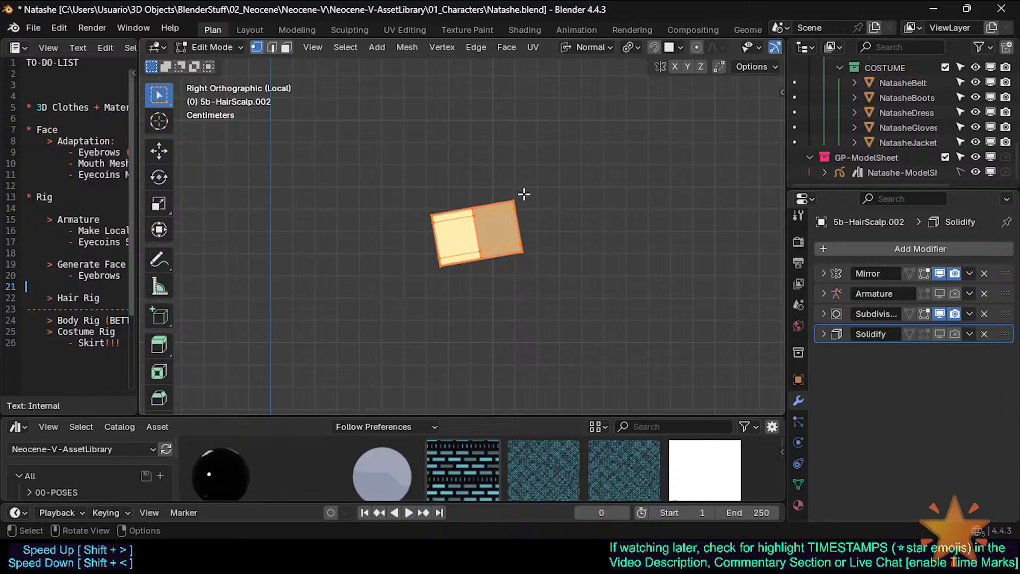
{"action": "key", "text": "r"}
{"action": "key", "text": "Escape"}
{"action": "key", "text": "Tab"}
{"action": "middle_click_drag", "start_coordinate": [501, 195], "coordinate": [567, 208], "text": "shift"}
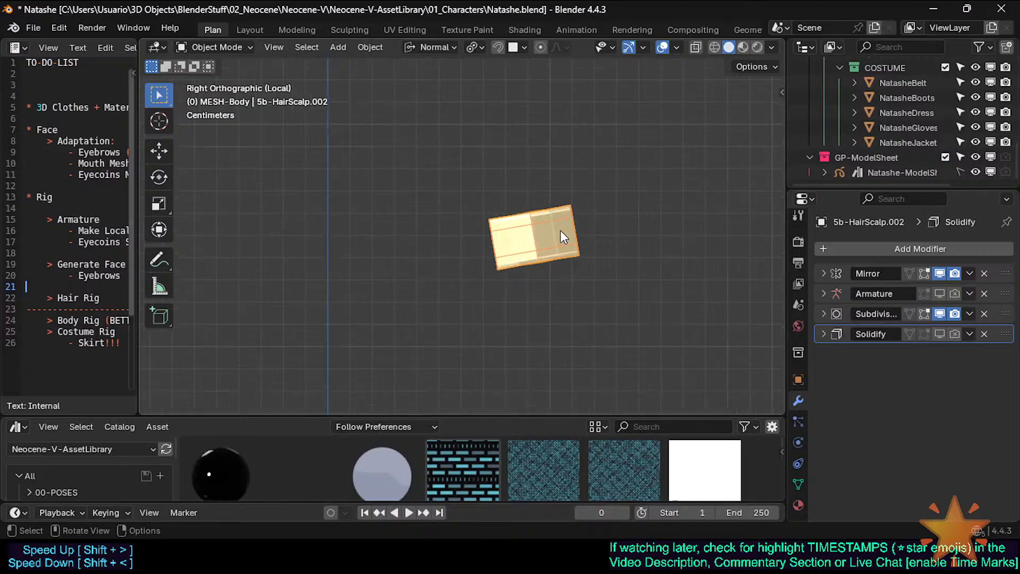
Select the hair tie's middle face loop, extrude it in place and scale it inward to about 0.8
{"action": "key", "text": "Tab"}
{"action": "scroll", "coordinate": [561, 234], "scroll_direction": "up", "scroll_amount": 2}
{"action": "key", "text": "alt+a"}
{"action": "key", "text": "2"}
{"action": "left_click", "coordinate": [551, 212], "text": "alt"}
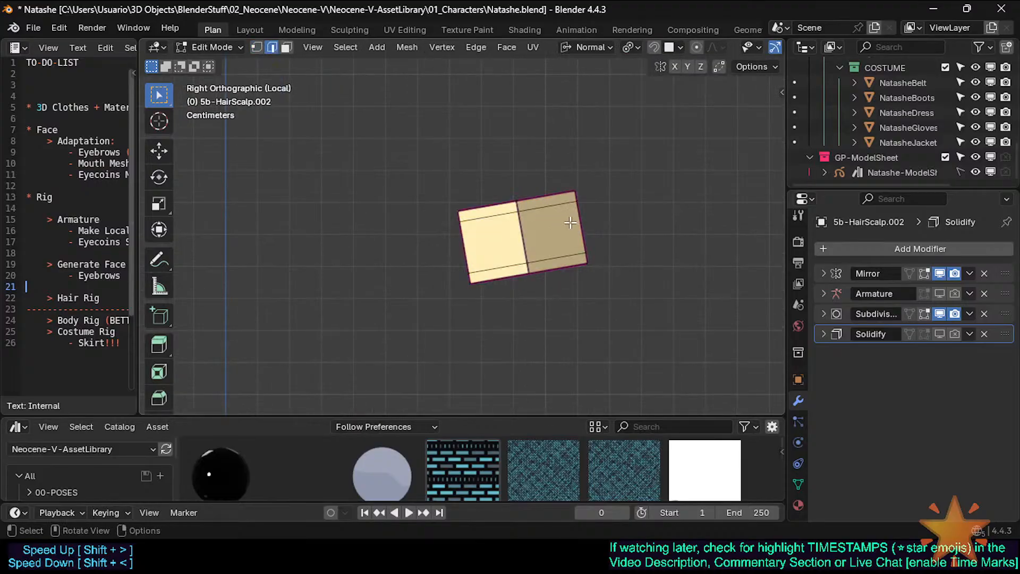
{"action": "left_click", "coordinate": [576, 208], "text": "alt"}
{"action": "key", "text": "3"}
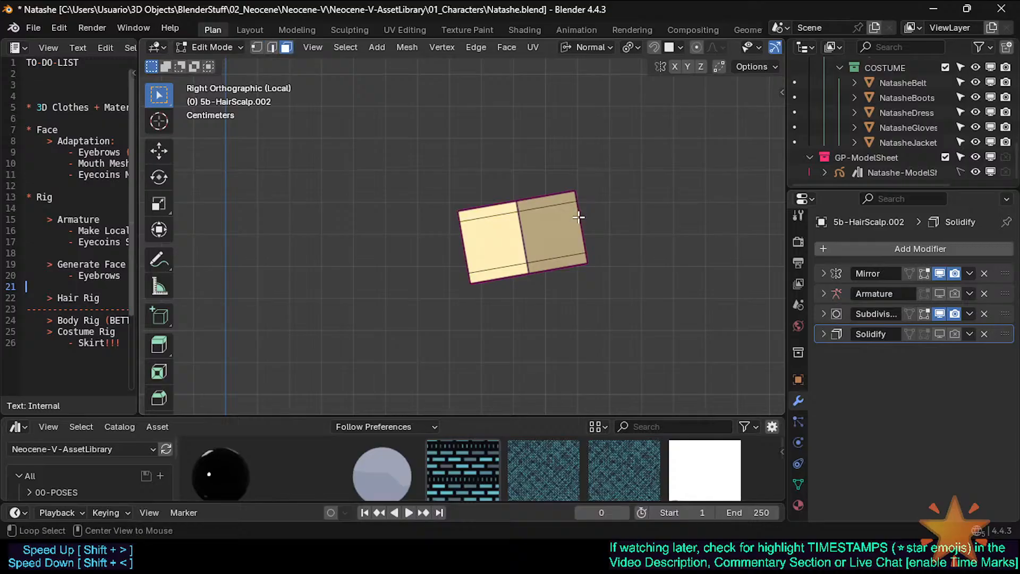
{"action": "left_click", "coordinate": [579, 215], "text": "alt"}
{"action": "key", "text": "e"}
{"action": "right_click", "coordinate": [644, 224]}
{"action": "key", "text": "s"}
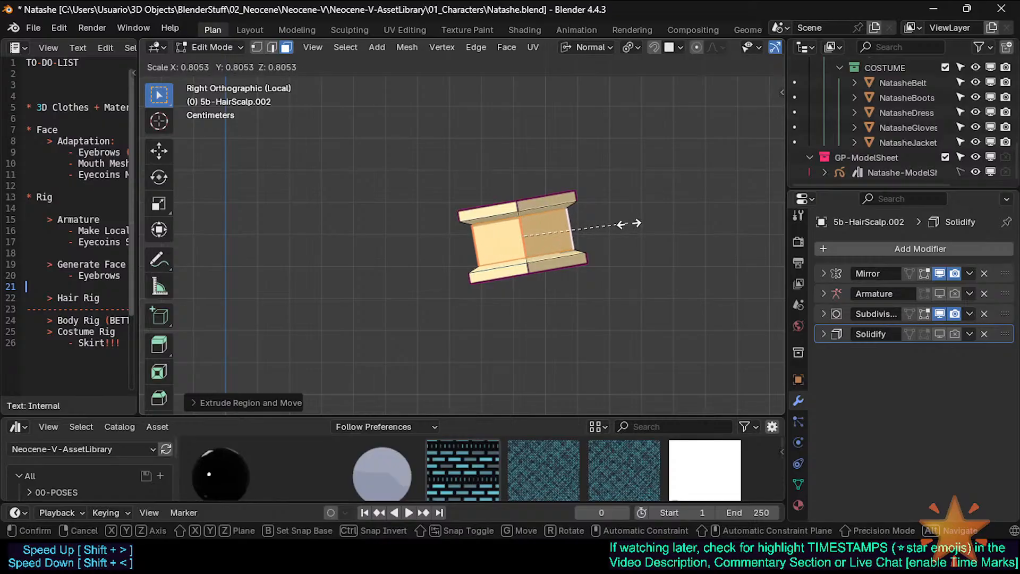
{"action": "left_click", "coordinate": [634, 222]}
Select the entire hair tie mesh, apply an edge crease of -1 and try another crease value
{"action": "scroll", "coordinate": [540, 224], "scroll_direction": "up", "scroll_amount": 2}
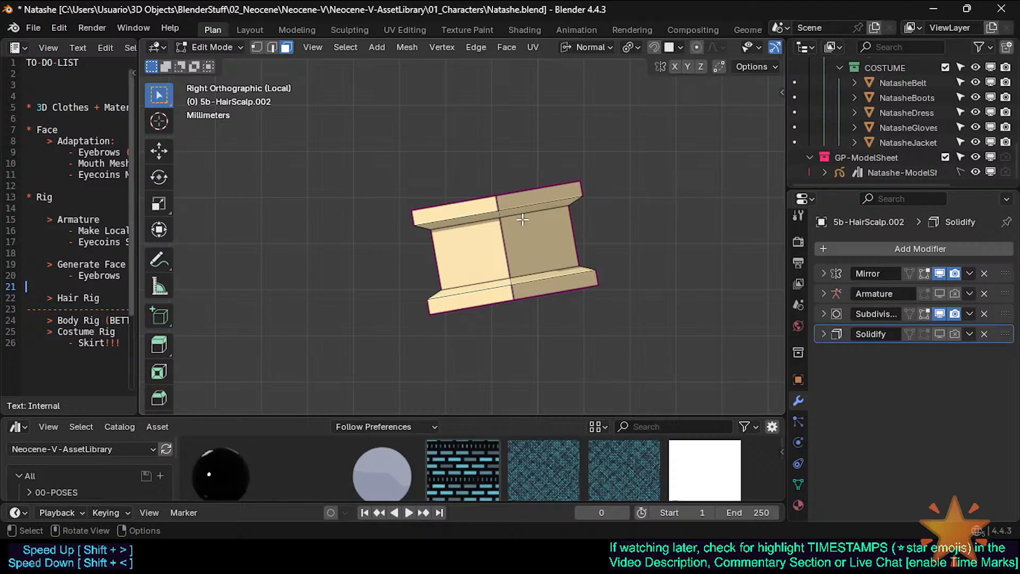
{"action": "key", "text": "a"}
{"action": "key", "text": "shift+e"}
{"action": "type", "text": "-1"}
{"action": "key", "text": "Return"}
{"action": "key", "text": "shift+e"}
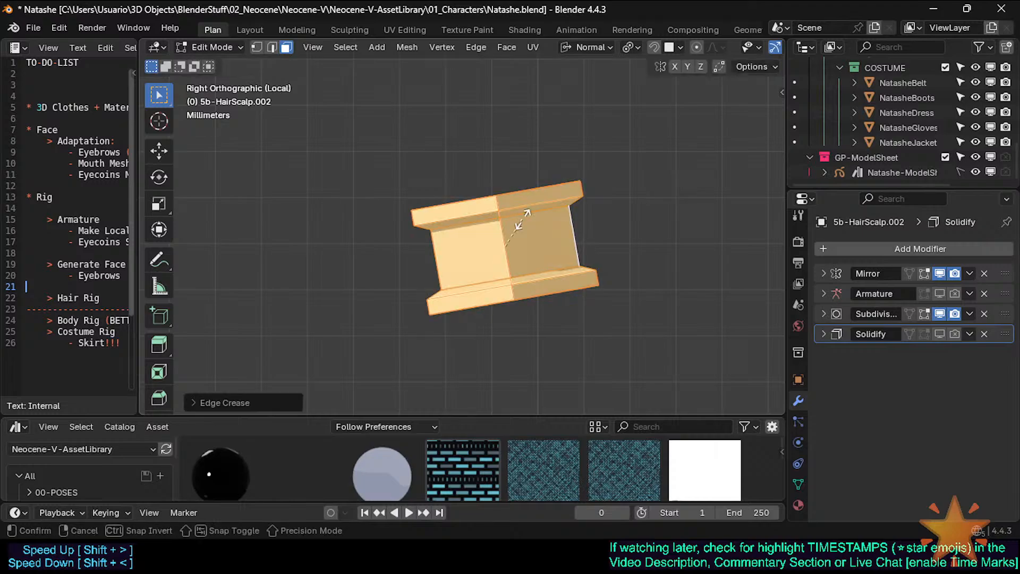
{"action": "type", "text": "0."}
{"action": "key", "text": "Return"}
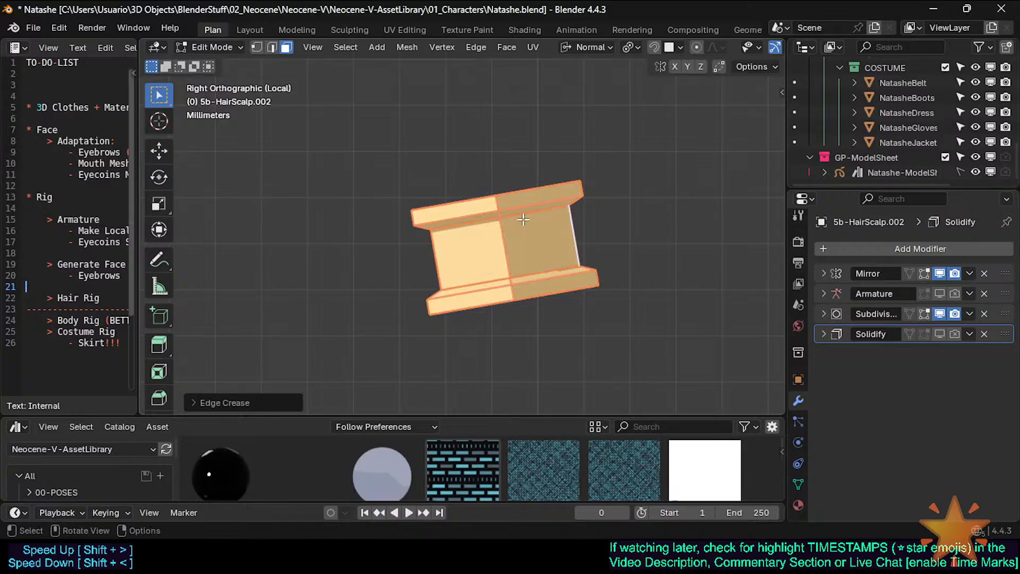
Check the hair tie's subdivided shape in Object Mode and expand the Subdivision modifier's settings to review its crease options
{"action": "key", "text": "Tab"}
{"action": "middle_click_drag", "start_coordinate": [523, 219], "coordinate": [569, 230]}
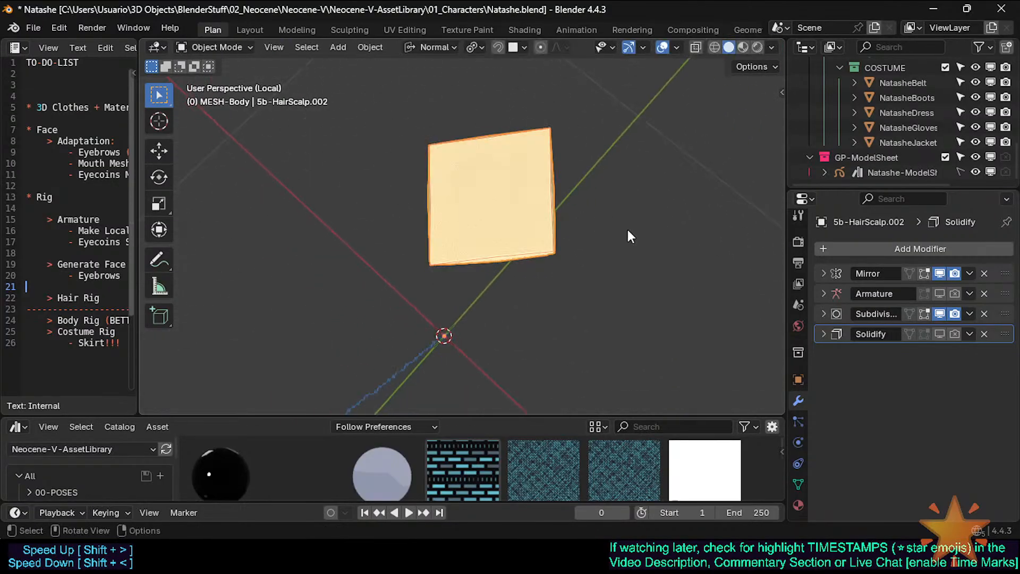
{"action": "left_click", "coordinate": [828, 314]}
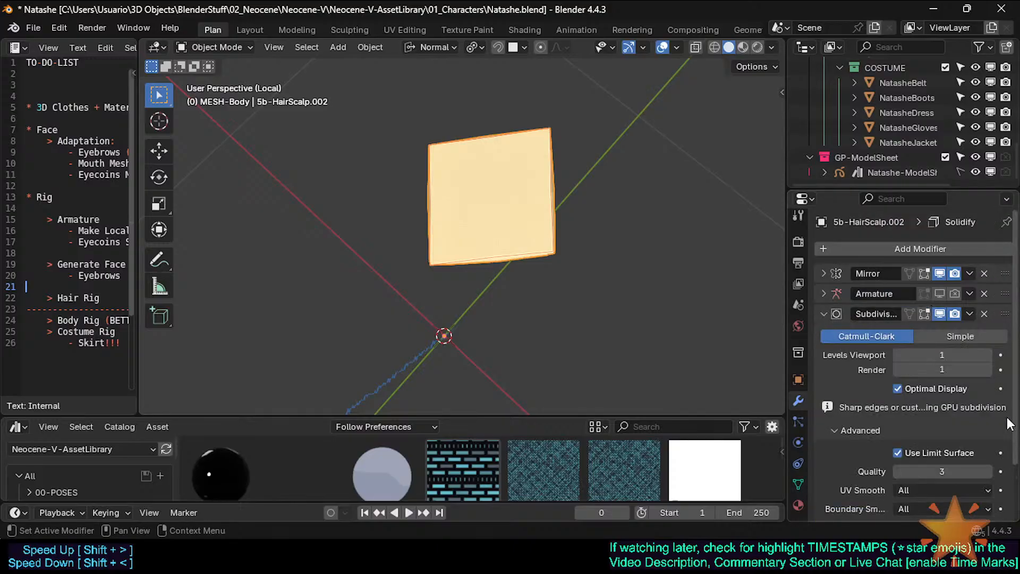
{"action": "scroll", "coordinate": [957, 415], "scroll_direction": "down", "scroll_amount": 3}
{"action": "middle_click_drag", "start_coordinate": [604, 289], "coordinate": [535, 211]}
{"action": "key", "text": "Tab"}
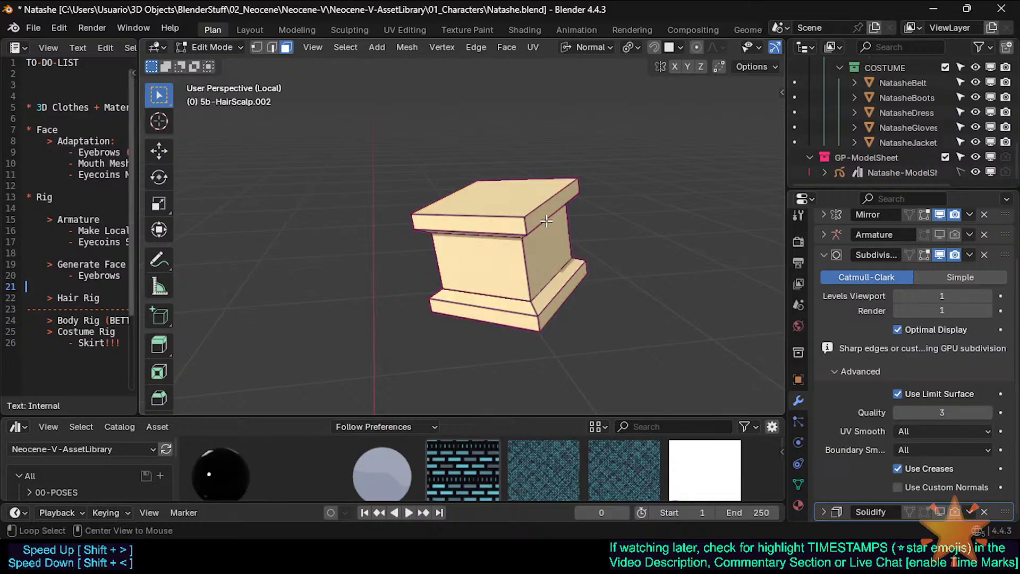
Clear the sharp marks from all the hair tie's edges and remove their creases with a value of -1
{"action": "key", "text": "ctrl+e"}
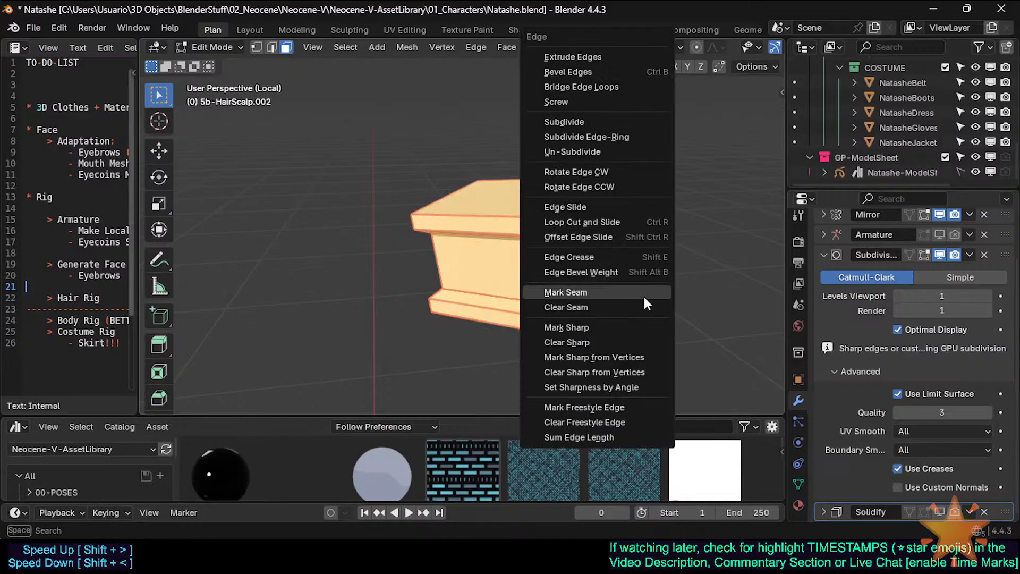
{"action": "left_click", "coordinate": [552, 343]}
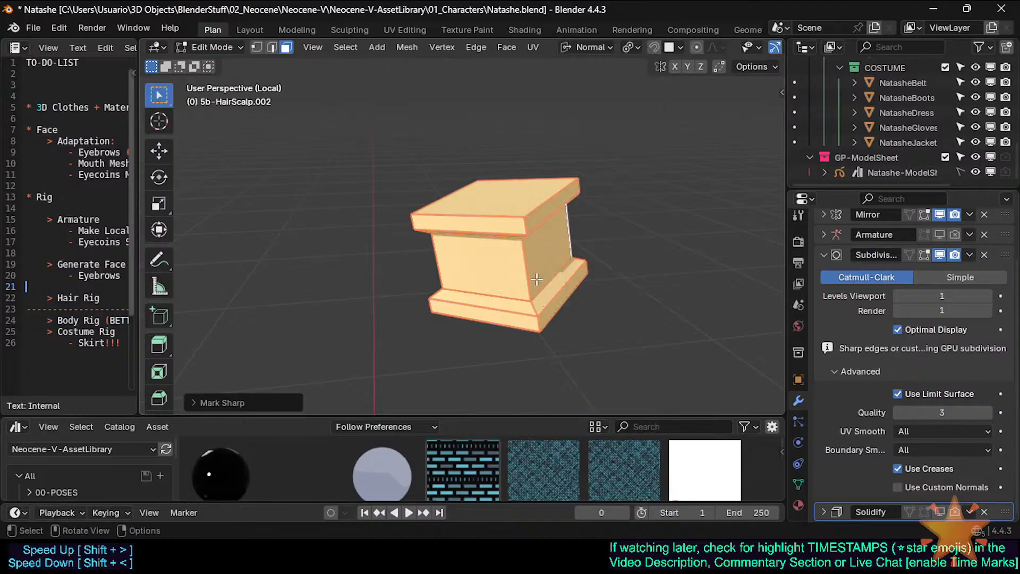
{"action": "middle_click_drag", "start_coordinate": [545, 229], "coordinate": [456, 259]}
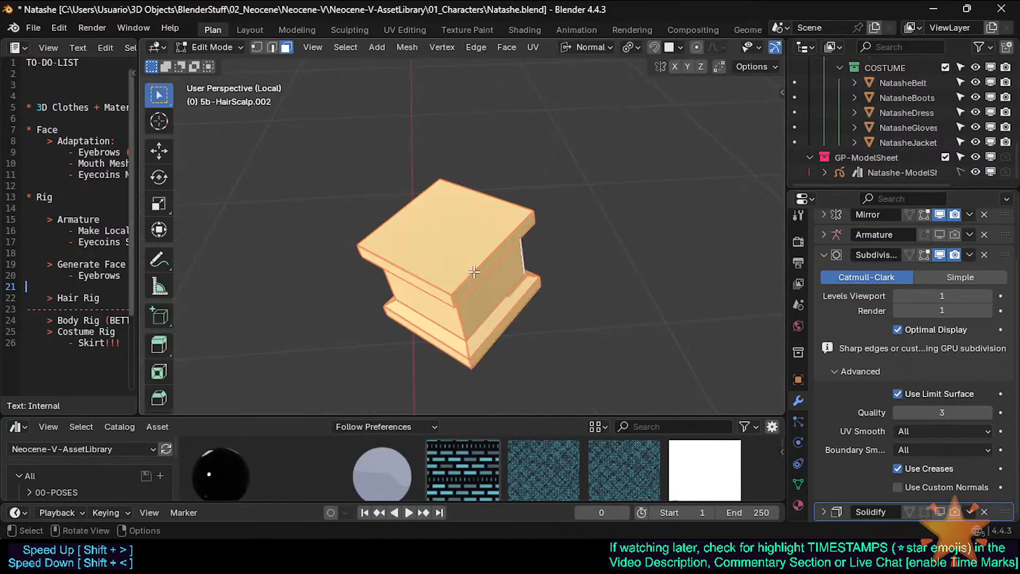
{"action": "key", "text": "shift+e"}
{"action": "type", "text": "-1"}
{"action": "key", "text": "Return"}
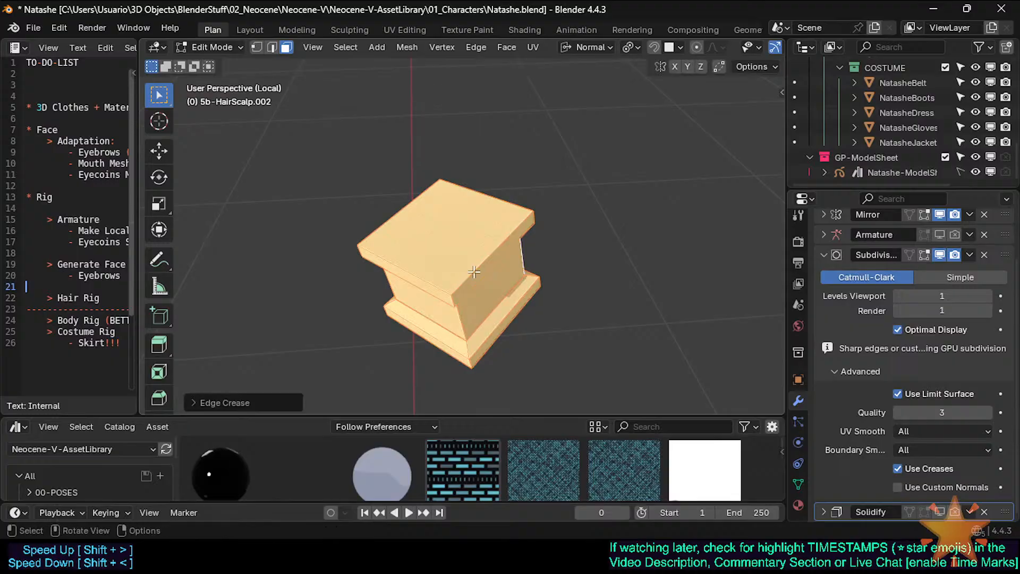
{"action": "key", "text": "Tab"}
{"action": "middle_click_drag", "start_coordinate": [474, 272], "coordinate": [453, 232]}
{"action": "key", "text": "Tab"}
{"action": "key", "text": "KP_3"}
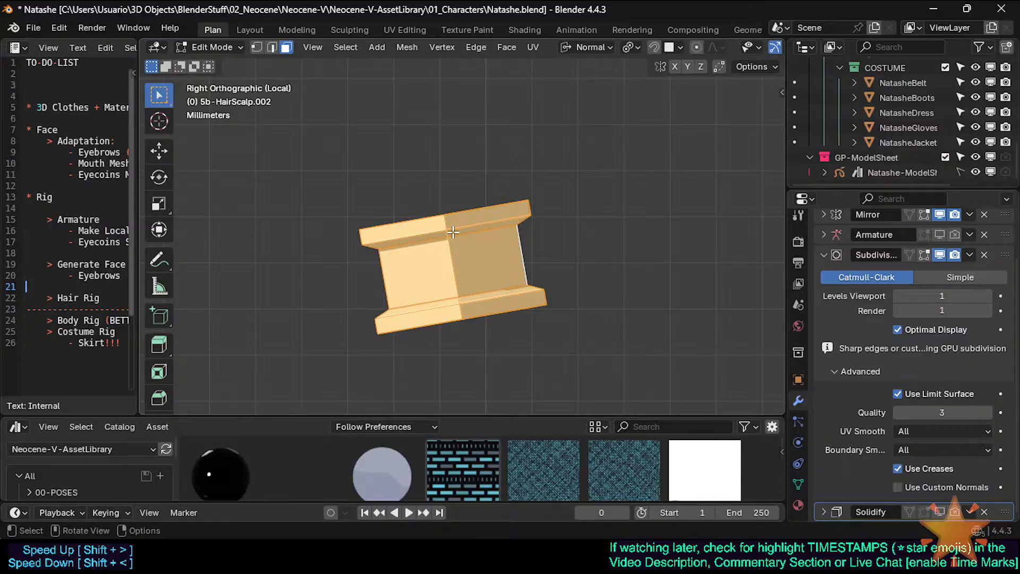
Try rotating all the hair tie's vertices around their normal X axis by about -10.5 degrees to level the piece
{"action": "key", "text": "1"}
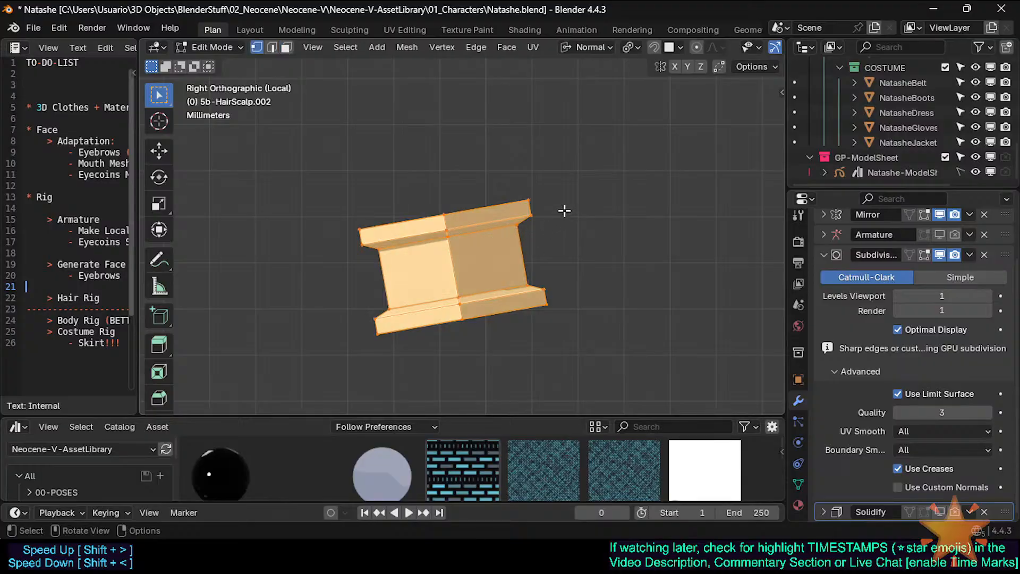
{"action": "scroll", "coordinate": [541, 218], "scroll_direction": "down", "scroll_amount": 2}
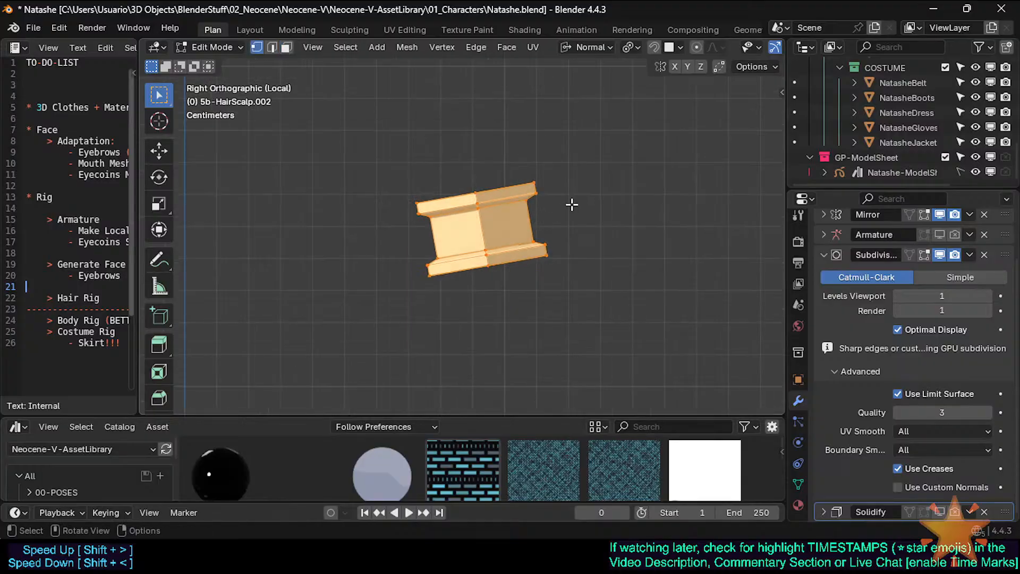
{"action": "key", "text": "r"}
{"action": "key", "text": "z"}
{"action": "right_click", "coordinate": [585, 214]}
{"action": "key", "text": "r"}
{"action": "key", "text": "x"}
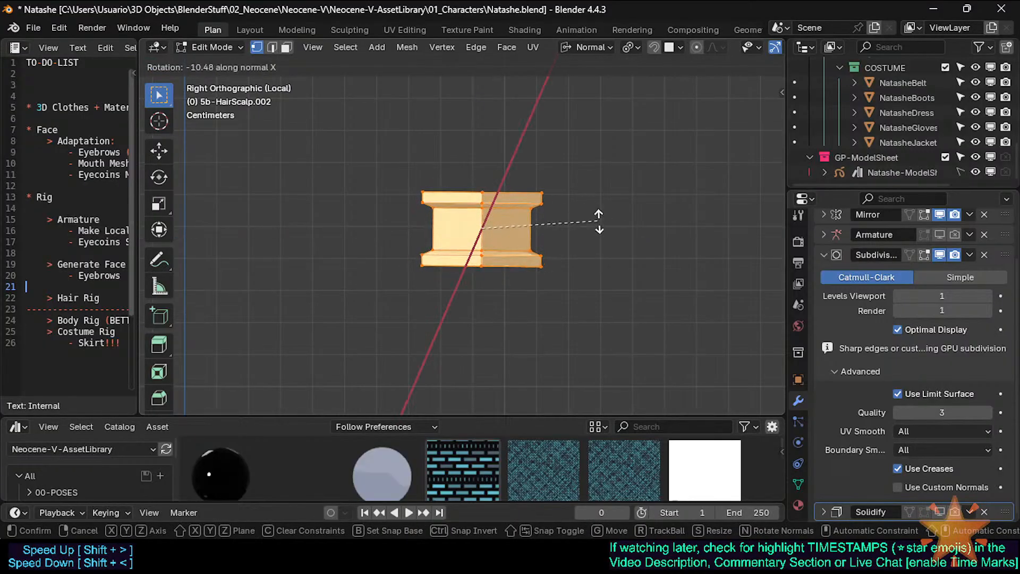
{"action": "left_click", "coordinate": [603, 240]}
{"action": "middle_click_drag", "start_coordinate": [543, 209], "coordinate": [568, 294]}
{"action": "key", "text": "KP_3"}
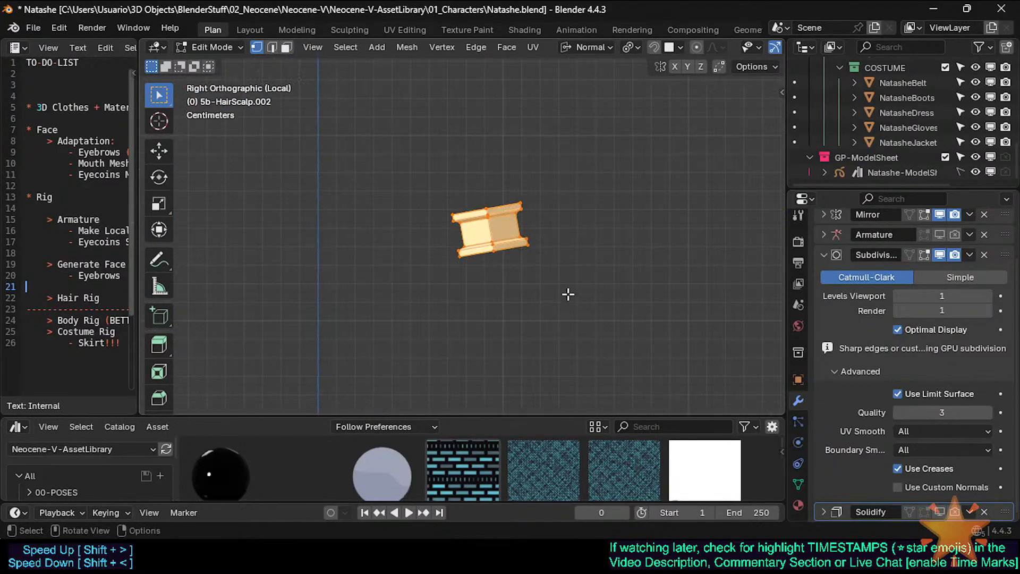
Select the hair tie's bottom face and place a duplicate of it below and in front of the piece
{"action": "scroll", "coordinate": [553, 241], "scroll_direction": "up", "scroll_amount": 3}
{"action": "key", "text": "alt+a"}
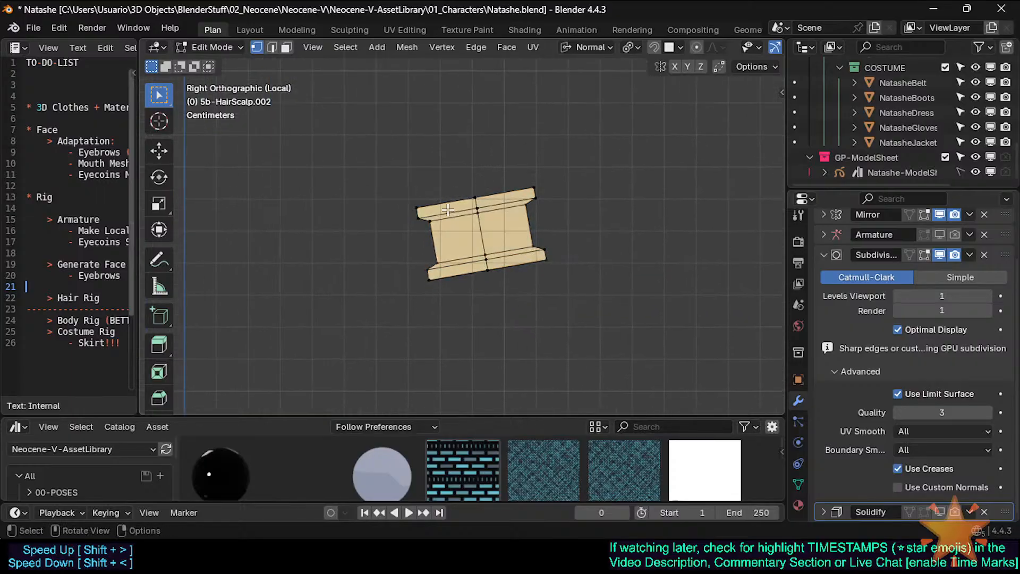
{"action": "scroll", "coordinate": [492, 255], "scroll_direction": "down", "scroll_amount": 2}
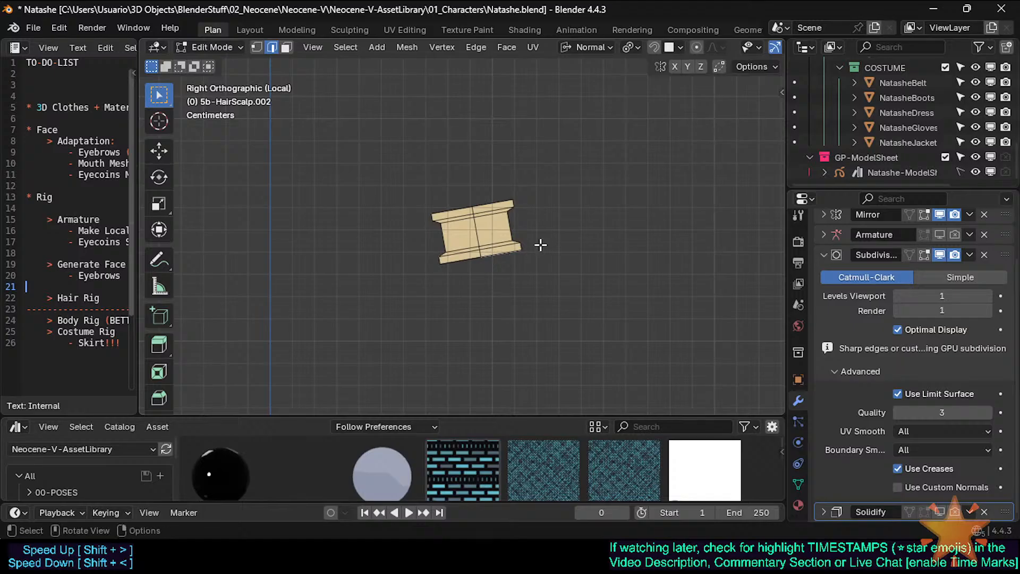
{"action": "middle_click_drag", "start_coordinate": [540, 244], "coordinate": [501, 181]}
{"action": "key", "text": "3"}
{"action": "key", "text": "KP_5"}
{"action": "key", "text": "KP_3"}
{"action": "scroll", "coordinate": [507, 243], "scroll_direction": "down", "scroll_amount": 5}
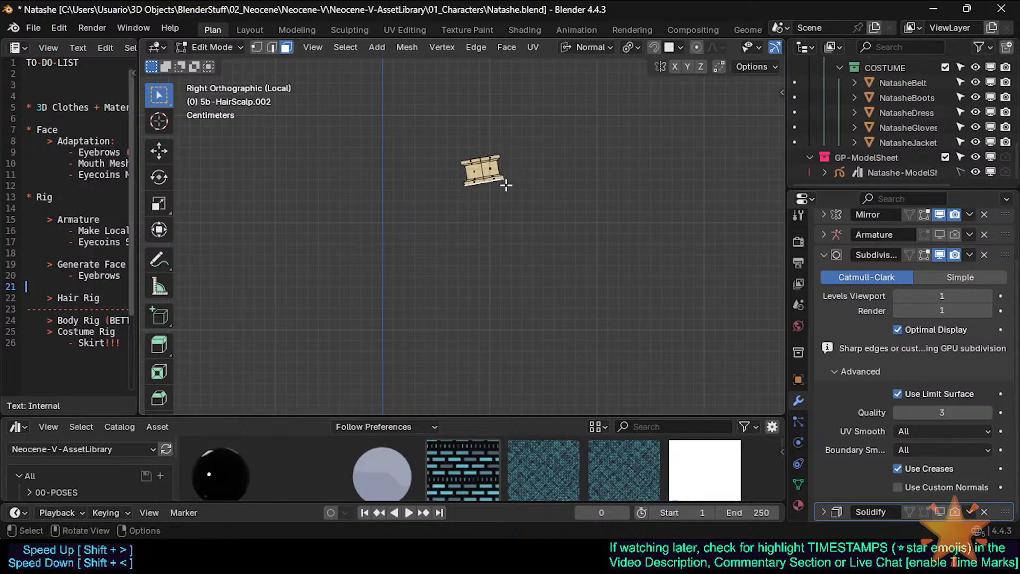
{"action": "key", "text": "shift+d"}
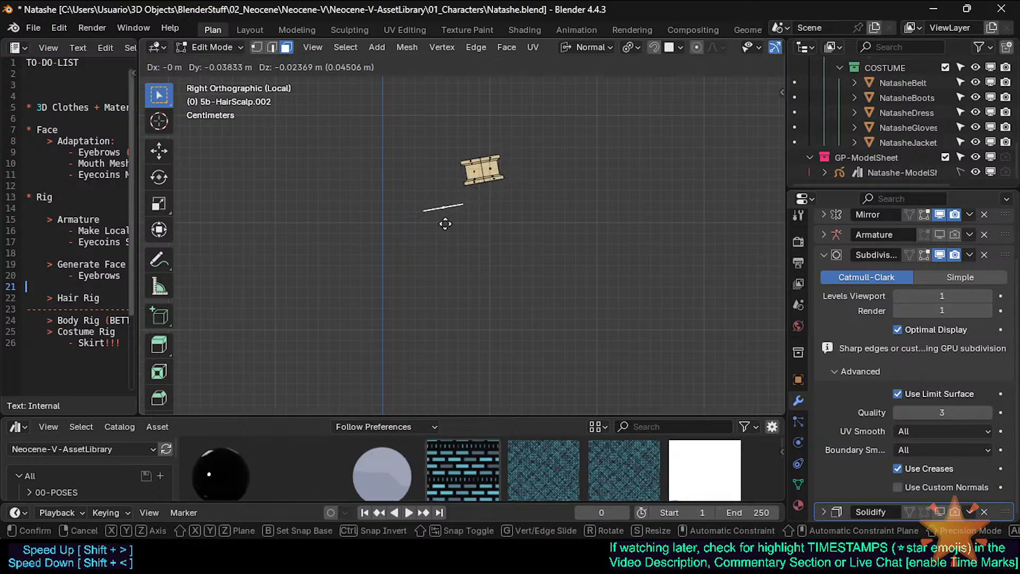
{"action": "left_click", "coordinate": [426, 243]}
Set the snap target to Grid for moving the duplicated face's vertices in the top view
{"action": "key", "text": "KP_7"}
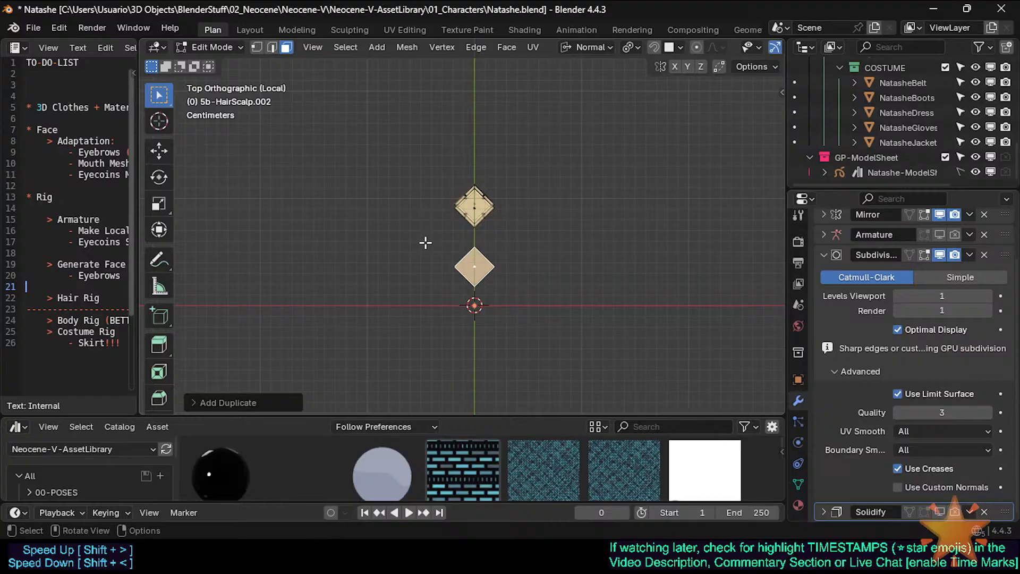
{"action": "scroll", "coordinate": [503, 319], "scroll_direction": "up", "scroll_amount": 3}
{"action": "scroll", "coordinate": [439, 302], "scroll_direction": "up", "scroll_amount": 2}
{"action": "middle_click_drag", "start_coordinate": [446, 278], "coordinate": [451, 294], "text": "shift"}
{"action": "scroll", "coordinate": [456, 294], "scroll_direction": "down", "scroll_amount": 2}
{"action": "key", "text": "1"}
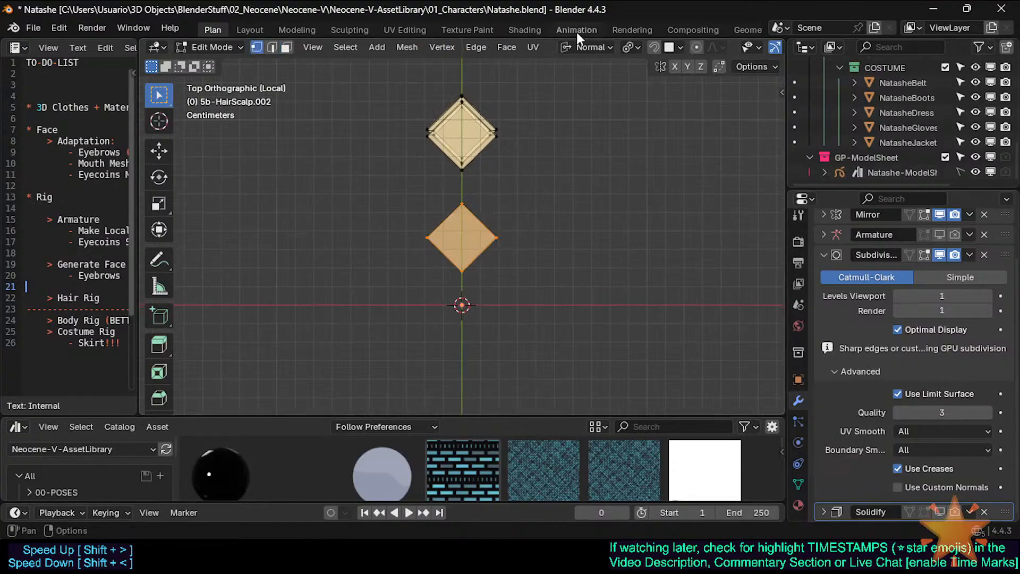
{"action": "left_click", "coordinate": [674, 47]}
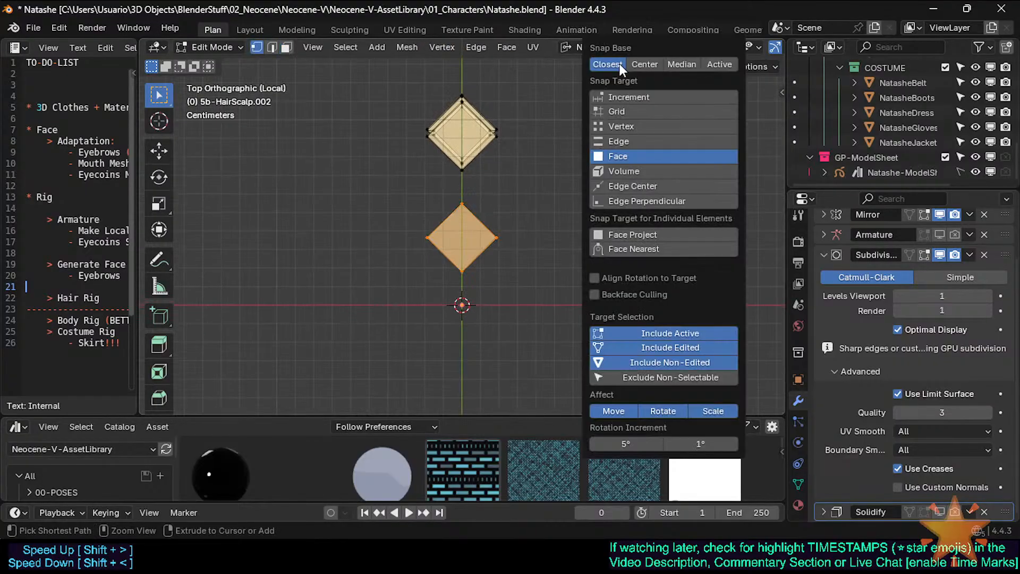
{"action": "left_click", "coordinate": [618, 112]}
{"action": "key", "text": "g"}
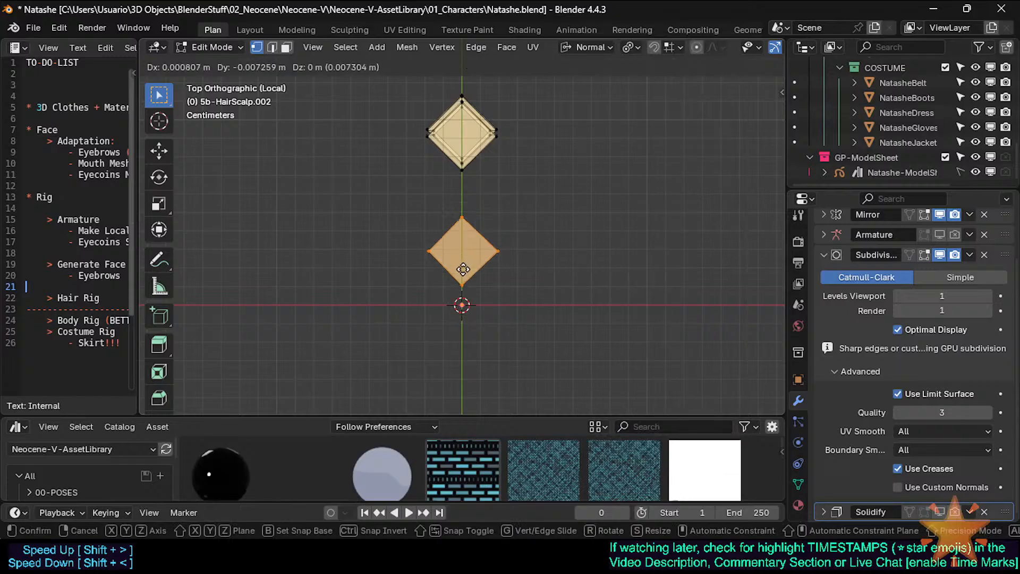
{"action": "key", "text": "Escape"}
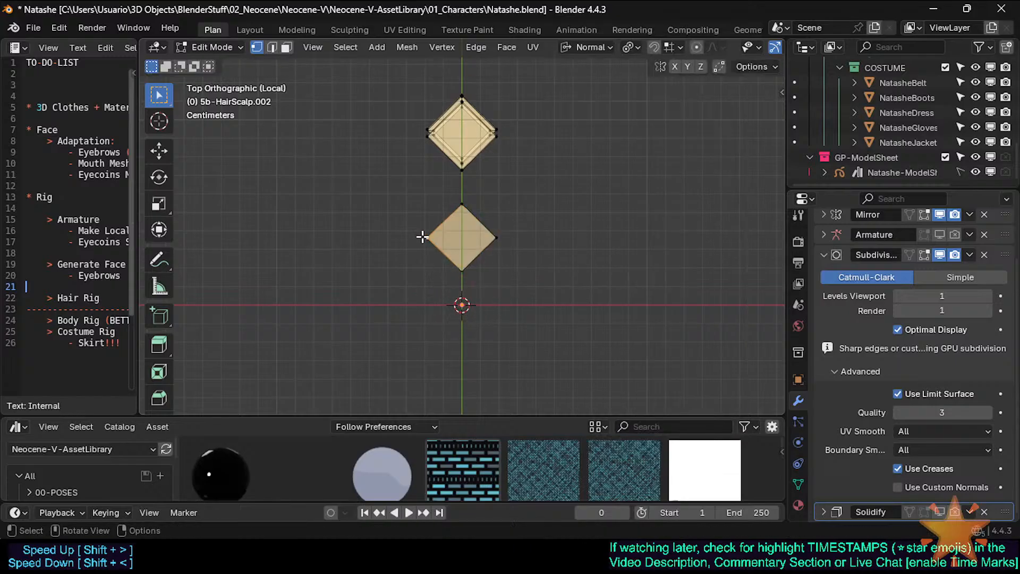
Snap the duplicated face's four corners to grid points around the world origin, forming a symmetrical diamond
{"action": "left_click_drag", "start_coordinate": [423, 237], "coordinate": [426, 305]}
{"action": "left_click_drag", "start_coordinate": [498, 239], "coordinate": [501, 310]}
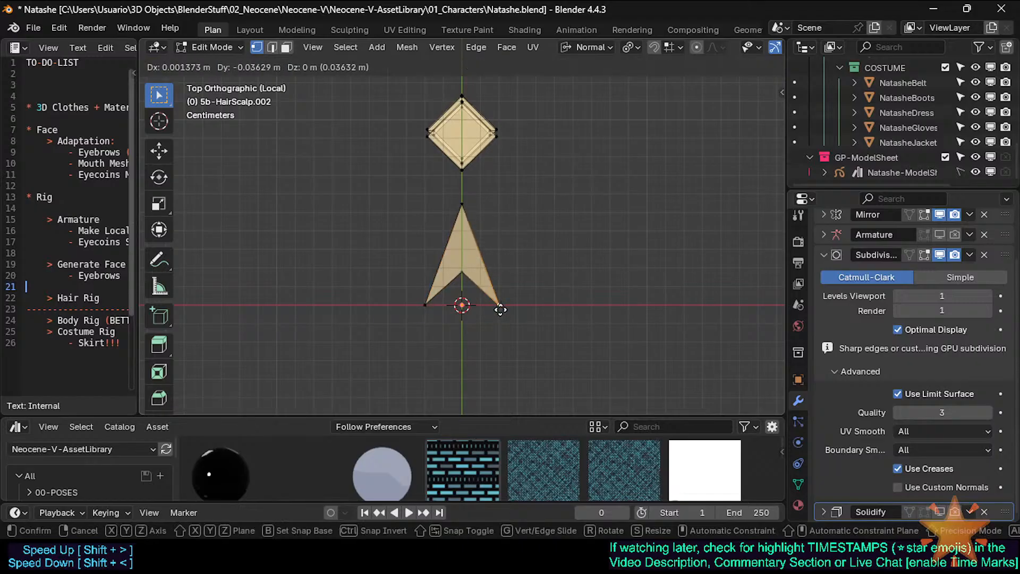
{"action": "left_click", "coordinate": [500, 310]}
{"action": "left_click", "coordinate": [463, 277]}
{"action": "key", "text": "g"}
{"action": "left_click", "coordinate": [467, 339]}
{"action": "left_click", "coordinate": [471, 203]}
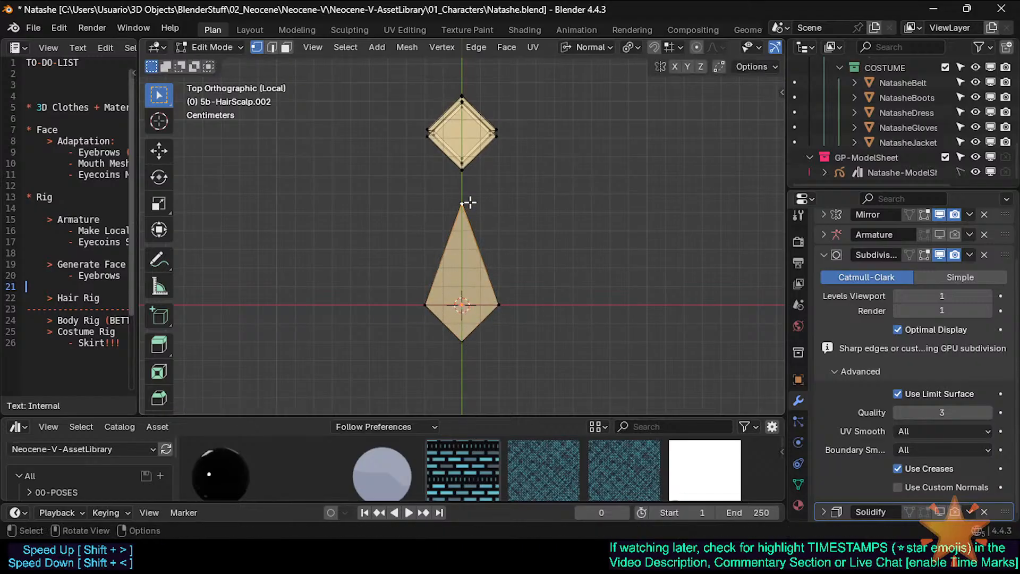
{"action": "key", "text": "g"}
{"action": "left_click", "coordinate": [467, 268]}
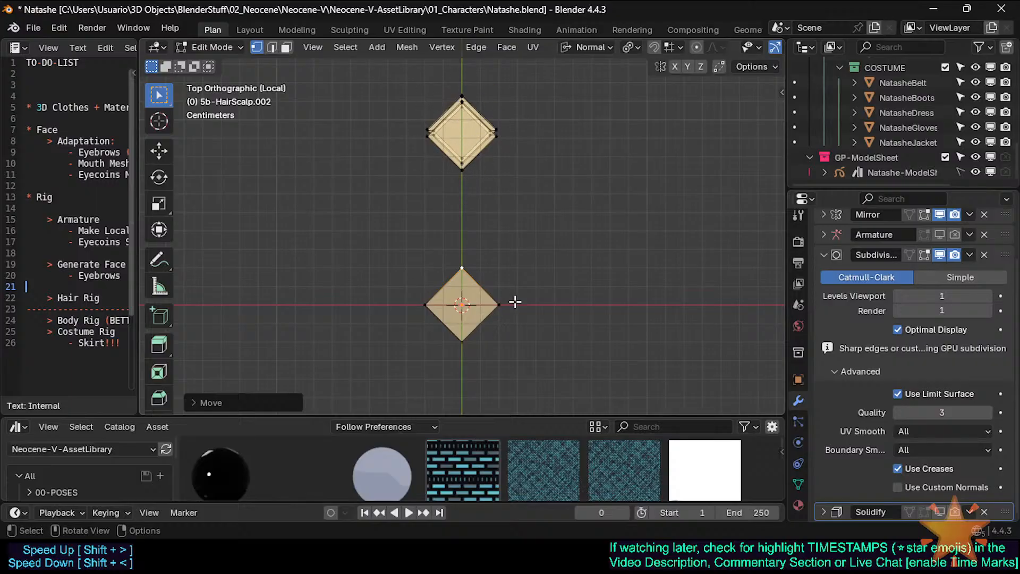
Lower the diamond's back corner and its two side corners to the same grid height in the right view
{"action": "key", "text": "KP_3"}
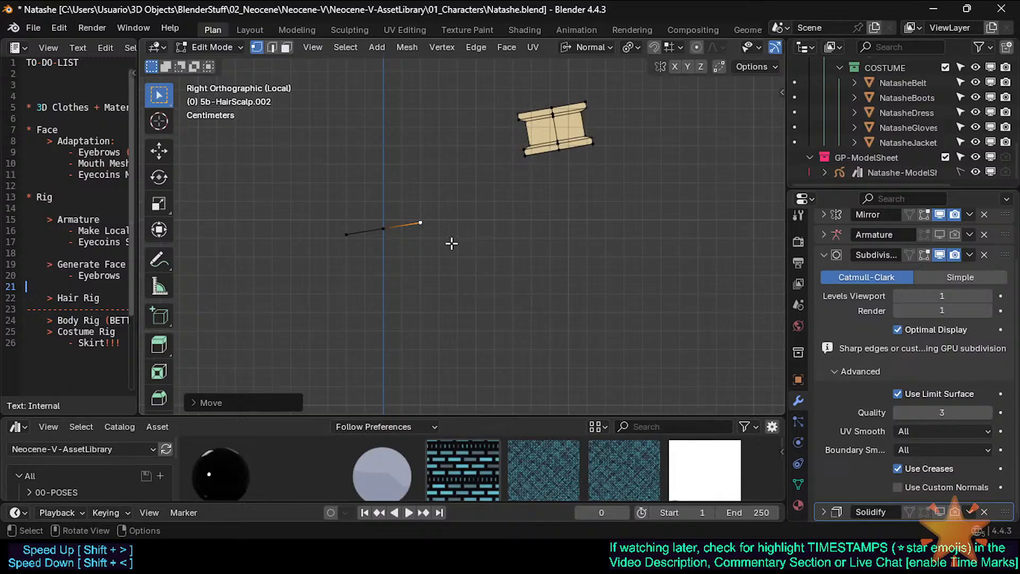
{"action": "key", "text": "g"}
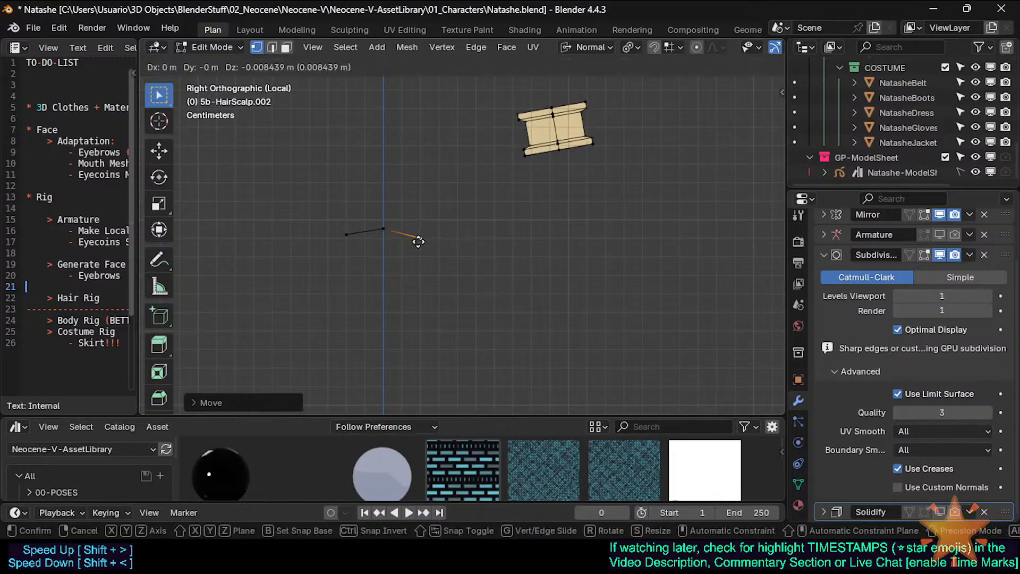
{"action": "left_click", "coordinate": [419, 241]}
{"action": "scroll", "coordinate": [371, 234], "scroll_direction": "up", "scroll_amount": 2}
{"action": "left_click", "coordinate": [391, 228]}
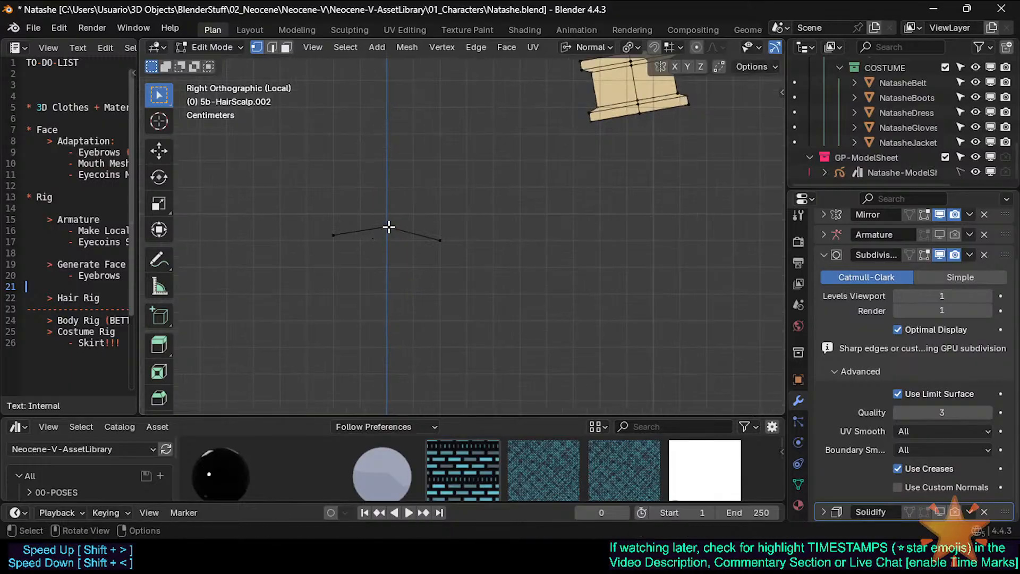
{"action": "left_click_drag", "start_coordinate": [384, 223], "coordinate": [392, 232]}
{"action": "key", "text": "alt+z"}
{"action": "key", "text": "g"}
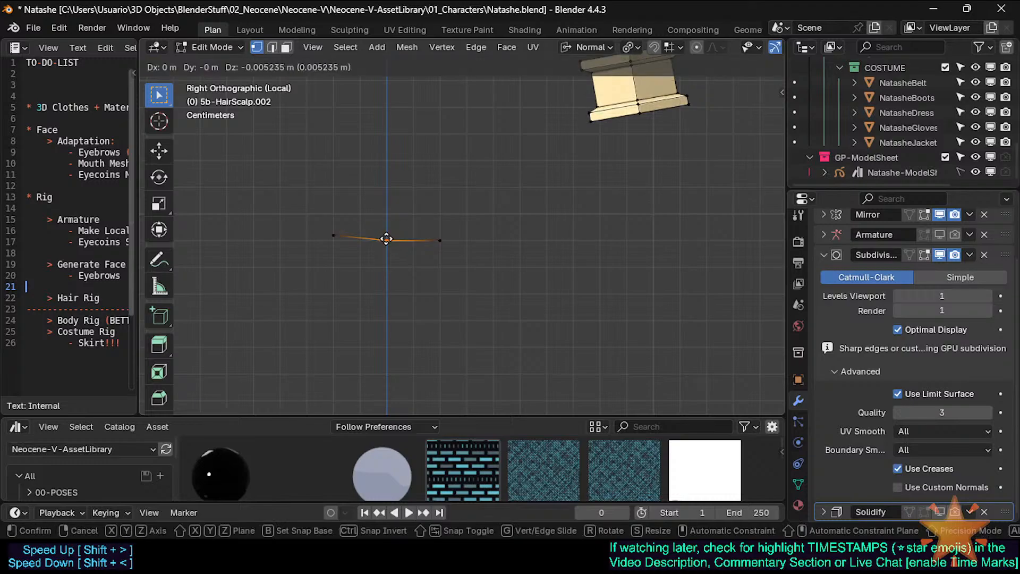
{"action": "left_click", "coordinate": [387, 239]}
Snap the diamond's front corner down to the height of the other corners so the face lies flat
{"action": "key", "text": "alt+a"}
{"action": "key", "text": "c"}
{"action": "left_click", "coordinate": [338, 237]}
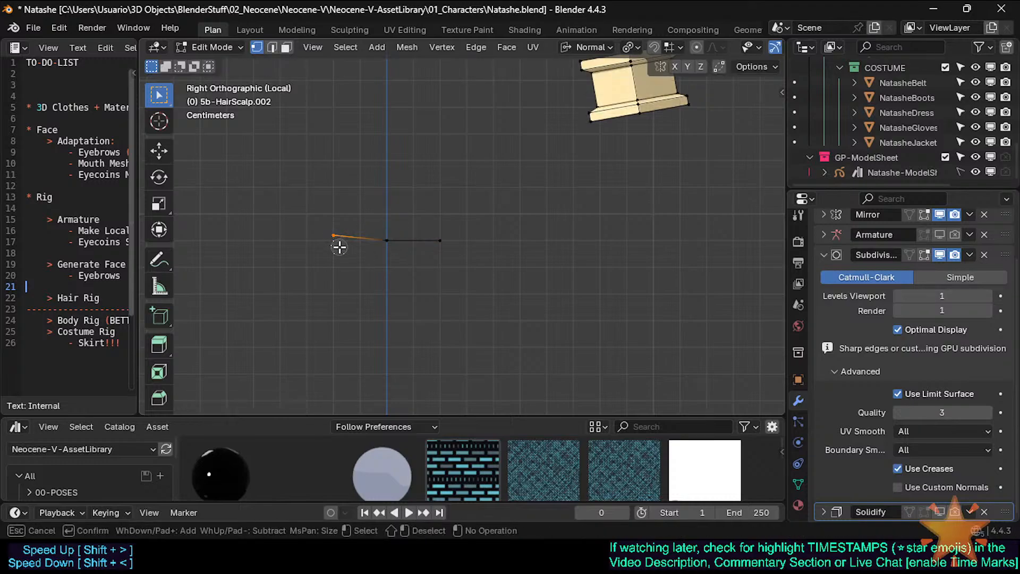
{"action": "right_click", "coordinate": [329, 263]}
{"action": "scroll", "coordinate": [330, 239], "scroll_direction": "up", "scroll_amount": 3}
{"action": "key", "text": "g"}
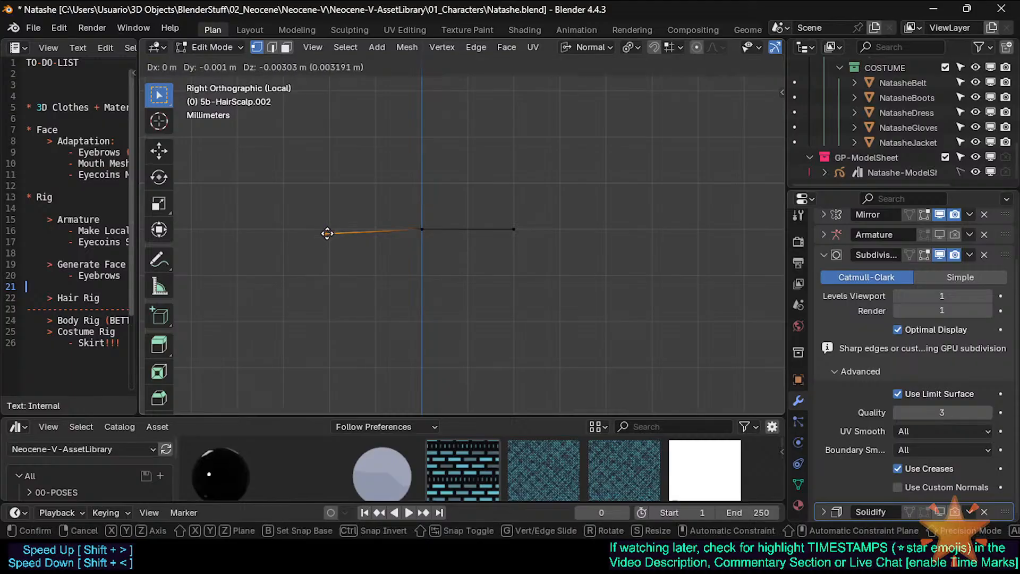
{"action": "left_click", "coordinate": [331, 228]}
Cut the flat diamond face into four triangular quarters with vertical and horizontal Knife cuts between its opposite corners in the top view
{"action": "middle_click_drag", "start_coordinate": [332, 228], "coordinate": [477, 275]}
{"action": "key", "text": "KP_7"}
{"action": "scroll", "coordinate": [477, 277], "scroll_direction": "down", "scroll_amount": 1}
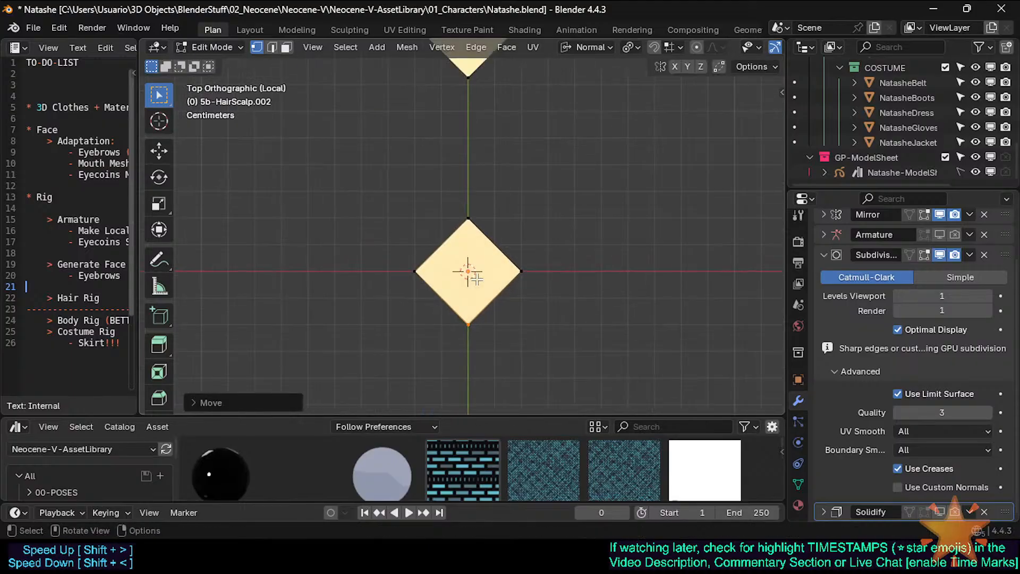
{"action": "scroll", "coordinate": [469, 274], "scroll_direction": "up", "scroll_amount": 1}
{"action": "key", "text": "k"}
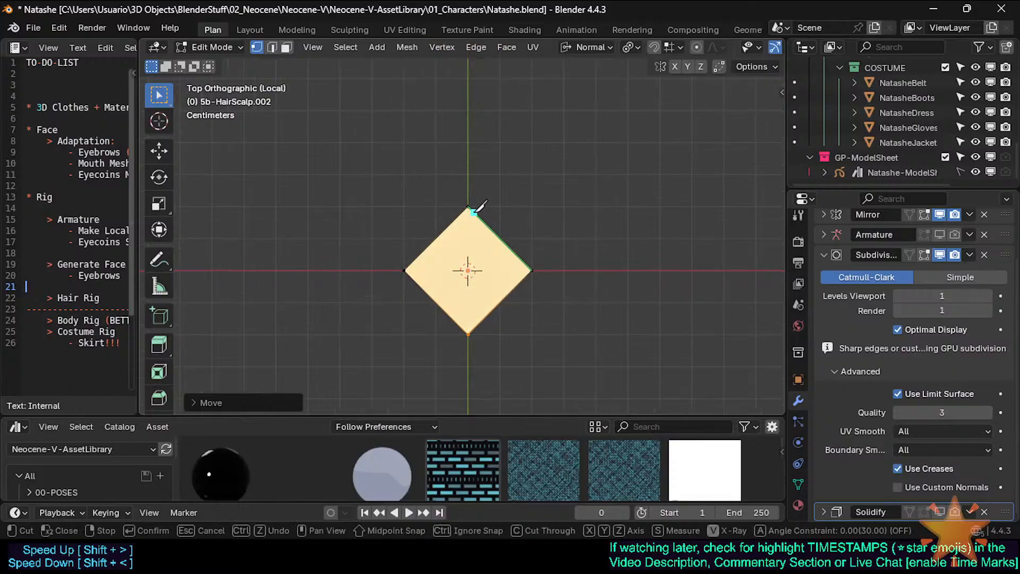
{"action": "left_click", "coordinate": [470, 325]}
{"action": "key", "text": "Return"}
{"action": "key", "text": "k"}
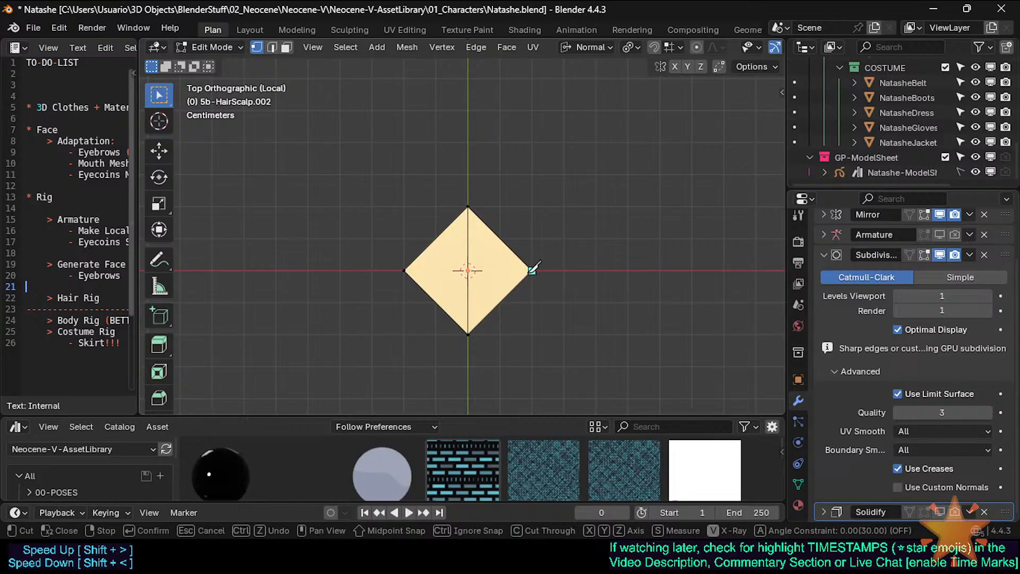
{"action": "left_click", "coordinate": [418, 265]}
{"action": "key", "text": "Return"}
Delete three of the diamond's triangular faces, keeping only the quarter on the positive X and Y sides
{"action": "key", "text": "3"}
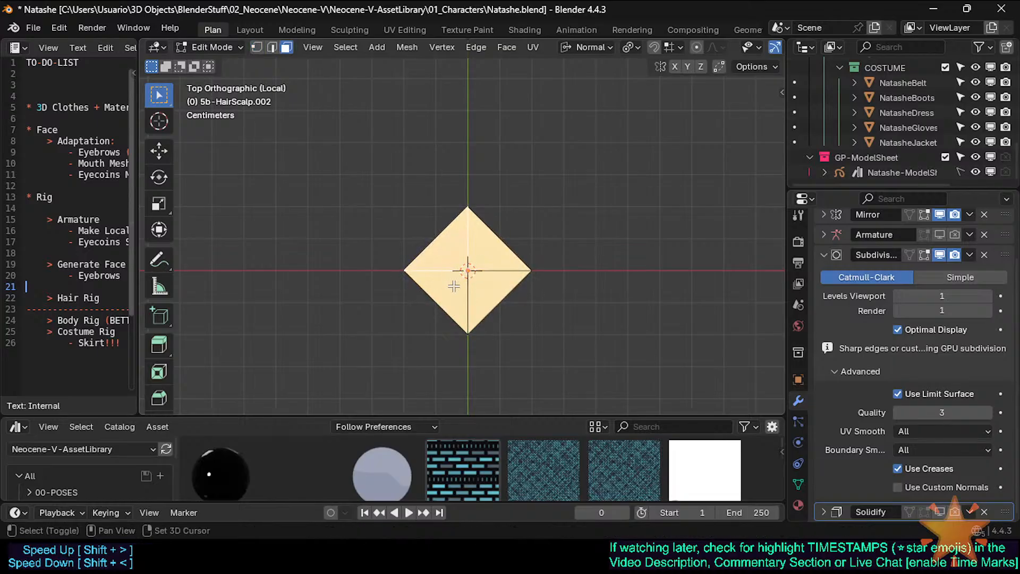
{"action": "key", "text": "x"}
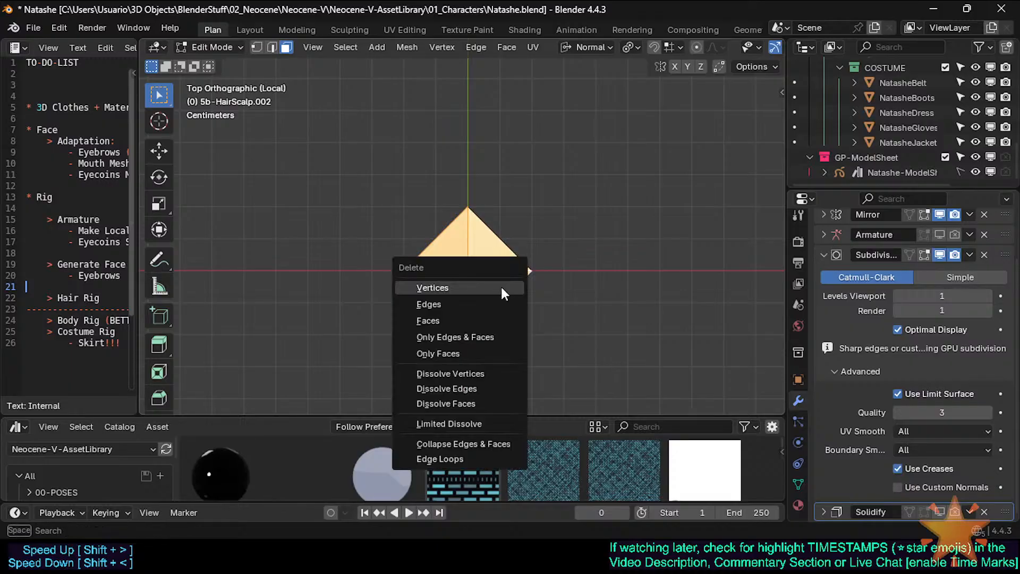
{"action": "left_click", "coordinate": [475, 321]}
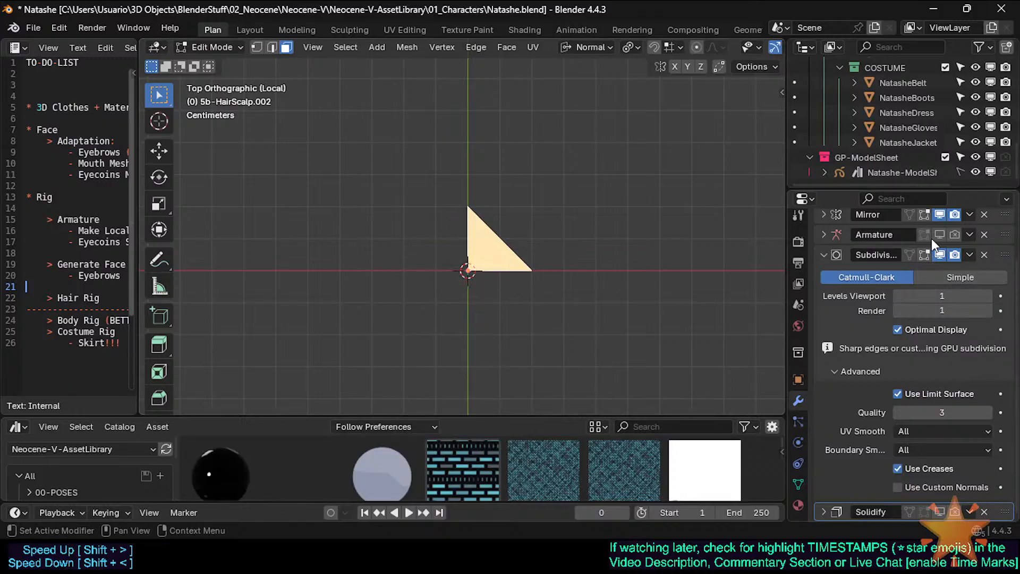
Enable the Y axis alongside X in the Mirror modifier and display the mirrored geometry in Edit Mode
{"action": "scroll", "coordinate": [933, 238], "scroll_direction": "up", "scroll_amount": 3}
{"action": "scroll", "coordinate": [735, 248], "scroll_direction": "down", "scroll_amount": 3}
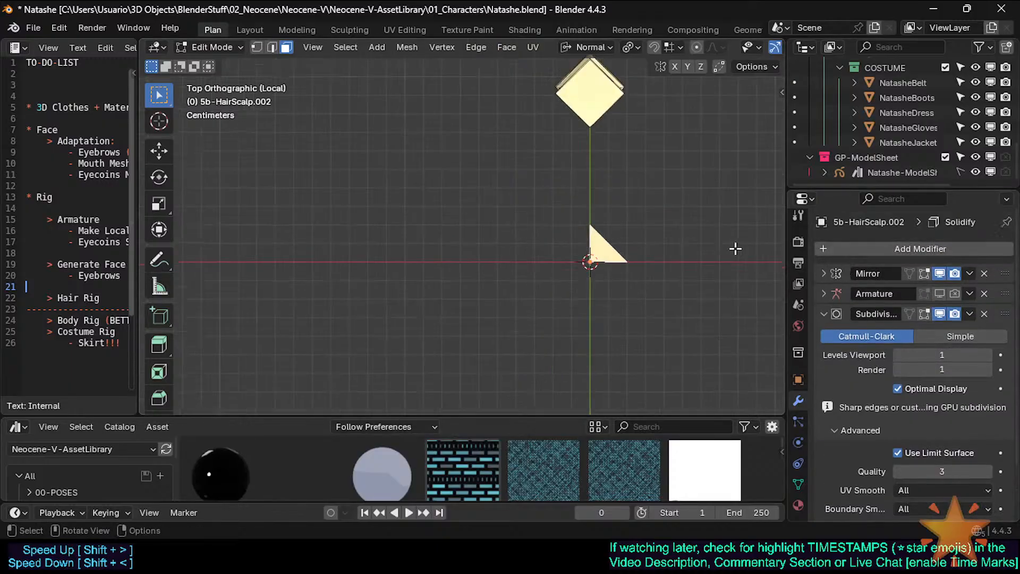
{"action": "left_click", "coordinate": [830, 273]}
{"action": "left_click", "coordinate": [939, 296]}
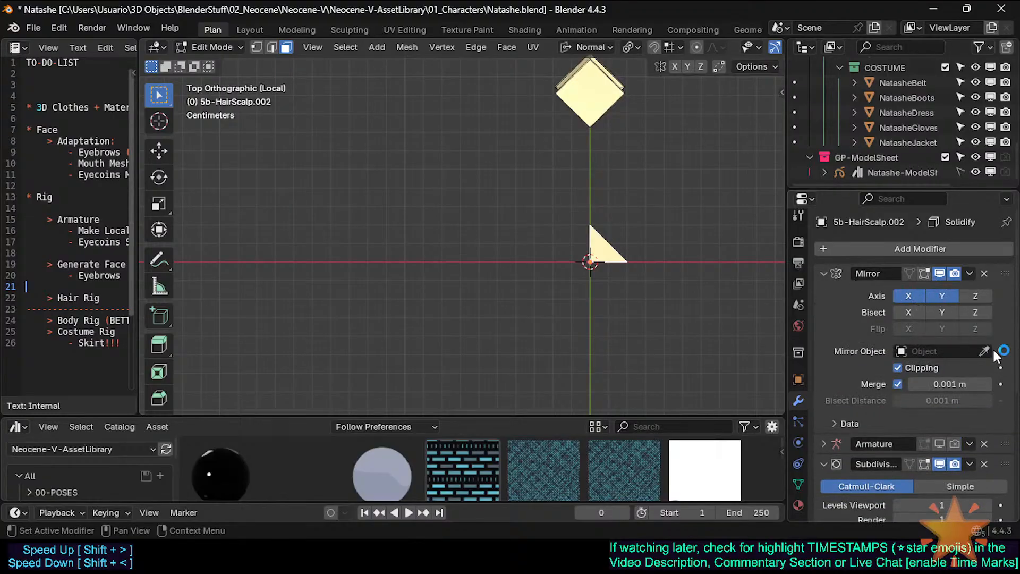
{"action": "middle_click_drag", "start_coordinate": [630, 257], "coordinate": [572, 270], "text": "shift"}
{"action": "key", "text": "Tab"}
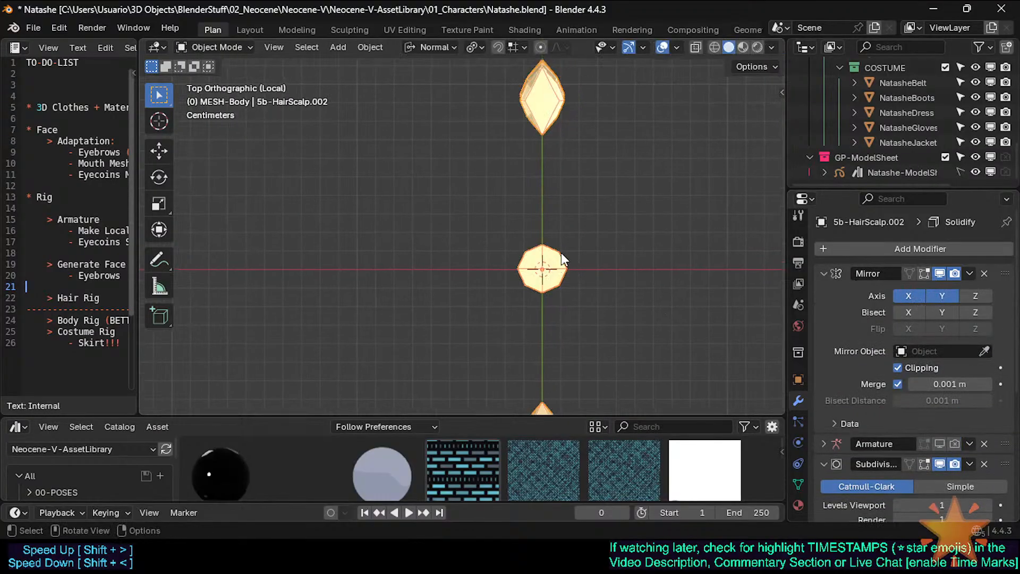
{"action": "key", "text": "Tab"}
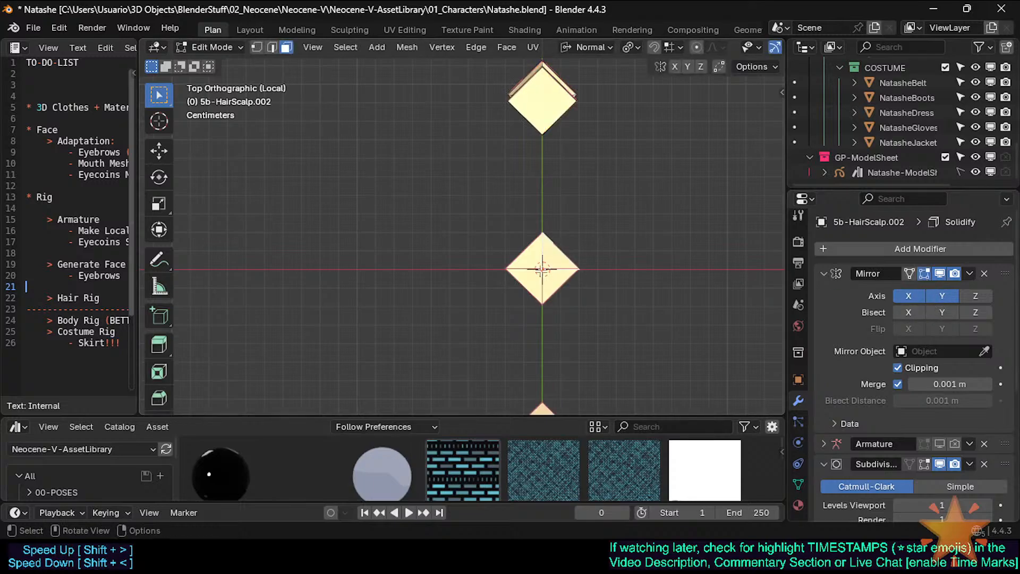
Compare the mirrored diamond and the old hair-tie pieces in Object Mode and Edit Mode from the top view
{"action": "key", "text": "Tab"}
{"action": "key", "text": "Tab"}
{"action": "key", "text": "Tab"}
{"action": "key", "text": "Tab"}
{"action": "key", "text": "1"}
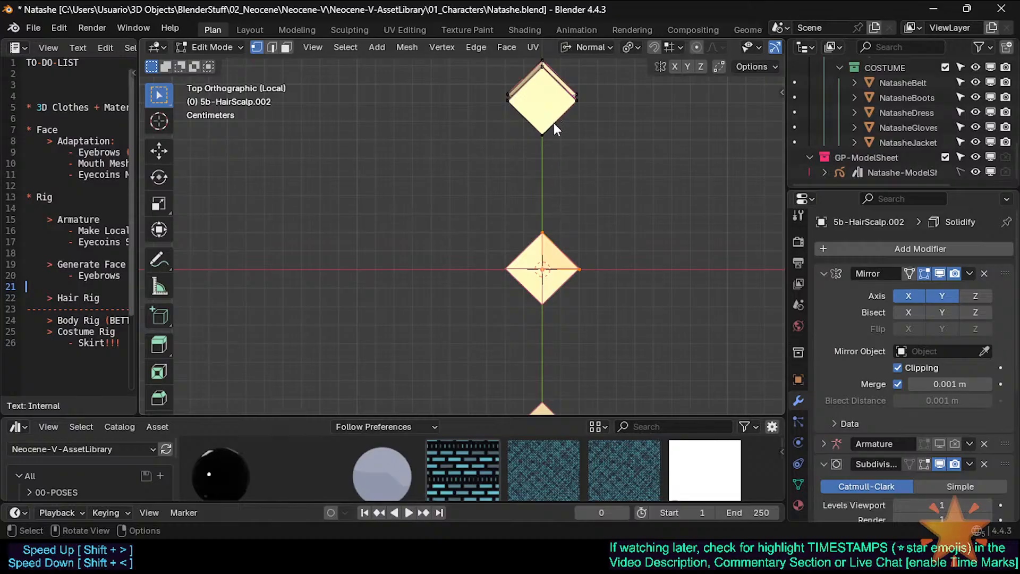
{"action": "middle_click_drag", "start_coordinate": [547, 293], "coordinate": [519, 185], "text": "shift"}
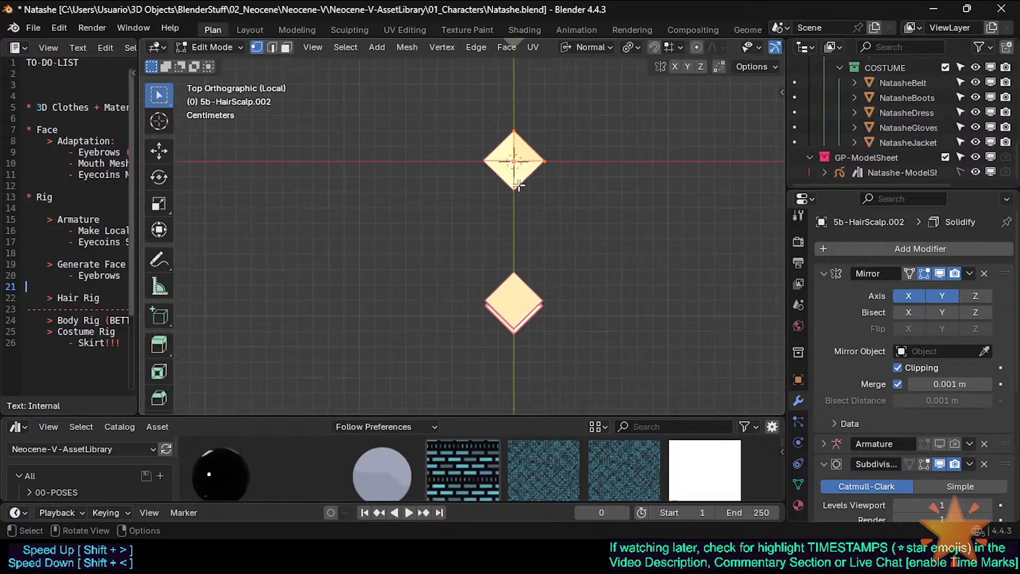
{"action": "key", "text": "Tab"}
{"action": "key", "text": "Tab"}
{"action": "middle_click_drag", "start_coordinate": [701, 233], "coordinate": [701, 256], "text": "shift"}
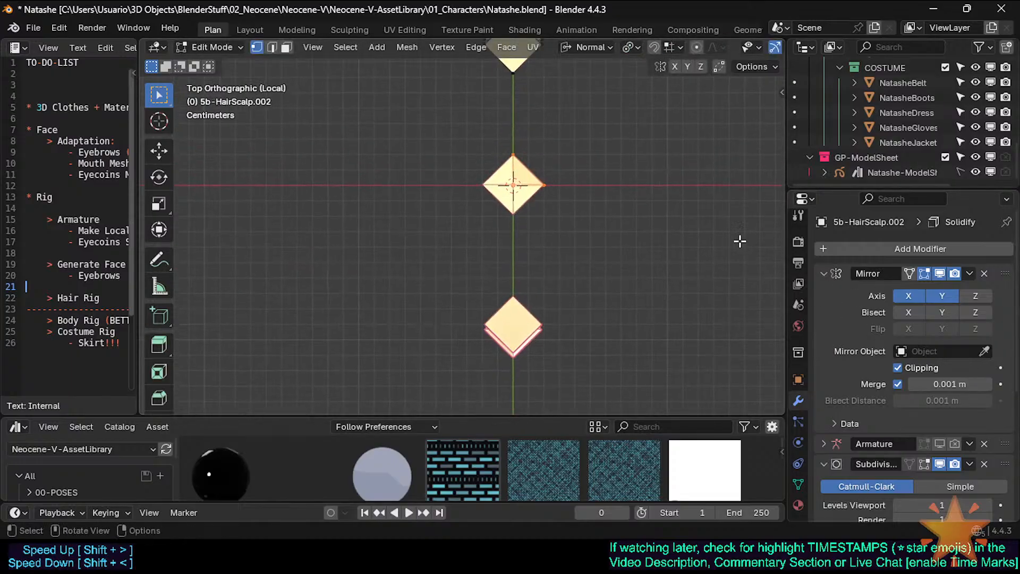
{"action": "middle_click_drag", "start_coordinate": [556, 198], "coordinate": [531, 230], "text": "shift"}
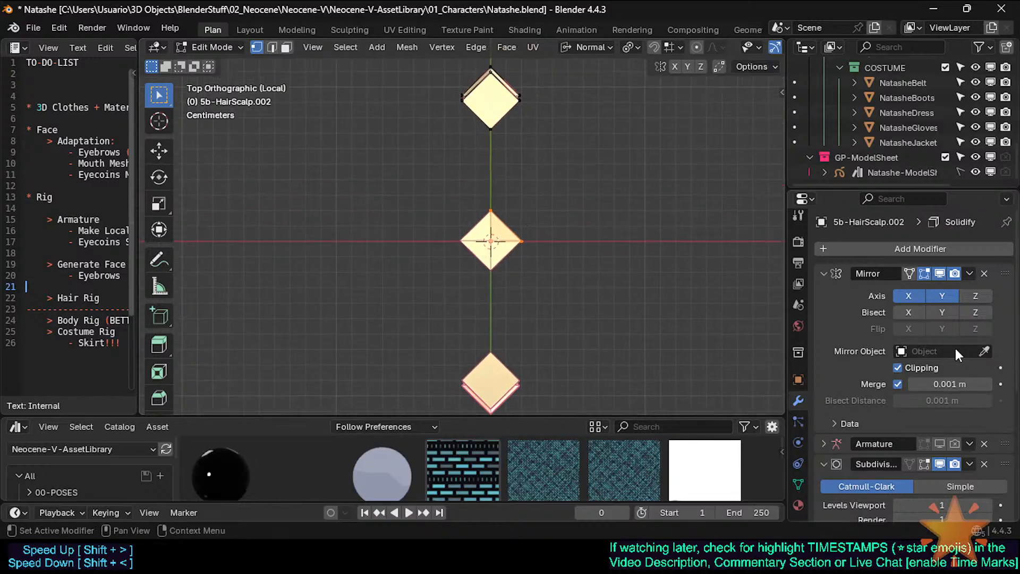
{"action": "key", "text": "Tab"}
{"action": "key", "text": "Tab"}
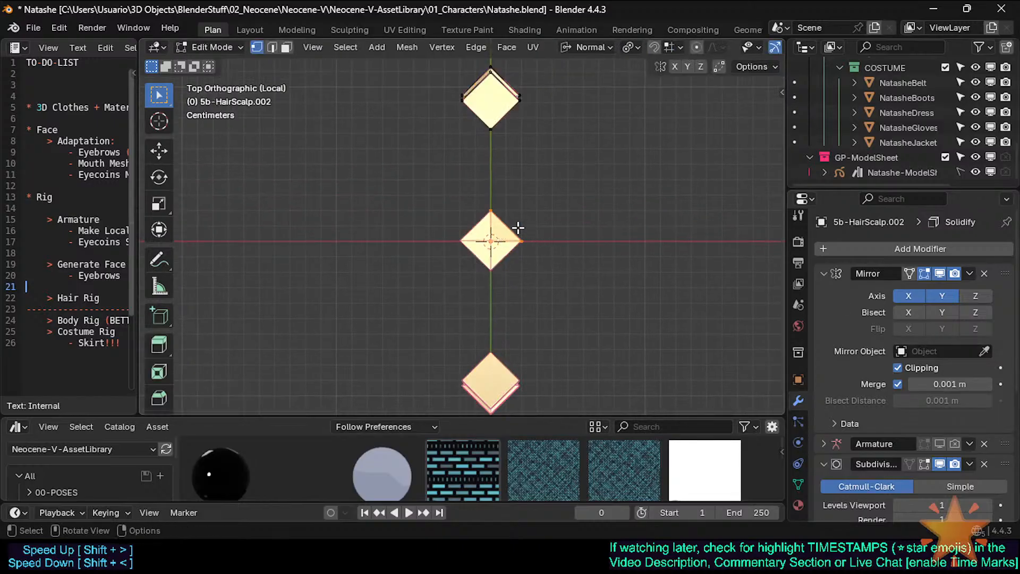
{"action": "key", "text": "KP_3"}
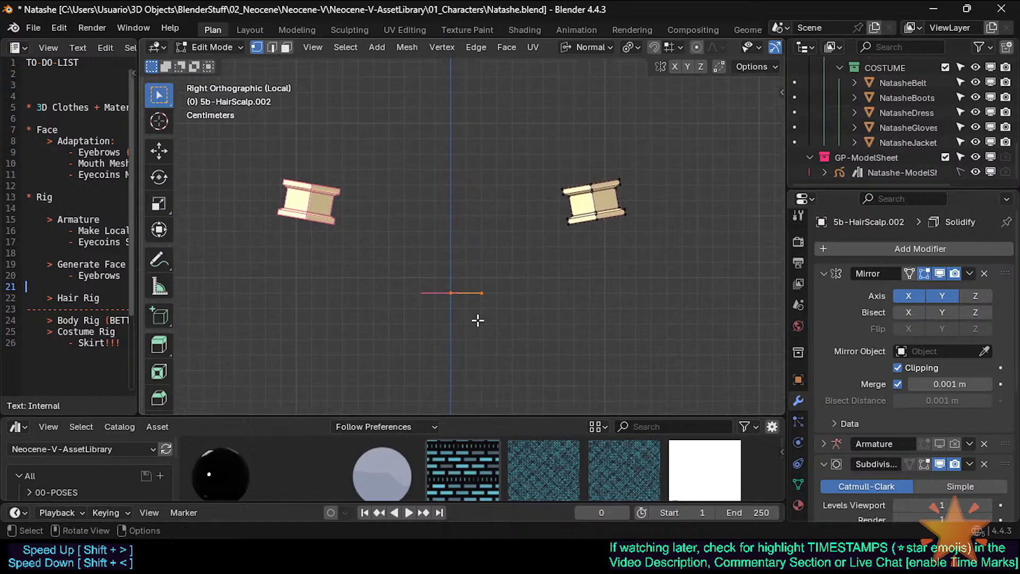
{"action": "key", "text": "g"}
{"action": "key", "text": "z"}
{"action": "key", "text": "y"}
{"action": "right_click", "coordinate": [538, 232]}
{"action": "key", "text": "Tab"}
{"action": "scroll", "coordinate": [479, 294], "scroll_direction": "down", "scroll_amount": 2}
{"action": "middle_click_drag", "start_coordinate": [473, 273], "coordinate": [440, 288], "text": "shift"}
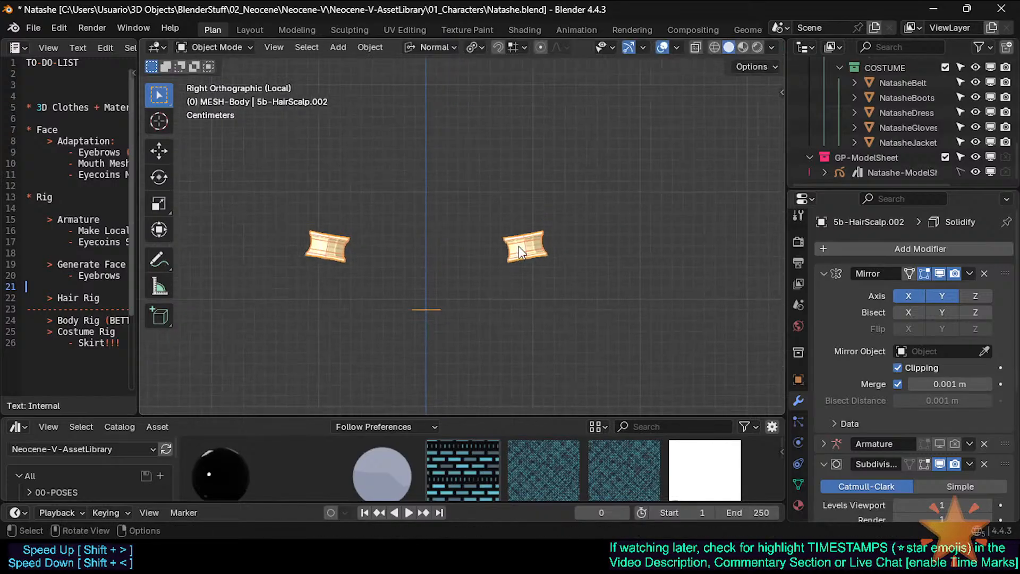
Place the 3D cursor on the original hair-tie mesh to mark its location at the ponytail
{"action": "key", "text": "Tab"}
{"action": "key", "text": "Tab"}
{"action": "key", "text": "shift+s"}
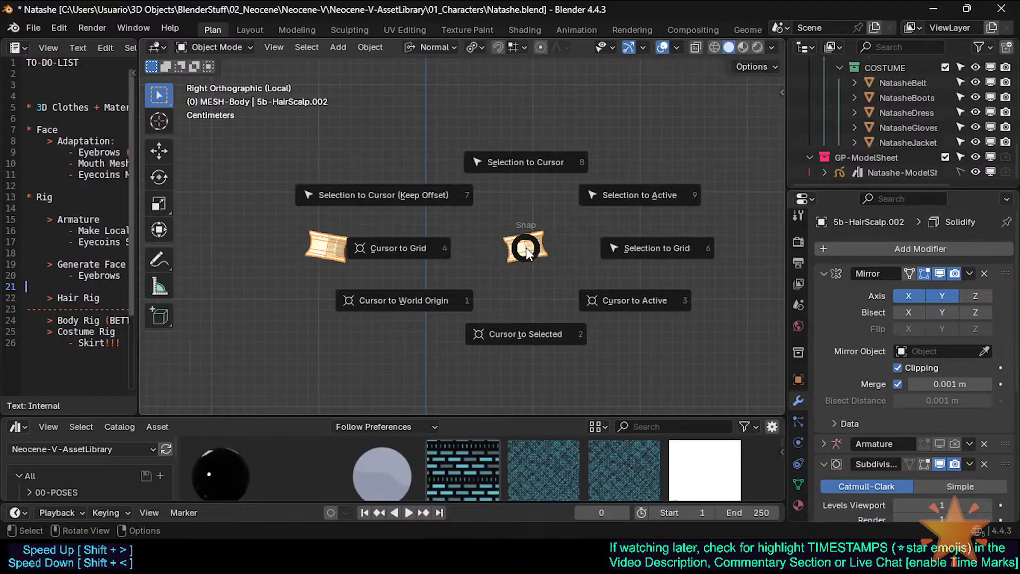
{"action": "key", "text": "KP_5"}
{"action": "key", "text": "Tab"}
{"action": "middle_click_drag", "start_coordinate": [526, 247], "coordinate": [552, 292]}
{"action": "key", "text": "3"}
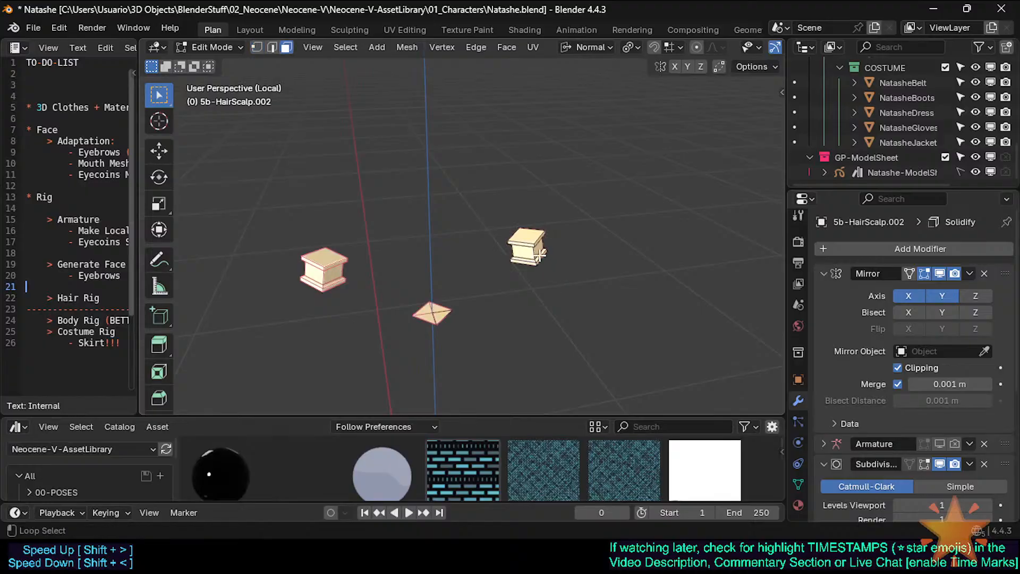
{"action": "key", "text": "shift+s"}
{"action": "key", "text": "Escape"}
{"action": "key", "text": "Tab"}
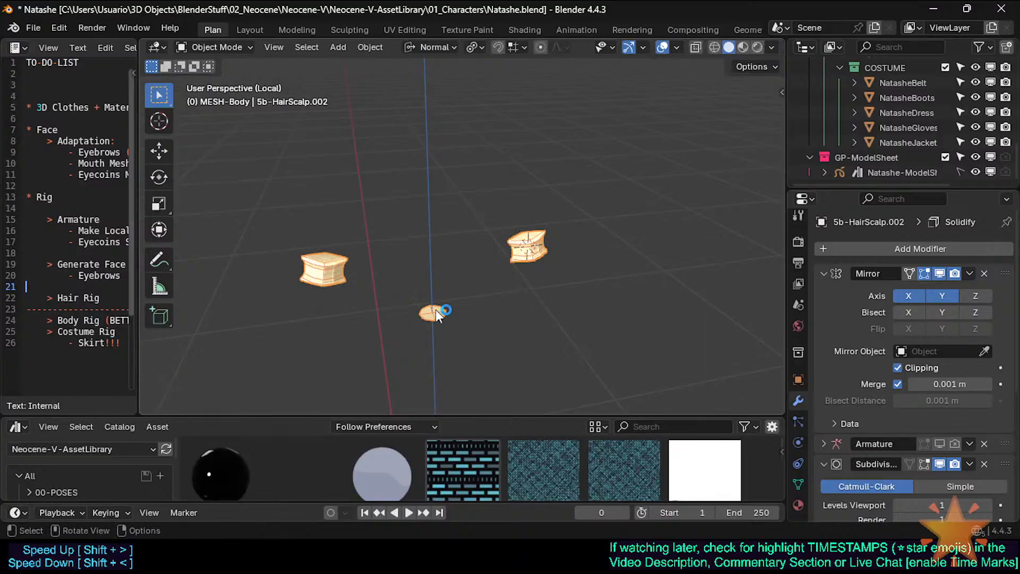
Circle-select all vertices of the original hair-tie mesh and delete them, keeping only the mirrored diamond
{"action": "key", "text": "Tab"}
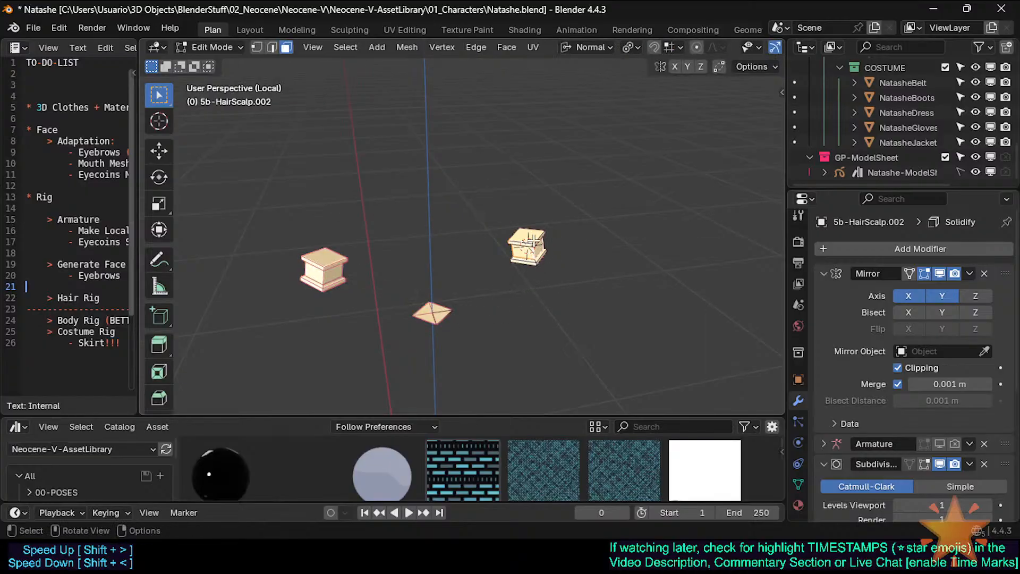
{"action": "key", "text": "1"}
{"action": "key", "text": "c"}
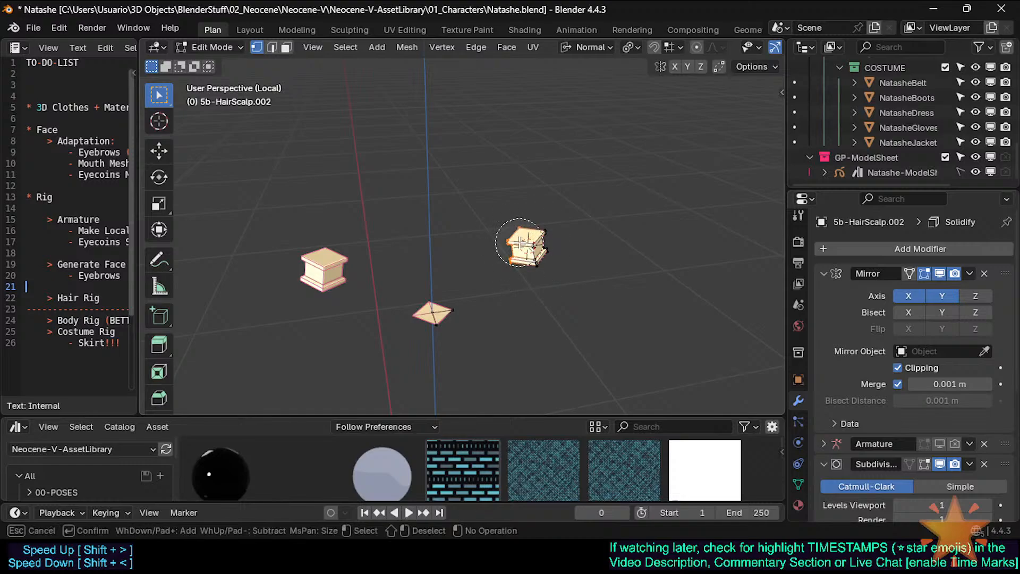
{"action": "scroll", "coordinate": [507, 221], "scroll_direction": "down", "scroll_amount": 2}
{"action": "left_click_drag", "start_coordinate": [507, 221], "coordinate": [528, 266]}
{"action": "key", "text": "Escape"}
{"action": "key", "text": "x"}
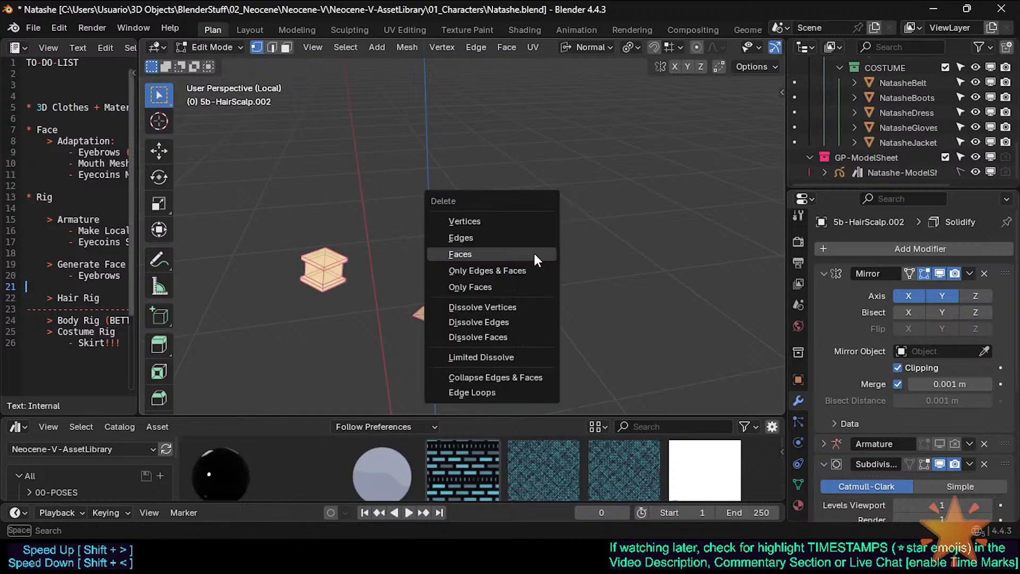
{"action": "left_click", "coordinate": [537, 218]}
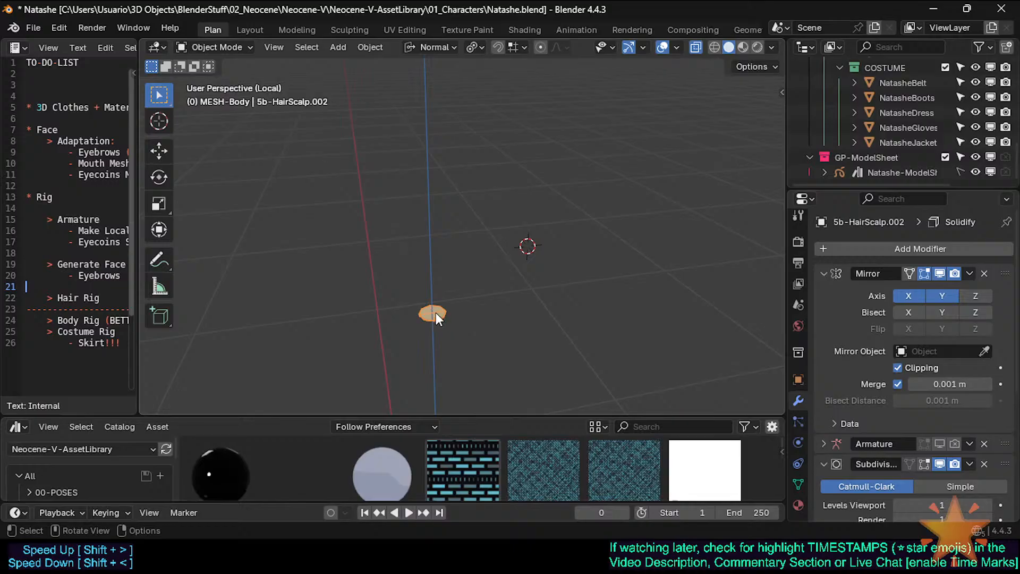
Exit local view and snap the hair-tie object to the 3D cursor at the base of the ponytail
{"action": "key", "text": "shift+s"}
{"action": "left_click", "coordinate": [453, 290]}
{"action": "middle_click_drag", "start_coordinate": [460, 286], "coordinate": [444, 247]}
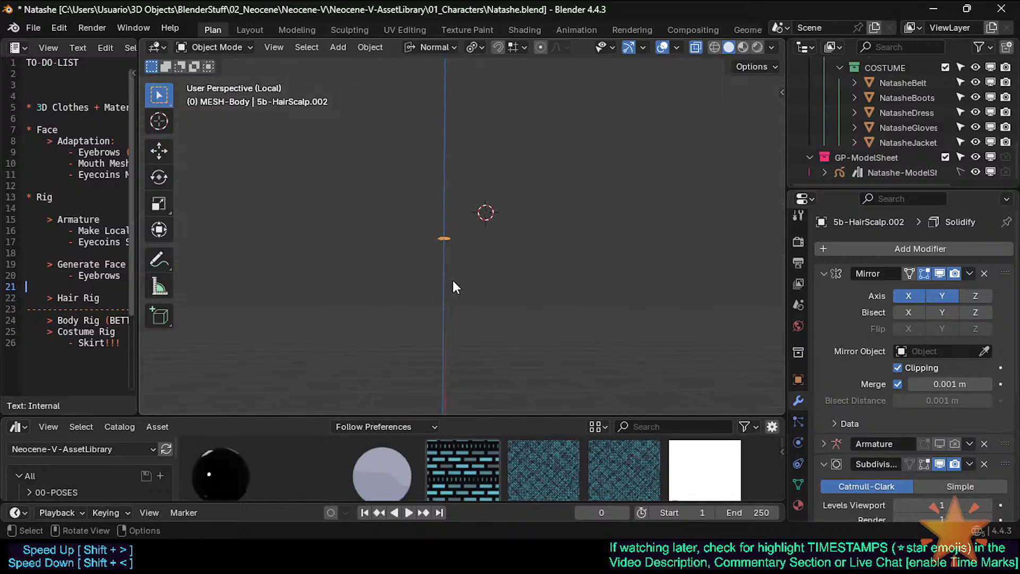
{"action": "key", "text": "KP_Divide"}
{"action": "key", "text": "KP_3"}
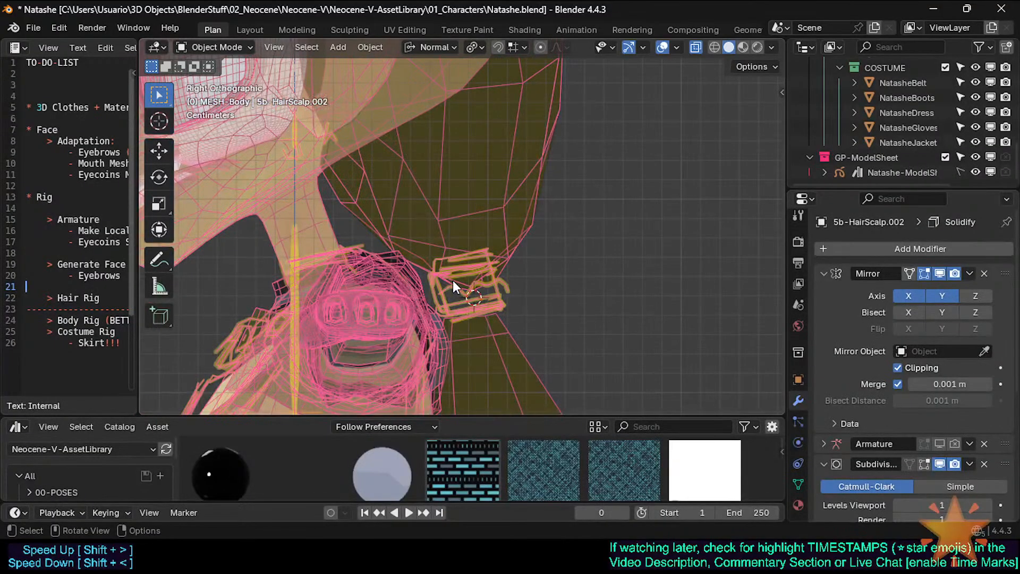
{"action": "key", "text": "shift+s"}
{"action": "left_click", "coordinate": [454, 268]}
{"action": "scroll", "coordinate": [512, 303], "scroll_direction": "up", "scroll_amount": 1}
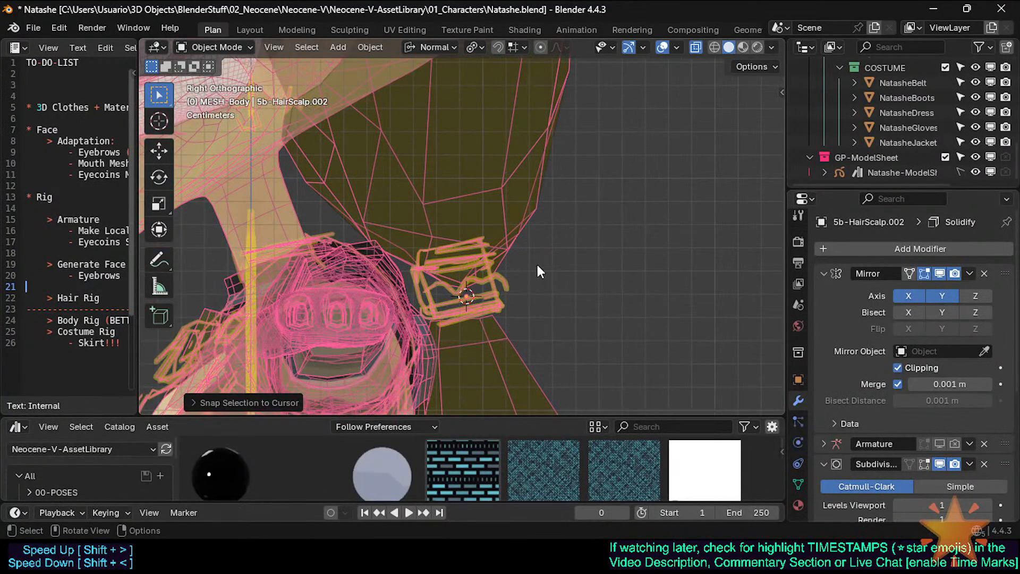
{"action": "key", "text": "r"}
{"action": "right_click", "coordinate": [513, 204]}
{"action": "scroll", "coordinate": [460, 267], "scroll_direction": "down", "scroll_amount": 5}
{"action": "middle_click_drag", "start_coordinate": [451, 299], "coordinate": [442, 273], "text": "shift"}
{"action": "key", "text": "g"}
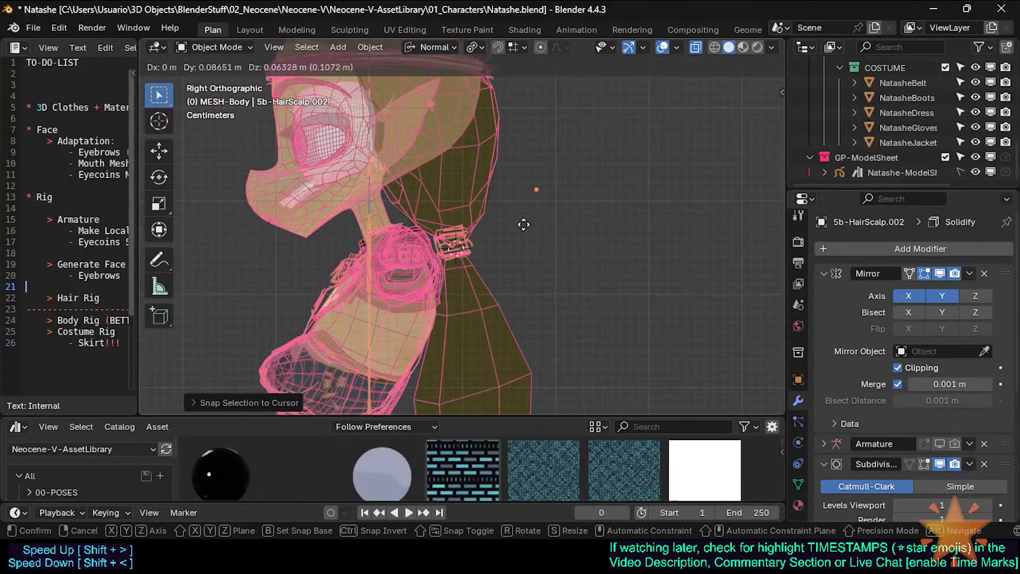
{"action": "left_click", "coordinate": [504, 241]}
Examine where the diamond mesh sits relative to the character, both isolated and with the full model shown
{"action": "scroll", "coordinate": [497, 240], "scroll_direction": "down", "scroll_amount": 8}
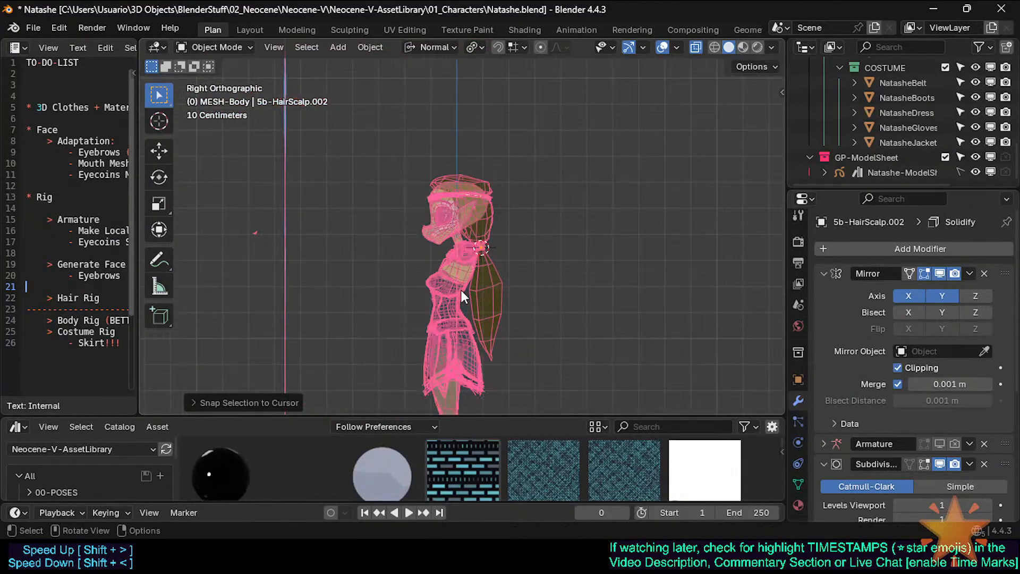
{"action": "key", "text": "Tab"}
{"action": "scroll", "coordinate": [498, 212], "scroll_direction": "up", "scroll_amount": 6}
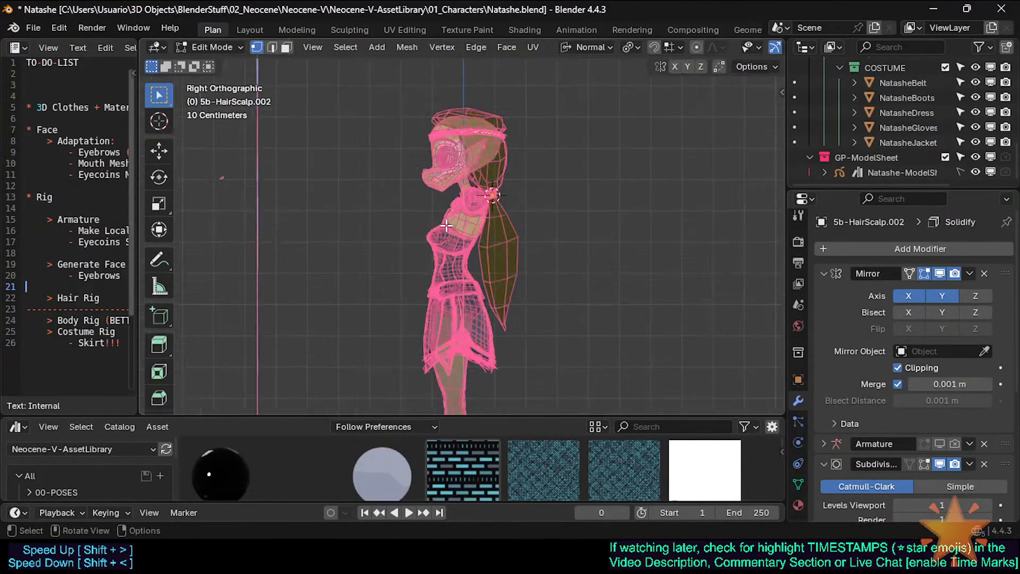
{"action": "key", "text": "KP_Divide"}
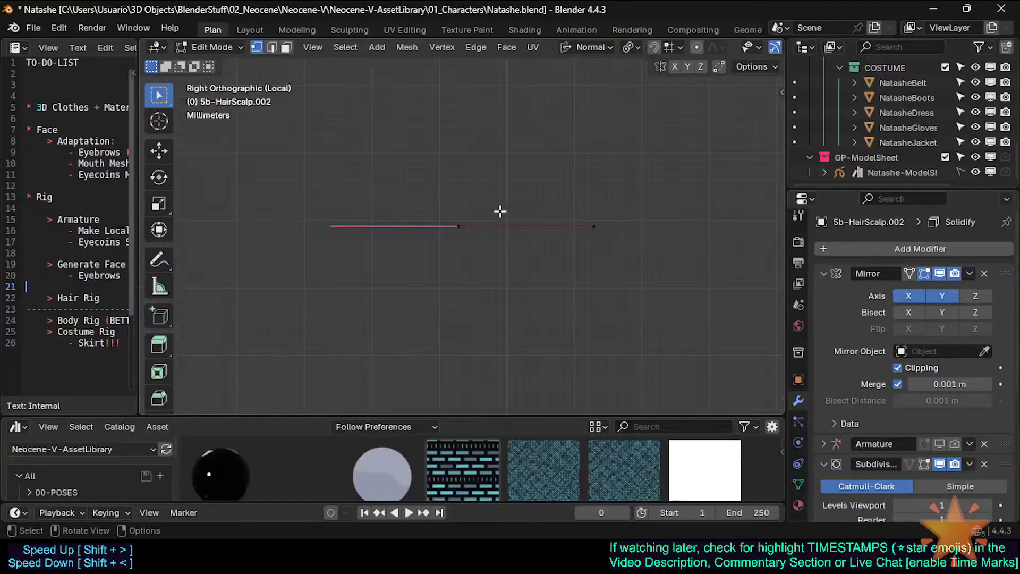
{"action": "scroll", "coordinate": [478, 212], "scroll_direction": "down", "scroll_amount": 5}
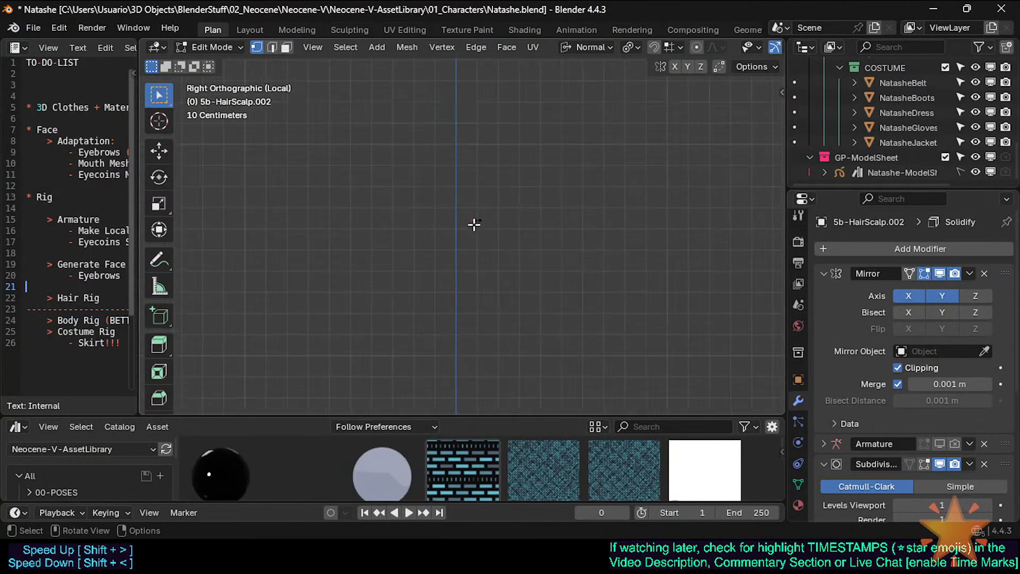
{"action": "key", "text": "KP_Divide"}
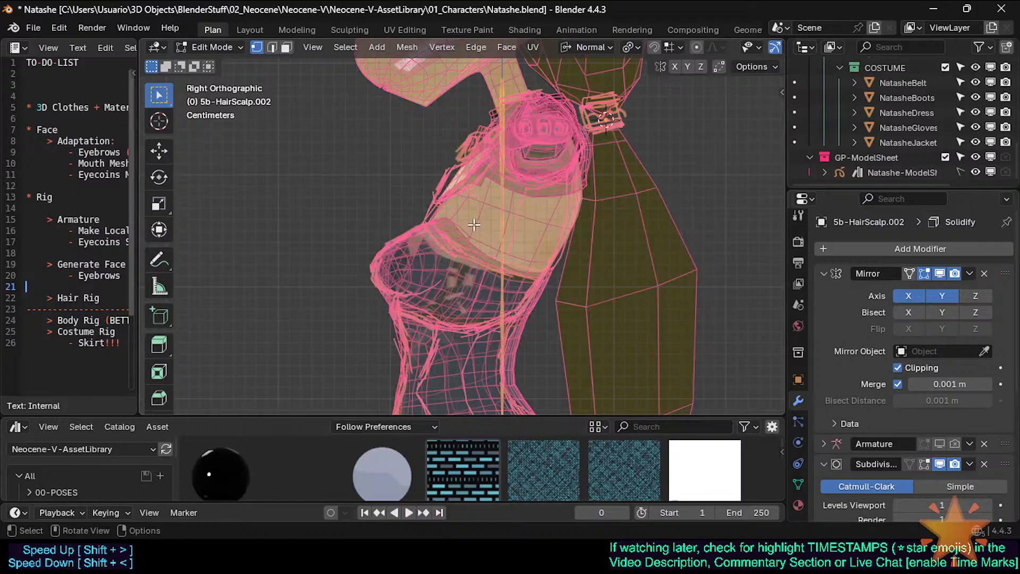
{"action": "scroll", "coordinate": [474, 225], "scroll_direction": "down", "scroll_amount": 4}
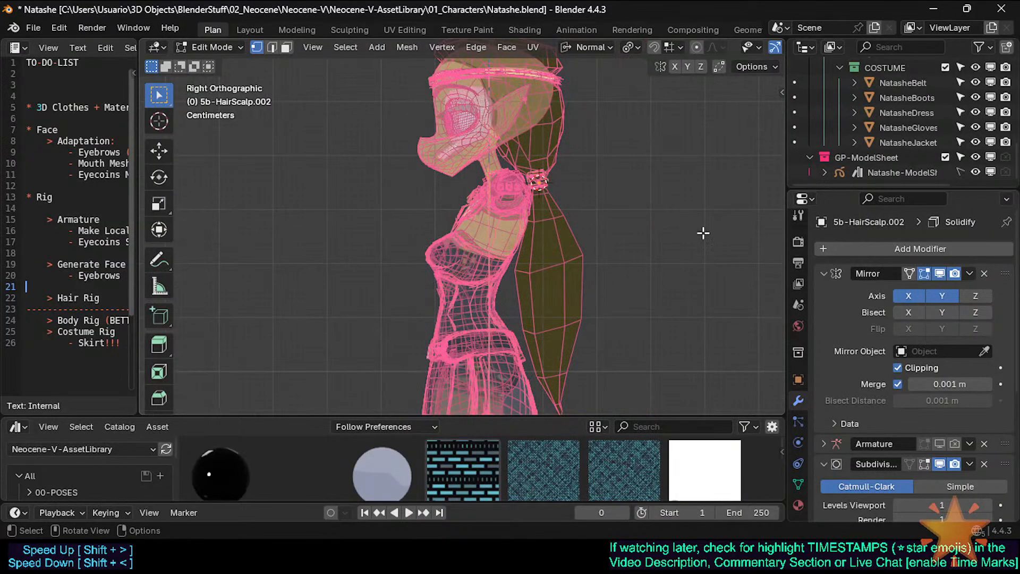
{"action": "key", "text": "Tab"}
{"action": "key", "text": "g"}
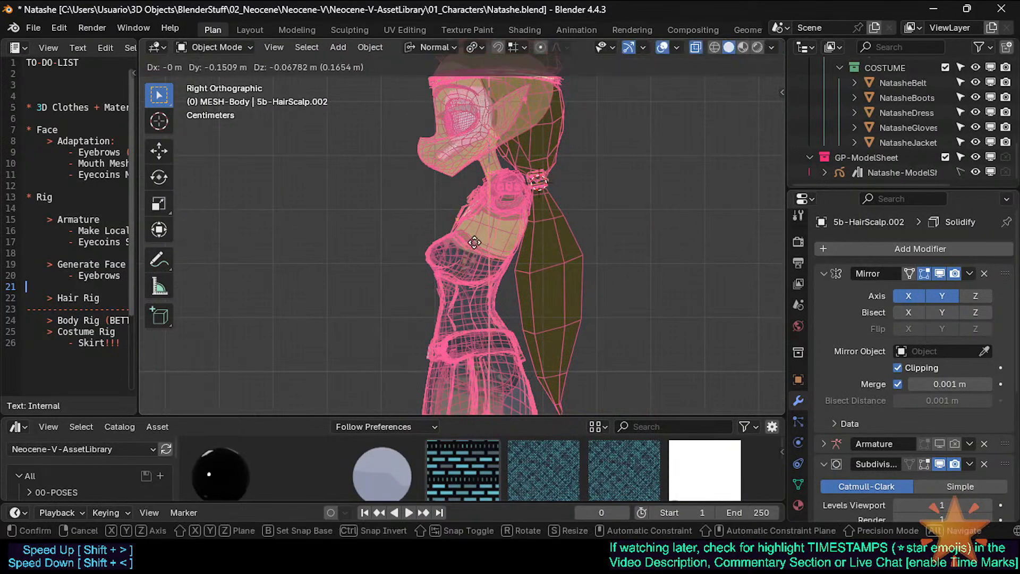
{"action": "right_click", "coordinate": [373, 242]}
{"action": "middle_click_drag", "start_coordinate": [428, 207], "coordinate": [404, 247], "text": "shift"}
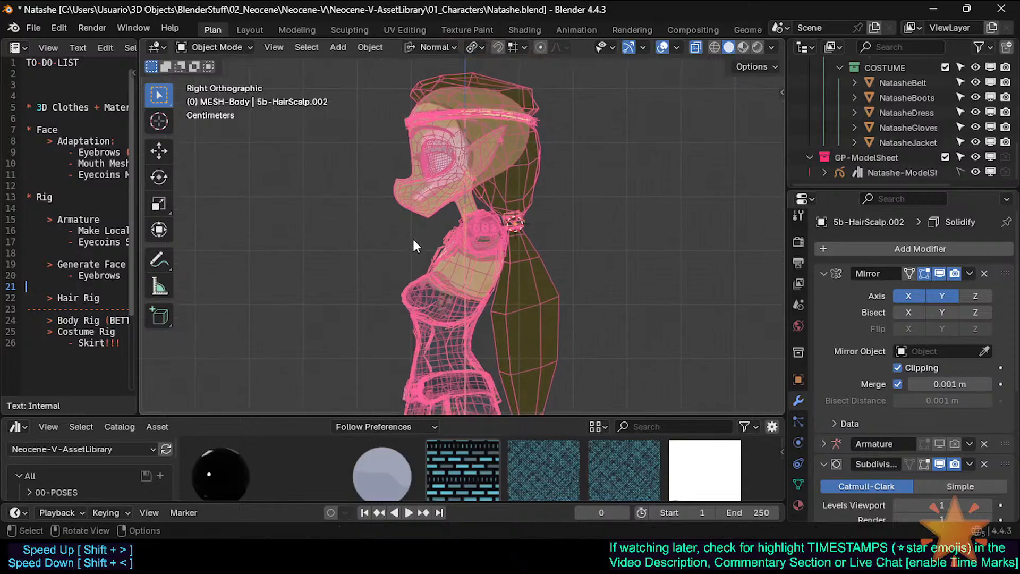
{"action": "key", "text": "Tab"}
{"action": "key", "text": "Tab"}
{"action": "key", "text": "Tab"}
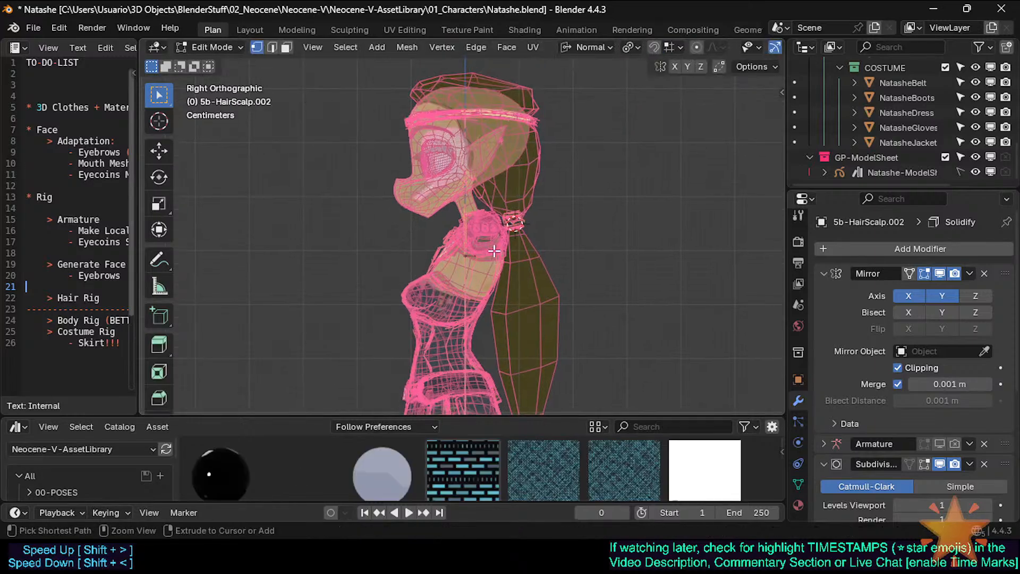
{"action": "scroll", "coordinate": [493, 251], "scroll_direction": "up", "scroll_amount": 5}
{"action": "key", "text": "Tab"}
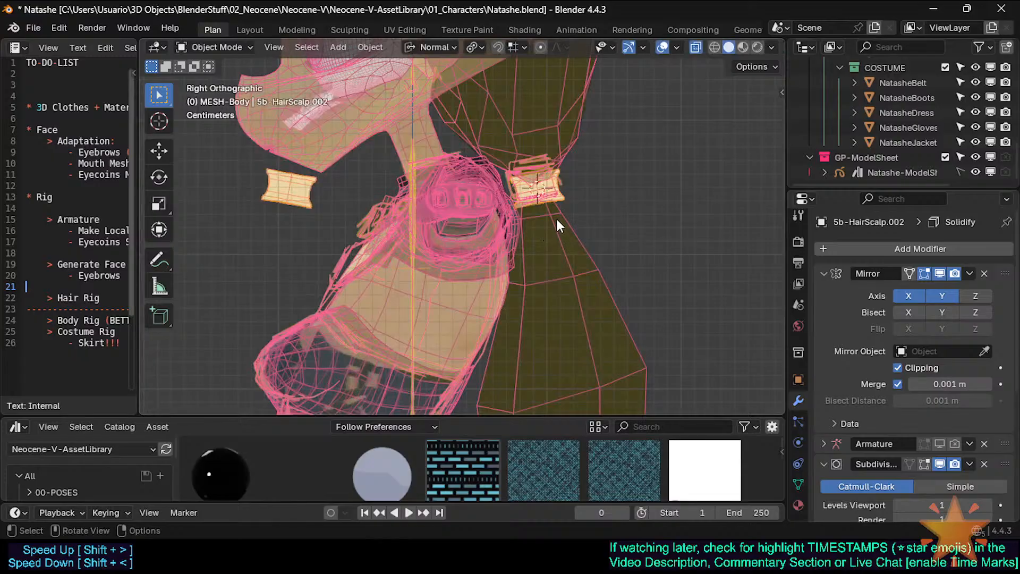
{"action": "key", "text": "Tab"}
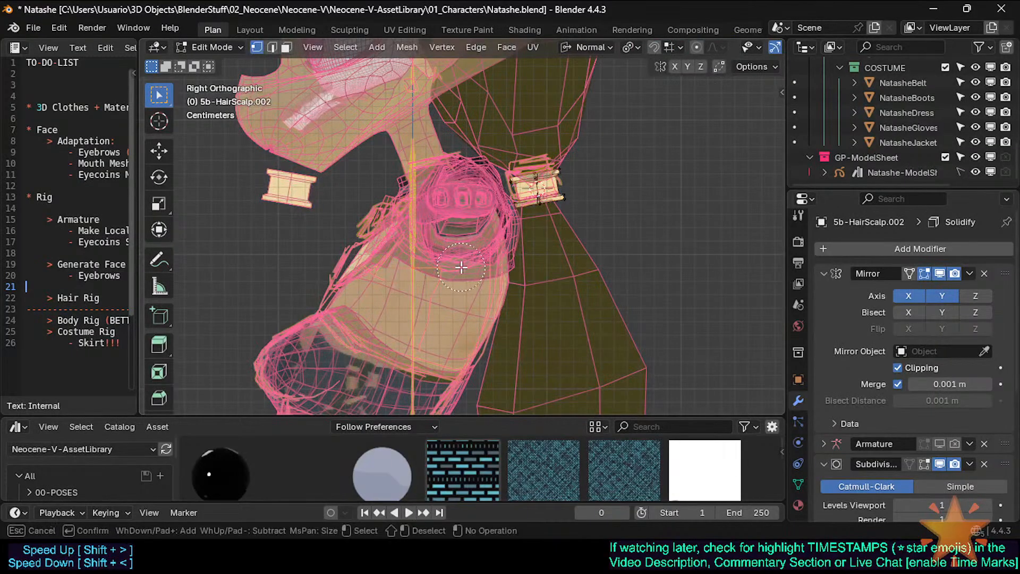
{"action": "key", "text": "g"}
{"action": "left_click", "coordinate": [499, 289]}
{"action": "key", "text": "Tab"}
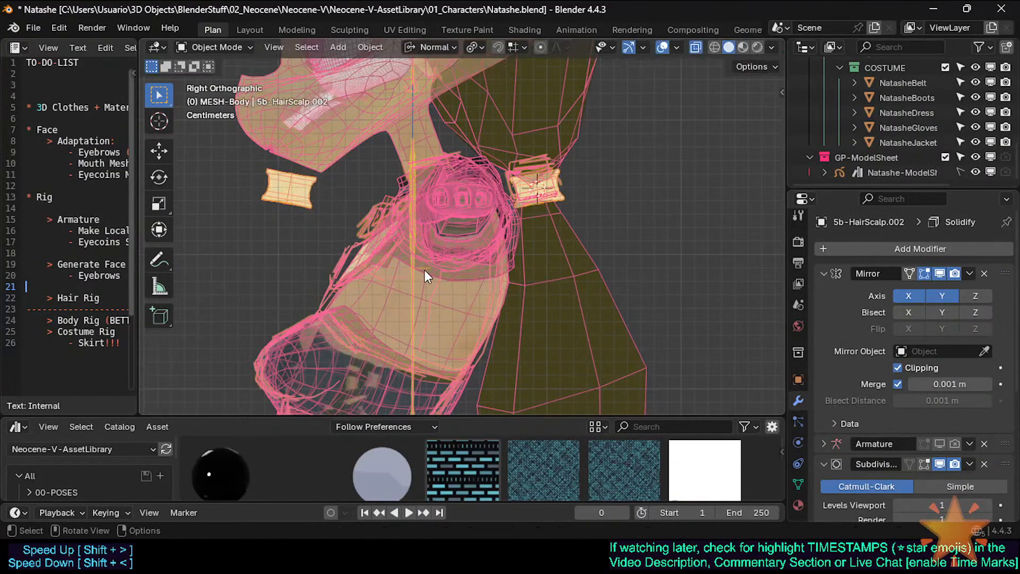
Move the hair-tie object upward and tilt it toward the angle of the hair tie drawn in the model sheet
{"action": "key", "text": "g"}
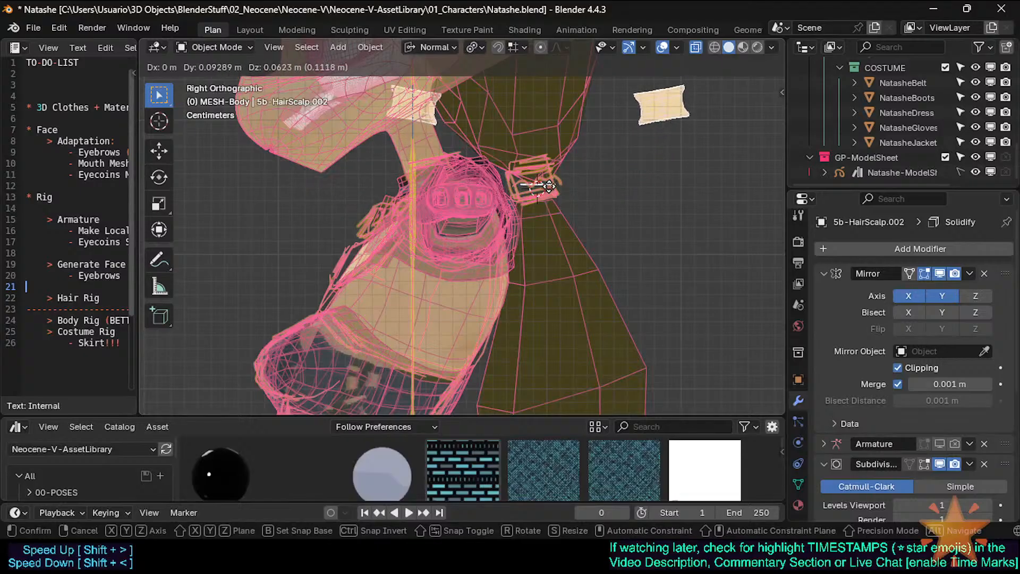
{"action": "left_click", "coordinate": [549, 186]}
{"action": "middle_click_drag", "start_coordinate": [564, 197], "coordinate": [521, 244], "text": "shift"}
{"action": "key", "text": "r"}
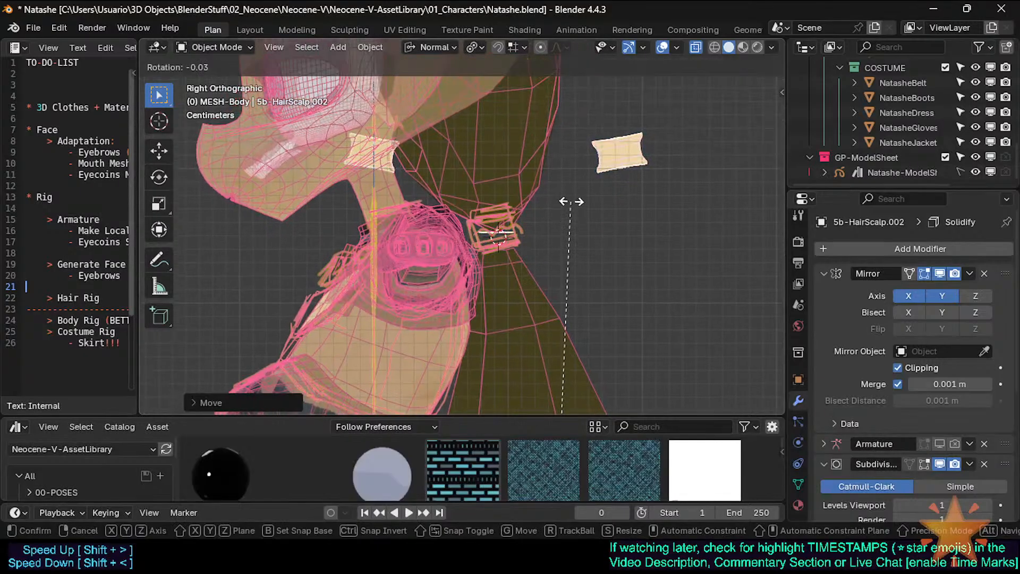
{"action": "left_click", "coordinate": [393, 207]}
Fine-tune the object's position and rotation until the diamond sits along the slanted sketched hair tie at the ponytail base
{"action": "key", "text": "g"}
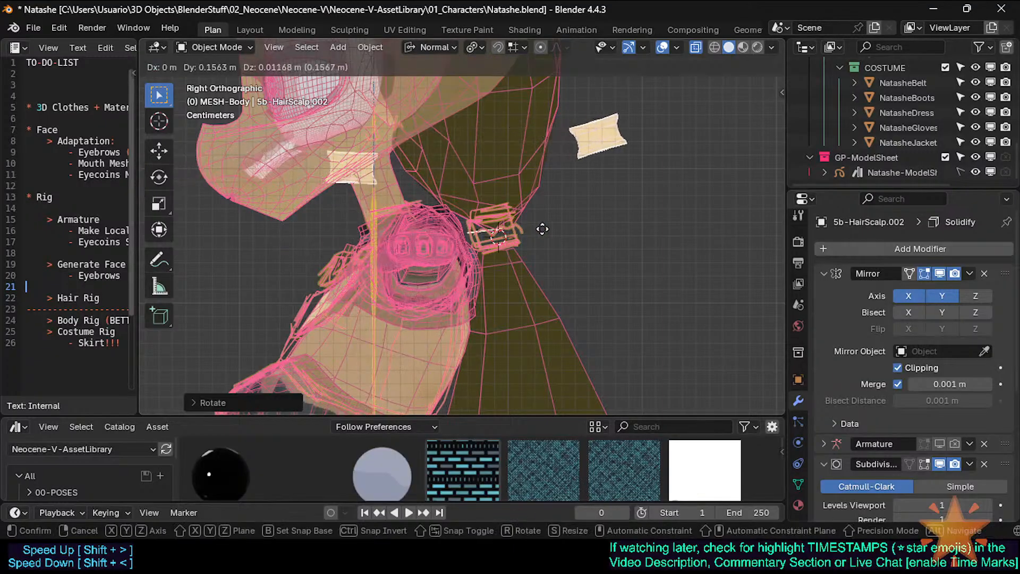
{"action": "left_click", "coordinate": [555, 230]}
{"action": "key", "text": "r"}
{"action": "left_click", "coordinate": [554, 207]}
{"action": "key", "text": "g"}
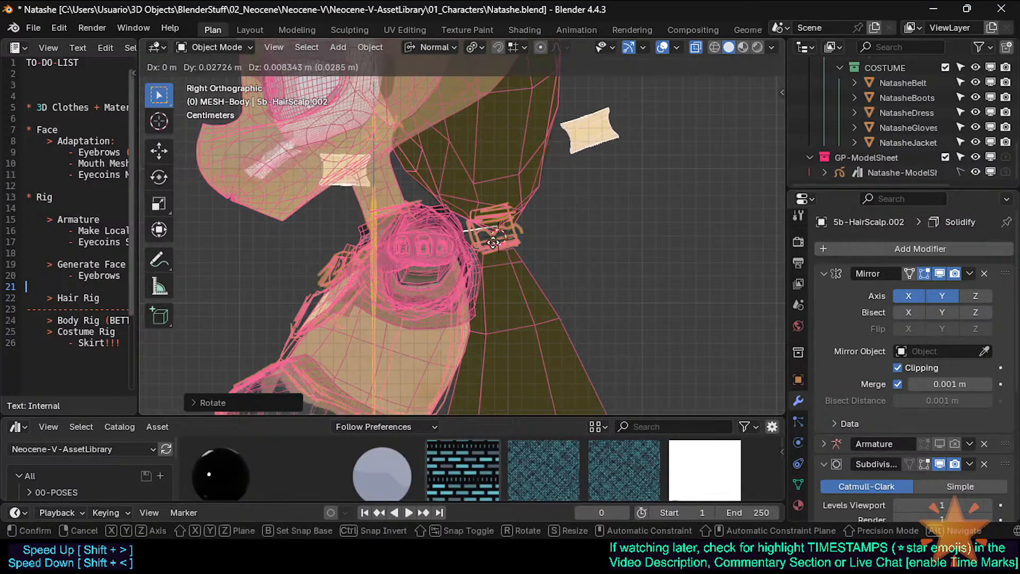
{"action": "left_click", "coordinate": [508, 246]}
{"action": "key", "text": "r"}
{"action": "left_click", "coordinate": [565, 228]}
{"action": "key", "text": "g"}
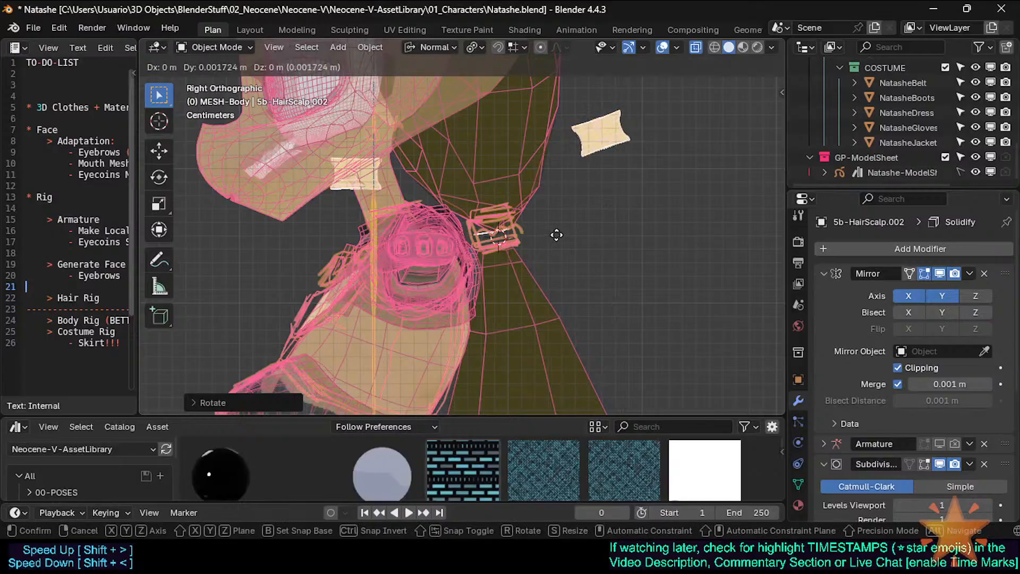
{"action": "left_click", "coordinate": [564, 232]}
Examine the diamond's placement against the character in the side and front views
{"action": "middle_click_drag", "start_coordinate": [571, 230], "coordinate": [518, 256], "text": "shift"}
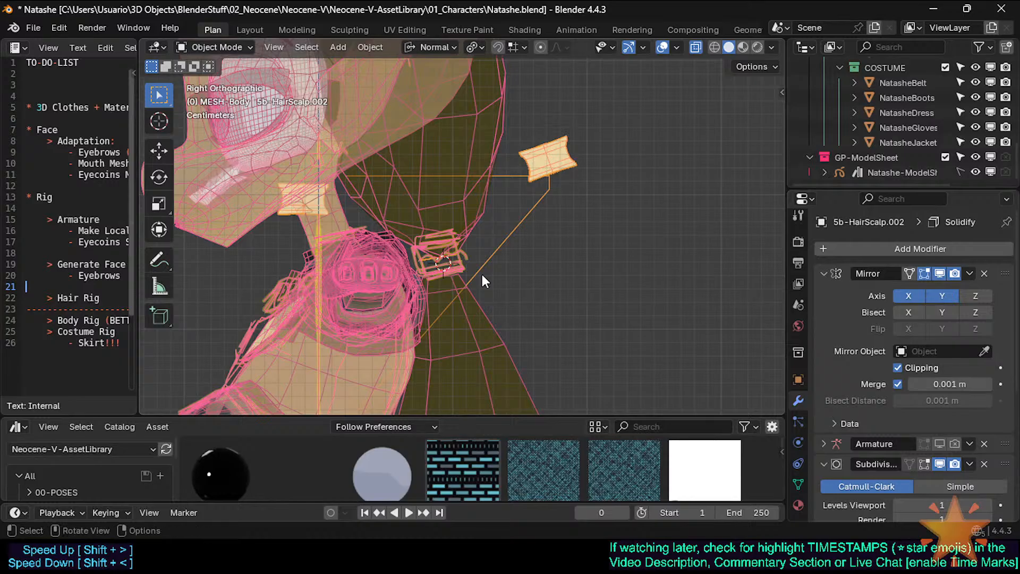
{"action": "scroll", "coordinate": [483, 275], "scroll_direction": "down", "scroll_amount": 10}
{"action": "middle_click_drag", "start_coordinate": [498, 382], "coordinate": [444, 272], "text": "shift"}
{"action": "scroll", "coordinate": [444, 273], "scroll_direction": "up", "scroll_amount": 10}
{"action": "middle_click_drag", "start_coordinate": [455, 330], "coordinate": [472, 278], "text": "shift"}
{"action": "scroll", "coordinate": [510, 250], "scroll_direction": "up", "scroll_amount": 1}
{"action": "key", "text": "KP_1"}
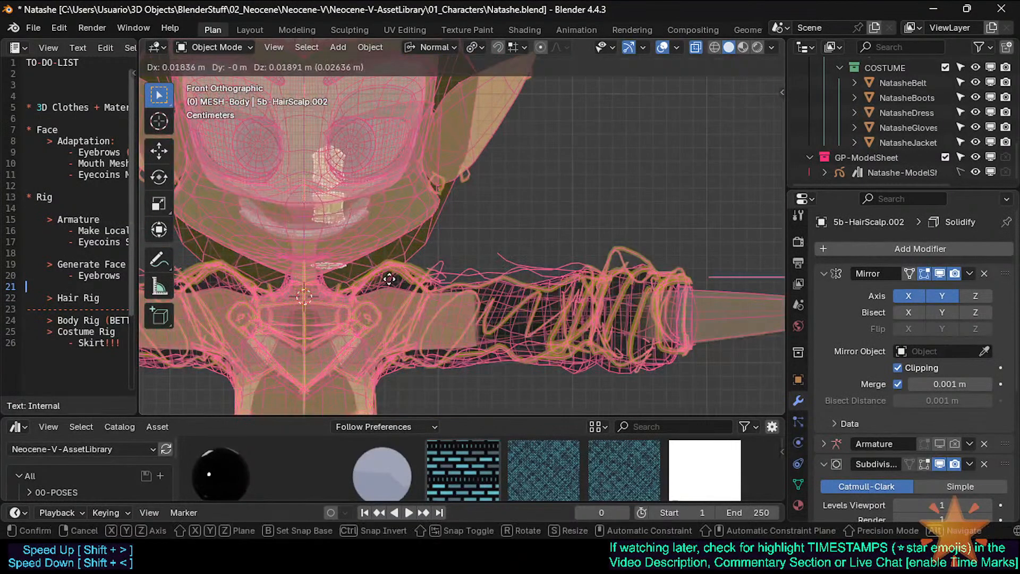
{"action": "key", "text": "KP_3"}
Snap the 3D cursor back to the world origin
{"action": "key", "text": "shift+s"}
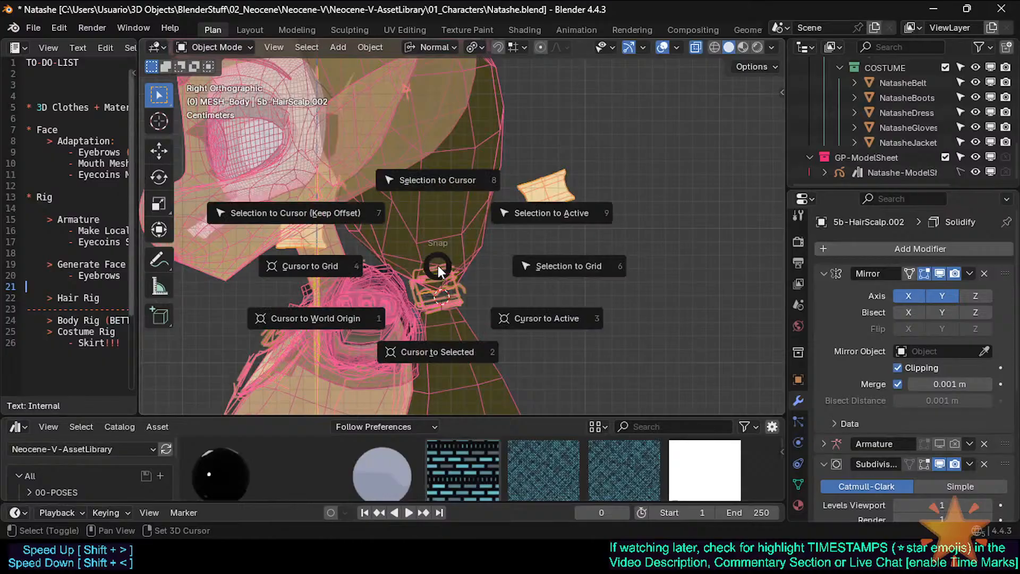
{"action": "middle_click_drag", "start_coordinate": [467, 272], "coordinate": [474, 285], "text": "shift"}
{"action": "scroll", "coordinate": [473, 285], "scroll_direction": "down", "scroll_amount": 2}
{"action": "key", "text": "shift+s"}
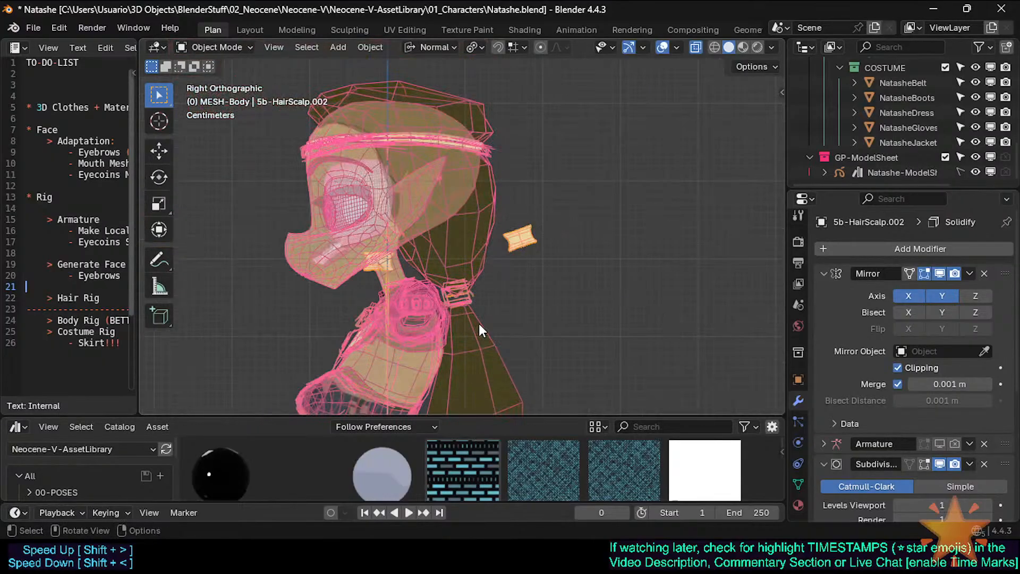
{"action": "scroll", "coordinate": [479, 324], "scroll_direction": "up", "scroll_amount": 2}
{"action": "left_click", "coordinate": [466, 278]}
{"action": "key", "text": "Tab"}
{"action": "scroll", "coordinate": [460, 283], "scroll_direction": "up", "scroll_amount": 3}
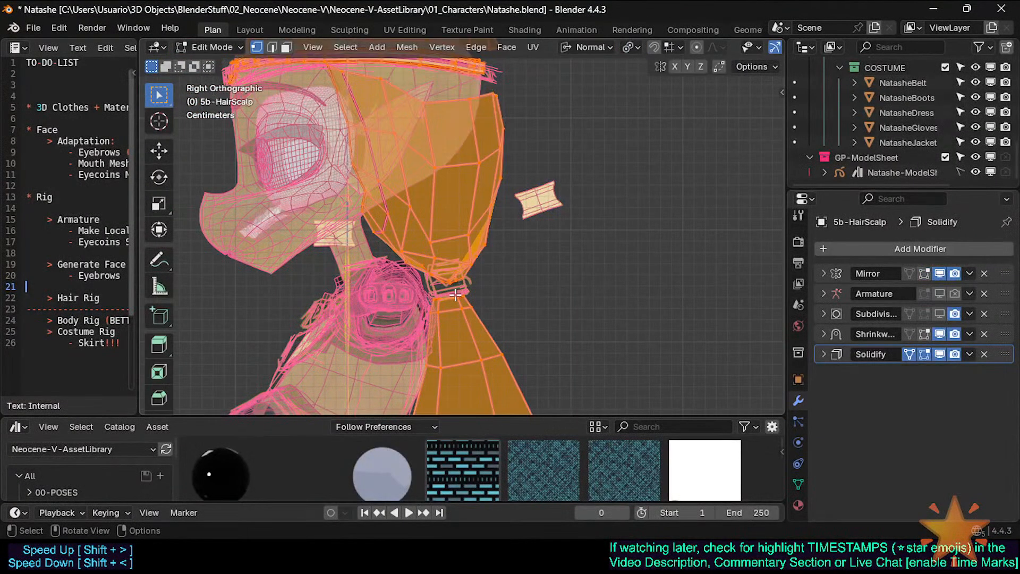
{"action": "key", "text": "Tab"}
{"action": "left_click", "coordinate": [537, 169]}
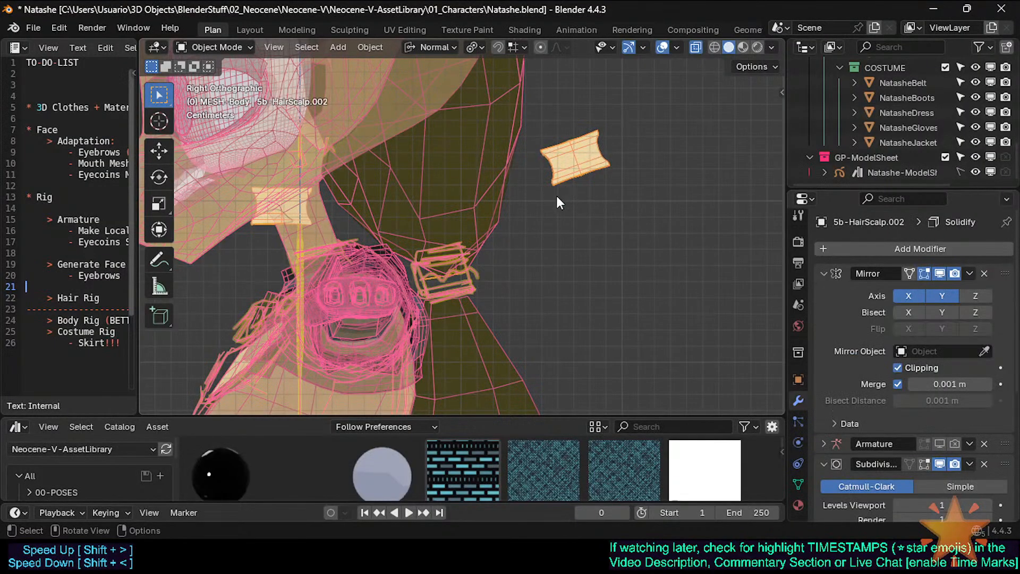
Try mirroring the hair-tie mesh on the Z axis in its Mirror modifier
{"action": "key", "text": "Tab"}
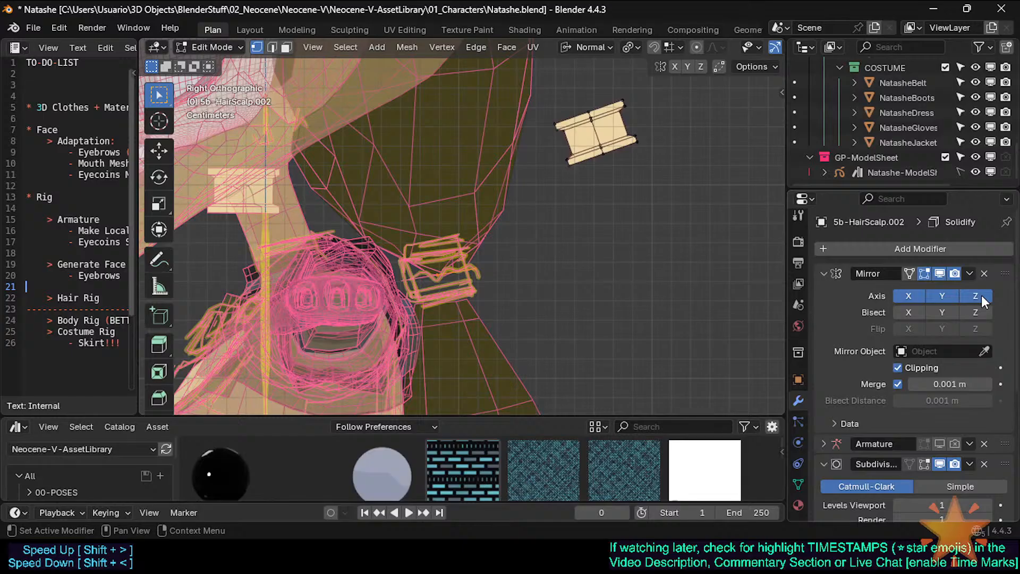
{"action": "scroll", "coordinate": [462, 287], "scroll_direction": "up", "scroll_amount": 3}
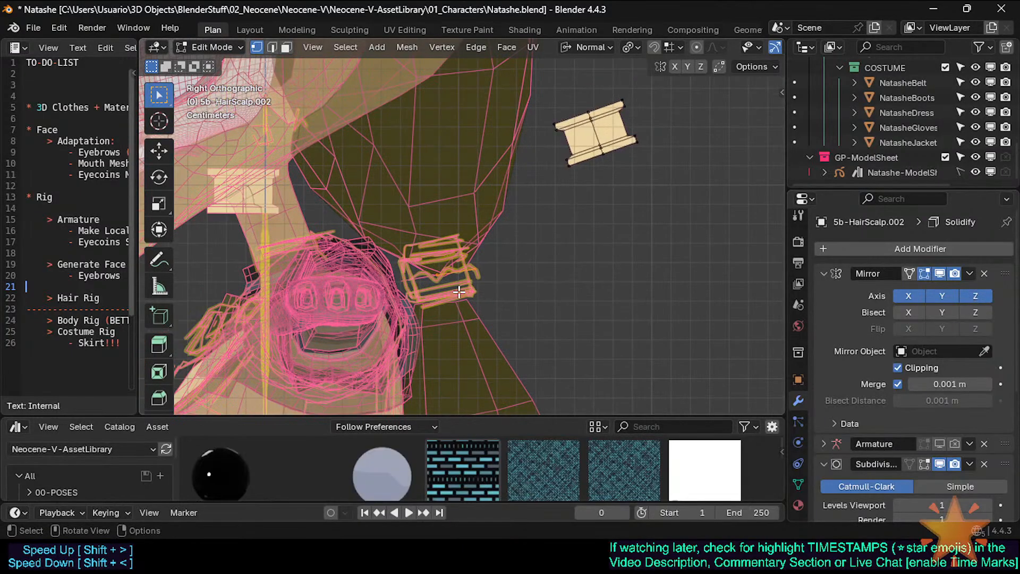
{"action": "middle_click_drag", "start_coordinate": [463, 300], "coordinate": [483, 269]}
{"action": "left_click", "coordinate": [975, 296]}
Isolate the hair-tie object in local view and extrude the diamond face upward along its normal Z into a block
{"action": "middle_click_drag", "start_coordinate": [444, 203], "coordinate": [453, 317], "text": "shift"}
{"action": "scroll", "coordinate": [454, 317], "scroll_direction": "up", "scroll_amount": 3}
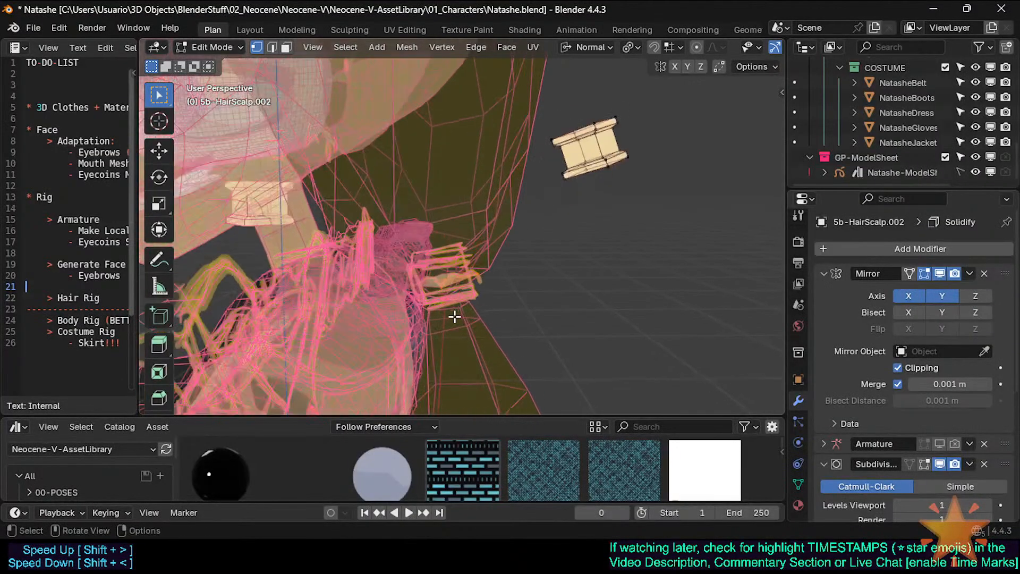
{"action": "key", "text": "alt+z"}
{"action": "key", "text": "alt+z"}
{"action": "key", "text": "alt+z"}
{"action": "mouse_move", "coordinate": [449, 261]}
{"action": "middle_mouse_down"}
{"action": "mouse_move", "coordinate": [454, 244]}
{"action": "mouse_move", "coordinate": [441, 243]}
{"action": "mouse_move", "coordinate": [456, 256]}
{"action": "middle_mouse_up"}
{"action": "key", "text": "KP_Divide"}
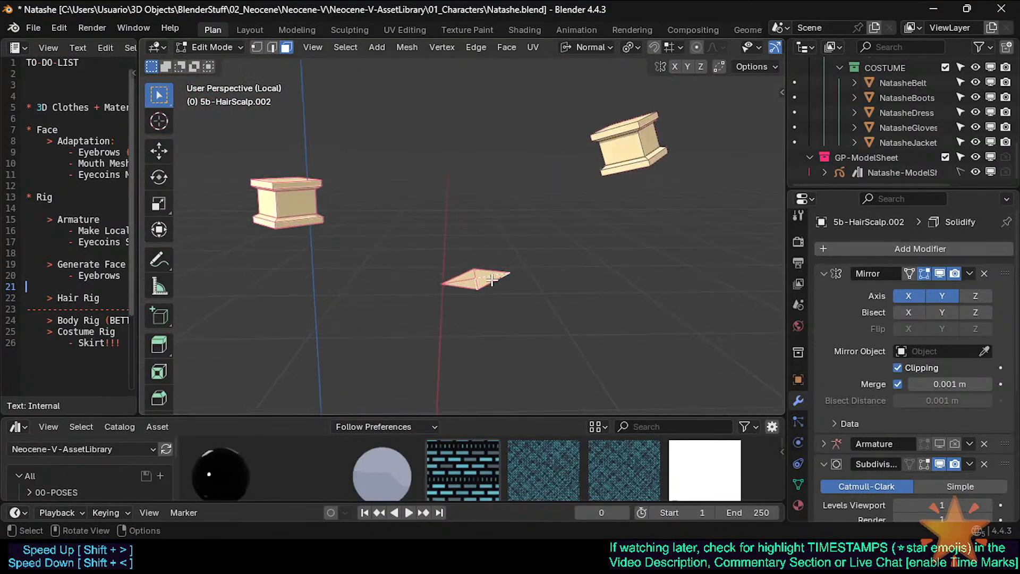
{"action": "key", "text": "e"}
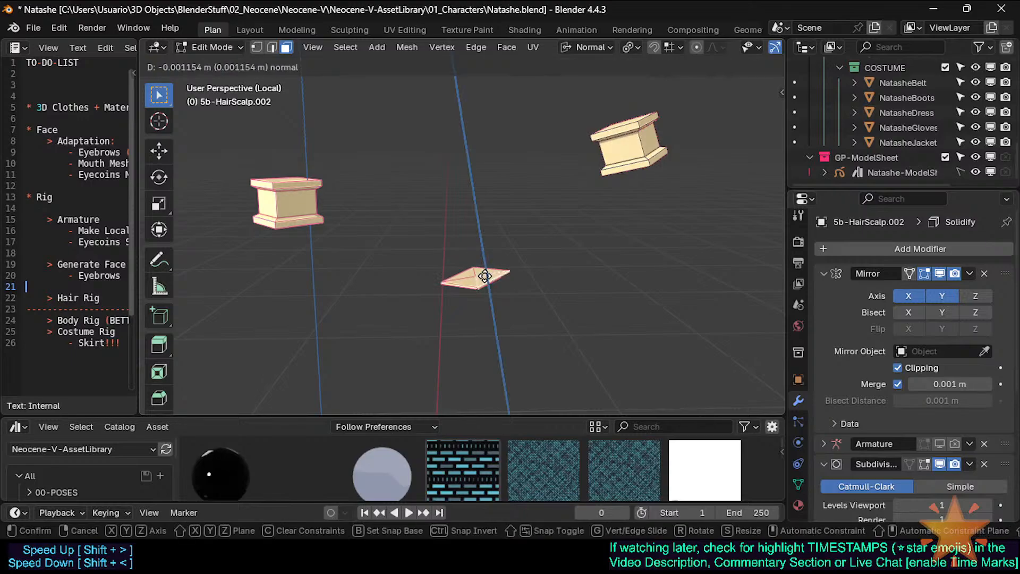
{"action": "key", "text": "z"}
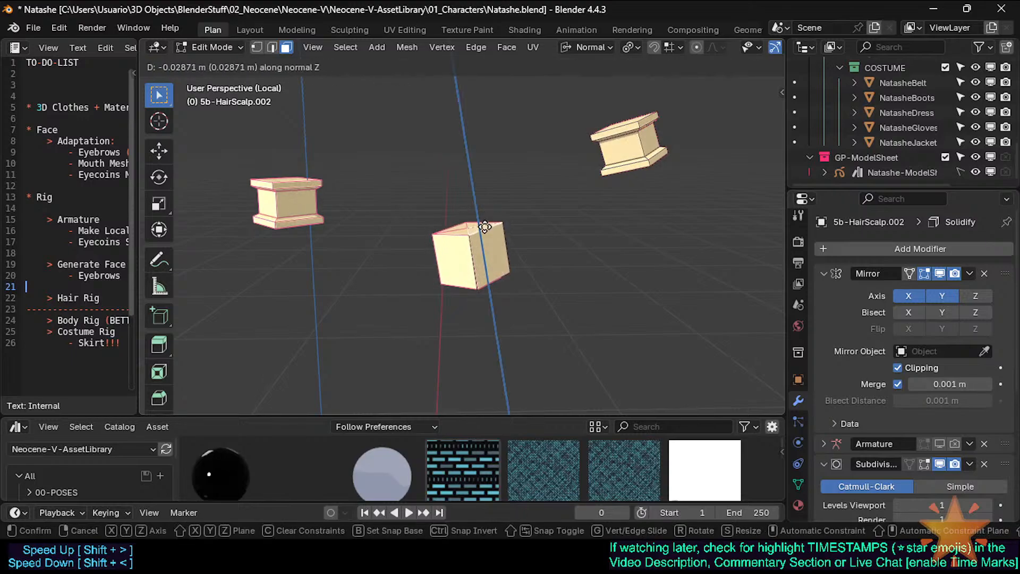
{"action": "left_click", "coordinate": [508, 242]}
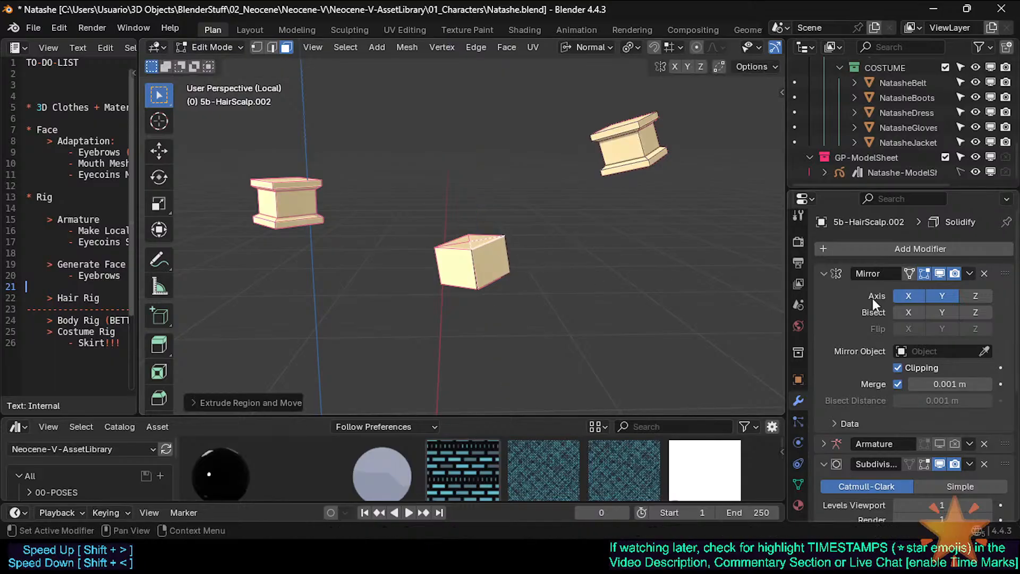
Try the Mirror modifier's Z axis on the extruded block and check its smoothed shape from the side
{"action": "scroll", "coordinate": [536, 262], "scroll_direction": "down", "scroll_amount": 6}
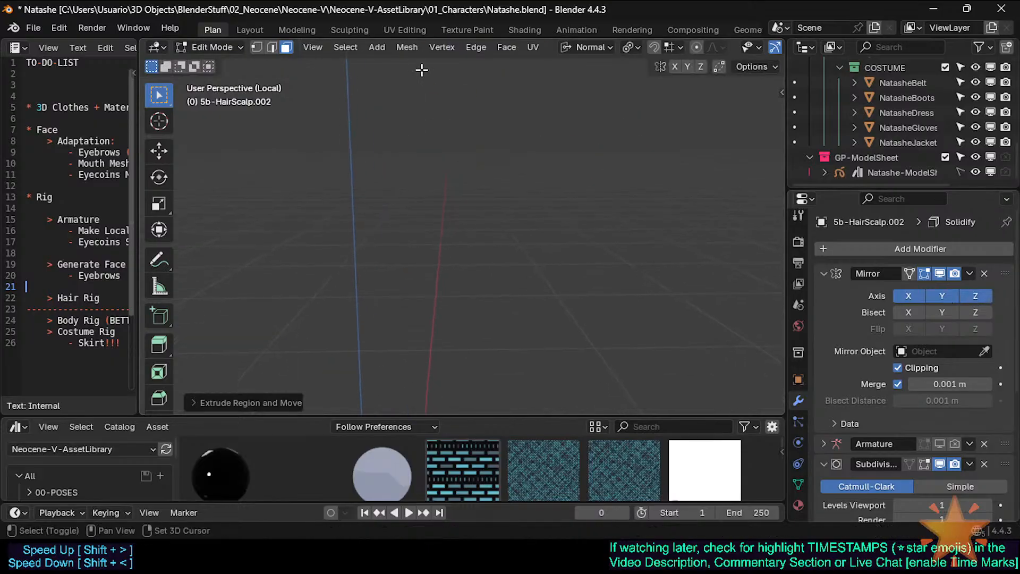
{"action": "key", "text": "KP_3"}
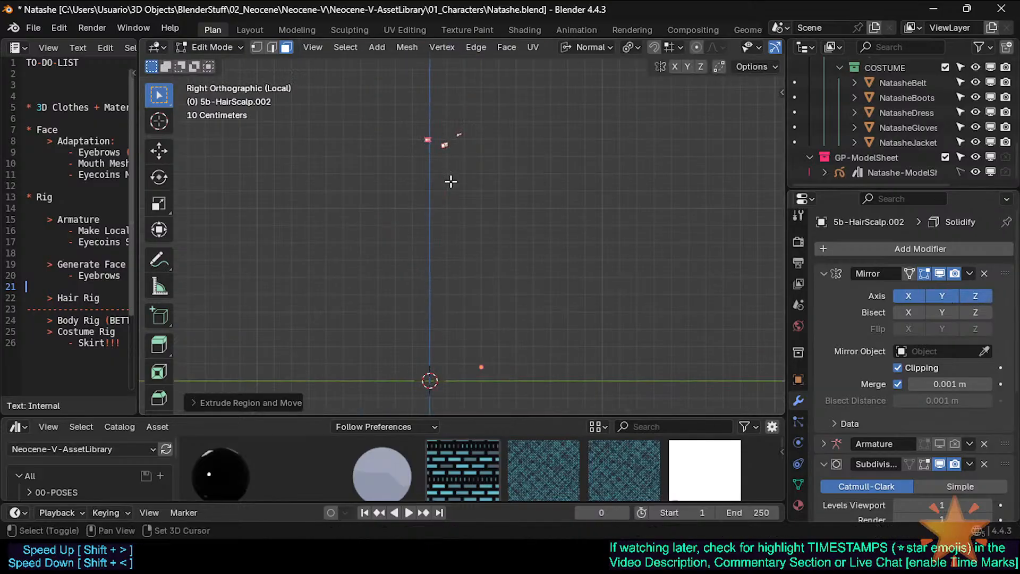
{"action": "scroll", "coordinate": [449, 180], "scroll_direction": "up", "scroll_amount": 6}
{"action": "scroll", "coordinate": [423, 198], "scroll_direction": "up", "scroll_amount": 3}
{"action": "key", "text": "Tab"}
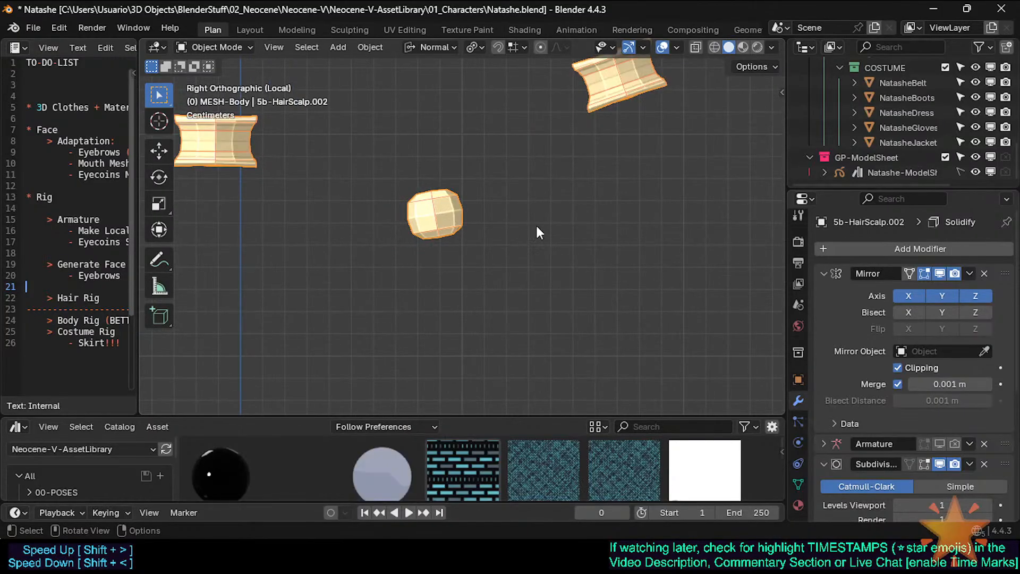
Add a centred horizontal loop cut around the hair-tie block without sliding it
{"action": "key", "text": "Tab"}
{"action": "key", "text": "ctrl+r"}
{"action": "left_click", "coordinate": [465, 206]}
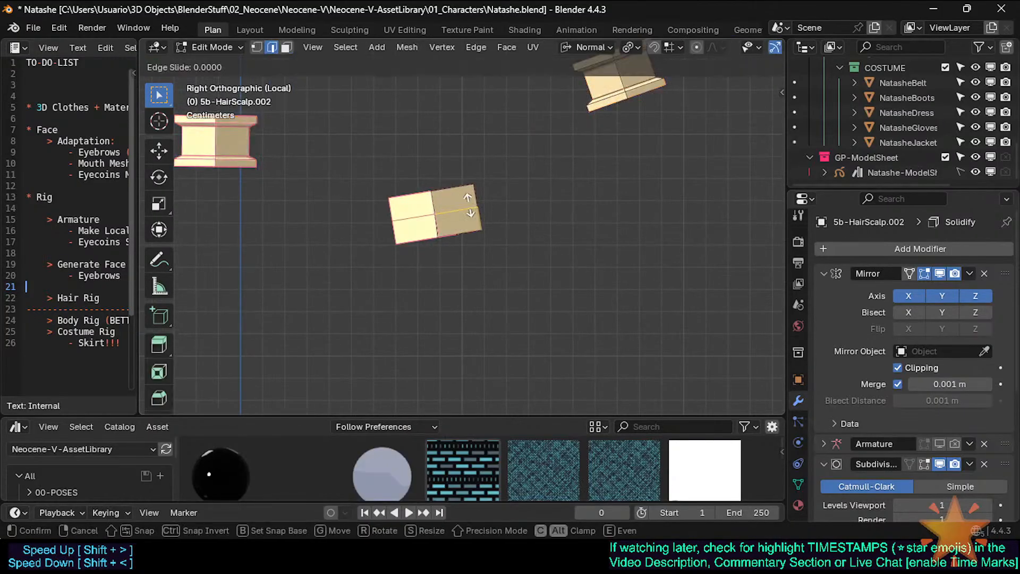
{"action": "right_click", "coordinate": [470, 206]}
{"action": "key", "text": "3"}
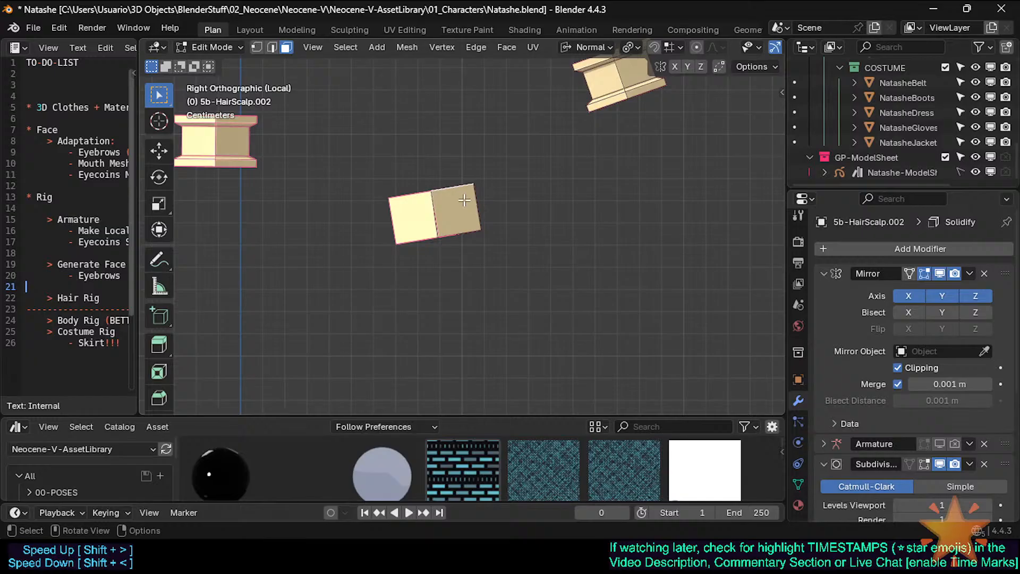
{"action": "key", "text": "ctrl+r"}
{"action": "left_click", "coordinate": [464, 200]}
{"action": "right_click", "coordinate": [463, 200]}
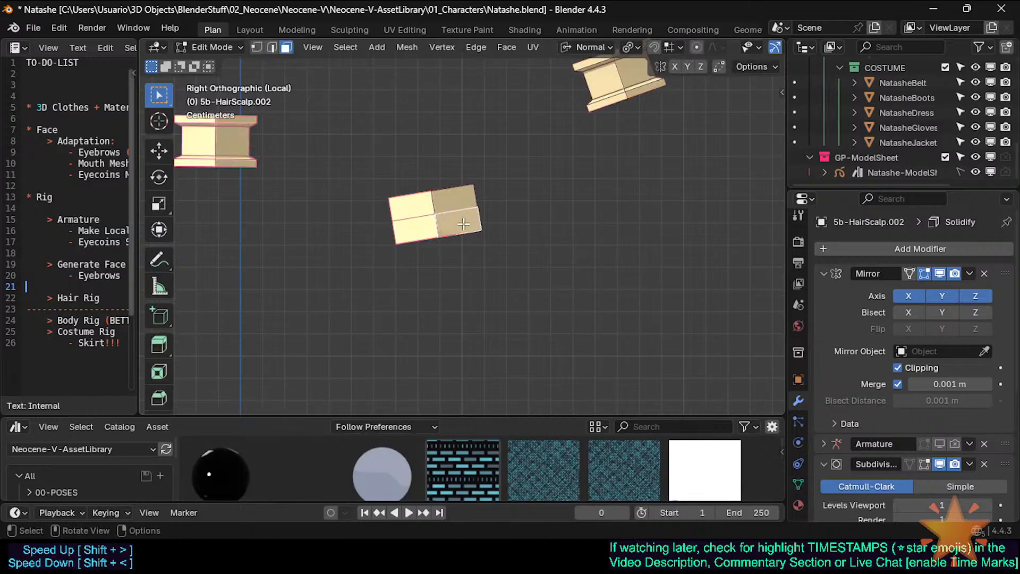
Try circle-selecting the block's lower-half vertices in X-ray and deleting them, and undo the deletion
{"action": "key", "text": "1"}
{"action": "key", "text": "alt+z"}
{"action": "key", "text": "c"}
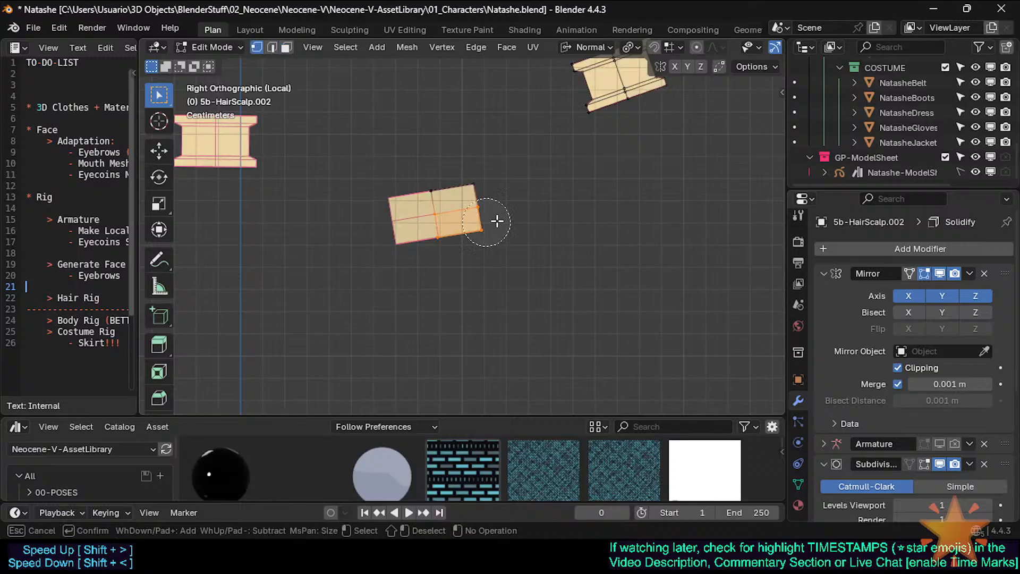
{"action": "left_click", "coordinate": [496, 221]}
{"action": "left_click", "coordinate": [445, 238]}
{"action": "right_click", "coordinate": [446, 237]}
{"action": "key", "text": "x"}
{"action": "left_click", "coordinate": [446, 238]}
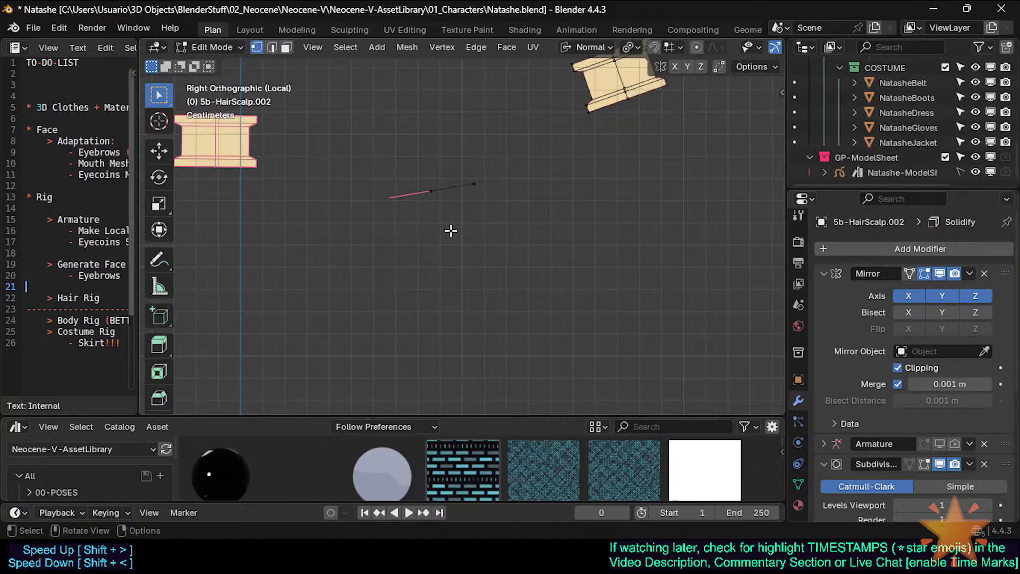
{"action": "right_click", "coordinate": [475, 237], "text": "ctrl"}
Turn off the Z axis in the Mirror modifier and return to editing the block's vertices
{"action": "key", "text": "Tab"}
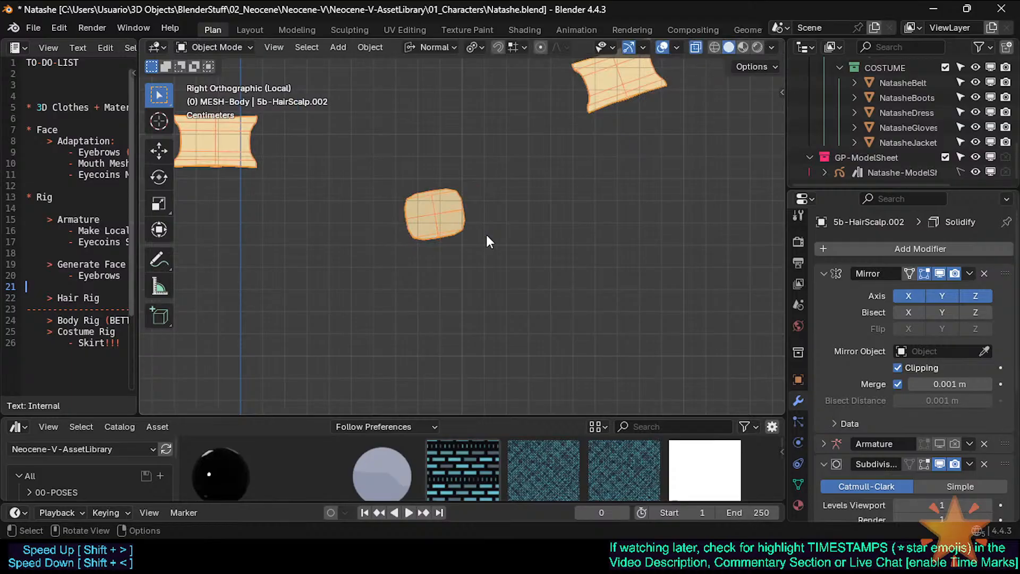
{"action": "scroll", "coordinate": [470, 214], "scroll_direction": "down", "scroll_amount": 3}
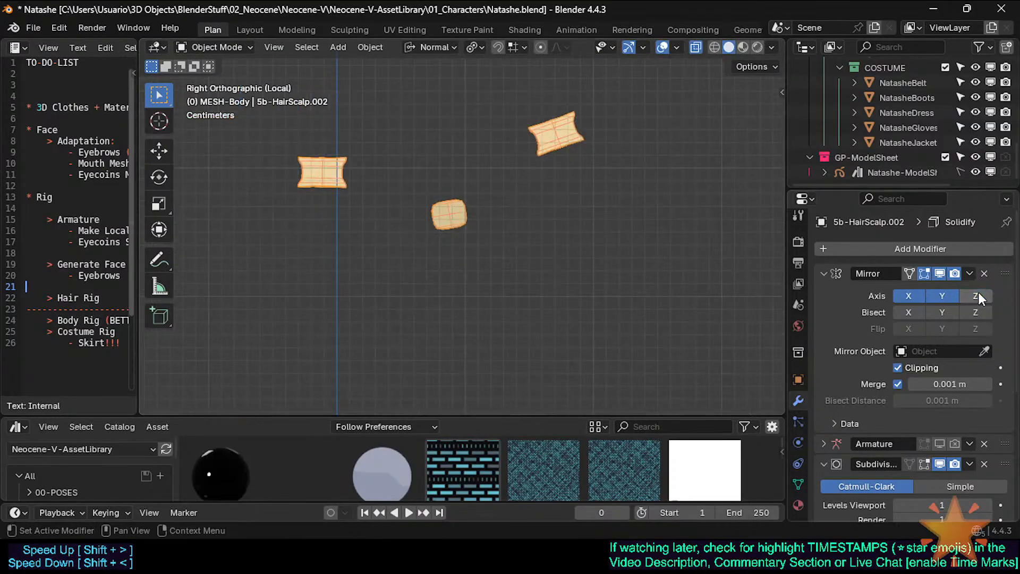
{"action": "scroll", "coordinate": [499, 251], "scroll_direction": "up", "scroll_amount": 3}
{"action": "key", "text": "Tab"}
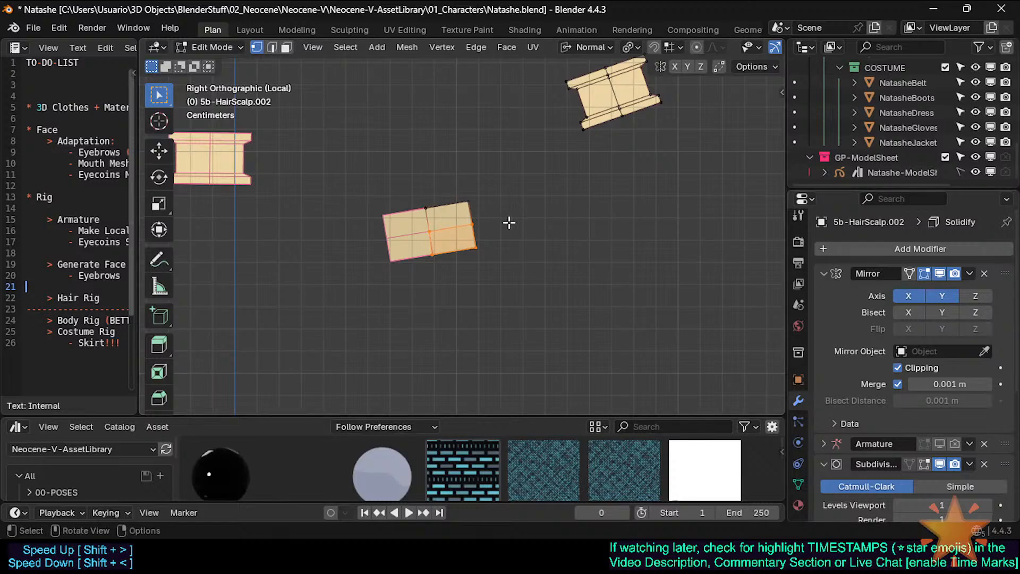
Delete all vertices of the separate spool-shaped hair-tie piece beside the block and leave local view
{"action": "key", "text": "Tab"}
{"action": "middle_click_drag", "start_coordinate": [464, 233], "coordinate": [534, 173]}
{"action": "key", "text": "Tab"}
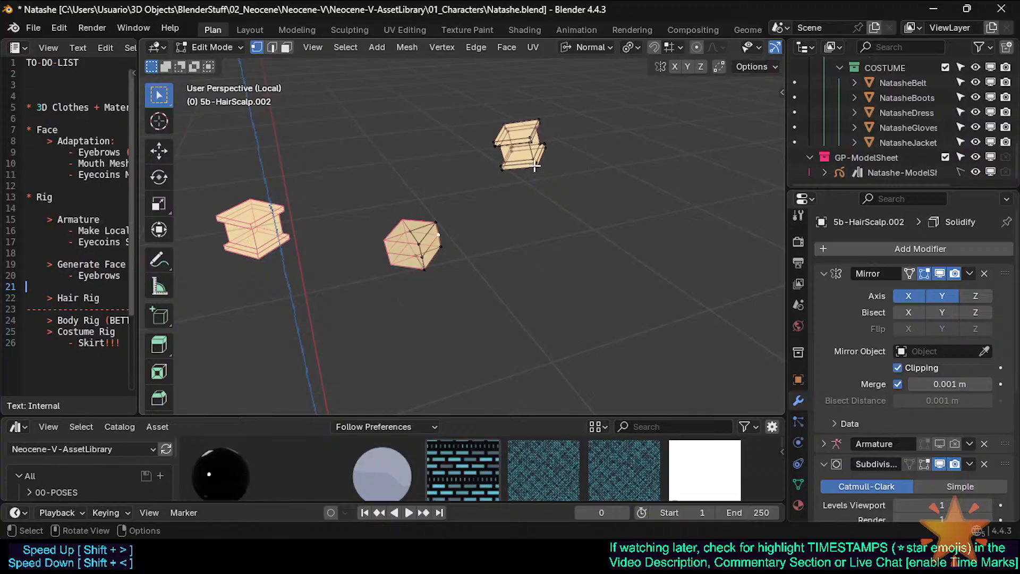
{"action": "key", "text": "x"}
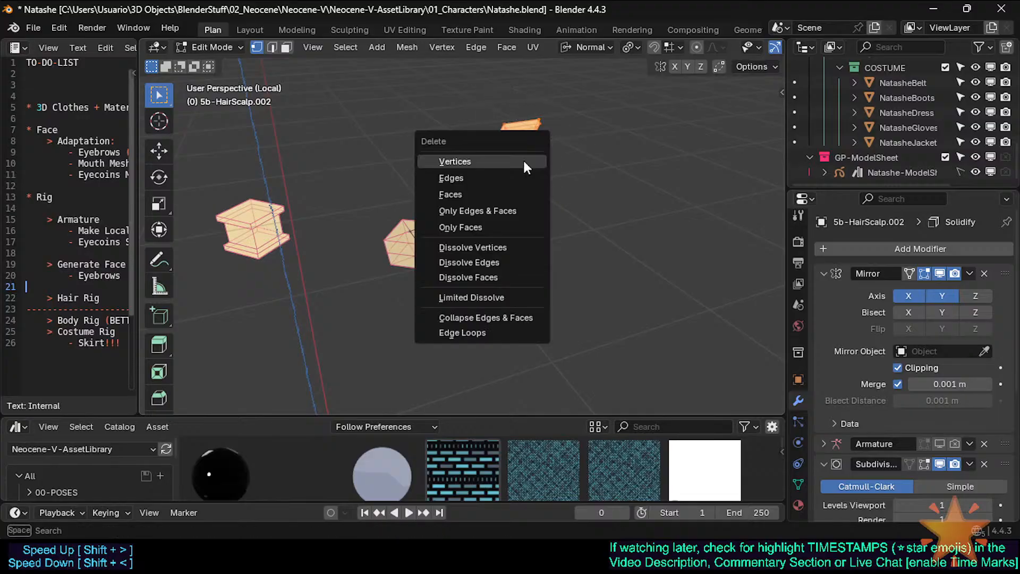
{"action": "left_click", "coordinate": [525, 161]}
{"action": "key", "text": "Tab"}
{"action": "key", "text": "KP_Divide"}
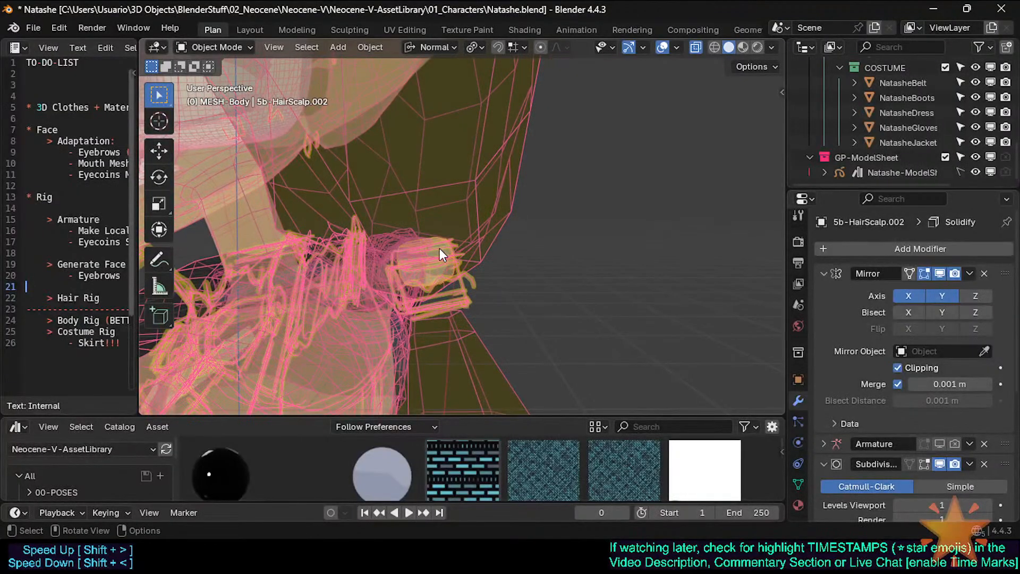
Move the hair-tie block down in the right side view onto the sketched hair tie and save the file
{"action": "key", "text": "KP_3"}
{"action": "middle_click_drag", "start_coordinate": [438, 247], "coordinate": [427, 136], "text": "shift"}
{"action": "scroll", "coordinate": [428, 136], "scroll_direction": "down", "scroll_amount": 2}
{"action": "key", "text": "g"}
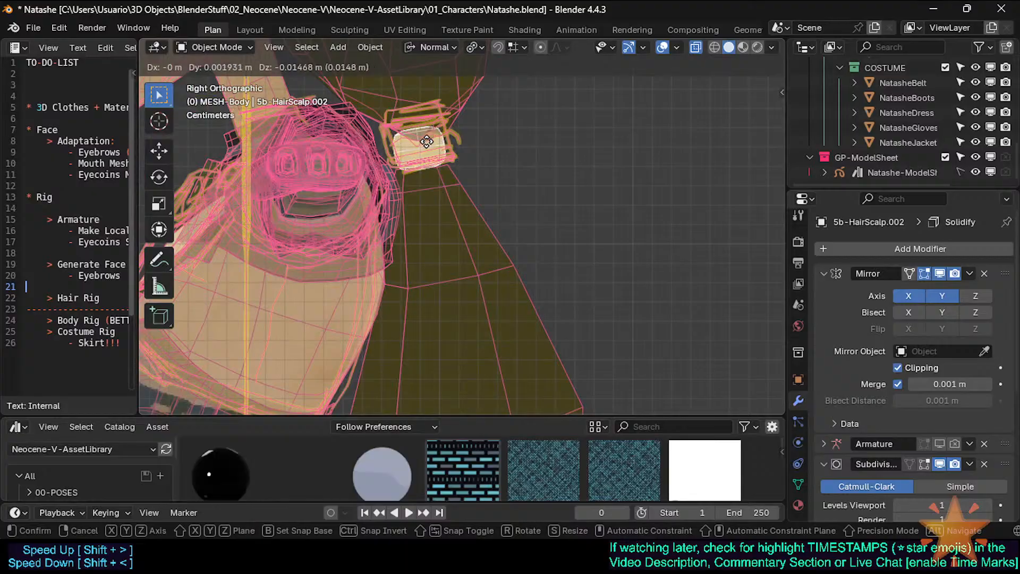
{"action": "left_click", "coordinate": [429, 139]}
{"action": "middle_click_drag", "start_coordinate": [431, 183], "coordinate": [436, 251], "text": "shift"}
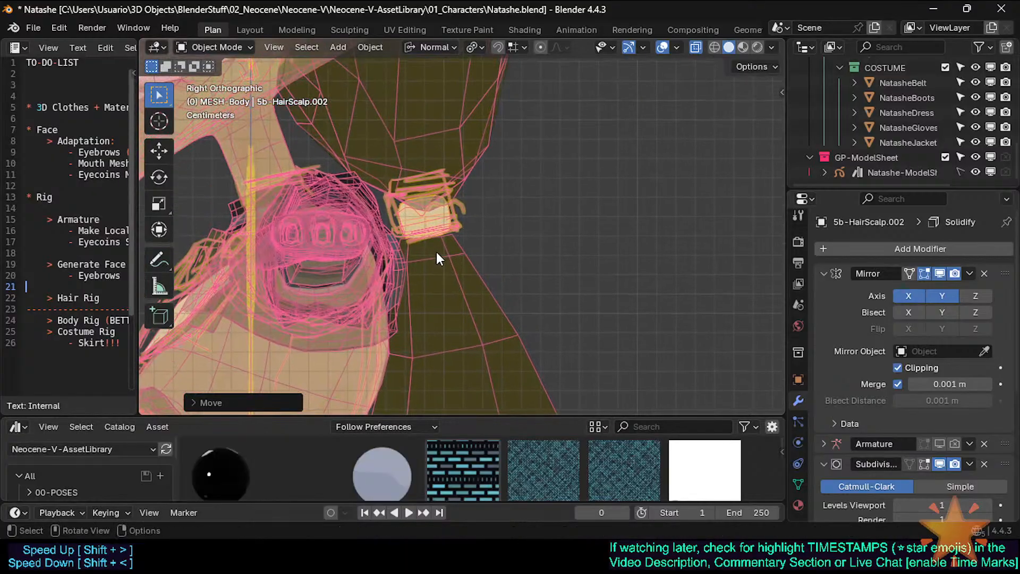
{"action": "key", "text": "ctrl+s"}
Set the transform orientation to Local and shift the selected edge loop of the hair-tie block along its Y axis
{"action": "key", "text": "Tab"}
{"action": "key", "text": "KP_Decimal"}
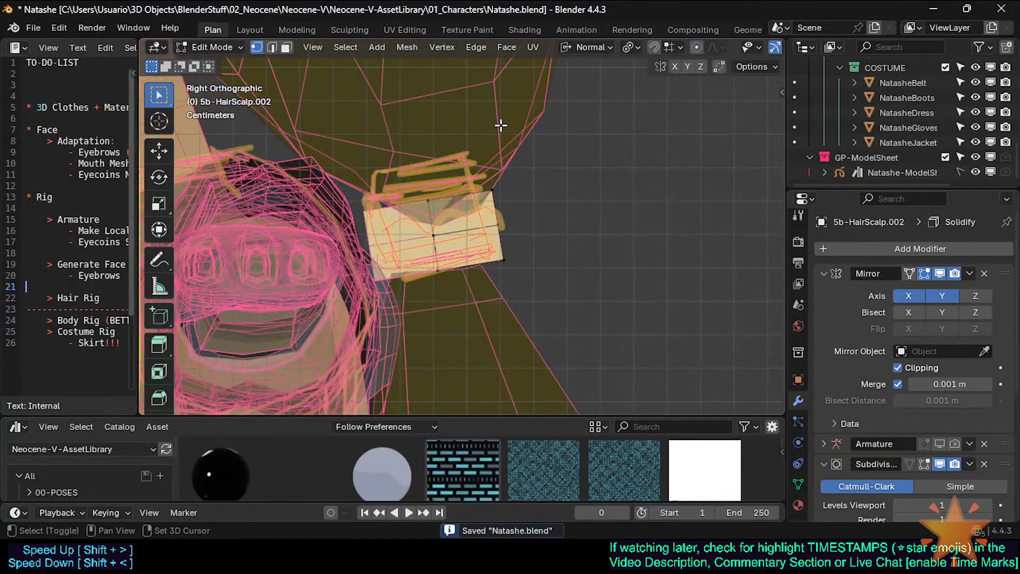
{"action": "key", "text": "comma"}
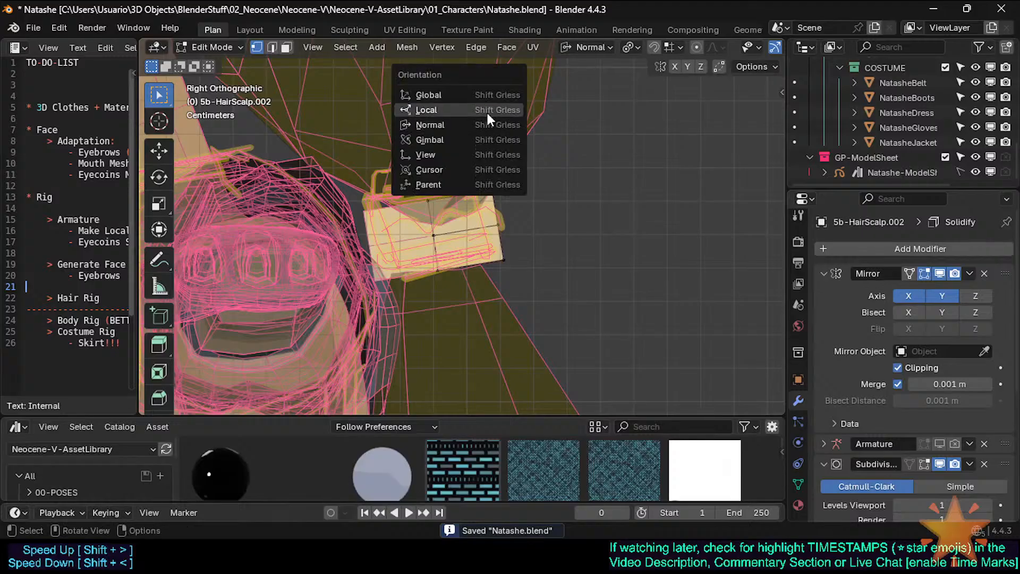
{"action": "left_click", "coordinate": [487, 111]}
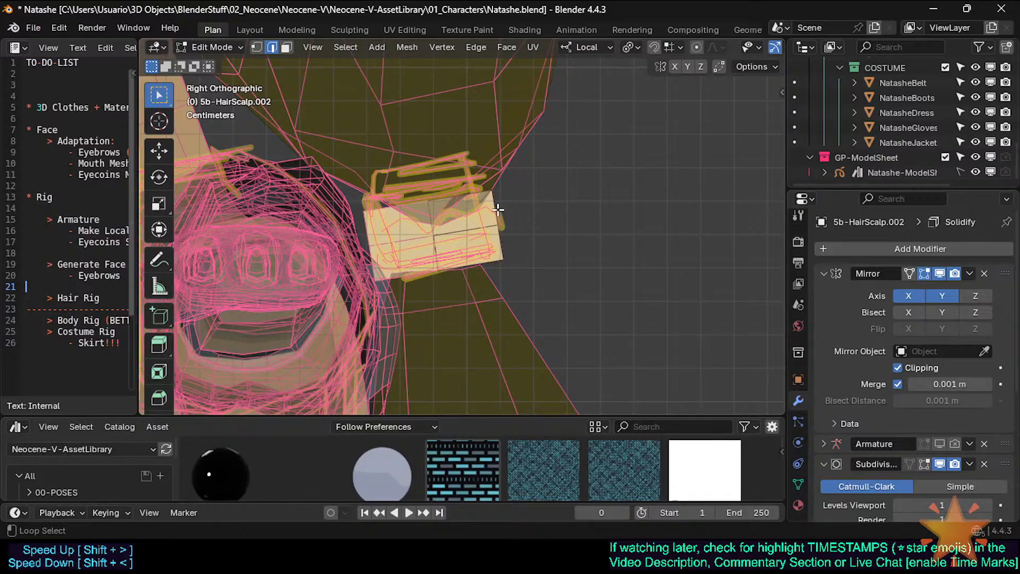
{"action": "key", "text": "g"}
{"action": "key", "text": "y"}
{"action": "left_click", "coordinate": [497, 214]}
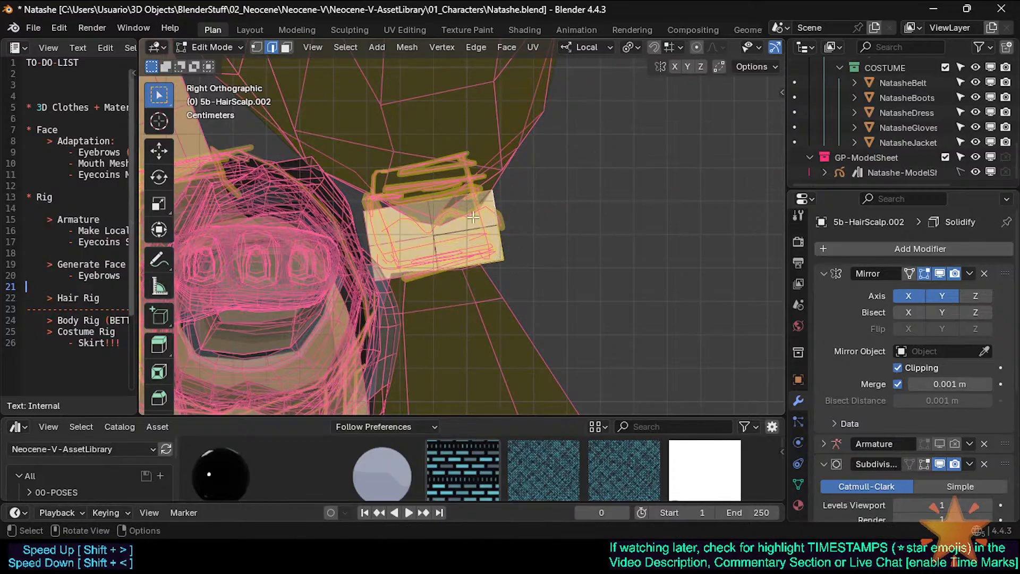
{"action": "middle_click_drag", "start_coordinate": [497, 214], "coordinate": [446, 273]}
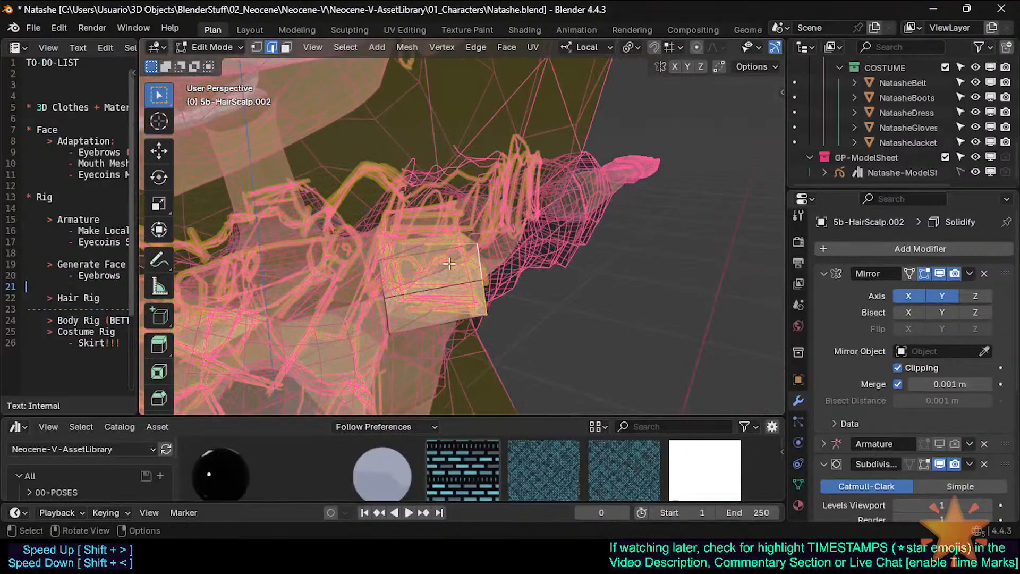
Set the edge crease of the hair-tie block to 0.5 and check its smoothed shape against the sketch from the right side
{"action": "key", "text": "shift+e"}
{"action": "type", "text": "."}
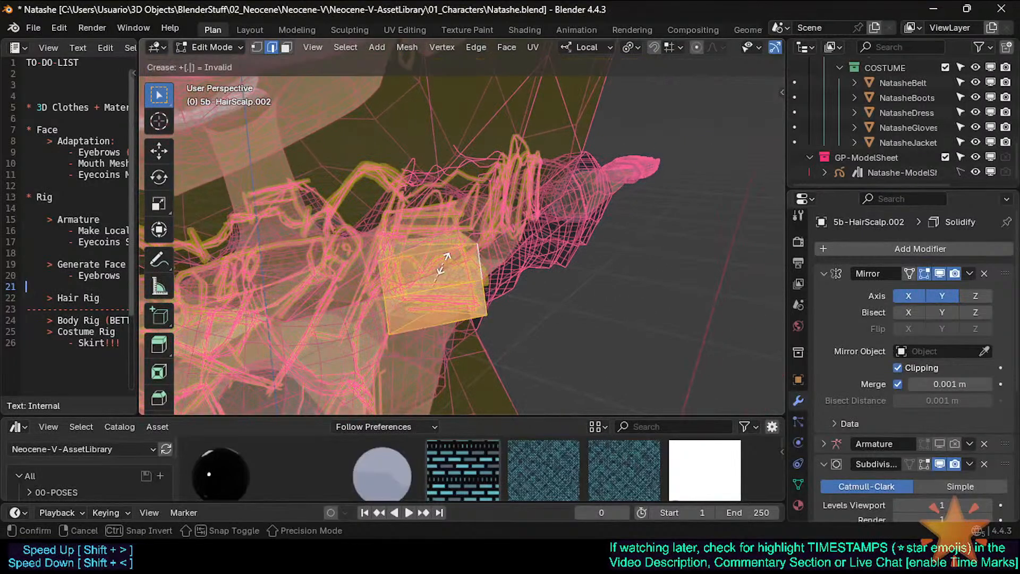
{"action": "type", "text": "5"}
{"action": "key", "text": "Return"}
{"action": "key", "text": "Tab"}
{"action": "middle_click_drag", "start_coordinate": [445, 263], "coordinate": [450, 298]}
{"action": "key", "text": "alt+z"}
{"action": "key", "text": "alt+z"}
{"action": "key", "text": "KP_3"}
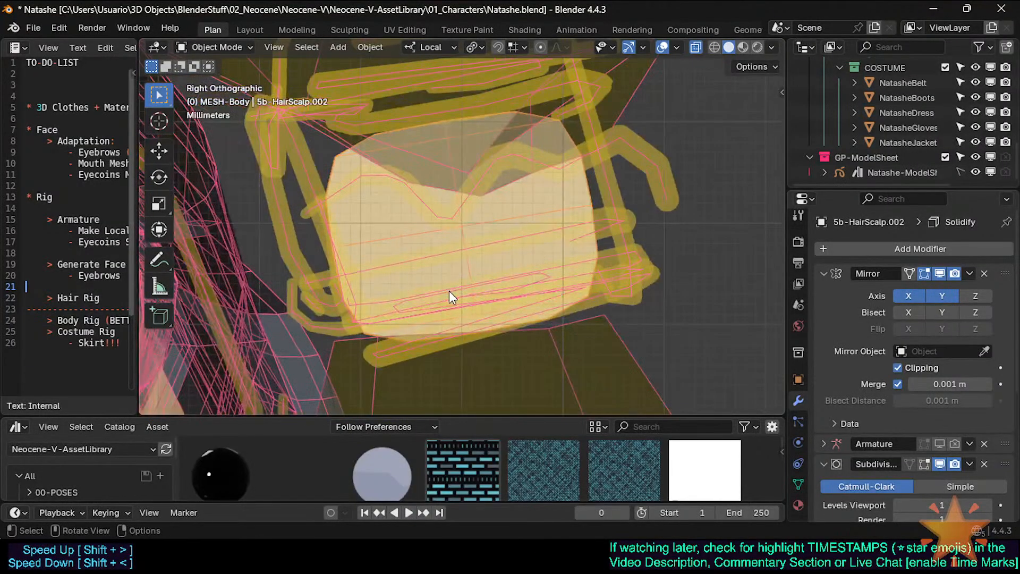
Isolate the hair-tie block and add one centred horizontal loop cut to each of its upper and lower halves
{"action": "key", "text": "KP_Divide"}
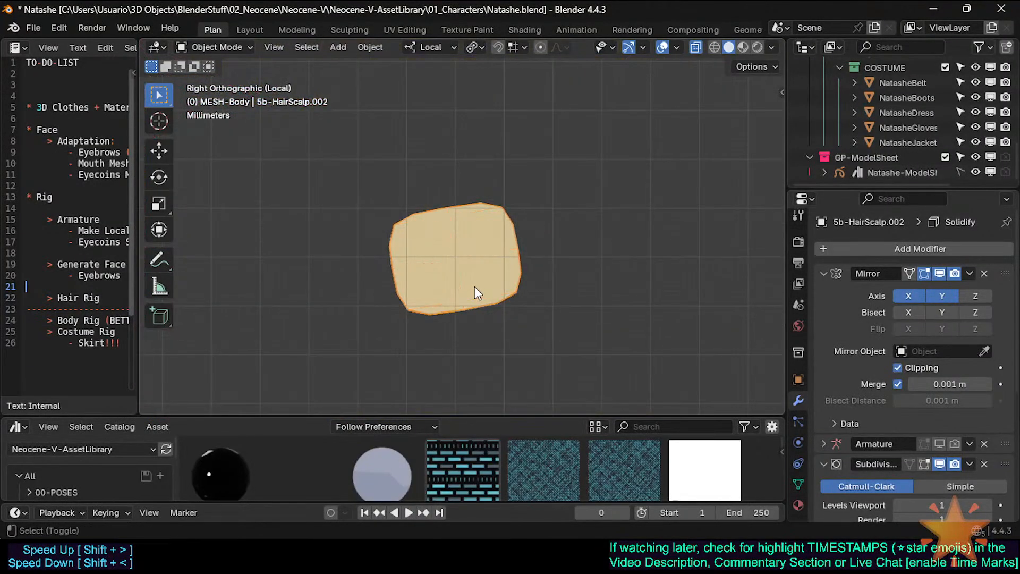
{"action": "middle_click_drag", "start_coordinate": [474, 286], "coordinate": [499, 298]}
{"action": "middle_click_drag", "start_coordinate": [534, 234], "coordinate": [492, 259]}
{"action": "key", "text": "Tab"}
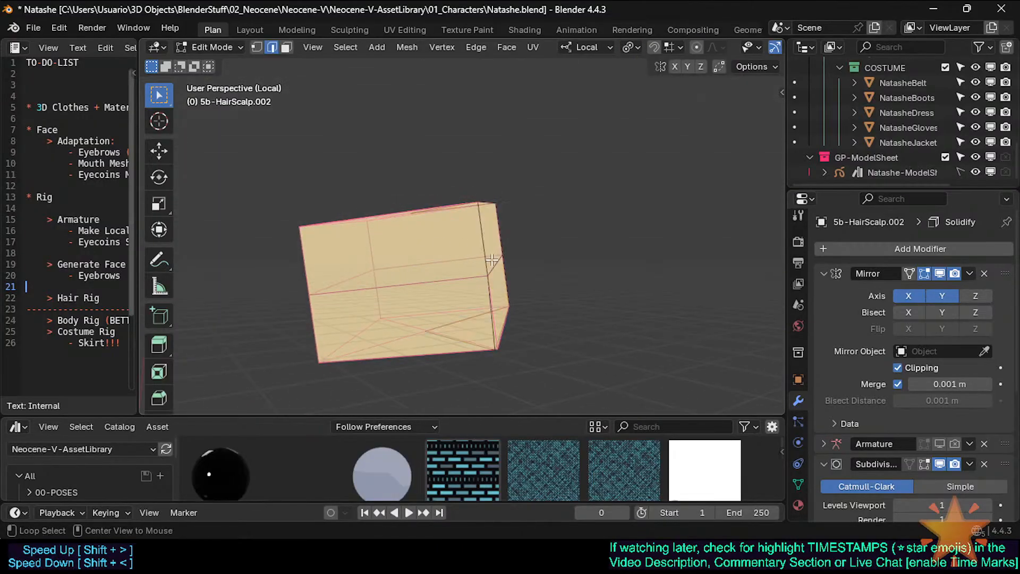
{"action": "key", "text": "ctrl+r"}
{"action": "right_click", "coordinate": [481, 229]}
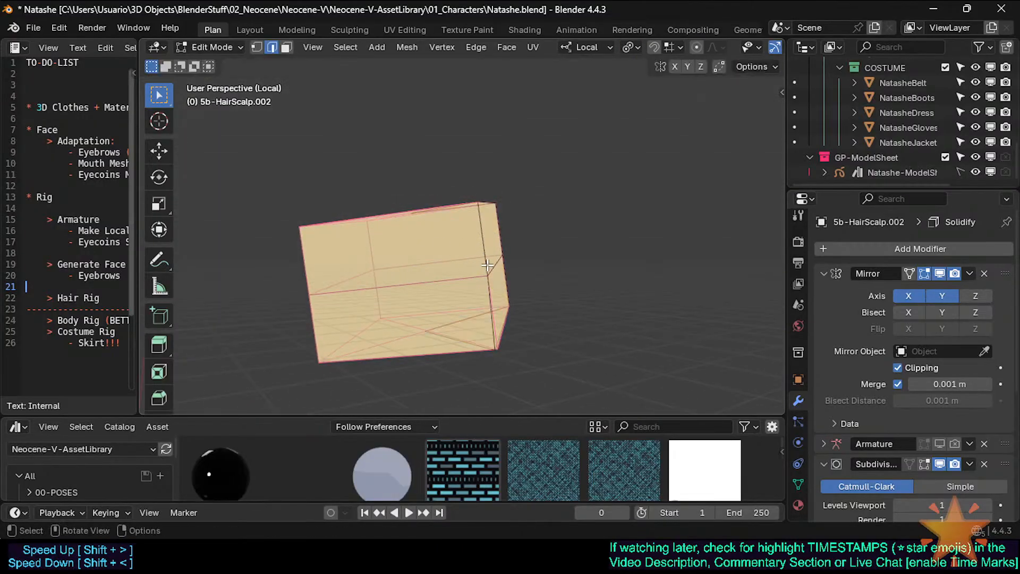
{"action": "key", "text": "ctrl+r"}
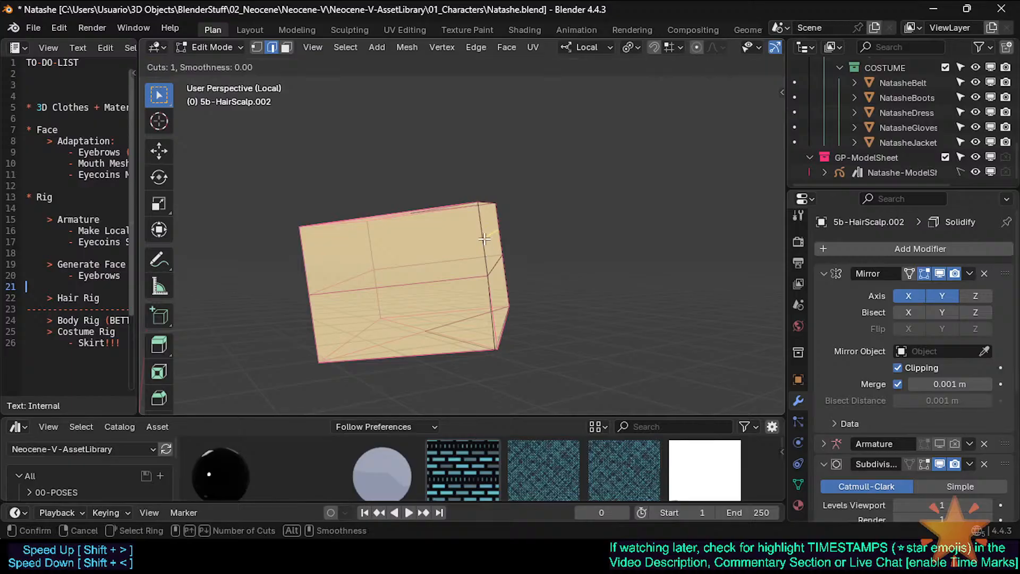
{"action": "left_click", "coordinate": [484, 239]}
{"action": "left_click", "coordinate": [488, 276]}
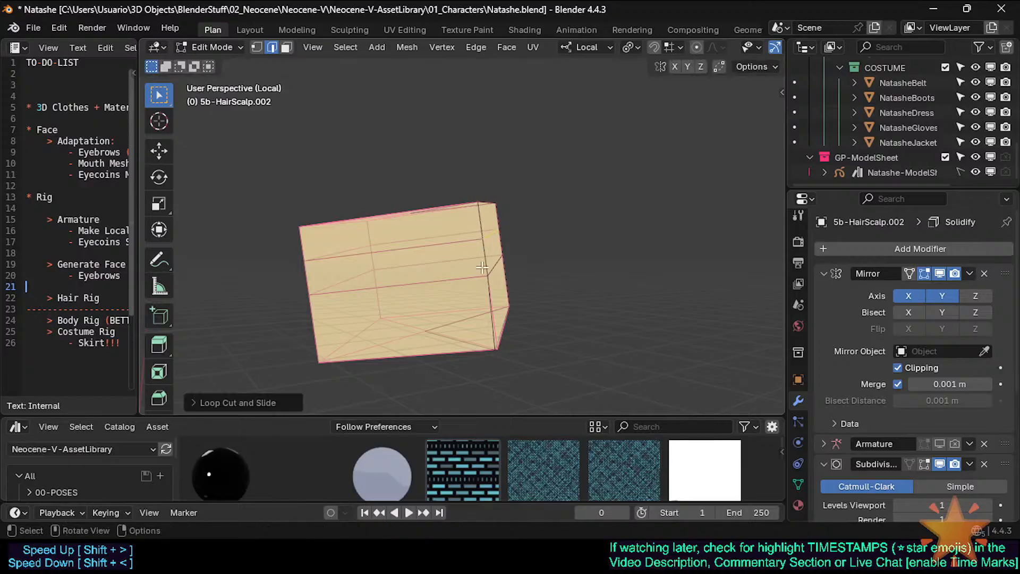
{"action": "right_click", "coordinate": [491, 297]}
{"action": "middle_click_drag", "start_coordinate": [491, 298], "coordinate": [427, 264]}
{"action": "key", "text": "alt+a"}
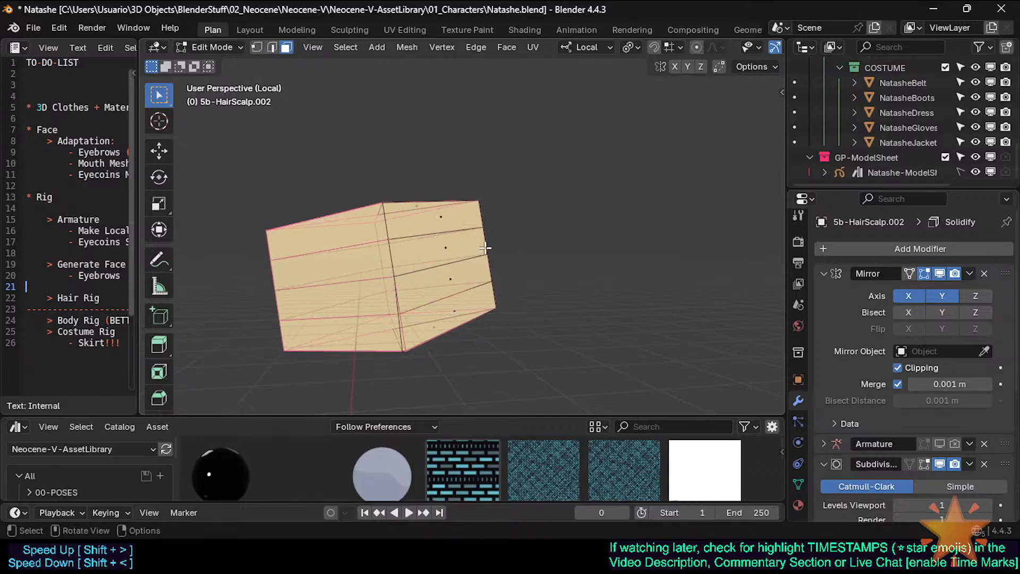
Inspect the hair-tie's smoothed form and its edit mesh from several angles, with and without X-ray
{"action": "middle_click_drag", "start_coordinate": [450, 246], "coordinate": [433, 204]}
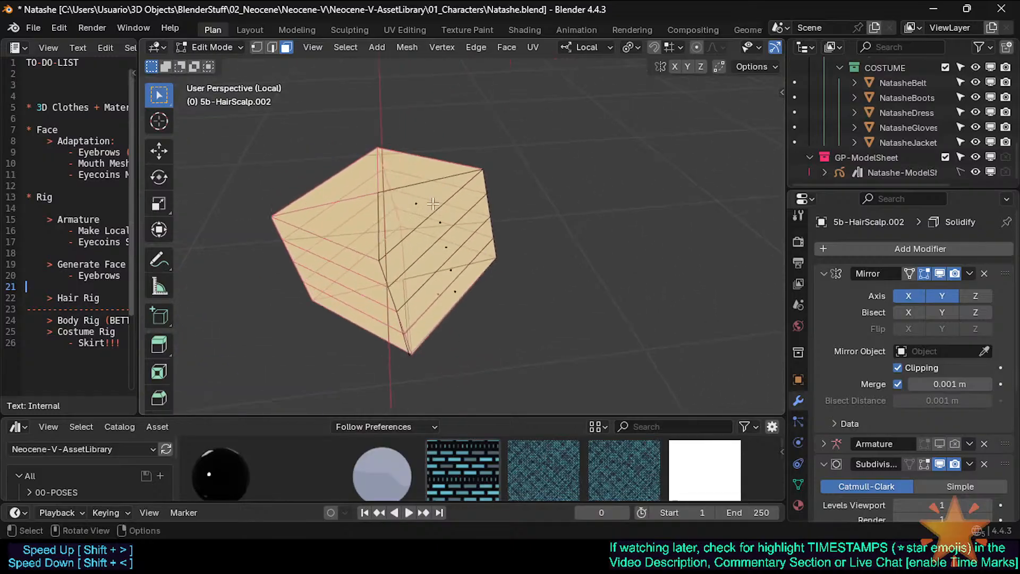
{"action": "middle_click_drag", "start_coordinate": [385, 271], "coordinate": [477, 230]}
{"action": "key", "text": "Tab"}
{"action": "key", "text": "alt+z"}
{"action": "key", "text": "alt+z"}
{"action": "key", "text": "alt+z"}
{"action": "key", "text": "alt+z"}
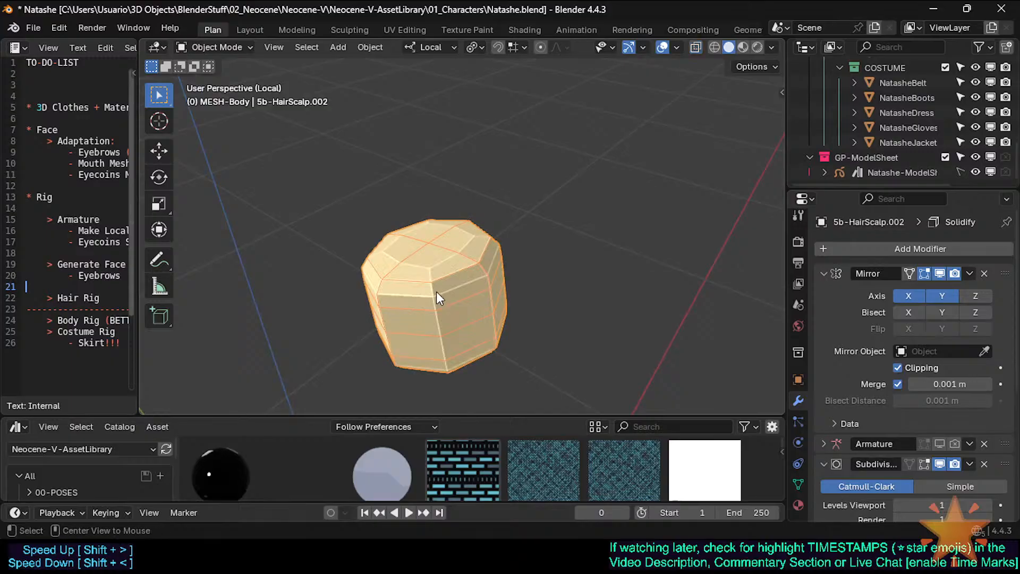
{"action": "key", "text": "Tab"}
{"action": "middle_click_drag", "start_coordinate": [445, 272], "coordinate": [441, 229]}
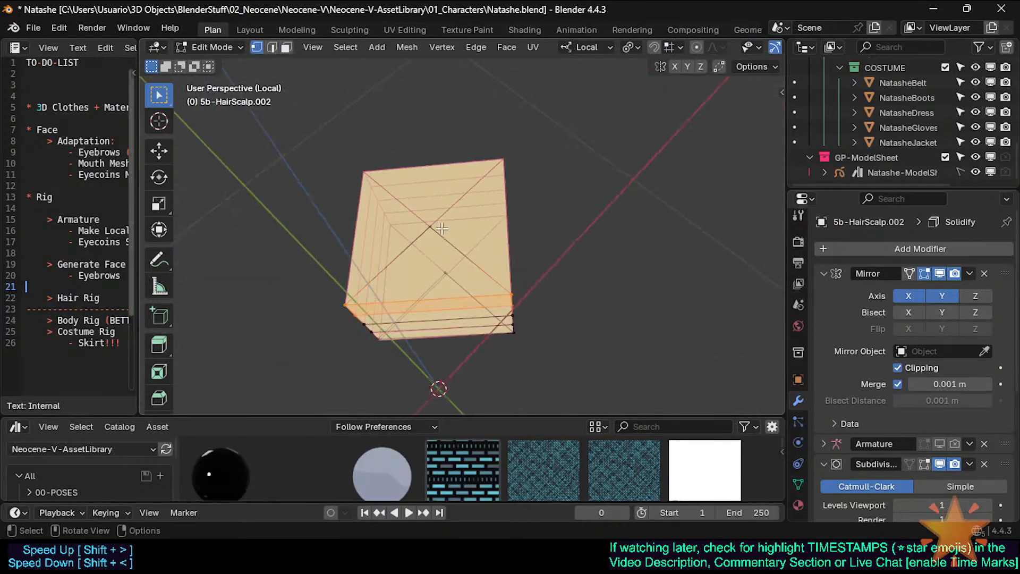
{"action": "middle_click_drag", "start_coordinate": [423, 276], "coordinate": [380, 323]}
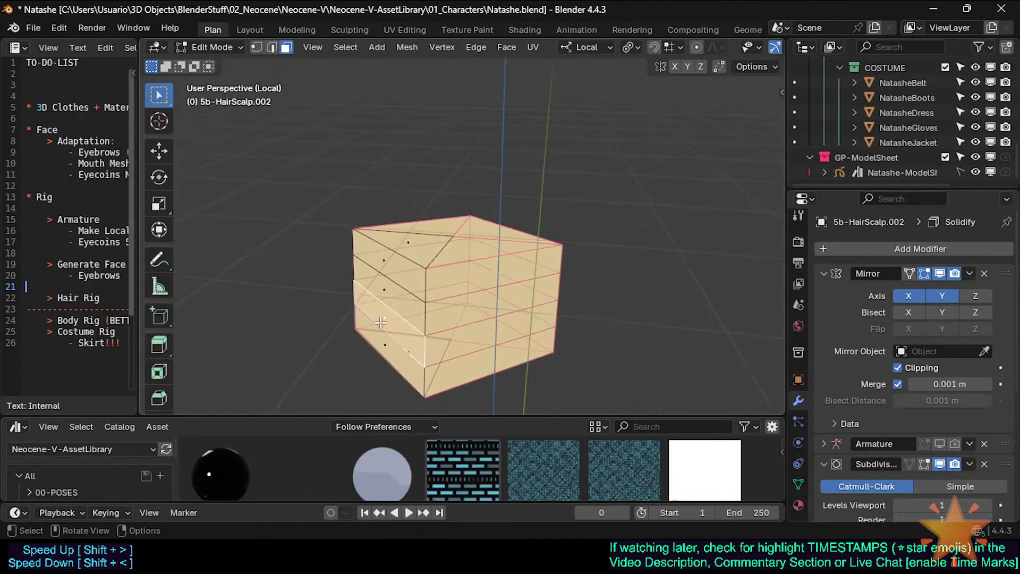
{"action": "key", "text": "e"}
{"action": "right_click", "coordinate": [394, 321]}
{"action": "key", "text": "ctrl+z"}
Bevel the upper and lower edge loops into narrow bands and extrude these faces inward about 0.003 m to form two grooves
{"action": "key", "text": "ctrl+b"}
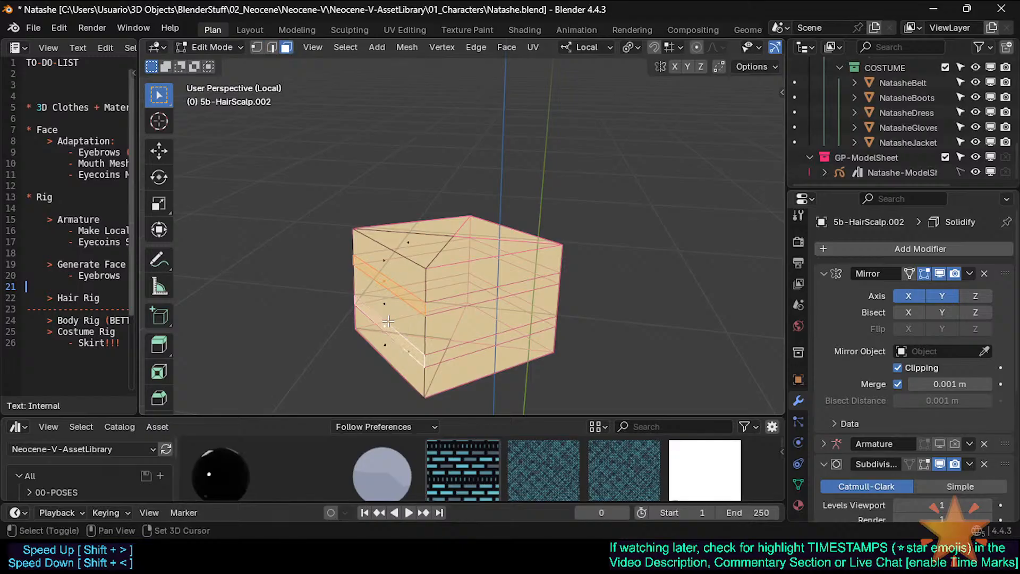
{"action": "key", "text": "e"}
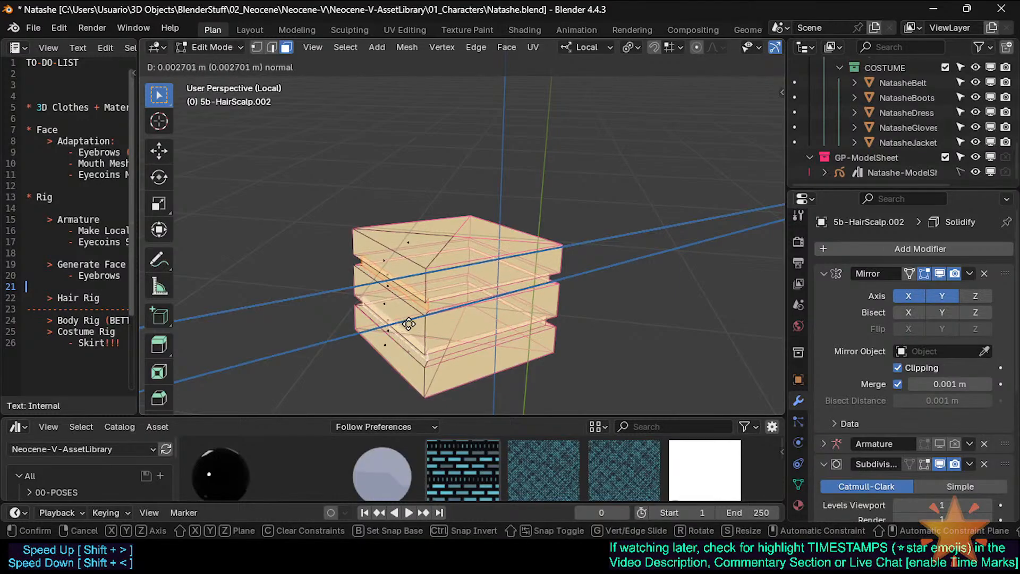
{"action": "left_click", "coordinate": [410, 319]}
{"action": "key", "text": "Tab"}
{"action": "mouse_move", "coordinate": [454, 302]}
{"action": "middle_mouse_down"}
{"action": "mouse_move", "coordinate": [523, 278]}
{"action": "mouse_move", "coordinate": [398, 308]}
{"action": "middle_mouse_up"}
{"action": "key", "text": "alt+z"}
{"action": "scroll", "coordinate": [397, 308], "scroll_direction": "down", "scroll_amount": 2}
{"action": "scroll", "coordinate": [398, 308], "scroll_direction": "up", "scroll_amount": 3}
{"action": "key", "text": "Tab"}
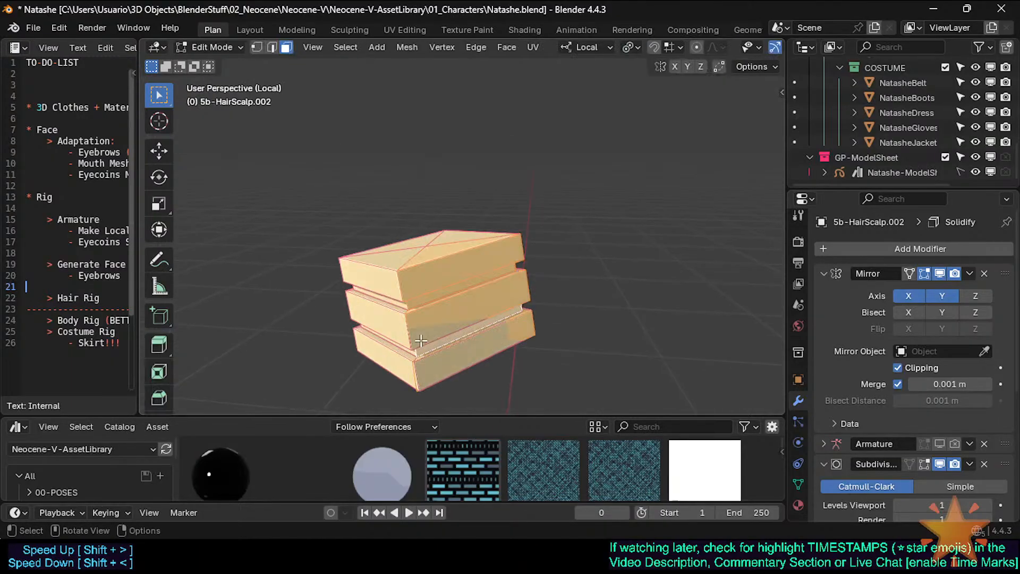
Cancel the crease adjustment on the grooved hair-tie block and open the edge operations
{"action": "key", "text": "shift+e"}
{"action": "right_click", "coordinate": [421, 341]}
{"action": "key", "text": "ctrl+e"}
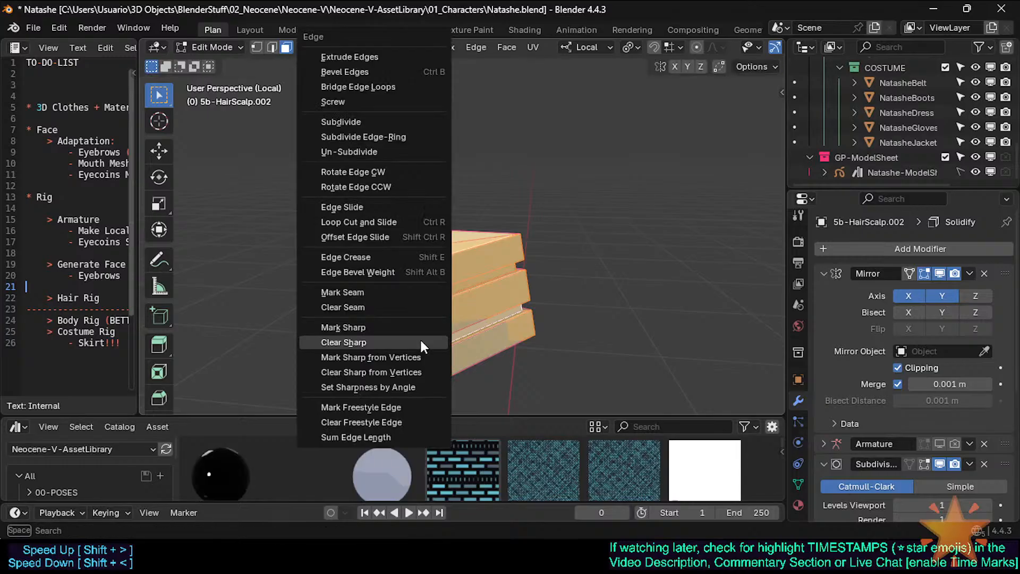
Mark the selected edges of the three-band hair block as sharp and check its smoothed shape in object mode
{"action": "left_click", "coordinate": [422, 321]}
{"action": "key", "text": "shift+e"}
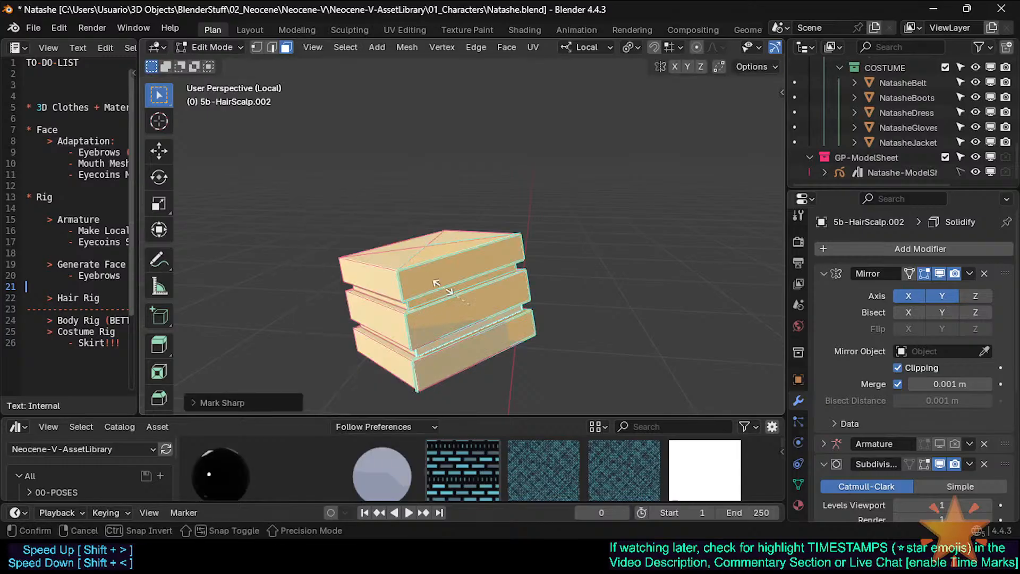
{"action": "right_click", "coordinate": [443, 288]}
{"action": "key", "text": "Tab"}
{"action": "mouse_move", "coordinate": [443, 287]}
{"action": "middle_mouse_down"}
{"action": "mouse_move", "coordinate": [473, 329]}
{"action": "mouse_move", "coordinate": [447, 298]}
{"action": "middle_mouse_up"}
{"action": "key", "text": "Tab"}
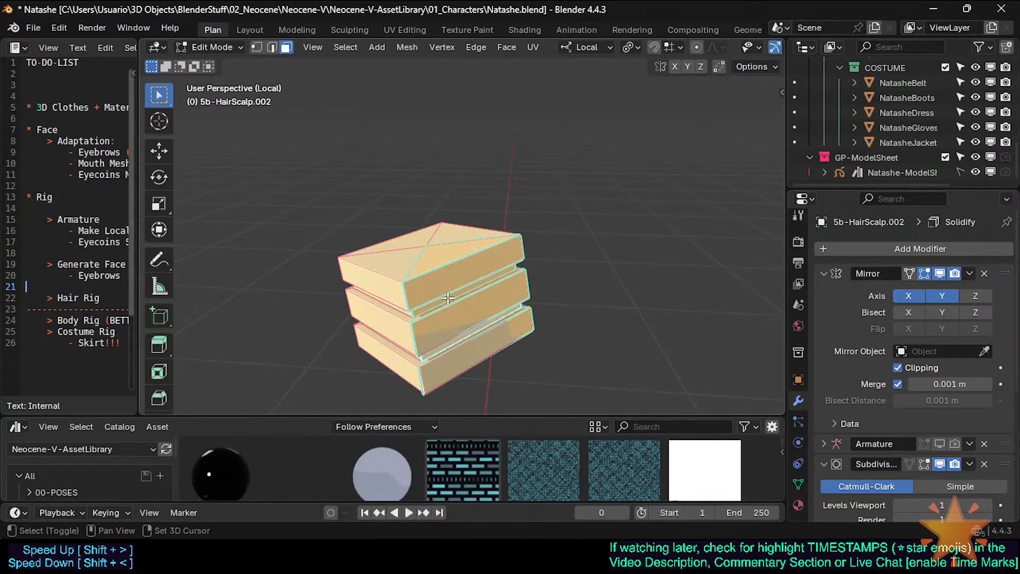
{"action": "key", "text": "shift+e"}
{"action": "right_click", "coordinate": [448, 298]}
{"action": "key", "text": "Tab"}
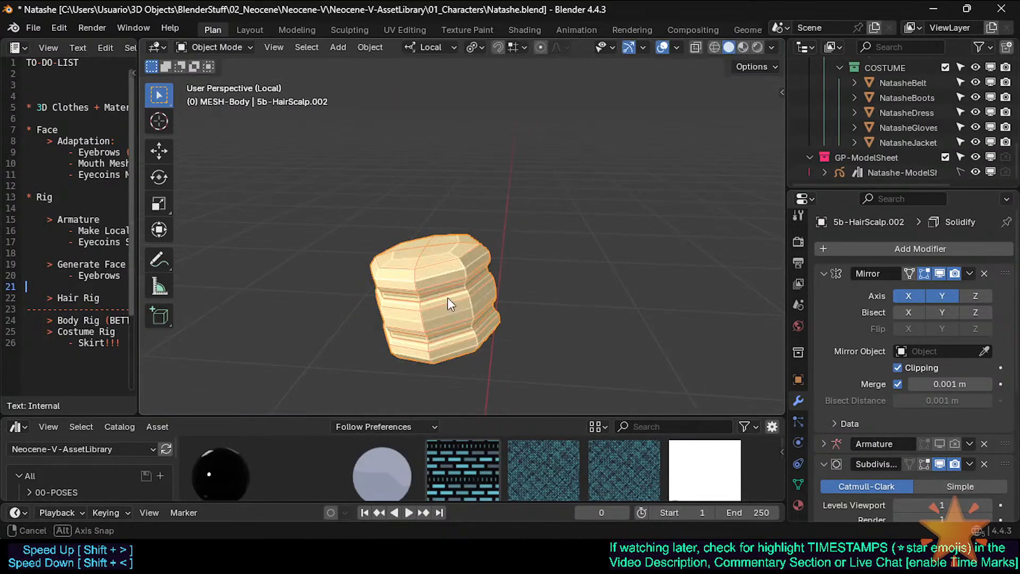
{"action": "middle_click_drag", "start_coordinate": [448, 298], "coordinate": [444, 311]}
{"action": "key", "text": "Tab"}
{"action": "key", "text": "shift+e"}
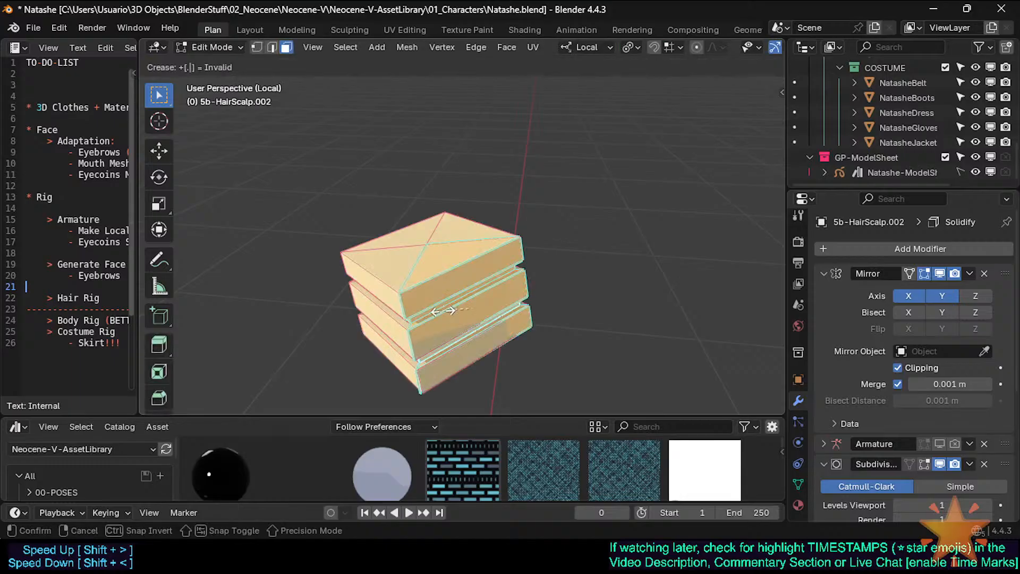
{"action": "right_click", "coordinate": [443, 311]}
{"action": "key", "text": "Tab"}
{"action": "middle_click_drag", "start_coordinate": [444, 311], "coordinate": [407, 330]}
{"action": "key", "text": "Tab"}
Show the transform sidebar with the edge crease data and select the whole mesh of the hair block
{"action": "key", "text": "n"}
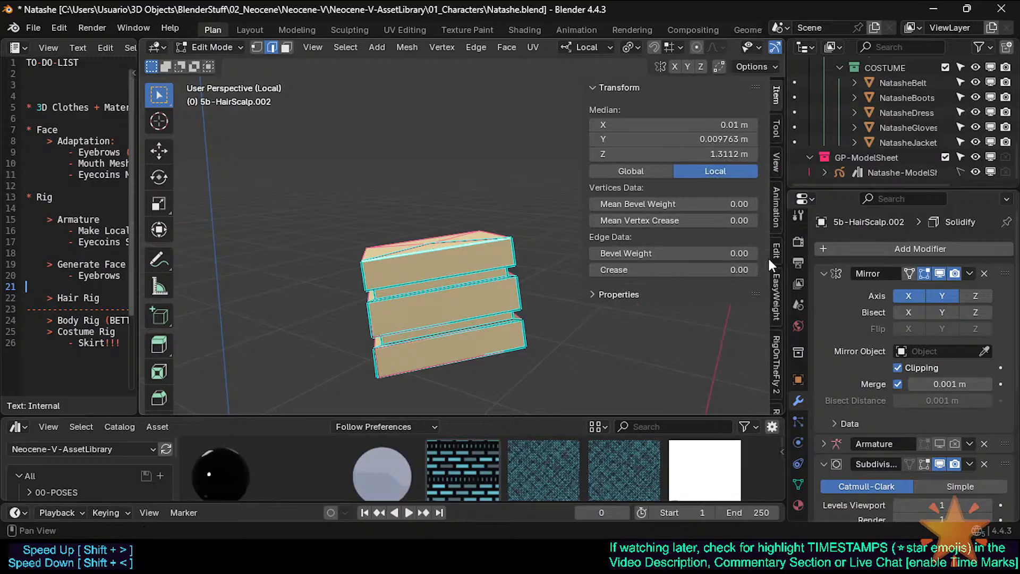
{"action": "key", "text": "a"}
{"action": "key", "text": "ctrl+z"}
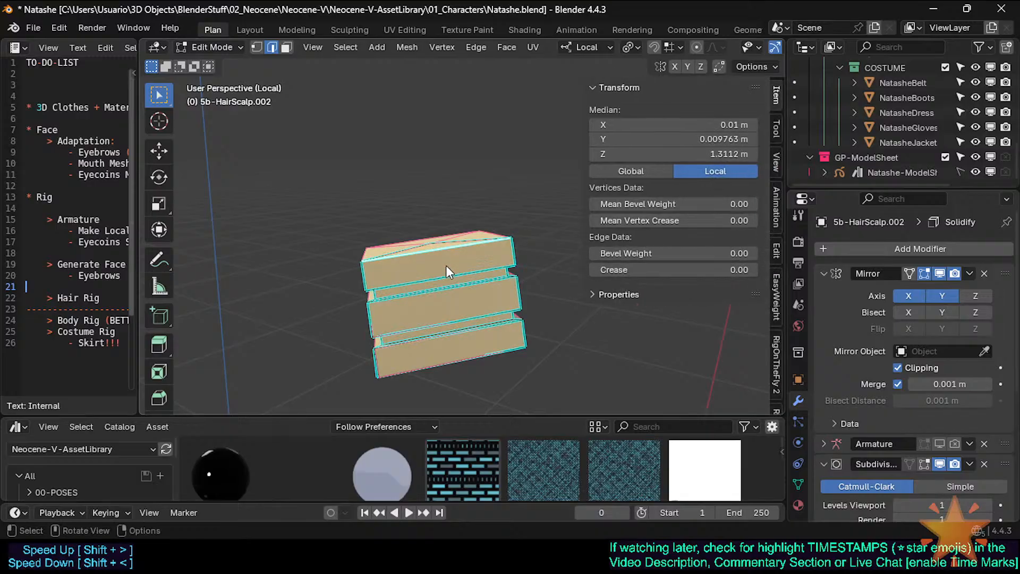
{"action": "middle_click_drag", "start_coordinate": [445, 266], "coordinate": [441, 285]}
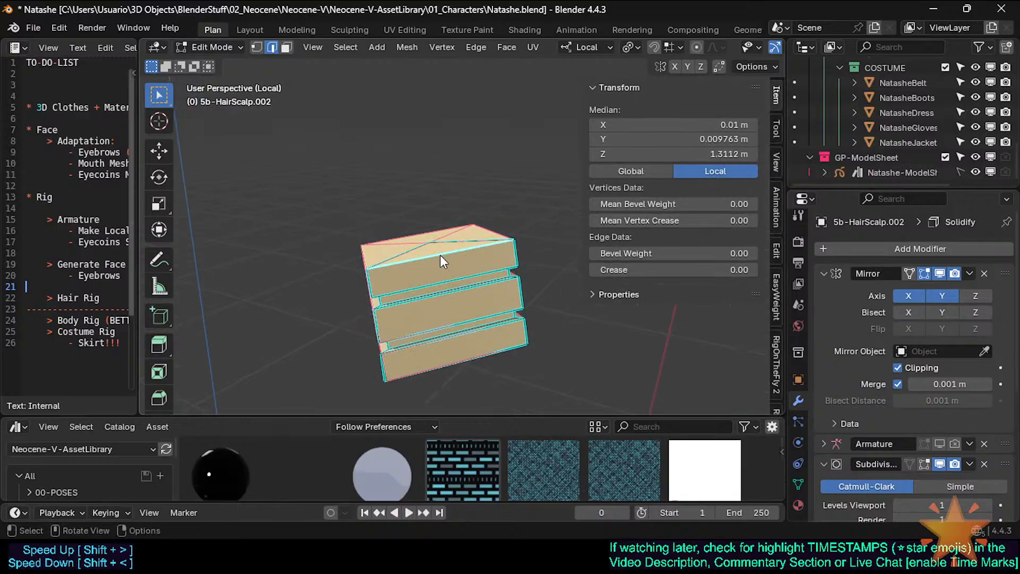
{"action": "key", "text": "a"}
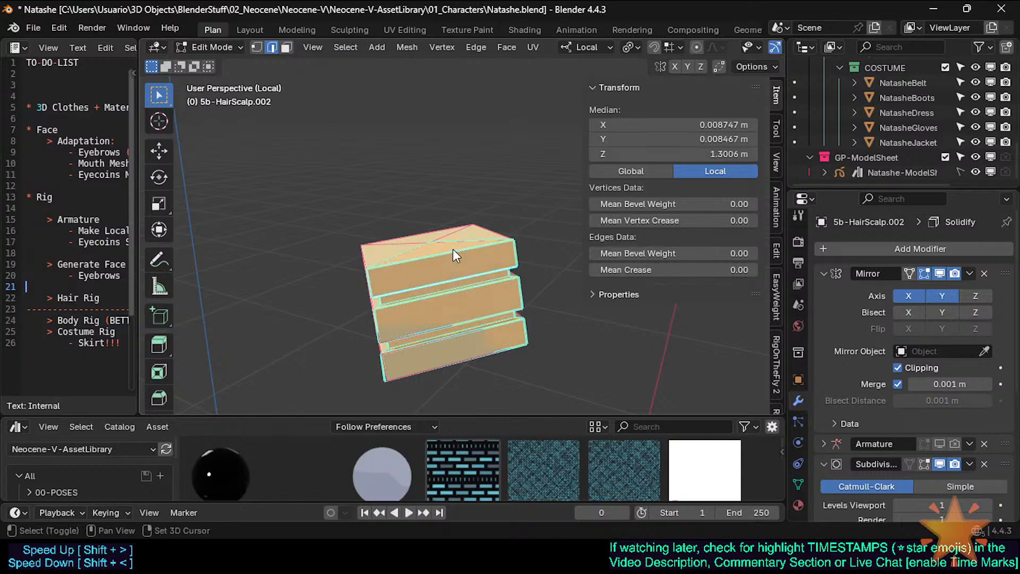
{"action": "key", "text": "shift+e"}
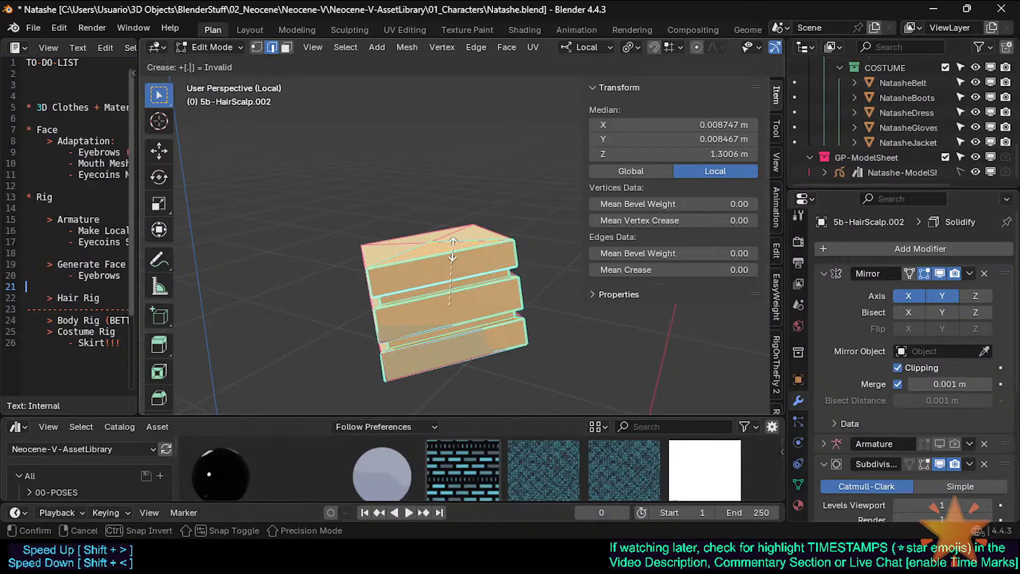
{"action": "key", "text": "Escape"}
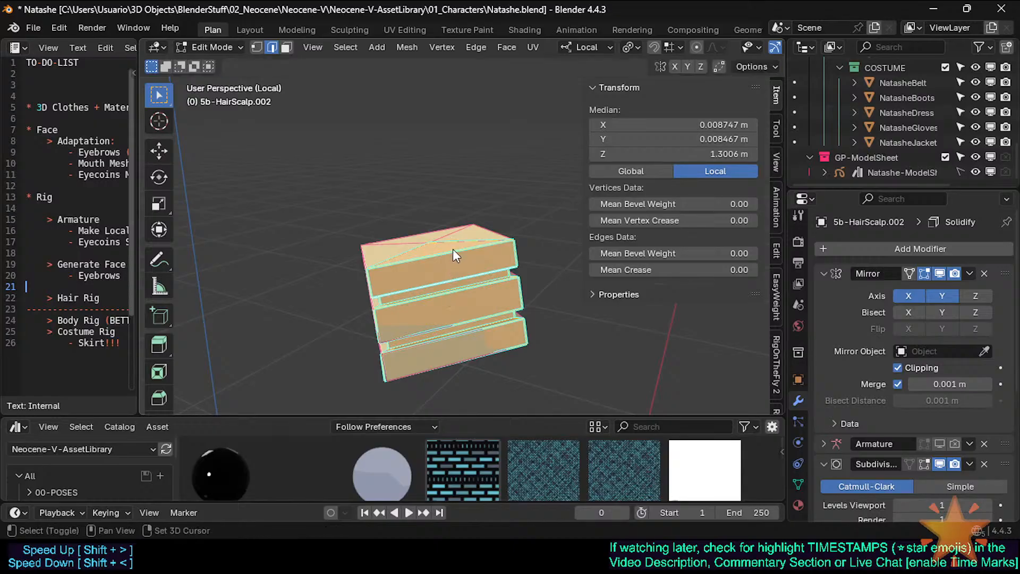
Apply an edge crease of 0.4 to the whole block mesh and check the smoothed shape in object mode
{"action": "key", "text": "shift+e"}
{"action": "type", "text": "0.4"}
{"action": "key", "text": "Return"}
{"action": "key", "text": "Tab"}
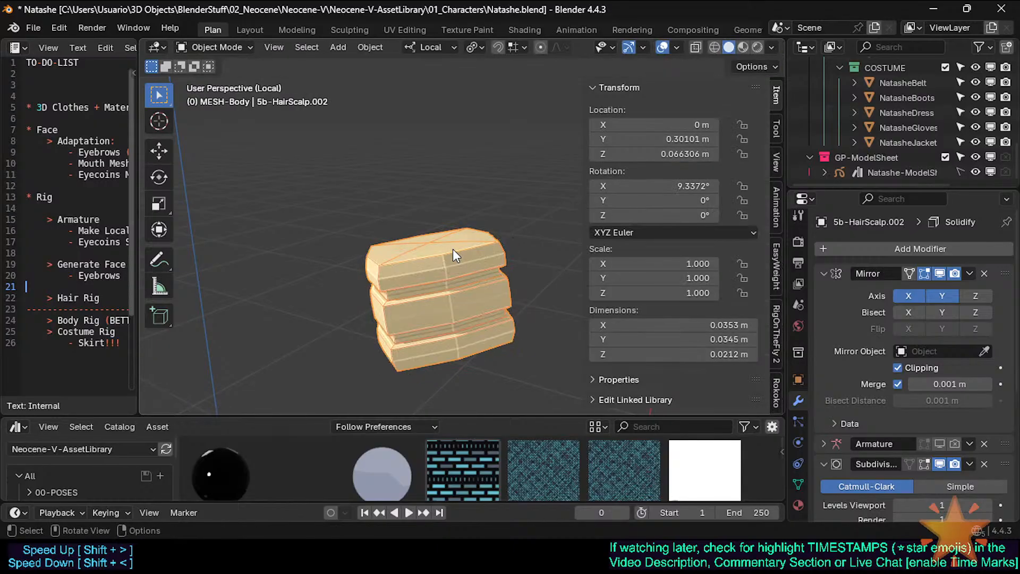
{"action": "mouse_move", "coordinate": [453, 249]}
{"action": "middle_mouse_down"}
{"action": "mouse_move", "coordinate": [428, 305]}
{"action": "mouse_move", "coordinate": [445, 287]}
{"action": "mouse_move", "coordinate": [449, 249]}
{"action": "middle_mouse_up"}
{"action": "key", "text": "Tab"}
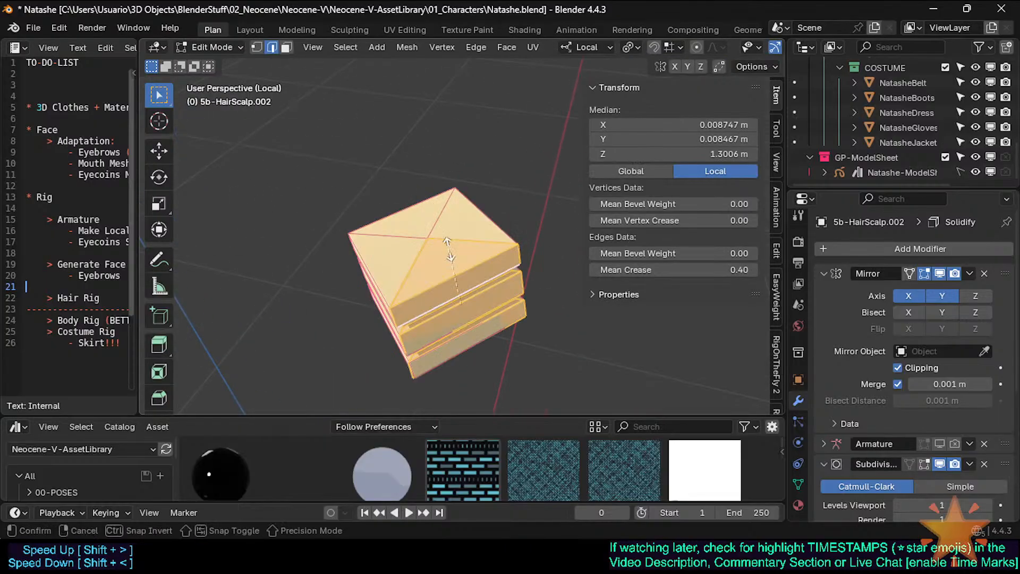
Lower the mean edge crease of the whole block to 0.20 and check the rounded shape in object mode
{"action": "key", "text": "shift+e"}
{"action": "key", "text": "Return"}
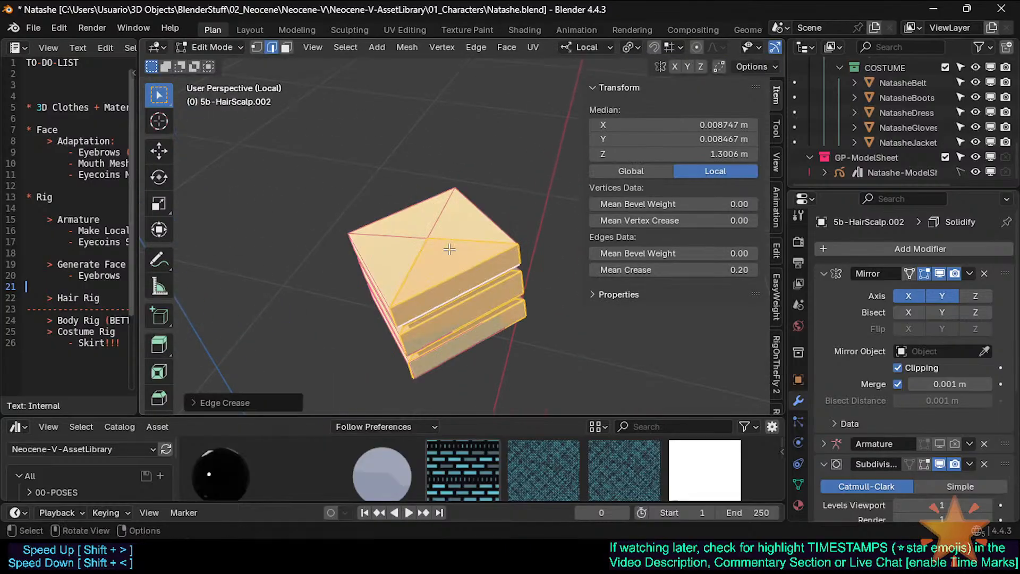
{"action": "key", "text": "Tab"}
{"action": "mouse_move", "coordinate": [449, 248]}
{"action": "middle_mouse_down"}
{"action": "mouse_move", "coordinate": [505, 262]}
{"action": "mouse_move", "coordinate": [488, 287]}
{"action": "mouse_move", "coordinate": [456, 236]}
{"action": "middle_mouse_up"}
{"action": "key", "text": "Tab"}
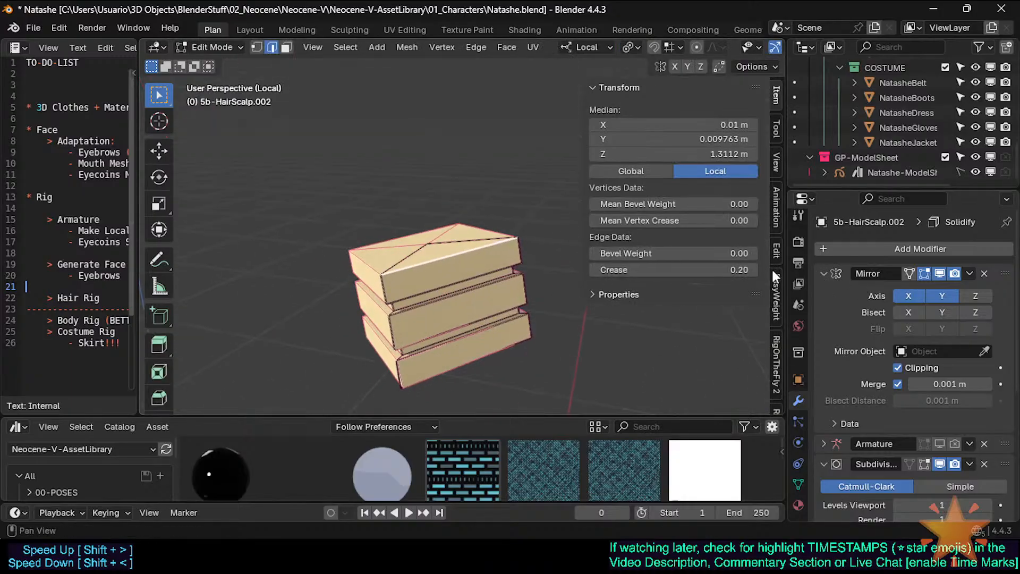
{"action": "key", "text": "Tab"}
{"action": "middle_click_drag", "start_coordinate": [486, 294], "coordinate": [416, 262]}
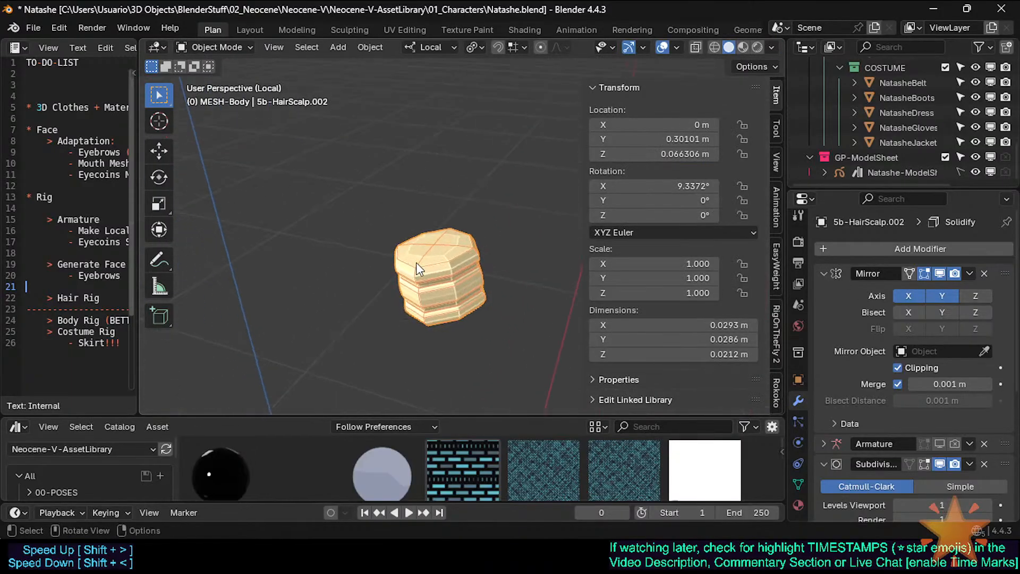
Save the file and leave local view to show the block against the full character and sketch
{"action": "key", "text": "ctrl+s"}
{"action": "key", "text": "KP_Divide"}
{"action": "scroll", "coordinate": [453, 243], "scroll_direction": "down", "scroll_amount": 8}
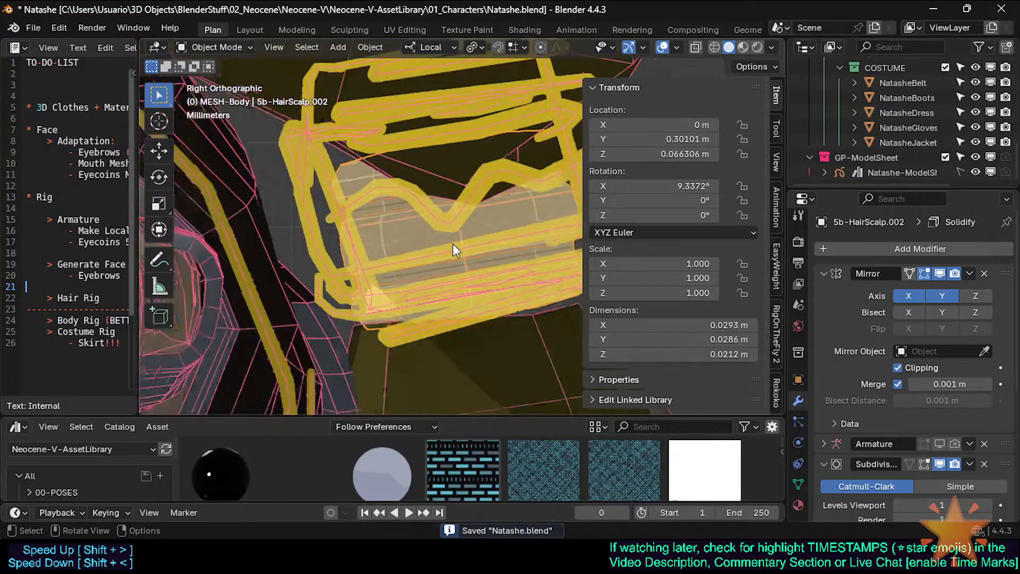
{"action": "scroll", "coordinate": [473, 224], "scroll_direction": "up", "scroll_amount": 2}
{"action": "scroll", "coordinate": [473, 224], "scroll_direction": "up", "scroll_amount": 3}
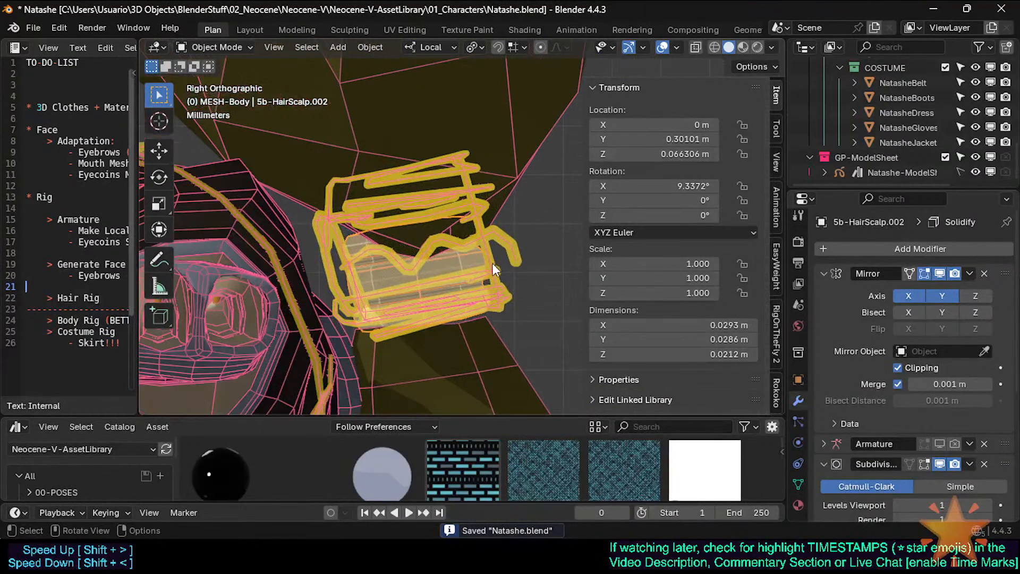
{"action": "key", "text": "r"}
{"action": "key", "text": "Escape"}
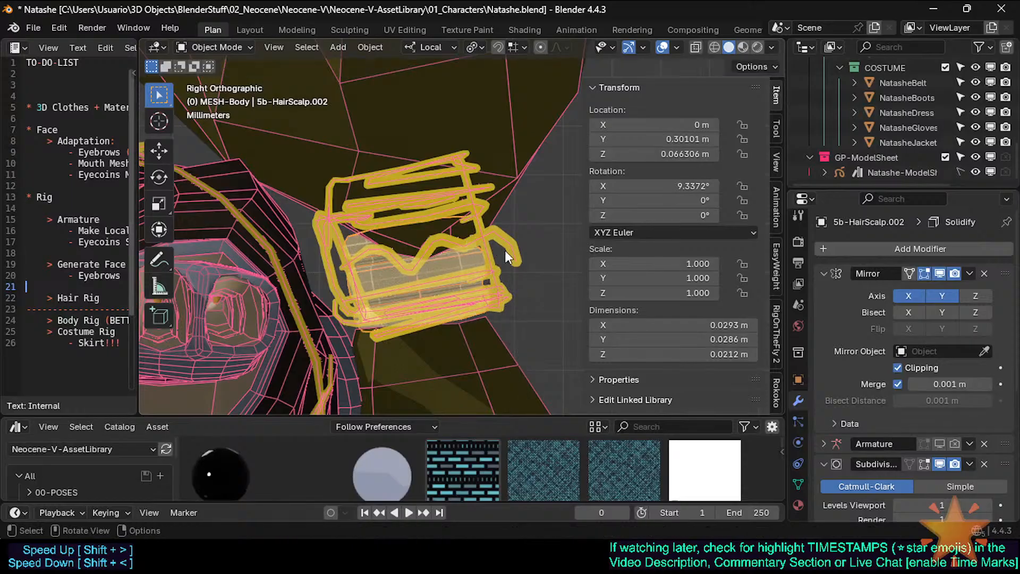
{"action": "key", "text": "period"}
{"action": "left_click", "coordinate": [475, 234]}
{"action": "key", "text": "r"}
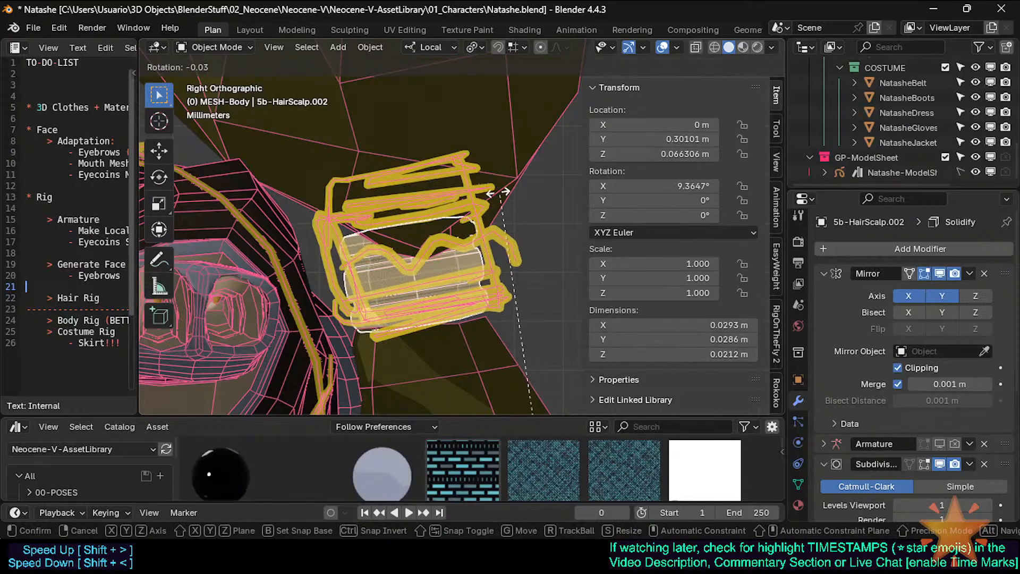
{"action": "left_click", "coordinate": [454, 149]}
{"action": "key", "text": "period"}
{"action": "left_click", "coordinate": [420, 149]}
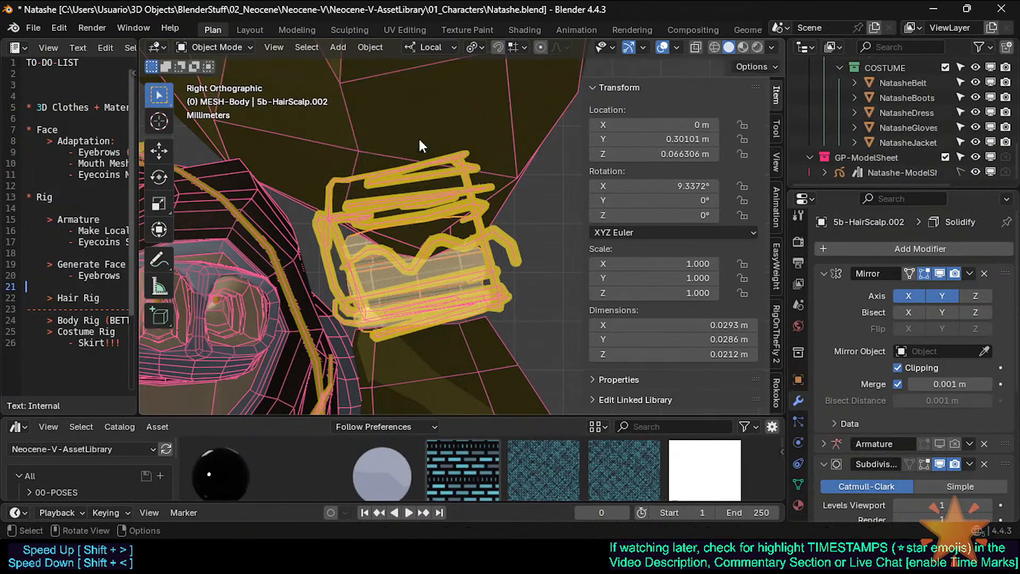
{"action": "left_click", "coordinate": [431, 47]}
Isolate the hair block in local view and hide the transform sidebar
{"action": "scroll", "coordinate": [459, 305], "scroll_direction": "down", "scroll_amount": 3}
{"action": "key", "text": "Tab"}
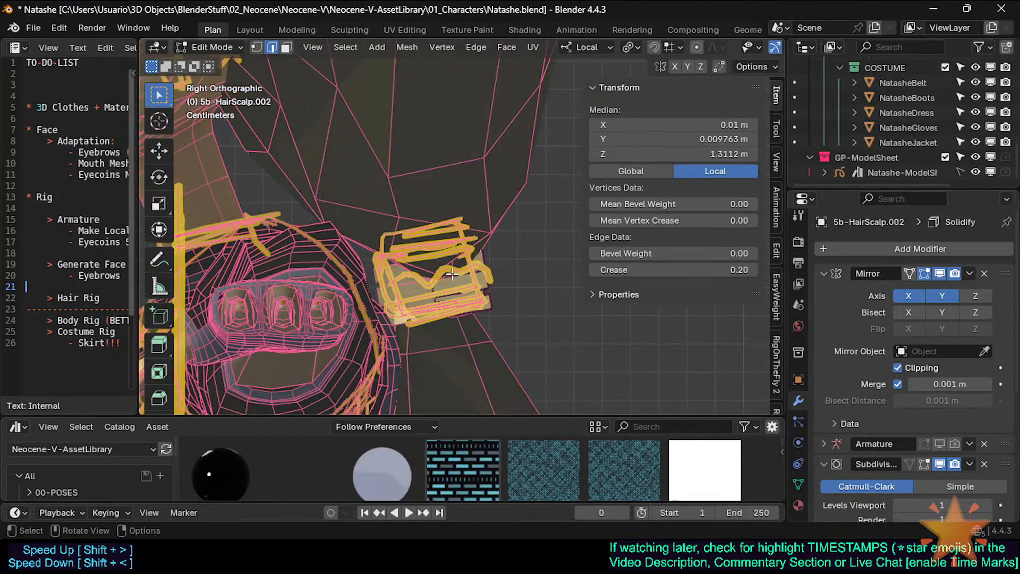
{"action": "key", "text": "Tab"}
{"action": "middle_click_drag", "start_coordinate": [503, 258], "coordinate": [401, 279]}
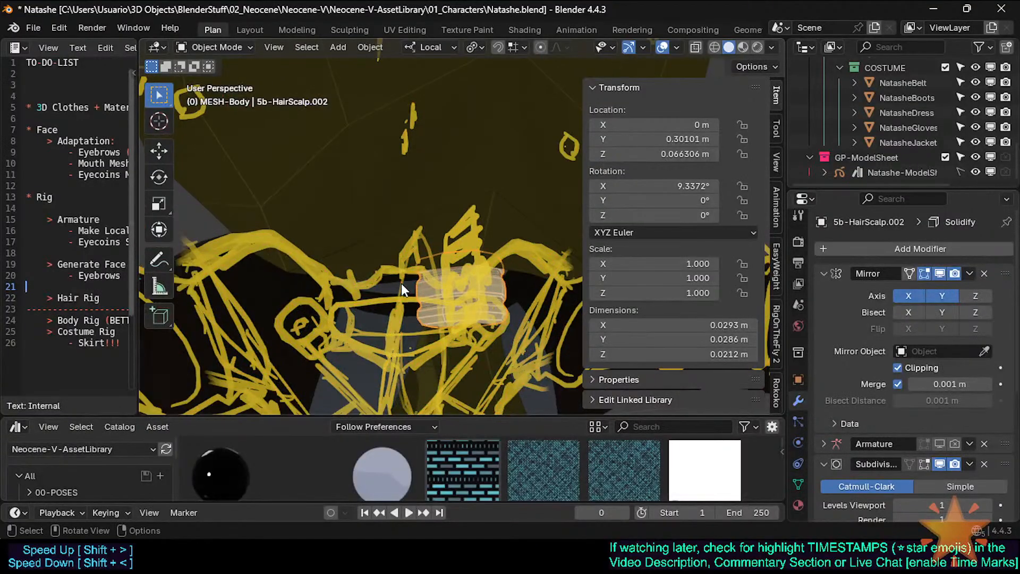
{"action": "key", "text": "KP_Divide"}
{"action": "scroll", "coordinate": [401, 290], "scroll_direction": "down", "scroll_amount": 3}
{"action": "key", "text": "n"}
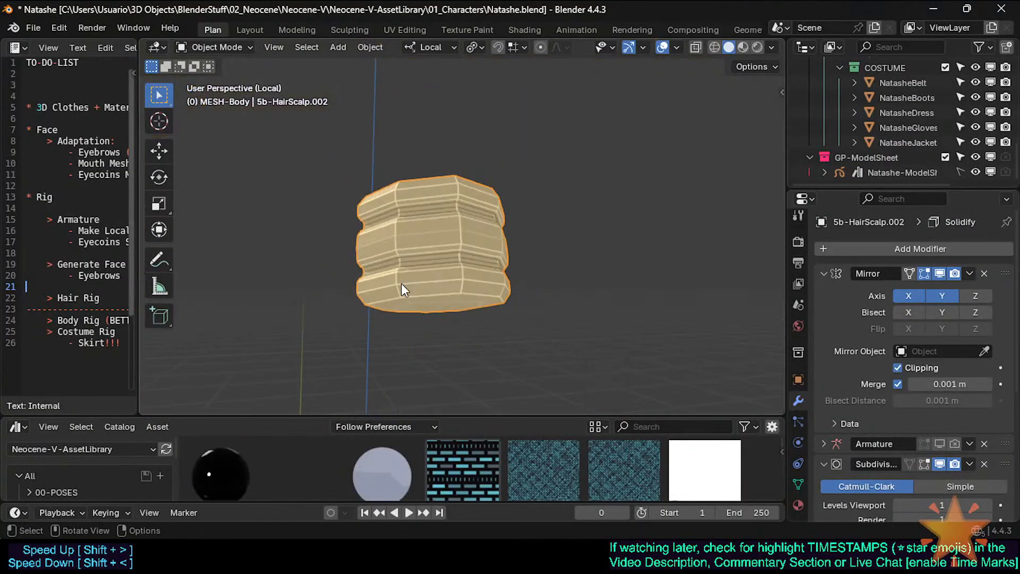
{"action": "middle_click_drag", "start_coordinate": [401, 290], "coordinate": [542, 319]}
{"action": "key", "text": "KP_3"}
{"action": "key", "text": "r"}
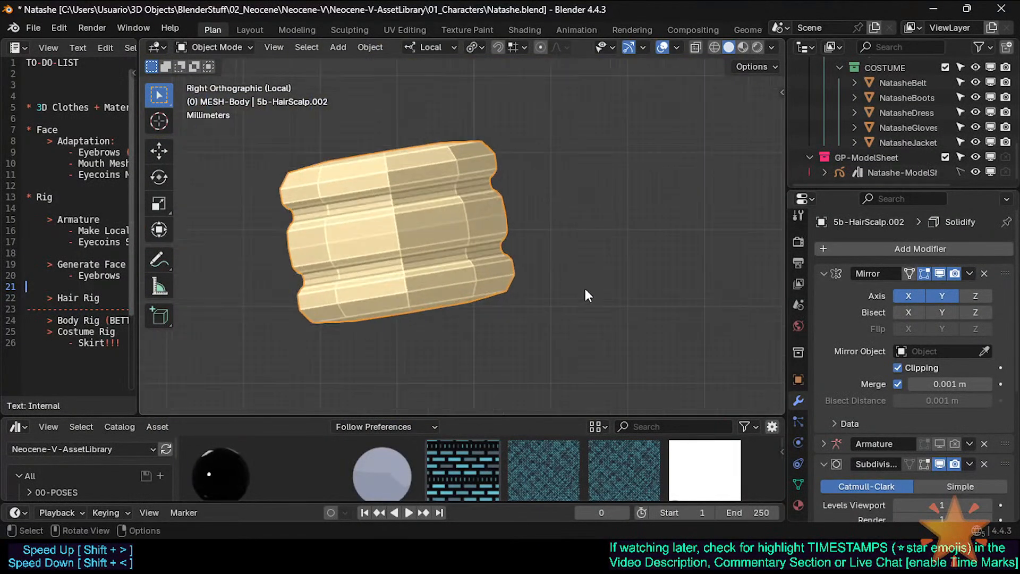
{"action": "left_click", "coordinate": [510, 250]}
Add 0.5 edge crease to the upper and lower edges of the block's middle band and check the smoothed shape
{"action": "key", "text": "Tab"}
{"action": "key", "text": "alt+a"}
{"action": "middle_click_drag", "start_coordinate": [517, 222], "coordinate": [534, 244], "text": "shift"}
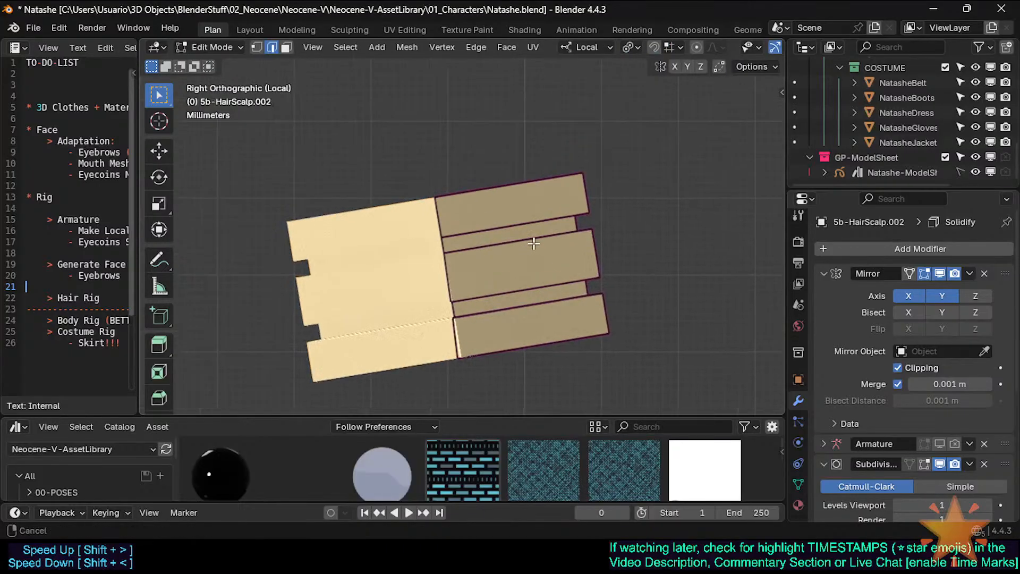
{"action": "key", "text": "3"}
{"action": "middle_click_drag", "start_coordinate": [546, 292], "coordinate": [476, 289]}
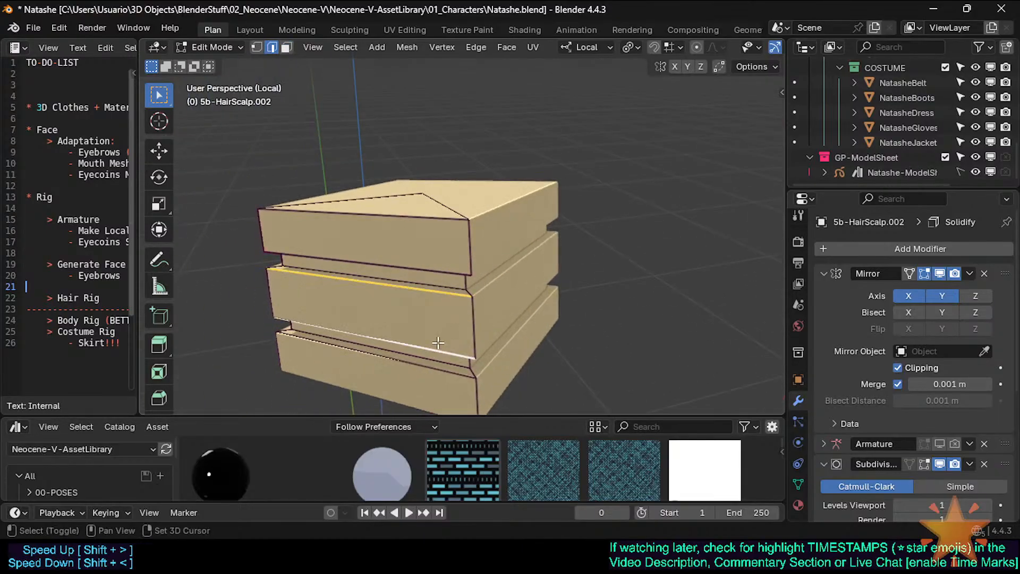
{"action": "key", "text": "shift+e"}
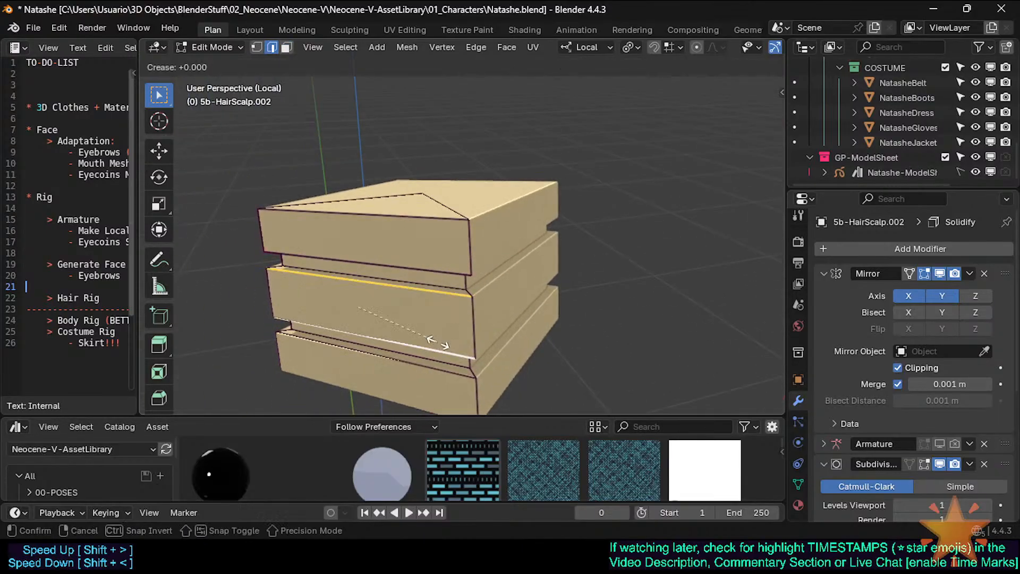
{"action": "type", "text": "0.5"}
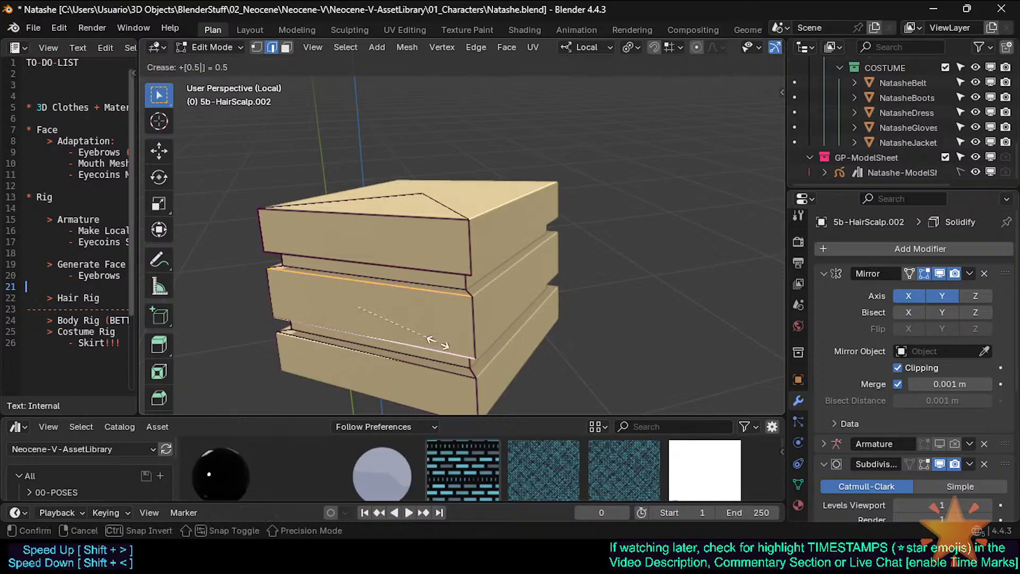
{"action": "key", "text": "Return"}
{"action": "key", "text": "Tab"}
{"action": "middle_click_drag", "start_coordinate": [442, 288], "coordinate": [492, 255]}
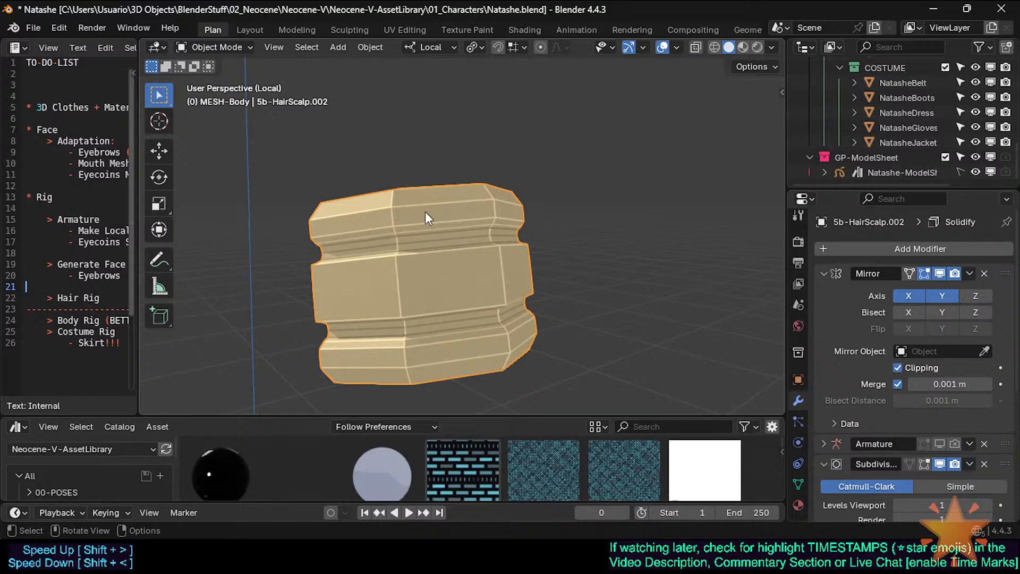
Inspect the creased middle band from several angles and save the file
{"action": "middle_click_drag", "start_coordinate": [426, 218], "coordinate": [549, 249]}
{"action": "scroll", "coordinate": [480, 295], "scroll_direction": "down", "scroll_amount": 5}
{"action": "middle_click_drag", "start_coordinate": [469, 330], "coordinate": [521, 292]}
{"action": "key", "text": "ctrl+s"}
Select the side face of the middle band in face select mode and return to object mode
{"action": "key", "text": "Tab"}
{"action": "scroll", "coordinate": [489, 281], "scroll_direction": "up", "scroll_amount": 6}
{"action": "key", "text": "3"}
{"action": "left_click", "coordinate": [445, 286]}
{"action": "scroll", "coordinate": [524, 291], "scroll_direction": "down", "scroll_amount": 4}
{"action": "key", "text": "Tab"}
{"action": "middle_click_drag", "start_coordinate": [521, 292], "coordinate": [480, 278]}
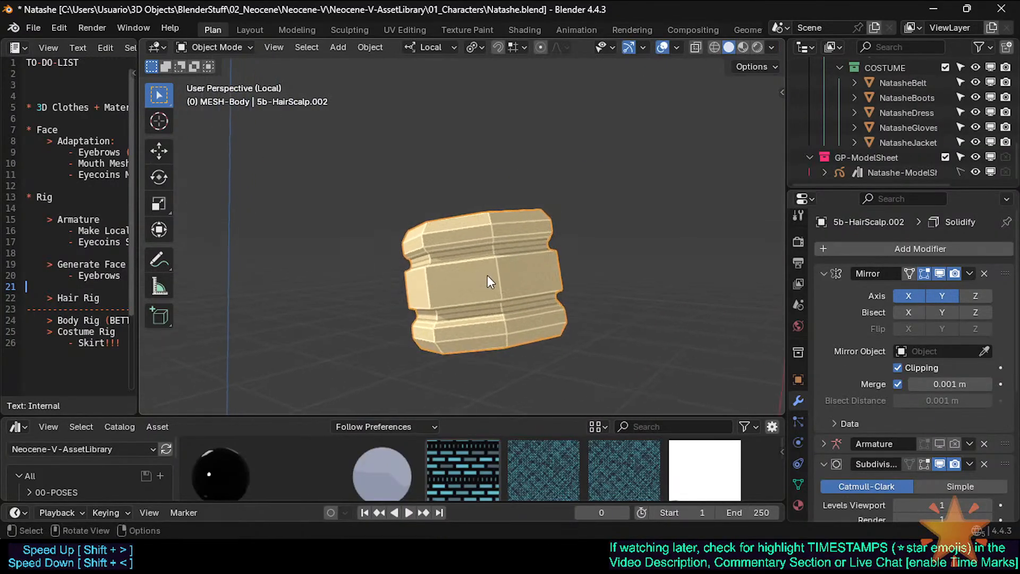
Save the file and collapse the Mirror and Subdivision modifier settings
{"action": "middle_click_drag", "start_coordinate": [486, 280], "coordinate": [449, 278]}
{"action": "scroll", "coordinate": [463, 303], "scroll_direction": "up", "scroll_amount": 2}
{"action": "scroll", "coordinate": [444, 278], "scroll_direction": "up", "scroll_amount": 1}
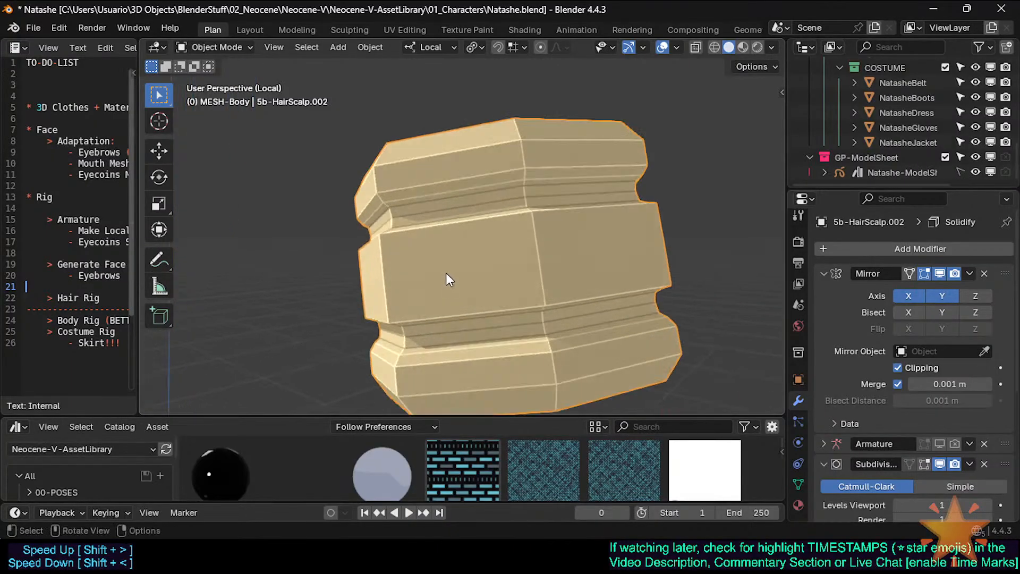
{"action": "middle_click_drag", "start_coordinate": [473, 253], "coordinate": [490, 254]}
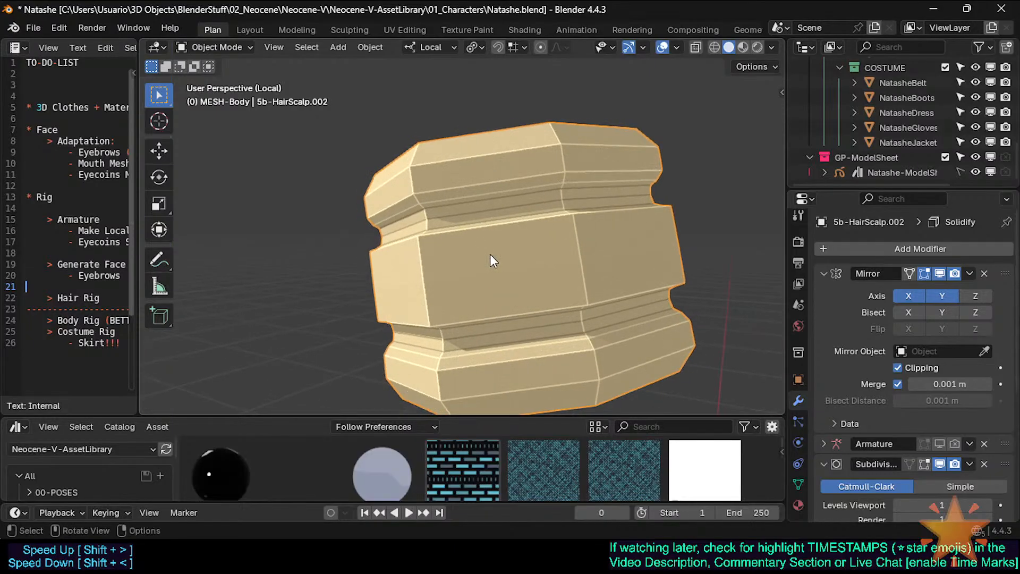
{"action": "key", "text": "ctrl+s"}
{"action": "left_click", "coordinate": [824, 273]}
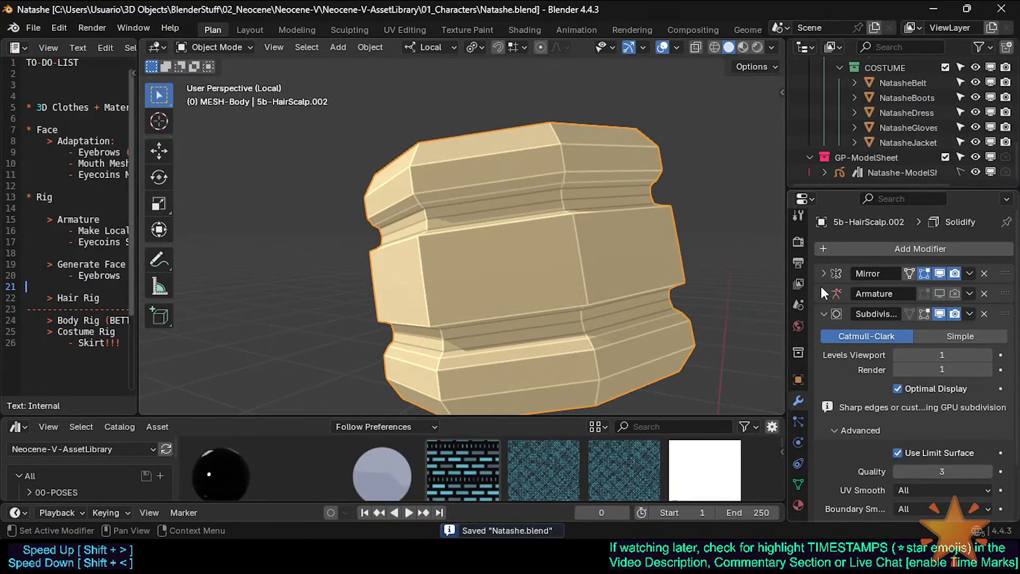
{"action": "left_click", "coordinate": [825, 313]}
Compare the hair block's unsmoothed cage with its smoothed shape from several angles and save the file
{"action": "middle_click_drag", "start_coordinate": [438, 212], "coordinate": [410, 210]}
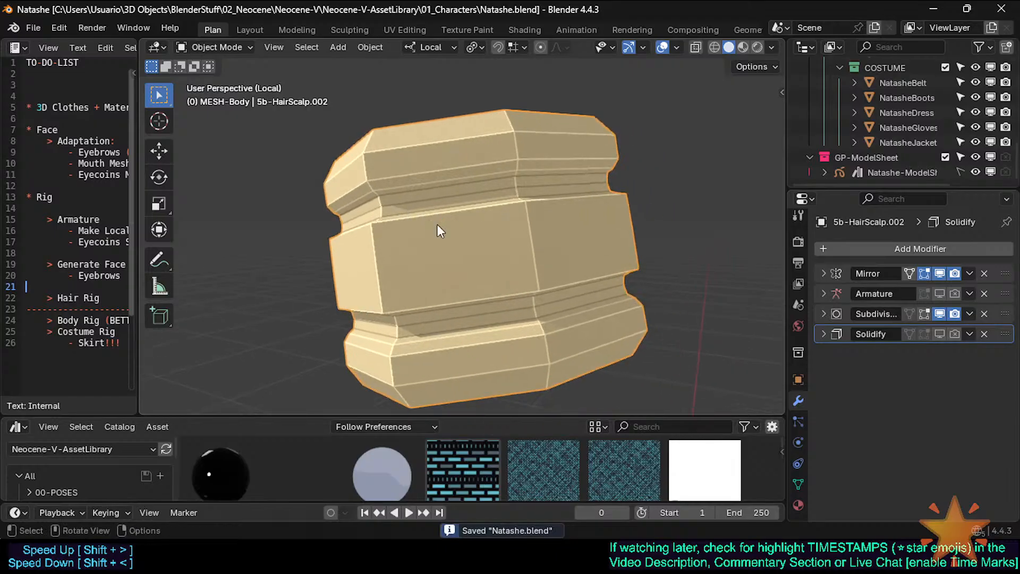
{"action": "key", "text": "Tab"}
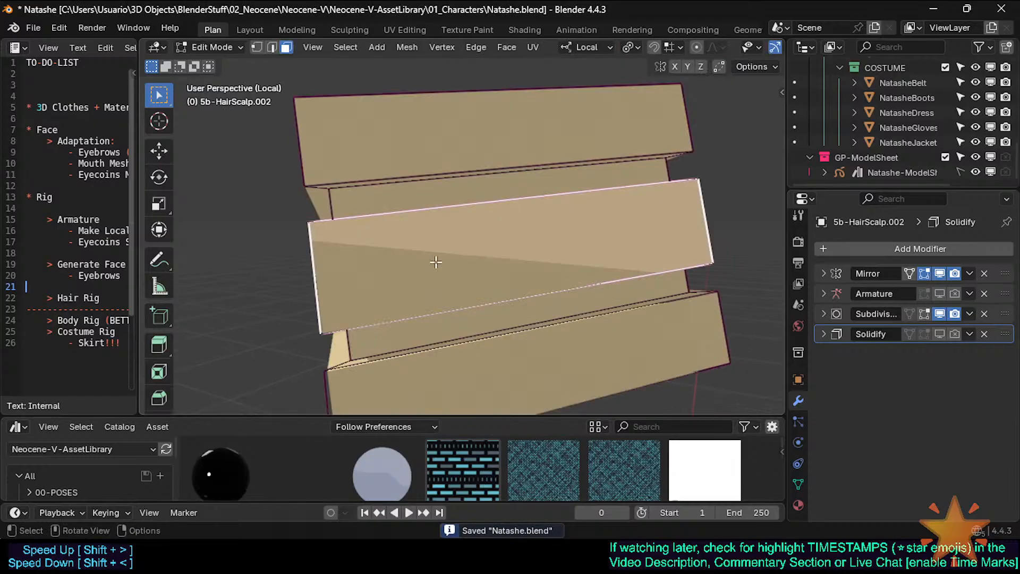
{"action": "key", "text": "Tab"}
{"action": "scroll", "coordinate": [488, 237], "scroll_direction": "down", "scroll_amount": 1}
{"action": "key", "text": "Tab"}
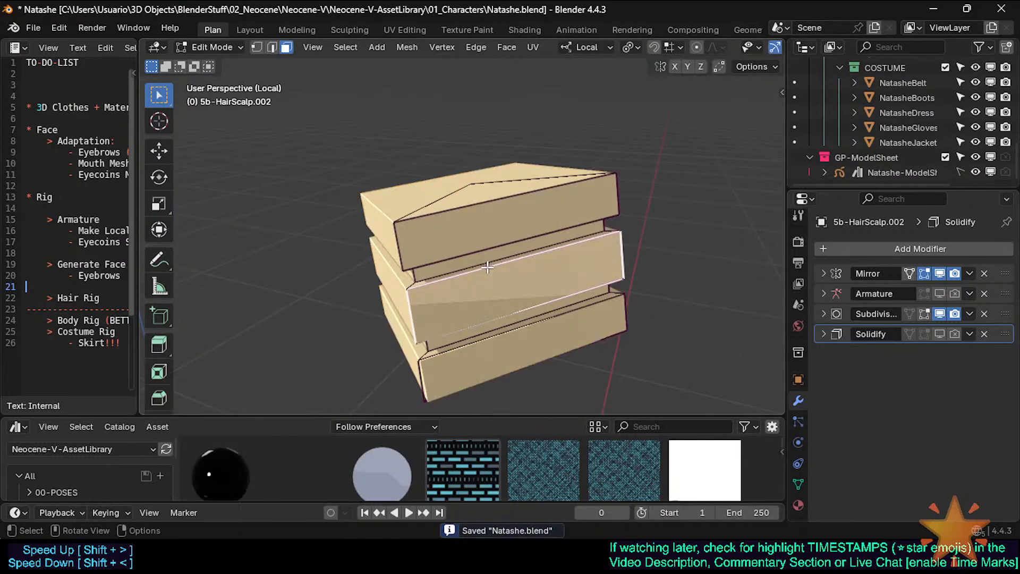
{"action": "middle_click_drag", "start_coordinate": [468, 250], "coordinate": [417, 257]}
{"action": "middle_click_drag", "start_coordinate": [484, 240], "coordinate": [492, 275]}
{"action": "key", "text": "Tab"}
{"action": "key", "text": "ctrl+s"}
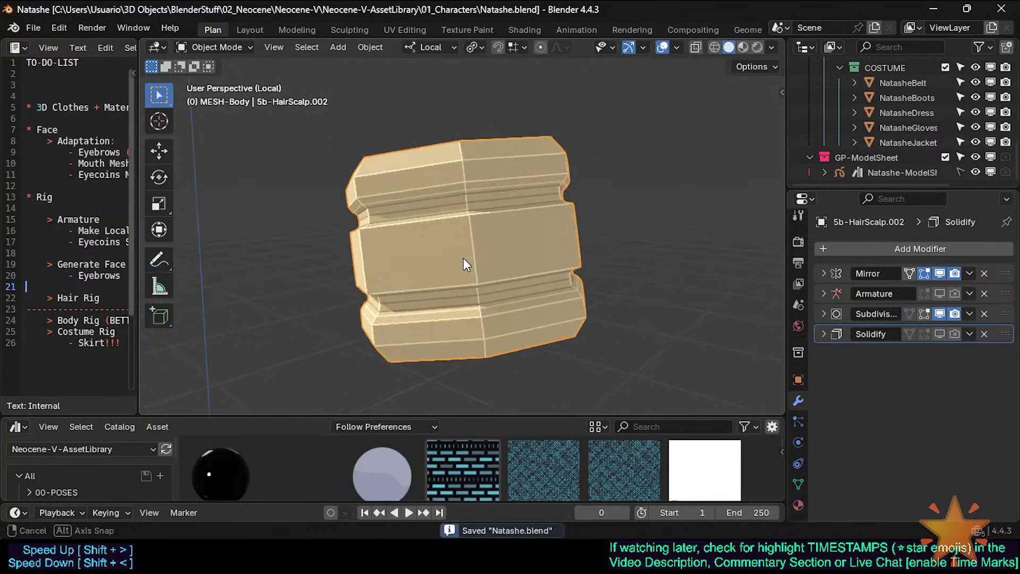
Check the banded block again by alternating between edit mode and object mode, saving the file once more
{"action": "key", "text": "Tab"}
{"action": "scroll", "coordinate": [463, 259], "scroll_direction": "down", "scroll_amount": 1}
{"action": "key", "text": "Tab"}
{"action": "mouse_move", "coordinate": [462, 259]}
{"action": "middle_mouse_down"}
{"action": "mouse_move", "coordinate": [489, 271]}
{"action": "mouse_move", "coordinate": [470, 298]}
{"action": "mouse_move", "coordinate": [415, 309]}
{"action": "mouse_move", "coordinate": [456, 265]}
{"action": "middle_mouse_up"}
{"action": "key", "text": "Tab"}
{"action": "key", "text": "Tab"}
{"action": "key", "text": "Tab"}
{"action": "key", "text": "ctrl+s"}
{"action": "key", "text": "Tab"}
{"action": "key", "text": "Tab"}
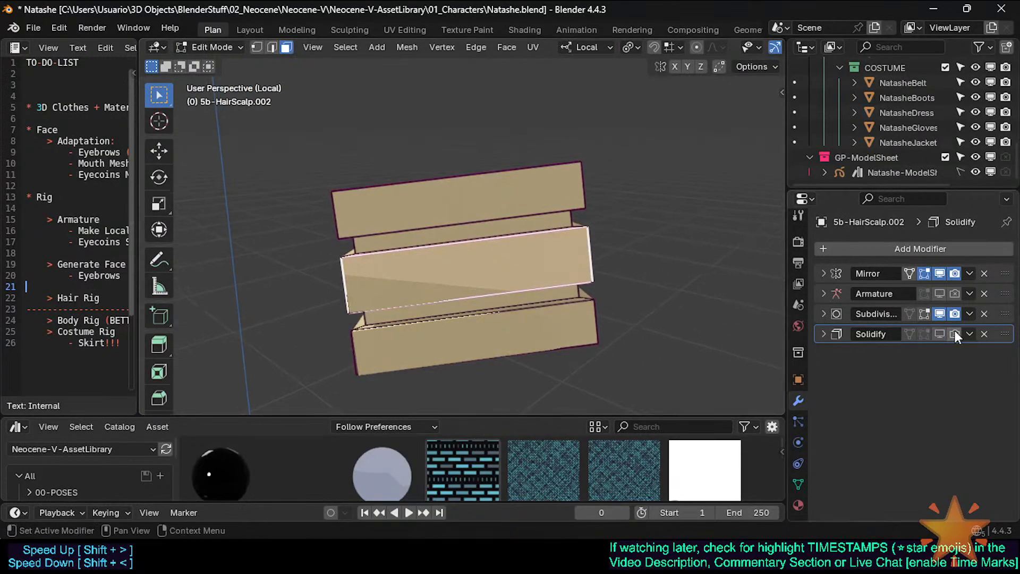
Remove the Solidify modifier from the hair piece, check the block in both modes and save the file
{"action": "left_click", "coordinate": [985, 333]}
{"action": "key", "text": "Tab"}
{"action": "middle_click_drag", "start_coordinate": [378, 287], "coordinate": [445, 262]}
{"action": "key", "text": "ctrl+s"}
{"action": "key", "text": "Tab"}
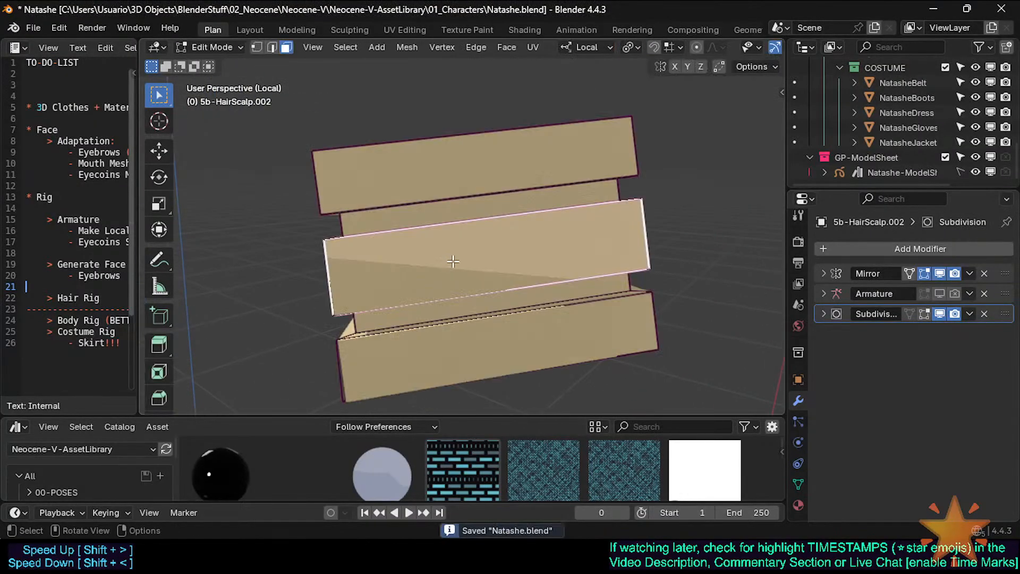
Add a Multires modifier to the hair piece and leave its settings expanded
{"action": "left_click", "coordinate": [897, 248]}
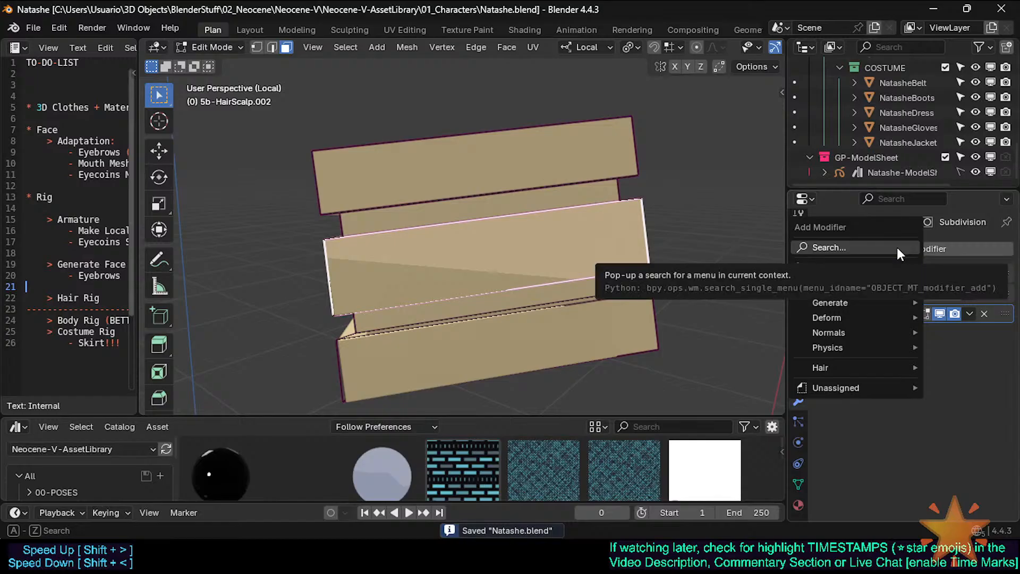
{"action": "type", "text": "multi"}
{"action": "key", "text": "Return"}
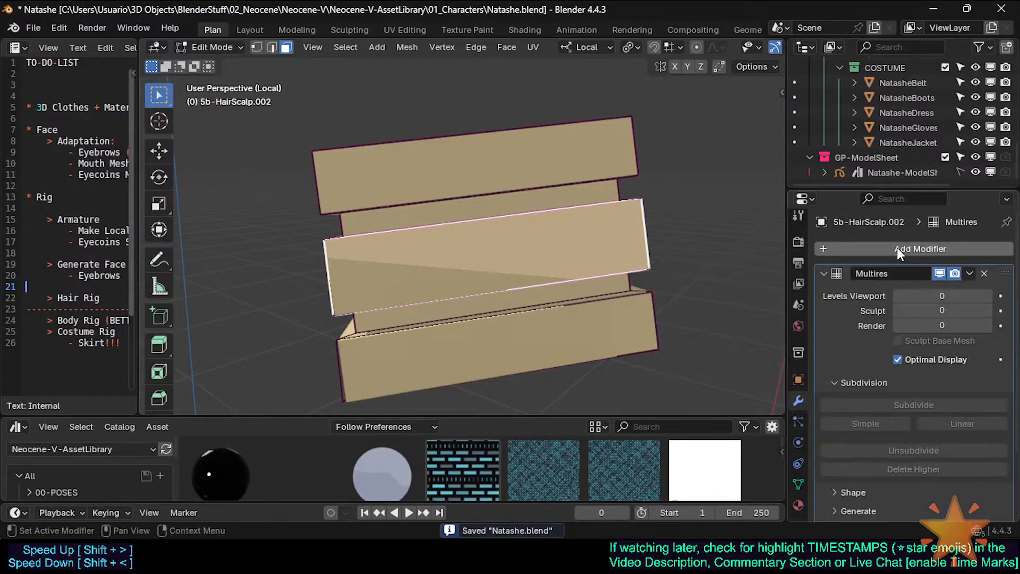
{"action": "left_click", "coordinate": [823, 274]}
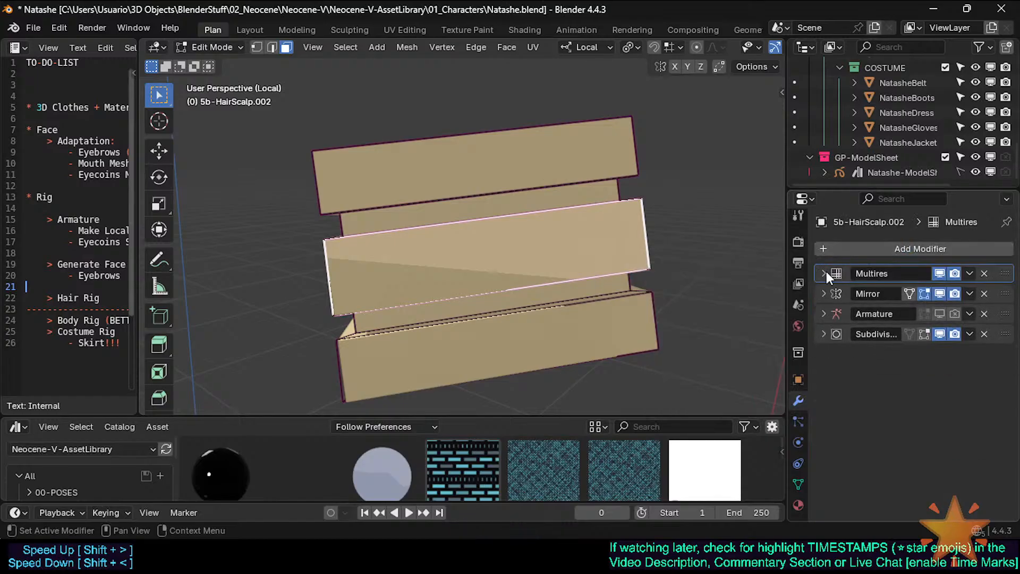
{"action": "left_click", "coordinate": [824, 273]}
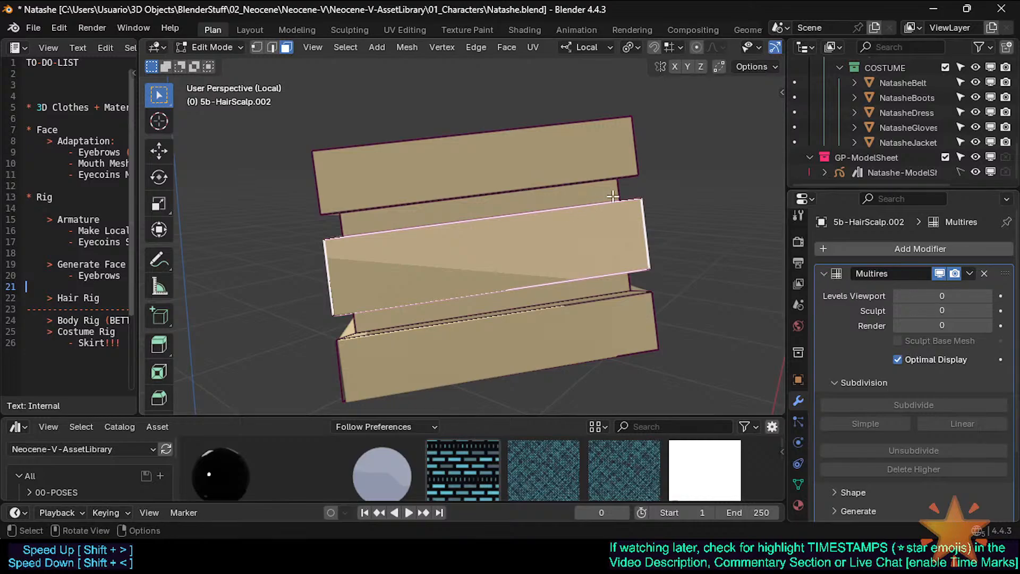
Deselect the middle band's face and save the file
{"action": "left_click", "coordinate": [698, 183]}
{"action": "scroll", "coordinate": [665, 195], "scroll_direction": "down", "scroll_amount": 3}
{"action": "key", "text": "ctrl+s"}
{"action": "scroll", "coordinate": [629, 223], "scroll_direction": "up", "scroll_amount": 3}
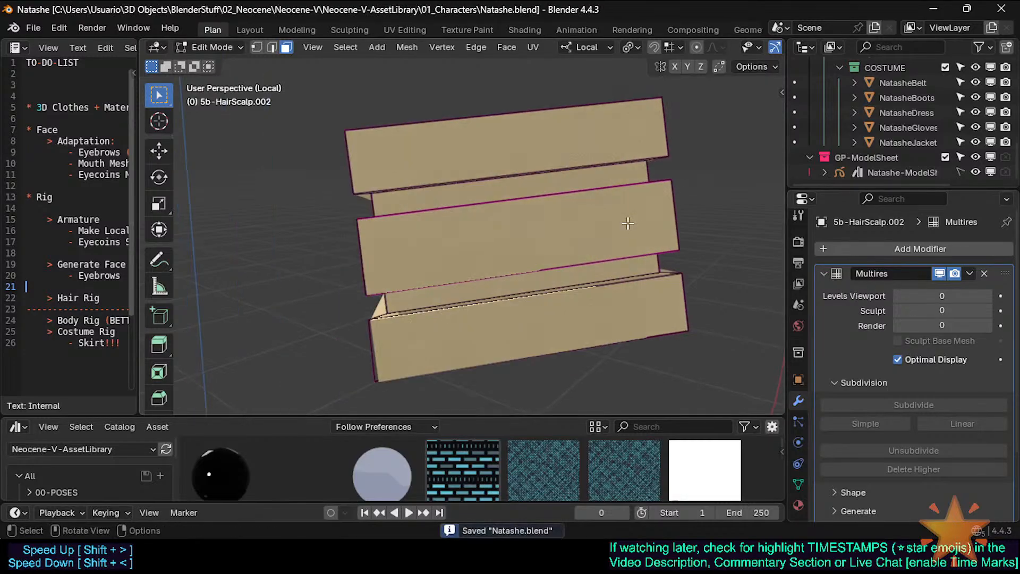
Switch to Firefox and search the bookmarks for "multires" in a new tab
{"action": "key", "text": "alt+Tab"}
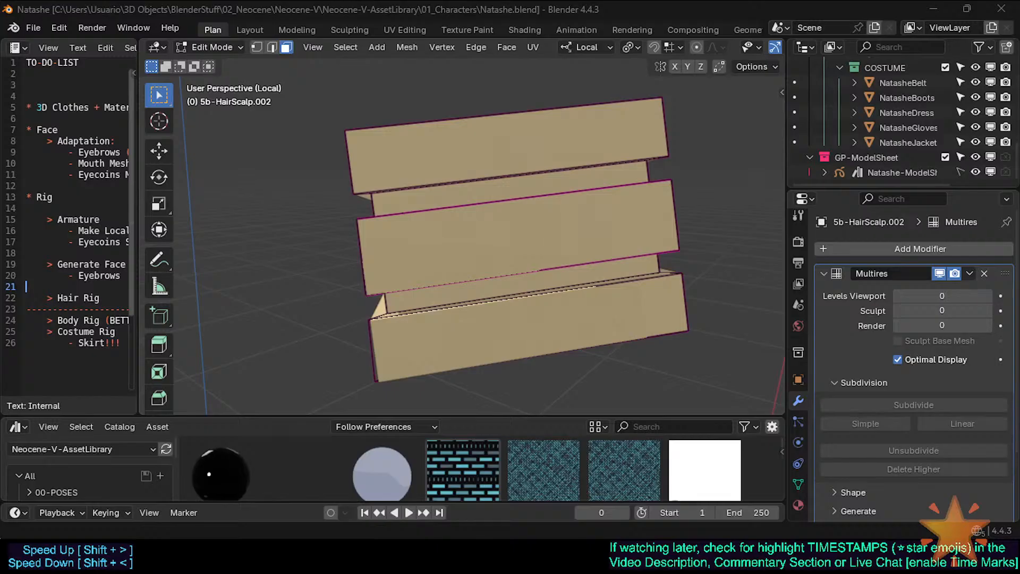
{"action": "key", "text": "alt+Tab"}
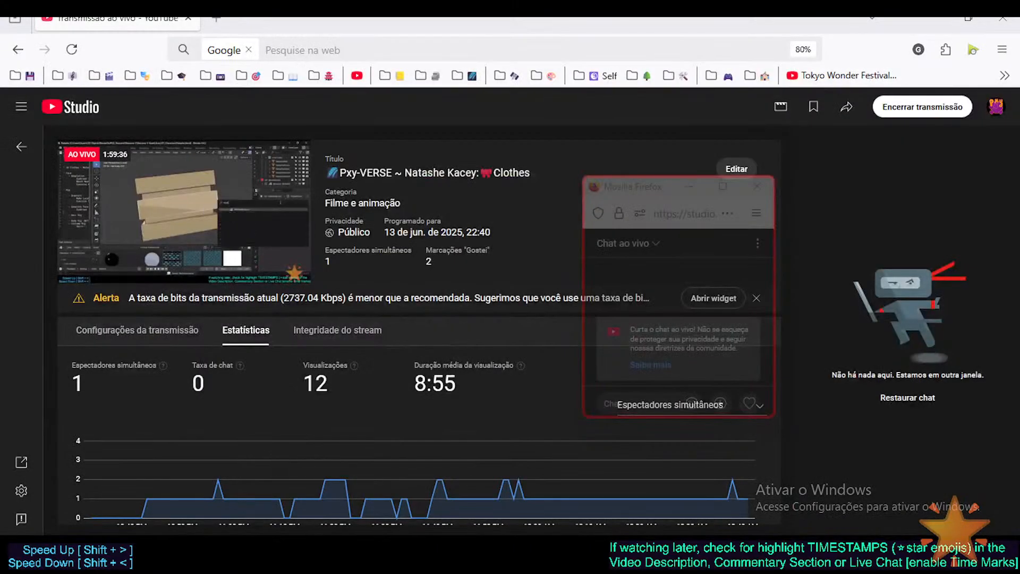
{"action": "left_click", "coordinate": [545, 475]}
{"action": "left_click", "coordinate": [216, 18]}
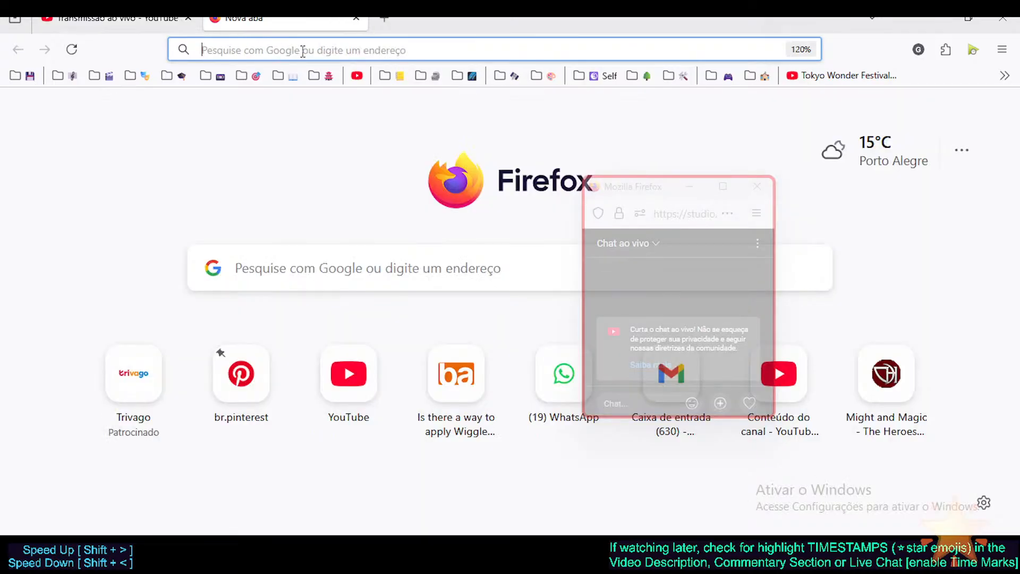
{"action": "type", "text": "*mu"}
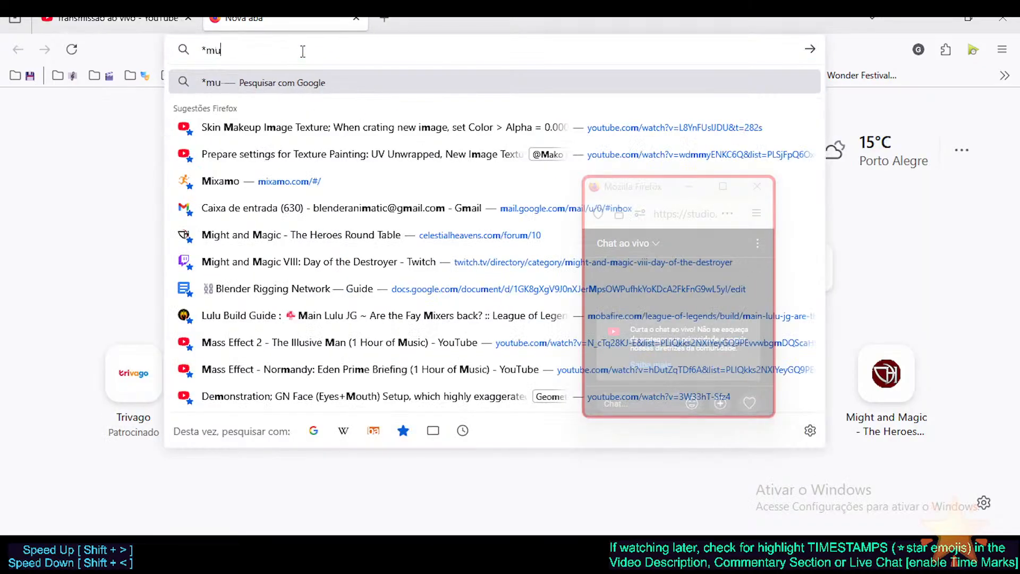
{"action": "type", "text": "ltires"}
Open the bookmarked YouTube video on readapting cloth mesh assets and lower its volume to about half
{"action": "key", "text": "Down"}
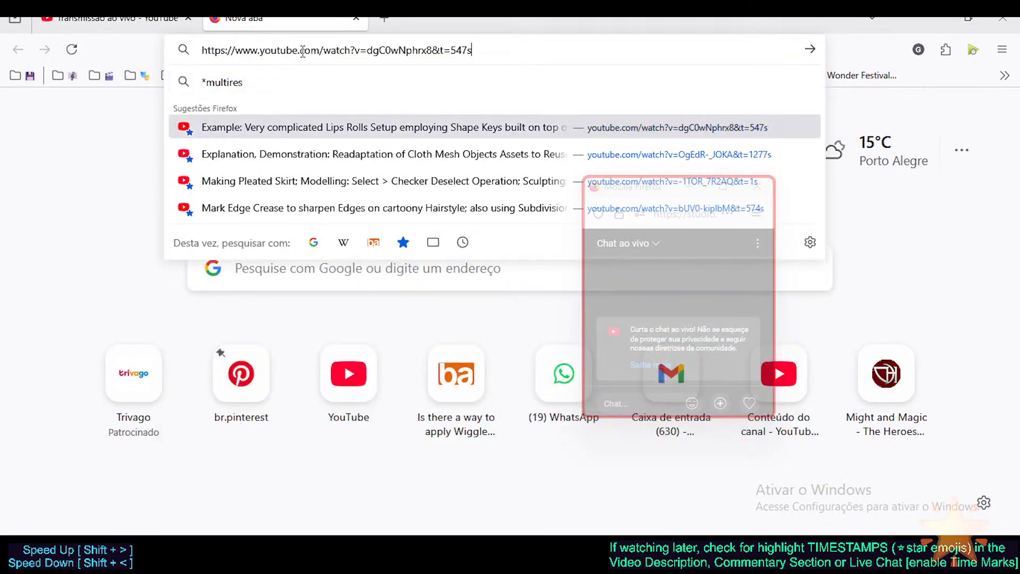
{"action": "key", "text": "Down"}
{"action": "key", "text": "Down"}
{"action": "key", "text": "Down"}
{"action": "key", "text": "Up"}
{"action": "key", "text": "Up"}
{"action": "key", "text": "Up"}
{"action": "key", "text": "Down"}
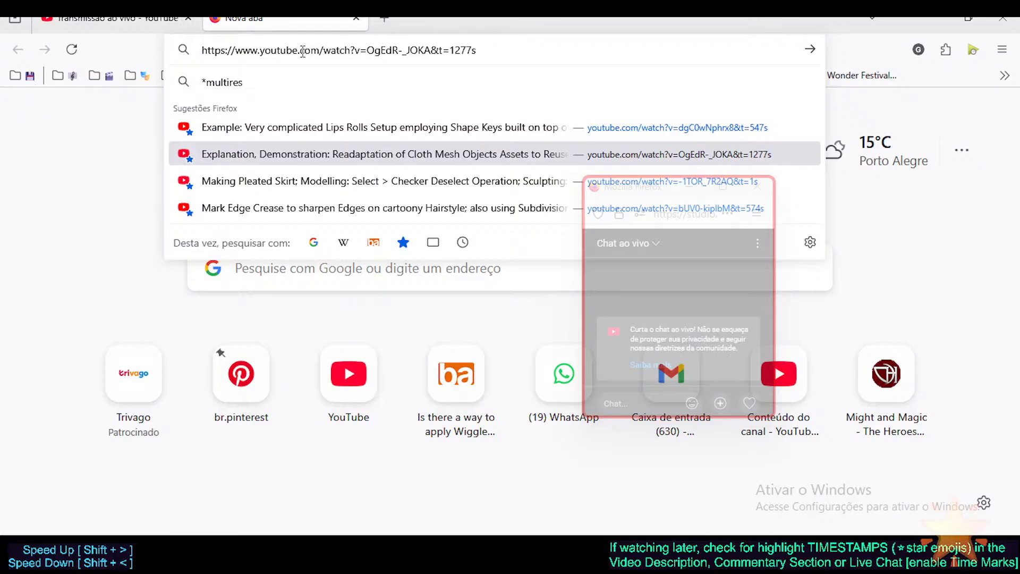
{"action": "key", "text": "Return"}
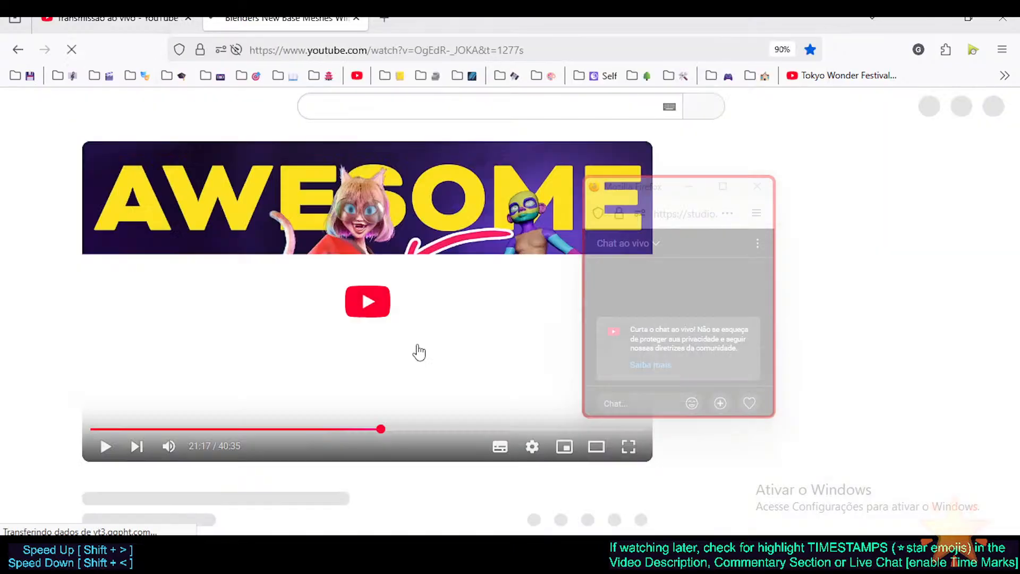
{"action": "mouse_move", "coordinate": [169, 446]}
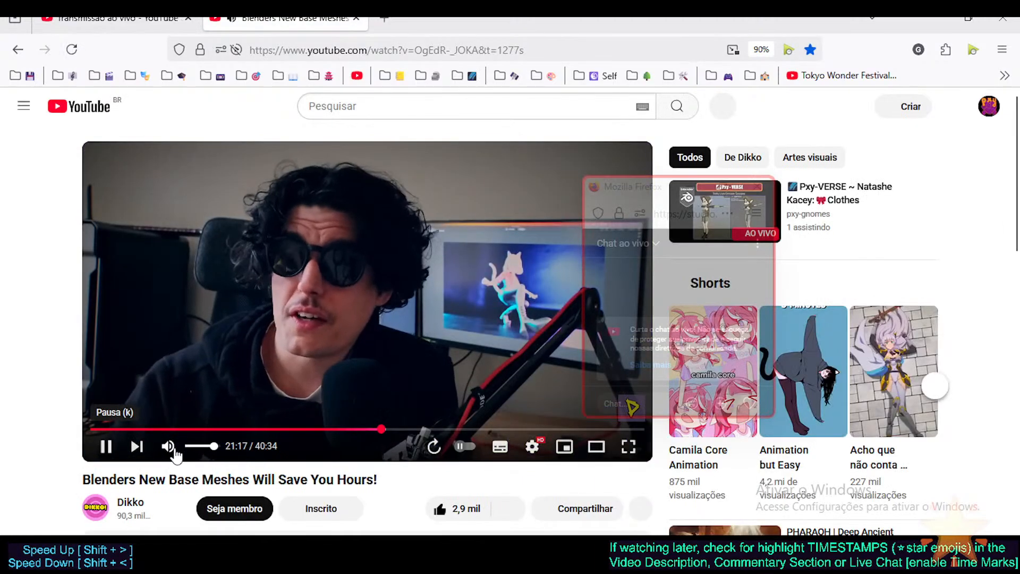
{"action": "left_click_drag", "start_coordinate": [207, 447], "coordinate": [198, 447]}
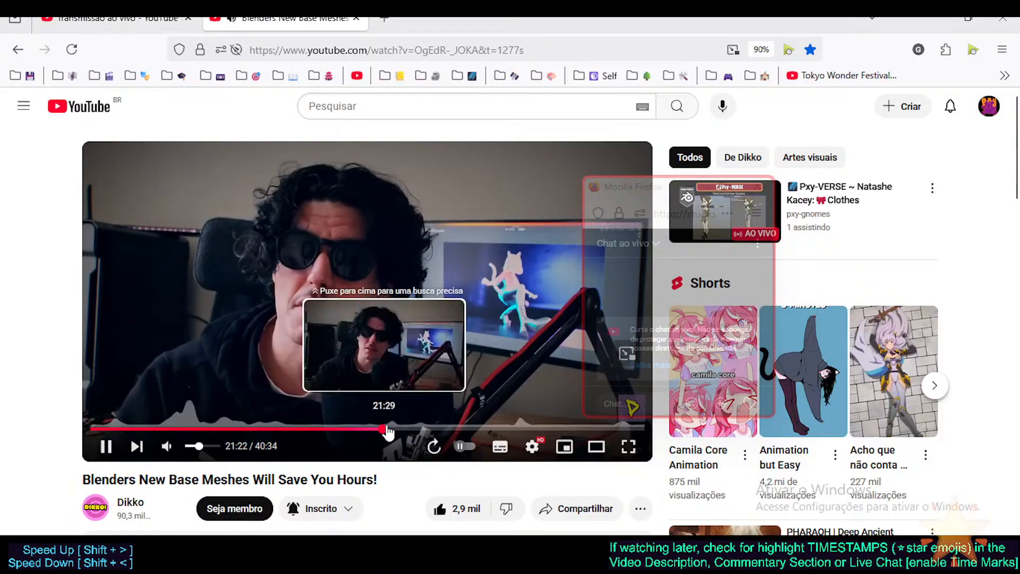
Read the full name of the video's bookmark through to its Multires Modifier ending and close the bookmark editor
{"action": "left_click", "coordinate": [810, 50]}
{"action": "left_click", "coordinate": [706, 128]}
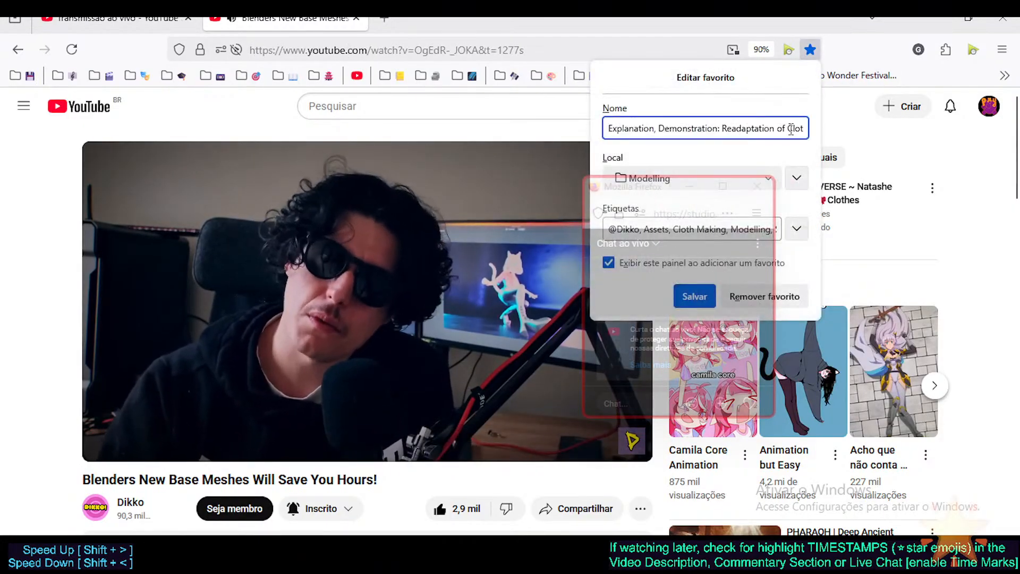
{"action": "key", "text": "Right"}
{"action": "key", "text": "Right"}
{"action": "key", "text": "Right"}
{"action": "key", "text": "Right"}
{"action": "key", "text": "Right"}
{"action": "key", "text": "Right"}
{"action": "key", "text": "Right"}
{"action": "key", "text": "Right"}
{"action": "key", "text": "Right"}
{"action": "key", "text": "Right"}
{"action": "key", "text": "Right"}
{"action": "key", "text": "Right"}
{"action": "key", "text": "Right"}
{"action": "key", "text": "Right"}
{"action": "key", "text": "Right"}
{"action": "key", "text": "Right"}
{"action": "key", "text": "Right"}
{"action": "key", "text": "Right"}
{"action": "key", "text": "Right"}
{"action": "key", "text": "Right"}
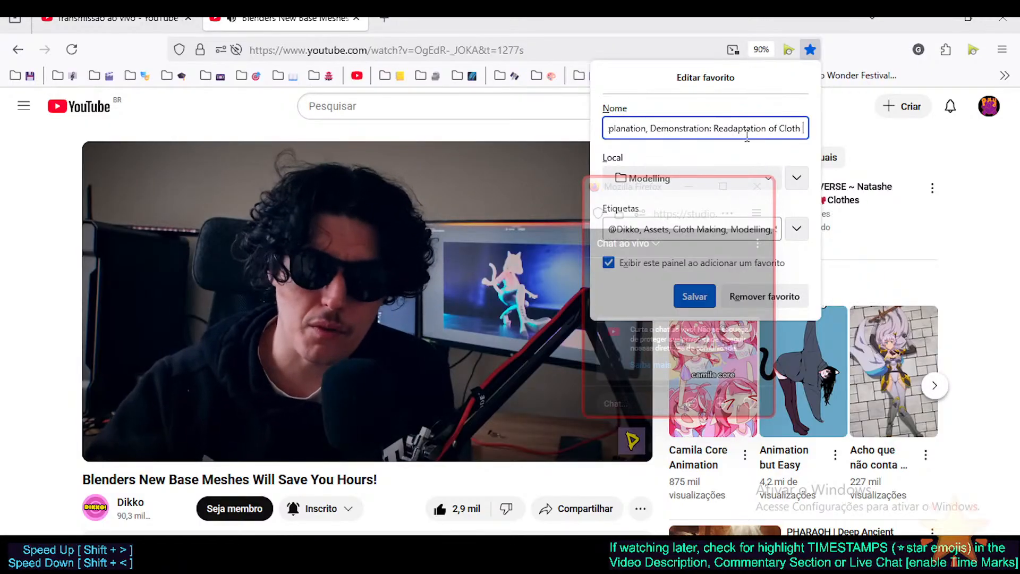
{"action": "key", "text": "Right"}
{"action": "key", "text": "Right"}
{"action": "key", "text": "Right"}
{"action": "key", "text": "Right"}
{"action": "key", "text": "Right"}
{"action": "key", "text": "Right"}
{"action": "key", "text": "Right"}
{"action": "key", "text": "Right"}
{"action": "key", "text": "Right"}
{"action": "key", "text": "Right"}
{"action": "key", "text": "Right"}
{"action": "key", "text": "Right"}
{"action": "key", "text": "Right"}
{"action": "key", "text": "Right"}
{"action": "key", "text": "Right"}
{"action": "key", "text": "Right"}
{"action": "key", "text": "Right"}
{"action": "key", "text": "Right"}
{"action": "key", "text": "Right"}
{"action": "key", "text": "Right"}
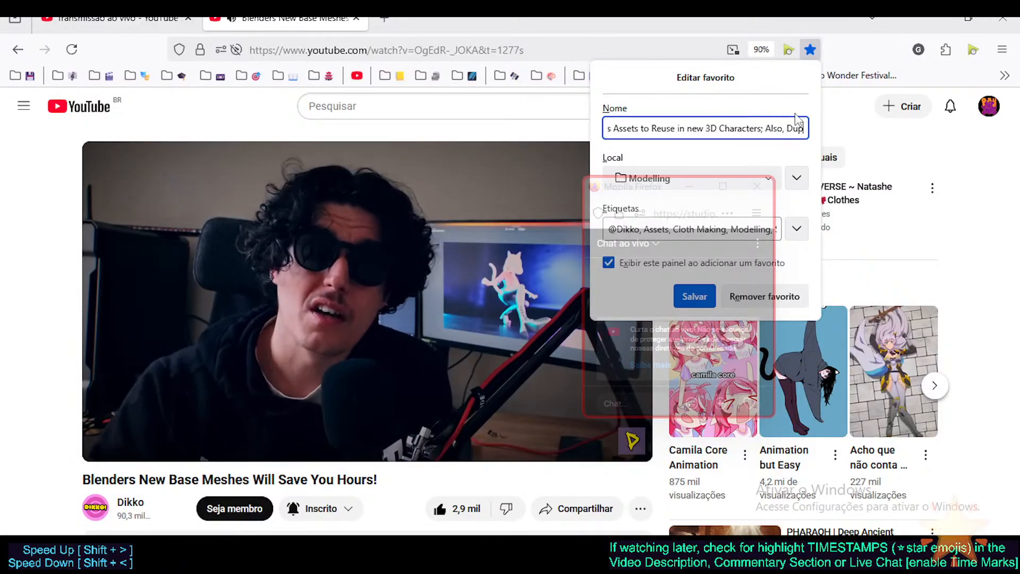
{"action": "type", "text": "Base Mesh Obje"}
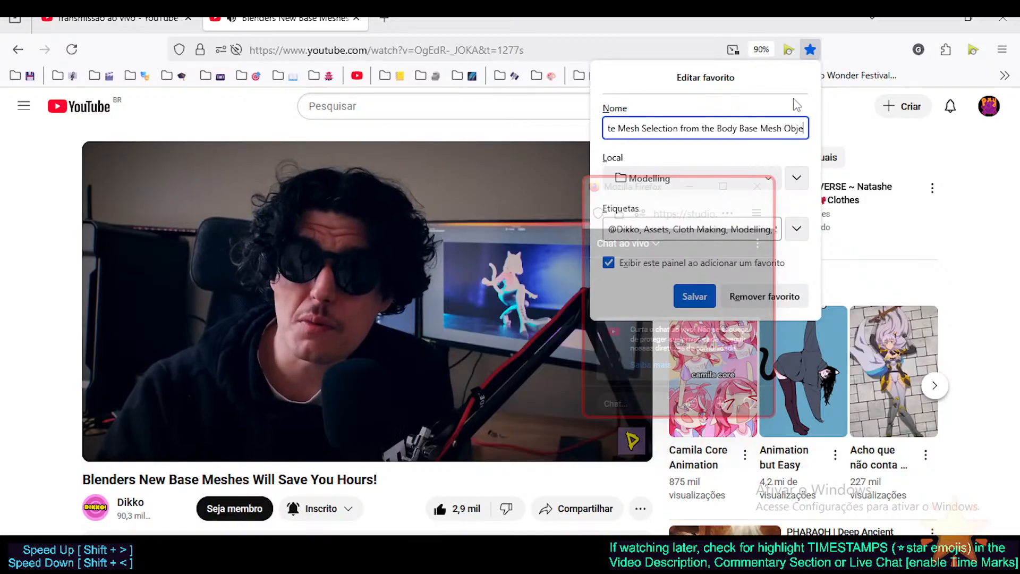
{"action": "type", "text": "ct and Reuse it for Sculpting Cloth Mesh Object with Folds using Multires Modifier"}
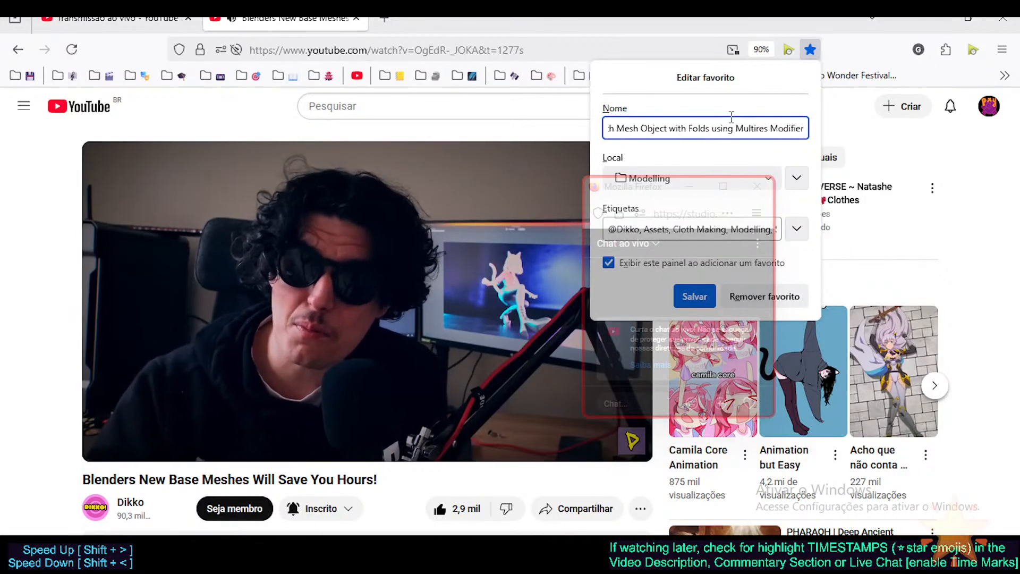
{"action": "key", "text": "Return"}
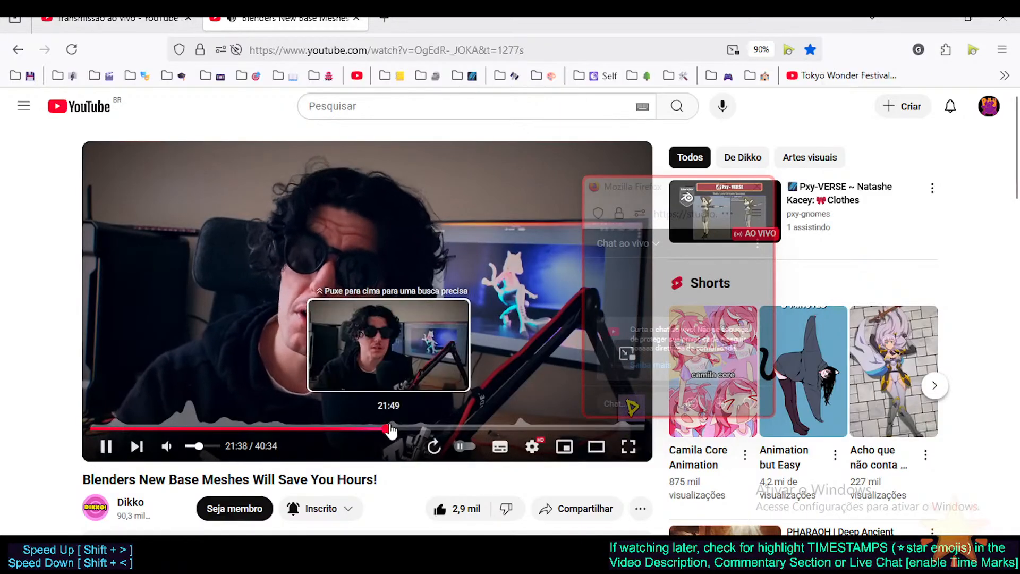
Jump to about 22:25 in the video and show it in full screen
{"action": "left_click", "coordinate": [396, 428]}
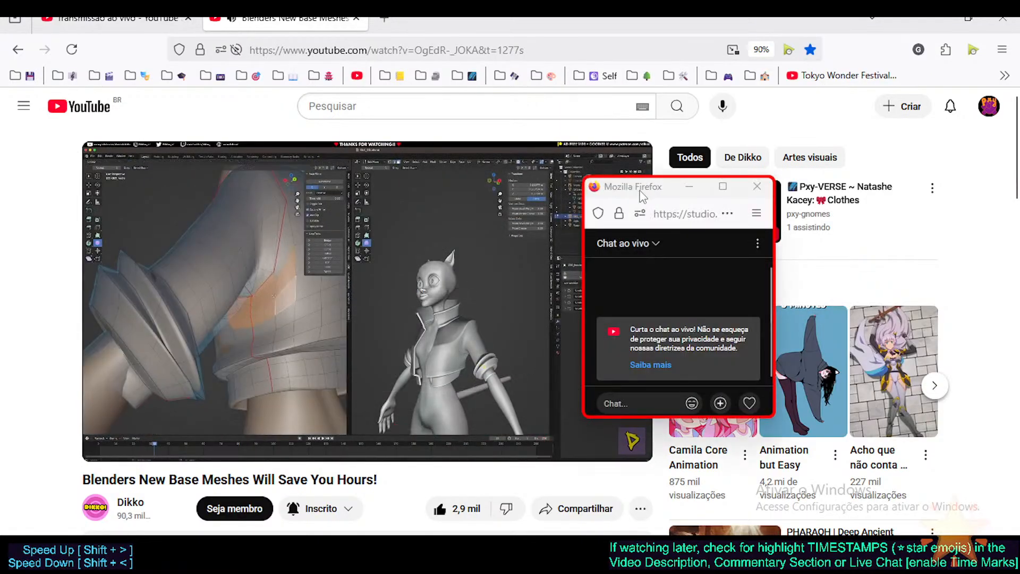
{"action": "scroll", "coordinate": [127, 409], "scroll_direction": "down", "scroll_amount": 4}
{"action": "scroll", "coordinate": [203, 332], "scroll_direction": "up", "scroll_amount": 4}
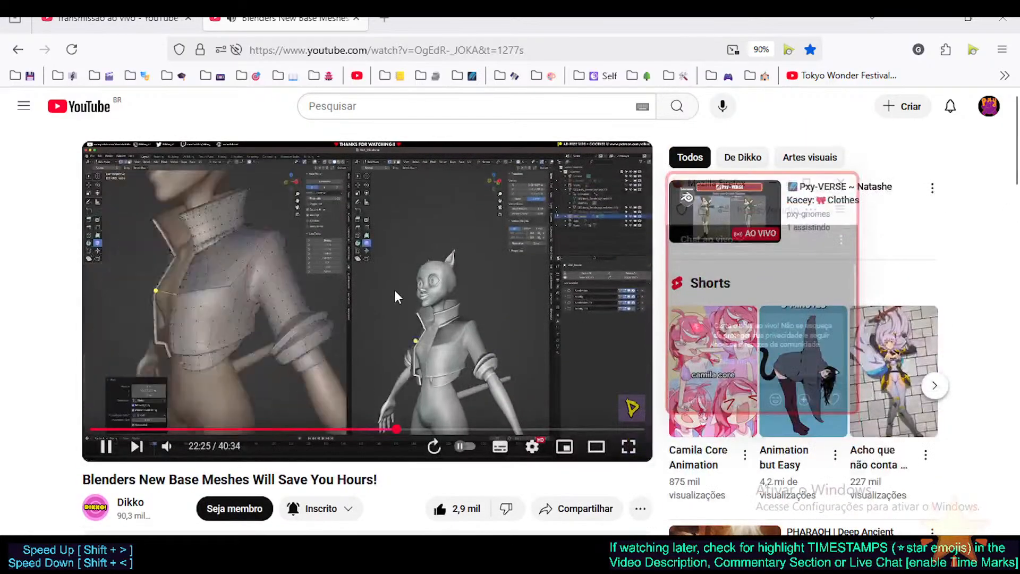
{"action": "double_click", "coordinate": [368, 294]}
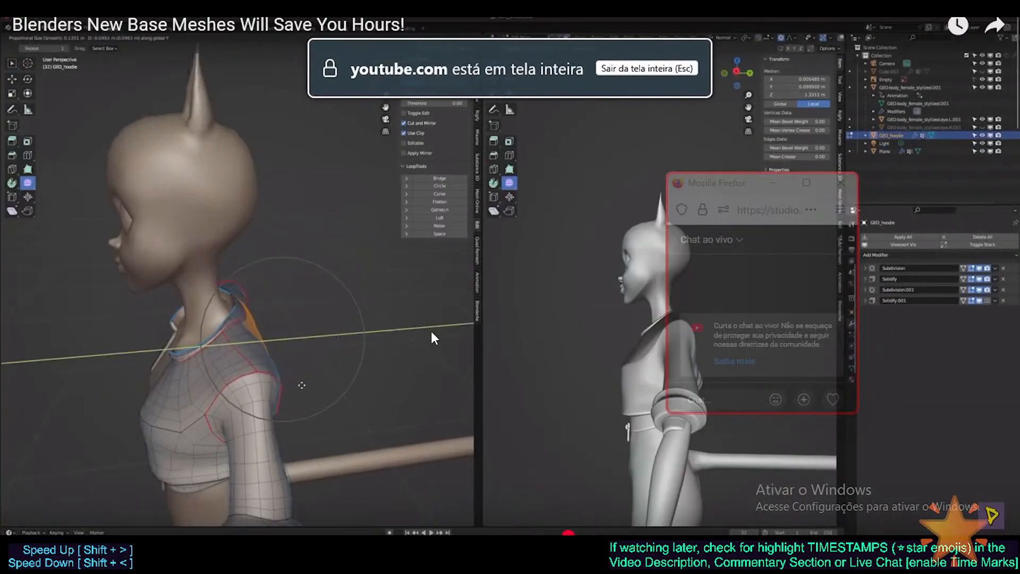
Scan the video for the cloth sculpting and top-fitting part, and move the live chat window away from the modifier list
{"action": "key", "text": "Right"}
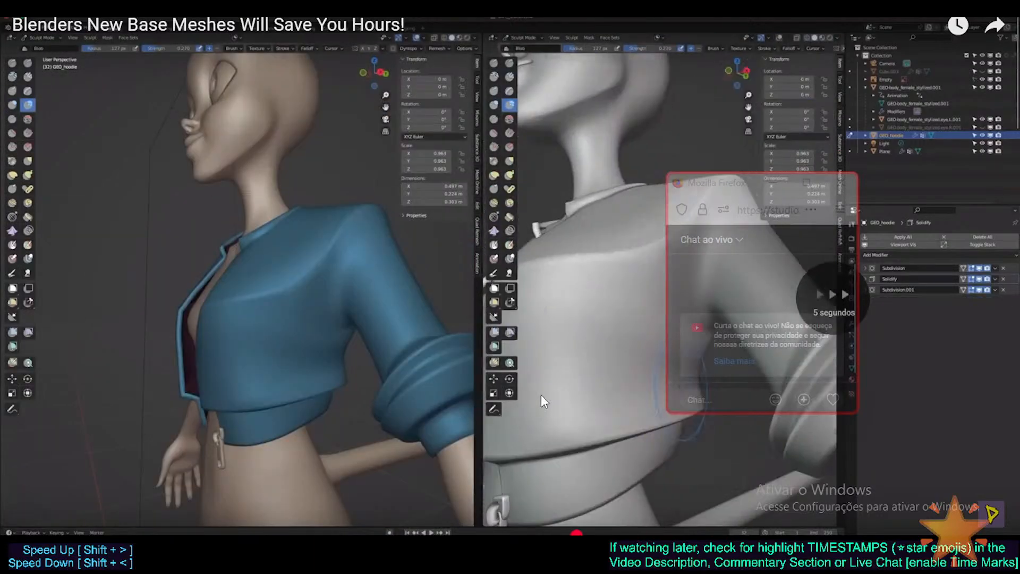
{"action": "key", "text": "Right"}
{"action": "key", "text": "Right"}
{"action": "key", "text": "Right"}
{"action": "key", "text": "Right"}
{"action": "key", "text": "Right"}
{"action": "key", "text": "Right"}
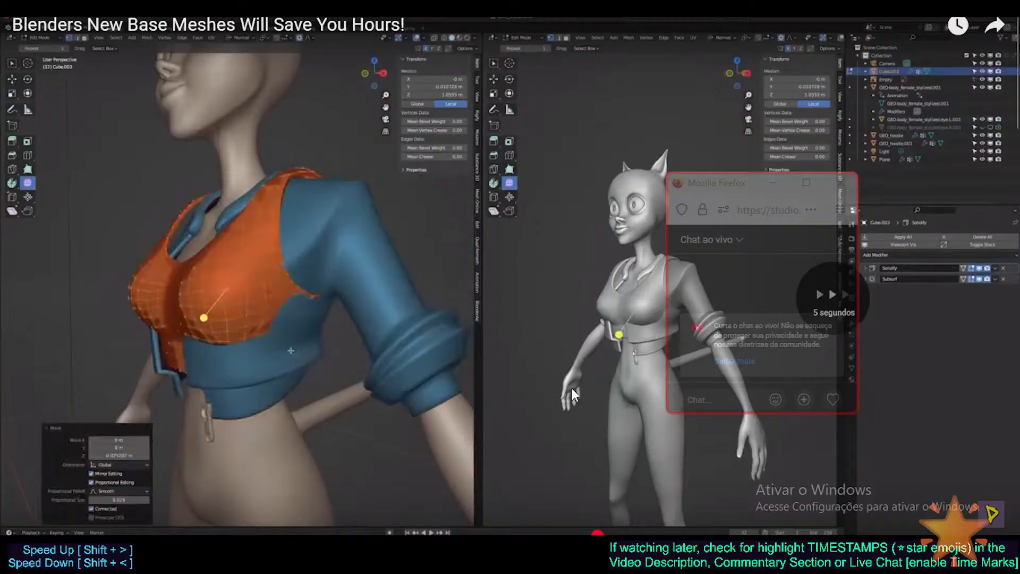
{"action": "key", "text": "Right"}
{"action": "key", "text": "Right"}
{"action": "key", "text": "Right"}
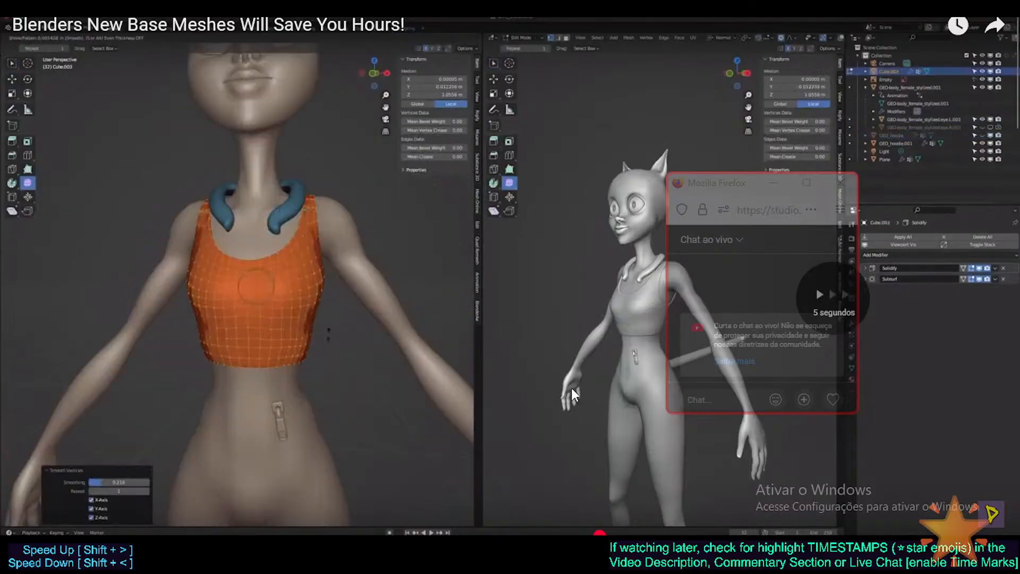
{"action": "key", "text": "Left"}
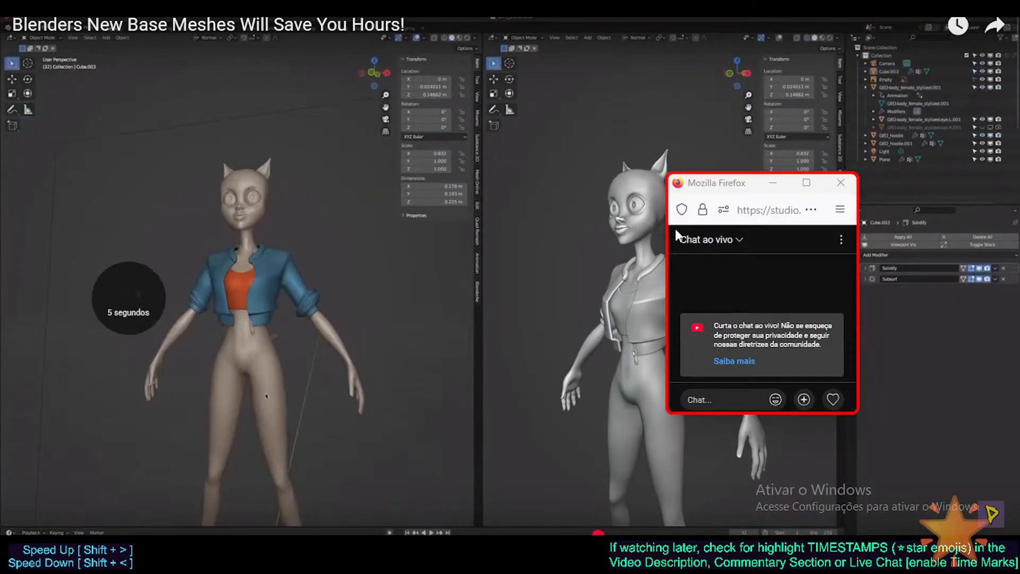
{"action": "key", "text": "Left"}
{"action": "left_click_drag", "start_coordinate": [719, 187], "coordinate": [462, 119]}
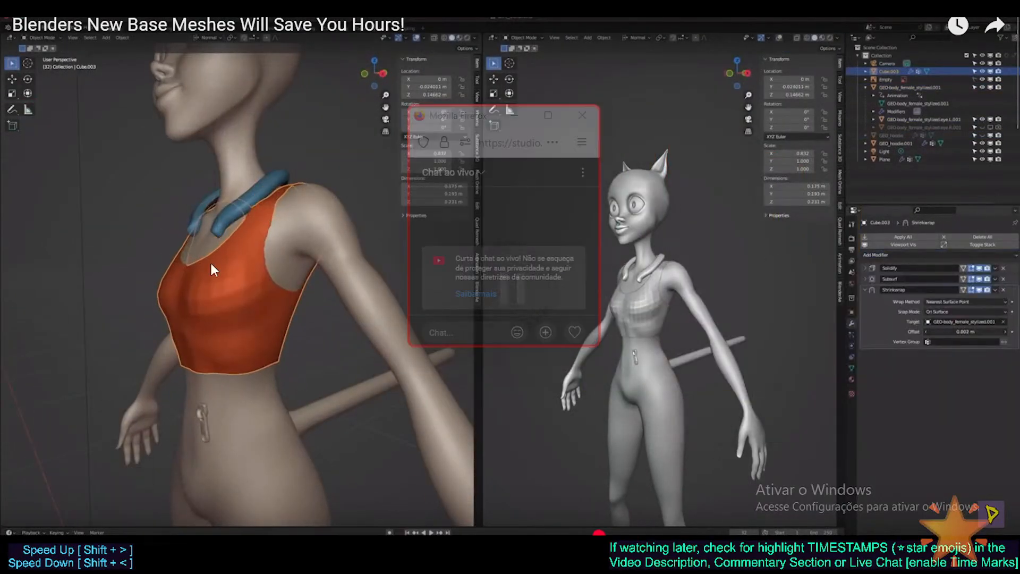
Pause the background playlist in the VLC media player and resume the full-screen video
{"action": "key", "text": "alt+Tab"}
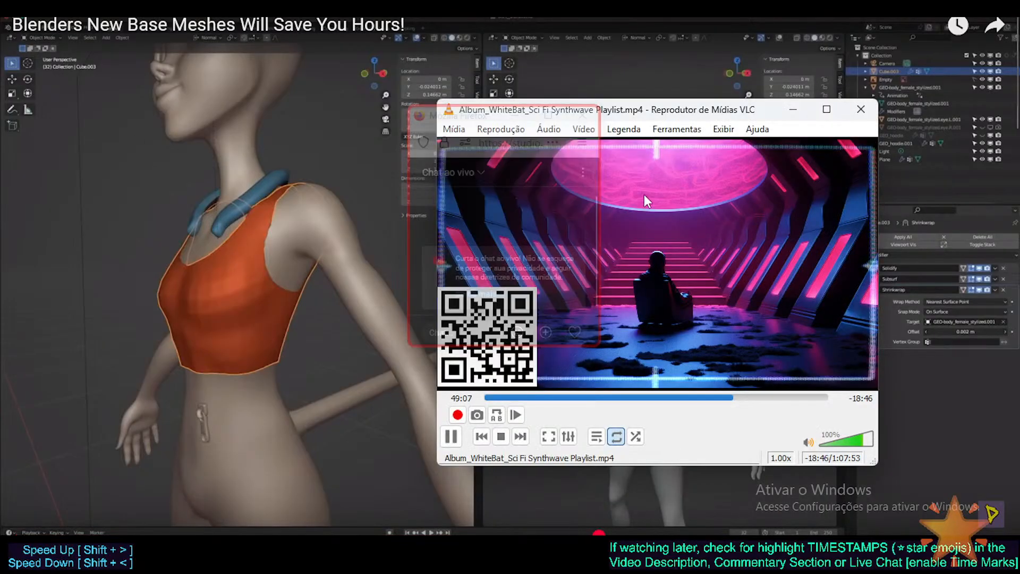
{"action": "key", "text": "space"}
{"action": "key", "text": "alt+Tab"}
{"action": "key", "text": "space"}
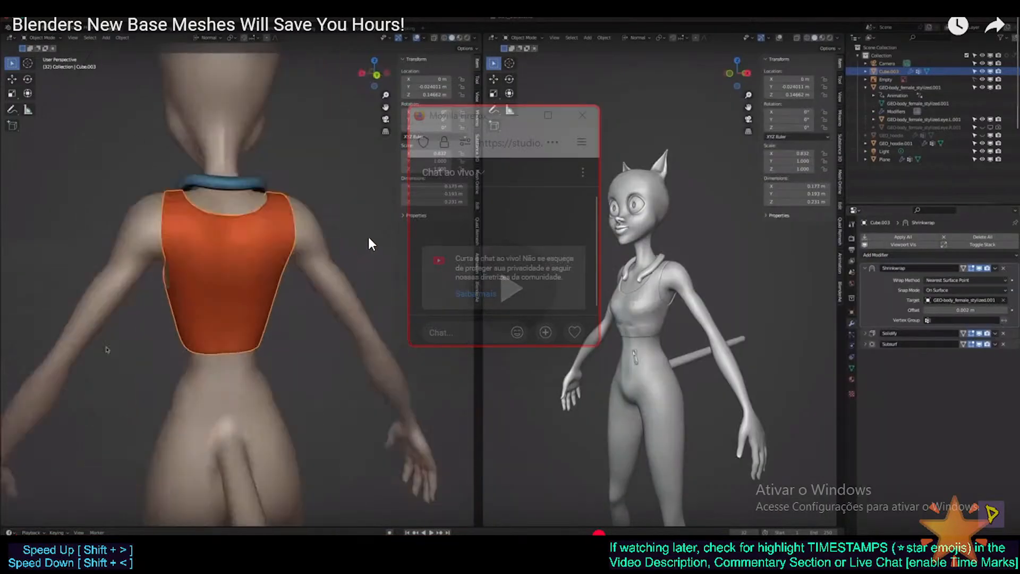
{"action": "key", "text": "space"}
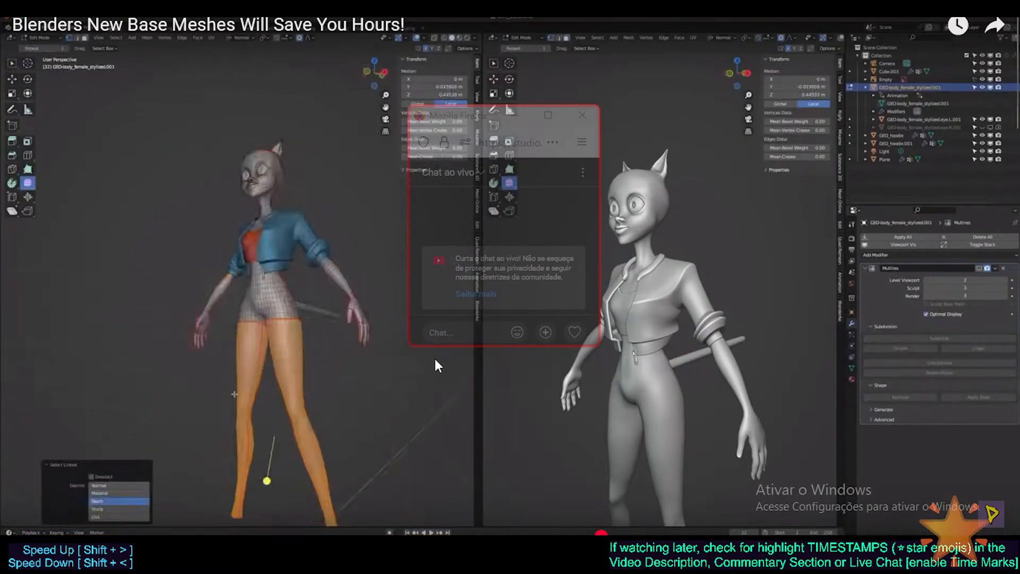
Raise the system volume to 80 while watching the part on making trousers from the body mesh
{"action": "key", "text": "XF86AudioRaiseVolume"}
{"action": "key", "text": "XF86AudioRaiseVolume"}
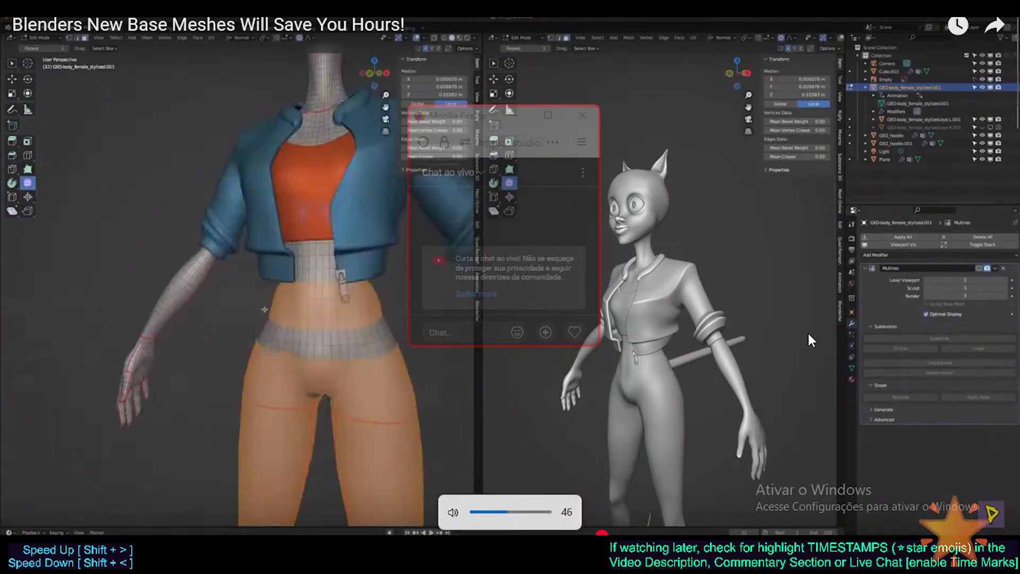
{"action": "key", "text": "XF86AudioRaiseVolume"}
{"action": "key", "text": "XF86AudioRaiseVolume"}
{"action": "key", "text": "XF86AudioRaiseVolume"}
{"action": "key", "text": "XF86AudioRaiseVolume"}
{"action": "key", "text": "XF86AudioRaiseVolume"}
{"action": "key", "text": "XF86AudioRaiseVolume"}
{"action": "key", "text": "XF86AudioRaiseVolume"}
{"action": "key", "text": "XF86AudioRaiseVolume"}
{"action": "key", "text": "XF86AudioRaiseVolume"}
{"action": "key", "text": "XF86AudioRaiseVolume"}
{"action": "key", "text": "XF86AudioRaiseVolume"}
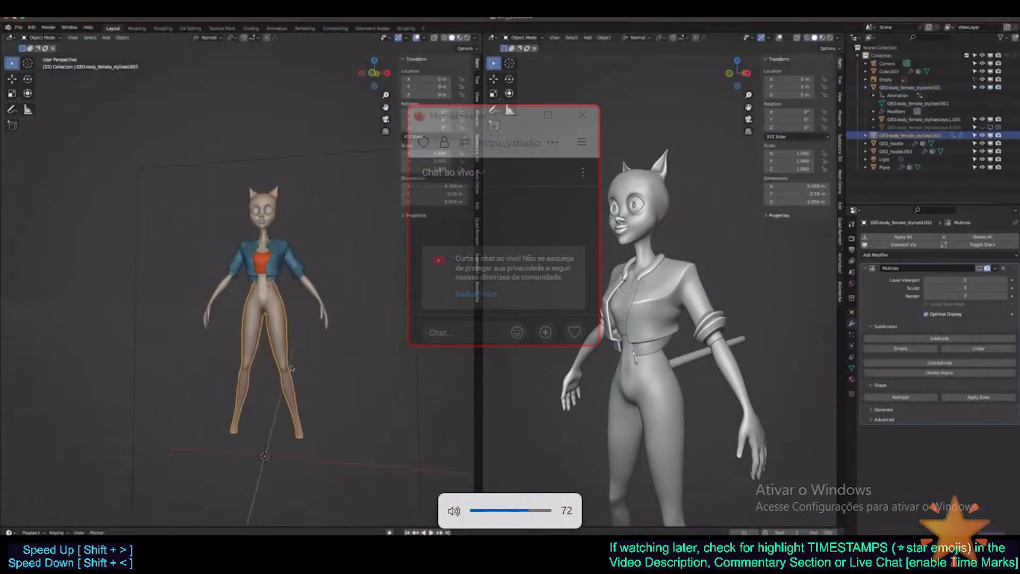
{"action": "key", "text": "XF86AudioRaiseVolume"}
{"action": "key", "text": "XF86AudioRaiseVolume"}
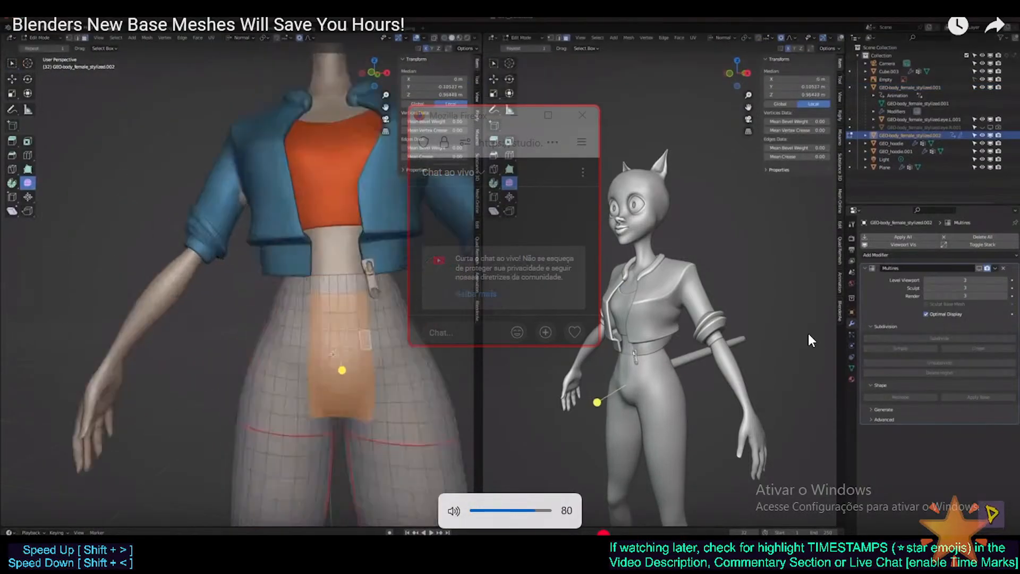
{"action": "key", "text": "shift+period"}
{"action": "key", "text": "shift+period"}
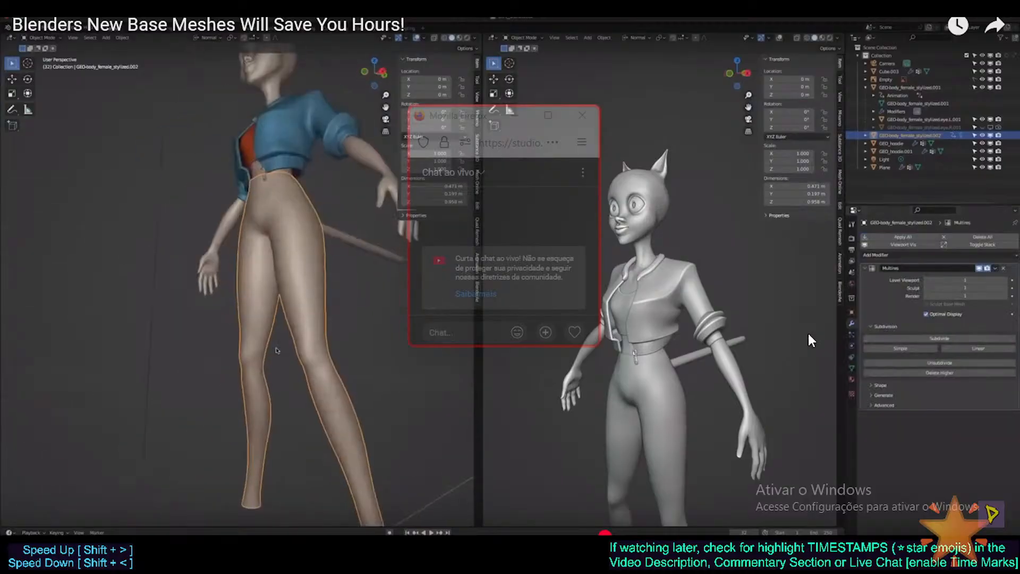
{"action": "key", "text": "shift+comma"}
{"action": "key", "text": "shift+comma"}
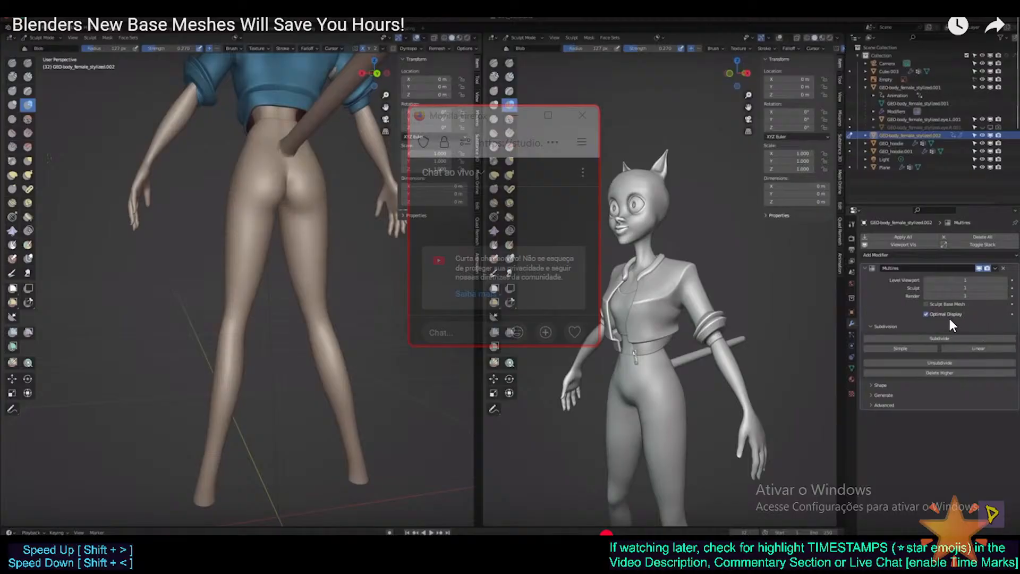
Switch back to Blender and look through the hair piece's Multires modifier settings
{"action": "key", "text": "alt+Tab"}
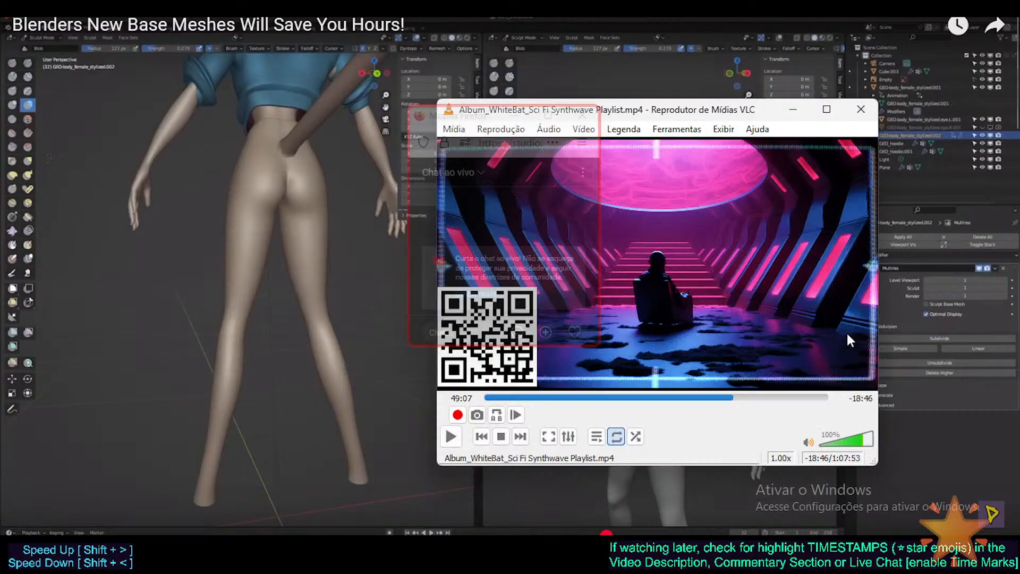
{"action": "key", "text": "alt+Tab"}
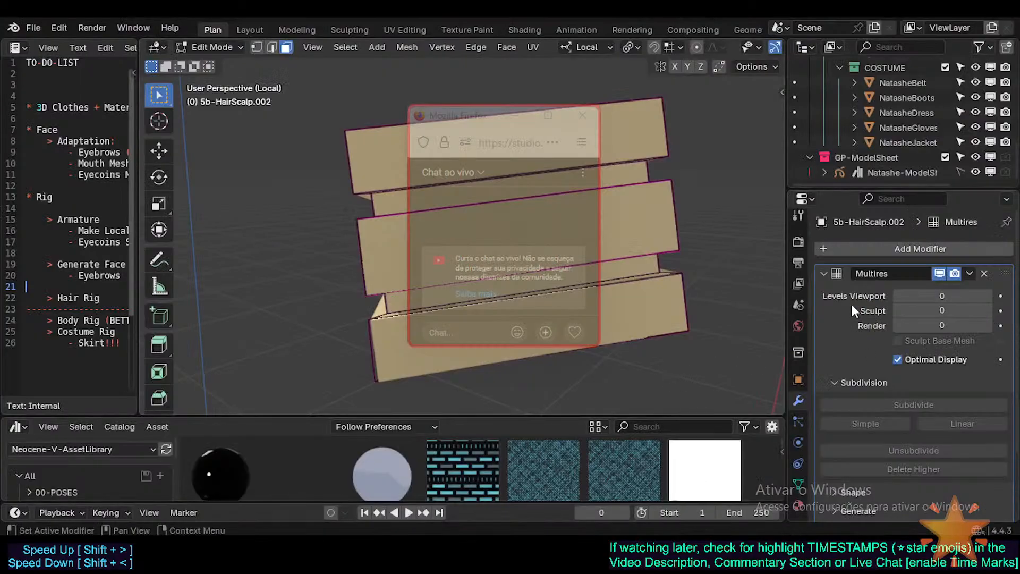
{"action": "scroll", "coordinate": [902, 365], "scroll_direction": "down", "scroll_amount": 3}
{"action": "scroll", "coordinate": [894, 396], "scroll_direction": "up", "scroll_amount": 3}
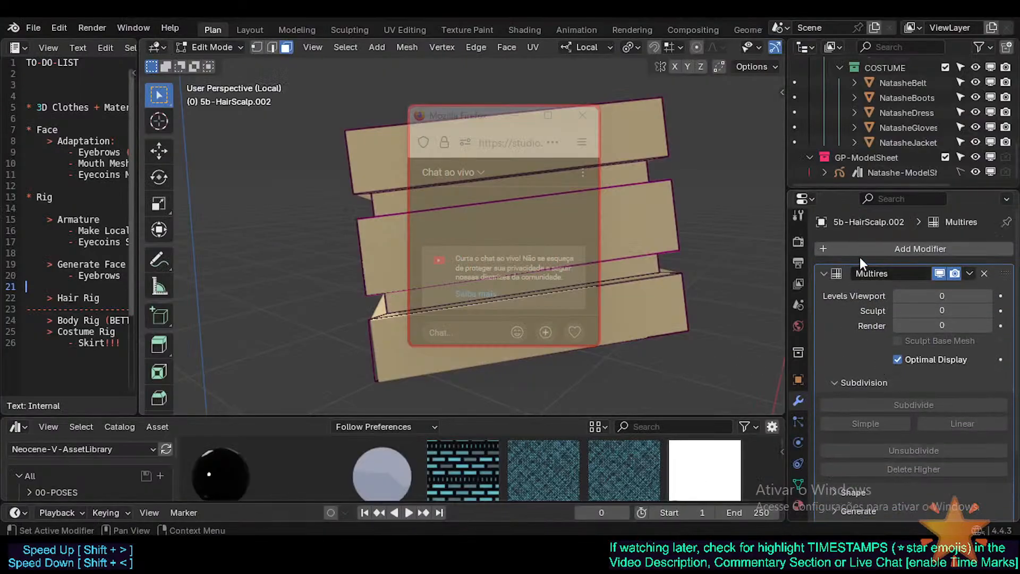
Try to move the Multires modifier below the other modifiers in the hair piece's stack
{"action": "left_click", "coordinate": [825, 273]}
{"action": "left_click_drag", "start_coordinate": [1005, 274], "coordinate": [987, 402]}
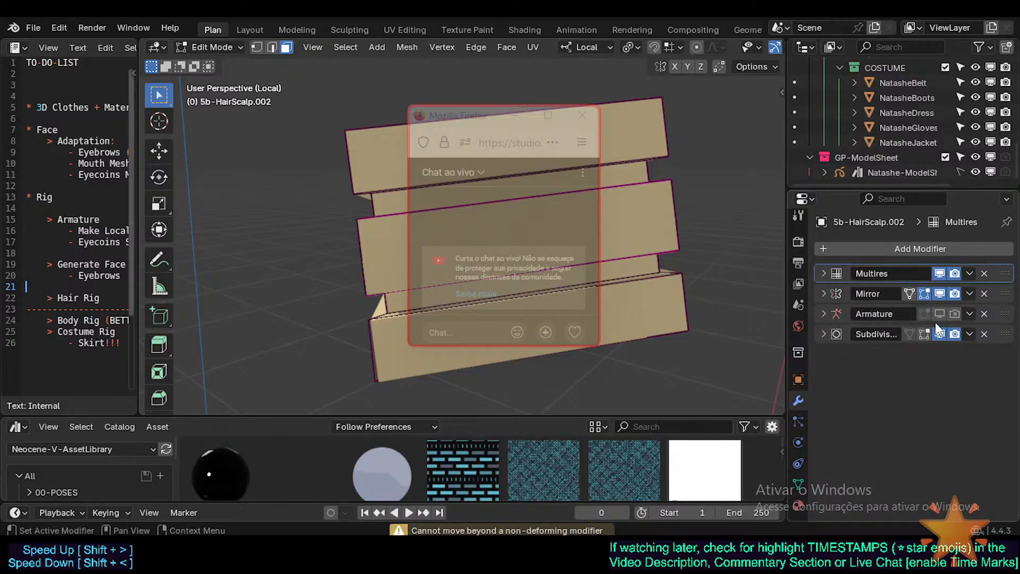
{"action": "left_click", "coordinate": [841, 276]}
{"action": "scroll", "coordinate": [866, 321], "scroll_direction": "down", "scroll_amount": 2}
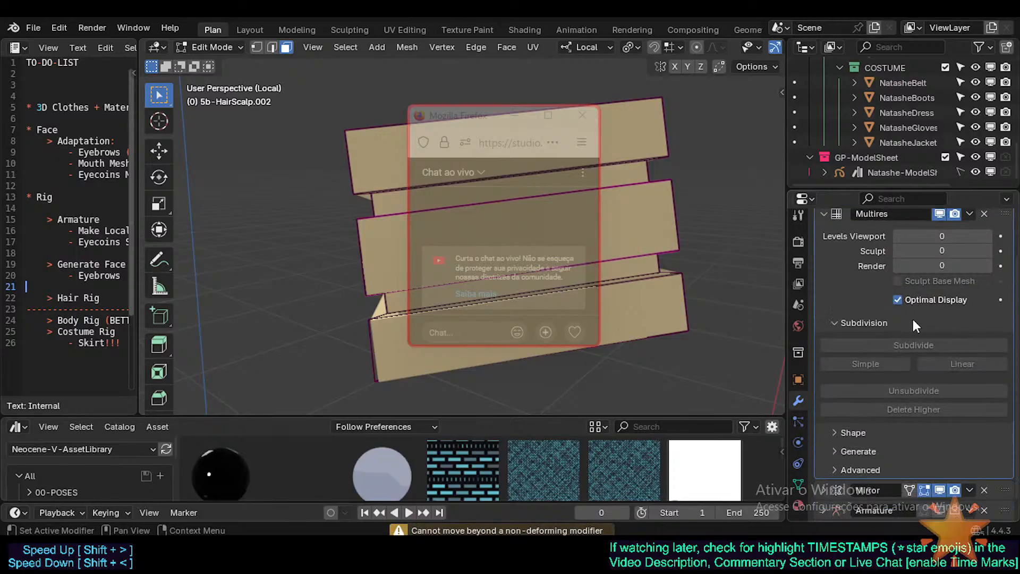
{"action": "scroll", "coordinate": [909, 298], "scroll_direction": "up", "scroll_amount": 2}
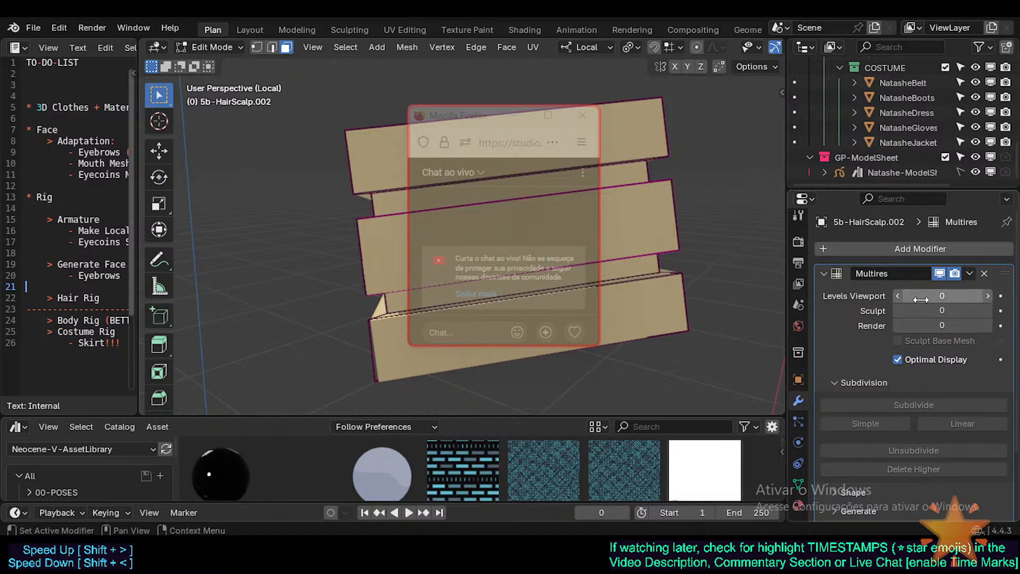
Return the hair piece from Edit Mode to Object Mode
{"action": "left_click", "coordinate": [649, 229]}
{"action": "key", "text": "Tab"}
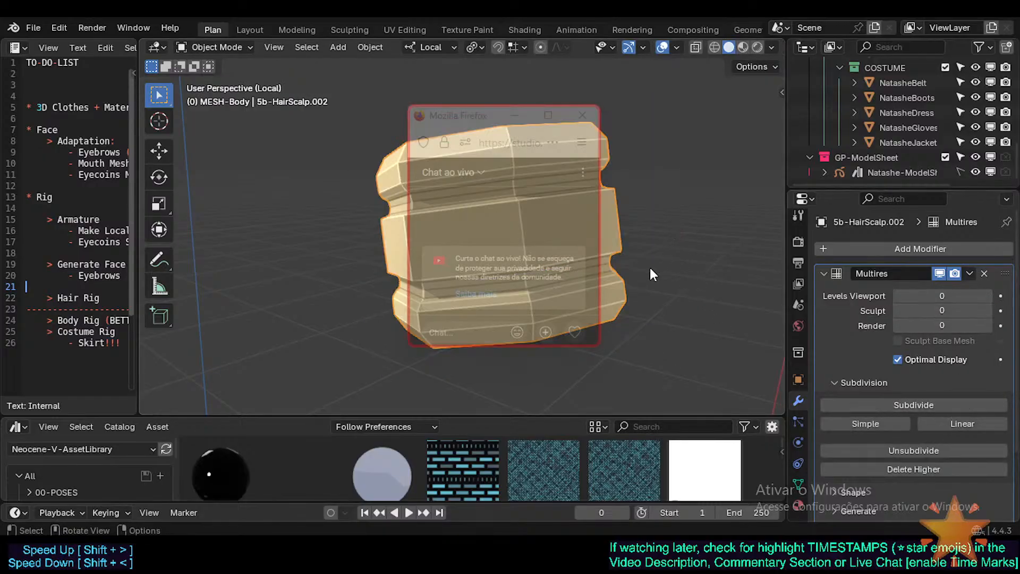
Switch to the video, replay the part on making trousers from the leg faces, and skip slightly ahead in the Multires sculpting
{"action": "left_click", "coordinate": [545, 425]}
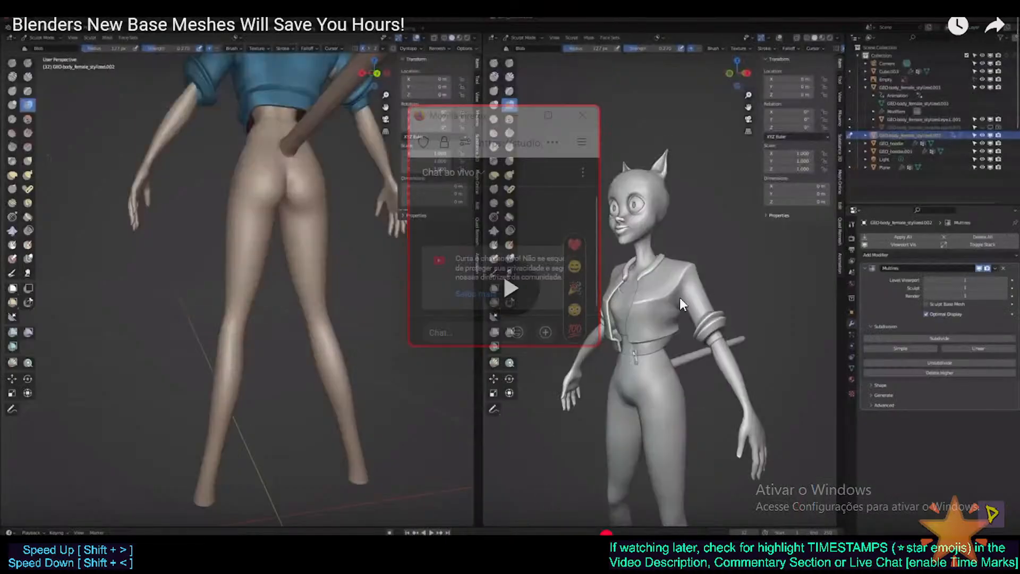
{"action": "key", "text": "Left"}
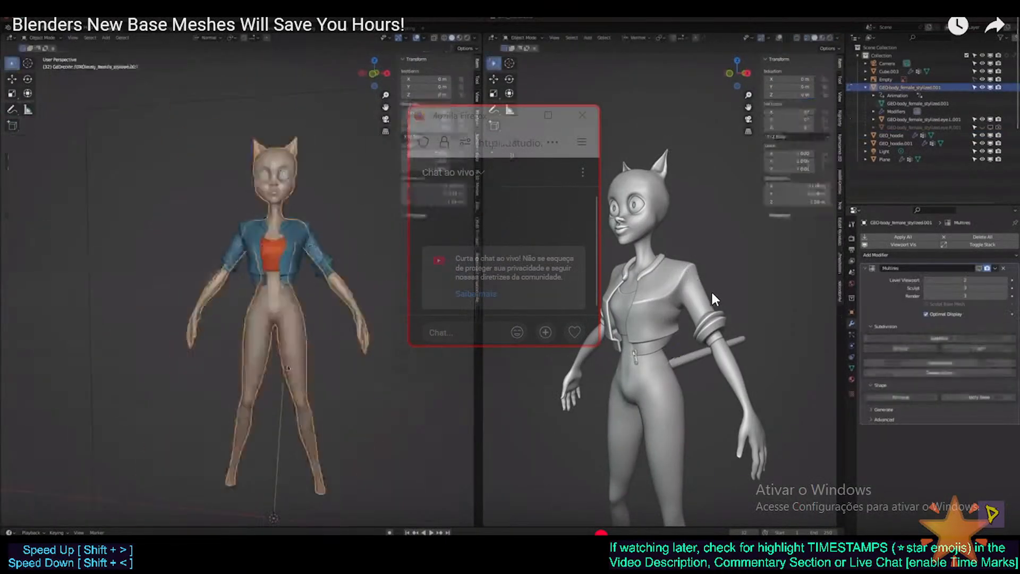
{"action": "left_click", "coordinate": [717, 300]}
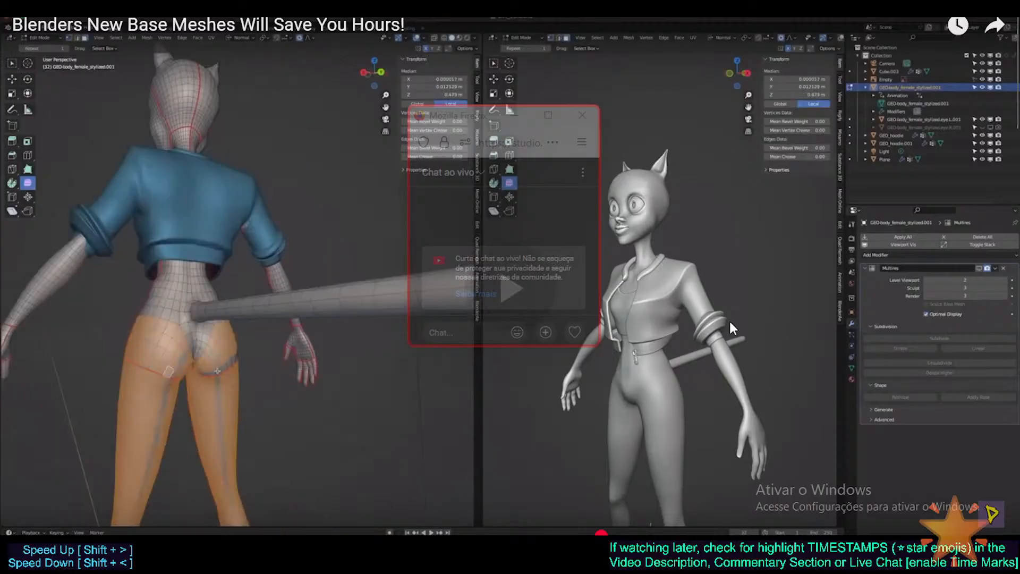
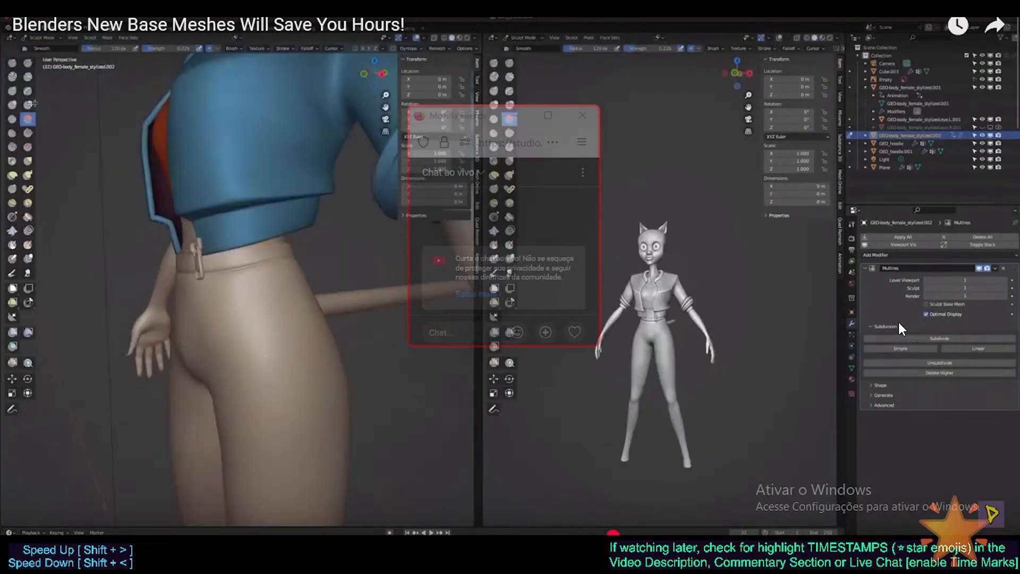
{"action": "left_click_drag", "start_coordinate": [611, 533], "coordinate": [643, 531]}
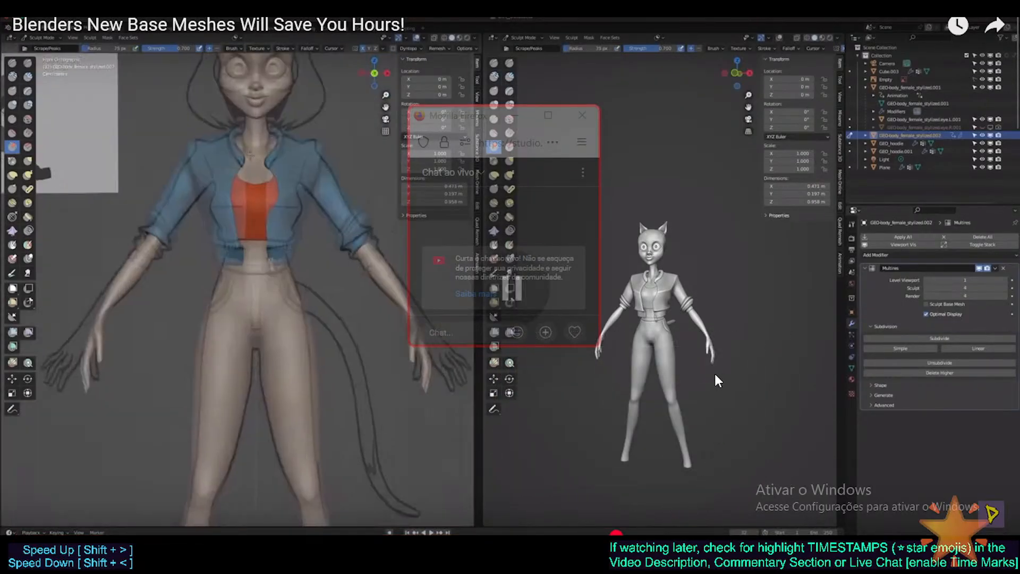
Return to Blender, subdivide the hair piece's Multires modifier to level 1, and compare the result with the base mesh
{"action": "key", "text": "alt+Tab"}
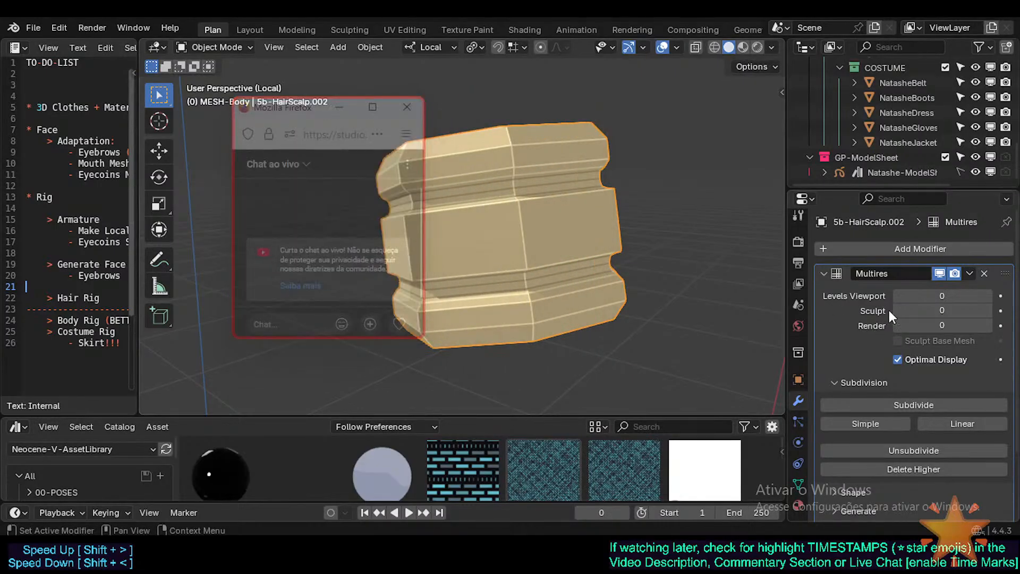
{"action": "left_click", "coordinate": [907, 403]}
{"action": "key", "text": "Tab"}
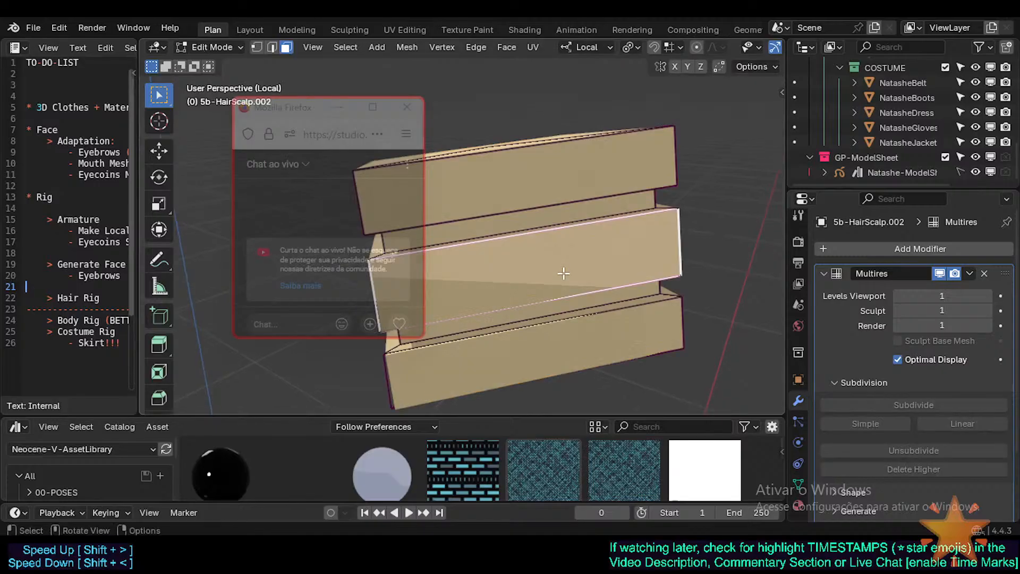
{"action": "key", "text": "Tab"}
{"action": "middle_click_drag", "start_coordinate": [535, 287], "coordinate": [566, 295]}
{"action": "scroll", "coordinate": [568, 273], "scroll_direction": "up", "scroll_amount": 1}
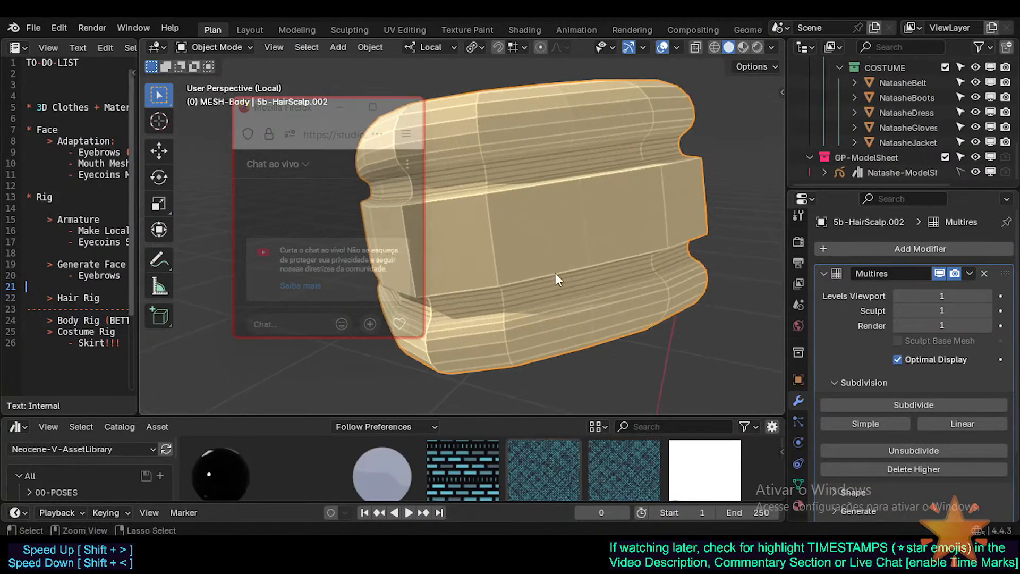
Switch the hair piece to Sculpt Mode, test a stroke, and set the Grab brush radius to 57 px
{"action": "key", "text": "ctrl+Tab"}
{"action": "key", "text": "s"}
{"action": "key", "text": "f"}
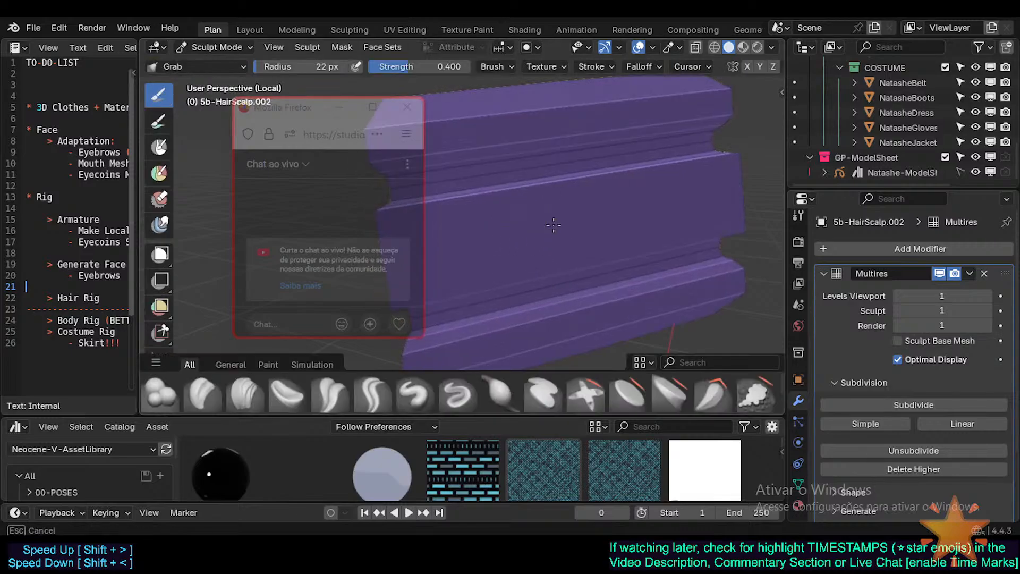
{"action": "middle_click_drag", "start_coordinate": [575, 223], "coordinate": [537, 178]}
{"action": "left_click_drag", "start_coordinate": [536, 178], "coordinate": [521, 140]}
{"action": "middle_click_drag", "start_coordinate": [521, 140], "coordinate": [551, 182]}
{"action": "key", "text": "f"}
{"action": "left_click", "coordinate": [609, 218]}
{"action": "mouse_move", "coordinate": [610, 221]}
{"action": "middle_mouse_down"}
{"action": "mouse_move", "coordinate": [524, 166]}
{"action": "mouse_move", "coordinate": [536, 253]}
{"action": "middle_mouse_up"}
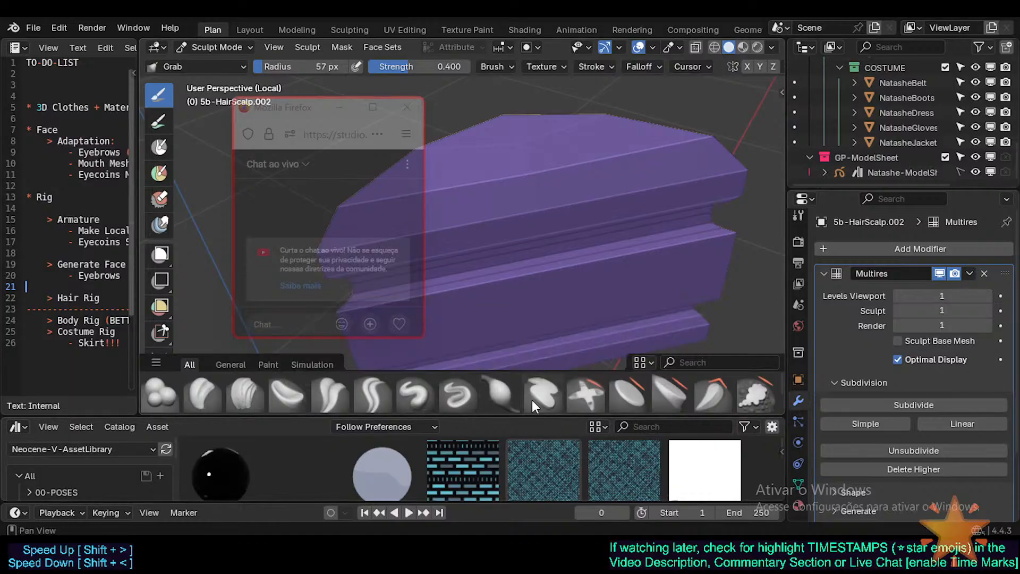
Choose the Grab brush from the brush library and pull the front of the hair piece's middle band
{"action": "scroll", "coordinate": [528, 400], "scroll_direction": "down", "scroll_amount": 2}
{"action": "key", "text": "shift+space"}
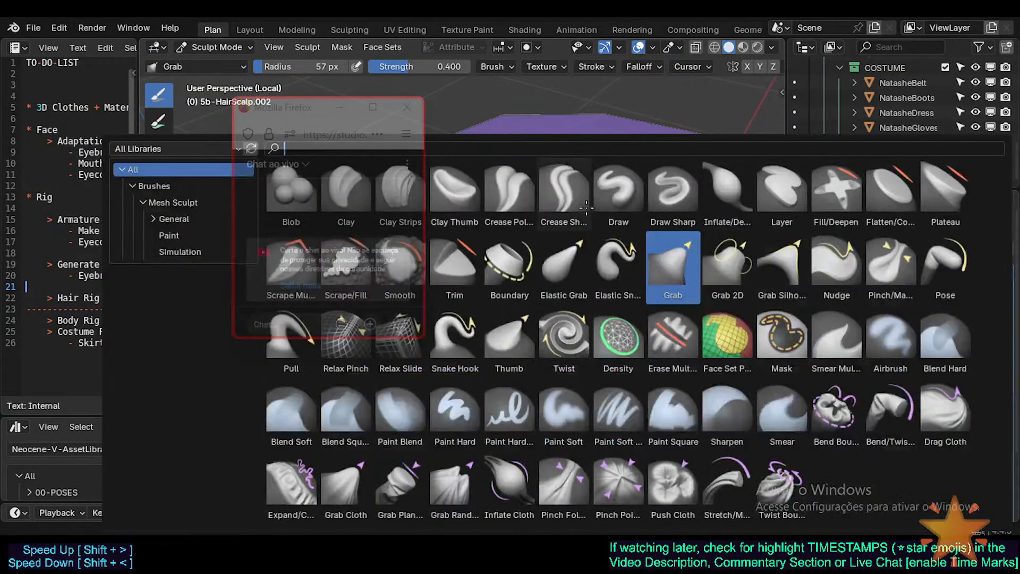
{"action": "left_click", "coordinate": [690, 278]}
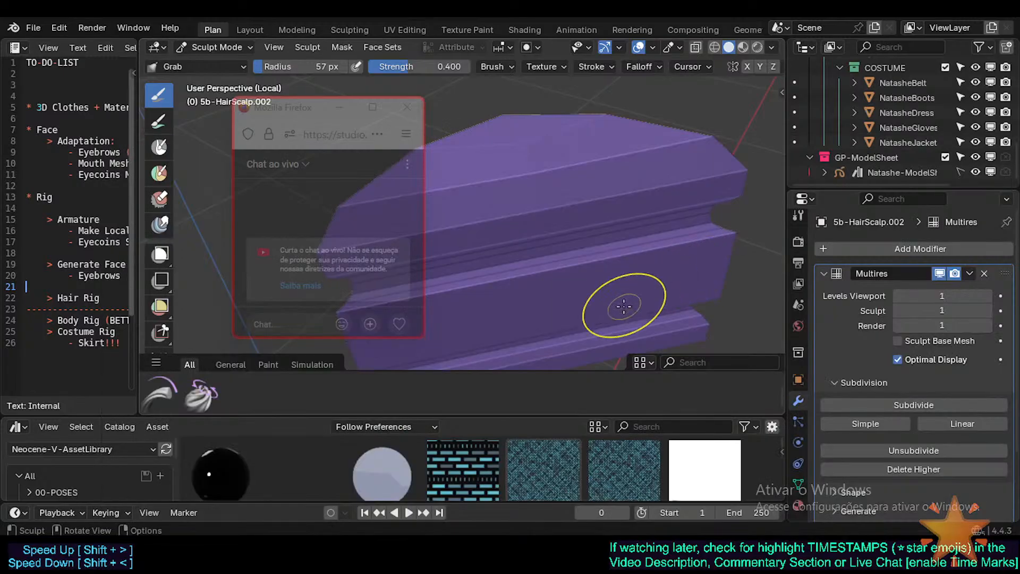
{"action": "left_click_drag", "start_coordinate": [601, 292], "coordinate": [576, 282]}
{"action": "middle_click_drag", "start_coordinate": [576, 282], "coordinate": [593, 267]}
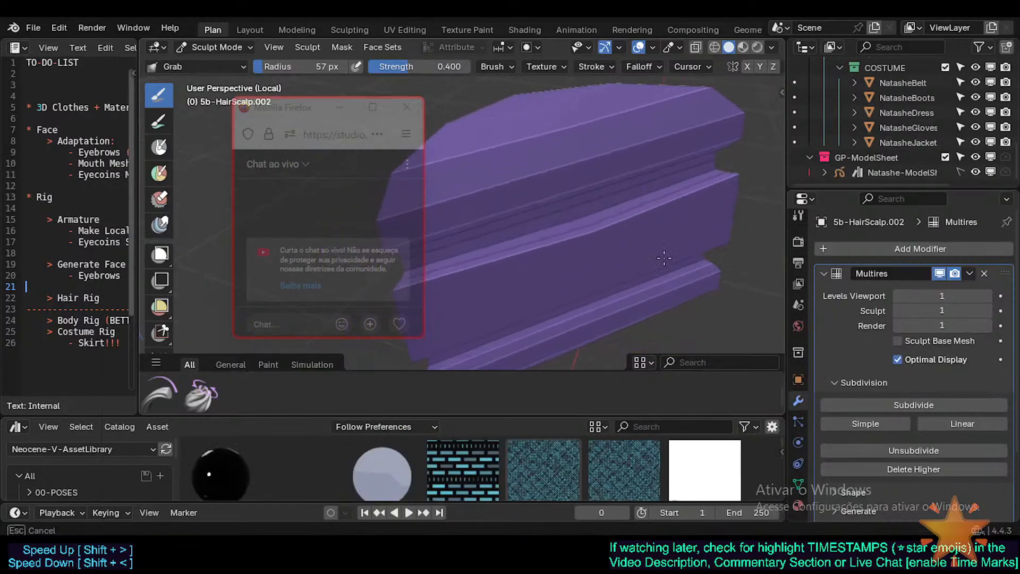
Turn on the wireframe overlay and pull the centre vertices of the middle band upward
{"action": "key", "text": "alt+shift+w"}
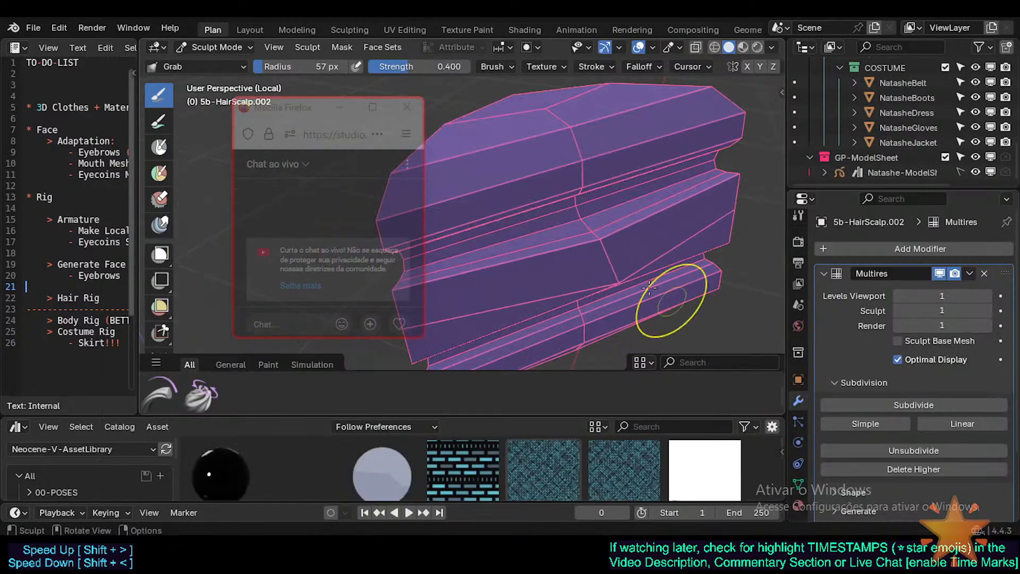
{"action": "left_click_drag", "start_coordinate": [649, 287], "coordinate": [609, 215]}
{"action": "middle_click_drag", "start_coordinate": [596, 257], "coordinate": [621, 269]}
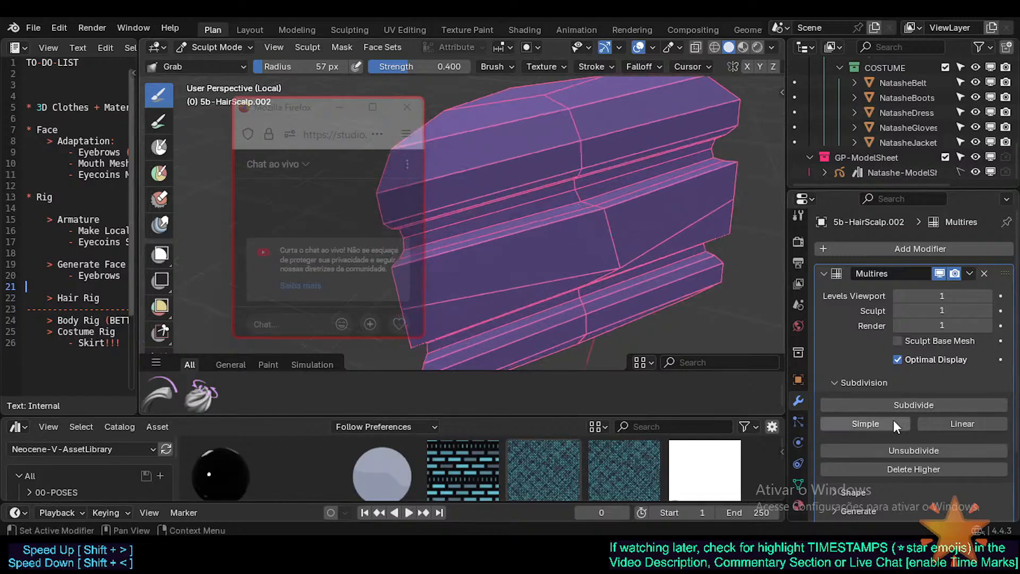
Subdivide the Multires modifier twice more to level 3, pulling the middle band's vertices with the Grab brush and reducing its radius to 28 px
{"action": "left_click", "coordinate": [903, 406]}
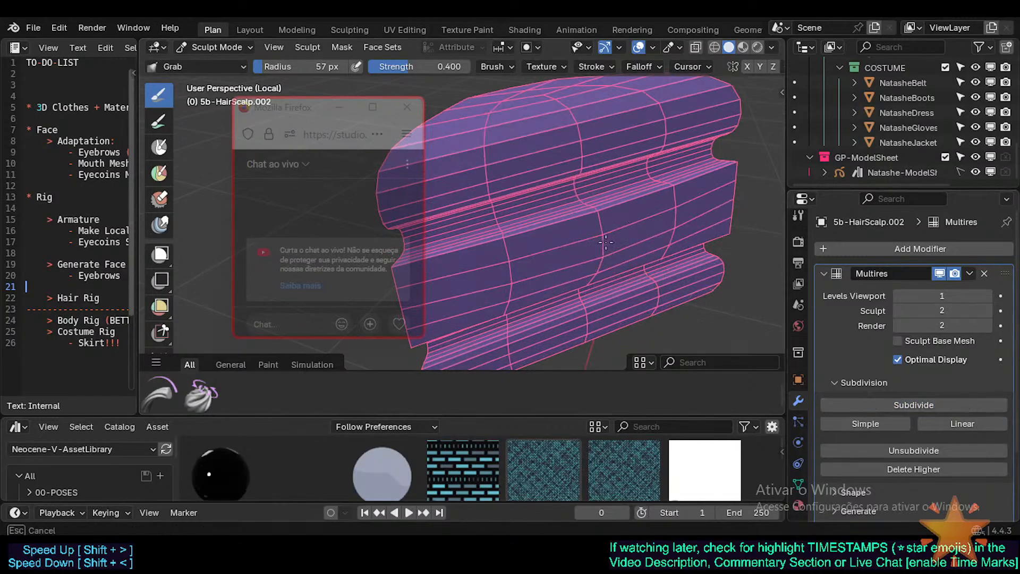
{"action": "middle_click_drag", "start_coordinate": [612, 248], "coordinate": [600, 184]}
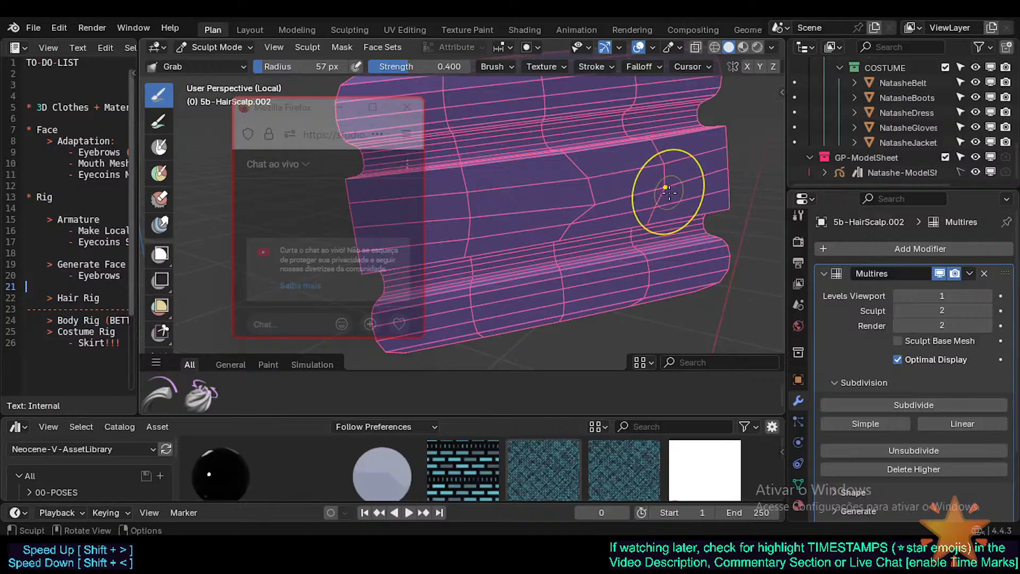
{"action": "middle_click_drag", "start_coordinate": [473, 206], "coordinate": [523, 228]}
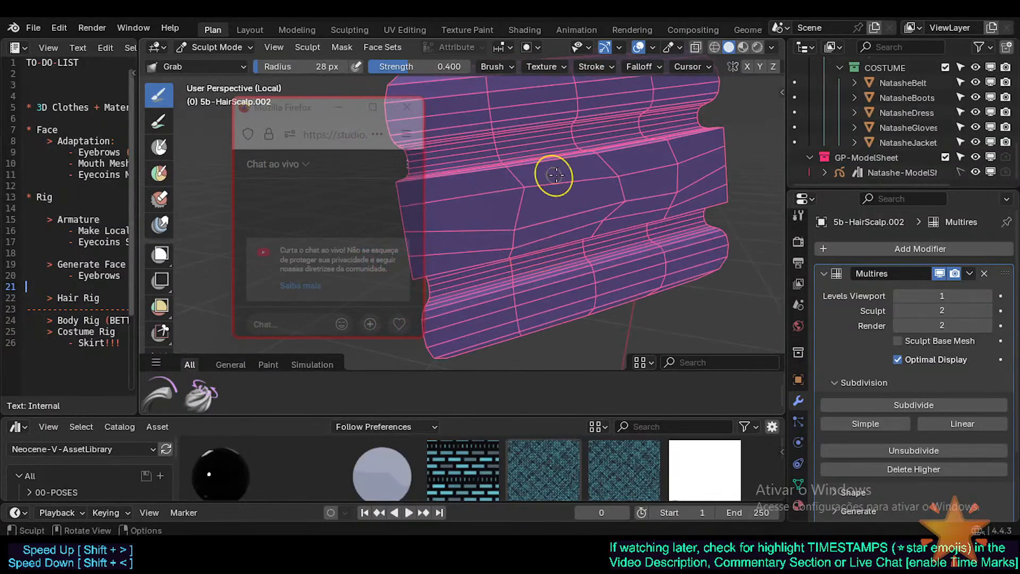
{"action": "left_click", "coordinate": [905, 407]}
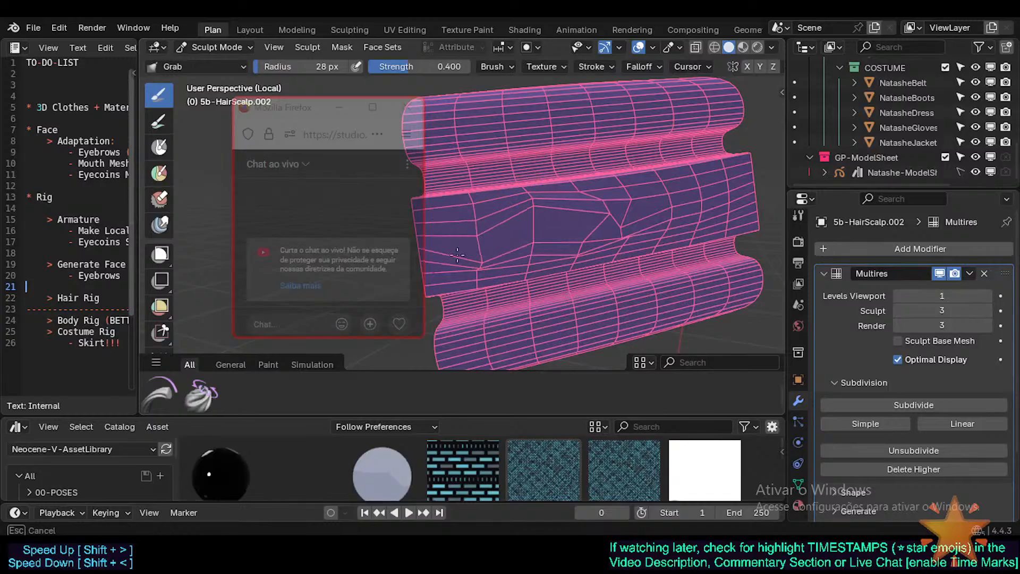
{"action": "scroll", "coordinate": [511, 269], "scroll_direction": "down", "scroll_amount": 3}
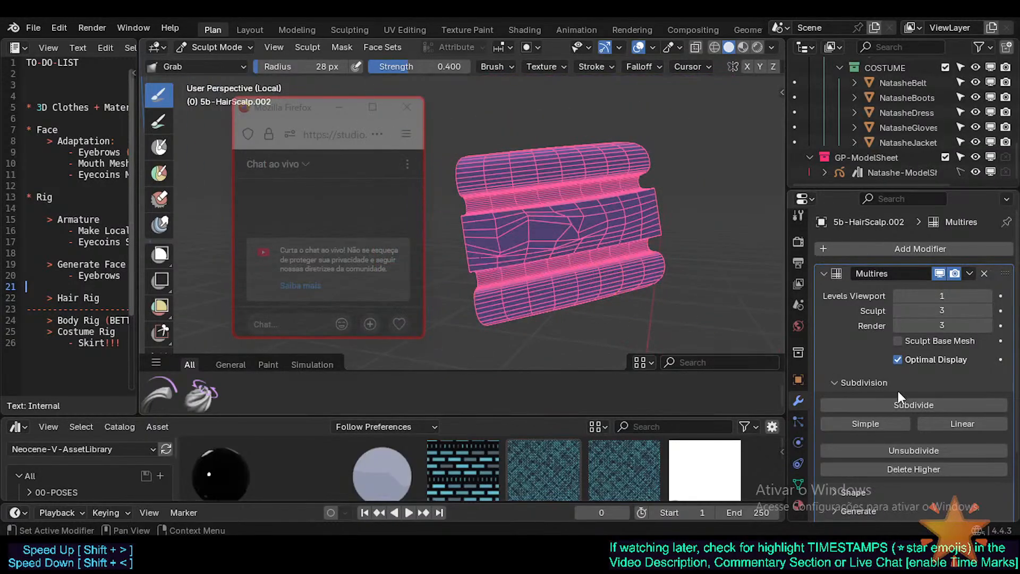
{"action": "scroll", "coordinate": [902, 404], "scroll_direction": "down", "scroll_amount": 3}
{"action": "left_click", "coordinate": [845, 414]}
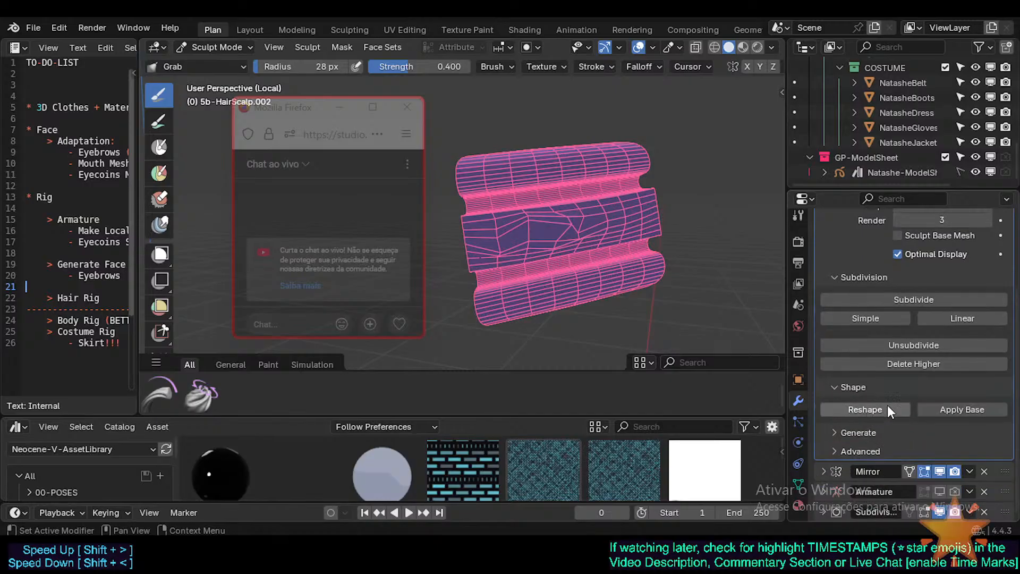
{"action": "left_click", "coordinate": [851, 432]}
{"action": "left_click", "coordinate": [876, 449]}
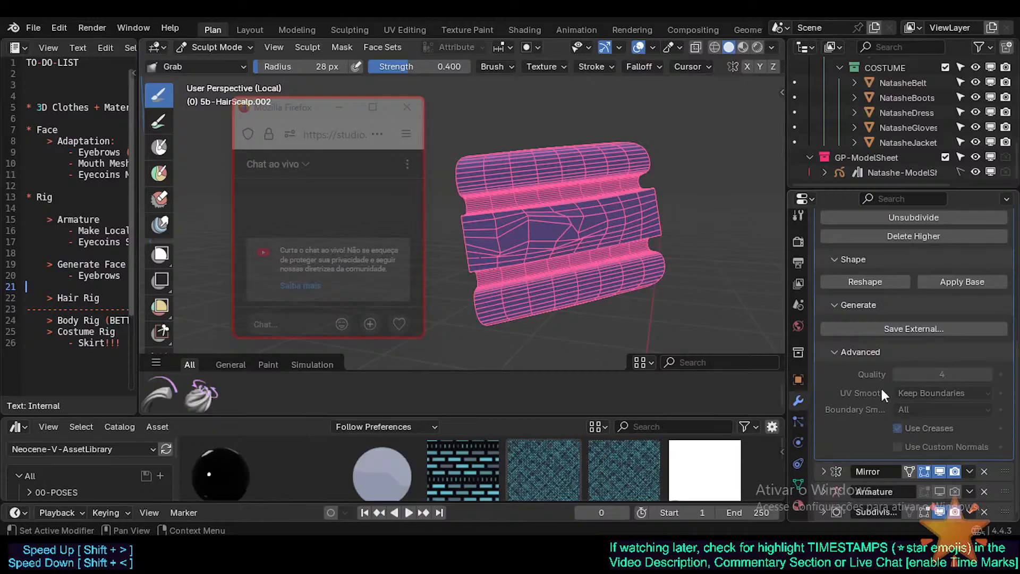
{"action": "left_click", "coordinate": [857, 352]}
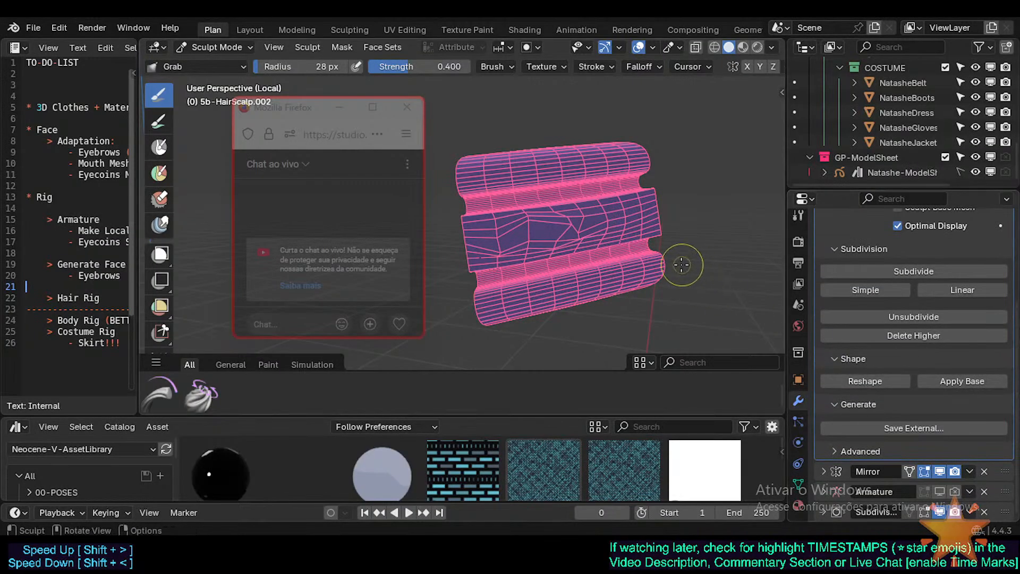
Remove the Multires modifier from the hair piece and return it to Object Mode
{"action": "key", "text": "Tab"}
{"action": "scroll", "coordinate": [957, 319], "scroll_direction": "up", "scroll_amount": 6}
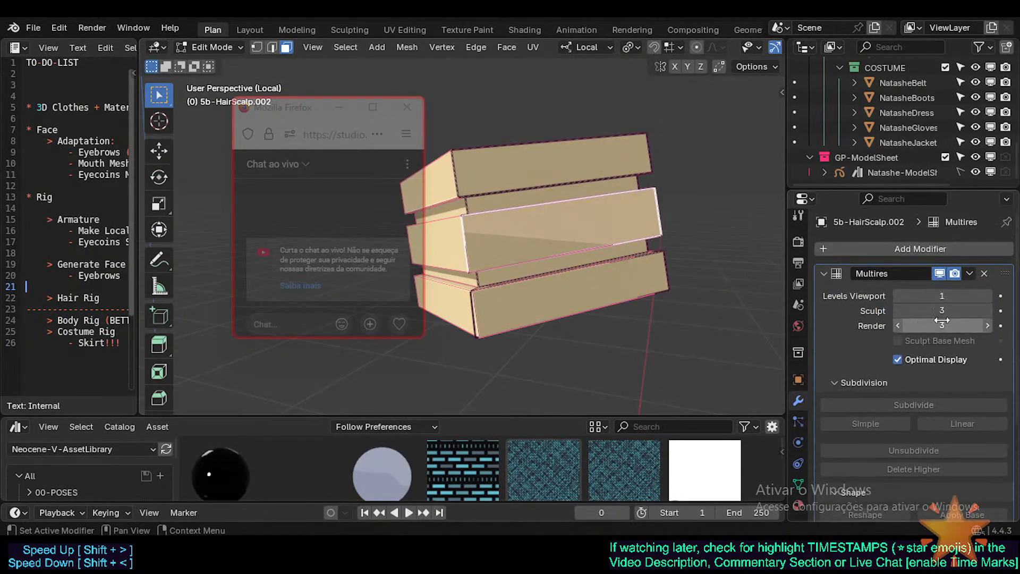
{"action": "left_click", "coordinate": [984, 273]}
{"action": "key", "text": "Tab"}
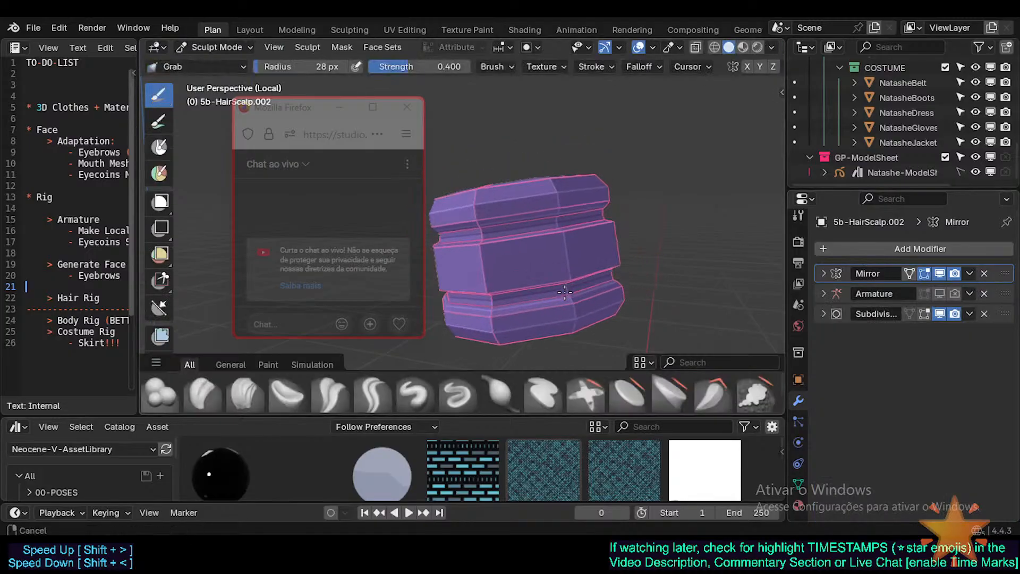
{"action": "key", "text": "ctrl+Tab"}
{"action": "scroll", "coordinate": [561, 294], "scroll_direction": "up", "scroll_amount": 2}
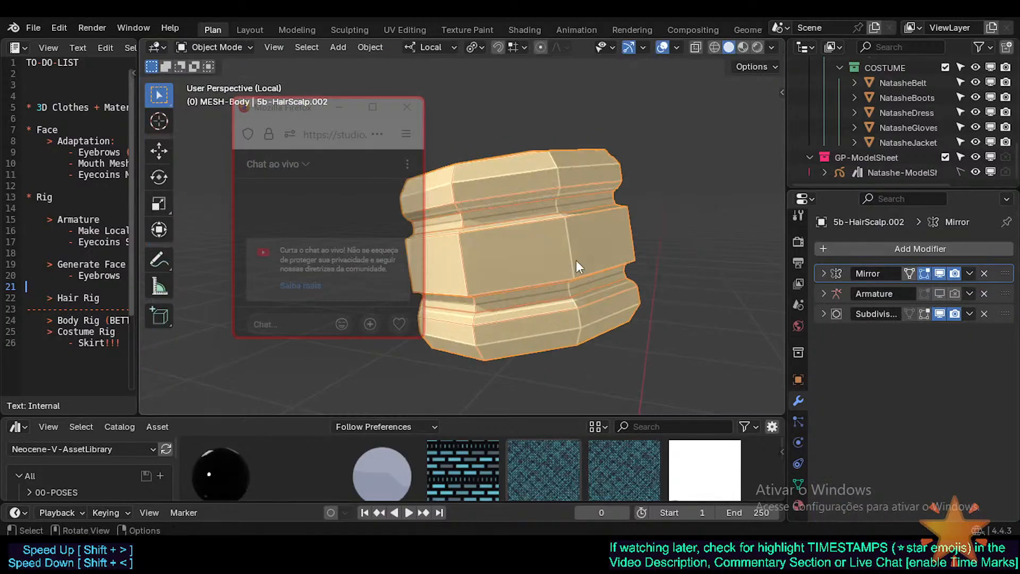
In Edit Mode, subdivide the front face of the hair piece's middle band four times
{"action": "key", "text": "Tab"}
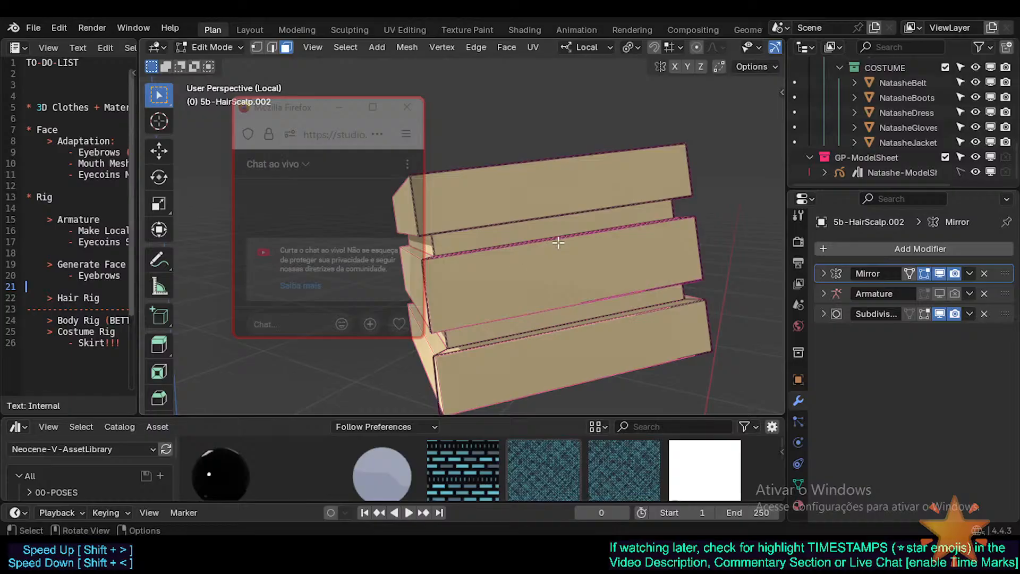
{"action": "left_click", "coordinate": [556, 261]}
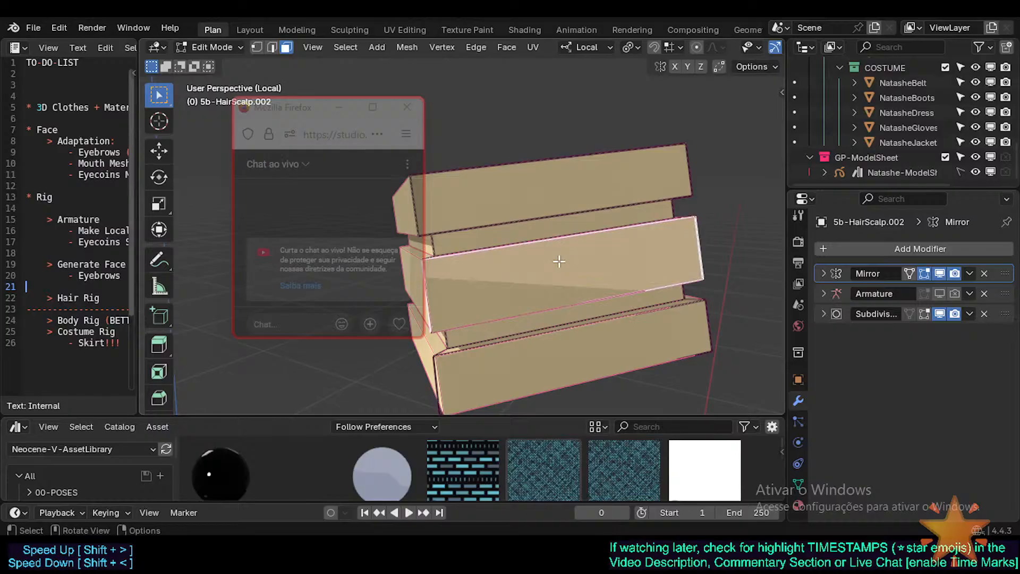
{"action": "right_click", "coordinate": [560, 261]}
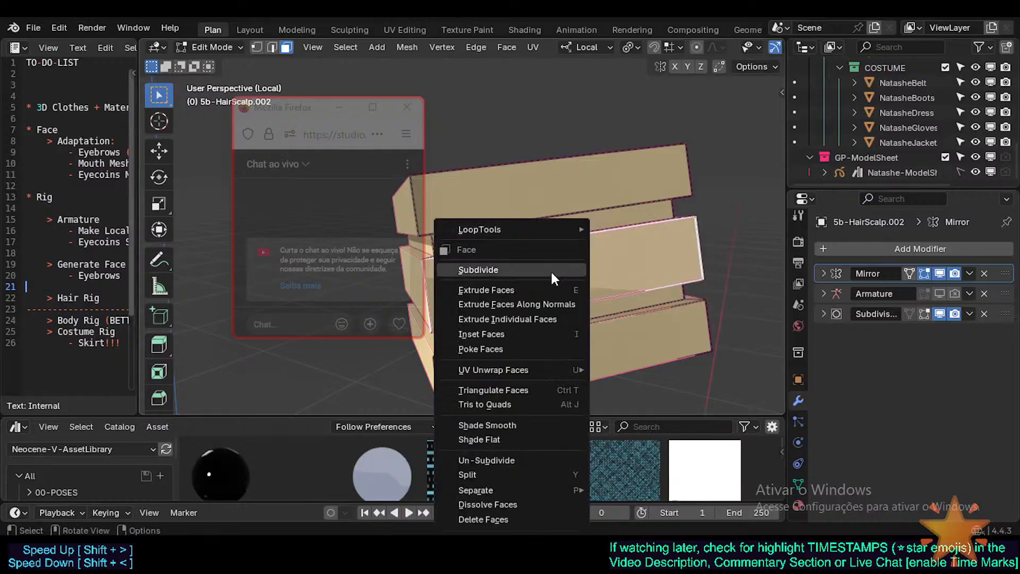
{"action": "left_click", "coordinate": [551, 269]}
{"action": "right_click", "coordinate": [598, 257]}
{"action": "left_click", "coordinate": [599, 258]}
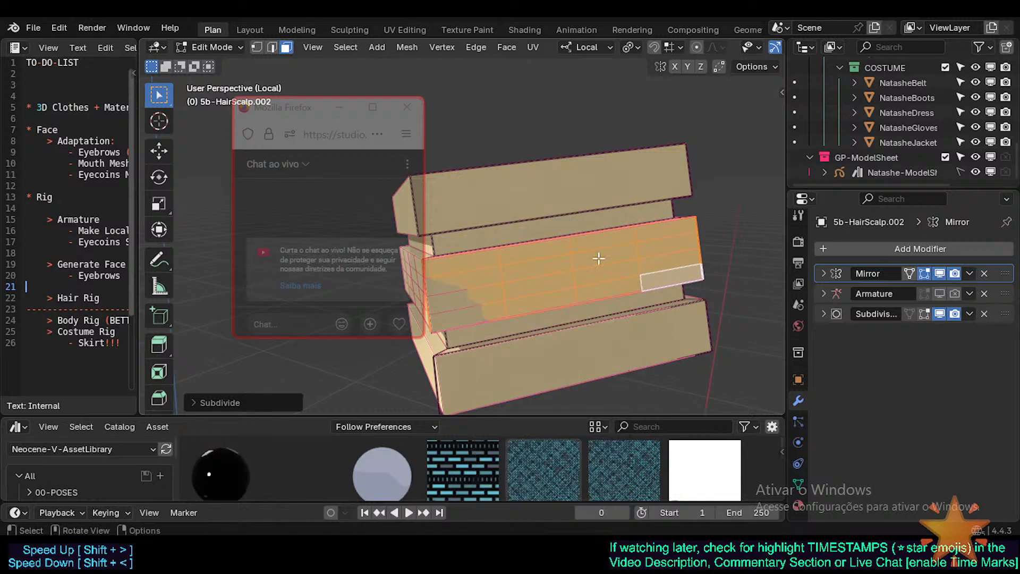
{"action": "right_click", "coordinate": [600, 259]}
{"action": "left_click", "coordinate": [601, 258]}
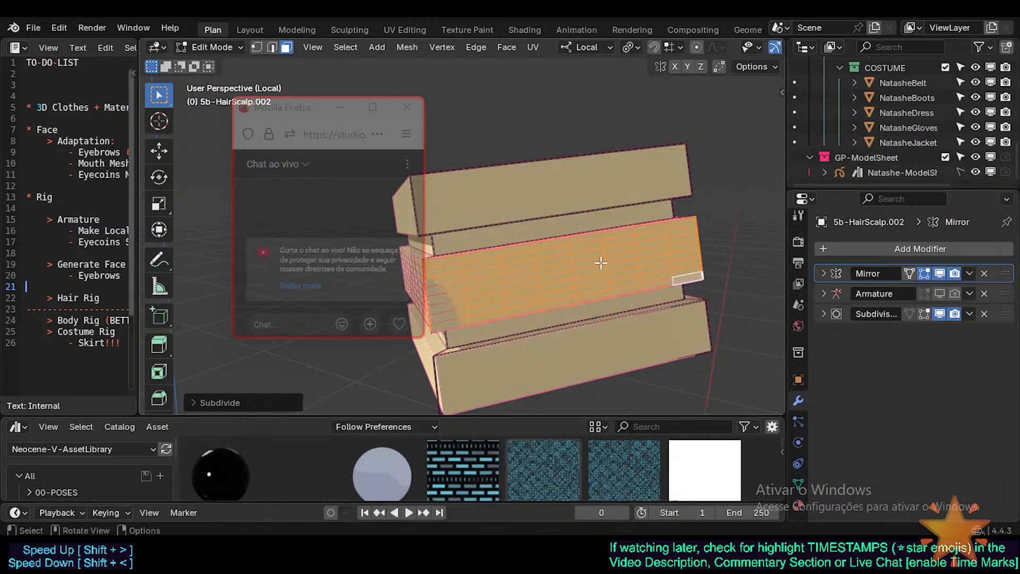
{"action": "right_click", "coordinate": [588, 267]}
{"action": "left_click", "coordinate": [585, 258]}
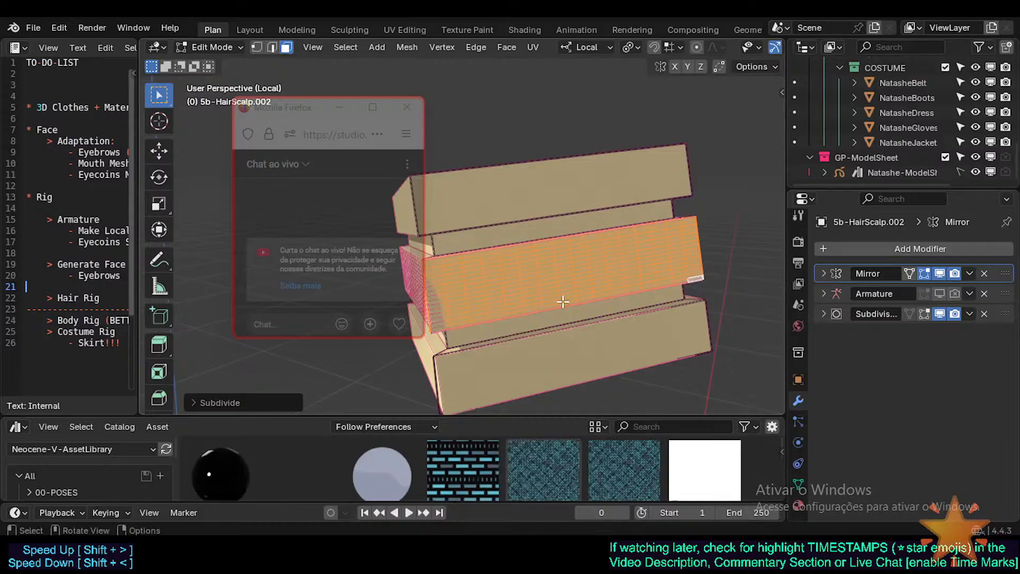
{"action": "mouse_move", "coordinate": [563, 298]}
{"action": "middle_mouse_down"}
{"action": "mouse_move", "coordinate": [562, 321]}
{"action": "mouse_move", "coordinate": [565, 305]}
{"action": "middle_mouse_up"}
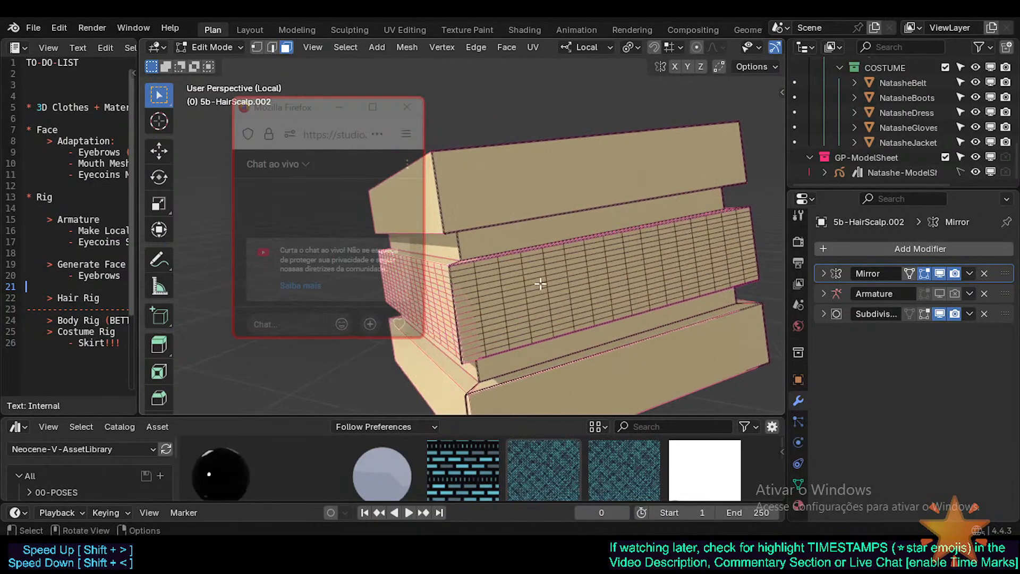
Select the thin face loops along the upper and lower rims of the middle band and hide them
{"action": "key", "text": "1"}
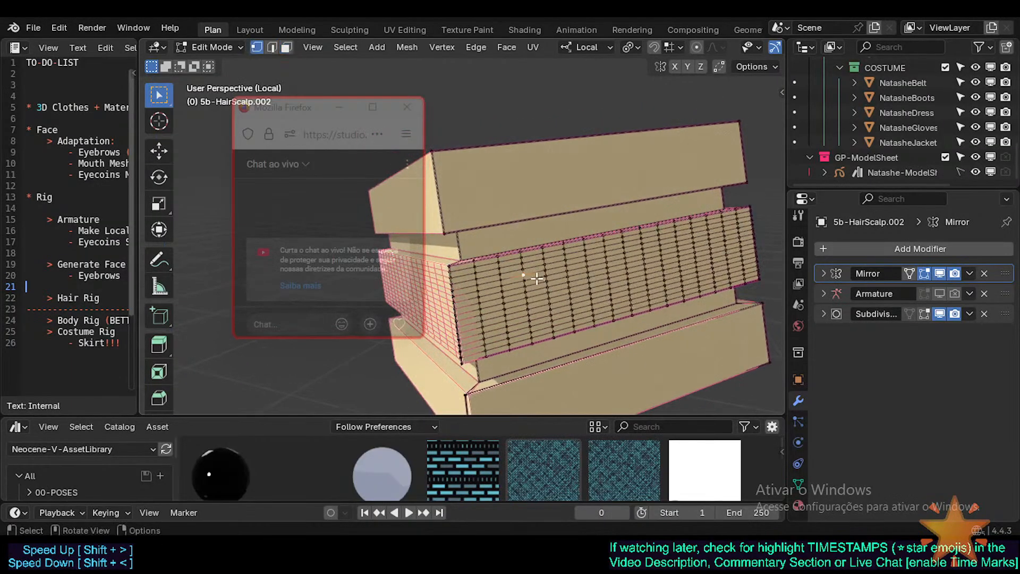
{"action": "key", "text": "3"}
{"action": "middle_click_drag", "start_coordinate": [473, 285], "coordinate": [475, 286]}
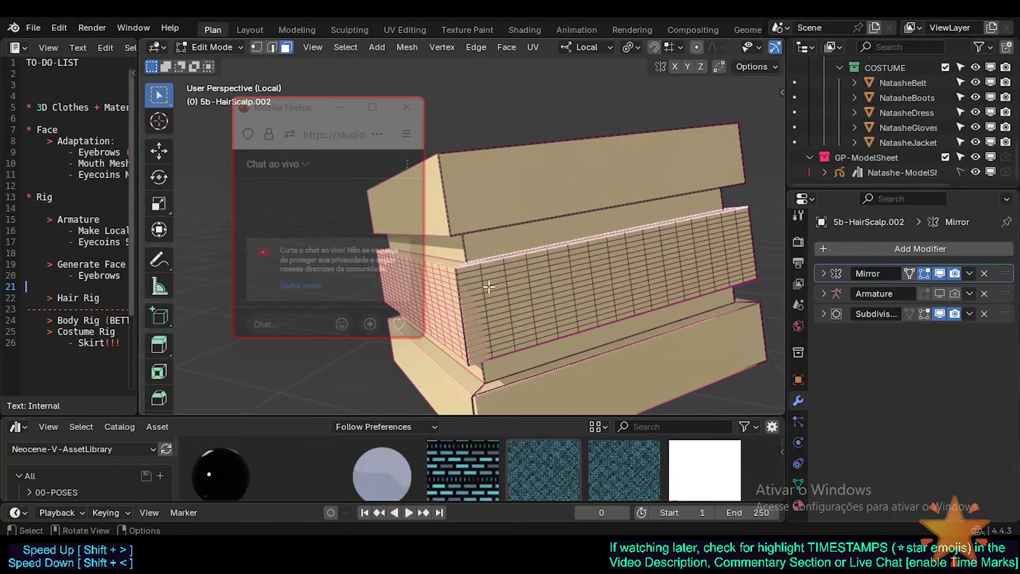
{"action": "middle_click_drag", "start_coordinate": [465, 266], "coordinate": [482, 251], "text": "shift"}
{"action": "middle_click_drag", "start_coordinate": [469, 204], "coordinate": [495, 226], "text": "shift"}
{"action": "left_click", "coordinate": [509, 289], "text": "alt"}
{"action": "left_click", "coordinate": [494, 227], "text": "alt+shift"}
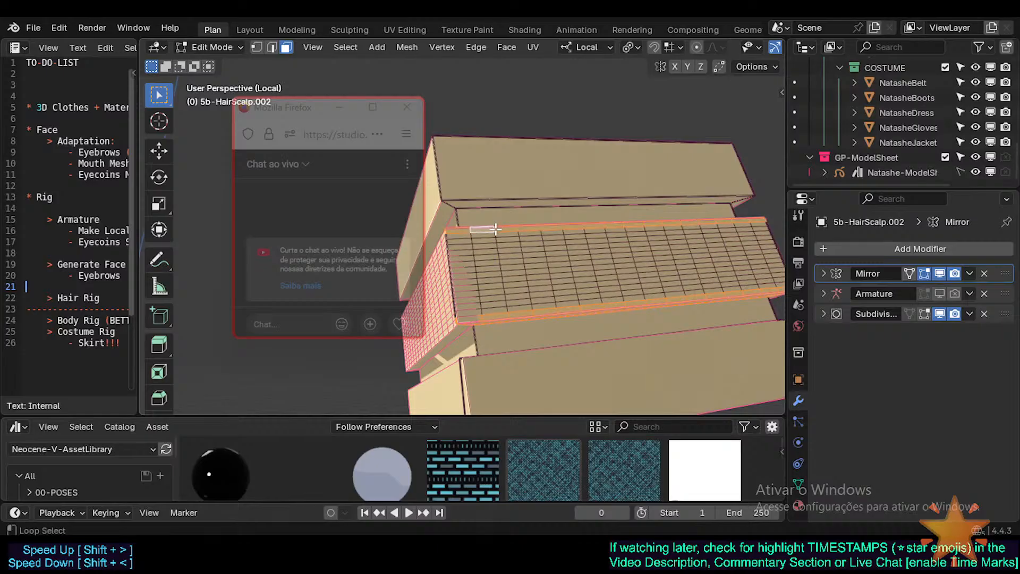
{"action": "key", "text": "h"}
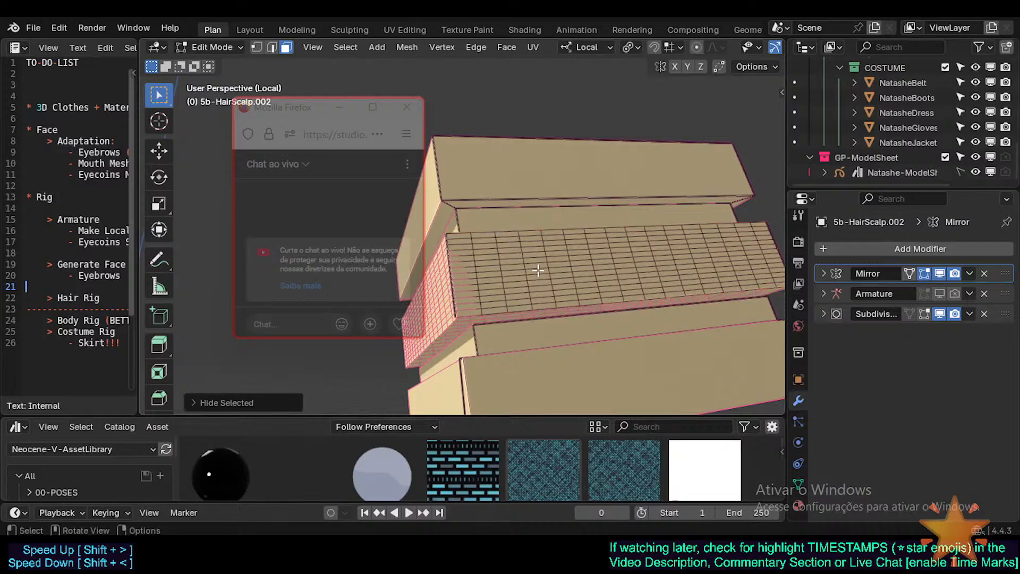
Select the linked subdivided face of the middle band, hide all other geometry, and save the file
{"action": "key", "text": "l"}
{"action": "key", "text": "shift+h"}
{"action": "middle_click_drag", "start_coordinate": [531, 275], "coordinate": [585, 279]}
{"action": "key", "text": "ctrl+s"}
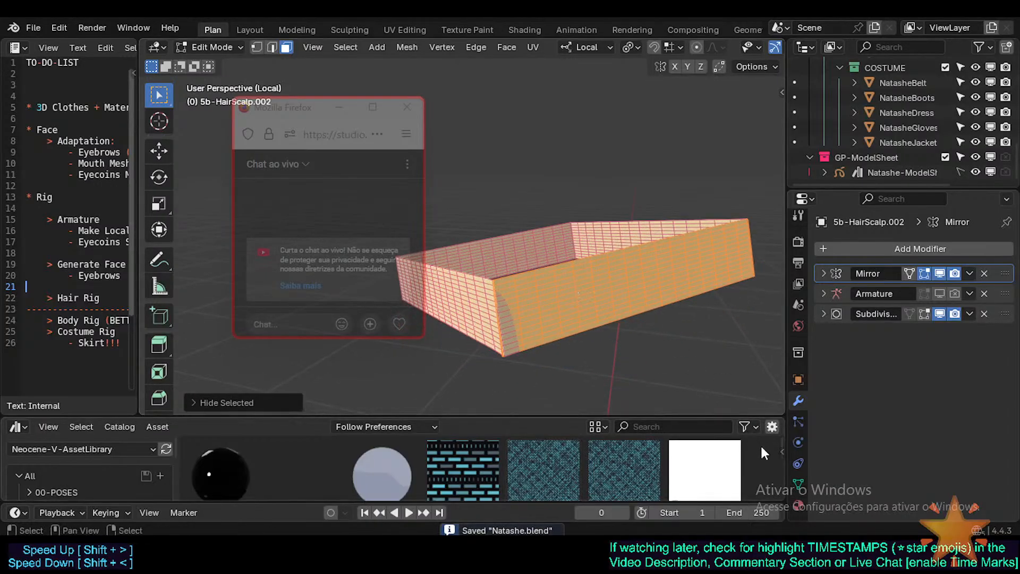
Add a Basis shape key and a second shape key to the hair piece in Object Mode
{"action": "left_click", "coordinate": [799, 483]}
{"action": "left_click", "coordinate": [843, 293]}
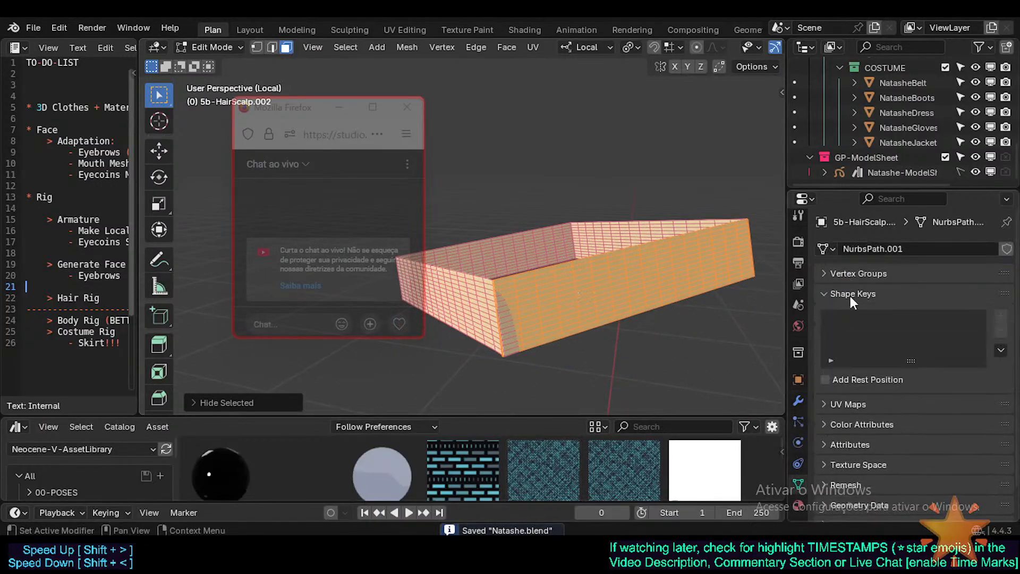
{"action": "scroll", "coordinate": [604, 299], "scroll_direction": "up", "scroll_amount": 2}
{"action": "key", "text": "1"}
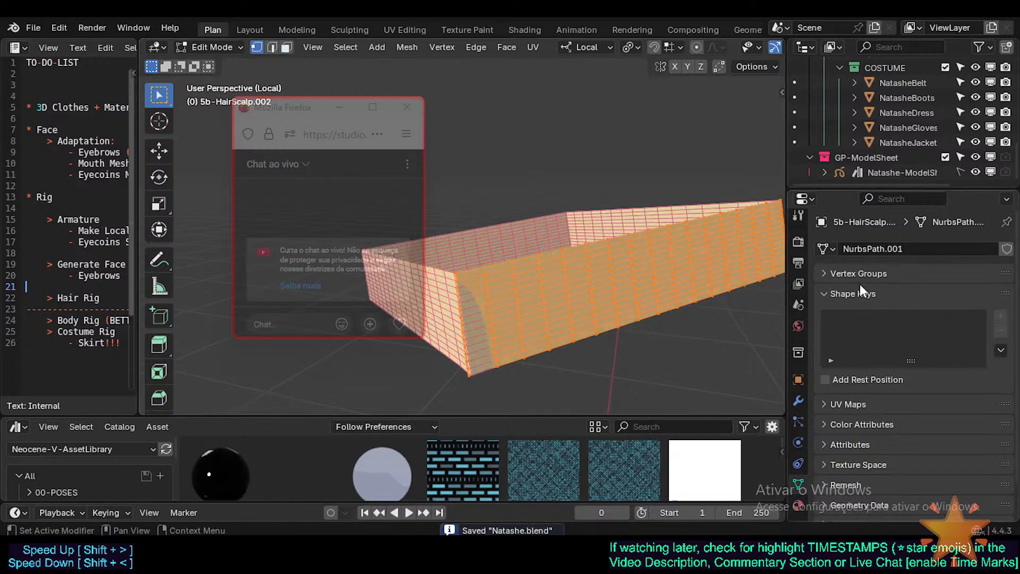
{"action": "key", "text": "Tab"}
{"action": "key", "text": "Tab"}
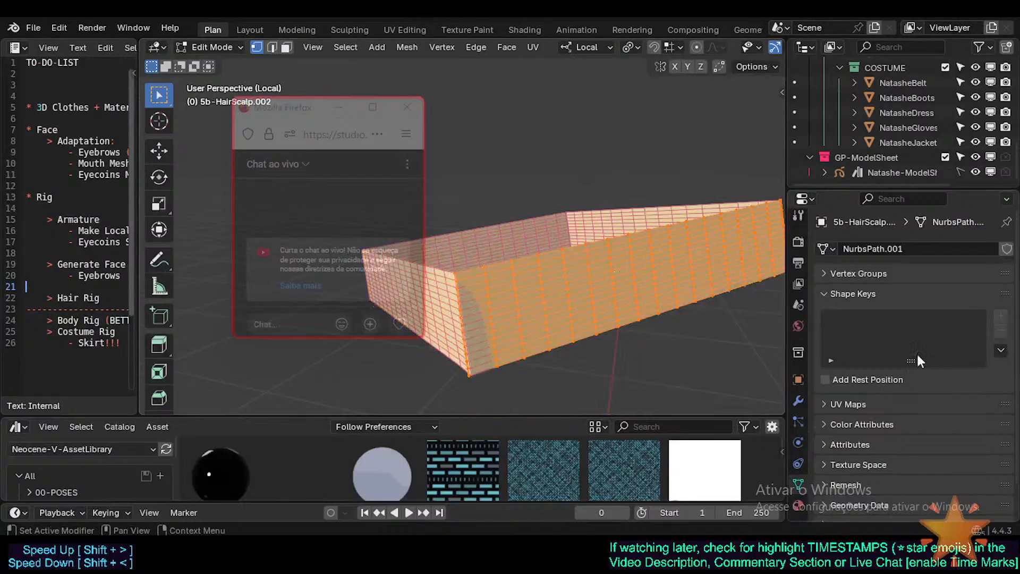
{"action": "key", "text": "Tab"}
{"action": "left_click", "coordinate": [1000, 318]}
{"action": "left_click", "coordinate": [999, 318]}
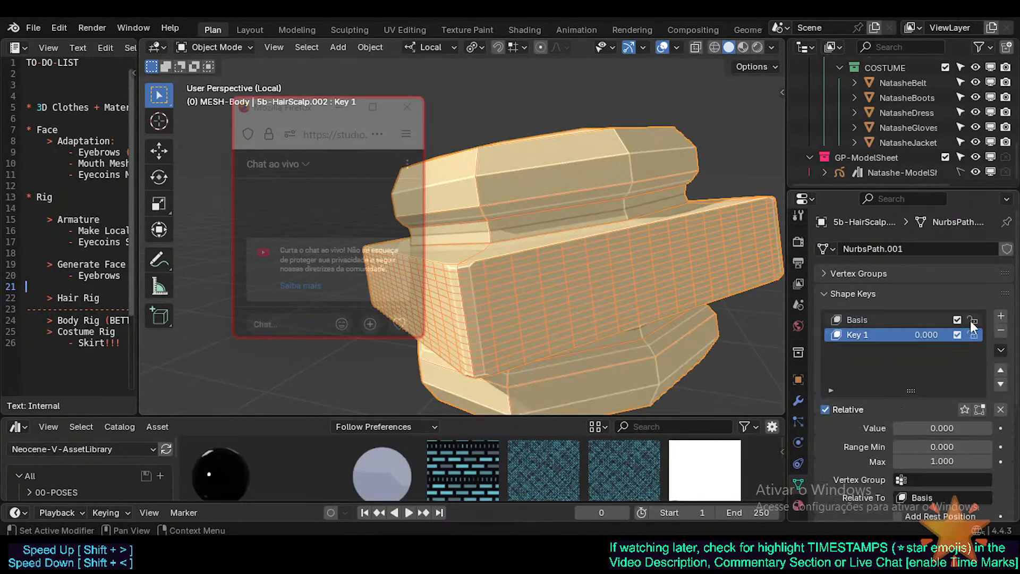
Rename the second shape key as Pattern, set its value to 1.000, and return to Edit Mode
{"action": "double_click", "coordinate": [862, 333]}
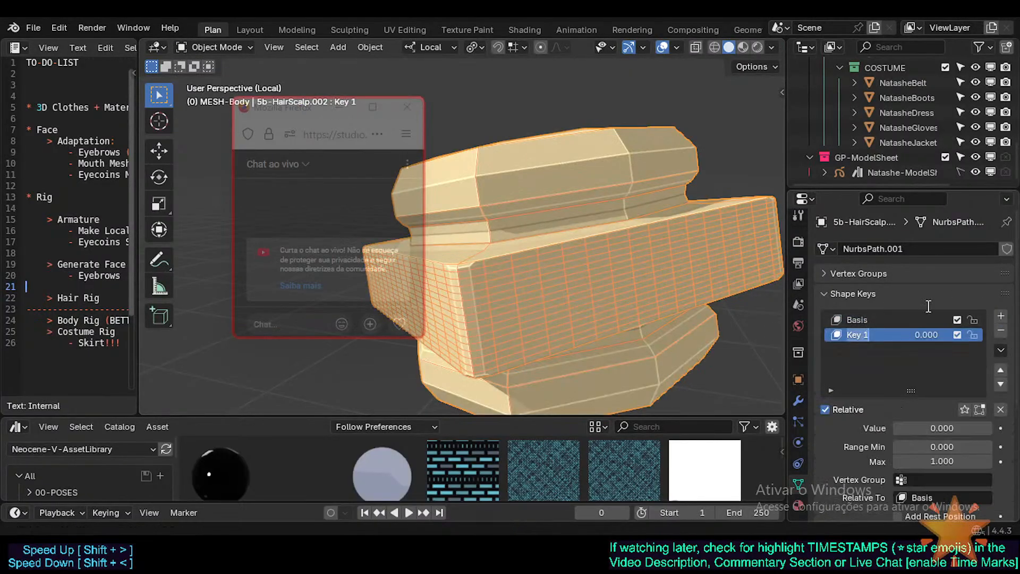
{"action": "type", "text": "Pattern"}
{"action": "key", "text": "Return"}
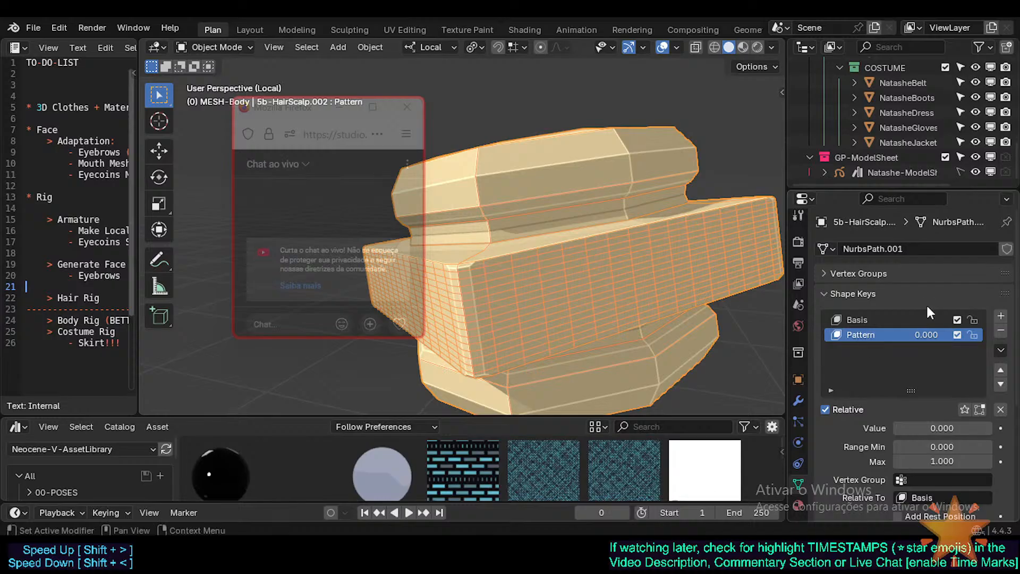
{"action": "left_click_drag", "start_coordinate": [923, 333], "coordinate": [949, 334]}
{"action": "key", "text": "Tab"}
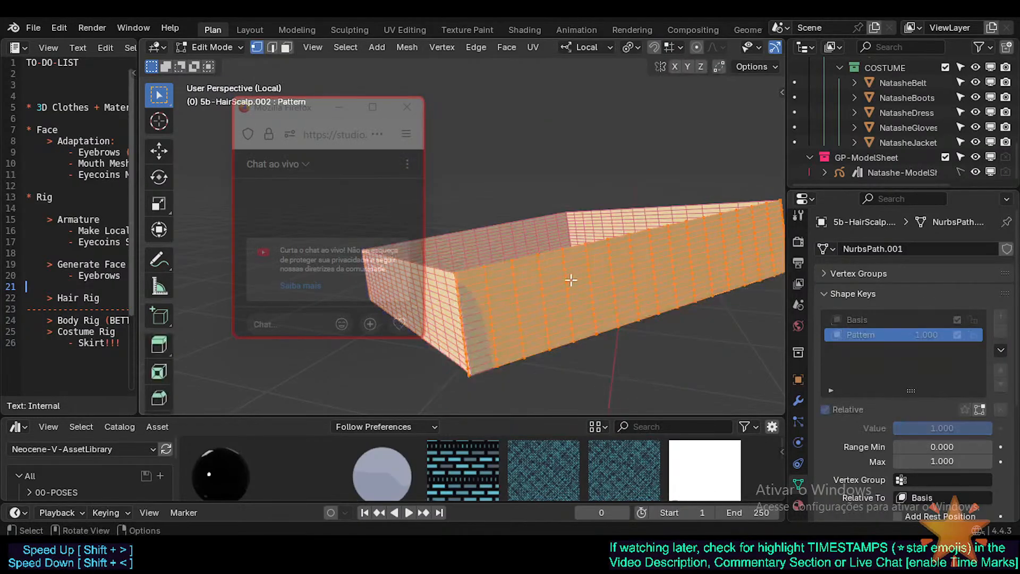
Turn on proportional editing and try moving a single vertex on the middle band's front face
{"action": "scroll", "coordinate": [553, 294], "scroll_direction": "up", "scroll_amount": 1}
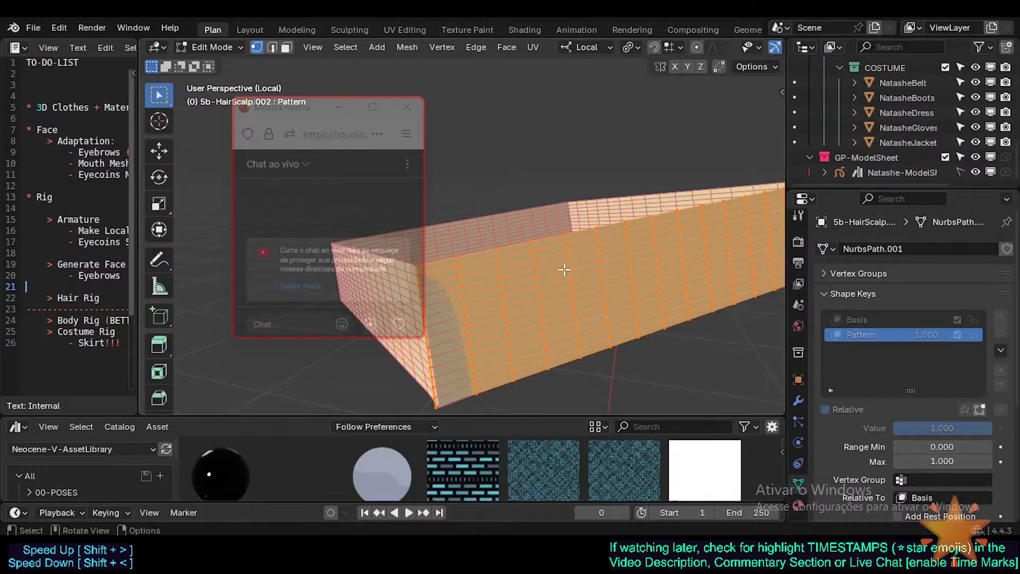
{"action": "key", "text": "o"}
{"action": "key", "text": "shift+h"}
{"action": "key", "text": "ctrl+z"}
{"action": "left_click", "coordinate": [558, 171]}
{"action": "left_click", "coordinate": [547, 291]}
{"action": "key", "text": "g"}
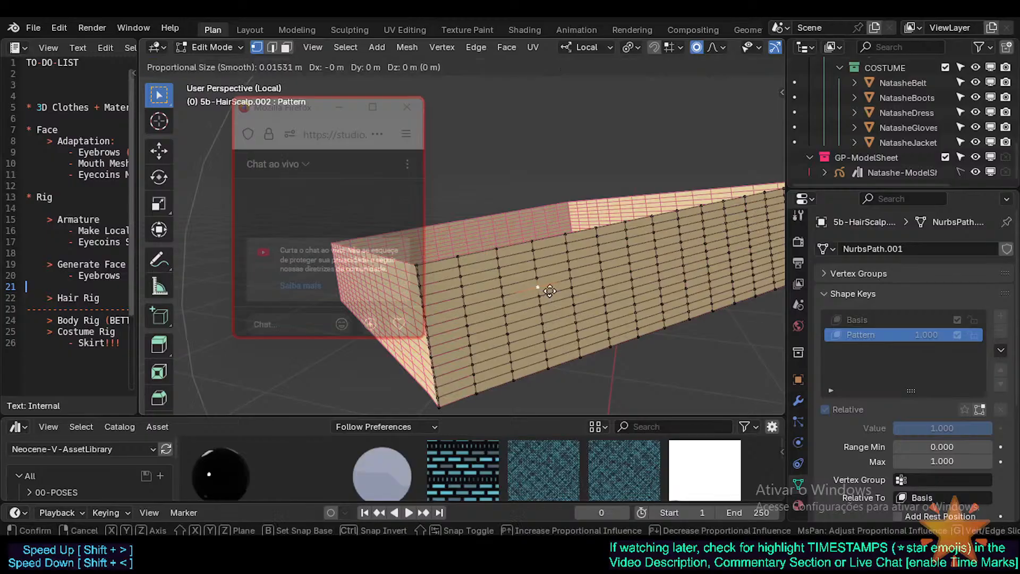
{"action": "right_click", "coordinate": [560, 291]}
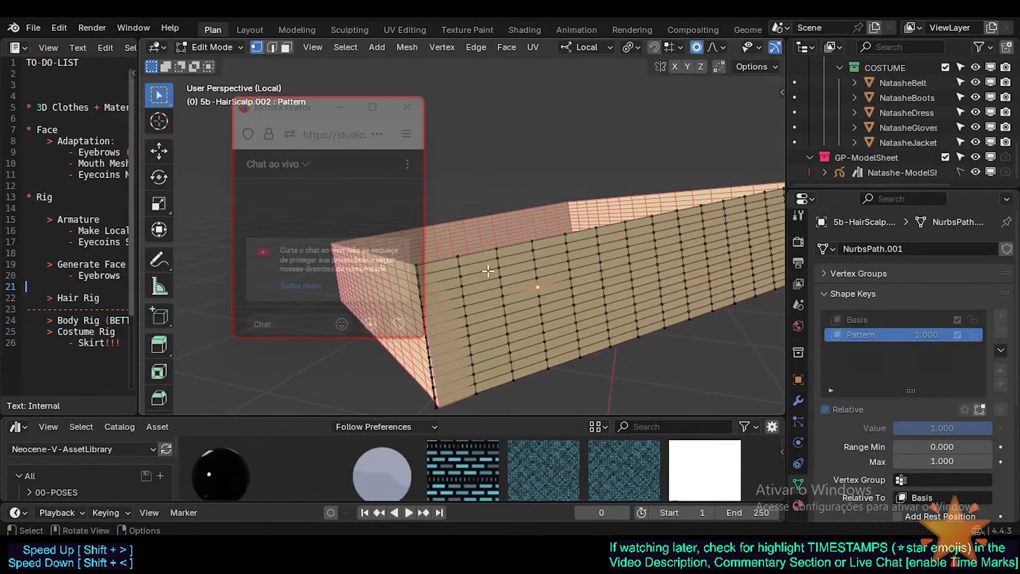
Reduce the proportional size to about 0.0014 m and move several front-face vertices to start a pattern
{"action": "key", "text": "g"}
{"action": "scroll", "coordinate": [495, 272], "scroll_direction": "up", "scroll_amount": 5}
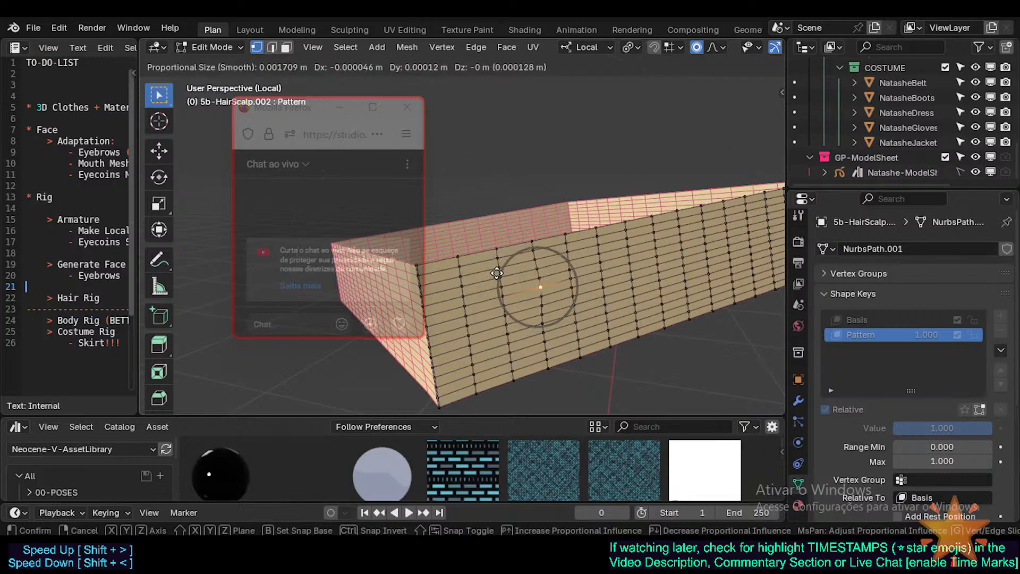
{"action": "scroll", "coordinate": [497, 273], "scroll_direction": "up", "scroll_amount": 2}
{"action": "middle_click_drag", "start_coordinate": [498, 273], "coordinate": [553, 295]}
{"action": "left_click", "coordinate": [513, 284]}
{"action": "key", "text": "g"}
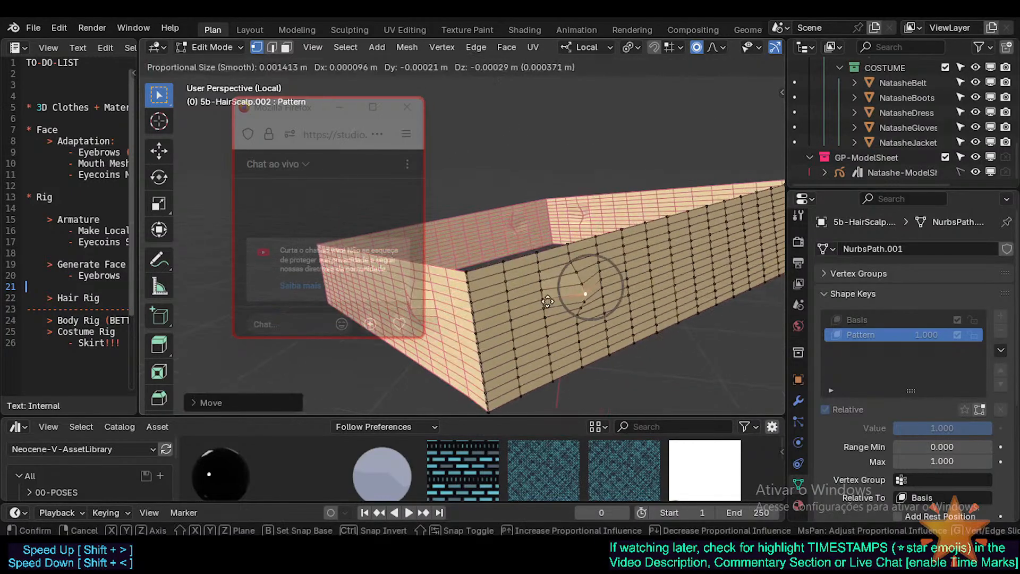
{"action": "left_click", "coordinate": [542, 307]}
{"action": "left_click", "coordinate": [586, 290]}
{"action": "left_click", "coordinate": [597, 280]}
{"action": "key", "text": "g"}
{"action": "left_click", "coordinate": [627, 253]}
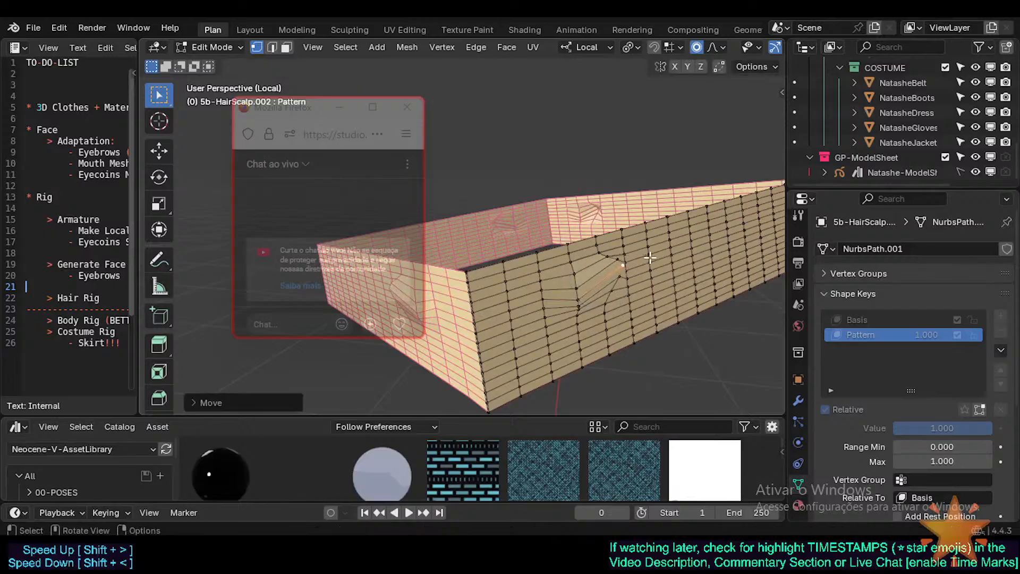
Continue the front-face pattern by moving neighbouring vertices near the band's upper edge with proportional editing
{"action": "middle_click_drag", "start_coordinate": [650, 258], "coordinate": [643, 318]}
{"action": "left_click", "coordinate": [565, 244]}
{"action": "key", "text": "g"}
{"action": "left_click", "coordinate": [597, 239]}
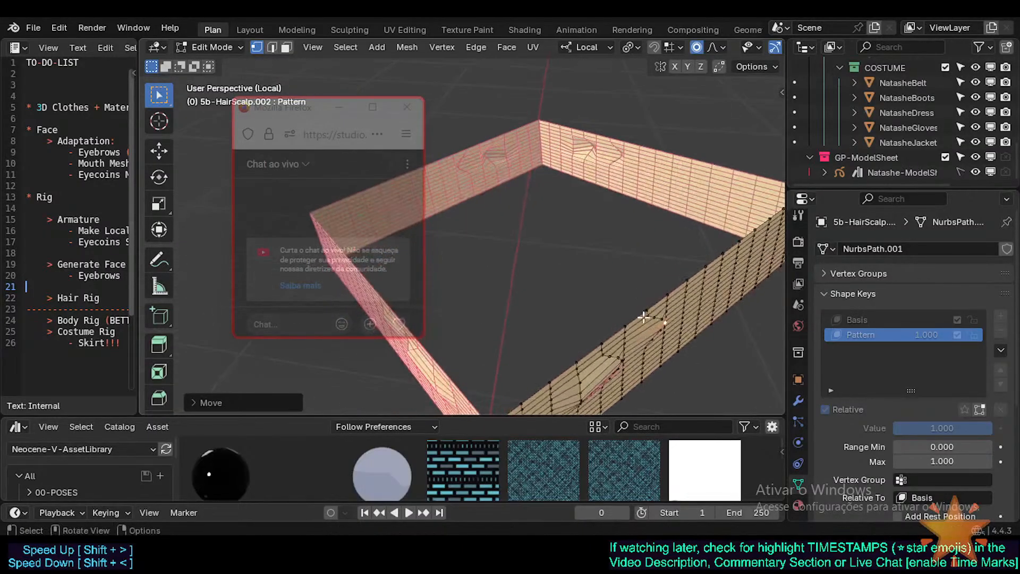
{"action": "key", "text": "g"}
{"action": "key", "text": "g"}
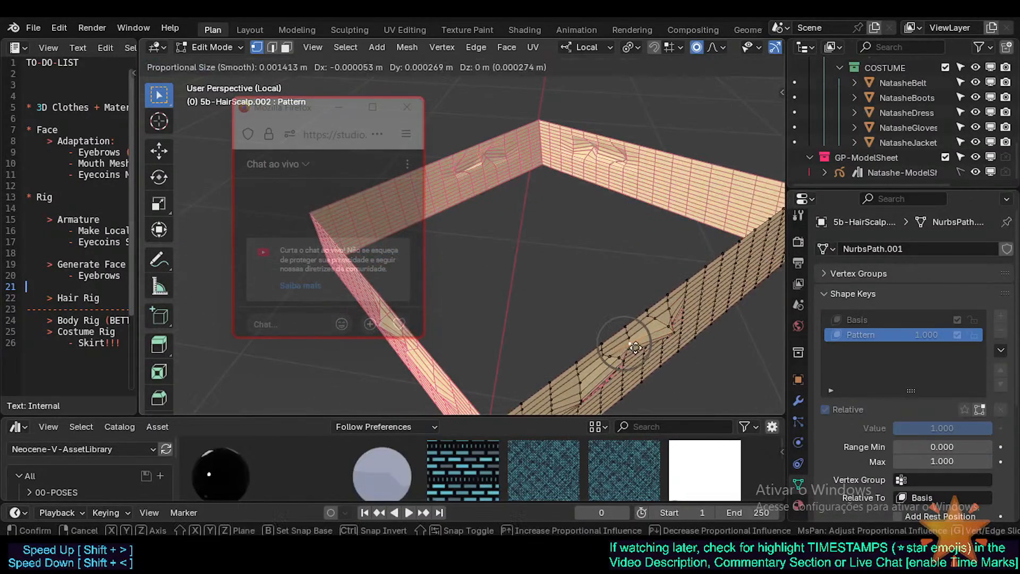
{"action": "left_click", "coordinate": [624, 348]}
Try to extend the pattern by moving three more vertices farther along the band's front face
{"action": "middle_click_drag", "start_coordinate": [624, 349], "coordinate": [610, 291]}
{"action": "left_click", "coordinate": [636, 303]}
{"action": "key", "text": "g"}
{"action": "left_click", "coordinate": [650, 310]}
{"action": "left_click", "coordinate": [662, 312]}
{"action": "key", "text": "g"}
{"action": "left_click", "coordinate": [664, 317]}
{"action": "left_click", "coordinate": [626, 273]}
{"action": "key", "text": "g"}
{"action": "left_click", "coordinate": [633, 274]}
{"action": "scroll", "coordinate": [585, 287], "scroll_direction": "down", "scroll_amount": 3}
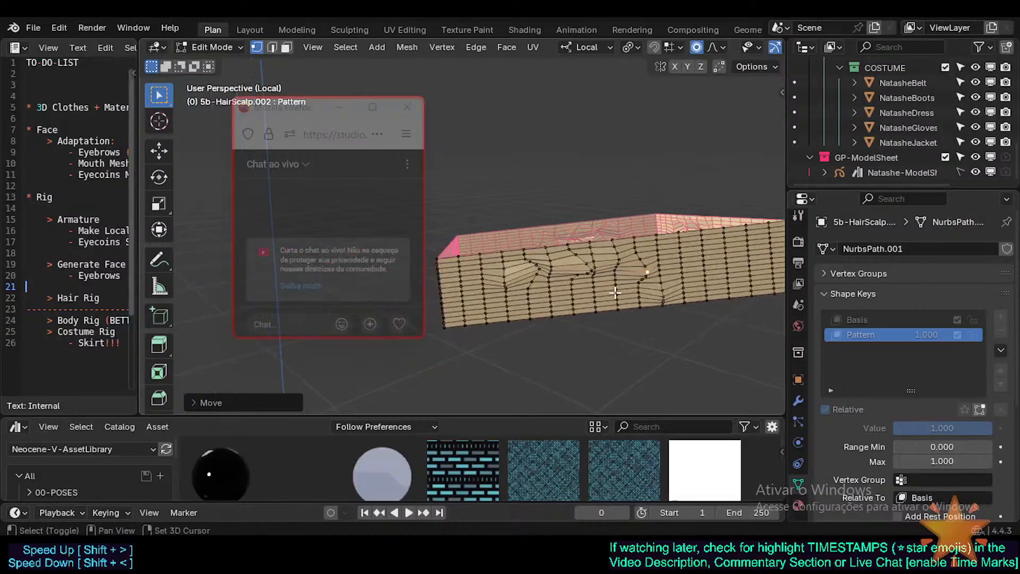
Undo the latest vertex moves at the far end of the front-face pattern
{"action": "key", "text": "ctrl+z"}
{"action": "key", "text": "ctrl+z"}
{"action": "key", "text": "ctrl+z"}
{"action": "key", "text": "ctrl+z"}
{"action": "key", "text": "ctrl+z"}
{"action": "key", "text": "ctrl+z"}
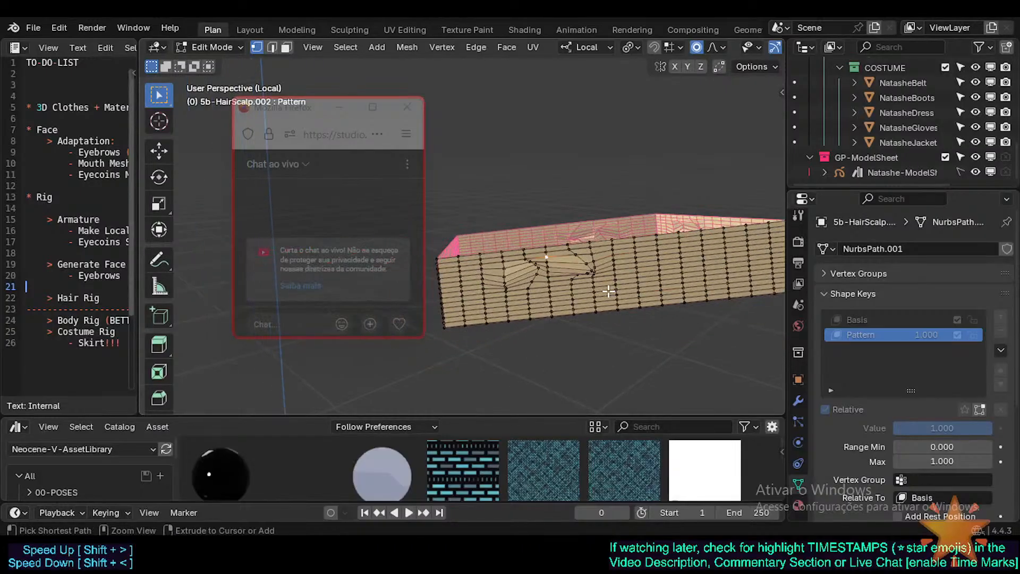
Undo the second raised shape in the front-face pattern and switch the hair band to Sculpt Mode
{"action": "key", "text": "ctrl+z"}
{"action": "key", "text": "ctrl+Tab"}
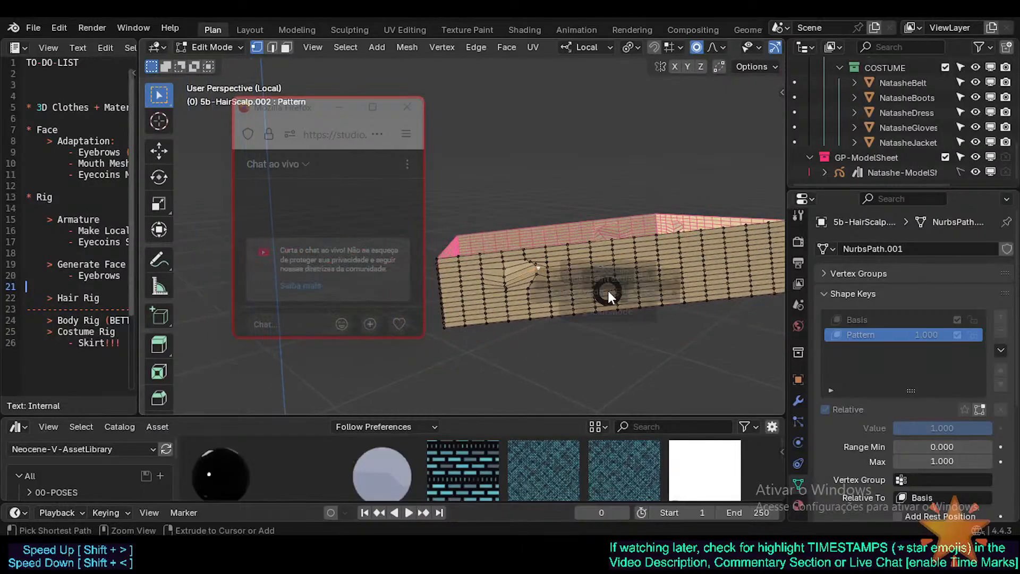
{"action": "key", "text": "s"}
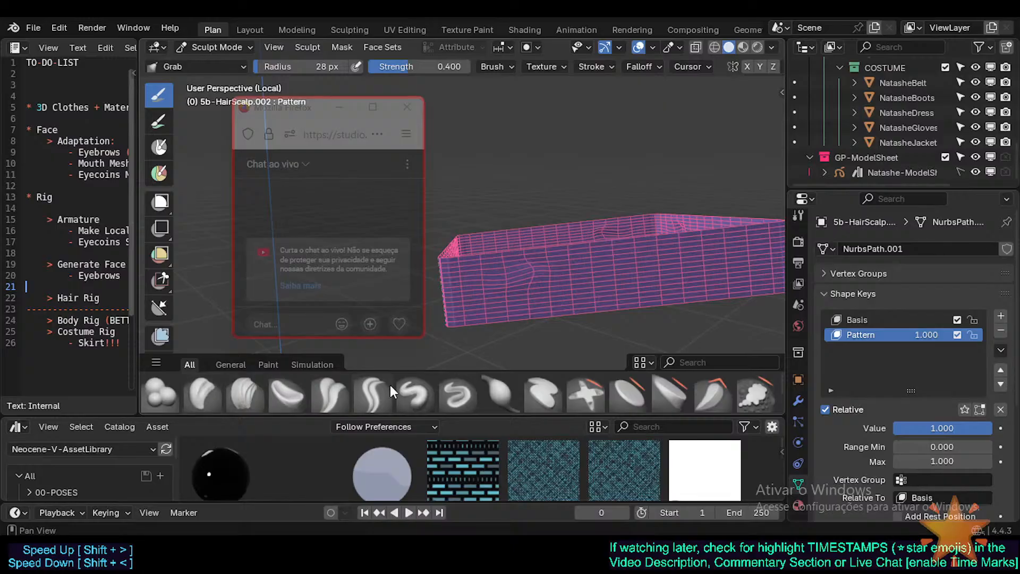
Sculpt a sharp crease along the middle of the band's front face with the 28 px Crease Sharp brush
{"action": "left_click", "coordinate": [372, 396]}
{"action": "left_click_drag", "start_coordinate": [497, 277], "coordinate": [649, 269]}
{"action": "middle_click_drag", "start_coordinate": [641, 266], "coordinate": [534, 284], "text": "shift"}
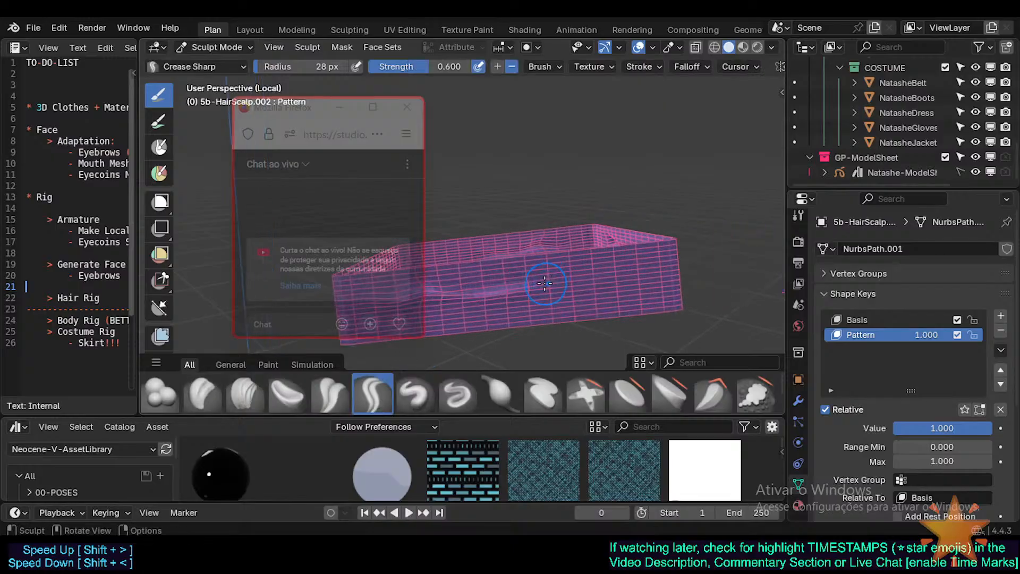
{"action": "mouse_move", "coordinate": [546, 283]}
{"action": "left_mouse_down"}
{"action": "mouse_move", "coordinate": [600, 285]}
{"action": "mouse_move", "coordinate": [672, 254]}
{"action": "mouse_move", "coordinate": [616, 288]}
{"action": "mouse_move", "coordinate": [667, 257]}
{"action": "left_mouse_up"}
Enlarge the Crease Sharp radius to 35 px and add more crease strokes along the band's front face
{"action": "key", "text": "f"}
{"action": "left_click", "coordinate": [638, 276]}
{"action": "mouse_move", "coordinate": [616, 282]}
{"action": "left_mouse_down"}
{"action": "mouse_move", "coordinate": [677, 257]}
{"action": "mouse_move", "coordinate": [610, 283]}
{"action": "left_mouse_up"}
{"action": "middle_click_drag", "start_coordinate": [610, 276], "coordinate": [654, 270], "text": "shift"}
{"action": "left_click_drag", "start_coordinate": [675, 283], "coordinate": [558, 282]}
{"action": "middle_click_drag", "start_coordinate": [548, 286], "coordinate": [563, 290], "text": "shift"}
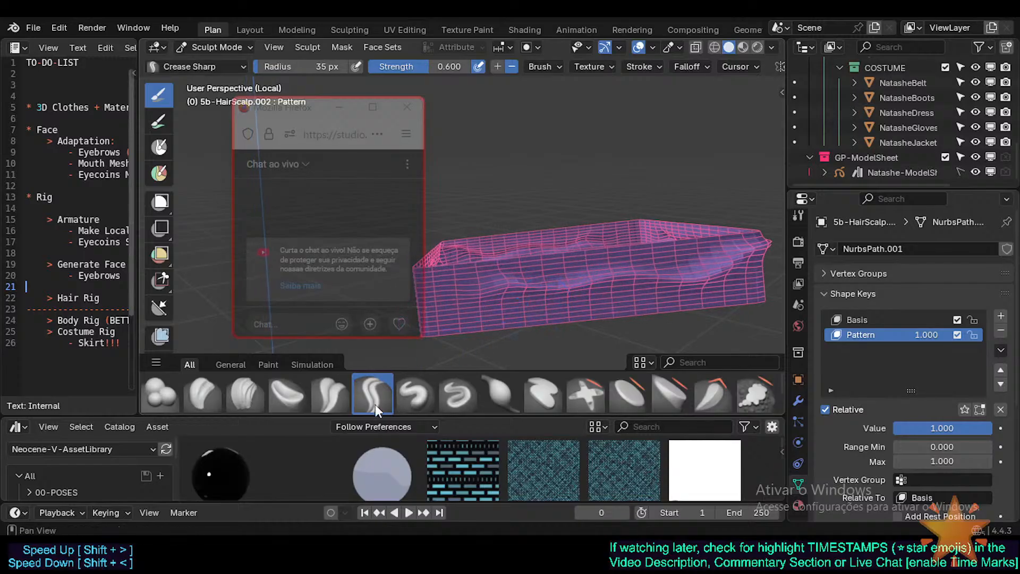
{"action": "middle_click_drag", "start_coordinate": [412, 341], "coordinate": [519, 291], "text": "shift"}
{"action": "left_click_drag", "start_coordinate": [610, 256], "coordinate": [617, 255]}
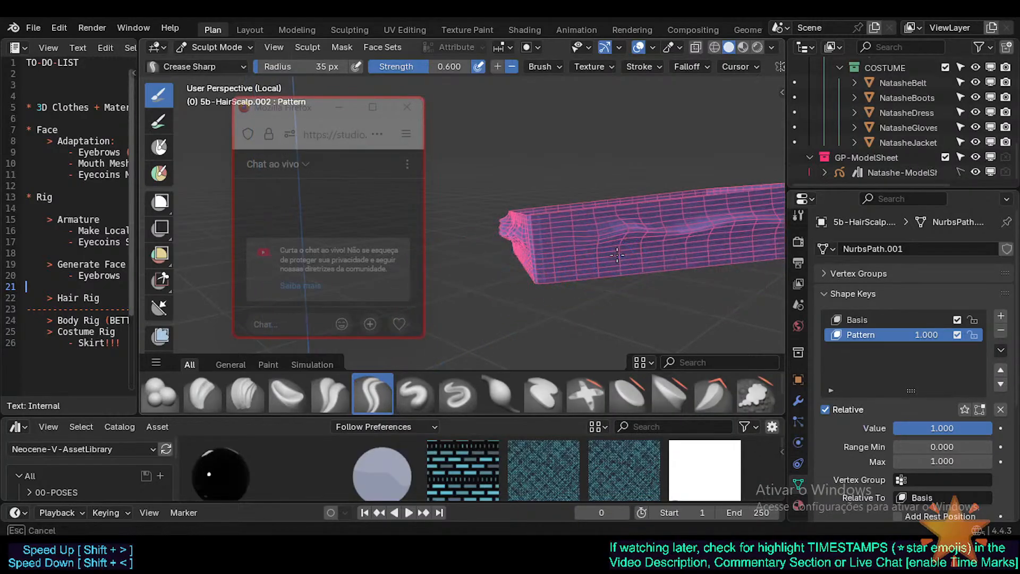
{"action": "middle_click_drag", "start_coordinate": [617, 255], "coordinate": [612, 260], "text": "shift"}
Try extending the crease toward the band's near corner, and undo the last two strokes
{"action": "left_click_drag", "start_coordinate": [639, 240], "coordinate": [526, 263]}
{"action": "mouse_move", "coordinate": [566, 258]}
{"action": "middle_mouse_down"}
{"action": "mouse_move", "coordinate": [580, 268]}
{"action": "mouse_move", "coordinate": [528, 275]}
{"action": "middle_mouse_up"}
{"action": "mouse_move", "coordinate": [529, 275]}
{"action": "left_mouse_down"}
{"action": "mouse_move", "coordinate": [521, 282]}
{"action": "mouse_move", "coordinate": [555, 275]}
{"action": "left_mouse_up"}
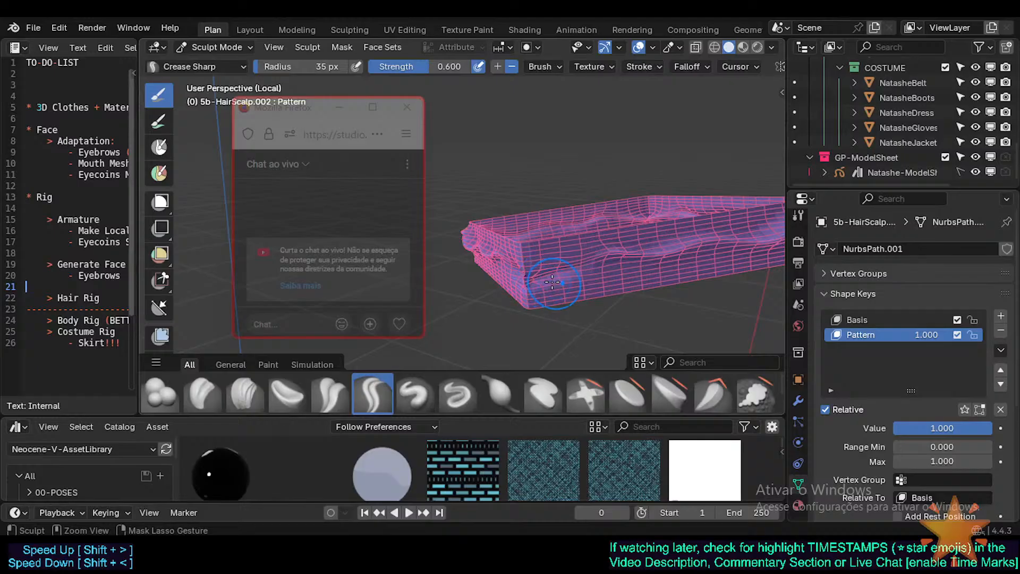
{"action": "key", "text": "ctrl+z"}
{"action": "key", "text": "ctrl+z"}
Sculpt crease strokes from the near corner along the front face with the Crease Sharp brush
{"action": "mouse_move", "coordinate": [595, 264]}
{"action": "left_mouse_down"}
{"action": "mouse_move", "coordinate": [526, 278]}
{"action": "mouse_move", "coordinate": [544, 283]}
{"action": "mouse_move", "coordinate": [593, 264]}
{"action": "left_mouse_up"}
{"action": "left_click_drag", "start_coordinate": [526, 284], "coordinate": [597, 265]}
{"action": "middle_click_drag", "start_coordinate": [596, 265], "coordinate": [547, 276]}
{"action": "left_click_drag", "start_coordinate": [523, 283], "coordinate": [622, 281]}
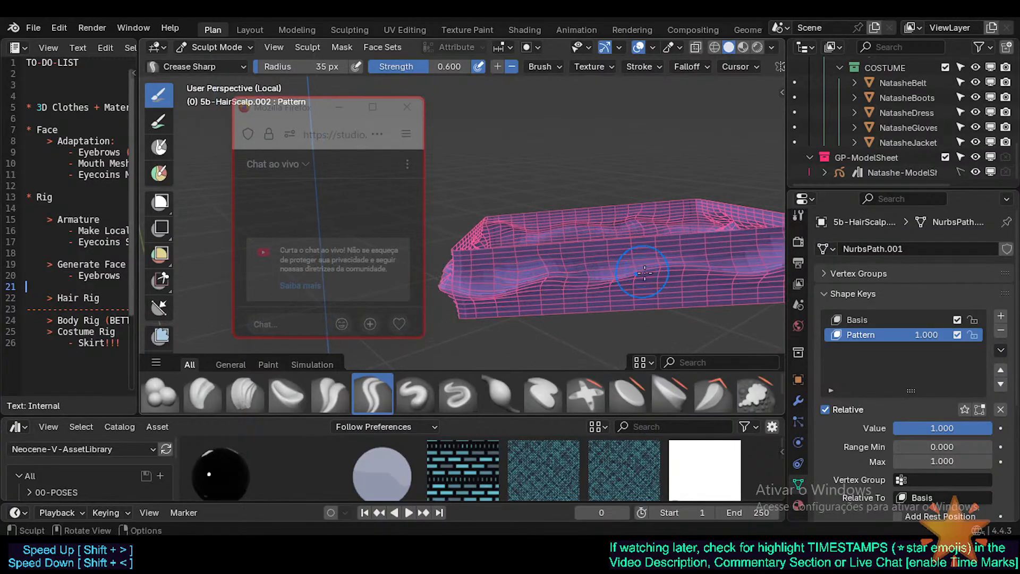
{"action": "middle_click_drag", "start_coordinate": [622, 281], "coordinate": [640, 274]}
{"action": "left_click_drag", "start_coordinate": [643, 272], "coordinate": [656, 271]}
Continue the wavy crease over the adjoining side of the band and around its corner
{"action": "middle_click_drag", "start_coordinate": [656, 271], "coordinate": [623, 271]}
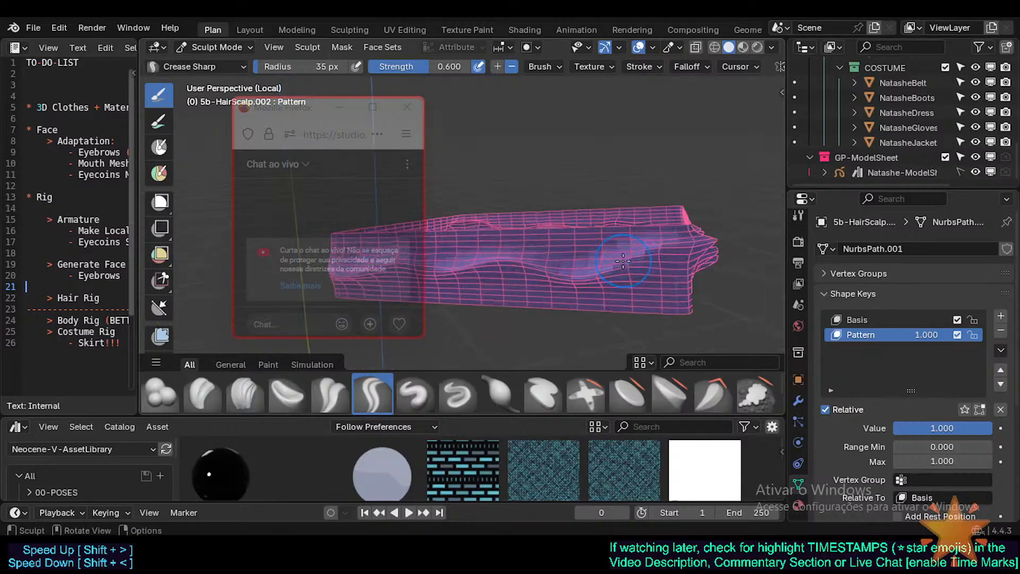
{"action": "left_click_drag", "start_coordinate": [572, 282], "coordinate": [683, 243]}
{"action": "middle_click_drag", "start_coordinate": [690, 256], "coordinate": [636, 248]}
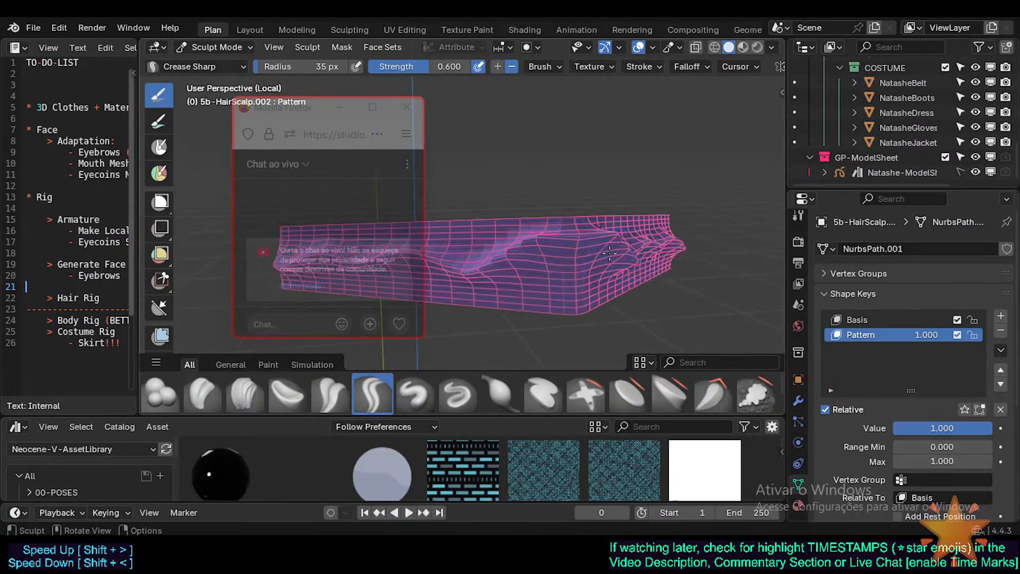
{"action": "left_click_drag", "start_coordinate": [598, 233], "coordinate": [623, 246]}
{"action": "left_click_drag", "start_coordinate": [524, 244], "coordinate": [610, 236]}
{"action": "middle_click_drag", "start_coordinate": [497, 255], "coordinate": [655, 275]}
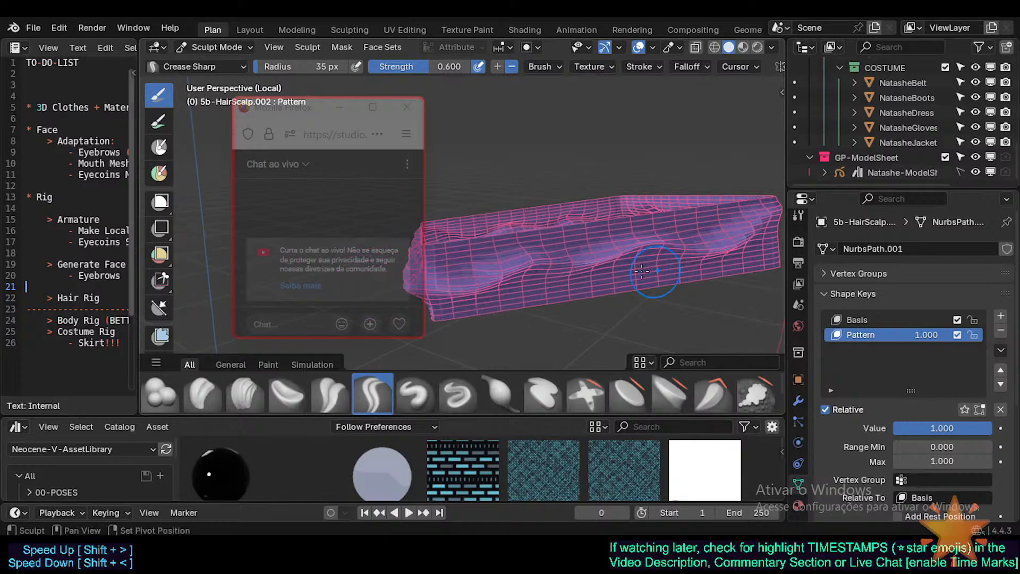
Sculpt the front face below the crease using the Draw brush at 22 px radius and 0.885 strength
{"action": "left_click", "coordinate": [417, 392]}
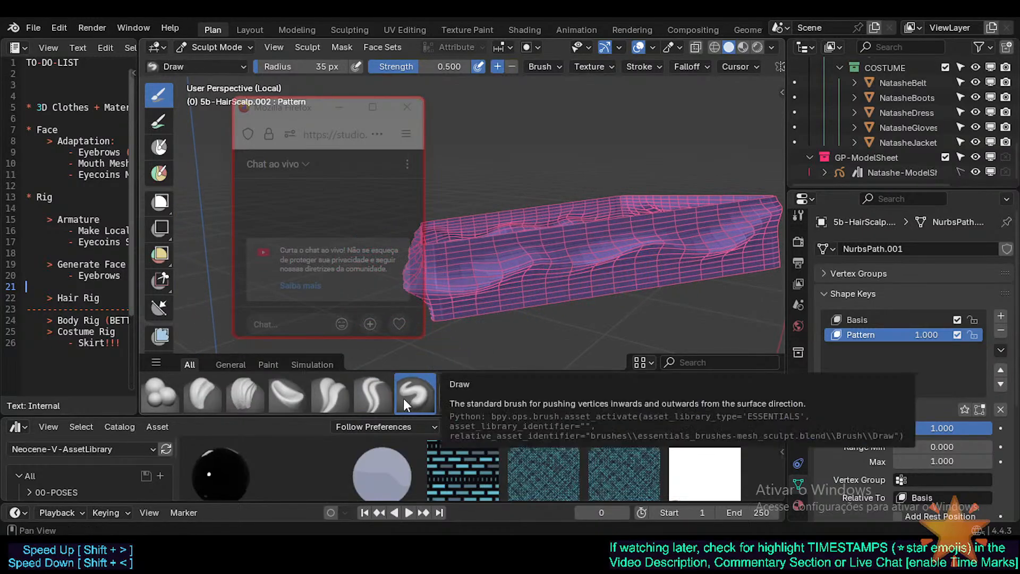
{"action": "key", "text": "f"}
{"action": "left_click", "coordinate": [485, 320]}
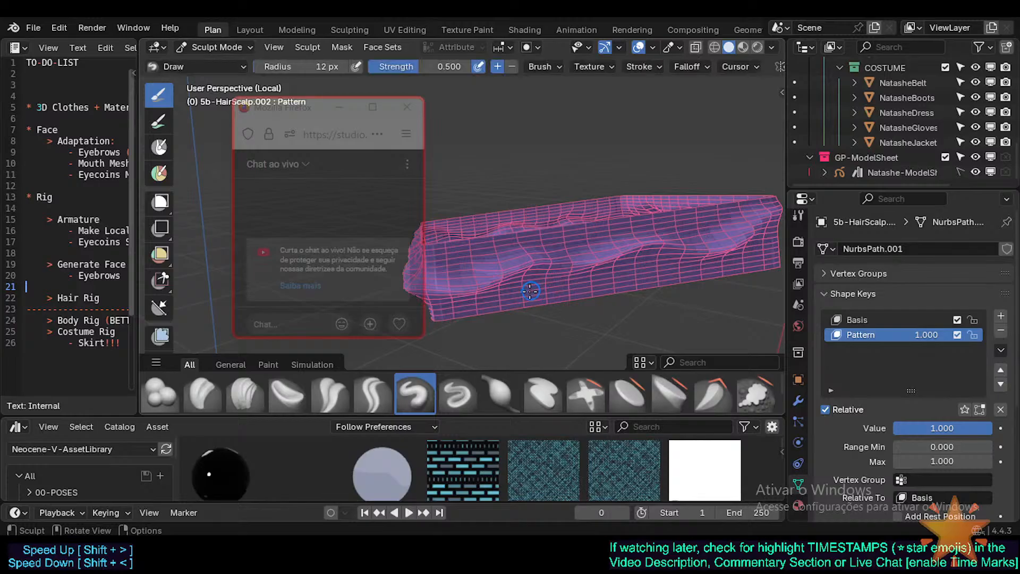
{"action": "key", "text": "f"}
{"action": "key", "text": "shift+f"}
{"action": "mouse_move", "coordinate": [523, 291]}
{"action": "left_mouse_down"}
{"action": "mouse_move", "coordinate": [532, 291]}
{"action": "mouse_move", "coordinate": [524, 298]}
{"action": "left_mouse_up"}
{"action": "left_click", "coordinate": [531, 289]}
{"action": "left_click_drag", "start_coordinate": [523, 289], "coordinate": [520, 291]}
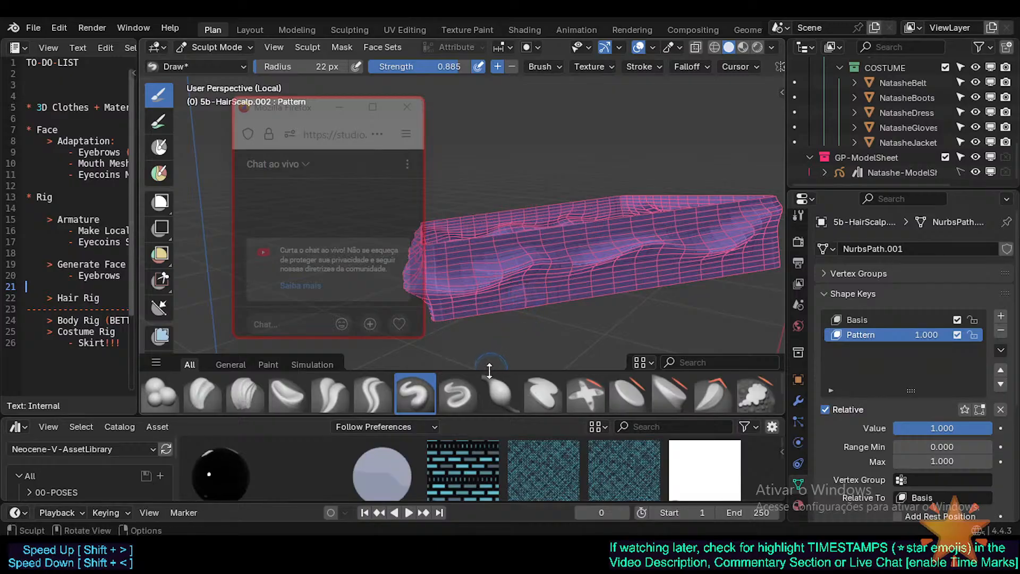
Try the Blob brush at 33 px radius near the band's corner, and undo its strokes
{"action": "left_click", "coordinate": [160, 394]}
{"action": "left_click_drag", "start_coordinate": [454, 264], "coordinate": [459, 267]}
{"action": "key", "text": "f"}
{"action": "left_click", "coordinate": [485, 262]}
{"action": "mouse_move", "coordinate": [485, 262]}
{"action": "middle_mouse_down"}
{"action": "mouse_move", "coordinate": [516, 266]}
{"action": "mouse_move", "coordinate": [513, 287]}
{"action": "middle_mouse_up"}
{"action": "middle_click_drag", "start_coordinate": [512, 287], "coordinate": [518, 261], "text": "ctrl"}
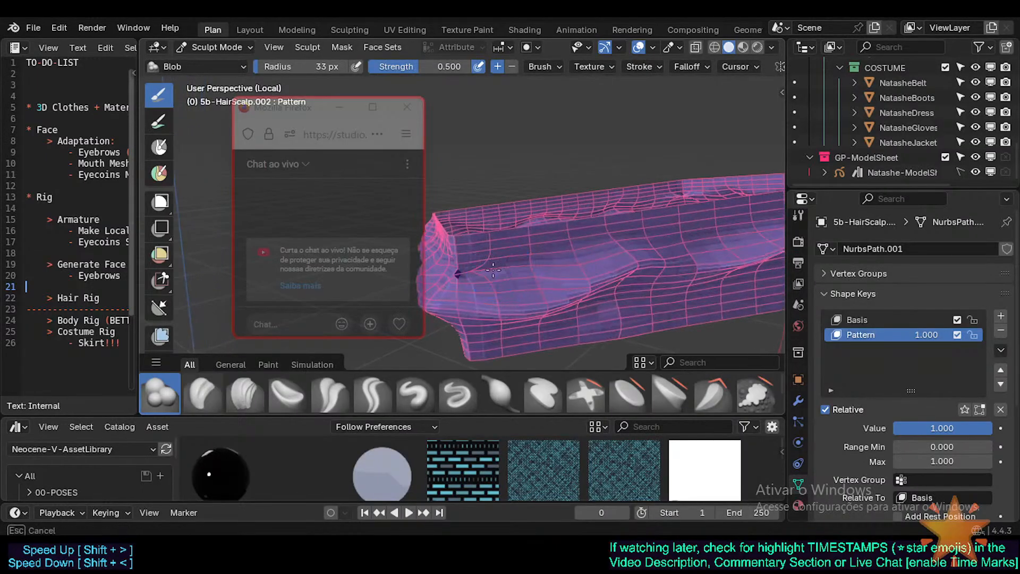
{"action": "left_click_drag", "start_coordinate": [489, 269], "coordinate": [505, 272]}
{"action": "key", "text": "ctrl+z"}
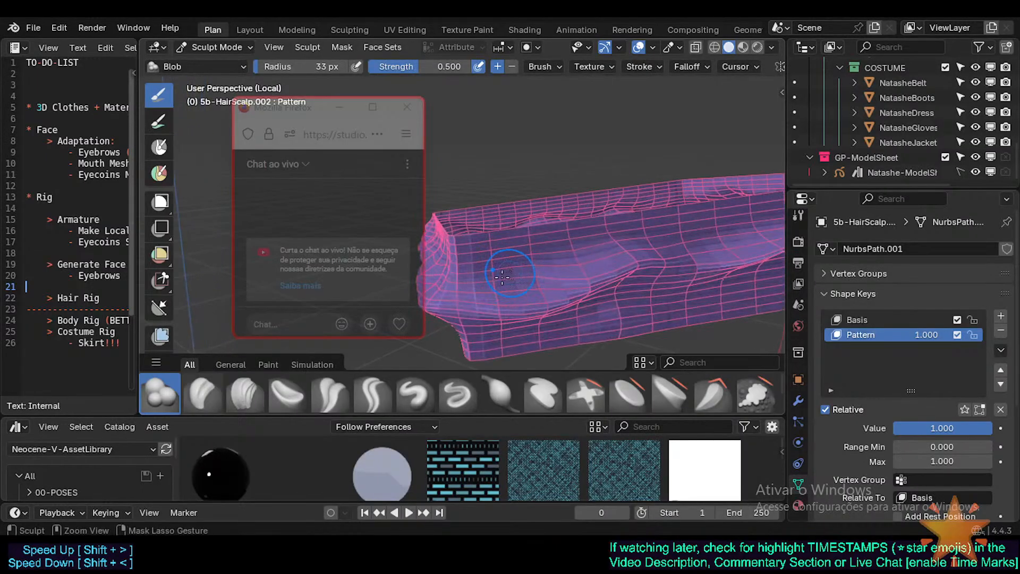
{"action": "key", "text": "ctrl+z"}
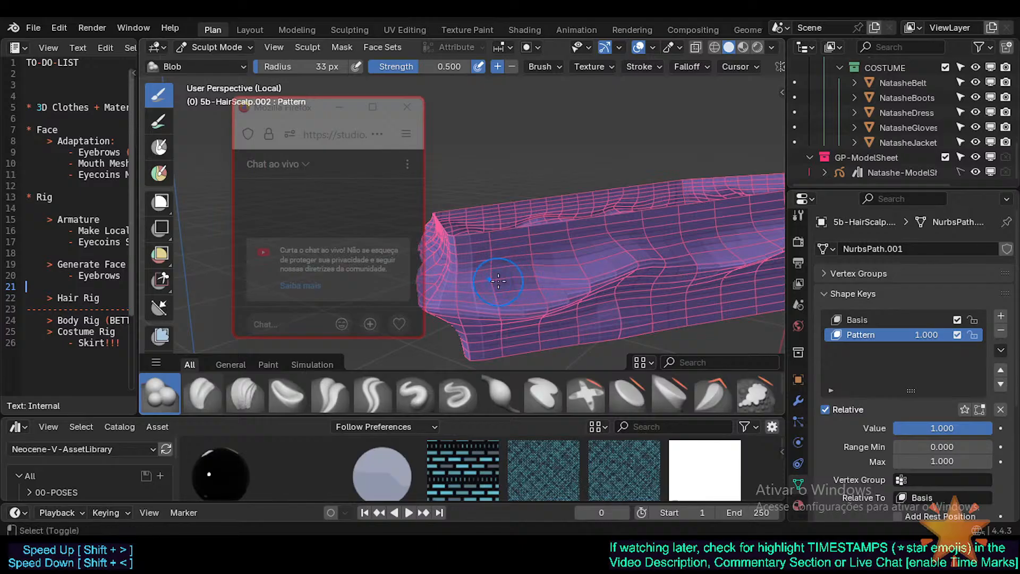
Reveal the hidden geometry in Edit Mode, flip all the normals, and clear the selection for face selection
{"action": "key", "text": "shift+alt+f"}
{"action": "key", "text": "Tab"}
{"action": "middle_click_drag", "start_coordinate": [564, 278], "coordinate": [559, 290]}
{"action": "key", "text": "alt+h"}
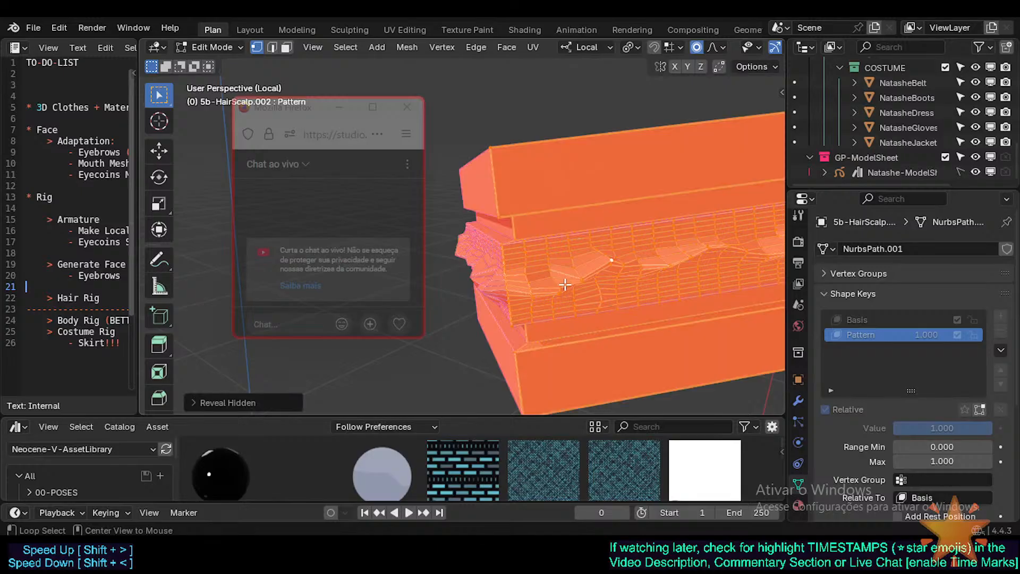
{"action": "key", "text": "alt+n"}
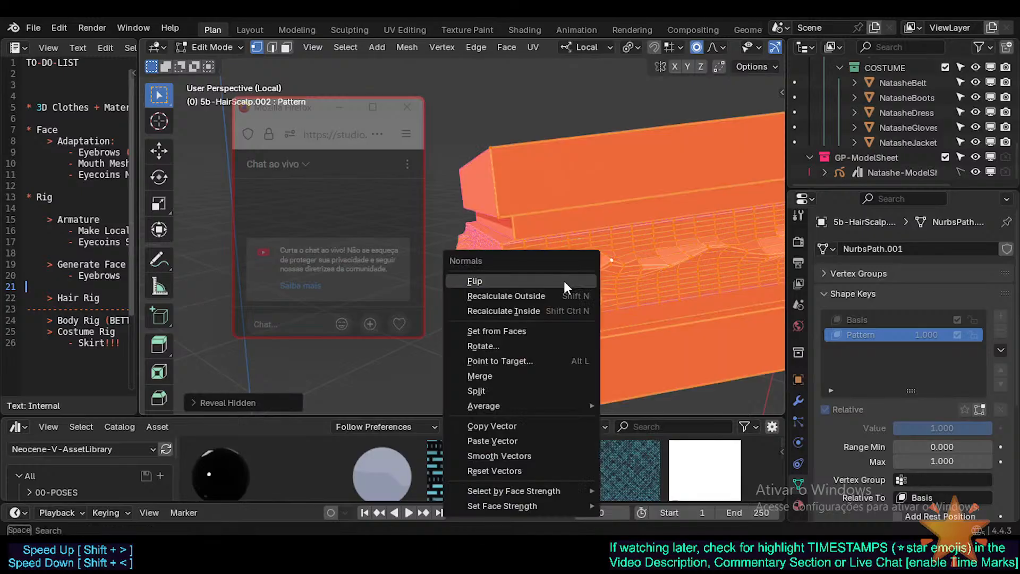
{"action": "left_click", "coordinate": [564, 279]}
{"action": "middle_click_drag", "start_coordinate": [575, 283], "coordinate": [577, 274]}
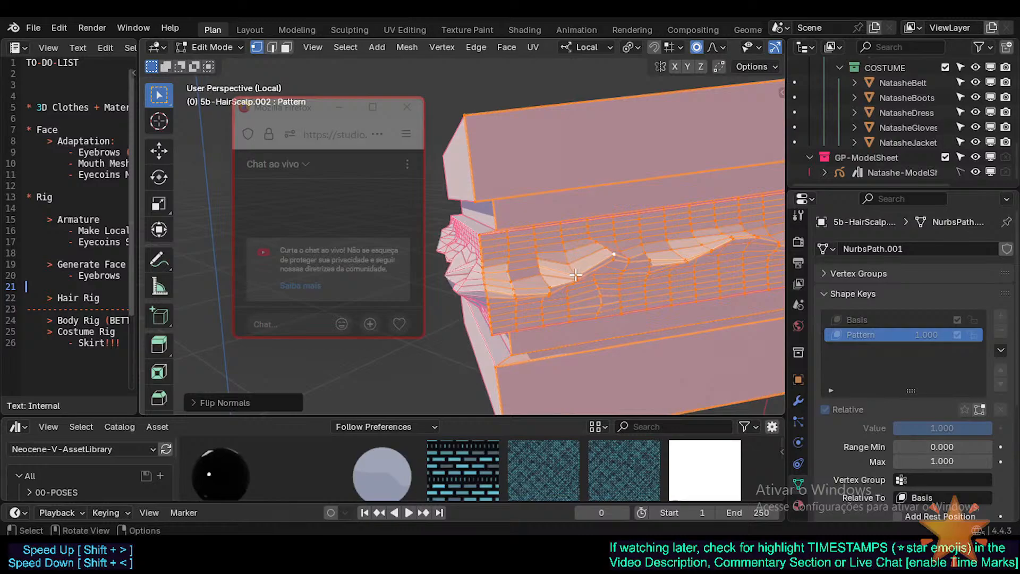
{"action": "key", "text": "alt+a"}
{"action": "key", "text": "3"}
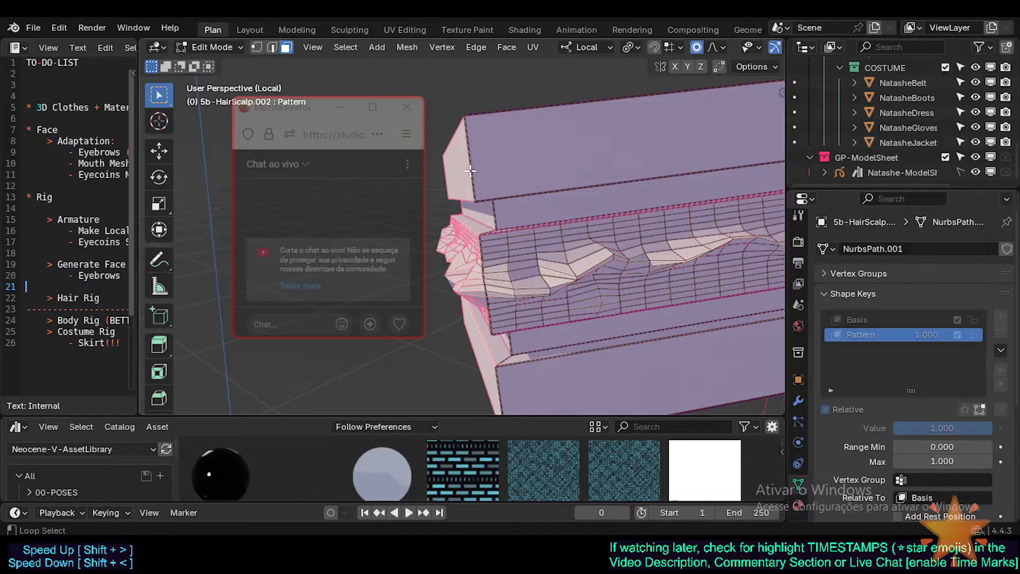
{"action": "middle_click_drag", "start_coordinate": [567, 195], "coordinate": [525, 209], "text": "shift"}
{"action": "left_click", "coordinate": [588, 176]}
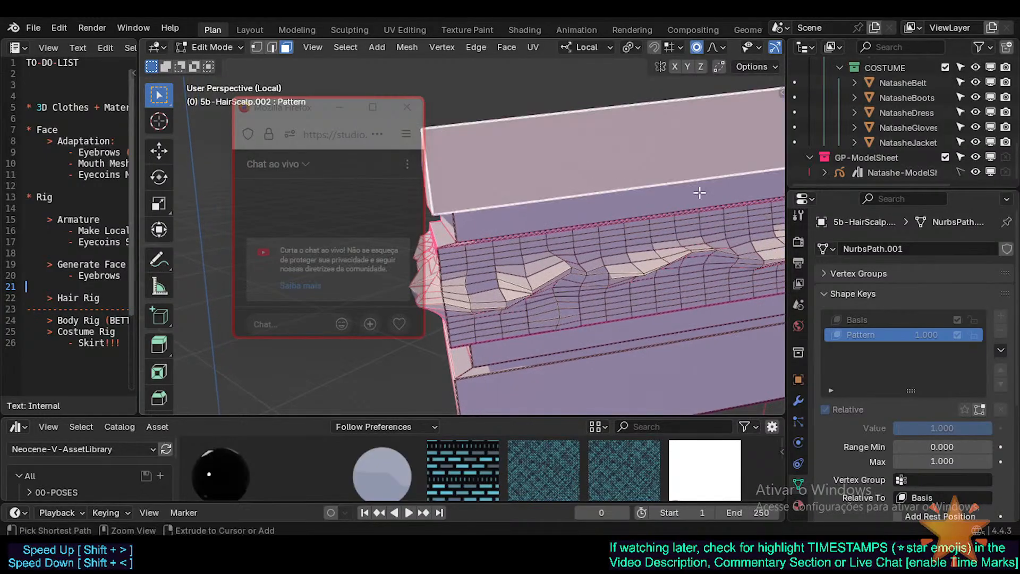
{"action": "key", "text": "ctrl+KP_Add"}
{"action": "middle_click_drag", "start_coordinate": [600, 242], "coordinate": [564, 345]}
{"action": "key", "text": "alt+a"}
Select the upper and lower blocks, grow the selection up to the patterned middle band, and hide those faces
{"action": "left_click", "coordinate": [570, 355]}
{"action": "left_click", "coordinate": [588, 200], "text": "shift"}
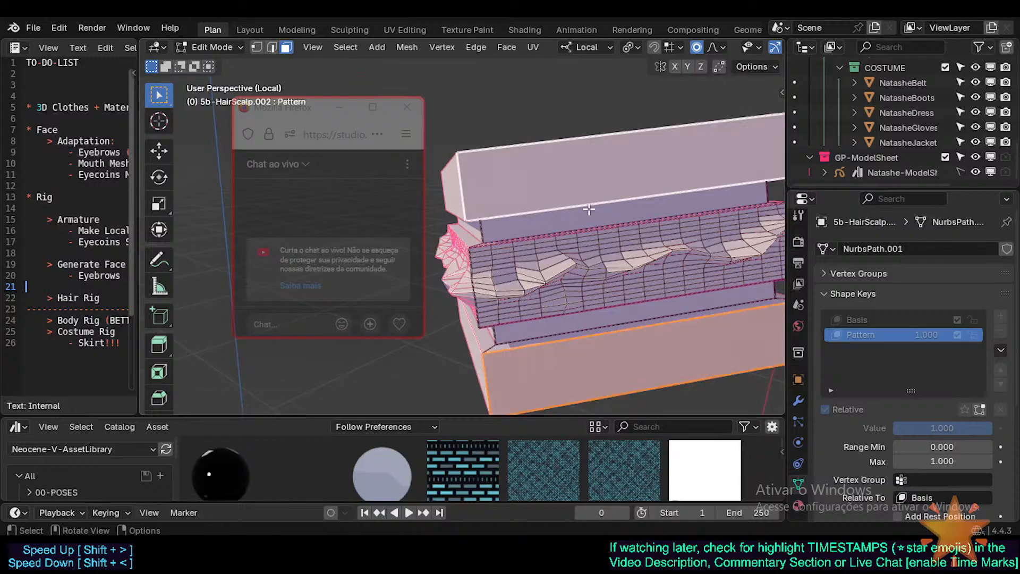
{"action": "key", "text": "ctrl+KP_Add"}
{"action": "key", "text": "ctrl+KP_Add"}
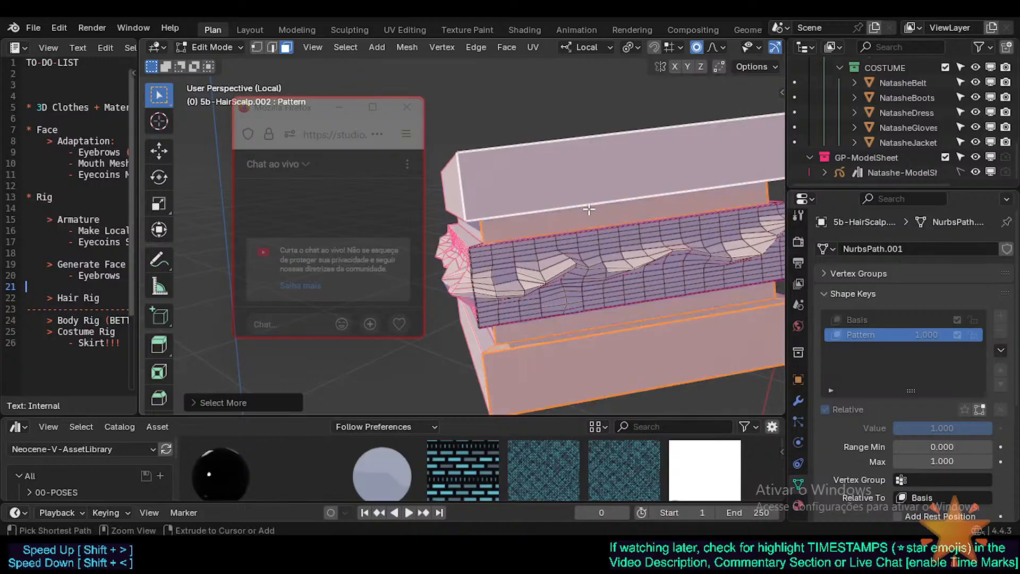
{"action": "key", "text": "ctrl+KP_Add"}
{"action": "key", "text": "ctrl+KP_Add"}
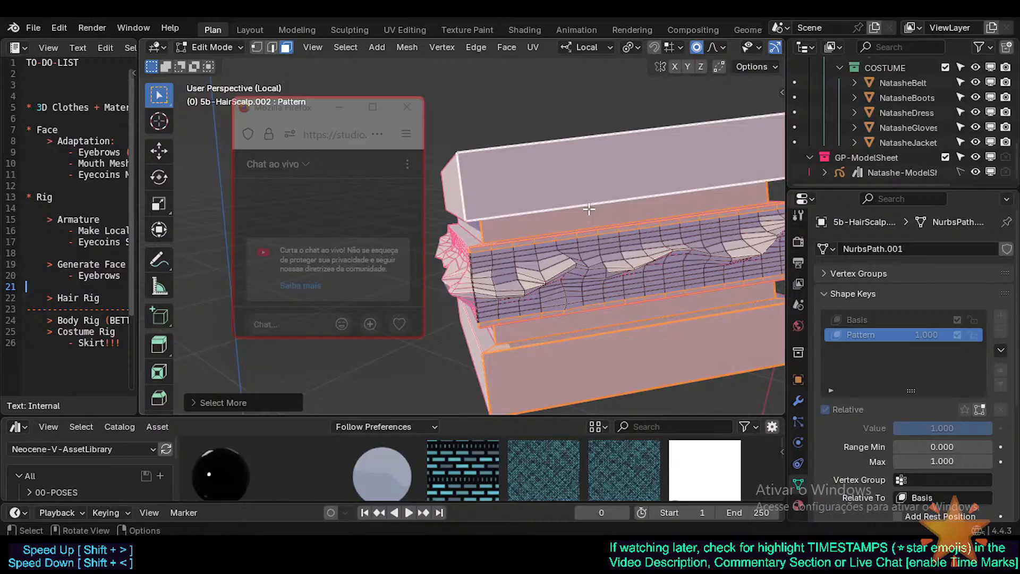
{"action": "key", "text": "h"}
Return the isolated middle band to Sculpt Mode and save the file
{"action": "middle_click_drag", "start_coordinate": [532, 289], "coordinate": [548, 286]}
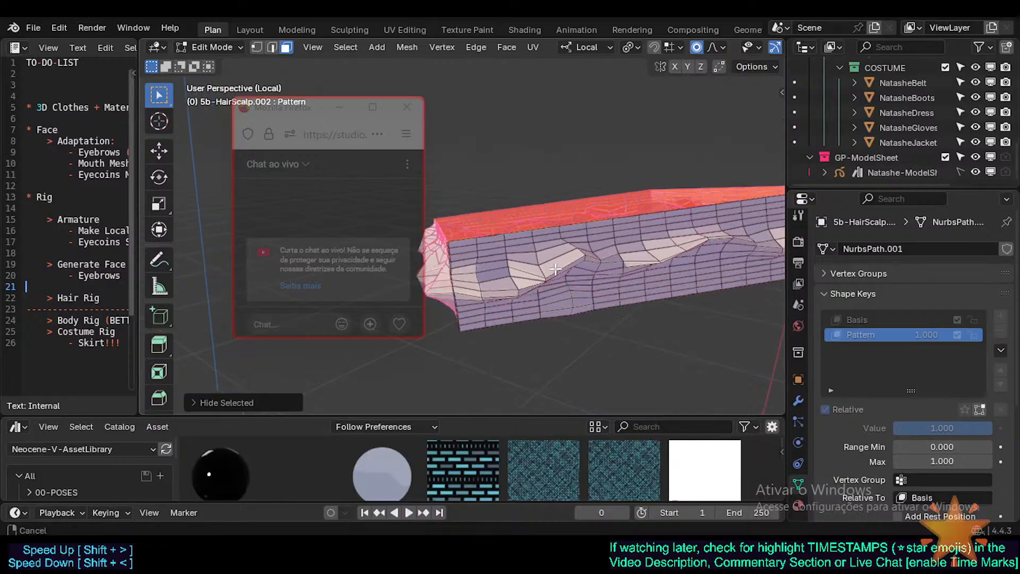
{"action": "scroll", "coordinate": [554, 282], "scroll_direction": "up", "scroll_amount": 2}
{"action": "key", "text": "ctrl+Tab"}
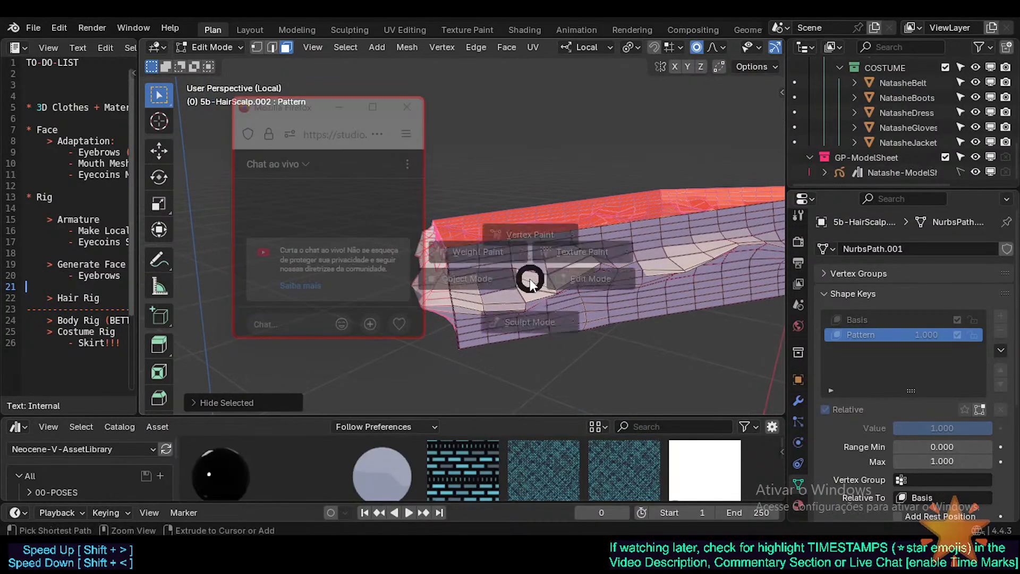
{"action": "left_click", "coordinate": [531, 363]}
{"action": "key", "text": "ctrl+s"}
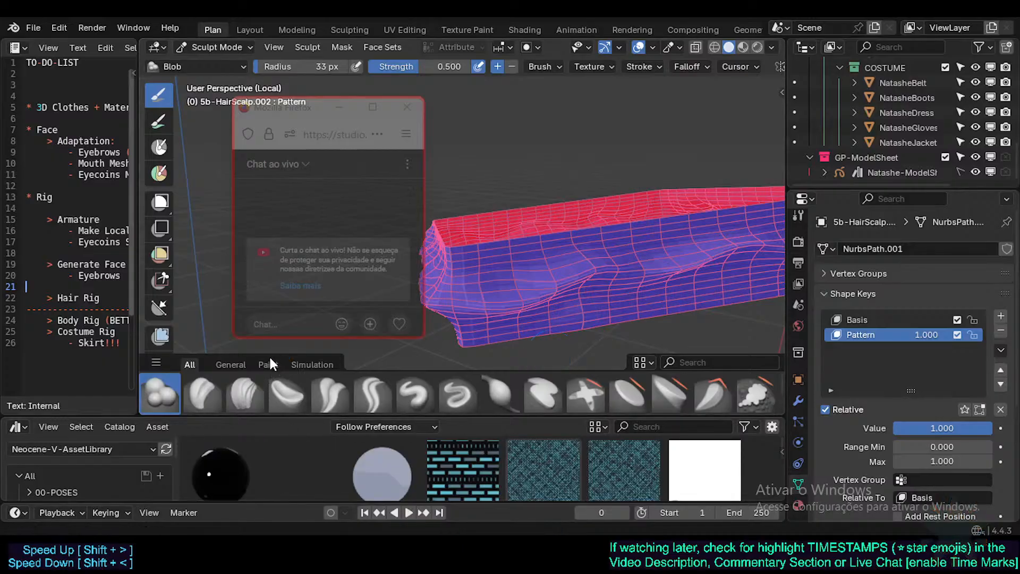
Switch to the live chat in Firefox and begin a message with a blue emote followed by "Details with"
{"action": "mouse_move", "coordinate": [559, 542]}
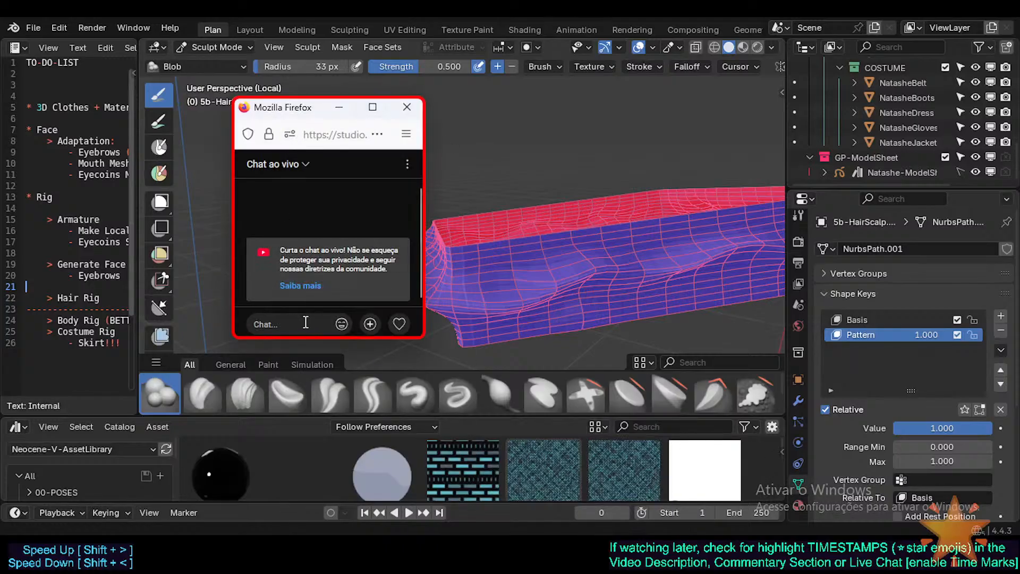
{"action": "left_click", "coordinate": [306, 323]}
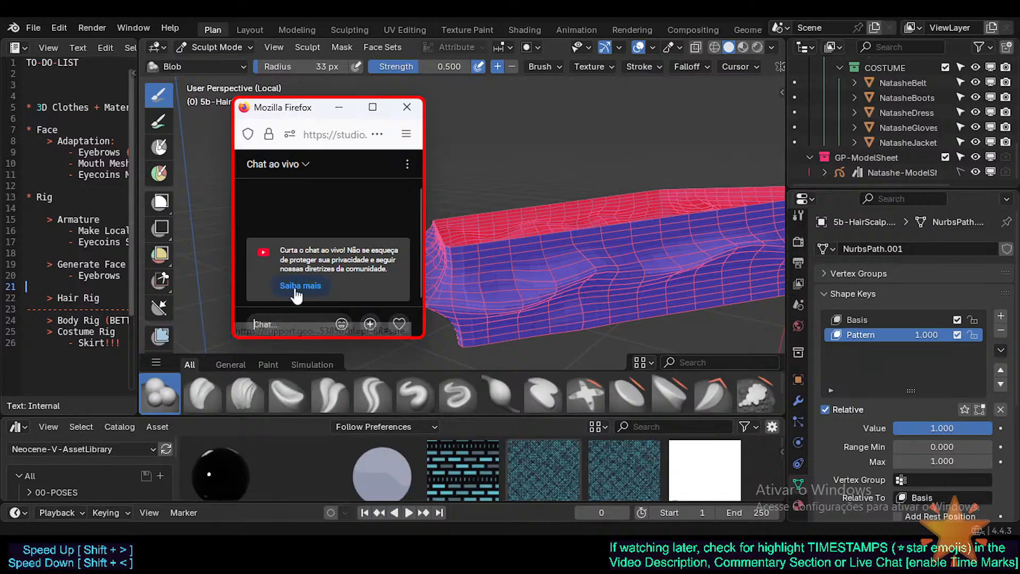
{"action": "type", "text": "."}
{"action": "key", "text": "BackSpace"}
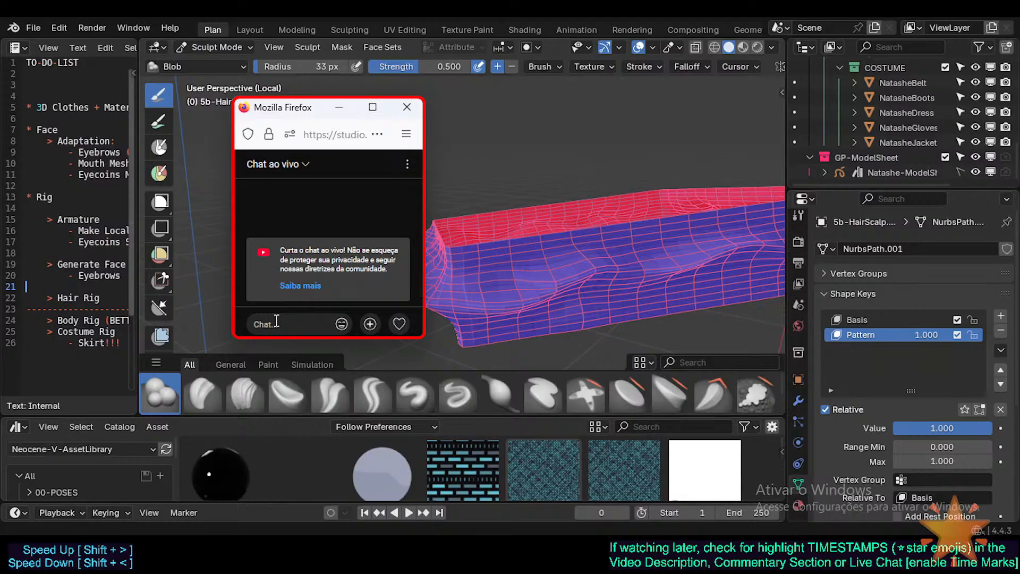
{"action": "left_click", "coordinate": [371, 323]}
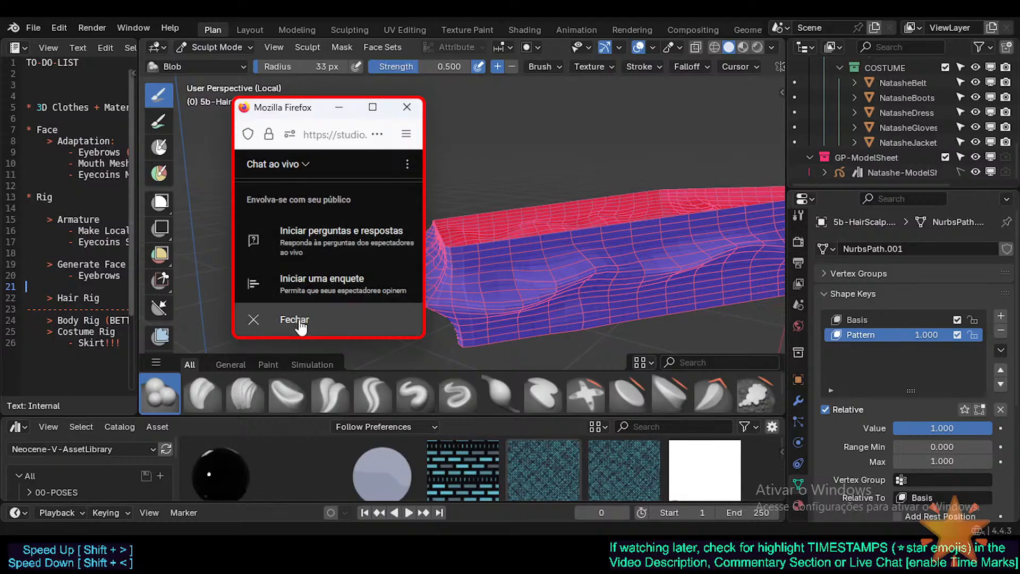
{"action": "left_click", "coordinate": [337, 319]}
{"action": "left_click", "coordinate": [342, 324]}
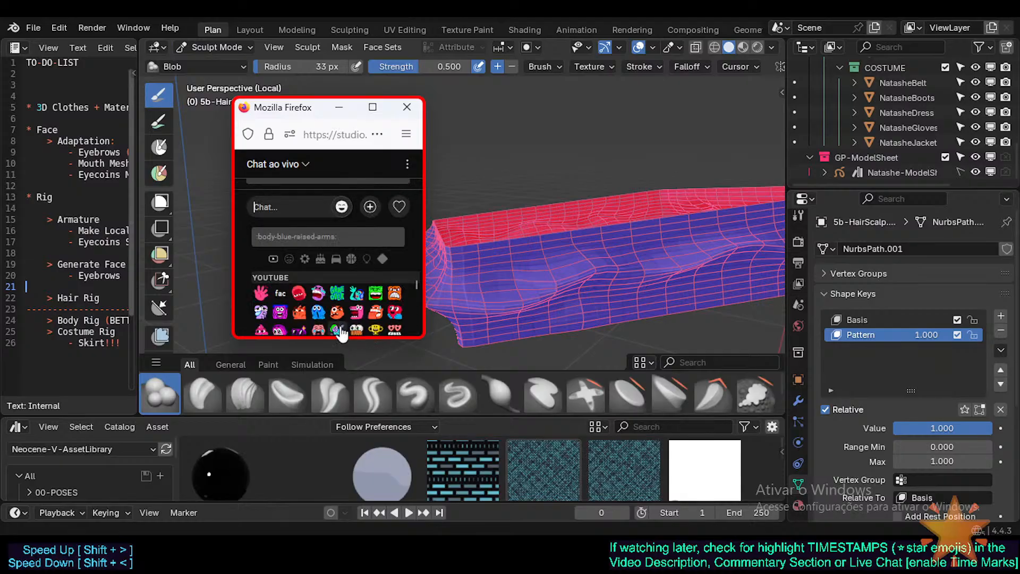
{"action": "scroll", "coordinate": [340, 308], "scroll_direction": "up", "scroll_amount": 5}
{"action": "left_click", "coordinate": [280, 293]}
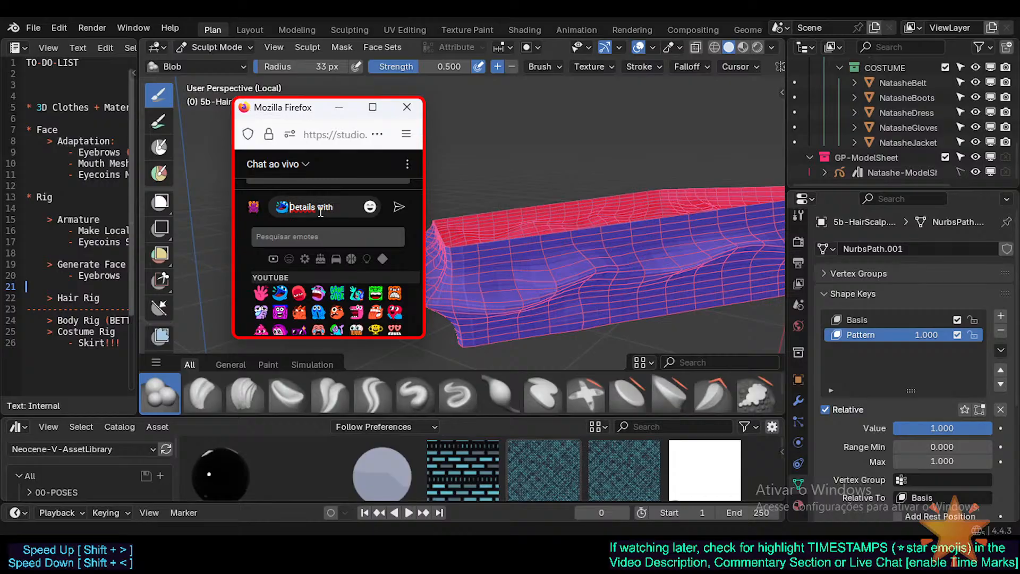
Insert "Brass Hair Accessory" between the emote and "Details with" in the chat message
{"action": "type", "text": "A"}
{"action": "type", "text": "rass Acce"}
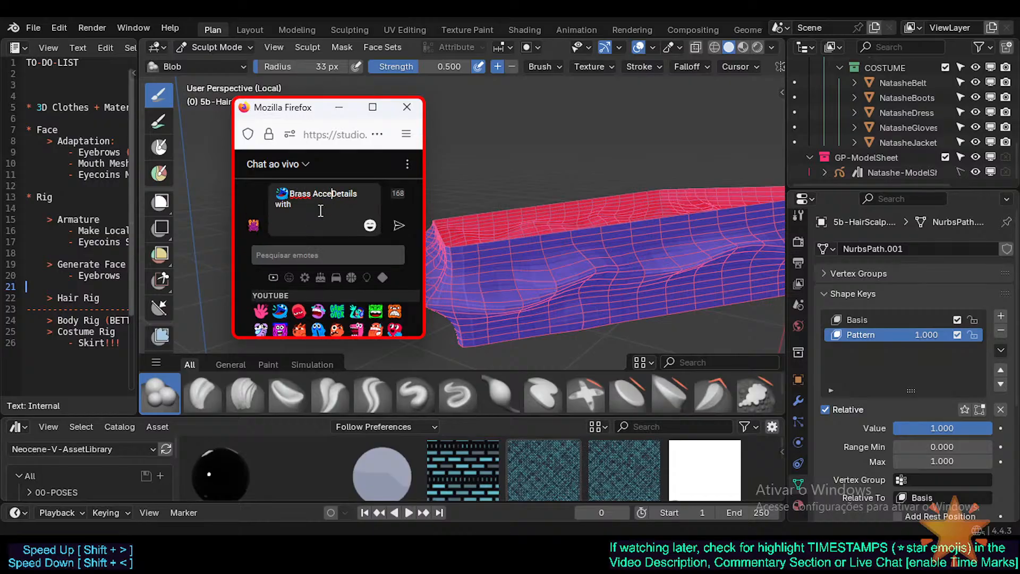
{"action": "type", "text": "ssory "}
{"action": "type", "text": "Hair "}
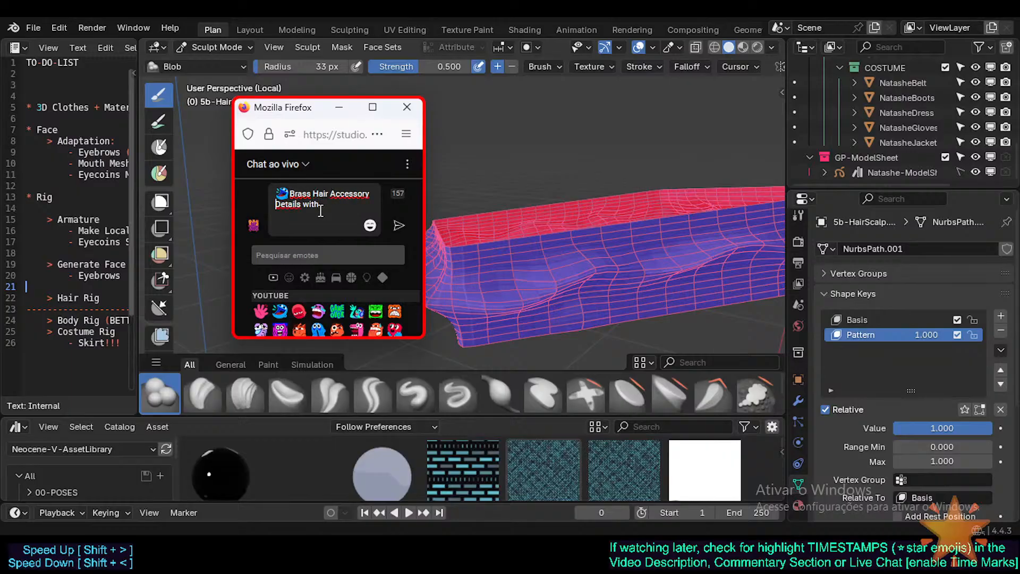
Complete the chat message as "Brass Hair Accessory Patterns Low-Relief Details with Shape Key and Localized Subdivisions" and send it
{"action": "type", "text": "Patterns"}
{"action": "type", "text": "Low-Relief"}
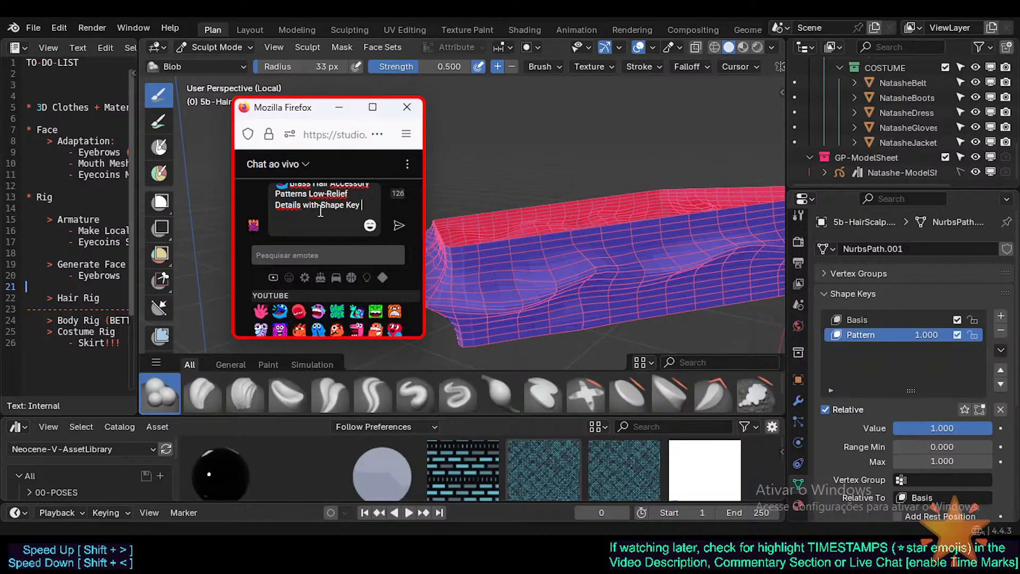
{"action": "type", "text": "d Localized Subdivi"}
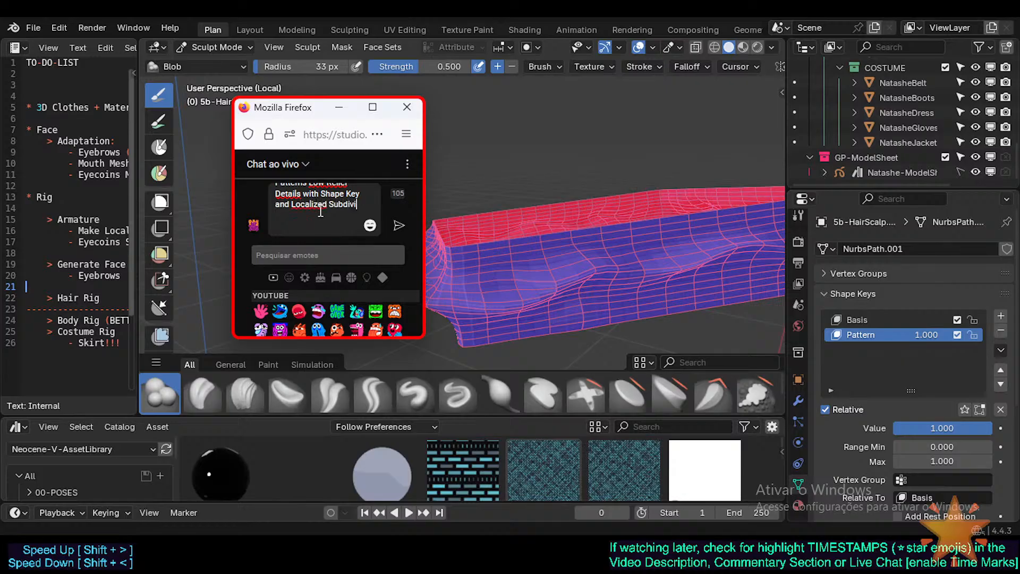
{"action": "type", "text": "sions"}
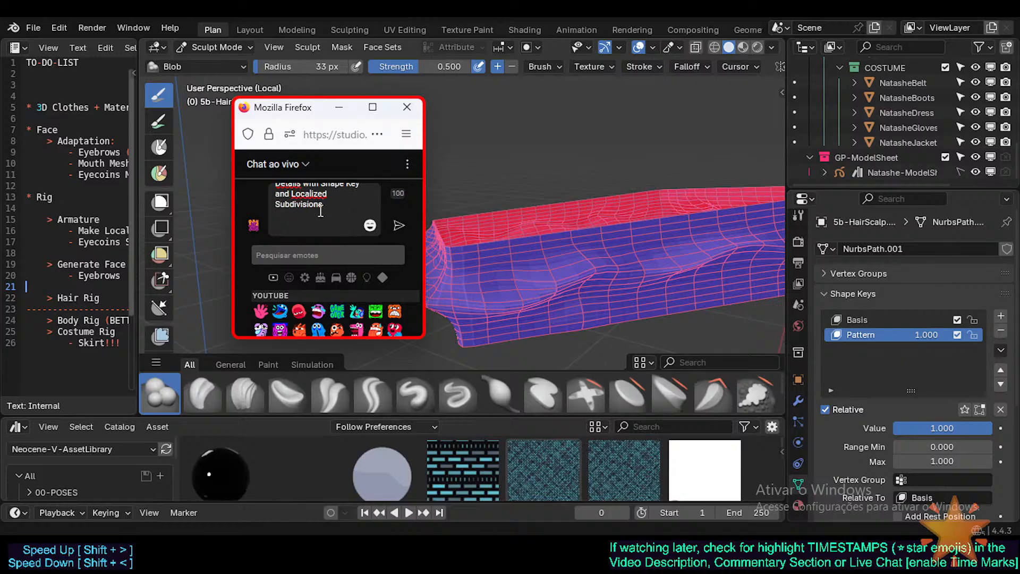
{"action": "key", "text": "Return"}
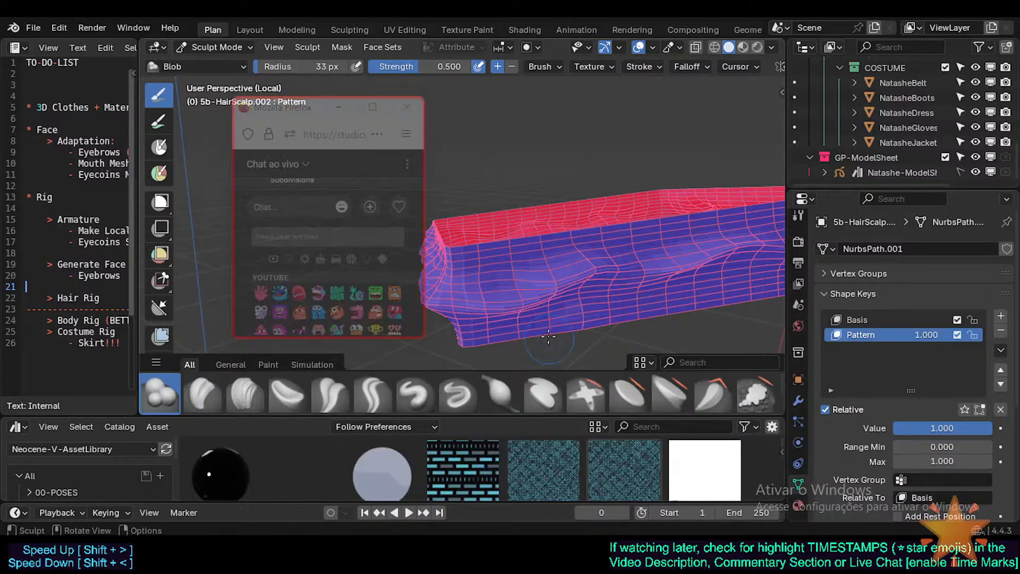
Switch the hair accessory back to Edit Mode in Blender and reveal its hidden upper and lower blocks
{"action": "mouse_move", "coordinate": [511, 282]}
{"action": "middle_mouse_down"}
{"action": "mouse_move", "coordinate": [562, 286]}
{"action": "mouse_move", "coordinate": [569, 317]}
{"action": "mouse_move", "coordinate": [577, 300]}
{"action": "mouse_move", "coordinate": [579, 314]}
{"action": "middle_mouse_up"}
{"action": "key", "text": "Tab"}
{"action": "key", "text": "alt+h"}
{"action": "scroll", "coordinate": [578, 314], "scroll_direction": "up", "scroll_amount": 5}
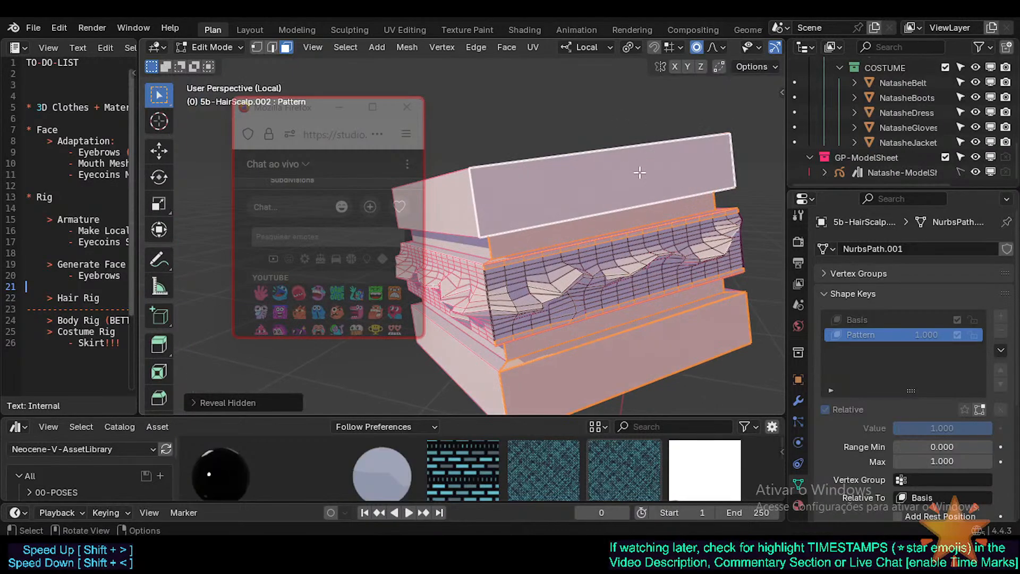
Try to subdivide the upper block's front face repeatedly, and undo the subdivisions
{"action": "left_click", "coordinate": [632, 173]}
{"action": "right_click", "coordinate": [626, 173]}
{"action": "left_click", "coordinate": [626, 174]}
{"action": "right_click", "coordinate": [629, 169]}
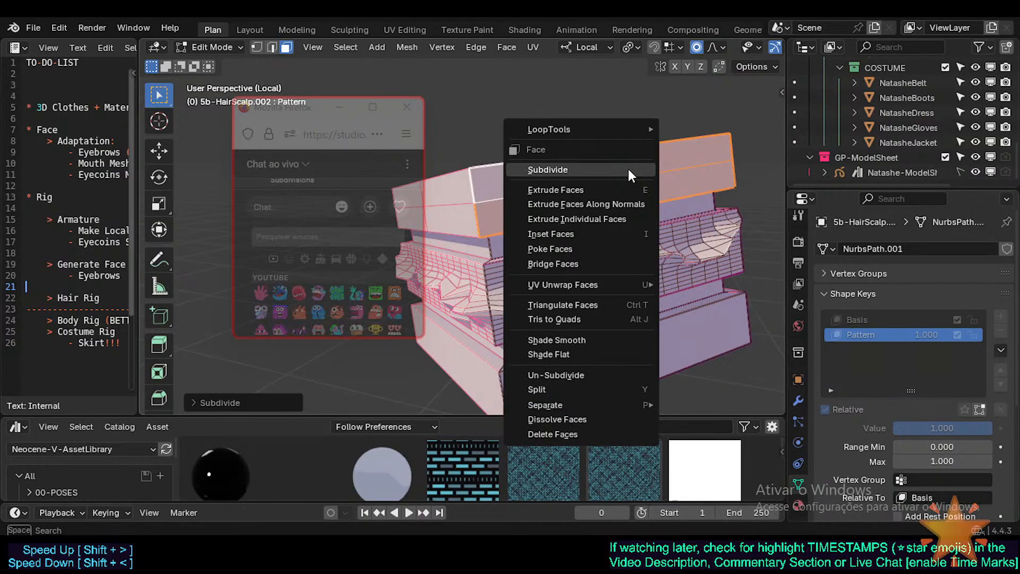
{"action": "left_click", "coordinate": [629, 171]}
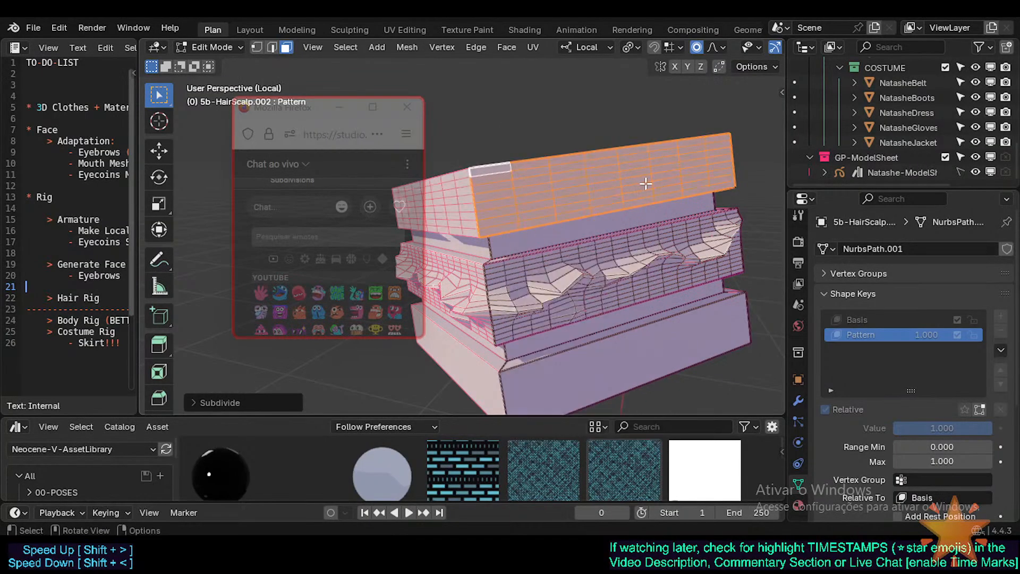
{"action": "right_click", "coordinate": [646, 180]}
{"action": "left_click", "coordinate": [646, 178]}
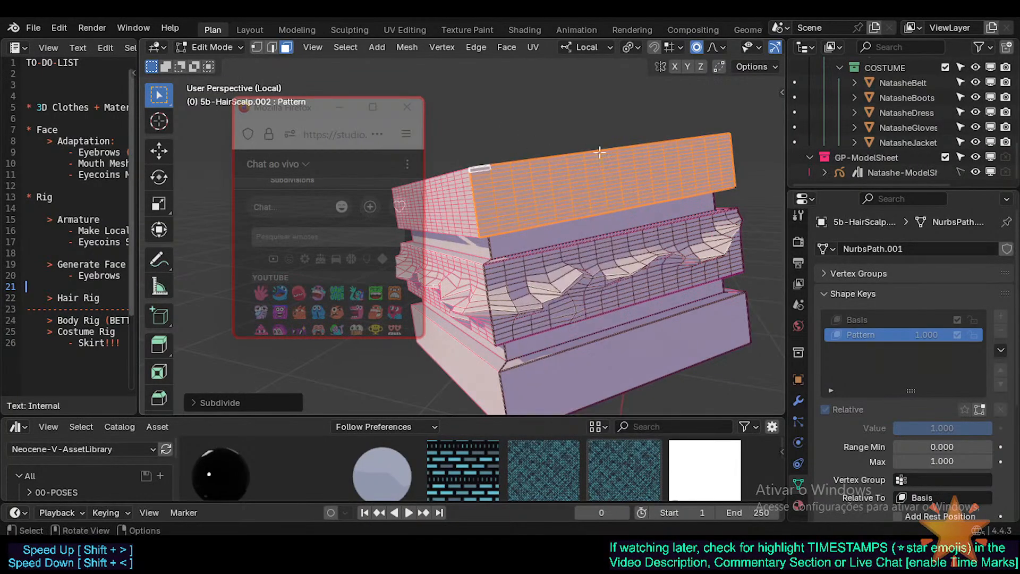
{"action": "key", "text": "ctrl+z"}
{"action": "key", "text": "ctrl+z"}
{"action": "key", "text": "ctrl+z"}
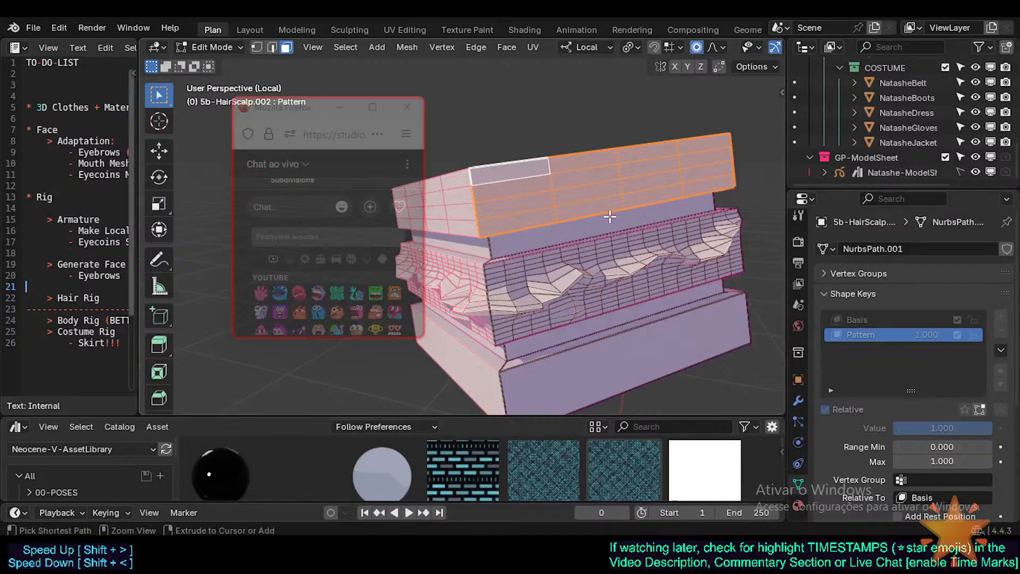
{"action": "middle_click_drag", "start_coordinate": [609, 213], "coordinate": [595, 269]}
{"action": "scroll", "coordinate": [594, 269], "scroll_direction": "down", "scroll_amount": 1}
{"action": "key", "text": "ctrl+KP_Add"}
{"action": "key", "text": "ctrl+KP_Add"}
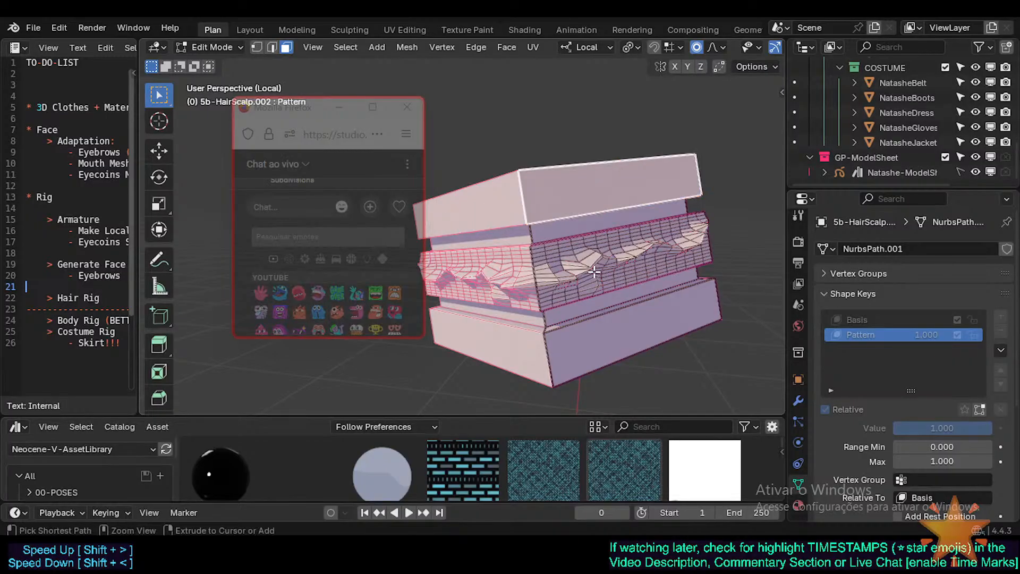
Hide the faces around the patterned middle band again
{"action": "key", "text": "h"}
{"action": "scroll", "coordinate": [591, 295], "scroll_direction": "up", "scroll_amount": 2}
{"action": "mouse_move", "coordinate": [590, 293]}
{"action": "middle_mouse_down"}
{"action": "mouse_move", "coordinate": [579, 301]}
{"action": "mouse_move", "coordinate": [596, 315]}
{"action": "mouse_move", "coordinate": [527, 278]}
{"action": "mouse_move", "coordinate": [591, 271]}
{"action": "mouse_move", "coordinate": [581, 279]}
{"action": "mouse_move", "coordinate": [521, 253]}
{"action": "mouse_move", "coordinate": [550, 265]}
{"action": "mouse_move", "coordinate": [632, 265]}
{"action": "middle_mouse_up"}
Turn off the face orientation overlay and isolate the hair accessory in local view in Object Mode
{"action": "key", "text": "ctrl+Tab"}
{"action": "scroll", "coordinate": [584, 297], "scroll_direction": "down", "scroll_amount": 3}
{"action": "key", "text": "KP_Divide"}
{"action": "key", "text": "ctrl+Tab"}
{"action": "left_click", "coordinate": [570, 277]}
{"action": "scroll", "coordinate": [533, 273], "scroll_direction": "up", "scroll_amount": 2}
{"action": "key", "text": "shift+alt+f"}
{"action": "key", "text": "KP_Divide"}
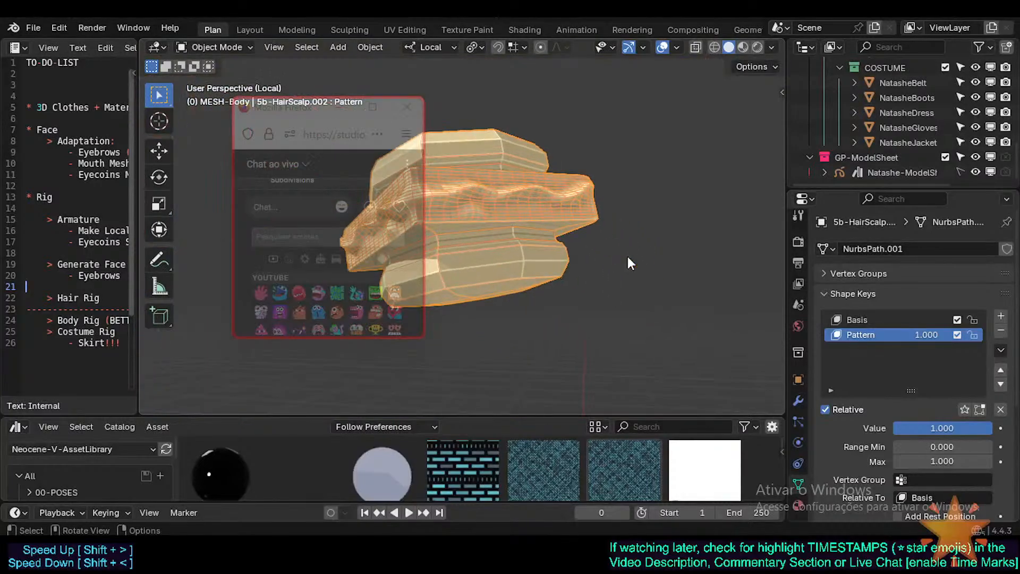
Edit the accessory in edge selection mode with all hidden geometry revealed and nothing selected
{"action": "middle_click_drag", "start_coordinate": [589, 220], "coordinate": [558, 280]}
{"action": "key", "text": "Tab"}
{"action": "key", "text": "2"}
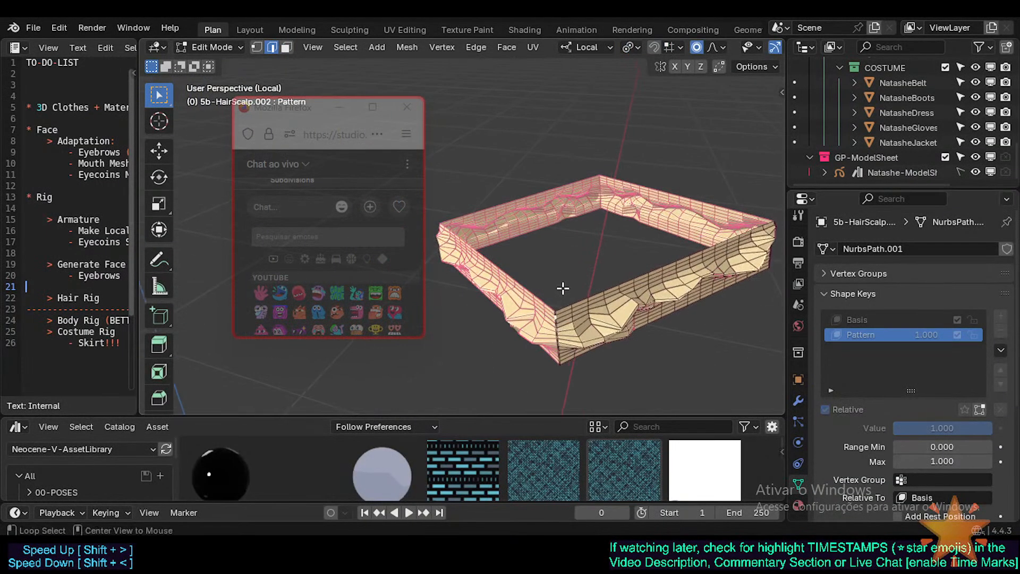
{"action": "key", "text": "alt+h"}
{"action": "scroll", "coordinate": [555, 287], "scroll_direction": "up", "scroll_amount": 3}
{"action": "key", "text": "alt+a"}
{"action": "scroll", "coordinate": [556, 292], "scroll_direction": "up", "scroll_amount": 2}
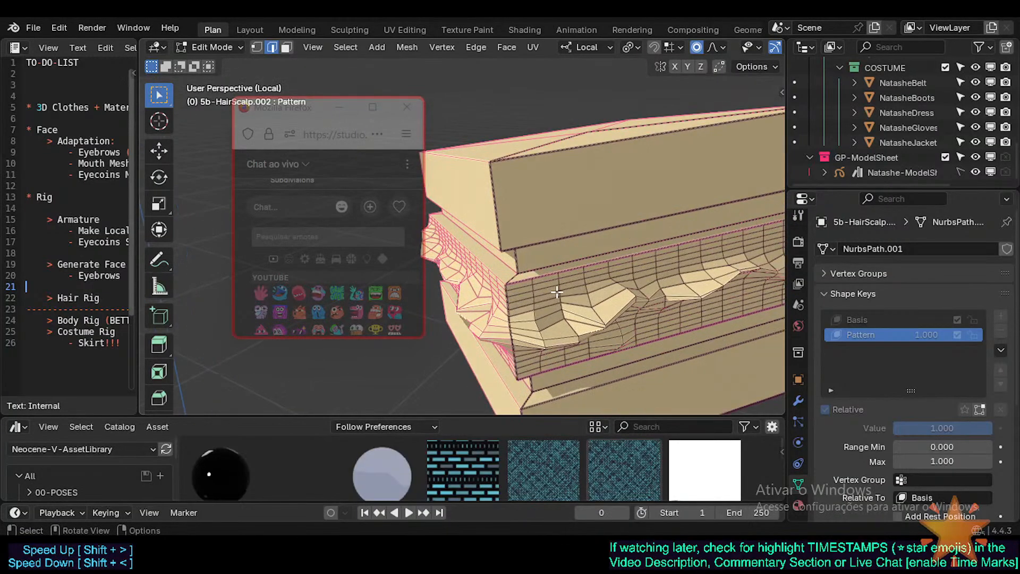
Check the crease of the middle band's upper ledge edge, and select the edge loops along the band's upper and lower borders
{"action": "left_click", "coordinate": [537, 271], "text": "alt"}
{"action": "key", "text": "n"}
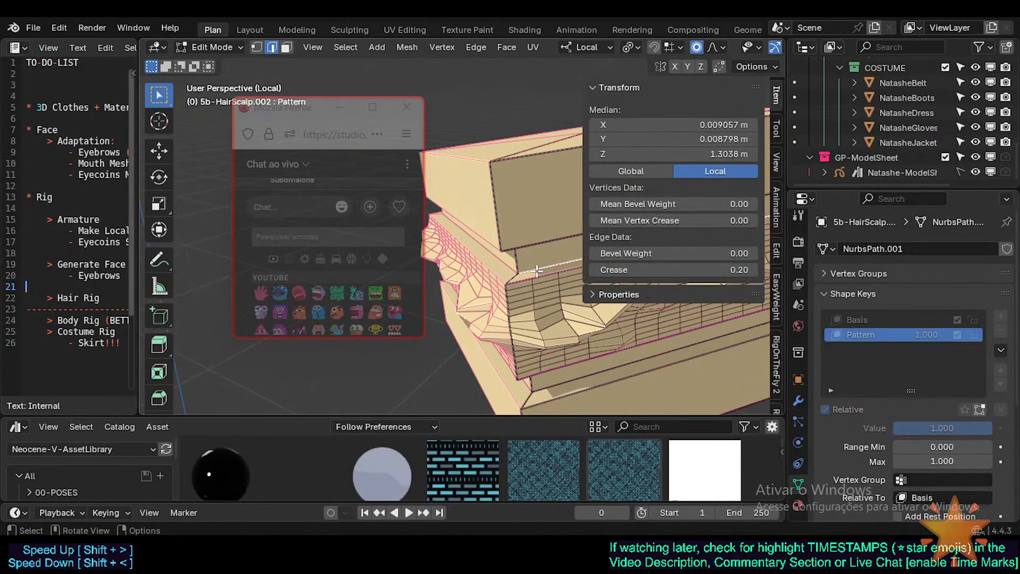
{"action": "left_click", "coordinate": [549, 275], "text": "alt"}
{"action": "key", "text": "n"}
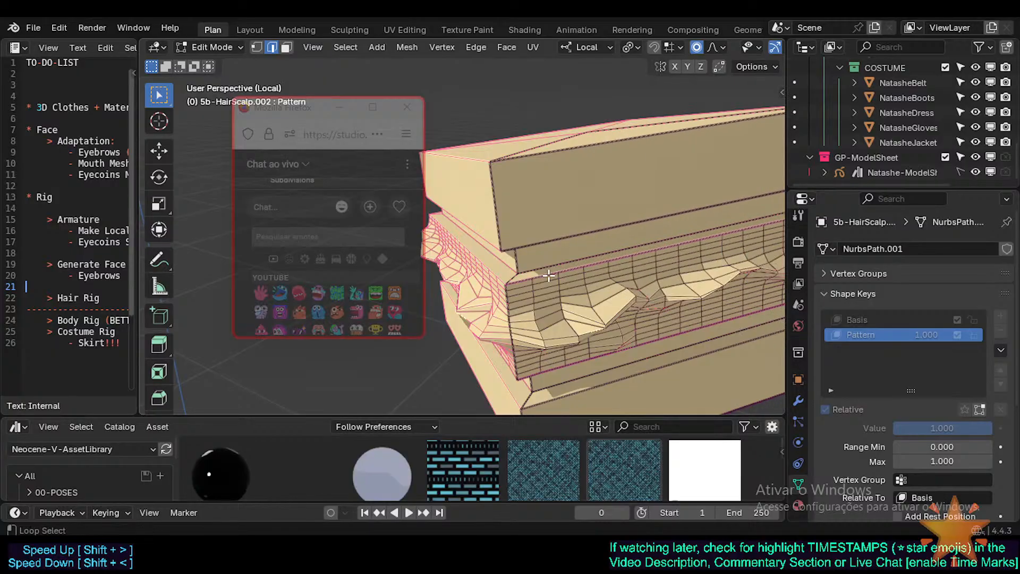
{"action": "left_click", "coordinate": [535, 280], "text": "alt"}
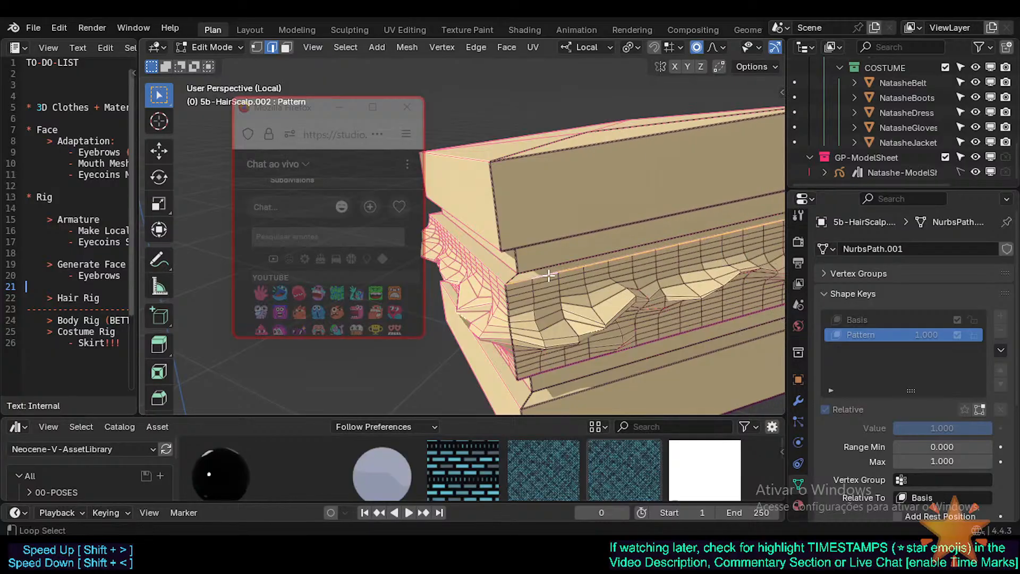
{"action": "left_click", "coordinate": [601, 359], "text": "alt"}
Change the edge crease of the selected border loops by -0.3 and return to Object Mode
{"action": "left_click", "coordinate": [798, 400]}
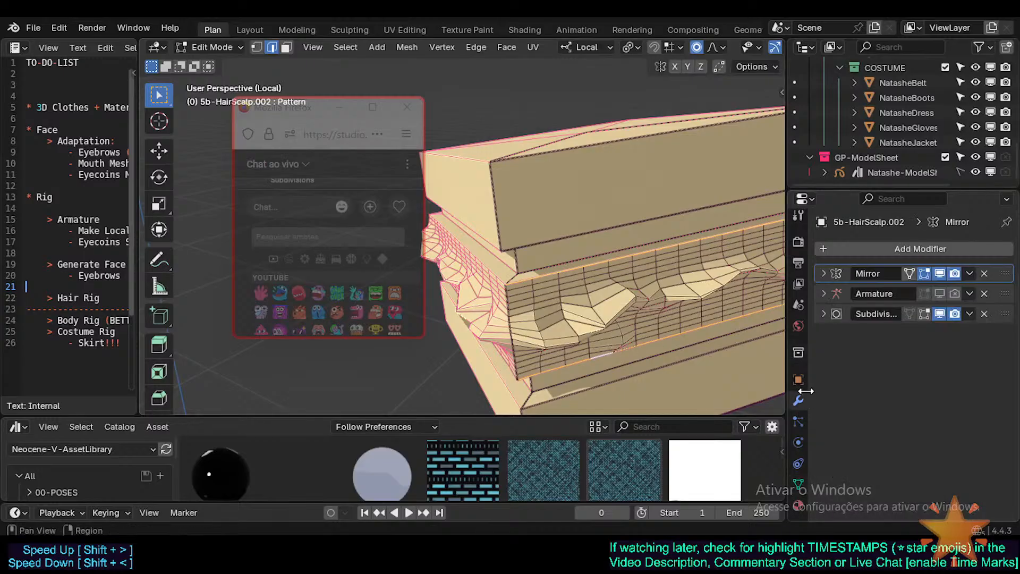
{"action": "left_click", "coordinate": [824, 273]}
{"action": "left_click", "coordinate": [824, 274]}
{"action": "middle_click_drag", "start_coordinate": [596, 255], "coordinate": [563, 298]}
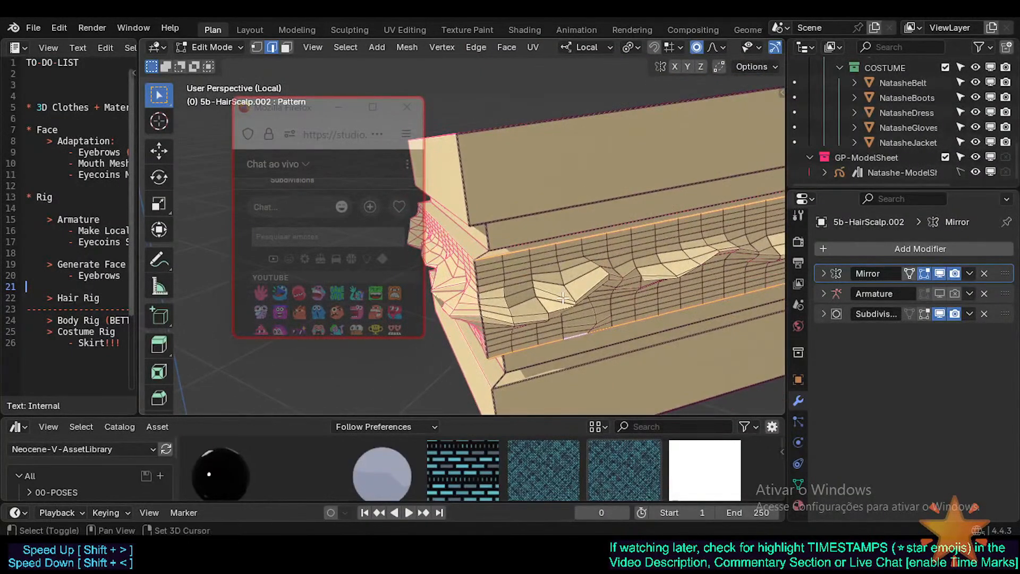
{"action": "key", "text": "shift+e"}
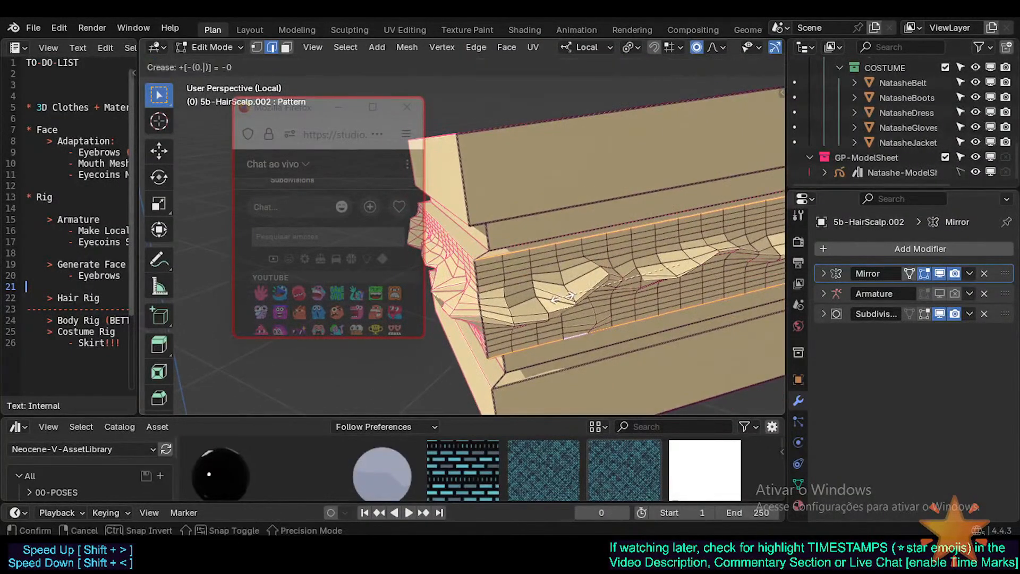
{"action": "type", "text": "-0.3"}
{"action": "key", "text": "Return"}
{"action": "key", "text": "Tab"}
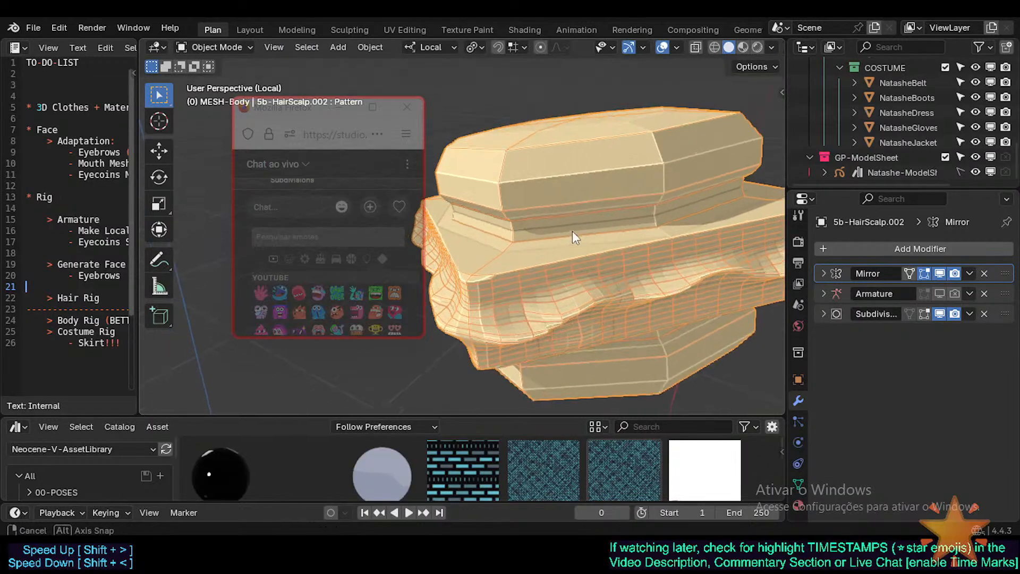
Inspect the crease of the edges around the corner and upper border of the middle band
{"action": "middle_click_drag", "start_coordinate": [529, 301], "coordinate": [514, 273]}
{"action": "key", "text": "Tab"}
{"action": "key", "text": "n"}
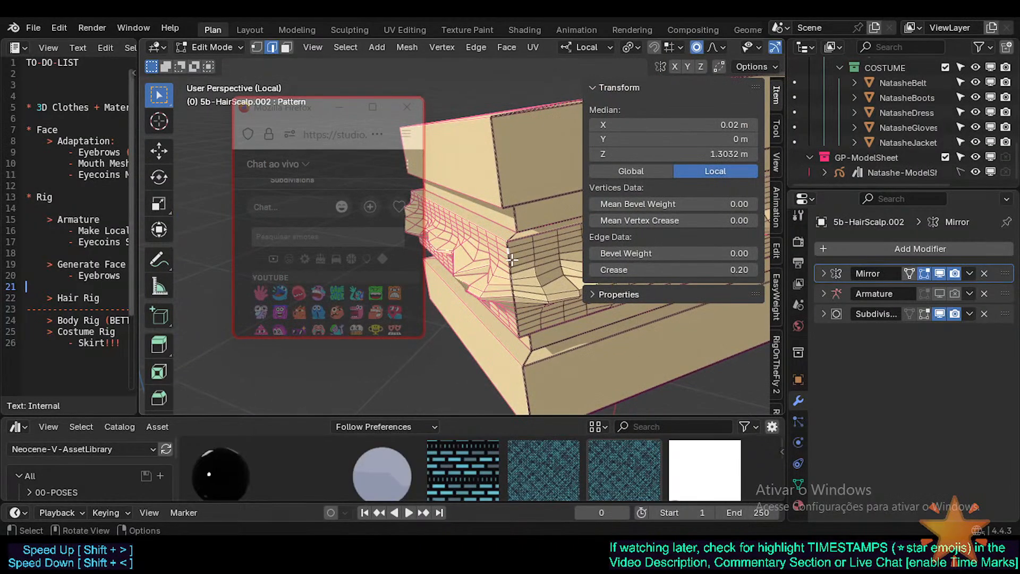
{"action": "key", "text": "n"}
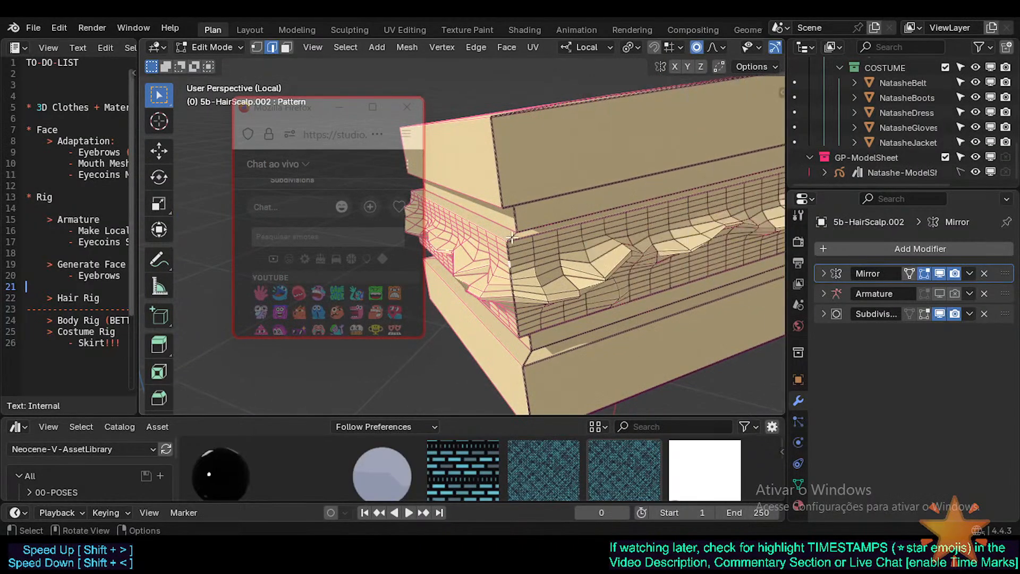
{"action": "key", "text": "n"}
{"action": "key", "text": "n"}
{"action": "left_click", "coordinate": [528, 227], "text": "alt"}
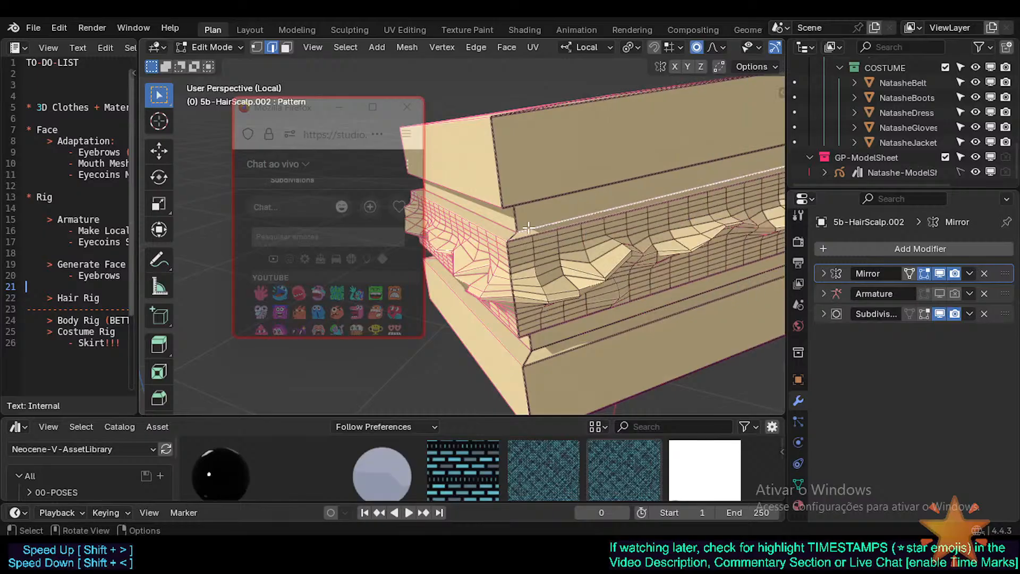
{"action": "left_click", "coordinate": [536, 236]}
{"action": "key", "text": "n"}
{"action": "key", "text": "n"}
{"action": "left_click", "coordinate": [536, 222]}
{"action": "key", "text": "n"}
{"action": "key", "text": "n"}
Inspect the crease of an edge on the band's lower border, and compare the cage with the smoothed shape in Object Mode
{"action": "left_click", "coordinate": [547, 329]}
{"action": "key", "text": "n"}
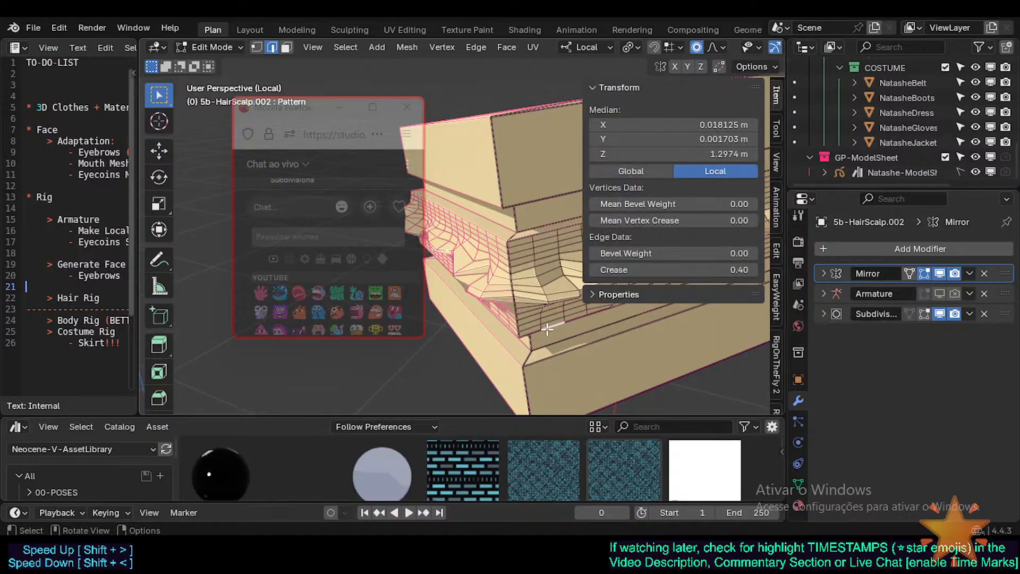
{"action": "key", "text": "n"}
{"action": "key", "text": "n"}
{"action": "key", "text": "n"}
{"action": "middle_click_drag", "start_coordinate": [548, 321], "coordinate": [533, 270]}
{"action": "key", "text": "n"}
{"action": "key", "text": "n"}
{"action": "key", "text": "Tab"}
{"action": "key", "text": "Tab"}
{"action": "key", "text": "Tab"}
{"action": "scroll", "coordinate": [534, 270], "scroll_direction": "down", "scroll_amount": 1}
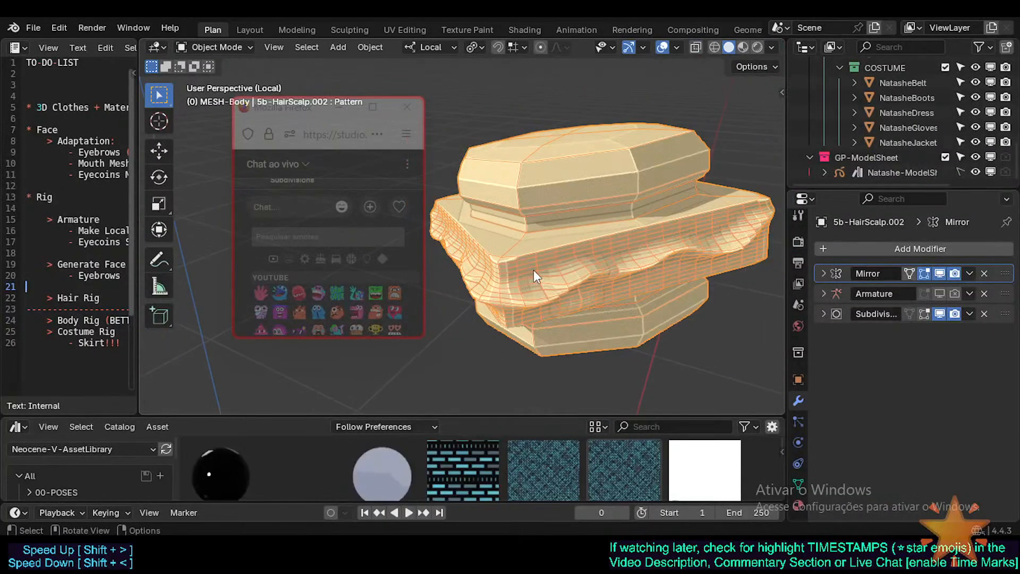
{"action": "key", "text": "Tab"}
{"action": "scroll", "coordinate": [531, 266], "scroll_direction": "up", "scroll_amount": 4}
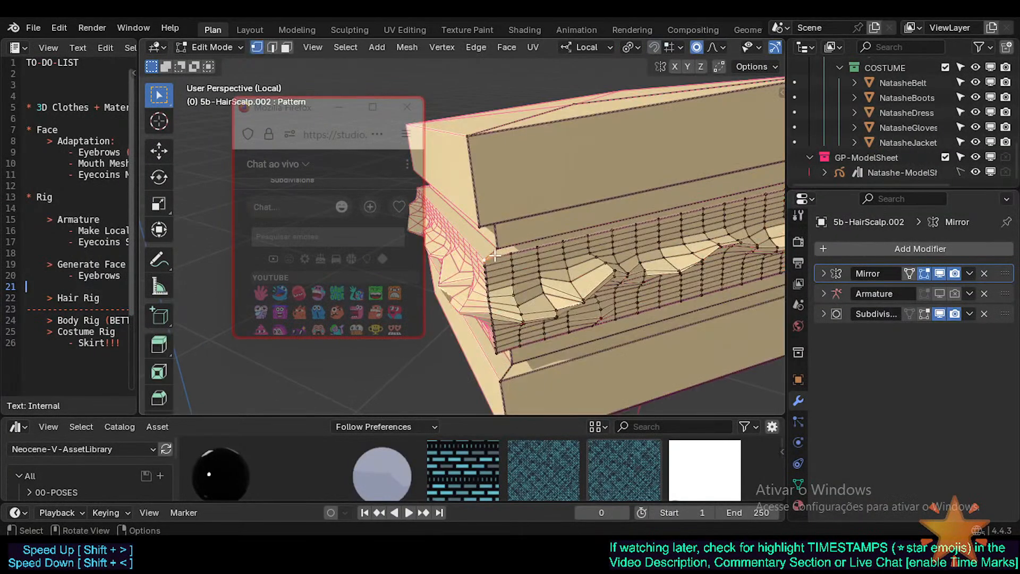
Examine the crease of individual edges along the ledge above the middle band in edge selection mode
{"action": "key", "text": "n"}
{"action": "key", "text": "n"}
{"action": "key", "text": "2"}
{"action": "key", "text": "n"}
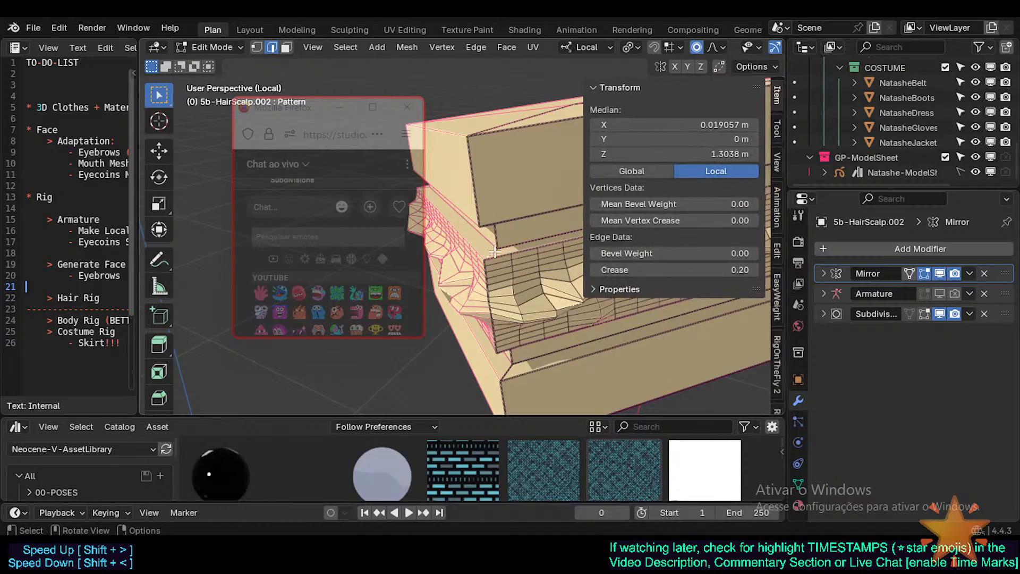
{"action": "left_click", "coordinate": [517, 252]}
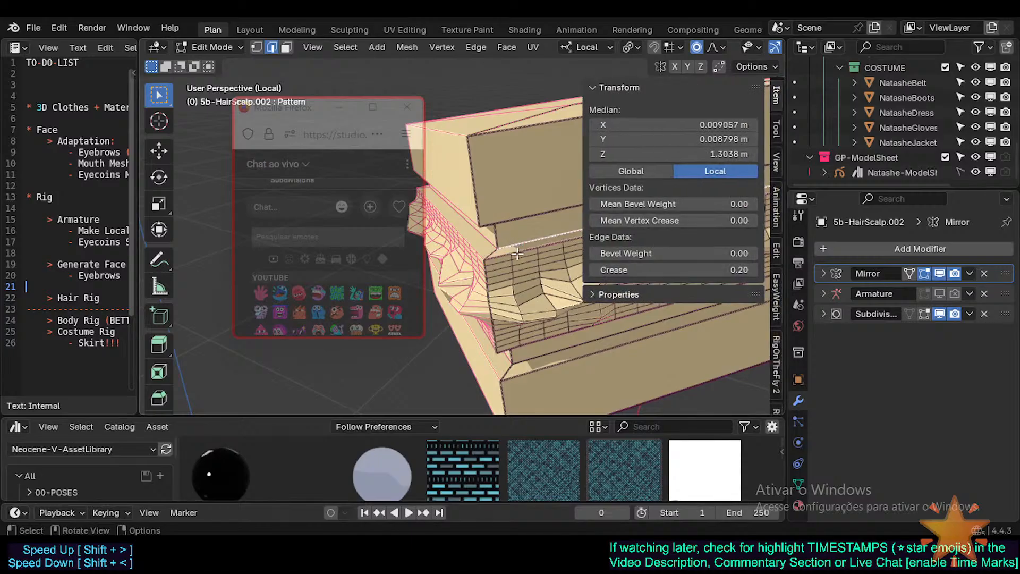
{"action": "left_click", "coordinate": [503, 255]}
{"action": "left_click", "coordinate": [522, 252]}
{"action": "left_click", "coordinate": [509, 253]}
{"action": "left_click", "coordinate": [529, 249]}
{"action": "key", "text": "n"}
{"action": "key", "text": "a"}
{"action": "left_click", "coordinate": [529, 249], "text": "alt+shift"}
{"action": "key", "text": "alt+a"}
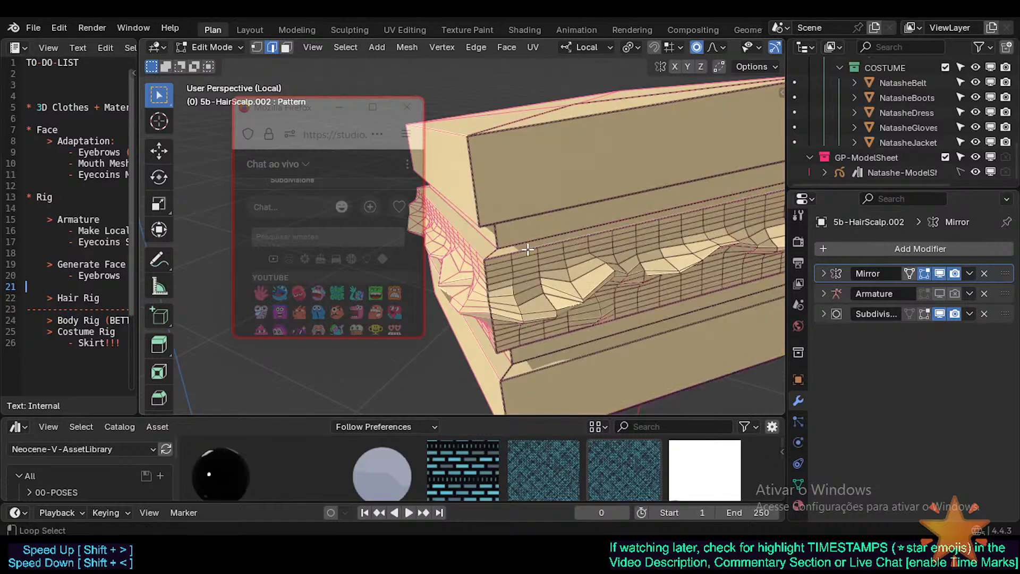
{"action": "left_click", "coordinate": [529, 249], "text": "alt"}
{"action": "left_click", "coordinate": [528, 342], "text": "alt+shift"}
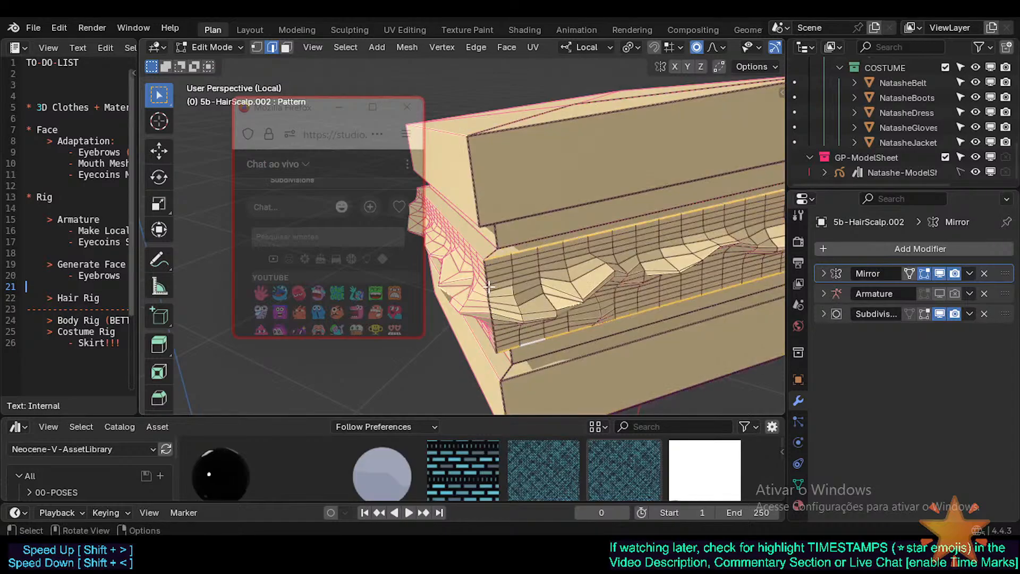
{"action": "key", "text": "alt+a"}
{"action": "key", "text": "n"}
{"action": "key", "text": "n"}
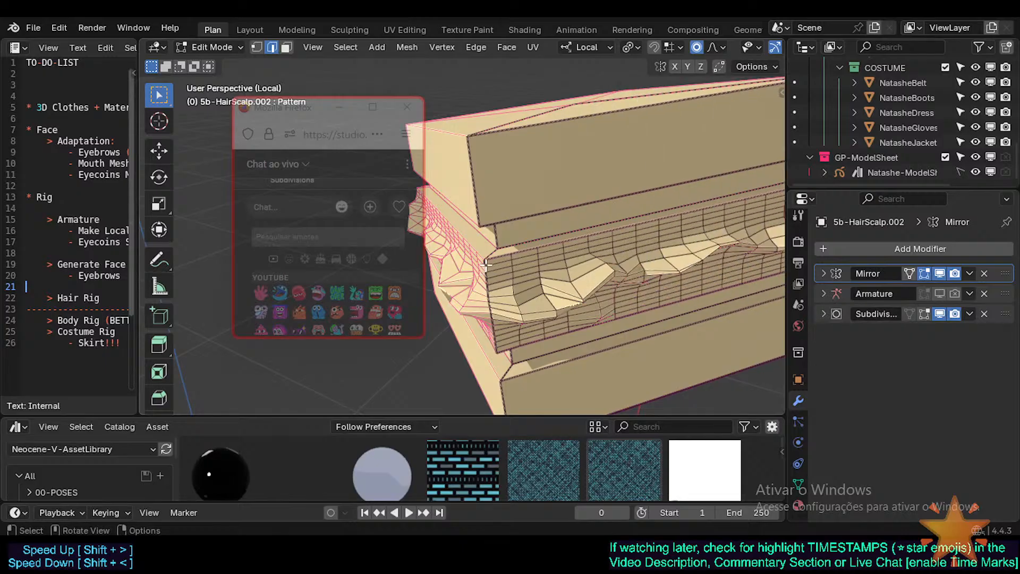
{"action": "key", "text": "n"}
{"action": "key", "text": "n"}
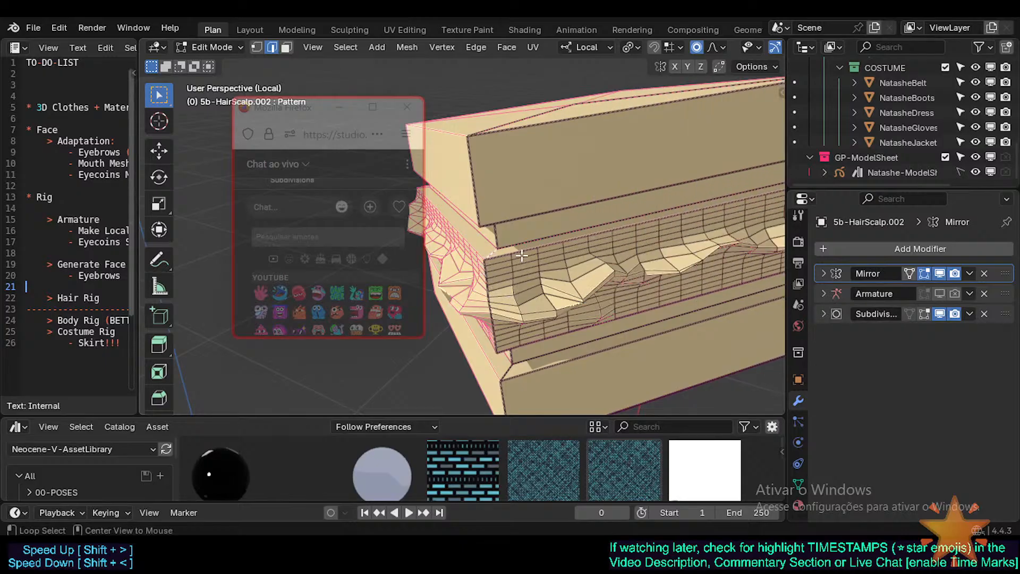
Select the edge loops along the middle band's upper and lower borders and adjust their edge crease
{"action": "key", "text": "a"}
{"action": "key", "text": "alt+a"}
{"action": "left_click", "coordinate": [525, 253], "text": "alt"}
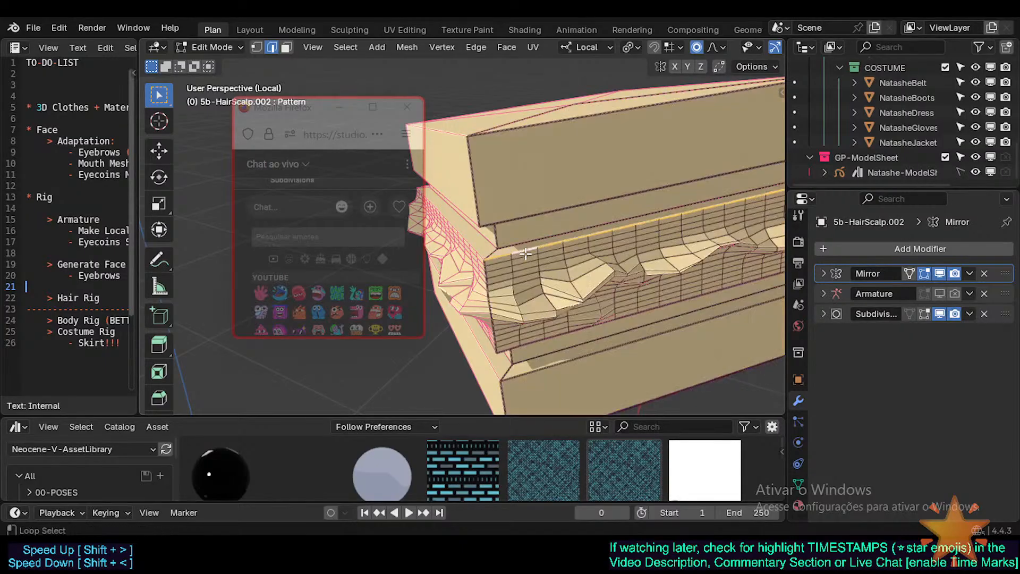
{"action": "left_click", "coordinate": [545, 339], "text": "alt+shift"}
{"action": "key", "text": "shift+e"}
{"action": "left_click", "coordinate": [548, 337]}
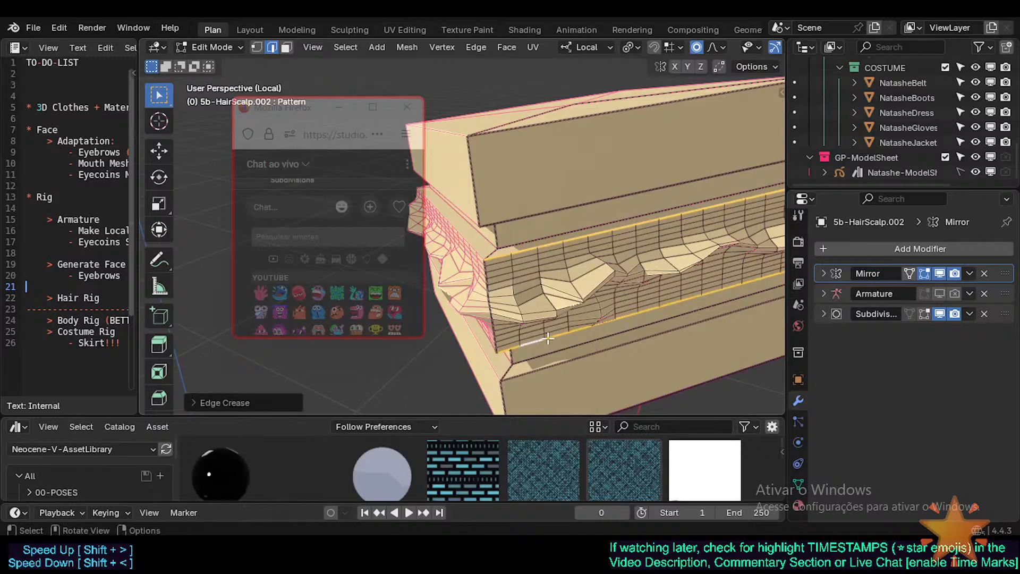
Select the ledge faces above and below the middle band together with the patterned faces on the band's side
{"action": "key", "text": "Tab"}
{"action": "scroll", "coordinate": [548, 338], "scroll_direction": "down", "scroll_amount": 5}
{"action": "middle_click_drag", "start_coordinate": [582, 257], "coordinate": [619, 207]}
{"action": "key", "text": "Tab"}
{"action": "key", "text": "3"}
{"action": "left_click", "coordinate": [629, 199], "text": "alt"}
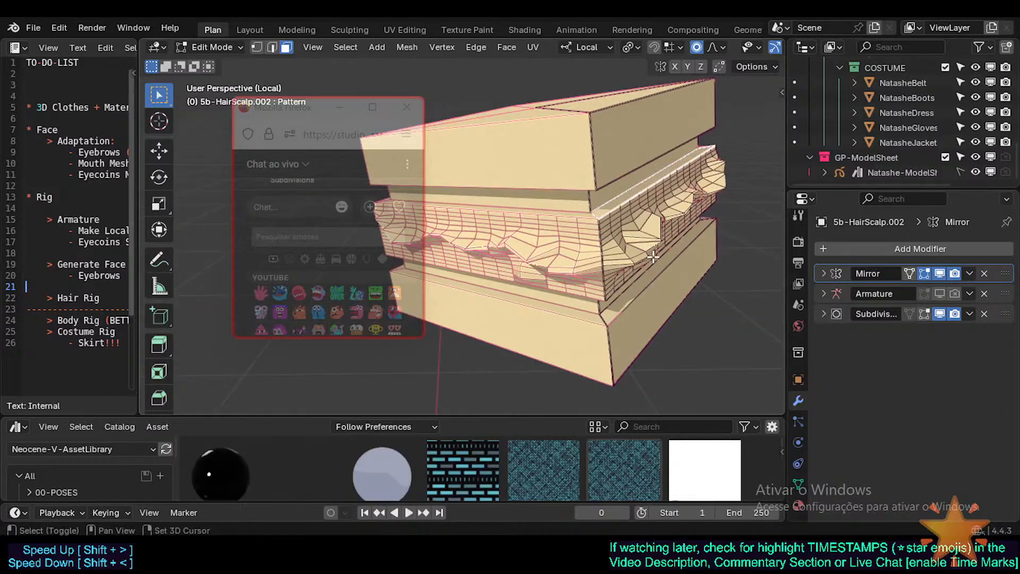
{"action": "left_click", "coordinate": [690, 249], "text": "alt+shift"}
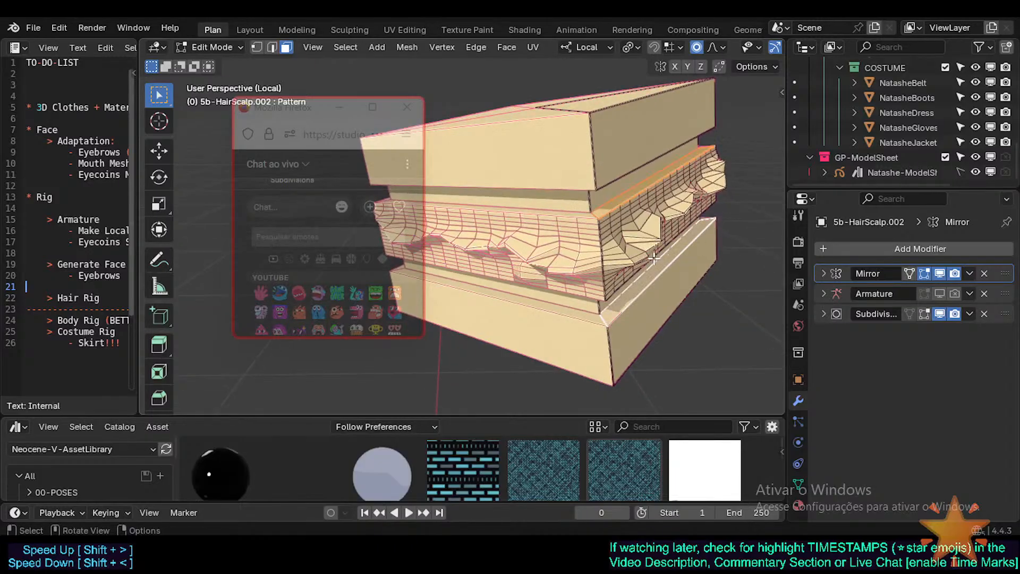
{"action": "middle_click_drag", "start_coordinate": [637, 252], "coordinate": [538, 246]}
{"action": "key", "text": "c"}
{"action": "mouse_move", "coordinate": [539, 245]}
{"action": "left_mouse_down"}
{"action": "mouse_move", "coordinate": [564, 271]}
{"action": "mouse_move", "coordinate": [653, 245]}
{"action": "left_mouse_up"}
{"action": "key", "text": "Escape"}
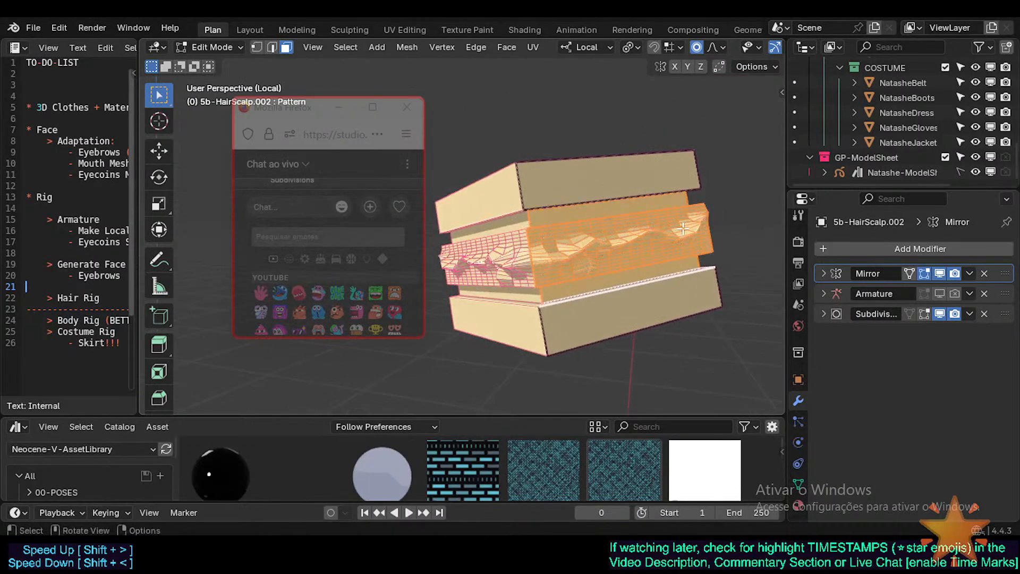
Try to move the selected band faces along local X, scale them, and shrink or fatten them
{"action": "middle_click_drag", "start_coordinate": [654, 246], "coordinate": [660, 267]}
{"action": "key", "text": "g"}
{"action": "key", "text": "x"}
{"action": "left_click", "coordinate": [636, 272]}
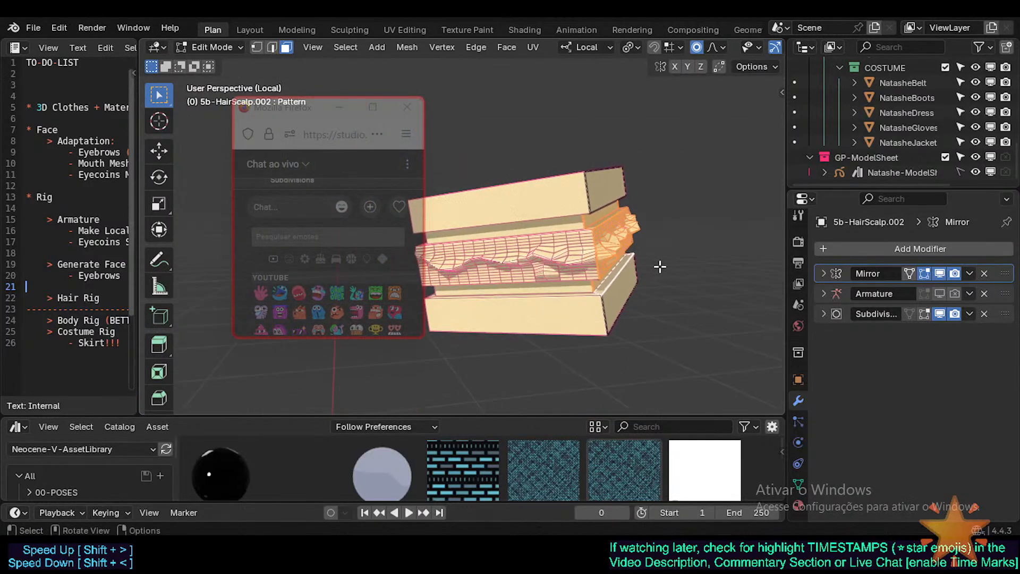
{"action": "key", "text": "s"}
{"action": "left_click", "coordinate": [648, 268]}
{"action": "key", "text": "s"}
{"action": "right_click", "coordinate": [629, 270]}
{"action": "key", "text": "alt+s"}
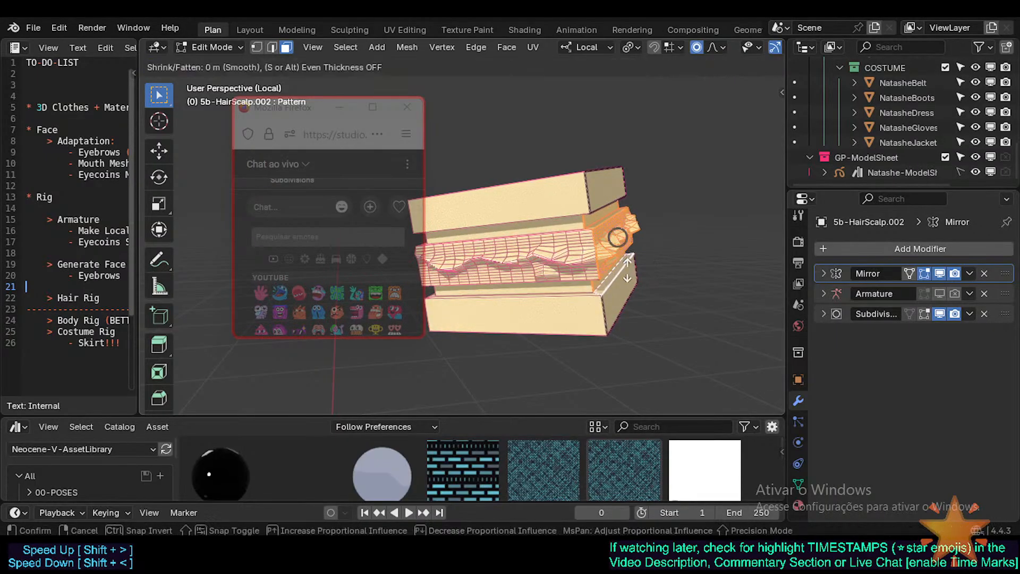
{"action": "left_click", "coordinate": [609, 269]}
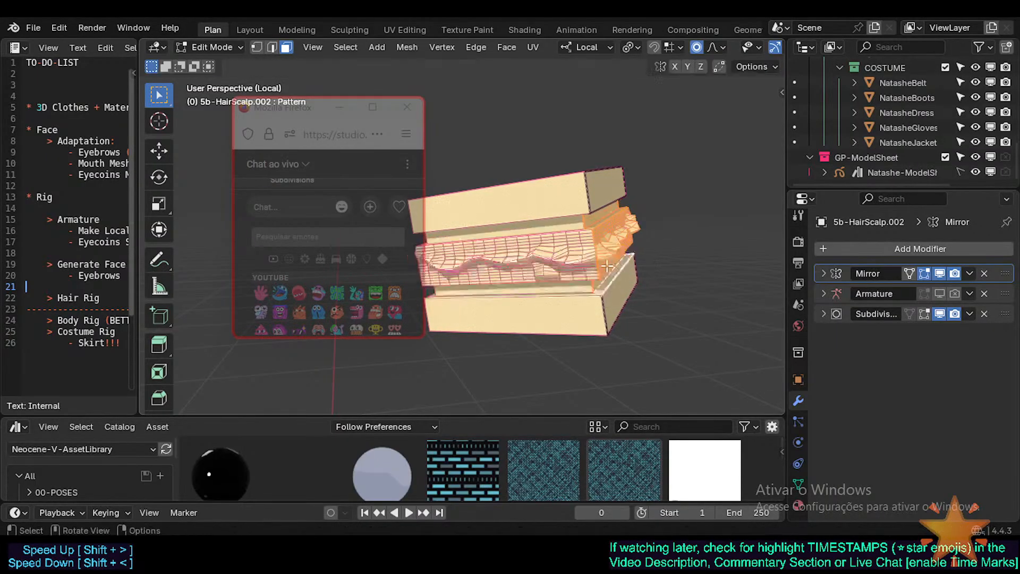
{"action": "scroll", "coordinate": [606, 271], "scroll_direction": "up", "scroll_amount": 1}
{"action": "middle_click_drag", "start_coordinate": [631, 274], "coordinate": [592, 86]}
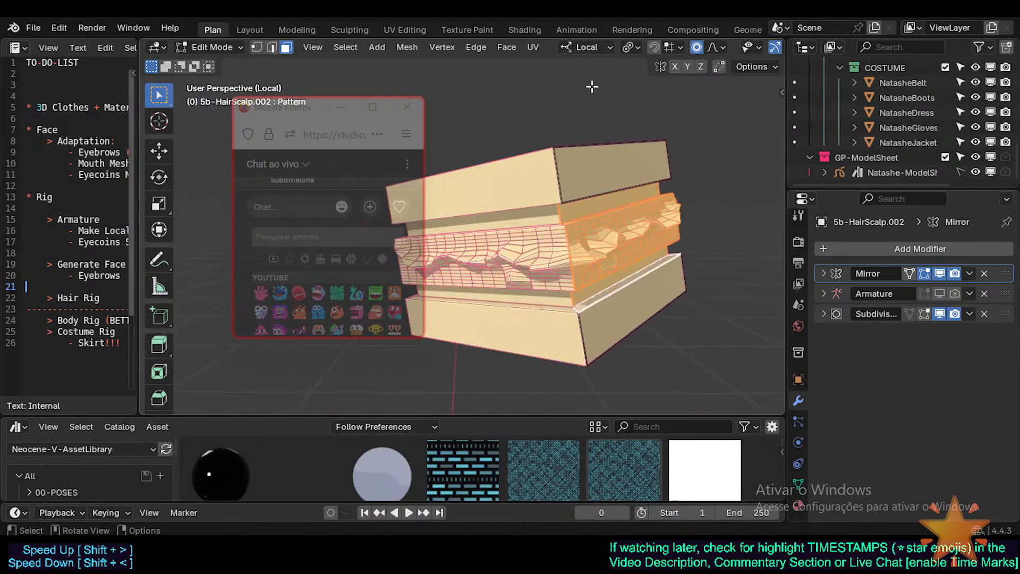
Try to move the selected band faces along local Y in the right orthographic view, and clear the selection
{"action": "key", "text": "KP_3"}
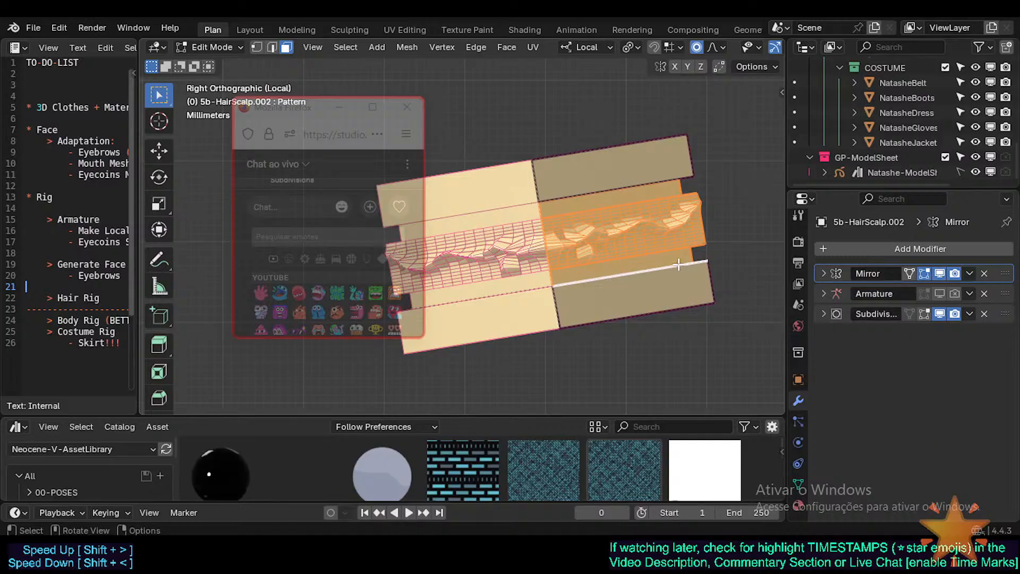
{"action": "key", "text": "g"}
{"action": "key", "text": "x"}
{"action": "key", "text": "y"}
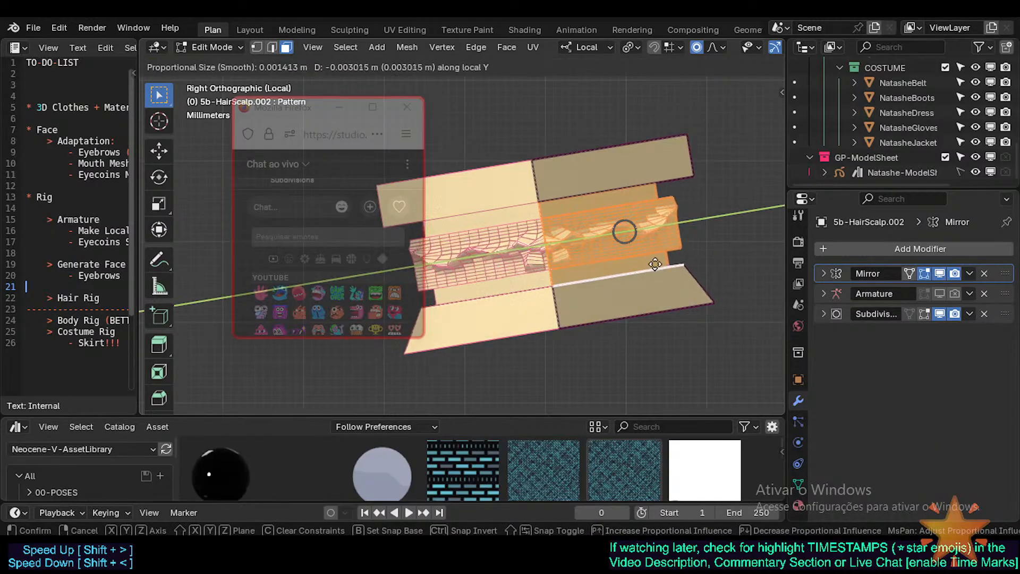
{"action": "right_click", "coordinate": [678, 264]}
{"action": "scroll", "coordinate": [668, 264], "scroll_direction": "up", "scroll_amount": 1}
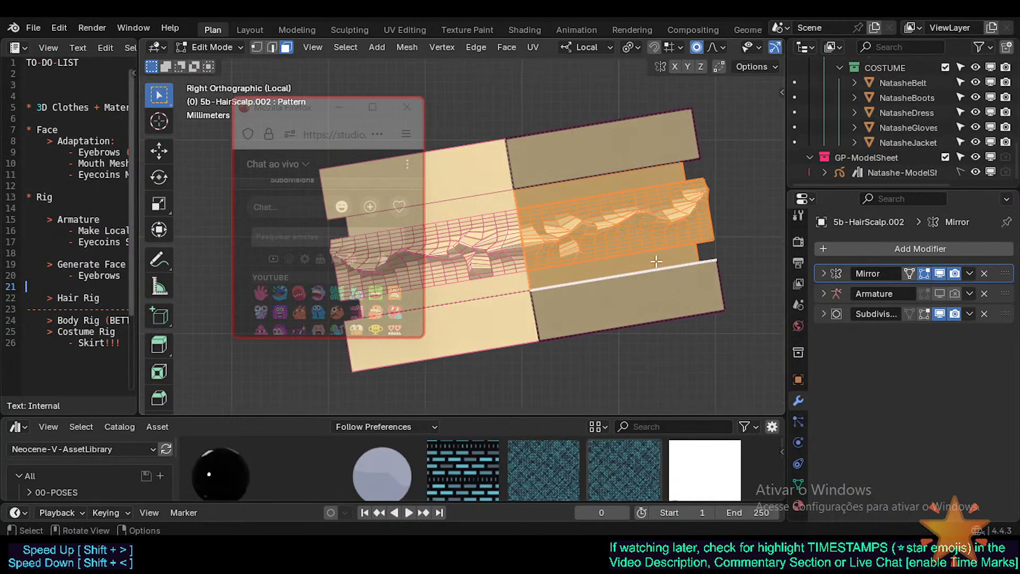
{"action": "middle_click_drag", "start_coordinate": [667, 265], "coordinate": [613, 337], "text": "shift"}
{"action": "key", "text": "alt+a"}
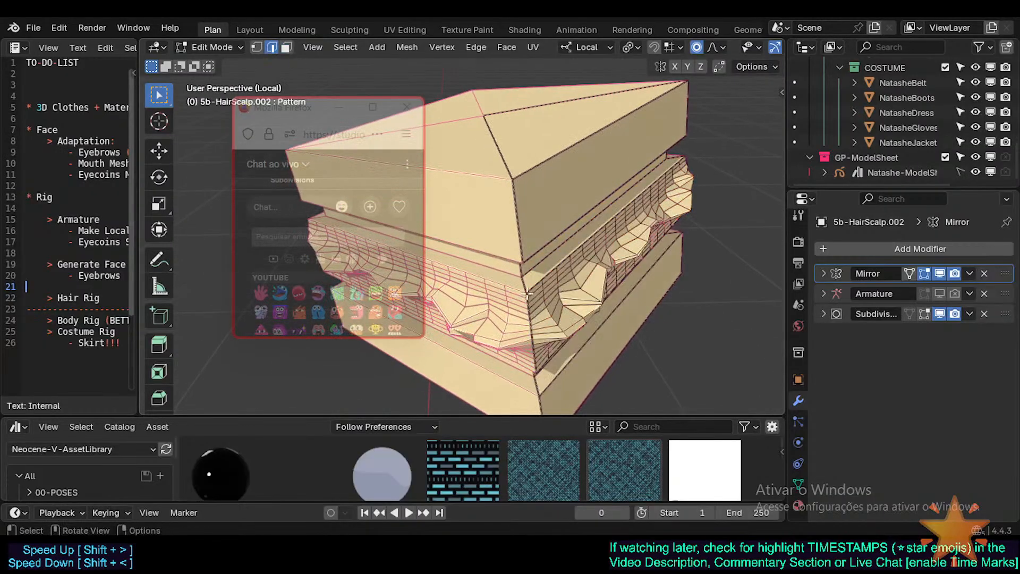
Select the band's vertical corner edges and move them along local X with a proportional editing size of about 0.0086 m
{"action": "middle_click_drag", "start_coordinate": [524, 287], "coordinate": [530, 352]}
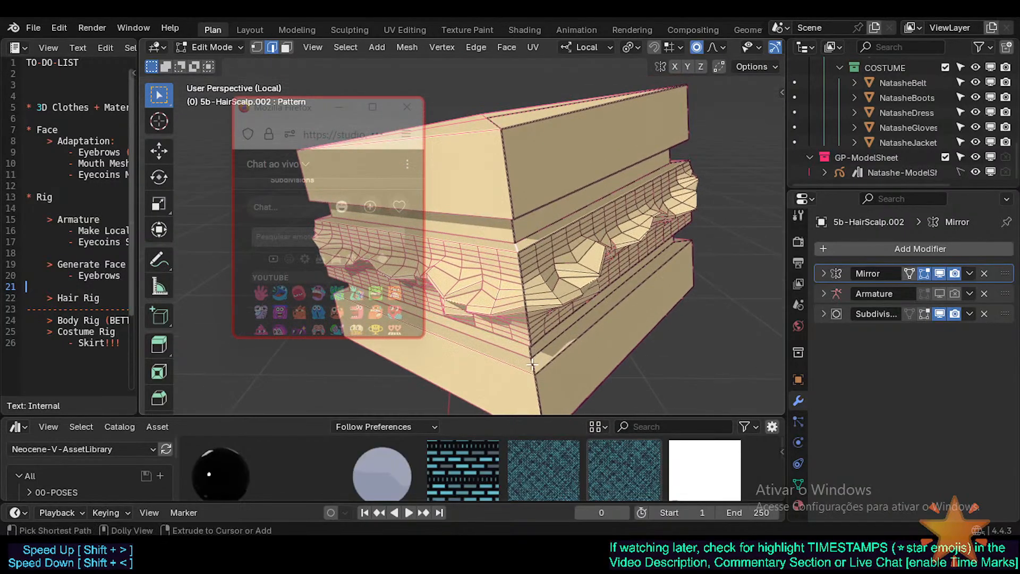
{"action": "left_click", "coordinate": [512, 240], "text": "ctrl"}
{"action": "middle_click_drag", "start_coordinate": [512, 240], "coordinate": [516, 338]}
{"action": "key", "text": "g"}
{"action": "key", "text": "x"}
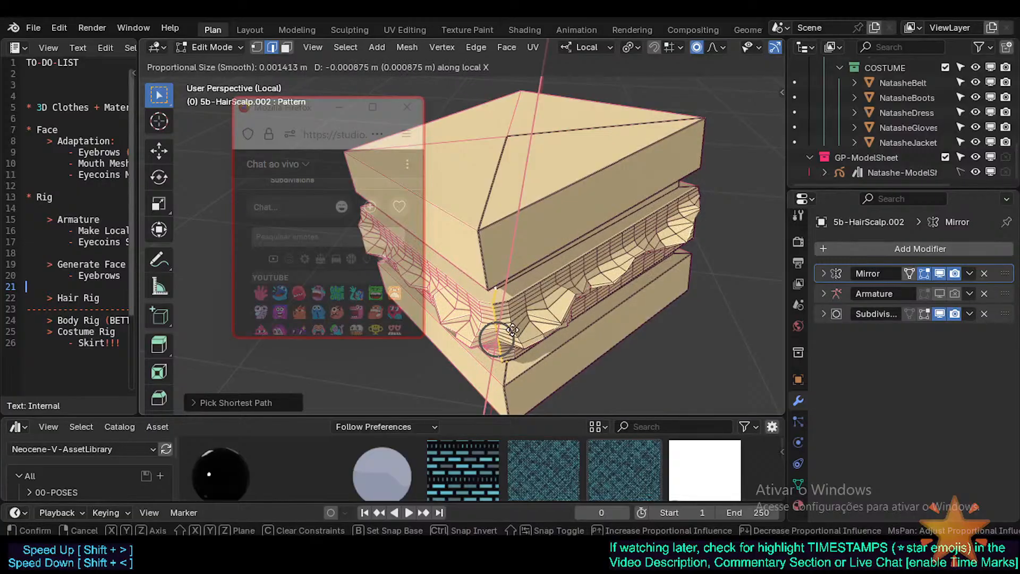
{"action": "scroll", "coordinate": [513, 331], "scroll_direction": "down", "scroll_amount": 16}
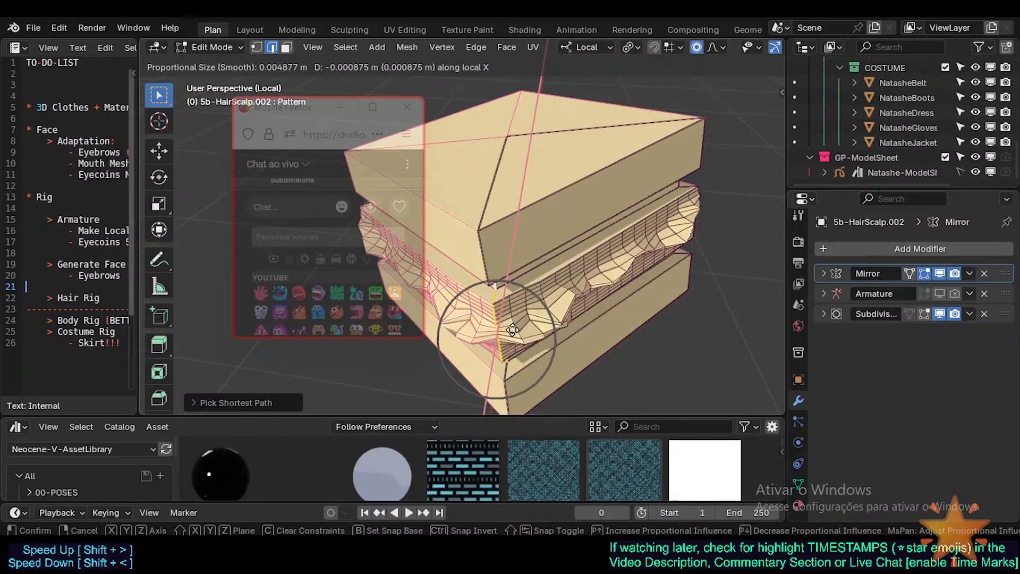
{"action": "scroll", "coordinate": [512, 331], "scroll_direction": "down", "scroll_amount": 3}
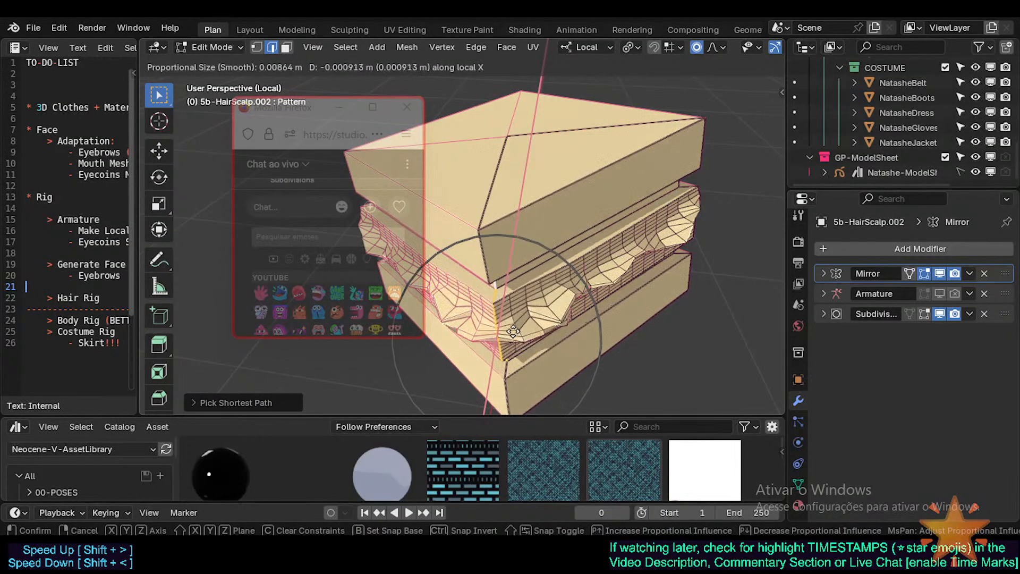
{"action": "left_click", "coordinate": [514, 316]}
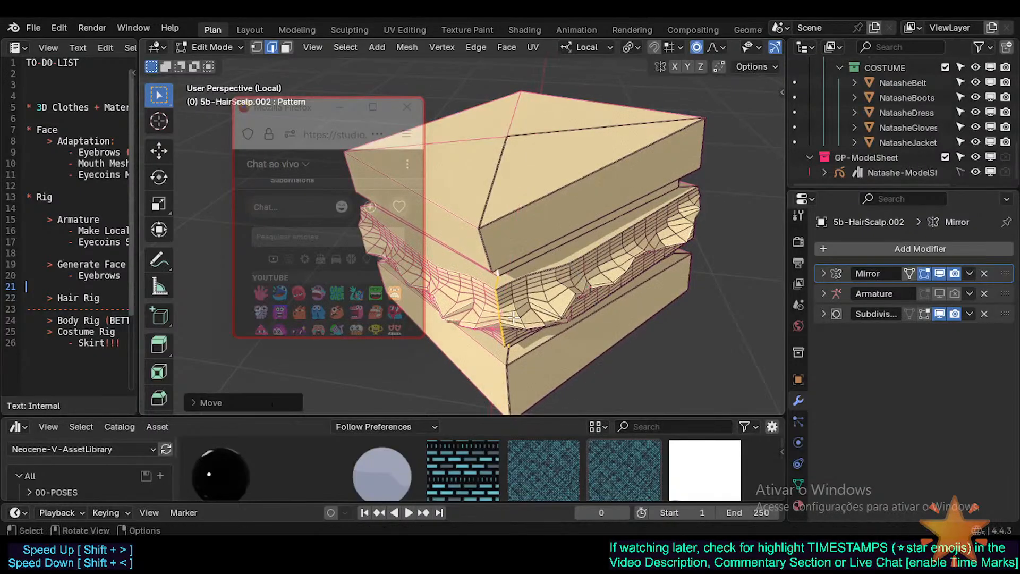
Compare the edited cage of the band's corner with the smoothed shape in Object Mode
{"action": "scroll", "coordinate": [514, 317], "scroll_direction": "down", "scroll_amount": 3}
{"action": "middle_click_drag", "start_coordinate": [514, 316], "coordinate": [496, 327]}
{"action": "key", "text": "Tab"}
{"action": "key", "text": "Tab"}
{"action": "key", "text": "Tab"}
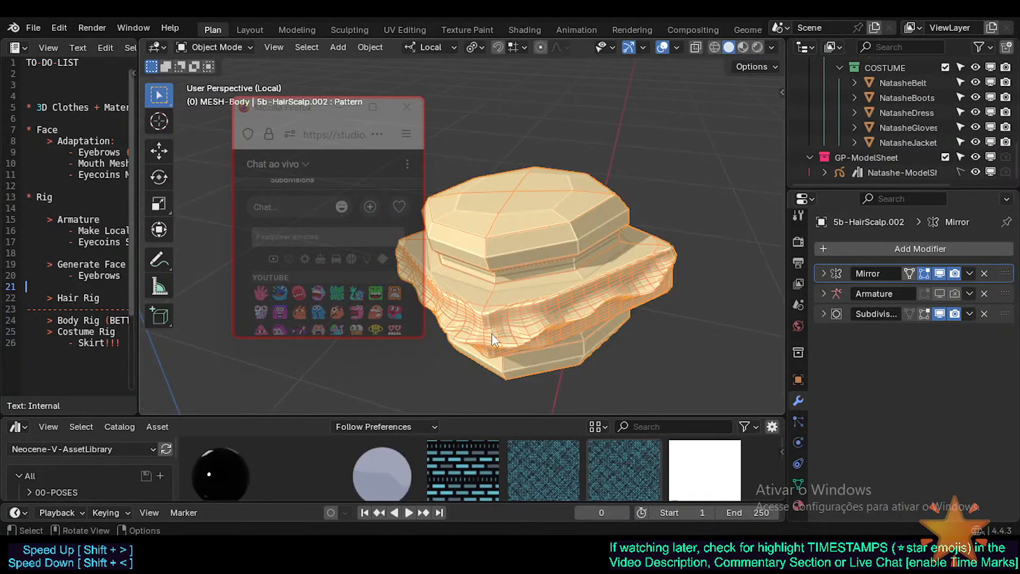
Preview the Pattern shape key at 0.000, restore it to 1.000, and make the Basis key active for editing
{"action": "left_click", "coordinate": [798, 483]}
{"action": "left_click_drag", "start_coordinate": [930, 342], "coordinate": [872, 342]}
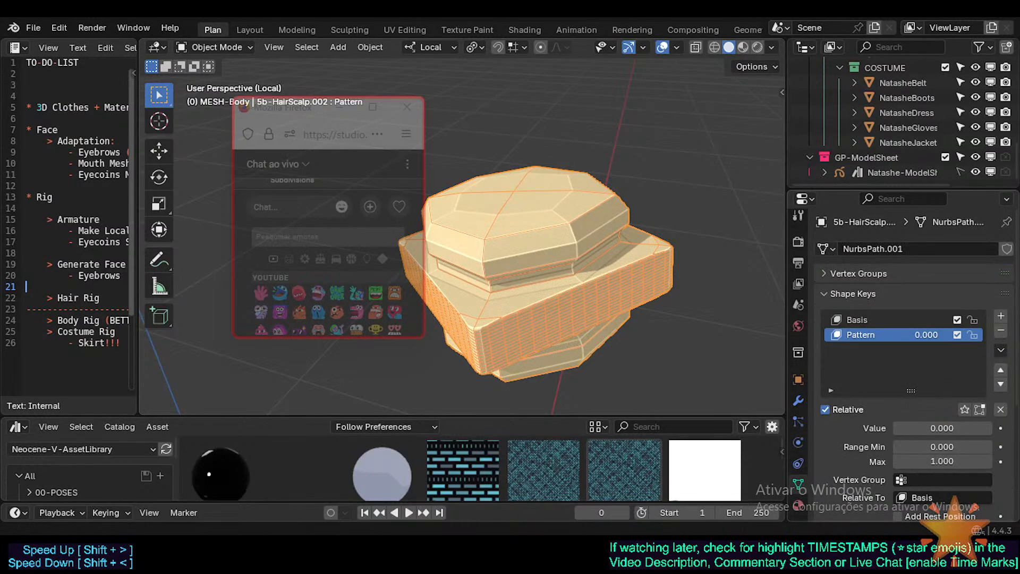
{"action": "left_click", "coordinate": [872, 320]}
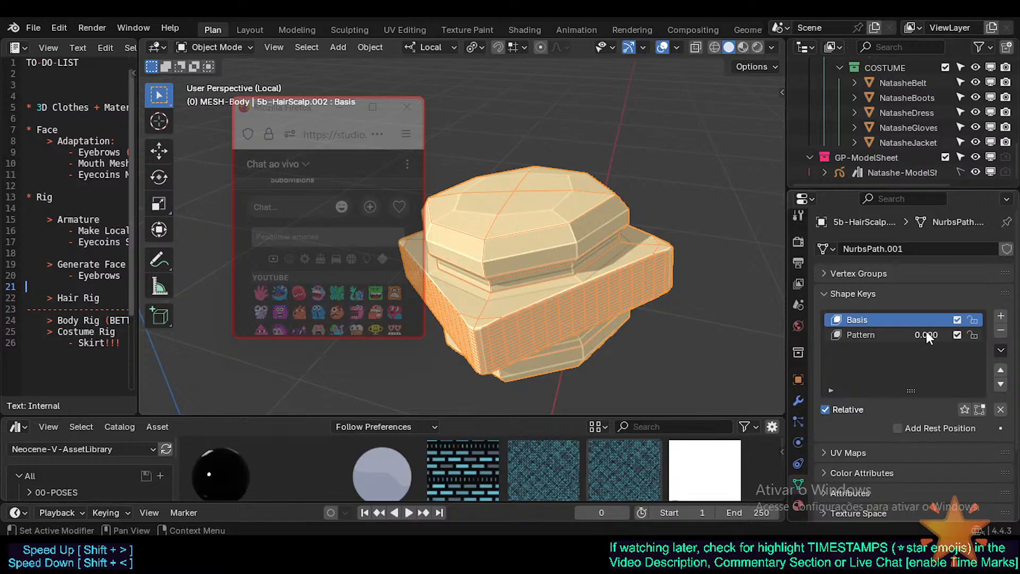
{"action": "left_click_drag", "start_coordinate": [926, 335], "coordinate": [983, 335]}
{"action": "middle_click_drag", "start_coordinate": [584, 305], "coordinate": [583, 239], "text": "shift"}
{"action": "key", "text": "Tab"}
{"action": "key", "text": "Tab"}
{"action": "key", "text": "Tab"}
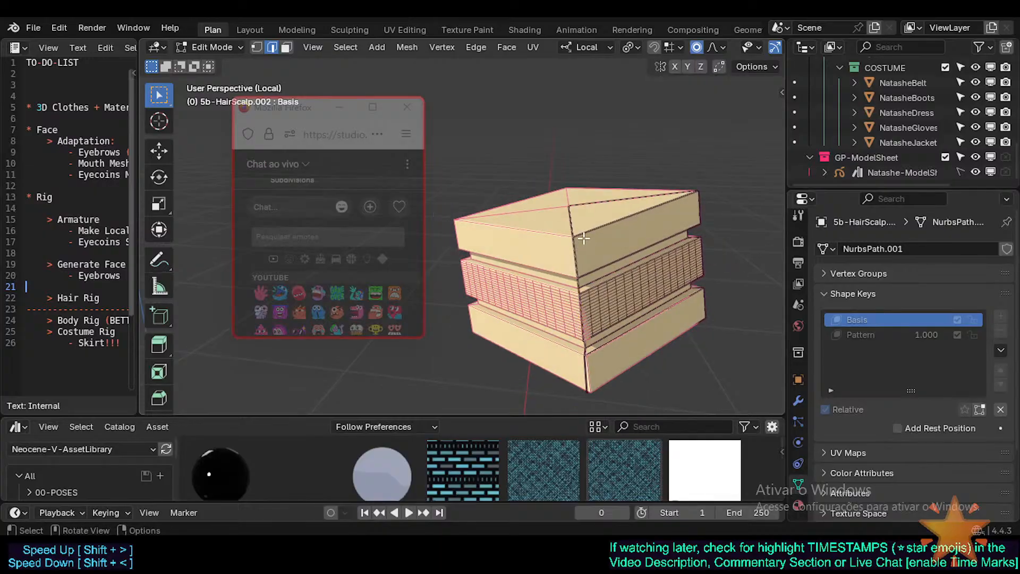
Select the outer side faces of the upper and lower blocks, grow the selection, and set its edge crease to 1
{"action": "left_click", "coordinate": [614, 214], "text": "alt"}
{"action": "middle_click_drag", "start_coordinate": [614, 214], "coordinate": [609, 220]}
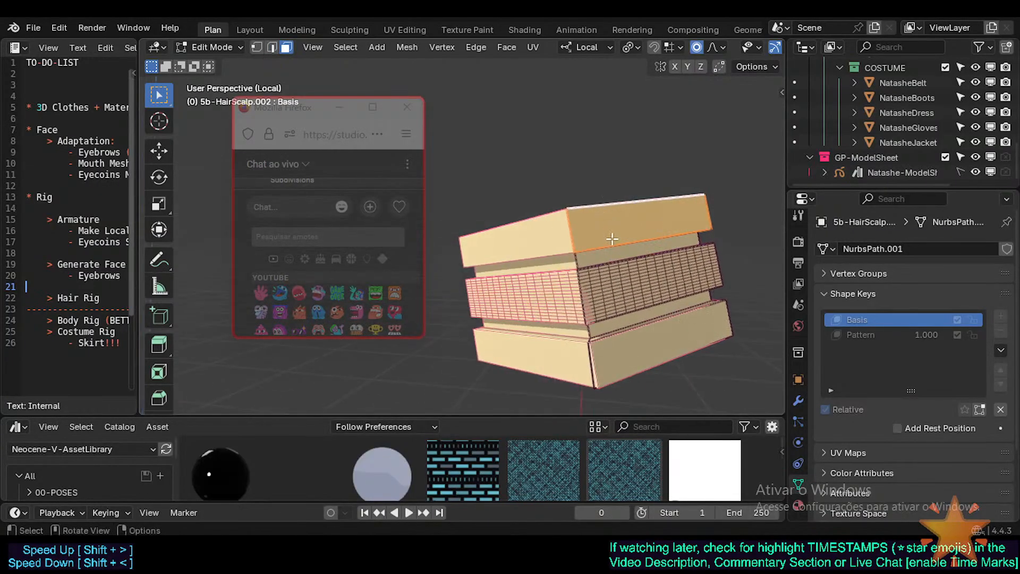
{"action": "left_click", "coordinate": [651, 346]}
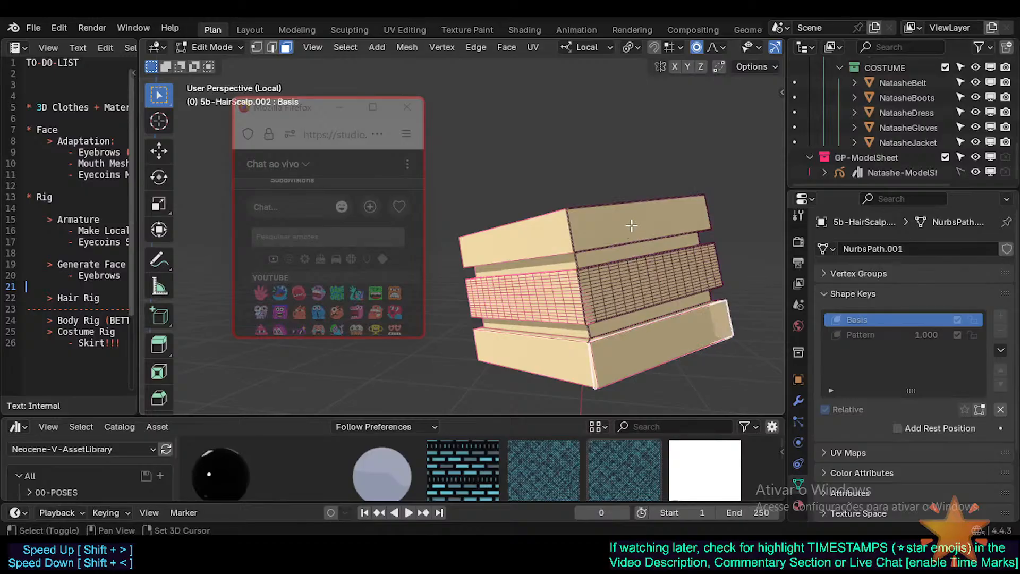
{"action": "left_click", "coordinate": [632, 226], "text": "shift"}
{"action": "key", "text": "ctrl+KP_Add"}
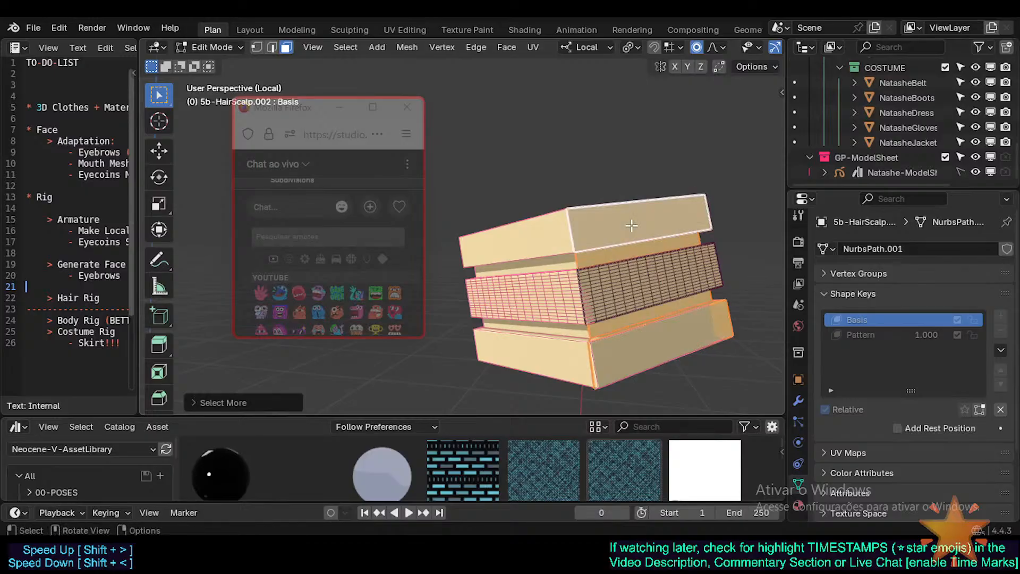
{"action": "key", "text": "shift+e"}
{"action": "type", "text": "1"}
{"action": "key", "text": "Return"}
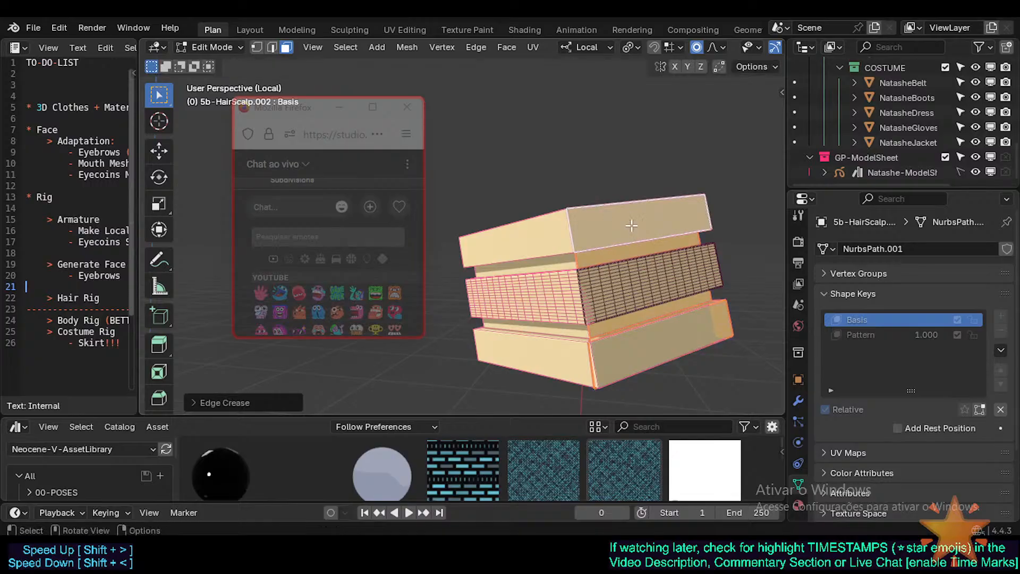
Readjust the edge crease of the selected block faces and check the smoothed shape in Object Mode
{"action": "key", "text": "Tab"}
{"action": "middle_click_drag", "start_coordinate": [631, 225], "coordinate": [605, 261]}
{"action": "key", "text": "Tab"}
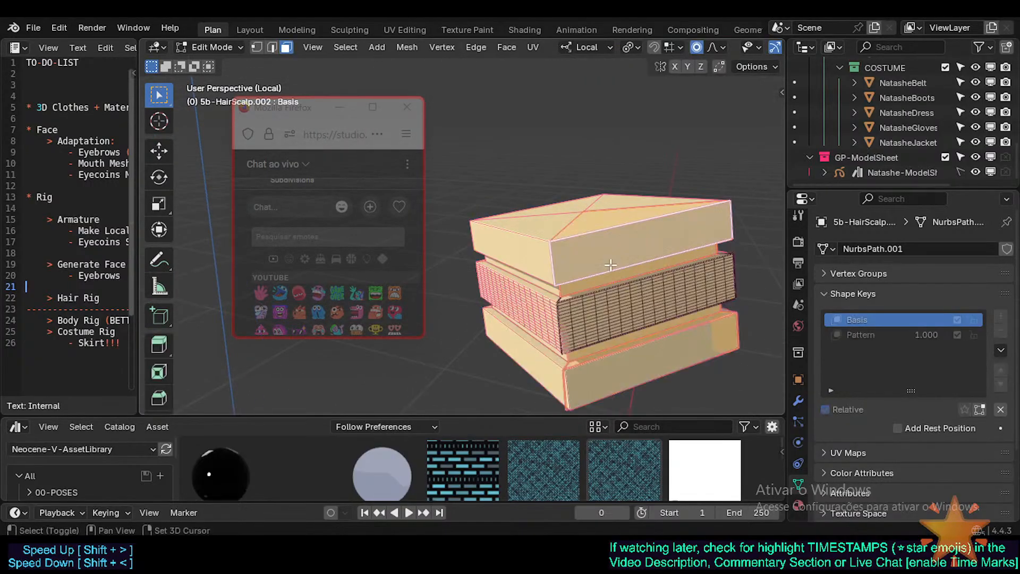
{"action": "key", "text": "shift+e"}
{"action": "left_click", "coordinate": [611, 265]}
{"action": "key", "text": "Tab"}
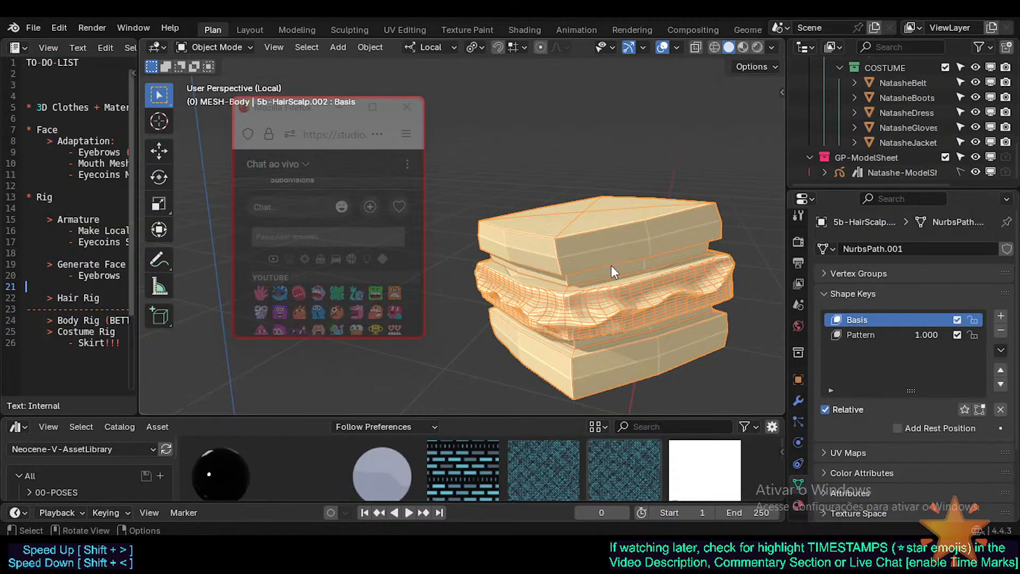
Select the edge loops just inside the band's upper and lower borders and the vertical edges along its near corner
{"action": "middle_click_drag", "start_coordinate": [611, 265], "coordinate": [494, 285]}
{"action": "key", "text": "Tab"}
{"action": "key", "text": "l"}
{"action": "key", "text": "alt+a"}
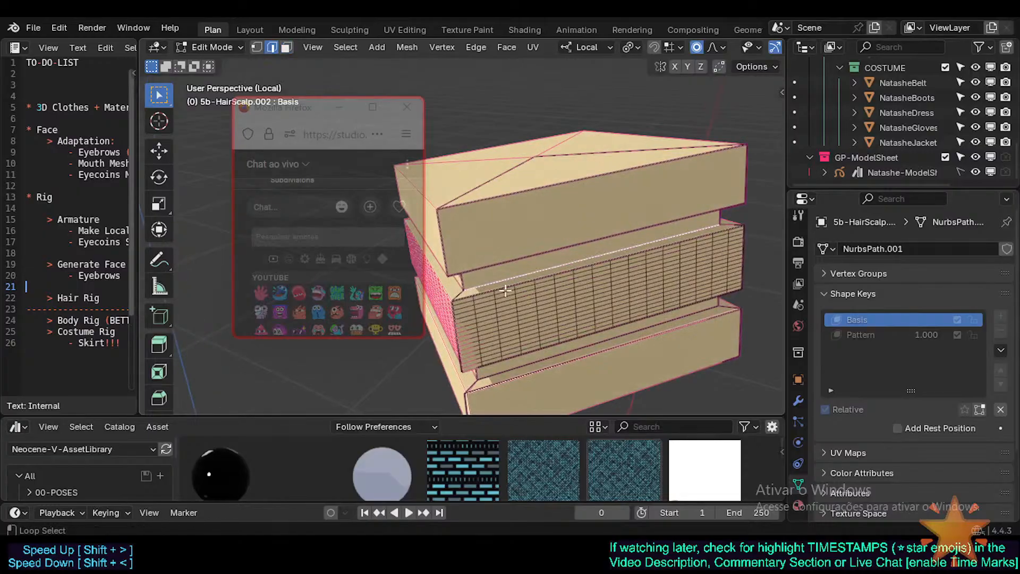
{"action": "middle_click_drag", "start_coordinate": [534, 331], "coordinate": [482, 343]}
{"action": "scroll", "coordinate": [483, 343], "scroll_direction": "up", "scroll_amount": 2}
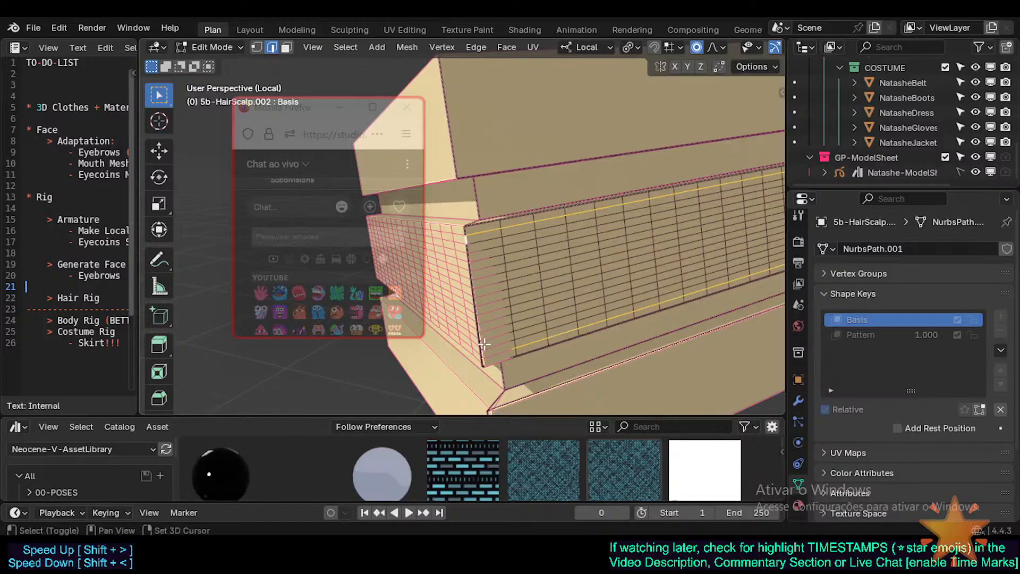
{"action": "left_click", "coordinate": [484, 354], "text": "ctrl"}
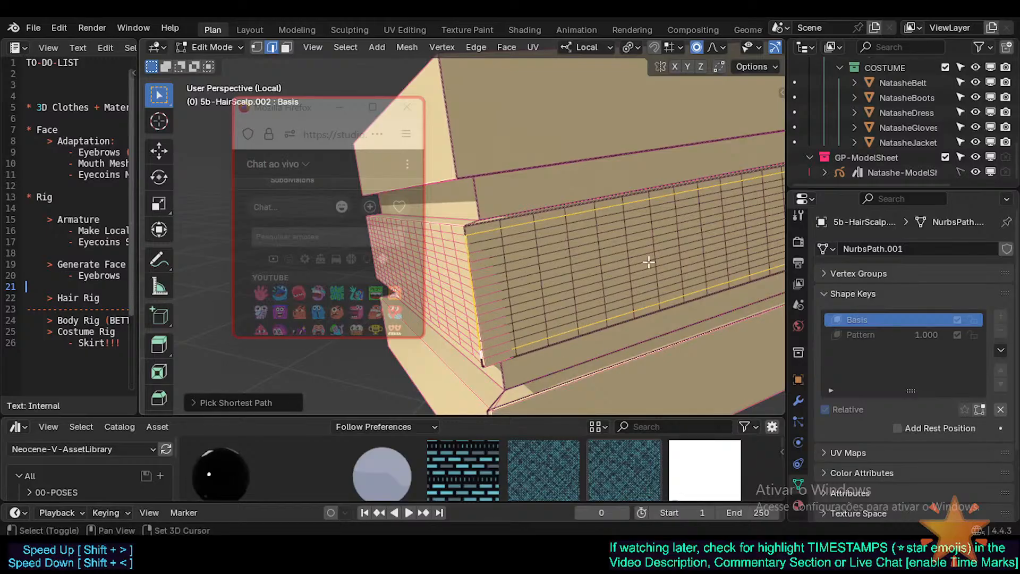
Add the vertical edges at the band's far end to the selection and mark the selected edges as a seam
{"action": "middle_click_drag", "start_coordinate": [649, 262], "coordinate": [431, 298], "text": "shift"}
{"action": "scroll", "coordinate": [505, 260], "scroll_direction": "up", "scroll_amount": 3}
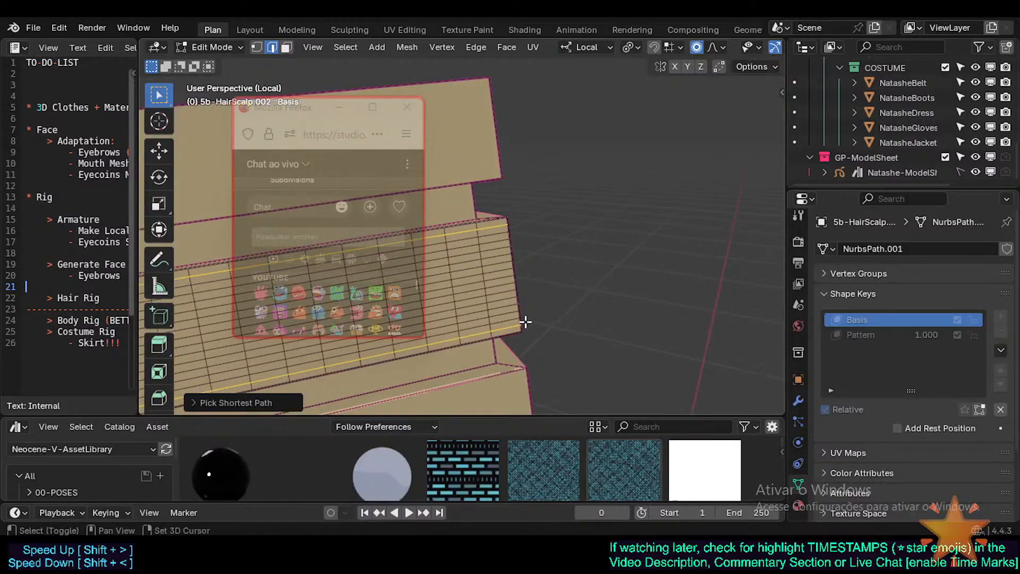
{"action": "left_click", "coordinate": [520, 321], "text": "shift"}
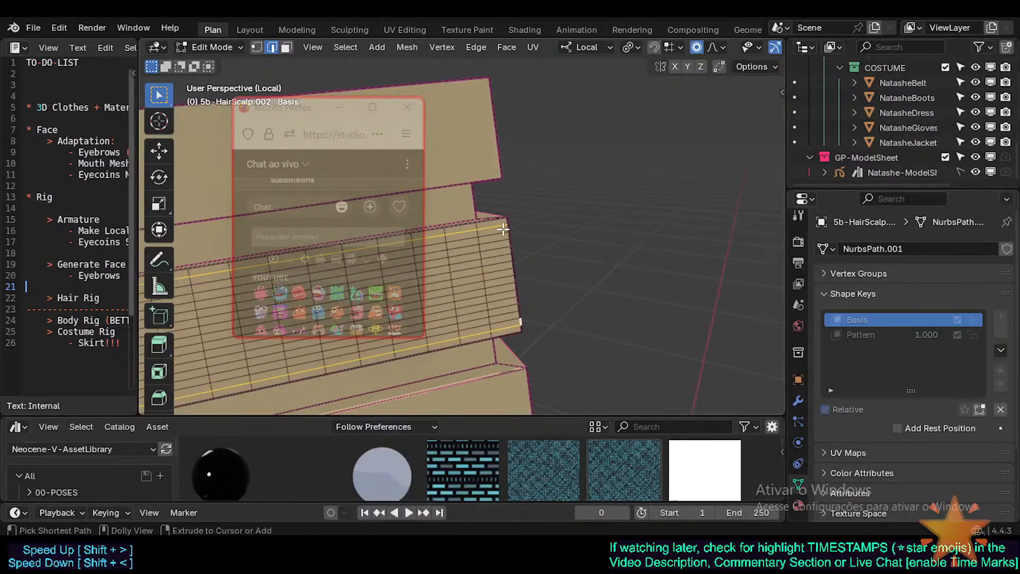
{"action": "left_click", "coordinate": [505, 227], "text": "ctrl+shift"}
{"action": "key", "text": "ctrl+z"}
{"action": "left_click", "coordinate": [509, 228], "text": "ctrl"}
{"action": "key", "text": "ctrl+e"}
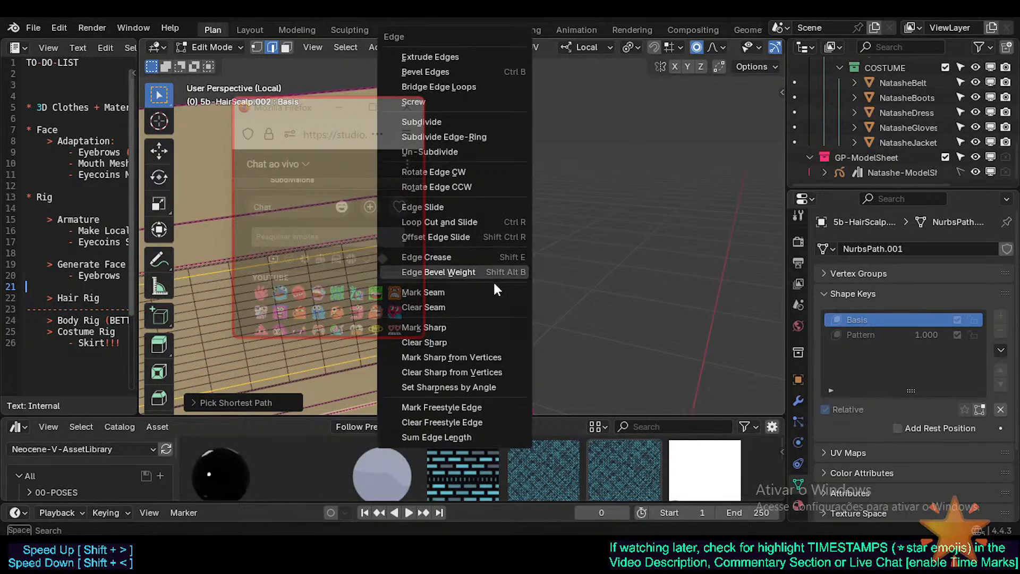
{"action": "left_click", "coordinate": [491, 292]}
Isolate the band's faces with Select Linked delimited by Seam, hiding all unselected geometry, and switch to Sculpt Mode
{"action": "middle_click_drag", "start_coordinate": [492, 292], "coordinate": [569, 288]}
{"action": "key", "text": "ctrl+l"}
{"action": "left_click", "coordinate": [219, 402]}
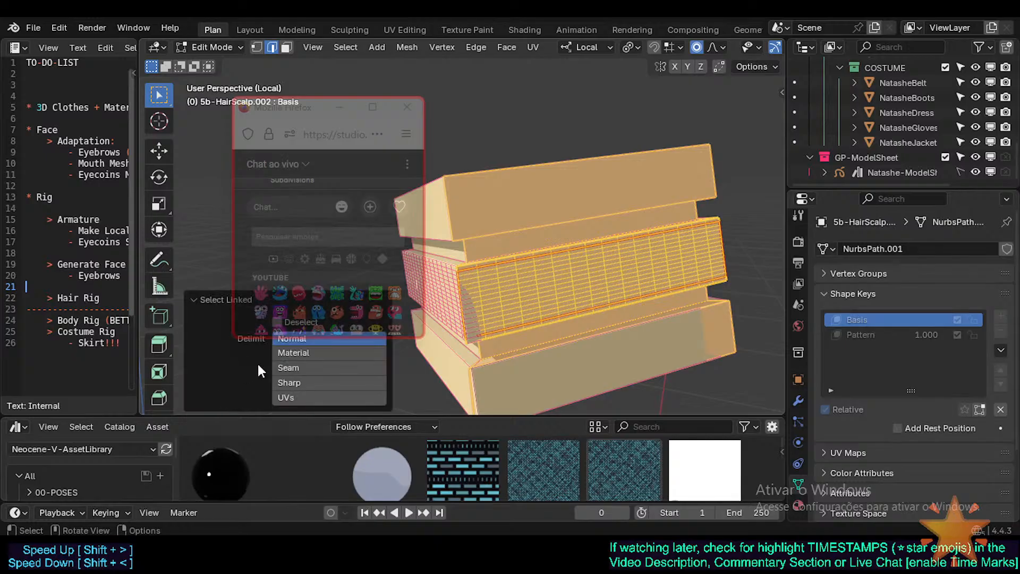
{"action": "left_click", "coordinate": [319, 367]}
{"action": "key", "text": "shift+h"}
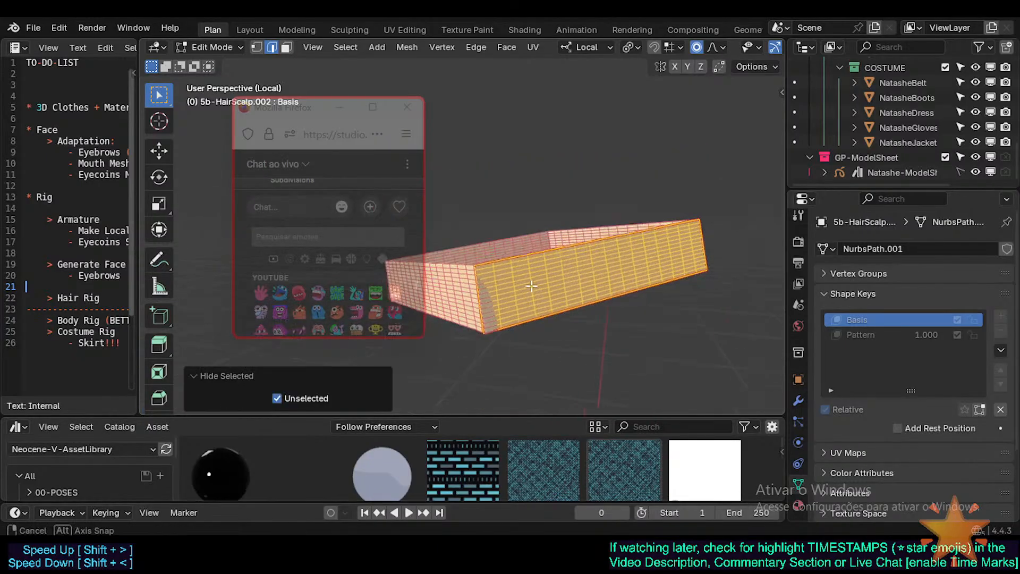
{"action": "key", "text": "ctrl+Tab"}
{"action": "left_click", "coordinate": [533, 307]}
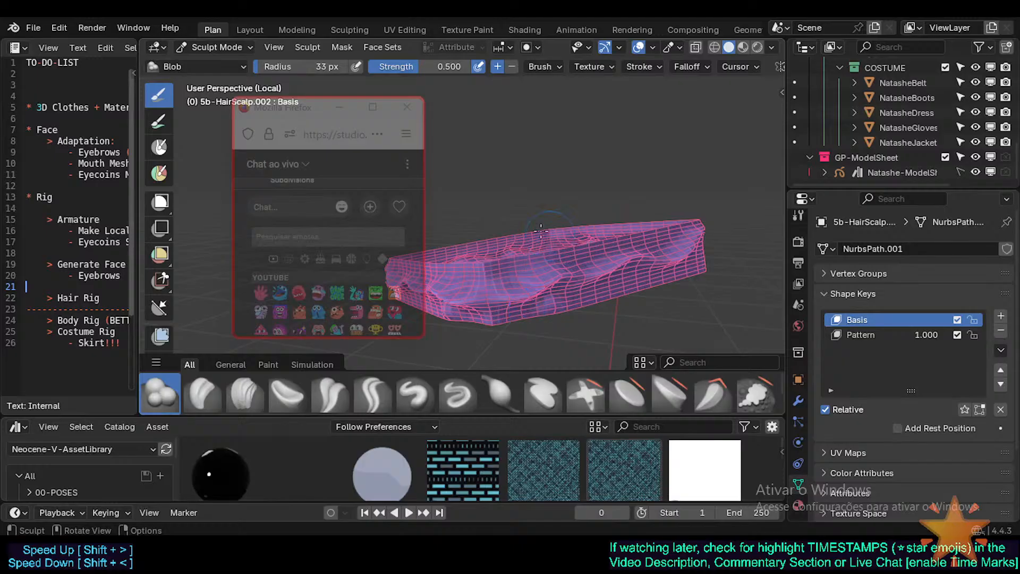
Move the live chat window off the 3D viewport and save the Blender file
{"action": "left_click_drag", "start_coordinate": [298, 107], "coordinate": [827, 151]}
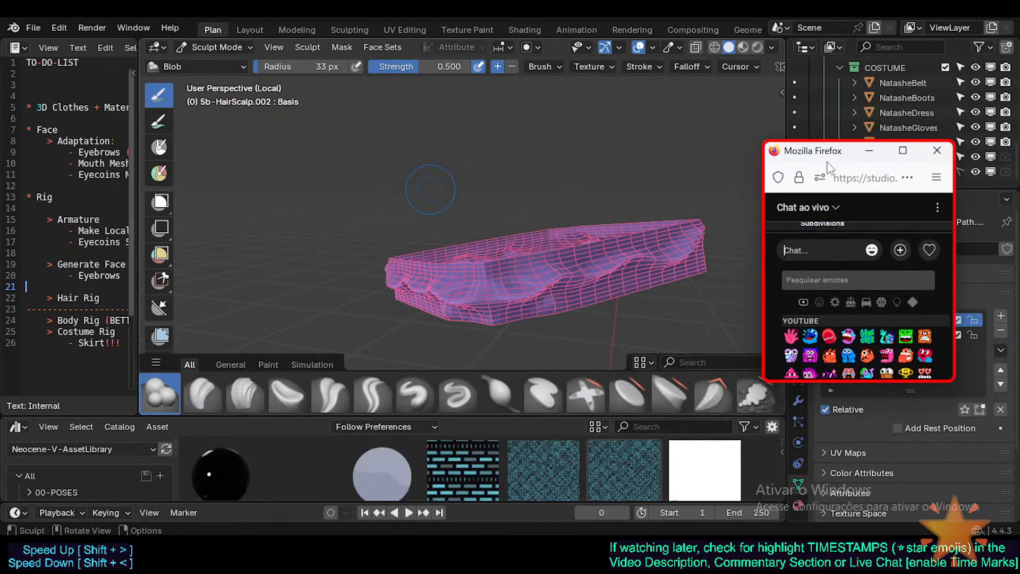
{"action": "middle_click_drag", "start_coordinate": [539, 217], "coordinate": [501, 232]}
{"action": "key", "text": "ctrl+s"}
{"action": "mouse_move", "coordinate": [482, 269]}
{"action": "middle_mouse_down"}
{"action": "mouse_move", "coordinate": [464, 272]}
{"action": "mouse_move", "coordinate": [472, 271]}
{"action": "middle_mouse_up"}
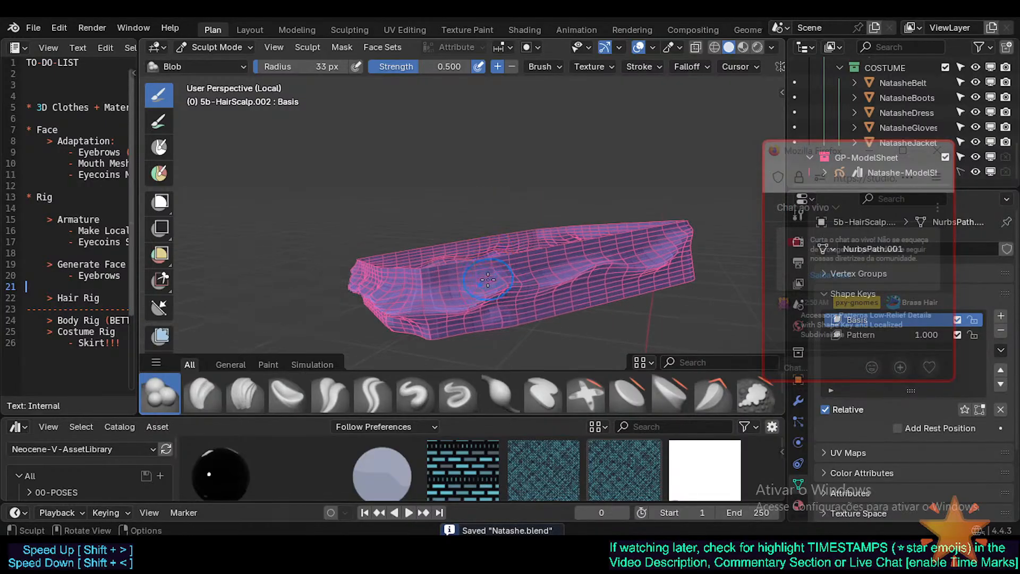
Smooth the ridge along the band's outer face with the Draw brush, enlarging the brush radius to 38 px
{"action": "key", "text": "f"}
{"action": "left_click", "coordinate": [497, 292]}
{"action": "left_click", "coordinate": [417, 391]}
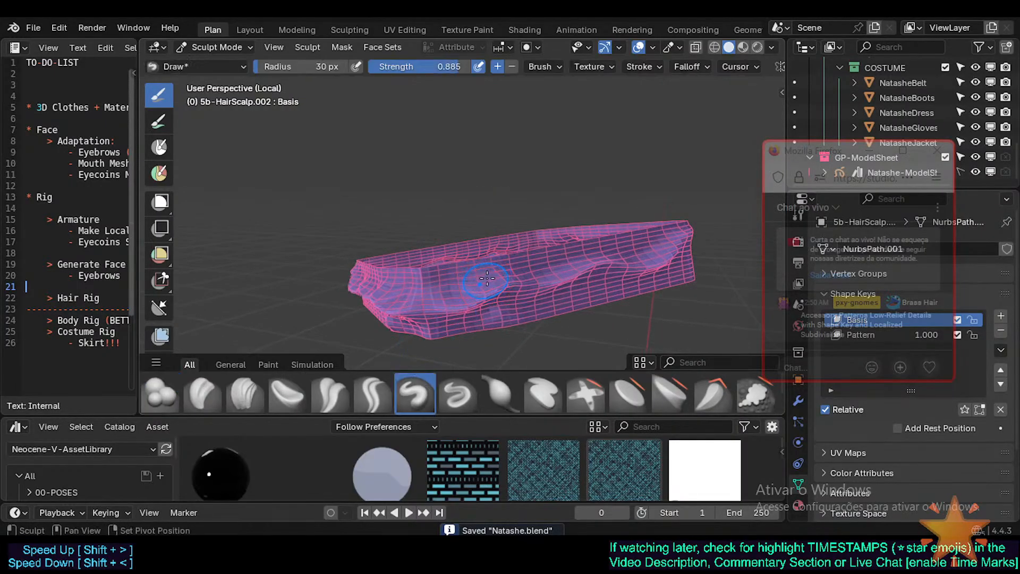
{"action": "mouse_move", "coordinate": [488, 278]}
{"action": "left_mouse_down", "text": "shift"}
{"action": "mouse_move", "coordinate": [434, 306]}
{"action": "mouse_move", "coordinate": [486, 303]}
{"action": "mouse_move", "coordinate": [521, 281]}
{"action": "left_mouse_up", "text": "shift"}
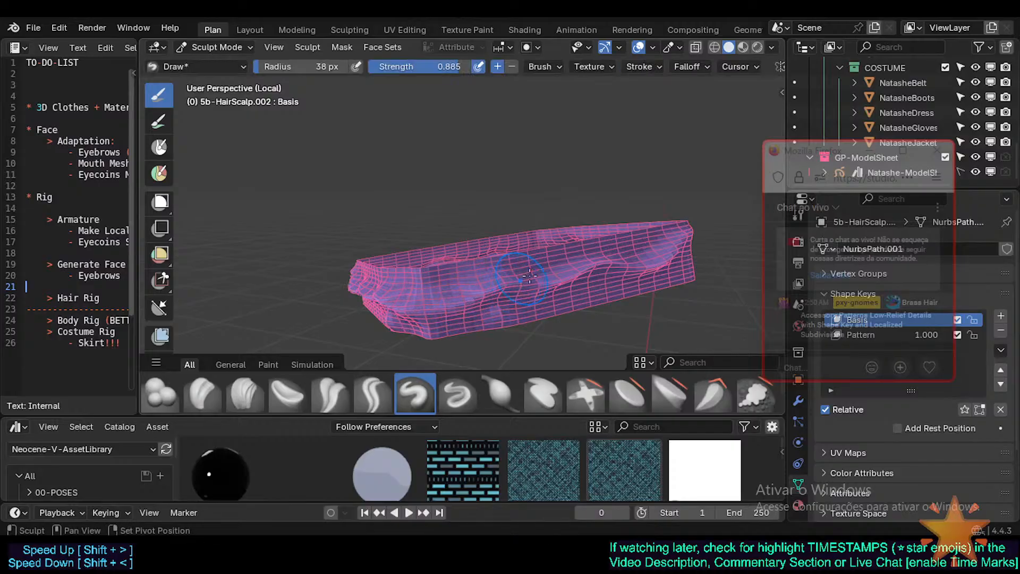
{"action": "middle_click_drag", "start_coordinate": [532, 271], "coordinate": [494, 267], "text": "shift"}
{"action": "key", "text": "f"}
{"action": "left_click", "coordinate": [524, 265]}
{"action": "mouse_move", "coordinate": [594, 249]}
{"action": "middle_mouse_down"}
{"action": "mouse_move", "coordinate": [497, 282]}
{"action": "mouse_move", "coordinate": [574, 250]}
{"action": "mouse_move", "coordinate": [539, 238]}
{"action": "mouse_move", "coordinate": [596, 265]}
{"action": "mouse_move", "coordinate": [538, 259]}
{"action": "middle_mouse_up"}
Try Layer brush strokes along the lower part of the band's outer face, reducing the radius to 18 px, and undo them
{"action": "left_click", "coordinate": [542, 393]}
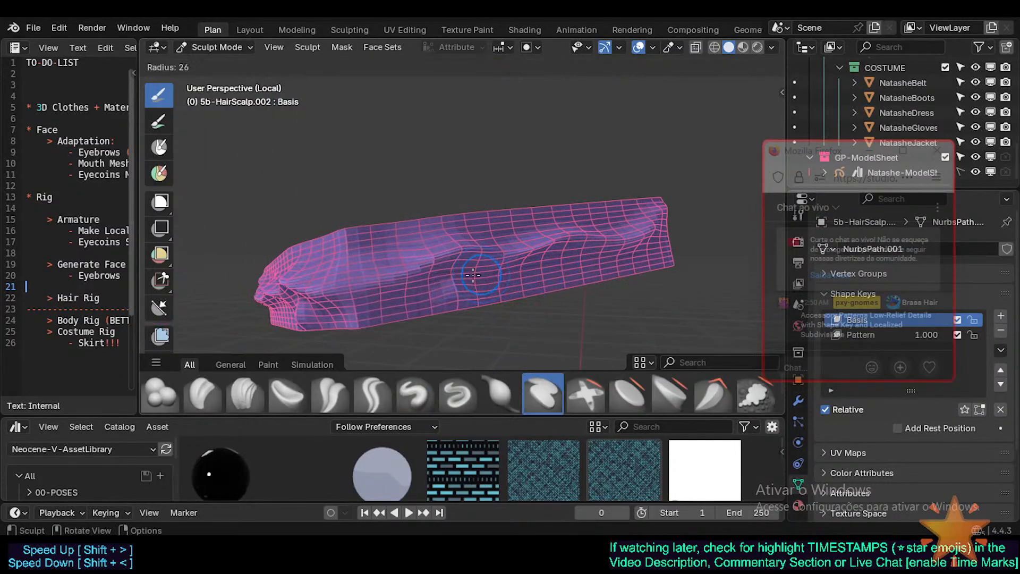
{"action": "left_click_drag", "start_coordinate": [523, 289], "coordinate": [440, 289]}
{"action": "key", "text": "ctrl+z"}
{"action": "key", "text": "f"}
{"action": "left_click_drag", "start_coordinate": [427, 291], "coordinate": [430, 287]}
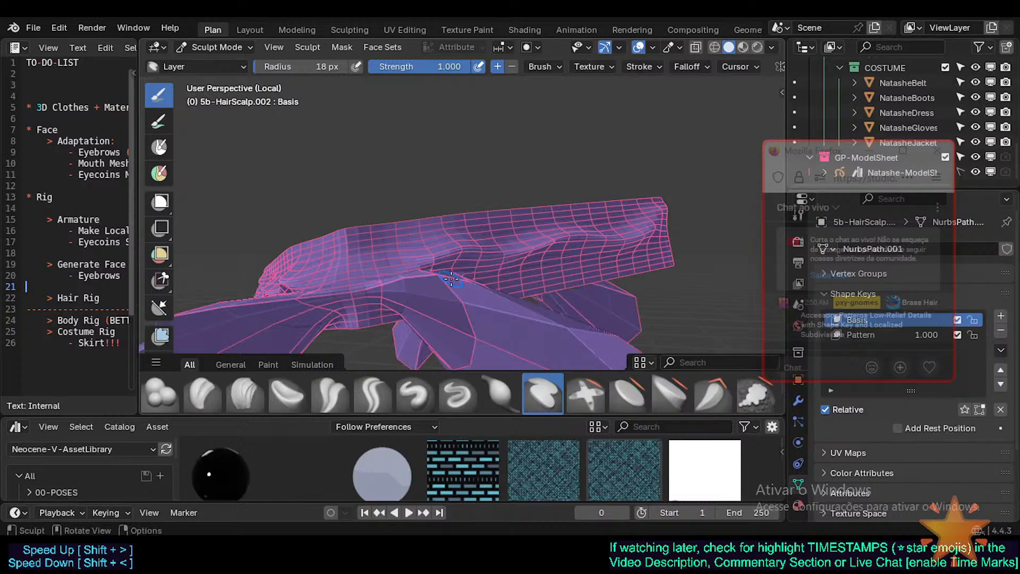
{"action": "key", "text": "ctrl+z"}
Try a Layer stroke across the front of the band at strength 0.539 and undo it
{"action": "middle_click_drag", "start_coordinate": [427, 278], "coordinate": [436, 294]}
{"action": "key", "text": "shift+f"}
{"action": "left_click", "coordinate": [377, 294]}
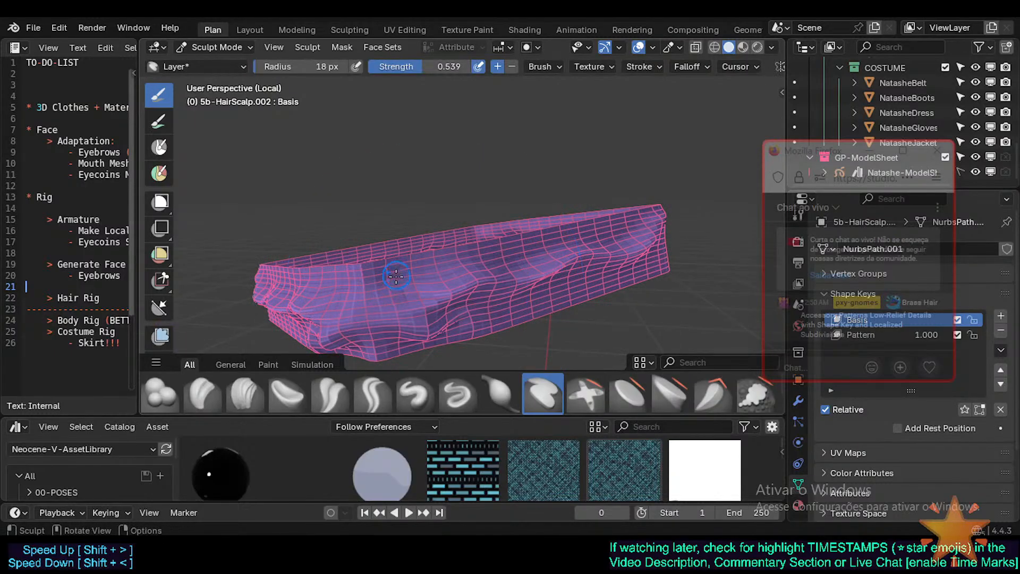
{"action": "left_click_drag", "start_coordinate": [396, 275], "coordinate": [431, 272]}
{"action": "key", "text": "ctrl+z"}
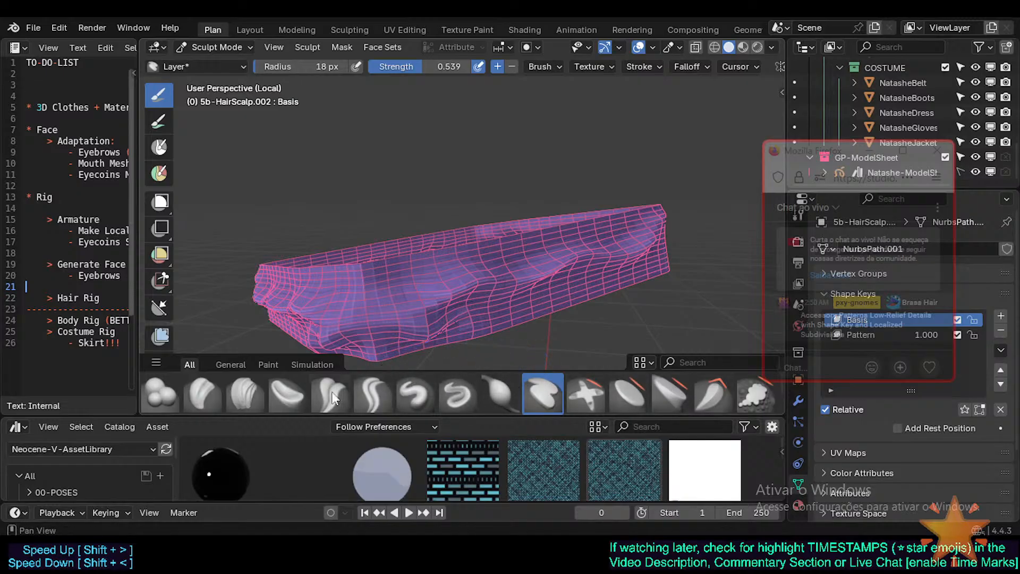
Sculpt a raised stroke across the front of the band with the Blob brush at radius 16 px and strength 0.824
{"action": "left_click", "coordinate": [160, 393]}
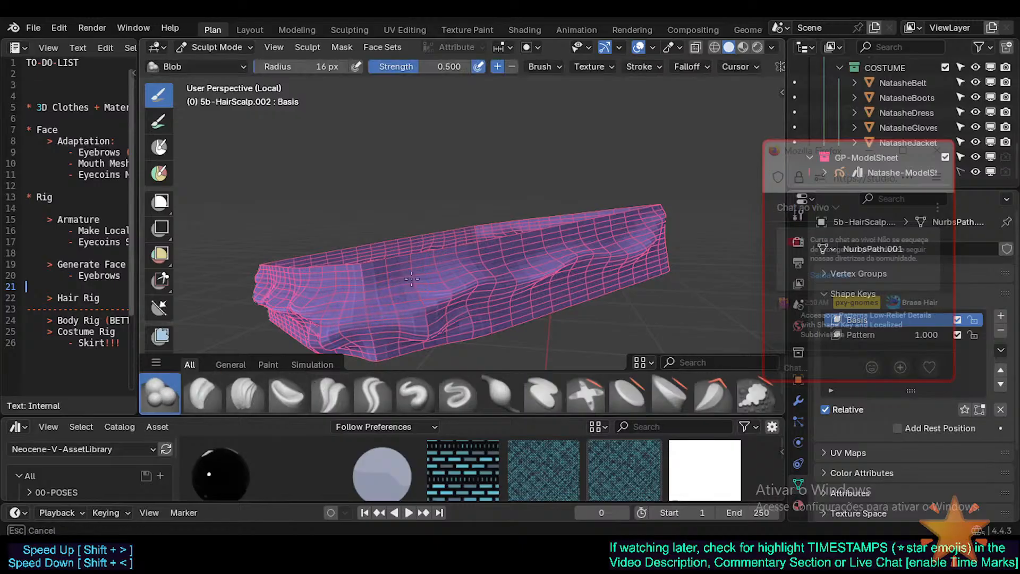
{"action": "scroll", "coordinate": [398, 291], "scroll_direction": "up", "scroll_amount": 2}
{"action": "key", "text": "shift+f"}
{"action": "left_click", "coordinate": [402, 283]}
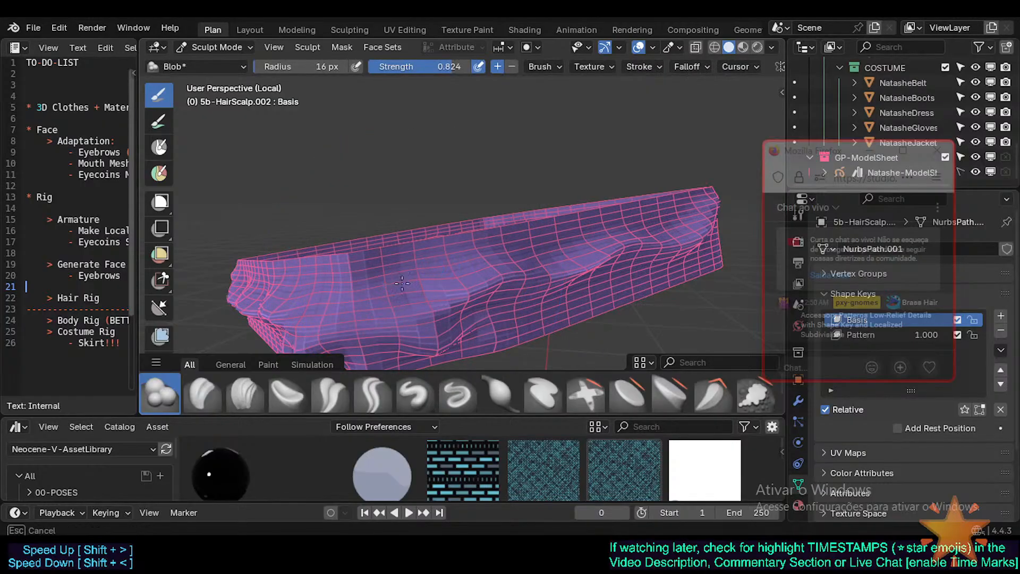
{"action": "left_click_drag", "start_coordinate": [397, 283], "coordinate": [443, 290]}
Add Blob strokes along the lower half of the band's outer face with a 26 px radius
{"action": "middle_click_drag", "start_coordinate": [423, 259], "coordinate": [454, 274]}
{"action": "left_click_drag", "start_coordinate": [514, 294], "coordinate": [497, 299]}
{"action": "middle_click_drag", "start_coordinate": [497, 299], "coordinate": [456, 245]}
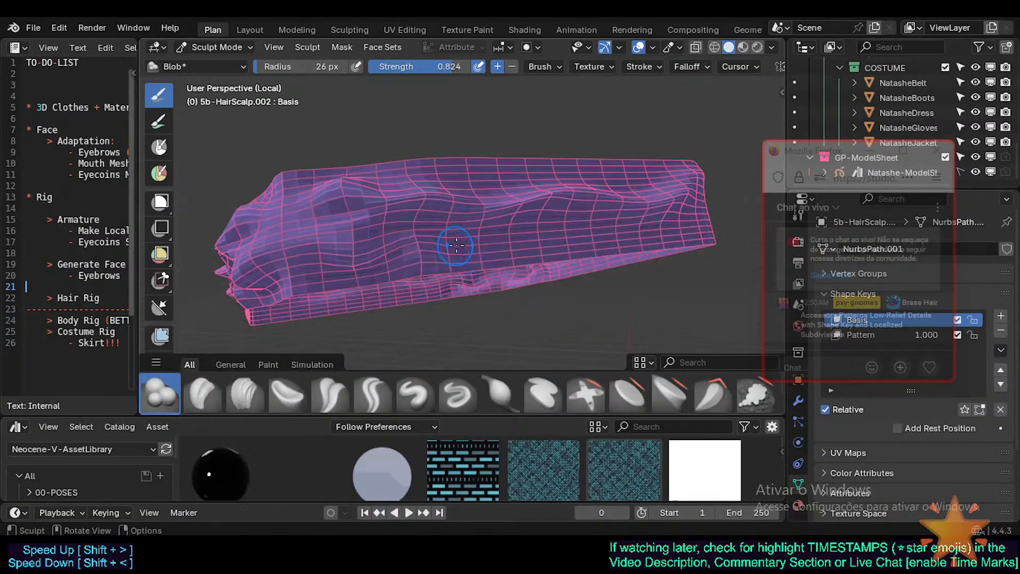
{"action": "left_click_drag", "start_coordinate": [456, 245], "coordinate": [484, 246]}
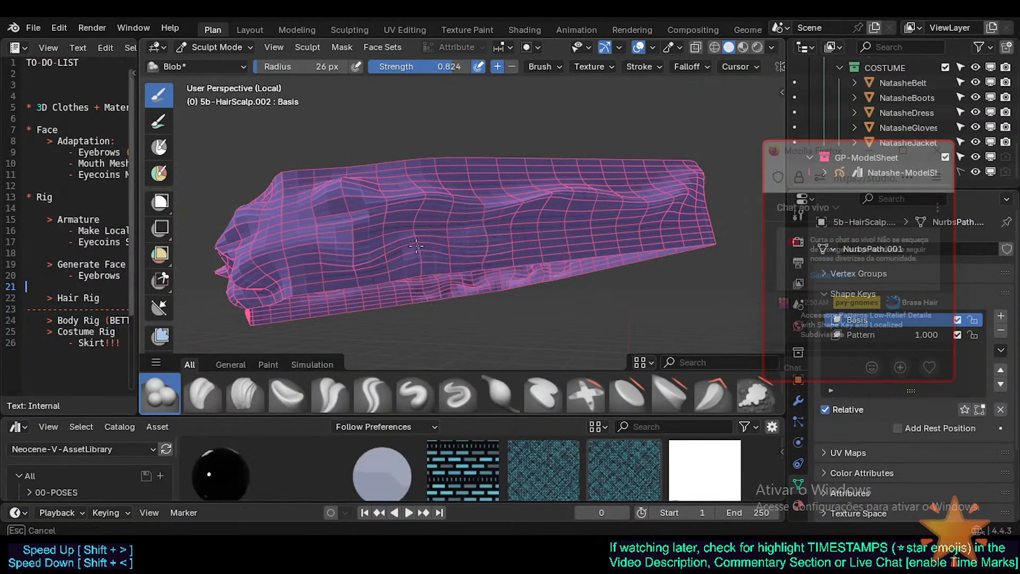
{"action": "mouse_move", "coordinate": [418, 241]}
{"action": "middle_mouse_down"}
{"action": "mouse_move", "coordinate": [477, 237]}
{"action": "mouse_move", "coordinate": [425, 243]}
{"action": "middle_mouse_up"}
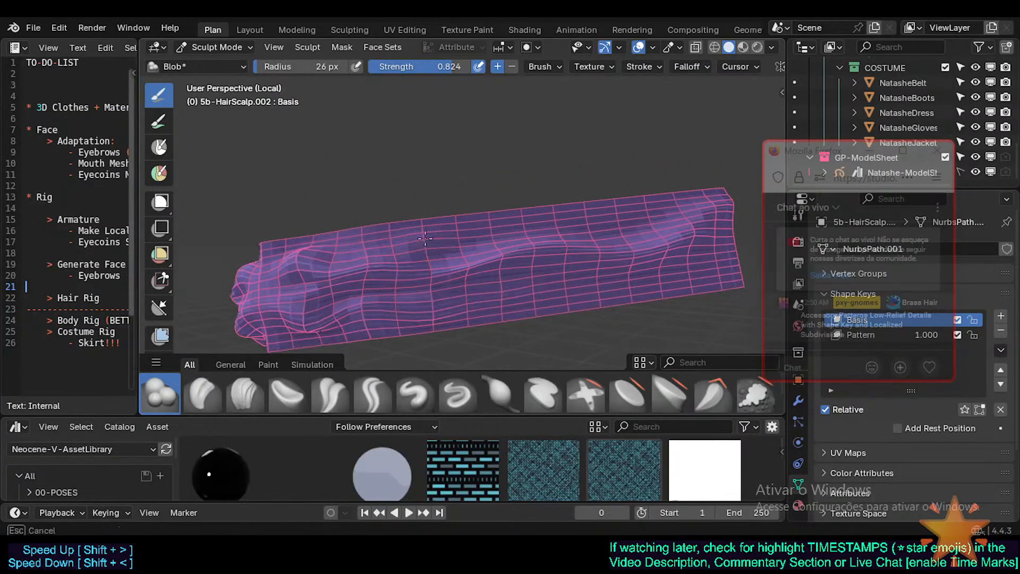
Extend the Blob relief toward the band's far end, enlarging the brush radius to 38 px
{"action": "mouse_move", "coordinate": [595, 223]}
{"action": "left_mouse_down"}
{"action": "mouse_move", "coordinate": [603, 221]}
{"action": "mouse_move", "coordinate": [547, 285]}
{"action": "left_mouse_up"}
{"action": "mouse_move", "coordinate": [547, 282]}
{"action": "middle_mouse_down"}
{"action": "mouse_move", "coordinate": [606, 237]}
{"action": "mouse_move", "coordinate": [521, 251]}
{"action": "mouse_move", "coordinate": [530, 234]}
{"action": "mouse_move", "coordinate": [529, 269]}
{"action": "mouse_move", "coordinate": [551, 281]}
{"action": "middle_mouse_up"}
{"action": "key", "text": "f"}
{"action": "left_click", "coordinate": [561, 280]}
{"action": "left_click_drag", "start_coordinate": [521, 274], "coordinate": [638, 258]}
{"action": "mouse_move", "coordinate": [667, 237]}
{"action": "middle_mouse_down"}
{"action": "mouse_move", "coordinate": [686, 225]}
{"action": "mouse_move", "coordinate": [550, 263]}
{"action": "middle_mouse_up"}
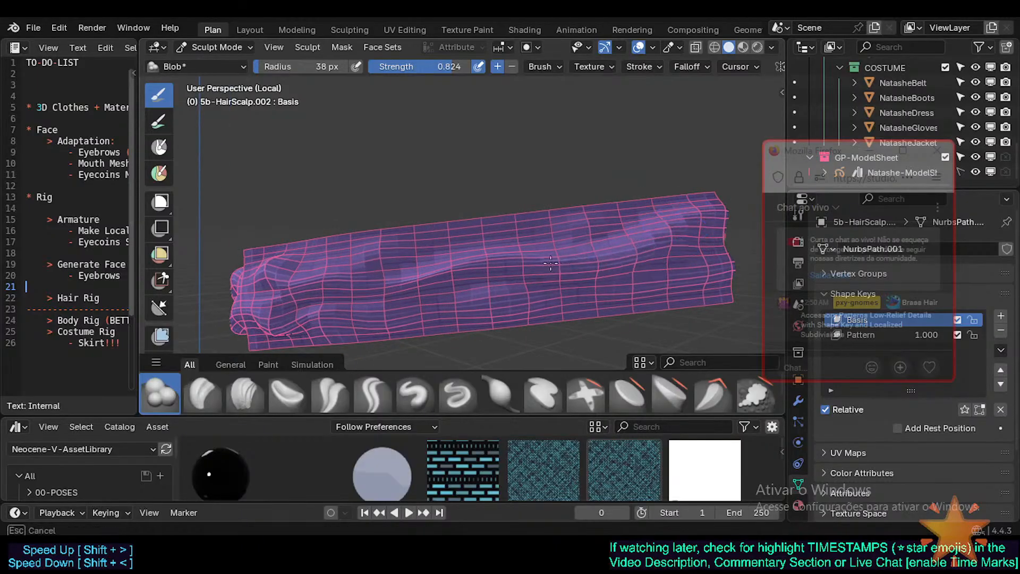
{"action": "mouse_move", "coordinate": [425, 285]}
{"action": "middle_mouse_down"}
{"action": "mouse_move", "coordinate": [567, 263]}
{"action": "mouse_move", "coordinate": [609, 292]}
{"action": "mouse_move", "coordinate": [578, 346]}
{"action": "middle_mouse_up"}
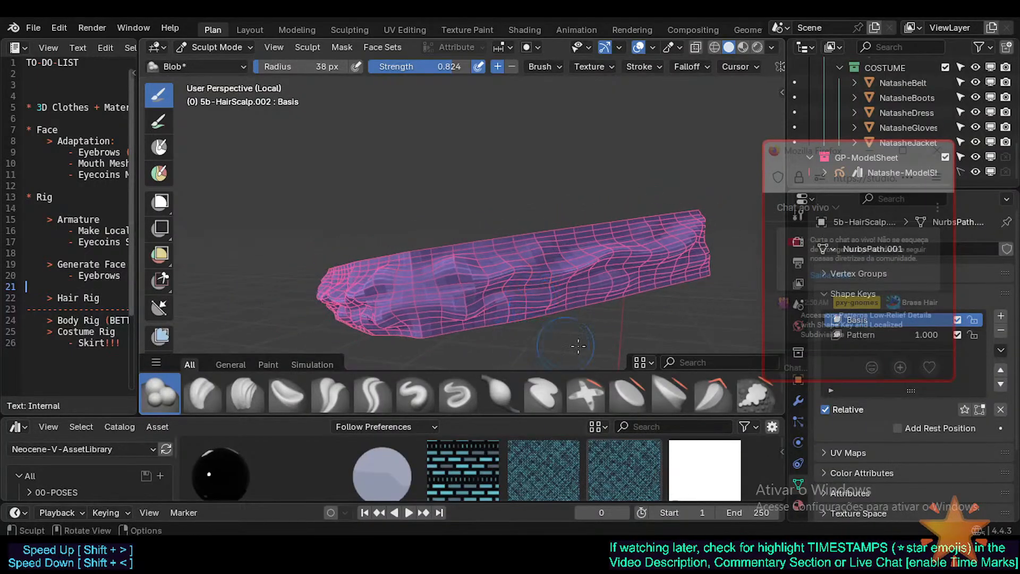
Flatten the bumps on the band's front section with the Plateau brush at a 70 px radius and strength 0.600
{"action": "left_click", "coordinate": [669, 389]}
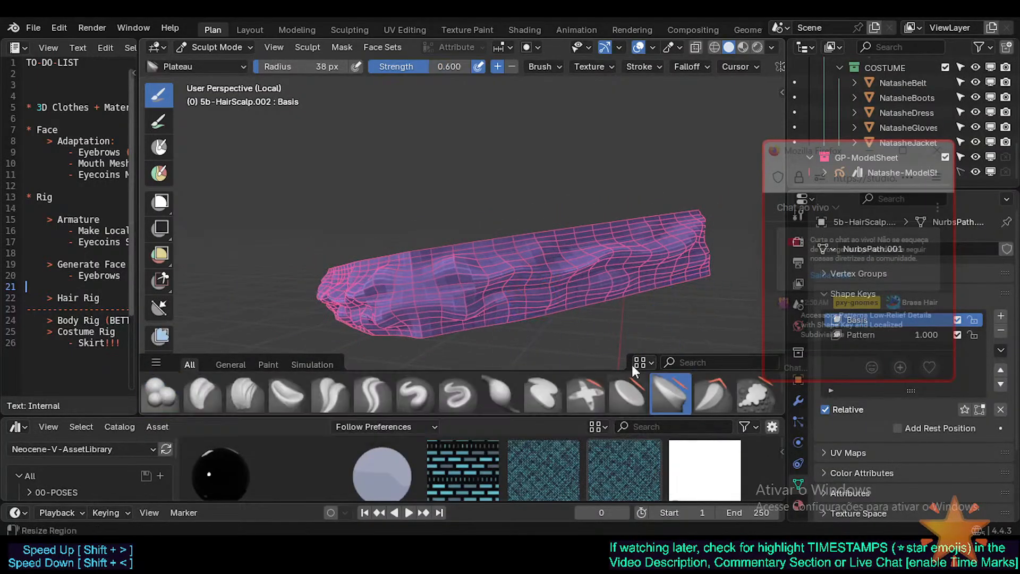
{"action": "middle_click_drag", "start_coordinate": [538, 285], "coordinate": [518, 254], "text": "ctrl"}
{"action": "key", "text": "f"}
{"action": "left_click", "coordinate": [502, 261]}
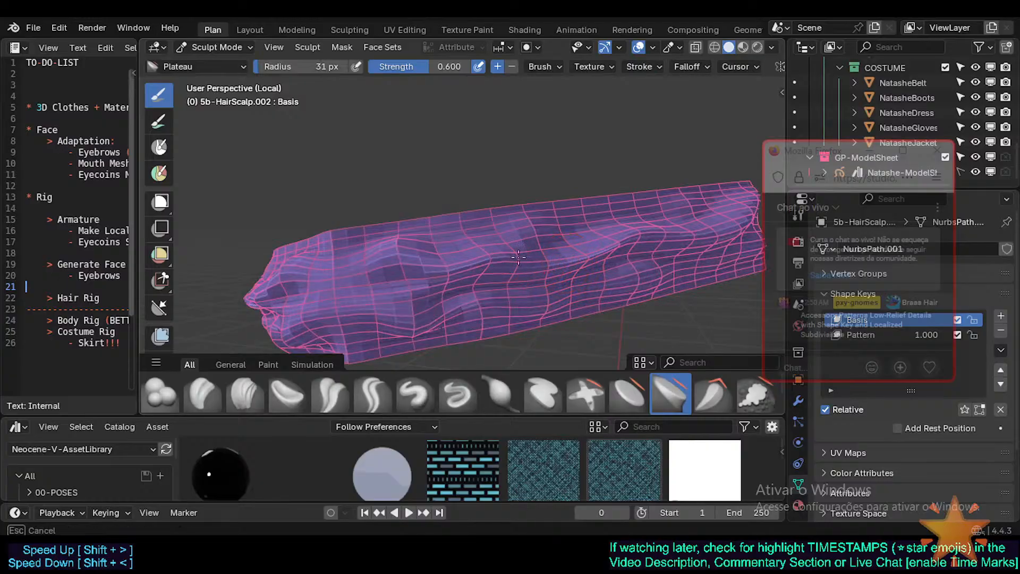
{"action": "key", "text": "f"}
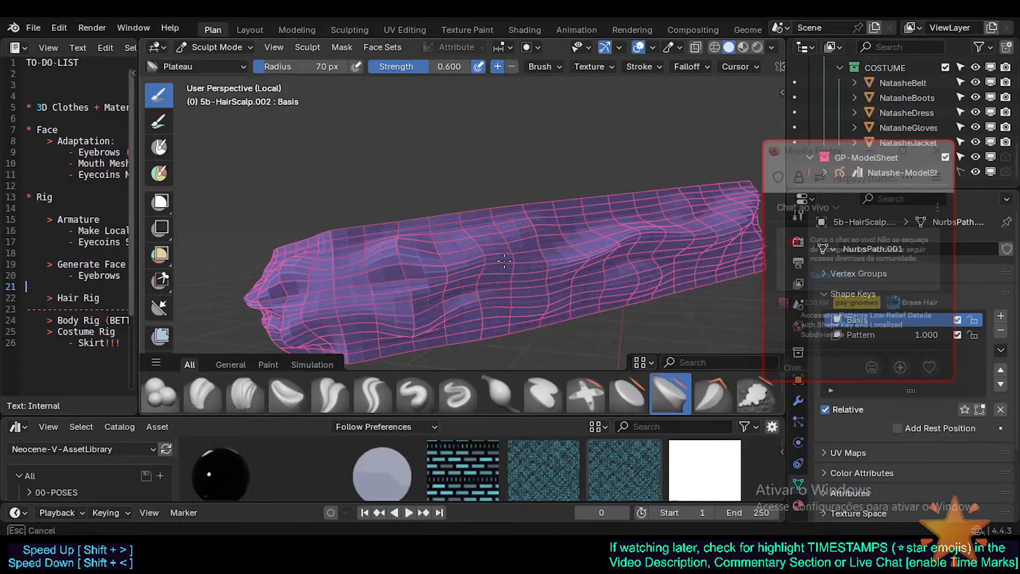
{"action": "left_click_drag", "start_coordinate": [415, 277], "coordinate": [407, 280]}
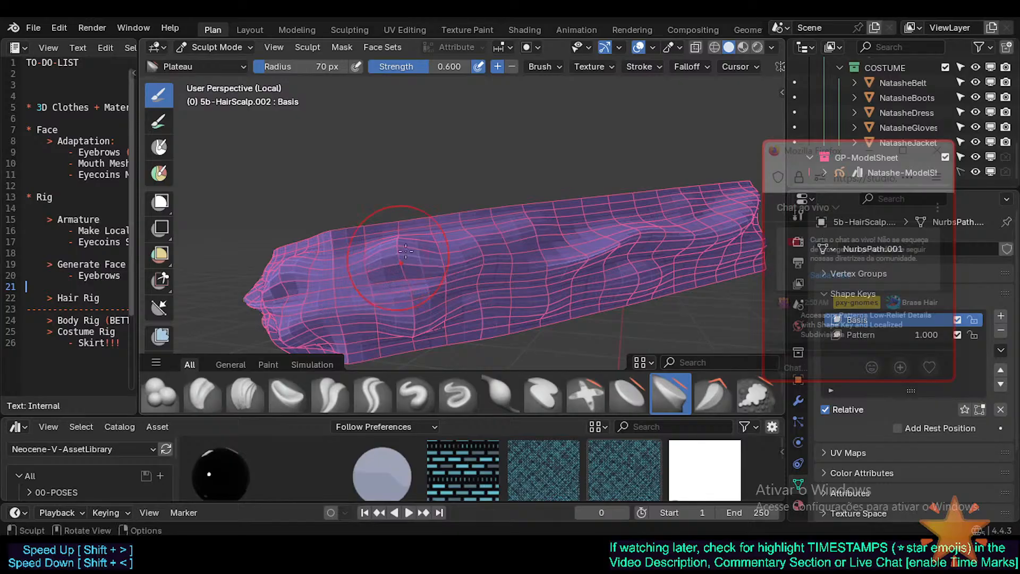
{"action": "mouse_move", "coordinate": [407, 252]}
{"action": "middle_mouse_down"}
{"action": "mouse_move", "coordinate": [466, 259]}
{"action": "mouse_move", "coordinate": [471, 278]}
{"action": "mouse_move", "coordinate": [479, 250]}
{"action": "middle_mouse_up"}
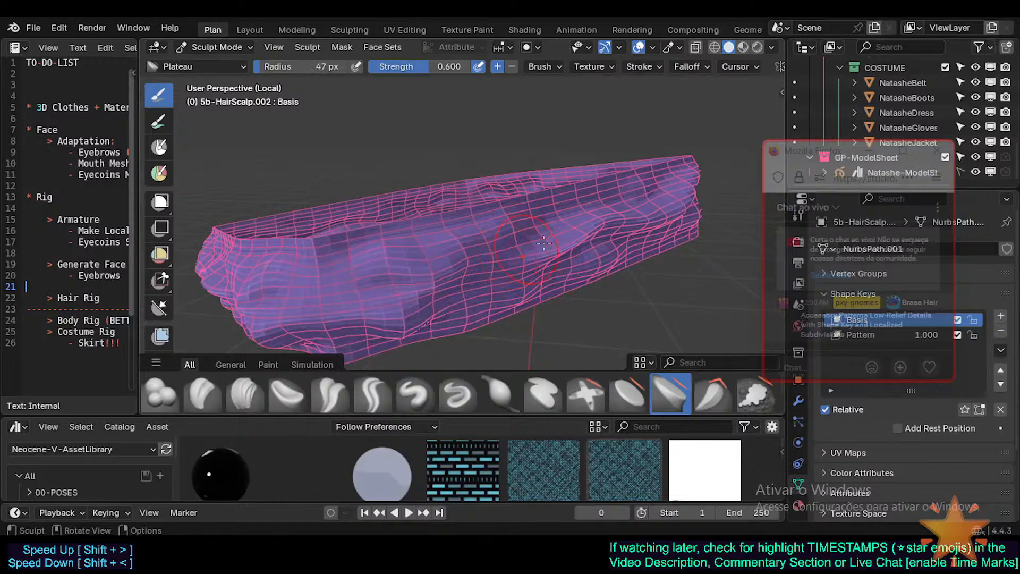
Try a Plateau stroke toward the band's far end with a 64 px radius and undo it
{"action": "middle_click_drag", "start_coordinate": [544, 243], "coordinate": [578, 215]}
{"action": "key", "text": "f"}
{"action": "left_click", "coordinate": [598, 214]}
{"action": "left_click_drag", "start_coordinate": [565, 208], "coordinate": [532, 210]}
{"action": "middle_click_drag", "start_coordinate": [526, 216], "coordinate": [486, 229]}
{"action": "key", "text": "ctrl+z"}
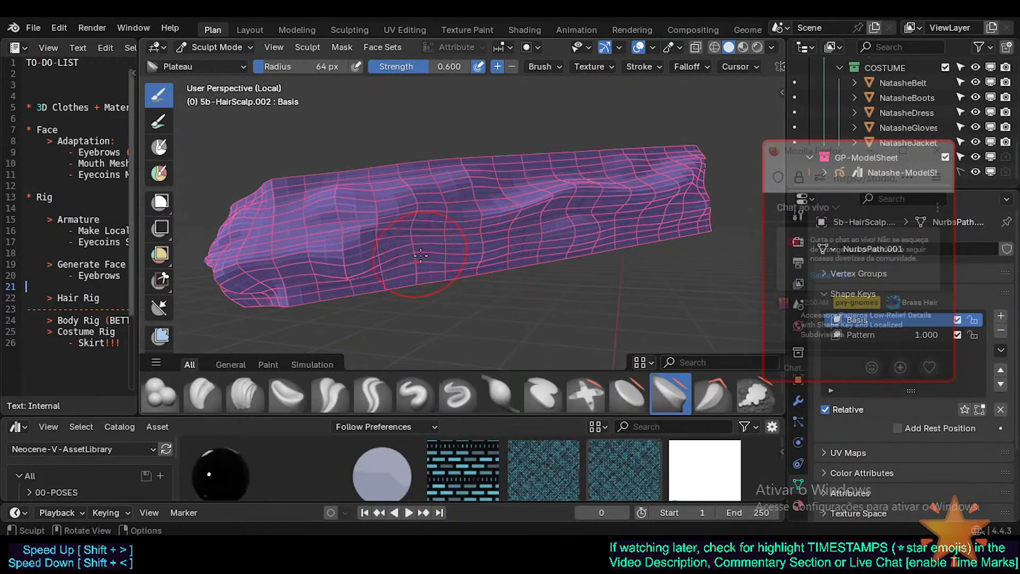
Move the live chat window off the object properties and show the hair accessory's modifiers
{"action": "middle_click_drag", "start_coordinate": [420, 257], "coordinate": [512, 260]}
{"action": "key", "text": "Tab"}
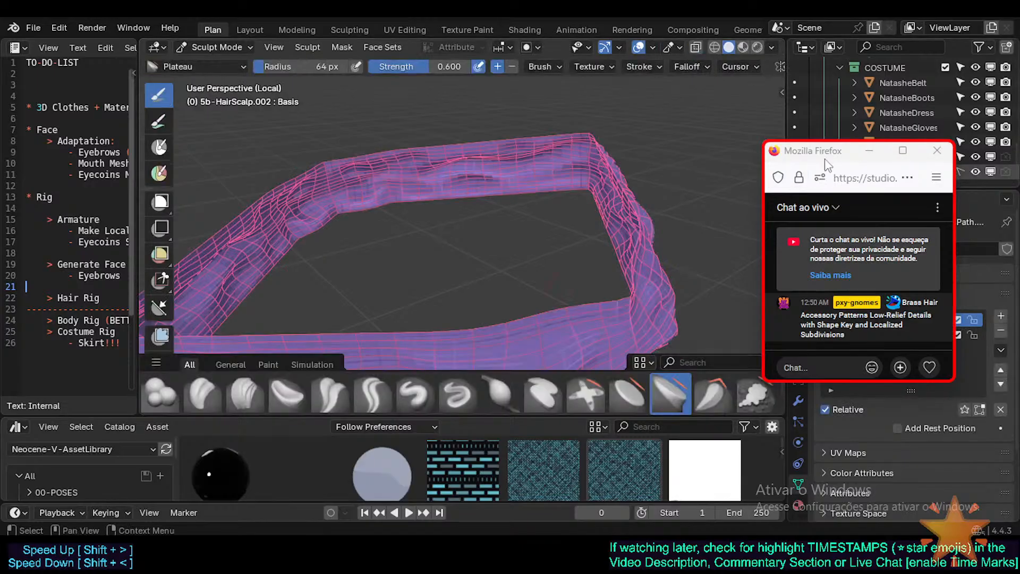
{"action": "left_click_drag", "start_coordinate": [826, 156], "coordinate": [664, 157]}
{"action": "left_click", "coordinate": [798, 401]}
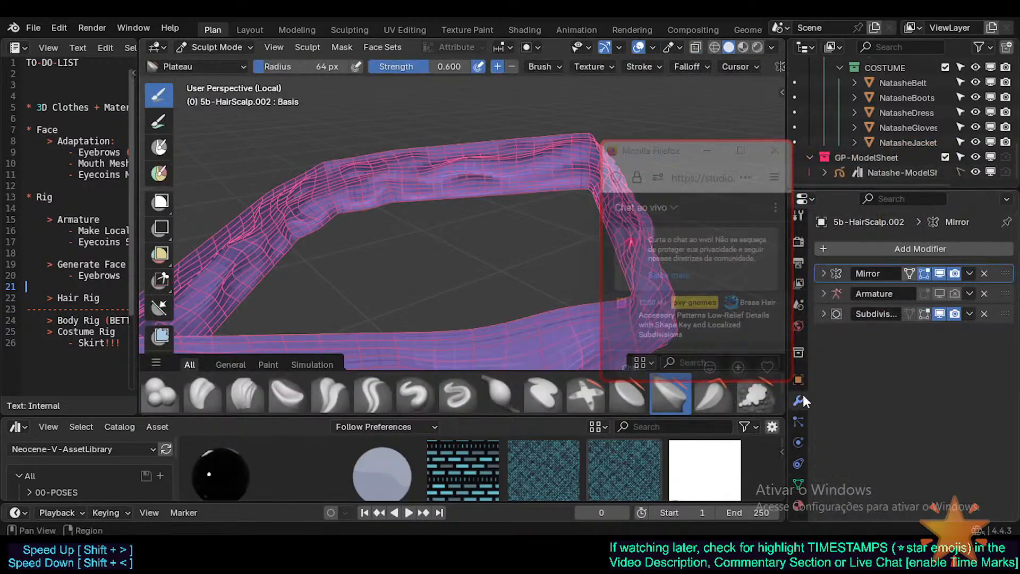
{"action": "middle_click_drag", "start_coordinate": [528, 282], "coordinate": [551, 248], "text": "shift"}
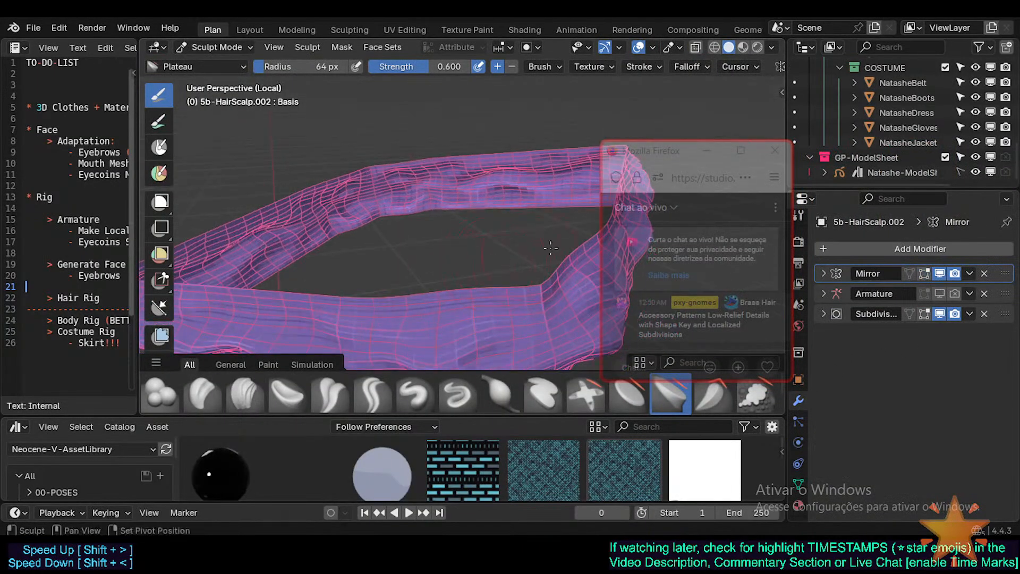
Compare the band with and without its mirrored half, leaving the Mirror modifier disabled in the viewport
{"action": "left_click", "coordinate": [940, 273]}
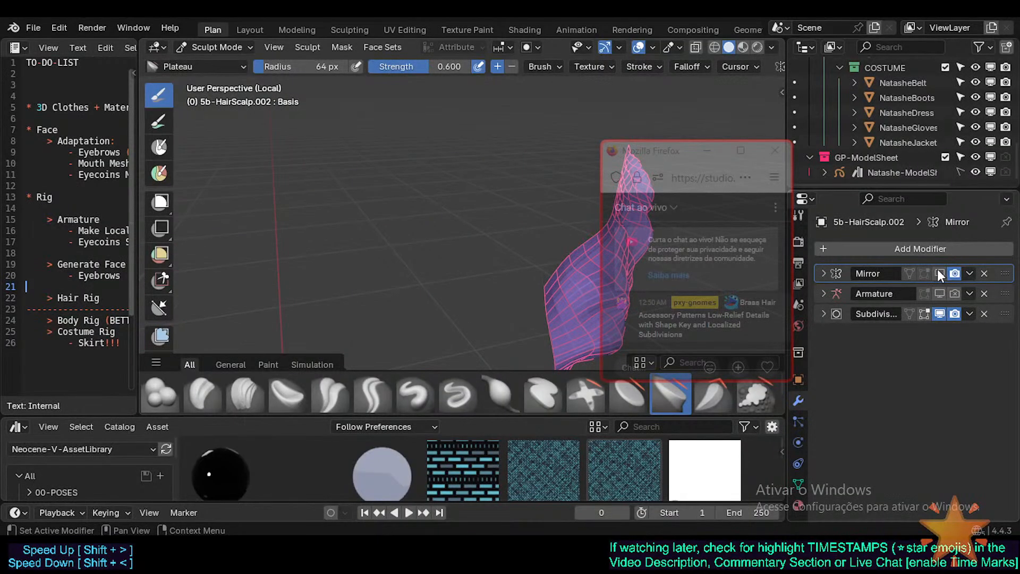
{"action": "left_click", "coordinate": [938, 274]}
{"action": "middle_click_drag", "start_coordinate": [576, 274], "coordinate": [520, 250]}
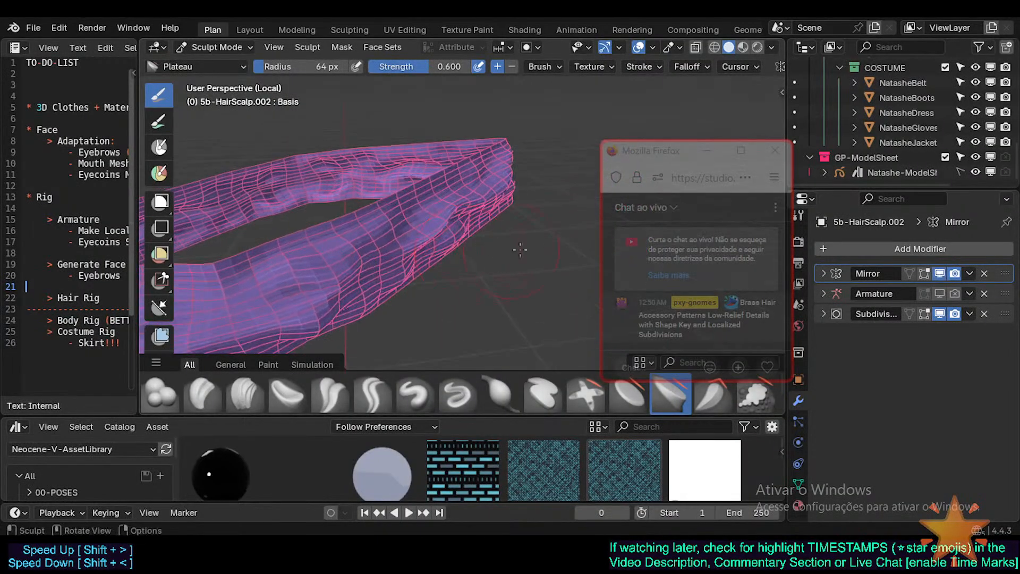
{"action": "left_click", "coordinate": [939, 273]}
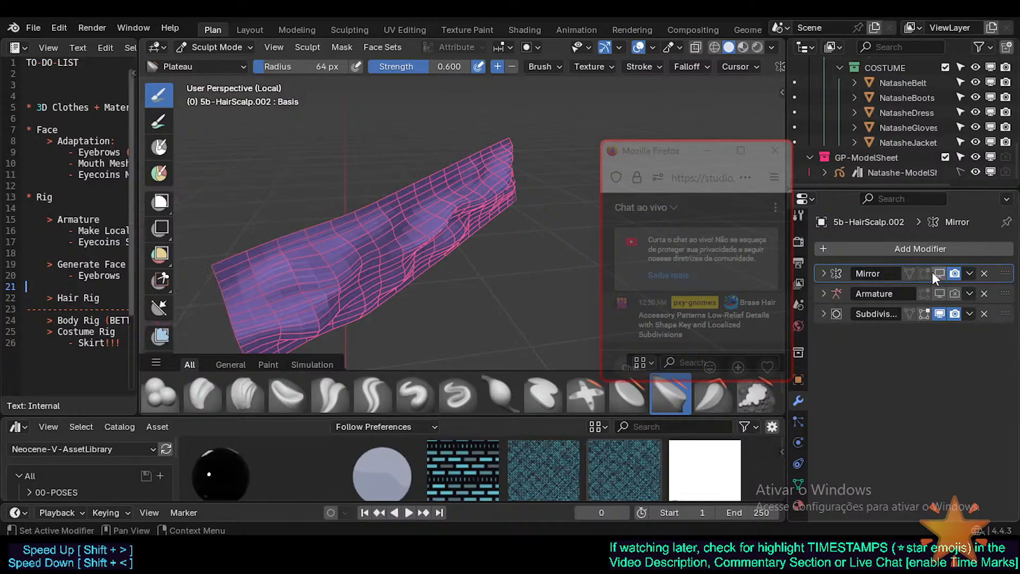
{"action": "left_click", "coordinate": [936, 274]}
{"action": "left_click", "coordinate": [939, 273]}
{"action": "left_click", "coordinate": [938, 273]}
{"action": "left_click", "coordinate": [939, 273]}
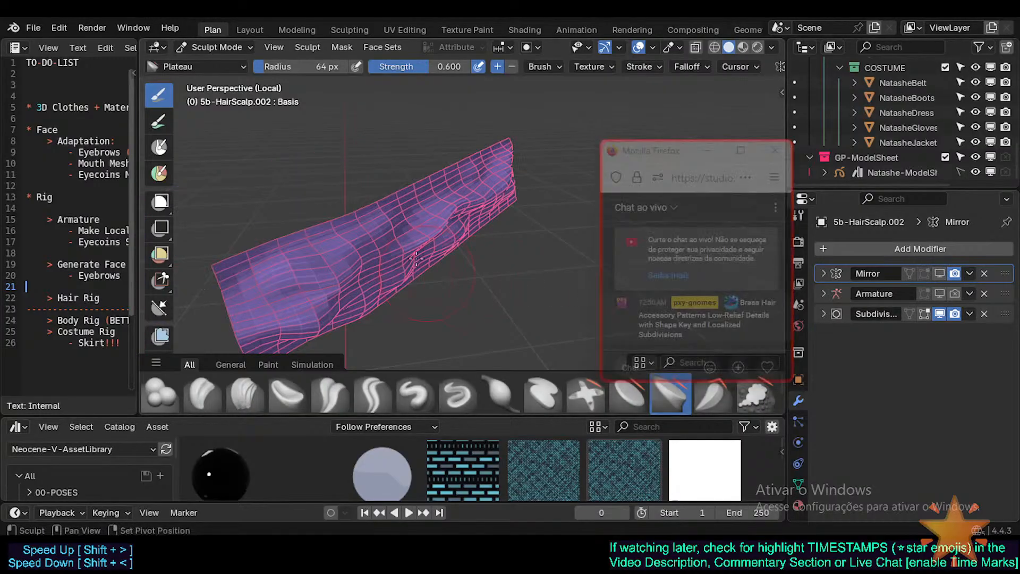
Flatten the surface along the middle of the unmirrored band half with the Plateau brush at a 56 px radius
{"action": "middle_click_drag", "start_coordinate": [416, 259], "coordinate": [388, 230]}
{"action": "left_click_drag", "start_coordinate": [358, 241], "coordinate": [434, 216]}
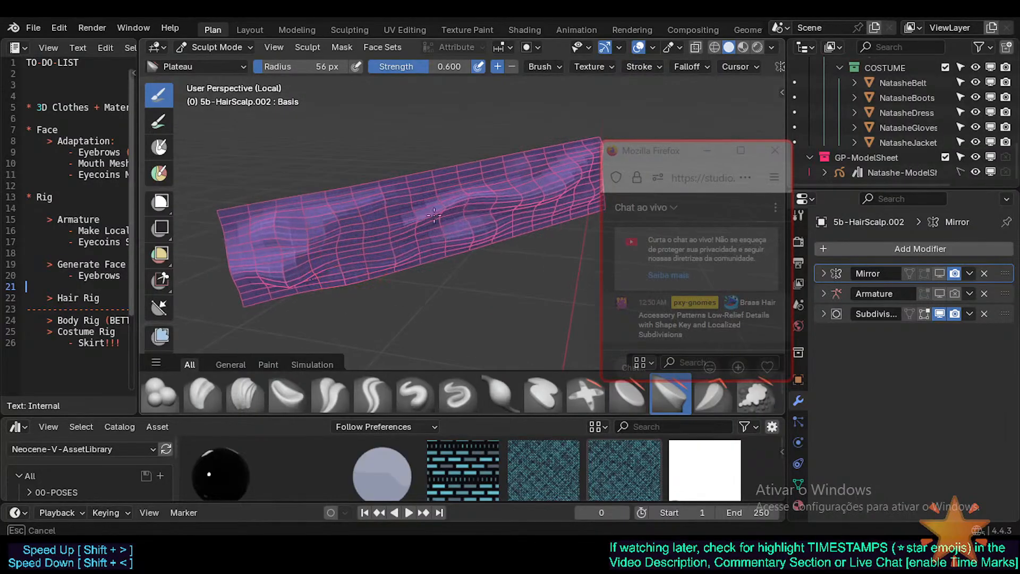
{"action": "middle_click_drag", "start_coordinate": [458, 212], "coordinate": [410, 224]}
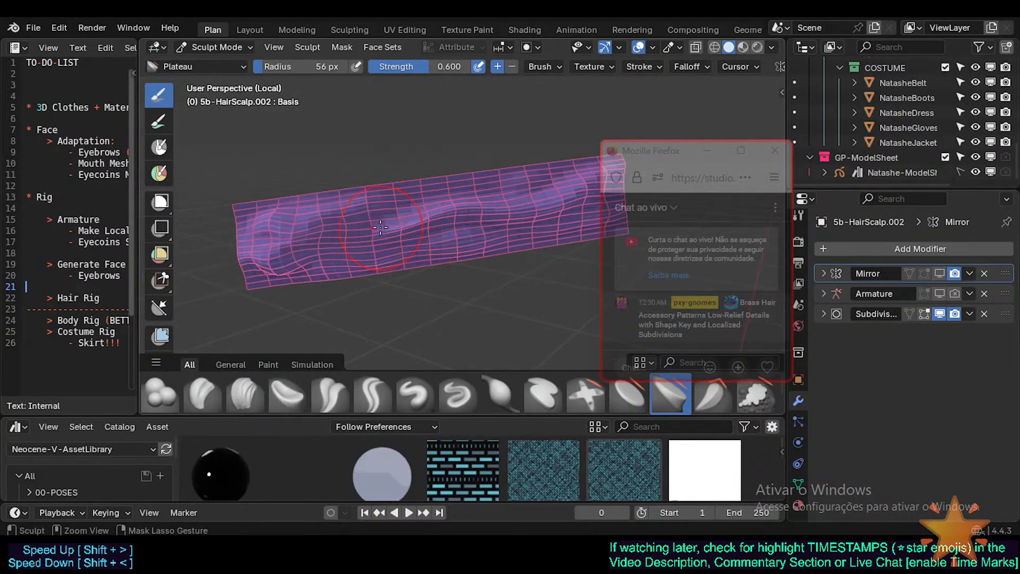
Carve creases beside the band's central ridge with the Crease Sharp brush, reducing the radius from 56 to 34 px
{"action": "left_click", "coordinate": [374, 396]}
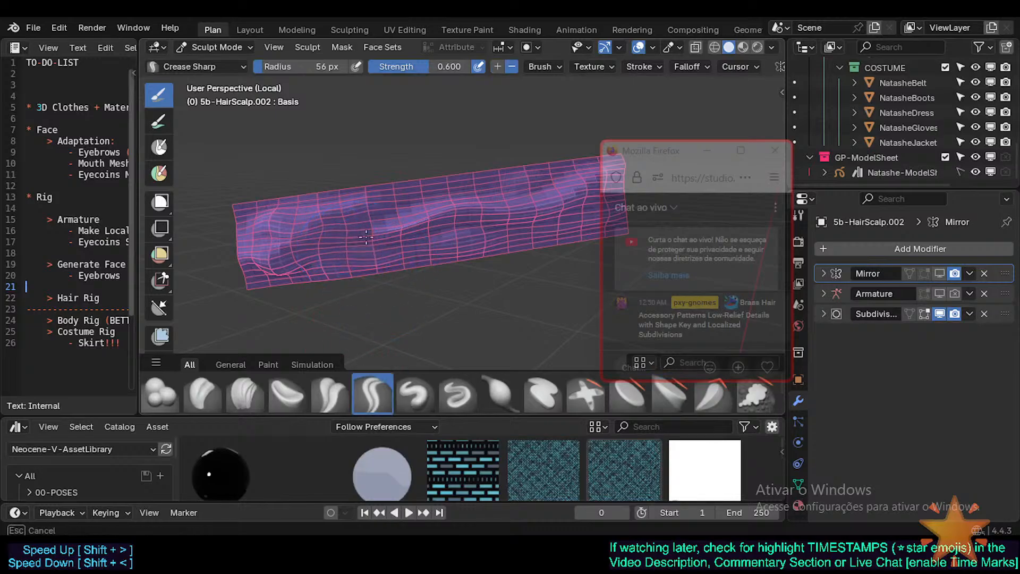
{"action": "left_click_drag", "start_coordinate": [355, 240], "coordinate": [396, 225]}
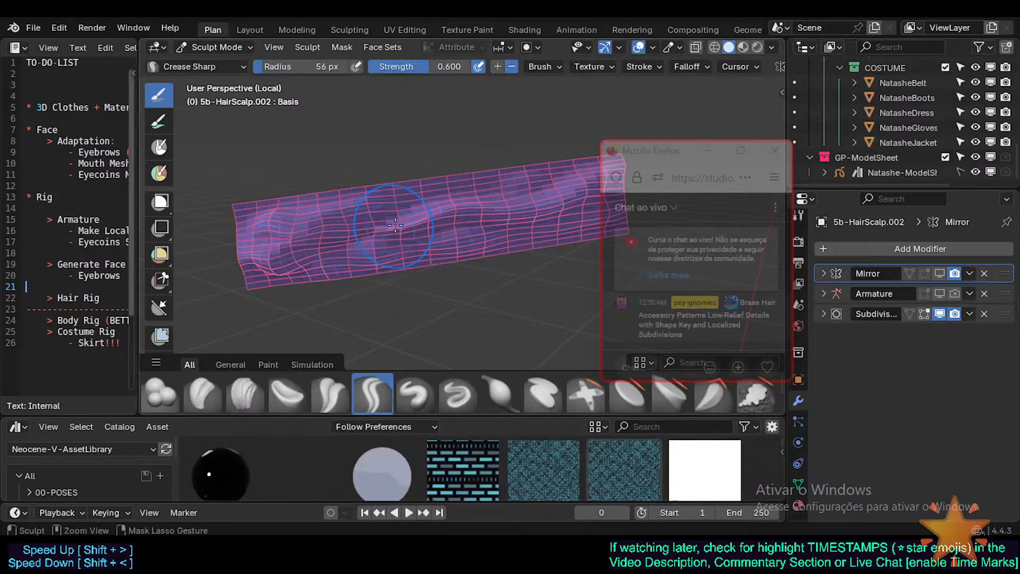
{"action": "mouse_move", "coordinate": [415, 244]}
{"action": "middle_mouse_down"}
{"action": "mouse_move", "coordinate": [444, 214]}
{"action": "mouse_move", "coordinate": [392, 238]}
{"action": "middle_mouse_up"}
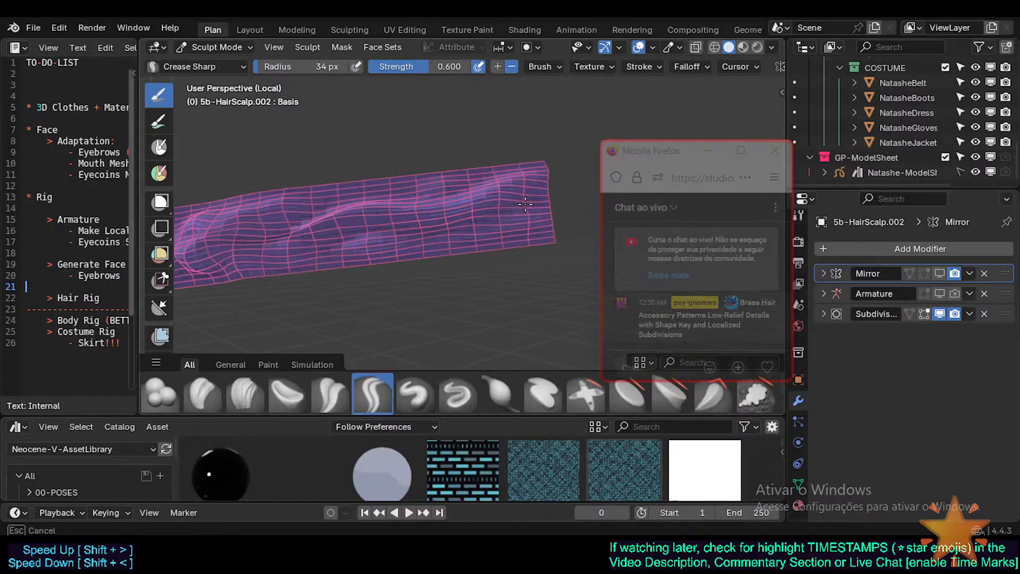
{"action": "middle_click_drag", "start_coordinate": [490, 222], "coordinate": [495, 227]}
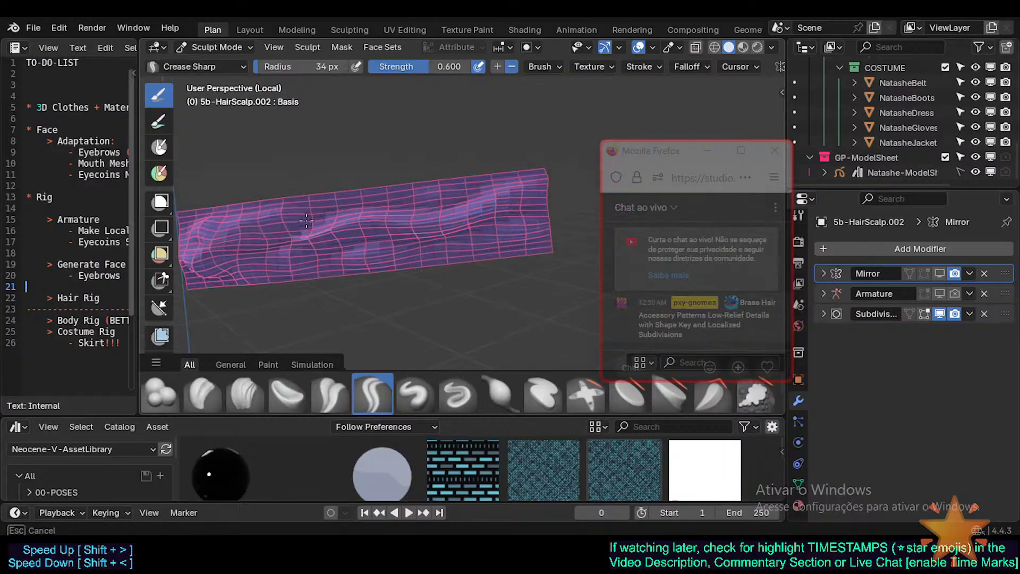
{"action": "middle_click_drag", "start_coordinate": [306, 220], "coordinate": [470, 213]}
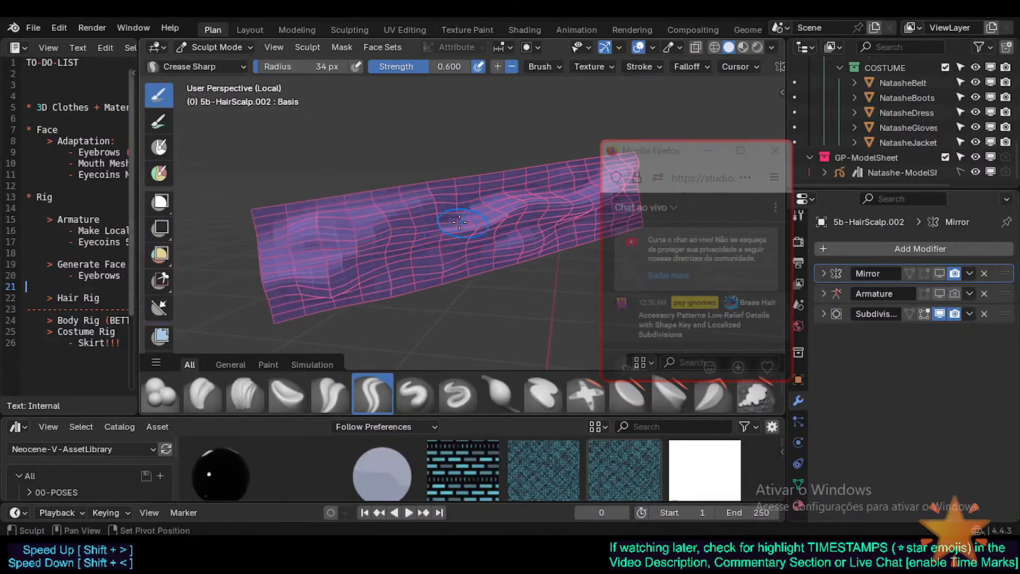
Examine the carved relief along the unmirrored band half from several angles and toward both ends
{"action": "mouse_move", "coordinate": [459, 217]}
{"action": "middle_mouse_down"}
{"action": "mouse_move", "coordinate": [375, 230]}
{"action": "mouse_move", "coordinate": [416, 223]}
{"action": "middle_mouse_up"}
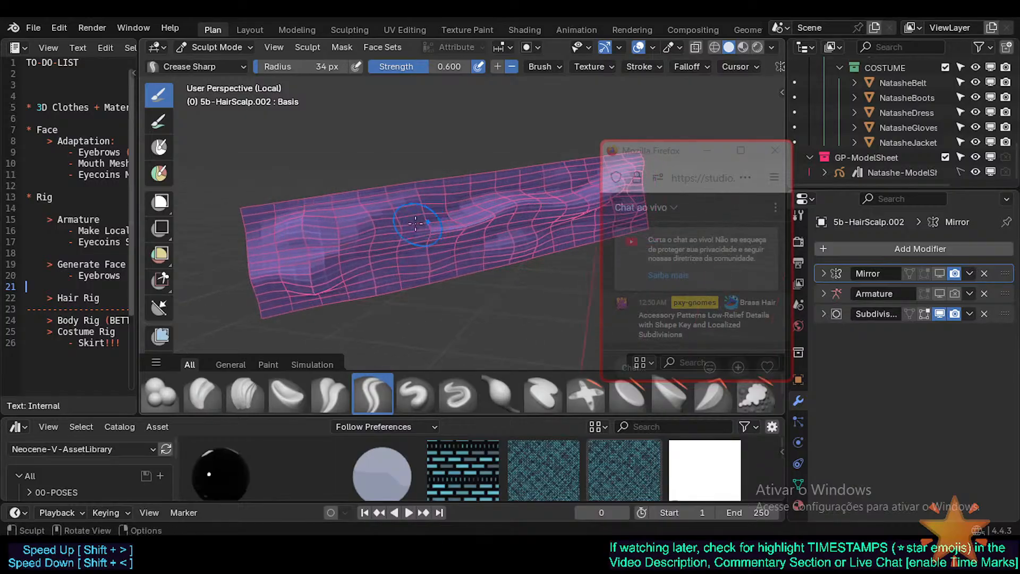
{"action": "middle_click_drag", "start_coordinate": [337, 215], "coordinate": [415, 223]}
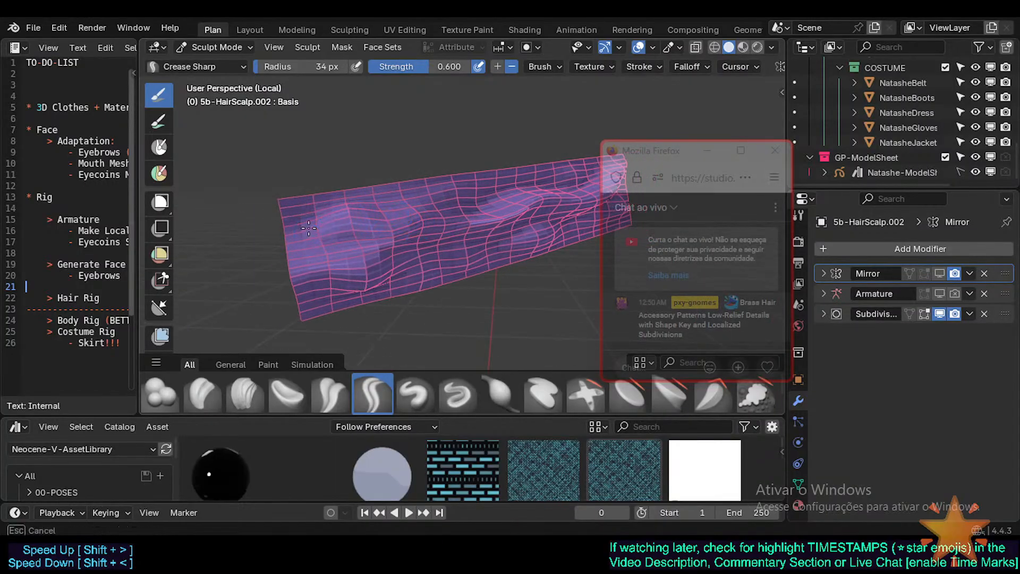
{"action": "mouse_move", "coordinate": [309, 228]}
{"action": "middle_mouse_down"}
{"action": "mouse_move", "coordinate": [327, 247]}
{"action": "mouse_move", "coordinate": [310, 238]}
{"action": "middle_mouse_up"}
{"action": "middle_click_drag", "start_coordinate": [425, 226], "coordinate": [414, 249], "text": "shift"}
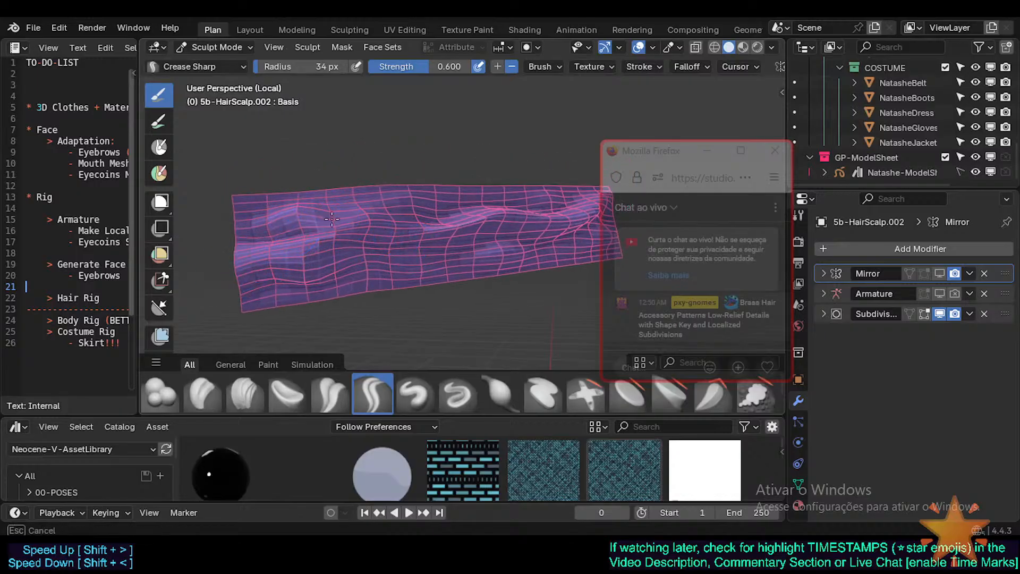
{"action": "middle_click_drag", "start_coordinate": [346, 218], "coordinate": [354, 223]}
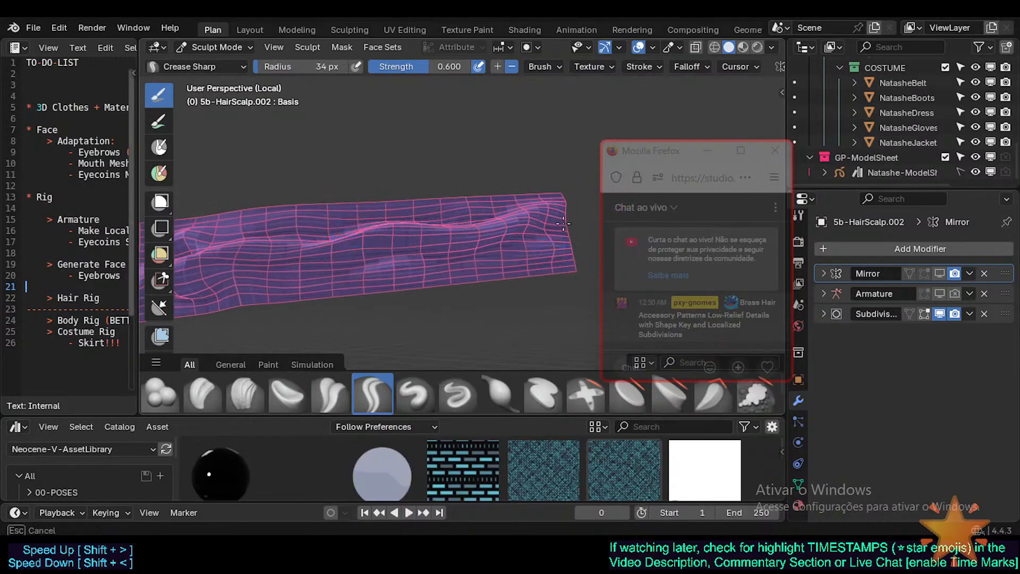
{"action": "middle_click_drag", "start_coordinate": [310, 277], "coordinate": [442, 272], "text": "shift"}
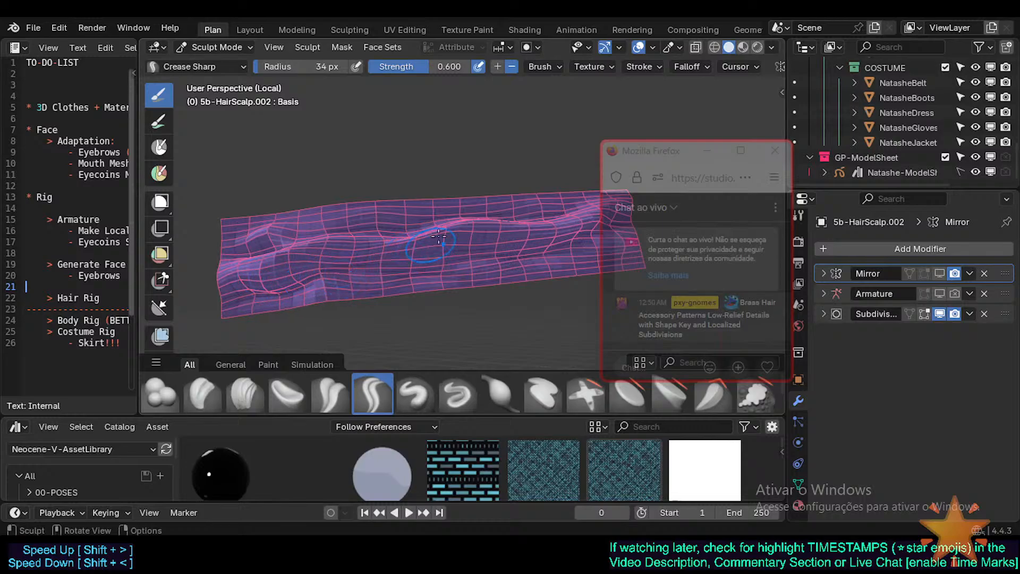
{"action": "middle_click_drag", "start_coordinate": [438, 236], "coordinate": [438, 261]}
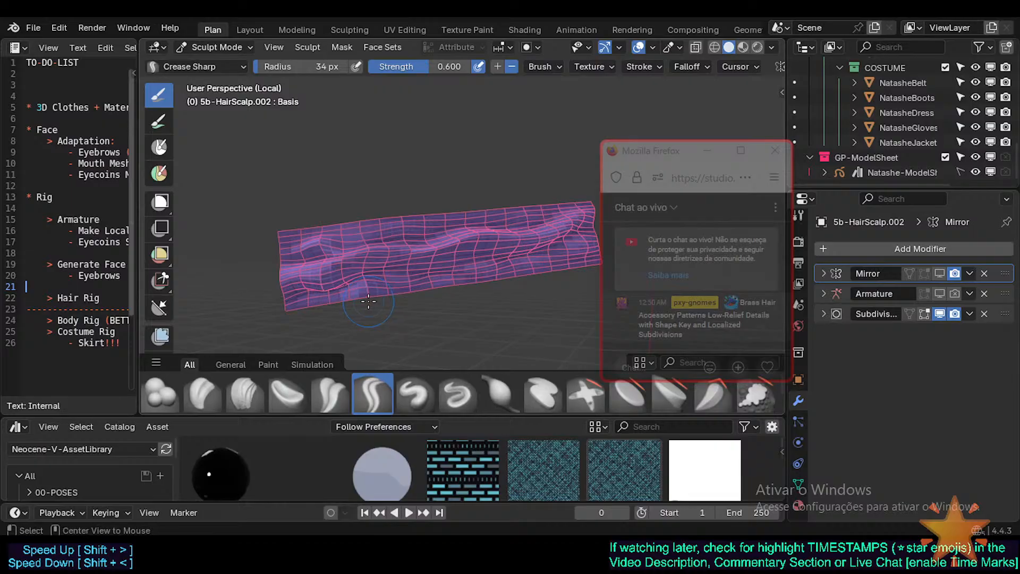
Reveal the accessory's hidden geometry and return to Object Mode with the Mirror modifier enabled in the viewport
{"action": "scroll", "coordinate": [368, 301], "scroll_direction": "up", "scroll_amount": 5}
{"action": "key", "text": "ctrl+Tab"}
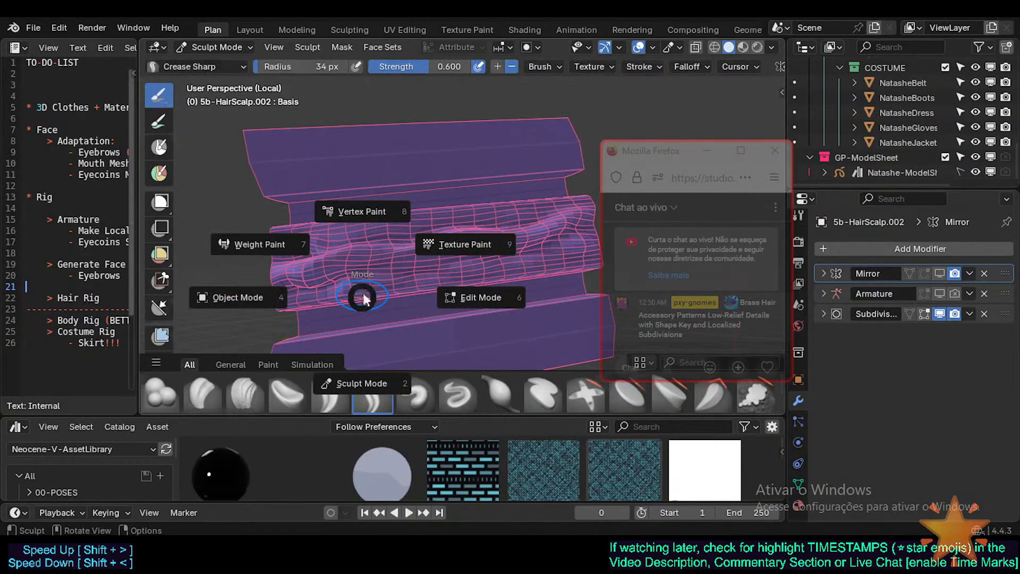
{"action": "key", "text": "4"}
{"action": "middle_click_drag", "start_coordinate": [392, 282], "coordinate": [425, 279]}
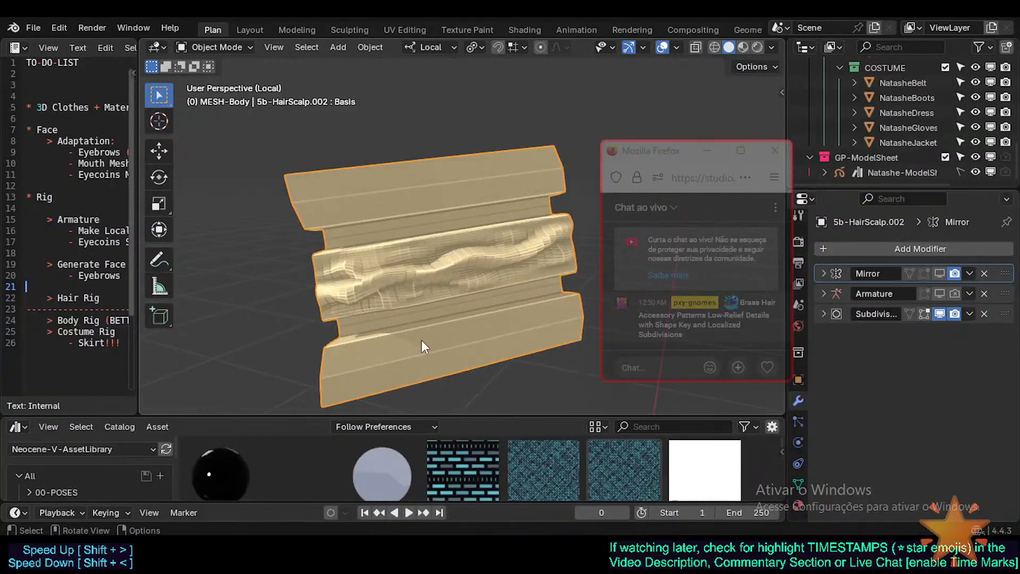
{"action": "left_click", "coordinate": [939, 274]}
{"action": "middle_click_drag", "start_coordinate": [330, 234], "coordinate": [471, 234]}
Move the live chat window aside and exit local view to see the accessory on the character from the right side
{"action": "scroll", "coordinate": [477, 257], "scroll_direction": "down", "scroll_amount": 2}
{"action": "key", "text": "alt+a"}
{"action": "left_click_drag", "start_coordinate": [665, 156], "coordinate": [862, 146]}
{"action": "middle_click_drag", "start_coordinate": [481, 204], "coordinate": [481, 285]}
{"action": "key", "text": "KP_Divide"}
{"action": "scroll", "coordinate": [480, 280], "scroll_direction": "up", "scroll_amount": 4}
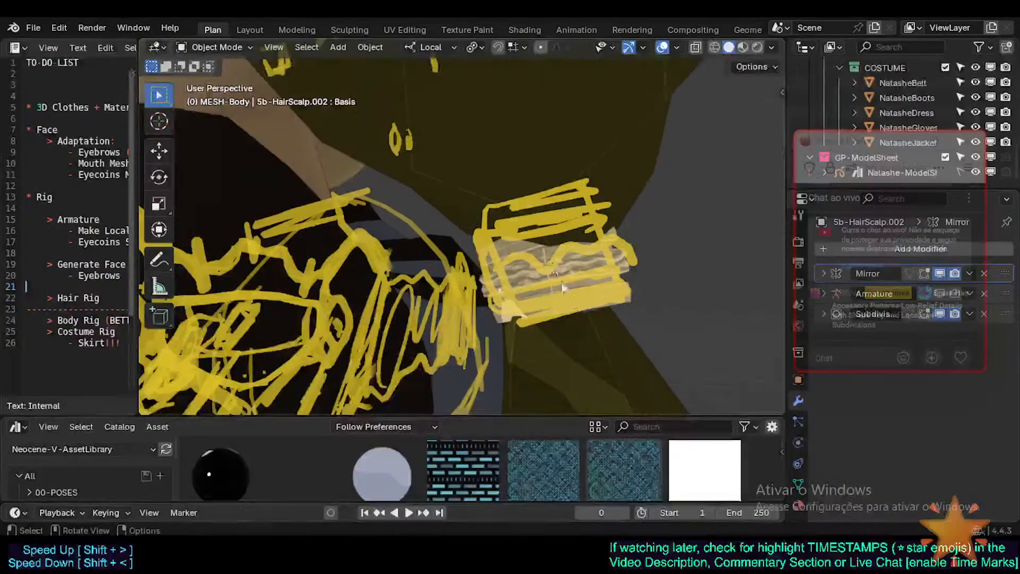
{"action": "middle_click_drag", "start_coordinate": [647, 209], "coordinate": [649, 235]}
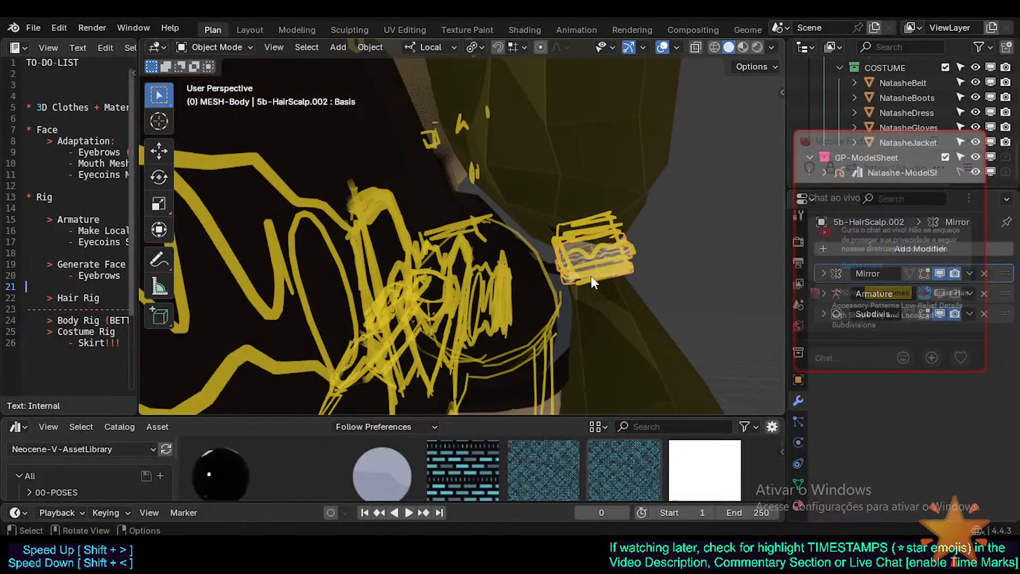
{"action": "scroll", "coordinate": [604, 239], "scroll_direction": "down", "scroll_amount": 3}
{"action": "key", "text": "KP_3"}
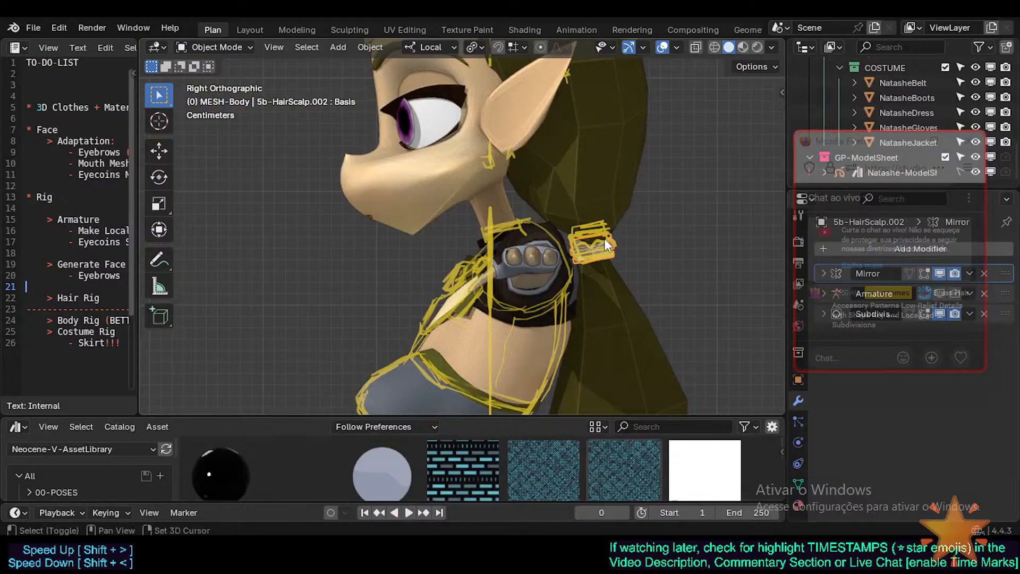
{"action": "middle_click_drag", "start_coordinate": [605, 238], "coordinate": [548, 249], "text": "shift"}
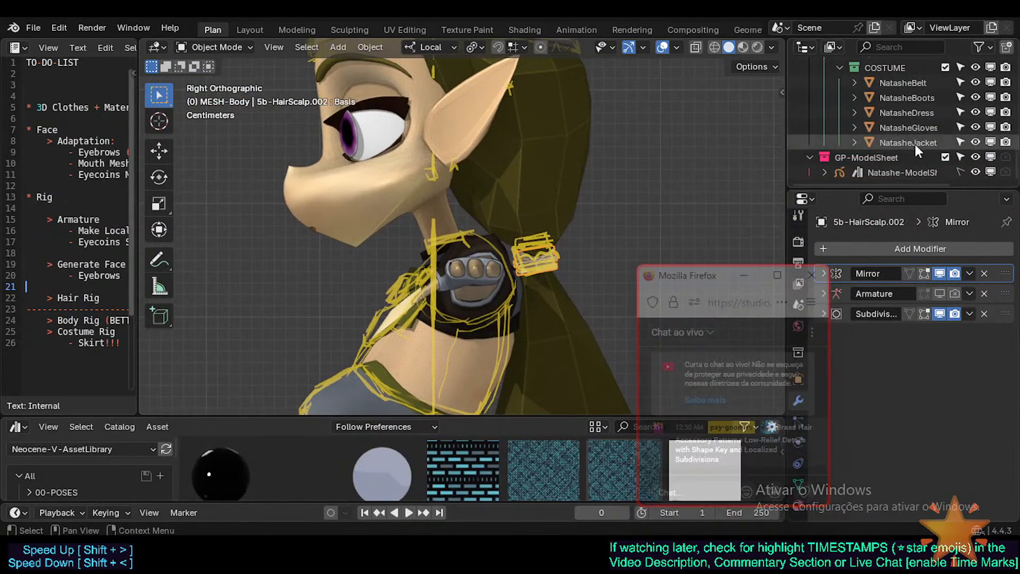
Hide the Natashe model sheet sketch in the viewport and save the file
{"action": "left_click", "coordinate": [991, 172]}
{"action": "scroll", "coordinate": [529, 264], "scroll_direction": "up", "scroll_amount": 3}
{"action": "middle_click_drag", "start_coordinate": [549, 244], "coordinate": [455, 248], "text": "shift"}
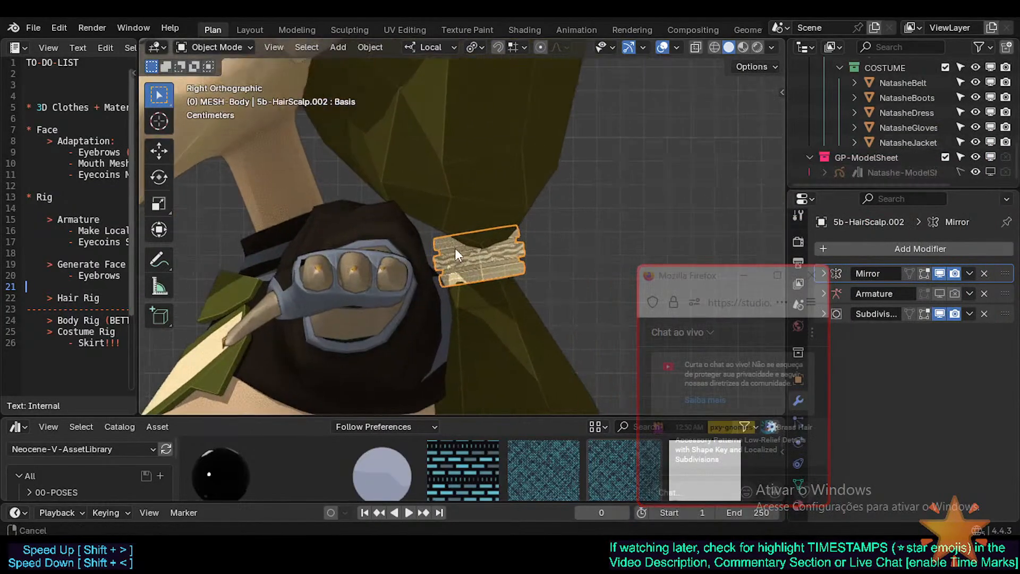
{"action": "scroll", "coordinate": [456, 252], "scroll_direction": "up", "scroll_amount": 2}
{"action": "key", "text": "ctrl+s"}
{"action": "middle_click_drag", "start_coordinate": [494, 295], "coordinate": [483, 244]}
{"action": "scroll", "coordinate": [481, 245], "scroll_direction": "up", "scroll_amount": 1}
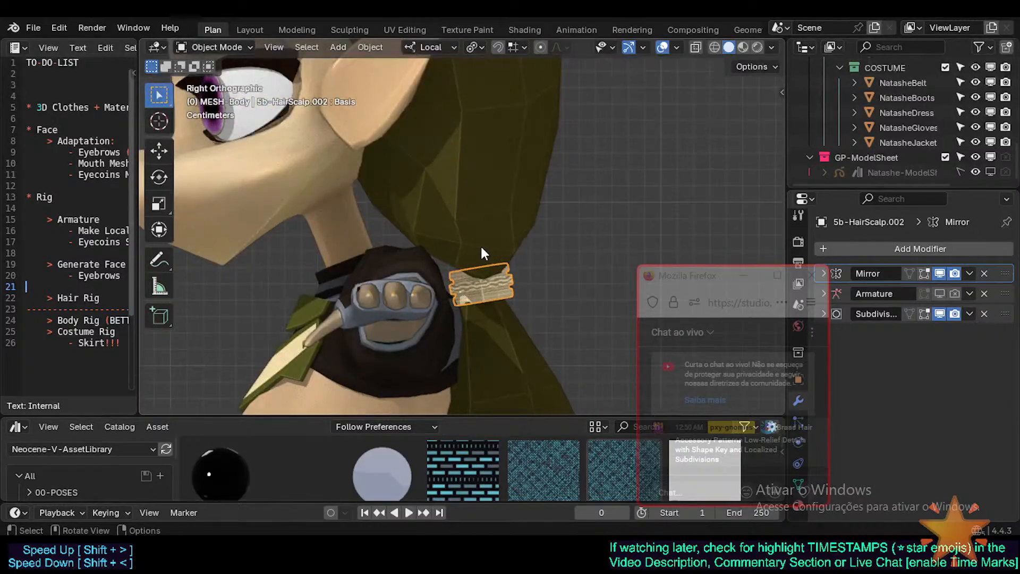
Switch to editing the 5b-HairScalp mesh with none of its geometry selected
{"action": "key", "text": "Tab"}
{"action": "key", "text": "Tab"}
{"action": "left_click", "coordinate": [505, 234]}
{"action": "scroll", "coordinate": [505, 232], "scroll_direction": "up", "scroll_amount": 2}
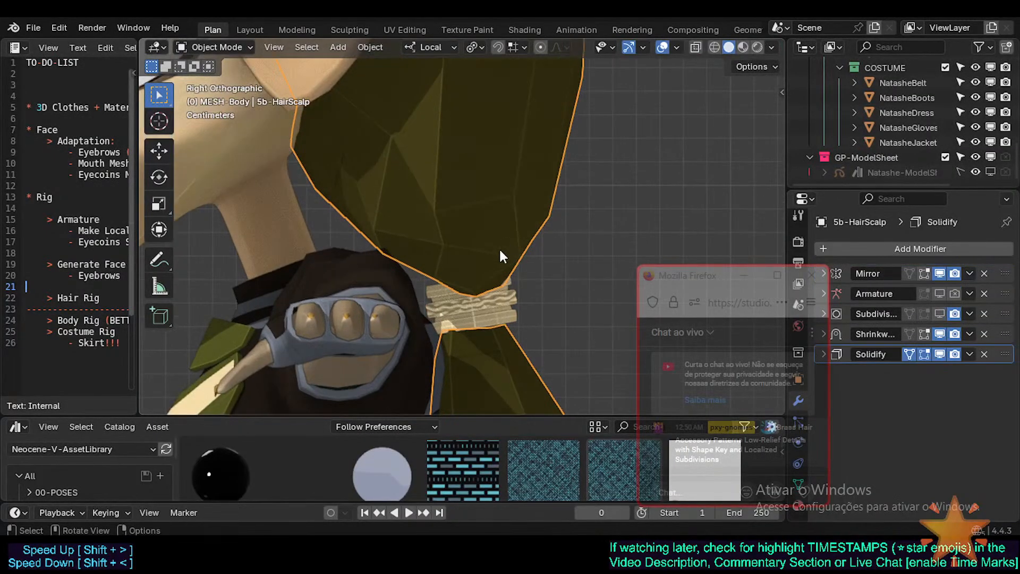
{"action": "key", "text": "Tab"}
{"action": "key", "text": "alt+a"}
Circle-select the hair vertices overlapping the accessory's upper edge in X-ray and move them clear of the band
{"action": "key", "text": "c"}
{"action": "mouse_move", "coordinate": [478, 287]}
{"action": "left_mouse_down"}
{"action": "mouse_move", "coordinate": [458, 290]}
{"action": "mouse_move", "coordinate": [527, 273]}
{"action": "left_mouse_up"}
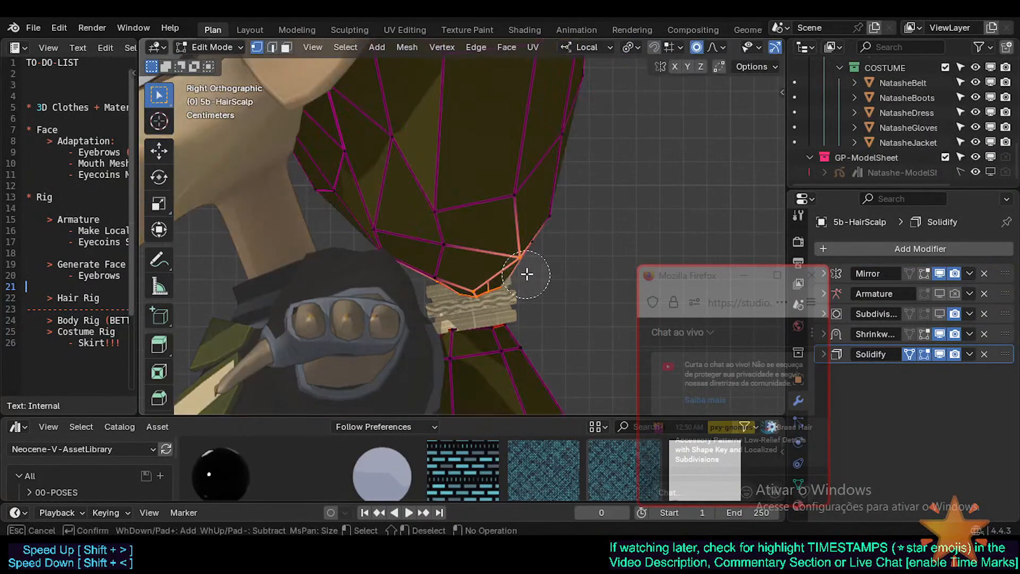
{"action": "key", "text": "Escape"}
{"action": "key", "text": "alt+z"}
{"action": "key", "text": "c"}
{"action": "left_click_drag", "start_coordinate": [457, 280], "coordinate": [514, 279]}
{"action": "key", "text": "Escape"}
{"action": "key", "text": "g"}
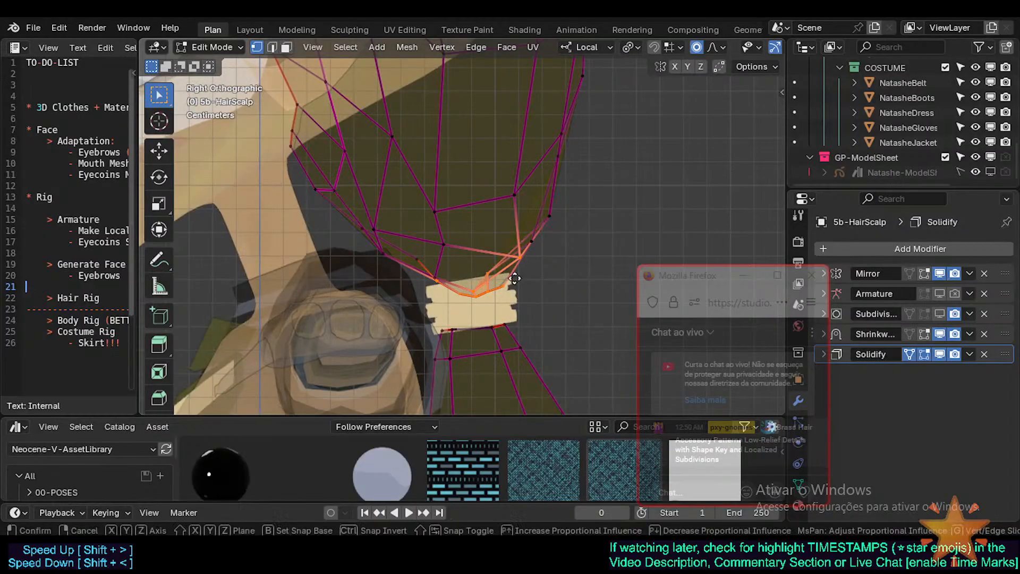
{"action": "left_click", "coordinate": [470, 279]}
{"action": "key", "text": "alt+a"}
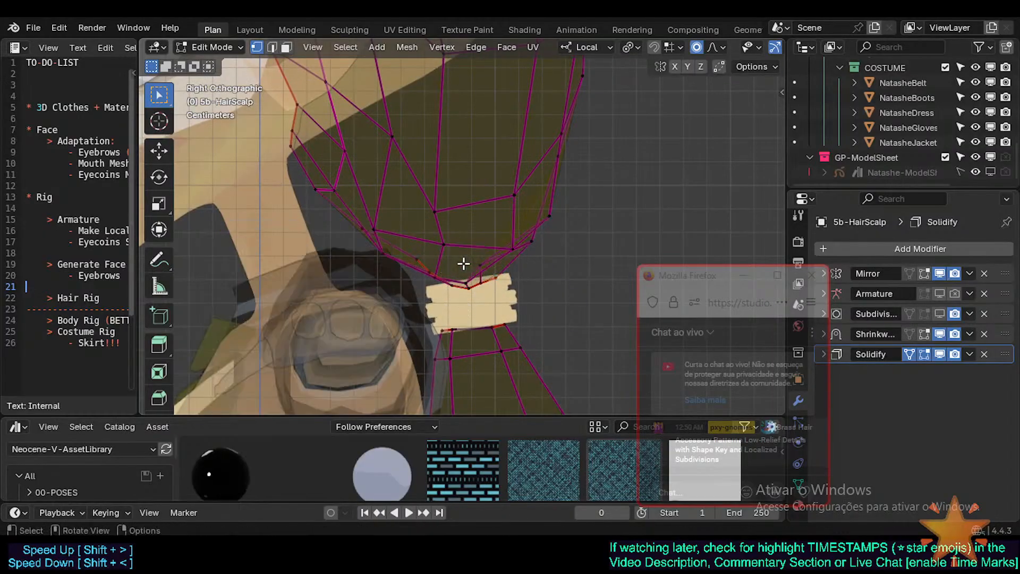
Dissolve the selected edge loop low on the hair bulge, just above the accessory
{"action": "middle_click_drag", "start_coordinate": [463, 264], "coordinate": [360, 190]}
{"action": "key", "text": "2"}
{"action": "middle_click_drag", "start_coordinate": [437, 244], "coordinate": [522, 307]}
{"action": "left_click", "coordinate": [430, 230], "text": "alt"}
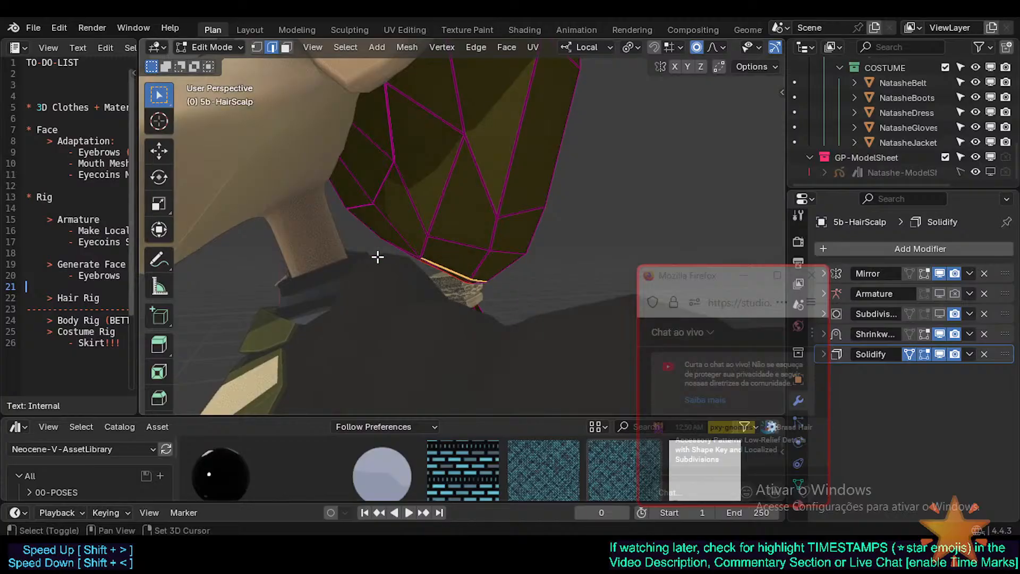
{"action": "middle_click_drag", "start_coordinate": [401, 248], "coordinate": [337, 205]}
{"action": "key", "text": "ctrl+x"}
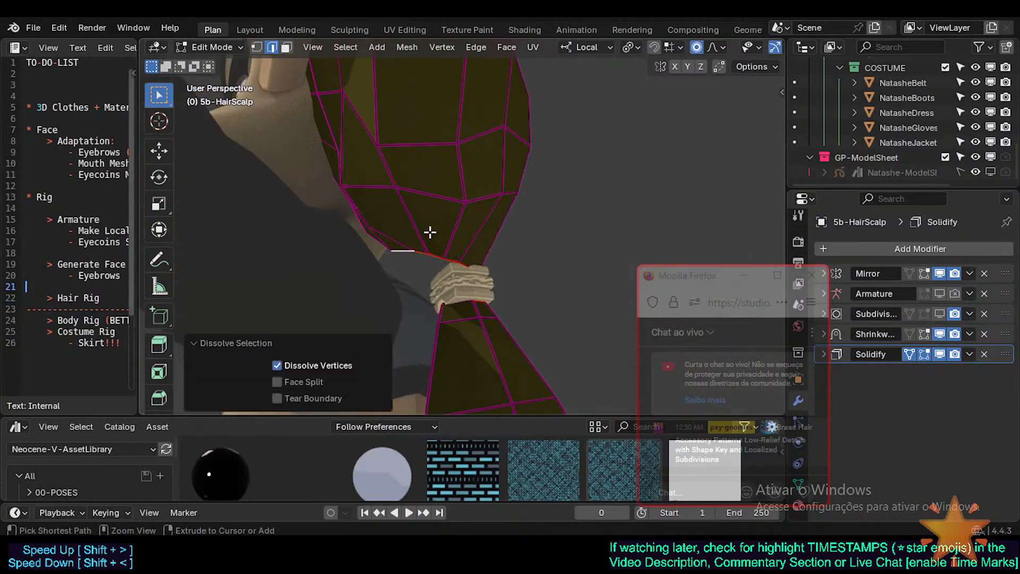
Smooth the edge loop around the lower hair bulge with the Smooth tool at about 0.286
{"action": "middle_click_drag", "start_coordinate": [428, 230], "coordinate": [440, 262]}
{"action": "left_click", "coordinate": [362, 212], "text": "alt"}
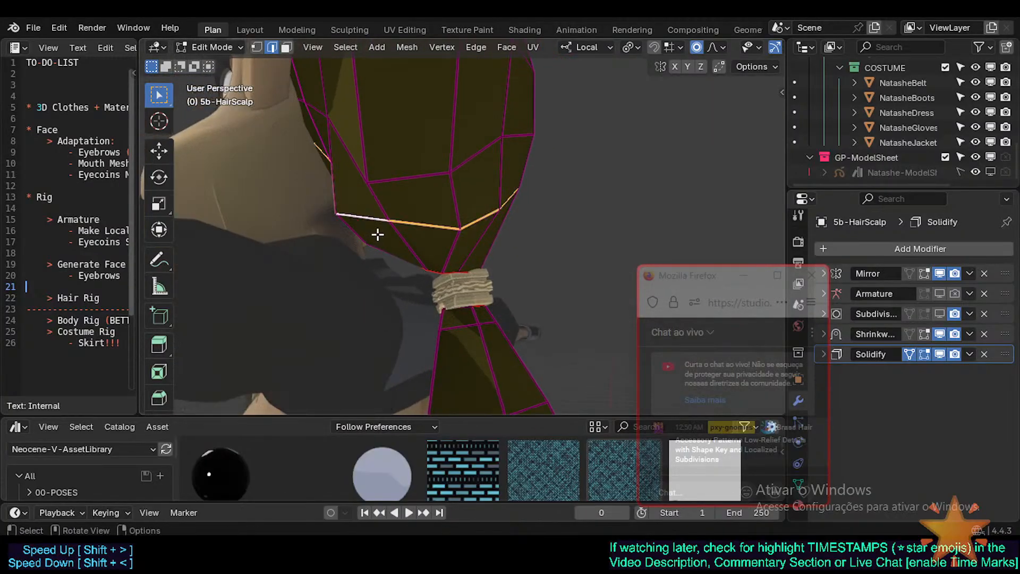
{"action": "middle_click_drag", "start_coordinate": [378, 235], "coordinate": [368, 304]}
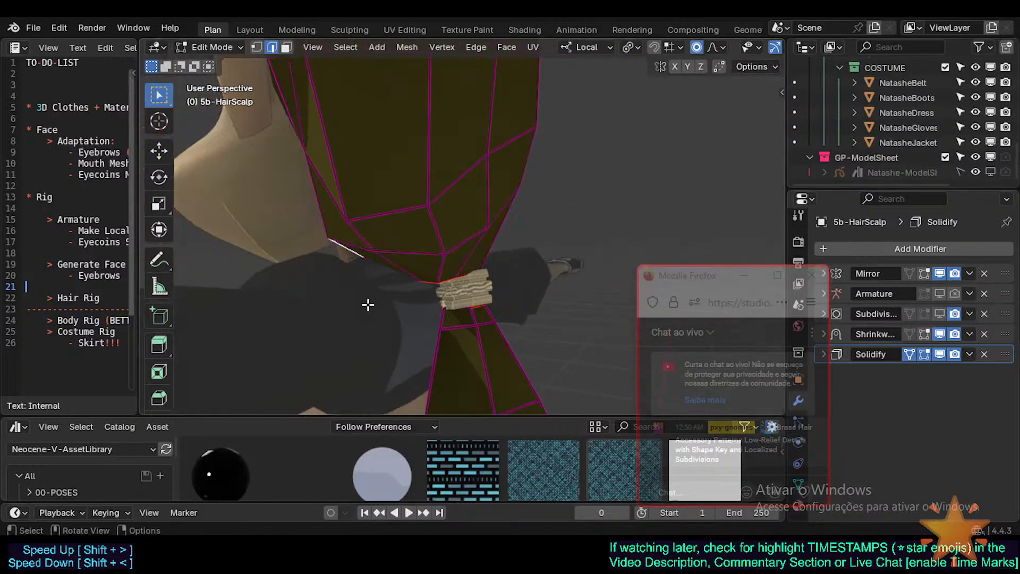
{"action": "scroll", "coordinate": [165, 305], "scroll_direction": "down", "scroll_amount": 5}
{"action": "left_click", "coordinate": [159, 292]}
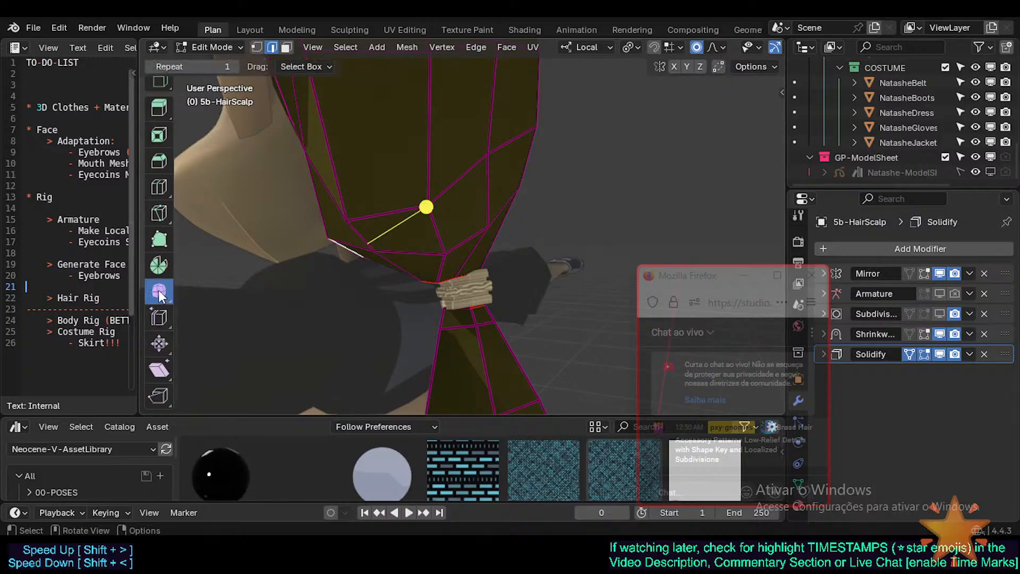
{"action": "left_click_drag", "start_coordinate": [421, 223], "coordinate": [461, 239]}
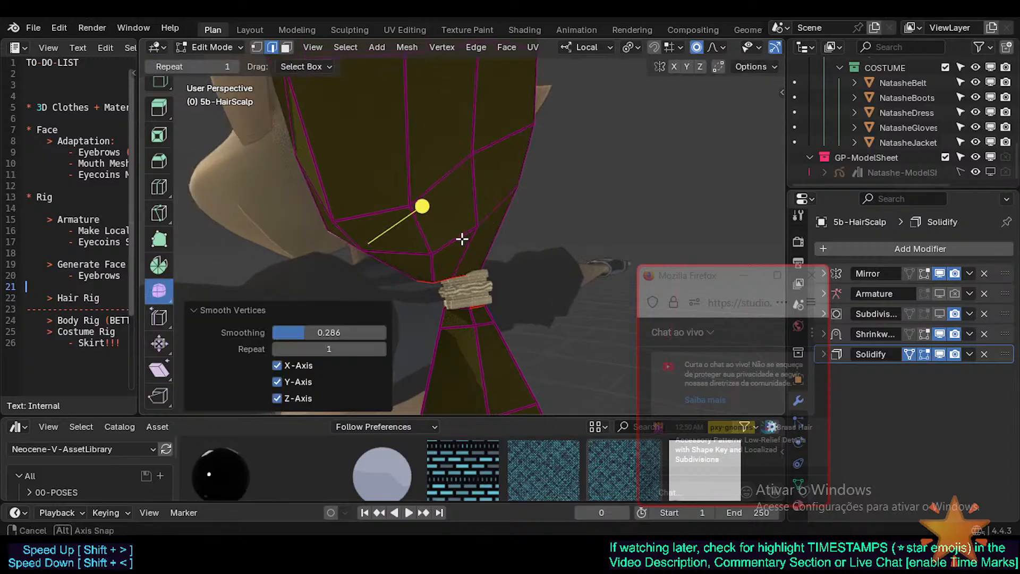
Scale the hair's bottom rim to about 0.508 and reposition it along X and Z over the accessory
{"action": "middle_click_drag", "start_coordinate": [431, 269], "coordinate": [522, 278]}
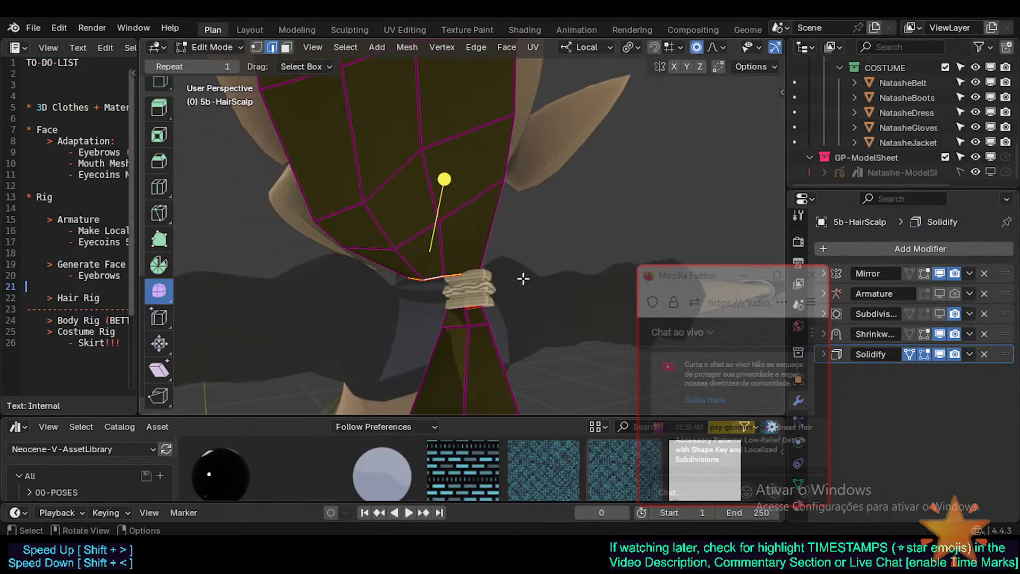
{"action": "key", "text": "s"}
{"action": "left_click", "coordinate": [435, 279]}
{"action": "key", "text": "g"}
{"action": "key", "text": "x"}
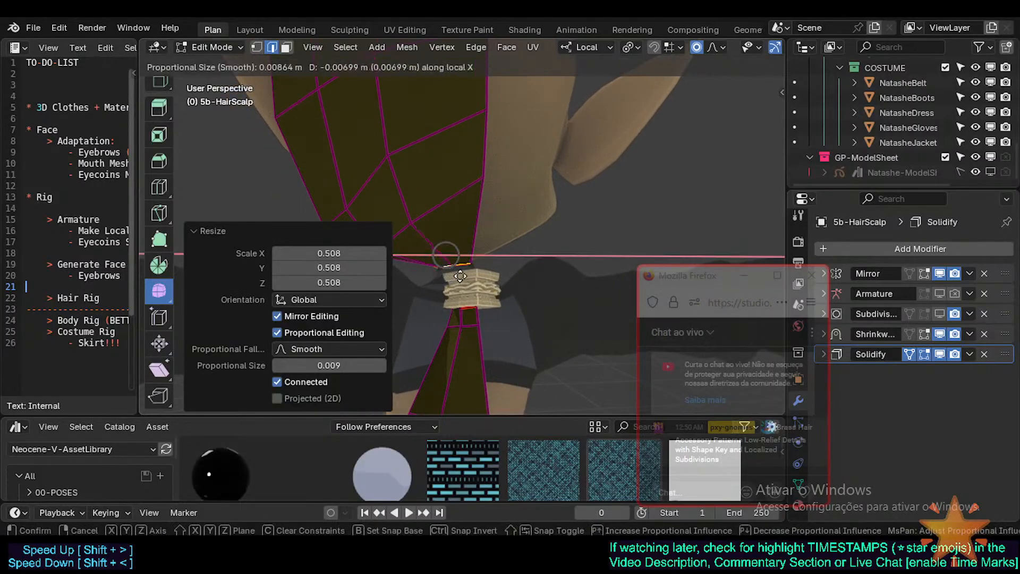
{"action": "left_click", "coordinate": [464, 272]}
{"action": "key", "text": "g"}
{"action": "key", "text": "z"}
{"action": "left_click", "coordinate": [464, 278]}
Move the hair's bottom rim about 0.0105 m along local Y into the accessory
{"action": "middle_click_drag", "start_coordinate": [465, 278], "coordinate": [595, 285]}
{"action": "key", "text": "g"}
{"action": "key", "text": "y"}
{"action": "left_click", "coordinate": [496, 290]}
{"action": "middle_click_drag", "start_coordinate": [496, 289], "coordinate": [448, 249]}
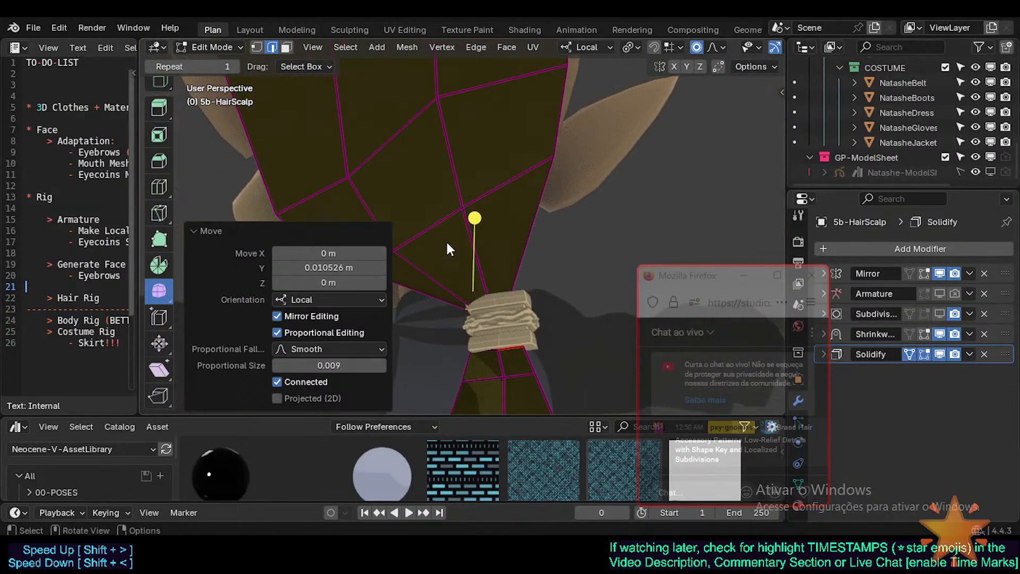
{"action": "left_click", "coordinate": [194, 232]}
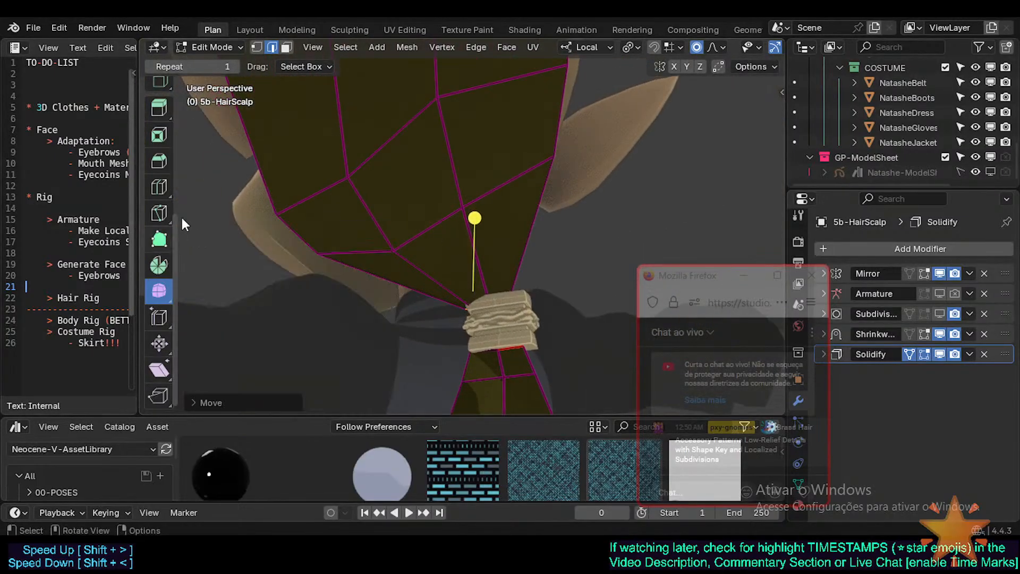
Switch to the Layout workspace and enable the hair Mirror modifier's display in Edit Mode
{"action": "left_click", "coordinate": [250, 30]}
{"action": "scroll", "coordinate": [413, 239], "scroll_direction": "down", "scroll_amount": 2}
{"action": "middle_click_drag", "start_coordinate": [463, 281], "coordinate": [354, 275]}
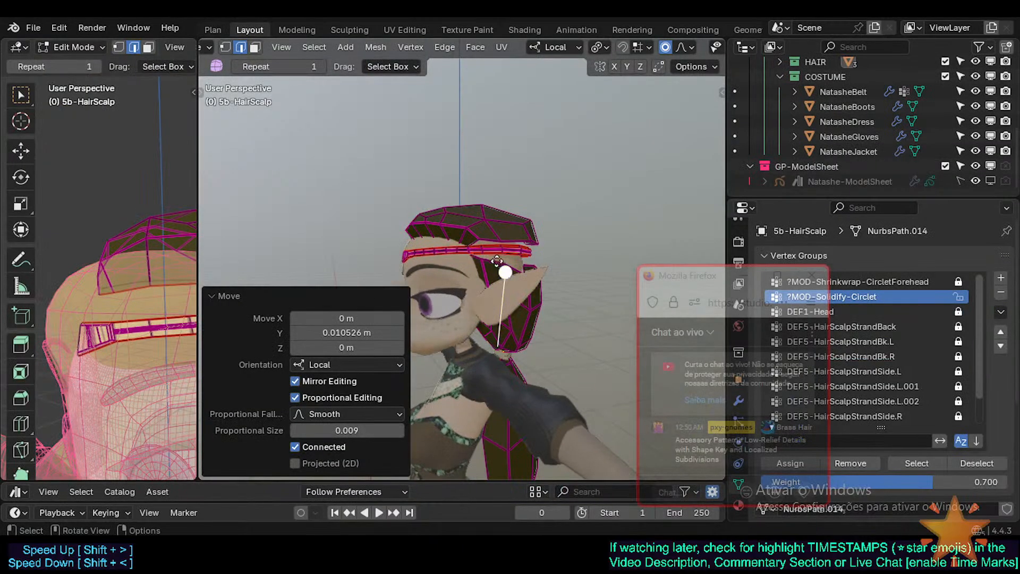
{"action": "scroll", "coordinate": [501, 267], "scroll_direction": "up", "scroll_amount": 3}
{"action": "middle_click_drag", "start_coordinate": [501, 266], "coordinate": [519, 240]}
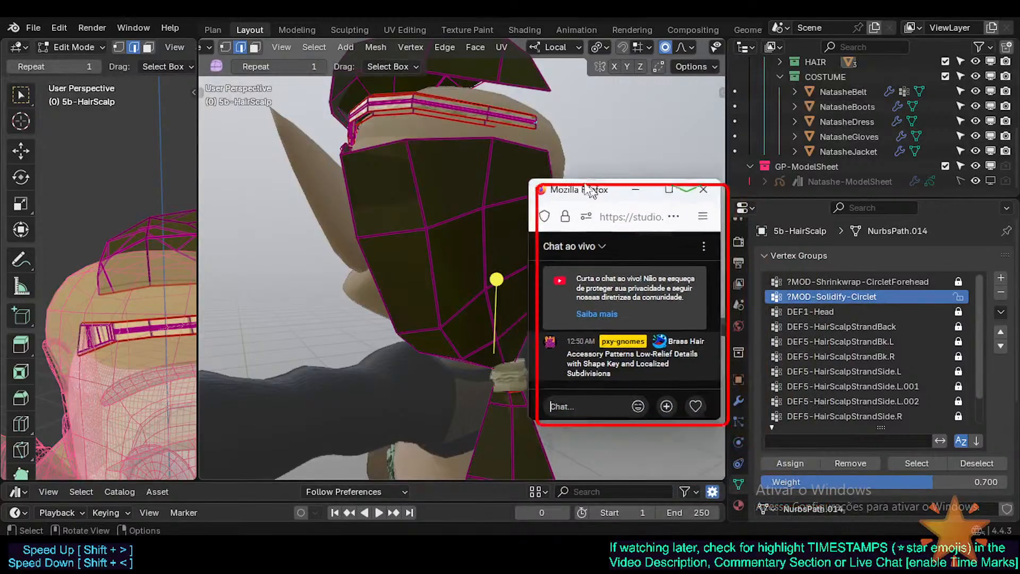
{"action": "left_click", "coordinate": [739, 399]}
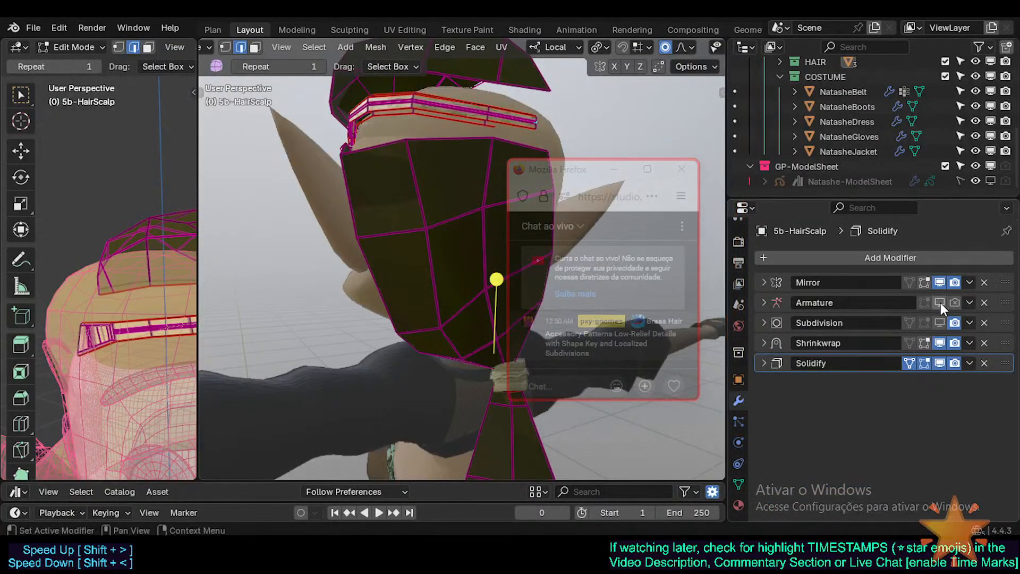
{"action": "left_click", "coordinate": [925, 282]}
Move the live chat window off the viewport and reveal all hidden geometry of the hair mesh
{"action": "left_click_drag", "start_coordinate": [576, 179], "coordinate": [768, 192]}
{"action": "middle_click_drag", "start_coordinate": [521, 242], "coordinate": [476, 287], "text": "shift"}
{"action": "key", "text": "alt+h"}
{"action": "middle_click_drag", "start_coordinate": [473, 342], "coordinate": [460, 254]}
{"action": "key", "text": "Tab"}
{"action": "middle_click_drag", "start_coordinate": [529, 148], "coordinate": [472, 292], "text": "shift"}
{"action": "key", "text": "Tab"}
Slide two vertices on the back of the hair bulge downward along their edges in vertex selection mode
{"action": "key", "text": "1"}
{"action": "left_click", "coordinate": [519, 215]}
{"action": "key", "text": "g"}
{"action": "key", "text": "g"}
{"action": "left_click", "coordinate": [506, 248]}
{"action": "middle_click_drag", "start_coordinate": [484, 245], "coordinate": [478, 269]}
{"action": "left_click", "coordinate": [526, 163]}
{"action": "key", "text": "g"}
{"action": "key", "text": "g"}
{"action": "left_click", "coordinate": [522, 202]}
Reposition individual vertices in the lowest rows of the hair bulge to even out the topology above the accessory
{"action": "left_click", "coordinate": [501, 251]}
{"action": "key", "text": "g"}
{"action": "left_click", "coordinate": [553, 273]}
{"action": "left_click", "coordinate": [490, 257]}
{"action": "key", "text": "g"}
{"action": "left_click", "coordinate": [493, 266]}
{"action": "key", "text": "g"}
{"action": "left_click", "coordinate": [476, 274]}
{"action": "left_click", "coordinate": [511, 269]}
{"action": "key", "text": "g"}
{"action": "left_click", "coordinate": [515, 264]}
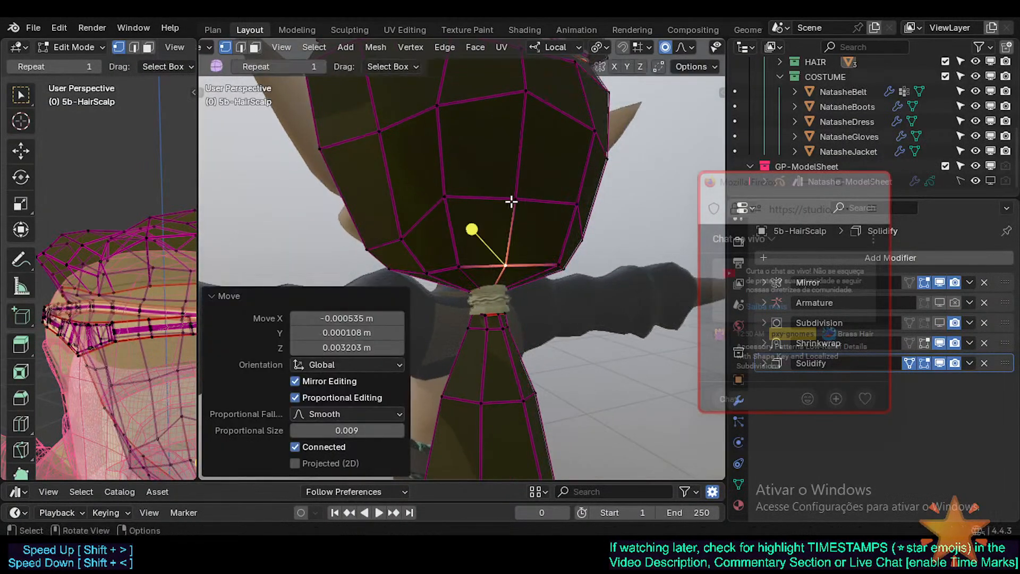
Move vertices at the middle back and outer contour of the hair bulge to round its silhouette
{"action": "left_click", "coordinate": [511, 202]}
{"action": "key", "text": "g"}
{"action": "left_click", "coordinate": [520, 215]}
{"action": "middle_click_drag", "start_coordinate": [525, 224], "coordinate": [558, 239]}
{"action": "key", "text": "g"}
{"action": "left_click", "coordinate": [571, 241]}
{"action": "left_click", "coordinate": [593, 127]}
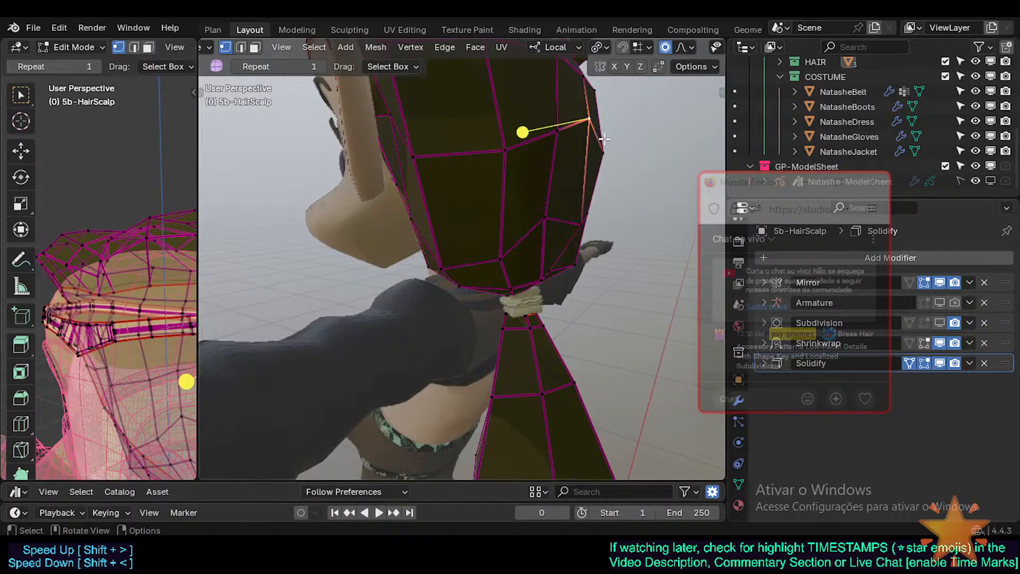
{"action": "key", "text": "g"}
{"action": "left_click", "coordinate": [608, 143]}
Lower two vertices on the side of the hair bulge to space its edge rows more evenly
{"action": "left_click", "coordinate": [544, 148]}
{"action": "middle_click_drag", "start_coordinate": [545, 150], "coordinate": [549, 203]}
{"action": "key", "text": "g"}
{"action": "left_click", "coordinate": [557, 217]}
{"action": "left_click", "coordinate": [541, 251]}
{"action": "key", "text": "g"}
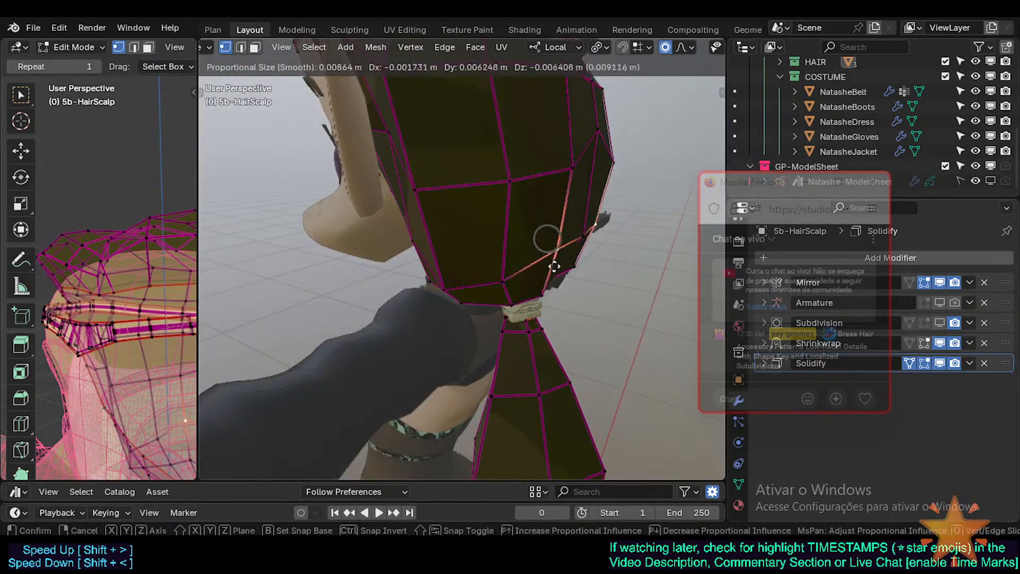
{"action": "left_click", "coordinate": [555, 266]}
Adjust two lower back vertices of the hair so the bulge tapers into the accessory
{"action": "middle_click_drag", "start_coordinate": [554, 266], "coordinate": [492, 278]}
{"action": "left_click", "coordinate": [544, 260]}
{"action": "key", "text": "g"}
{"action": "left_click", "coordinate": [549, 276]}
{"action": "left_click", "coordinate": [529, 287]}
{"action": "key", "text": "g"}
{"action": "left_click", "coordinate": [525, 294]}
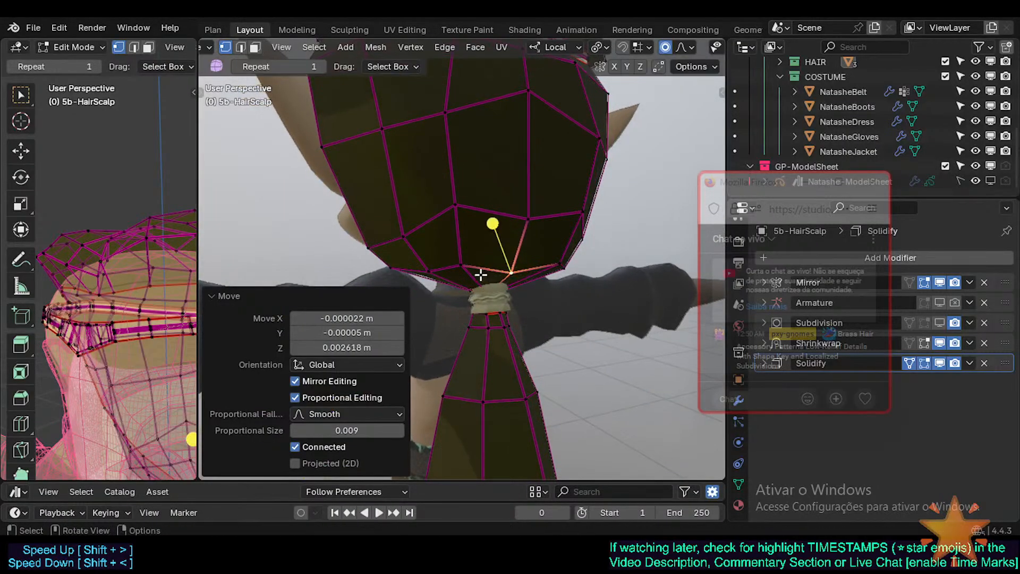
Reposition vertices in the lowest rows at the back of the hair bulge to smooth its taper into the accessory
{"action": "left_click", "coordinate": [457, 260]}
{"action": "key", "text": "g"}
{"action": "left_click", "coordinate": [459, 249]}
{"action": "middle_click_drag", "start_coordinate": [459, 249], "coordinate": [433, 244]}
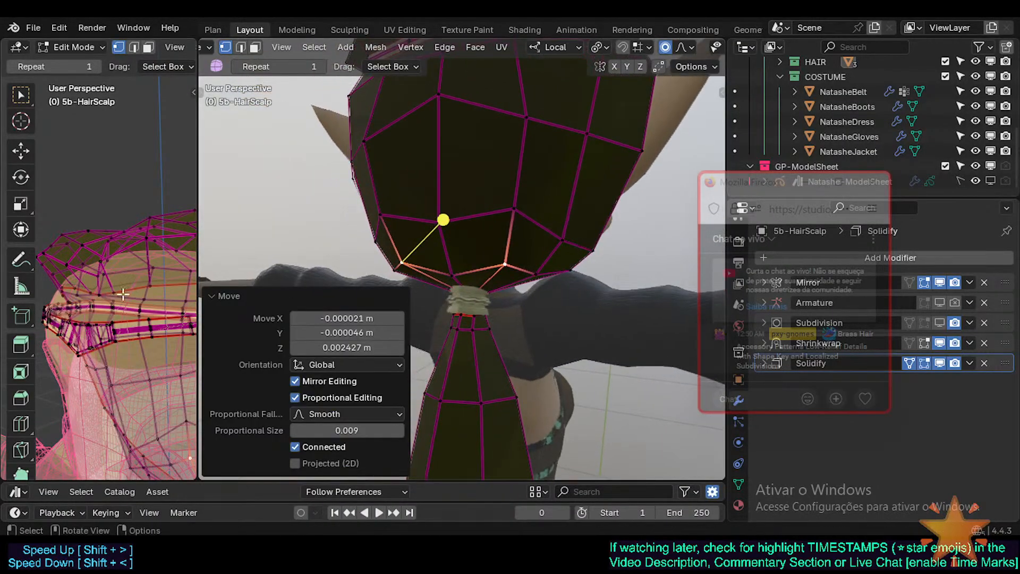
{"action": "left_click", "coordinate": [231, 297]}
{"action": "scroll", "coordinate": [401, 272], "scroll_direction": "up", "scroll_amount": 1}
{"action": "key", "text": "g"}
{"action": "left_click", "coordinate": [406, 283]}
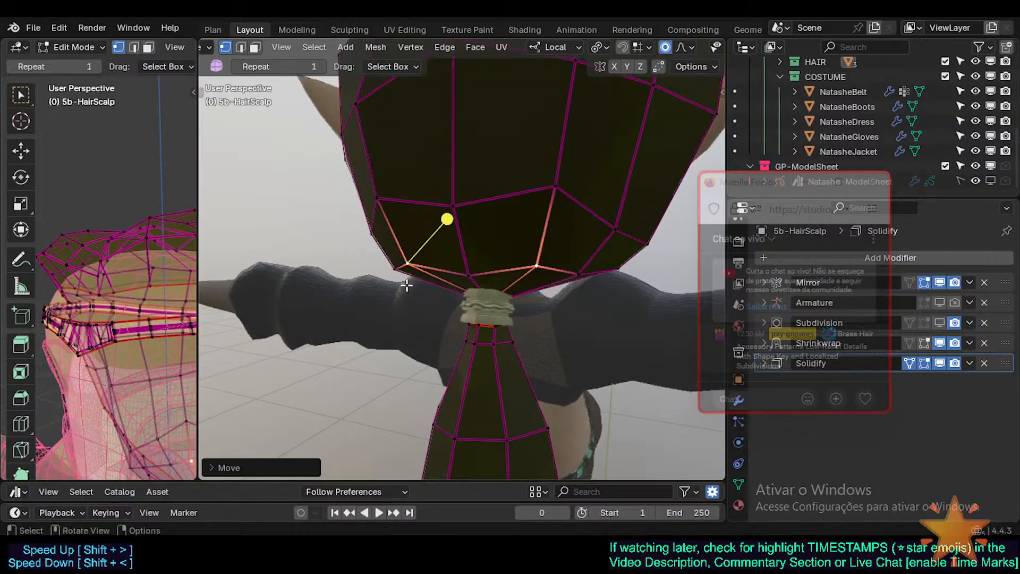
{"action": "left_click", "coordinate": [387, 278]}
{"action": "middle_click_drag", "start_coordinate": [387, 278], "coordinate": [511, 269]}
{"action": "key", "text": "g"}
{"action": "left_click", "coordinate": [474, 280]}
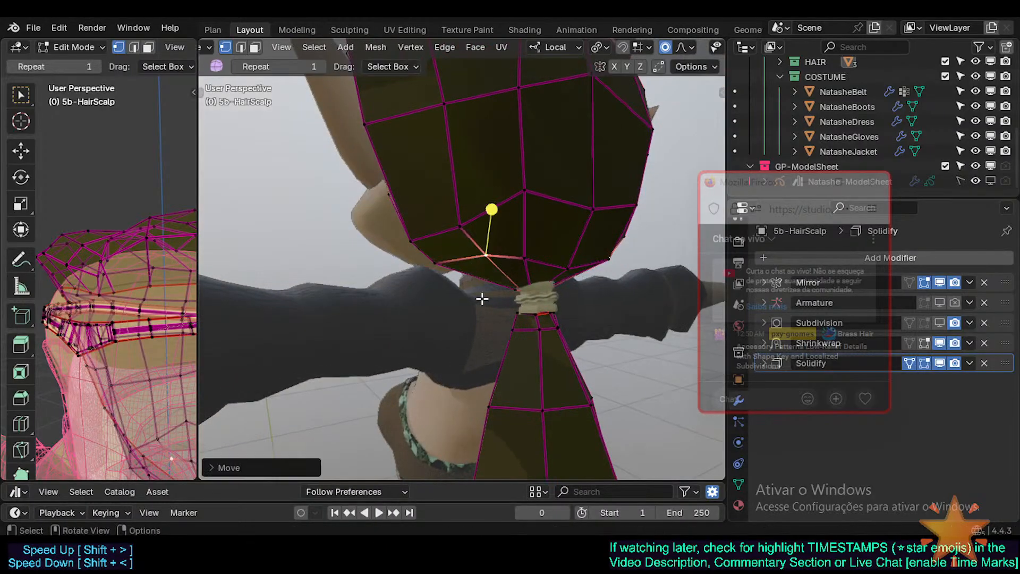
{"action": "middle_click_drag", "start_coordinate": [480, 299], "coordinate": [523, 293]}
{"action": "left_click", "coordinate": [534, 288]}
{"action": "key", "text": "2"}
{"action": "left_click", "coordinate": [537, 287], "text": "alt"}
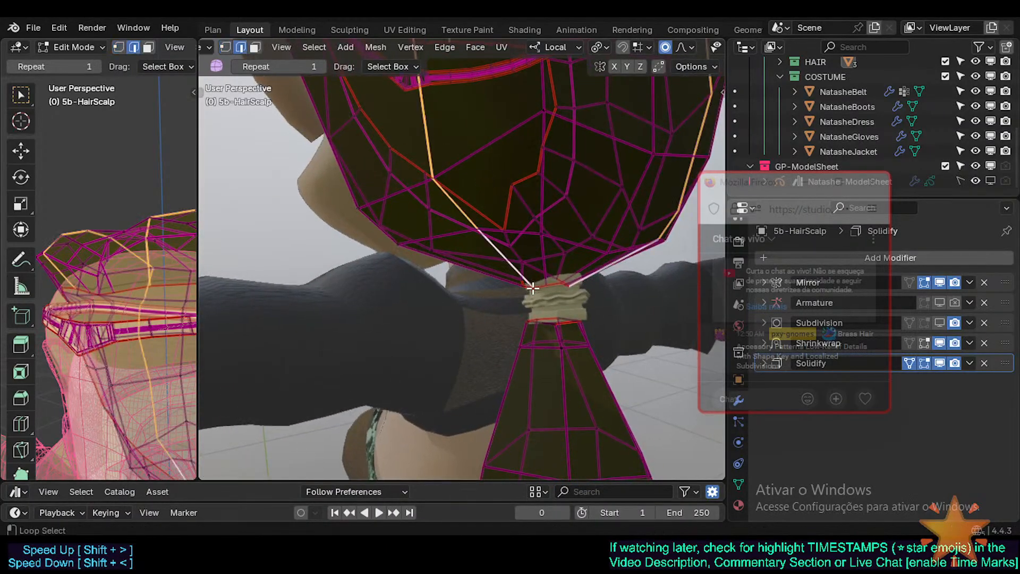
{"action": "key", "text": "ctrl+z"}
Select the vertices around the hair opening above the accessory, then scale and smooth them
{"action": "left_click_drag", "start_coordinate": [541, 191], "coordinate": [586, 199]}
{"action": "middle_click_drag", "start_coordinate": [483, 231], "coordinate": [545, 250]}
{"action": "key", "text": "s"}
{"action": "left_click", "coordinate": [584, 267]}
{"action": "key", "text": "1"}
{"action": "left_click_drag", "start_coordinate": [504, 179], "coordinate": [550, 191]}
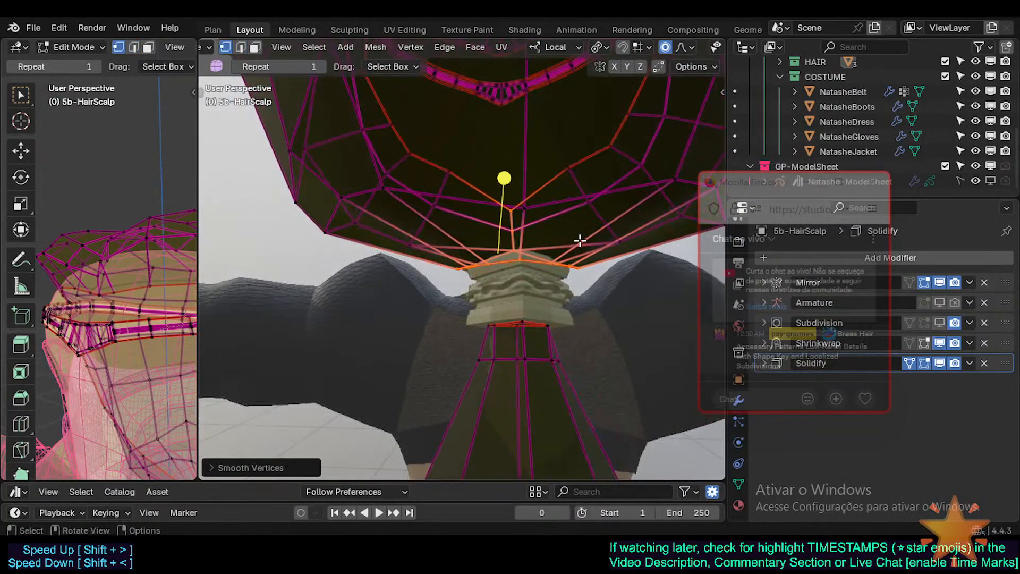
{"action": "key", "text": "s"}
{"action": "key", "text": "x"}
{"action": "right_click", "coordinate": [574, 241]}
{"action": "key", "text": "alt+s"}
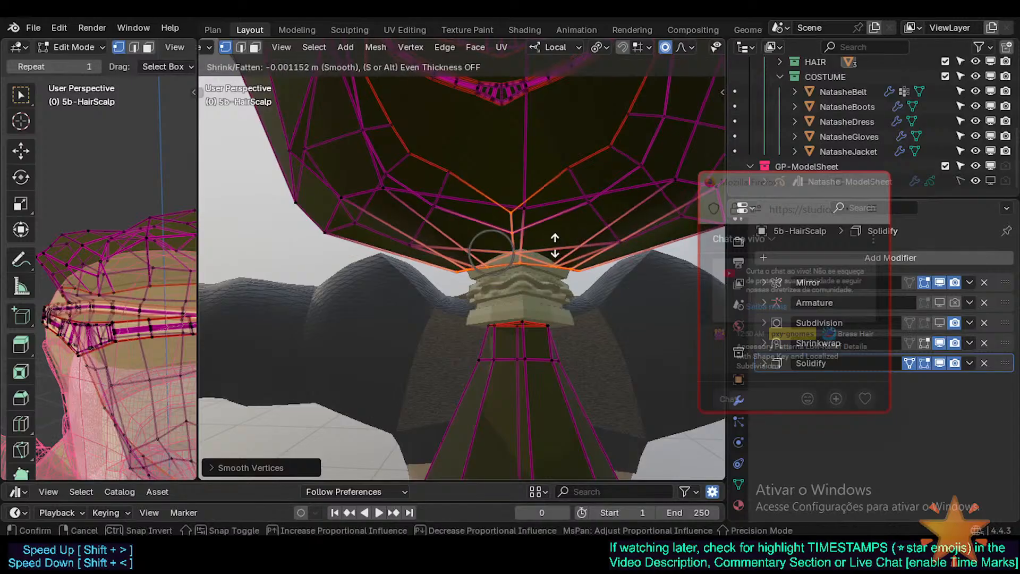
{"action": "right_click", "coordinate": [567, 249]}
Scale the selected vertices around the hair opening down to about 0.64
{"action": "key", "text": "s"}
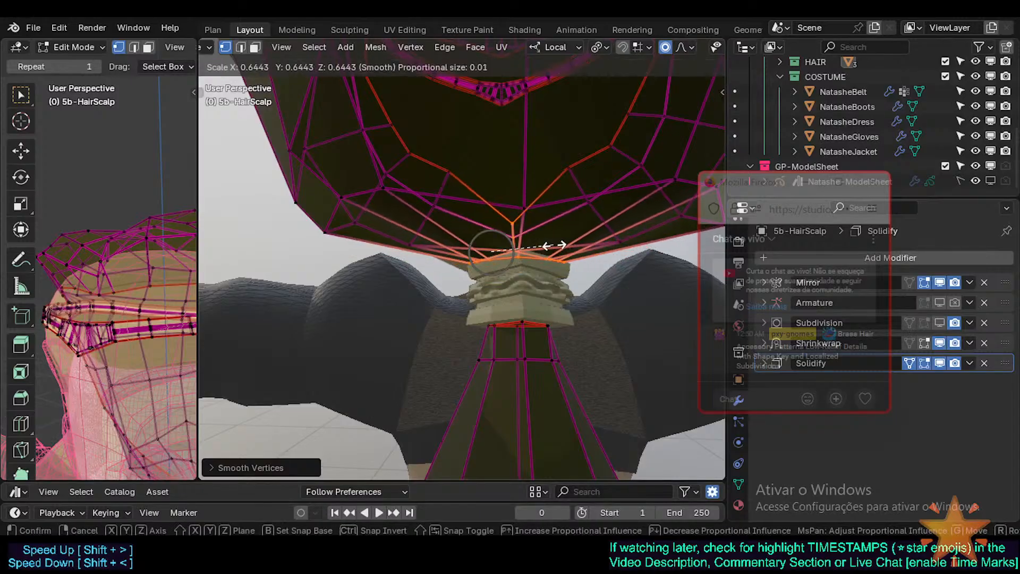
{"action": "left_click", "coordinate": [558, 246]}
{"action": "middle_click_drag", "start_coordinate": [558, 246], "coordinate": [504, 290]}
Hide the Mirror modifier's effect in the viewport and move the hair opening's front vertex along Y
{"action": "key", "text": "g"}
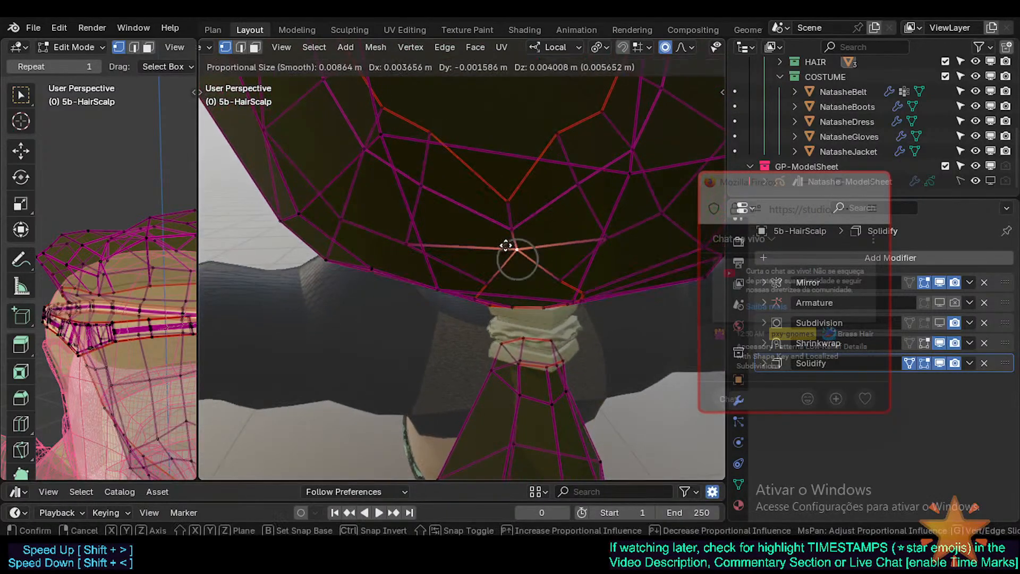
{"action": "right_click", "coordinate": [523, 244]}
{"action": "left_click_drag", "start_coordinate": [761, 188], "coordinate": [723, 342]}
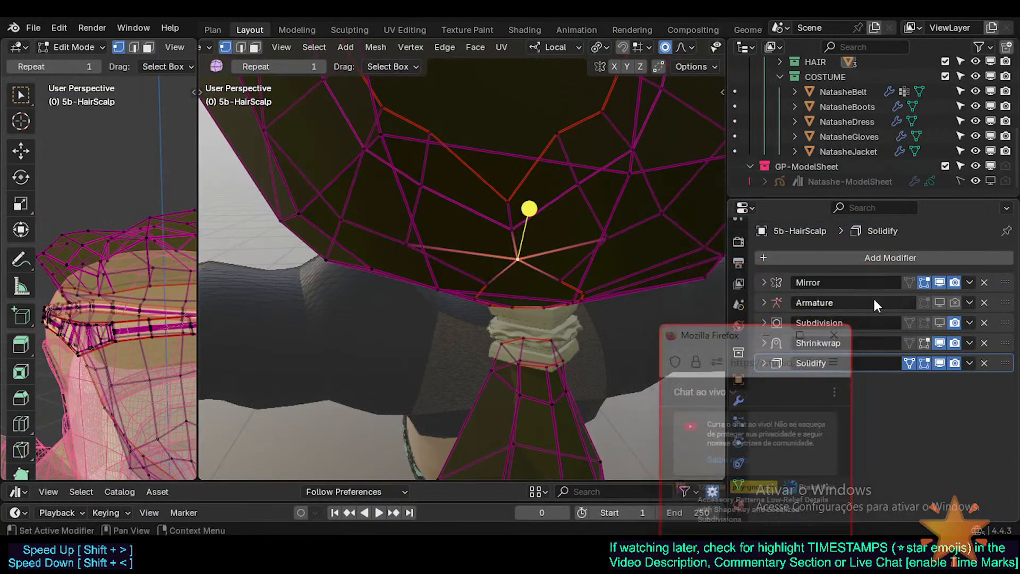
{"action": "left_click", "coordinate": [939, 282]}
{"action": "key", "text": "g"}
{"action": "left_click", "coordinate": [502, 267]}
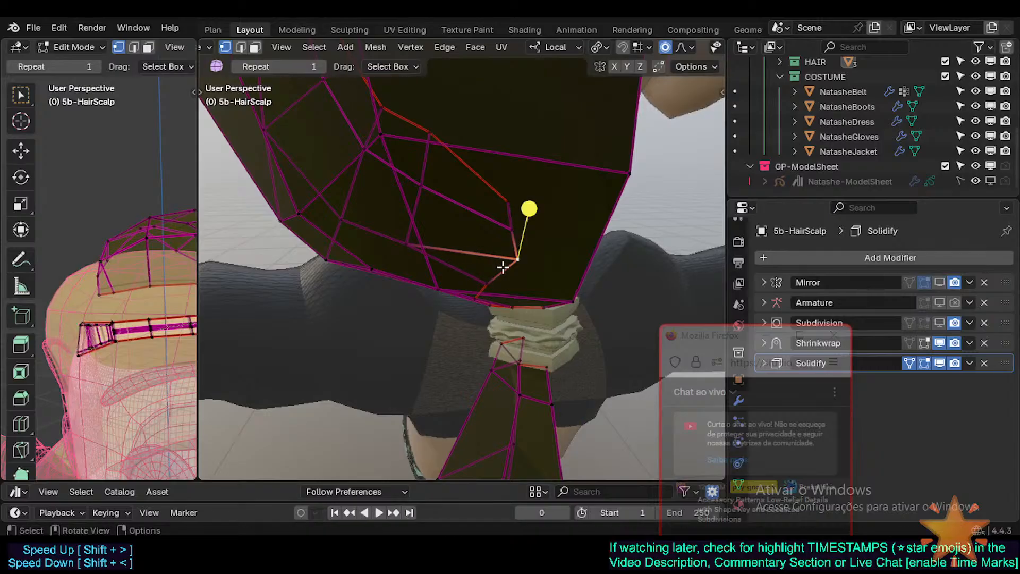
{"action": "mouse_move", "coordinate": [495, 278]}
{"action": "middle_mouse_down"}
{"action": "mouse_move", "coordinate": [452, 287]}
{"action": "mouse_move", "coordinate": [519, 266]}
{"action": "mouse_move", "coordinate": [451, 276]}
{"action": "mouse_move", "coordinate": [508, 284]}
{"action": "middle_mouse_up"}
{"action": "key", "text": "g"}
{"action": "key", "text": "y"}
{"action": "left_click", "coordinate": [468, 294]}
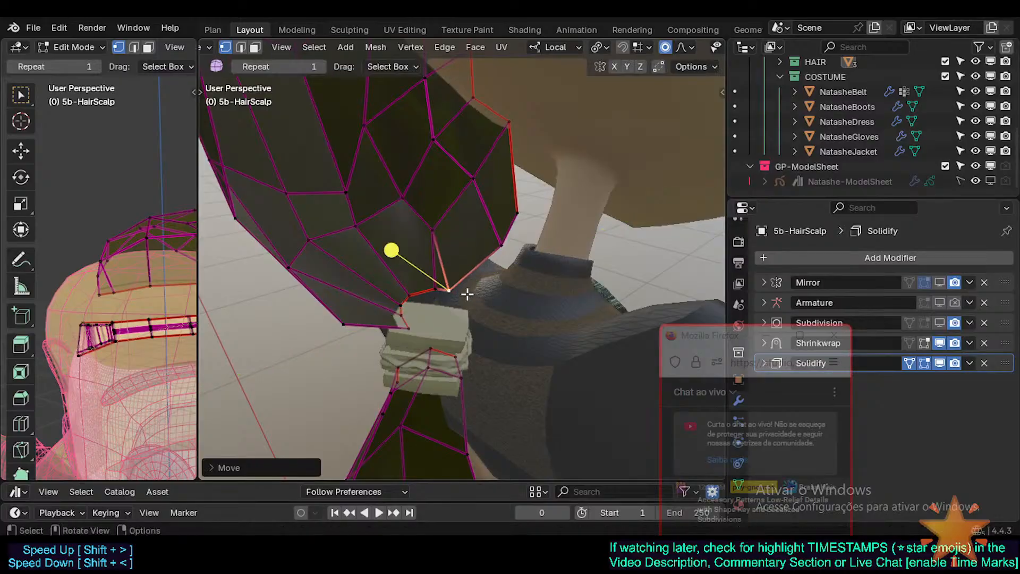
Move two neighbouring vertices on the front rim of the hair opening closer to the top of the accessory
{"action": "left_click", "coordinate": [435, 283]}
{"action": "key", "text": "g"}
{"action": "left_click", "coordinate": [418, 279]}
{"action": "left_click", "coordinate": [446, 287]}
{"action": "key", "text": "g"}
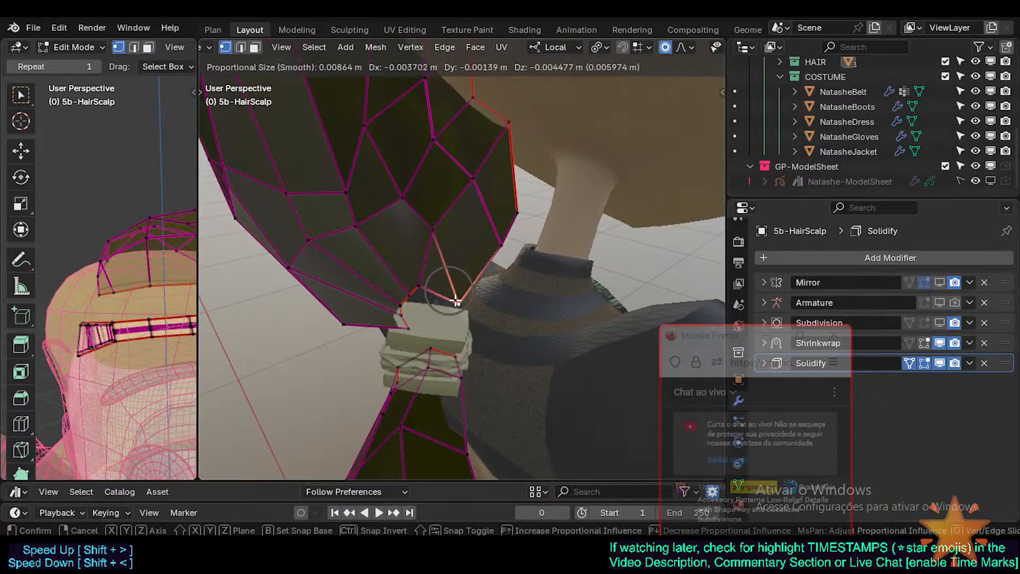
{"action": "left_click", "coordinate": [457, 298]}
Merge all vertices of the hair mesh by distance and clear the selection
{"action": "key", "text": "a"}
{"action": "key", "text": "m"}
{"action": "left_click", "coordinate": [458, 291]}
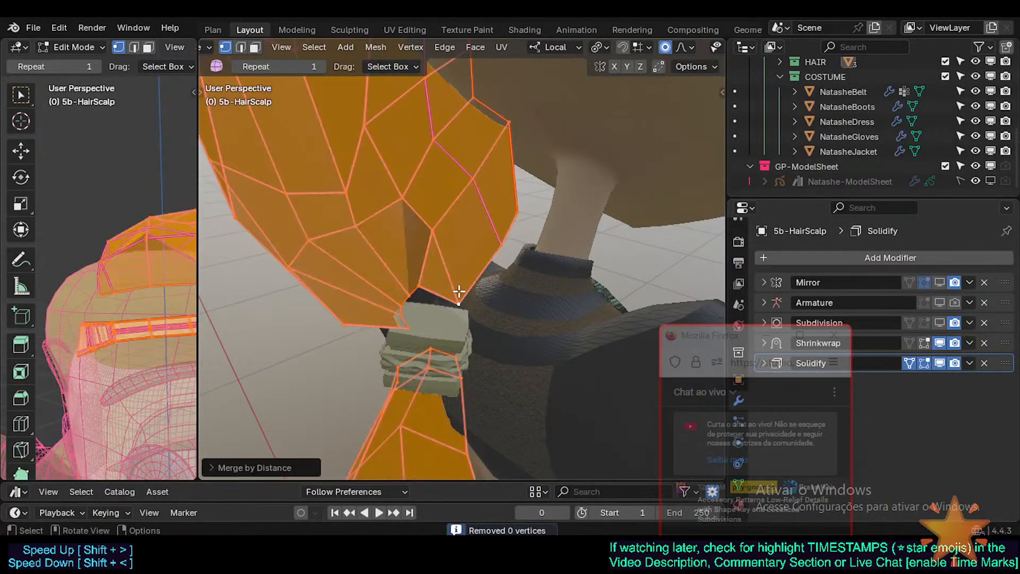
{"action": "key", "text": "alt+a"}
Lower the middle rim vertex onto the accessory's top and shift the outer front vertex away from it
{"action": "middle_click_drag", "start_coordinate": [452, 304], "coordinate": [433, 292]}
{"action": "left_click", "coordinate": [424, 296]}
{"action": "left_click", "coordinate": [442, 305]}
{"action": "key", "text": "g"}
{"action": "left_click", "coordinate": [448, 323]}
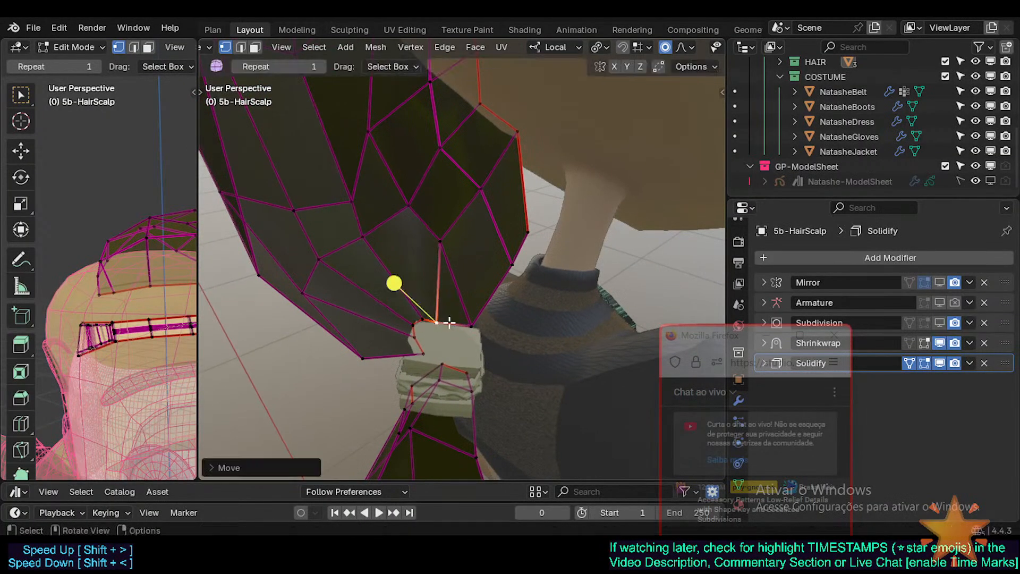
{"action": "left_click", "coordinate": [477, 317]}
{"action": "key", "text": "g"}
{"action": "left_click", "coordinate": [490, 306]}
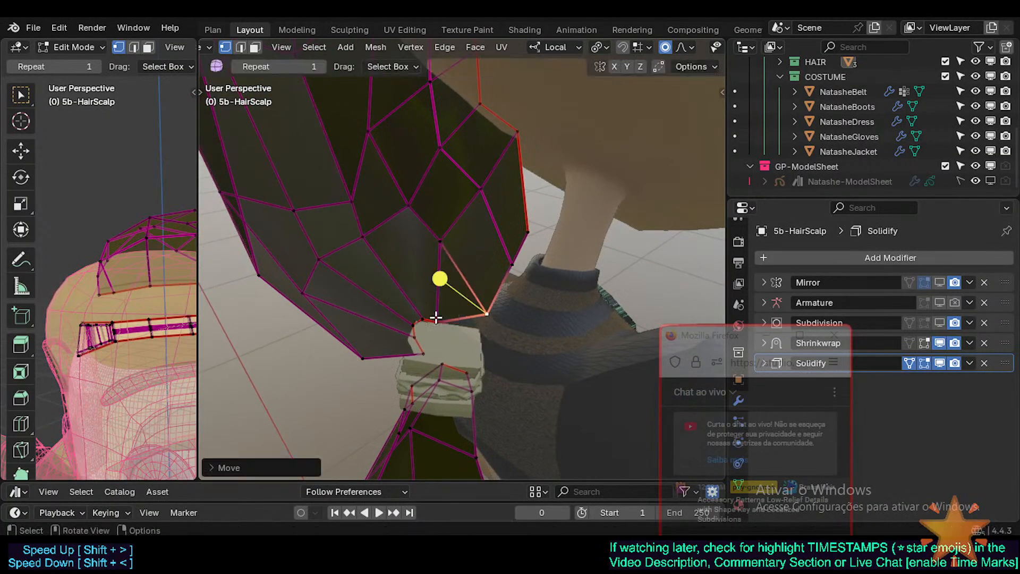
Adjust the middle rim vertex along X and show the Mirror modifier's effect in the viewport again
{"action": "left_click", "coordinate": [436, 321]}
{"action": "key", "text": "g"}
{"action": "key", "text": "x"}
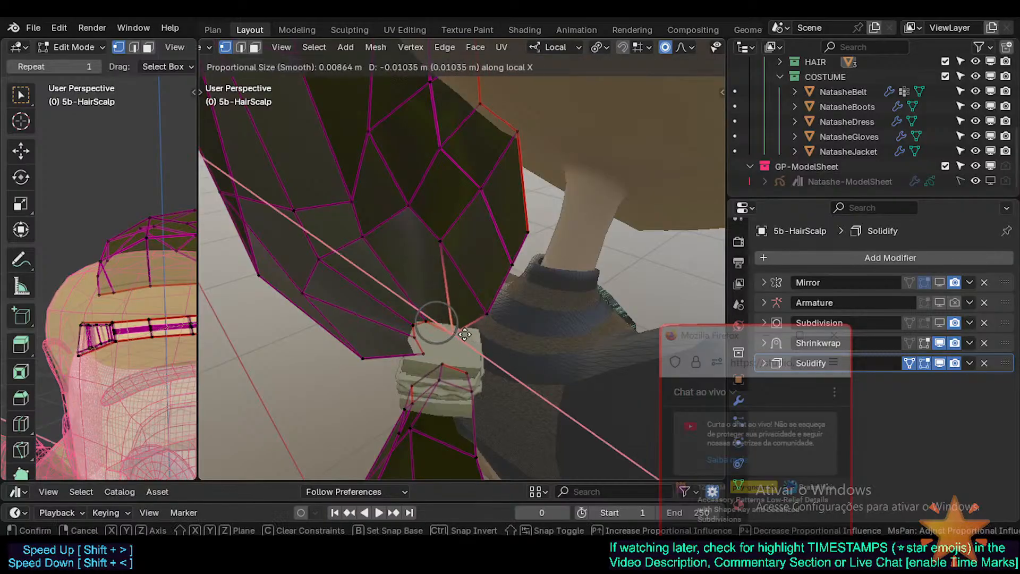
{"action": "left_click", "coordinate": [431, 314]}
{"action": "left_click", "coordinate": [943, 284]}
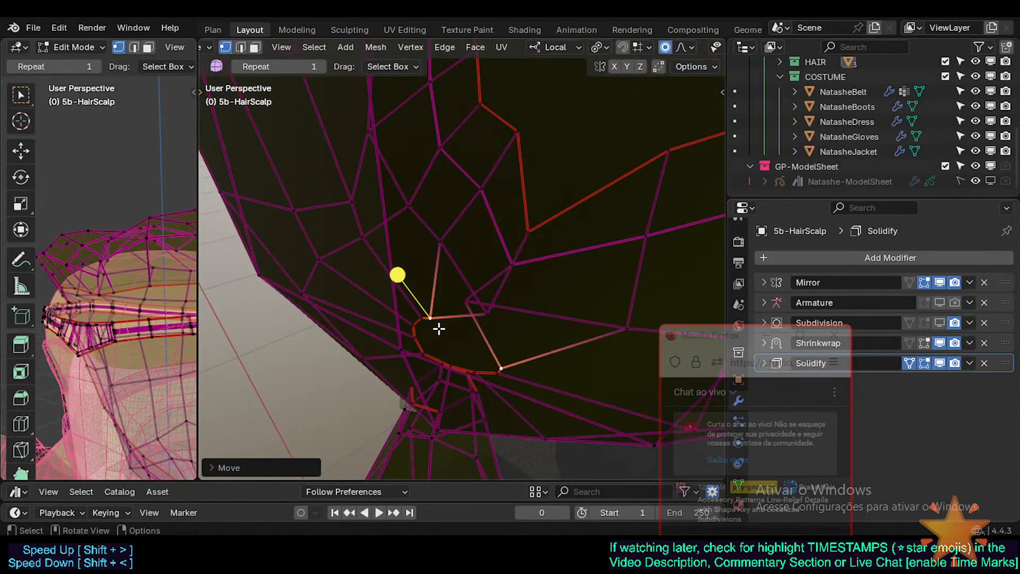
{"action": "key", "text": "g"}
{"action": "middle_click_drag", "start_coordinate": [474, 337], "coordinate": [474, 334]}
{"action": "left_click", "coordinate": [475, 319]}
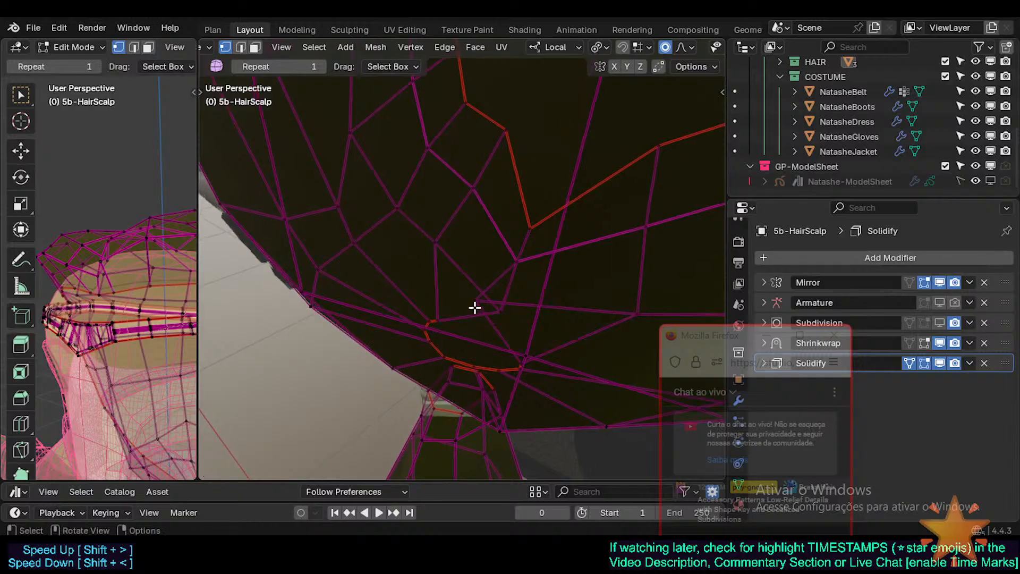
Move two vertices in front of the hair opening along X to align them near the mirror centreline
{"action": "left_click", "coordinate": [477, 308]}
{"action": "key", "text": "g"}
{"action": "key", "text": "x"}
{"action": "left_click", "coordinate": [392, 277]}
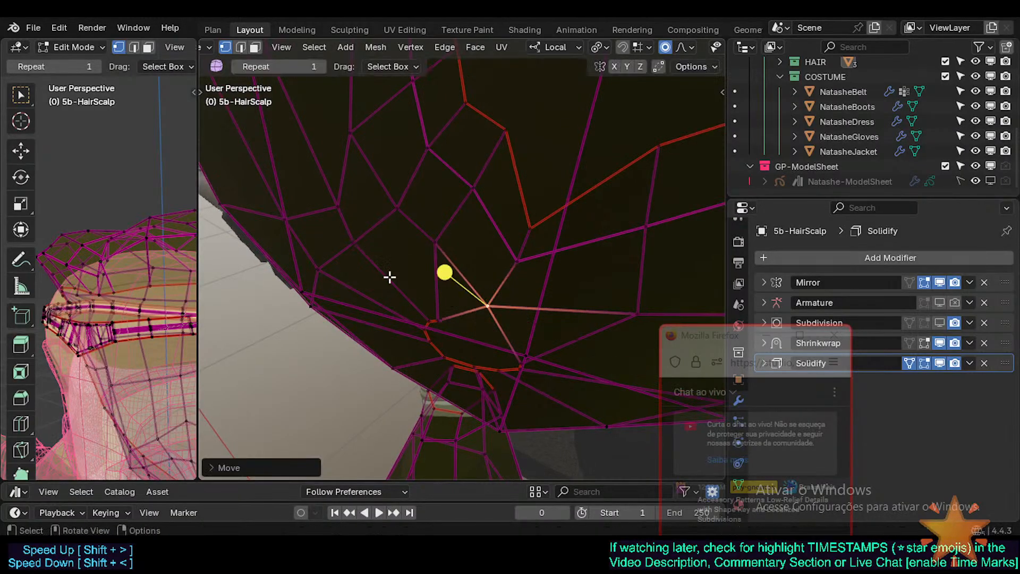
{"action": "left_click", "coordinate": [513, 263]}
{"action": "key", "text": "g"}
{"action": "key", "text": "x"}
{"action": "left_click", "coordinate": [499, 257]}
Move the rim vertex at the front of the opening along X, then fine-tune its position beside the centreline
{"action": "left_click", "coordinate": [518, 354]}
{"action": "middle_click_drag", "start_coordinate": [517, 355], "coordinate": [455, 350]}
{"action": "left_click", "coordinate": [423, 314]}
{"action": "key", "text": "g"}
{"action": "key", "text": "x"}
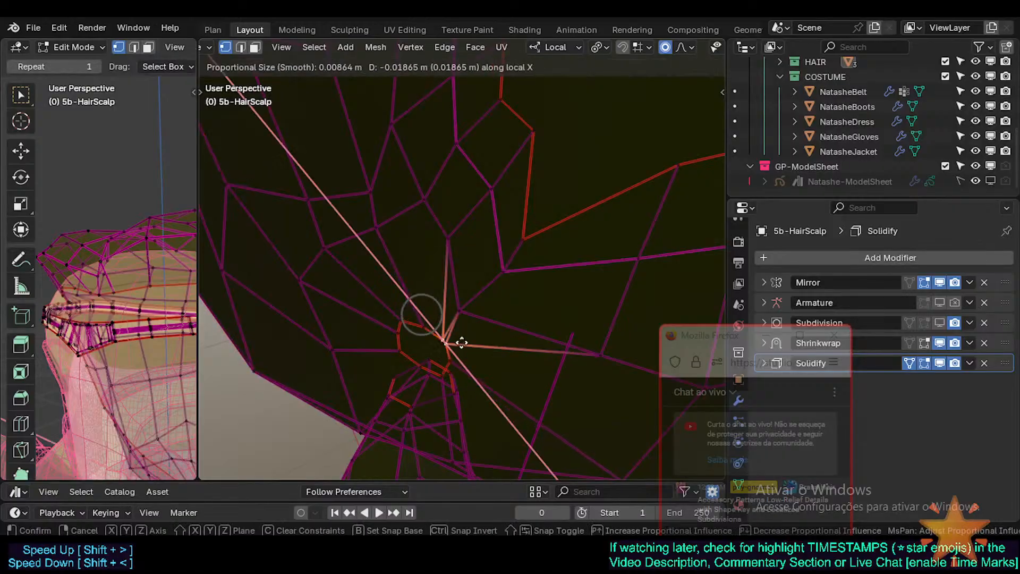
{"action": "left_click", "coordinate": [452, 338]}
{"action": "key", "text": "g"}
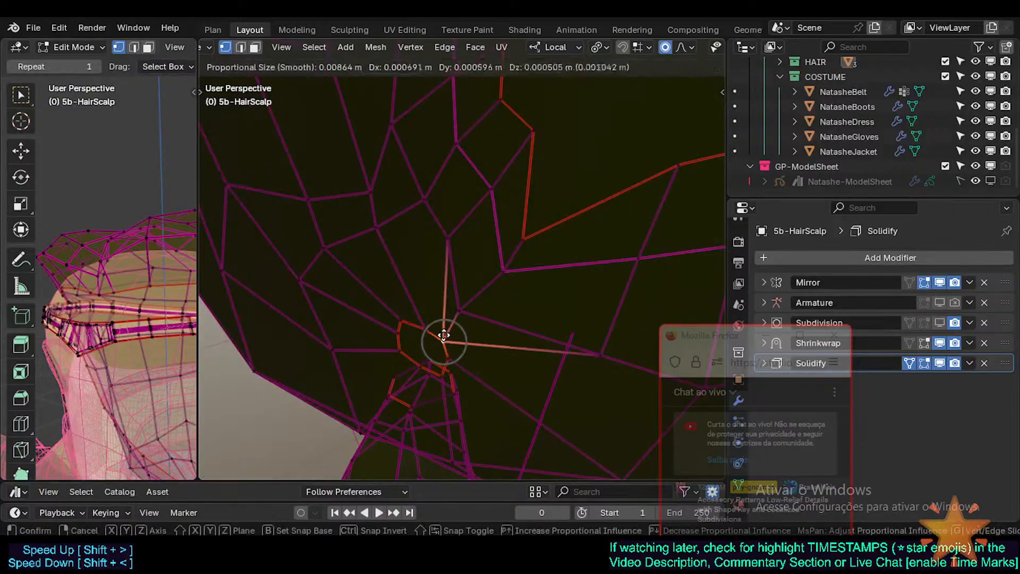
{"action": "left_click", "coordinate": [451, 337]}
{"action": "key", "text": "g"}
{"action": "left_click", "coordinate": [455, 333]}
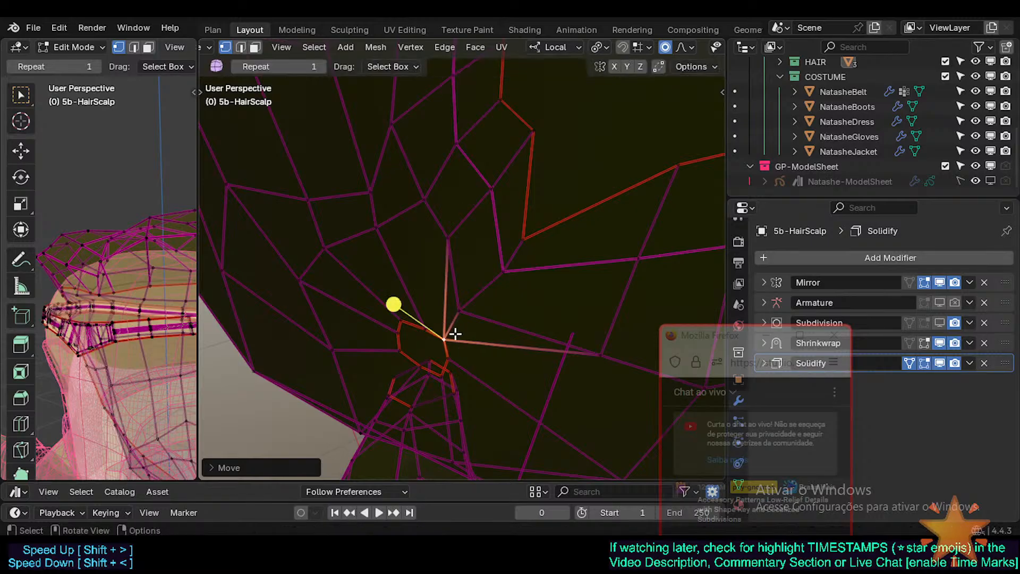
Turn off proportional editing and knife-cut a row of edges around the hair opening from the front vertex
{"action": "key", "text": "o"}
{"action": "key", "text": "alt+z"}
{"action": "middle_click_drag", "start_coordinate": [445, 320], "coordinate": [444, 330]}
{"action": "key", "text": "alt+z"}
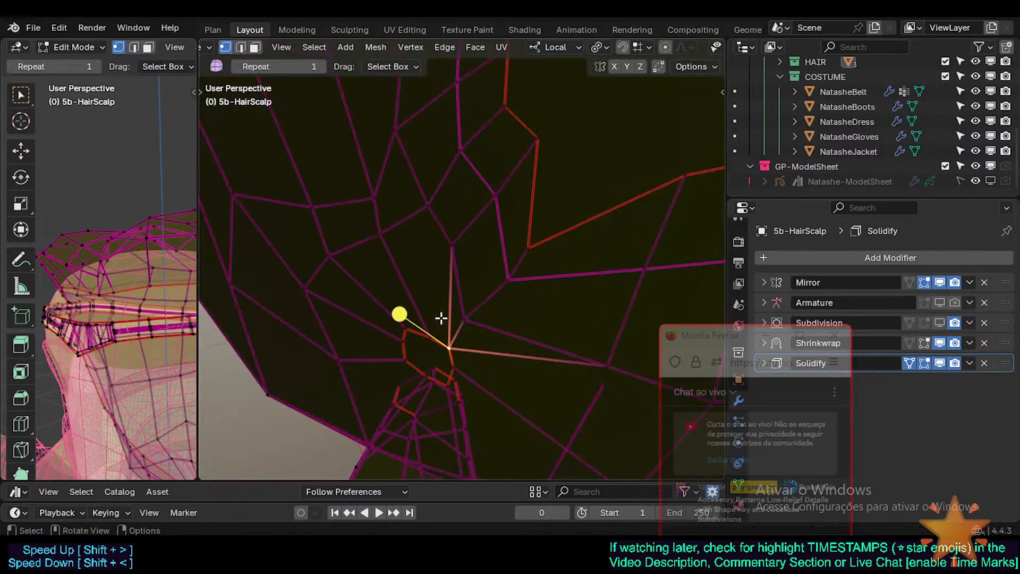
{"action": "left_click", "coordinate": [434, 290]}
{"action": "mouse_move", "coordinate": [438, 272]}
{"action": "middle_mouse_down"}
{"action": "mouse_move", "coordinate": [413, 280]}
{"action": "mouse_move", "coordinate": [434, 267]}
{"action": "middle_mouse_up"}
{"action": "key", "text": "k"}
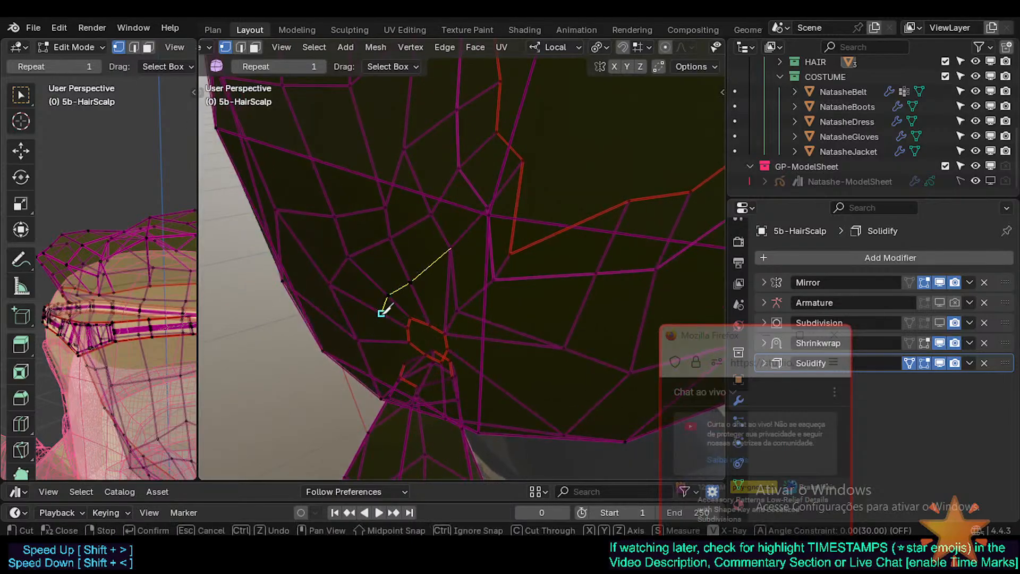
{"action": "middle_click_drag", "start_coordinate": [388, 336], "coordinate": [376, 339]}
{"action": "key", "text": "Escape"}
{"action": "key", "text": "alt+a"}
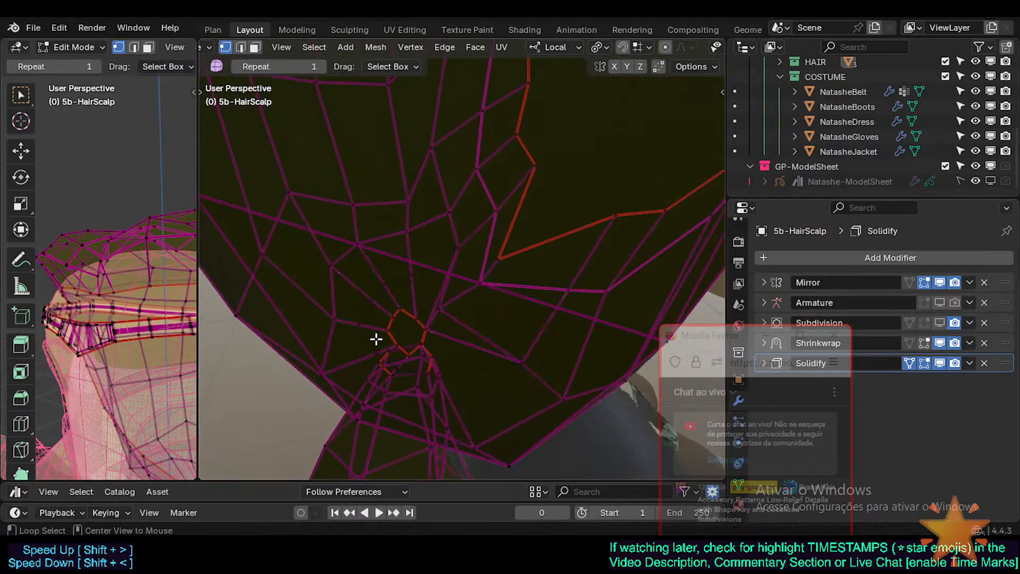
Dissolve the short edges between the front of the hair opening and the new cut
{"action": "key", "text": "2"}
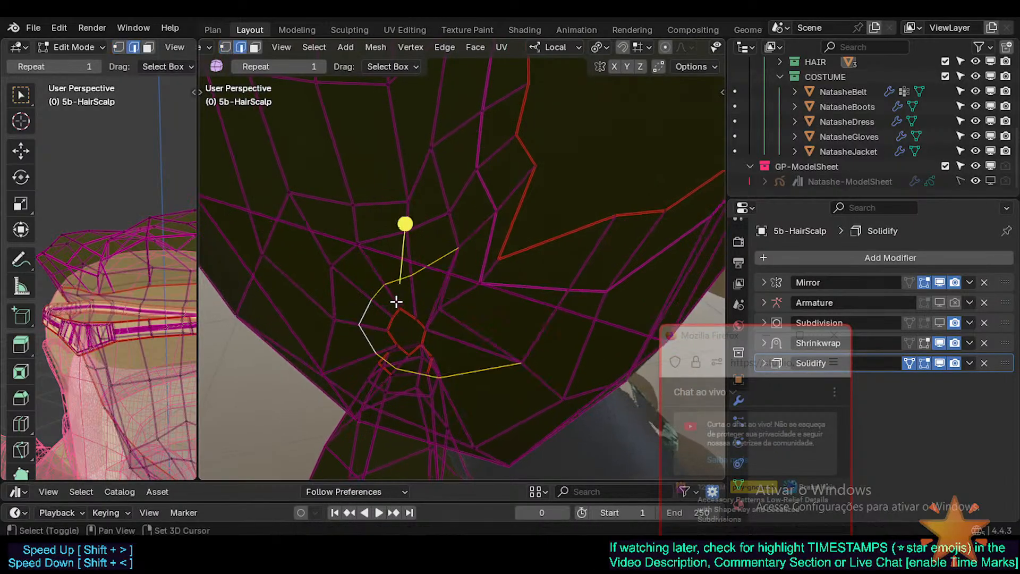
{"action": "key", "text": "Escape"}
{"action": "scroll", "coordinate": [396, 302], "scroll_direction": "up", "scroll_amount": 1}
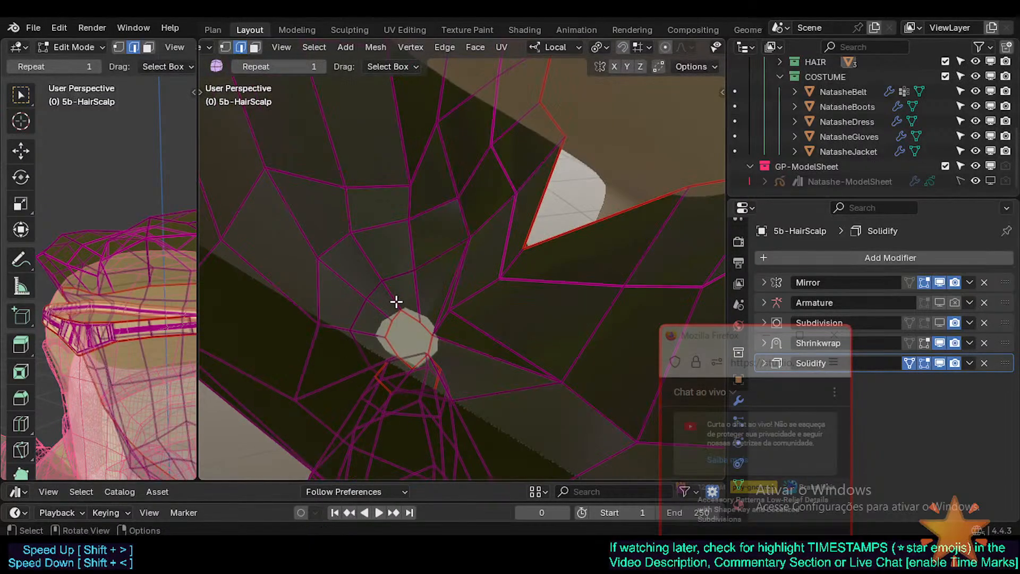
{"action": "scroll", "coordinate": [396, 302], "scroll_direction": "down", "scroll_amount": 1}
{"action": "middle_click_drag", "start_coordinate": [395, 301], "coordinate": [407, 303]}
{"action": "key", "text": "1"}
{"action": "key", "text": "2"}
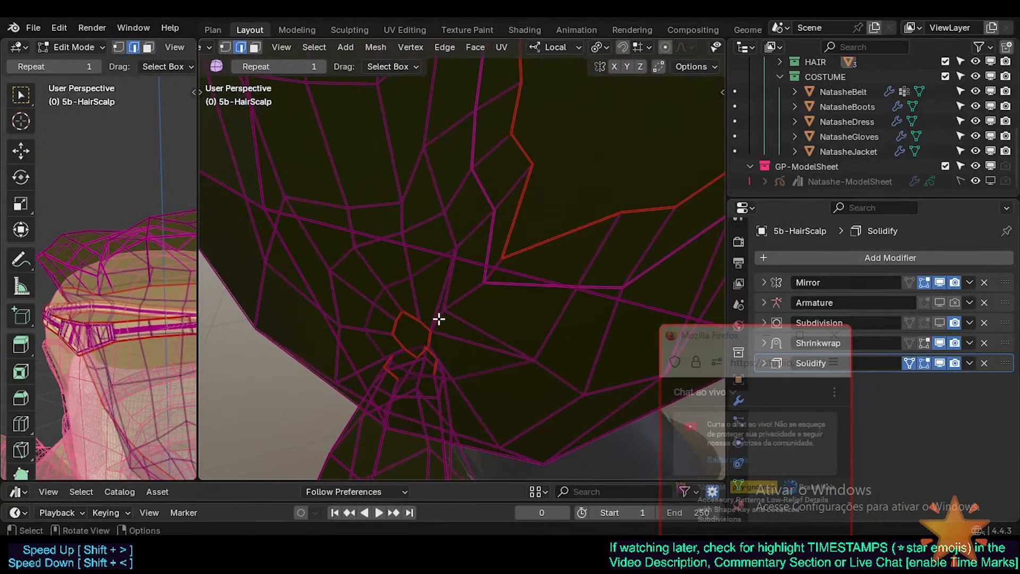
{"action": "double_click", "coordinate": [435, 305]}
{"action": "key", "text": "ctrl+x"}
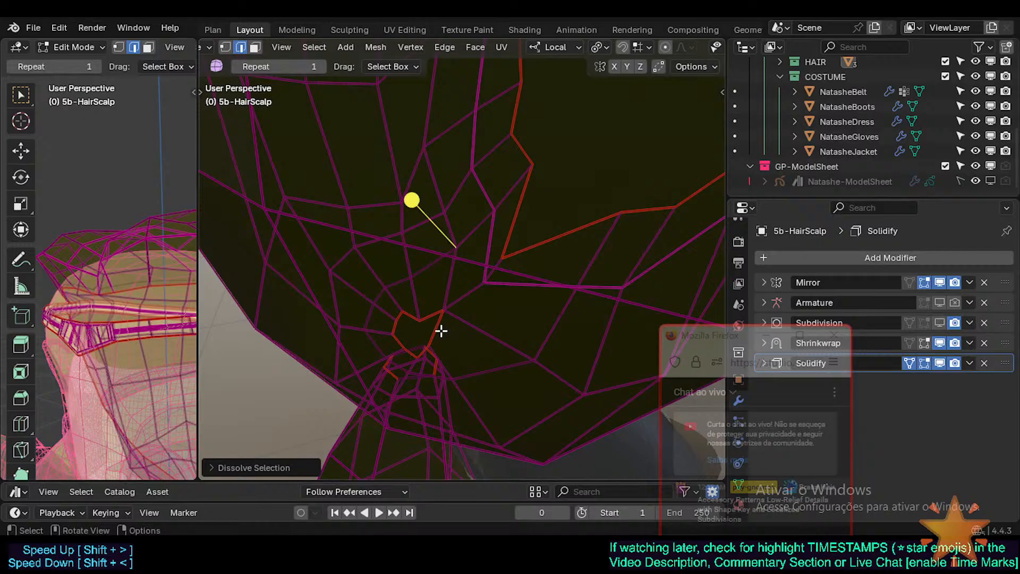
Move the front rim vertex of the hair opening along local X toward the centreline
{"action": "key", "text": "1"}
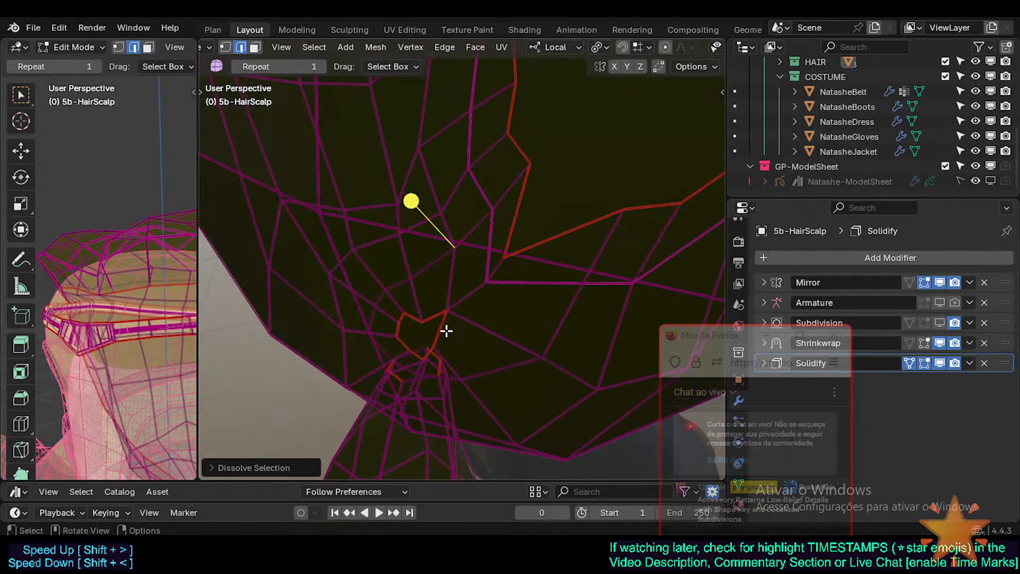
{"action": "left_click", "coordinate": [444, 314]}
{"action": "middle_click_drag", "start_coordinate": [445, 314], "coordinate": [424, 321]}
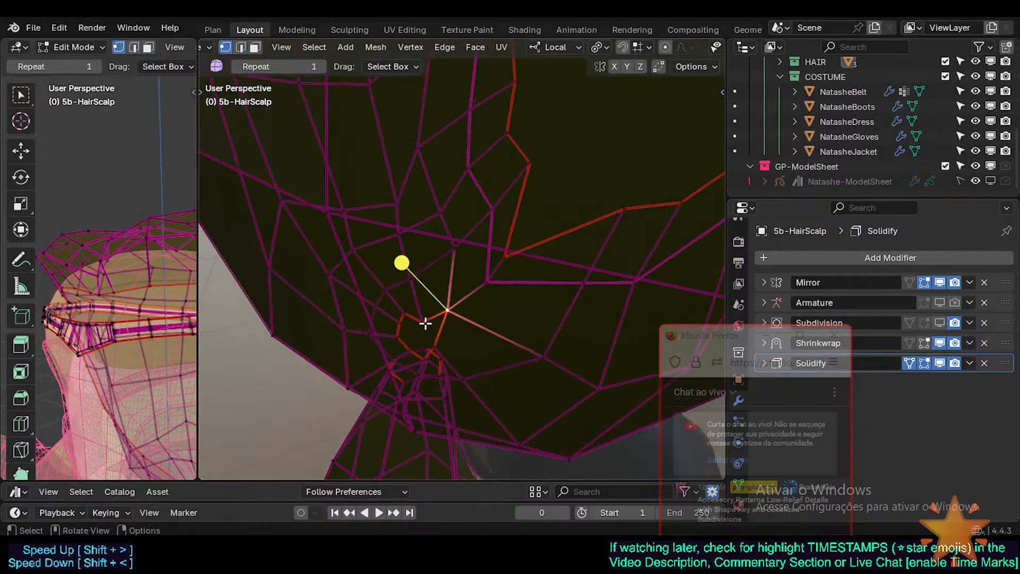
{"action": "left_click", "coordinate": [425, 323]}
{"action": "key", "text": "g"}
{"action": "key", "text": "x"}
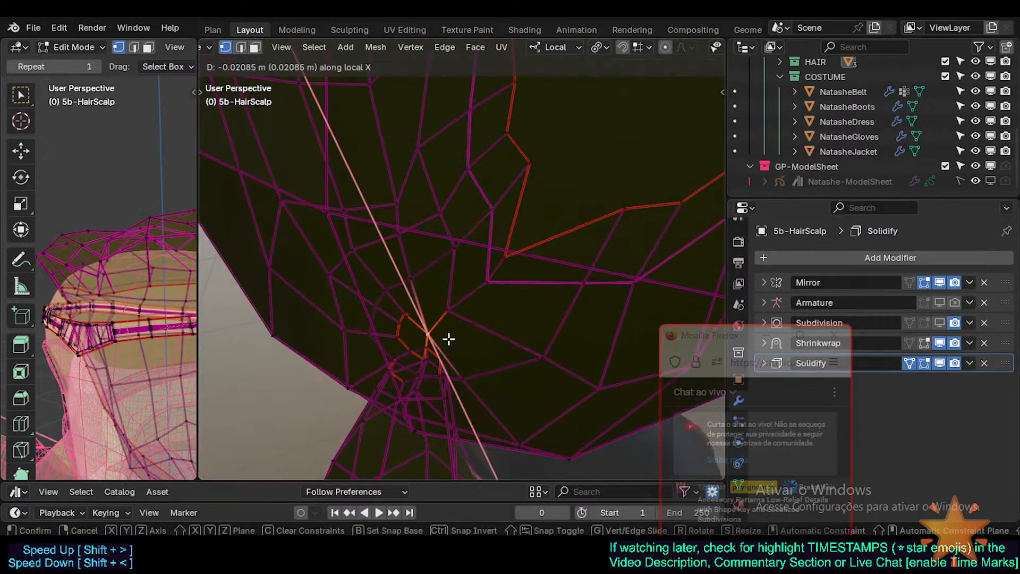
{"action": "left_click", "coordinate": [449, 340]}
Clear the seam from the short edge in front of the hair opening
{"action": "key", "text": "alt+a"}
{"action": "key", "text": "2"}
{"action": "left_click", "coordinate": [446, 319]}
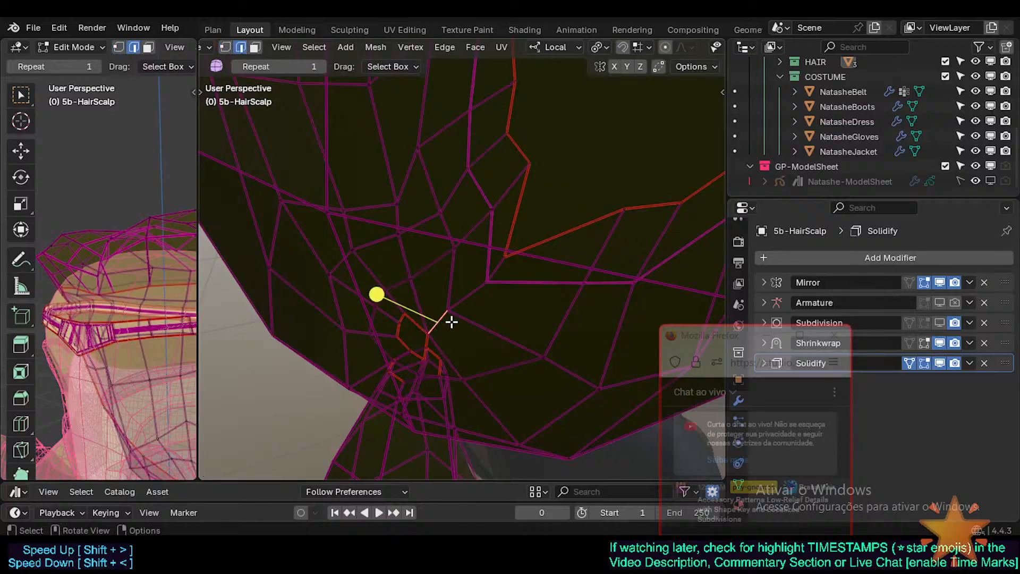
{"action": "key", "text": "ctrl+e"}
{"action": "left_click", "coordinate": [432, 337]}
Move the adjacent rim vertex to even out the outline of the hair opening
{"action": "key", "text": "1"}
{"action": "key", "text": "g"}
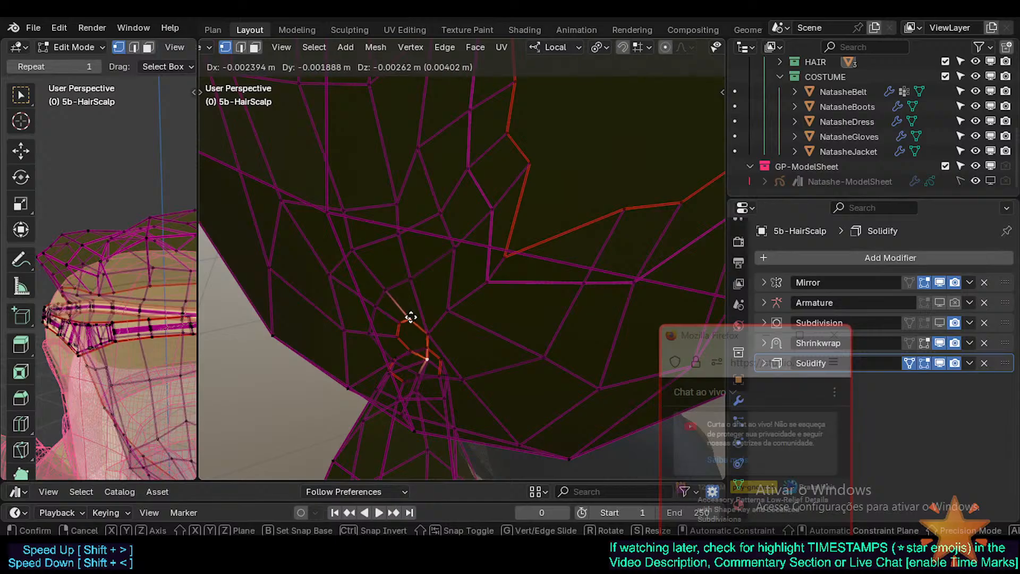
{"action": "left_click", "coordinate": [416, 325]}
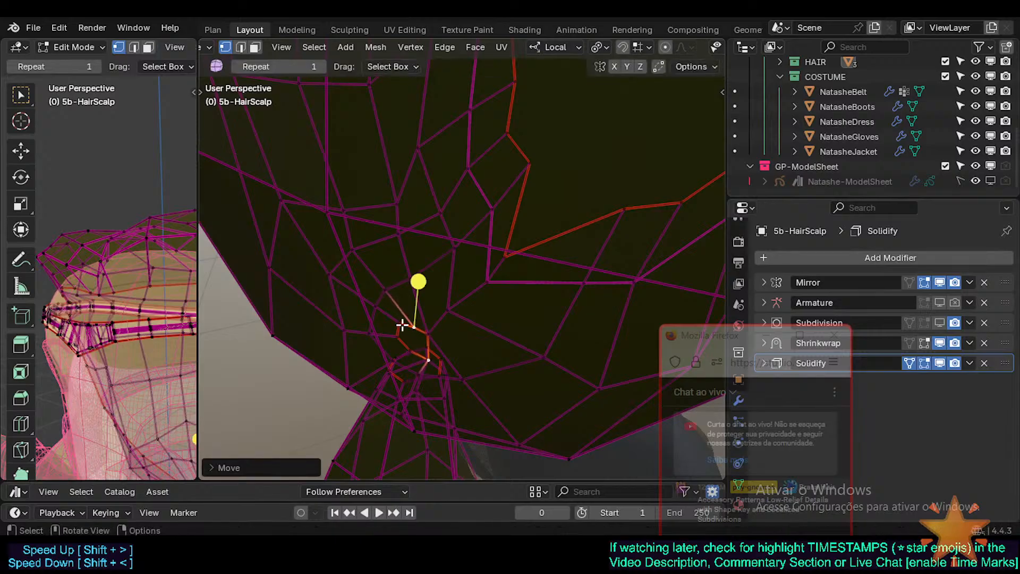
Move the selected rim vertex of the hair opening outward to round its outline
{"action": "key", "text": "g"}
{"action": "left_click", "coordinate": [420, 333]}
{"action": "key", "text": "g"}
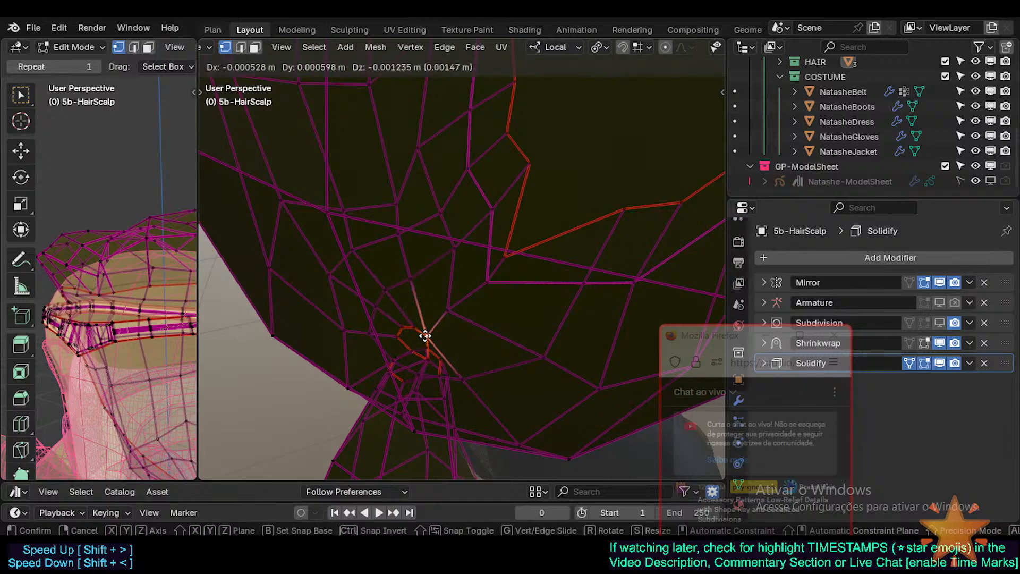
{"action": "left_click", "coordinate": [428, 335]}
Slide the neighbouring vertex just outside the hair opening along its edge and move it down along Z
{"action": "left_click", "coordinate": [447, 308]}
{"action": "key", "text": "g"}
{"action": "key", "text": "g"}
{"action": "left_click", "coordinate": [458, 303]}
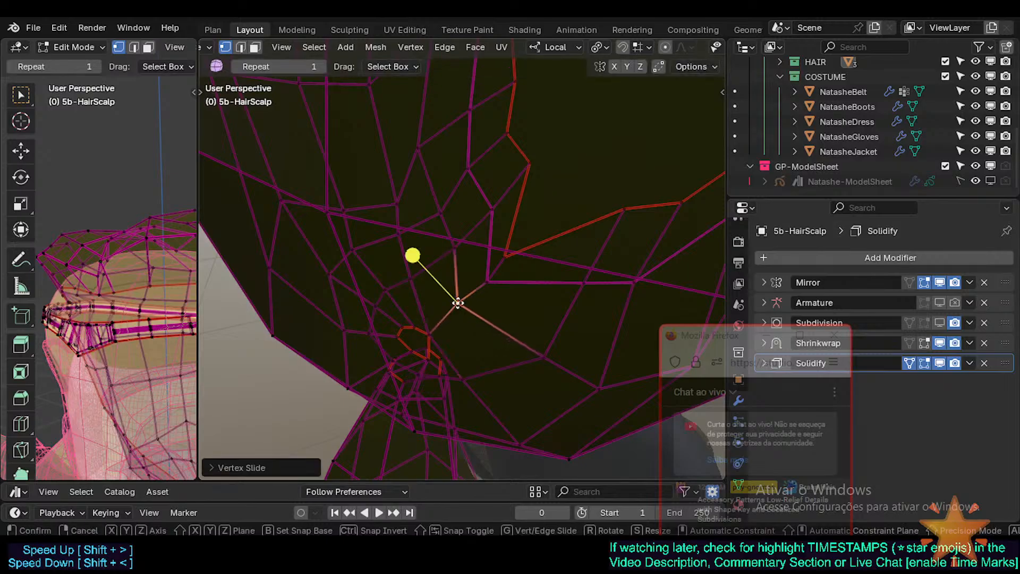
{"action": "key", "text": "z"}
{"action": "left_click", "coordinate": [459, 321]}
Reposition the surrounding vertices in the bulge above the hair opening to even out the face spacing
{"action": "left_click", "coordinate": [447, 260]}
{"action": "key", "text": "g"}
{"action": "left_click", "coordinate": [442, 272]}
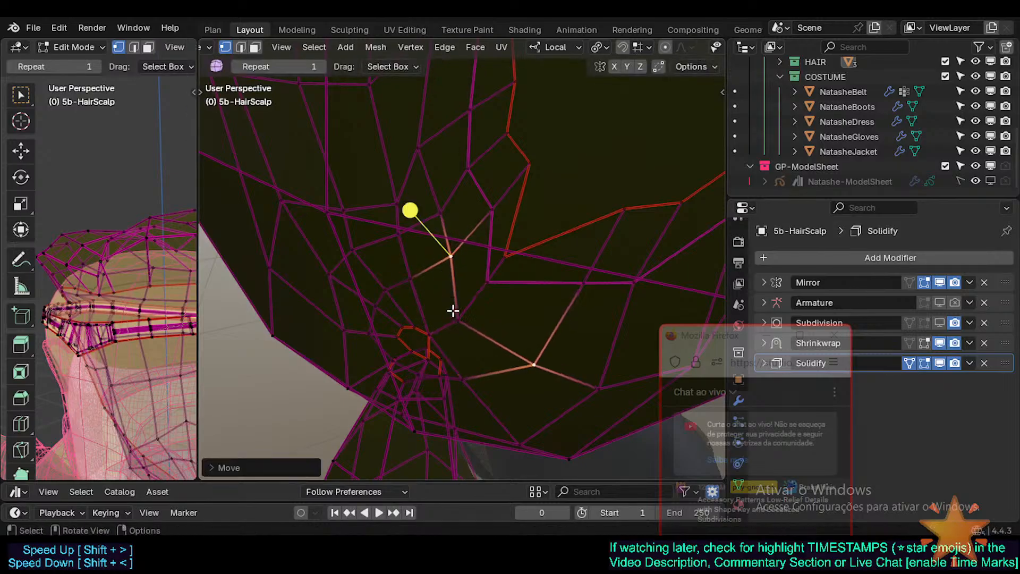
{"action": "left_click", "coordinate": [460, 321]}
{"action": "key", "text": "g"}
{"action": "left_click", "coordinate": [467, 319]}
Move the side rim vertices of the hair opening to smooth its outline
{"action": "left_click", "coordinate": [428, 333]}
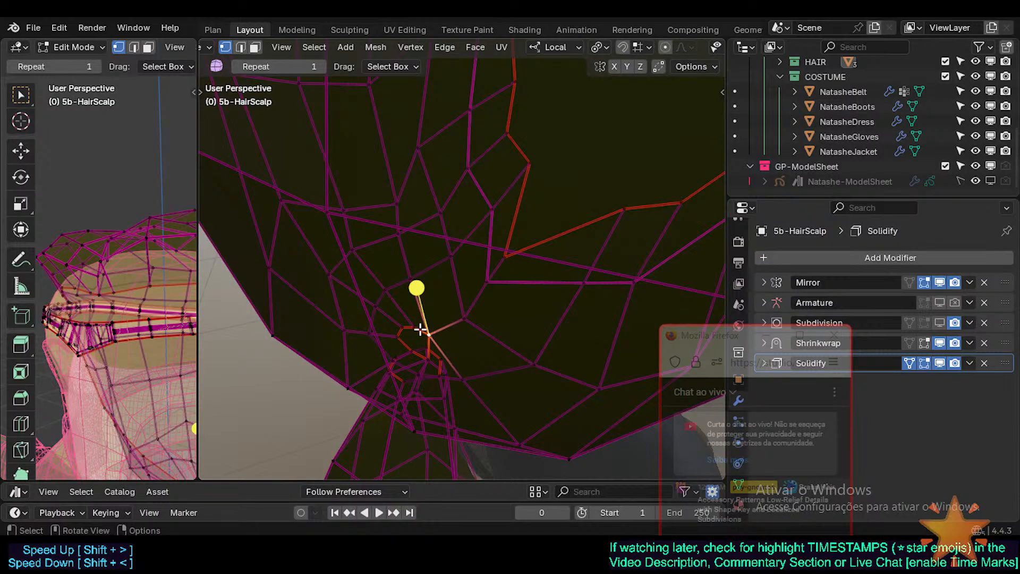
{"action": "key", "text": "g"}
{"action": "left_click", "coordinate": [396, 343]}
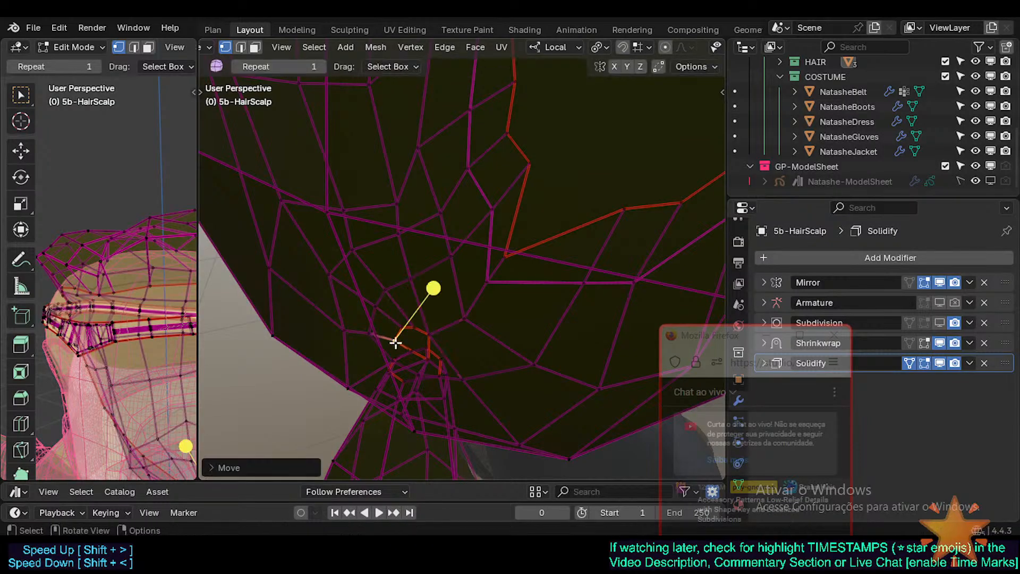
{"action": "left_click", "coordinate": [400, 329]}
{"action": "key", "text": "g"}
{"action": "left_click", "coordinate": [399, 333]}
{"action": "left_click", "coordinate": [420, 358]}
Move the remaining rim vertices of the hair opening along local X and local Y to refine its shape
{"action": "middle_click_drag", "start_coordinate": [399, 333], "coordinate": [506, 321]}
{"action": "left_click", "coordinate": [489, 334]}
{"action": "key", "text": "g"}
{"action": "key", "text": "x"}
{"action": "left_click", "coordinate": [510, 324]}
{"action": "left_click", "coordinate": [510, 329]}
{"action": "key", "text": "g"}
{"action": "key", "text": "y"}
{"action": "left_click", "coordinate": [495, 332]}
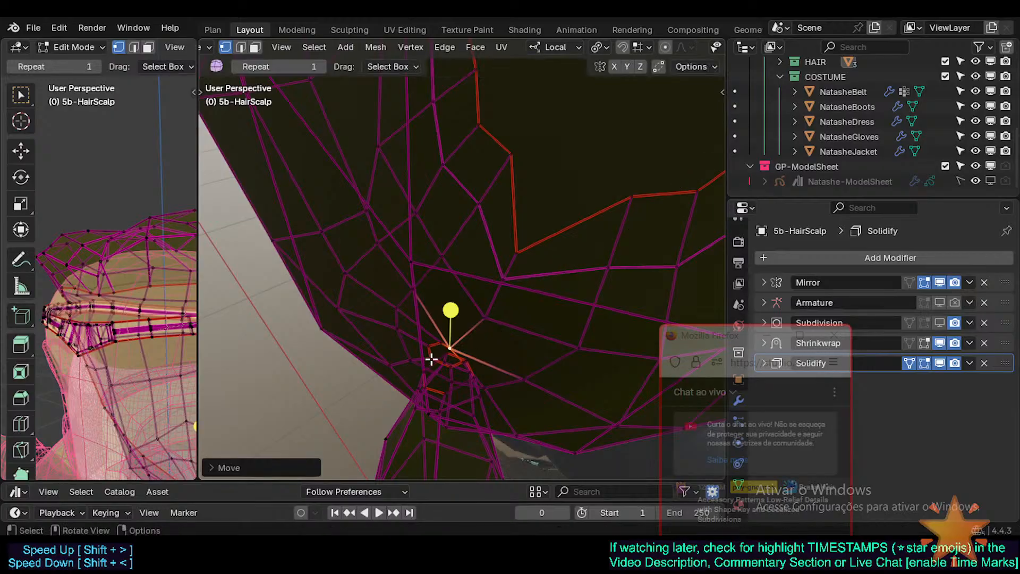
Examine from several angles and in Object Mode how the hair opening meets the band
{"action": "middle_click_drag", "start_coordinate": [431, 358], "coordinate": [627, 305]}
{"action": "scroll", "coordinate": [512, 222], "scroll_direction": "down", "scroll_amount": 4}
{"action": "key", "text": "Tab"}
{"action": "key", "text": "Tab"}
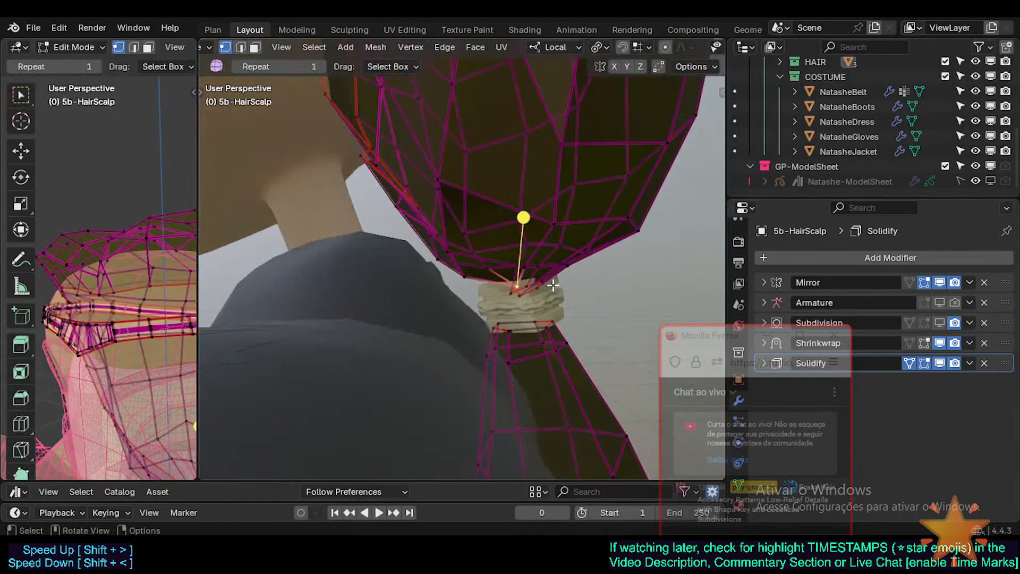
{"action": "middle_click_drag", "start_coordinate": [499, 290], "coordinate": [392, 228]}
{"action": "left_click", "coordinate": [484, 266], "text": "alt"}
{"action": "scroll", "coordinate": [484, 265], "scroll_direction": "down", "scroll_amount": 1}
{"action": "scroll", "coordinate": [484, 265], "scroll_direction": "down", "scroll_amount": 2}
Save the file and turn off the Mirror modifier's Edit Mode display
{"action": "key", "text": "ctrl+s"}
{"action": "key", "text": "2"}
{"action": "key", "text": "ctrl+s"}
{"action": "left_click", "coordinate": [926, 282]}
{"action": "scroll", "coordinate": [392, 228], "scroll_direction": "up", "scroll_amount": 4}
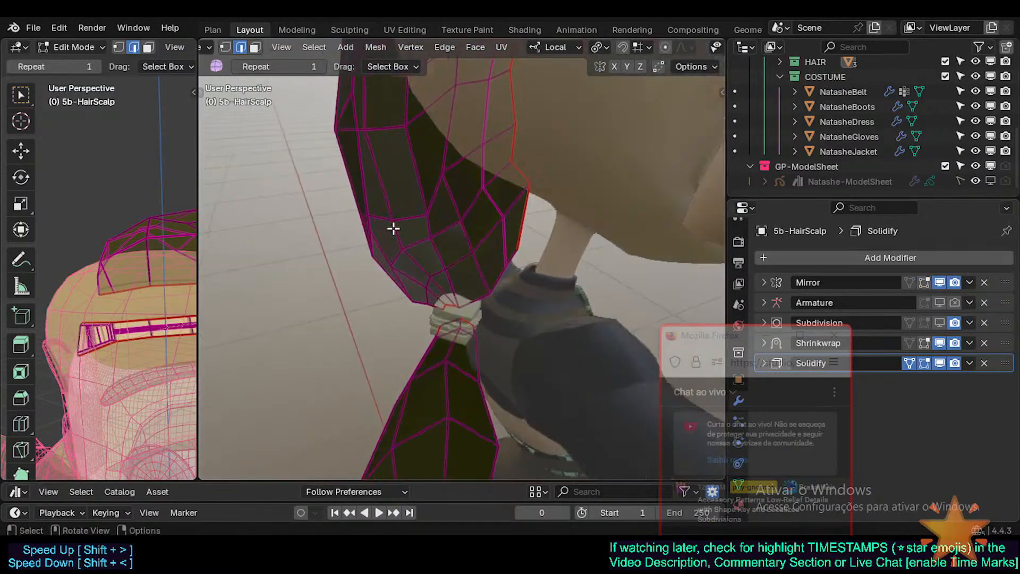
{"action": "key", "text": "Tab"}
{"action": "key", "text": "Tab"}
{"action": "middle_click_drag", "start_coordinate": [434, 282], "coordinate": [474, 247]}
{"action": "key", "text": "m"}
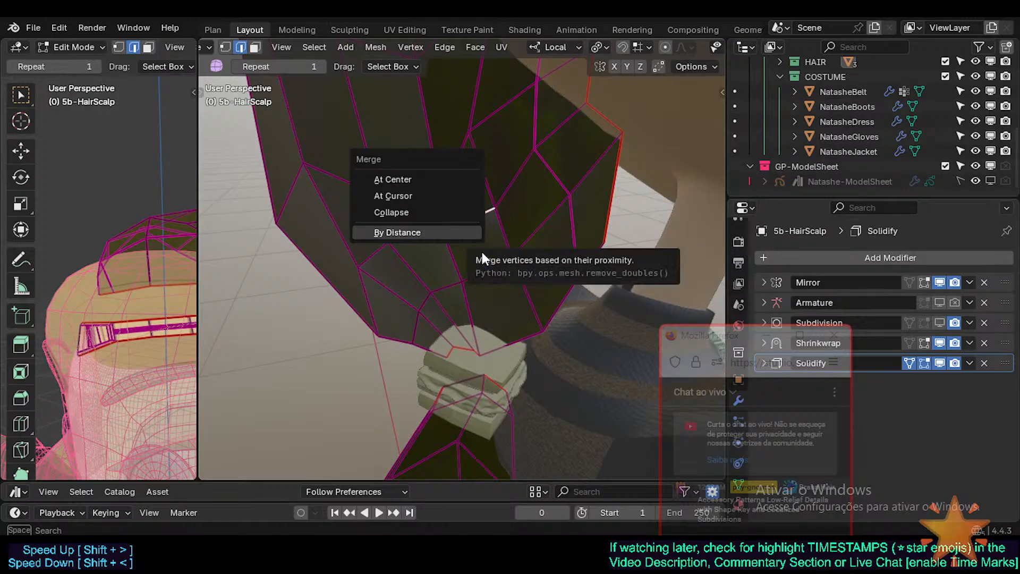
{"action": "key", "text": "Escape"}
{"action": "key", "text": "n"}
{"action": "left_click", "coordinate": [456, 251]}
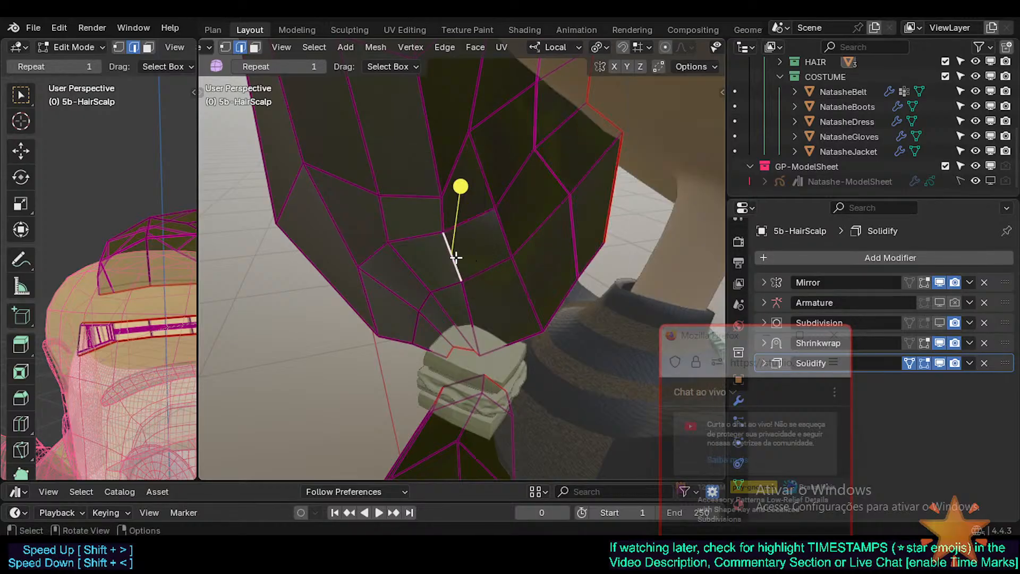
{"action": "left_click", "coordinate": [475, 275]}
{"action": "key", "text": "n"}
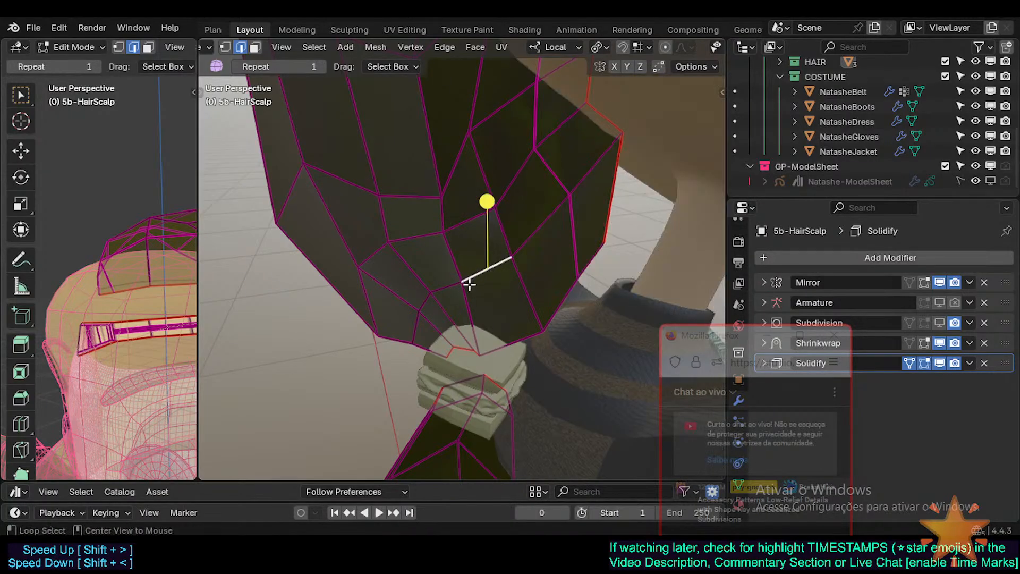
{"action": "key", "text": "alt+a"}
Apply an edge crease of 0.5 to the row of edges just above the hair opening and clear the selection
{"action": "left_click", "coordinate": [432, 315], "text": "shift"}
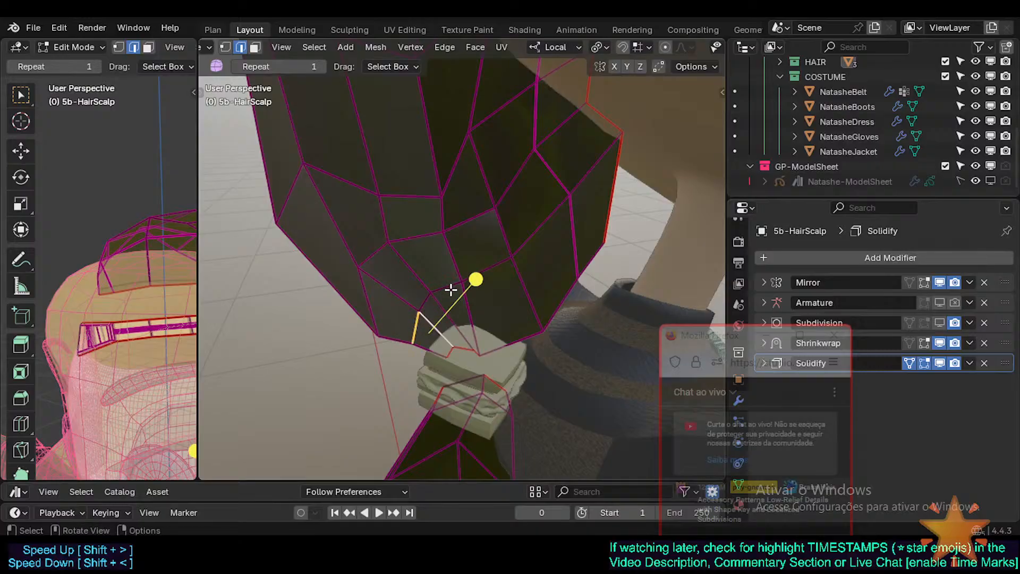
{"action": "left_click", "coordinate": [415, 318]}
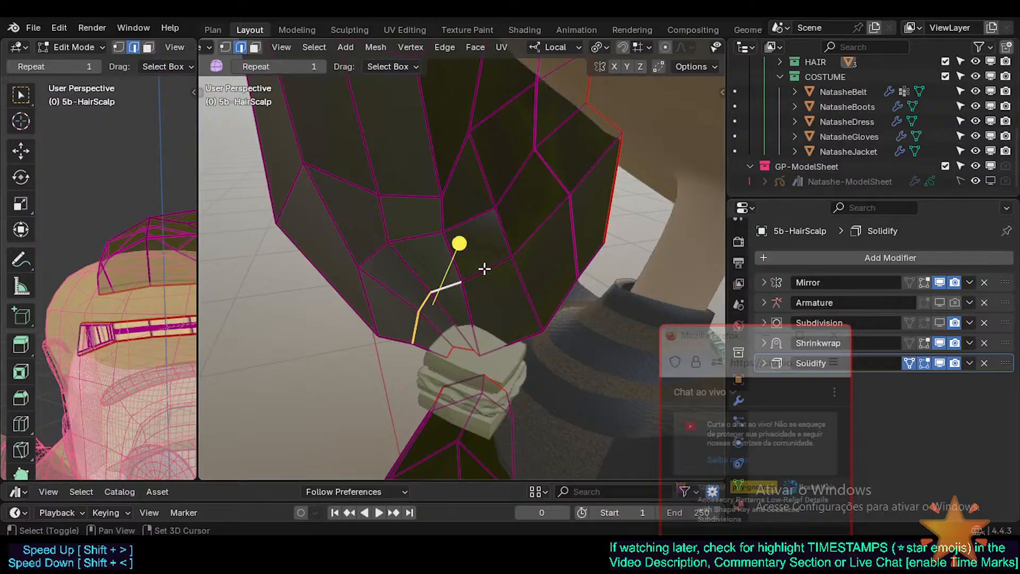
{"action": "key", "text": "shift+e"}
{"action": "type", "text": ".5"}
{"action": "key", "text": "Return"}
{"action": "key", "text": "alt+a"}
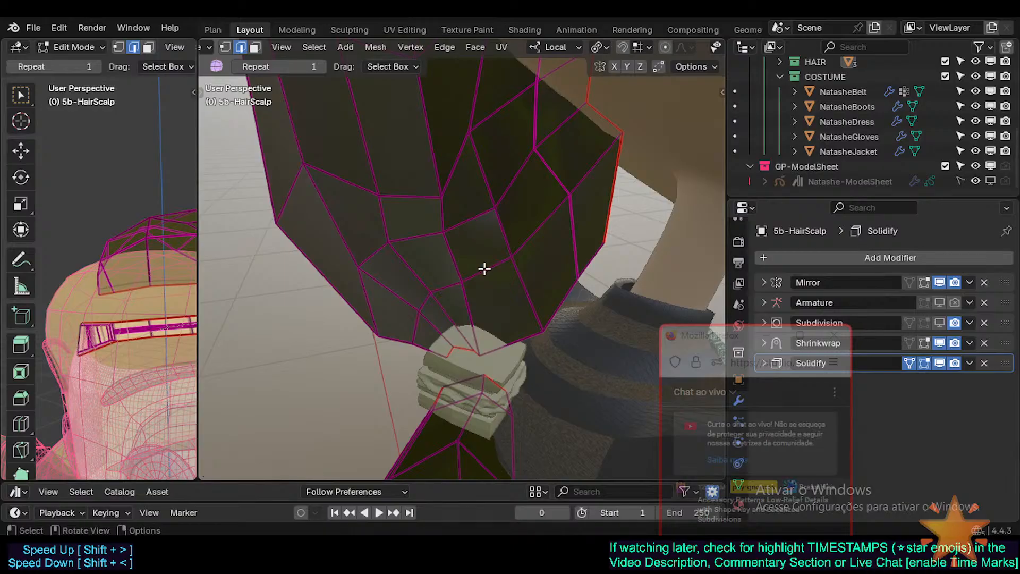
{"action": "left_click", "coordinate": [485, 269]}
{"action": "key", "text": "n"}
{"action": "key", "text": "n"}
{"action": "middle_click_drag", "start_coordinate": [467, 272], "coordinate": [431, 272]}
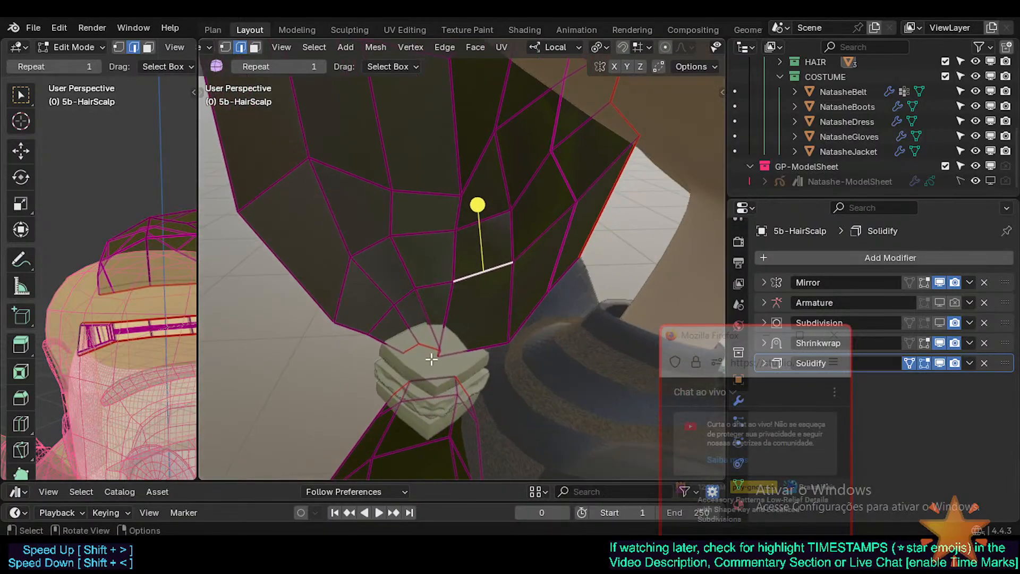
Move the corner vertex of the hair opening's rim along local Y toward the edge of the band
{"action": "key", "text": "1"}
{"action": "left_click", "coordinate": [440, 356]}
{"action": "key", "text": "g"}
{"action": "key", "text": "y"}
{"action": "left_click", "coordinate": [467, 356]}
{"action": "mouse_move", "coordinate": [466, 355]}
{"action": "middle_mouse_down"}
{"action": "mouse_move", "coordinate": [473, 338]}
{"action": "mouse_move", "coordinate": [462, 371]}
{"action": "middle_mouse_up"}
{"action": "scroll", "coordinate": [465, 353], "scroll_direction": "up", "scroll_amount": 3}
{"action": "key", "text": "g"}
{"action": "key", "text": "y"}
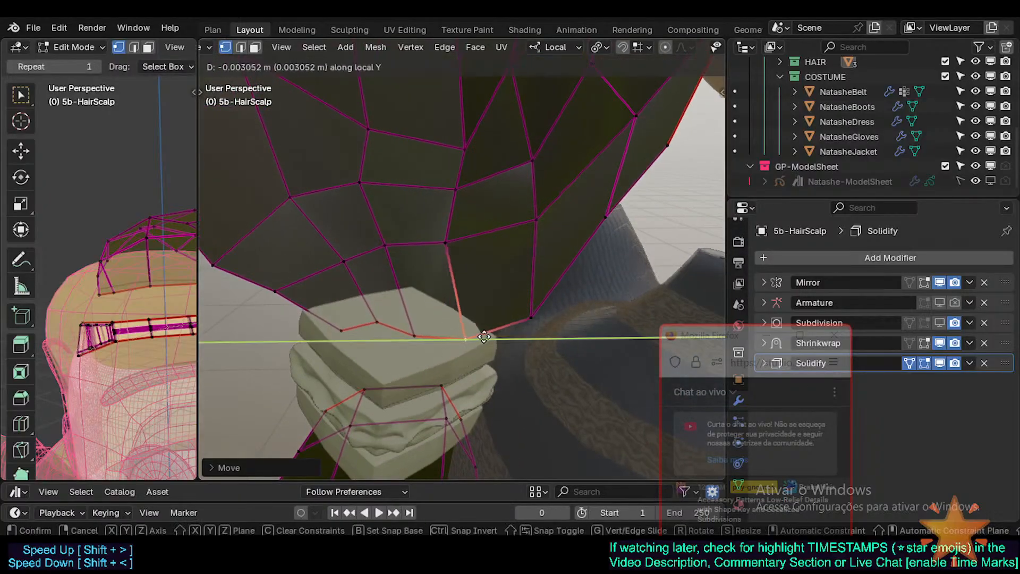
{"action": "left_click", "coordinate": [484, 337]}
Move the adjacent rim vertex along local X to widen the hair opening over the band
{"action": "left_click", "coordinate": [423, 331]}
{"action": "middle_click_drag", "start_coordinate": [424, 332], "coordinate": [415, 316]}
{"action": "key", "text": "g"}
{"action": "key", "text": "y"}
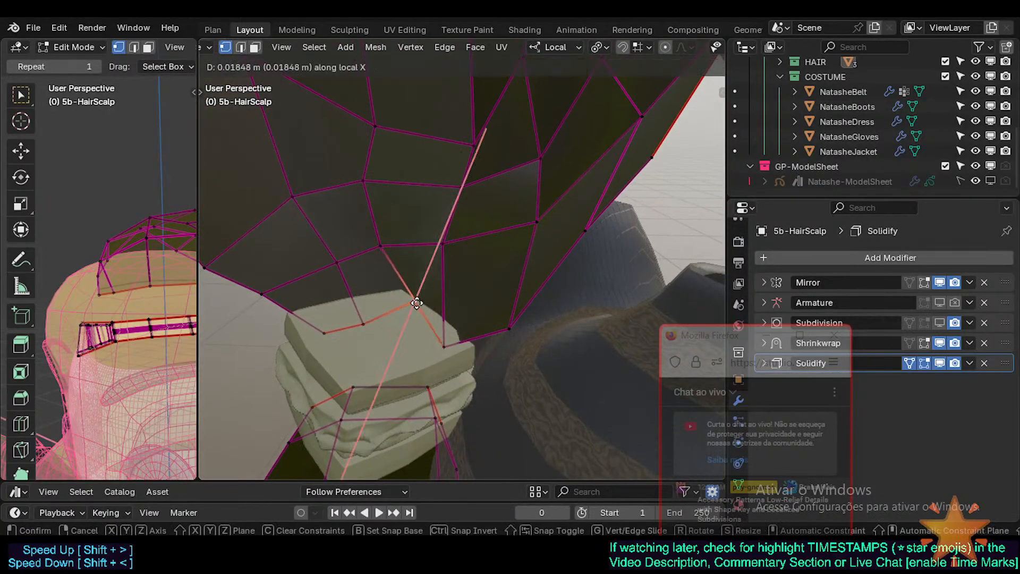
{"action": "left_click", "coordinate": [414, 312]}
Move the next rim vertex along local X and local Y to follow the rounded outline of the opening
{"action": "key", "text": "g"}
{"action": "key", "text": "x"}
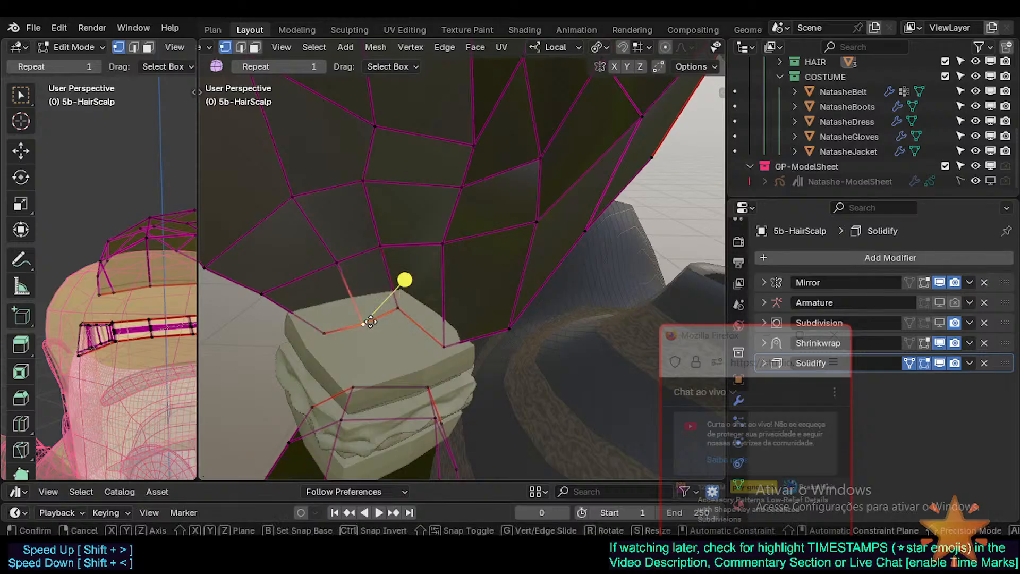
{"action": "key", "text": "x"}
{"action": "left_click", "coordinate": [365, 308]}
{"action": "key", "text": "g"}
{"action": "key", "text": "y"}
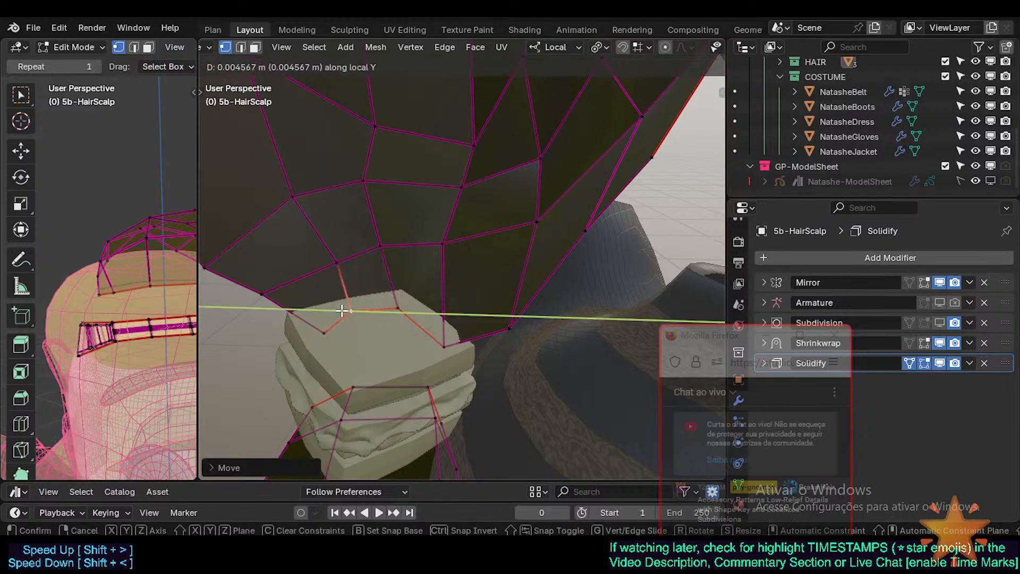
{"action": "left_click", "coordinate": [345, 310]}
Move the protruding rim vertex back along local X so the opening stays within the band
{"action": "mouse_move", "coordinate": [345, 310]}
{"action": "middle_mouse_down"}
{"action": "mouse_move", "coordinate": [321, 332]}
{"action": "mouse_move", "coordinate": [302, 317]}
{"action": "mouse_move", "coordinate": [352, 324]}
{"action": "middle_mouse_up"}
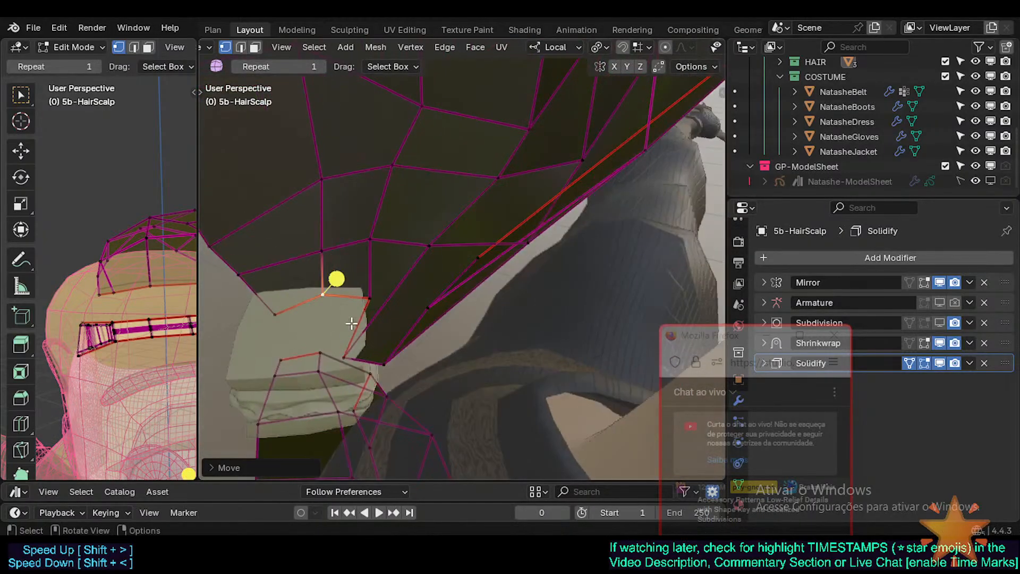
{"action": "left_click", "coordinate": [371, 294]}
{"action": "key", "text": "g"}
{"action": "key", "text": "x"}
{"action": "left_click", "coordinate": [347, 309]}
{"action": "key", "text": "2"}
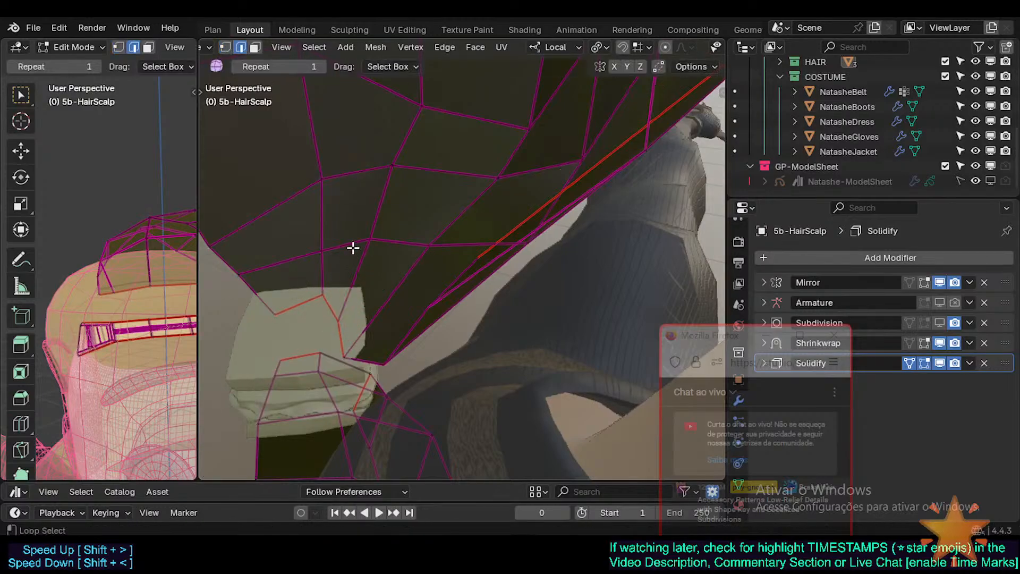
{"action": "left_click", "coordinate": [354, 250], "text": "alt"}
{"action": "middle_click_drag", "start_coordinate": [355, 250], "coordinate": [482, 249]}
{"action": "key", "text": "alt+a"}
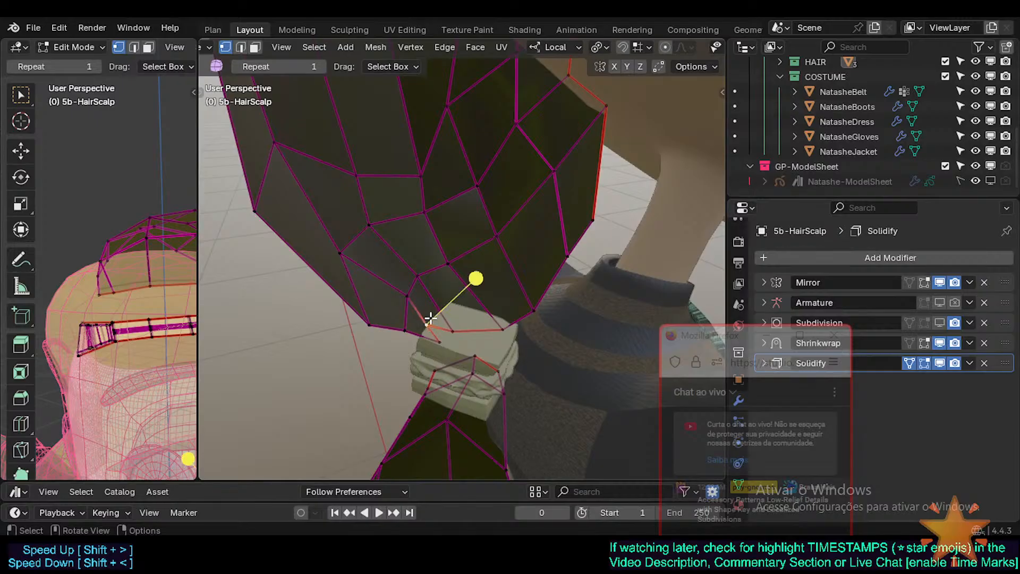
Reposition the vertices on the hair mesh's lower border so they sit over the top of the hair tie
{"action": "key", "text": "g"}
{"action": "left_click", "coordinate": [444, 323]}
{"action": "key", "text": "g"}
{"action": "left_click", "coordinate": [467, 323]}
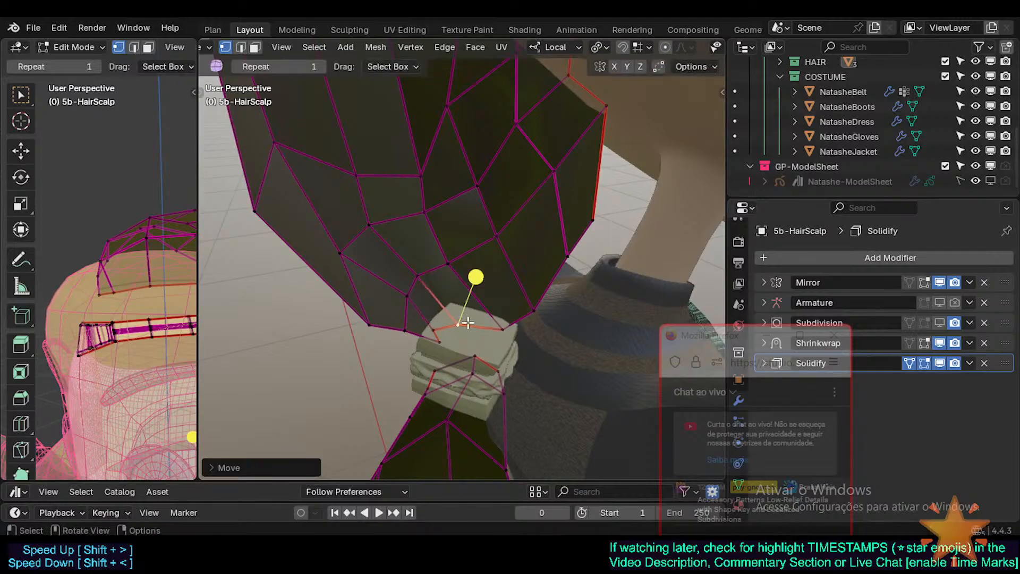
{"action": "mouse_move", "coordinate": [468, 322]}
{"action": "middle_mouse_down"}
{"action": "mouse_move", "coordinate": [410, 340]}
{"action": "mouse_move", "coordinate": [411, 328]}
{"action": "mouse_move", "coordinate": [442, 333]}
{"action": "mouse_move", "coordinate": [484, 320]}
{"action": "mouse_move", "coordinate": [478, 328]}
{"action": "middle_mouse_up"}
{"action": "key", "text": "g"}
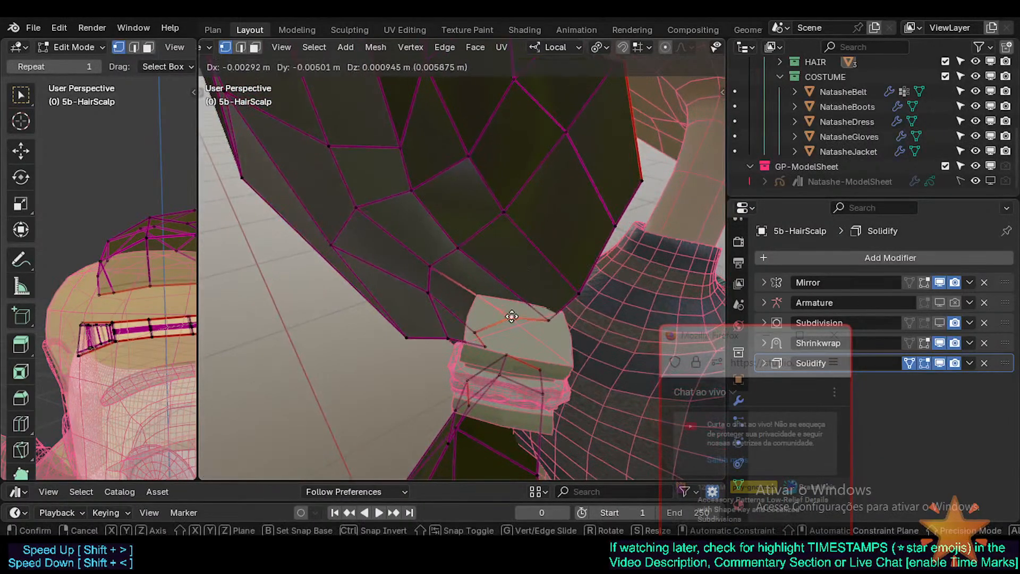
{"action": "left_click", "coordinate": [477, 329]}
{"action": "middle_click_drag", "start_coordinate": [476, 328], "coordinate": [439, 311]}
Slide the two interior vertices just above the hair tie down along their edges and shift one closer to the tie's corner
{"action": "key", "text": "alt+a"}
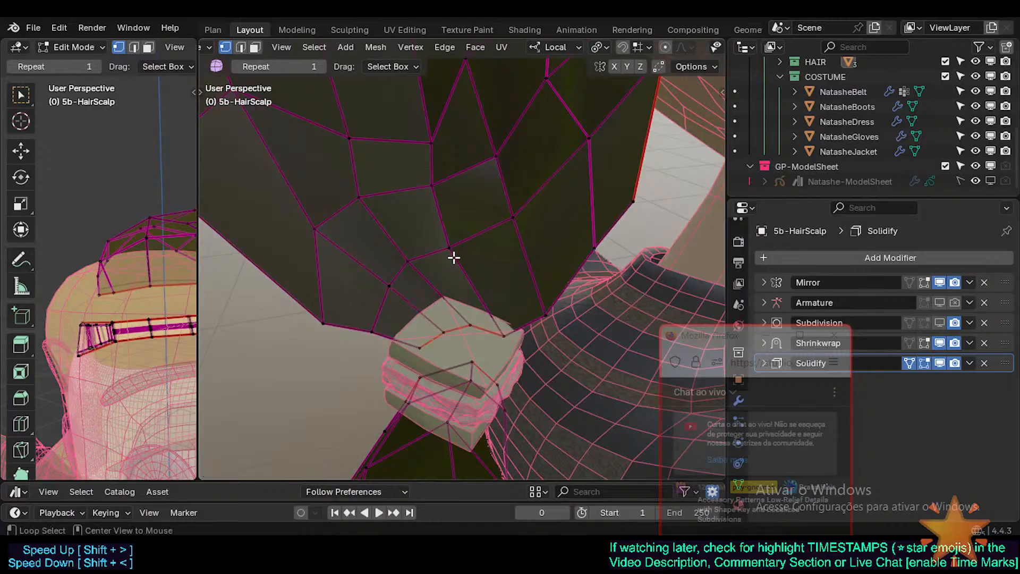
{"action": "left_click", "coordinate": [454, 251]}
{"action": "key", "text": "g"}
{"action": "key", "text": "g"}
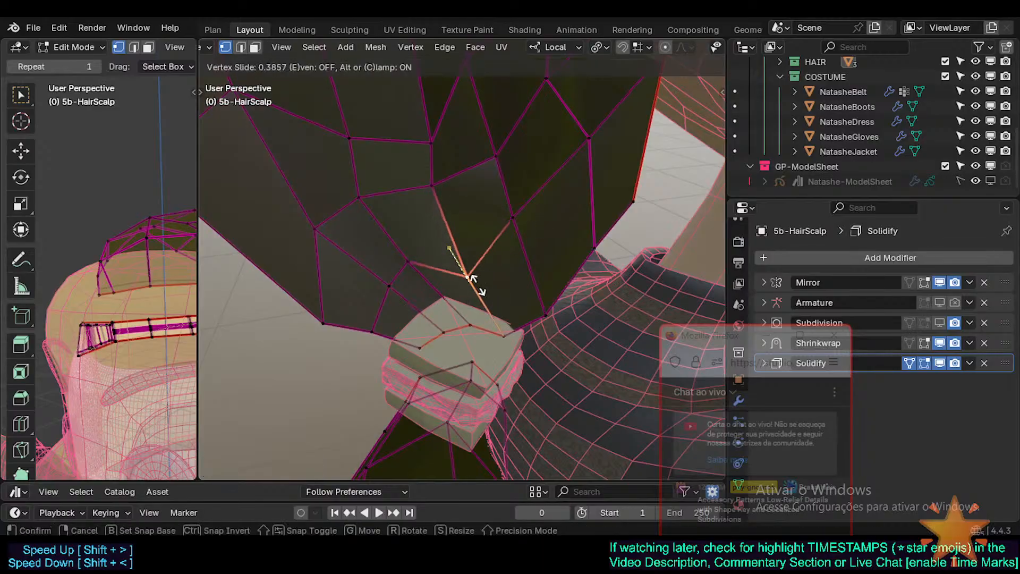
{"action": "left_click", "coordinate": [483, 292]}
{"action": "left_click", "coordinate": [416, 265]}
{"action": "key", "text": "g"}
{"action": "key", "text": "g"}
{"action": "left_click", "coordinate": [447, 287]}
{"action": "key", "text": "g"}
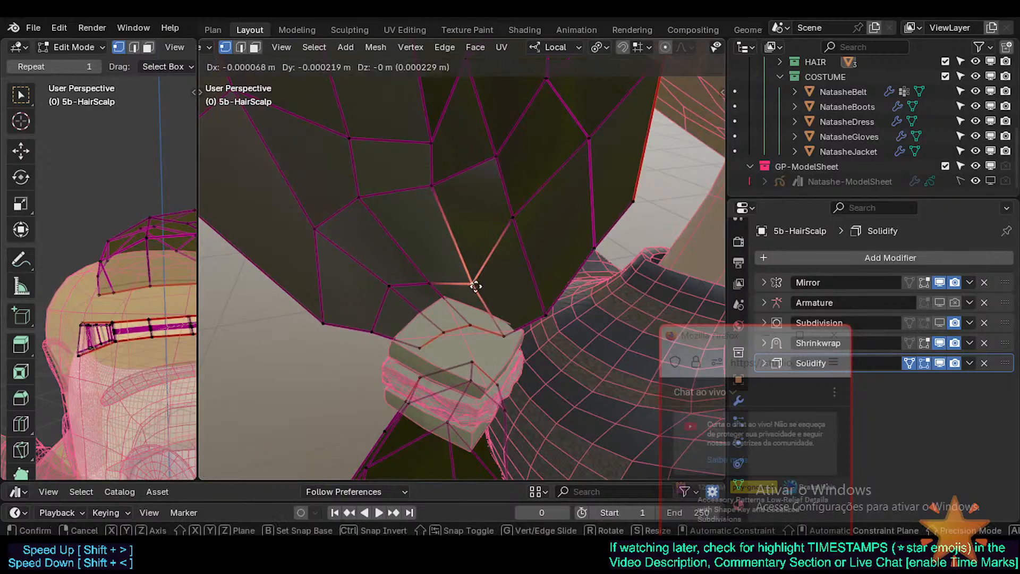
{"action": "left_click", "coordinate": [503, 304]}
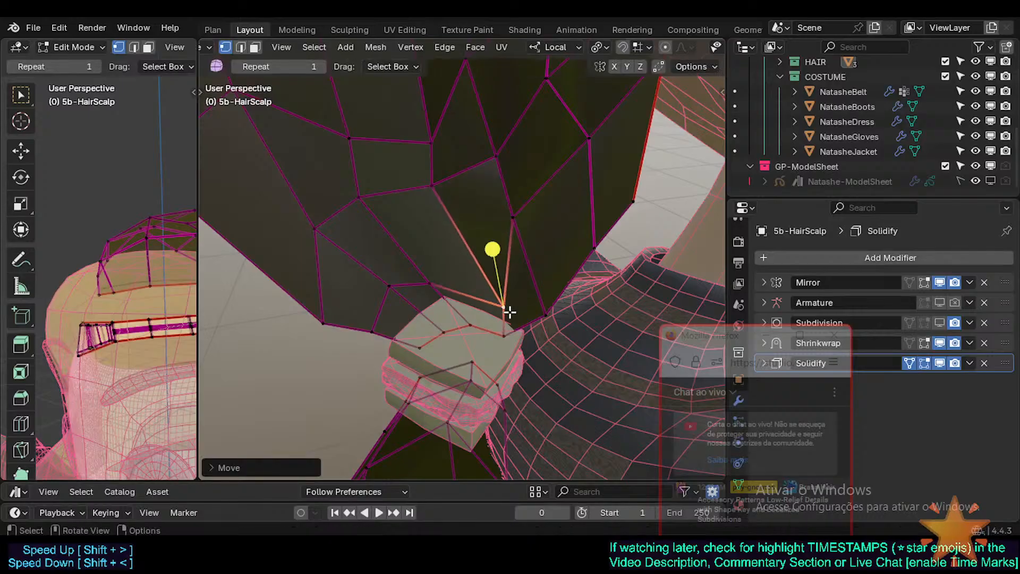
Slide the next interior vertex up the strand down its edge and nudge the vertex below it slightly inward
{"action": "middle_click_drag", "start_coordinate": [510, 313], "coordinate": [558, 313]}
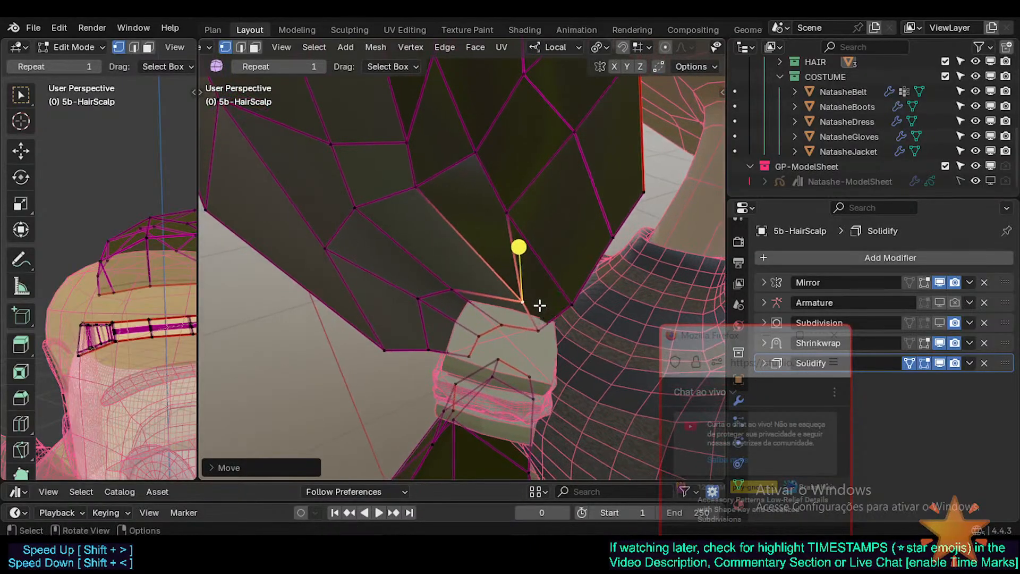
{"action": "key", "text": "shift+v"}
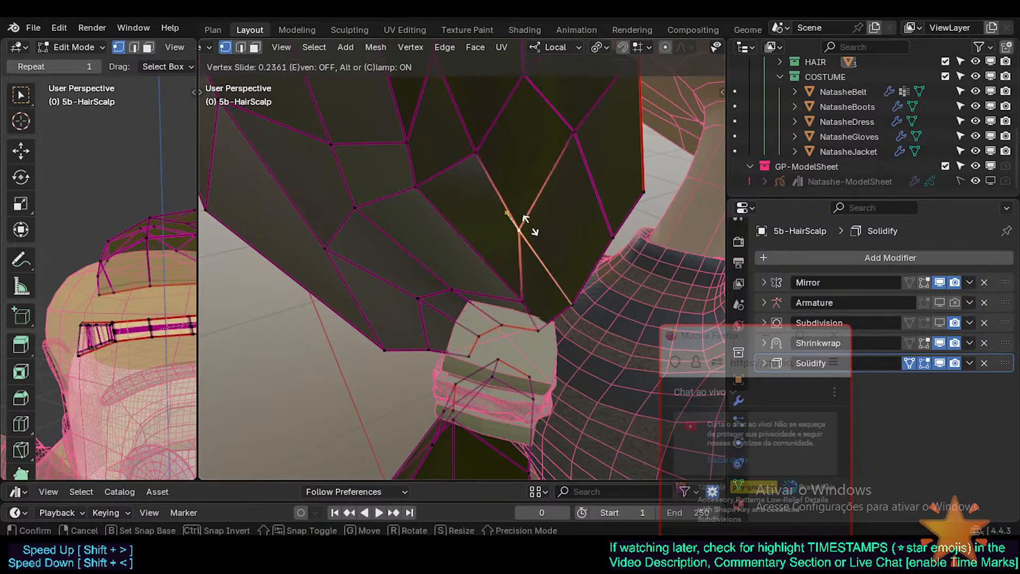
{"action": "left_click", "coordinate": [547, 243]}
{"action": "left_click", "coordinate": [522, 299]}
{"action": "key", "text": "g"}
{"action": "left_click", "coordinate": [513, 297]}
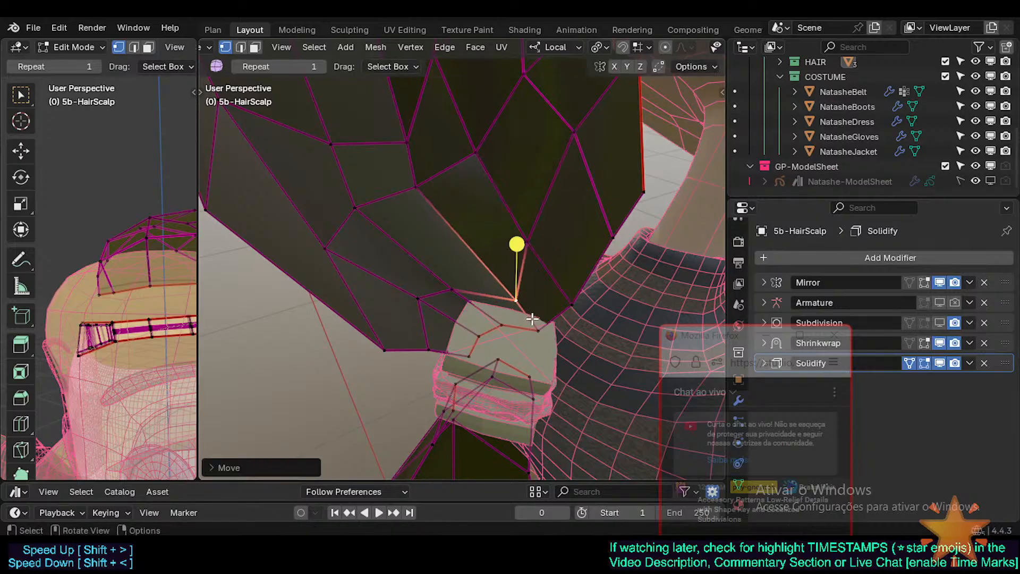
Nudge the border vertex at the hair tie's corner slightly upward and save the file
{"action": "left_click", "coordinate": [538, 327]}
{"action": "key", "text": "g"}
{"action": "left_click", "coordinate": [544, 319]}
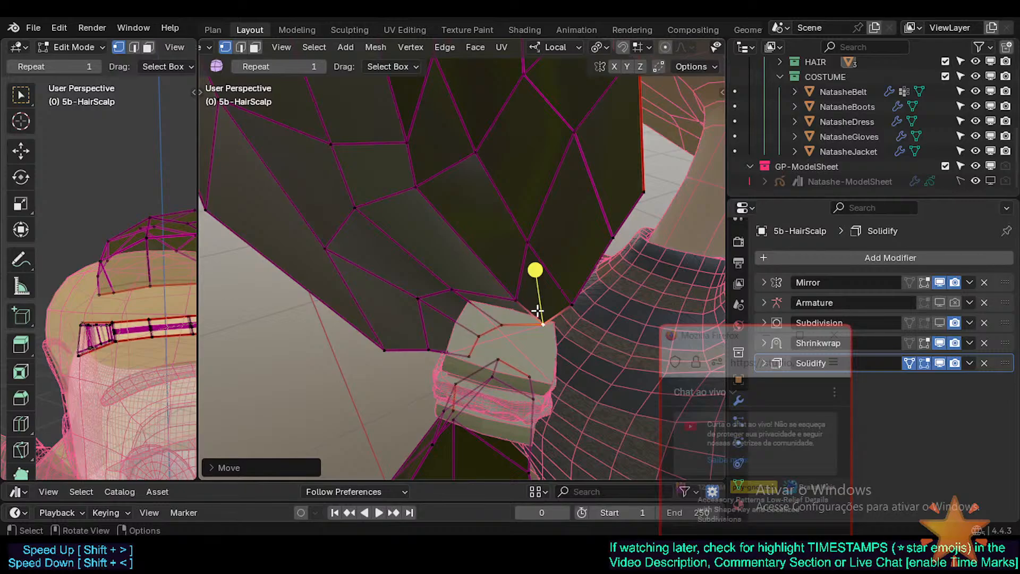
{"action": "key", "text": "ctrl+s"}
Knife-cut an edge from the vertex just above the hair tie across to the mesh's outer border
{"action": "middle_click_drag", "start_coordinate": [519, 303], "coordinate": [547, 303]}
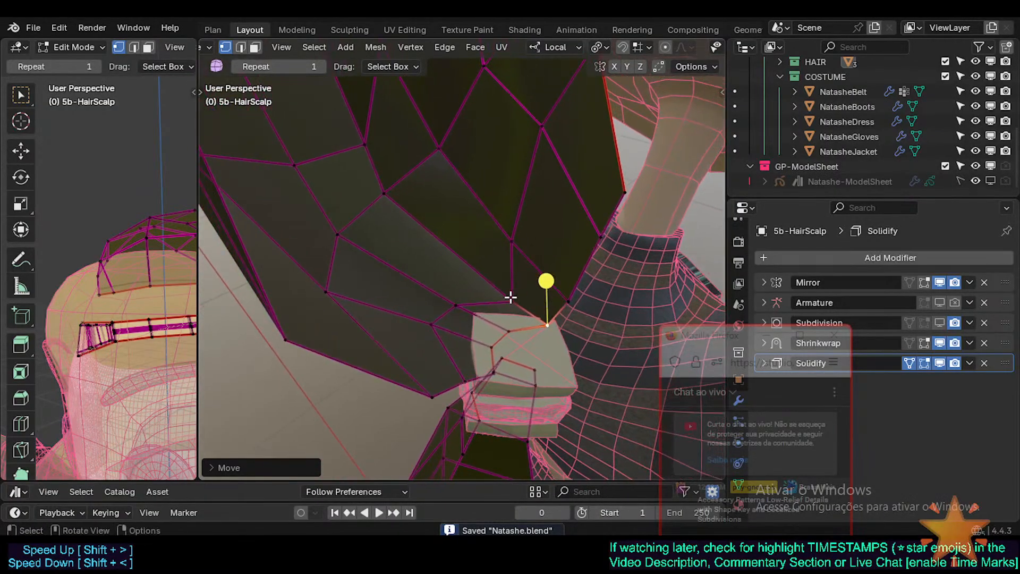
{"action": "key", "text": "k"}
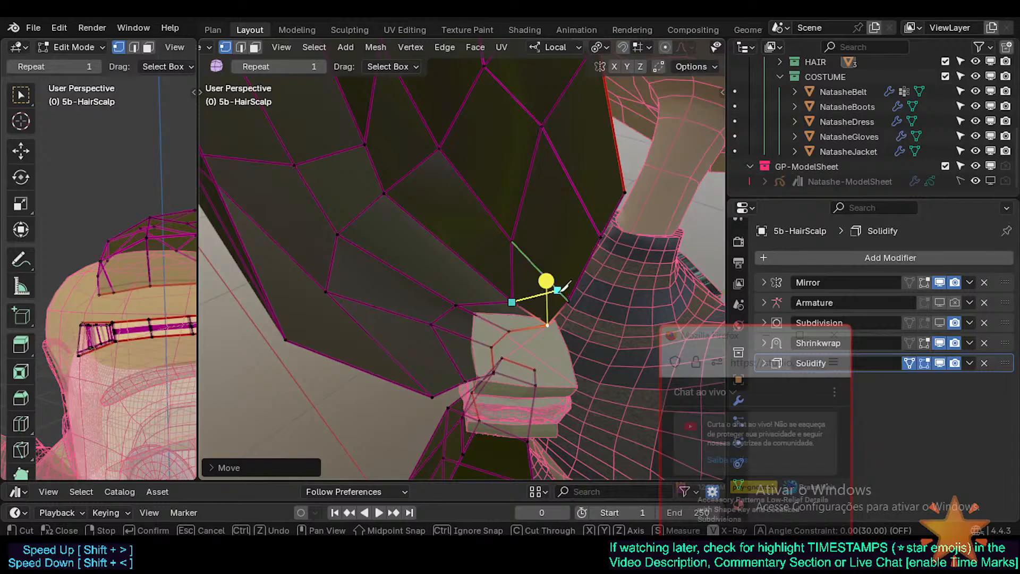
{"action": "key", "text": "Return"}
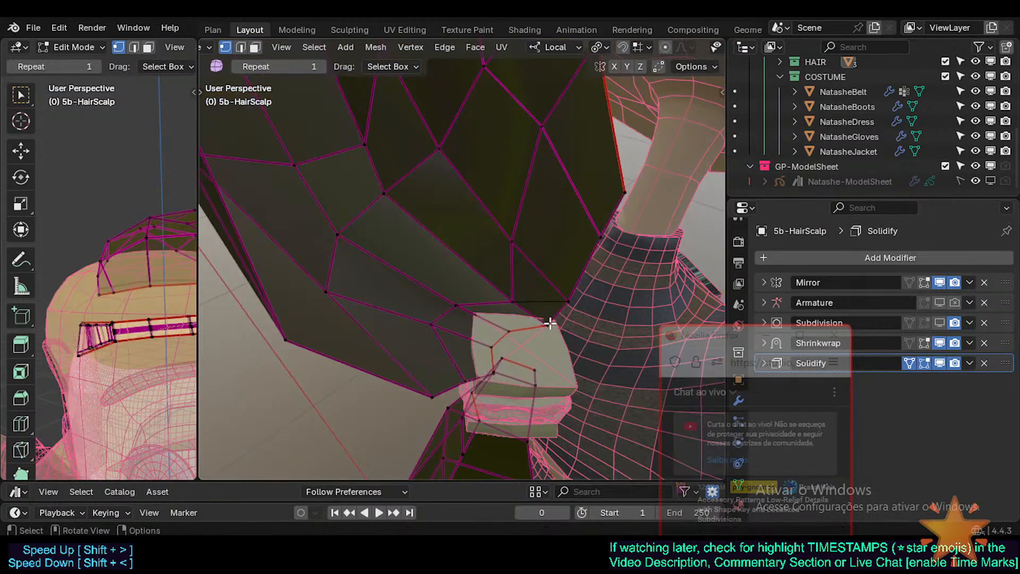
Move the two border vertices below the new cut to fit over the top of the hair tie
{"action": "key", "text": "g"}
{"action": "left_click", "coordinate": [518, 333]}
{"action": "key", "text": "g"}
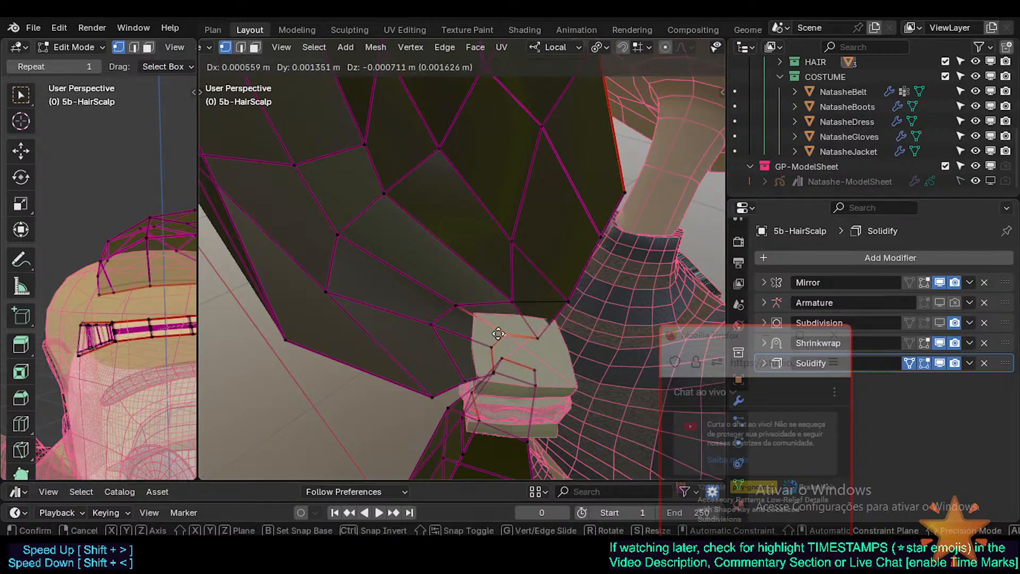
{"action": "left_click", "coordinate": [498, 333]}
Dissolve the short vertical edge above the new cut and the diagonal edges beside it to merge those faces
{"action": "middle_click_drag", "start_coordinate": [505, 332], "coordinate": [548, 319]}
{"action": "key", "text": "2"}
{"action": "left_click", "coordinate": [531, 303]}
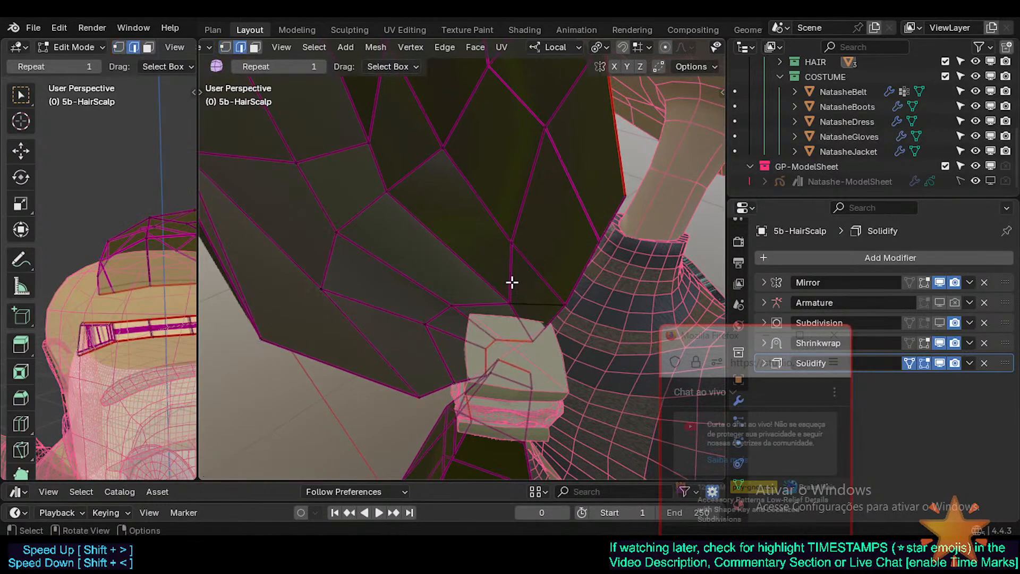
{"action": "left_click", "coordinate": [512, 282]}
{"action": "key", "text": "ctrl+x"}
{"action": "key", "text": "1"}
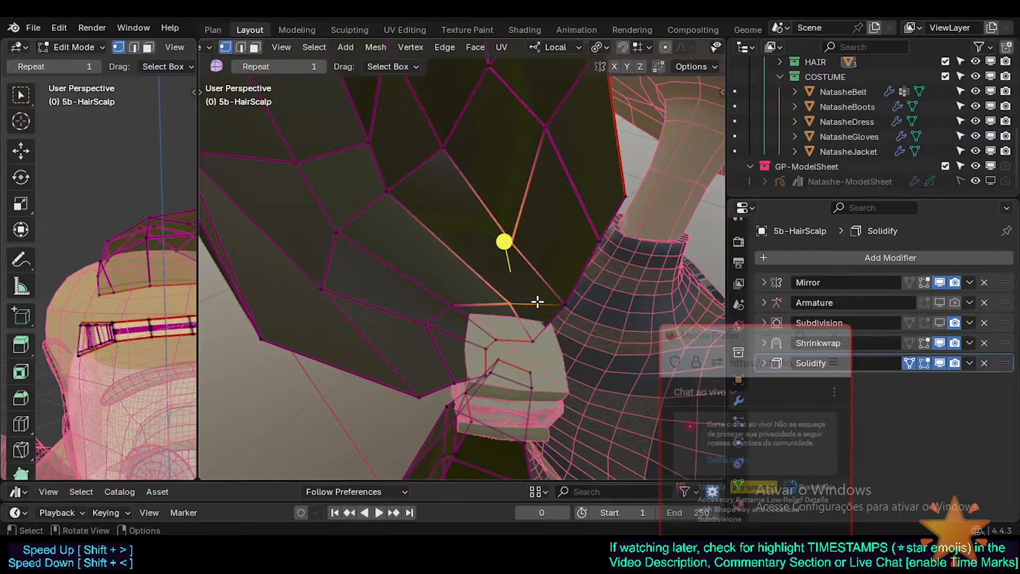
{"action": "key", "text": "k"}
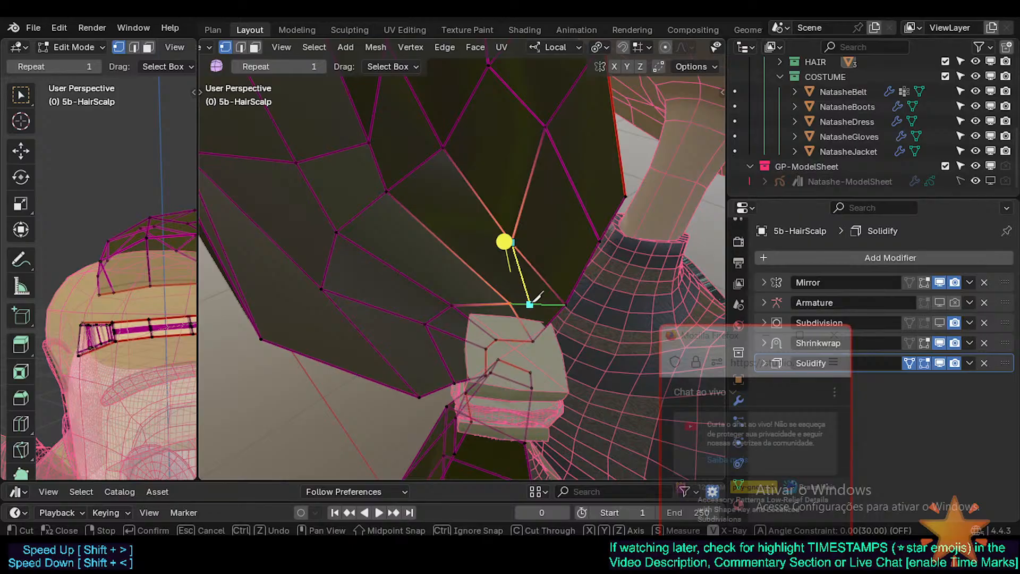
{"action": "key", "text": "Escape"}
{"action": "key", "text": "2"}
{"action": "left_click", "coordinate": [536, 270]}
{"action": "key", "text": "ctrl+x"}
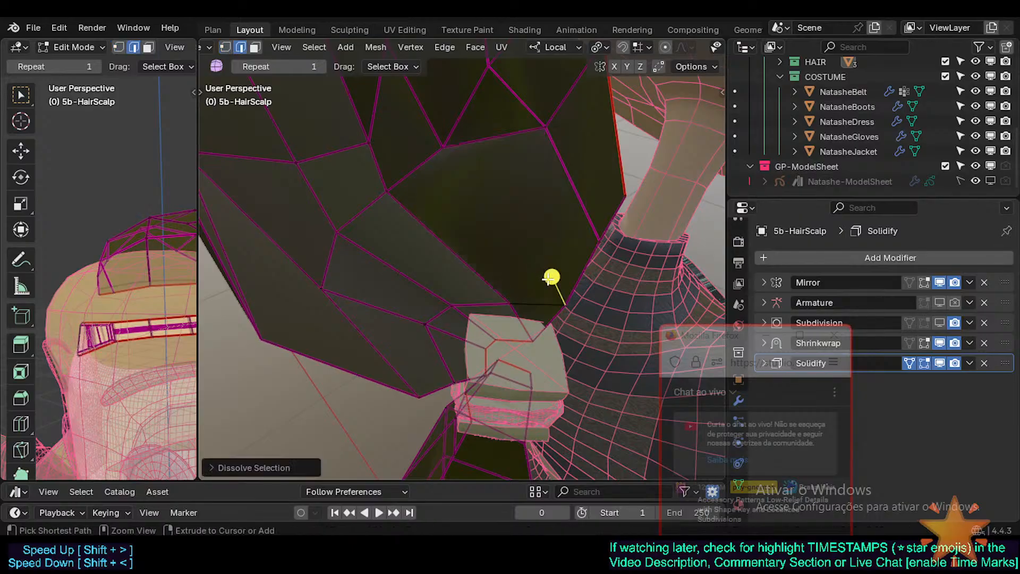
Subdivide the border edge lying across the hair tie and apply a loop cut in the hair mesh
{"action": "mouse_move", "coordinate": [534, 286]}
{"action": "middle_mouse_down"}
{"action": "mouse_move", "coordinate": [512, 280]}
{"action": "mouse_move", "coordinate": [532, 303]}
{"action": "middle_mouse_up"}
{"action": "key", "text": "1"}
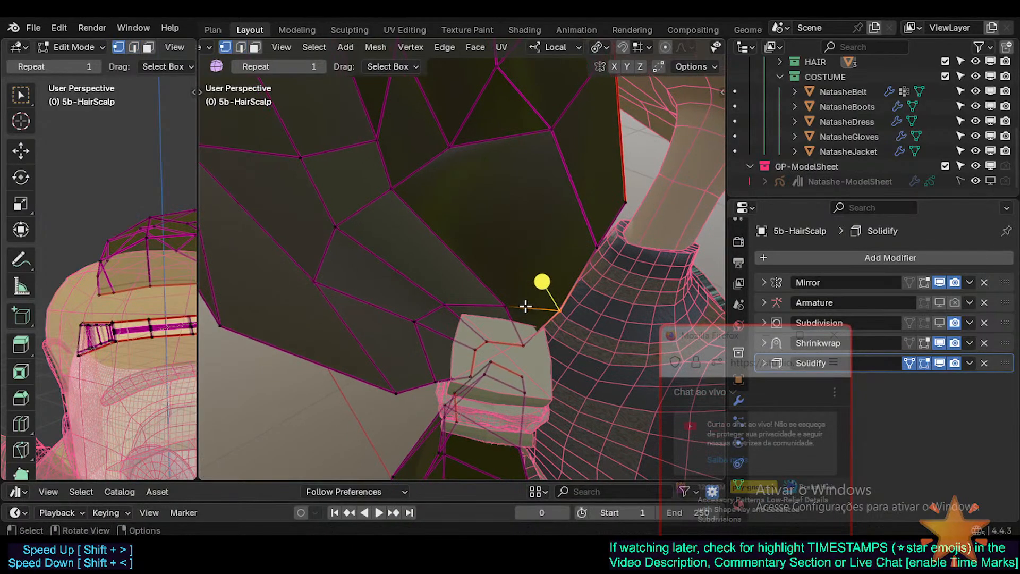
{"action": "key", "text": "2"}
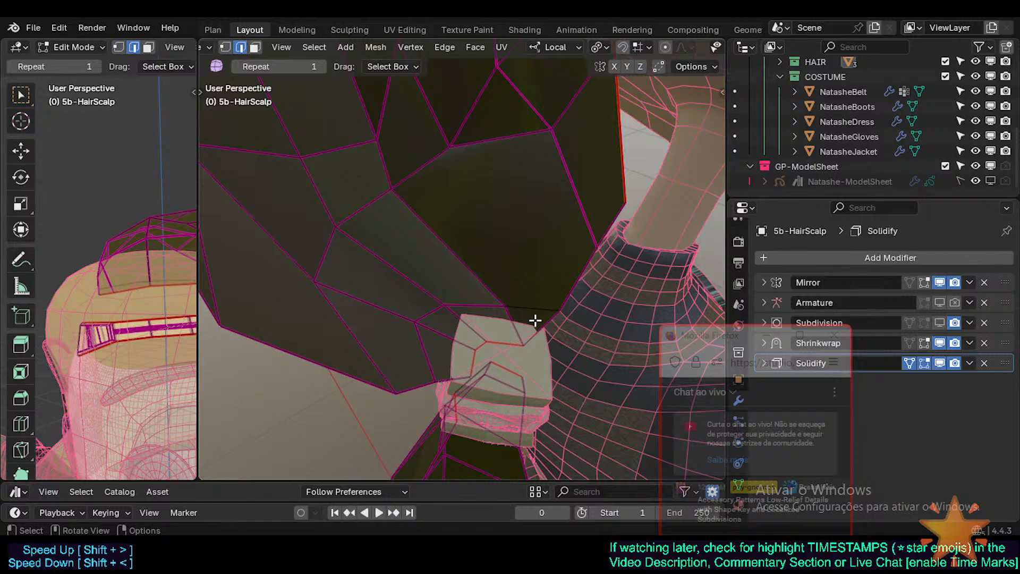
{"action": "key", "text": "1"}
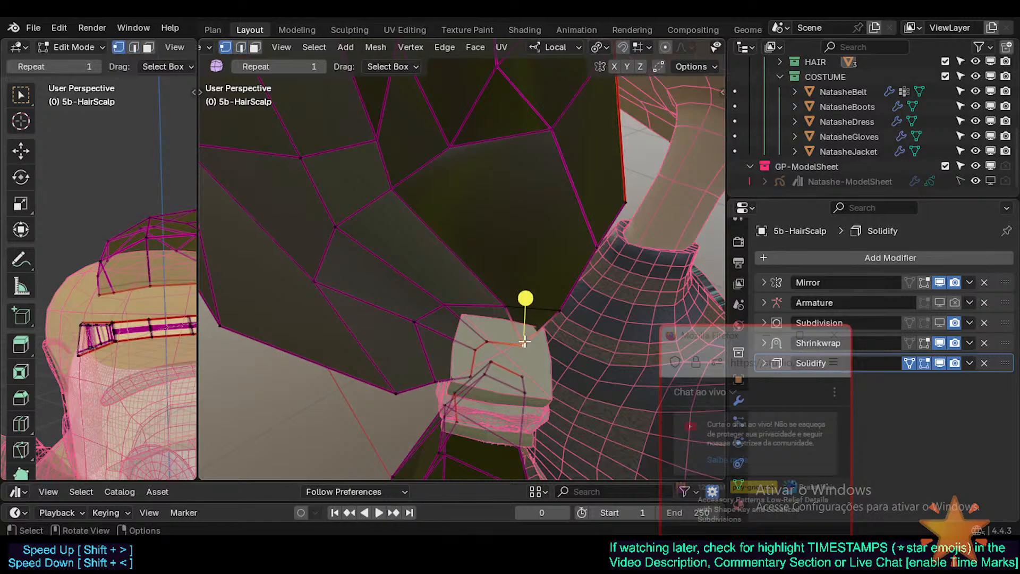
{"action": "key", "text": "alt+a"}
{"action": "left_click", "coordinate": [509, 341]}
{"action": "key", "text": "ctrl+e"}
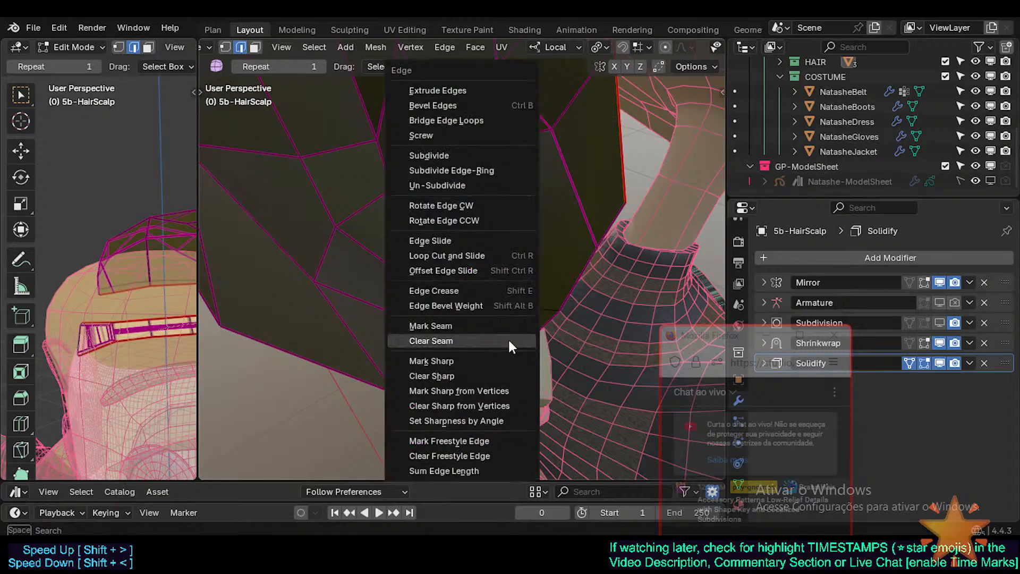
{"action": "left_click", "coordinate": [461, 154]}
{"action": "key", "text": "ctrl+r"}
{"action": "left_click", "coordinate": [462, 160]}
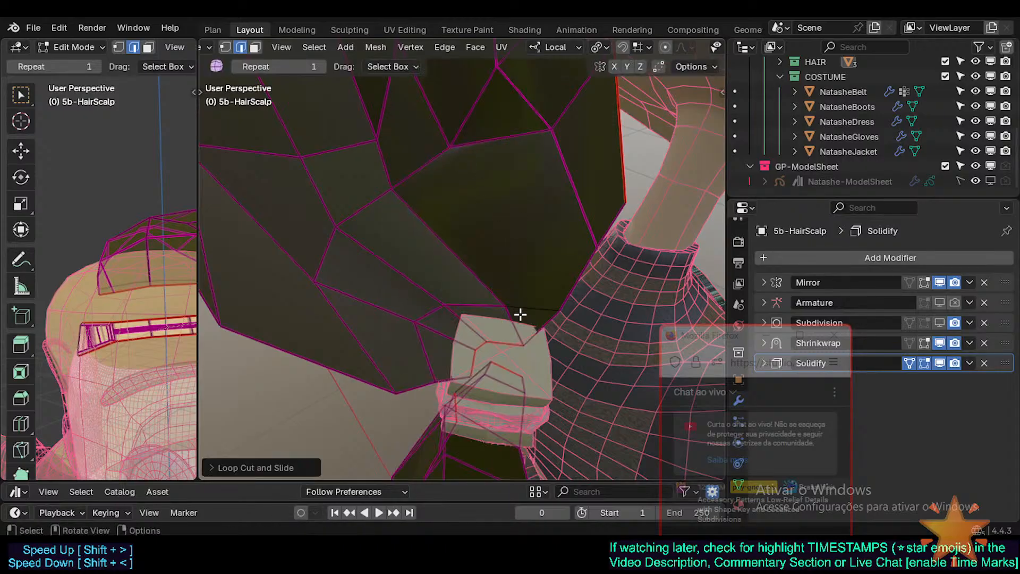
Subdivide the hair mesh's border edge on top of the tie to add a midpoint vertex
{"action": "left_click", "coordinate": [503, 341]}
{"action": "key", "text": "ctrl+e"}
{"action": "left_click", "coordinate": [459, 157]}
{"action": "key", "text": "alt+a"}
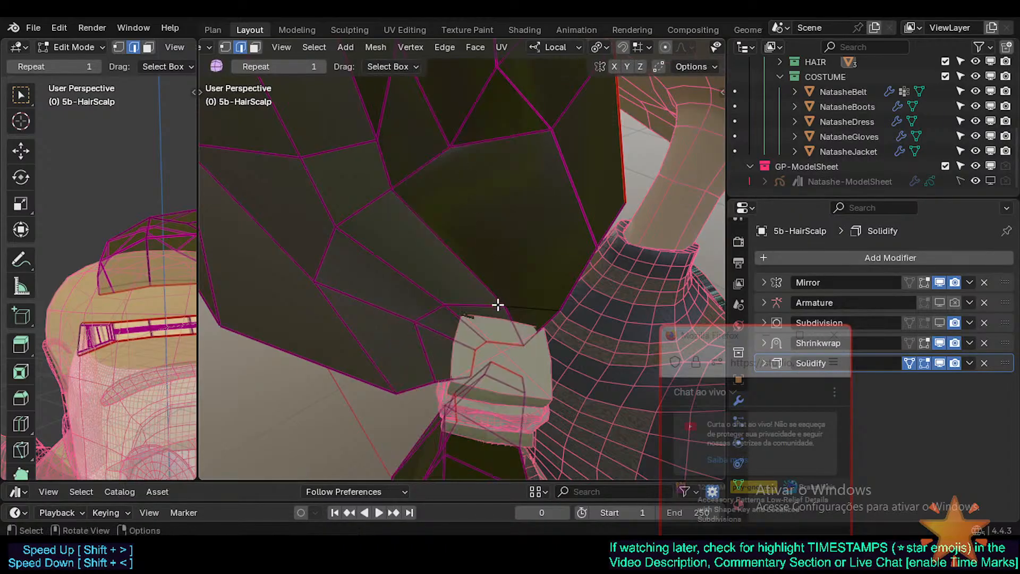
{"action": "key", "text": "alt+a"}
{"action": "key", "text": "k"}
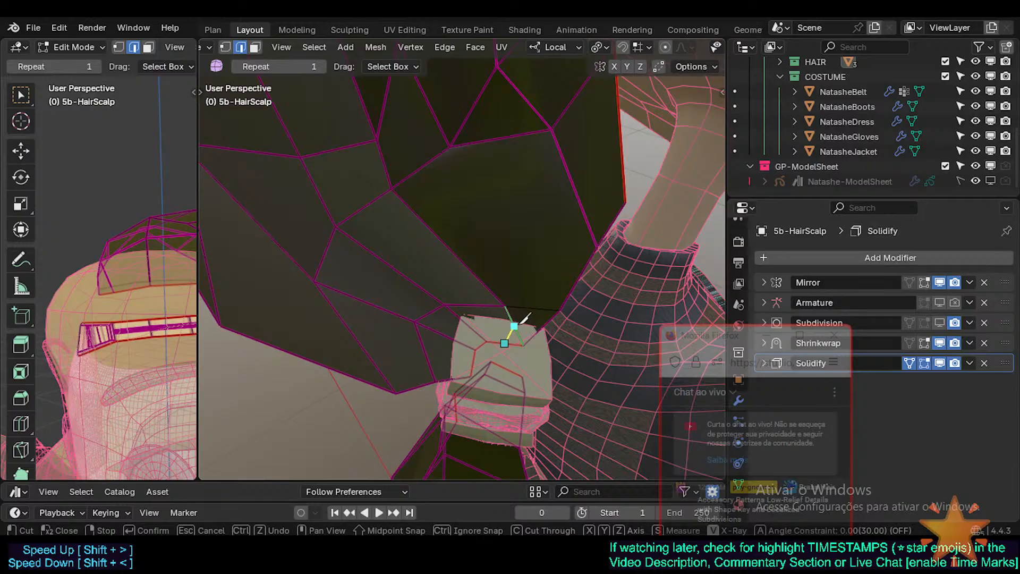
{"action": "key", "text": "Escape"}
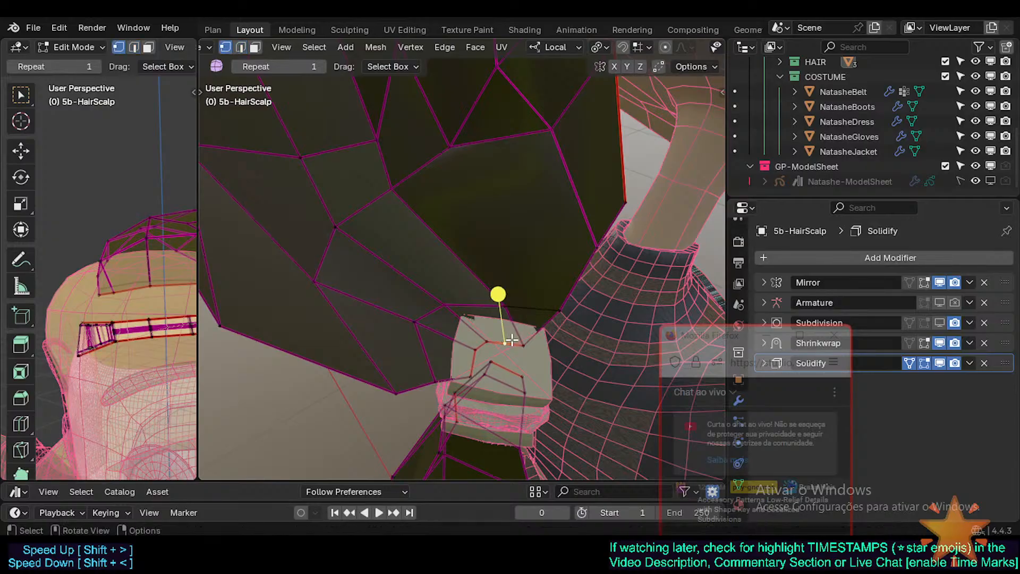
Knife-cut from the border edge's midpoint vertex on the tie up to the horizontal cut above it
{"action": "key", "text": "k"}
{"action": "left_click", "coordinate": [527, 308]}
{"action": "key", "text": "Return"}
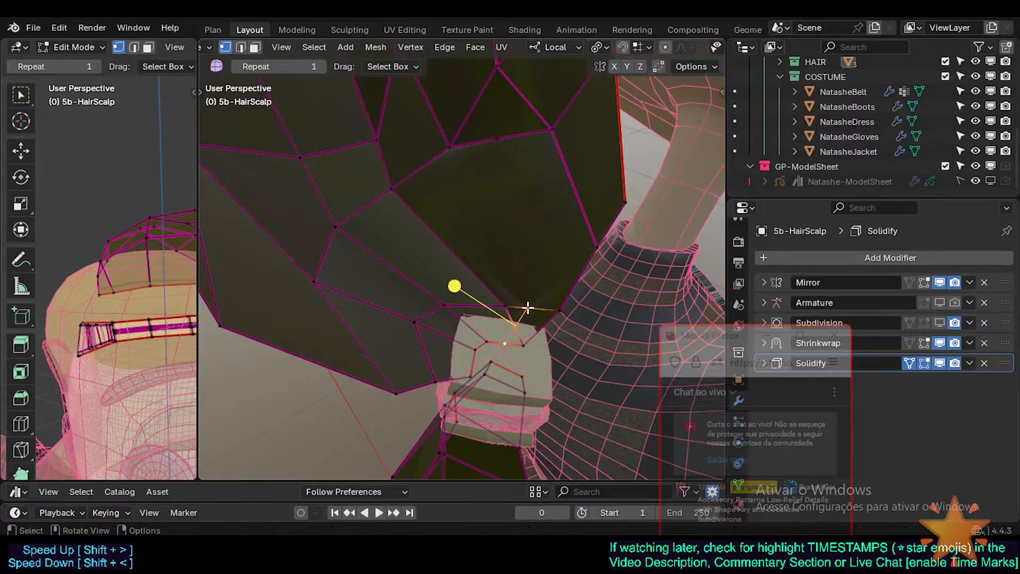
Nudge the new cut's top vertex slightly upward and connect it to the vertex at the large face's upper corner
{"action": "key", "text": "g"}
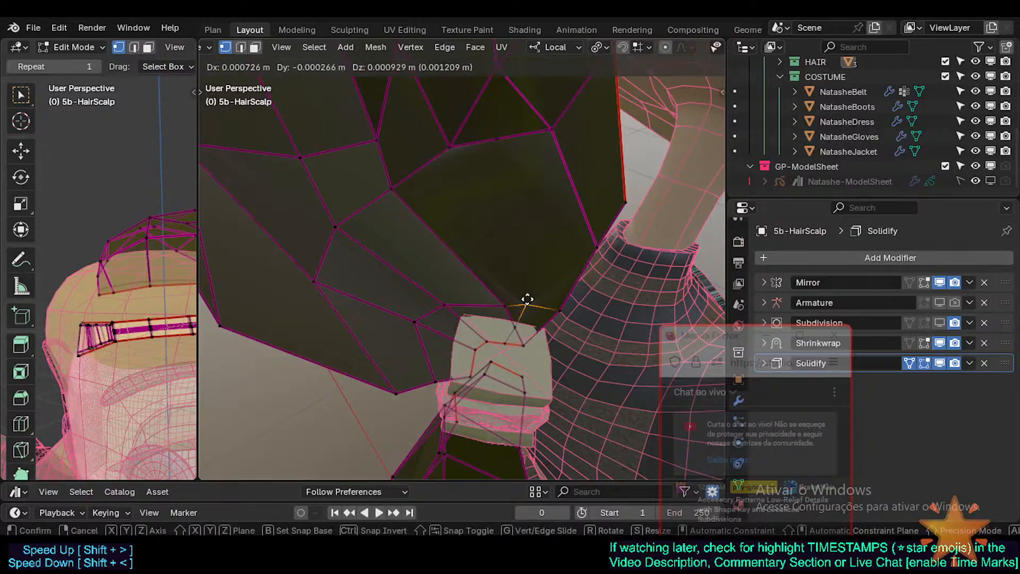
{"action": "left_click", "coordinate": [527, 299]}
{"action": "left_click", "coordinate": [550, 134], "text": "shift"}
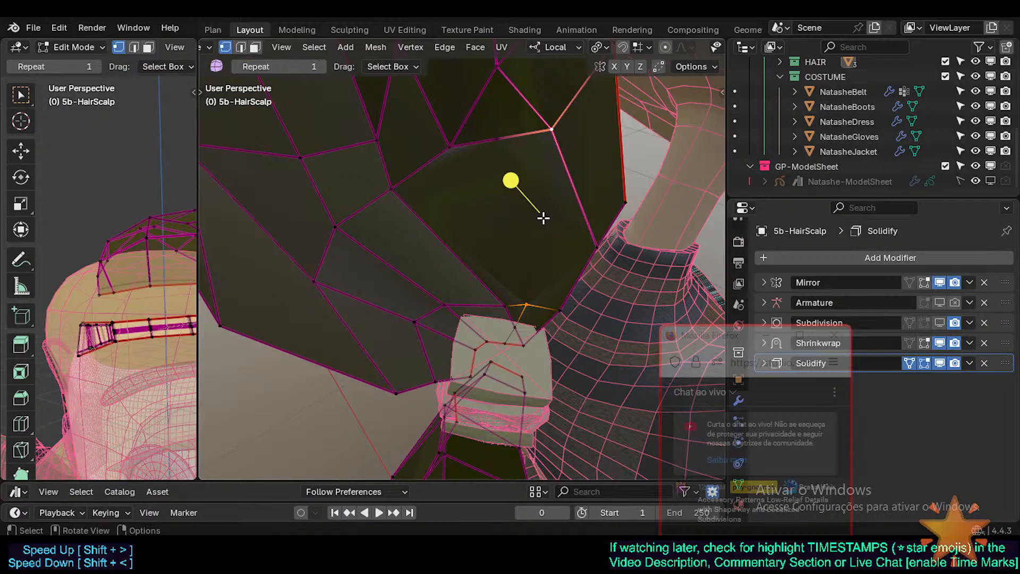
{"action": "key", "text": "j"}
{"action": "key", "text": "alt+a"}
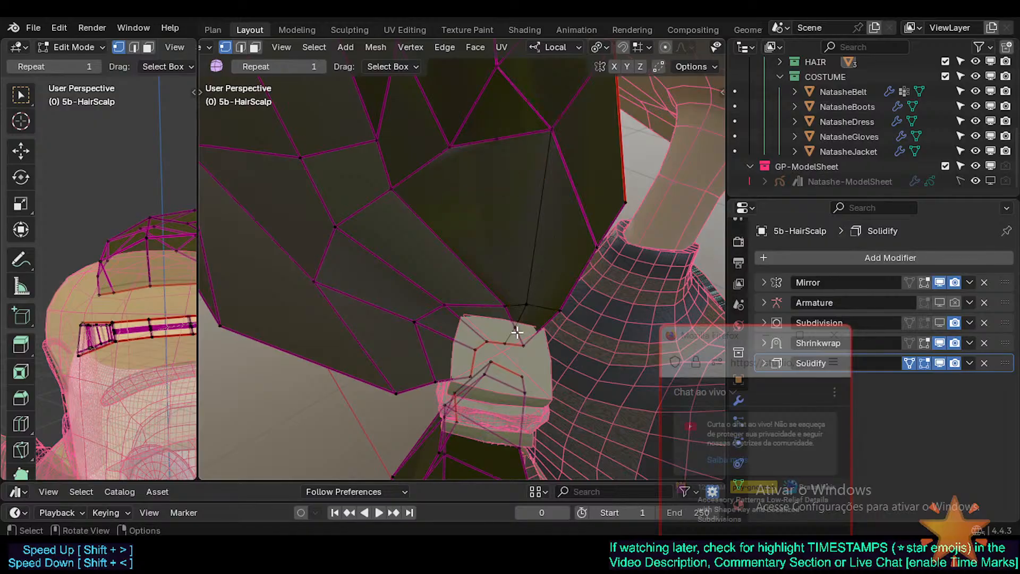
Dissolve the short diagonal edge running from the vertex above the tie down toward the new cut
{"action": "key", "text": "ctrl+x"}
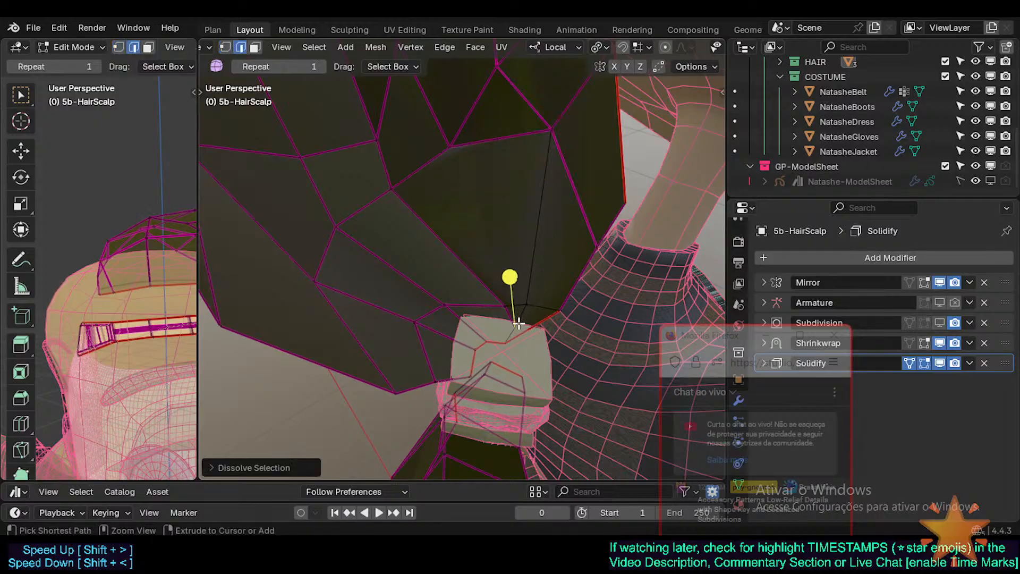
{"action": "key", "text": "ctrl+z"}
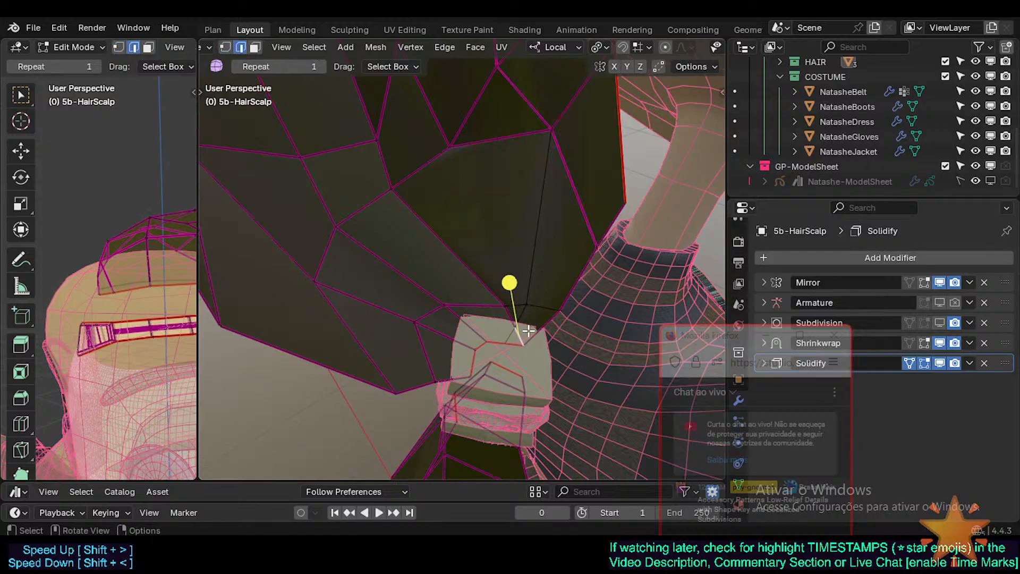
{"action": "left_click", "coordinate": [507, 317]}
{"action": "key", "text": "2"}
{"action": "left_click", "coordinate": [507, 315]}
{"action": "key", "text": "ctrl+x"}
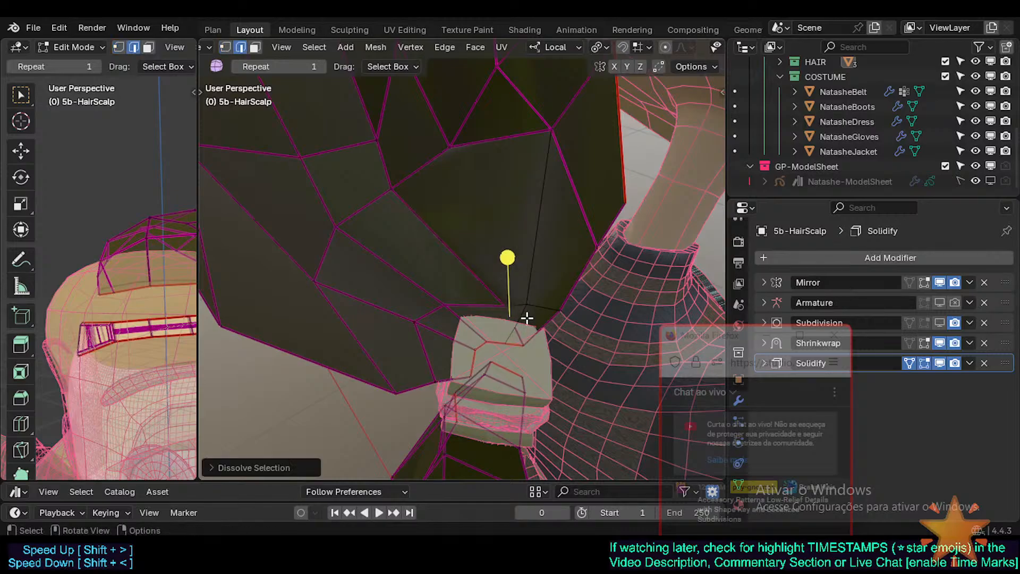
Try to dissolve the remaining short edge beside the new cut on top of the hair tie
{"action": "key", "text": "1"}
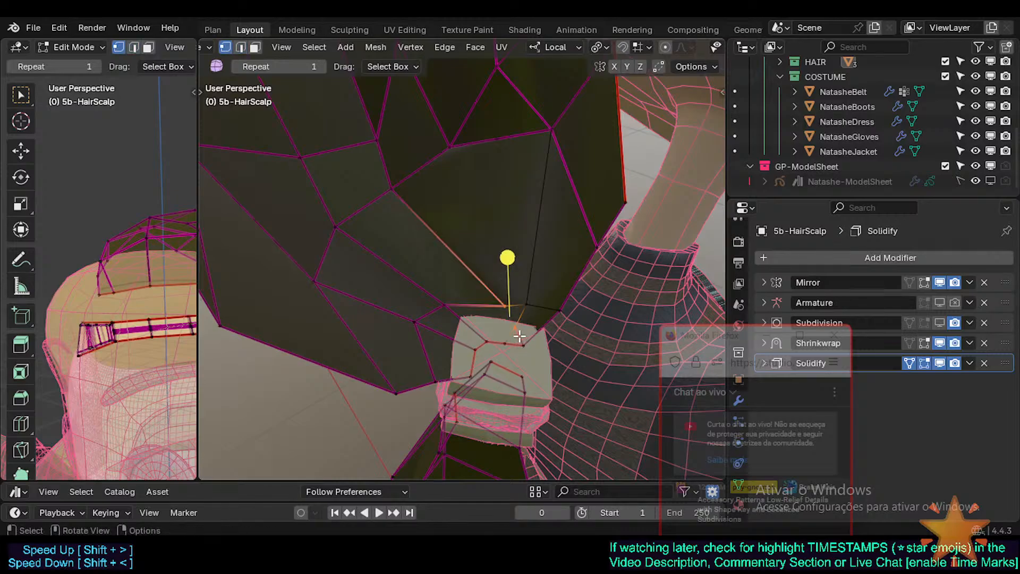
{"action": "key", "text": "2"}
{"action": "left_click", "coordinate": [521, 337]}
{"action": "key", "text": "ctrl+x"}
{"action": "key", "text": "ctrl+z"}
{"action": "key", "text": "1"}
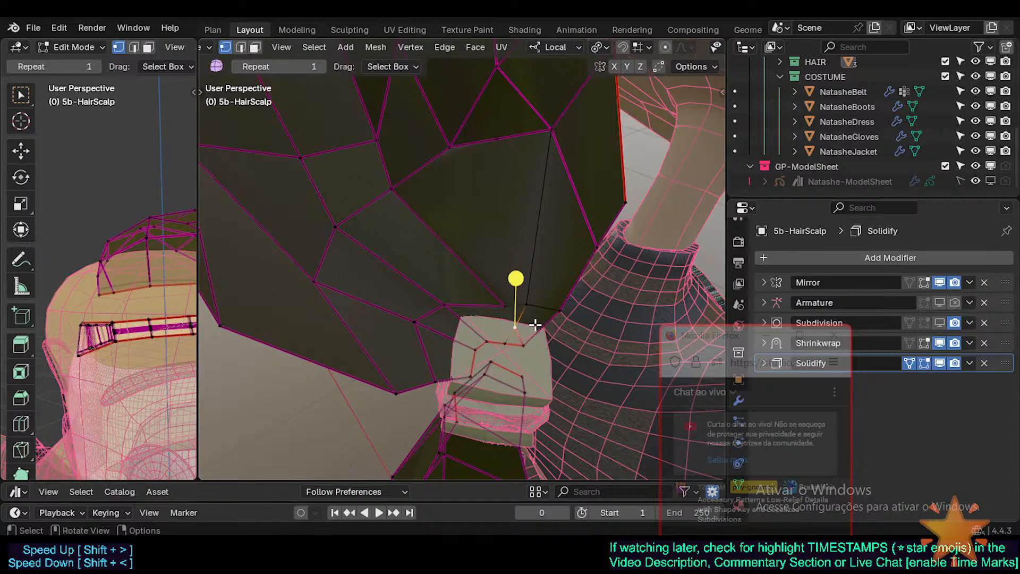
Dissolve the stray vertex above the tie and connect the cut's top vertex to the border edge's midpoint vertex
{"action": "key", "text": "ctrl+x"}
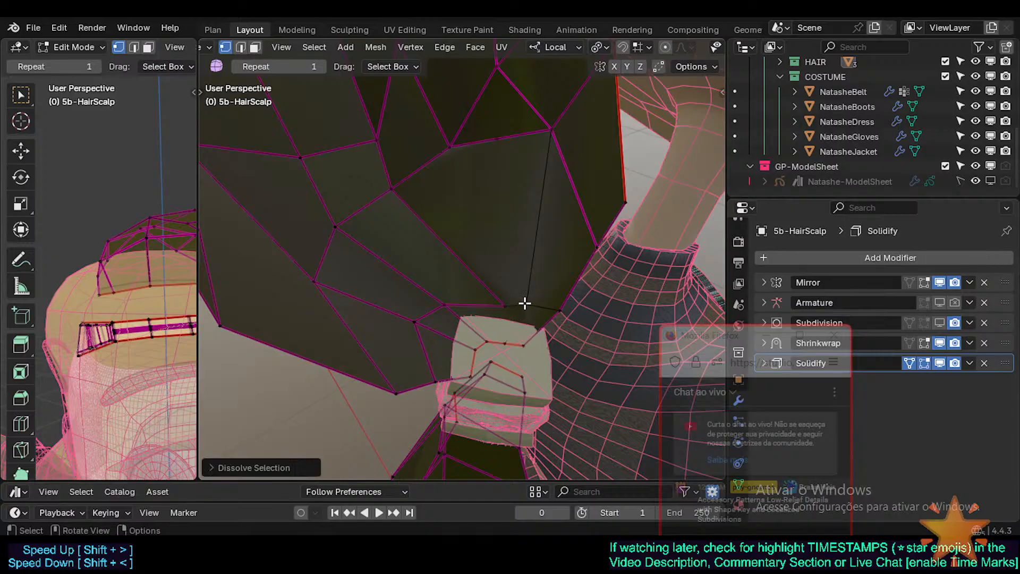
{"action": "left_click", "coordinate": [524, 303]}
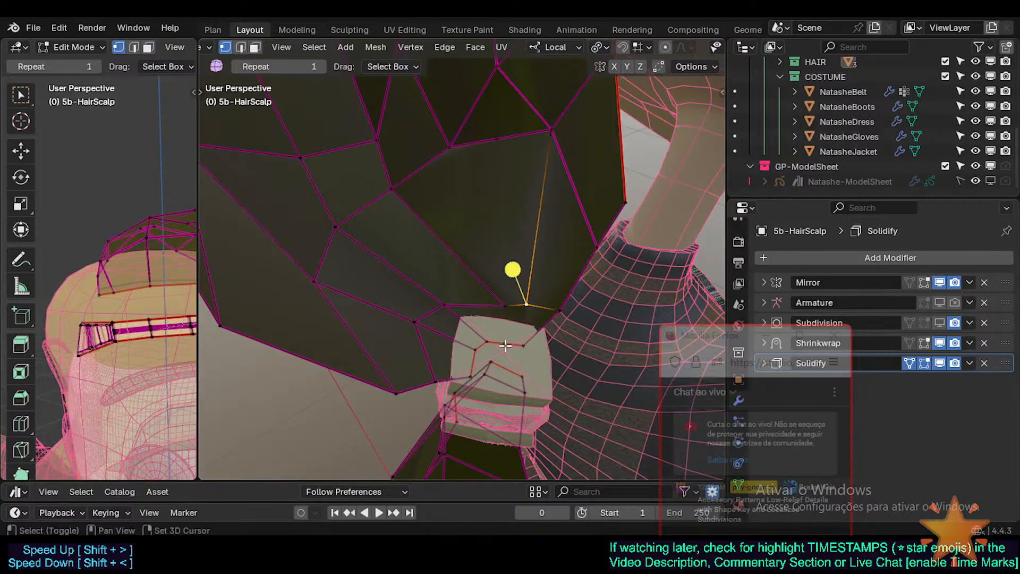
{"action": "left_click", "coordinate": [517, 328], "text": "shift"}
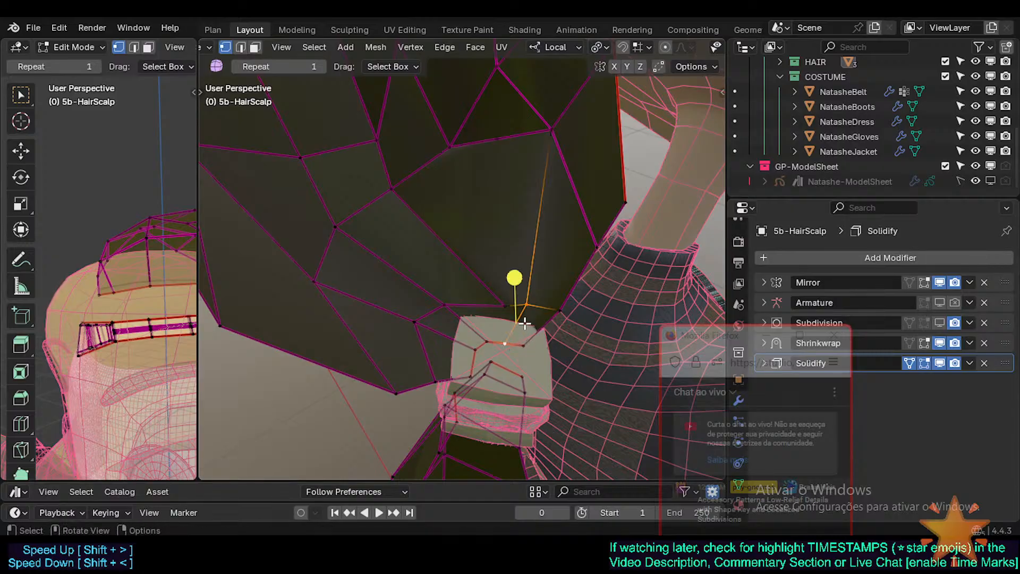
{"action": "key", "text": "alt+a"}
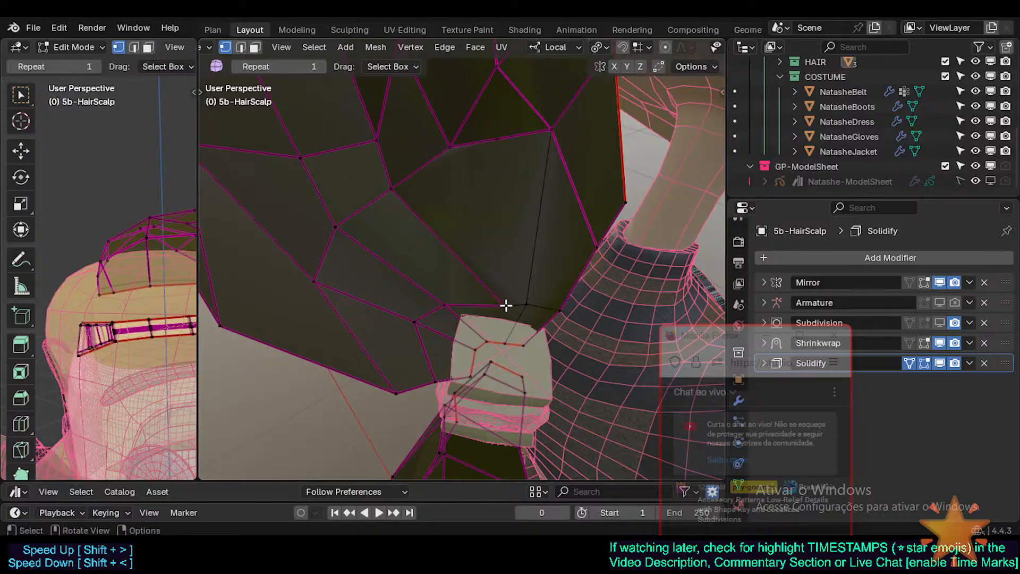
Dissolve the long diagonal edge running down through the large face to the horizontal cut above the tie
{"action": "key", "text": "2"}
{"action": "left_click", "coordinate": [455, 255]}
{"action": "key", "text": "ctrl+x"}
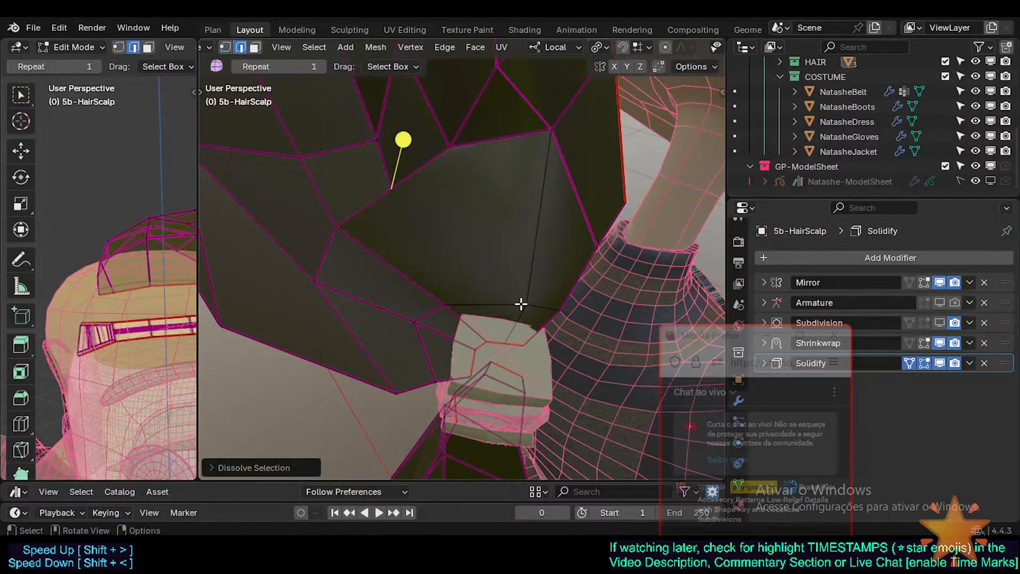
Slide the junction vertex along the horizontal cut until it sits roughly above the border edge's midpoint vertex on the tie
{"action": "key", "text": "1"}
{"action": "left_click", "coordinate": [523, 304]}
{"action": "key", "text": "g"}
{"action": "key", "text": "g"}
{"action": "left_click", "coordinate": [515, 290]}
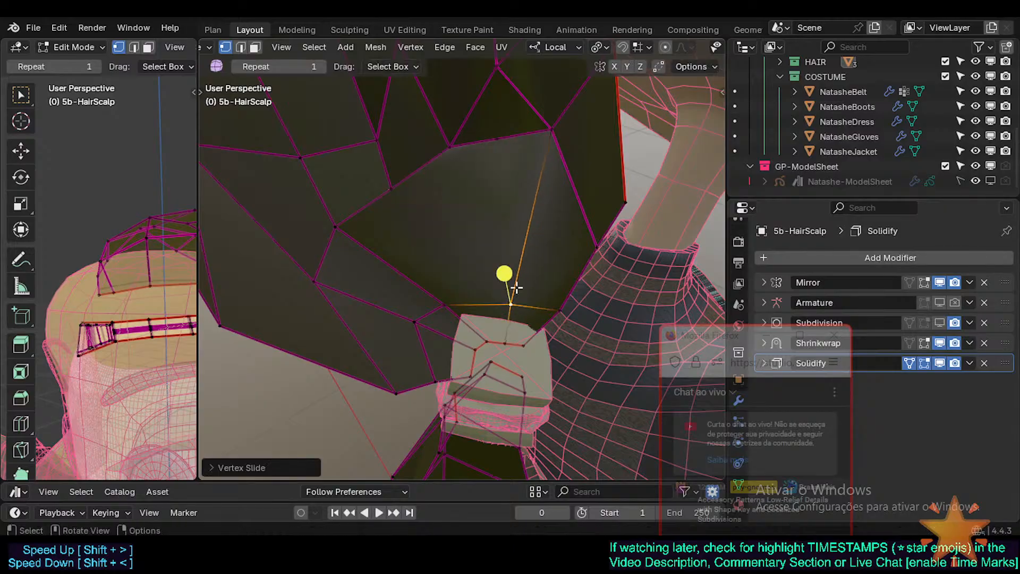
Move the large face's upper corner vertex down into the face and dissolve the extra vertex on the edge beside it
{"action": "left_click", "coordinate": [554, 133]}
{"action": "key", "text": "g"}
{"action": "left_click", "coordinate": [529, 187]}
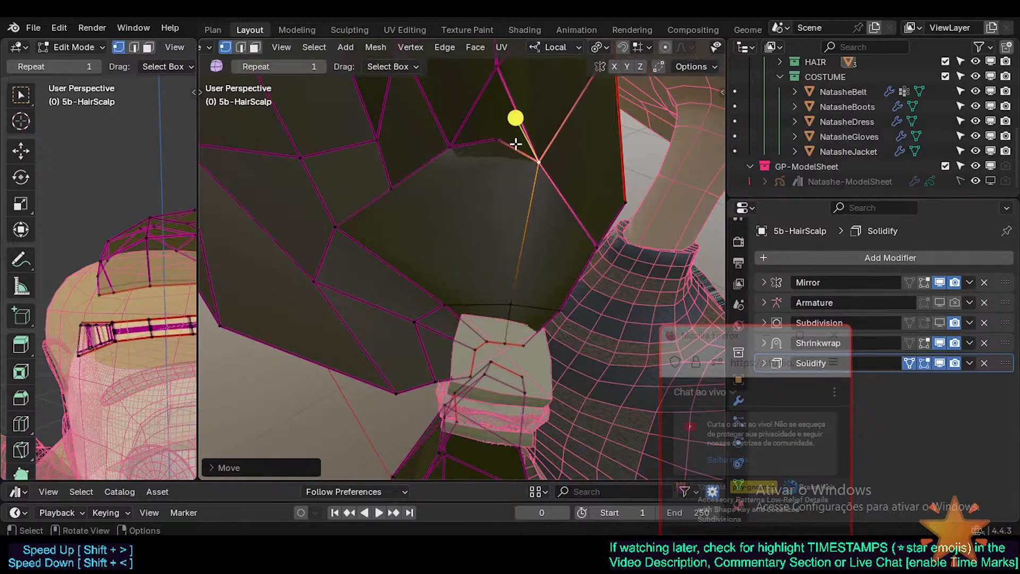
{"action": "left_click", "coordinate": [500, 145]}
{"action": "key", "text": "ctrl+x"}
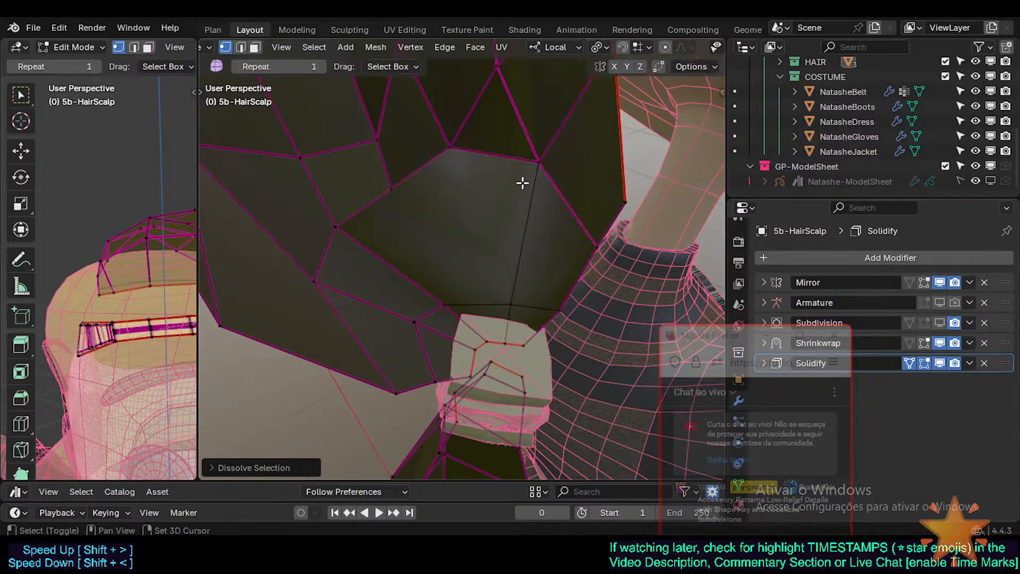
Dissolve the edge across the top of the large face and pull its inner end vertex slightly down into the face
{"action": "middle_click_drag", "start_coordinate": [522, 182], "coordinate": [467, 219]}
{"action": "key", "text": "2"}
{"action": "left_click", "coordinate": [475, 219]}
{"action": "key", "text": "ctrl+x"}
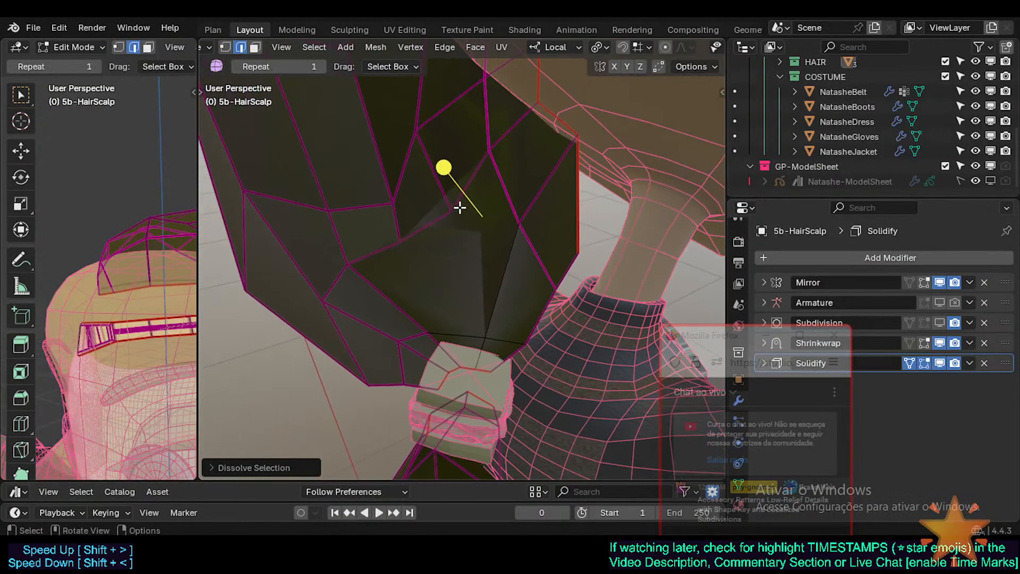
{"action": "key", "text": "1"}
{"action": "left_click", "coordinate": [456, 211]}
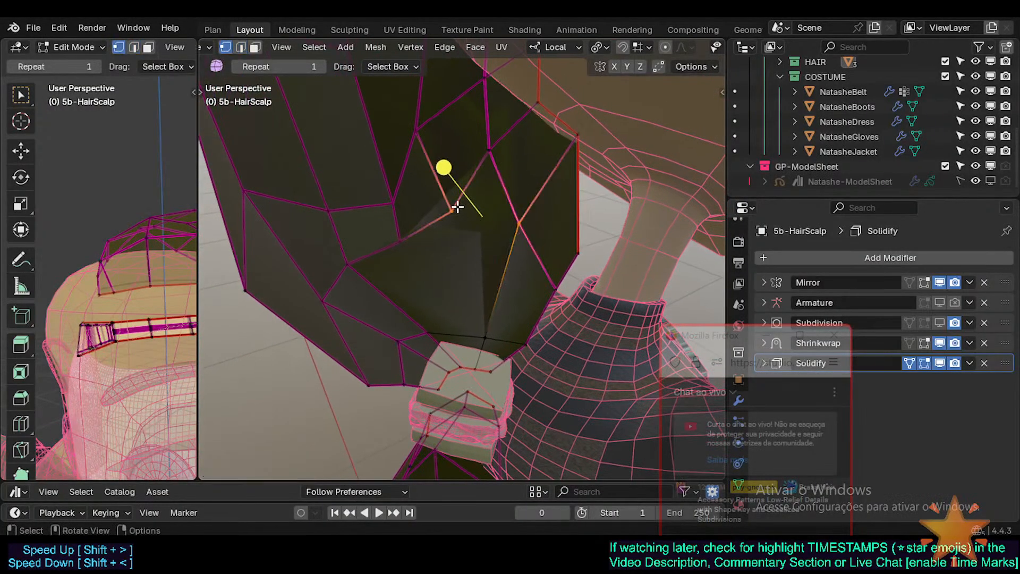
{"action": "key", "text": "g"}
{"action": "left_click", "coordinate": [457, 243]}
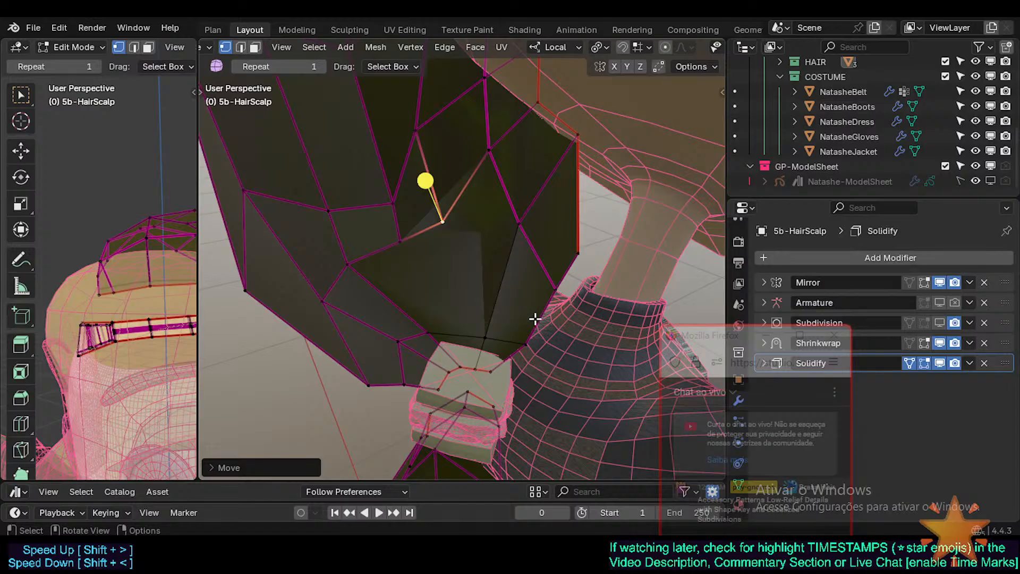
Knife-cut from the moved vertex across the middle of the vertical edge to the outer border above the tie
{"action": "key", "text": "j"}
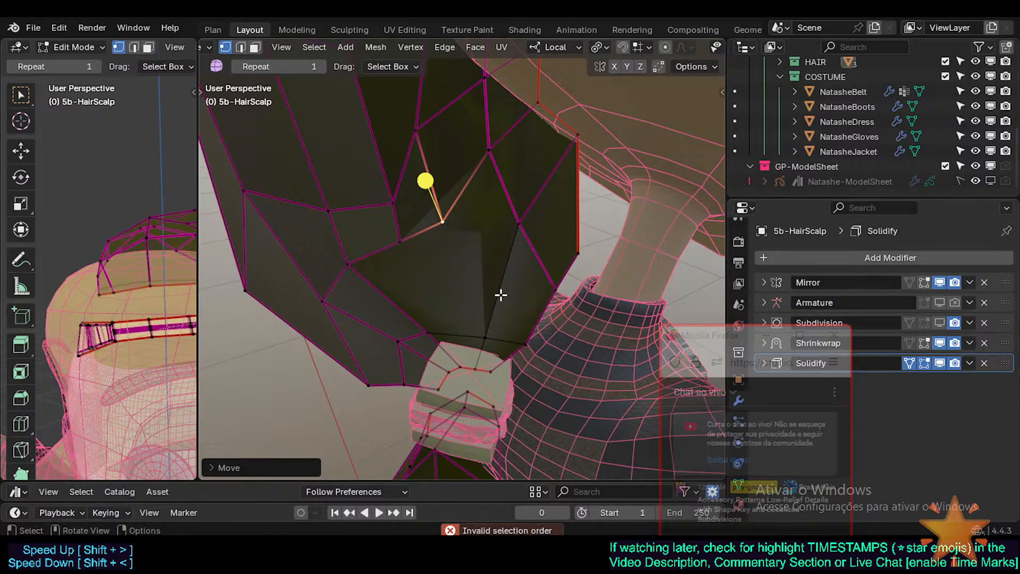
{"action": "key", "text": "k"}
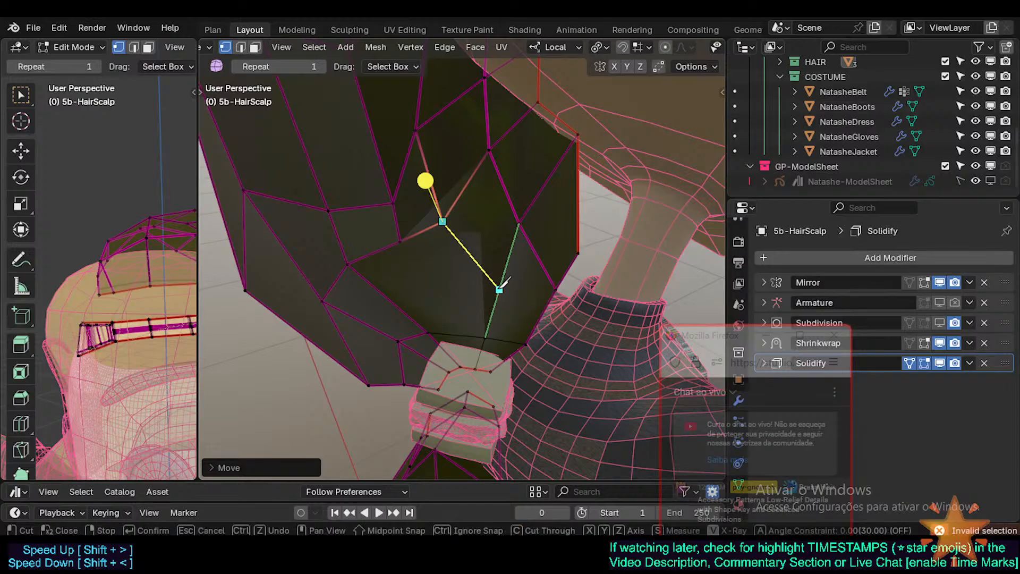
{"action": "key", "text": "Return"}
{"action": "key", "text": "a"}
{"action": "key", "text": "a"}
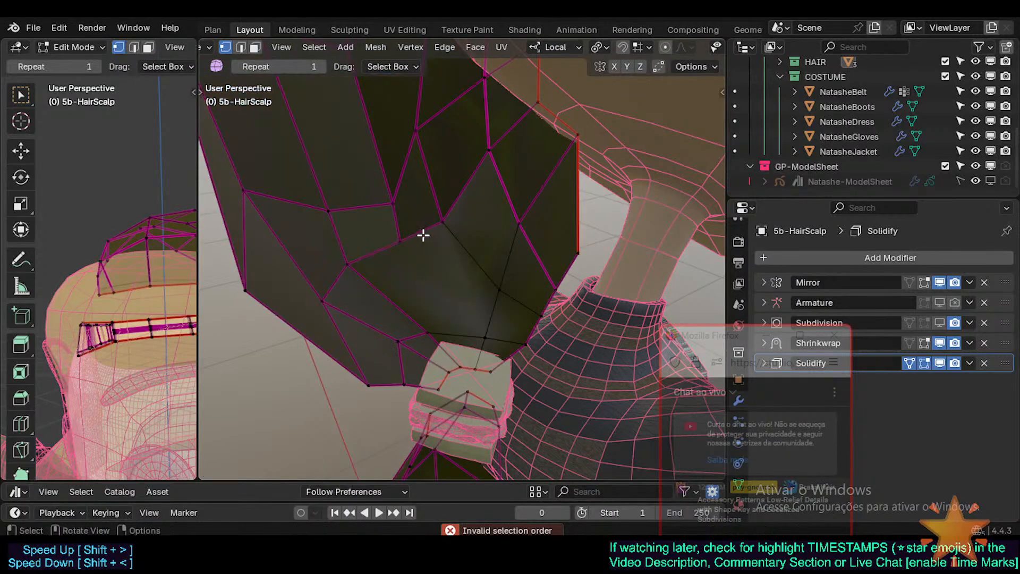
Reshape the adjacent quad by moving its upper corner vertex up and outward and its lower corner vertex slightly down
{"action": "left_click", "coordinate": [392, 206]}
{"action": "key", "text": "g"}
{"action": "left_click", "coordinate": [368, 180]}
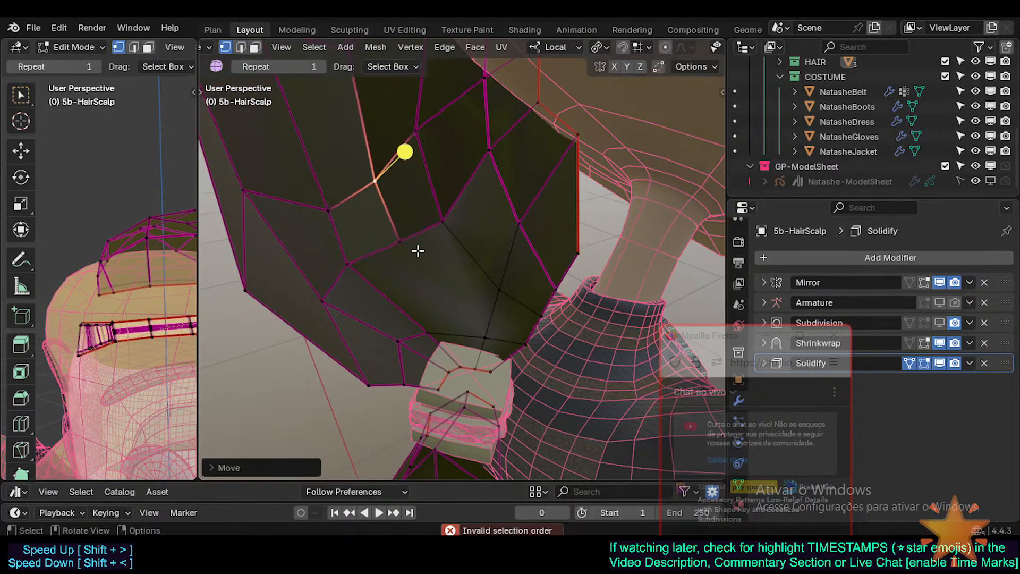
{"action": "left_click", "coordinate": [406, 242]}
{"action": "key", "text": "g"}
{"action": "left_click", "coordinate": [417, 252]}
{"action": "key", "text": "j"}
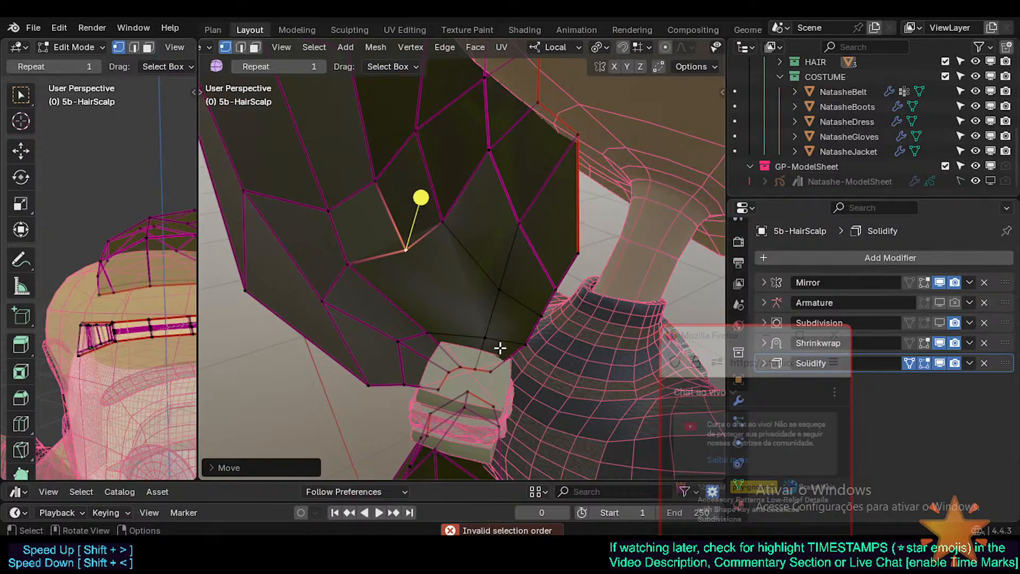
Reveal the hidden geometry and move the border corner vertex beside the neck up and outward, toward the head
{"action": "key", "text": "3"}
{"action": "left_click", "coordinate": [499, 267]}
{"action": "key", "text": "1"}
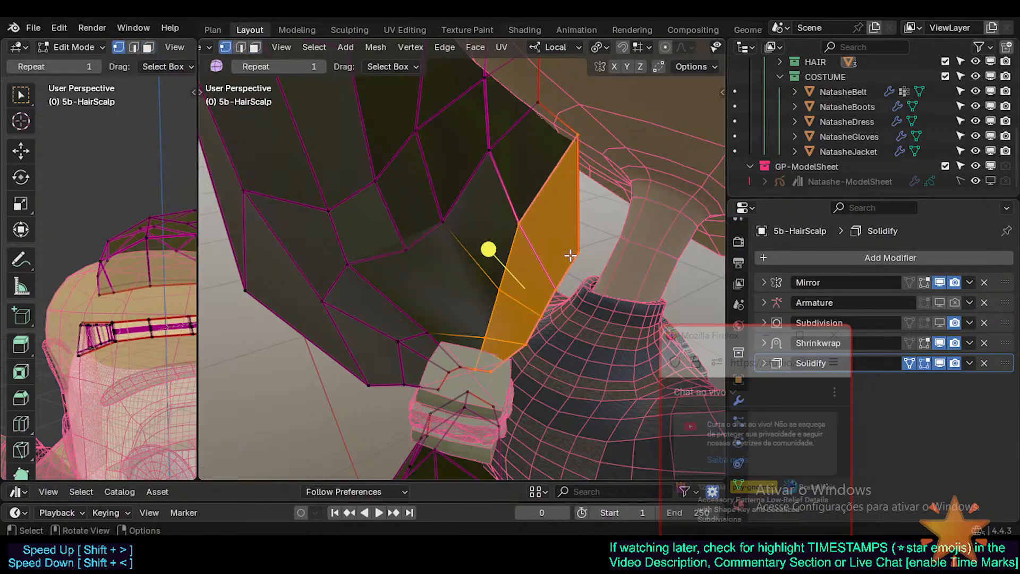
{"action": "left_click", "coordinate": [570, 254]}
{"action": "middle_click_drag", "start_coordinate": [570, 254], "coordinate": [591, 241]}
{"action": "key", "text": "alt+h"}
{"action": "key", "text": "g"}
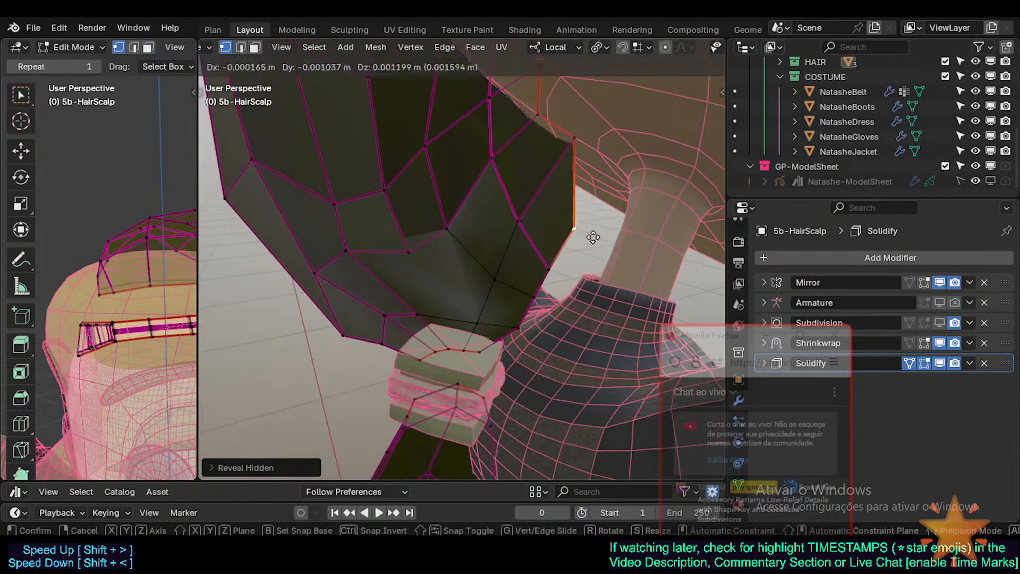
{"action": "left_click", "coordinate": [647, 162]}
{"action": "key", "text": "g"}
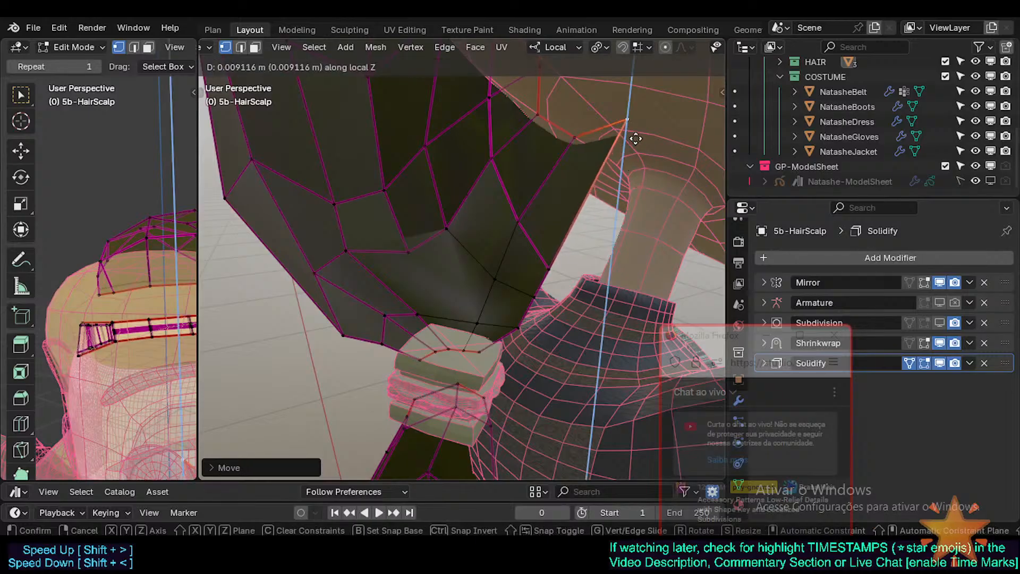
{"action": "left_click", "coordinate": [654, 166]}
{"action": "middle_click_drag", "start_coordinate": [654, 166], "coordinate": [558, 162]}
{"action": "key", "text": "g"}
{"action": "left_click", "coordinate": [572, 173]}
Move the short slanted edge just below the hair band up toward the band's lower border
{"action": "key", "text": "3"}
{"action": "left_click", "coordinate": [536, 158], "text": "shift"}
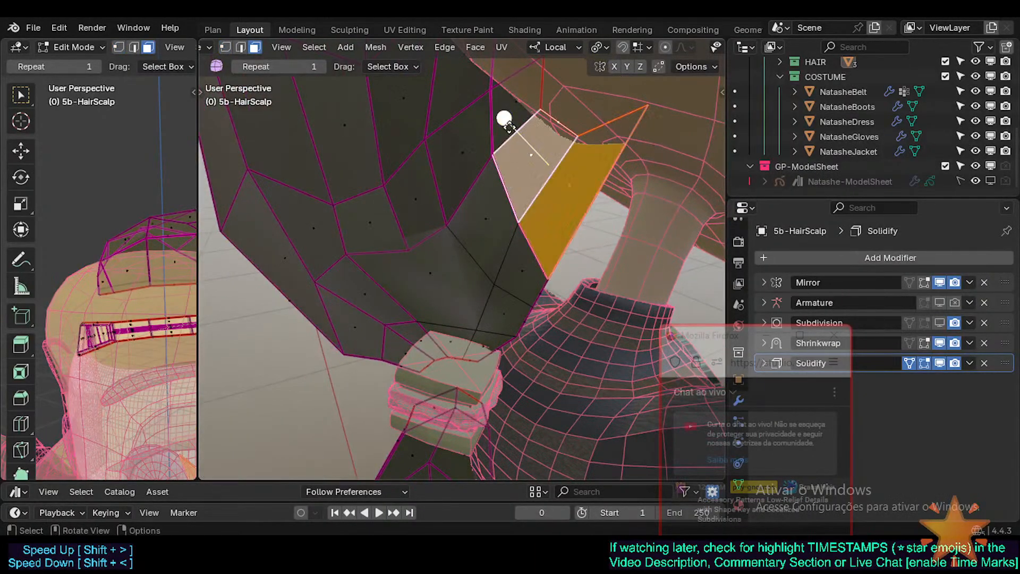
{"action": "middle_click_drag", "start_coordinate": [518, 227], "coordinate": [407, 262]}
{"action": "key", "text": "2"}
{"action": "left_click", "coordinate": [478, 262]}
{"action": "middle_click_drag", "start_coordinate": [391, 160], "coordinate": [412, 213]}
{"action": "scroll", "coordinate": [405, 256], "scroll_direction": "up", "scroll_amount": 3}
{"action": "key", "text": "alt+a"}
{"action": "key", "text": "g"}
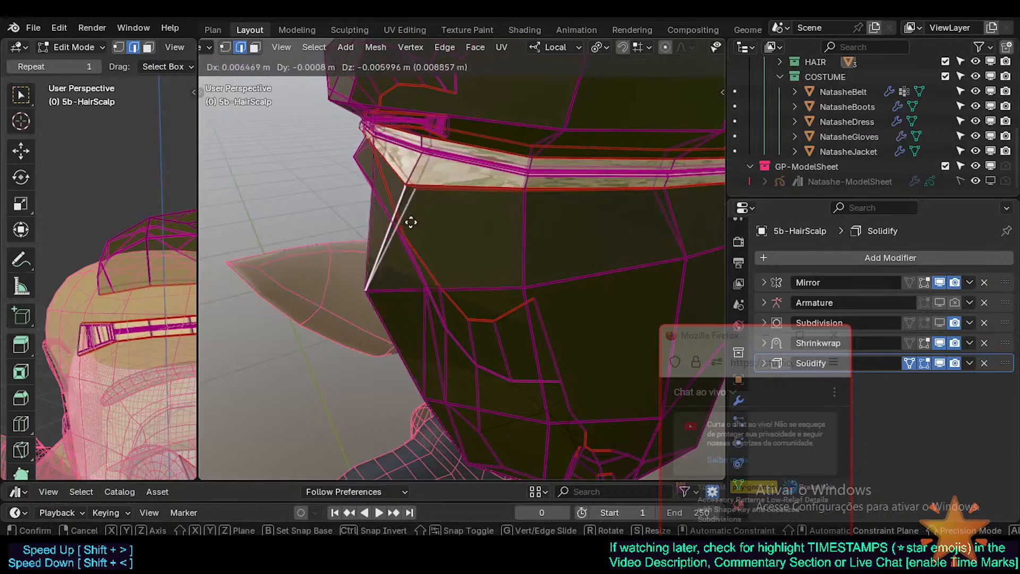
{"action": "left_click", "coordinate": [422, 204]}
{"action": "key", "text": "1"}
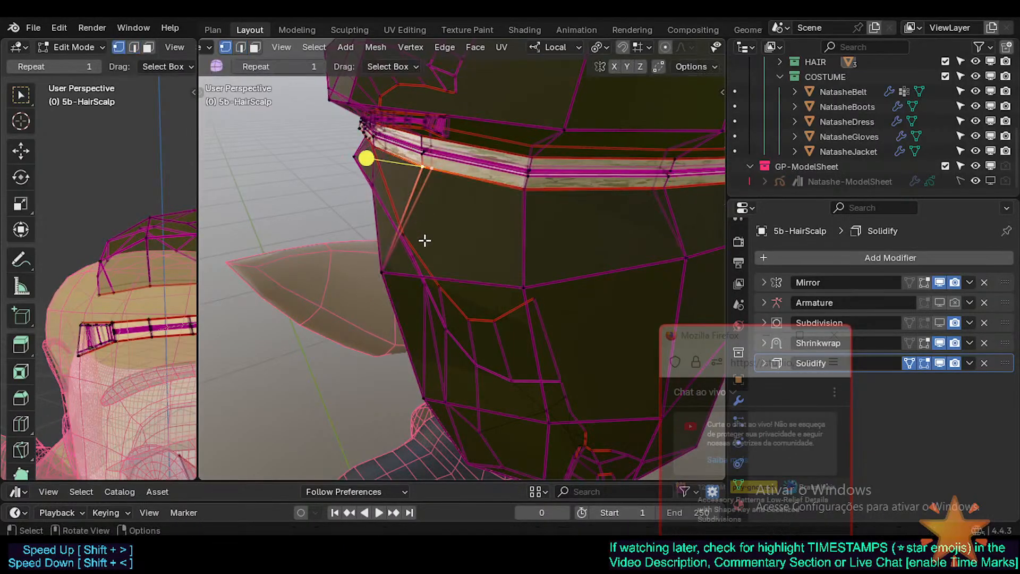
Turn off the Solidify modifier's on-cage display
{"action": "left_click", "coordinate": [915, 363]}
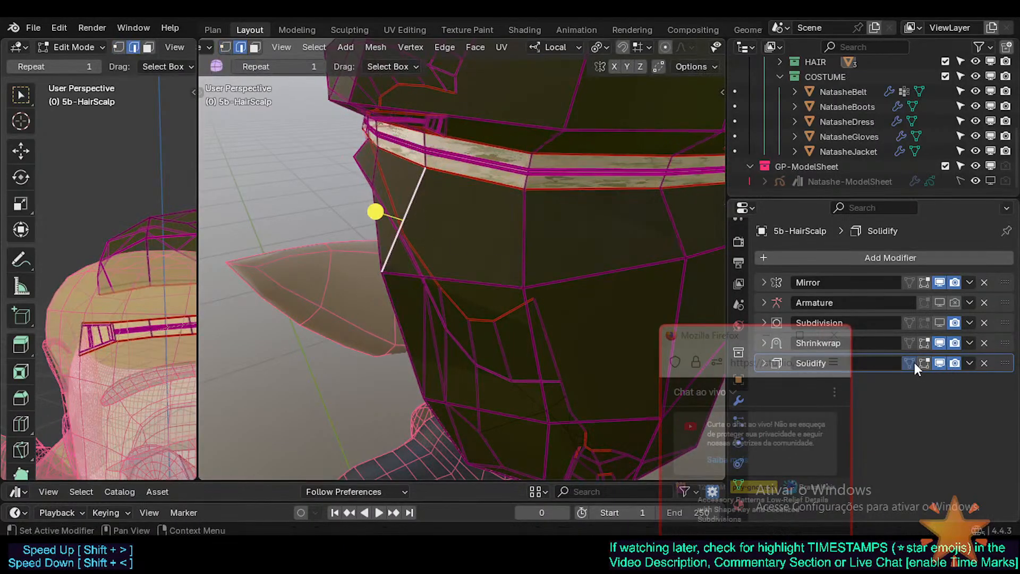
{"action": "left_click", "coordinate": [914, 362]}
{"action": "left_click", "coordinate": [909, 364]}
{"action": "middle_click_drag", "start_coordinate": [490, 266], "coordinate": [395, 354]}
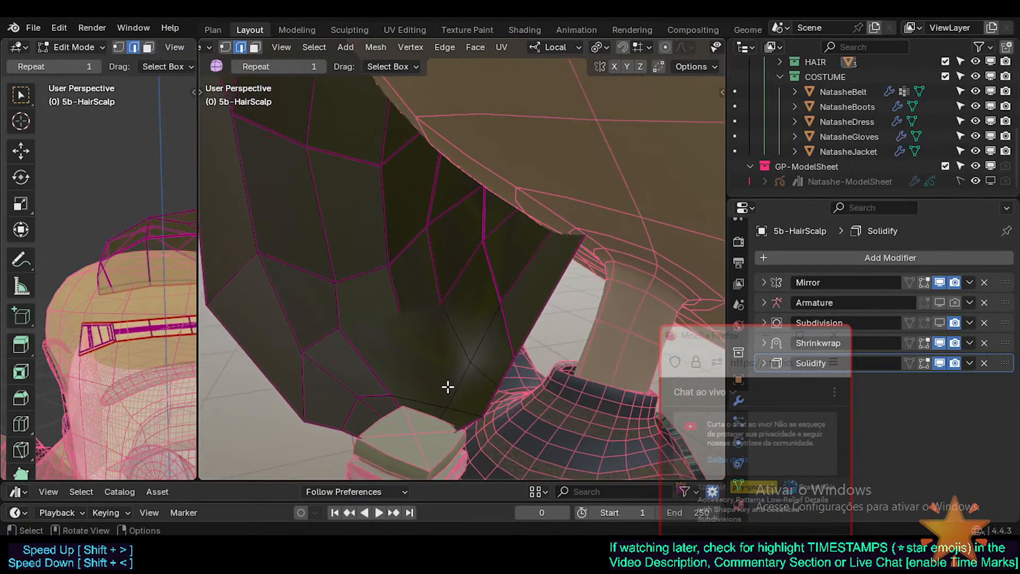
{"action": "key", "text": "3"}
{"action": "mouse_move", "coordinate": [448, 399]}
{"action": "middle_mouse_down"}
{"action": "mouse_move", "coordinate": [464, 400]}
{"action": "mouse_move", "coordinate": [445, 410]}
{"action": "middle_mouse_up"}
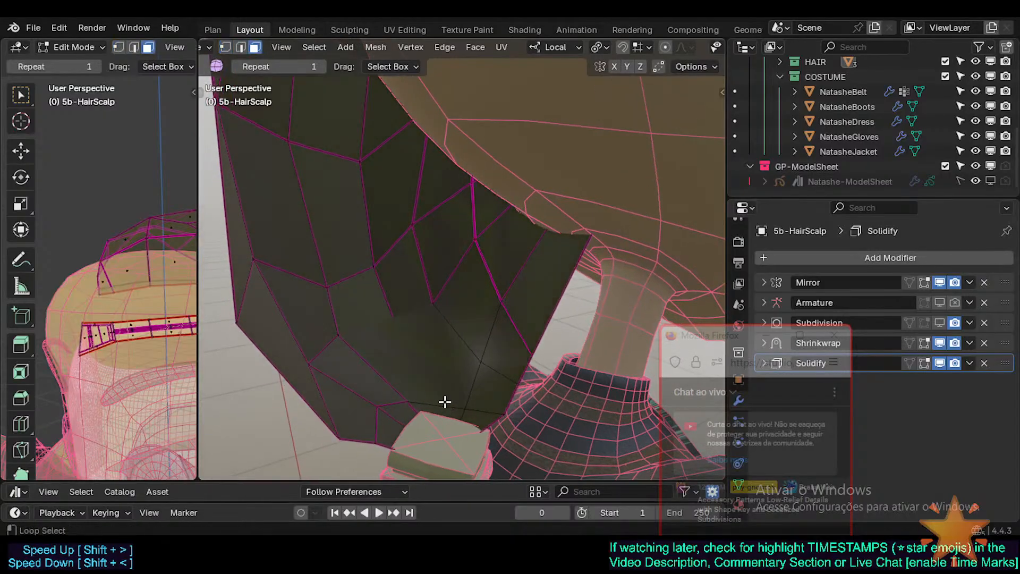
{"action": "key", "text": "alt+a"}
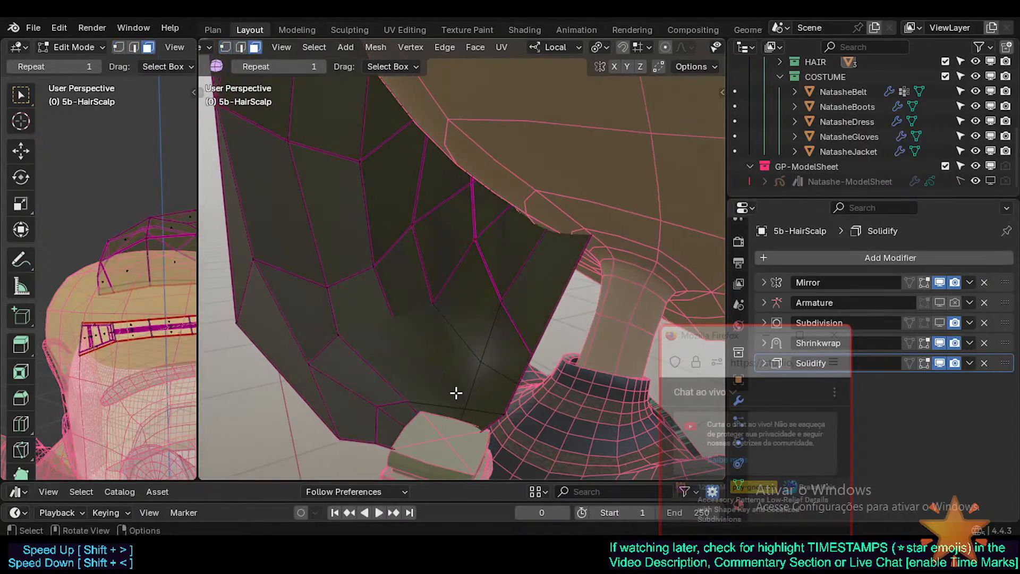
{"action": "key", "text": "k"}
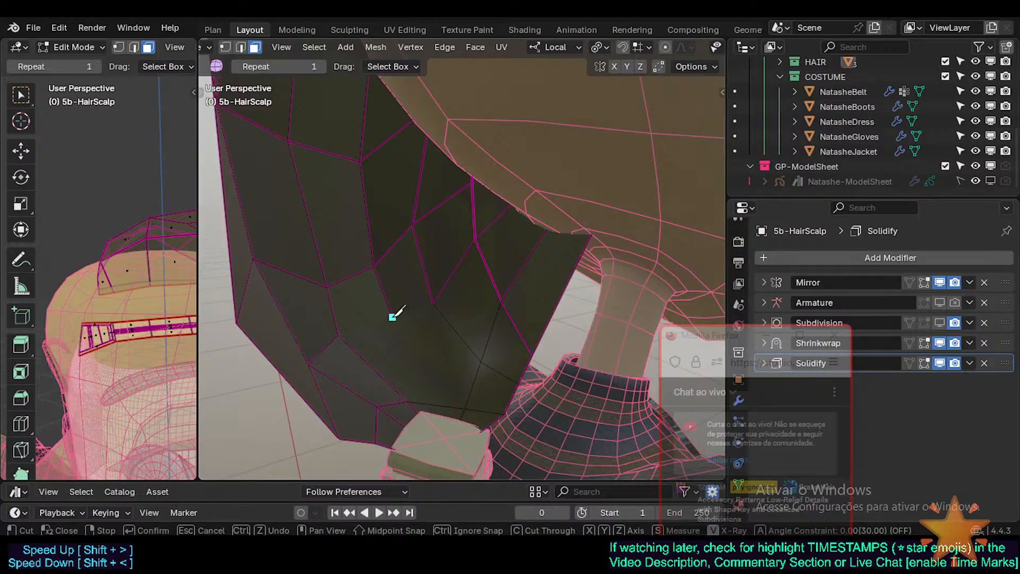
{"action": "key", "text": "Escape"}
Knife-cut from the reshaped quad's lower corner vertex to the junction vertex on the horizontal cut above the tie
{"action": "middle_click_drag", "start_coordinate": [412, 392], "coordinate": [423, 358], "text": "shift"}
{"action": "scroll", "coordinate": [423, 358], "scroll_direction": "down", "scroll_amount": 1, "text": "alt"}
{"action": "scroll", "coordinate": [423, 358], "scroll_direction": "up", "scroll_amount": 1}
{"action": "key", "text": "1"}
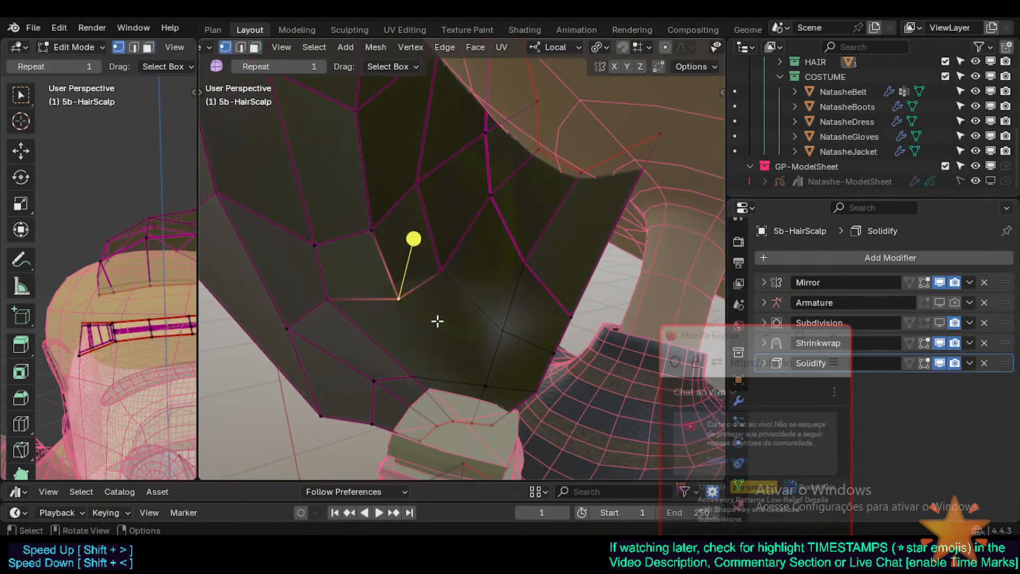
{"action": "key", "text": "k"}
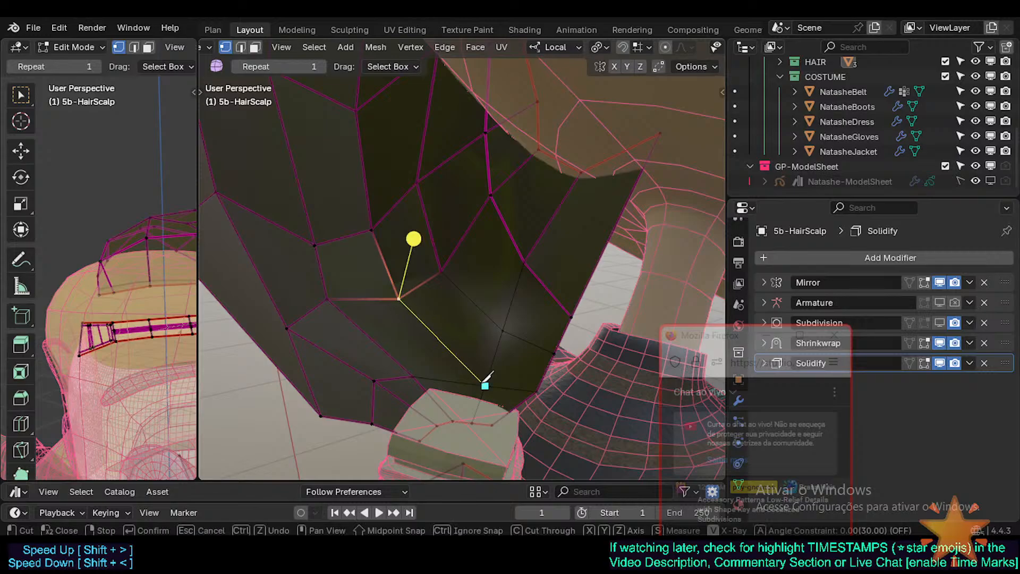
{"action": "left_click", "coordinate": [486, 385]}
{"action": "key", "text": "Return"}
Select the neighbouring face loops running down to the tie to examine the edge flow
{"action": "key", "text": "3"}
{"action": "left_click", "coordinate": [371, 299], "text": "alt"}
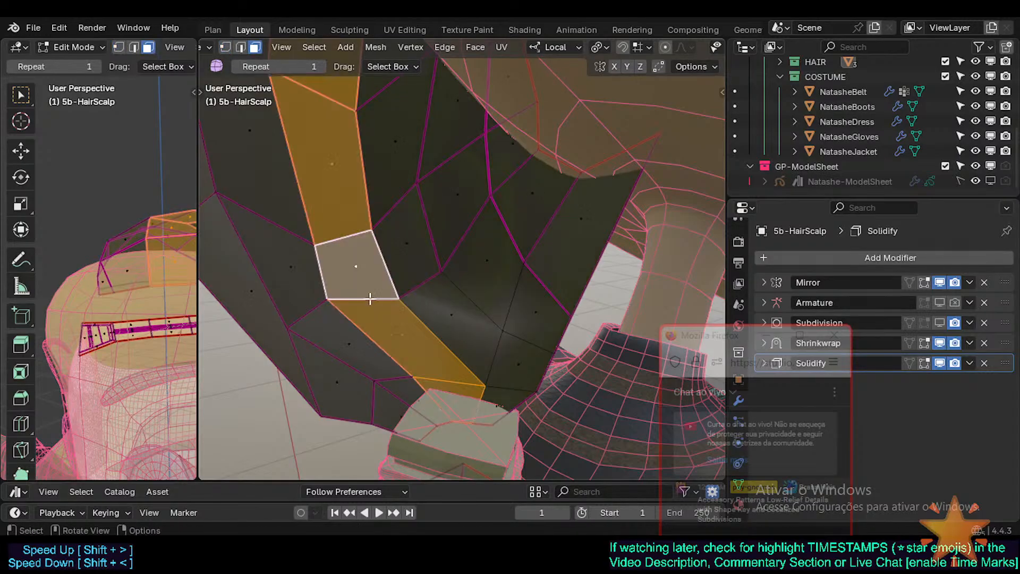
{"action": "left_click", "coordinate": [419, 282], "text": "alt+shift"}
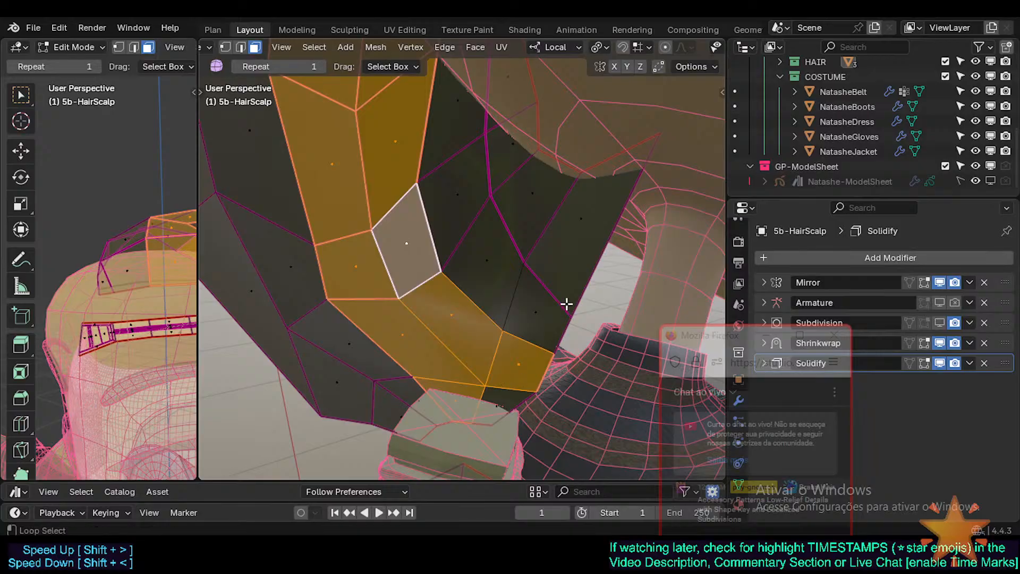
{"action": "left_click", "coordinate": [567, 304], "text": "alt+shift"}
{"action": "middle_click_drag", "start_coordinate": [566, 304], "coordinate": [509, 334]}
Circle-select the faces gathering into the hair tie and smooth their vertices
{"action": "key", "text": "alt+a"}
{"action": "key", "text": "c"}
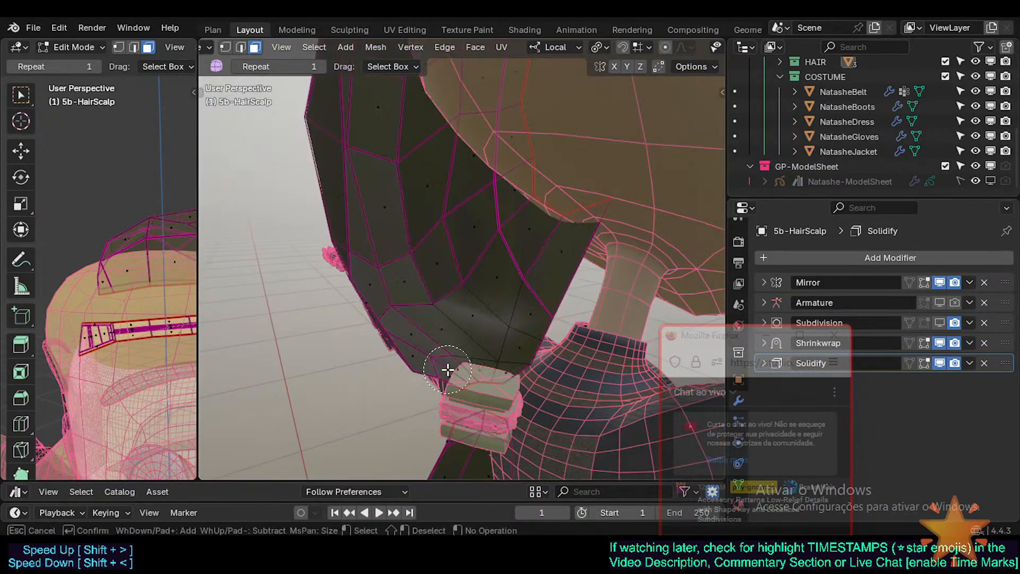
{"action": "mouse_move", "coordinate": [446, 371]}
{"action": "left_mouse_down"}
{"action": "mouse_move", "coordinate": [486, 326]}
{"action": "mouse_move", "coordinate": [540, 317]}
{"action": "left_mouse_up"}
{"action": "right_click", "coordinate": [534, 320]}
{"action": "left_click_drag", "start_coordinate": [480, 271], "coordinate": [498, 282]}
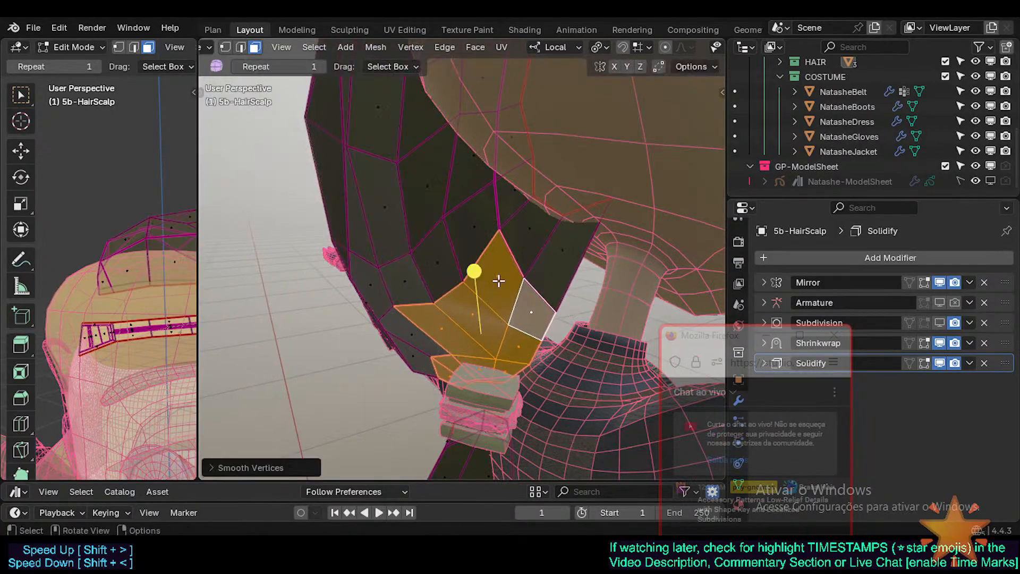
Reselect only the faces gathering into the hair tie plus the adjoining uncreased edge, and apply an edge crease to them
{"action": "key", "text": "alt+a"}
{"action": "key", "text": "c"}
{"action": "mouse_move", "coordinate": [450, 381]}
{"action": "left_mouse_down"}
{"action": "mouse_move", "coordinate": [468, 334]}
{"action": "mouse_move", "coordinate": [516, 365]}
{"action": "mouse_move", "coordinate": [519, 320]}
{"action": "left_mouse_up"}
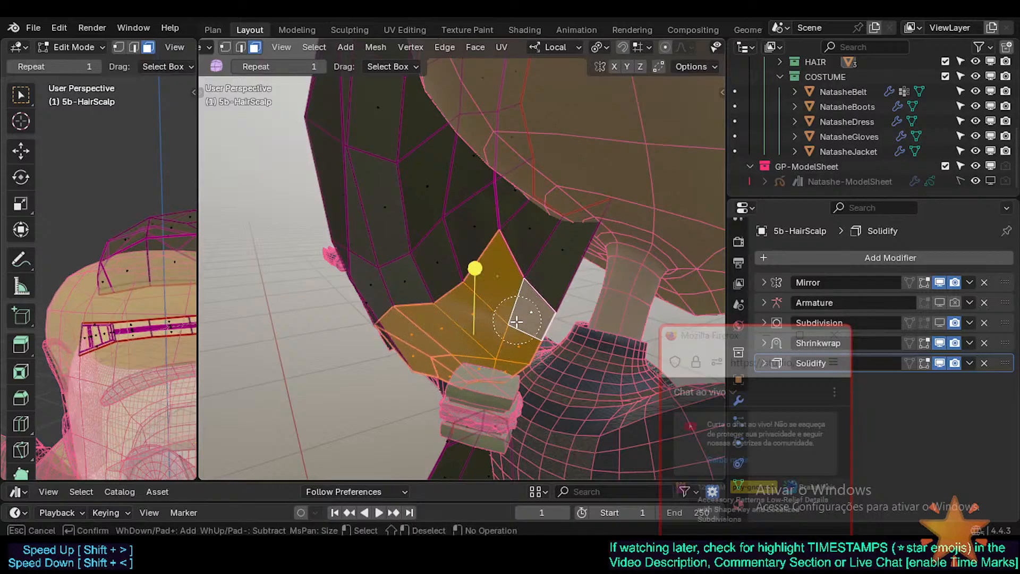
{"action": "right_click", "coordinate": [519, 321]}
{"action": "left_click", "coordinate": [515, 299], "text": "shift"}
{"action": "left_click", "coordinate": [529, 316], "text": "shift"}
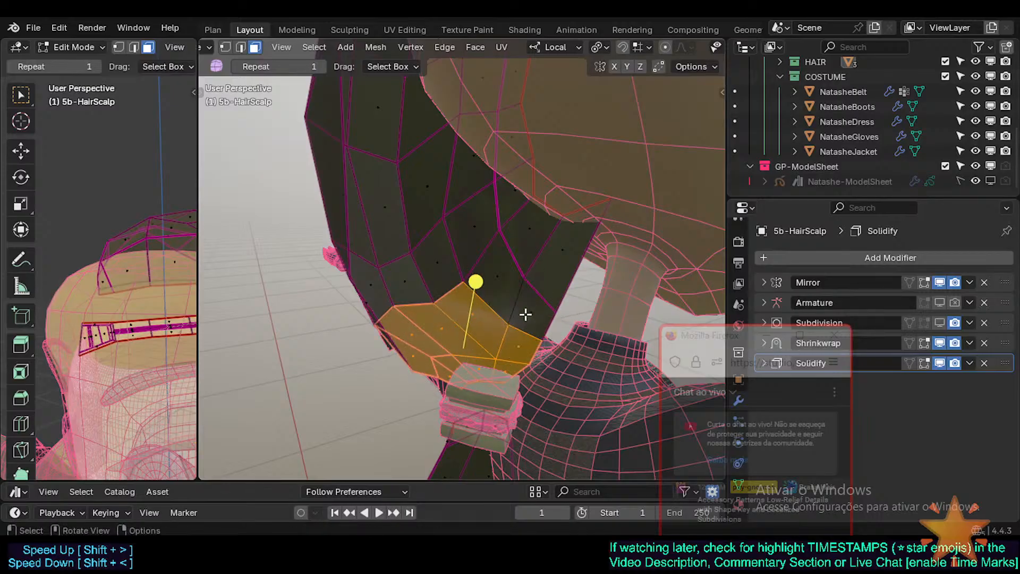
{"action": "key", "text": "2"}
{"action": "left_click", "coordinate": [517, 302], "text": "shift"}
{"action": "key", "text": "shift+e"}
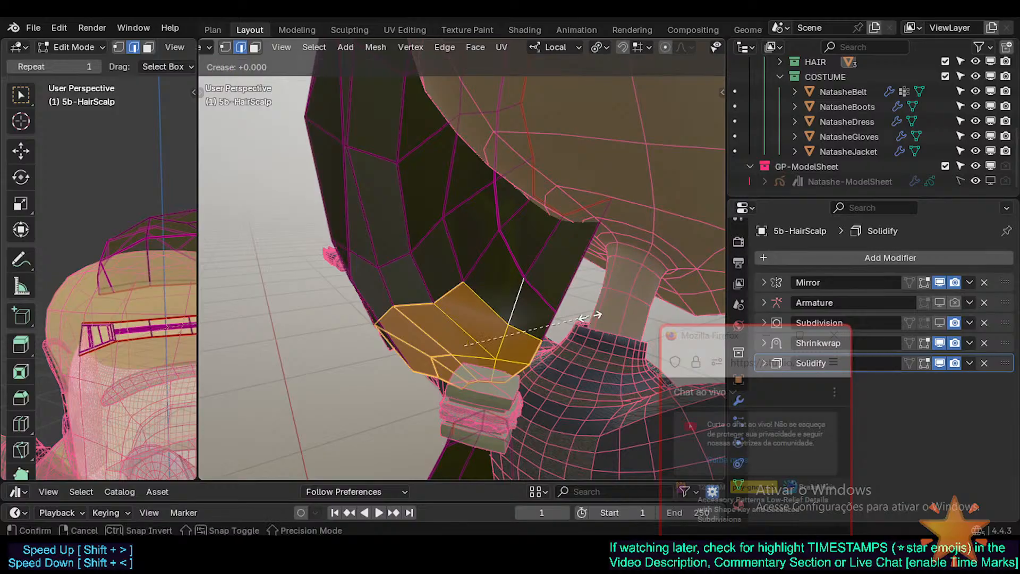
{"action": "key", "text": "Return"}
{"action": "key", "text": "Tab"}
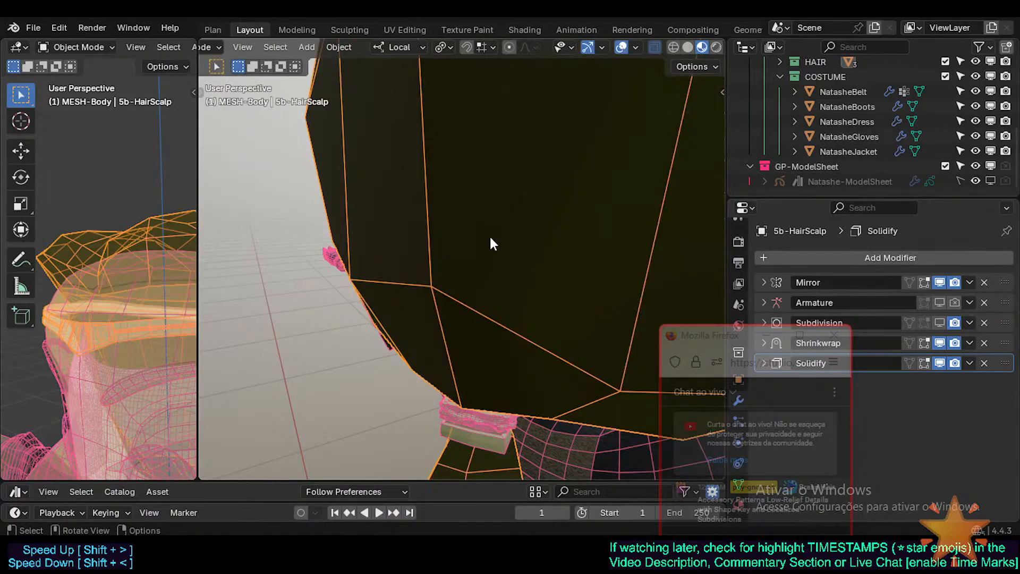
Move the edge loop just above the hair tie up and away from the band by about 0.004 m
{"action": "key", "text": "Tab"}
{"action": "key", "text": "alt+a"}
{"action": "middle_click_drag", "start_coordinate": [477, 358], "coordinate": [479, 298], "text": "shift"}
{"action": "middle_click_drag", "start_coordinate": [478, 298], "coordinate": [549, 319]}
{"action": "key", "text": "Tab"}
{"action": "middle_click_drag", "start_coordinate": [549, 318], "coordinate": [508, 269]}
{"action": "key", "text": "Tab"}
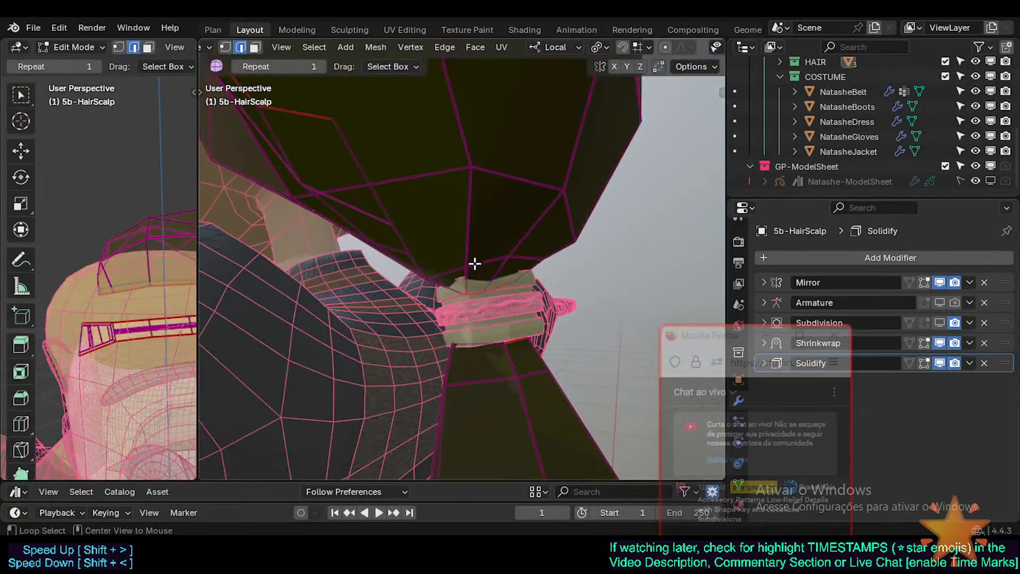
{"action": "left_click", "coordinate": [484, 258], "text": "alt"}
{"action": "key", "text": "g"}
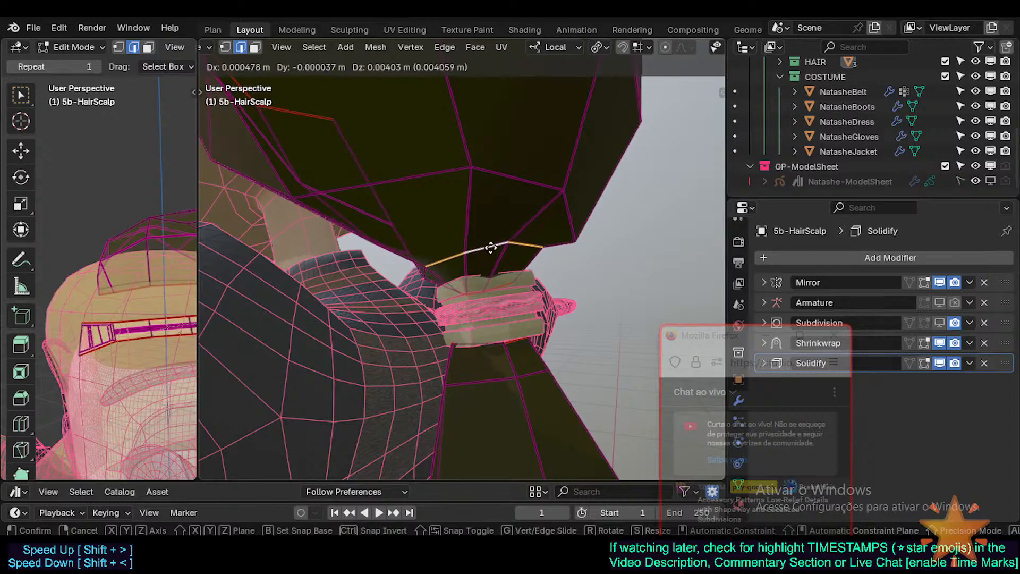
{"action": "left_click", "coordinate": [490, 249]}
{"action": "middle_click_drag", "start_coordinate": [570, 245], "coordinate": [458, 270]}
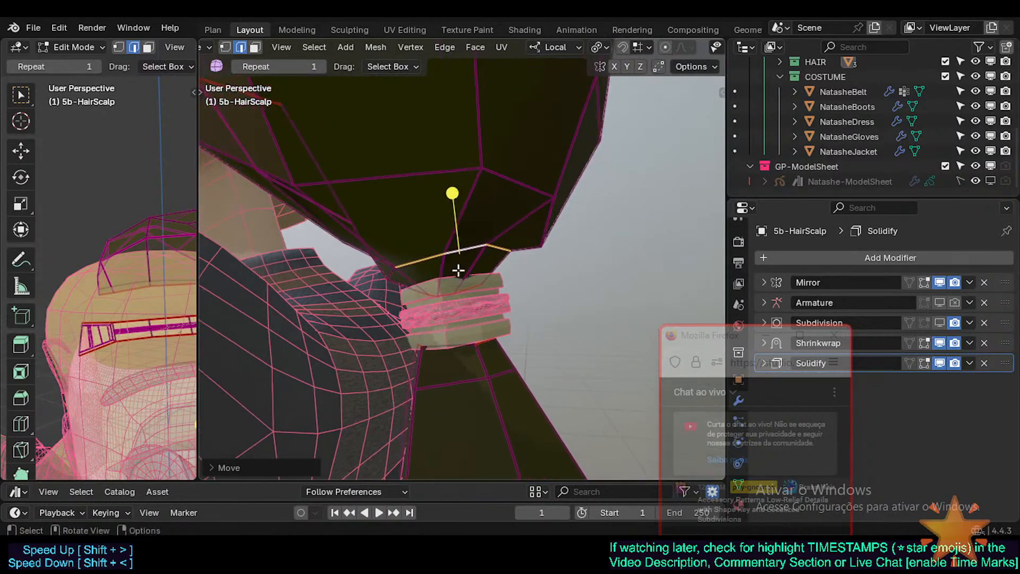
Smooth the vertices of the face ring directly above the hair tie and shift the ring along Z
{"action": "key", "text": "3"}
{"action": "left_click", "coordinate": [441, 267], "text": "alt"}
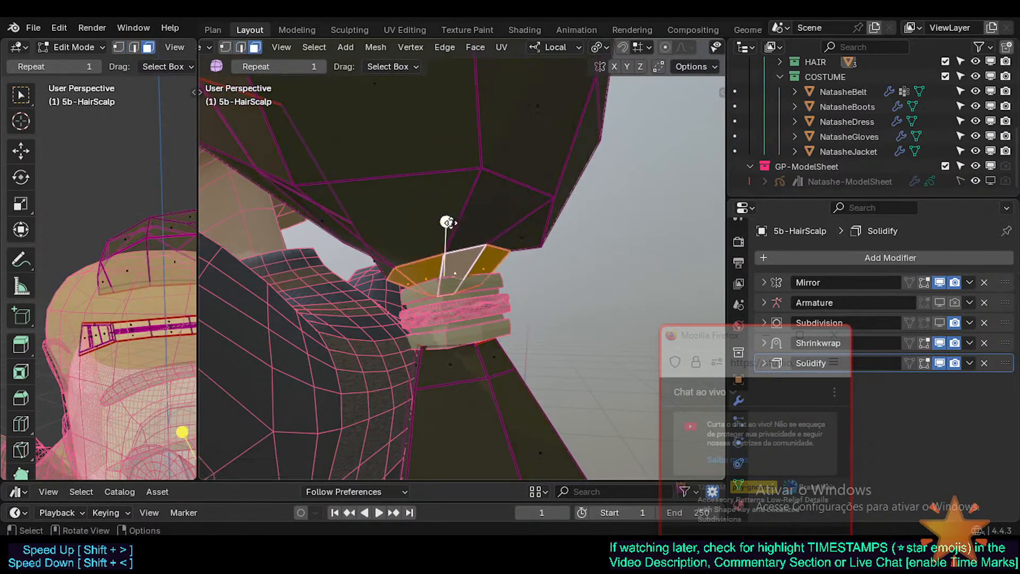
{"action": "left_click_drag", "start_coordinate": [447, 221], "coordinate": [507, 237]}
{"action": "middle_click_drag", "start_coordinate": [452, 246], "coordinate": [429, 248]}
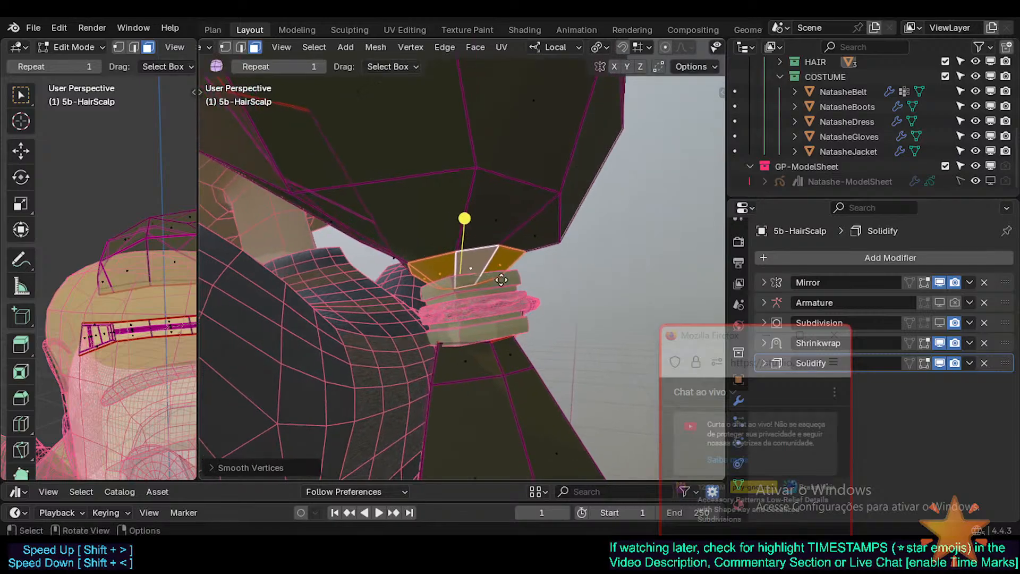
{"action": "key", "text": "g"}
{"action": "key", "text": "z"}
{"action": "left_click", "coordinate": [499, 251]}
Slide the two edges of the next horizontal row above the hair tie along their neighbouring edges
{"action": "key", "text": "alt+a"}
{"action": "key", "text": "2"}
{"action": "left_click", "coordinate": [516, 183], "text": "alt"}
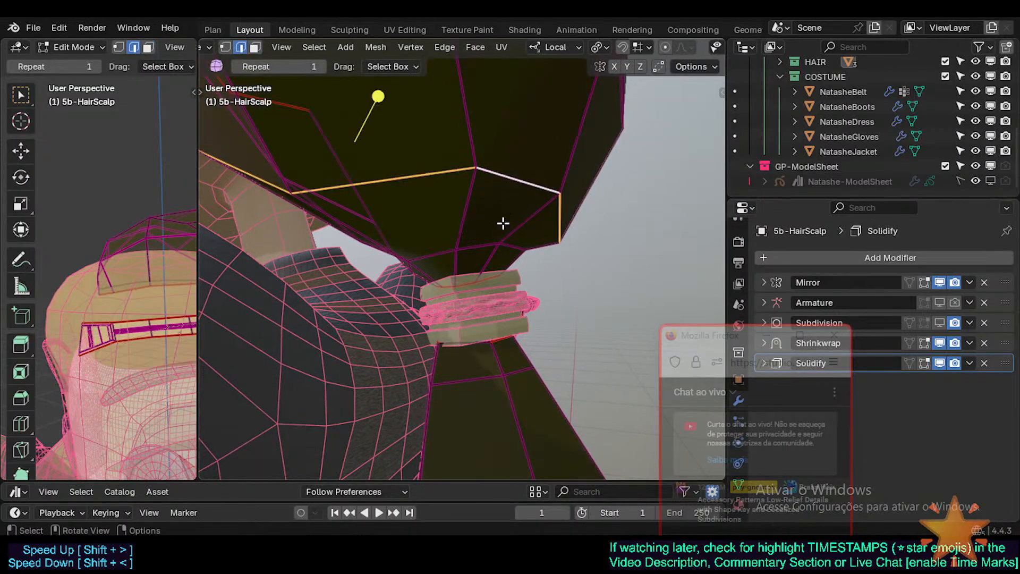
{"action": "middle_click_drag", "start_coordinate": [502, 221], "coordinate": [396, 238]}
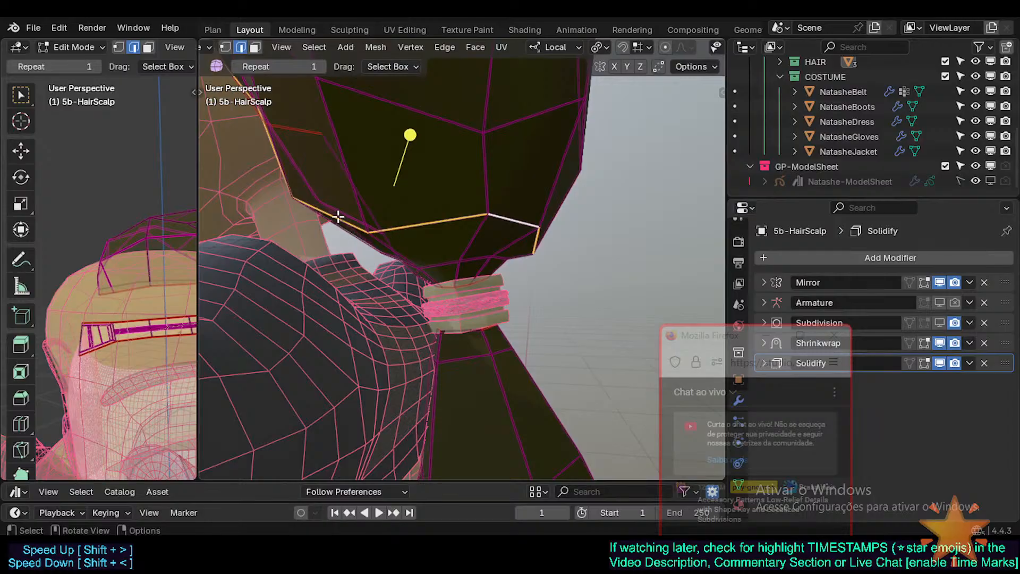
{"action": "key", "text": "alt+a"}
{"action": "left_click", "coordinate": [420, 222]}
{"action": "left_click", "coordinate": [512, 221], "text": "shift"}
{"action": "middle_click_drag", "start_coordinate": [513, 241], "coordinate": [346, 282]}
{"action": "key", "text": "g"}
{"action": "key", "text": "g"}
{"action": "left_click", "coordinate": [517, 211]}
Move the vertex on the hair's rear outline above the tie upward and outward to round the silhouette
{"action": "key", "text": "1"}
{"action": "left_click", "coordinate": [533, 257]}
{"action": "key", "text": "g"}
{"action": "left_click", "coordinate": [553, 221]}
{"action": "key", "text": "Tab"}
{"action": "key", "text": "Tab"}
Save Natashe.blend and compare the hair around the tie in Object Mode and Edit Mode
{"action": "middle_click_drag", "start_coordinate": [488, 298], "coordinate": [463, 319]}
{"action": "scroll", "coordinate": [463, 319], "scroll_direction": "up", "scroll_amount": 1}
{"action": "key", "text": "ctrl+s"}
{"action": "scroll", "coordinate": [462, 318], "scroll_direction": "up", "scroll_amount": 2}
{"action": "key", "text": "Tab"}
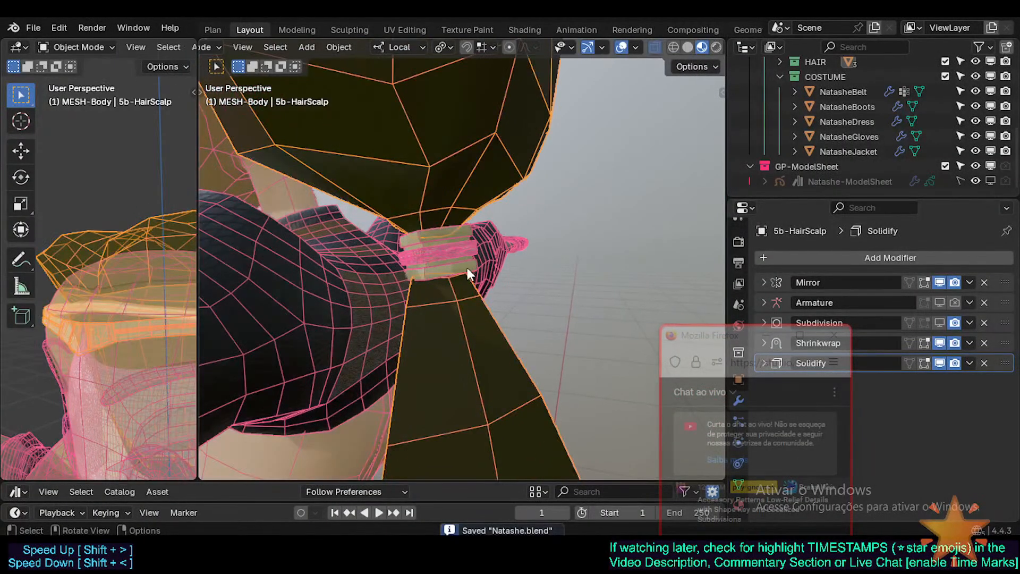
{"action": "middle_click_drag", "start_coordinate": [468, 268], "coordinate": [405, 278]}
{"action": "key", "text": "Tab"}
{"action": "key", "text": "Tab"}
{"action": "key", "text": "Tab"}
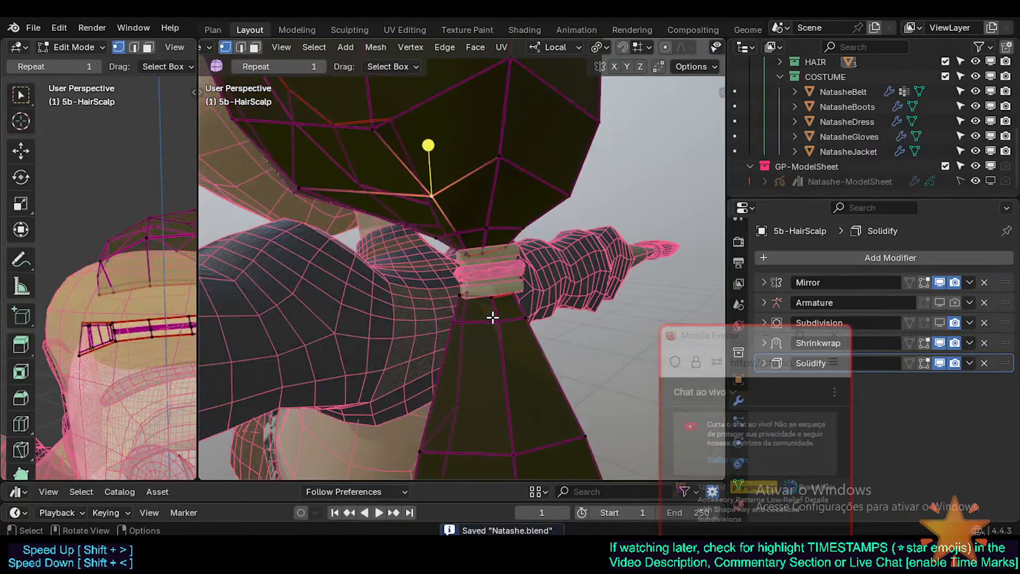
In the right orthographic view, move the ponytail's top edge loop up into the lower band of the hair tie
{"action": "middle_click_drag", "start_coordinate": [518, 325], "coordinate": [414, 341]}
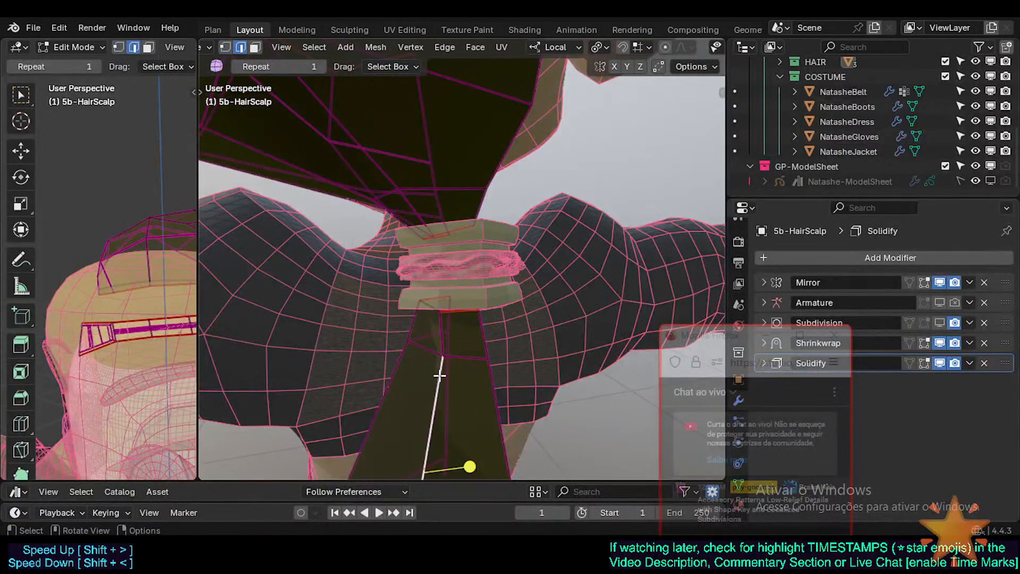
{"action": "key", "text": "n"}
{"action": "key", "text": "n"}
{"action": "middle_click_drag", "start_coordinate": [447, 310], "coordinate": [338, 293]}
{"action": "key", "text": "KP_3"}
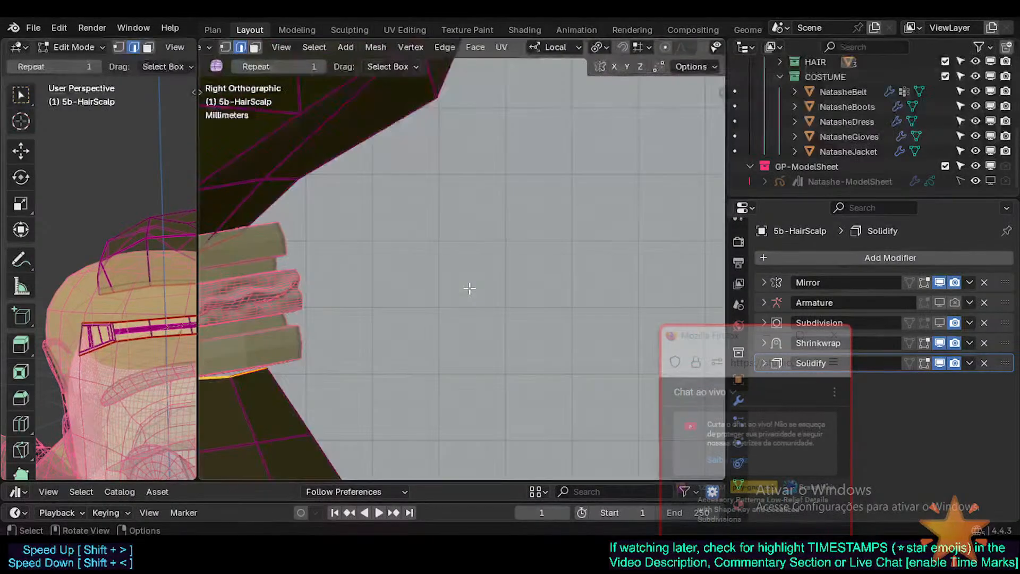
{"action": "middle_click_drag", "start_coordinate": [329, 380], "coordinate": [445, 364], "text": "shift"}
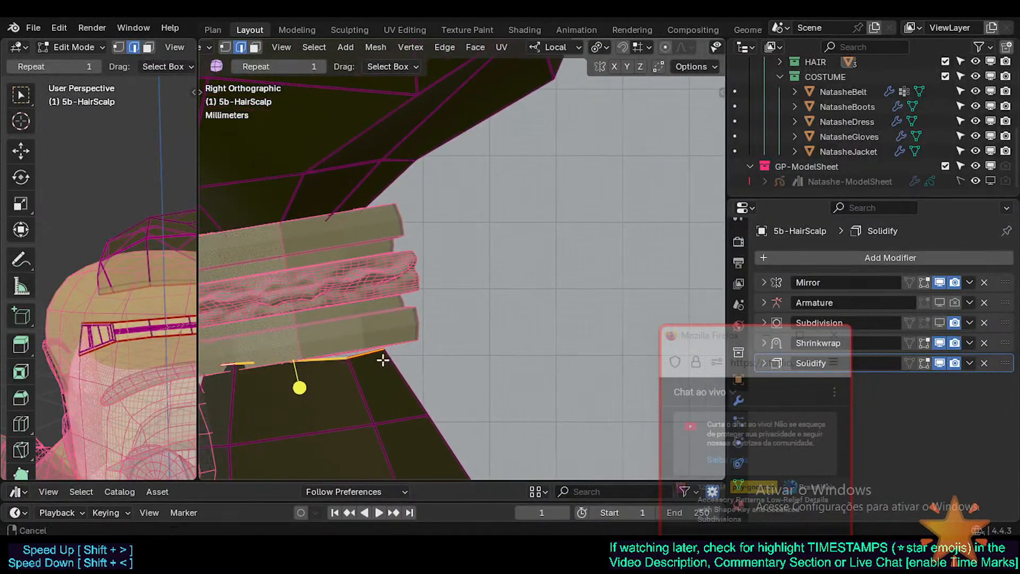
{"action": "middle_click_drag", "start_coordinate": [355, 363], "coordinate": [463, 344], "text": "shift"}
{"action": "key", "text": "g"}
{"action": "left_click", "coordinate": [459, 326]}
Rotate the ponytail's top edge loop about -4.4° to follow the band's tilt, and adjust its size and position
{"action": "key", "text": "r"}
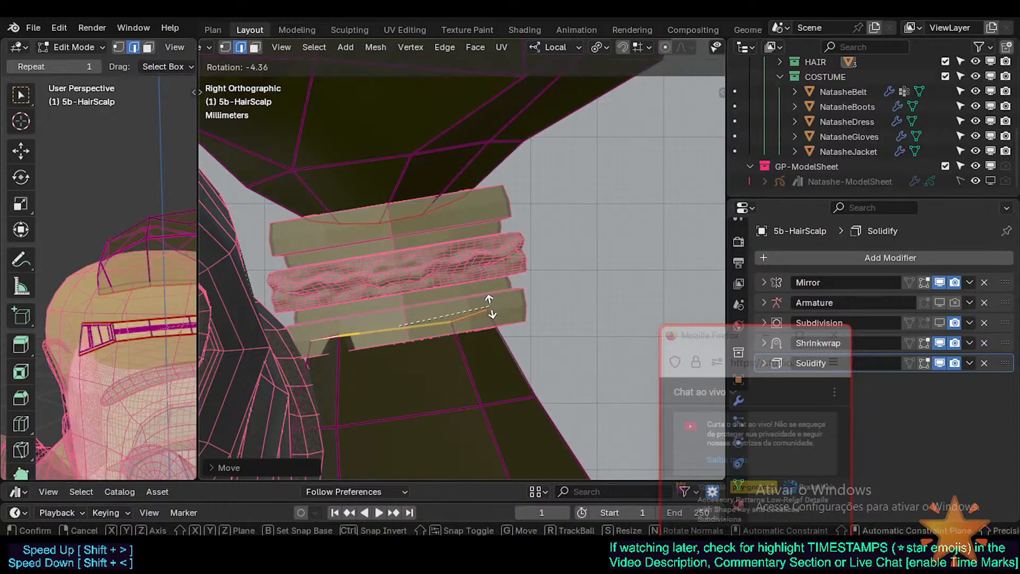
{"action": "left_click", "coordinate": [489, 301]}
{"action": "key", "text": "s"}
{"action": "key", "text": "g"}
{"action": "left_click", "coordinate": [536, 289]}
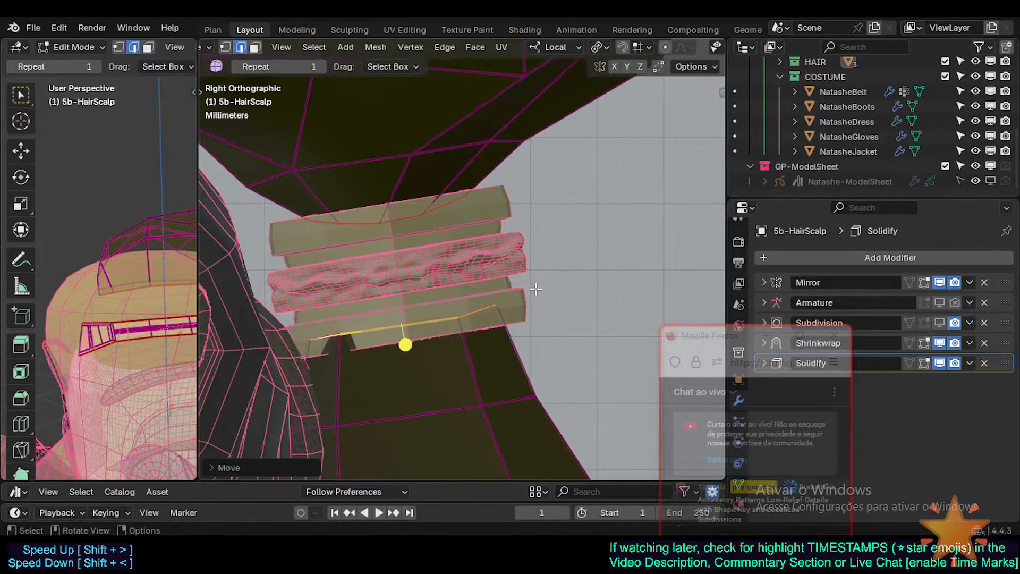
In the back orthographic view, nudge the ponytail opening's outer corner, inner and upper centre-line vertices into place under the lower band
{"action": "key", "text": "ctrl+KP_1"}
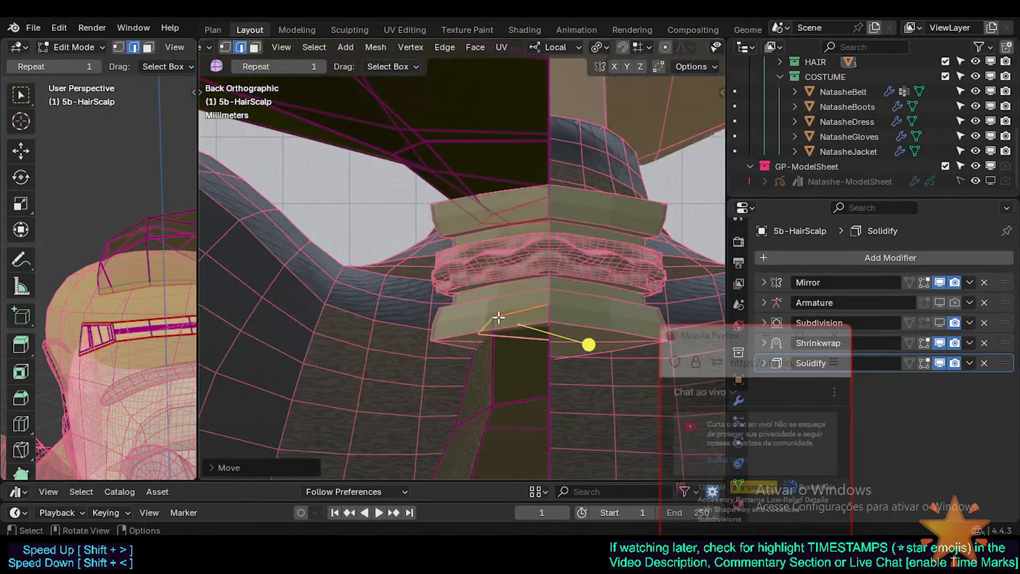
{"action": "key", "text": "1"}
{"action": "key", "text": "g"}
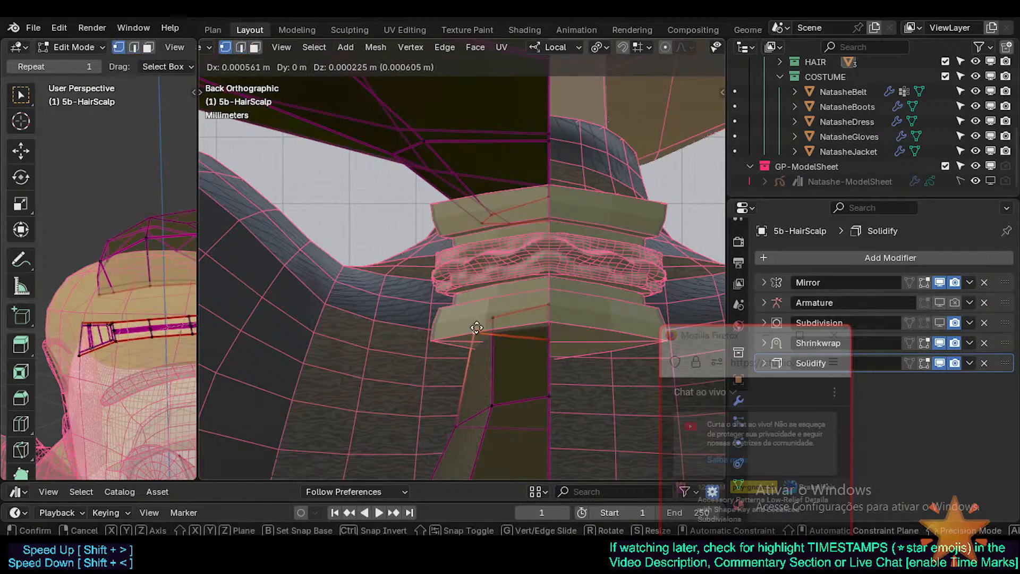
{"action": "left_click", "coordinate": [477, 328]}
{"action": "key", "text": "g"}
{"action": "left_click", "coordinate": [501, 312]}
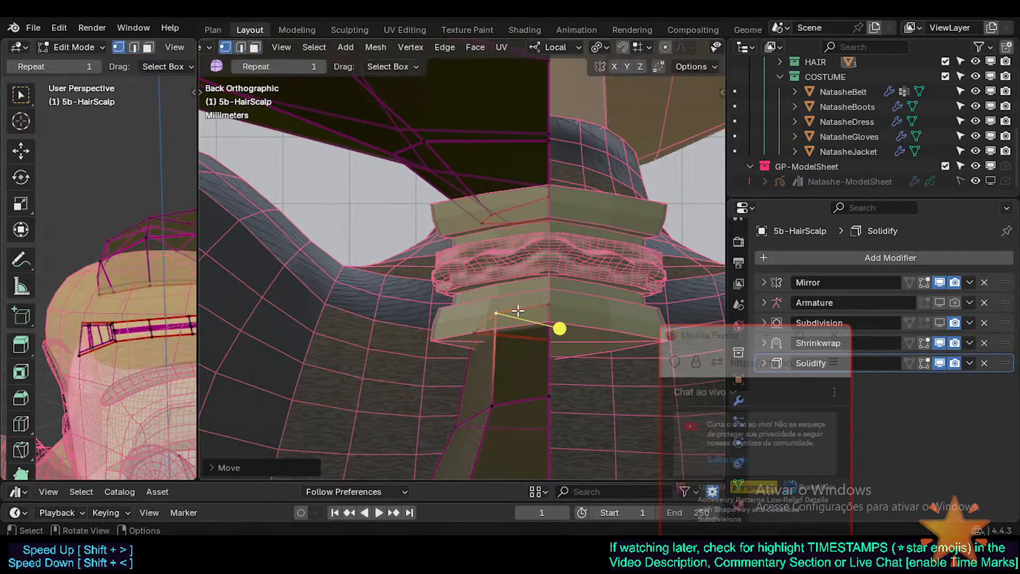
{"action": "left_click", "coordinate": [547, 306]}
{"action": "key", "text": "g"}
{"action": "left_click", "coordinate": [547, 307]}
Adjust the lower centre-line vertex and outer corner vertex of the ponytail's top opening
{"action": "left_click", "coordinate": [477, 333]}
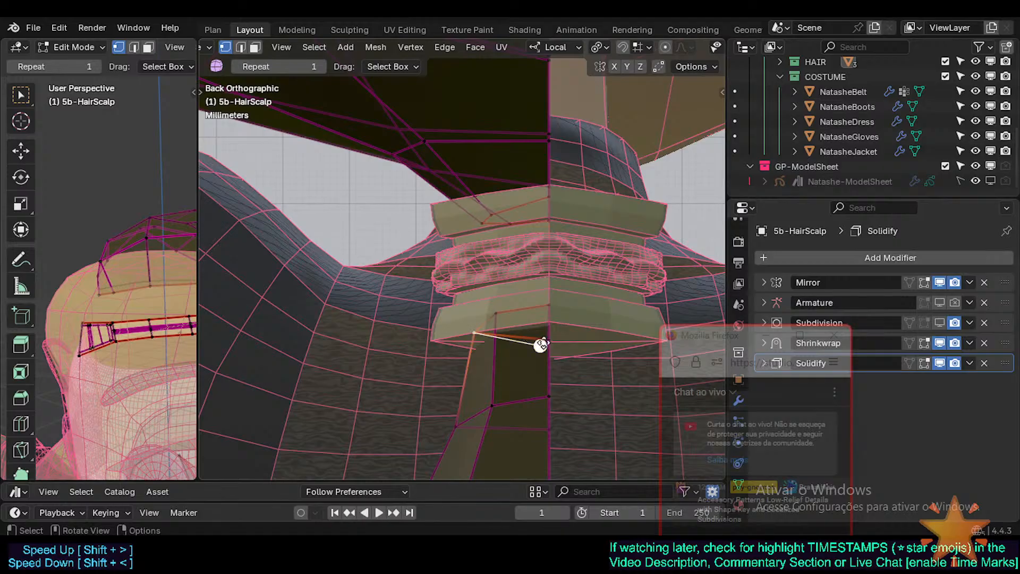
{"action": "left_click", "coordinate": [551, 343]}
{"action": "key", "text": "g"}
{"action": "left_click", "coordinate": [557, 342]}
{"action": "left_click", "coordinate": [479, 337]}
{"action": "key", "text": "g"}
{"action": "left_click", "coordinate": [482, 336]}
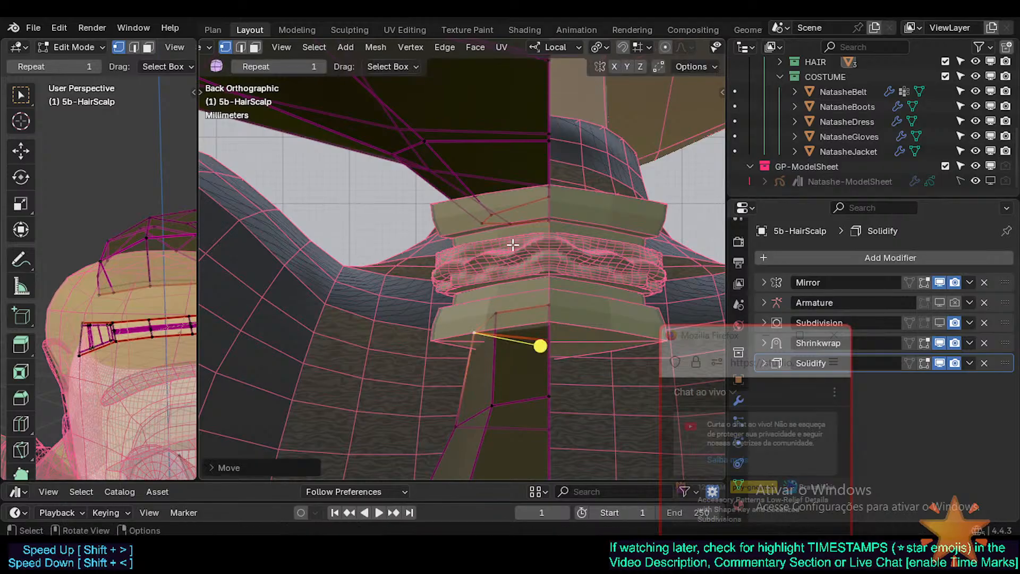
Reposition the first end vertices of the scalp hair's lower opening inside the upper band of the hair tie
{"action": "middle_click_drag", "start_coordinate": [511, 235], "coordinate": [501, 292], "text": "shift"}
{"action": "scroll", "coordinate": [500, 290], "scroll_direction": "down", "scroll_amount": 1}
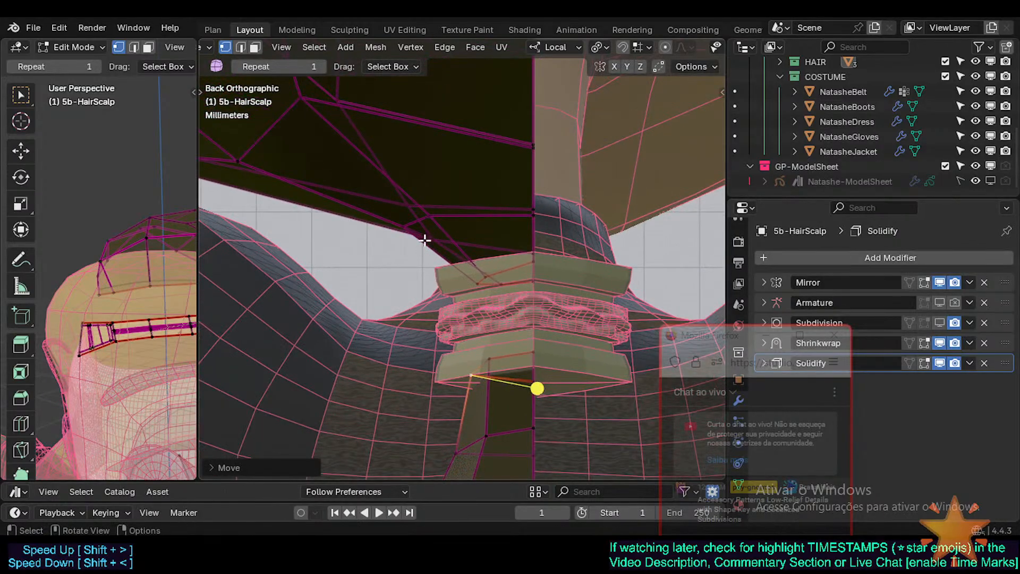
{"action": "scroll", "coordinate": [425, 241], "scroll_direction": "down", "scroll_amount": 4}
{"action": "middle_click_drag", "start_coordinate": [413, 301], "coordinate": [357, 269]}
{"action": "scroll", "coordinate": [494, 281], "scroll_direction": "up", "scroll_amount": 2}
{"action": "left_click", "coordinate": [461, 243]}
{"action": "key", "text": "g"}
{"action": "left_click", "coordinate": [507, 293]}
{"action": "key", "text": "g"}
{"action": "left_click", "coordinate": [355, 276]}
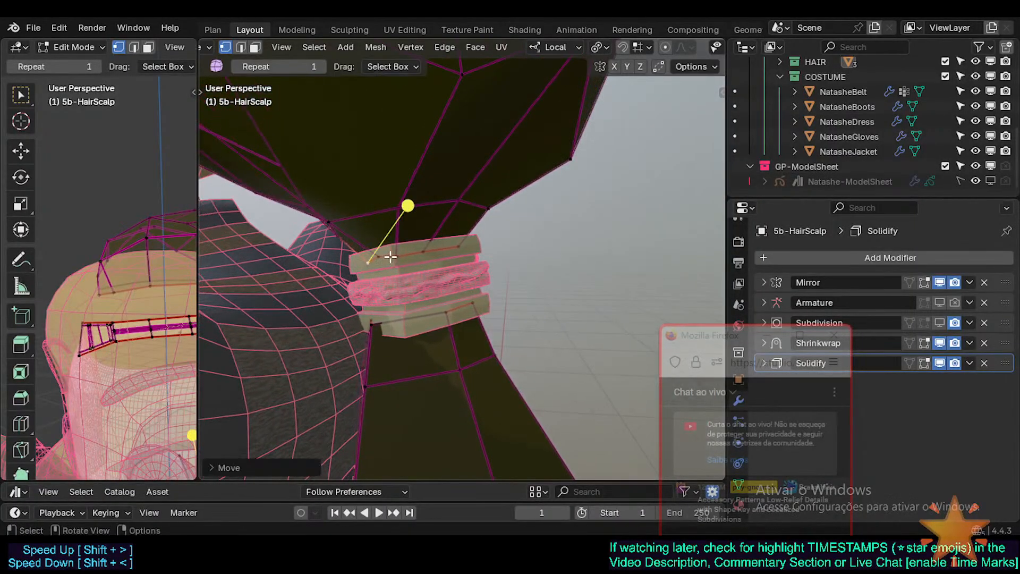
Move the neighbouring vertices of the scalp hair's lower opening so they follow the upper band
{"action": "left_click", "coordinate": [378, 254]}
{"action": "key", "text": "g"}
{"action": "left_click", "coordinate": [387, 275]}
{"action": "left_click", "coordinate": [398, 258]}
{"action": "key", "text": "g"}
{"action": "left_click", "coordinate": [401, 258]}
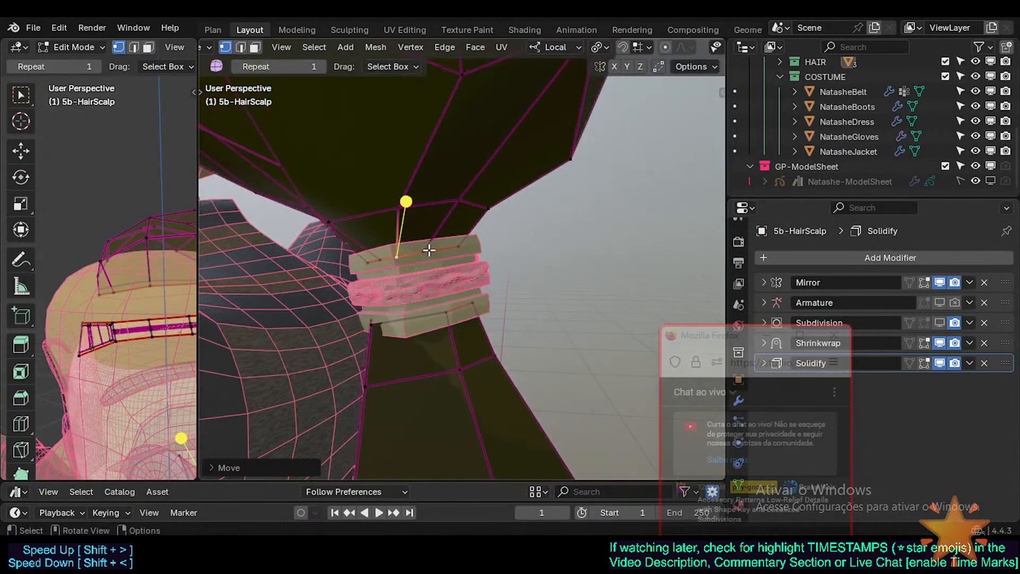
{"action": "key", "text": "g"}
{"action": "left_click", "coordinate": [430, 252]}
Shift the selected vertex of the scalp hair's lower opening along its local X axis
{"action": "middle_click_drag", "start_coordinate": [430, 251], "coordinate": [375, 259]}
{"action": "key", "text": "g"}
{"action": "key", "text": "x"}
{"action": "left_click", "coordinate": [435, 214]}
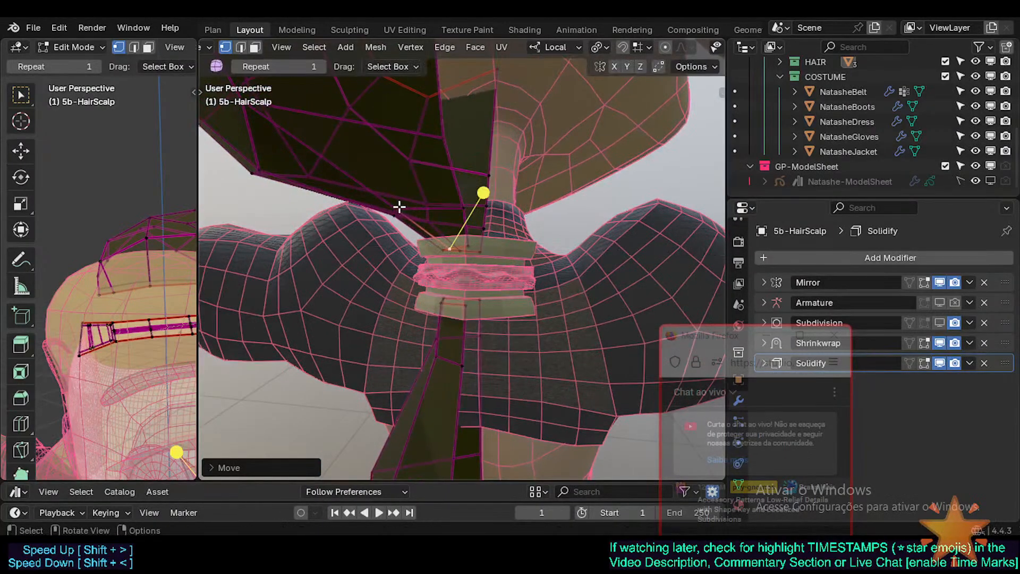
Scale the edge loop just above the hair tie to about 0.85 and move it about -0.005 m along local X
{"action": "key", "text": "2"}
{"action": "key", "text": "s"}
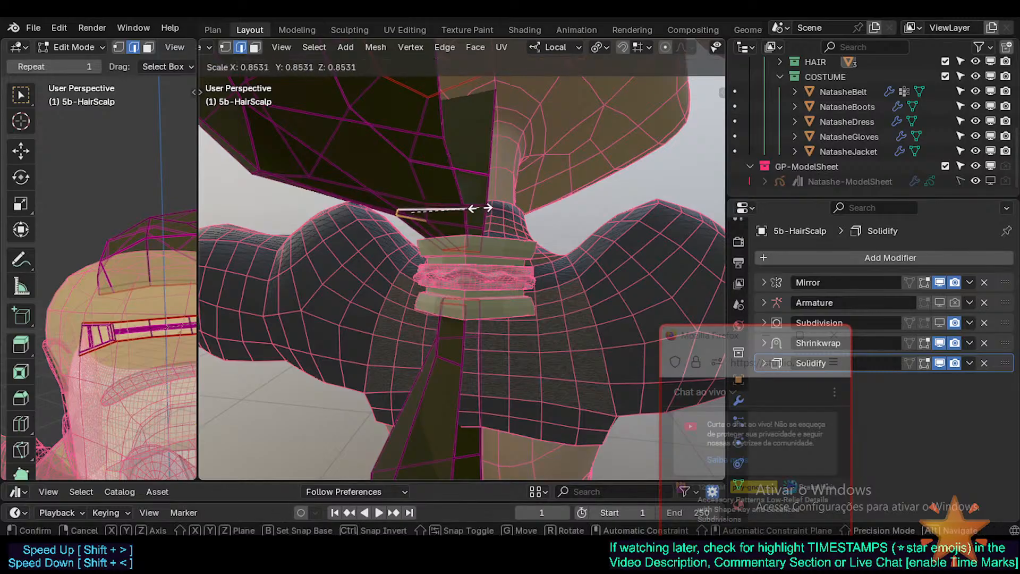
{"action": "left_click", "coordinate": [472, 209]}
{"action": "key", "text": "g"}
{"action": "key", "text": "x"}
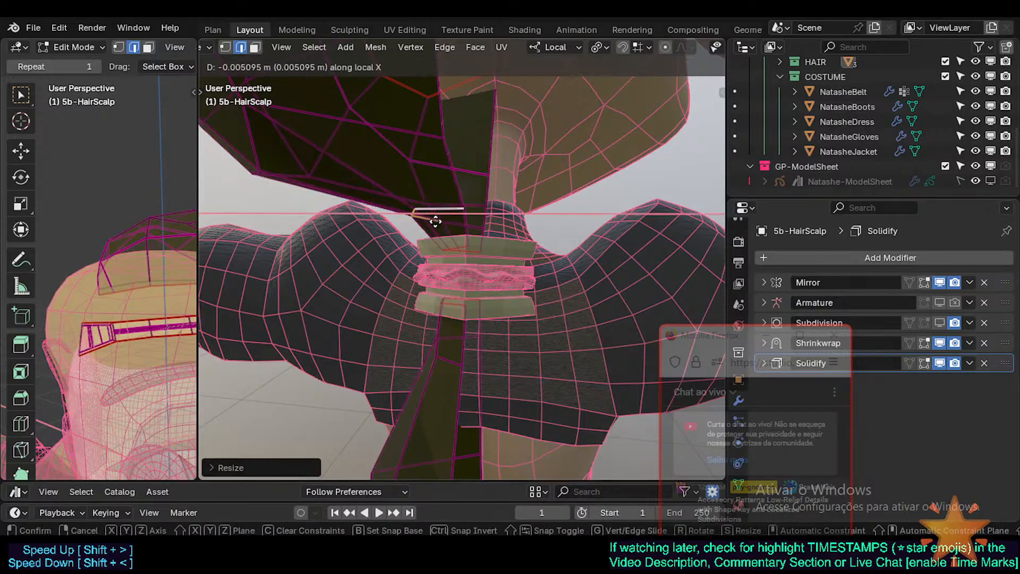
{"action": "left_click", "coordinate": [435, 221]}
Lower the edge loop along Z toward the hair tie and fine-tune its position along X
{"action": "key", "text": "g"}
{"action": "key", "text": "z"}
{"action": "left_click", "coordinate": [437, 229]}
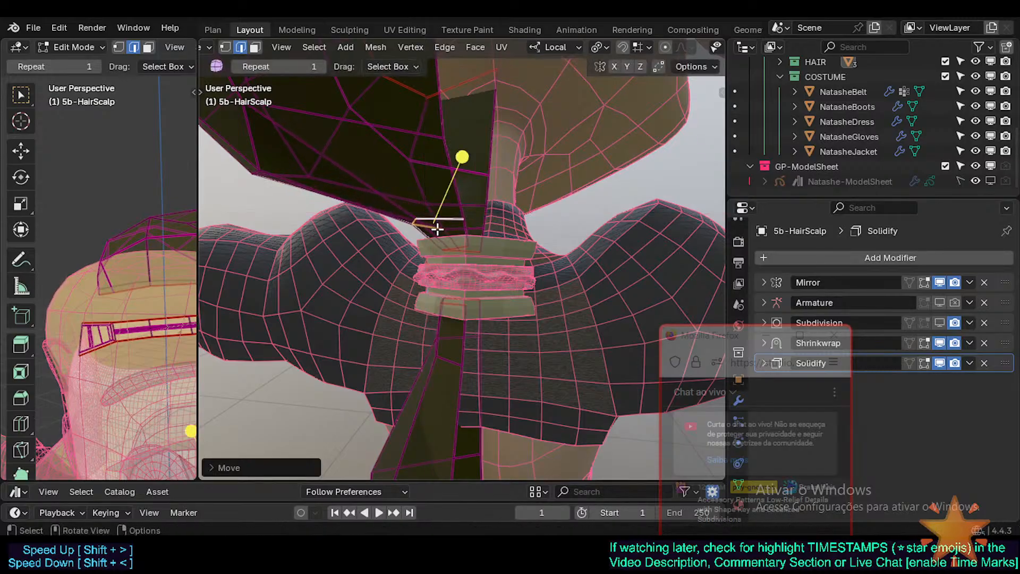
{"action": "key", "text": "g"}
{"action": "key", "text": "x"}
{"action": "left_click", "coordinate": [441, 227]}
Select the larger face loop above the hair tie and smooth its vertices
{"action": "middle_click_drag", "start_coordinate": [442, 227], "coordinate": [473, 250]}
{"action": "left_click", "coordinate": [361, 242]}
{"action": "middle_click_drag", "start_coordinate": [361, 242], "coordinate": [391, 208]}
{"action": "key", "text": "3"}
{"action": "left_click", "coordinate": [397, 216], "text": "alt"}
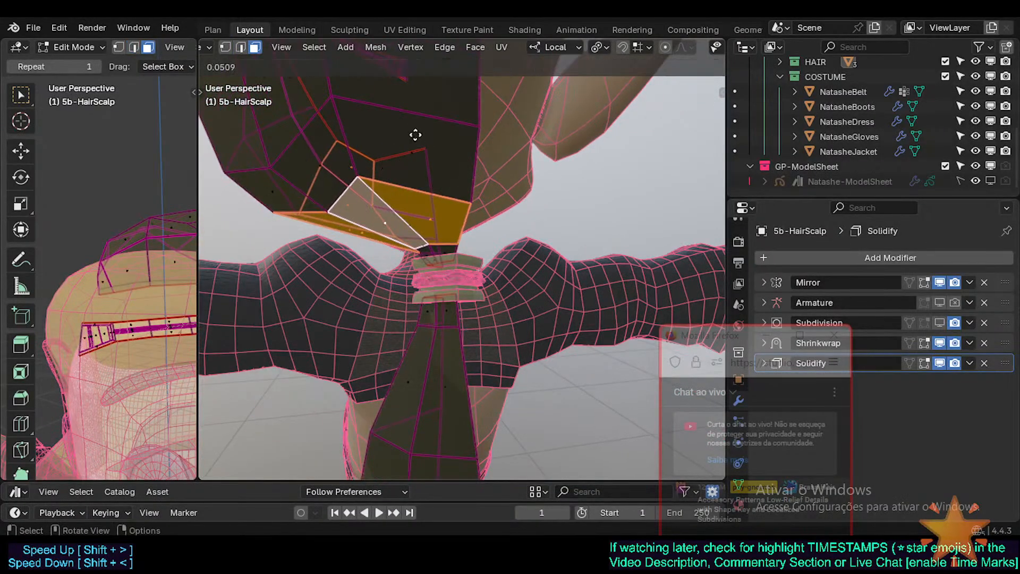
Vertex-slide the raised vertex of the row above the hair tie down its edge to level the row
{"action": "key", "text": "1"}
{"action": "left_click", "coordinate": [369, 171]}
{"action": "key", "text": "shift+v"}
{"action": "left_click", "coordinate": [372, 187]}
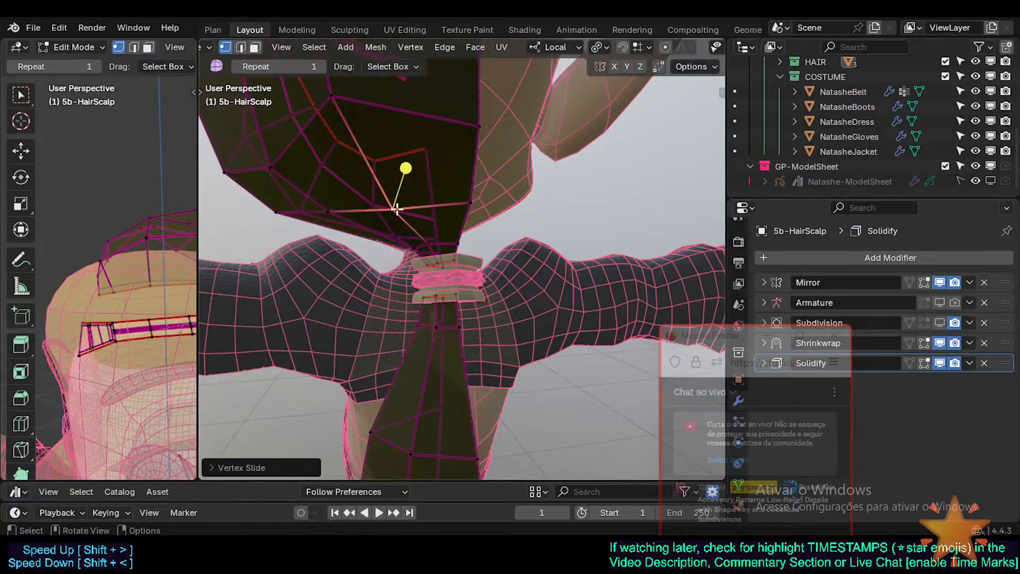
{"action": "middle_click_drag", "start_coordinate": [372, 187], "coordinate": [383, 225]}
Slide another vertex of the row above the tie toward the band and refine its position from the side
{"action": "left_click", "coordinate": [451, 208]}
{"action": "key", "text": "shift+v"}
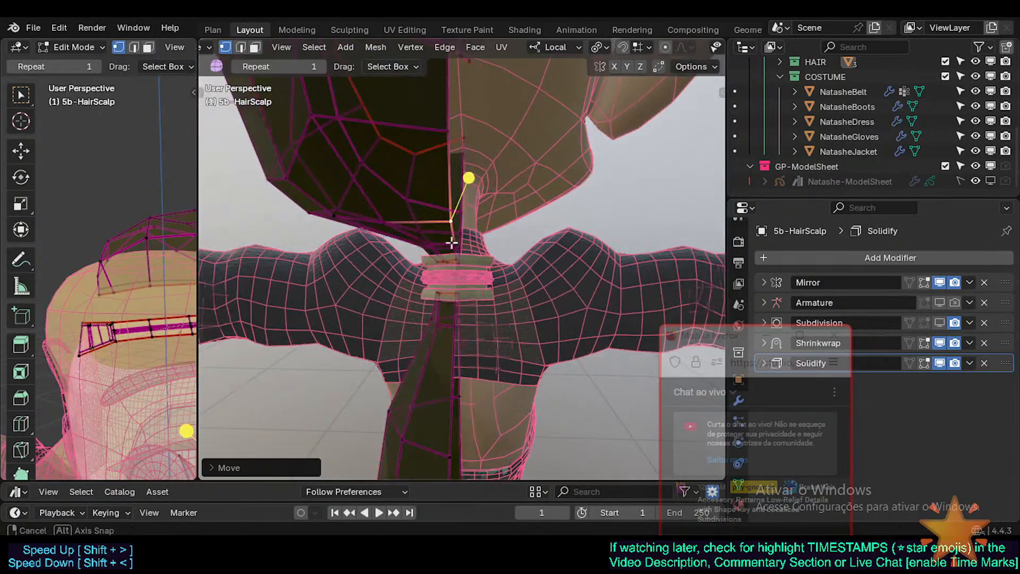
{"action": "left_click", "coordinate": [451, 243]}
{"action": "middle_click_drag", "start_coordinate": [451, 243], "coordinate": [412, 241]}
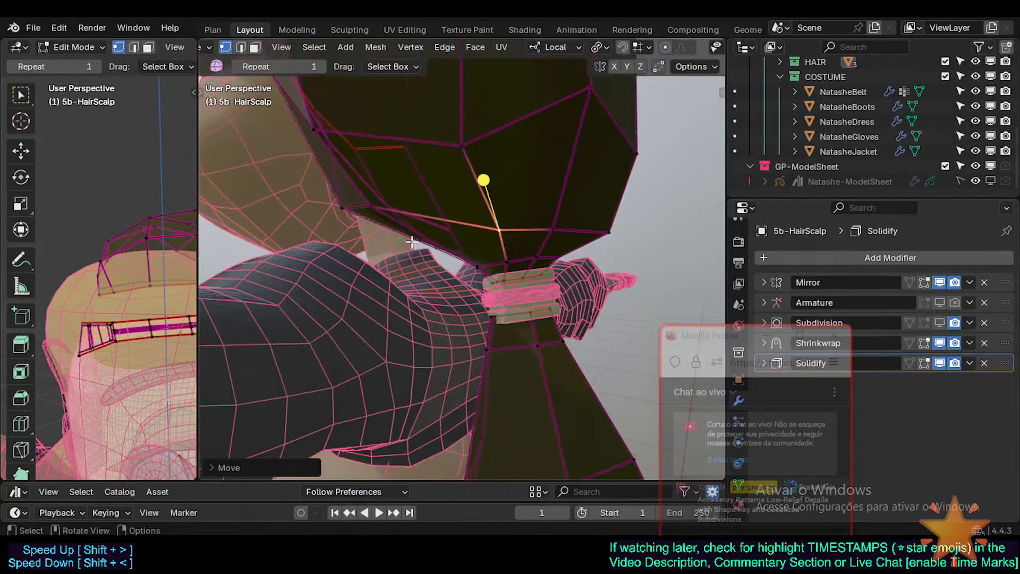
{"action": "middle_click_drag", "start_coordinate": [373, 207], "coordinate": [455, 200]}
{"action": "key", "text": "g"}
{"action": "left_click", "coordinate": [470, 263]}
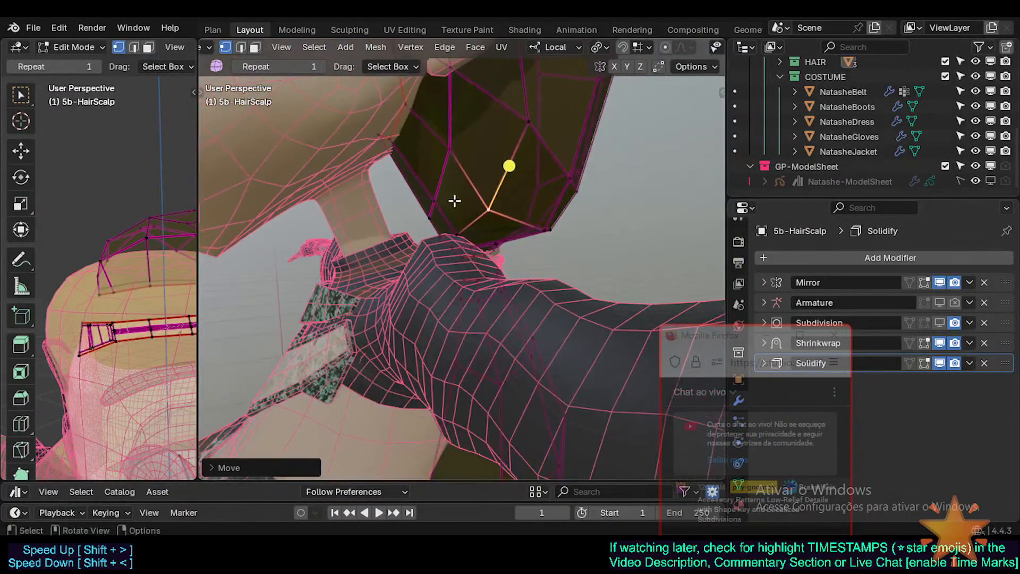
Move an edge and a vertex in the scalp hair's lower part above the hair tie, and leave Edit Mode
{"action": "middle_click_drag", "start_coordinate": [417, 163], "coordinate": [271, 227]}
{"action": "key", "text": "2"}
{"action": "left_click", "coordinate": [382, 121]}
{"action": "key", "text": "g"}
{"action": "left_click", "coordinate": [371, 141]}
{"action": "key", "text": "1"}
{"action": "key", "text": "g"}
{"action": "left_click", "coordinate": [372, 159]}
{"action": "key", "text": "Tab"}
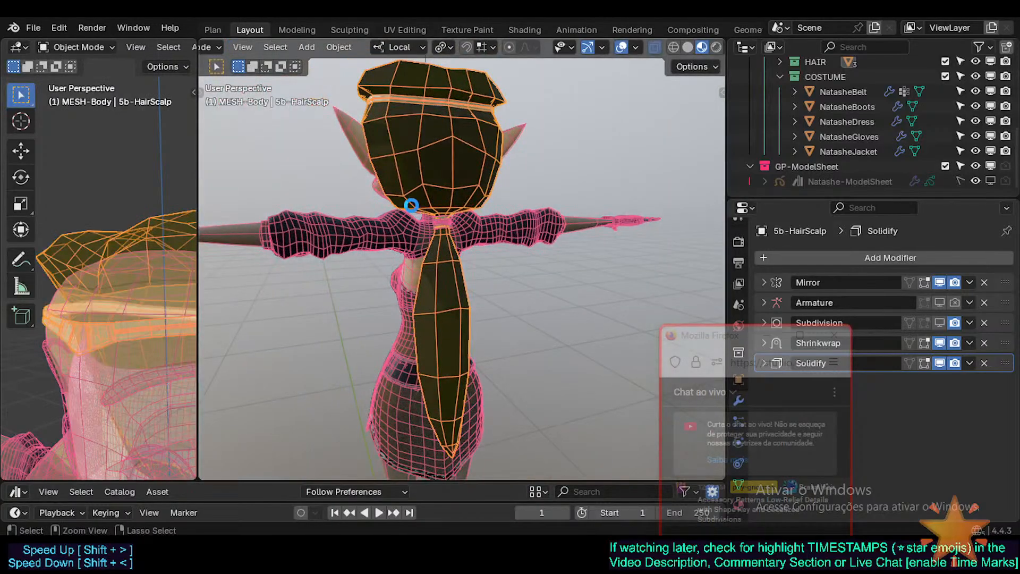
Turn off the wireframe display and reopen the 5b-HairScalp mesh for editing around the hair tie
{"action": "middle_click_drag", "start_coordinate": [407, 233], "coordinate": [301, 348], "text": "shift"}
{"action": "scroll", "coordinate": [387, 274], "scroll_direction": "up", "scroll_amount": 1}
{"action": "left_click", "coordinate": [378, 303]}
{"action": "scroll", "coordinate": [406, 286], "scroll_direction": "up", "scroll_amount": 3}
{"action": "key", "text": "shift+z"}
{"action": "scroll", "coordinate": [405, 289], "scroll_direction": "up", "scroll_amount": 3}
{"action": "left_click", "coordinate": [396, 273]}
{"action": "key", "text": "Tab"}
Move the ponytail's outer top-rim vertex up and inward under the lower band of the hair tie
{"action": "scroll", "coordinate": [394, 277], "scroll_direction": "up", "scroll_amount": 2}
{"action": "left_click", "coordinate": [338, 278]}
{"action": "middle_click_drag", "start_coordinate": [338, 278], "coordinate": [314, 302]}
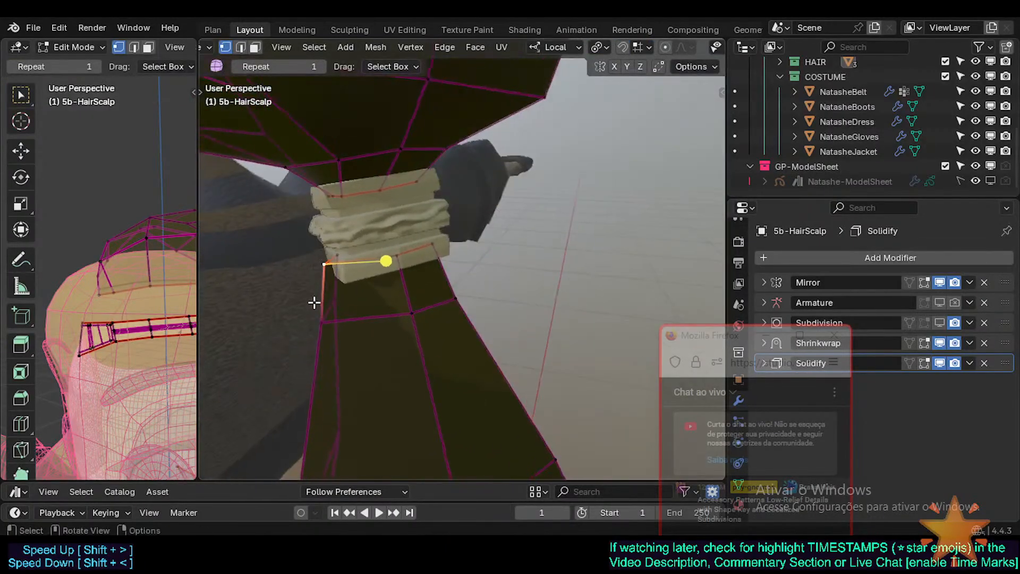
{"action": "key", "text": "g"}
{"action": "left_click", "coordinate": [353, 290]}
{"action": "key", "text": "g"}
{"action": "left_click", "coordinate": [334, 262]}
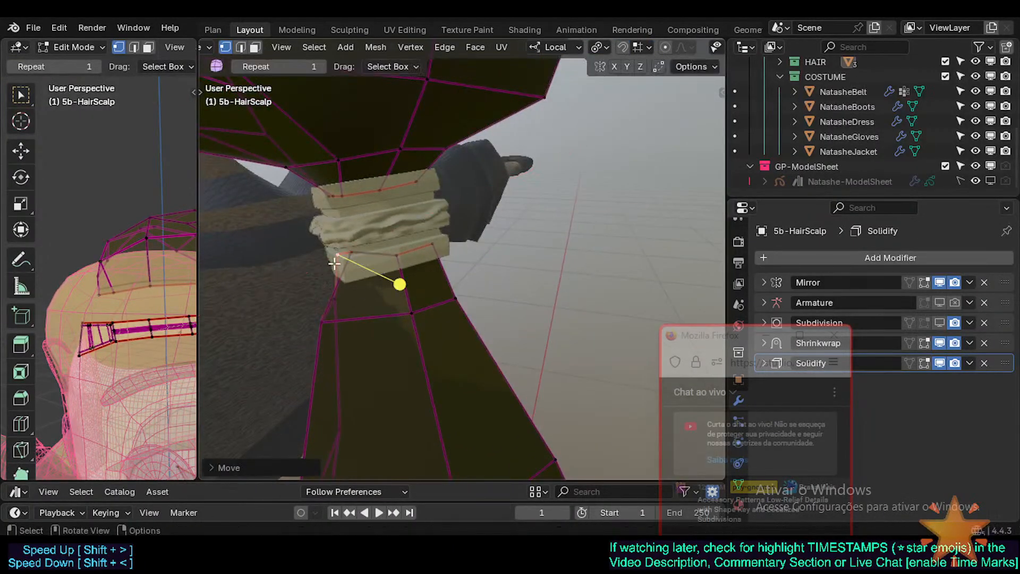
Shift the same top-rim vertex along Y so it sits inside the hair tie's lower band
{"action": "middle_click_drag", "start_coordinate": [334, 264], "coordinate": [398, 257]}
{"action": "key", "text": "Tab"}
{"action": "key", "text": "Tab"}
{"action": "key", "text": "g"}
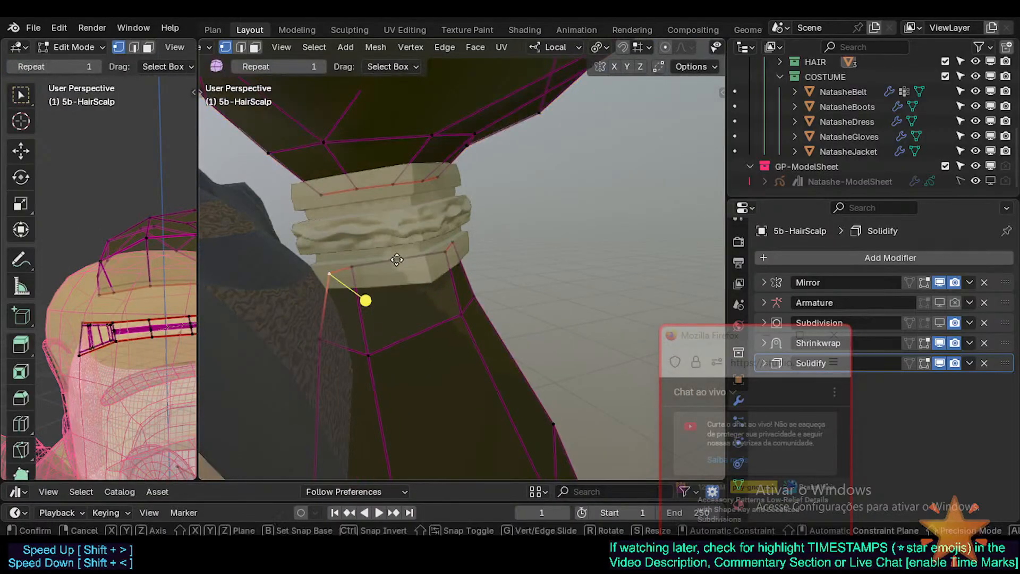
{"action": "key", "text": "y"}
{"action": "left_click", "coordinate": [408, 260]}
Vertex-slide the neighbouring rim vertex along the band and the vertex below it along the ponytail's next row
{"action": "left_click", "coordinate": [357, 262]}
{"action": "key", "text": "g"}
{"action": "key", "text": "g"}
{"action": "left_click", "coordinate": [397, 262]}
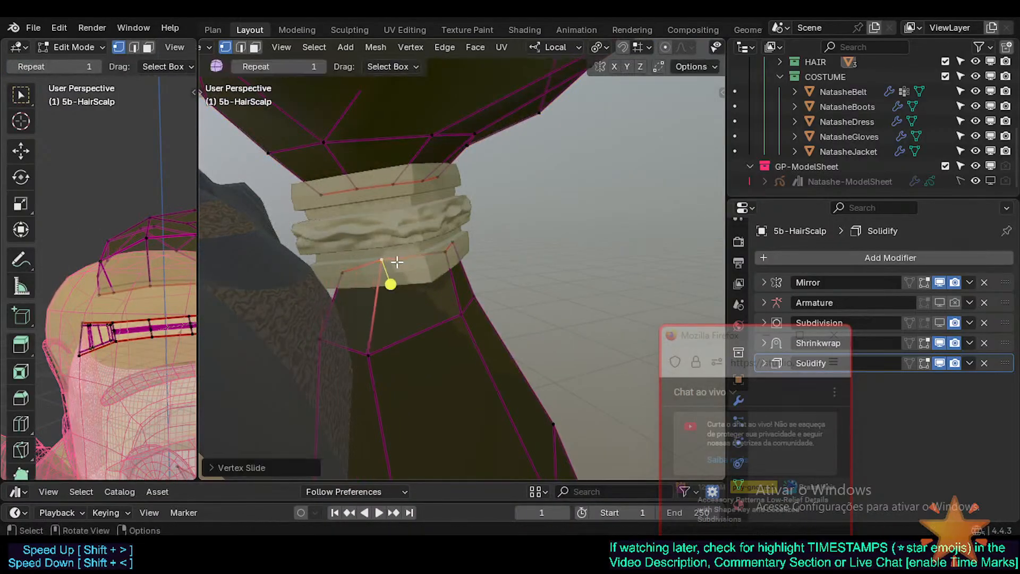
{"action": "key", "text": "g"}
{"action": "key", "text": "g"}
{"action": "left_click", "coordinate": [399, 347]}
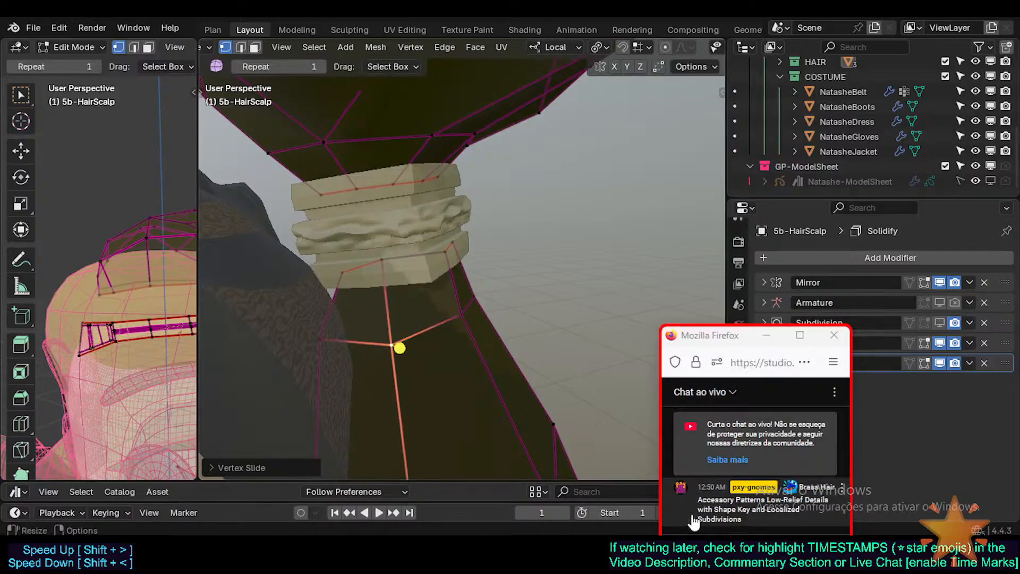
Move the live chat window aside, switch to VLC, resume playback and lower the system volume to 46
{"action": "left_click_drag", "start_coordinate": [723, 339], "coordinate": [771, 224]}
{"action": "key", "text": "alt+Tab"}
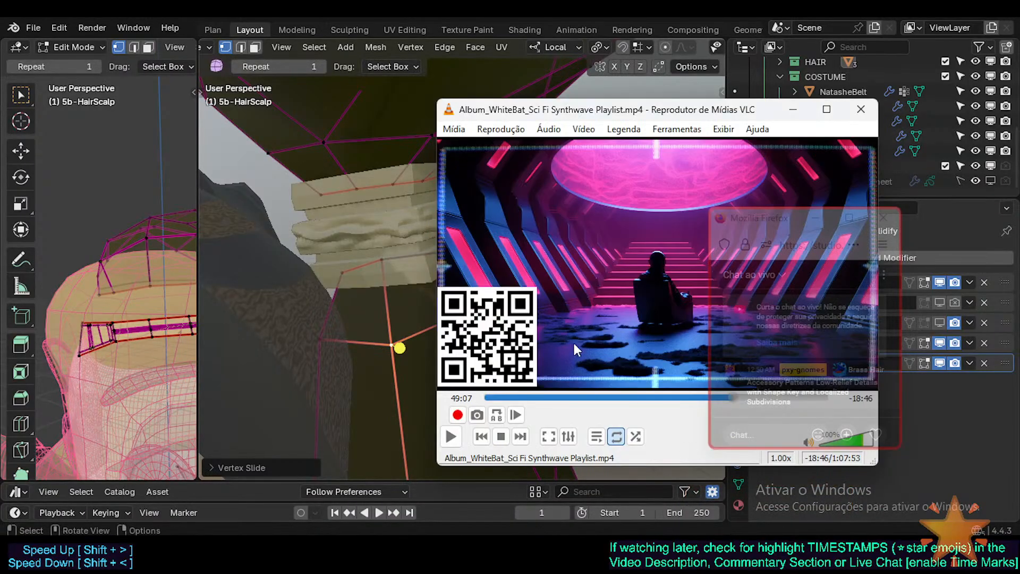
{"action": "key", "text": "space"}
{"action": "key", "text": "XF86AudioLowerVolume"}
{"action": "key", "text": "XF86AudioLowerVolume"}
{"action": "key", "text": "XF86AudioLowerVolume"}
{"action": "key", "text": "XF86AudioLowerVolume"}
{"action": "key", "text": "XF86AudioLowerVolume"}
{"action": "key", "text": "XF86AudioLowerVolume"}
{"action": "key", "text": "XF86AudioLowerVolume"}
{"action": "key", "text": "XF86AudioLowerVolume"}
{"action": "key", "text": "XF86AudioLowerVolume"}
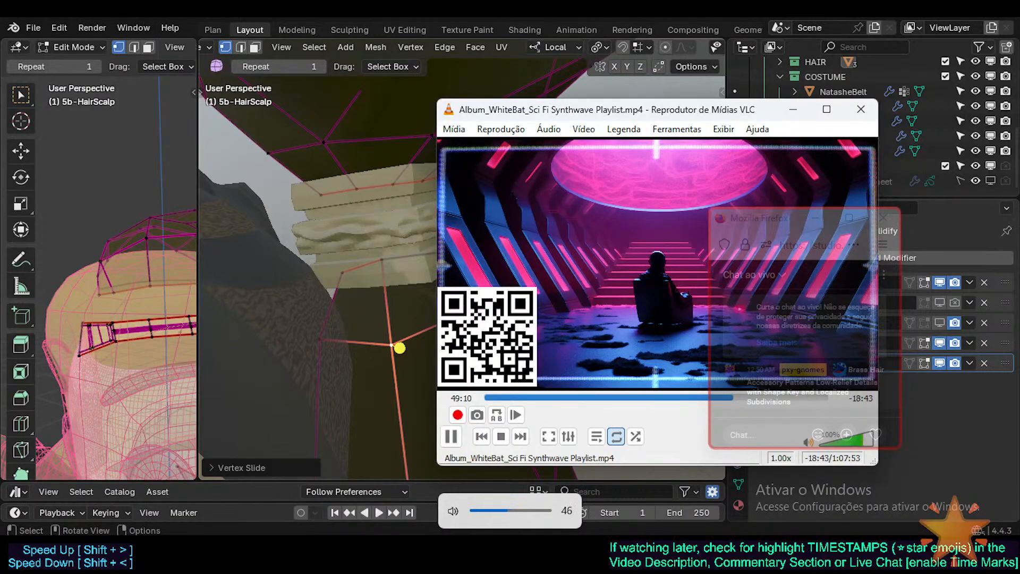
Switch back to Blender, reposition the ponytail's rim vertex inside the lower band, and save the file
{"action": "key", "text": "alt+Tab"}
{"action": "middle_click_drag", "start_coordinate": [457, 340], "coordinate": [387, 269]}
{"action": "key", "text": "g"}
{"action": "left_click", "coordinate": [632, 282]}
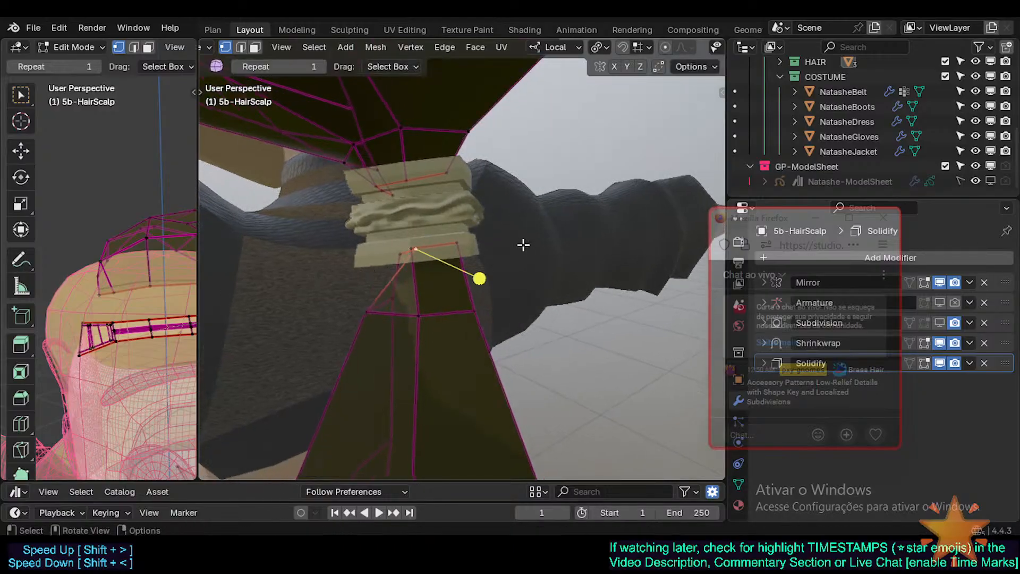
{"action": "middle_click_drag", "start_coordinate": [519, 235], "coordinate": [546, 268], "text": "shift"}
{"action": "scroll", "coordinate": [487, 294], "scroll_direction": "up", "scroll_amount": 2}
{"action": "key", "text": "ctrl+s"}
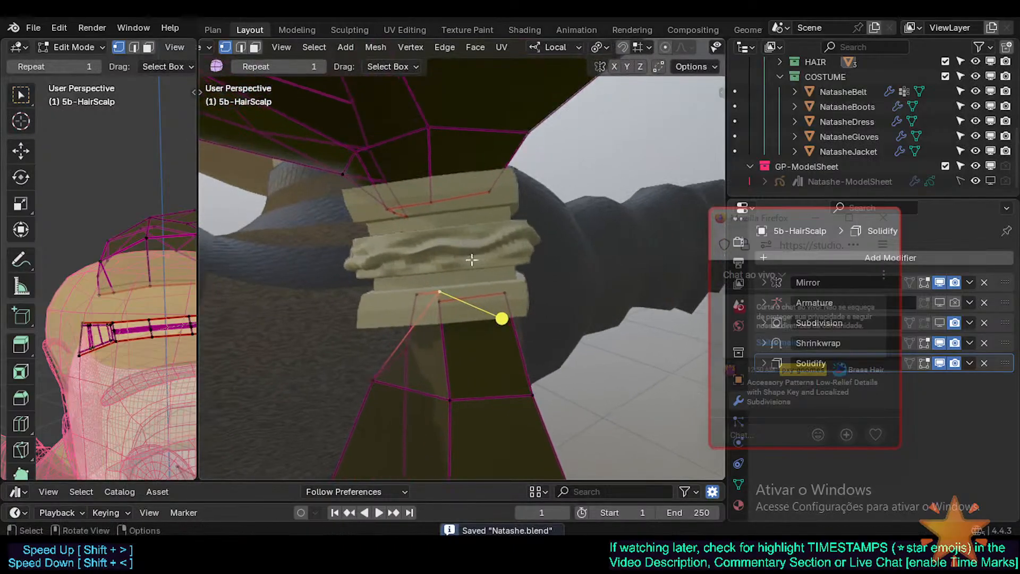
Inspect the hair tie's mesh and its fit around the ponytail in Object and Edit Mode
{"action": "middle_click_drag", "start_coordinate": [471, 260], "coordinate": [411, 256]}
{"action": "key", "text": "Tab"}
{"action": "left_click", "coordinate": [452, 237]}
{"action": "right_click", "coordinate": [461, 240]}
{"action": "left_click", "coordinate": [461, 240]}
{"action": "key", "text": "Tab"}
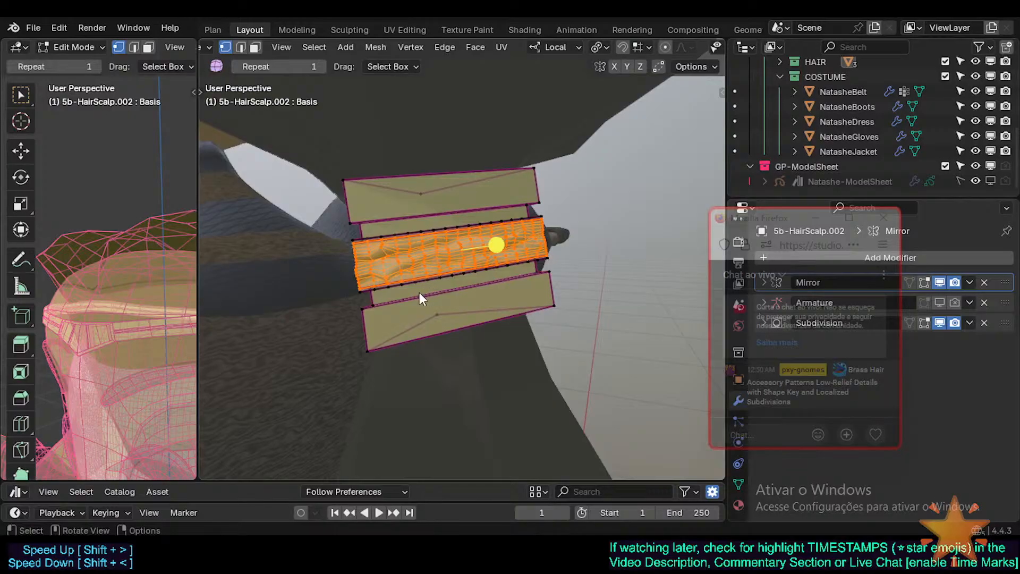
{"action": "key", "text": "Tab"}
{"action": "middle_click_drag", "start_coordinate": [420, 293], "coordinate": [401, 255]}
Reopen the 5b-HairScalp mesh and move the ponytail's rim vertex within the lower band, refining it along X
{"action": "left_click", "coordinate": [393, 368]}
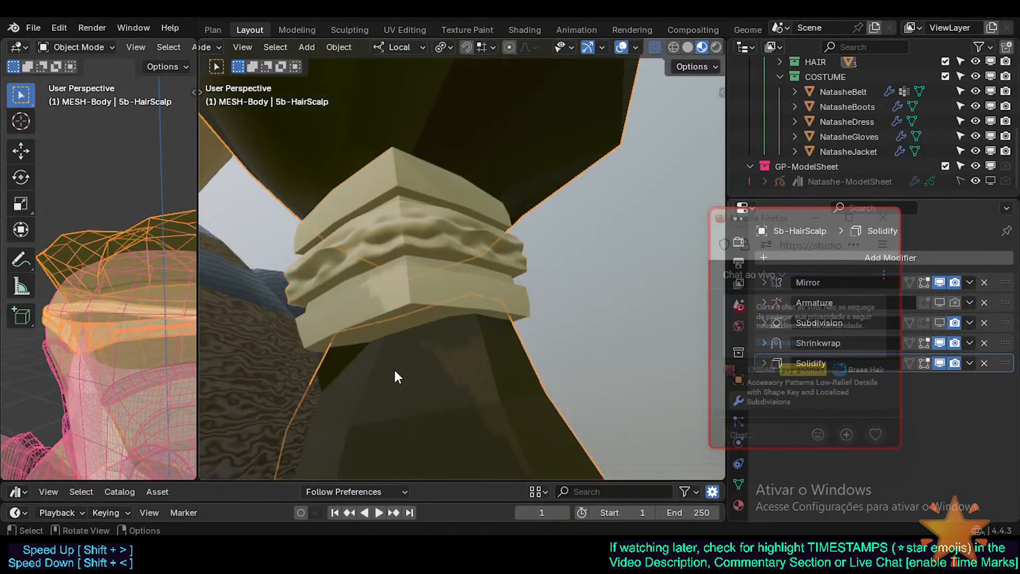
{"action": "key", "text": "Tab"}
{"action": "middle_click_drag", "start_coordinate": [410, 353], "coordinate": [381, 347]}
{"action": "key", "text": "g"}
{"action": "left_click", "coordinate": [388, 341]}
{"action": "key", "text": "g"}
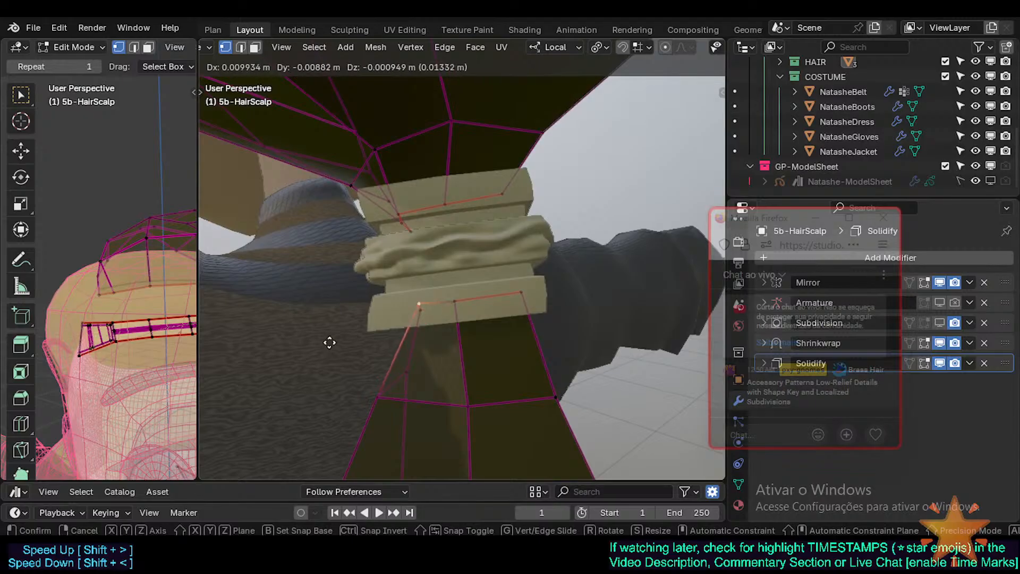
{"action": "key", "text": "x"}
{"action": "left_click", "coordinate": [306, 331]}
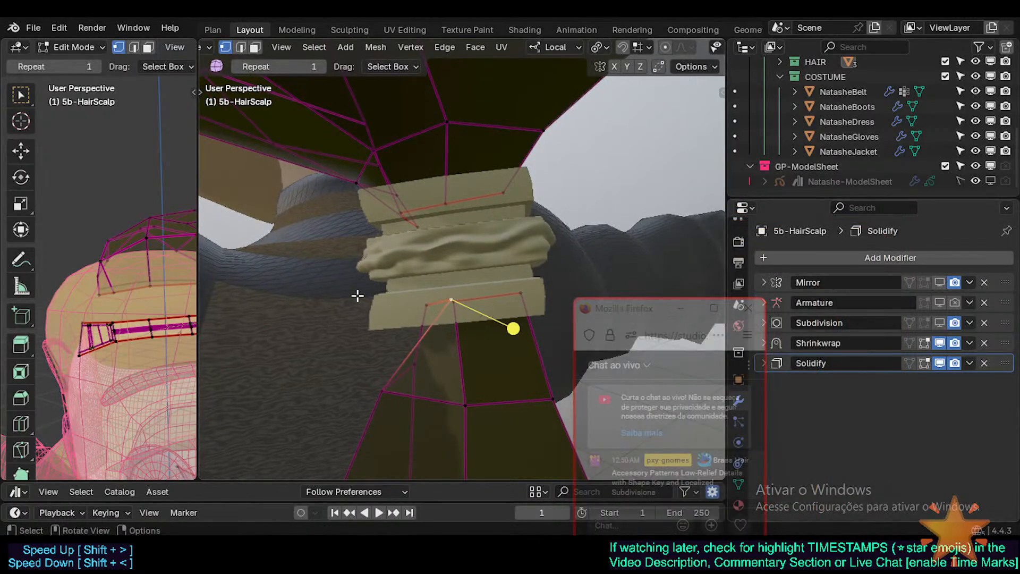
Move a front rim vertex inside the tie, adjust it along X, and show the Mirror modifier in the viewport again
{"action": "key", "text": "g"}
{"action": "left_click", "coordinate": [339, 314]}
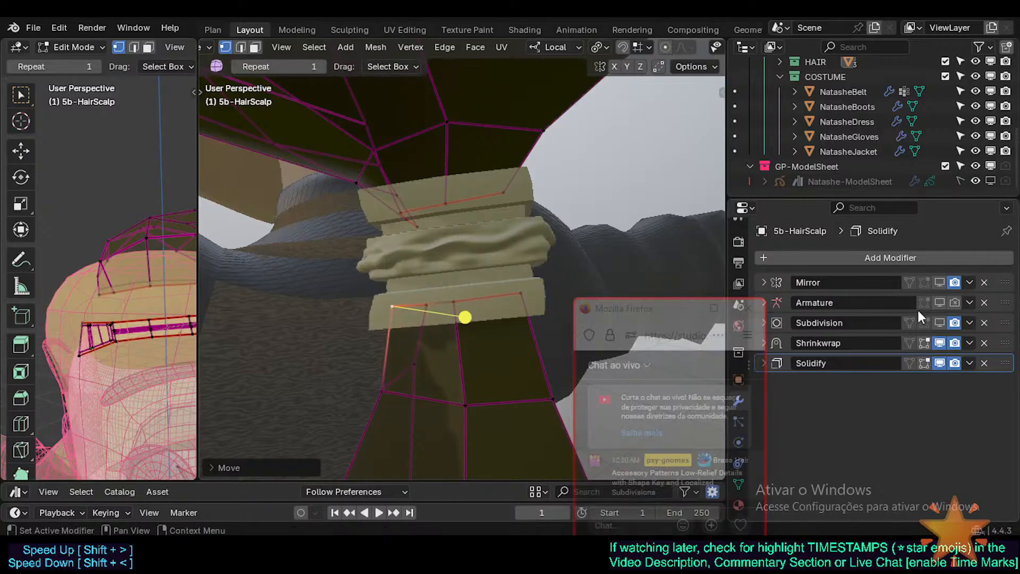
{"action": "left_click", "coordinate": [941, 283]}
{"action": "middle_click_drag", "start_coordinate": [434, 326], "coordinate": [276, 344]}
{"action": "key", "text": "g"}
{"action": "key", "text": "x"}
{"action": "left_click", "coordinate": [381, 341]}
Reposition the remaining front rim vertices inside the lower band, adjusting the one near the mirror line along X
{"action": "left_click", "coordinate": [418, 309]}
{"action": "middle_click_drag", "start_coordinate": [417, 309], "coordinate": [429, 327]}
{"action": "key", "text": "g"}
{"action": "left_click", "coordinate": [480, 311]}
{"action": "key", "text": "g"}
{"action": "key", "text": "x"}
{"action": "left_click", "coordinate": [491, 297]}
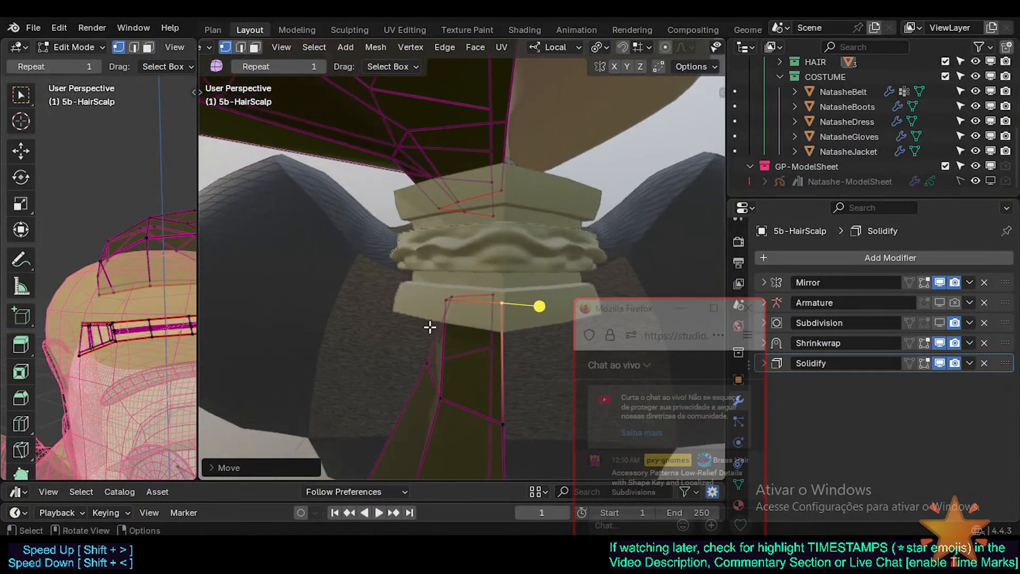
{"action": "key", "text": "g"}
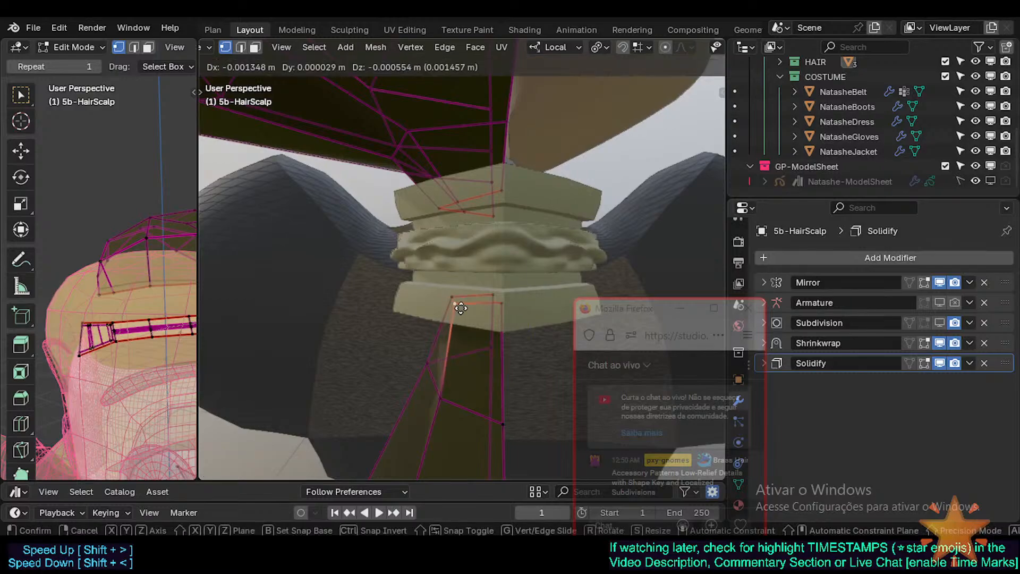
{"action": "left_click", "coordinate": [424, 351]}
Select the ponytail's edge loop just below the hair tie and scale it up
{"action": "middle_click_drag", "start_coordinate": [424, 351], "coordinate": [433, 352]}
{"action": "key", "text": "2"}
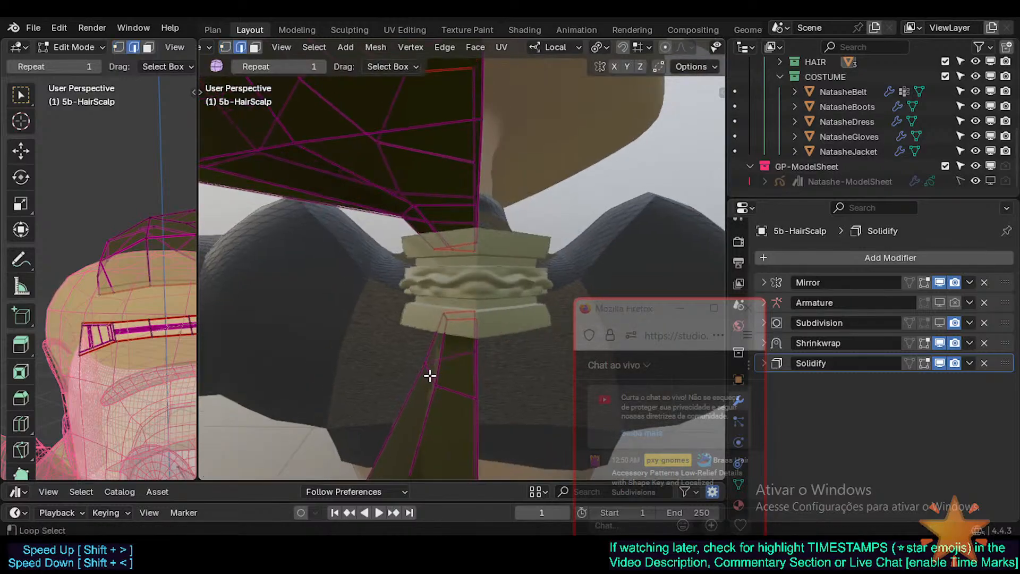
{"action": "left_click", "coordinate": [429, 376], "text": "alt"}
{"action": "key", "text": "s"}
{"action": "left_click", "coordinate": [517, 375]}
{"action": "scroll", "coordinate": [435, 380], "scroll_direction": "down", "scroll_amount": 2}
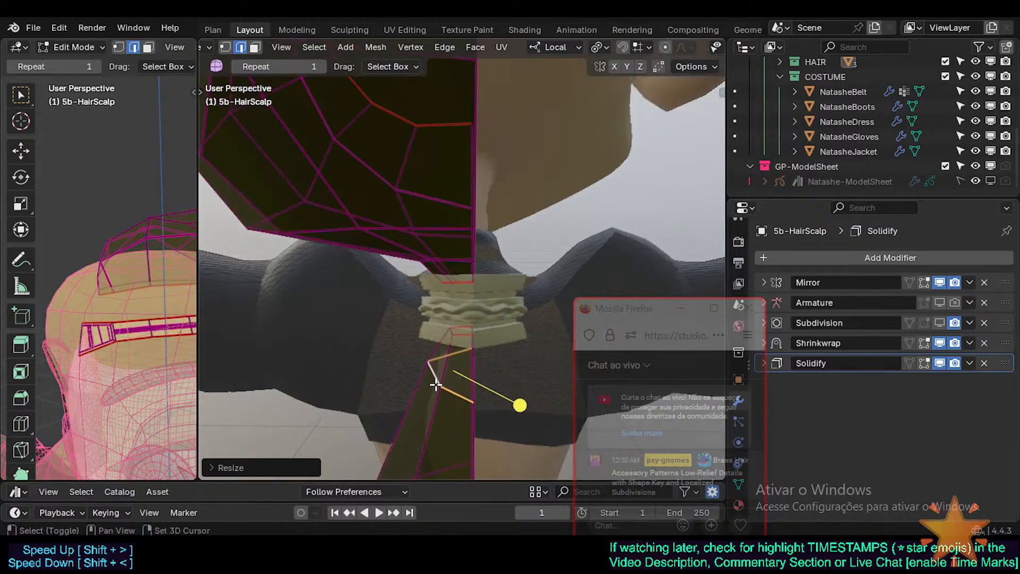
Review the ponytail and its transition into the hair tie from several angles in Object Mode
{"action": "key", "text": "Tab"}
{"action": "middle_click_drag", "start_coordinate": [435, 380], "coordinate": [462, 309]}
{"action": "scroll", "coordinate": [409, 366], "scroll_direction": "down", "scroll_amount": 1}
{"action": "middle_click_drag", "start_coordinate": [614, 219], "coordinate": [368, 317]}
{"action": "scroll", "coordinate": [373, 335], "scroll_direction": "up", "scroll_amount": 5}
{"action": "key", "text": "Tab"}
{"action": "scroll", "coordinate": [377, 264], "scroll_direction": "up", "scroll_amount": 2}
{"action": "key", "text": "Tab"}
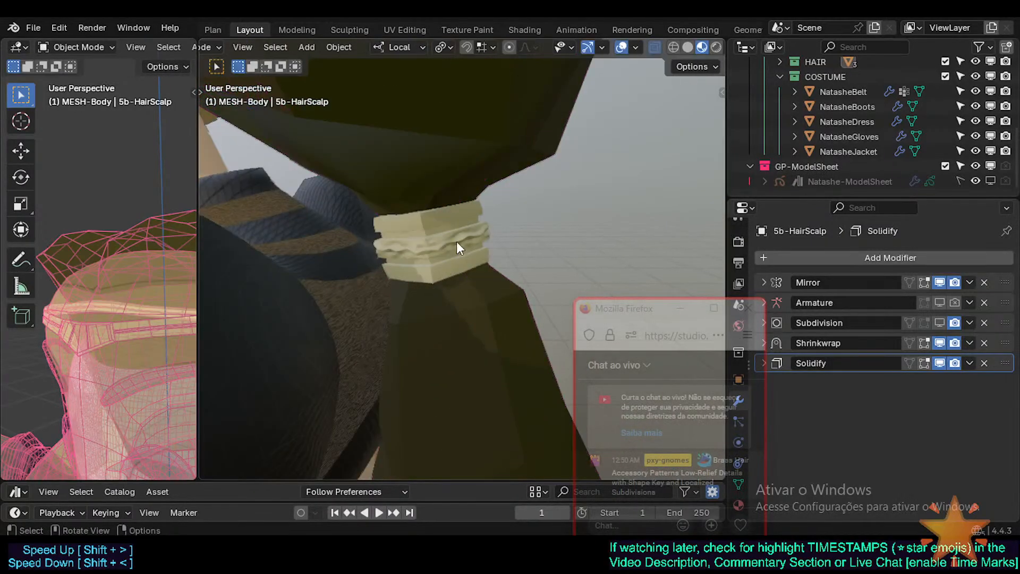
Save the file, unwrap the hair tie's mesh with Unwrap Minimum Stretch, and check the texture on its bands
{"action": "left_click", "coordinate": [457, 242]}
{"action": "key", "text": "Tab"}
{"action": "key", "text": "KP_Decimal"}
{"action": "key", "text": "ctrl+s"}
{"action": "middle_click_drag", "start_coordinate": [483, 294], "coordinate": [407, 266]}
{"action": "key", "text": "u"}
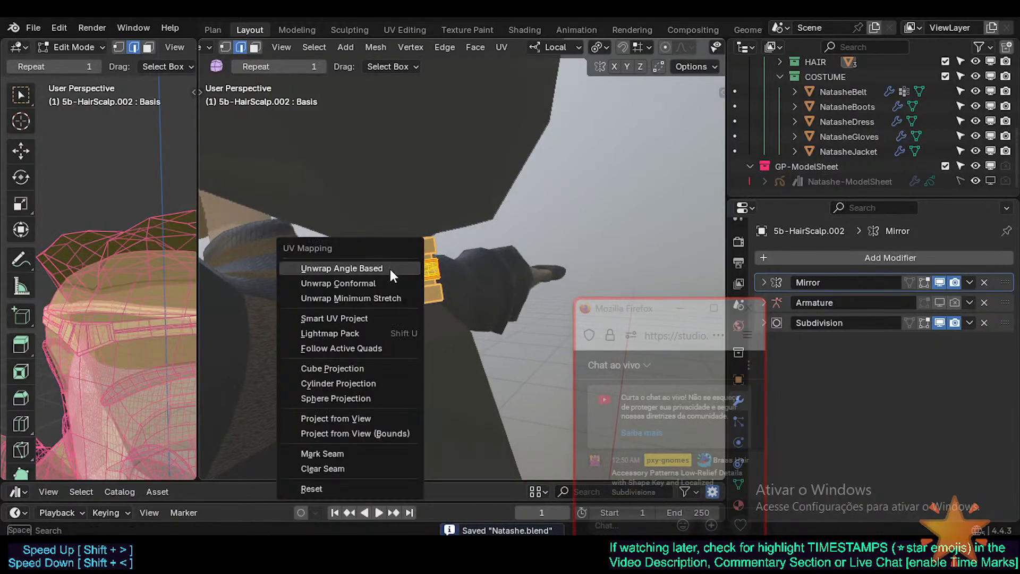
{"action": "left_click", "coordinate": [388, 298]}
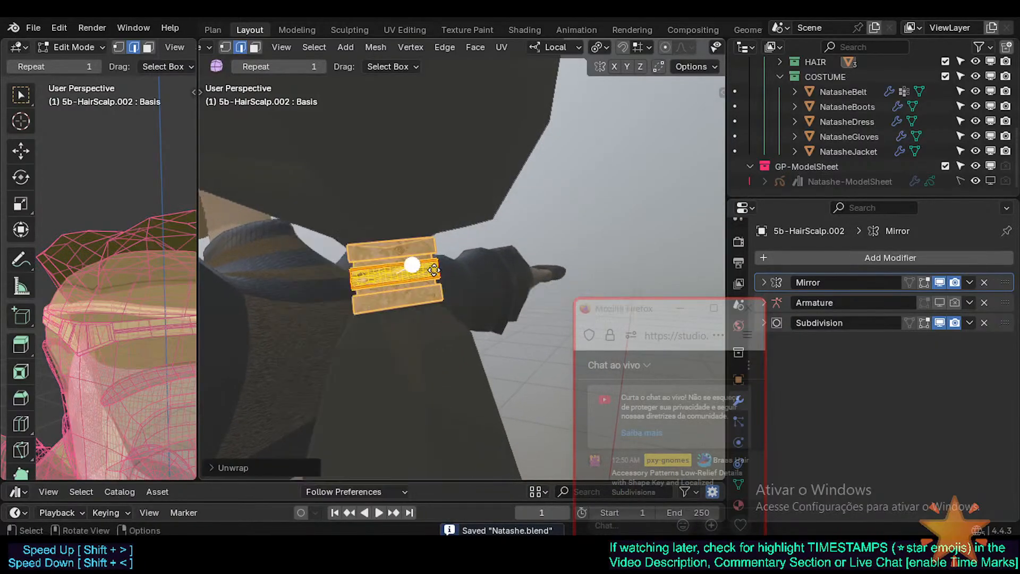
{"action": "key", "text": "Tab"}
{"action": "scroll", "coordinate": [445, 245], "scroll_direction": "down", "scroll_amount": 3}
{"action": "middle_click_drag", "start_coordinate": [435, 244], "coordinate": [427, 274]}
{"action": "scroll", "coordinate": [387, 250], "scroll_direction": "up", "scroll_amount": 5}
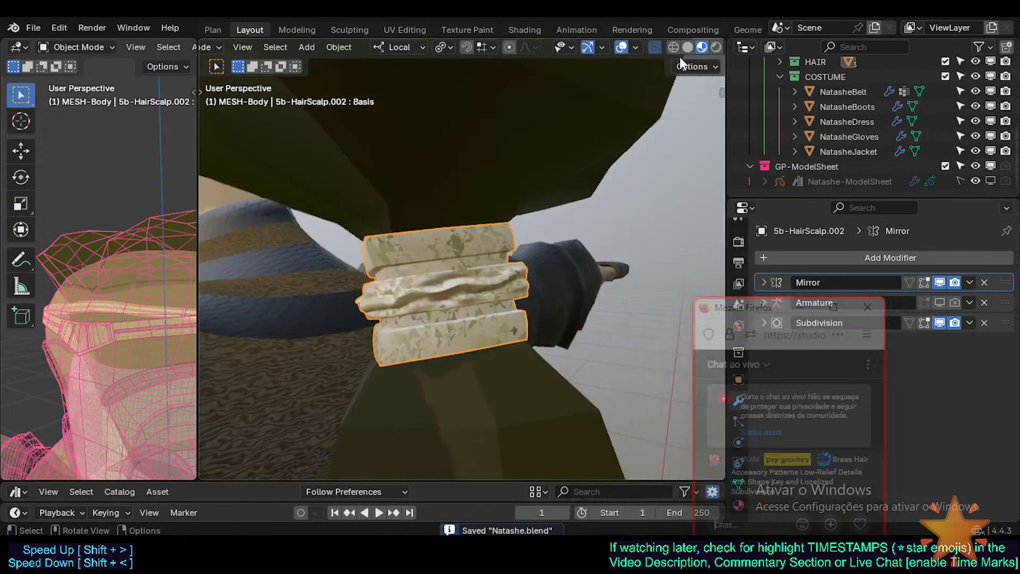
{"action": "scroll", "coordinate": [681, 53], "scroll_direction": "down", "scroll_amount": 1}
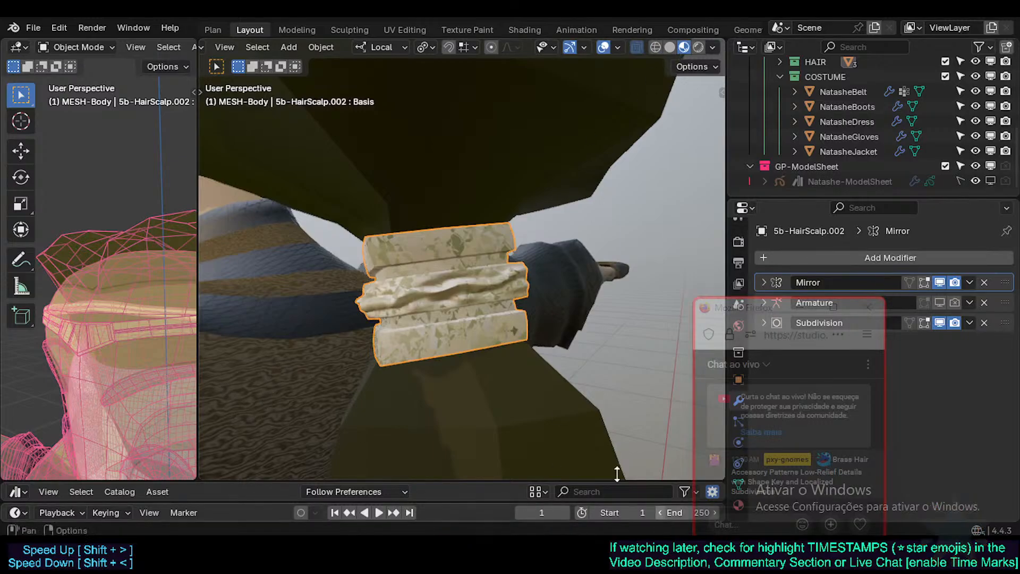
{"action": "scroll", "coordinate": [371, 250], "scroll_direction": "down", "scroll_amount": 1}
Select the tie's upper and lower bands with the adjoining recessed faces and unwrap them with Follow Active Quads
{"action": "key", "text": "Tab"}
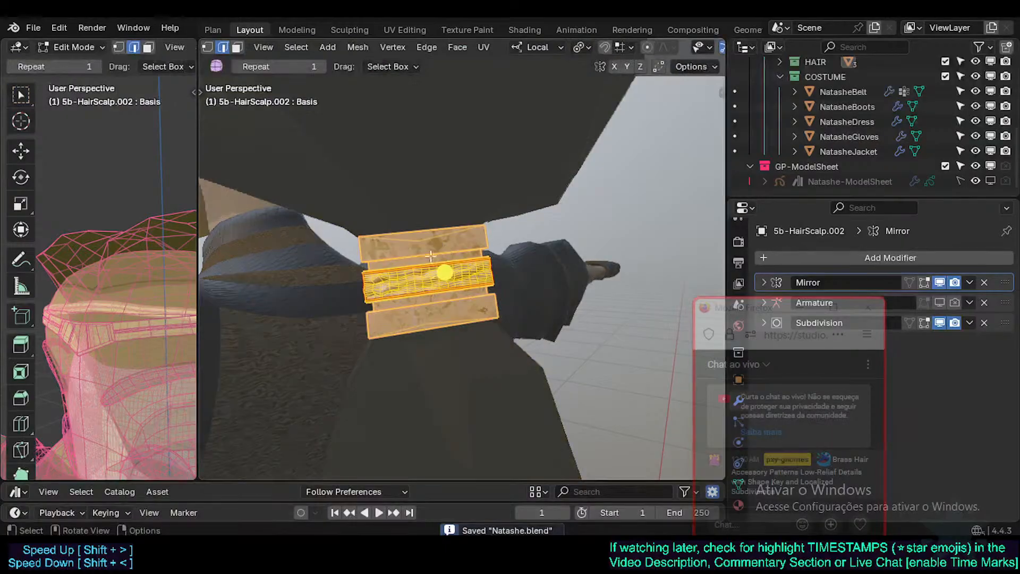
{"action": "key", "text": "alt+a"}
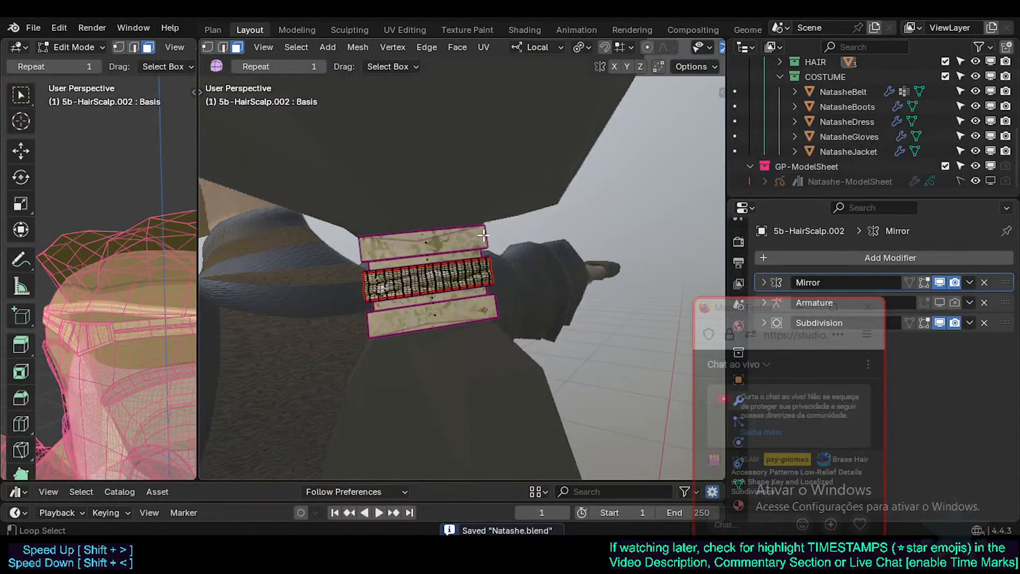
{"action": "middle_click_drag", "start_coordinate": [483, 235], "coordinate": [488, 304]}
{"action": "left_click", "coordinate": [431, 318]}
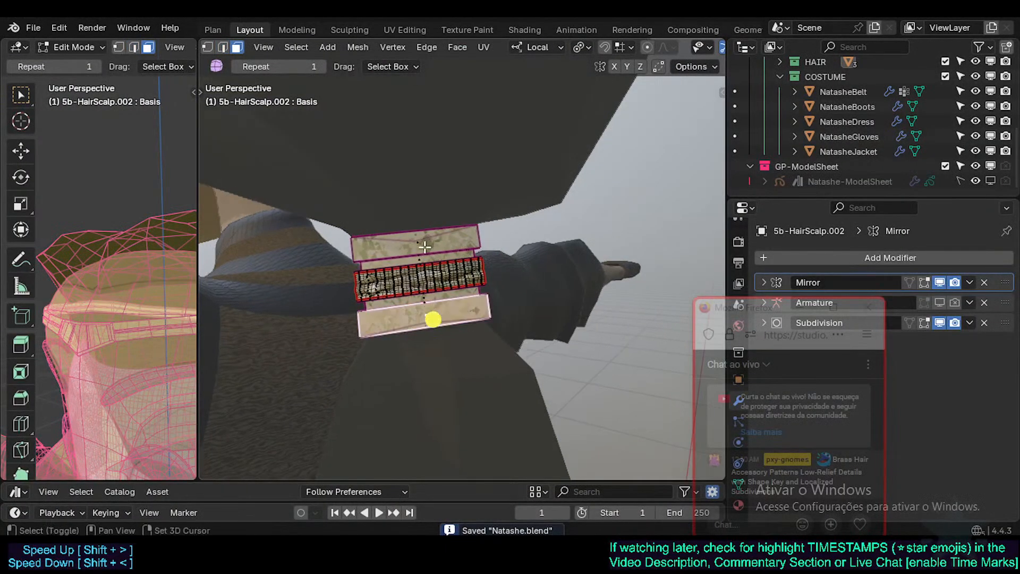
{"action": "left_click", "coordinate": [428, 273], "text": "shift"}
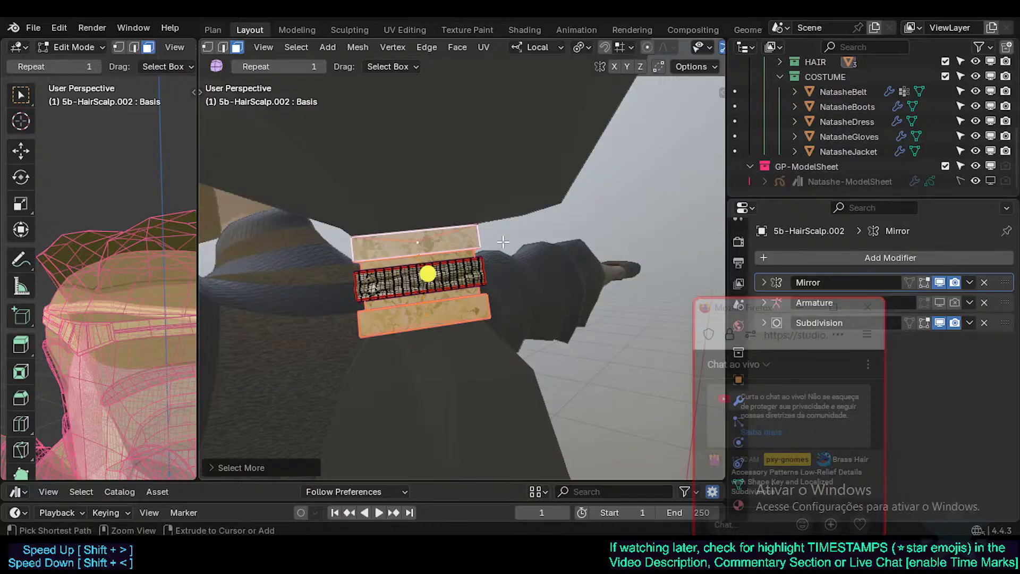
{"action": "scroll", "coordinate": [498, 246], "scroll_direction": "up", "scroll_amount": 3}
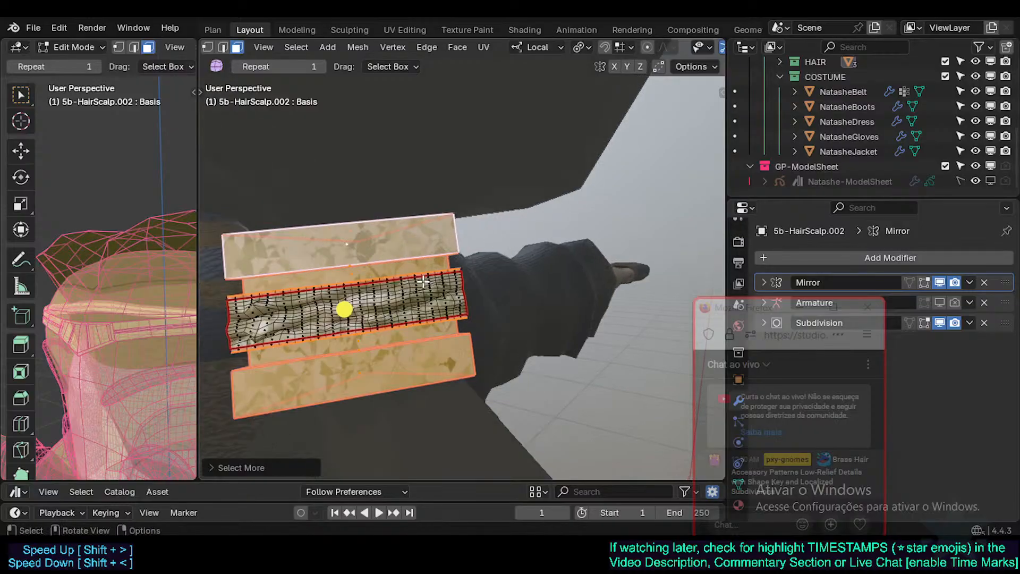
{"action": "scroll", "coordinate": [424, 282], "scroll_direction": "up", "scroll_amount": 3}
{"action": "middle_click_drag", "start_coordinate": [420, 284], "coordinate": [420, 301]}
{"action": "scroll", "coordinate": [371, 310], "scroll_direction": "down", "scroll_amount": 3}
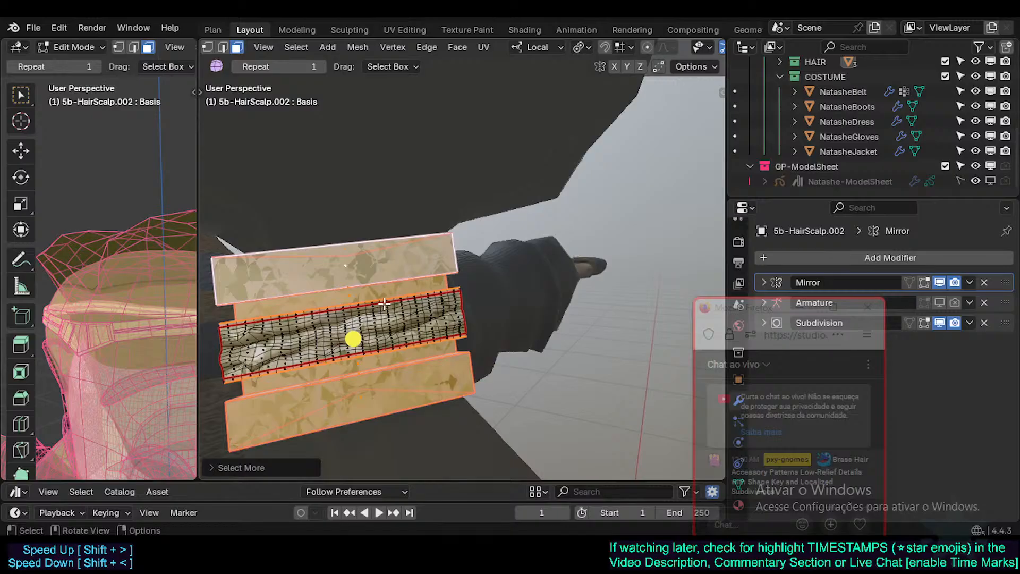
{"action": "key", "text": "u"}
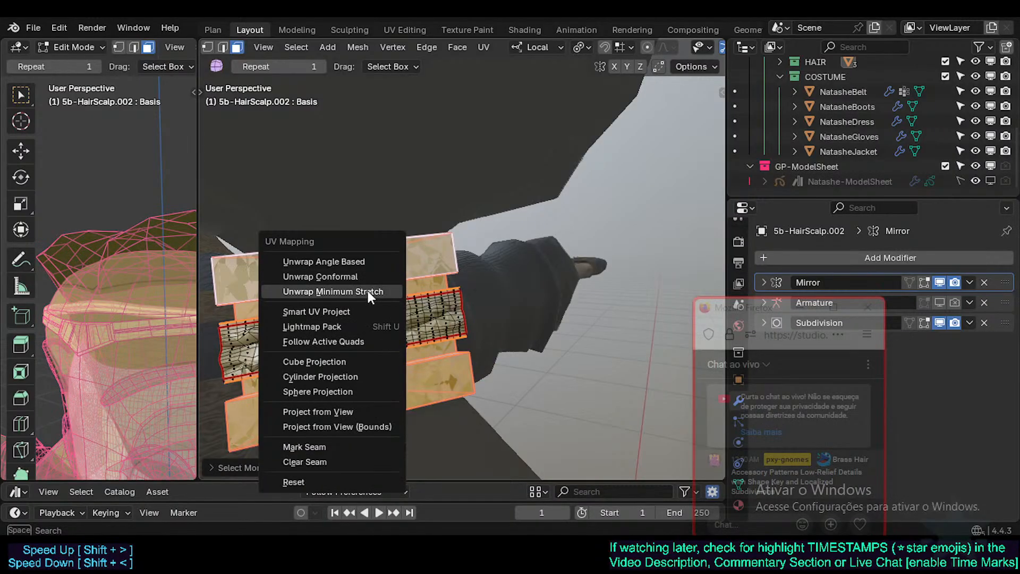
{"action": "left_click", "coordinate": [355, 334]}
{"action": "left_click", "coordinate": [368, 368]}
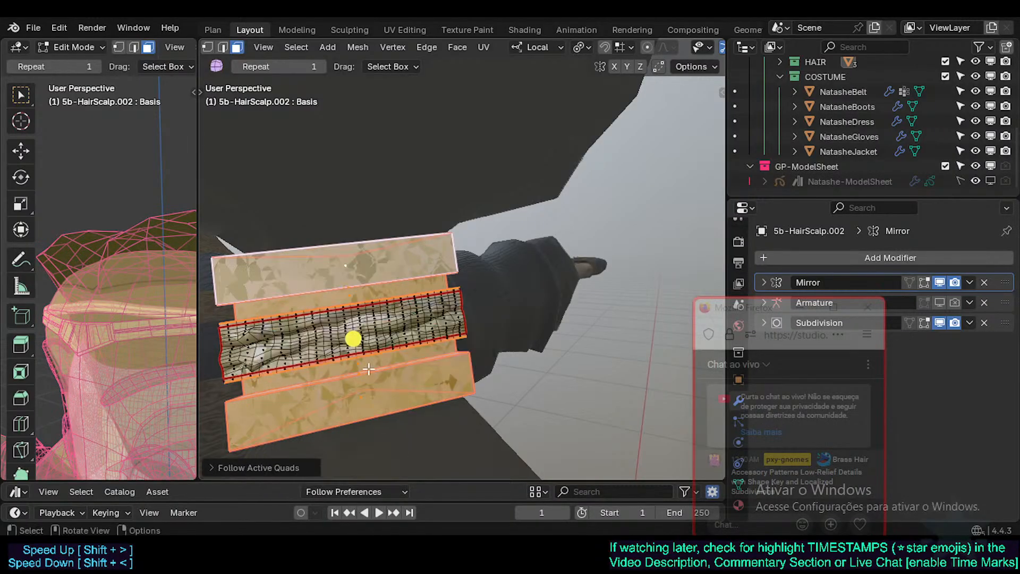
Switch to the Shading workspace and stretch the UVs of the tie's selected upper and lower bands along X
{"action": "middle_click_drag", "start_coordinate": [352, 337], "coordinate": [389, 341]}
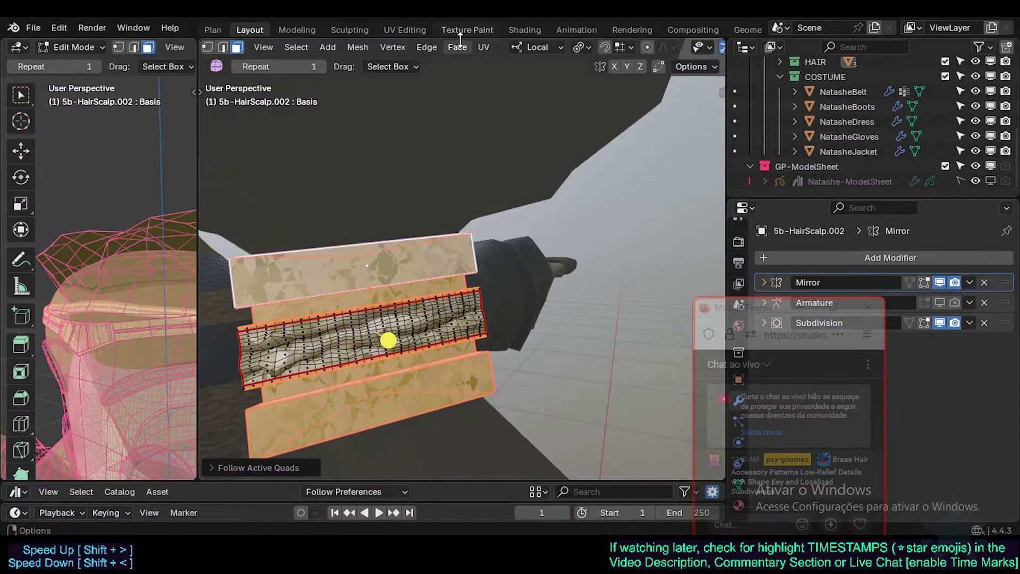
{"action": "left_click", "coordinate": [547, 30]}
{"action": "middle_click_drag", "start_coordinate": [467, 105], "coordinate": [411, 105]}
{"action": "scroll", "coordinate": [413, 68], "scroll_direction": "up", "scroll_amount": 4}
{"action": "scroll", "coordinate": [426, 142], "scroll_direction": "up", "scroll_amount": 2}
{"action": "middle_click_drag", "start_coordinate": [426, 143], "coordinate": [456, 153], "text": "shift"}
{"action": "middle_click_drag", "start_coordinate": [199, 368], "coordinate": [239, 370]}
{"action": "middle_click_drag", "start_coordinate": [152, 349], "coordinate": [75, 346]}
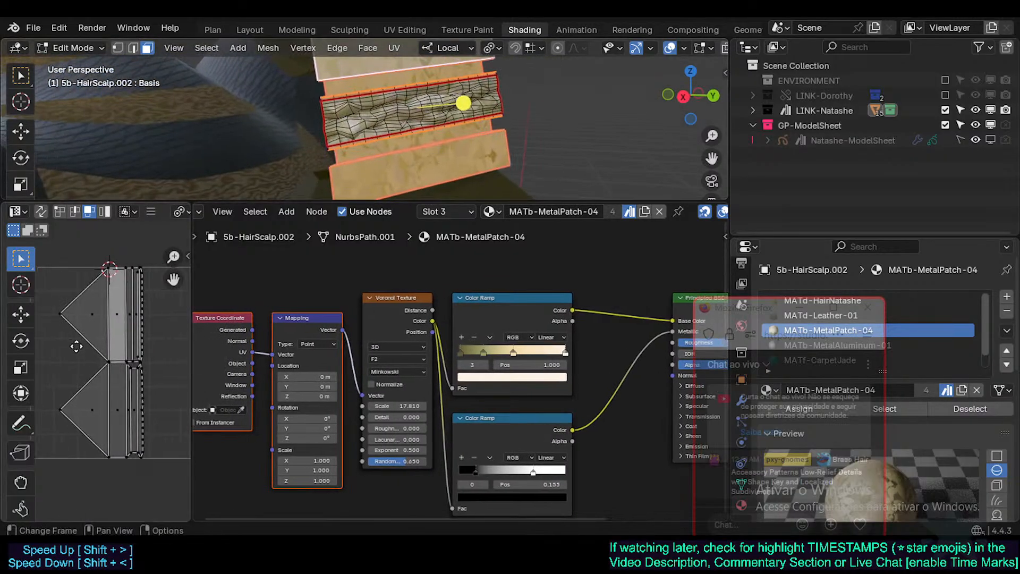
{"action": "scroll", "coordinate": [78, 347], "scroll_direction": "down", "scroll_amount": 2}
{"action": "key", "text": "s"}
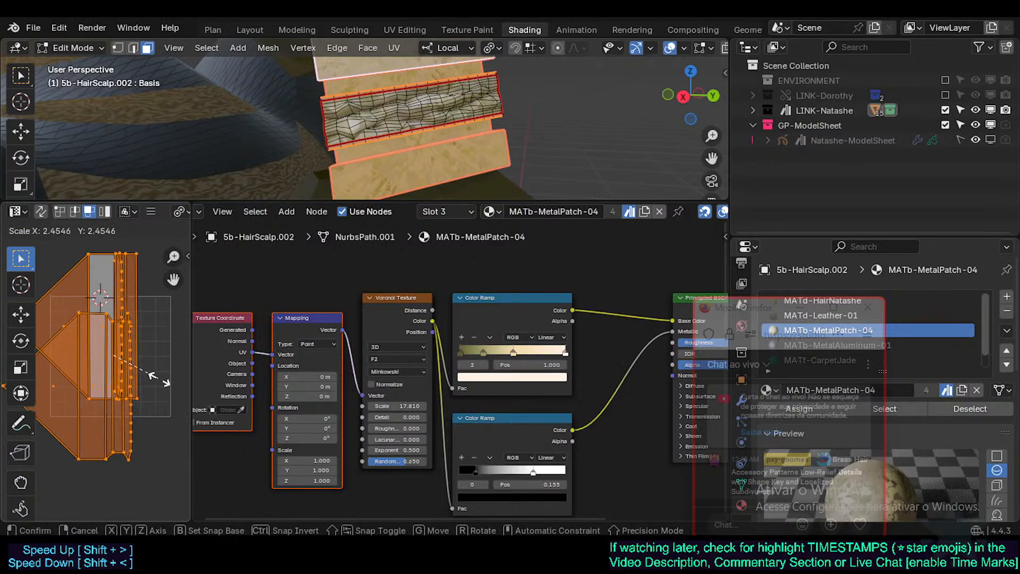
{"action": "key", "text": "x"}
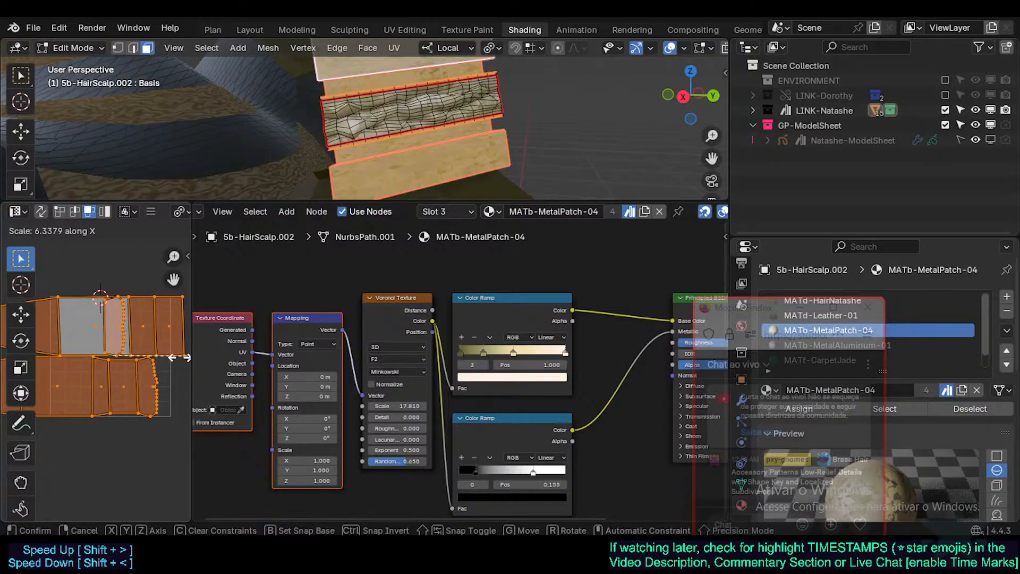
{"action": "left_click", "coordinate": [53, 351]}
Compress the bands' UVs along Y and check the texture on the hair tie in Object Mode
{"action": "key", "text": "s"}
{"action": "key", "text": "y"}
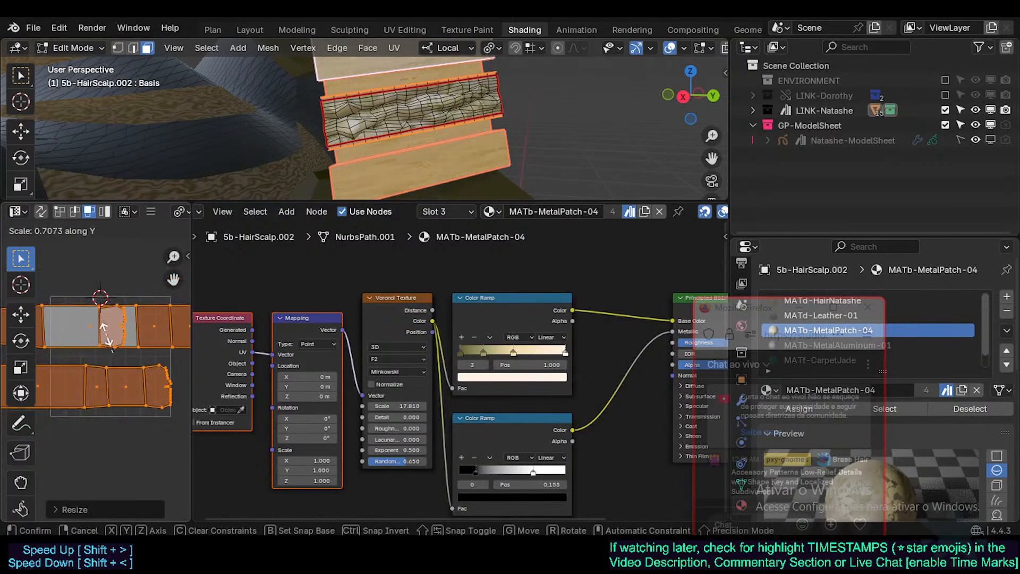
{"action": "left_click", "coordinate": [98, 356]}
{"action": "middle_click_drag", "start_coordinate": [391, 119], "coordinate": [419, 115]}
{"action": "key", "text": "Tab"}
{"action": "scroll", "coordinate": [417, 142], "scroll_direction": "down", "scroll_amount": 2}
{"action": "key", "text": "alt+a"}
{"action": "scroll", "coordinate": [410, 142], "scroll_direction": "up", "scroll_amount": 2}
{"action": "left_click", "coordinate": [419, 114]}
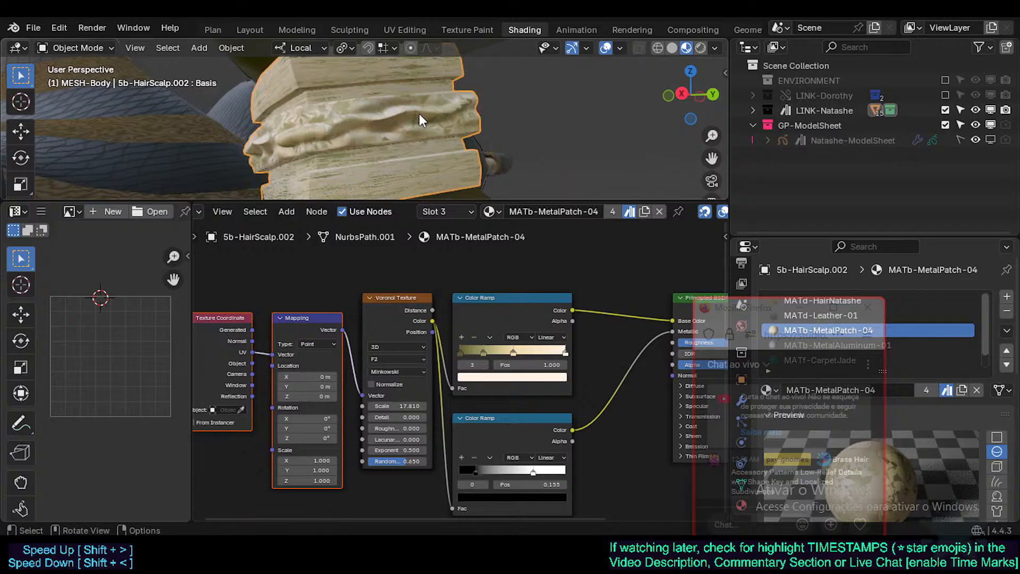
Select the tie's middle relief band as linked faces delimited by Seam and grow the selection by one ring
{"action": "key", "text": "Tab"}
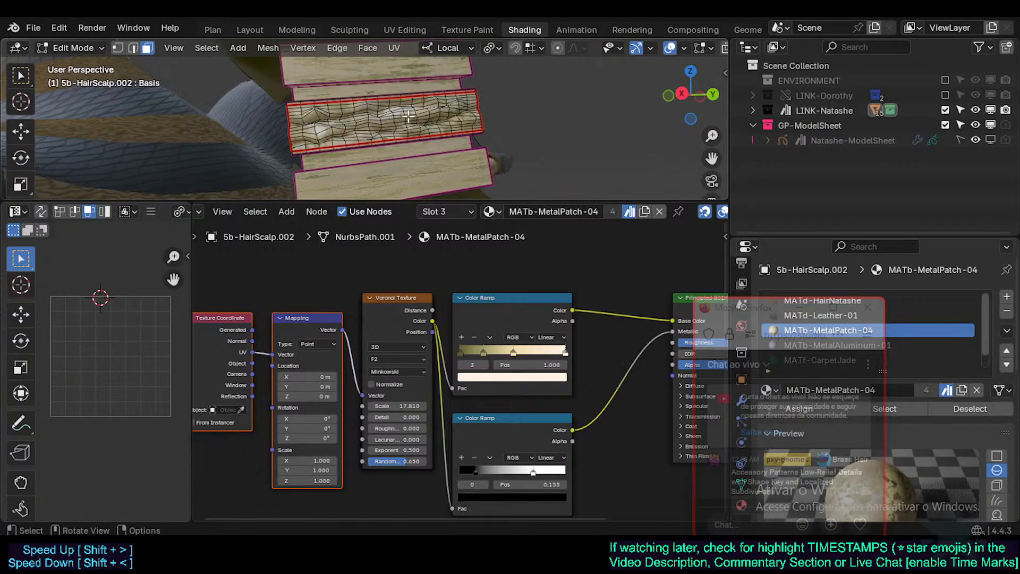
{"action": "key", "text": "ctrl+l"}
{"action": "left_click", "coordinate": [95, 188]}
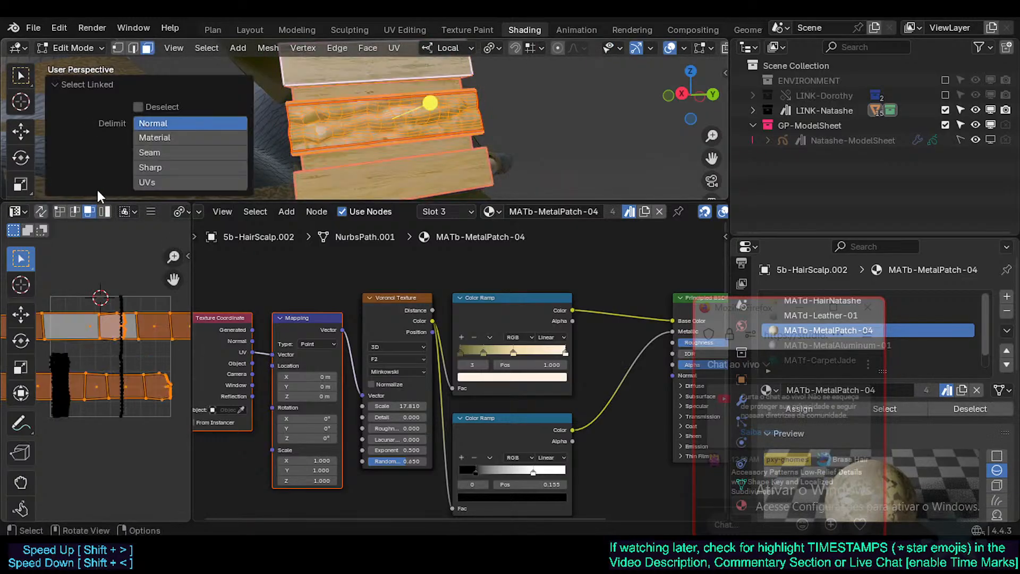
{"action": "left_click", "coordinate": [161, 151]}
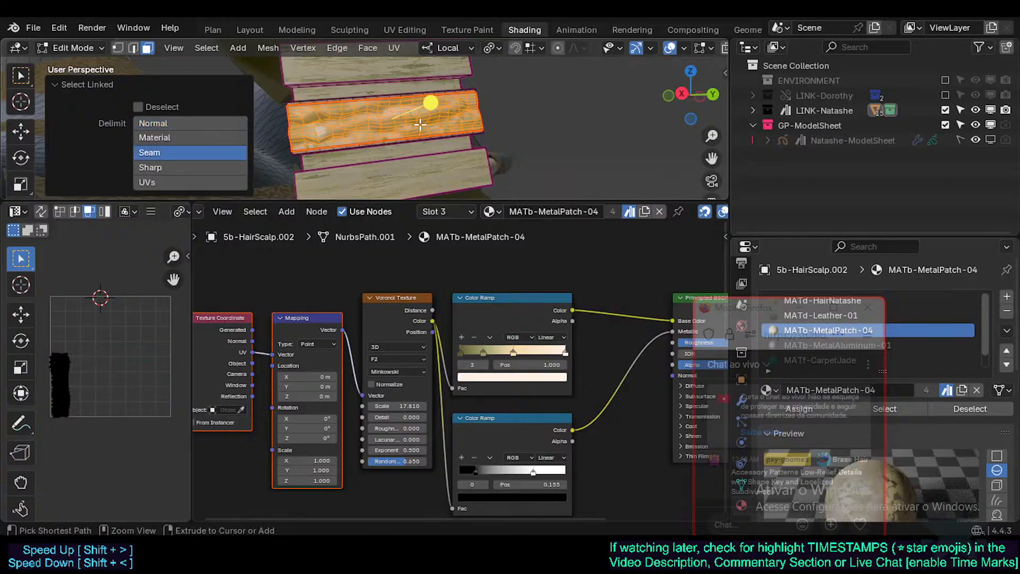
{"action": "key", "text": "ctrl+KP_Add"}
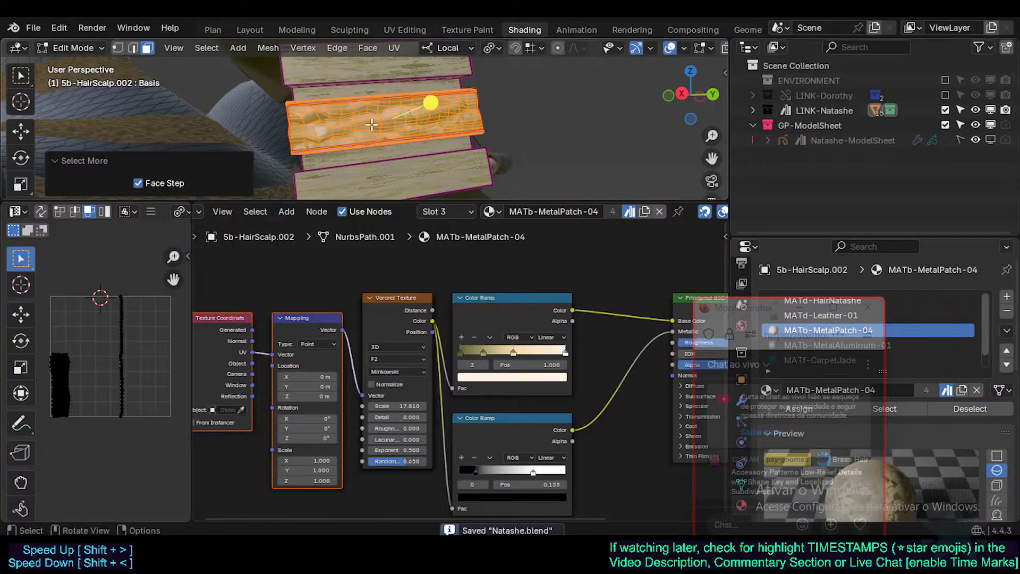
Try Cube Projection on the middle band's faces and check the texture in Object Mode
{"action": "key", "text": "u"}
{"action": "left_click", "coordinate": [359, 155]}
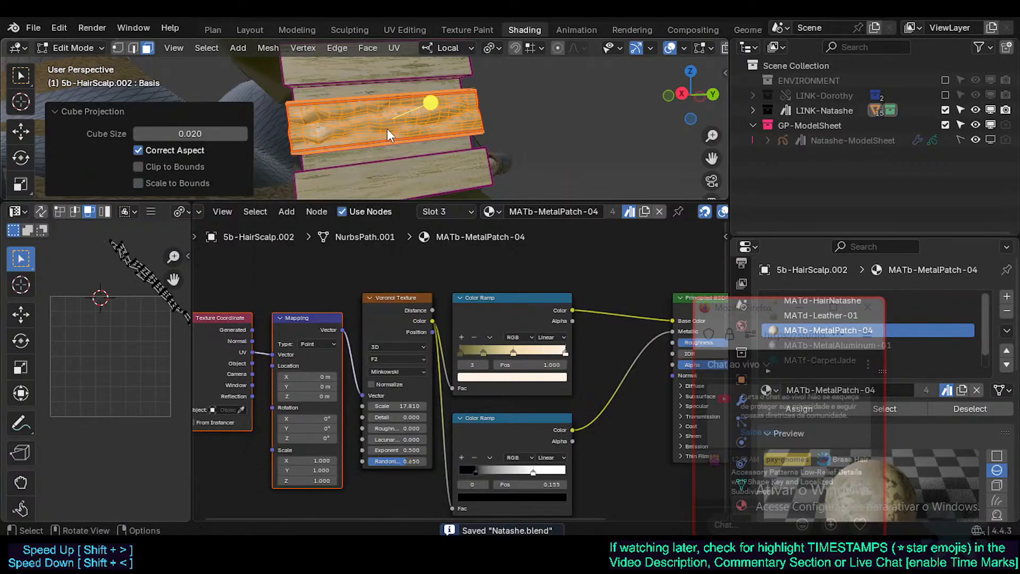
{"action": "key", "text": "Tab"}
{"action": "middle_click_drag", "start_coordinate": [384, 136], "coordinate": [418, 146]}
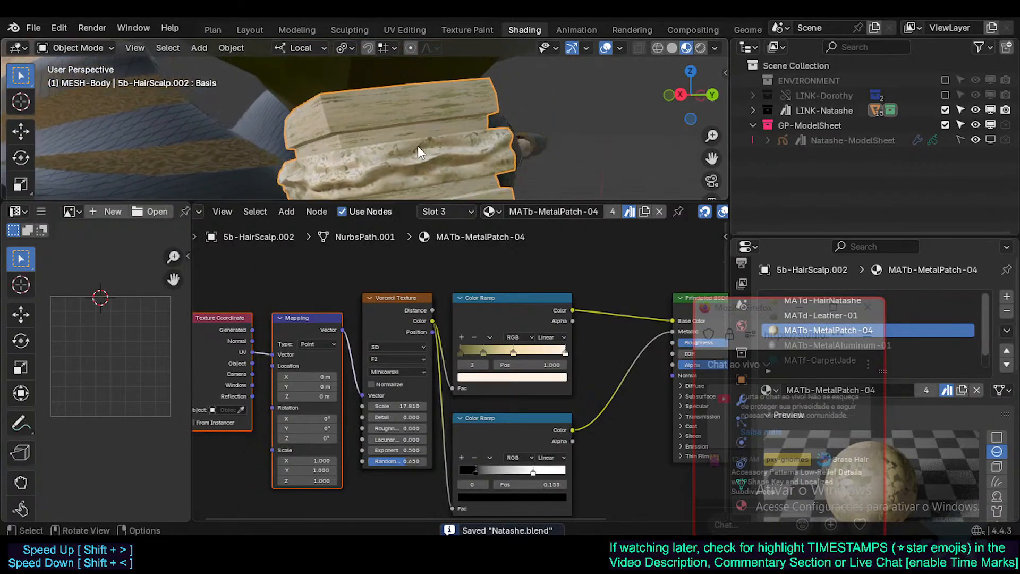
Try Smart UV Project with a 66° angle limit and Lightmap Pack on the middle band's selected faces
{"action": "key", "text": "Tab"}
{"action": "key", "text": "u"}
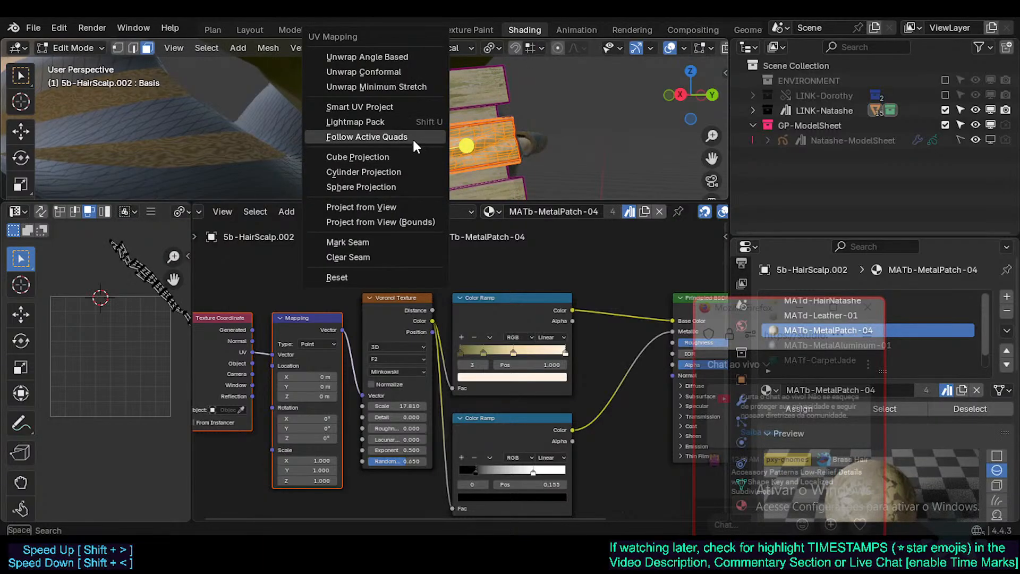
{"action": "left_click", "coordinate": [392, 106]}
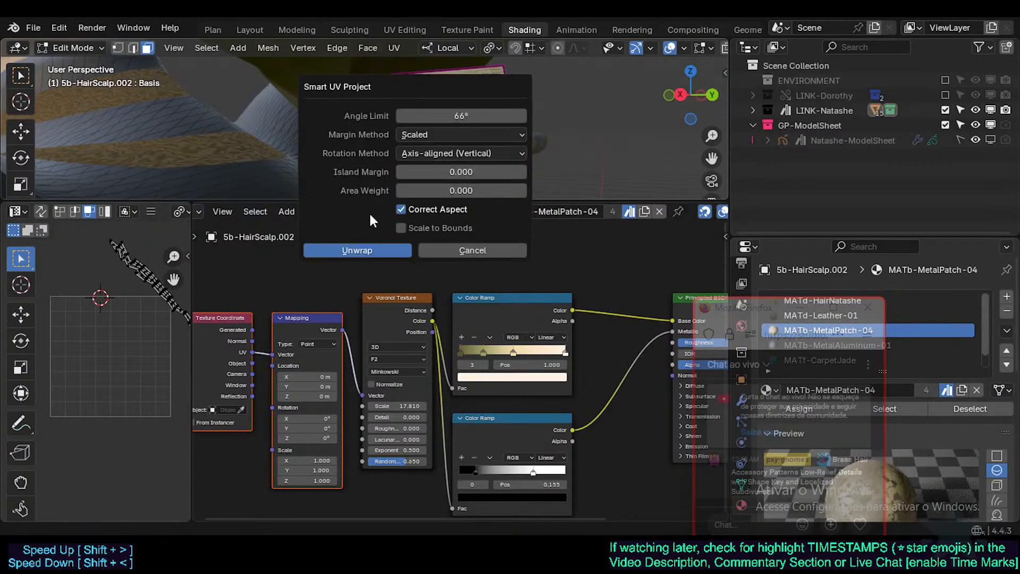
{"action": "left_click", "coordinate": [369, 212]}
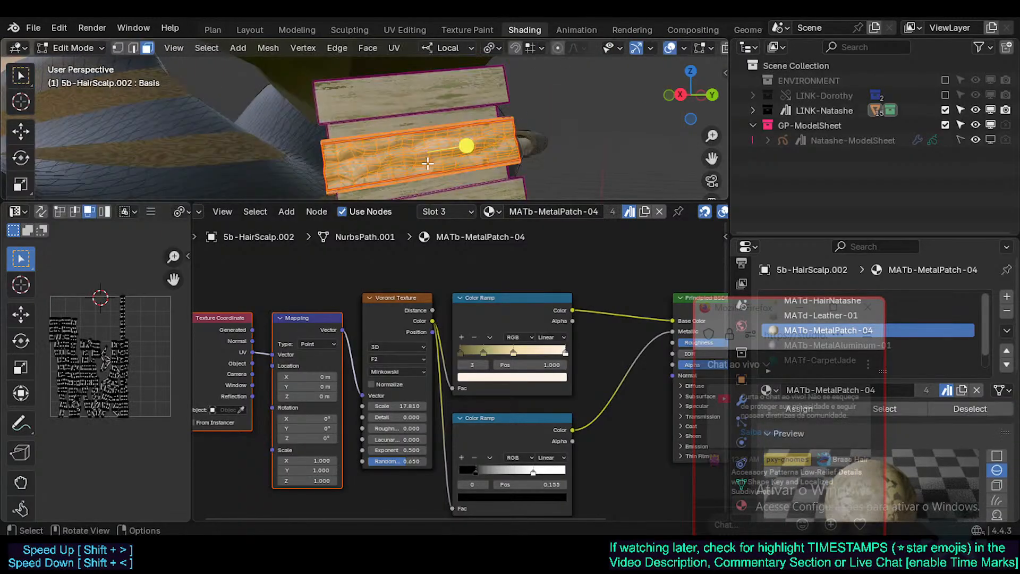
{"action": "key", "text": "u"}
{"action": "left_click", "coordinate": [385, 178]}
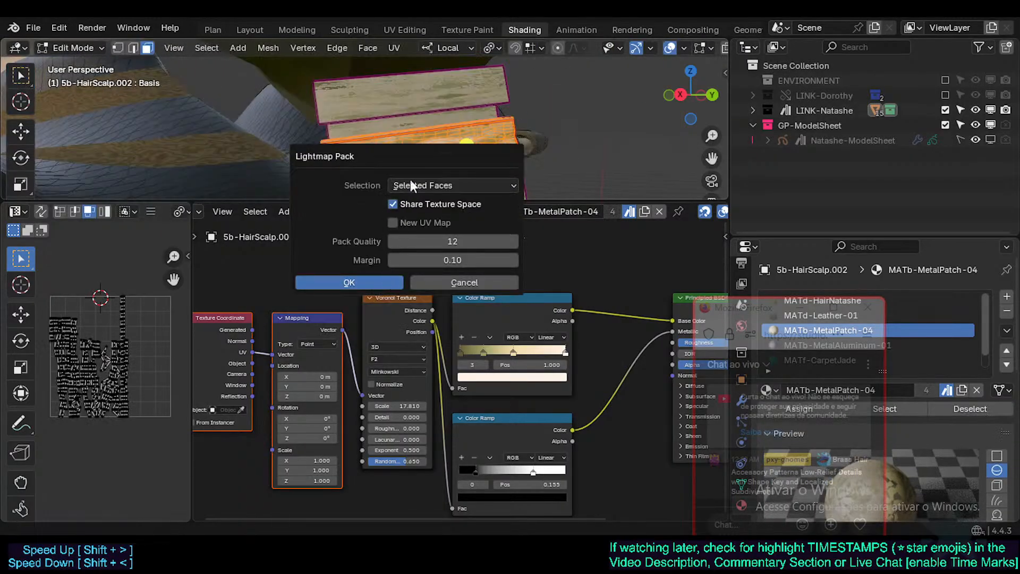
{"action": "key", "text": "Return"}
{"action": "scroll", "coordinate": [405, 155], "scroll_direction": "up", "scroll_amount": 3}
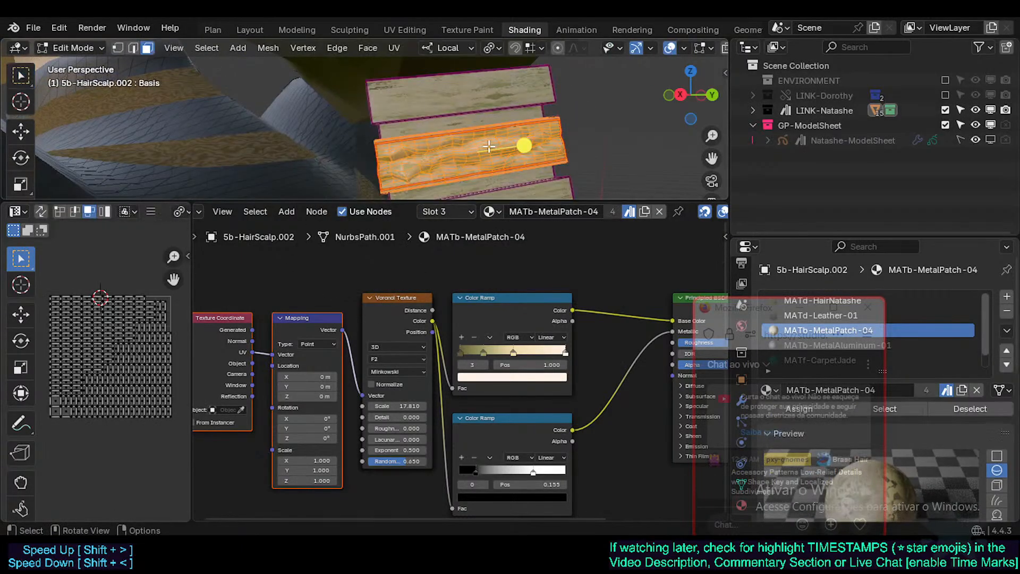
Unwrap the middle band with Unwrap Minimum Stretch and check its texture in Object Mode
{"action": "key", "text": "u"}
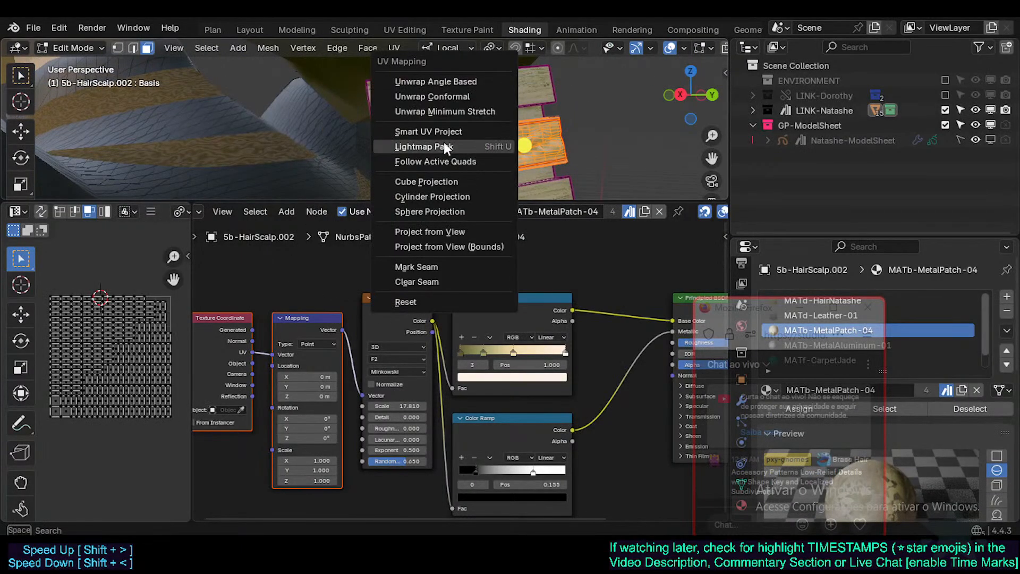
{"action": "left_click", "coordinate": [452, 111]}
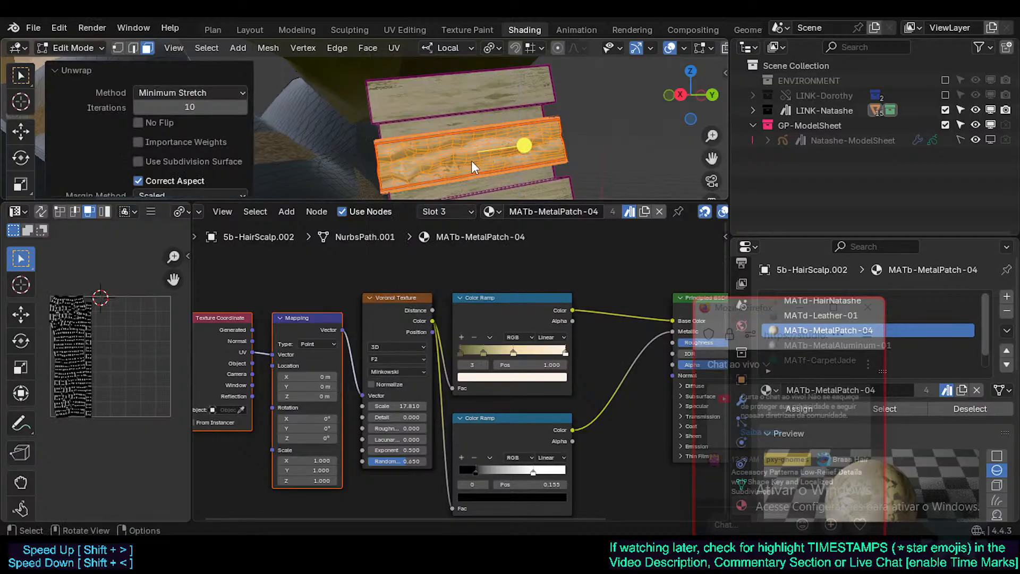
{"action": "key", "text": "Tab"}
{"action": "scroll", "coordinate": [471, 160], "scroll_direction": "up", "scroll_amount": 5}
{"action": "scroll", "coordinate": [471, 160], "scroll_direction": "down", "scroll_amount": 6}
{"action": "scroll", "coordinate": [456, 155], "scroll_direction": "up", "scroll_amount": 2}
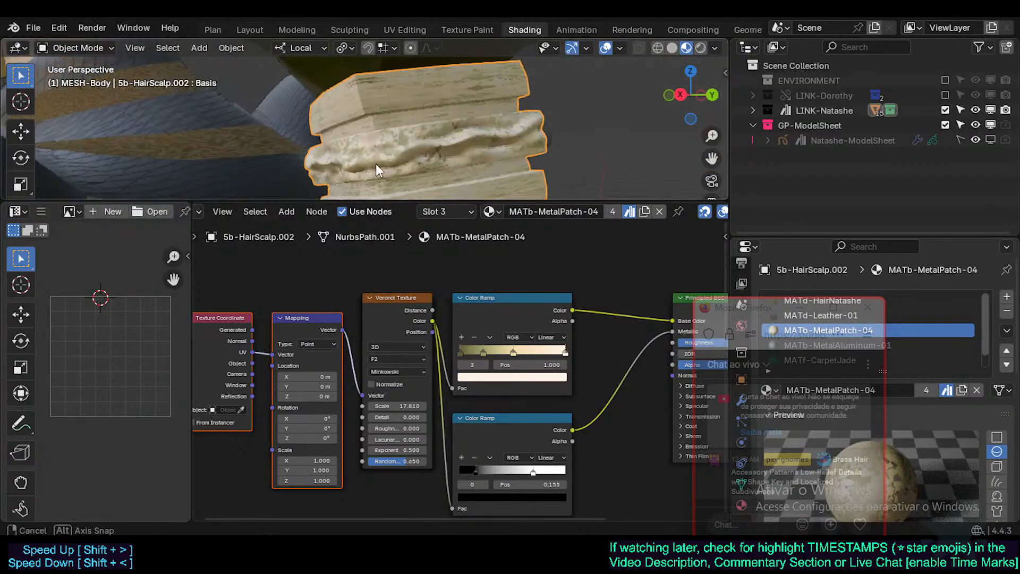
{"action": "mouse_move", "coordinate": [376, 164]}
{"action": "middle_mouse_down"}
{"action": "mouse_move", "coordinate": [397, 162]}
{"action": "mouse_move", "coordinate": [388, 161]}
{"action": "middle_mouse_up"}
{"action": "key", "text": "Tab"}
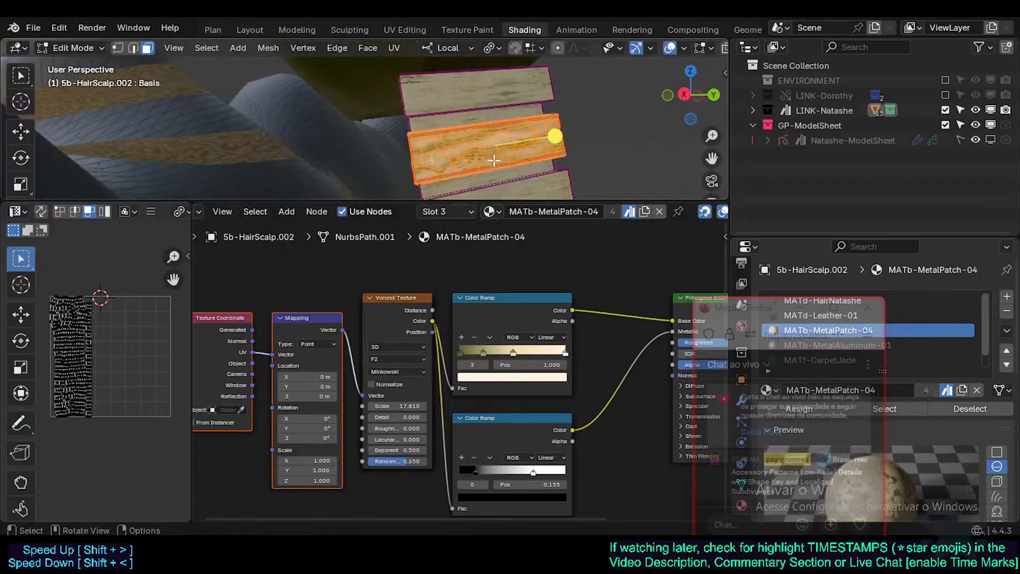
Select all of the middle band's UVs, scale them down uniformly and check the texture pattern on the band
{"action": "key", "text": "a"}
{"action": "key", "text": "s"}
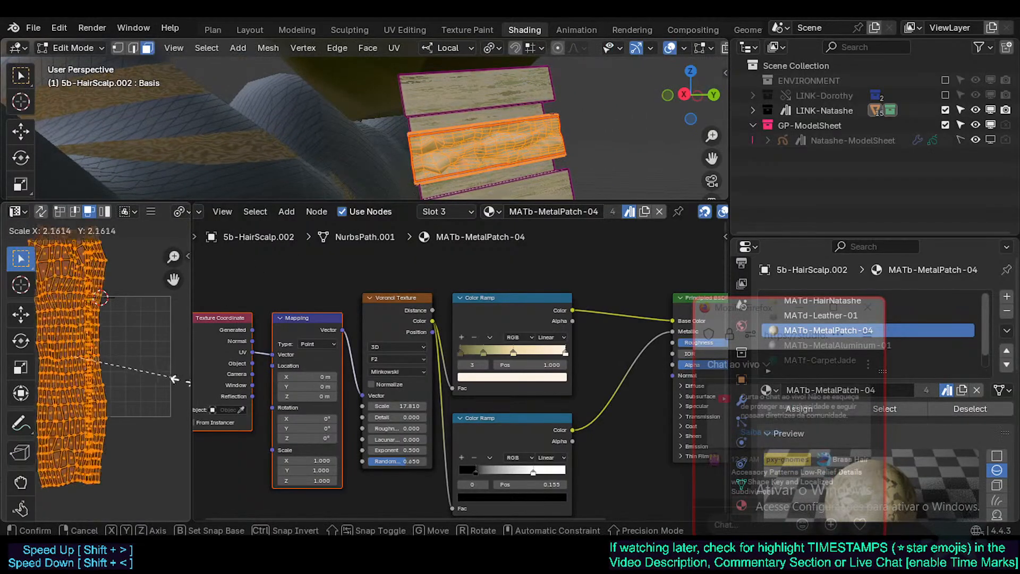
{"action": "scroll", "coordinate": [95, 373], "scroll_direction": "up", "scroll_amount": 1}
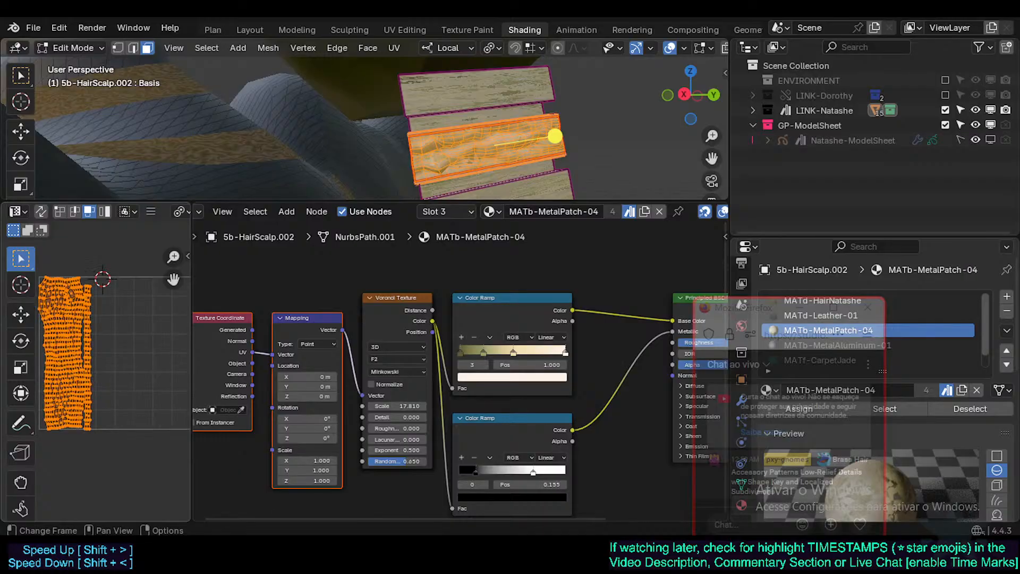
{"action": "key", "text": "s"}
{"action": "left_click", "coordinate": [85, 367]}
{"action": "middle_click_drag", "start_coordinate": [431, 123], "coordinate": [432, 138]}
{"action": "scroll", "coordinate": [435, 158], "scroll_direction": "up", "scroll_amount": 2}
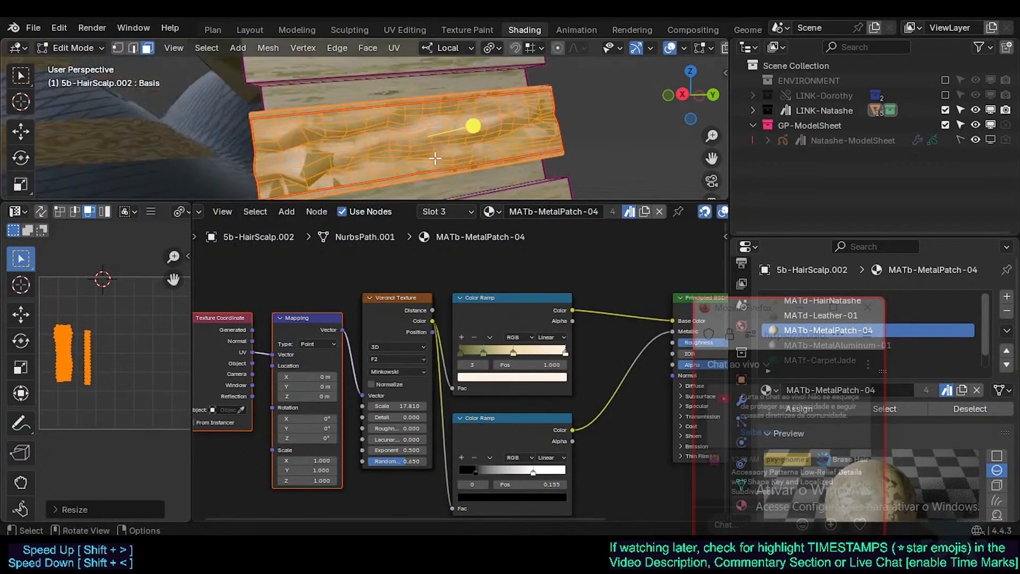
{"action": "key", "text": "Tab"}
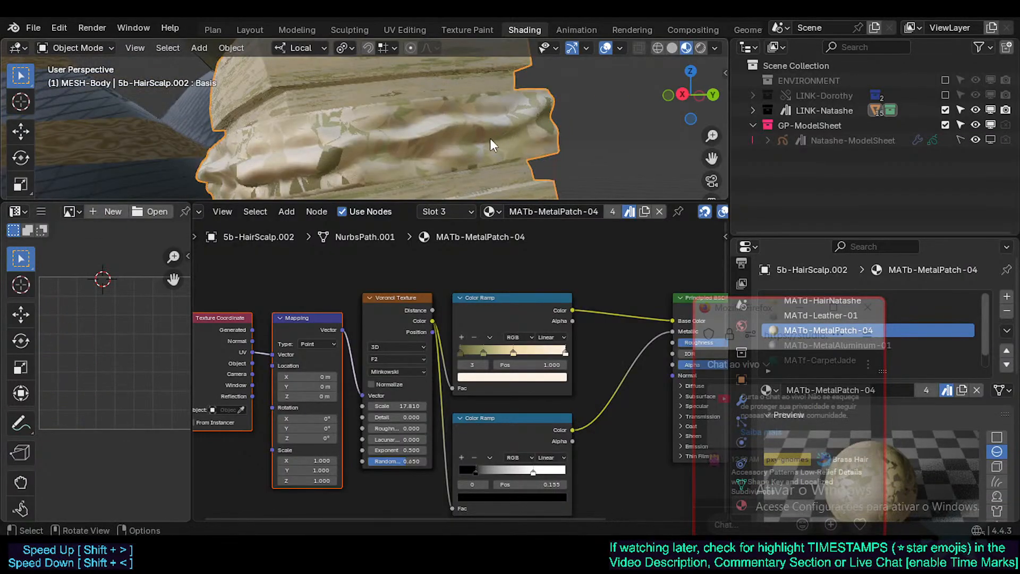
Scale the middle band's UVs up uniformly for a finer texture and check the band in Object Mode
{"action": "key", "text": "Tab"}
{"action": "key", "text": "s"}
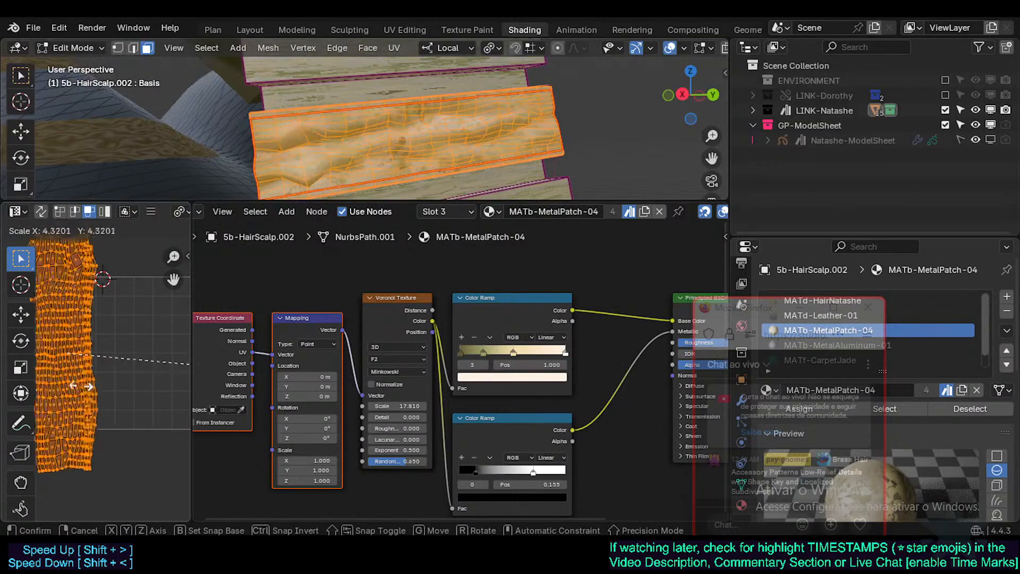
{"action": "left_click", "coordinate": [120, 374]}
{"action": "key", "text": "Tab"}
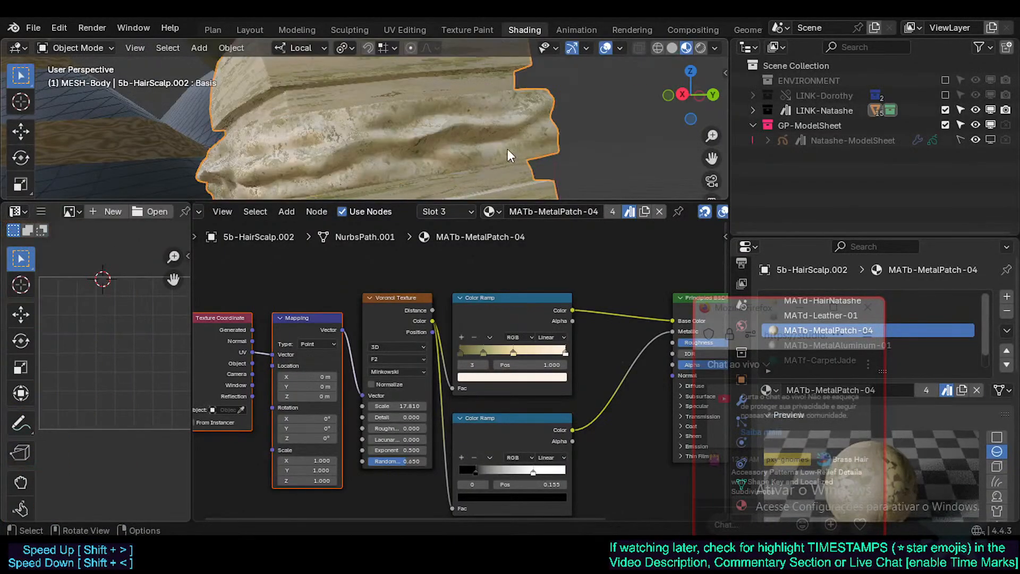
Rotate the middle band's UVs by about -66° and check the texture in Object Mode
{"action": "key", "text": "Tab"}
{"action": "key", "text": "r"}
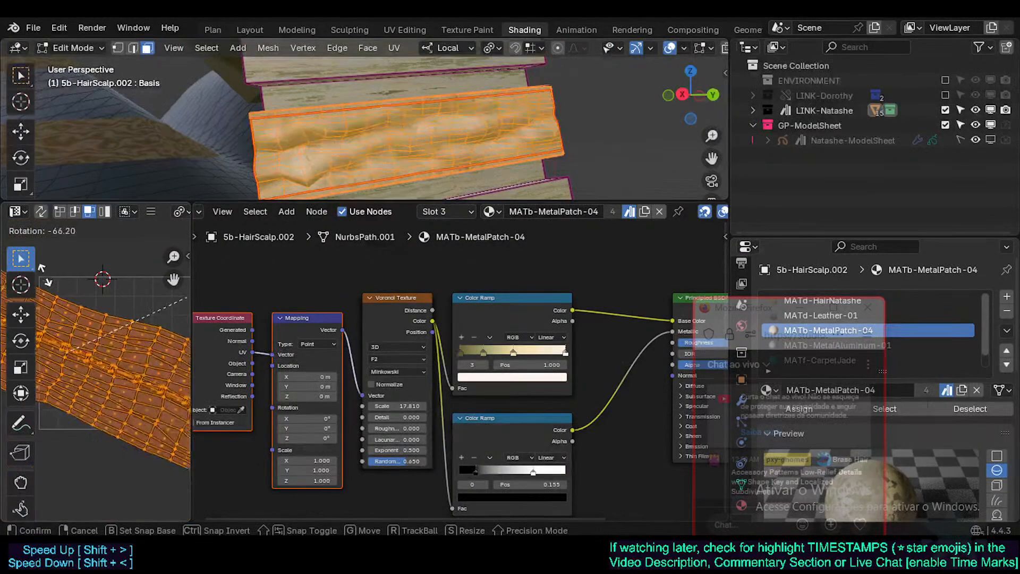
{"action": "left_click", "coordinate": [45, 287]}
{"action": "key", "text": "Tab"}
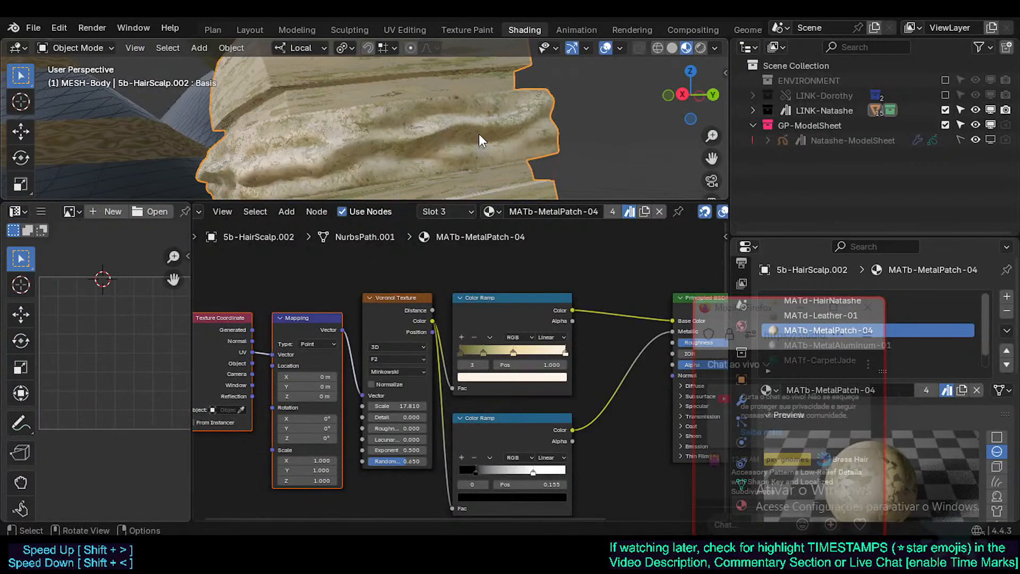
Scale the middle band's rotated UVs down to about 0.2 and inspect the texture pattern up close
{"action": "middle_click_drag", "start_coordinate": [480, 134], "coordinate": [414, 127]}
{"action": "key", "text": "alt+a"}
{"action": "scroll", "coordinate": [426, 124], "scroll_direction": "up", "scroll_amount": 5}
{"action": "key", "text": "Tab"}
{"action": "key", "text": "s"}
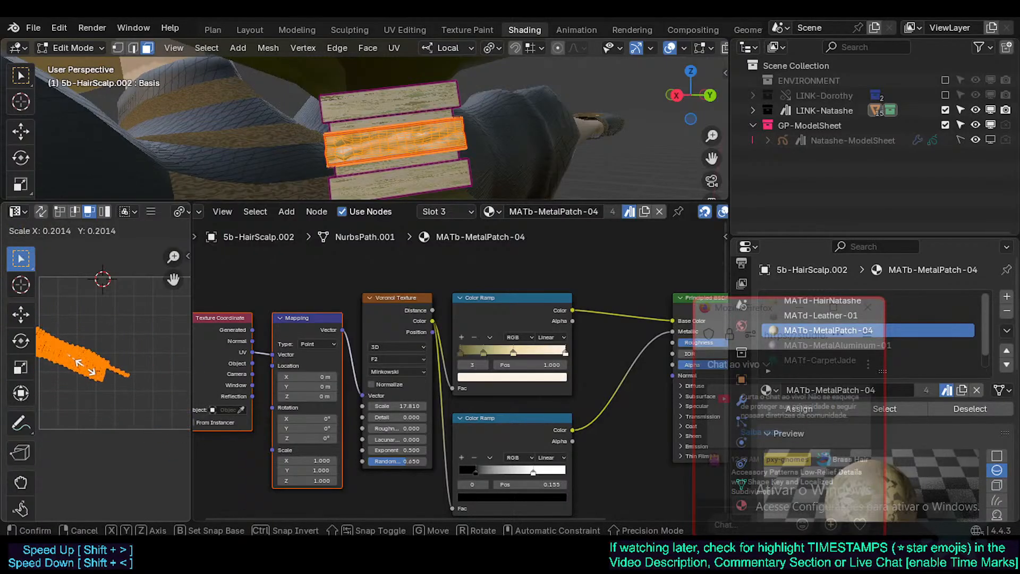
{"action": "left_click", "coordinate": [85, 367]}
{"action": "key", "text": "Tab"}
{"action": "scroll", "coordinate": [403, 161], "scroll_direction": "up", "scroll_amount": 8}
{"action": "scroll", "coordinate": [404, 160], "scroll_direction": "down", "scroll_amount": 3}
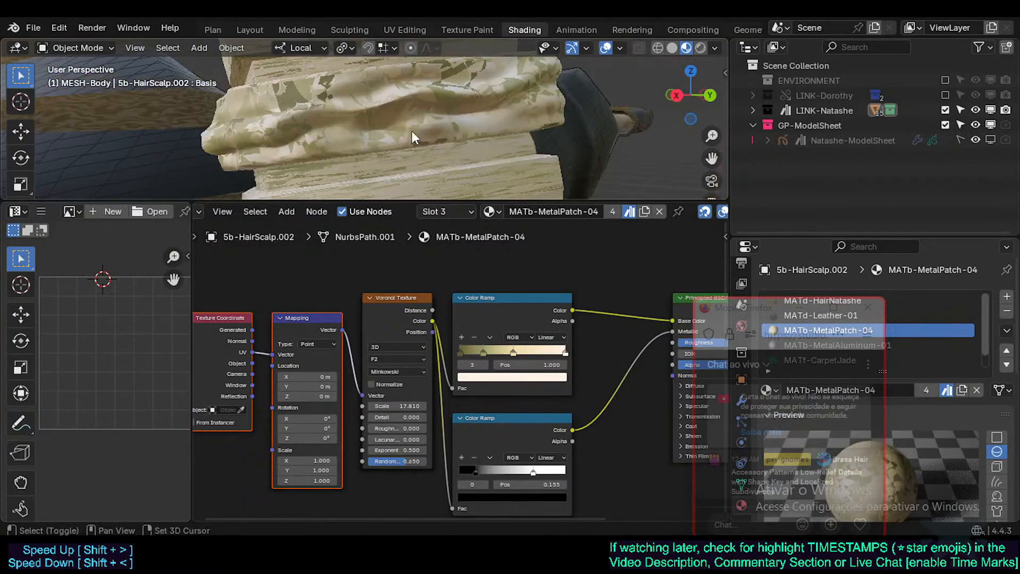
Review the textured hair tie from farther away and save the file
{"action": "middle_click_drag", "start_coordinate": [413, 131], "coordinate": [416, 163], "text": "shift"}
{"action": "scroll", "coordinate": [407, 144], "scroll_direction": "down", "scroll_amount": 6}
{"action": "scroll", "coordinate": [461, 137], "scroll_direction": "down", "scroll_amount": 4}
{"action": "key", "text": "Tab"}
{"action": "key", "text": "ctrl+s"}
{"action": "key", "text": "Tab"}
Duplicate the hair tie in place and turn off the viewport display of the copy's Mirror modifier
{"action": "scroll", "coordinate": [428, 116], "scroll_direction": "down", "scroll_amount": 6}
{"action": "scroll", "coordinate": [424, 149], "scroll_direction": "down", "scroll_amount": 2}
{"action": "key", "text": "shift+d"}
{"action": "right_click", "coordinate": [443, 163]}
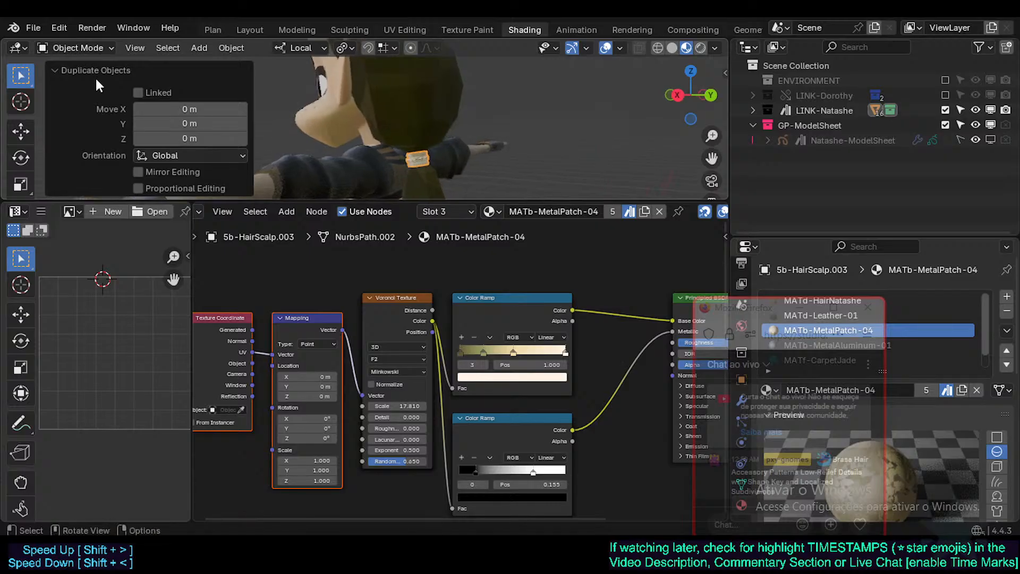
{"action": "left_click", "coordinate": [96, 72]}
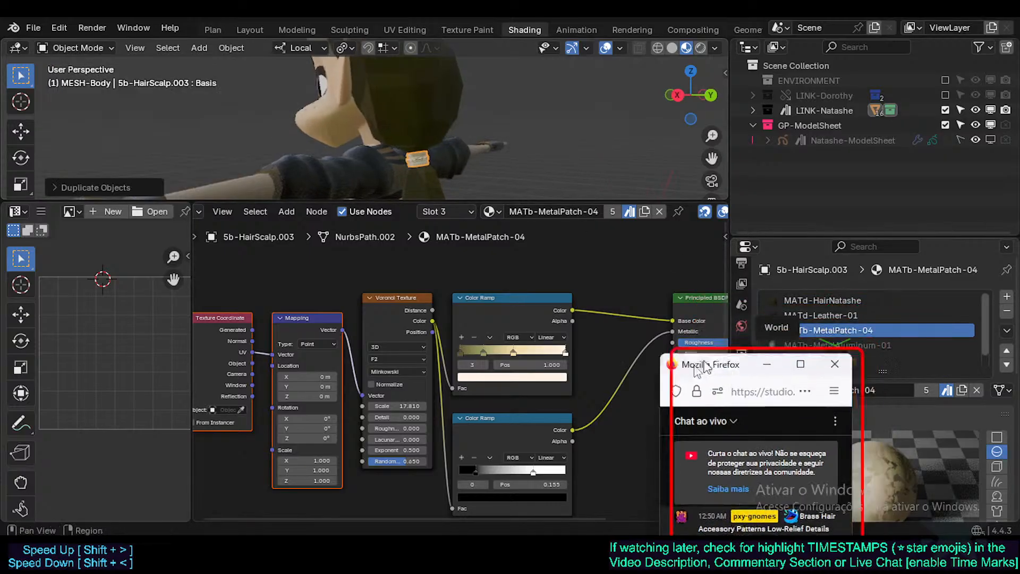
{"action": "left_click", "coordinate": [742, 400]}
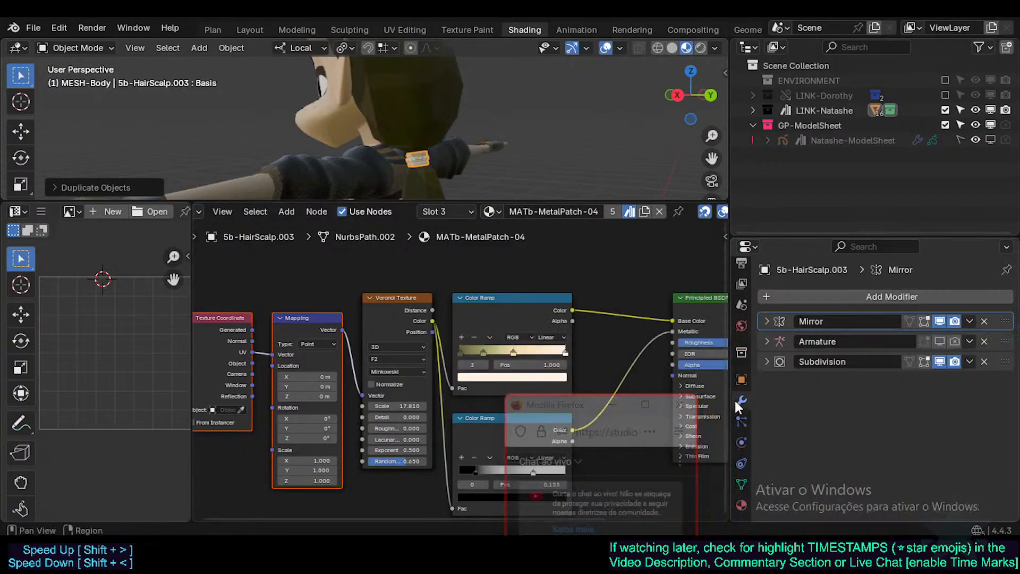
{"action": "left_click", "coordinate": [940, 322]}
{"action": "middle_click_drag", "start_coordinate": [464, 161], "coordinate": [404, 172]}
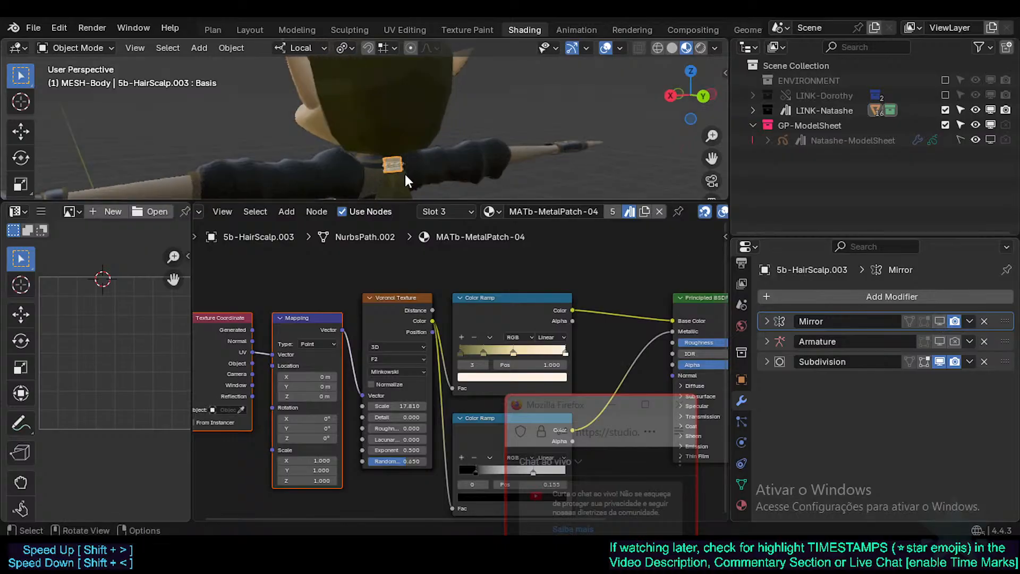
{"action": "key", "text": "g"}
{"action": "key", "text": "x"}
{"action": "right_click", "coordinate": [360, 182]}
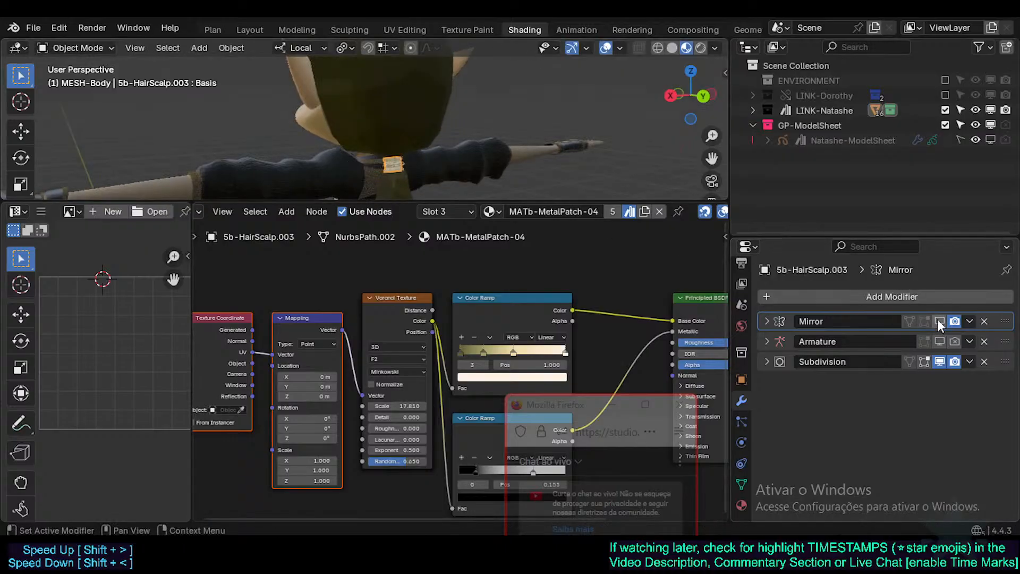
{"action": "key", "text": "g"}
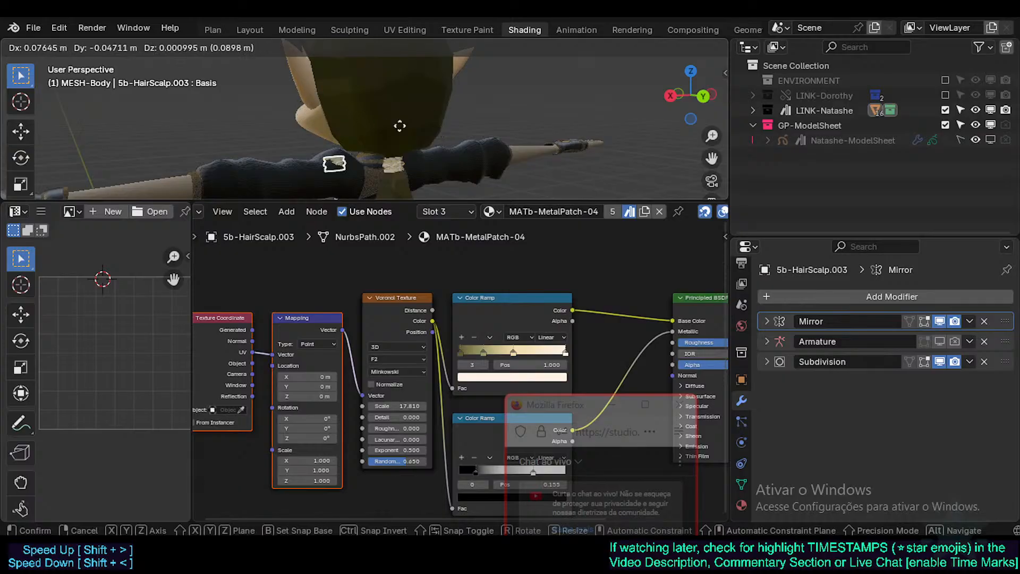
{"action": "right_click", "coordinate": [397, 143]}
Move the duplicated hair tie along its local X axis and up along its local Z axis, clear of the ponytail
{"action": "key", "text": "g"}
{"action": "key", "text": "x"}
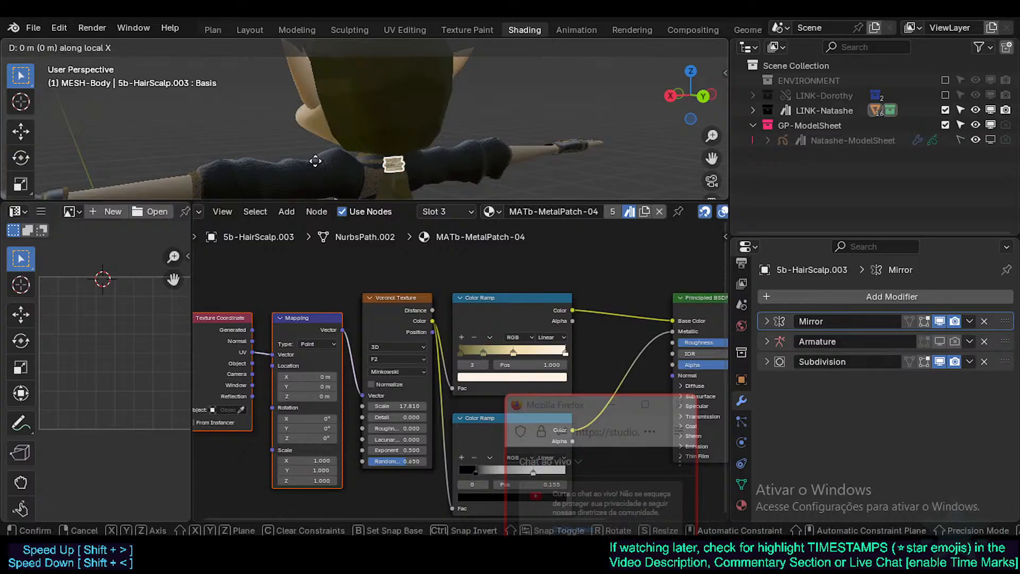
{"action": "left_click", "coordinate": [317, 168]}
{"action": "key", "text": "g"}
{"action": "key", "text": "z"}
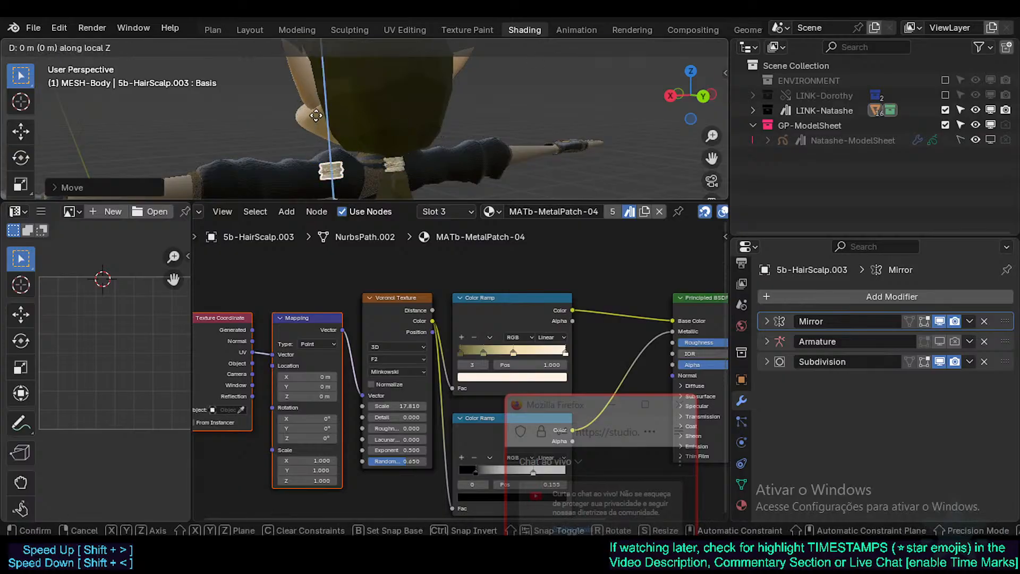
{"action": "left_click", "coordinate": [376, 132]}
Delete the middle band's faces from the duplicated hair tie
{"action": "middle_click_drag", "start_coordinate": [375, 132], "coordinate": [424, 145]}
{"action": "scroll", "coordinate": [500, 138], "scroll_direction": "up", "scroll_amount": 4}
{"action": "key", "text": "Tab"}
{"action": "middle_click_drag", "start_coordinate": [434, 102], "coordinate": [448, 154], "text": "shift"}
{"action": "scroll", "coordinate": [336, 154], "scroll_direction": "up", "scroll_amount": 2}
{"action": "key", "text": "x"}
{"action": "left_click", "coordinate": [354, 157]}
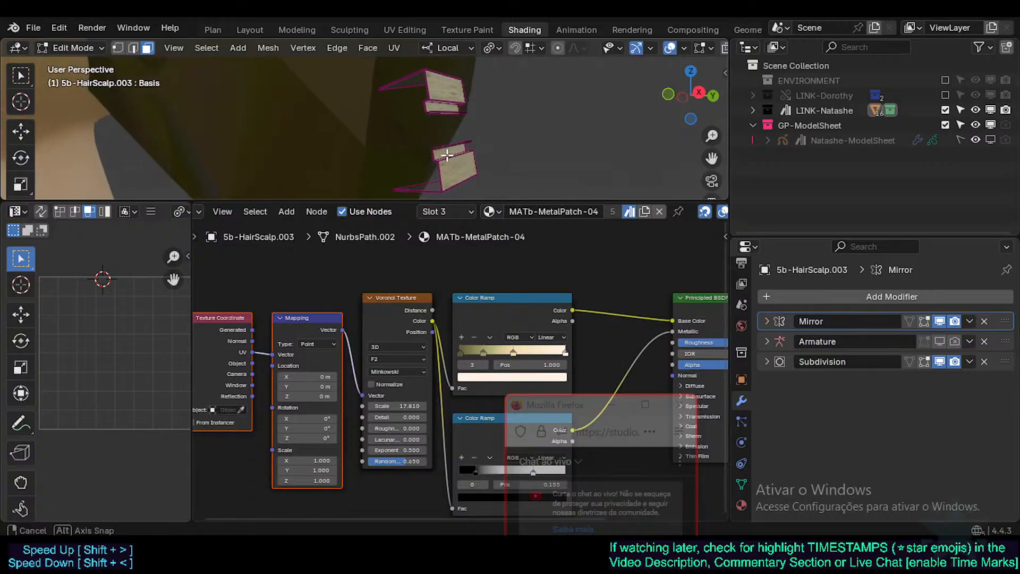
Delete the lower band and the thin inner strips from the copy, leaving only the upper band, and return to Object Mode
{"action": "key", "text": "1"}
{"action": "key", "text": "l"}
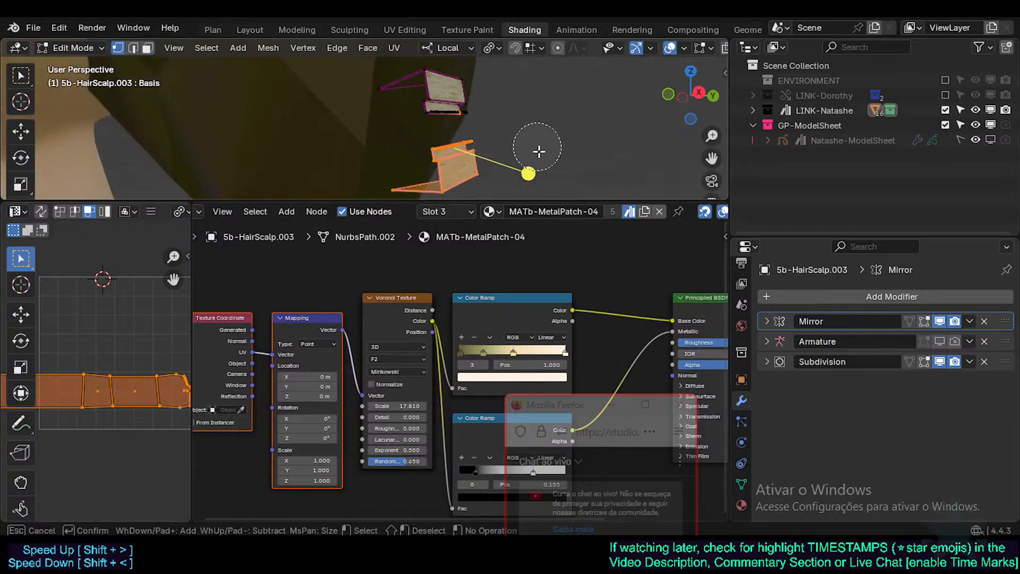
{"action": "key", "text": "alt+a"}
{"action": "key", "text": "c"}
{"action": "mouse_move", "coordinate": [401, 191]}
{"action": "left_mouse_down"}
{"action": "mouse_move", "coordinate": [426, 178]}
{"action": "mouse_move", "coordinate": [431, 132]}
{"action": "mouse_move", "coordinate": [471, 126]}
{"action": "left_mouse_up"}
{"action": "key", "text": "Escape"}
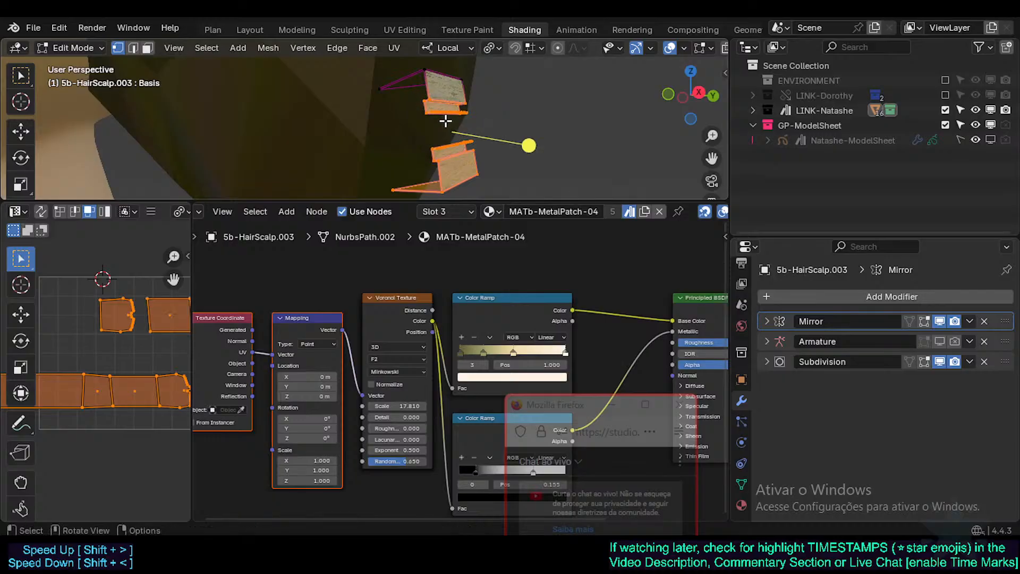
{"action": "key", "text": "x"}
{"action": "left_click", "coordinate": [444, 118]}
{"action": "middle_click_drag", "start_coordinate": [445, 121], "coordinate": [425, 128]}
{"action": "key", "text": "Tab"}
{"action": "scroll", "coordinate": [472, 149], "scroll_direction": "down", "scroll_amount": 1}
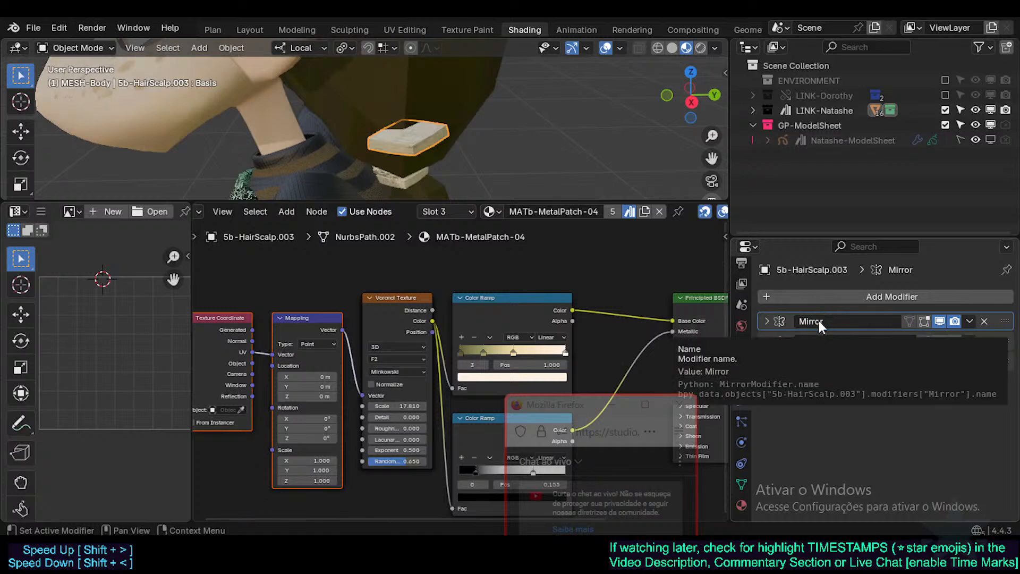
Duplicate the Mirror modifier as Mirror Head and mirror the band across X only, with NatasheBody as the mirror object
{"action": "key", "text": "shift+d"}
{"action": "left_click", "coordinate": [765, 341]}
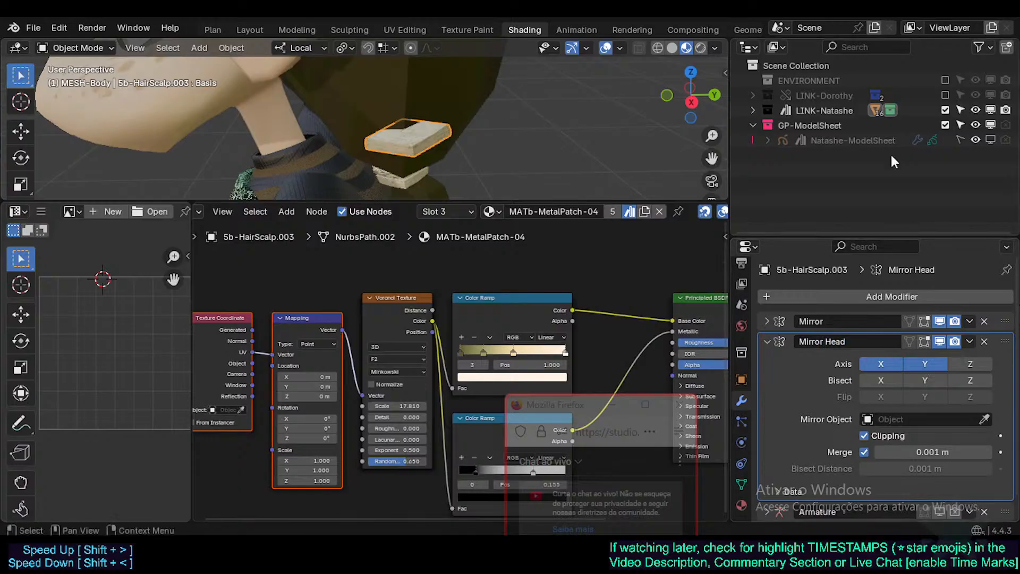
{"action": "middle_click_drag", "start_coordinate": [308, 146], "coordinate": [401, 111]}
{"action": "scroll", "coordinate": [398, 125], "scroll_direction": "down", "scroll_amount": 3}
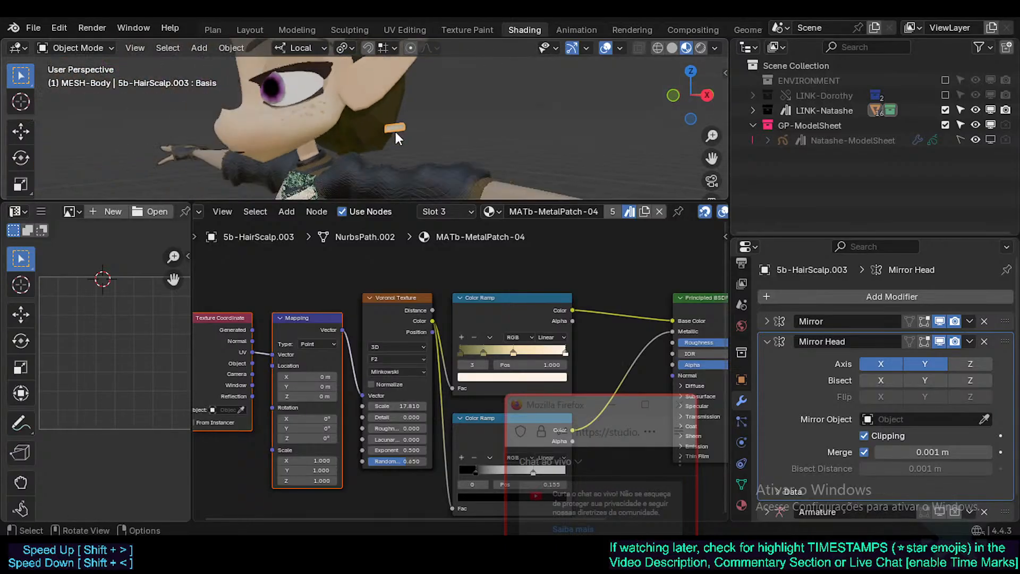
{"action": "scroll", "coordinate": [396, 135], "scroll_direction": "up", "scroll_amount": 2}
{"action": "left_click", "coordinate": [986, 420]}
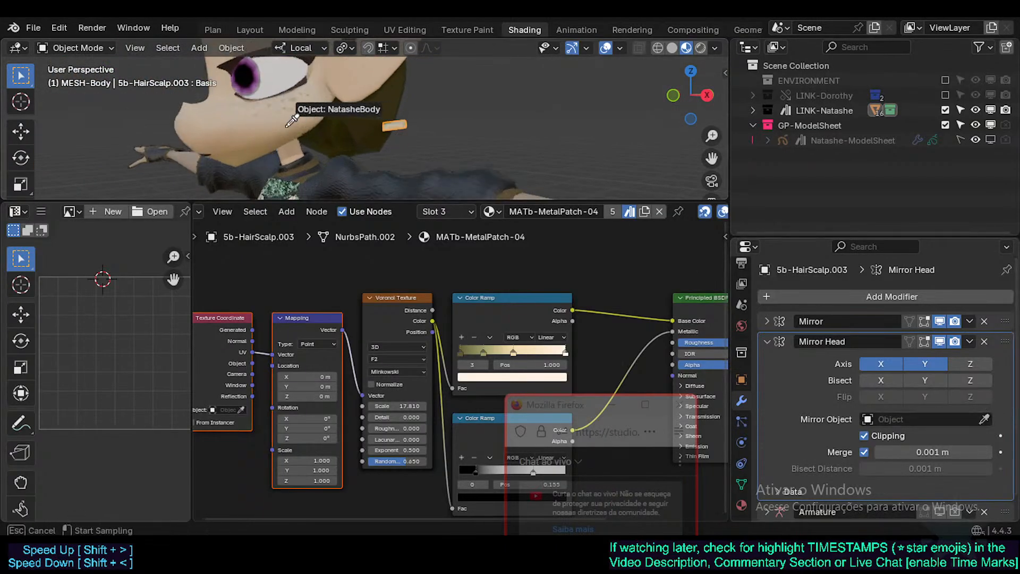
{"action": "left_click", "coordinate": [328, 128]}
{"action": "middle_click_drag", "start_coordinate": [345, 84], "coordinate": [389, 81]}
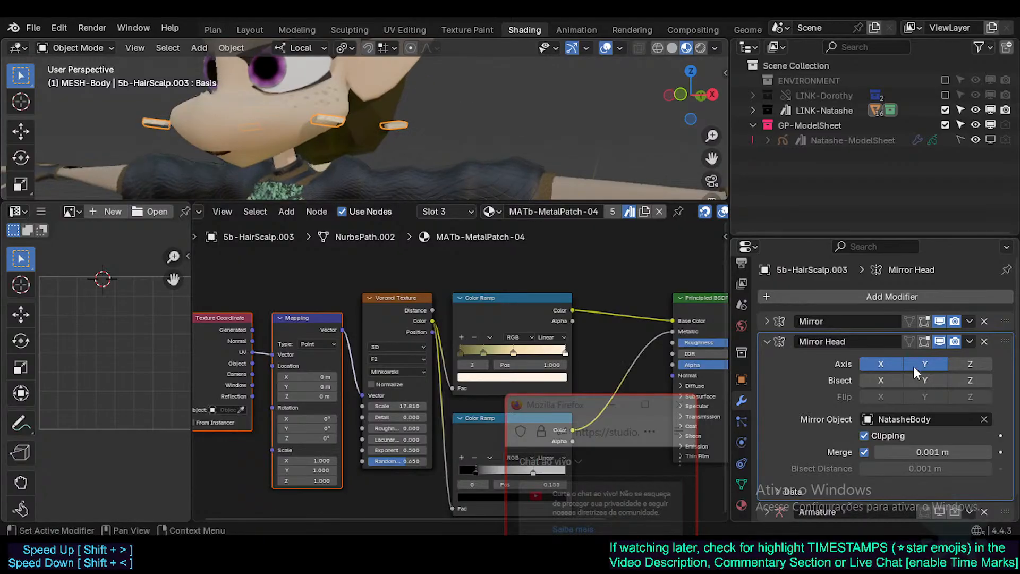
{"action": "middle_click_drag", "start_coordinate": [423, 133], "coordinate": [499, 141]}
{"action": "left_click", "coordinate": [767, 341]}
{"action": "key", "text": "Tab"}
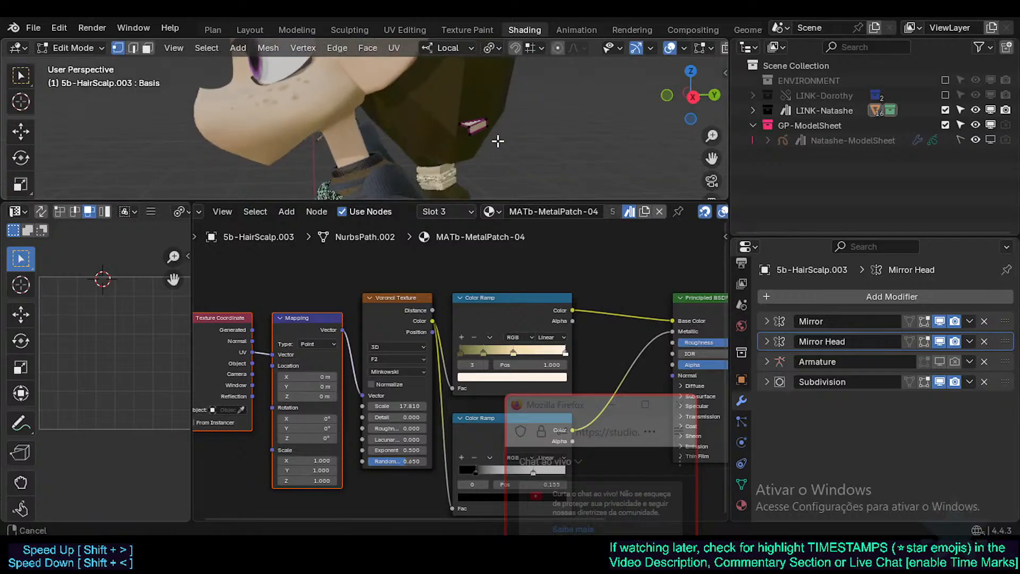
{"action": "key", "text": "a"}
{"action": "key", "text": "Tab"}
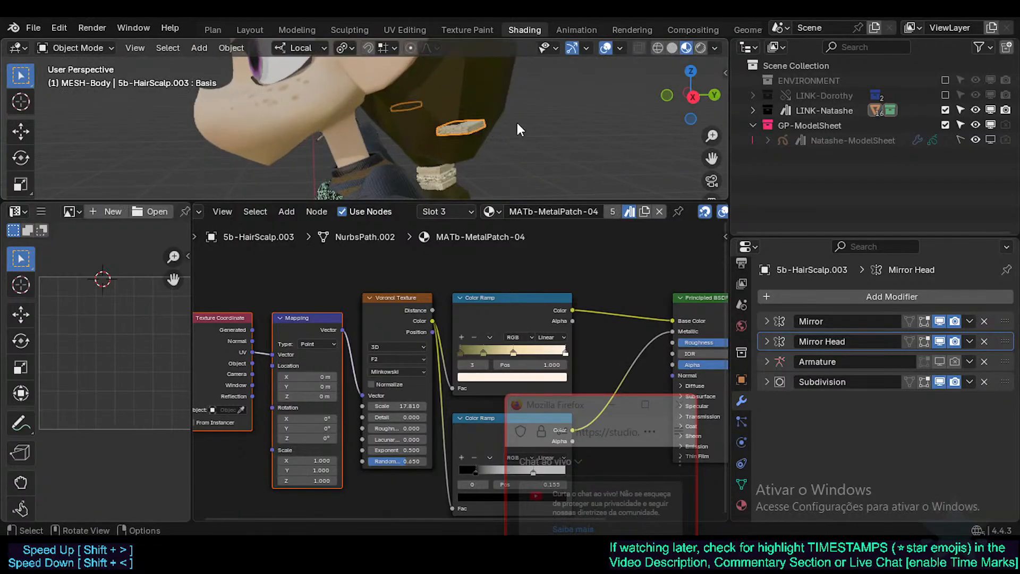
{"action": "key", "text": "r"}
{"action": "right_click", "coordinate": [496, 100]}
{"action": "key", "text": "period"}
{"action": "left_click", "coordinate": [486, 95]}
{"action": "scroll", "coordinate": [489, 96], "scroll_direction": "down", "scroll_amount": 2}
{"action": "key", "text": "r"}
{"action": "left_click", "coordinate": [449, 123]}
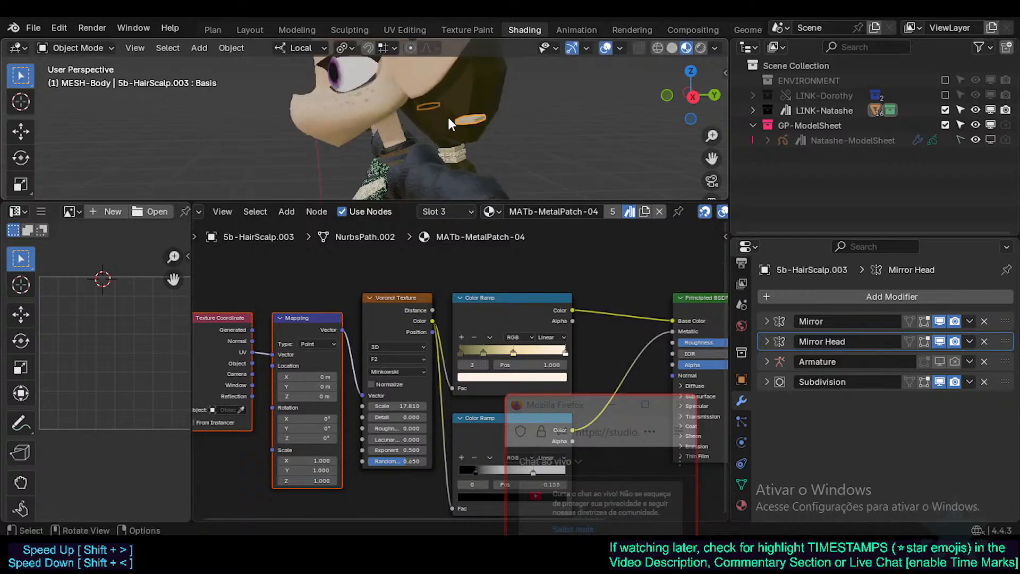
Switch the transform orientation to Global, rotate the band forward toward the face, and raise it along Z
{"action": "key", "text": "comma"}
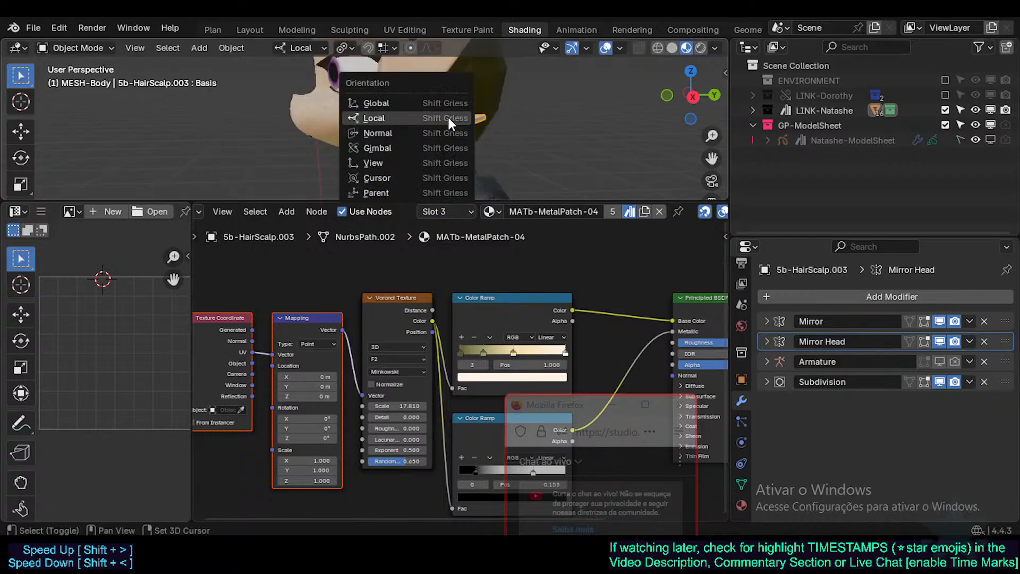
{"action": "left_click", "coordinate": [438, 103]}
{"action": "key", "text": "r"}
{"action": "left_click", "coordinate": [452, 122]}
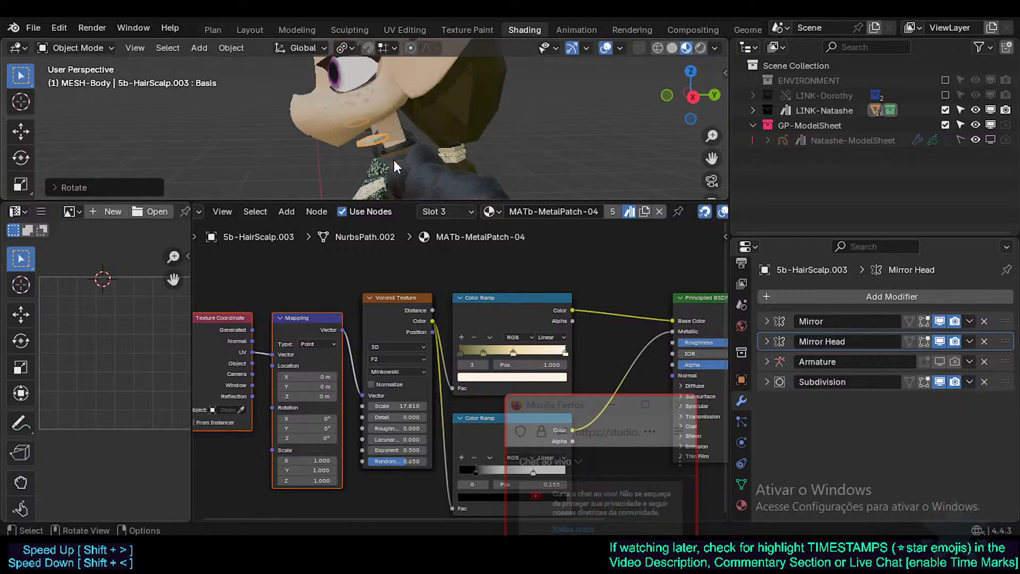
{"action": "key", "text": "g"}
{"action": "key", "text": "z"}
{"action": "left_click", "coordinate": [395, 131]}
{"action": "middle_click_drag", "start_coordinate": [395, 130], "coordinate": [493, 148]}
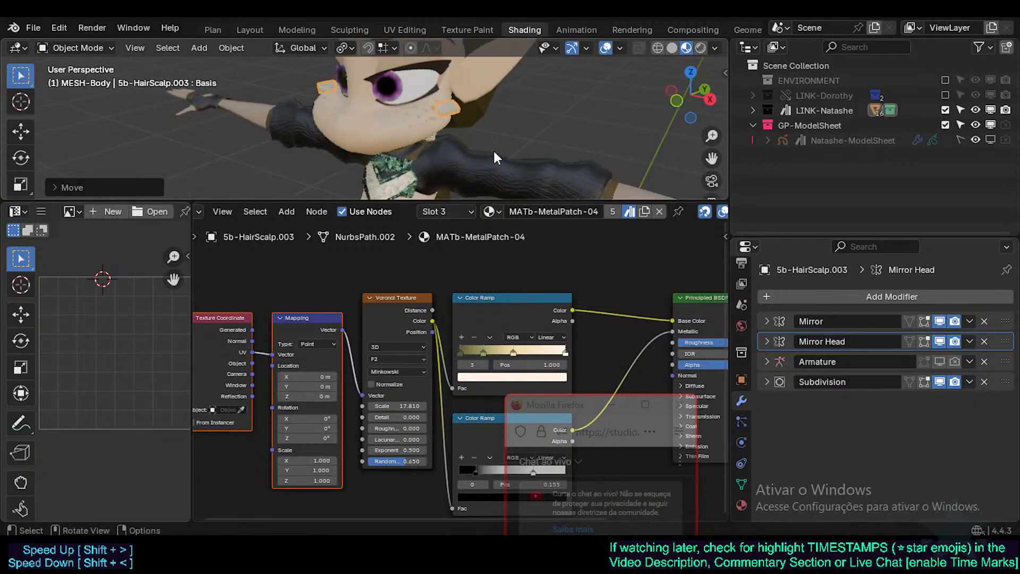
Enlarge the 3D viewport and try to rotate the band near the cheek, starting from the right side view
{"action": "key", "text": "KP_3"}
{"action": "key", "text": "r"}
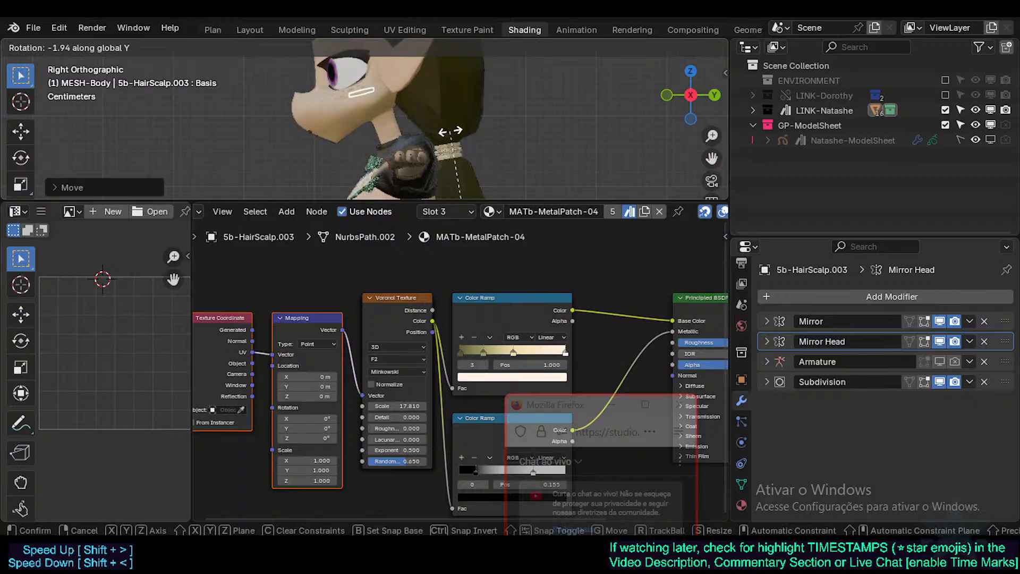
{"action": "key", "text": "Escape"}
{"action": "scroll", "coordinate": [390, 113], "scroll_direction": "down", "scroll_amount": 2}
{"action": "scroll", "coordinate": [384, 75], "scroll_direction": "down", "scroll_amount": 5}
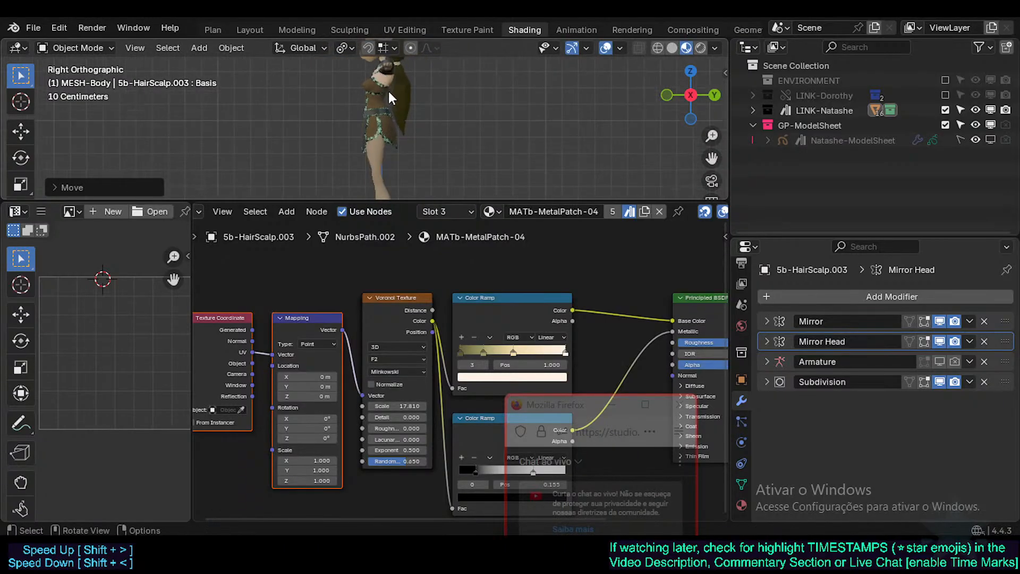
{"action": "left_click_drag", "start_coordinate": [419, 205], "coordinate": [420, 413]}
{"action": "scroll", "coordinate": [365, 231], "scroll_direction": "up", "scroll_amount": 5}
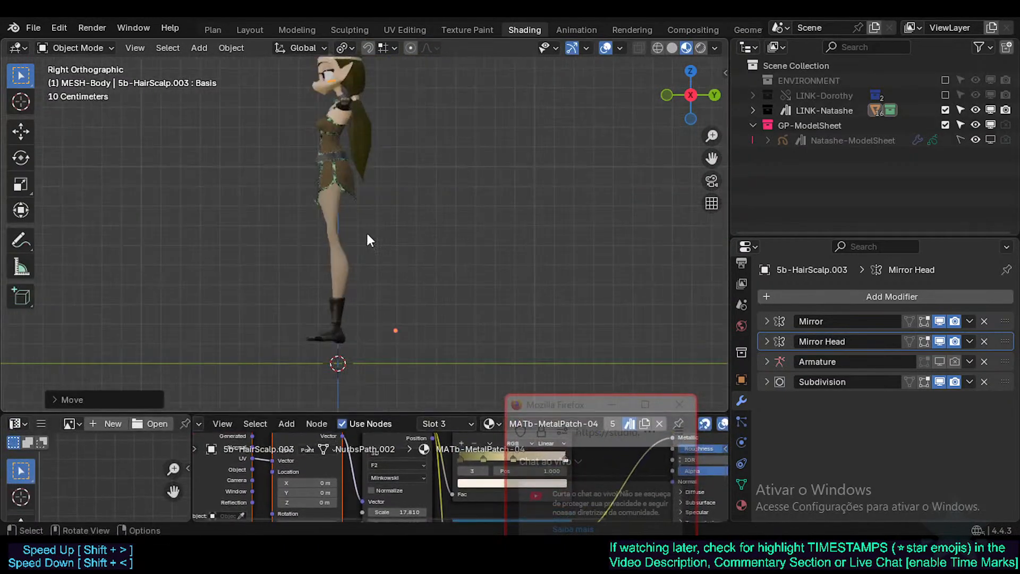
{"action": "scroll", "coordinate": [390, 177], "scroll_direction": "up", "scroll_amount": 4}
{"action": "middle_click_drag", "start_coordinate": [393, 180], "coordinate": [437, 199], "text": "shift"}
{"action": "scroll", "coordinate": [425, 184], "scroll_direction": "up", "scroll_amount": 5}
{"action": "key", "text": "r"}
{"action": "left_click", "coordinate": [433, 199]}
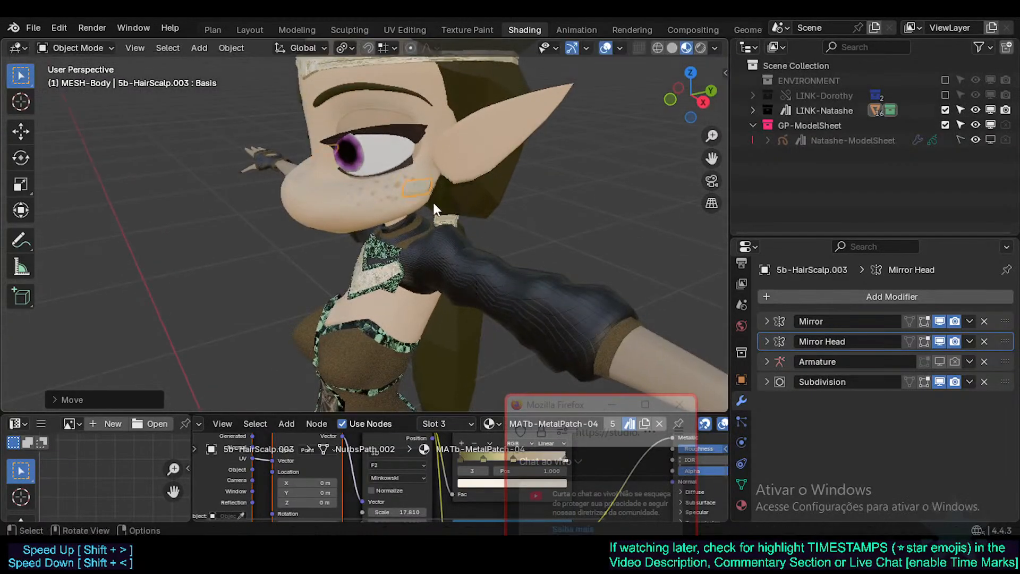
Examine the band's placement on the cheek up close and from farther away
{"action": "scroll", "coordinate": [432, 213], "scroll_direction": "up", "scroll_amount": 4}
{"action": "scroll", "coordinate": [440, 228], "scroll_direction": "up", "scroll_amount": 3}
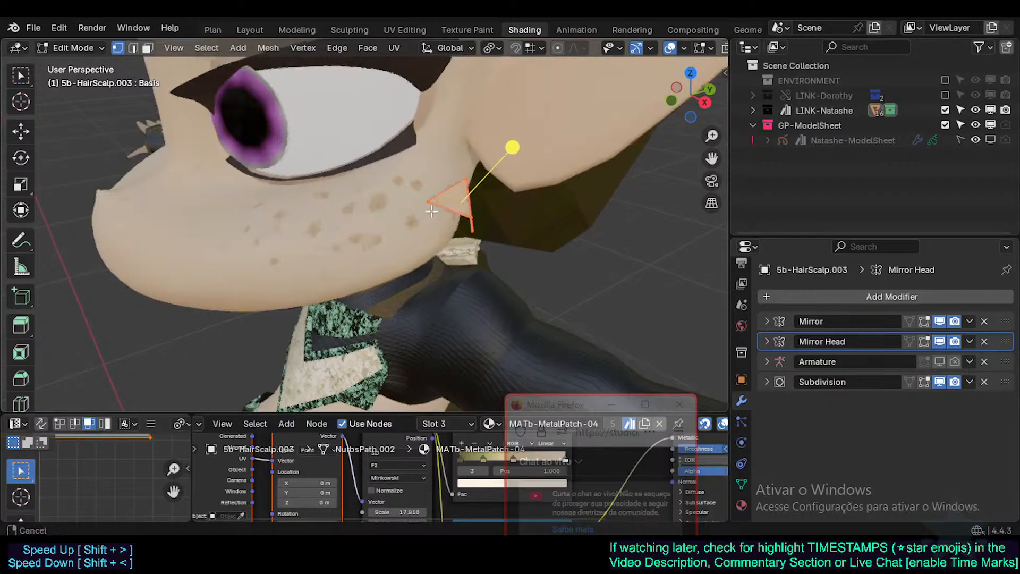
{"action": "middle_click_drag", "start_coordinate": [454, 205], "coordinate": [416, 240]}
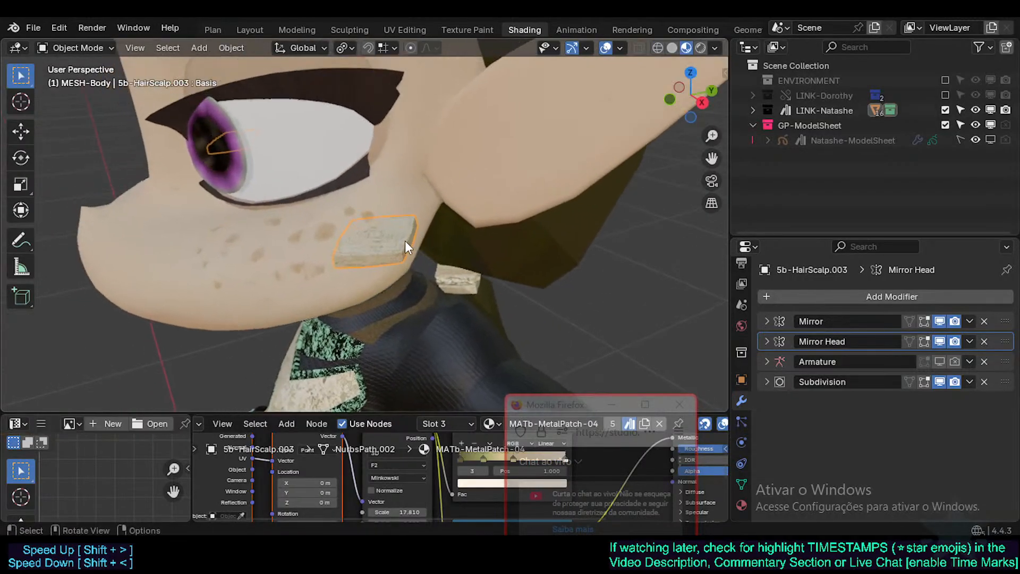
{"action": "scroll", "coordinate": [405, 240], "scroll_direction": "up", "scroll_amount": 2}
{"action": "scroll", "coordinate": [405, 225], "scroll_direction": "down", "scroll_amount": 5}
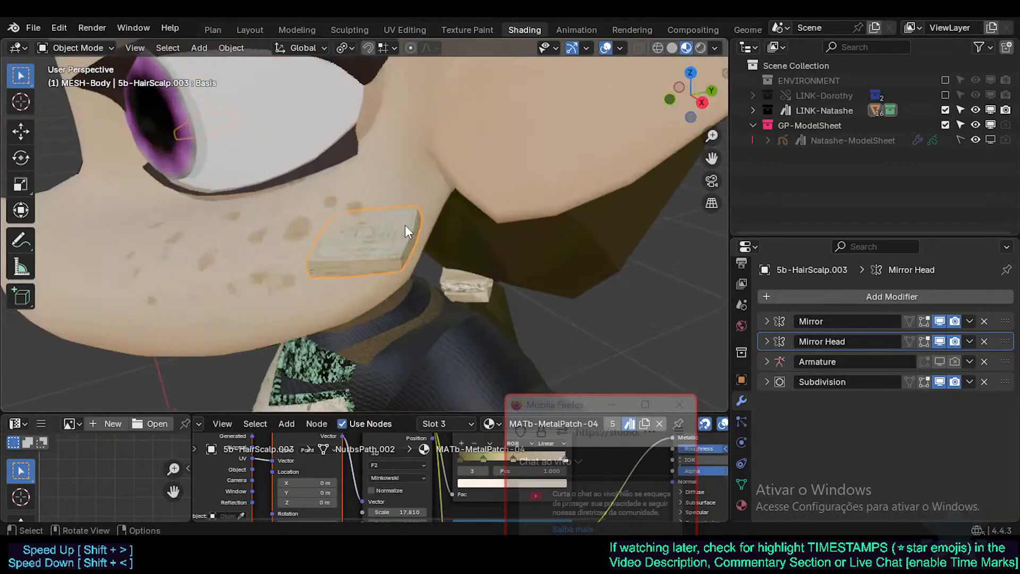
{"action": "middle_click_drag", "start_coordinate": [429, 240], "coordinate": [413, 142]}
{"action": "scroll", "coordinate": [447, 195], "scroll_direction": "down", "scroll_amount": 5}
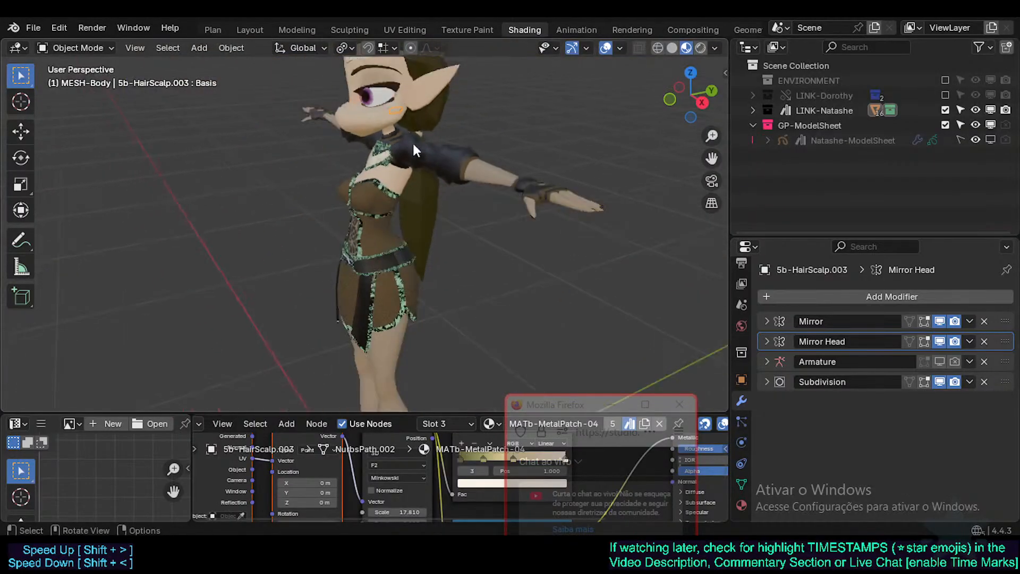
{"action": "scroll", "coordinate": [410, 172], "scroll_direction": "down", "scroll_amount": 1}
Clear the band's scale and rotation, with its transform values displayed
{"action": "key", "text": "alt+s"}
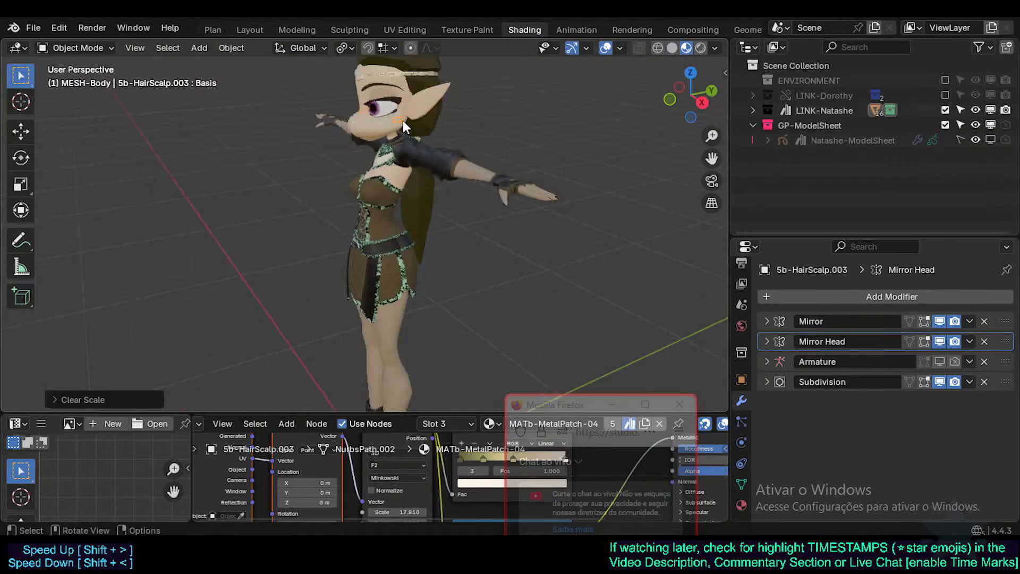
{"action": "key", "text": "n"}
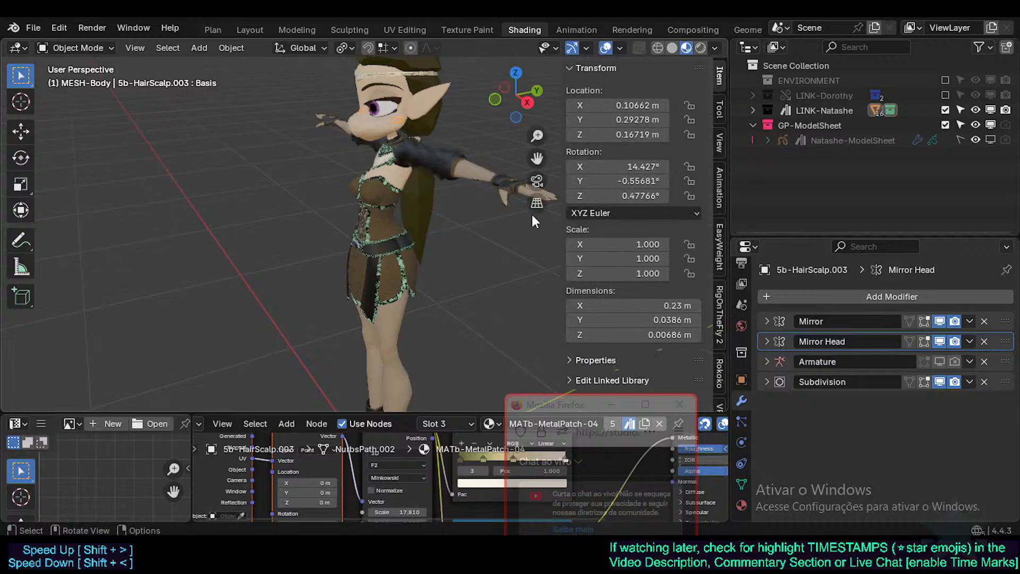
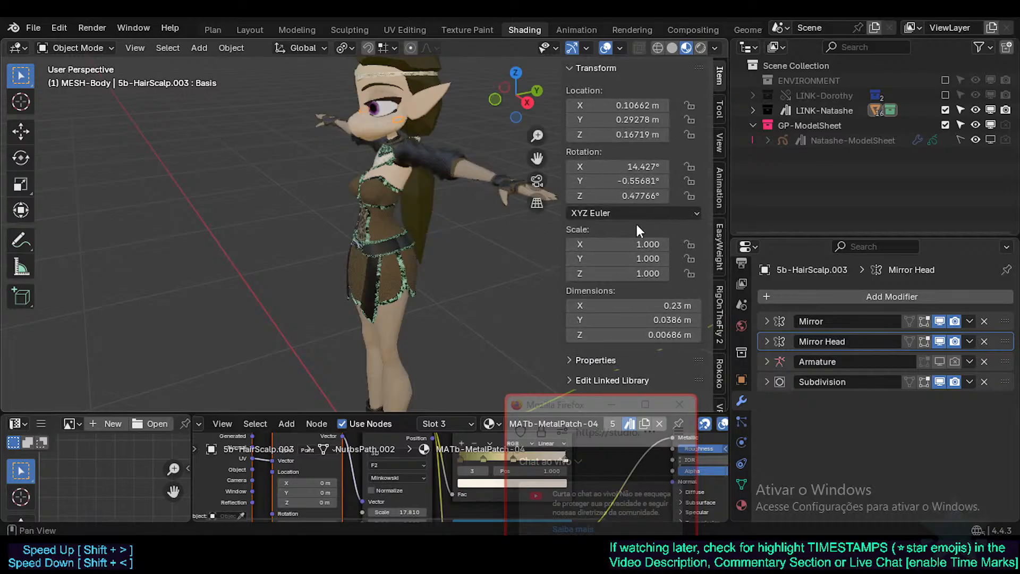
{"action": "key", "text": "alt+r"}
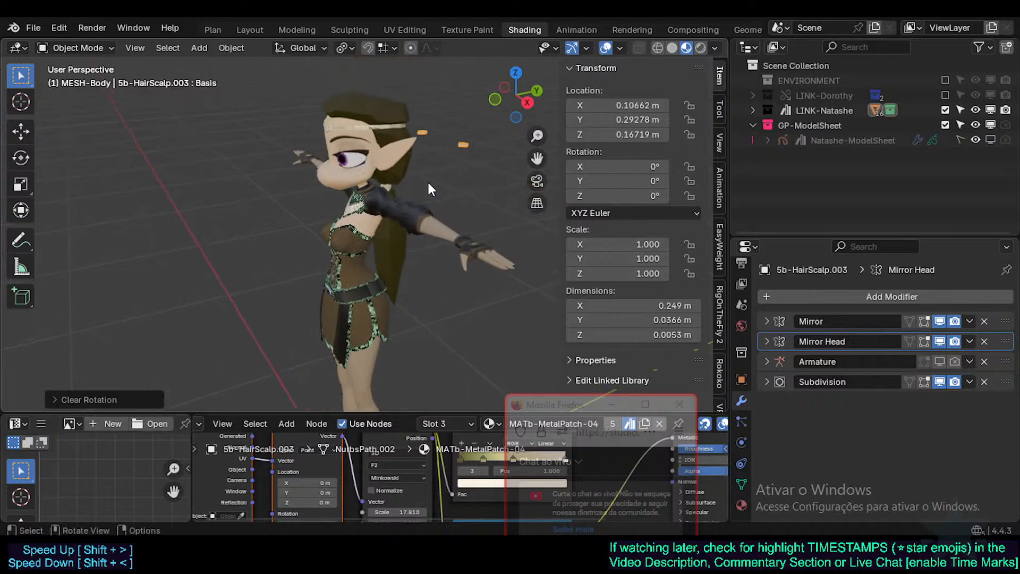
Move the band about -0.316 m along global Y so it sits at the side of the head
{"action": "scroll", "coordinate": [427, 180], "scroll_direction": "up", "scroll_amount": 3}
{"action": "middle_click_drag", "start_coordinate": [424, 163], "coordinate": [411, 208], "text": "shift"}
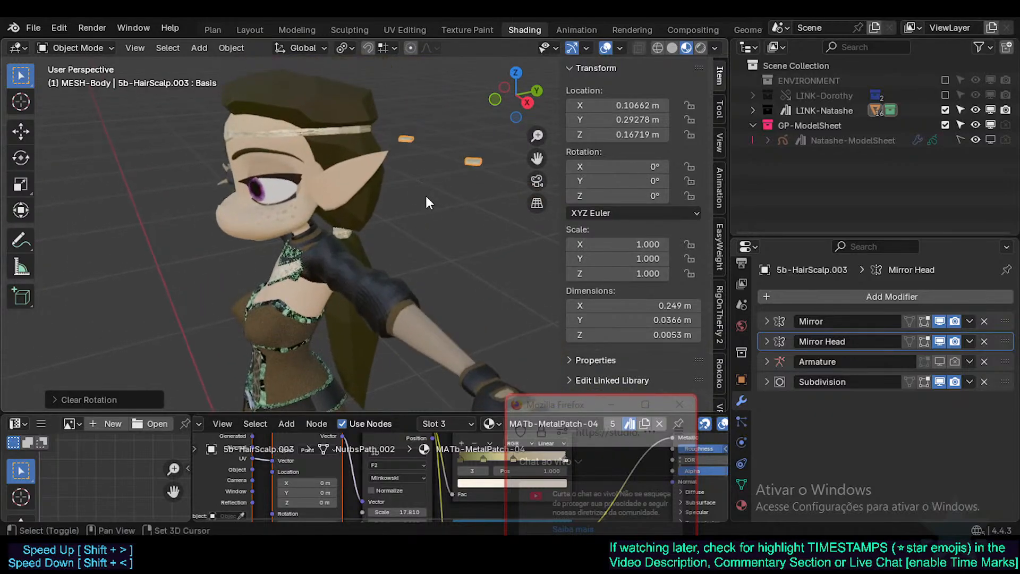
{"action": "key", "text": "g"}
{"action": "key", "text": "y"}
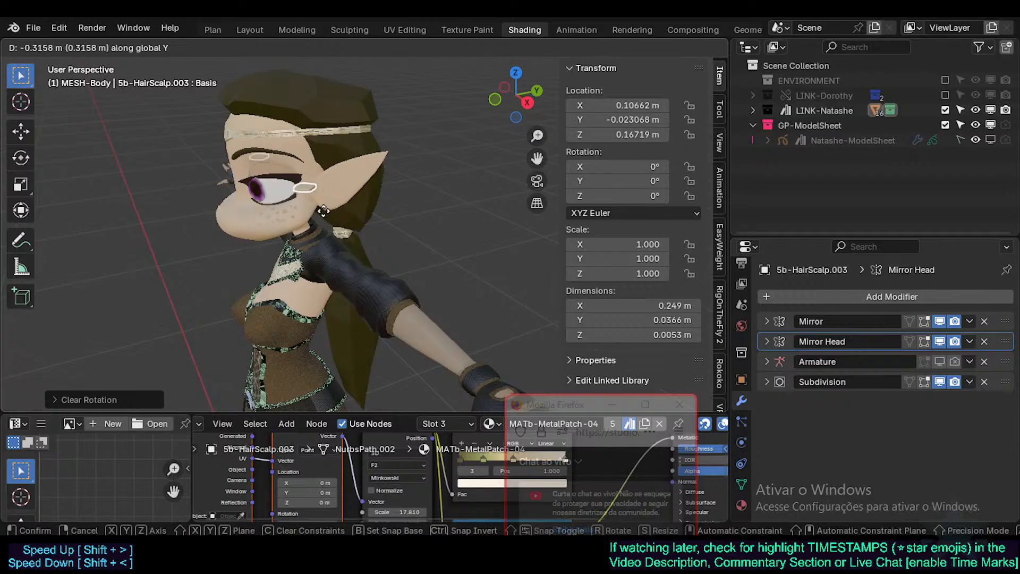
{"action": "left_click", "coordinate": [323, 211]}
Rotate the band 90° about the global X axis
{"action": "middle_click_drag", "start_coordinate": [360, 204], "coordinate": [399, 206]}
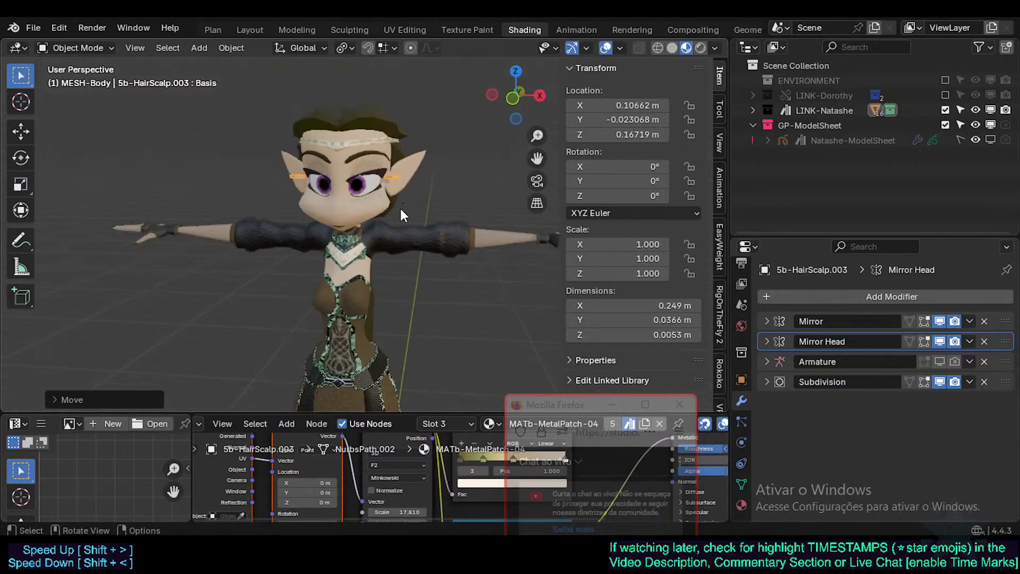
{"action": "scroll", "coordinate": [400, 207], "scroll_direction": "up", "scroll_amount": 5}
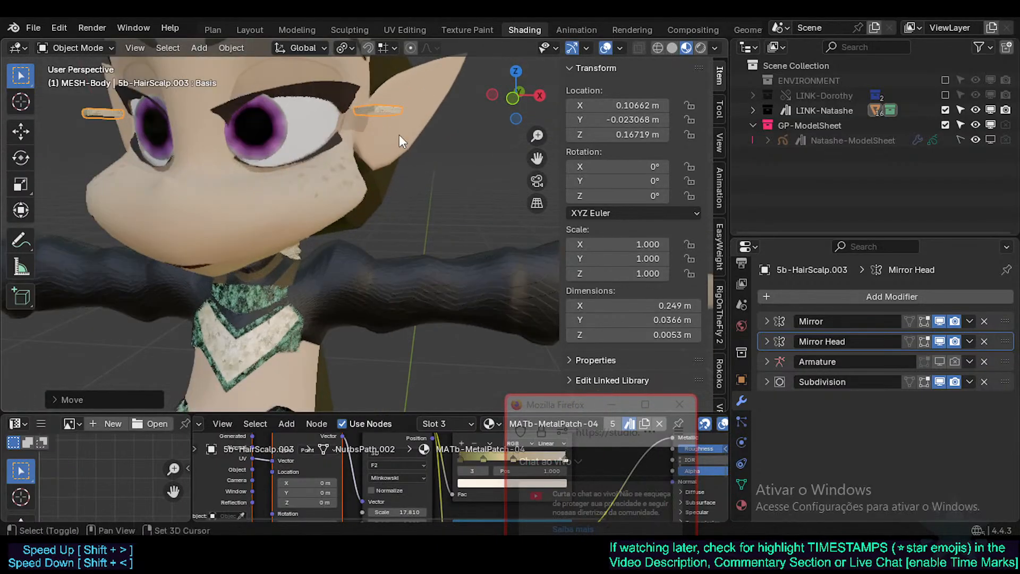
{"action": "scroll", "coordinate": [396, 148], "scroll_direction": "down", "scroll_amount": 3}
{"action": "scroll", "coordinate": [395, 148], "scroll_direction": "down", "scroll_amount": 5}
{"action": "key", "text": "r"}
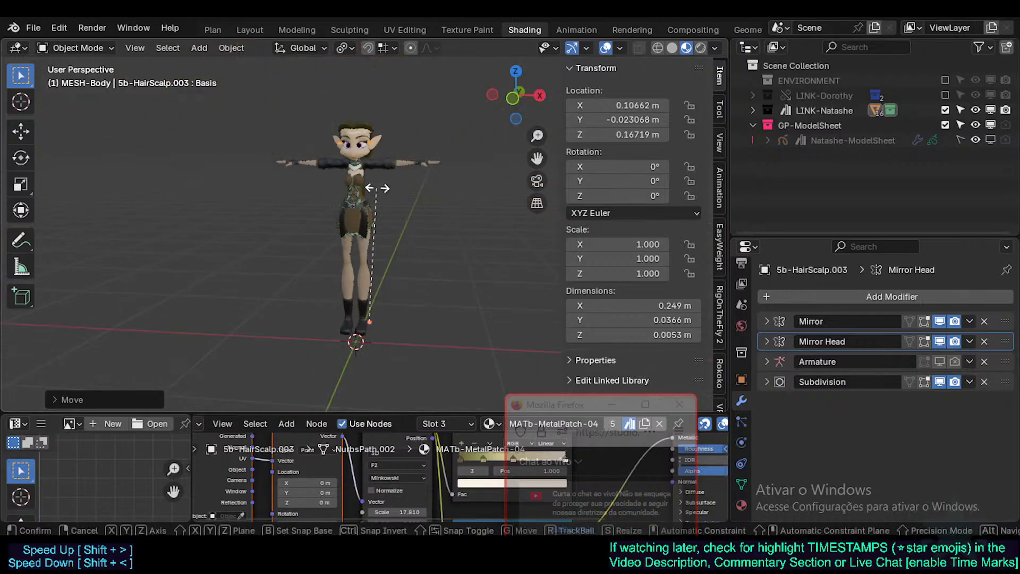
{"action": "key", "text": "x"}
{"action": "key", "text": "9"}
{"action": "key", "text": "0"}
{"action": "key", "text": "Return"}
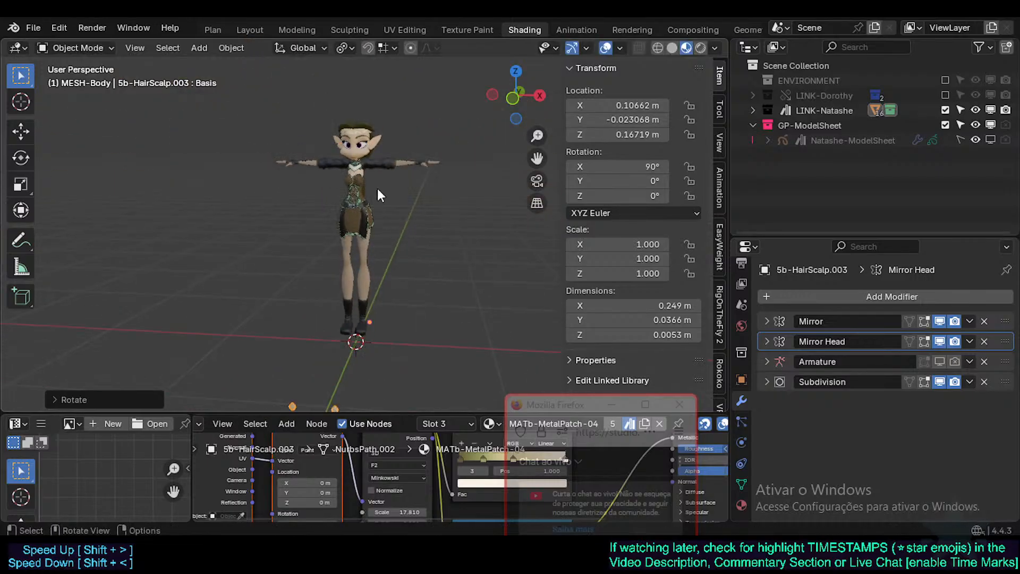
Rotate the band 90° about the global Z axis
{"action": "key", "text": "r"}
{"action": "key", "text": "z"}
{"action": "key", "text": "9"}
{"action": "key", "text": "Return"}
Raise the band along global Z to about 1.39 m, level with the head
{"action": "key", "text": "g"}
{"action": "key", "text": "x"}
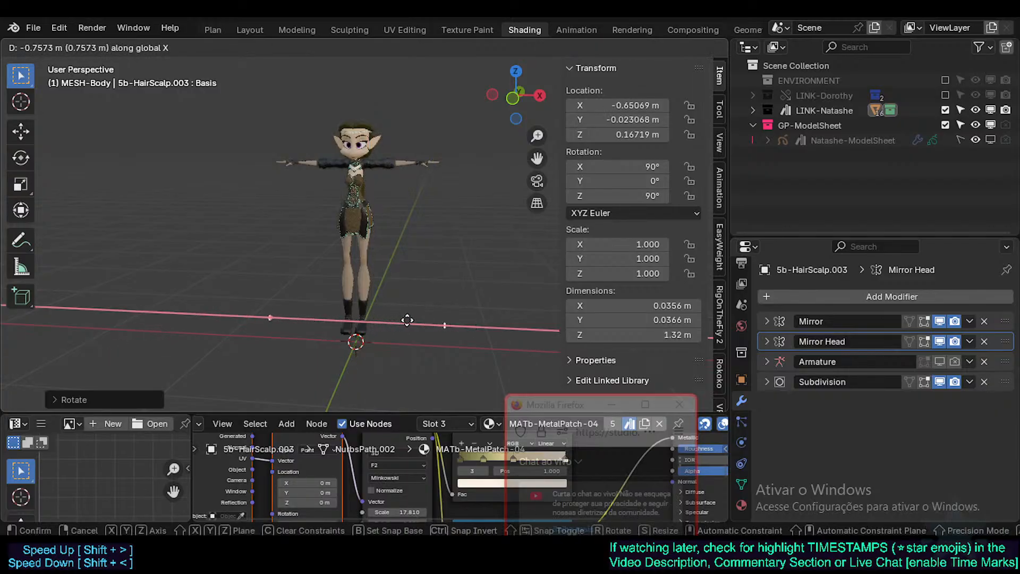
{"action": "key", "text": "z"}
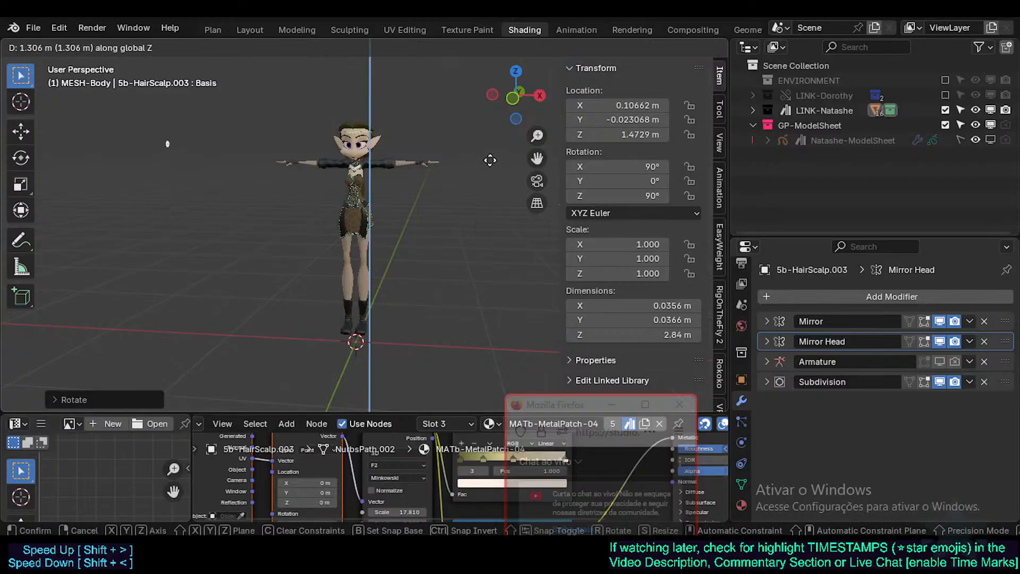
{"action": "key", "text": "Return"}
{"action": "key", "text": "g"}
{"action": "key", "text": "y"}
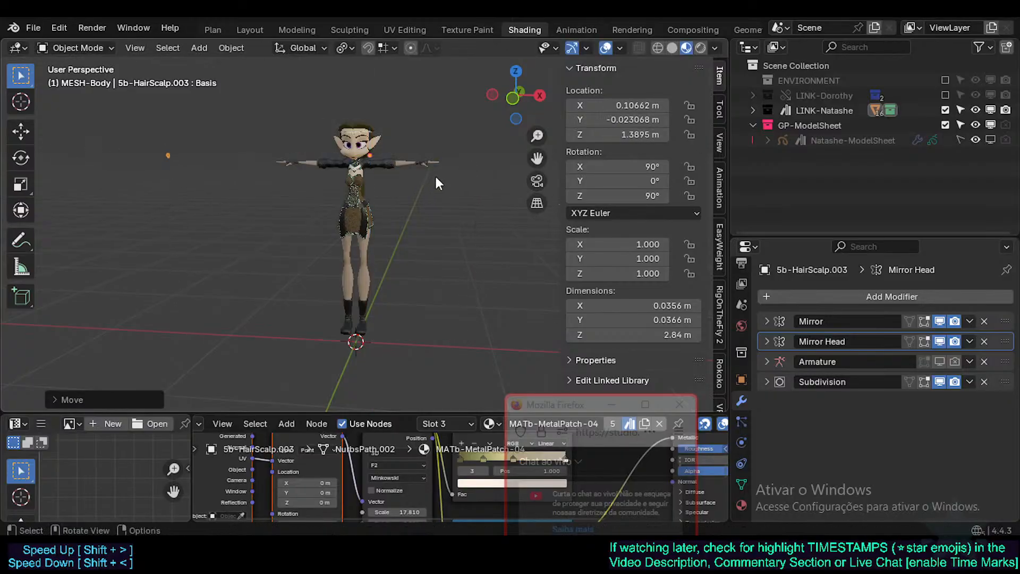
{"action": "key", "text": "Escape"}
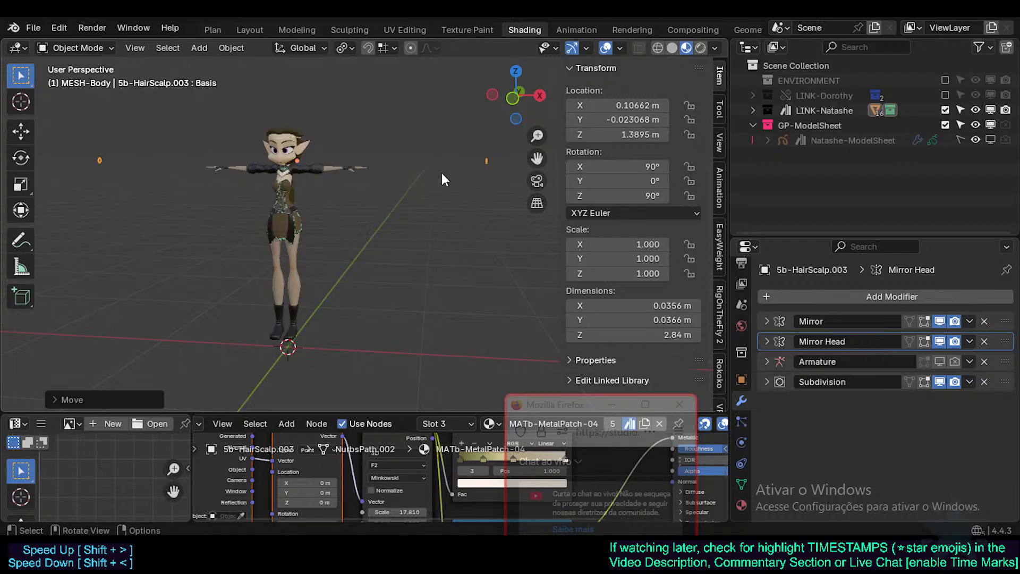
Apply all transforms to the band and open its mesh for editing
{"action": "key", "text": "ctrl+a"}
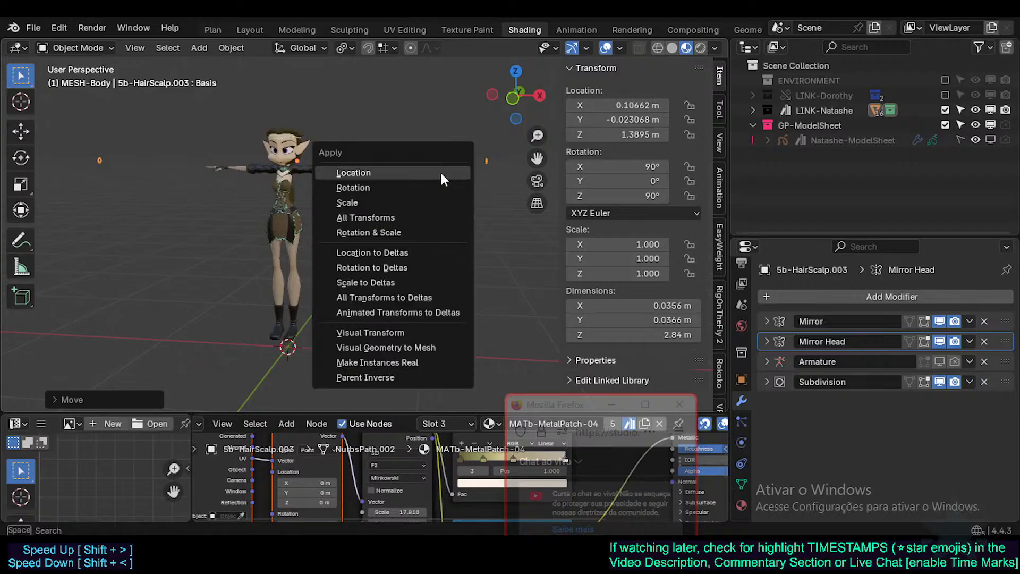
{"action": "left_click", "coordinate": [429, 217]}
{"action": "key", "text": "Tab"}
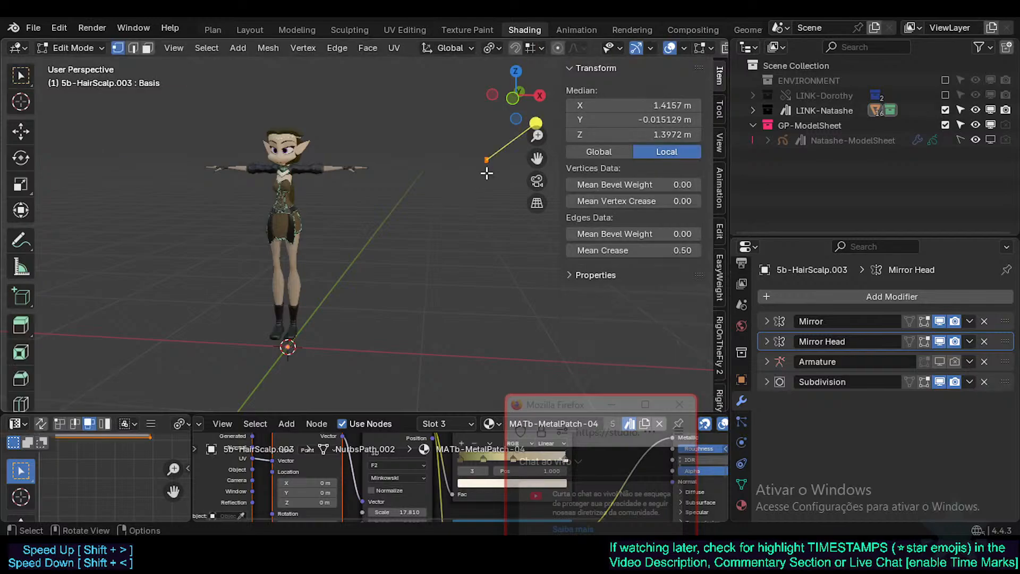
{"action": "key", "text": "alt+a"}
{"action": "key", "text": "c"}
{"action": "left_click", "coordinate": [489, 166]}
{"action": "key", "text": "Escape"}
{"action": "key", "text": "g"}
{"action": "key", "text": "x"}
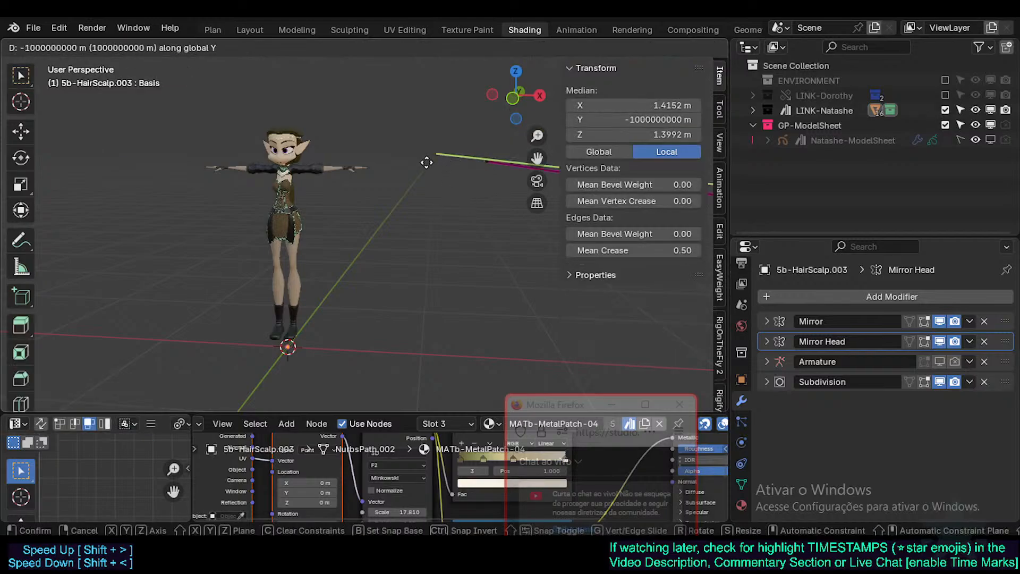
{"action": "key", "text": "Escape"}
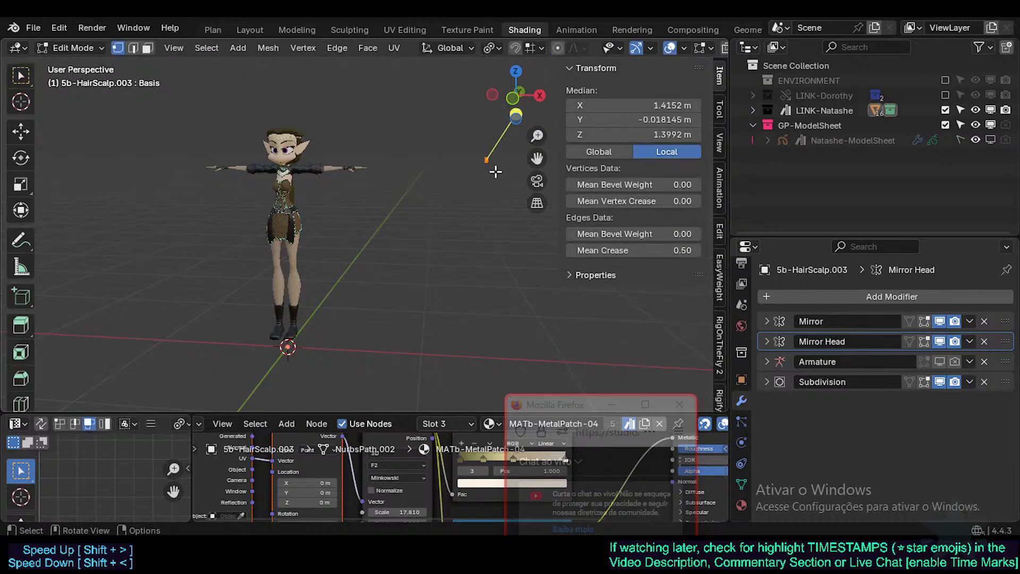
Move the band's whole mesh along global X to about 0.113 m, close to the head
{"action": "key", "text": "g"}
{"action": "key", "text": "x"}
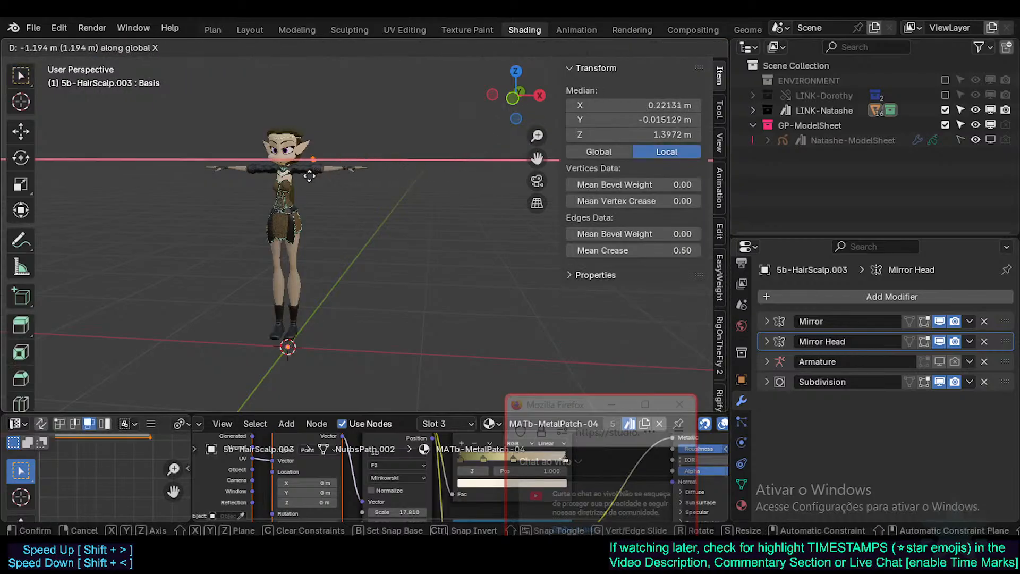
{"action": "left_click", "coordinate": [300, 178]}
{"action": "key", "text": "KP_Decimal"}
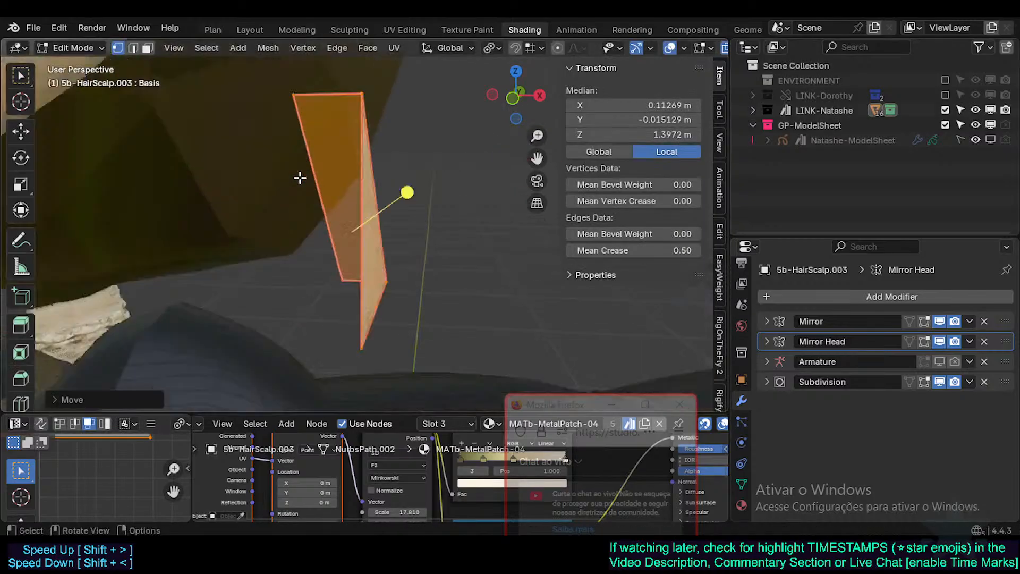
Undo the edits back to the point right after the band's two 90° rotations
{"action": "key", "text": "KP_3"}
{"action": "scroll", "coordinate": [301, 178], "scroll_direction": "down", "scroll_amount": 10}
{"action": "key", "text": "ctrl+z"}
{"action": "key", "text": "ctrl+z"}
{"action": "key", "text": "ctrl+z"}
{"action": "key", "text": "ctrl+z"}
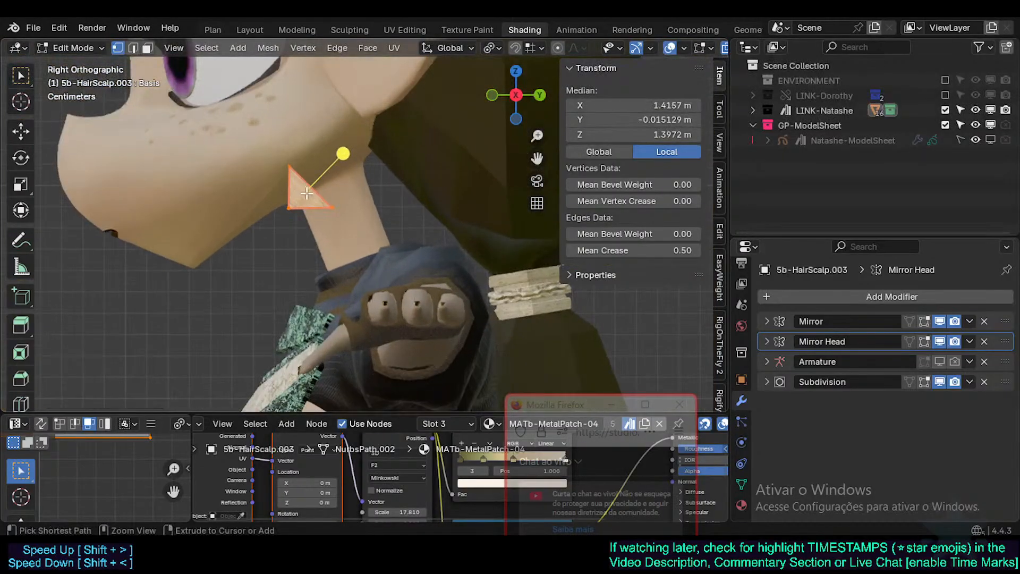
{"action": "scroll", "coordinate": [307, 195], "scroll_direction": "down", "scroll_amount": 5}
{"action": "scroll", "coordinate": [308, 195], "scroll_direction": "down", "scroll_amount": 1}
{"action": "key", "text": "ctrl+z"}
{"action": "key", "text": "ctrl+z"}
{"action": "key", "text": "ctrl+z"}
{"action": "key", "text": "ctrl+z"}
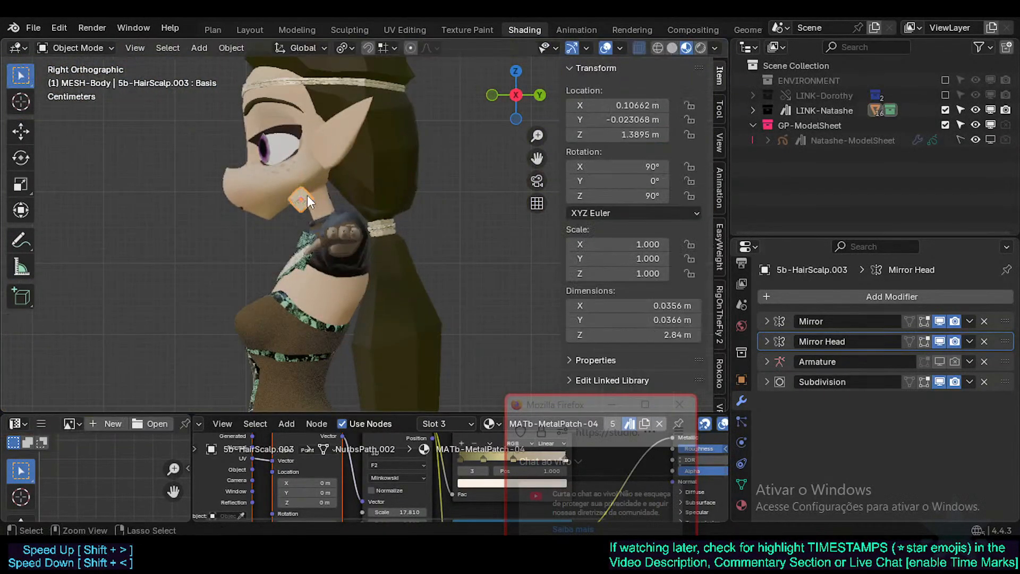
{"action": "middle_click_drag", "start_coordinate": [307, 195], "coordinate": [440, 221]}
{"action": "middle_click_drag", "start_coordinate": [396, 234], "coordinate": [435, 267]}
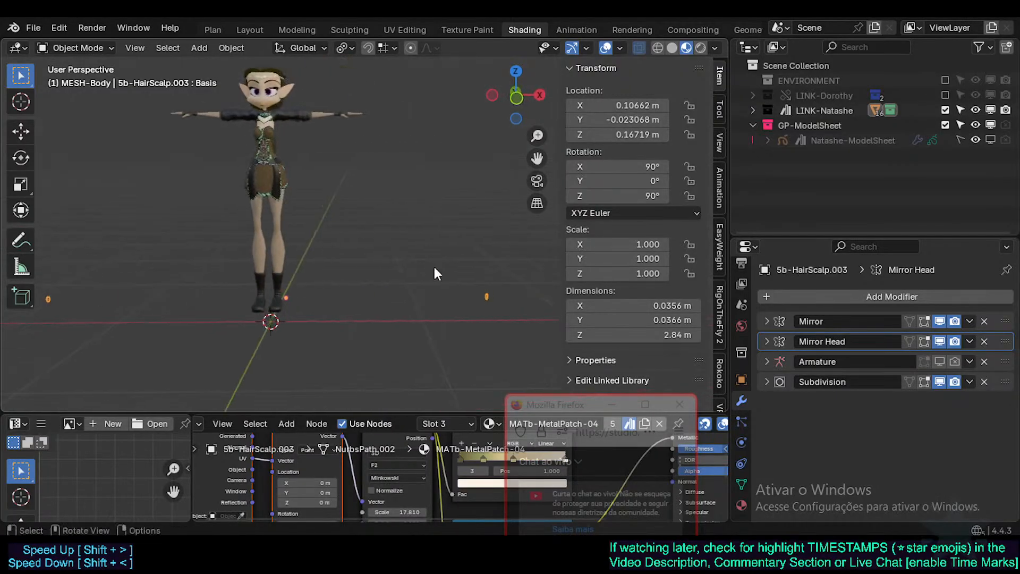
Move the band along global X to about -1.06 m and raise it along global Z to about 1.386 m
{"action": "key", "text": "g"}
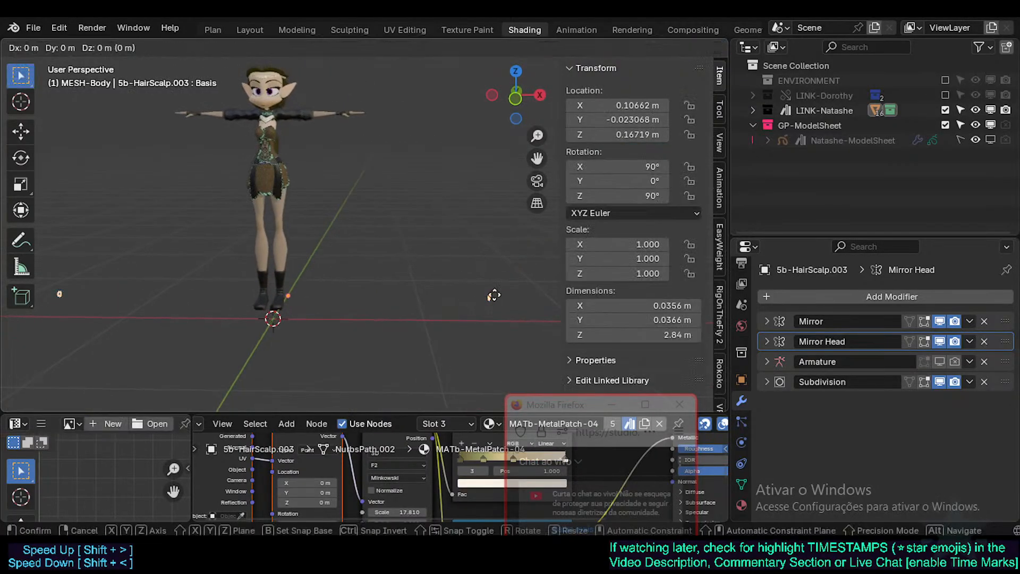
{"action": "key", "text": "y"}
{"action": "key", "text": "x"}
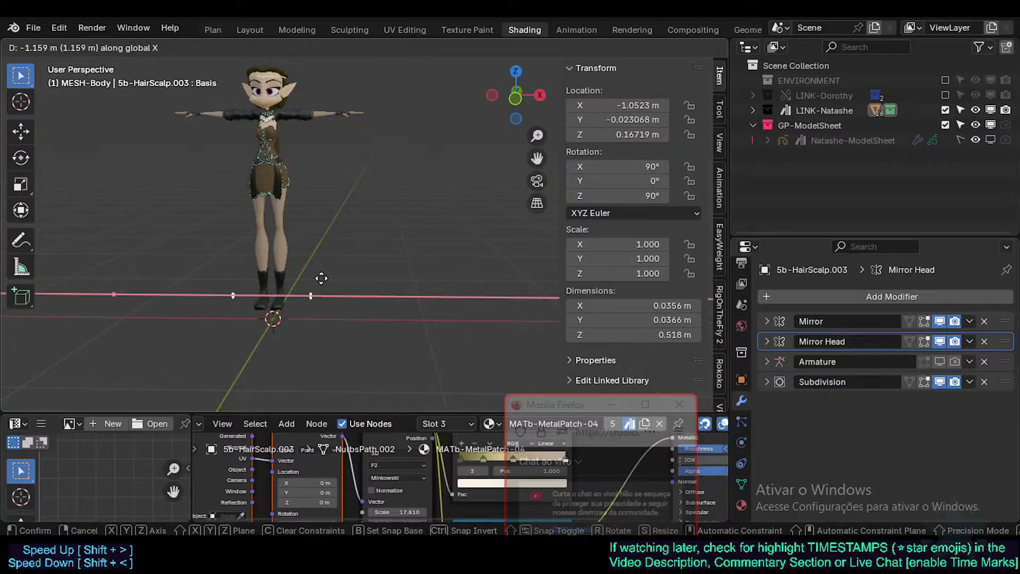
{"action": "left_click", "coordinate": [320, 277]}
{"action": "key", "text": "g"}
{"action": "key", "text": "z"}
{"action": "left_click", "coordinate": [321, 91]}
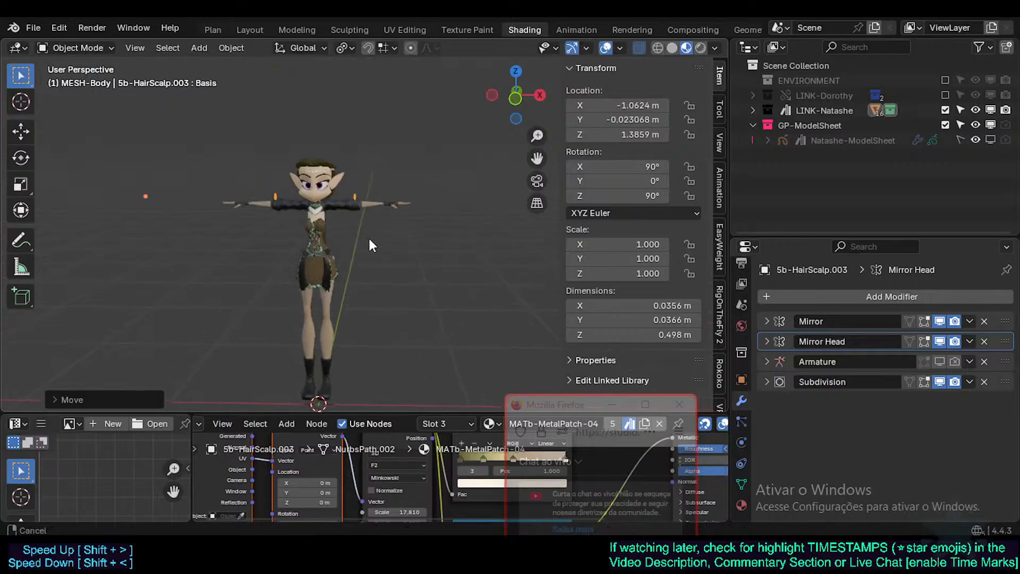
Bring the mirrored bands closer to the head along X to about -1.167 m and raise them to about 1.432 m
{"action": "scroll", "coordinate": [369, 236], "scroll_direction": "up", "scroll_amount": 4}
{"action": "scroll", "coordinate": [359, 225], "scroll_direction": "up", "scroll_amount": 3}
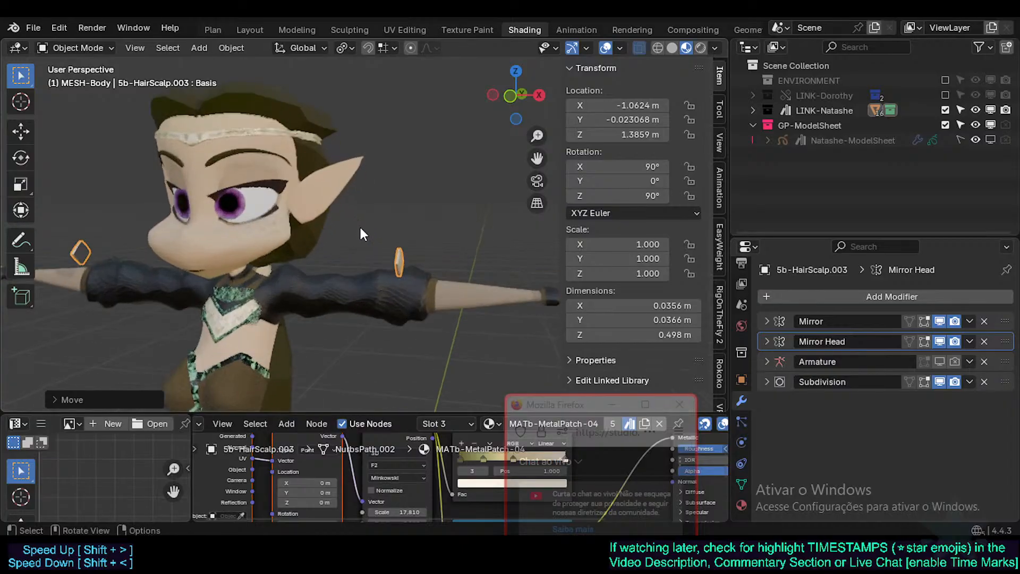
{"action": "key", "text": "g"}
{"action": "key", "text": "x"}
{"action": "left_click", "coordinate": [365, 249]}
{"action": "key", "text": "g"}
{"action": "key", "text": "z"}
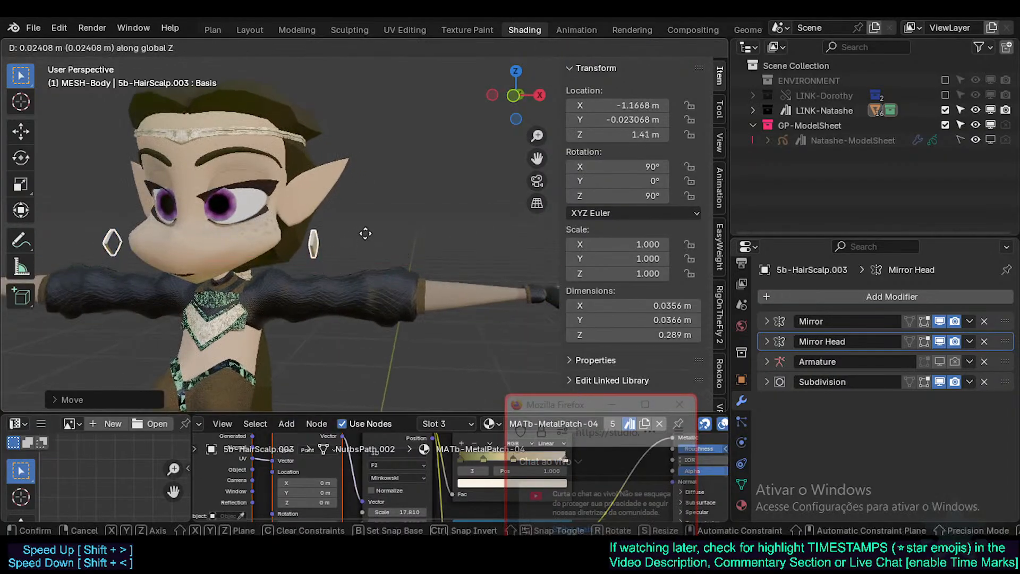
{"action": "left_click", "coordinate": [365, 224]}
Move the band further in along global X to about -1.193 m, beside the cheek
{"action": "middle_click_drag", "start_coordinate": [365, 221], "coordinate": [363, 242]}
{"action": "key", "text": "g"}
{"action": "key", "text": "x"}
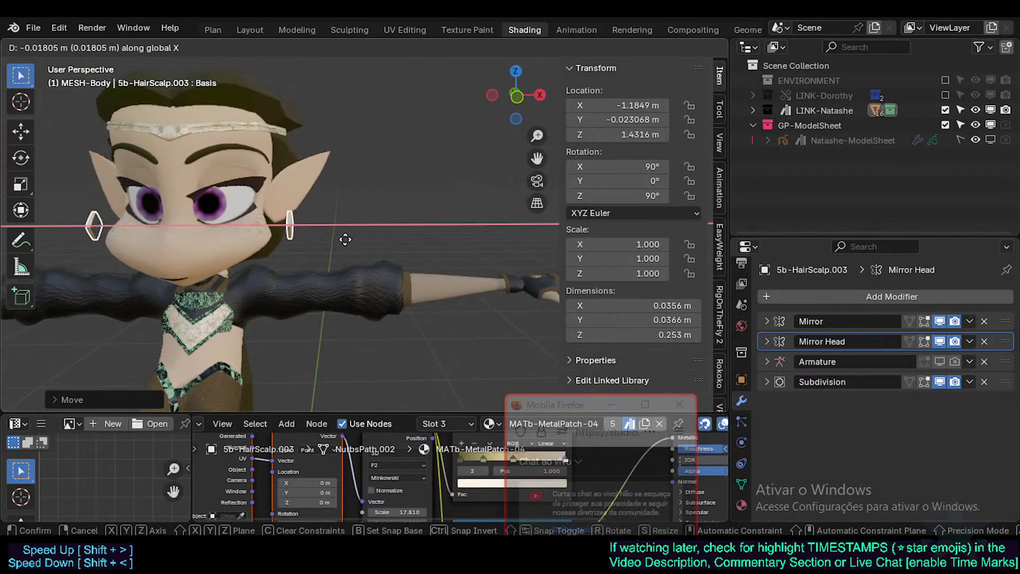
{"action": "left_click", "coordinate": [261, 241]}
Snap the 3D cursor to the vertex at the centre of the band near the ear
{"action": "mouse_move", "coordinate": [262, 240]}
{"action": "middle_mouse_down"}
{"action": "mouse_move", "coordinate": [272, 244]}
{"action": "mouse_move", "coordinate": [243, 258]}
{"action": "mouse_move", "coordinate": [267, 235]}
{"action": "middle_mouse_up"}
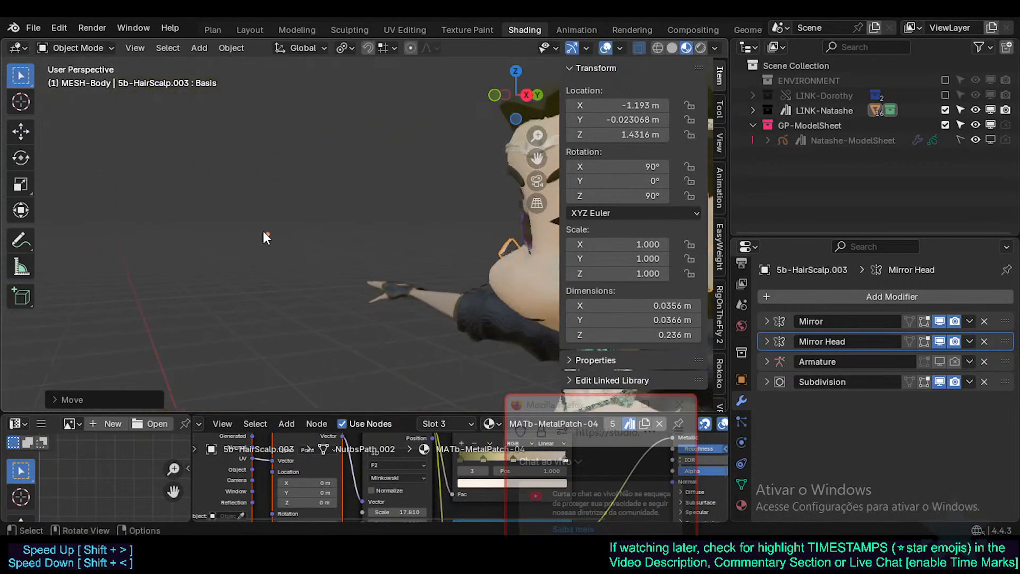
{"action": "middle_click_drag", "start_coordinate": [344, 269], "coordinate": [319, 273]}
{"action": "scroll", "coordinate": [325, 203], "scroll_direction": "up", "scroll_amount": 4}
{"action": "middle_click_drag", "start_coordinate": [325, 203], "coordinate": [340, 280], "text": "shift"}
{"action": "scroll", "coordinate": [340, 278], "scroll_direction": "up", "scroll_amount": 4}
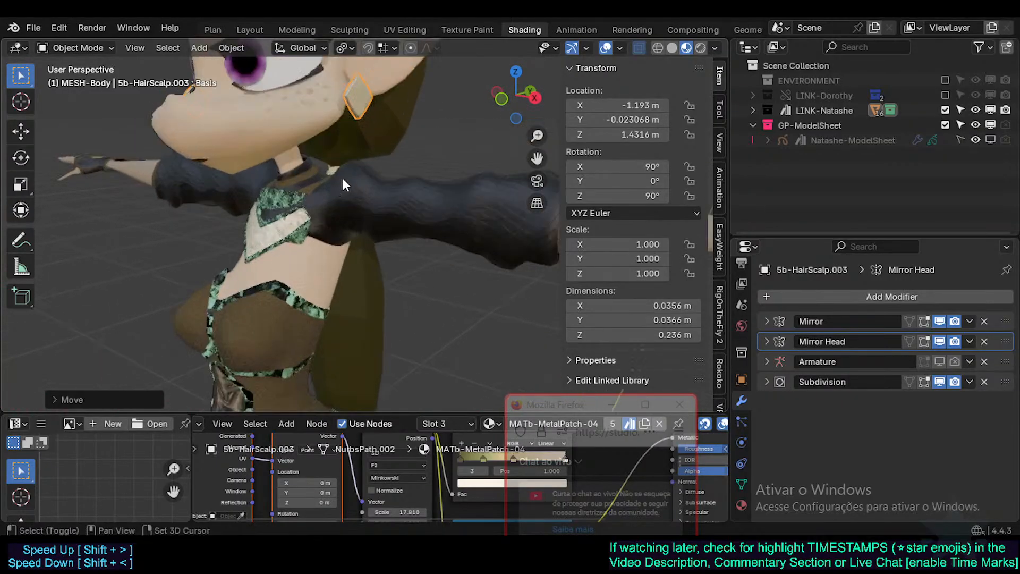
{"action": "middle_click_drag", "start_coordinate": [342, 176], "coordinate": [346, 296], "text": "shift"}
{"action": "scroll", "coordinate": [347, 294], "scroll_direction": "up", "scroll_amount": 5}
{"action": "key", "text": "Tab"}
{"action": "key", "text": "Tab"}
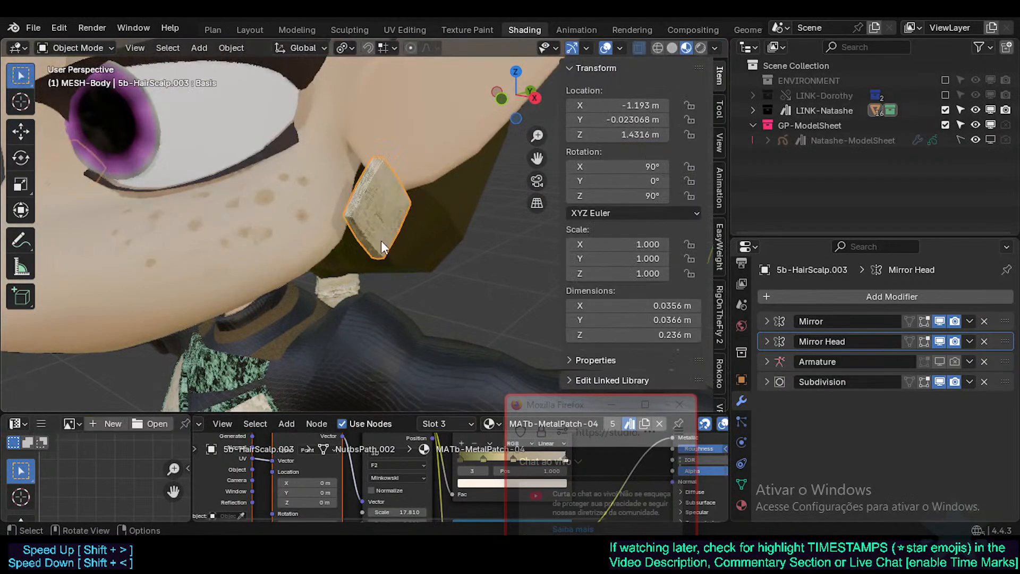
{"action": "middle_click_drag", "start_coordinate": [392, 222], "coordinate": [363, 215]}
{"action": "key", "text": "Tab"}
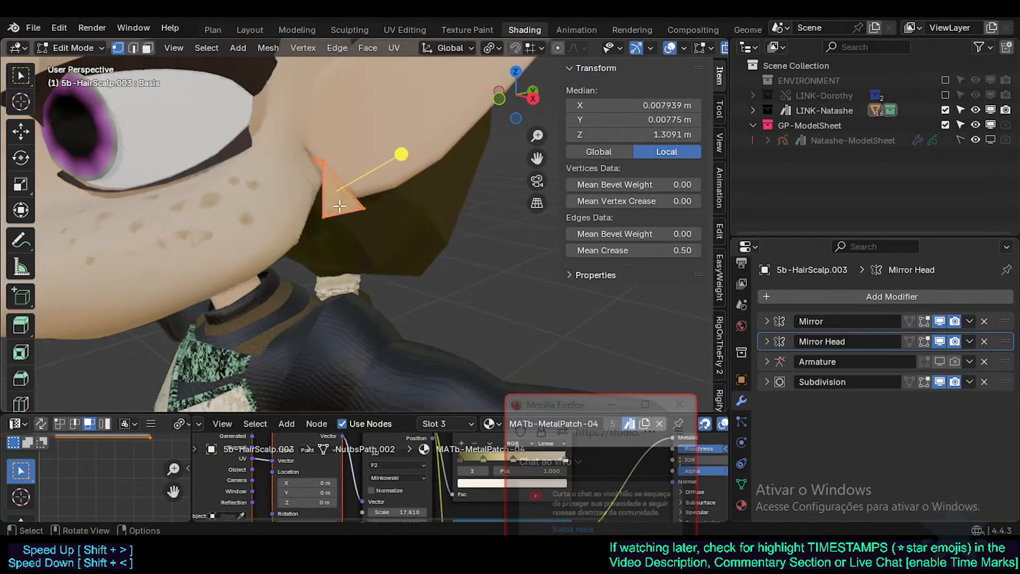
{"action": "key", "text": "Tab"}
{"action": "key", "text": "Tab"}
{"action": "scroll", "coordinate": [340, 219], "scroll_direction": "down", "scroll_amount": 3}
{"action": "key", "text": "Tab"}
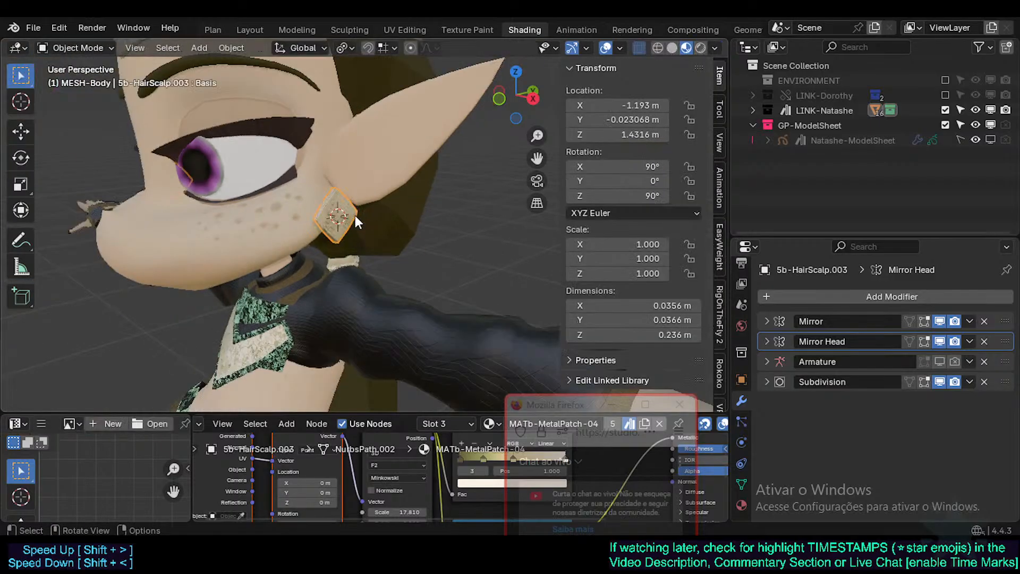
Set the band's origin to the 3D cursor and check it against the mesh in Edit Mode
{"action": "key", "text": "period"}
{"action": "left_click", "coordinate": [352, 202]}
{"action": "right_click", "coordinate": [352, 202]}
{"action": "mouse_move", "coordinate": [330, 267]}
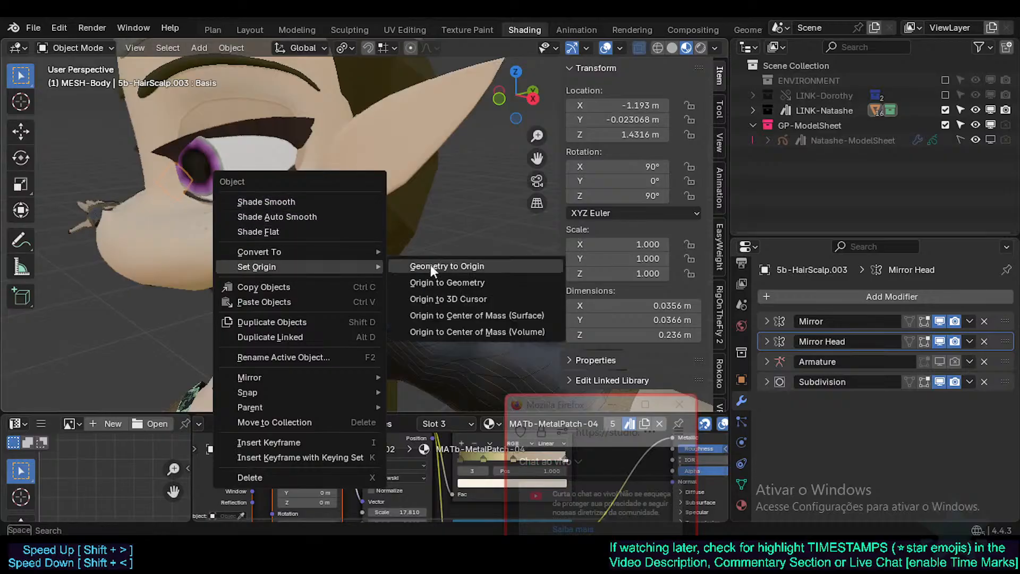
{"action": "left_click", "coordinate": [480, 298]}
{"action": "key", "text": "Tab"}
{"action": "scroll", "coordinate": [380, 235], "scroll_direction": "up", "scroll_amount": 2}
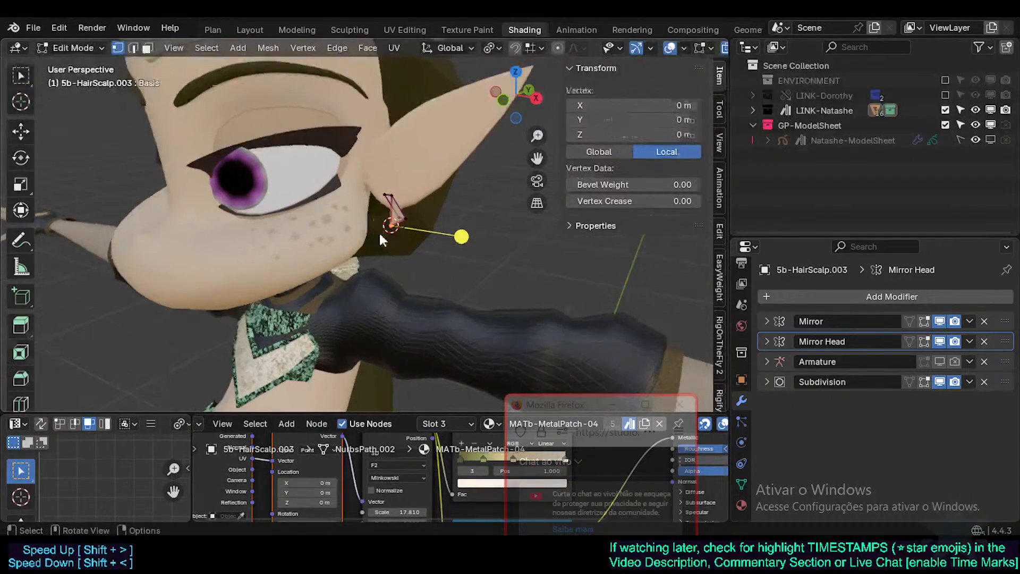
{"action": "key", "text": "Tab"}
{"action": "scroll", "coordinate": [398, 230], "scroll_direction": "up", "scroll_amount": 2}
{"action": "key", "text": "g"}
{"action": "key", "text": "x"}
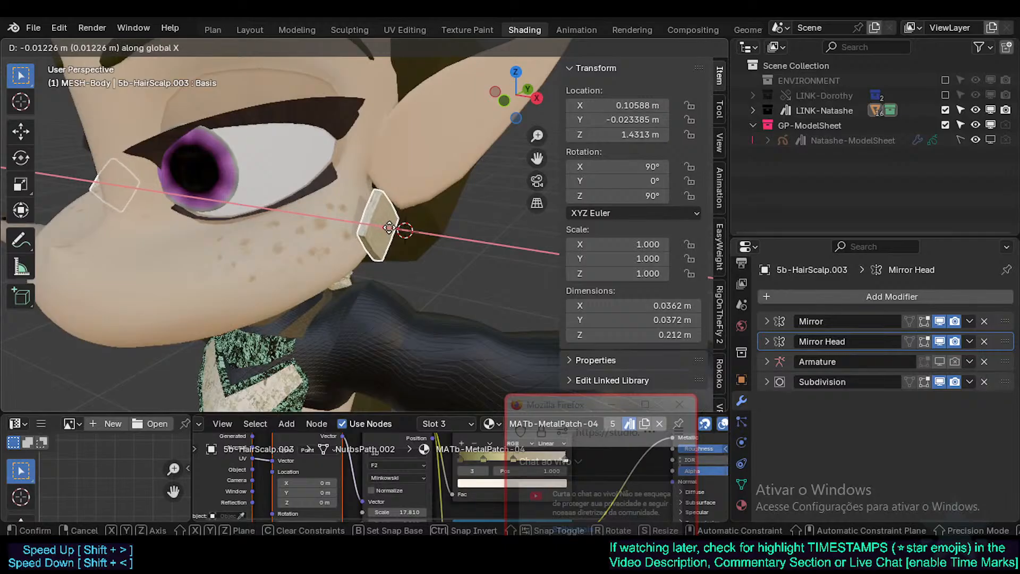
{"action": "left_click", "coordinate": [428, 247]}
{"action": "scroll", "coordinate": [423, 248], "scroll_direction": "up", "scroll_amount": 2}
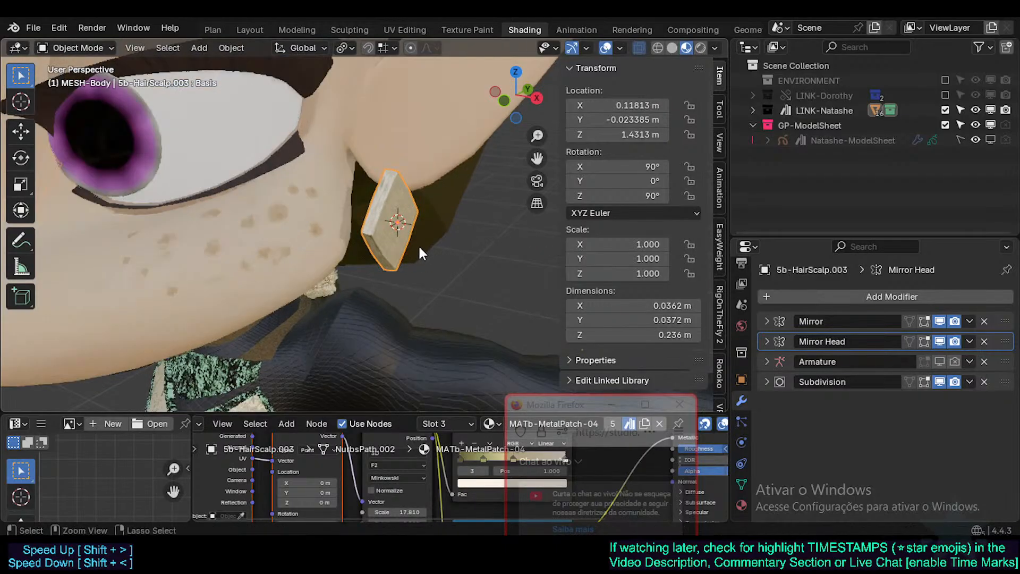
Save the file and move the band about 0.035 m along global Y so it sits below the ear
{"action": "key", "text": "ctrl+s"}
{"action": "middle_click_drag", "start_coordinate": [420, 248], "coordinate": [333, 223]}
{"action": "key", "text": "KP_3"}
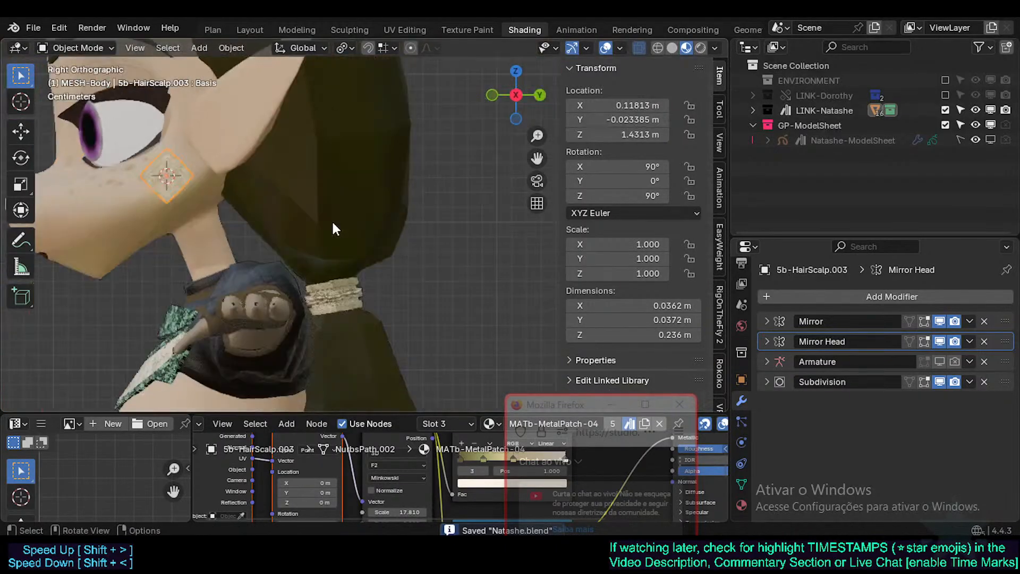
{"action": "key", "text": "g"}
{"action": "key", "text": "y"}
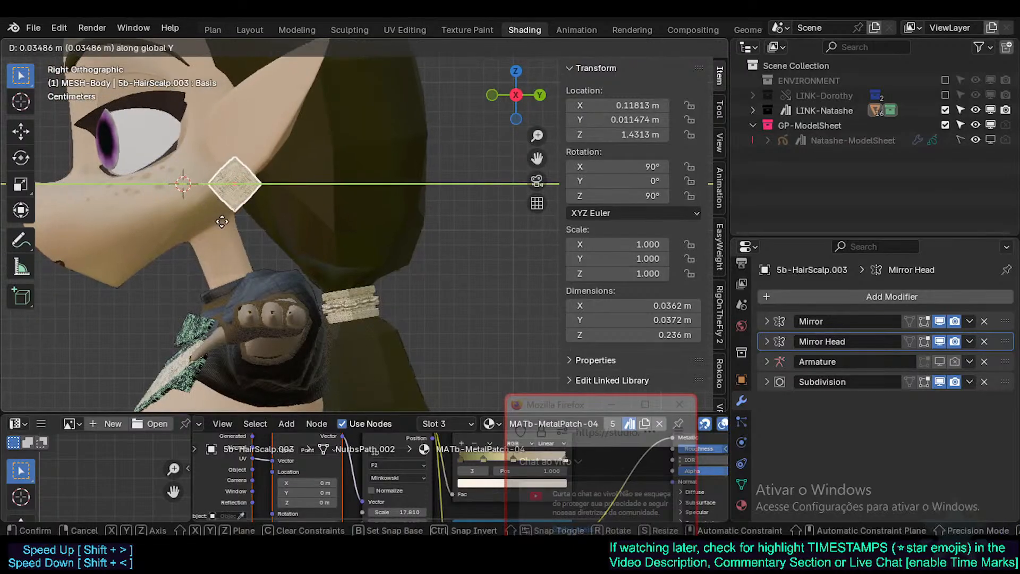
{"action": "left_click", "coordinate": [262, 210]}
{"action": "middle_click_drag", "start_coordinate": [261, 210], "coordinate": [318, 193]}
{"action": "scroll", "coordinate": [317, 193], "scroll_direction": "up", "scroll_amount": 2}
{"action": "key", "text": "KP_1"}
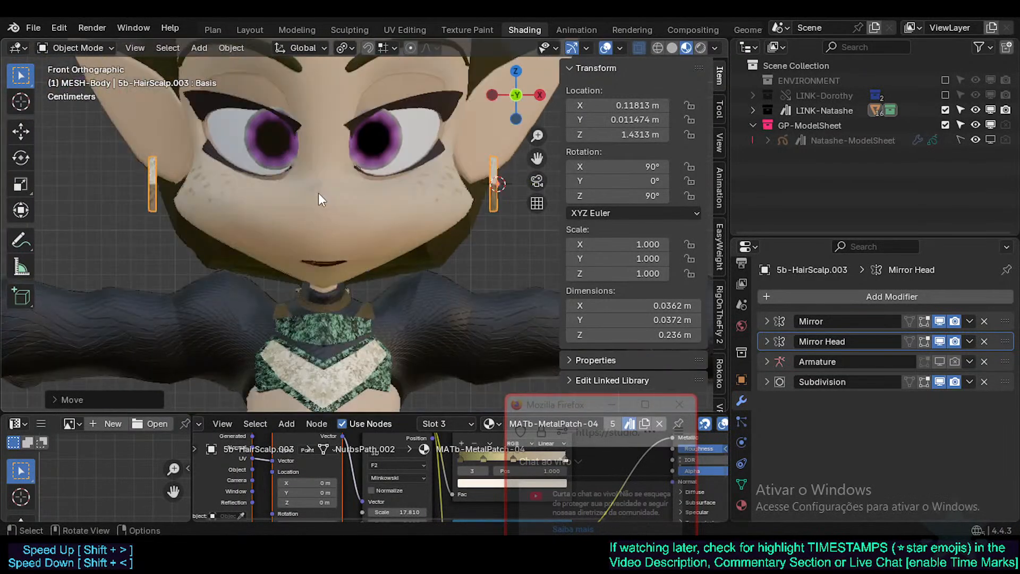
Move the earring band inward along global X to 0.1055 m so it sits under the earlobe
{"action": "key", "text": "g"}
{"action": "key", "text": "x"}
{"action": "left_click", "coordinate": [464, 170]}
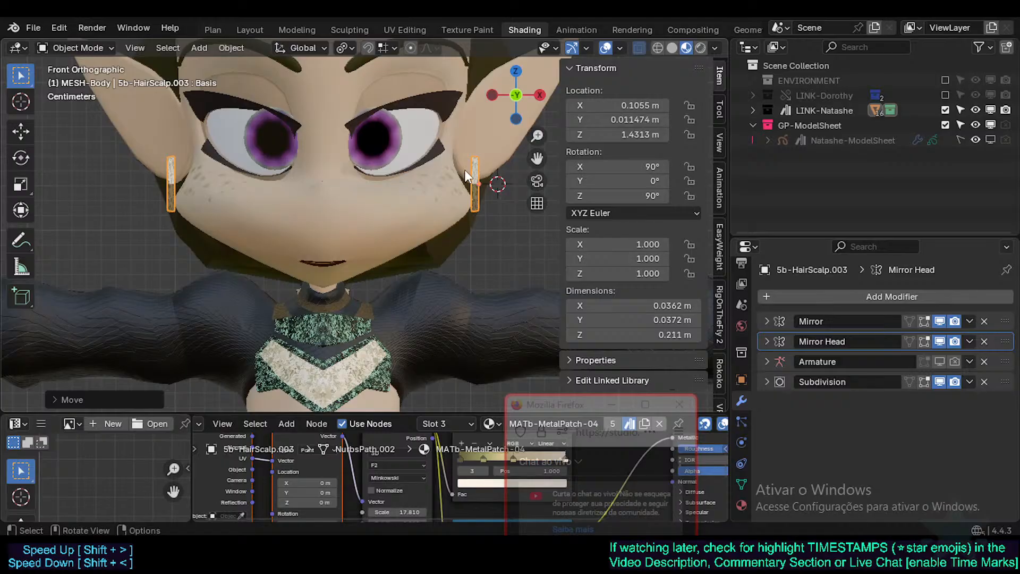
Scale the band's whole mesh down to about half its size in Edit Mode
{"action": "key", "text": "KP_3"}
{"action": "key", "text": "Tab"}
{"action": "scroll", "coordinate": [280, 159], "scroll_direction": "up", "scroll_amount": 4}
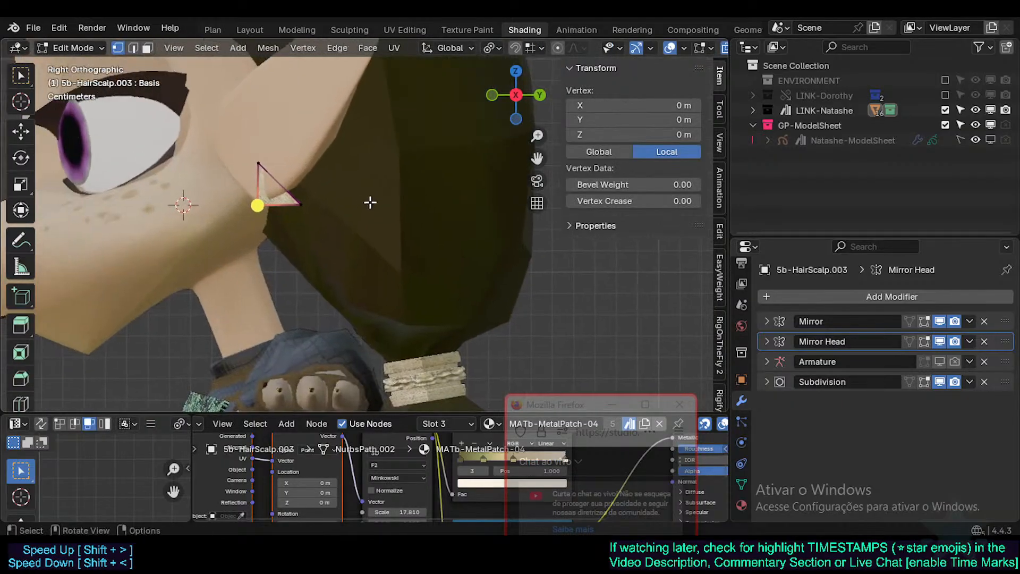
{"action": "key", "text": "s"}
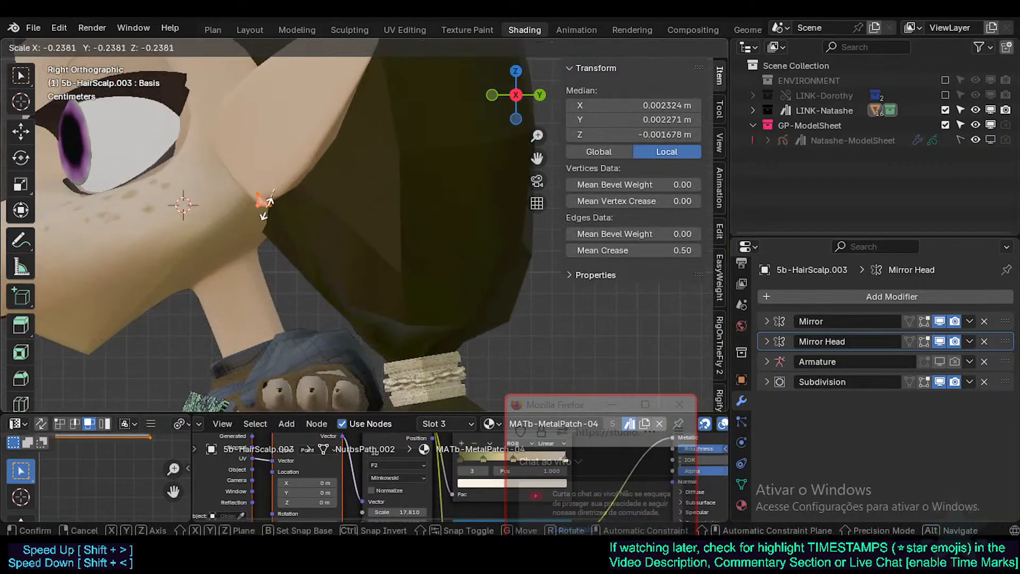
{"action": "left_click", "coordinate": [280, 198]}
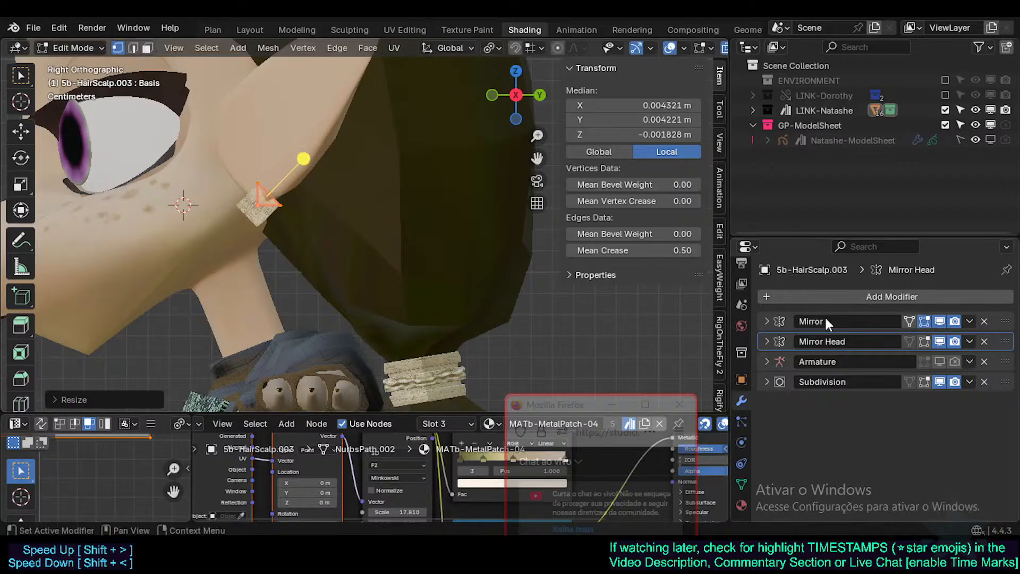
{"action": "middle_click_drag", "start_coordinate": [261, 207], "coordinate": [445, 257], "text": "shift"}
{"action": "key", "text": "Tab"}
Enable the Z axis in the earring's Mirror modifier alongside X and Y
{"action": "scroll", "coordinate": [429, 273], "scroll_direction": "up", "scroll_amount": 4}
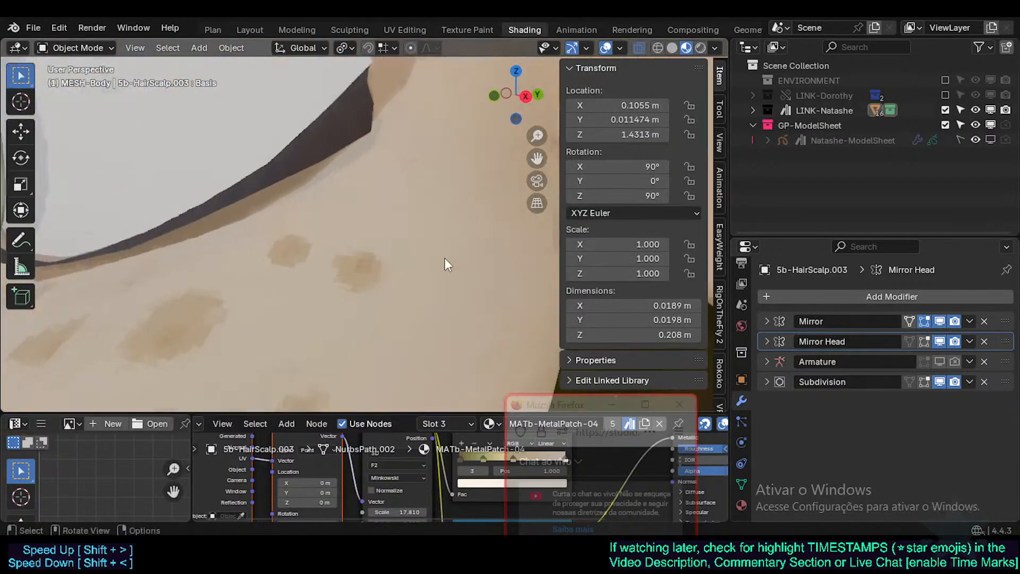
{"action": "scroll", "coordinate": [432, 256], "scroll_direction": "down", "scroll_amount": 5}
{"action": "key", "text": "KP_3"}
{"action": "key", "text": "KP_1"}
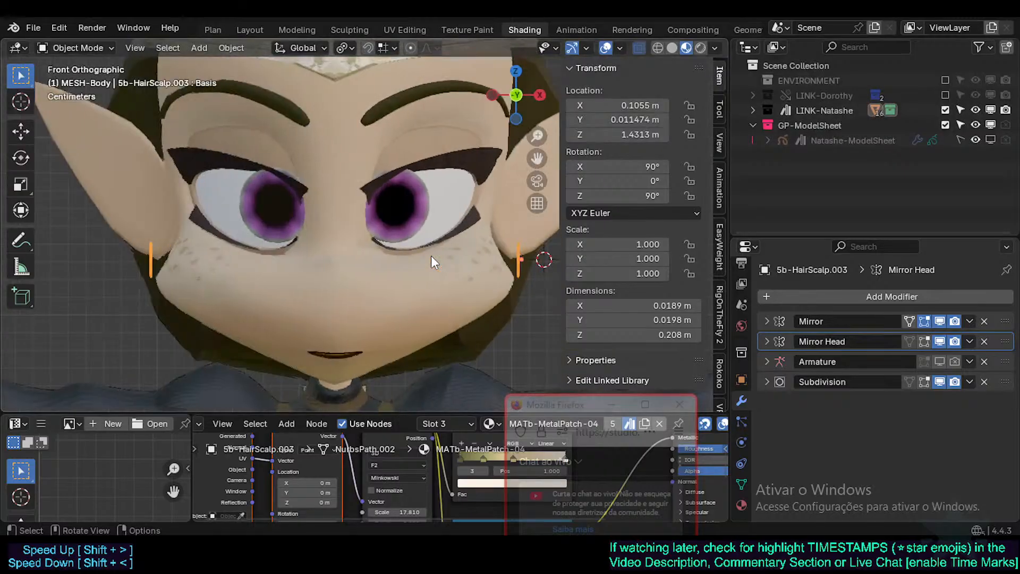
{"action": "middle_click_drag", "start_coordinate": [508, 270], "coordinate": [388, 271], "text": "shift"}
{"action": "scroll", "coordinate": [388, 272], "scroll_direction": "up", "scroll_amount": 5}
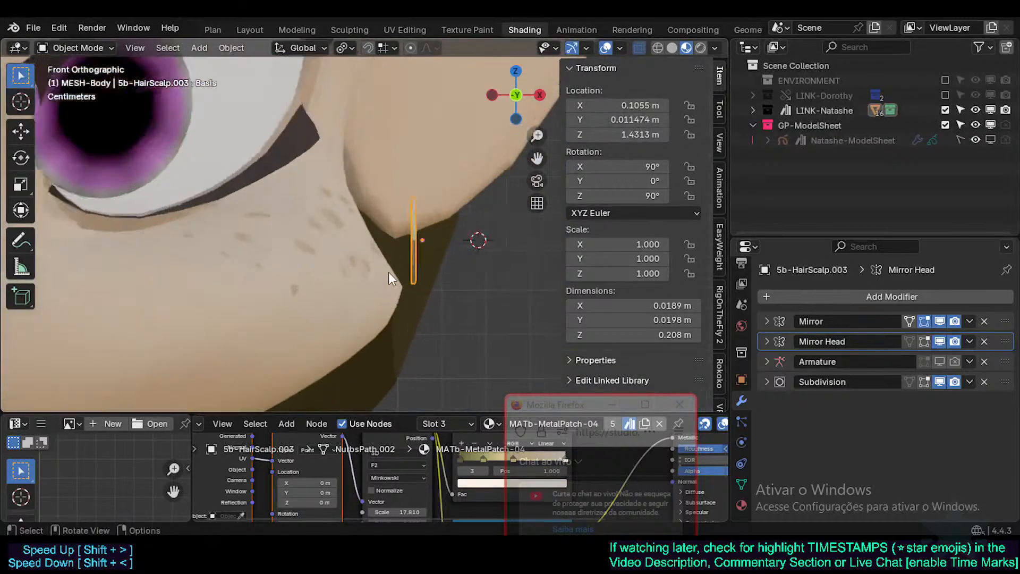
{"action": "scroll", "coordinate": [425, 240], "scroll_direction": "up", "scroll_amount": 2}
{"action": "key", "text": "Tab"}
{"action": "key", "text": "Tab"}
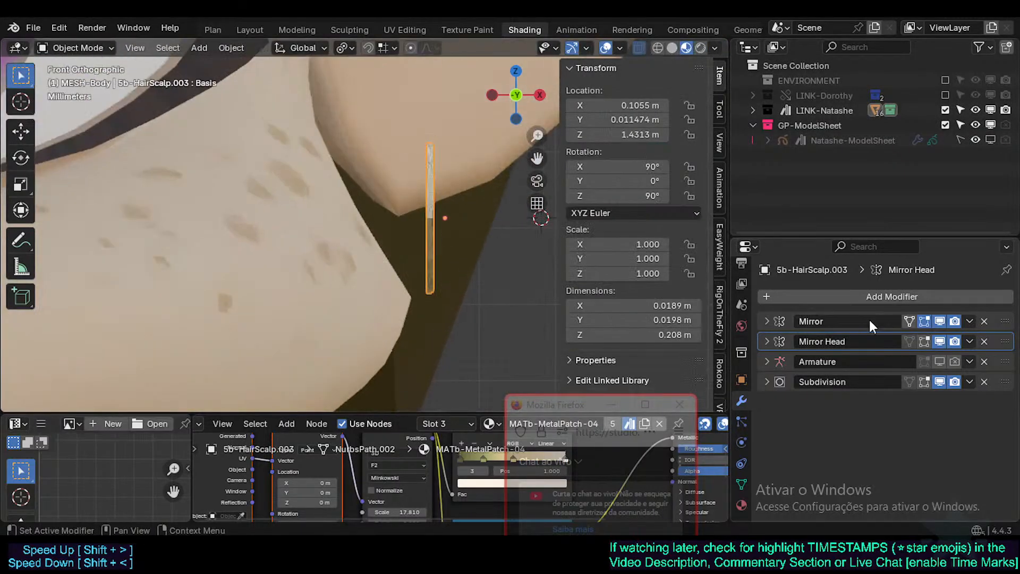
{"action": "left_click", "coordinate": [768, 322]}
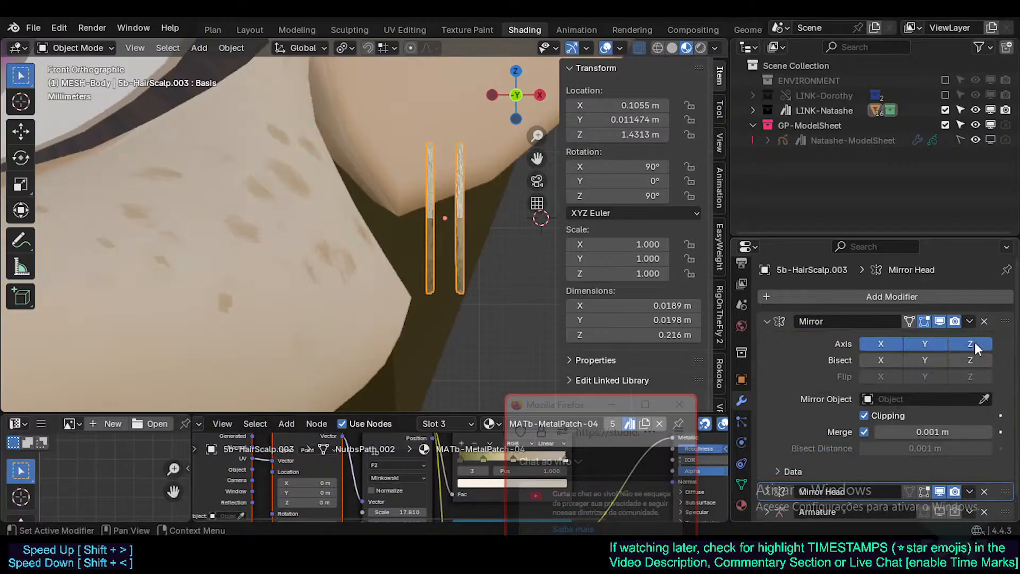
Shift the earring mesh about 0.0003 m inward along global X in Edit Mode
{"action": "middle_click_drag", "start_coordinate": [438, 183], "coordinate": [407, 201], "text": "shift"}
{"action": "key", "text": "Tab"}
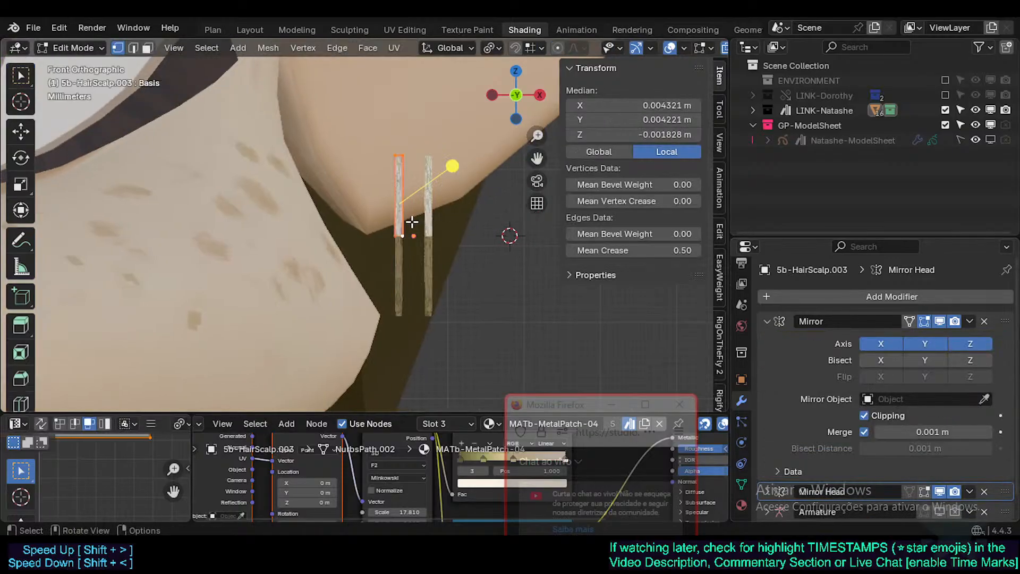
{"action": "key", "text": "g"}
{"action": "key", "text": "z"}
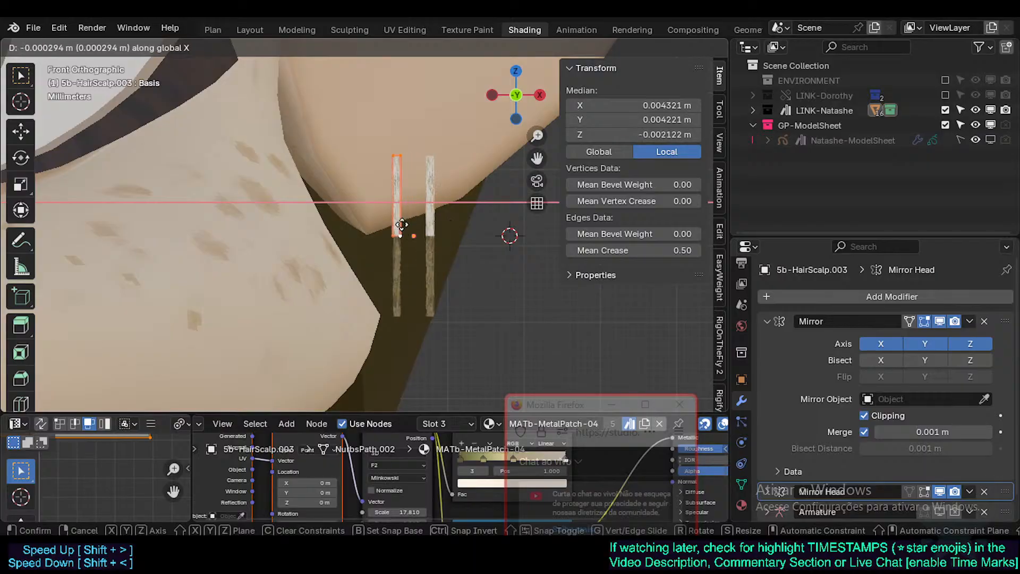
{"action": "left_click", "coordinate": [402, 225]}
Hide the Mirror modifier in the viewport and move the earring's selected face about 0.013 m outward along global X
{"action": "middle_click_drag", "start_coordinate": [370, 236], "coordinate": [475, 241]}
{"action": "key", "text": "3"}
{"action": "left_click", "coordinate": [407, 226]}
{"action": "left_click", "coordinate": [399, 214]}
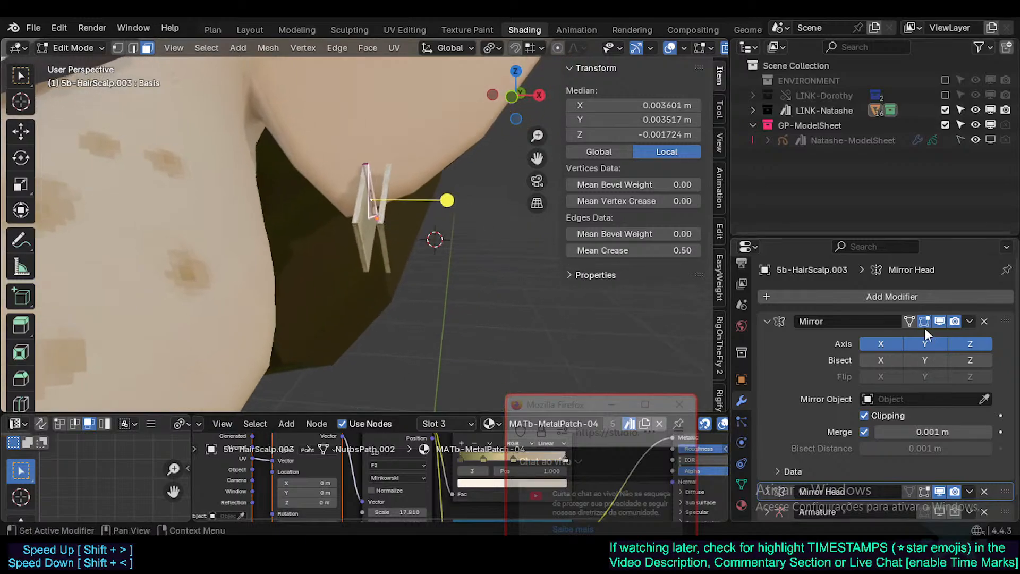
{"action": "left_click", "coordinate": [939, 321]}
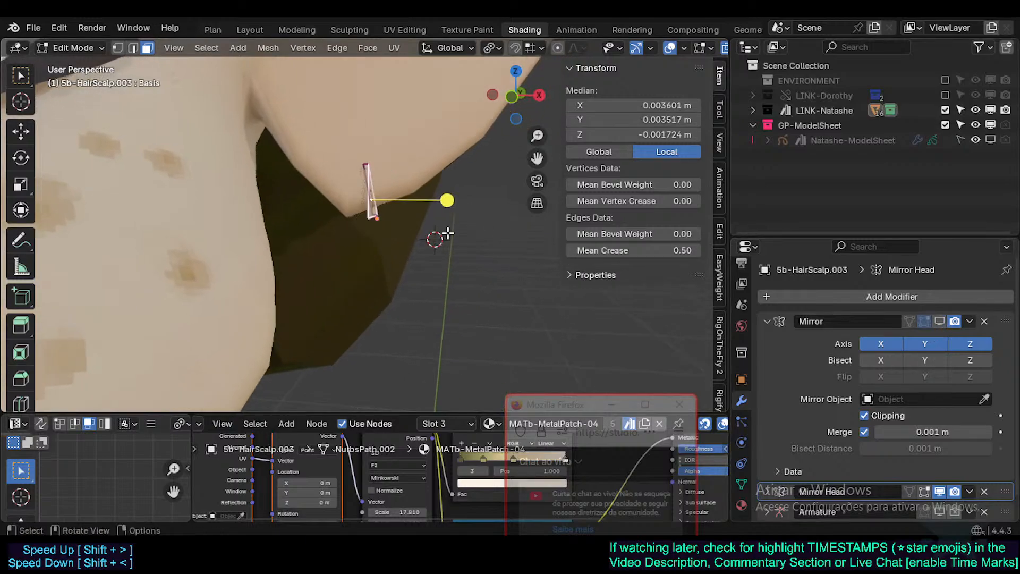
{"action": "key", "text": "g"}
{"action": "key", "text": "z"}
{"action": "left_click", "coordinate": [512, 235]}
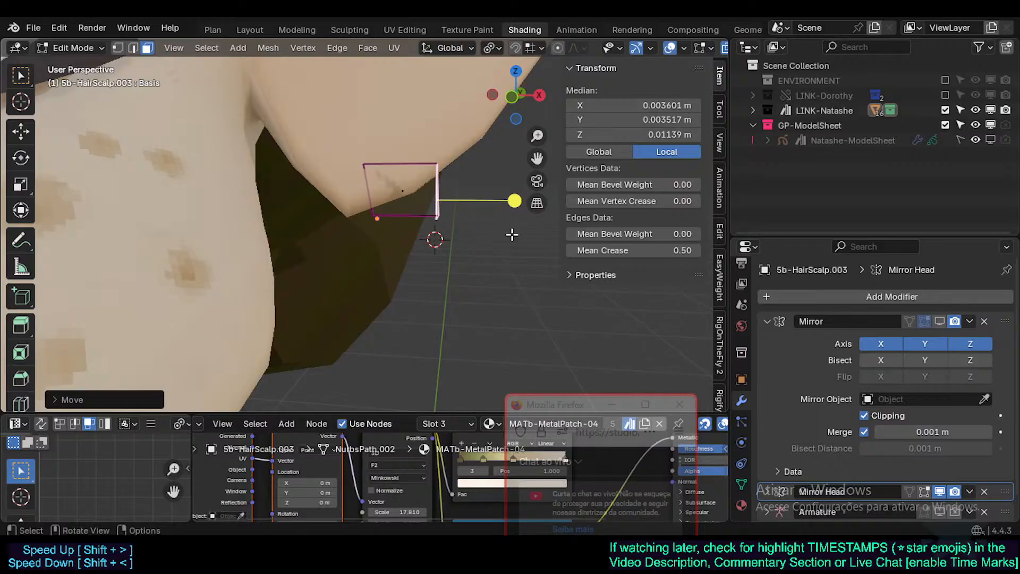
Move the inner edge outward along global X and display the Mirror modifier in the viewport again
{"action": "key", "text": "2"}
{"action": "left_click", "coordinate": [369, 187]}
{"action": "key", "text": "g"}
{"action": "key", "text": "x"}
{"action": "left_click", "coordinate": [414, 186]}
{"action": "left_click", "coordinate": [940, 322]}
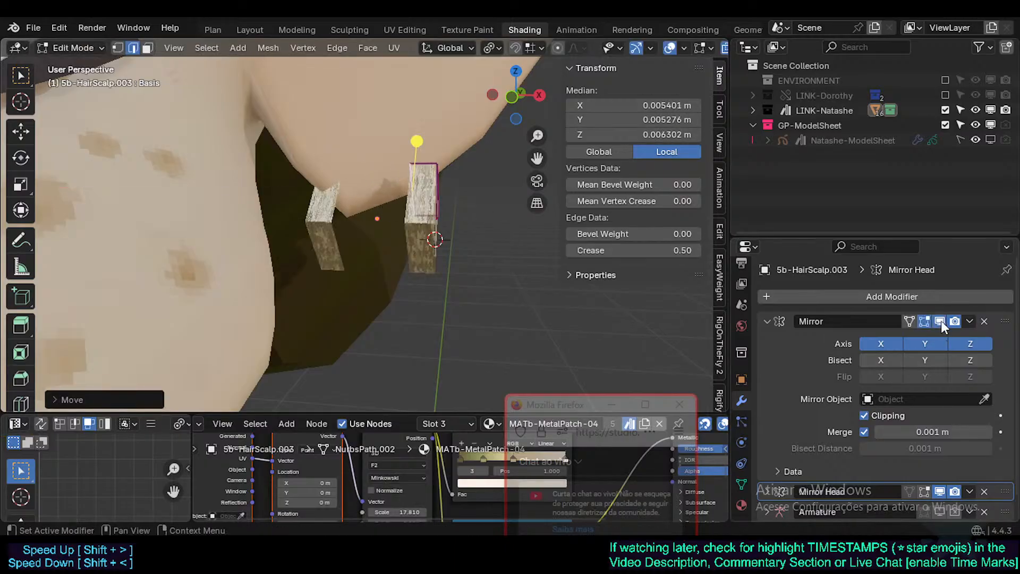
Move the whole earring mesh about 0.009 m inward along global X so the mirrored halves meet in a thin diamond
{"action": "middle_click_drag", "start_coordinate": [508, 232], "coordinate": [517, 232]}
{"action": "middle_click_drag", "start_coordinate": [423, 224], "coordinate": [390, 226]}
{"action": "key", "text": "a"}
{"action": "middle_click_drag", "start_coordinate": [481, 242], "coordinate": [488, 244]}
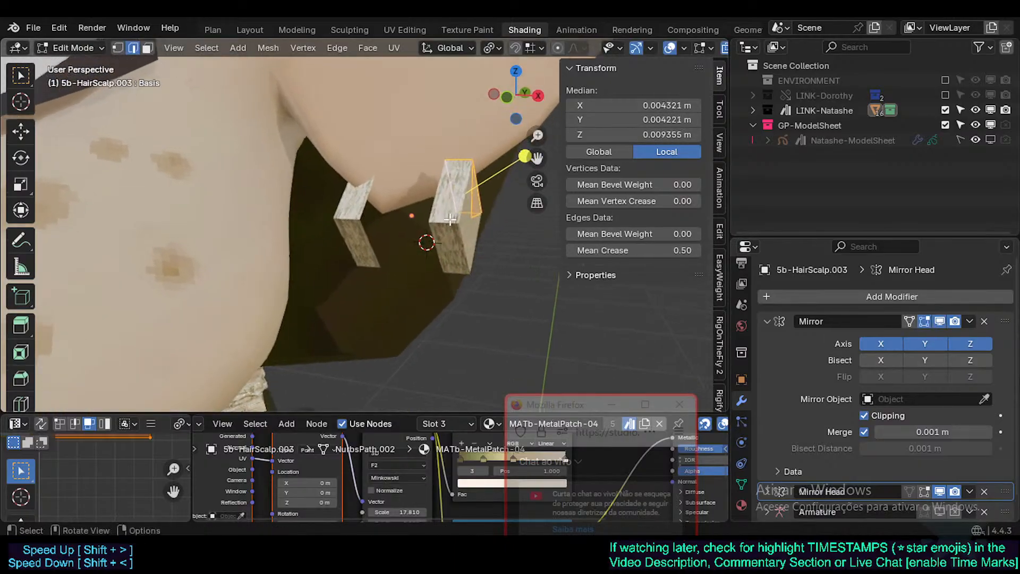
{"action": "key", "text": "g"}
{"action": "key", "text": "x"}
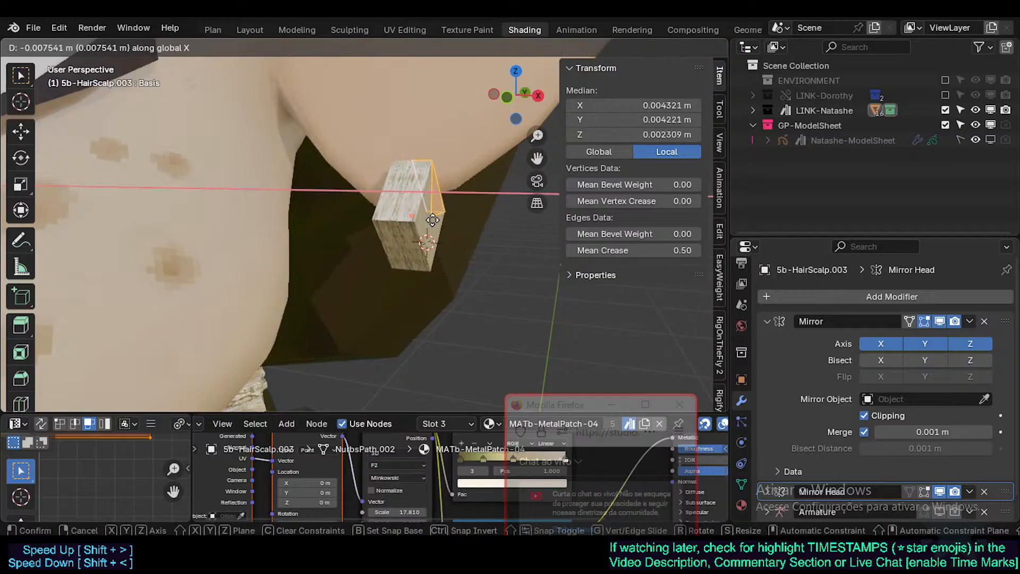
{"action": "left_click", "coordinate": [433, 220]}
{"action": "key", "text": "g"}
{"action": "key", "text": "x"}
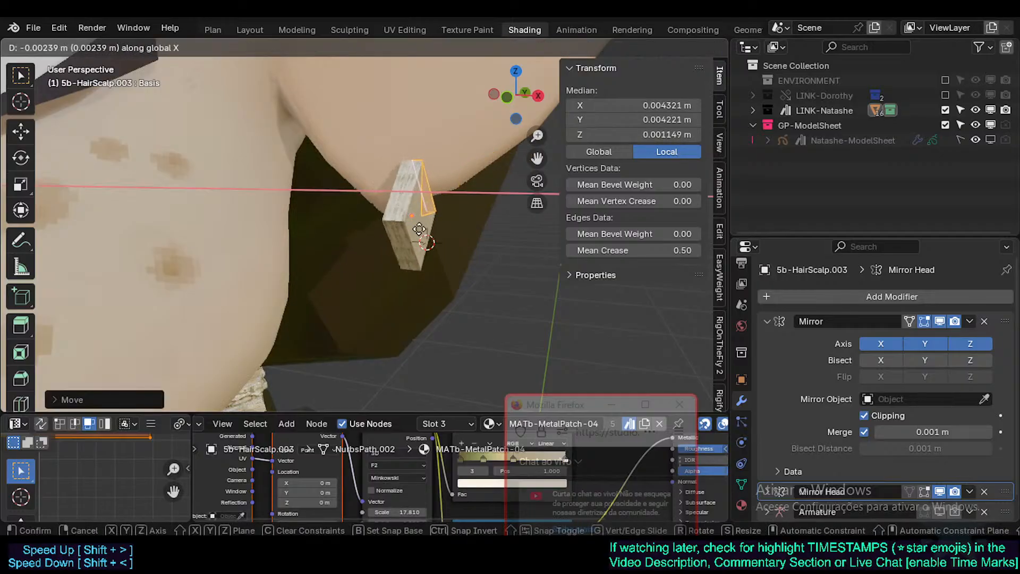
{"action": "left_click", "coordinate": [415, 230]}
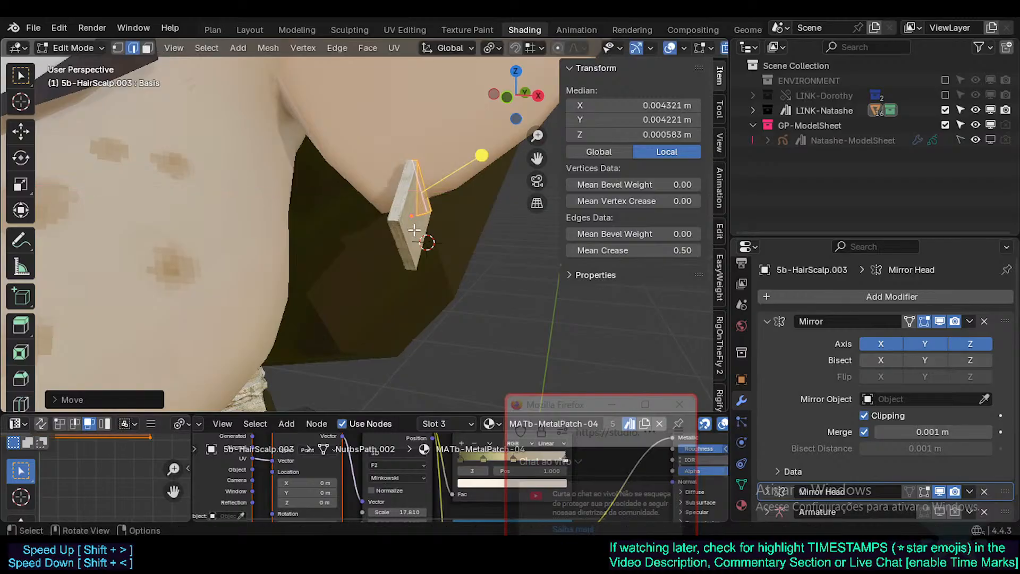
{"action": "key", "text": "g"}
{"action": "key", "text": "x"}
{"action": "right_click", "coordinate": [426, 237]}
{"action": "key", "text": "g"}
{"action": "key", "text": "x"}
{"action": "right_click", "coordinate": [426, 238]}
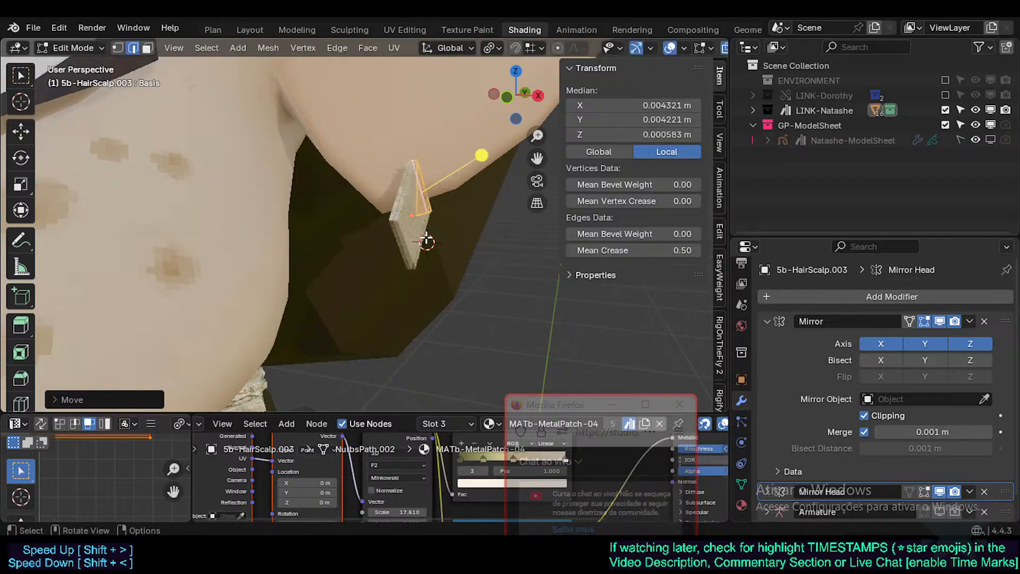
Select the diamond's outer face and move it about 0.0023 m outward along global X to thicken the earring
{"action": "middle_click_drag", "start_coordinate": [427, 241], "coordinate": [334, 201]}
{"action": "left_click", "coordinate": [398, 204]}
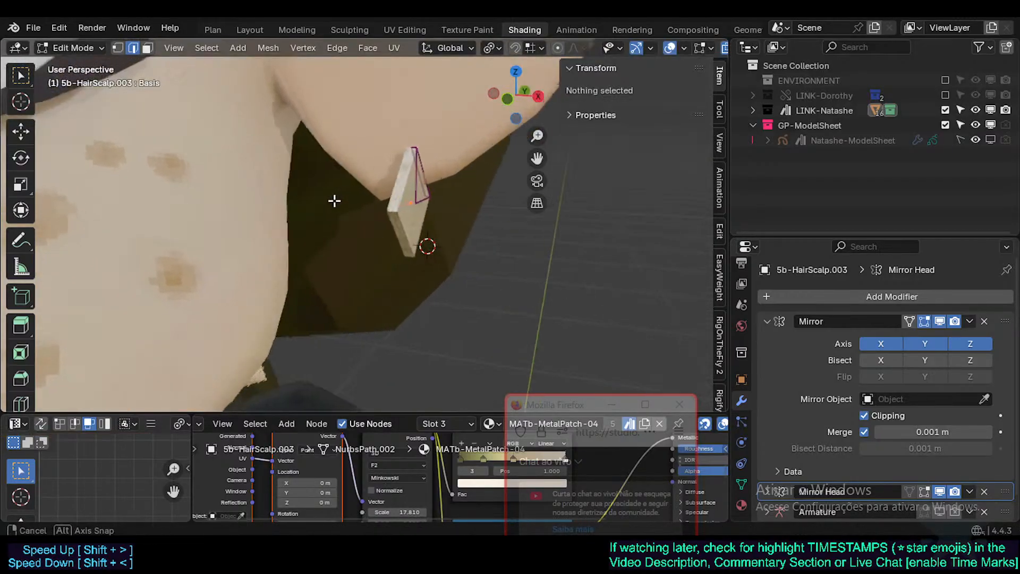
{"action": "left_click", "coordinate": [417, 193]}
{"action": "key", "text": "g"}
{"action": "key", "text": "x"}
{"action": "right_click", "coordinate": [429, 196]}
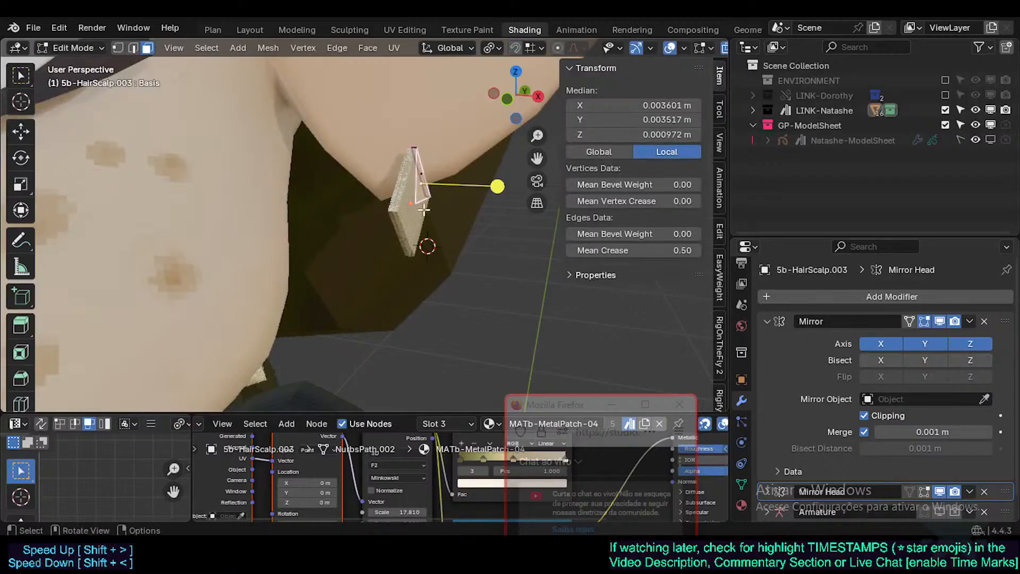
{"action": "middle_click_drag", "start_coordinate": [424, 210], "coordinate": [306, 212]}
{"action": "key", "text": "g"}
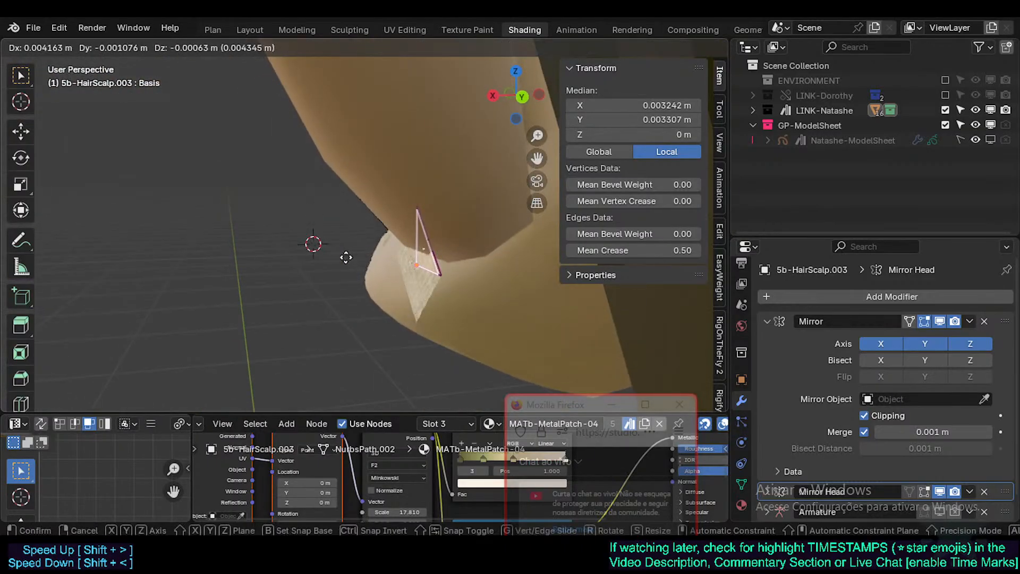
{"action": "right_click", "coordinate": [327, 259]}
{"action": "middle_click_drag", "start_coordinate": [326, 260], "coordinate": [381, 259]}
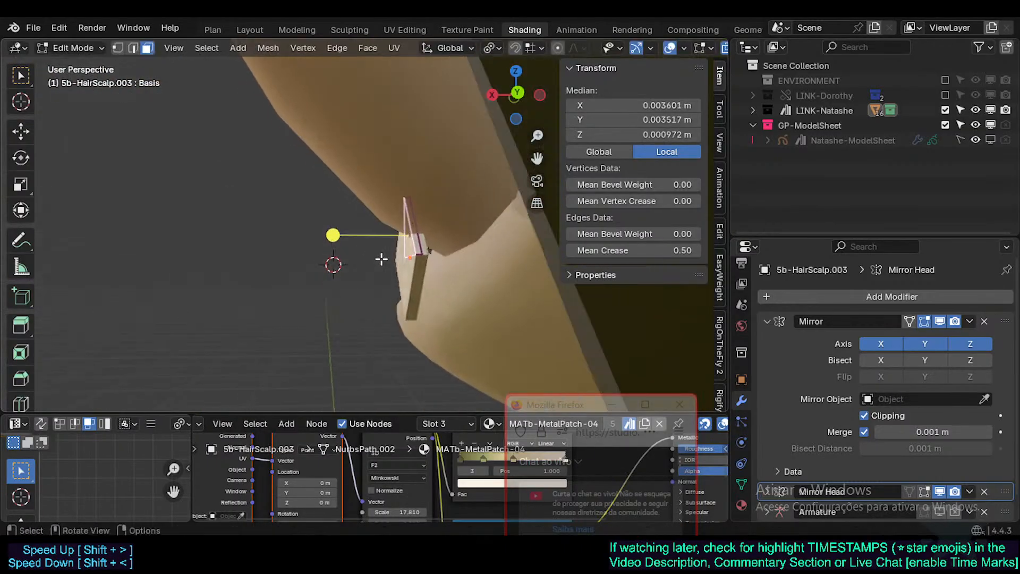
{"action": "key", "text": "g"}
{"action": "key", "text": "x"}
{"action": "left_click", "coordinate": [447, 251]}
{"action": "left_click", "coordinate": [940, 322]}
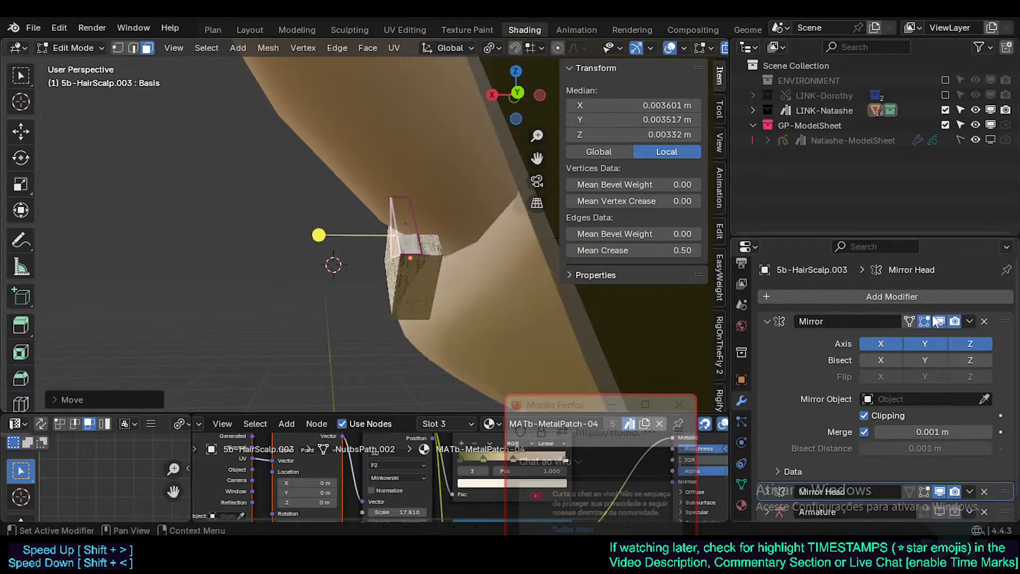
Scale the outer face to about 0.59 so the diamond tapers toward its outer side
{"action": "middle_click_drag", "start_coordinate": [431, 242], "coordinate": [549, 230]}
{"action": "middle_click_drag", "start_coordinate": [415, 268], "coordinate": [505, 269]}
{"action": "key", "text": "Tab"}
{"action": "key", "text": "Tab"}
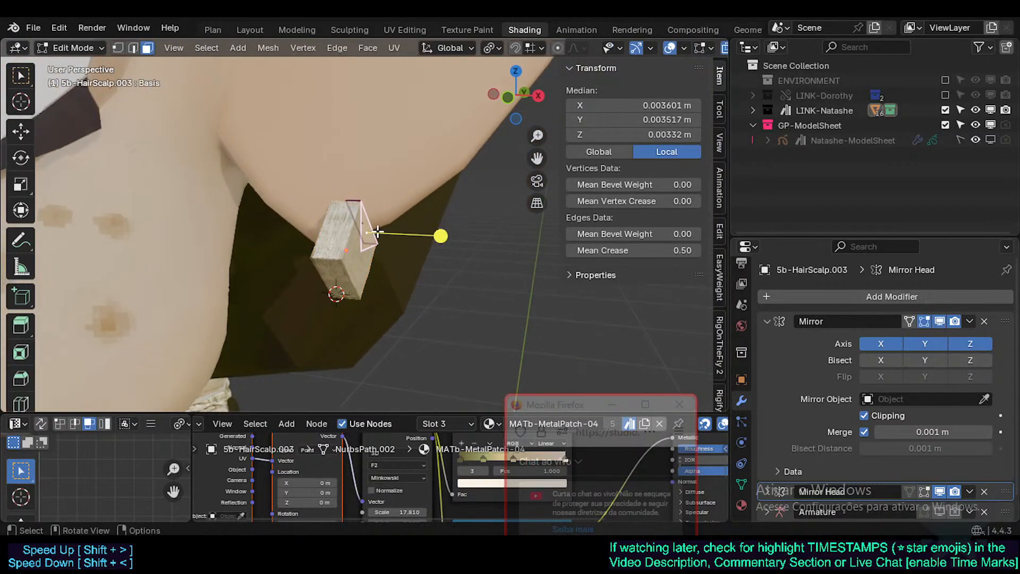
{"action": "key", "text": "g"}
{"action": "right_click", "coordinate": [379, 238]}
{"action": "key", "text": "s"}
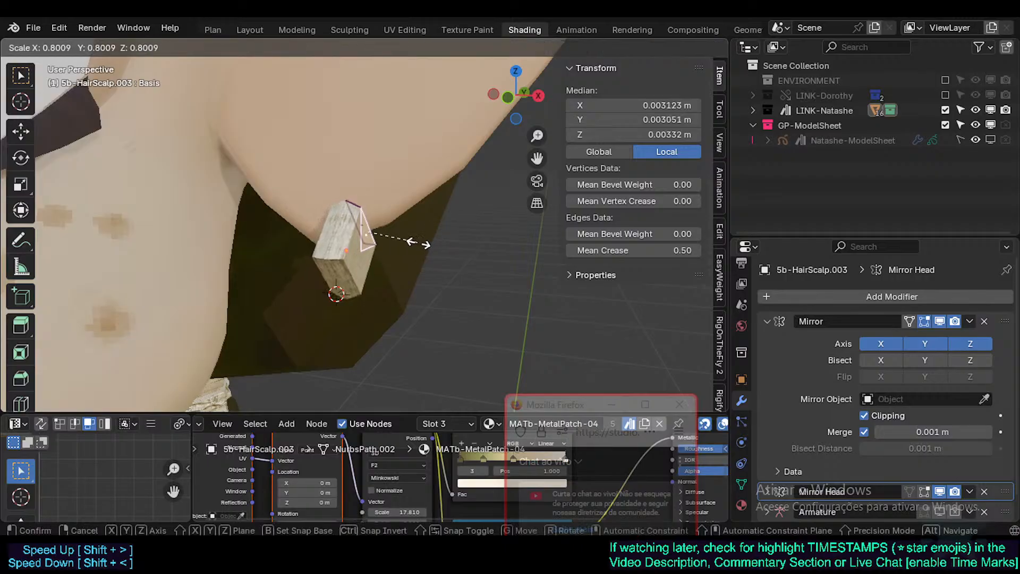
{"action": "right_click", "coordinate": [413, 248]}
{"action": "middle_click_drag", "start_coordinate": [413, 247], "coordinate": [335, 248]}
{"action": "key", "text": "s"}
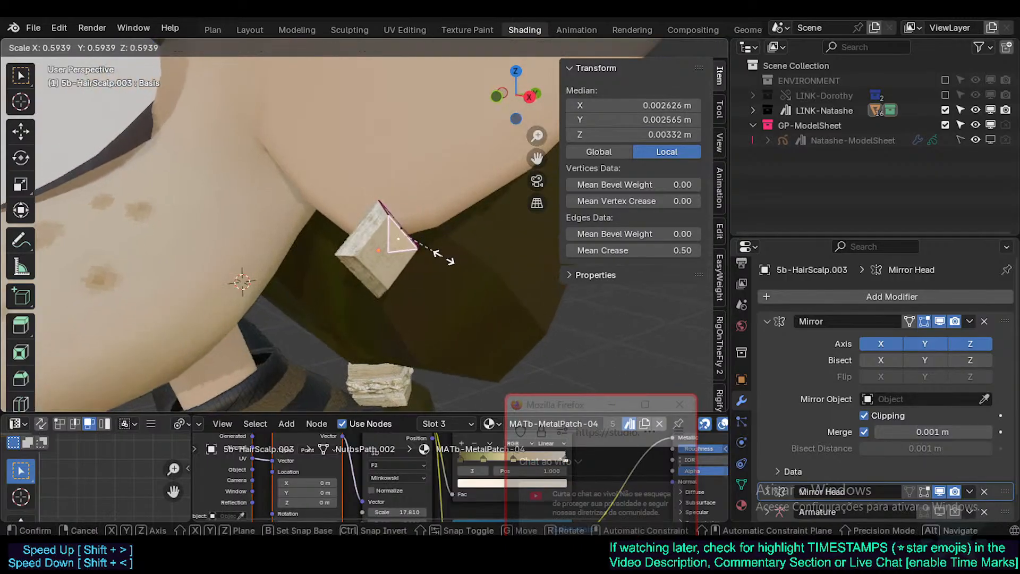
{"action": "left_click", "coordinate": [444, 255]}
Scale the outer face down further for a stronger taper and check the diamond in Object Mode
{"action": "key", "text": "Tab"}
{"action": "middle_click_drag", "start_coordinate": [406, 255], "coordinate": [353, 266]}
{"action": "key", "text": "Tab"}
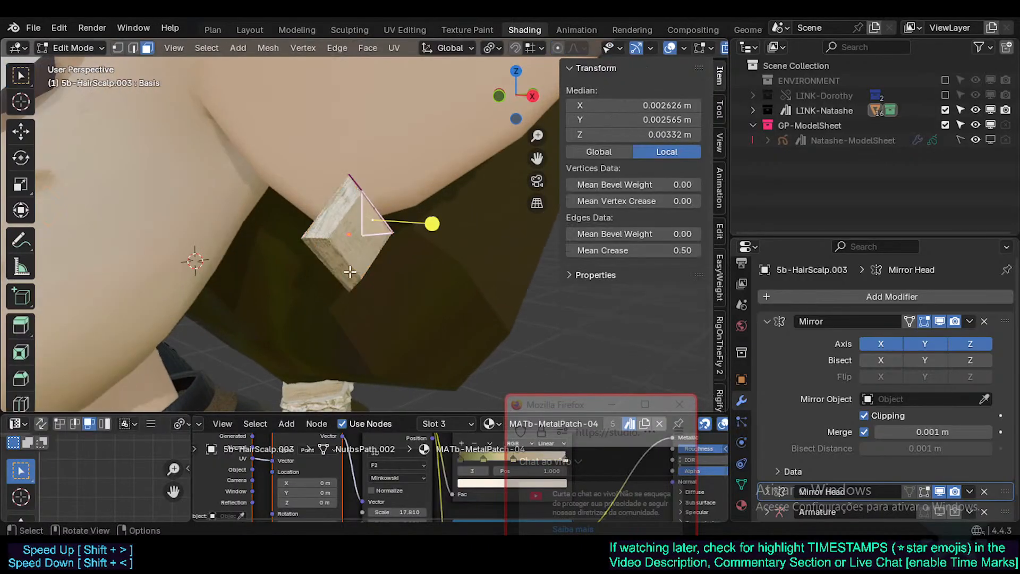
{"action": "key", "text": "s"}
{"action": "right_click", "coordinate": [451, 245]}
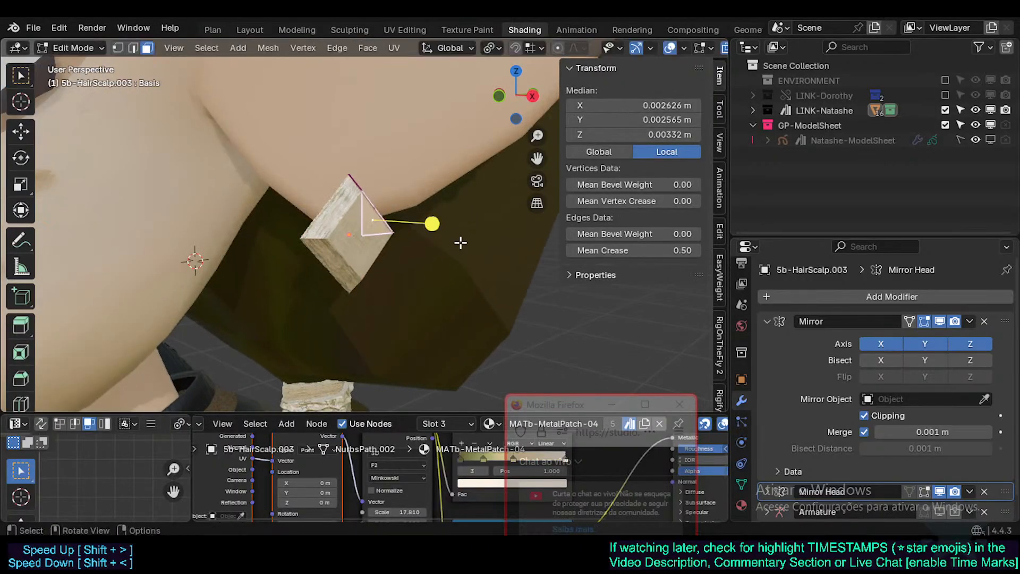
{"action": "key", "text": "s"}
{"action": "left_click", "coordinate": [420, 253]}
{"action": "key", "text": "Tab"}
{"action": "mouse_move", "coordinate": [418, 254]}
{"action": "middle_mouse_down"}
{"action": "mouse_move", "coordinate": [319, 258]}
{"action": "mouse_move", "coordinate": [383, 250]}
{"action": "mouse_move", "coordinate": [467, 262]}
{"action": "mouse_move", "coordinate": [409, 262]}
{"action": "middle_mouse_up"}
{"action": "key", "text": "Tab"}
{"action": "key", "text": "Tab"}
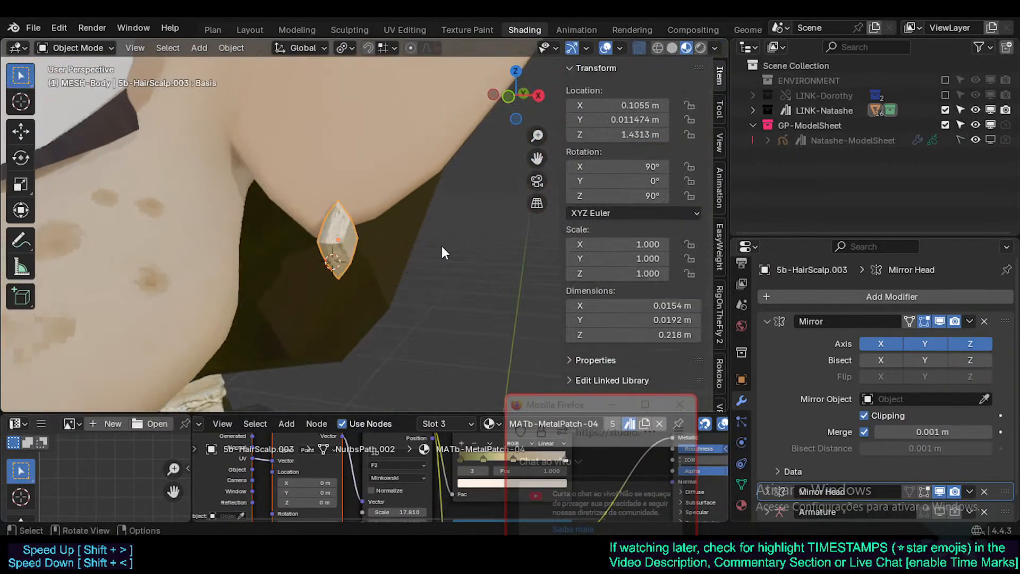
Scale the whole diamond mesh down to about half its size
{"action": "key", "text": "Tab"}
{"action": "key", "text": "s"}
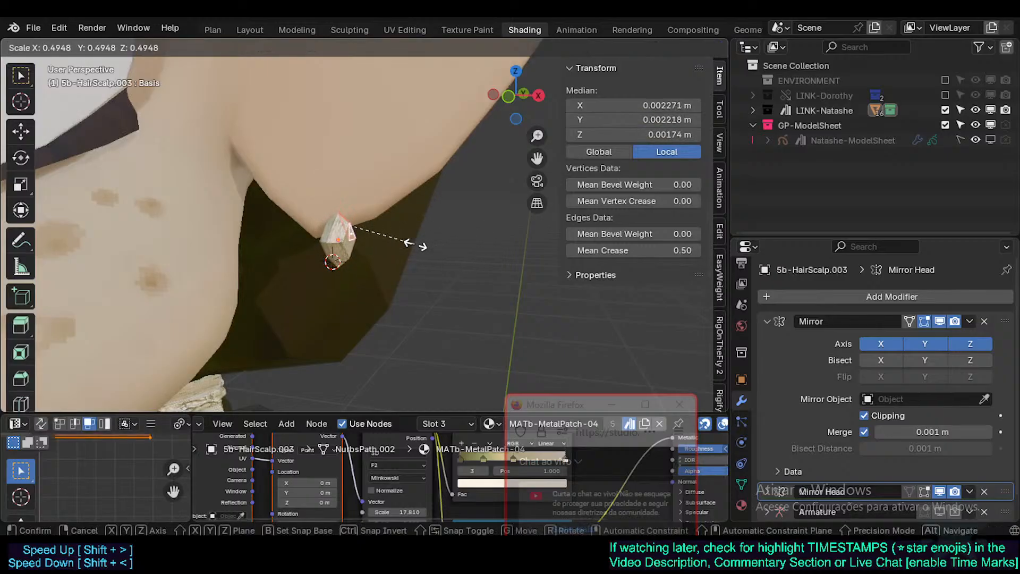
{"action": "left_click", "coordinate": [416, 245]}
{"action": "key", "text": "Tab"}
{"action": "middle_click_drag", "start_coordinate": [401, 244], "coordinate": [457, 263]}
{"action": "key", "text": "KP_3"}
{"action": "key", "text": "Tab"}
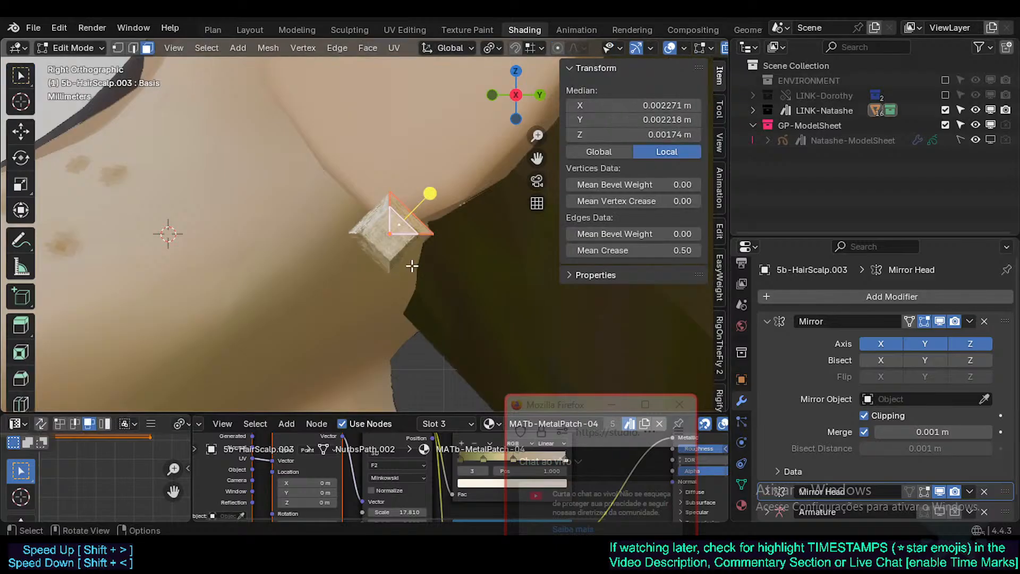
Disable the Z axis in the earring's Mirror modifier and inspect the piece from the side
{"action": "key", "text": "Tab"}
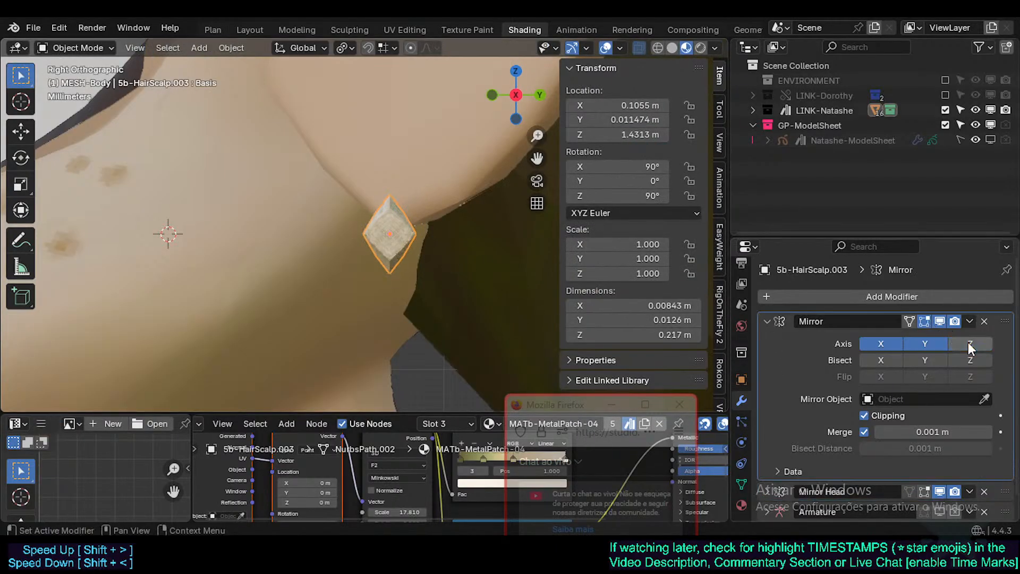
{"action": "middle_click_drag", "start_coordinate": [396, 234], "coordinate": [512, 240]}
{"action": "middle_click_drag", "start_coordinate": [266, 244], "coordinate": [425, 297]}
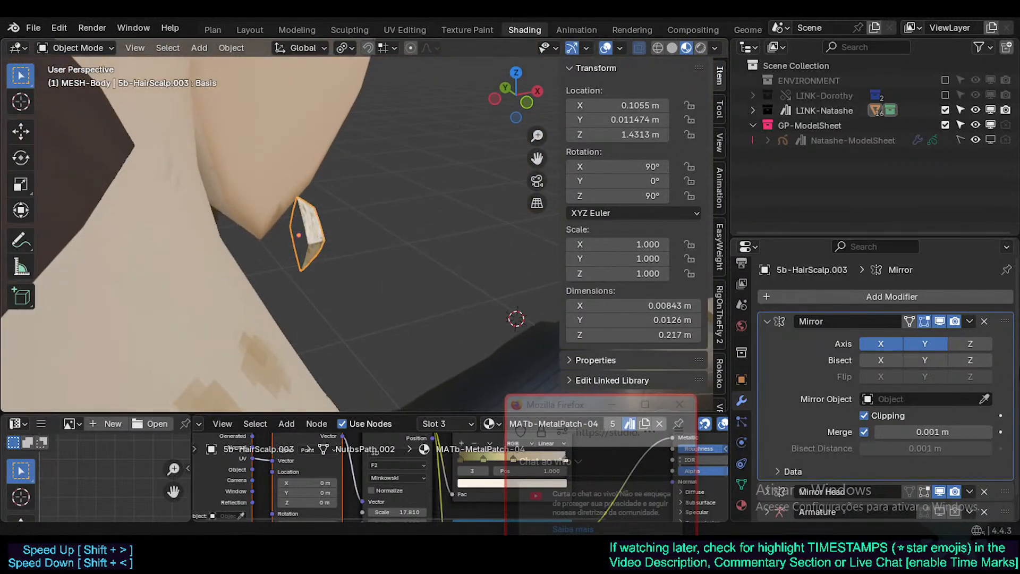
Re-enable the Z axis in the earring's Mirror modifier, check the shape around the earlobe and save the file
{"action": "left_click", "coordinate": [980, 344]}
{"action": "middle_click_drag", "start_coordinate": [485, 261], "coordinate": [251, 239]}
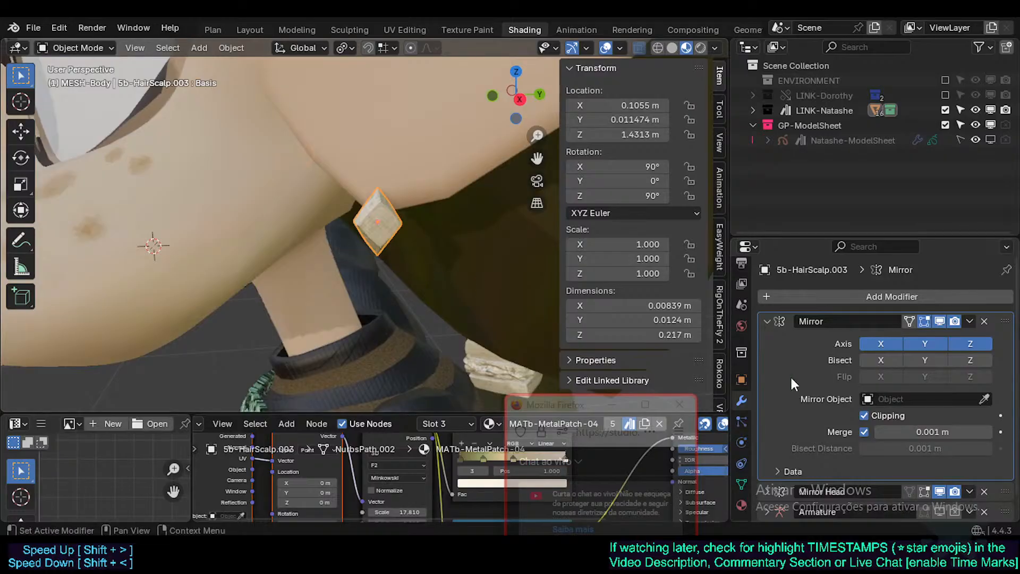
{"action": "left_click", "coordinate": [767, 321]}
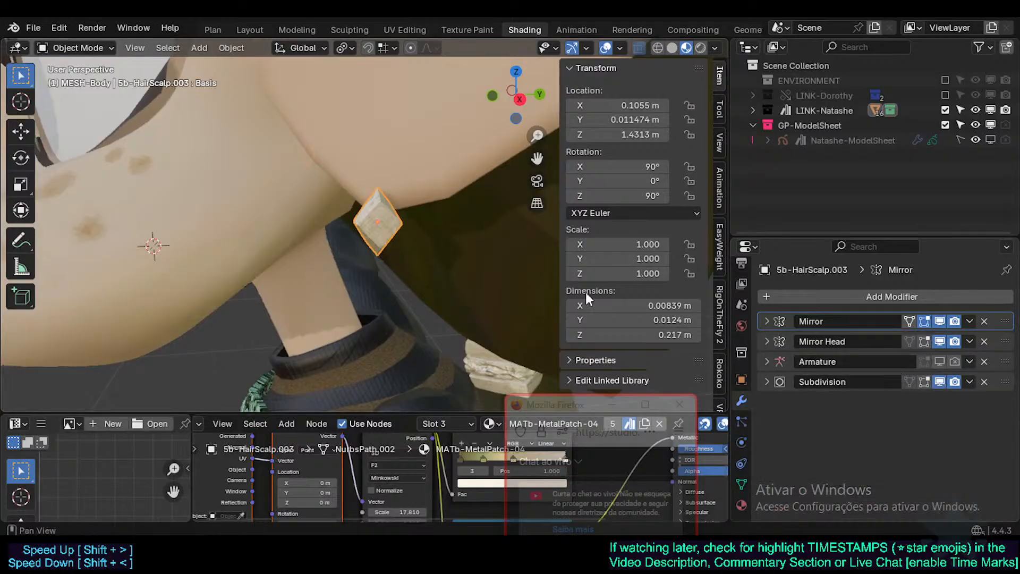
{"action": "middle_click_drag", "start_coordinate": [387, 259], "coordinate": [389, 229]}
{"action": "key", "text": "Tab"}
{"action": "middle_click_drag", "start_coordinate": [460, 258], "coordinate": [429, 257]}
{"action": "key", "text": "Tab"}
{"action": "key", "text": "ctrl+s"}
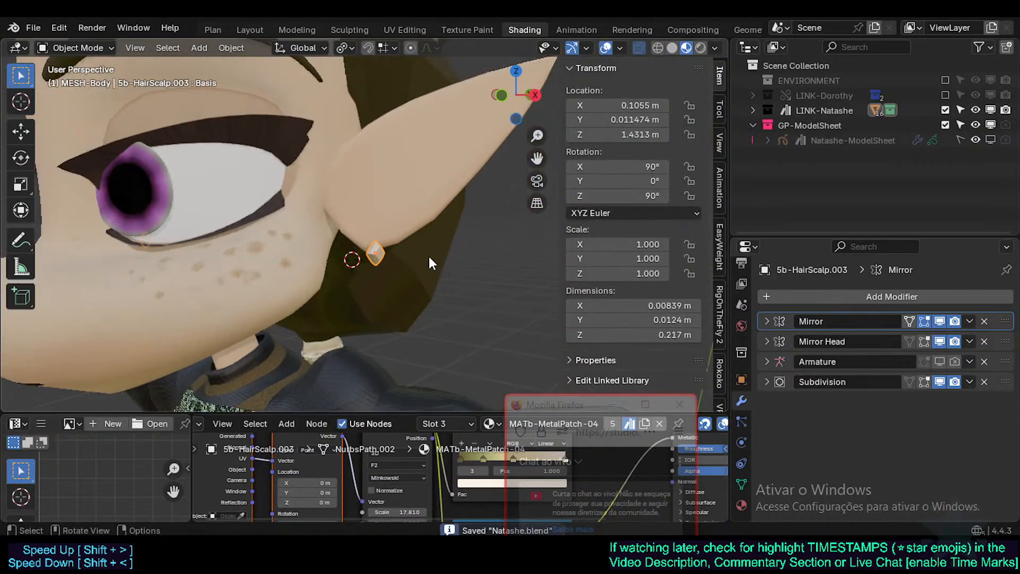
Move the earring along the X axis toward the head, to about 0.1006 m
{"action": "key", "text": "KP_3"}
{"action": "key", "text": "KP_1"}
{"action": "scroll", "coordinate": [318, 247], "scroll_direction": "up", "scroll_amount": 3}
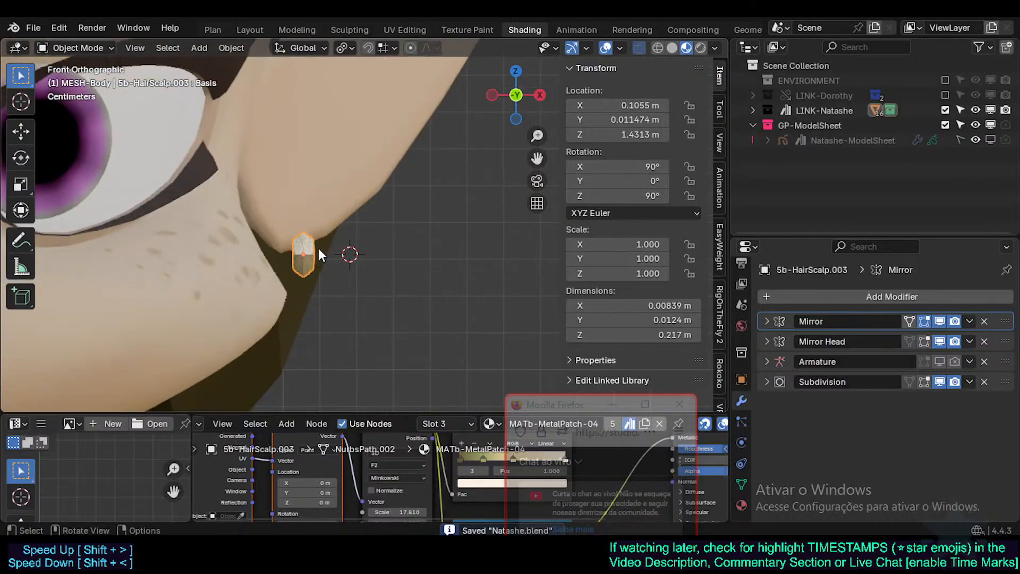
{"action": "scroll", "coordinate": [319, 248], "scroll_direction": "up", "scroll_amount": 1}
{"action": "key", "text": "Tab"}
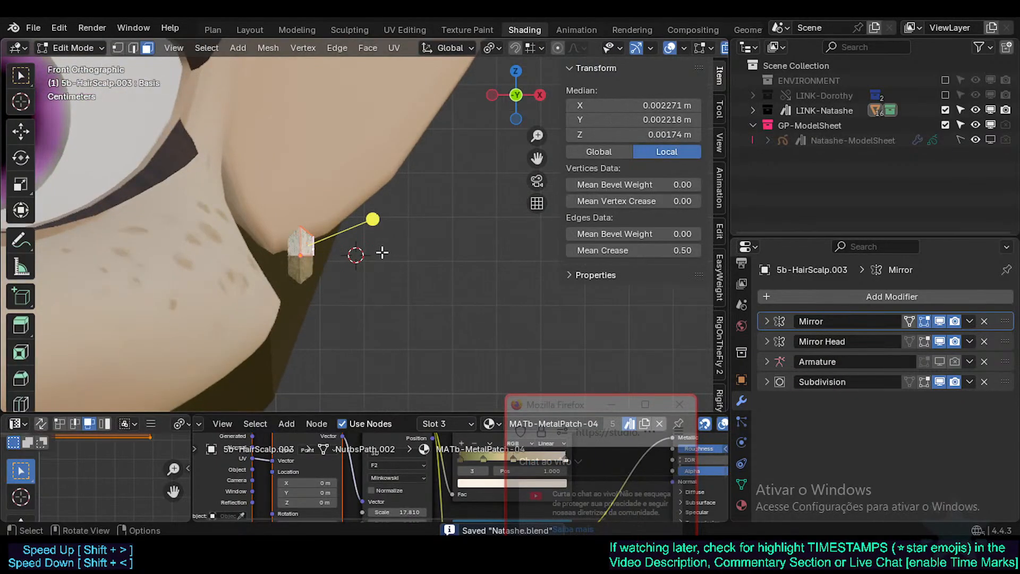
{"action": "key", "text": "Tab"}
{"action": "key", "text": "g"}
{"action": "key", "text": "x"}
{"action": "left_click", "coordinate": [360, 256]}
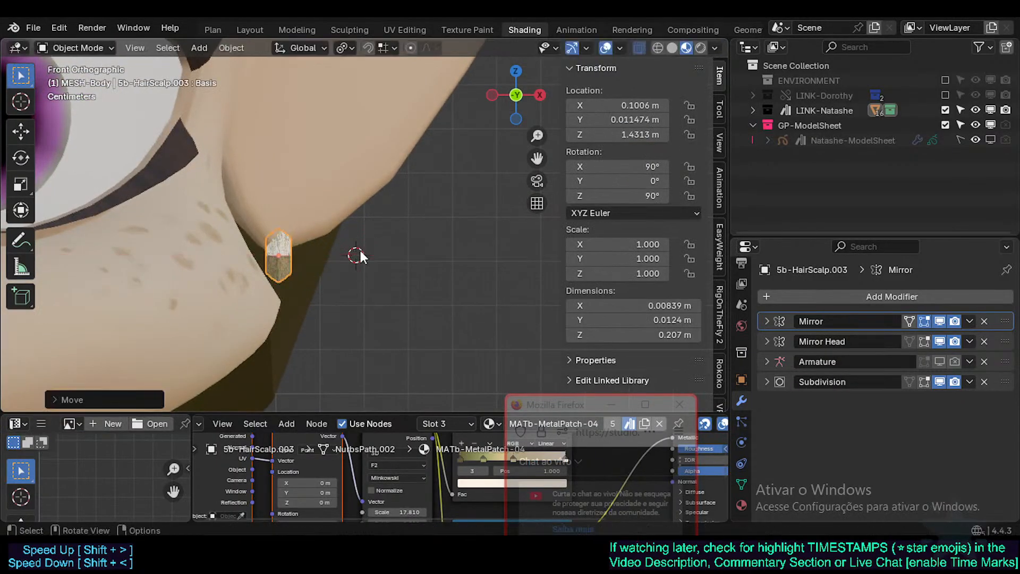
{"action": "middle_click_drag", "start_coordinate": [361, 252], "coordinate": [149, 245]}
Scale the diamond mesh up in Edit Mode to about 0.013 m by 0.017 m
{"action": "key", "text": "KP_3"}
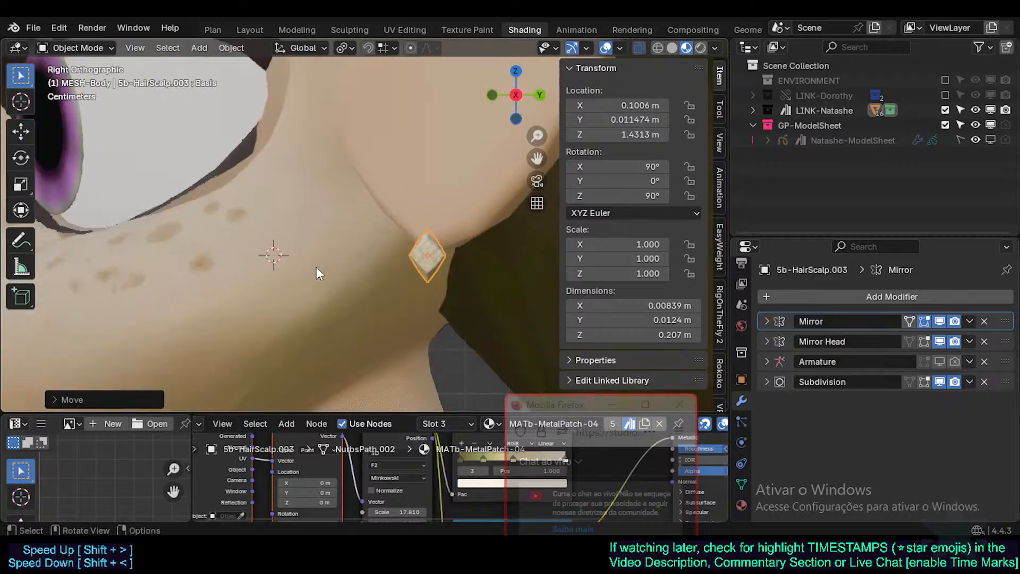
{"action": "key", "text": "Tab"}
{"action": "key", "text": "Tab"}
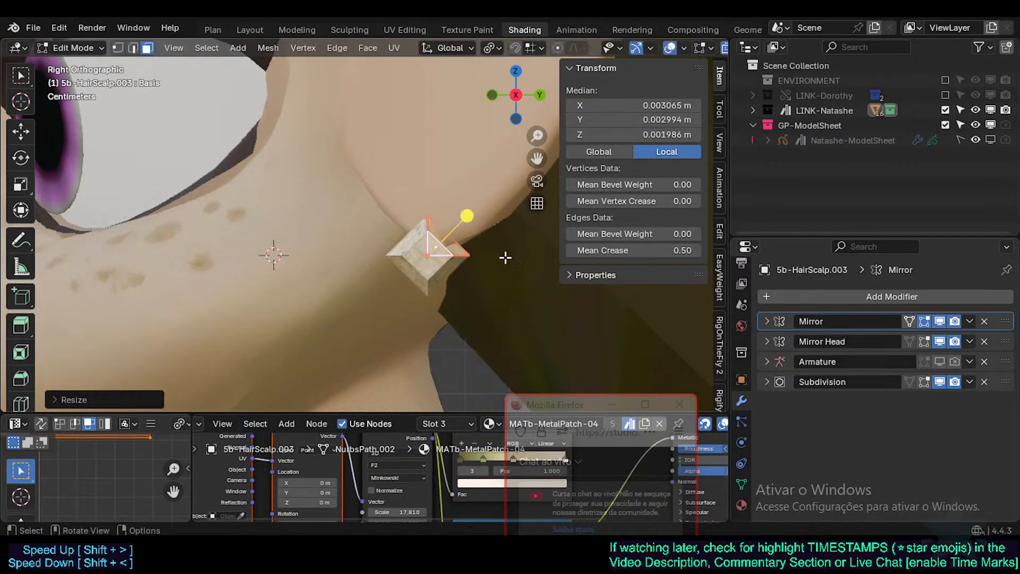
{"action": "left_click", "coordinate": [478, 258]}
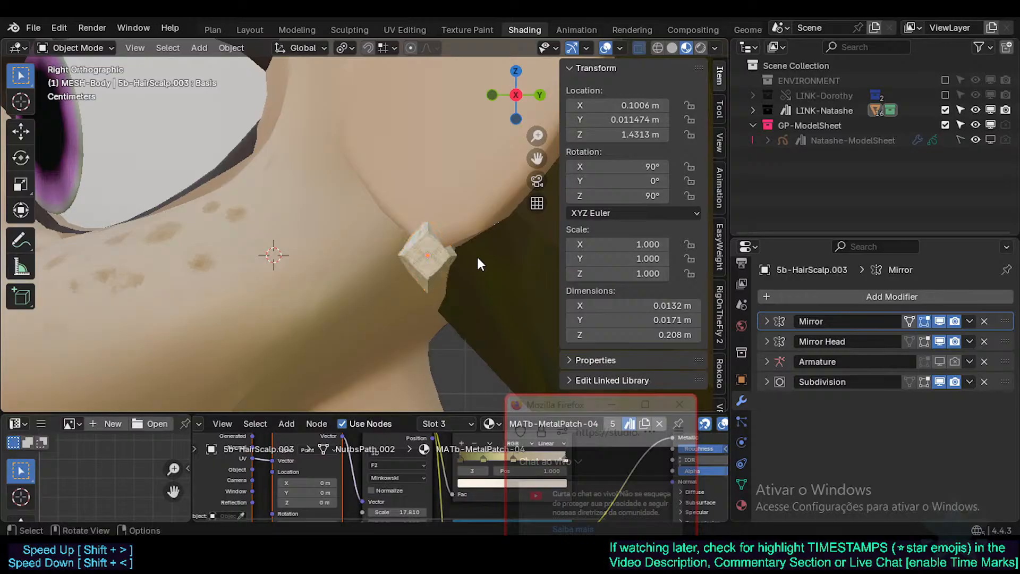
Lower the earring along the Z axis to about 1.4289 m so it hangs below the earlobe
{"action": "left_click", "coordinate": [421, 256]}
{"action": "key", "text": "g"}
{"action": "key", "text": "z"}
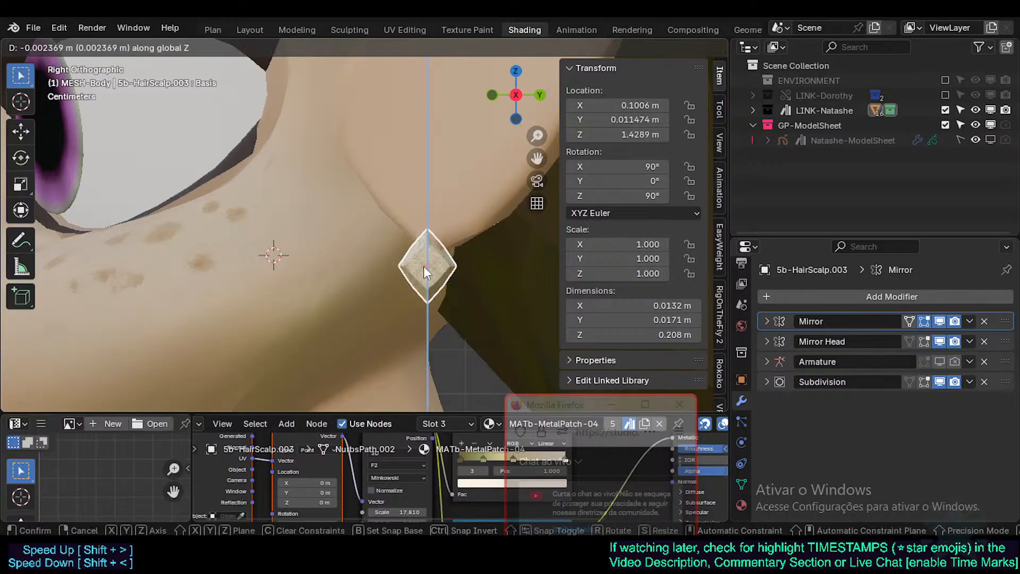
{"action": "left_click", "coordinate": [423, 267]}
{"action": "key", "text": "KP_1"}
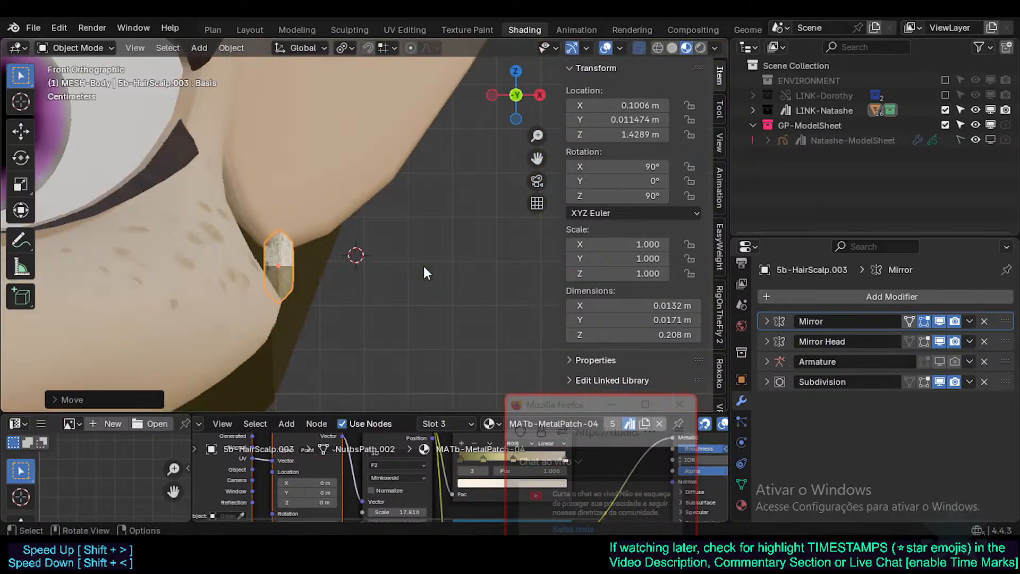
Save the file and show the Natashe-ModelSheet drawing in the viewport over the front view
{"action": "scroll", "coordinate": [384, 257], "scroll_direction": "down", "scroll_amount": 1}
{"action": "middle_click_drag", "start_coordinate": [378, 262], "coordinate": [359, 306]}
{"action": "key", "text": "KP_0"}
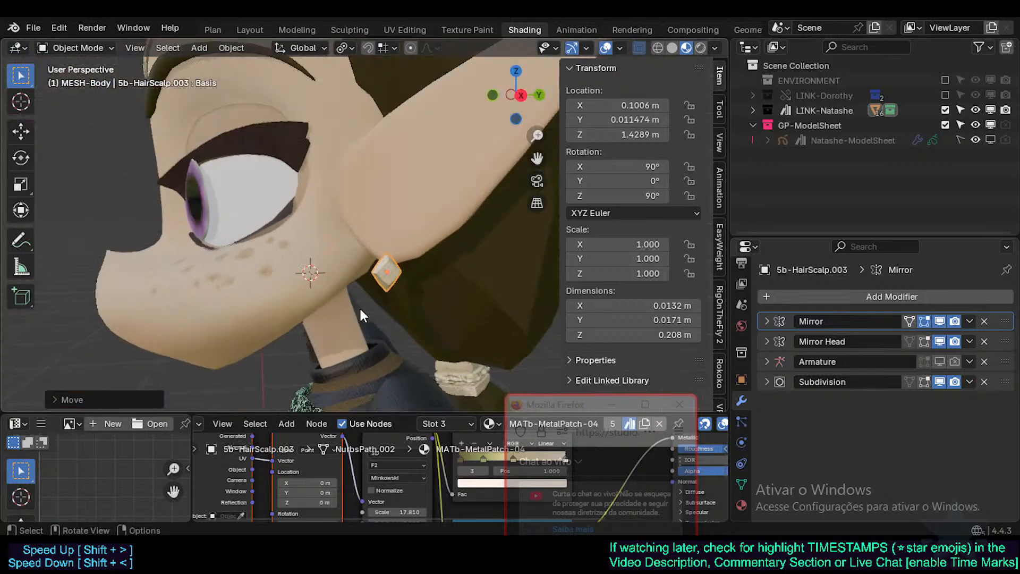
{"action": "key", "text": "KP_1"}
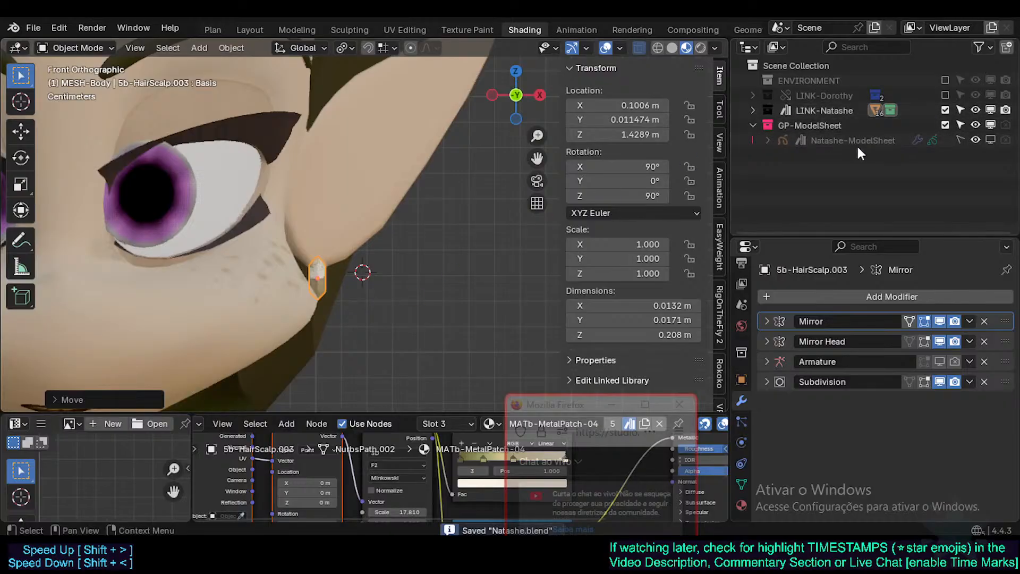
{"action": "left_click", "coordinate": [989, 141]}
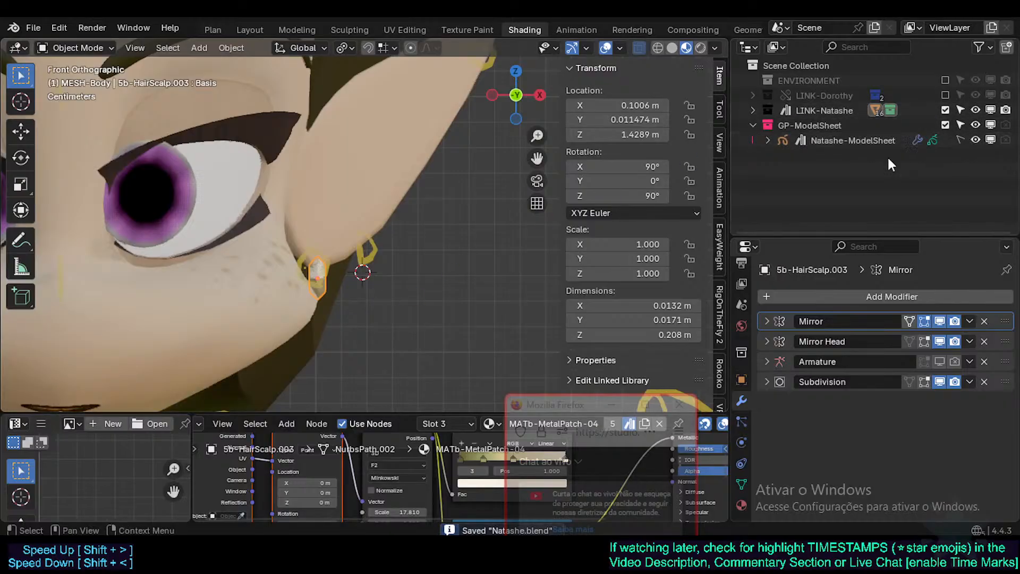
Align the earring with the model sheet sketch by moving it to about X 0.0991 m and Z 1.4307 m
{"action": "key", "text": "g"}
{"action": "key", "text": "x"}
{"action": "left_click", "coordinate": [320, 262]}
{"action": "key", "text": "g"}
{"action": "key", "text": "z"}
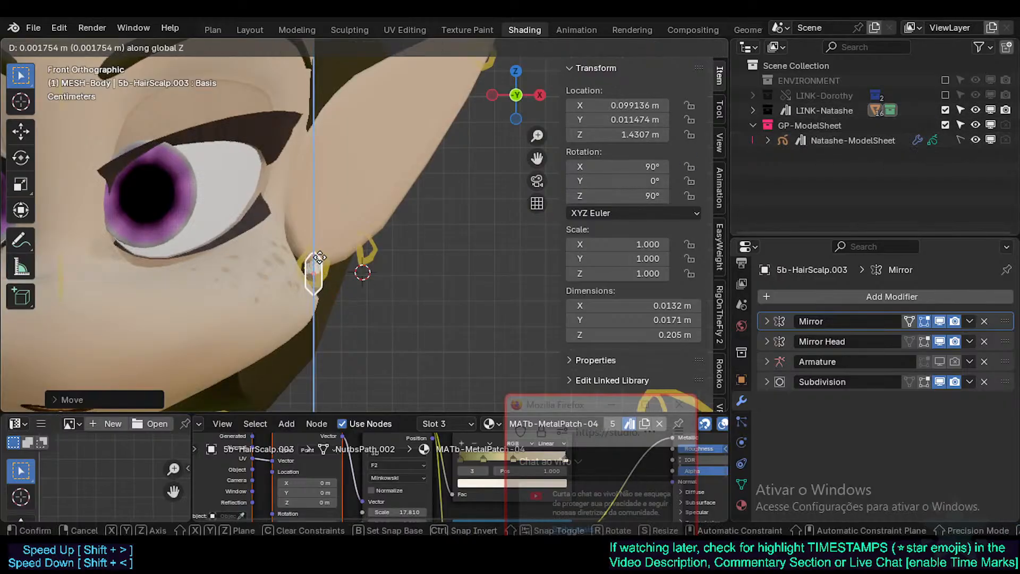
{"action": "left_click", "coordinate": [319, 258]}
Scale the earring object up to about 1.439 and lower it along Z to about 1.4295 m
{"action": "key", "text": "s"}
{"action": "left_click", "coordinate": [351, 271]}
{"action": "key", "text": "g"}
{"action": "key", "text": "z"}
{"action": "left_click", "coordinate": [353, 275]}
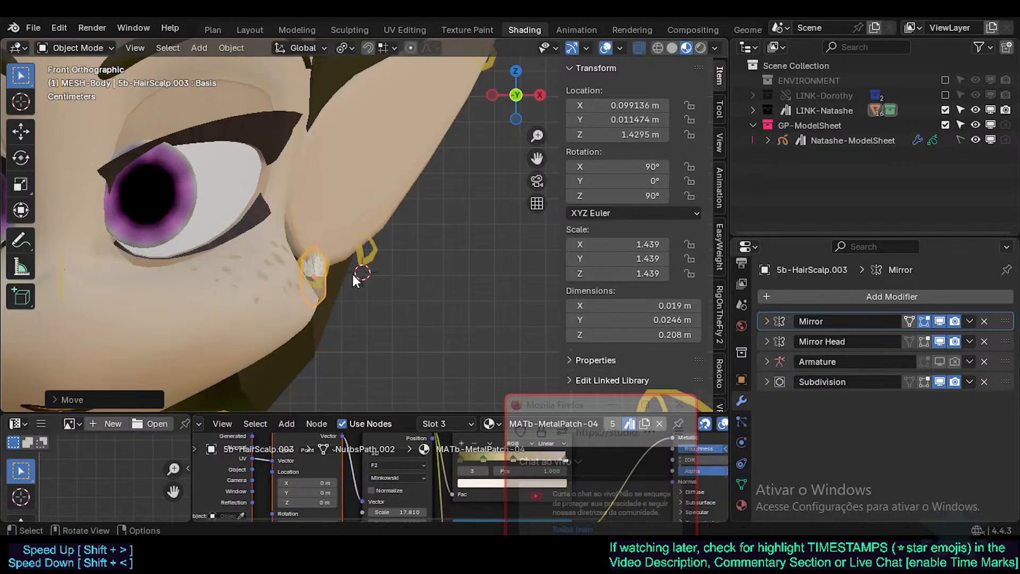
Rotate the earring about the global Z axis to about 136° and widen it along the global Y axis
{"action": "key", "text": "KP_3"}
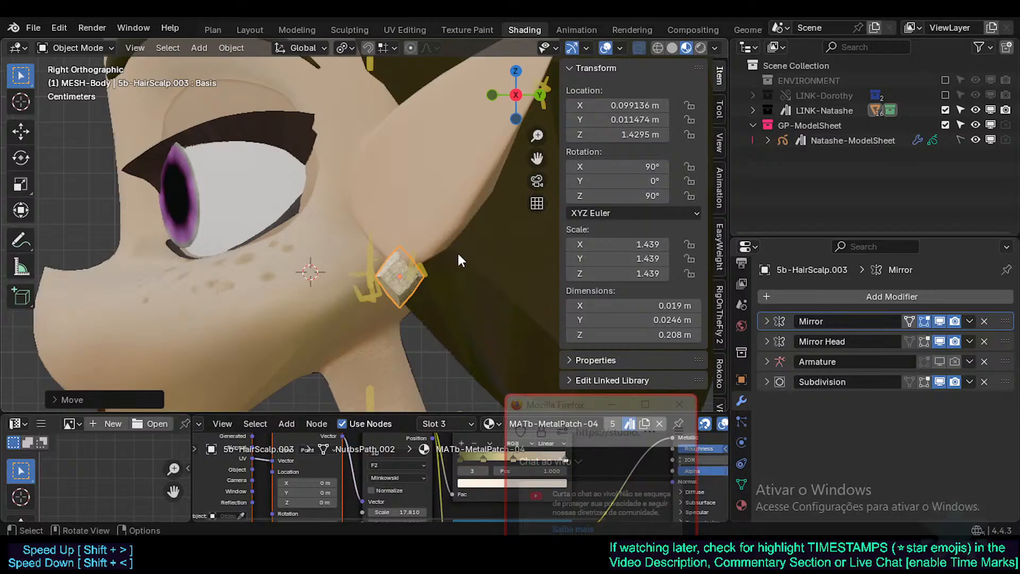
{"action": "key", "text": "r"}
{"action": "key", "text": "z"}
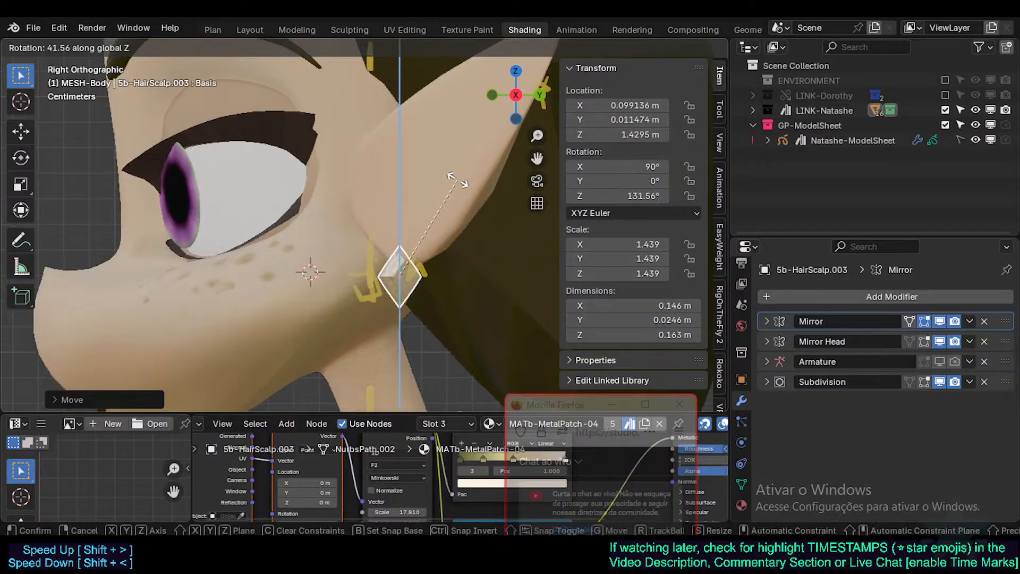
{"action": "left_click", "coordinate": [448, 178]}
{"action": "middle_click_drag", "start_coordinate": [454, 267], "coordinate": [419, 271]}
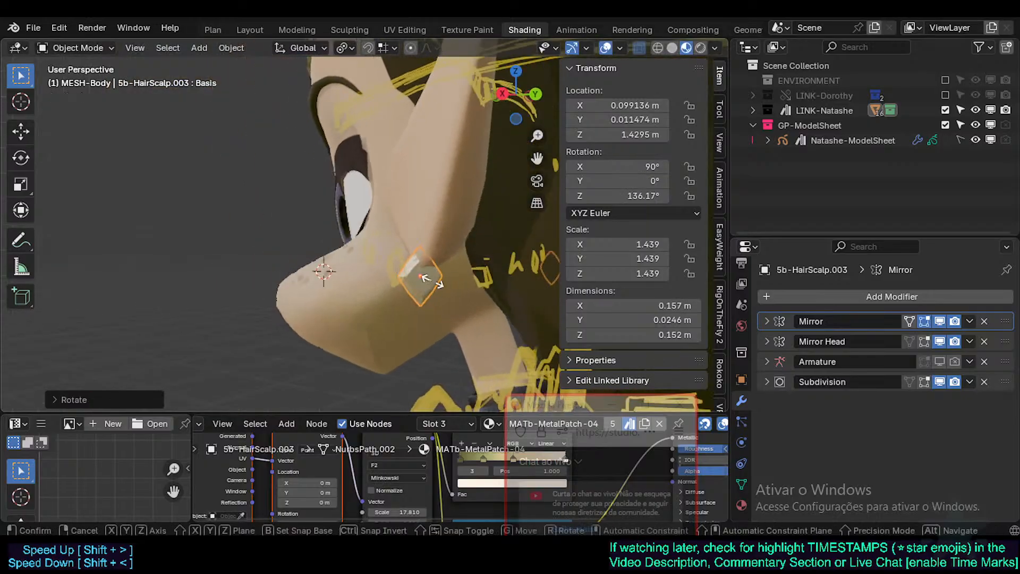
{"action": "key", "text": "s"}
{"action": "key", "text": "y"}
{"action": "left_click", "coordinate": [445, 277]}
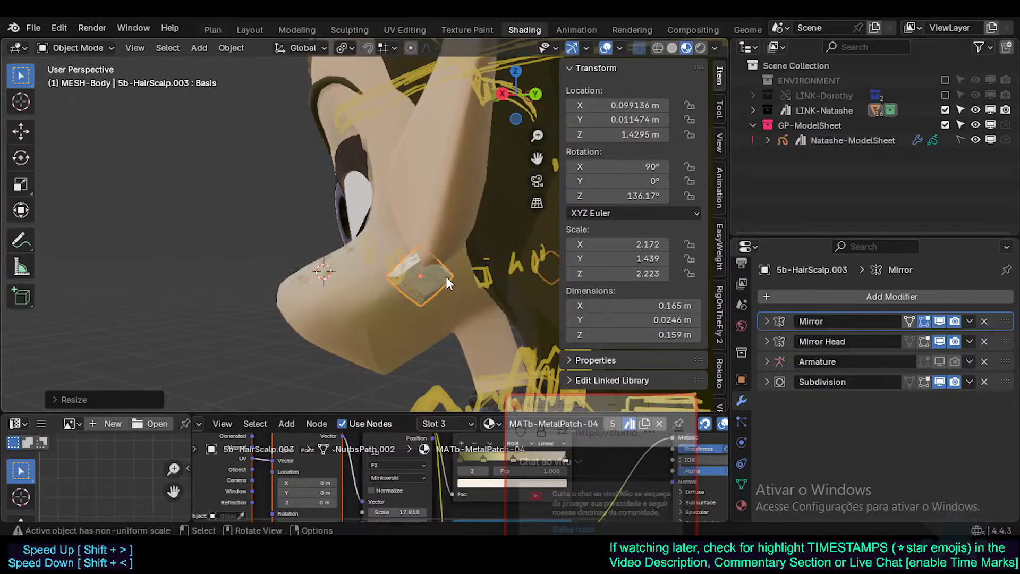
Inspect the widened earring from several views and try narrowing it along the global X axis
{"action": "key", "text": "KP_1"}
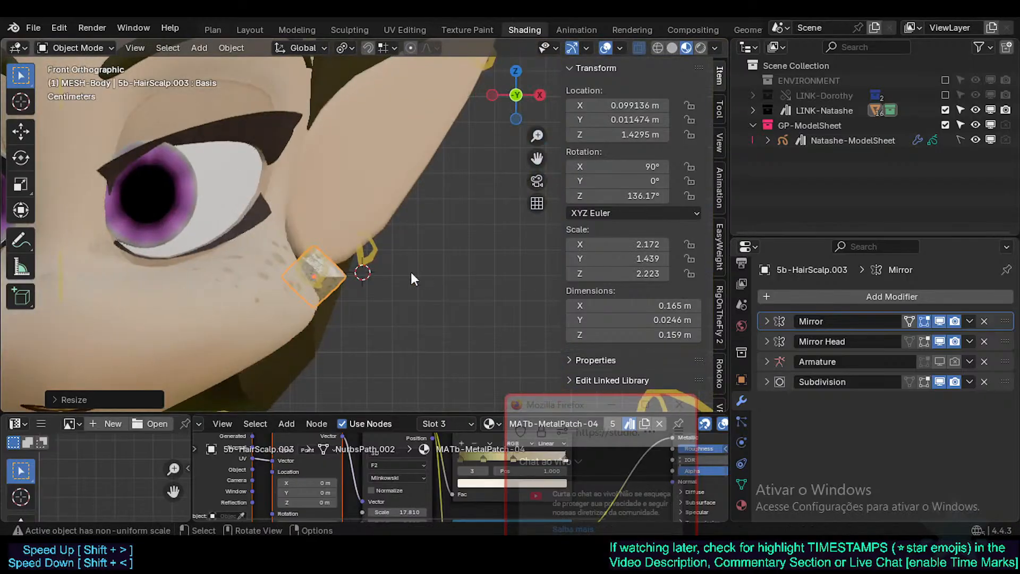
{"action": "key", "text": "KP_3"}
{"action": "key", "text": "ctrl+KP_3"}
{"action": "key", "text": "KP_7"}
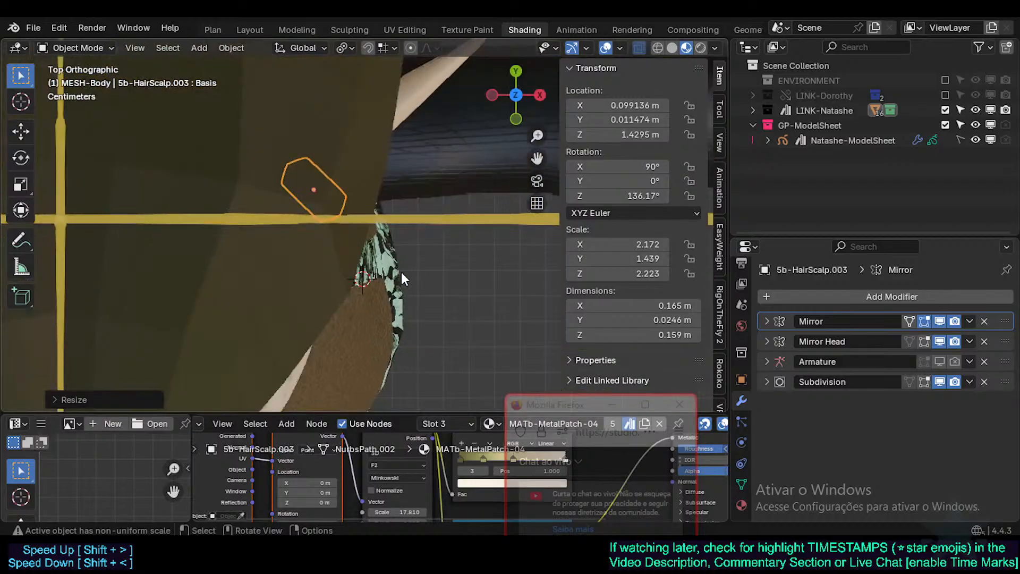
{"action": "key", "text": "KP_1"}
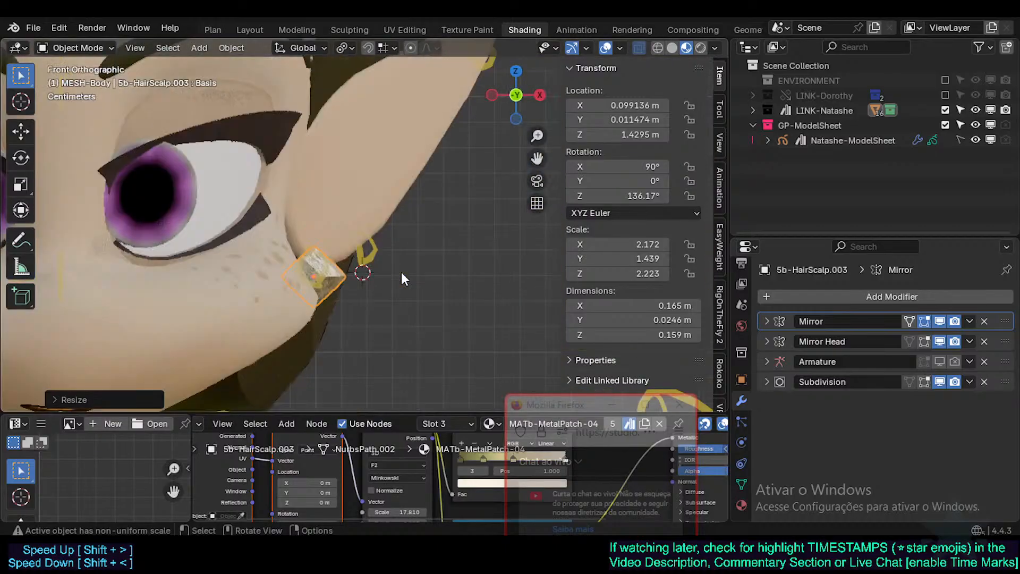
{"action": "middle_click_drag", "start_coordinate": [401, 273], "coordinate": [422, 320]}
{"action": "key", "text": "s"}
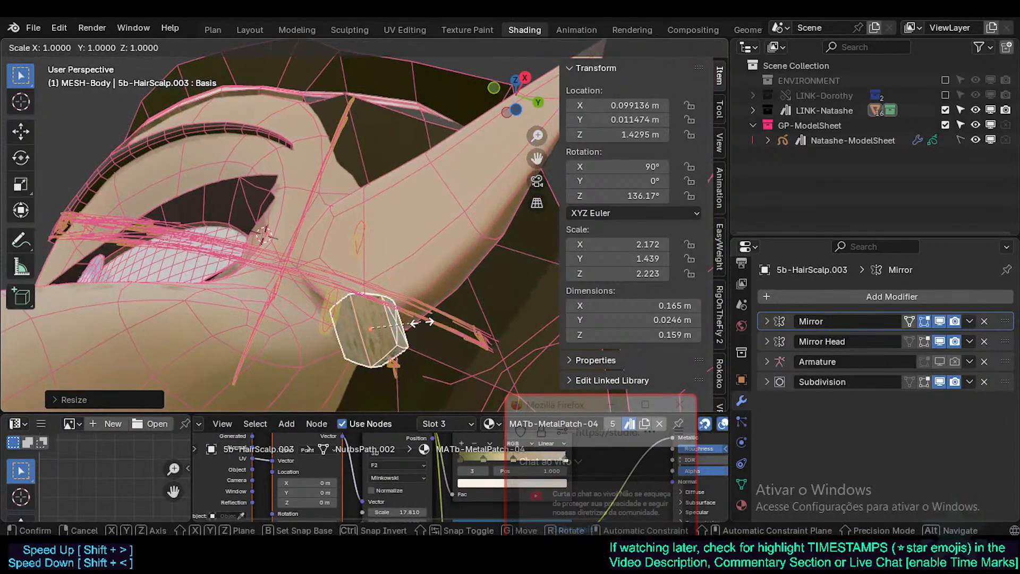
{"action": "key", "text": "y"}
{"action": "key", "text": "x"}
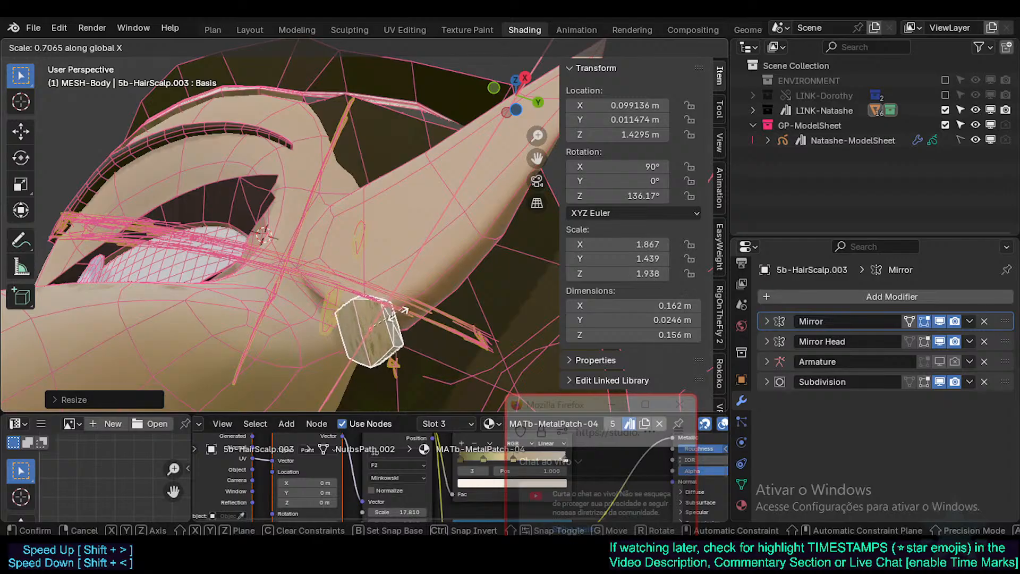
{"action": "left_click", "coordinate": [407, 321]}
{"action": "middle_click_drag", "start_coordinate": [406, 318], "coordinate": [415, 311]}
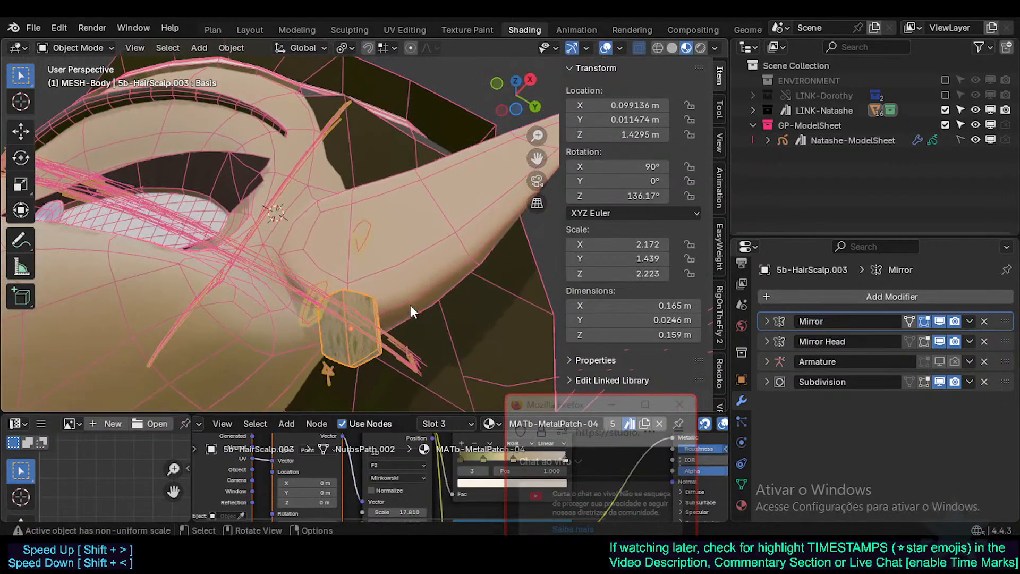
Clear the earring's scale, rotation and location, and undo only the location reset
{"action": "key", "text": "alt+s"}
{"action": "key", "text": "alt+r"}
{"action": "key", "text": "alt+g"}
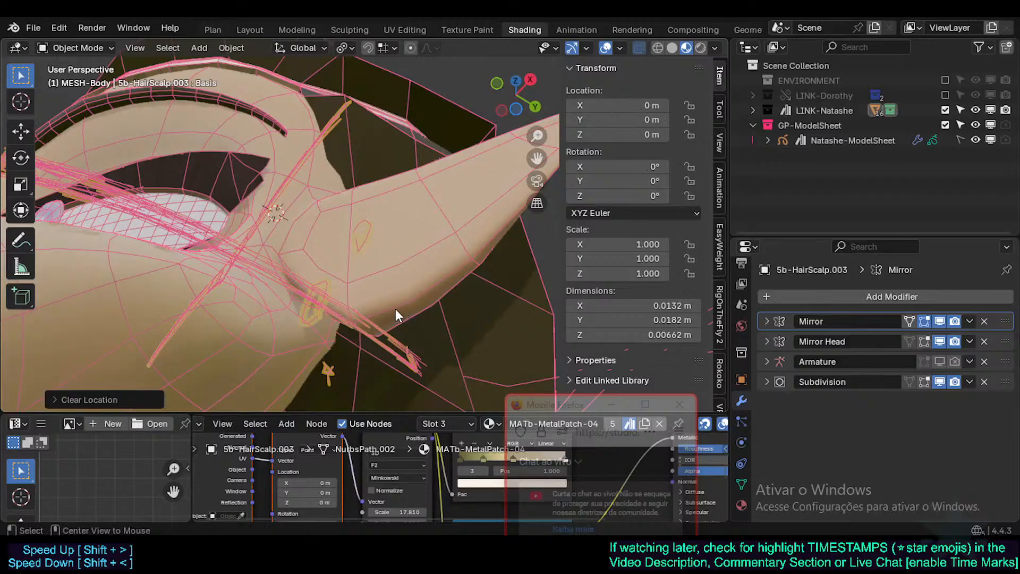
{"action": "key", "text": "ctrl+z"}
{"action": "middle_click_drag", "start_coordinate": [383, 304], "coordinate": [363, 315]}
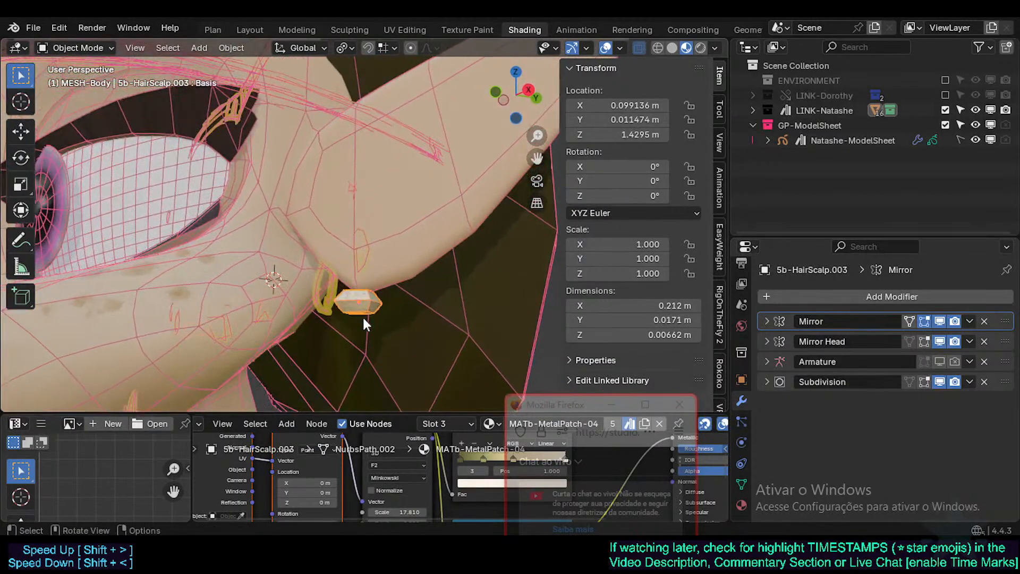
Switch the transform orientation to Local and try rotating the earring 90° about its local Z axis
{"action": "left_click", "coordinate": [303, 48]}
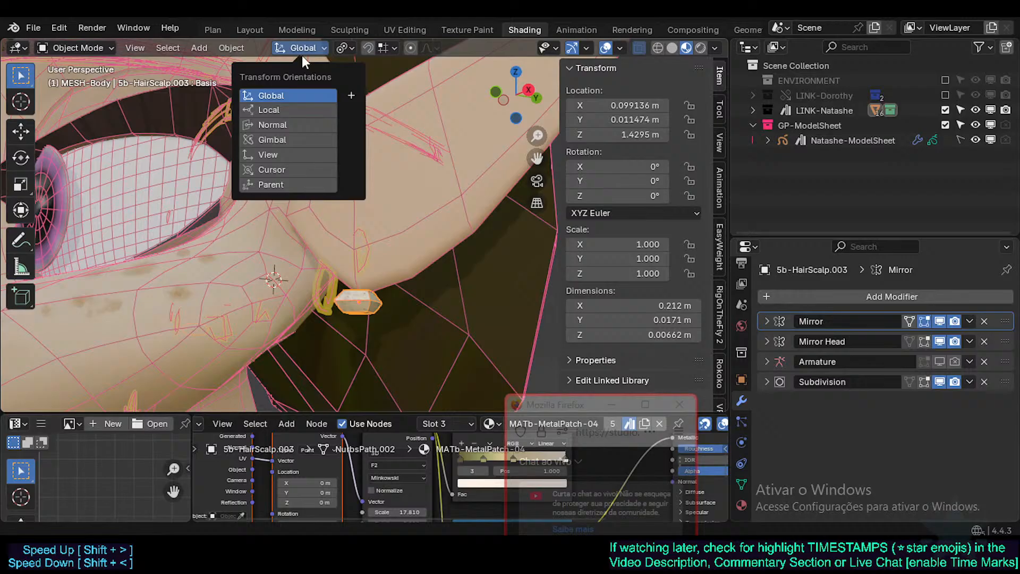
{"action": "left_click", "coordinate": [283, 110]}
{"action": "key", "text": "r"}
{"action": "key", "text": "z"}
{"action": "key", "text": "9"}
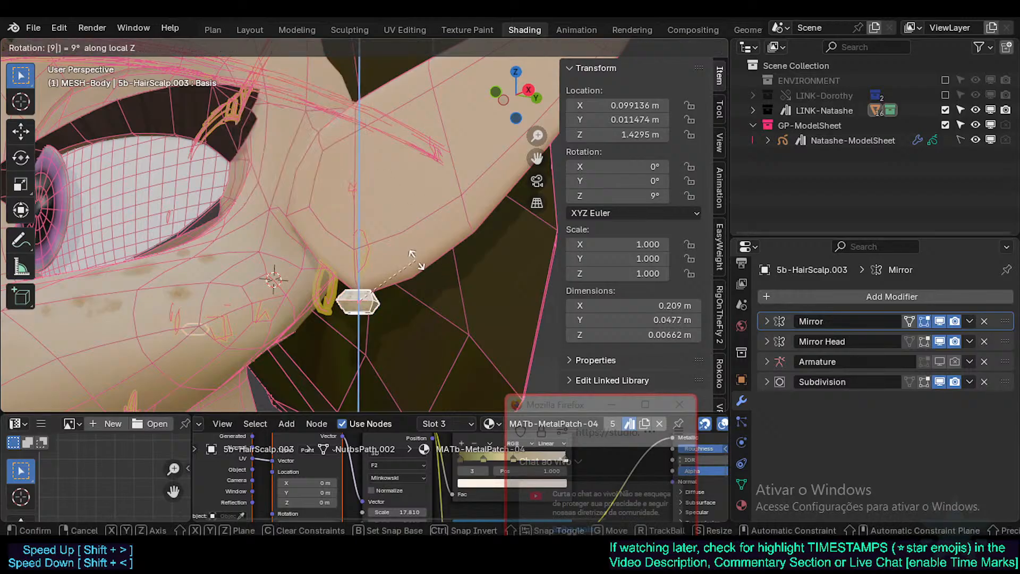
{"action": "key", "text": "Escape"}
{"action": "type", "text": "r"}
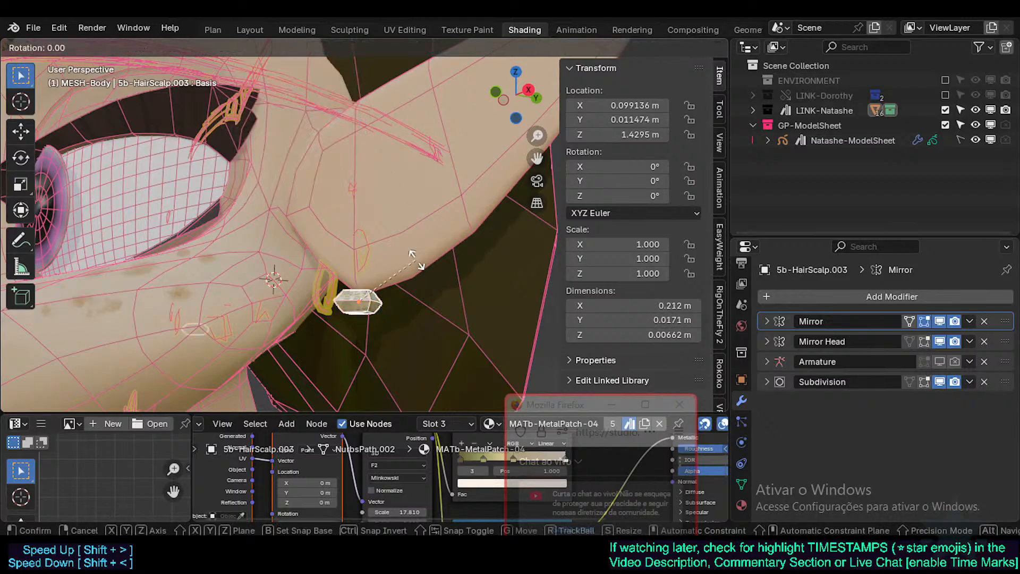
{"action": "type", "text": "z90"}
{"action": "key", "text": "Escape"}
Rotate the earring 90° about its local Y axis
{"action": "key", "text": "r"}
{"action": "key", "text": "y"}
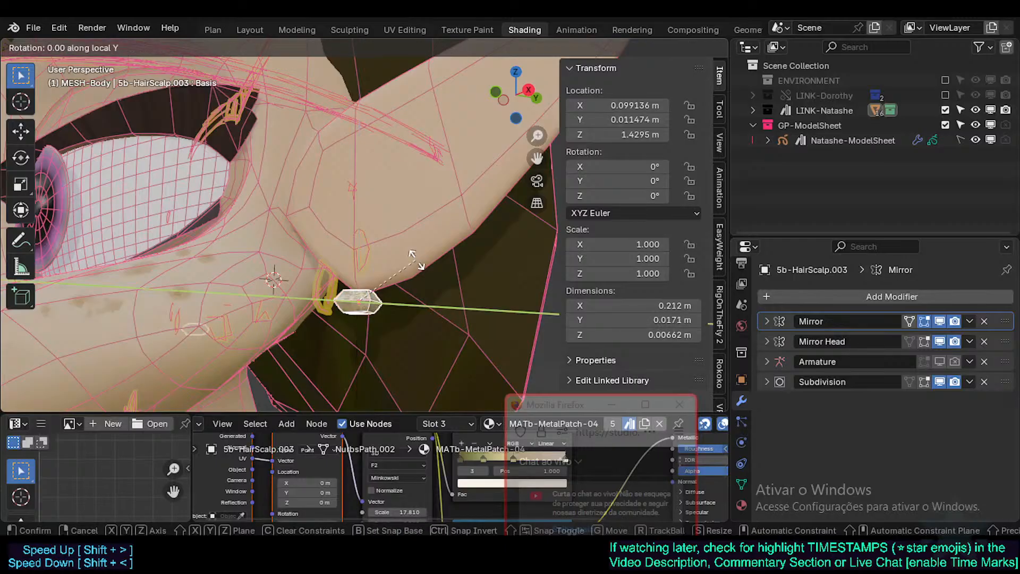
{"action": "key", "text": "Return"}
{"action": "key", "text": "r"}
{"action": "key", "text": "z"}
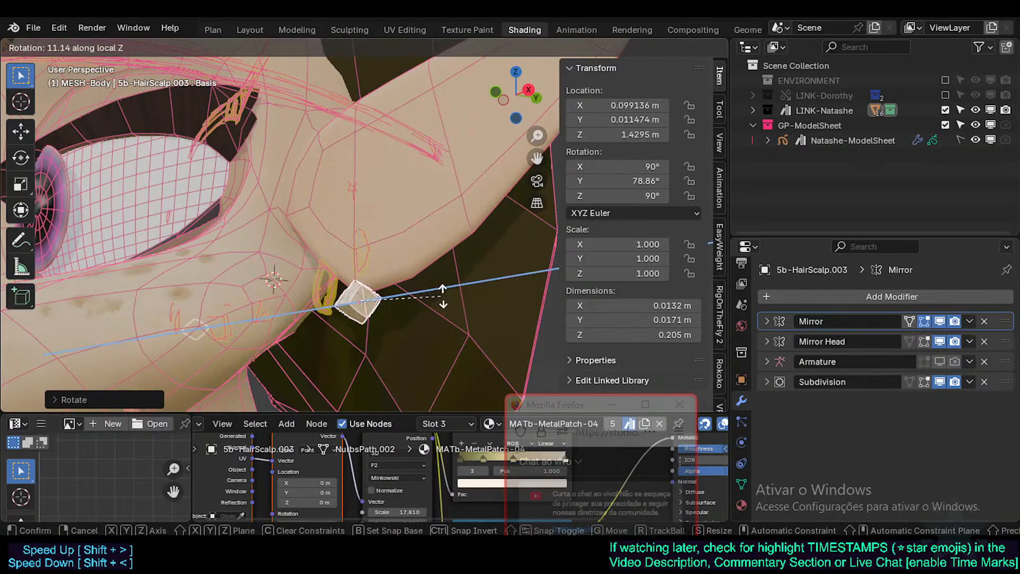
{"action": "key", "text": "Escape"}
{"action": "key", "text": "r"}
{"action": "key", "text": "y"}
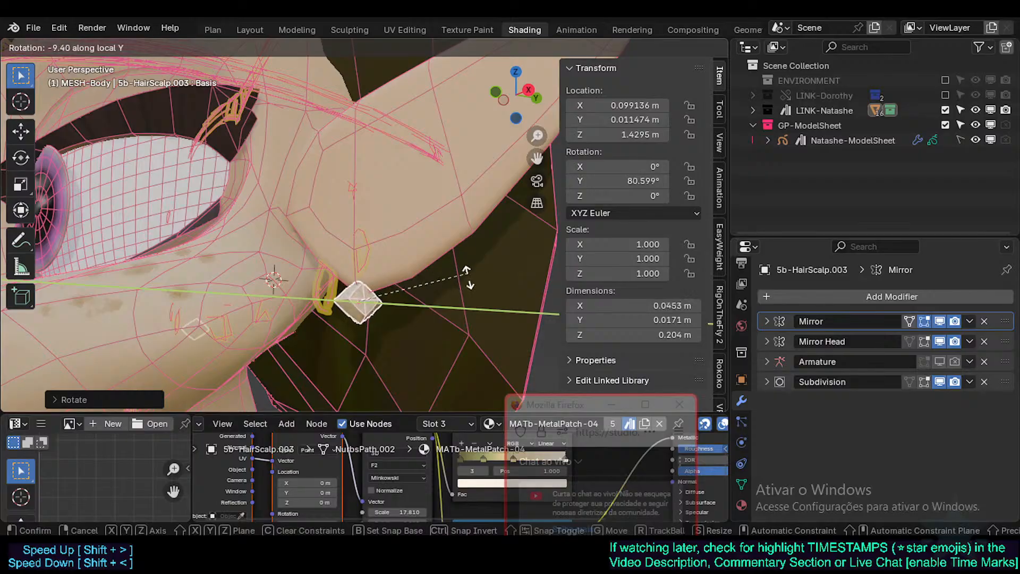
{"action": "key", "text": "Escape"}
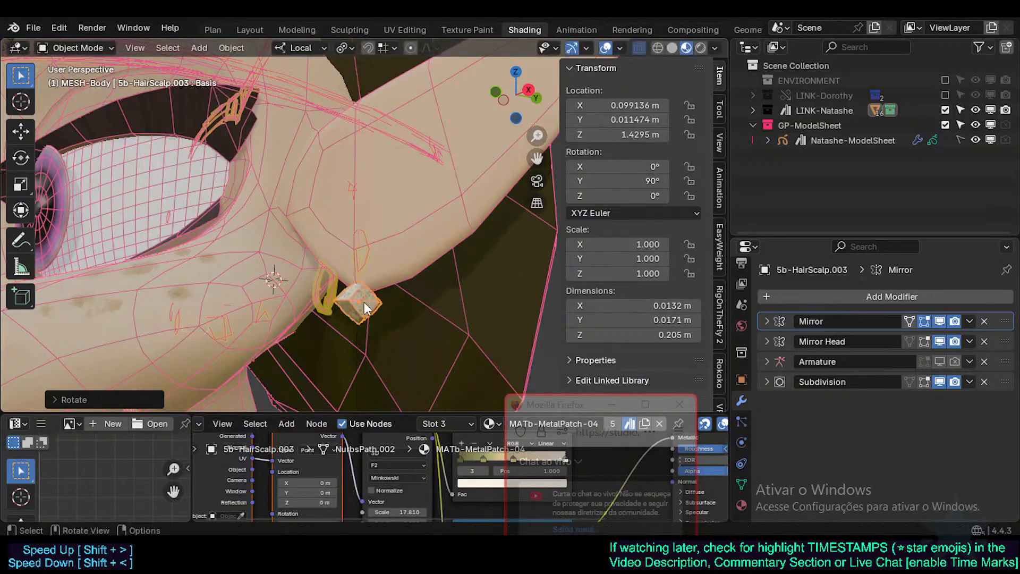
Rotate the earring to about -24.5° on its local X axis and scale it up uniformly to about 1.495
{"action": "middle_click_drag", "start_coordinate": [425, 298], "coordinate": [394, 347]}
{"action": "key", "text": "r"}
{"action": "key", "text": "x"}
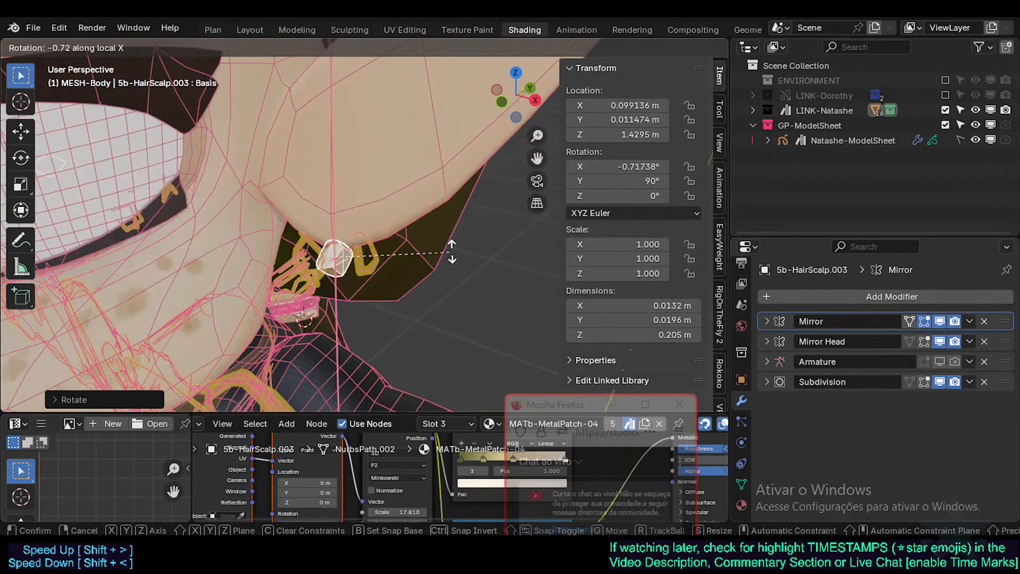
{"action": "left_click", "coordinate": [455, 197]}
{"action": "middle_click_drag", "start_coordinate": [456, 196], "coordinate": [361, 244]}
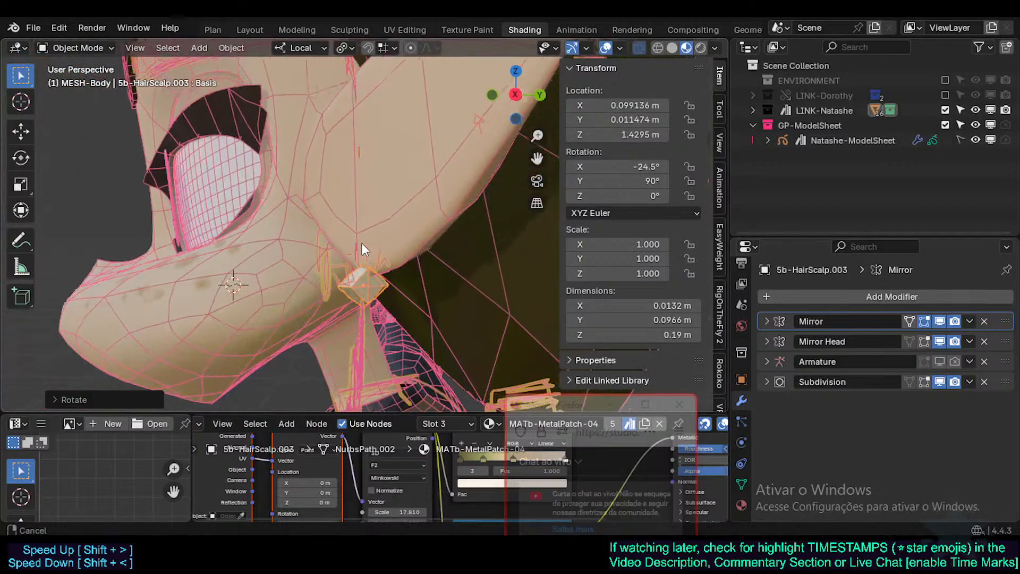
{"action": "key", "text": "s"}
{"action": "left_click", "coordinate": [477, 266]}
{"action": "middle_click_drag", "start_coordinate": [347, 288], "coordinate": [435, 289]}
{"action": "key", "text": "g"}
{"action": "key", "text": "z"}
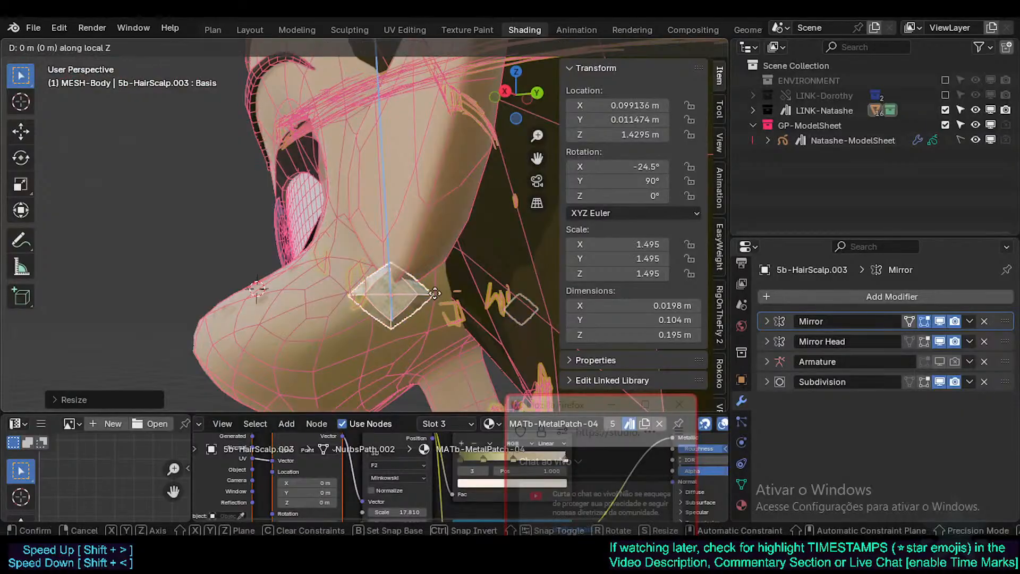
{"action": "right_click", "coordinate": [442, 274]}
{"action": "key", "text": "g"}
{"action": "key", "text": "y"}
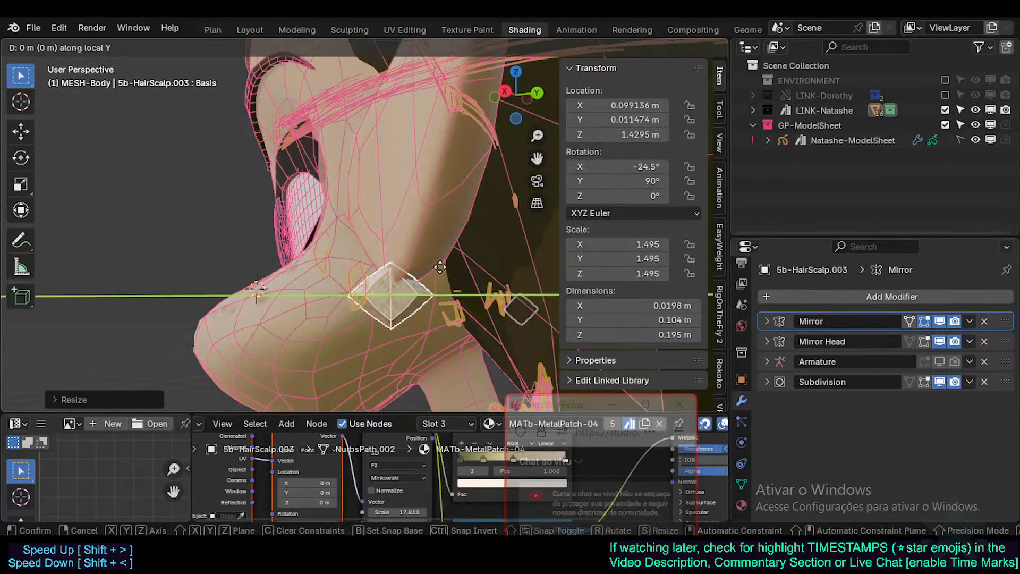
{"action": "key", "text": "x"}
{"action": "left_click", "coordinate": [440, 274]}
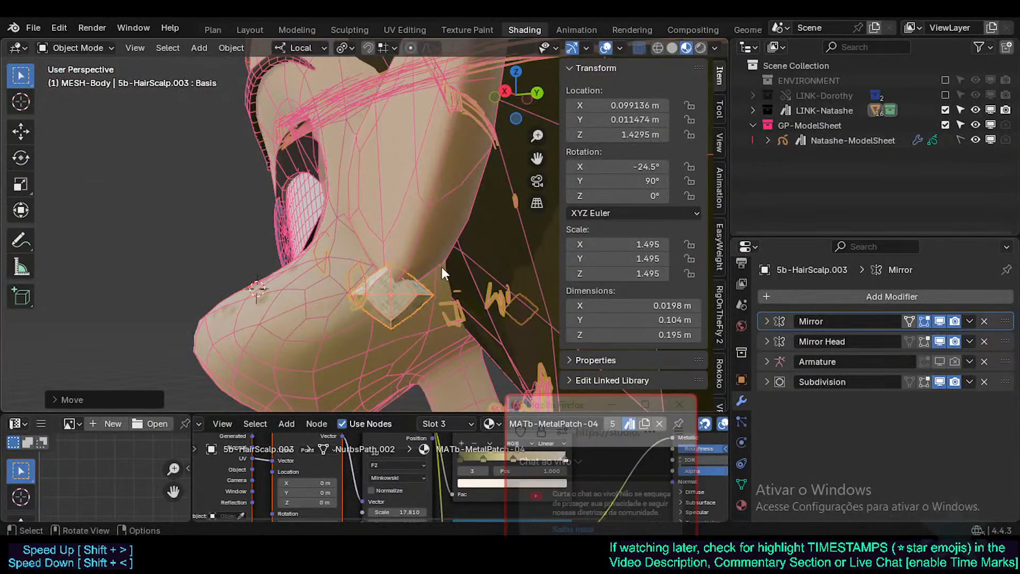
{"action": "key", "text": "r"}
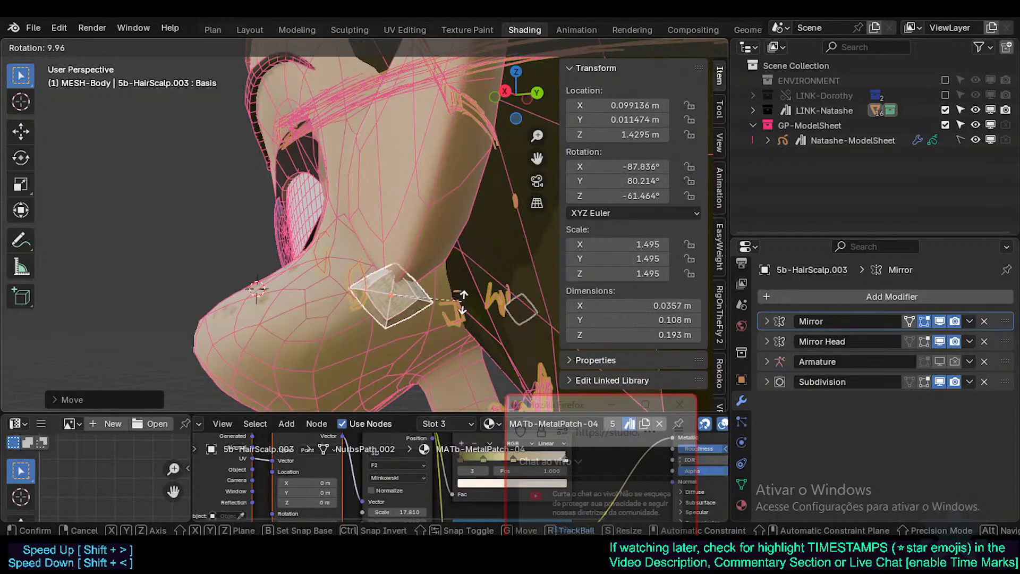
{"action": "right_click", "coordinate": [457, 299]}
Turn the earring about -90° about its local Z axis and shift it along local Y to about Z 1.4268 m
{"action": "key", "text": "r"}
{"action": "key", "text": "x"}
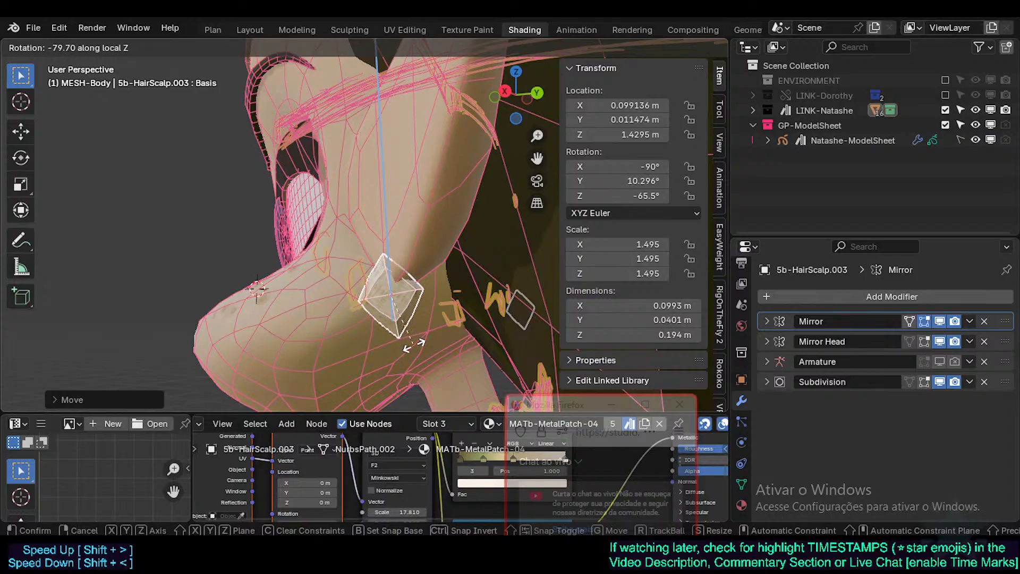
{"action": "left_click", "coordinate": [406, 345]}
{"action": "key", "text": "g"}
{"action": "key", "text": "y"}
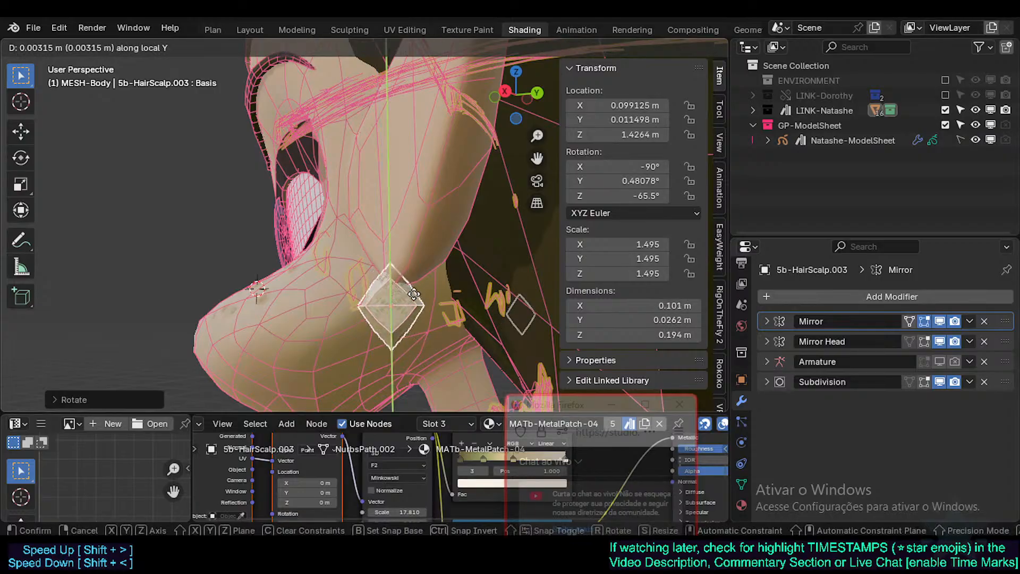
{"action": "left_click", "coordinate": [417, 291]}
{"action": "middle_click_drag", "start_coordinate": [416, 291], "coordinate": [466, 276]}
Examine the upright diamond earring up close and against the whole head from the side
{"action": "key", "text": "a"}
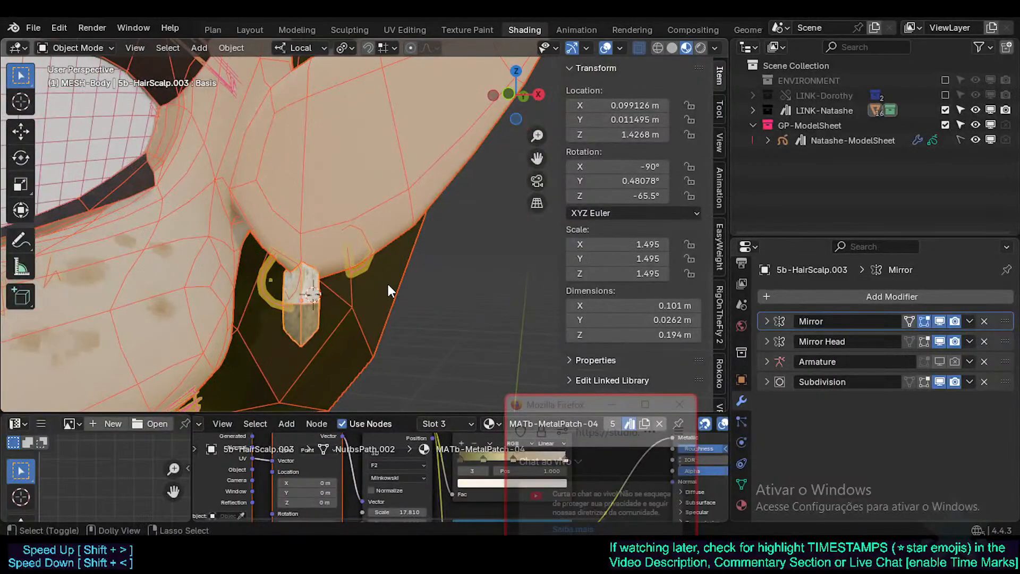
{"action": "key", "text": "ctrl+z"}
{"action": "middle_click_drag", "start_coordinate": [387, 282], "coordinate": [267, 262]}
{"action": "scroll", "coordinate": [249, 314], "scroll_direction": "down", "scroll_amount": 4}
{"action": "scroll", "coordinate": [271, 350], "scroll_direction": "down", "scroll_amount": 4}
{"action": "scroll", "coordinate": [267, 272], "scroll_direction": "down", "scroll_amount": 7}
{"action": "scroll", "coordinate": [266, 272], "scroll_direction": "up", "scroll_amount": 7}
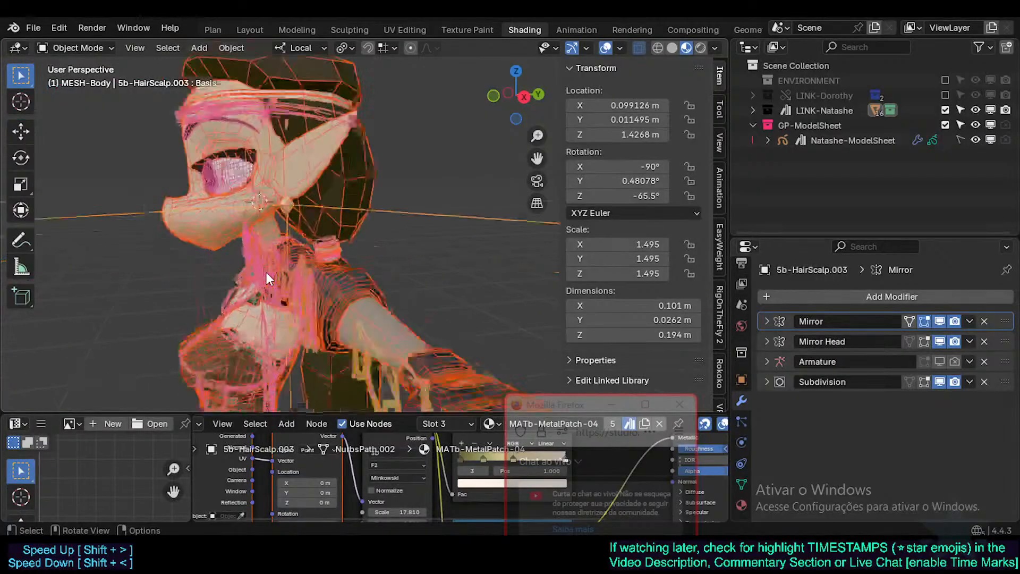
{"action": "scroll", "coordinate": [266, 272], "scroll_direction": "up", "scroll_amount": 8}
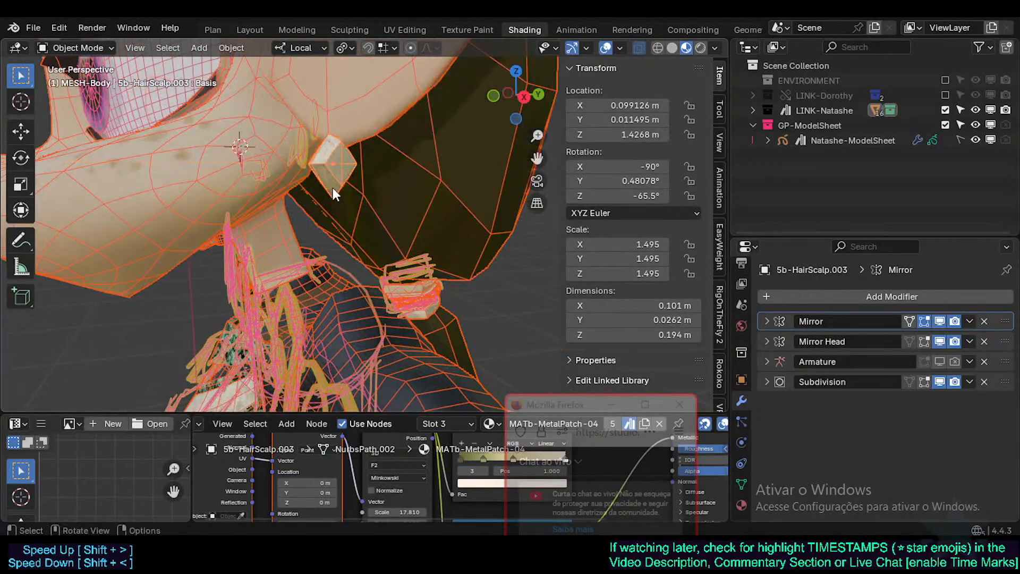
{"action": "middle_click_drag", "start_coordinate": [333, 187], "coordinate": [359, 264], "text": "shift"}
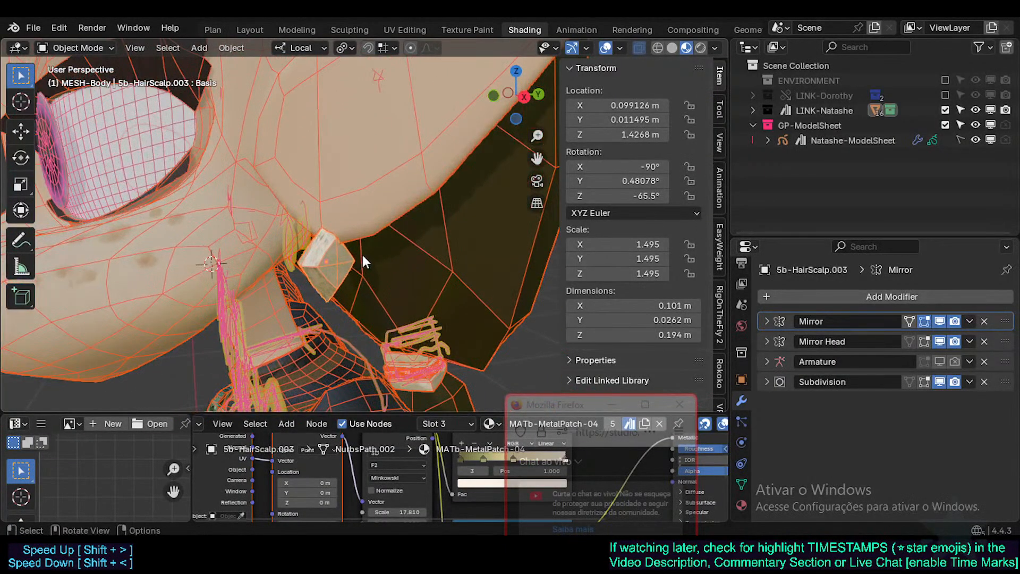
{"action": "key", "text": "r"}
{"action": "key", "text": "z"}
{"action": "key", "text": "z"}
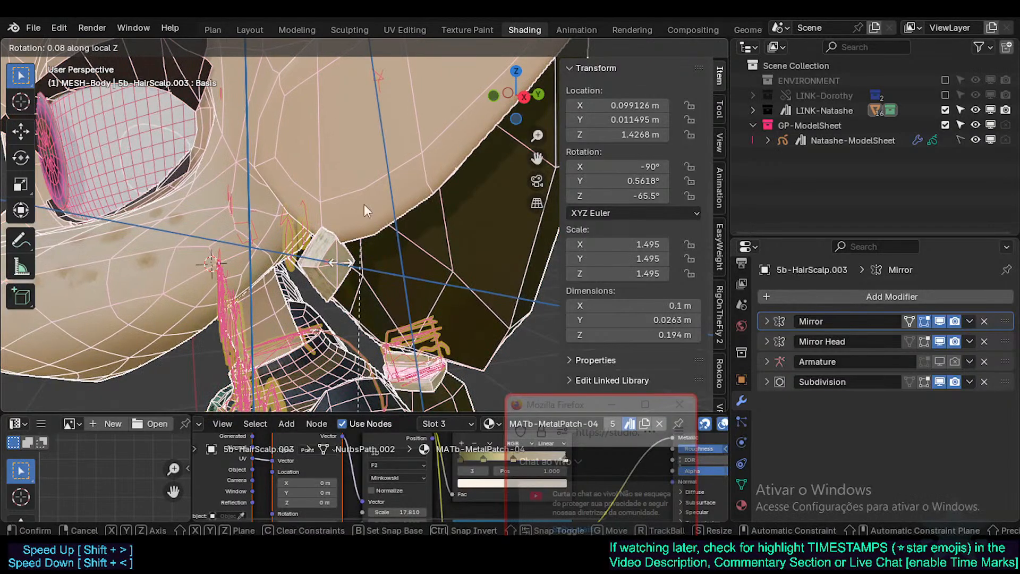
{"action": "left_click", "coordinate": [380, 205]}
Rotate the earring about 10° about its local Y axis and raise it on the earlobe to about Z 1.4296 m
{"action": "key", "text": "r"}
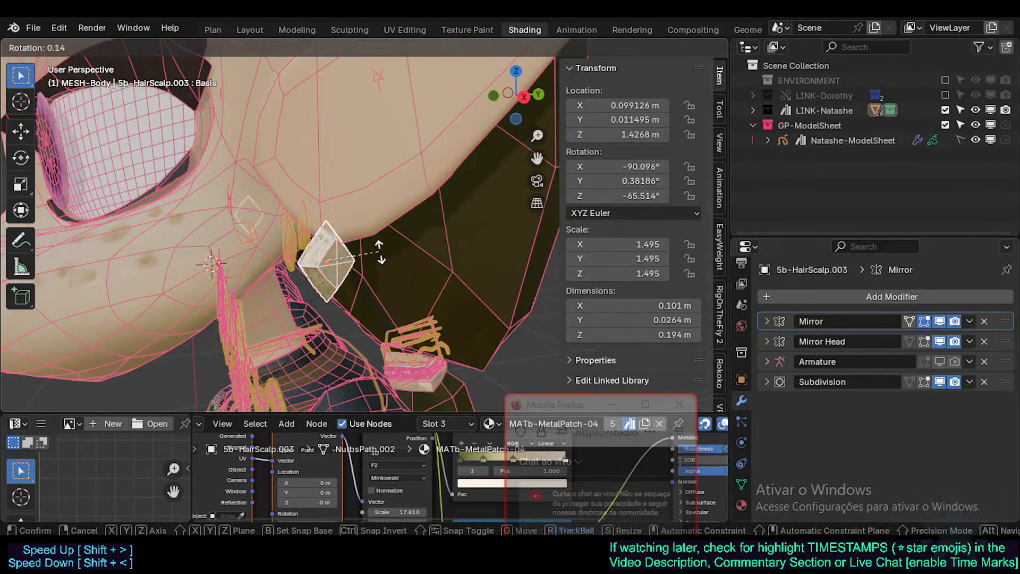
{"action": "key", "text": "y"}
{"action": "left_click", "coordinate": [388, 239]}
{"action": "middle_click_drag", "start_coordinate": [343, 256], "coordinate": [376, 266]}
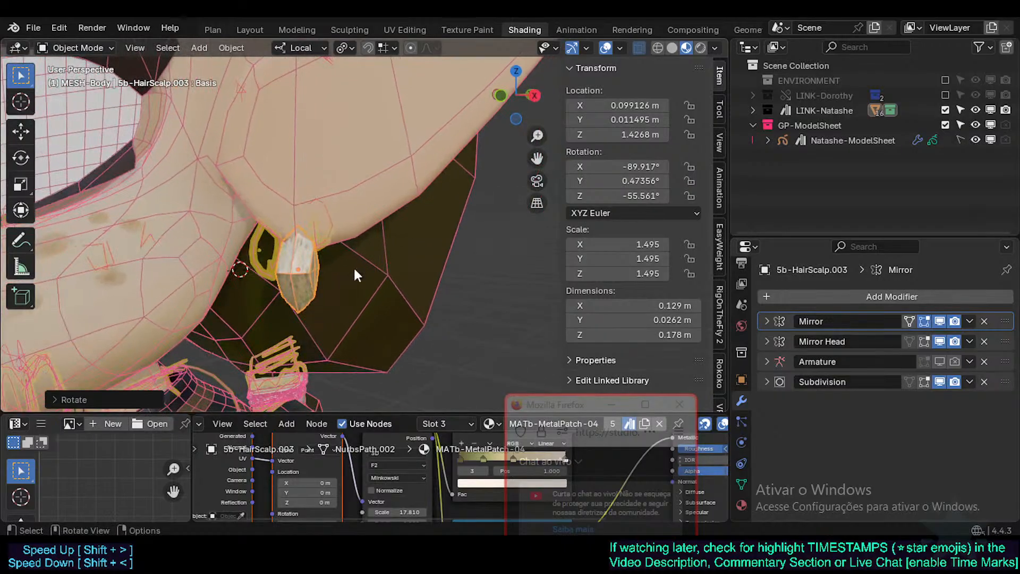
{"action": "key", "text": "g"}
{"action": "key", "text": "z"}
{"action": "key", "text": "z"}
{"action": "key", "text": "y"}
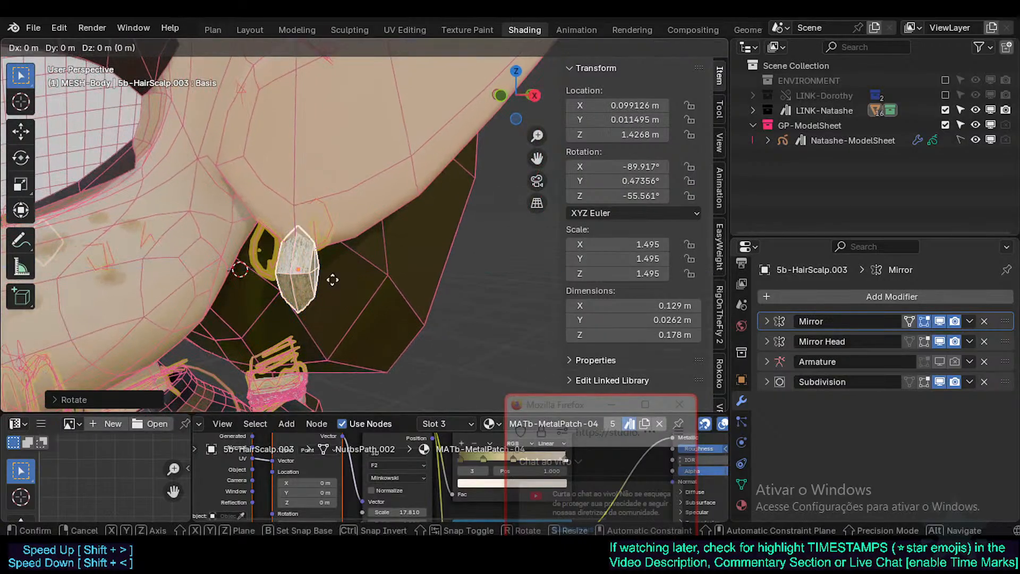
{"action": "left_click", "coordinate": [335, 271]}
{"action": "middle_click_drag", "start_coordinate": [333, 272], "coordinate": [226, 278]}
Enlarge the earring uniformly to scale 1.725 and stretch it along its local Y axis to about 2.235
{"action": "key", "text": "s"}
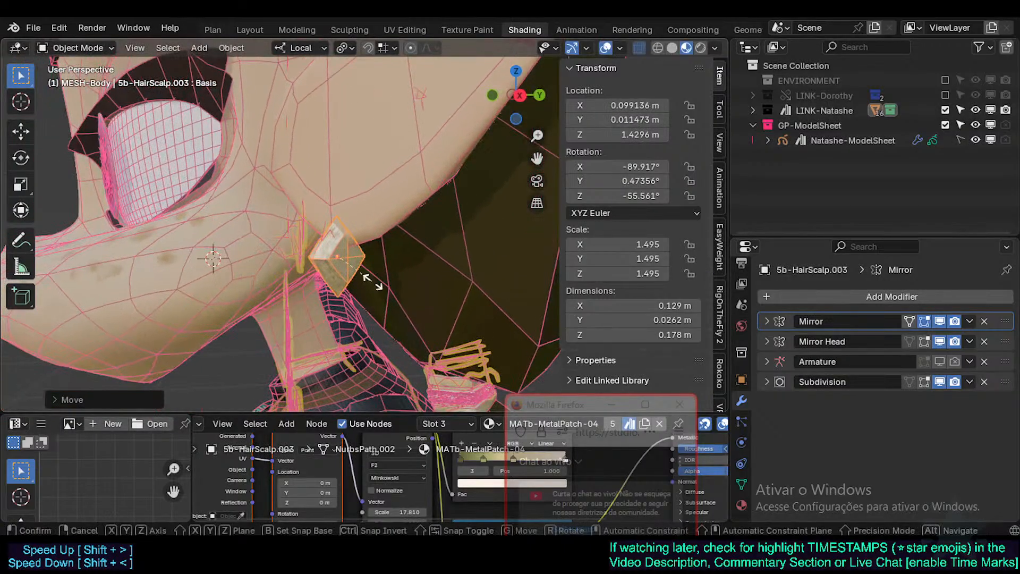
{"action": "left_click", "coordinate": [379, 284]}
{"action": "key", "text": "s"}
{"action": "key", "text": "y"}
{"action": "key", "text": "y"}
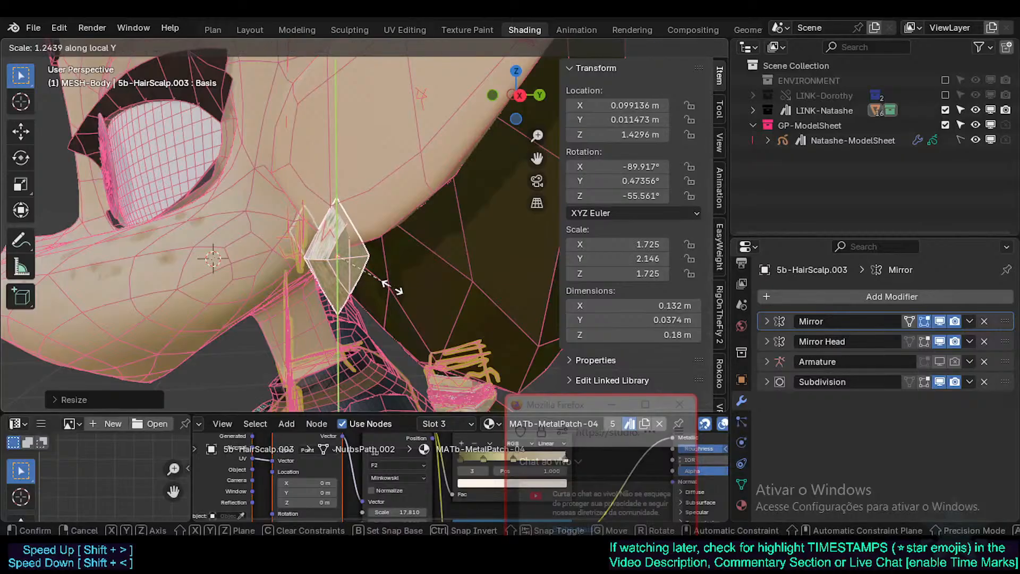
{"action": "left_click", "coordinate": [394, 288]}
Shift the stretched earring slightly along its local Y axis to about Z 1.4294 m
{"action": "key", "text": "g"}
{"action": "key", "text": "z"}
{"action": "key", "text": "z"}
{"action": "key", "text": "y"}
{"action": "key", "text": "y"}
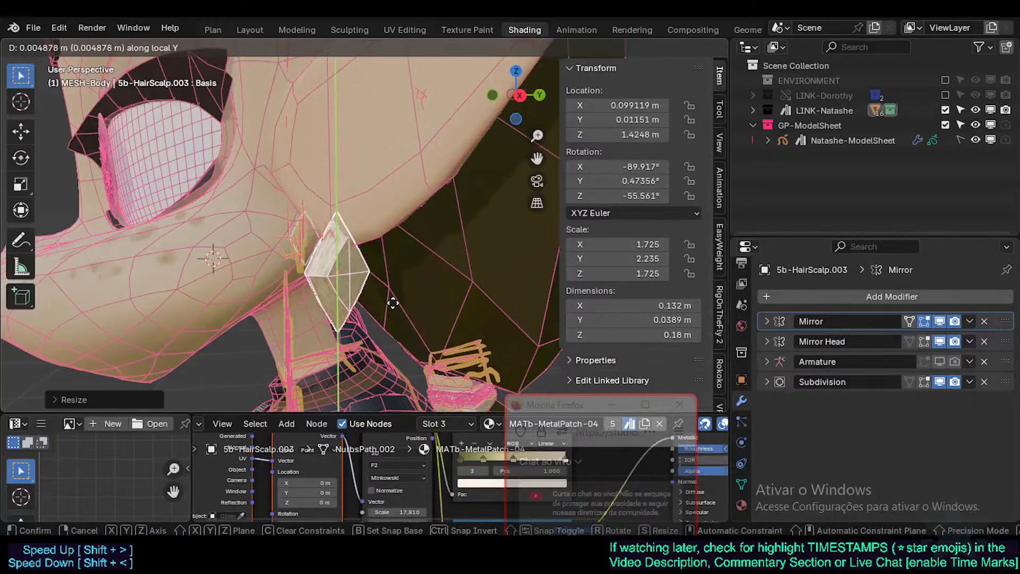
{"action": "left_click", "coordinate": [385, 289]}
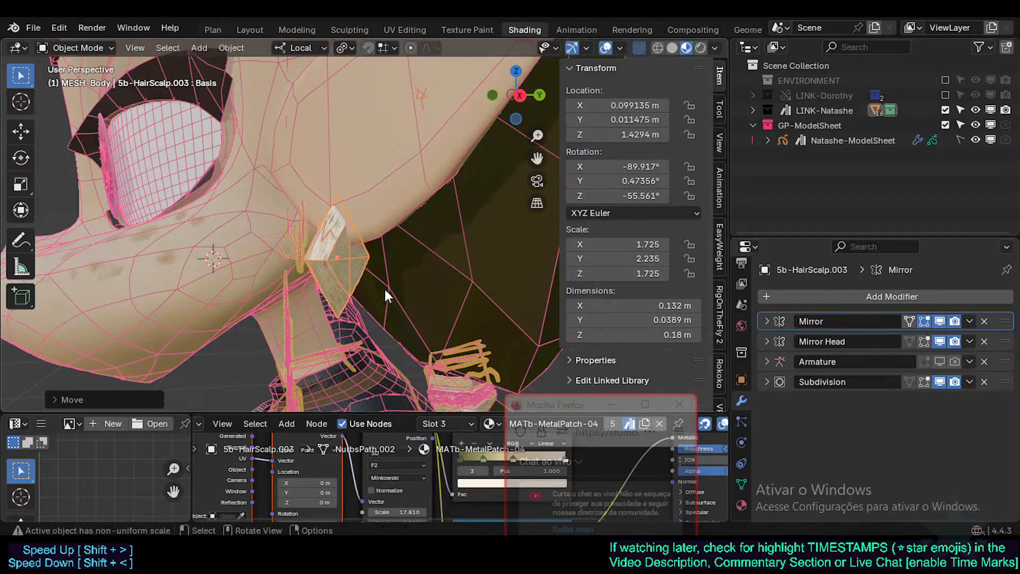
Check the earring's proportions against the head and save the file
{"action": "scroll", "coordinate": [385, 289], "scroll_direction": "down", "scroll_amount": 3}
{"action": "middle_click_drag", "start_coordinate": [385, 289], "coordinate": [340, 291]}
{"action": "scroll", "coordinate": [367, 292], "scroll_direction": "down", "scroll_amount": 1}
{"action": "left_click", "coordinate": [367, 293]}
{"action": "scroll", "coordinate": [423, 281], "scroll_direction": "down", "scroll_amount": 3}
{"action": "key", "text": "ctrl+s"}
{"action": "scroll", "coordinate": [349, 283], "scroll_direction": "up", "scroll_amount": 3}
{"action": "scroll", "coordinate": [391, 302], "scroll_direction": "down", "scroll_amount": 2}
{"action": "scroll", "coordinate": [387, 304], "scroll_direction": "up", "scroll_amount": 2}
Duplicate the earring outward along the earlobe to about X 0.119 m, Z 1.434 m and shrink the copy to about 1.125 on X and Z
{"action": "key", "text": "KP_1"}
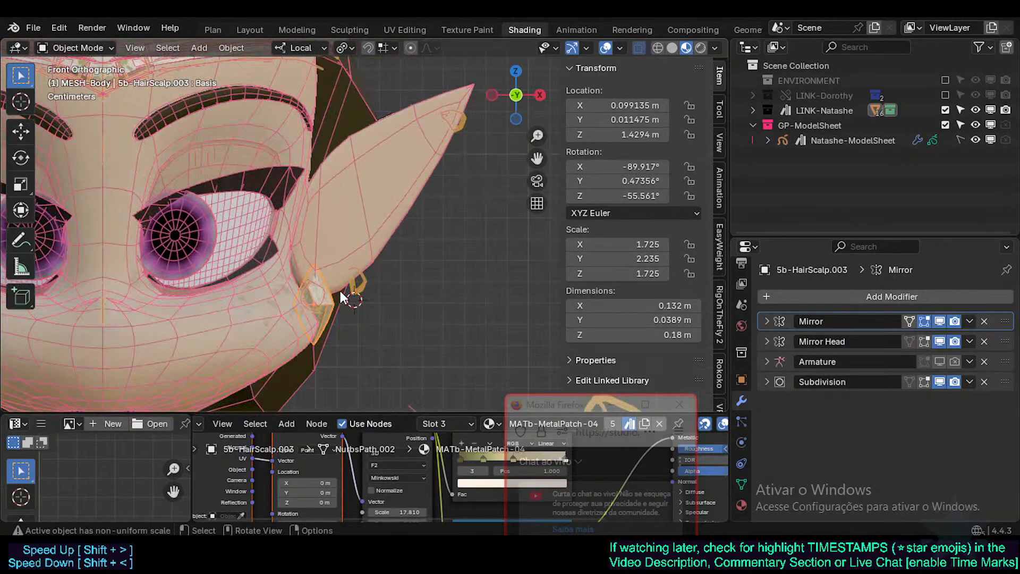
{"action": "key", "text": "shift+d"}
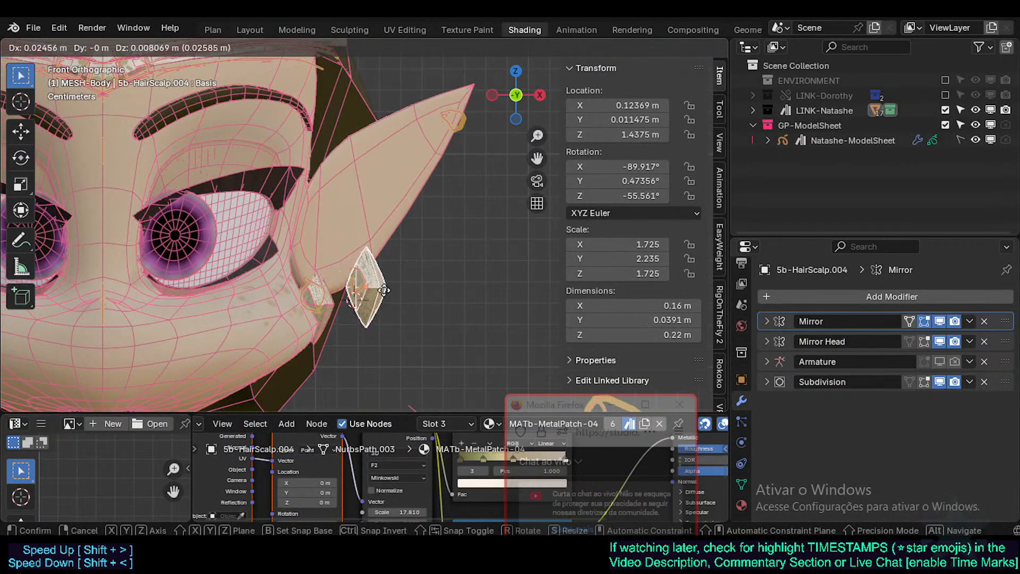
{"action": "left_click", "coordinate": [375, 298]}
{"action": "key", "text": "r"}
{"action": "key", "text": "x"}
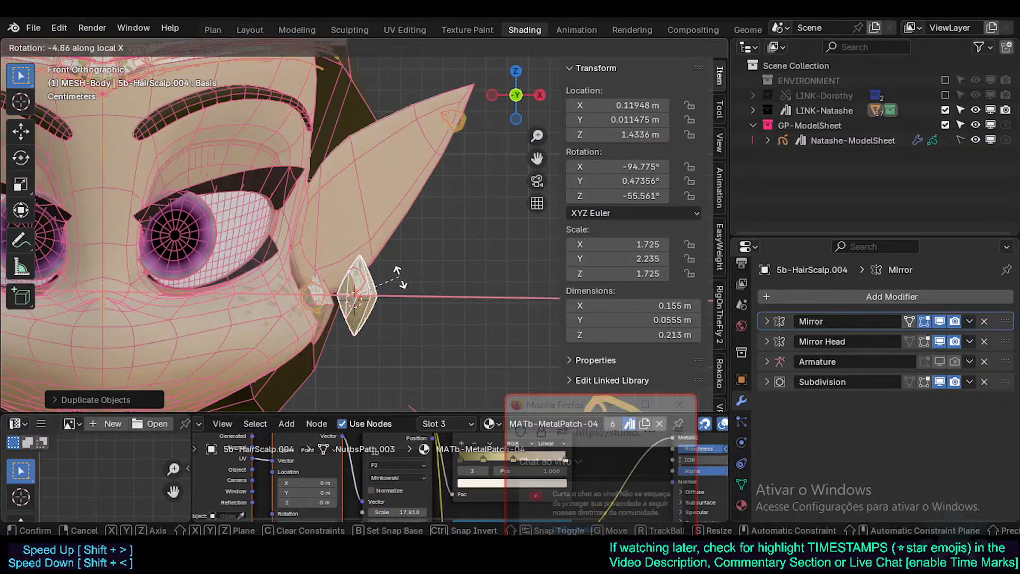
{"action": "right_click", "coordinate": [403, 269]}
{"action": "key", "text": "s"}
{"action": "left_click", "coordinate": [399, 276]}
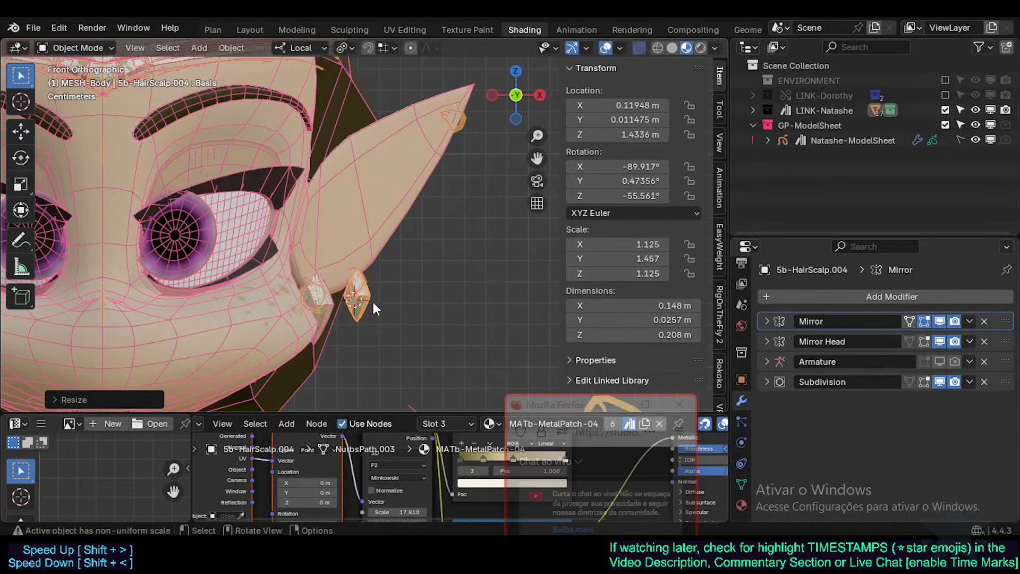
Duplicate the small earring up to the ear tip at about X 0.171 m, Z 1.509 m and tilt it in the front view
{"action": "key", "text": "shift+d"}
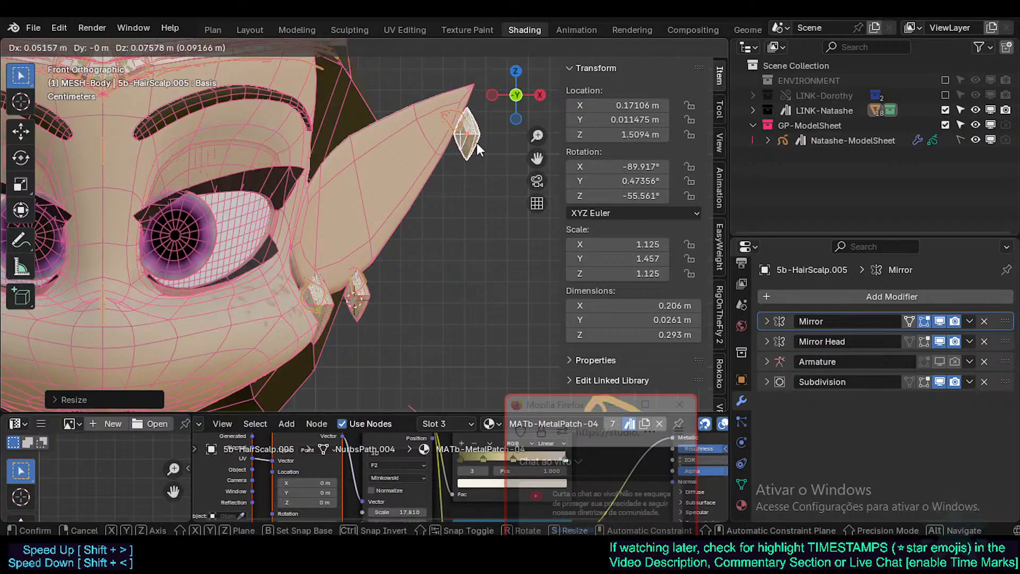
{"action": "left_click", "coordinate": [477, 142]}
{"action": "key", "text": "r"}
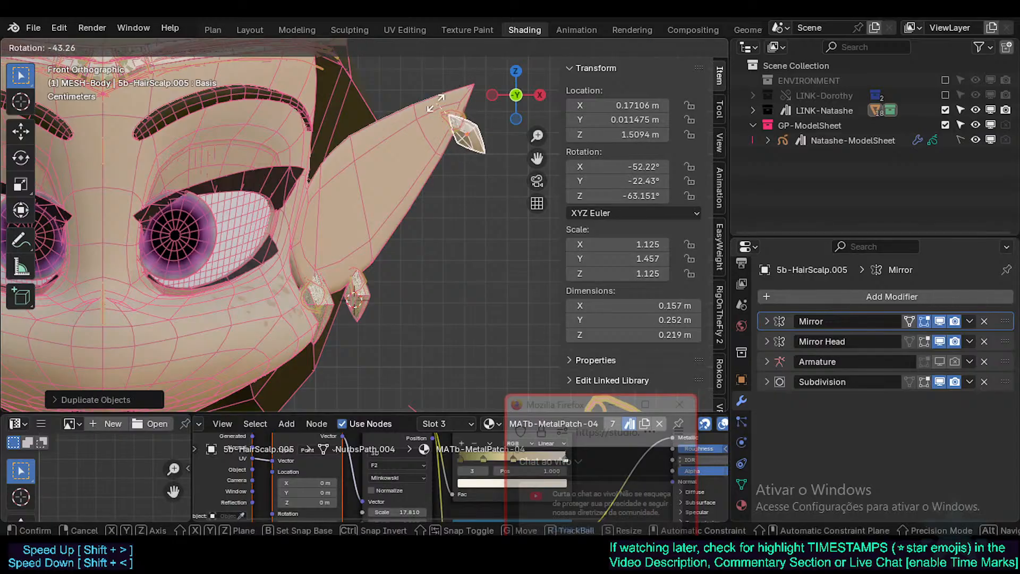
{"action": "left_click", "coordinate": [427, 109]}
Reorient the ear-tip earring to about -74°, -3°, -79° and nudge it inward to about X 0.168 m, Z 1.509 m
{"action": "key", "text": "r"}
{"action": "key", "text": "y"}
{"action": "key", "text": "y"}
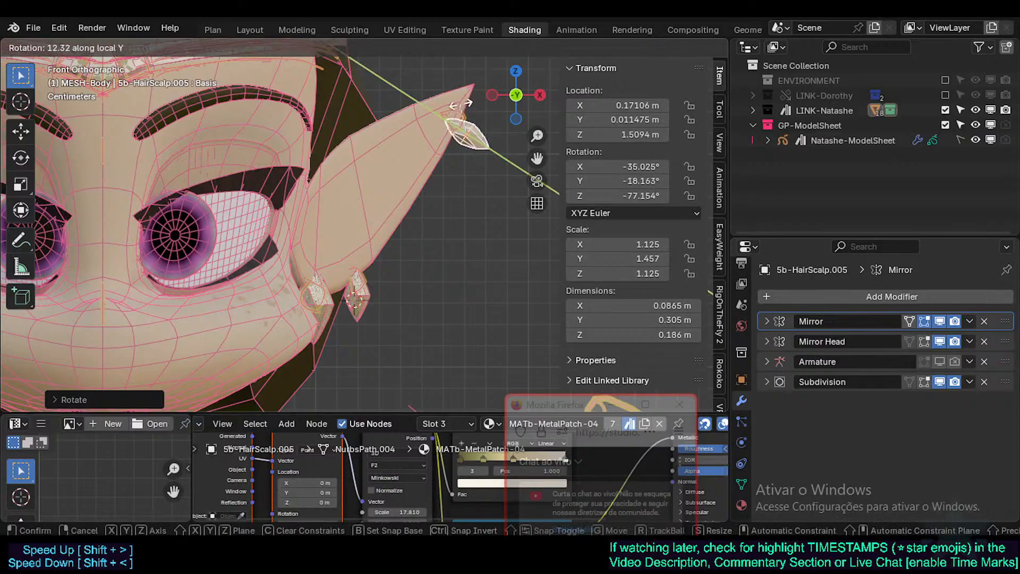
{"action": "key", "text": "y"}
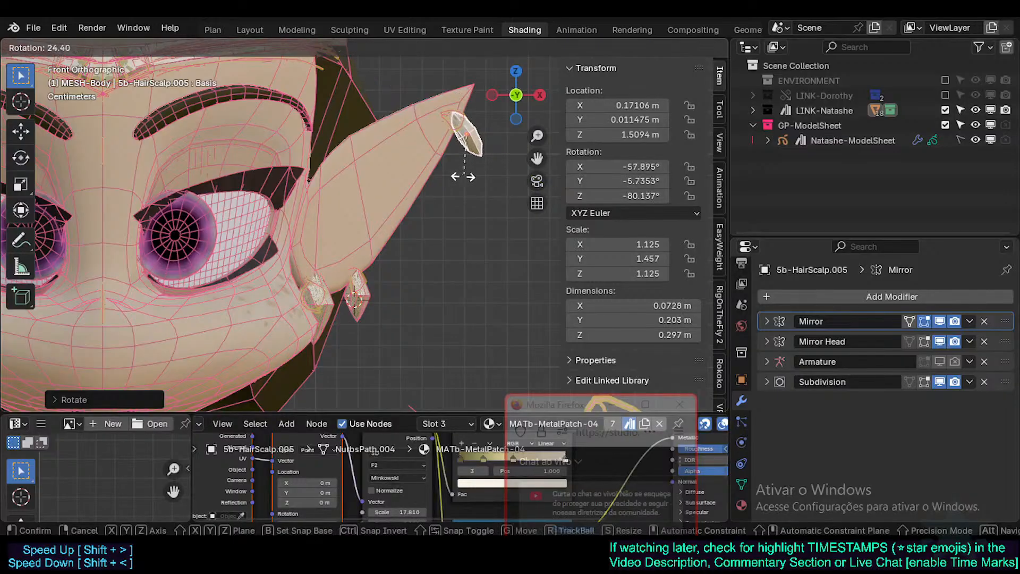
{"action": "left_click", "coordinate": [450, 181]}
{"action": "key", "text": "g"}
{"action": "left_click", "coordinate": [444, 184]}
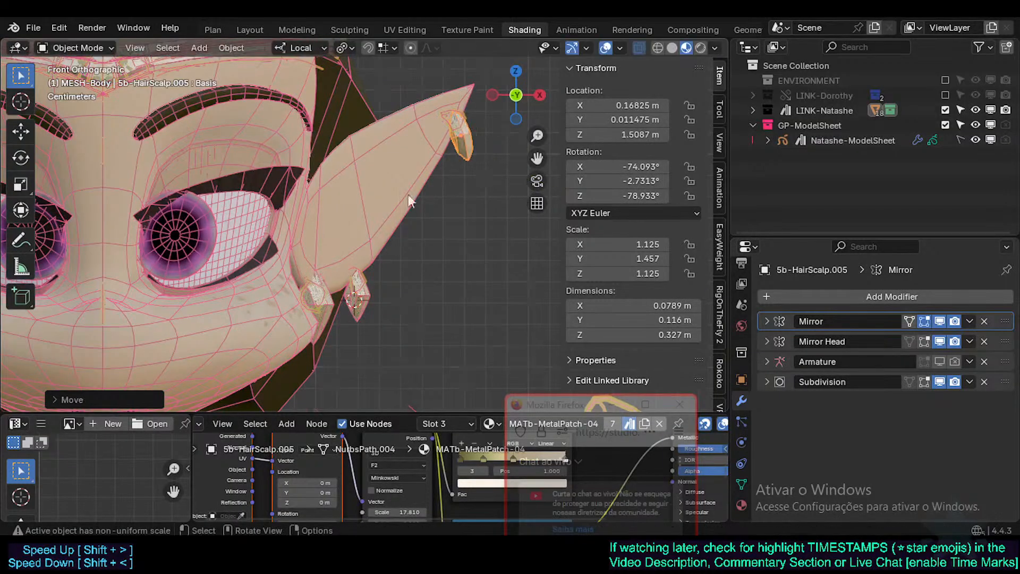
Move the ear-tip earring back along its local X axis and nudge it onto the ear at about 0.160, 0.068, 1.503 m
{"action": "middle_click_drag", "start_coordinate": [408, 195], "coordinate": [280, 203]}
{"action": "key", "text": "KP_3"}
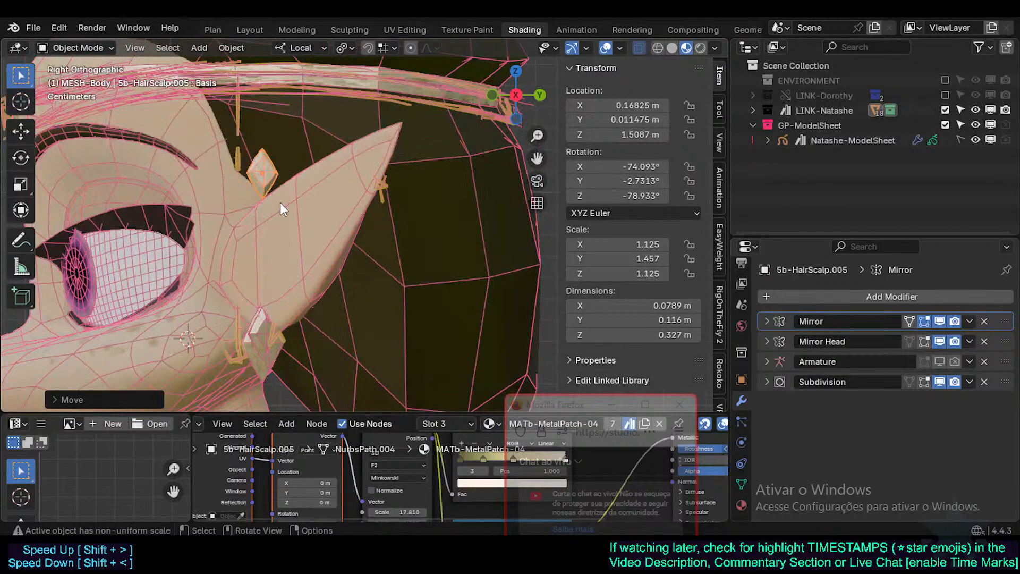
{"action": "key", "text": "g"}
{"action": "key", "text": "x"}
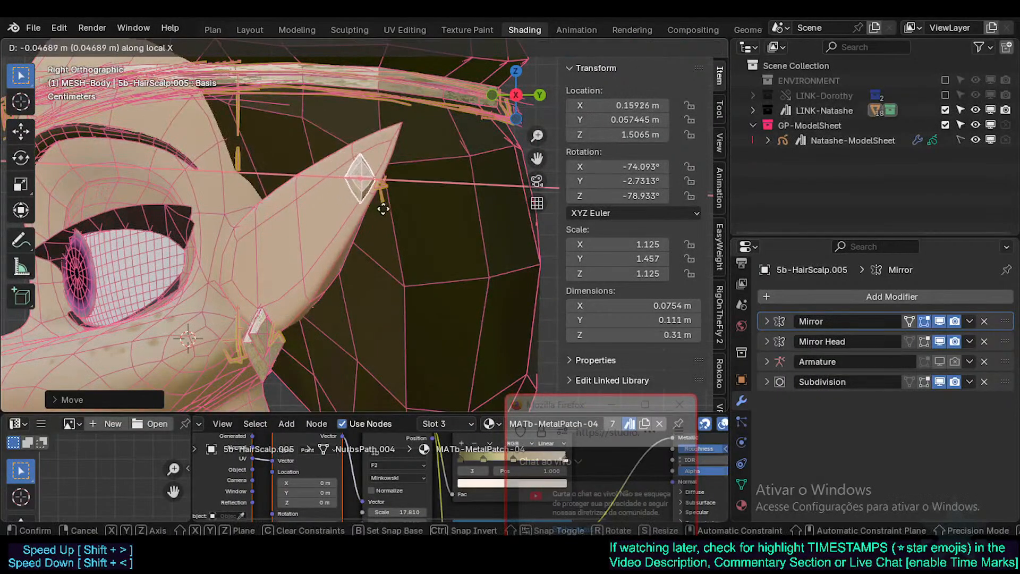
{"action": "left_click", "coordinate": [391, 209]}
{"action": "middle_click_drag", "start_coordinate": [397, 208], "coordinate": [291, 184]}
{"action": "key", "text": "g"}
{"action": "left_click", "coordinate": [290, 192]}
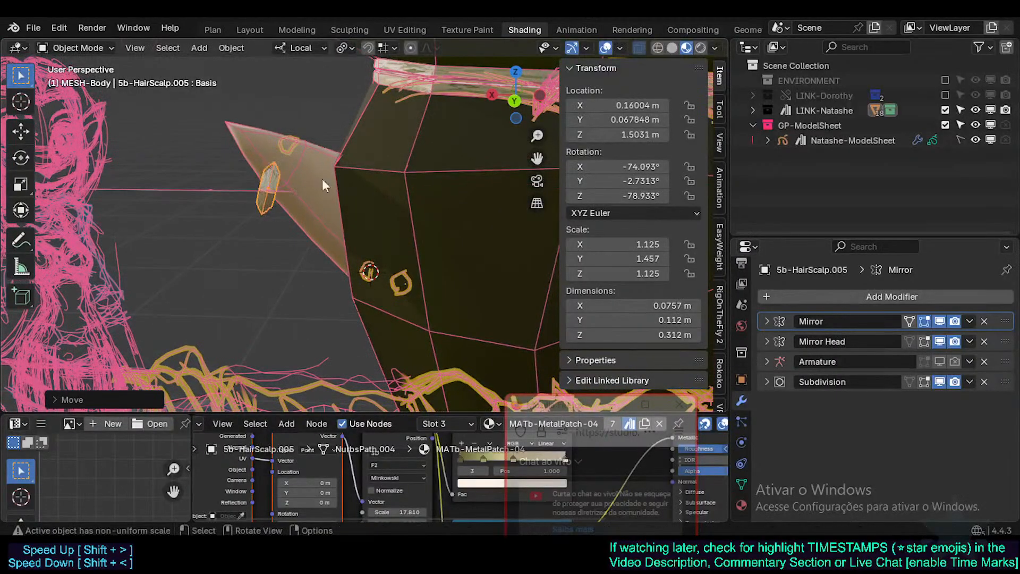
Rotate the ear-tip earring from the rear and side views to about -52.5°, 2.6°, -83°
{"action": "key", "text": "r"}
{"action": "left_click", "coordinate": [234, 213]}
{"action": "middle_click_drag", "start_coordinate": [233, 212], "coordinate": [388, 189]}
{"action": "key", "text": "r"}
{"action": "left_click", "coordinate": [384, 170]}
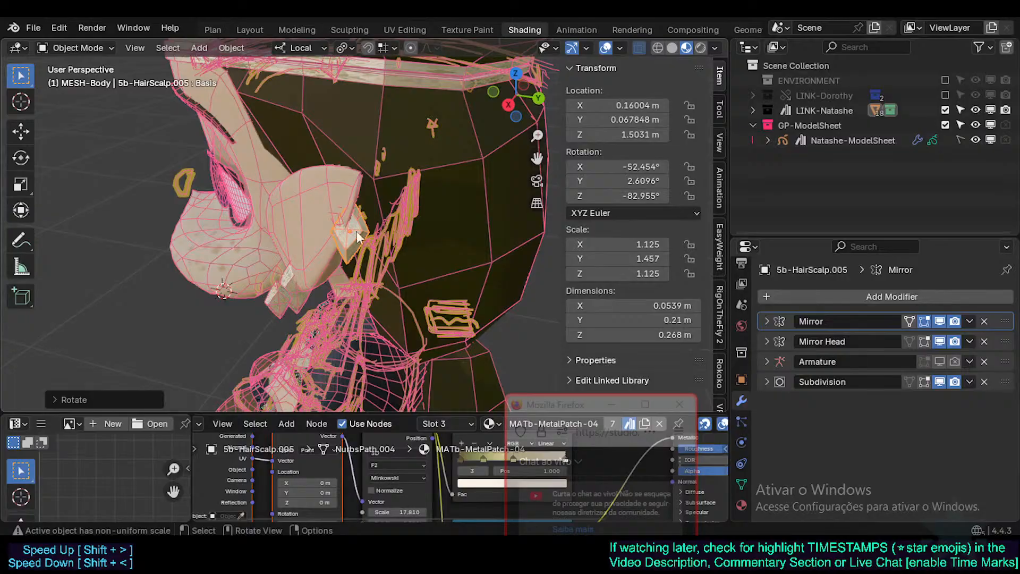
Rotate the ear-tip earring again and reposition it along the ear's edge at about 0.161, 0.064, 1.500 m
{"action": "middle_click_drag", "start_coordinate": [357, 231], "coordinate": [446, 256]}
{"action": "key", "text": "r"}
{"action": "left_click", "coordinate": [367, 164]}
{"action": "key", "text": "g"}
{"action": "left_click", "coordinate": [347, 172]}
{"action": "key", "text": "g"}
{"action": "left_click", "coordinate": [318, 298]}
Tilt the ear-tip earring to about -69°, -11°, -66° and move it closer to the tip at about 0.165, 0.065, 1.505 m
{"action": "key", "text": "r"}
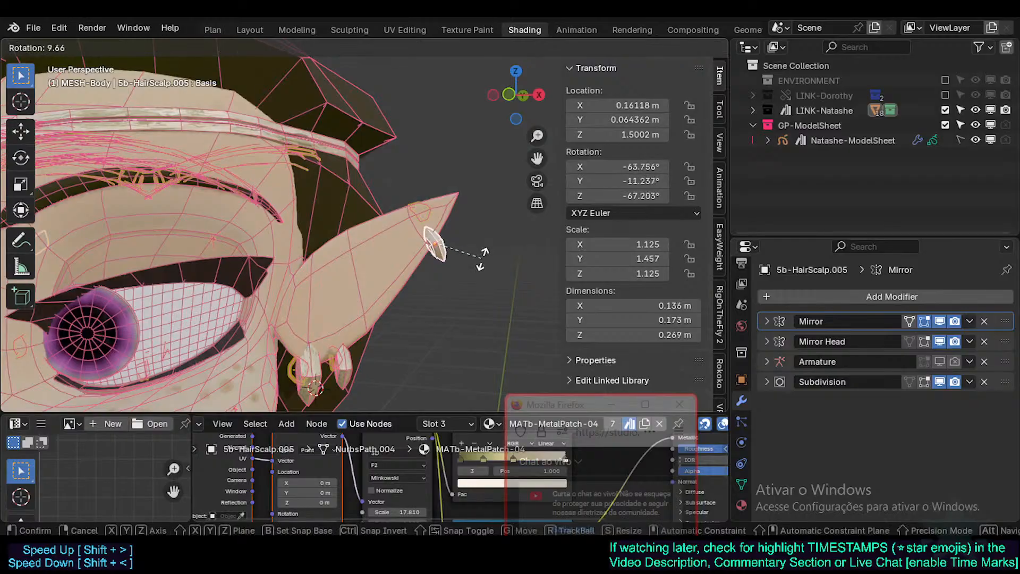
{"action": "left_click", "coordinate": [444, 257]}
{"action": "key", "text": "g"}
{"action": "left_click", "coordinate": [457, 228]}
{"action": "middle_click_drag", "start_coordinate": [457, 229], "coordinate": [275, 222]}
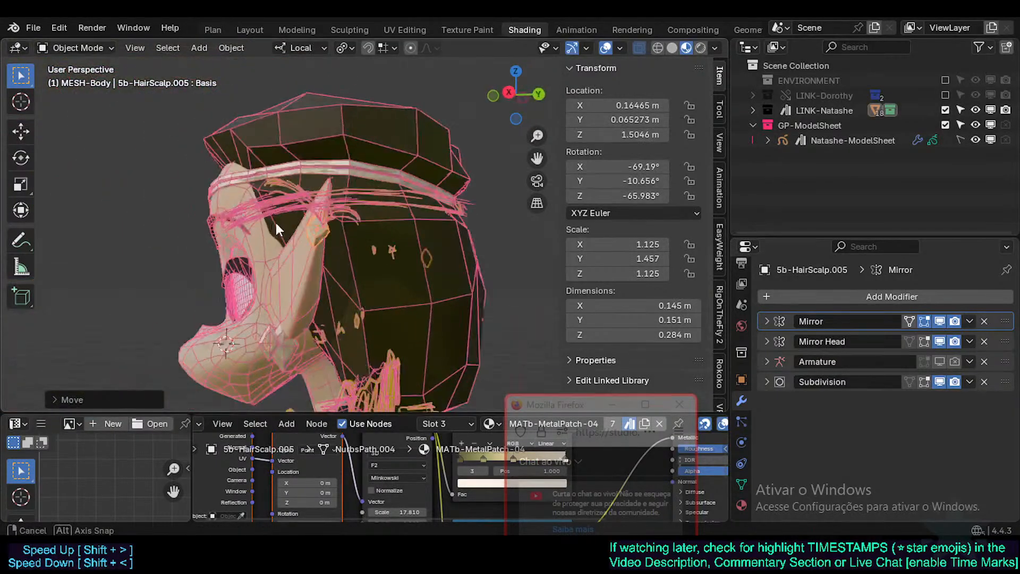
Scale the ear-tip earring down uniformly from the front view to about 0.967, 1.252, 0.967
{"action": "left_click", "coordinate": [324, 260]}
{"action": "middle_click_drag", "start_coordinate": [323, 260], "coordinate": [446, 285]}
{"action": "key", "text": "KP_5"}
{"action": "key", "text": "KP_1"}
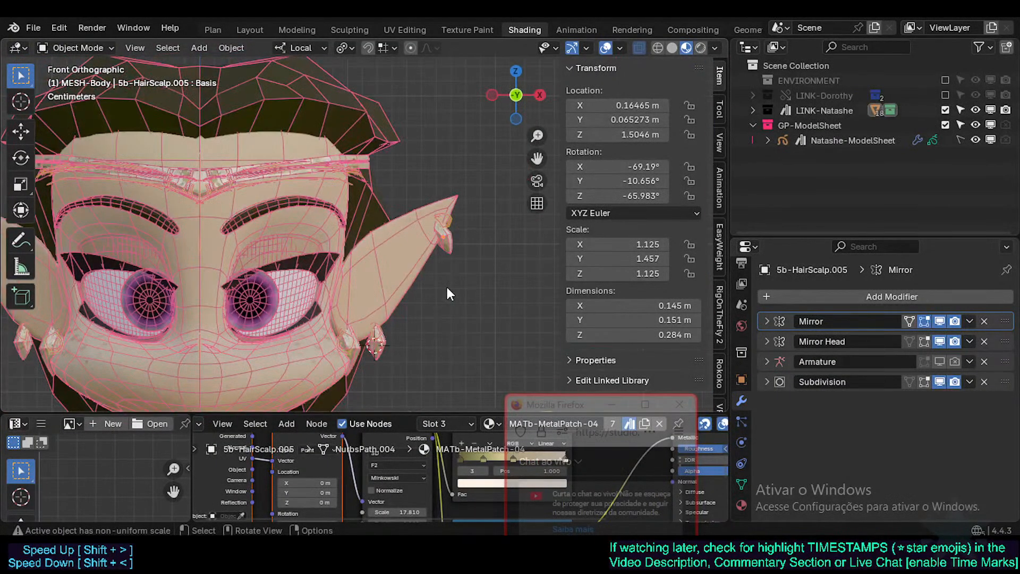
{"action": "key", "text": "s"}
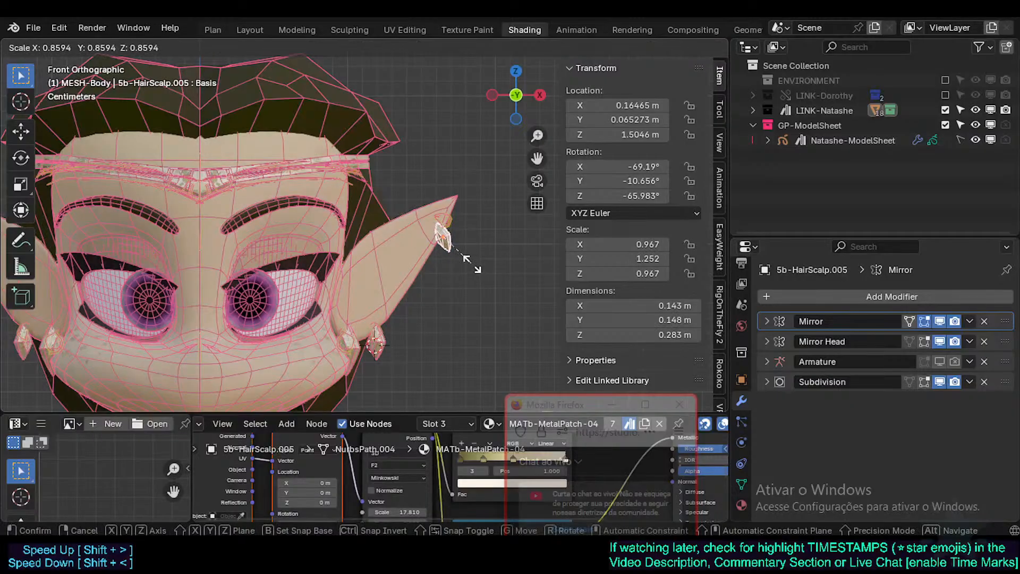
{"action": "left_click", "coordinate": [481, 257]}
Rotate the ear-tip earring freely to about -67°, -3°, -79° and move it up to about 0.168, 0.065, 1.511 m
{"action": "key", "text": "r"}
{"action": "key", "text": "r"}
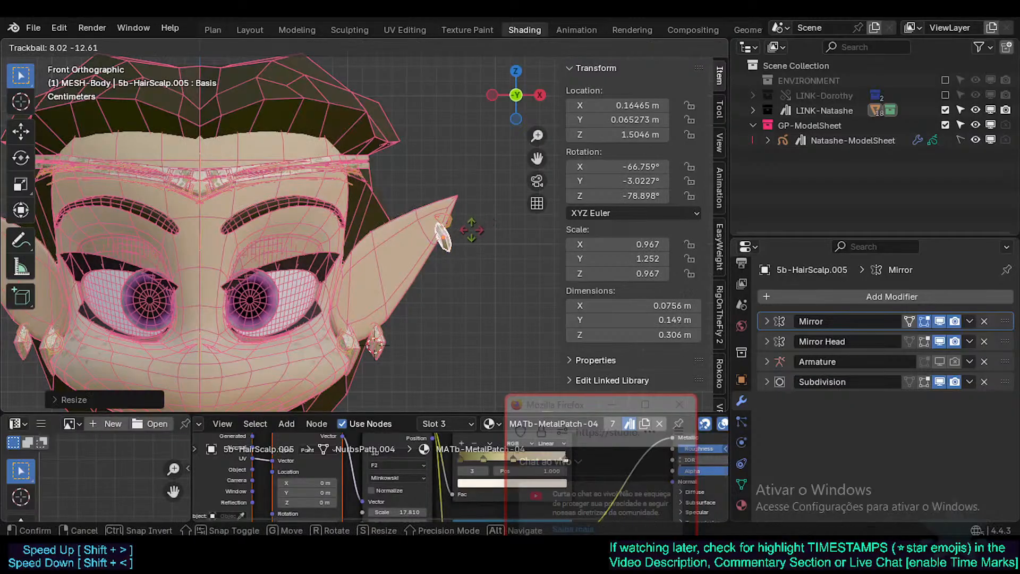
{"action": "left_click", "coordinate": [471, 231]}
{"action": "key", "text": "g"}
{"action": "left_click", "coordinate": [490, 252]}
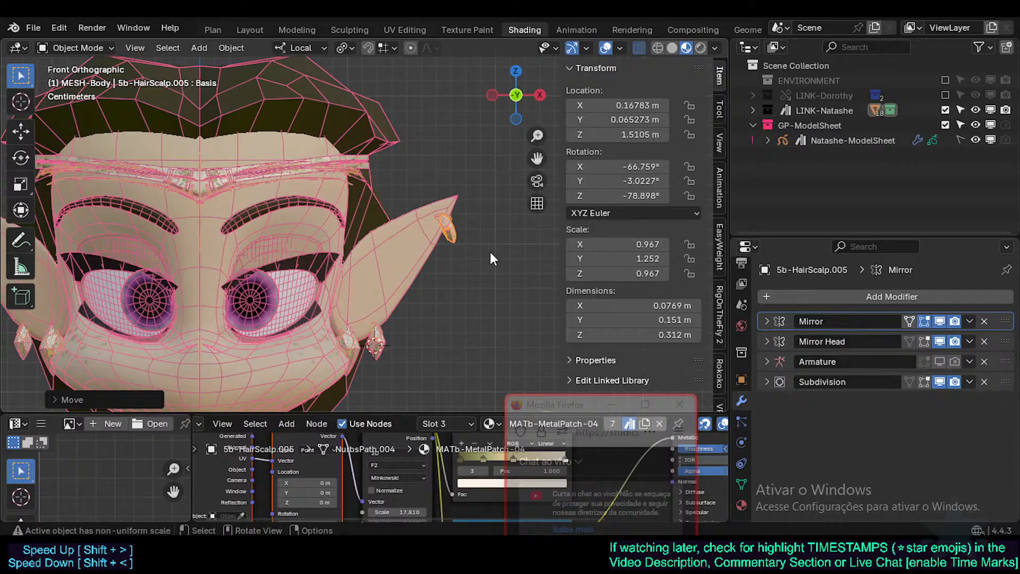
Shorten the ear-tip earring along its local Y axis to a scale of 1.175 and move it up to about 0.167, 0.065, 1.514 m
{"action": "key", "text": "s"}
{"action": "key", "text": "z"}
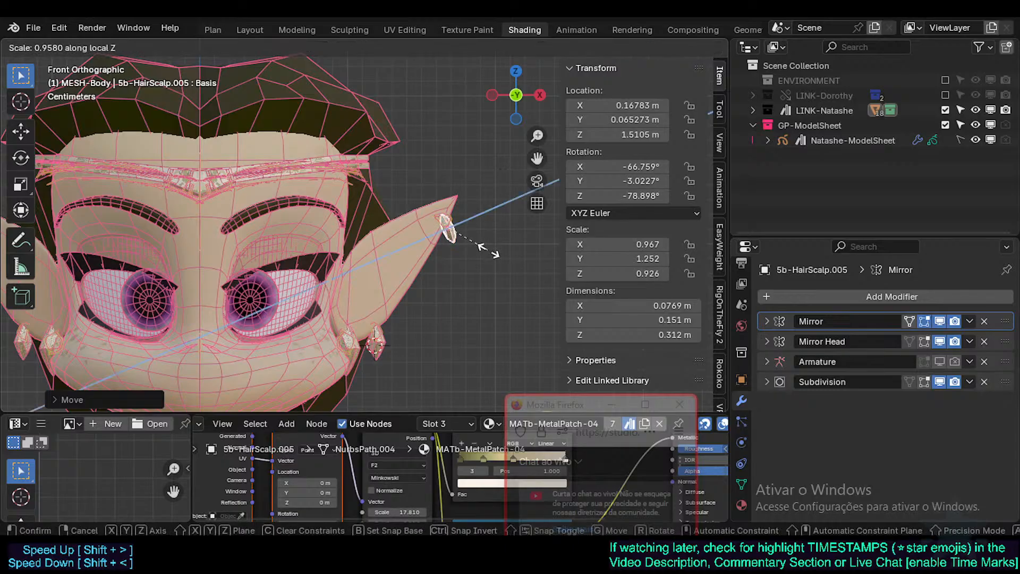
{"action": "left_click", "coordinate": [485, 253]}
{"action": "key", "text": "g"}
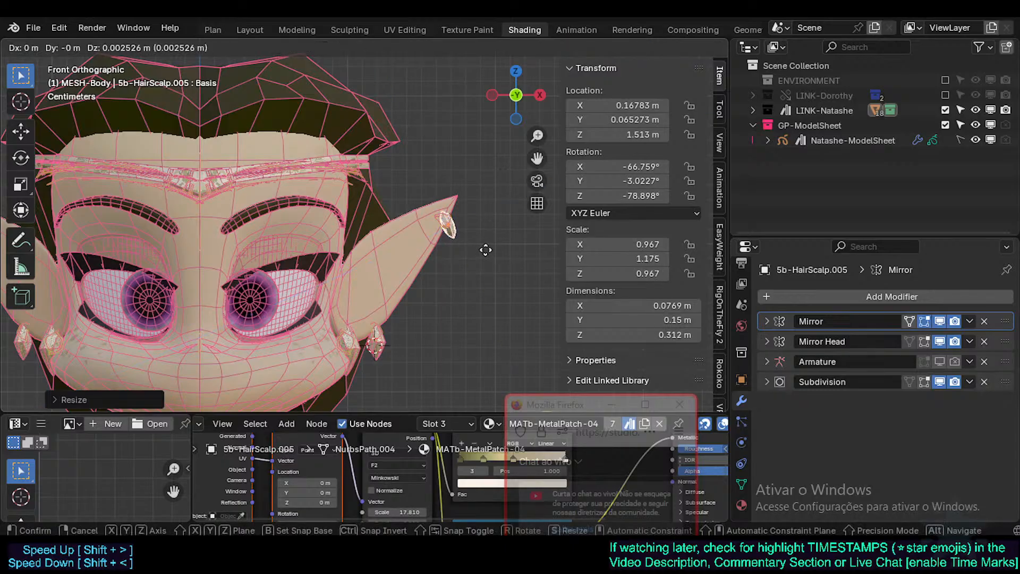
{"action": "left_click", "coordinate": [484, 247]}
Rotate the ear-tip earring to about -54°, -5.5°, -80° and nudge it down to about 0.167, 0.065, 1.512 m
{"action": "key", "text": "r"}
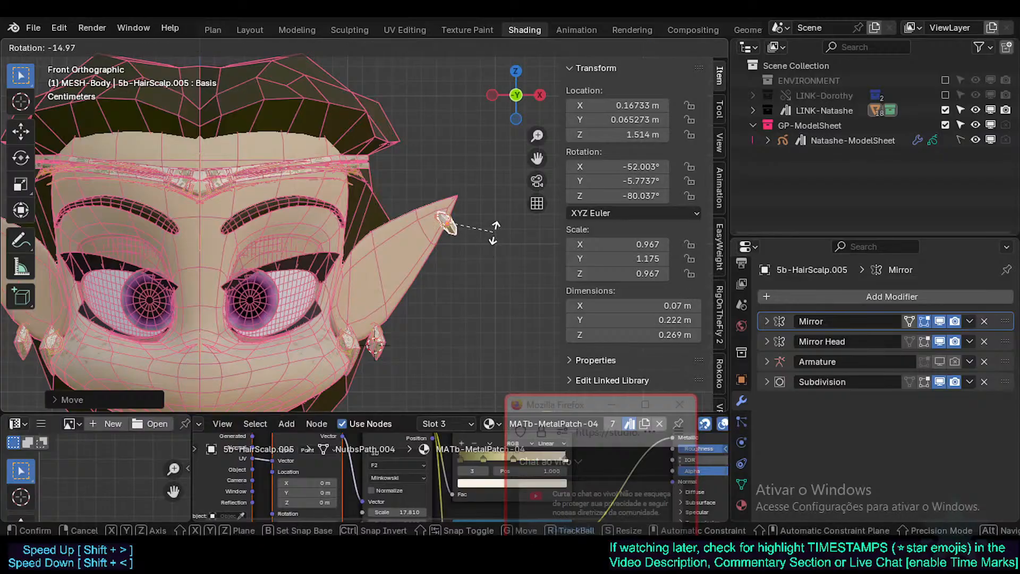
{"action": "left_click", "coordinate": [485, 236]}
{"action": "key", "text": "g"}
{"action": "left_click", "coordinate": [471, 269]}
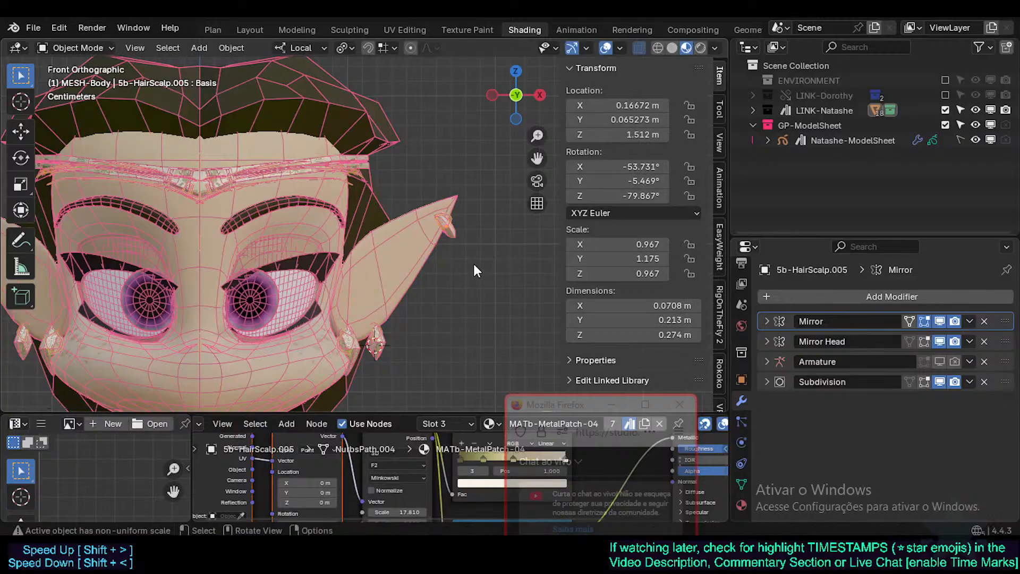
Reposition the ear-tip earring from the side and rear to about 0.165, 0.070, 1.512 m, rotated to about -54°, -6.5°, -73°
{"action": "middle_click_drag", "start_coordinate": [473, 264], "coordinate": [326, 250]}
{"action": "scroll", "coordinate": [318, 245], "scroll_direction": "up", "scroll_amount": 2}
{"action": "key", "text": "g"}
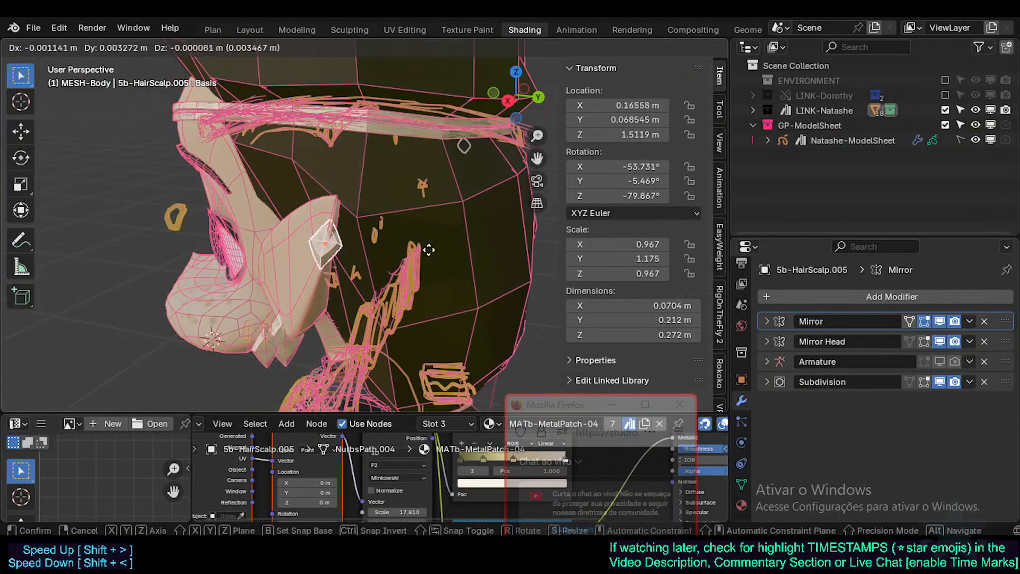
{"action": "left_click", "coordinate": [429, 250]}
{"action": "middle_click_drag", "start_coordinate": [388, 269], "coordinate": [233, 301]}
{"action": "key", "text": "r"}
{"action": "key", "text": "r"}
{"action": "left_click", "coordinate": [431, 232]}
{"action": "key", "text": "g"}
{"action": "left_click", "coordinate": [400, 262]}
{"action": "key", "text": "Tab"}
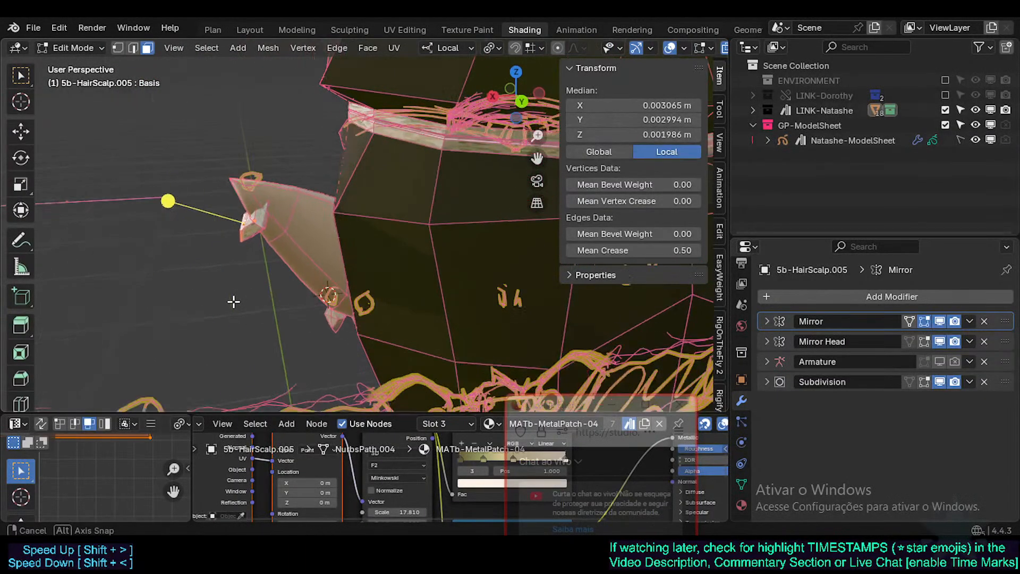
{"action": "middle_click_drag", "start_coordinate": [311, 302], "coordinate": [450, 282]}
{"action": "key", "text": "Tab"}
{"action": "scroll", "coordinate": [384, 320], "scroll_direction": "down", "scroll_amount": 4}
{"action": "middle_click_drag", "start_coordinate": [385, 320], "coordinate": [448, 270]}
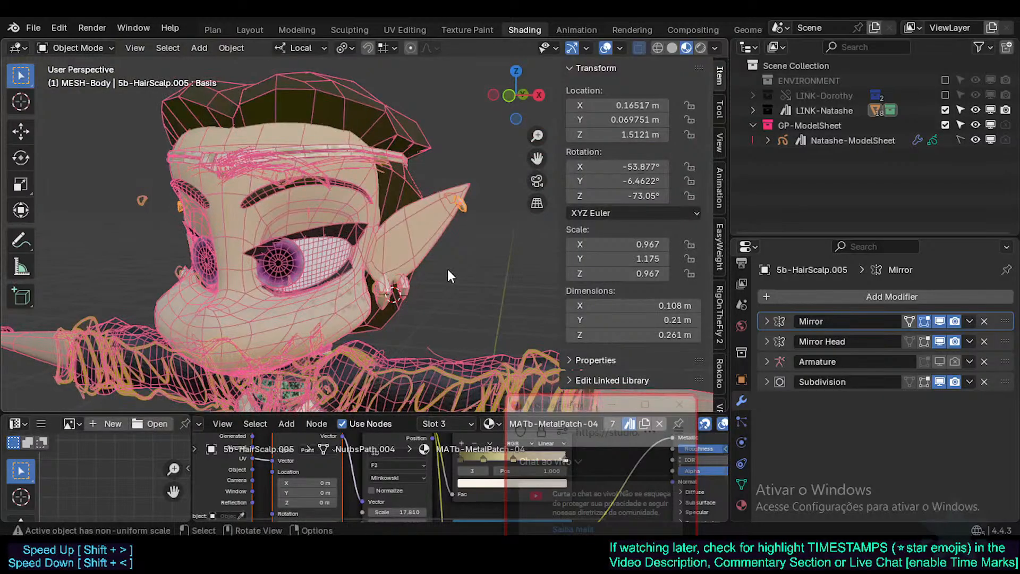
Bevel the diagonal middle edge on the outer earlobe earring's mesh with one segment and an offset of about 0.00135 m
{"action": "key", "text": "KP_1"}
{"action": "scroll", "coordinate": [450, 269], "scroll_direction": "up", "scroll_amount": 4}
{"action": "scroll", "coordinate": [377, 297], "scroll_direction": "up", "scroll_amount": 4}
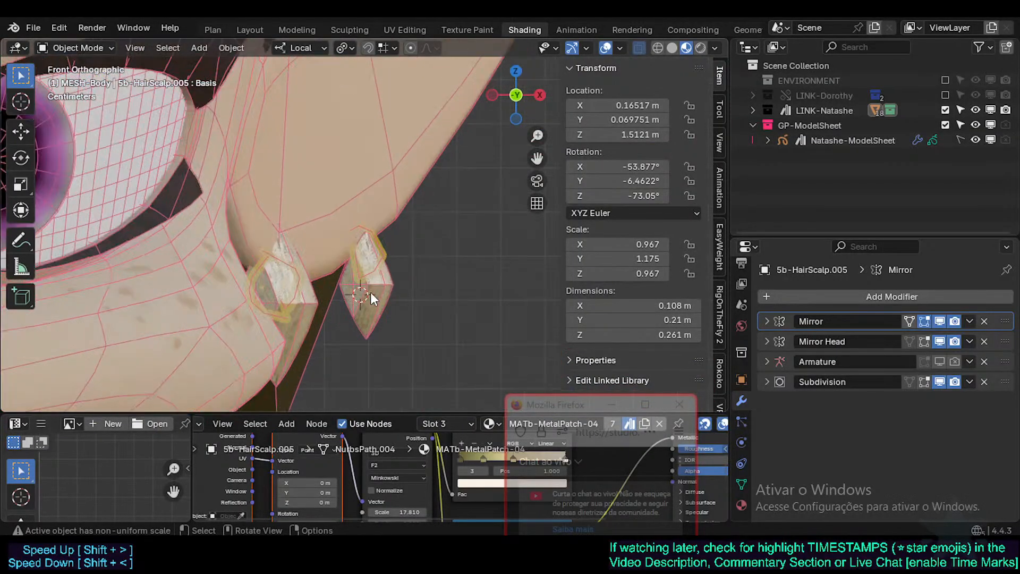
{"action": "key", "text": "Tab"}
{"action": "scroll", "coordinate": [360, 289], "scroll_direction": "up", "scroll_amount": 3}
{"action": "key", "text": "alt+a"}
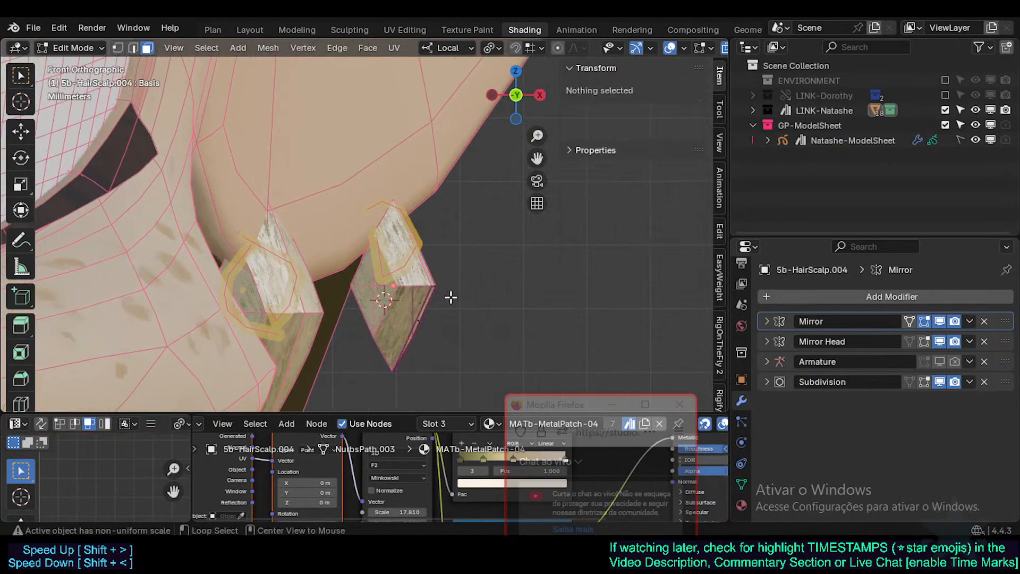
{"action": "middle_click_drag", "start_coordinate": [451, 296], "coordinate": [333, 281]}
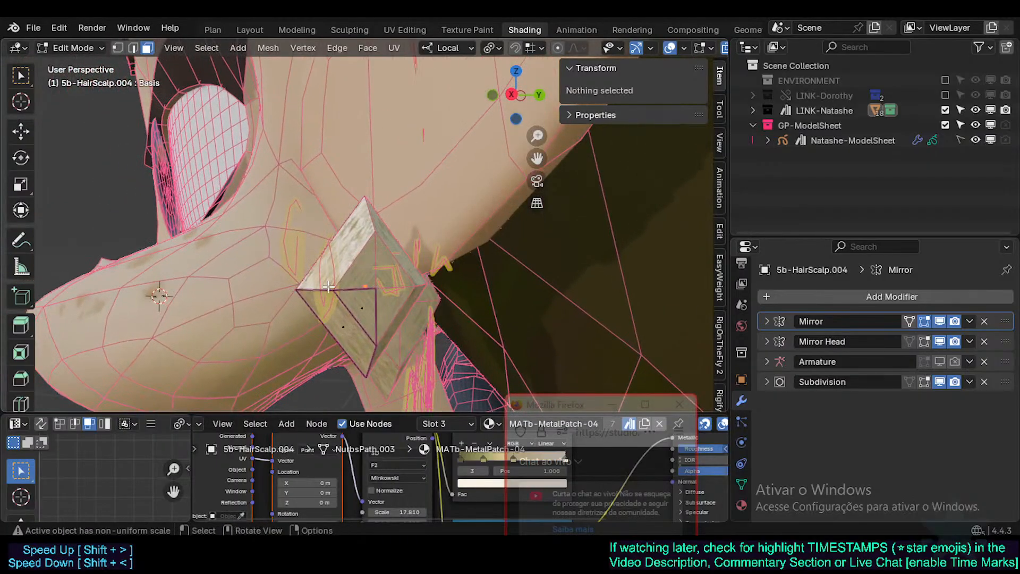
{"action": "key", "text": "ctrl+r"}
{"action": "right_click", "coordinate": [333, 287]}
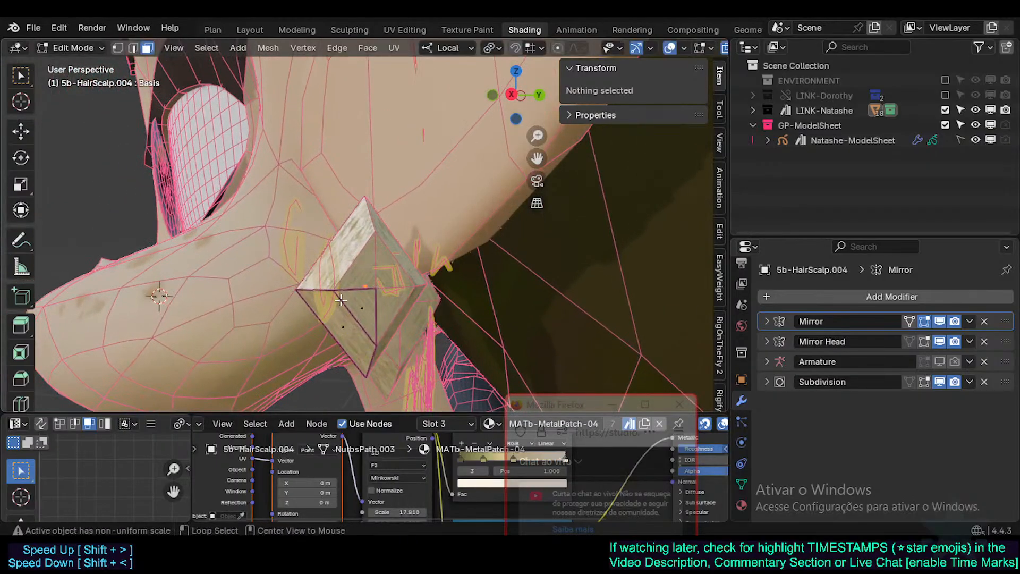
{"action": "left_click", "coordinate": [343, 300], "text": "alt"}
{"action": "key", "text": "ctrl+b"}
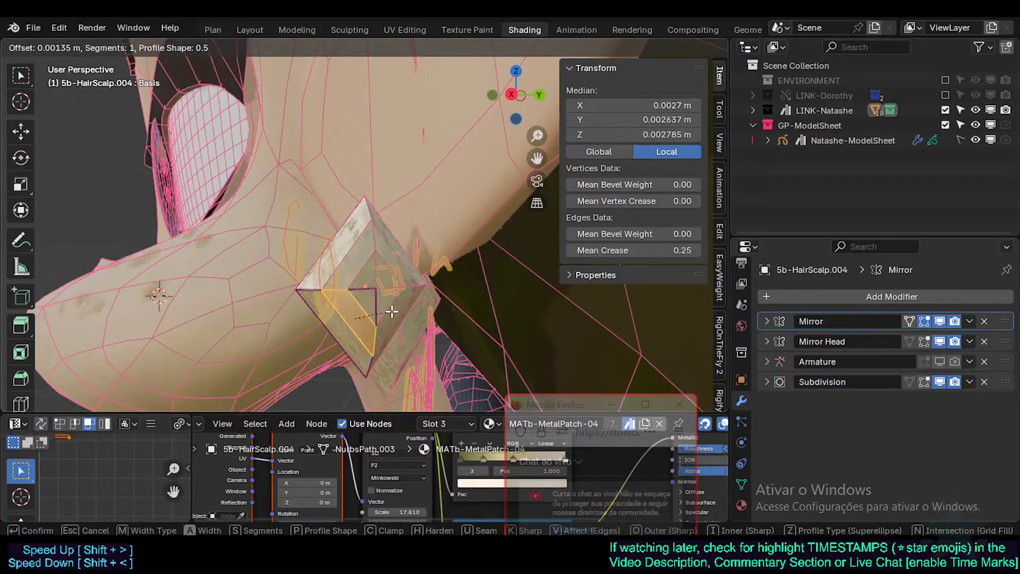
{"action": "left_click", "coordinate": [391, 312]}
{"action": "key", "text": "alt+a"}
Delete the inner triangular face of the outer earlobe earring and move the exposed inner edge along local Z to the centre plane at 0 m
{"action": "key", "text": "3"}
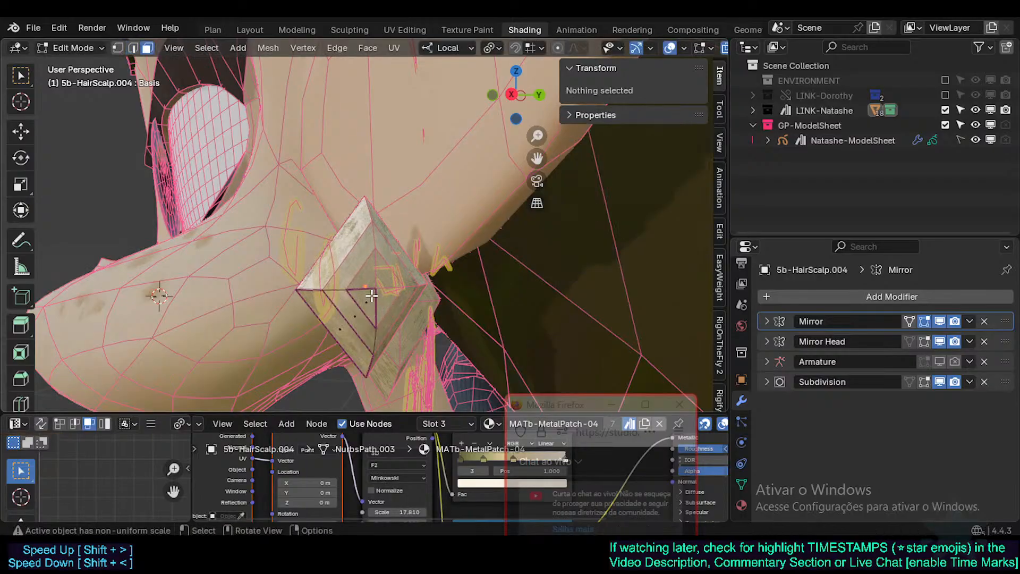
{"action": "left_click", "coordinate": [373, 299]}
{"action": "key", "text": "x"}
{"action": "left_click", "coordinate": [368, 296]}
{"action": "middle_click_drag", "start_coordinate": [367, 296], "coordinate": [306, 301]}
{"action": "left_click", "coordinate": [345, 309]}
{"action": "key", "text": "g"}
{"action": "key", "text": "x"}
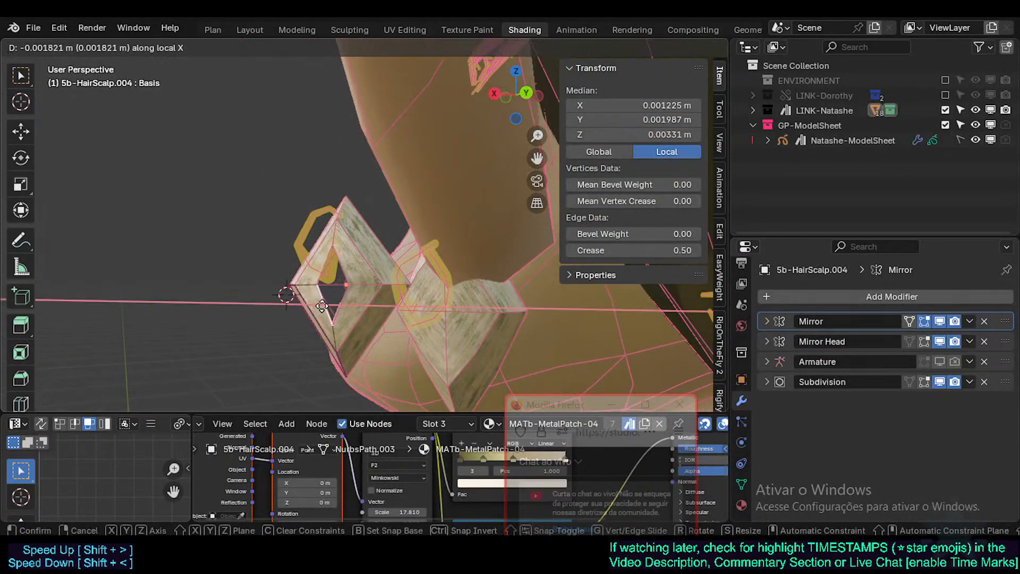
{"action": "key", "text": "z"}
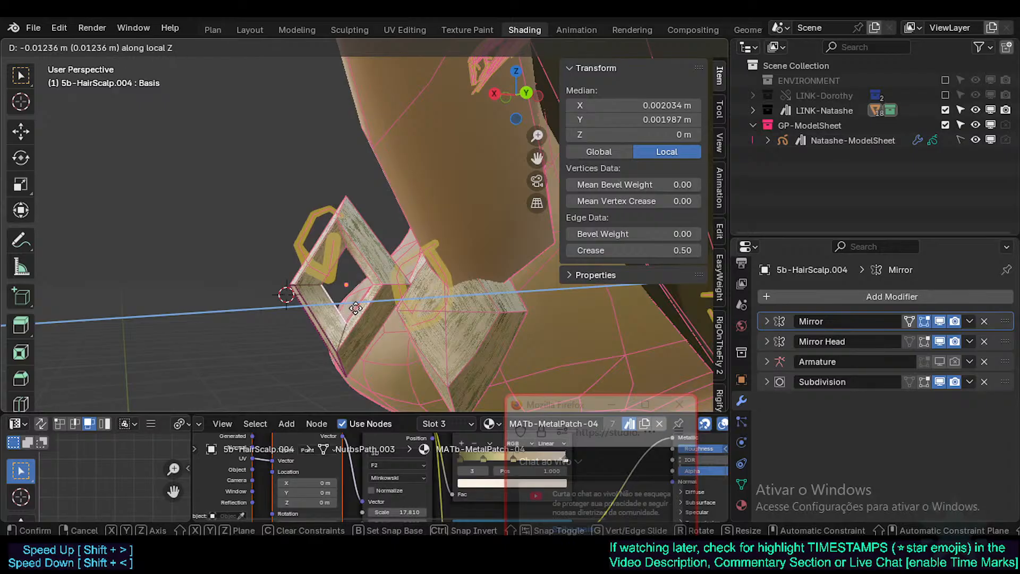
{"action": "left_click", "coordinate": [356, 308]}
Try to move the earring's inner hole edge along its local X axis
{"action": "middle_click_drag", "start_coordinate": [356, 308], "coordinate": [376, 278]}
{"action": "key", "text": "Tab"}
{"action": "key", "text": "Tab"}
{"action": "key", "text": "alt+a"}
{"action": "key", "text": "Tab"}
{"action": "key", "text": "Tab"}
{"action": "left_click", "coordinate": [345, 303]}
{"action": "key", "text": "g"}
{"action": "key", "text": "x"}
{"action": "left_click", "coordinate": [335, 274]}
{"action": "key", "text": "g"}
{"action": "key", "text": "x"}
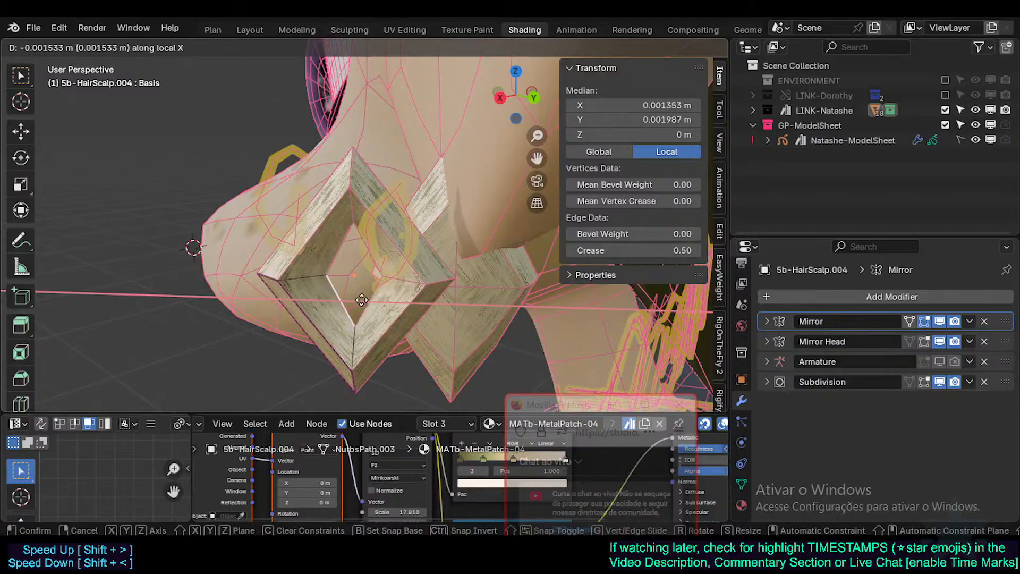
{"action": "left_click", "coordinate": [376, 275]}
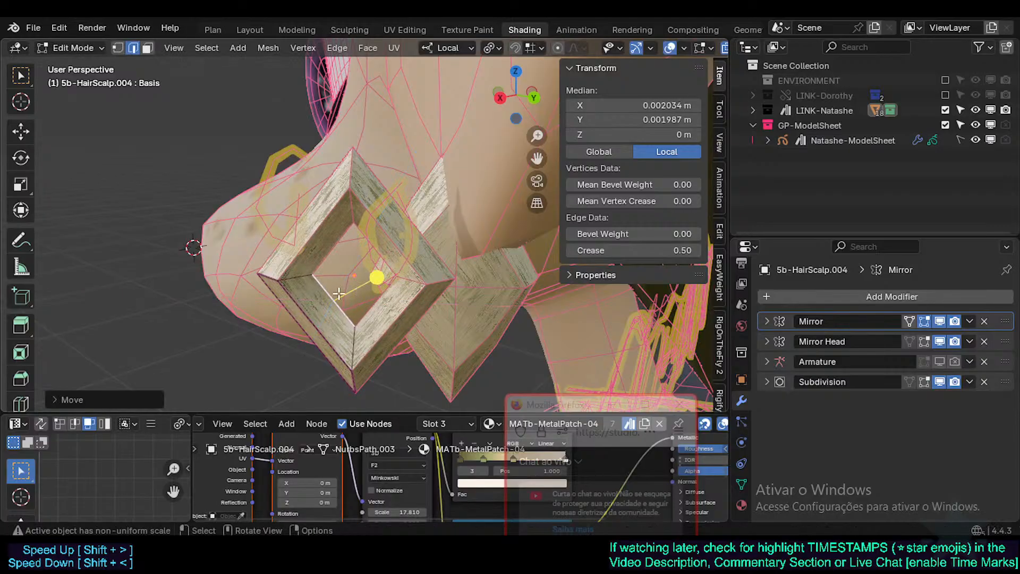
Select the whole mesh of the hollowed earlobe earring and set its edge crease to 0.5
{"action": "key", "text": "Tab"}
{"action": "middle_click_drag", "start_coordinate": [376, 275], "coordinate": [406, 263]}
{"action": "key", "text": "Tab"}
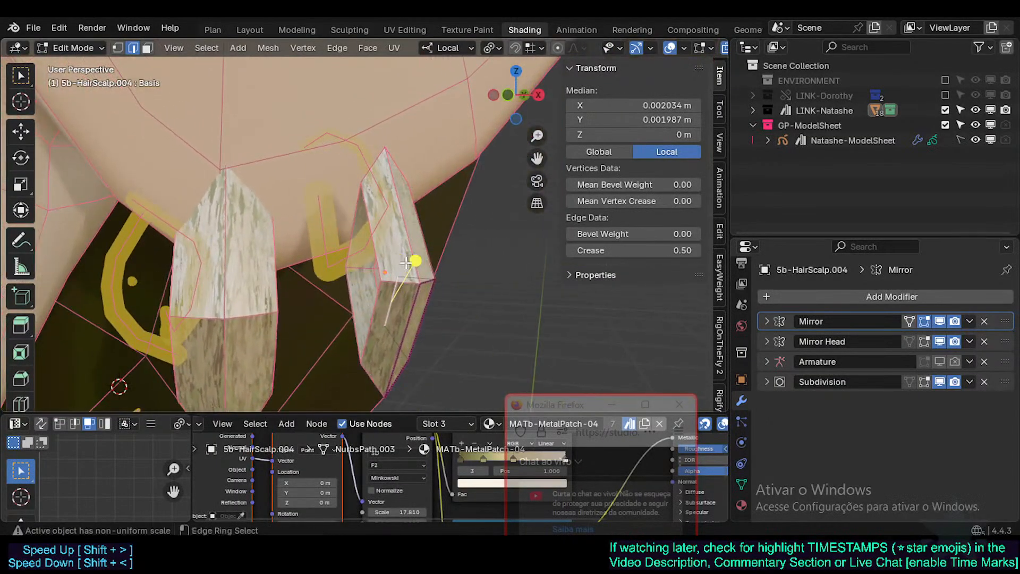
{"action": "key", "text": "ctrl+alt+f"}
{"action": "middle_click_drag", "start_coordinate": [384, 258], "coordinate": [299, 311]}
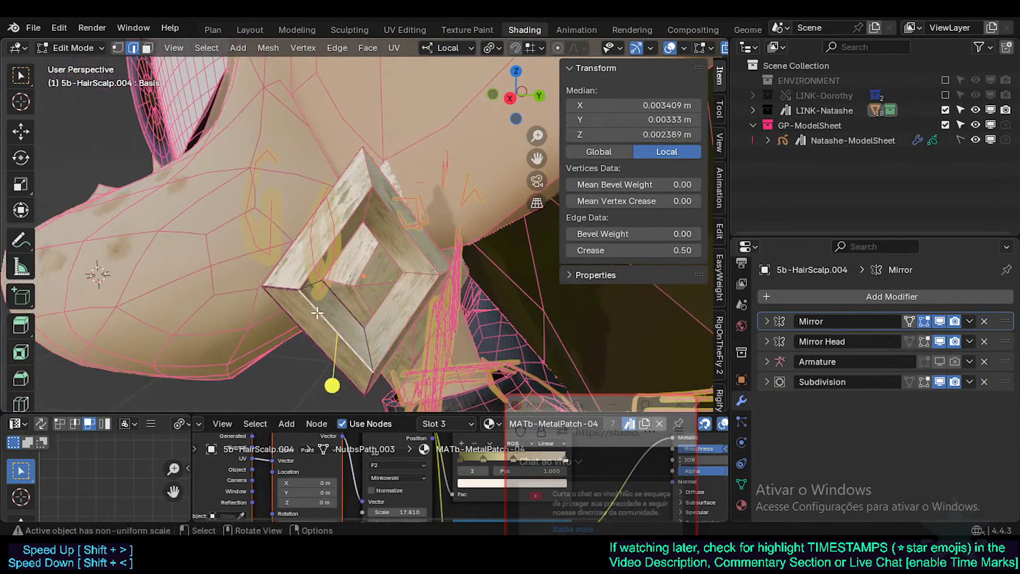
{"action": "key", "text": "n"}
{"action": "key", "text": "n"}
{"action": "key", "text": "n"}
{"action": "key", "text": "a"}
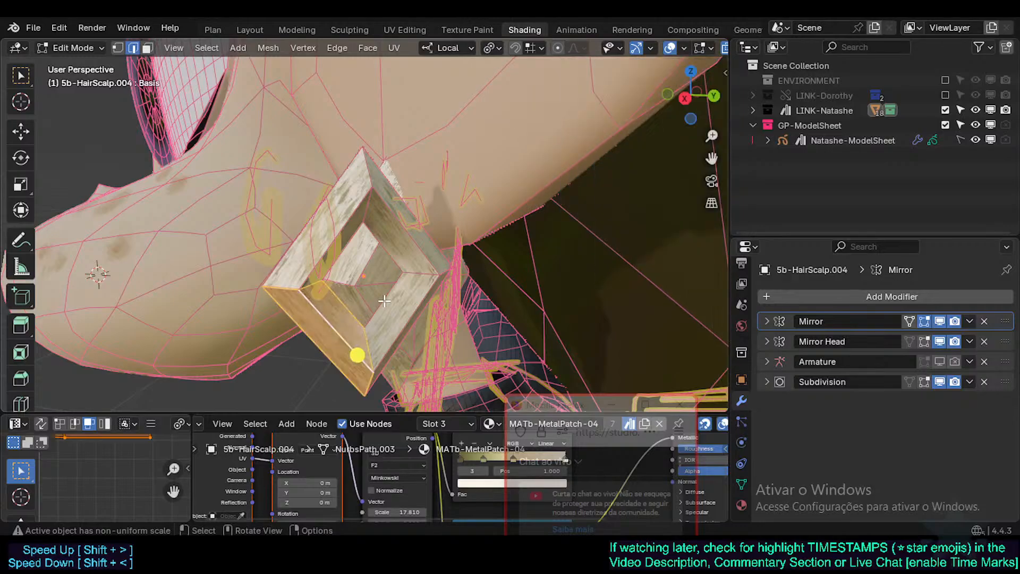
{"action": "key", "text": "shift+e"}
{"action": "key", "text": "Return"}
{"action": "key", "text": "shift+e"}
{"action": "type", "text": "0.5"}
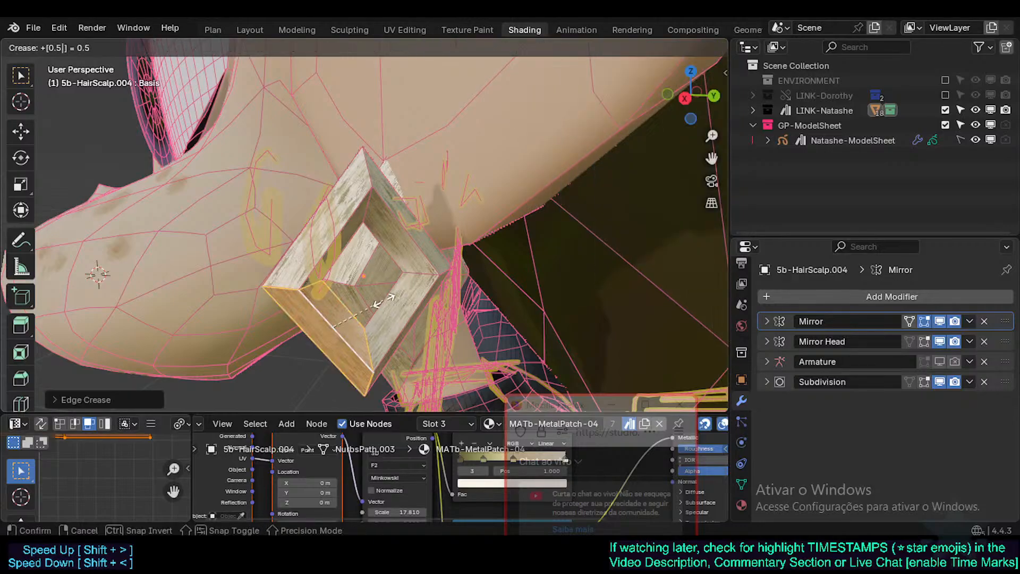
Apply a 0.5 edge crease to the selected edges of the diamond-shaped ear ornament and turn on the face orientation overlay
{"action": "key", "text": "Return"}
{"action": "middle_click_drag", "start_coordinate": [379, 312], "coordinate": [291, 342]}
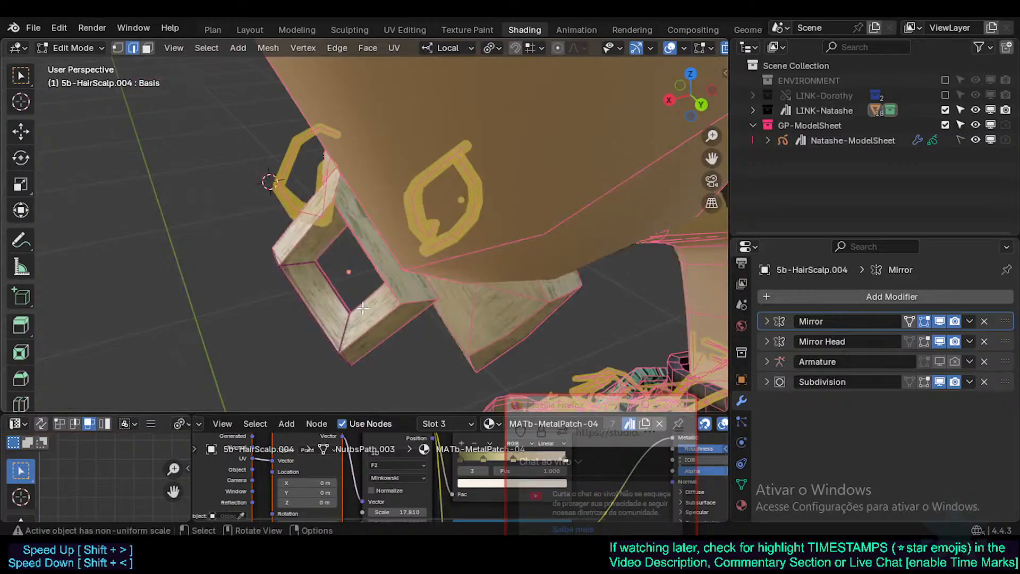
{"action": "key", "text": "Tab"}
{"action": "middle_click_drag", "start_coordinate": [364, 303], "coordinate": [526, 253]}
{"action": "key", "text": "alt+shift+f"}
{"action": "key", "text": "Tab"}
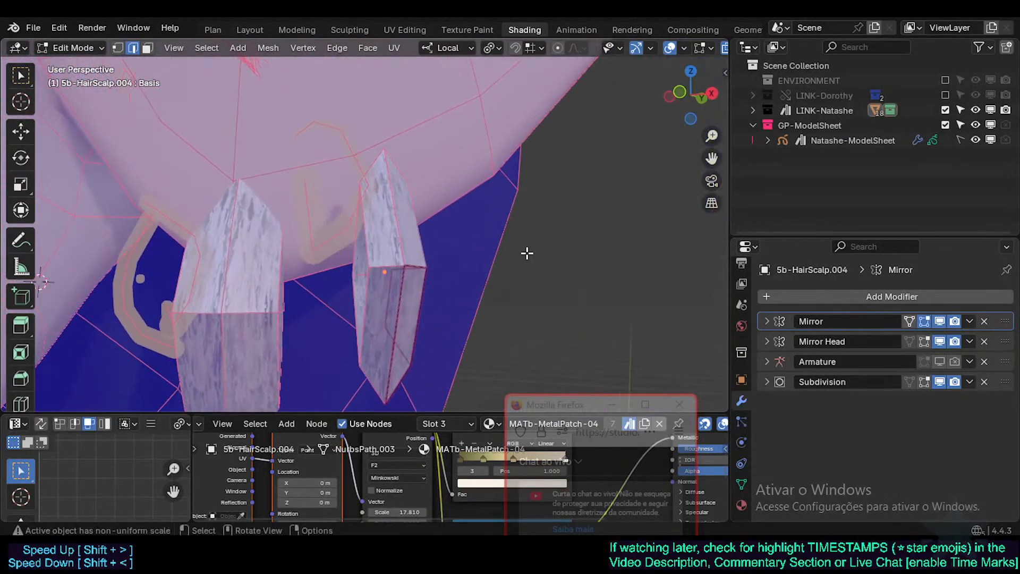
Examine the ornament's Mirror modifier settings and its face orientation in edit and object mode
{"action": "left_click", "coordinate": [742, 484]}
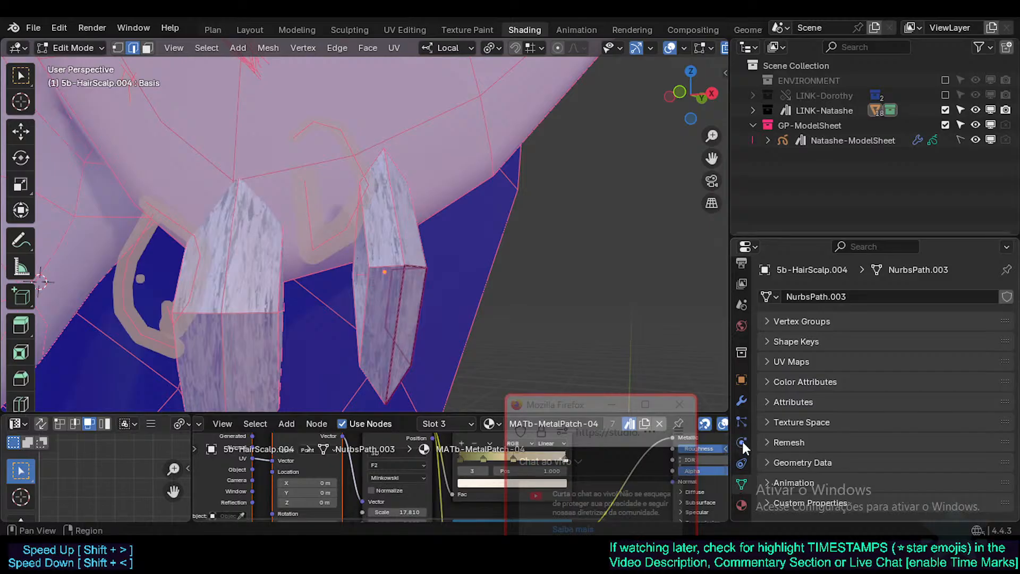
{"action": "left_click", "coordinate": [741, 401]}
{"action": "left_click", "coordinate": [768, 322]}
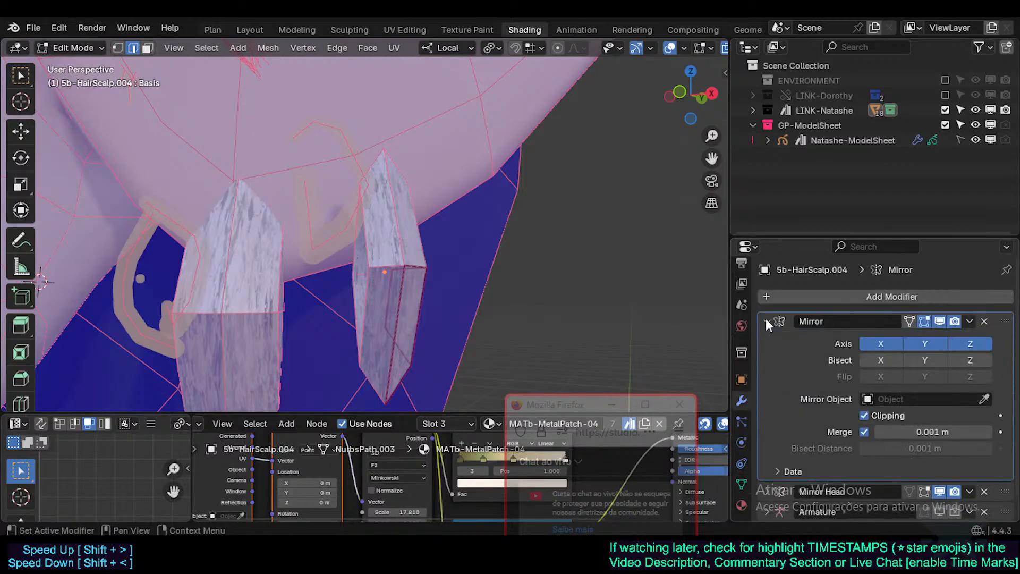
{"action": "left_click", "coordinate": [767, 321]}
{"action": "middle_click_drag", "start_coordinate": [558, 274], "coordinate": [489, 299]}
{"action": "key", "text": "Tab"}
{"action": "key", "text": "Tab"}
{"action": "key", "text": "Tab"}
{"action": "mouse_move", "coordinate": [372, 288]}
{"action": "middle_mouse_down"}
{"action": "mouse_move", "coordinate": [382, 287]}
{"action": "mouse_move", "coordinate": [352, 280]}
{"action": "mouse_move", "coordinate": [379, 271]}
{"action": "middle_mouse_up"}
{"action": "key", "text": "Tab"}
Move the lower inner edge of the diamond frame along its local Y axis
{"action": "left_click", "coordinate": [325, 306]}
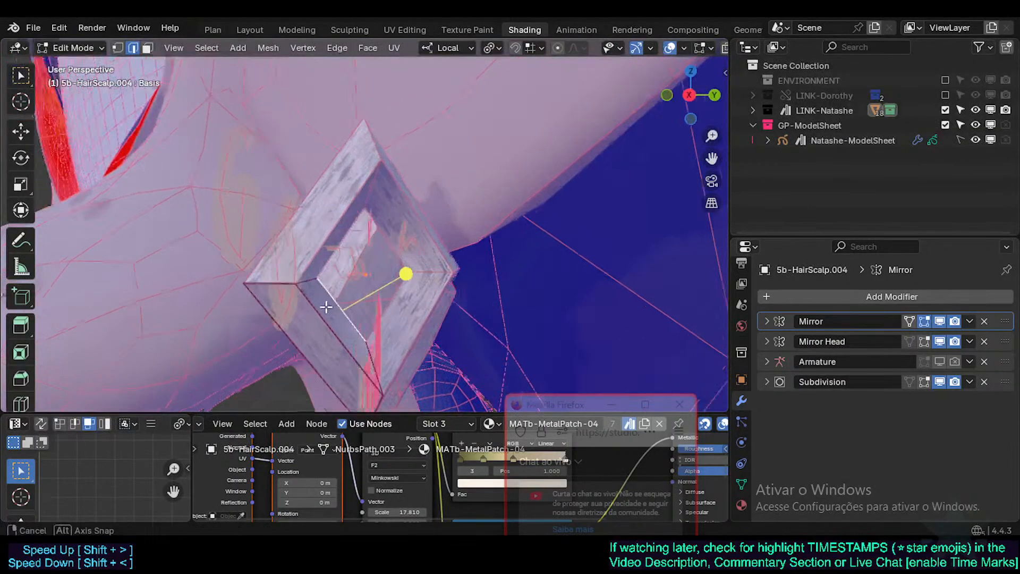
{"action": "middle_click_drag", "start_coordinate": [326, 305], "coordinate": [239, 282]}
{"action": "key", "text": "g"}
{"action": "key", "text": "y"}
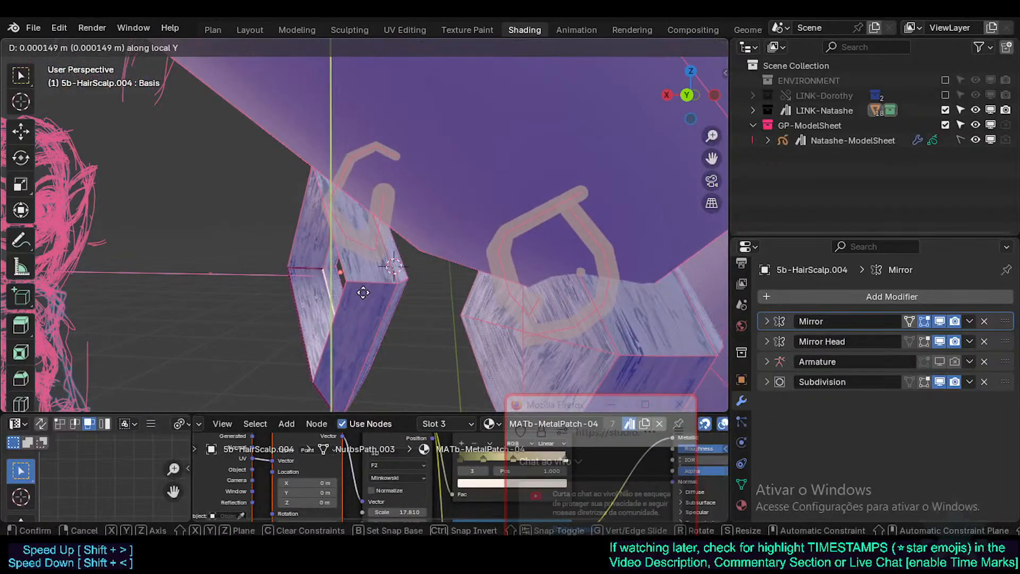
{"action": "left_click", "coordinate": [421, 286]}
{"action": "mouse_move", "coordinate": [421, 286]}
{"action": "middle_mouse_down"}
{"action": "mouse_move", "coordinate": [547, 303]}
{"action": "mouse_move", "coordinate": [426, 282]}
{"action": "middle_mouse_up"}
Inspect the diamond ornament in object mode with its Subdivision and Mirror modifiers' viewport display toggled off and on
{"action": "key", "text": "Tab"}
{"action": "left_click", "coordinate": [940, 382]}
{"action": "left_click", "coordinate": [940, 382]}
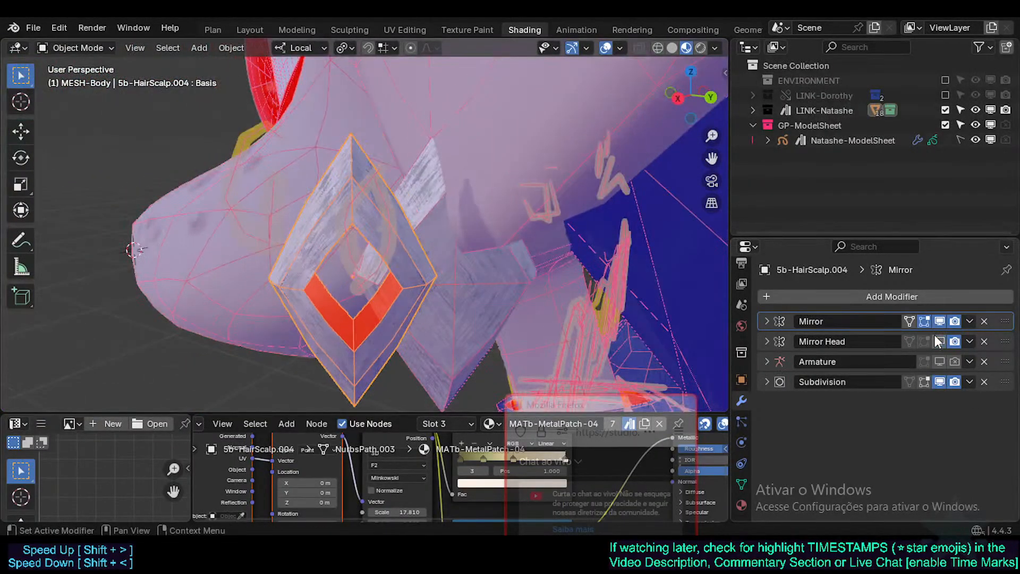
{"action": "left_click", "coordinate": [939, 321]}
{"action": "left_click", "coordinate": [939, 320]}
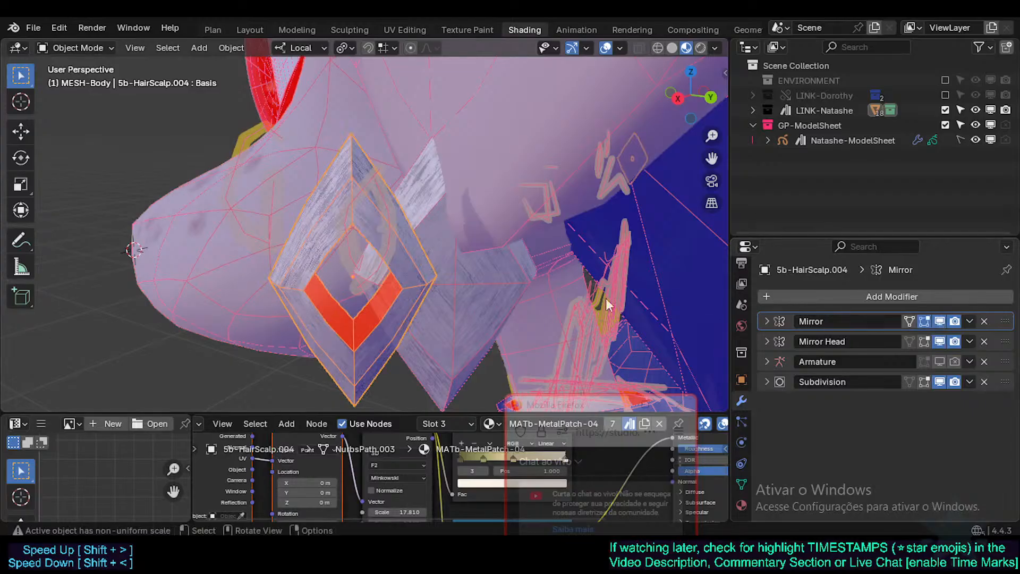
{"action": "middle_click_drag", "start_coordinate": [457, 294], "coordinate": [385, 291]}
{"action": "left_click", "coordinate": [940, 321]}
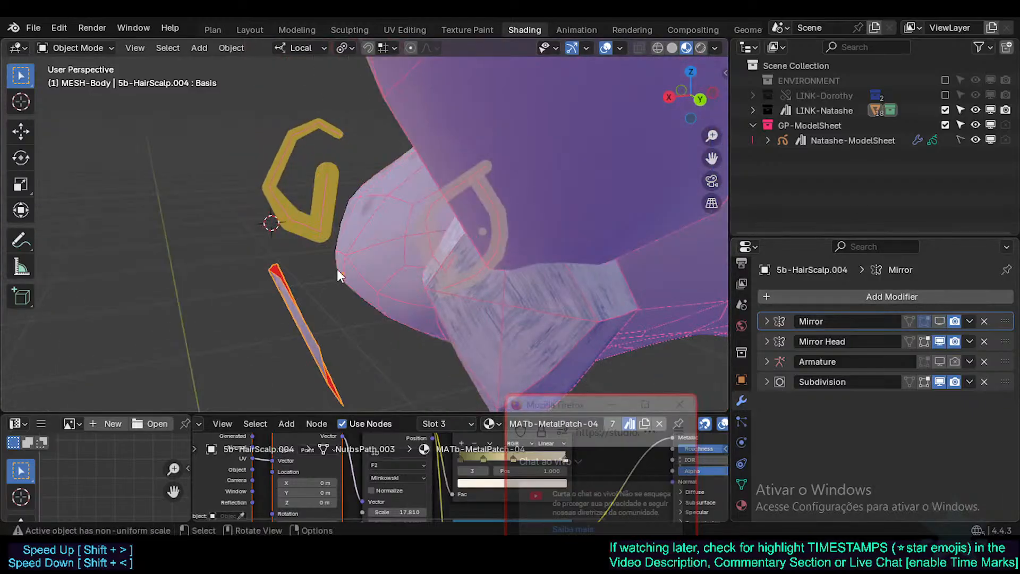
{"action": "middle_click_drag", "start_coordinate": [337, 269], "coordinate": [355, 199]}
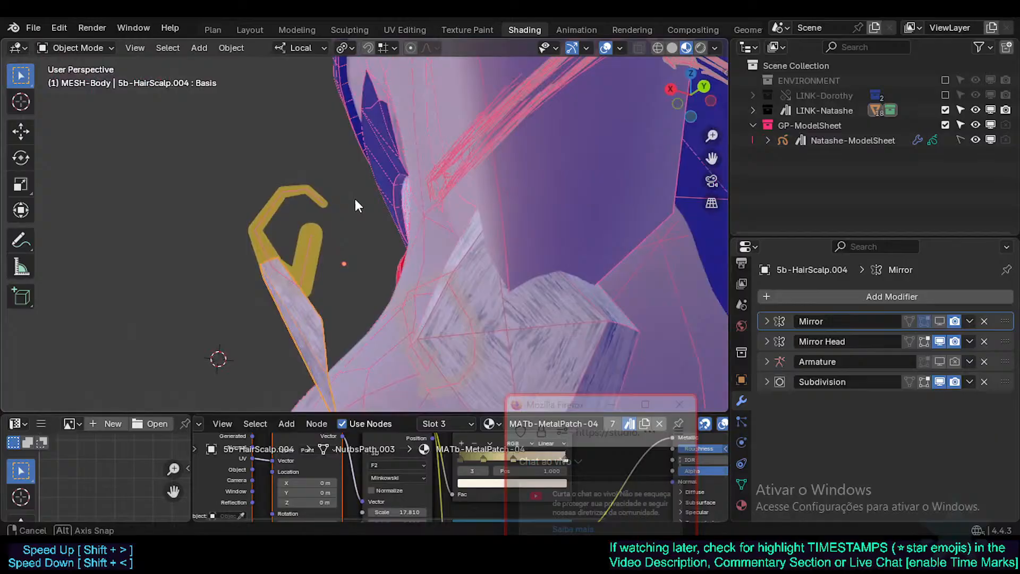
{"action": "left_click", "coordinate": [940, 321]}
Extrude the selected inner edge of the diamond frame along Z
{"action": "middle_click_drag", "start_coordinate": [393, 266], "coordinate": [324, 309]}
{"action": "key", "text": "Tab"}
{"action": "key", "text": "g"}
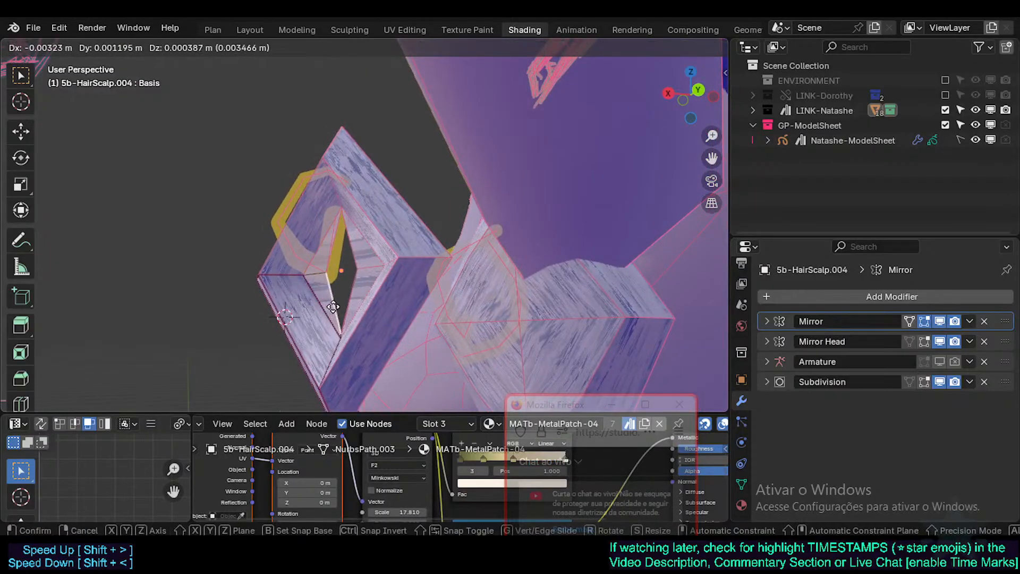
{"action": "key", "text": "z"}
{"action": "key", "text": "z"}
{"action": "left_click", "coordinate": [258, 300]}
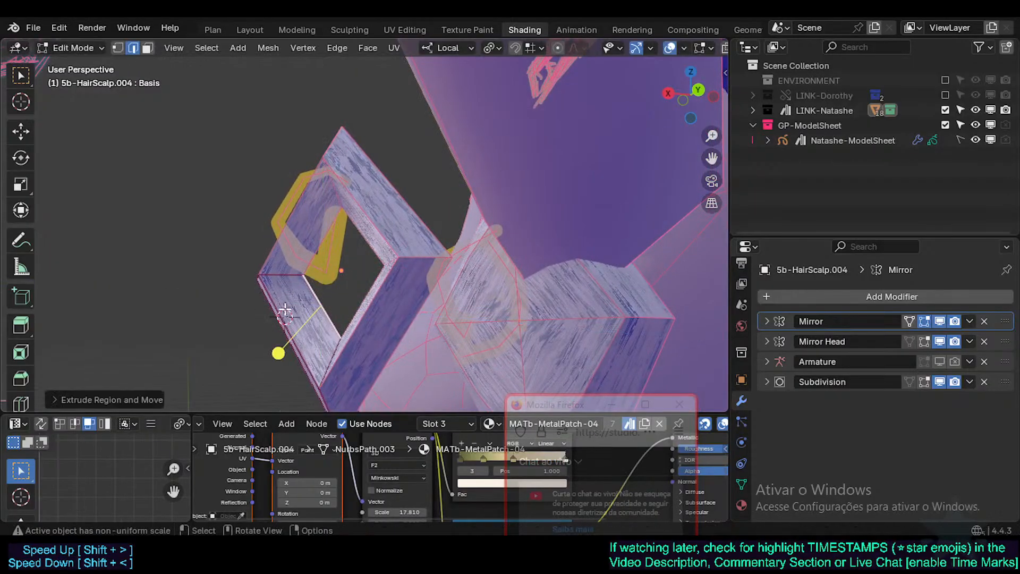
Add a loop cut to the lower face of the diamond frame and check it in object mode
{"action": "key", "text": "ctrl+r"}
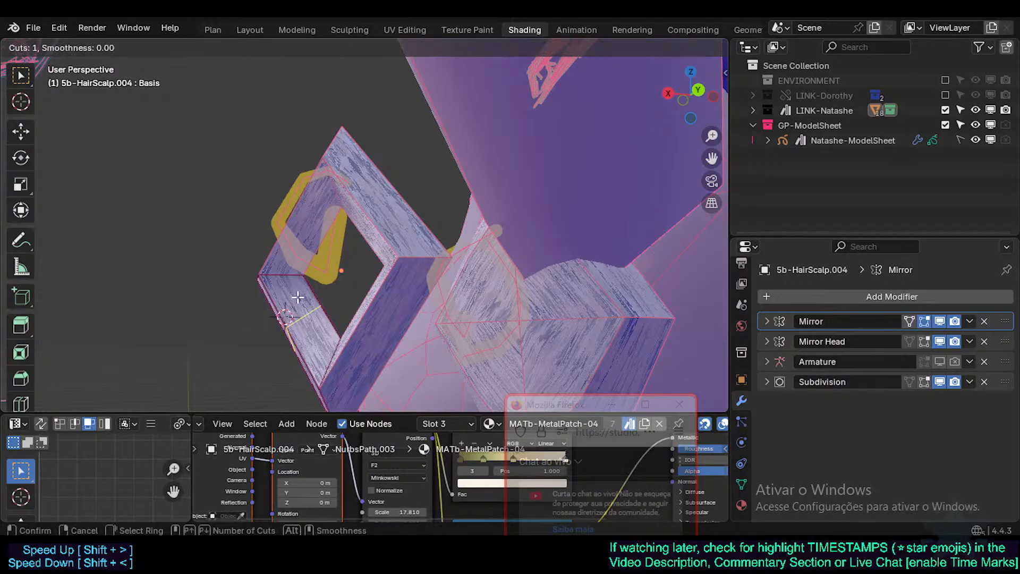
{"action": "left_click", "coordinate": [299, 277]}
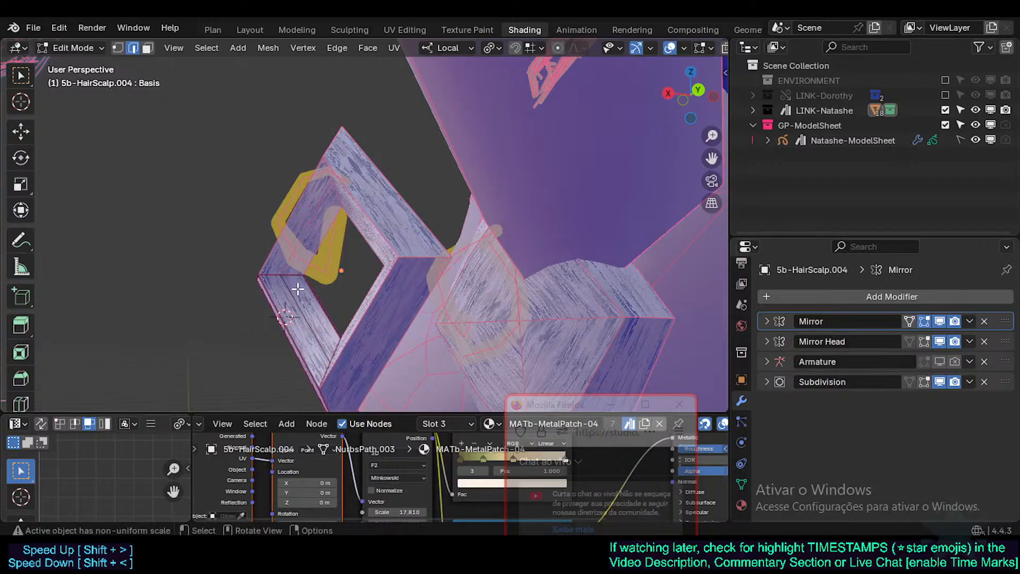
{"action": "key", "text": "Tab"}
{"action": "middle_click_drag", "start_coordinate": [308, 310], "coordinate": [342, 293]}
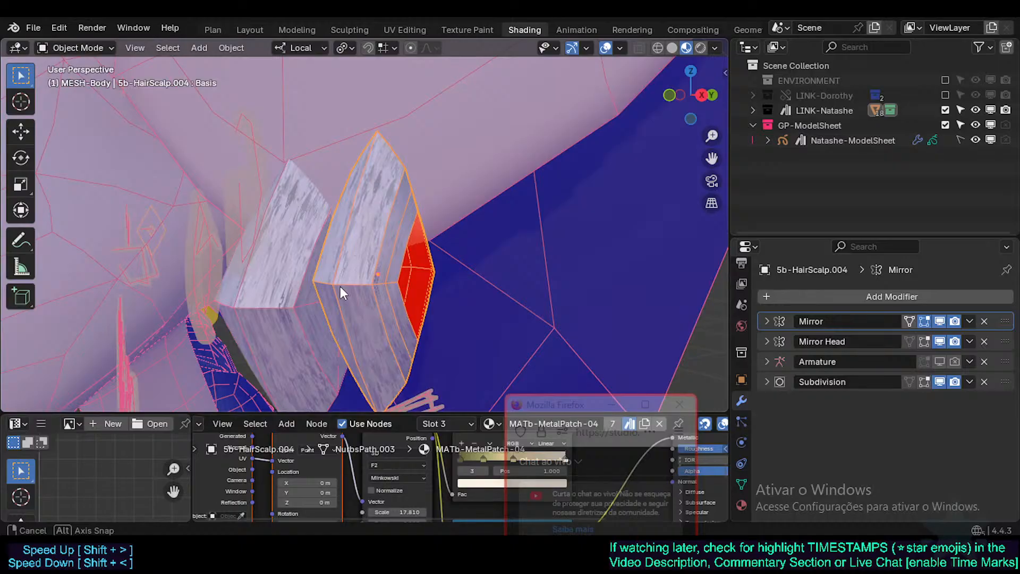
Compare the ornament with the Mirror modifier's Z axis turned off and back on
{"action": "left_click", "coordinate": [768, 323]}
{"action": "middle_click_drag", "start_coordinate": [521, 262], "coordinate": [688, 312]}
{"action": "key", "text": "Tab"}
{"action": "key", "text": "Tab"}
{"action": "key", "text": "Tab"}
{"action": "key", "text": "Tab"}
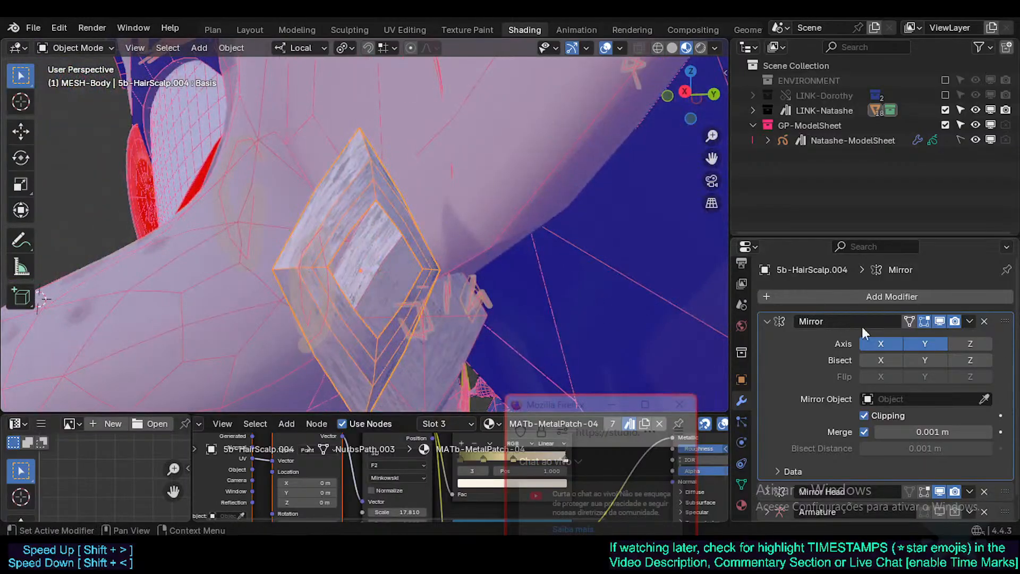
{"action": "left_click", "coordinate": [966, 343]}
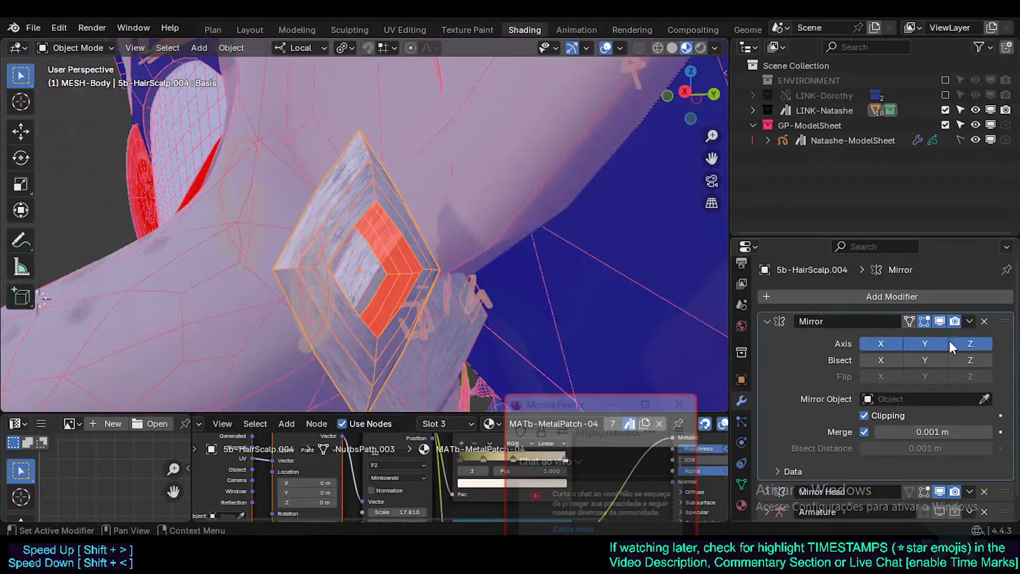
Dissolve the extra edge loop running along the diamond frame's lower face
{"action": "middle_click_drag", "start_coordinate": [417, 285], "coordinate": [343, 291]}
{"action": "key", "text": "Tab"}
{"action": "left_click", "coordinate": [322, 287], "text": "alt"}
{"action": "key", "text": "ctrl+x"}
{"action": "key", "text": "Tab"}
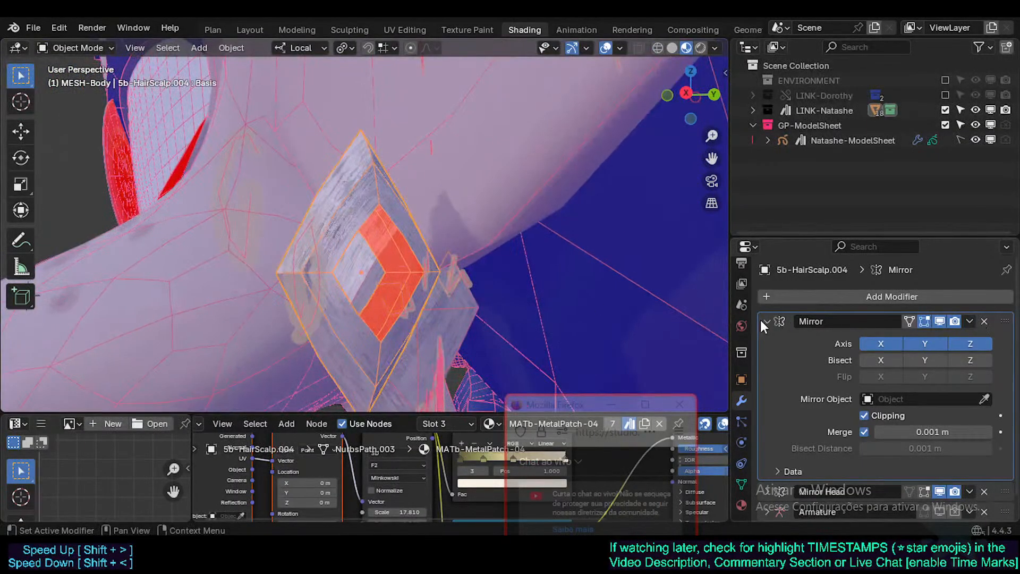
Duplicate the Mirror modifier with the original hidden in the viewport, and try to apply the copy
{"action": "left_click", "coordinate": [766, 321]}
{"action": "key", "text": "shift+d"}
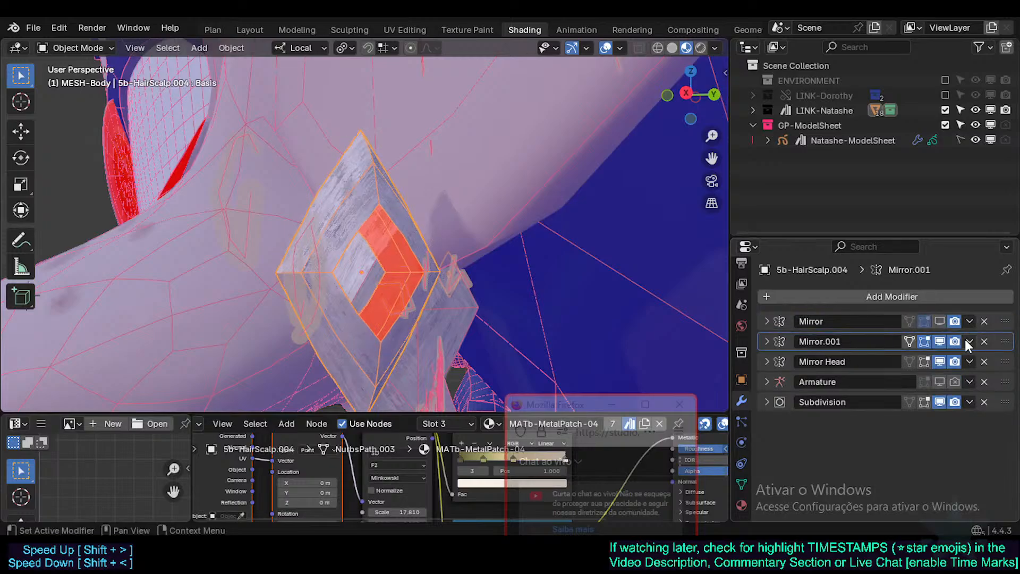
{"action": "left_click", "coordinate": [967, 342]}
{"action": "left_click", "coordinate": [936, 356]}
Disable the original Mirror modifier for renders and edit mode as well, and try again to apply the duplicate
{"action": "key", "text": "Tab"}
{"action": "mouse_move", "coordinate": [477, 285]}
{"action": "middle_mouse_down"}
{"action": "mouse_move", "coordinate": [416, 288]}
{"action": "mouse_move", "coordinate": [567, 294]}
{"action": "mouse_move", "coordinate": [465, 281]}
{"action": "middle_mouse_up"}
{"action": "key", "text": "Tab"}
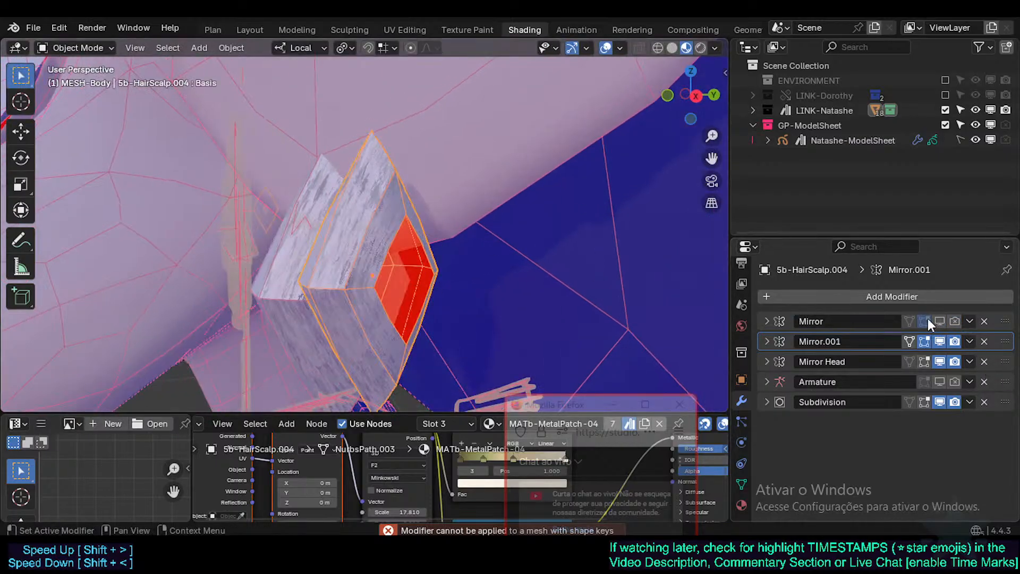
{"action": "left_click", "coordinate": [970, 342]}
{"action": "left_click", "coordinate": [938, 355]}
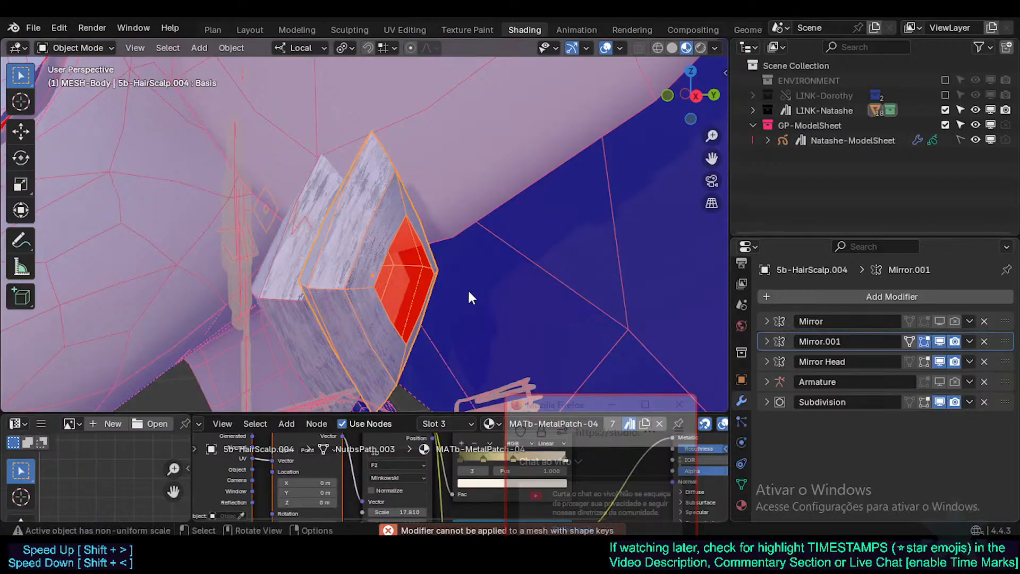
Compare the ornament with the duplicated Mirror modifier switched off and back on in edit and object mode
{"action": "key", "text": "Tab"}
{"action": "middle_click_drag", "start_coordinate": [468, 289], "coordinate": [420, 266]}
{"action": "left_click_drag", "start_coordinate": [925, 341], "coordinate": [955, 341]}
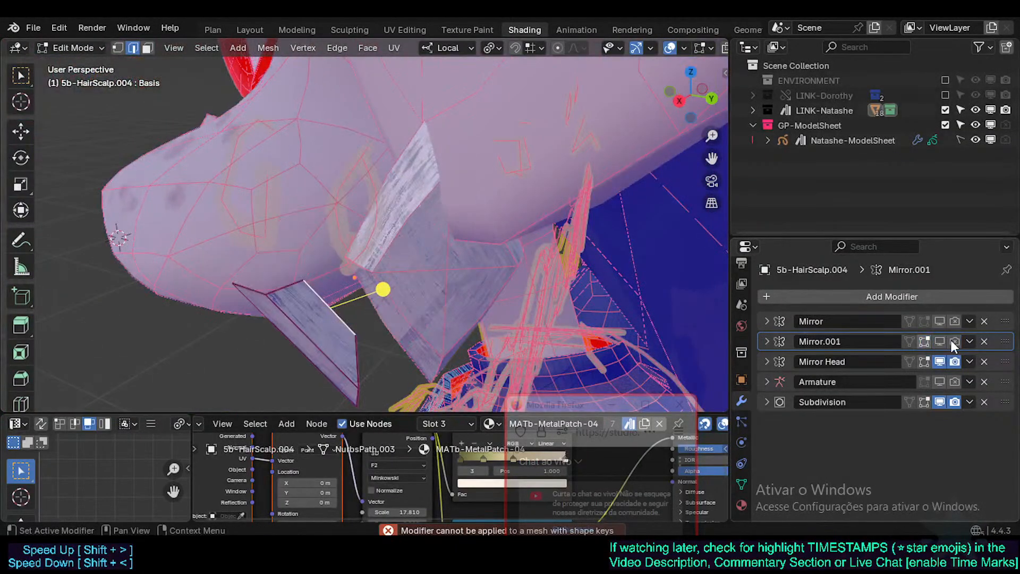
{"action": "key", "text": "Tab"}
{"action": "middle_click_drag", "start_coordinate": [367, 292], "coordinate": [428, 314]}
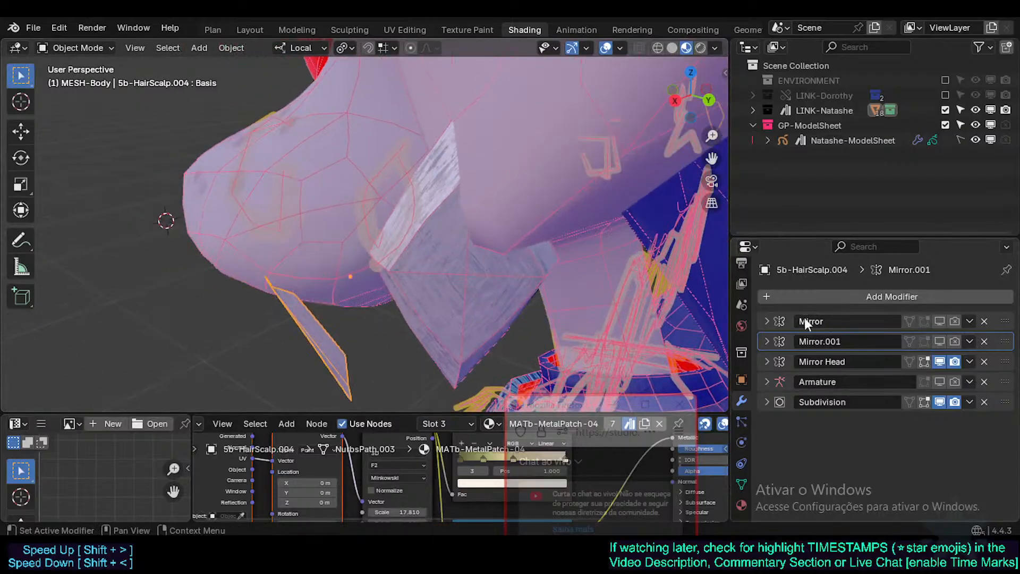
{"action": "left_click", "coordinate": [767, 341]}
{"action": "left_click", "coordinate": [767, 341]}
{"action": "key", "text": "Tab"}
{"action": "middle_click_drag", "start_coordinate": [496, 306], "coordinate": [554, 344]}
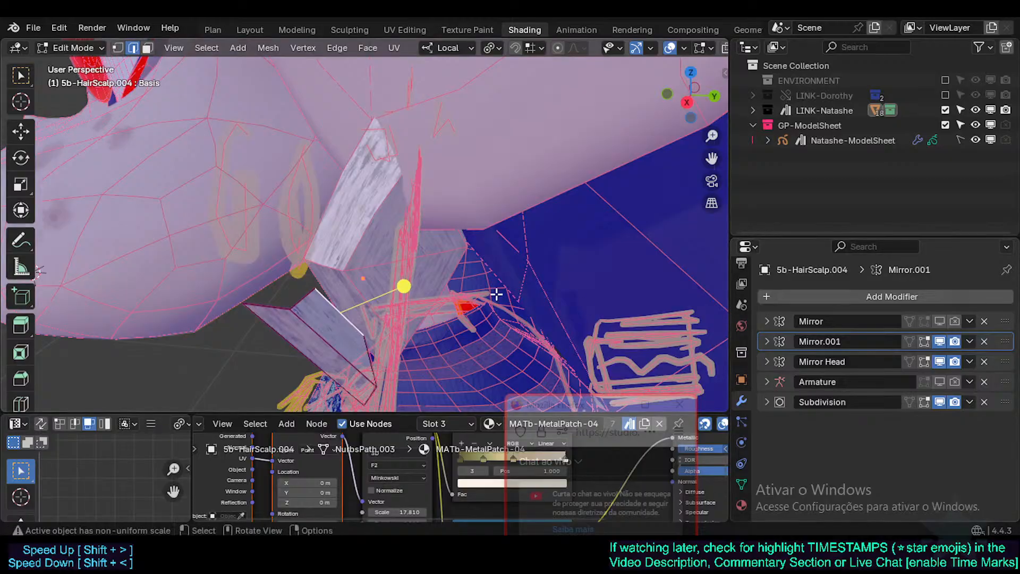
{"action": "key", "text": "Tab"}
{"action": "middle_click_drag", "start_coordinate": [511, 272], "coordinate": [574, 297]}
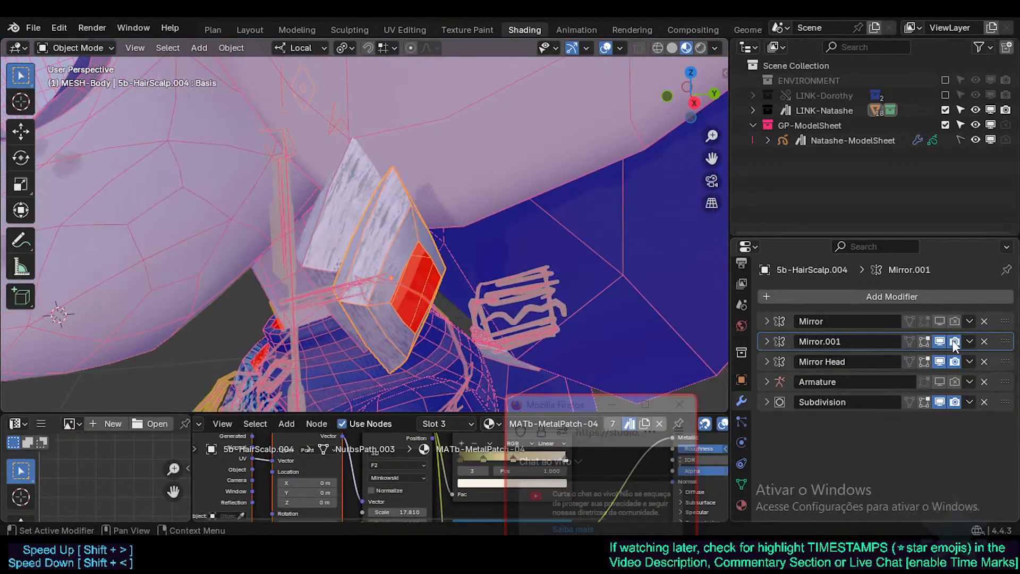
Retry applying the duplicated Mirror modifier and delete the ornament's Pattern and Basis shape keys
{"action": "left_click", "coordinate": [969, 341]}
{"action": "left_click", "coordinate": [941, 354]}
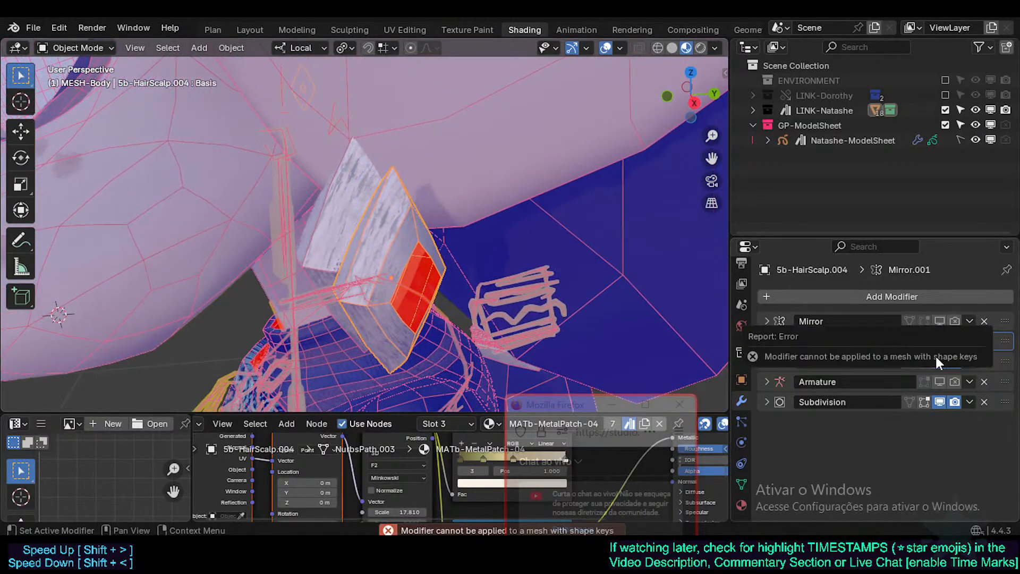
{"action": "left_click", "coordinate": [743, 483]}
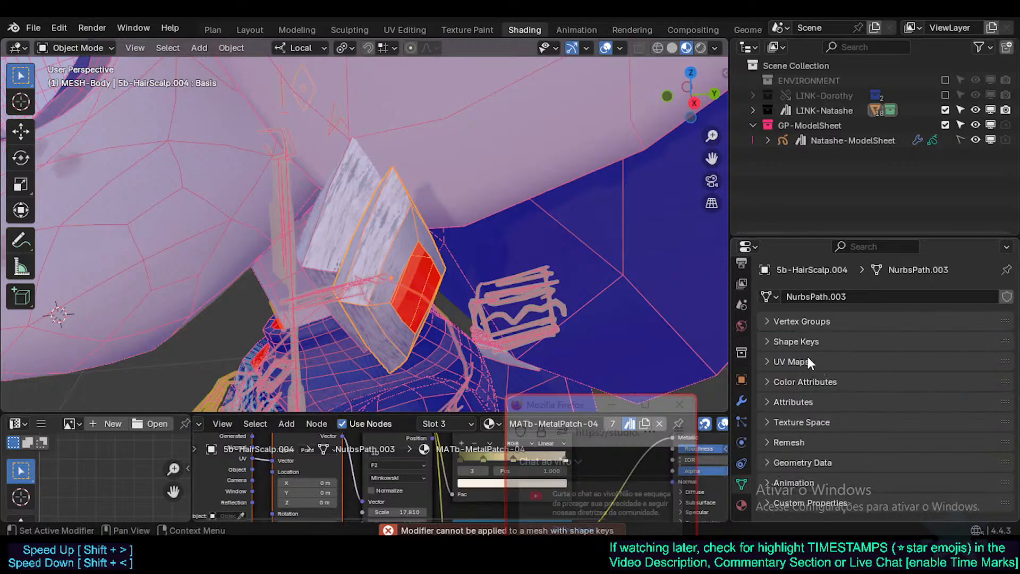
{"action": "left_click", "coordinate": [785, 413]}
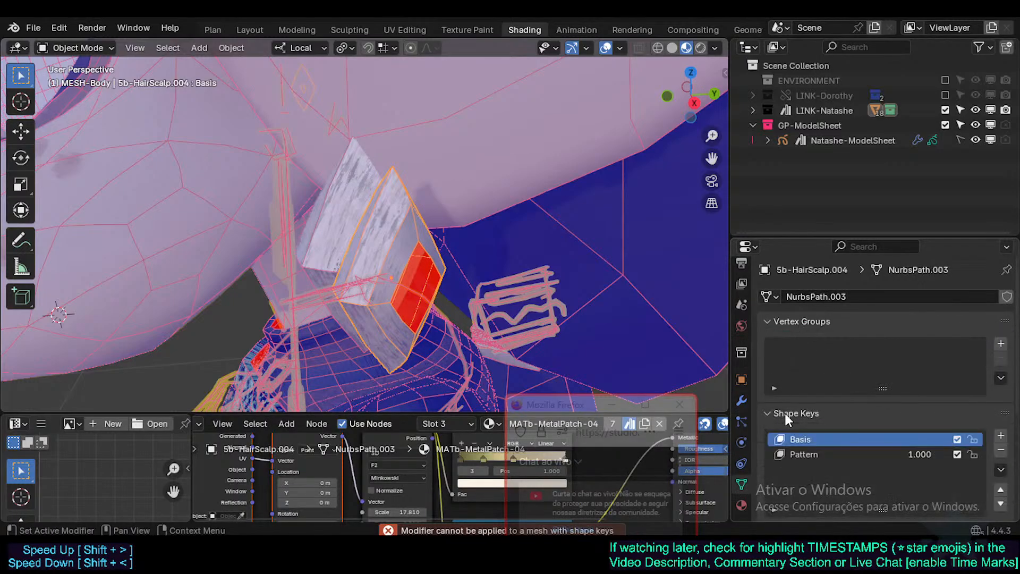
{"action": "left_click", "coordinate": [782, 318]}
{"action": "left_click", "coordinate": [854, 384]}
{"action": "mouse_move", "coordinate": [920, 384]}
{"action": "left_mouse_down"}
{"action": "mouse_move", "coordinate": [856, 383]}
{"action": "mouse_move", "coordinate": [921, 383]}
{"action": "left_mouse_up"}
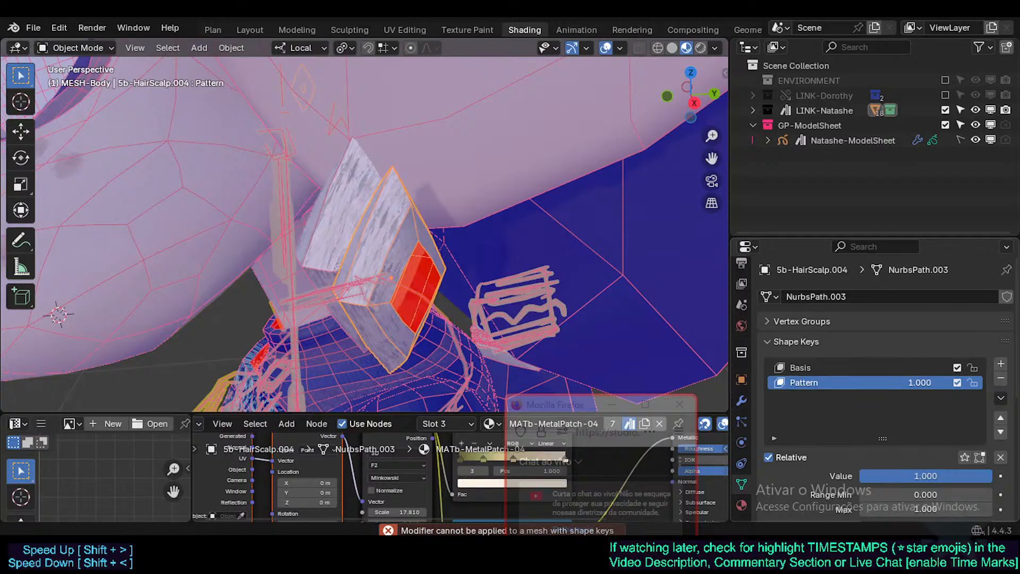
{"action": "left_click", "coordinate": [1001, 381]}
{"action": "left_click", "coordinate": [1001, 381]}
Delete the Pattern and Basis shape keys from the neighbouring larger ear ornament
{"action": "middle_click_drag", "start_coordinate": [399, 287], "coordinate": [346, 276]}
{"action": "left_click", "coordinate": [285, 214]}
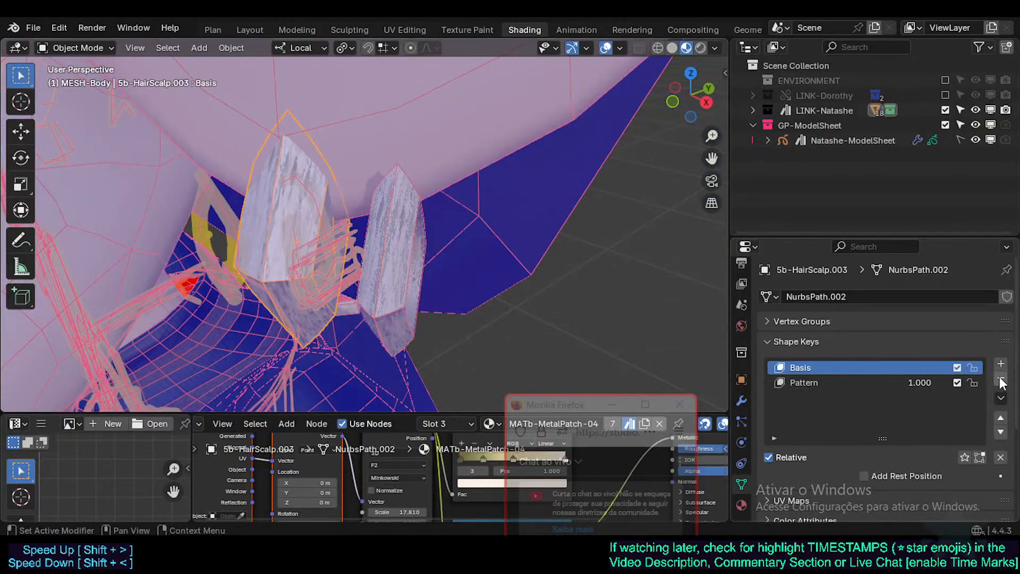
{"action": "left_click", "coordinate": [819, 381]}
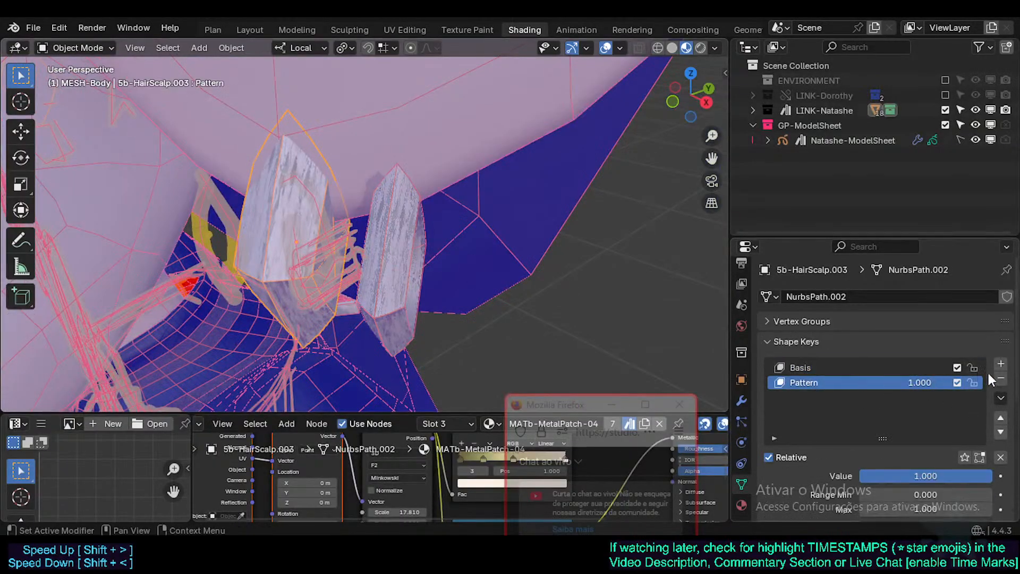
{"action": "left_click", "coordinate": [1001, 378]}
{"action": "left_click", "coordinate": [1001, 377]}
Delete the Pattern and Basis shape keys from the small ornament at the ear tip
{"action": "middle_click_drag", "start_coordinate": [531, 196], "coordinate": [444, 277]}
{"action": "scroll", "coordinate": [444, 273], "scroll_direction": "down", "scroll_amount": 6}
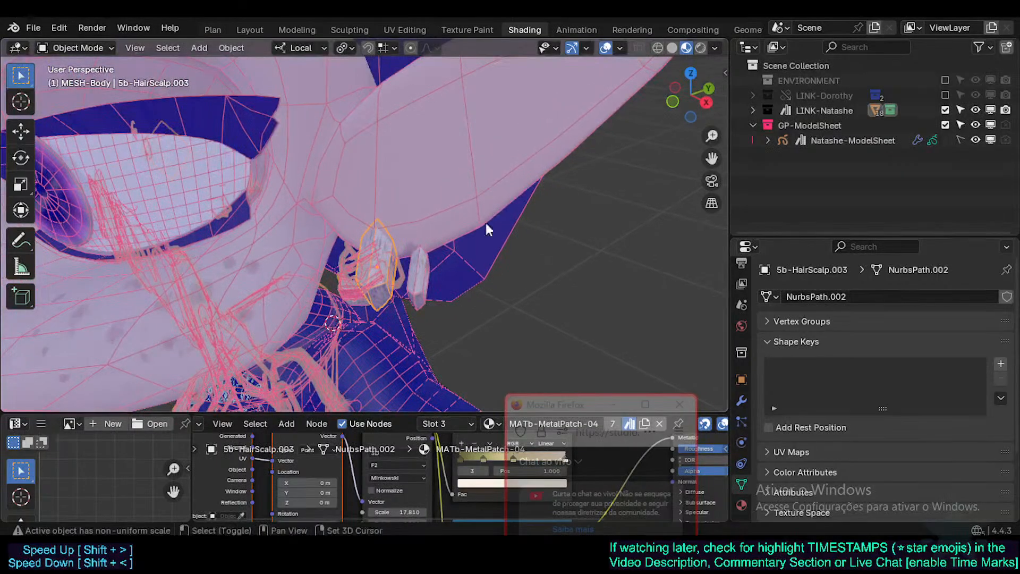
{"action": "middle_click_drag", "start_coordinate": [558, 133], "coordinate": [502, 200], "text": "shift"}
{"action": "left_click", "coordinate": [537, 203]}
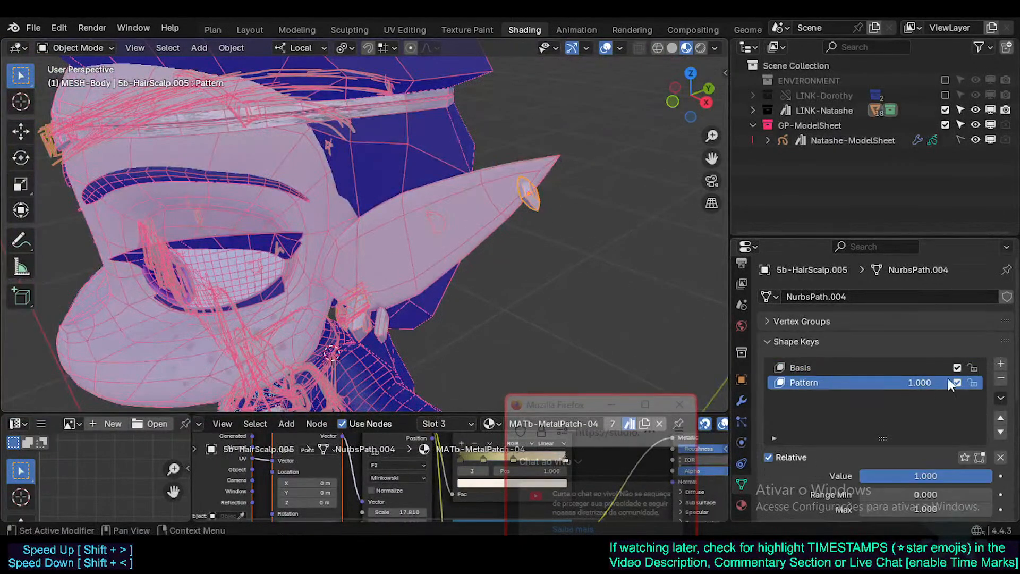
{"action": "left_click", "coordinate": [1002, 380]}
{"action": "left_click", "coordinate": [1002, 380]}
Remove the duplicated Mirror.001 modifier from the smaller earlobe ornament and turn its original Mirror modifier back on in the viewport
{"action": "middle_click_drag", "start_coordinate": [242, 272], "coordinate": [538, 315]}
{"action": "scroll", "coordinate": [382, 263], "scroll_direction": "up", "scroll_amount": 2}
{"action": "left_click", "coordinate": [392, 251]}
{"action": "scroll", "coordinate": [387, 298], "scroll_direction": "up", "scroll_amount": 1}
{"action": "key", "text": "Tab"}
{"action": "key", "text": "Tab"}
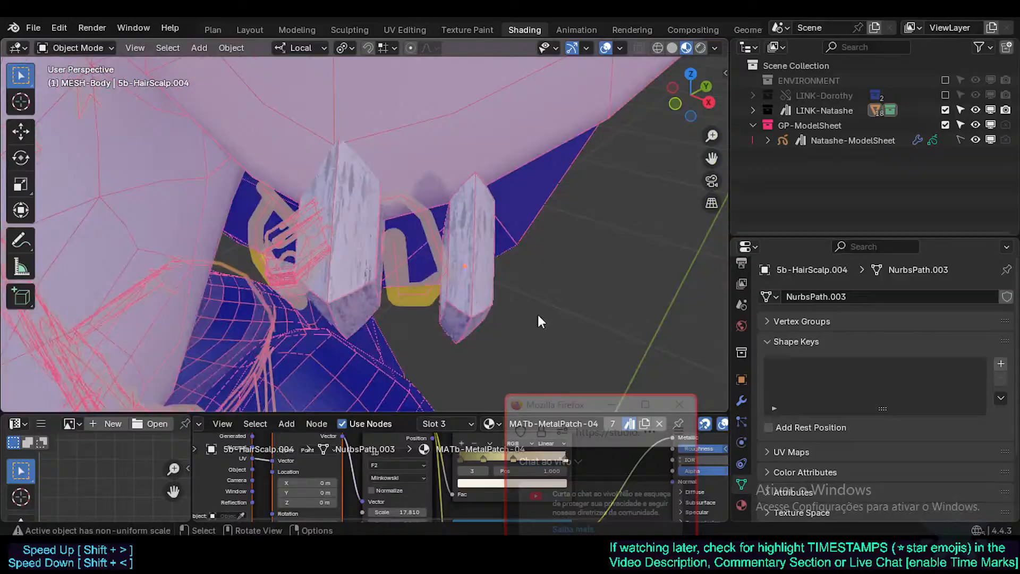
{"action": "left_click", "coordinate": [490, 271]}
{"action": "left_click", "coordinate": [771, 342]}
{"action": "left_click", "coordinate": [742, 401]}
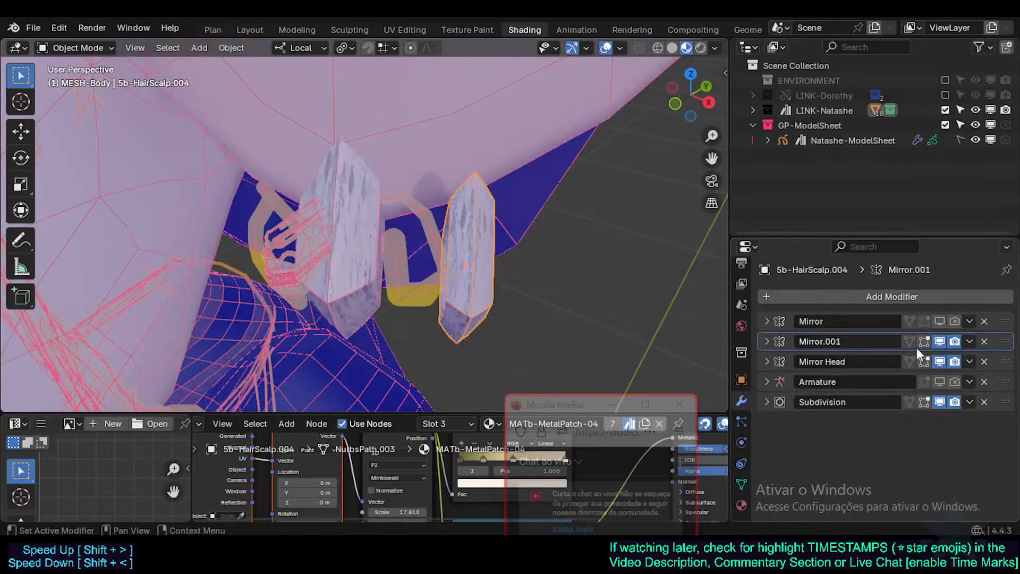
{"action": "left_click", "coordinate": [978, 341]}
{"action": "left_click", "coordinate": [941, 320]}
Move the smaller diamond ornament along its local X axis beside the larger one
{"action": "middle_click_drag", "start_coordinate": [586, 277], "coordinate": [285, 285]}
{"action": "key", "text": "g"}
{"action": "key", "text": "y"}
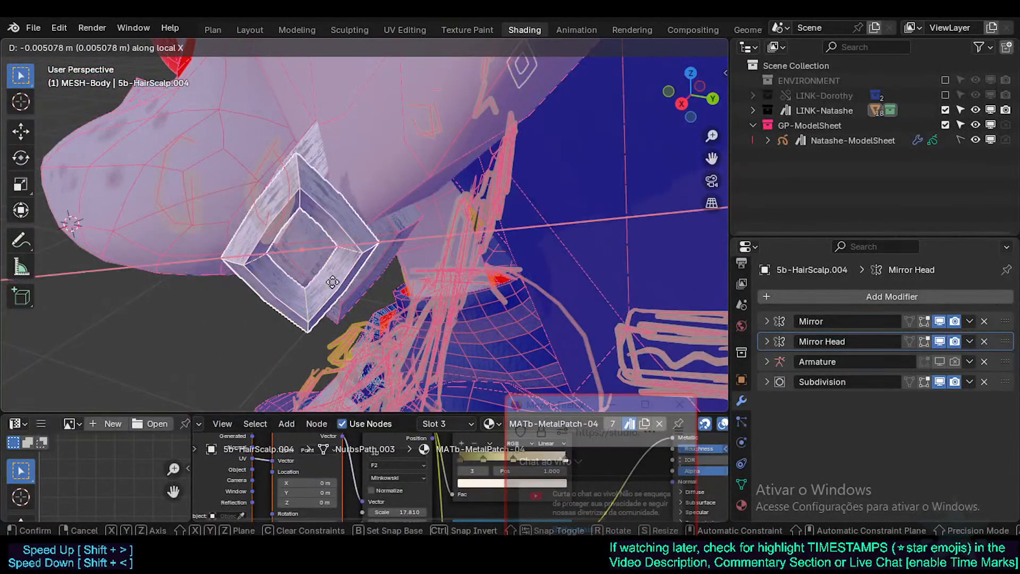
{"action": "left_click", "coordinate": [393, 281]}
Tilt the smaller ornament with free rotation in front view and move it up and outward onto the earlobe's edge
{"action": "middle_click_drag", "start_coordinate": [393, 282], "coordinate": [453, 292]}
{"action": "key", "text": "KP_1"}
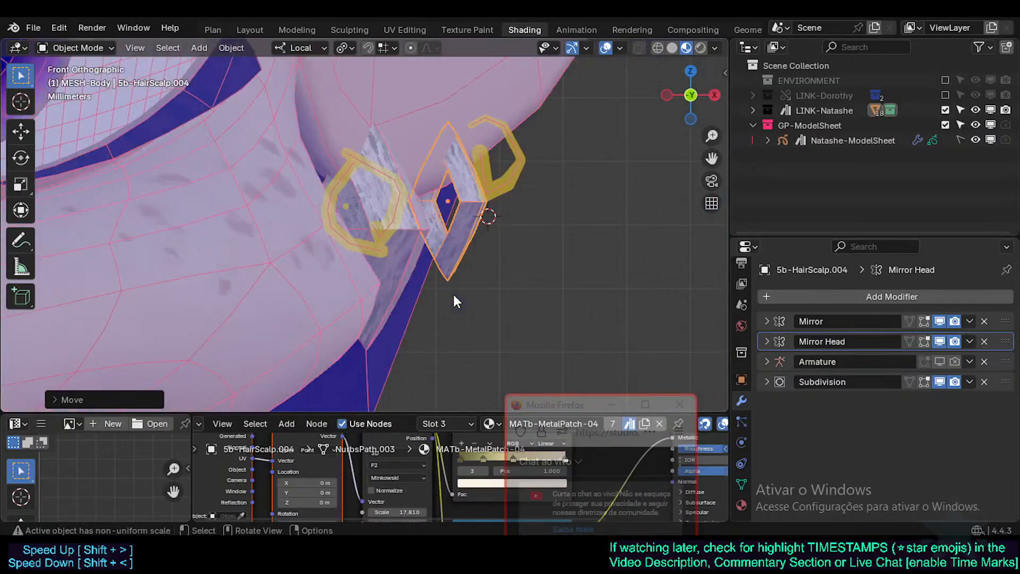
{"action": "key", "text": "r"}
{"action": "key", "text": "r"}
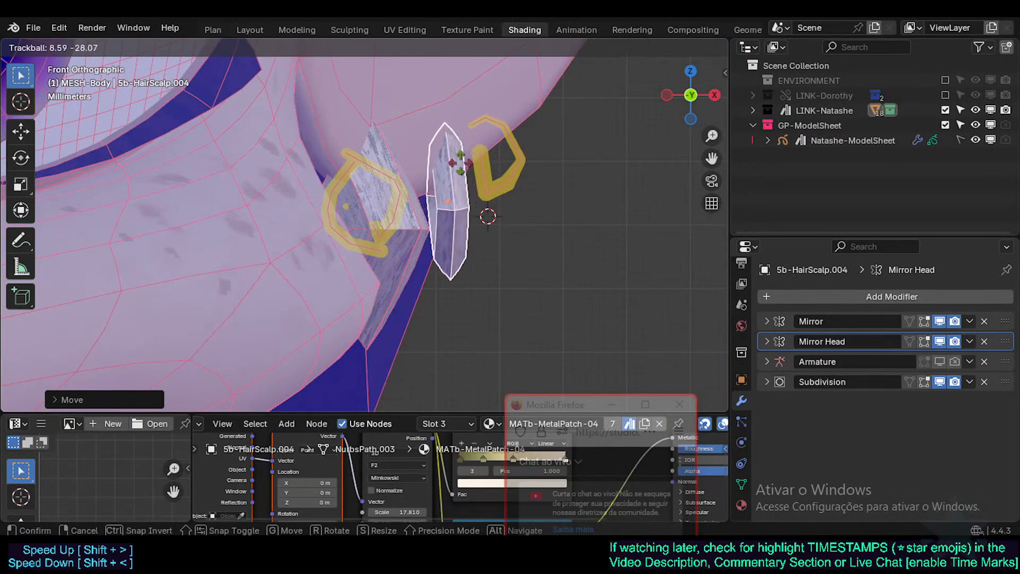
{"action": "left_click", "coordinate": [526, 303]}
{"action": "key", "text": "r"}
{"action": "left_click", "coordinate": [559, 254]}
{"action": "key", "text": "g"}
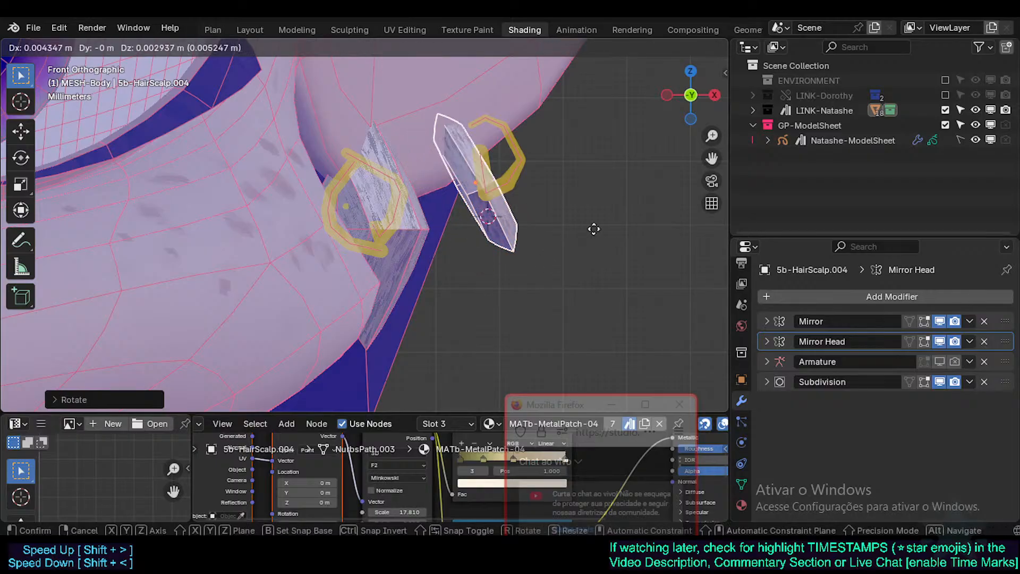
{"action": "left_click", "coordinate": [592, 218]}
Refine the smaller ornament's rotation and position from the side so it wraps around the earlobe's edge
{"action": "middle_click_drag", "start_coordinate": [591, 221], "coordinate": [422, 219]}
{"action": "key", "text": "r"}
{"action": "left_click", "coordinate": [554, 272]}
{"action": "key", "text": "g"}
{"action": "left_click", "coordinate": [533, 271]}
{"action": "key", "text": "r"}
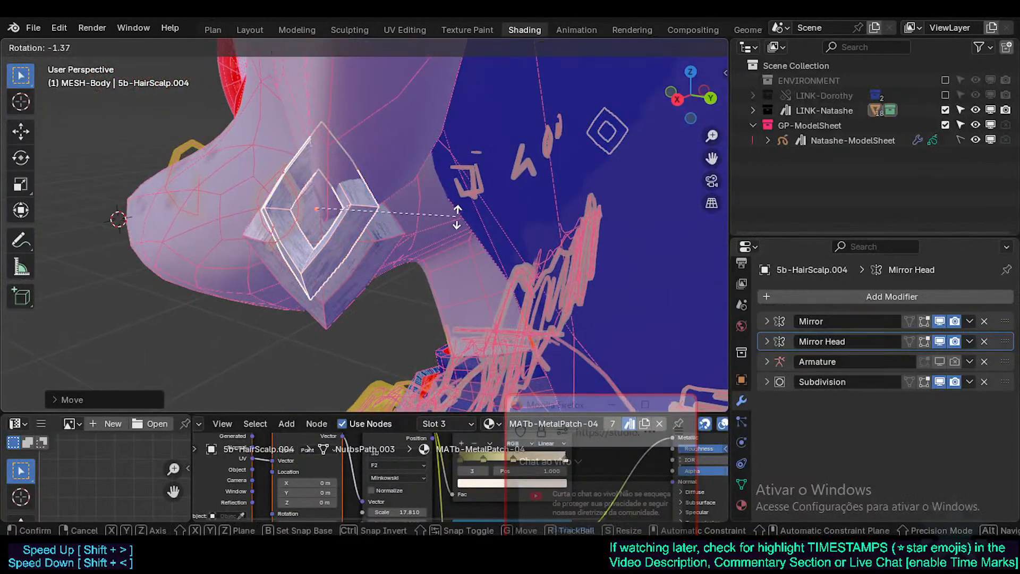
{"action": "key", "text": "r"}
{"action": "left_click", "coordinate": [414, 221]}
{"action": "key", "text": "g"}
{"action": "left_click", "coordinate": [425, 217]}
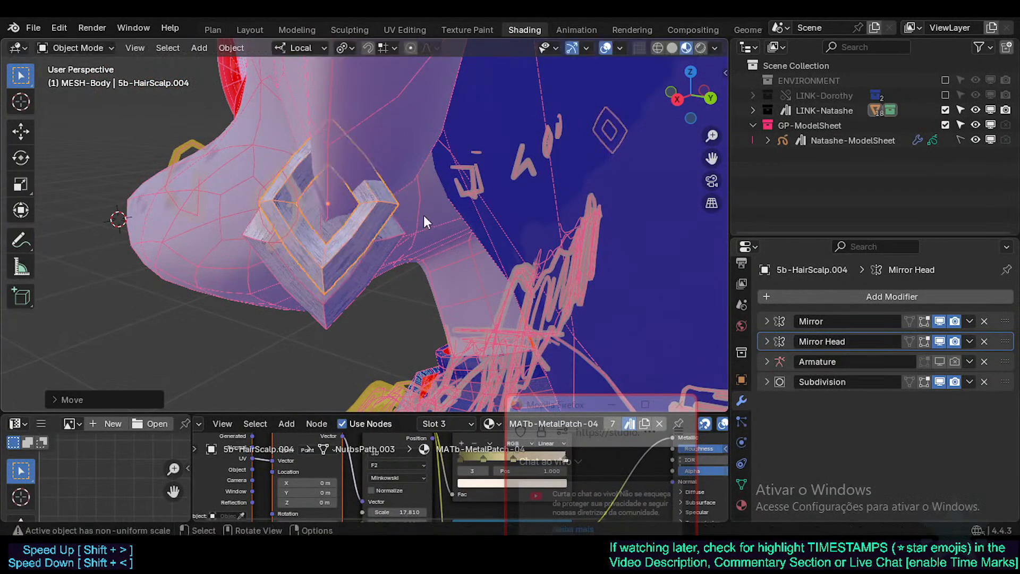
Delete the inner side face of the lower bar in the larger ornament's mesh
{"action": "middle_click_drag", "start_coordinate": [423, 215], "coordinate": [581, 250]}
{"action": "key", "text": "KP_1"}
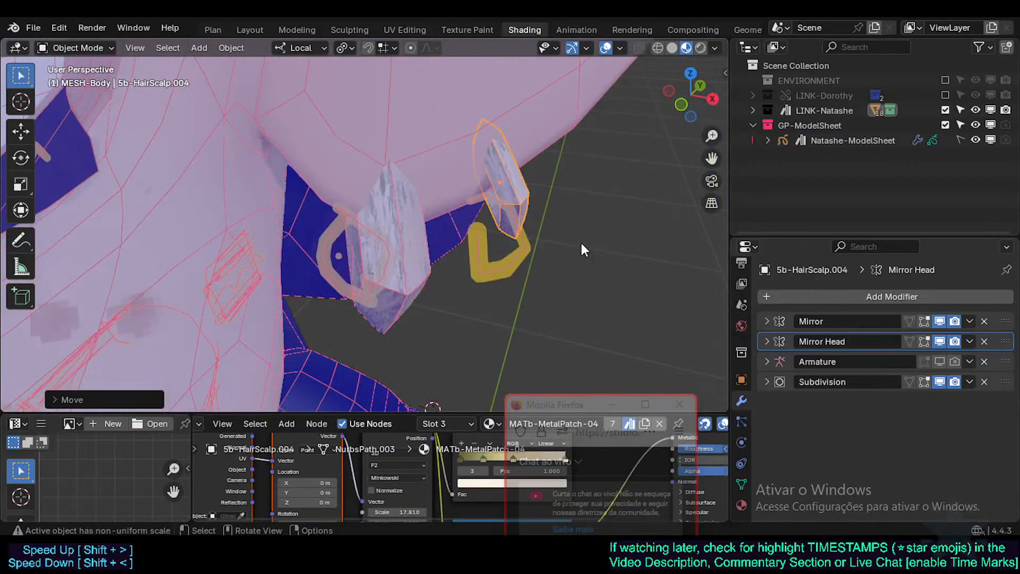
{"action": "middle_click_drag", "start_coordinate": [532, 220], "coordinate": [517, 253], "text": "shift"}
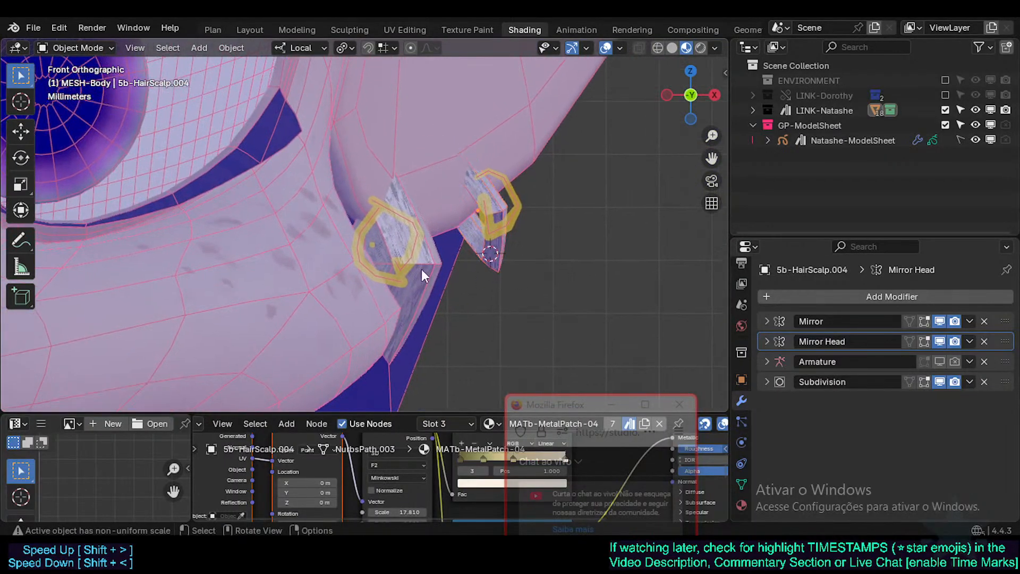
{"action": "key", "text": "Tab"}
{"action": "middle_click_drag", "start_coordinate": [430, 267], "coordinate": [313, 264]}
{"action": "middle_click_drag", "start_coordinate": [421, 293], "coordinate": [385, 295]}
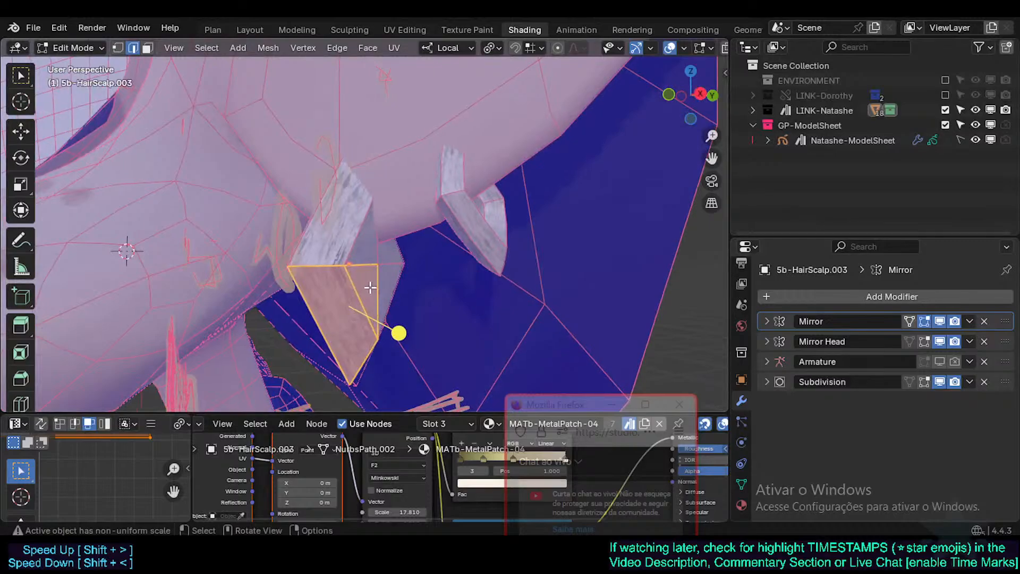
{"action": "key", "text": "alt+a"}
{"action": "key", "text": "x"}
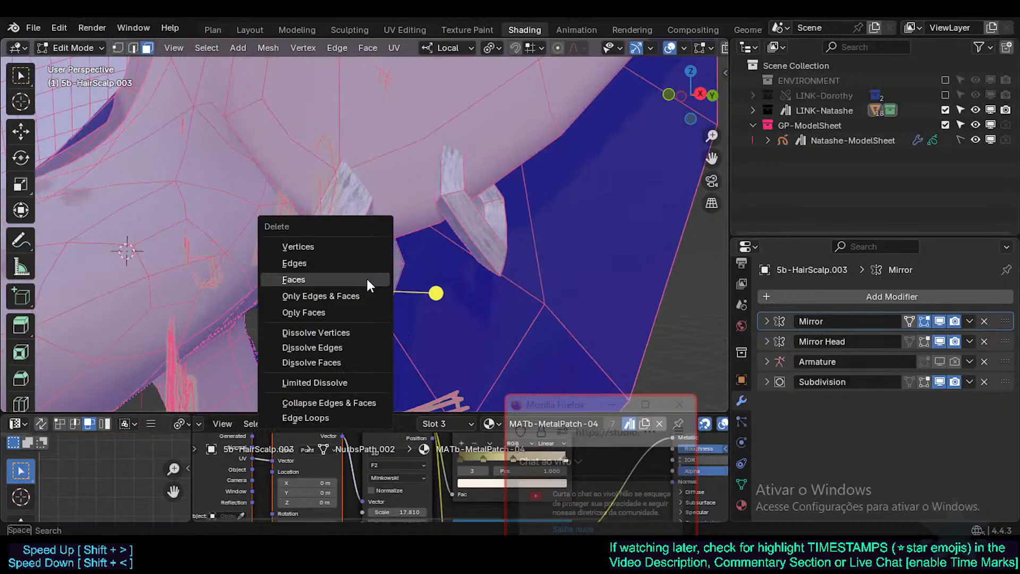
{"action": "left_click", "coordinate": [366, 277]}
Add one lengthwise loop cut to the lower bar of the larger ornament and move the bar's inner edge inward
{"action": "middle_click_drag", "start_coordinate": [360, 294], "coordinate": [286, 300]}
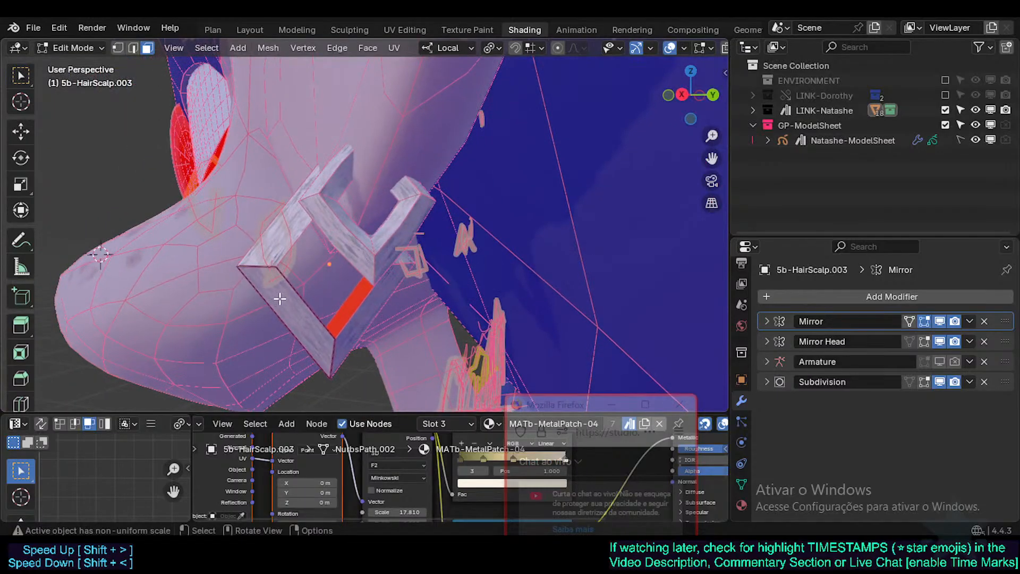
{"action": "key", "text": "ctrl+r"}
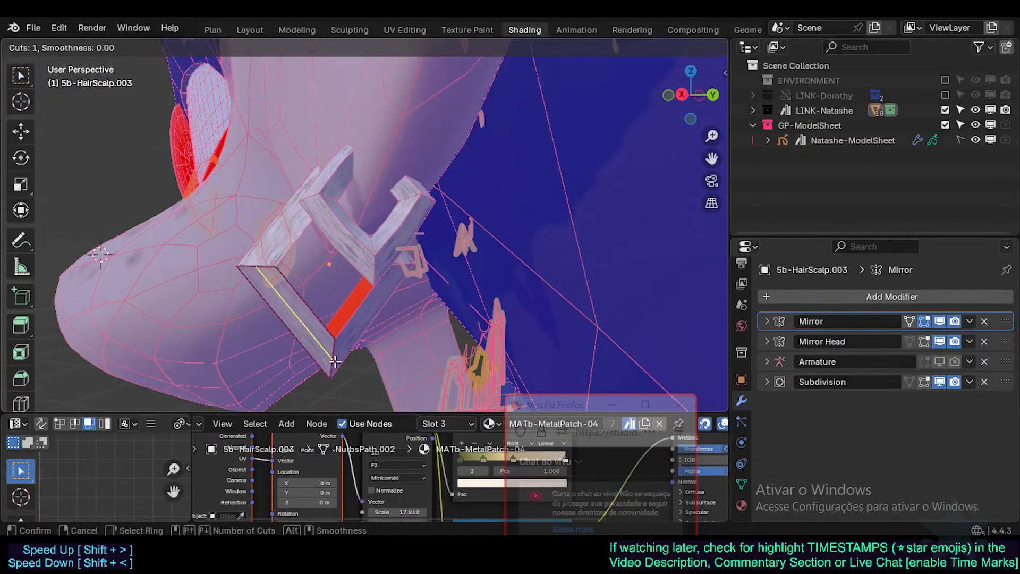
{"action": "left_click", "coordinate": [335, 361]}
{"action": "left_click", "coordinate": [324, 328]}
{"action": "key", "text": "alt+a"}
{"action": "middle_click_drag", "start_coordinate": [314, 311], "coordinate": [316, 287]}
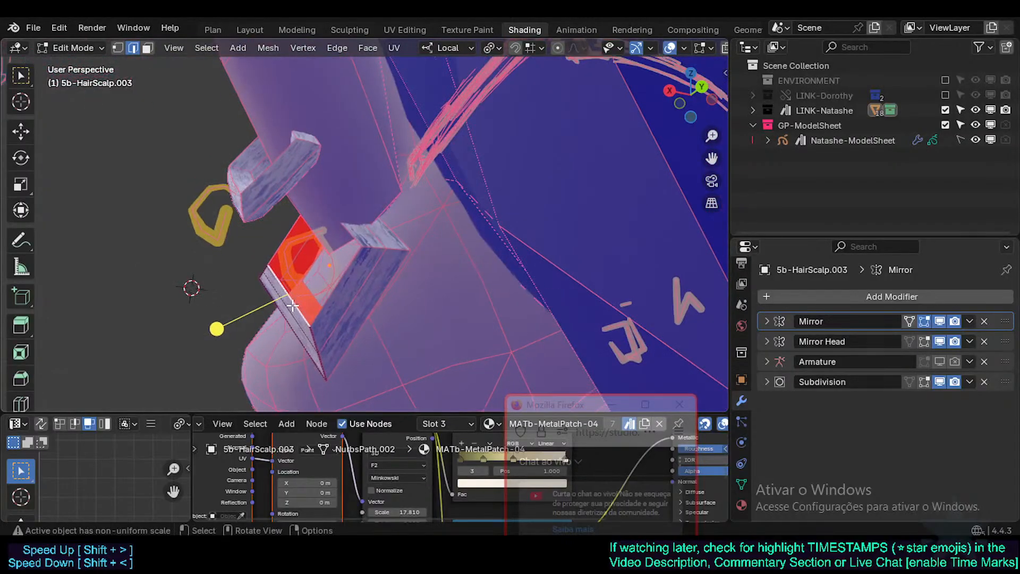
{"action": "key", "text": "e"}
{"action": "left_click", "coordinate": [346, 318]}
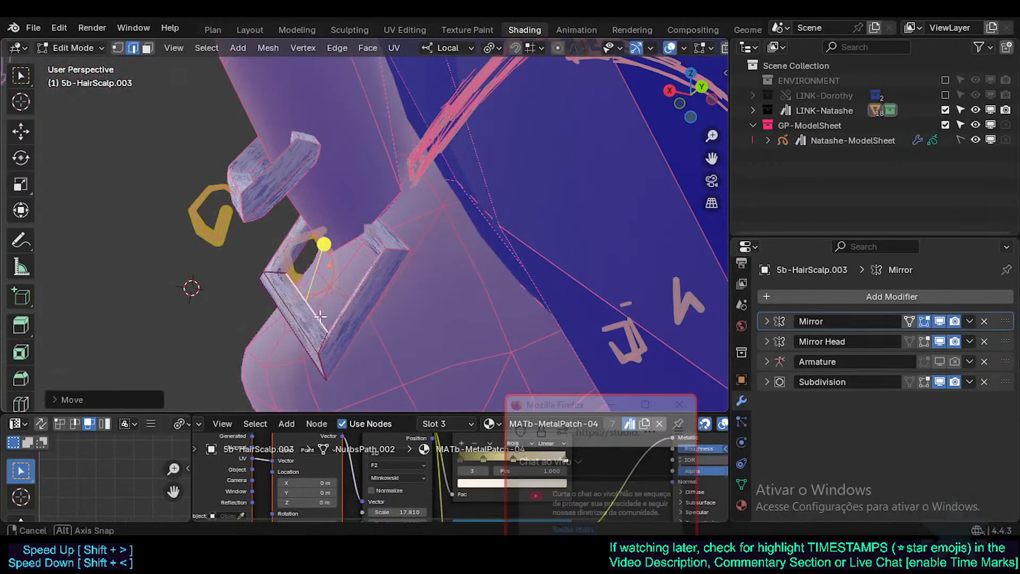
{"action": "middle_click_drag", "start_coordinate": [321, 244], "coordinate": [335, 307]}
{"action": "key", "text": "g"}
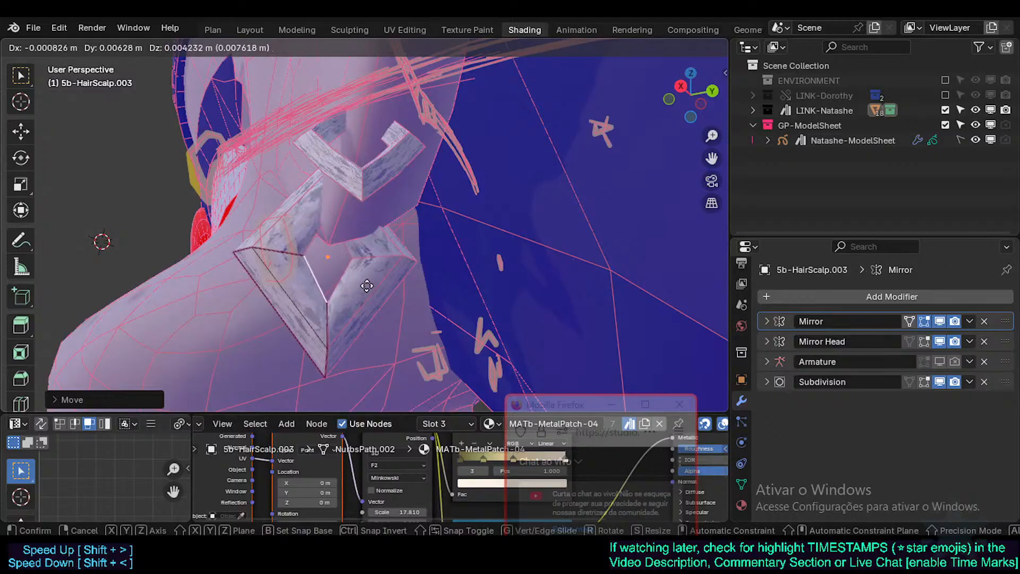
{"action": "right_click", "coordinate": [359, 293]}
{"action": "key", "text": "g"}
{"action": "key", "text": "x"}
{"action": "key", "text": "y"}
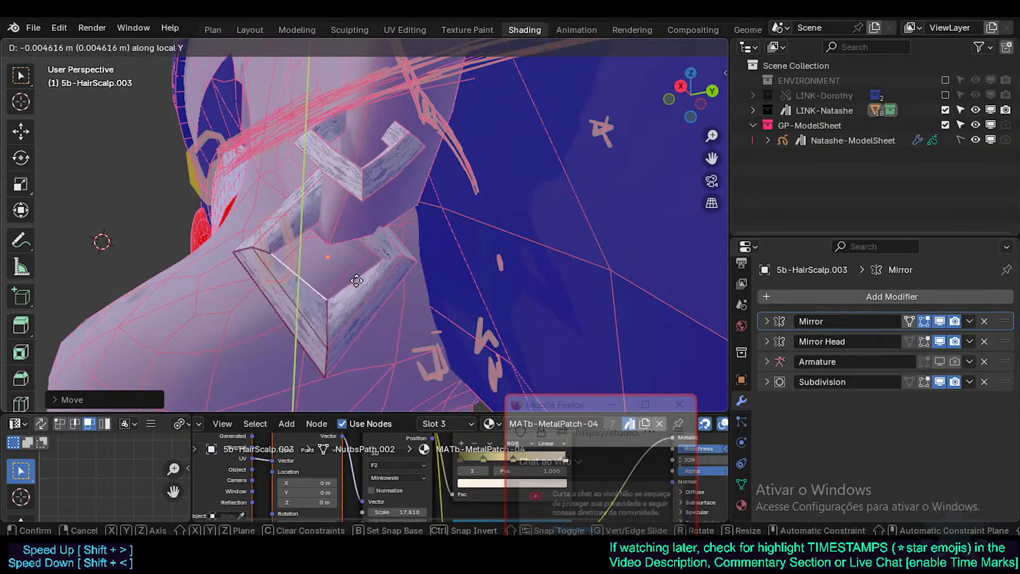
{"action": "right_click", "coordinate": [349, 289]}
Edge-slide the inner edge of the larger ornament's lower bar to adjust its profile
{"action": "scroll", "coordinate": [326, 297], "scroll_direction": "up", "scroll_amount": 1}
{"action": "middle_click_drag", "start_coordinate": [326, 296], "coordinate": [320, 311]}
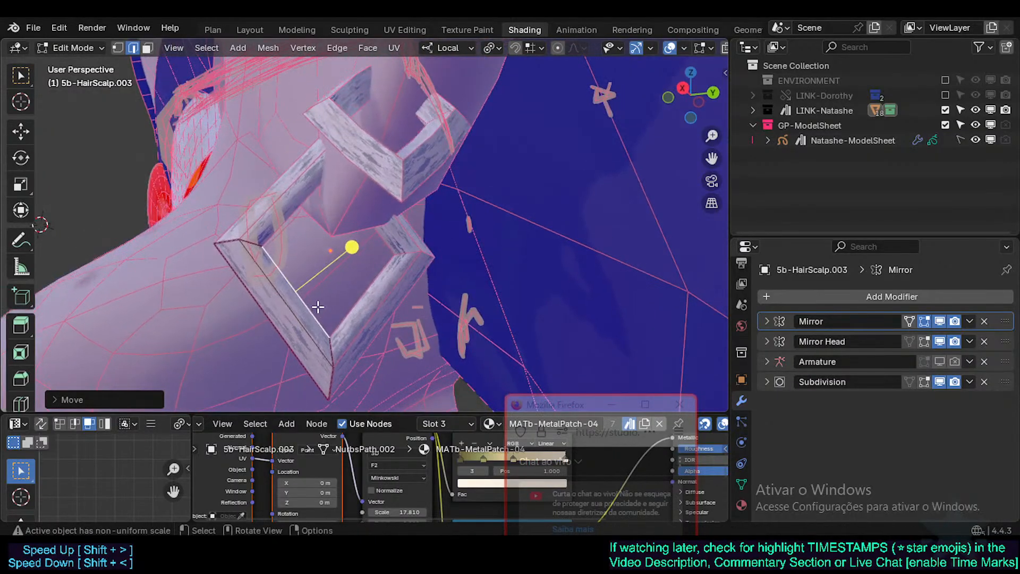
{"action": "key", "text": "g"}
{"action": "key", "text": "g"}
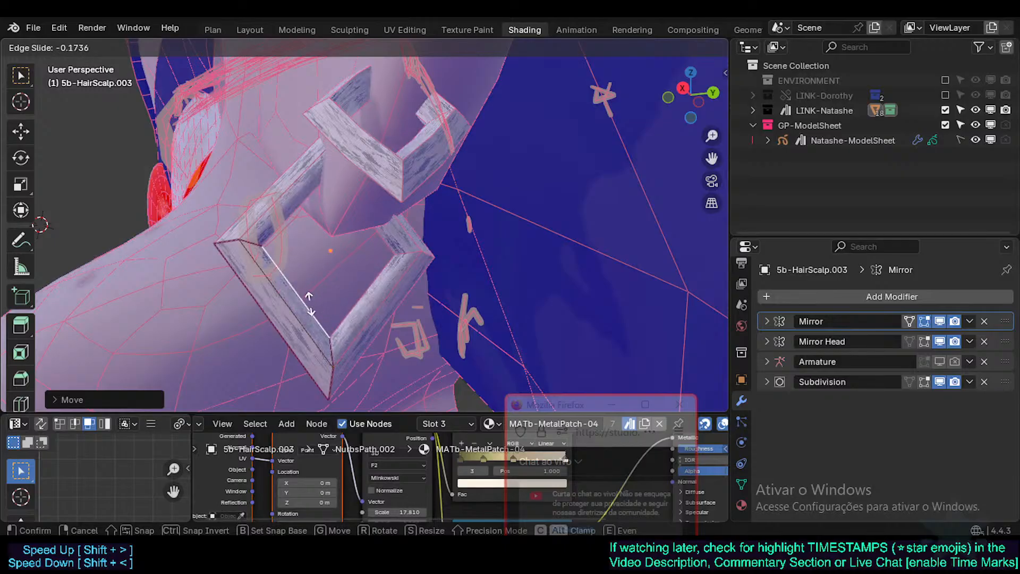
{"action": "left_click", "coordinate": [315, 298]}
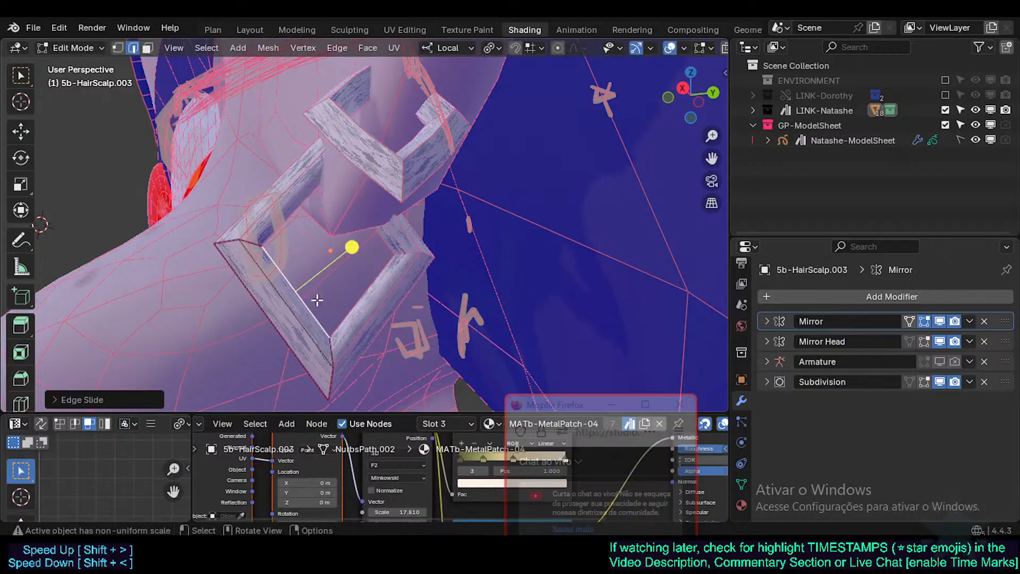
{"action": "mouse_move", "coordinate": [317, 300]}
{"action": "middle_mouse_down"}
{"action": "mouse_move", "coordinate": [354, 319]}
{"action": "mouse_move", "coordinate": [307, 313]}
{"action": "middle_mouse_up"}
{"action": "left_click", "coordinate": [291, 309]}
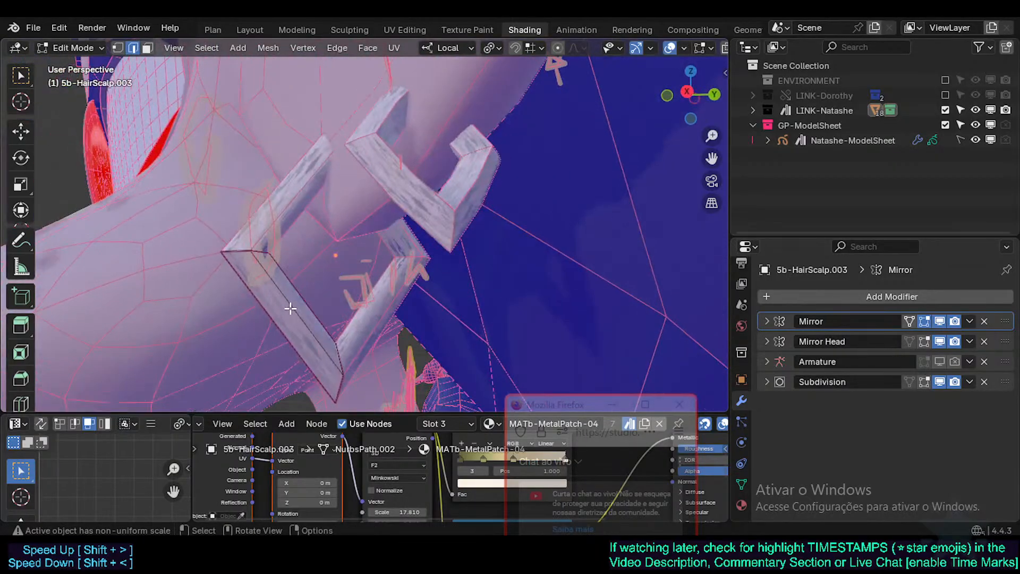
Try a viewport subdivision level of 2 on the larger ornament and return it to 1
{"action": "key", "text": "Tab"}
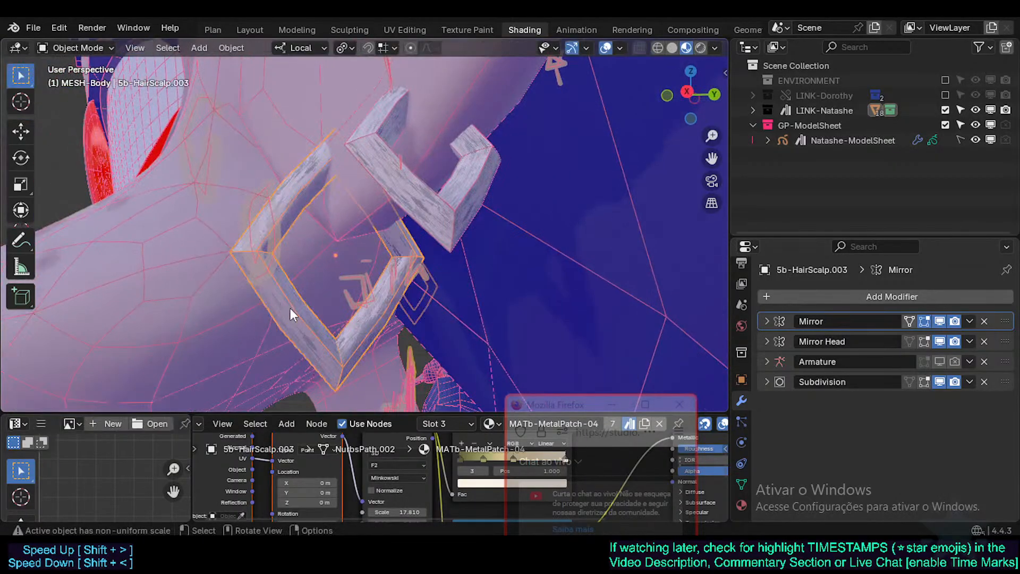
{"action": "middle_click_drag", "start_coordinate": [290, 308], "coordinate": [375, 312]}
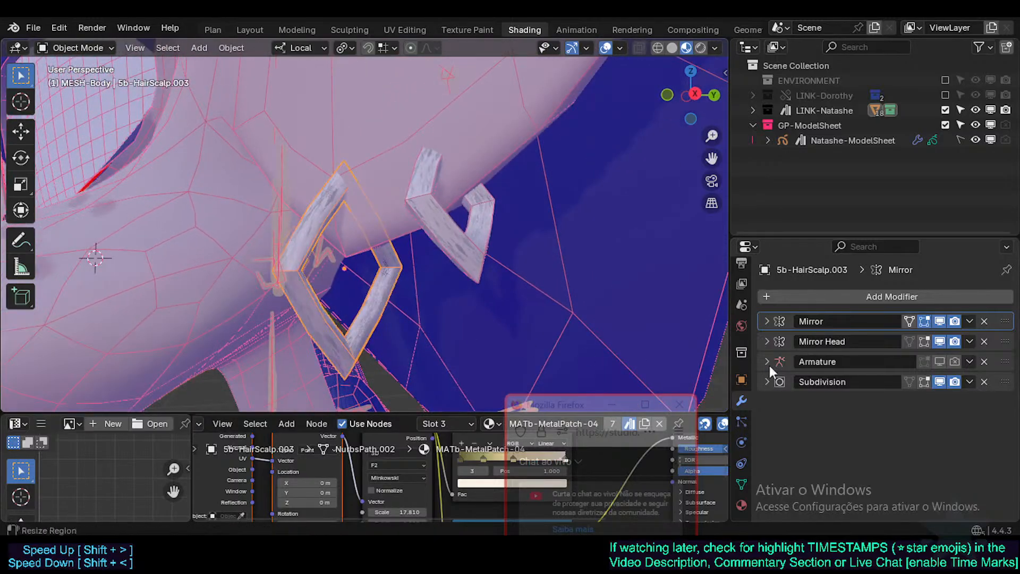
{"action": "left_click", "coordinate": [767, 382]}
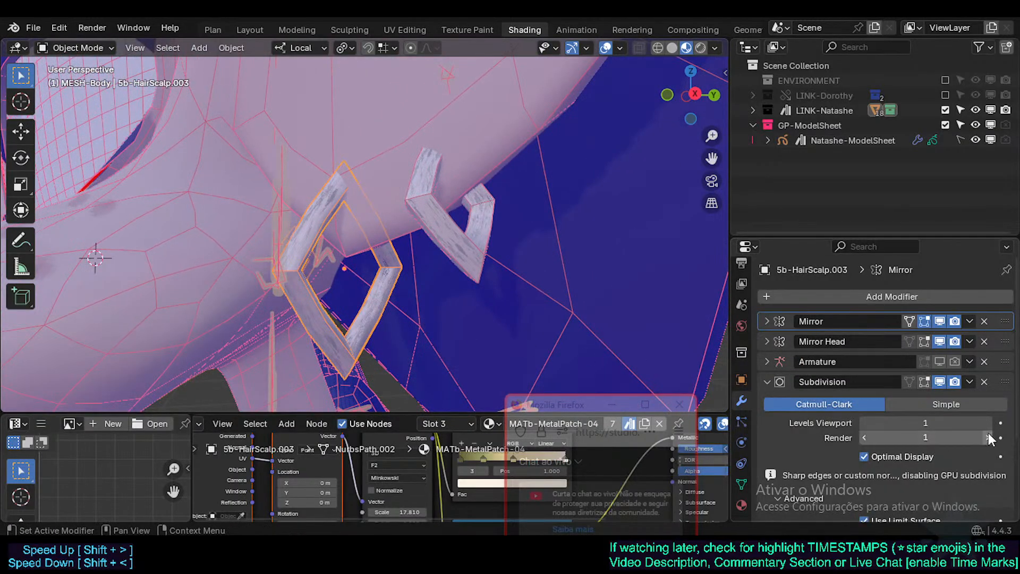
{"action": "left_click", "coordinate": [988, 423]}
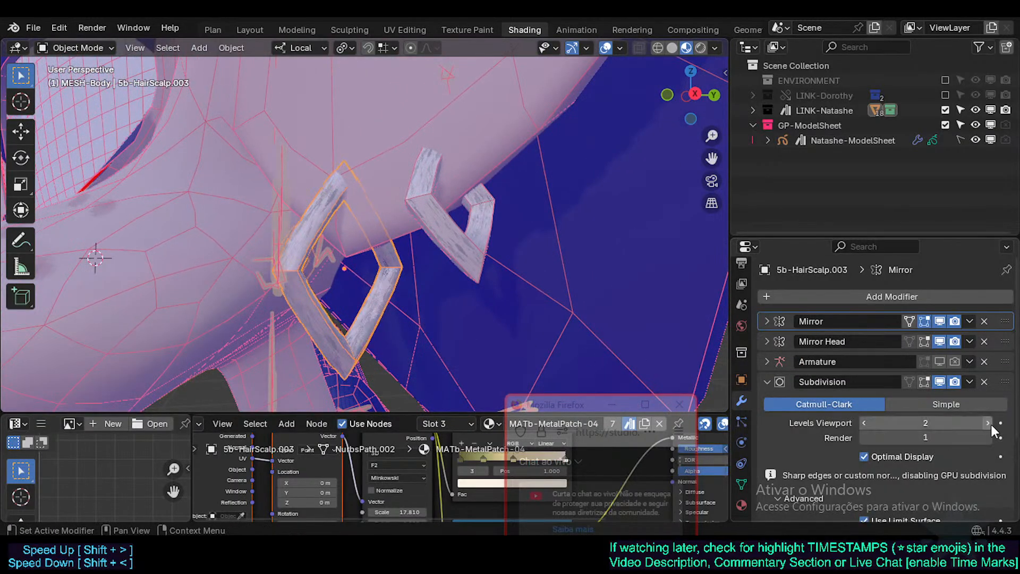
{"action": "left_click", "coordinate": [862, 423]}
Adjust the edge crease on the larger ornament's entire mesh
{"action": "key", "text": "Tab"}
{"action": "key", "text": "a"}
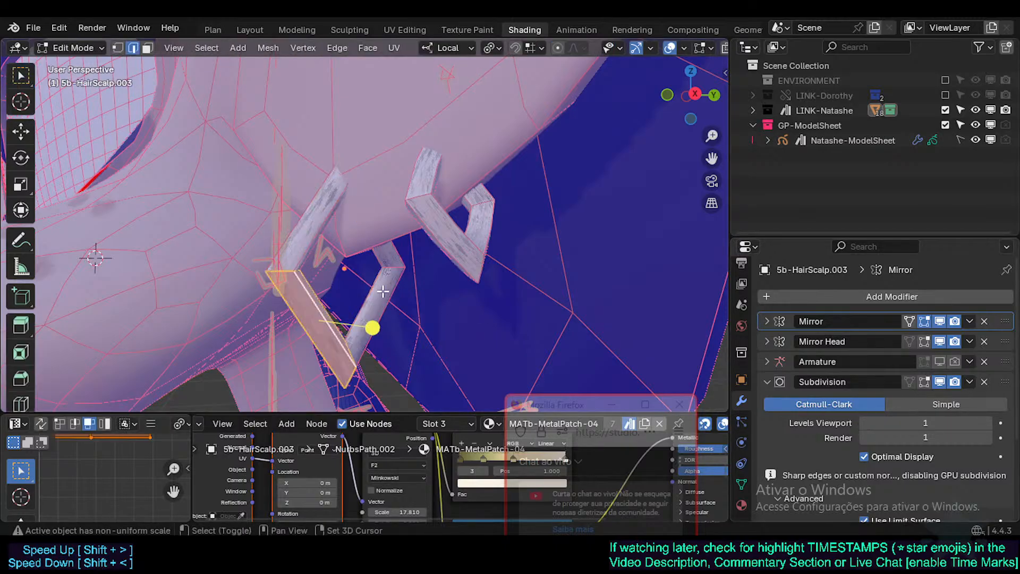
{"action": "key", "text": "shift+e"}
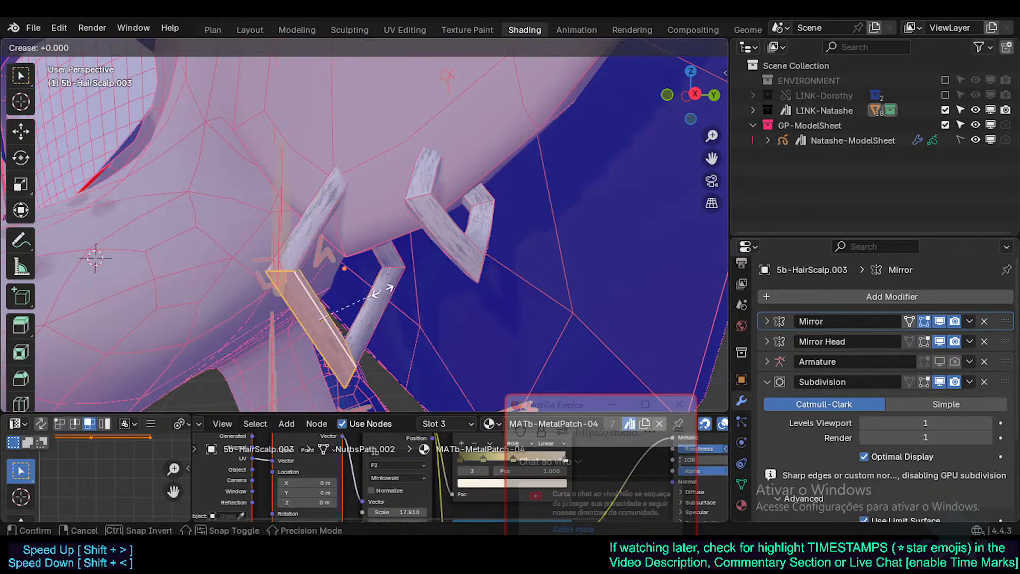
{"action": "left_click", "coordinate": [382, 291]}
{"action": "key", "text": "Tab"}
{"action": "middle_click_drag", "start_coordinate": [383, 291], "coordinate": [423, 303]}
{"action": "scroll", "coordinate": [357, 303], "scroll_direction": "down", "scroll_amount": 1}
{"action": "scroll", "coordinate": [367, 308], "scroll_direction": "up", "scroll_amount": 1}
{"action": "left_click", "coordinate": [493, 260]}
{"action": "key", "text": "Tab"}
{"action": "key", "text": "Tab"}
Scale up the larger ornament's mesh slightly and thicken it with Shrink/Fatten
{"action": "left_click", "coordinate": [390, 288]}
{"action": "key", "text": "Tab"}
{"action": "key", "text": "s"}
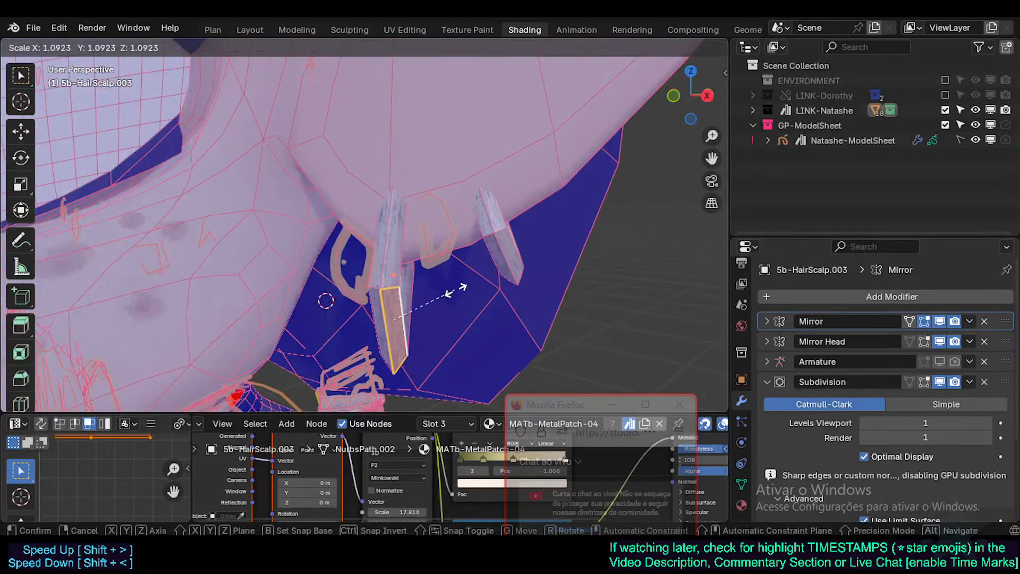
{"action": "left_click", "coordinate": [463, 291]}
{"action": "key", "text": "alt+s"}
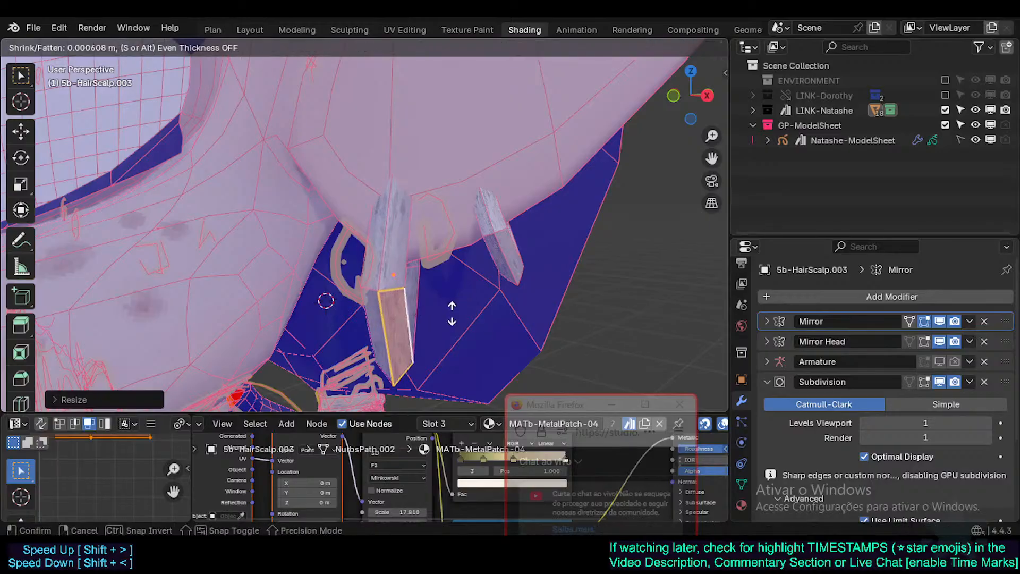
{"action": "left_click", "coordinate": [456, 314]}
{"action": "middle_click_drag", "start_coordinate": [455, 313], "coordinate": [396, 302]}
{"action": "scroll", "coordinate": [423, 317], "scroll_direction": "down", "scroll_amount": 2}
{"action": "key", "text": "Tab"}
Move the larger ornament slightly down along its local axis so it hangs lower on the earlobe
{"action": "key", "text": "g"}
{"action": "key", "text": "y"}
{"action": "key", "text": "y"}
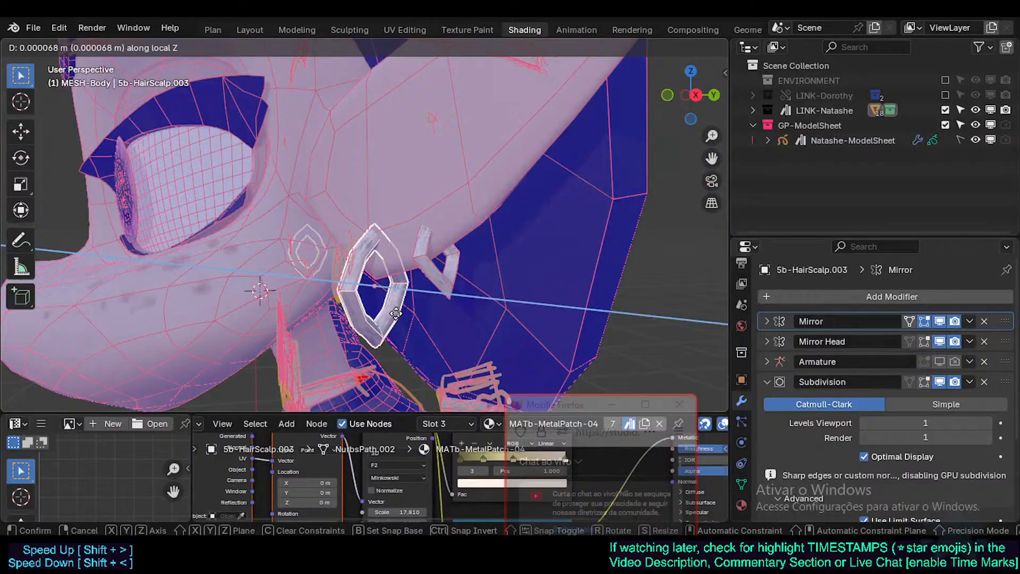
{"action": "left_click", "coordinate": [397, 314]}
Hide the wireframe and face orientation overlays and view the character's head from the front
{"action": "left_click", "coordinate": [440, 291]}
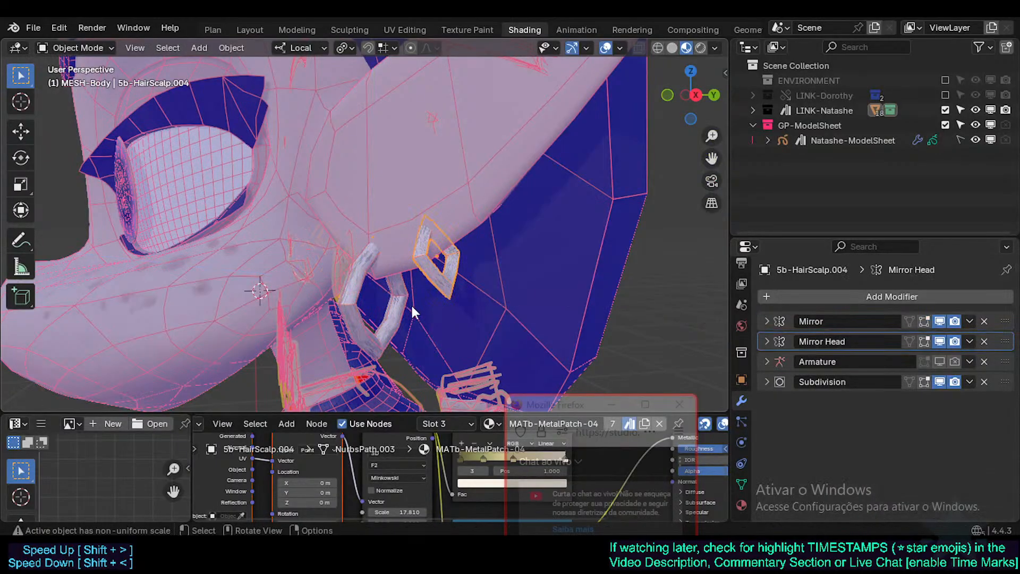
{"action": "middle_click_drag", "start_coordinate": [410, 304], "coordinate": [492, 301]}
{"action": "key", "text": "alt+z"}
{"action": "key", "text": "KP_1"}
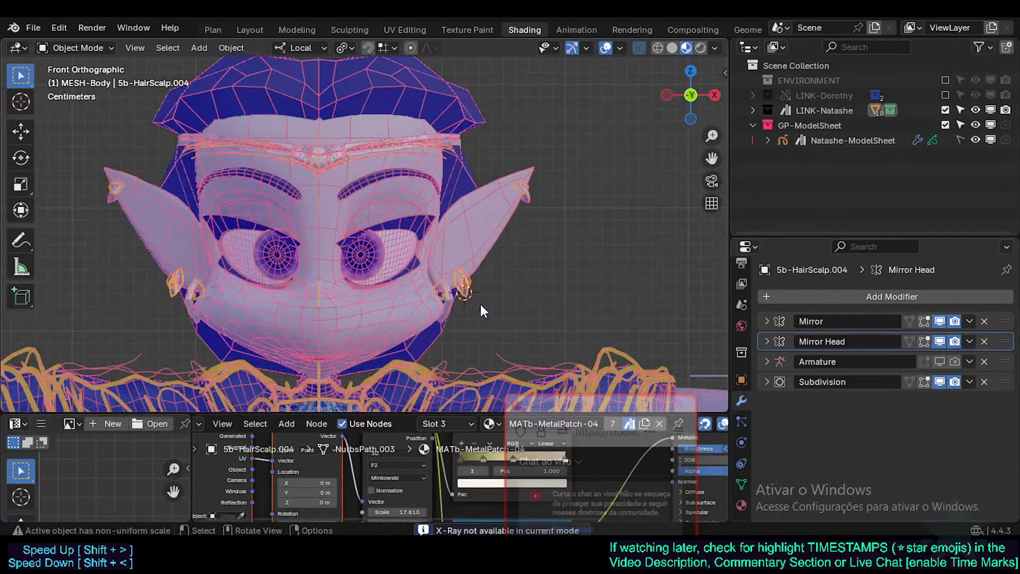
{"action": "key", "text": "shift+alt+z"}
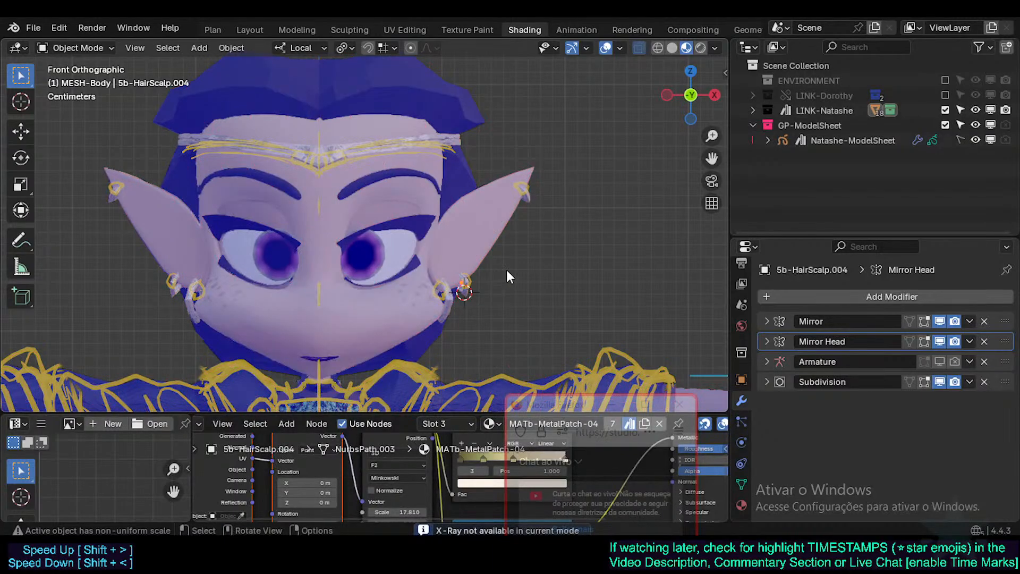
{"action": "key", "text": "shift+f"}
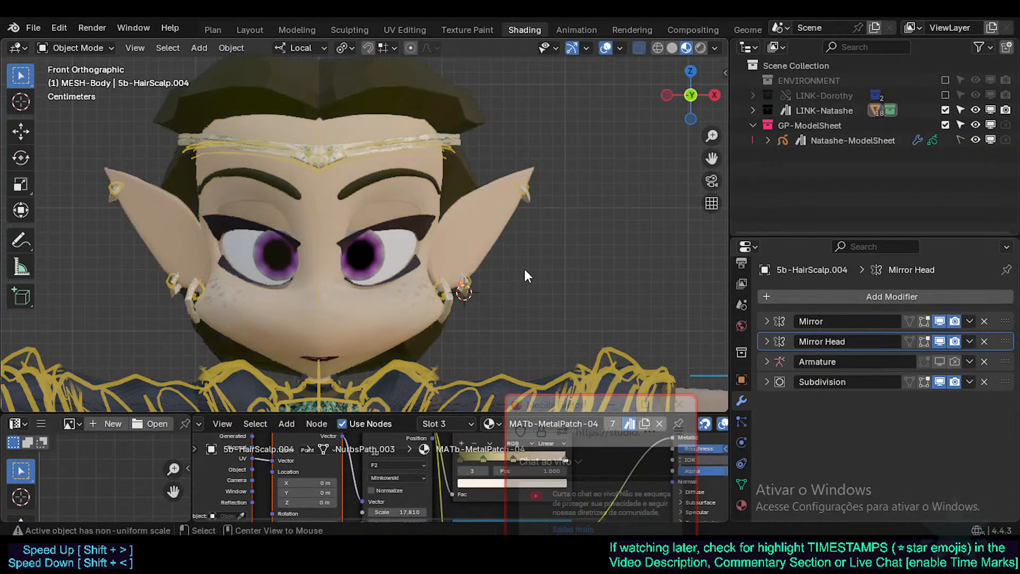
Delete the triangular inner face from the mesh of the ornament near the ear tip
{"action": "scroll", "coordinate": [519, 252], "scroll_direction": "up", "scroll_amount": 2}
{"action": "middle_click_drag", "start_coordinate": [505, 228], "coordinate": [442, 302], "text": "shift"}
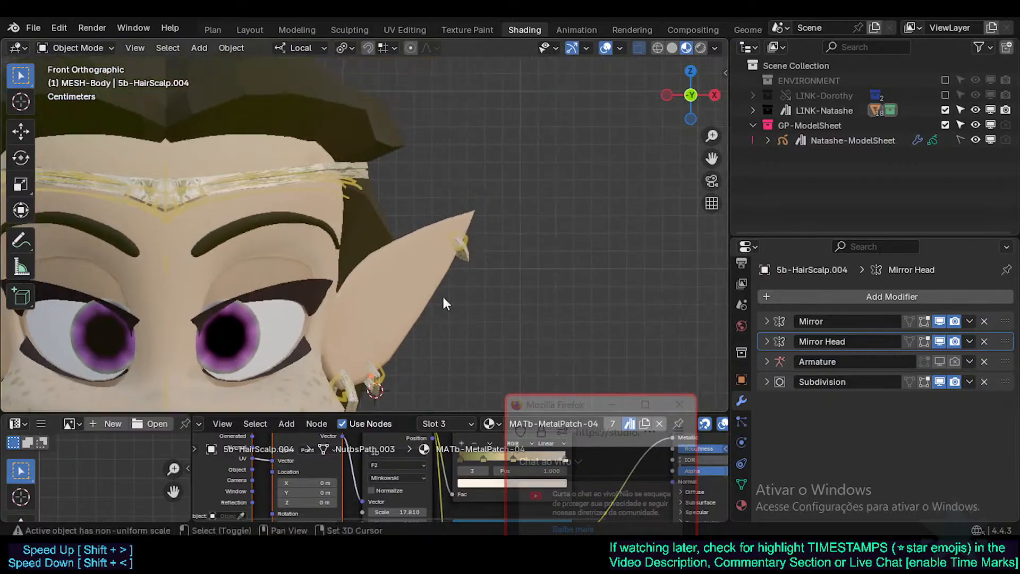
{"action": "scroll", "coordinate": [464, 271], "scroll_direction": "up", "scroll_amount": 2}
{"action": "left_click", "coordinate": [464, 243]}
{"action": "middle_click_drag", "start_coordinate": [464, 258], "coordinate": [408, 266]}
{"action": "middle_click_drag", "start_coordinate": [627, 270], "coordinate": [397, 306], "text": "shift"}
{"action": "scroll", "coordinate": [384, 254], "scroll_direction": "up", "scroll_amount": 2}
{"action": "scroll", "coordinate": [379, 274], "scroll_direction": "up", "scroll_amount": 2}
{"action": "key", "text": "alt+a"}
{"action": "scroll", "coordinate": [435, 280], "scroll_direction": "down", "scroll_amount": 3}
{"action": "scroll", "coordinate": [434, 284], "scroll_direction": "down", "scroll_amount": 2}
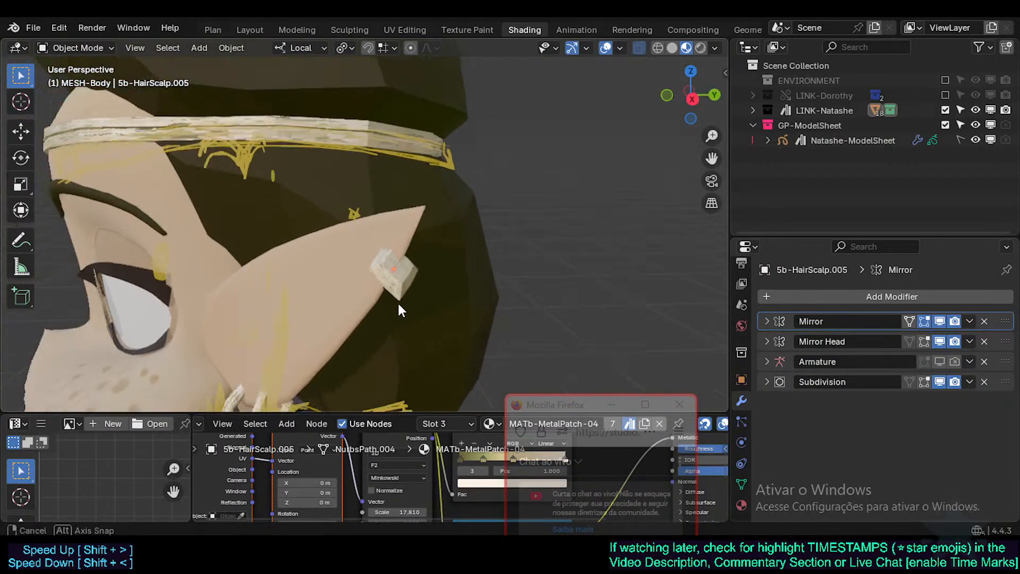
{"action": "scroll", "coordinate": [397, 287], "scroll_direction": "up", "scroll_amount": 3}
{"action": "scroll", "coordinate": [402, 266], "scroll_direction": "up", "scroll_amount": 4}
{"action": "key", "text": "Tab"}
{"action": "middle_click_drag", "start_coordinate": [402, 242], "coordinate": [376, 296]}
{"action": "key", "text": "alt+a"}
{"action": "scroll", "coordinate": [367, 281], "scroll_direction": "up", "scroll_amount": 1}
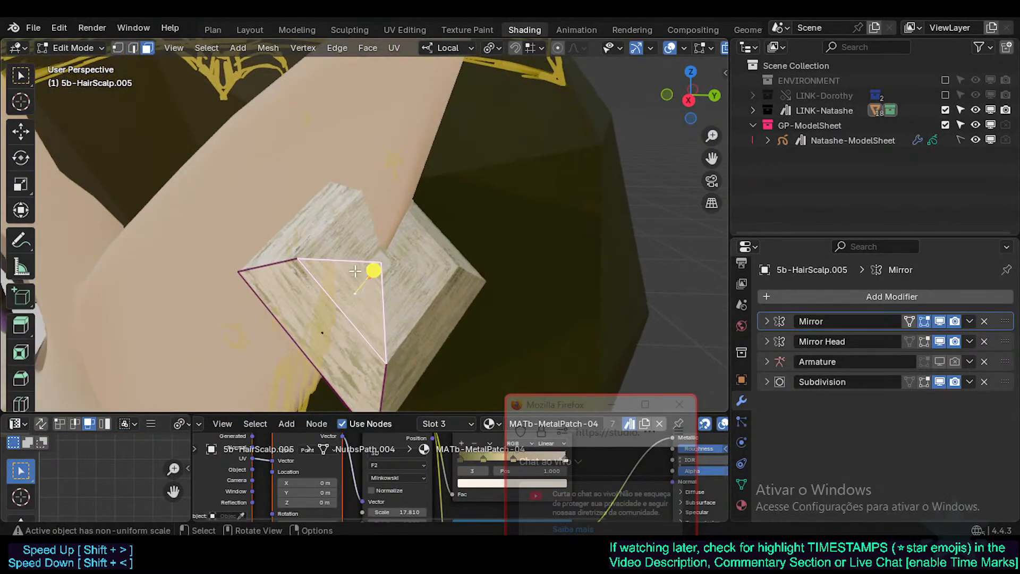
{"action": "key", "text": "ctrl+r"}
{"action": "right_click", "coordinate": [364, 289]}
{"action": "key", "text": "x"}
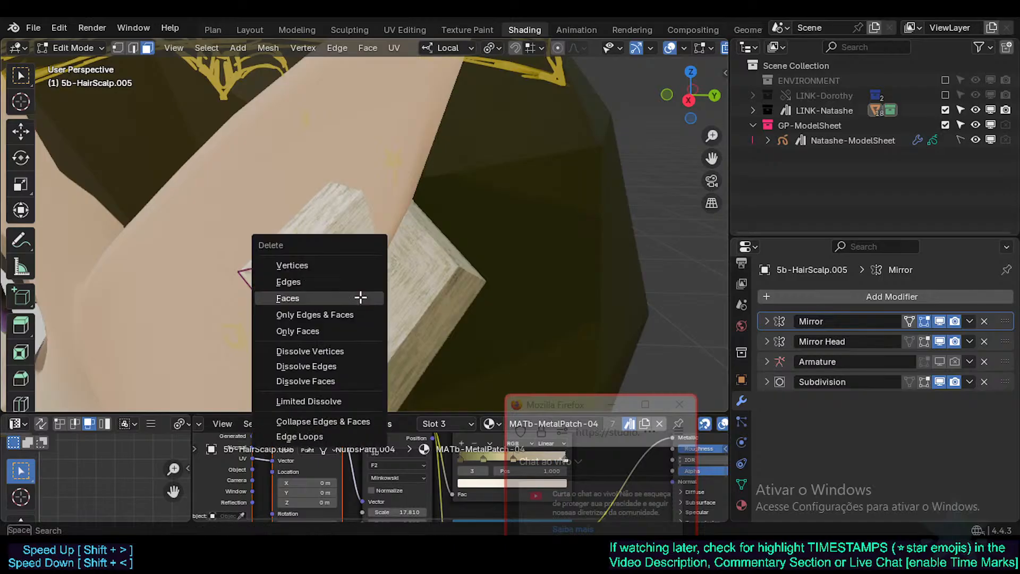
{"action": "left_click", "coordinate": [360, 298]}
Add an edge loop close to the inner edge of the ear-tip ornament's remaining face and set the selected edge's crease to 1
{"action": "middle_click_drag", "start_coordinate": [355, 303], "coordinate": [256, 309]}
{"action": "key", "text": "ctrl+r"}
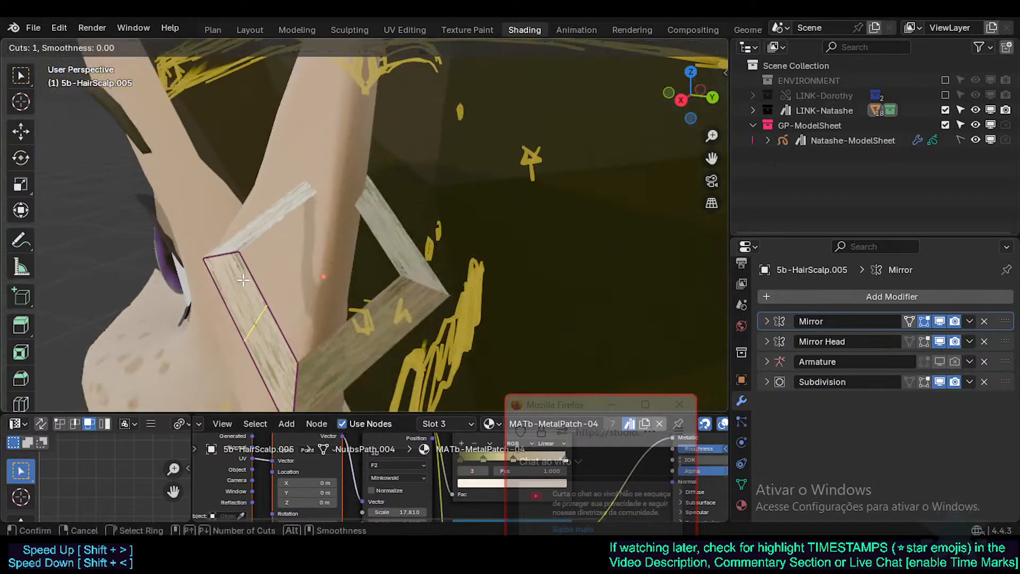
{"action": "left_click", "coordinate": [232, 256]}
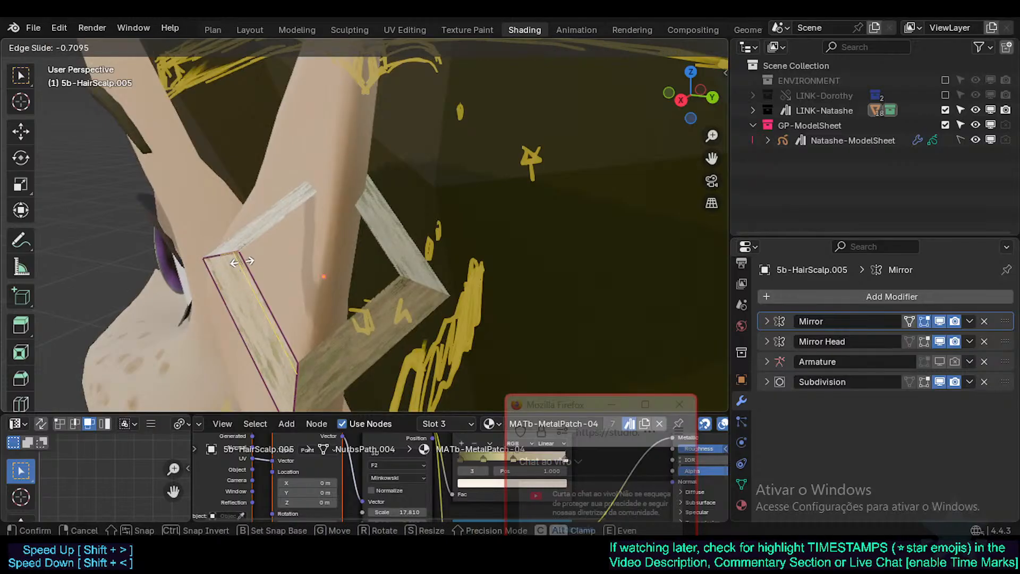
{"action": "left_click", "coordinate": [247, 271]}
{"action": "key", "text": "shift+e"}
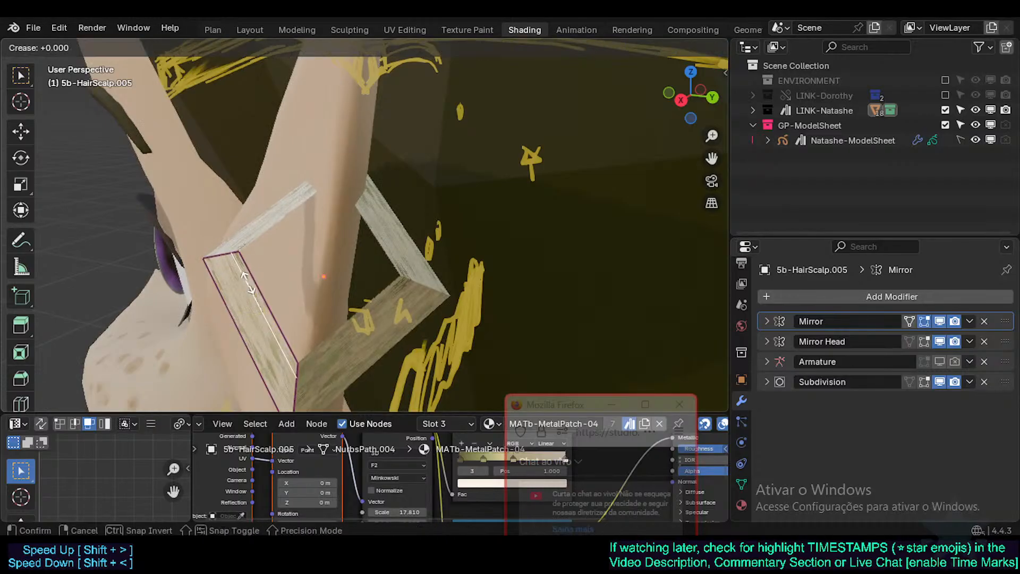
{"action": "key", "text": "1"}
{"action": "key", "text": "Return"}
Move the ear-tip ornament's inner edge along local Z to give the frame depth, and nudge it freely into place
{"action": "key", "text": "alt+a"}
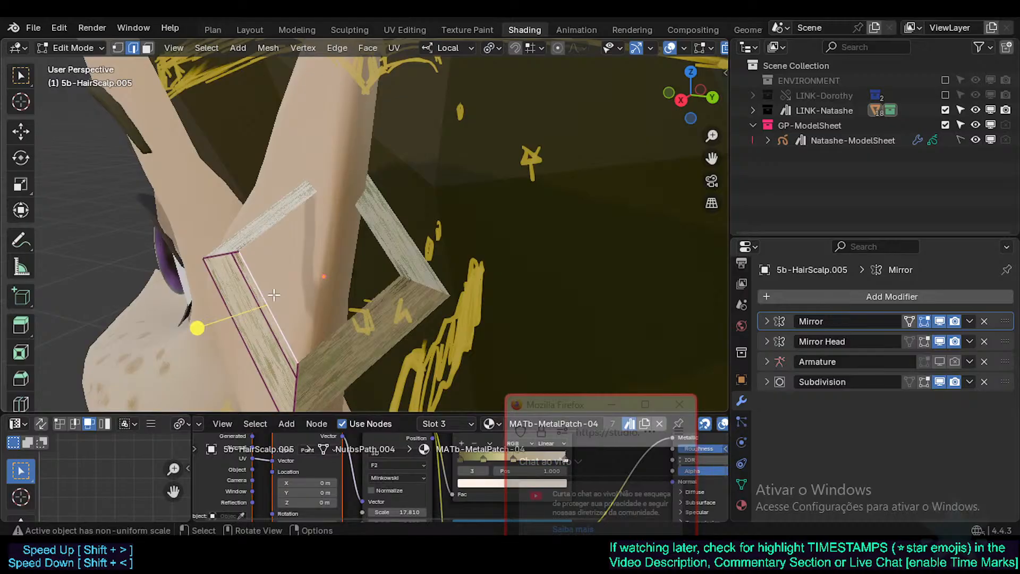
{"action": "middle_click_drag", "start_coordinate": [274, 295], "coordinate": [261, 314]}
{"action": "key", "text": "g"}
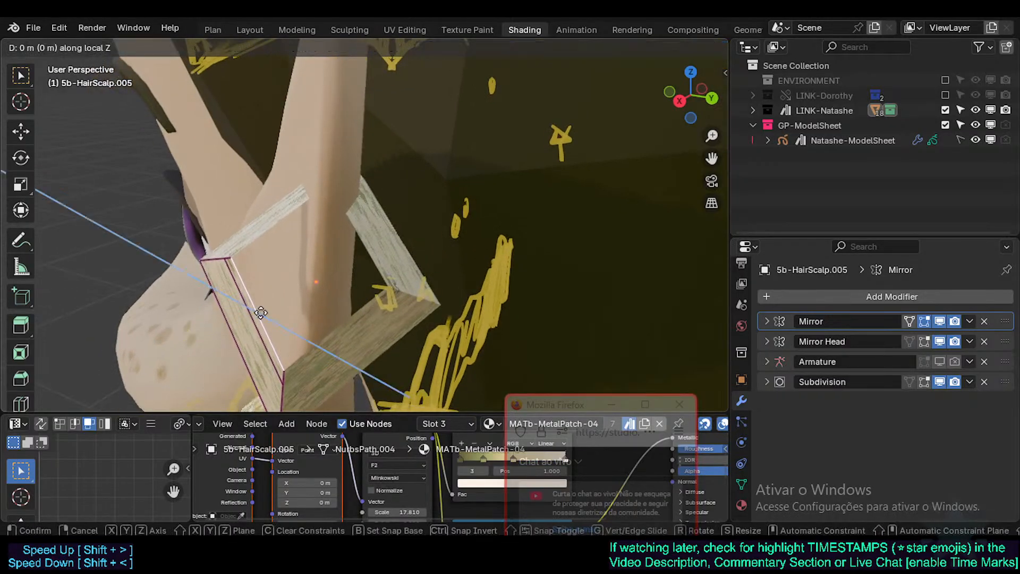
{"action": "left_click", "coordinate": [364, 316]}
{"action": "key", "text": "g"}
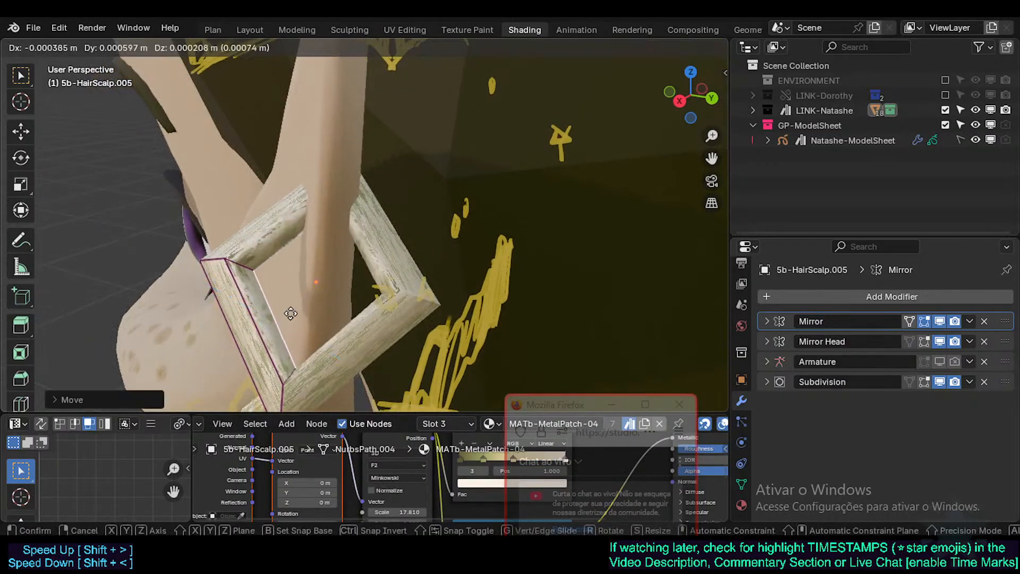
{"action": "left_click", "coordinate": [283, 329]}
{"action": "middle_click_drag", "start_coordinate": [282, 336], "coordinate": [289, 339]}
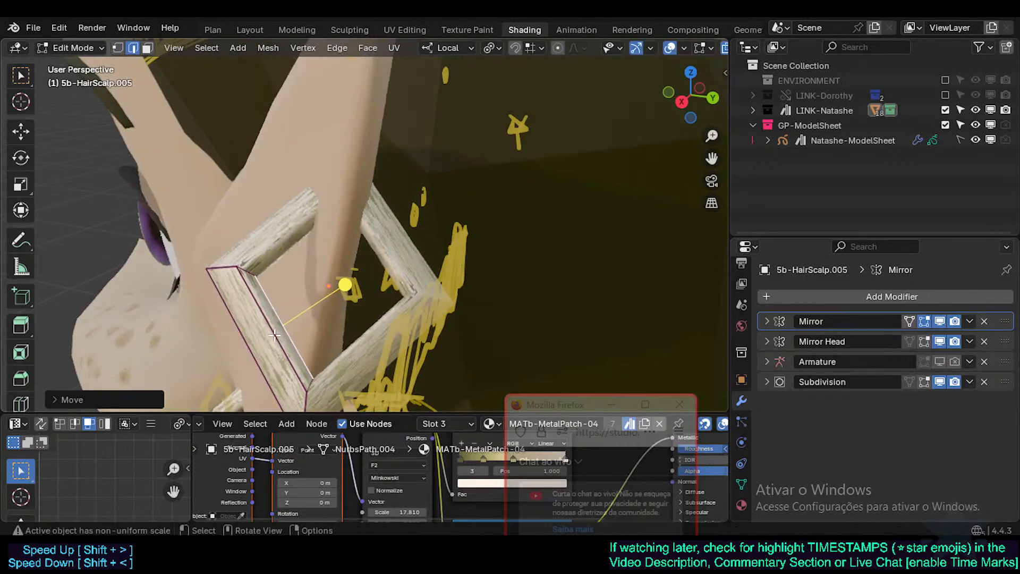
Thicken the ear-tip ornament's mesh with Shrink/Fatten by about 0.0009 m
{"action": "left_click", "coordinate": [292, 336]}
{"action": "key", "text": "alt+s"}
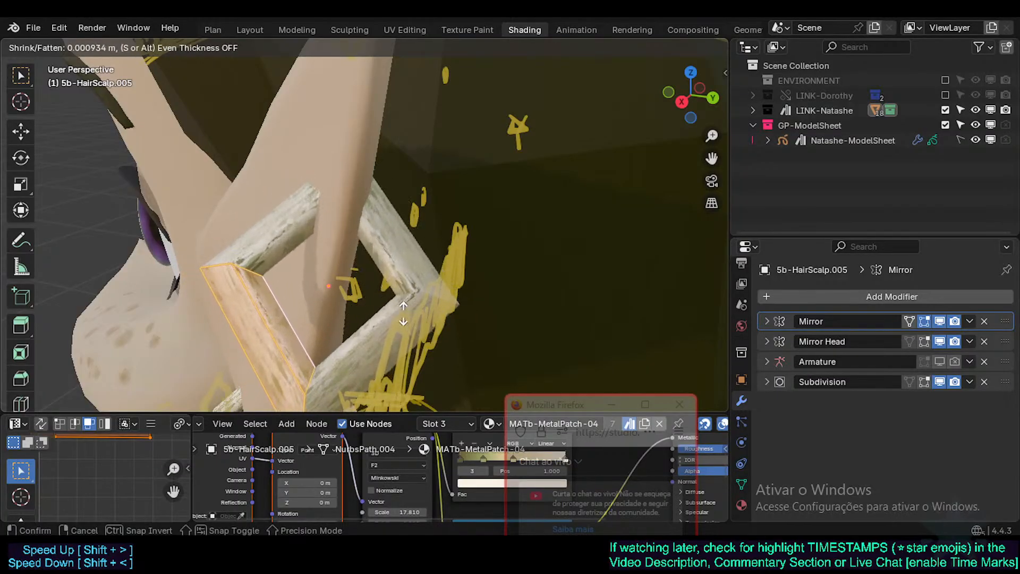
{"action": "left_click", "coordinate": [410, 314]}
{"action": "middle_click_drag", "start_coordinate": [352, 307], "coordinate": [396, 285]}
{"action": "key", "text": "Tab"}
{"action": "key", "text": "Tab"}
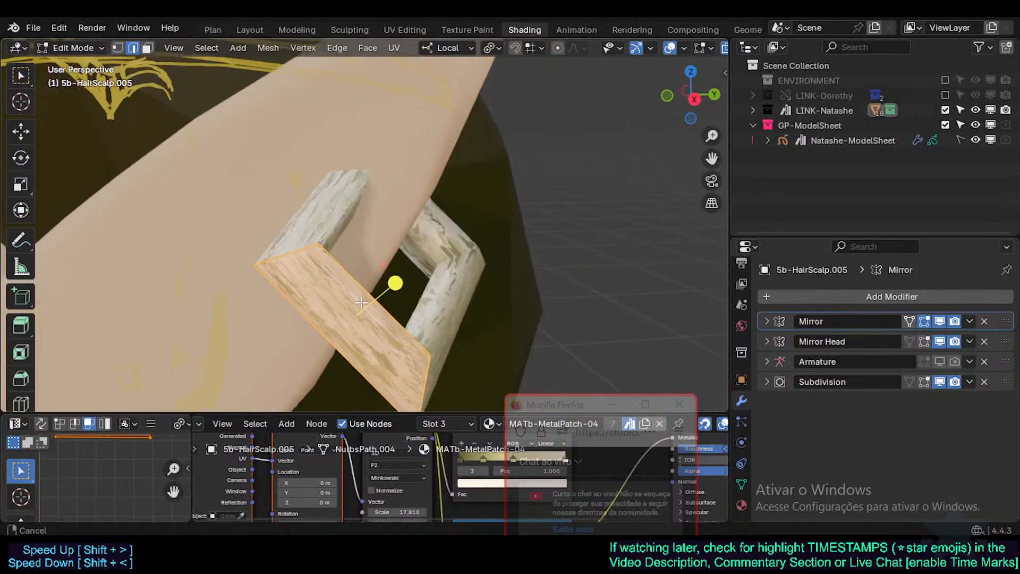
{"action": "left_click", "coordinate": [361, 306]}
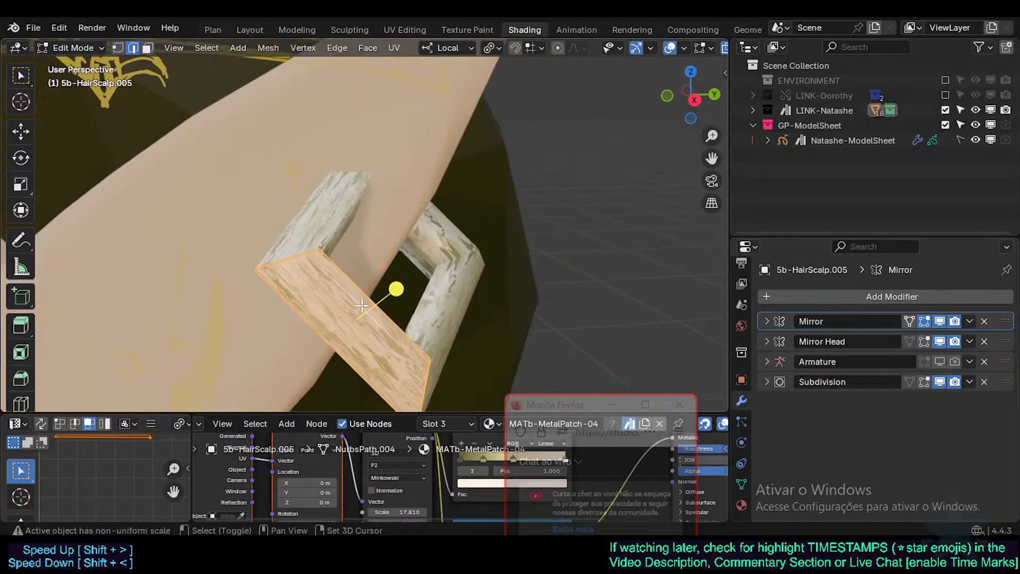
Select the ear-tip ornament together with both earlobe ornaments and apply smooth shading to them
{"action": "key", "text": "Tab"}
{"action": "middle_click_drag", "start_coordinate": [362, 305], "coordinate": [224, 309]}
{"action": "scroll", "coordinate": [335, 311], "scroll_direction": "down", "scroll_amount": 3}
{"action": "scroll", "coordinate": [286, 231], "scroll_direction": "down", "scroll_amount": 2}
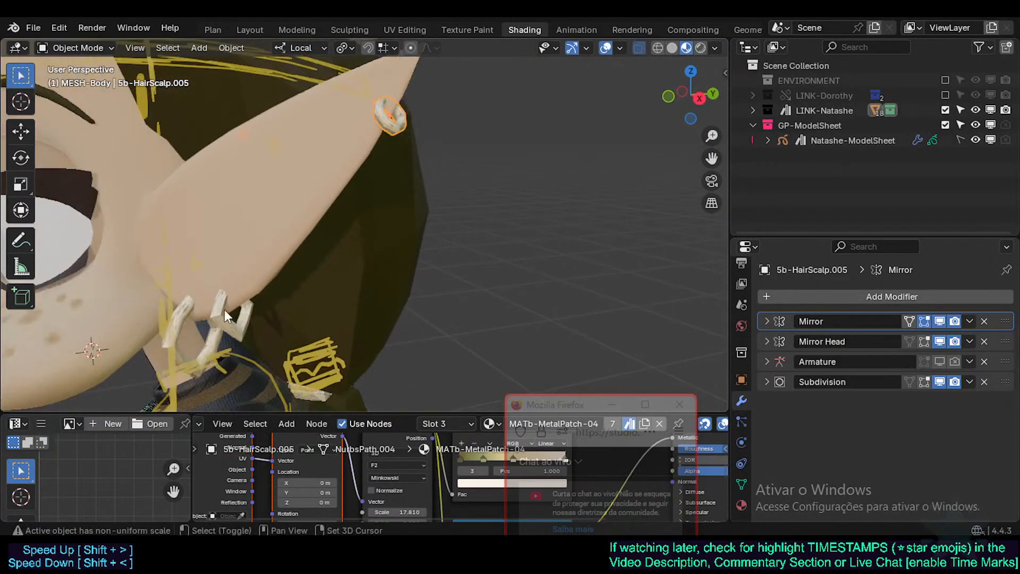
{"action": "left_click", "coordinate": [211, 317], "text": "shift"}
{"action": "left_click", "coordinate": [183, 321], "text": "shift"}
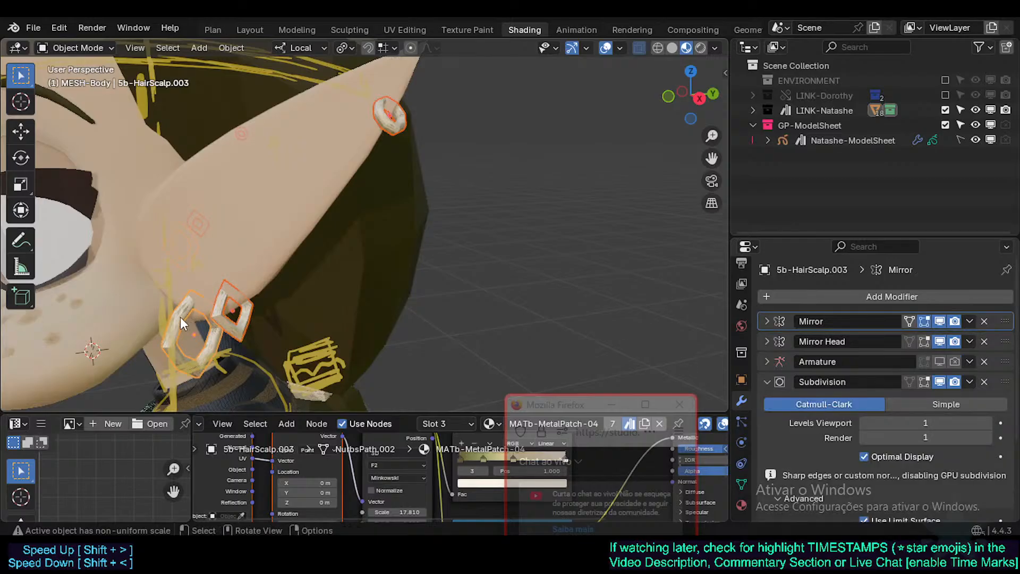
{"action": "right_click", "coordinate": [190, 316]}
{"action": "left_click", "coordinate": [148, 230]}
Check the meshes of the three ornaments and save the Natashe.blend file
{"action": "key", "text": "Tab"}
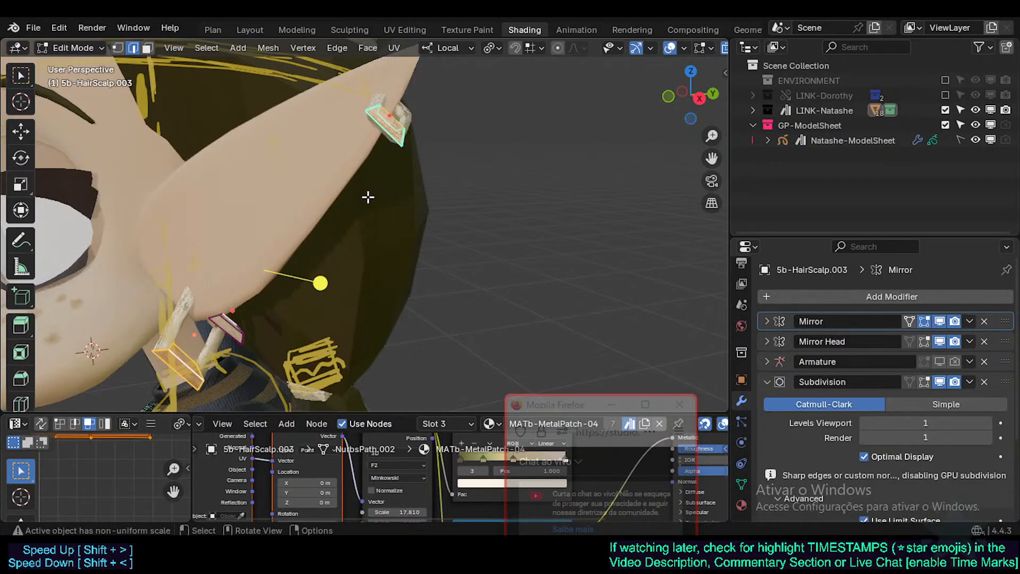
{"action": "key", "text": "Tab"}
{"action": "key", "text": "ctrl+s"}
{"action": "middle_click_drag", "start_coordinate": [383, 126], "coordinate": [408, 206], "text": "shift"}
{"action": "key", "text": "Tab"}
{"action": "key", "text": "Tab"}
{"action": "scroll", "coordinate": [451, 190], "scroll_direction": "down", "scroll_amount": 3}
{"action": "scroll", "coordinate": [354, 264], "scroll_direction": "up", "scroll_amount": 2}
{"action": "key", "text": "ctrl+s"}
Unwrap the UVs of the ear-tip ornament's mesh with the Angle Based method
{"action": "scroll", "coordinate": [383, 223], "scroll_direction": "up", "scroll_amount": 2}
{"action": "scroll", "coordinate": [371, 194], "scroll_direction": "up", "scroll_amount": 3}
{"action": "scroll", "coordinate": [408, 210], "scroll_direction": "up", "scroll_amount": 4}
{"action": "left_click", "coordinate": [397, 224]}
{"action": "key", "text": "Tab"}
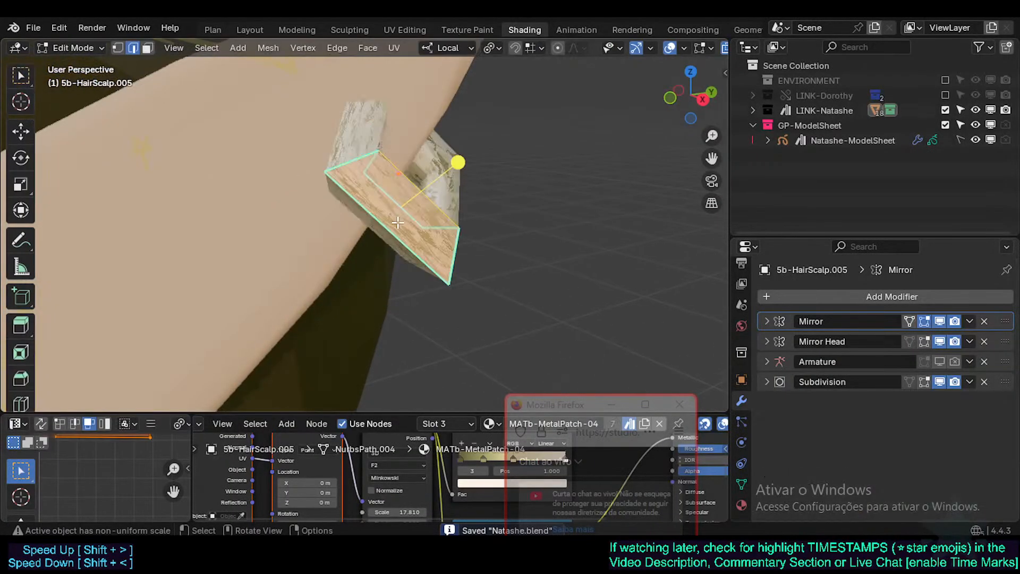
{"action": "scroll", "coordinate": [393, 244], "scroll_direction": "up", "scroll_amount": 2}
{"action": "middle_click_drag", "start_coordinate": [393, 244], "coordinate": [428, 247]}
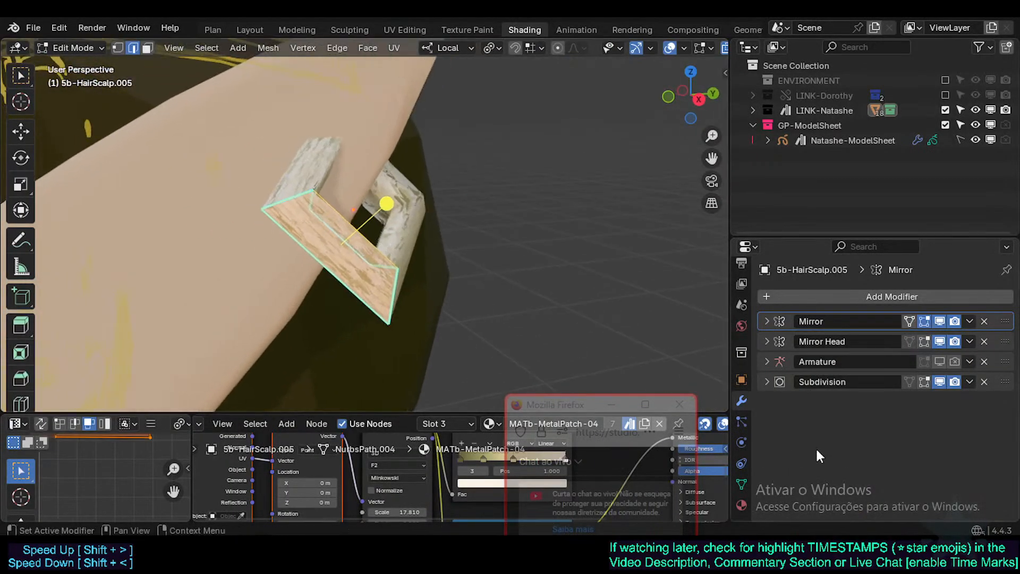
{"action": "key", "text": "u"}
{"action": "left_click", "coordinate": [394, 290]}
{"action": "key", "text": "Tab"}
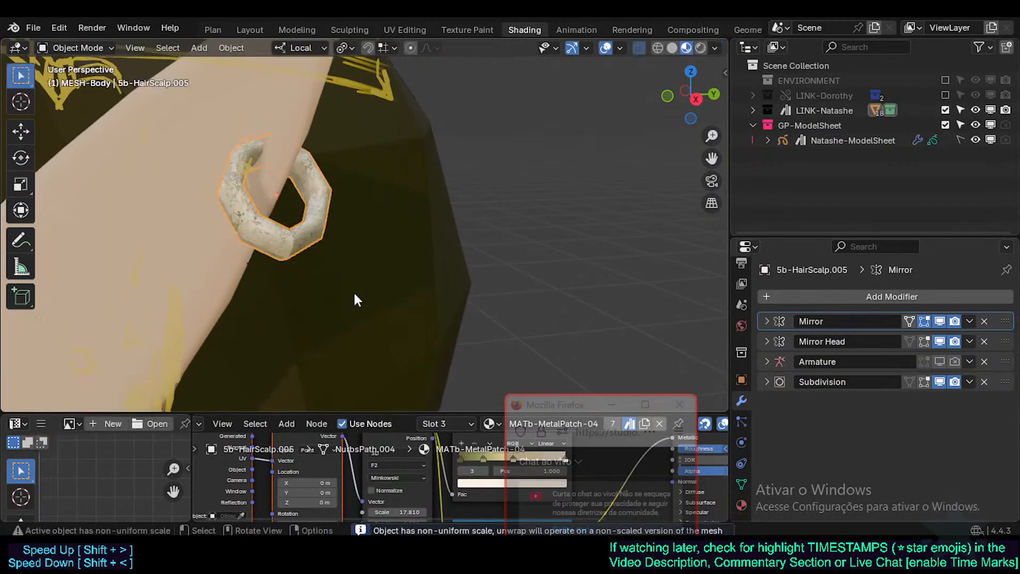
Map the UVs of the rear earlobe ornament's entire mesh with Lightmap Pack
{"action": "scroll", "coordinate": [277, 302], "scroll_direction": "down", "scroll_amount": 5}
{"action": "middle_click_drag", "start_coordinate": [275, 302], "coordinate": [414, 263]}
{"action": "middle_click_drag", "start_coordinate": [384, 349], "coordinate": [418, 283], "text": "shift"}
{"action": "scroll", "coordinate": [418, 283], "scroll_direction": "up", "scroll_amount": 4}
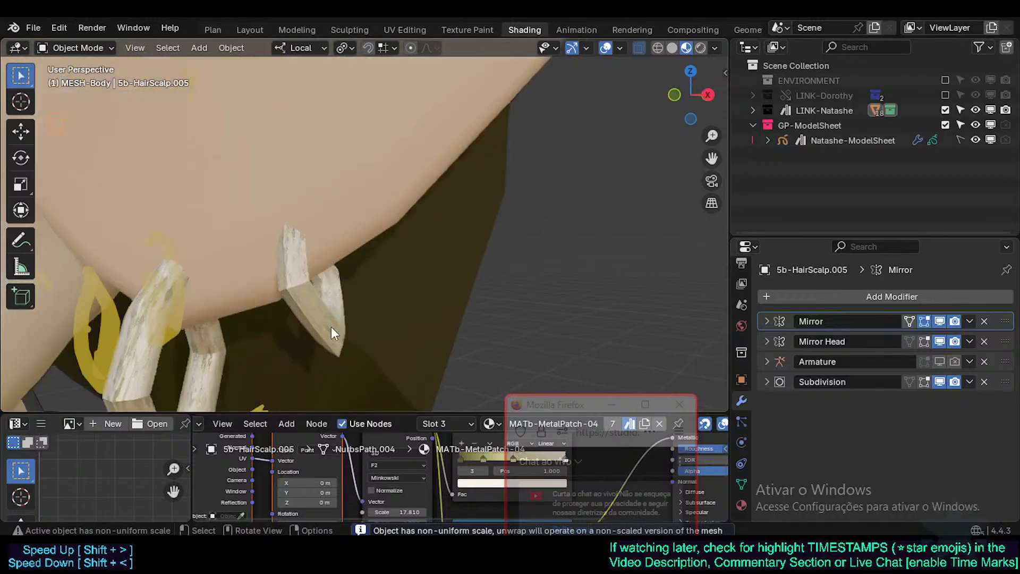
{"action": "left_click", "coordinate": [305, 299]}
{"action": "key", "text": "Tab"}
{"action": "middle_click_drag", "start_coordinate": [305, 299], "coordinate": [363, 306]}
{"action": "key", "text": "a"}
{"action": "key", "text": "u"}
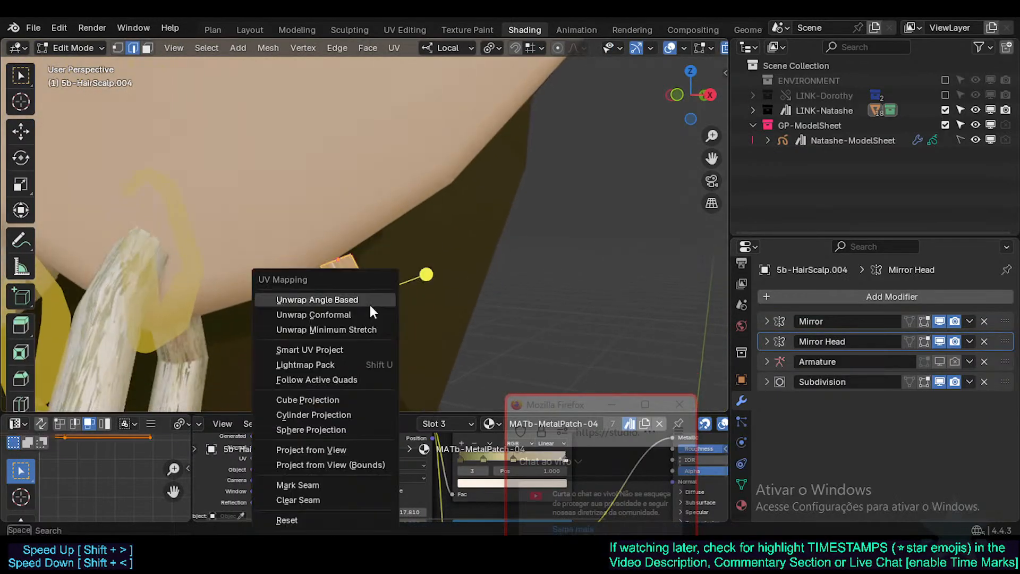
{"action": "left_click", "coordinate": [339, 365]}
{"action": "left_click", "coordinate": [327, 465]}
{"action": "key", "text": "Tab"}
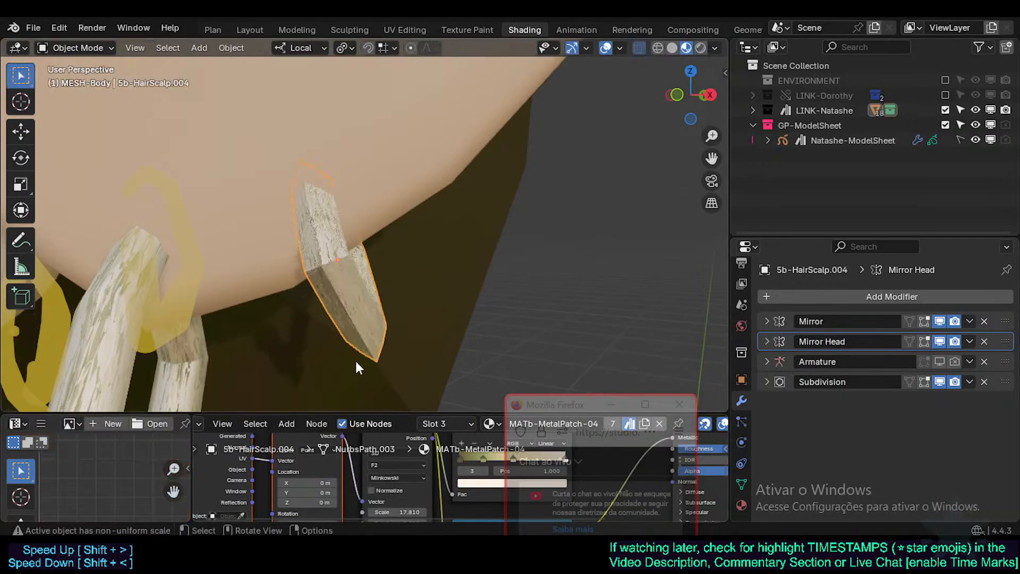
Try to unwrap the front earlobe ornament's mesh with Follow Active Quads
{"action": "middle_click_drag", "start_coordinate": [355, 358], "coordinate": [405, 287]}
{"action": "left_click", "coordinate": [364, 289]}
{"action": "key", "text": "Tab"}
{"action": "left_click", "coordinate": [296, 251]}
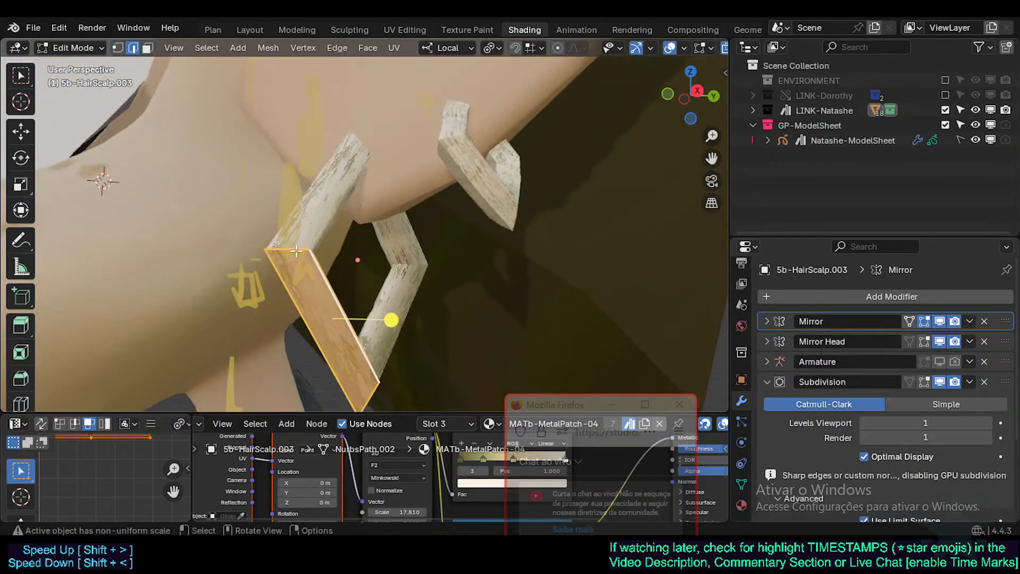
{"action": "key", "text": "u"}
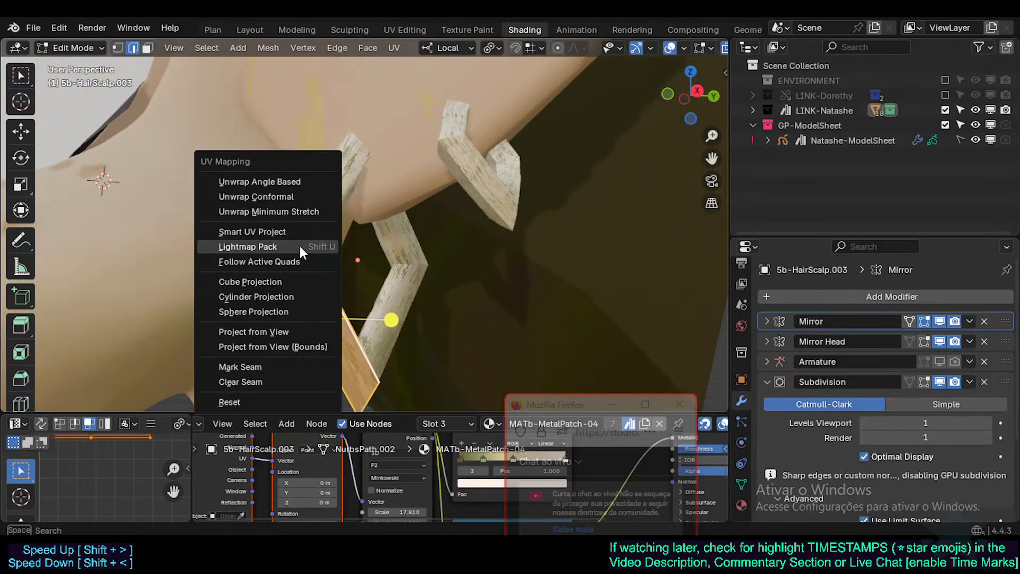
{"action": "left_click", "coordinate": [286, 260]}
{"action": "left_click", "coordinate": [298, 297]}
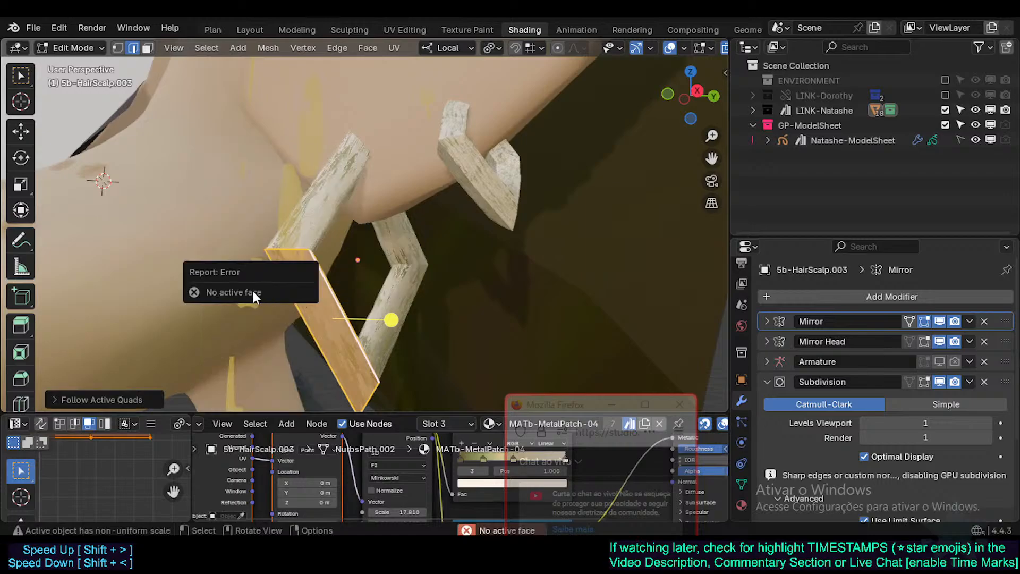
Generate a new UV mapping for the front earlobe ornament's mesh
{"action": "middle_click_drag", "start_coordinate": [327, 252], "coordinate": [420, 244]}
{"action": "key", "text": "Tab"}
{"action": "key", "text": "Tab"}
{"action": "key", "text": "Tab"}
{"action": "scroll", "coordinate": [465, 235], "scroll_direction": "down", "scroll_amount": 6}
{"action": "scroll", "coordinate": [519, 168], "scroll_direction": "down", "scroll_amount": 1}
{"action": "middle_click_drag", "start_coordinate": [520, 168], "coordinate": [418, 197], "text": "shift"}
{"action": "scroll", "coordinate": [393, 222], "scroll_direction": "up", "scroll_amount": 4}
{"action": "key", "text": "Tab"}
{"action": "scroll", "coordinate": [320, 256], "scroll_direction": "up", "scroll_amount": 3}
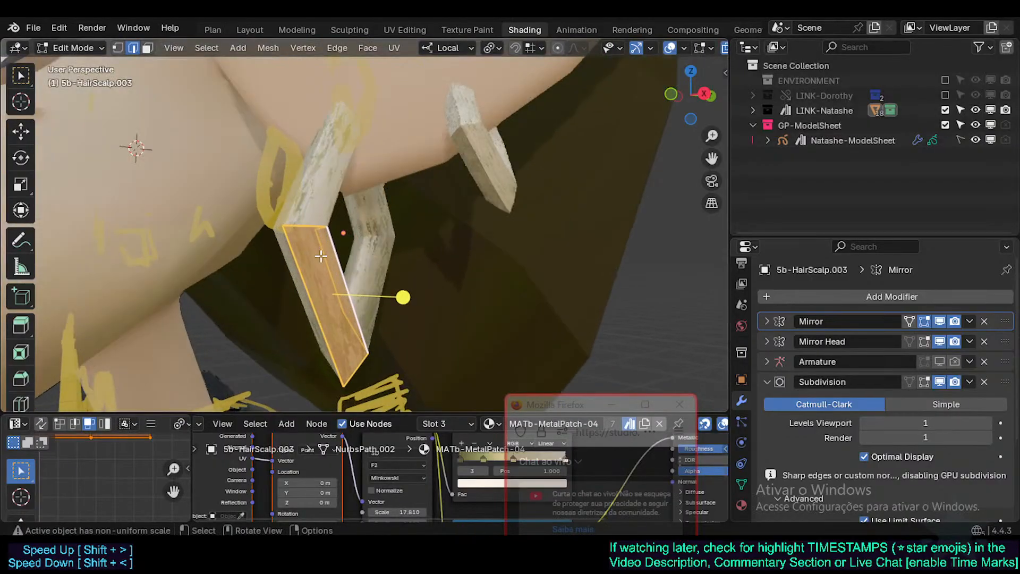
{"action": "key", "text": "u"}
{"action": "left_click", "coordinate": [290, 280]}
{"action": "key", "text": "Tab"}
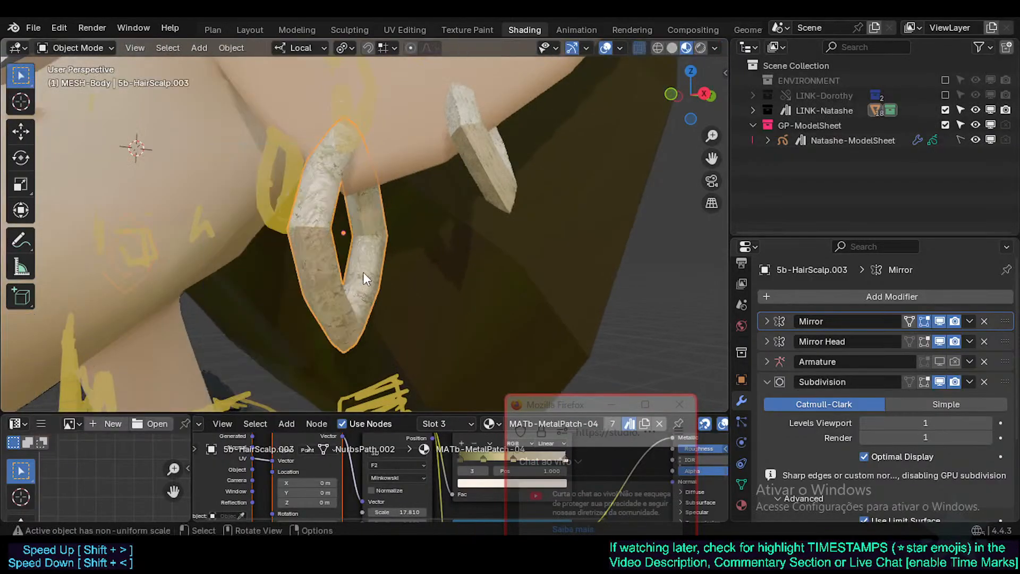
Scale the front earlobe ornament's UVs by about -0.9 to adjust its metal texture
{"action": "middle_click_drag", "start_coordinate": [362, 276], "coordinate": [349, 306]}
{"action": "scroll", "coordinate": [379, 278], "scroll_direction": "down", "scroll_amount": 2}
{"action": "scroll", "coordinate": [380, 257], "scroll_direction": "down", "scroll_amount": 5}
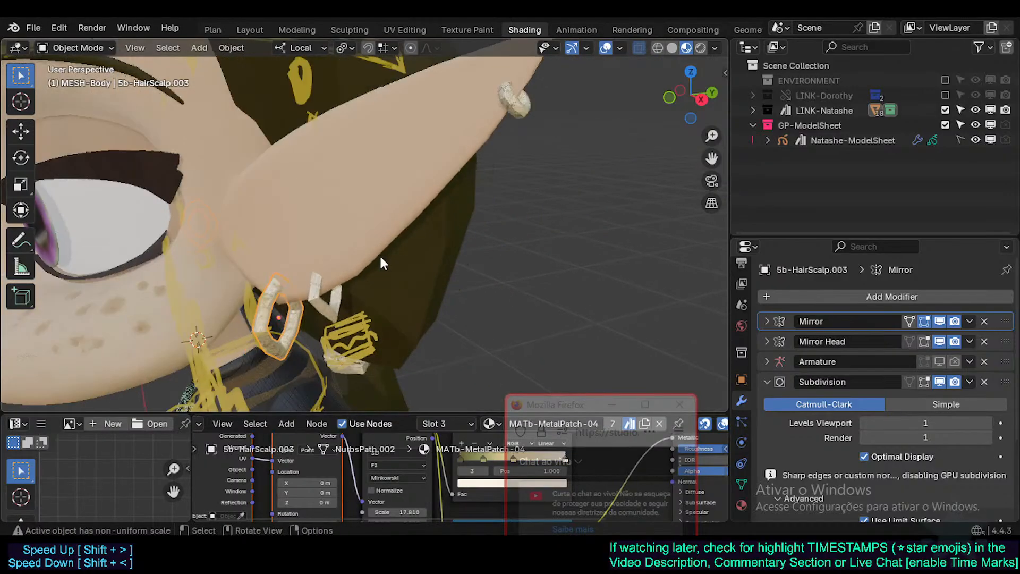
{"action": "middle_click_drag", "start_coordinate": [380, 257], "coordinate": [418, 274], "text": "shift"}
{"action": "scroll", "coordinate": [418, 274], "scroll_direction": "up", "scroll_amount": 4}
{"action": "scroll", "coordinate": [419, 281], "scroll_direction": "up", "scroll_amount": 2}
{"action": "key", "text": "Tab"}
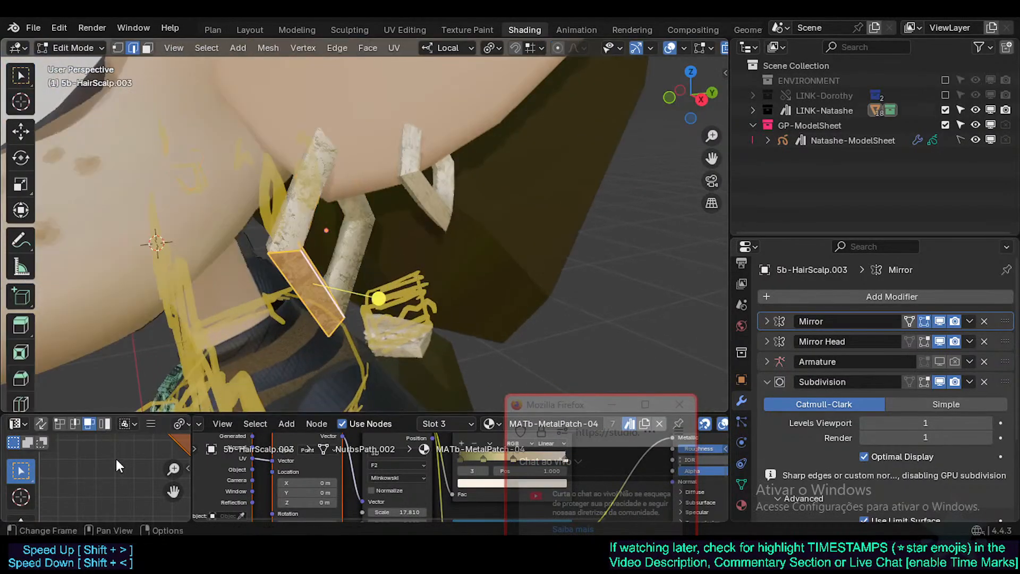
{"action": "key", "text": "s"}
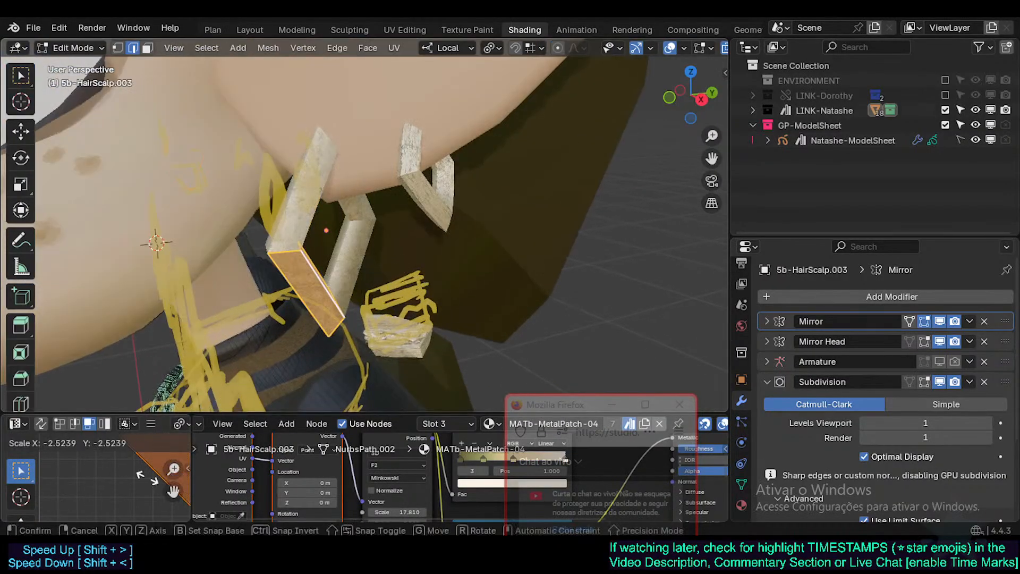
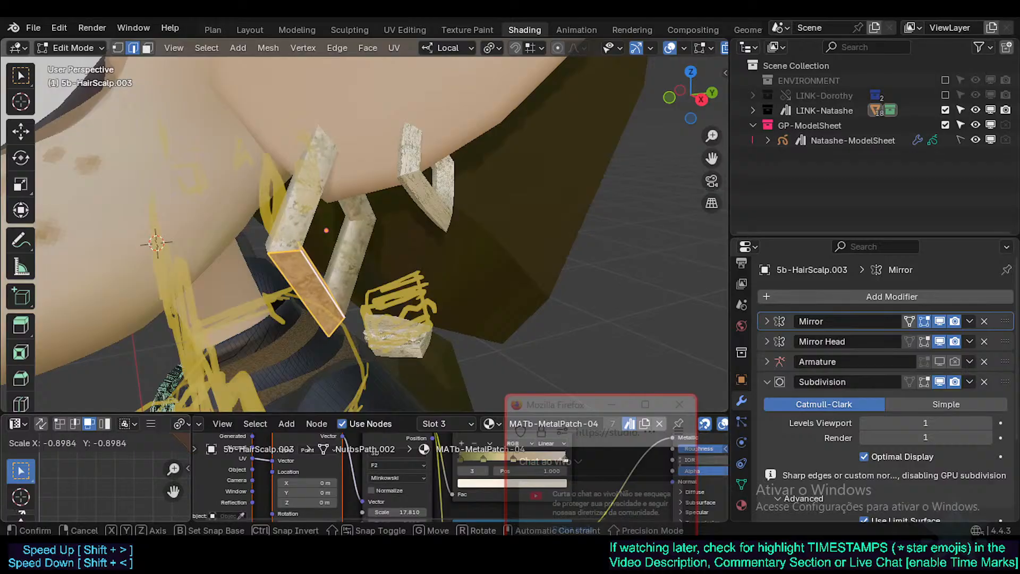
{"action": "left_click", "coordinate": [64, 505]}
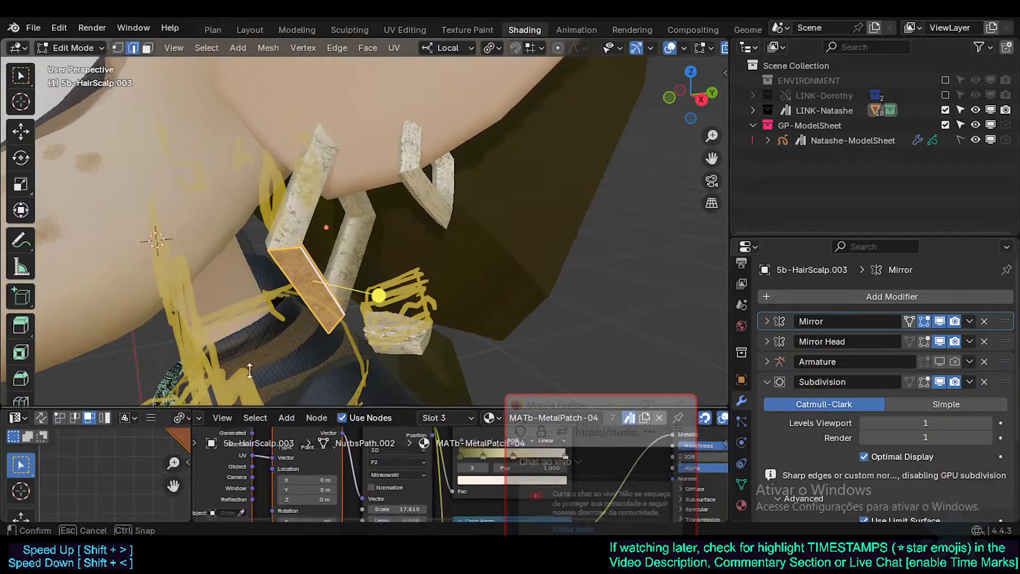
Enlarge the UV and node editor area and scale down the front earlobe ornament's UVs
{"action": "left_click_drag", "start_coordinate": [240, 411], "coordinate": [239, 307]}
{"action": "key", "text": "s"}
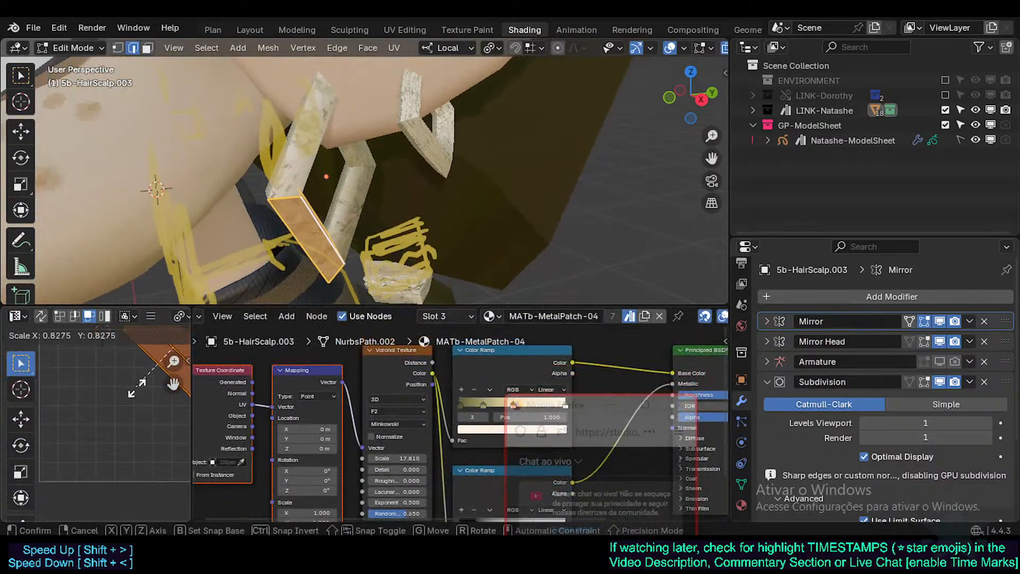
{"action": "left_click", "coordinate": [177, 371]}
{"action": "key", "text": "Tab"}
{"action": "scroll", "coordinate": [429, 181], "scroll_direction": "down", "scroll_amount": 3}
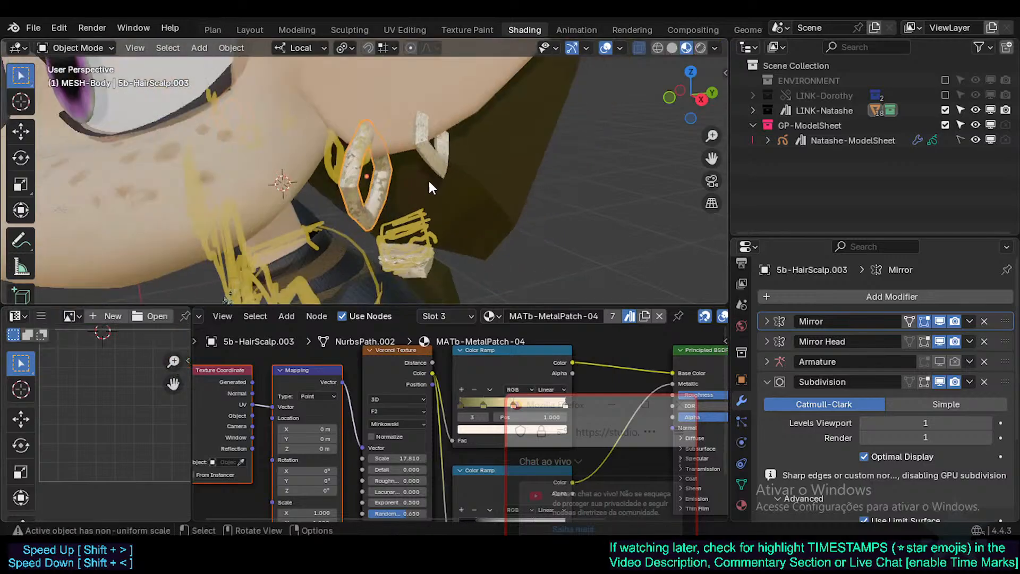
Save the file, shrink the node editor area and switch to the Layout workspace
{"action": "mouse_move", "coordinate": [429, 181]}
{"action": "middle_mouse_down", "text": "shift"}
{"action": "mouse_move", "coordinate": [398, 228]}
{"action": "mouse_move", "coordinate": [419, 208]}
{"action": "mouse_move", "coordinate": [461, 209]}
{"action": "mouse_move", "coordinate": [432, 175]}
{"action": "middle_mouse_up", "text": "shift"}
{"action": "scroll", "coordinate": [398, 227], "scroll_direction": "down", "scroll_amount": 5}
{"action": "key", "text": "ctrl+s"}
{"action": "scroll", "coordinate": [420, 208], "scroll_direction": "down", "scroll_amount": 3}
{"action": "left_click_drag", "start_coordinate": [425, 306], "coordinate": [423, 453]}
{"action": "left_click", "coordinate": [248, 31]}
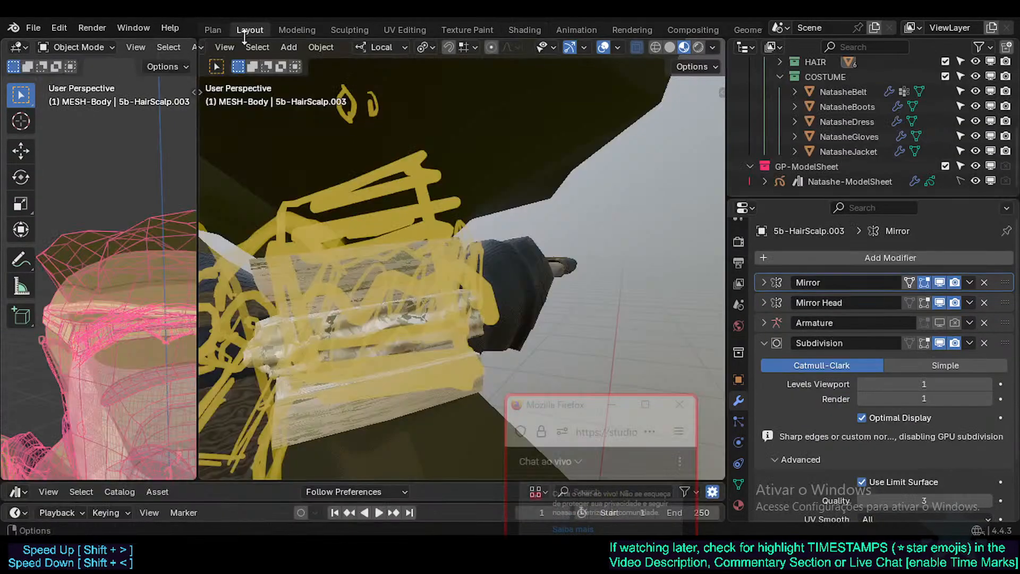
Reveal all hidden objects, hide the GP-ModelSheet sketch collection in the viewport and save the file
{"action": "scroll", "coordinate": [374, 272], "scroll_direction": "down", "scroll_amount": 4}
{"action": "mouse_move", "coordinate": [328, 319]}
{"action": "middle_mouse_down"}
{"action": "mouse_move", "coordinate": [385, 304]}
{"action": "mouse_move", "coordinate": [385, 323]}
{"action": "mouse_move", "coordinate": [408, 315]}
{"action": "mouse_move", "coordinate": [404, 275]}
{"action": "middle_mouse_up"}
{"action": "scroll", "coordinate": [384, 305], "scroll_direction": "down", "scroll_amount": 5}
{"action": "key", "text": "shift+z"}
{"action": "key", "text": "shift+z"}
{"action": "key", "text": "alt+h"}
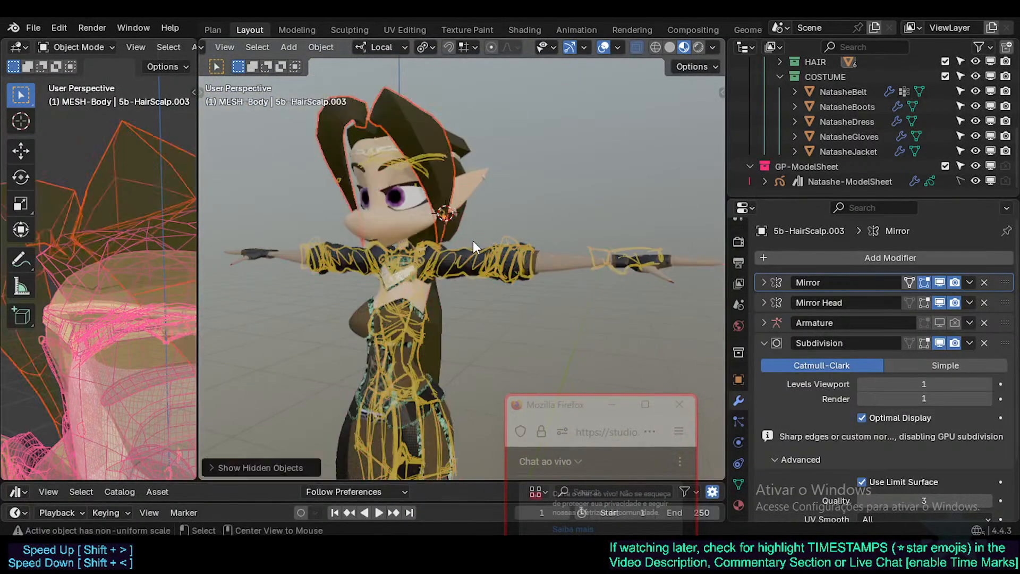
{"action": "middle_click_drag", "start_coordinate": [476, 240], "coordinate": [542, 282]}
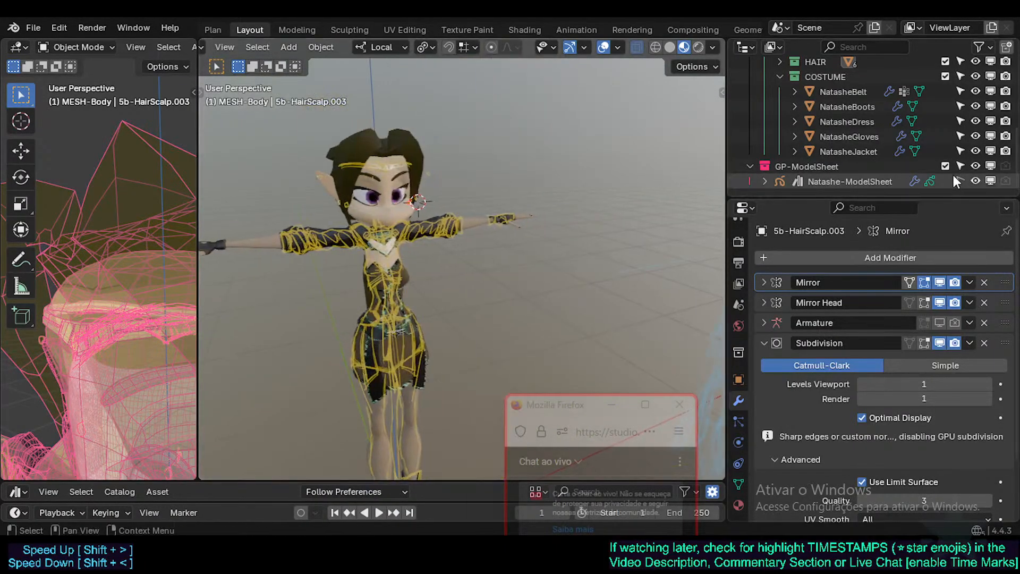
{"action": "left_click", "coordinate": [990, 166]}
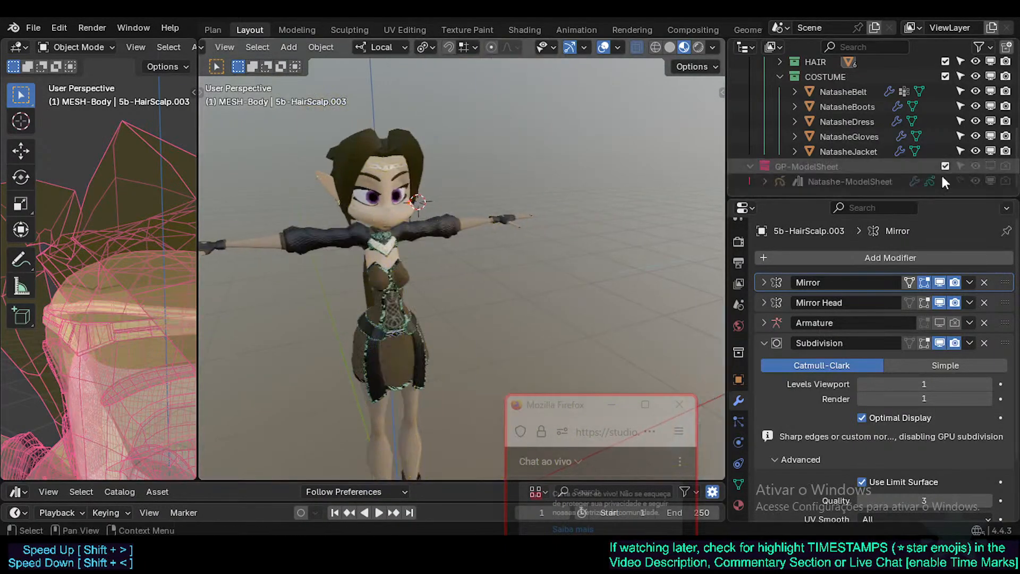
{"action": "mouse_move", "coordinate": [478, 202]}
{"action": "middle_mouse_down"}
{"action": "mouse_move", "coordinate": [451, 210]}
{"action": "mouse_move", "coordinate": [387, 289]}
{"action": "mouse_move", "coordinate": [406, 256]}
{"action": "mouse_move", "coordinate": [465, 241]}
{"action": "mouse_move", "coordinate": [380, 242]}
{"action": "mouse_move", "coordinate": [381, 271]}
{"action": "mouse_move", "coordinate": [307, 306]}
{"action": "mouse_move", "coordinate": [419, 292]}
{"action": "mouse_move", "coordinate": [425, 356]}
{"action": "mouse_move", "coordinate": [336, 319]}
{"action": "mouse_move", "coordinate": [360, 303]}
{"action": "middle_mouse_up"}
{"action": "key", "text": "ctrl+s"}
Examine the character's costume up close, temporarily hiding the dress to check what lies underneath it
{"action": "scroll", "coordinate": [387, 285], "scroll_direction": "up", "scroll_amount": 10}
{"action": "scroll", "coordinate": [362, 343], "scroll_direction": "up", "scroll_amount": 4}
{"action": "left_click", "coordinate": [378, 370]}
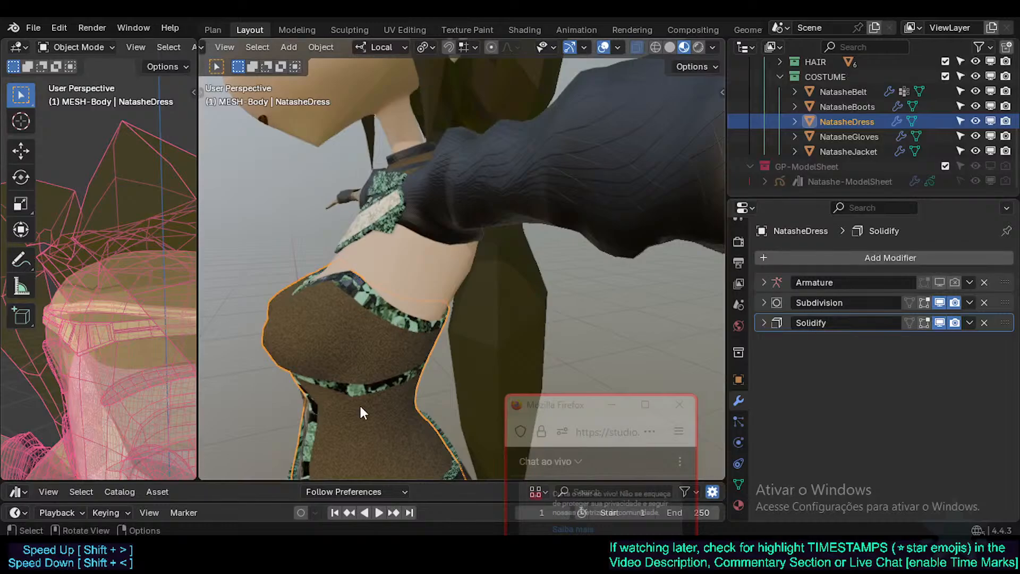
{"action": "middle_click_drag", "start_coordinate": [361, 406], "coordinate": [419, 298]}
{"action": "scroll", "coordinate": [357, 375], "scroll_direction": "down", "scroll_amount": 3}
{"action": "scroll", "coordinate": [379, 377], "scroll_direction": "down", "scroll_amount": 4}
{"action": "middle_click_drag", "start_coordinate": [406, 290], "coordinate": [386, 287]}
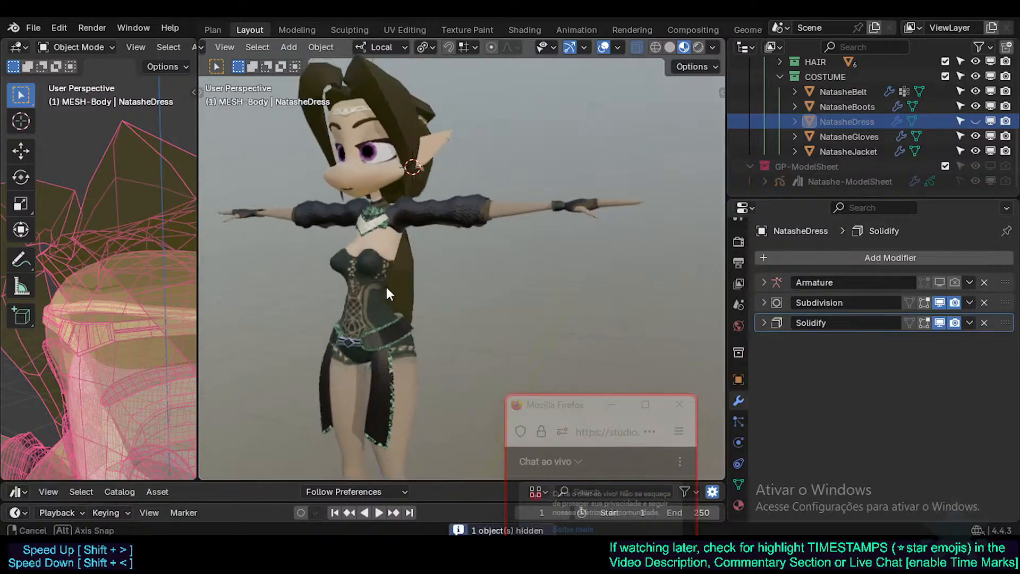
{"action": "scroll", "coordinate": [387, 328], "scroll_direction": "down", "scroll_amount": 2}
{"action": "middle_click_drag", "start_coordinate": [388, 327], "coordinate": [409, 262]}
{"action": "key", "text": "ctrl+z"}
{"action": "left_click", "coordinate": [409, 262]}
{"action": "key", "text": "h"}
{"action": "middle_click_drag", "start_coordinate": [405, 309], "coordinate": [430, 284]}
{"action": "key", "text": "ctrl+z"}
{"action": "left_click", "coordinate": [400, 355]}
{"action": "scroll", "coordinate": [378, 374], "scroll_direction": "up", "scroll_amount": 2}
{"action": "scroll", "coordinate": [492, 271], "scroll_direction": "up", "scroll_amount": 2}
{"action": "key", "text": "alt+a"}
{"action": "scroll", "coordinate": [430, 285], "scroll_direction": "up", "scroll_amount": 4}
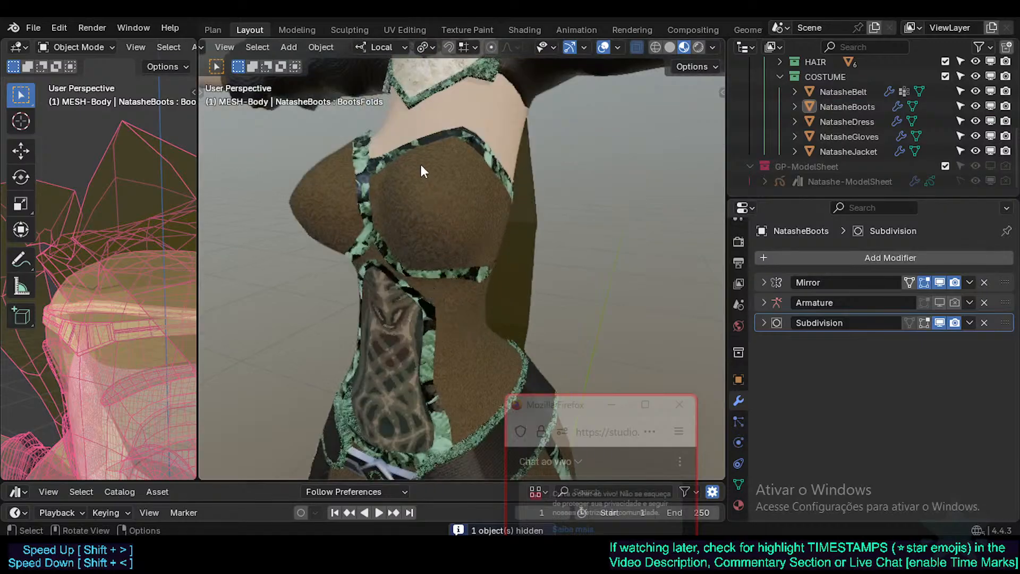
{"action": "scroll", "coordinate": [420, 164], "scroll_direction": "down", "scroll_amount": 3}
Open the NatasheDress mesh for editing with nothing selected
{"action": "left_click", "coordinate": [446, 159]}
{"action": "key", "text": "Tab"}
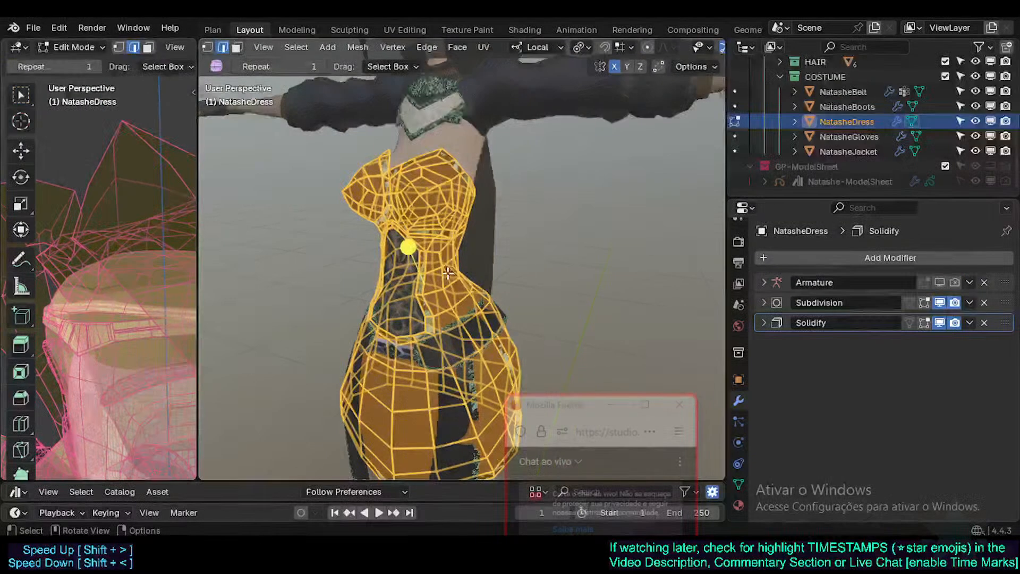
{"action": "scroll", "coordinate": [425, 280], "scroll_direction": "up", "scroll_amount": 3}
{"action": "key", "text": "alt+a"}
{"action": "scroll", "coordinate": [410, 376], "scroll_direction": "down", "scroll_amount": 2}
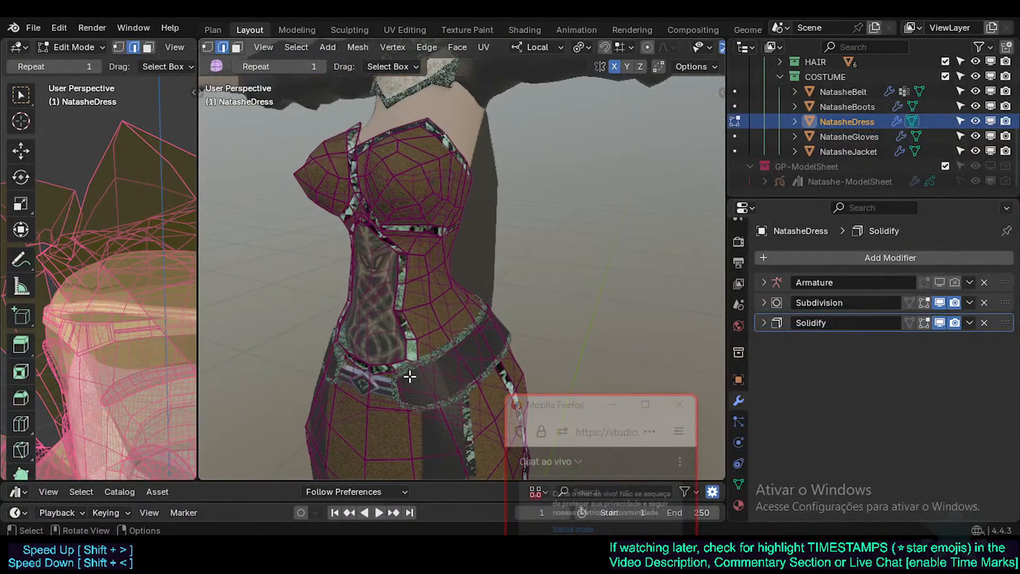
Try to select the dress's trim by face loop and by linked faces delimited by material
{"action": "left_click", "coordinate": [410, 341], "text": "alt"}
{"action": "middle_click_drag", "start_coordinate": [391, 201], "coordinate": [389, 350], "text": "shift"}
{"action": "scroll", "coordinate": [390, 351], "scroll_direction": "up", "scroll_amount": 2}
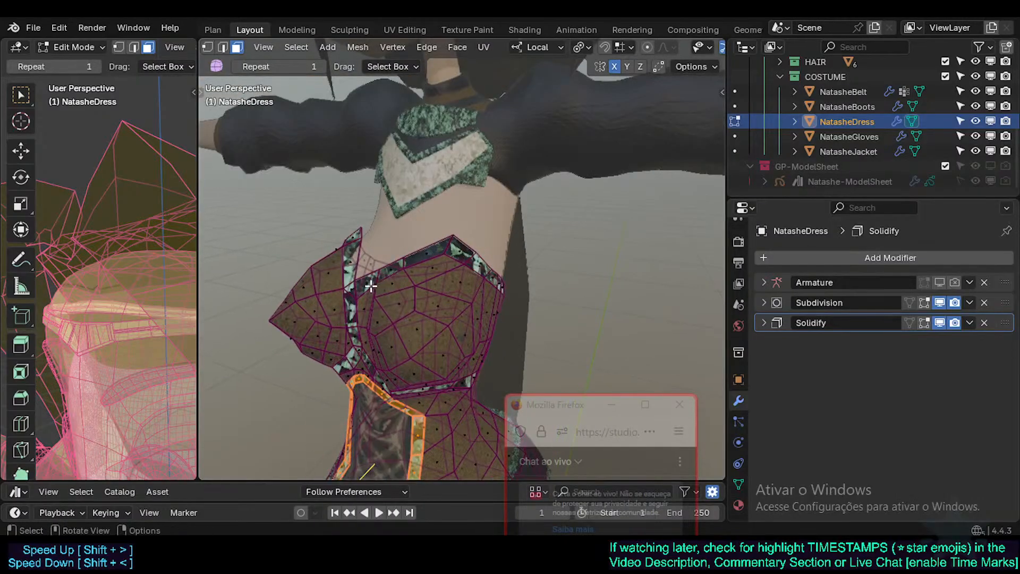
{"action": "key", "text": "l"}
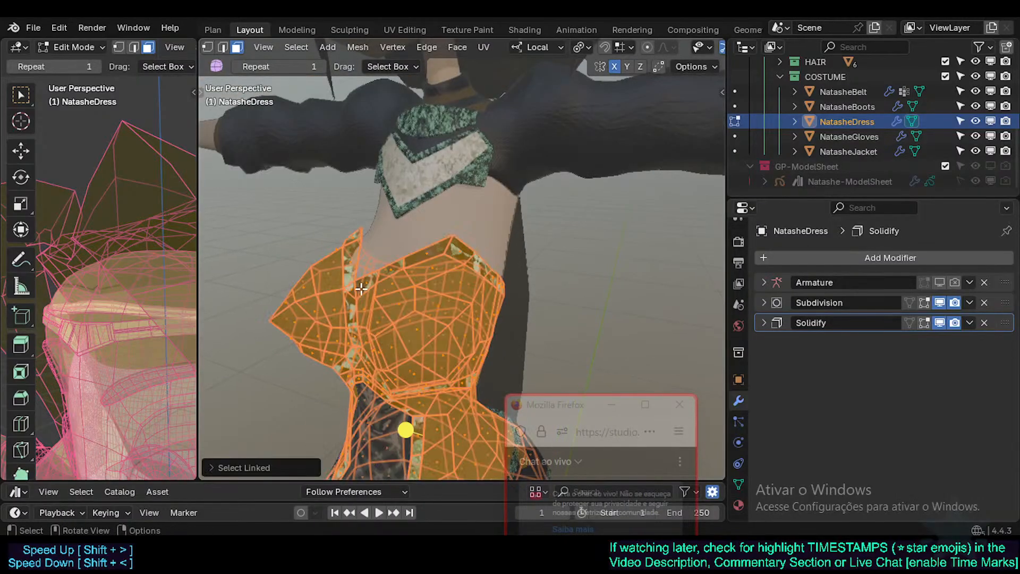
{"action": "left_click", "coordinate": [268, 472]}
{"action": "left_click", "coordinate": [300, 417]}
{"action": "key", "text": "alt+a"}
{"action": "middle_click_drag", "start_coordinate": [456, 388], "coordinate": [443, 342], "text": "shift"}
{"action": "scroll", "coordinate": [438, 324], "scroll_direction": "down", "scroll_amount": 2}
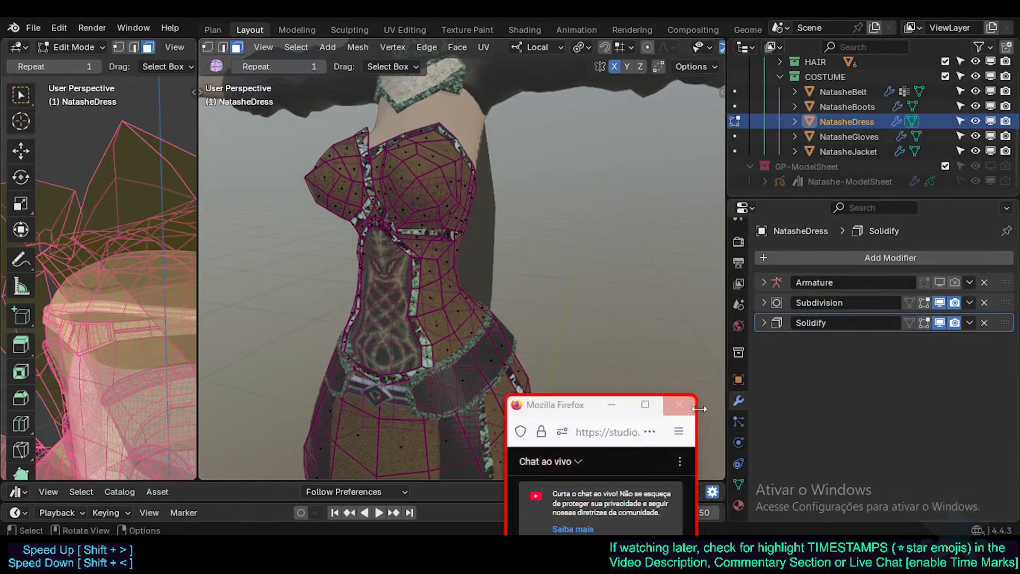
Select the dress faces that use MATb-MetalPatch-02 and assign them MATb-MetalPatch-04 through a new material slot
{"action": "left_click", "coordinate": [739, 503]}
{"action": "left_click", "coordinate": [852, 278]}
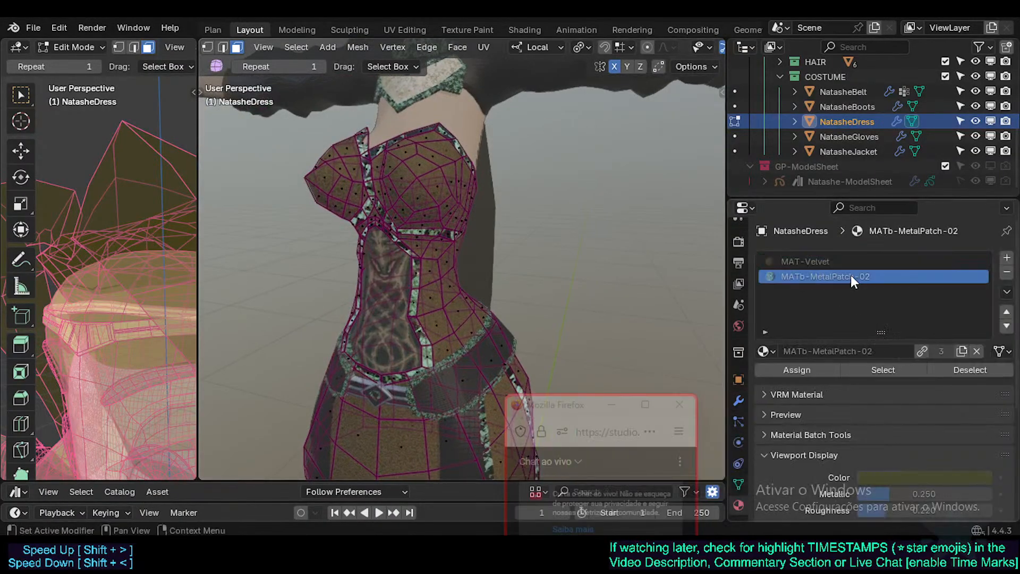
{"action": "left_click", "coordinate": [894, 375]}
{"action": "middle_click_drag", "start_coordinate": [432, 249], "coordinate": [399, 255]}
{"action": "middle_click_drag", "start_coordinate": [429, 372], "coordinate": [334, 222], "text": "shift"}
{"action": "key", "text": "alt+a"}
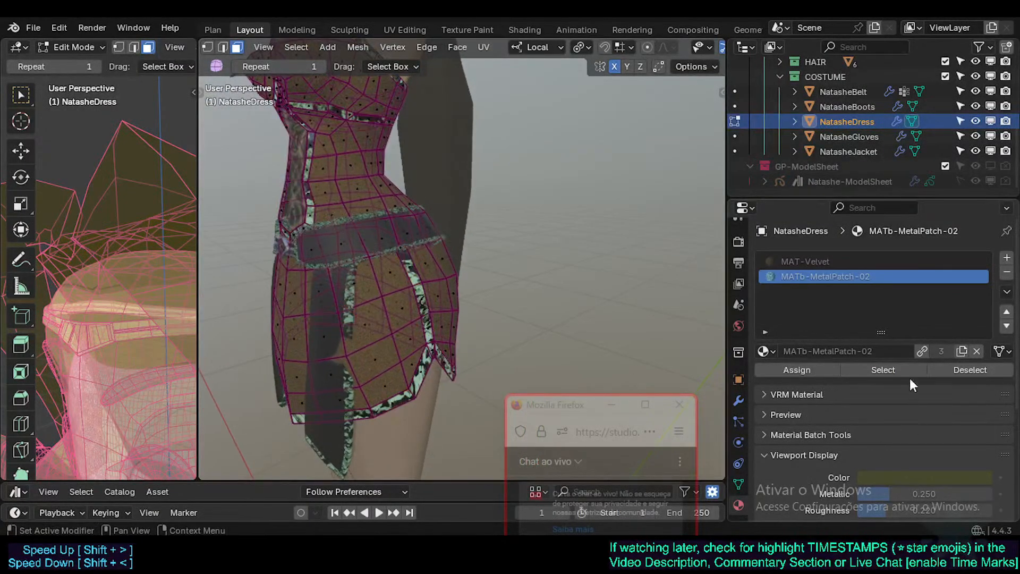
{"action": "left_click", "coordinate": [883, 370]}
{"action": "left_click", "coordinate": [1007, 257]}
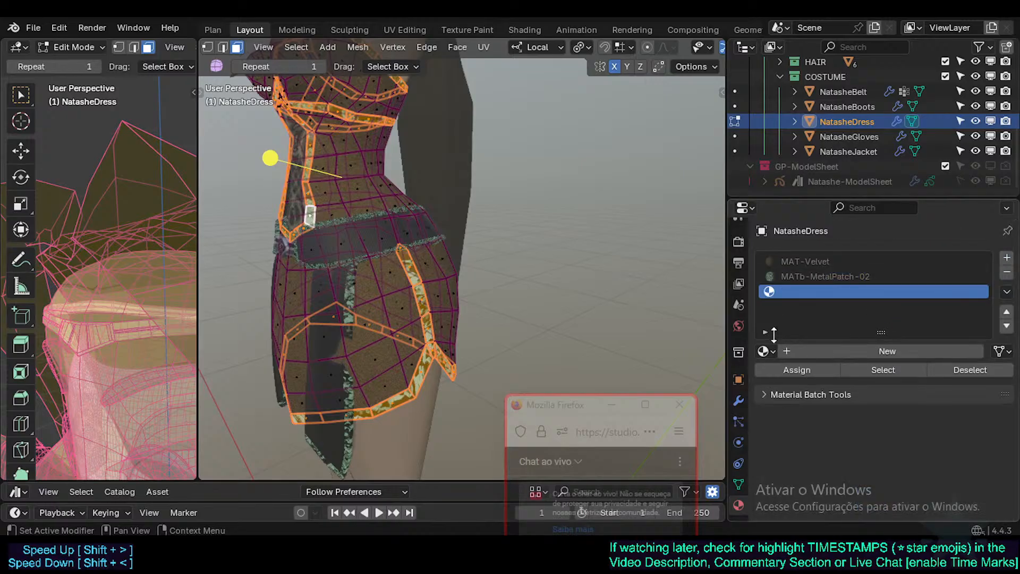
{"action": "left_click", "coordinate": [766, 352]}
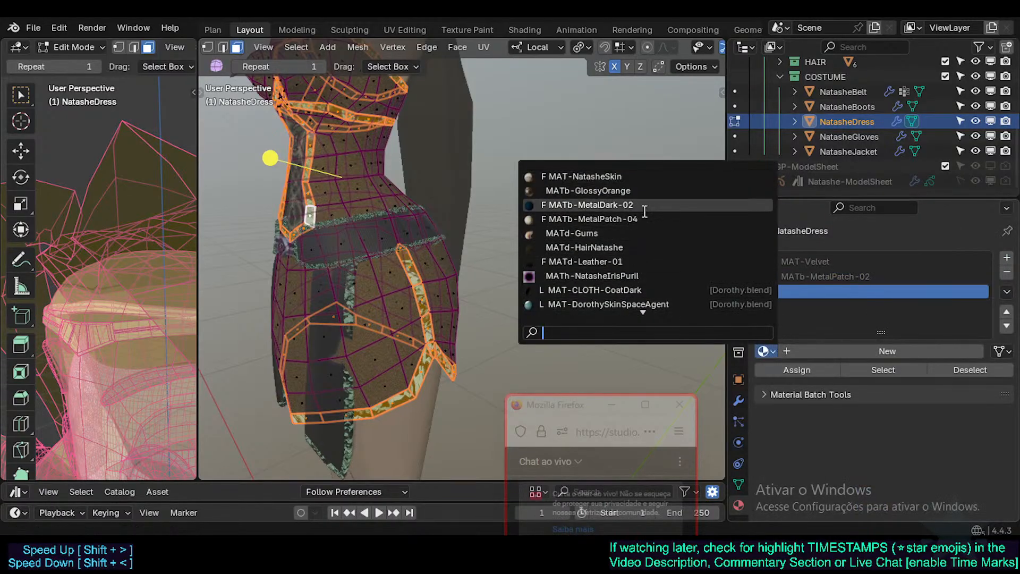
{"action": "left_click", "coordinate": [642, 219]}
{"action": "left_click", "coordinate": [775, 370]}
{"action": "key", "text": "Tab"}
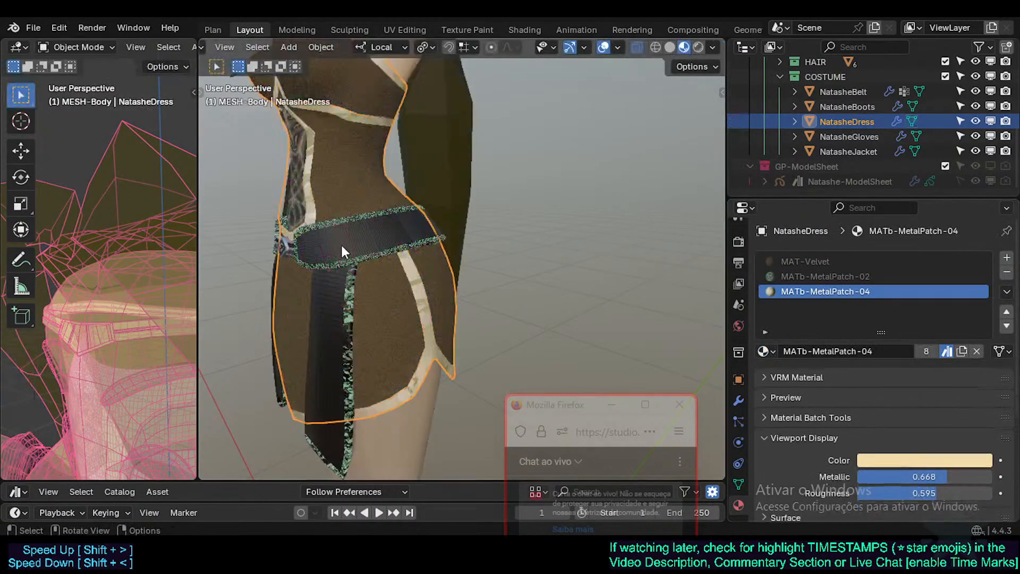
Deselect the dress and save the file
{"action": "middle_click_drag", "start_coordinate": [341, 243], "coordinate": [455, 323]}
{"action": "scroll", "coordinate": [427, 260], "scroll_direction": "down", "scroll_amount": 4}
{"action": "key", "text": "alt+a"}
{"action": "key", "text": "ctrl+s"}
Assign MATb-MetalPatch-04 to the border face loop of the belt's hanging flap through a new material slot
{"action": "left_click", "coordinate": [467, 334]}
{"action": "key", "text": "Tab"}
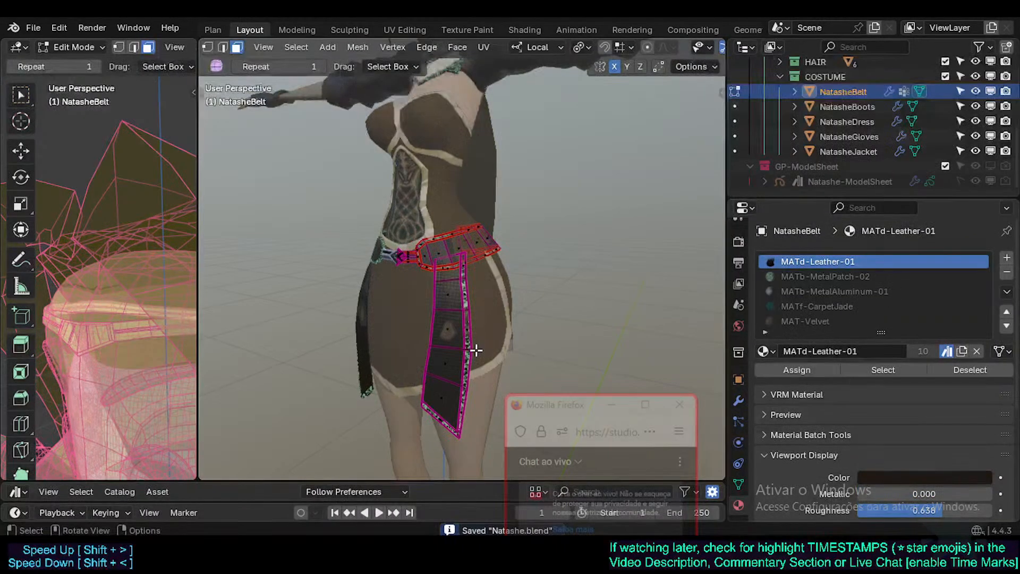
{"action": "left_click", "coordinate": [471, 348], "text": "alt"}
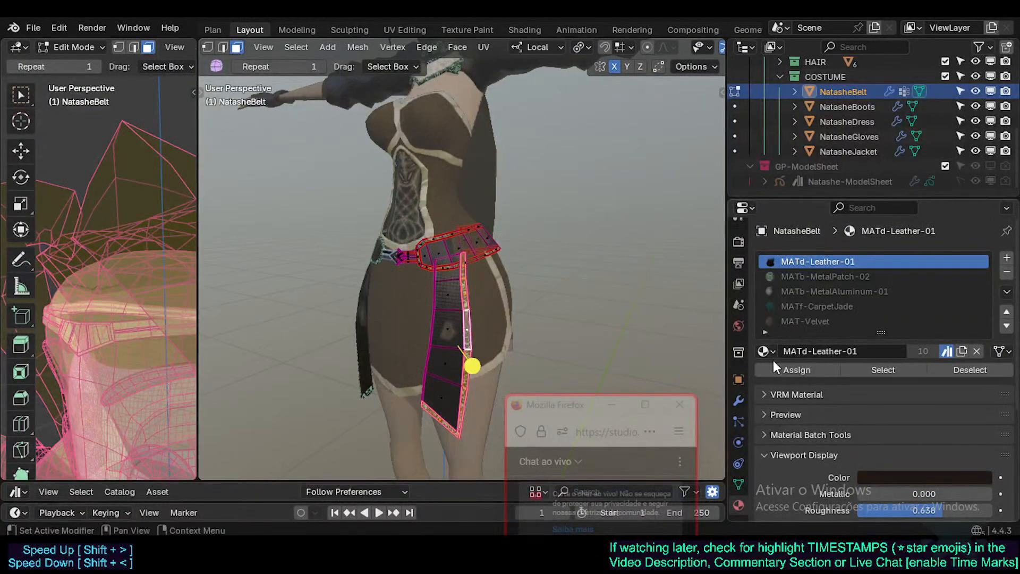
{"action": "left_click", "coordinate": [813, 276]}
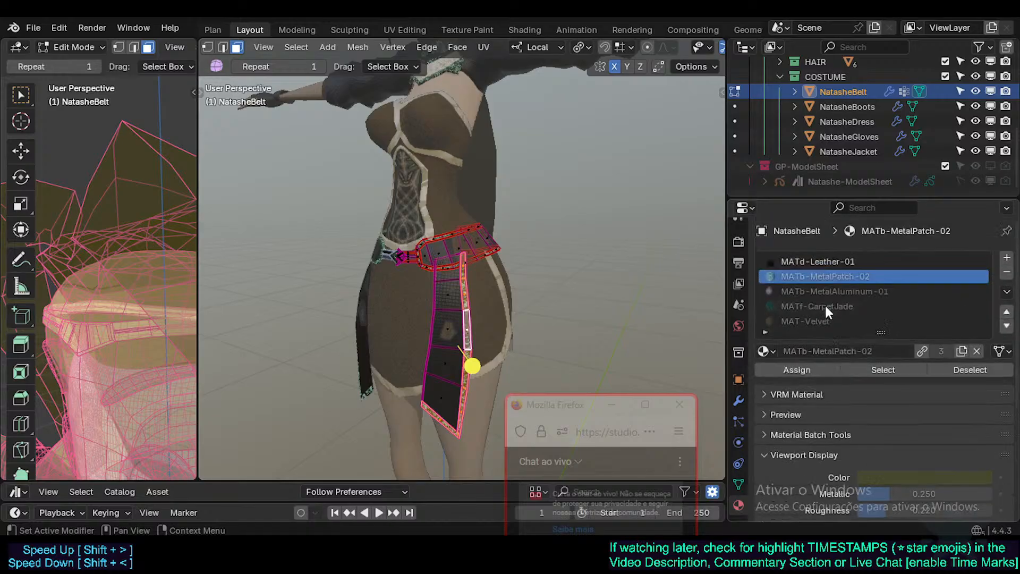
{"action": "left_click", "coordinate": [1007, 257]}
{"action": "left_click", "coordinate": [765, 352]}
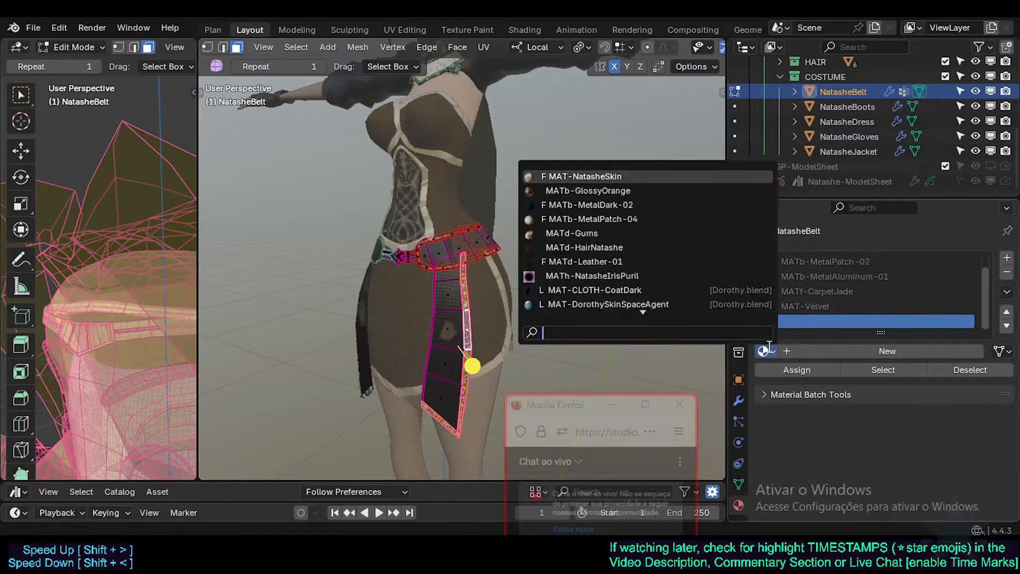
{"action": "left_click", "coordinate": [752, 219]}
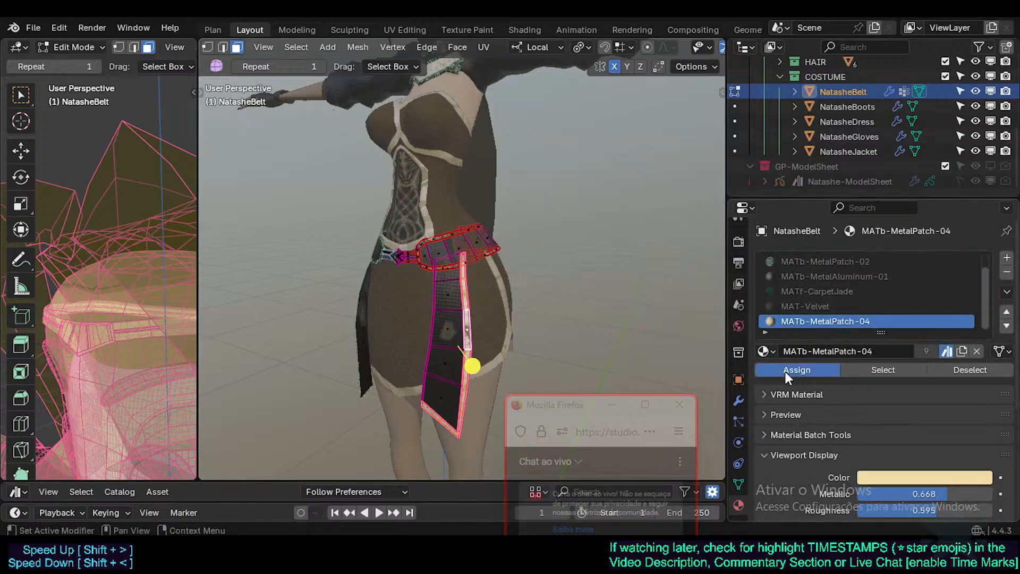
{"action": "left_click", "coordinate": [796, 370]}
{"action": "key", "text": "Tab"}
{"action": "middle_click_drag", "start_coordinate": [455, 284], "coordinate": [429, 317]}
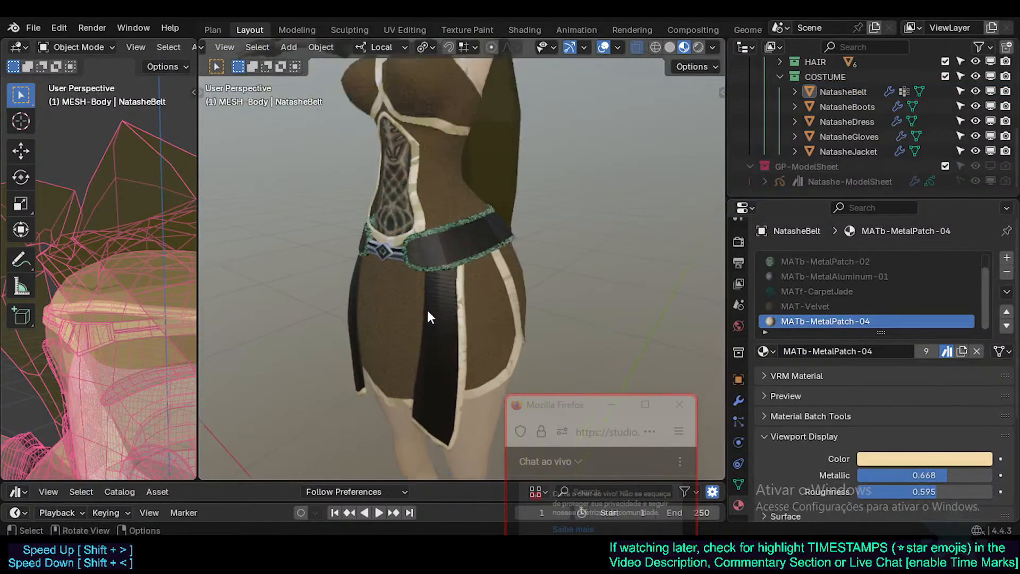
Try the MATf-CarpetJade material on the inner faces of the belt's hanging flap
{"action": "left_click", "coordinate": [432, 324]}
{"action": "key", "text": "Tab"}
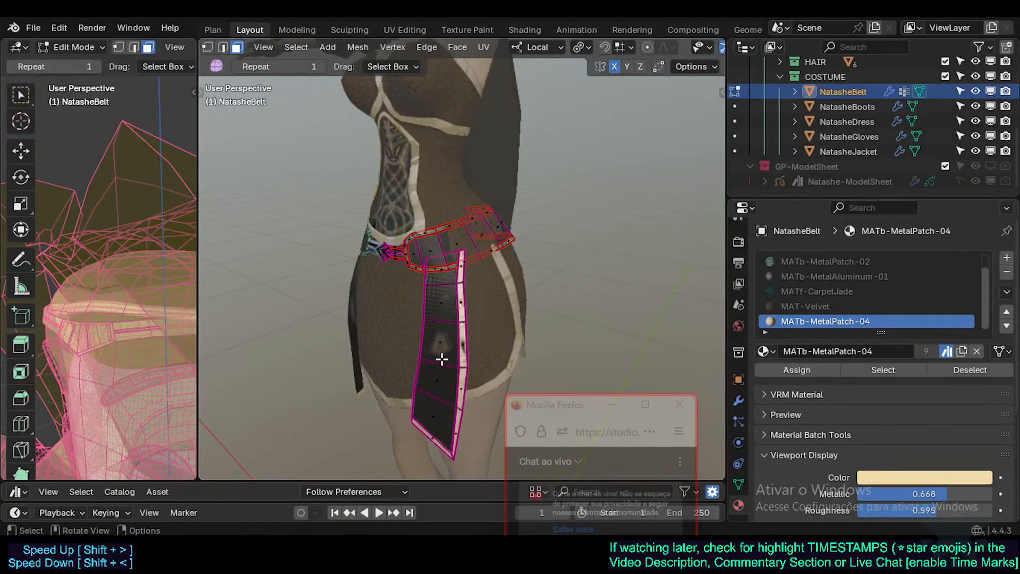
{"action": "key", "text": "l"}
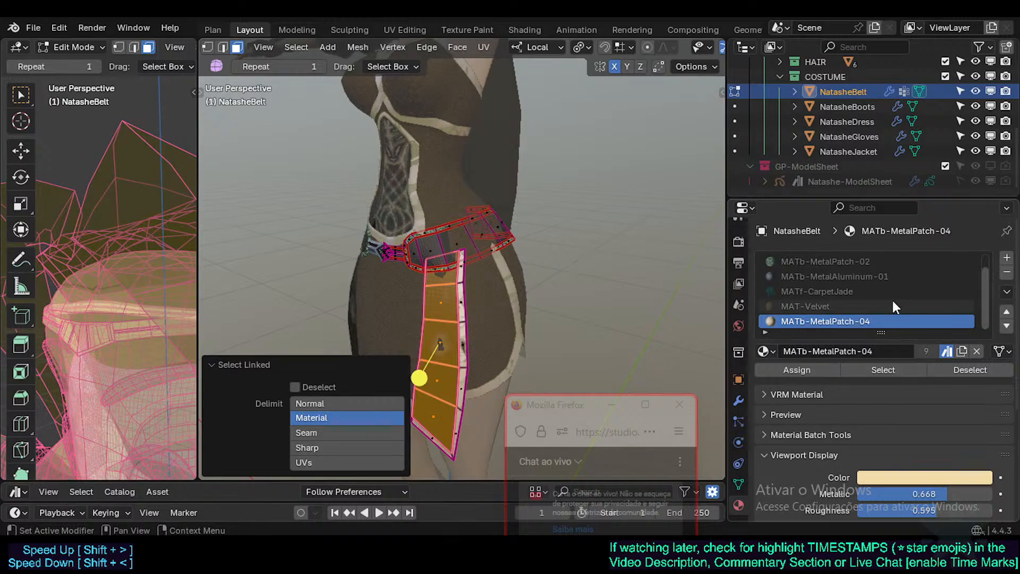
{"action": "left_click", "coordinate": [857, 292]}
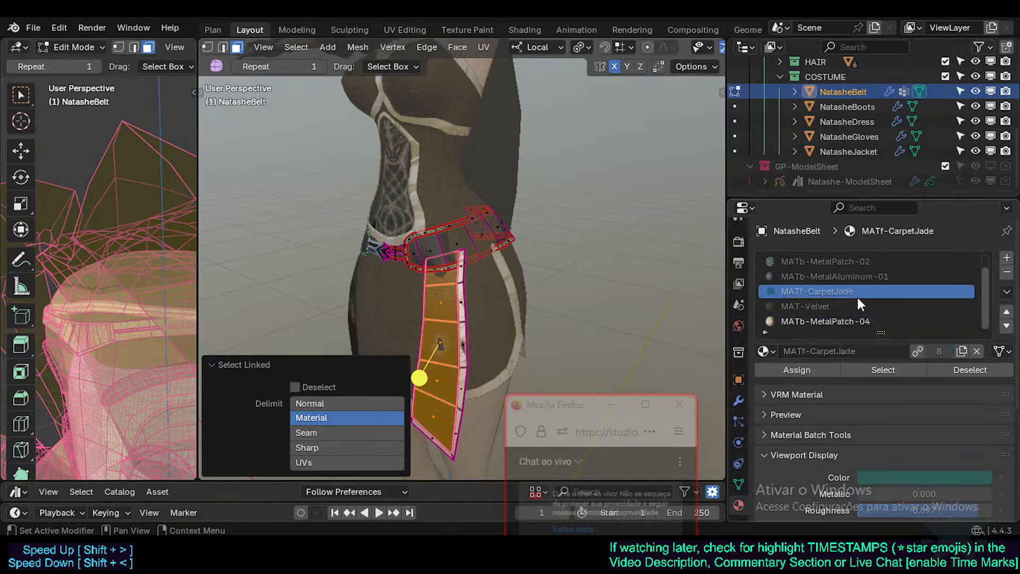
{"action": "left_click", "coordinate": [814, 372]}
{"action": "key", "text": "Tab"}
{"action": "middle_click_drag", "start_coordinate": [487, 310], "coordinate": [445, 298]}
{"action": "scroll", "coordinate": [518, 287], "scroll_direction": "down", "scroll_amount": 3}
{"action": "scroll", "coordinate": [445, 297], "scroll_direction": "up", "scroll_amount": 3}
Try the MAT-Velvet material on the belt flap's inner faces
{"action": "key", "text": "Tab"}
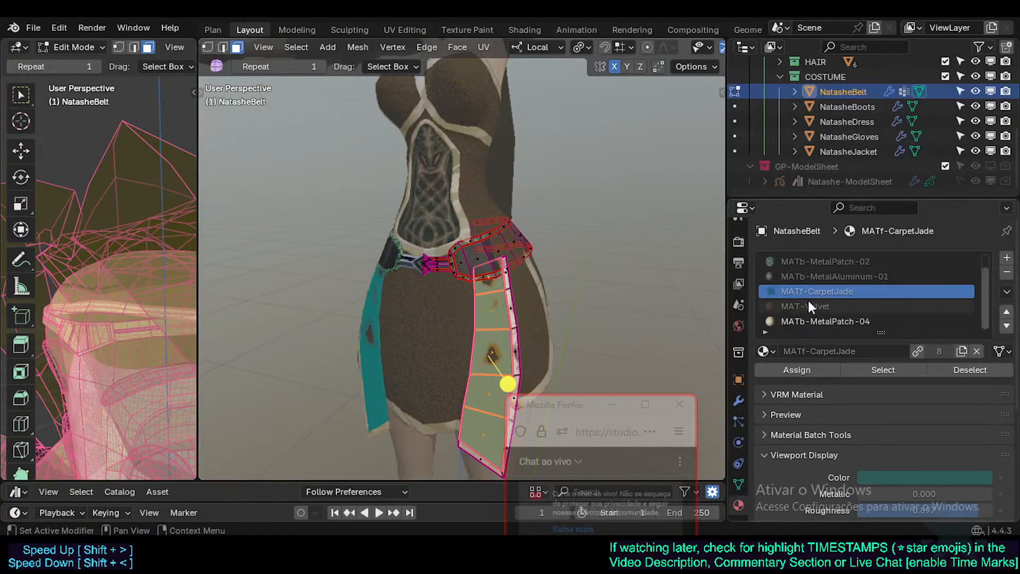
{"action": "left_click", "coordinate": [808, 301]}
{"action": "left_click", "coordinate": [805, 371]}
{"action": "key", "text": "Tab"}
{"action": "middle_click_drag", "start_coordinate": [500, 276], "coordinate": [457, 273]}
{"action": "scroll", "coordinate": [488, 253], "scroll_direction": "down", "scroll_amount": 2}
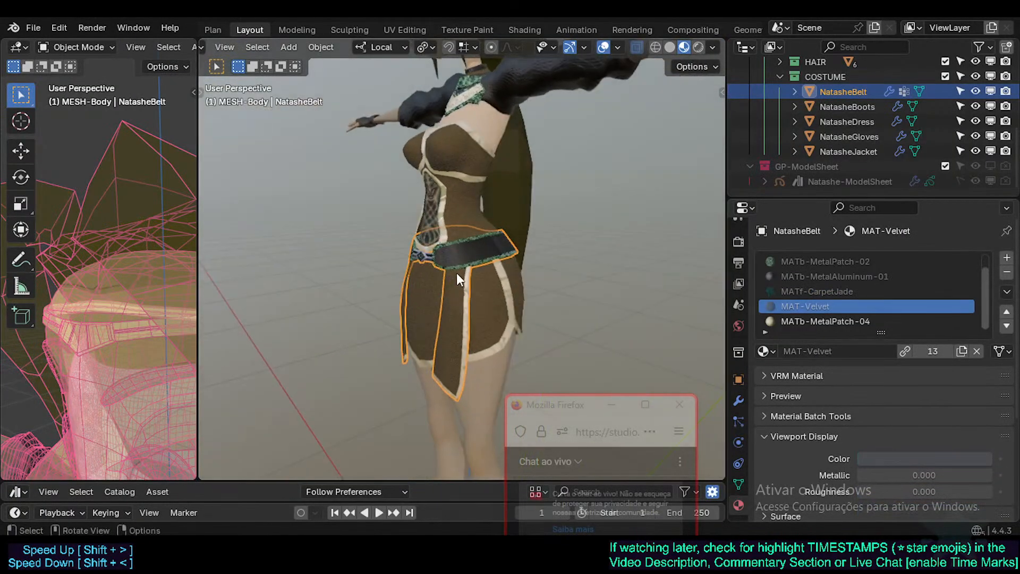
Try the MATb-MetalPatch-02 material on the belt flap's inner faces
{"action": "key", "text": "Tab"}
{"action": "scroll", "coordinate": [817, 305], "scroll_direction": "up", "scroll_amount": 1}
{"action": "left_click", "coordinate": [819, 277]}
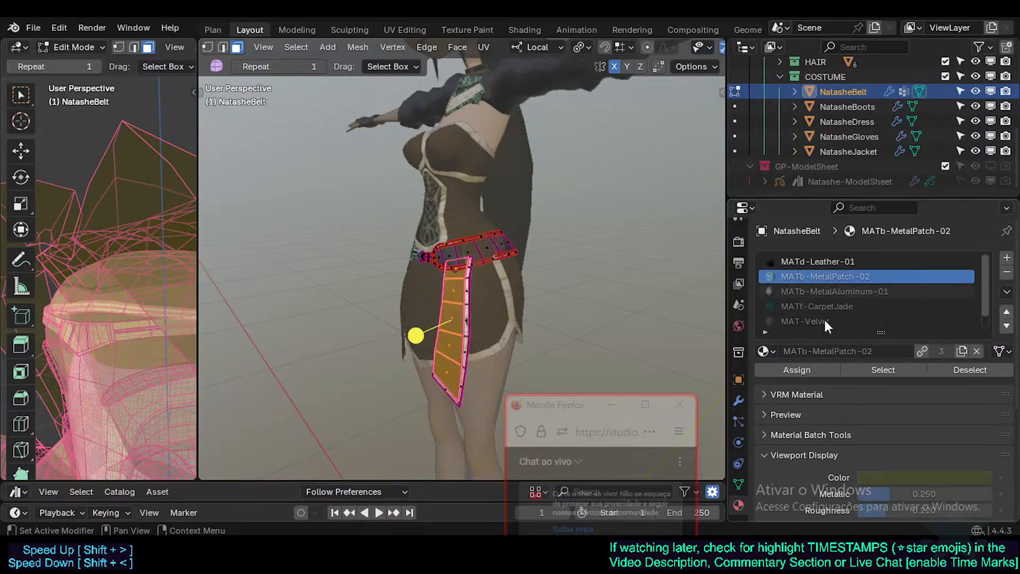
{"action": "left_click", "coordinate": [794, 369]}
{"action": "key", "text": "Tab"}
{"action": "middle_click_drag", "start_coordinate": [638, 324], "coordinate": [418, 272]}
Put the belt flap's inner faces back on the MATd-Leather-01 material and deselect the belt
{"action": "key", "text": "Tab"}
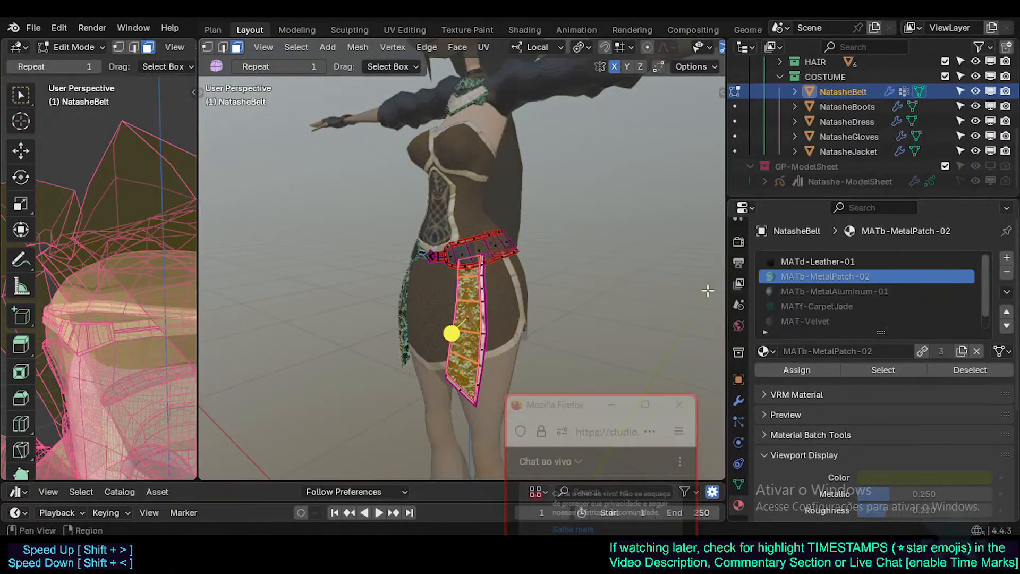
{"action": "left_click", "coordinate": [829, 263]}
{"action": "left_click", "coordinate": [792, 367]}
{"action": "key", "text": "Tab"}
{"action": "middle_click_drag", "start_coordinate": [486, 276], "coordinate": [457, 264]}
{"action": "key", "text": "alt+a"}
{"action": "scroll", "coordinate": [474, 262], "scroll_direction": "up", "scroll_amount": 3}
Reselect the linked inner faces of the belt flap, assign them MATb-MetalPatch-02 and save the file
{"action": "key", "text": "Tab"}
{"action": "middle_click_drag", "start_coordinate": [509, 324], "coordinate": [482, 361]}
{"action": "key", "text": "alt+a"}
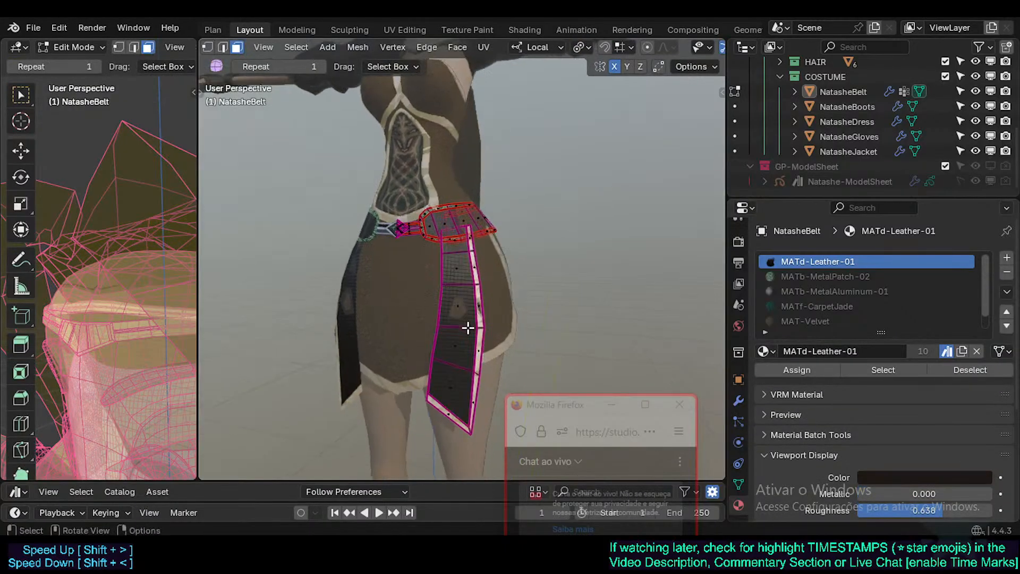
{"action": "key", "text": "l"}
{"action": "left_click", "coordinate": [853, 276]}
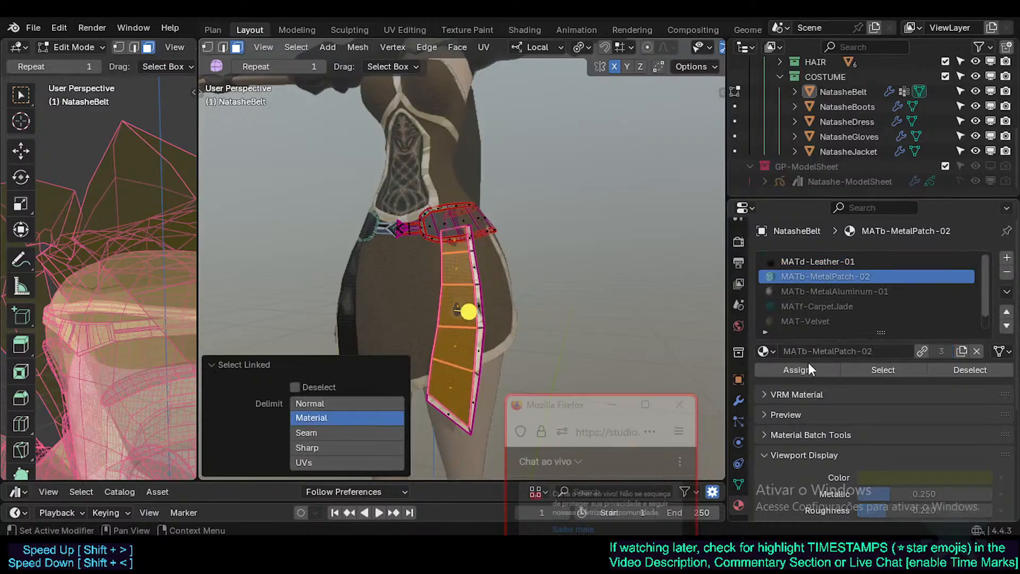
{"action": "left_click", "coordinate": [802, 368]}
{"action": "key", "text": "Tab"}
{"action": "scroll", "coordinate": [464, 304], "scroll_direction": "down", "scroll_amount": 5}
{"action": "middle_click_drag", "start_coordinate": [445, 304], "coordinate": [456, 357]}
{"action": "key", "text": "ctrl+s"}
Remap the UVs of the belt flap's inner faces with Cube Projection and enlarge the asset browser area
{"action": "key", "text": "Tab"}
{"action": "scroll", "coordinate": [456, 357], "scroll_direction": "up", "scroll_amount": 1}
{"action": "key", "text": "u"}
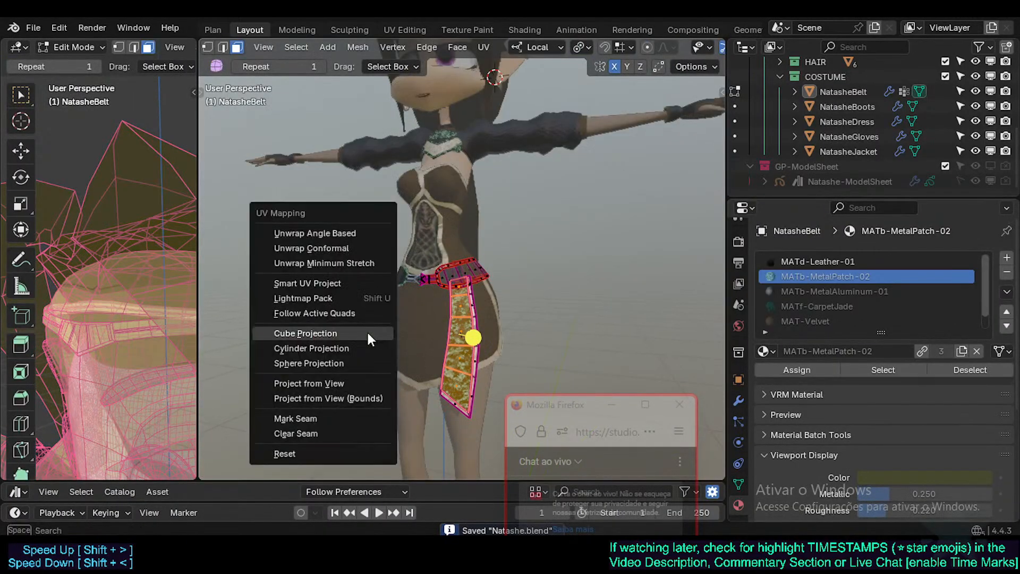
{"action": "left_click", "coordinate": [367, 329]}
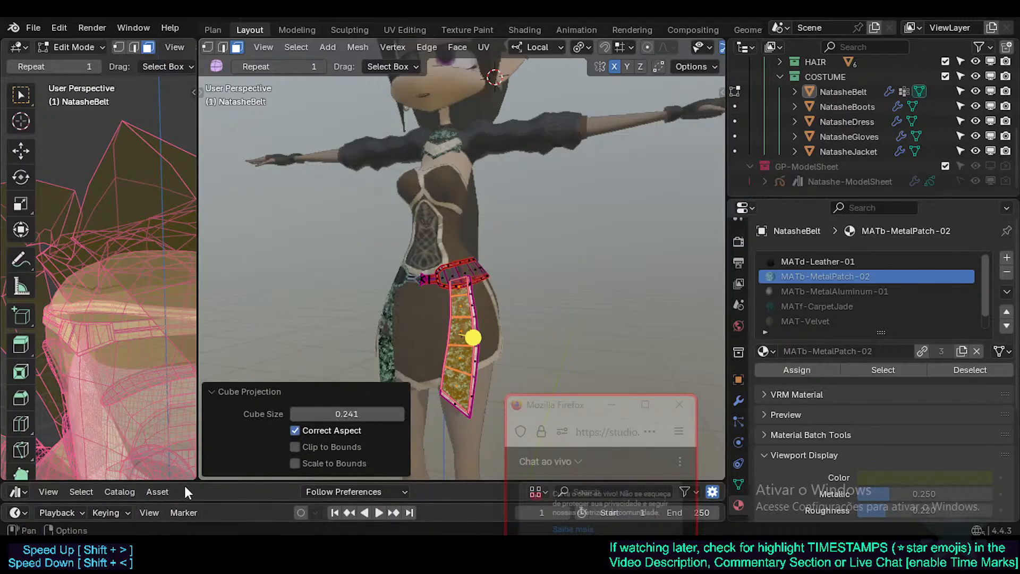
{"action": "mouse_move", "coordinate": [184, 482]}
{"action": "left_mouse_down"}
{"action": "mouse_move", "coordinate": [184, 324]}
{"action": "mouse_move", "coordinate": [184, 464]}
{"action": "left_mouse_up"}
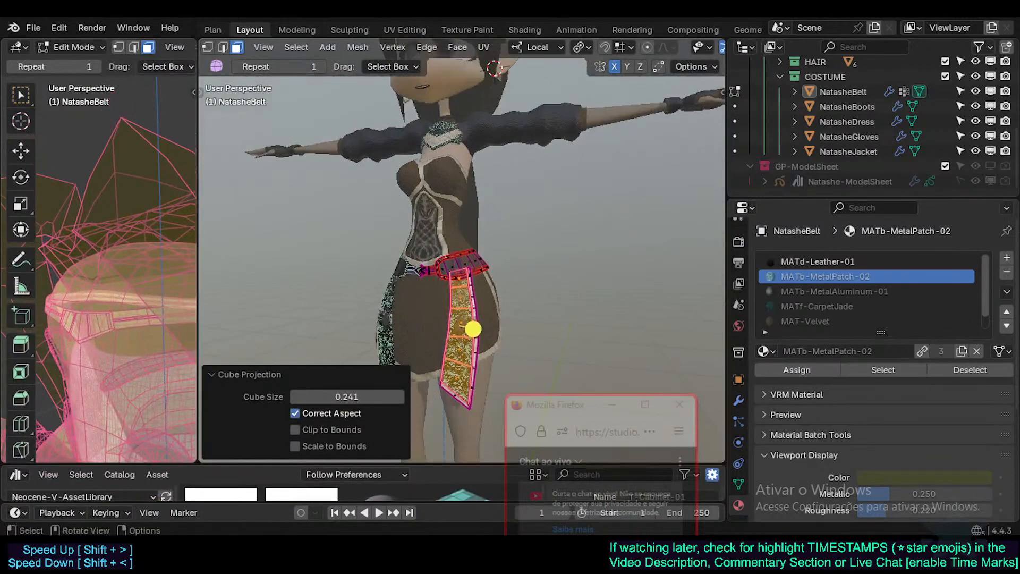
Switch to the Shading workspace and enlarge the UV and node editor area, abandoning a trial scaling of the flap's UVs
{"action": "left_click", "coordinate": [522, 28]}
{"action": "middle_click_drag", "start_coordinate": [361, 390], "coordinate": [353, 118], "text": "shift"}
{"action": "middle_click_drag", "start_coordinate": [352, 284], "coordinate": [349, 222], "text": "shift"}
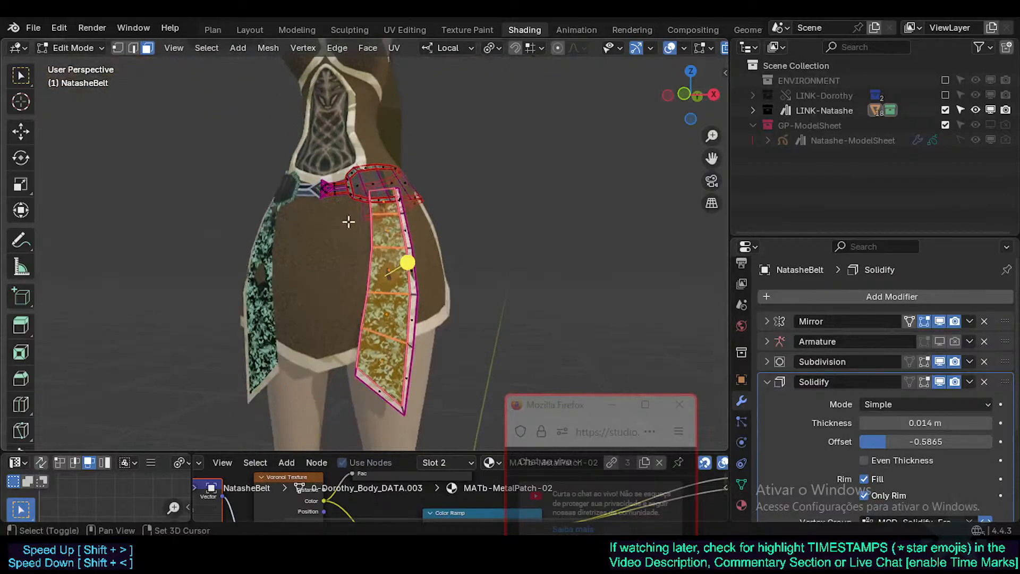
{"action": "key", "text": "s"}
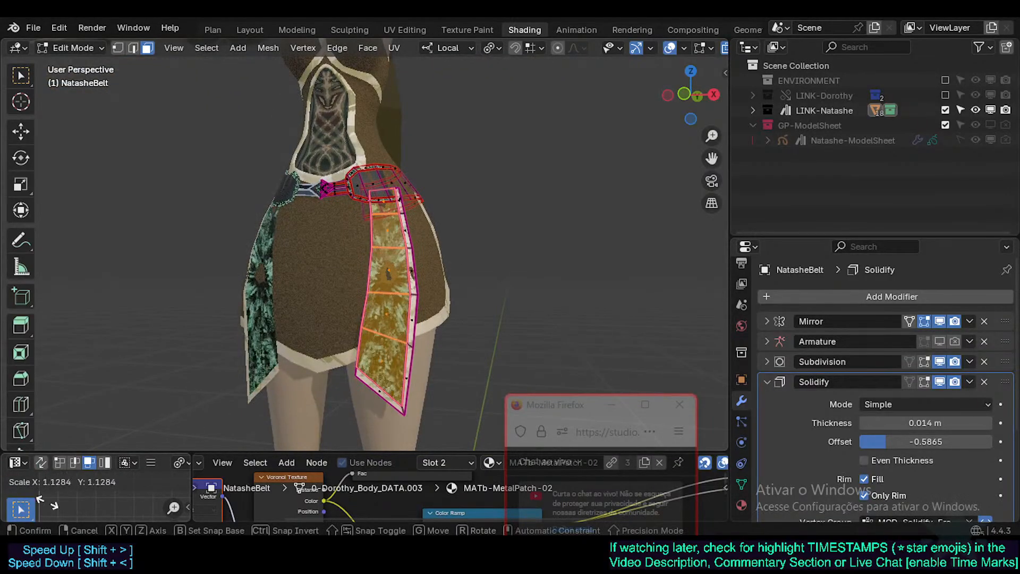
{"action": "right_click", "coordinate": [2, 495]}
{"action": "left_click_drag", "start_coordinate": [151, 452], "coordinate": [177, 264]}
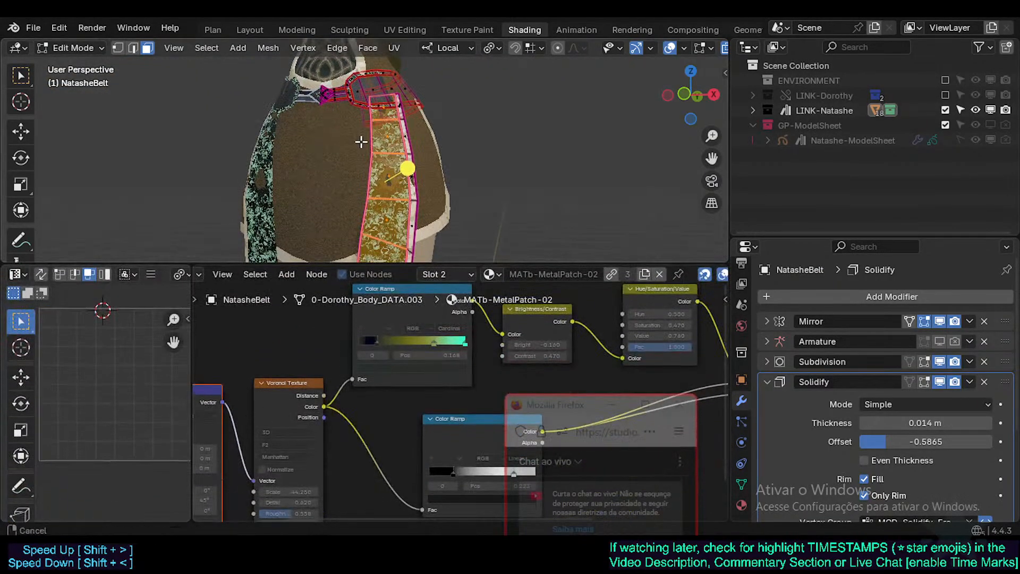
Try scaling down the existing UVs of the belt flap's inner faces
{"action": "middle_click_drag", "start_coordinate": [368, 214], "coordinate": [355, 94], "text": "shift"}
{"action": "middle_click_drag", "start_coordinate": [348, 101], "coordinate": [347, 180], "text": "shift"}
{"action": "scroll", "coordinate": [342, 161], "scroll_direction": "down", "scroll_amount": 2}
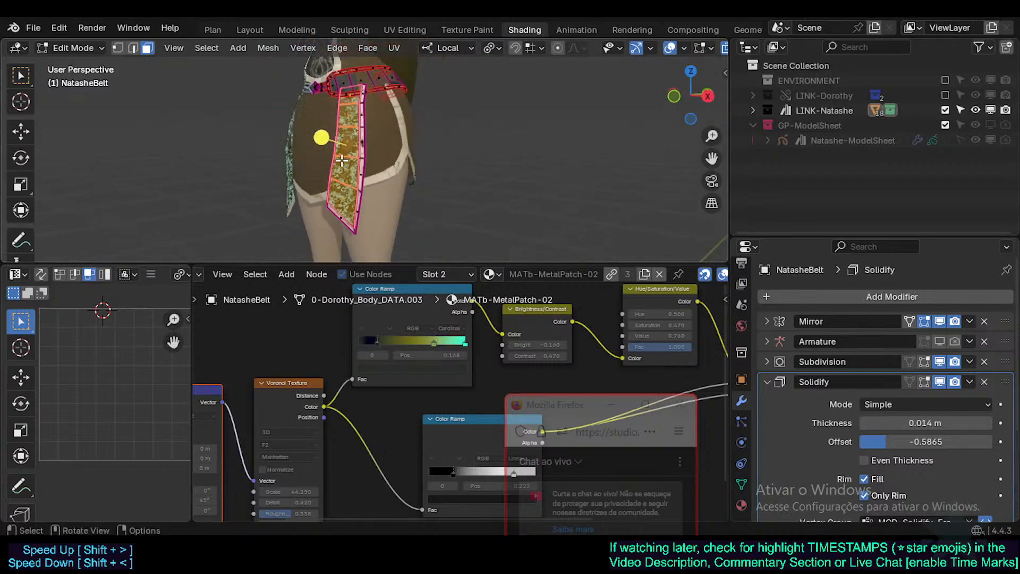
{"action": "key", "text": "s"}
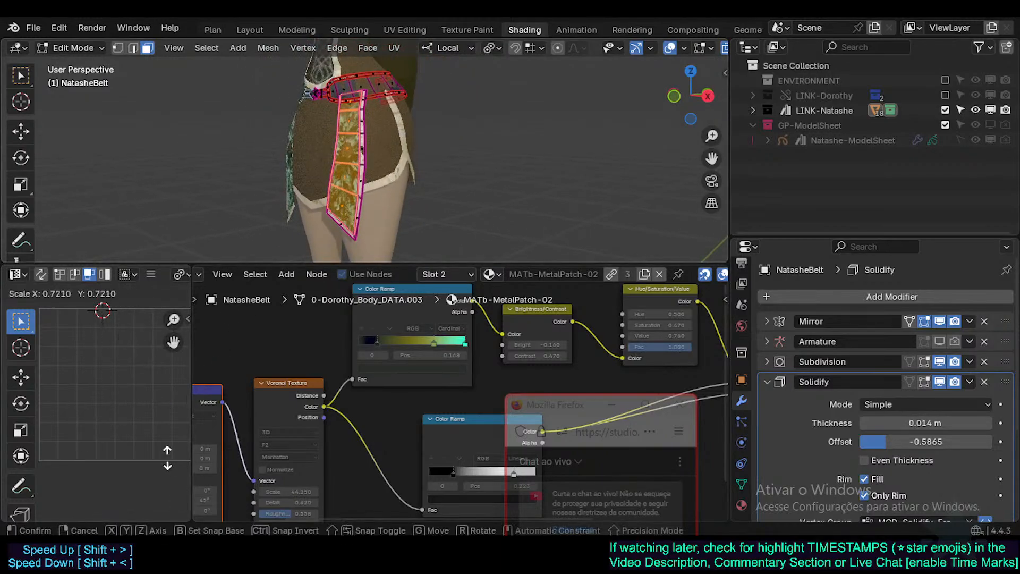
{"action": "left_click", "coordinate": [167, 458]}
Unwrap the belt flap's inner faces with Minimum Stretch and shrink the resulting UV island
{"action": "key", "text": "u"}
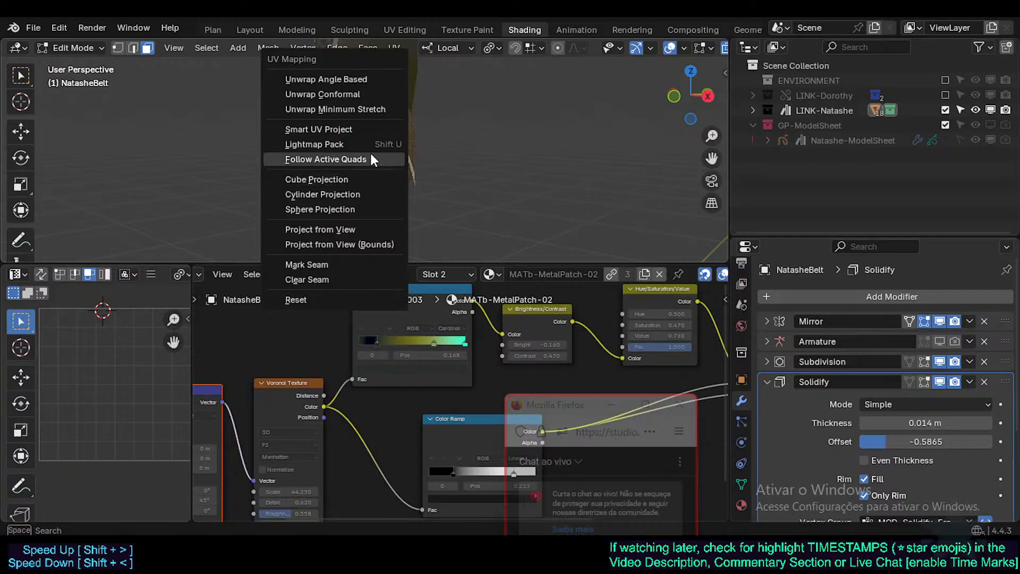
{"action": "left_click", "coordinate": [367, 109]}
{"action": "key", "text": "s"}
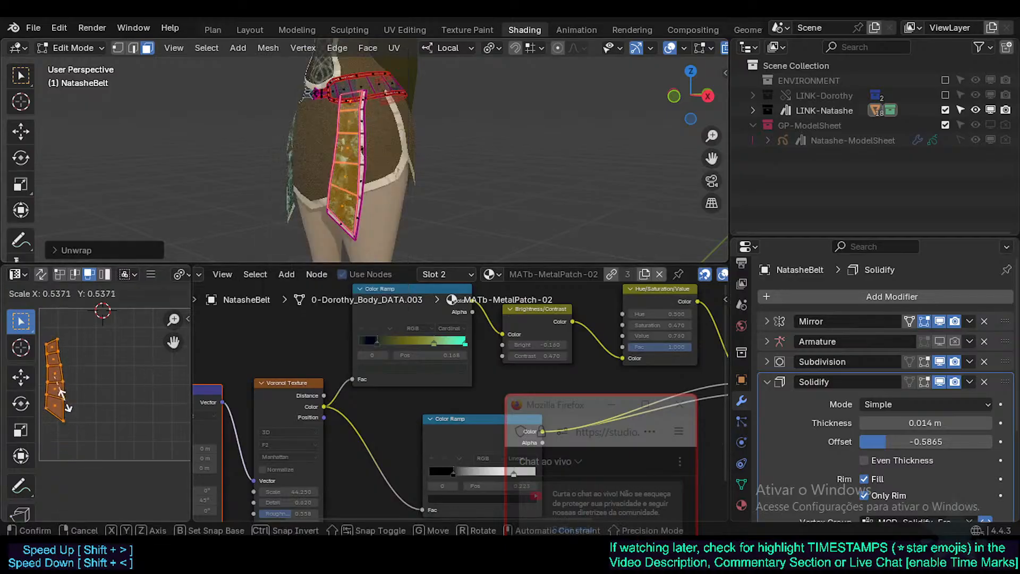
{"action": "left_click", "coordinate": [51, 390]}
{"action": "key", "text": "s"}
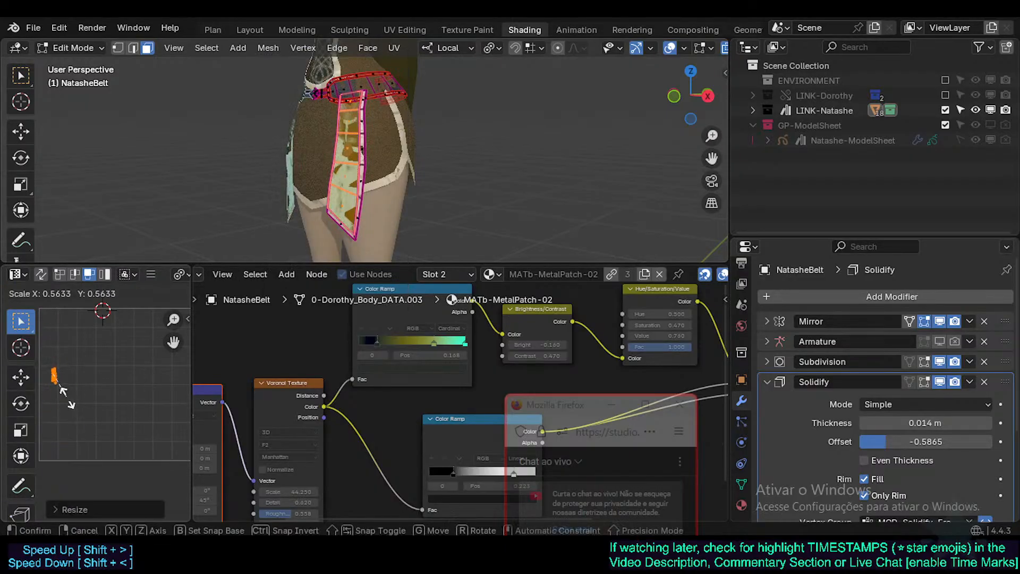
{"action": "left_click", "coordinate": [57, 381]}
Shift the flap's UV island and scale it down further to enlarge the metal patch pattern
{"action": "key", "text": "g"}
{"action": "left_click", "coordinate": [79, 391]}
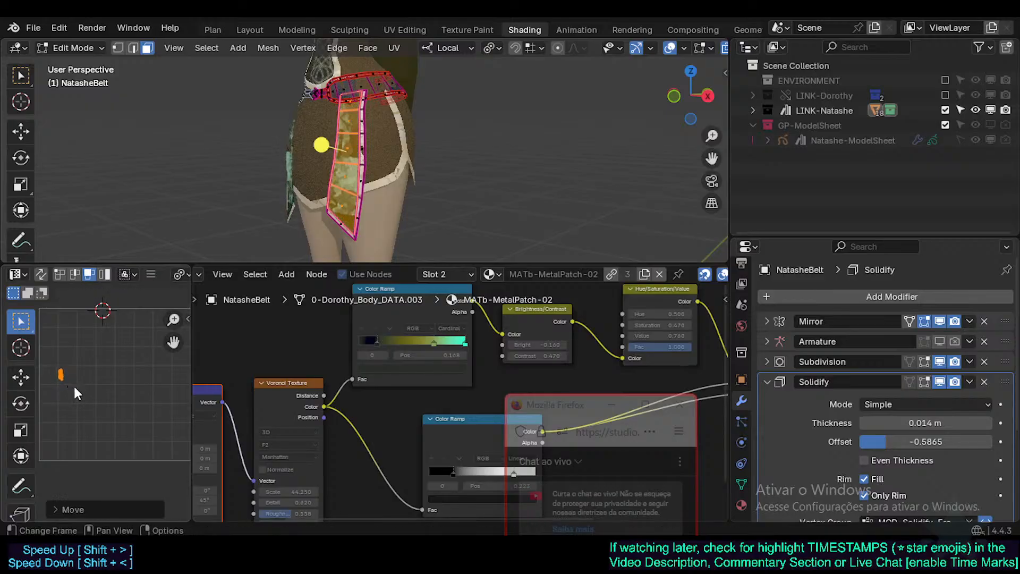
{"action": "key", "text": "s"}
{"action": "left_click", "coordinate": [105, 367]}
{"action": "key", "text": "g"}
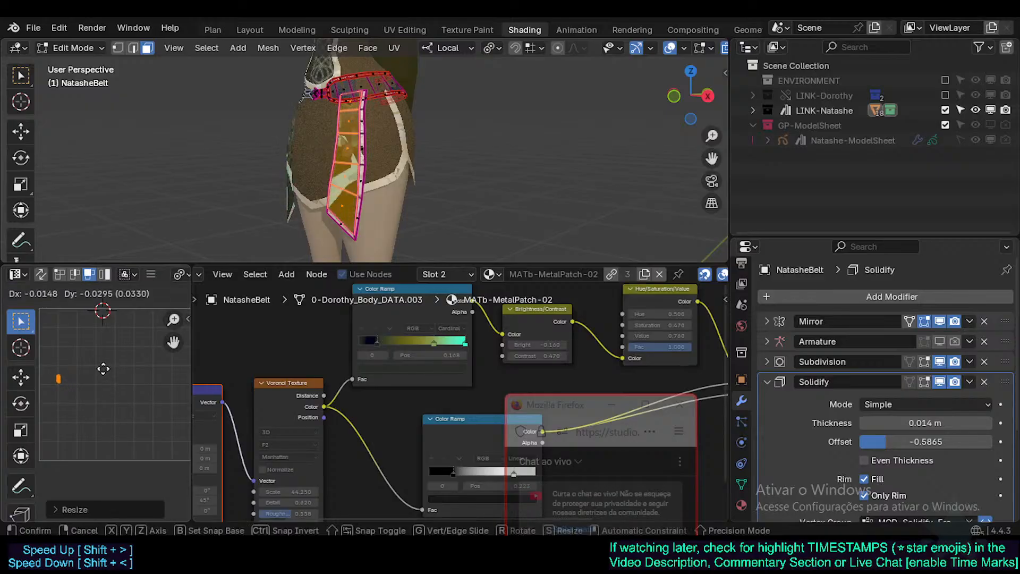
{"action": "left_click", "coordinate": [106, 378]}
Reposition, rescale and rotate the flap's UV island so the metal patch pattern runs diagonally
{"action": "key", "text": "g"}
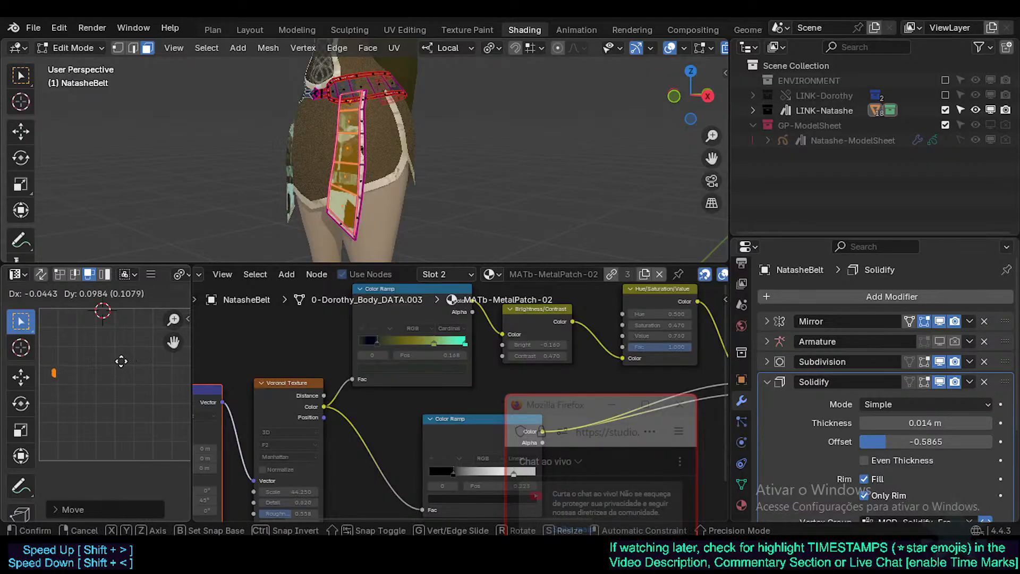
{"action": "key", "text": "s"}
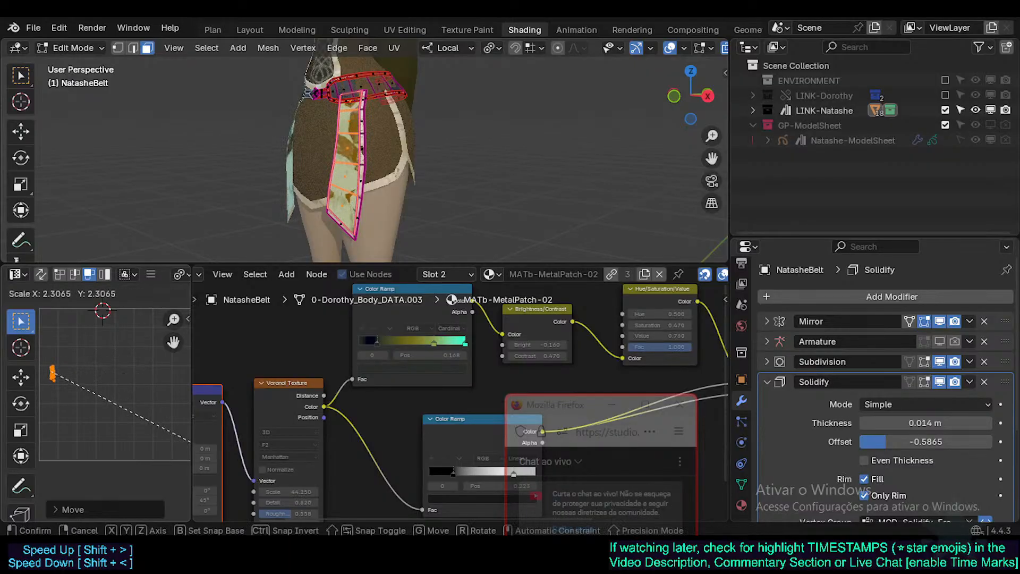
{"action": "key", "text": "r"}
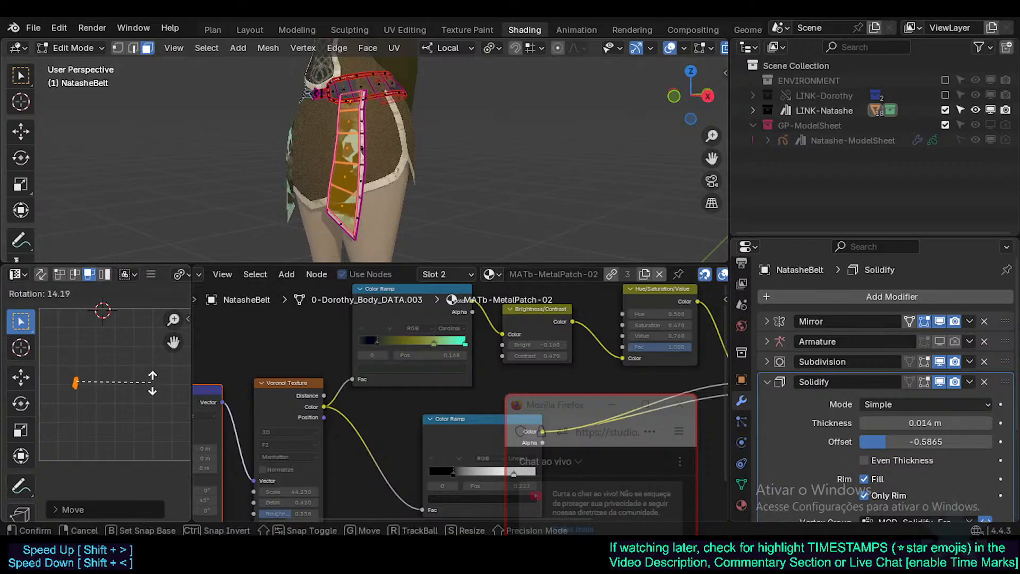
{"action": "left_click", "coordinate": [144, 316]}
{"action": "key", "text": "g"}
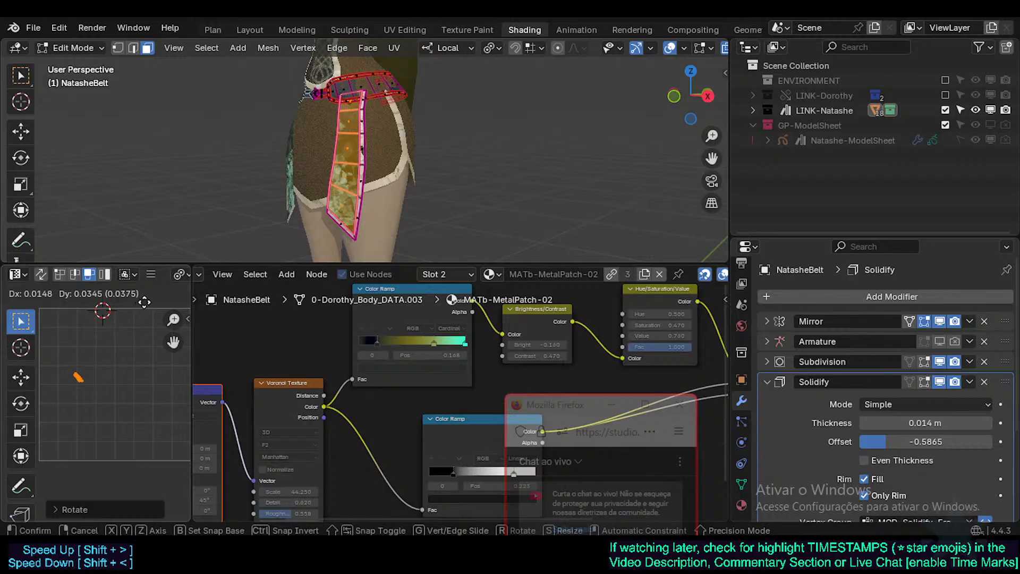
{"action": "left_click", "coordinate": [138, 330]}
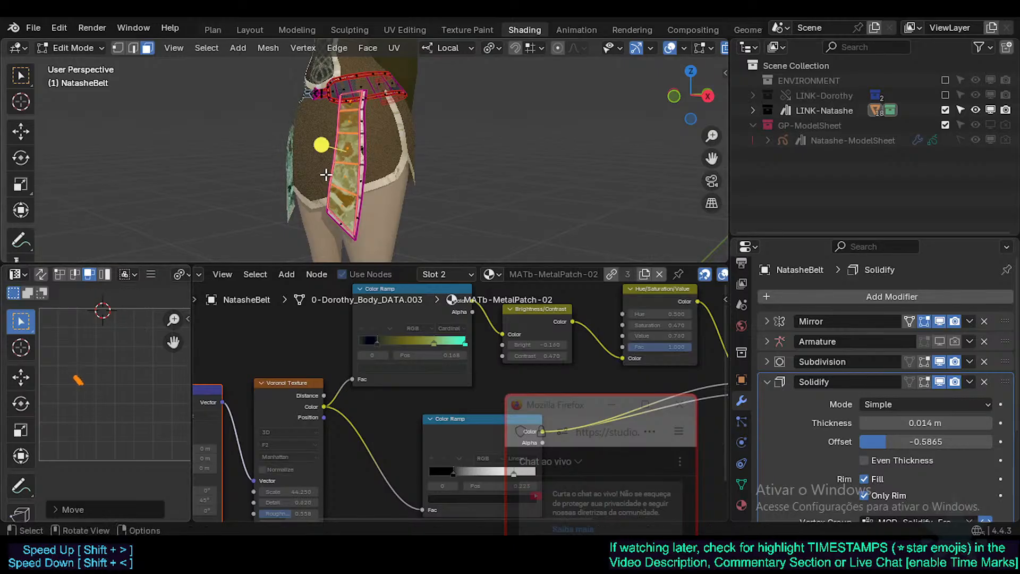
Return to Object Mode, enlarge the 3D viewport area and save the file
{"action": "key", "text": "Tab"}
{"action": "middle_click_drag", "start_coordinate": [326, 175], "coordinate": [419, 229]}
{"action": "scroll", "coordinate": [389, 181], "scroll_direction": "down", "scroll_amount": 2}
{"action": "scroll", "coordinate": [419, 228], "scroll_direction": "down", "scroll_amount": 3}
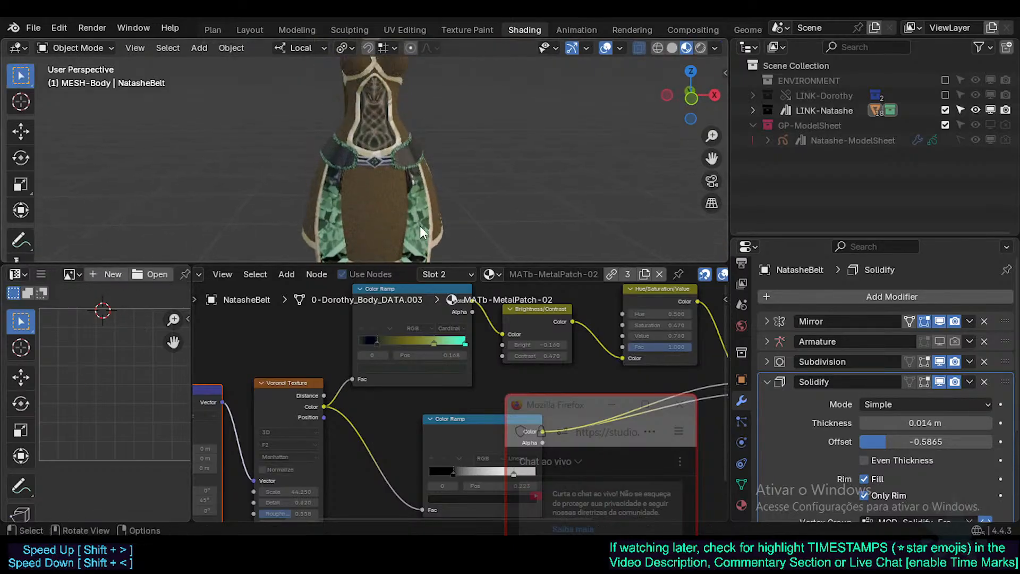
{"action": "left_click_drag", "start_coordinate": [442, 261], "coordinate": [442, 372]}
{"action": "scroll", "coordinate": [365, 254], "scroll_direction": "up", "scroll_amount": 5}
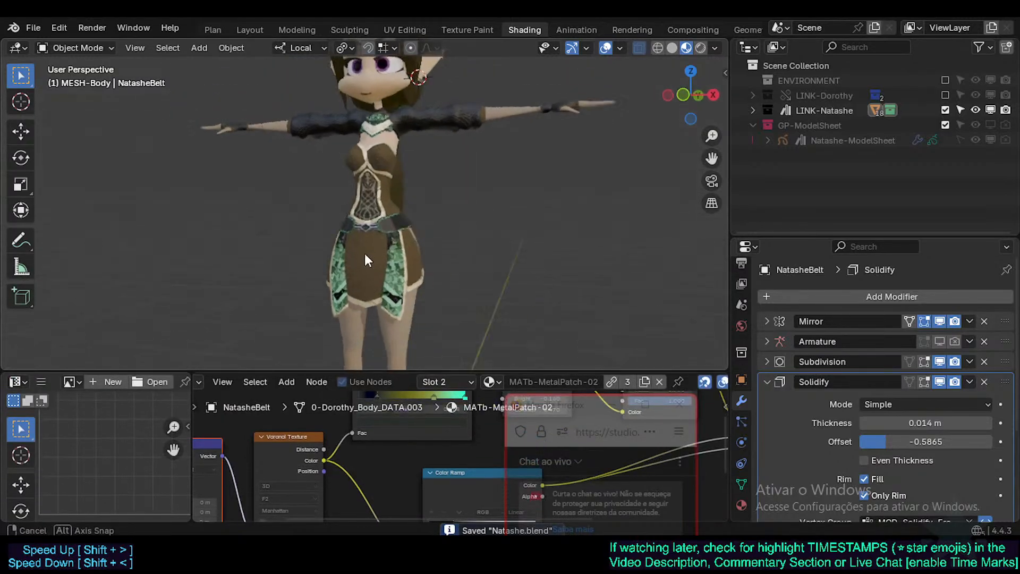
Select the linked faces of the belt's side band, remap their UVs and return to Object Mode
{"action": "middle_click_drag", "start_coordinate": [388, 226], "coordinate": [399, 255]}
{"action": "middle_click_drag", "start_coordinate": [398, 255], "coordinate": [269, 229]}
{"action": "scroll", "coordinate": [385, 291], "scroll_direction": "up", "scroll_amount": 2}
{"action": "middle_click_drag", "start_coordinate": [316, 322], "coordinate": [365, 255], "text": "shift"}
{"action": "scroll", "coordinate": [302, 299], "scroll_direction": "up", "scroll_amount": 5}
{"action": "key", "text": "Tab"}
{"action": "key", "text": "l"}
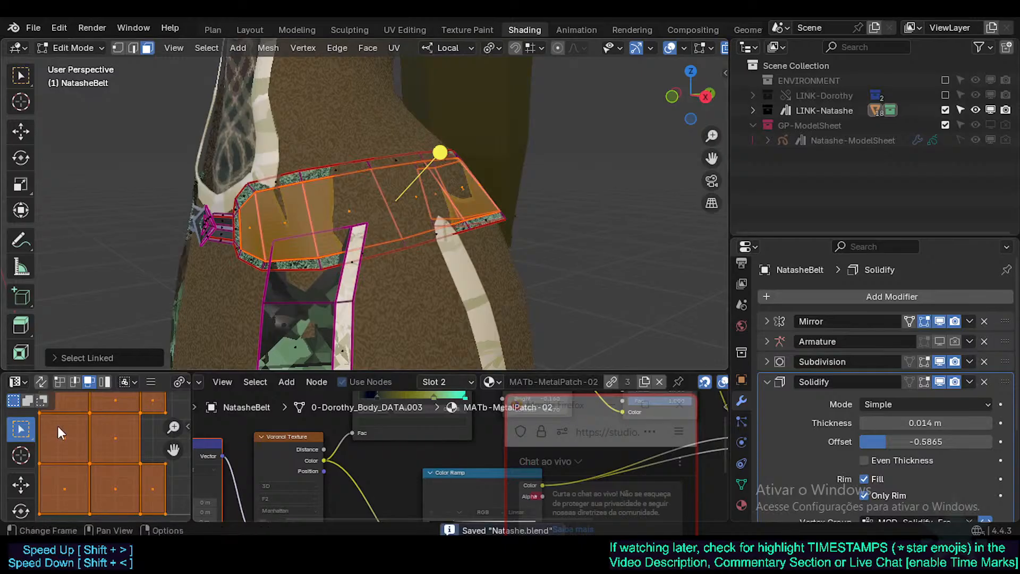
{"action": "scroll", "coordinate": [69, 426], "scroll_direction": "down", "scroll_amount": 2}
{"action": "middle_click_drag", "start_coordinate": [209, 292], "coordinate": [309, 295]}
{"action": "key", "text": "u"}
{"action": "left_click", "coordinate": [311, 239]}
{"action": "key", "text": "Tab"}
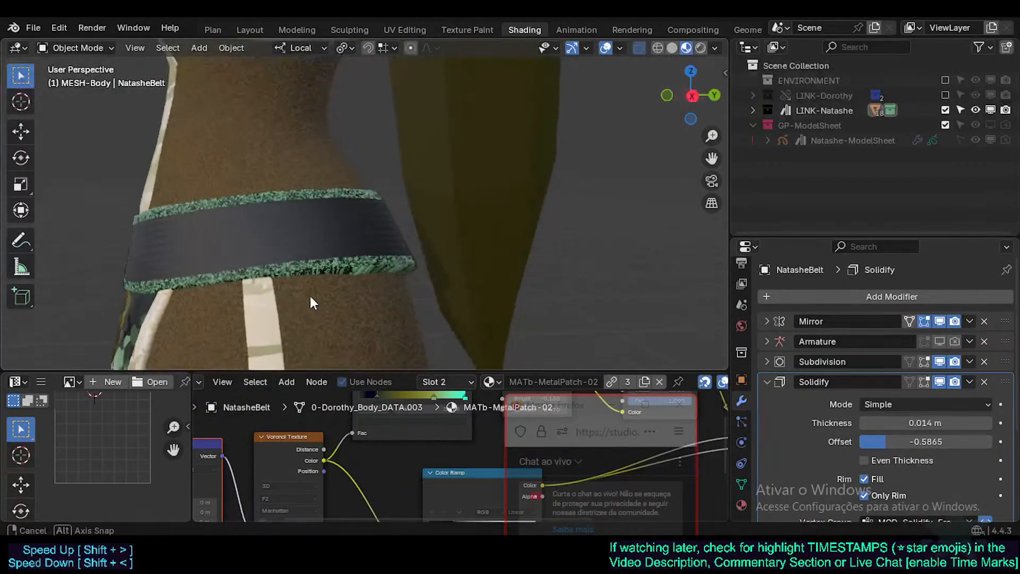
Select only the dress faces that use the MAT-Velvet material and save the file
{"action": "scroll", "coordinate": [310, 294], "scroll_direction": "down", "scroll_amount": 5}
{"action": "middle_click_drag", "start_coordinate": [330, 213], "coordinate": [448, 214]}
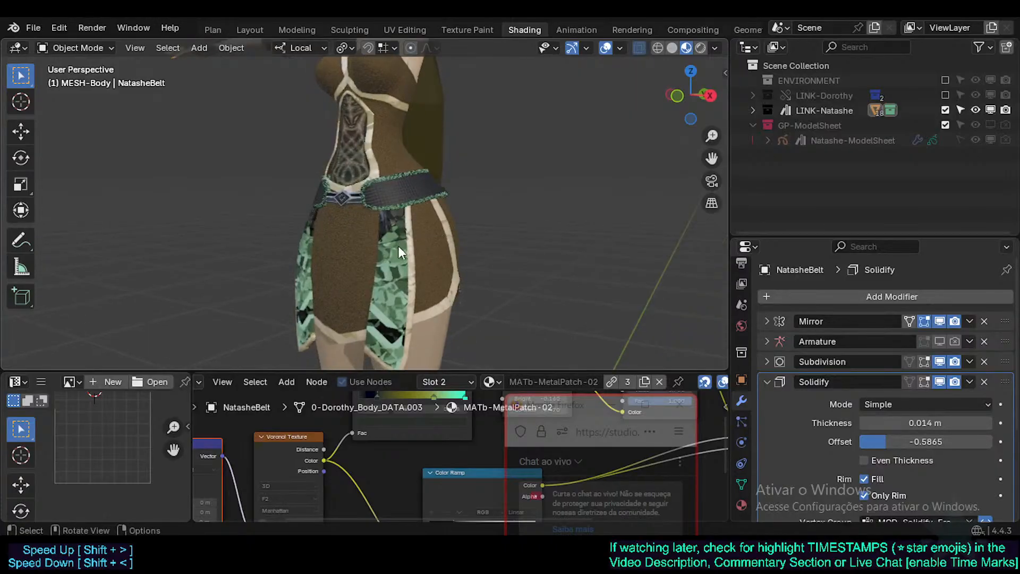
{"action": "left_click", "coordinate": [420, 249]}
{"action": "key", "text": "Tab"}
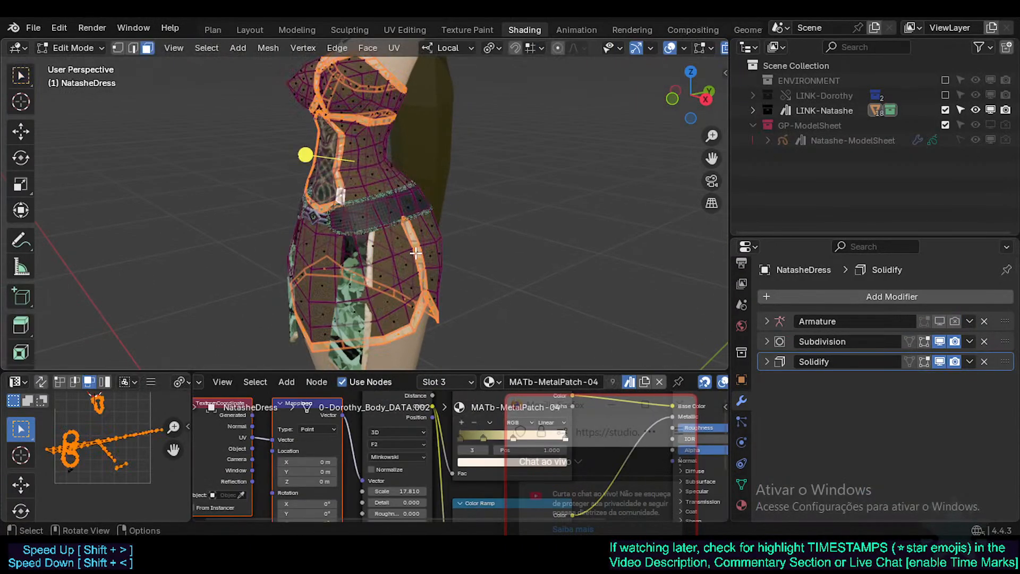
{"action": "key", "text": "alt+a"}
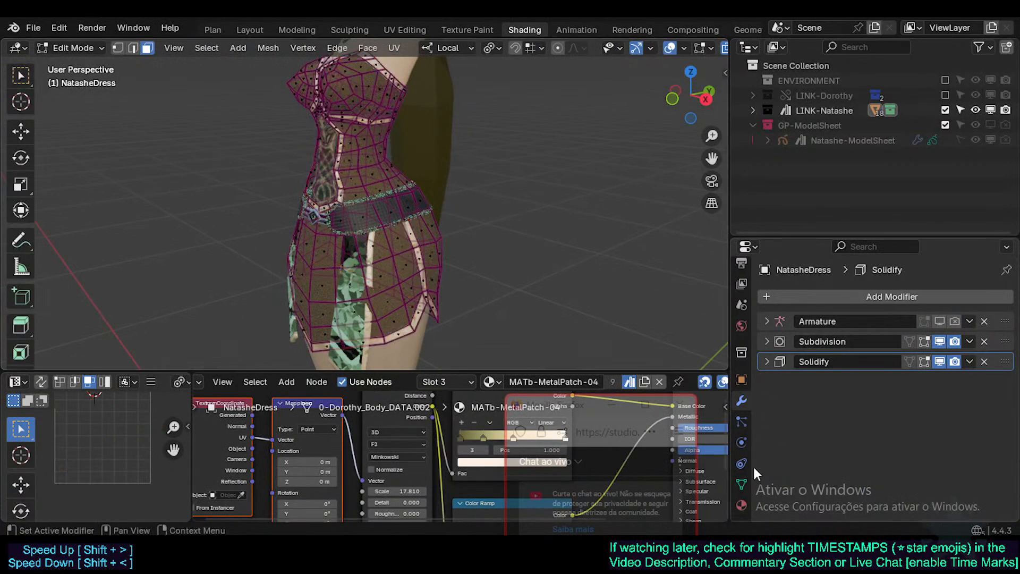
{"action": "left_click", "coordinate": [742, 505]}
{"action": "left_click", "coordinate": [862, 301]}
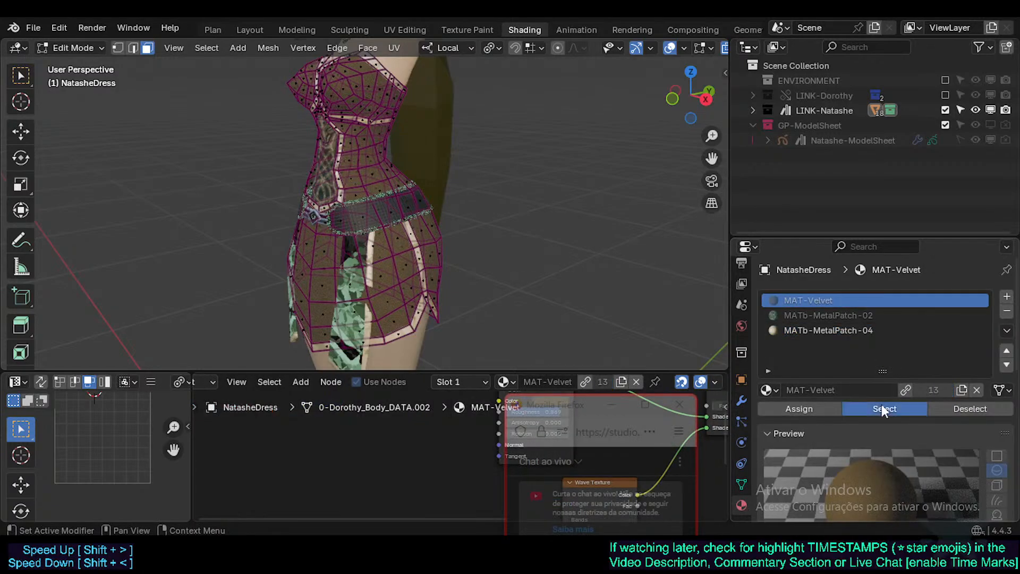
{"action": "left_click", "coordinate": [882, 407]}
{"action": "middle_click_drag", "start_coordinate": [436, 223], "coordinate": [356, 265]}
{"action": "key", "text": "ctrl+s"}
Try unwrapping the dress's velvet faces with Minimum Stretch and scaling up their UVs
{"action": "key", "text": "u"}
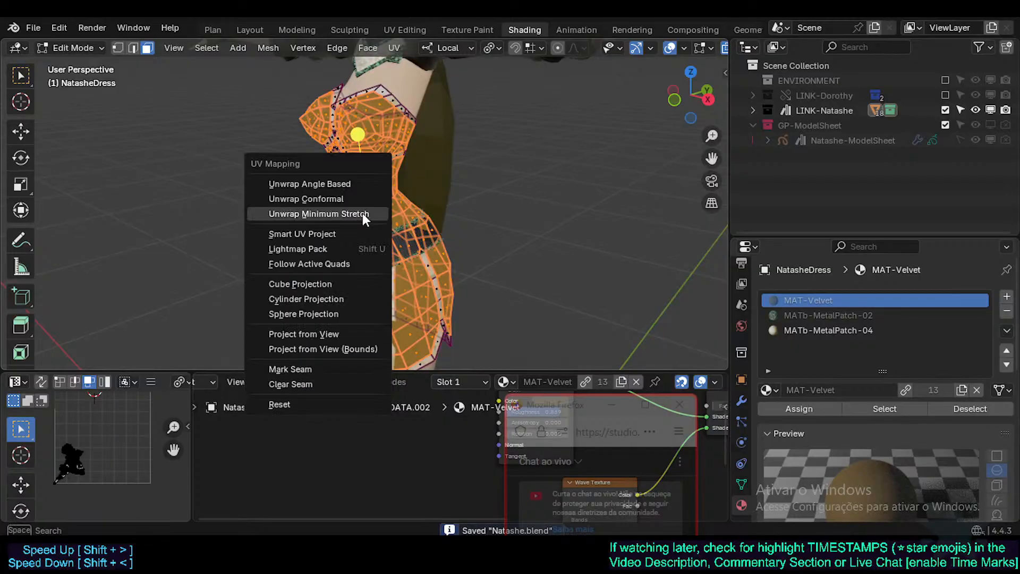
{"action": "left_click", "coordinate": [361, 212]}
{"action": "key", "text": "Tab"}
{"action": "middle_click_drag", "start_coordinate": [396, 235], "coordinate": [352, 241]}
{"action": "scroll", "coordinate": [351, 240], "scroll_direction": "up", "scroll_amount": 2}
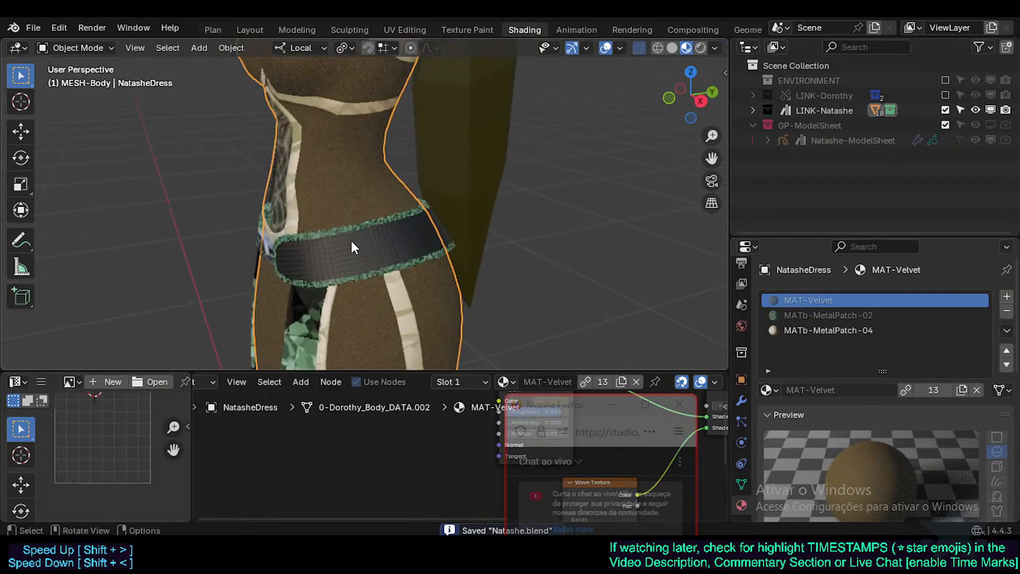
{"action": "key", "text": "Tab"}
{"action": "key", "text": "a"}
{"action": "key", "text": "s"}
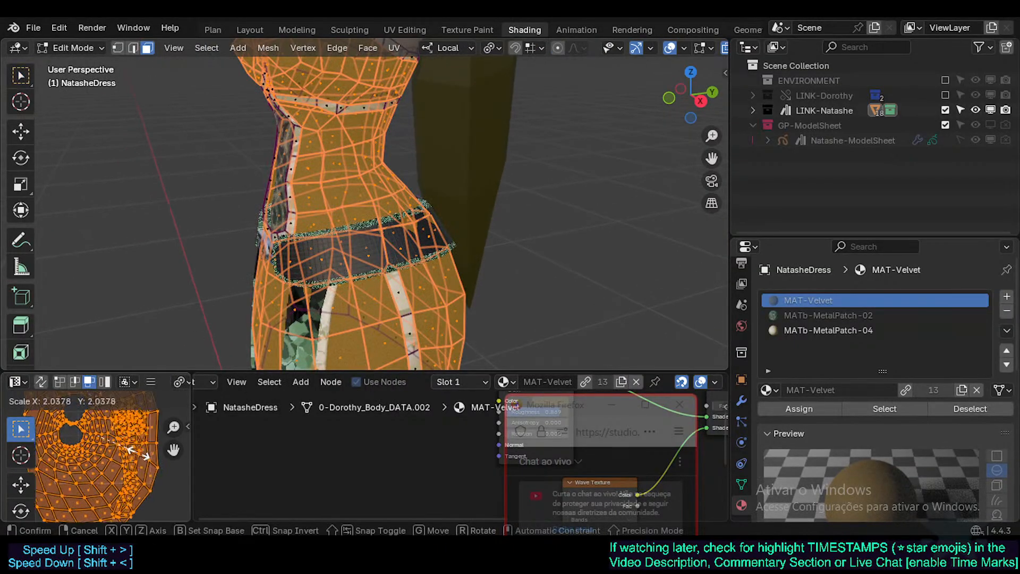
{"action": "left_click", "coordinate": [104, 449]}
{"action": "key", "text": "Tab"}
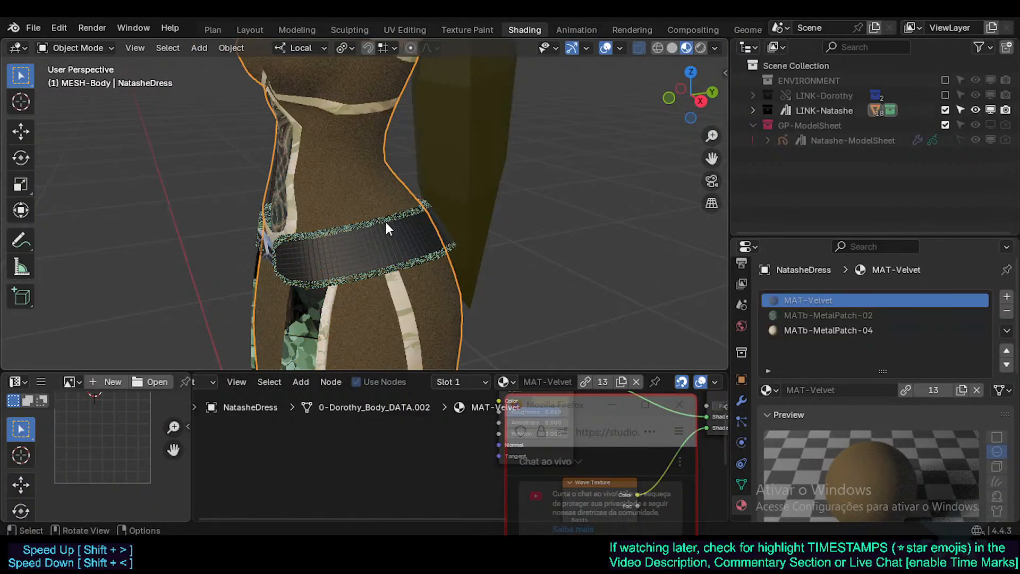
Remap the dress's velvet faces with Smart UV Project and check them in Object Mode
{"action": "key", "text": "Tab"}
{"action": "key", "text": "u"}
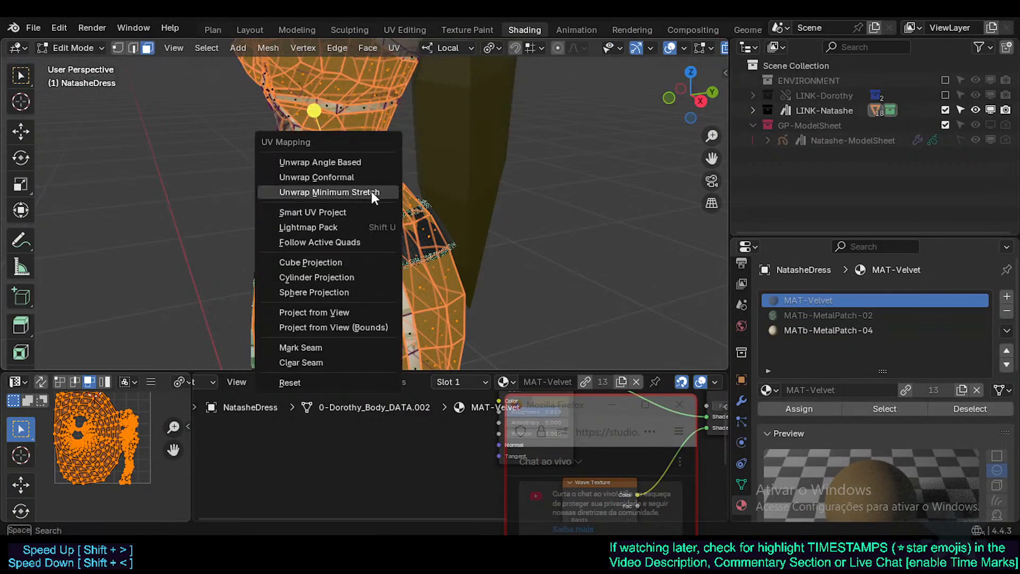
{"action": "left_click", "coordinate": [338, 213]}
{"action": "left_click", "coordinate": [321, 355]}
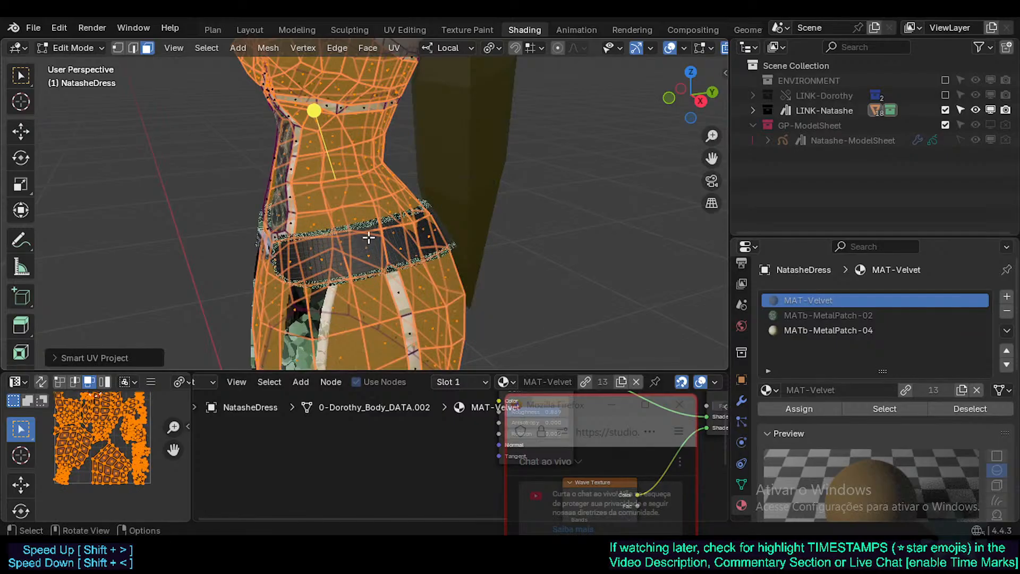
{"action": "key", "text": "Tab"}
Try enlarging the projected UVs of the dress's velvet faces in the UV editor
{"action": "key", "text": "Tab"}
{"action": "key", "text": "s"}
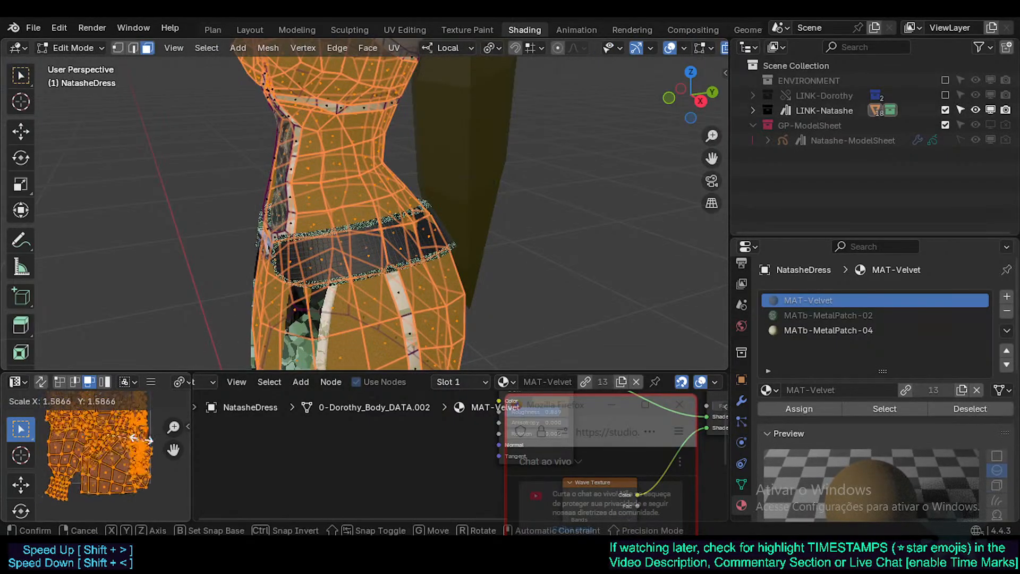
{"action": "left_click", "coordinate": [159, 449]}
Enlarge the node editor area and select the Wave Texture node of the MAT-Velvet material
{"action": "middle_click_drag", "start_coordinate": [481, 419], "coordinate": [264, 469]}
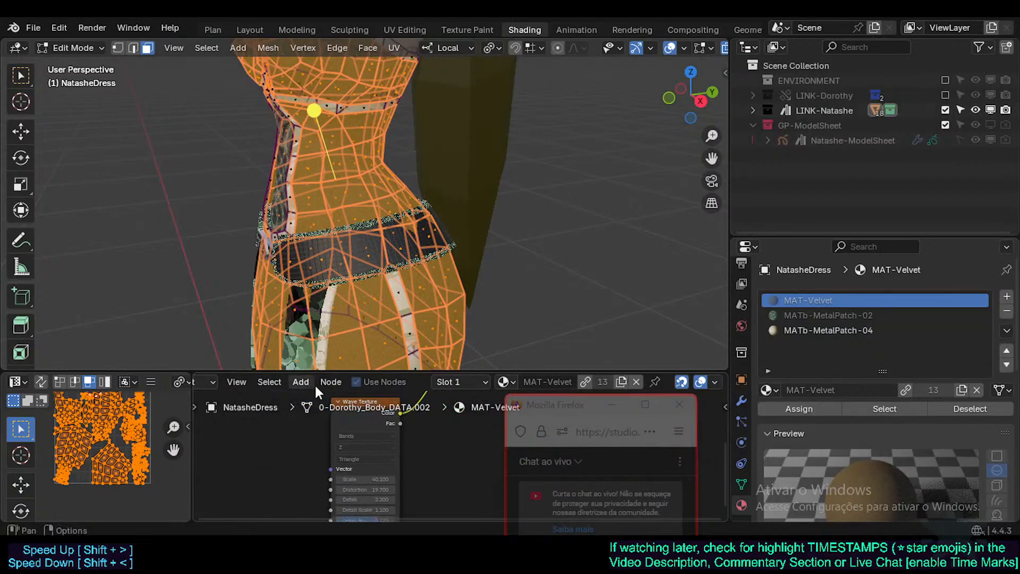
{"action": "left_click_drag", "start_coordinate": [324, 373], "coordinate": [338, 293]}
{"action": "middle_click_drag", "start_coordinate": [339, 337], "coordinate": [320, 419]}
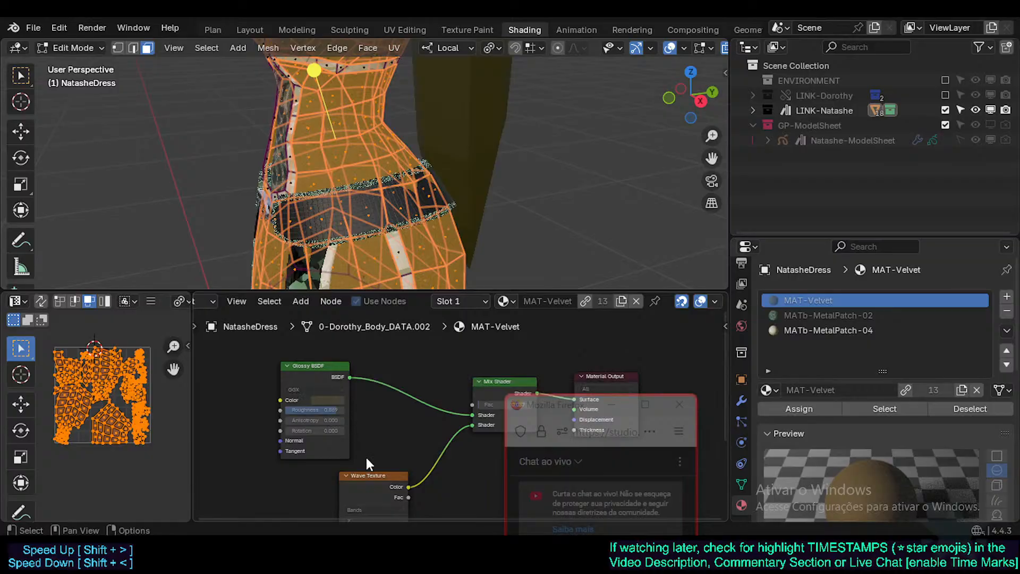
{"action": "middle_click_drag", "start_coordinate": [375, 477], "coordinate": [362, 435]}
{"action": "left_click", "coordinate": [363, 435]}
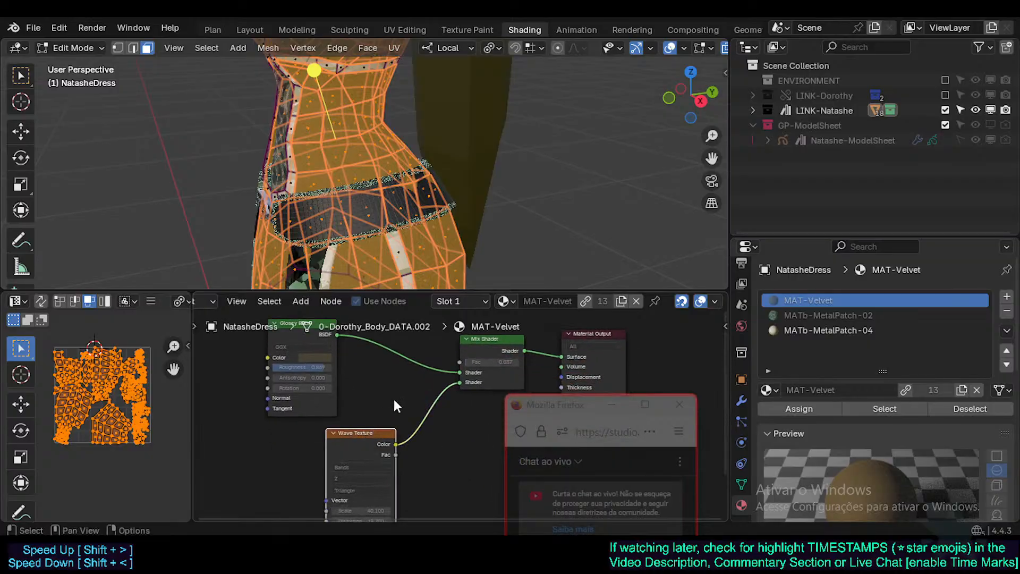
Inspect the dress in Object Mode, reproject its velvet faces with Smart UV Project at a 66° angle limit, and save the file
{"action": "middle_click_drag", "start_coordinate": [409, 221], "coordinate": [383, 237]}
{"action": "key", "text": "Tab"}
{"action": "middle_click_drag", "start_coordinate": [355, 140], "coordinate": [451, 204]}
{"action": "middle_click_drag", "start_coordinate": [491, 170], "coordinate": [374, 197]}
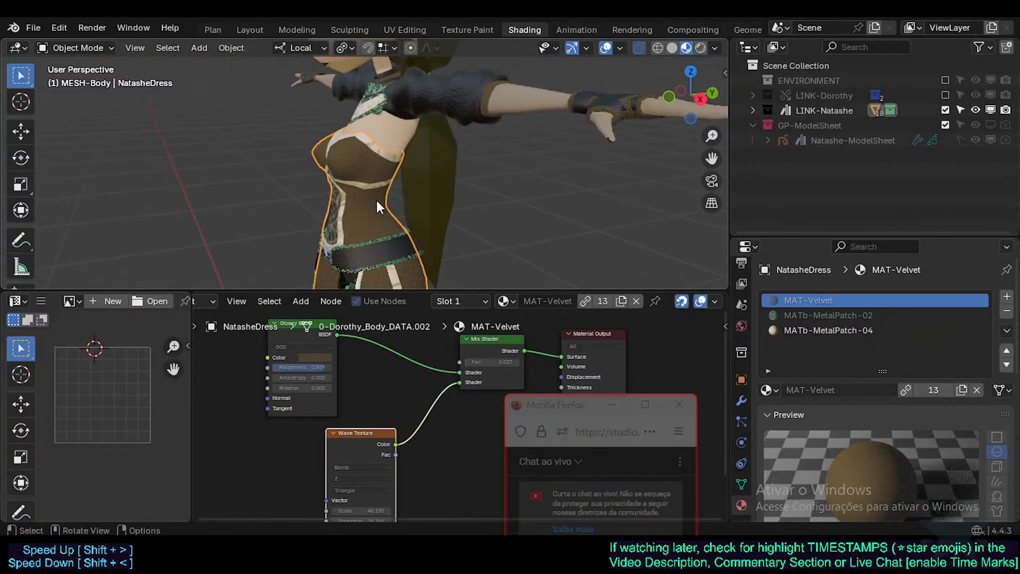
{"action": "key", "text": "Tab"}
{"action": "key", "text": "u"}
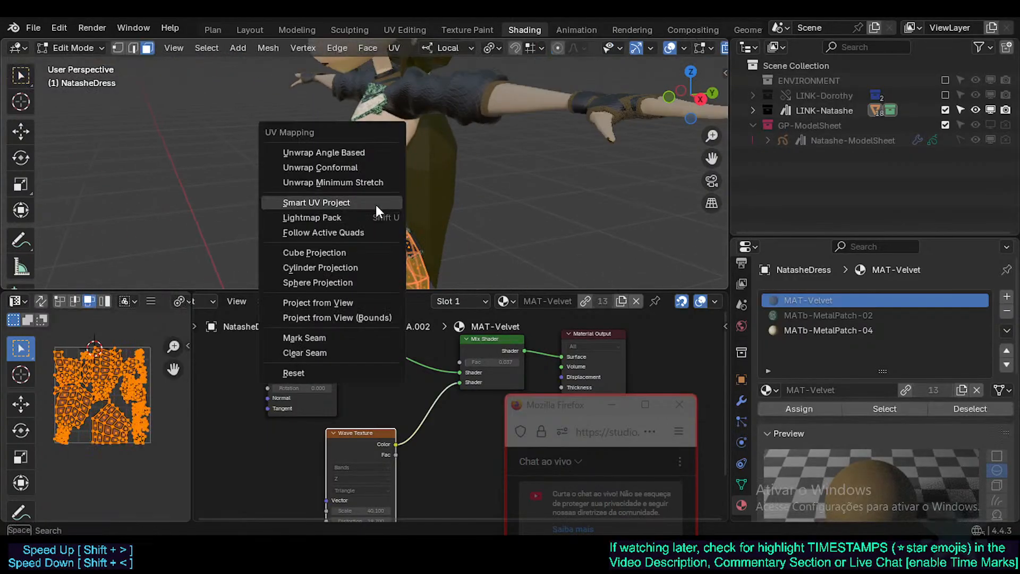
{"action": "left_click", "coordinate": [350, 202]}
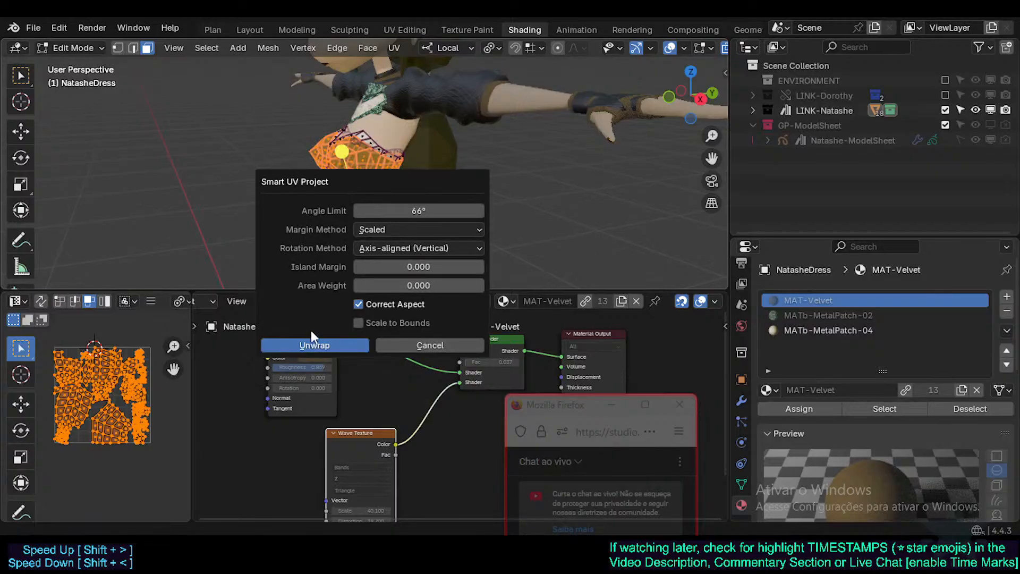
{"action": "left_click", "coordinate": [320, 343]}
{"action": "key", "text": "Tab"}
{"action": "middle_click_drag", "start_coordinate": [375, 211], "coordinate": [361, 184]}
{"action": "scroll", "coordinate": [382, 204], "scroll_direction": "down", "scroll_amount": 3}
{"action": "key", "text": "ctrl+s"}
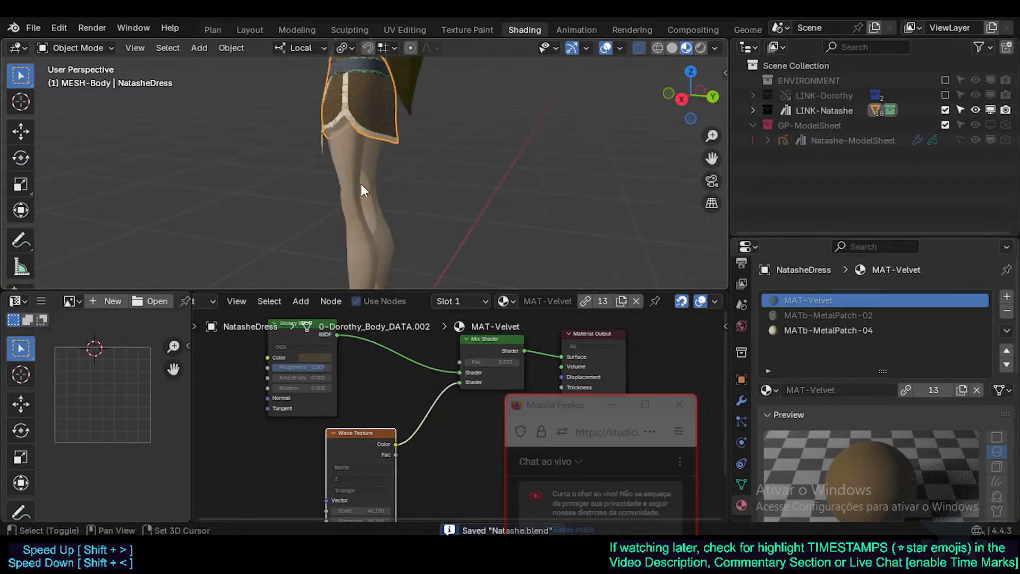
Look through the materials available for the dress, inspect the legs and costume, save the file and enlarge the 3D viewport
{"action": "middle_click_drag", "start_coordinate": [418, 199], "coordinate": [428, 120], "text": "shift"}
{"action": "middle_click_drag", "start_coordinate": [378, 194], "coordinate": [423, 191], "text": "shift"}
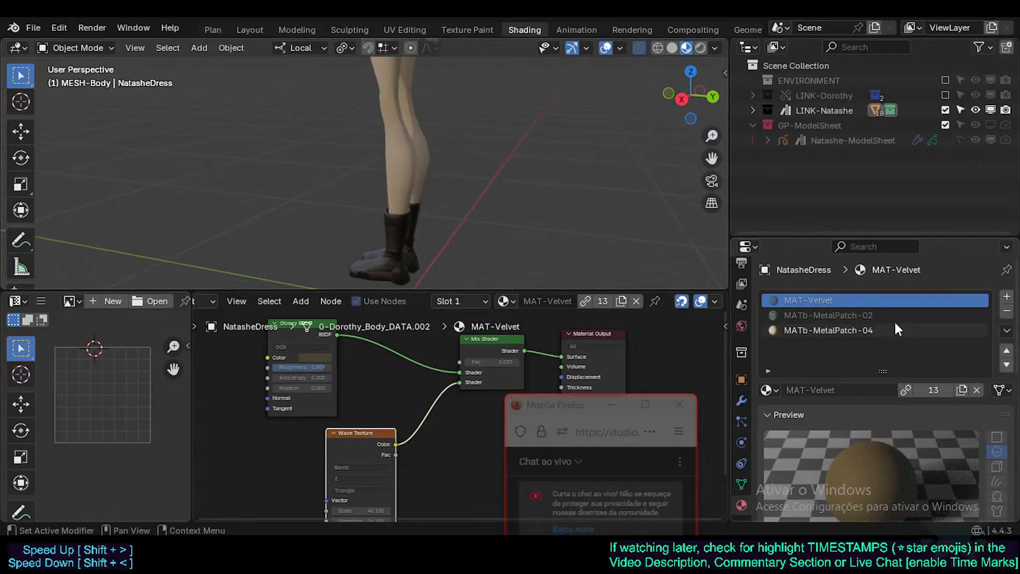
{"action": "left_click", "coordinate": [771, 391]}
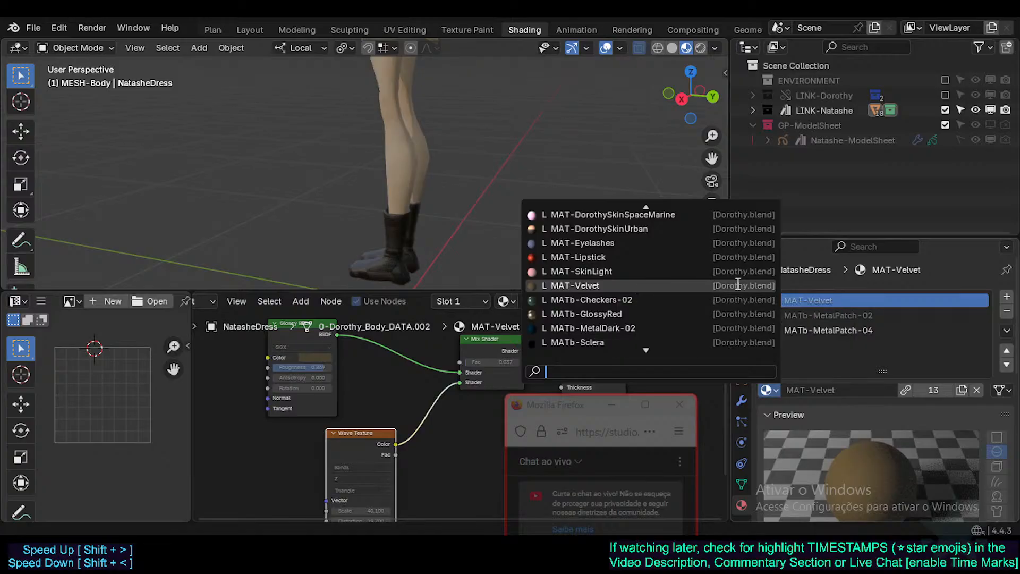
{"action": "left_click", "coordinate": [770, 392]}
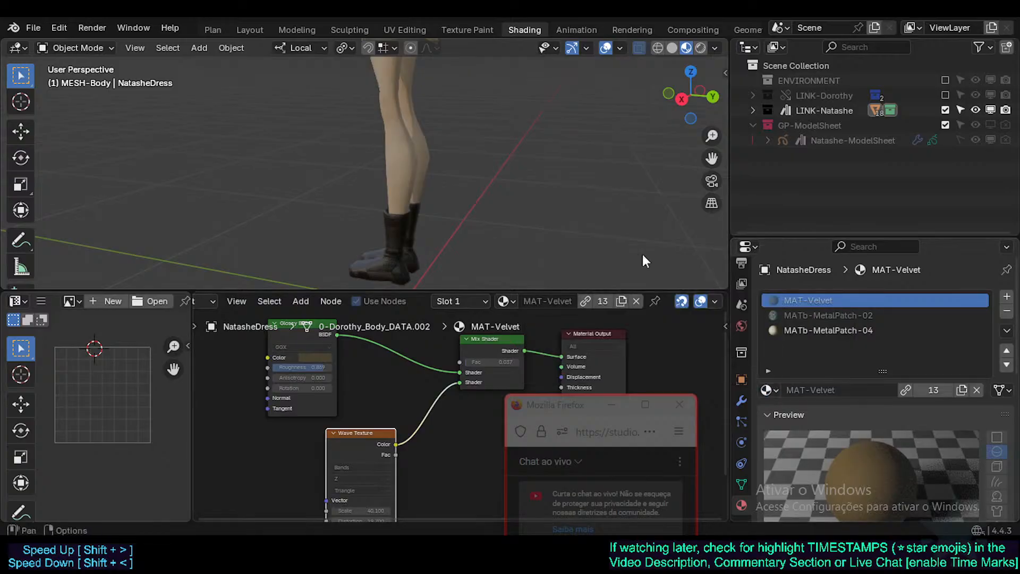
{"action": "middle_click_drag", "start_coordinate": [440, 187], "coordinate": [454, 28], "text": "shift"}
{"action": "middle_click_drag", "start_coordinate": [367, 111], "coordinate": [367, 228]}
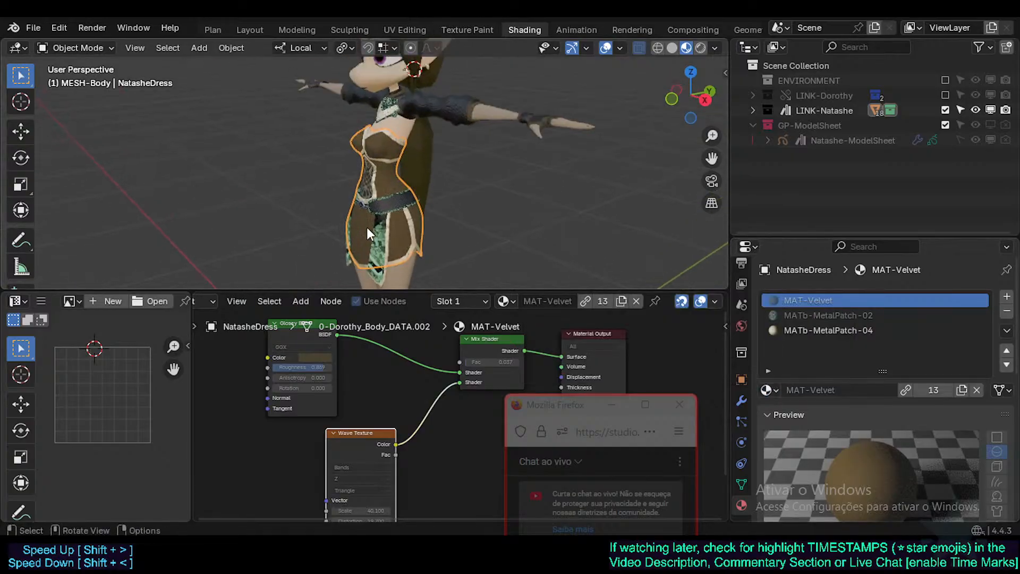
{"action": "scroll", "coordinate": [367, 228], "scroll_direction": "up", "scroll_amount": 2}
{"action": "middle_click_drag", "start_coordinate": [390, 111], "coordinate": [455, 186], "text": "shift"}
{"action": "key", "text": "ctrl+s"}
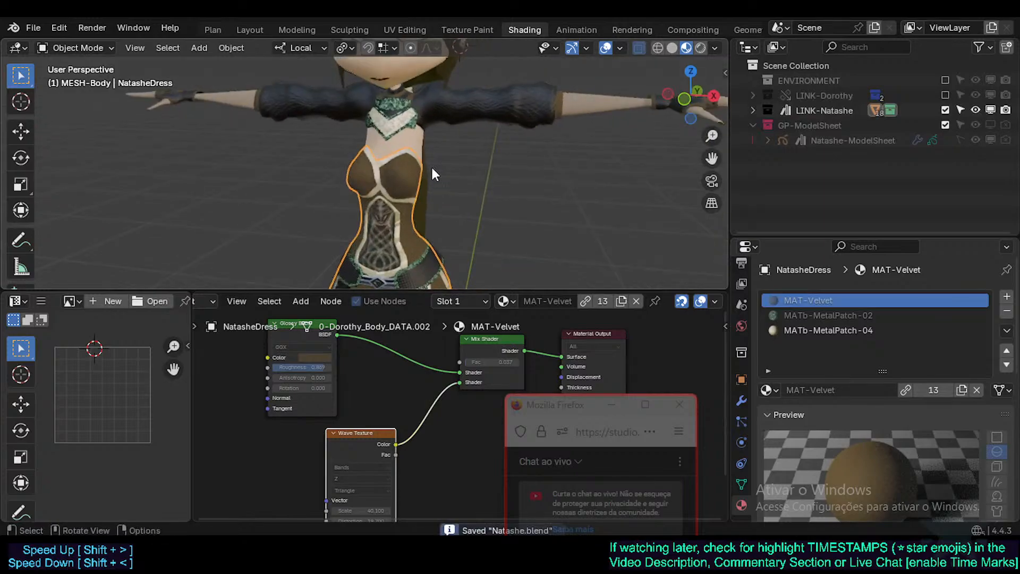
{"action": "left_click_drag", "start_coordinate": [137, 289], "coordinate": [141, 500]}
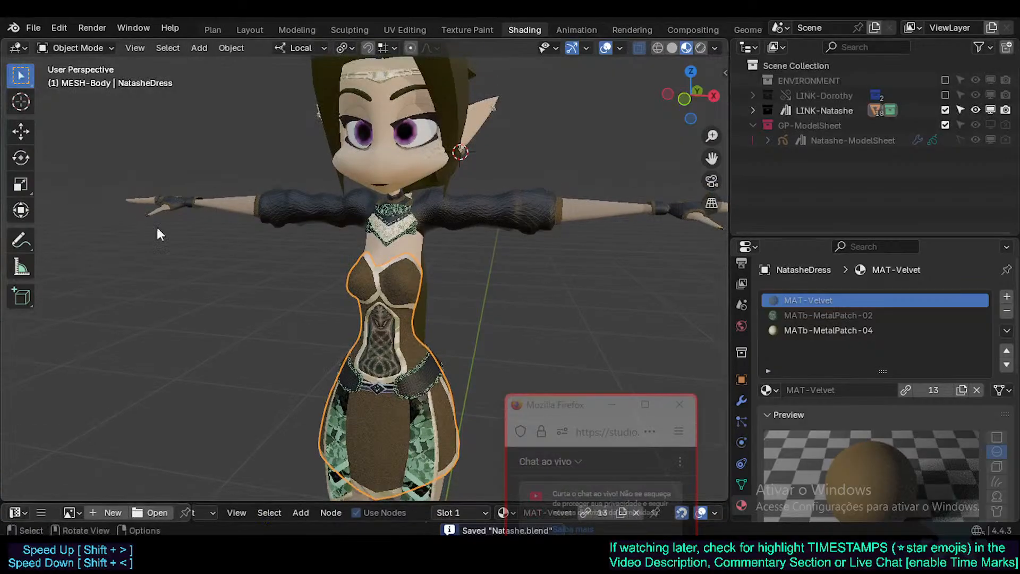
Switch to the Plan workspace, enlarge the asset browser and look through the 06-Materials catalog of Neocene-V-AssetLibrary
{"action": "left_click", "coordinate": [214, 33]}
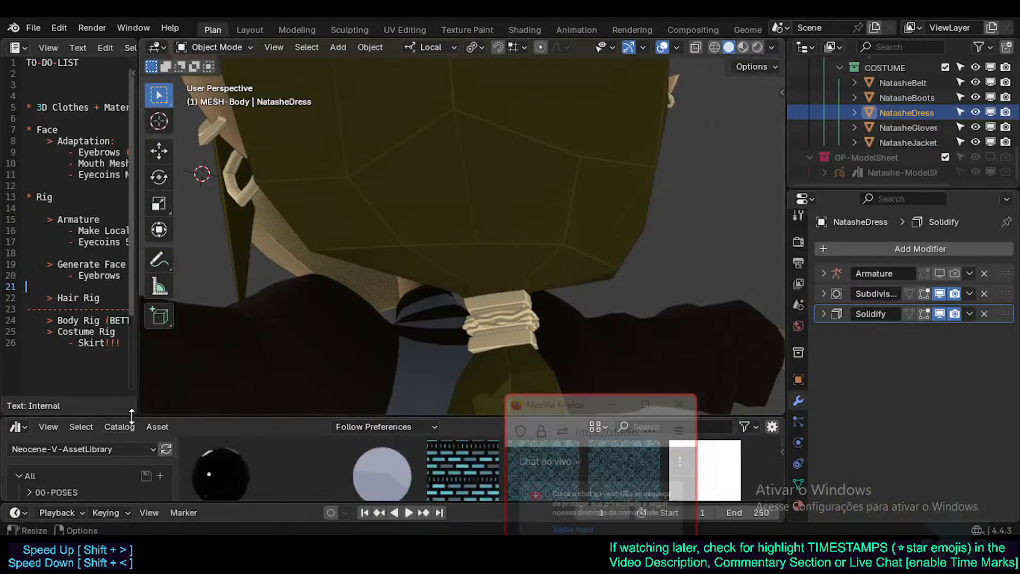
{"action": "left_click_drag", "start_coordinate": [131, 414], "coordinate": [132, 279]}
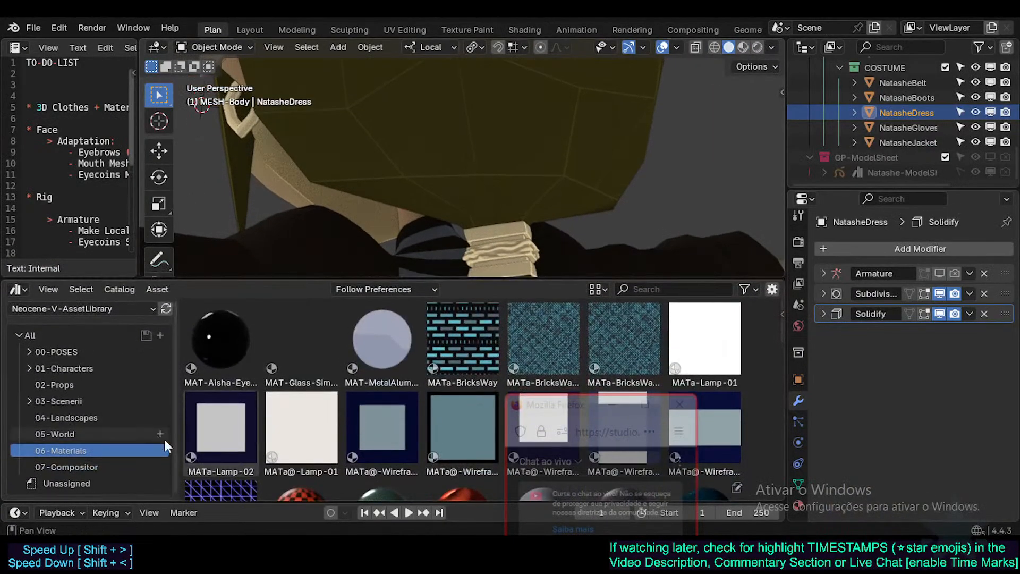
{"action": "scroll", "coordinate": [385, 429], "scroll_direction": "down", "scroll_amount": 6}
{"action": "left_click", "coordinate": [59, 482]}
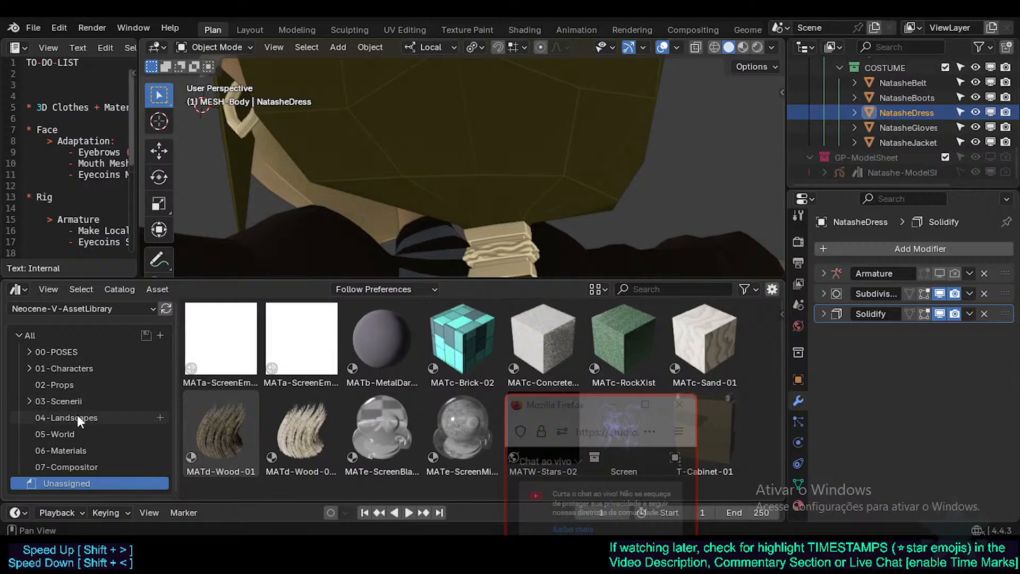
{"action": "left_click", "coordinate": [61, 385]}
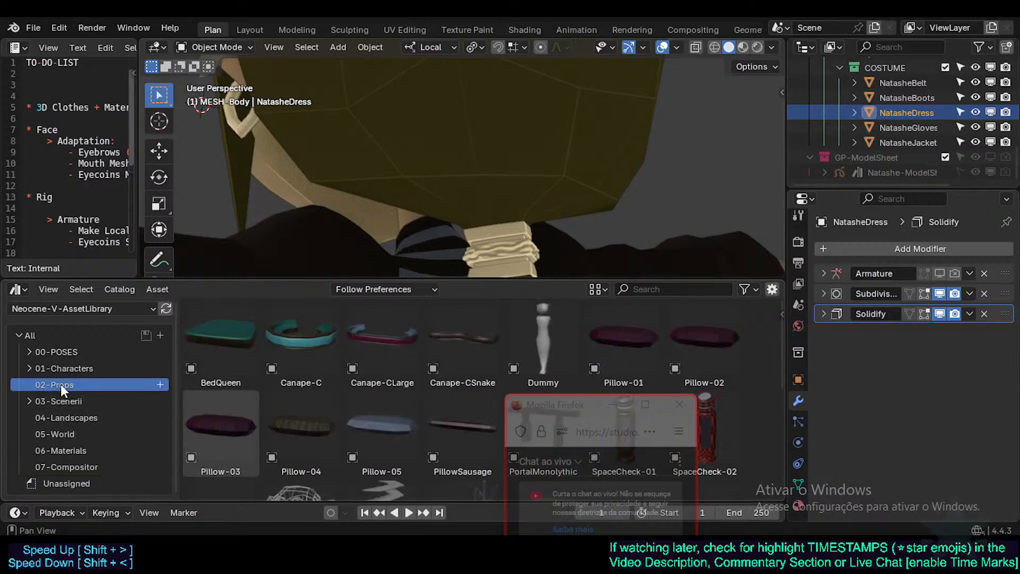
{"action": "left_click", "coordinate": [78, 450]}
{"action": "scroll", "coordinate": [304, 400], "scroll_direction": "down", "scroll_amount": 5}
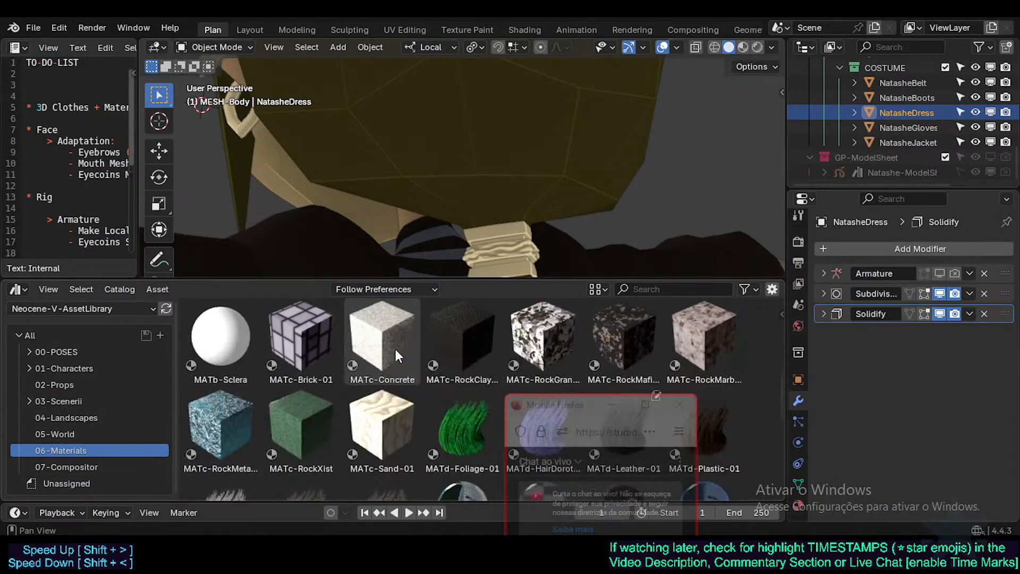
{"action": "scroll", "coordinate": [393, 350], "scroll_direction": "down", "scroll_amount": 3}
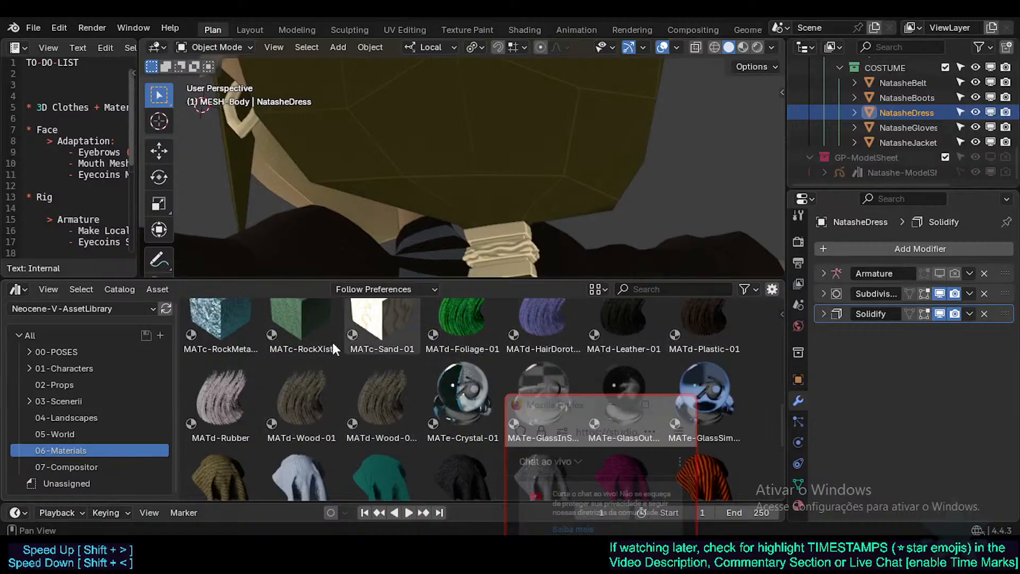
{"action": "scroll", "coordinate": [340, 366], "scroll_direction": "down", "scroll_amount": 4}
{"action": "scroll", "coordinate": [346, 398], "scroll_direction": "down", "scroll_amount": 1}
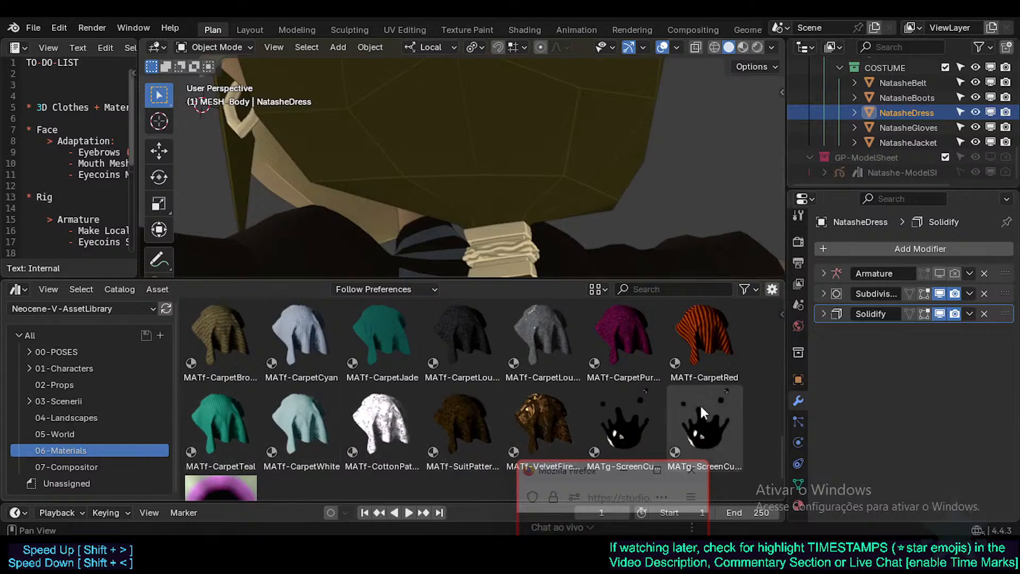
{"action": "scroll", "coordinate": [372, 373], "scroll_direction": "up", "scroll_amount": 8}
{"action": "scroll", "coordinate": [394, 374], "scroll_direction": "up", "scroll_amount": 5}
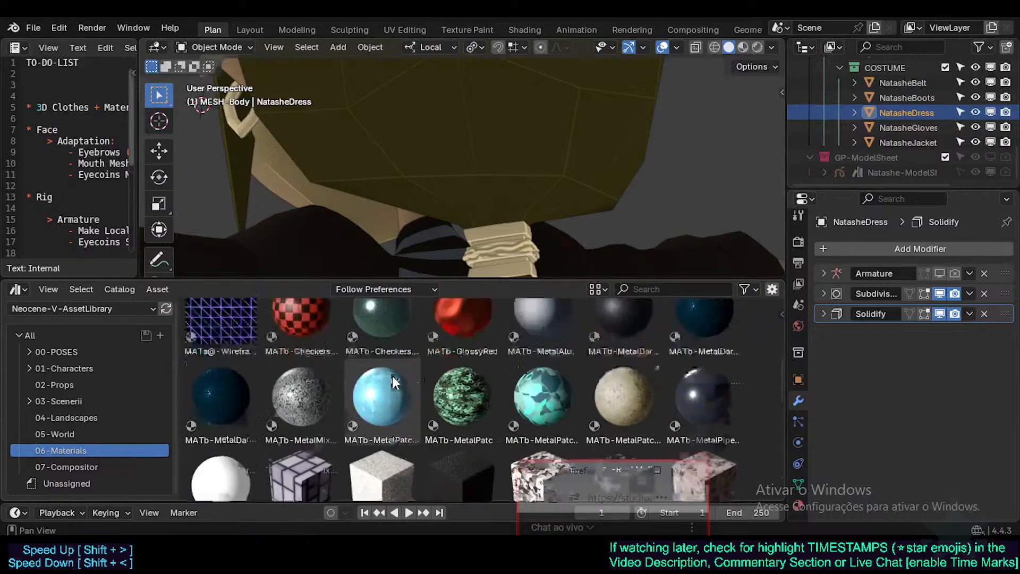
Collapse the asset browser and frame the whole character in the Plan workspace's 3D viewport
{"action": "middle_click_drag", "start_coordinate": [454, 138], "coordinate": [483, 240]}
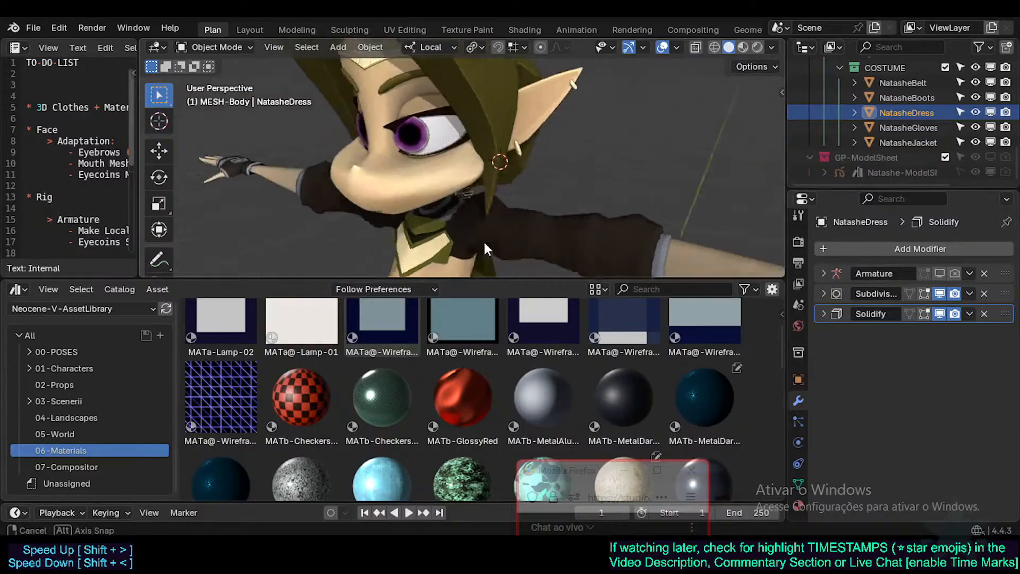
{"action": "scroll", "coordinate": [406, 182], "scroll_direction": "down", "scroll_amount": 6}
{"action": "left_click_drag", "start_coordinate": [372, 279], "coordinate": [372, 482]}
{"action": "middle_click_drag", "start_coordinate": [383, 324], "coordinate": [364, 220], "text": "shift"}
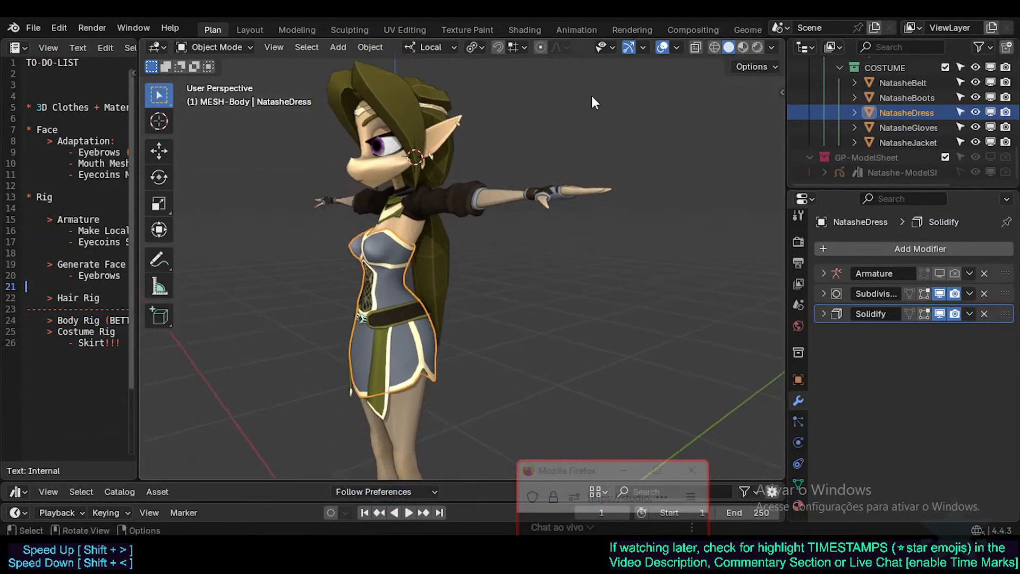
In the Layout workspace, collapse the asset browser and join the two 3D viewports into one wide view
{"action": "left_click", "coordinate": [250, 28]}
{"action": "scroll", "coordinate": [317, 331], "scroll_direction": "up", "scroll_amount": 4}
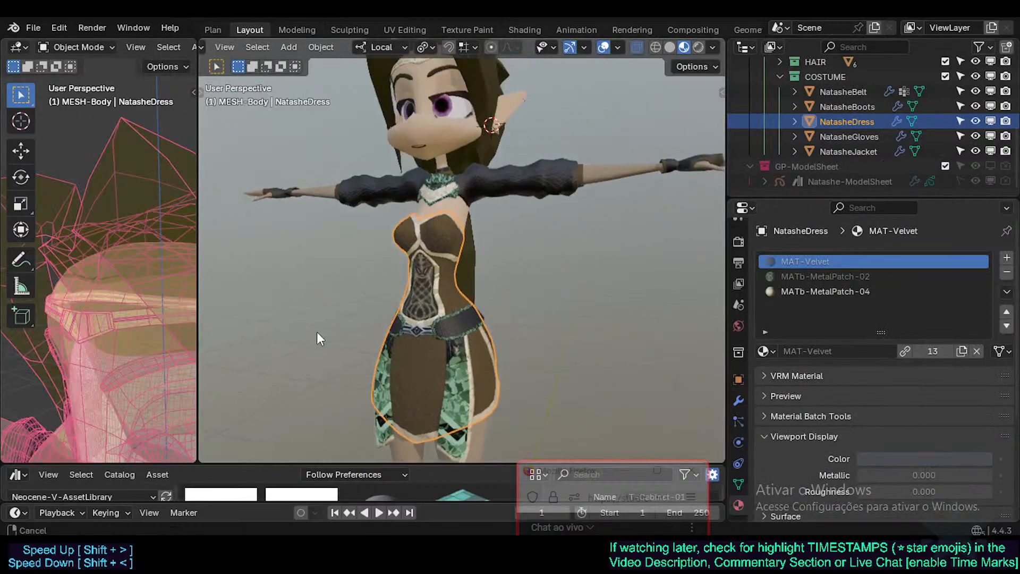
{"action": "left_click_drag", "start_coordinate": [357, 466], "coordinate": [358, 482]}
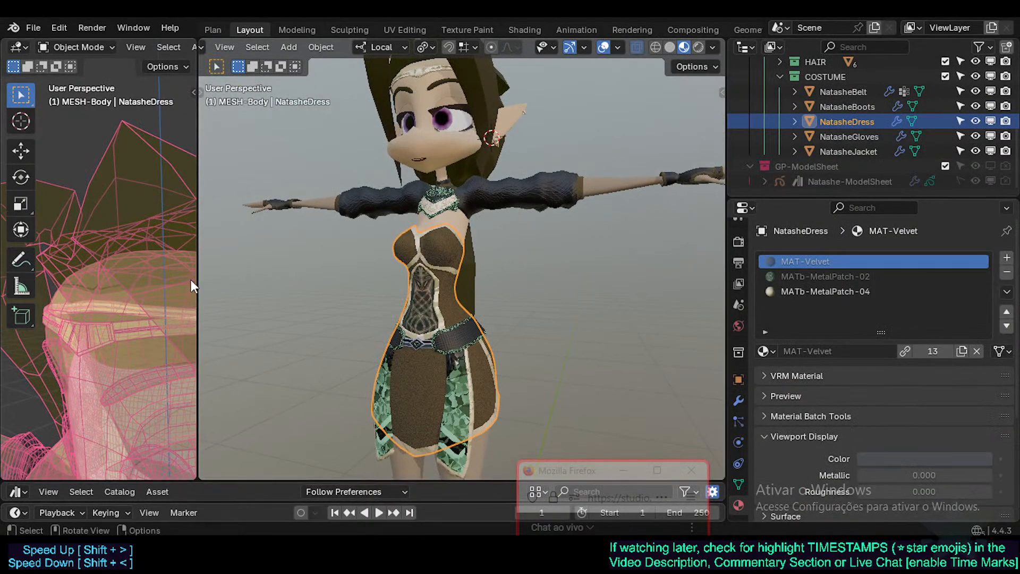
{"action": "right_click", "coordinate": [199, 276]}
{"action": "left_click", "coordinate": [179, 289]}
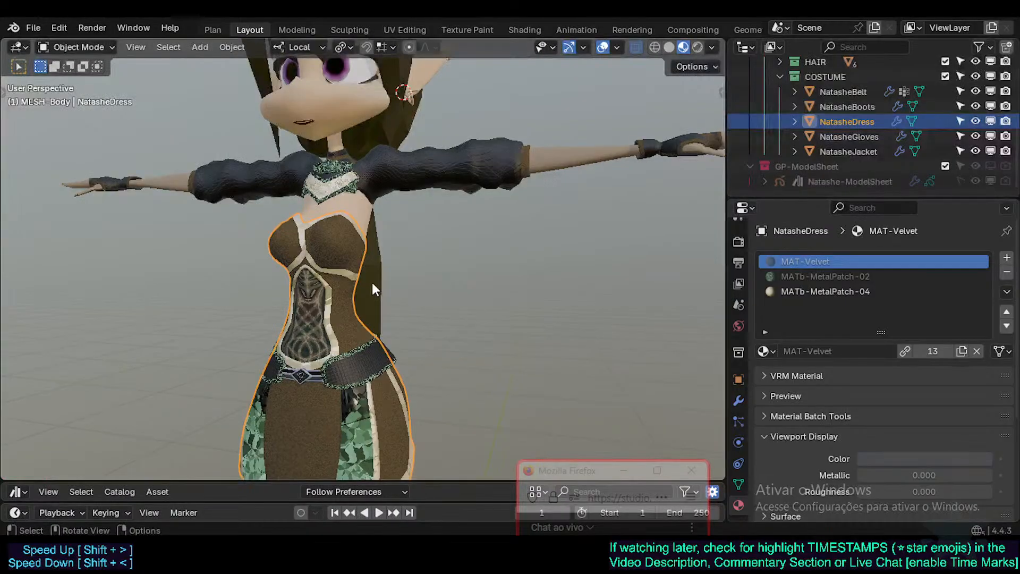
Deselect everything, check the character's wireframe overlay, save the file and switch the Layout viewport to Solid shading
{"action": "scroll", "coordinate": [381, 283], "scroll_direction": "down", "scroll_amount": 2}
{"action": "scroll", "coordinate": [390, 282], "scroll_direction": "down", "scroll_amount": 3}
{"action": "key", "text": "alt+a"}
{"action": "middle_click_drag", "start_coordinate": [378, 257], "coordinate": [371, 281], "text": "shift"}
{"action": "key", "text": "shift+z"}
{"action": "scroll", "coordinate": [349, 300], "scroll_direction": "up", "scroll_amount": 2}
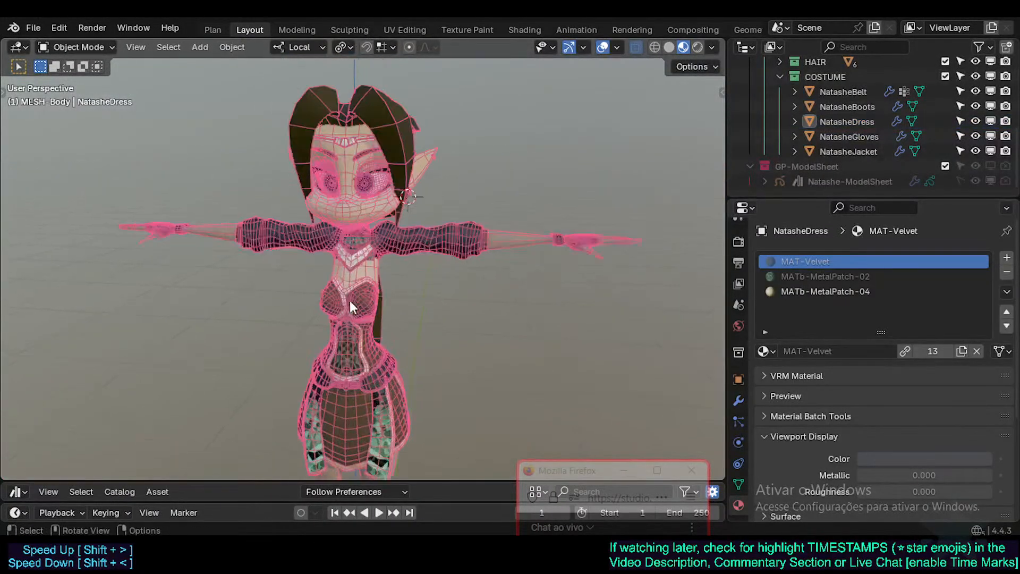
{"action": "middle_click_drag", "start_coordinate": [468, 302], "coordinate": [413, 305]}
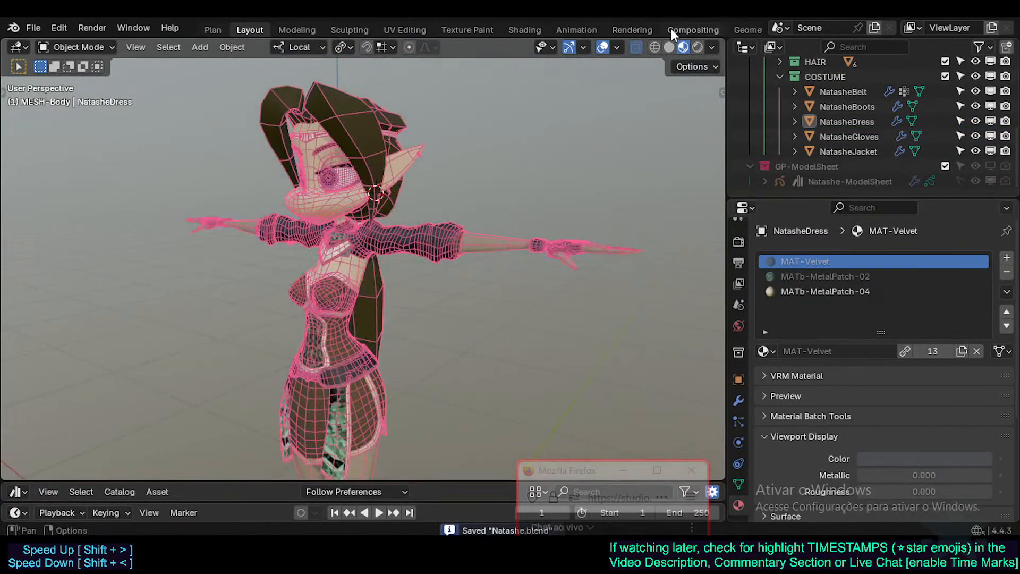
{"action": "left_click", "coordinate": [669, 46]}
{"action": "key", "text": "alt+z"}
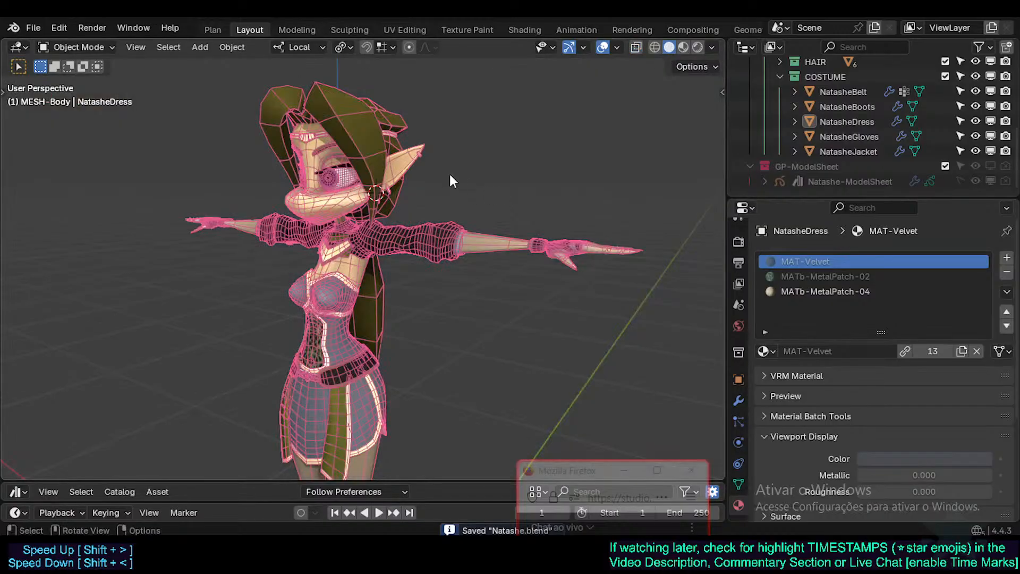
{"action": "key", "text": "shift+z"}
Return to the Plan workspace and examine the character's upper body from the front
{"action": "left_click", "coordinate": [204, 26]}
{"action": "scroll", "coordinate": [341, 274], "scroll_direction": "up", "scroll_amount": 2}
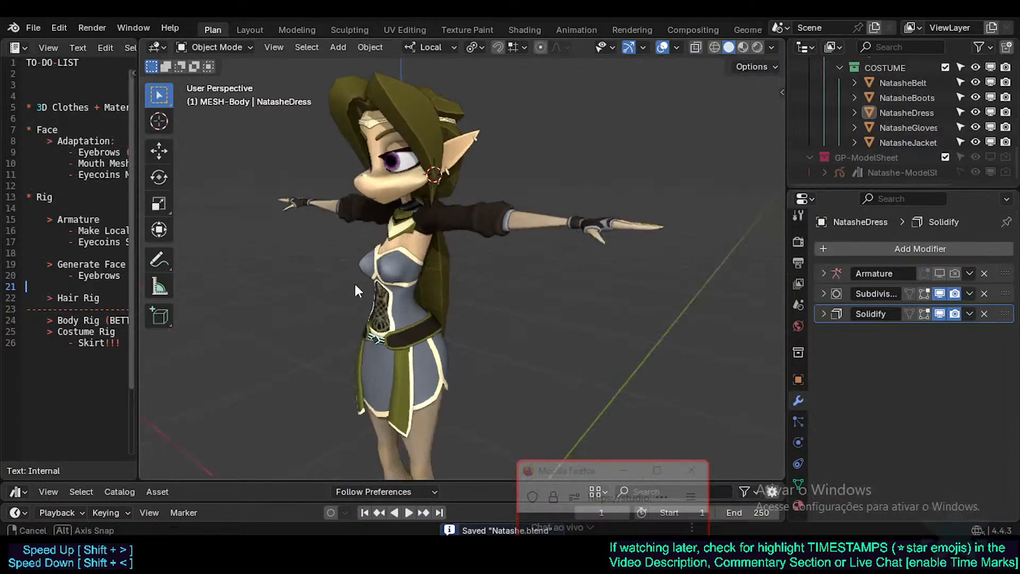
{"action": "middle_click_drag", "start_coordinate": [354, 281], "coordinate": [387, 258]}
{"action": "scroll", "coordinate": [388, 239], "scroll_direction": "up", "scroll_amount": 3}
{"action": "key", "text": "Tab"}
{"action": "key", "text": "Tab"}
{"action": "middle_click_drag", "start_coordinate": [325, 249], "coordinate": [333, 299]}
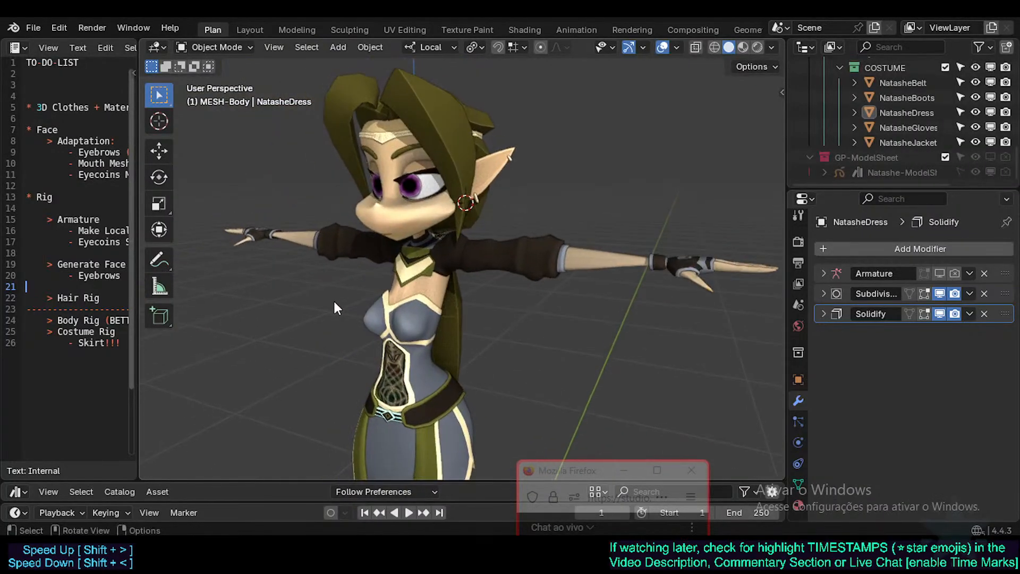
Select the 5b-HairScalp mesh, examine the head, hair and costume around it, deselect it and save the file
{"action": "left_click", "coordinate": [407, 133]}
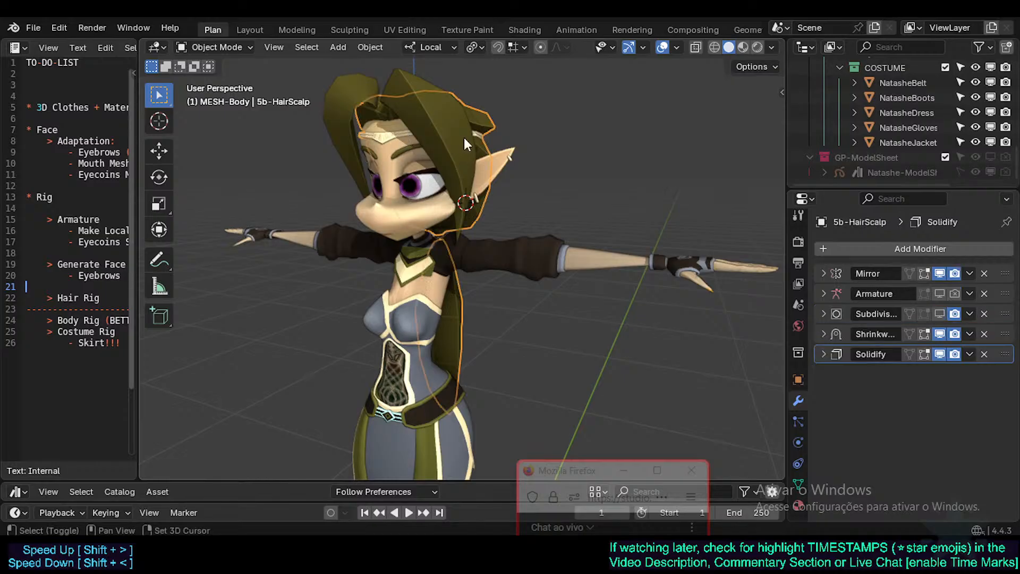
{"action": "middle_click_drag", "start_coordinate": [464, 138], "coordinate": [393, 229]}
{"action": "middle_click_drag", "start_coordinate": [270, 134], "coordinate": [345, 193]}
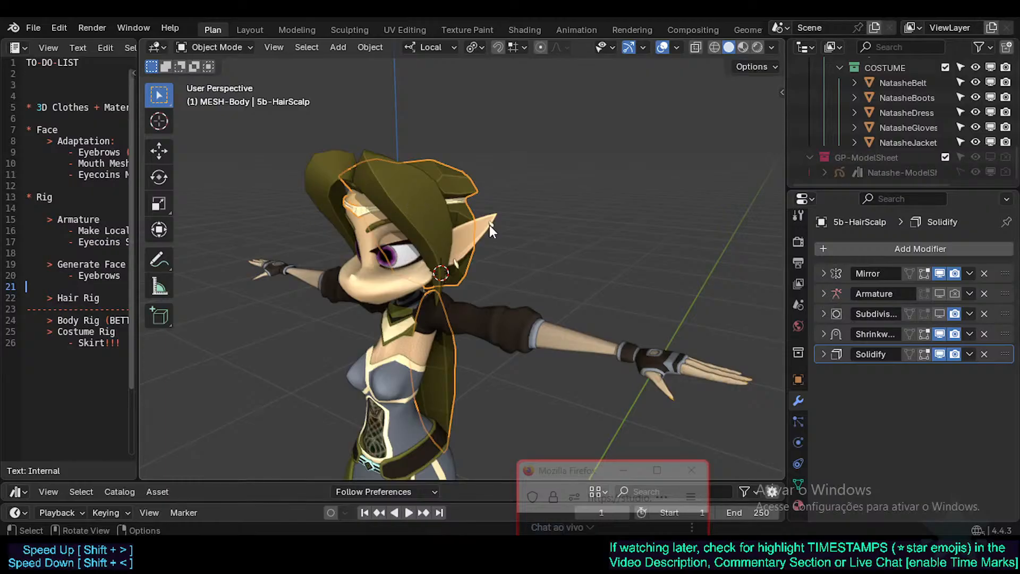
{"action": "middle_click_drag", "start_coordinate": [489, 224], "coordinate": [379, 128]}
{"action": "middle_click_drag", "start_coordinate": [352, 218], "coordinate": [352, 165]}
{"action": "scroll", "coordinate": [404, 188], "scroll_direction": "up", "scroll_amount": 3}
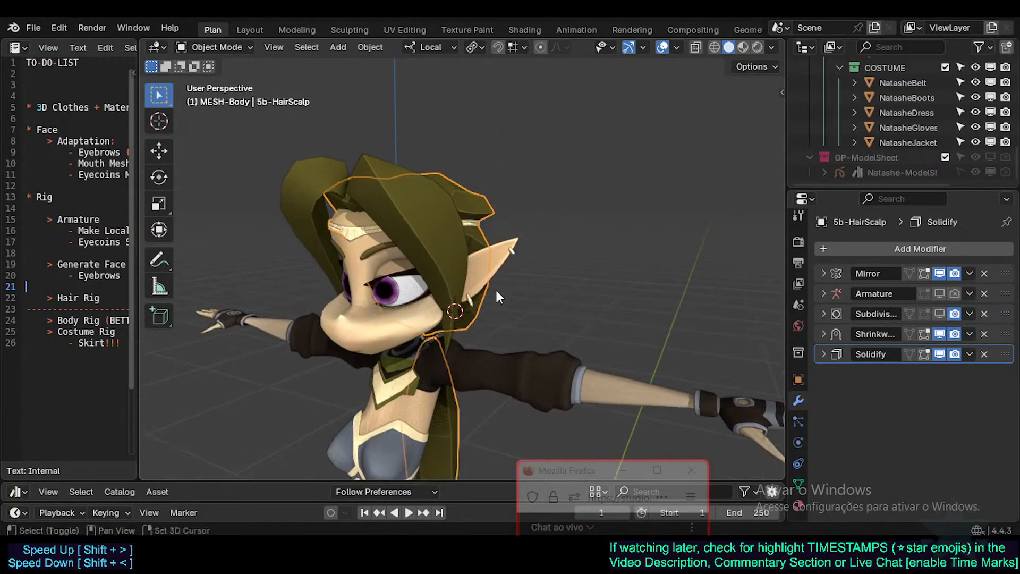
{"action": "middle_click_drag", "start_coordinate": [495, 288], "coordinate": [427, 198], "text": "shift"}
{"action": "scroll", "coordinate": [402, 239], "scroll_direction": "down", "scroll_amount": 3}
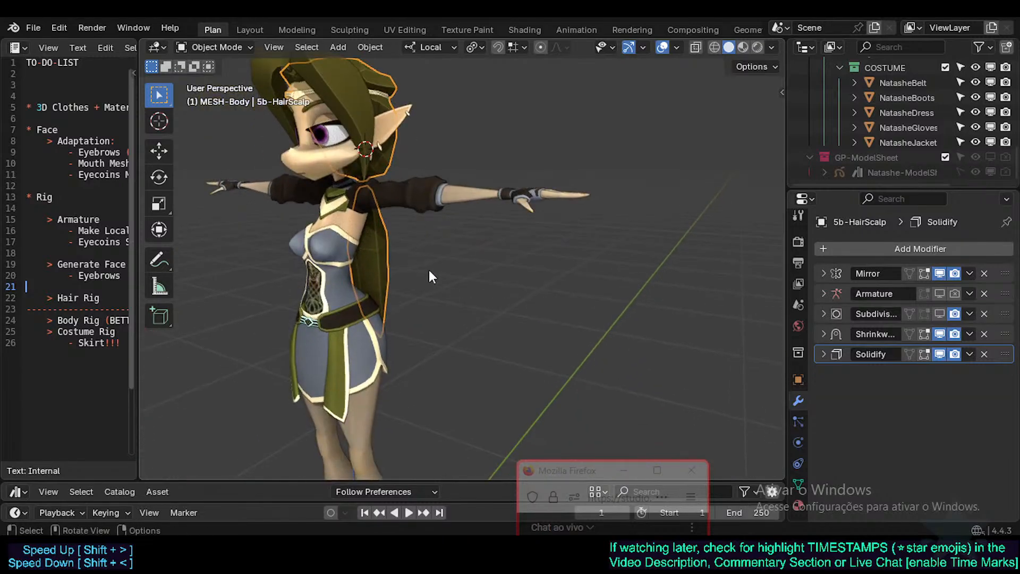
{"action": "left_click", "coordinate": [429, 270]}
{"action": "middle_click_drag", "start_coordinate": [429, 270], "coordinate": [483, 287], "text": "shift"}
{"action": "key", "text": "ctrl+s"}
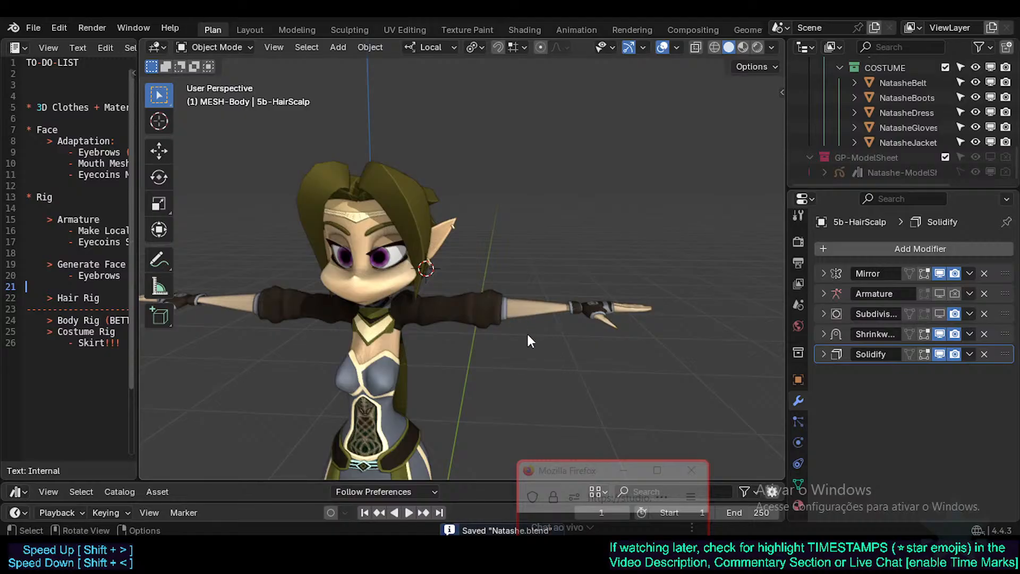
{"action": "middle_click_drag", "start_coordinate": [549, 365], "coordinate": [457, 332]}
{"action": "scroll", "coordinate": [488, 364], "scroll_direction": "up", "scroll_amount": 3}
{"action": "scroll", "coordinate": [486, 358], "scroll_direction": "down", "scroll_amount": 3}
{"action": "key", "text": "a"}
{"action": "key", "text": "alt+a"}
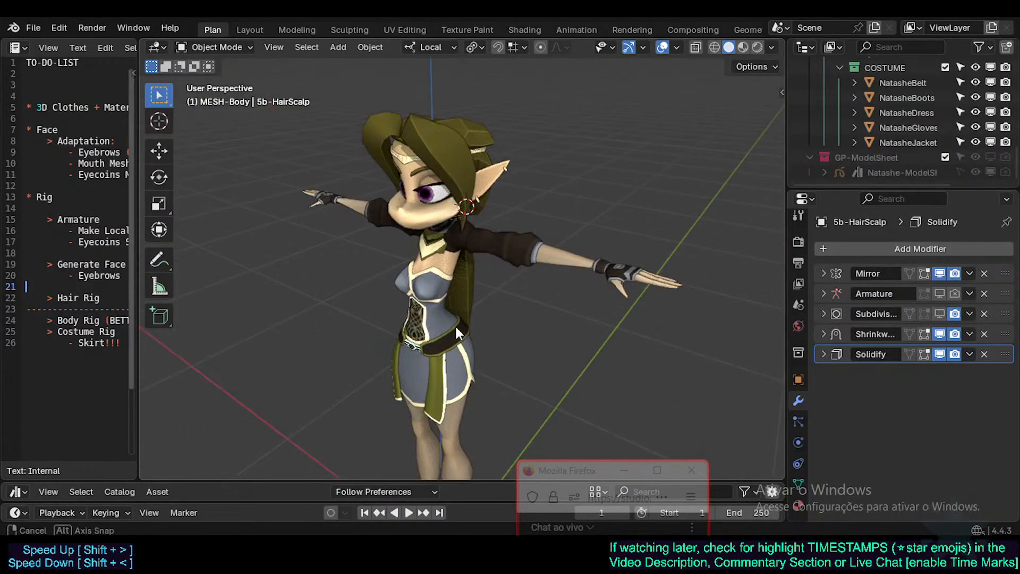
{"action": "right_click", "coordinate": [484, 139]}
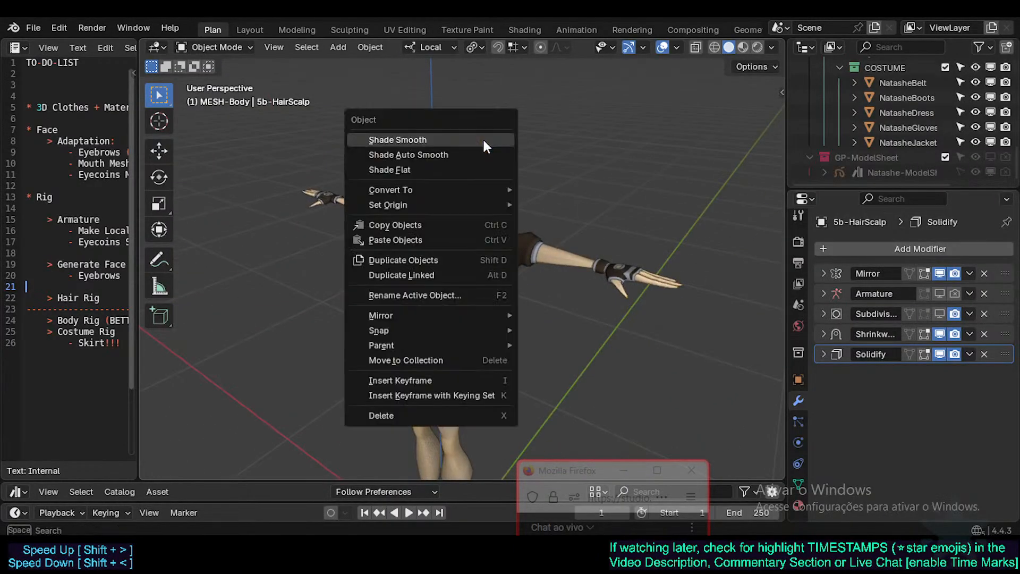
Apply smooth shading to the 5b-HairScalp mesh and open it for mesh editing
{"action": "left_click", "coordinate": [483, 138]}
{"action": "middle_click_drag", "start_coordinate": [486, 167], "coordinate": [430, 280]}
{"action": "left_click", "coordinate": [431, 279]}
{"action": "scroll", "coordinate": [396, 292], "scroll_direction": "up", "scroll_amount": 2}
{"action": "key", "text": "Tab"}
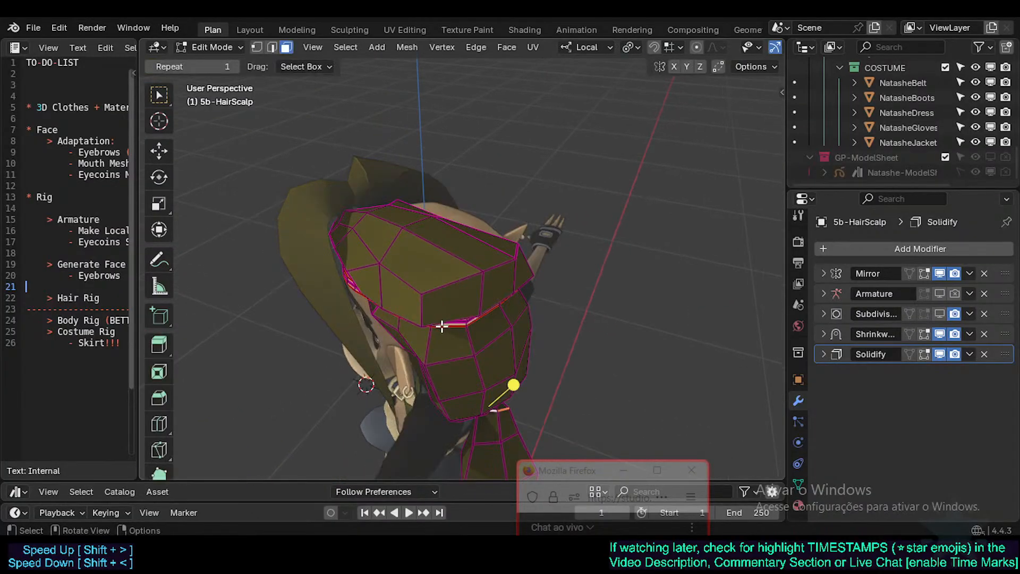
Select the linked geometry of the hair's back section, ponytail and upper scalp
{"action": "middle_click_drag", "start_coordinate": [442, 326], "coordinate": [429, 283]}
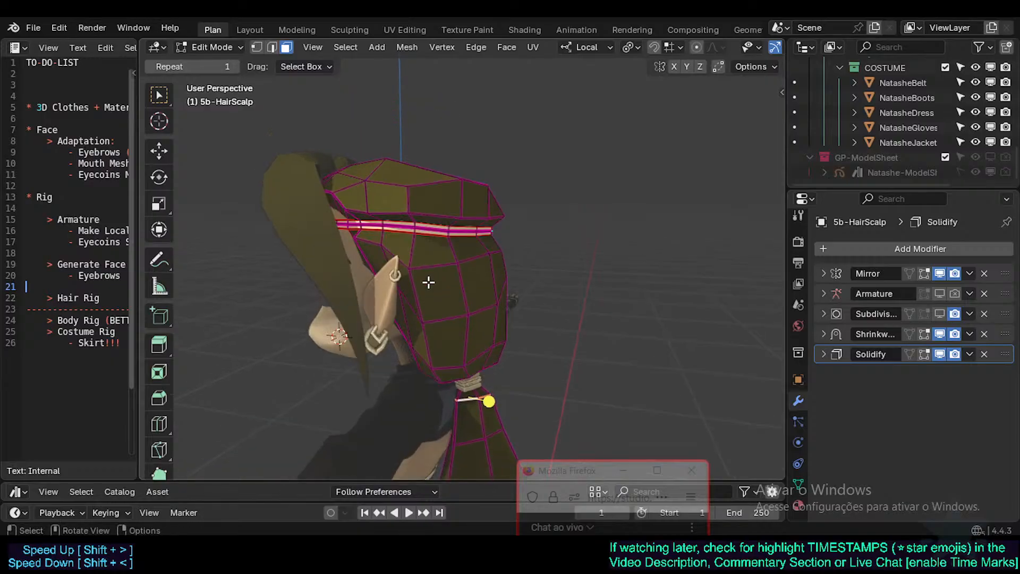
{"action": "key", "text": "l"}
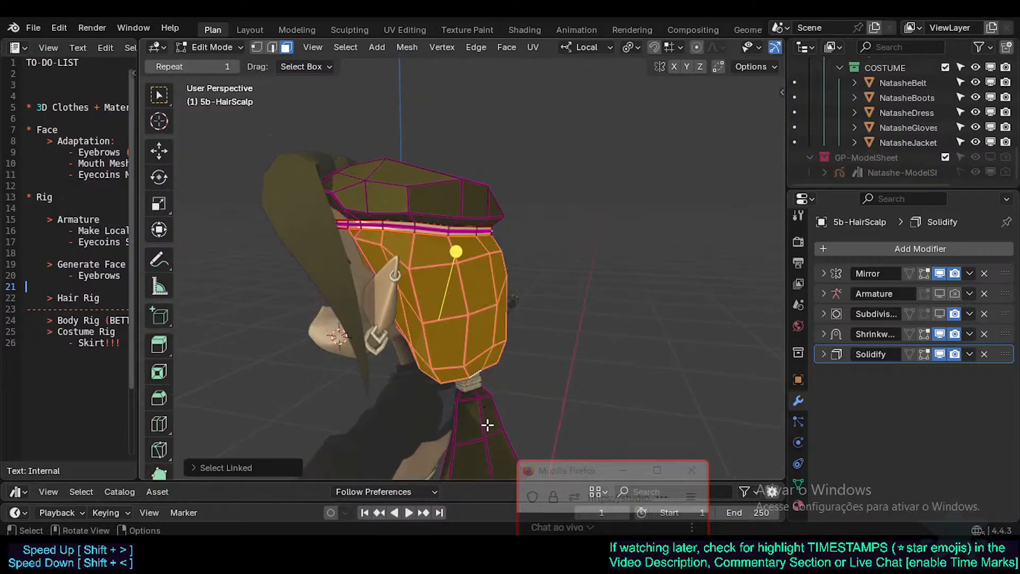
{"action": "key", "text": "l"}
{"action": "middle_click_drag", "start_coordinate": [487, 424], "coordinate": [420, 258]}
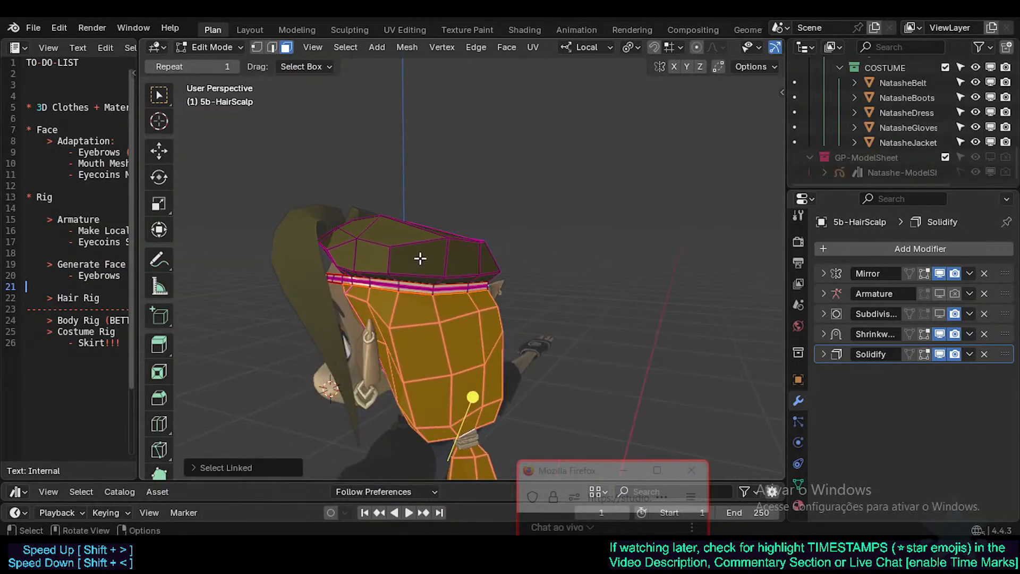
{"action": "key", "text": "l"}
{"action": "scroll", "coordinate": [416, 245], "scroll_direction": "up", "scroll_amount": 8}
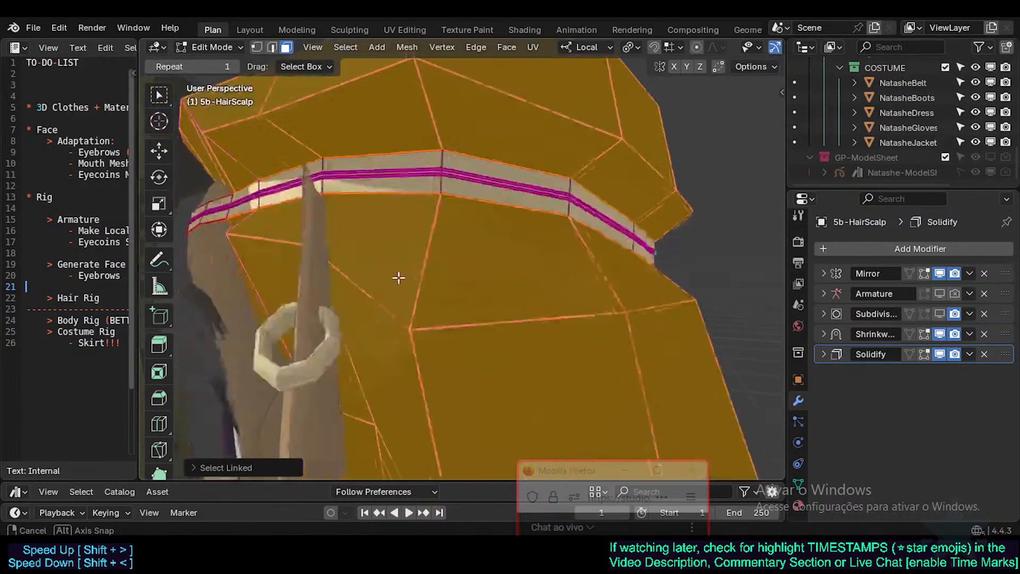
In edge select mode, remove the two hair edge loops bordering the headband from the selection
{"action": "middle_click_drag", "start_coordinate": [411, 245], "coordinate": [339, 276]}
{"action": "key", "text": "2"}
{"action": "left_click", "coordinate": [397, 210], "text": "alt+shift"}
{"action": "left_click", "coordinate": [387, 252], "text": "alt+shift"}
{"action": "scroll", "coordinate": [342, 280], "scroll_direction": "up", "scroll_amount": 4}
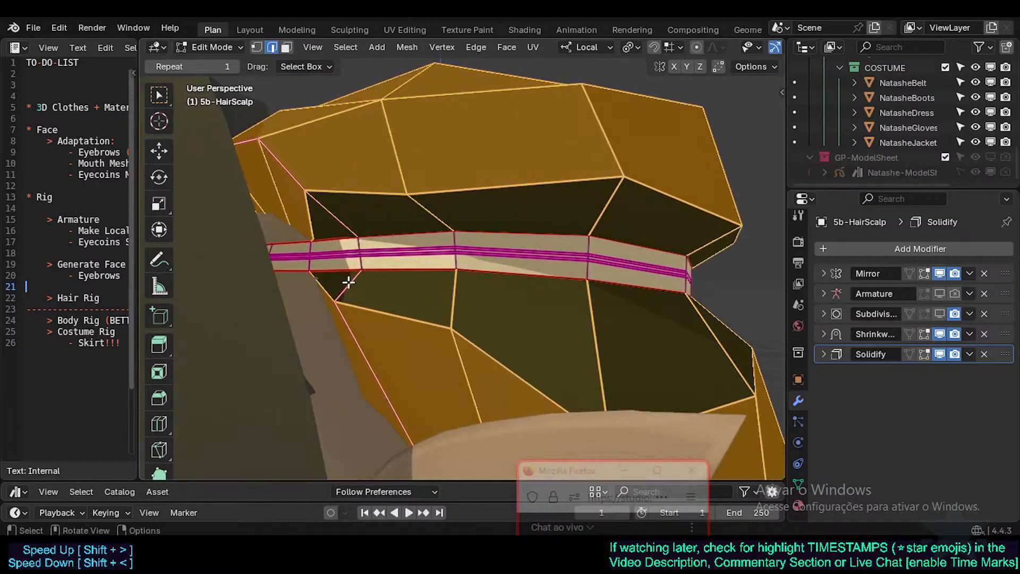
{"action": "scroll", "coordinate": [346, 283], "scroll_direction": "down", "scroll_amount": 5}
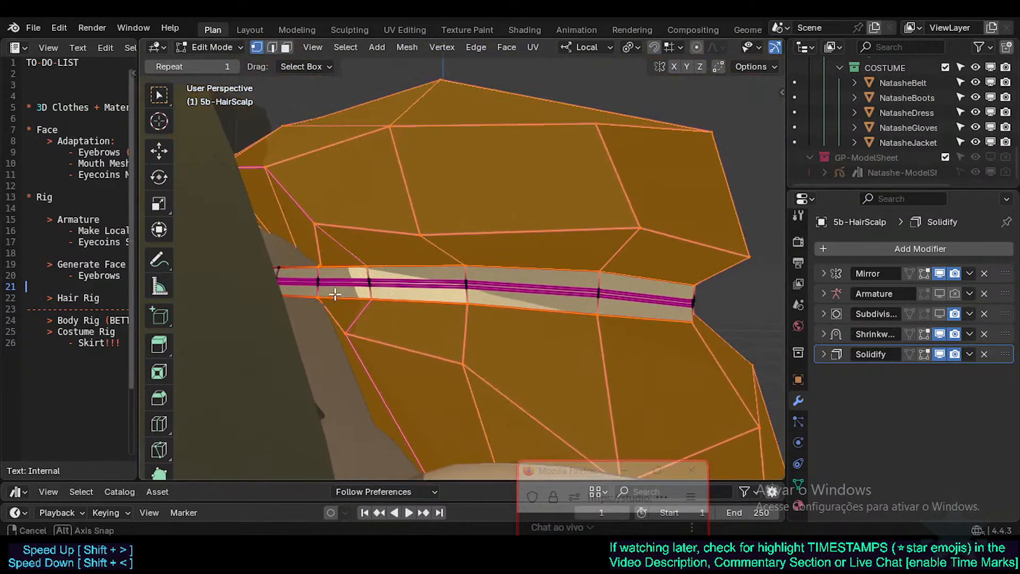
{"action": "middle_click_drag", "start_coordinate": [361, 296], "coordinate": [401, 346]}
{"action": "scroll", "coordinate": [358, 287], "scroll_direction": "up", "scroll_amount": 5}
{"action": "scroll", "coordinate": [362, 273], "scroll_direction": "down", "scroll_amount": 8}
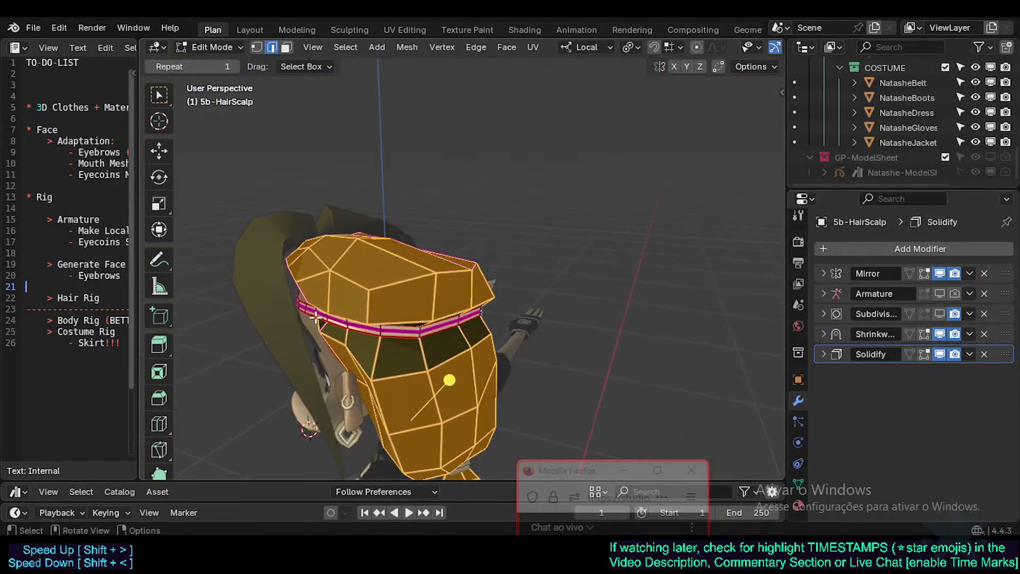
Inspect the crease value of an edge across the side strand of 5d-HairStrandLeft.001
{"action": "key", "text": "Tab"}
{"action": "left_click", "coordinate": [264, 272]}
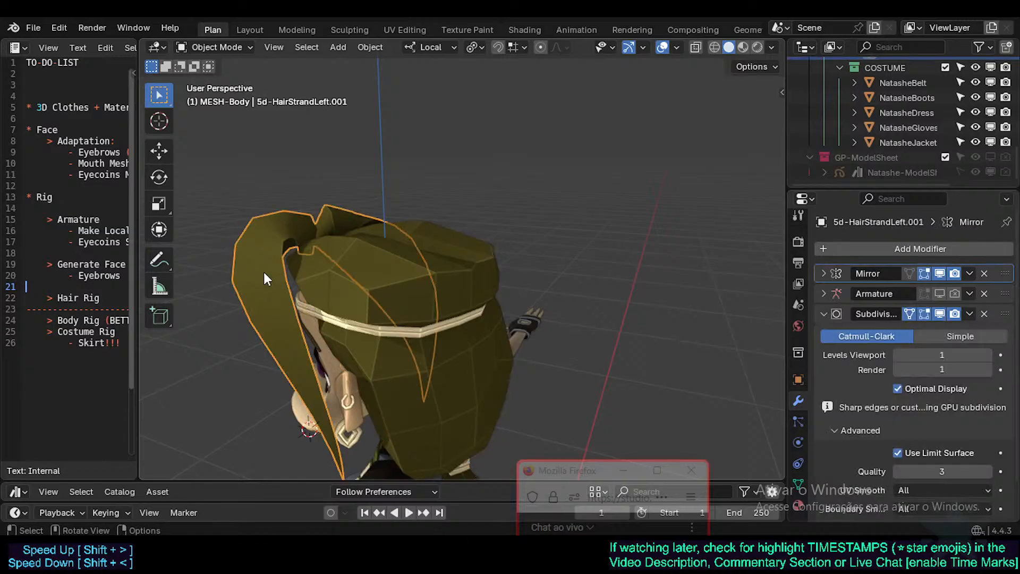
{"action": "key", "text": "Tab"}
{"action": "key", "text": "n"}
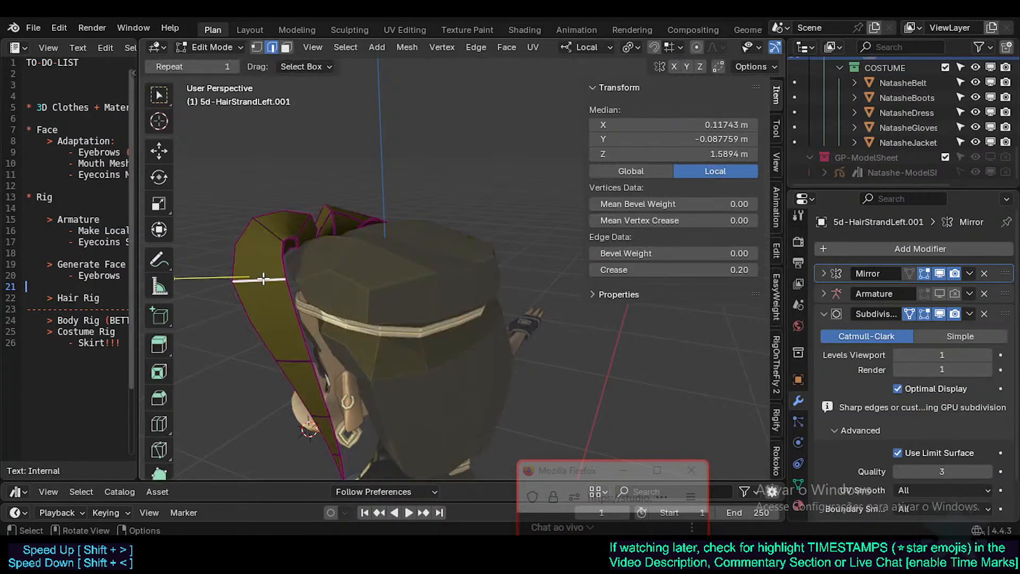
{"action": "key", "text": "n"}
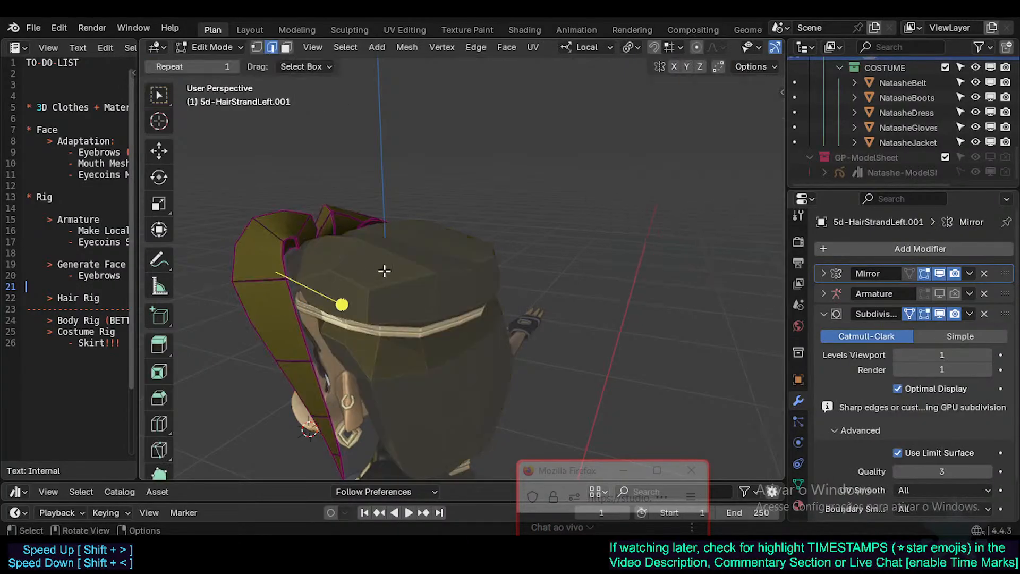
Return to editing 5b-HairScalp and check the mean crease of its selected hair edges
{"action": "key", "text": "Tab"}
{"action": "left_click", "coordinate": [403, 267]}
{"action": "key", "text": "Tab"}
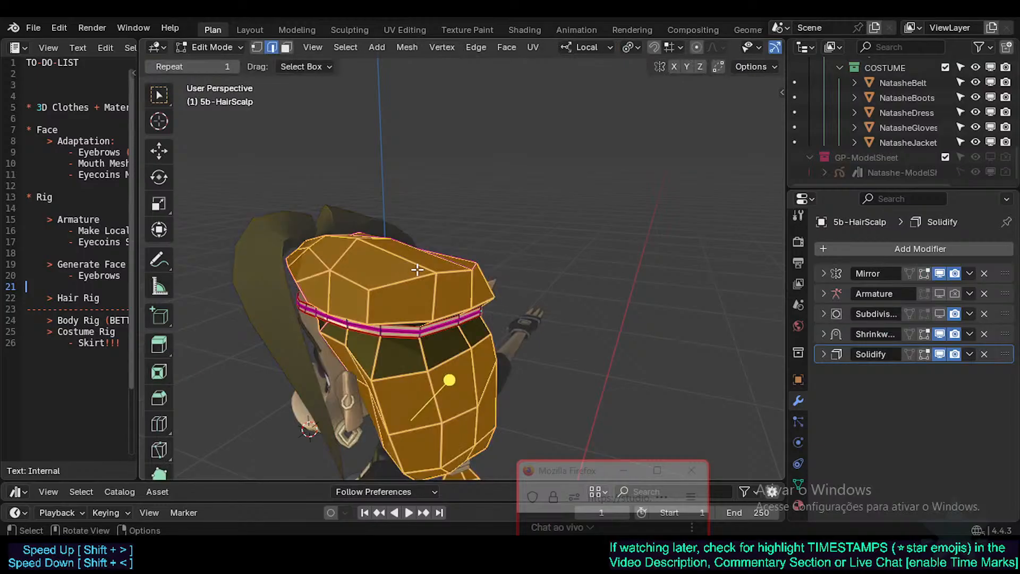
{"action": "key", "text": "n"}
{"action": "left_click", "coordinate": [409, 276], "text": "shift"}
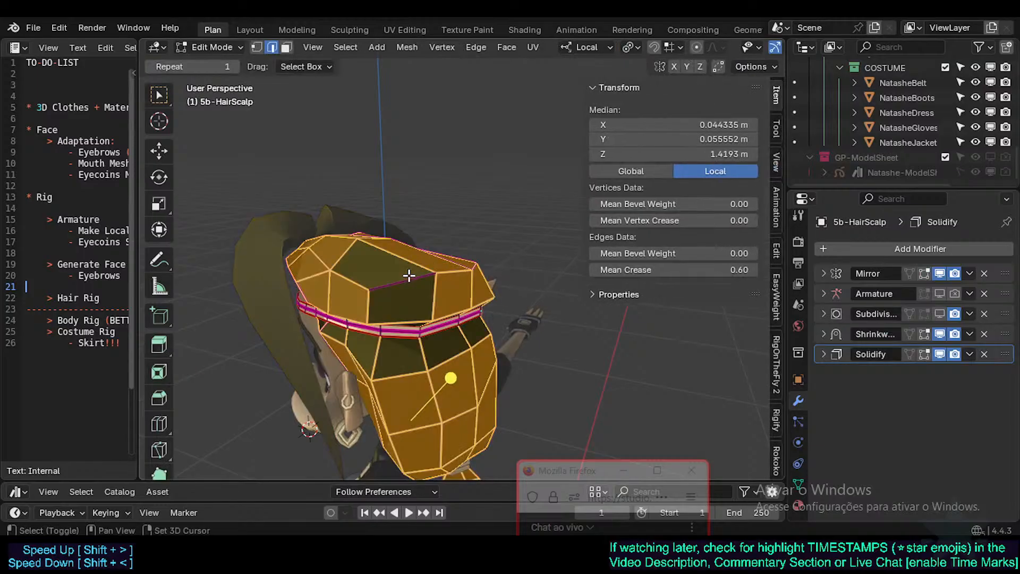
{"action": "left_click", "coordinate": [409, 276], "text": "shift"}
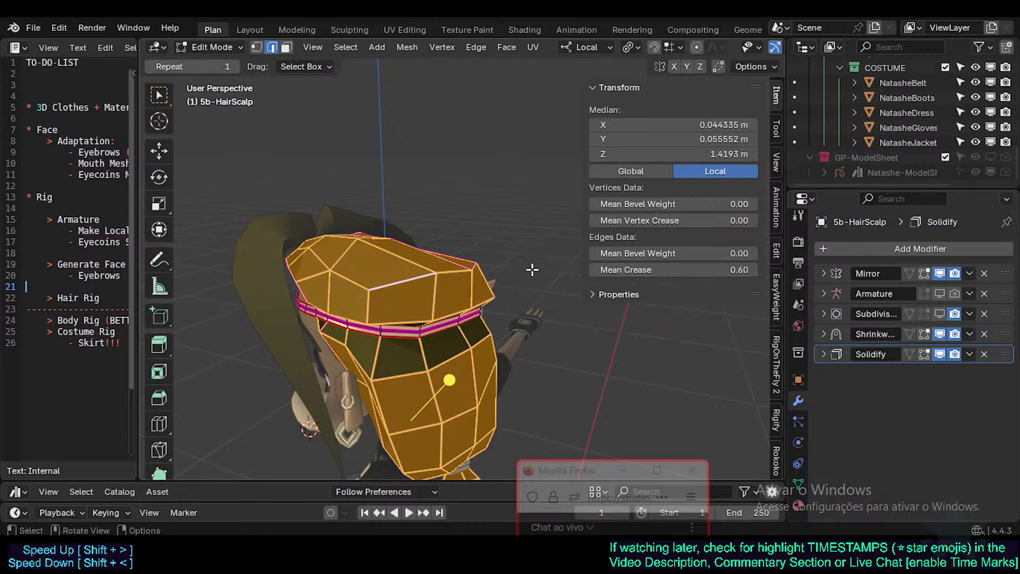
Restore the scalp and ponytail edge selection and set its mean crease to 0.2
{"action": "left_click", "coordinate": [512, 280]}
{"action": "middle_click_drag", "start_coordinate": [453, 292], "coordinate": [323, 180]}
{"action": "middle_click_drag", "start_coordinate": [530, 209], "coordinate": [559, 224]}
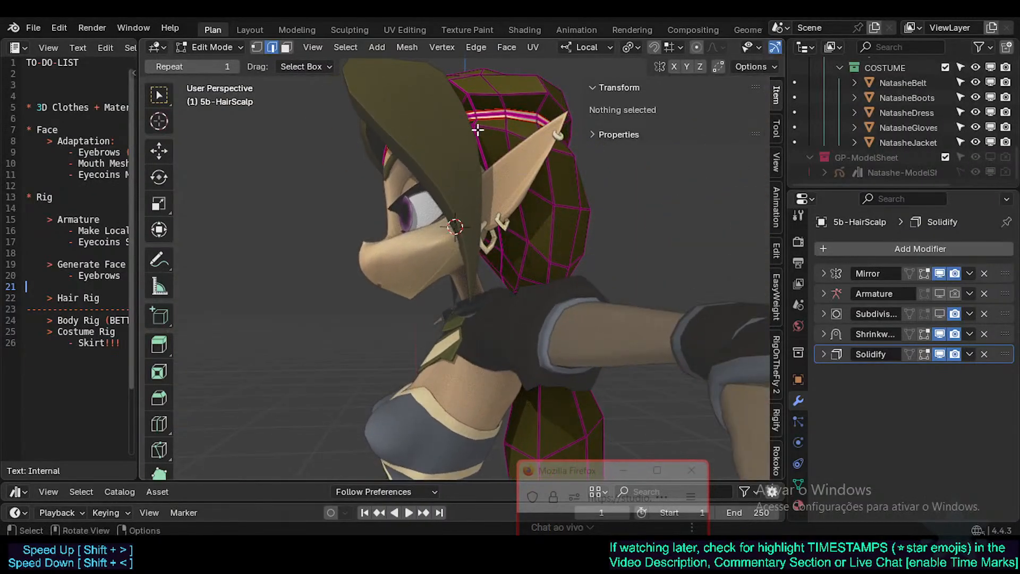
{"action": "middle_click_drag", "start_coordinate": [531, 124], "coordinate": [495, 205]}
{"action": "key", "text": "a"}
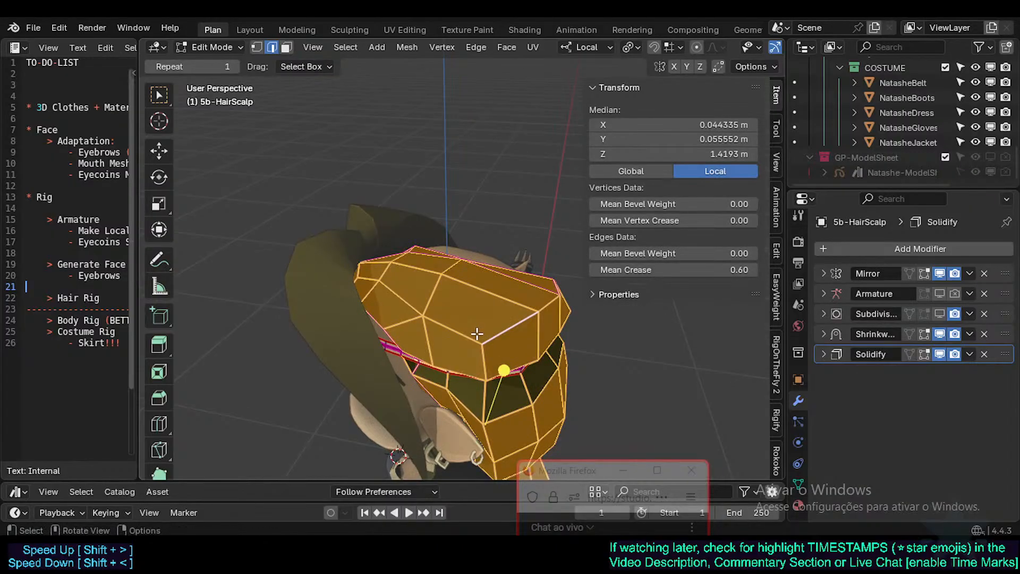
{"action": "middle_click_drag", "start_coordinate": [486, 330], "coordinate": [461, 333]}
{"action": "middle_click_drag", "start_coordinate": [526, 326], "coordinate": [489, 290]}
{"action": "left_click", "coordinate": [679, 271]}
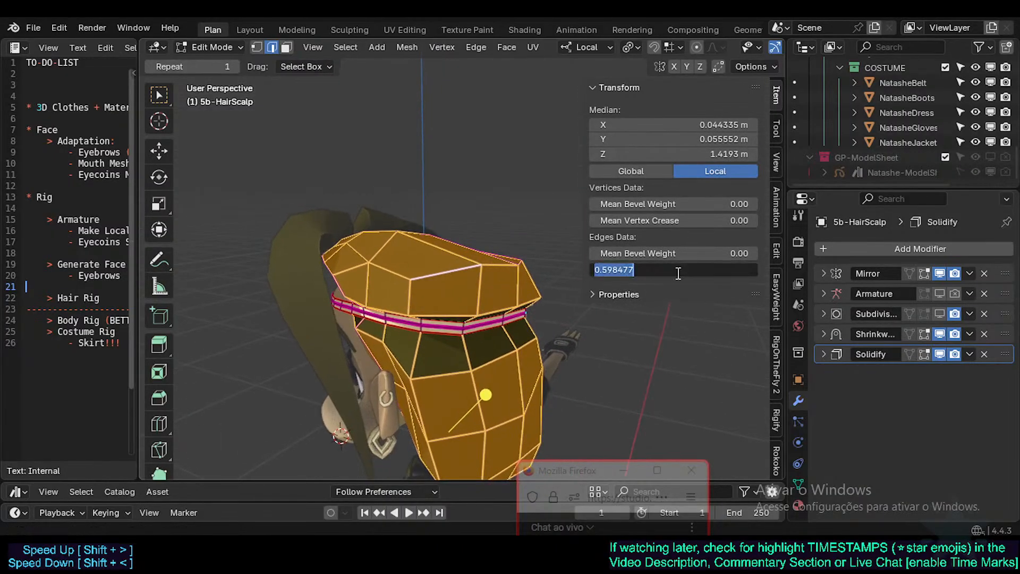
{"action": "type", "text": "0.2"}
{"action": "key", "text": "Return"}
{"action": "key", "text": "Tab"}
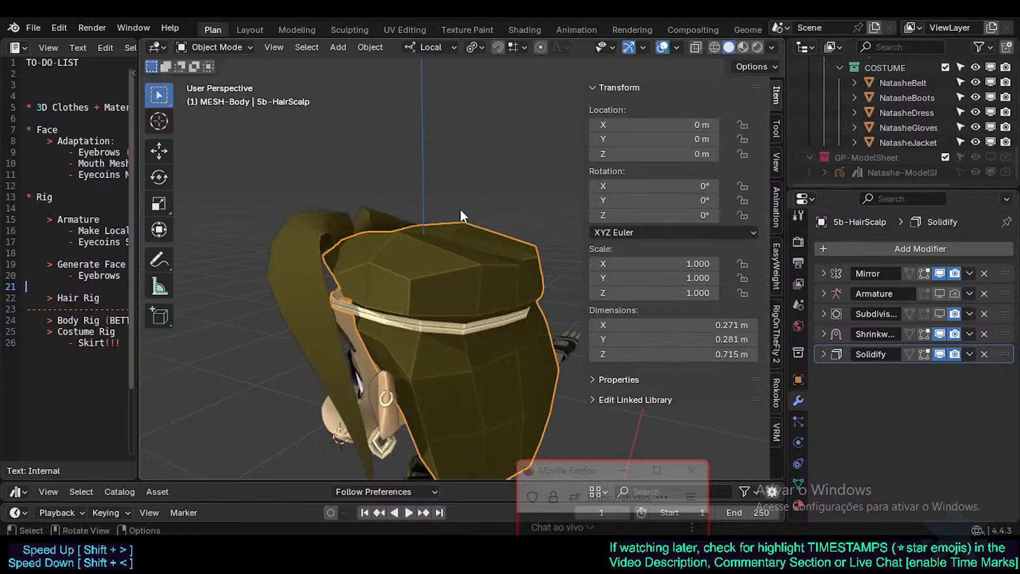
Examine the scalp's shape and check the crease value of a single edge on its upper back part
{"action": "middle_click_drag", "start_coordinate": [461, 210], "coordinate": [449, 300]}
{"action": "key", "text": "Tab"}
{"action": "key", "text": "Tab"}
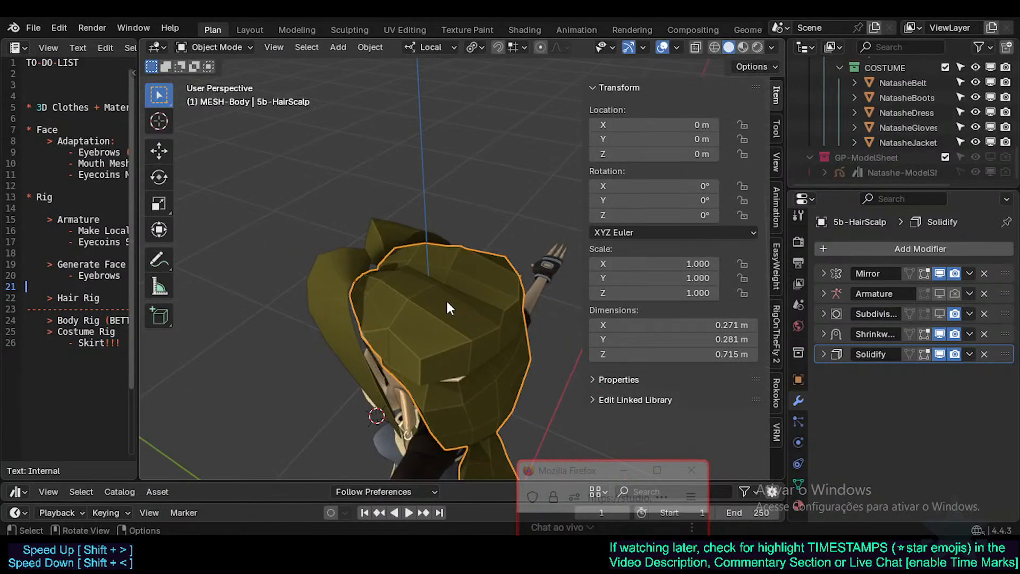
{"action": "key", "text": "n"}
{"action": "key", "text": "Tab"}
{"action": "key", "text": "alt+a"}
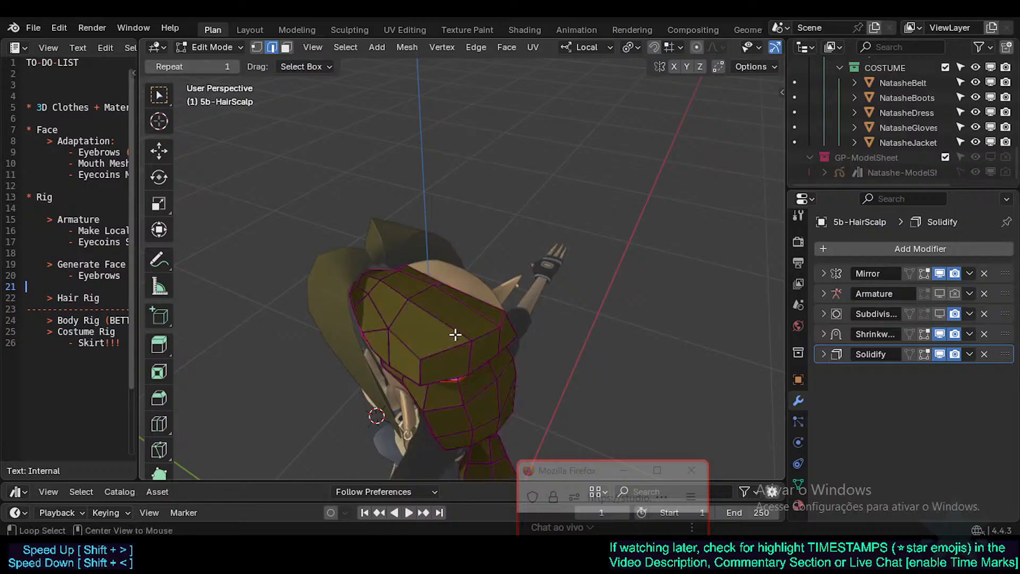
{"action": "key", "text": "n"}
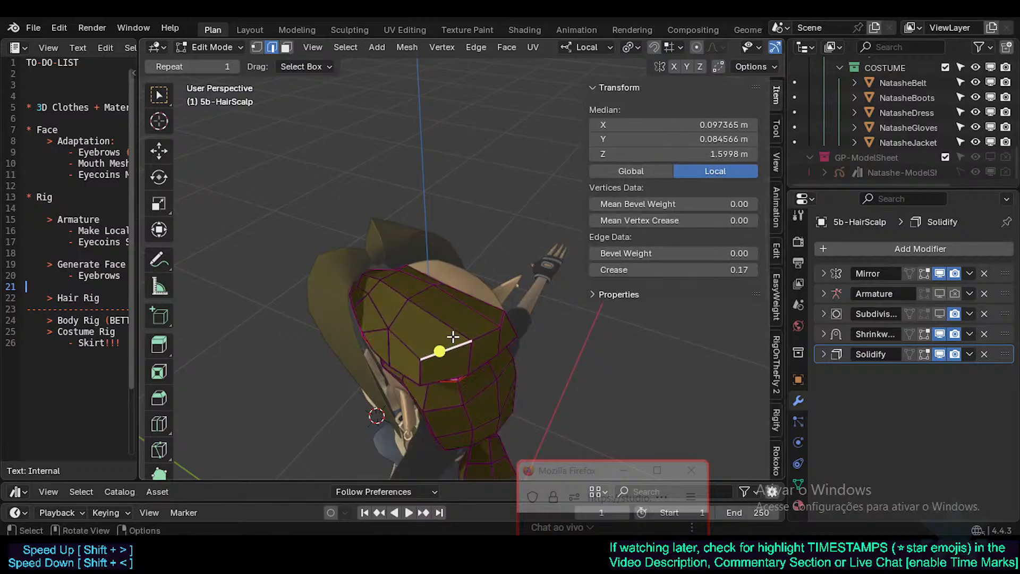
{"action": "middle_click_drag", "start_coordinate": [453, 337], "coordinate": [463, 319]}
{"action": "key", "text": "n"}
Reselect the scalp and ponytail edges and remove their edge crease
{"action": "key", "text": "ctrl+l"}
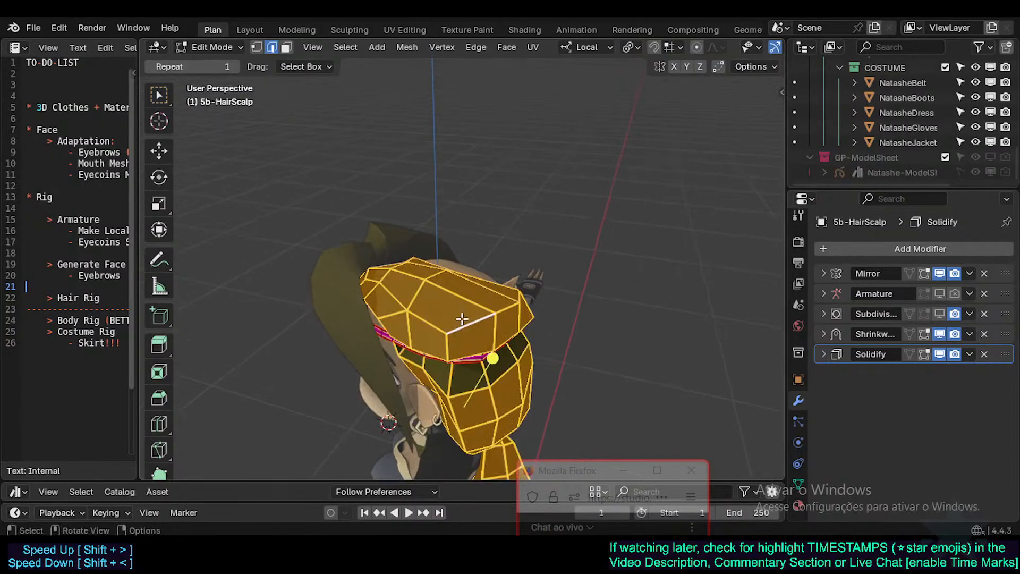
{"action": "key", "text": "shift+e"}
{"action": "type", "text": "1"}
{"action": "key", "text": "Return"}
{"action": "key", "text": "Tab"}
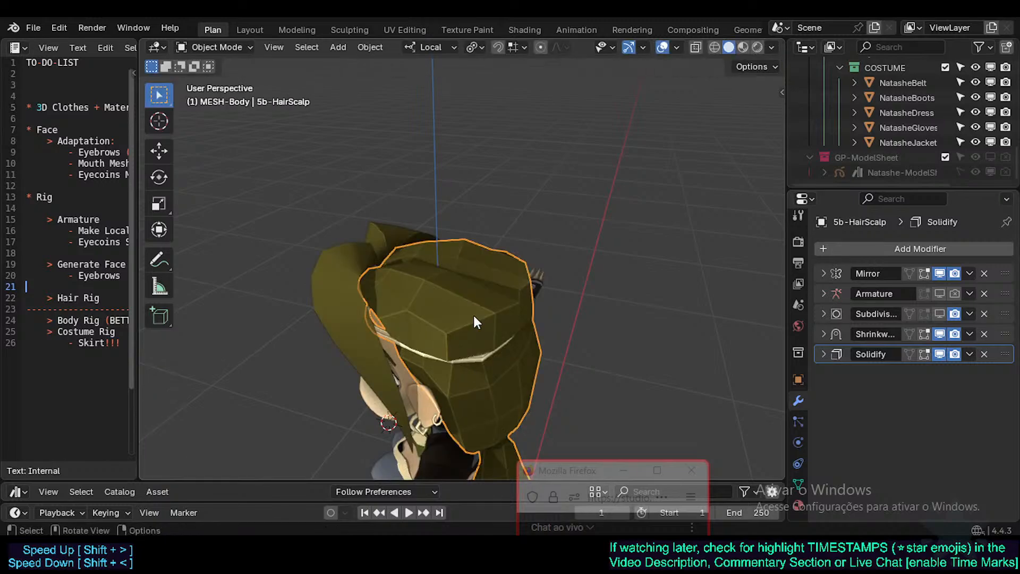
Enable the Subdivision modifier's viewport display on 5b-HairScalp and check the smoothed hair
{"action": "key", "text": "Tab"}
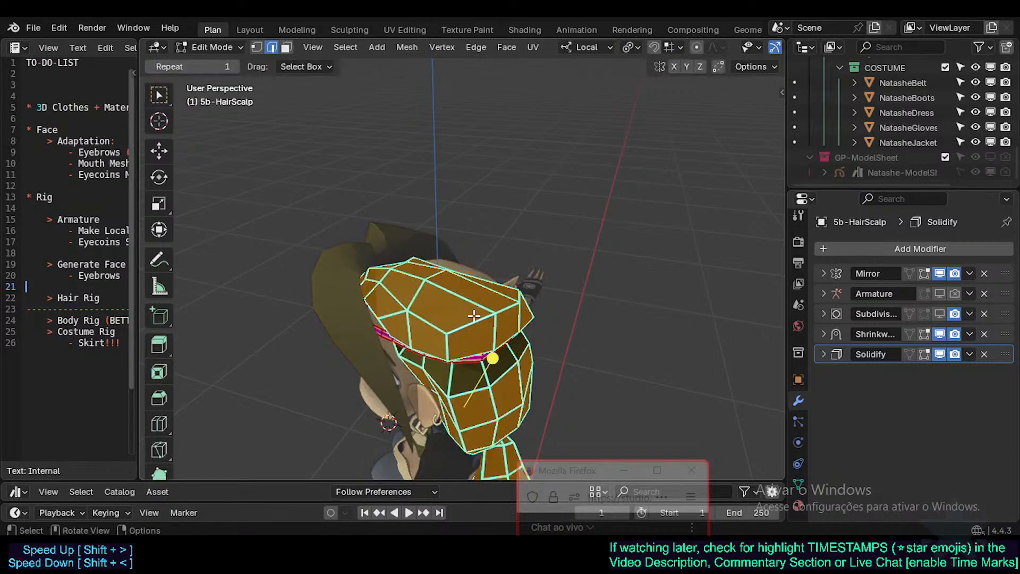
{"action": "key", "text": "n"}
{"action": "key", "text": "n"}
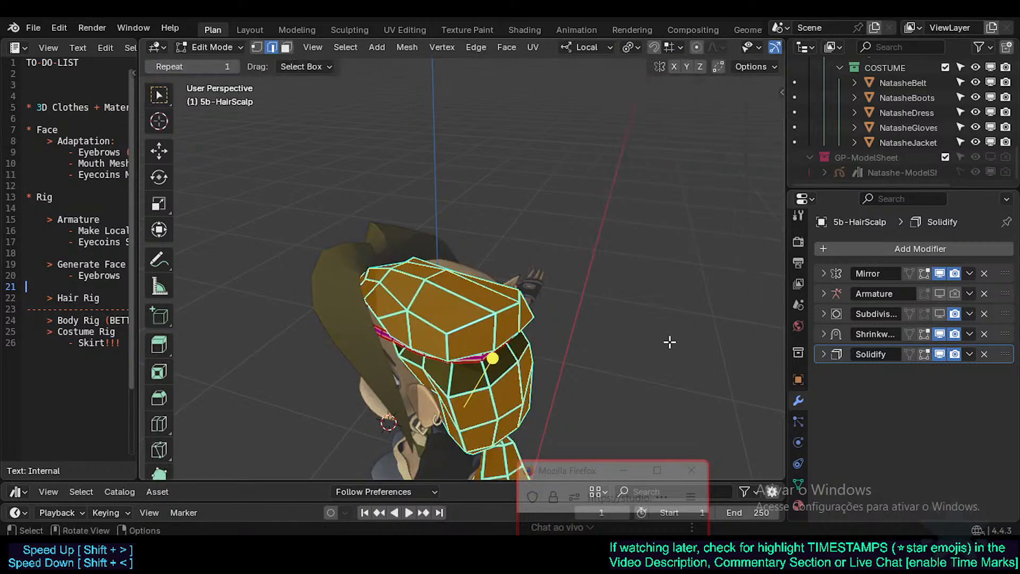
{"action": "left_click", "coordinate": [939, 354]}
{"action": "key", "text": "Tab"}
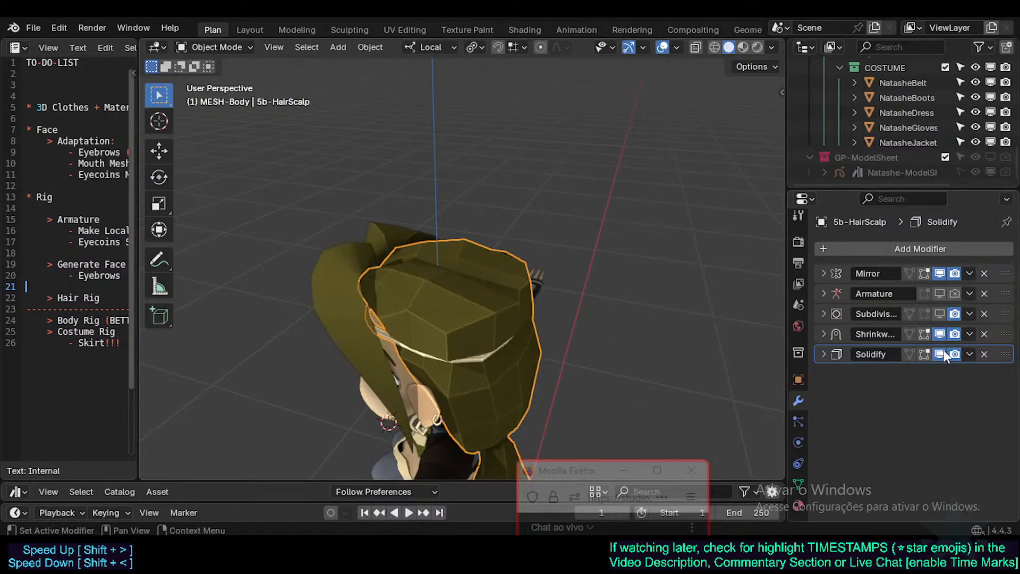
{"action": "left_click", "coordinate": [939, 314]}
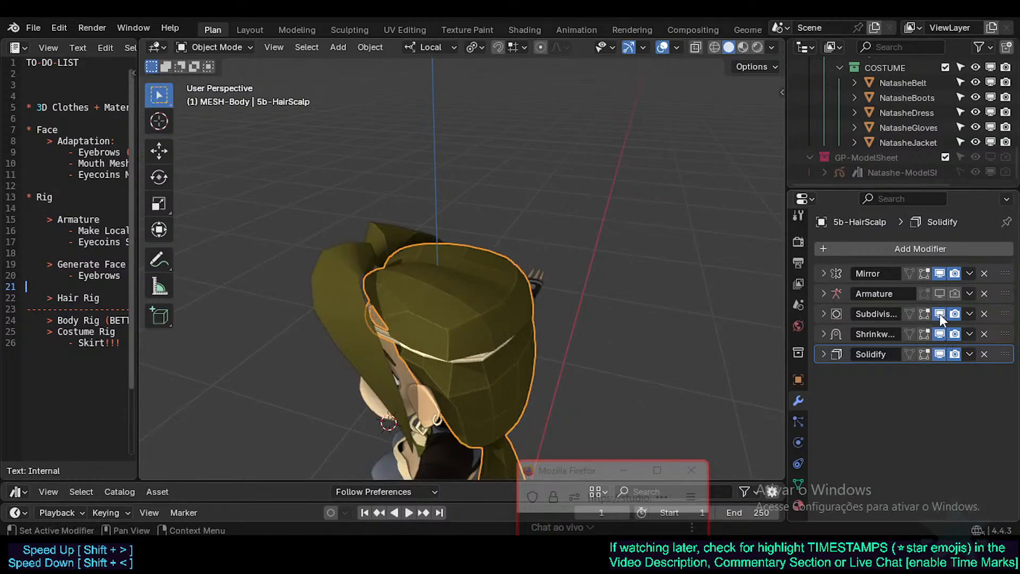
{"action": "key", "text": "Tab"}
{"action": "key", "text": "Tab"}
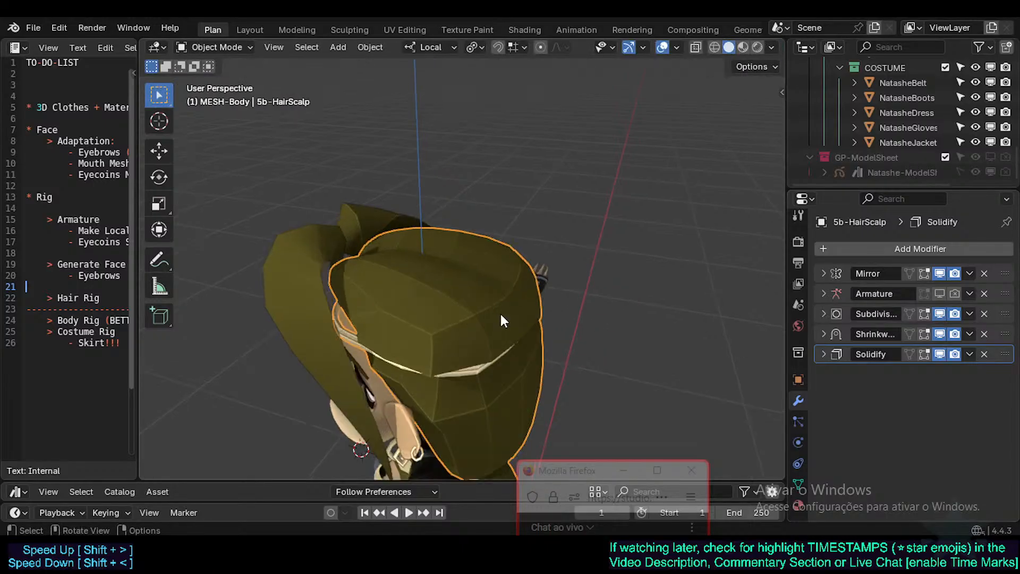
Deselect all of 5b-HairScalp and select the linked upper scalp, back hair and ponytail sections
{"action": "key", "text": "Tab"}
{"action": "key", "text": "alt+a"}
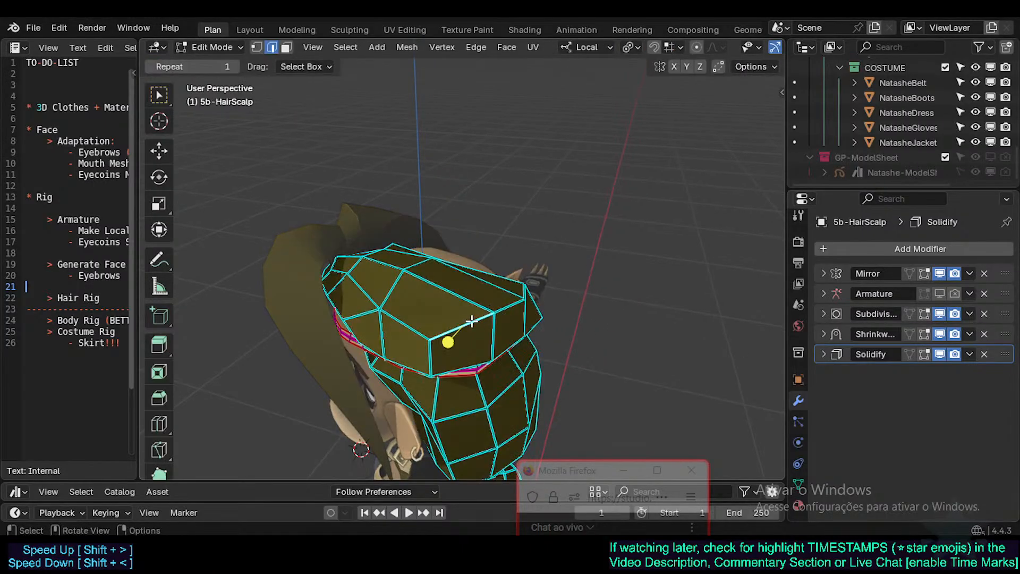
{"action": "middle_click_drag", "start_coordinate": [473, 347], "coordinate": [459, 282]}
{"action": "scroll", "coordinate": [466, 363], "scroll_direction": "down", "scroll_amount": 5}
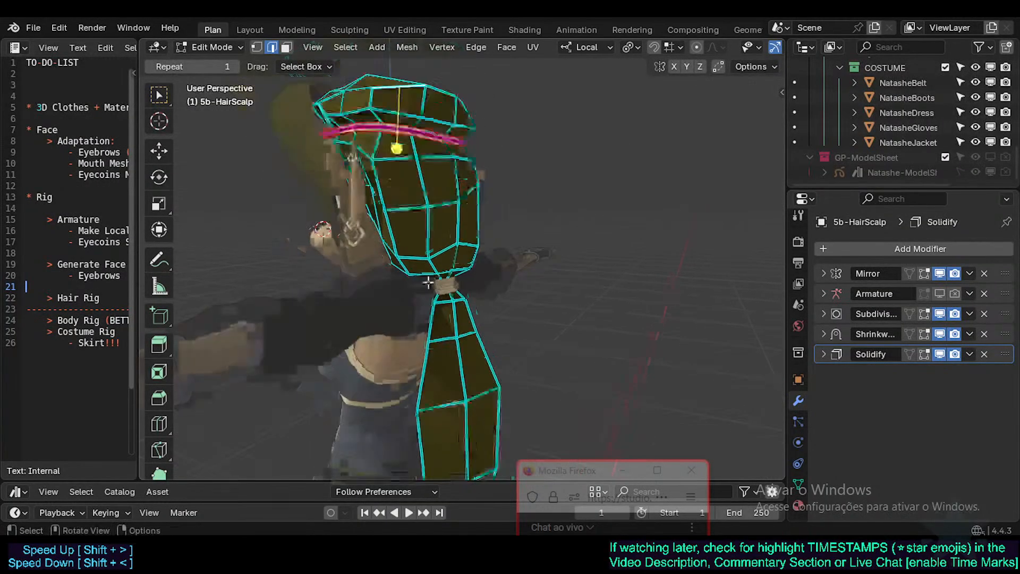
{"action": "scroll", "coordinate": [385, 297], "scroll_direction": "up", "scroll_amount": 4}
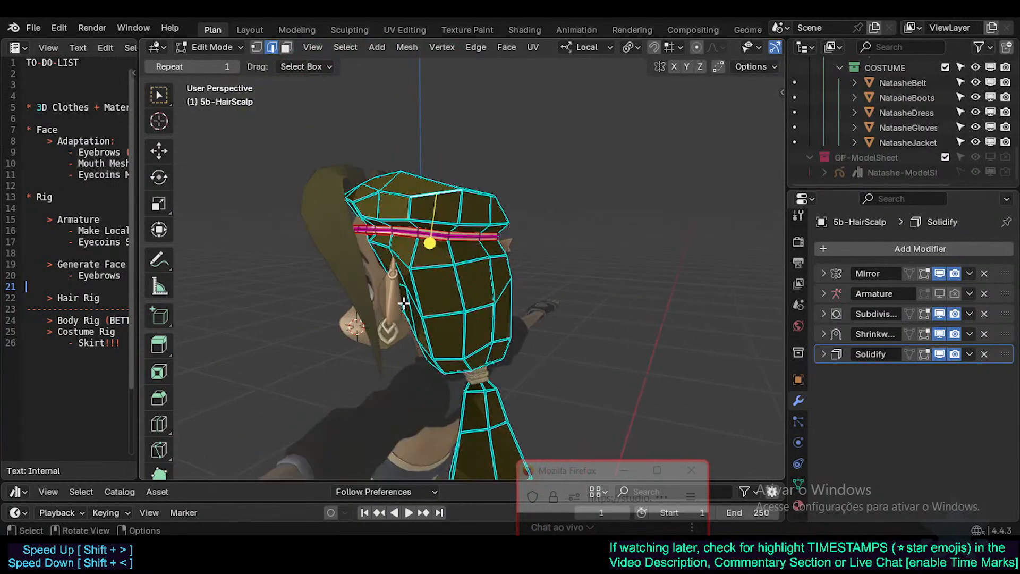
{"action": "key", "text": "l"}
{"action": "key", "text": "l"}
{"action": "key", "text": "l"}
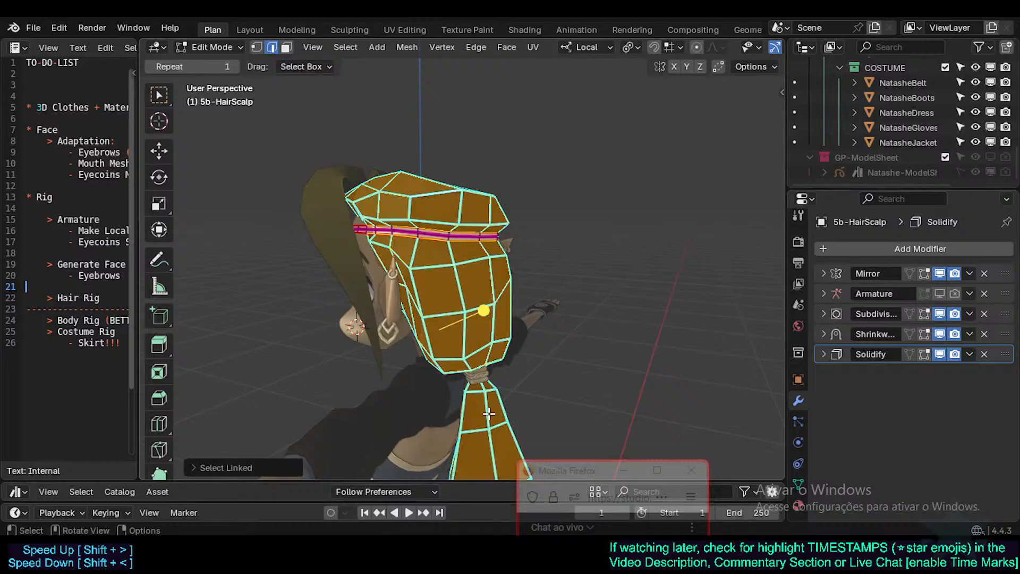
Try to clear the sharp marks from the scalp, back hair and ponytail edges and check the hair in Object Mode
{"action": "scroll", "coordinate": [375, 279], "scroll_direction": "up", "scroll_amount": 2}
{"action": "middle_click_drag", "start_coordinate": [373, 277], "coordinate": [477, 337]}
{"action": "scroll", "coordinate": [477, 337], "scroll_direction": "up", "scroll_amount": 3}
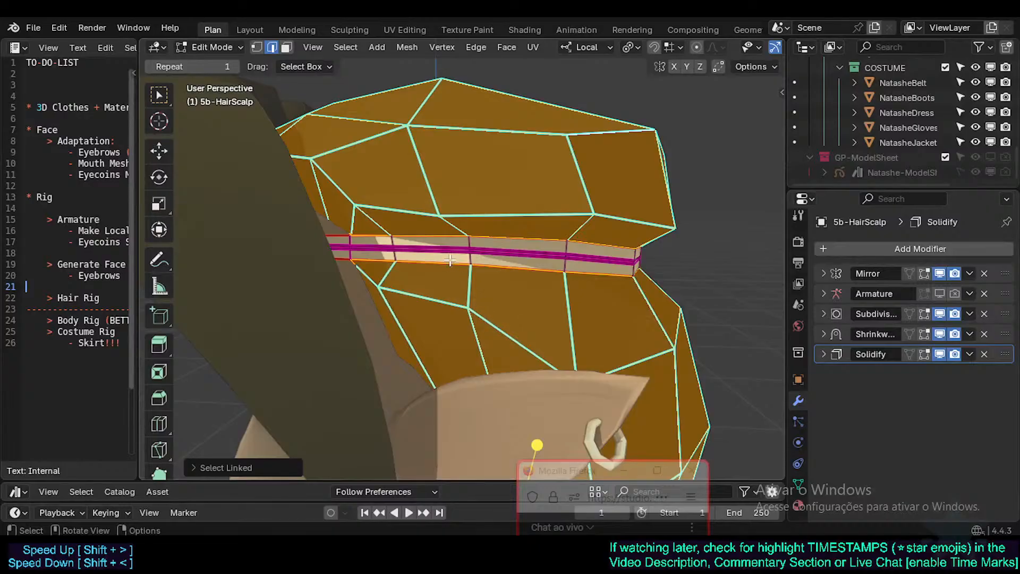
{"action": "left_click", "coordinate": [447, 237], "text": "alt"}
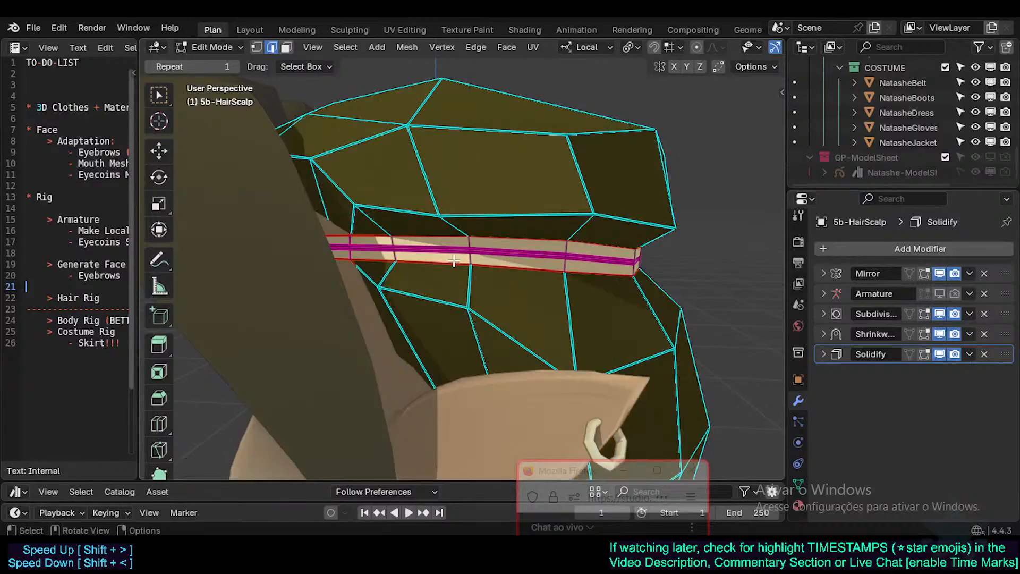
{"action": "key", "text": "ctrl+e"}
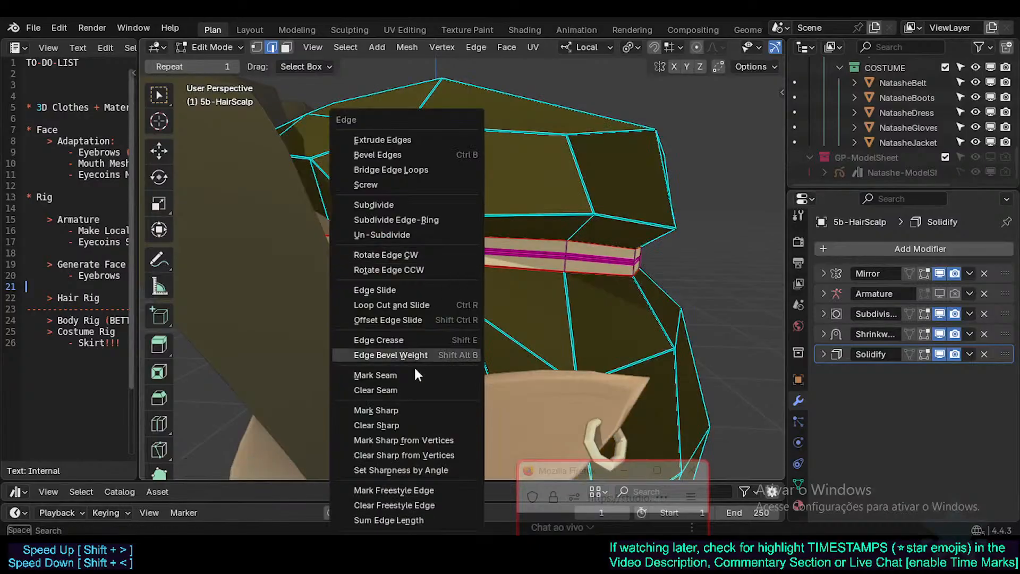
{"action": "left_click", "coordinate": [403, 423]}
{"action": "key", "text": "Tab"}
{"action": "scroll", "coordinate": [509, 290], "scroll_direction": "down", "scroll_amount": 4}
{"action": "middle_click_drag", "start_coordinate": [509, 291], "coordinate": [506, 296]}
{"action": "key", "text": "Tab"}
{"action": "scroll", "coordinate": [489, 281], "scroll_direction": "up", "scroll_amount": 3}
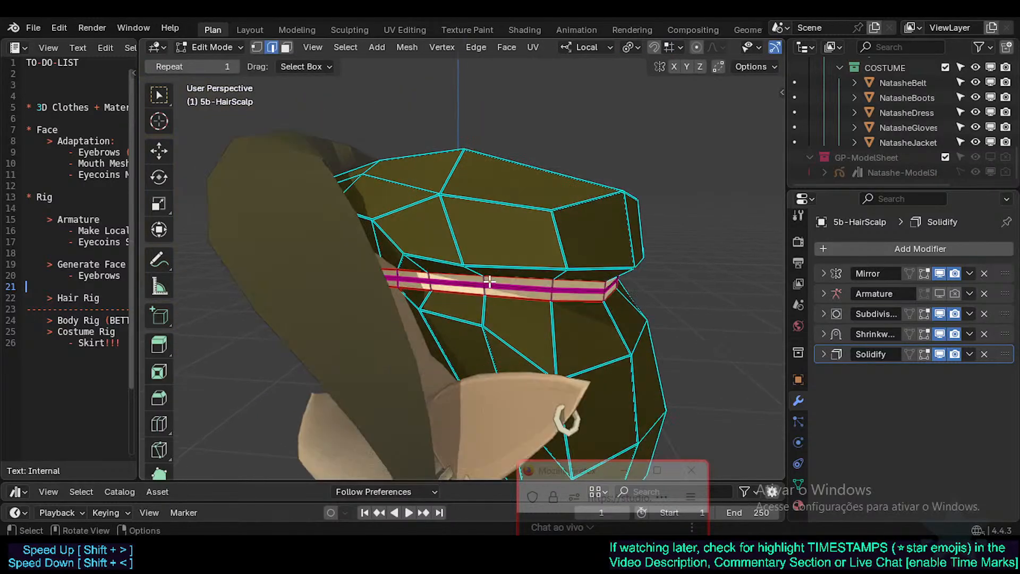
Reselect the linked upper scalp, back hair and ponytail sections of 5b-HairScalp
{"action": "key", "text": "ctrl+i"}
{"action": "key", "text": "ctrl+i"}
{"action": "key", "text": "ctrl+i"}
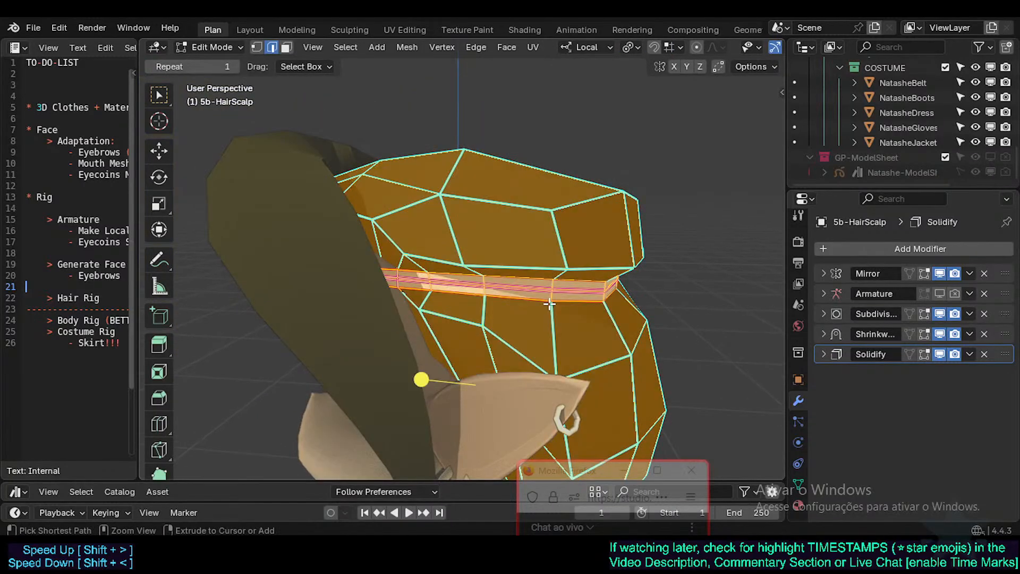
{"action": "key", "text": "ctrl+i"}
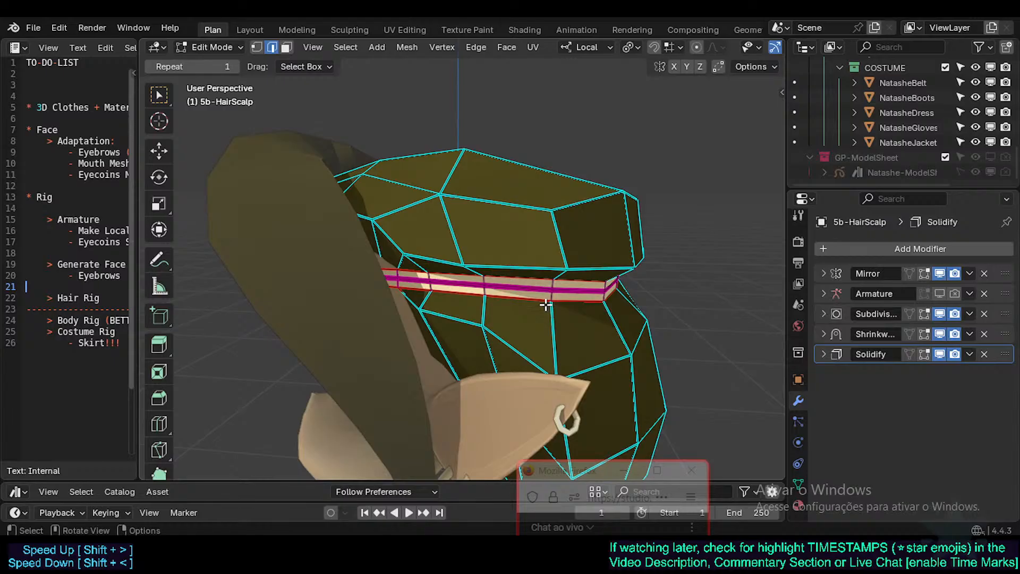
{"action": "key", "text": "ctrl+l"}
{"action": "scroll", "coordinate": [548, 332], "scroll_direction": "down", "scroll_amount": 5}
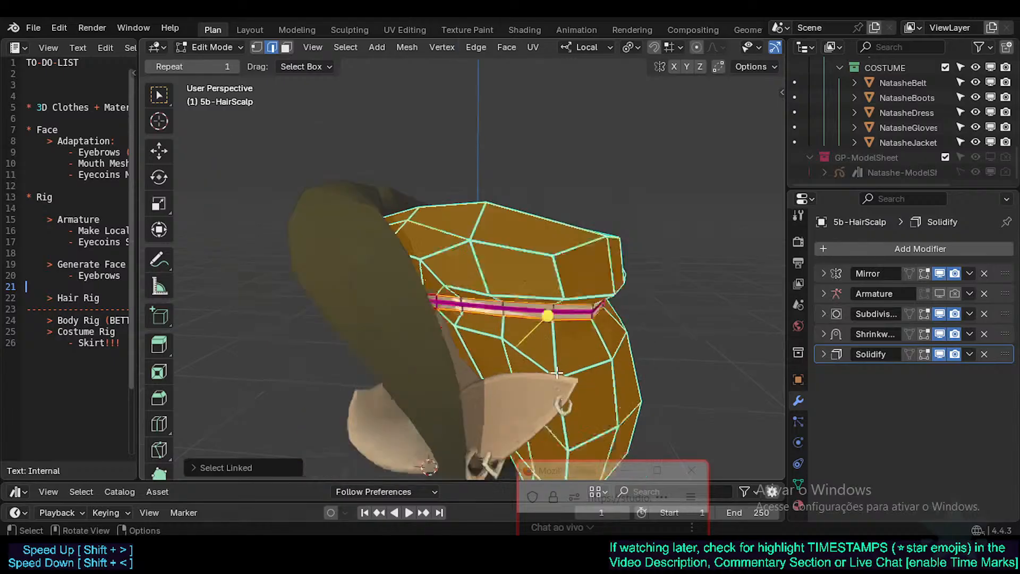
{"action": "middle_click_drag", "start_coordinate": [558, 419], "coordinate": [556, 414]}
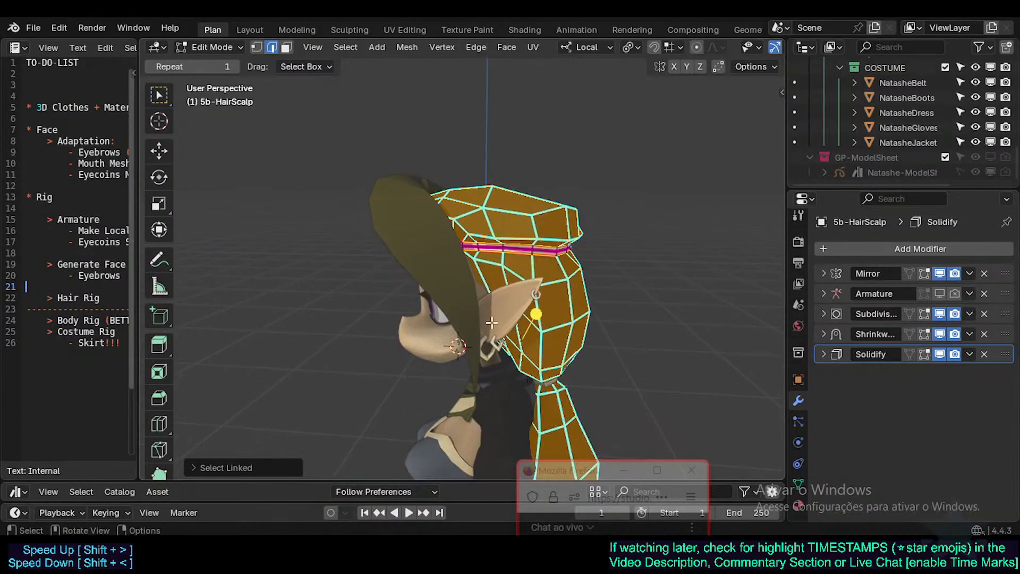
Check the edge loops bordering the headband and clear the sharp marks from the selected hair sections
{"action": "scroll", "coordinate": [506, 303], "scroll_direction": "up", "scroll_amount": 6}
{"action": "left_click", "coordinate": [559, 273], "text": "alt+shift"}
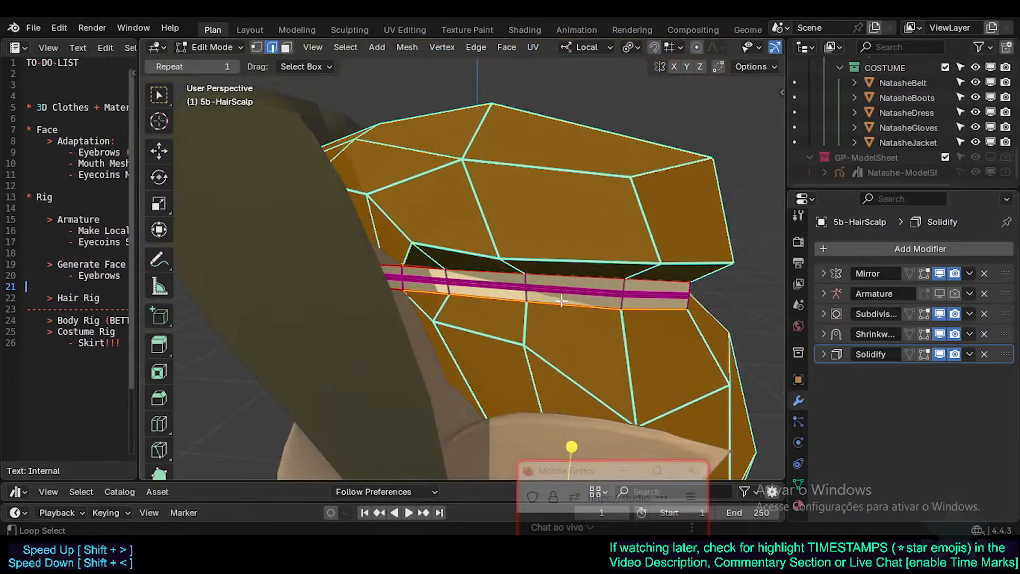
{"action": "left_click", "coordinate": [562, 301], "text": "alt+shift"}
{"action": "key", "text": "1"}
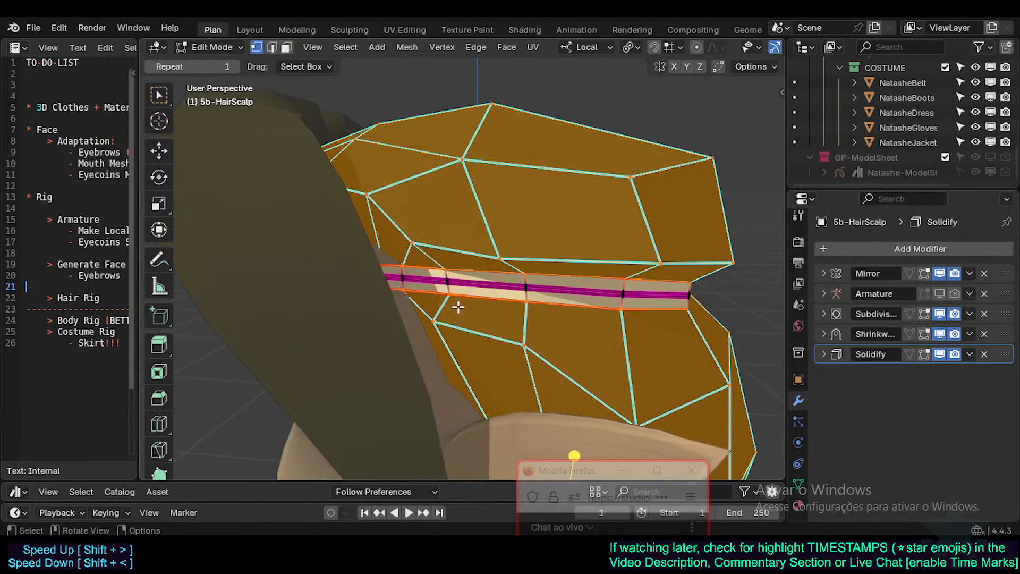
{"action": "scroll", "coordinate": [449, 305], "scroll_direction": "up", "scroll_amount": 4}
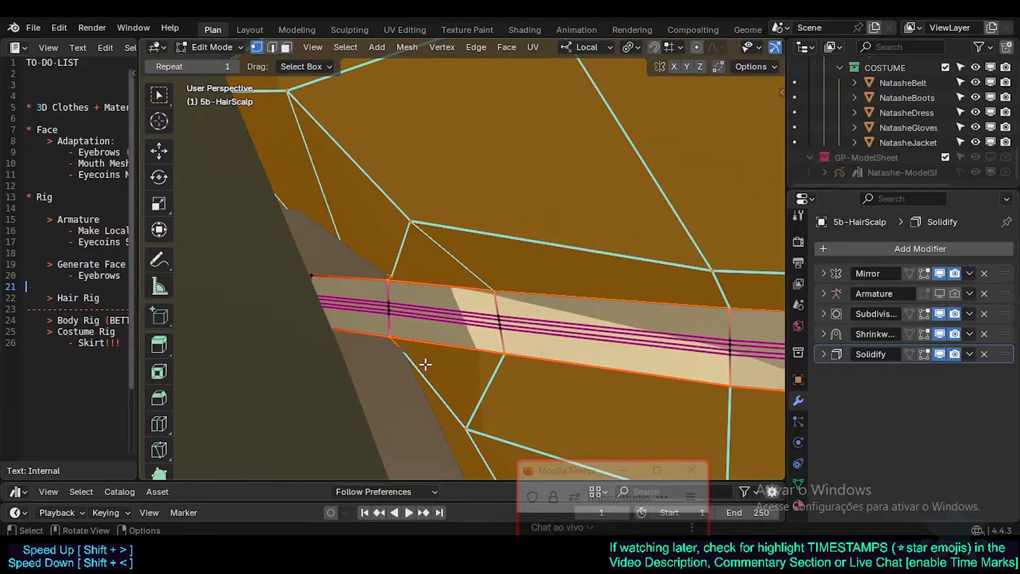
{"action": "key", "text": "2"}
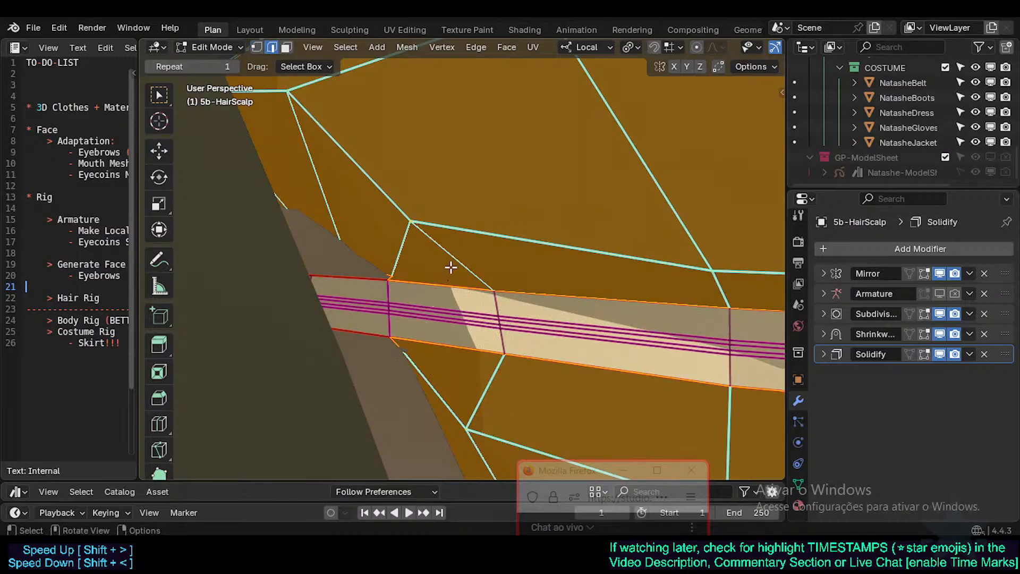
{"action": "key", "text": "ctrl+e"}
{"action": "left_click", "coordinate": [420, 342]}
{"action": "scroll", "coordinate": [520, 267], "scroll_direction": "down", "scroll_amount": 7}
{"action": "key", "text": "Tab"}
{"action": "scroll", "coordinate": [522, 268], "scroll_direction": "down", "scroll_amount": 3}
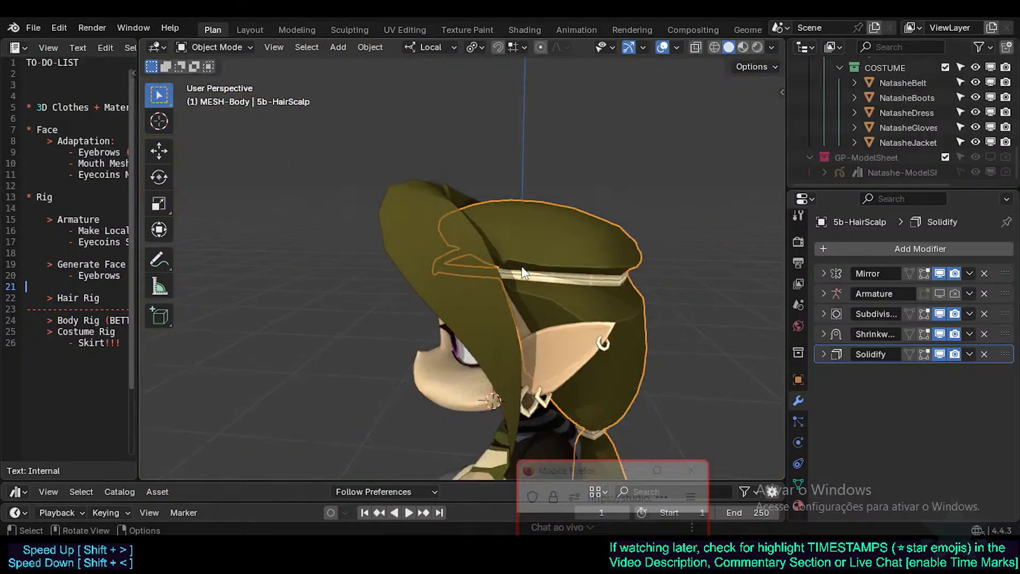
Try to reset the edge crease of the selected hair sections with a value of 0
{"action": "middle_click_drag", "start_coordinate": [522, 272], "coordinate": [462, 306]}
{"action": "key", "text": "Tab"}
{"action": "key", "text": "shift+e"}
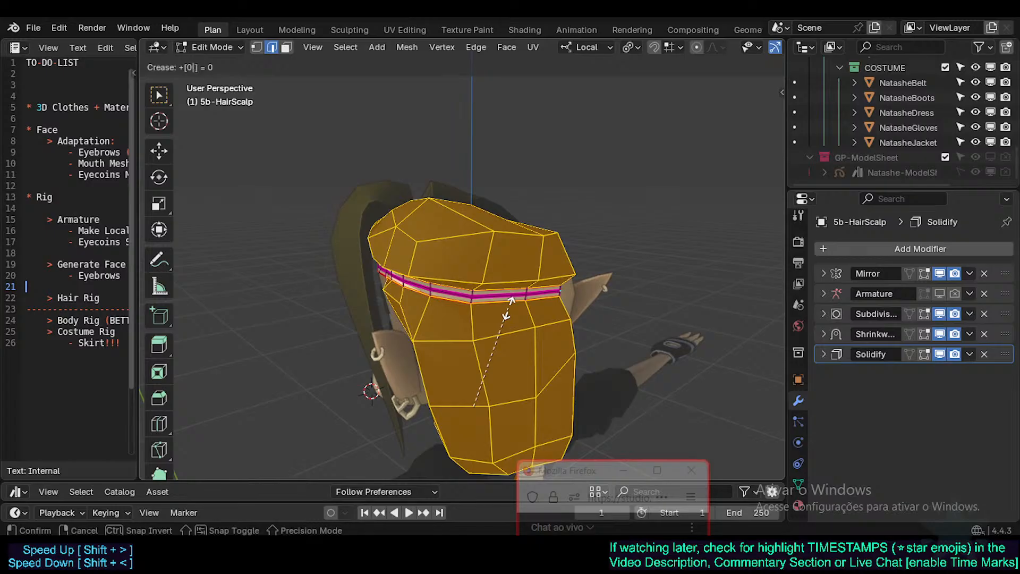
{"action": "key", "text": "Return"}
{"action": "key", "text": "Tab"}
{"action": "middle_click_drag", "start_coordinate": [508, 305], "coordinate": [527, 295]}
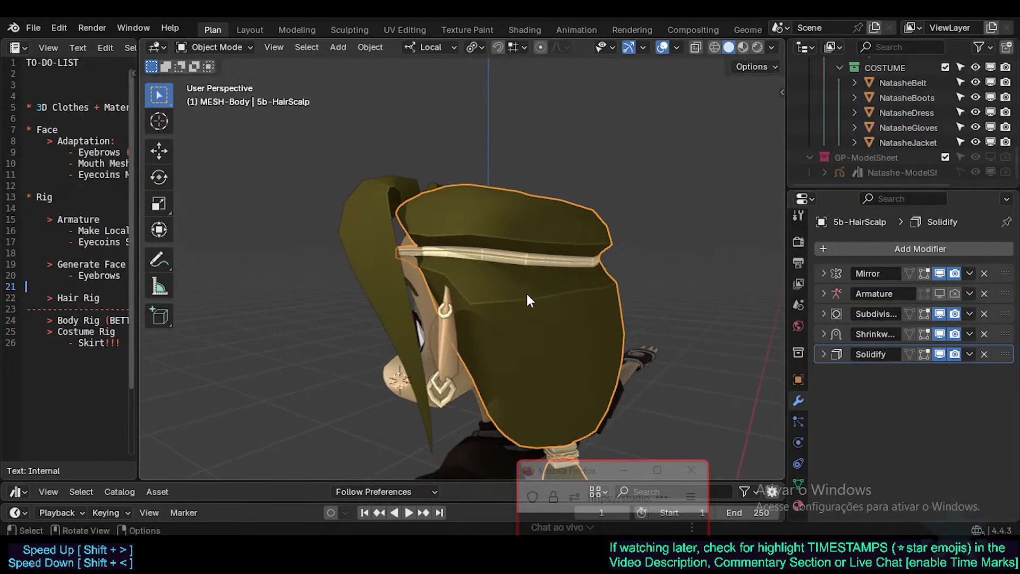
{"action": "scroll", "coordinate": [527, 294], "scroll_direction": "up", "scroll_amount": 1}
Deselect the hair mesh and check the crease value of a single back-hair edge below the headband
{"action": "key", "text": "Tab"}
{"action": "key", "text": "1"}
{"action": "left_click", "coordinate": [449, 309]}
{"action": "key", "text": "alt+a"}
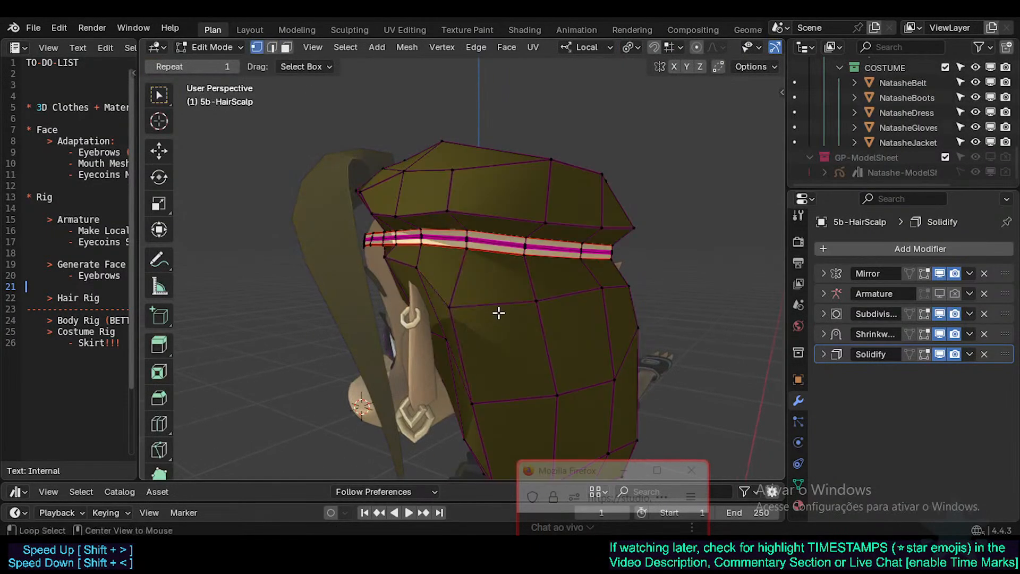
{"action": "scroll", "coordinate": [498, 313], "scroll_direction": "up", "scroll_amount": 3}
{"action": "left_click", "coordinate": [393, 295]}
{"action": "key", "text": "Tab"}
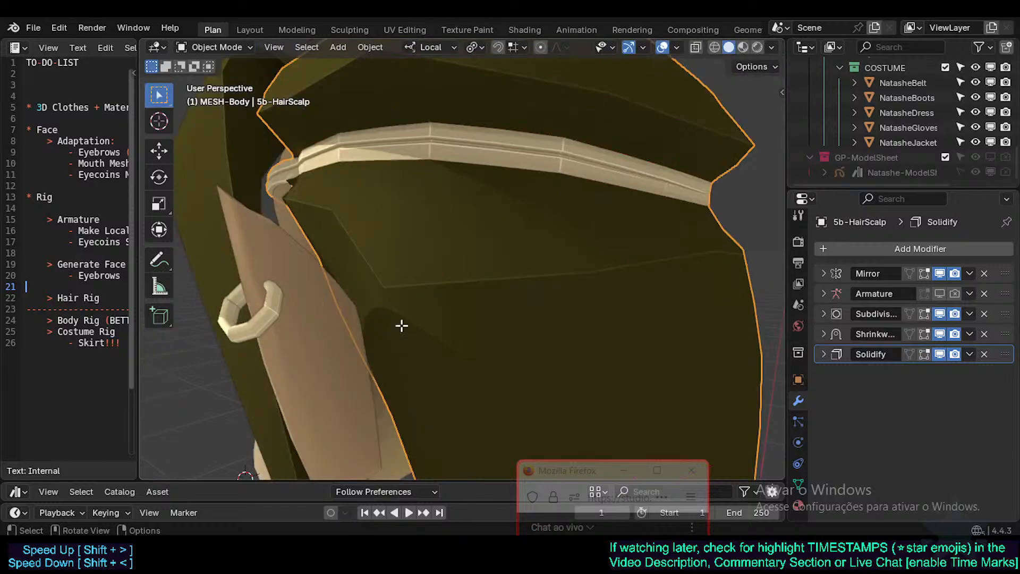
{"action": "key", "text": "Tab"}
{"action": "key", "text": "2"}
{"action": "left_click", "coordinate": [470, 280]}
{"action": "key", "text": "n"}
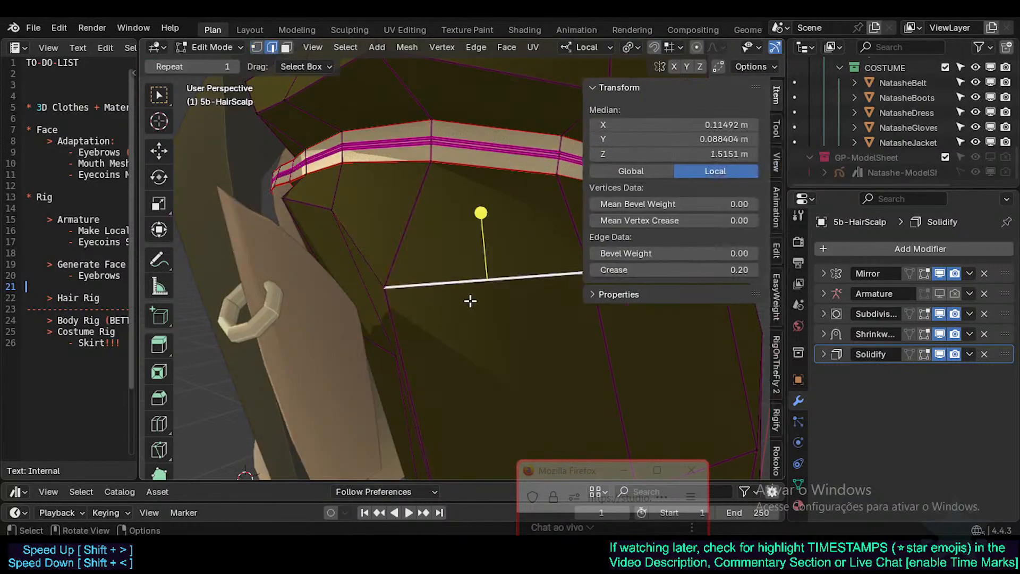
{"action": "key", "text": "n"}
{"action": "key", "text": "alt+a"}
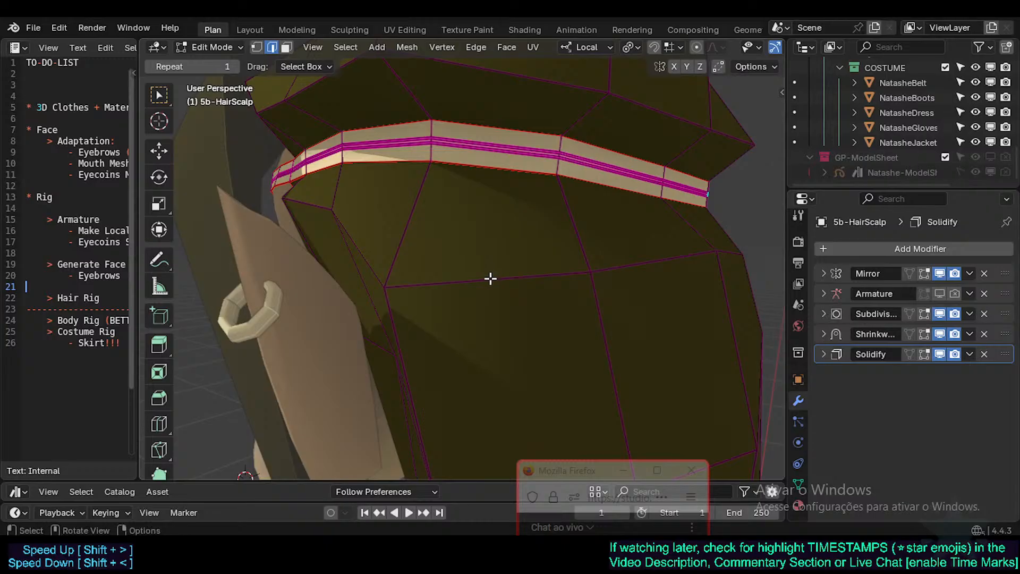
Change the crease of the back-hair edge below the headband by -1 and recheck its edge data
{"action": "key", "text": "shift+e"}
{"action": "type", "text": "-1"}
{"action": "key", "text": "Return"}
{"action": "key", "text": "Tab"}
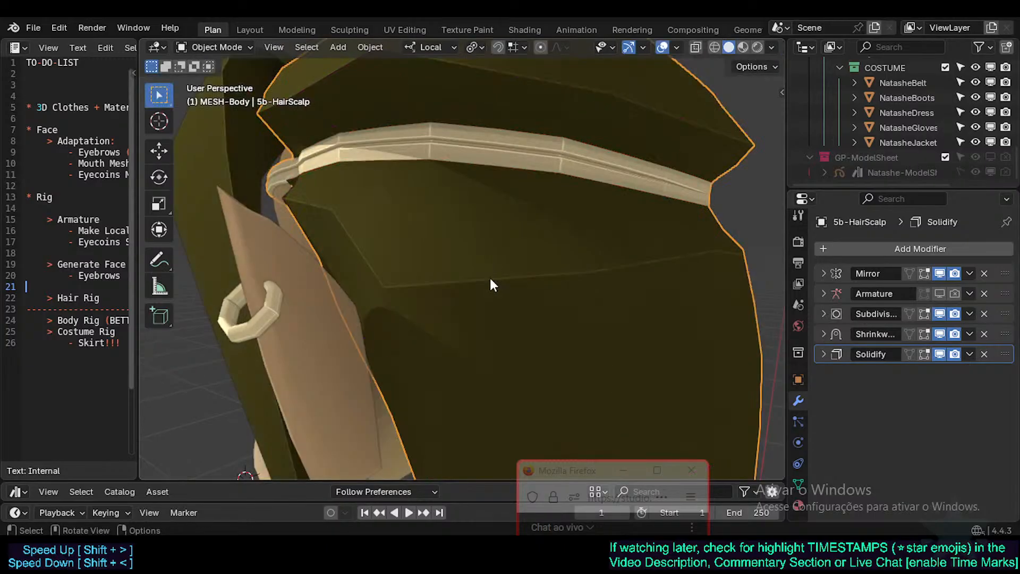
{"action": "key", "text": "Tab"}
{"action": "key", "text": "alt+a"}
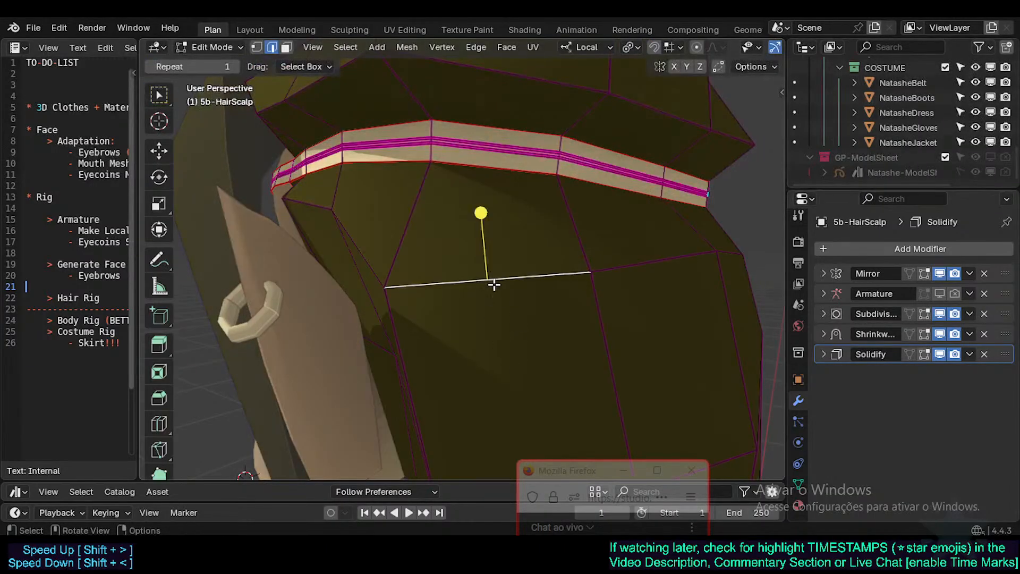
{"action": "key", "text": "n"}
{"action": "key", "text": "n"}
Apply Clear Seam to the back-hair edge below the headband and examine the shading there
{"action": "middle_click_drag", "start_coordinate": [490, 326], "coordinate": [444, 361]}
{"action": "key", "text": "alt+a"}
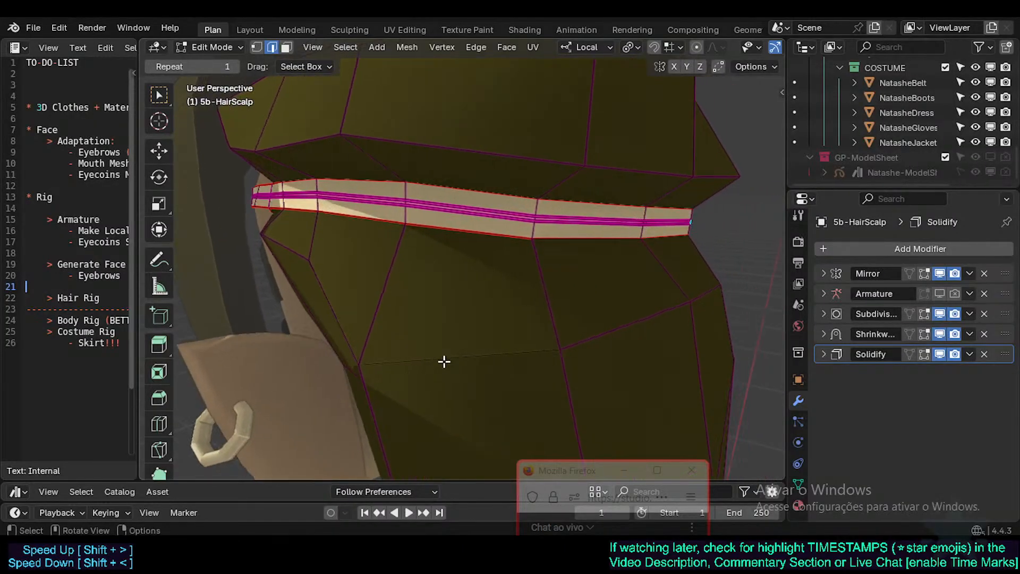
{"action": "key", "text": "ctrl+e"}
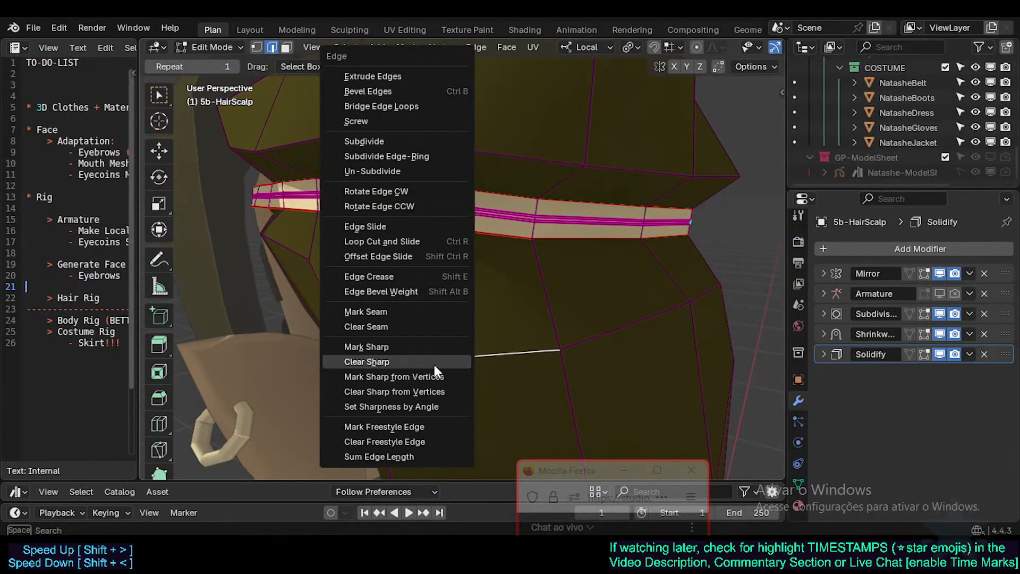
{"action": "left_click", "coordinate": [427, 323]}
{"action": "scroll", "coordinate": [472, 378], "scroll_direction": "up", "scroll_amount": 3}
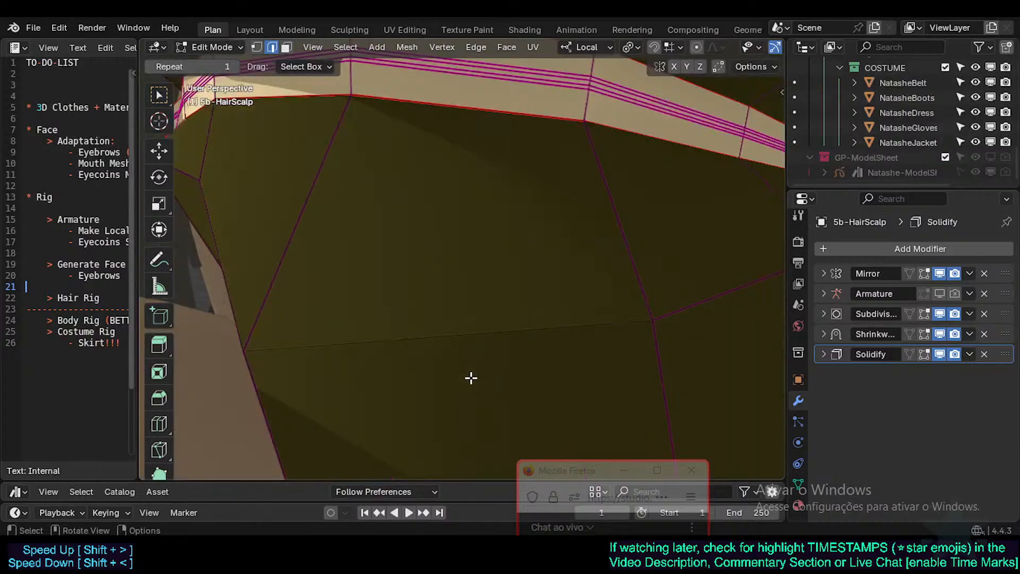
{"action": "middle_click_drag", "start_coordinate": [472, 379], "coordinate": [462, 360]}
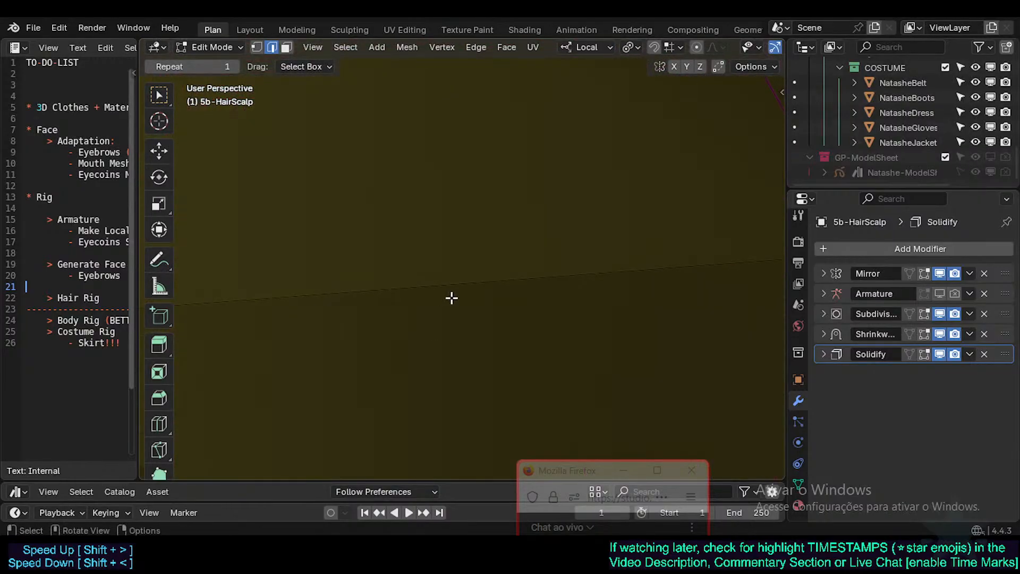
{"action": "scroll", "coordinate": [451, 298], "scroll_direction": "down", "scroll_amount": 4}
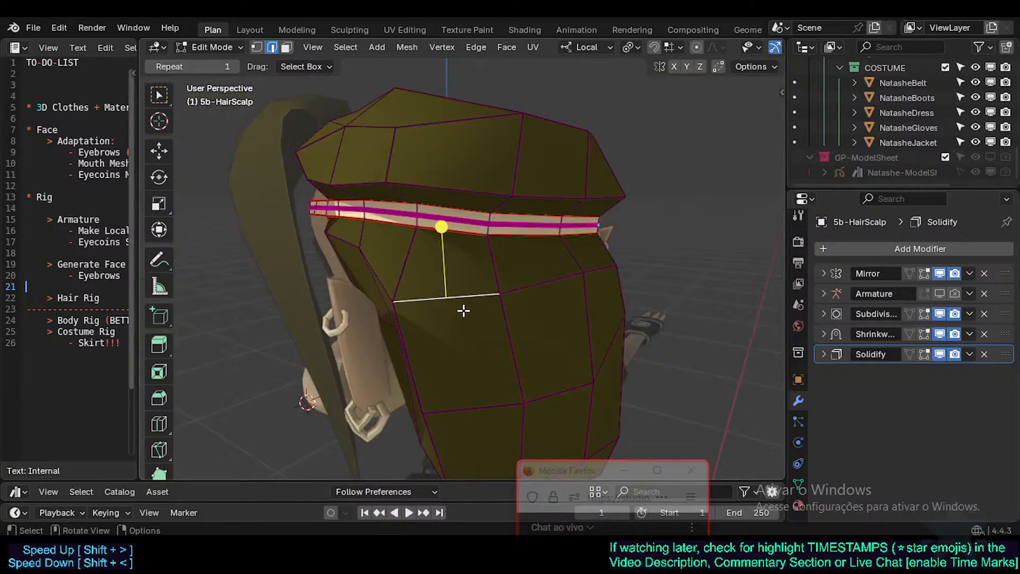
{"action": "key", "text": "Tab"}
{"action": "scroll", "coordinate": [494, 319], "scroll_direction": "down", "scroll_amount": 3}
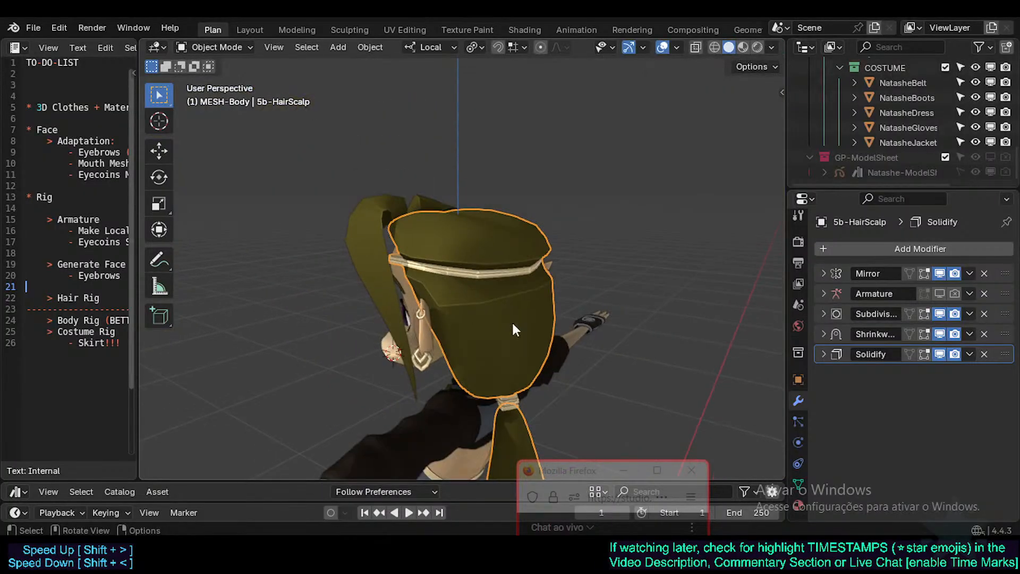
Select the scalp's centre border edges and circle-deselect those down the back, keeping only the top front part selected
{"action": "middle_click_drag", "start_coordinate": [513, 328], "coordinate": [412, 337]}
{"action": "key", "text": "Tab"}
{"action": "left_click", "coordinate": [401, 356], "text": "alt+shift"}
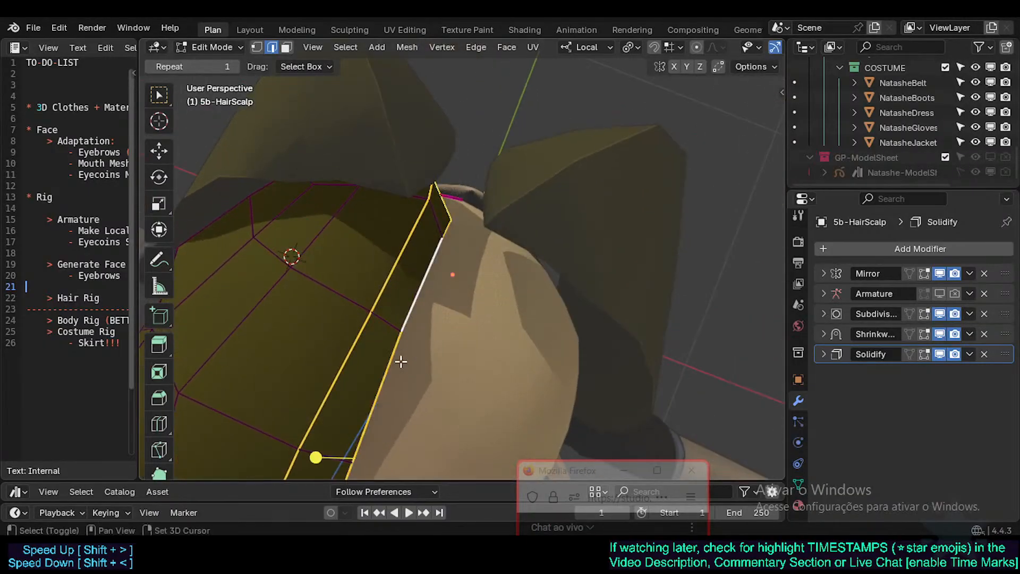
{"action": "middle_click_drag", "start_coordinate": [372, 421], "coordinate": [344, 247], "text": "shift"}
{"action": "scroll", "coordinate": [394, 250], "scroll_direction": "down", "scroll_amount": 4}
{"action": "left_click", "coordinate": [337, 232], "text": "shift"}
{"action": "key", "text": "c"}
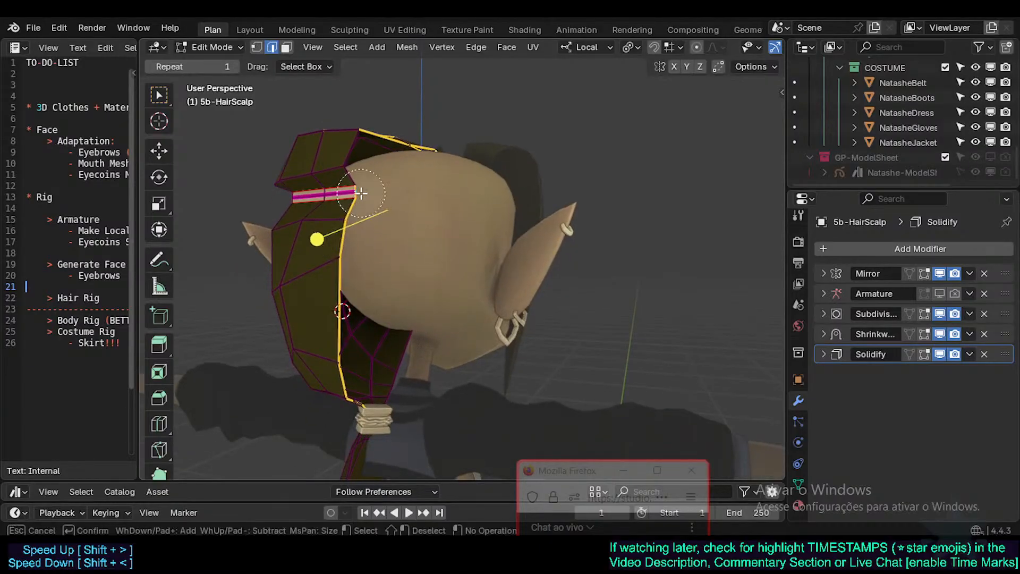
{"action": "key", "text": "Escape"}
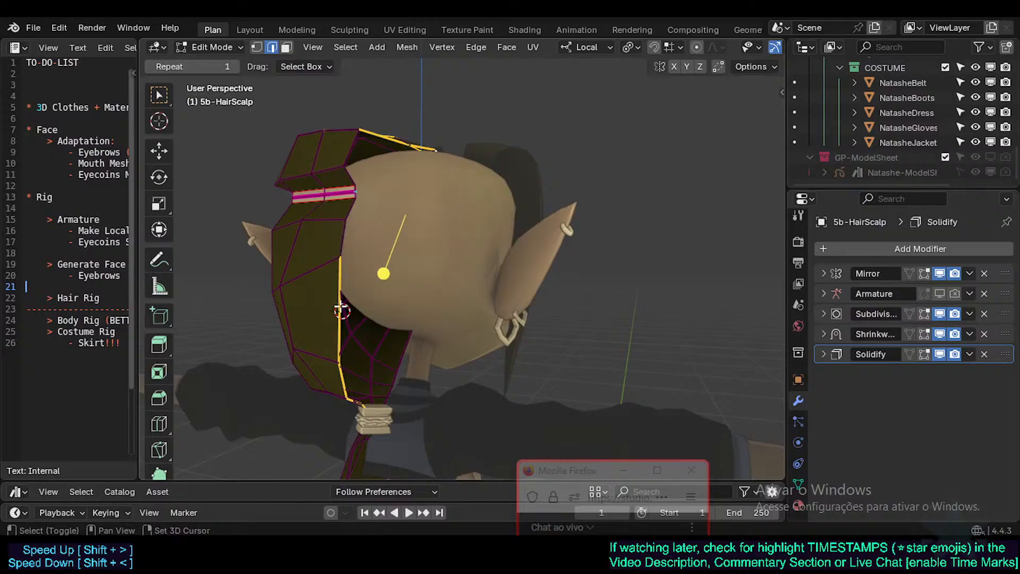
{"action": "key", "text": "c"}
{"action": "left_click_drag", "start_coordinate": [339, 306], "coordinate": [331, 428], "text": "shift"}
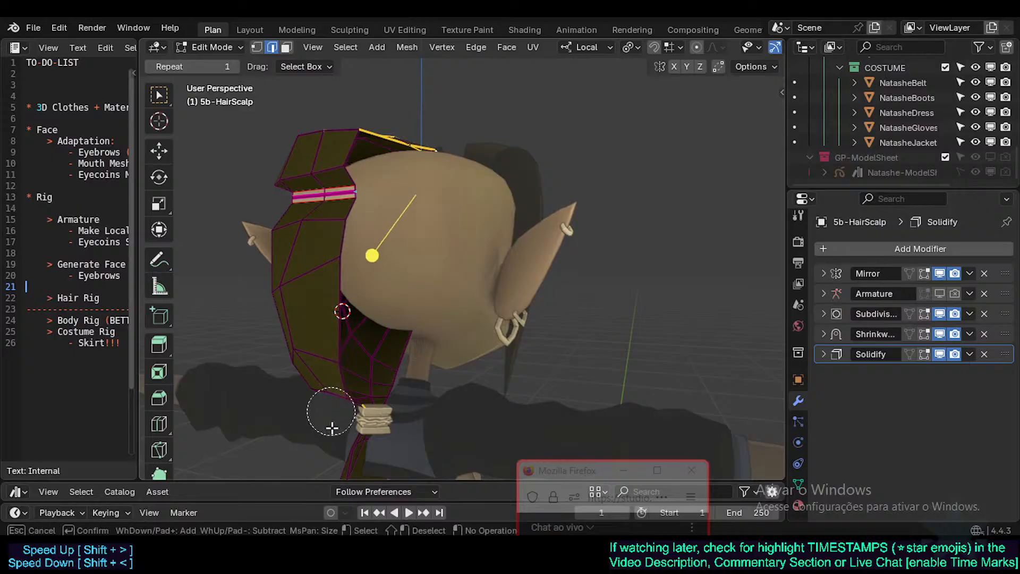
{"action": "key", "text": "Escape"}
Adjust the edge crease of the selected top front scalp edges and check the hair parting from the front
{"action": "mouse_move", "coordinate": [376, 369]}
{"action": "middle_mouse_down"}
{"action": "mouse_move", "coordinate": [383, 299]}
{"action": "mouse_move", "coordinate": [411, 276]}
{"action": "mouse_move", "coordinate": [372, 298]}
{"action": "mouse_move", "coordinate": [335, 342]}
{"action": "mouse_move", "coordinate": [362, 340]}
{"action": "mouse_move", "coordinate": [402, 271]}
{"action": "mouse_move", "coordinate": [563, 262]}
{"action": "mouse_move", "coordinate": [551, 255]}
{"action": "middle_mouse_up"}
{"action": "key", "text": "shift+e"}
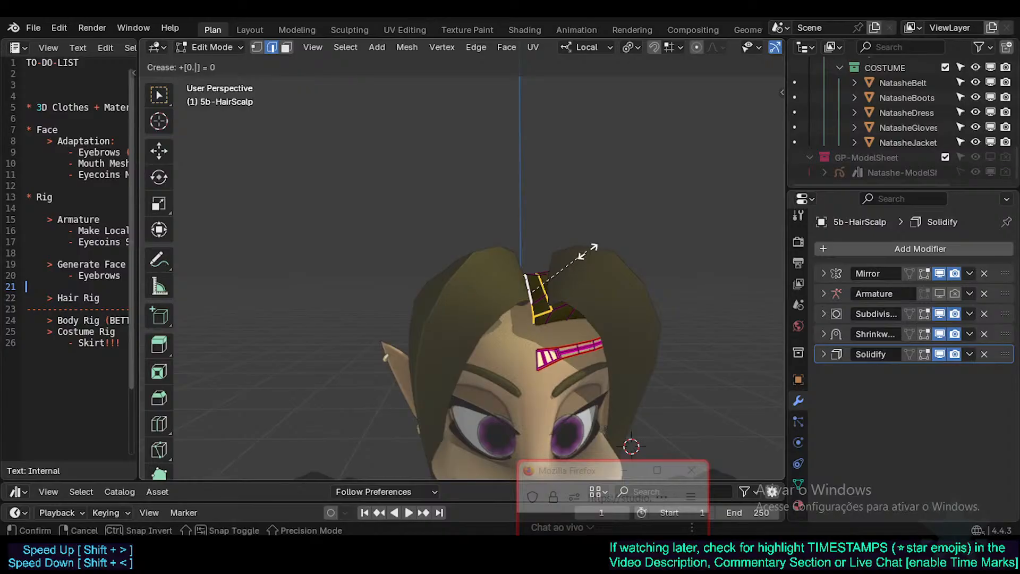
{"action": "left_click", "coordinate": [590, 250]}
{"action": "key", "text": "Tab"}
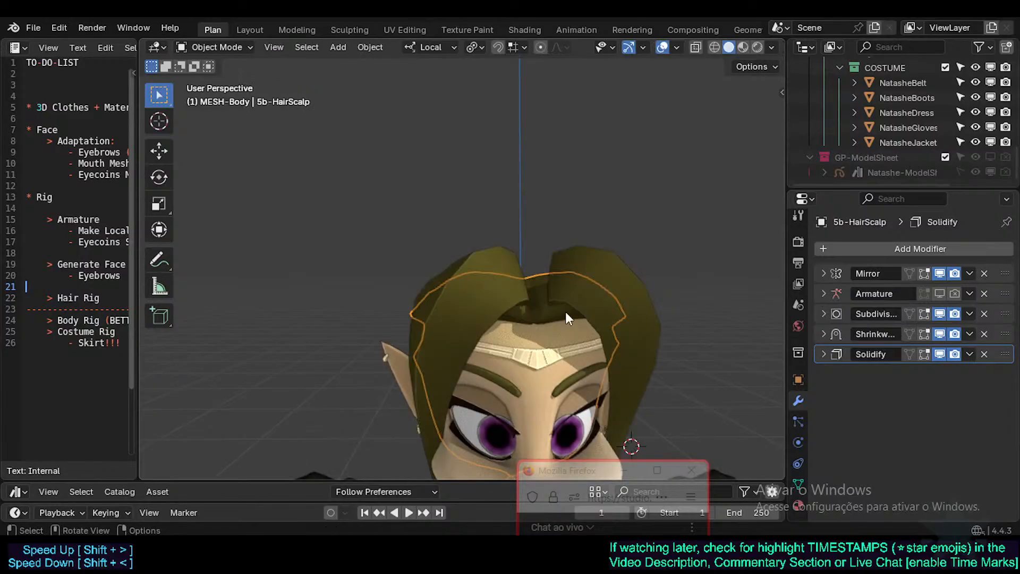
{"action": "middle_click_drag", "start_coordinate": [565, 311], "coordinate": [567, 270]}
{"action": "key", "text": "Tab"}
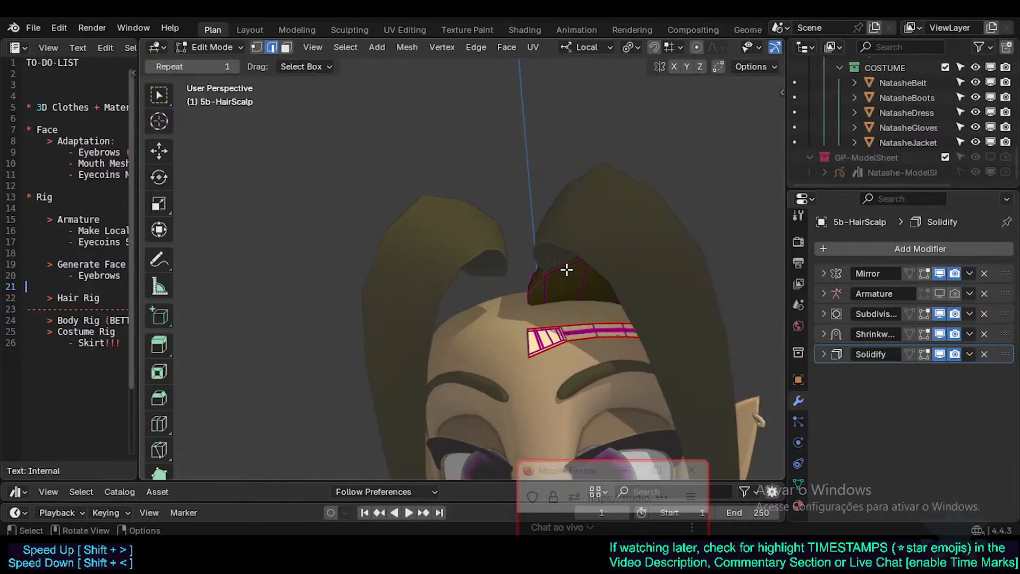
Extend the top front scalp edge selection along its path to below the headband, excluding the edge that crosses the band
{"action": "middle_click_drag", "start_coordinate": [702, 300], "coordinate": [447, 272]}
{"action": "left_click", "coordinate": [417, 258], "text": "ctrl"}
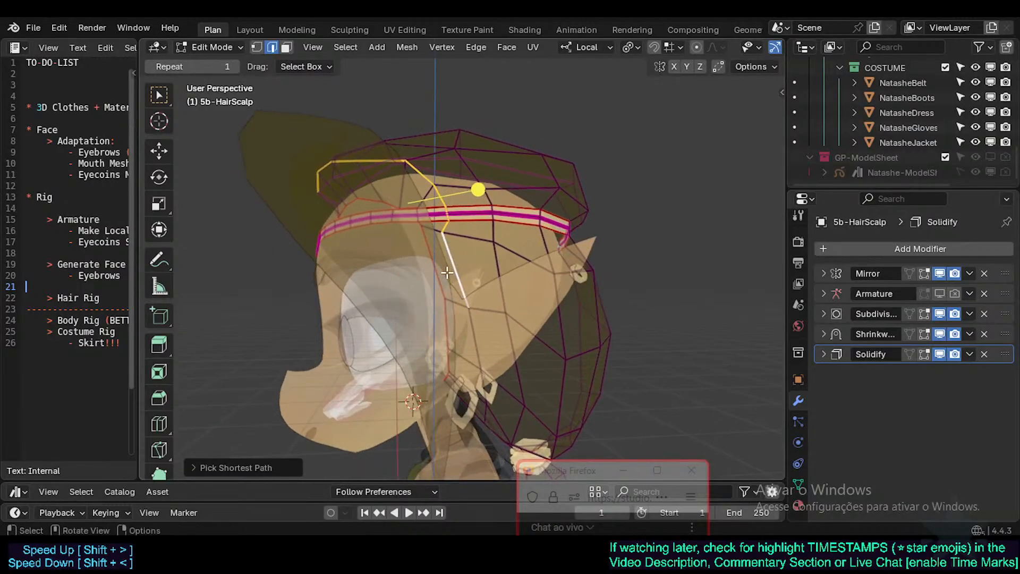
{"action": "scroll", "coordinate": [447, 272], "scroll_direction": "up", "scroll_amount": 4}
{"action": "middle_click_drag", "start_coordinate": [449, 194], "coordinate": [433, 426], "text": "shift"}
{"action": "middle_click_drag", "start_coordinate": [418, 321], "coordinate": [425, 307]}
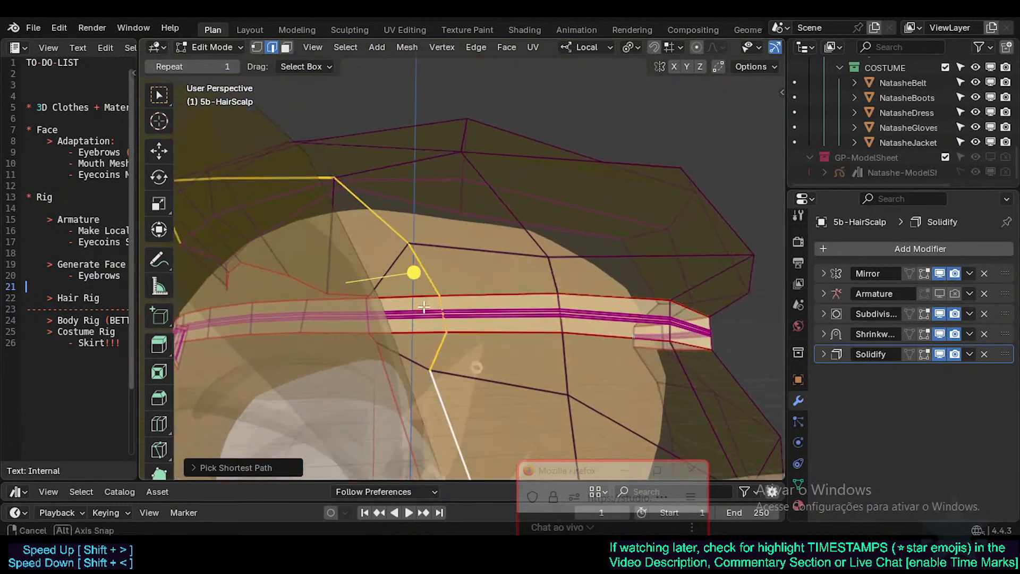
{"action": "left_click", "coordinate": [439, 304], "text": "shift"}
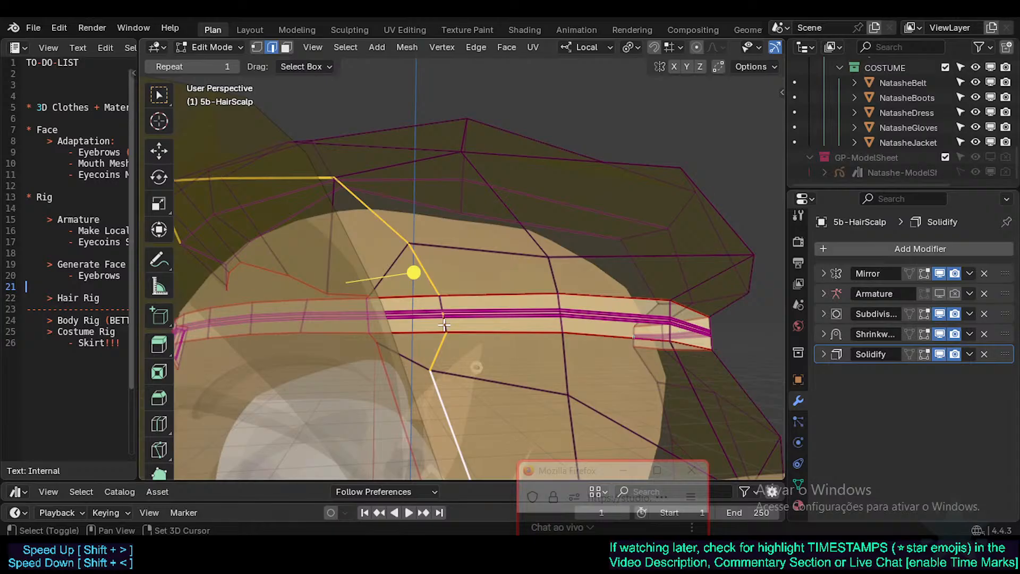
{"action": "scroll", "coordinate": [445, 326], "scroll_direction": "up", "scroll_amount": 1}
{"action": "key", "text": "c"}
{"action": "key", "text": "Escape"}
{"action": "scroll", "coordinate": [445, 305], "scroll_direction": "down", "scroll_amount": 4}
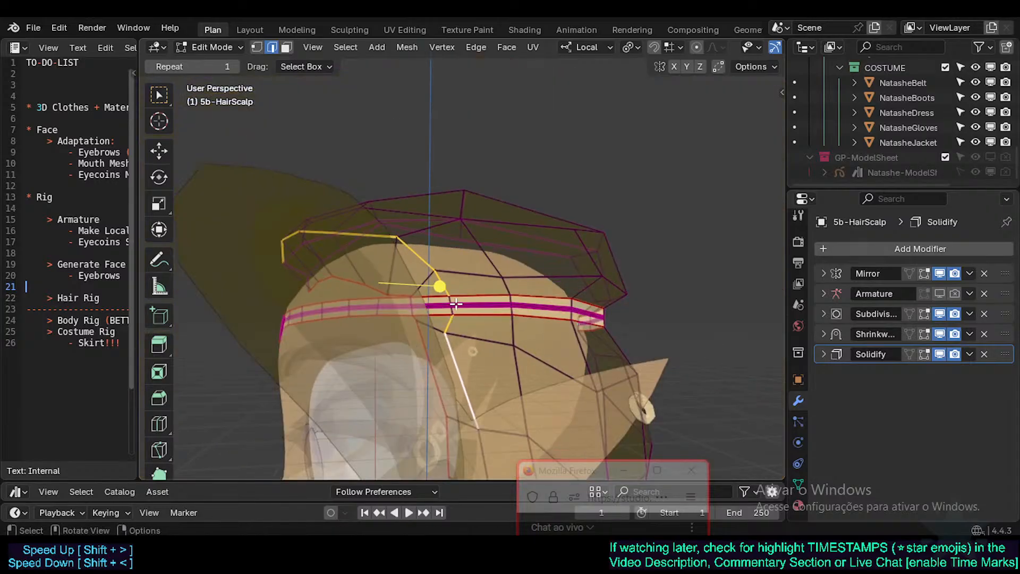
Adjust the edge crease of the selected front scalp edges, deselect everything and check the hair from the side
{"action": "key", "text": "shift+e"}
{"action": "key", "text": "Return"}
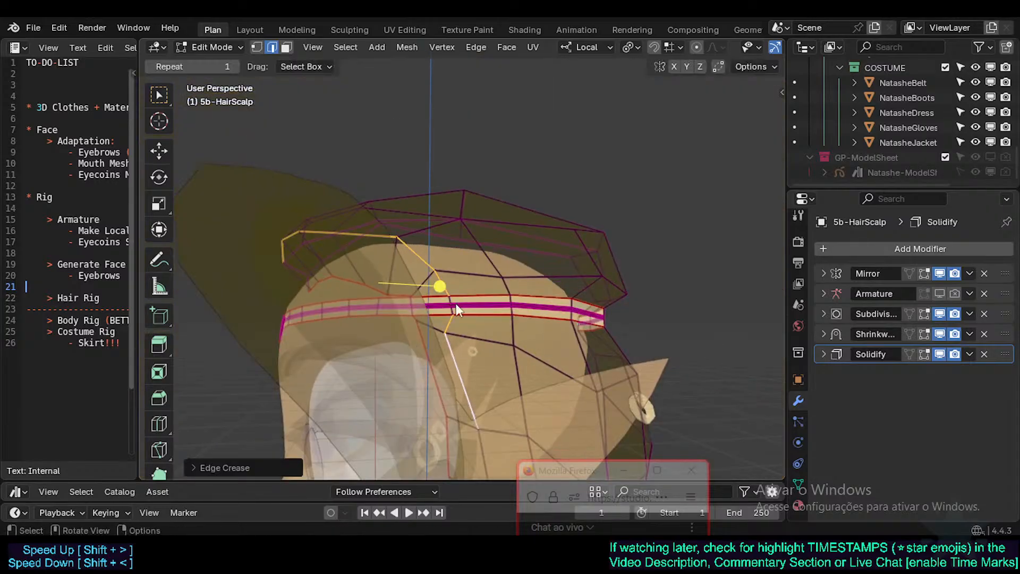
{"action": "key", "text": "Tab"}
{"action": "scroll", "coordinate": [457, 318], "scroll_direction": "down", "scroll_amount": 4}
{"action": "key", "text": "alt+z"}
{"action": "scroll", "coordinate": [470, 345], "scroll_direction": "down", "scroll_amount": 4, "text": "shift"}
{"action": "key", "text": "alt+a"}
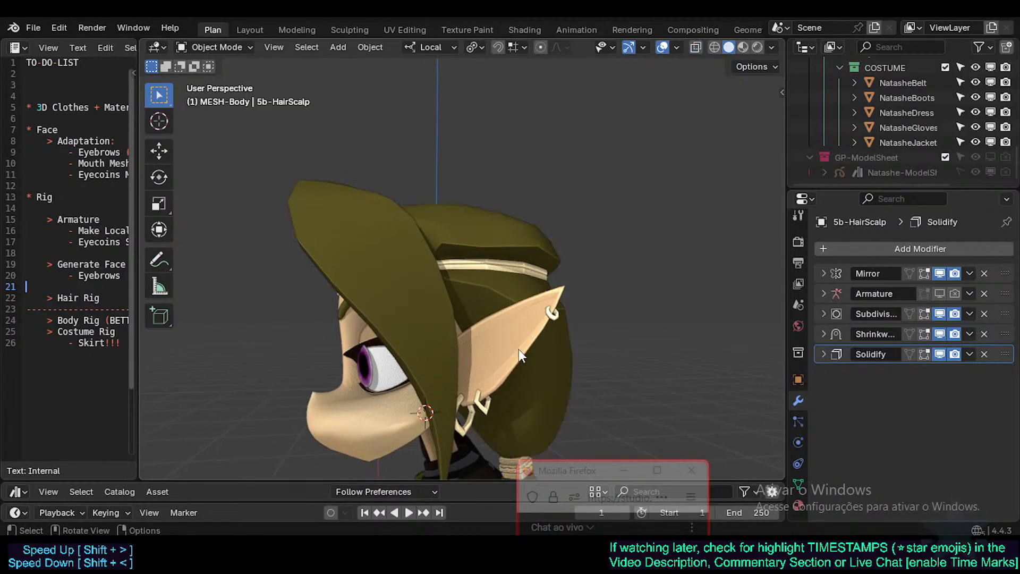
Reposition the back-hair vertices below the headband, checking the smoothed shape between moves
{"action": "middle_click_drag", "start_coordinate": [519, 349], "coordinate": [382, 335]}
{"action": "left_click", "coordinate": [434, 330]}
{"action": "key", "text": "Tab"}
{"action": "key", "text": "g"}
{"action": "left_click", "coordinate": [322, 406]}
{"action": "key", "text": "Tab"}
{"action": "key", "text": "Tab"}
{"action": "key", "text": "g"}
{"action": "left_click", "coordinate": [455, 343]}
{"action": "key", "text": "Tab"}
Nudge the hair vertex just under the headband's side end and recheck the smoothed surface
{"action": "key", "text": "Tab"}
{"action": "scroll", "coordinate": [409, 328], "scroll_direction": "up", "scroll_amount": 1}
{"action": "key", "text": "g"}
{"action": "left_click", "coordinate": [413, 313]}
{"action": "key", "text": "Tab"}
{"action": "key", "text": "Tab"}
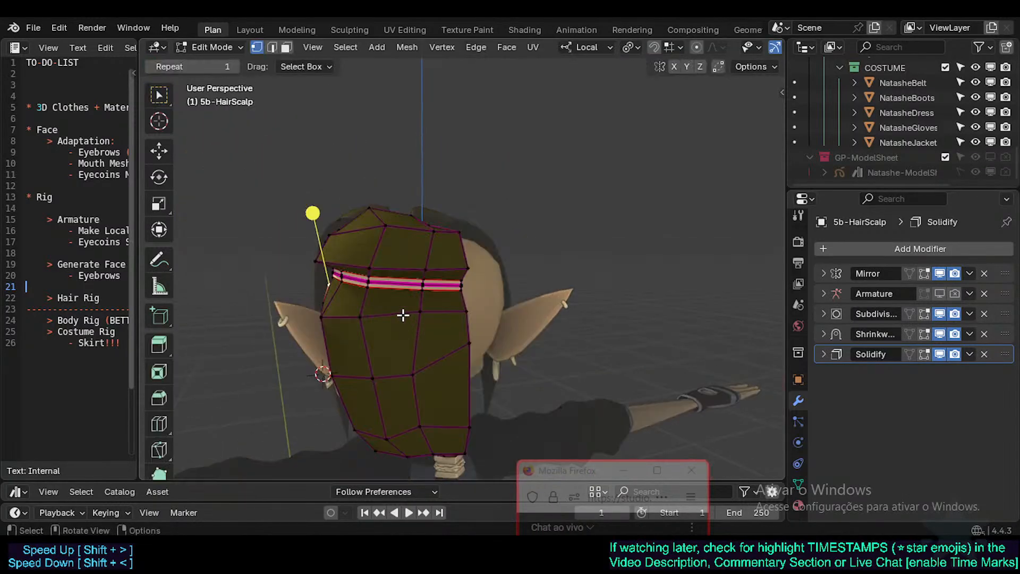
Lower the vertices of the first edge row below the headband at the back and check the shape
{"action": "key", "text": "g"}
{"action": "left_click", "coordinate": [362, 314]}
{"action": "key", "text": "g"}
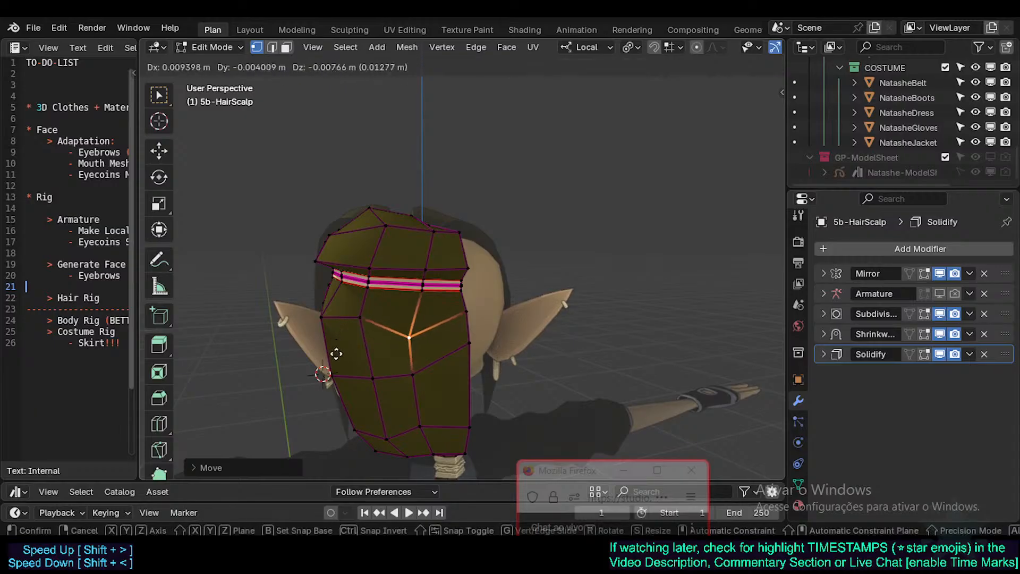
{"action": "left_click", "coordinate": [362, 338]}
{"action": "left_click", "coordinate": [362, 322]}
{"action": "key", "text": "g"}
{"action": "left_click", "coordinate": [355, 334]}
{"action": "key", "text": "Tab"}
Refine the first row of back-hair vertices from the opposite rear angle and check the smoothed hair
{"action": "middle_click_drag", "start_coordinate": [379, 356], "coordinate": [537, 348]}
{"action": "key", "text": "Tab"}
{"action": "left_click", "coordinate": [447, 337]}
{"action": "key", "text": "g"}
{"action": "left_click", "coordinate": [448, 366]}
{"action": "key", "text": "g"}
{"action": "left_click", "coordinate": [542, 366]}
{"action": "key", "text": "Tab"}
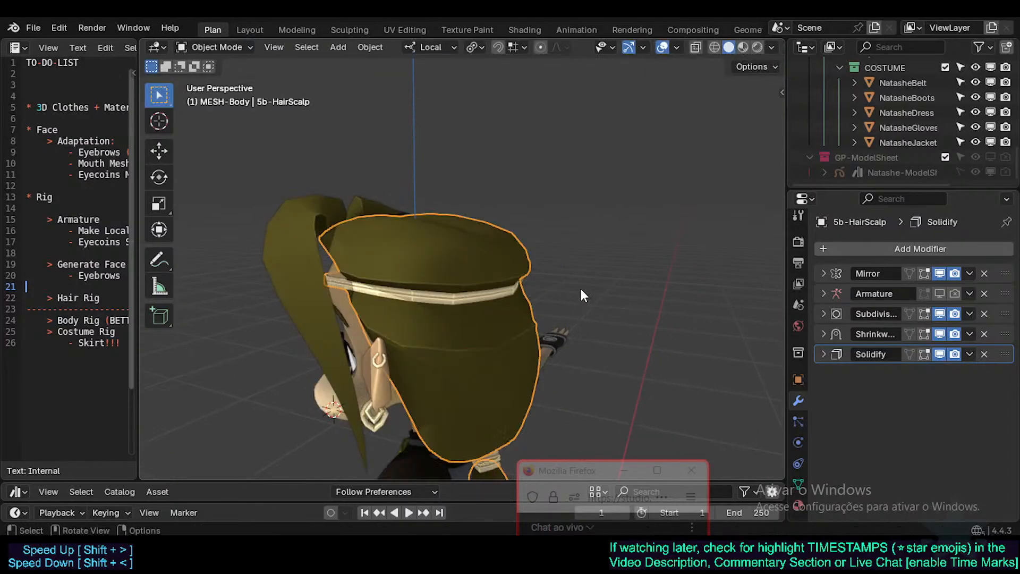
Examine the back hair in Material Preview shading and return to Solid shading
{"action": "left_click", "coordinate": [743, 48]}
{"action": "mouse_move", "coordinate": [521, 274]}
{"action": "middle_mouse_down"}
{"action": "mouse_move", "coordinate": [485, 295]}
{"action": "mouse_move", "coordinate": [473, 338]}
{"action": "middle_mouse_up"}
{"action": "key", "text": "Tab"}
{"action": "key", "text": "Tab"}
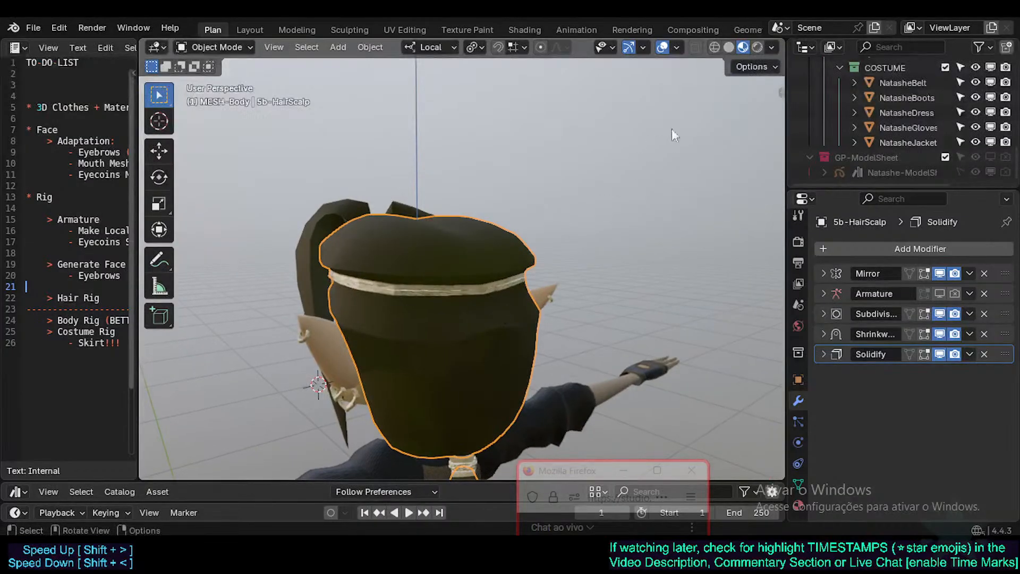
{"action": "left_click", "coordinate": [729, 47]}
Move the vertices of the first back-hair row below the headband to even out its edge line
{"action": "key", "text": "Tab"}
{"action": "mouse_move", "coordinate": [407, 305]}
{"action": "middle_mouse_down"}
{"action": "mouse_move", "coordinate": [432, 369]}
{"action": "mouse_move", "coordinate": [421, 383]}
{"action": "middle_mouse_up"}
{"action": "left_click", "coordinate": [359, 364]}
{"action": "key", "text": "g"}
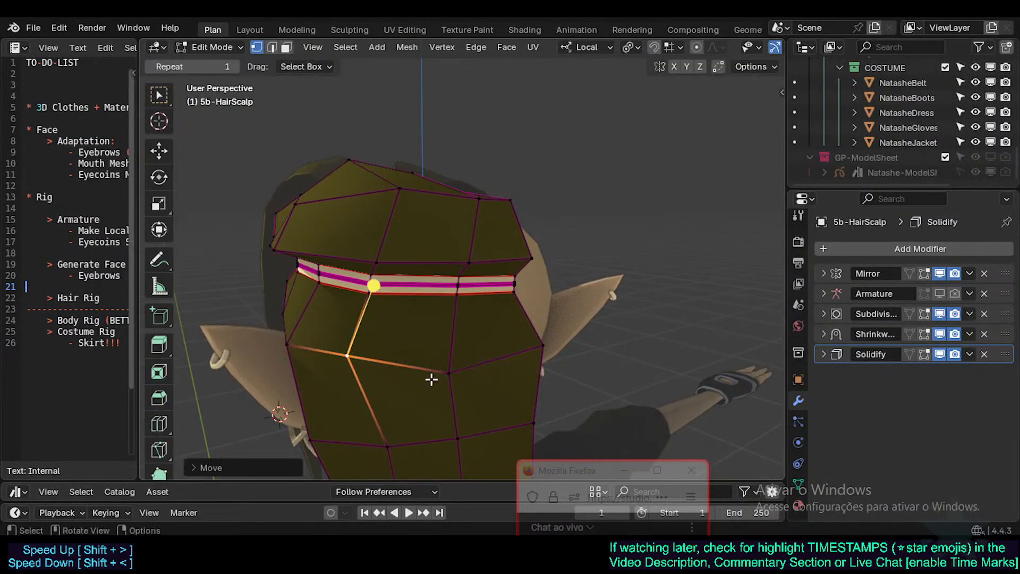
{"action": "left_click", "coordinate": [300, 325]}
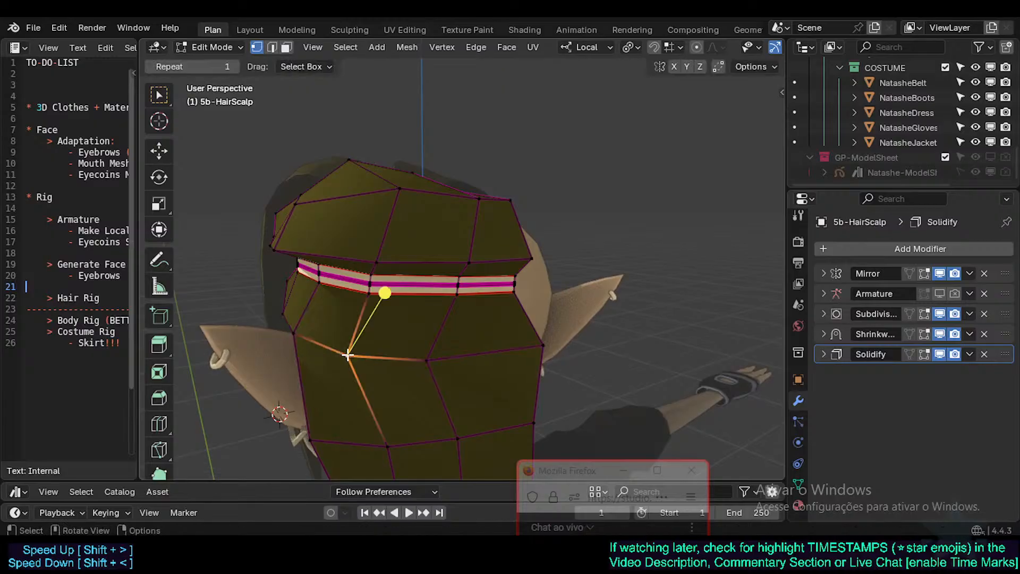
Reposition the outer back-hair vertices behind the ear in the first and second rows below the headband
{"action": "middle_click_drag", "start_coordinate": [301, 327], "coordinate": [305, 389]}
{"action": "left_click", "coordinate": [329, 347]}
{"action": "key", "text": "g"}
{"action": "left_click", "coordinate": [301, 337]}
{"action": "left_click", "coordinate": [309, 379]}
{"action": "key", "text": "g"}
{"action": "left_click", "coordinate": [322, 382]}
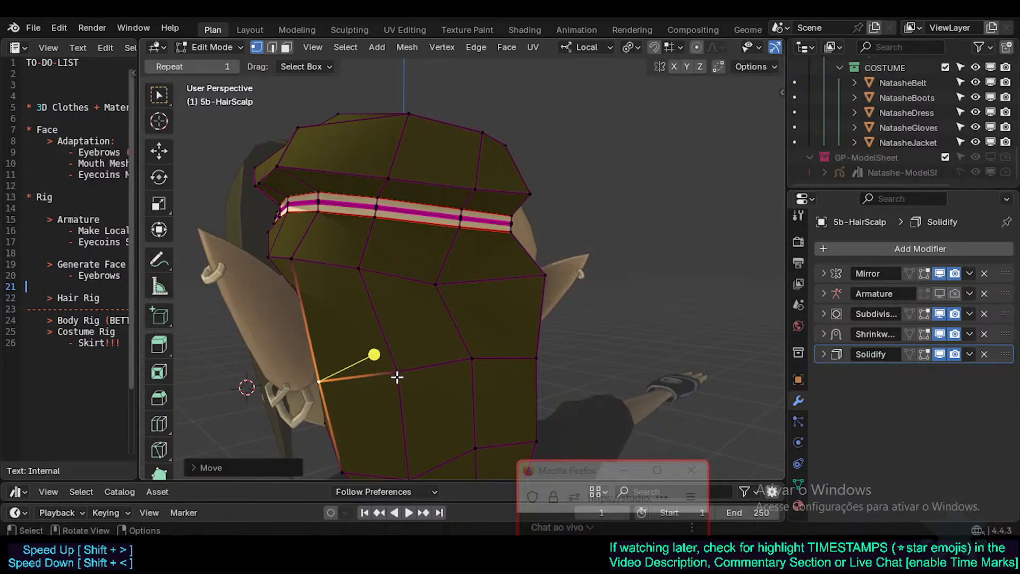
Align the inner back-hair vertices, adjusting one in the second row and two in the first row below the headband
{"action": "left_click", "coordinate": [397, 376]}
{"action": "key", "text": "g"}
{"action": "left_click", "coordinate": [390, 381]}
{"action": "left_click", "coordinate": [356, 271]}
{"action": "key", "text": "g"}
{"action": "left_click", "coordinate": [367, 292]}
{"action": "left_click", "coordinate": [447, 285]}
{"action": "key", "text": "g"}
{"action": "left_click", "coordinate": [470, 291]}
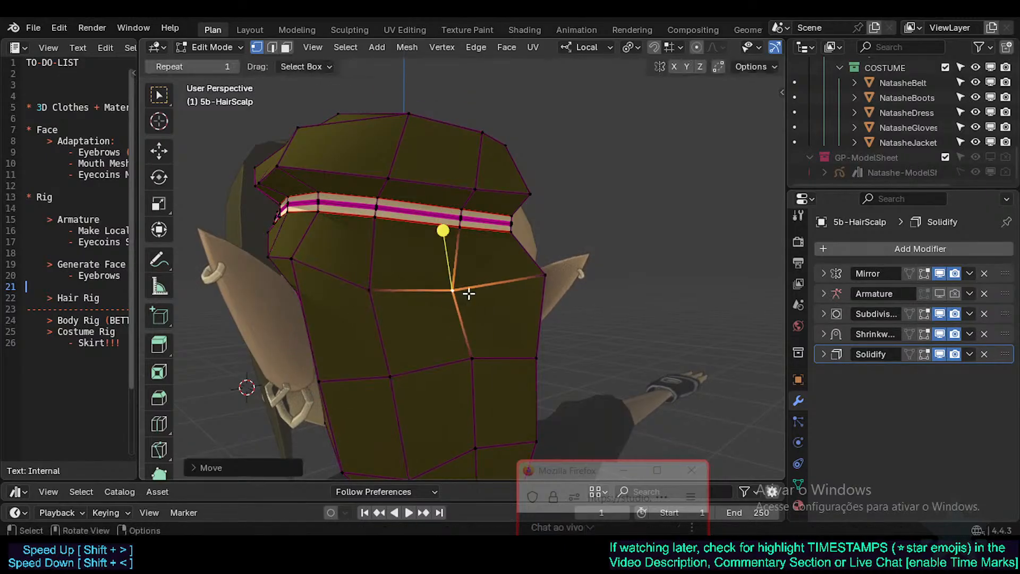
Fine-tune the back-hair vertices near the centre line below the headband and check the smoothed surface
{"action": "middle_click_drag", "start_coordinate": [471, 293], "coordinate": [478, 340]}
{"action": "key", "text": "g"}
{"action": "left_click", "coordinate": [534, 341]}
{"action": "scroll", "coordinate": [512, 333], "scroll_direction": "down", "scroll_amount": 3}
{"action": "key", "text": "Tab"}
{"action": "key", "text": "Tab"}
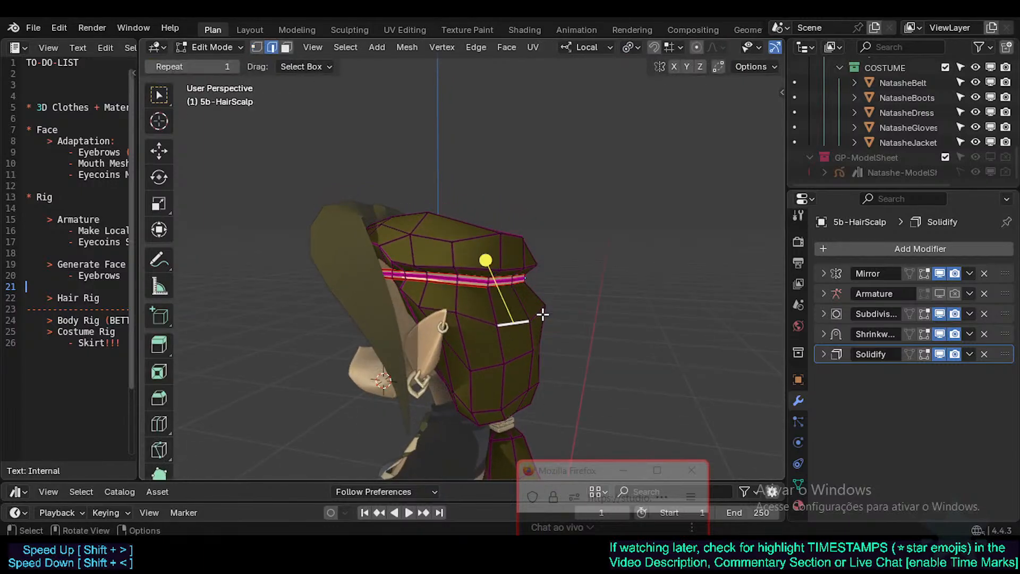
Slide the two first-row edges nearest the back centre to level them below the headband
{"action": "key", "text": "g"}
{"action": "left_click", "coordinate": [542, 310]}
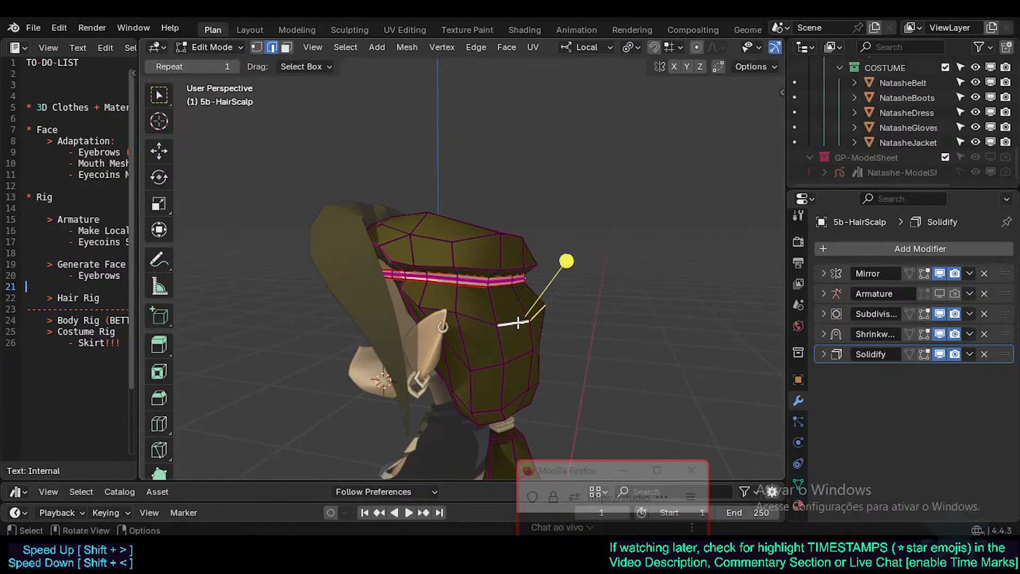
{"action": "key", "text": "g"}
{"action": "key", "text": "g"}
{"action": "left_click", "coordinate": [513, 313]}
Select the four first-row edges from behind the ear to the back centre and shift them slightly inward
{"action": "middle_click_drag", "start_coordinate": [514, 313], "coordinate": [442, 337]}
{"action": "key", "text": "Tab"}
{"action": "left_click", "coordinate": [473, 325], "text": "alt"}
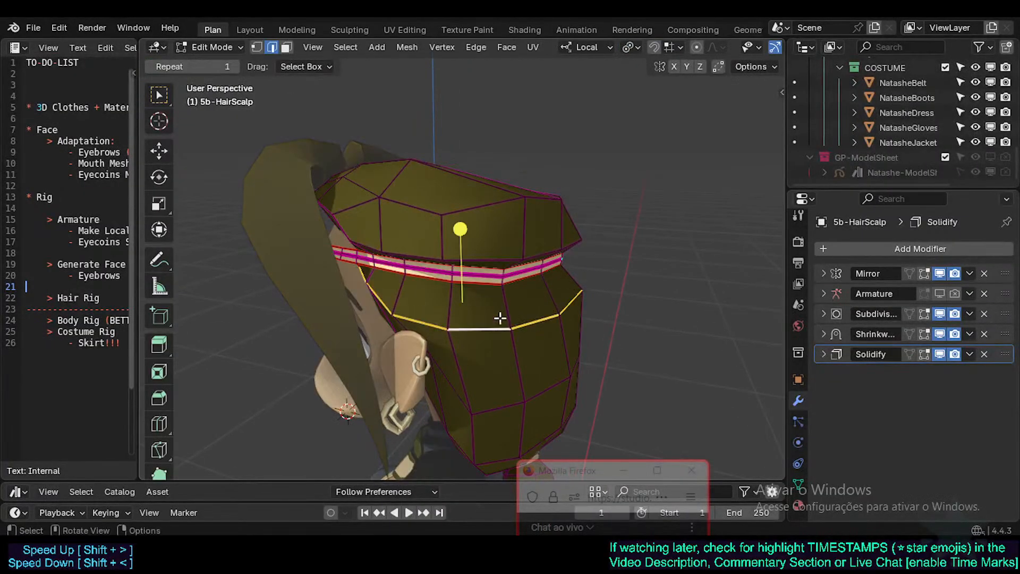
{"action": "left_click", "coordinate": [437, 323]}
{"action": "left_click", "coordinate": [481, 325], "text": "shift"}
{"action": "left_click", "coordinate": [533, 315], "text": "shift"}
{"action": "left_click", "coordinate": [567, 303], "text": "shift"}
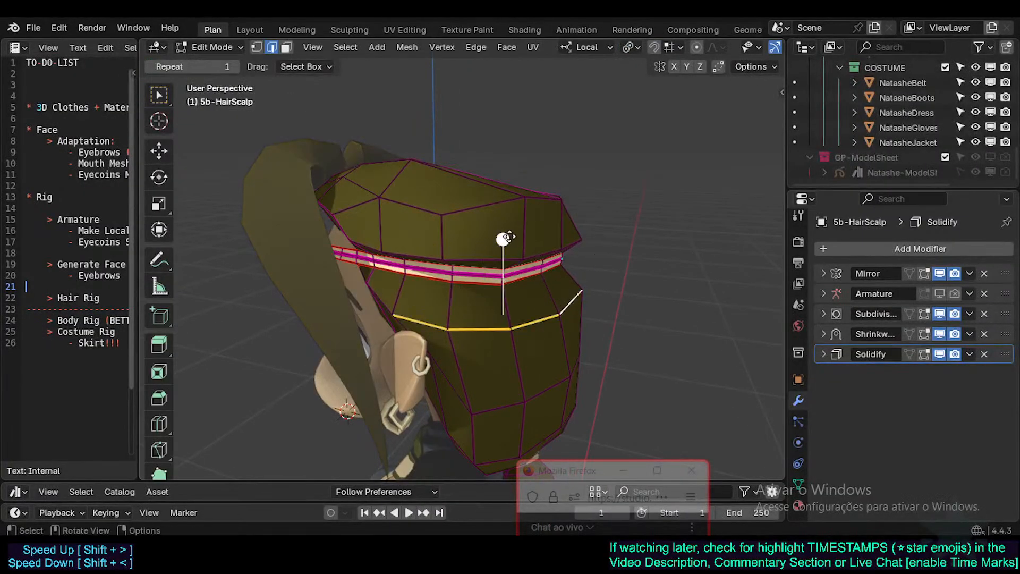
{"action": "key", "text": "Tab"}
{"action": "key", "text": "Tab"}
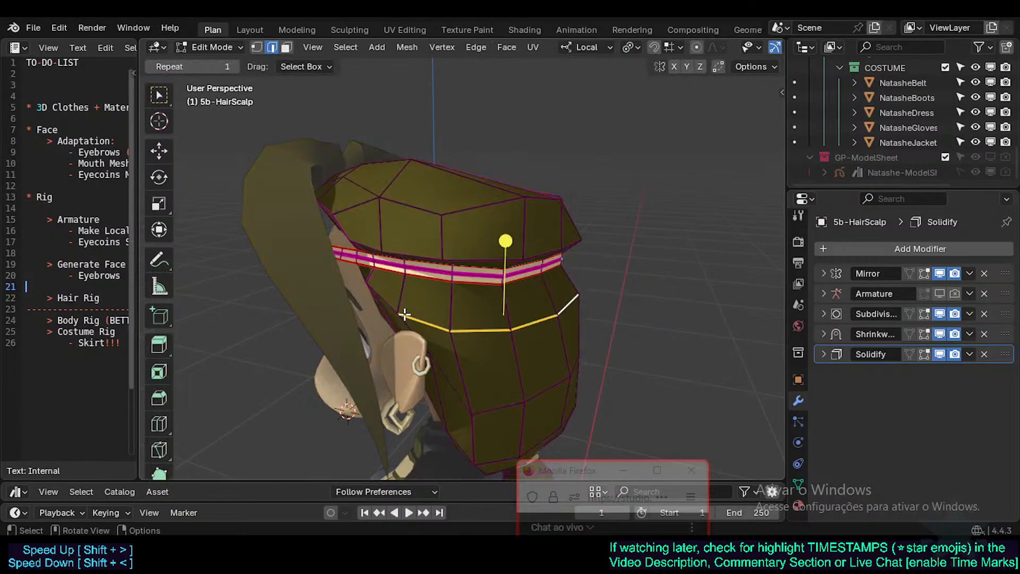
Move the two hair vertices at the ear end of the first row closer to the headband
{"action": "key", "text": "1"}
{"action": "left_click", "coordinate": [405, 313]}
{"action": "key", "text": "g"}
{"action": "left_click", "coordinate": [392, 304]}
{"action": "left_click", "coordinate": [366, 280]}
{"action": "key", "text": "g"}
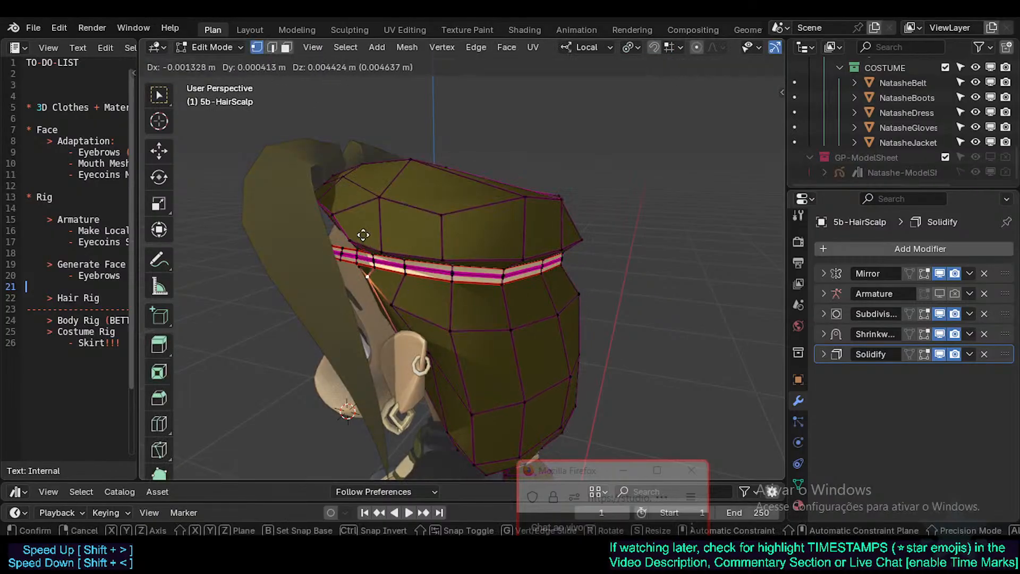
{"action": "left_click", "coordinate": [368, 276]}
Shift the first-row vertex behind the ear and the vertex beneath it toward the face
{"action": "left_click", "coordinate": [450, 331]}
{"action": "key", "text": "g"}
{"action": "left_click", "coordinate": [441, 336]}
{"action": "left_click", "coordinate": [473, 421]}
{"action": "key", "text": "g"}
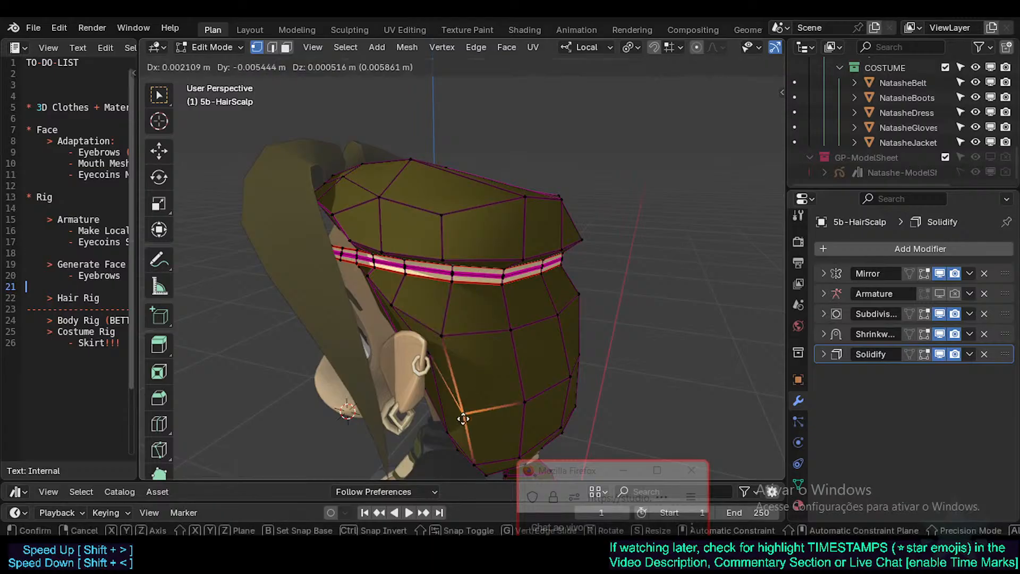
{"action": "left_click", "coordinate": [468, 425]}
Move the hair border vertex behind the ear, slide the vertex just below the headband, and return to Object Mode
{"action": "left_click", "coordinate": [431, 355]}
{"action": "middle_click_drag", "start_coordinate": [455, 362], "coordinate": [382, 354]}
{"action": "key", "text": "g"}
{"action": "left_click", "coordinate": [353, 418]}
{"action": "left_click", "coordinate": [354, 273]}
{"action": "mouse_move", "coordinate": [355, 273]}
{"action": "middle_mouse_down"}
{"action": "mouse_move", "coordinate": [401, 307]}
{"action": "mouse_move", "coordinate": [455, 305]}
{"action": "mouse_move", "coordinate": [457, 334]}
{"action": "mouse_move", "coordinate": [467, 331]}
{"action": "middle_mouse_up"}
{"action": "key", "text": "g"}
{"action": "key", "text": "g"}
{"action": "left_click", "coordinate": [468, 312]}
{"action": "key", "text": "Tab"}
{"action": "scroll", "coordinate": [458, 339], "scroll_direction": "down", "scroll_amount": 1}
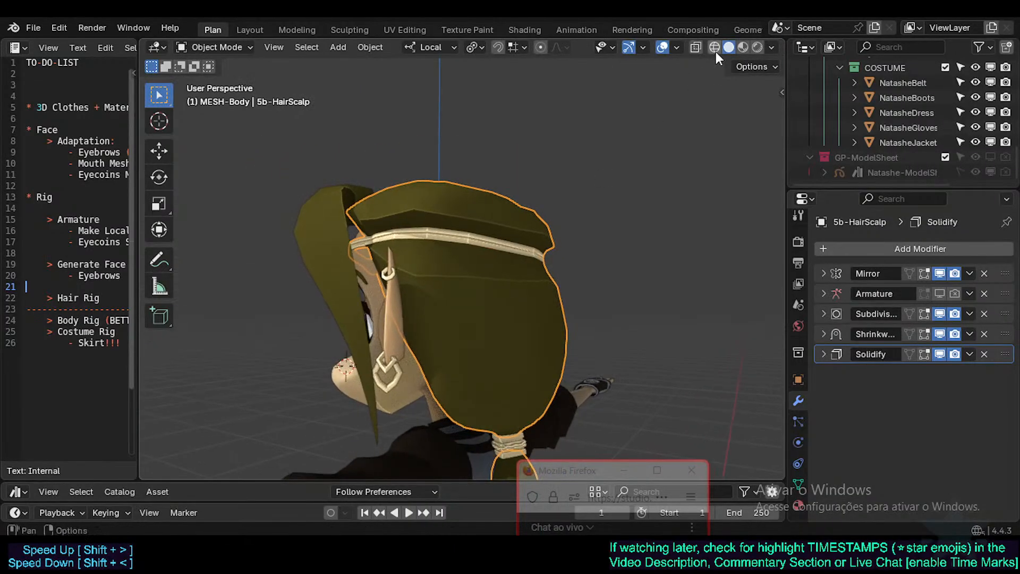
Toggle the viewport's Cavity option to compare the back-hair shading, and return to Edit Mode
{"action": "left_click", "coordinate": [770, 48]}
{"action": "left_click", "coordinate": [689, 349]}
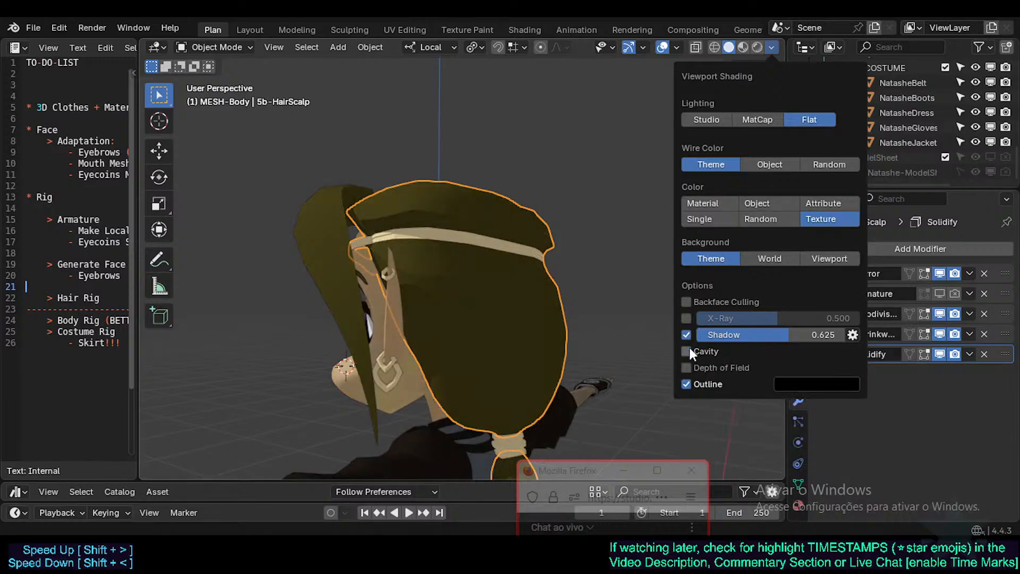
{"action": "left_click", "coordinate": [689, 349]}
{"action": "left_click", "coordinate": [690, 349]}
{"action": "left_click", "coordinate": [689, 349]}
{"action": "key", "text": "Tab"}
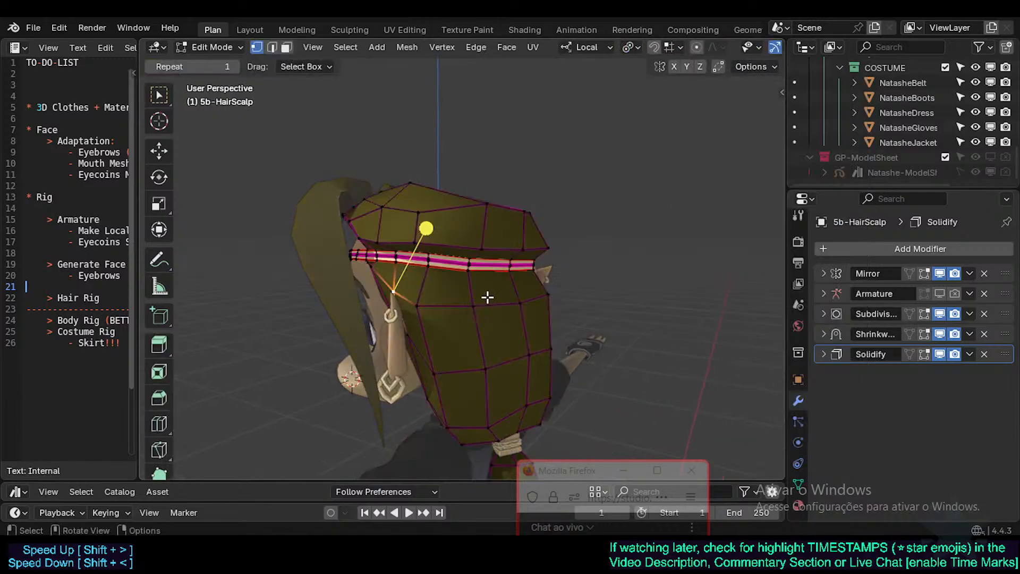
Deselect all scalp vertices and save the blend file
{"action": "scroll", "coordinate": [474, 308], "scroll_direction": "up", "scroll_amount": 2}
{"action": "key", "text": "alt+a"}
{"action": "key", "text": "ctrl+s"}
{"action": "scroll", "coordinate": [442, 308], "scroll_direction": "down", "scroll_amount": 2}
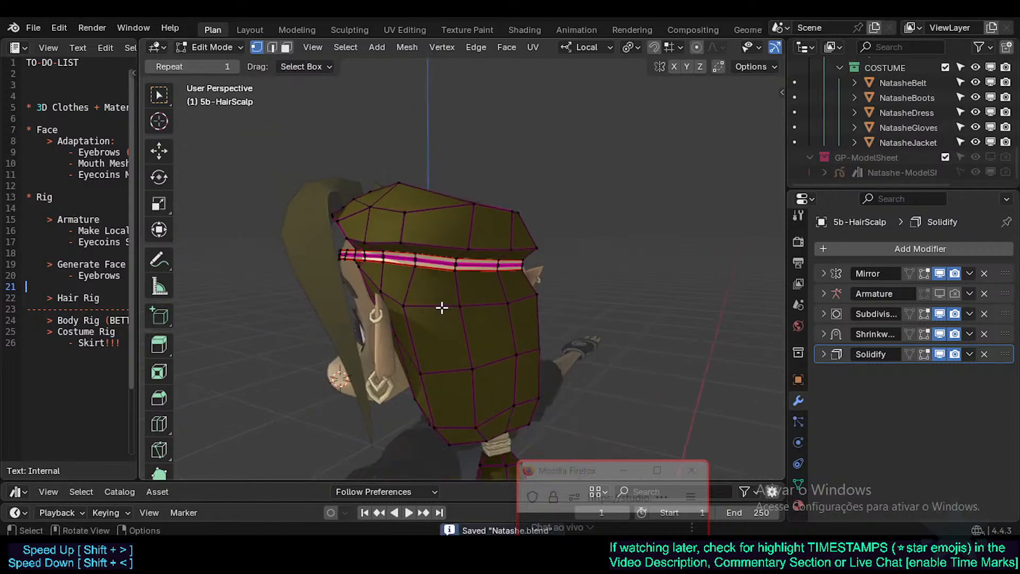
Hide the crease and seam overlays in Edit Mode and inspect the remaining edge marks with X-ray
{"action": "scroll", "coordinate": [719, 50], "scroll_direction": "right", "scroll_amount": 5}
{"action": "left_click", "coordinate": [720, 47]}
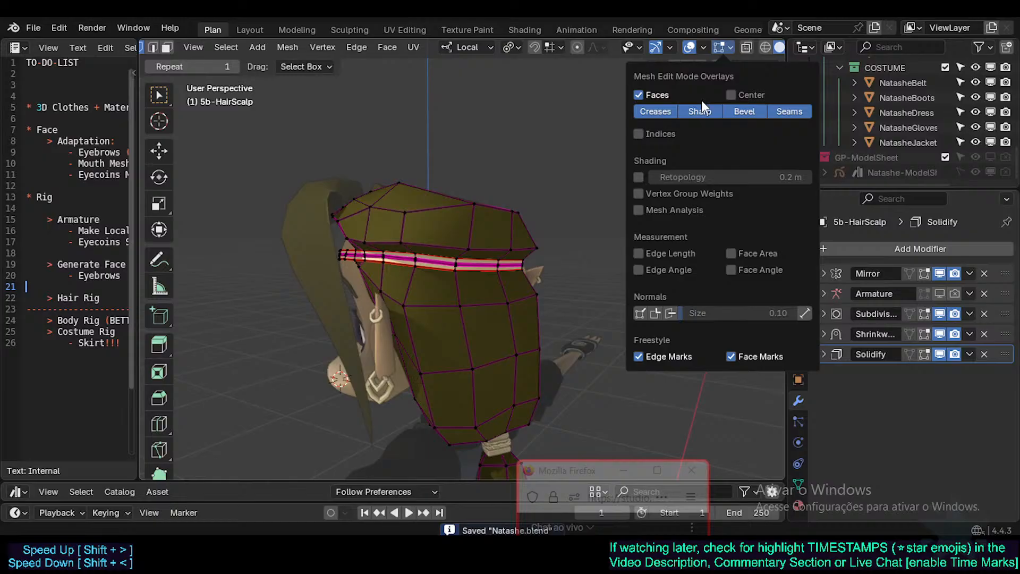
{"action": "left_click", "coordinate": [663, 110]}
{"action": "left_click", "coordinate": [745, 112]}
{"action": "left_click", "coordinate": [780, 110]}
{"action": "middle_click_drag", "start_coordinate": [467, 282], "coordinate": [447, 295]}
{"action": "key", "text": "alt+z"}
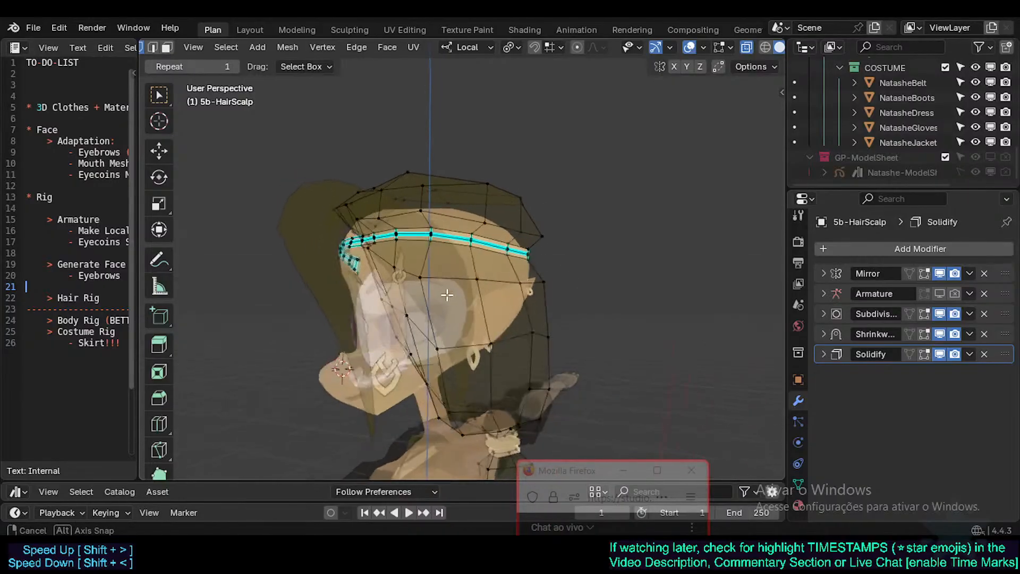
{"action": "key", "text": "alt+z"}
{"action": "middle_click_drag", "start_coordinate": [783, 52], "coordinate": [734, 44]}
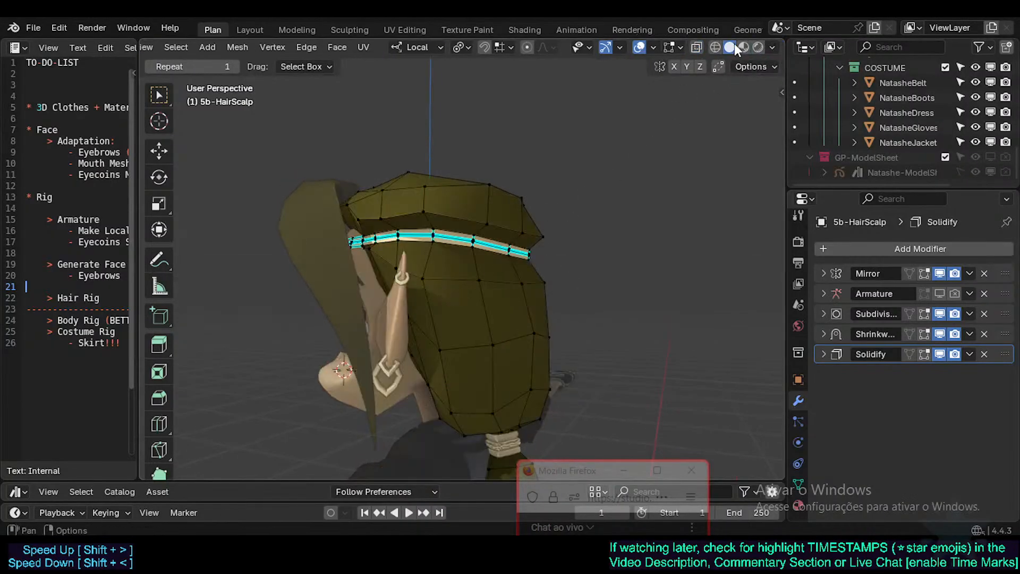
Toggle the sharp and crease overlays for comparison, leaving sharp marks and seams displayed and creases hidden
{"action": "left_click", "coordinate": [681, 47]}
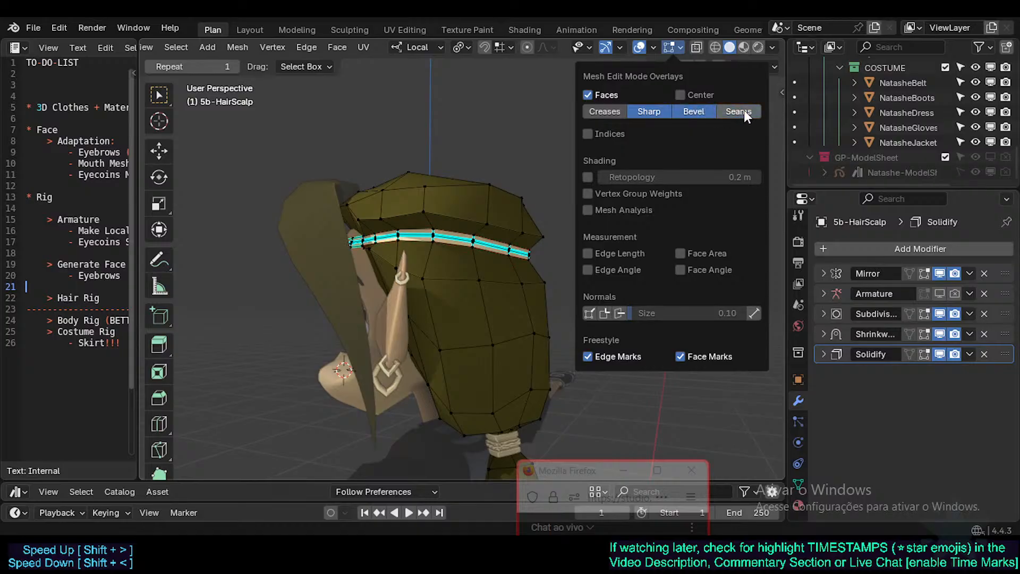
{"action": "left_click", "coordinate": [644, 112]}
{"action": "left_click", "coordinate": [605, 111]}
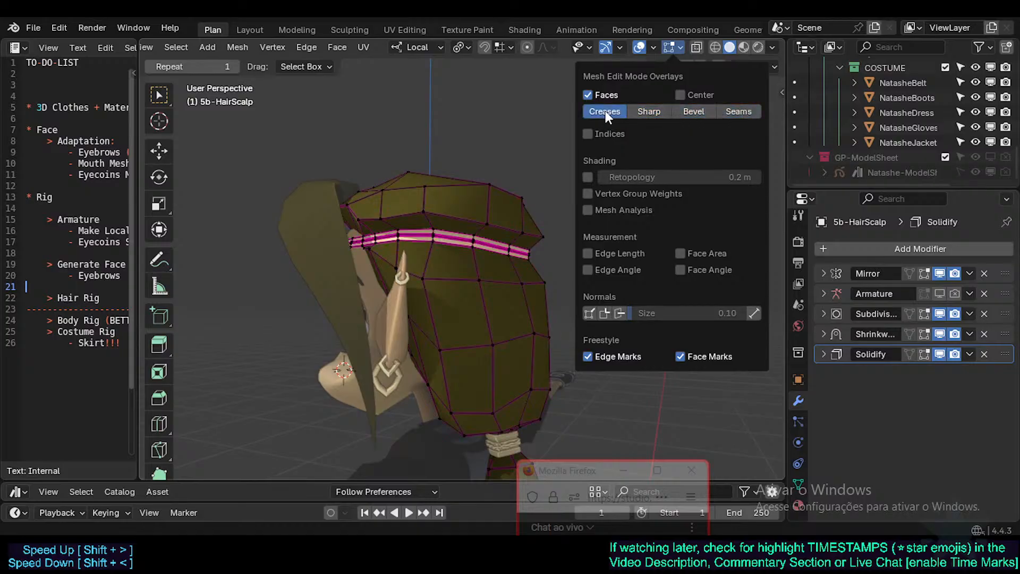
{"action": "left_click", "coordinate": [605, 111]}
{"action": "left_click", "coordinate": [649, 111]}
{"action": "left_click", "coordinate": [739, 114]}
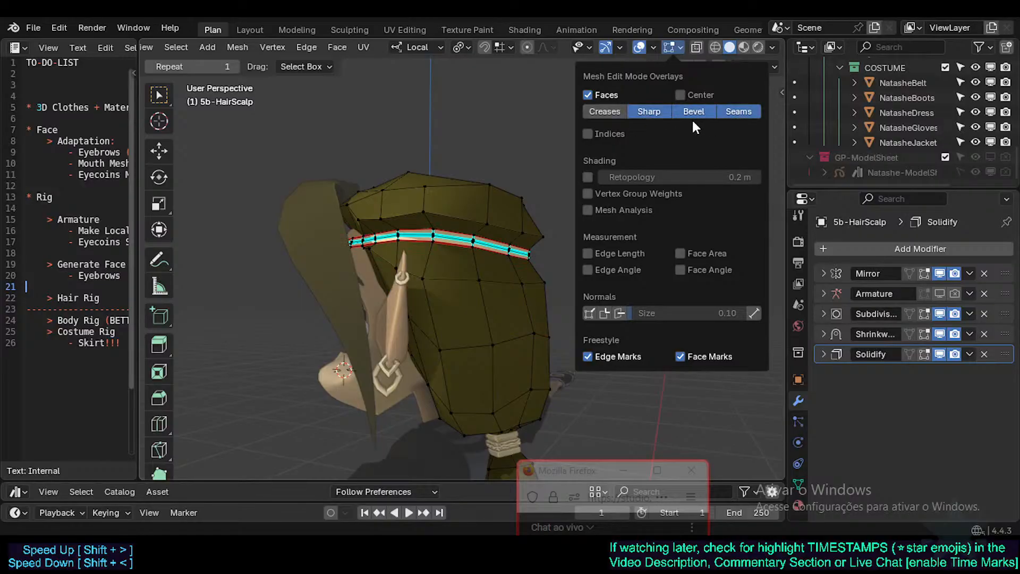
{"action": "left_click", "coordinate": [611, 110]}
{"action": "left_click", "coordinate": [603, 110]}
Examine the back-hair edges below the headband up close, clear the selection and open the sidebar's item properties
{"action": "scroll", "coordinate": [497, 205], "scroll_direction": "up", "scroll_amount": 4}
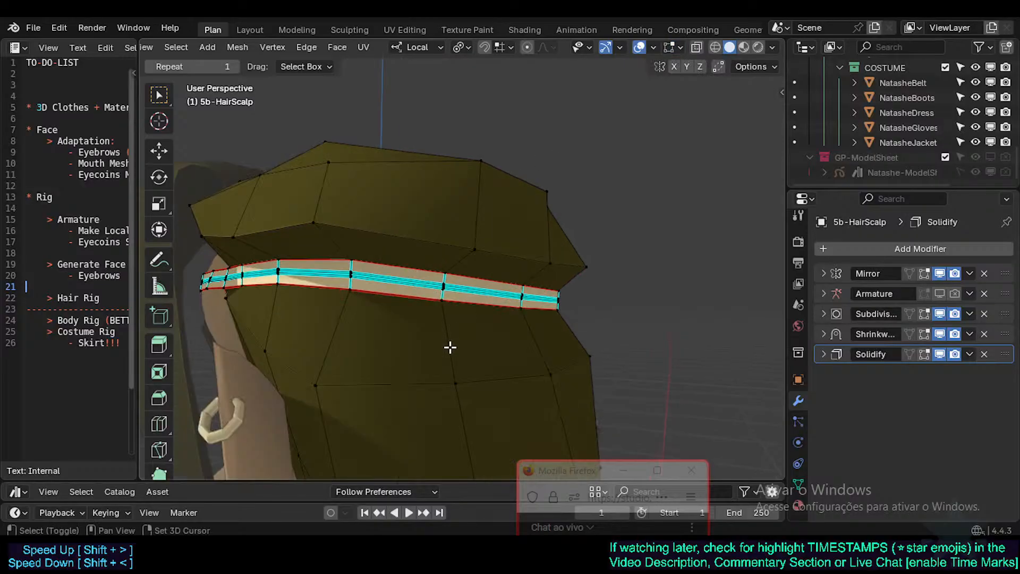
{"action": "middle_click_drag", "start_coordinate": [449, 347], "coordinate": [458, 314], "text": "shift"}
{"action": "scroll", "coordinate": [451, 319], "scroll_direction": "up", "scroll_amount": 3}
{"action": "scroll", "coordinate": [451, 319], "scroll_direction": "down", "scroll_amount": 1}
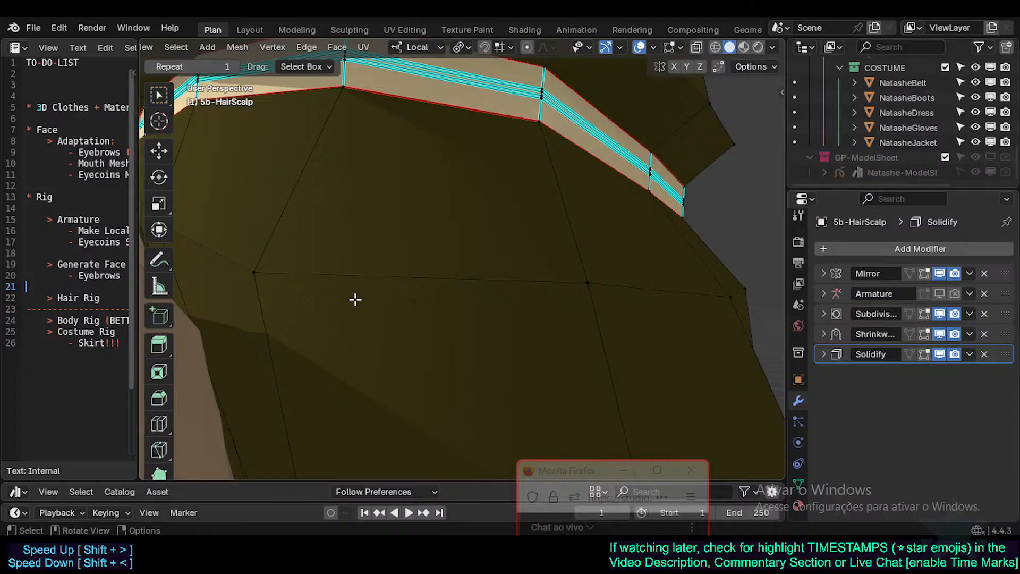
{"action": "left_click", "coordinate": [320, 272]}
{"action": "middle_click_drag", "start_coordinate": [307, 306], "coordinate": [310, 325]}
{"action": "scroll", "coordinate": [313, 322], "scroll_direction": "down", "scroll_amount": 4}
{"action": "key", "text": "alt+a"}
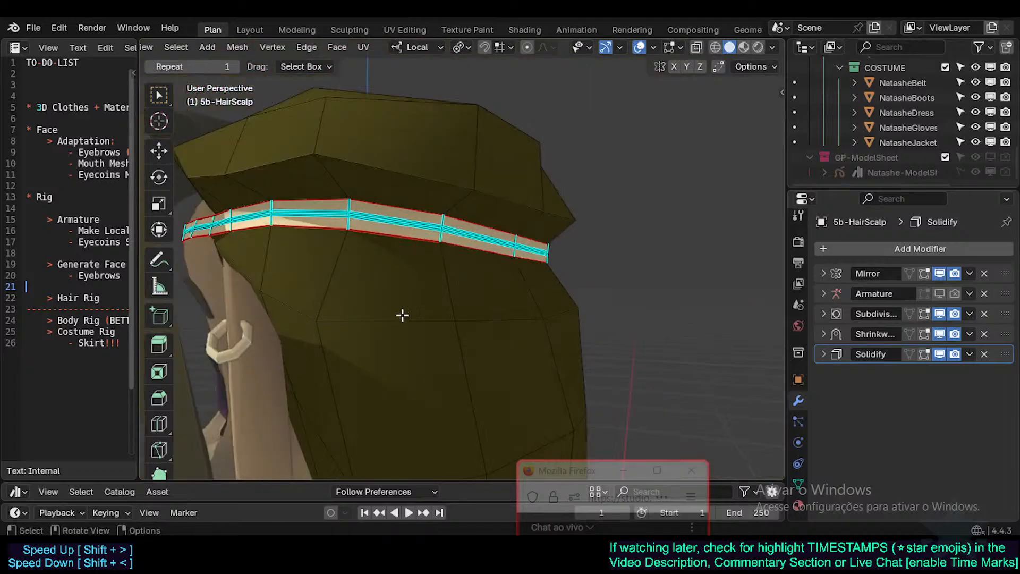
{"action": "key", "text": "n"}
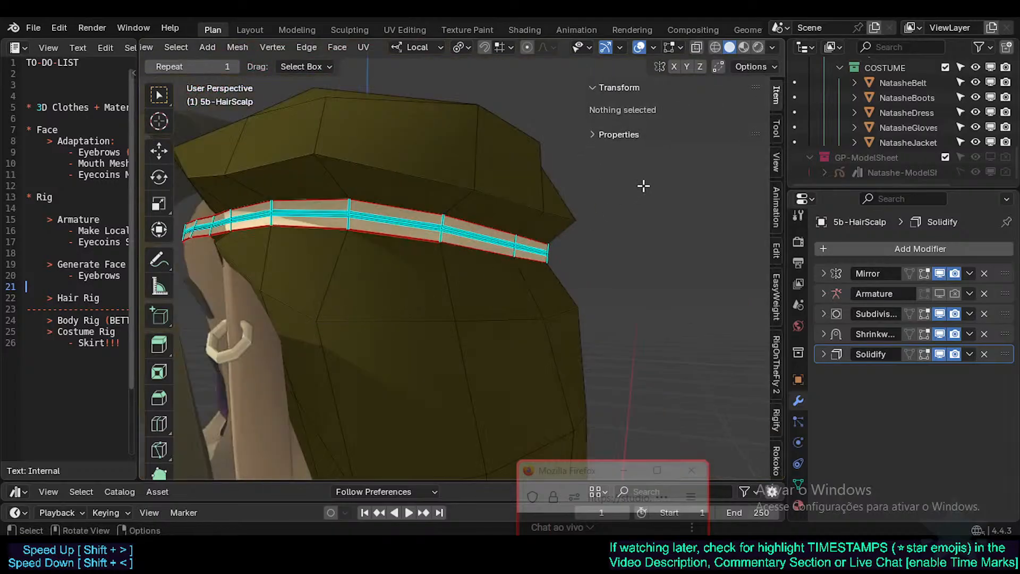
Select an edge of the back hair below the headband, hide the sharp-edge overlay and close the sidebar
{"action": "left_click", "coordinate": [281, 314]}
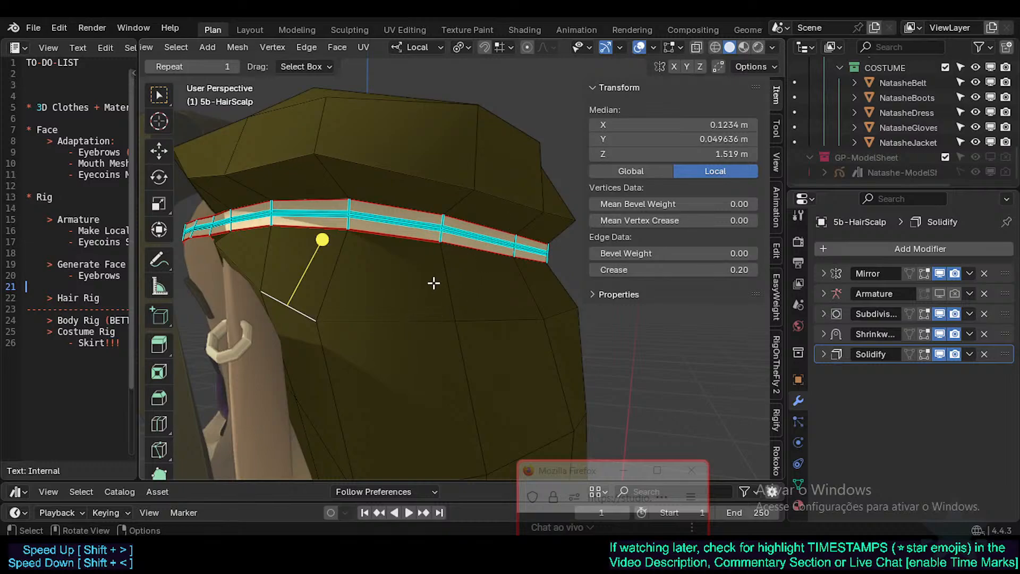
{"action": "left_click", "coordinate": [667, 46]}
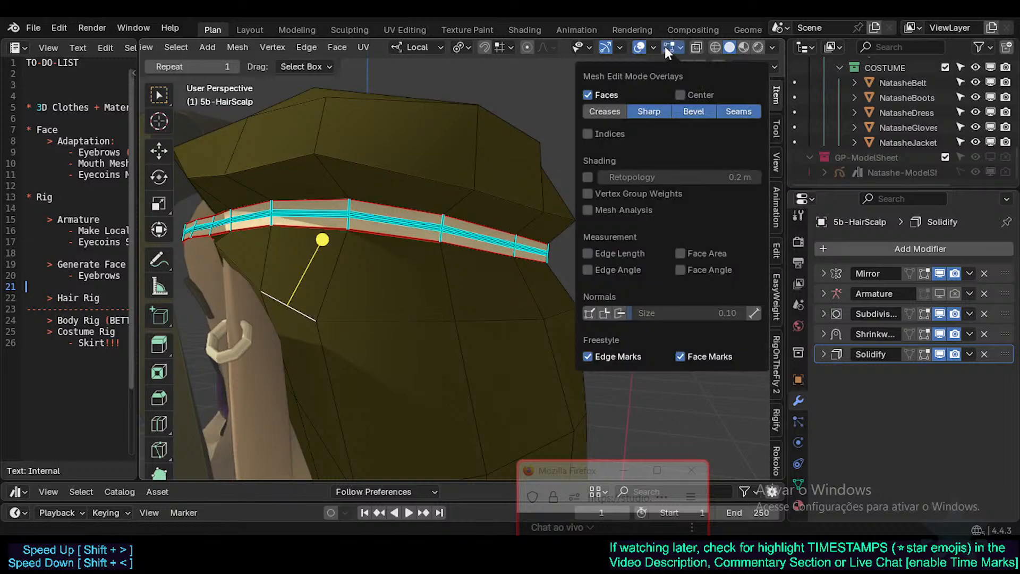
{"action": "left_click", "coordinate": [614, 109]}
{"action": "left_click", "coordinate": [599, 110]}
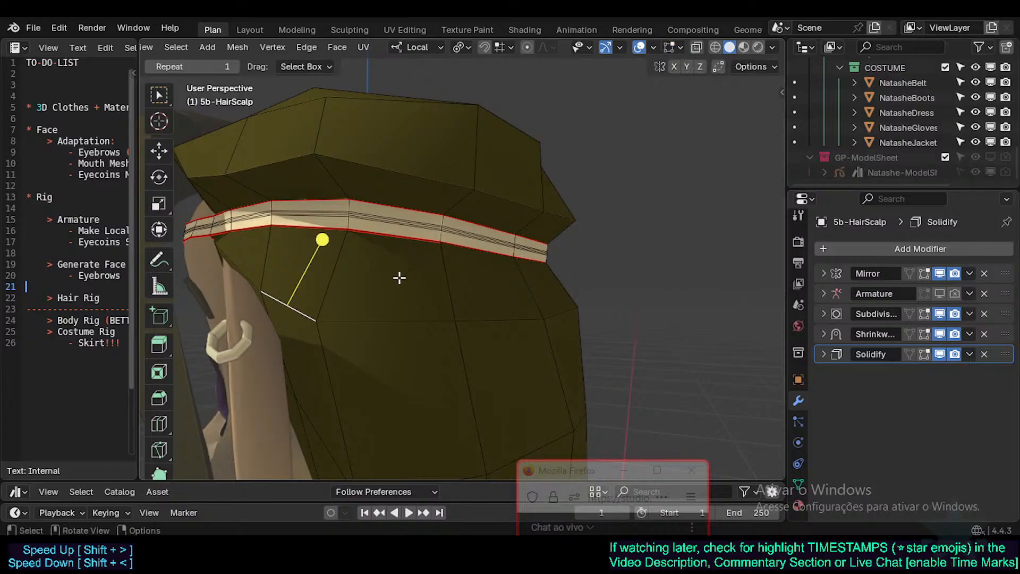
Select the row of horizontal back-hair edges below the headband and clear their seams
{"action": "middle_click_drag", "start_coordinate": [401, 337], "coordinate": [383, 308]}
{"action": "left_click", "coordinate": [277, 273]}
{"action": "left_click", "coordinate": [371, 282], "text": "shift"}
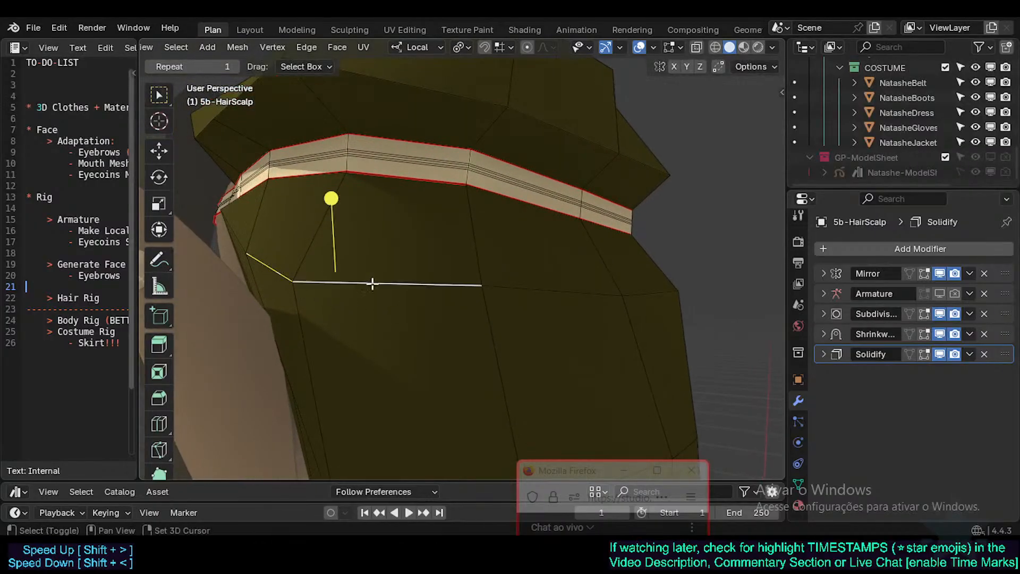
{"action": "left_click", "coordinate": [548, 287], "text": "shift"}
{"action": "left_click", "coordinate": [633, 289], "text": "shift"}
{"action": "key", "text": "ctrl+e"}
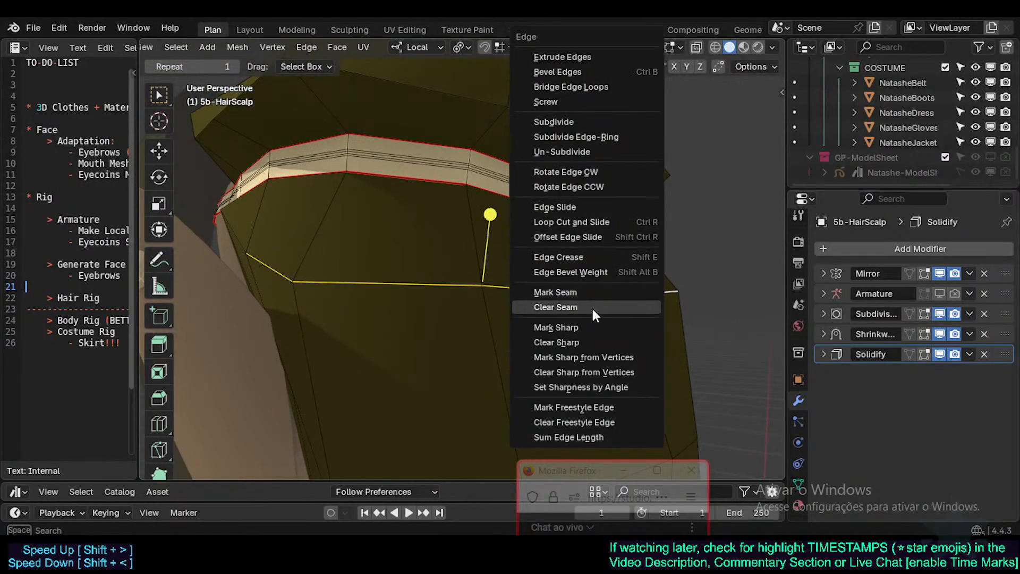
{"action": "left_click", "coordinate": [592, 308]}
Compare the scalp in Object Mode and Edit Mode, check the Subdivision modifier's settings and toggle its viewport display
{"action": "key", "text": "Tab"}
{"action": "middle_click_drag", "start_coordinate": [462, 273], "coordinate": [424, 302]}
{"action": "key", "text": "Tab"}
{"action": "scroll", "coordinate": [512, 299], "scroll_direction": "down", "scroll_amount": 2}
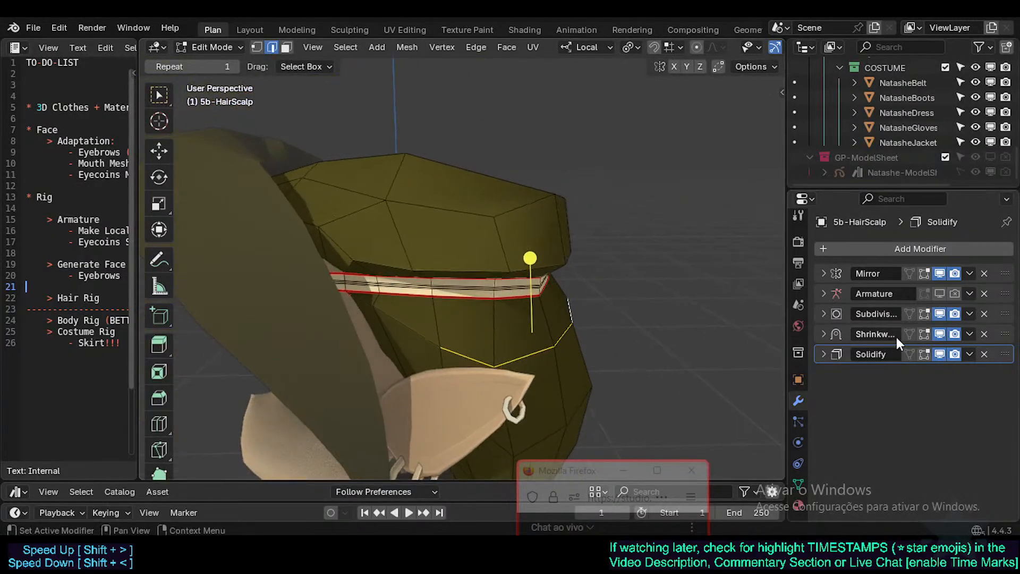
{"action": "left_click", "coordinate": [824, 312]}
{"action": "left_click", "coordinate": [825, 313]}
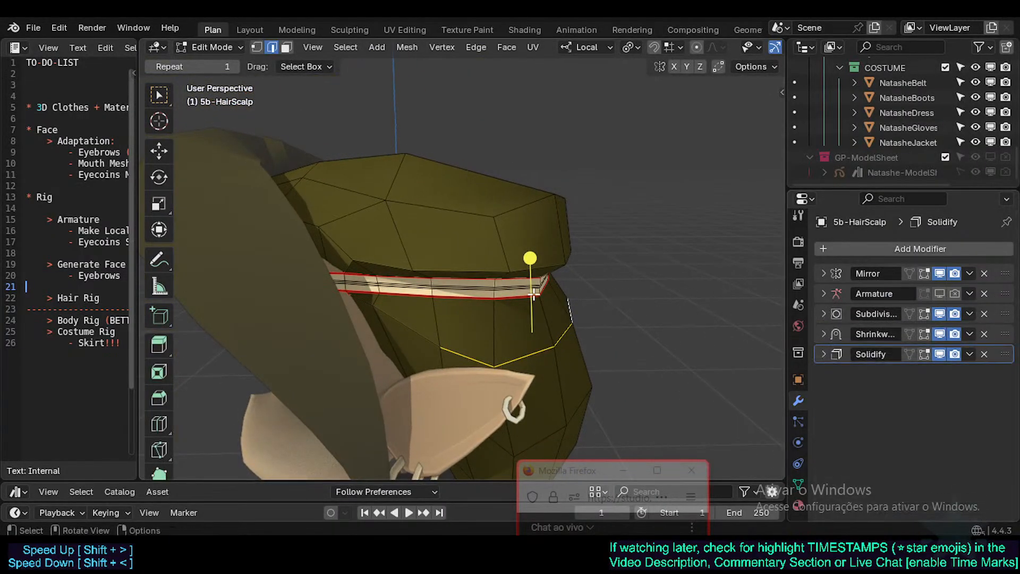
{"action": "key", "text": "Tab"}
{"action": "scroll", "coordinate": [530, 296], "scroll_direction": "down", "scroll_amount": 3}
{"action": "middle_click_drag", "start_coordinate": [528, 297], "coordinate": [513, 298]}
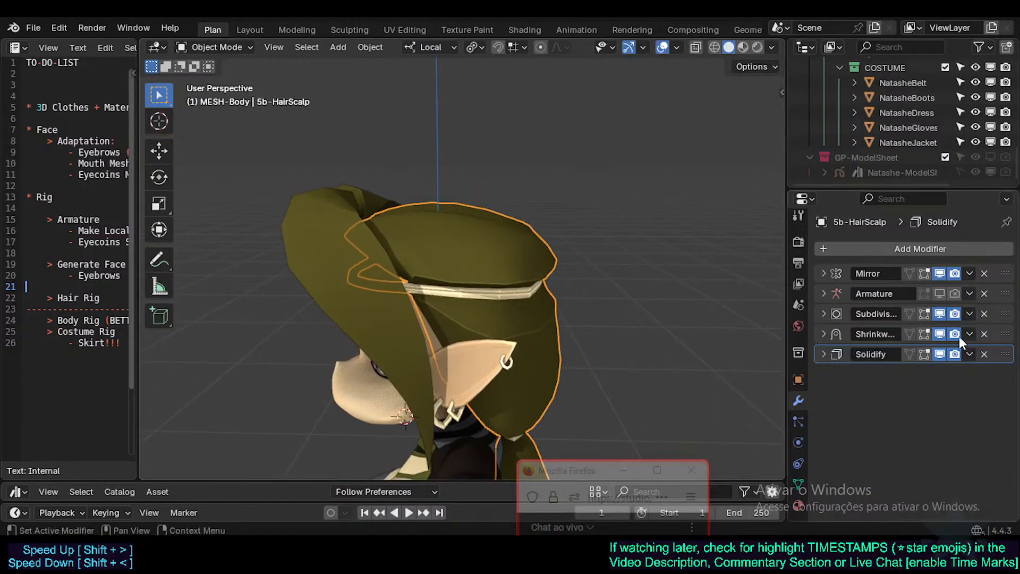
{"action": "left_click", "coordinate": [940, 313]}
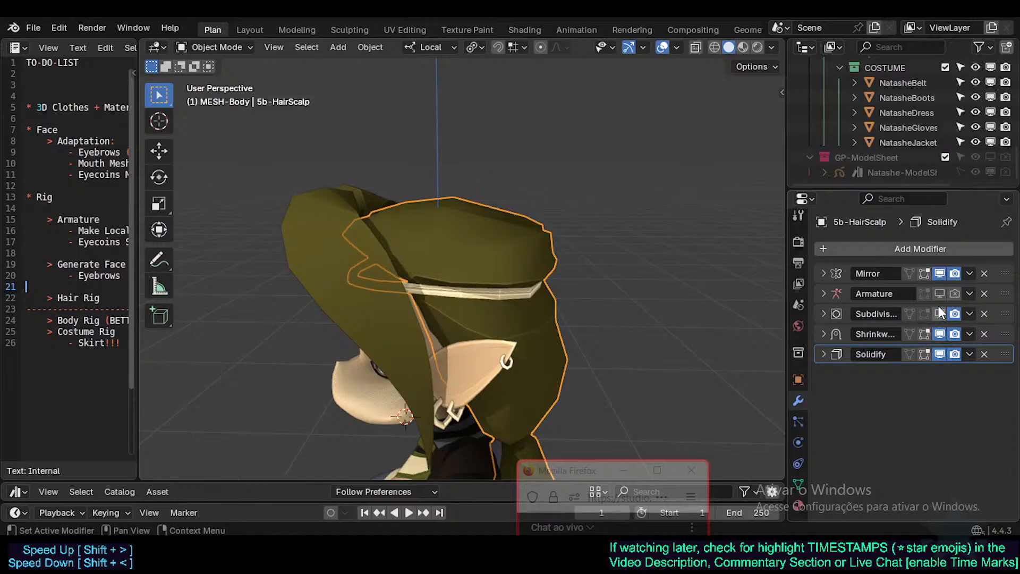
Select the edge path along the hair rim above the headband, return to Object Mode and save the blend file
{"action": "middle_click_drag", "start_coordinate": [681, 309], "coordinate": [399, 210]}
{"action": "key", "text": "Tab"}
{"action": "left_click", "coordinate": [556, 224], "text": "ctrl"}
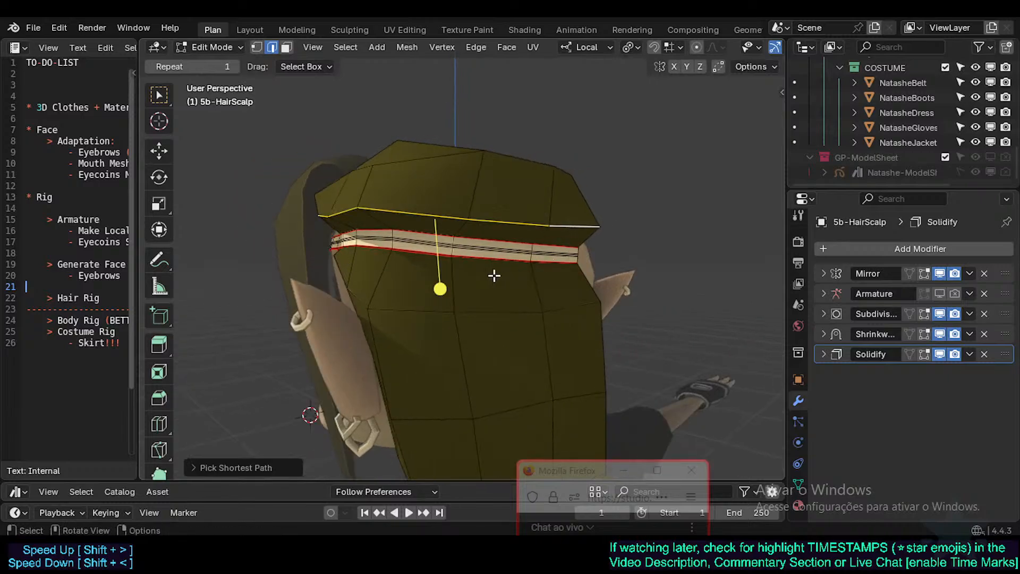
{"action": "key", "text": "Tab"}
{"action": "middle_click_drag", "start_coordinate": [435, 269], "coordinate": [629, 209]}
{"action": "key", "text": "ctrl+s"}
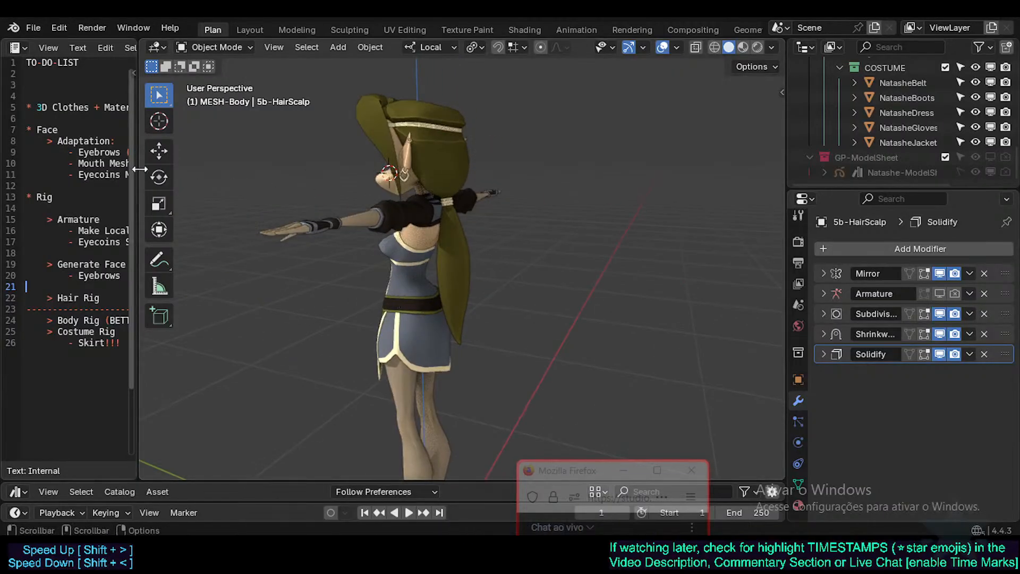
Widen the text editor to show the to-do list and select the NatasheBody mesh for a close view of the face
{"action": "left_click_drag", "start_coordinate": [139, 169], "coordinate": [240, 175]}
{"action": "middle_click_drag", "start_coordinate": [388, 249], "coordinate": [496, 313]}
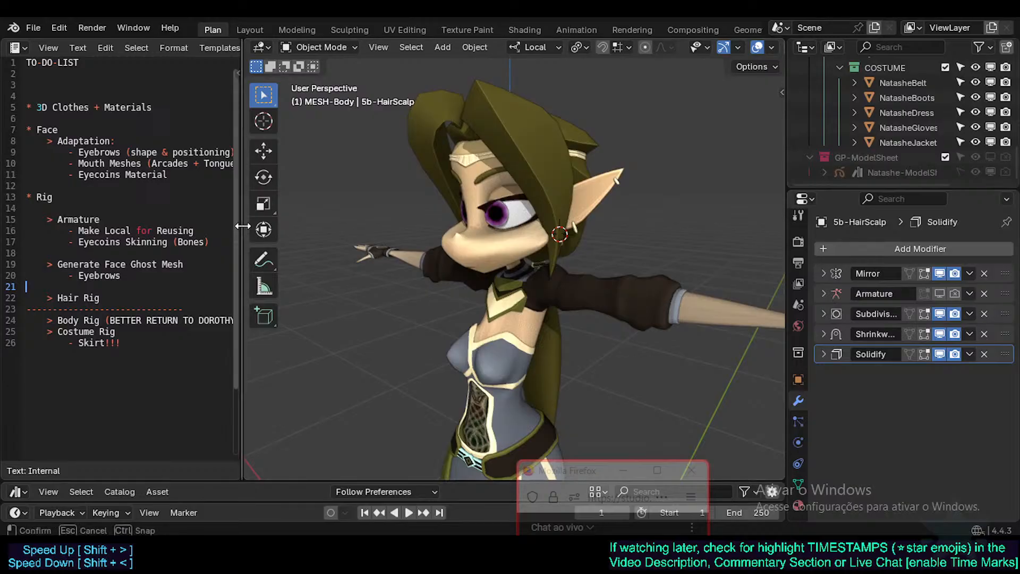
{"action": "left_click_drag", "start_coordinate": [242, 228], "coordinate": [262, 231]}
{"action": "left_click", "coordinate": [506, 216]}
{"action": "scroll", "coordinate": [510, 234], "scroll_direction": "up", "scroll_amount": 4}
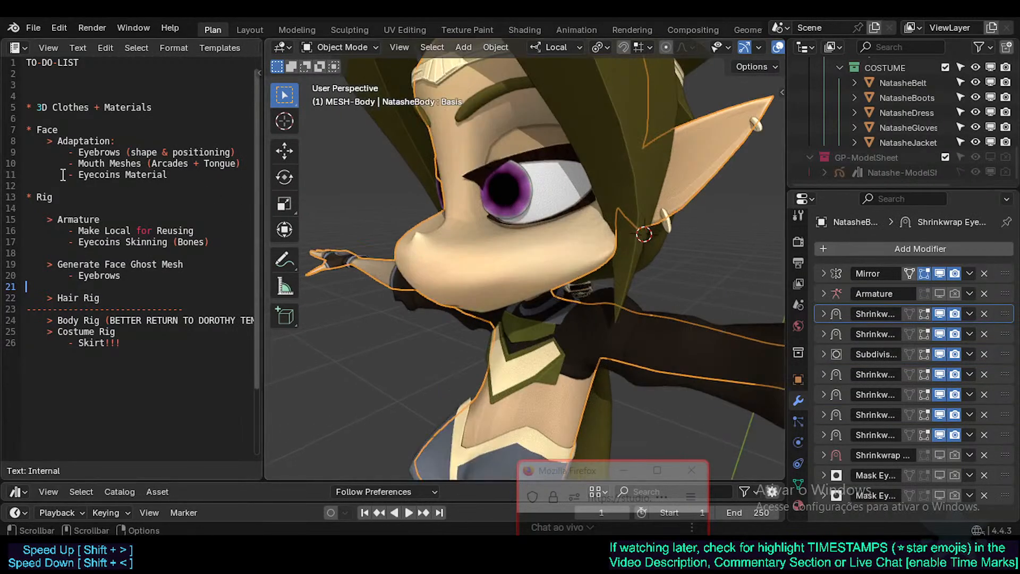
Move the "Eyecoins Material" entry to the top of the Face Adaptation tasks, above "Eyebrows (shape & positioning)"
{"action": "left_click_drag", "start_coordinate": [173, 174], "coordinate": [69, 163]}
{"action": "left_click", "coordinate": [79, 176]}
{"action": "key", "text": "Right"}
{"action": "key", "text": "Right"}
{"action": "key", "text": "shift+Home"}
{"action": "key", "text": "ctrl+x"}
{"action": "key", "text": "Up"}
{"action": "key", "text": "Up"}
{"action": "key", "text": "Return"}
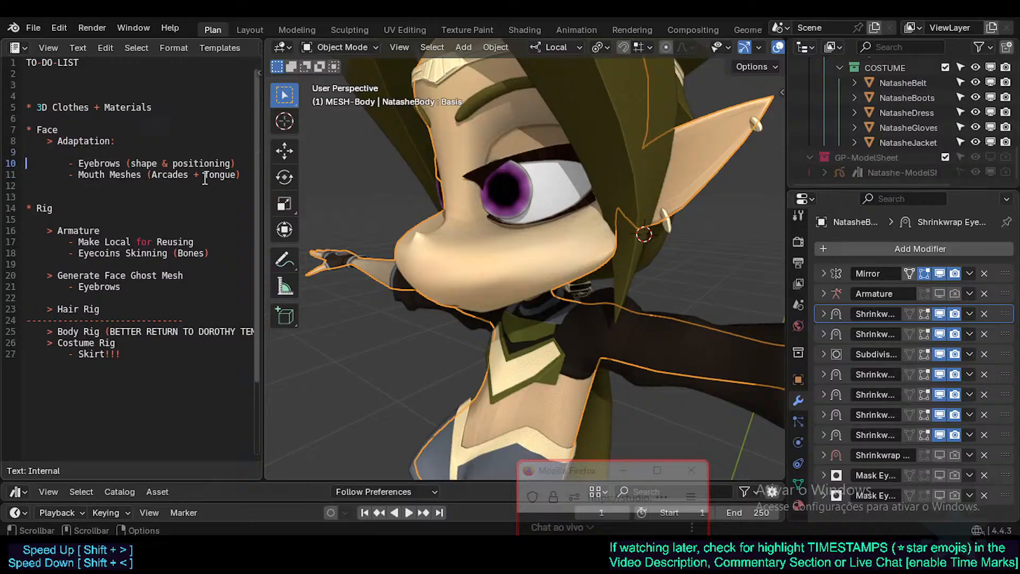
{"action": "key", "text": "Up"}
{"action": "key", "text": "ctrl+v"}
{"action": "key", "text": "Home"}
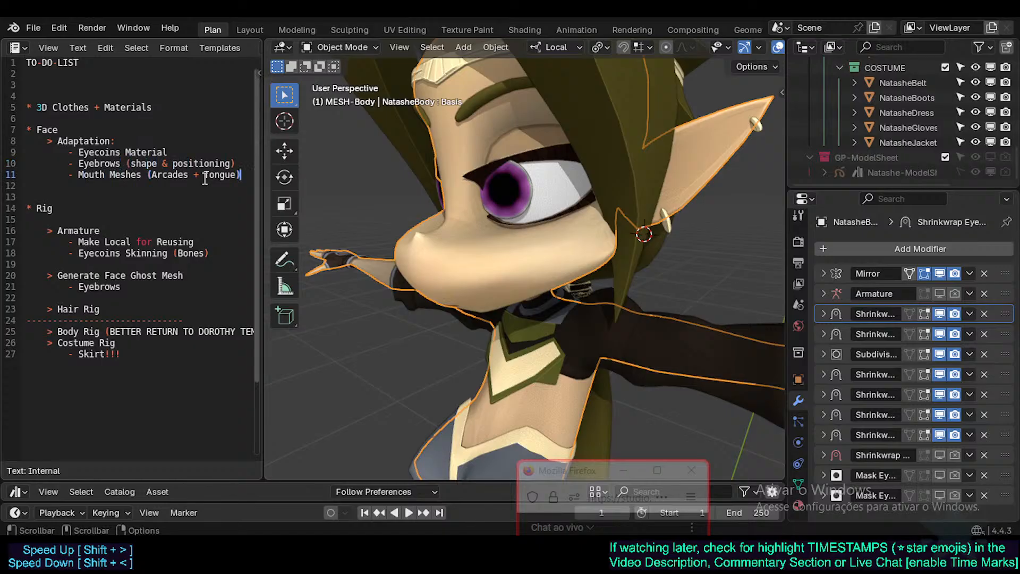
Review the to-do list's eyecoins, armature and face ghost mesh entries against the character's face
{"action": "middle_click_drag", "start_coordinate": [465, 295], "coordinate": [505, 320]}
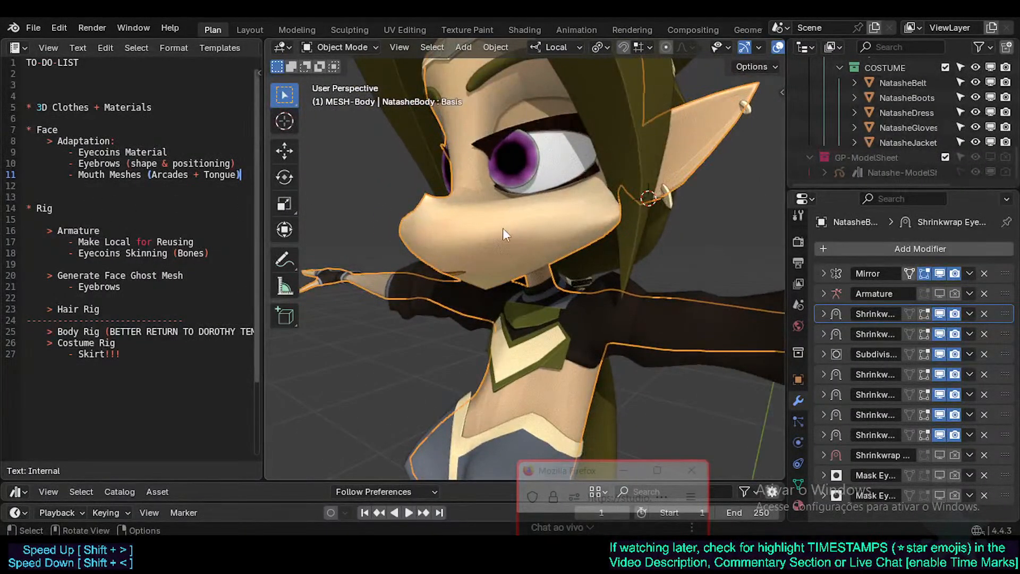
{"action": "middle_click_drag", "start_coordinate": [503, 228], "coordinate": [545, 230]}
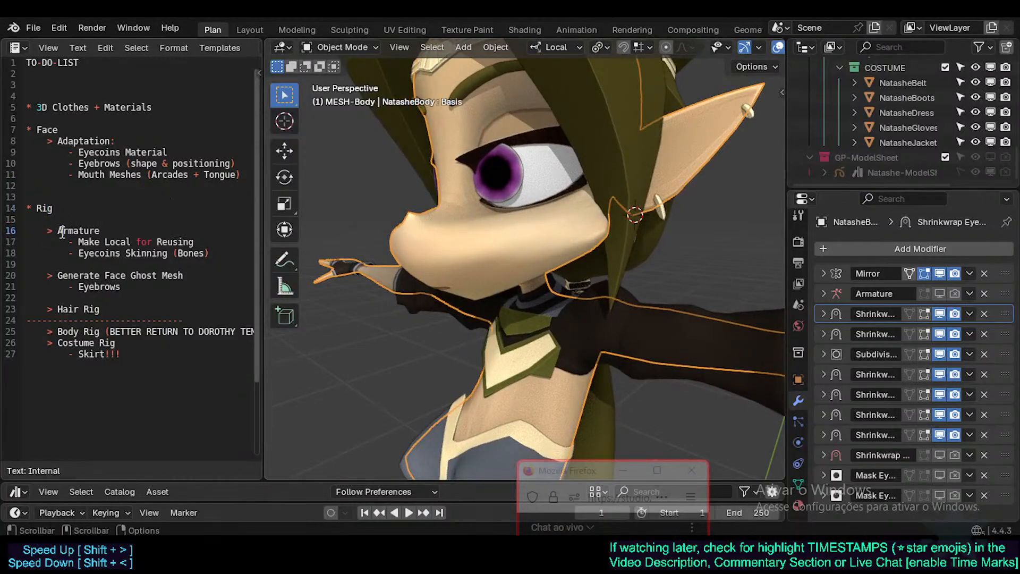
{"action": "left_click_drag", "start_coordinate": [78, 242], "coordinate": [207, 243]}
{"action": "left_click", "coordinate": [111, 246]}
{"action": "left_click", "coordinate": [90, 252]}
{"action": "left_click_drag", "start_coordinate": [115, 253], "coordinate": [161, 240]}
{"action": "left_click", "coordinate": [201, 250]}
{"action": "left_click", "coordinate": [106, 150]}
{"action": "left_click_drag", "start_coordinate": [85, 155], "coordinate": [182, 151]}
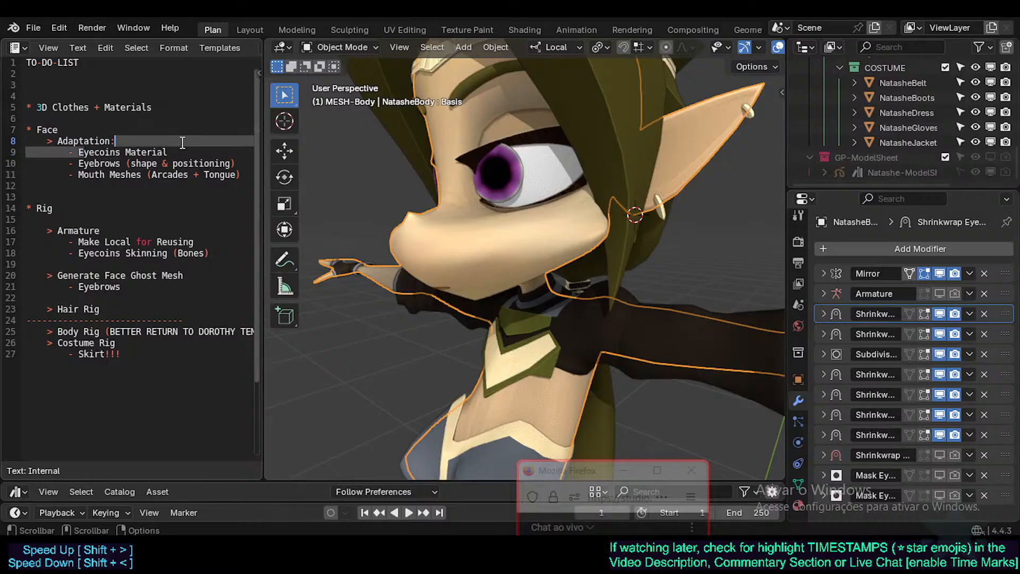
{"action": "left_click", "coordinate": [92, 255]}
{"action": "left_click_drag", "start_coordinate": [78, 253], "coordinate": [141, 253]}
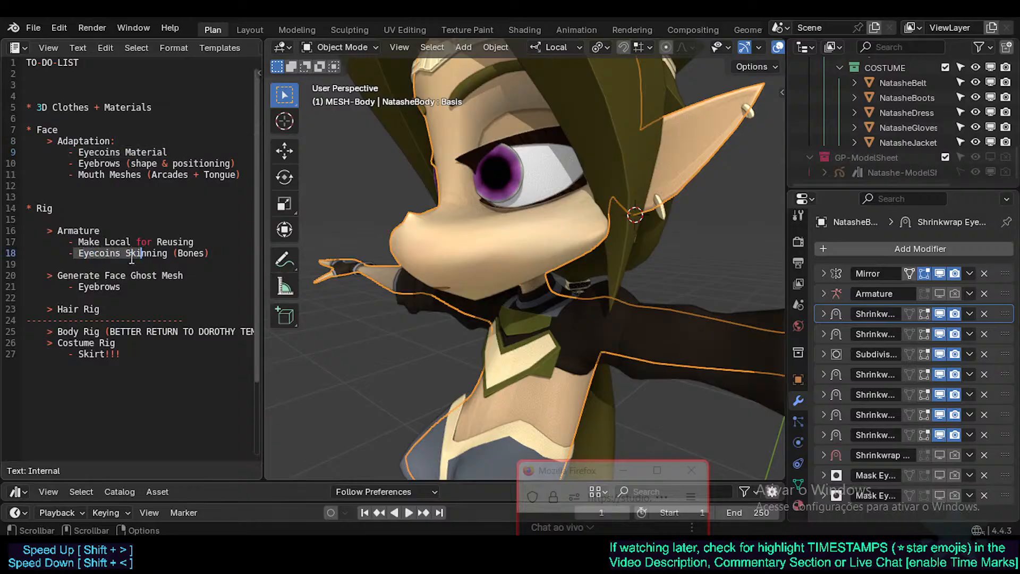
{"action": "left_click_drag", "start_coordinate": [62, 275], "coordinate": [117, 287]}
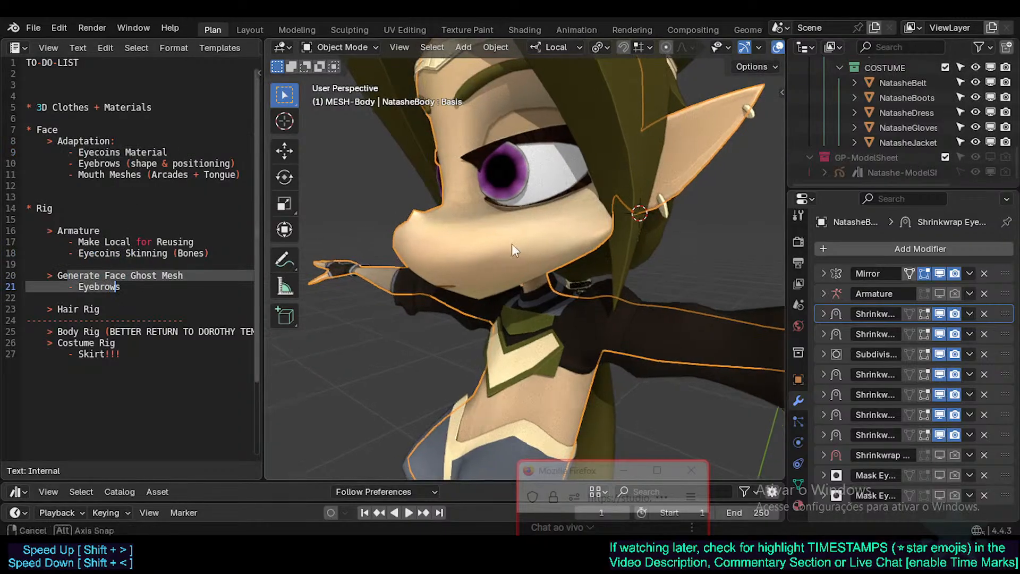
Show the wireframes over the model to examine the face topology, then hide them again
{"action": "middle_click_drag", "start_coordinate": [511, 243], "coordinate": [513, 331]}
{"action": "key", "text": "shift+alt+w"}
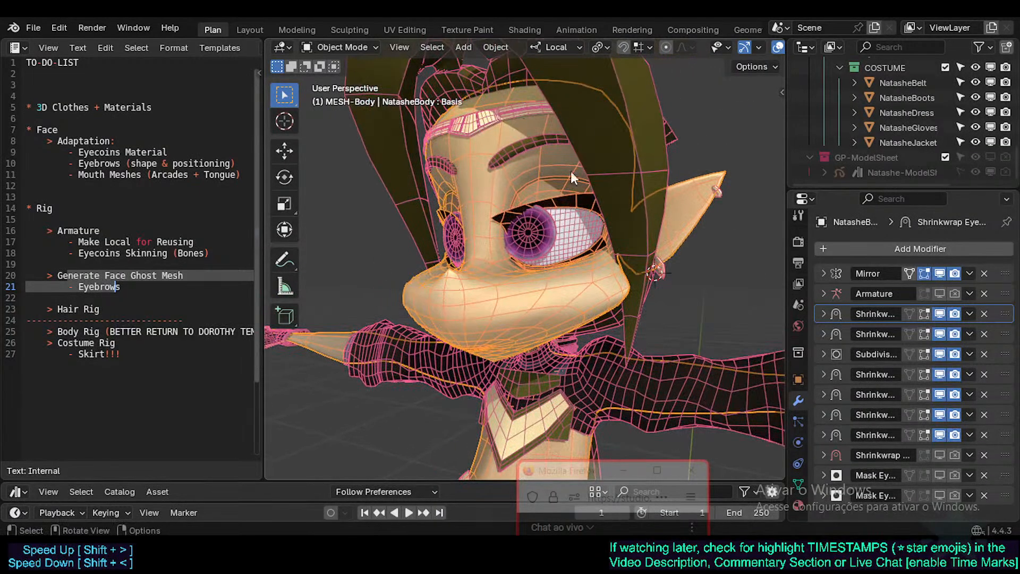
{"action": "middle_click_drag", "start_coordinate": [488, 187], "coordinate": [480, 204]}
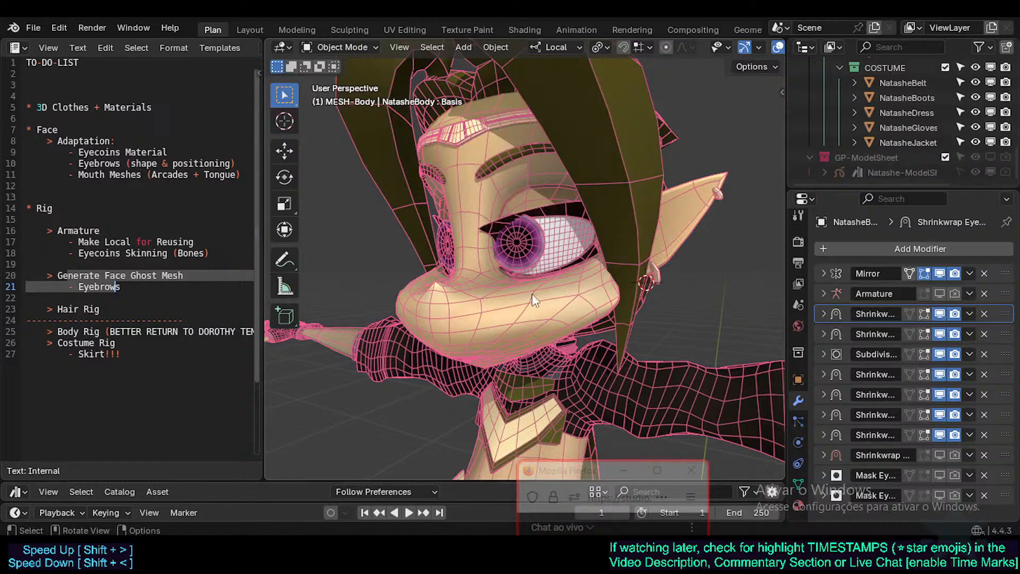
{"action": "key", "text": "shift+alt+w"}
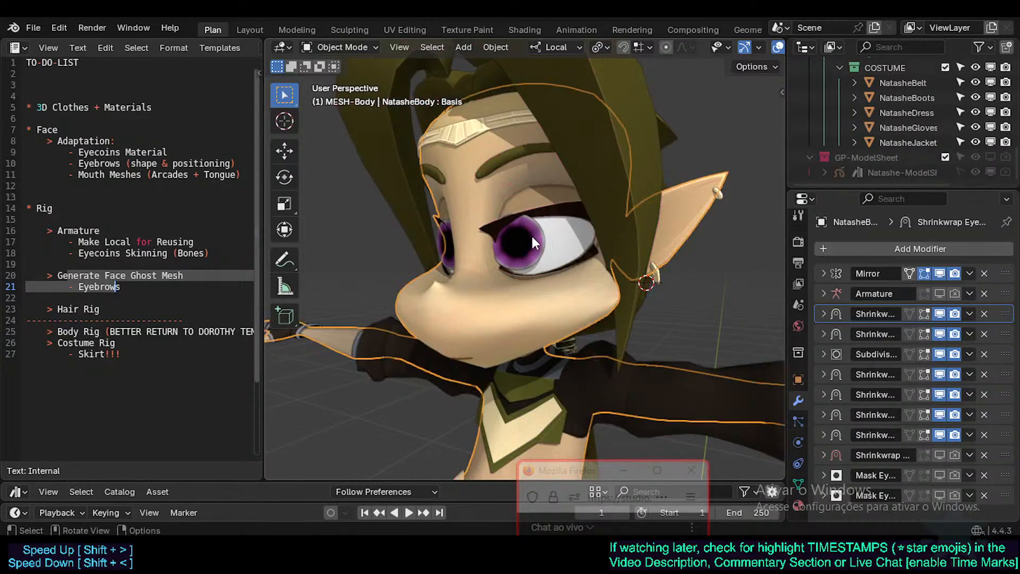
Examine the muzzle and small mouth opening from below, the side and the front
{"action": "middle_click_drag", "start_coordinate": [514, 266], "coordinate": [469, 270]}
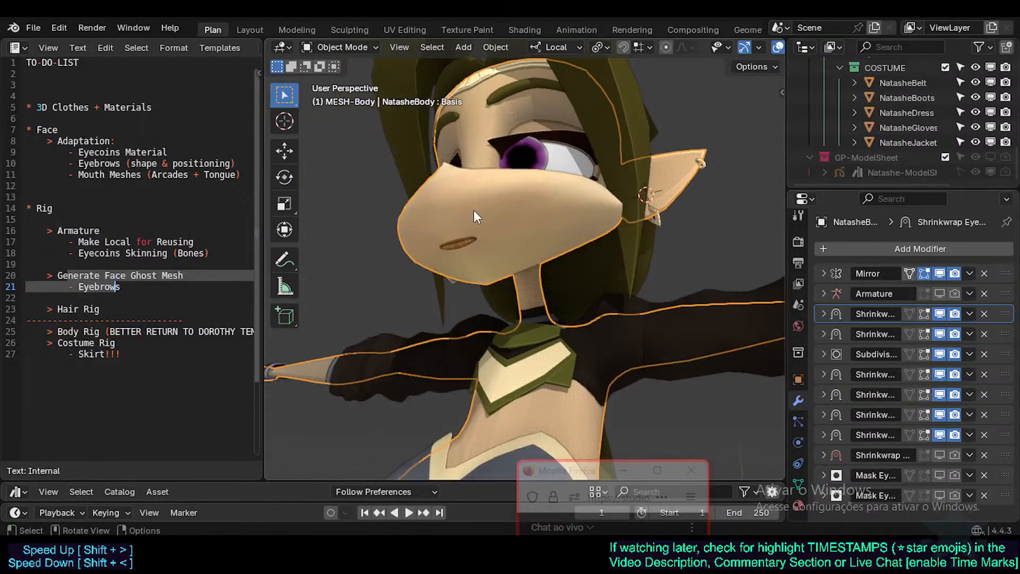
{"action": "middle_click_drag", "start_coordinate": [475, 216], "coordinate": [506, 192]}
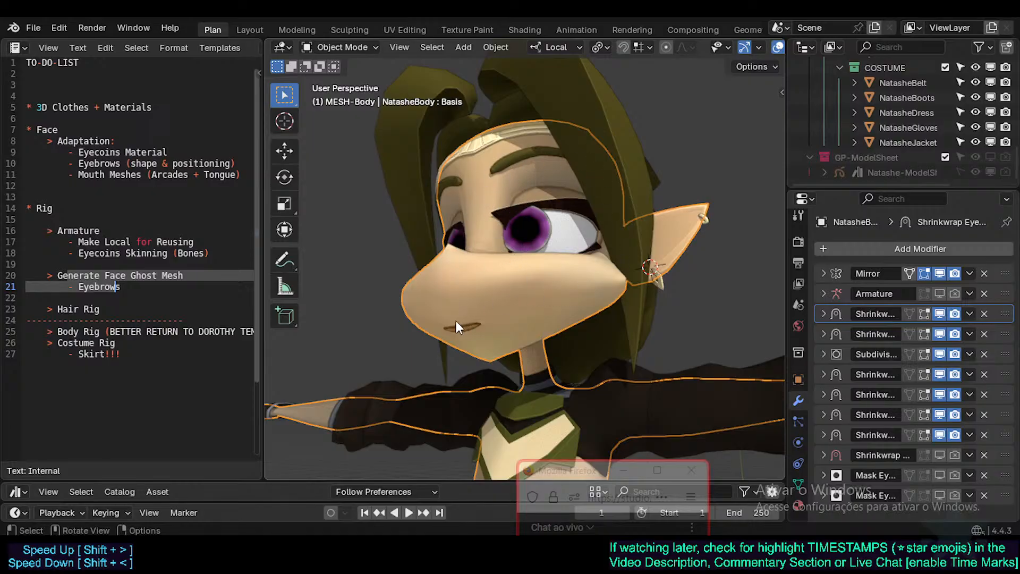
{"action": "scroll", "coordinate": [471, 340], "scroll_direction": "up", "scroll_amount": 3}
{"action": "middle_click_drag", "start_coordinate": [471, 340], "coordinate": [506, 292]}
{"action": "scroll", "coordinate": [440, 332], "scroll_direction": "down", "scroll_amount": 2}
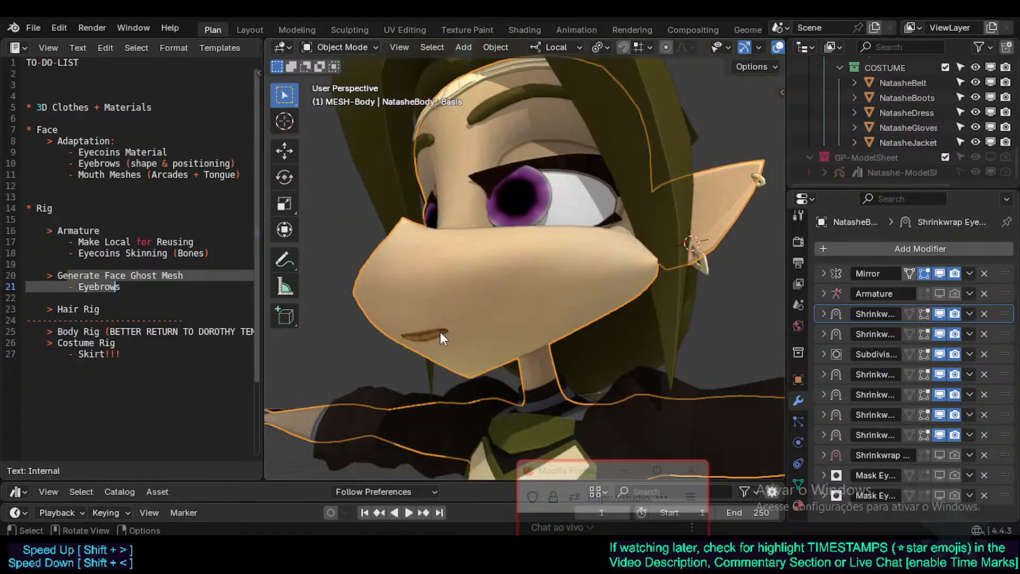
{"action": "middle_click_drag", "start_coordinate": [432, 341], "coordinate": [438, 291]}
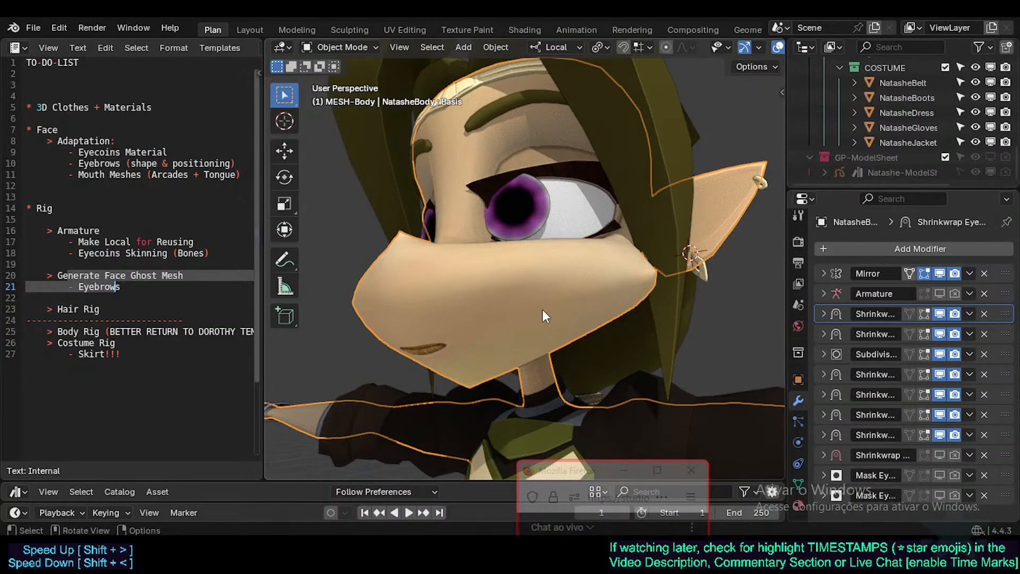
{"action": "middle_click_drag", "start_coordinate": [478, 256], "coordinate": [469, 333]}
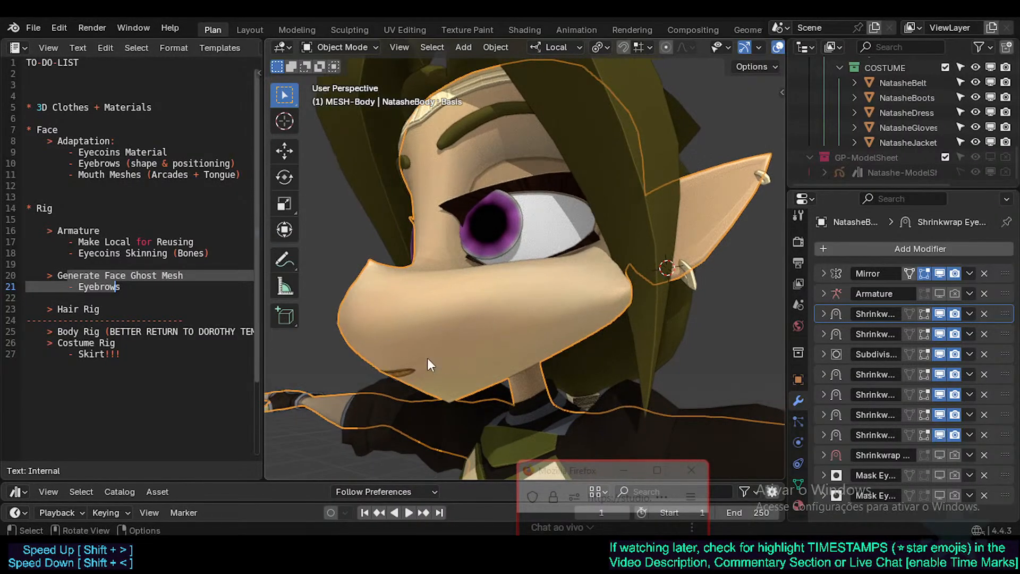
{"action": "middle_click_drag", "start_coordinate": [427, 359], "coordinate": [461, 346]}
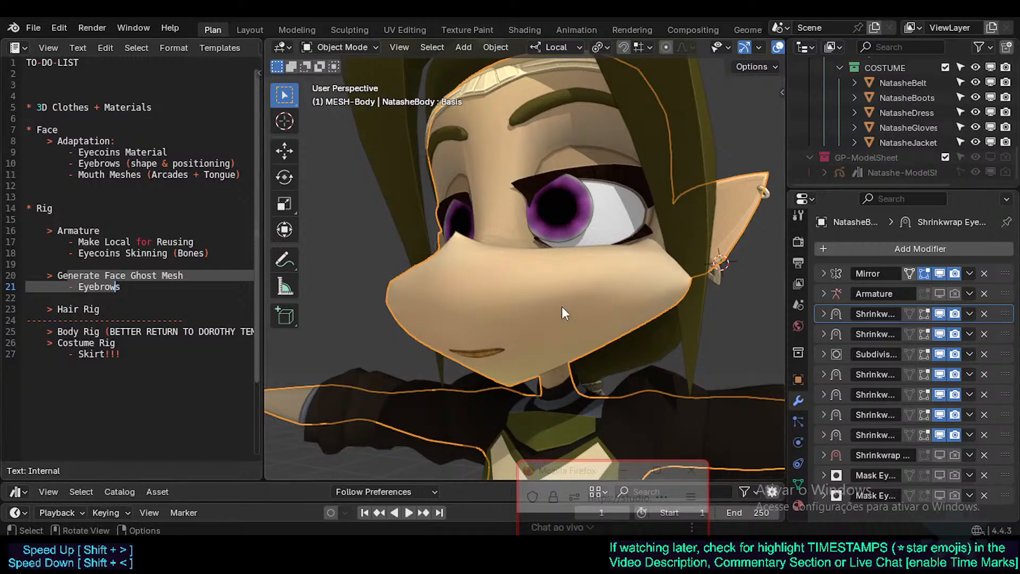
Deselect the body mesh and briefly display the wireframes to check the muzzle and mouth topology
{"action": "key", "text": "alt+a"}
{"action": "key", "text": "shift+z"}
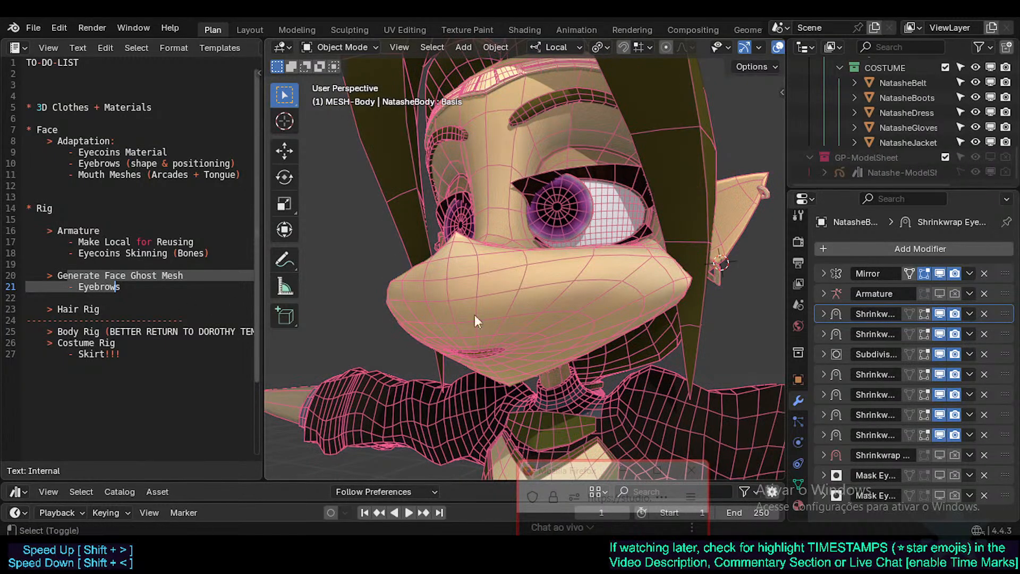
{"action": "key", "text": "shift+z"}
{"action": "scroll", "coordinate": [485, 199], "scroll_direction": "down", "scroll_amount": 6}
{"action": "middle_click_drag", "start_coordinate": [485, 199], "coordinate": [470, 314]}
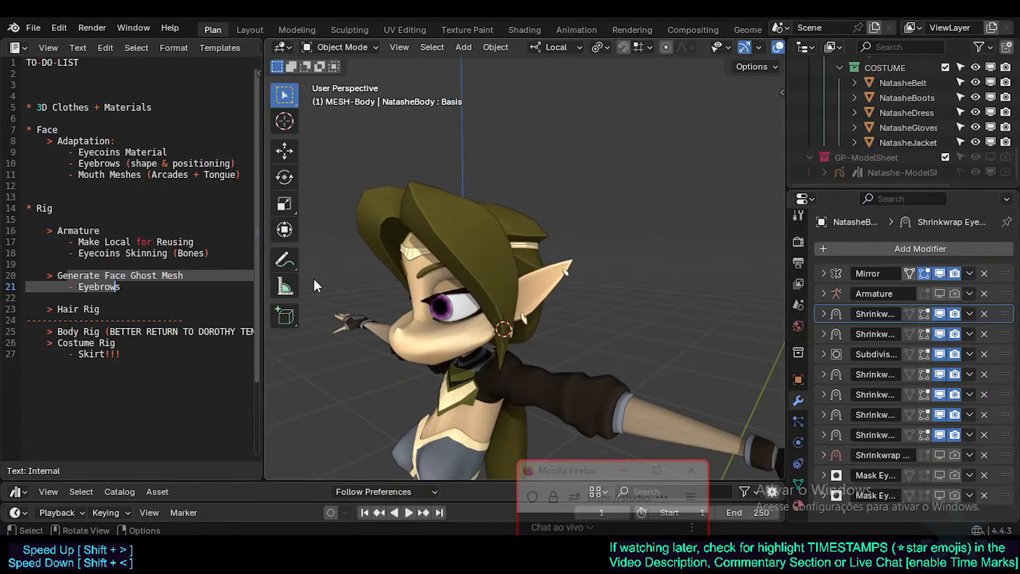
Widen the text editor further and bring the Rig section of the to-do list into view
{"action": "scroll", "coordinate": [454, 316], "scroll_direction": "up", "scroll_amount": 1}
{"action": "left_click_drag", "start_coordinate": [264, 300], "coordinate": [339, 316]}
{"action": "scroll", "coordinate": [142, 307], "scroll_direction": "down", "scroll_amount": 2}
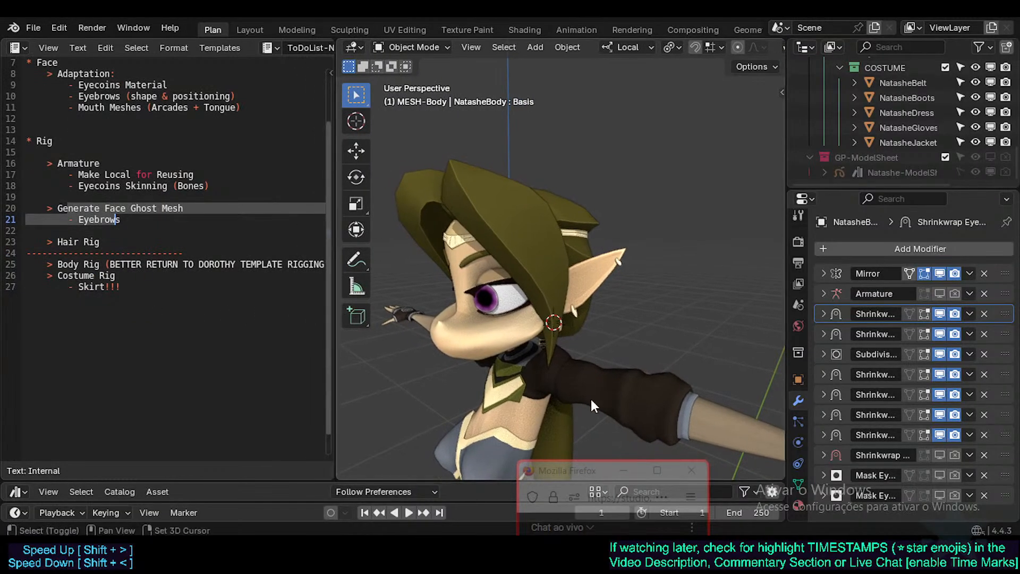
Review the Body Rig and Costume Rig tasks while examining the costume, skirt and full character
{"action": "scroll", "coordinate": [592, 405], "scroll_direction": "down", "scroll_amount": 1}
{"action": "middle_click_drag", "start_coordinate": [592, 406], "coordinate": [534, 233], "text": "shift"}
{"action": "scroll", "coordinate": [190, 261], "scroll_direction": "down", "scroll_amount": 1}
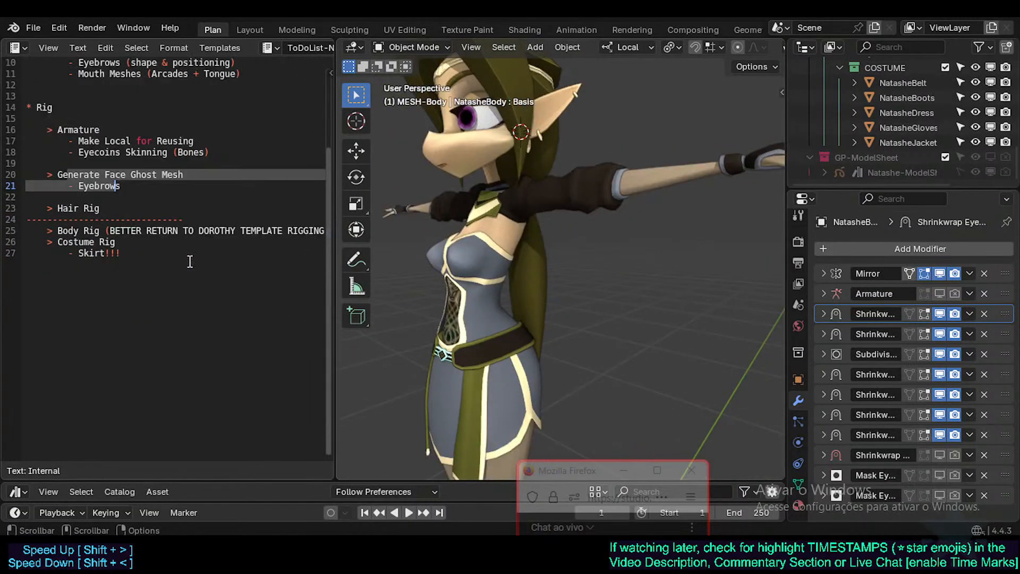
{"action": "scroll", "coordinate": [192, 260], "scroll_direction": "up", "scroll_amount": 1}
{"action": "middle_click_drag", "start_coordinate": [194, 257], "coordinate": [156, 271]}
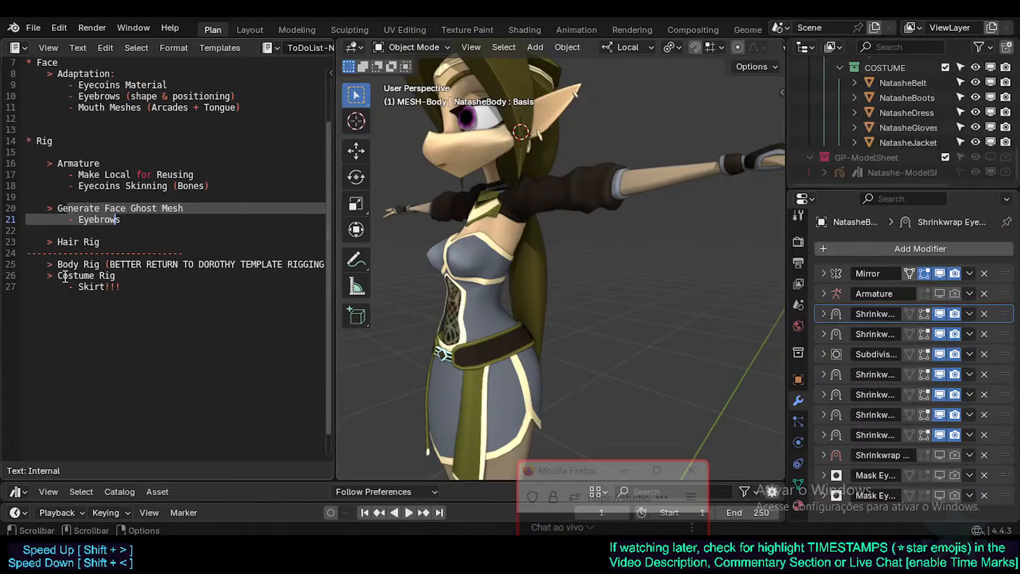
{"action": "middle_click_drag", "start_coordinate": [453, 300], "coordinate": [486, 324]}
{"action": "middle_click_drag", "start_coordinate": [528, 413], "coordinate": [537, 274]}
{"action": "scroll", "coordinate": [537, 274], "scroll_direction": "down", "scroll_amount": 4}
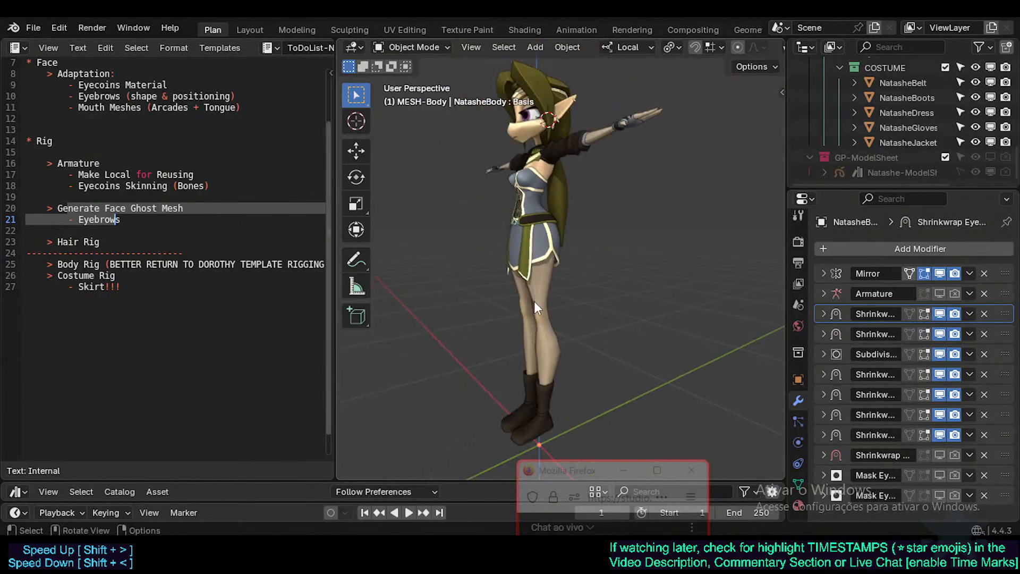
Add a "- High Heel Stance Setup" entry below "Skirt!!!" under Costume Rig in the to-do list and save the file
{"action": "left_click", "coordinate": [170, 295]}
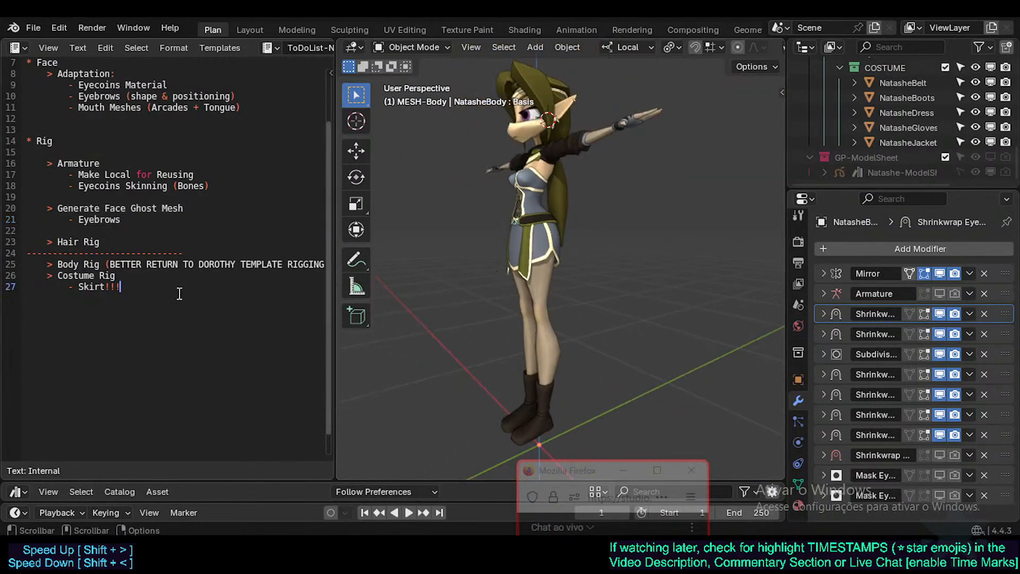
{"action": "key", "text": "Return"}
{"action": "key", "text": "Return"}
{"action": "key", "text": "BackSpace"}
{"action": "type", "text": "High Heel Stance Setup"}
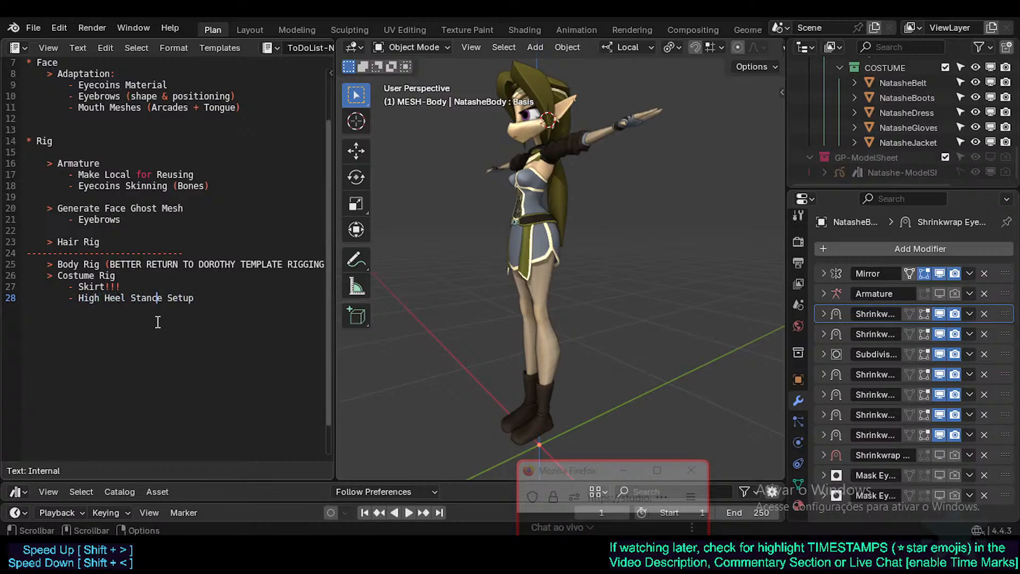
{"action": "left_click", "coordinate": [215, 290]}
{"action": "left_click", "coordinate": [214, 301]}
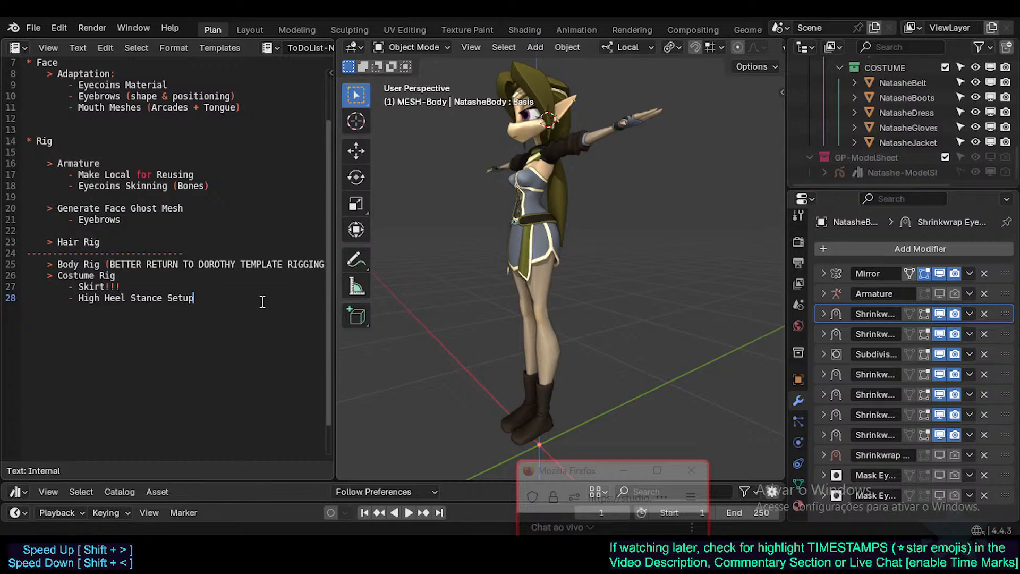
{"action": "key", "text": "ctrl+s"}
Examine the boots, dress and belt on the character in turn, finishing with the boots' side profile
{"action": "left_click", "coordinate": [533, 352]}
{"action": "left_click", "coordinate": [547, 391]}
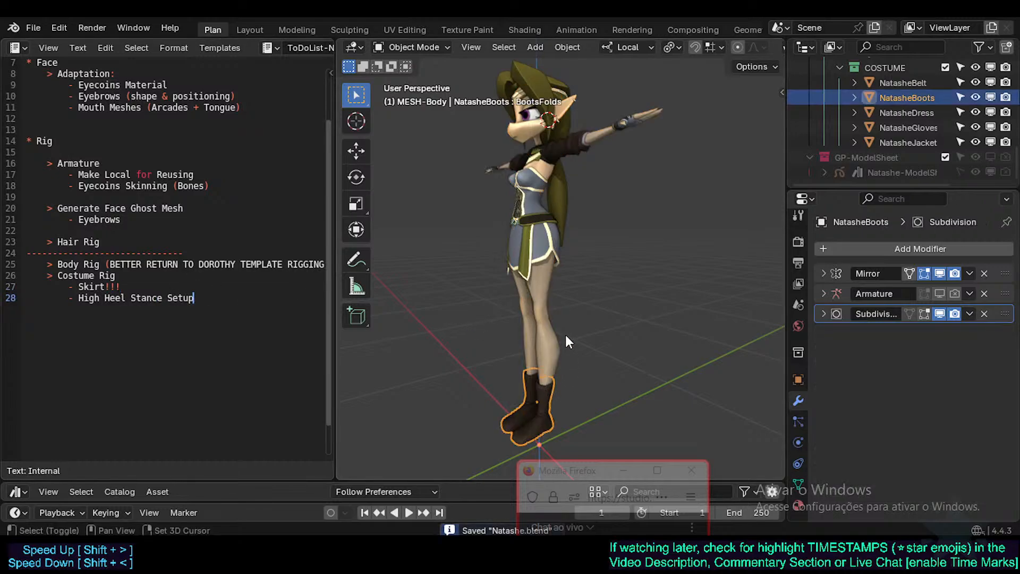
{"action": "middle_click_drag", "start_coordinate": [565, 335], "coordinate": [537, 351]}
{"action": "left_click_drag", "start_coordinate": [63, 97], "coordinate": [201, 287]}
{"action": "left_click", "coordinate": [549, 259]}
{"action": "middle_click_drag", "start_coordinate": [540, 274], "coordinate": [534, 313]}
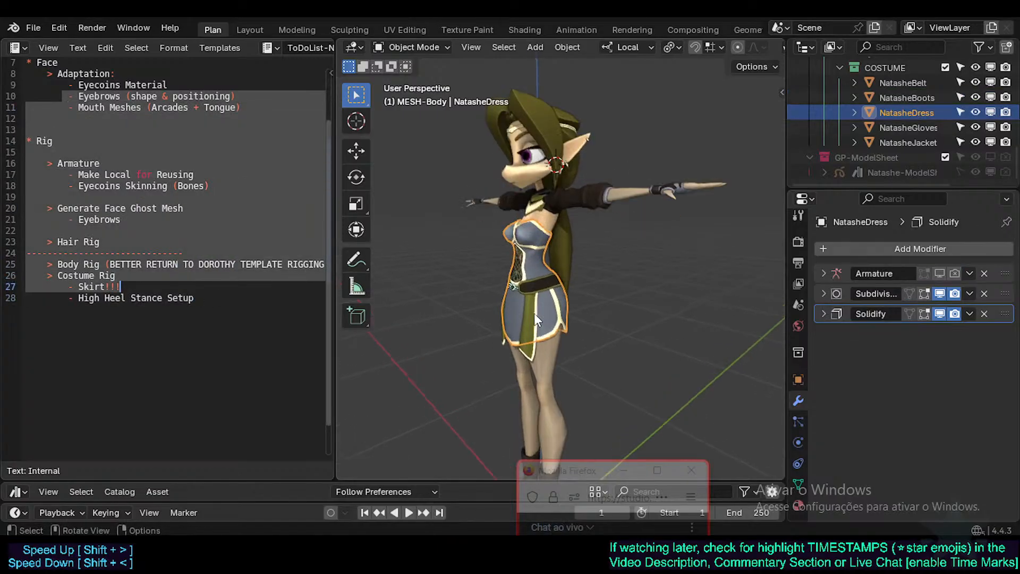
{"action": "key", "text": "ctrl+x"}
{"action": "key", "text": "ctrl+z"}
{"action": "left_click", "coordinate": [537, 355]}
{"action": "middle_click_drag", "start_coordinate": [339, 324], "coordinate": [486, 366]}
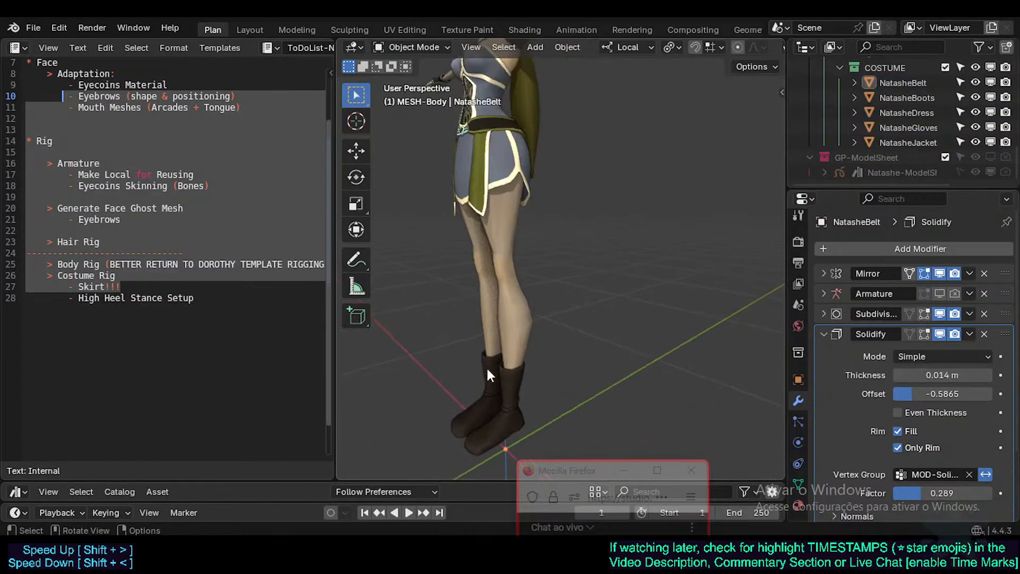
{"action": "left_click", "coordinate": [512, 397]}
{"action": "middle_click_drag", "start_coordinate": [512, 397], "coordinate": [467, 346]}
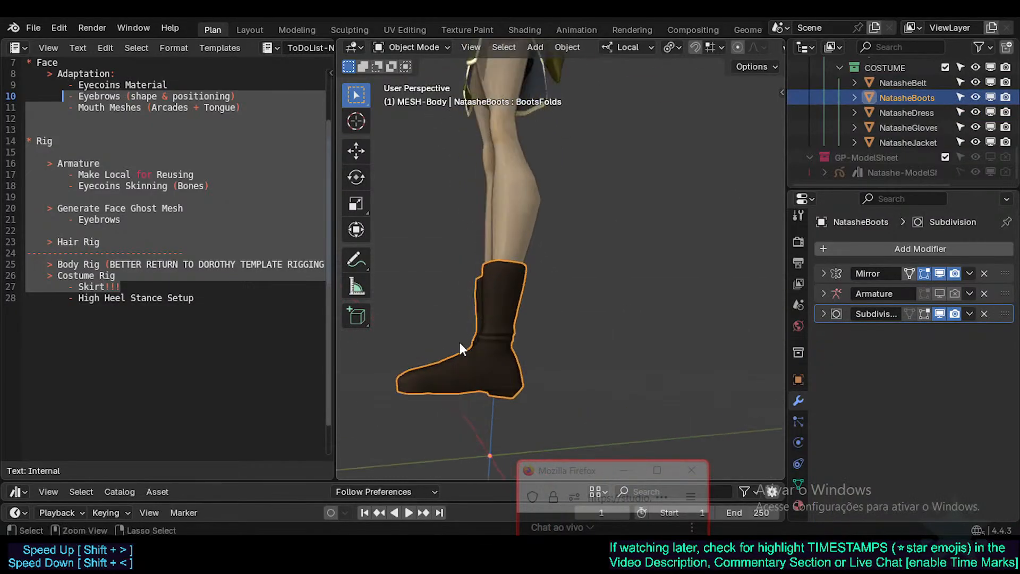
Save the file and move the live chat window away from the 3D viewport
{"action": "key", "text": "ctrl+s"}
{"action": "middle_click_drag", "start_coordinate": [521, 183], "coordinate": [450, 309]}
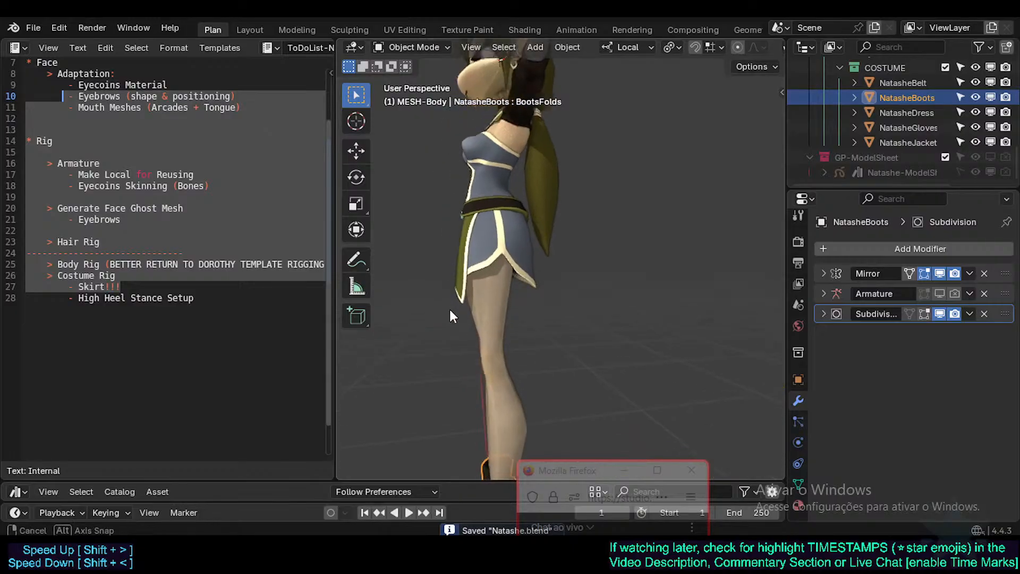
{"action": "middle_click_drag", "start_coordinate": [450, 213], "coordinate": [553, 335], "text": "shift"}
{"action": "scroll", "coordinate": [553, 334], "scroll_direction": "down", "scroll_amount": 3}
{"action": "middle_click_drag", "start_coordinate": [502, 290], "coordinate": [524, 331], "text": "shift"}
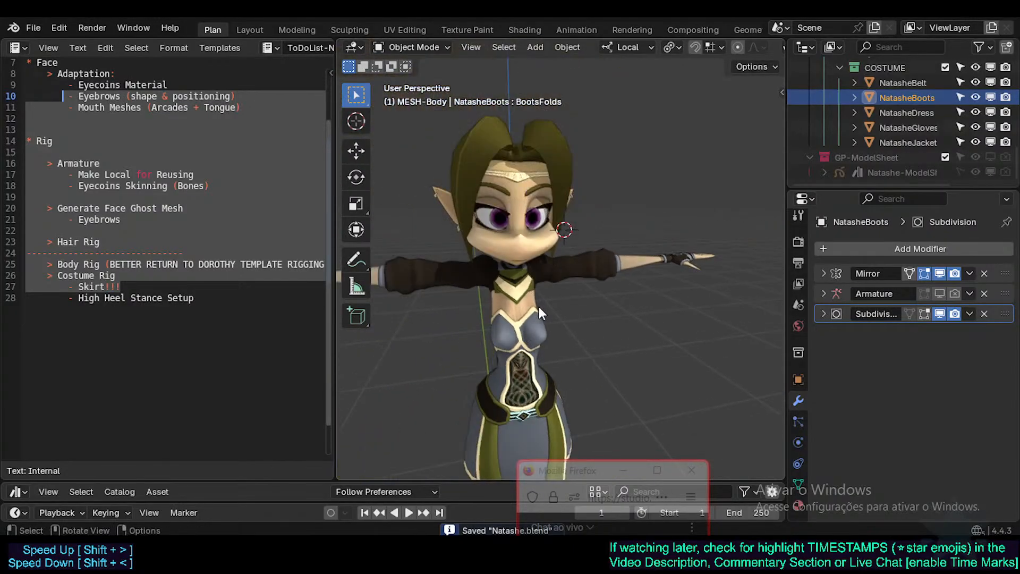
{"action": "left_click_drag", "start_coordinate": [589, 414], "coordinate": [812, 143]}
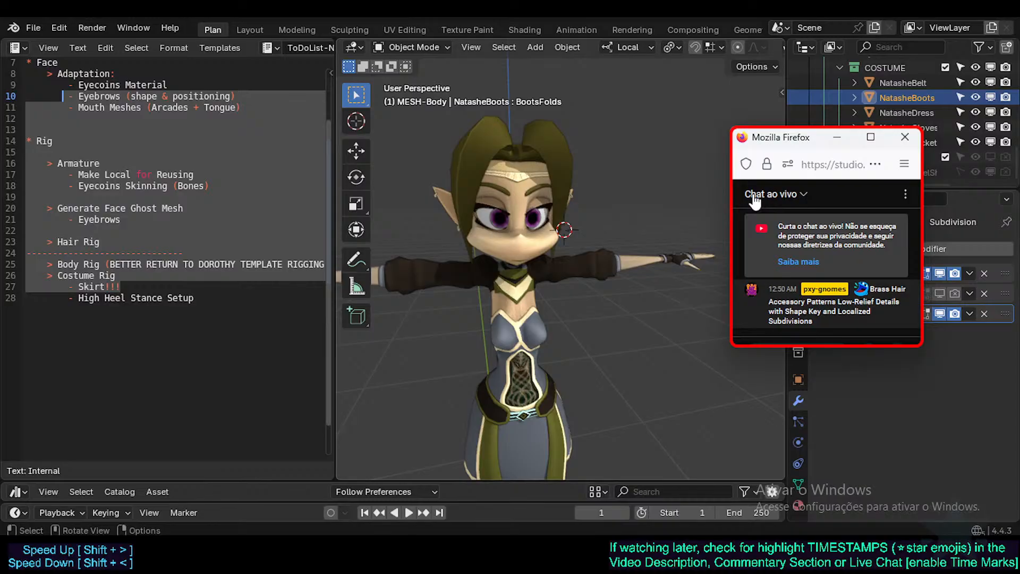
Clear the to-do list text selection, deselect the jacket and save the file
{"action": "left_click", "coordinate": [498, 273]}
{"action": "left_click", "coordinate": [176, 185]}
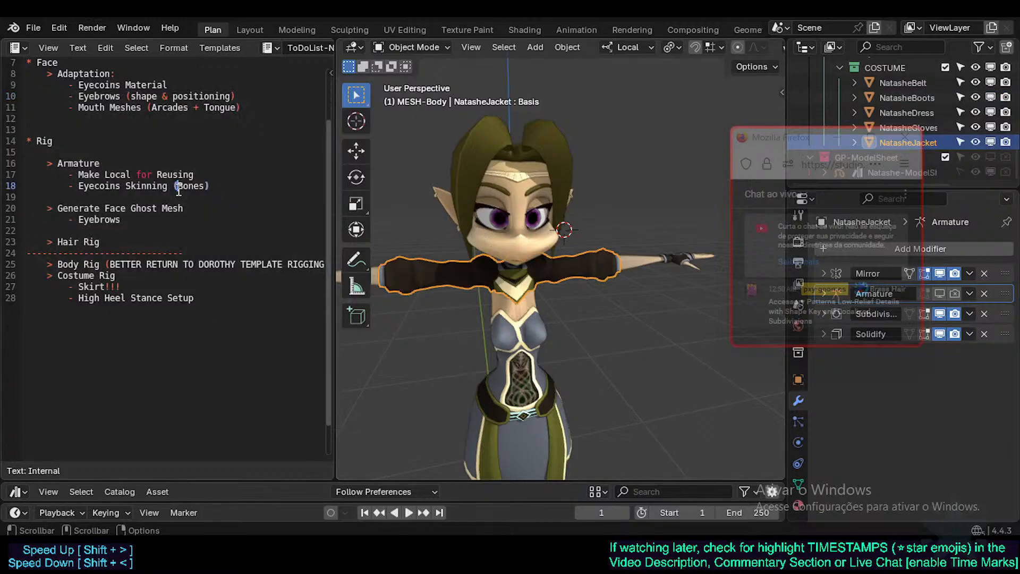
{"action": "left_click", "coordinate": [583, 316]}
{"action": "middle_click_drag", "start_coordinate": [583, 317], "coordinate": [544, 355]}
{"action": "key", "text": "ctrl+s"}
{"action": "scroll", "coordinate": [544, 355], "scroll_direction": "up", "scroll_amount": 6}
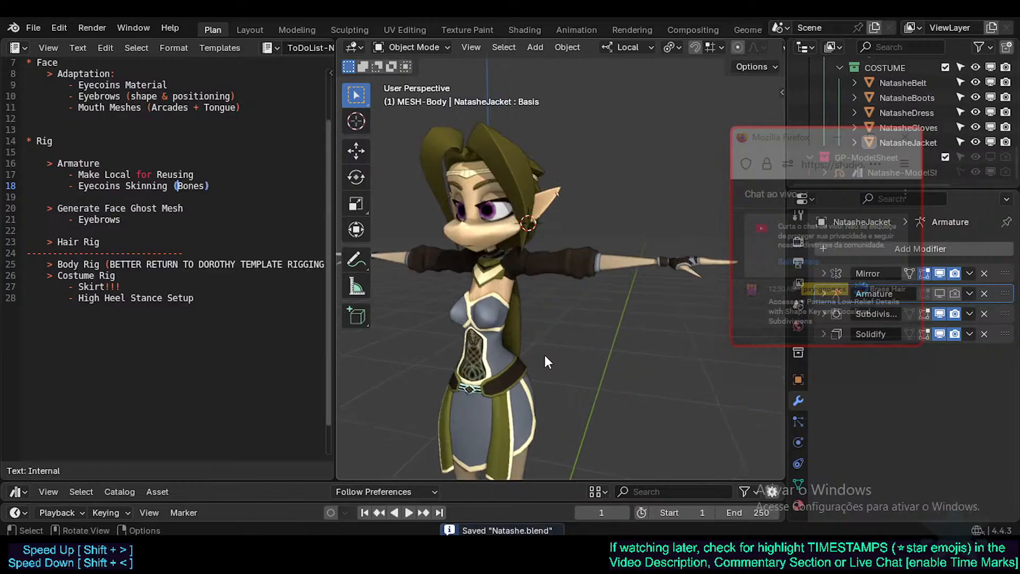
Select the body and costume meshes together, clear the selection and save the file
{"action": "left_click", "coordinate": [489, 268]}
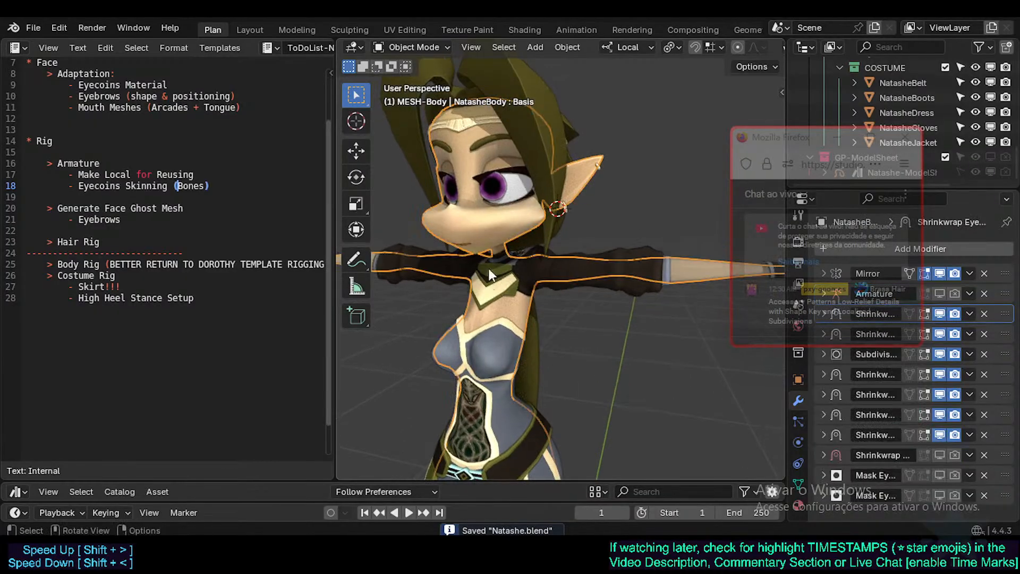
{"action": "middle_click_drag", "start_coordinate": [499, 287], "coordinate": [403, 116]}
{"action": "left_click_drag", "start_coordinate": [403, 116], "coordinate": [728, 470]}
{"action": "scroll", "coordinate": [615, 329], "scroll_direction": "down", "scroll_amount": 3}
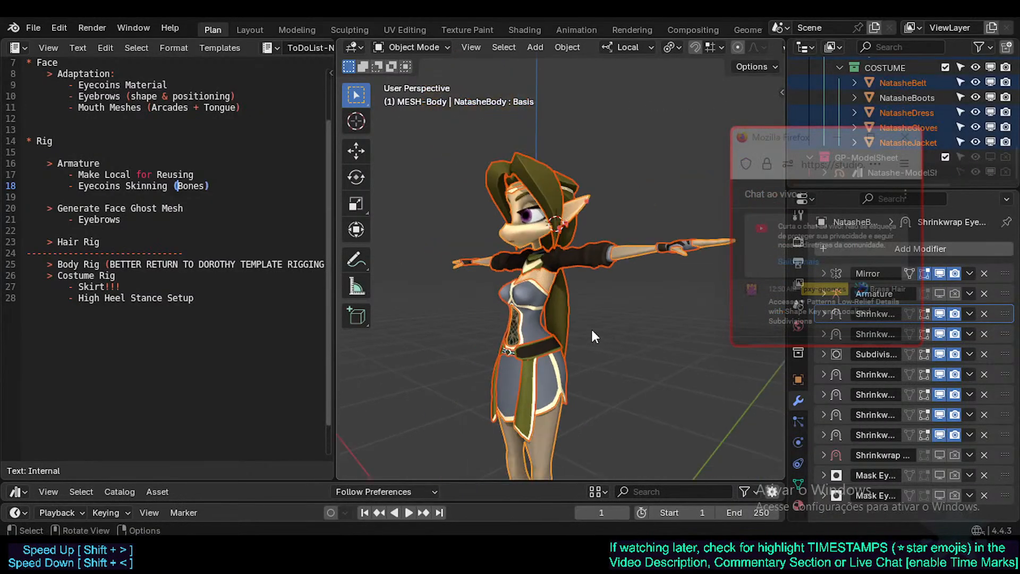
{"action": "left_click", "coordinate": [591, 327]}
{"action": "left_click_drag", "start_coordinate": [399, 100], "coordinate": [710, 466]}
{"action": "key", "text": "ctrl+s"}
{"action": "middle_click_drag", "start_coordinate": [609, 345], "coordinate": [419, 446]}
{"action": "left_click_drag", "start_coordinate": [416, 475], "coordinate": [680, 121]}
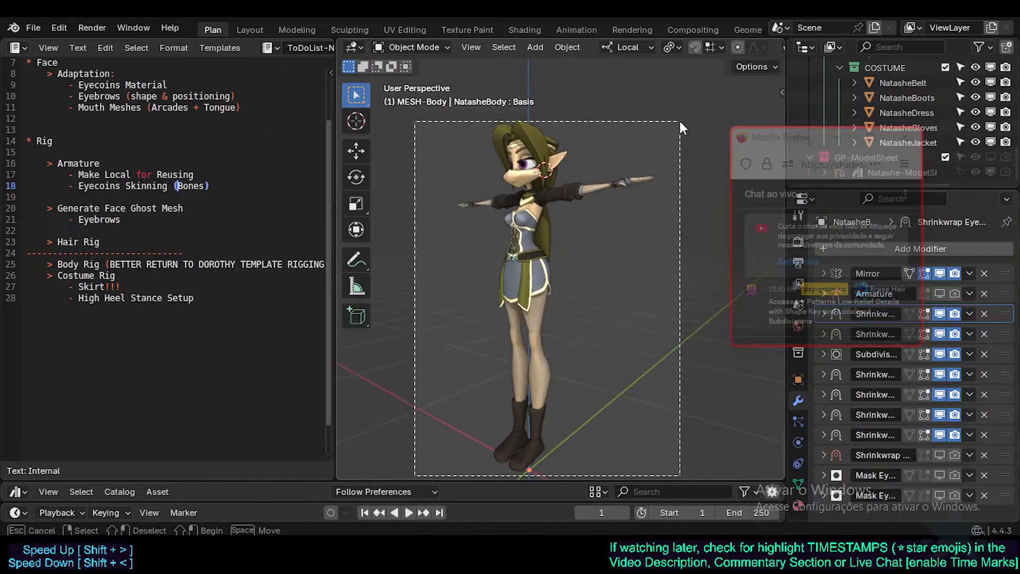
Save the file again and examine the character's head and upper body
{"action": "scroll", "coordinate": [567, 225], "scroll_direction": "up", "scroll_amount": 4}
{"action": "scroll", "coordinate": [567, 263], "scroll_direction": "up", "scroll_amount": 1}
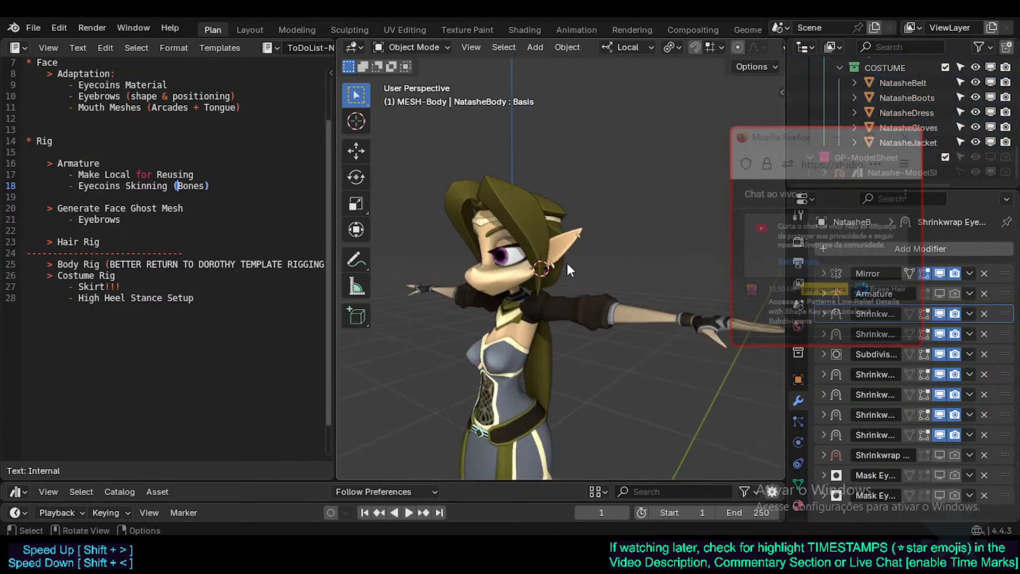
{"action": "key", "text": "ctrl+s"}
{"action": "middle_click_drag", "start_coordinate": [505, 284], "coordinate": [528, 302], "text": "shift"}
{"action": "scroll", "coordinate": [531, 301], "scroll_direction": "down", "scroll_amount": 1}
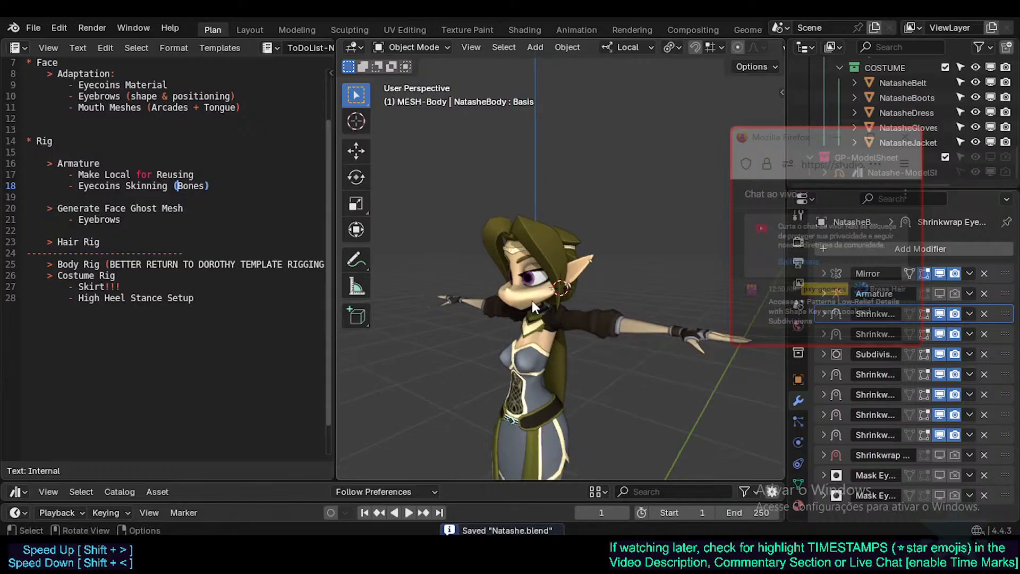
{"action": "scroll", "coordinate": [468, 321], "scroll_direction": "down", "scroll_amount": 2}
{"action": "scroll", "coordinate": [483, 342], "scroll_direction": "up", "scroll_amount": 3}
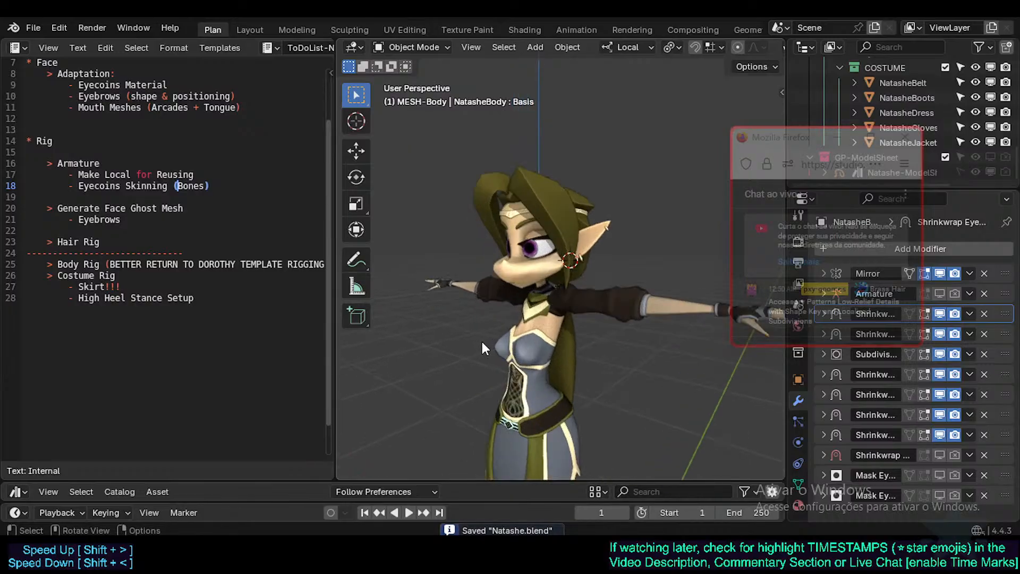
{"action": "scroll", "coordinate": [446, 255], "scroll_direction": "down", "scroll_amount": 2}
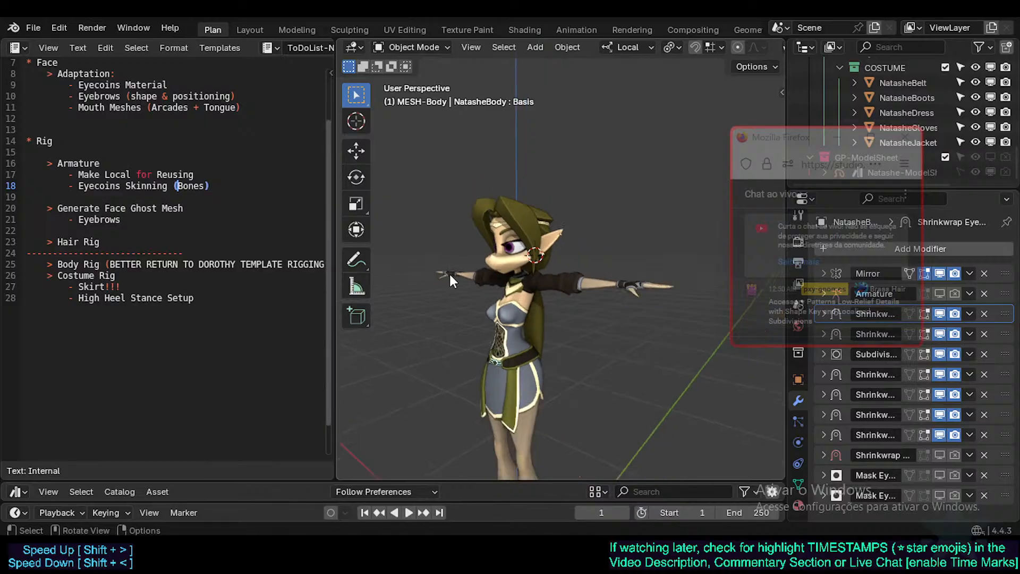
{"action": "left_click_drag", "start_coordinate": [427, 177], "coordinate": [681, 331]}
{"action": "left_click_drag", "start_coordinate": [404, 150], "coordinate": [686, 361]}
{"action": "left_click", "coordinate": [654, 233]}
{"action": "left_click_drag", "start_coordinate": [405, 140], "coordinate": [694, 371]}
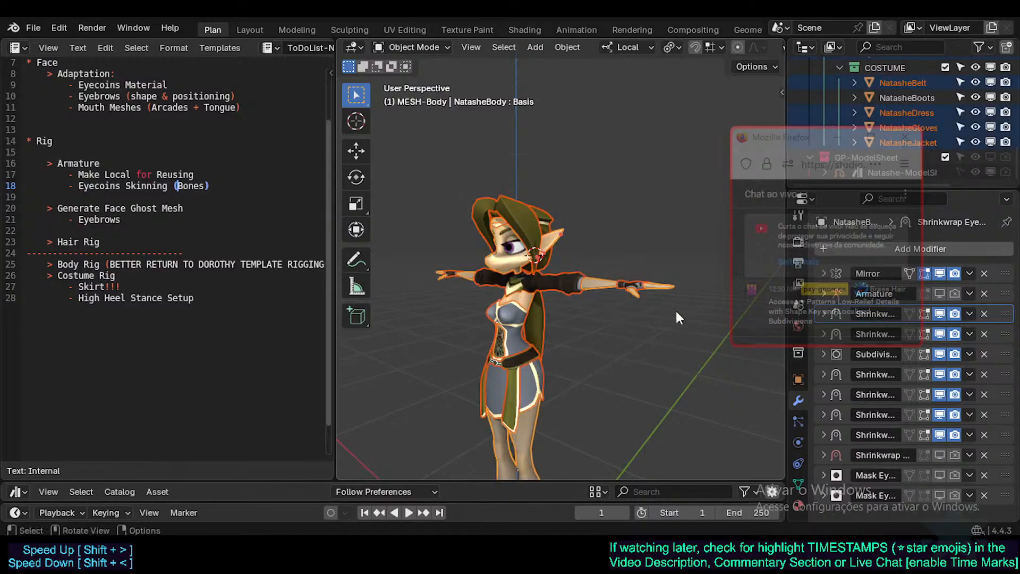
{"action": "left_click", "coordinate": [666, 249]}
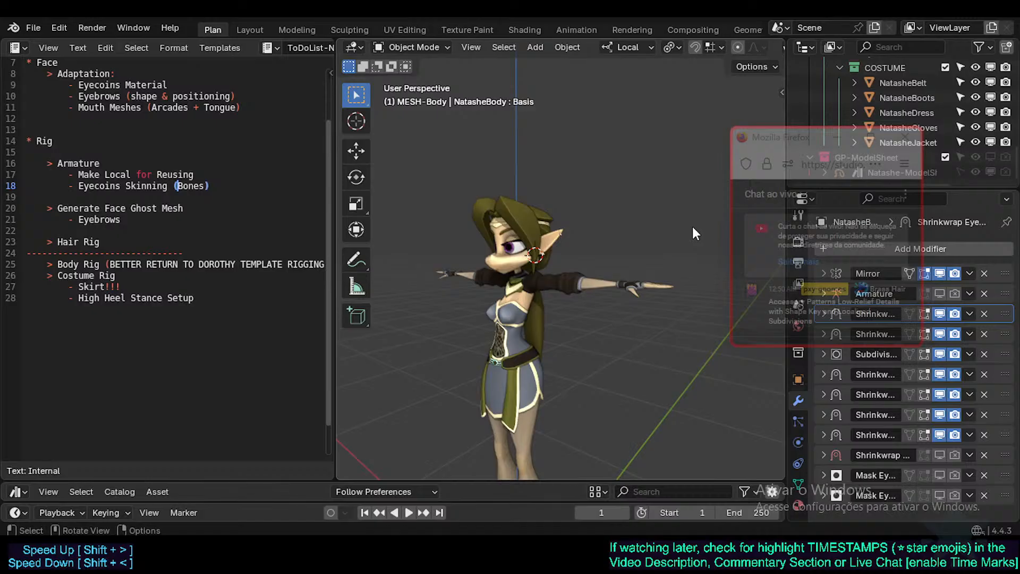
{"action": "scroll", "coordinate": [638, 345], "scroll_direction": "down", "scroll_amount": 1}
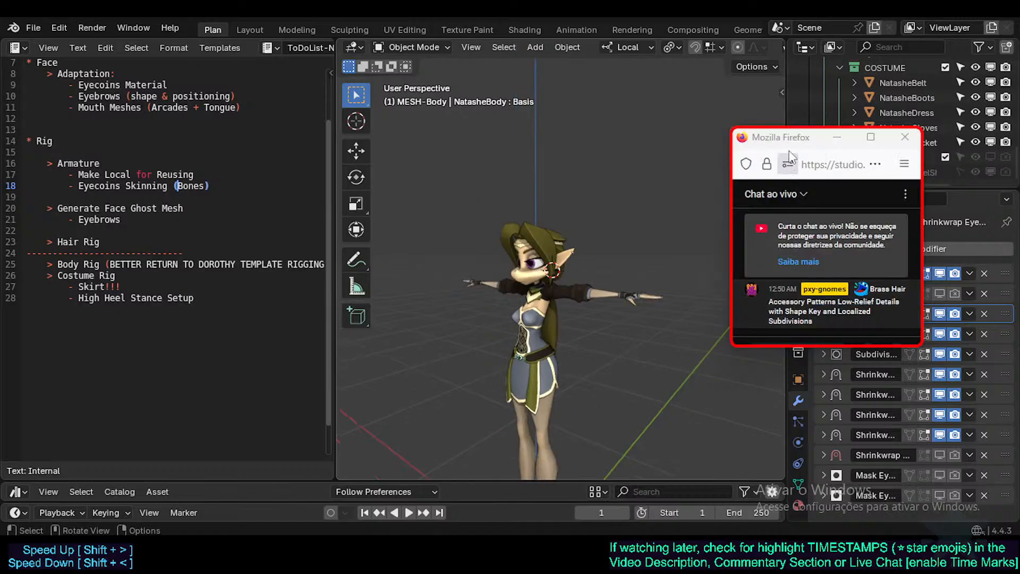
Shift the live chat window slightly farther from the viewport and save the file with the full character in view
{"action": "left_click_drag", "start_coordinate": [791, 136], "coordinate": [814, 128]}
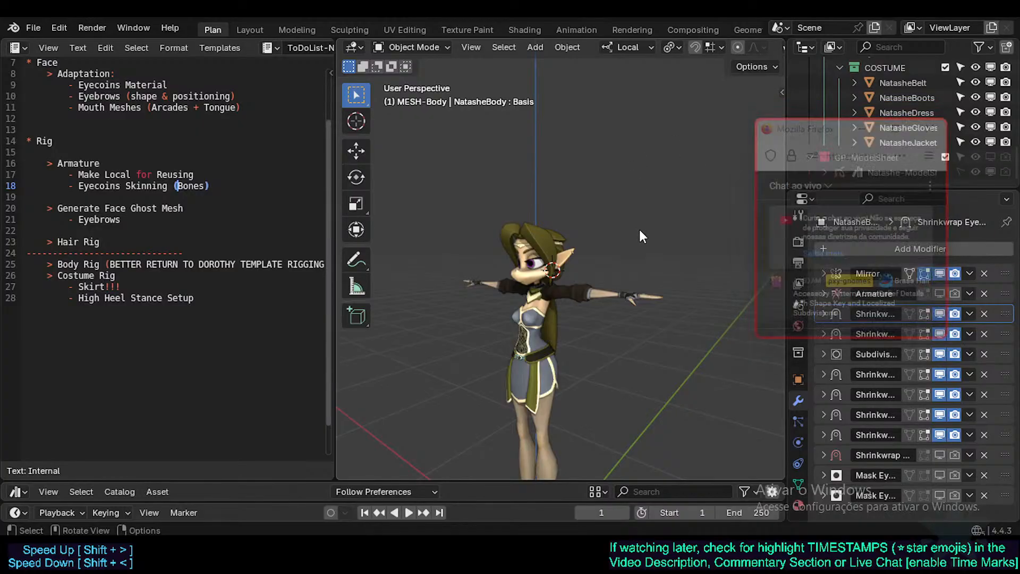
{"action": "middle_click_drag", "start_coordinate": [674, 263], "coordinate": [589, 365]}
{"action": "key", "text": "ctrl+s"}
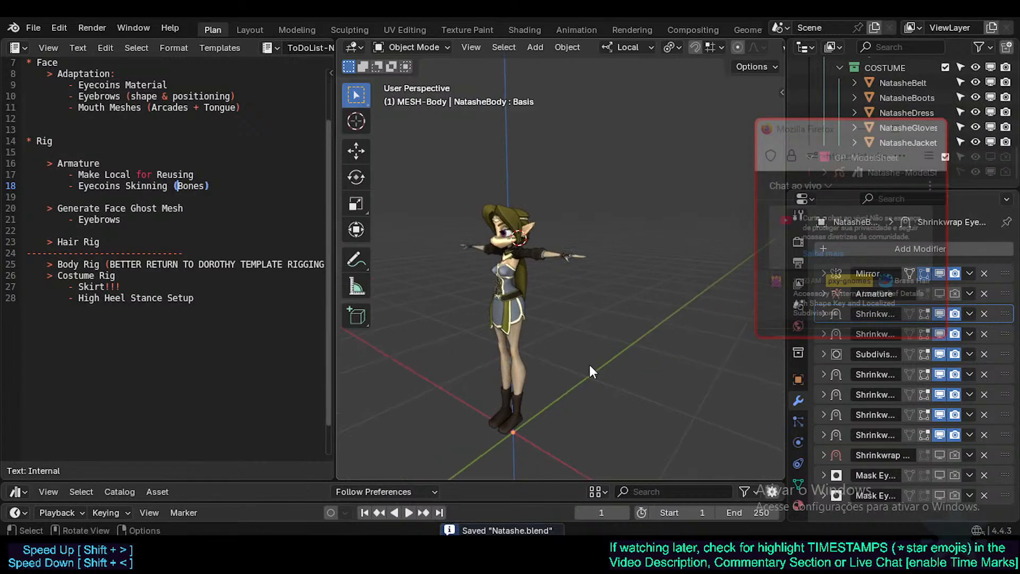
Switch to the VLC music player and close it
{"action": "left_click", "coordinate": [702, 552]}
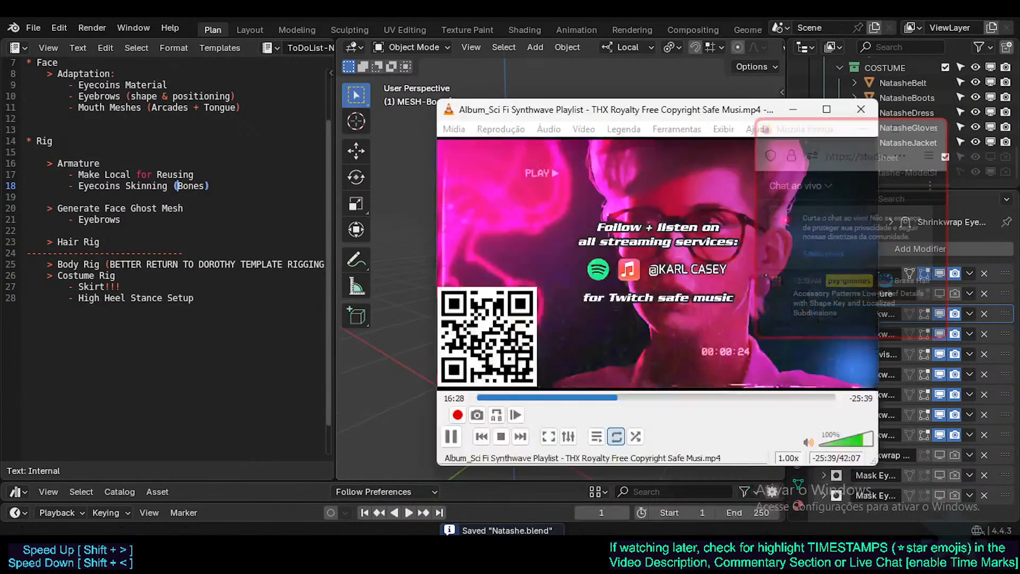
{"action": "left_click", "coordinate": [863, 109]}
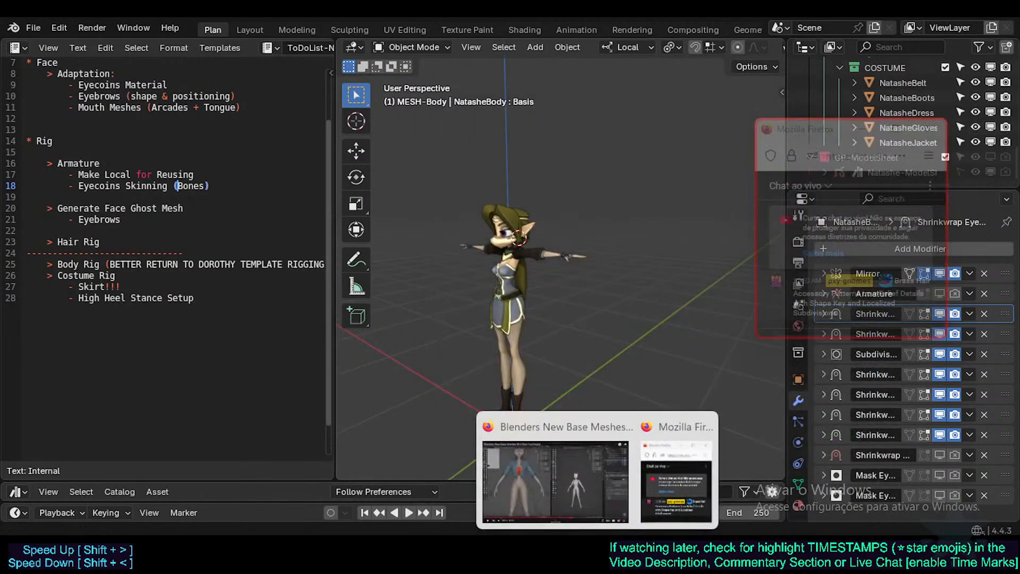